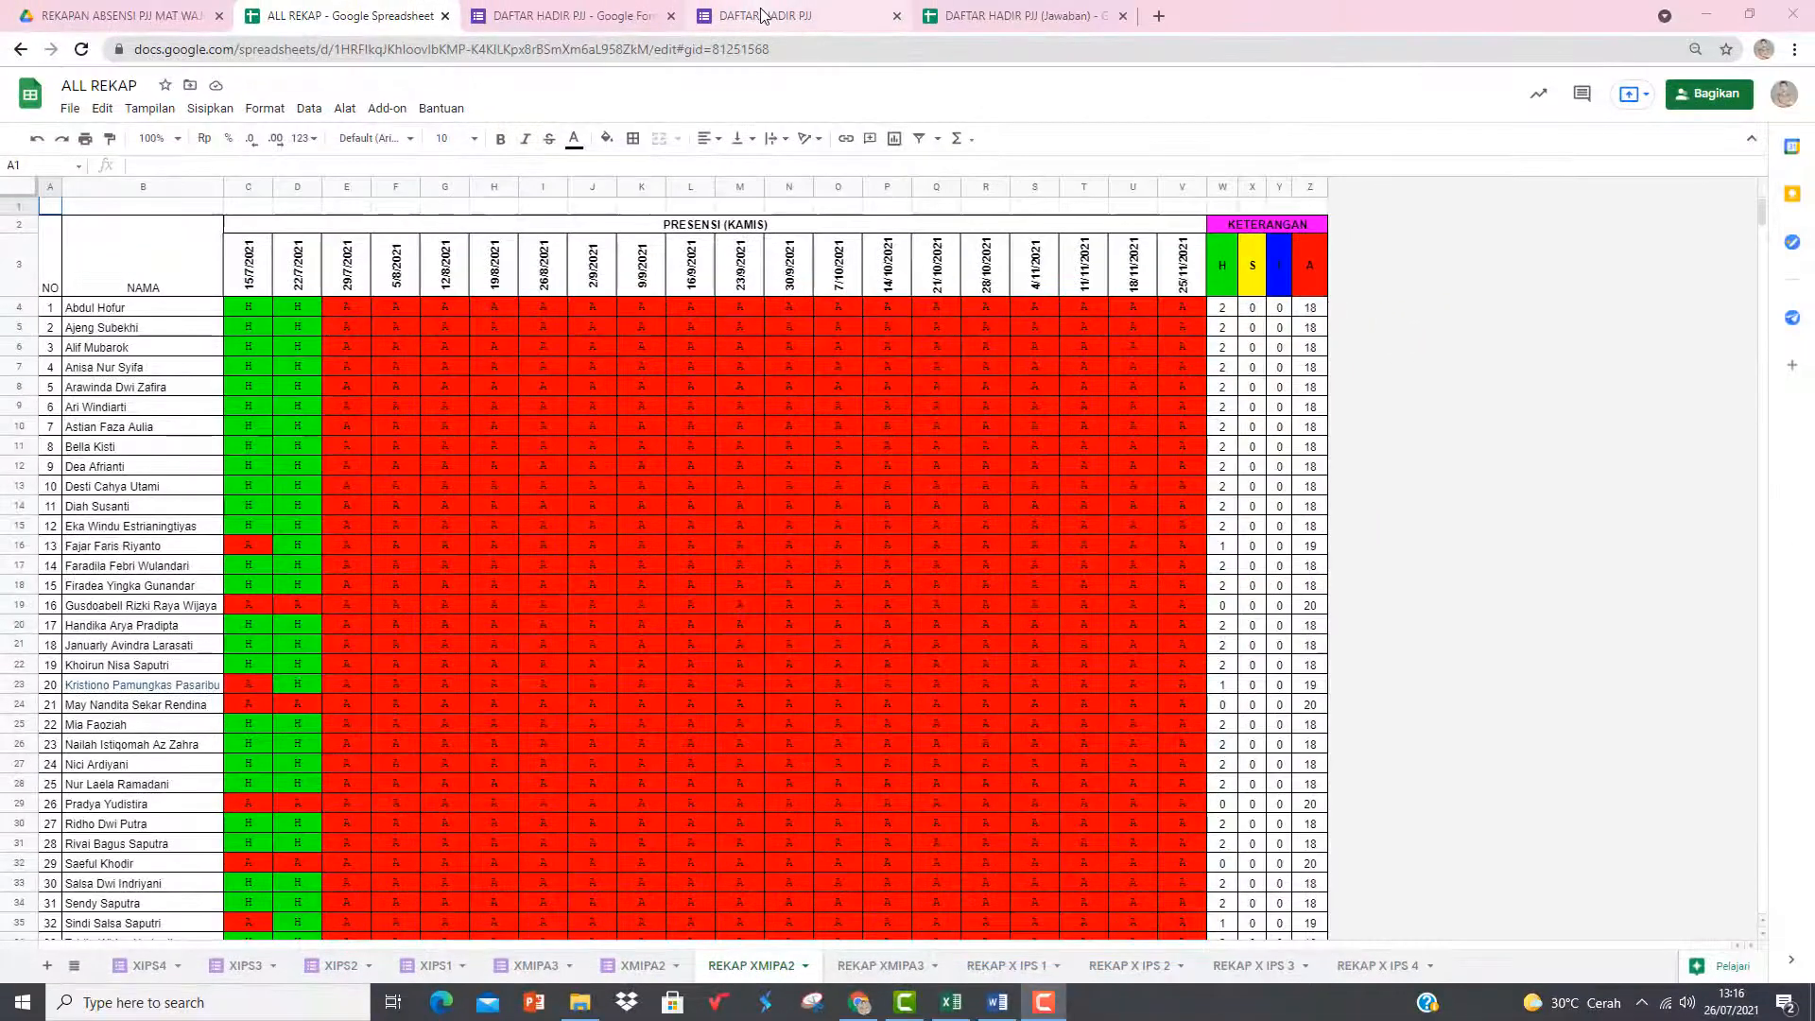
- Close the submitted attendance form's page and bring up the DAFTAR HADIR PJJ form for editing
{"action": "left_click", "coordinate": [765, 19]}
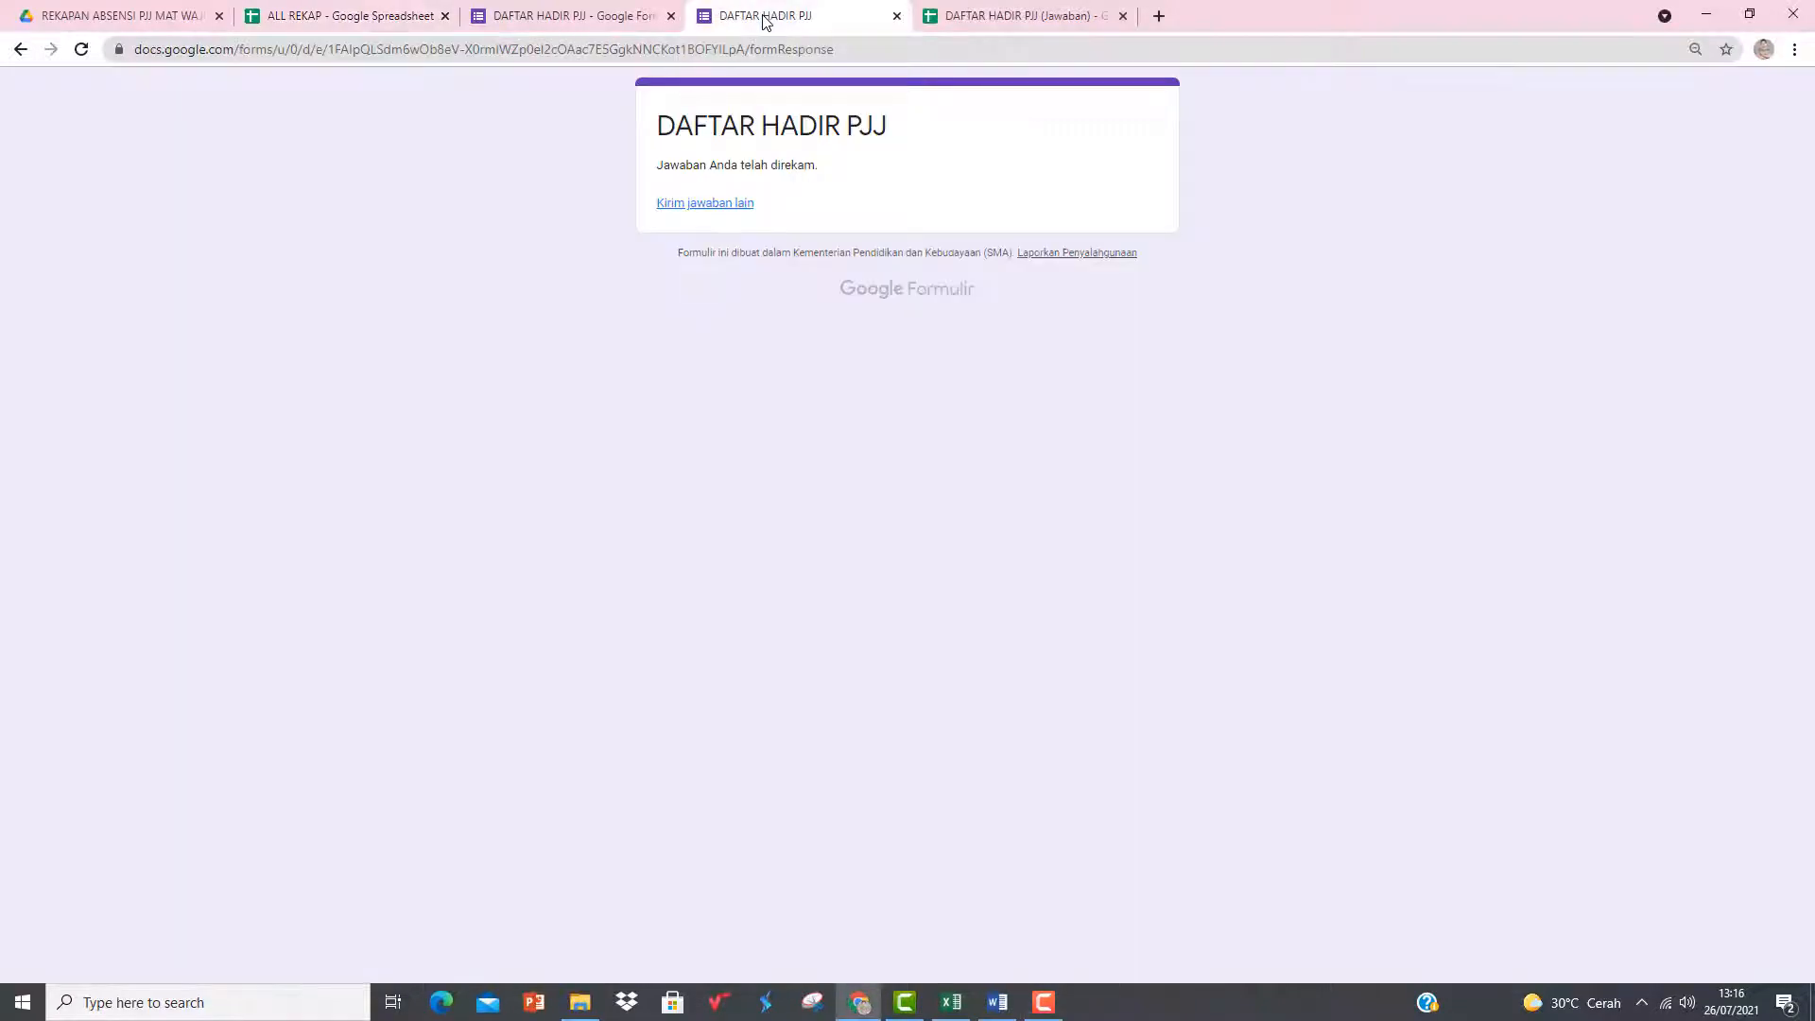
{"action": "left_click", "coordinate": [896, 16]}
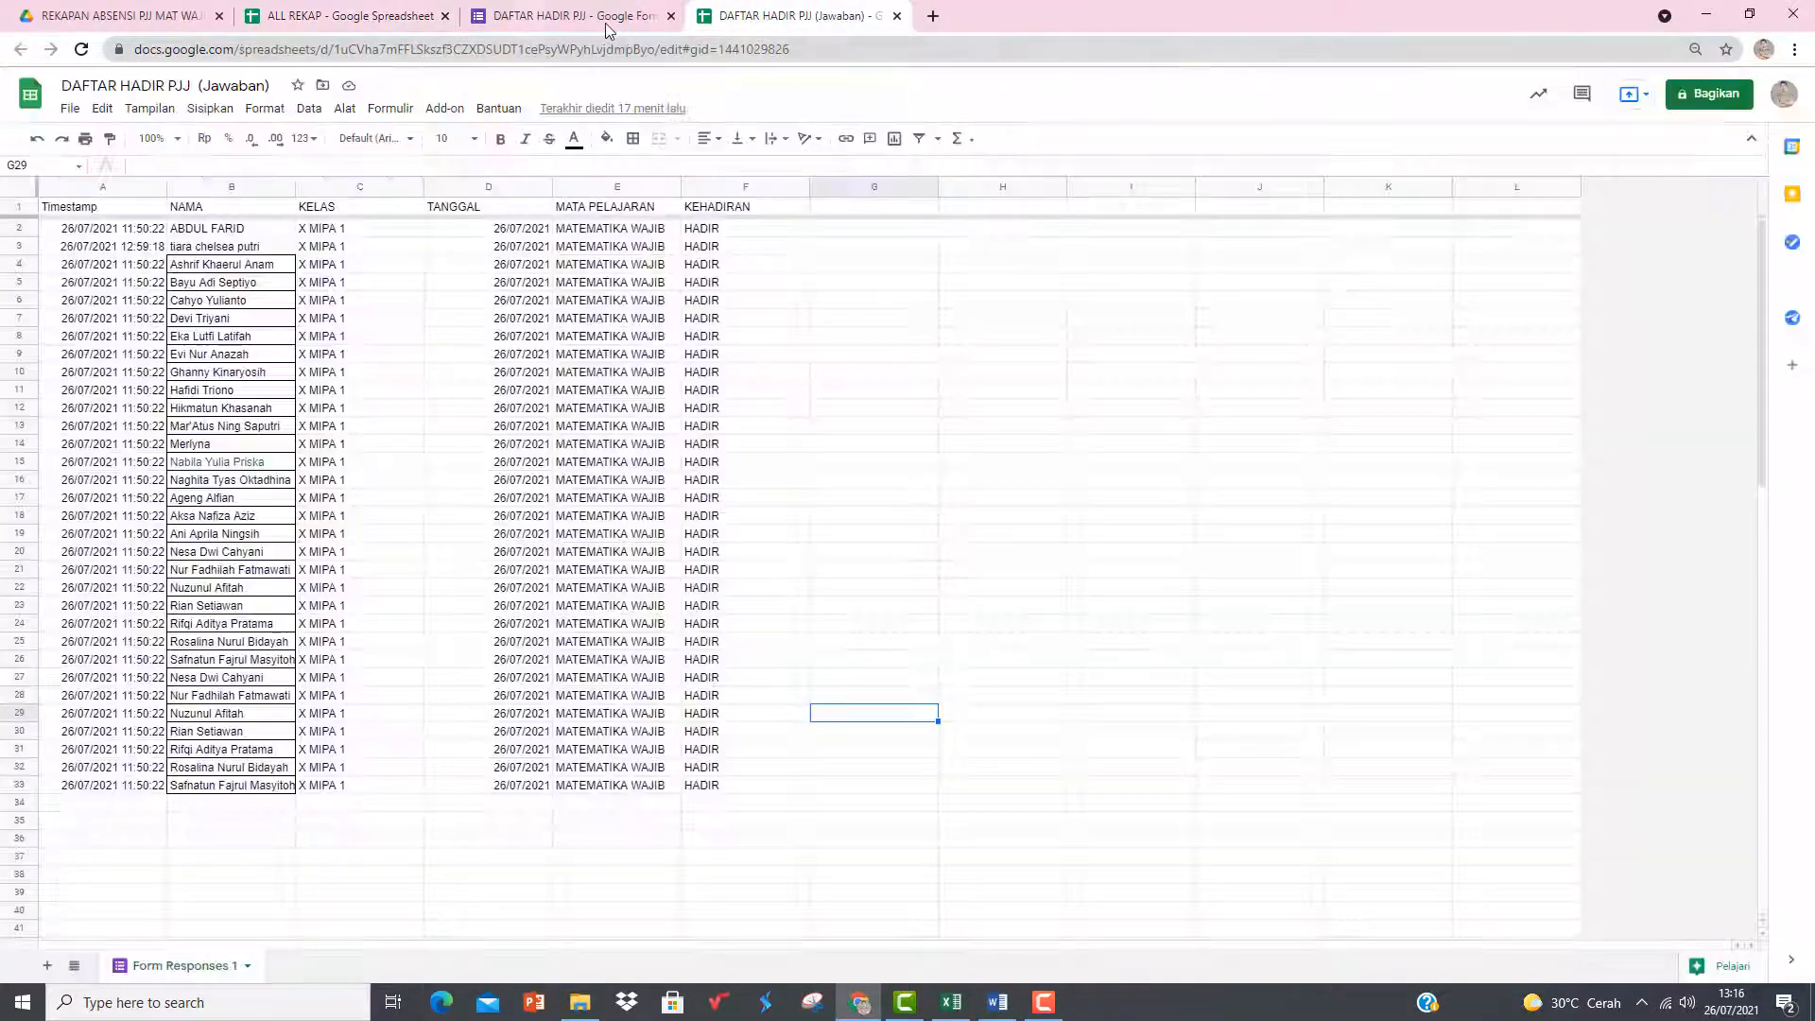
{"action": "left_click", "coordinate": [605, 23]}
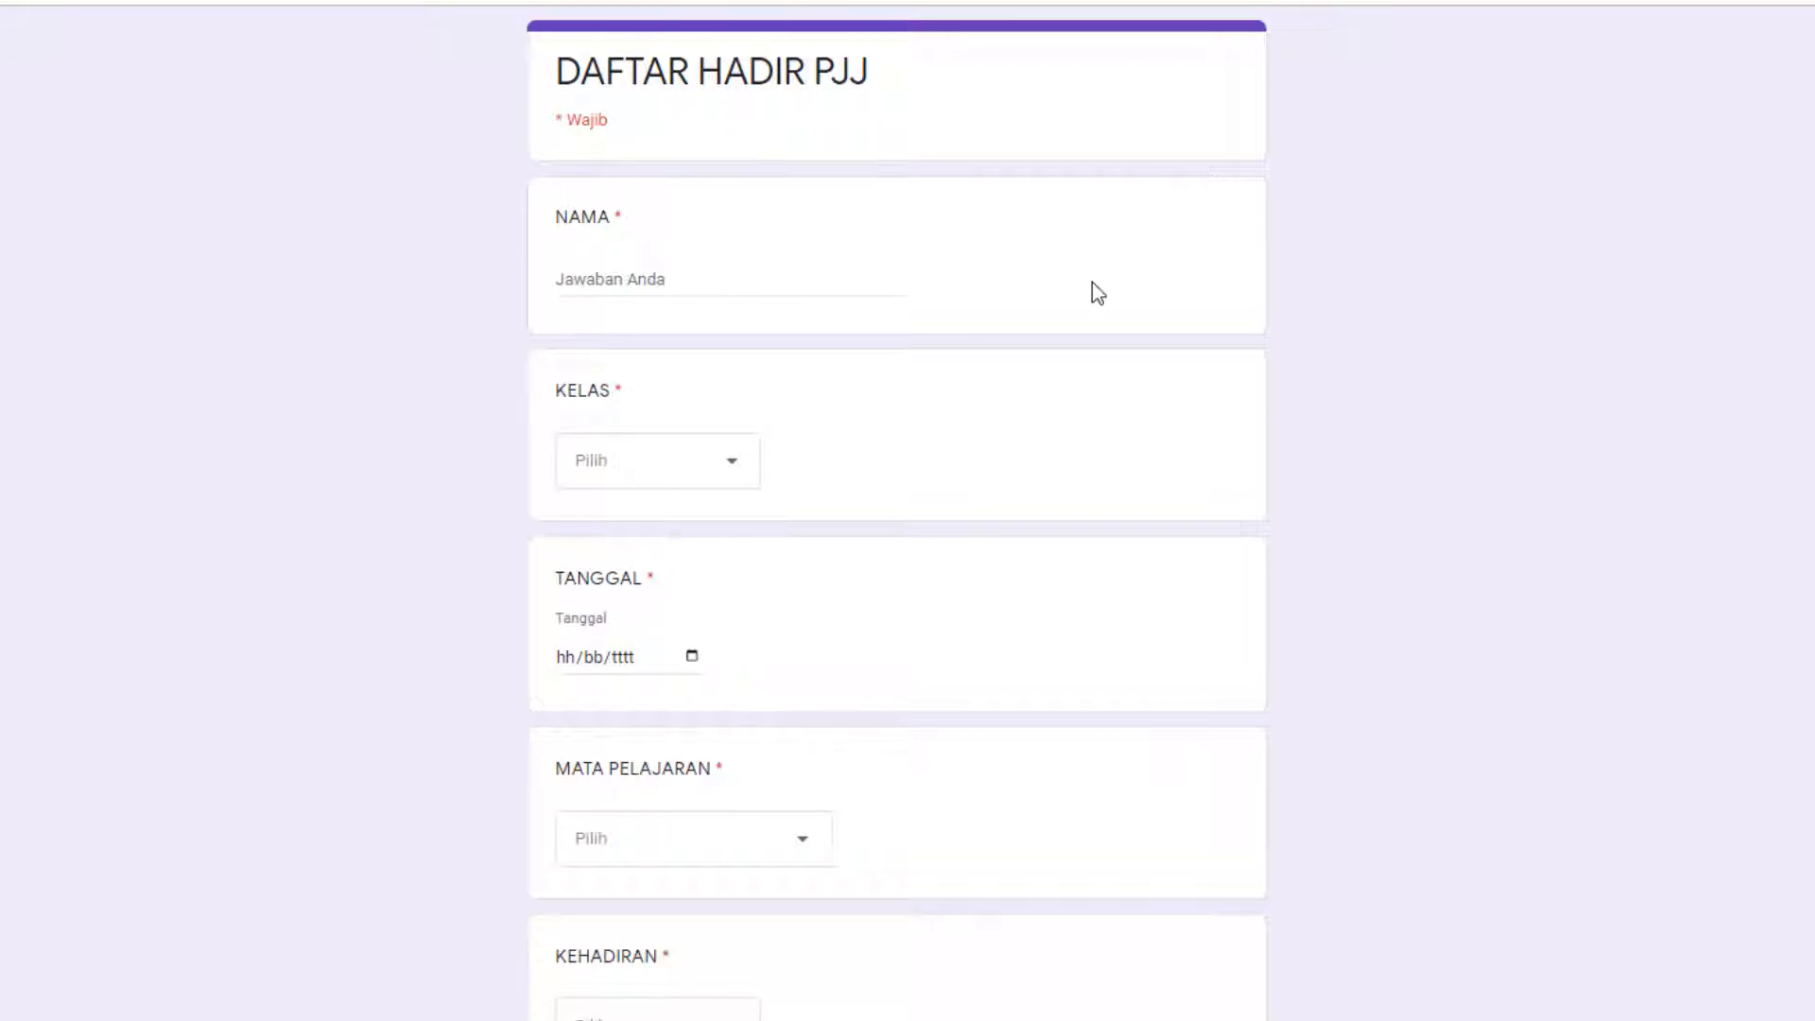
- Enter the student's name and choose class X MIPA 1 in the DAFTAR HADIR PJJ attendance form
{"action": "left_click", "coordinate": [679, 288]}
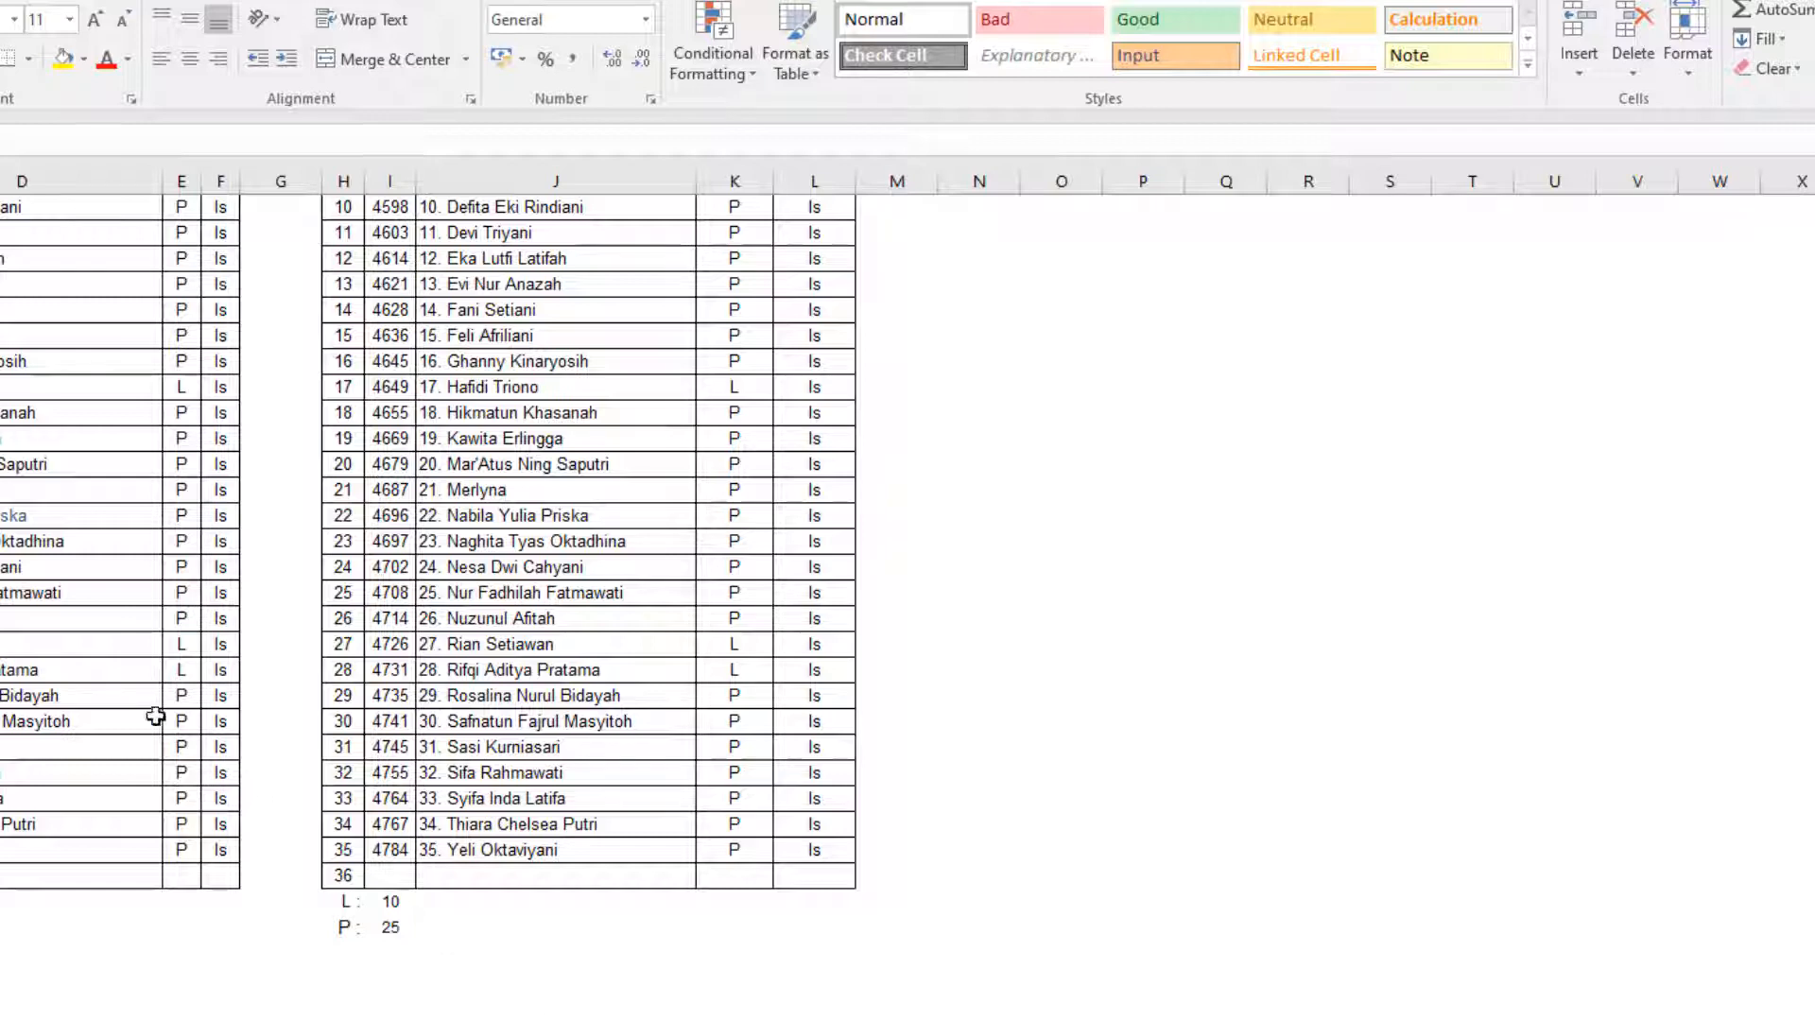
{"action": "key", "text": "alt+Tab"}
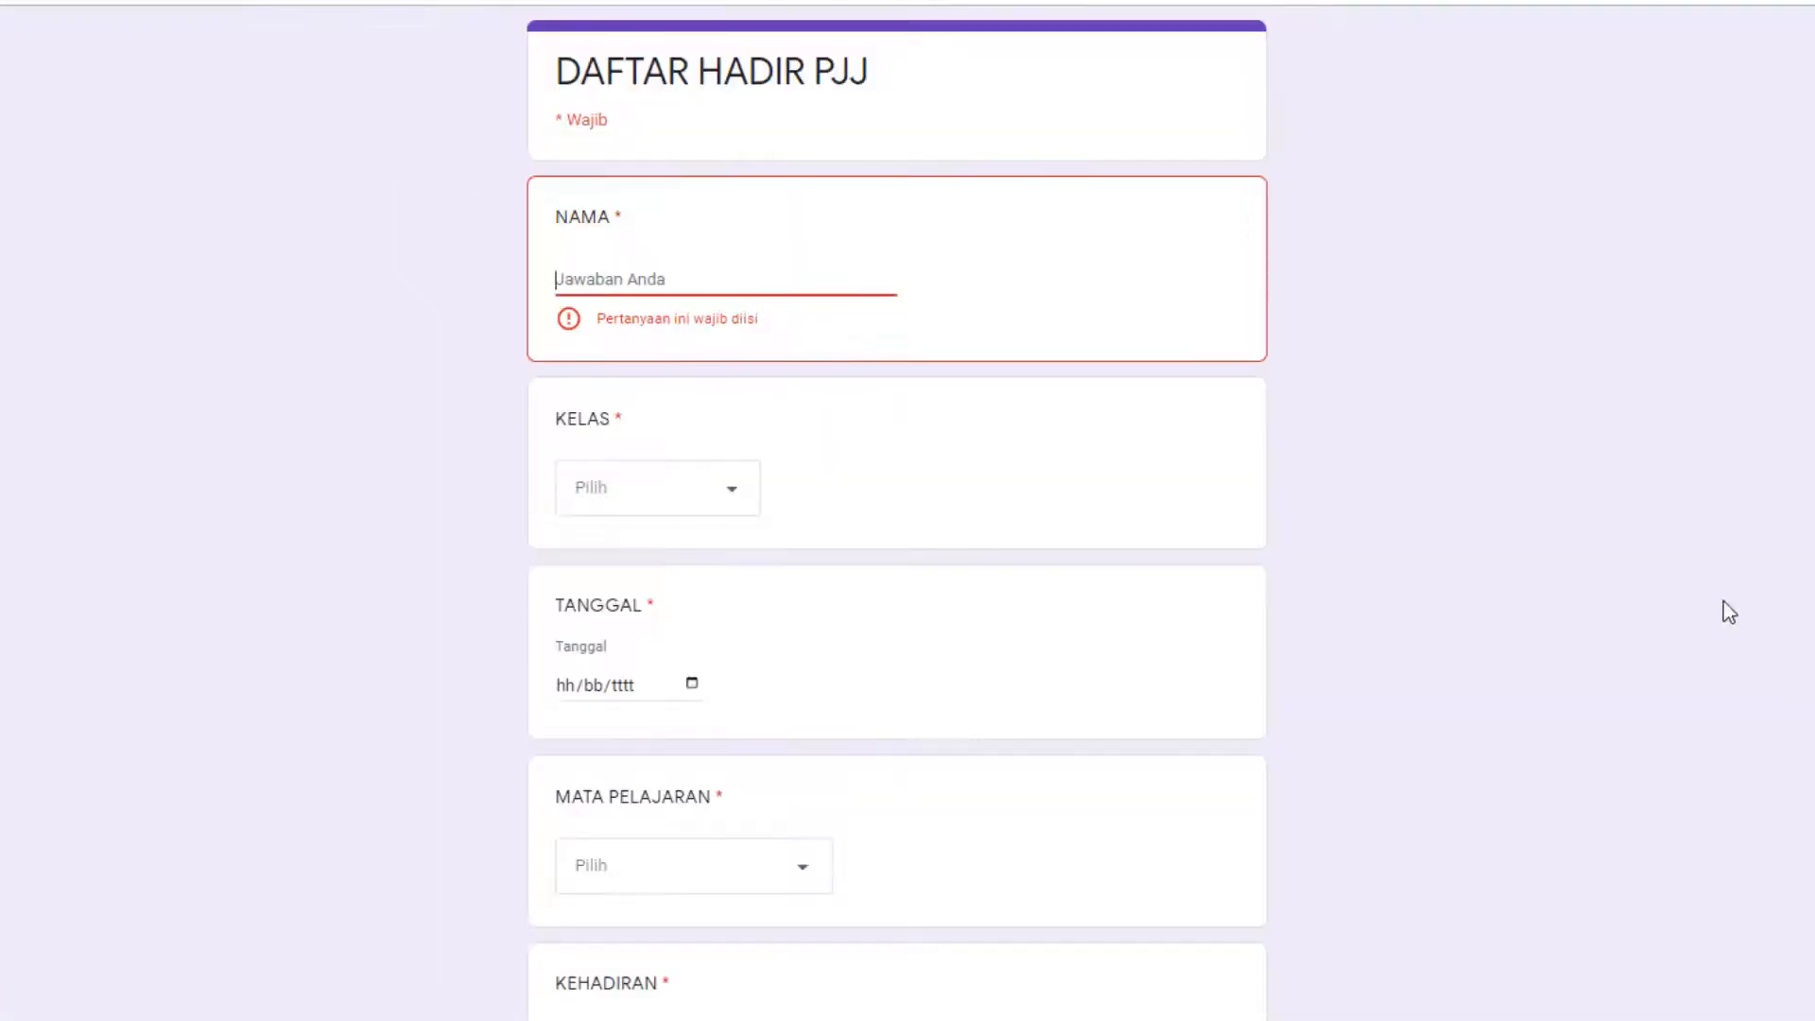
{"action": "type", "text": "KAWITA"}
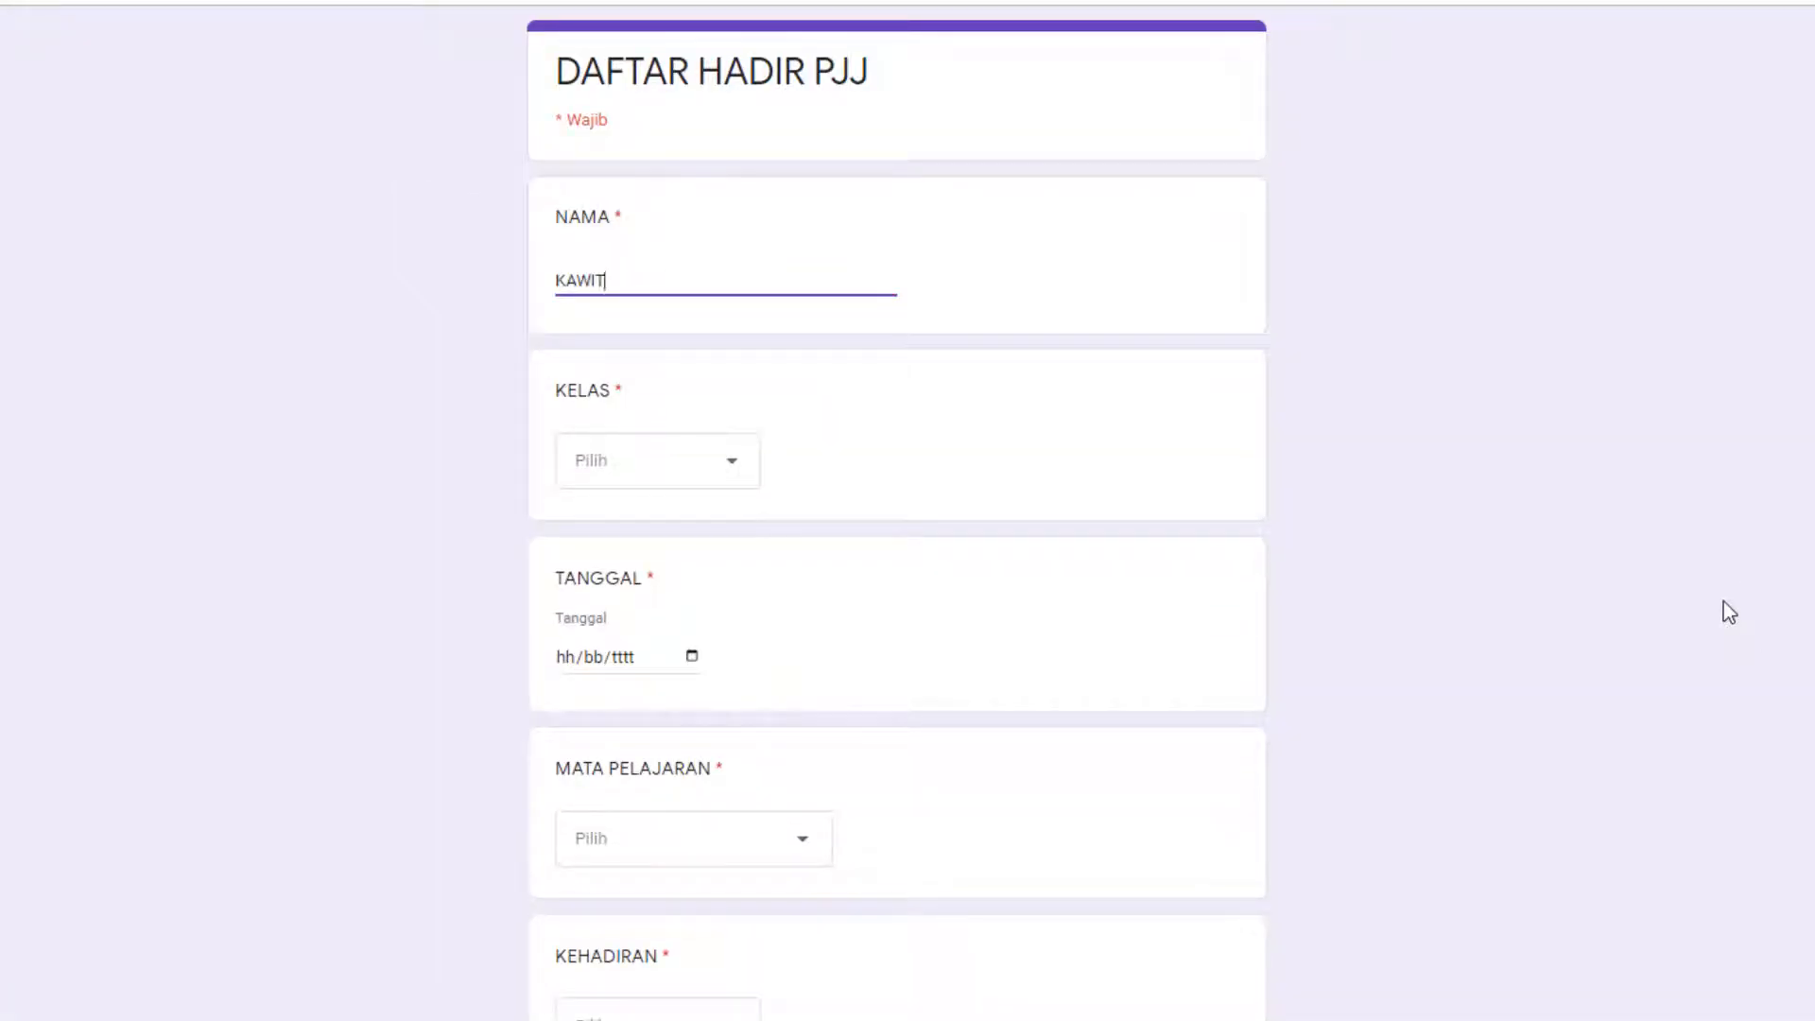
{"action": "left_click", "coordinate": [642, 486]}
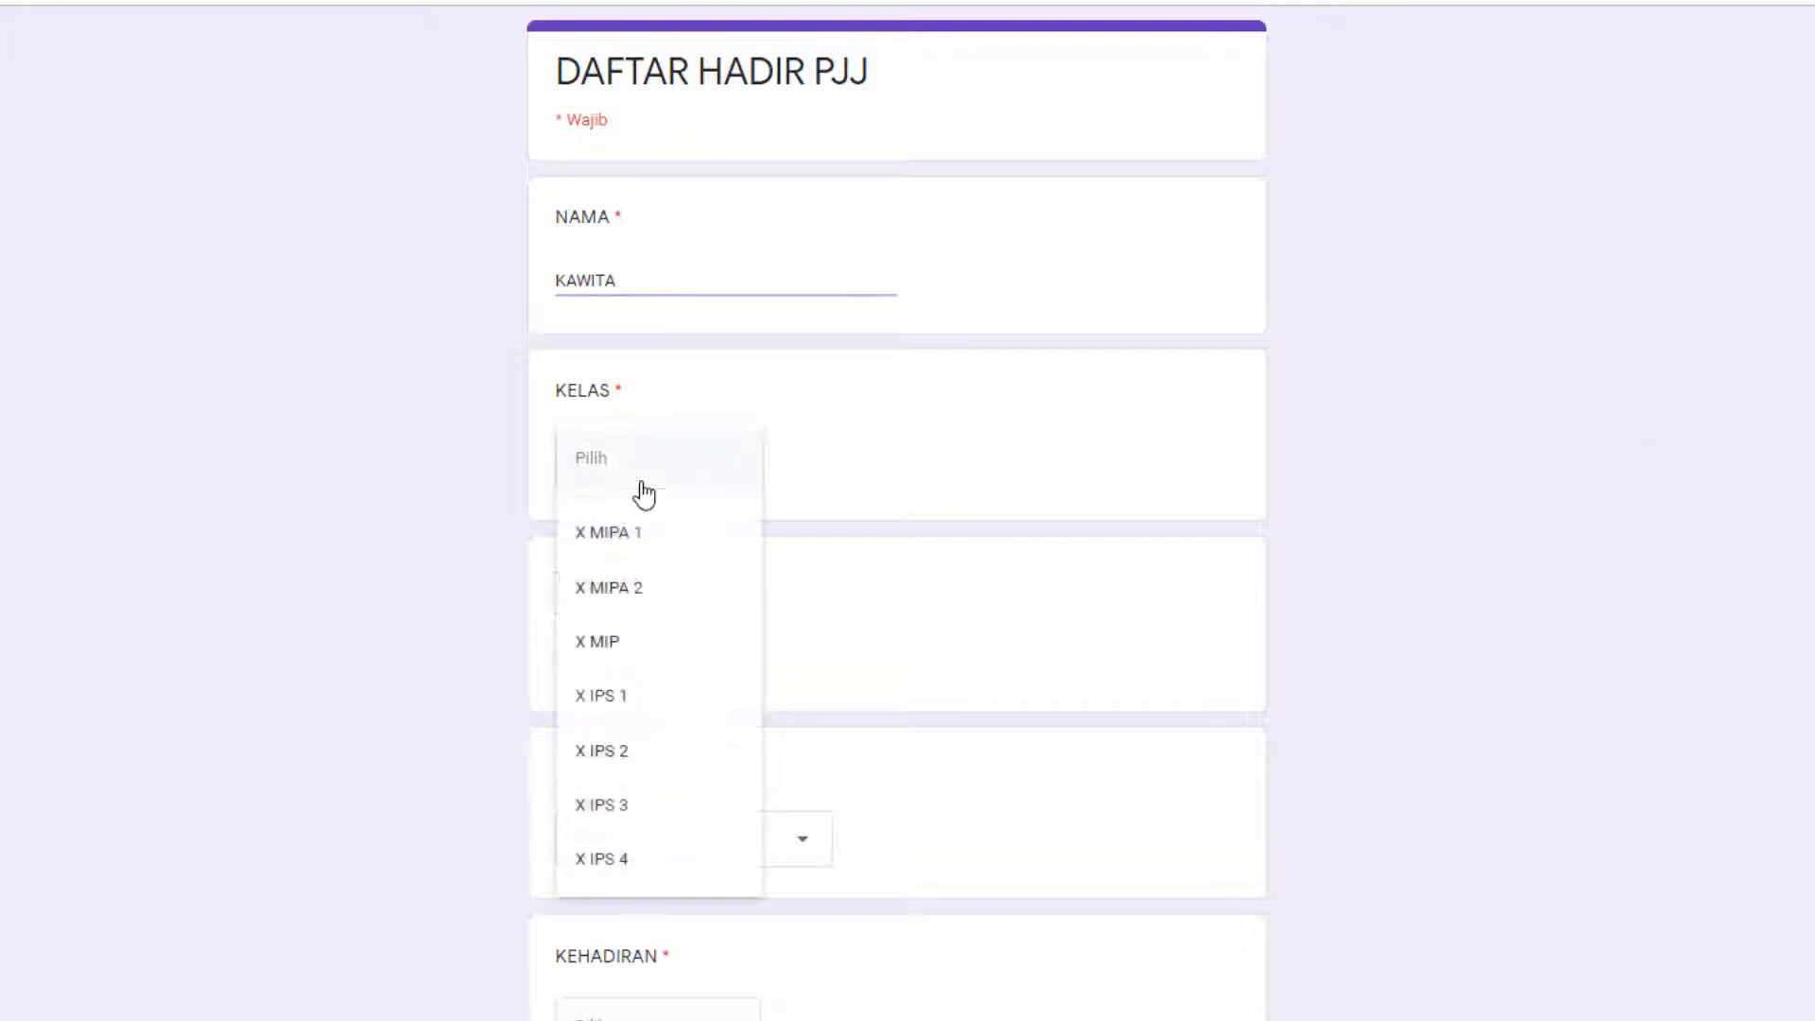
{"action": "left_click", "coordinate": [605, 532]}
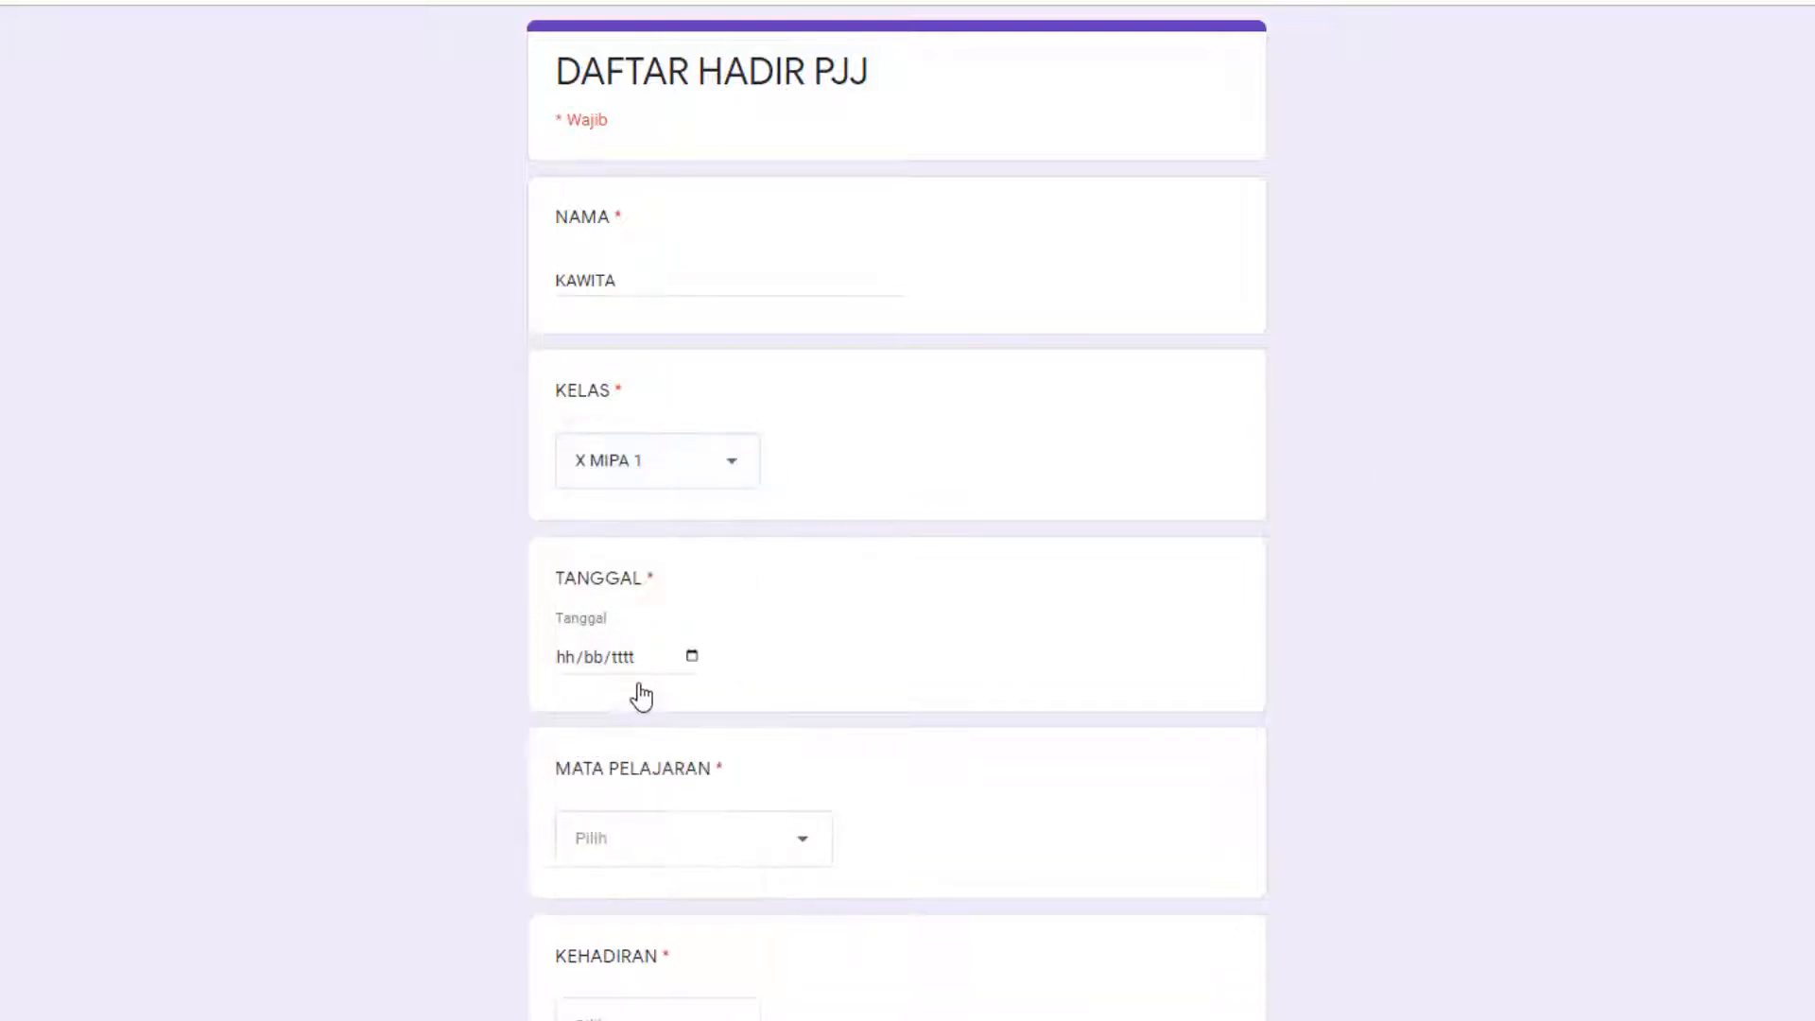
- Set the form's TANGGAL to 26/07/2021 and MATA PELAJARAN to MATEMATIKA WAJIB
{"action": "left_click", "coordinate": [692, 655]}
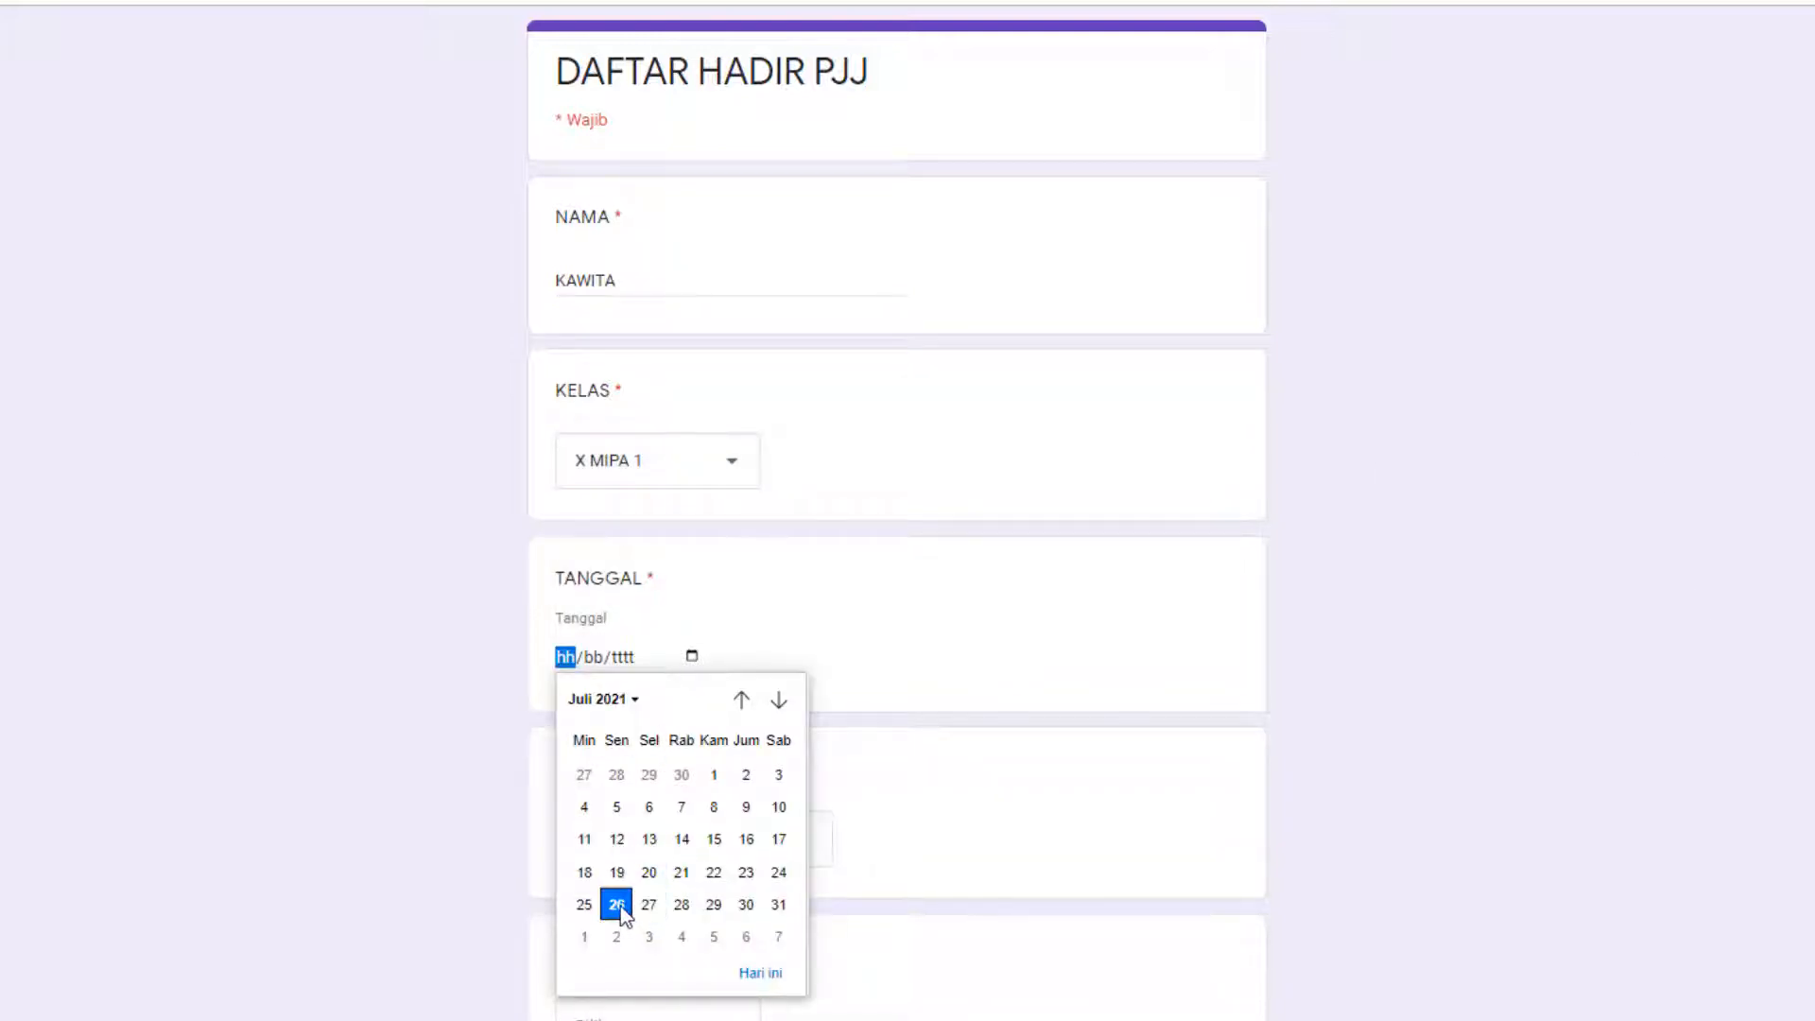
{"action": "left_click", "coordinate": [619, 908]}
{"action": "left_click", "coordinate": [615, 836]}
{"action": "left_click", "coordinate": [631, 905]}
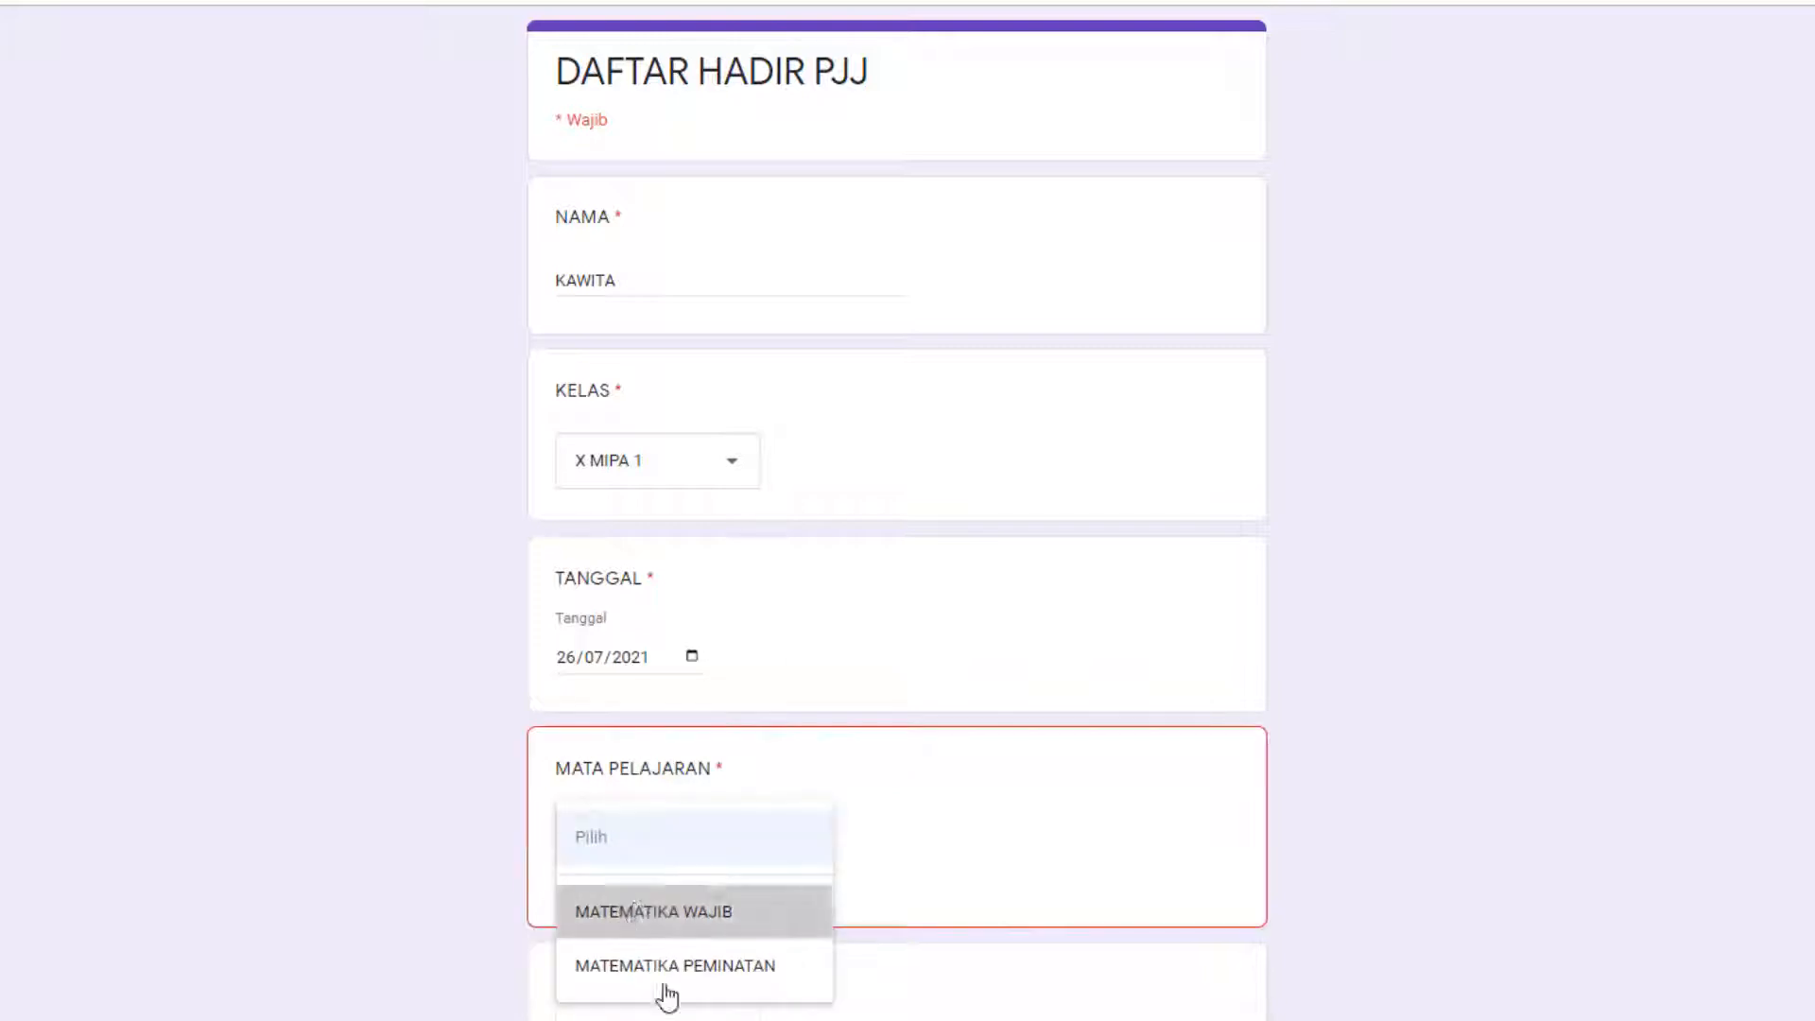
- Set KEHADIRAN to HADIR and submit the attendance form
{"action": "left_click", "coordinate": [652, 1016]}
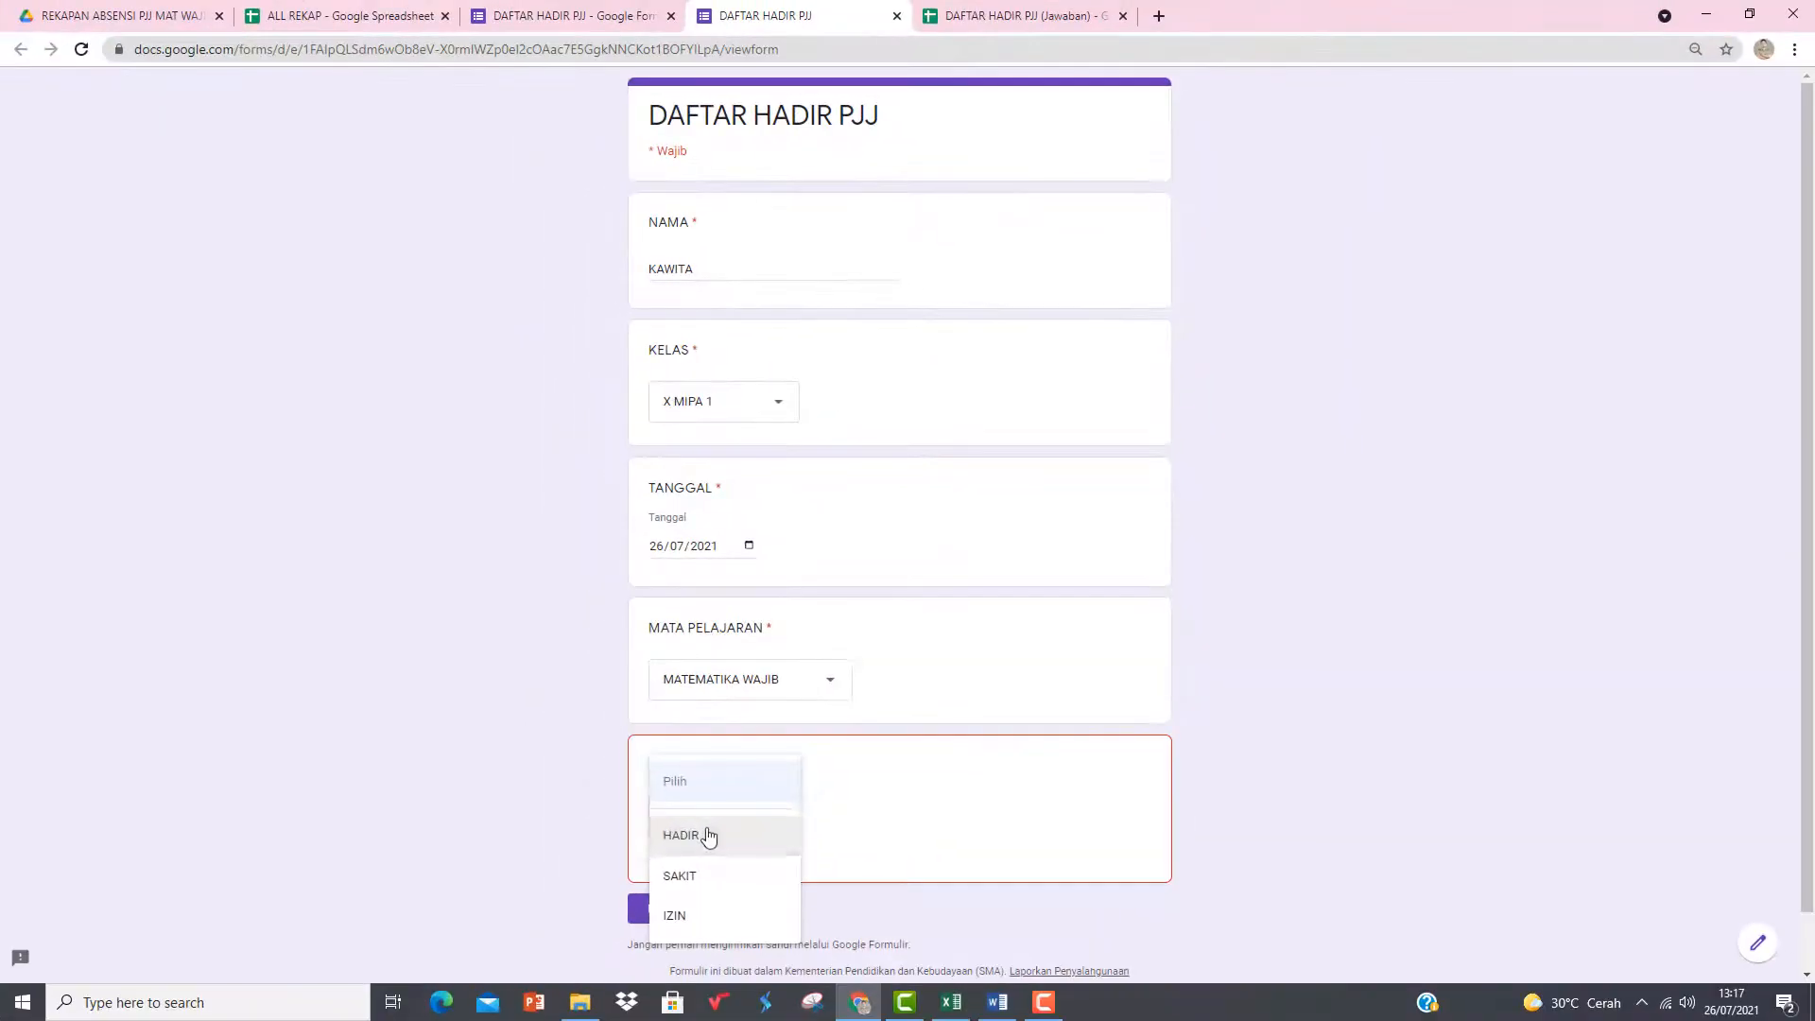
{"action": "left_click", "coordinate": [708, 837]}
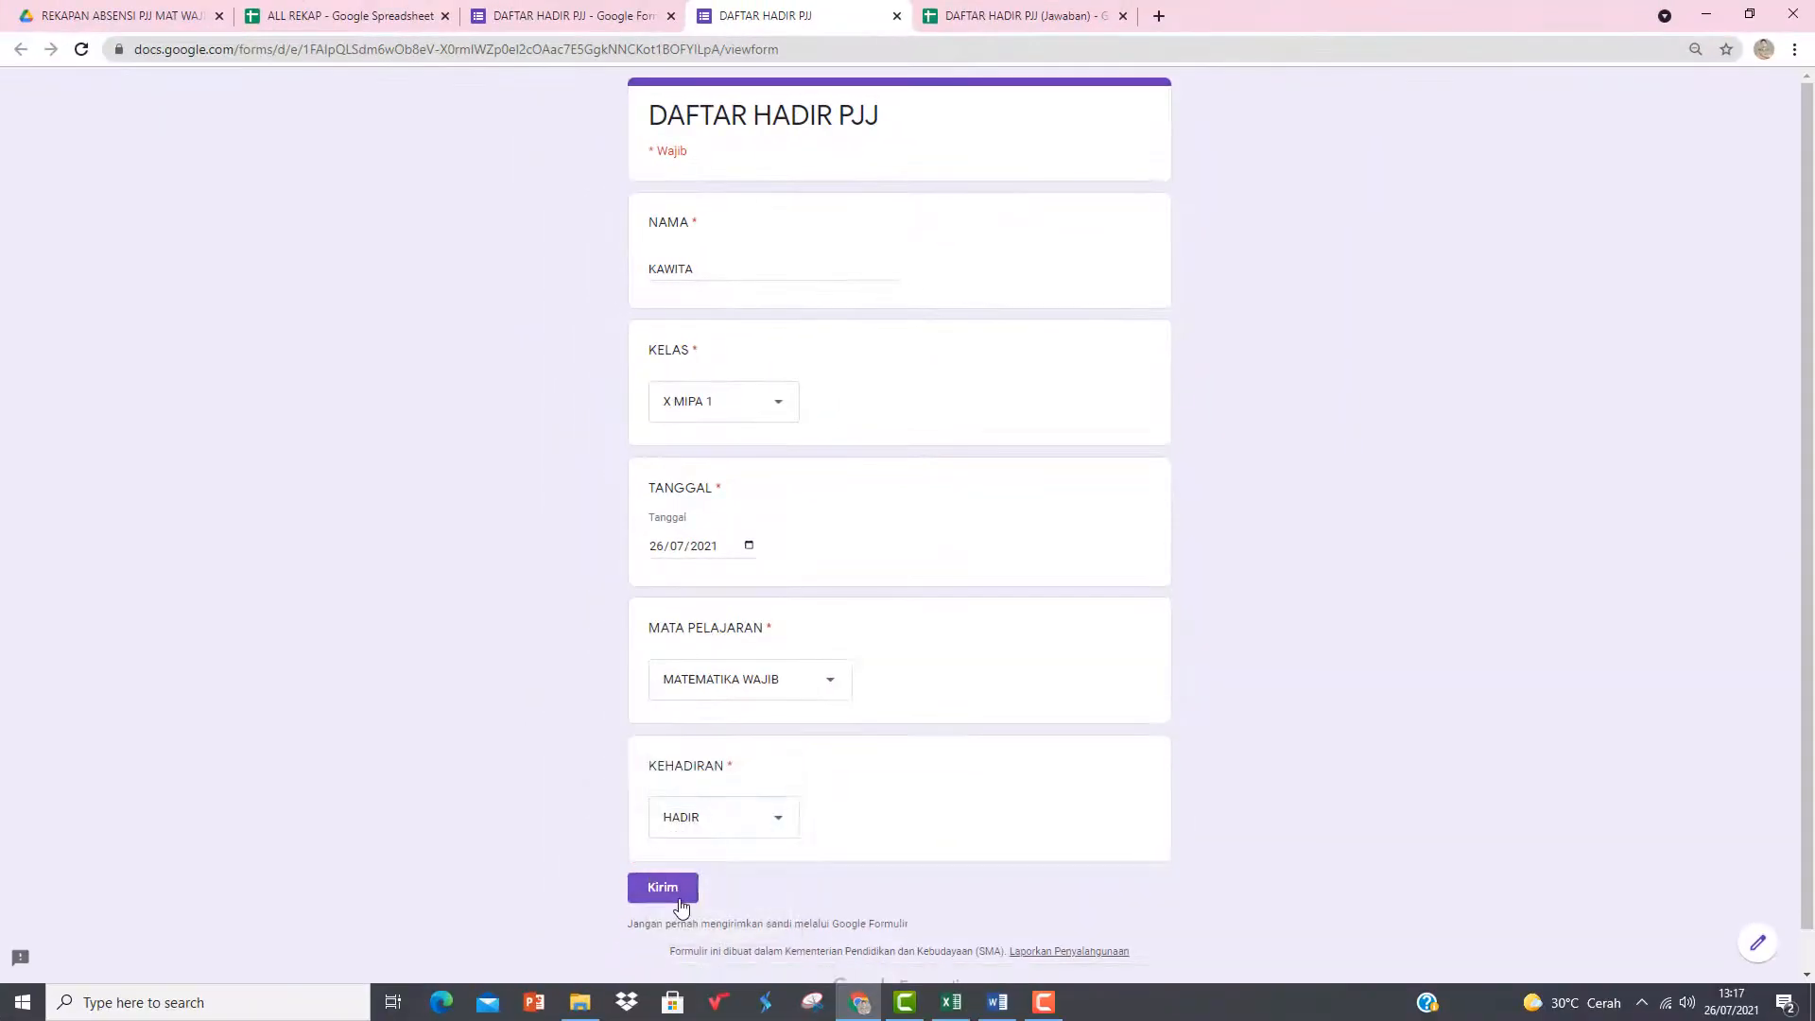
{"action": "left_click", "coordinate": [666, 890]}
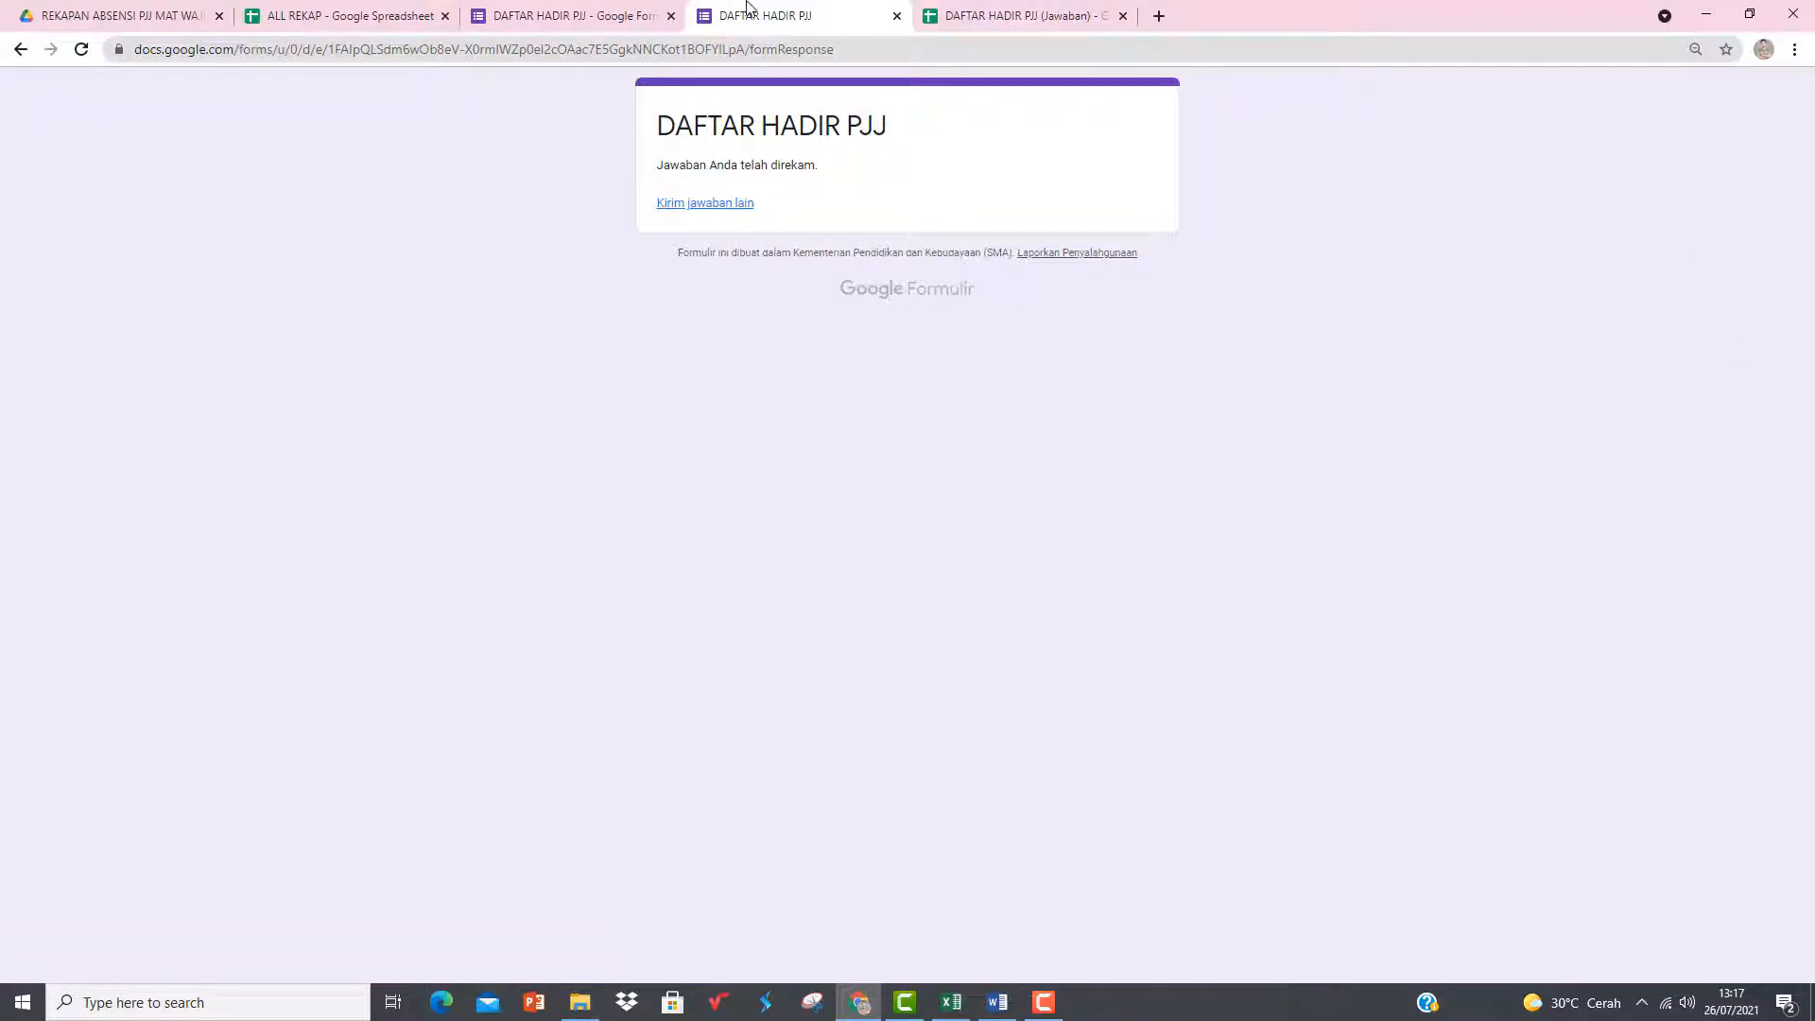
- Examine the new response and the timestamp, name, class and attendance columns in the DAFTAR HADIR PJJ (Jawaban) sheet
{"action": "left_click", "coordinate": [1052, 25]}
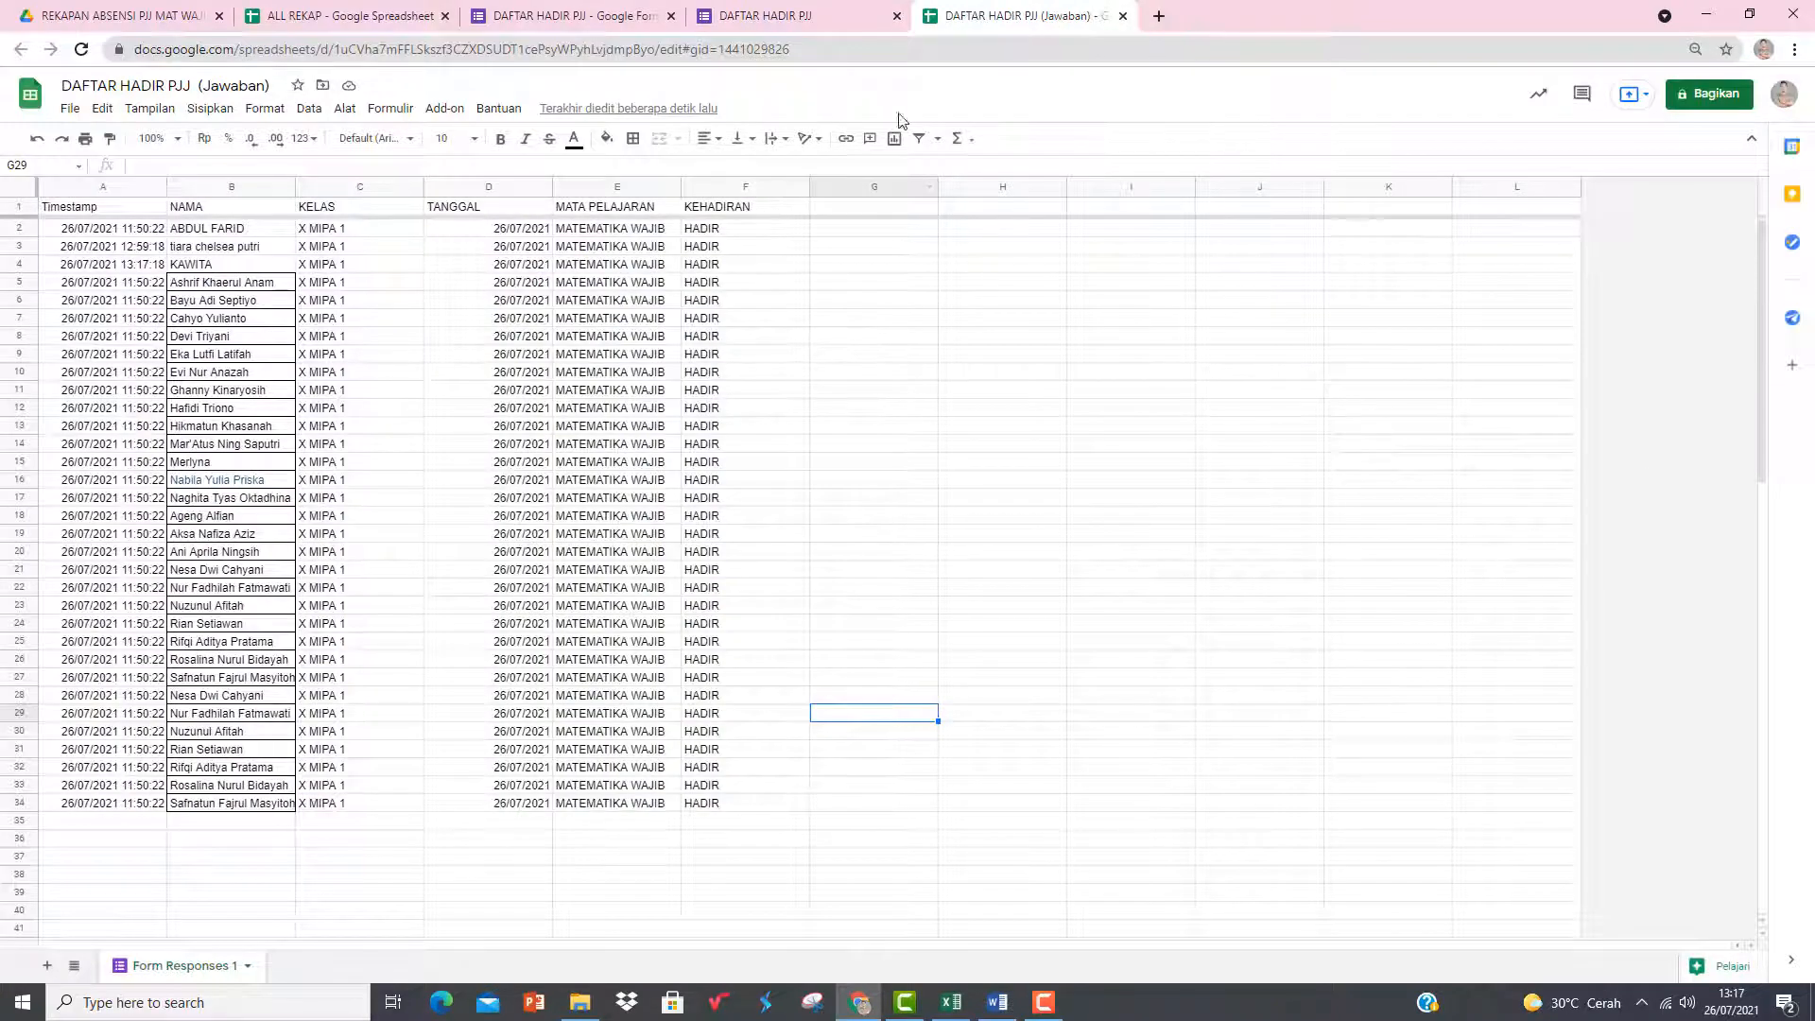
{"action": "left_click", "coordinate": [190, 267]}
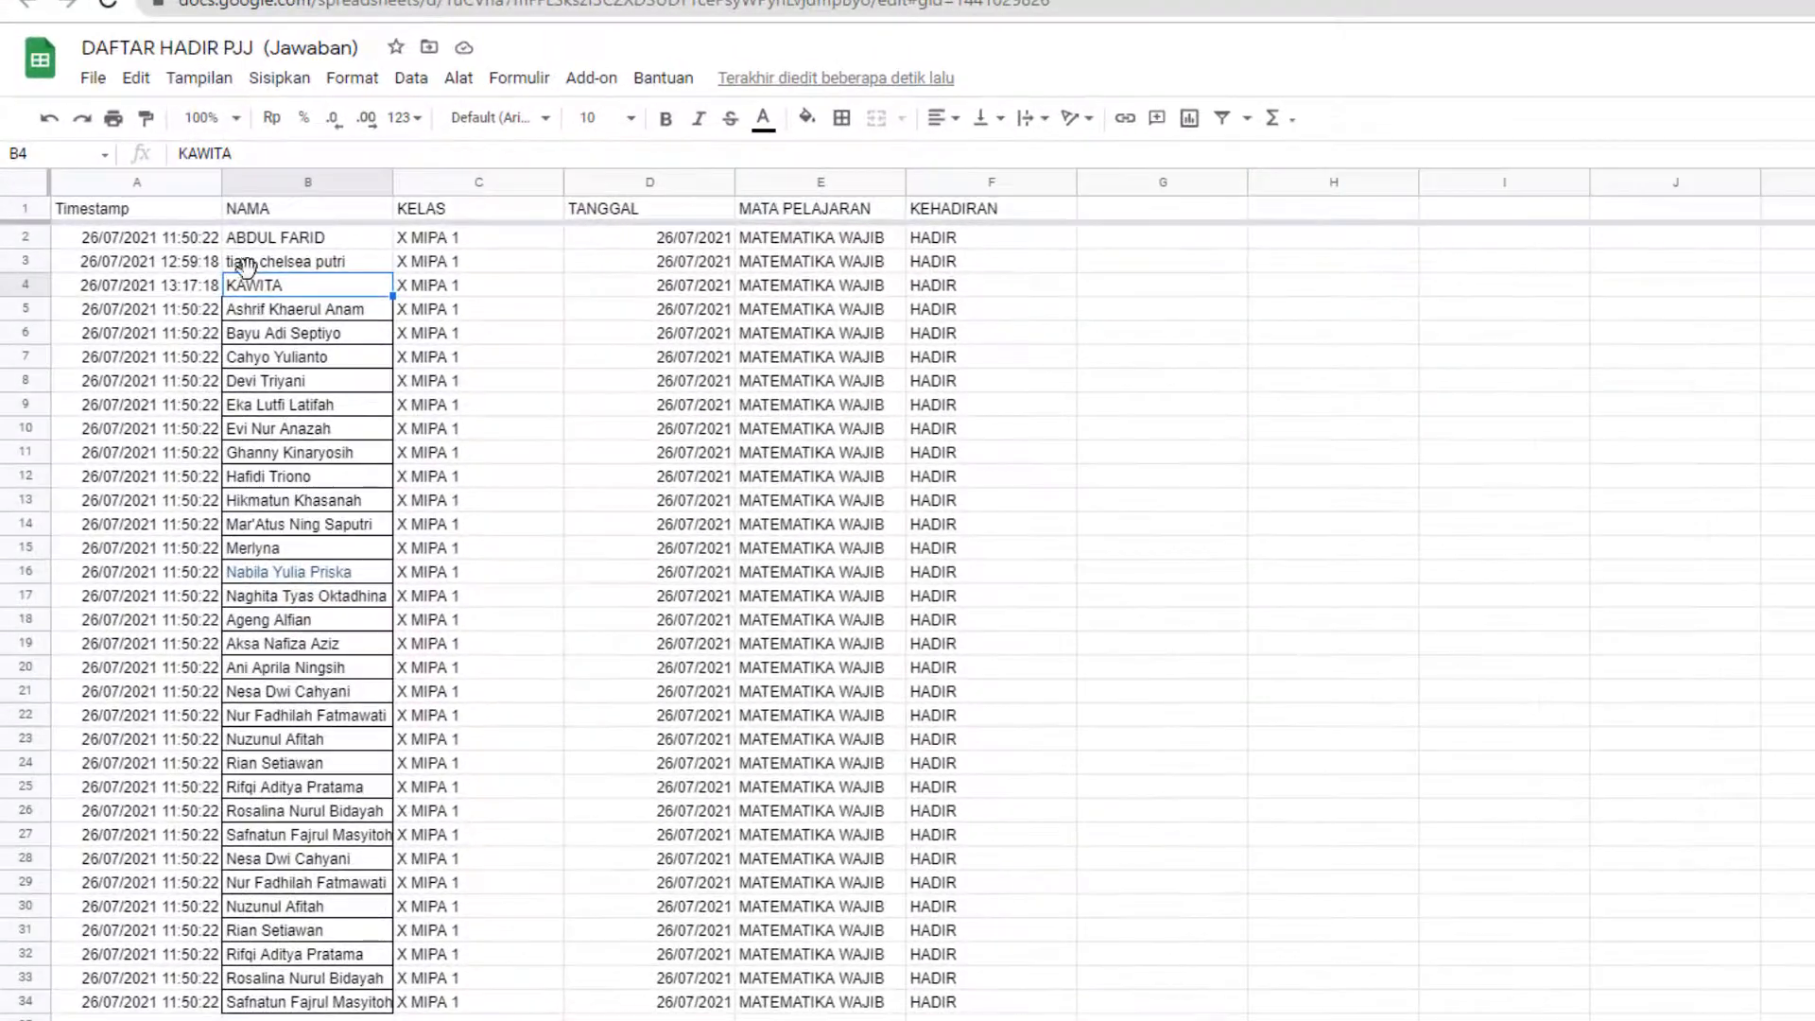
{"action": "left_click", "coordinate": [252, 238]}
{"action": "left_click", "coordinate": [448, 248]}
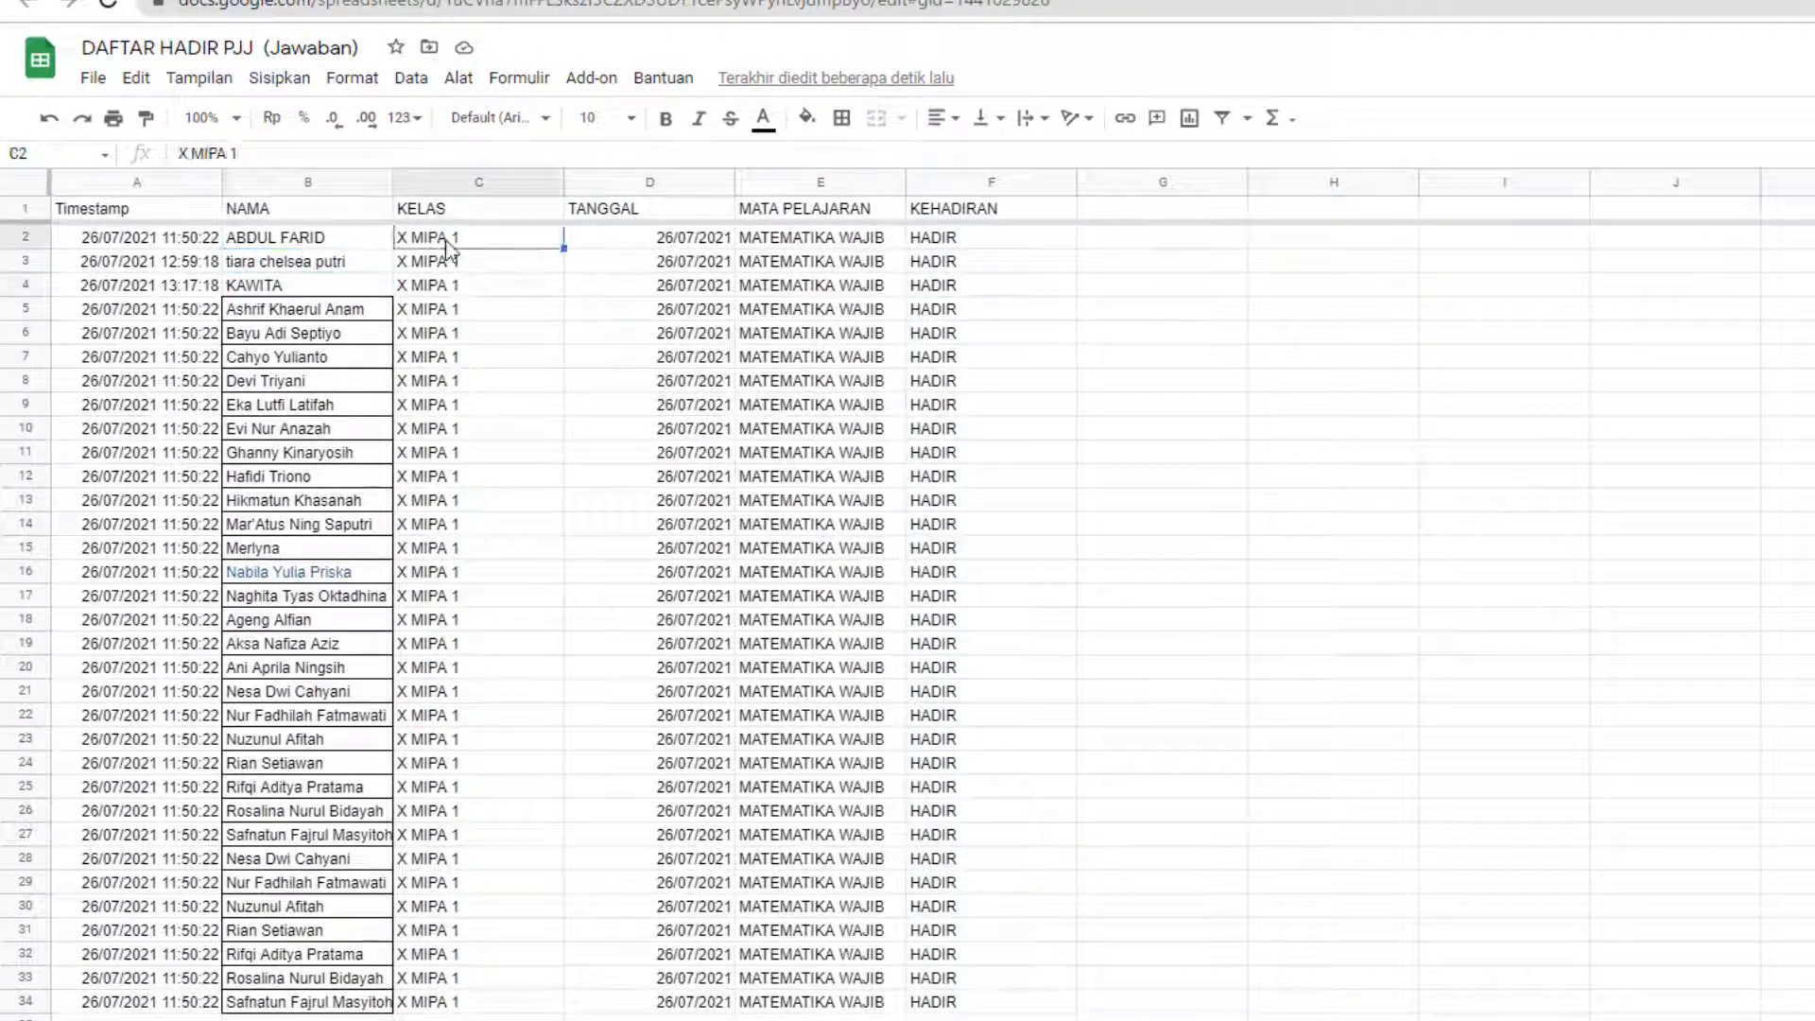
{"action": "left_click", "coordinate": [979, 238]}
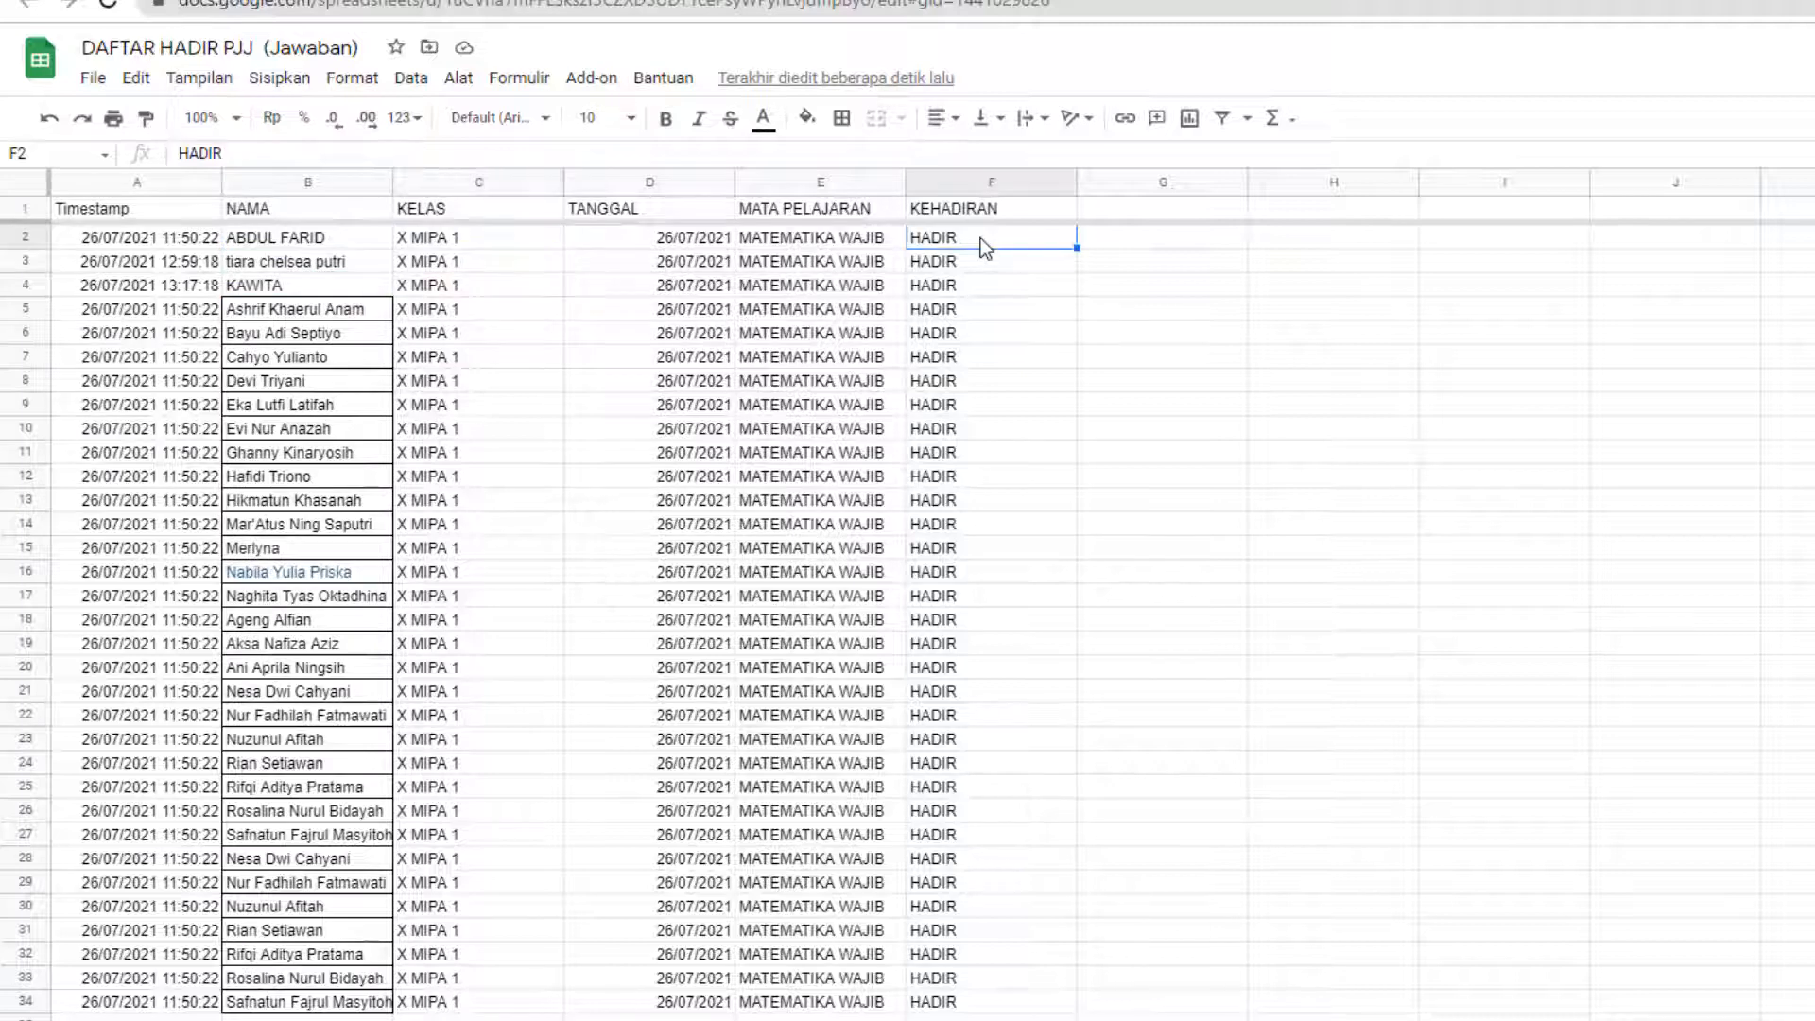
{"action": "left_click", "coordinate": [111, 243]}
{"action": "left_click", "coordinate": [373, 260]}
{"action": "left_click", "coordinate": [467, 242]}
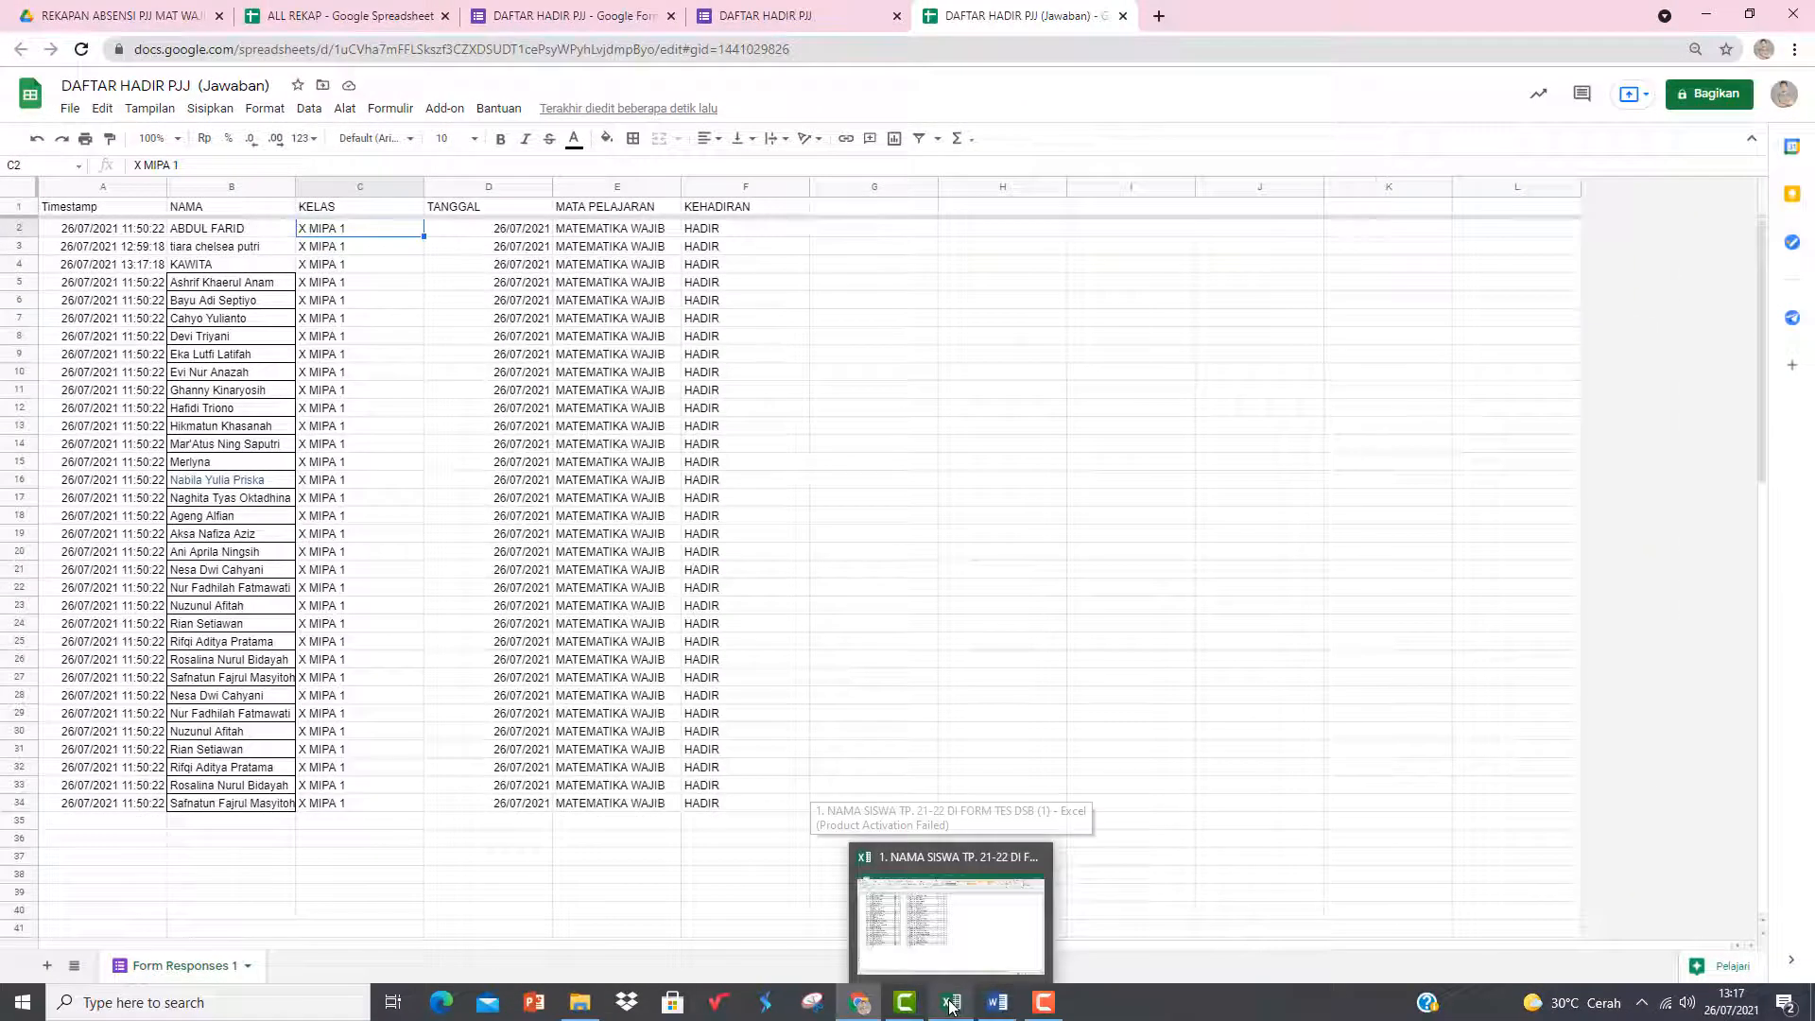
- Switch to Excel and bring up the daftar hadir workbook with the class attendance table
{"action": "left_click", "coordinate": [950, 1007]}
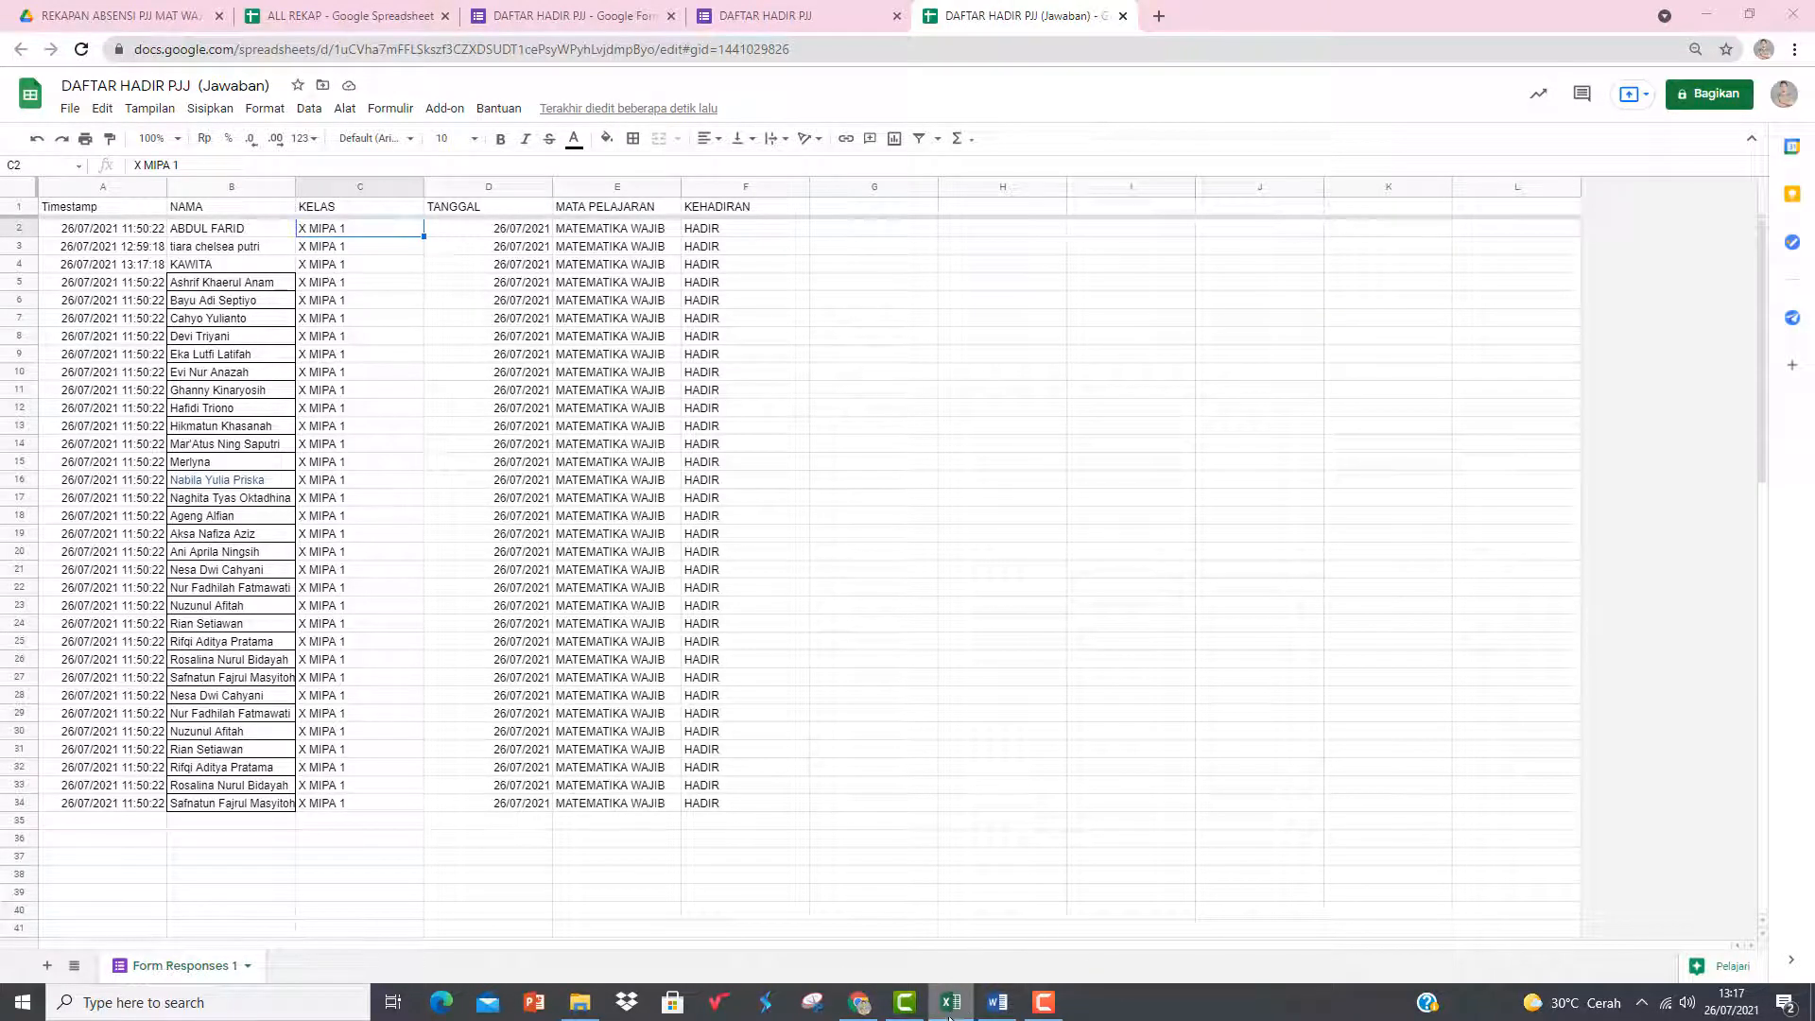
{"action": "right_click", "coordinate": [950, 1011]}
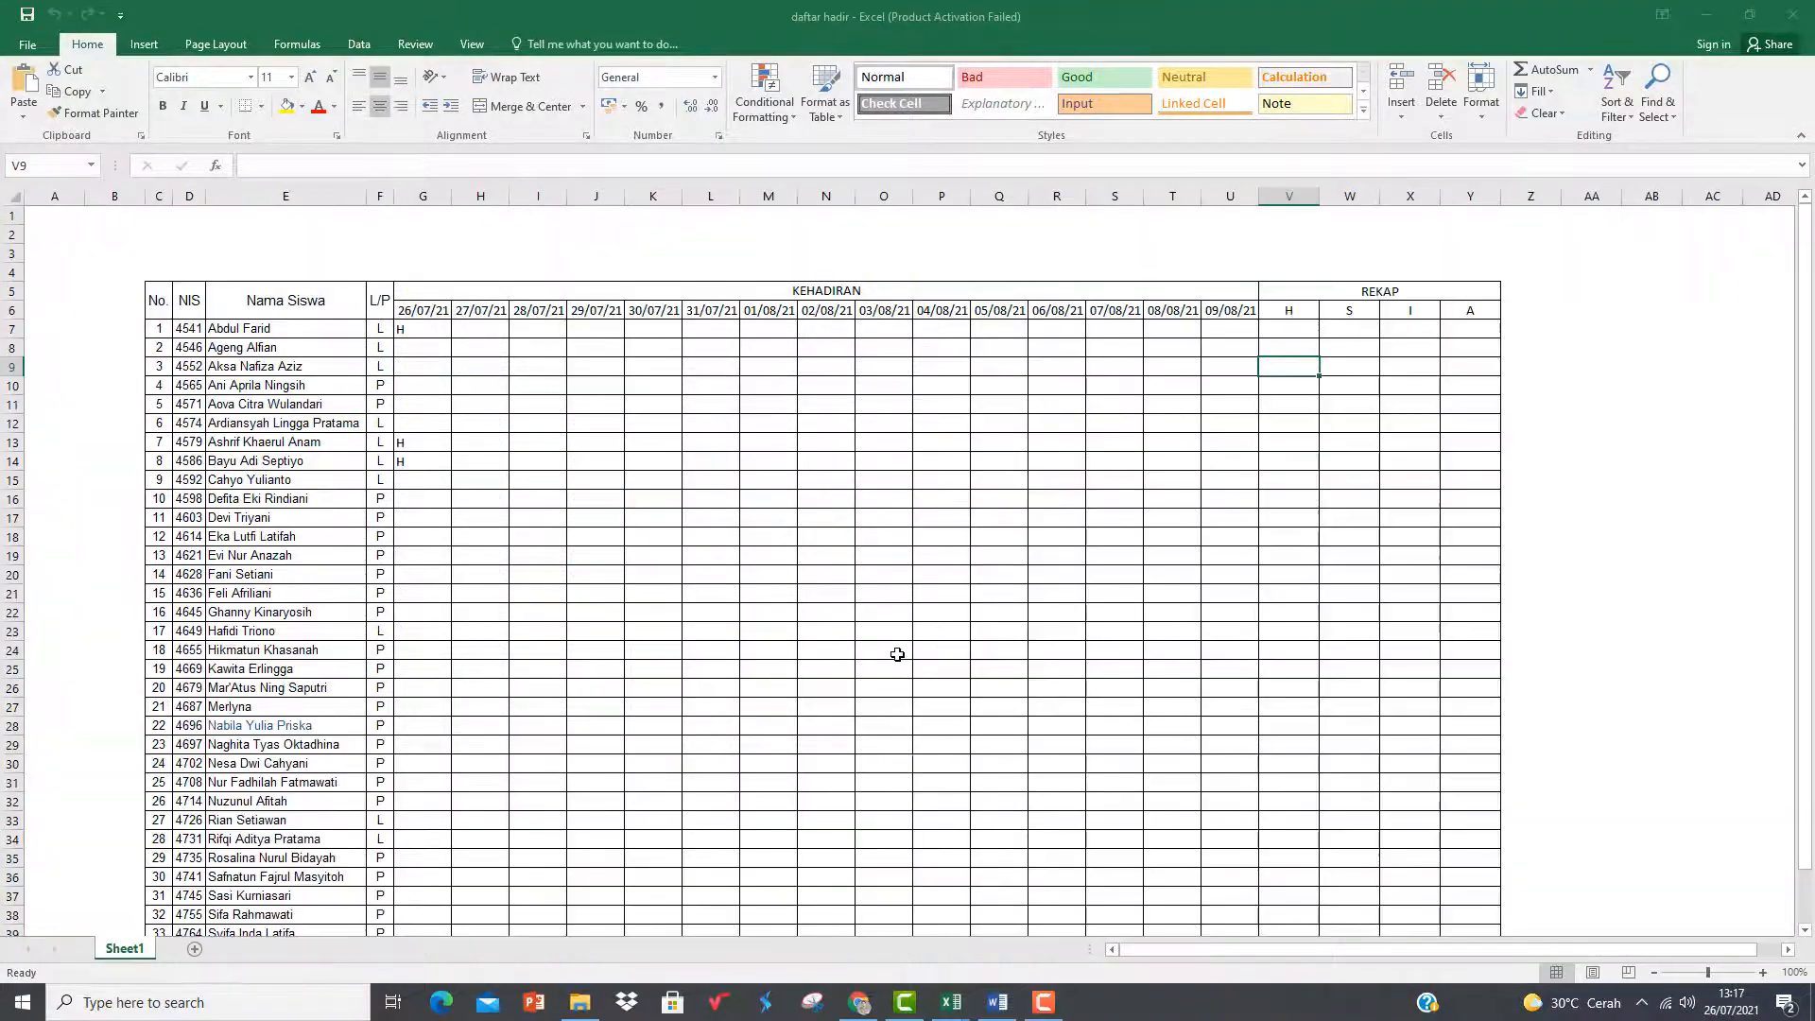
{"action": "left_click", "coordinate": [367, 329]}
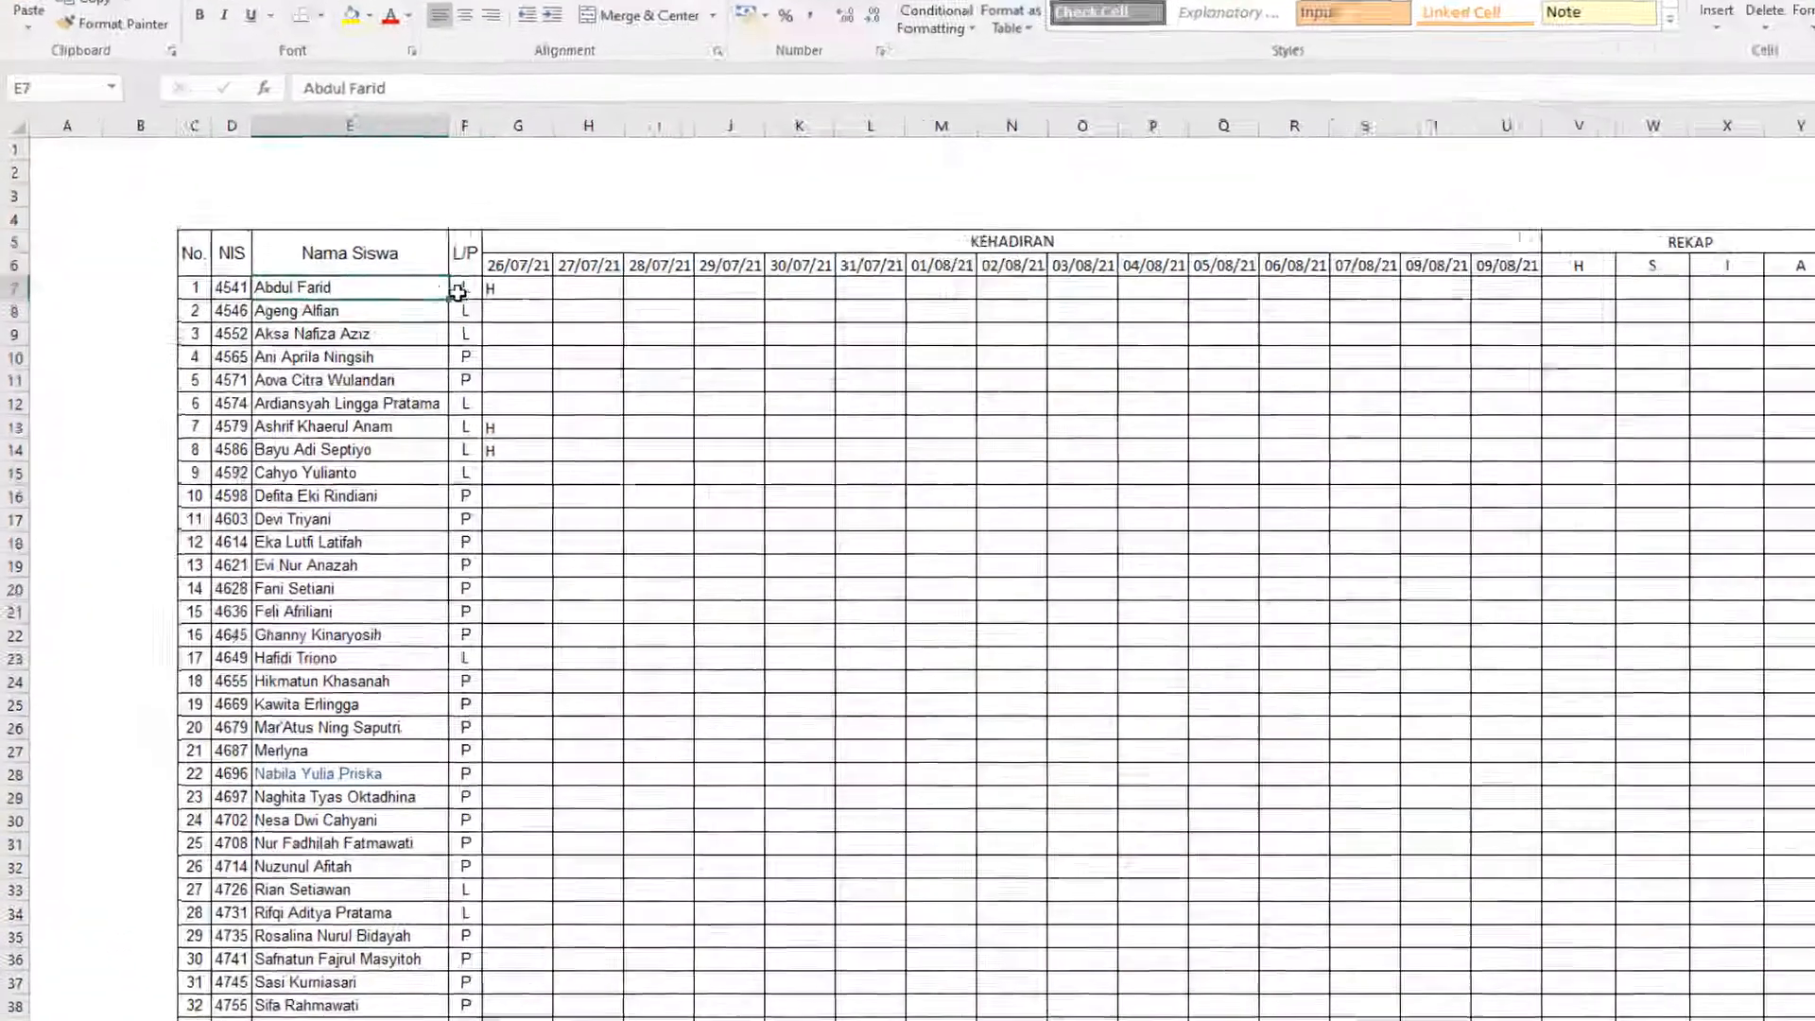
- Clear the H marks of students 1, 7 and 8 in the 26/07/21 attendance column
{"action": "left_click", "coordinate": [507, 286]}
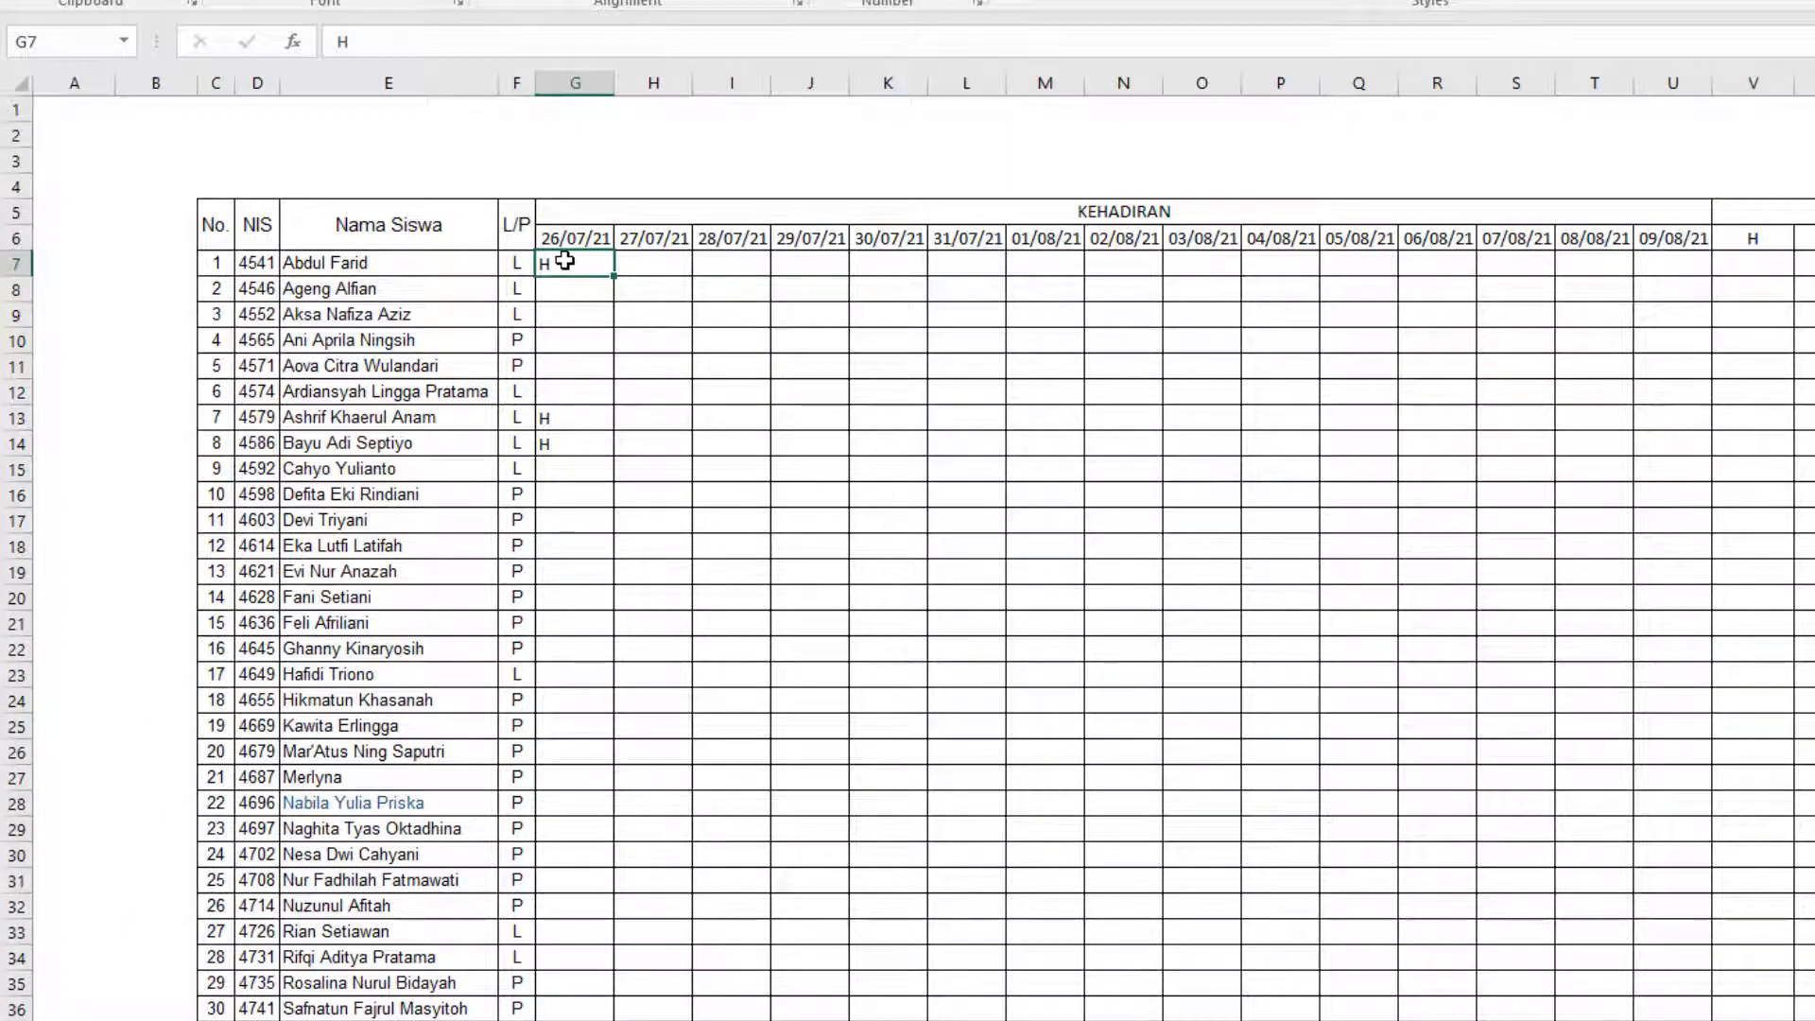
{"action": "key", "text": "Delete"}
{"action": "key", "text": "Down"}
{"action": "key", "text": "Down"}
{"action": "key", "text": "Down"}
{"action": "key", "text": "Down"}
{"action": "key", "text": "Down"}
{"action": "key", "text": "Down"}
{"action": "key", "text": "Delete"}
{"action": "key", "text": "Down"}
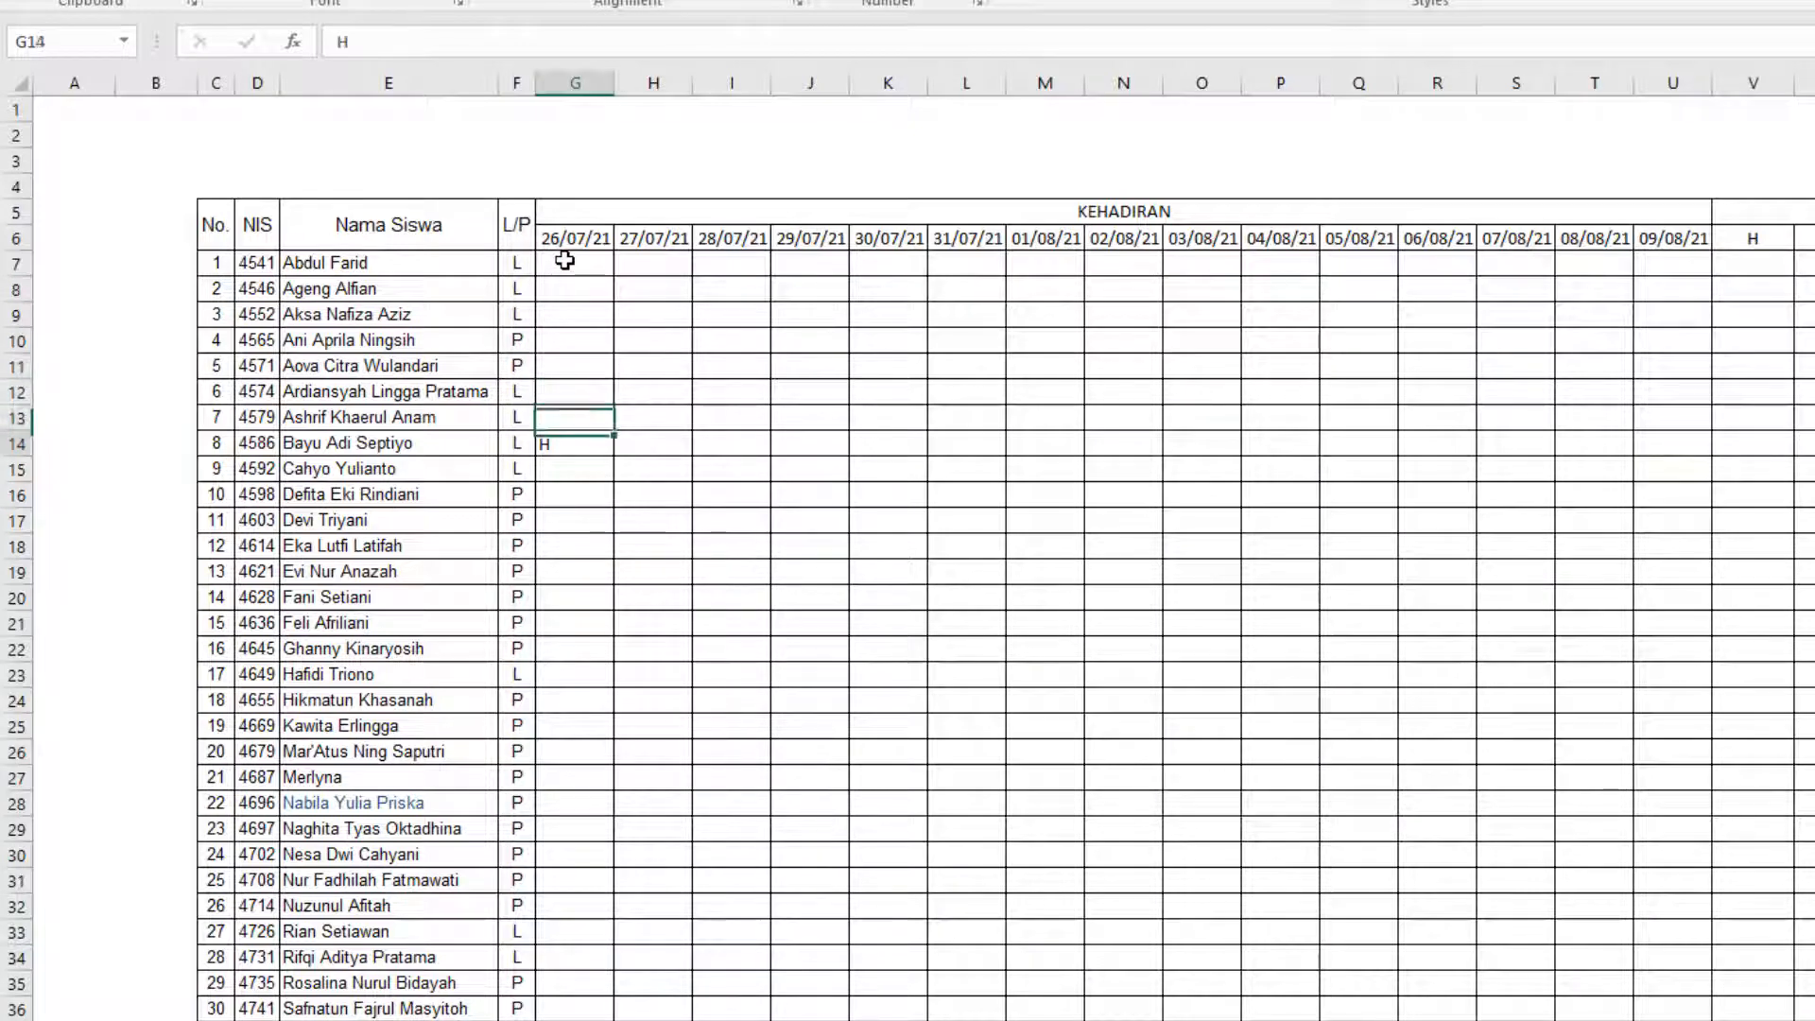
{"action": "key", "text": "Delete"}
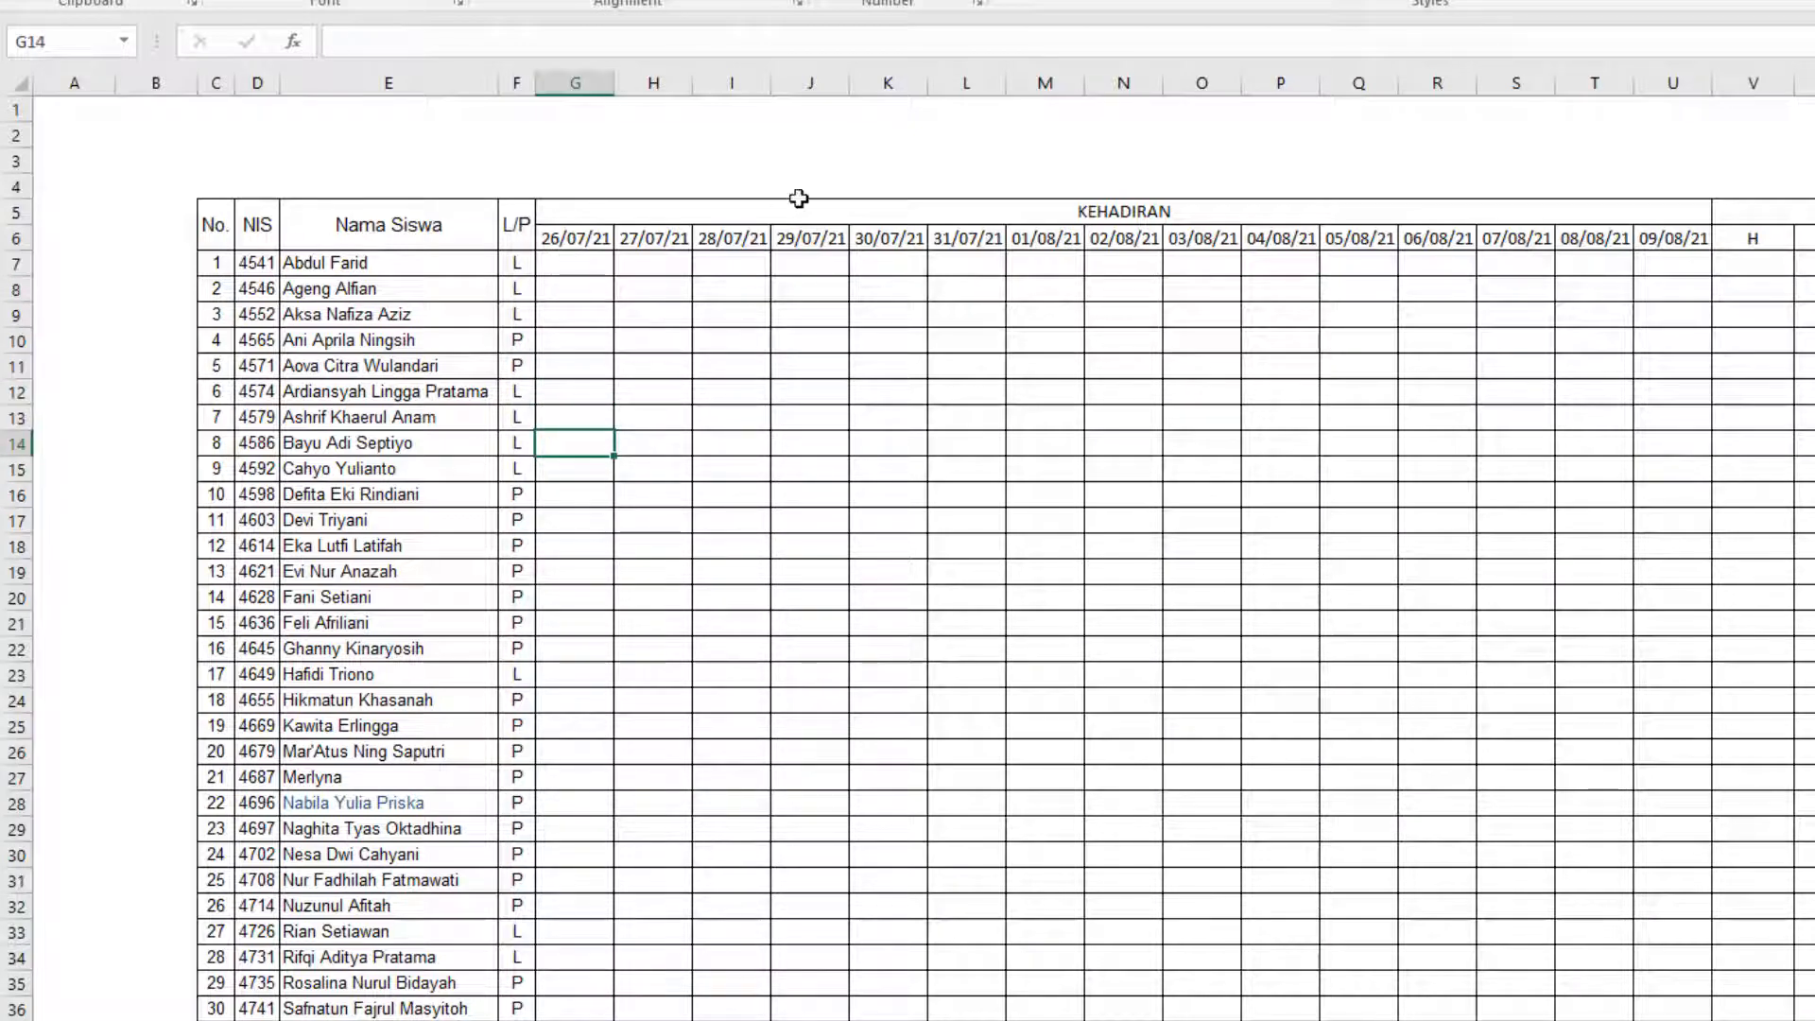
{"action": "left_click", "coordinate": [1030, 234]}
{"action": "left_click", "coordinate": [350, 226]}
{"action": "left_click", "coordinate": [697, 353]}
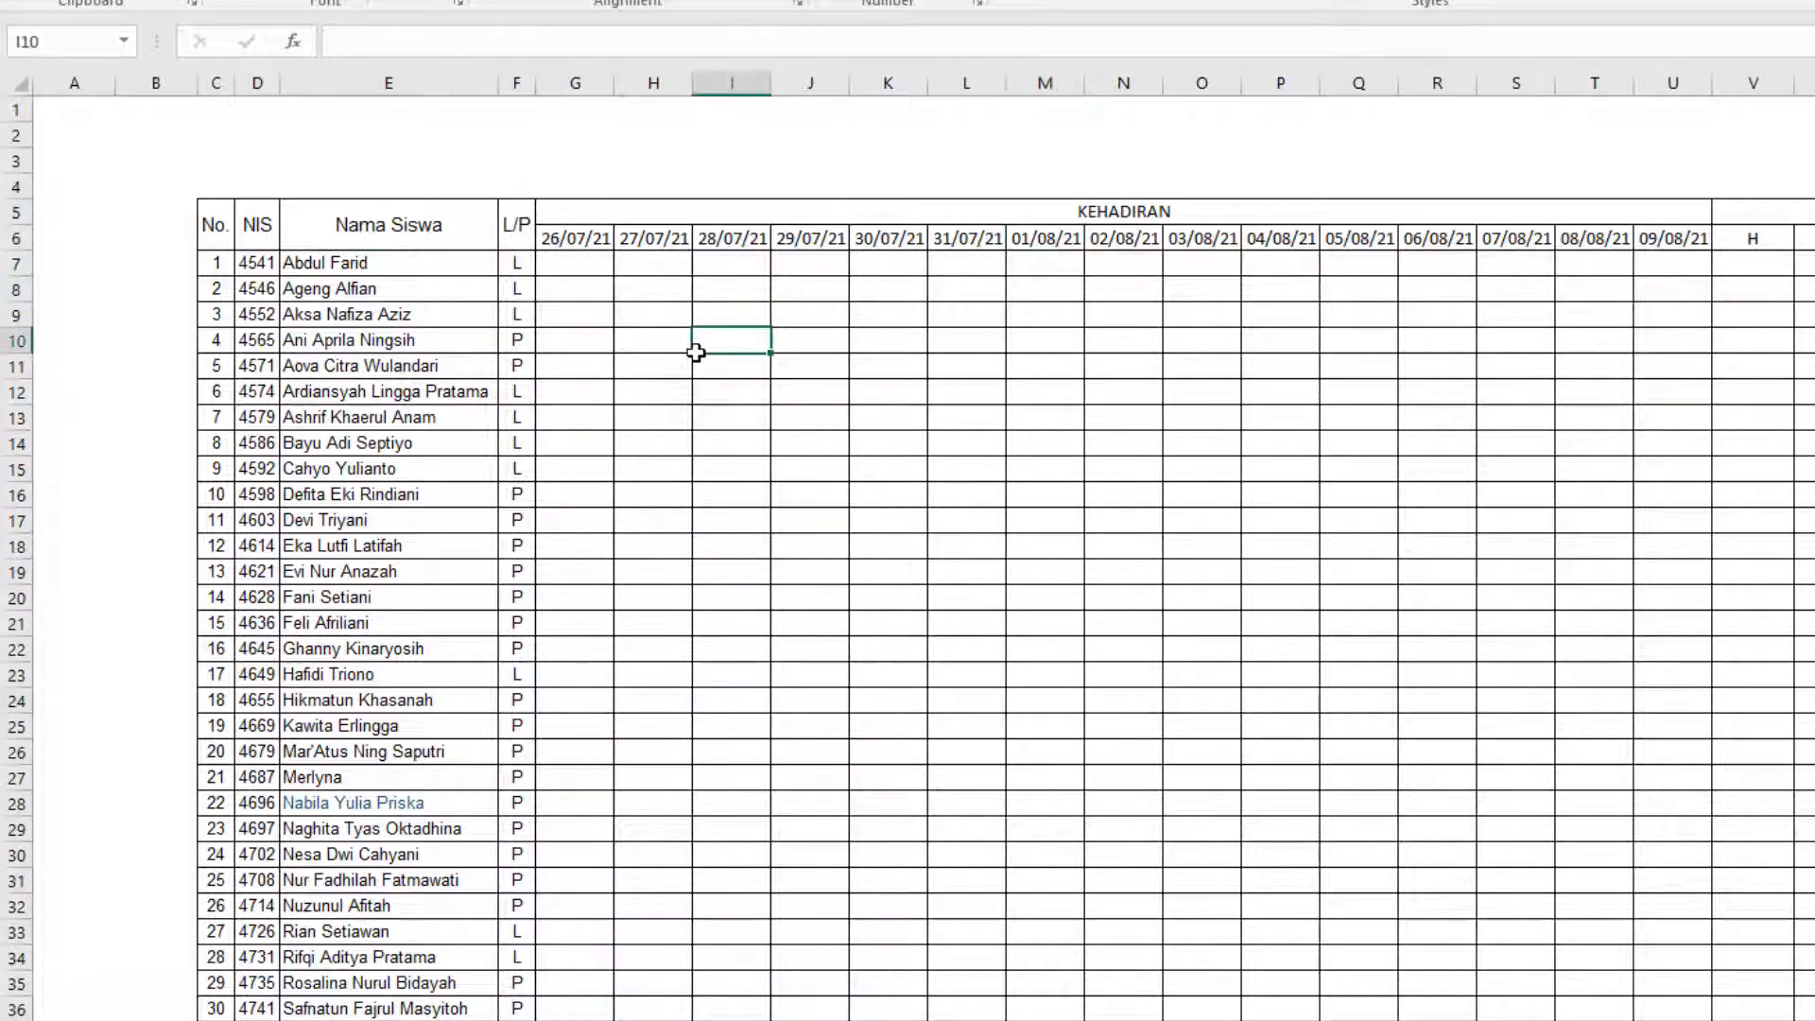
- Switch to the form response sheet in the browser and copy all student names in B2:B34
{"action": "key", "text": "alt+Tab"}
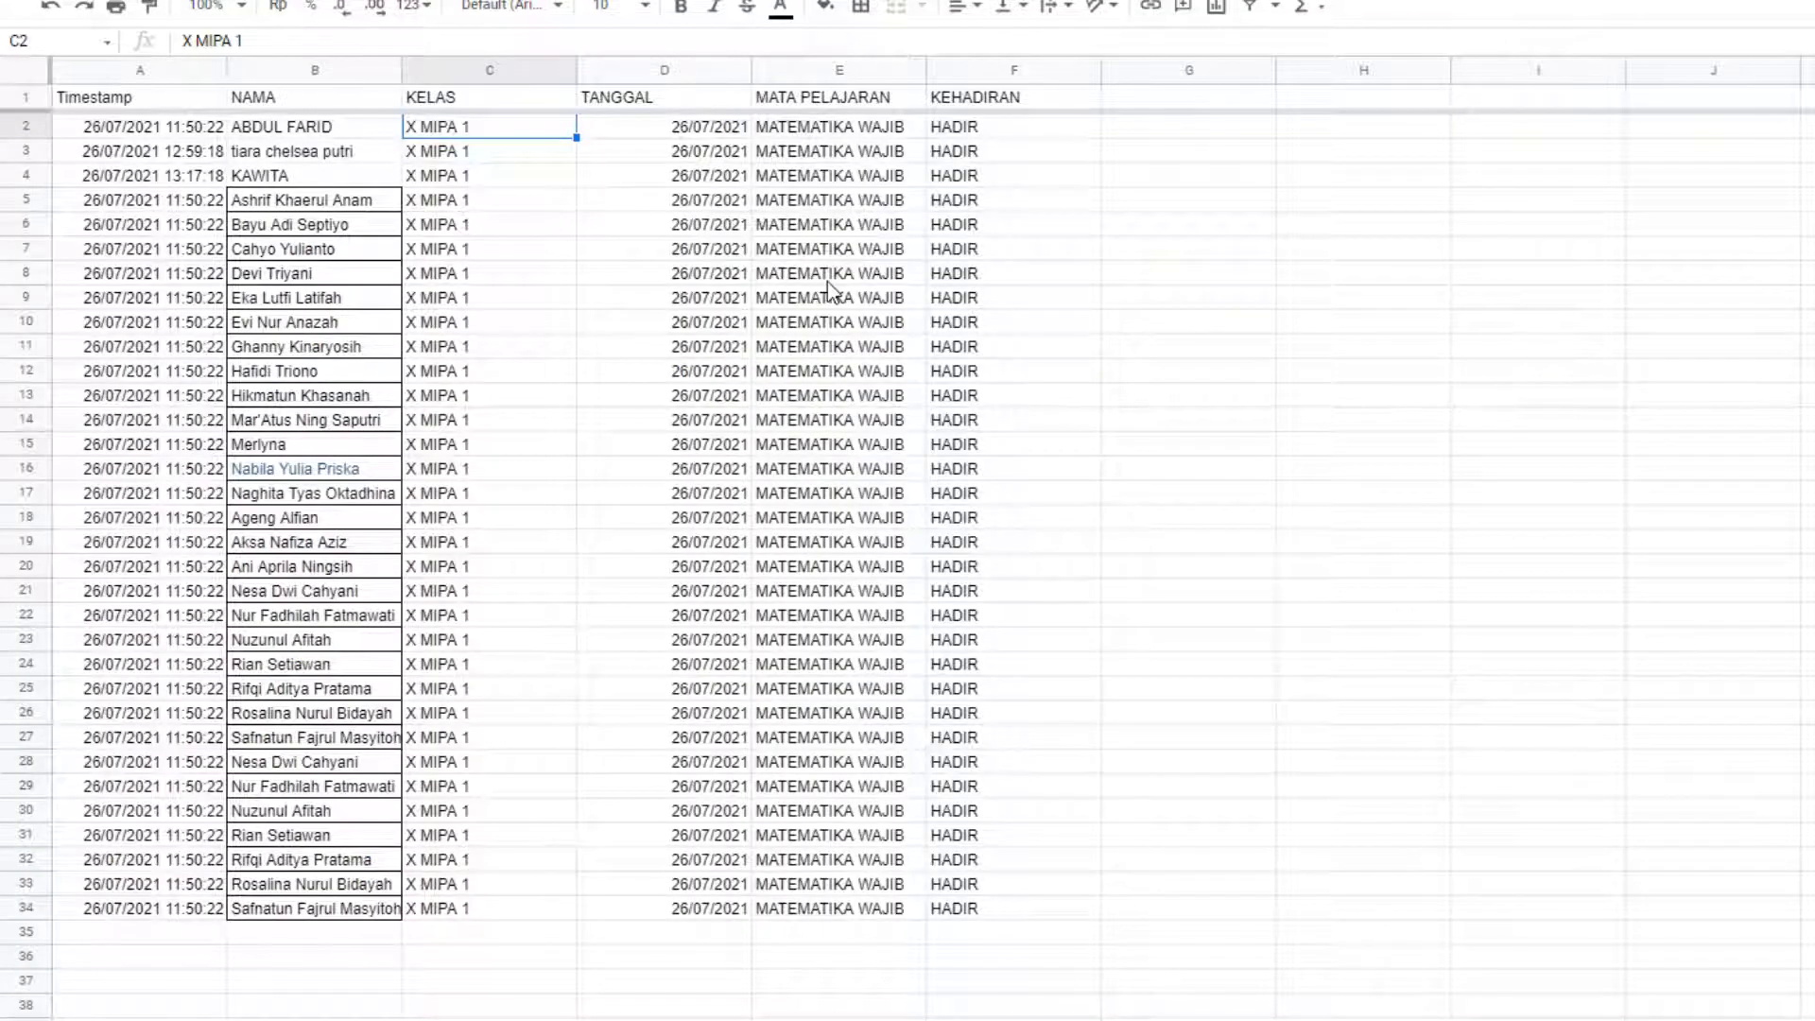
{"action": "key", "text": "Left"}
{"action": "key", "text": "Left"}
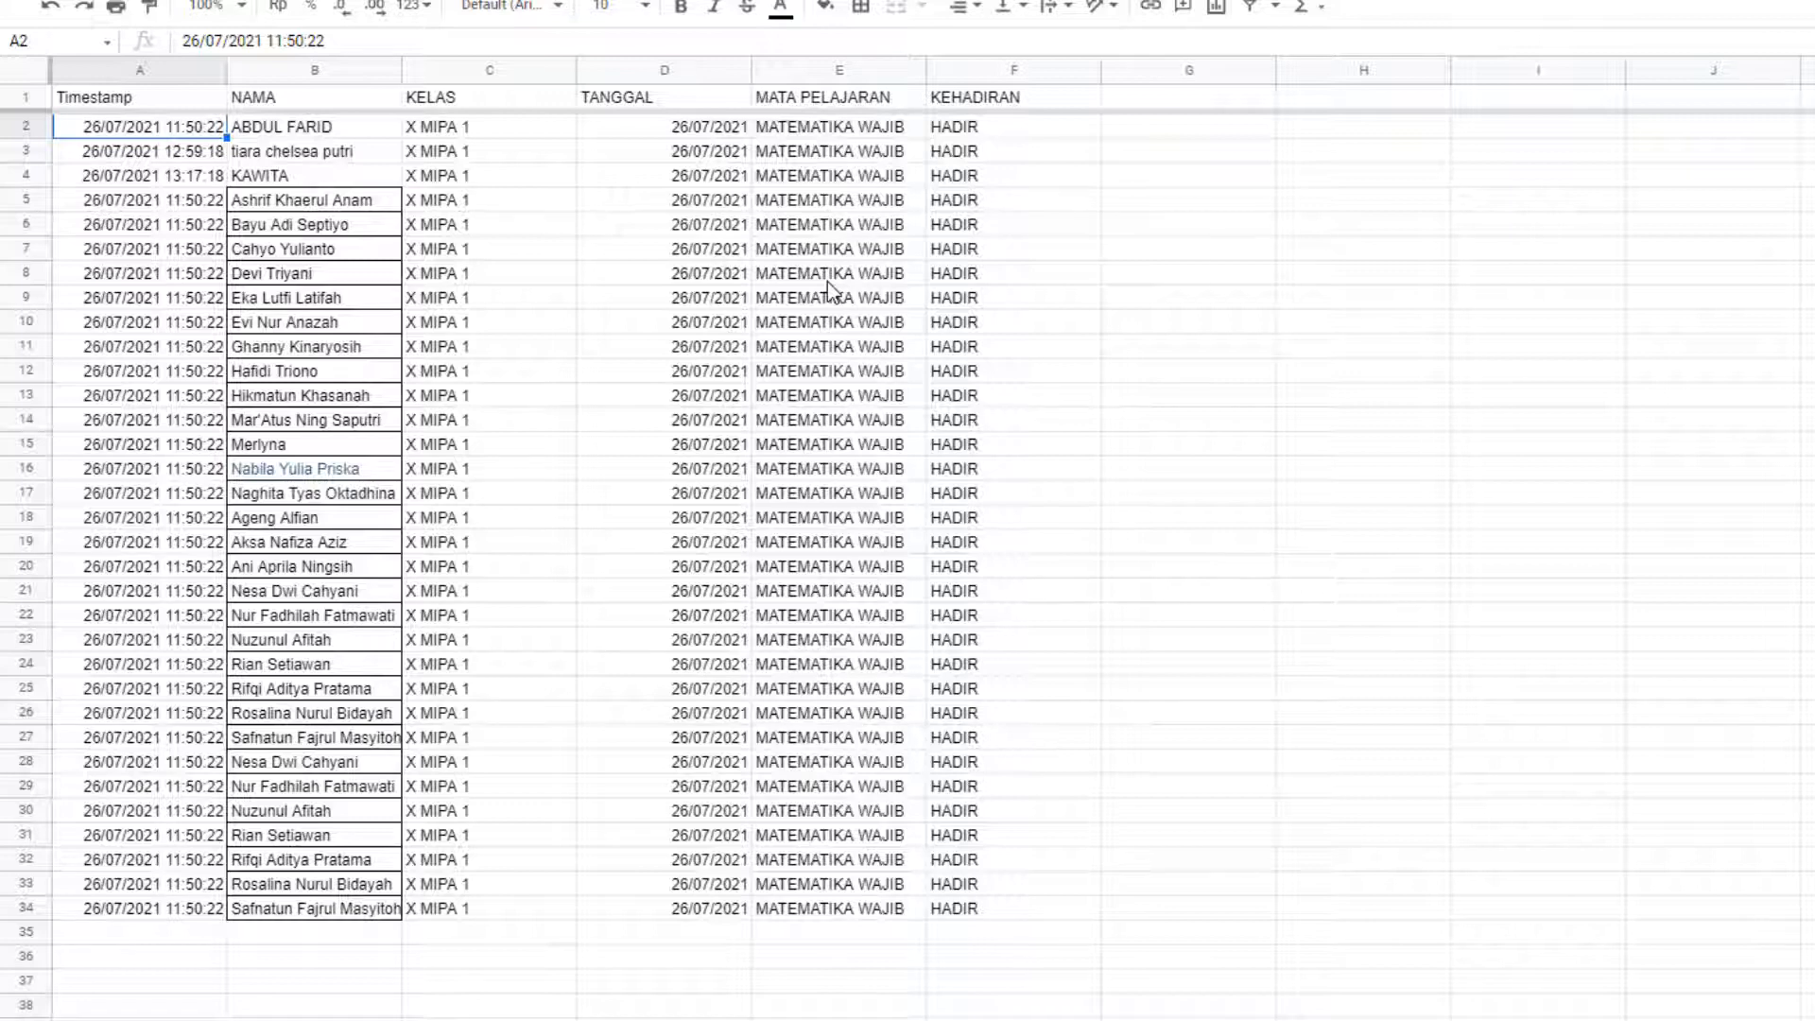
{"action": "key", "text": "Right"}
{"action": "key", "text": "ctrl+shift+Down"}
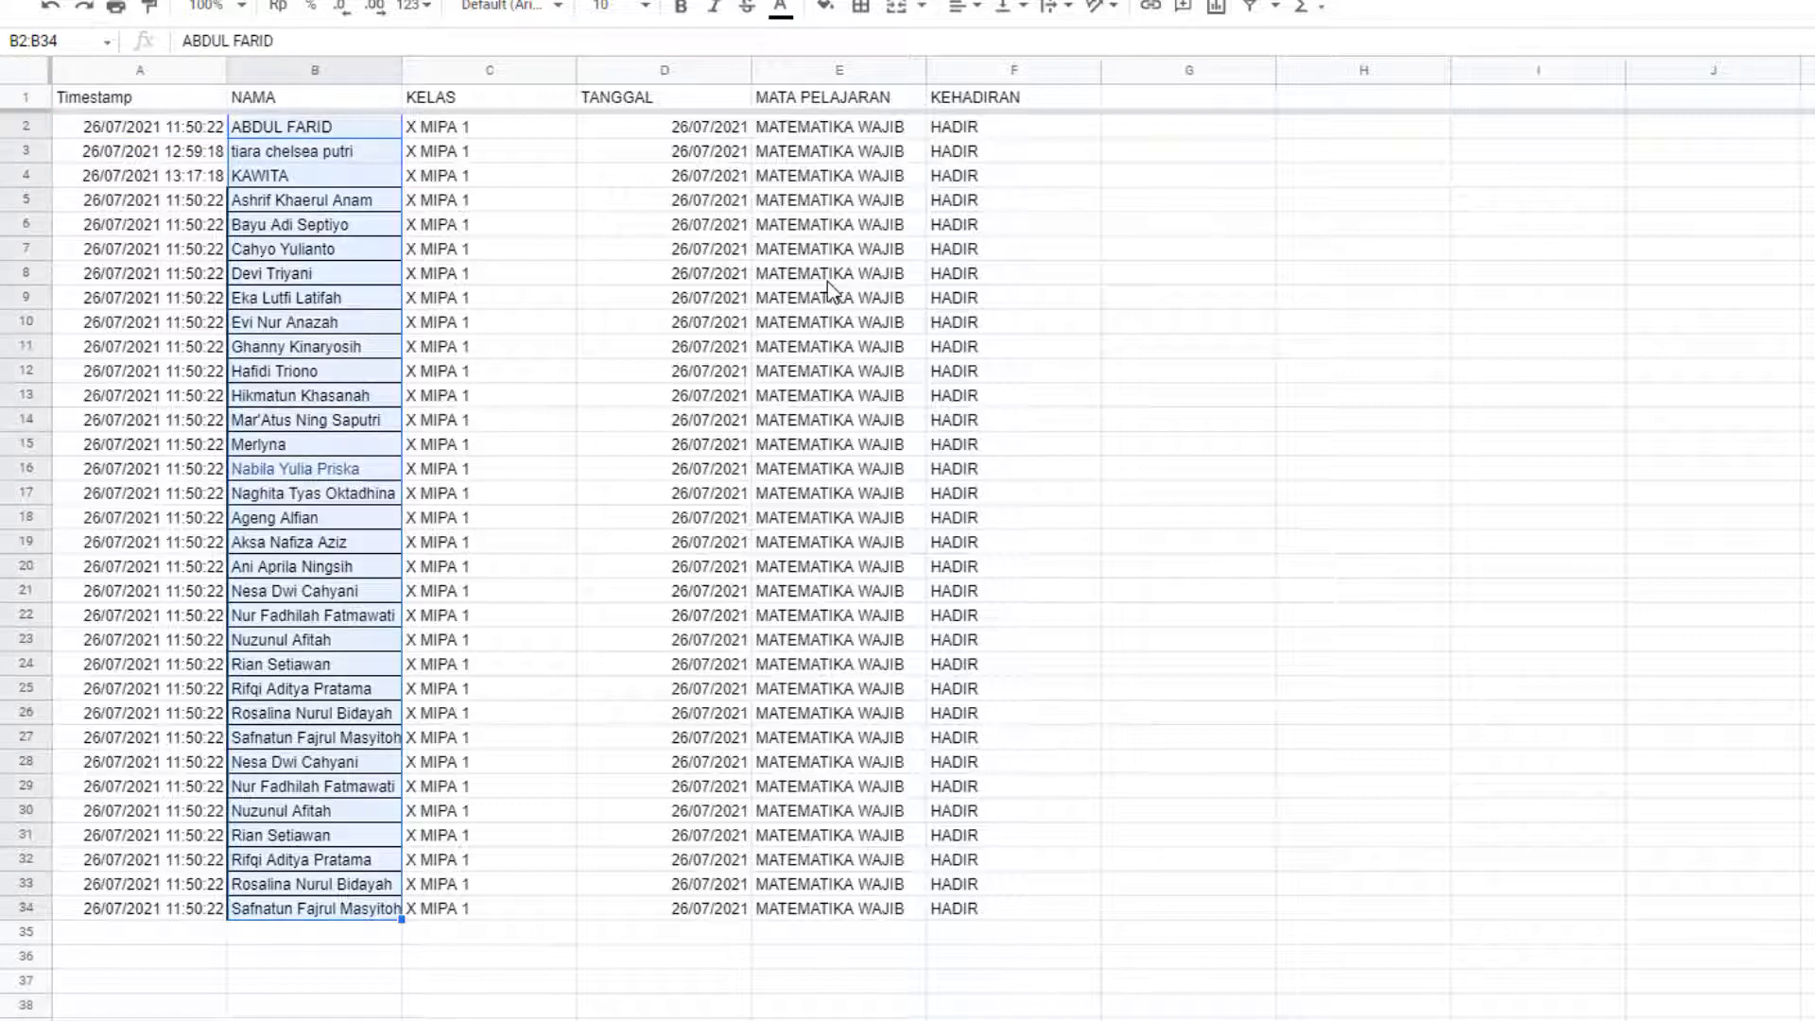
{"action": "key", "text": "ctrl+c"}
- Return to the daftar hadir workbook in Excel and paste the copied names into column A starting at A7
{"action": "key", "text": "alt+Tab"}
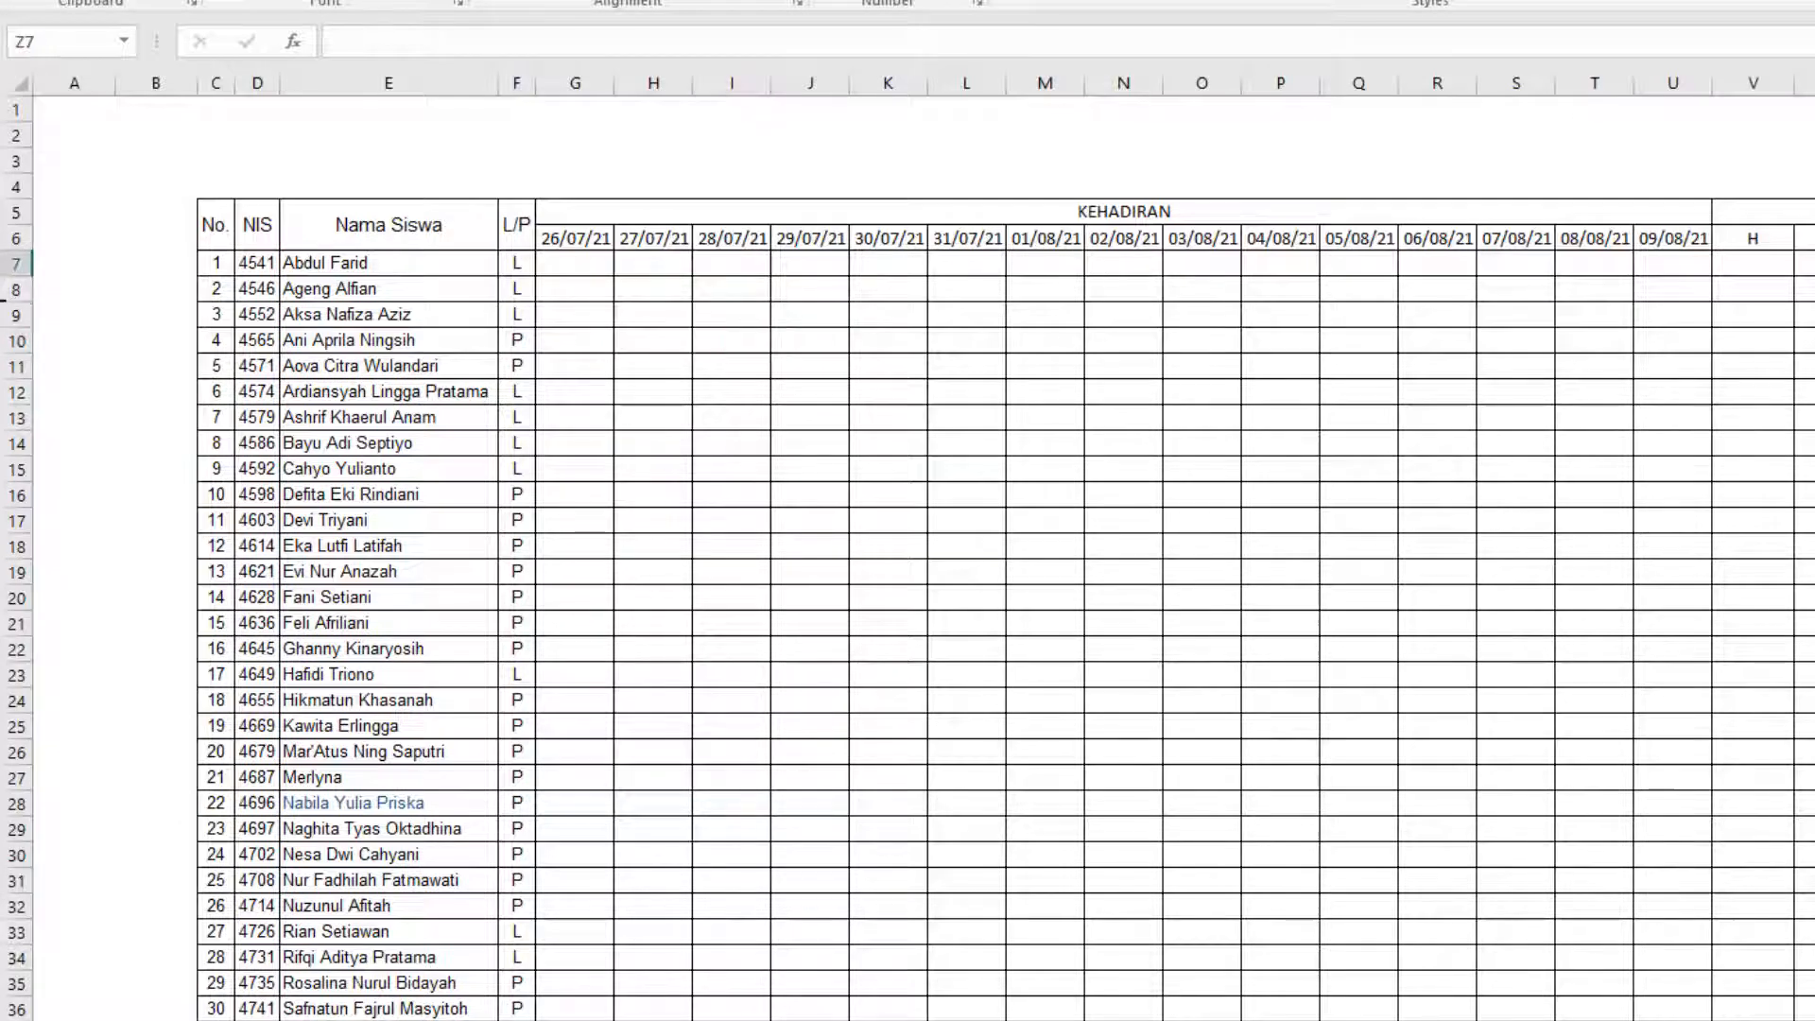
{"action": "left_click", "coordinate": [97, 265]}
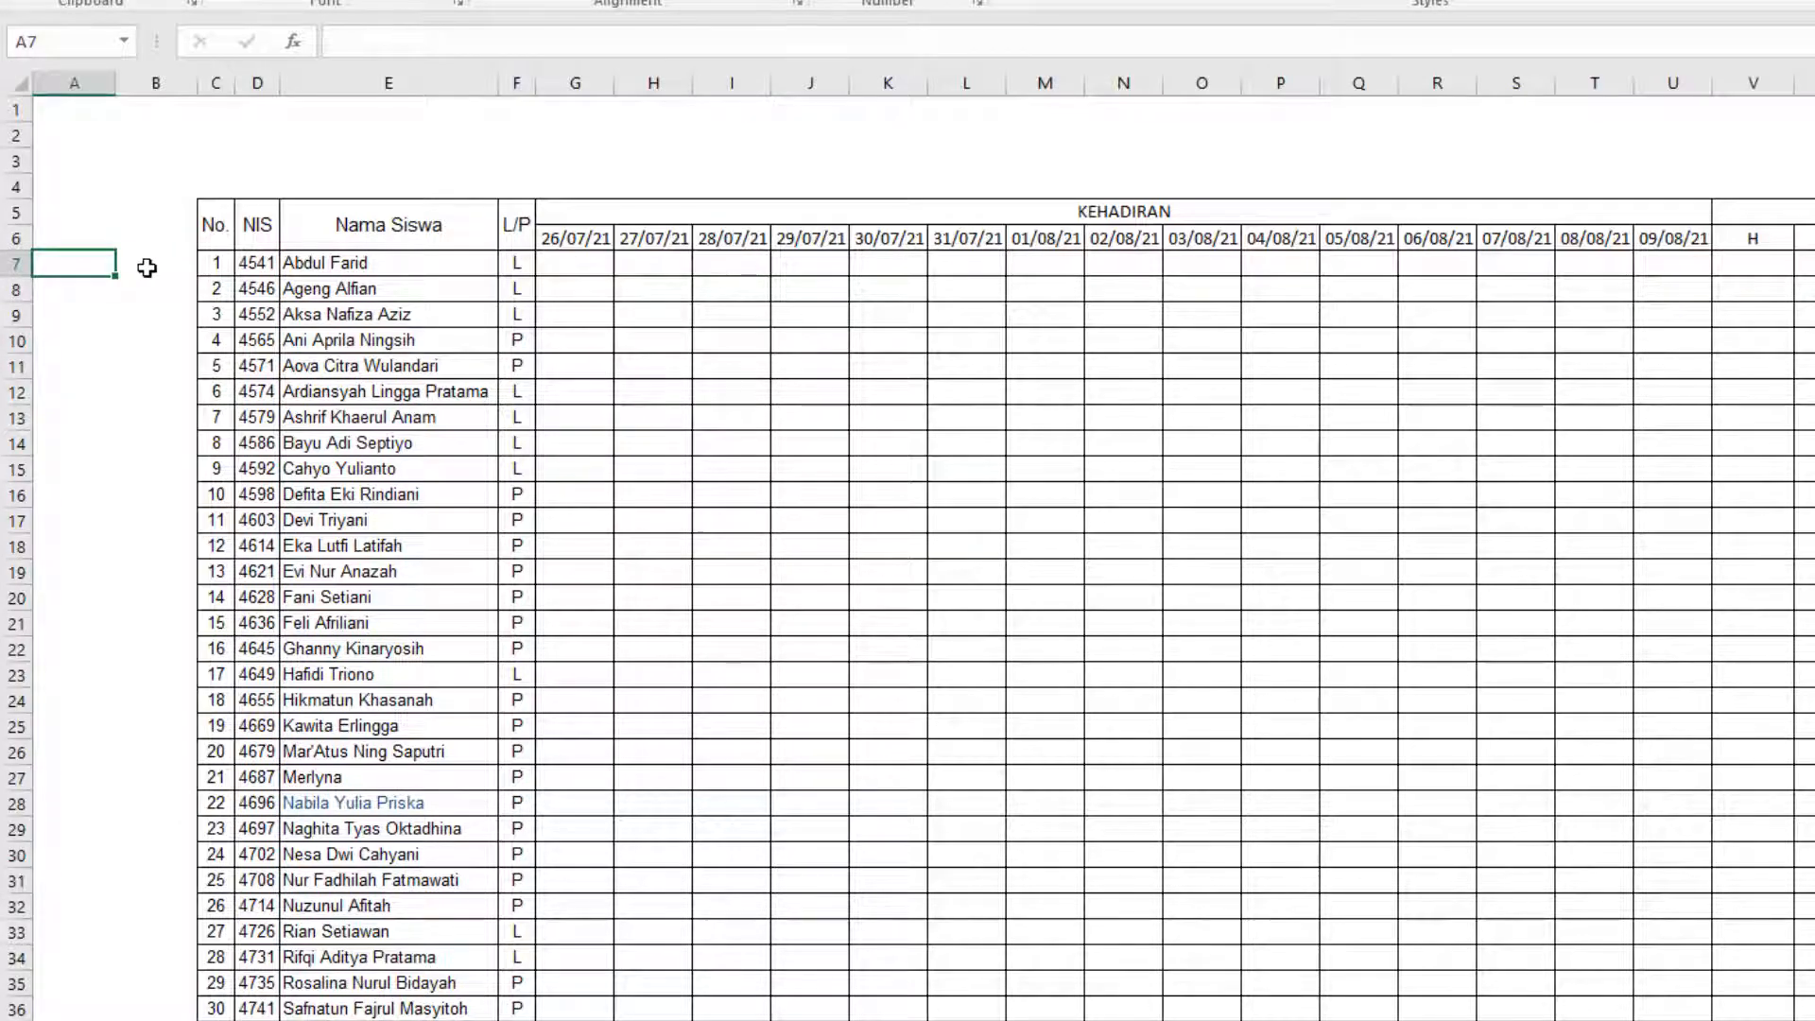
{"action": "key", "text": "ctrl+v"}
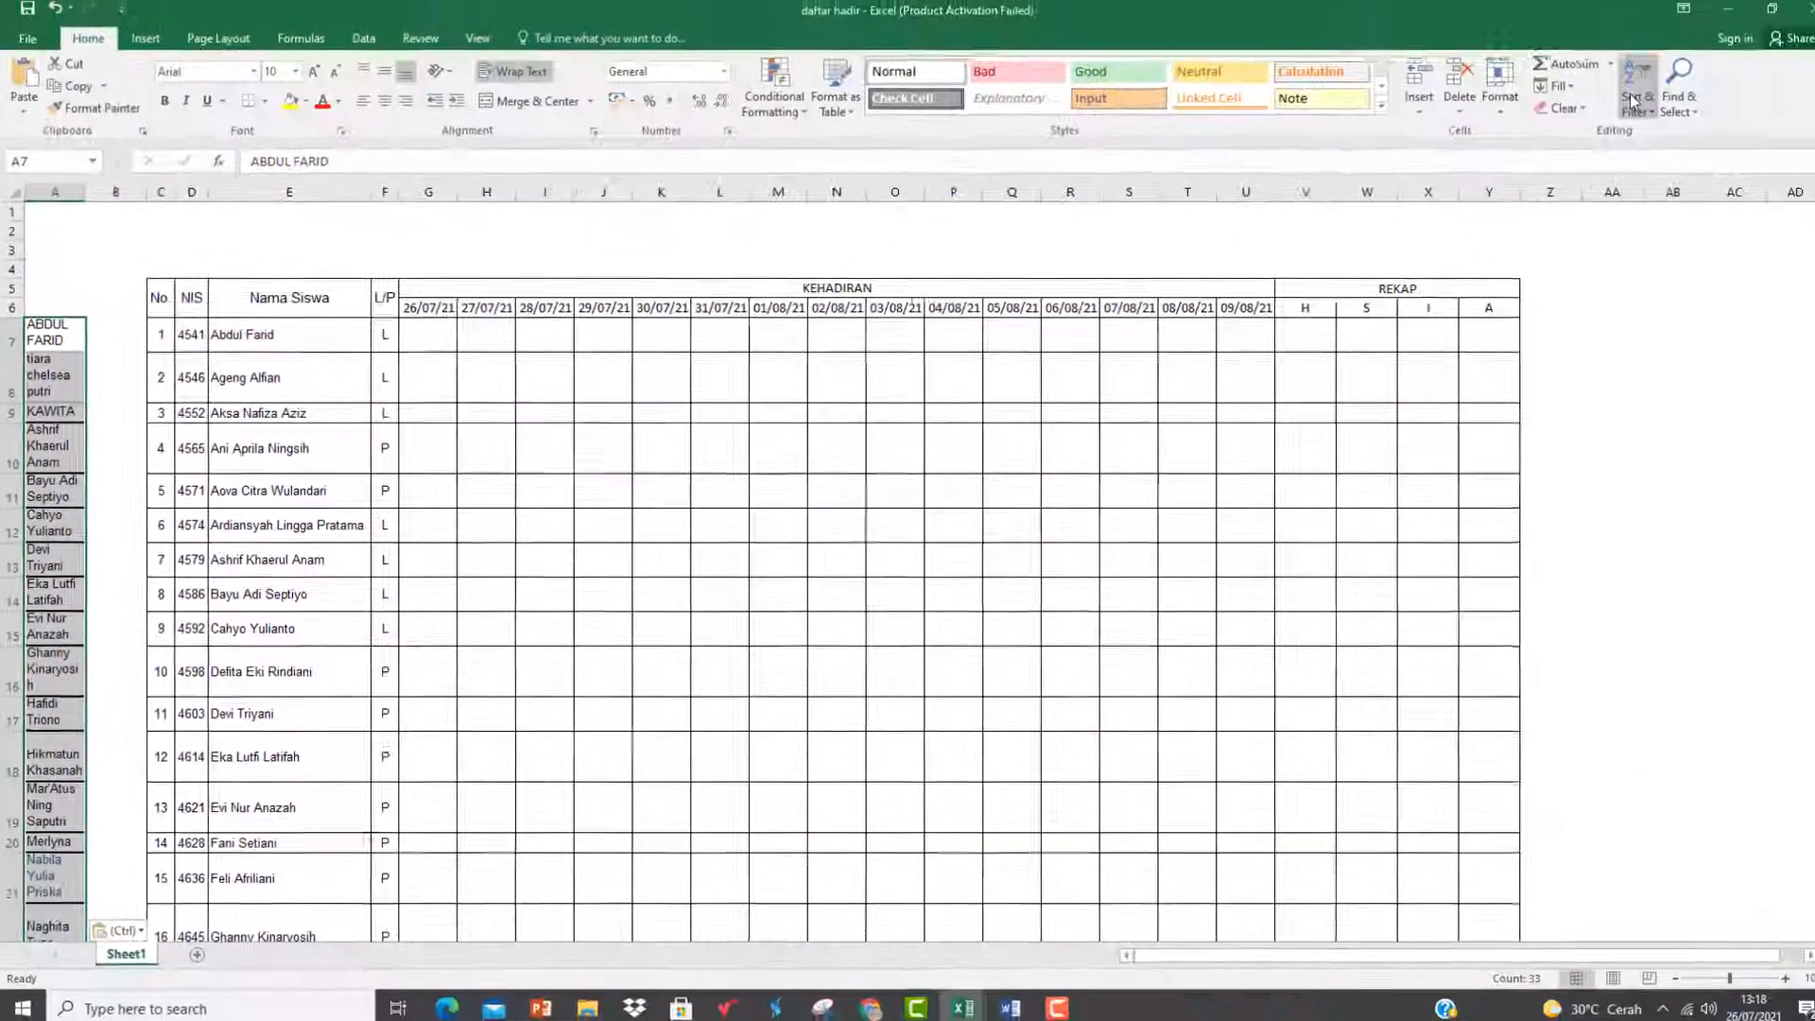
- Custom sort the pasted names by Column A, values A to Z, with the headers option turned off
{"action": "left_click", "coordinate": [1617, 108]}
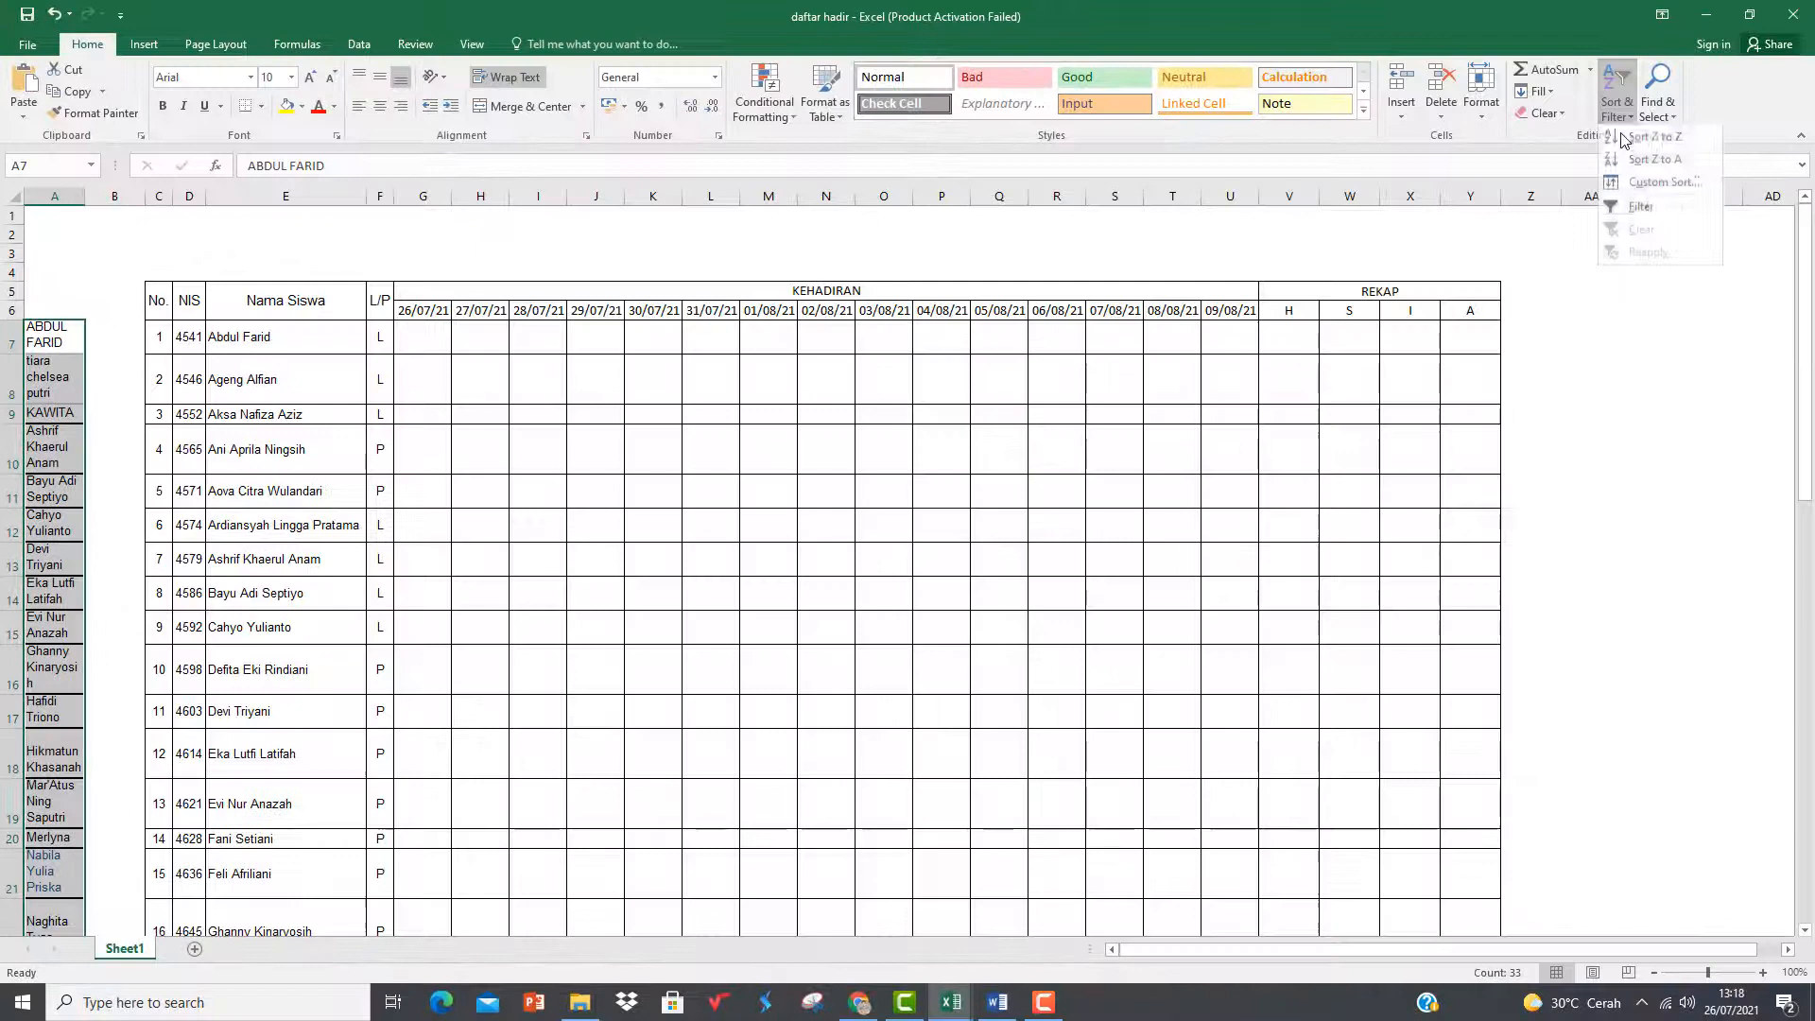
{"action": "left_click", "coordinate": [1641, 180]}
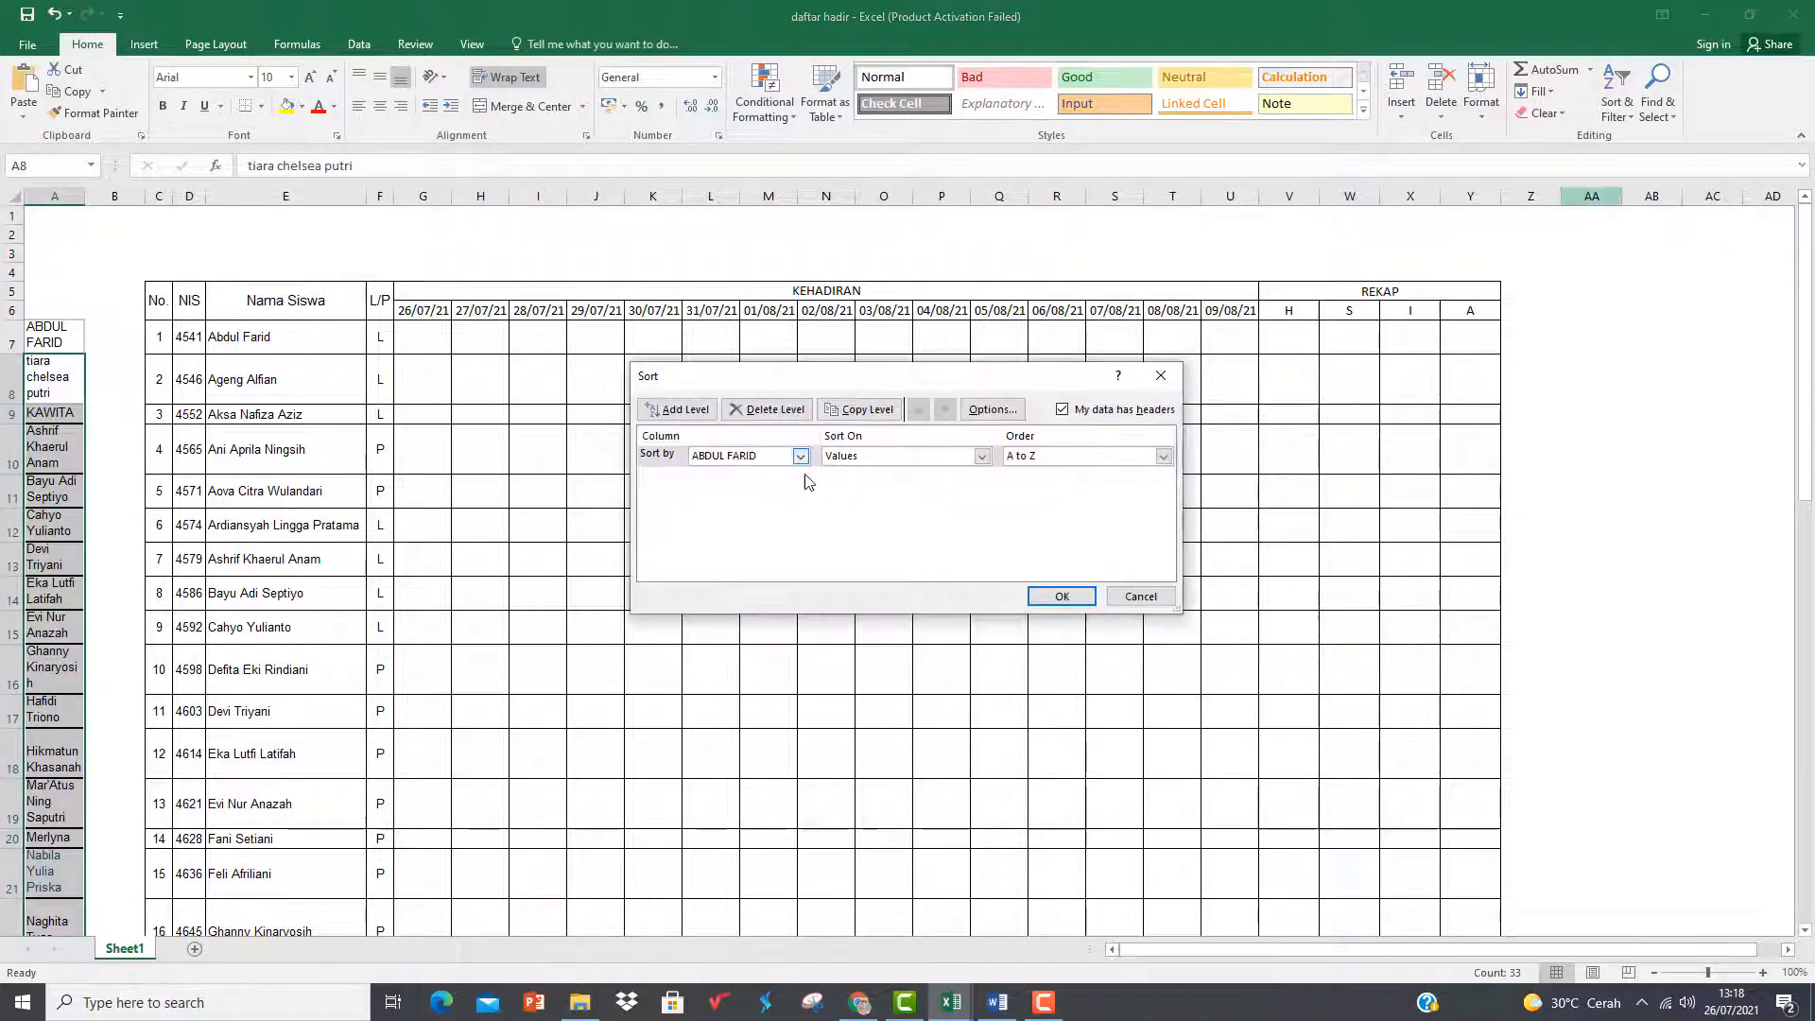
{"action": "left_click", "coordinate": [1060, 410]}
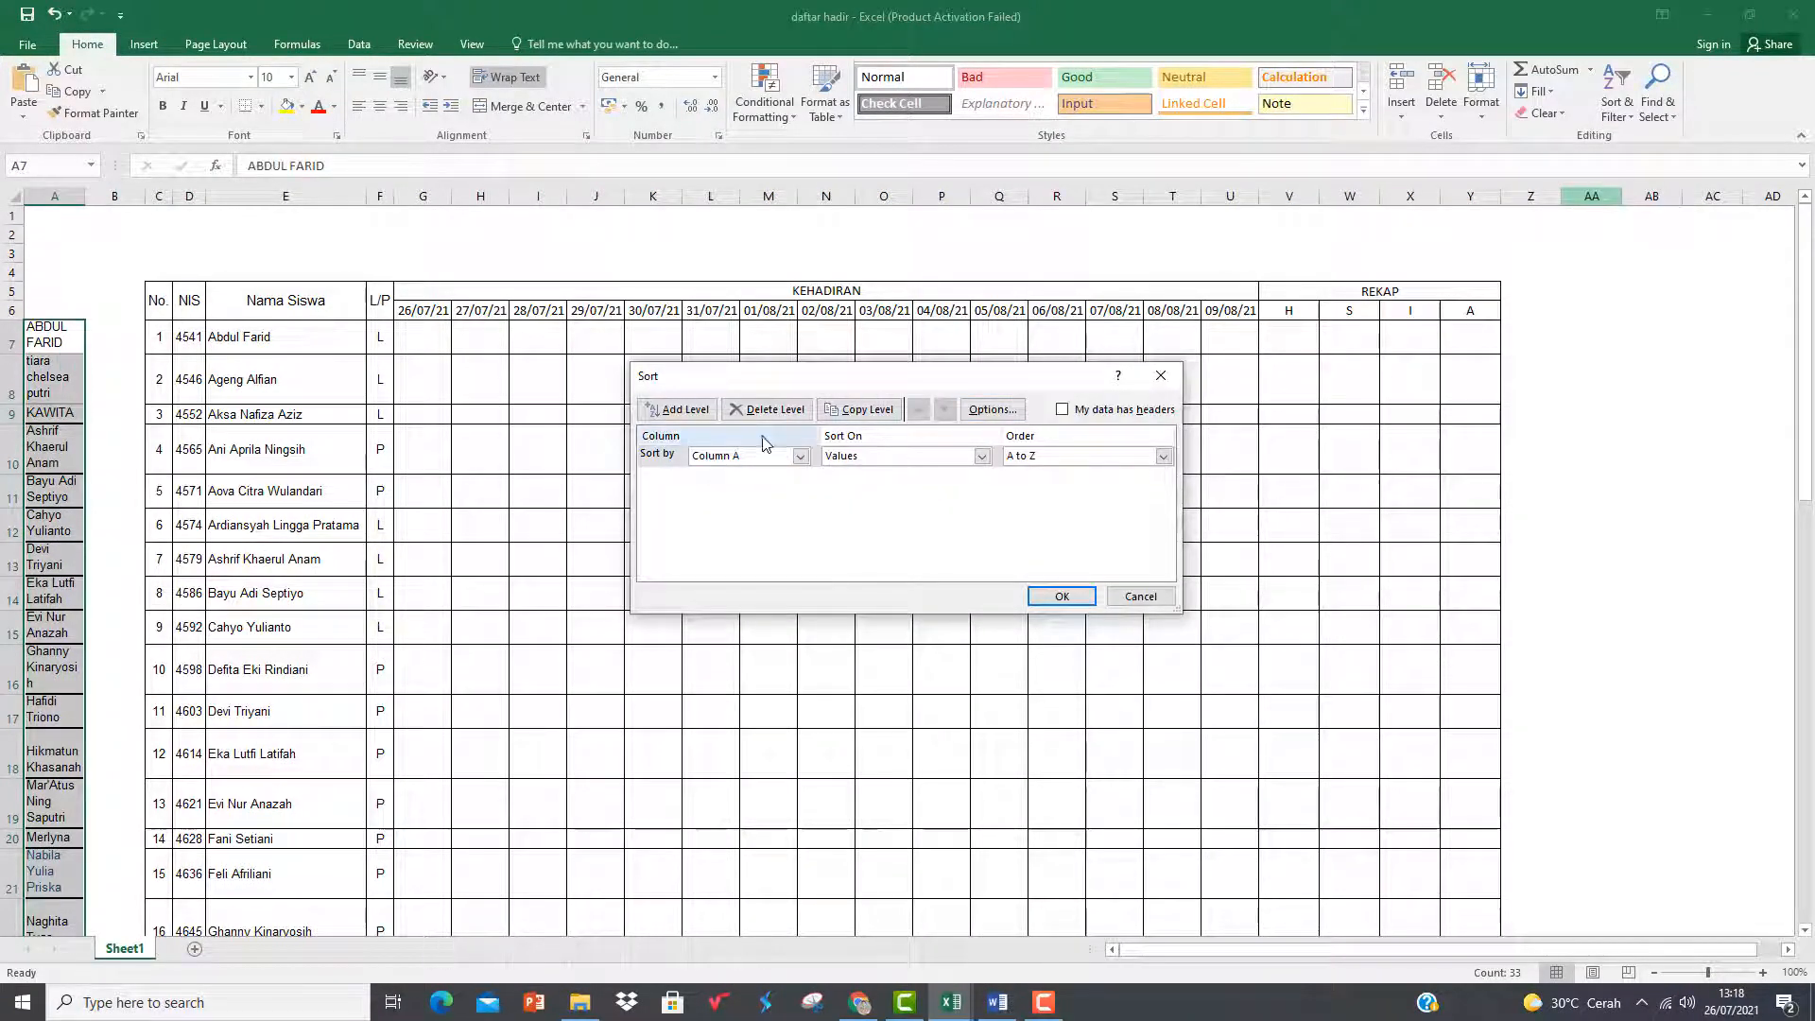
{"action": "left_click", "coordinate": [1057, 596]}
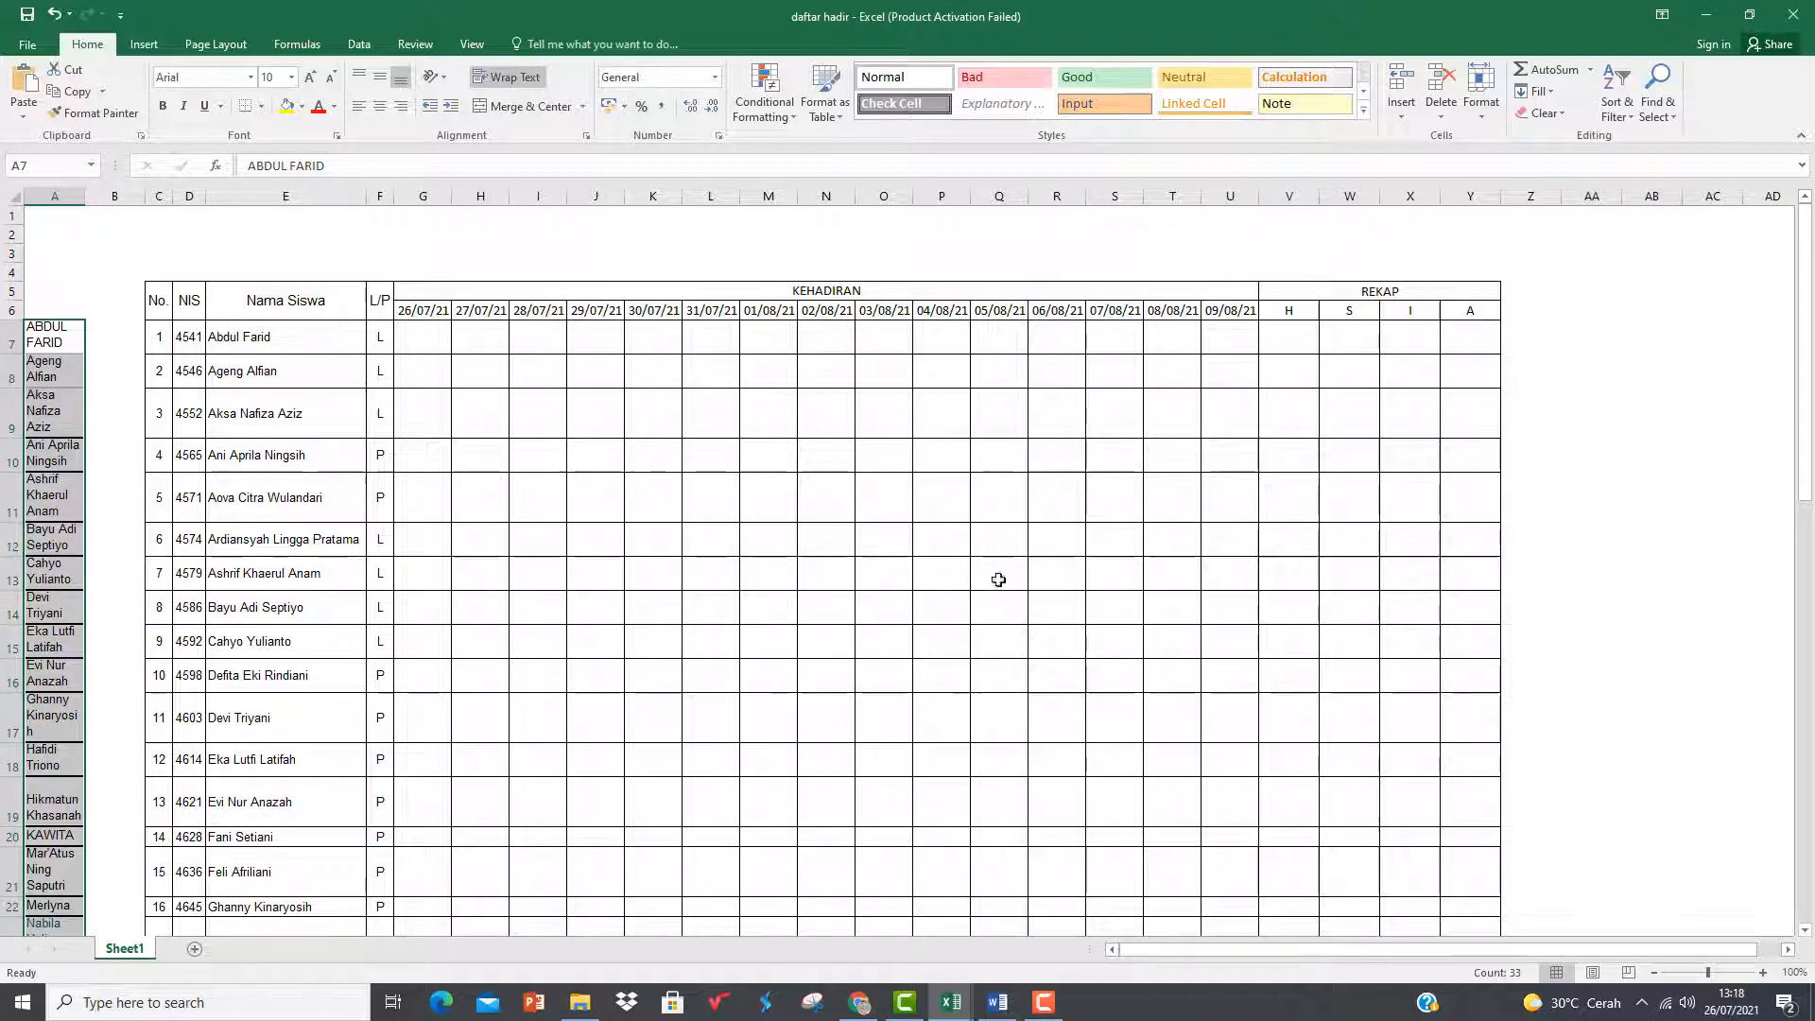
- Widen column A so that each pasted student name fits on a single line
{"action": "left_click", "coordinate": [102, 454]}
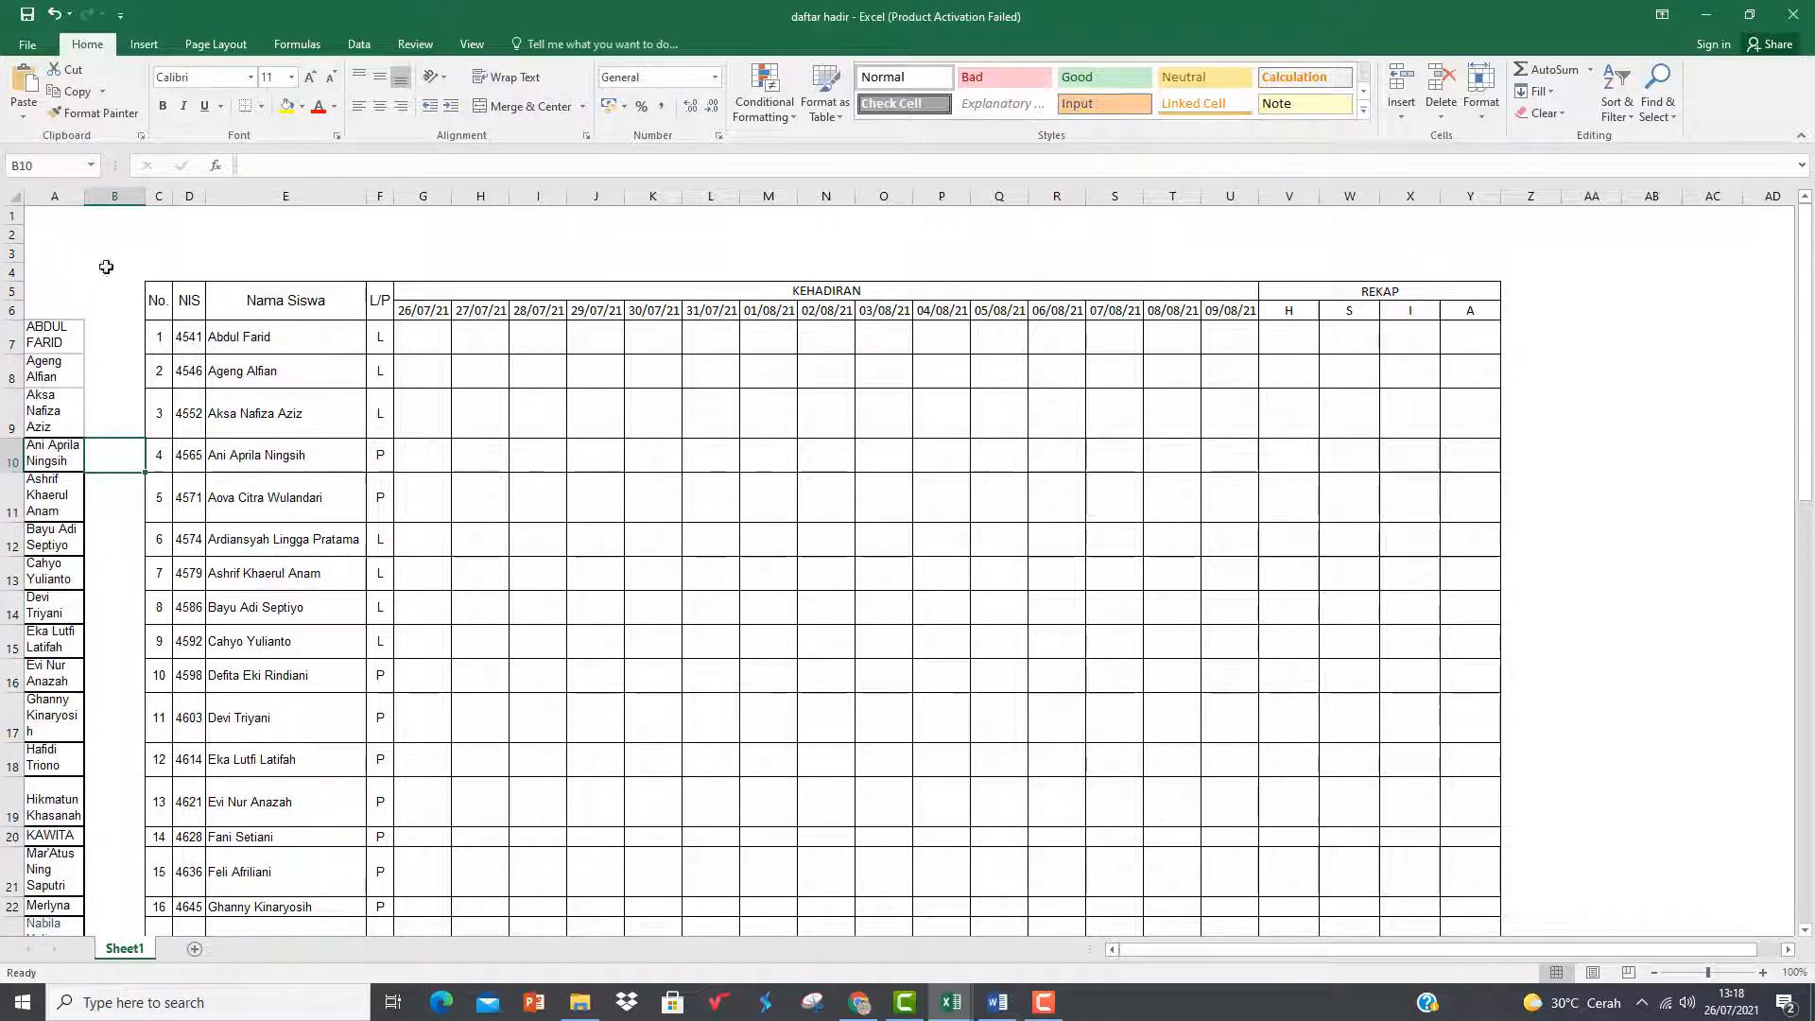
{"action": "left_click_drag", "start_coordinate": [81, 190], "coordinate": [230, 189]}
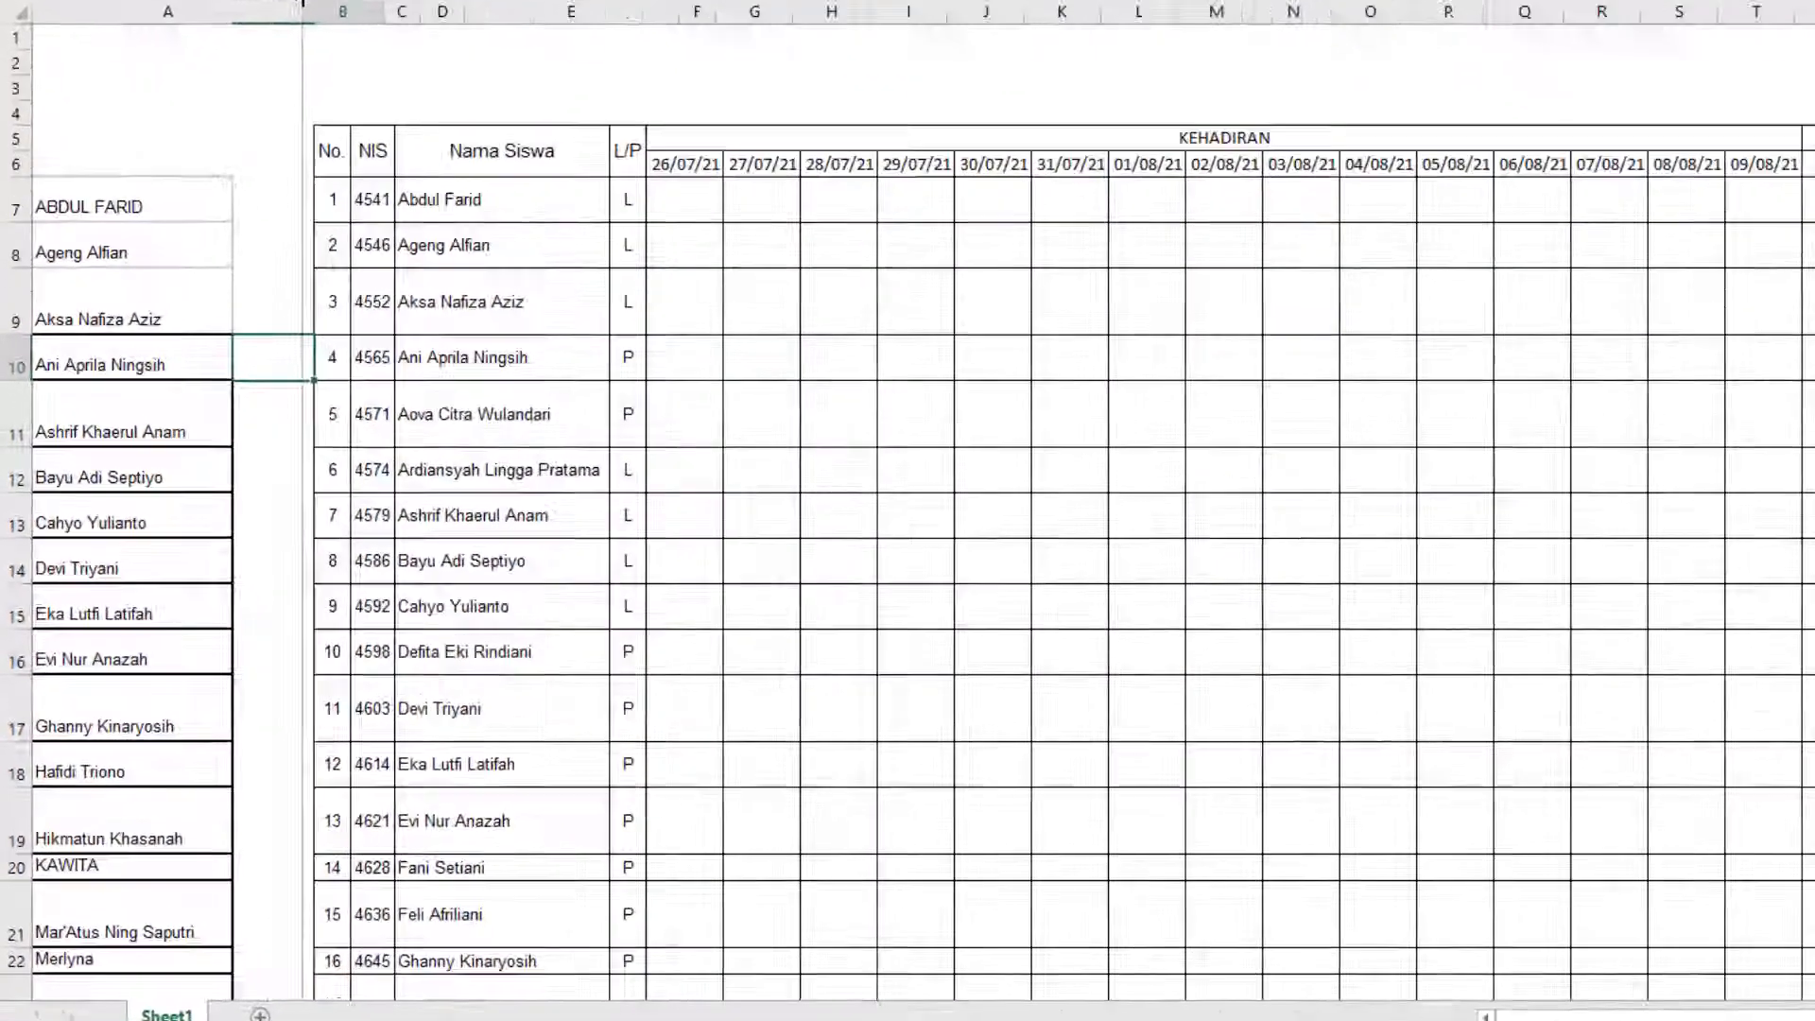
{"action": "left_click", "coordinate": [171, 339]}
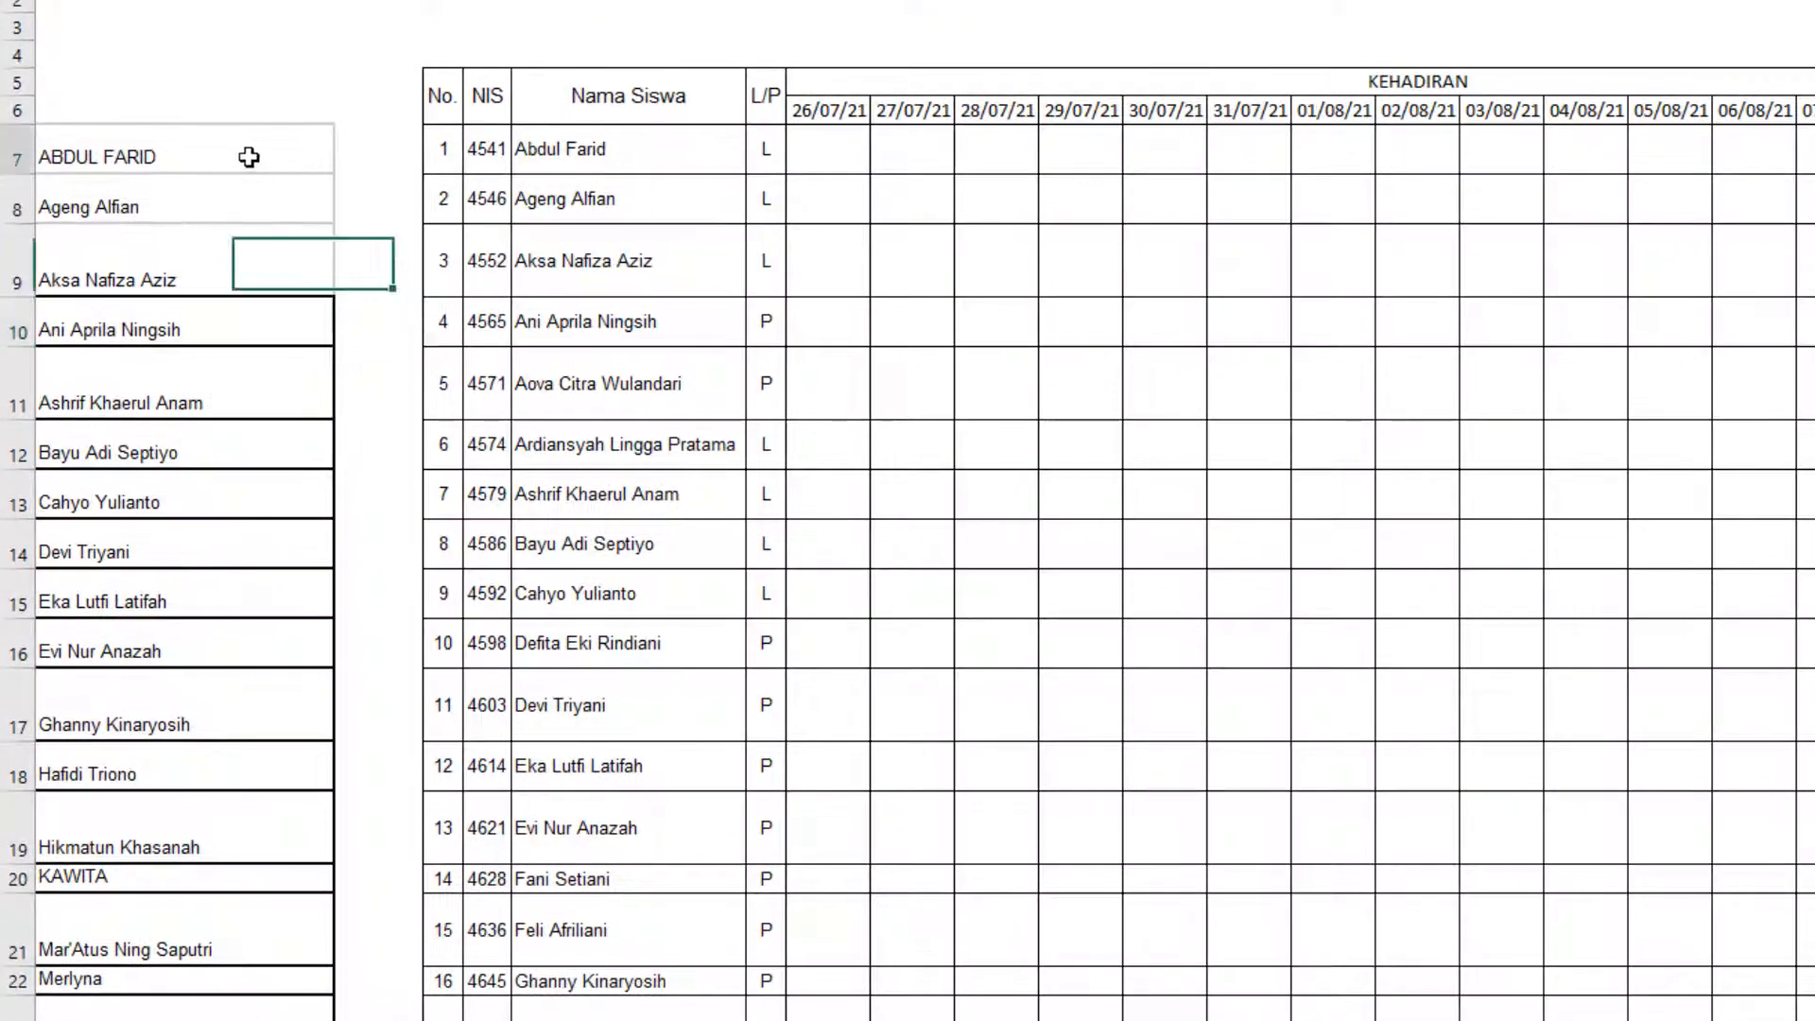
- Compare the sorted names in A7:A10 row by row with the Nama Siswa column of the attendance table
{"action": "left_click", "coordinate": [249, 157]}
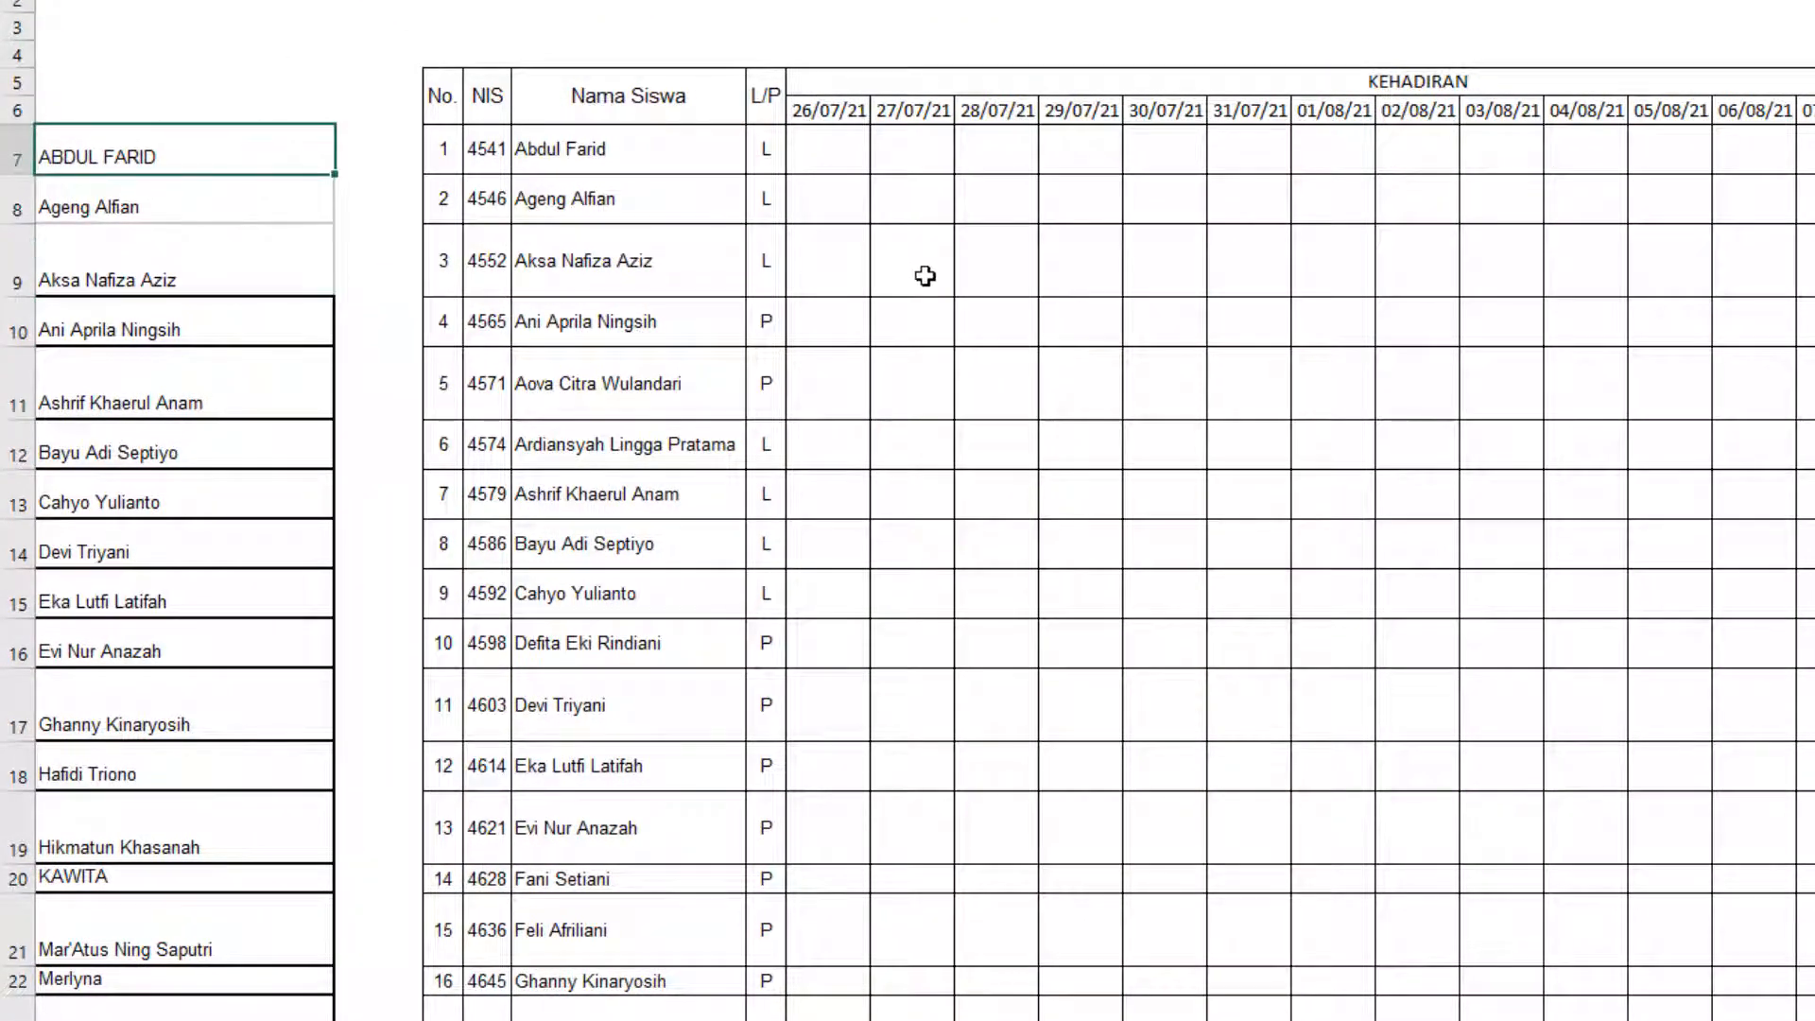
{"action": "key", "text": "Right"}
{"action": "key", "text": "Right"}
{"action": "key", "text": "Right"}
{"action": "key", "text": "Right"}
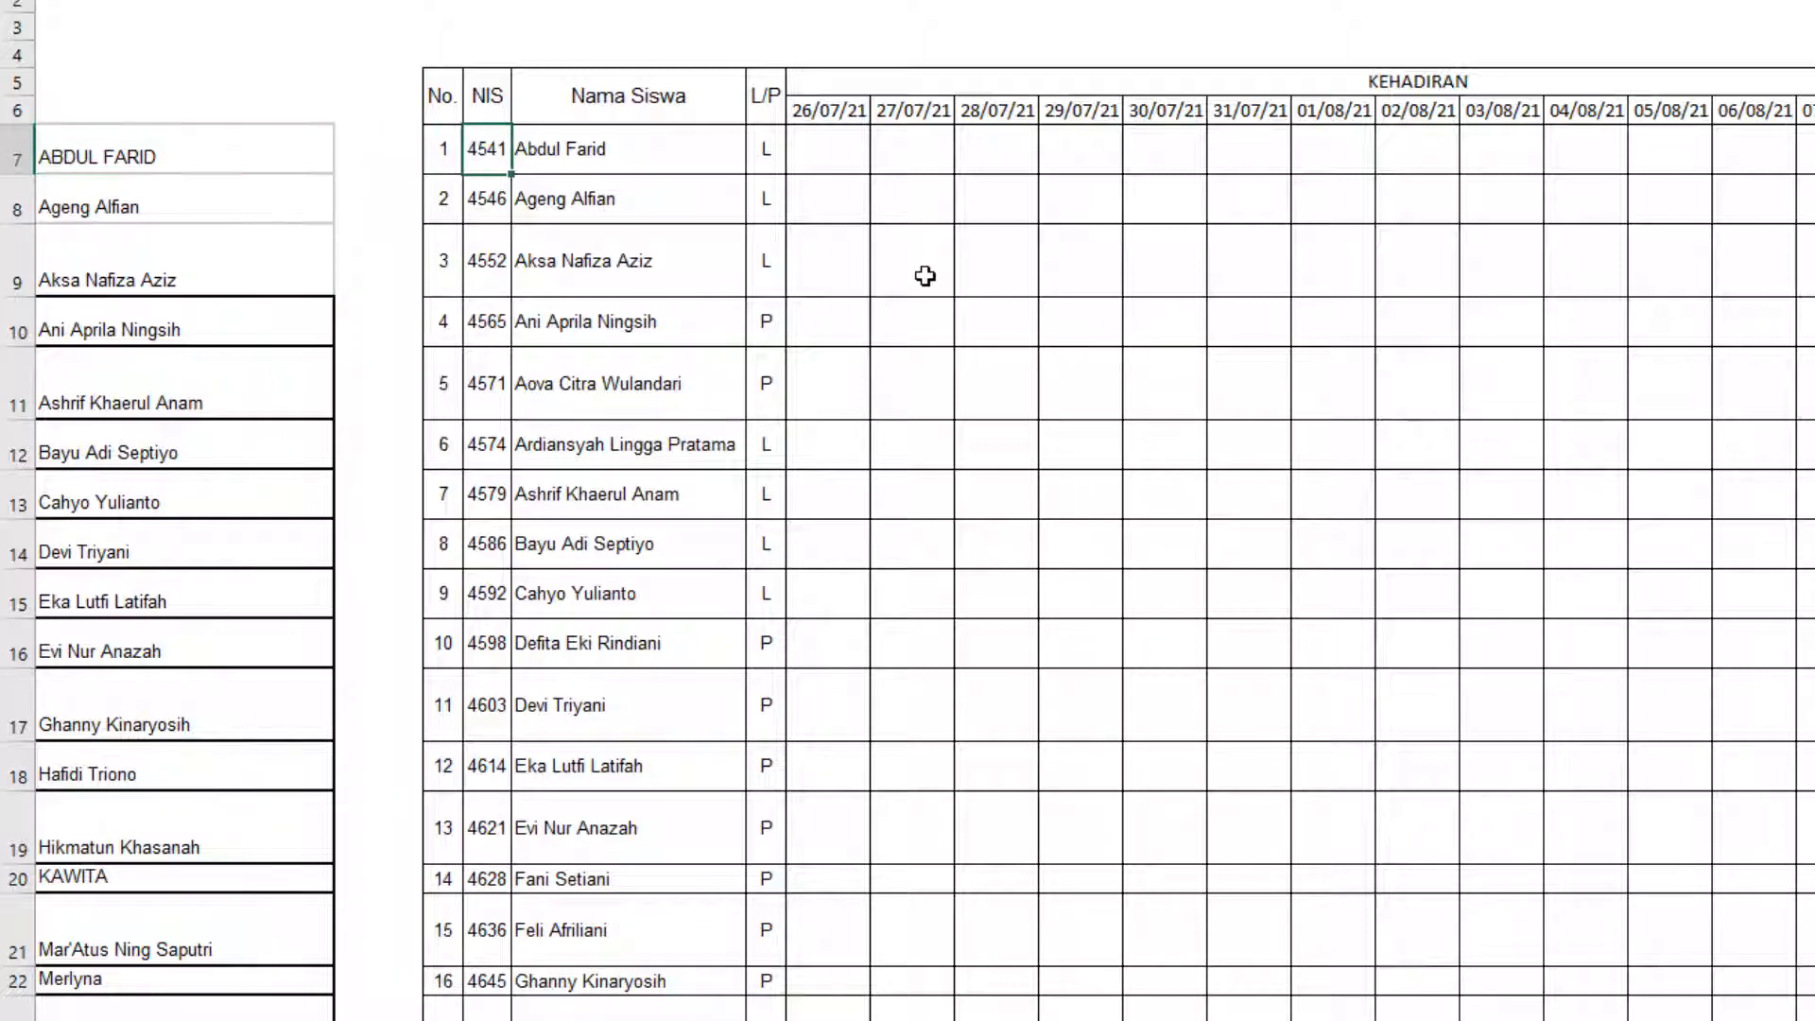
{"action": "key", "text": "Left"}
{"action": "key", "text": "Left"}
{"action": "key", "text": "Left"}
{"action": "key", "text": "Left"}
{"action": "key", "text": "Down"}
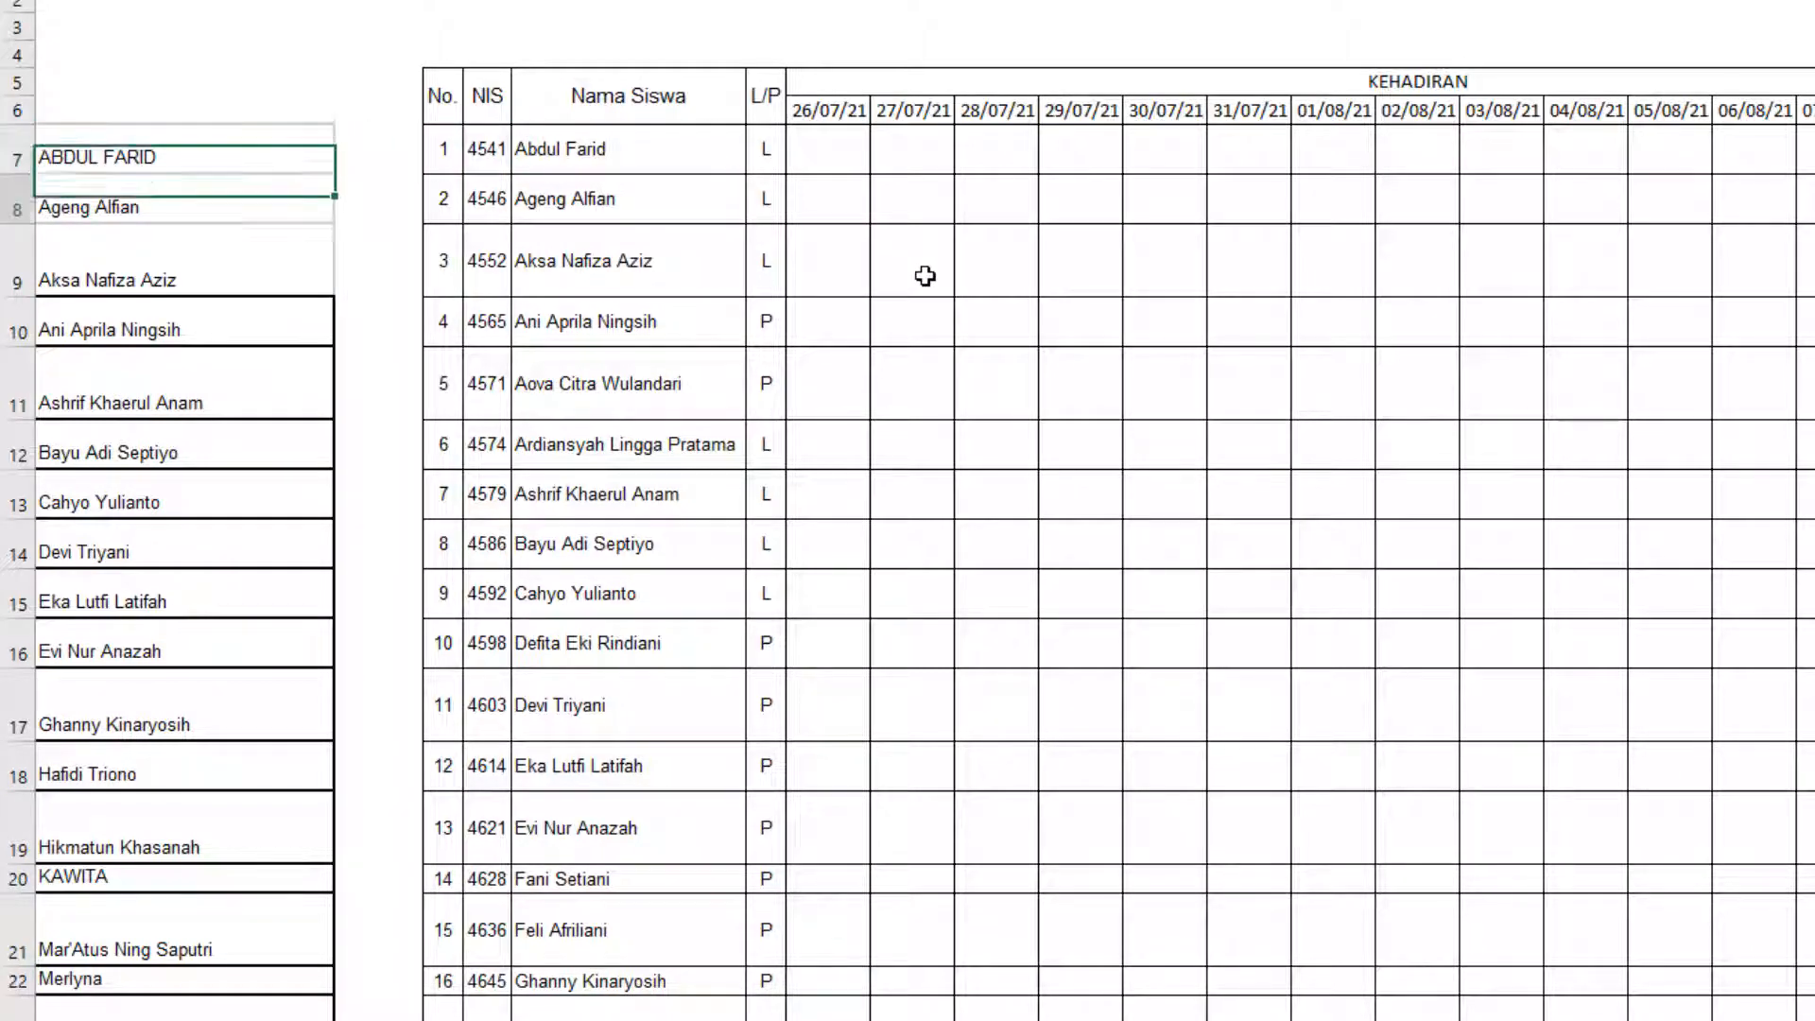
{"action": "key", "text": "Down"}
{"action": "key", "text": "Down"}
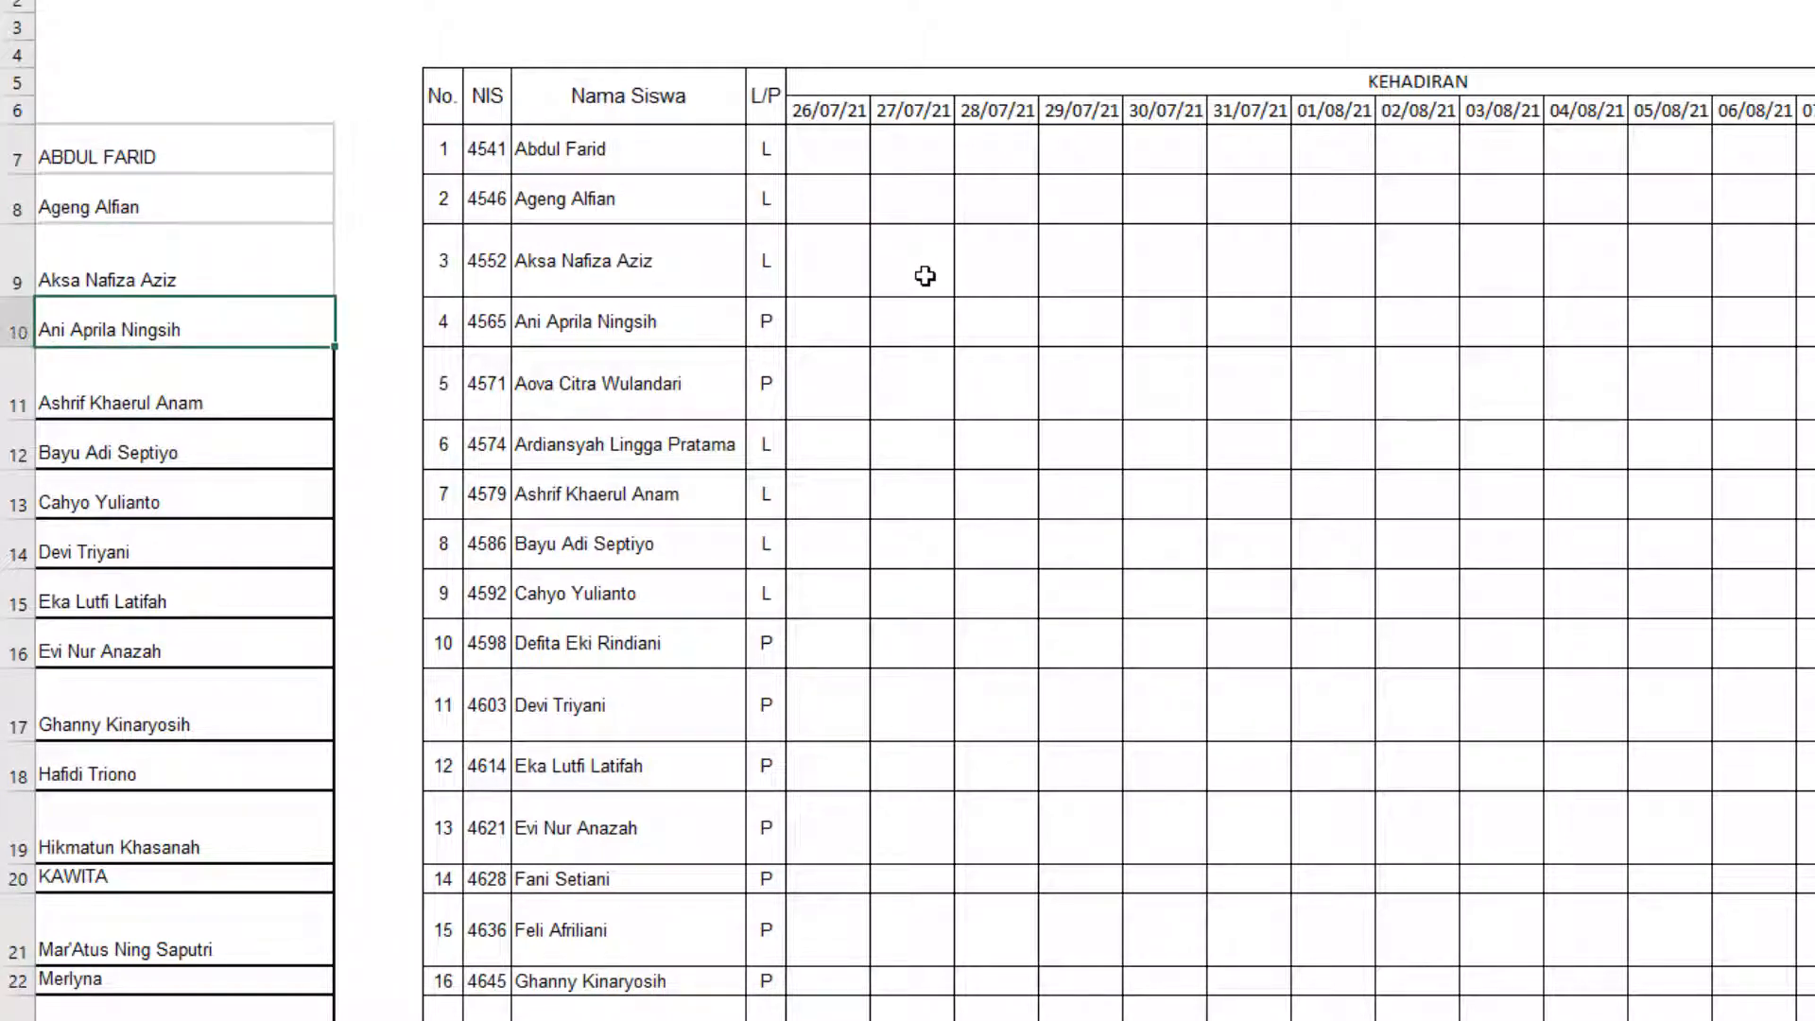
- Move the block of names starting at A11 down two rows to A13, leaving A11:A12 blank for students 5 and 6
{"action": "left_click", "coordinate": [243, 377]}
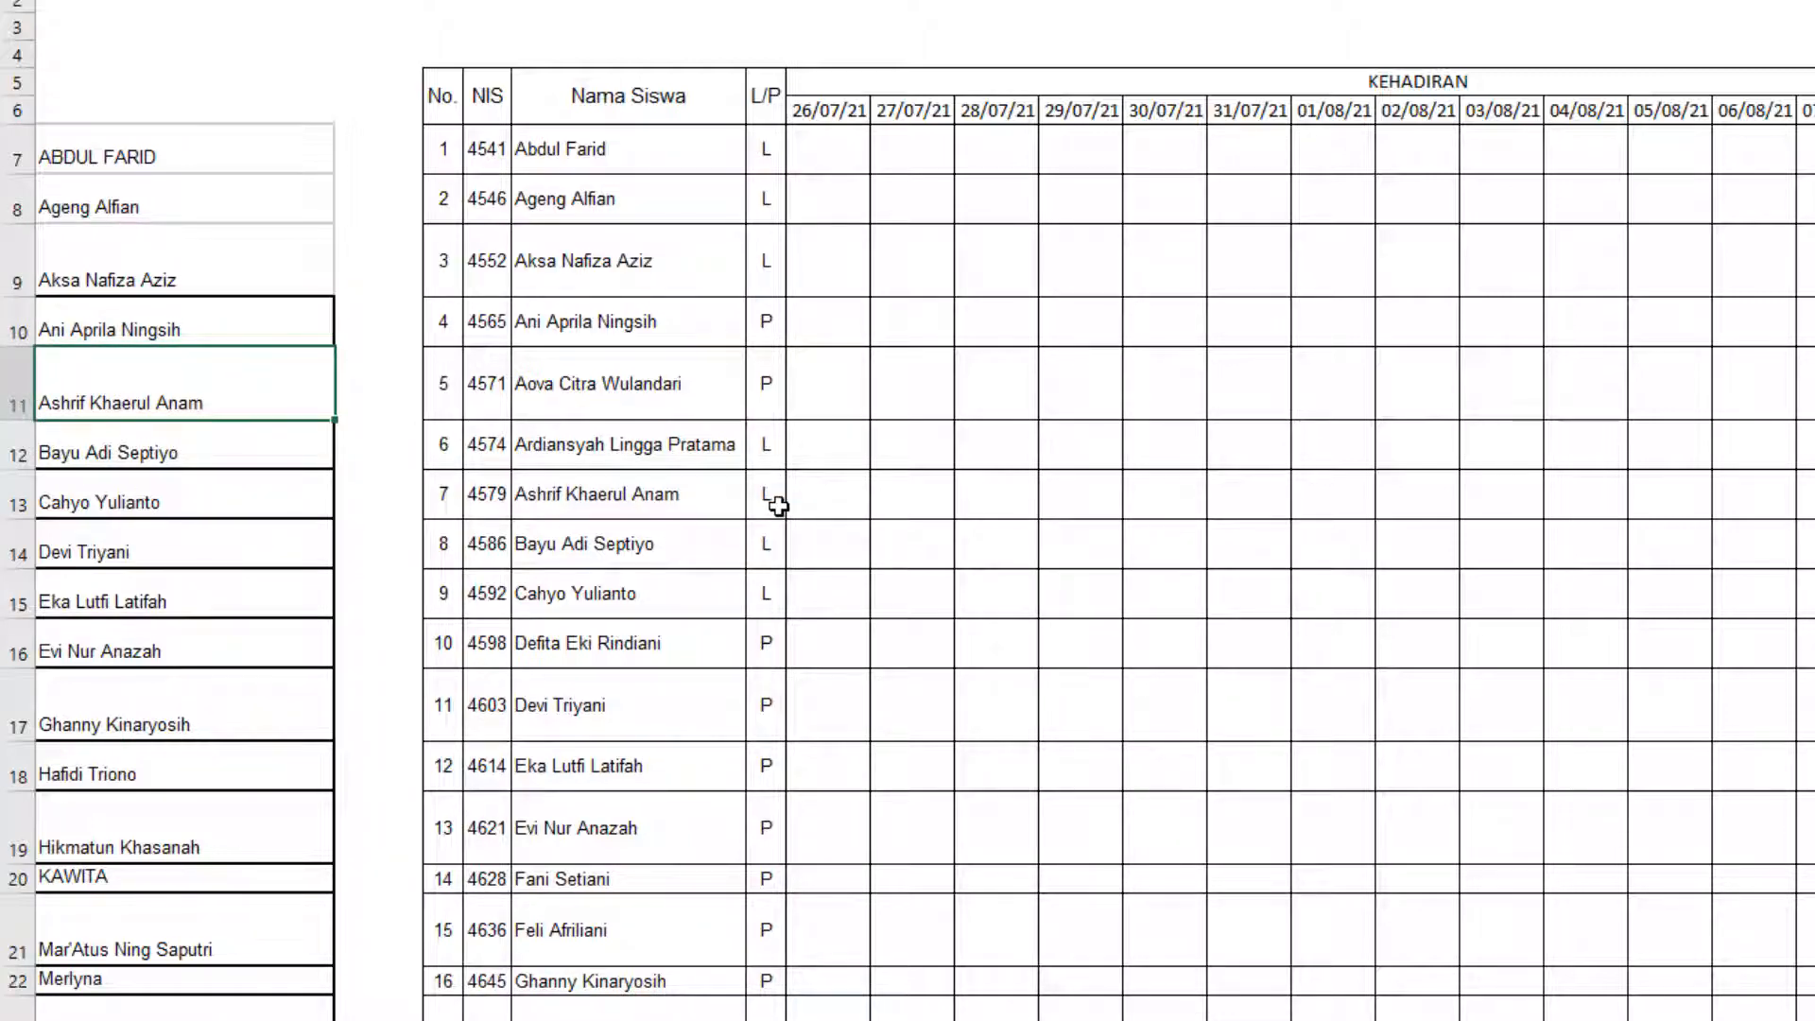
{"action": "key", "text": "ctrl+shift+Down"}
{"action": "key", "text": "ctrl+c"}
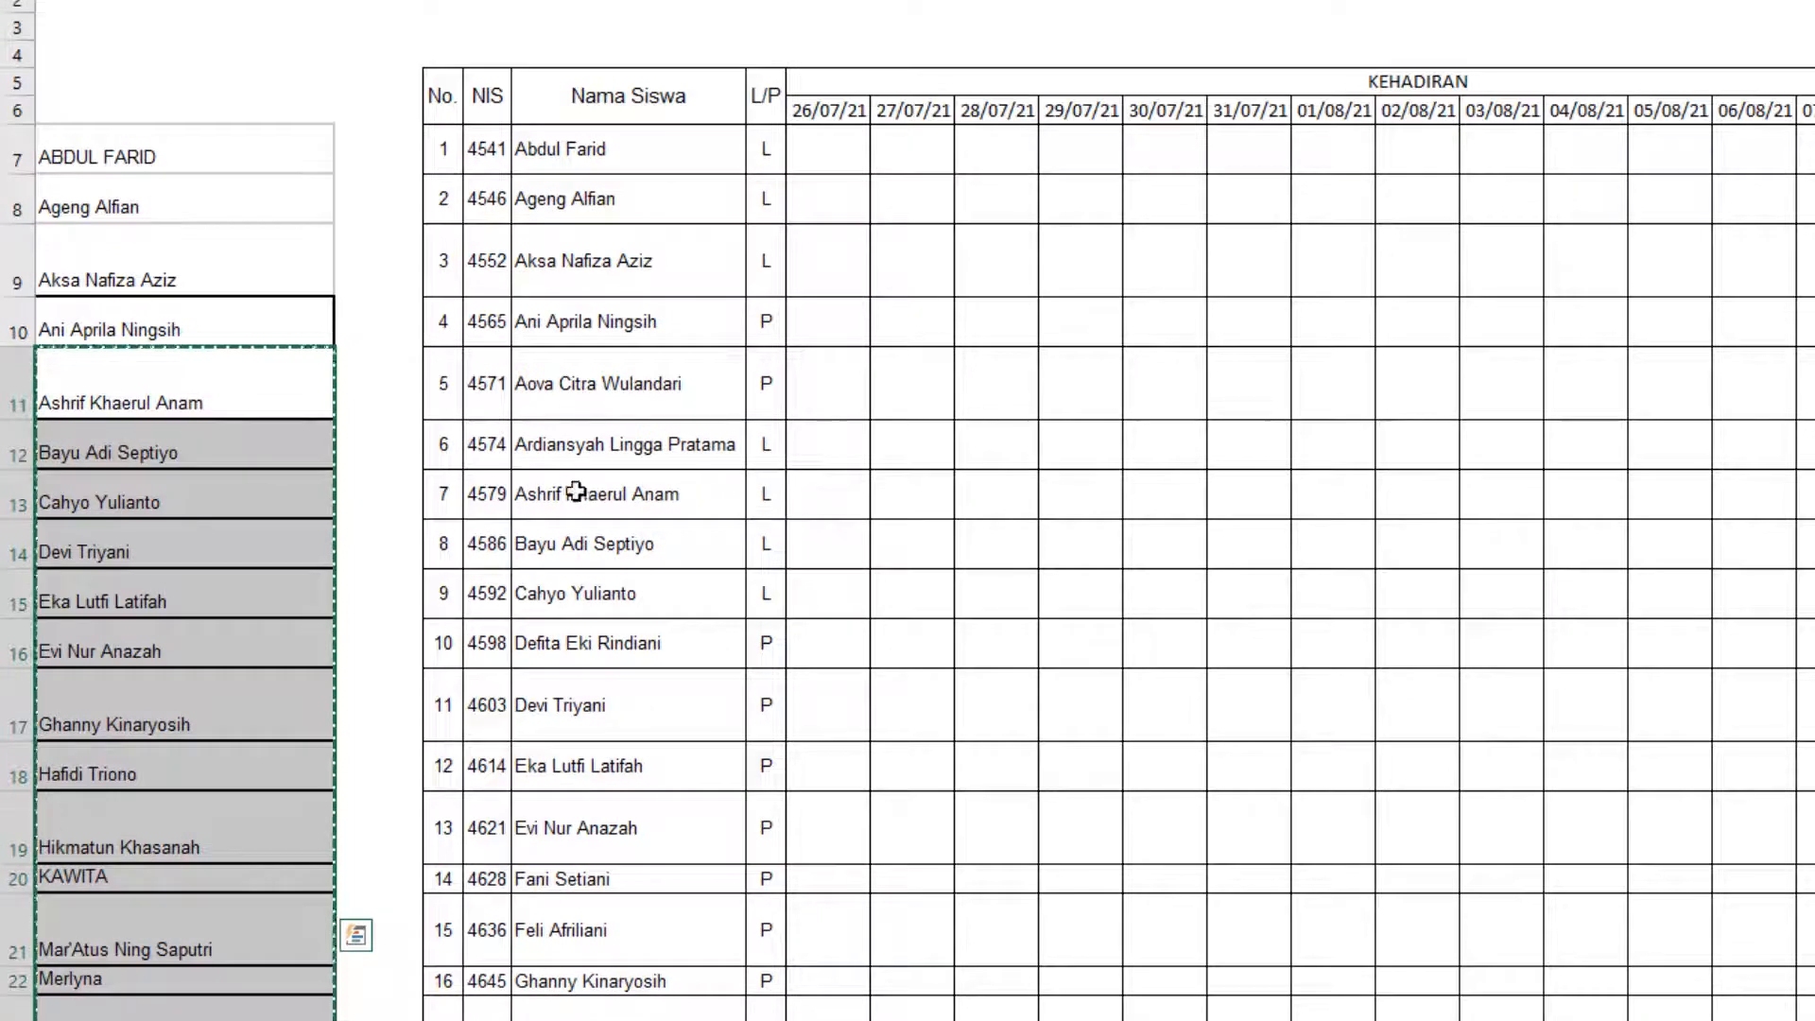
{"action": "left_click", "coordinate": [162, 502]}
{"action": "key", "text": "ctrl+shift+Down"}
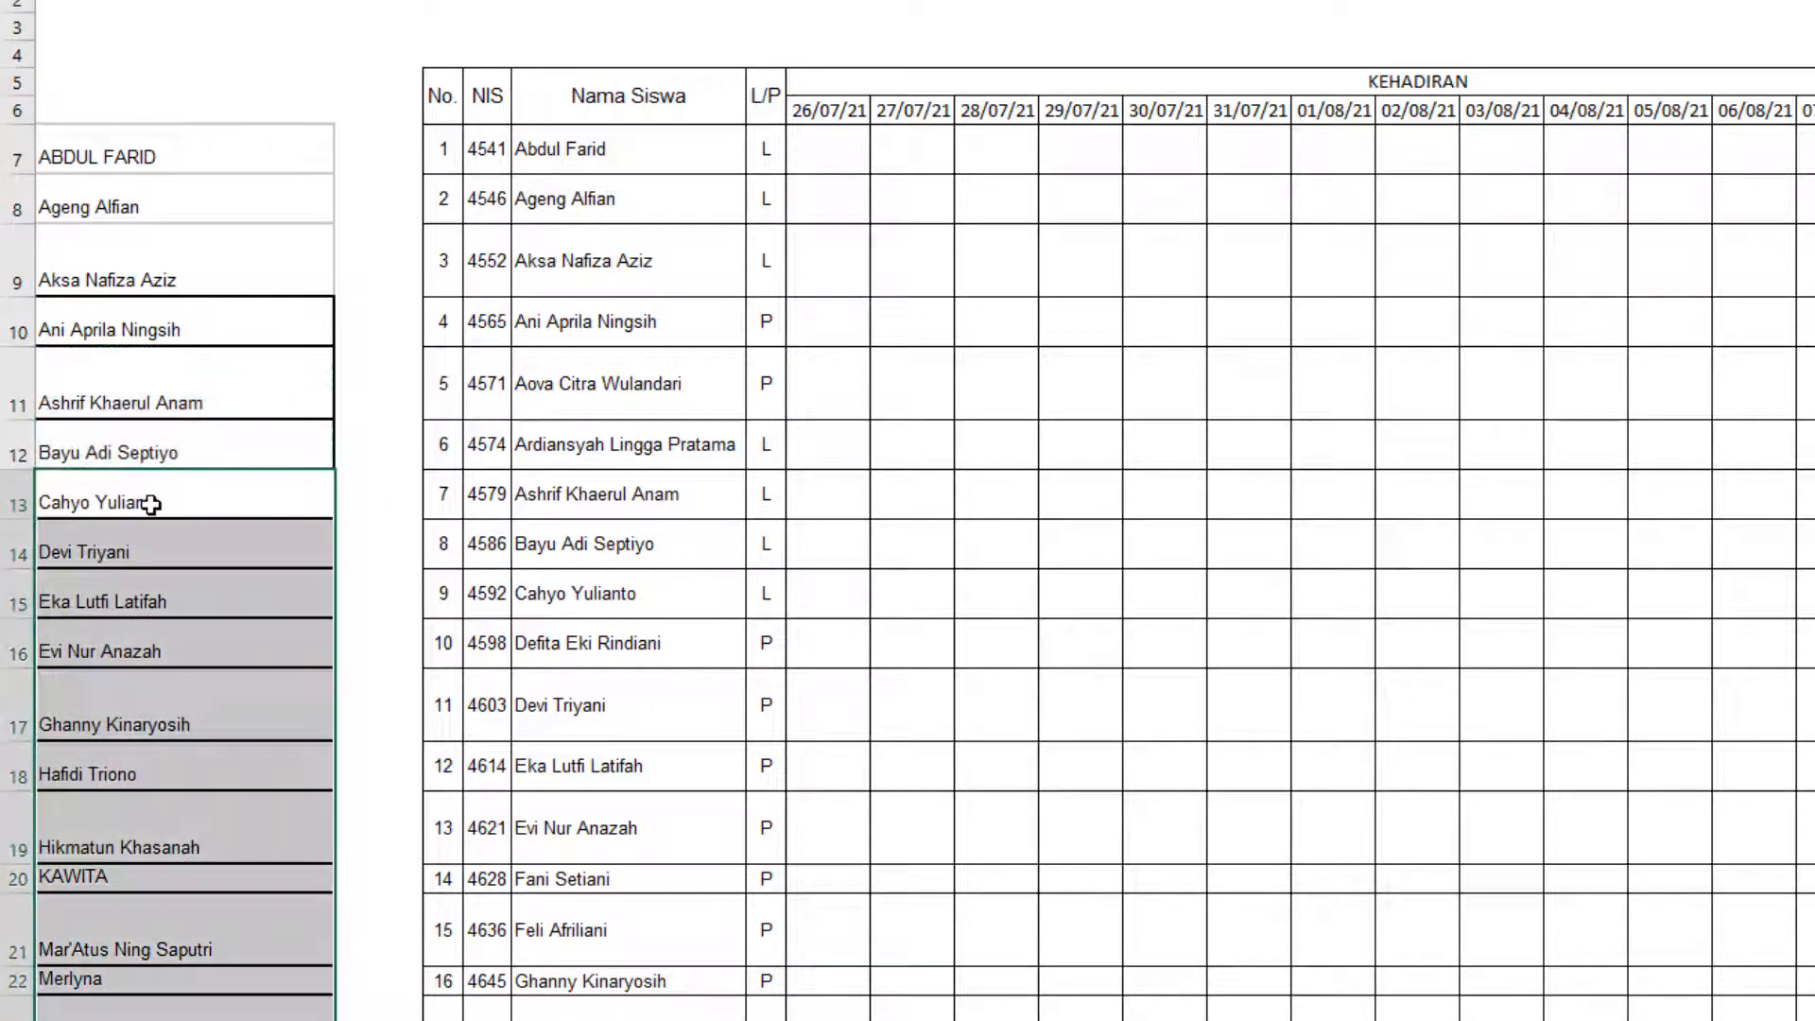
{"action": "key", "text": "ctrl+v"}
{"action": "left_click", "coordinate": [231, 338]}
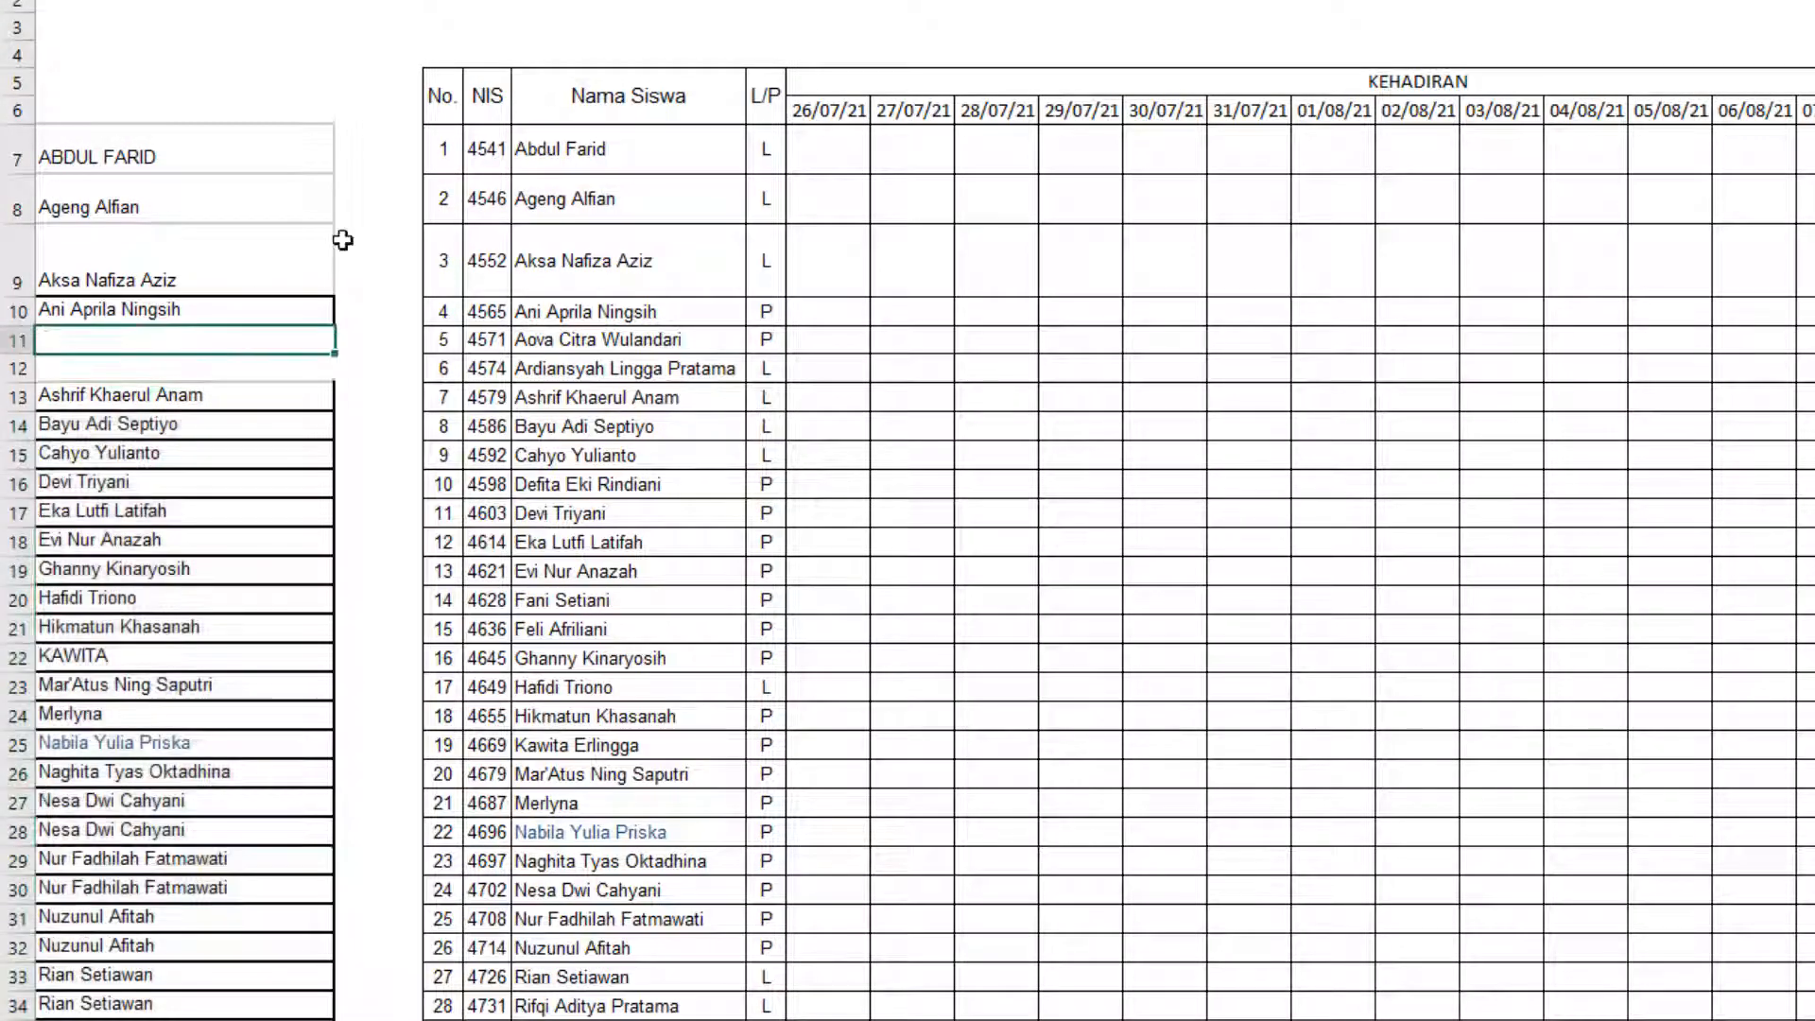
- Enter H for student 1 in the 26/07/21 attendance column
{"action": "left_click", "coordinate": [830, 163]}
{"action": "type", "text": "H"}
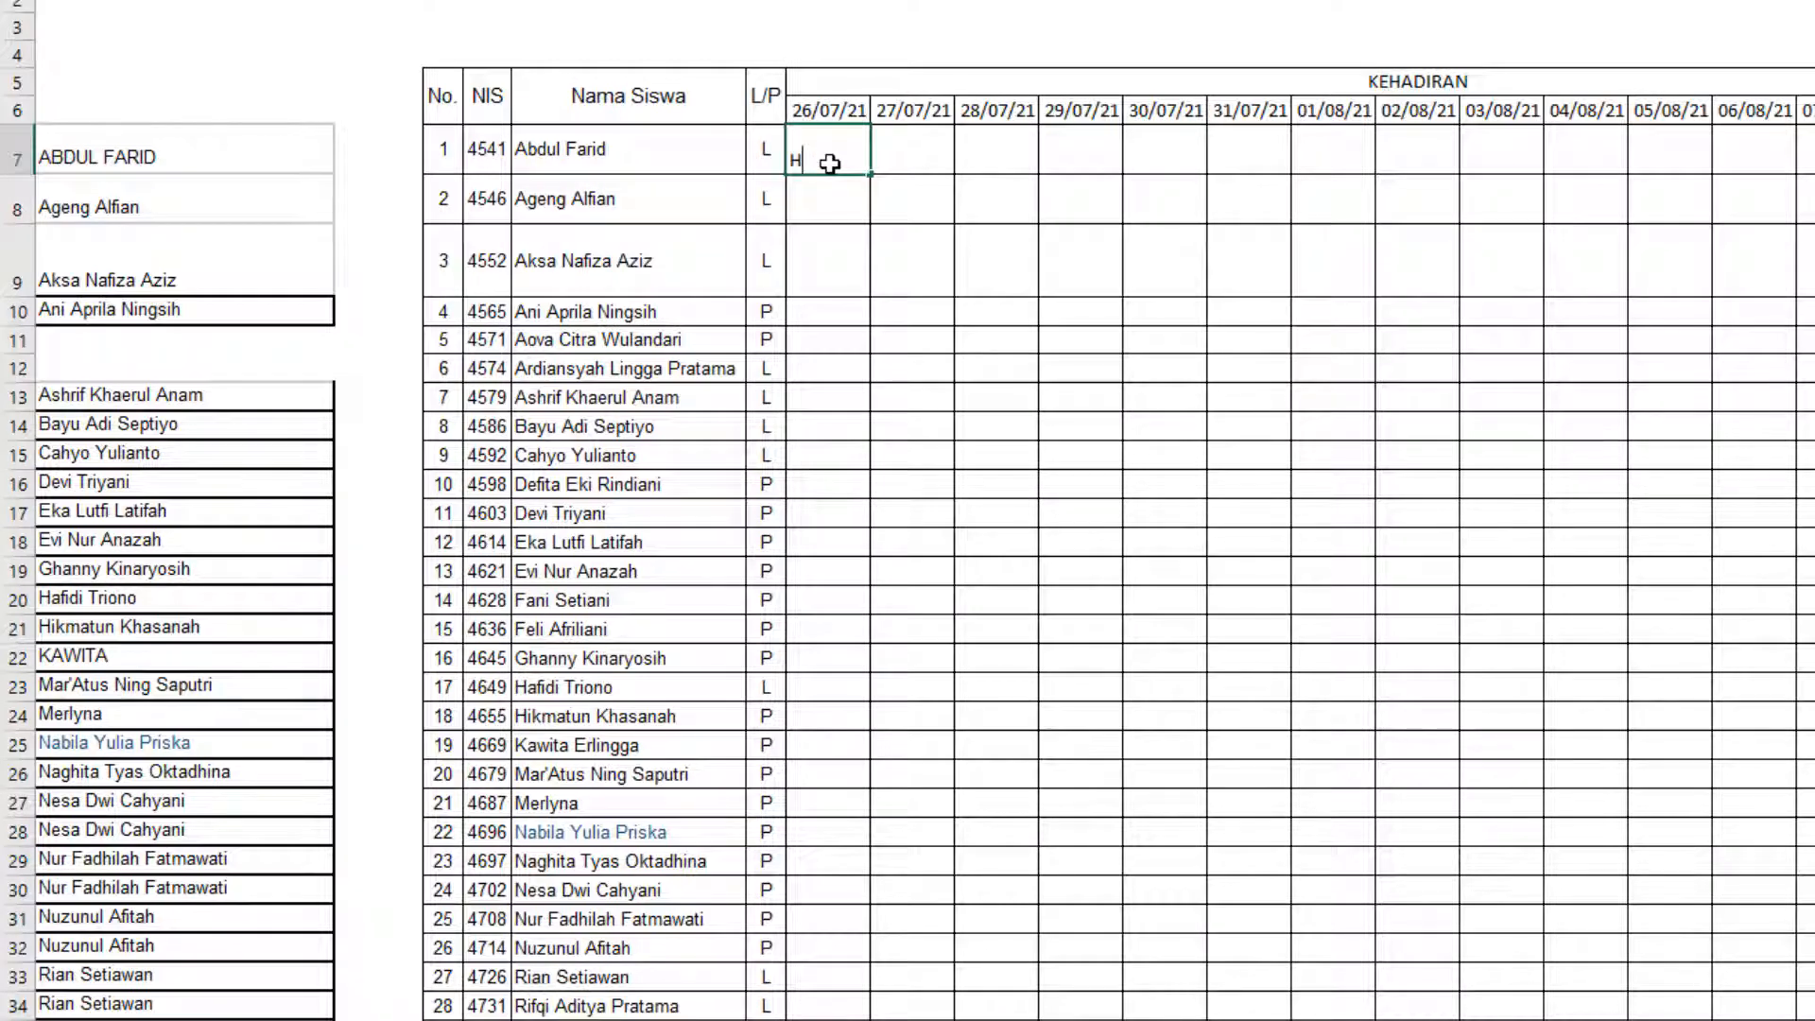
{"action": "key", "text": "Return"}
- Center the contents of the entire 26/07/21 column horizontally and vertically
{"action": "key", "text": "ctrl+space"}
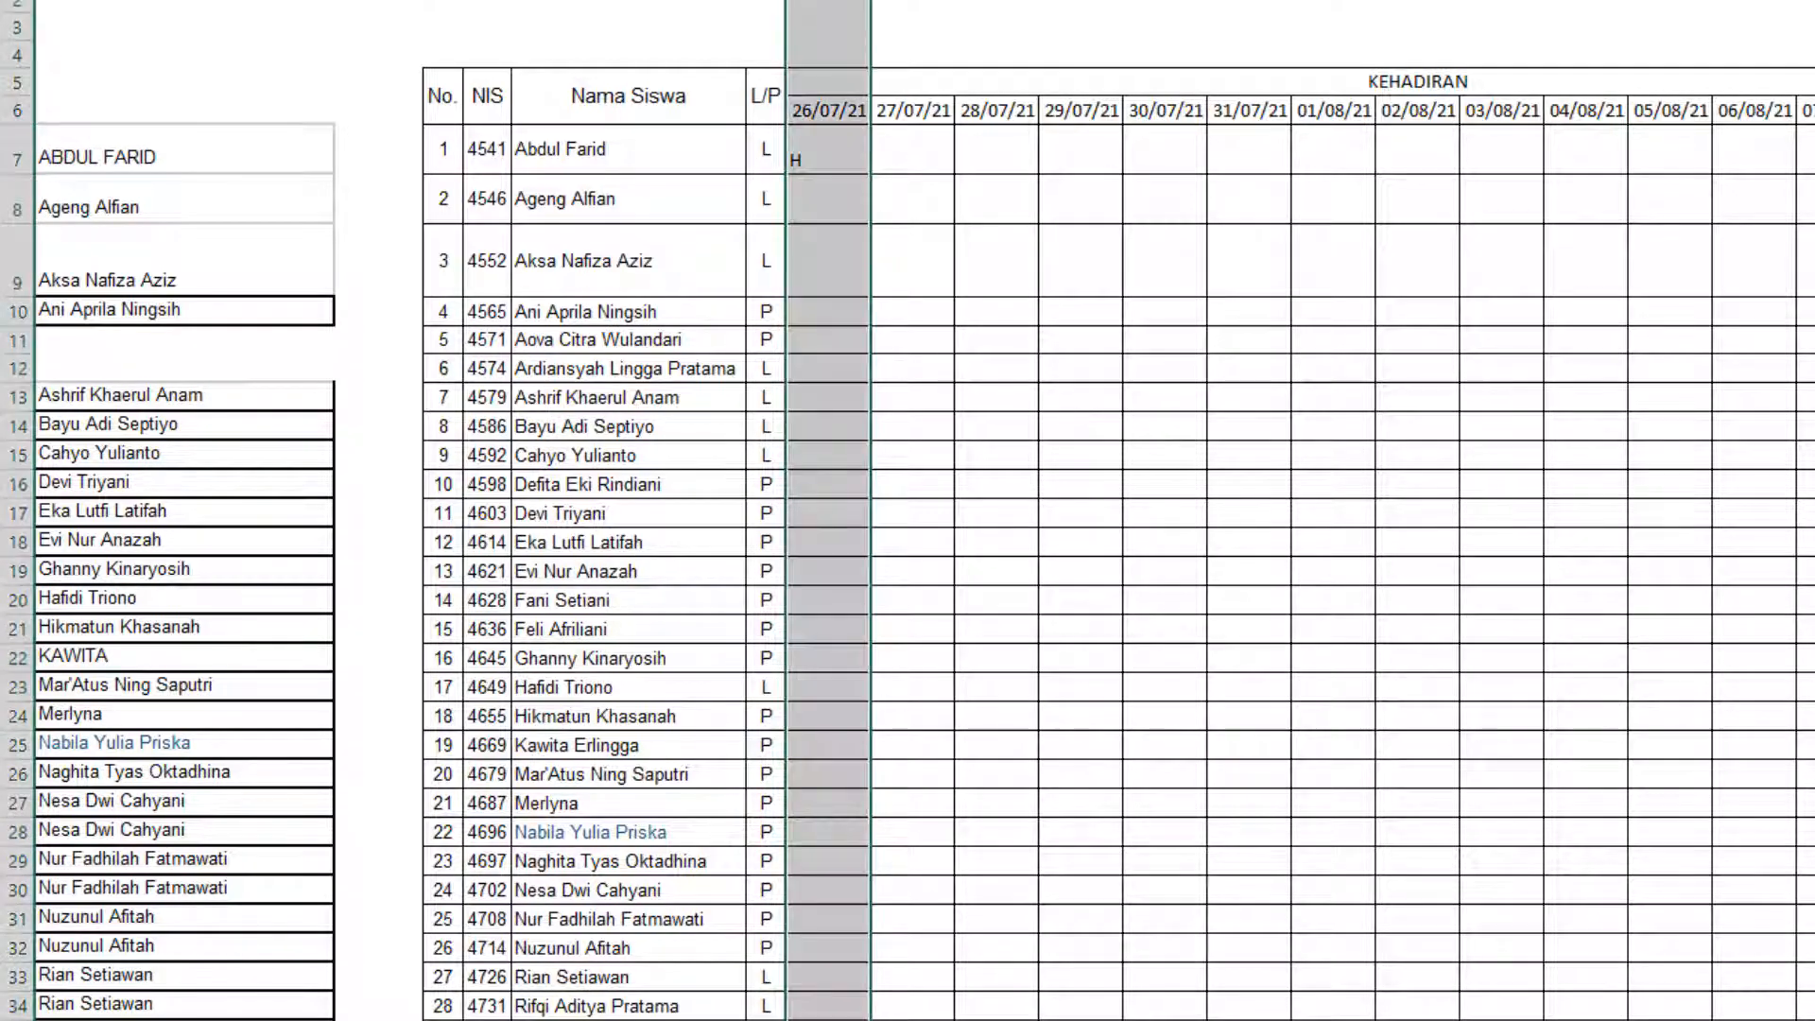
{"action": "key", "text": "alt+h"}
{"action": "key", "text": "a"}
{"action": "key", "text": "c"}
{"action": "key", "text": "alt+h"}
{"action": "key", "text": "a"}
{"action": "key", "text": "m"}
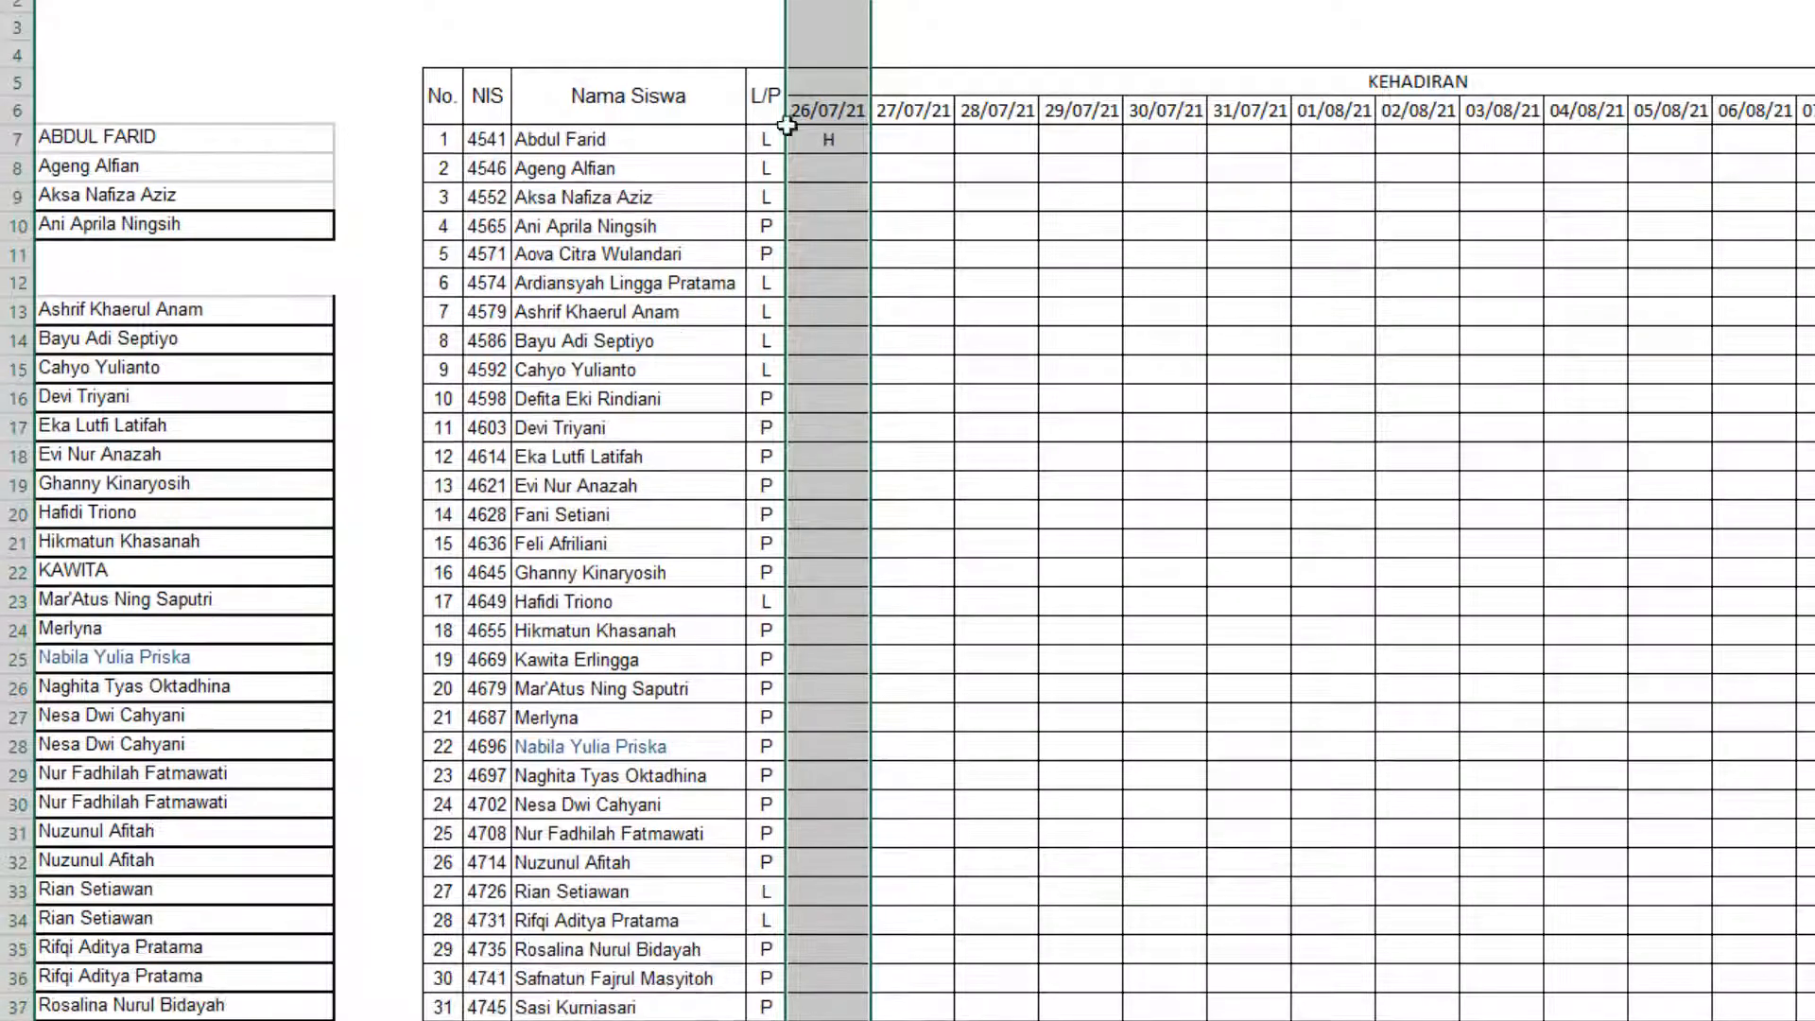
- Enter H for students 2, 3 and 4 in the 26/07/21 attendance column
{"action": "left_click", "coordinate": [834, 145]}
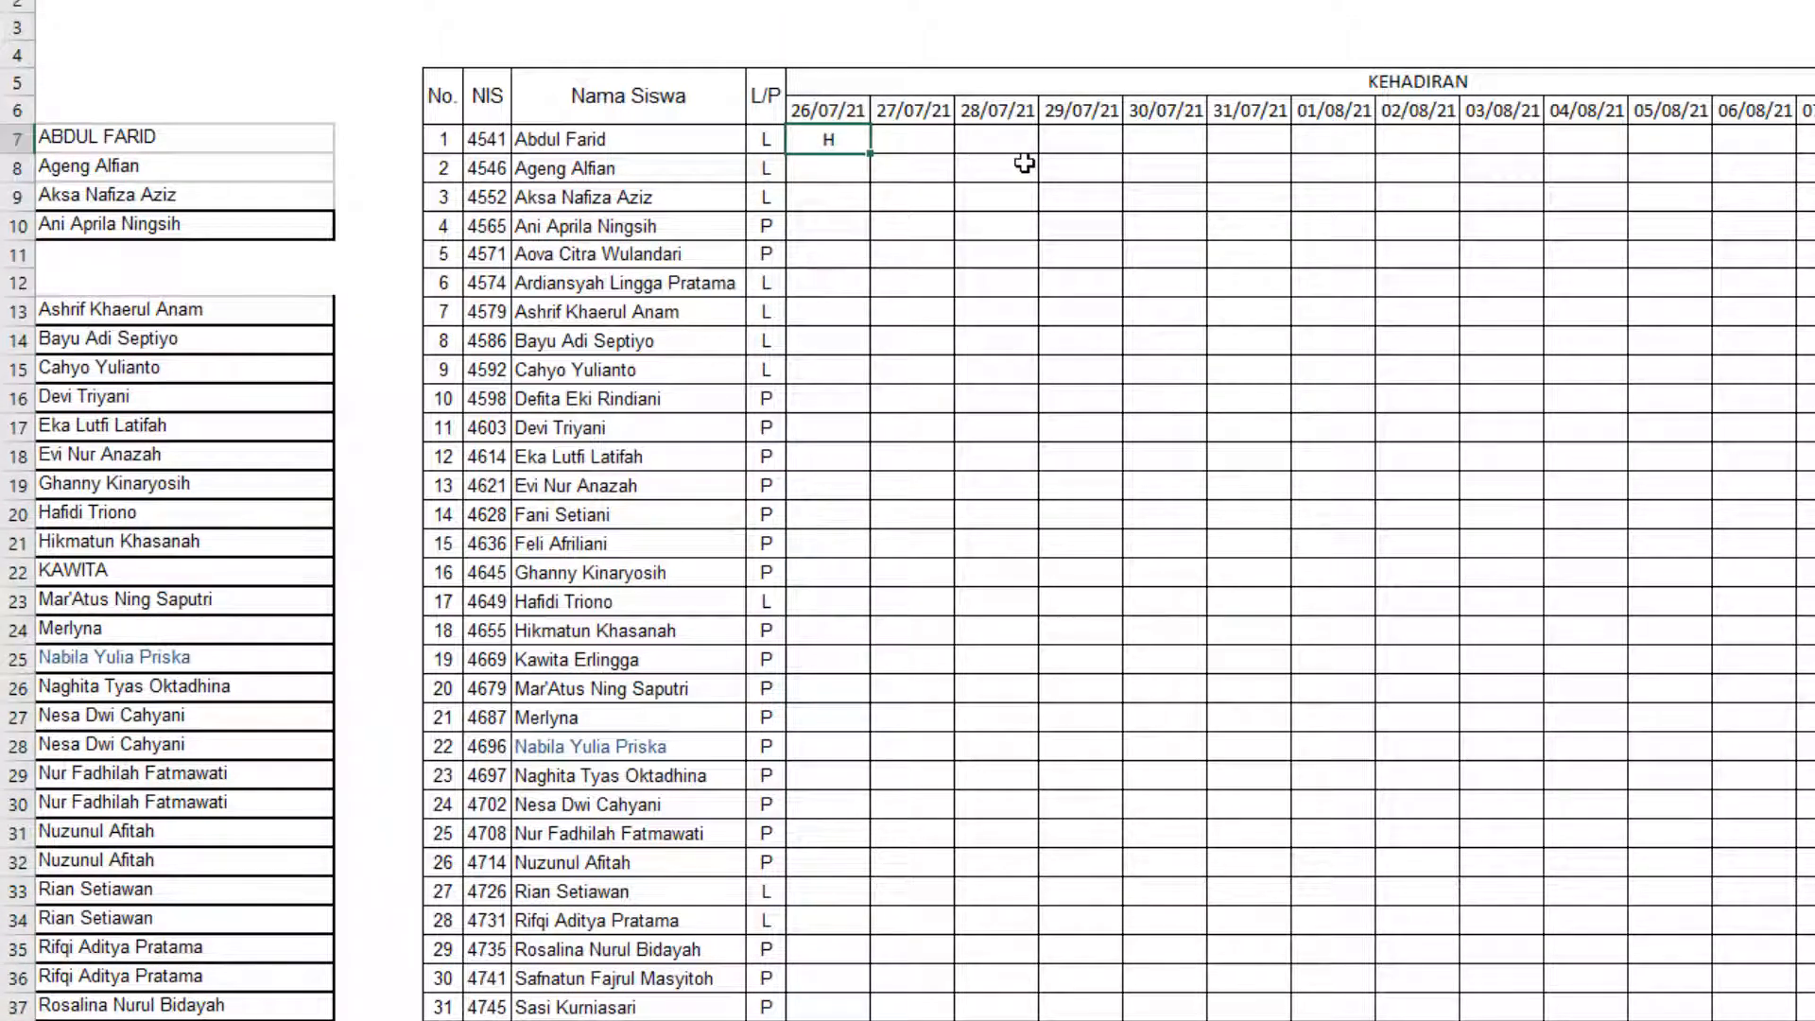
{"action": "key", "text": "Down"}
{"action": "type", "text": "H"}
{"action": "key", "text": "Return"}
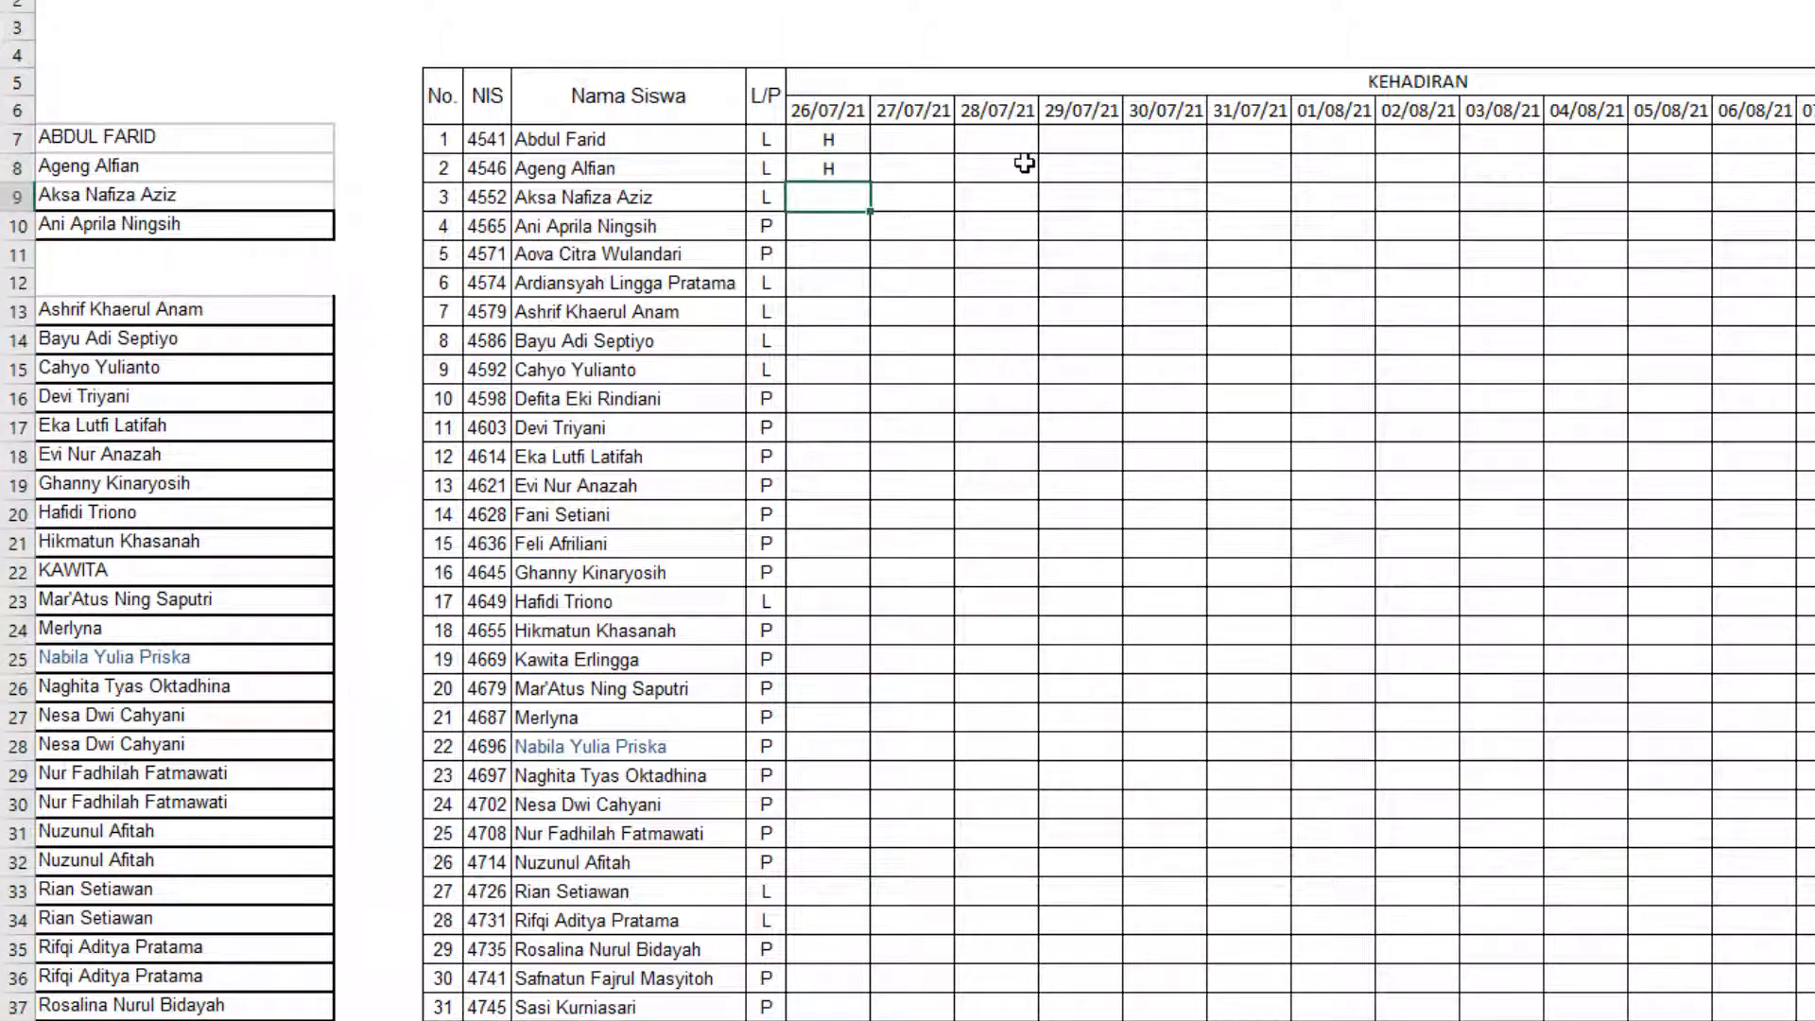
{"action": "type", "text": "H"}
{"action": "key", "text": "Return"}
{"action": "type", "text": "H"}
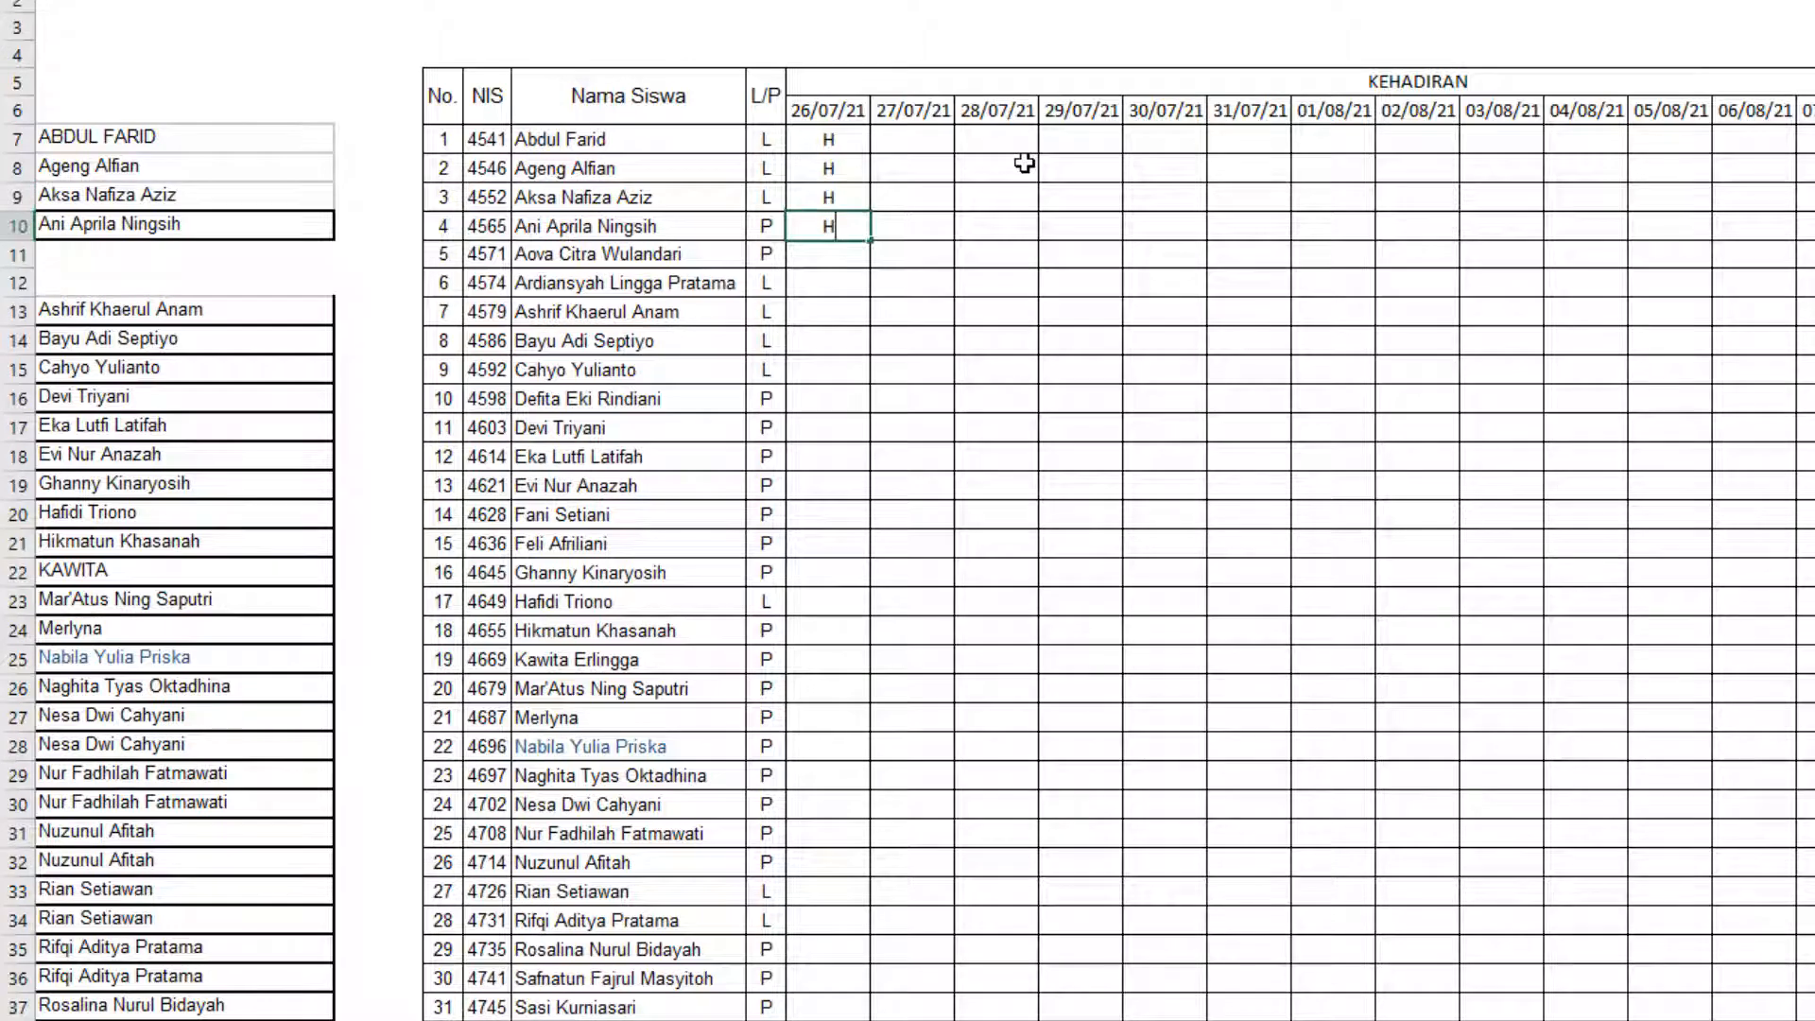
{"action": "key", "text": "Return"}
- Enter H for students 7, 8, 9 and 11 in the 26/07/21 column, leaving absent students 5, 6 and 10 blank
{"action": "key", "text": "Down"}
{"action": "key", "text": "Down"}
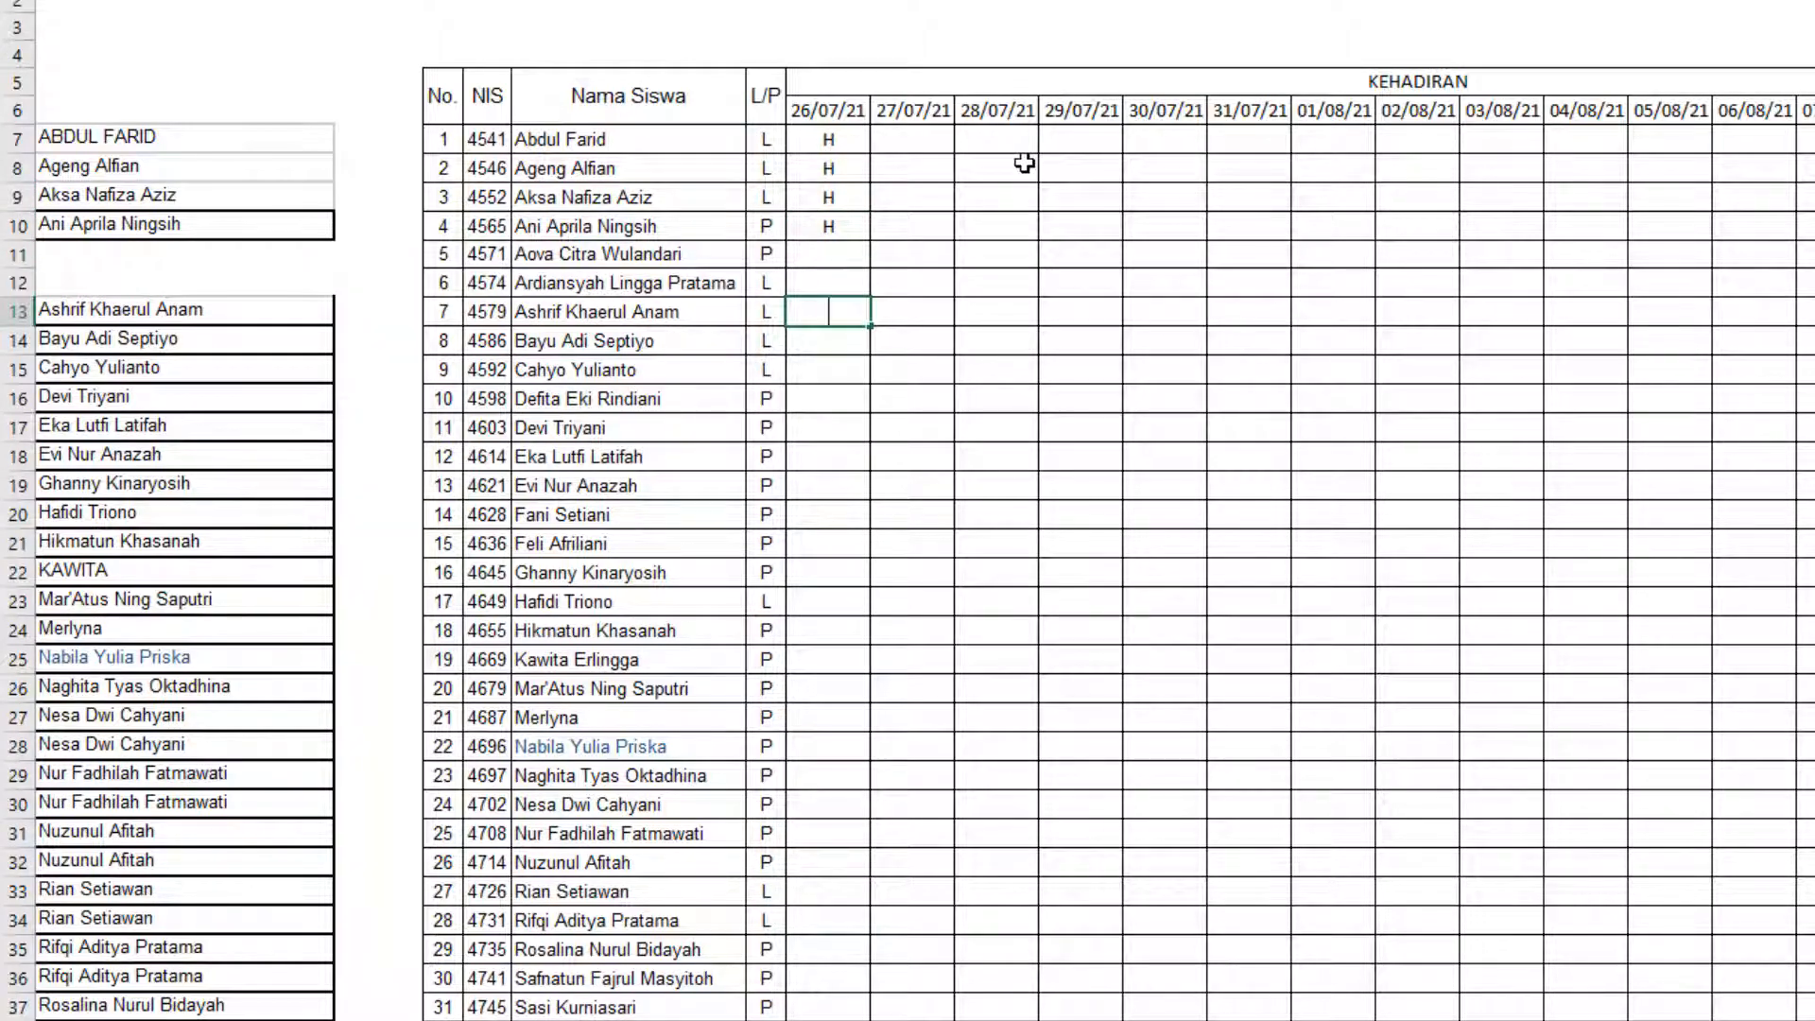
{"action": "type", "text": "H"}
{"action": "key", "text": "Return"}
{"action": "key", "text": "Return"}
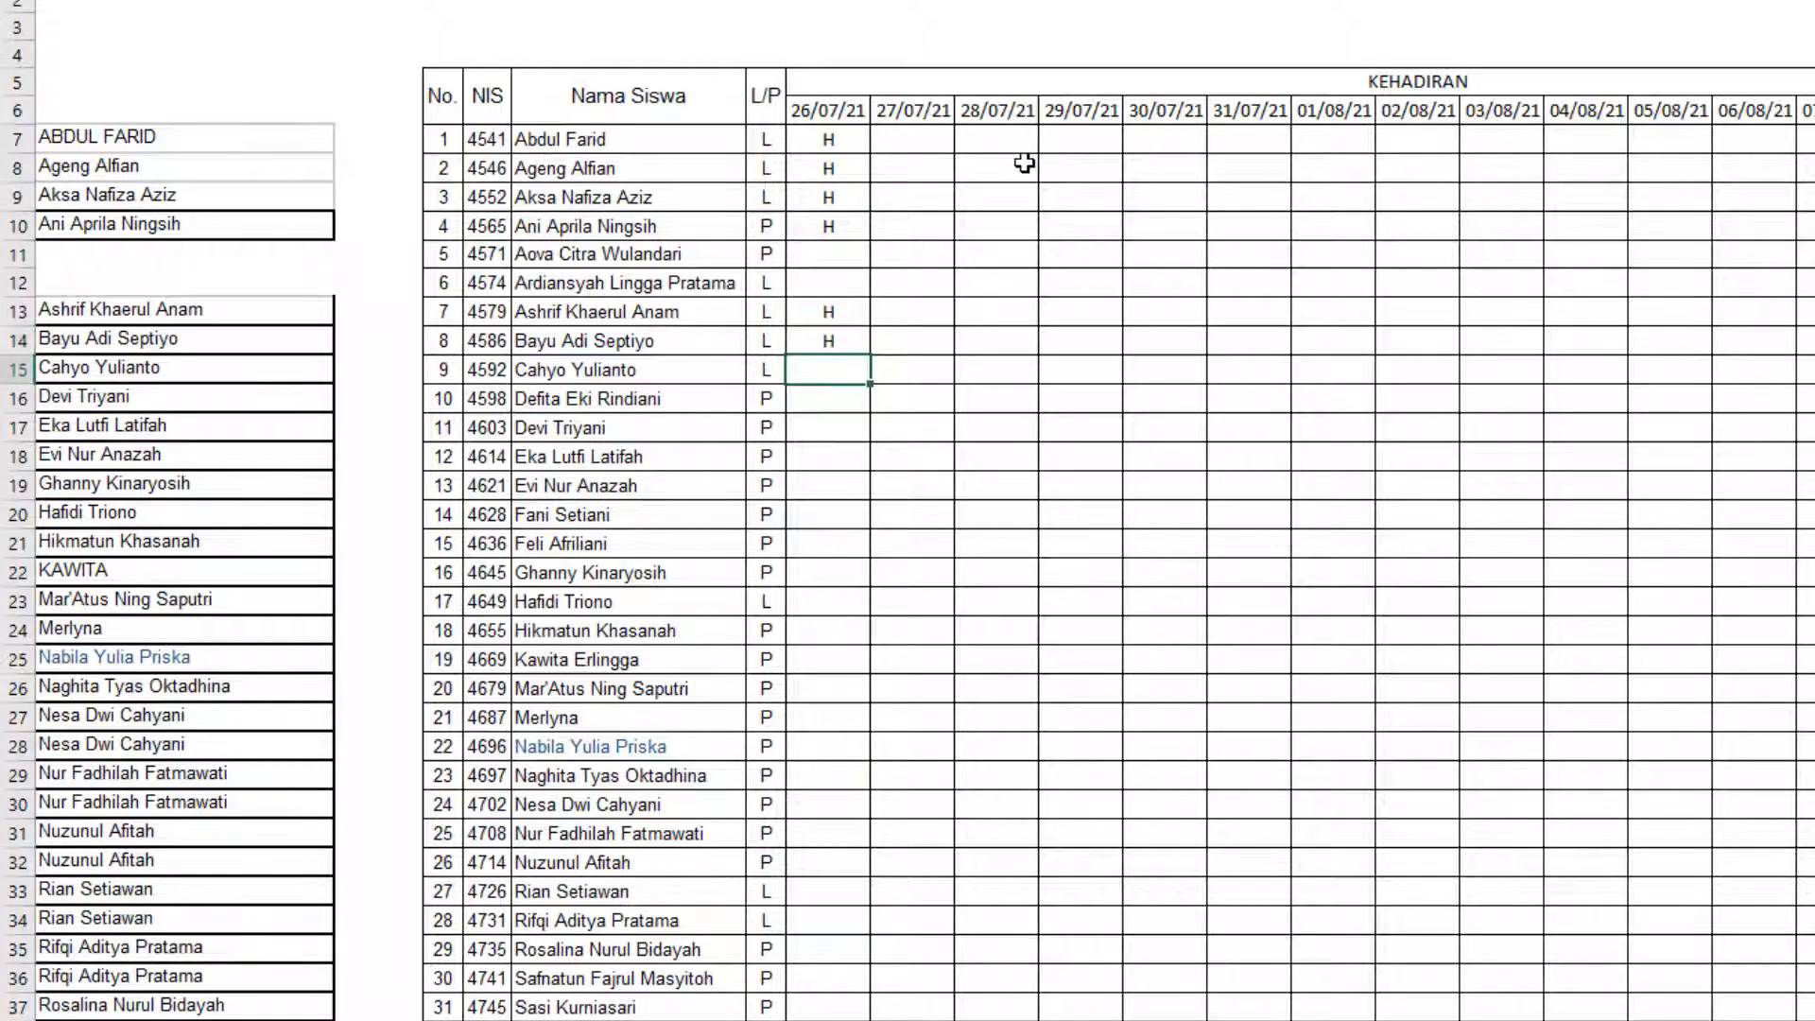
{"action": "key", "text": "Return"}
{"action": "key", "text": "Return"}
{"action": "type", "text": "H"}
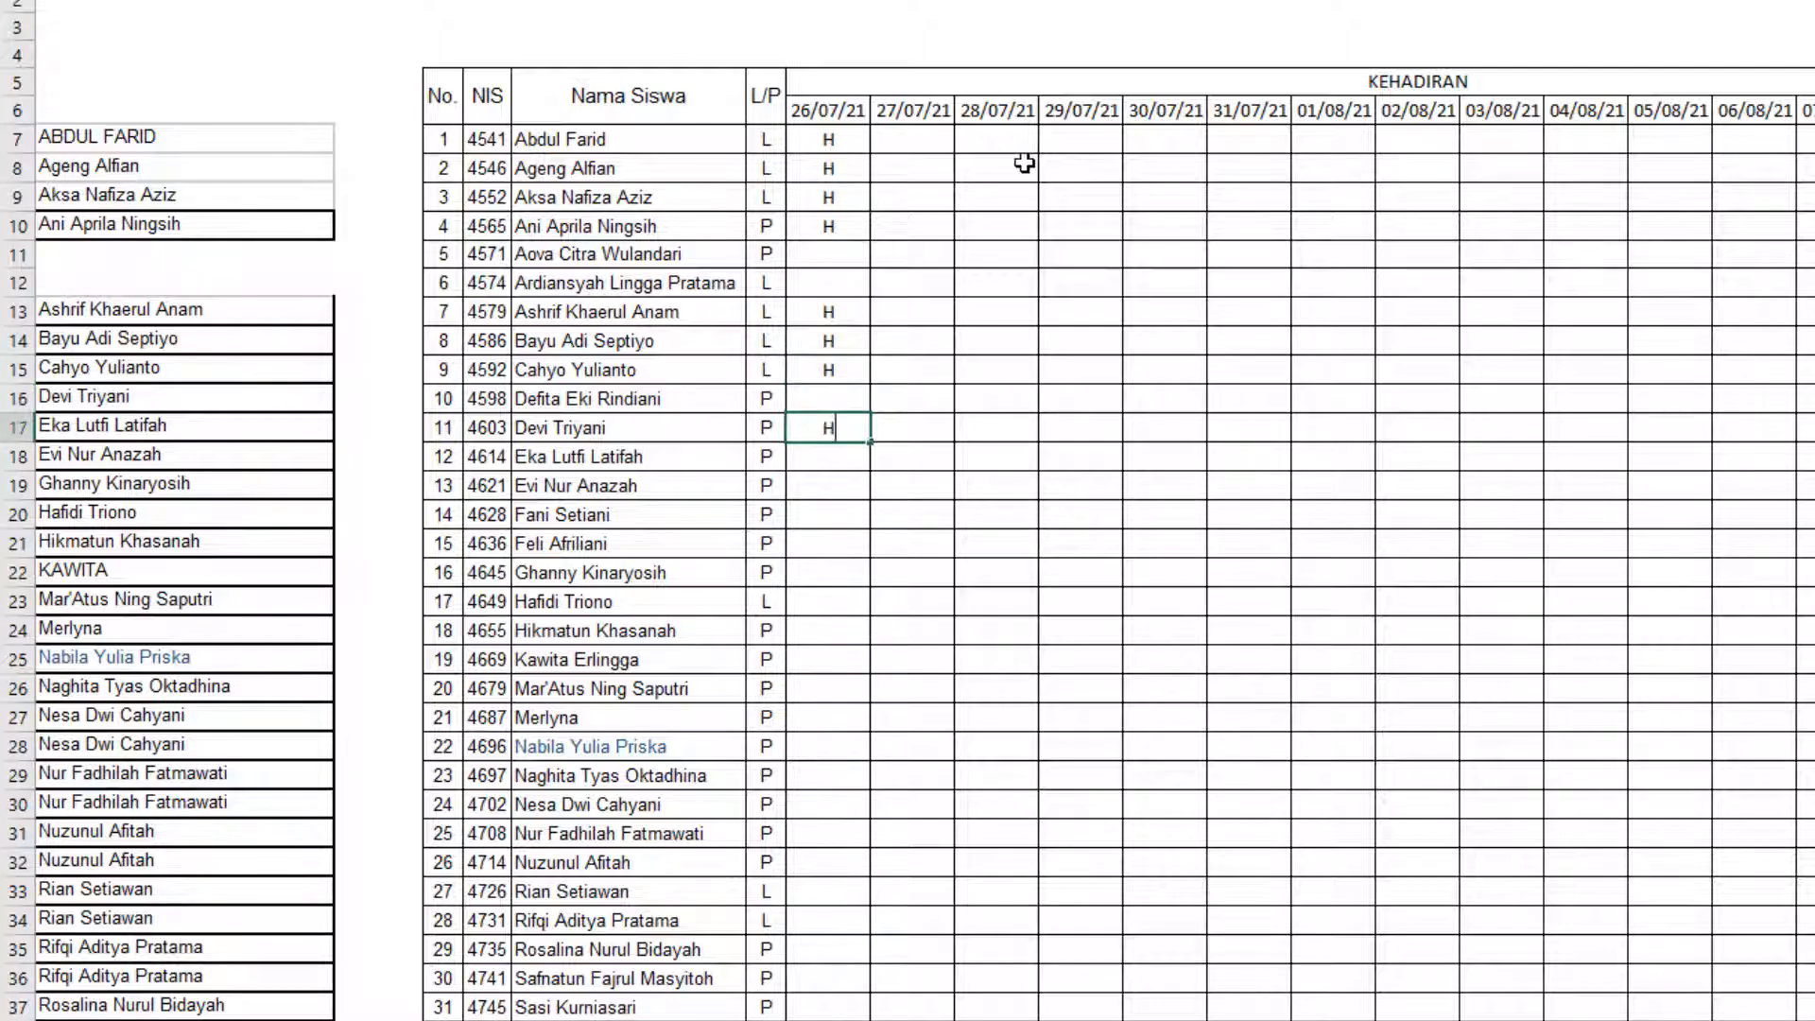
{"action": "key", "text": "Return"}
{"action": "key", "text": "Return"}
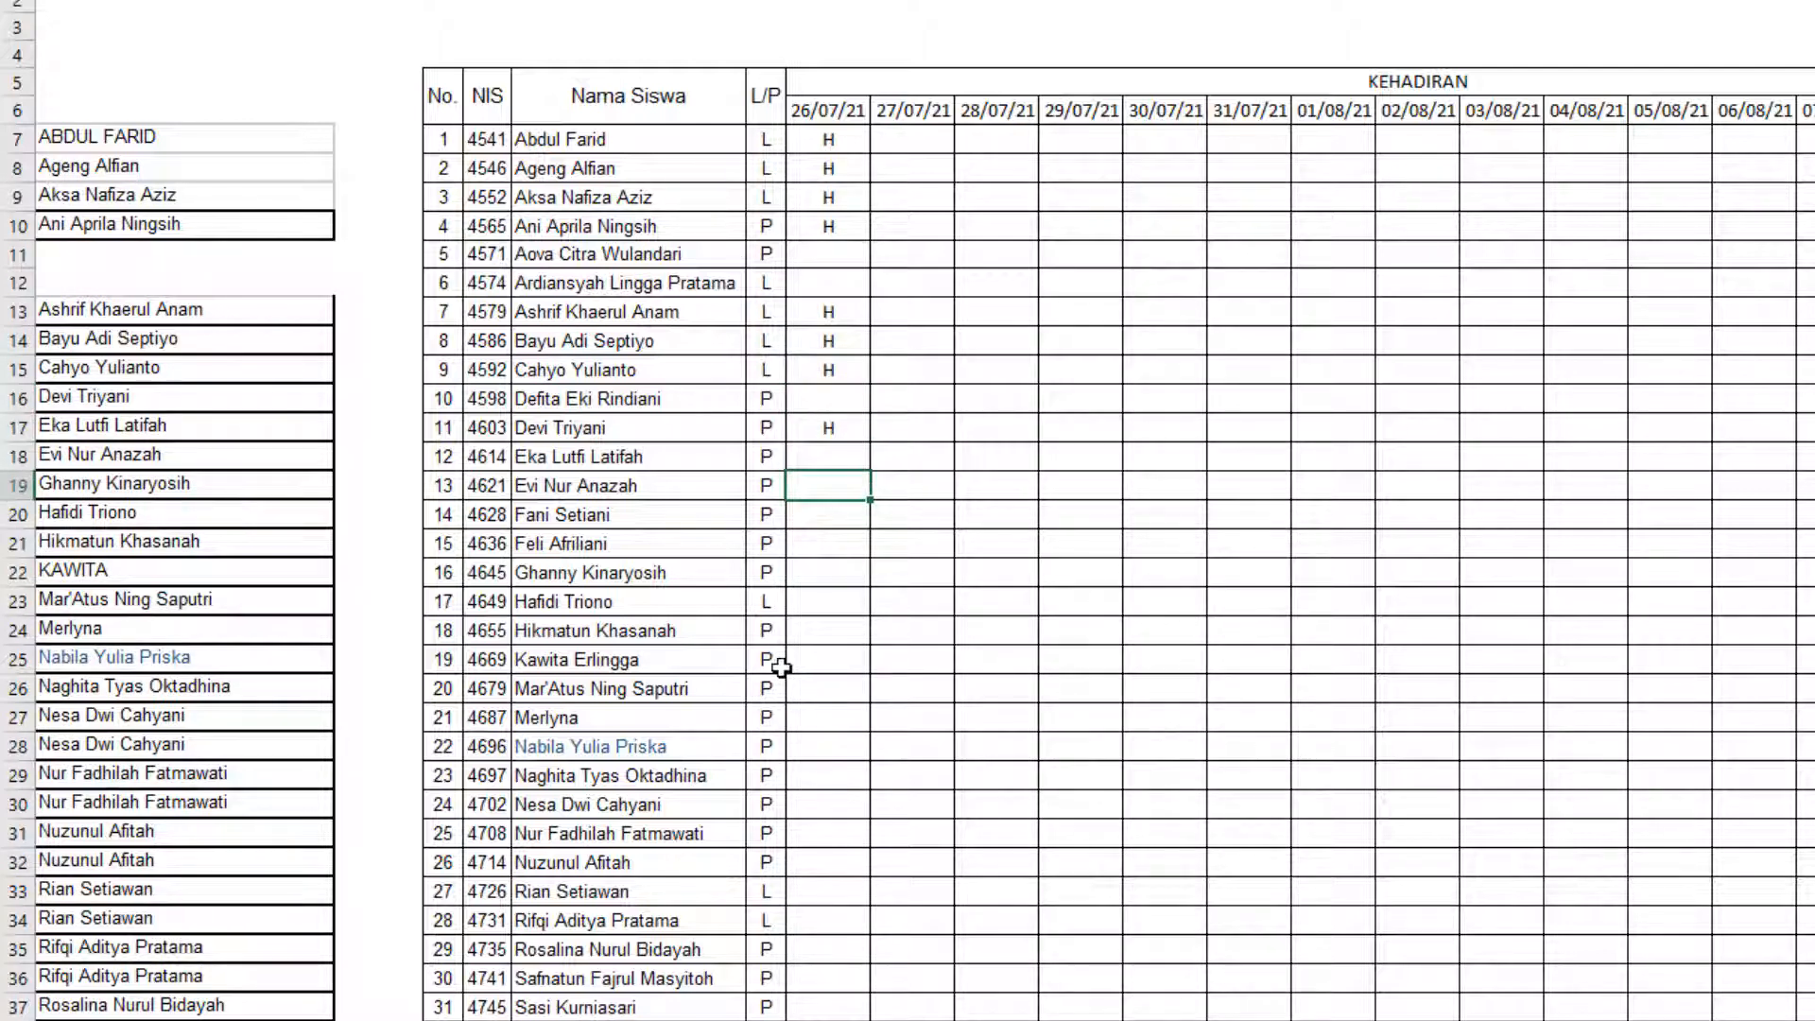
{"action": "left_click", "coordinate": [880, 635]}
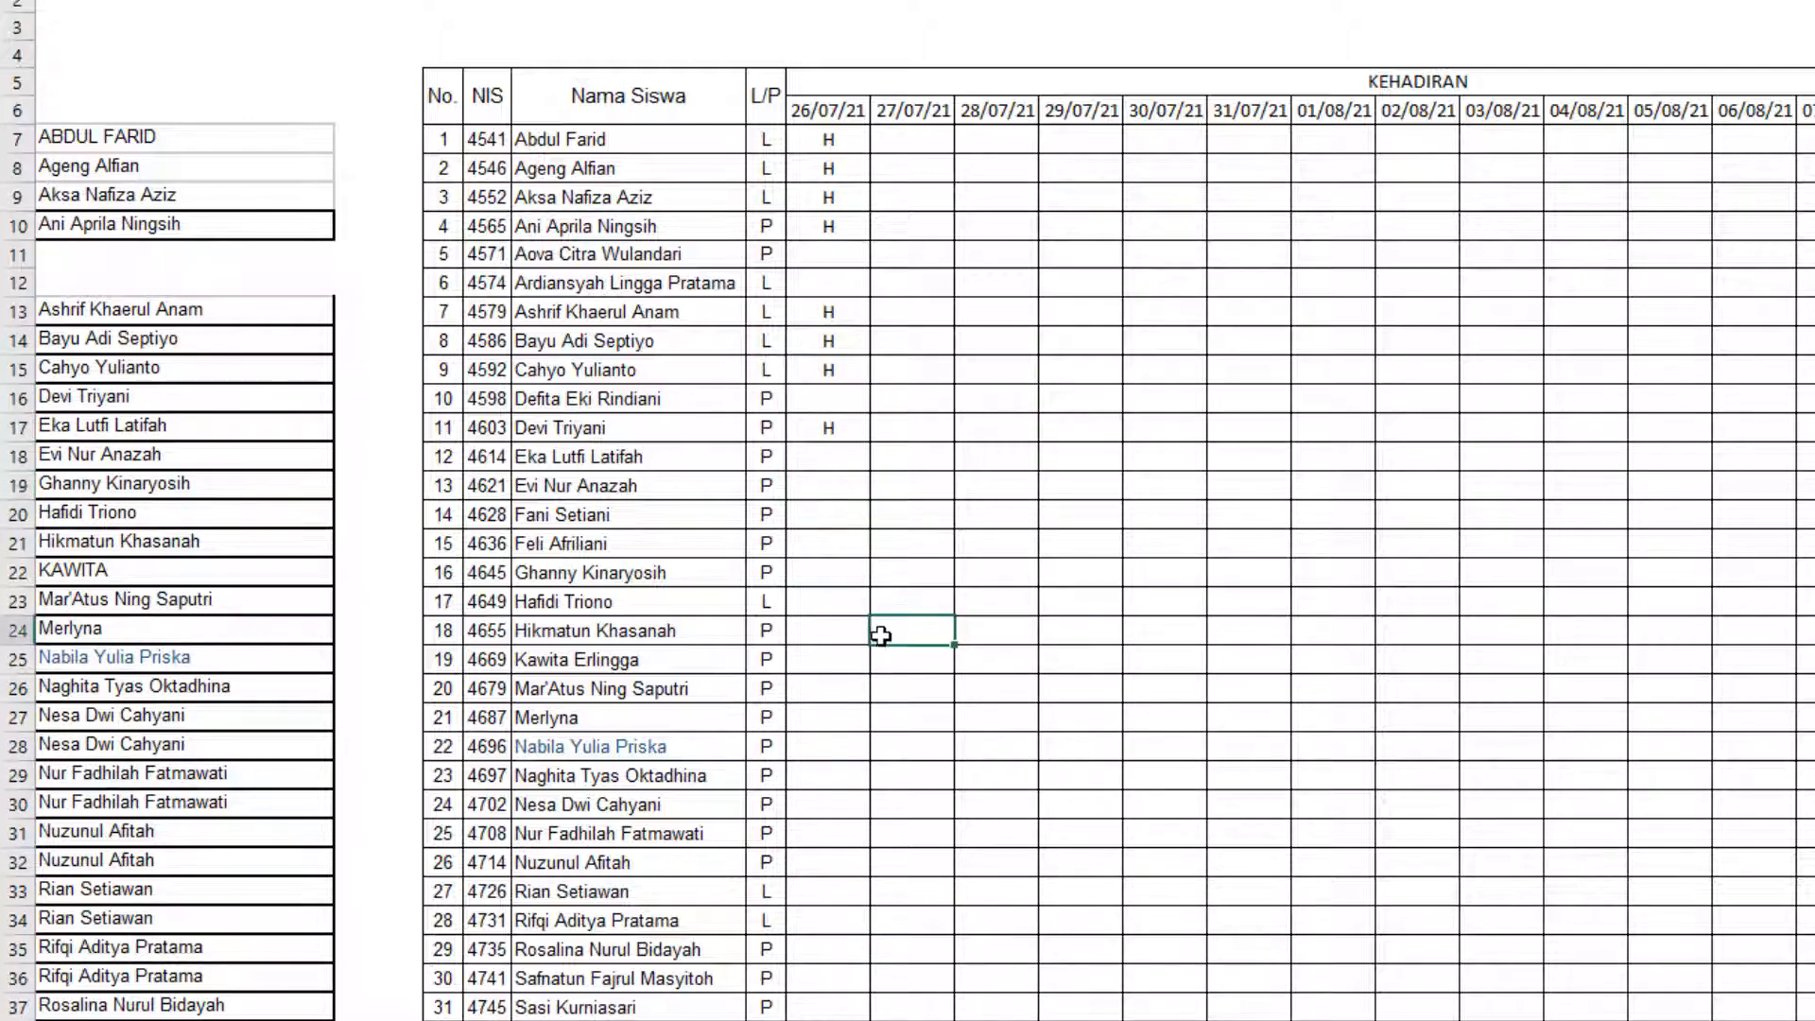
{"action": "left_click", "coordinate": [833, 172]}
{"action": "left_click", "coordinate": [835, 226]}
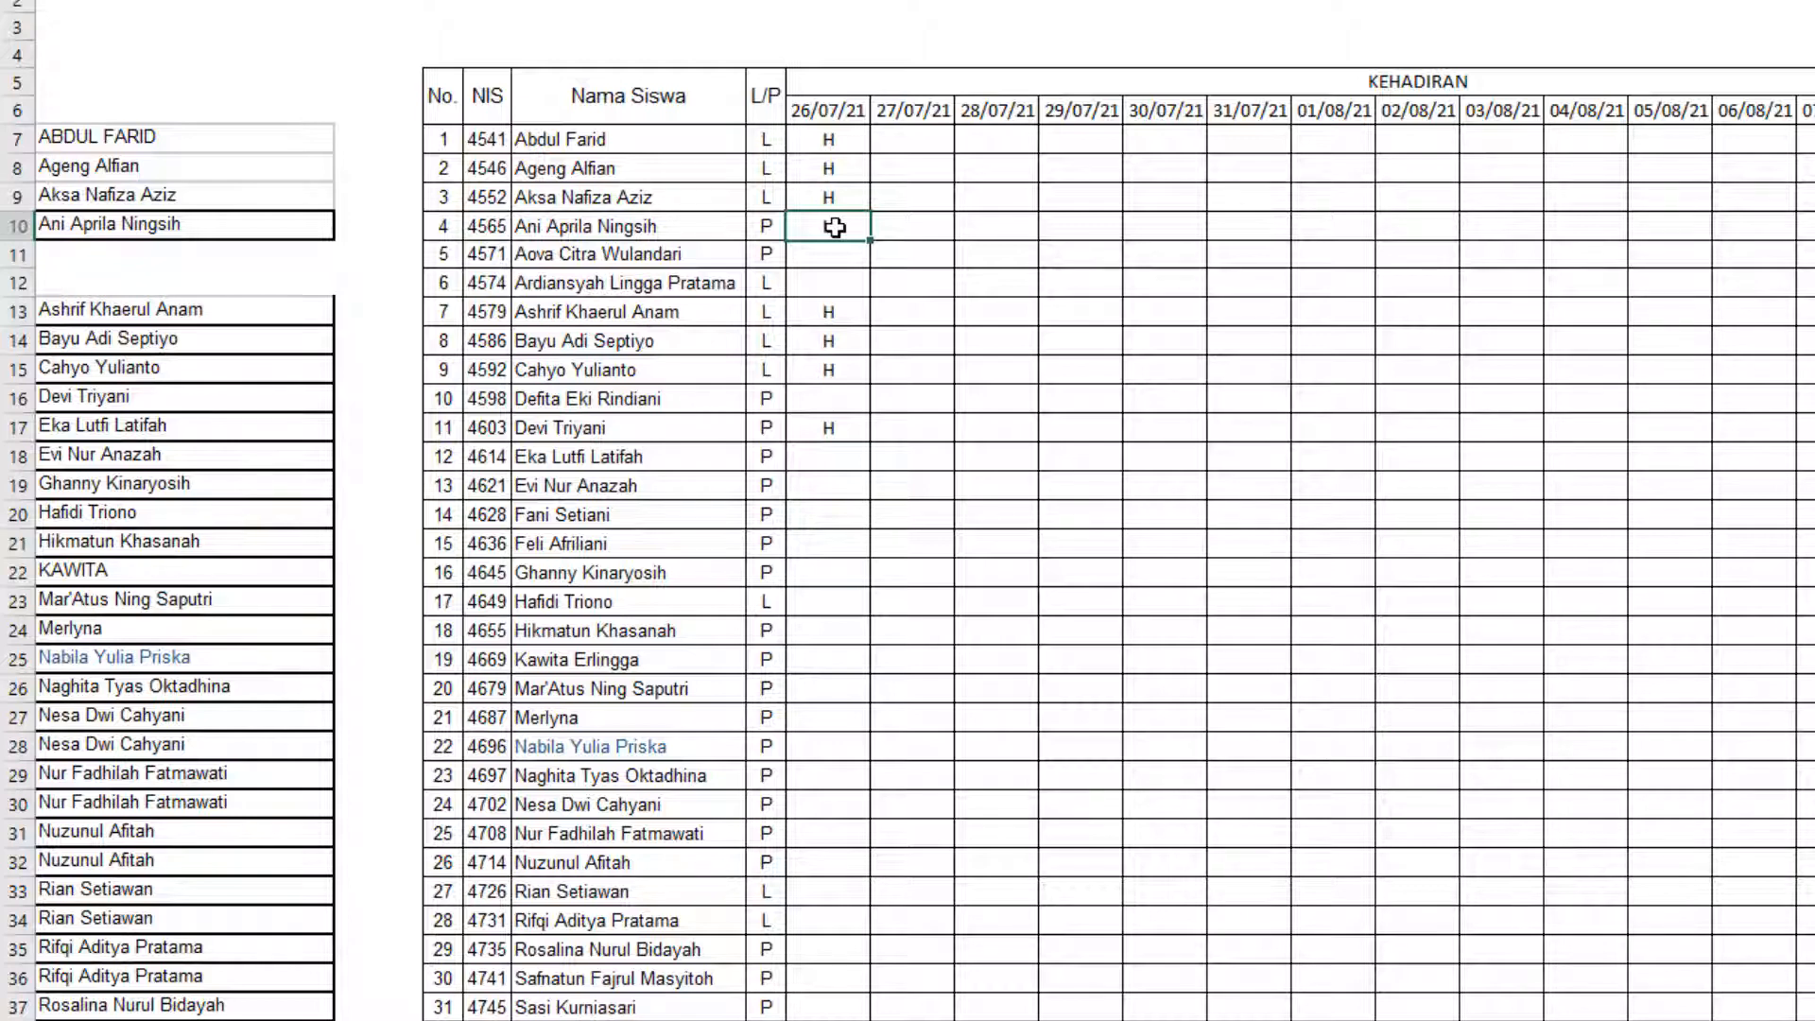
{"action": "type", "text": "H"}
{"action": "left_click", "coordinate": [1102, 89]}
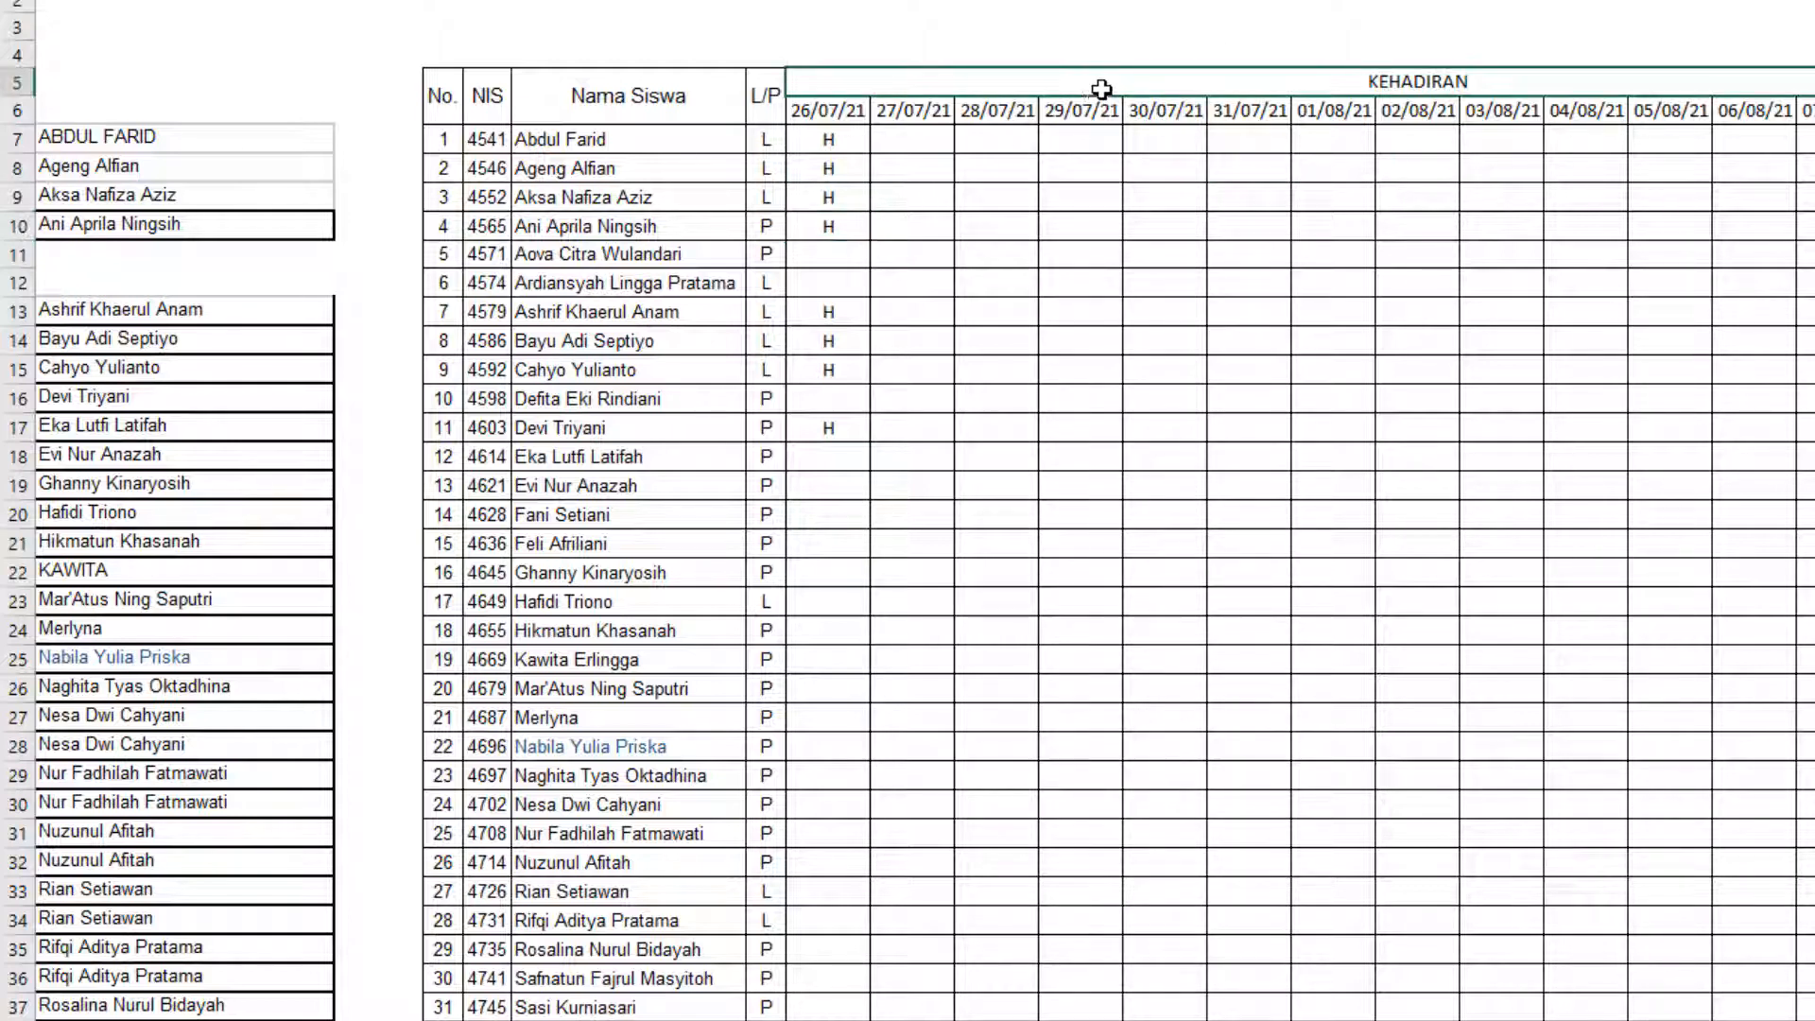
{"action": "left_click", "coordinate": [810, 142]}
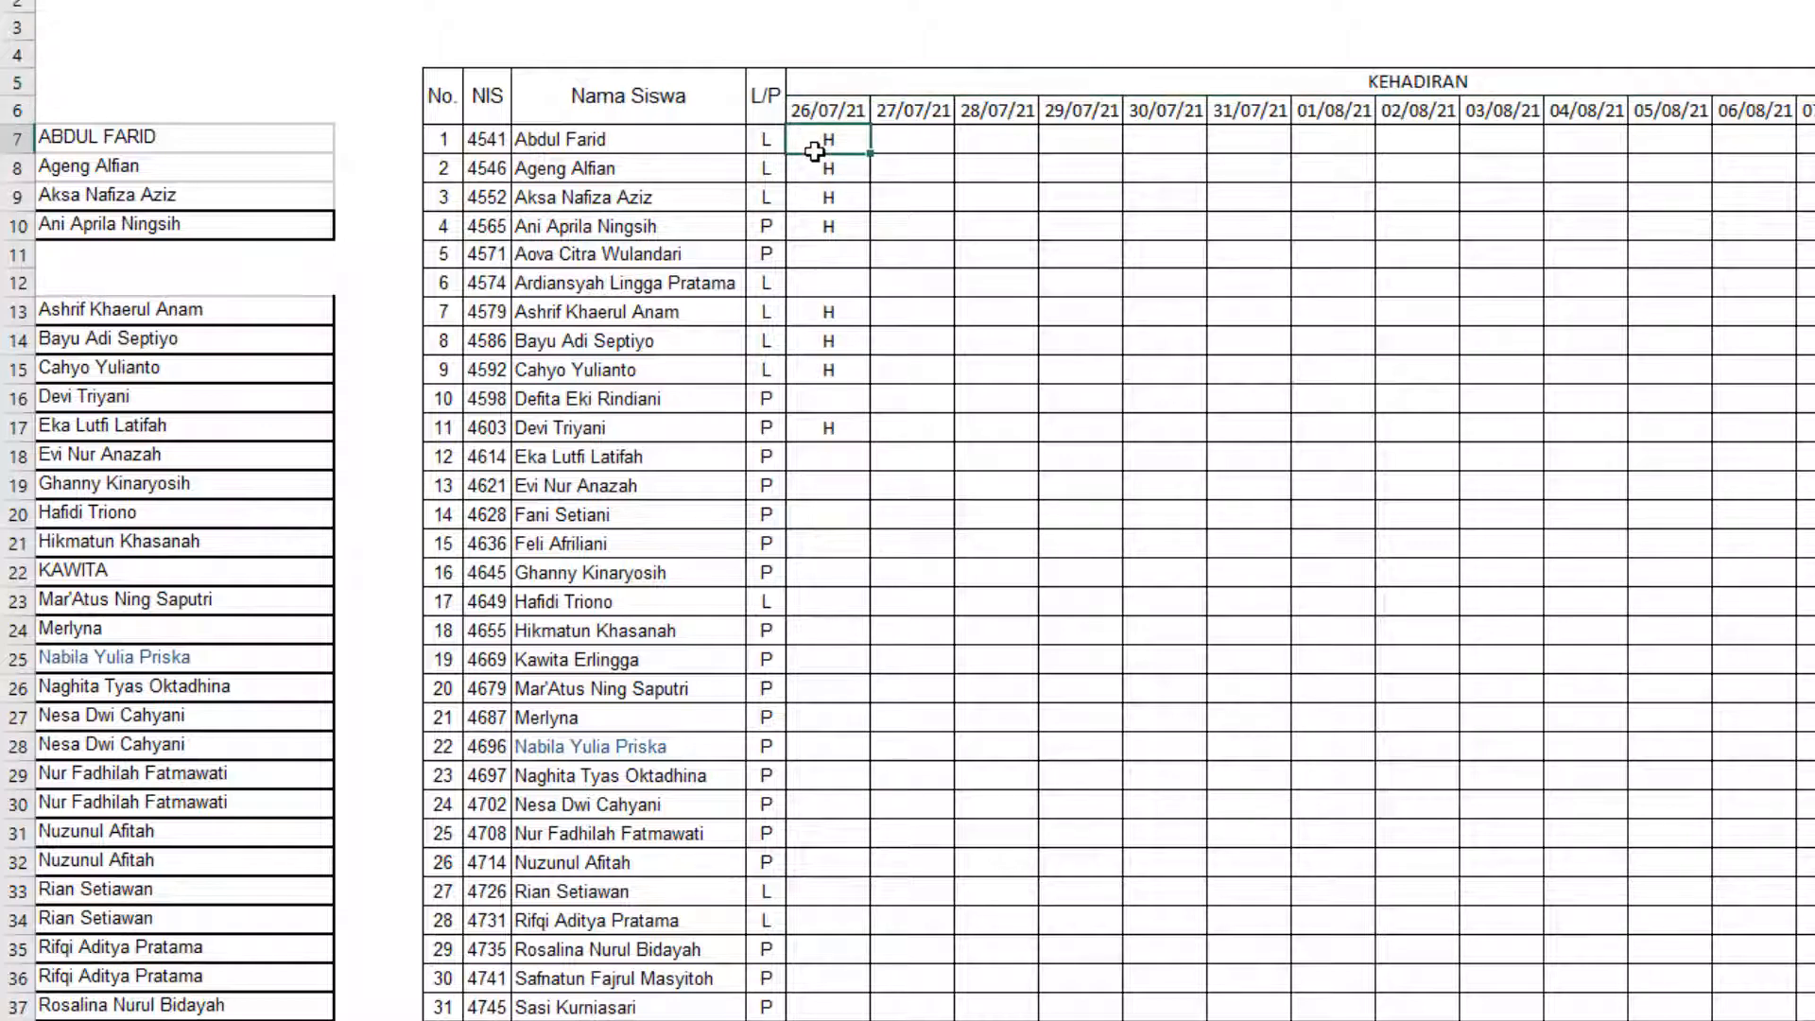
{"action": "left_click", "coordinate": [812, 223]}
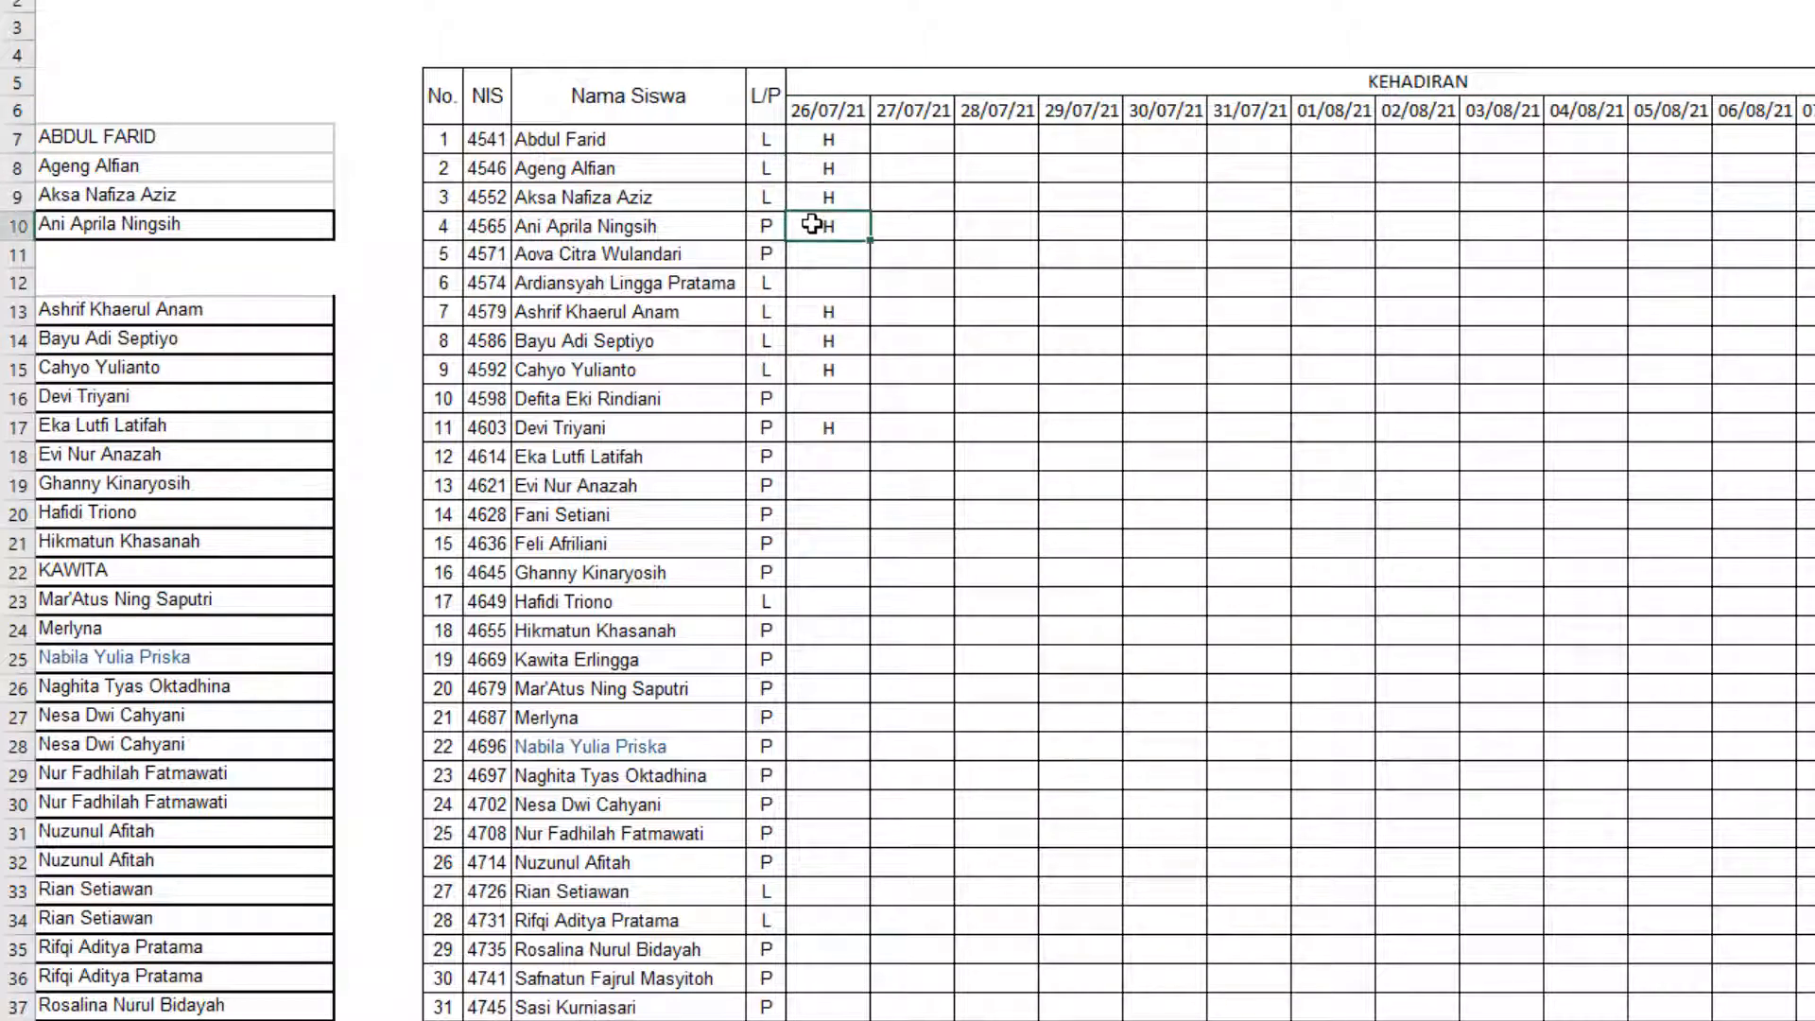
{"action": "left_click", "coordinate": [823, 142]}
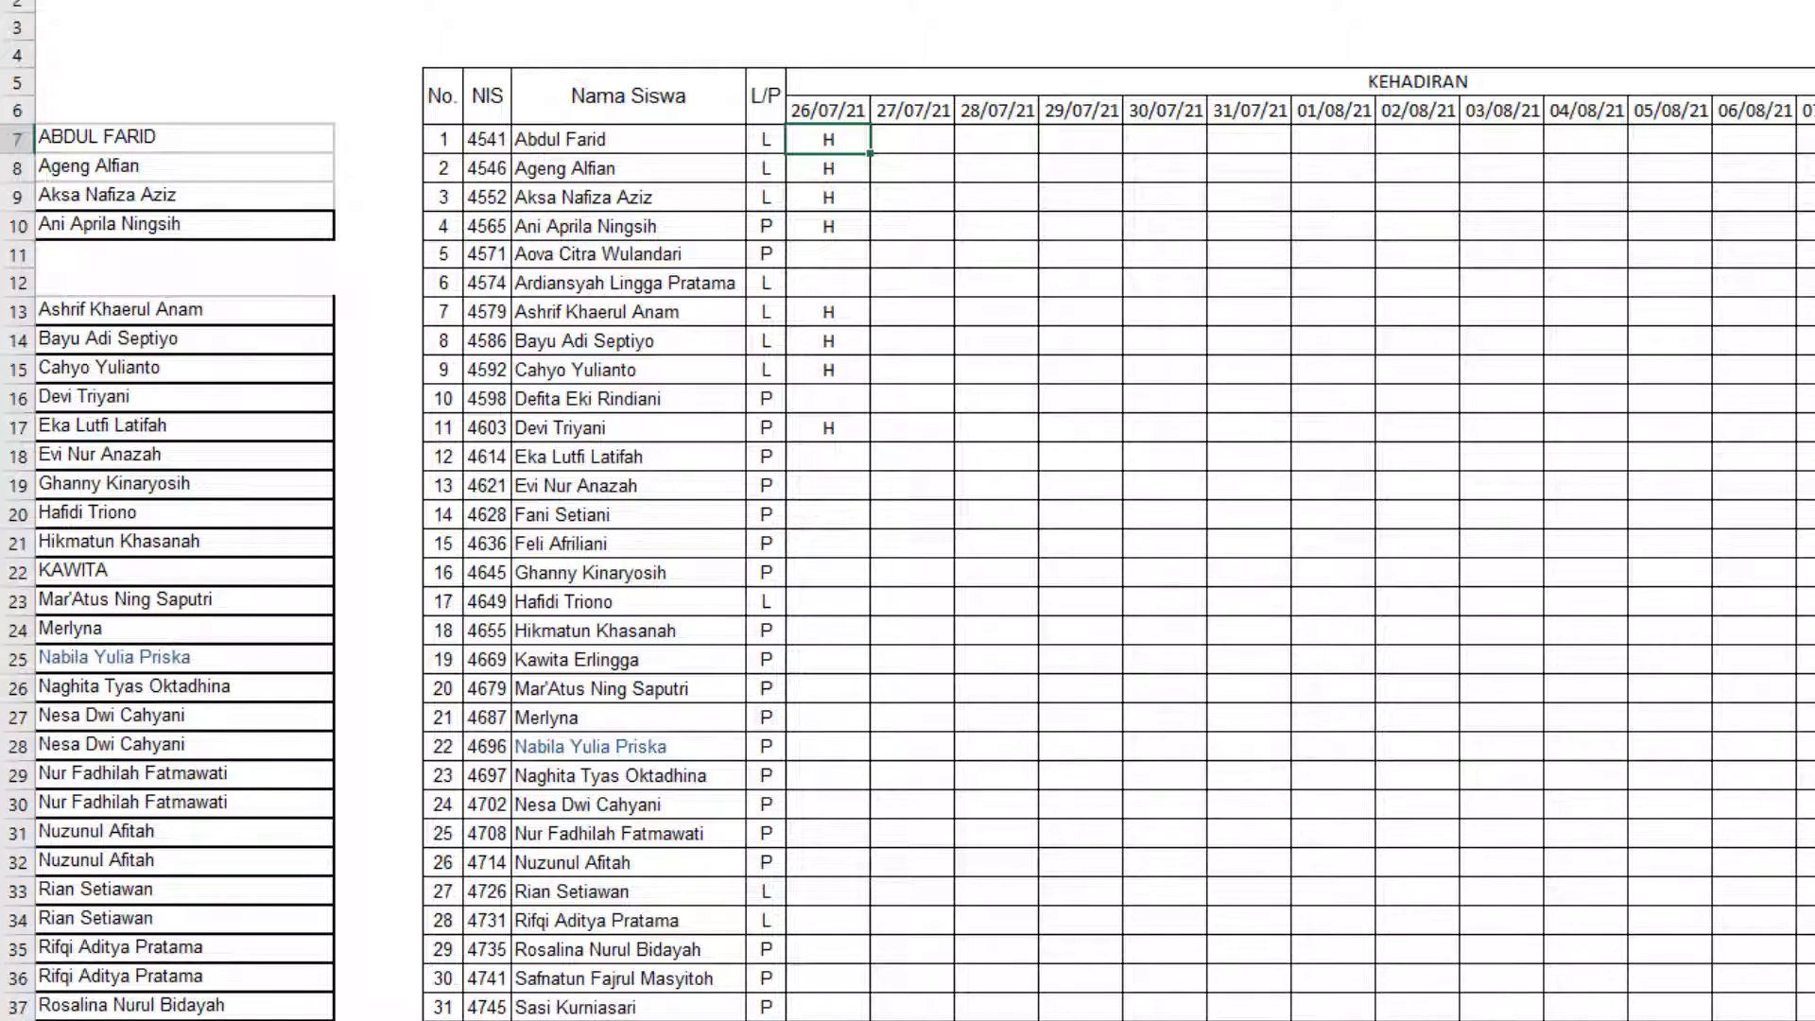
- Switch to the form response sheet in the browser and open the ALL REKAP spreadsheet's REKAP XMIPA2 attendance recap for viewing
{"action": "key", "text": "alt+Tab"}
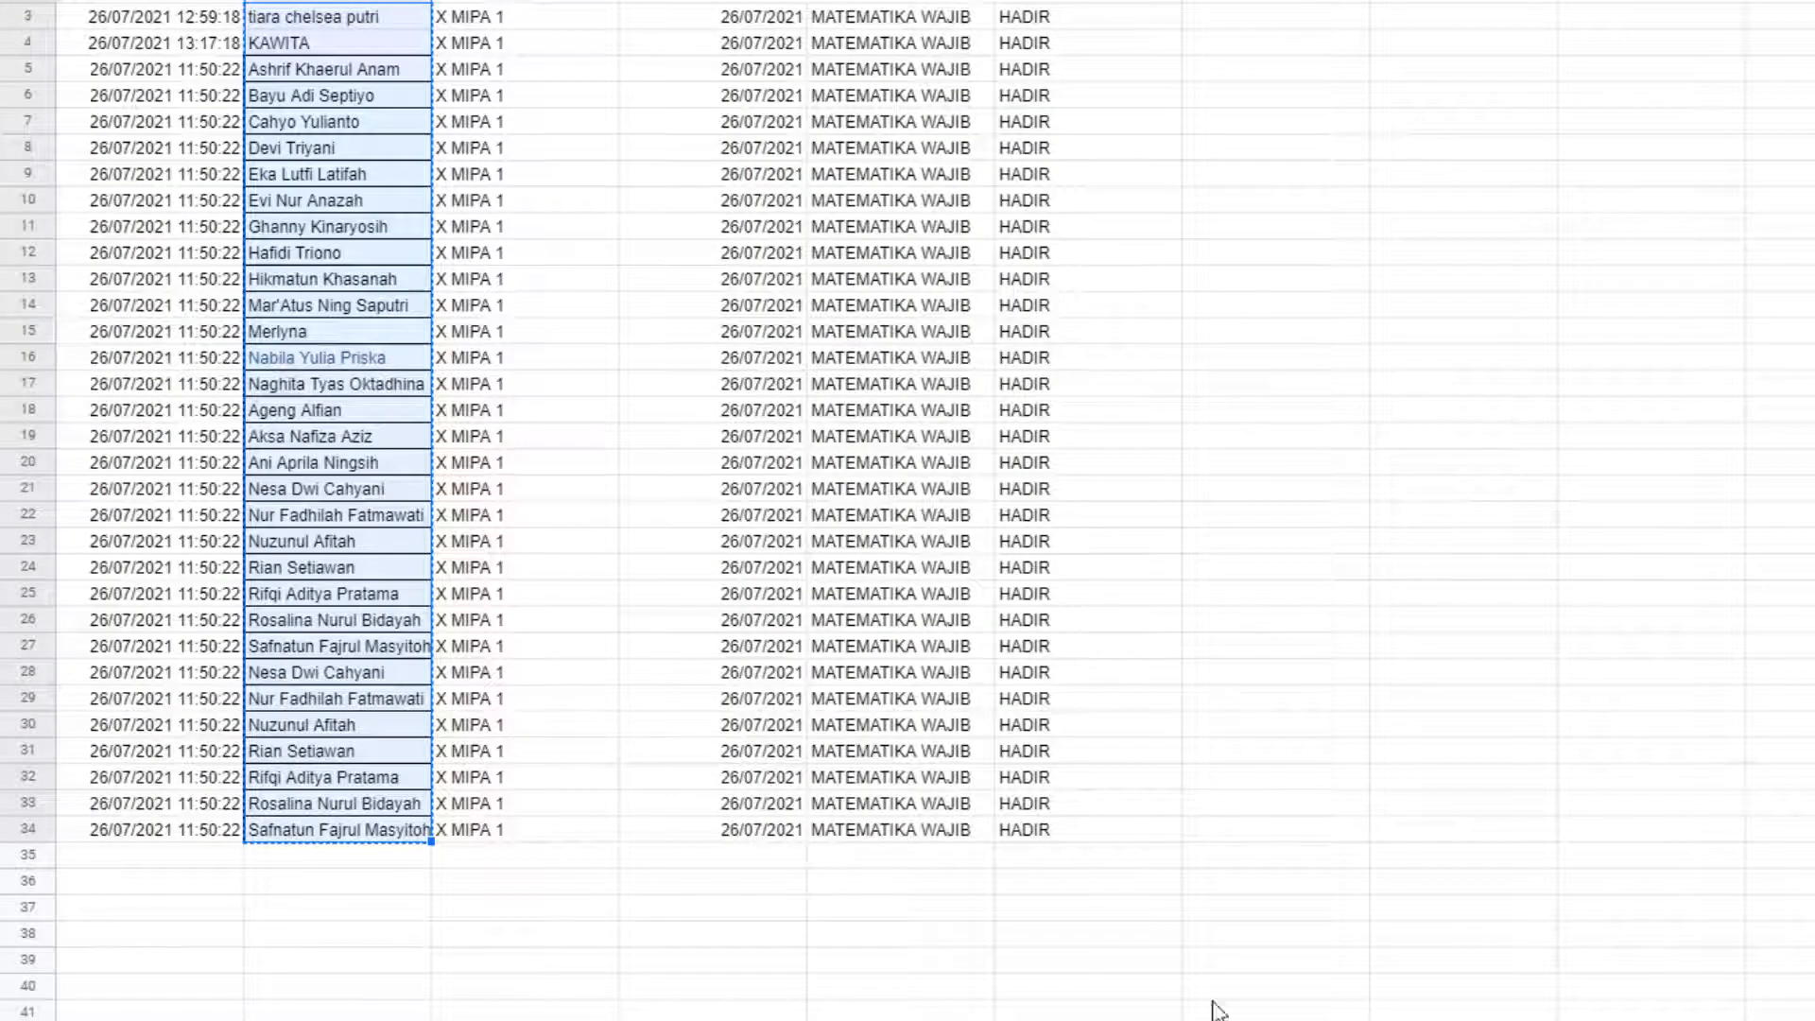
{"action": "left_click", "coordinate": [1240, 255]}
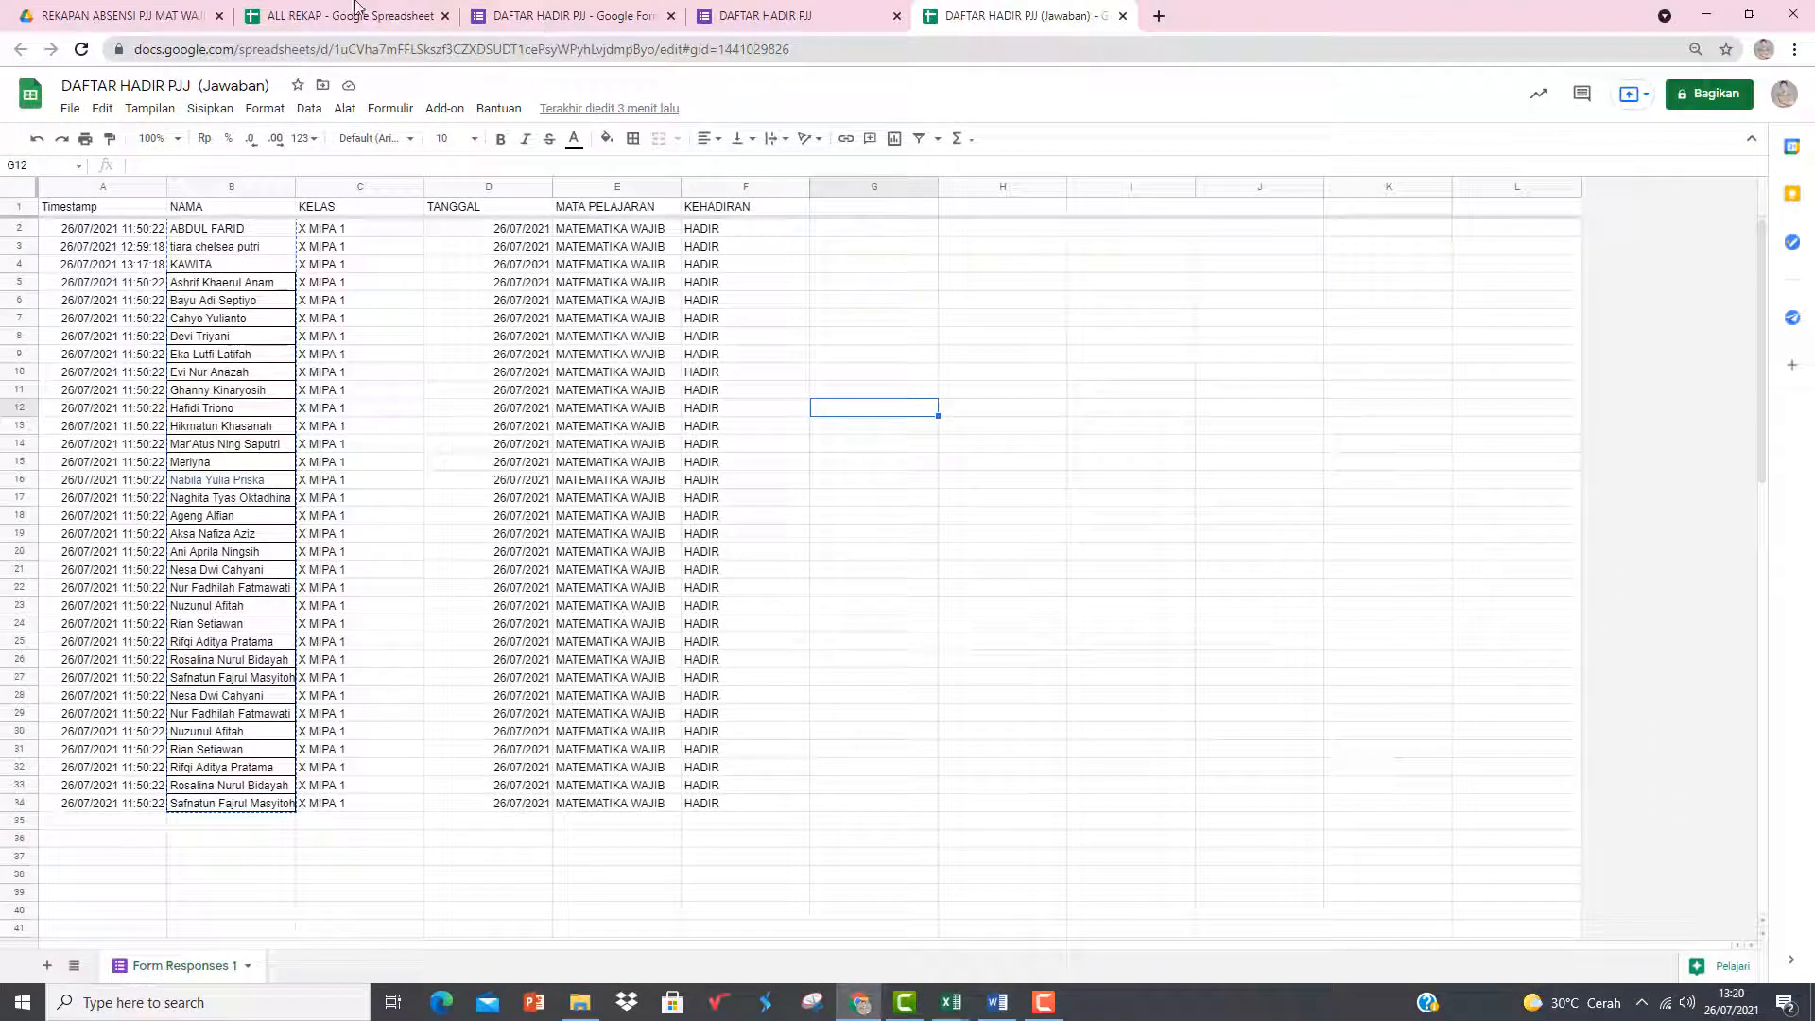
{"action": "left_click", "coordinate": [357, 7]}
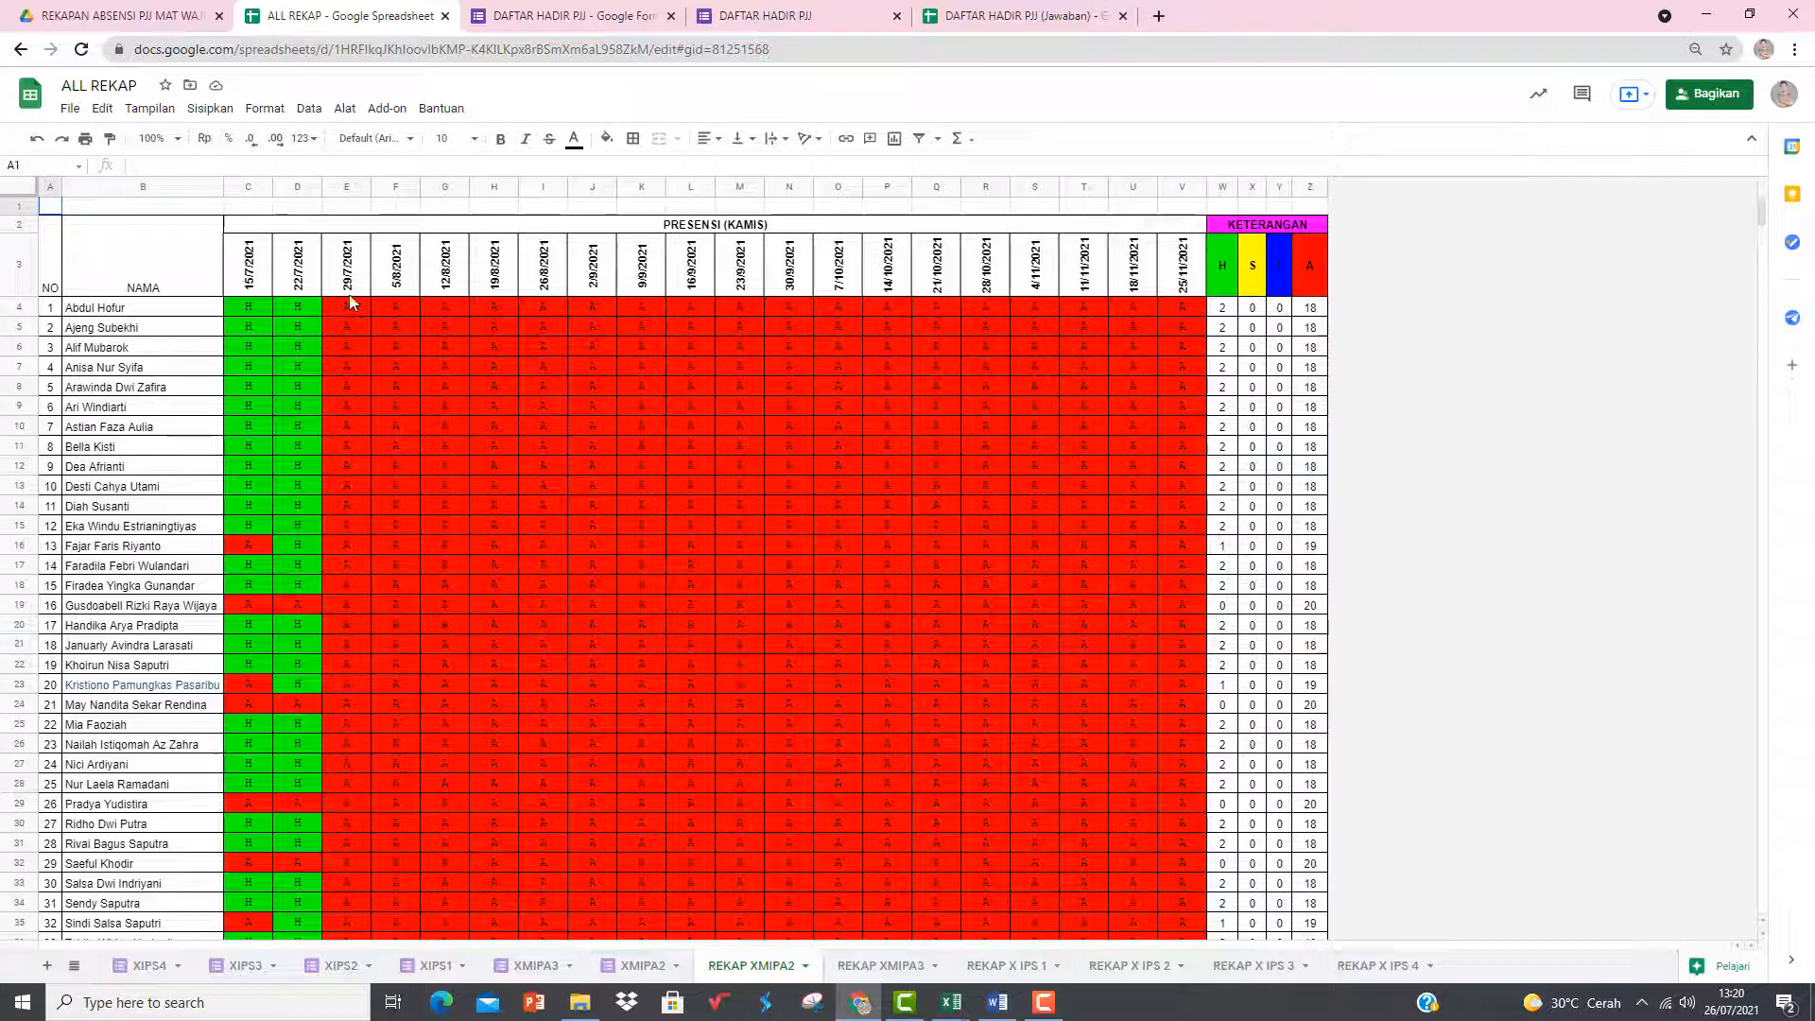
- Open Google Drive in a new browser tab and bring up the management page of the signed-in Google account
{"action": "left_click", "coordinate": [1159, 16]}
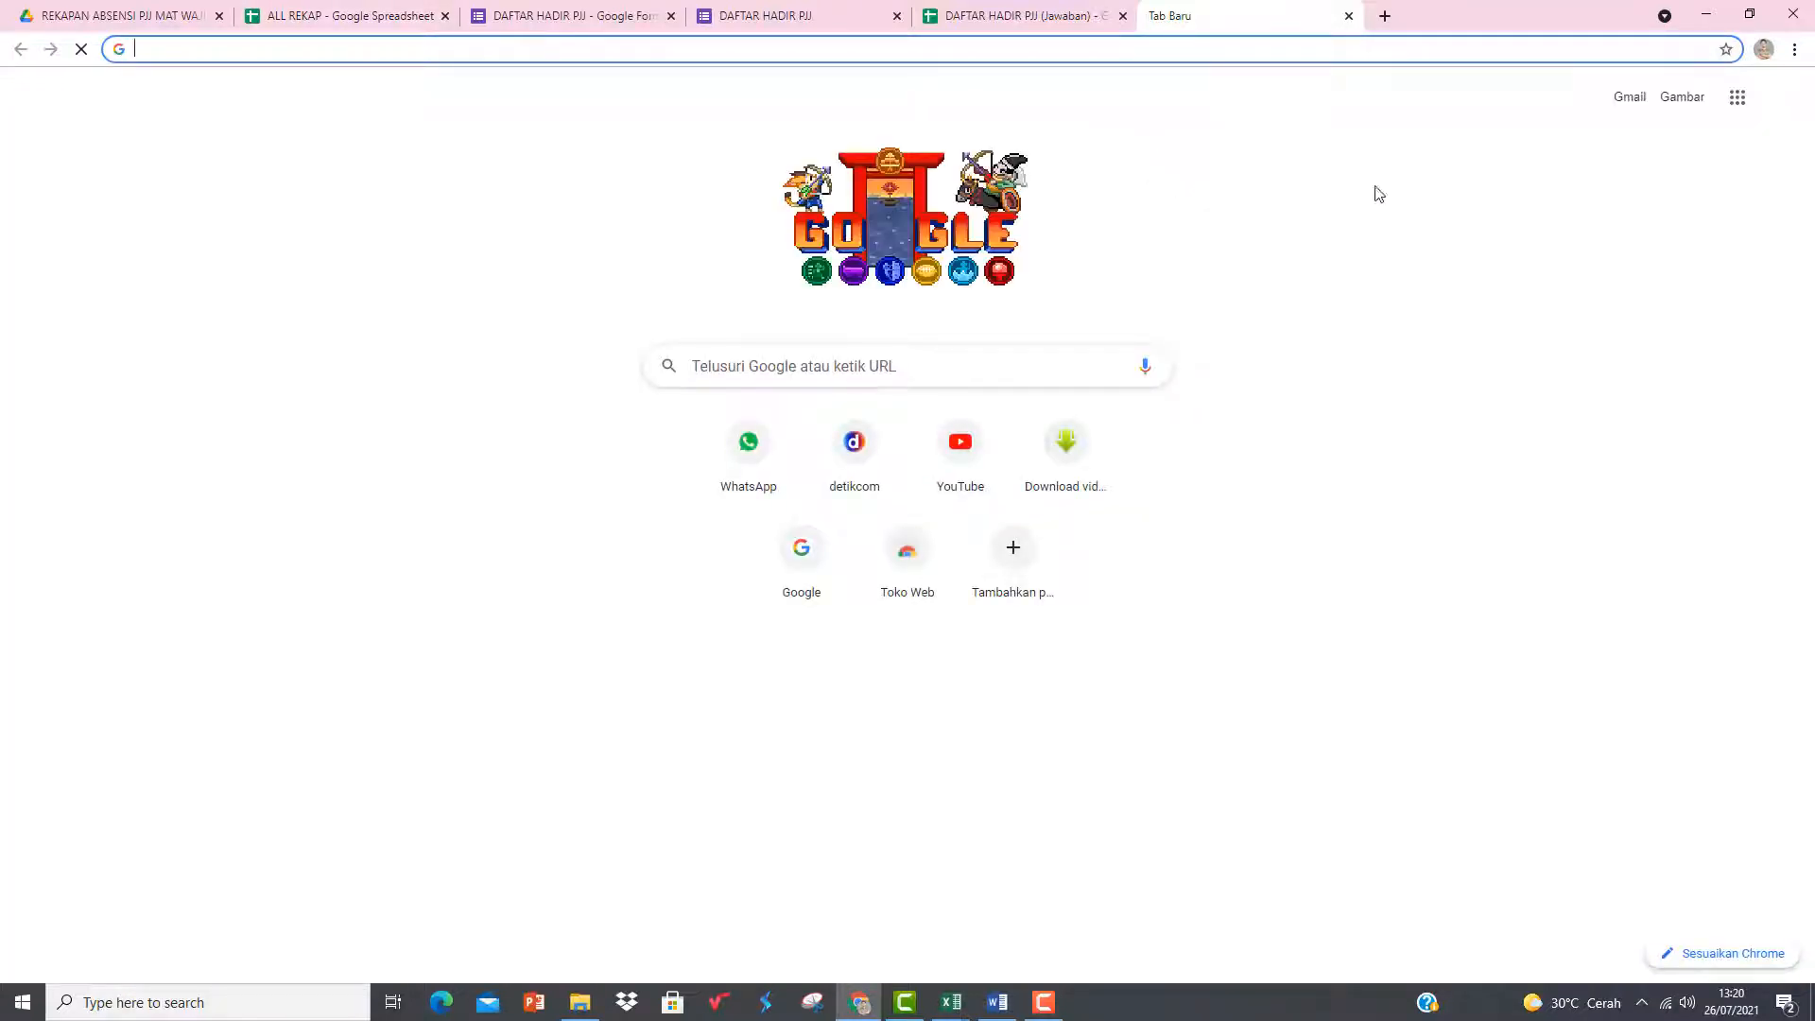
{"action": "left_click", "coordinate": [1715, 132]}
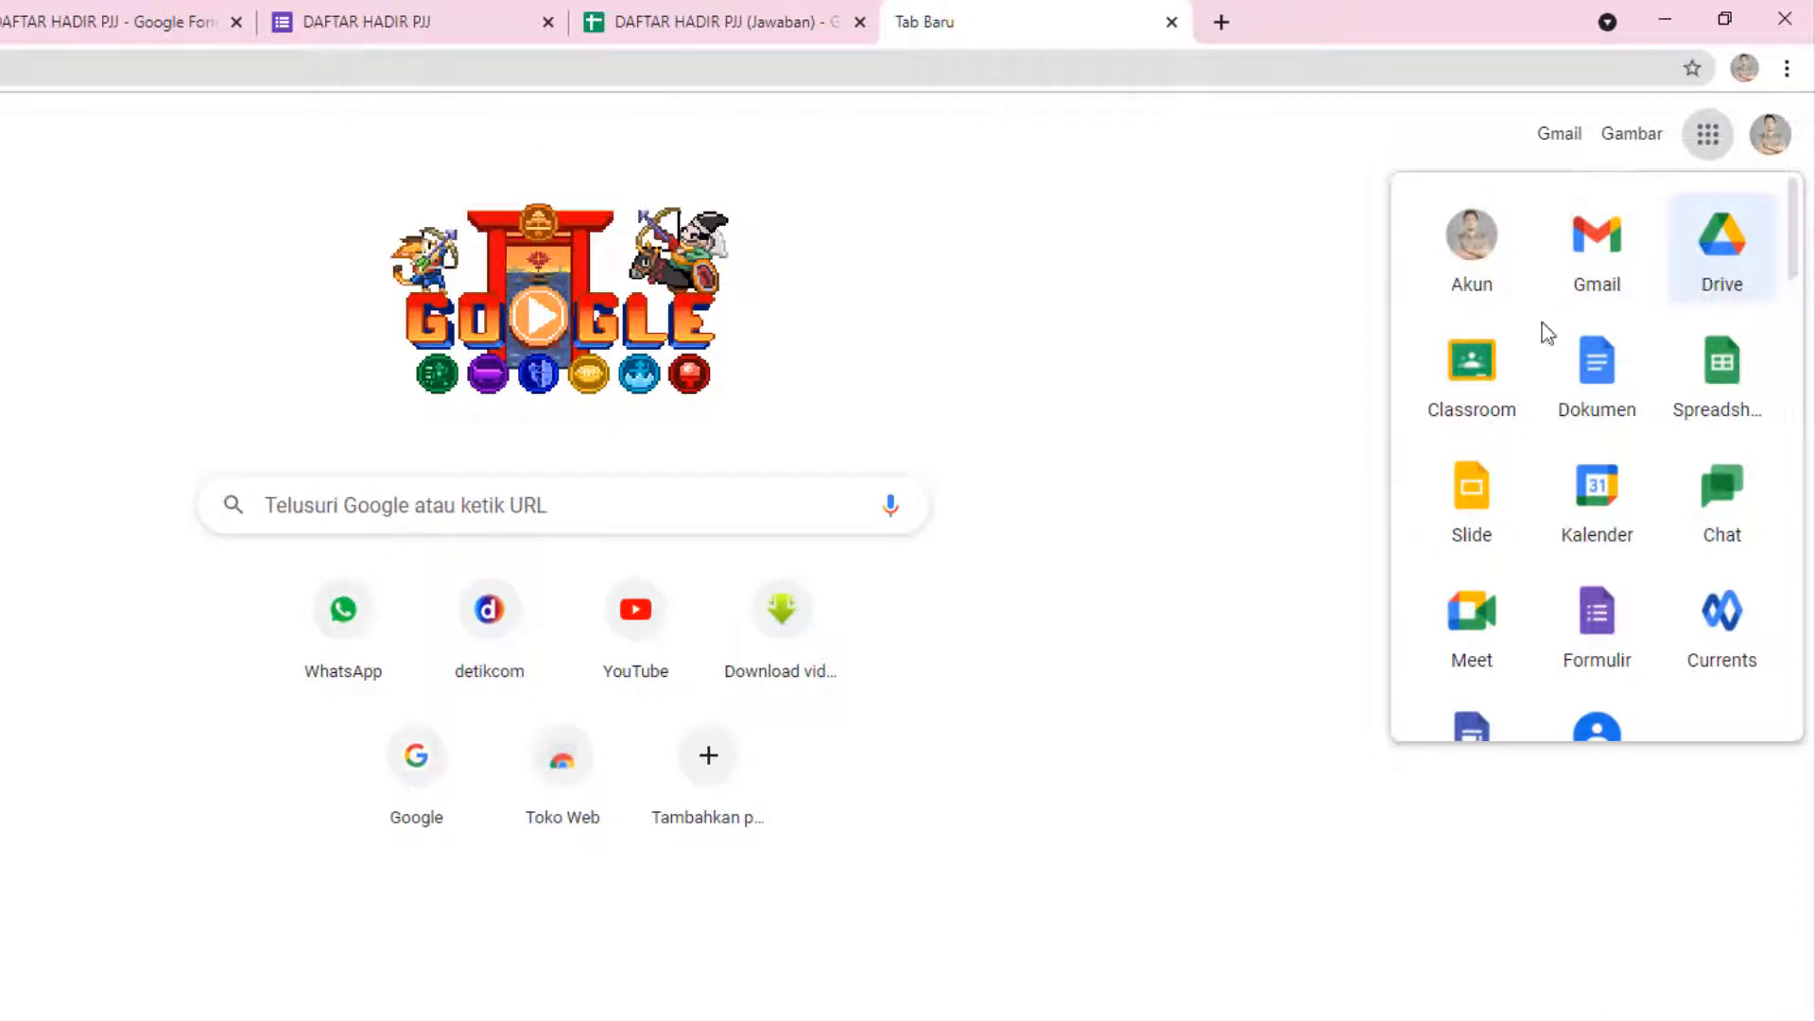
{"action": "left_click", "coordinate": [1712, 283]}
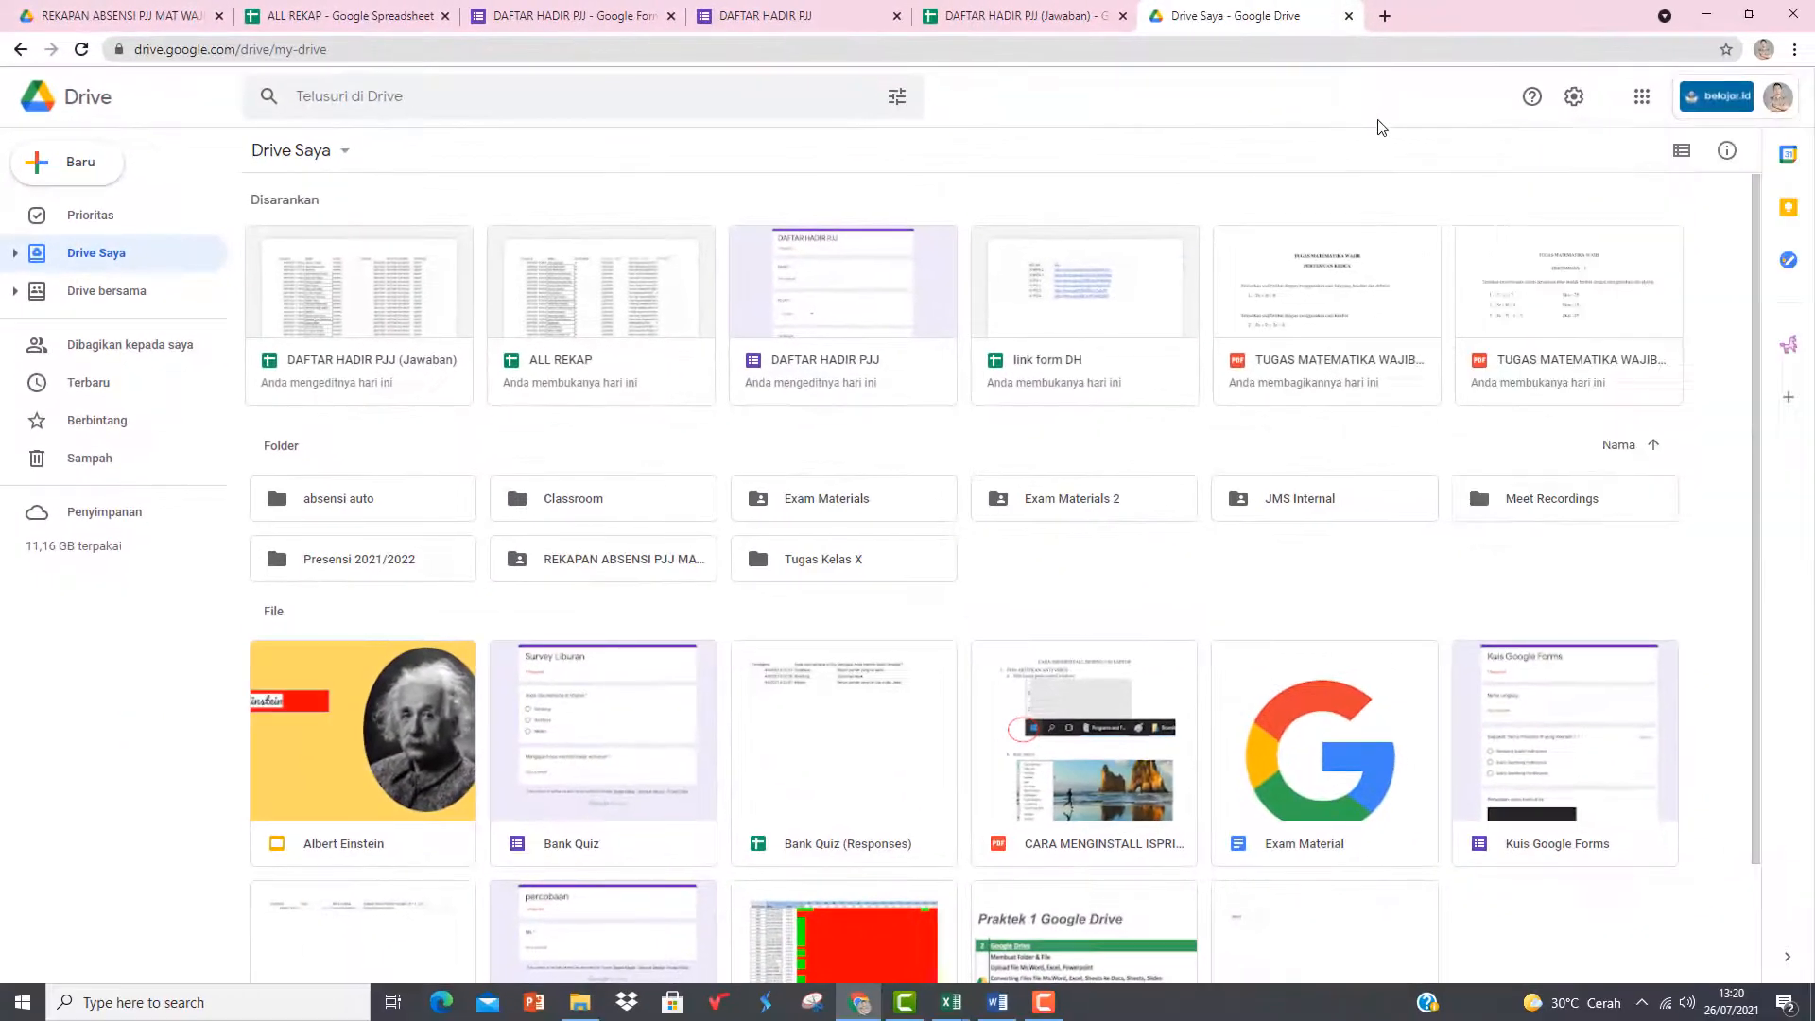
{"action": "left_click", "coordinate": [1780, 104]}
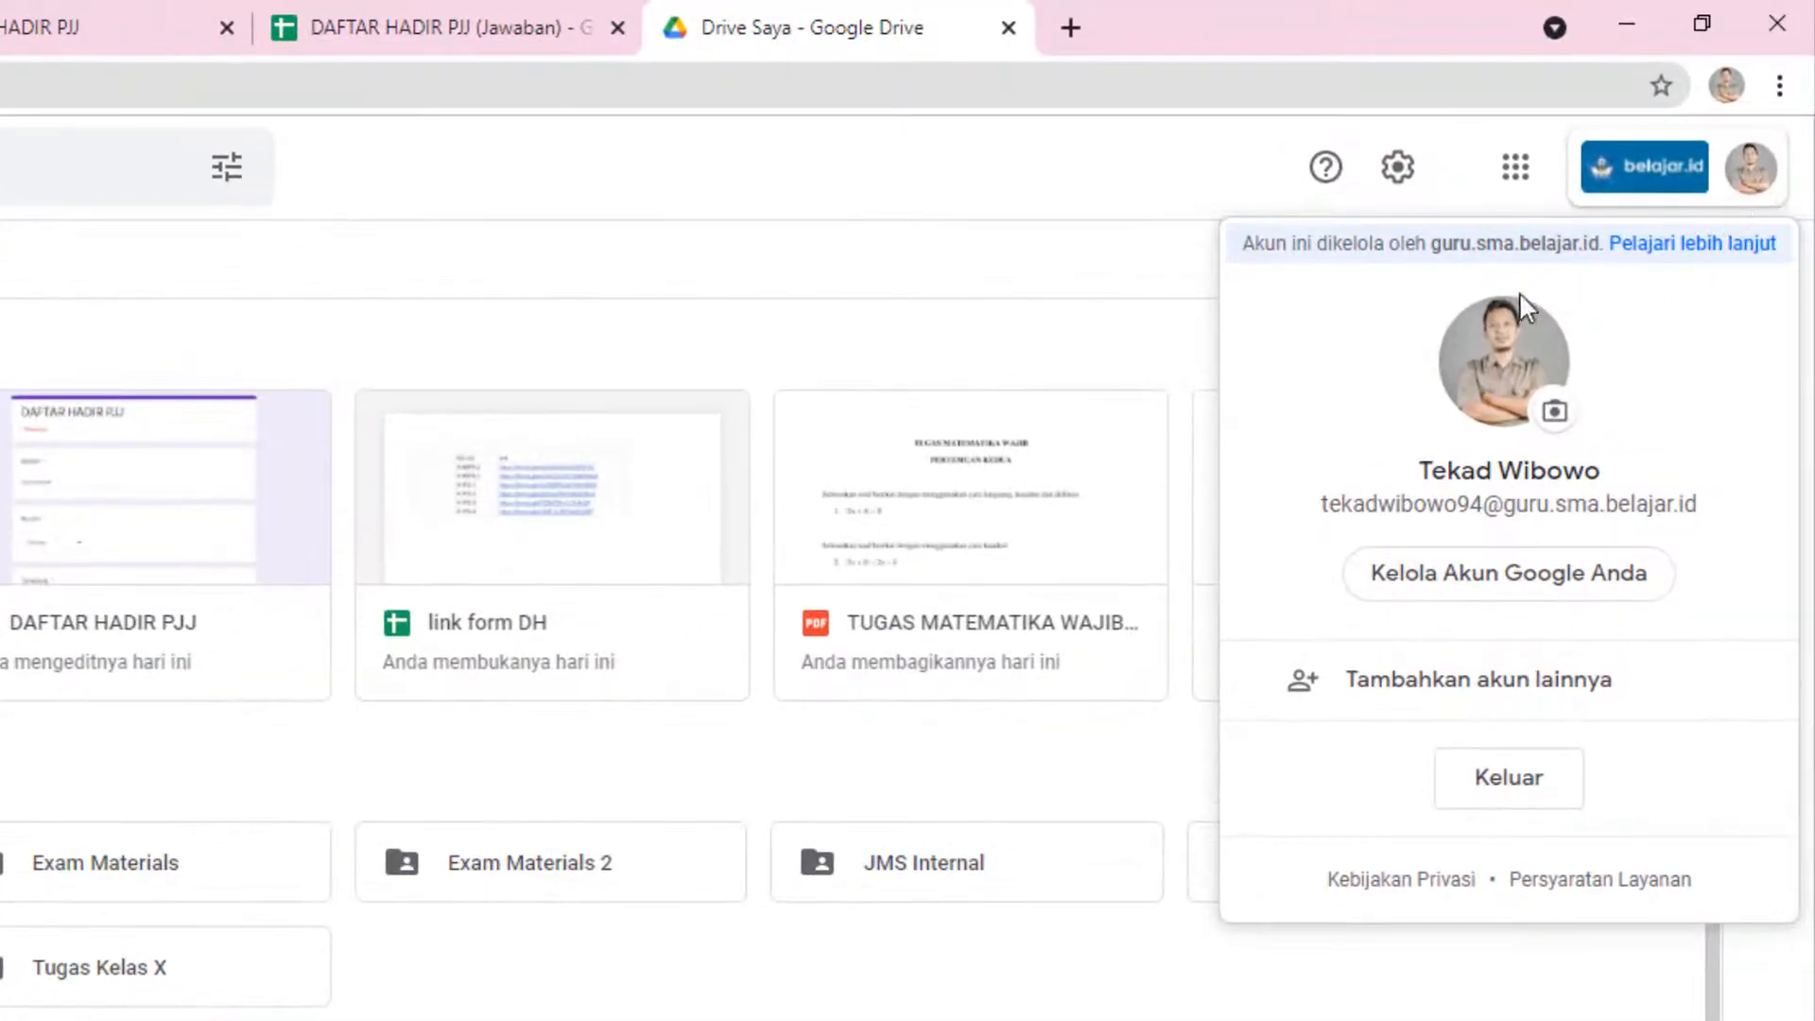
{"action": "left_click", "coordinate": [1500, 597]}
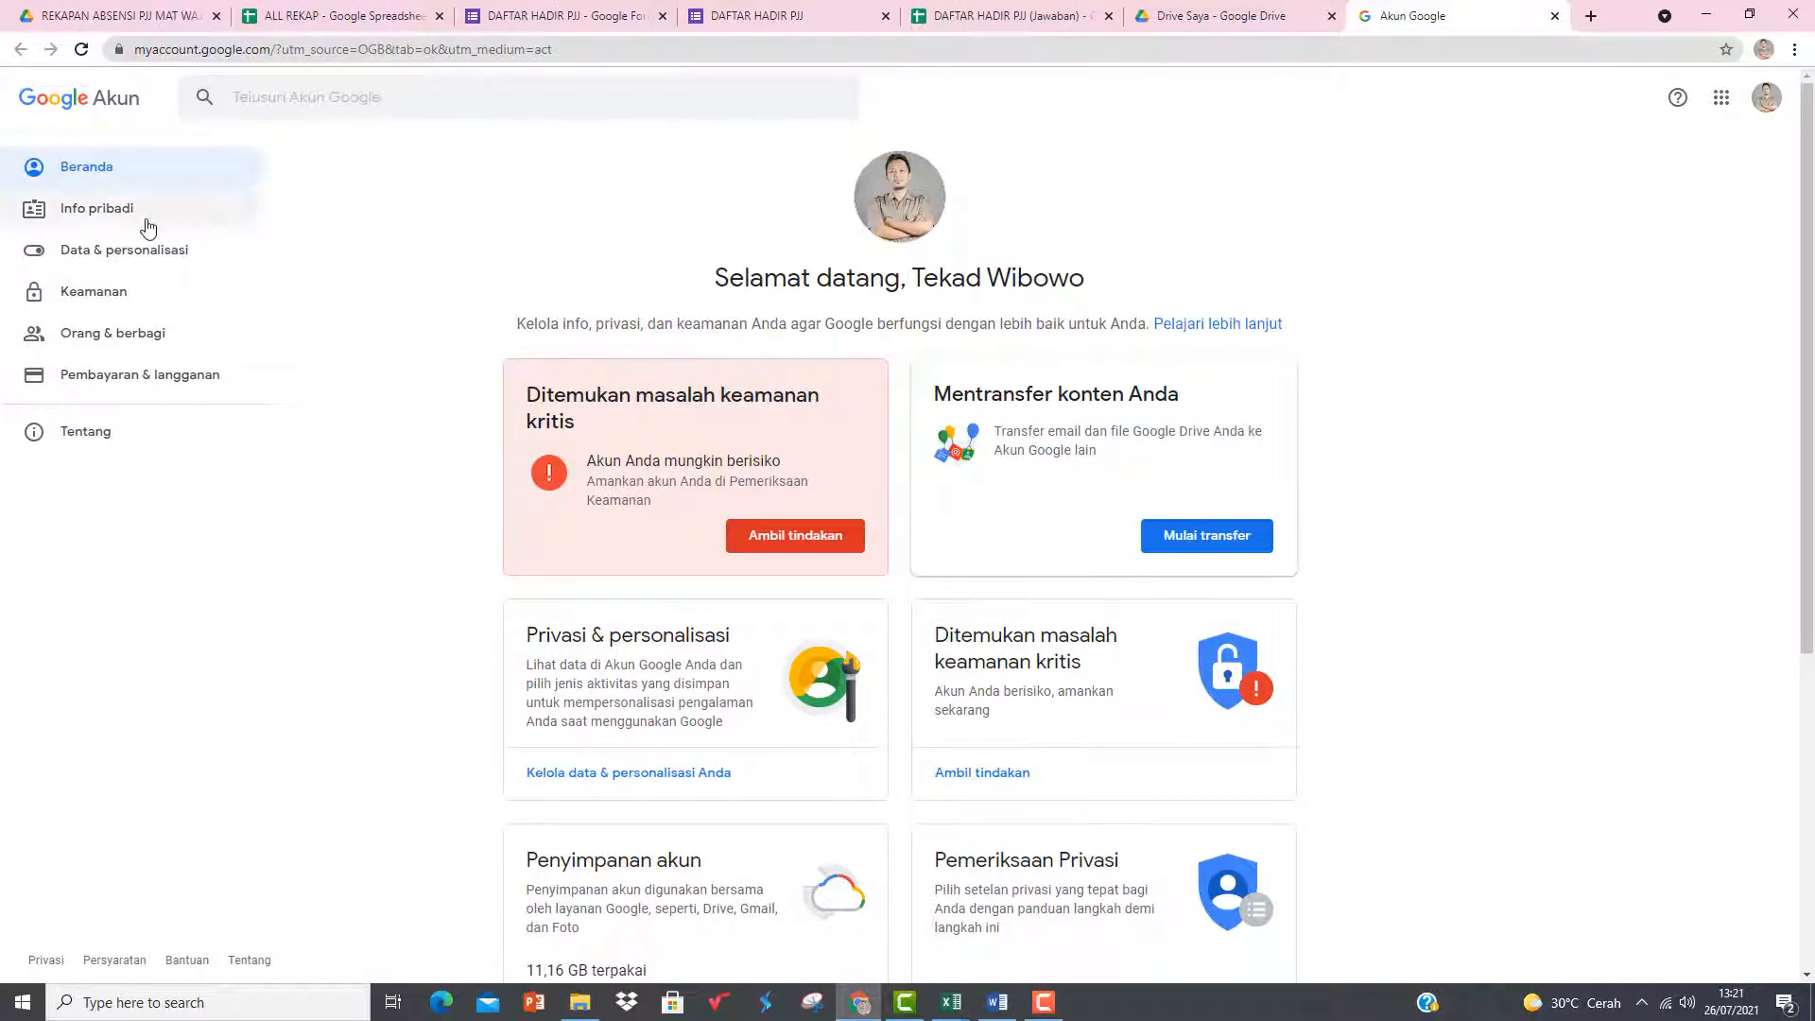
- Open the account's Data & personalisasi section and bring up the Bahasa settings from the general web preferences
{"action": "left_click", "coordinate": [97, 205]}
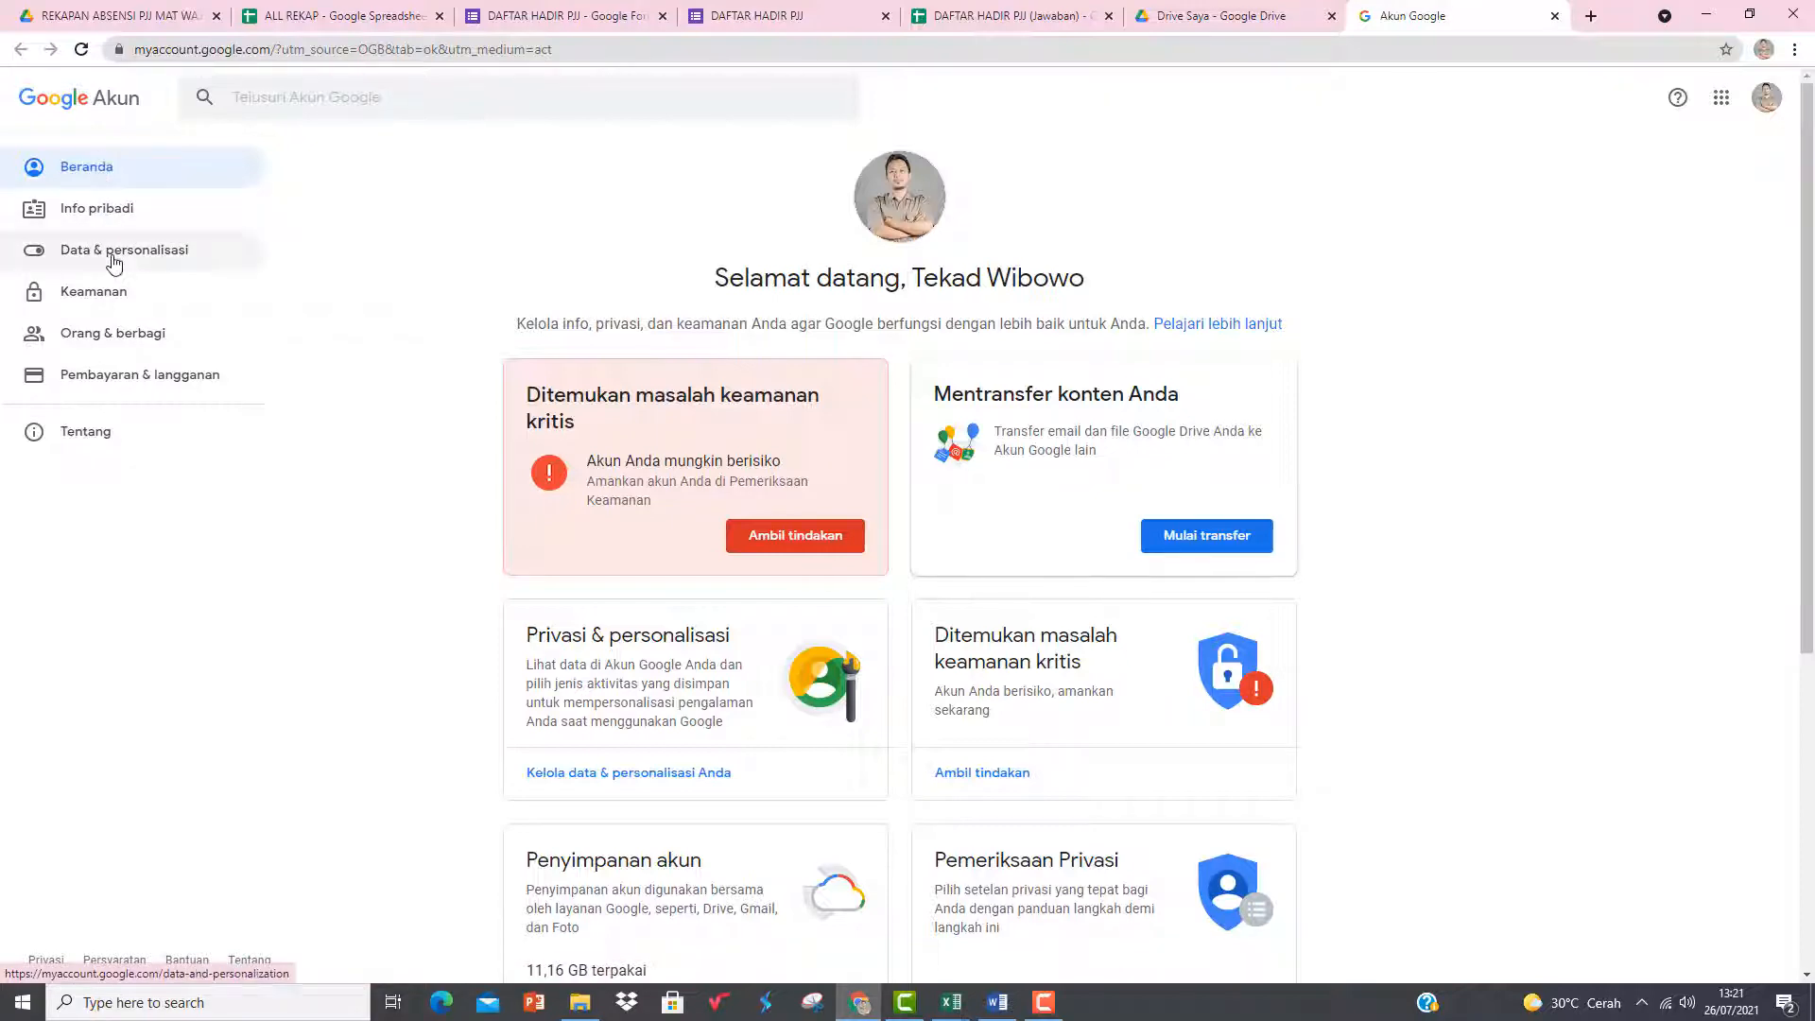
{"action": "left_click", "coordinate": [114, 262]}
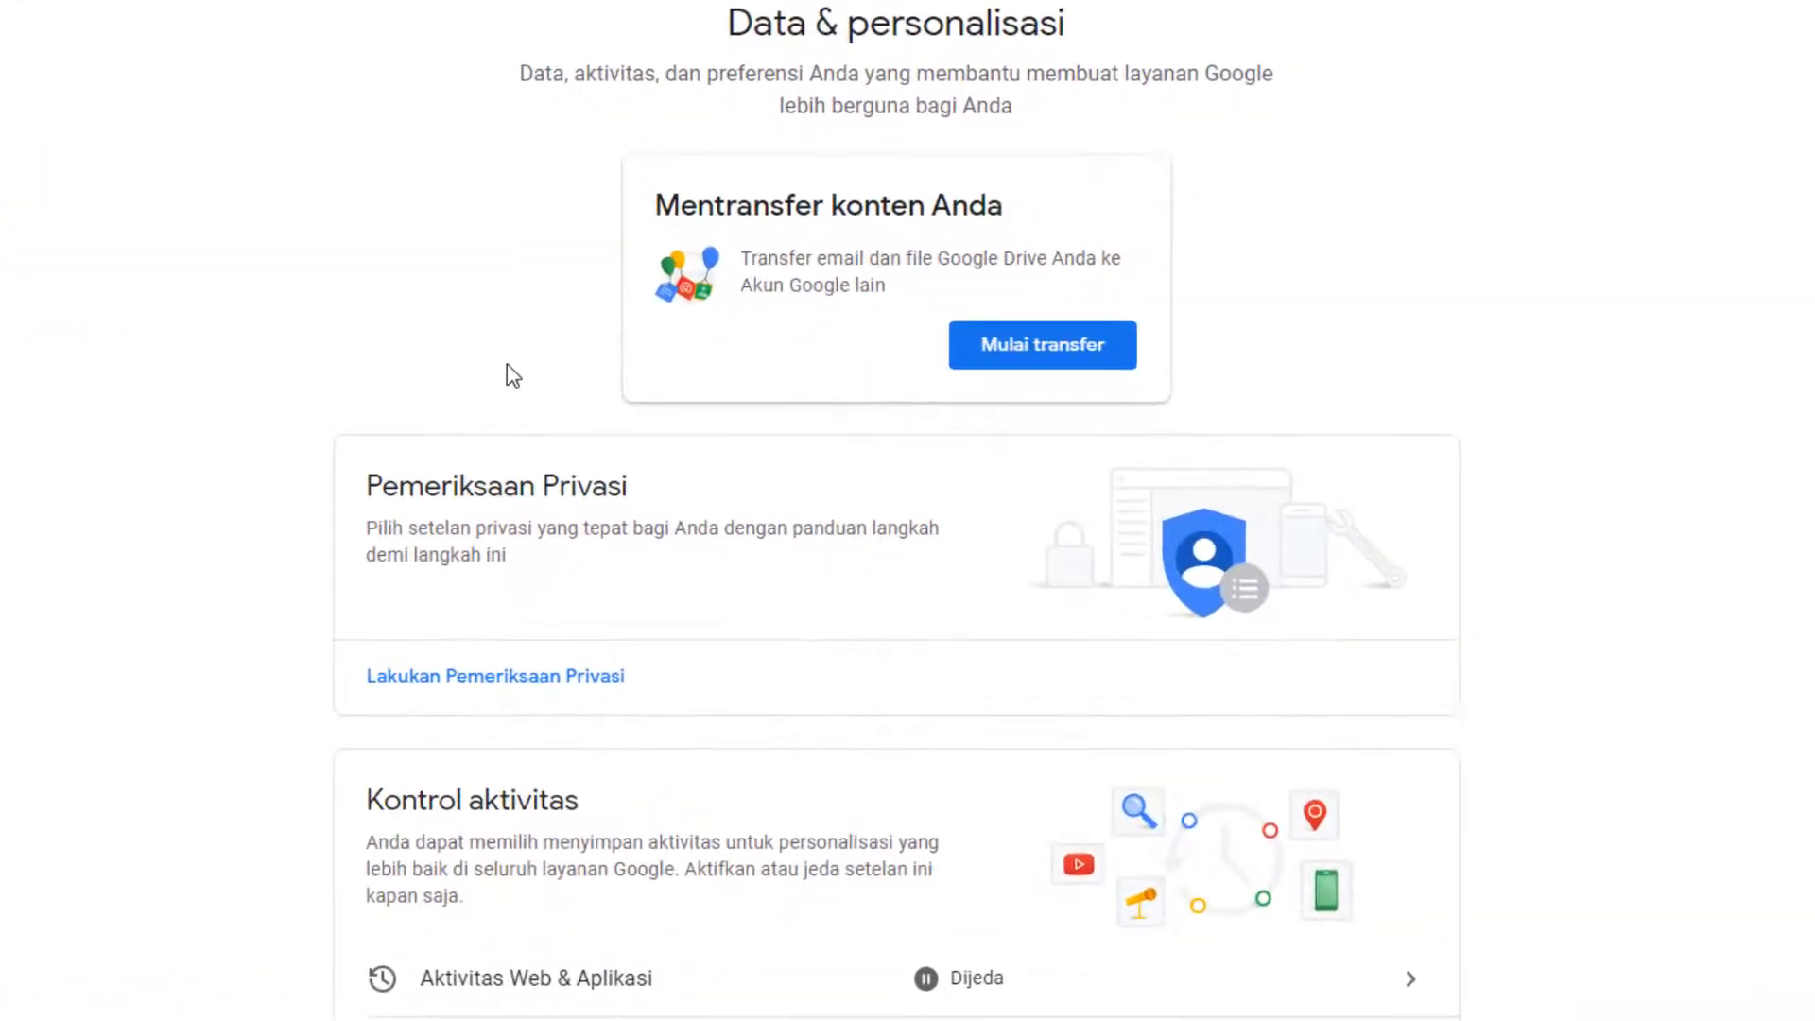
{"action": "scroll", "coordinate": [565, 360], "scroll_direction": "down", "scroll_amount": 6}
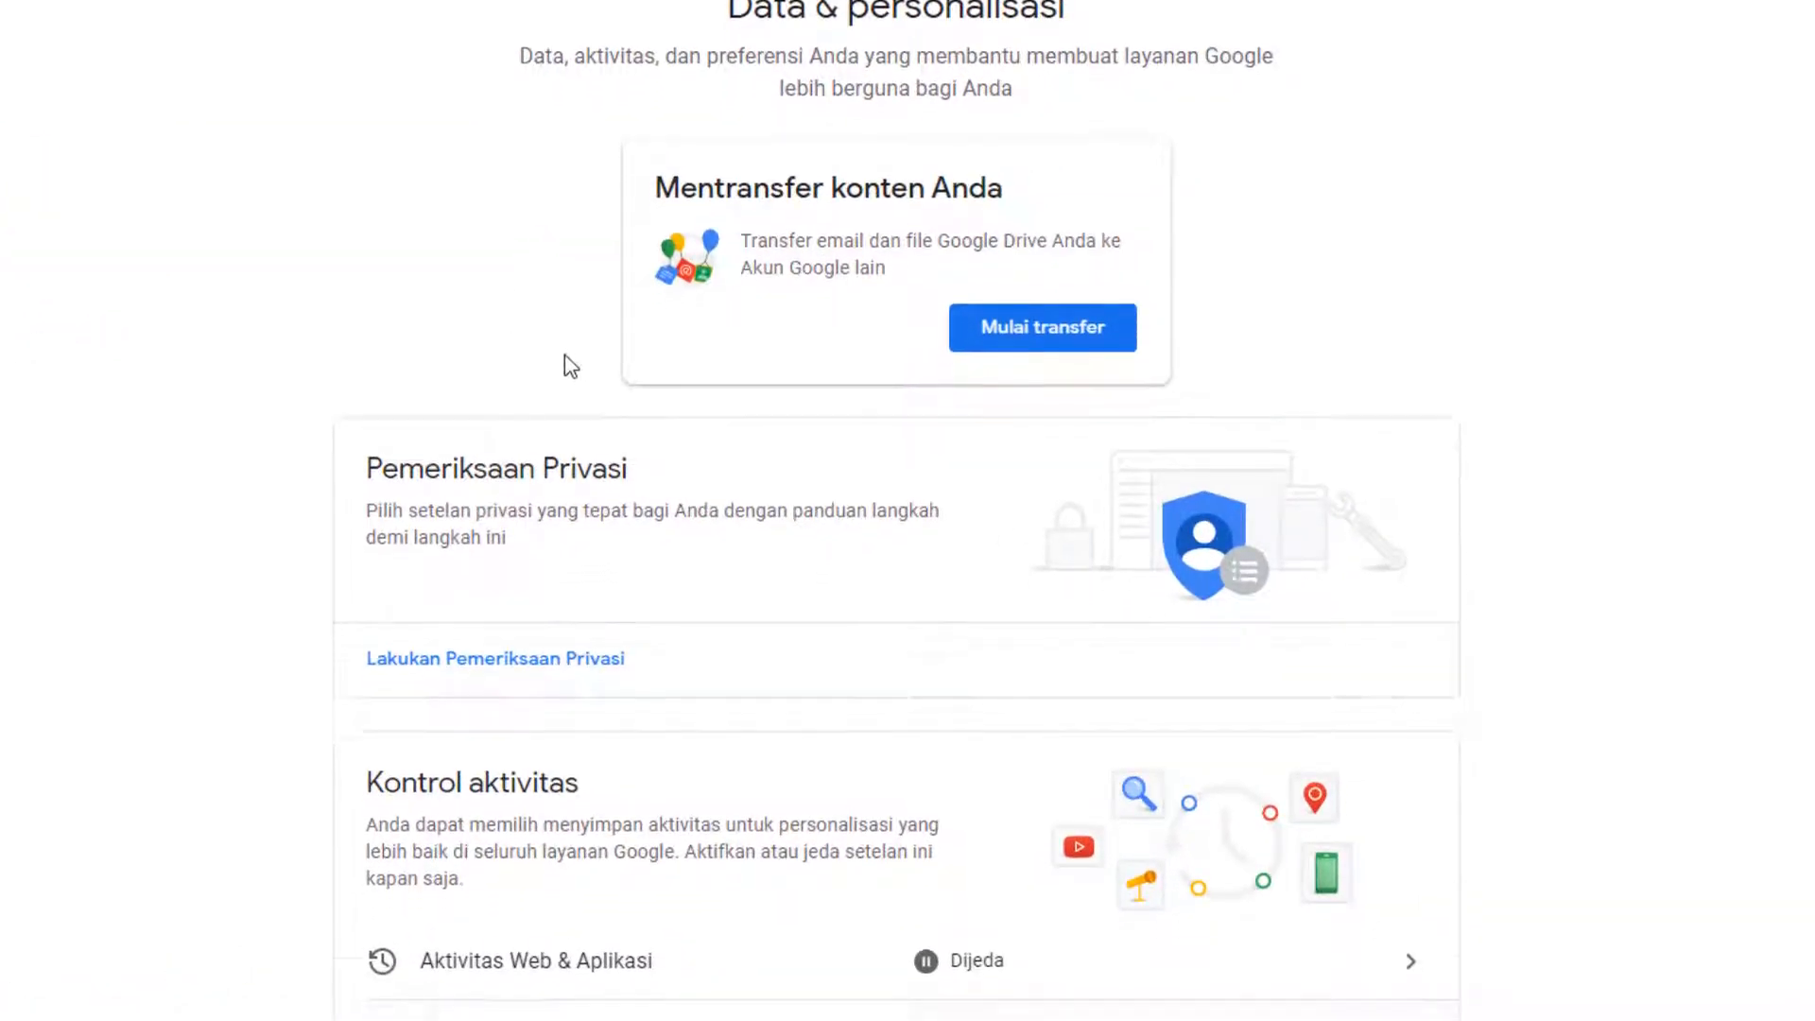
{"action": "scroll", "coordinate": [564, 355], "scroll_direction": "down", "scroll_amount": 7}
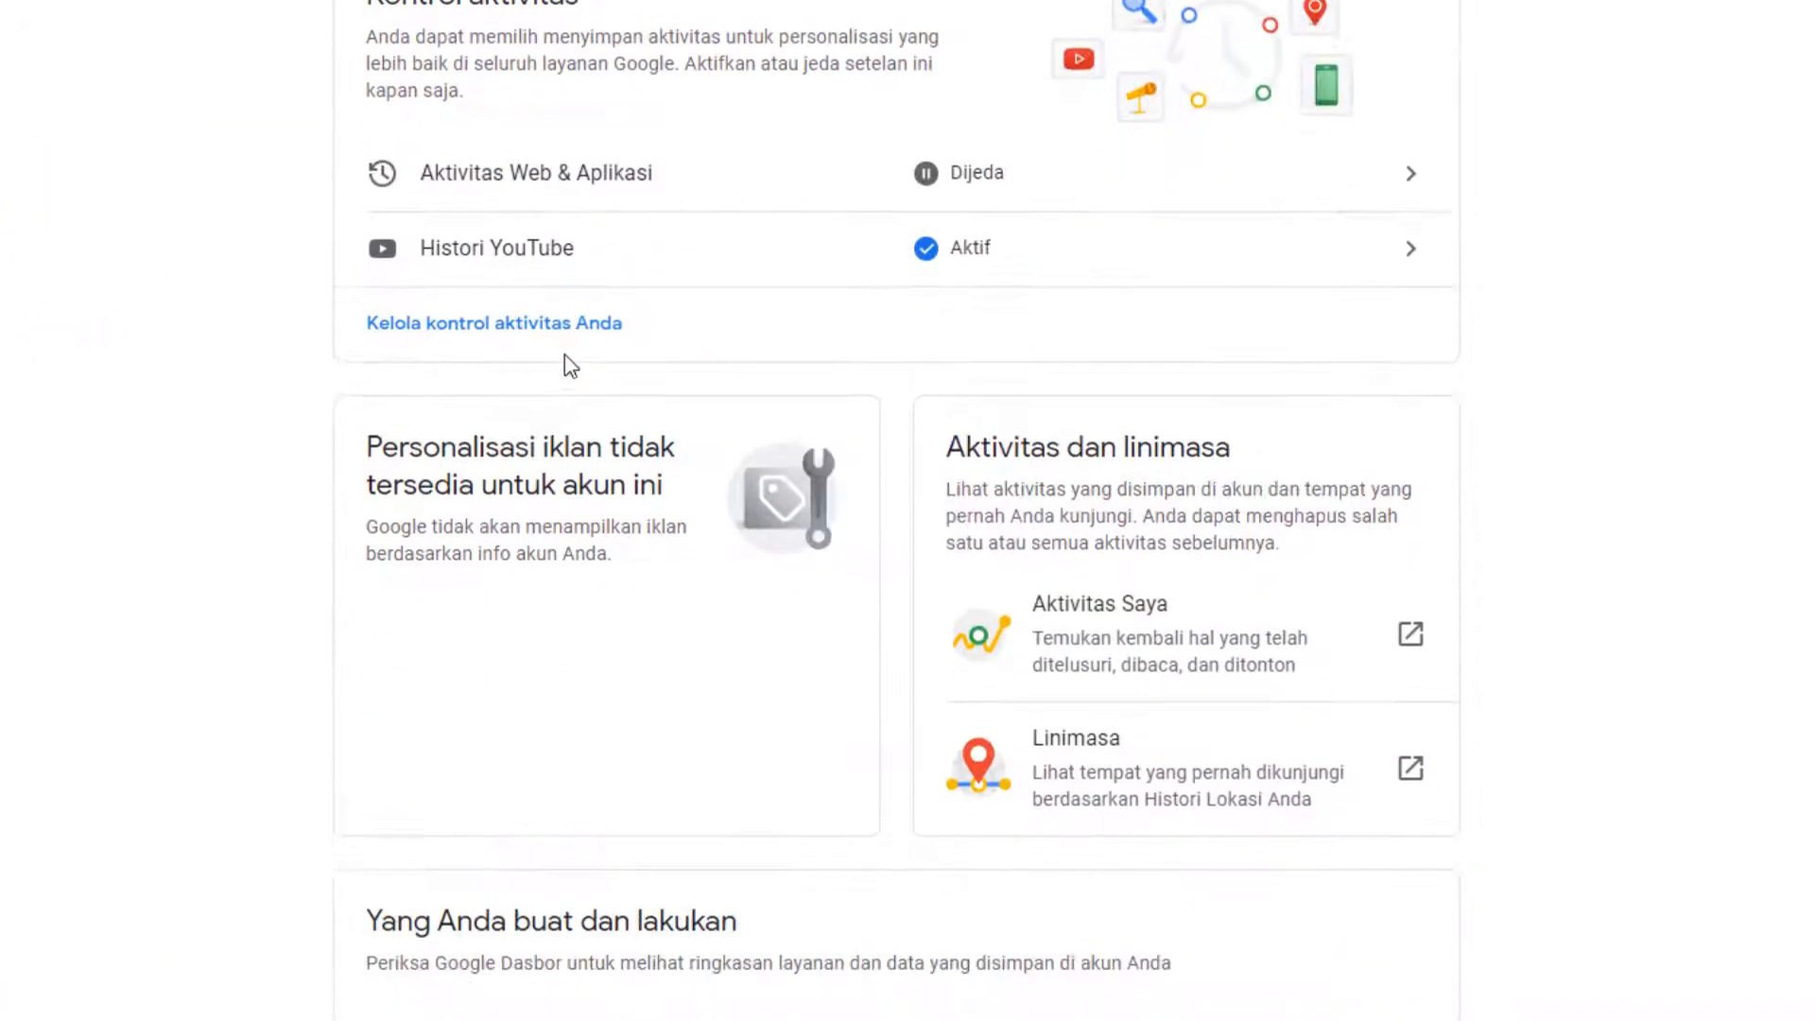
{"action": "scroll", "coordinate": [564, 355], "scroll_direction": "down", "scroll_amount": 8}
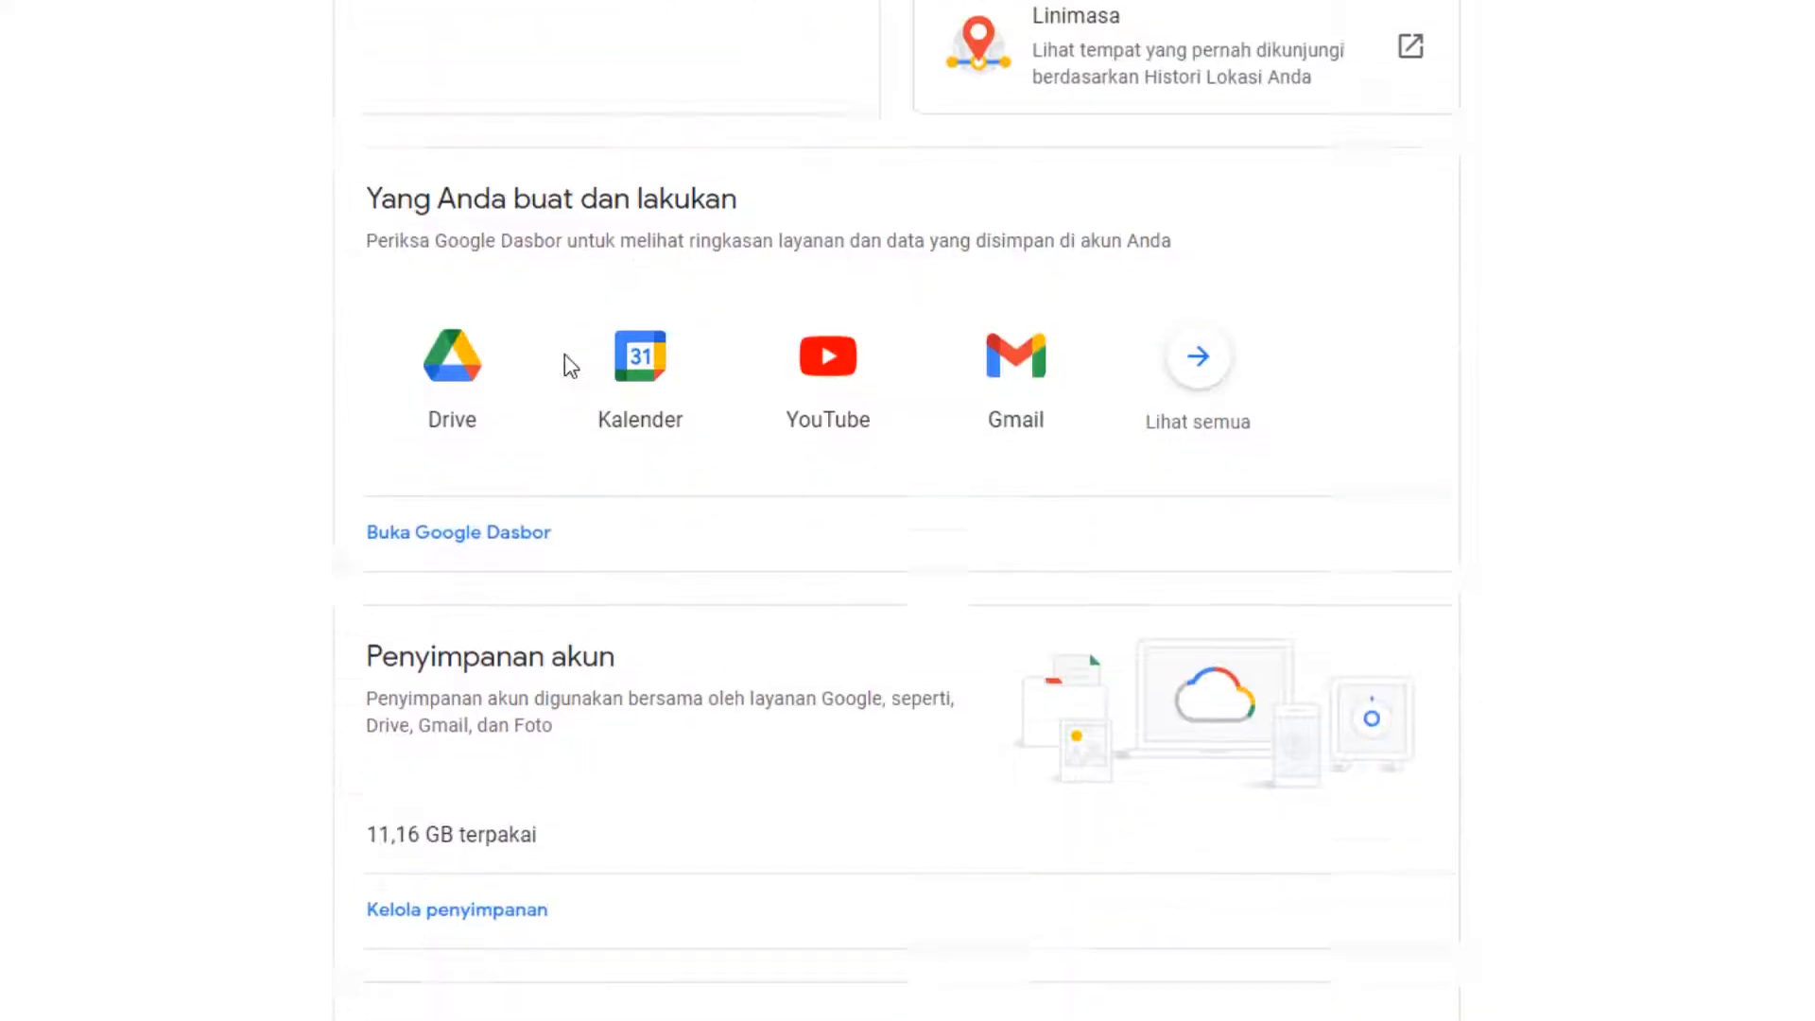
{"action": "scroll", "coordinate": [567, 367], "scroll_direction": "down", "scroll_amount": 7}
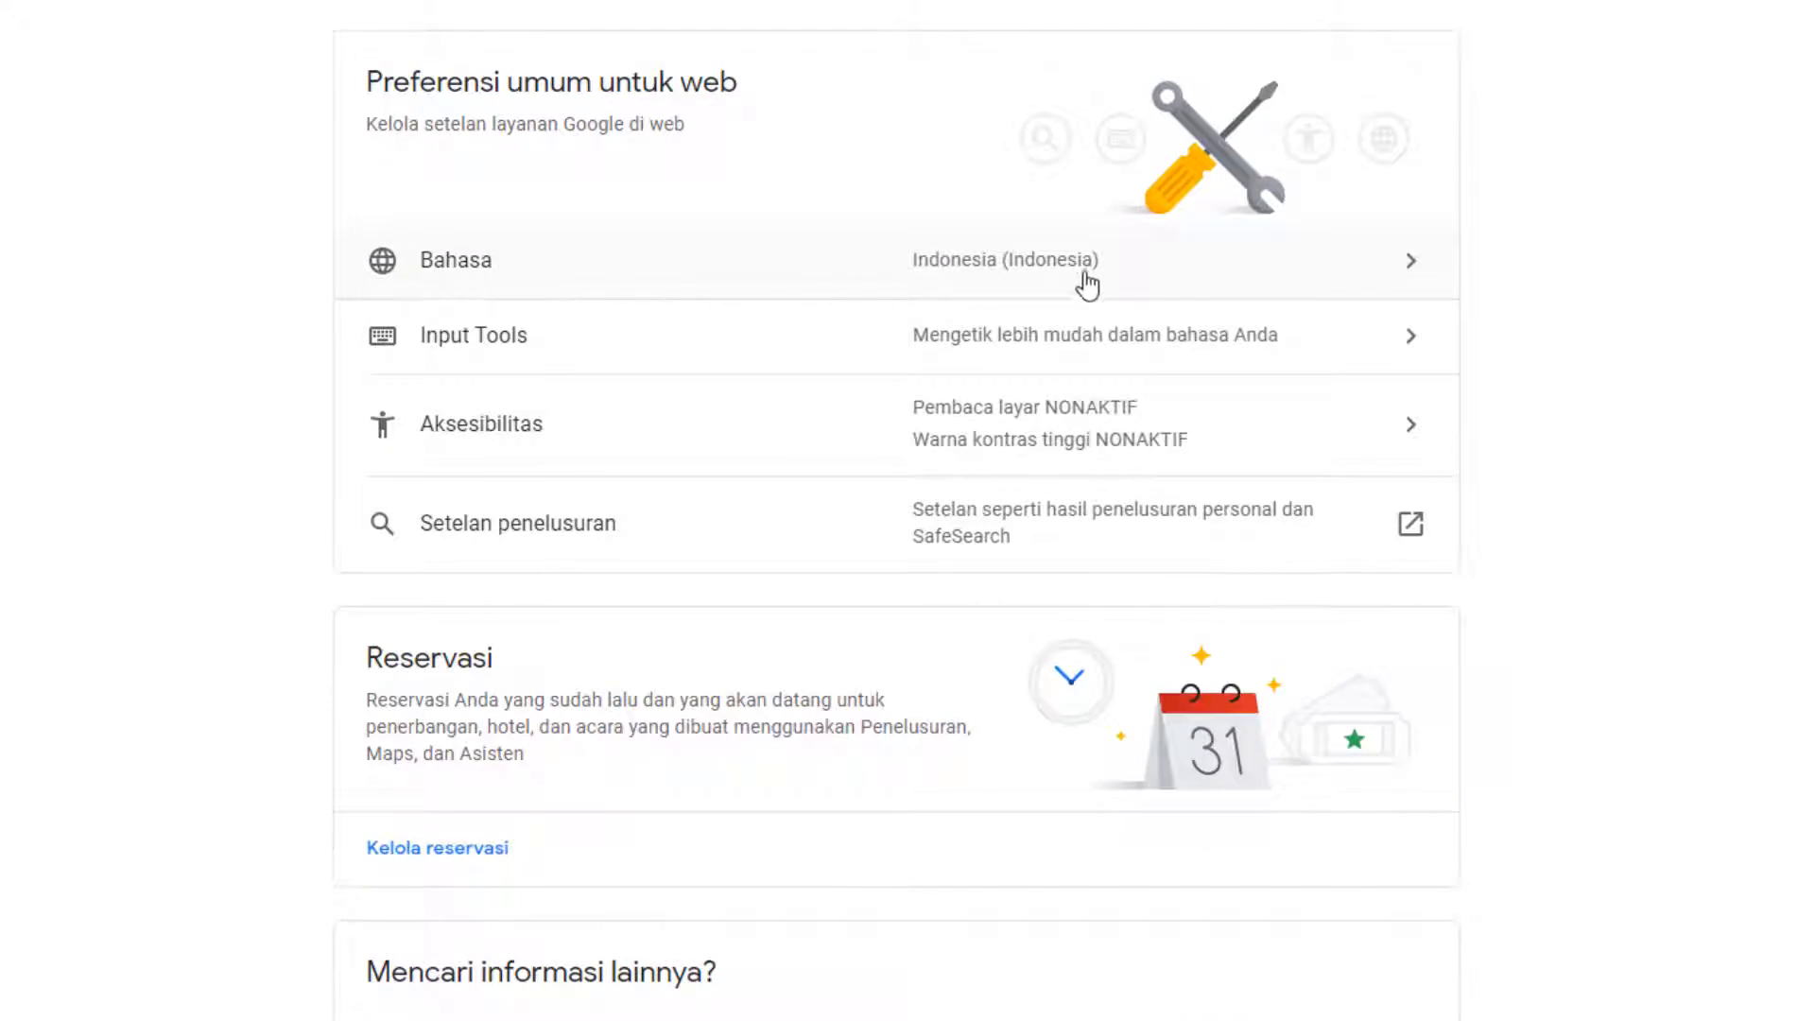
{"action": "left_click", "coordinate": [1406, 270]}
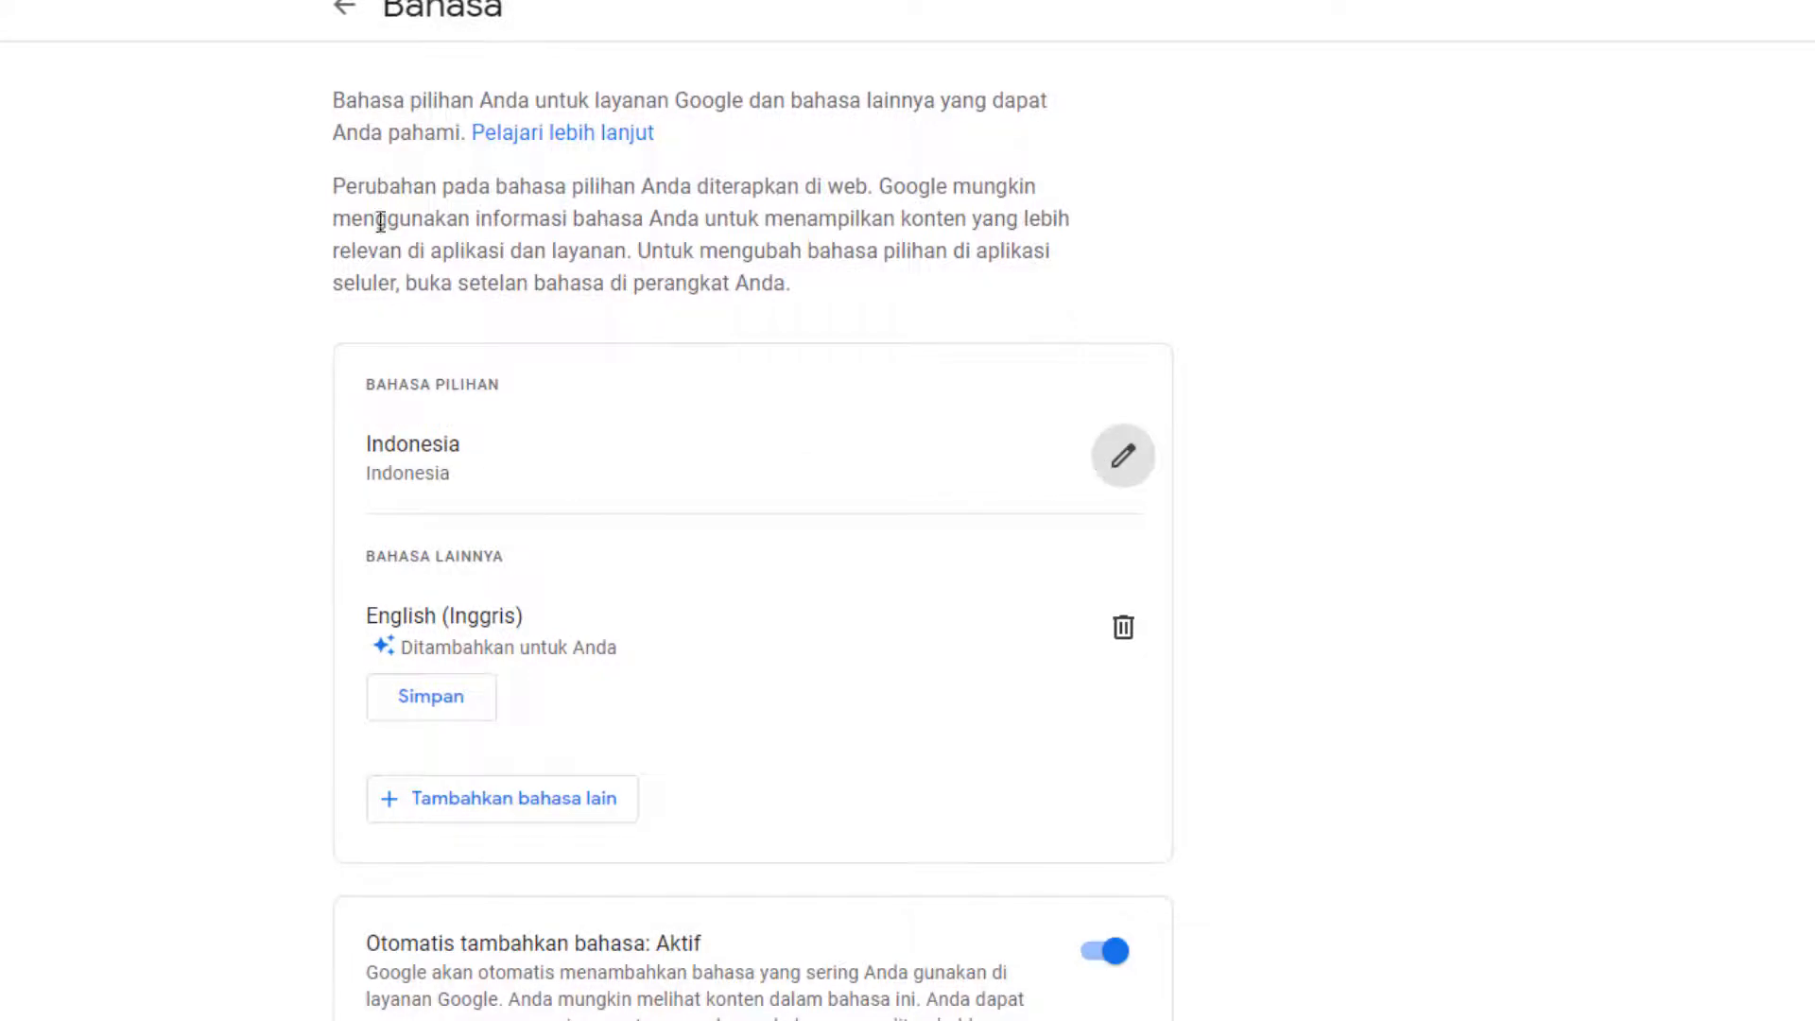
- Search the preferred-language choices for INDO, cancel the language selection and close the account page
{"action": "left_click", "coordinate": [1129, 472]}
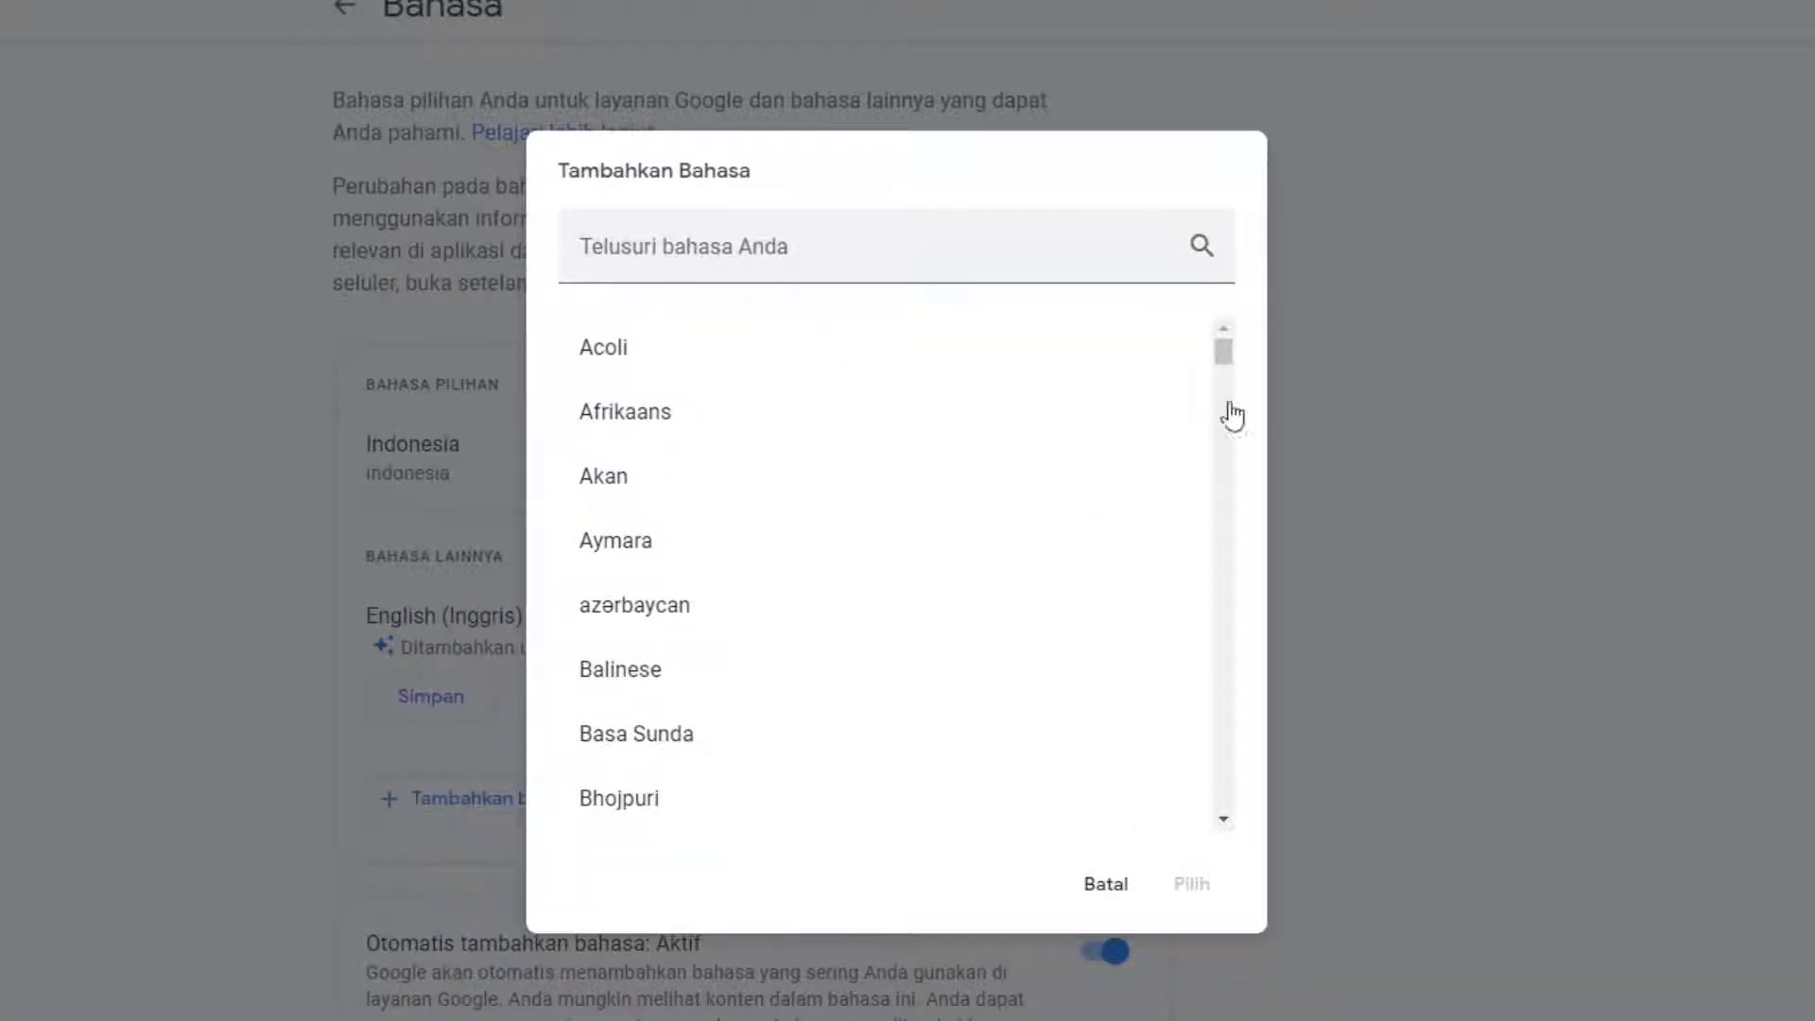
{"action": "left_click", "coordinate": [653, 257]}
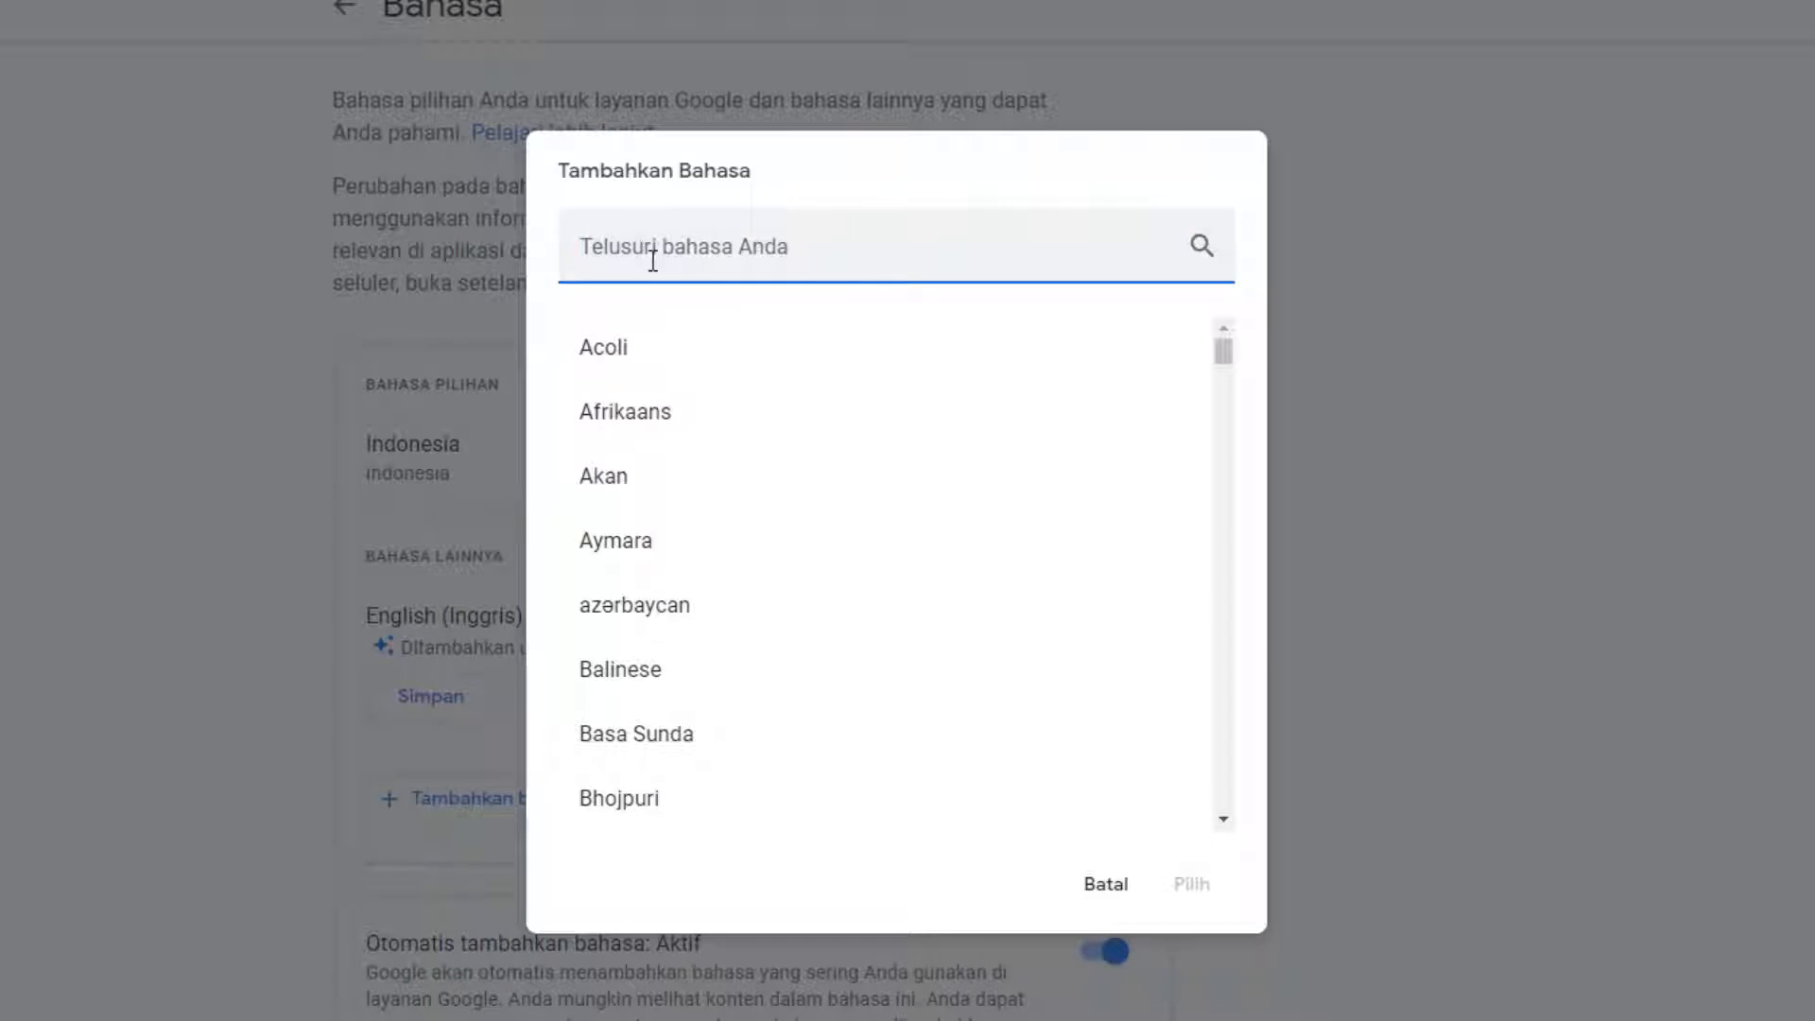
{"action": "type", "text": "IND"}
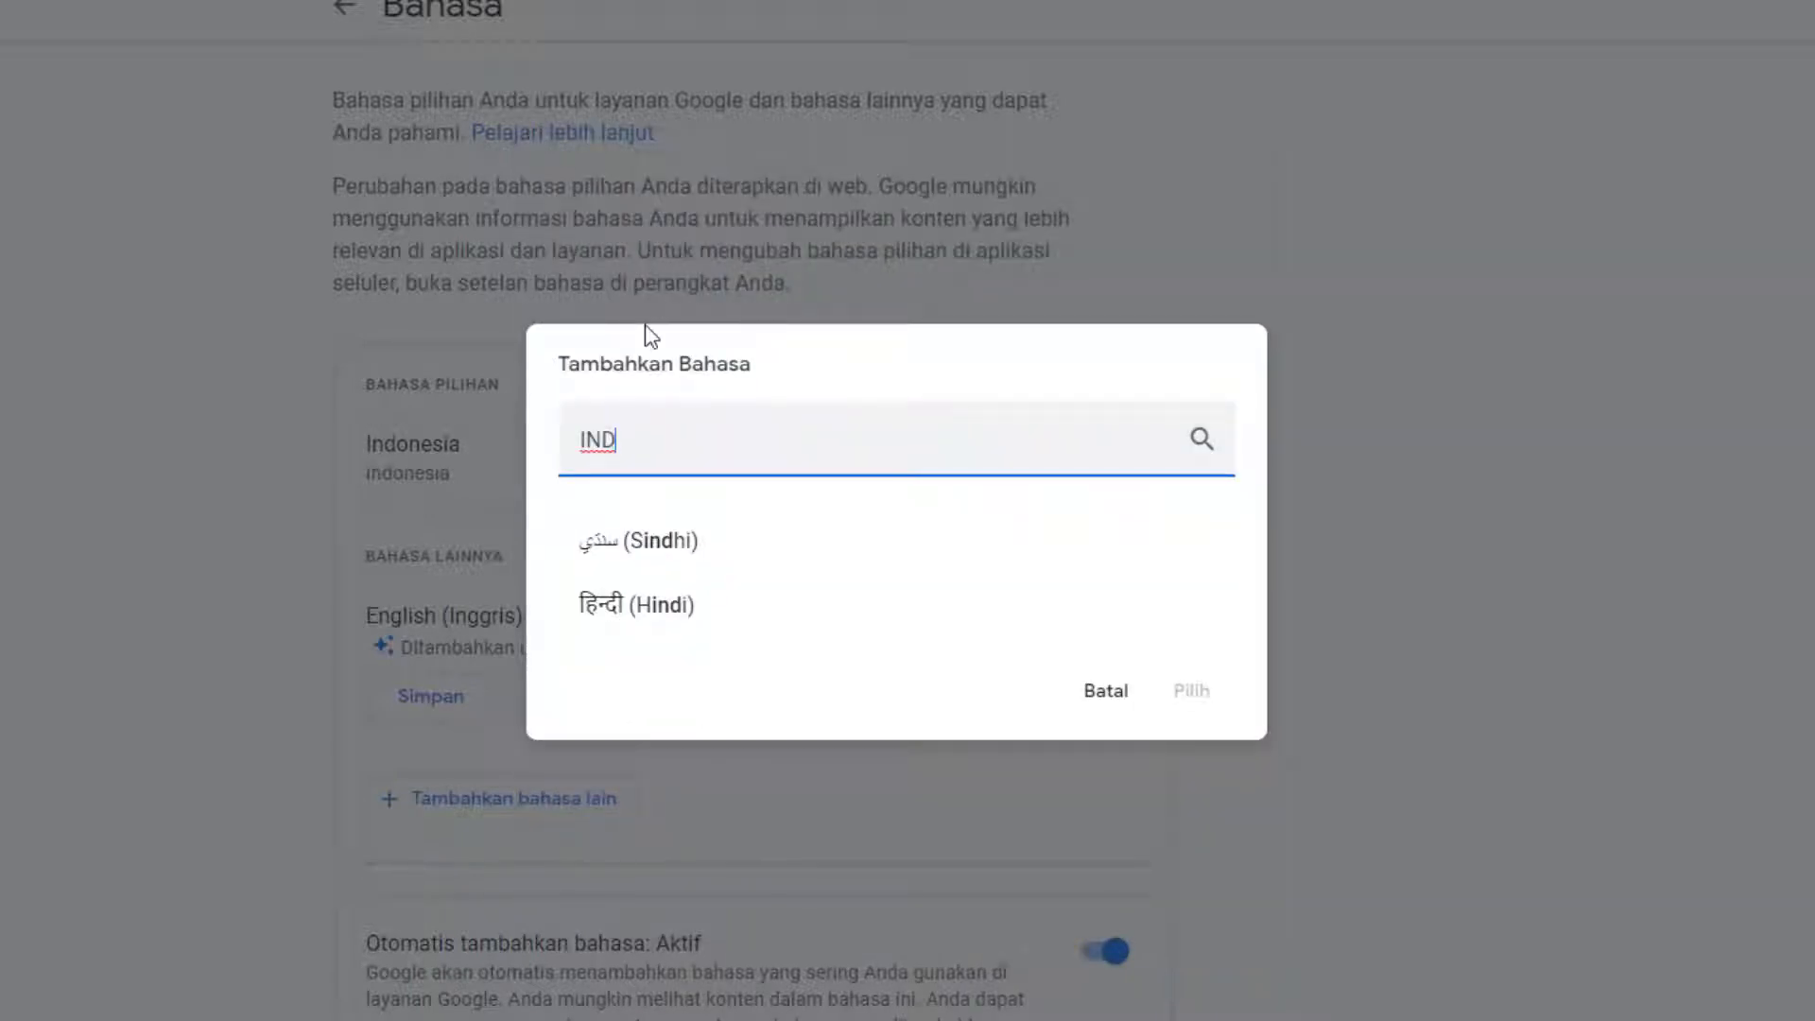
{"action": "type", "text": "O"}
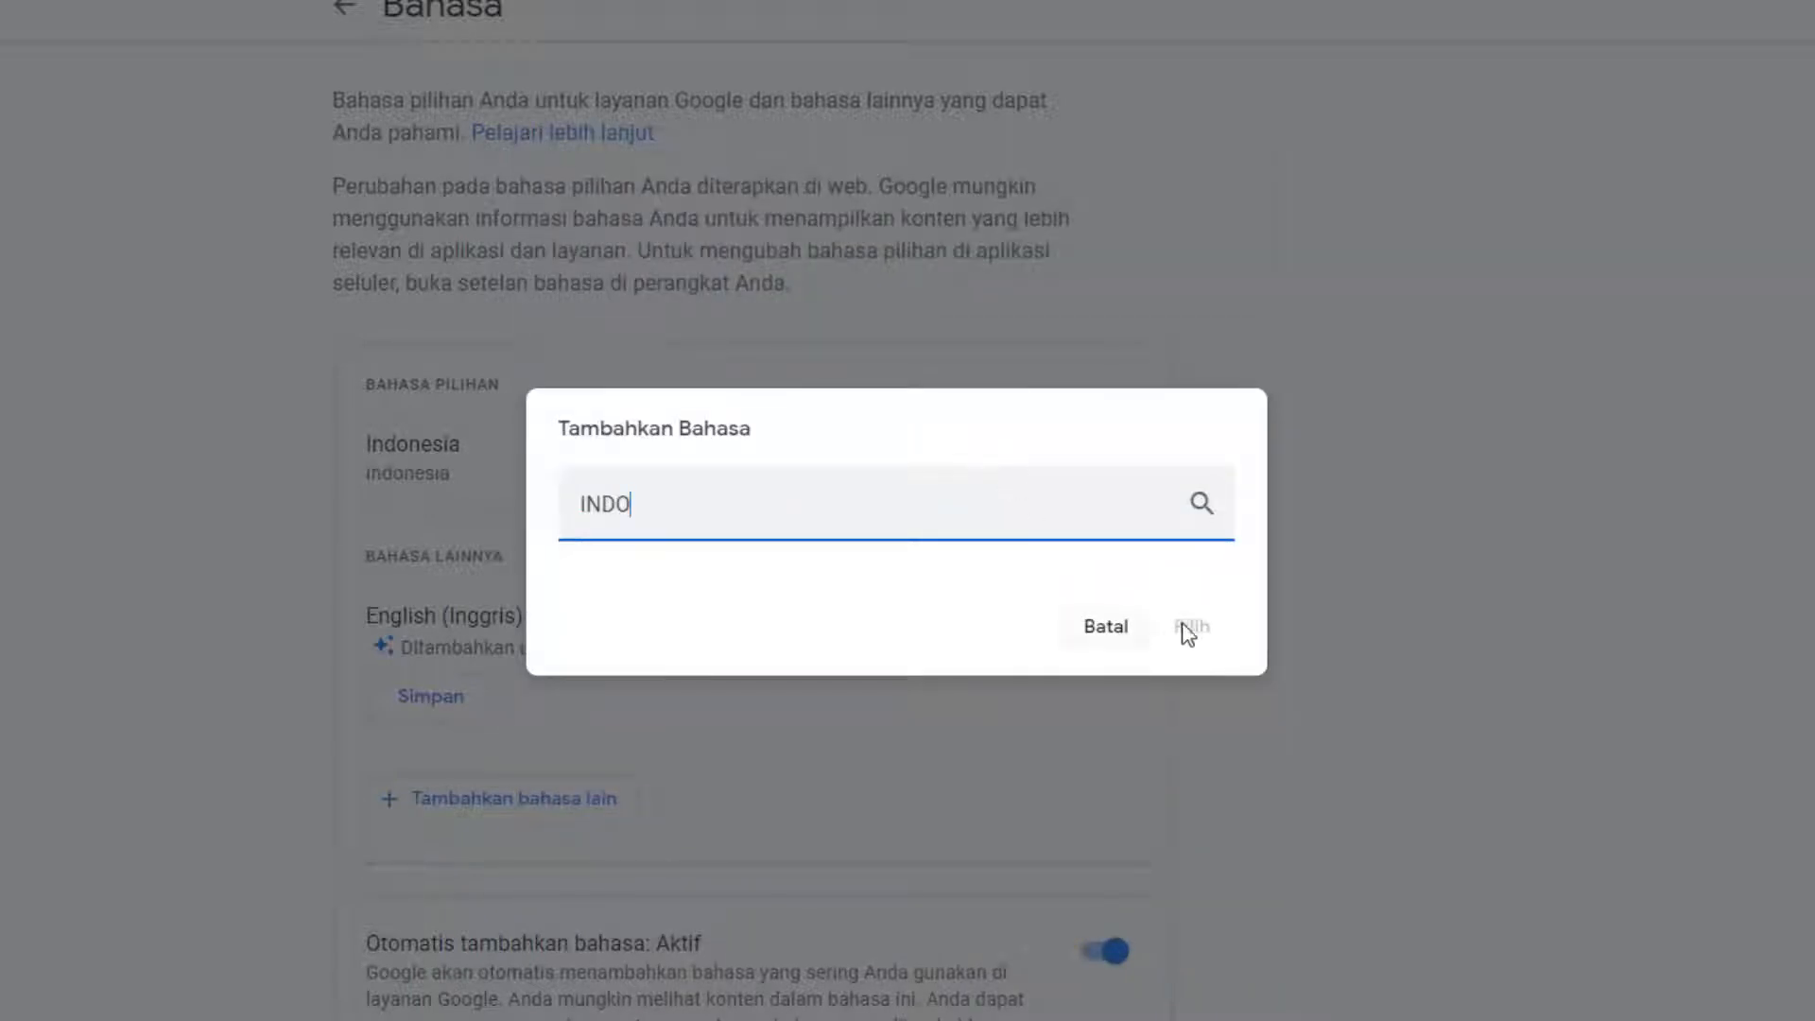
{"action": "left_click", "coordinate": [1112, 642]}
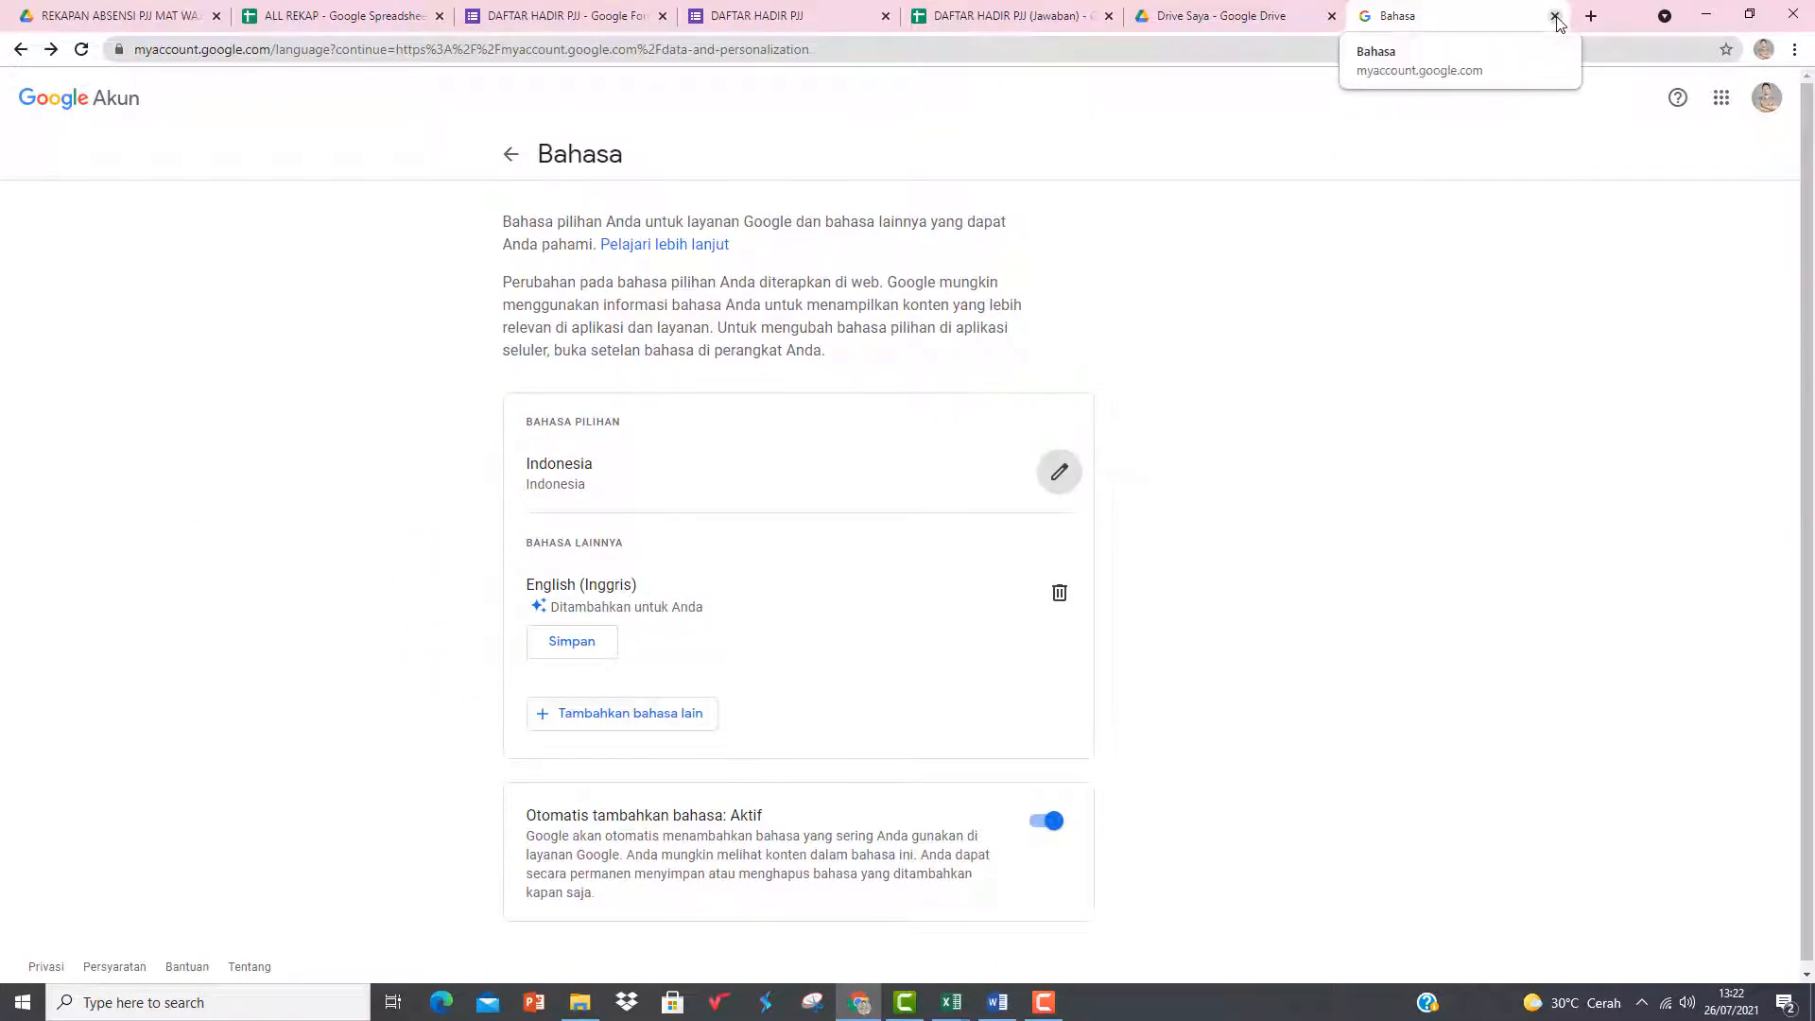
{"action": "left_click", "coordinate": [1556, 18]}
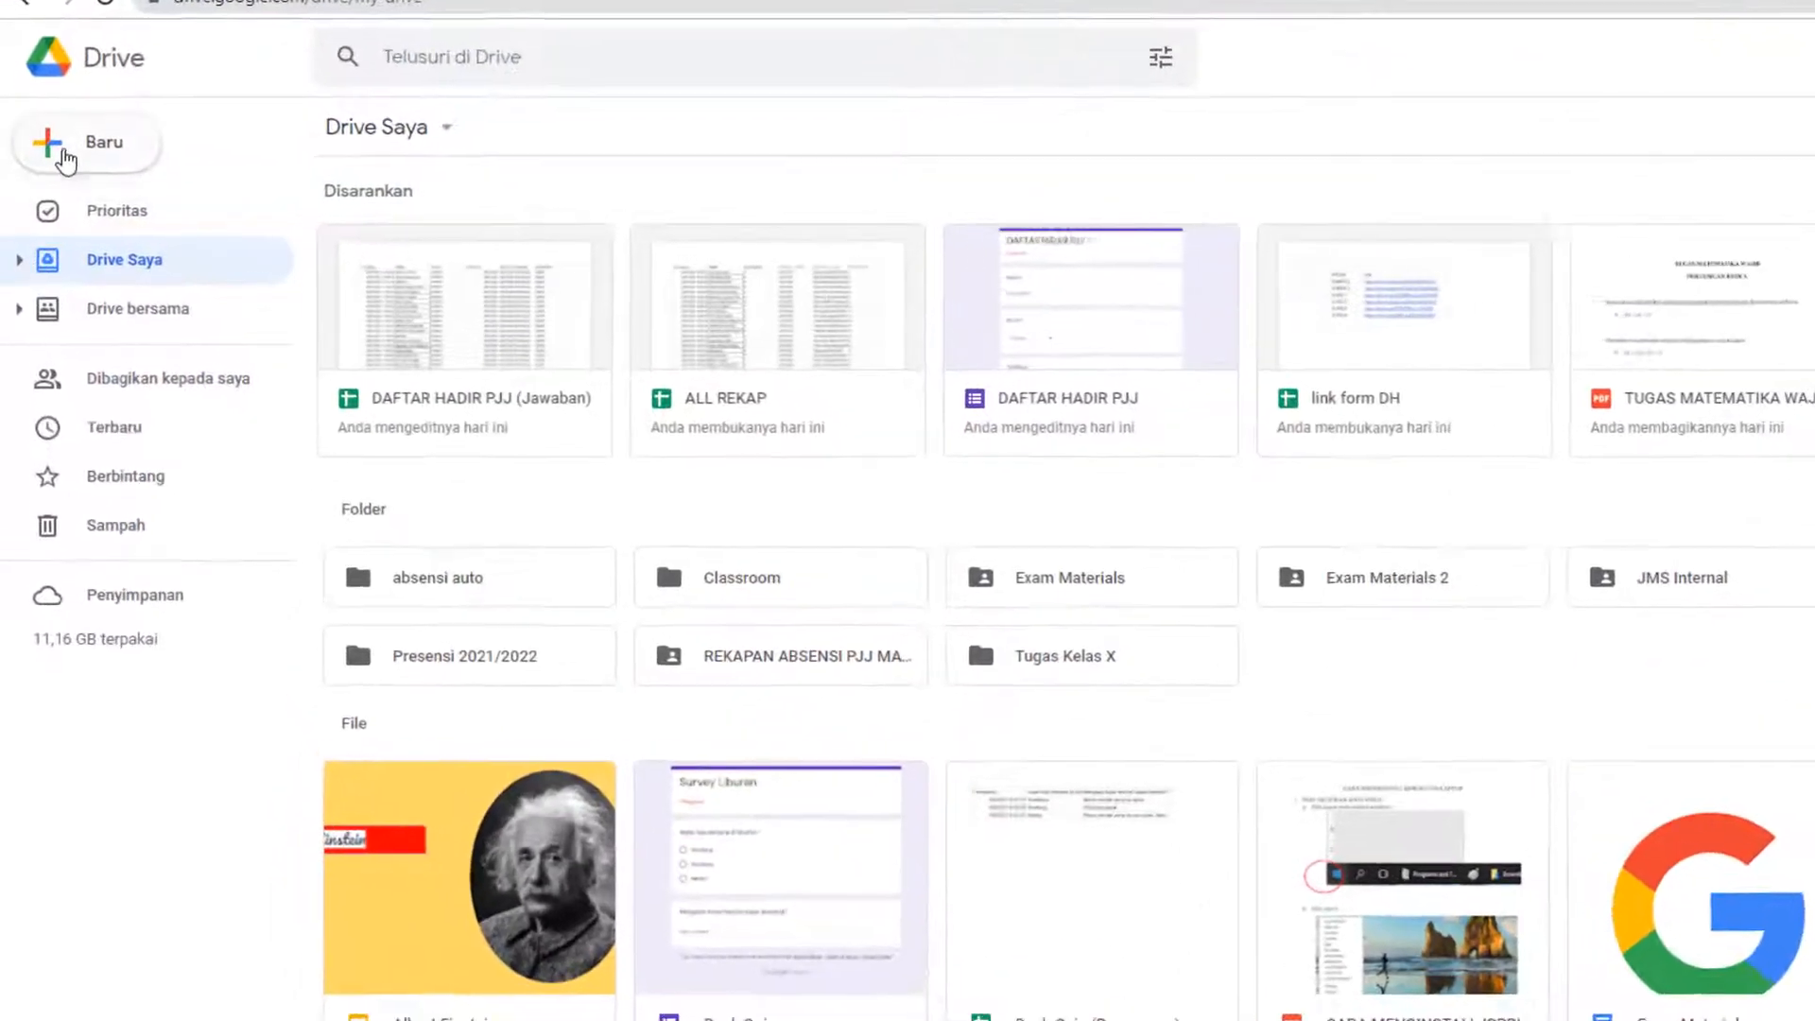
- Create a folder named LATIHAN in Drive Saya and open it
{"action": "left_click", "coordinate": [43, 168]}
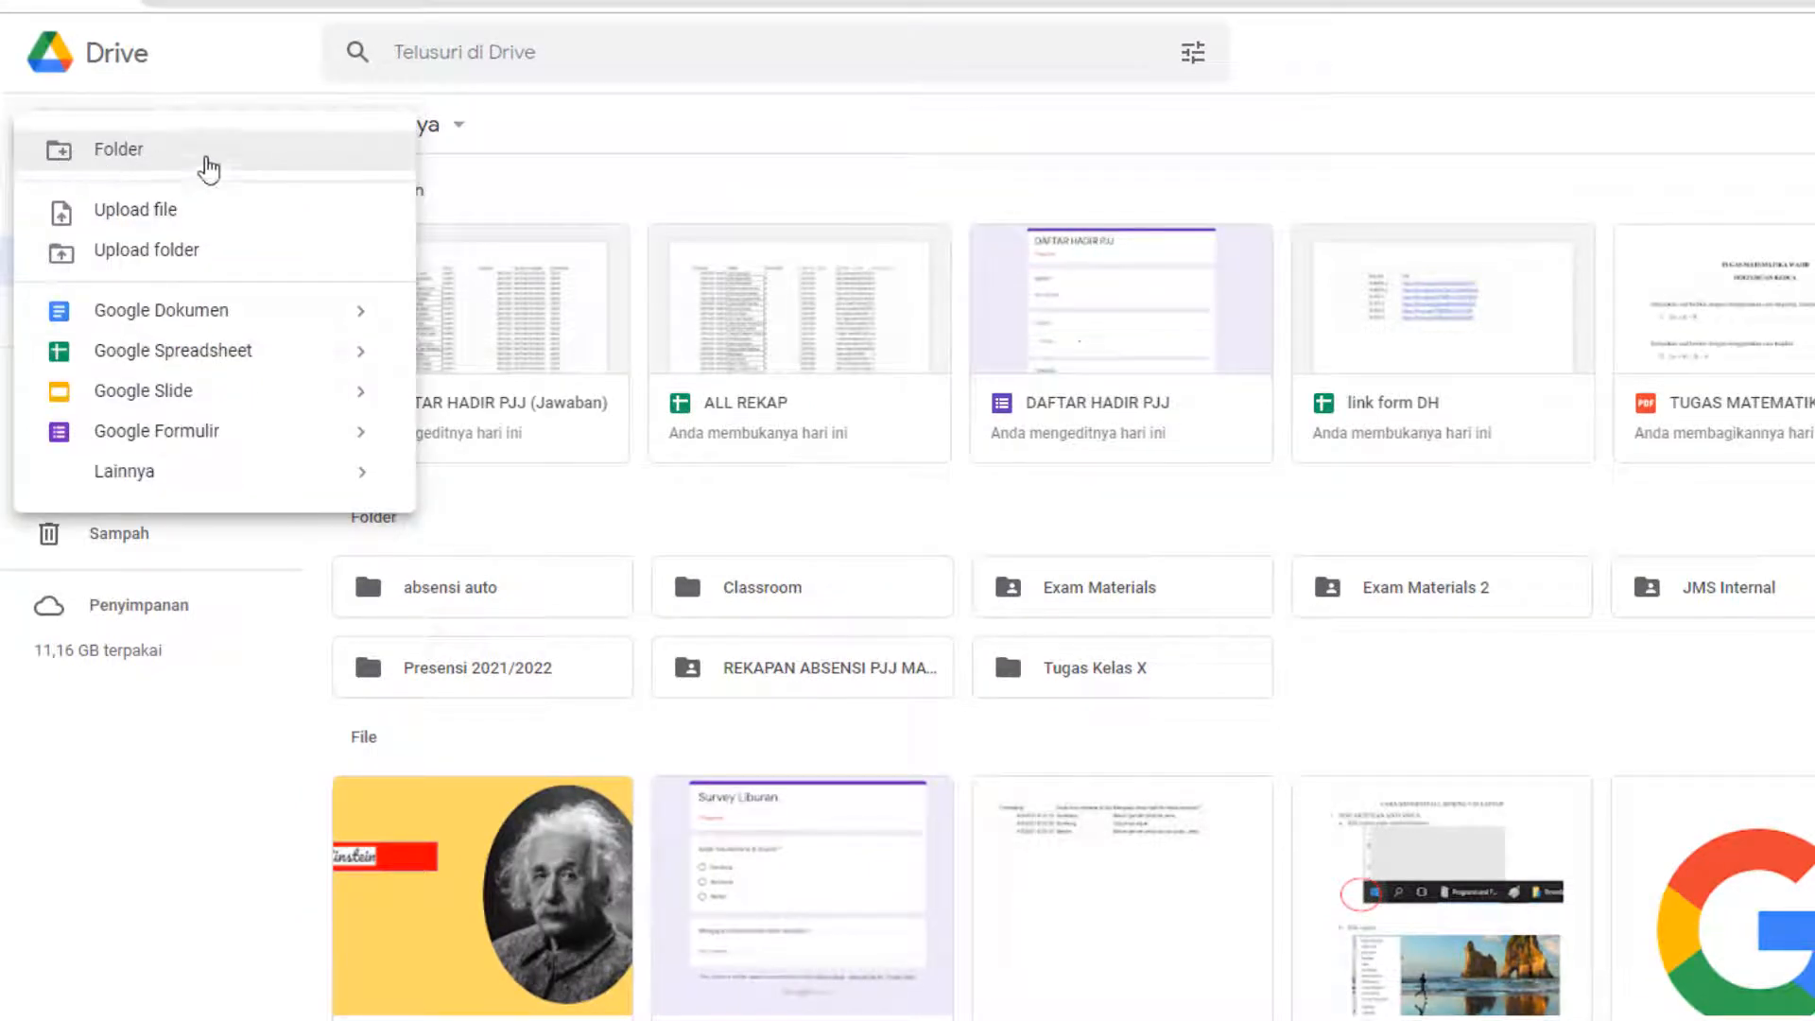
{"action": "left_click", "coordinate": [225, 156]}
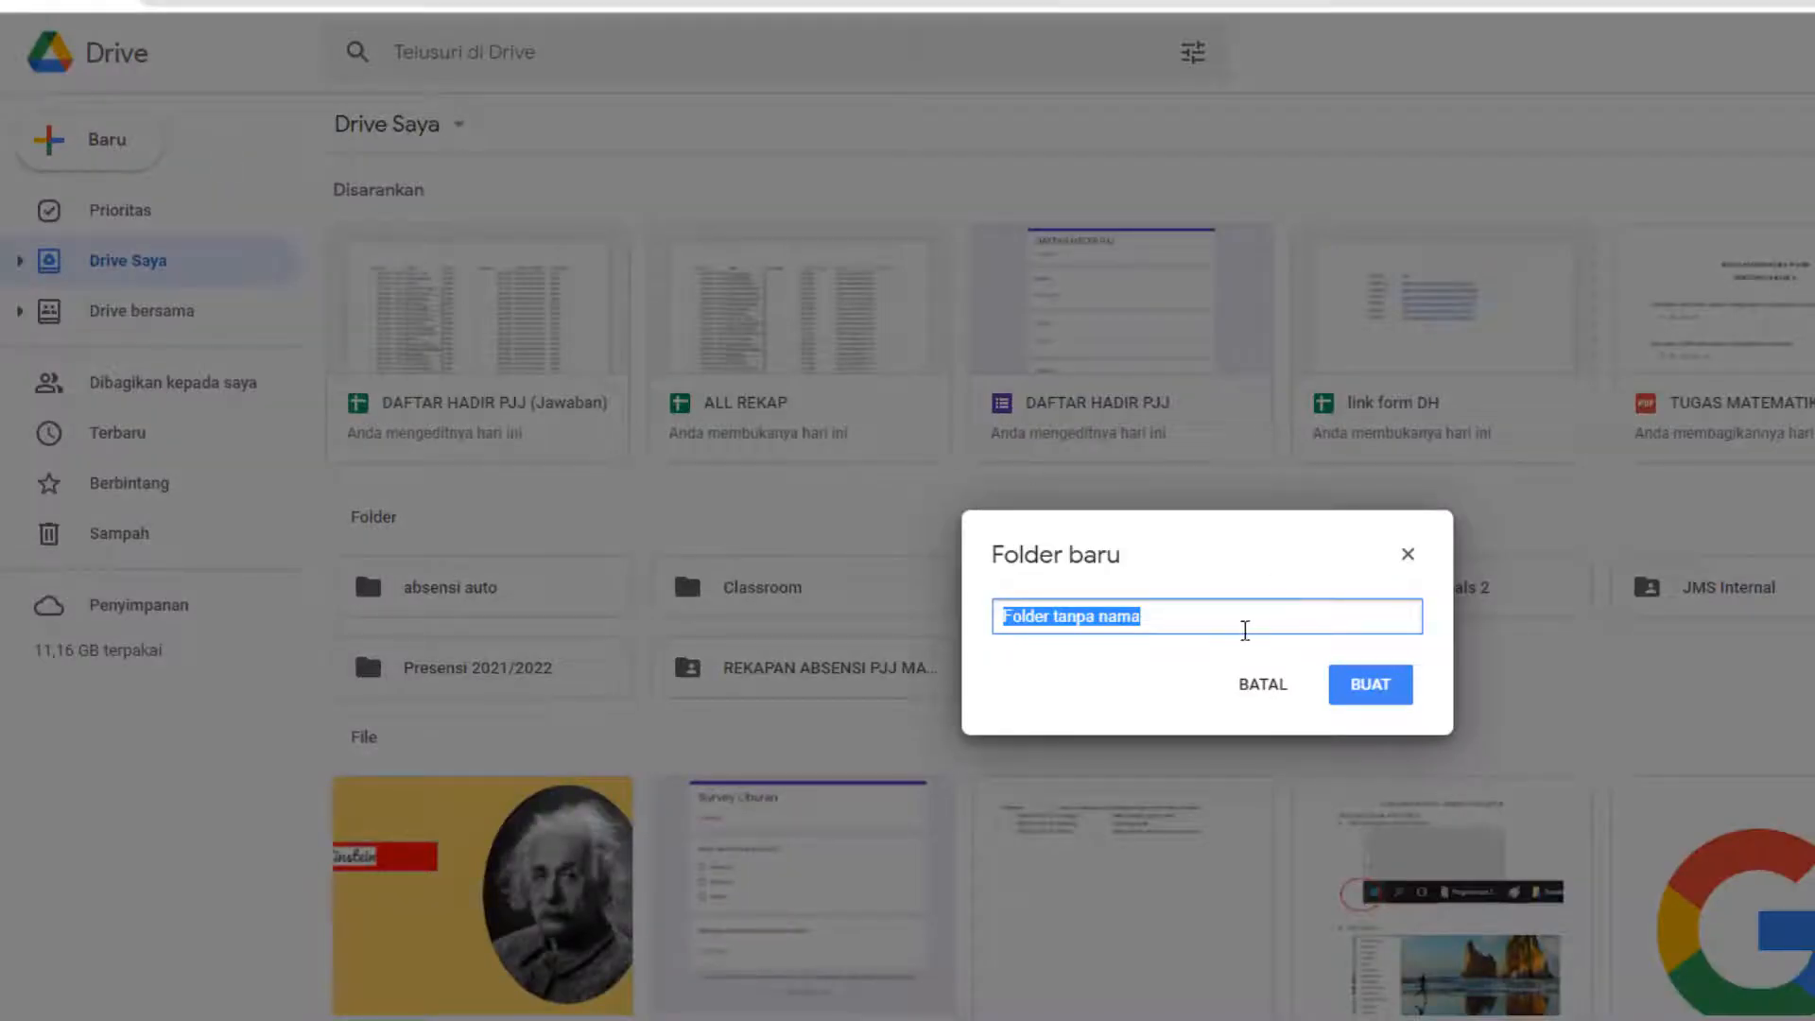
{"action": "type", "text": "LA"}
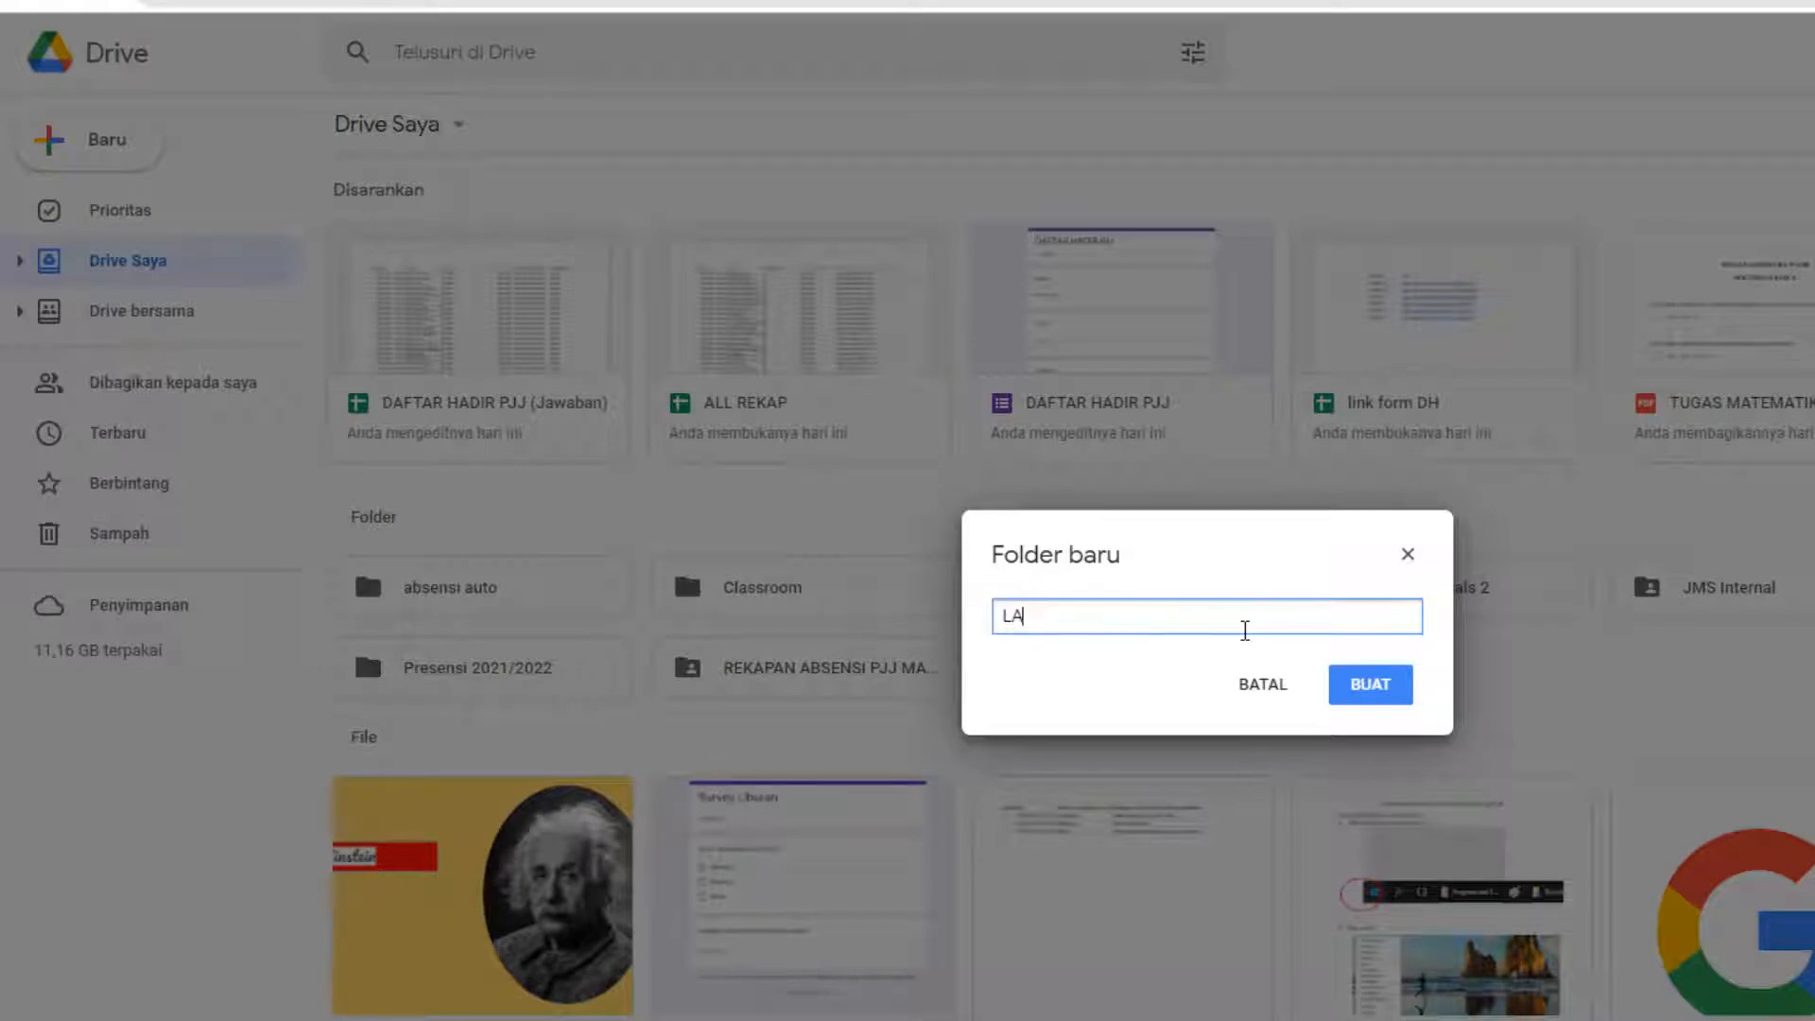
{"action": "type", "text": "TIH"}
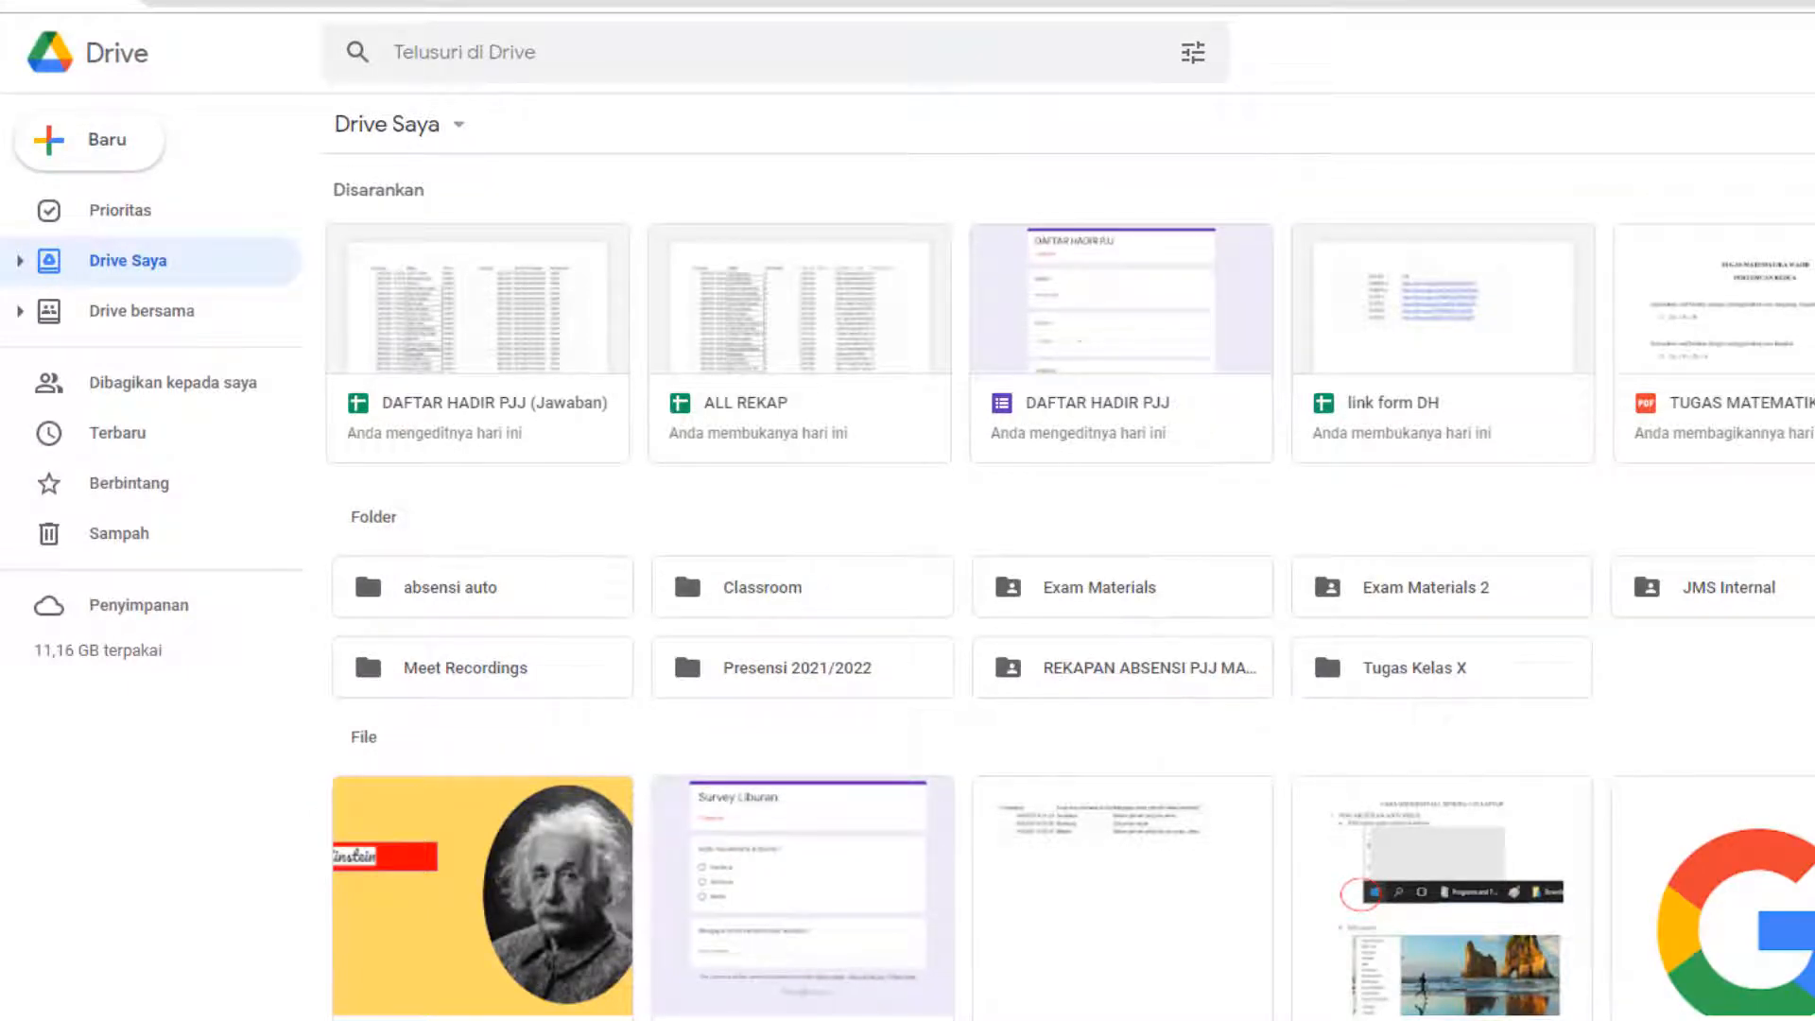
{"action": "double_click", "coordinate": [1813, 587]}
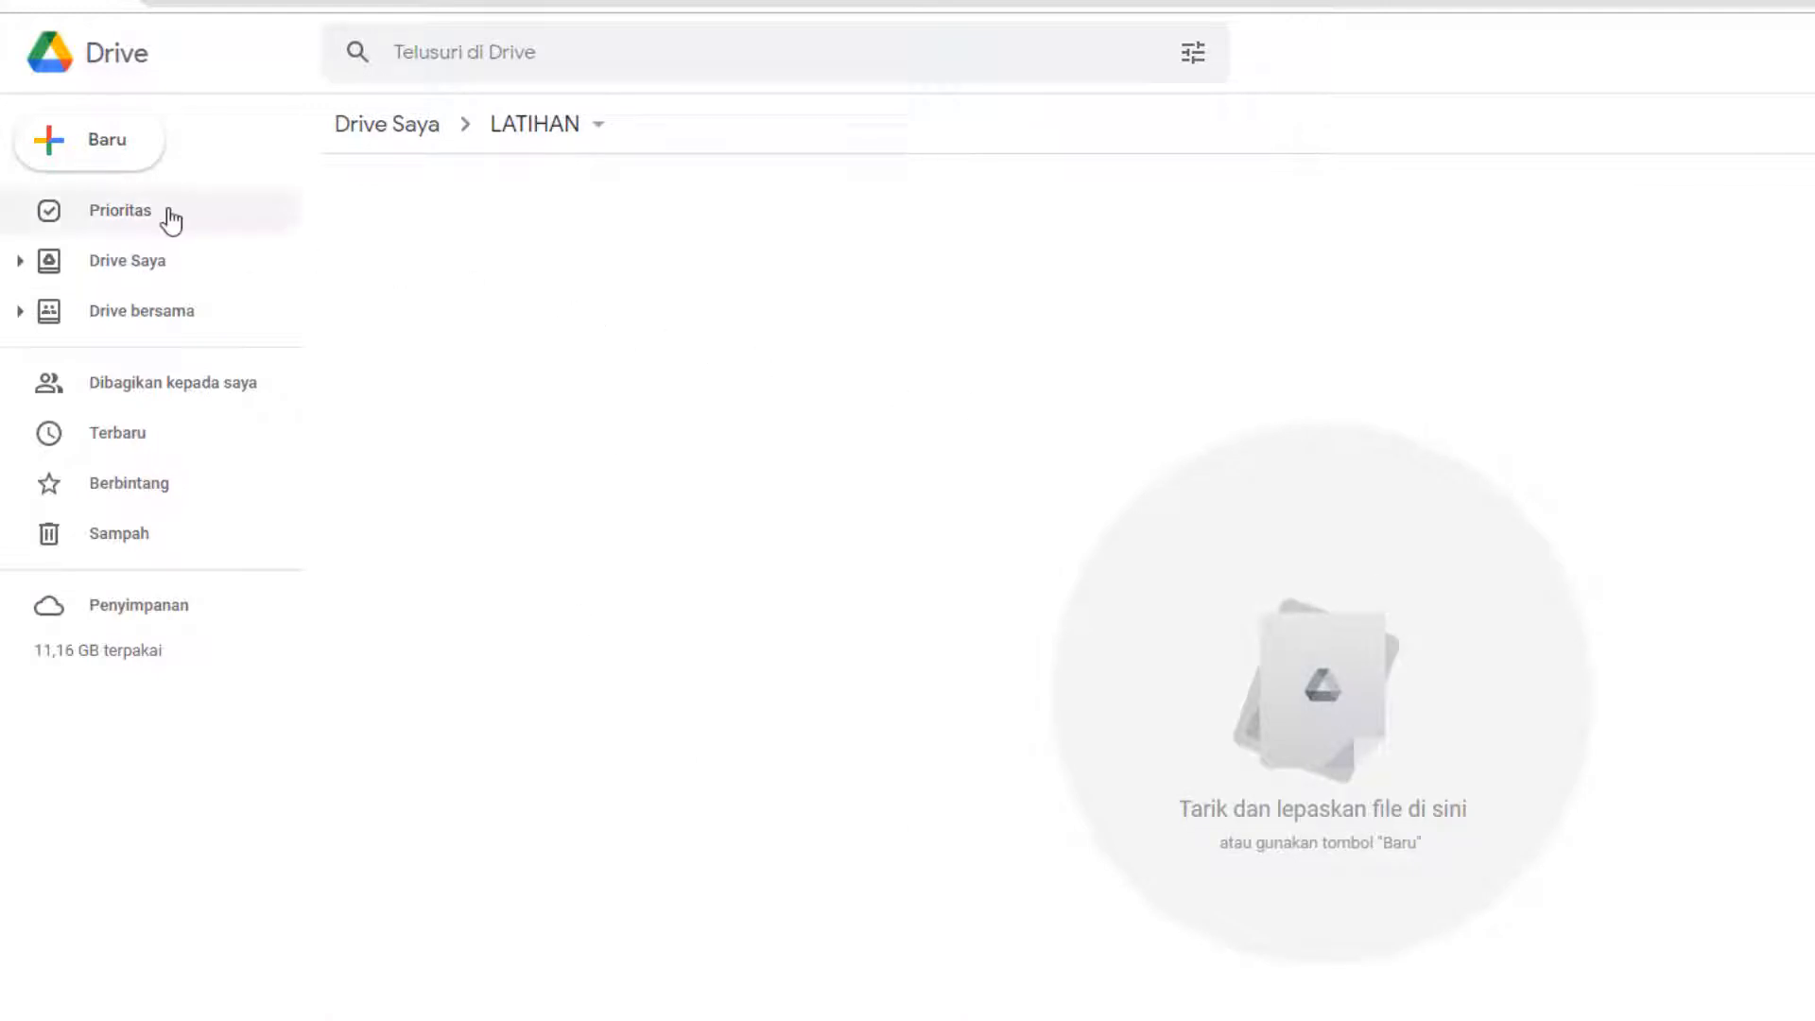
- Create a blank Google Form inside the LATIHAN folder
{"action": "left_click", "coordinate": [120, 146]}
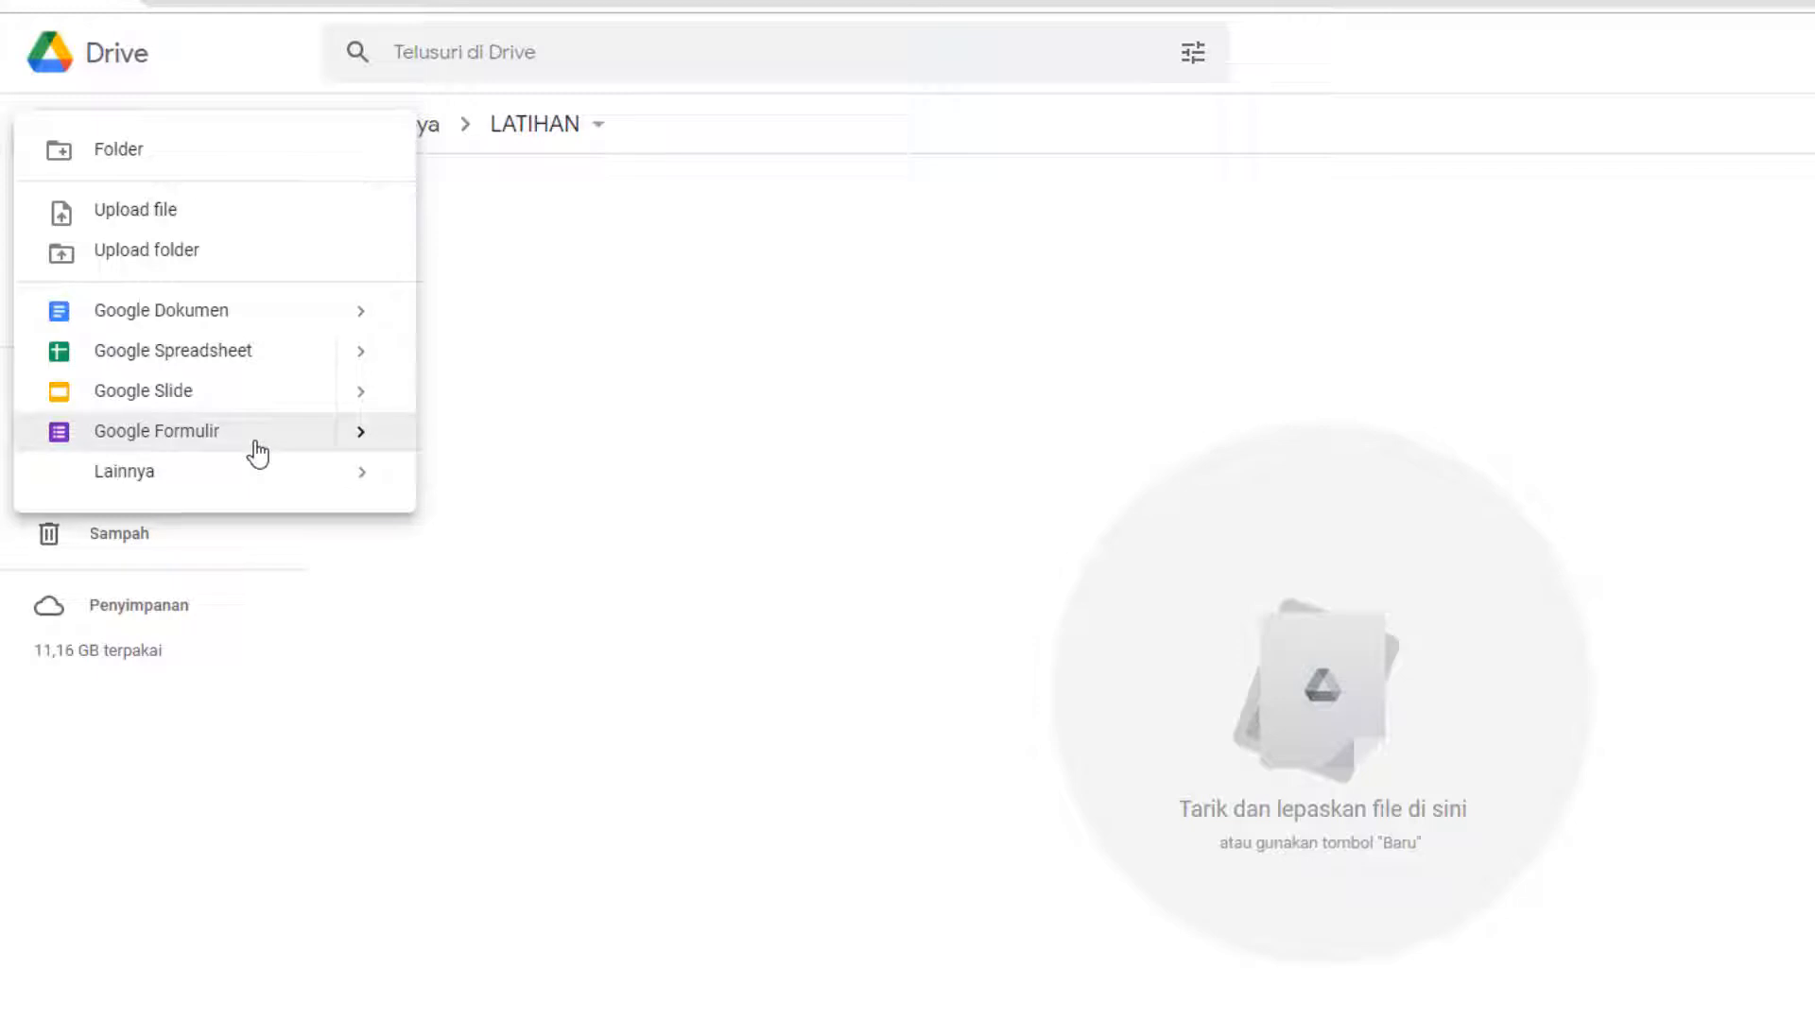
{"action": "left_click", "coordinate": [360, 431]}
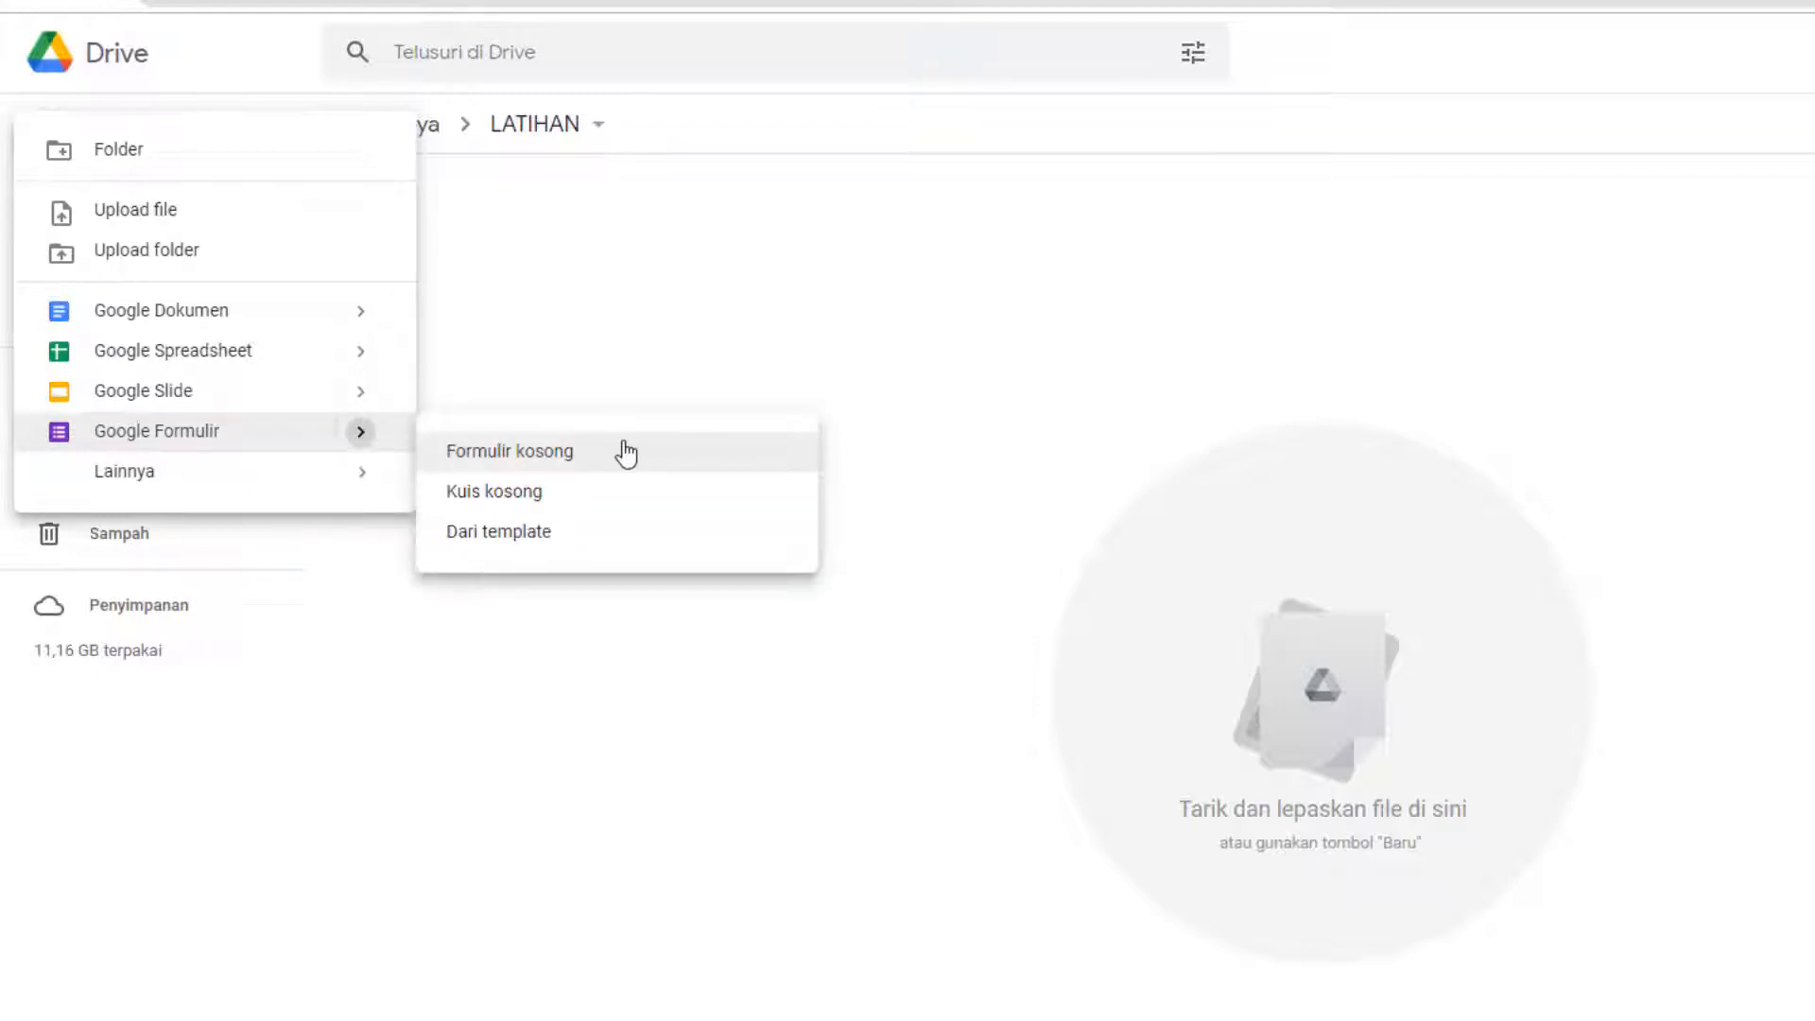
{"action": "left_click", "coordinate": [650, 467]}
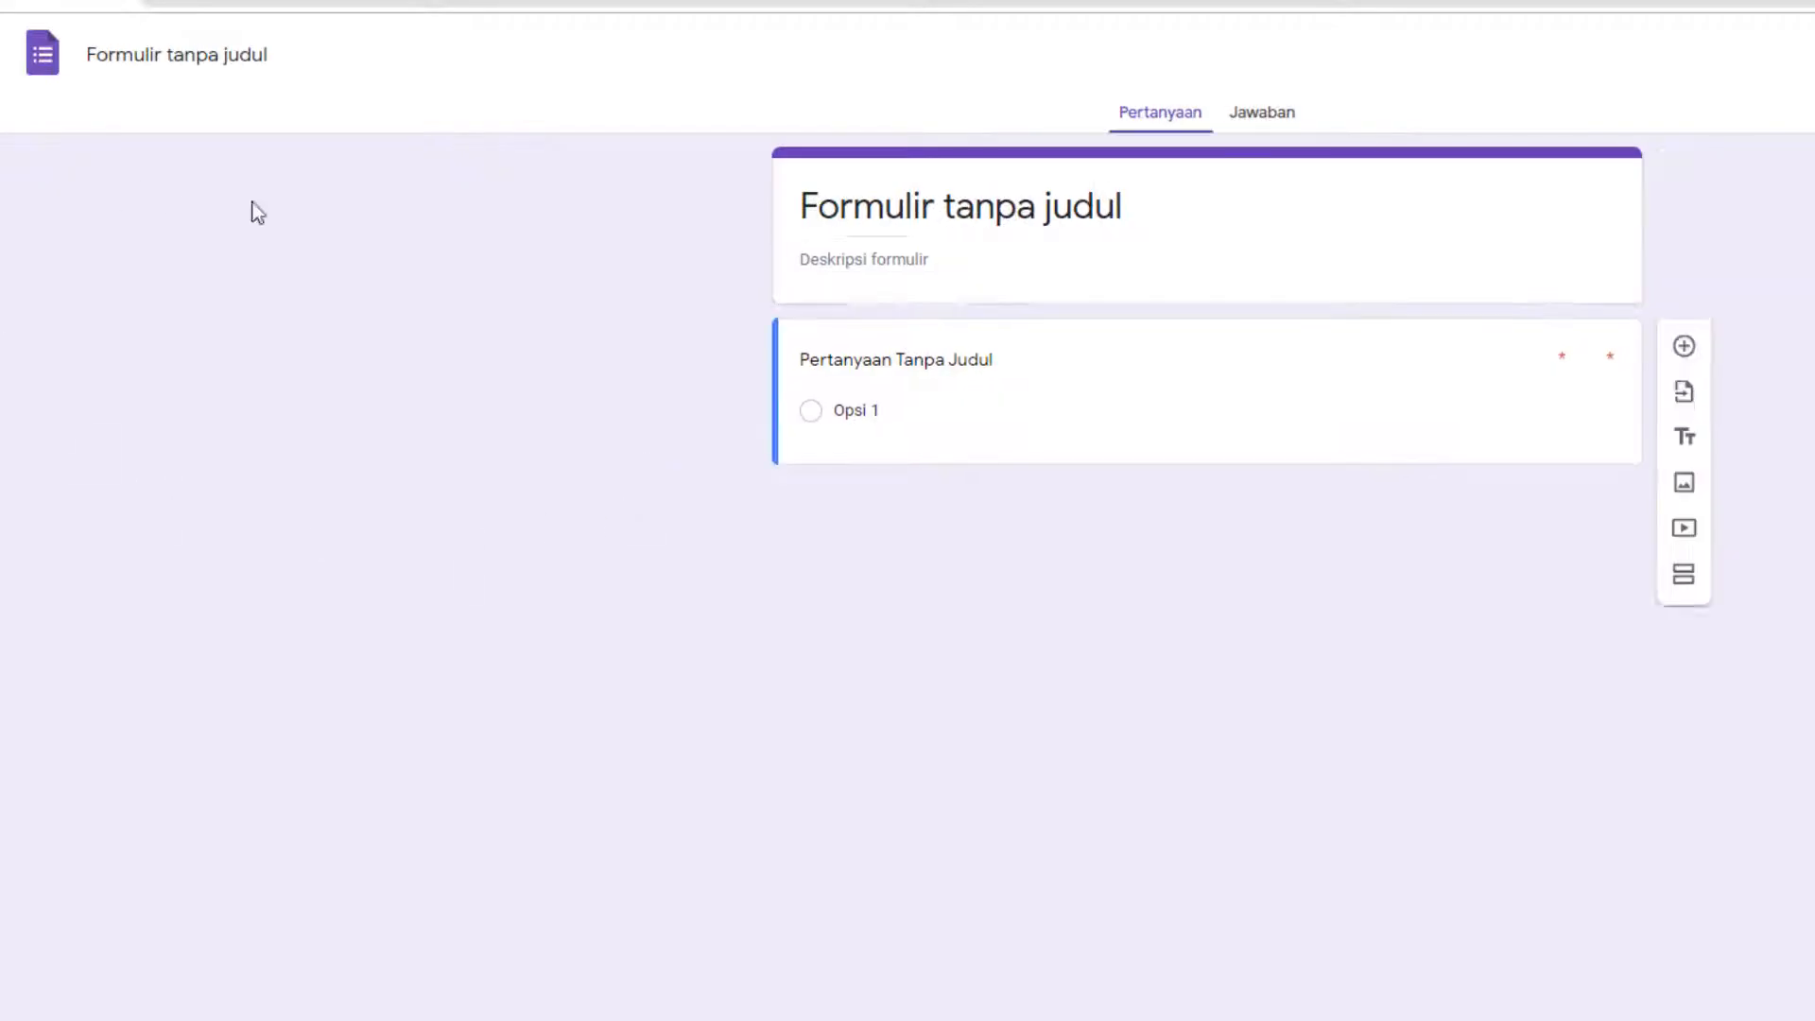
- Title the form DAFTAR HADIR PJJ KELAS X MIPA 1 and apply the same name to the form file
{"action": "left_click", "coordinate": [1195, 211]}
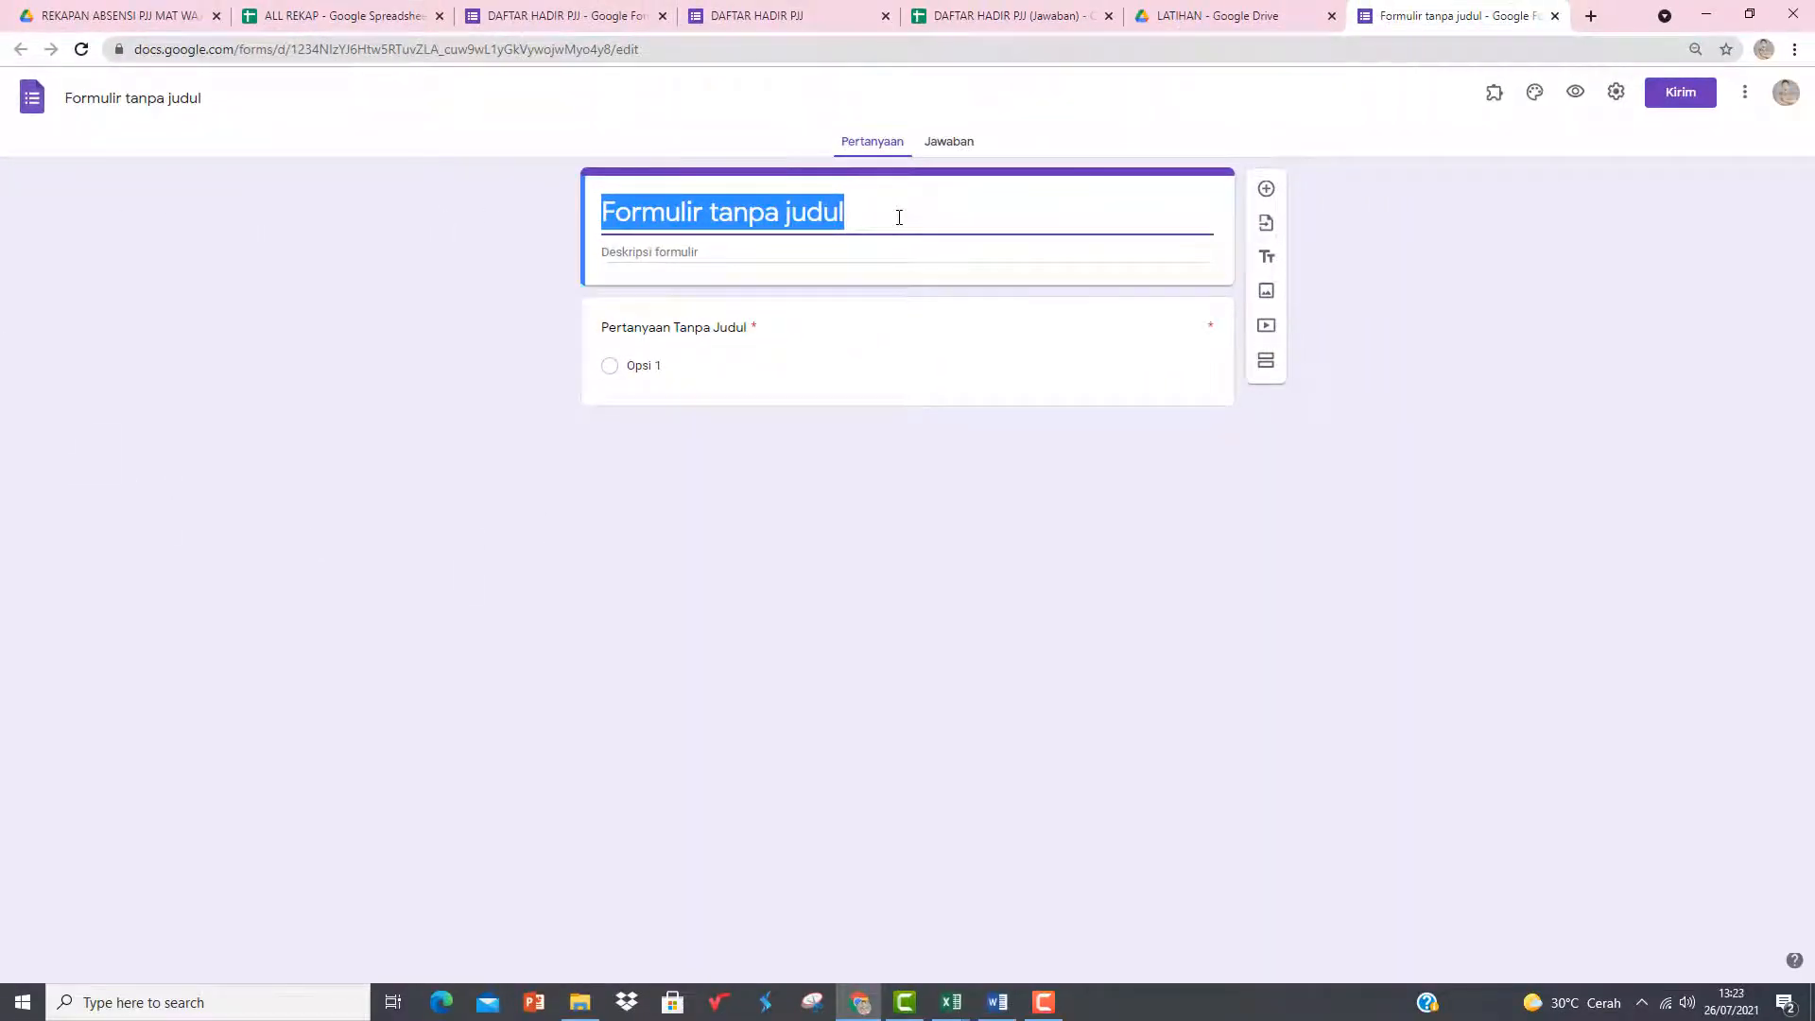
{"action": "type", "text": "DAFTAR"}
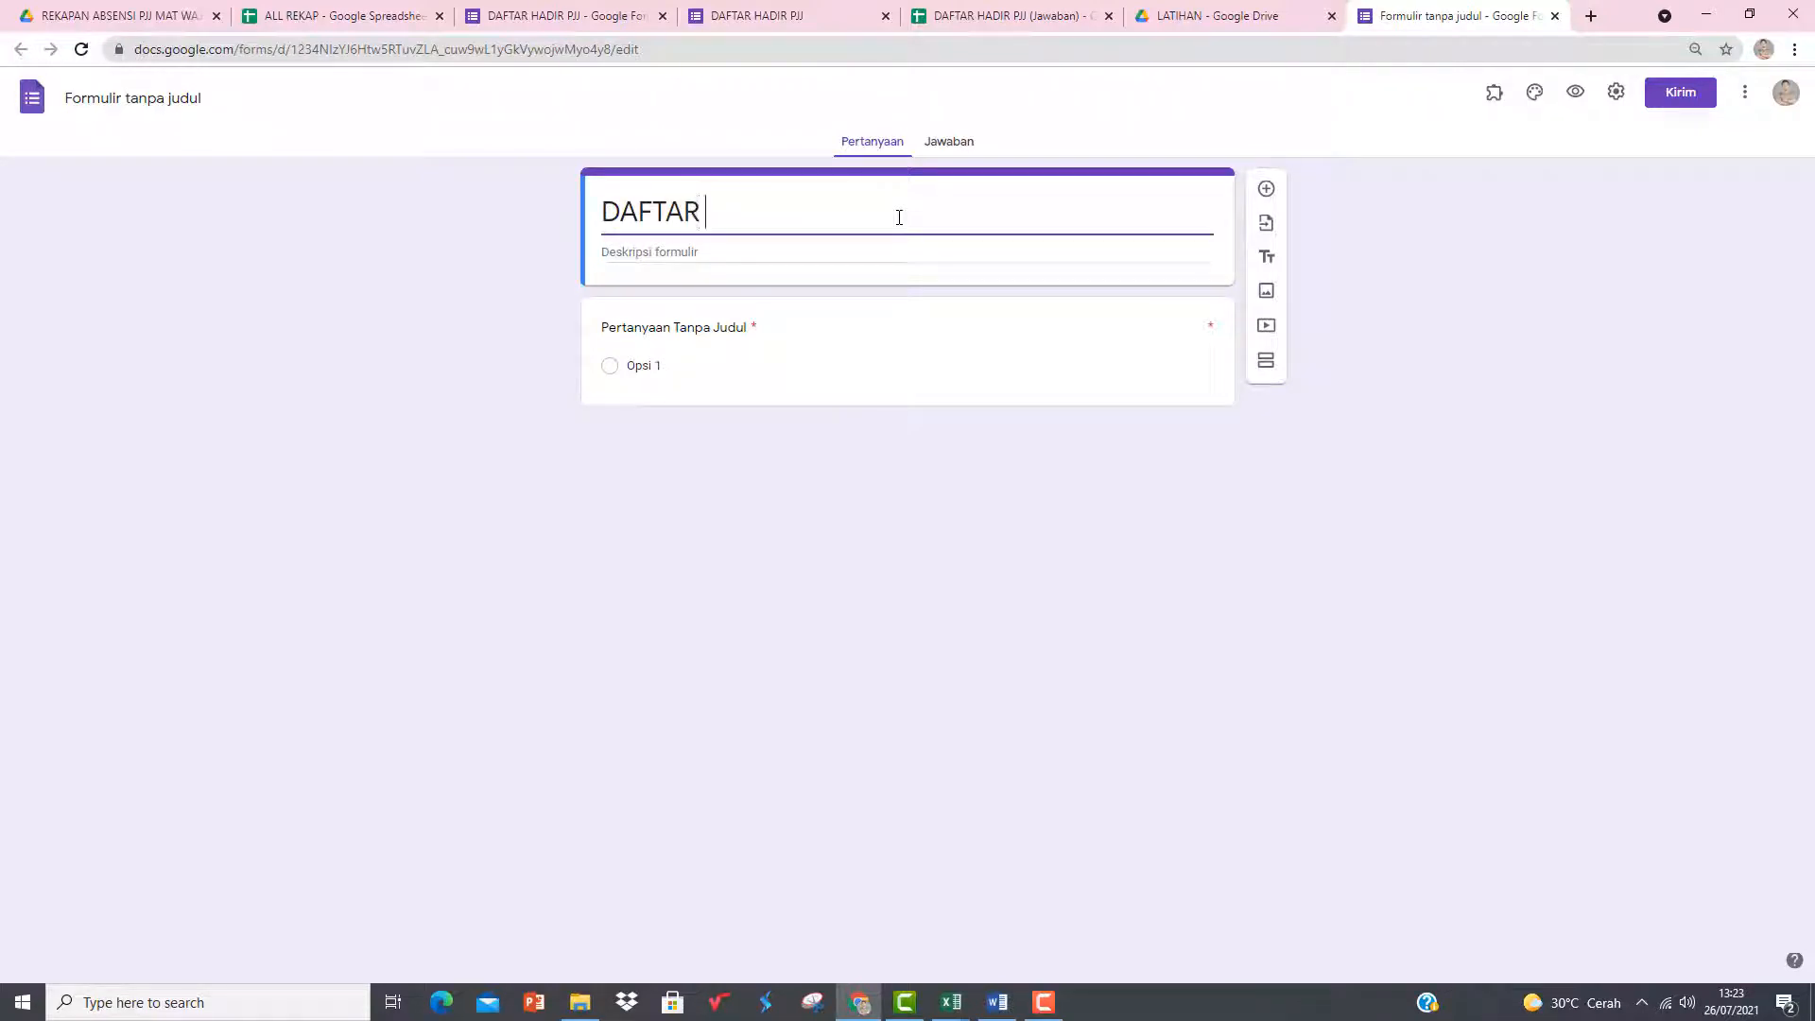
{"action": "type", "text": " HADIR PJJ KELAS X "}
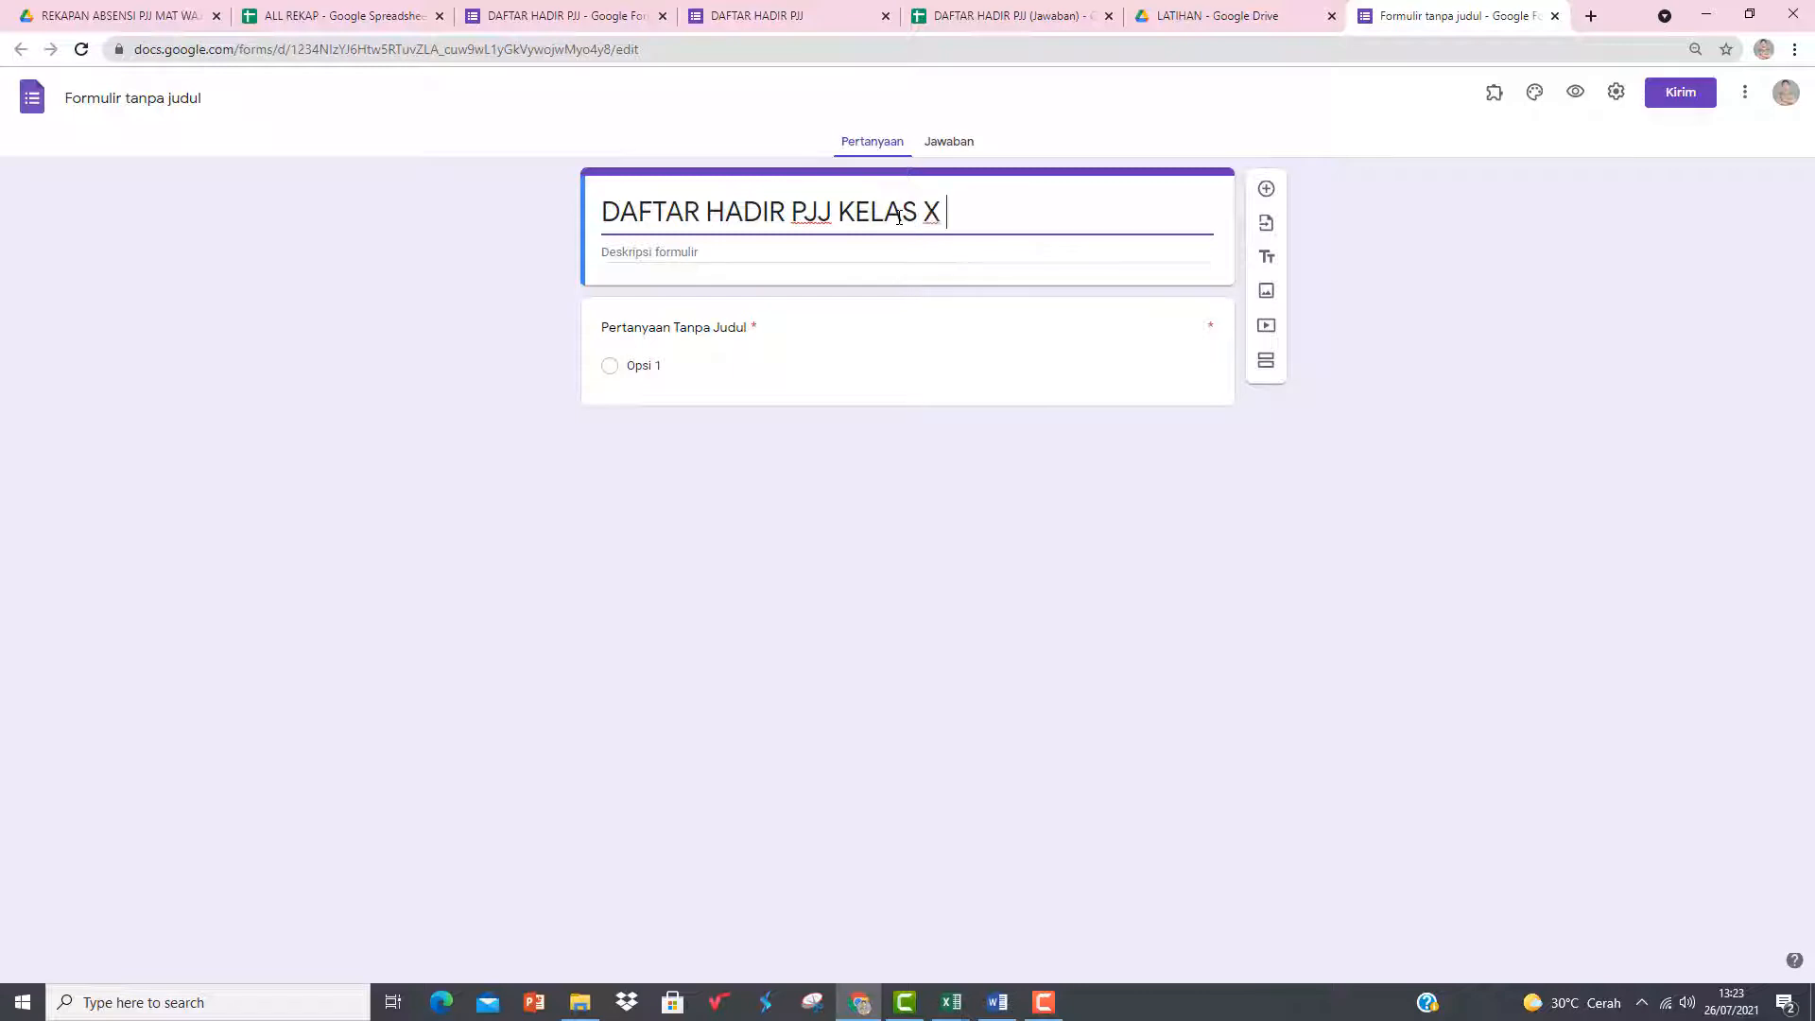
{"action": "type", "text": "MIPA 1"}
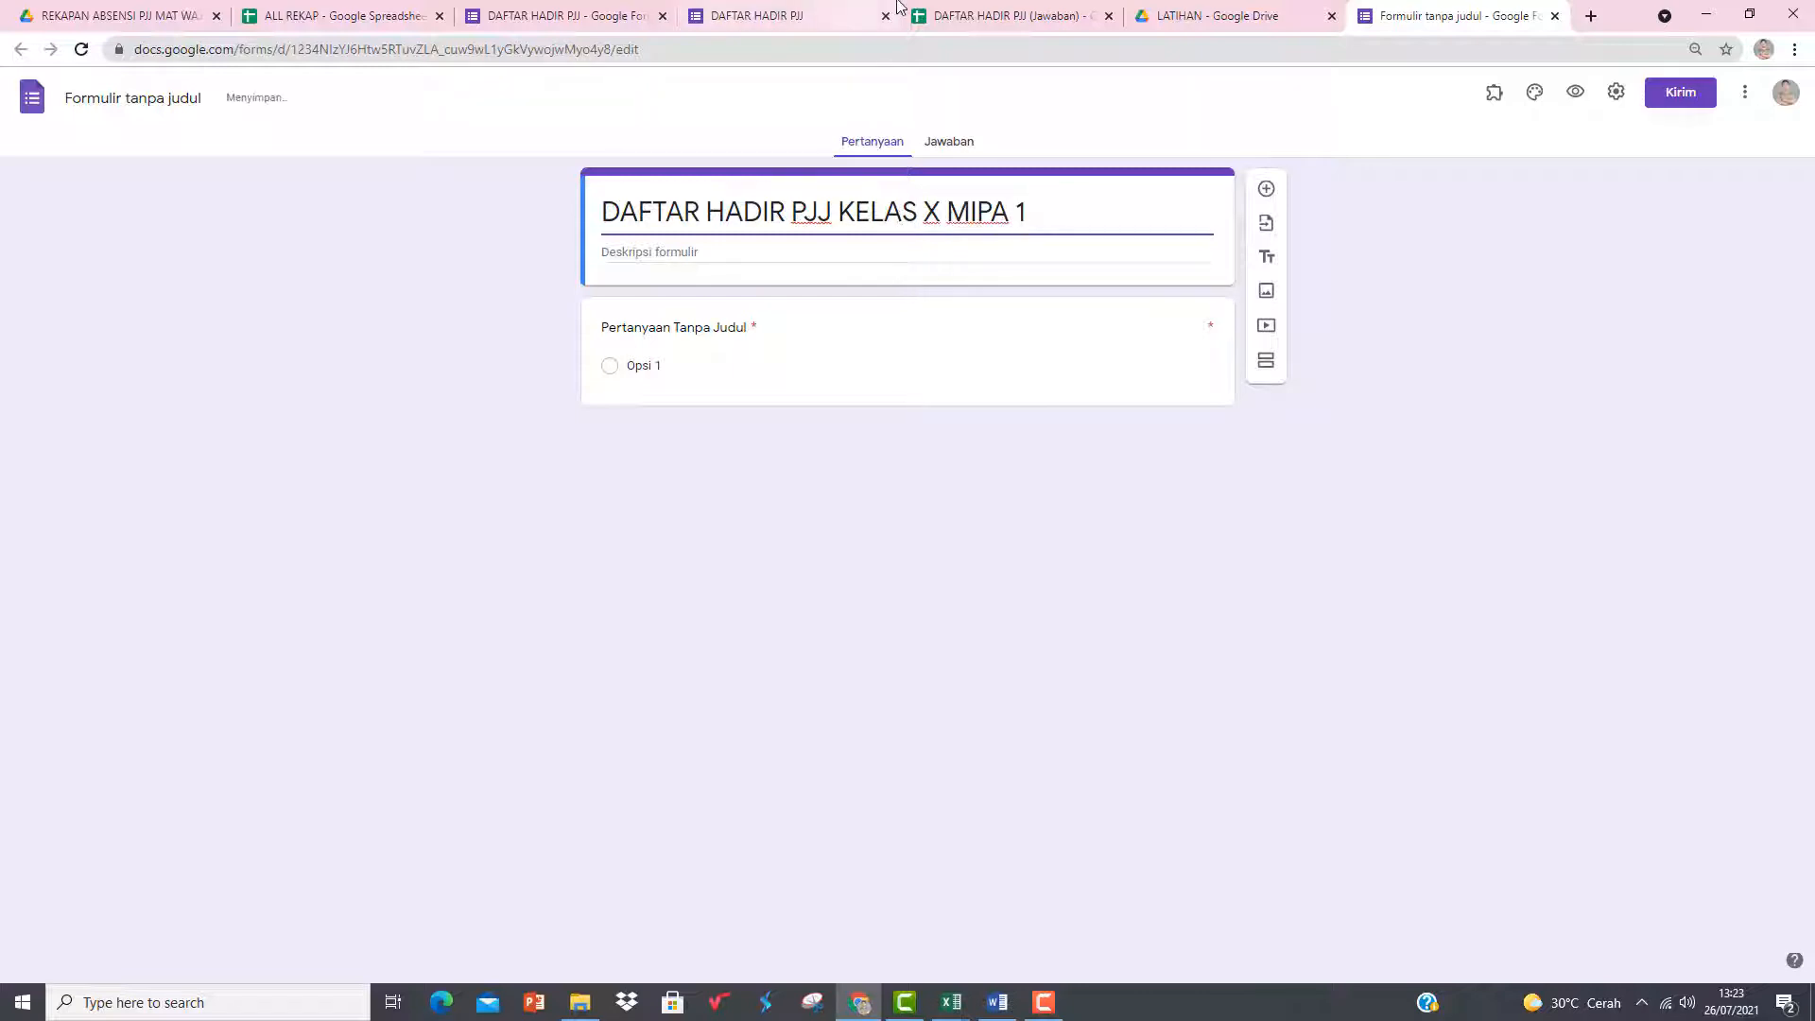
{"action": "left_click", "coordinate": [136, 94]}
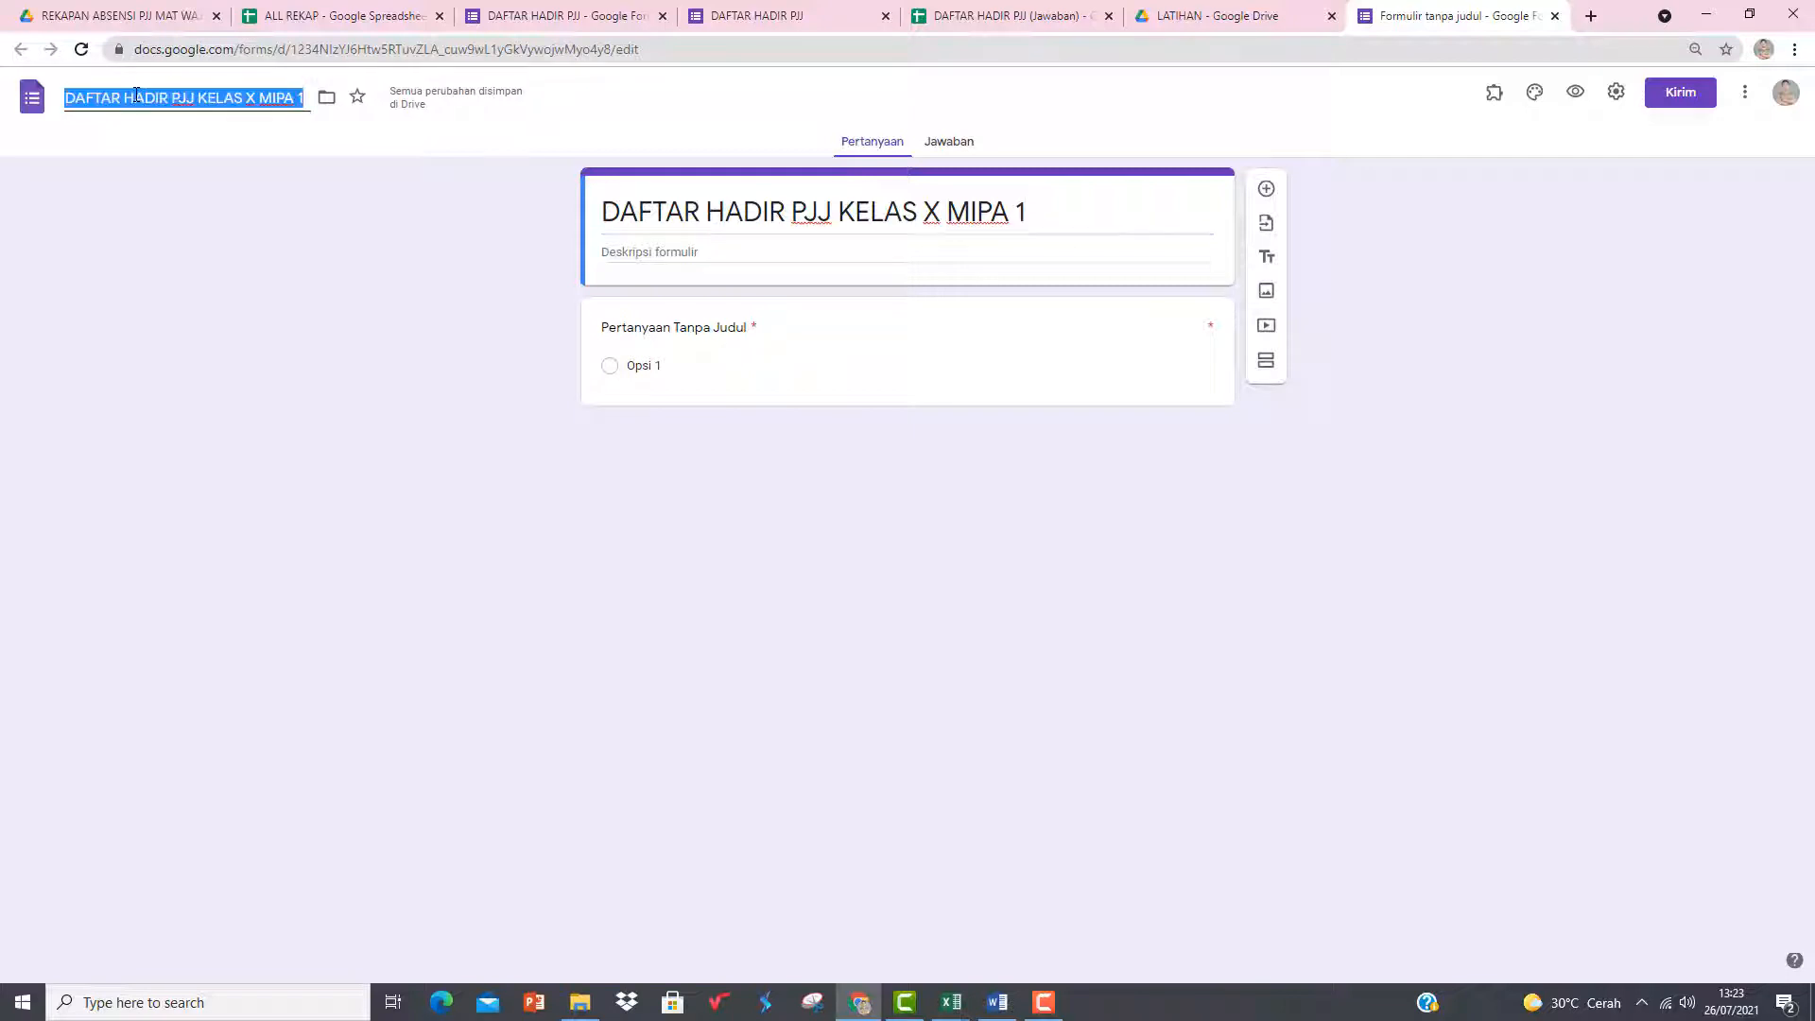
{"action": "left_click", "coordinate": [512, 298]}
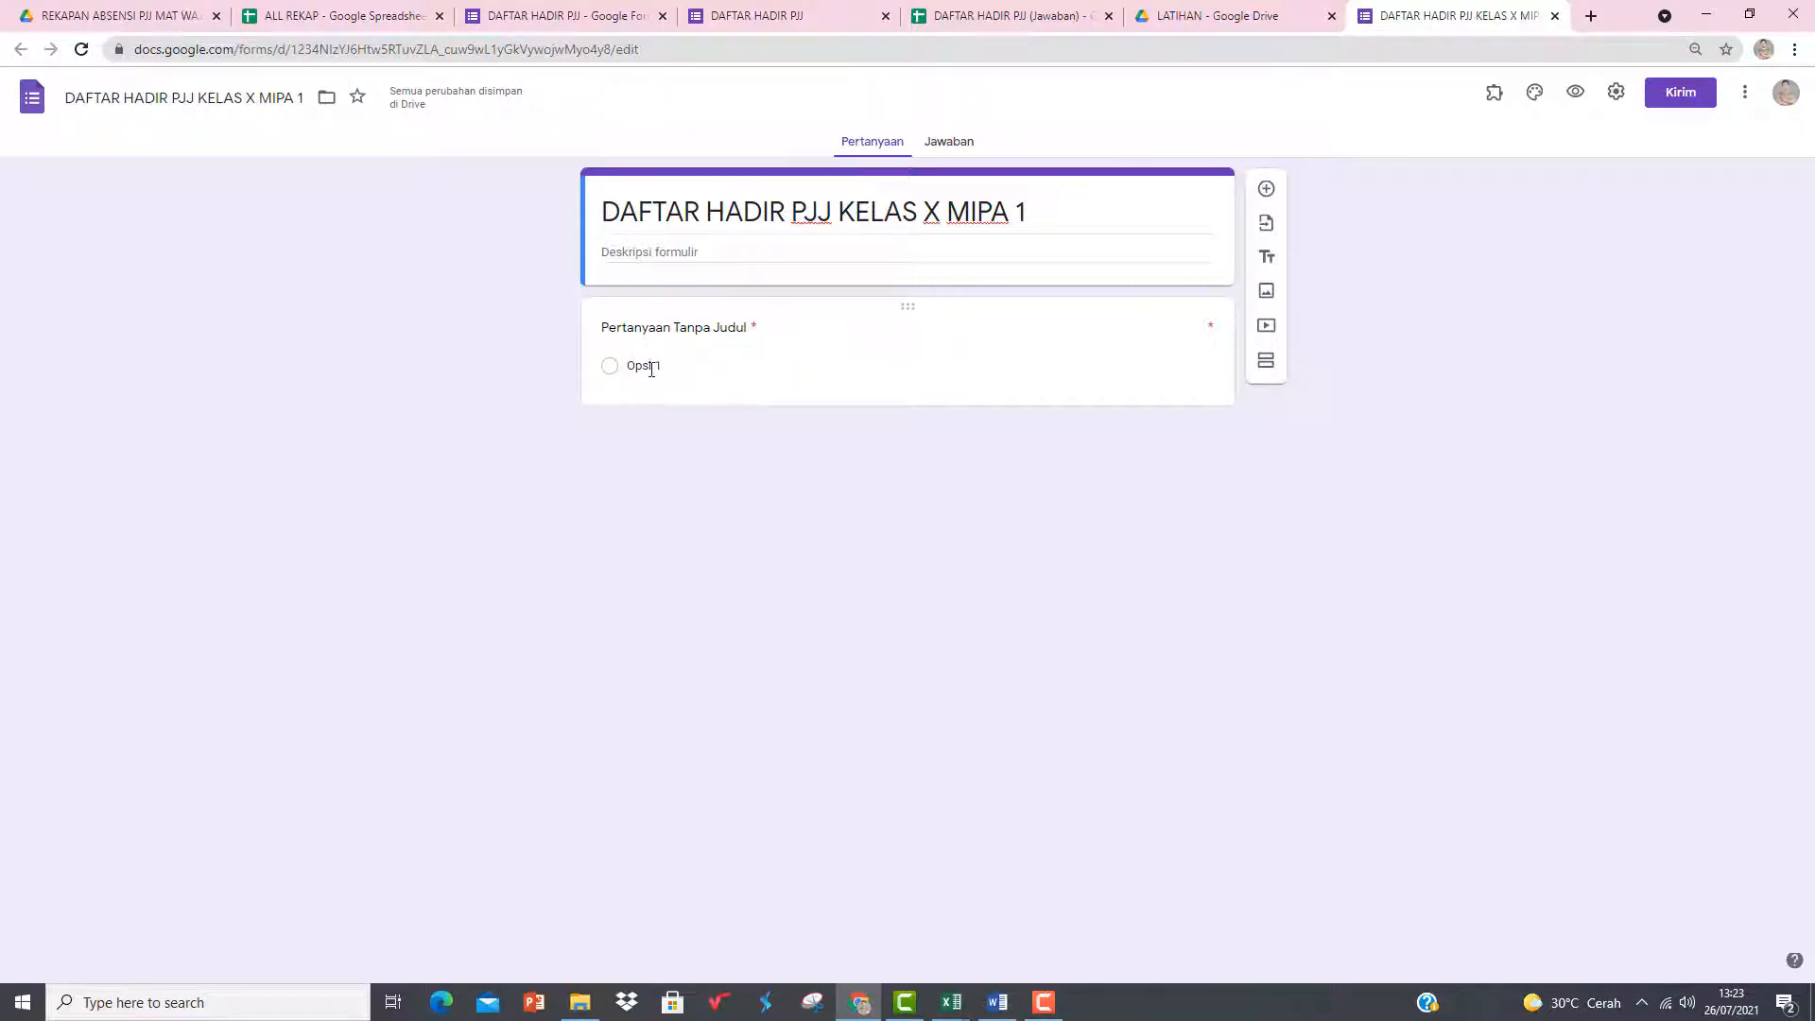
- Title the first question NAMA and set its answer type to Drop-down
{"action": "left_click", "coordinate": [651, 369]}
{"action": "left_click", "coordinate": [761, 341]}
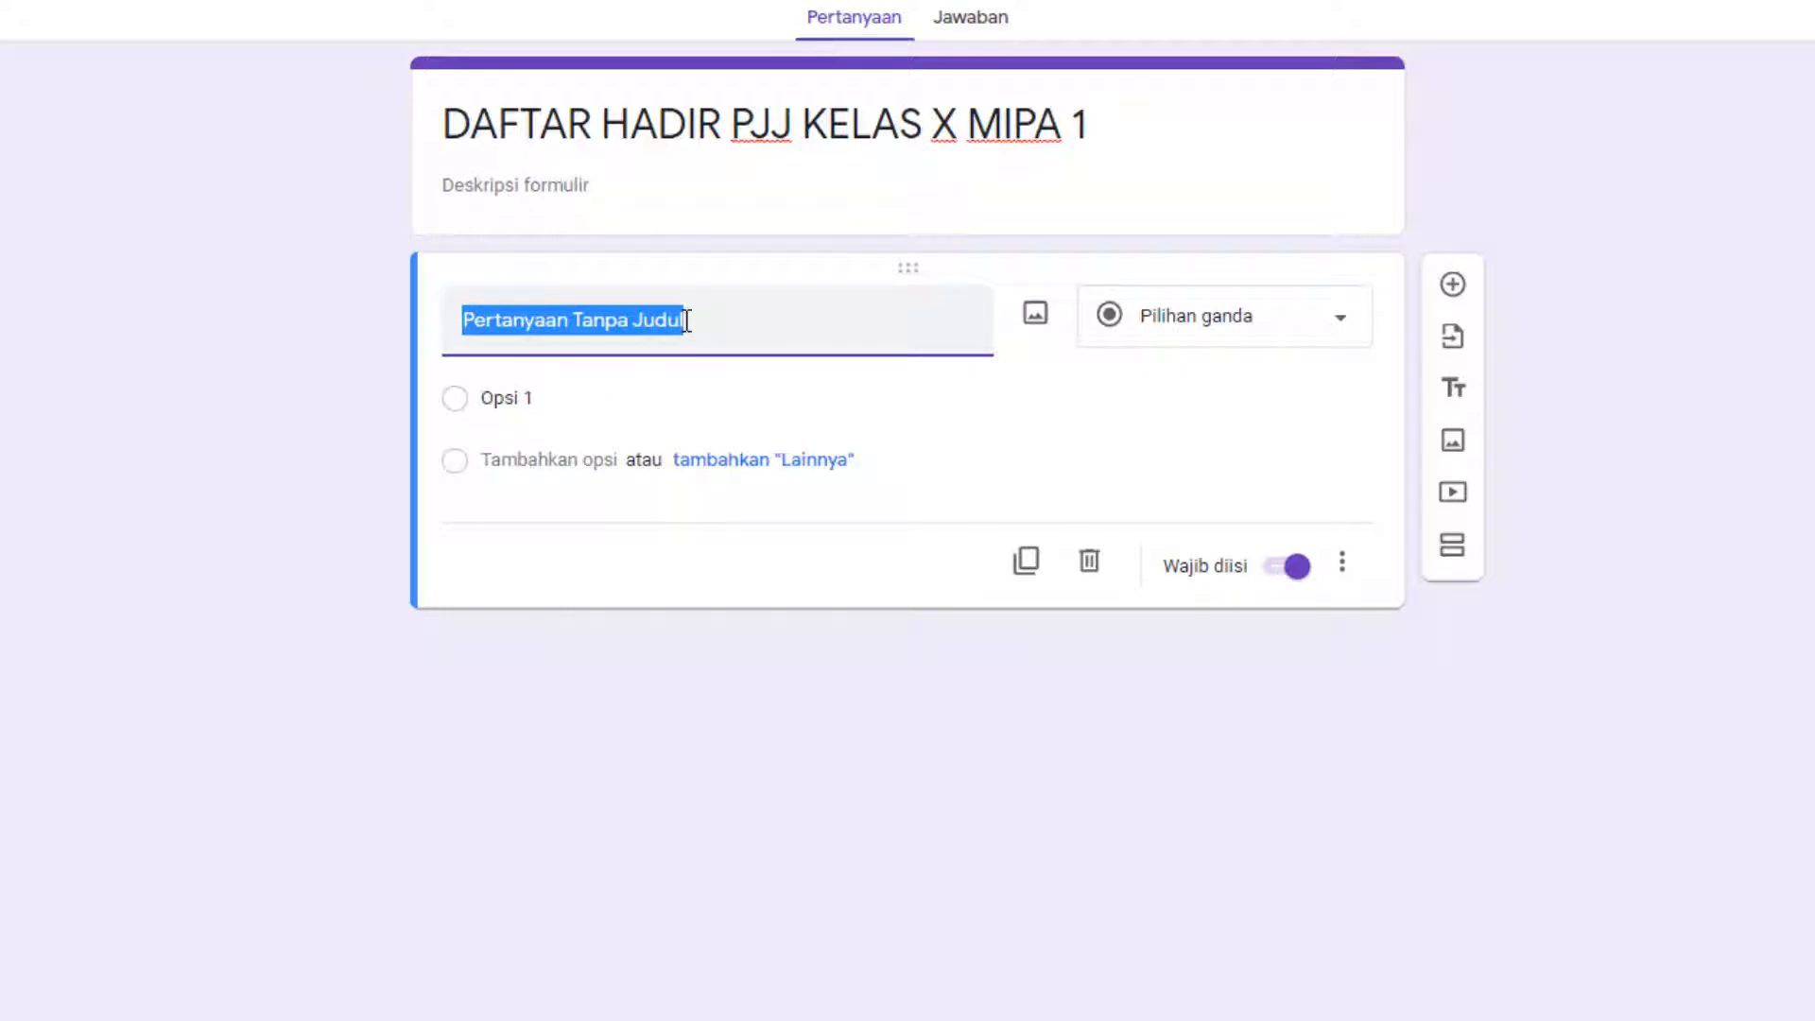
{"action": "type", "text": "NAM"}
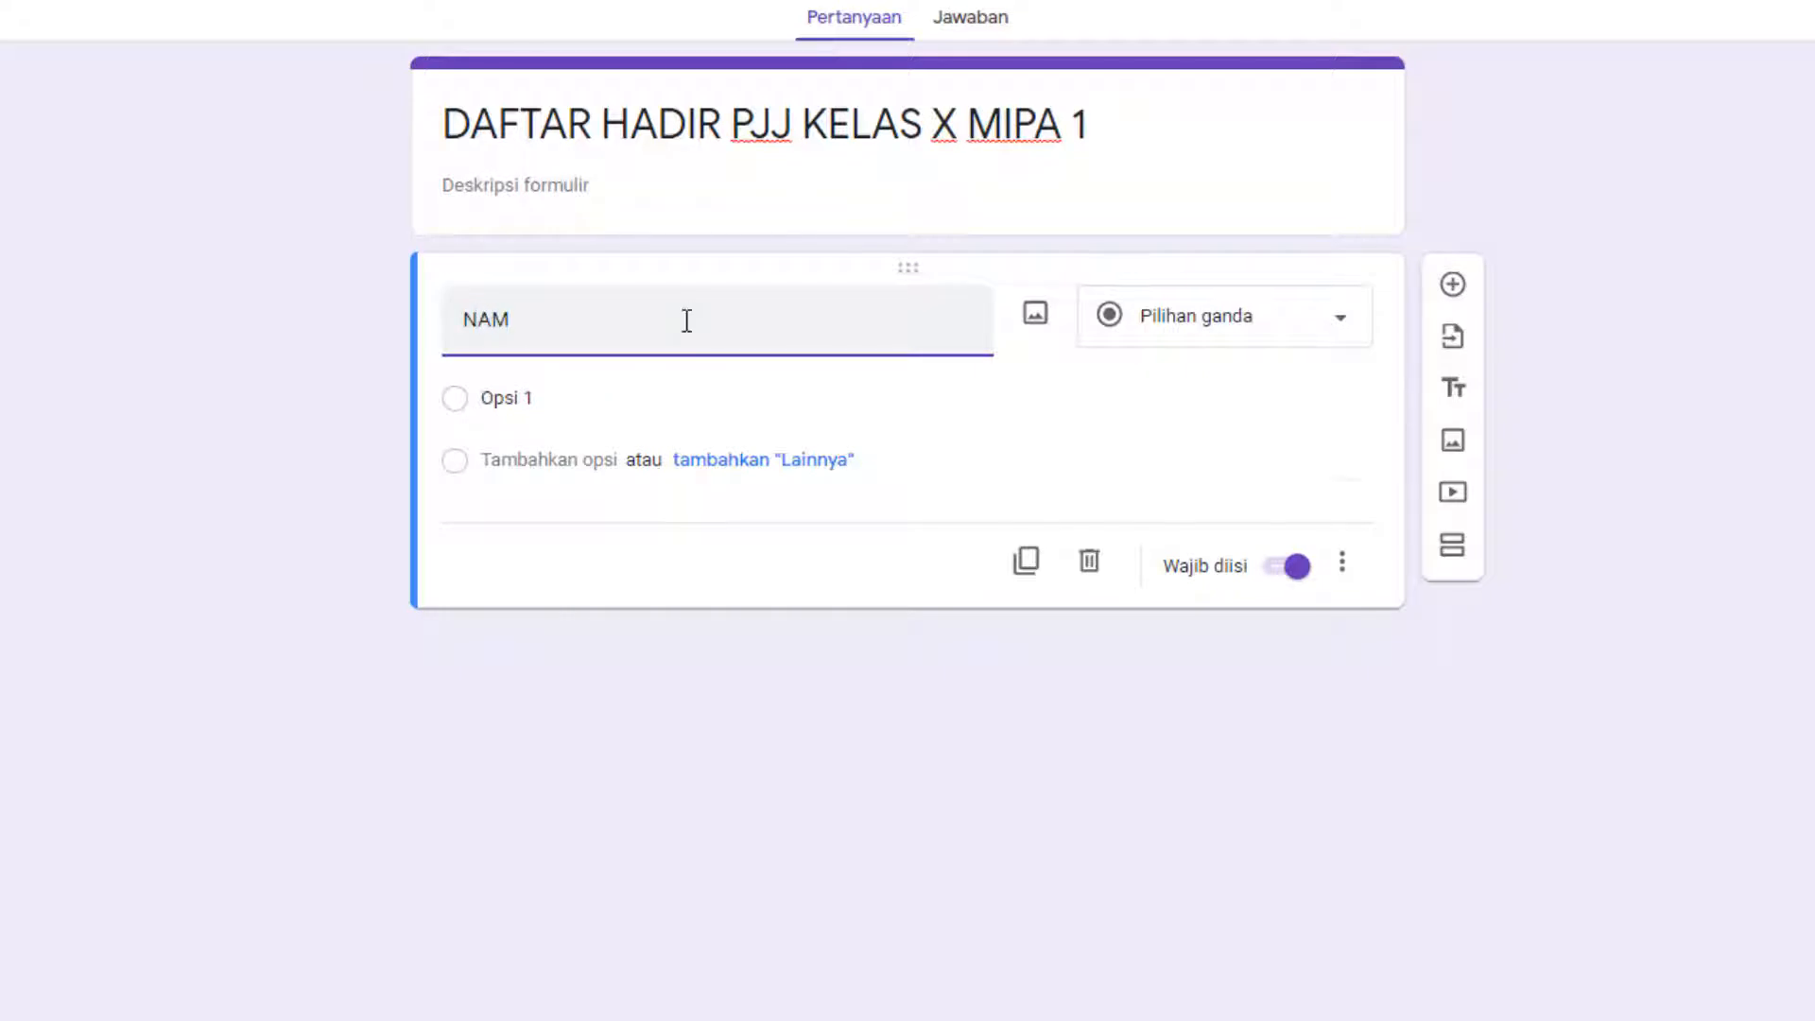
{"action": "type", "text": "A"}
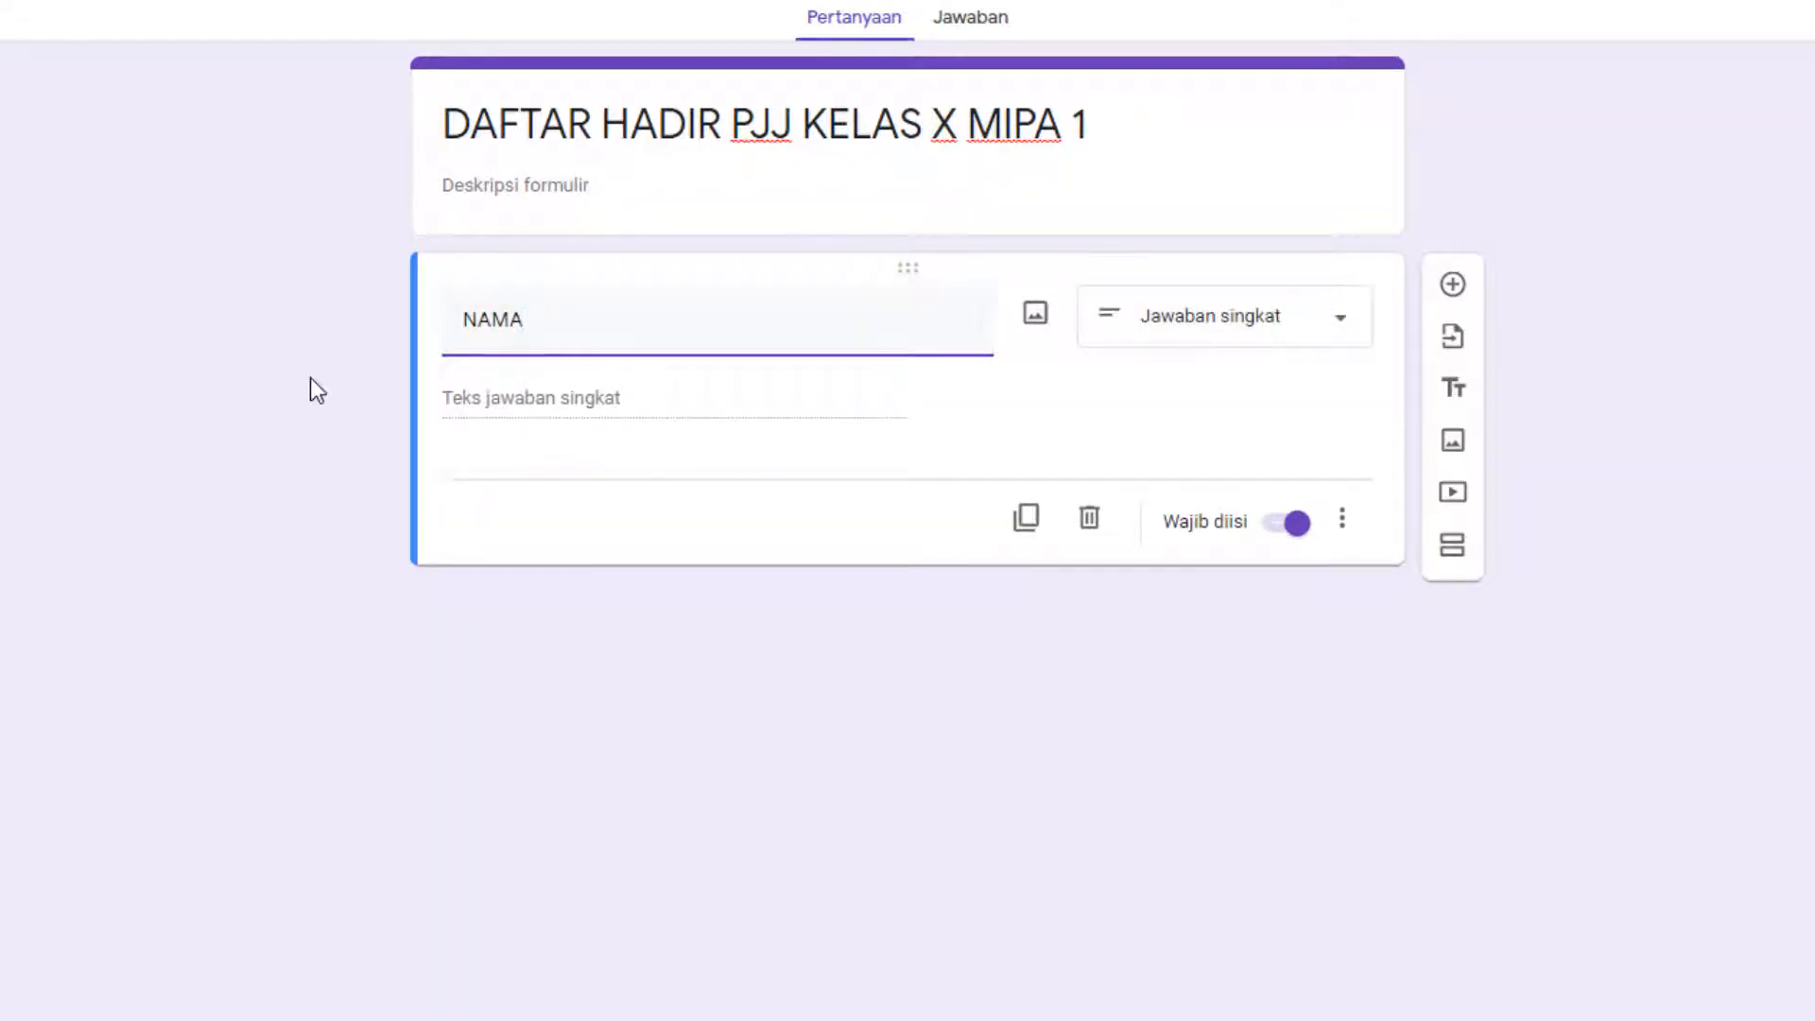
{"action": "left_click", "coordinate": [1264, 324]}
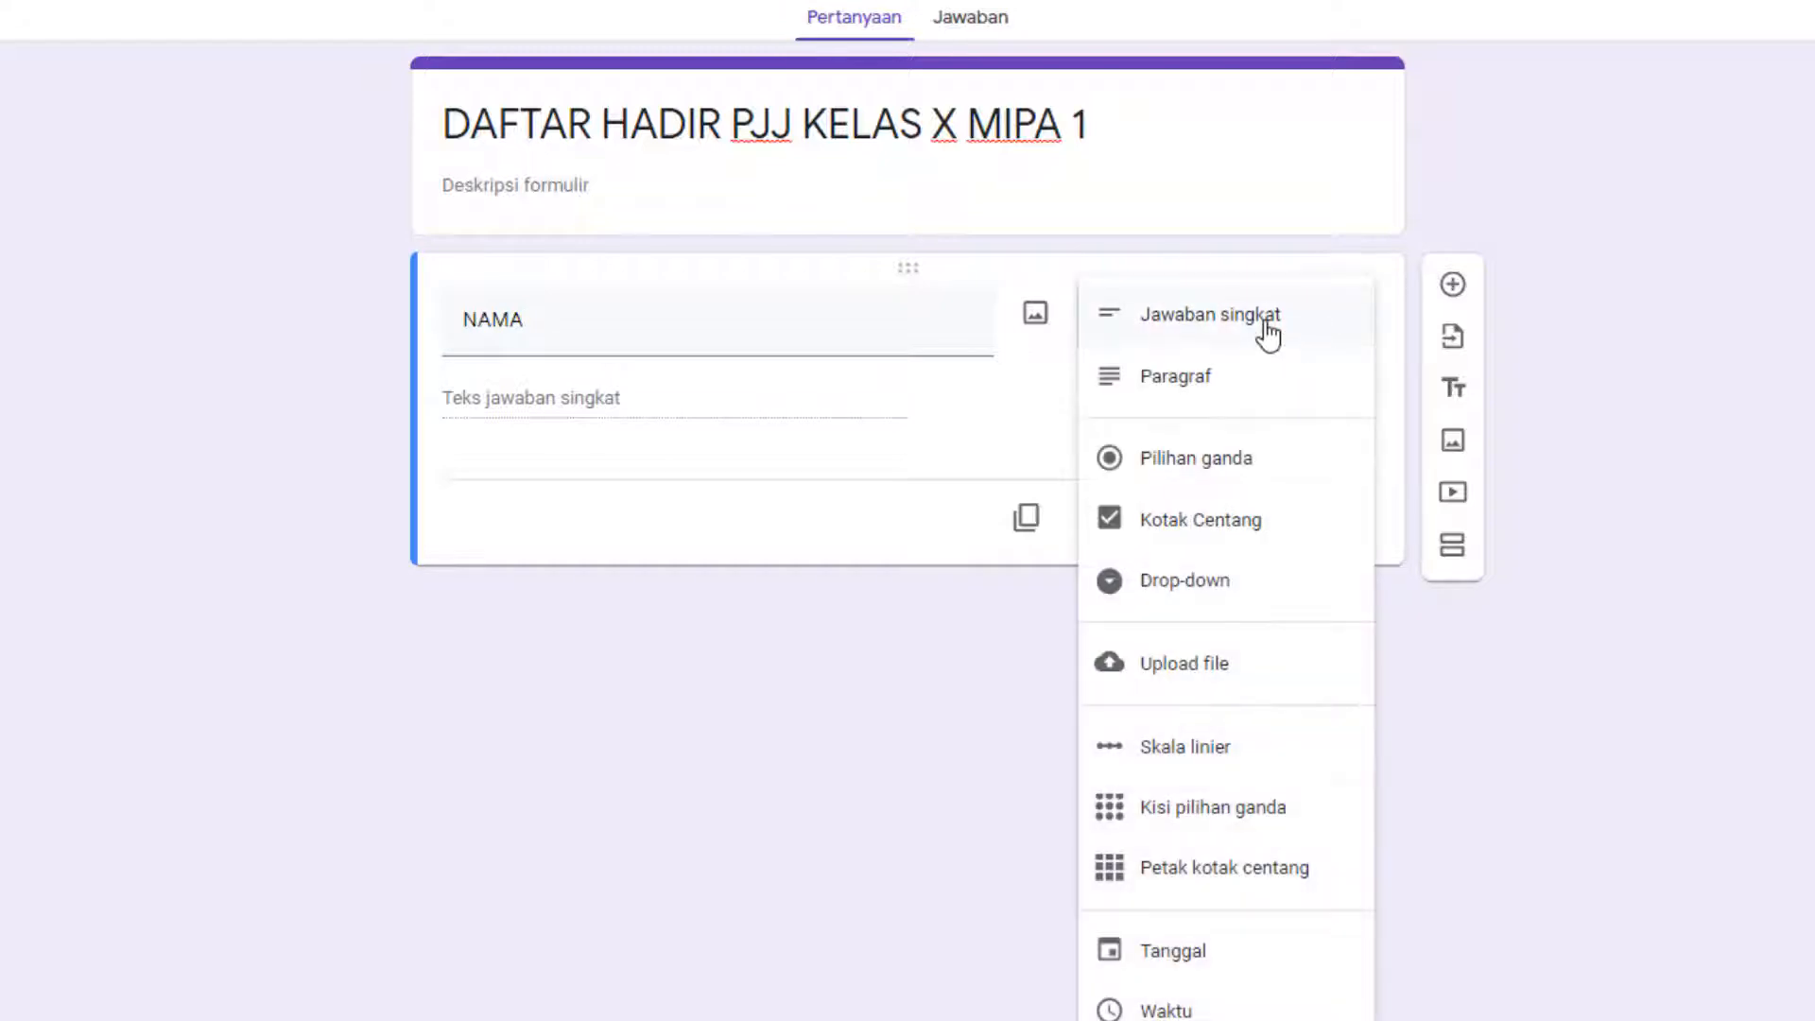
{"action": "left_click", "coordinate": [867, 416]}
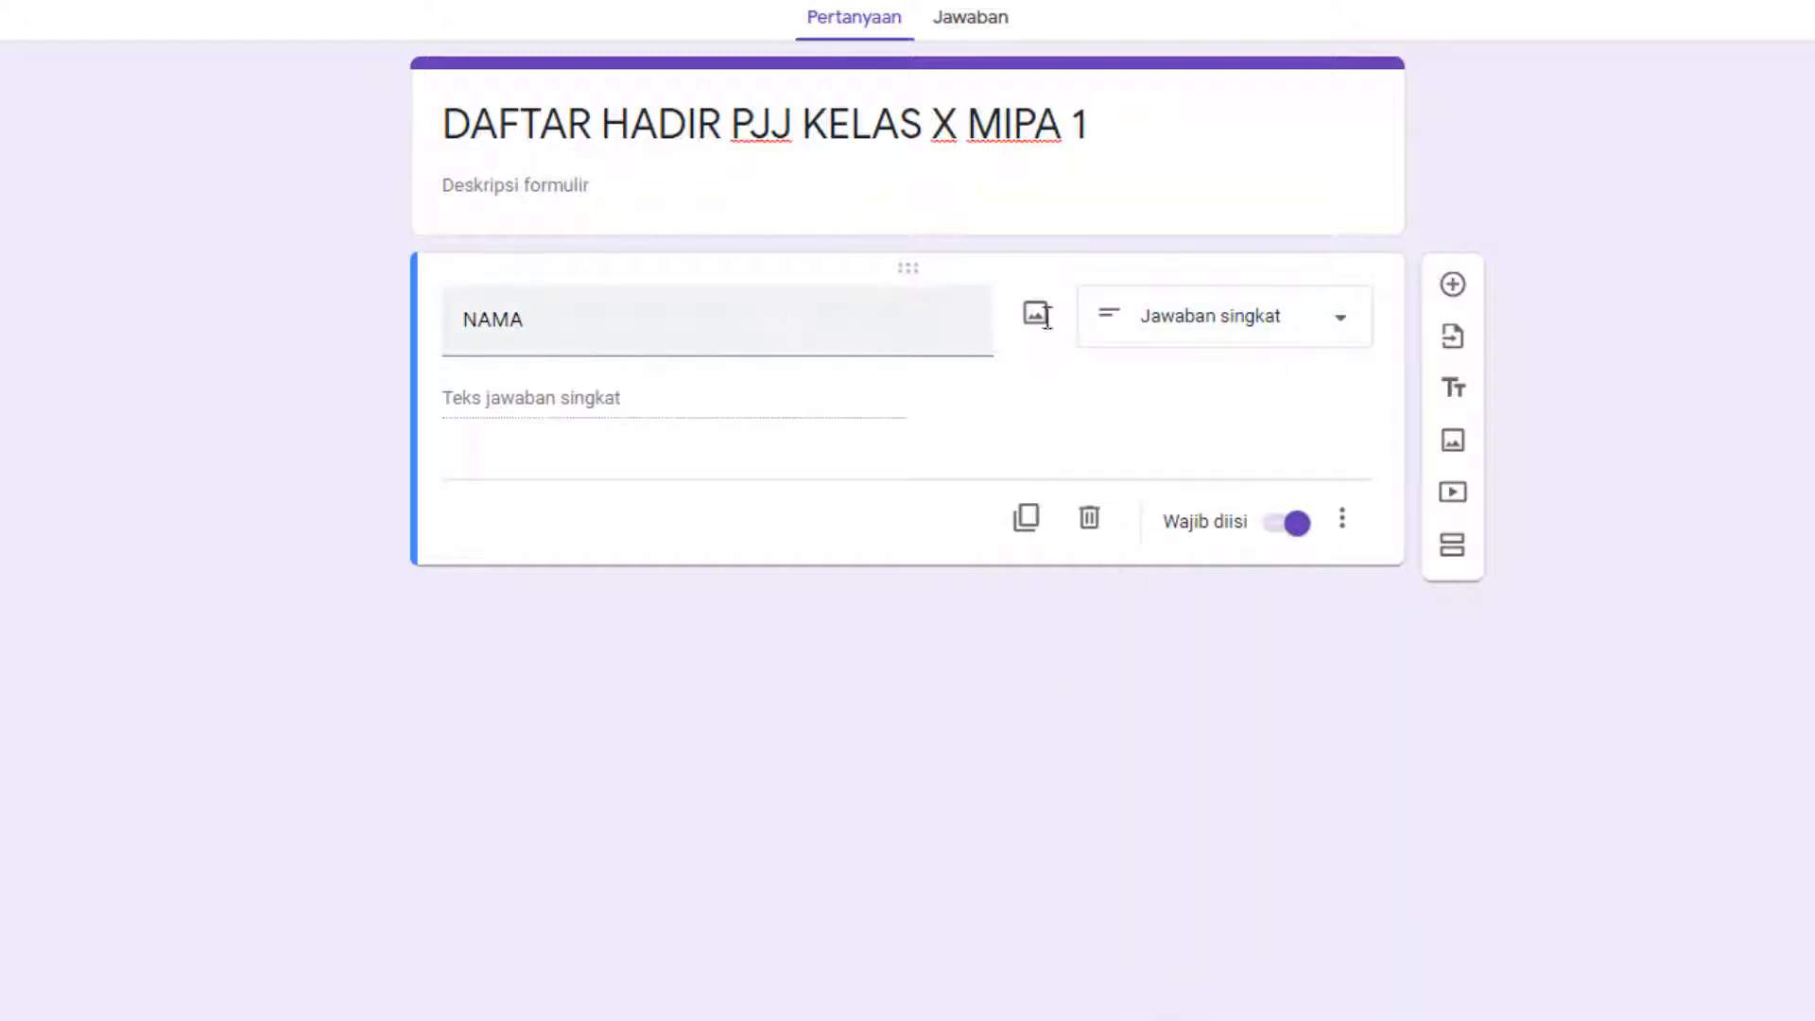
{"action": "left_click", "coordinate": [1182, 335]}
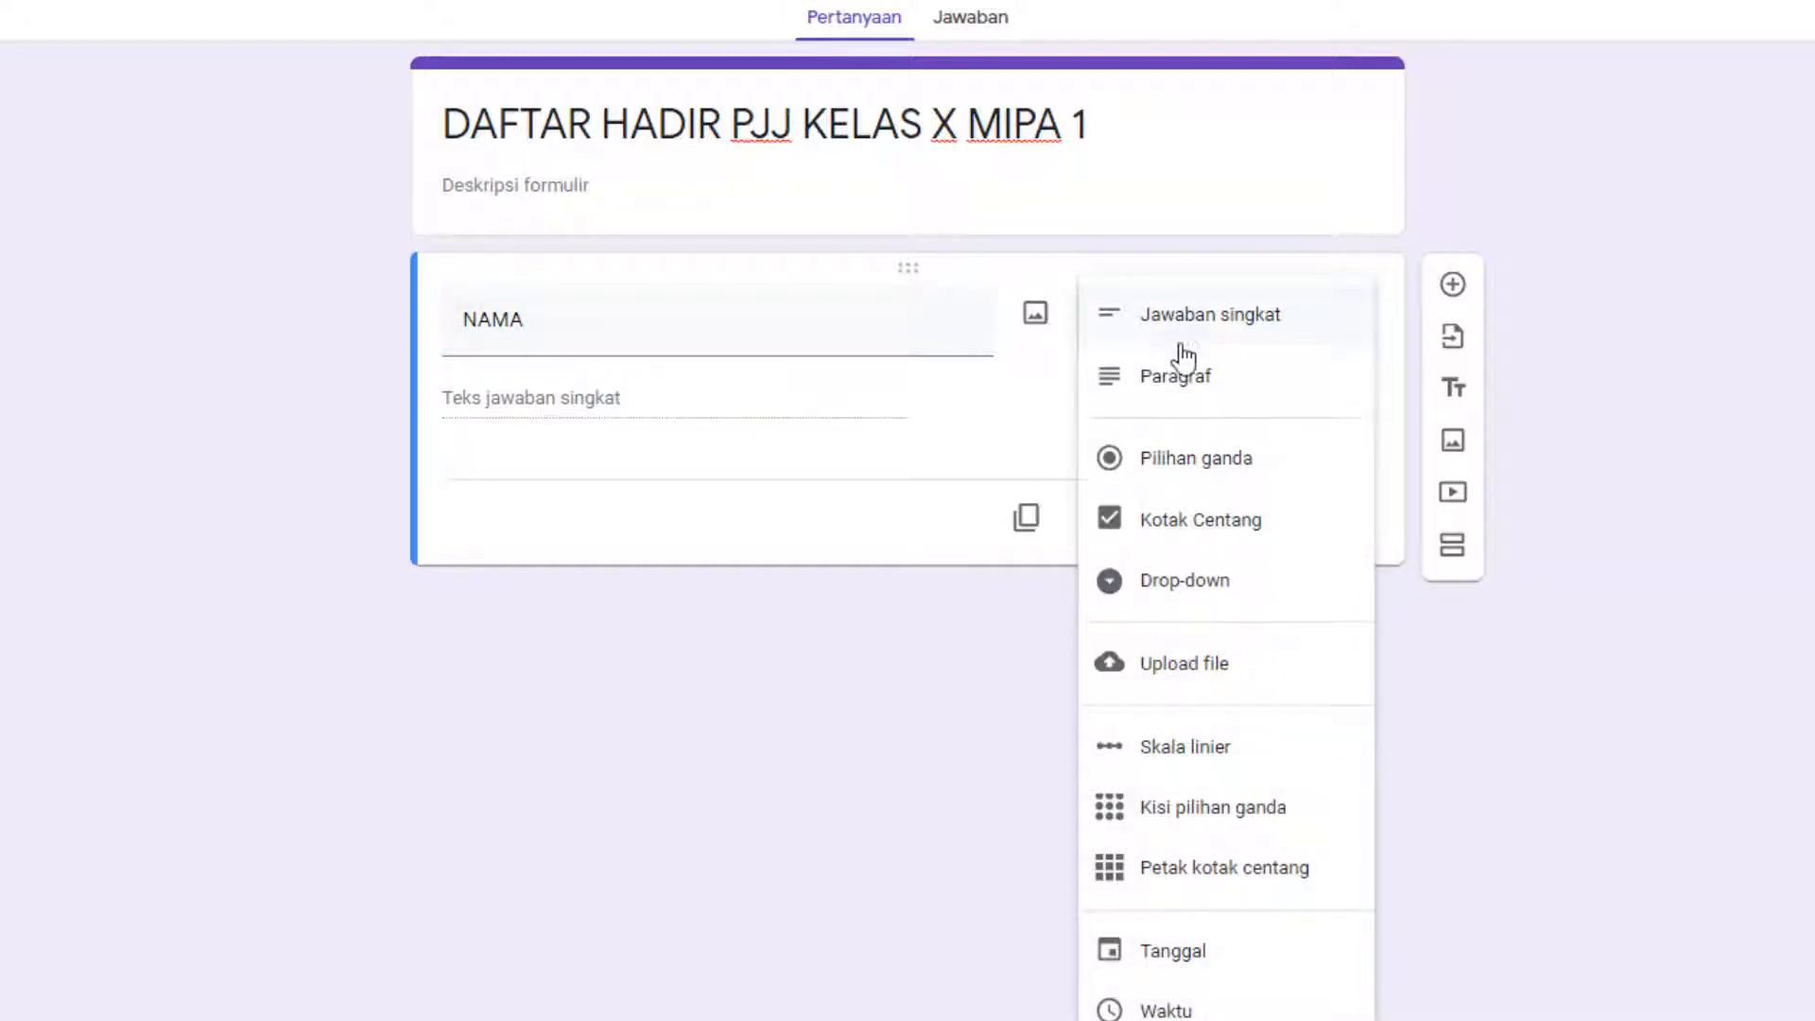
{"action": "left_click", "coordinate": [1213, 593]}
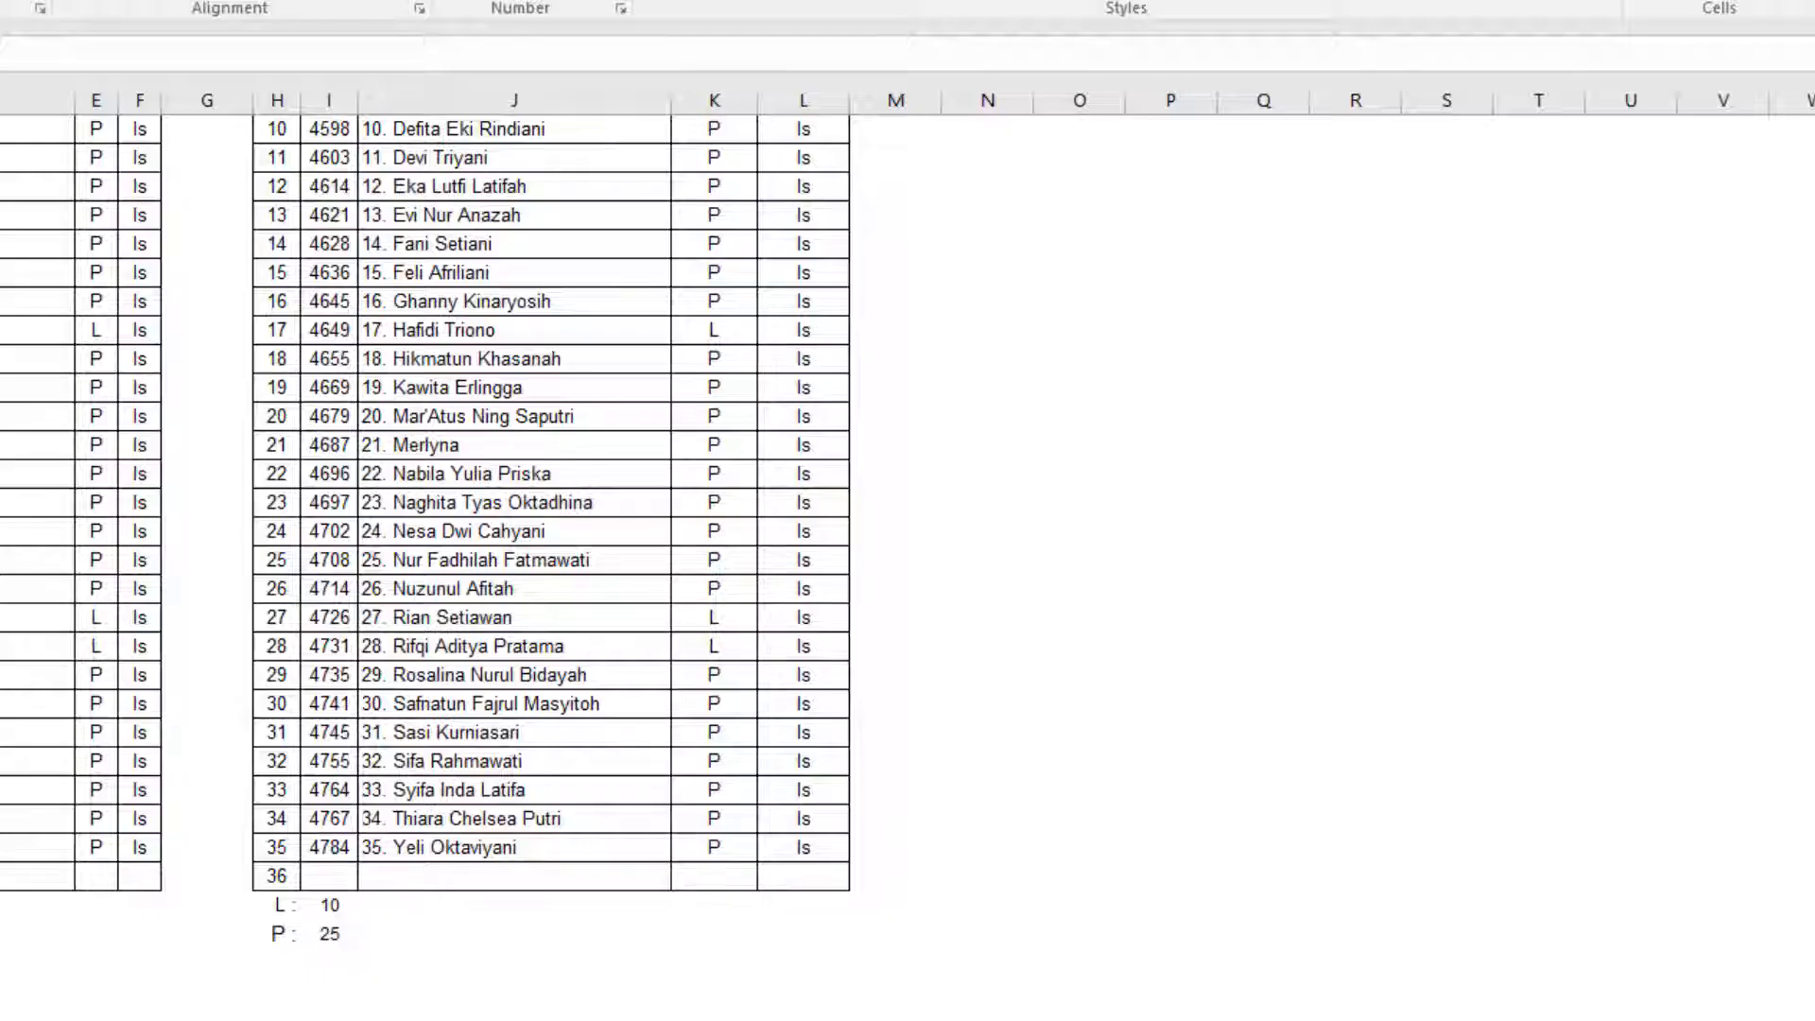
- Copy the student names without numbering in D7:D41 of the 10-MIPA1 sheet
{"action": "left_click", "coordinate": [34, 990]}
{"action": "left_click", "coordinate": [34, 760]}
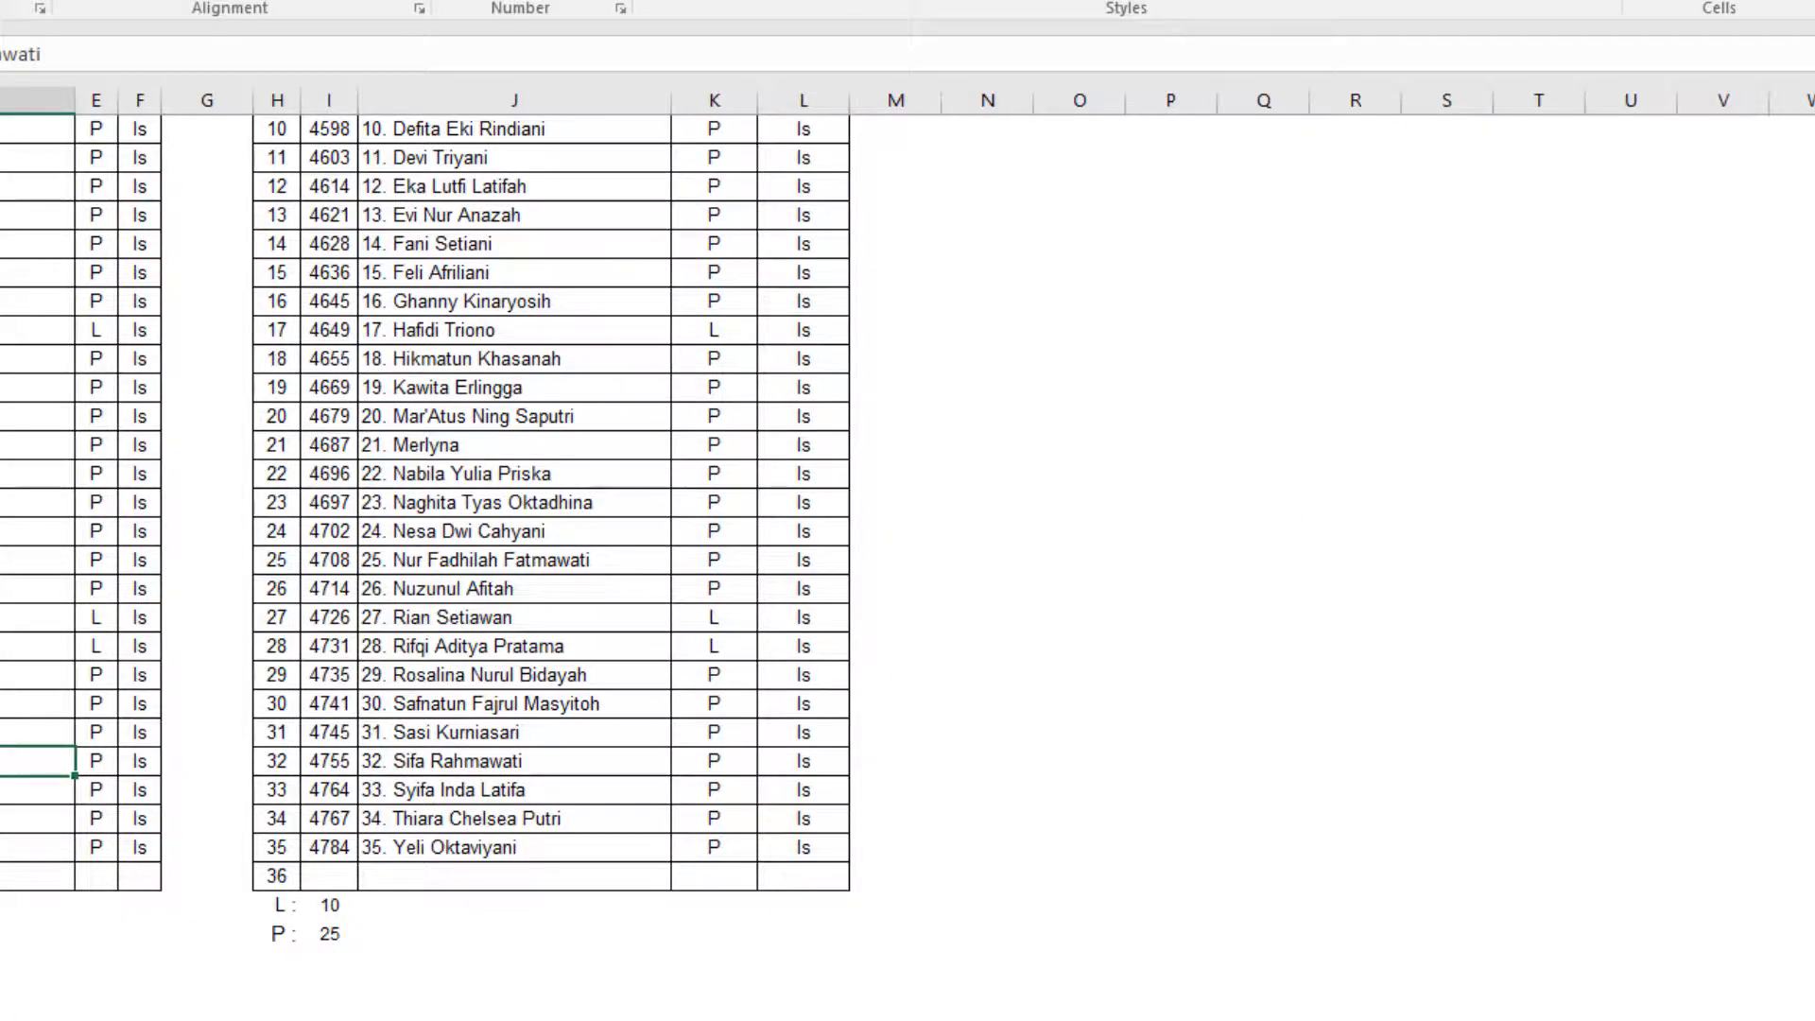
{"action": "key", "text": "ctrl+Up"}
{"action": "key", "text": "ctrl+shift+Down"}
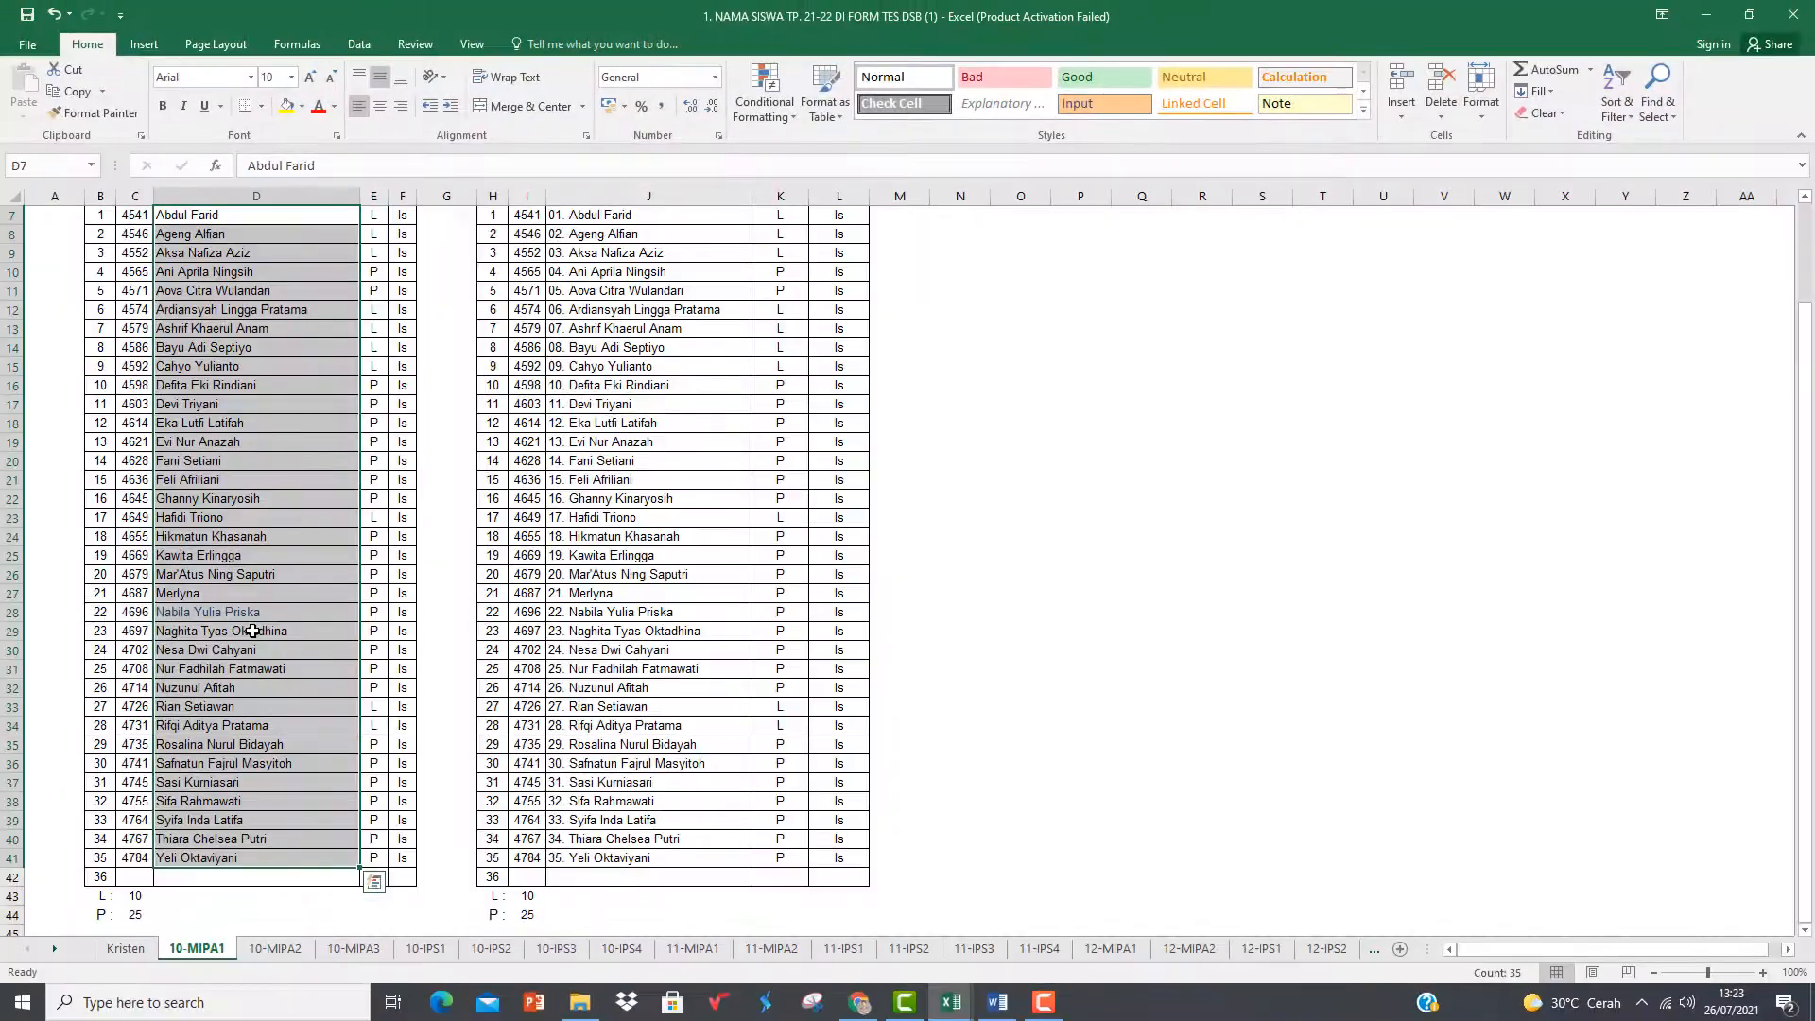
{"action": "key", "text": "ctrl+c"}
- Switch back to the Google Form and paste the copied student names as the NAMA question's drop-down options, replacing Opsi 1
{"action": "key", "text": "alt+Tab"}
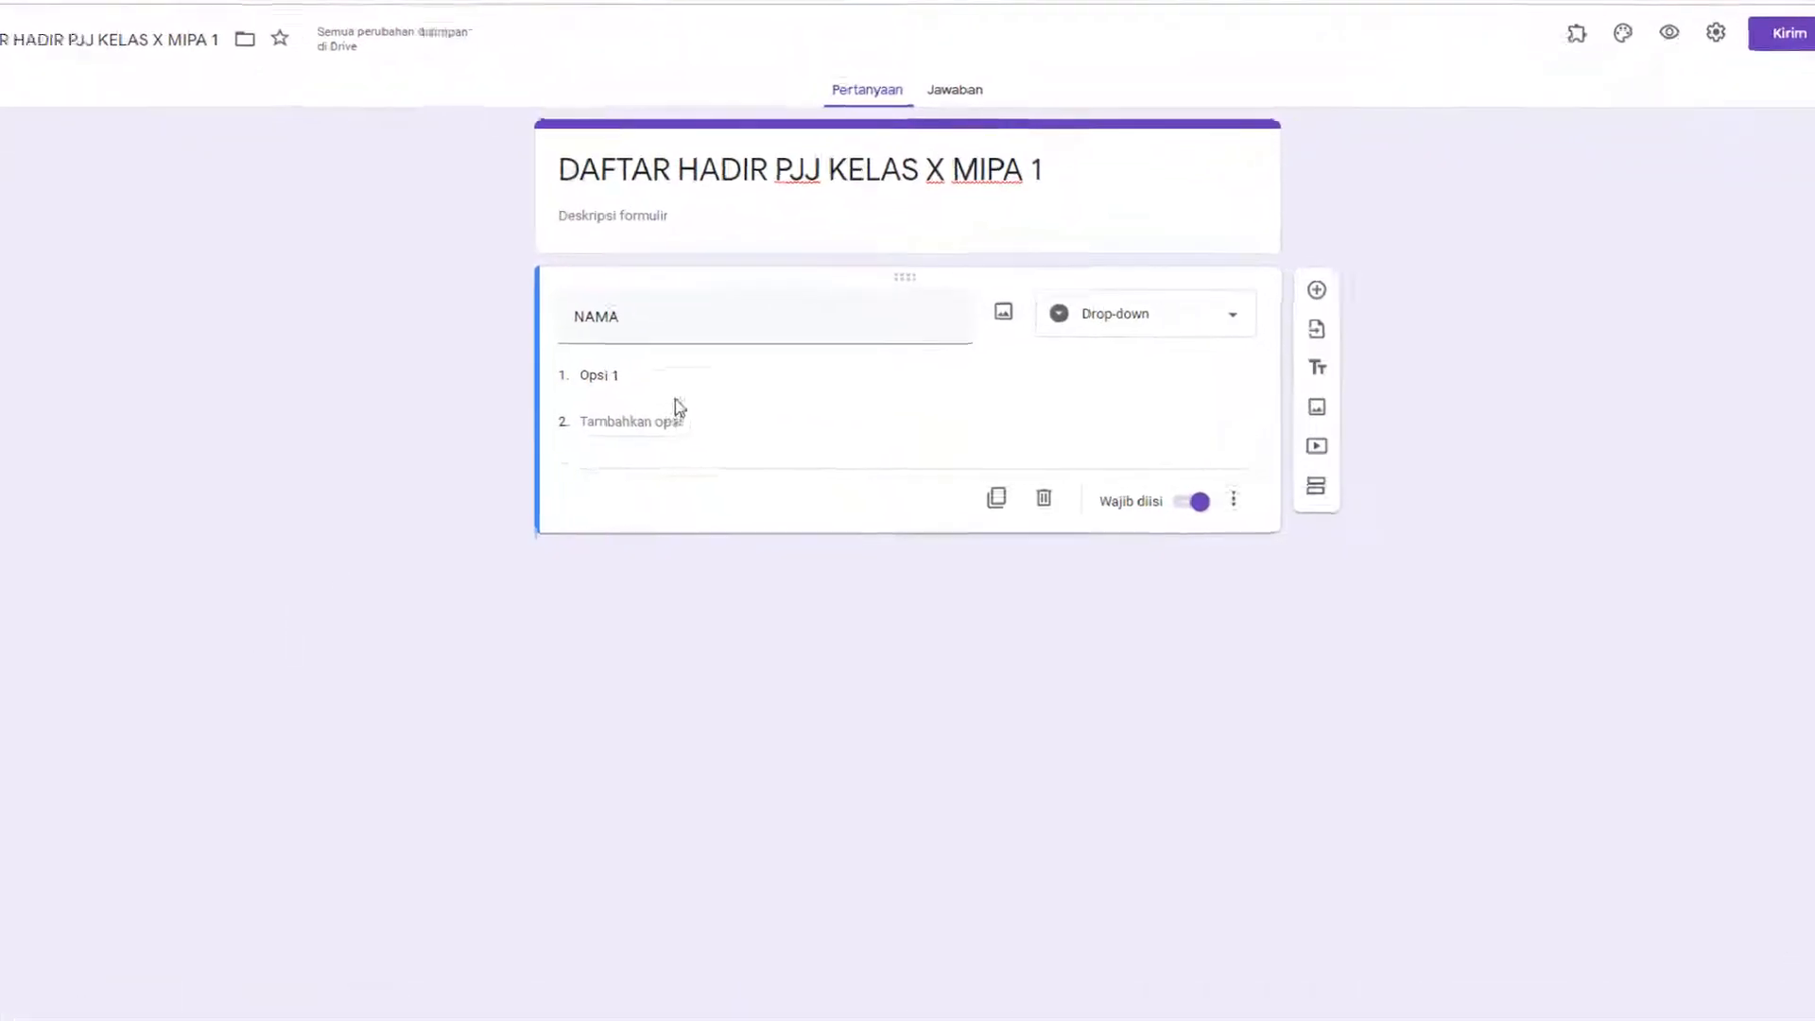
{"action": "left_click", "coordinate": [665, 374]}
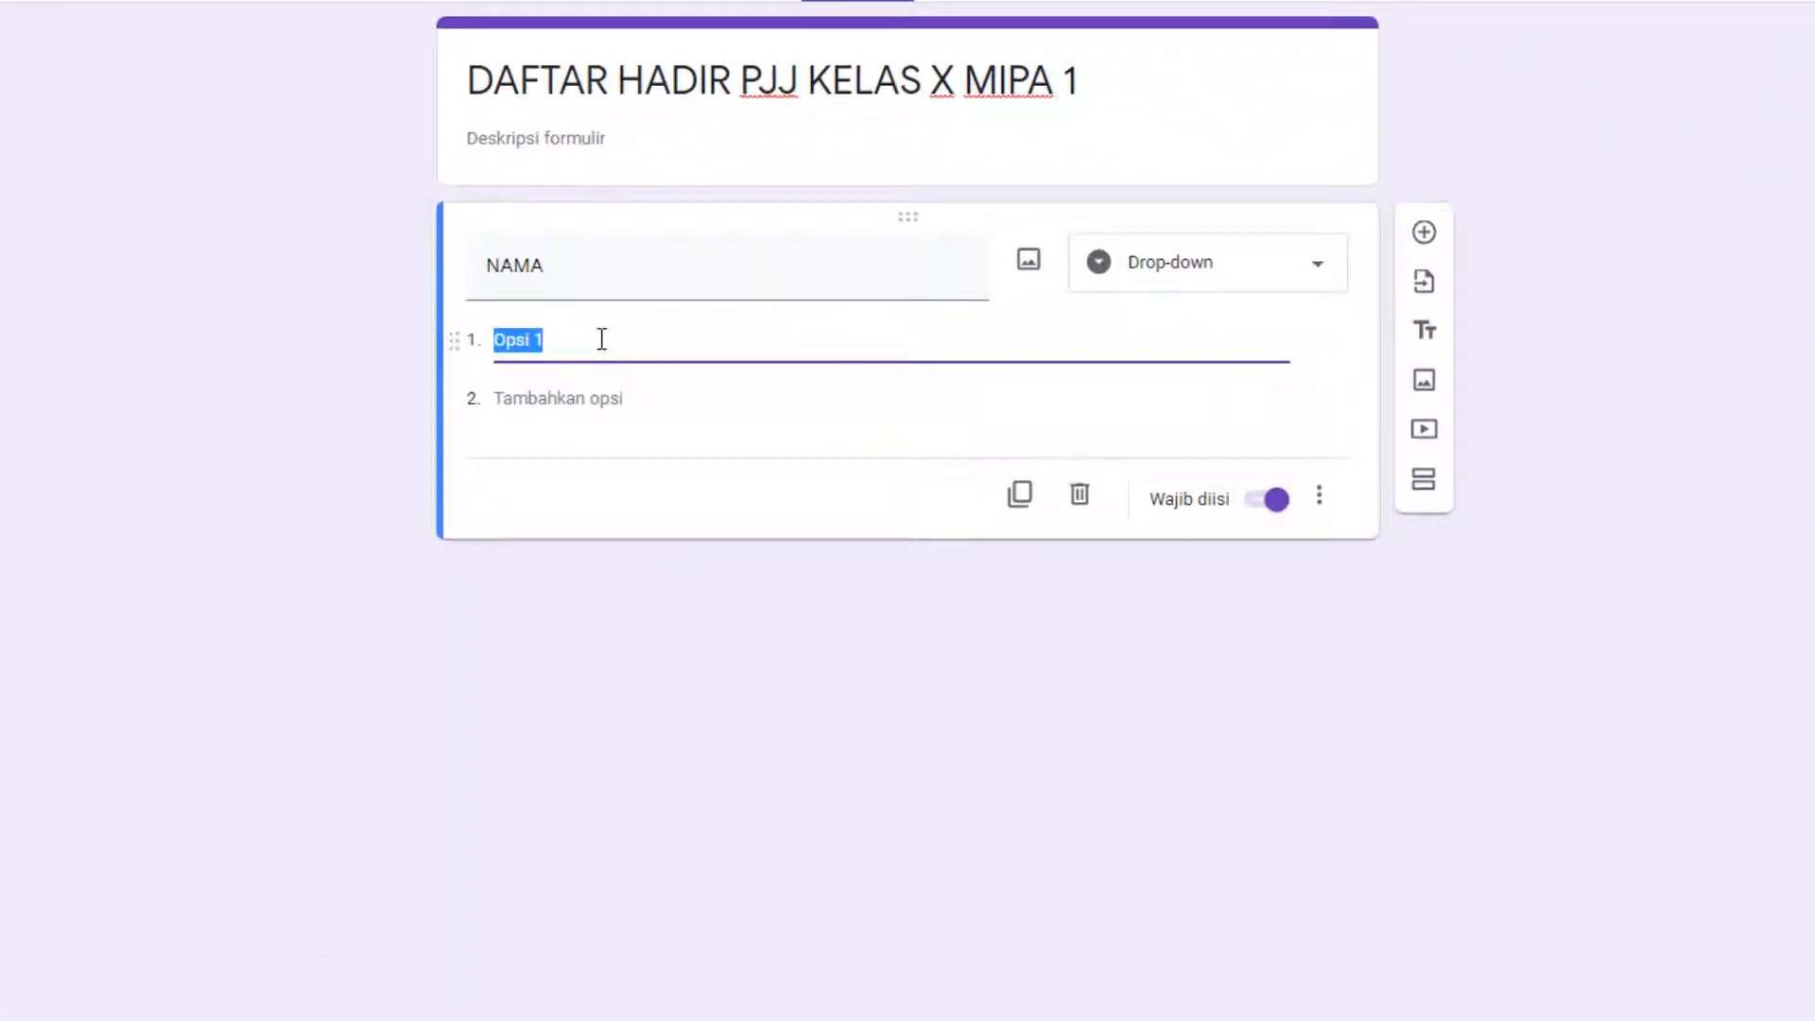
{"action": "key", "text": "ctrl+v"}
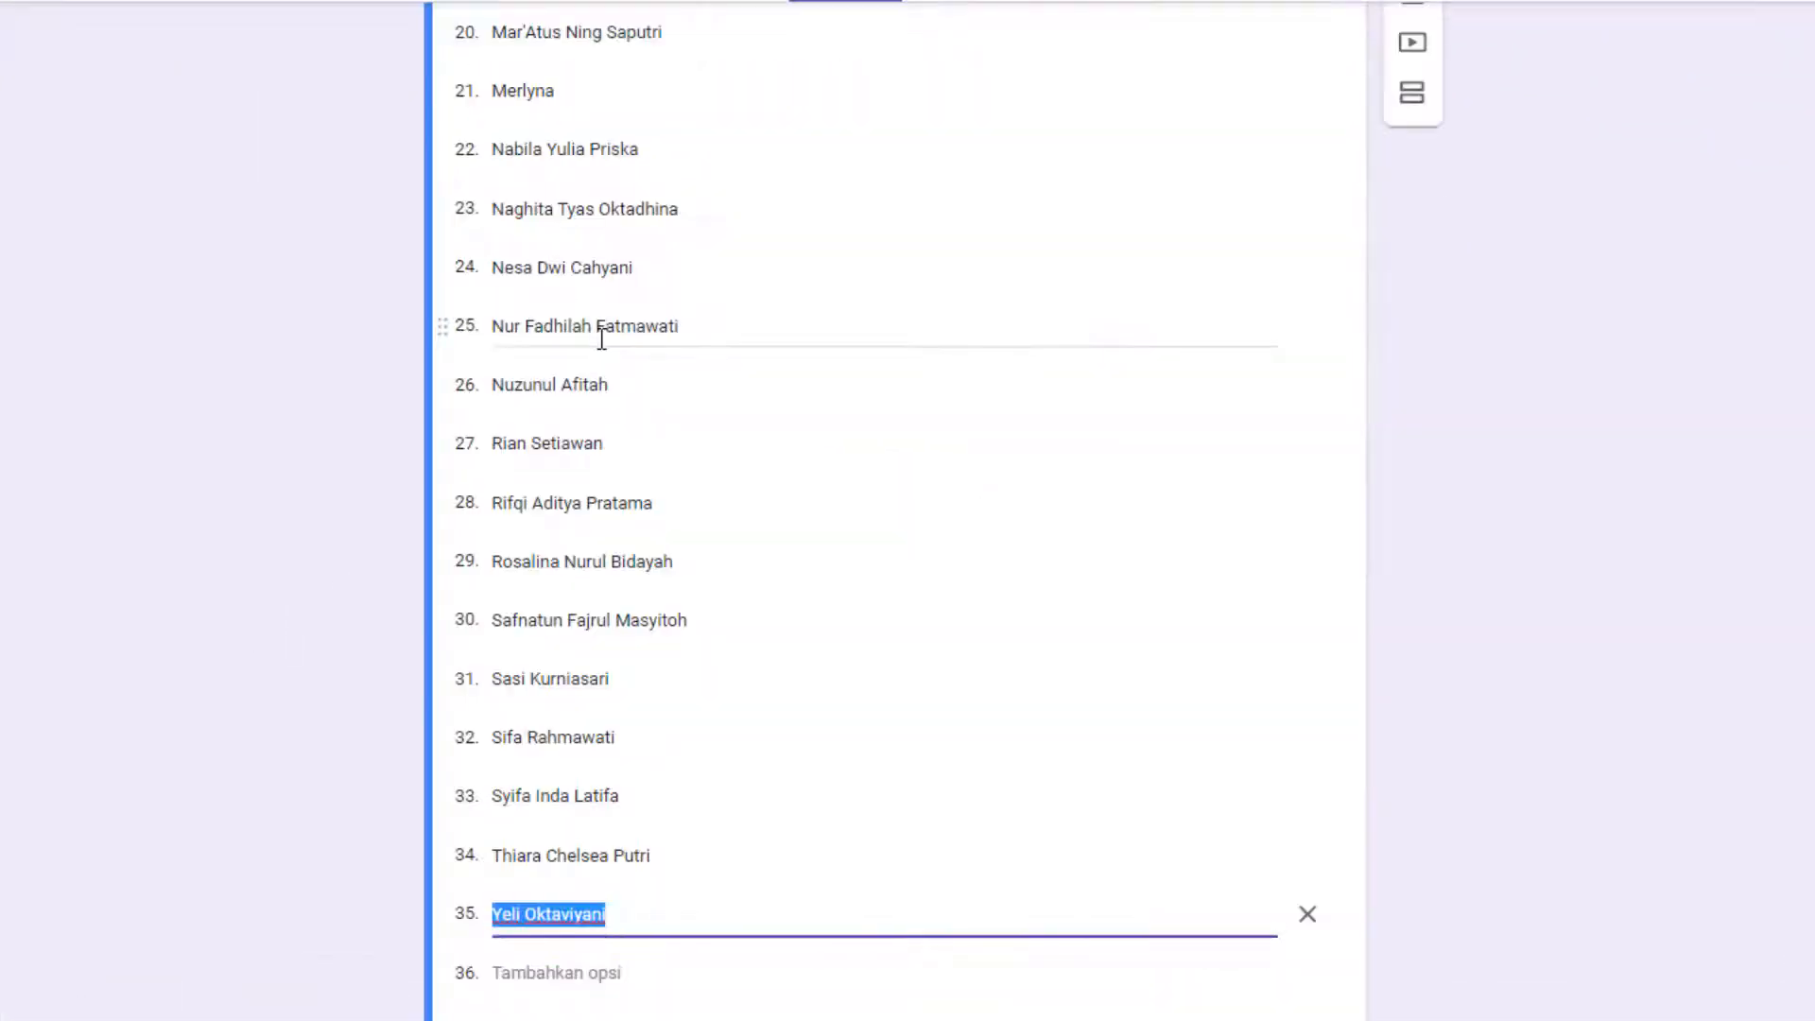
{"action": "left_click", "coordinate": [90, 562]}
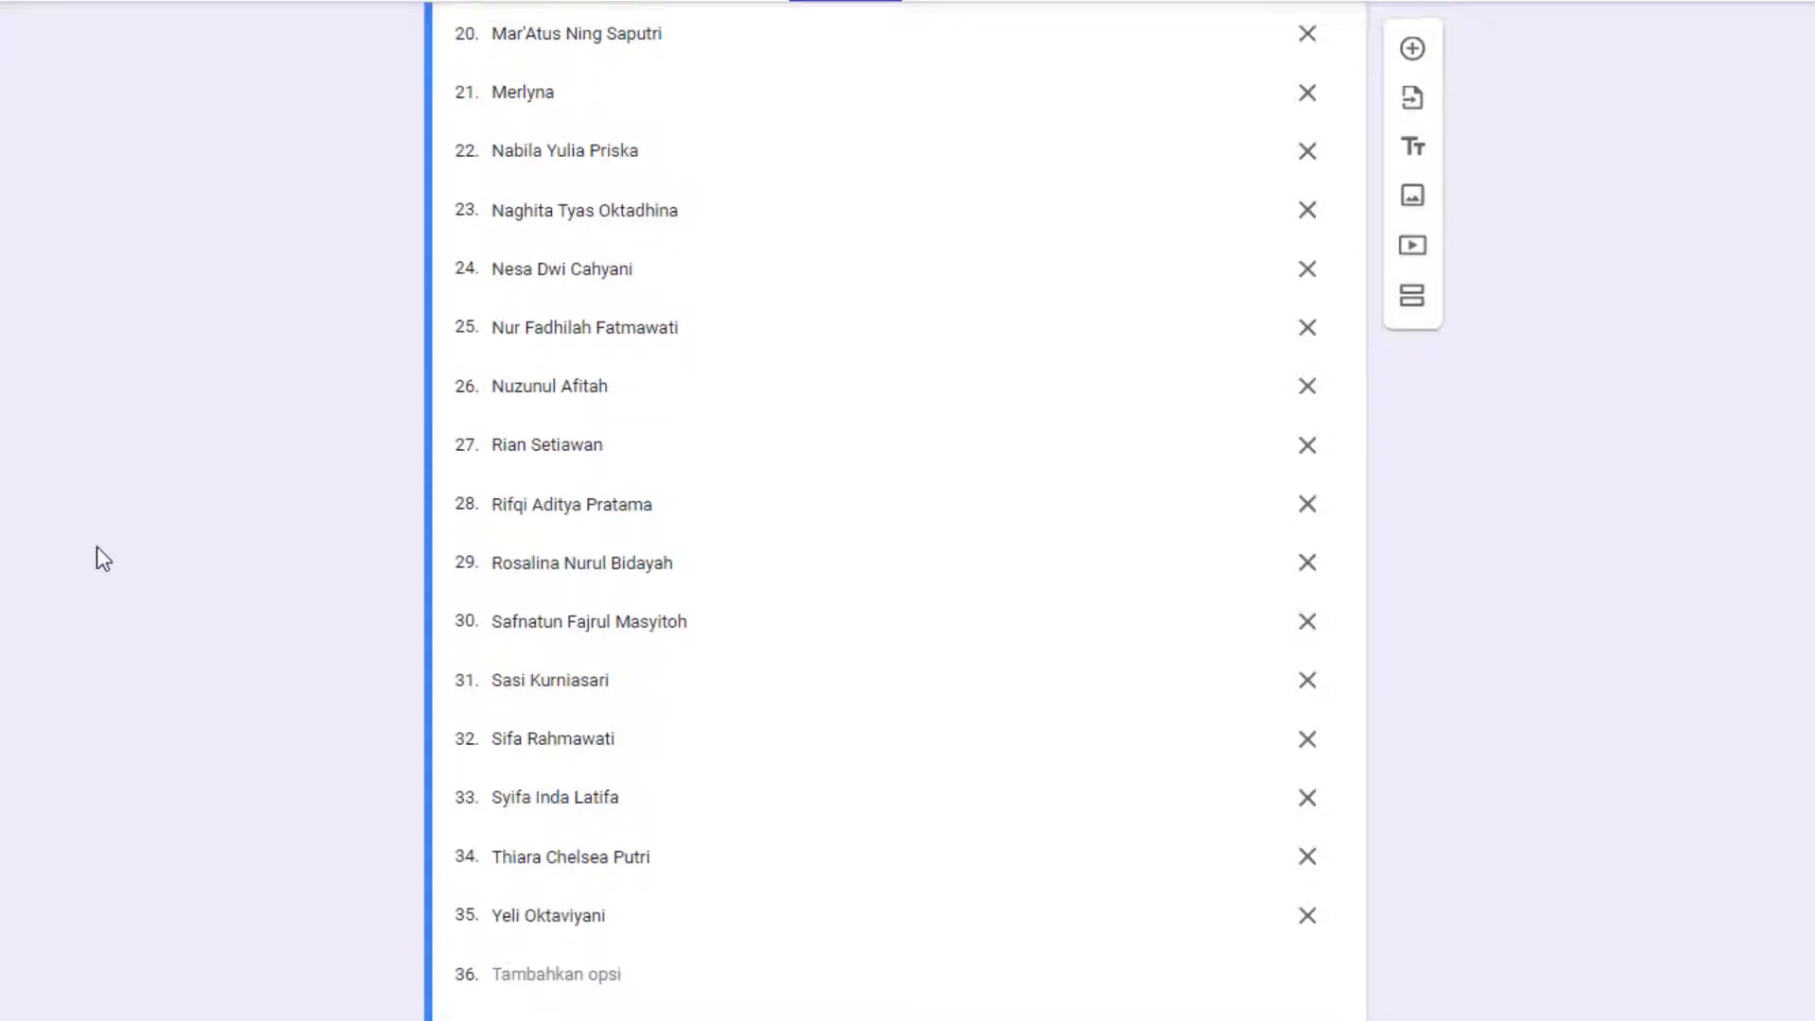
{"action": "scroll", "coordinate": [97, 546], "scroll_direction": "up", "scroll_amount": 10}
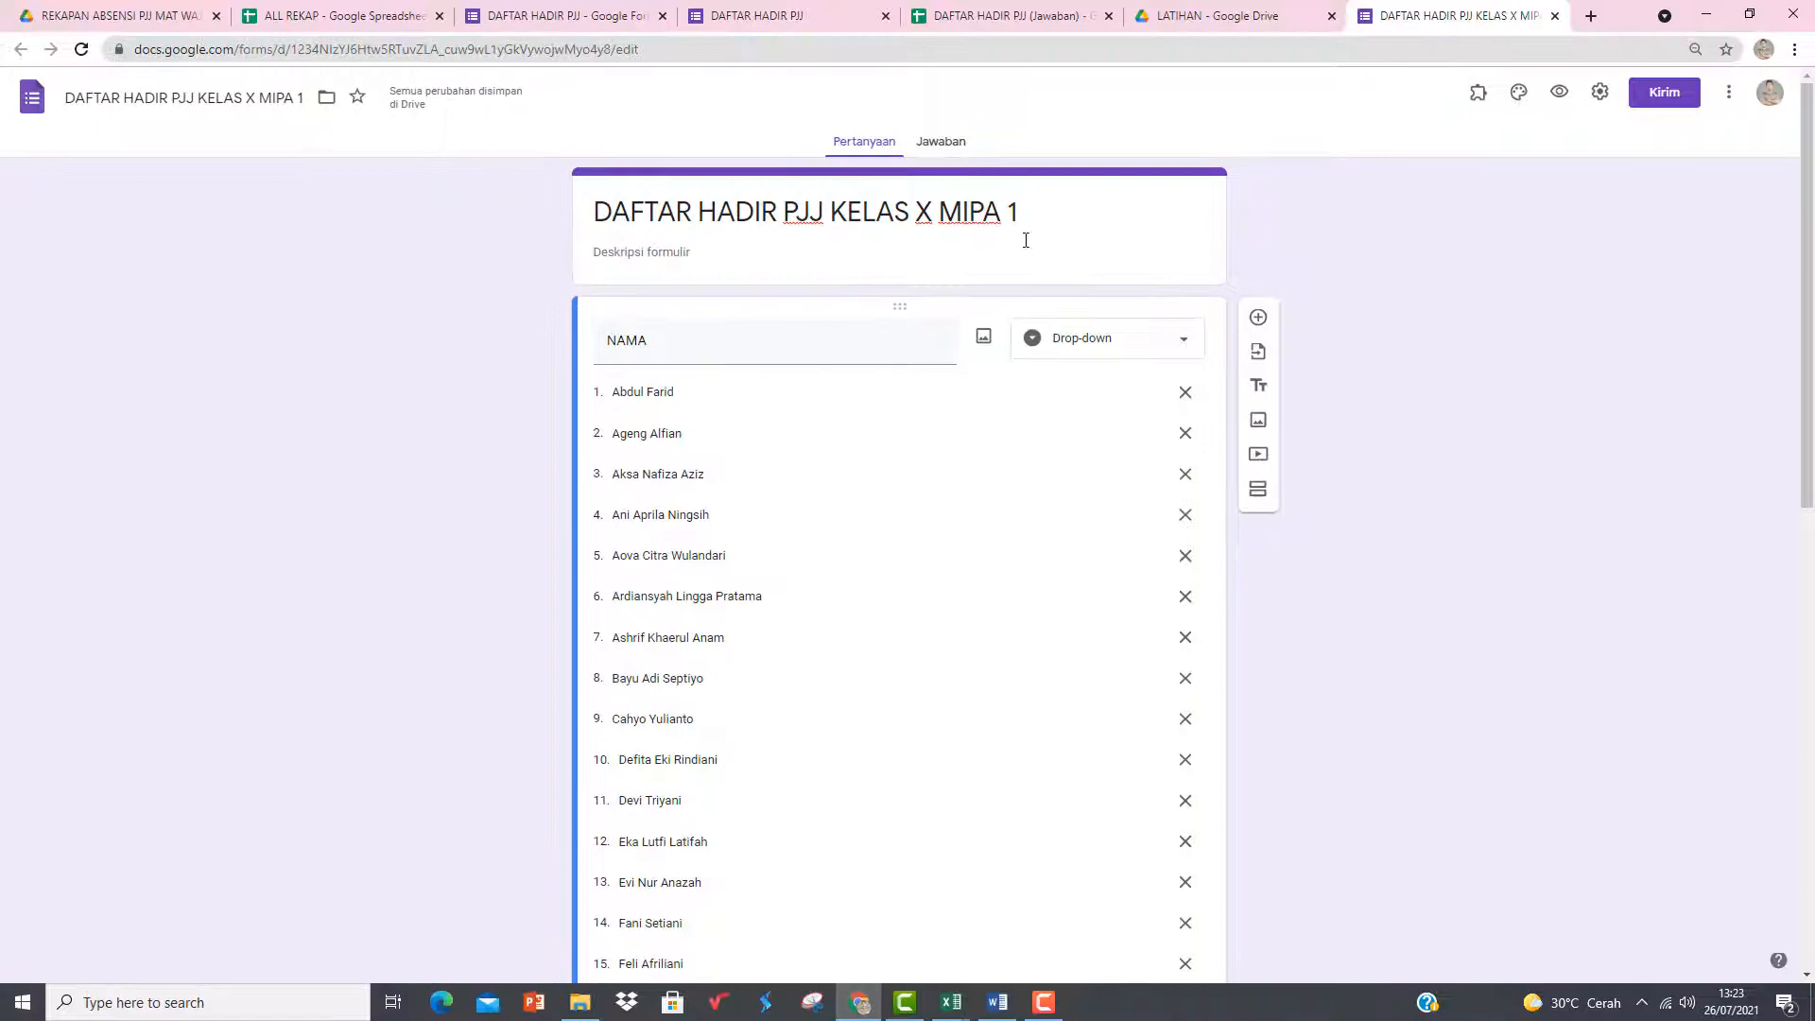
{"action": "left_click", "coordinate": [1025, 241]}
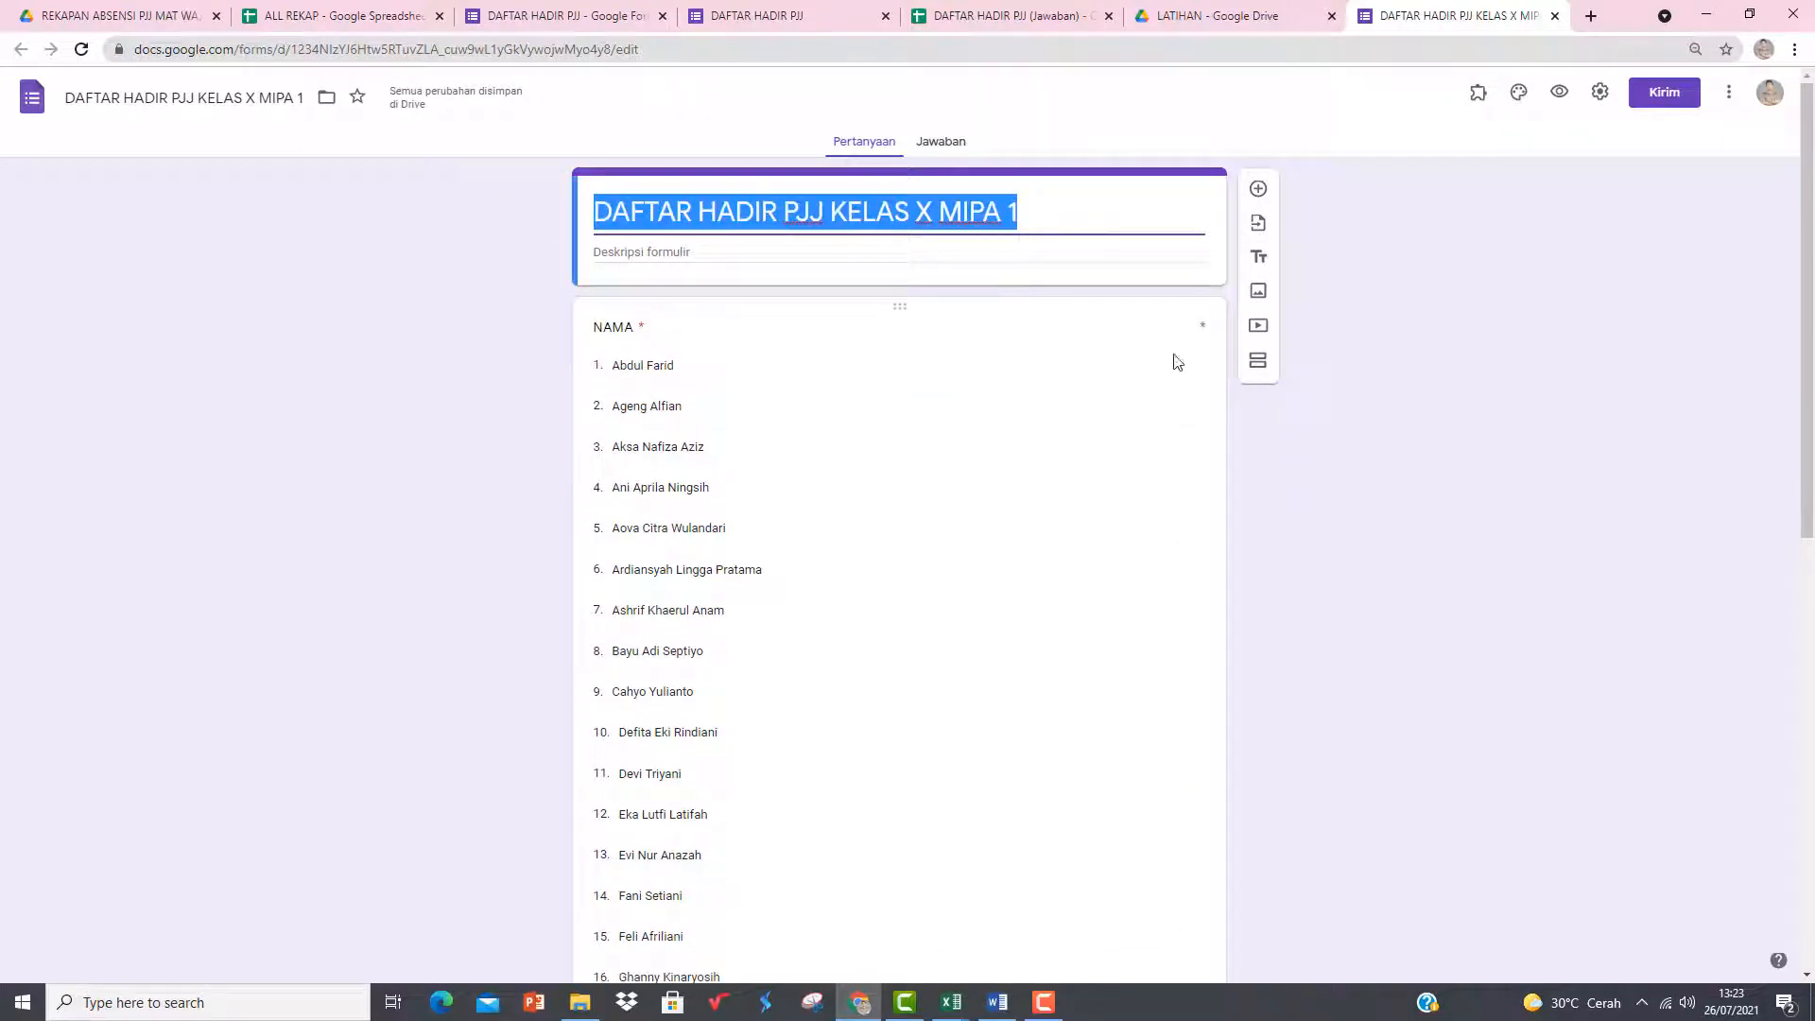
{"action": "left_click", "coordinate": [1283, 460]}
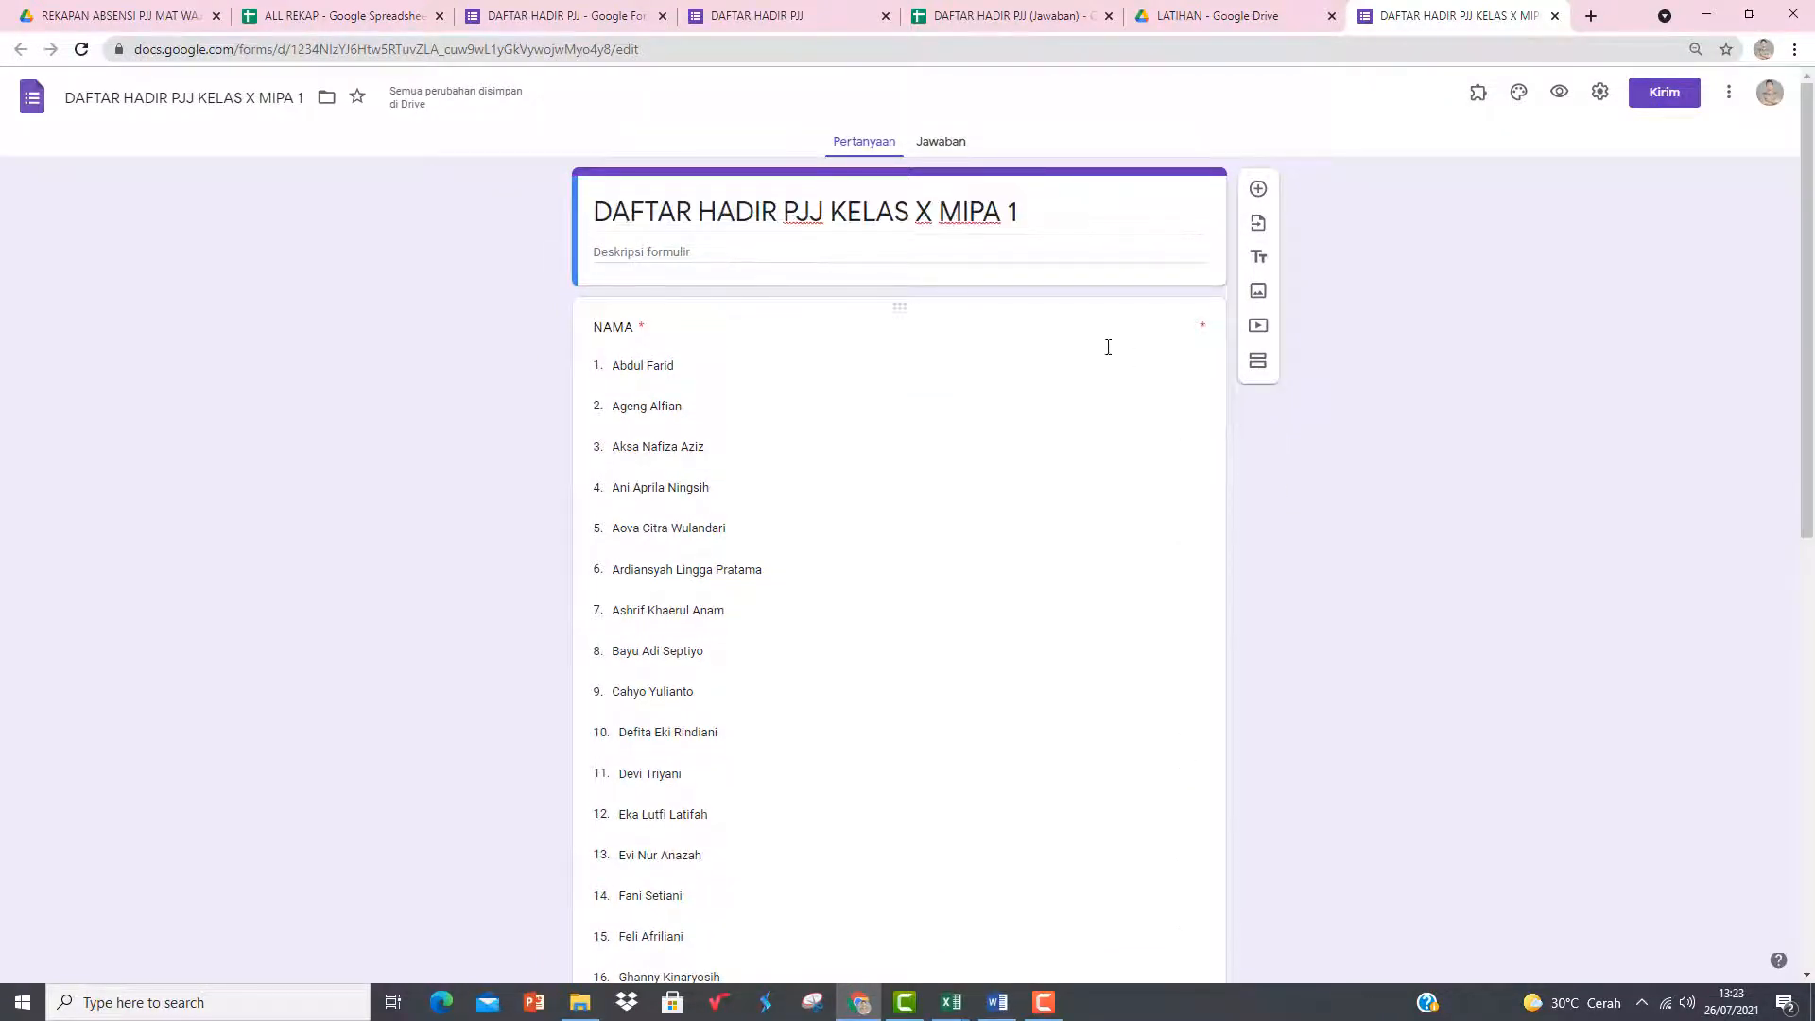
{"action": "left_click", "coordinate": [1063, 206]}
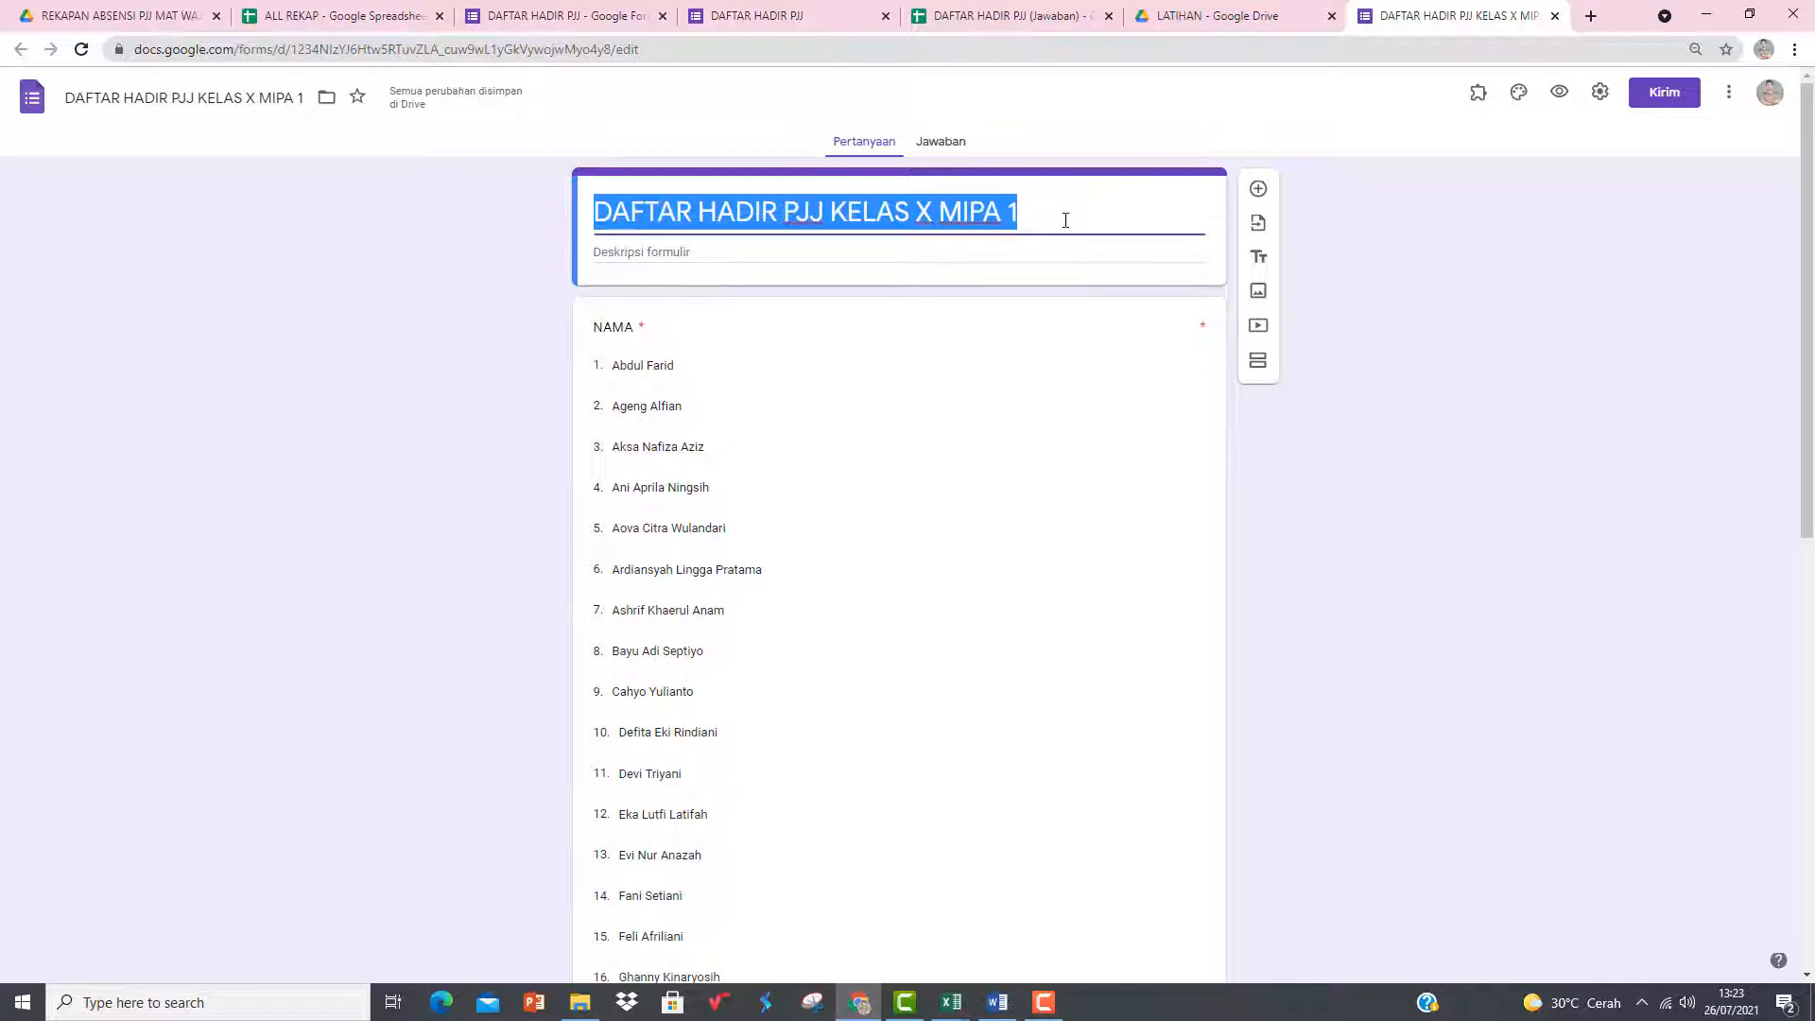
{"action": "left_click", "coordinate": [1065, 221]}
{"action": "left_click", "coordinate": [972, 396]}
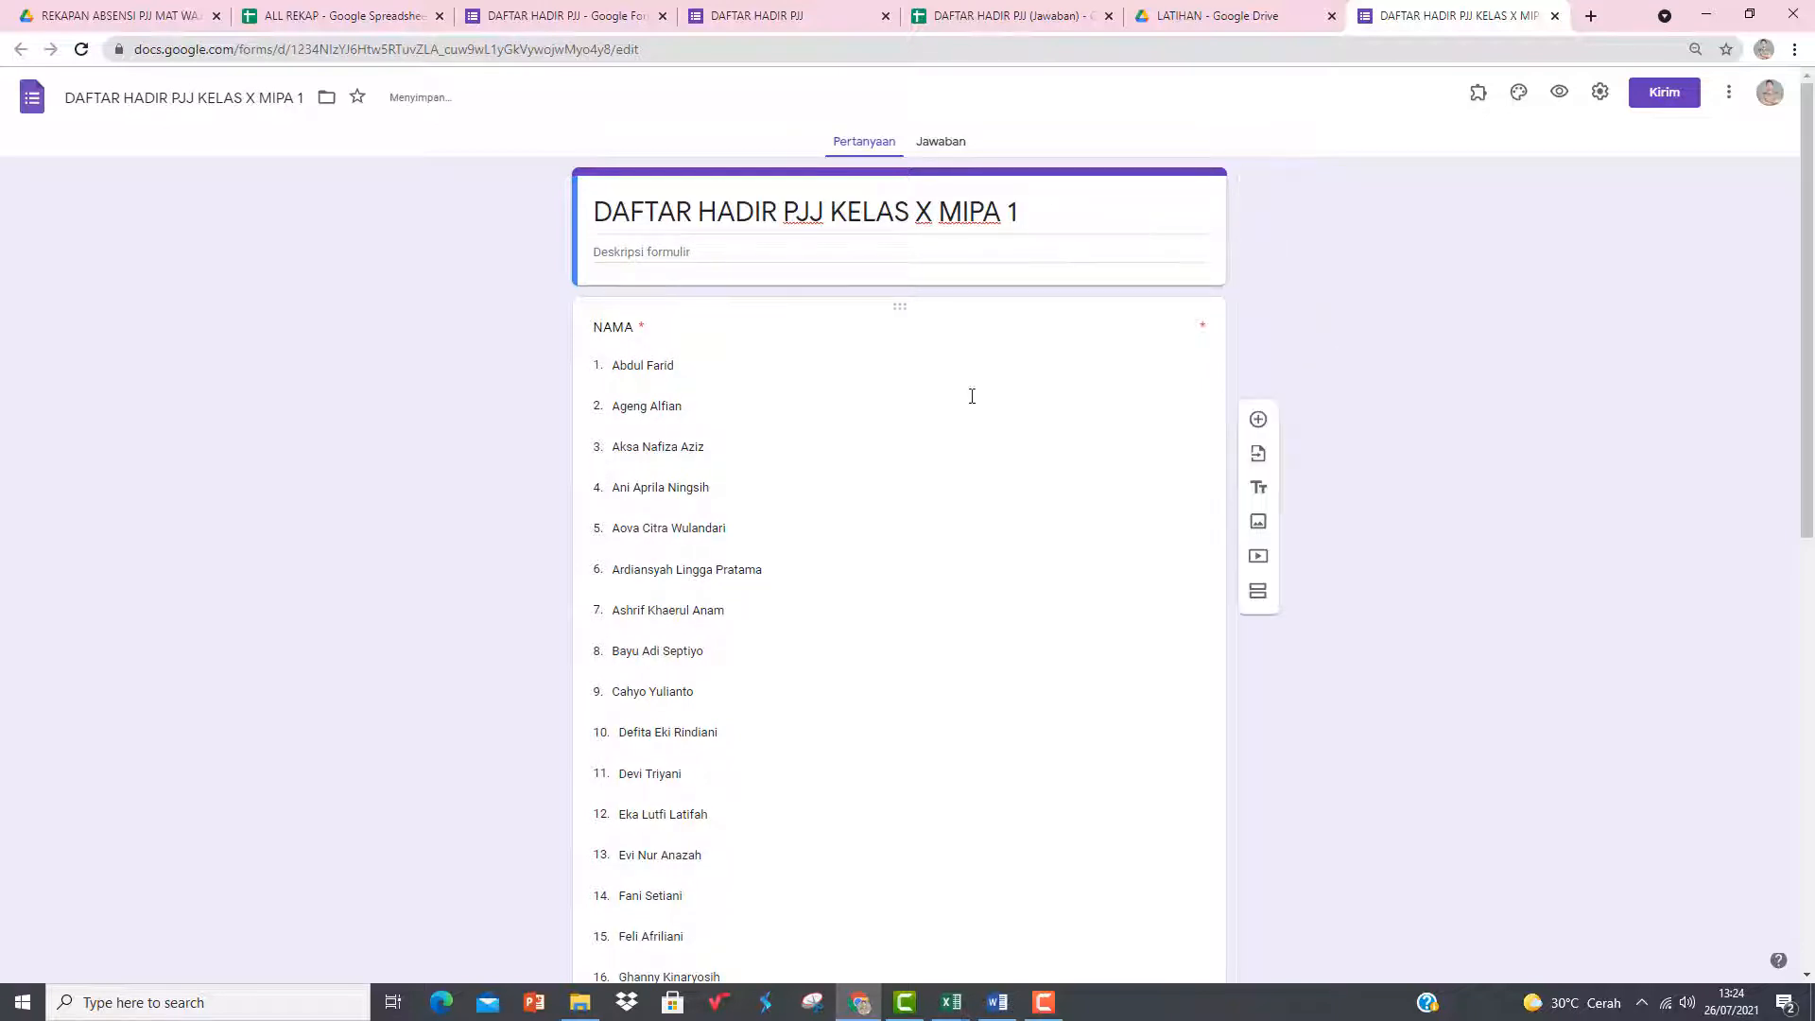
- Add a new section after the NAMA question and title it KEHADIRAN
{"action": "scroll", "coordinate": [779, 808], "scroll_direction": "down", "scroll_amount": 8}
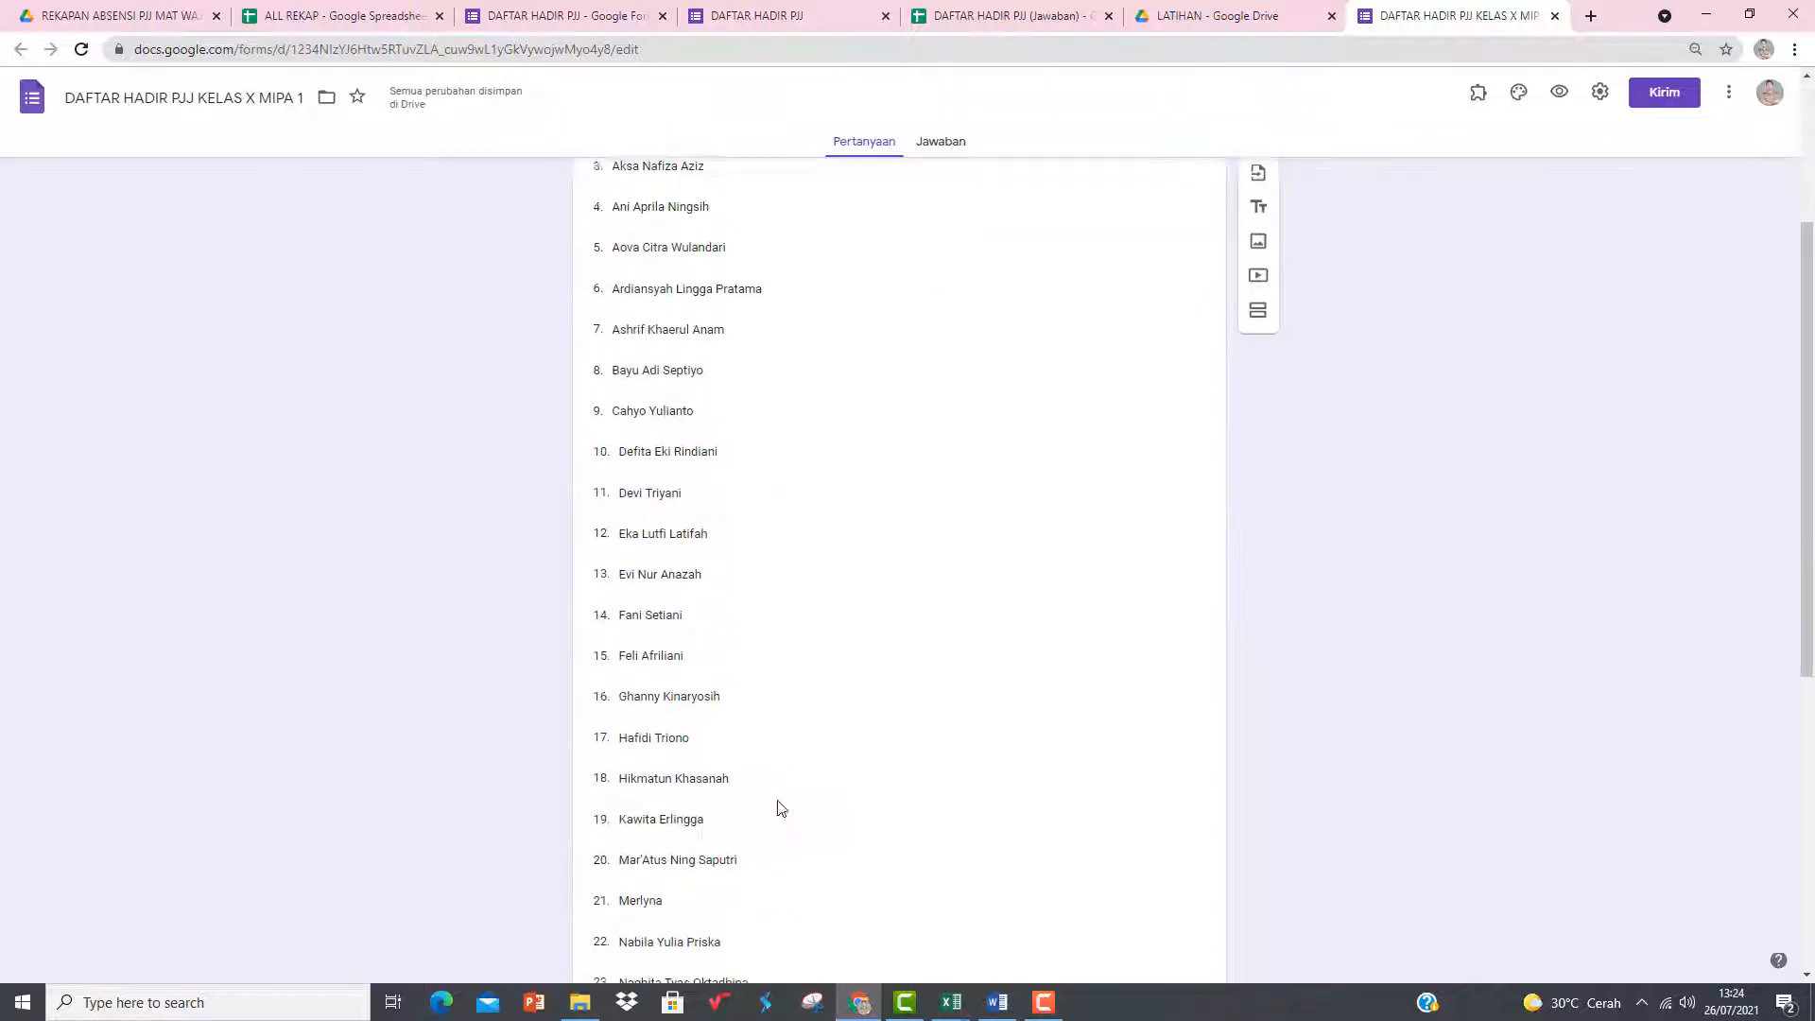
{"action": "scroll", "coordinate": [744, 874], "scroll_direction": "down", "scroll_amount": 1}
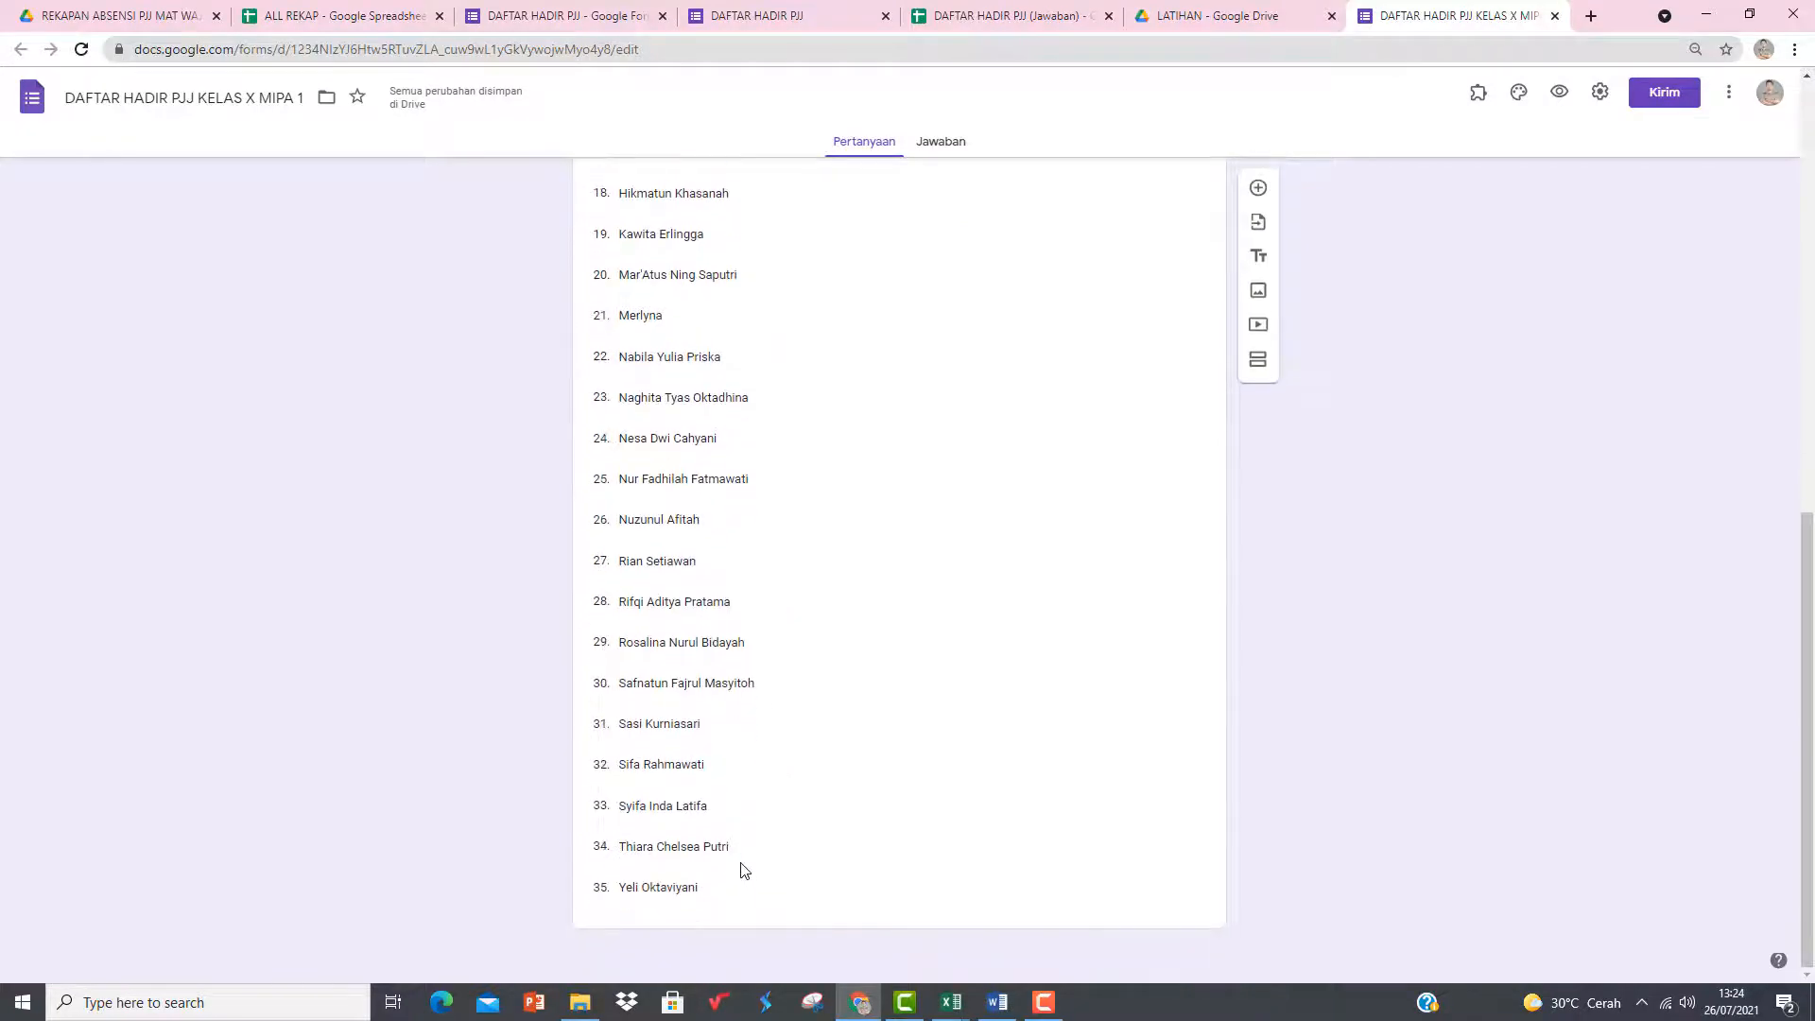
{"action": "left_click", "coordinate": [756, 885]}
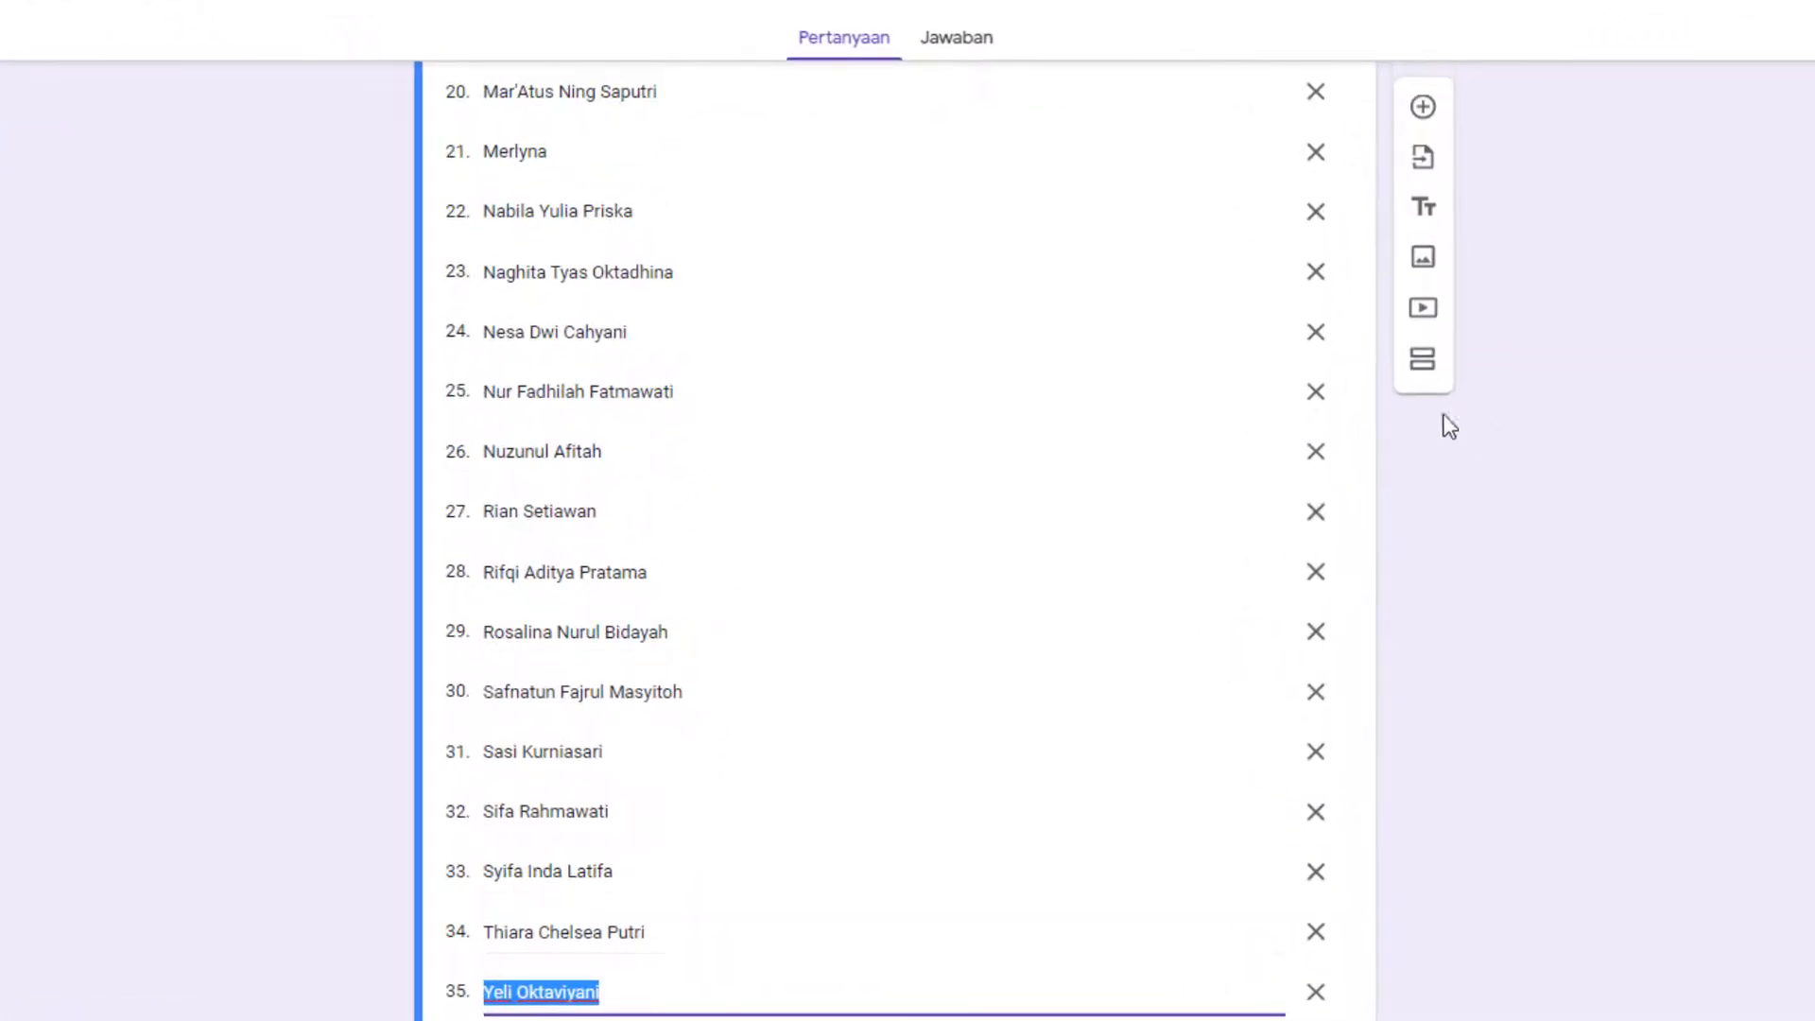
{"action": "left_click", "coordinate": [1425, 342]}
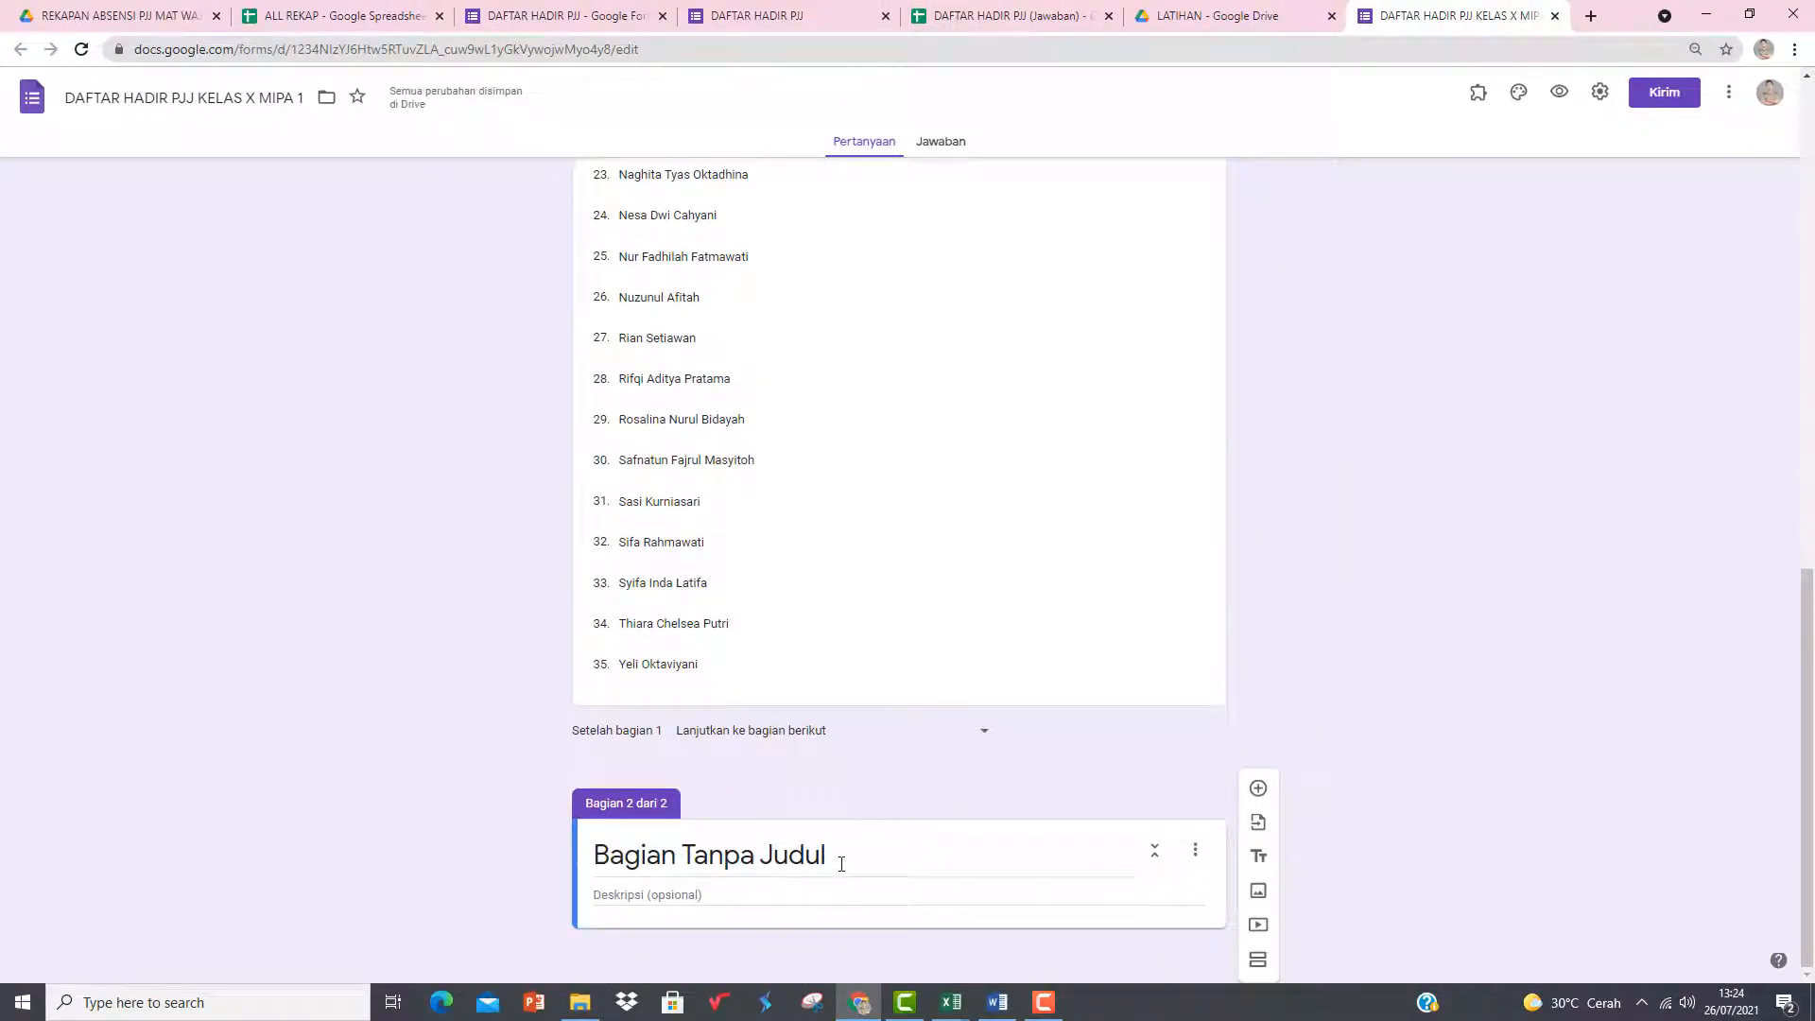
{"action": "left_click", "coordinate": [841, 863]}
{"action": "type", "text": "KEHA"}
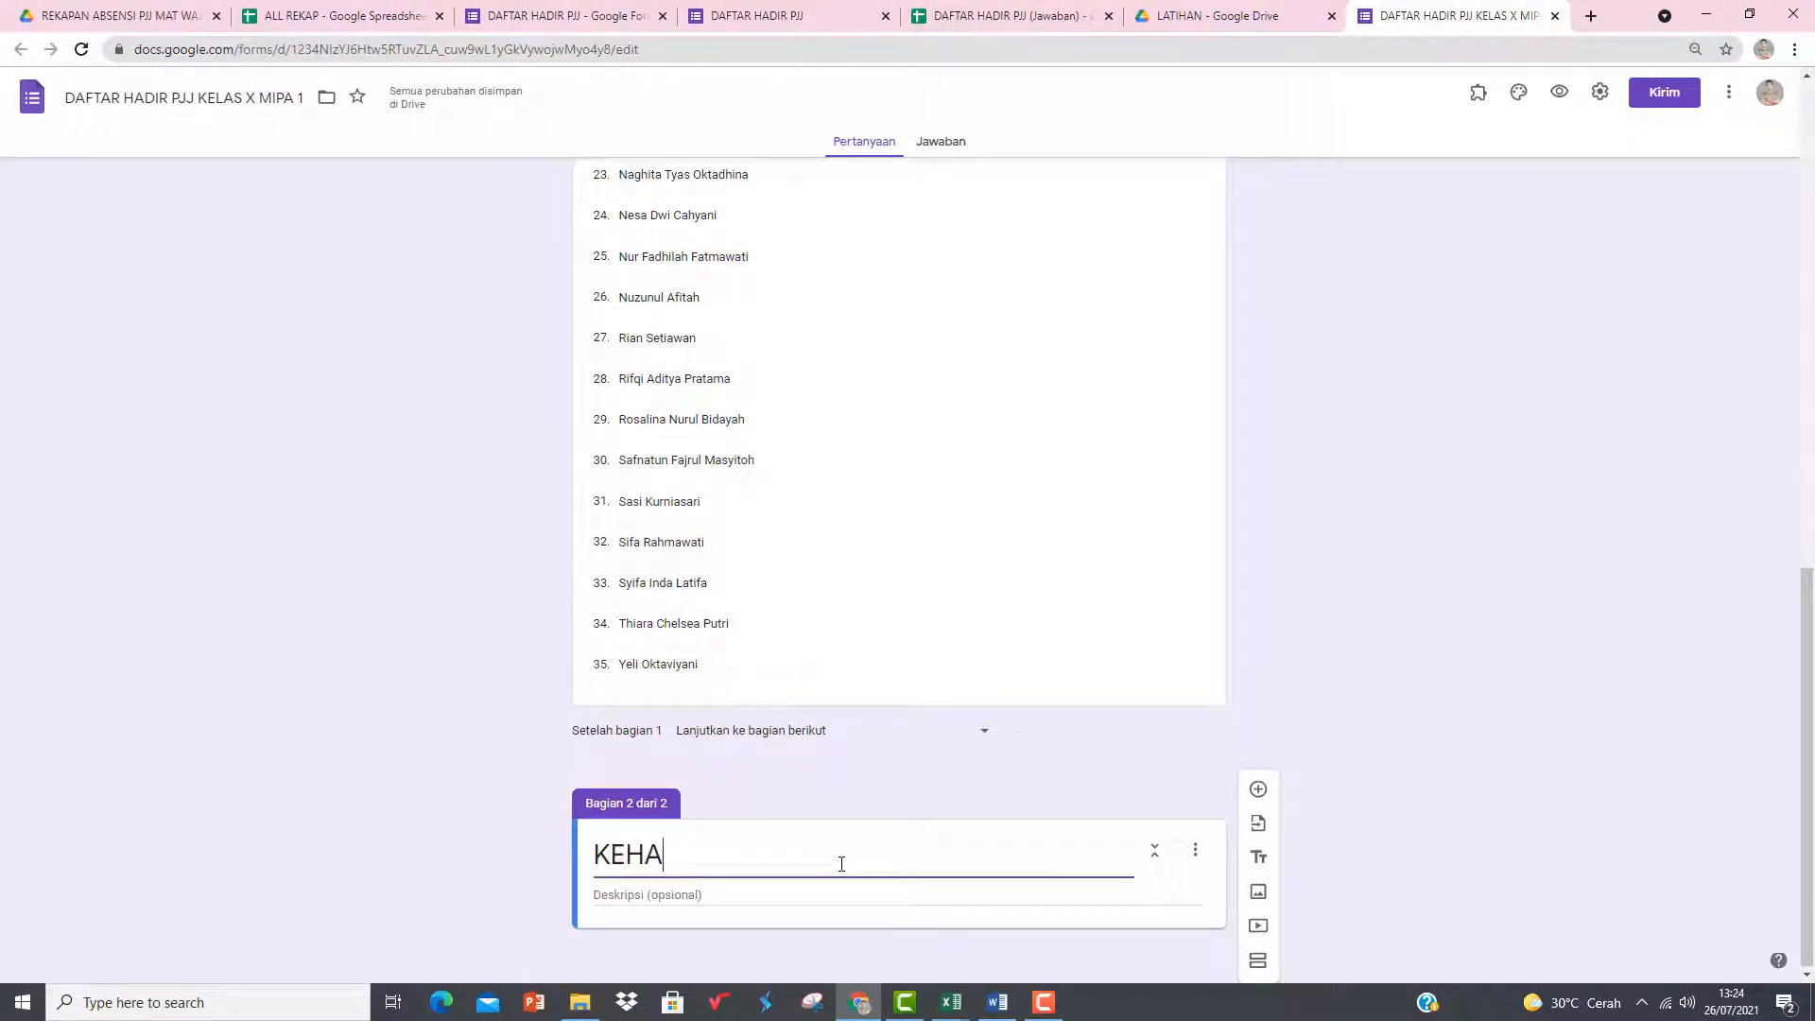
{"action": "type", "text": "DIRAN"}
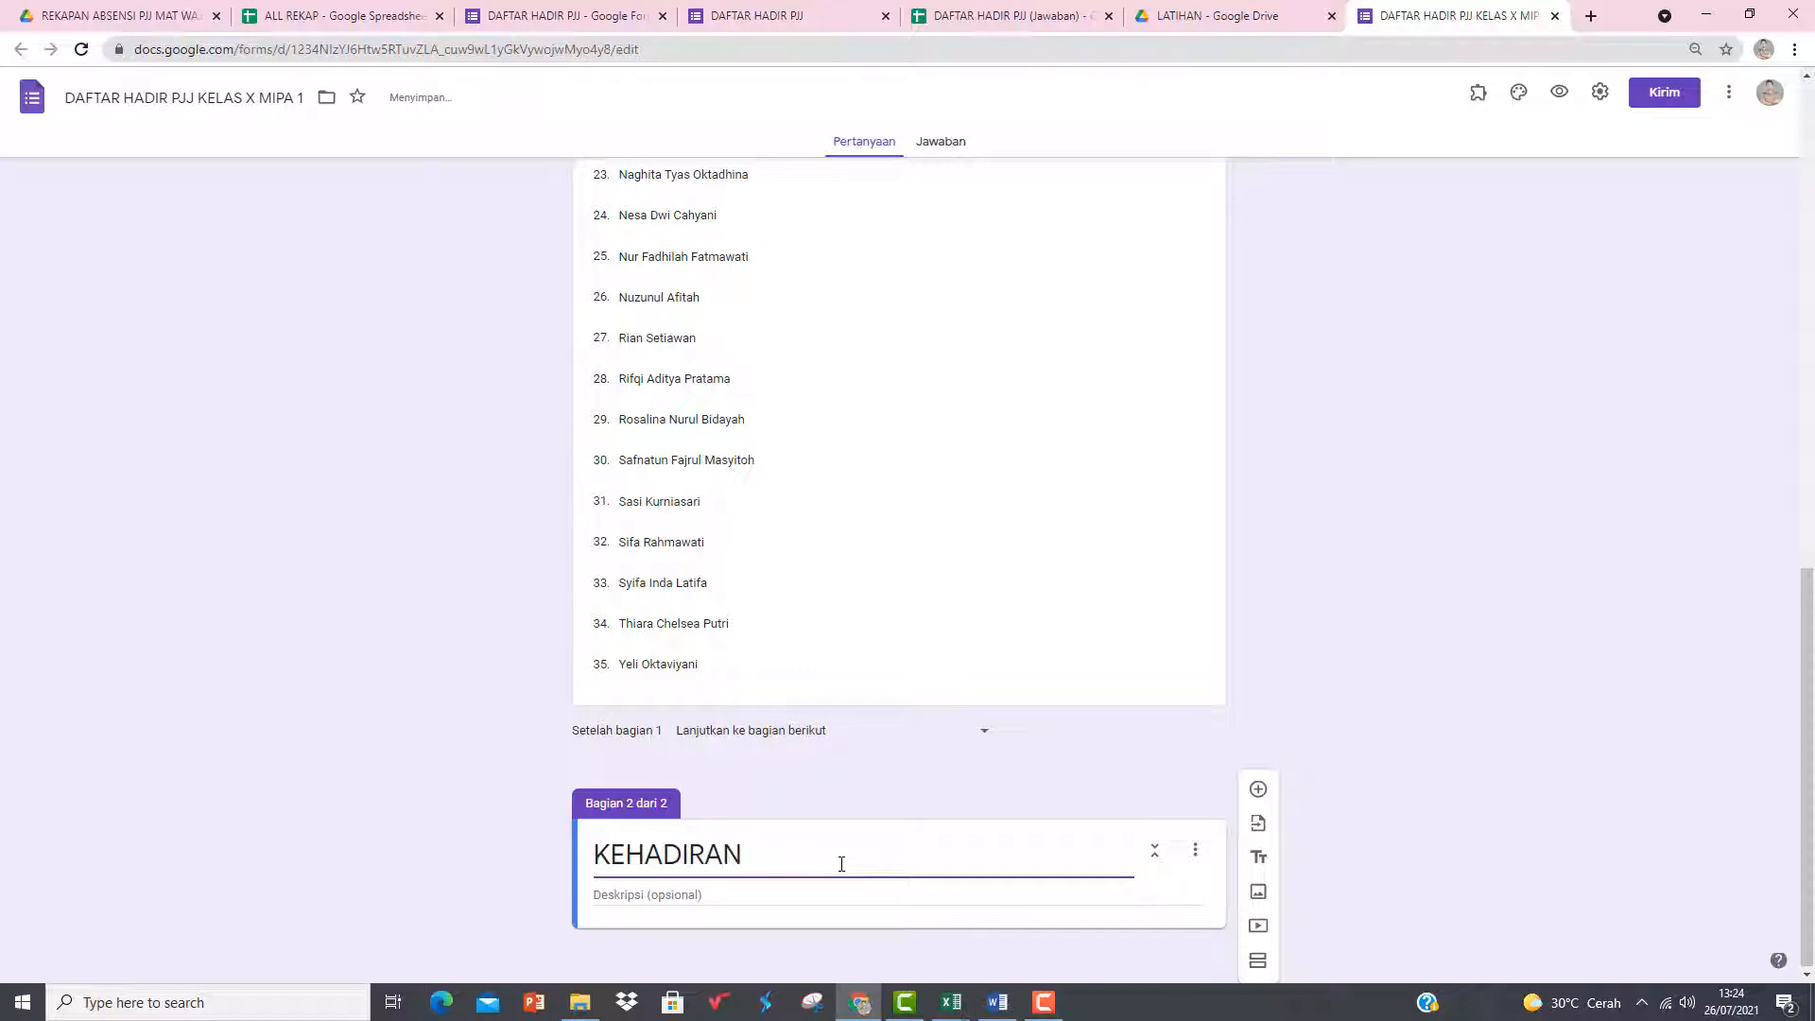
- Describe the KEHADIRAN section as "Silahkan isi dengan :" followed by the lines "Hadir : H", "Sakit : S" and "Izin : I"
{"action": "left_click", "coordinate": [715, 895]}
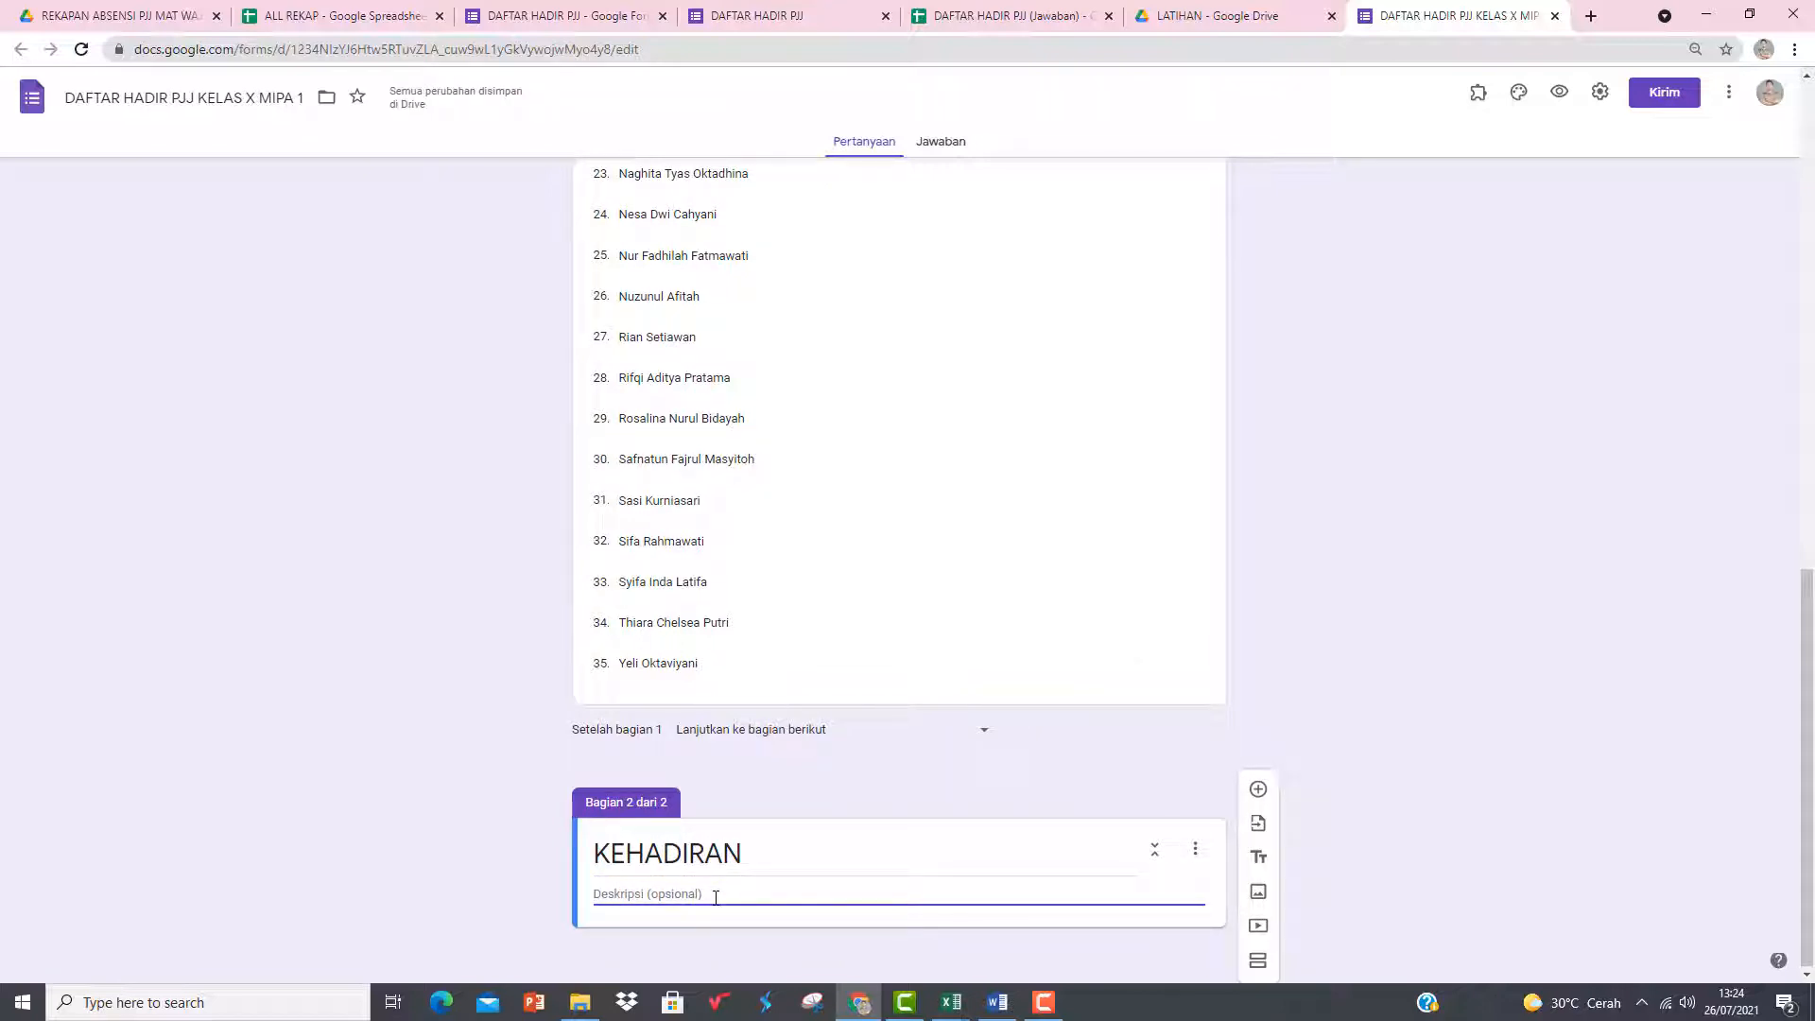
{"action": "type", "text": "Silahkan isi dengan :"}
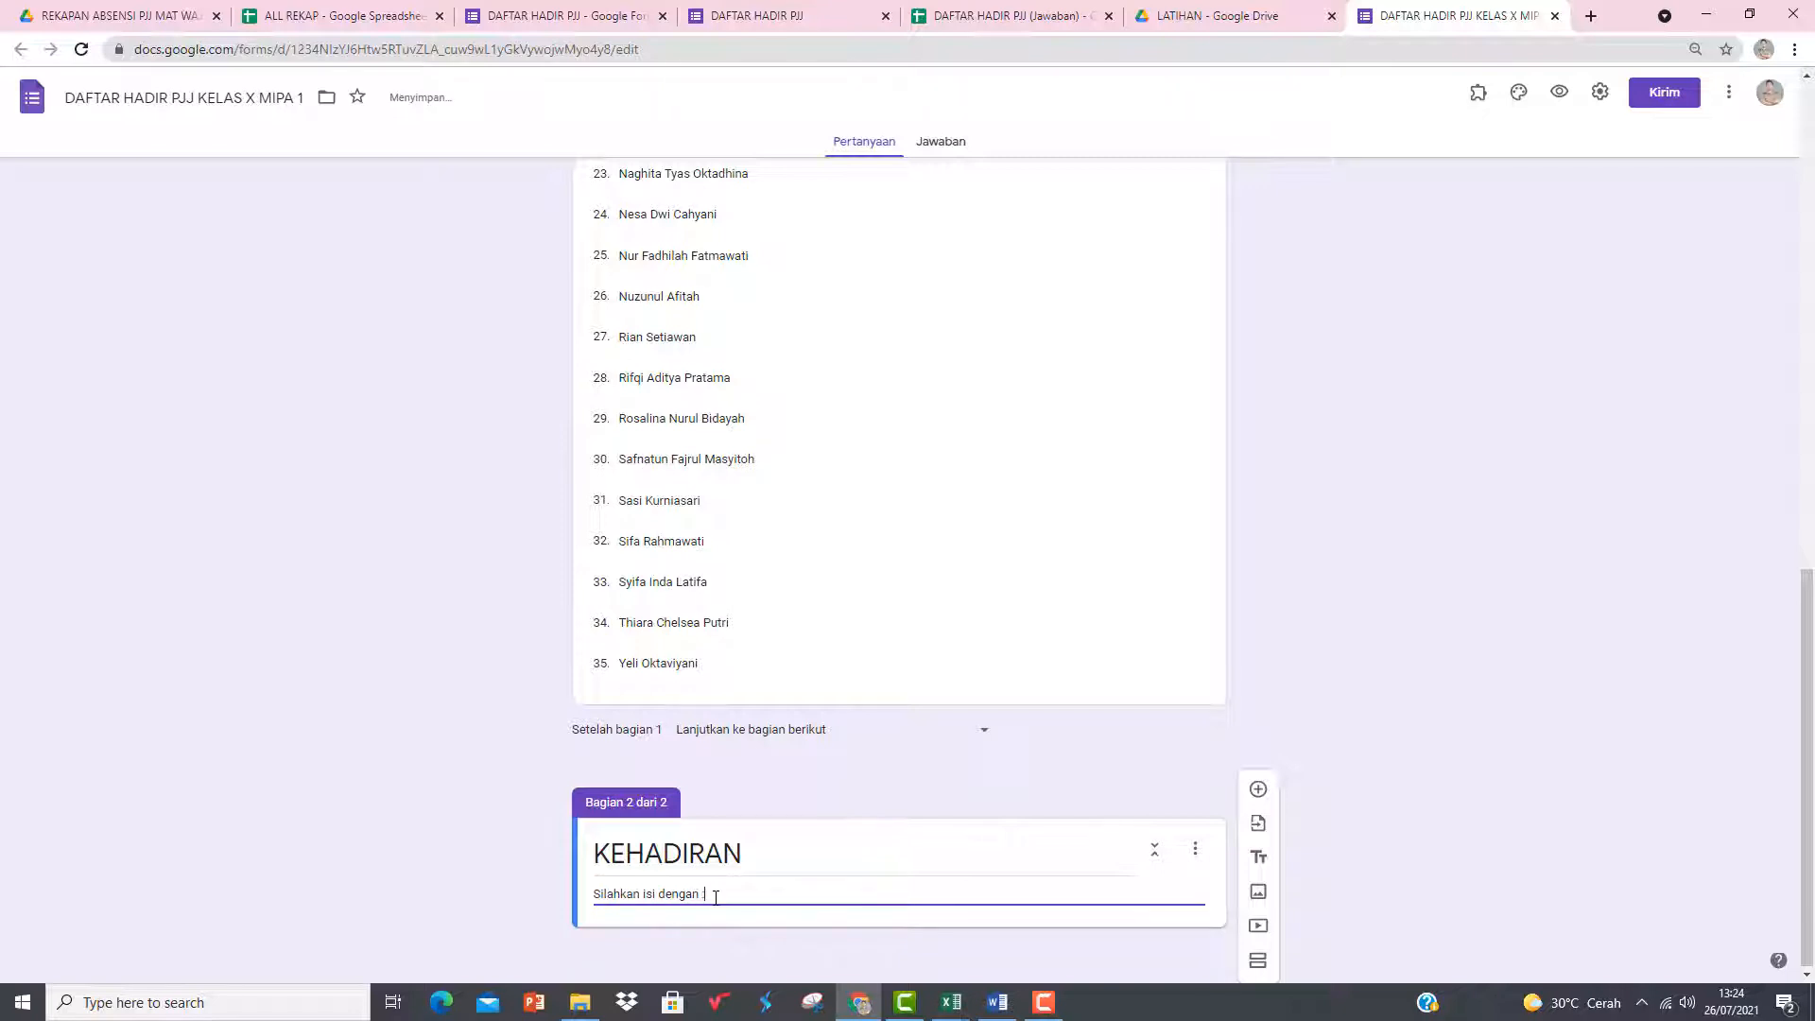
{"action": "key", "text": "Return"}
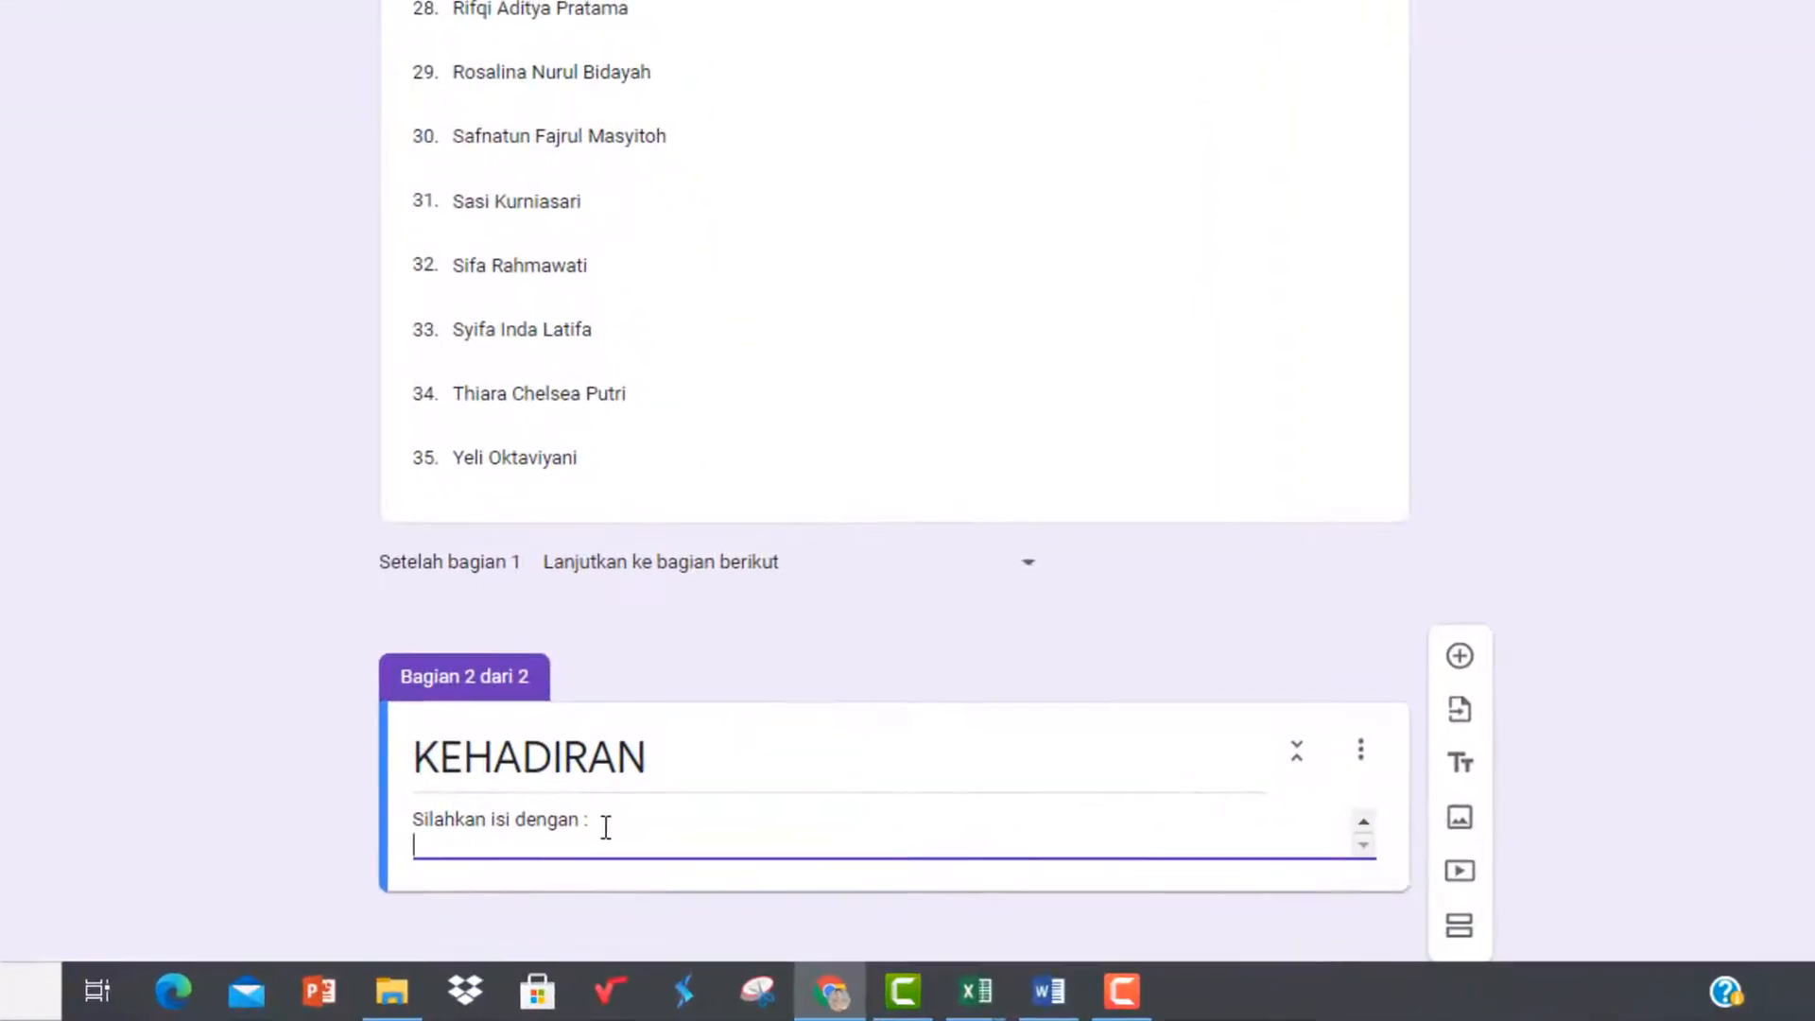
{"action": "type", "text": "Hadir :"}
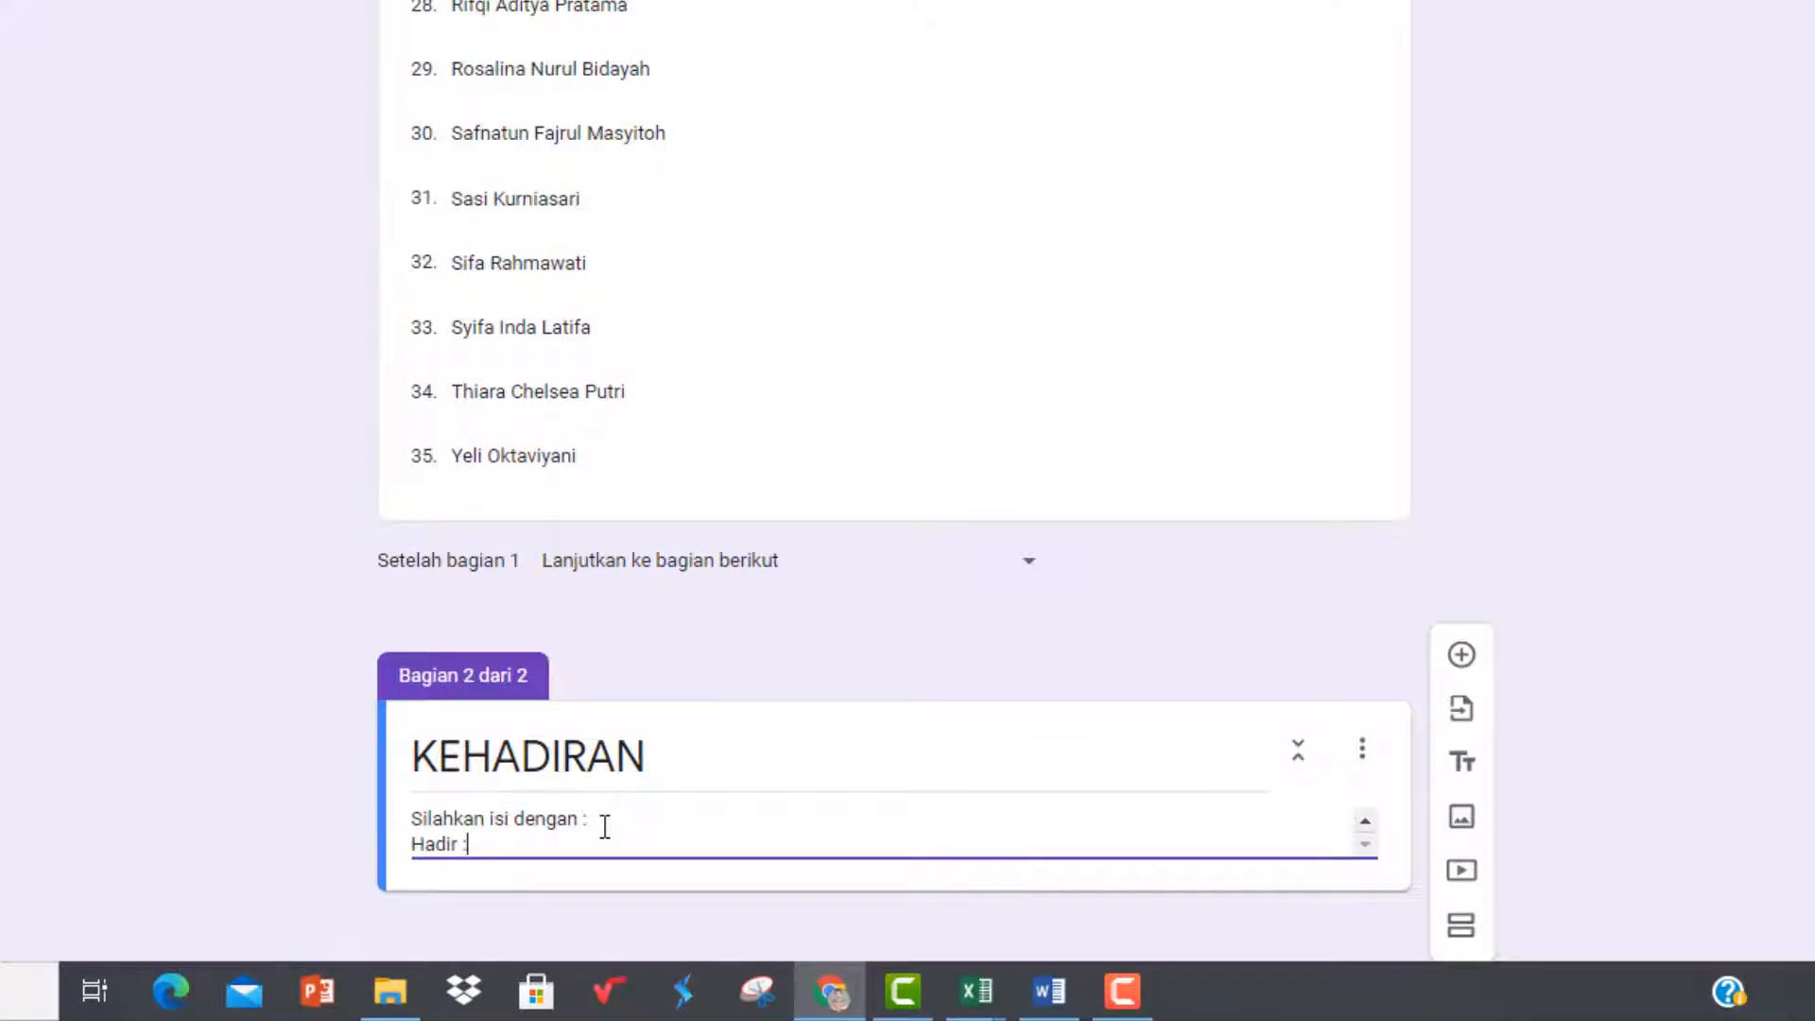
{"action": "type", "text": " H"}
{"action": "key", "text": "Return"}
{"action": "type", "text": "S"}
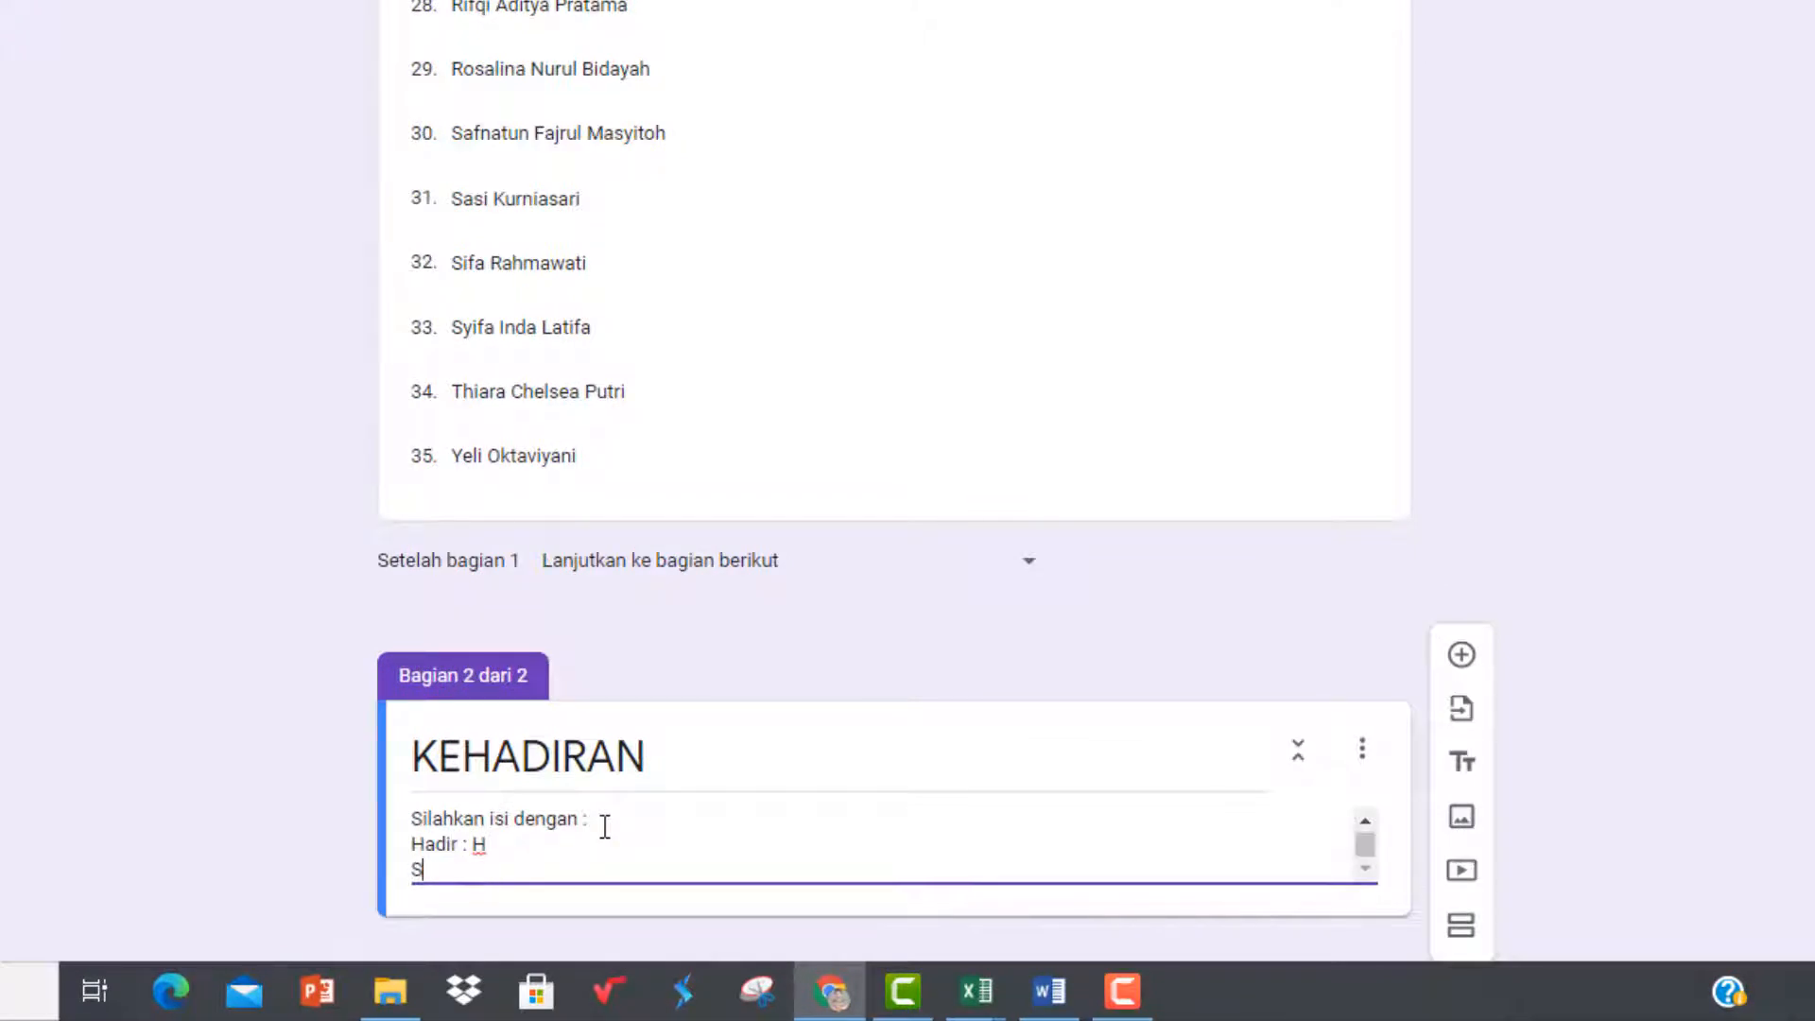
{"action": "type", "text": "akit : S"}
{"action": "key", "text": "Return"}
{"action": "type", "text": "I"}
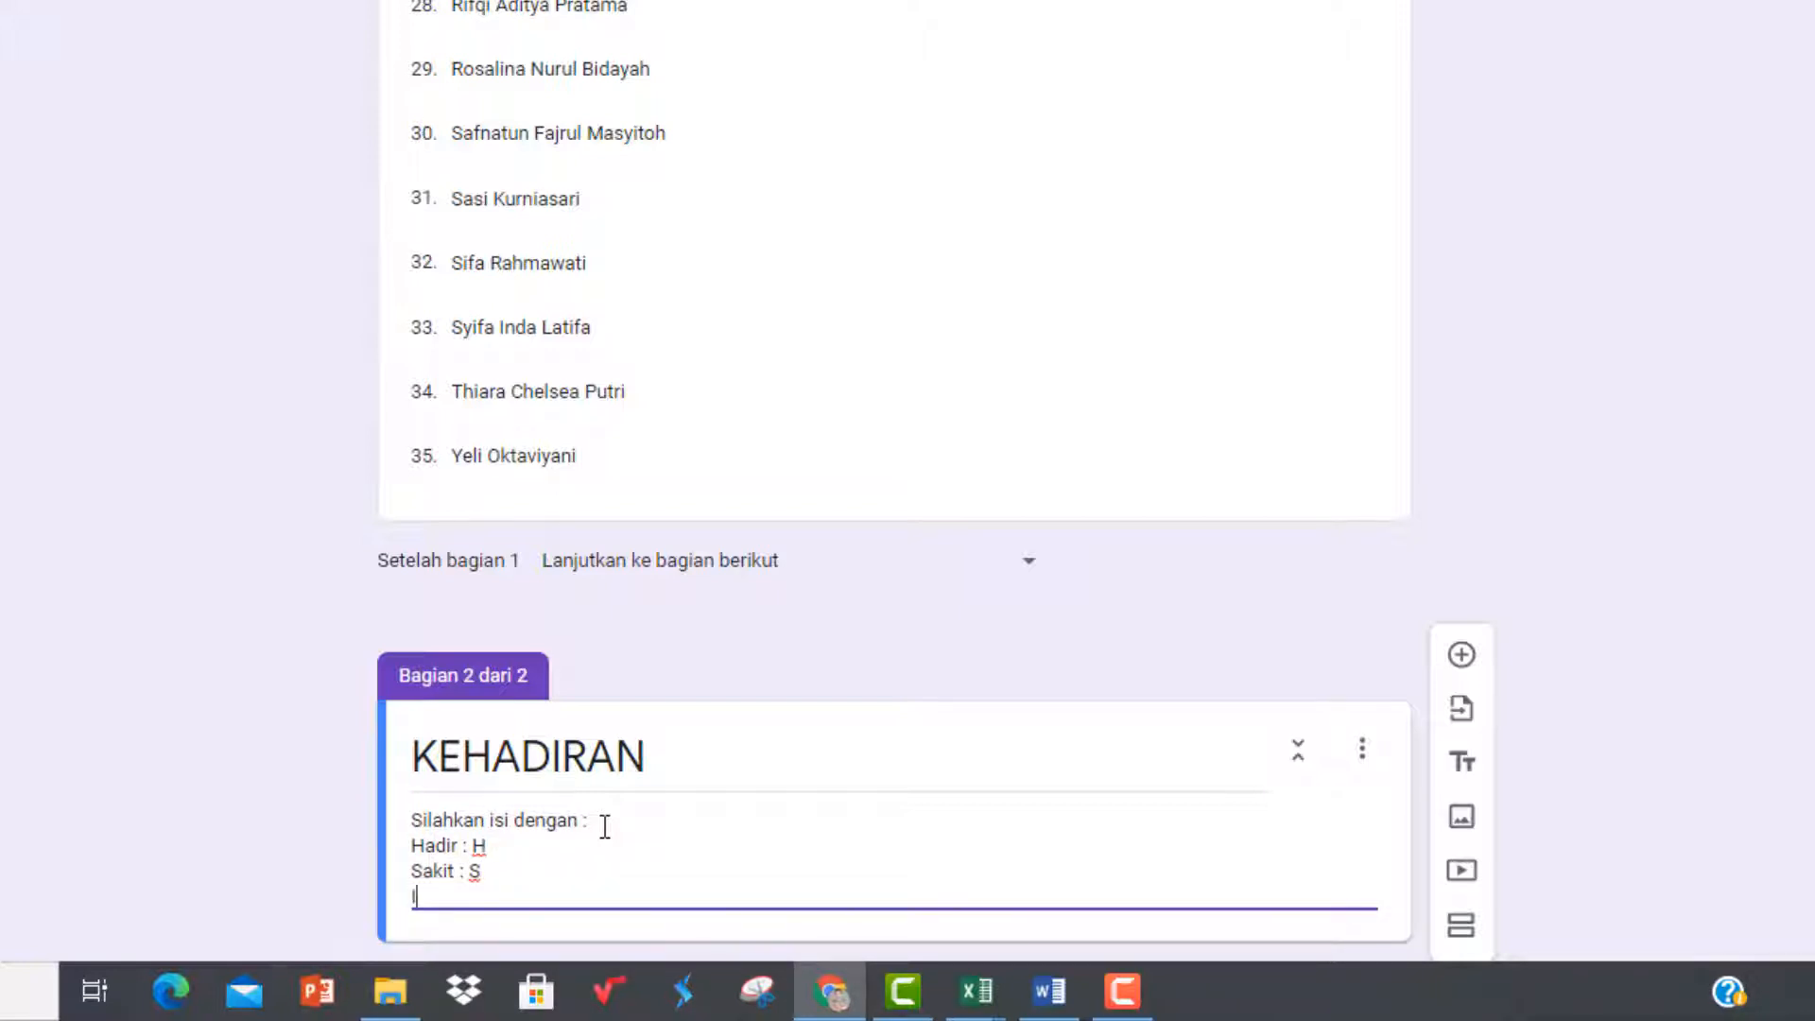
{"action": "type", "text": "zin : I"}
{"action": "scroll", "coordinate": [808, 713], "scroll_direction": "down", "scroll_amount": 1}
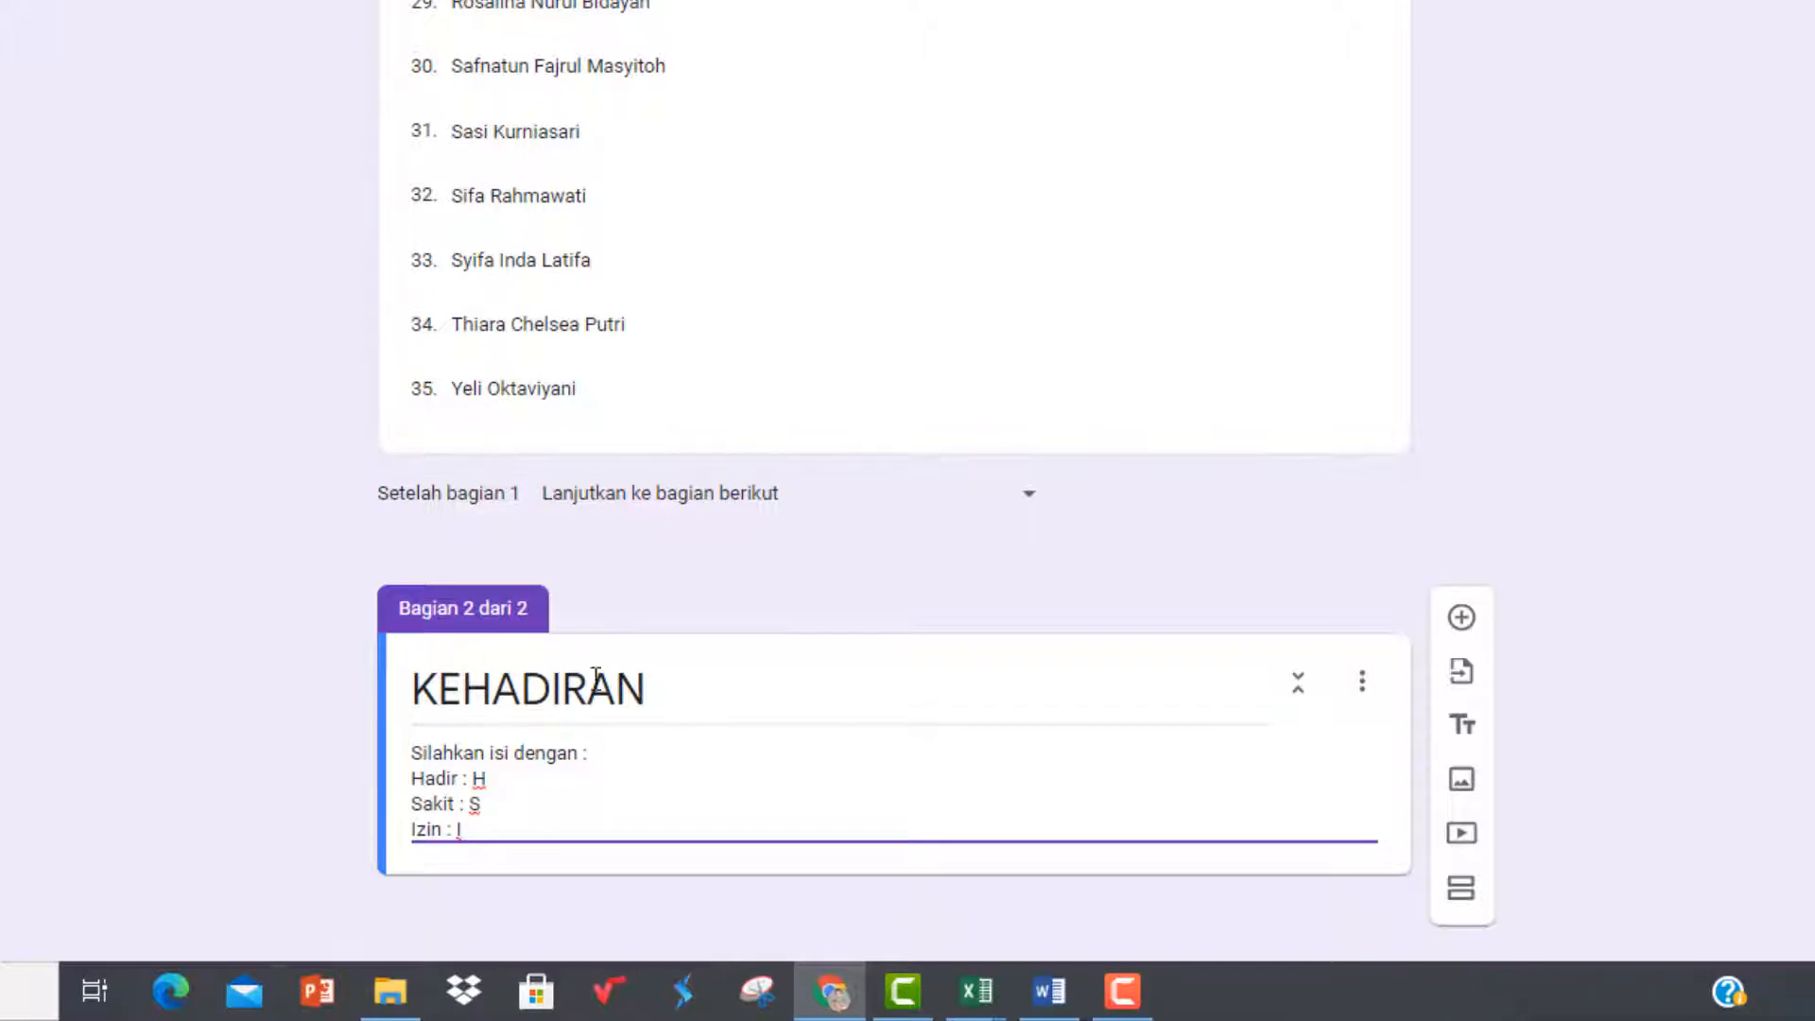
- Add a question titled KEHADIRAN to the second section and set its answer type to Drop-down
{"action": "left_click", "coordinate": [1462, 621]}
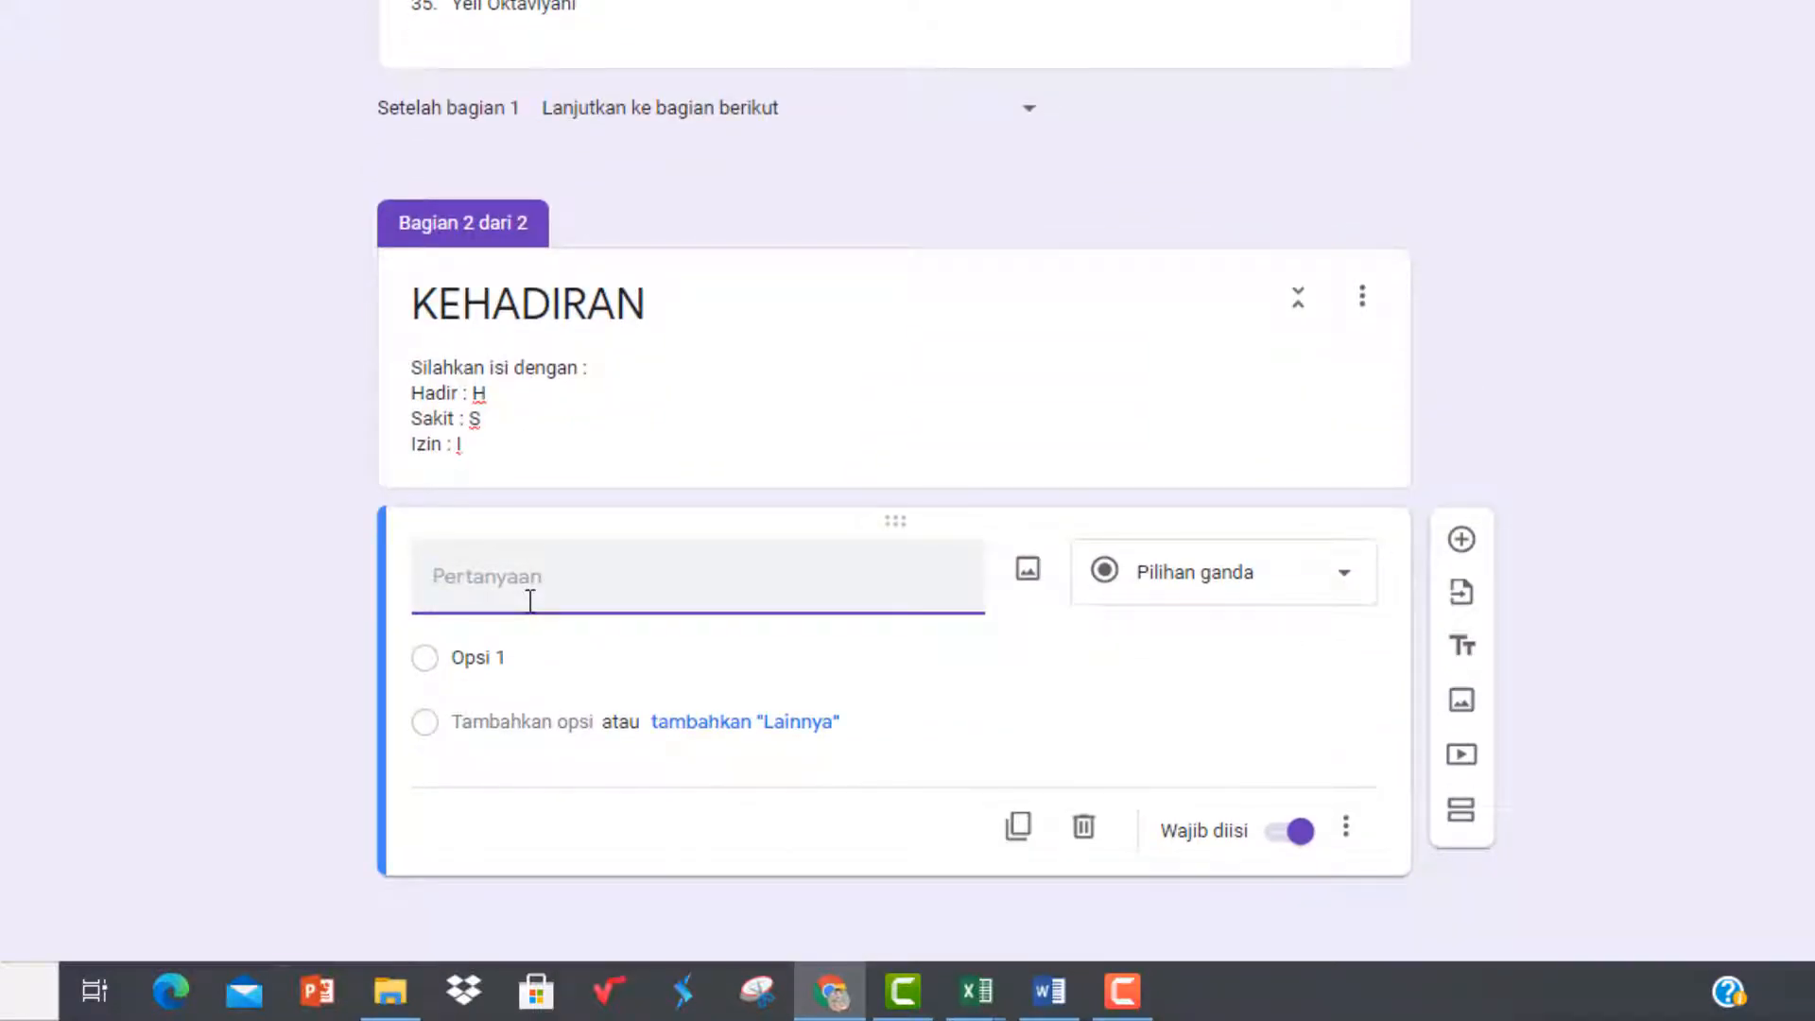
{"action": "type", "text": "Keha"}
{"action": "key", "text": "BackSpace"}
{"action": "key", "text": "BackSpace"}
{"action": "key", "text": "BackSpace"}
{"action": "type", "text": "E"}
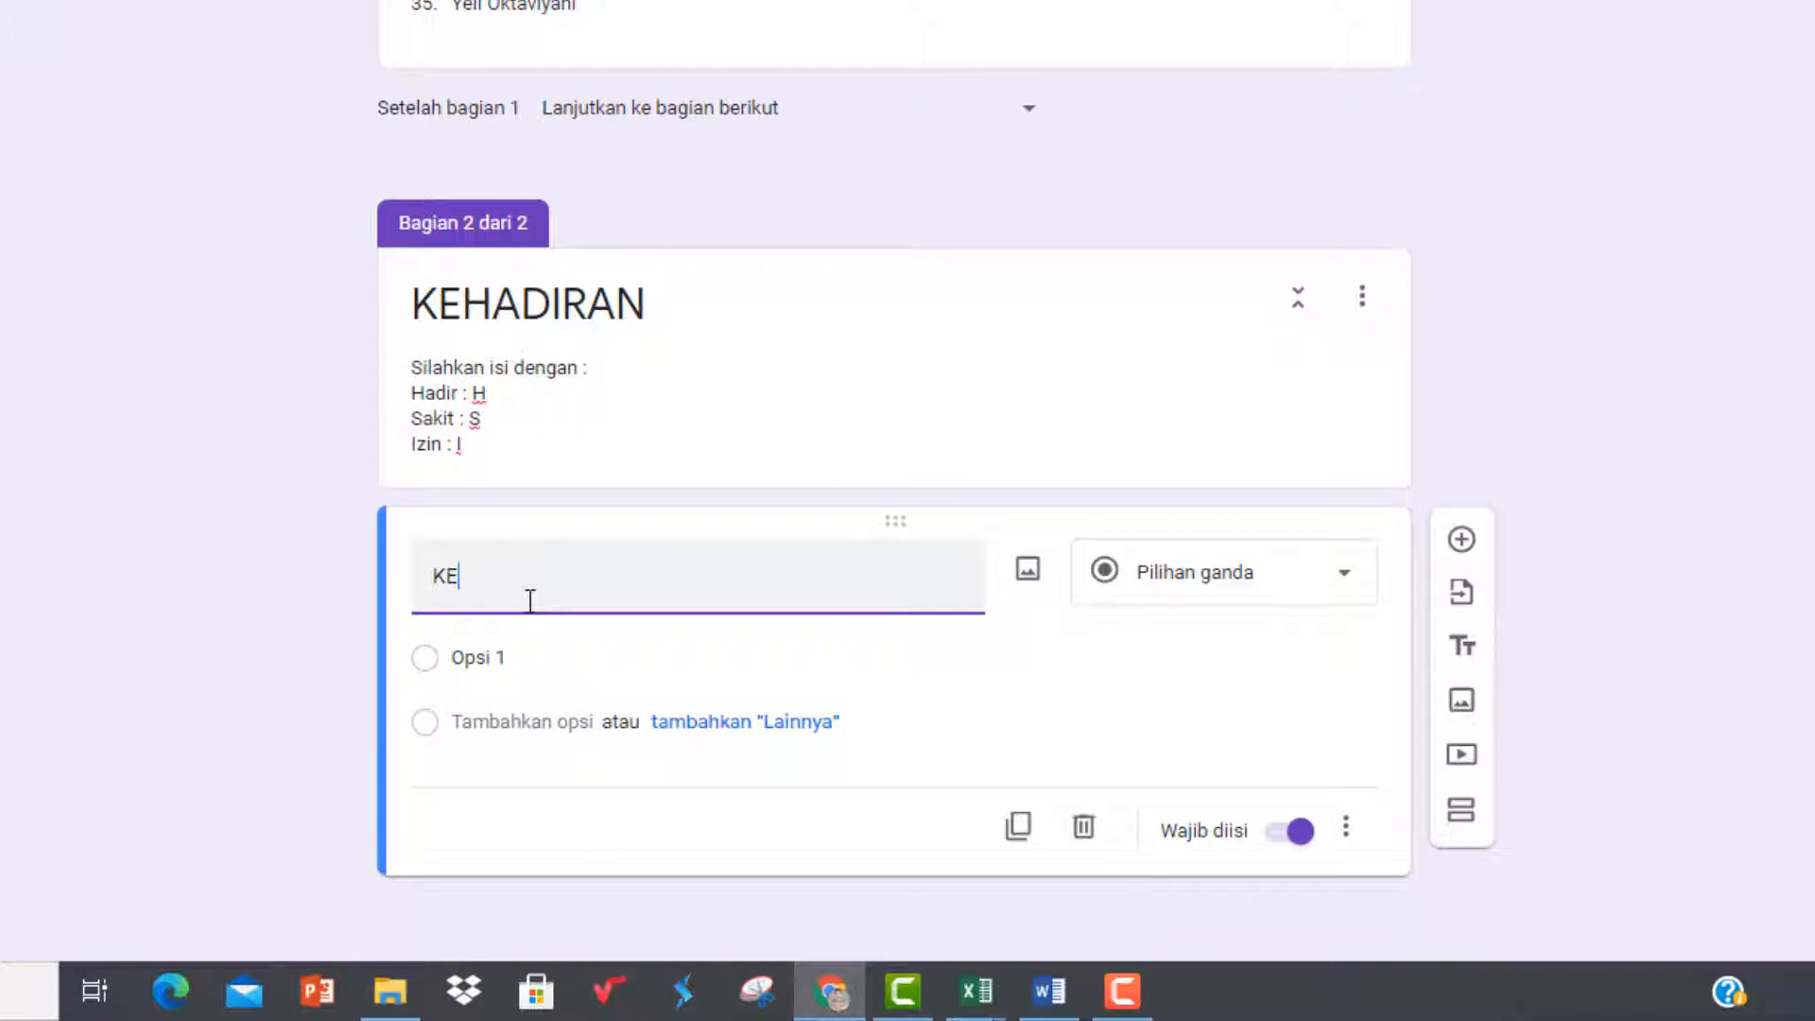
{"action": "type", "text": "HADIRAN"}
{"action": "left_click", "coordinate": [1249, 577]}
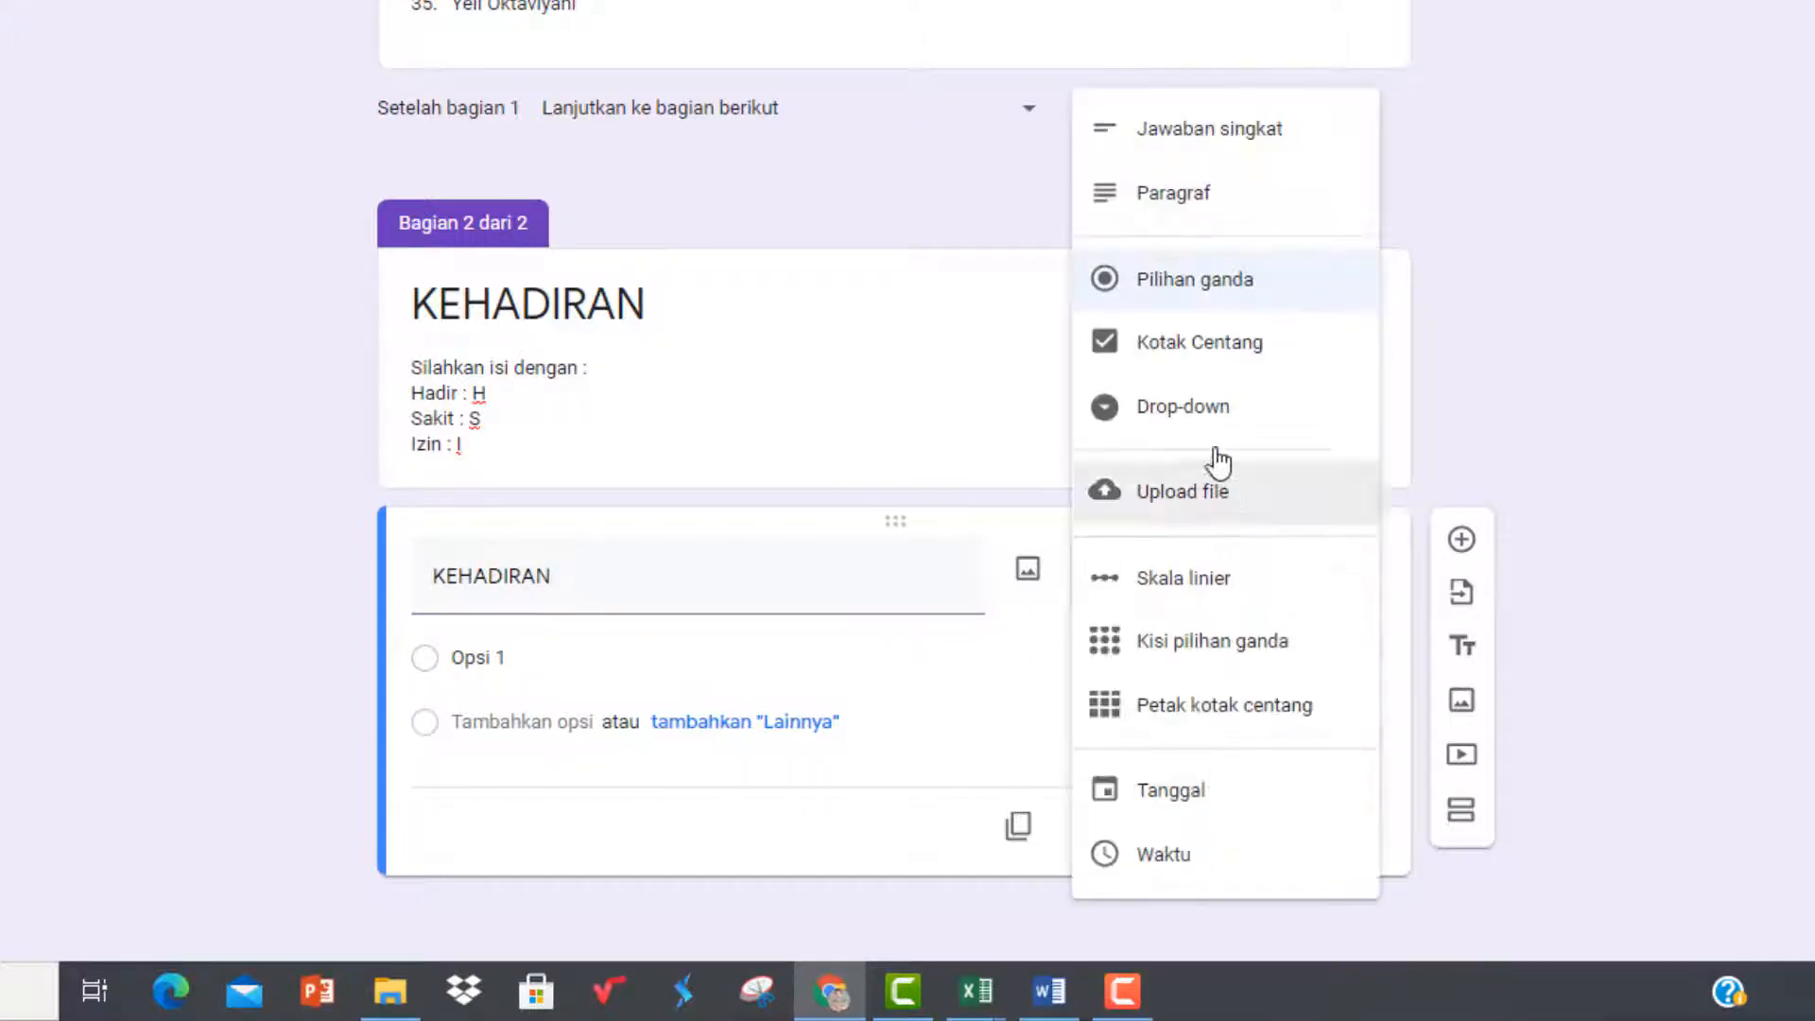
{"action": "left_click", "coordinate": [1215, 407]}
- Enter H, S and I as the three options of the KEHADIRAN question
{"action": "left_click", "coordinate": [551, 670]}
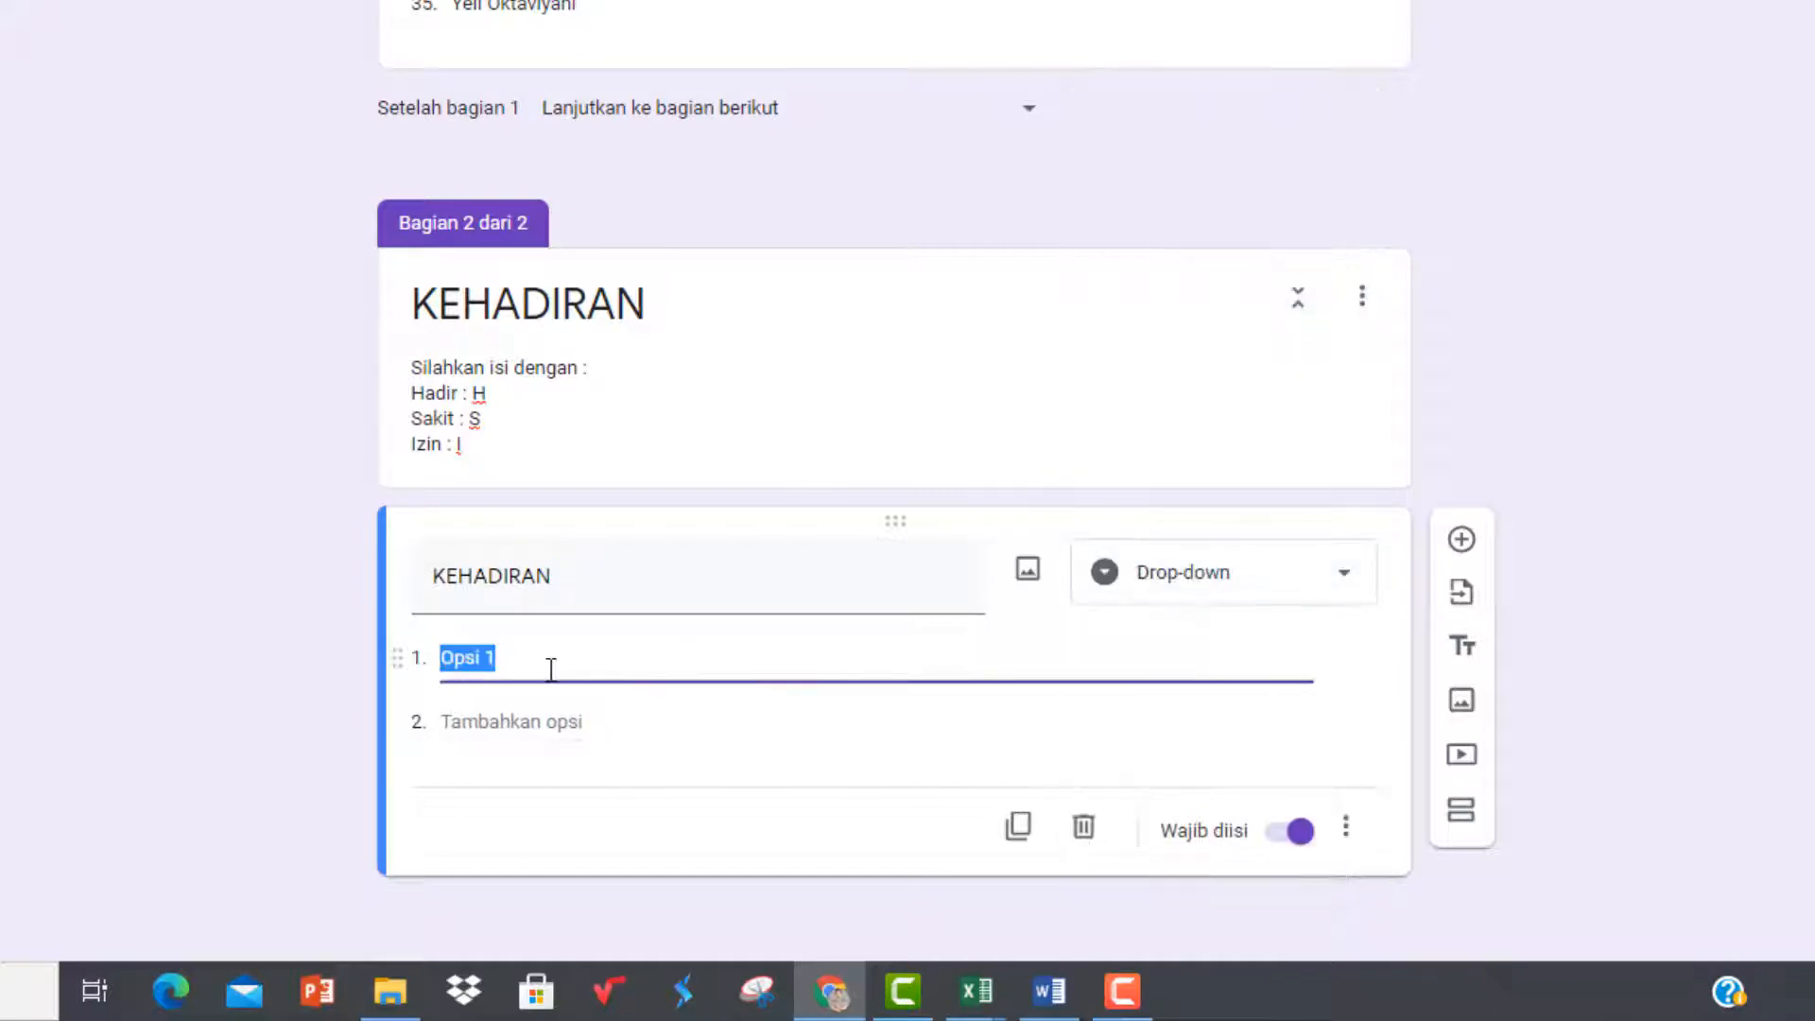
{"action": "type", "text": "H"}
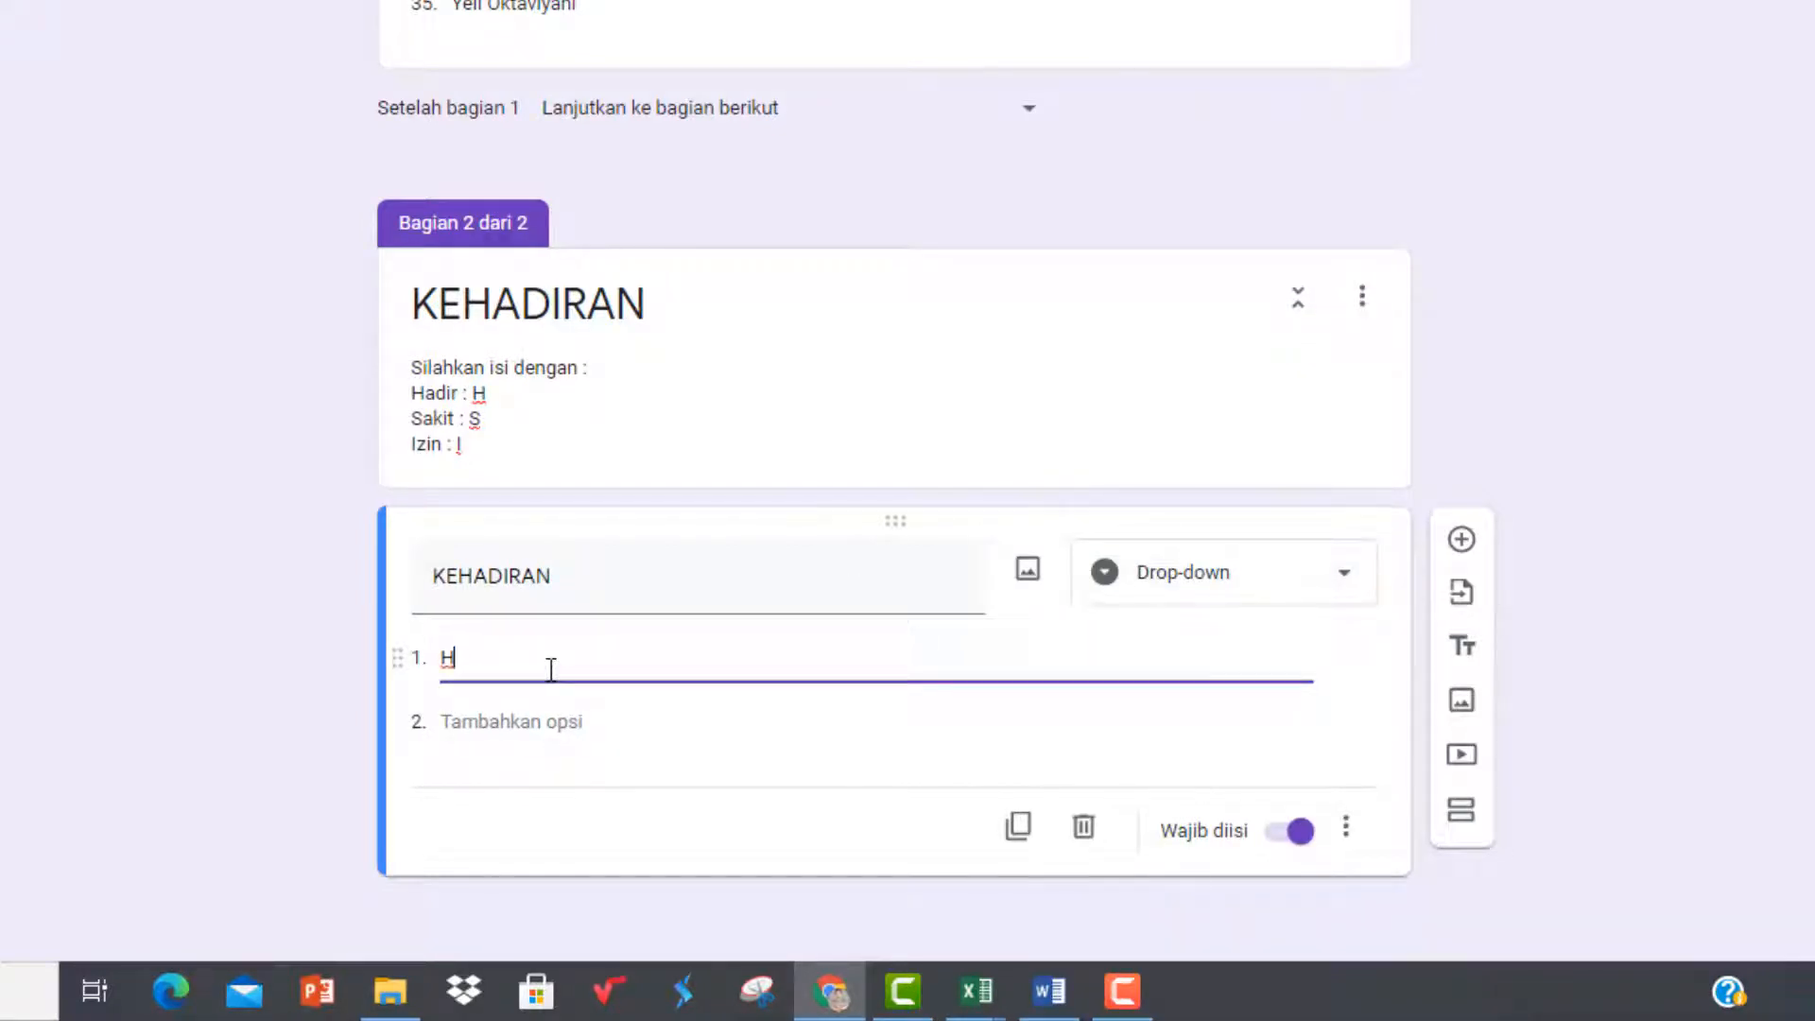
{"action": "key", "text": "Return"}
{"action": "type", "text": "S"}
{"action": "key", "text": "Return"}
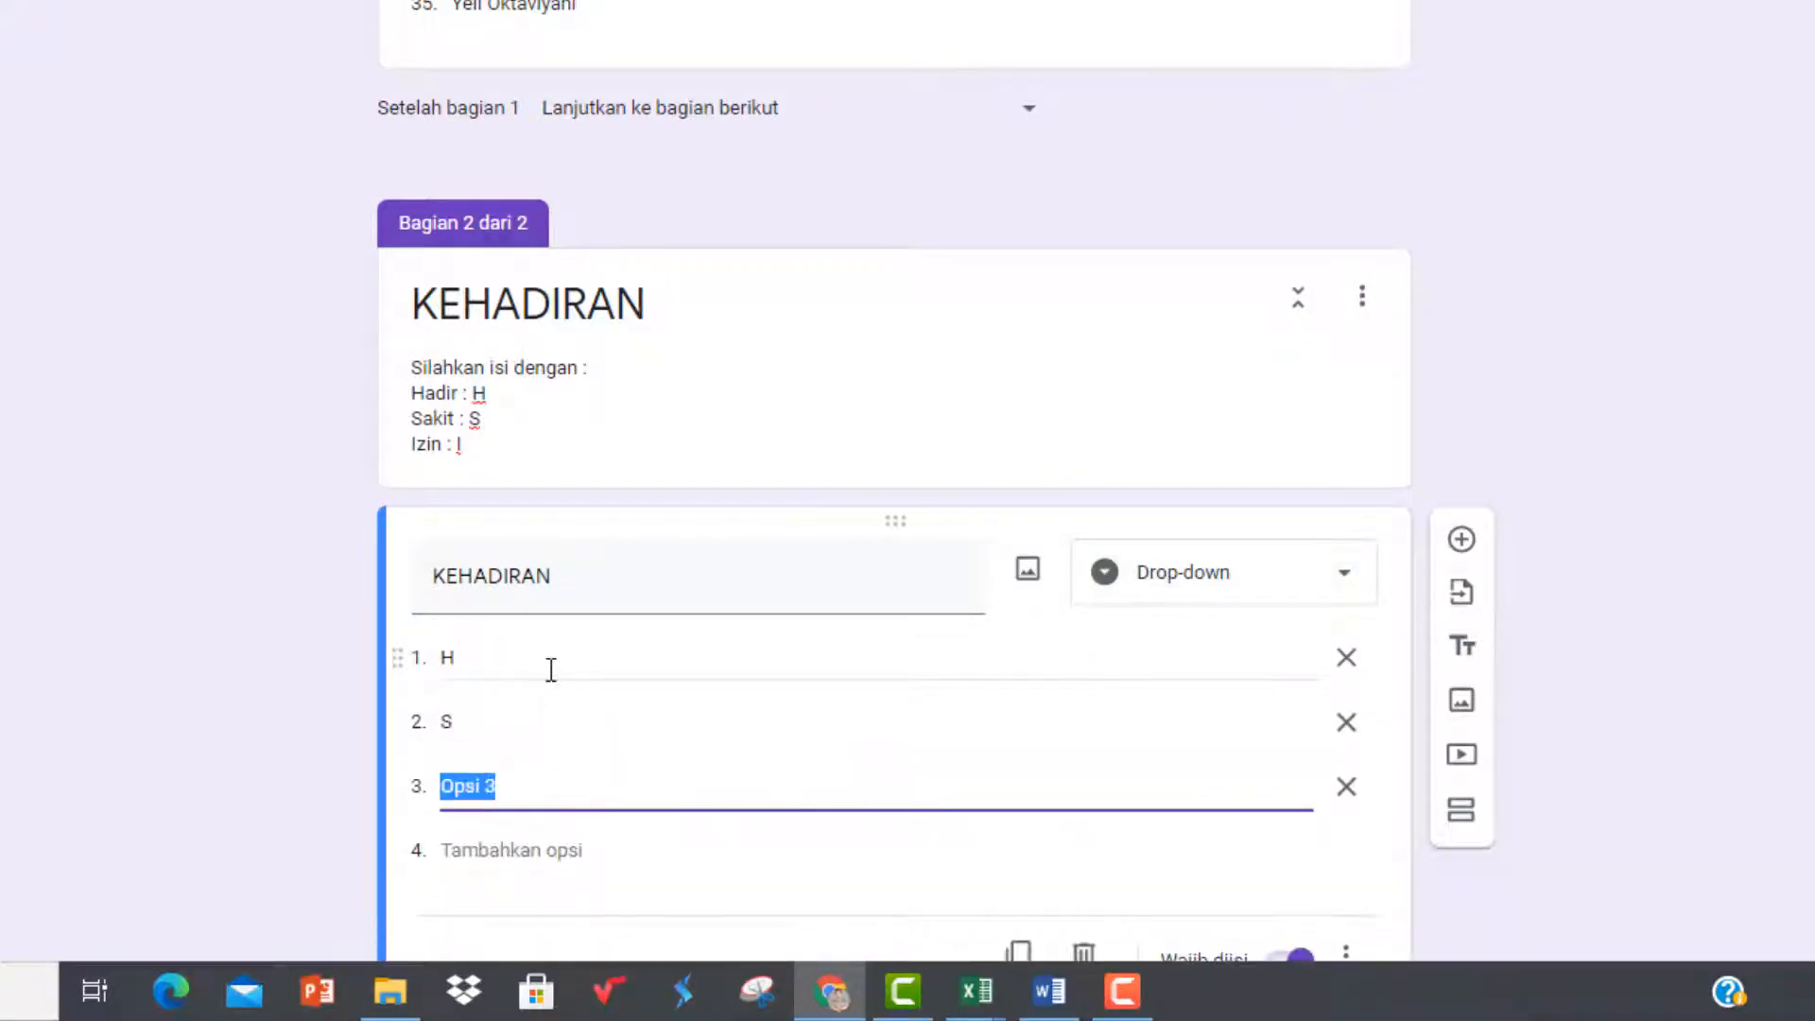
{"action": "type", "text": "I"}
{"action": "scroll", "coordinate": [551, 715], "scroll_direction": "down", "scroll_amount": 1}
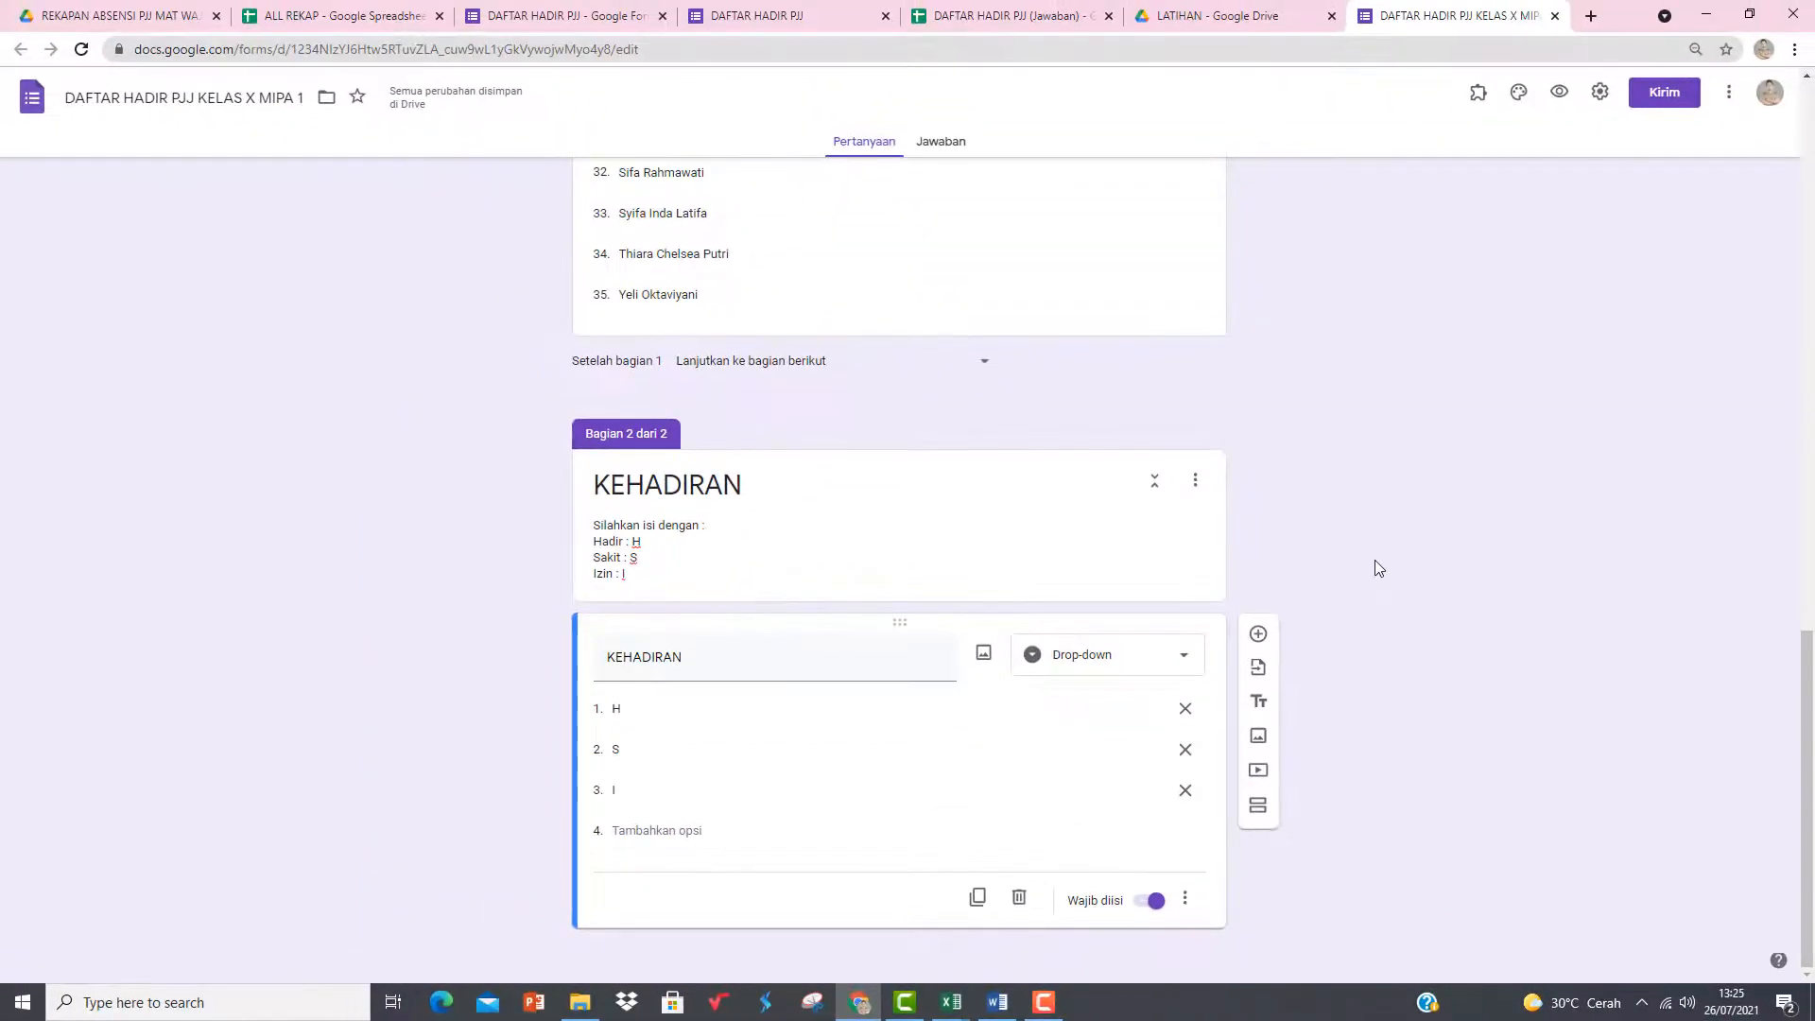
- Turn off the form setting that limits respondents to Kementerian Pendidikan dan Kebudayaan (SMA) users and save the settings
{"action": "scroll", "coordinate": [1374, 560], "scroll_direction": "up", "scroll_amount": 15}
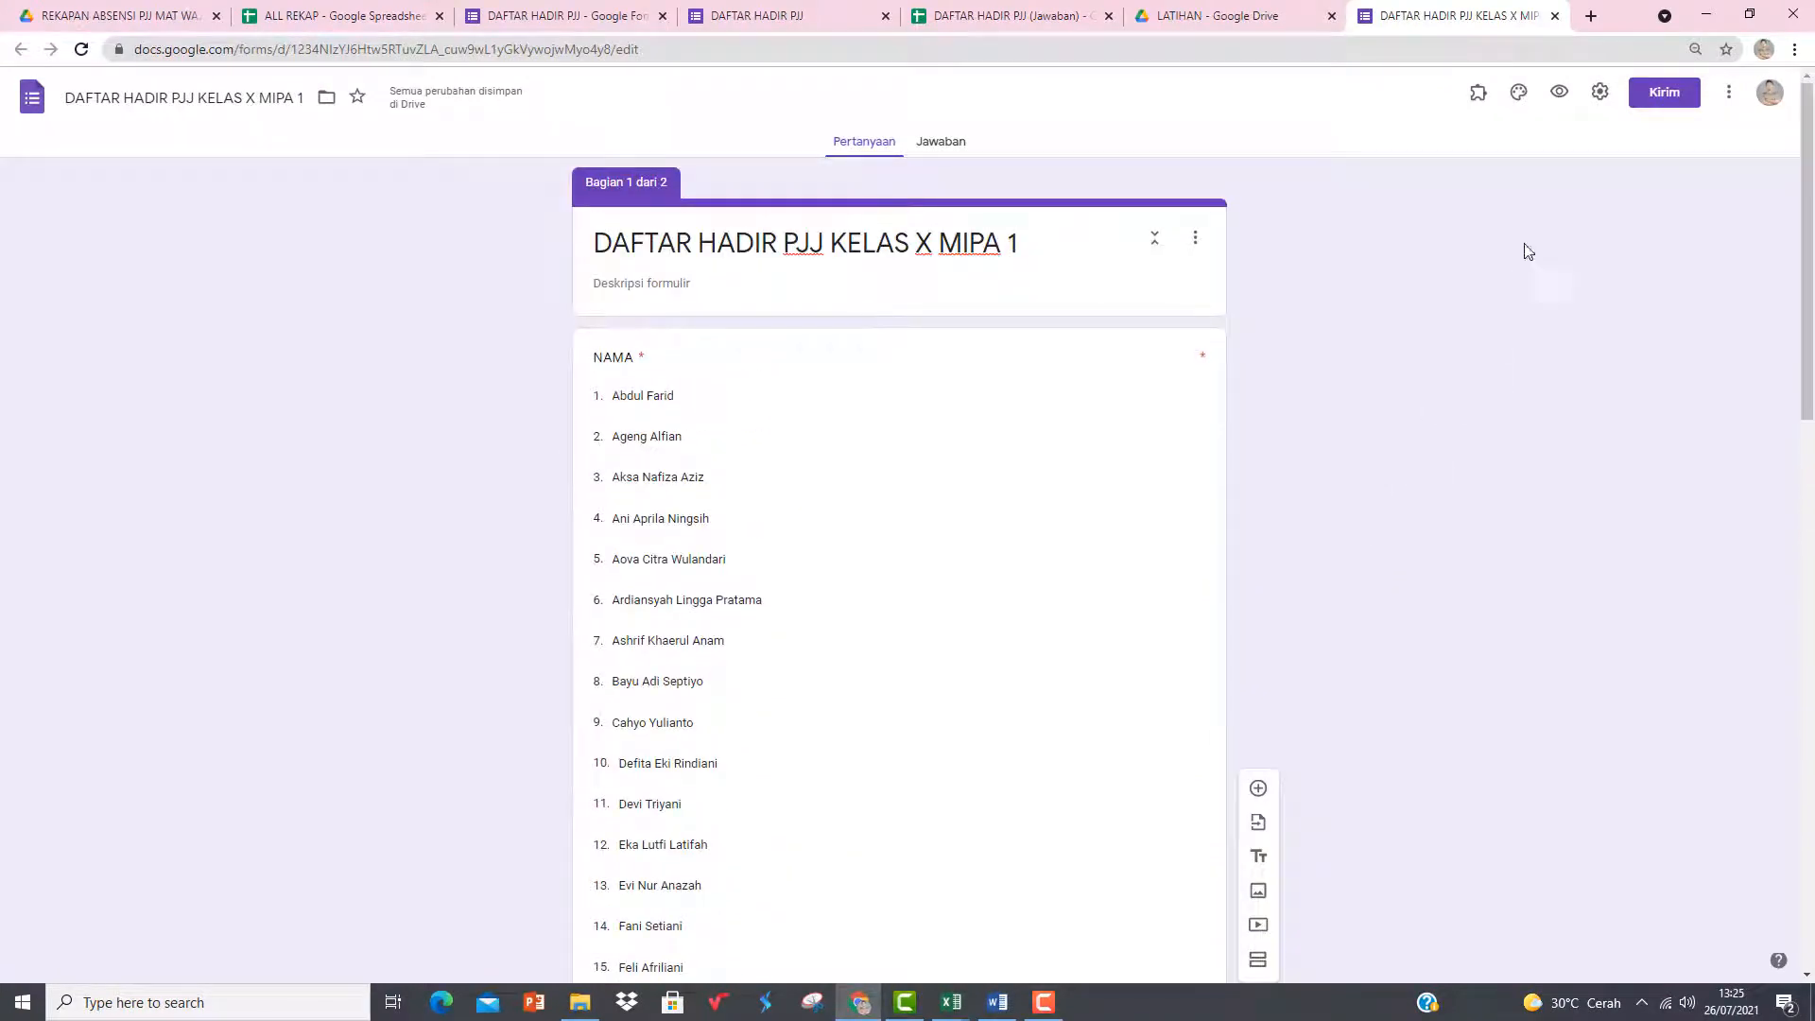
{"action": "left_click", "coordinate": [1601, 100]}
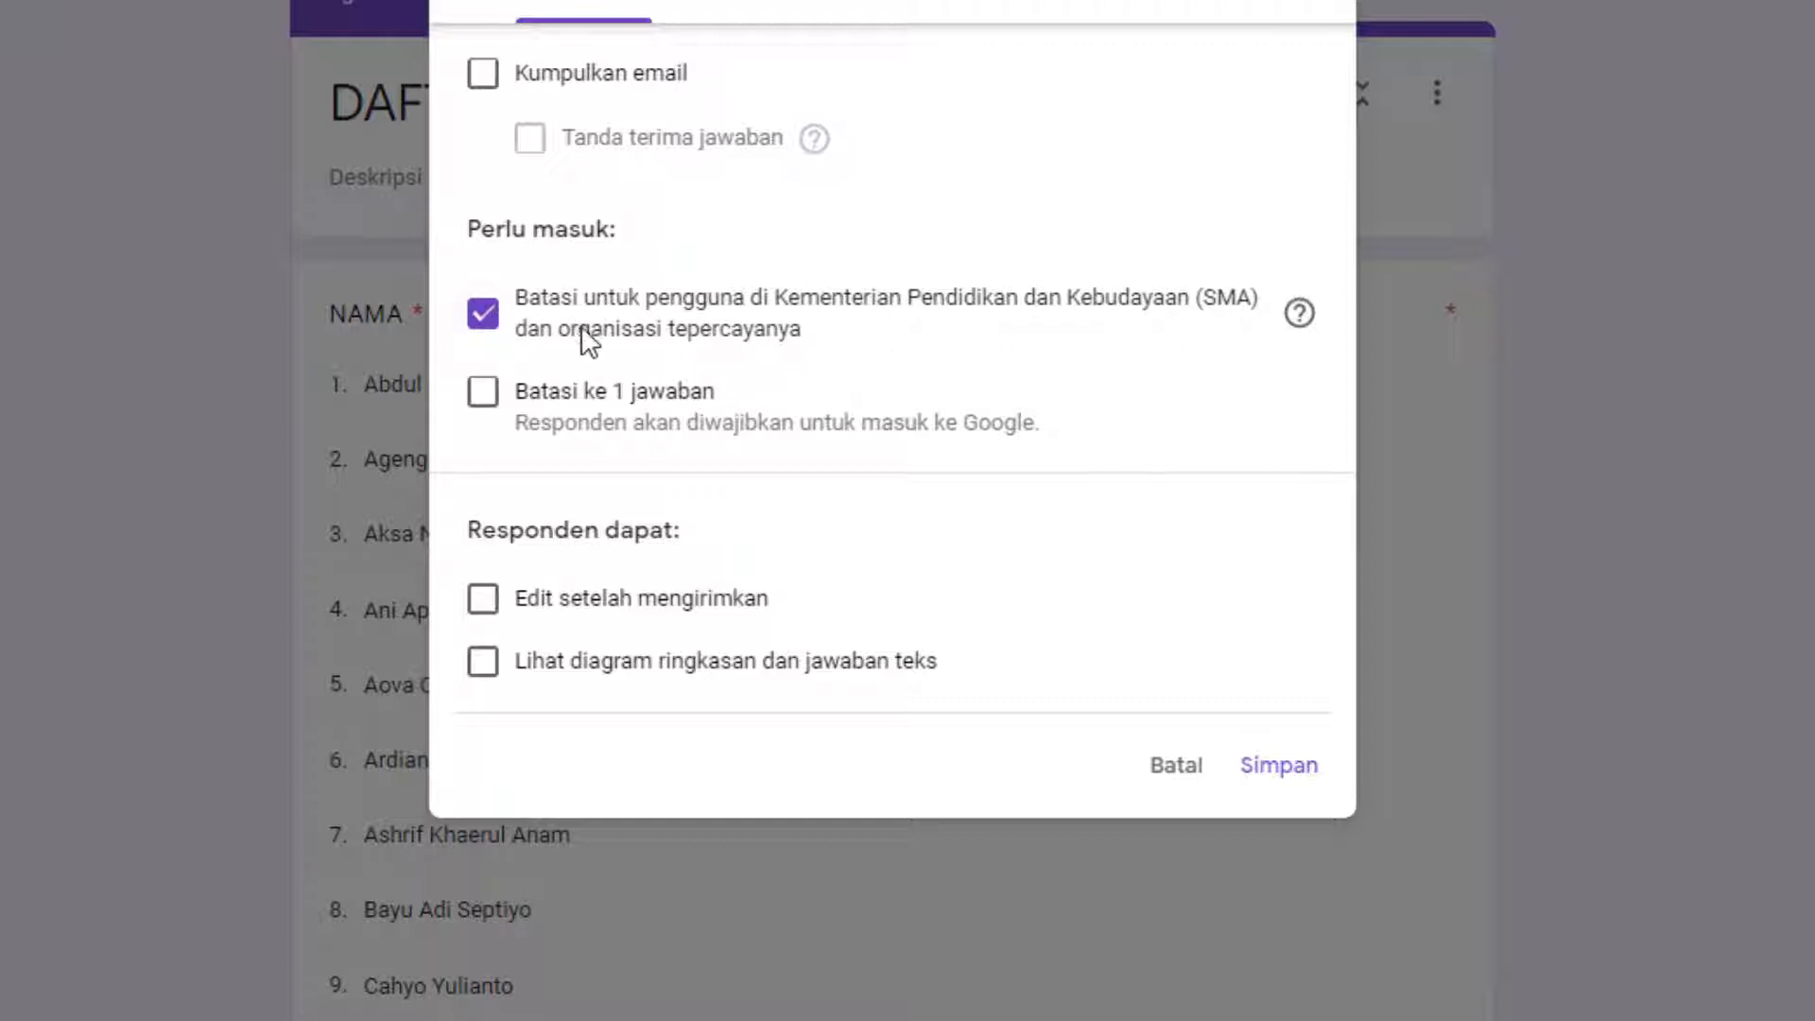
{"action": "left_click", "coordinate": [502, 321]}
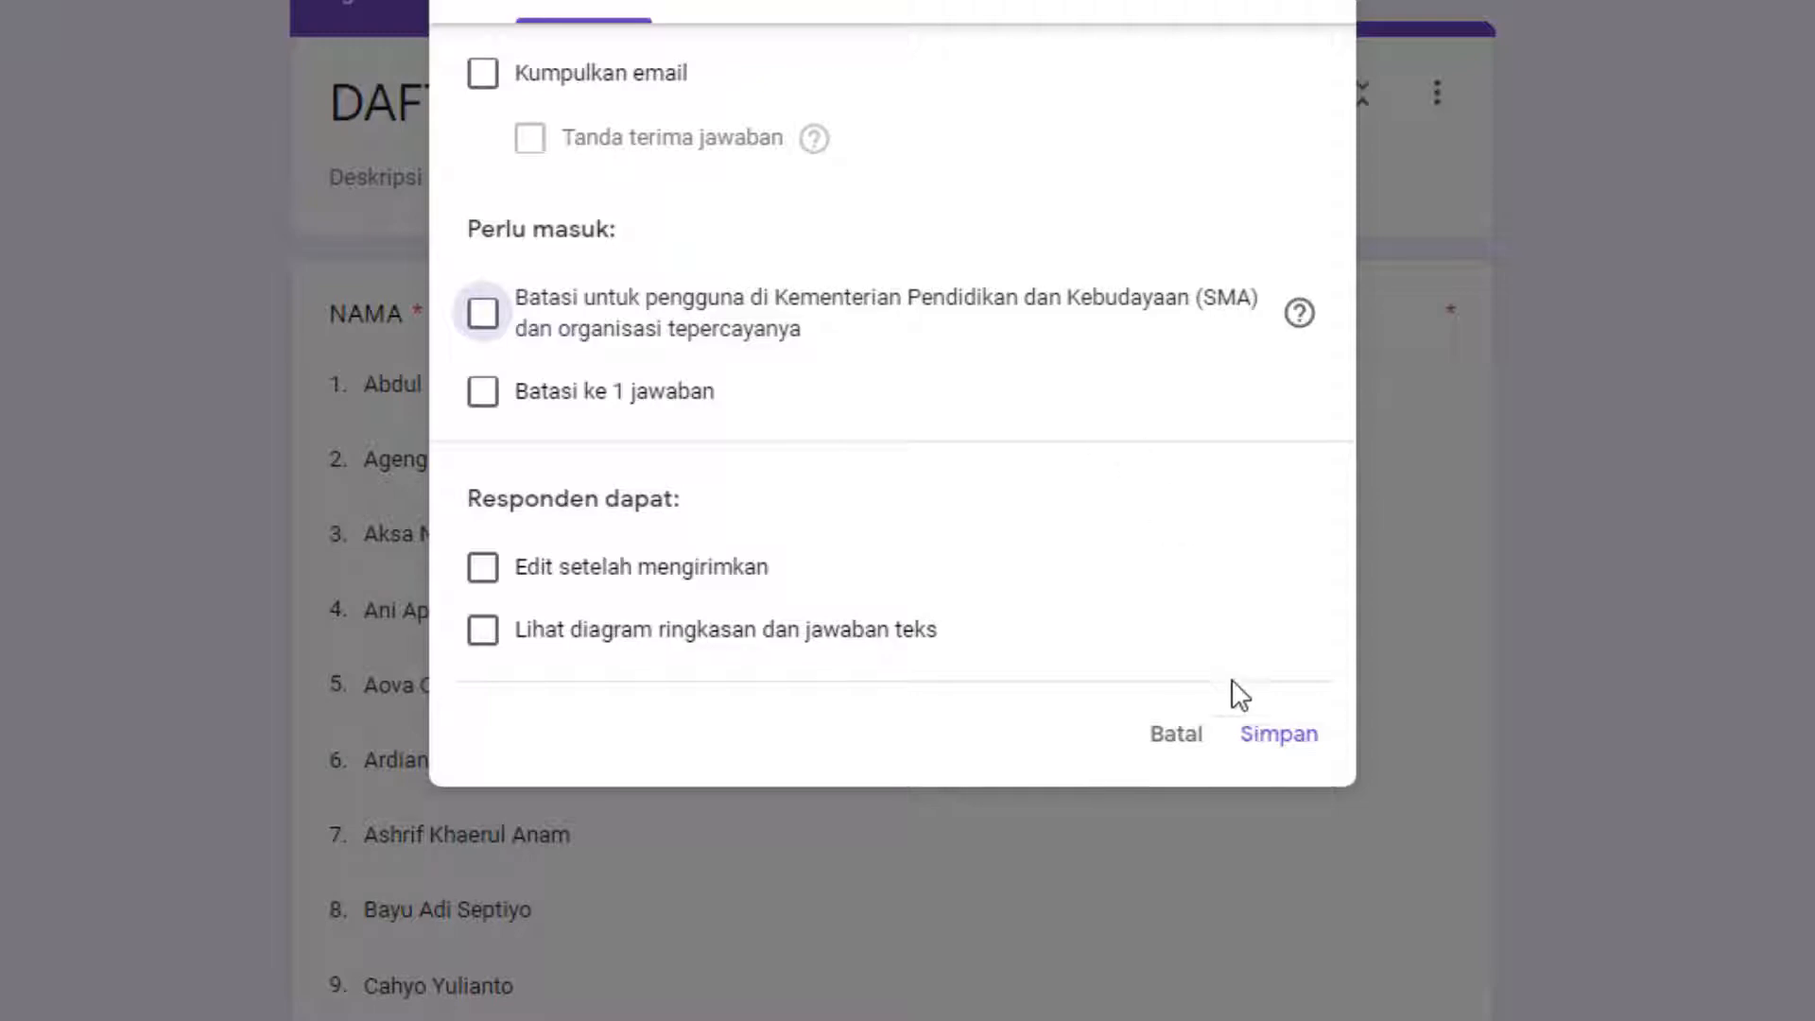
{"action": "left_click", "coordinate": [1262, 737]}
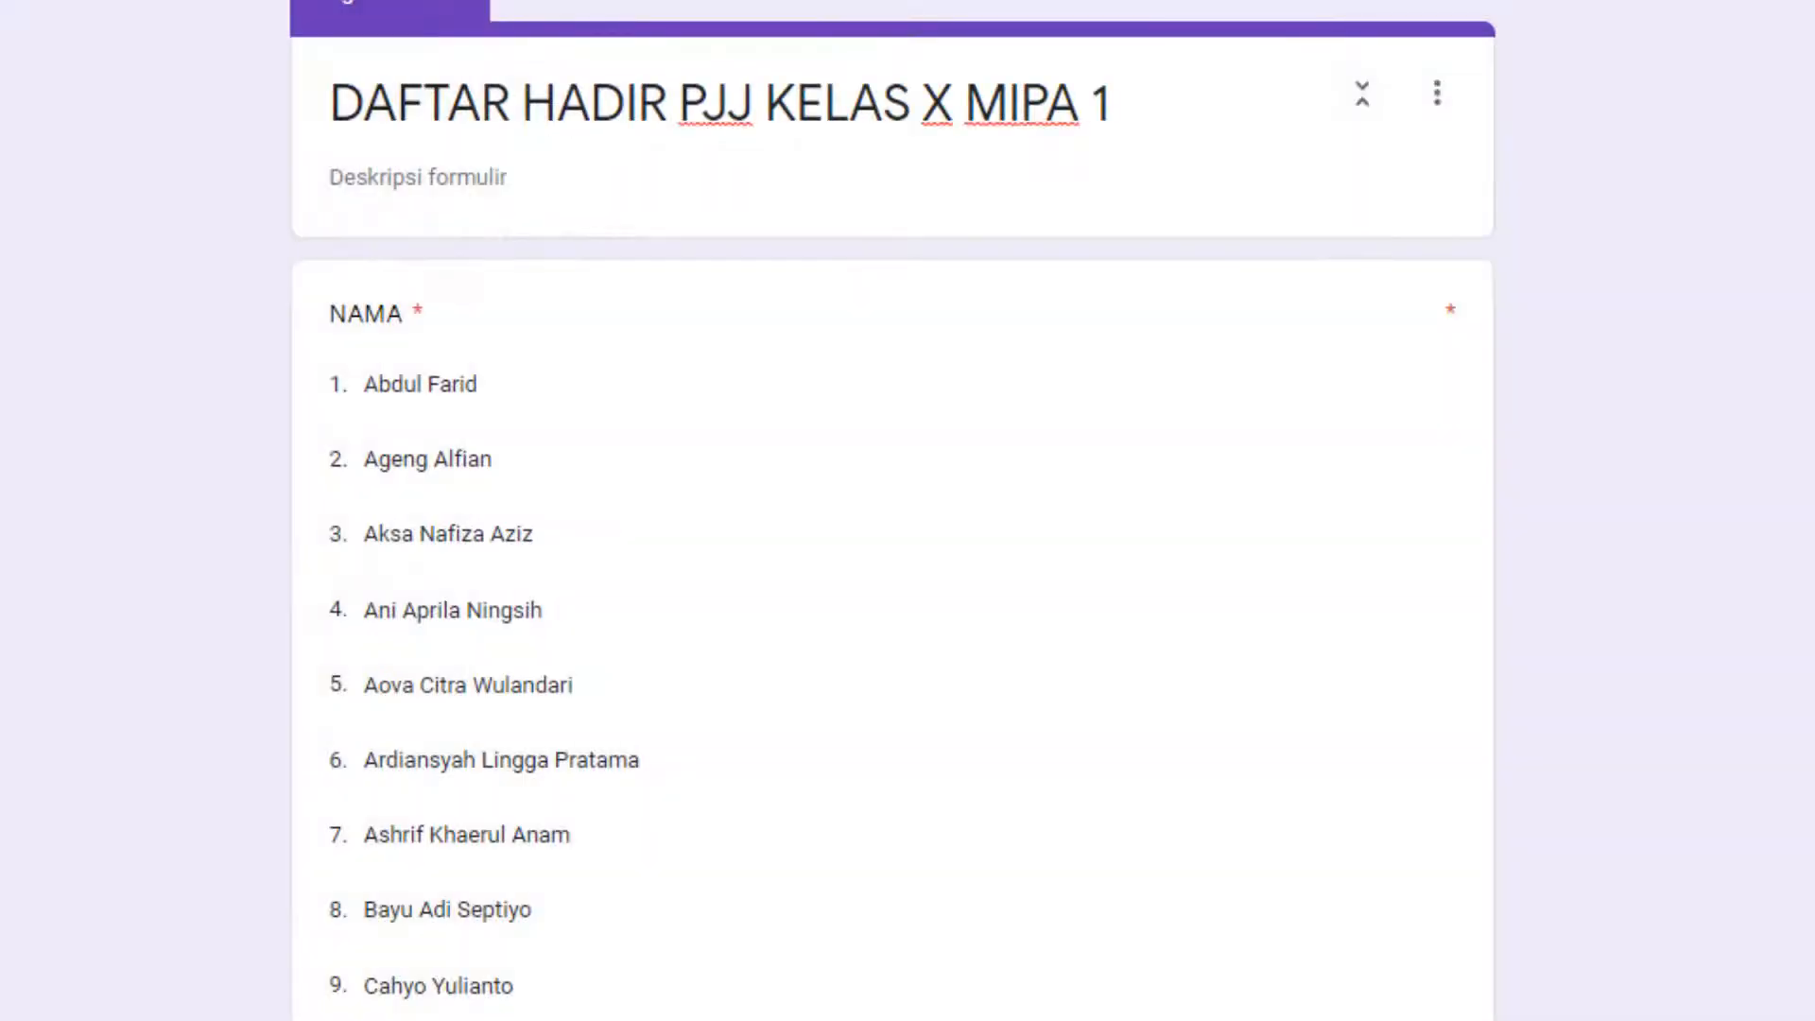
- Preview the attendance form, choose the second student in the NAMA list and continue to the KEHADIRAN section
{"action": "left_click", "coordinate": [1633, 60]}
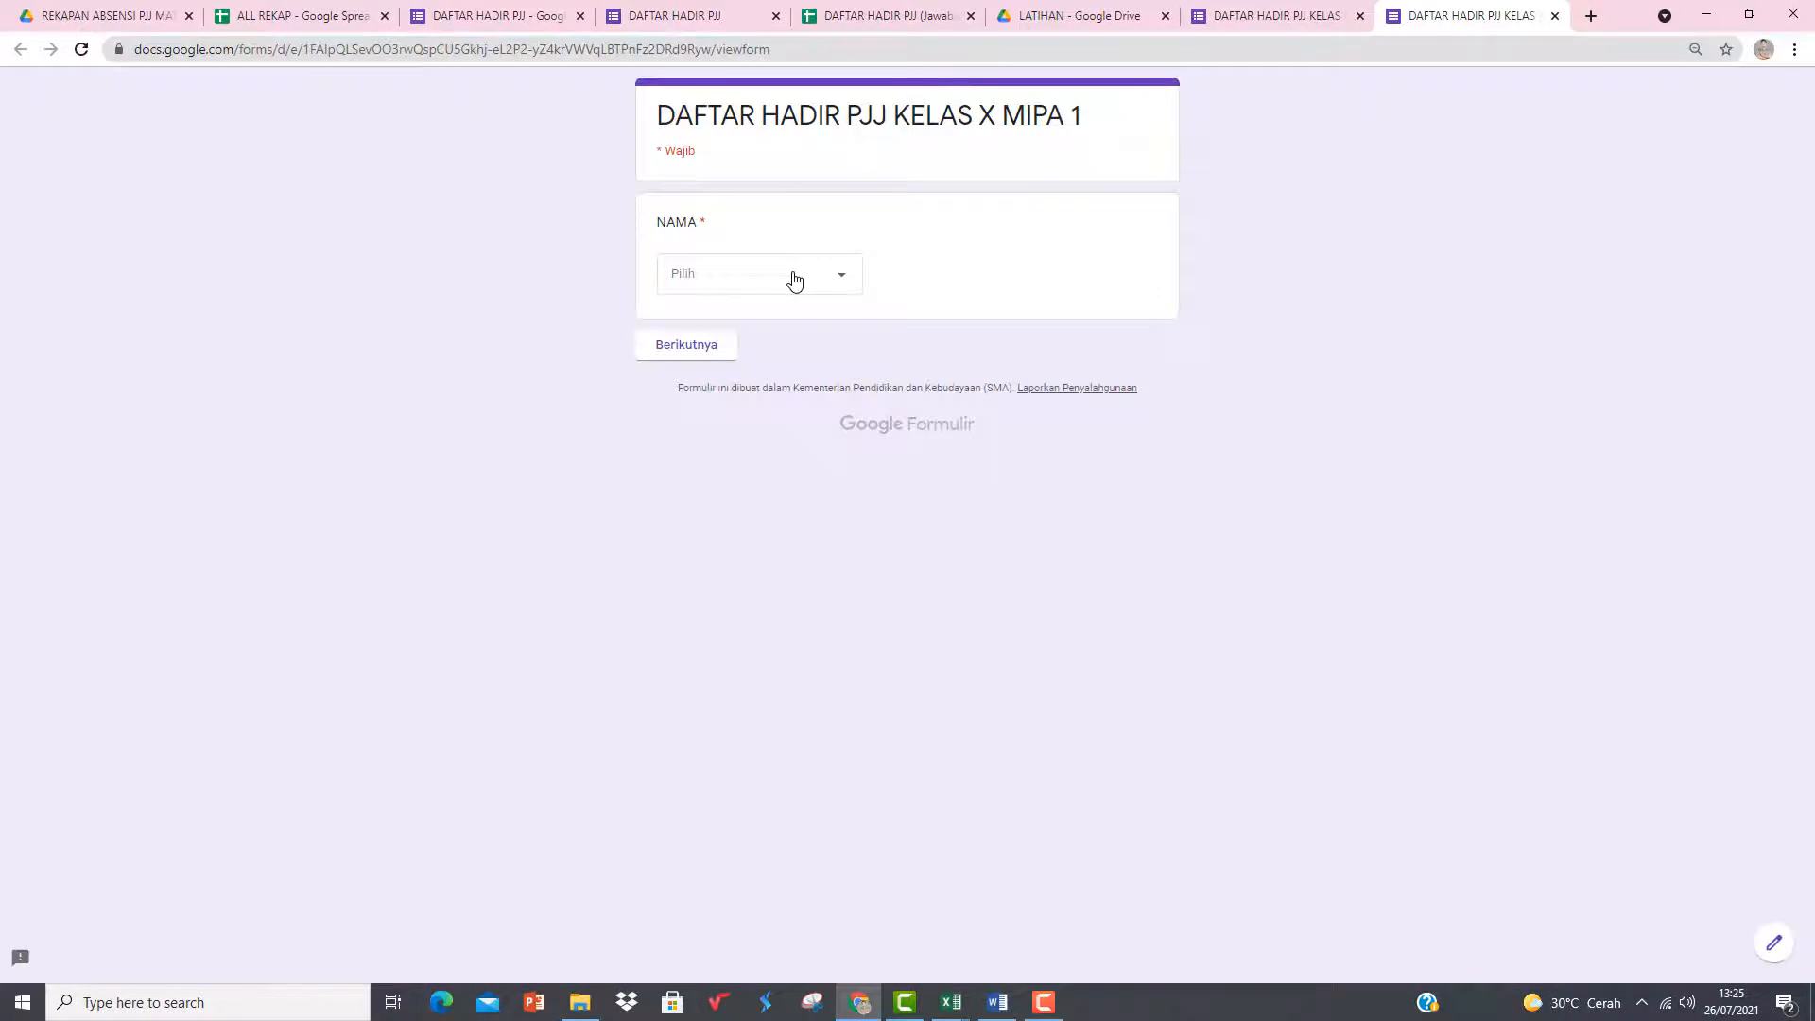
{"action": "left_click", "coordinate": [794, 280]}
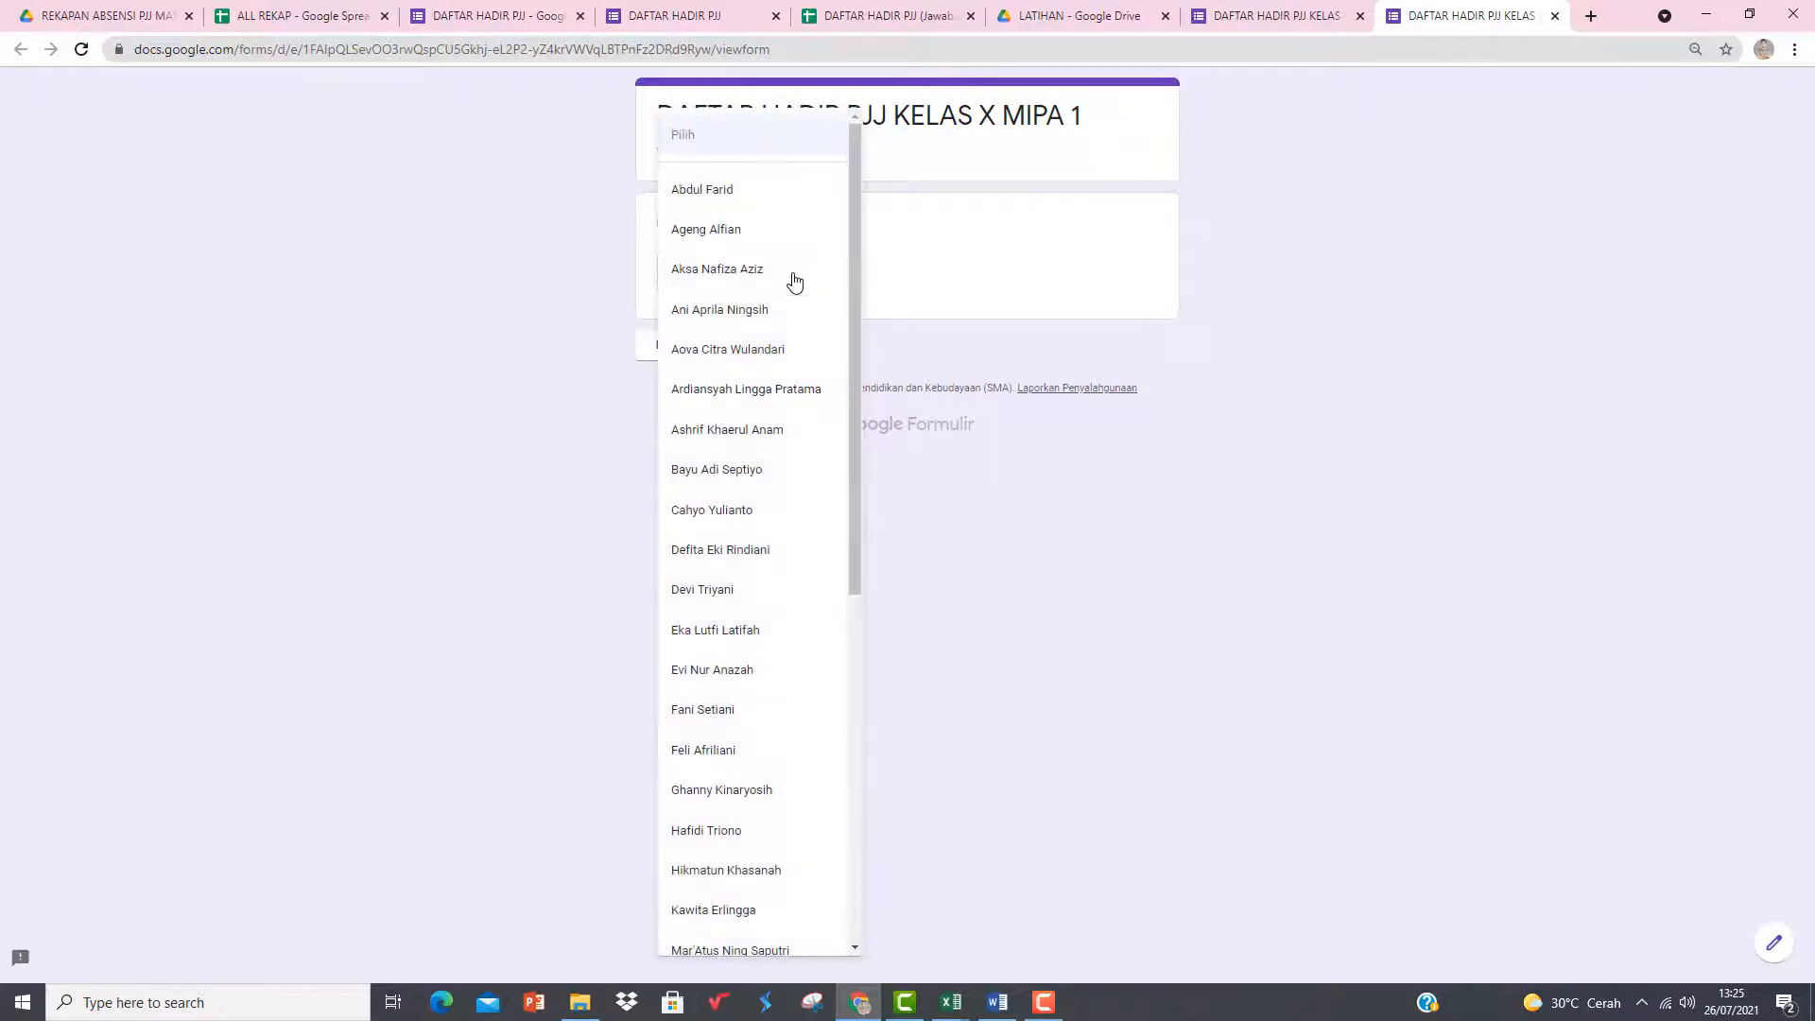
{"action": "left_click", "coordinate": [699, 229]}
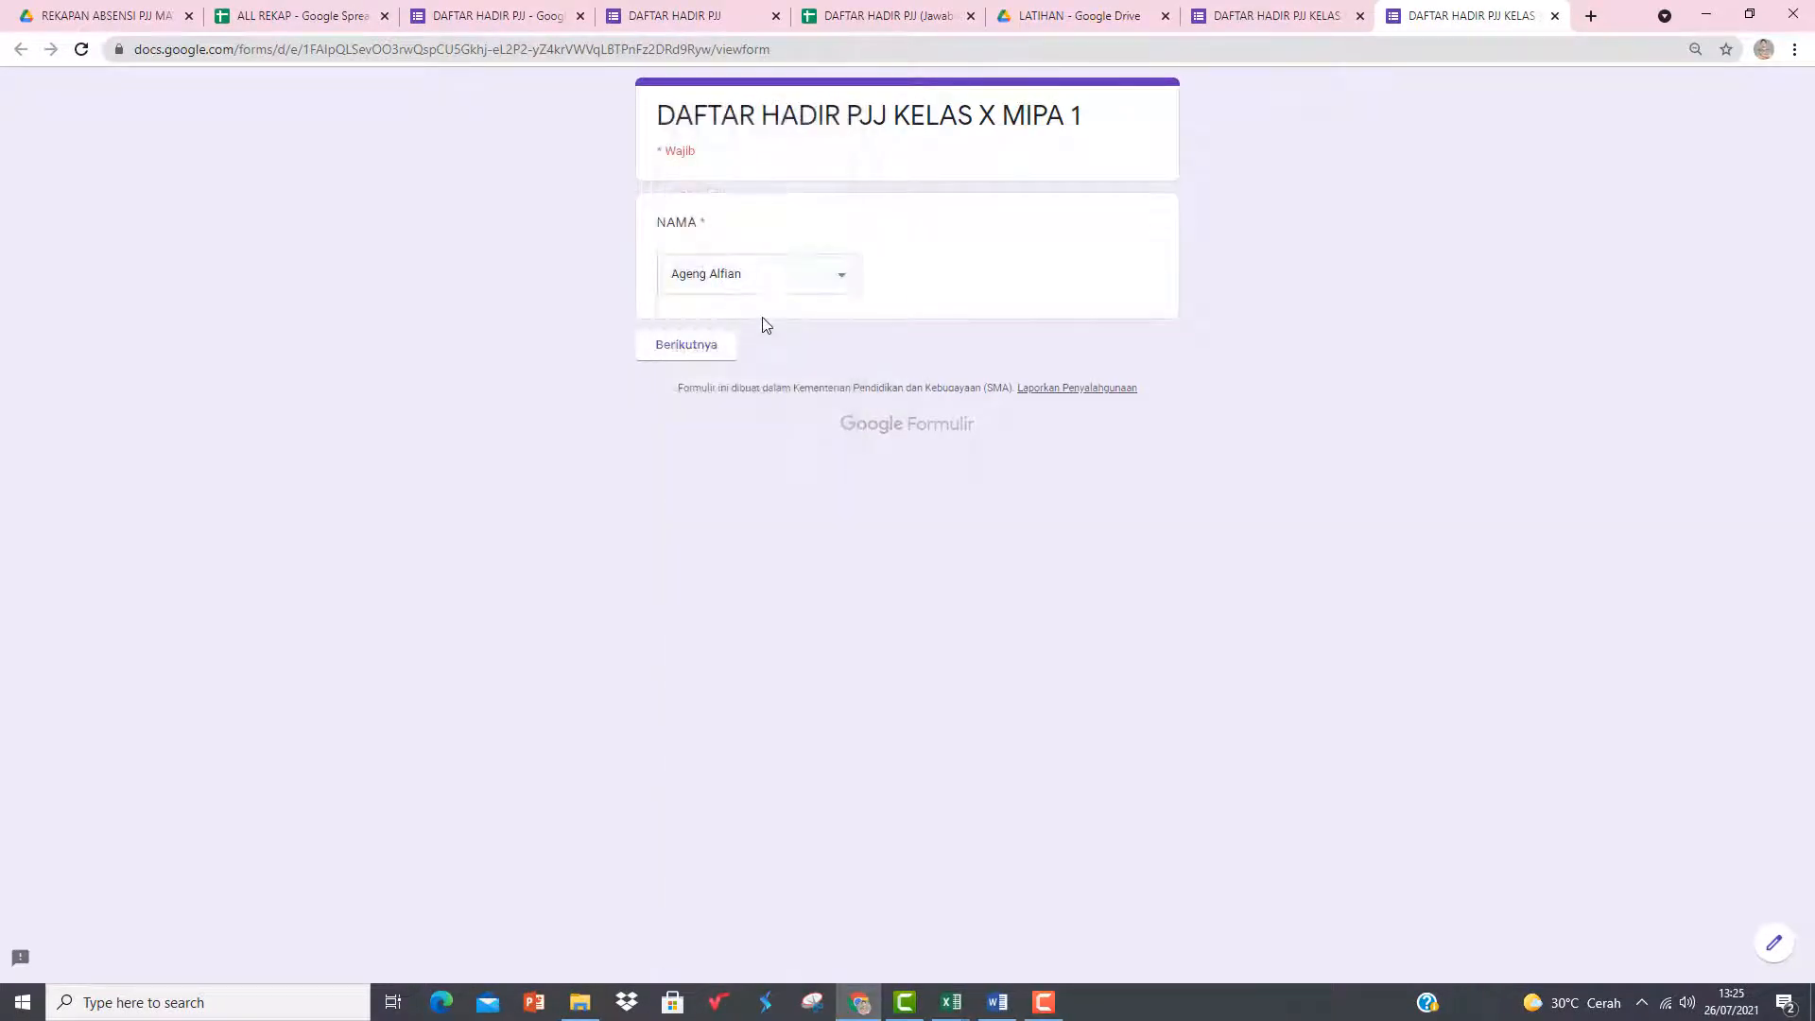
{"action": "left_click", "coordinate": [666, 355]}
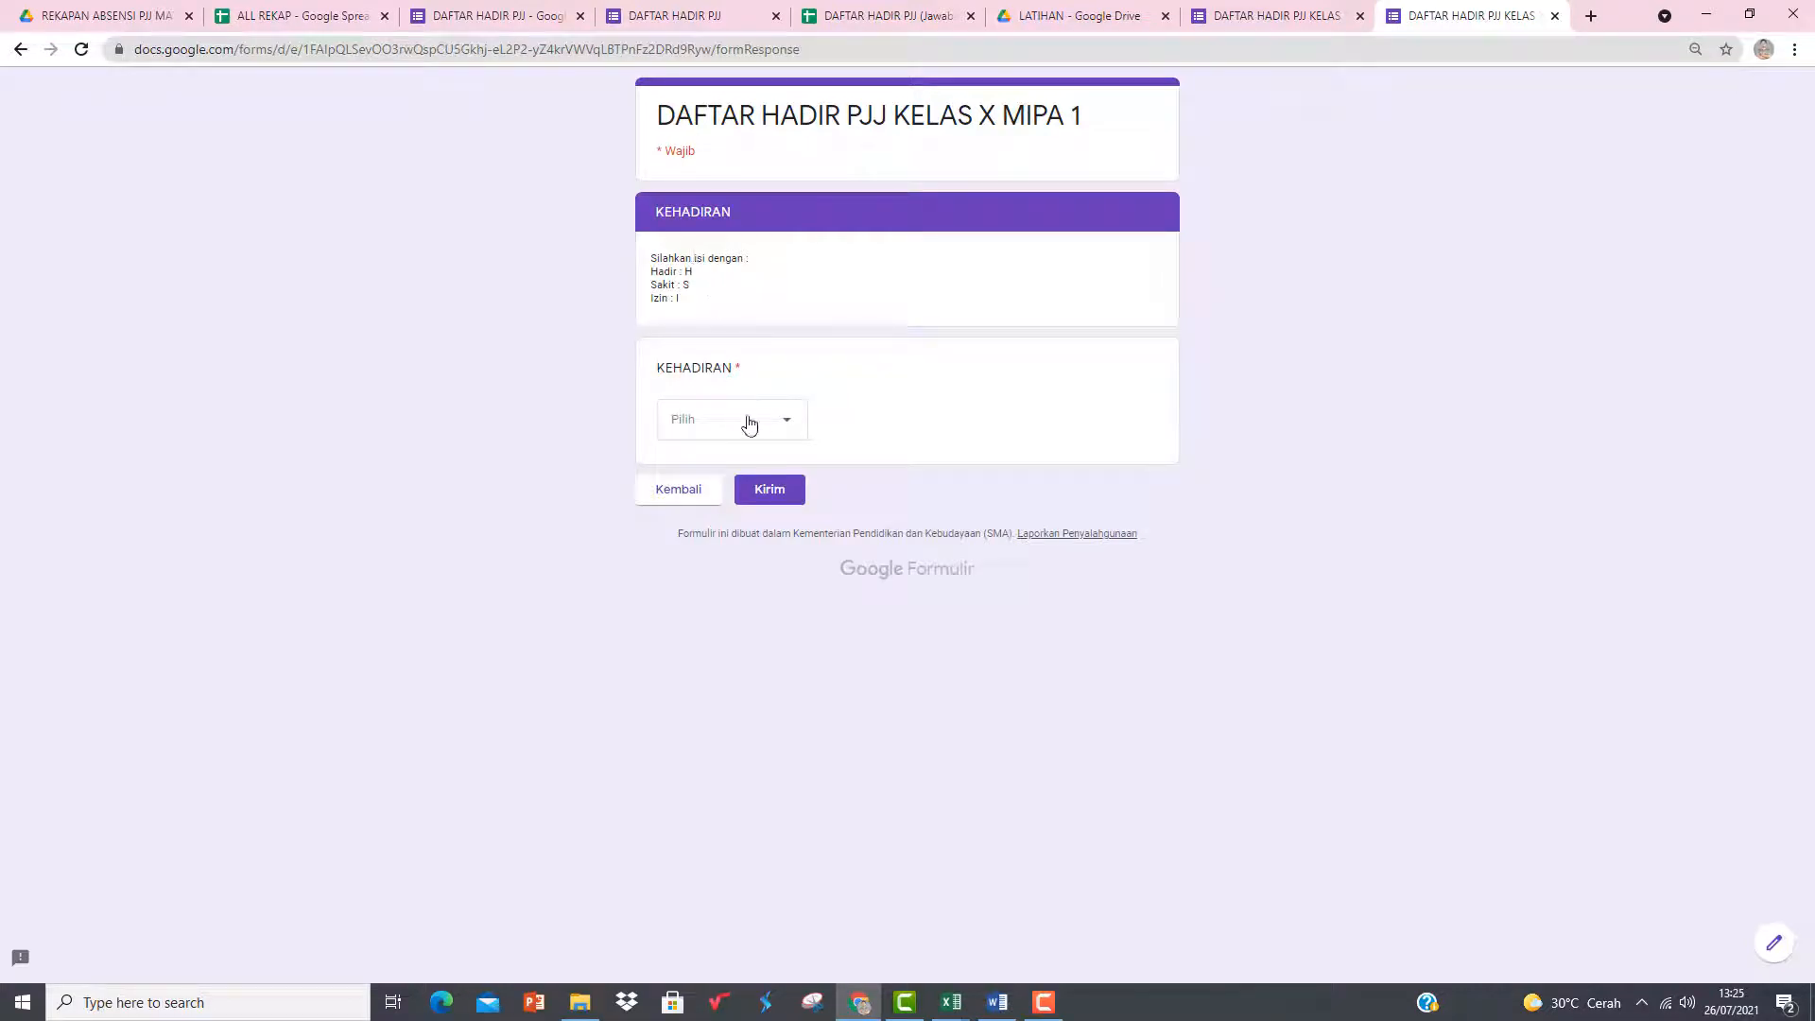
- Answer KEHADIRAN with H, submit the test response and close the form preview
{"action": "left_click", "coordinate": [781, 422]}
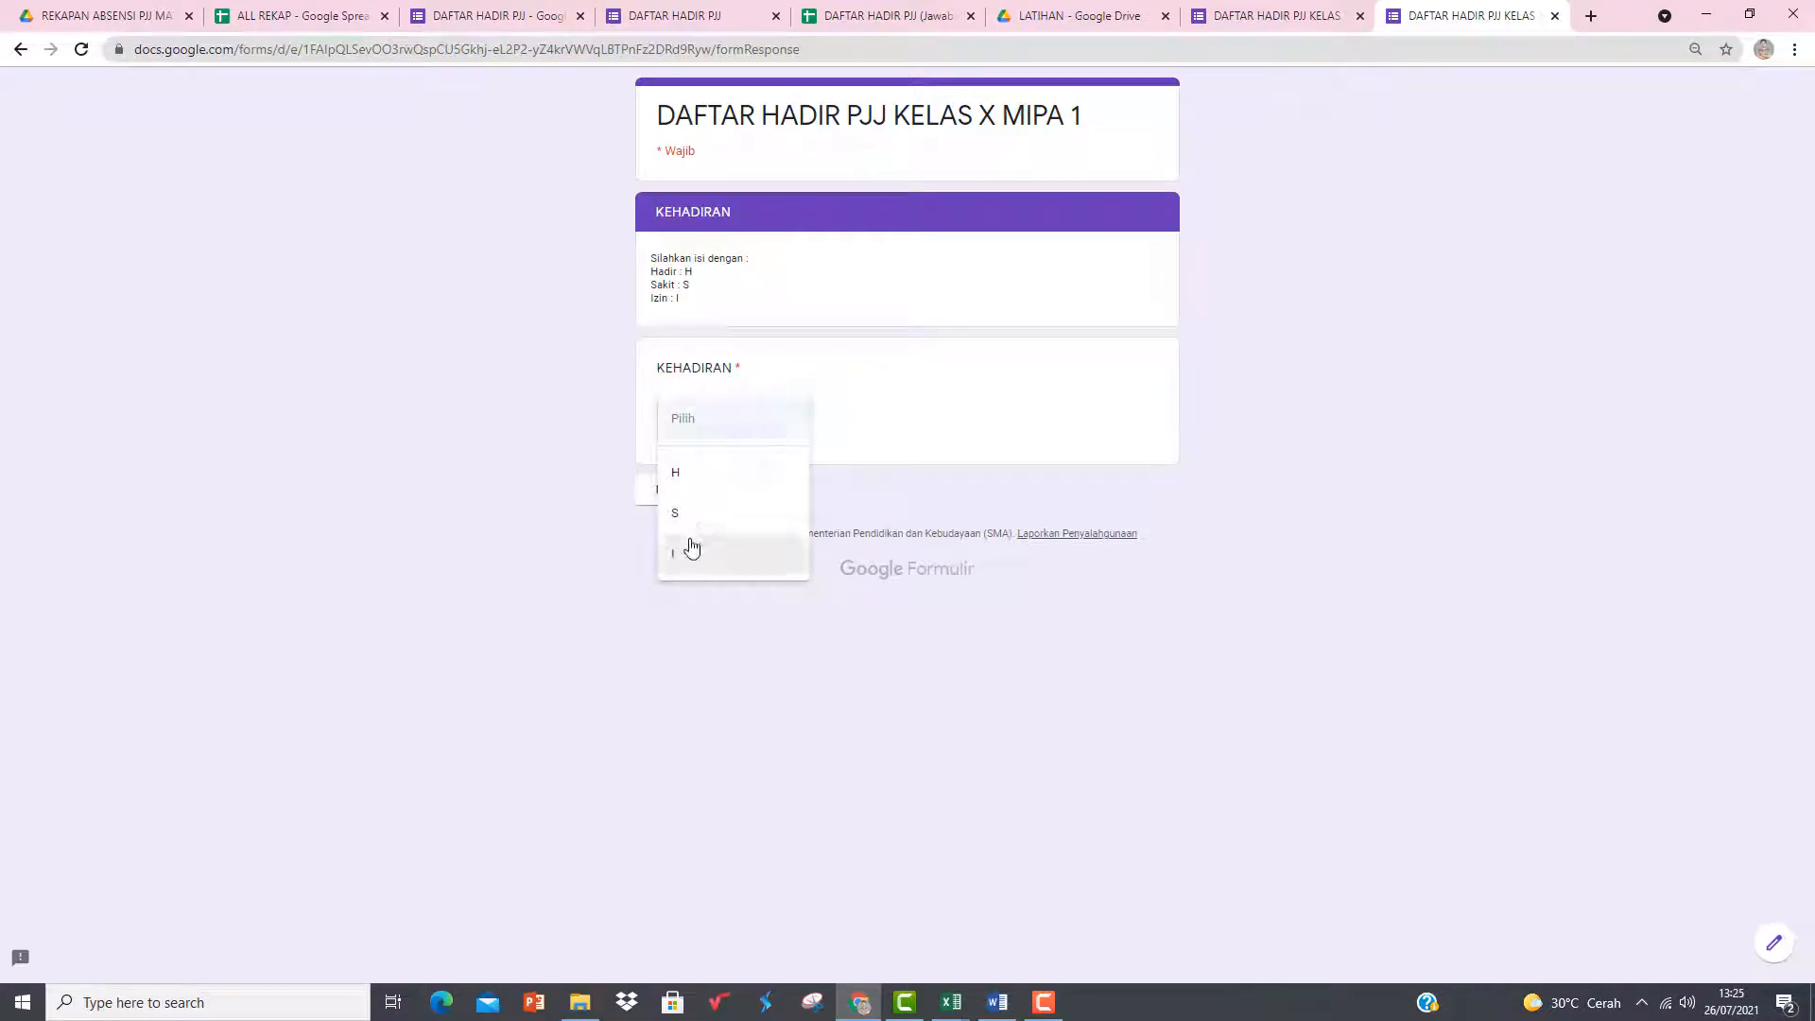
{"action": "left_click", "coordinate": [1356, 369]}
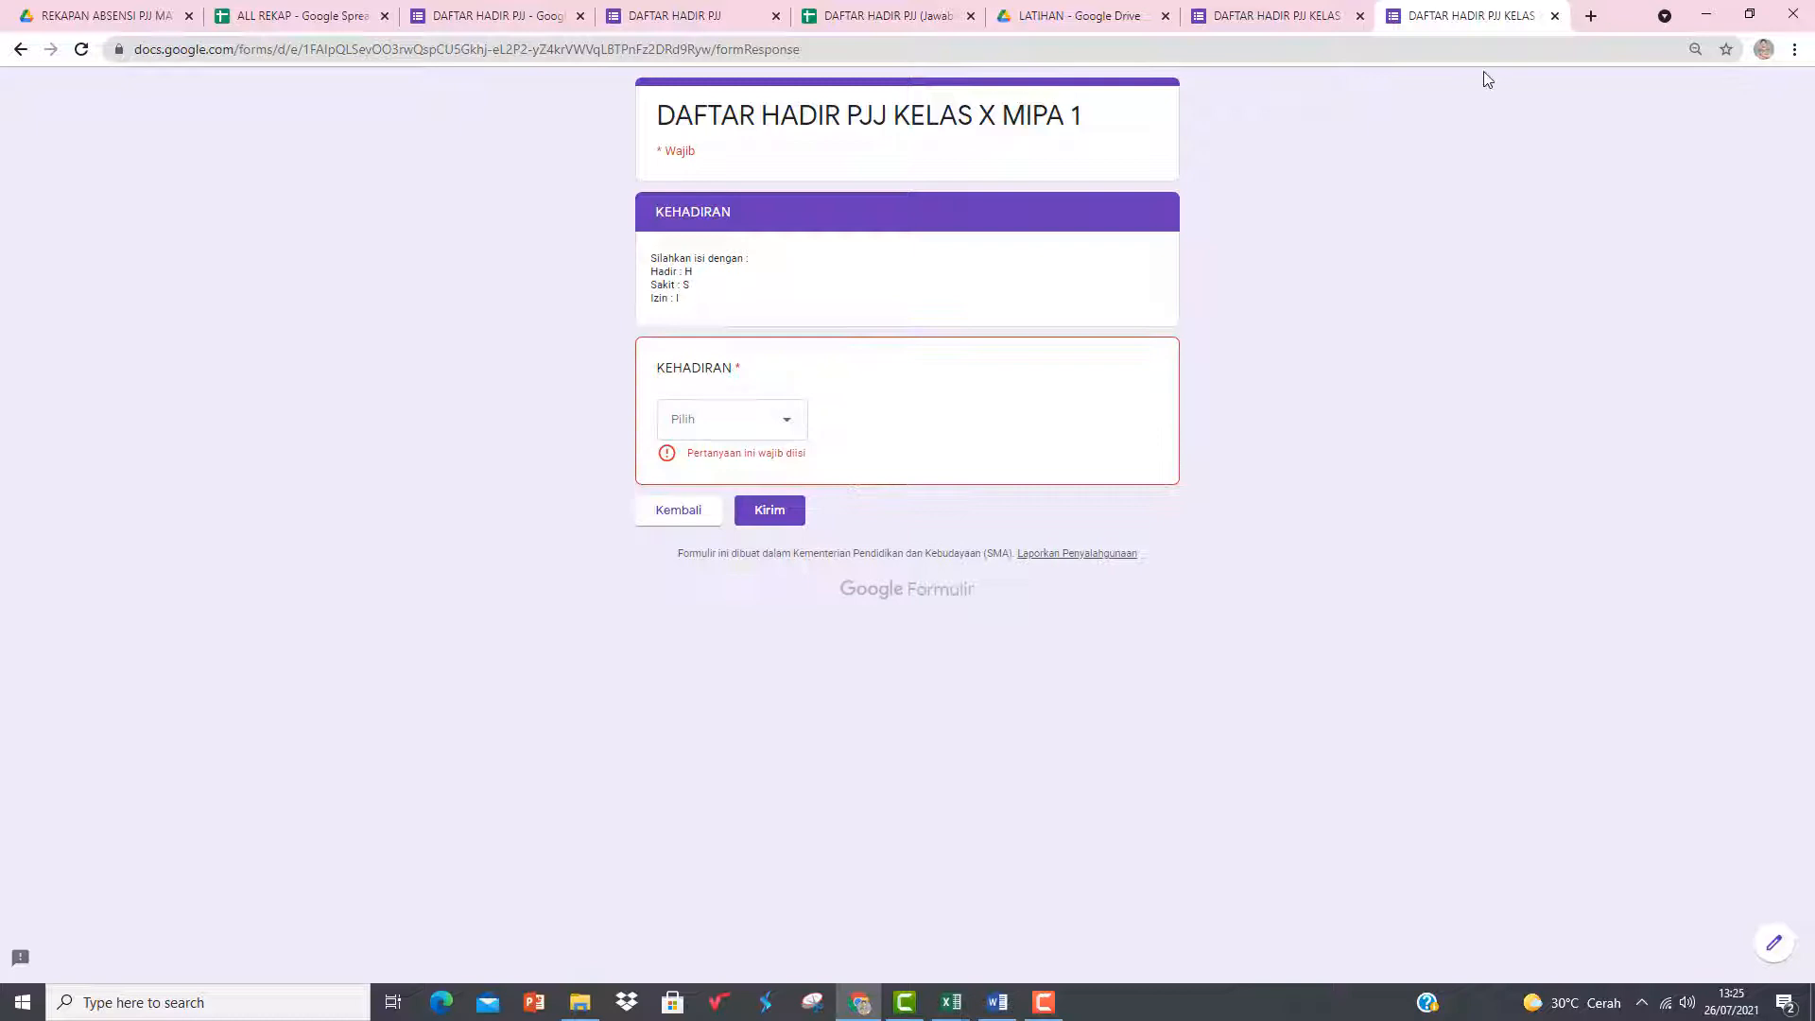
{"action": "left_click", "coordinate": [738, 431]}
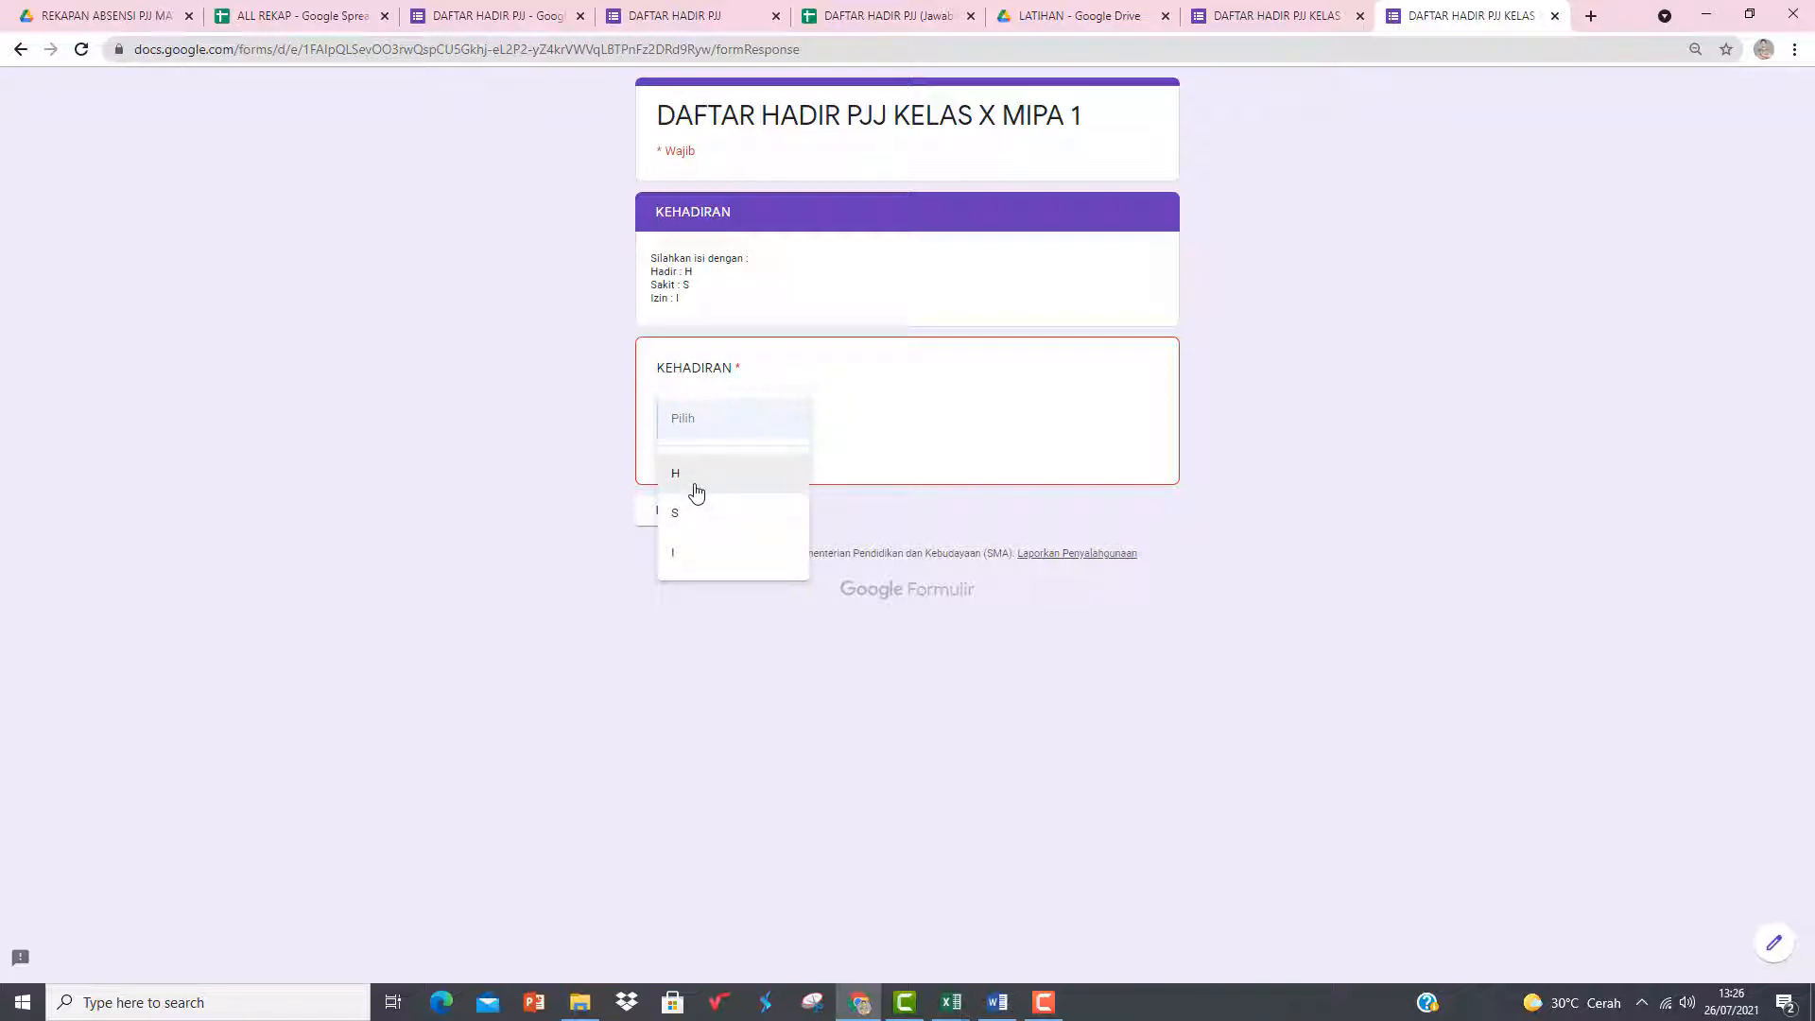
{"action": "left_click", "coordinate": [696, 491]}
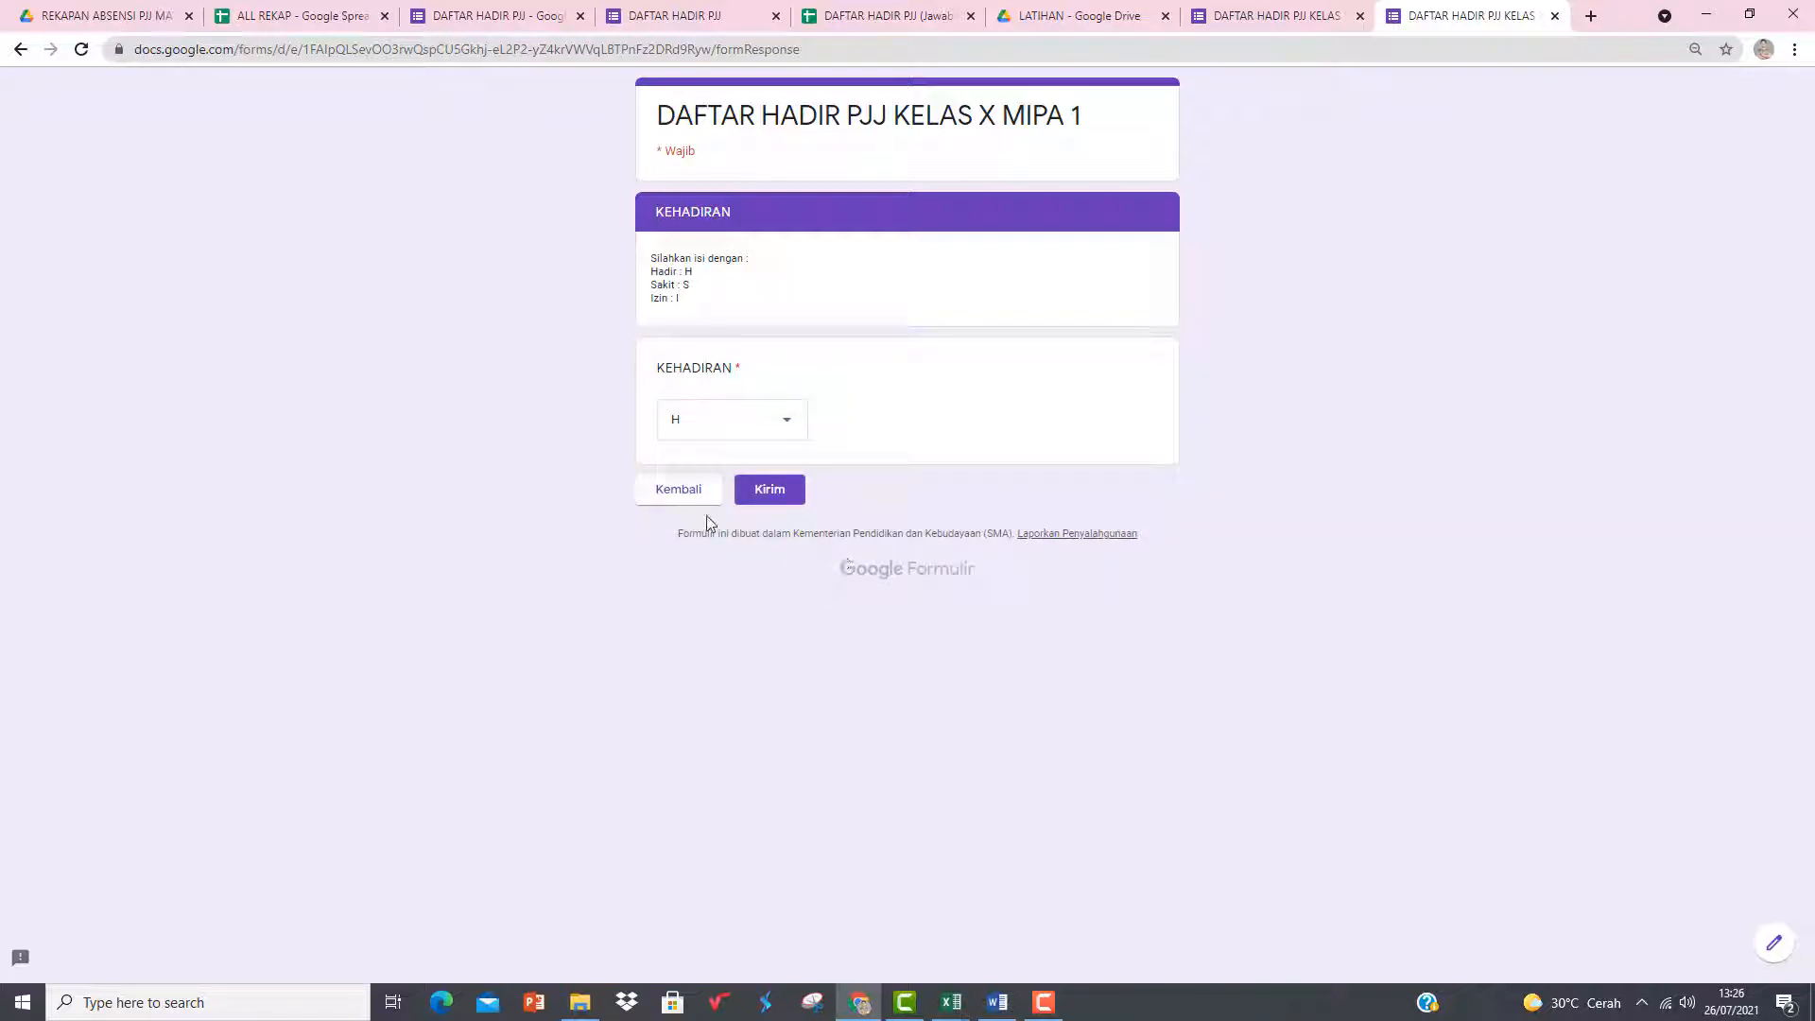
{"action": "left_click", "coordinate": [769, 496]}
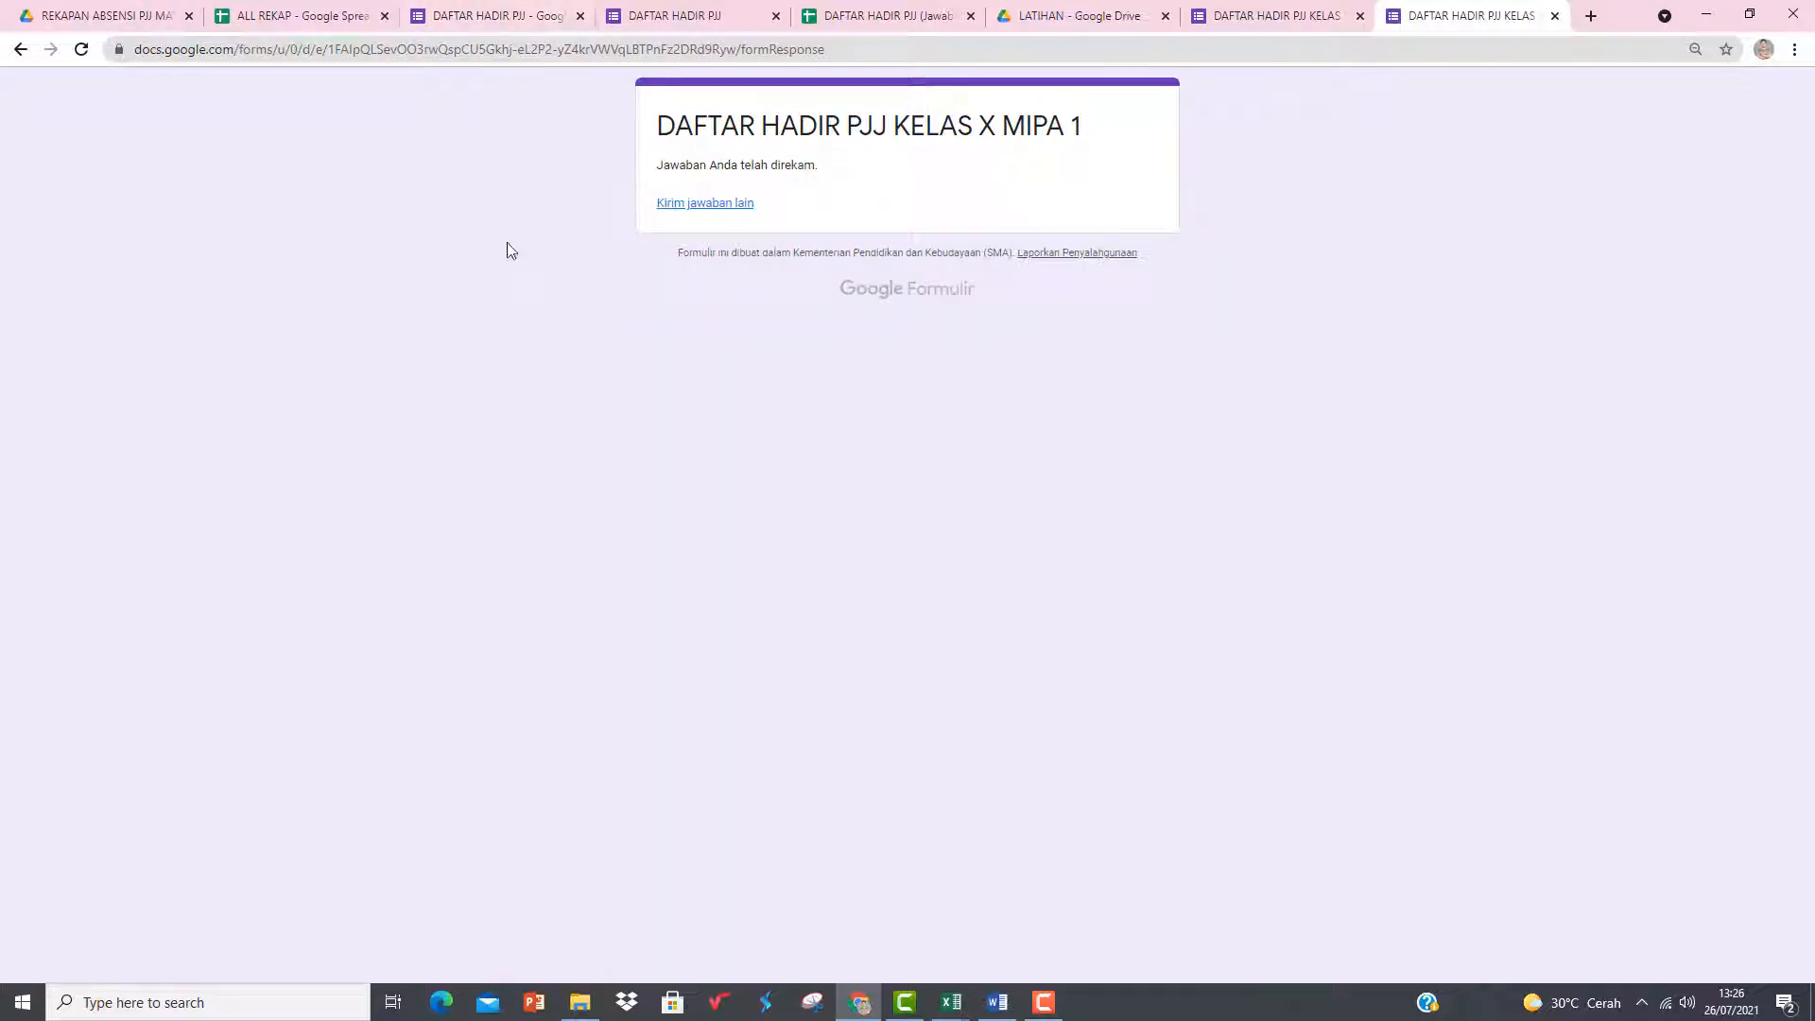
{"action": "left_click", "coordinate": [1555, 17]}
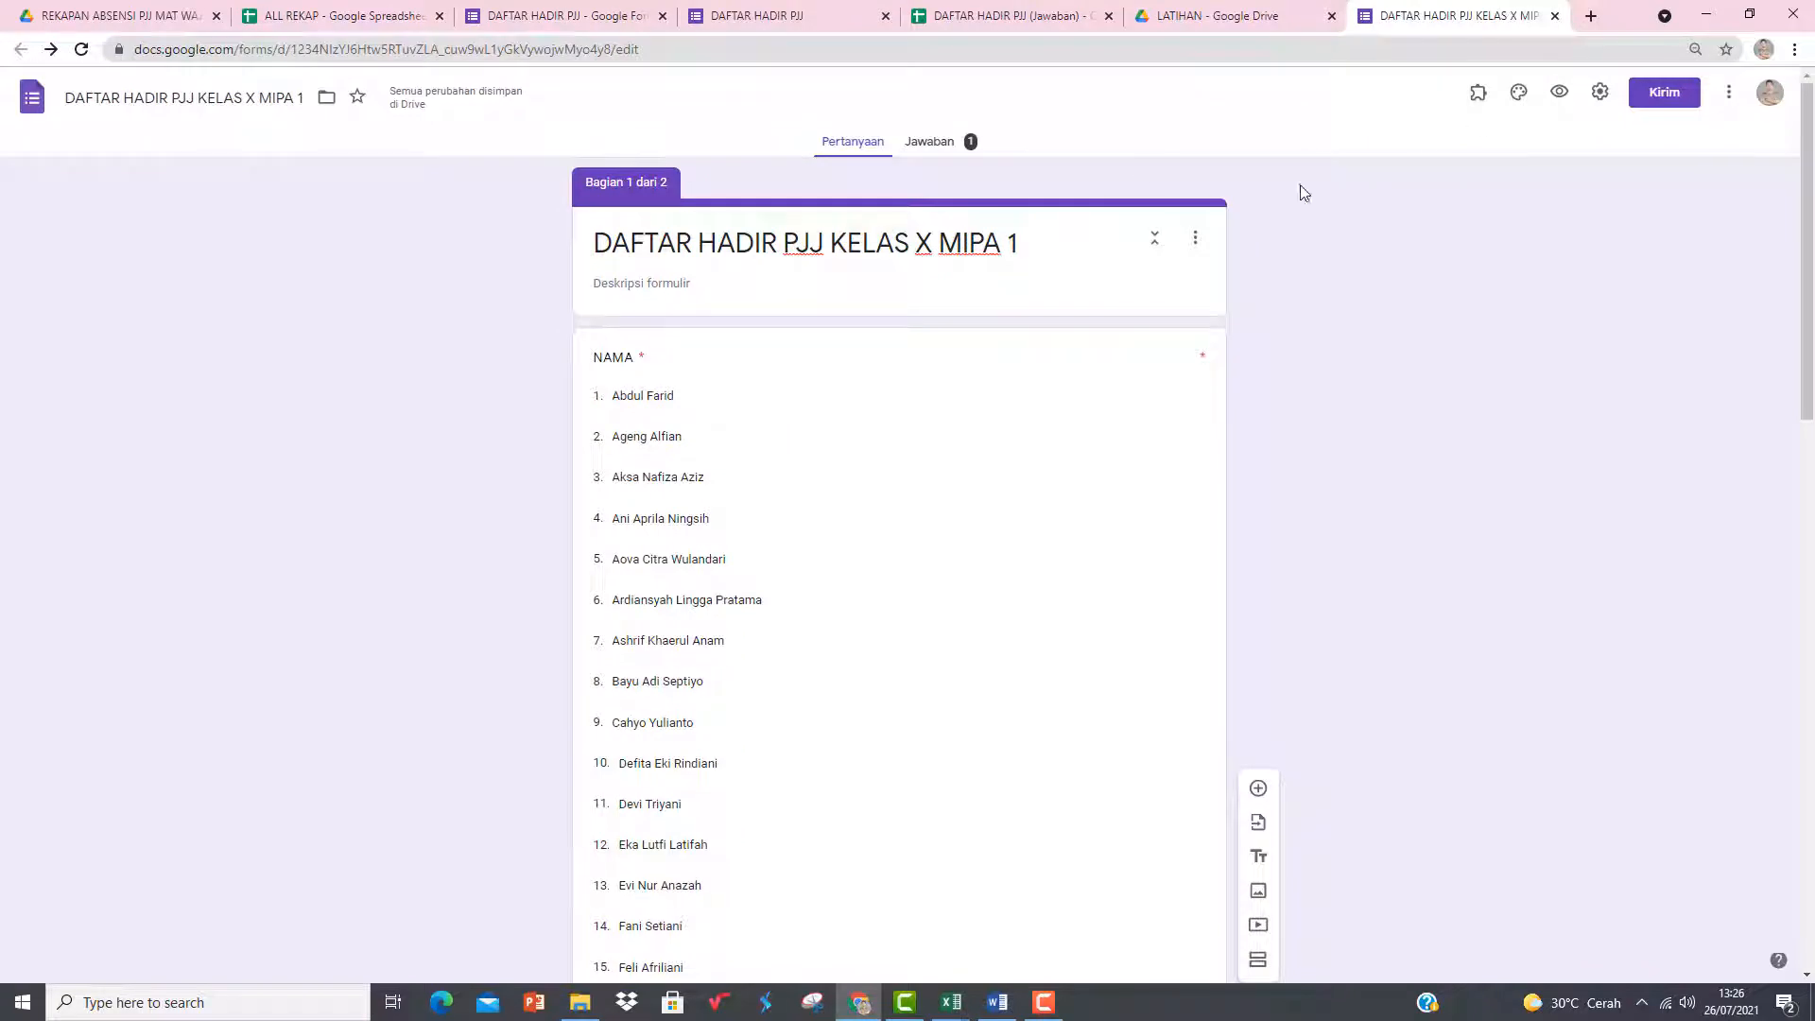
- Display the form's shareable link with the shortened URL option on, and close the sending dialog
{"action": "left_click", "coordinate": [1663, 91]}
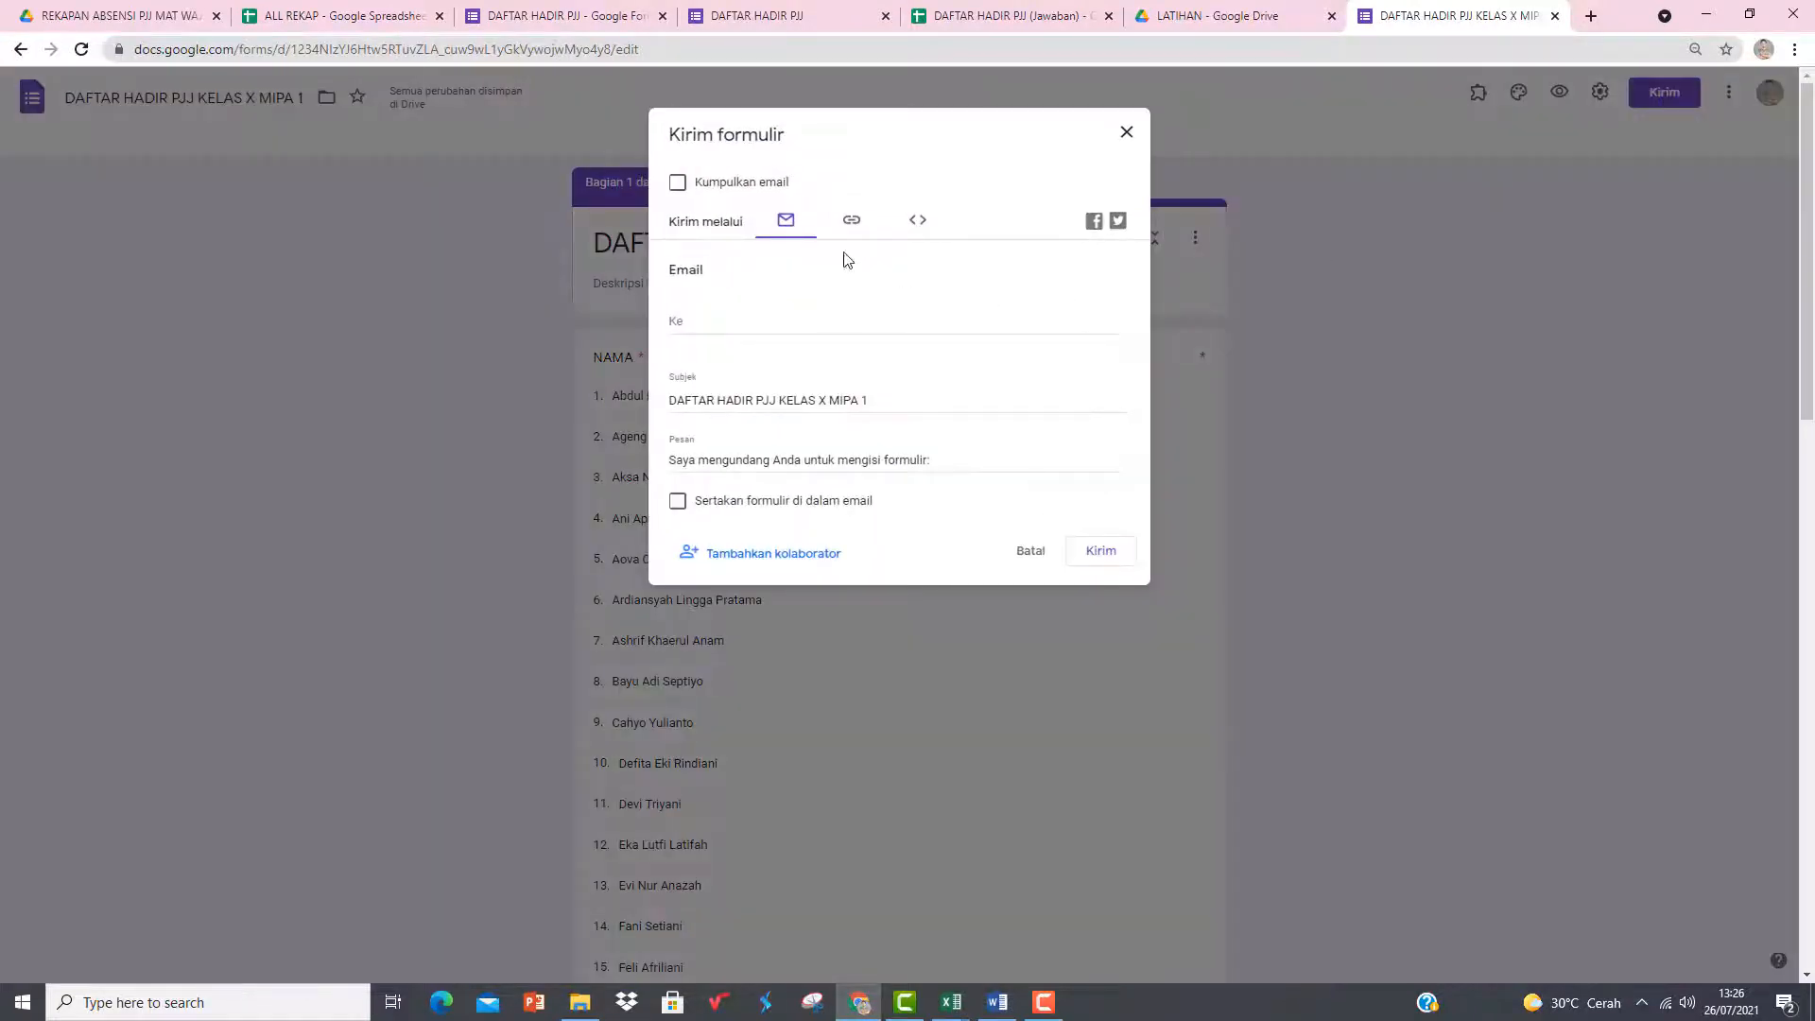
{"action": "left_click", "coordinate": [851, 219]}
{"action": "left_click", "coordinate": [728, 328]}
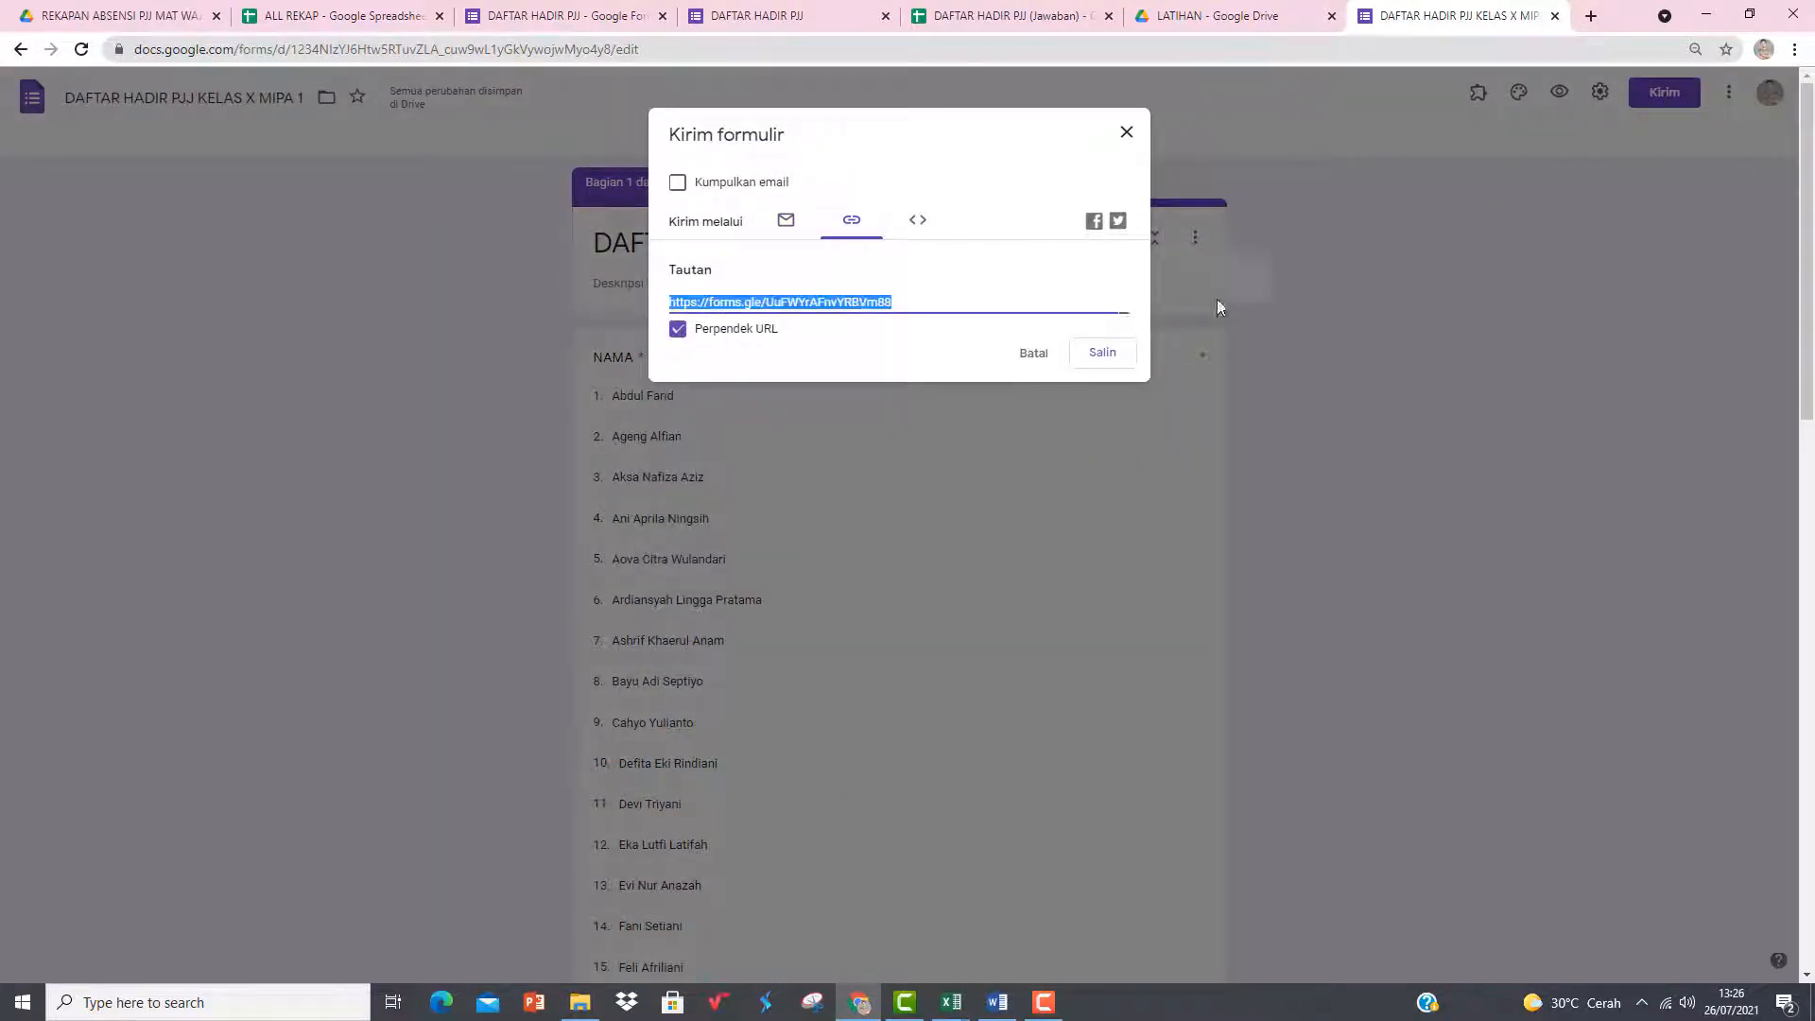
{"action": "left_click", "coordinate": [1128, 134]}
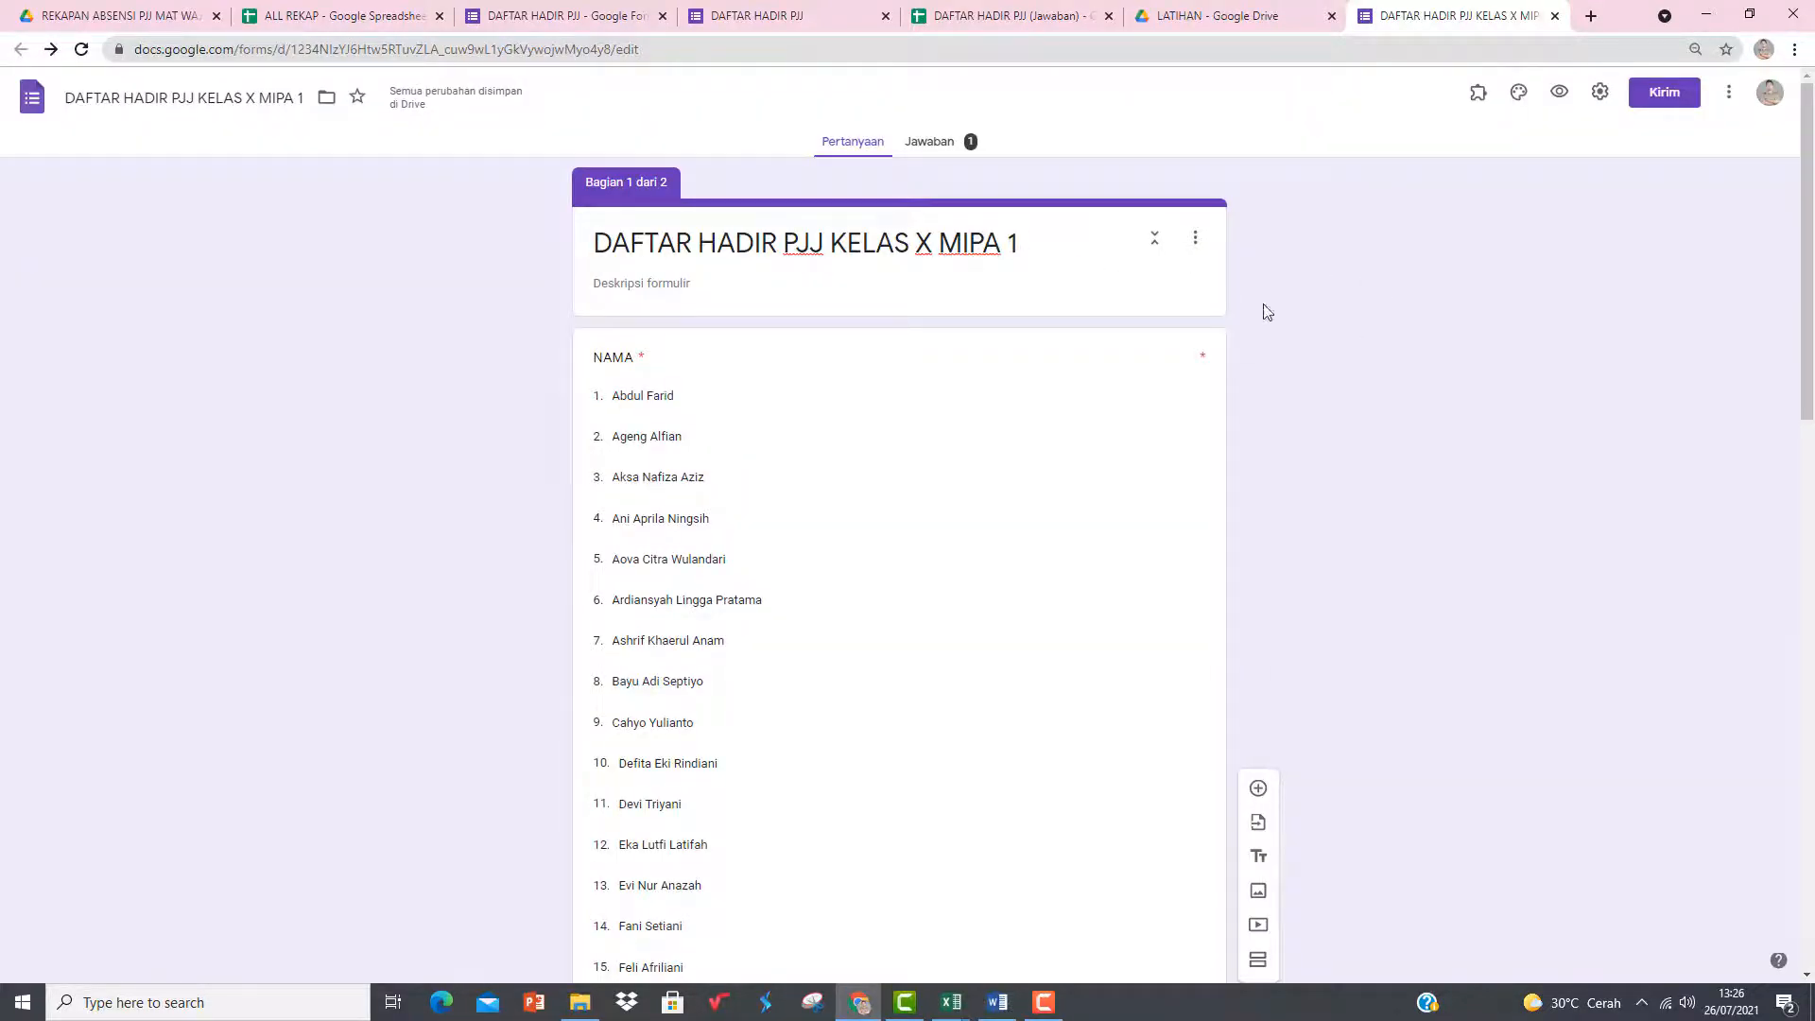
- Create a new spreadsheet named REKAP ALL as the destination for the form's responses
{"action": "left_click", "coordinate": [931, 142]}
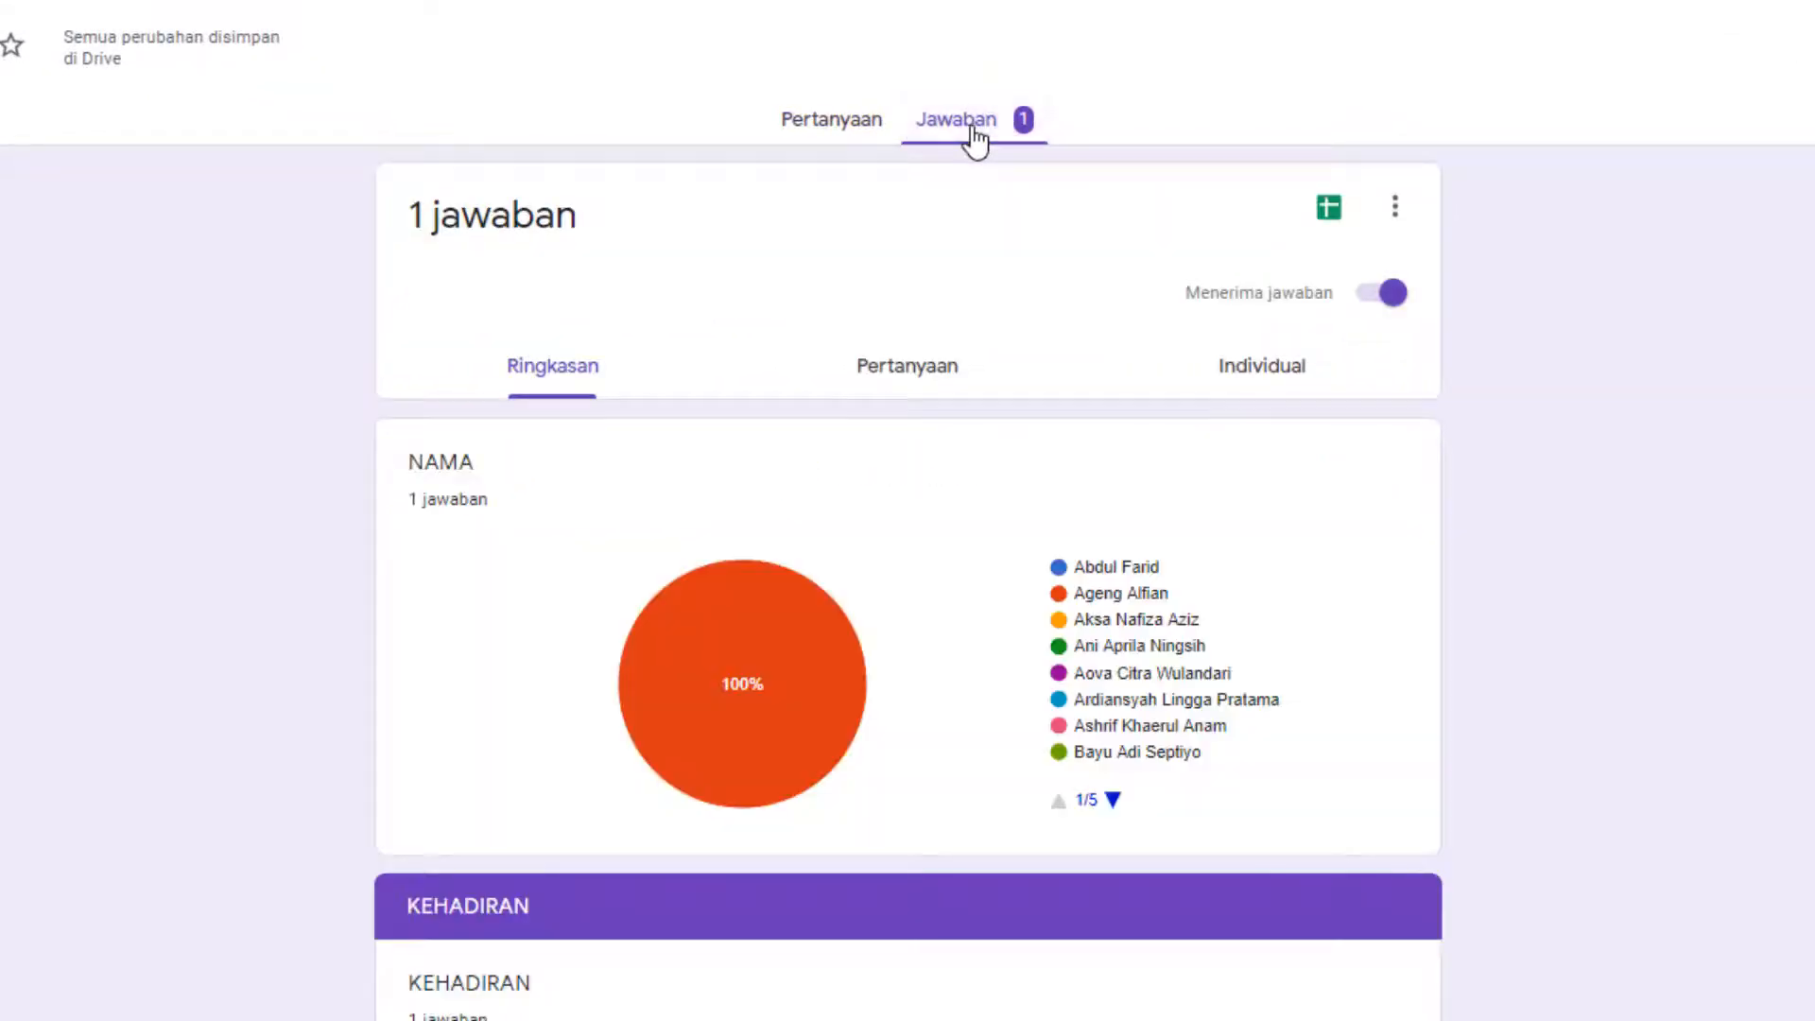
{"action": "left_click", "coordinate": [1326, 213]}
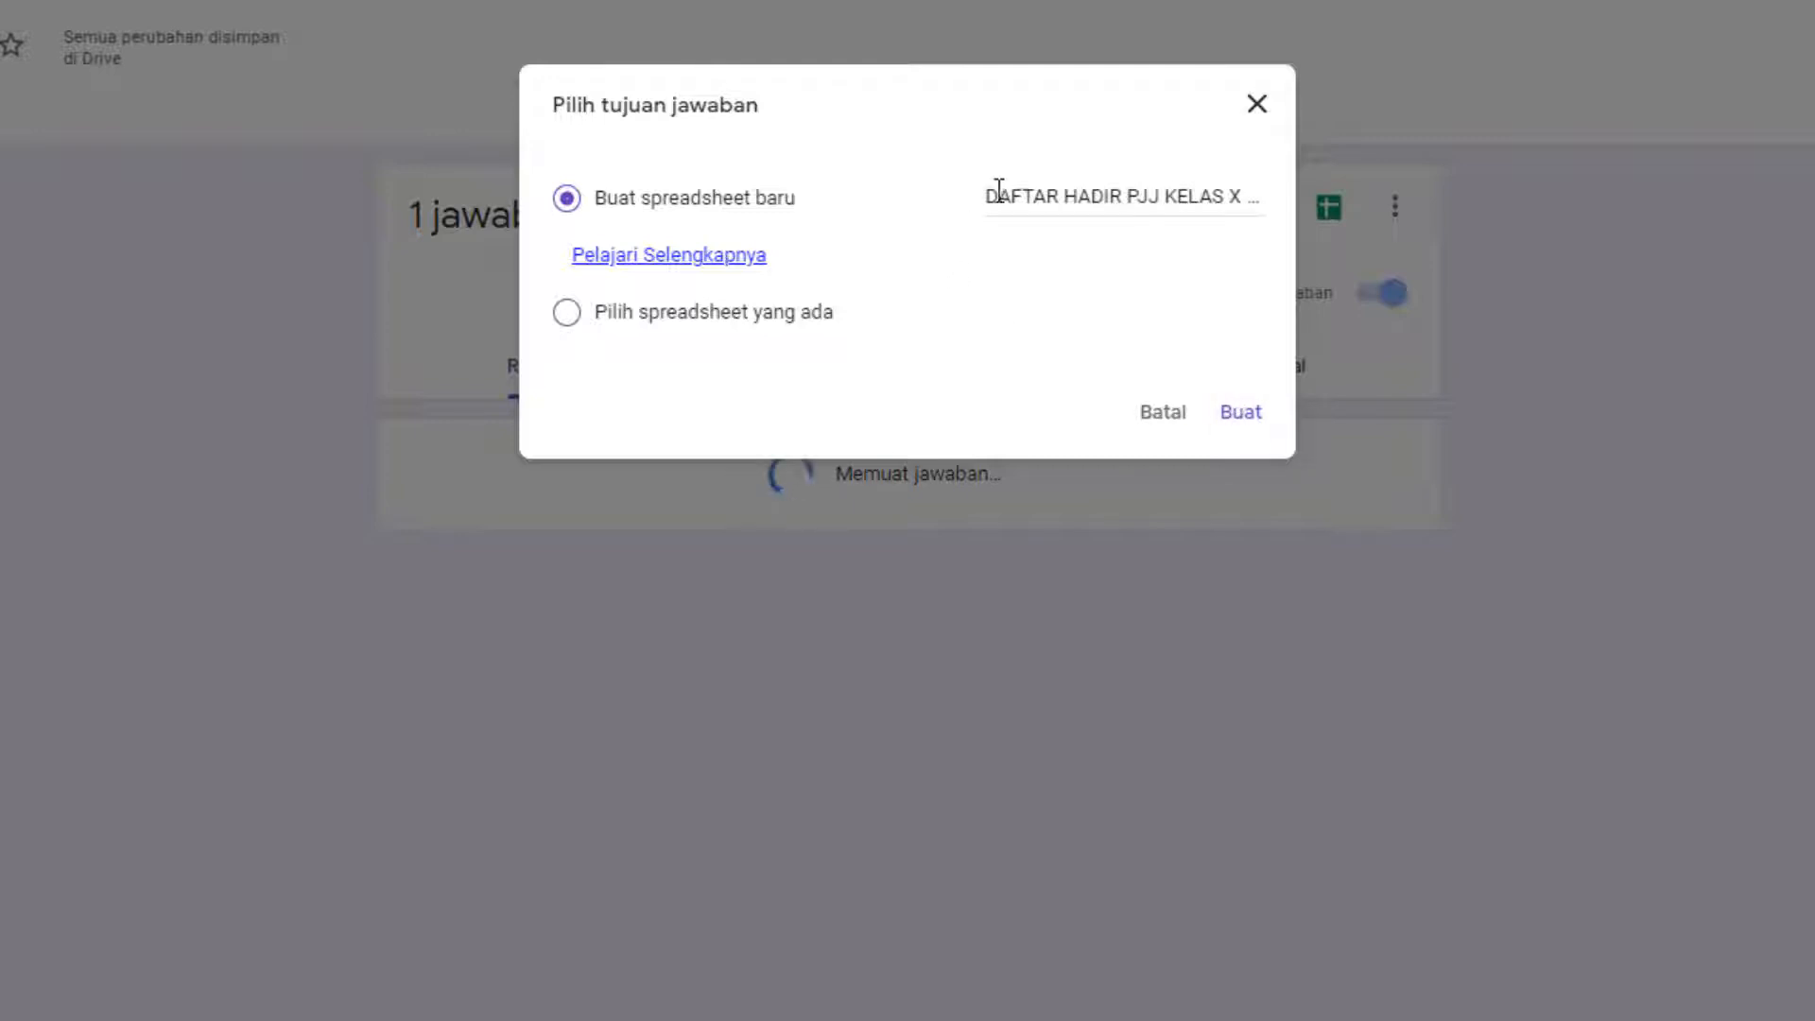
{"action": "left_click_drag", "start_coordinate": [989, 195], "coordinate": [1368, 210]}
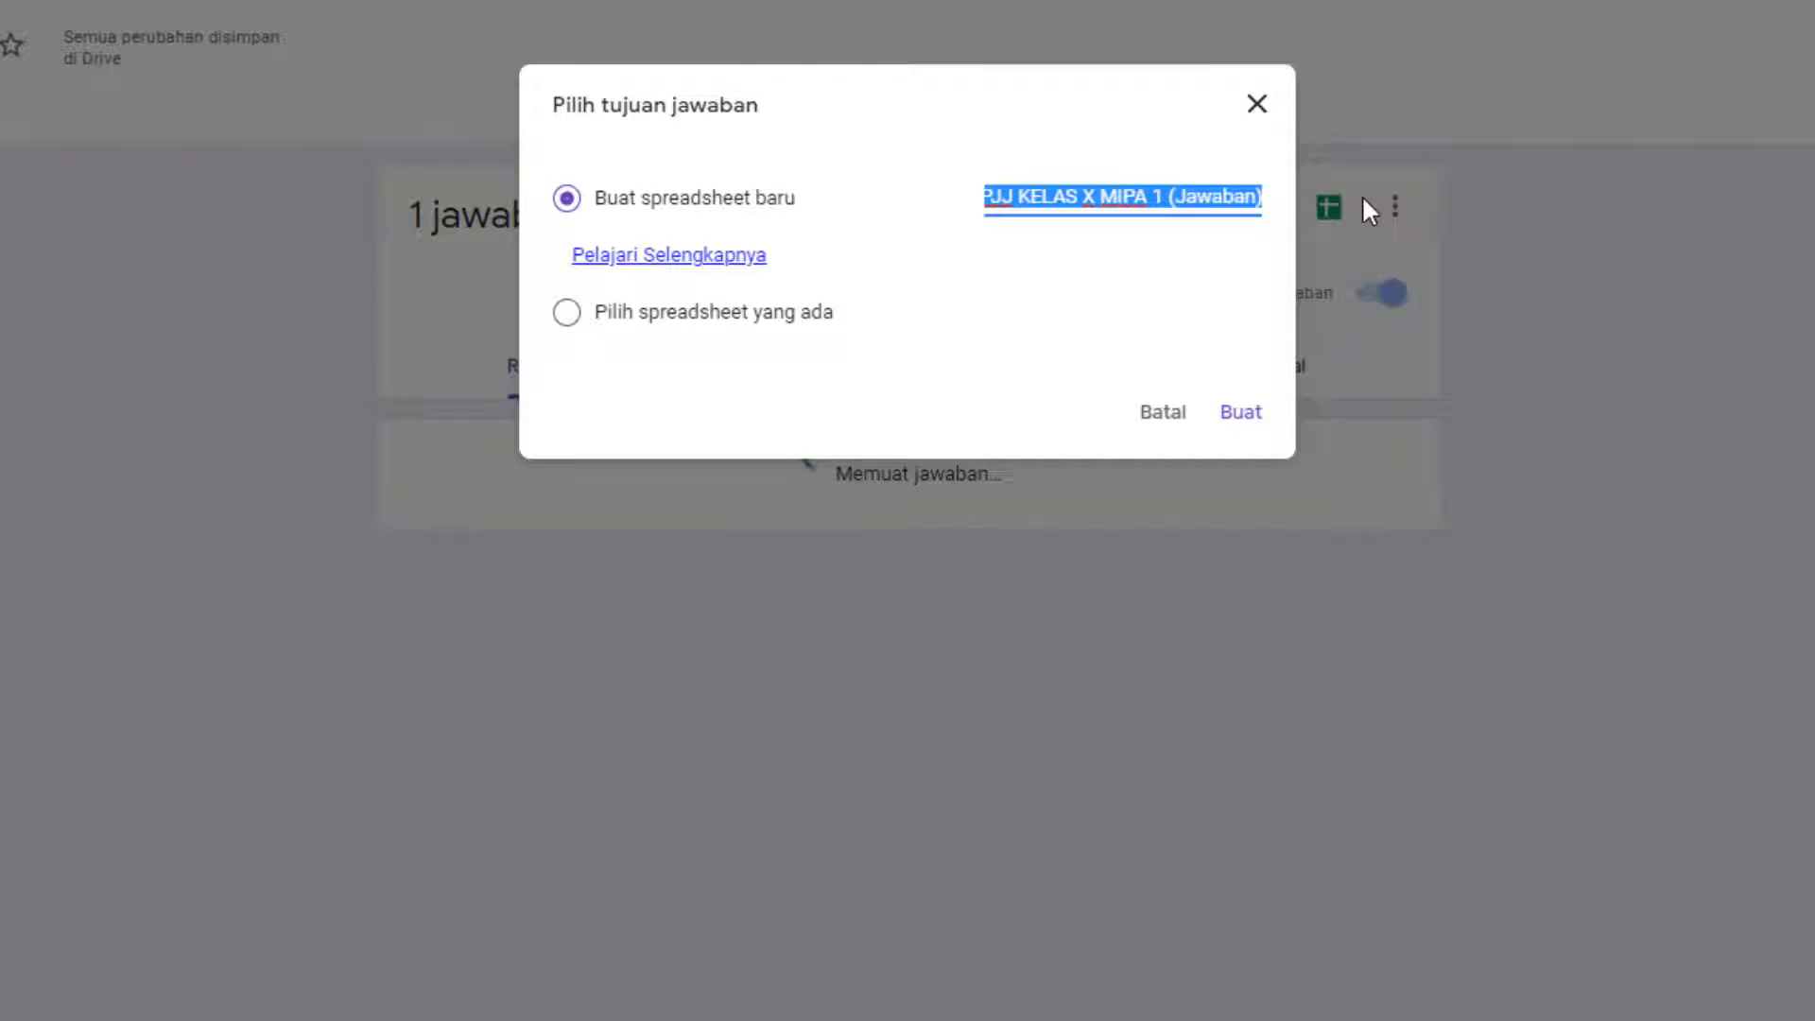
{"action": "type", "text": "REKAP ALL"}
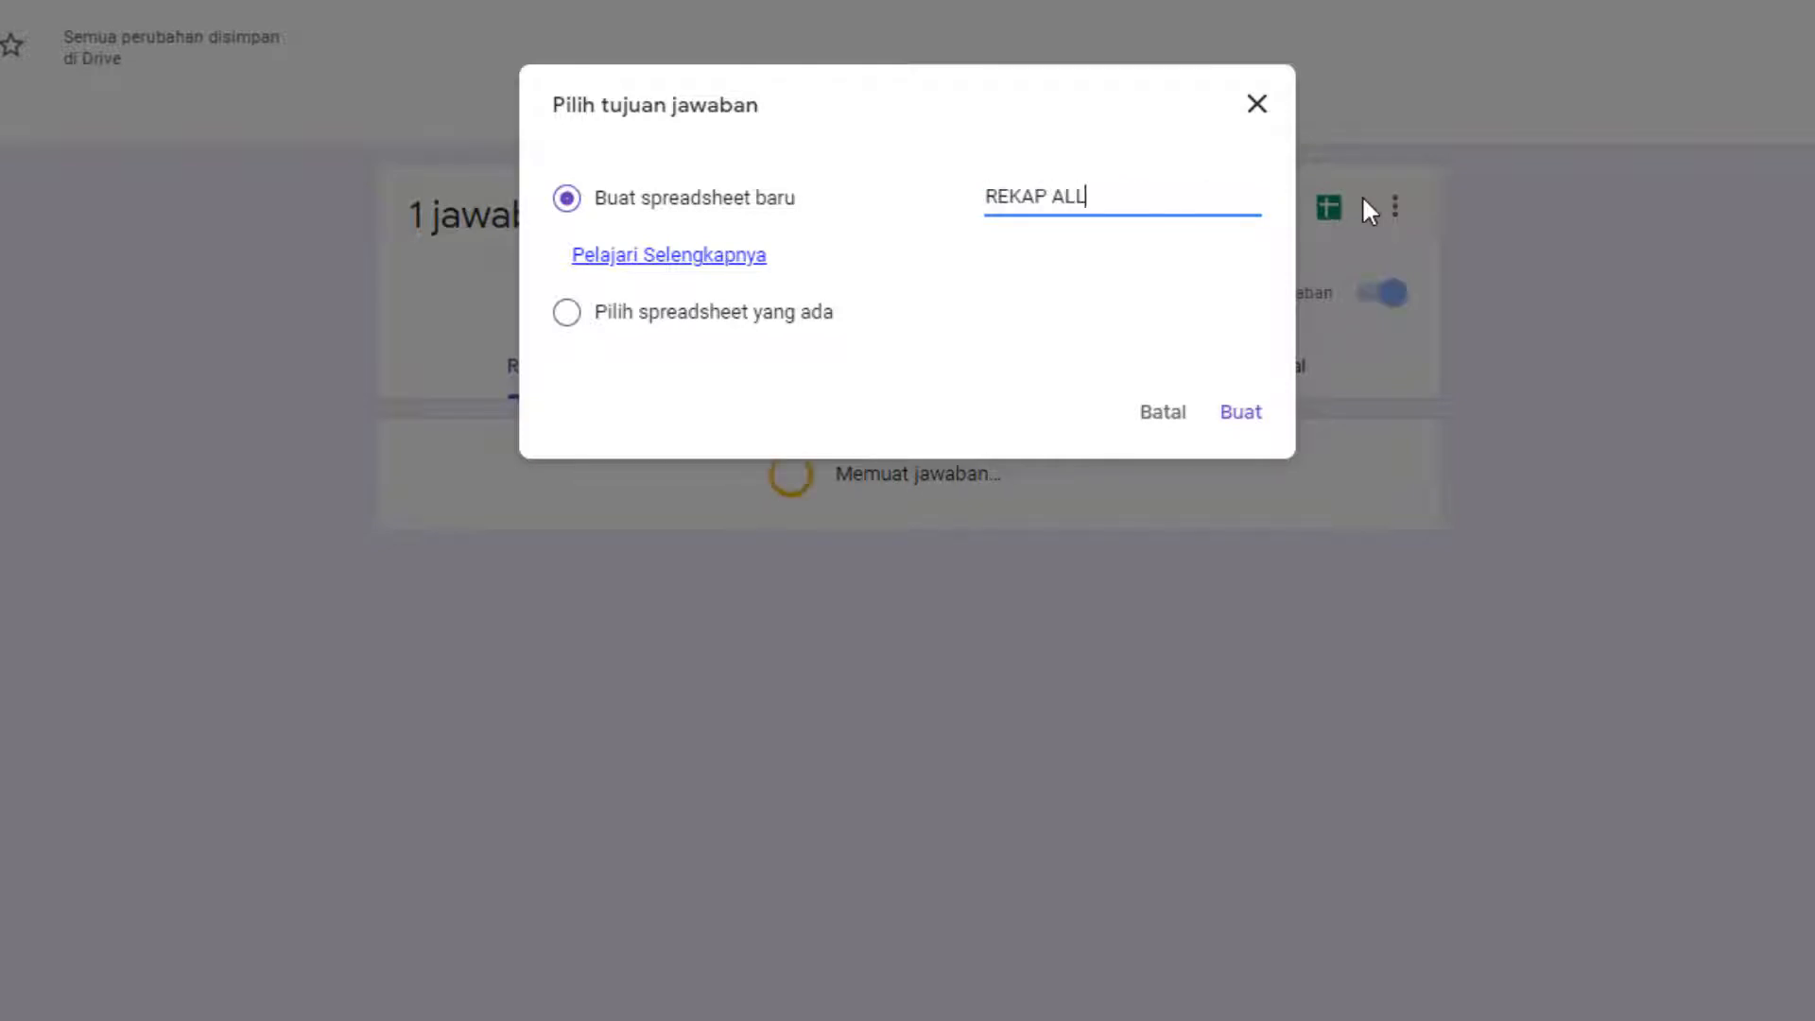
{"action": "left_click", "coordinate": [1234, 417]}
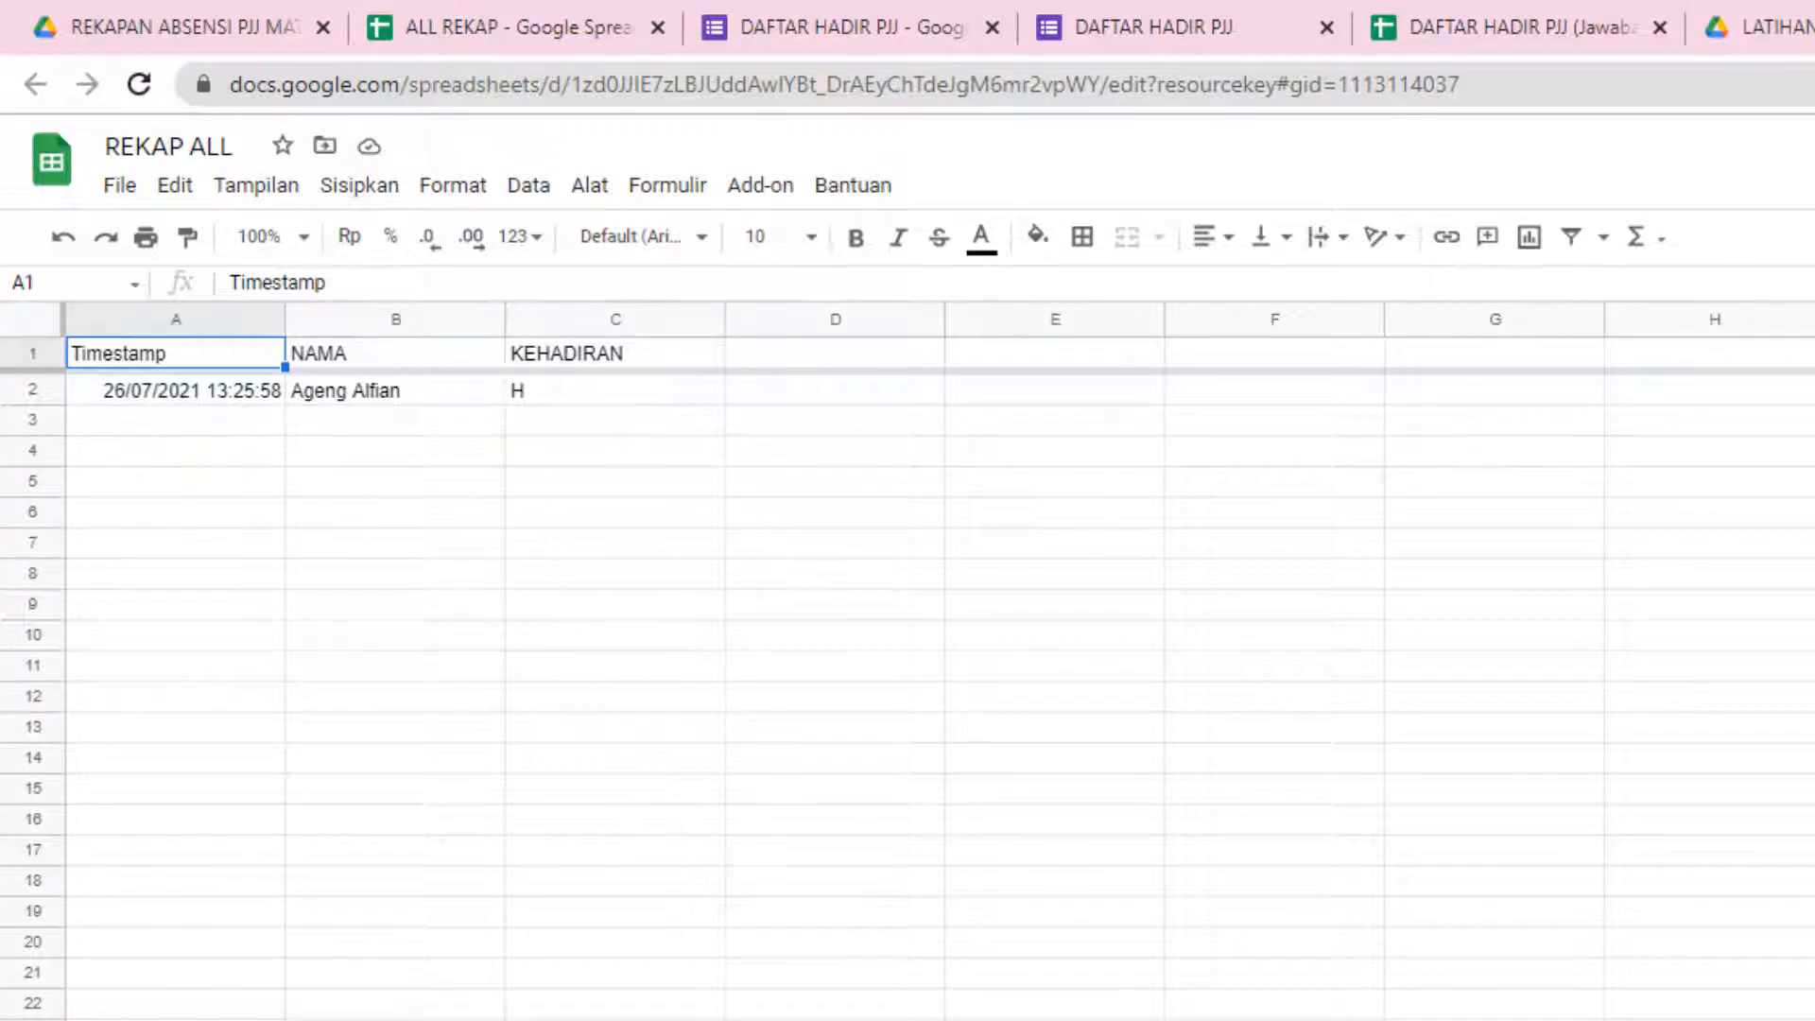
- Rename the Form Responses 1 sheet as XMIPA1
{"action": "key", "text": "alt+Left"}
{"action": "key", "text": "alt+Right"}
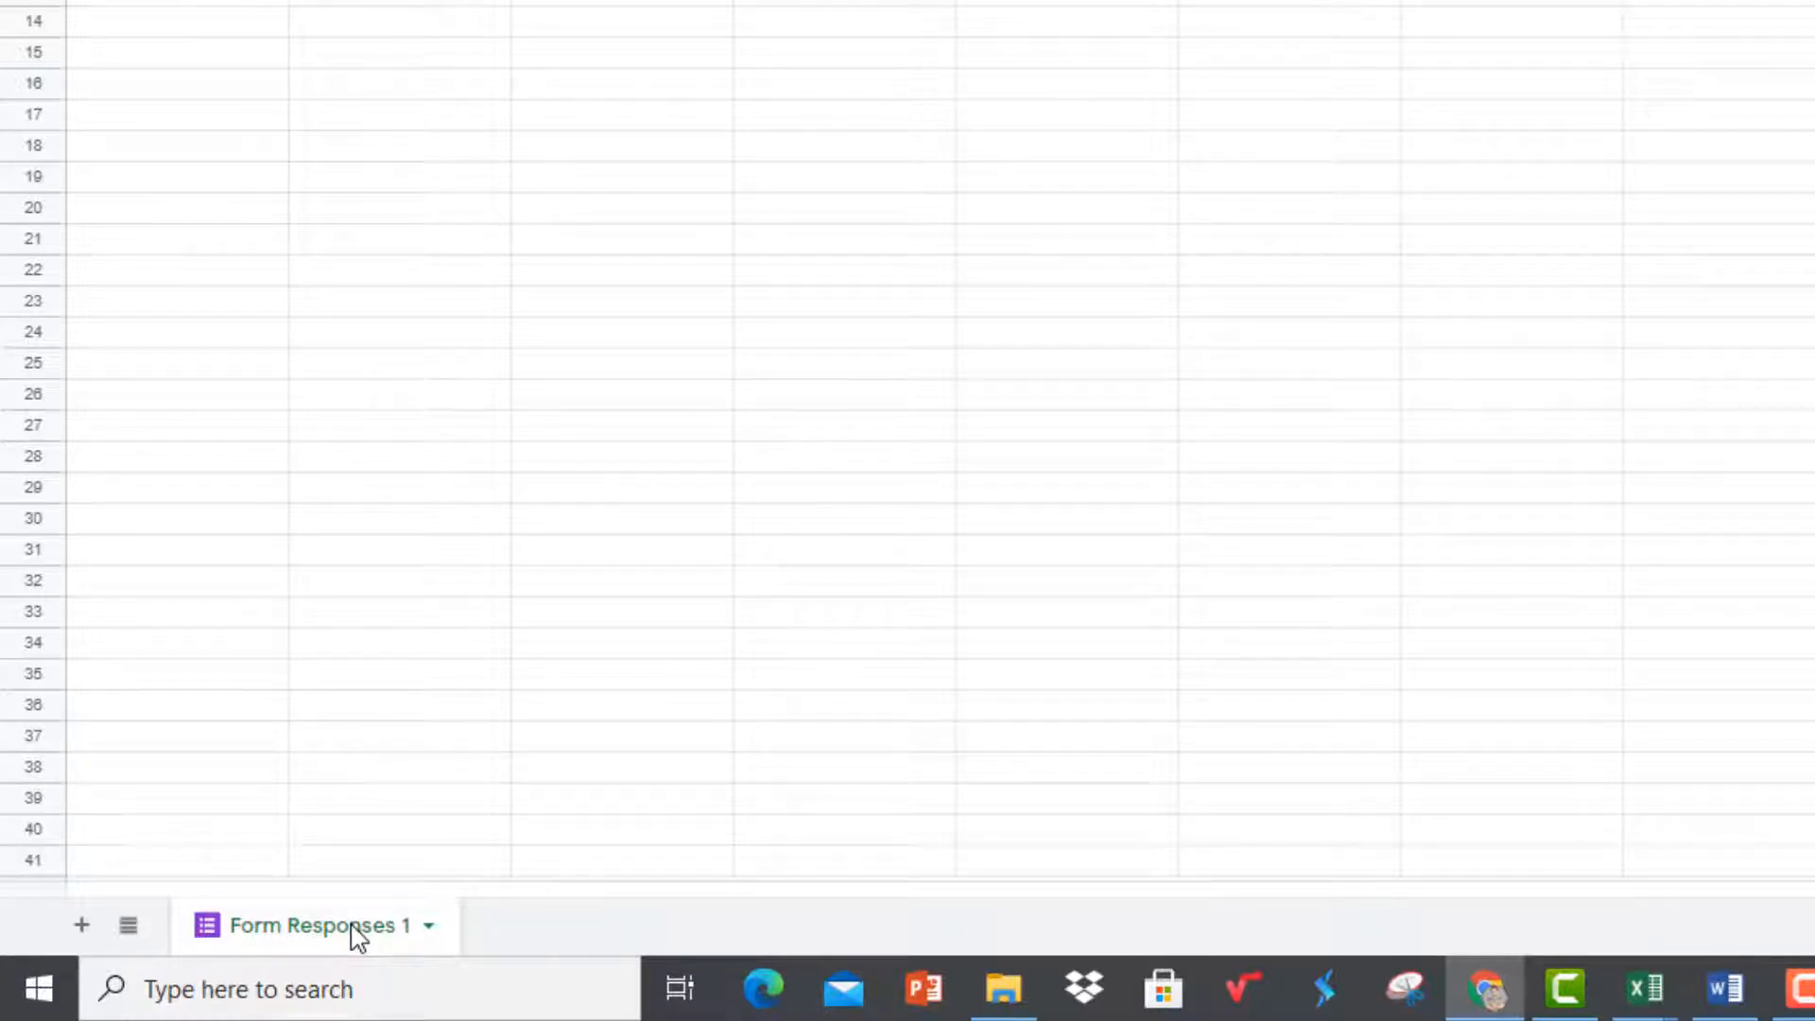
{"action": "double_click", "coordinate": [358, 931]}
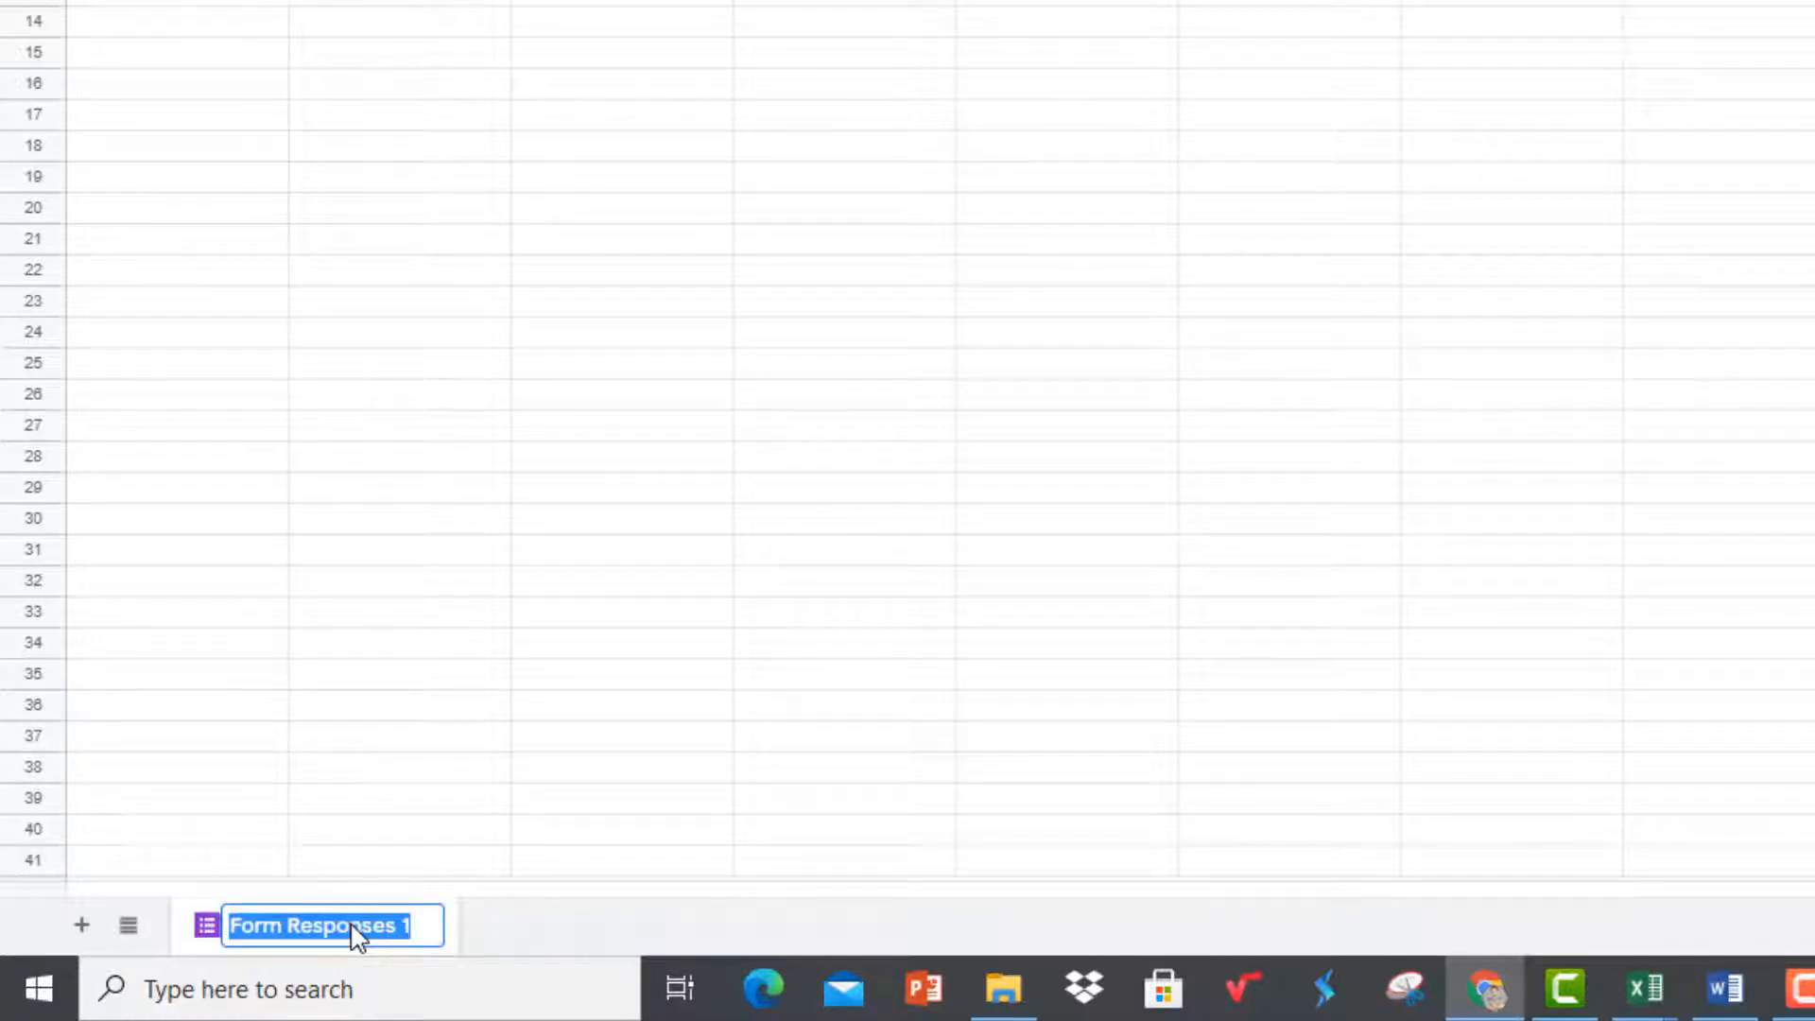
{"action": "type", "text": "XMIPA1"}
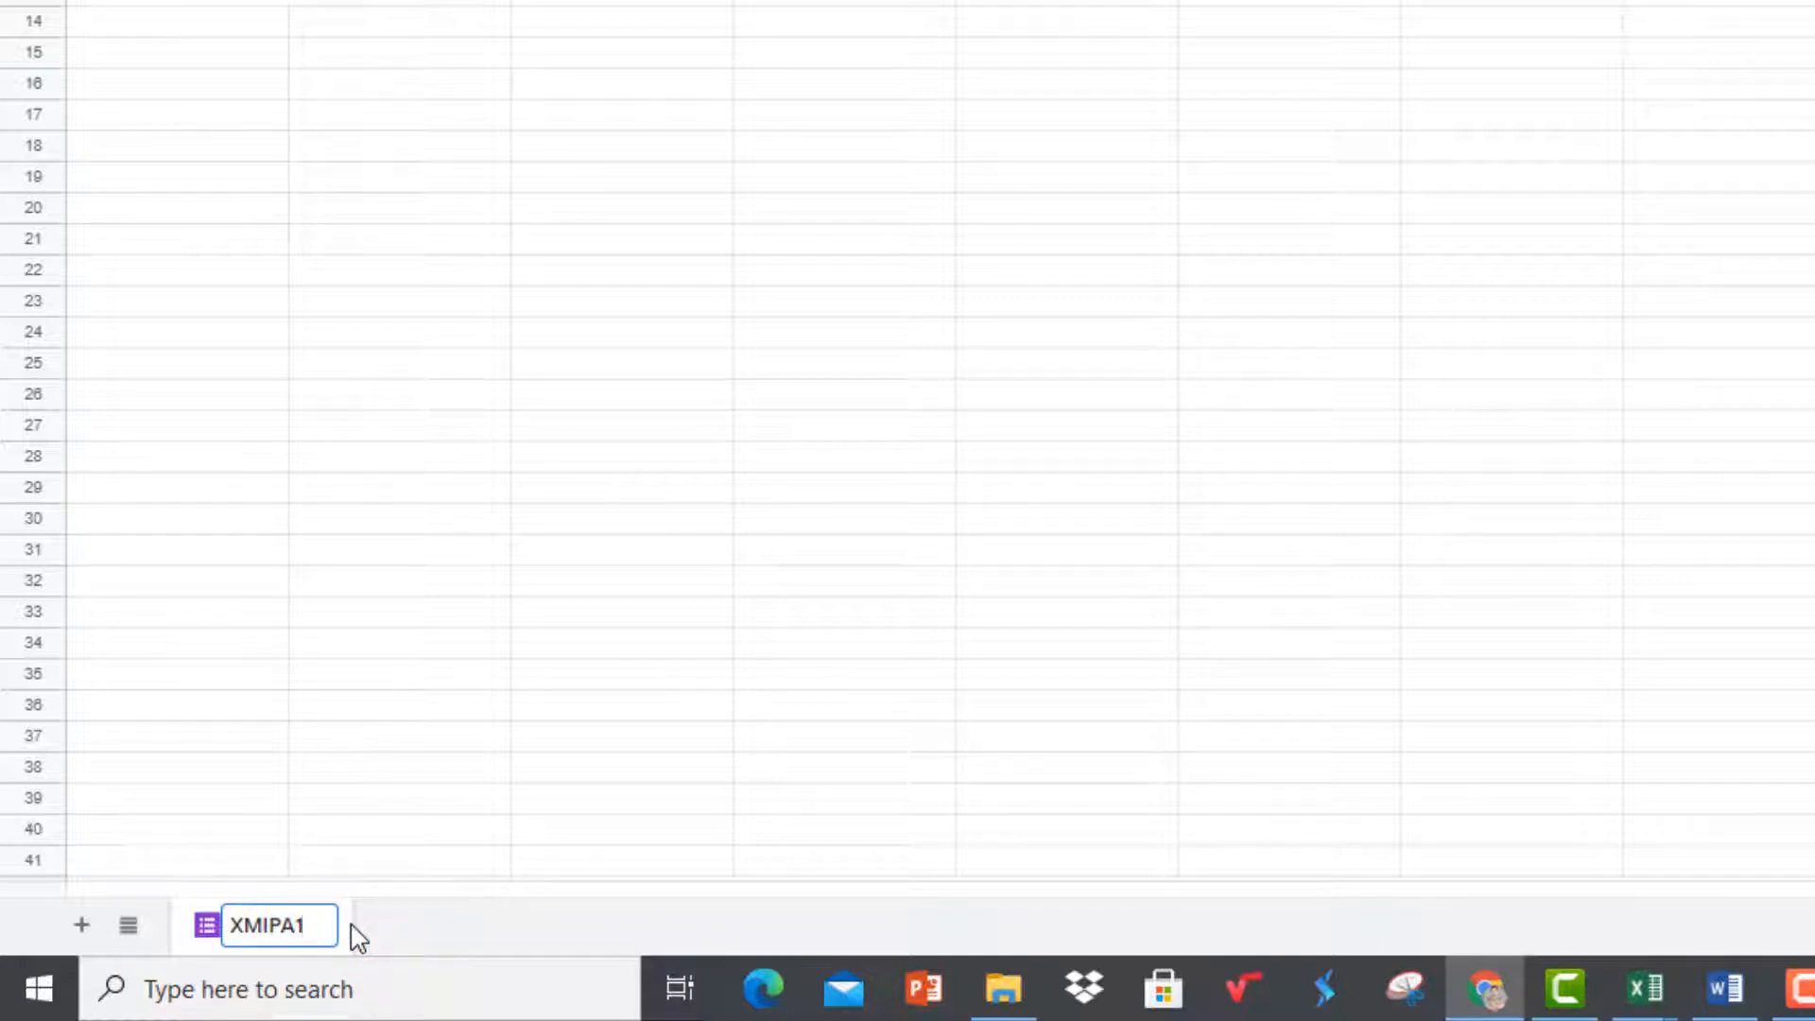
{"action": "left_click", "coordinate": [279, 495]}
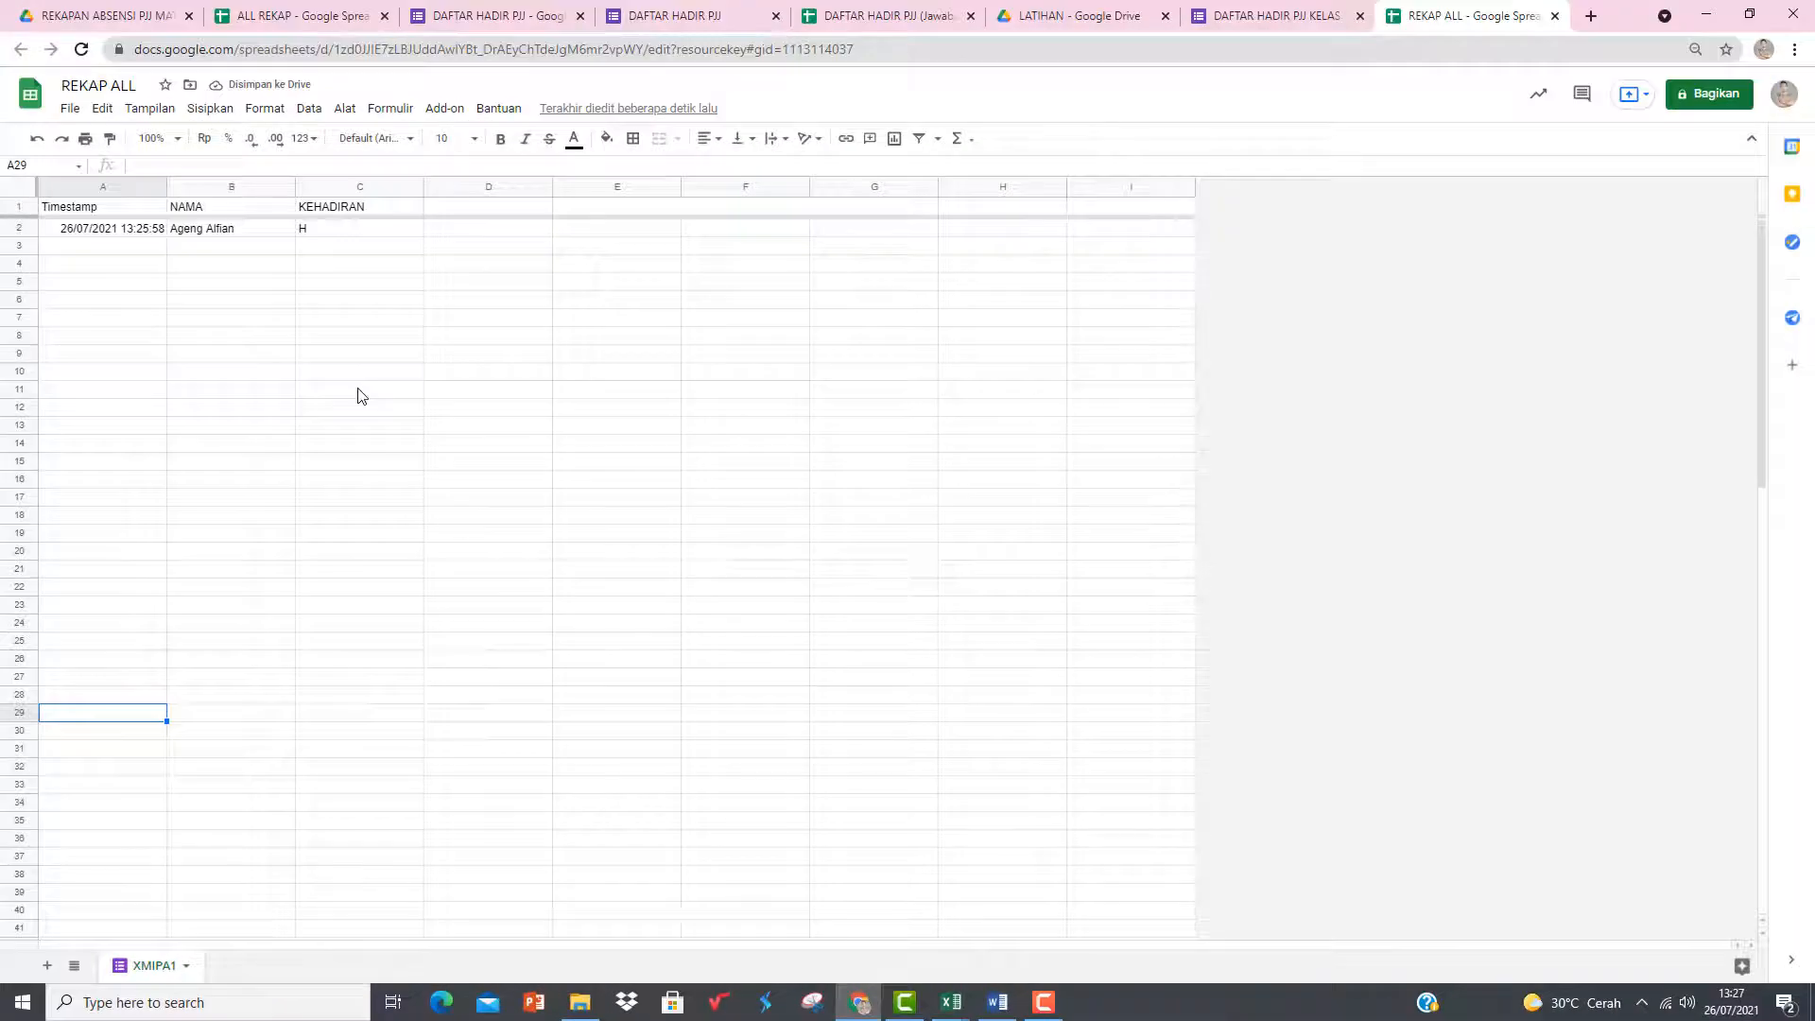
{"action": "left_click", "coordinate": [510, 206]}
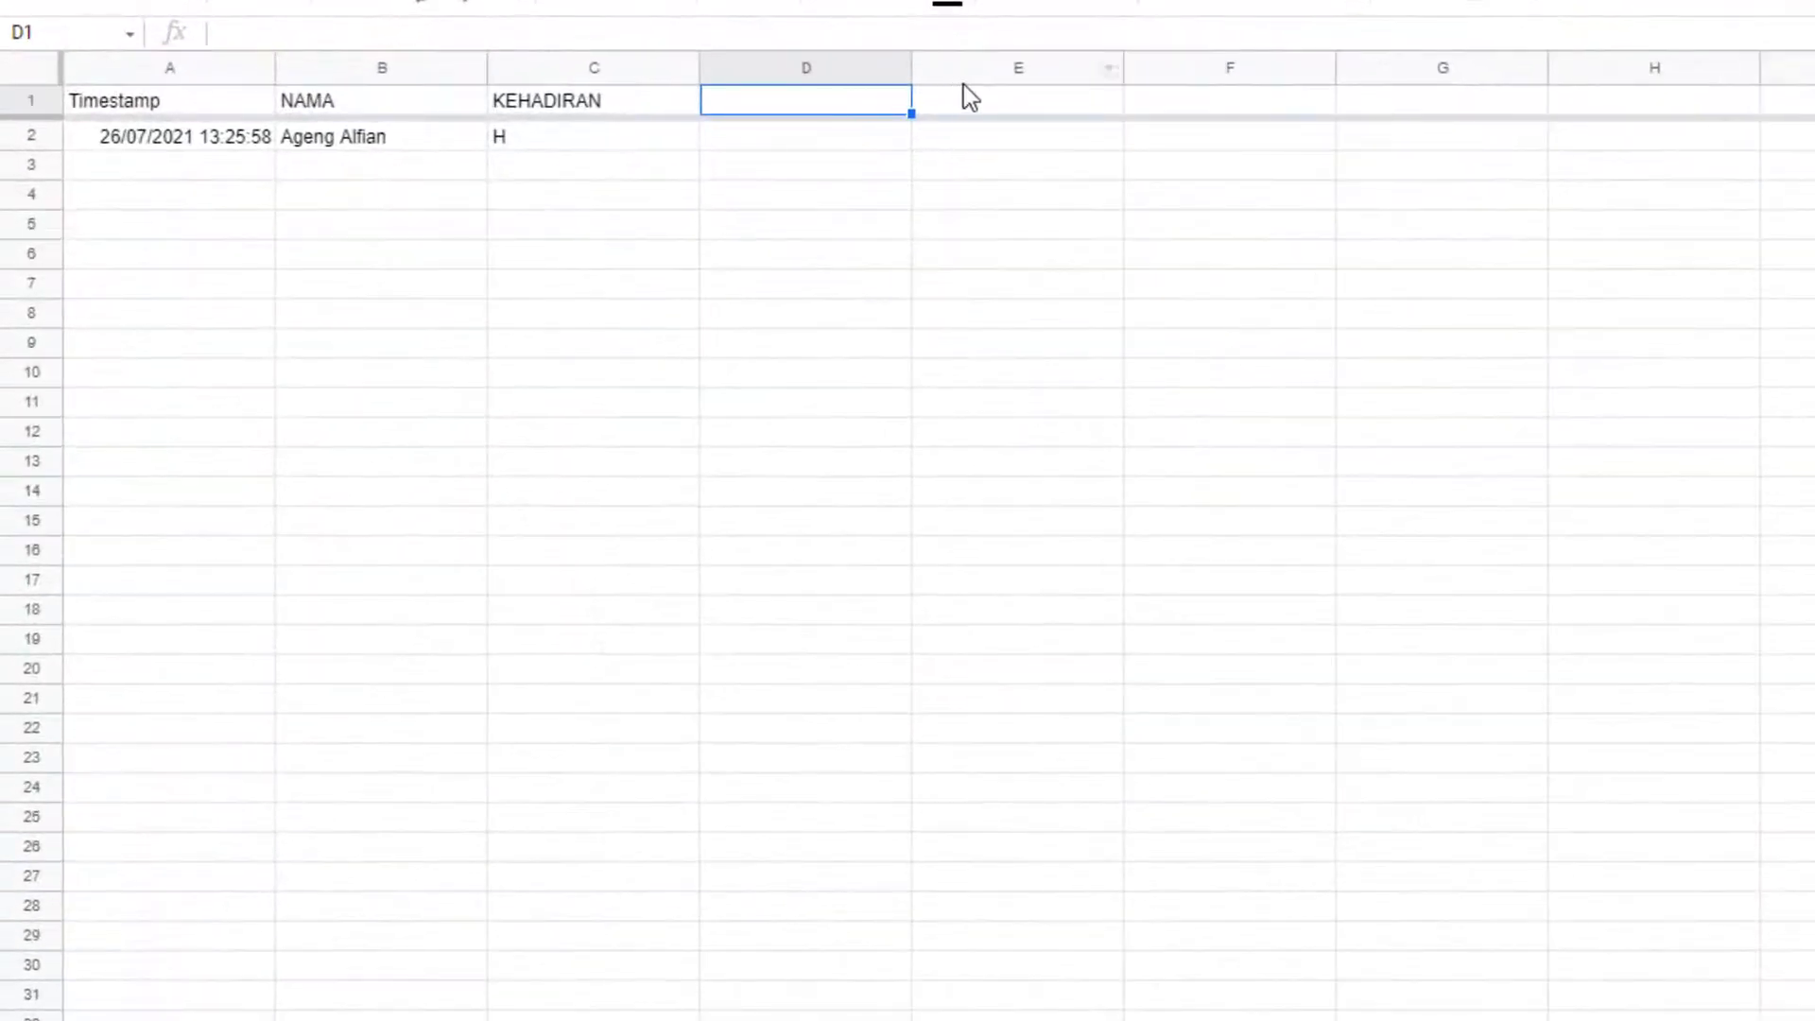
{"action": "left_click", "coordinate": [1023, 112]}
{"action": "left_click", "coordinate": [1198, 106]}
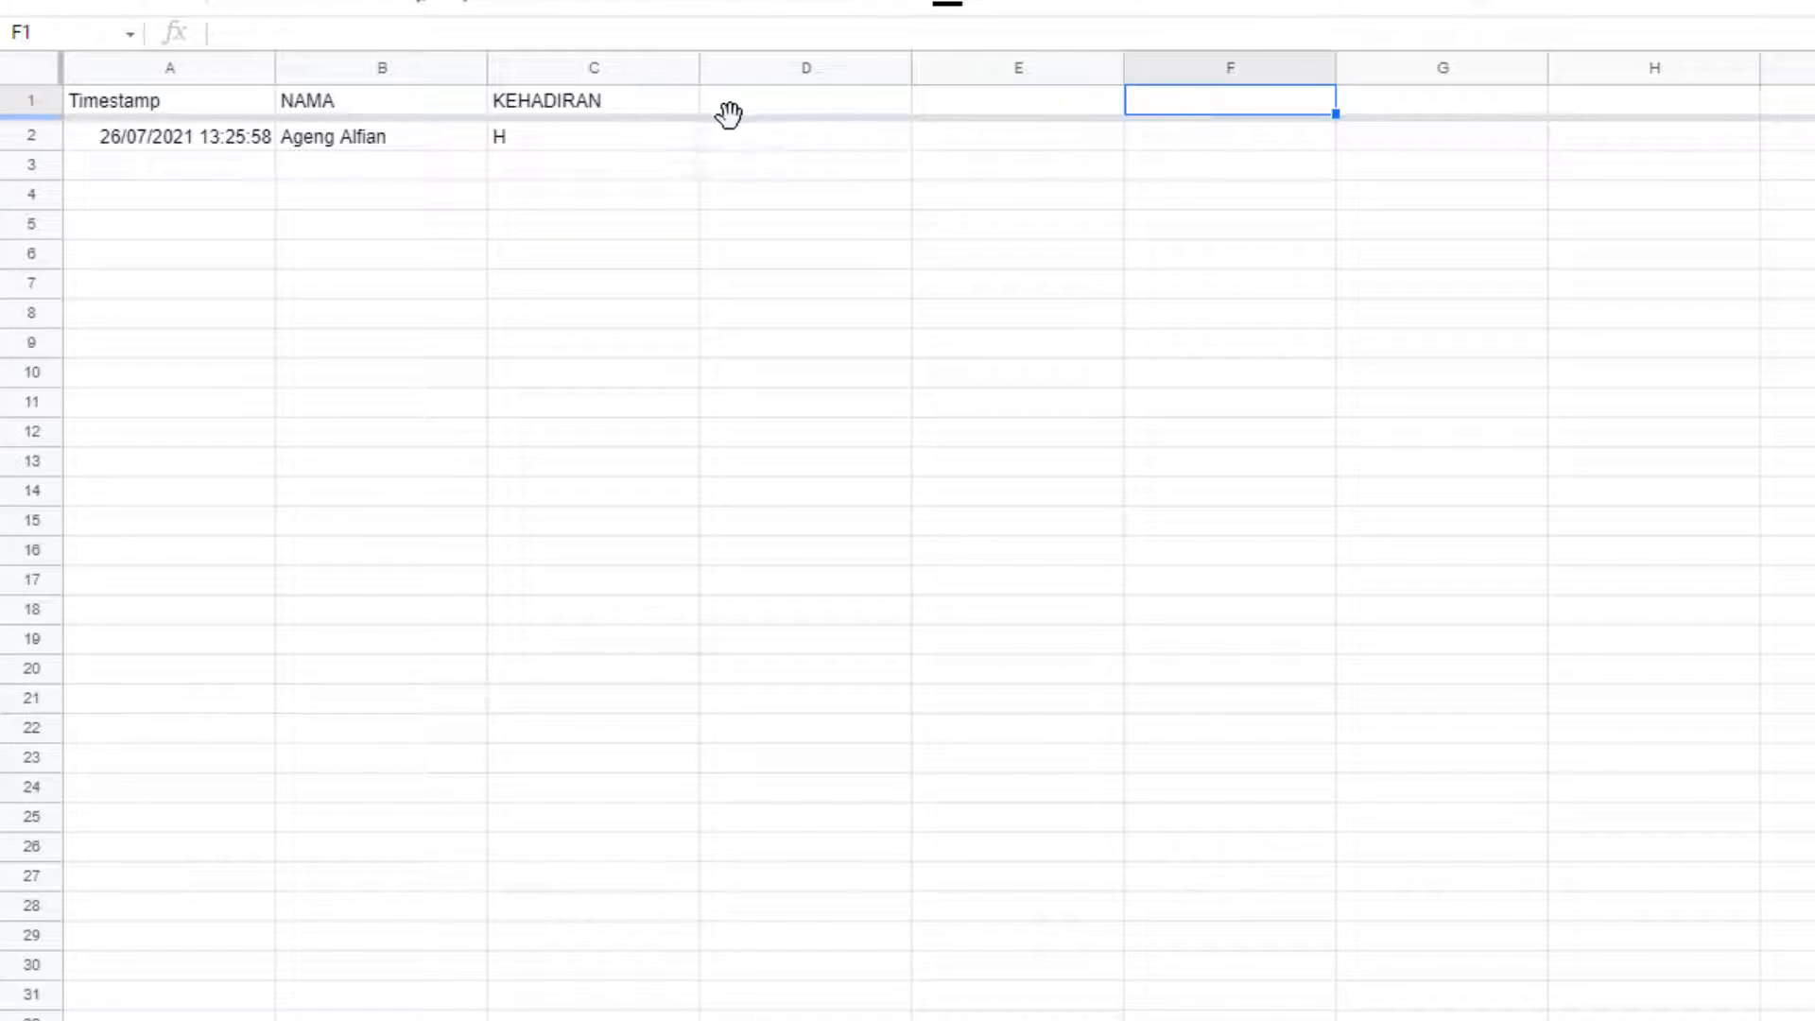
{"action": "left_click", "coordinate": [989, 100]}
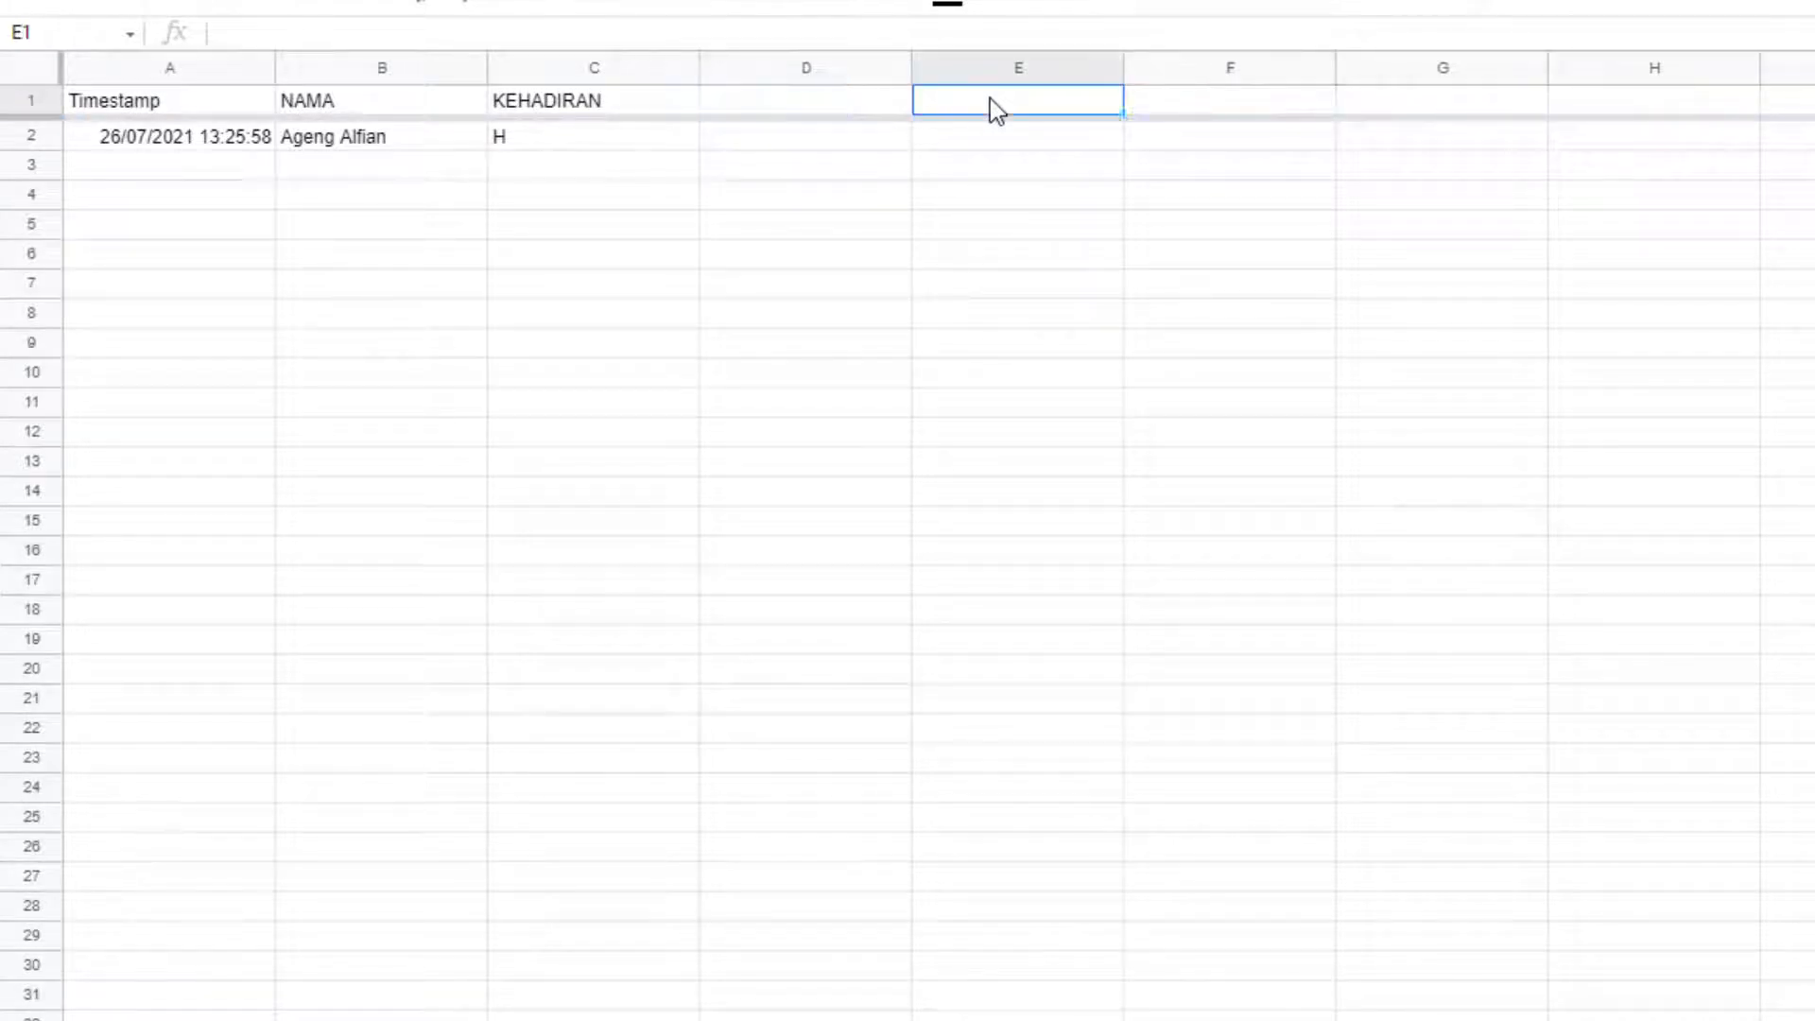
{"action": "left_click", "coordinate": [1187, 98]}
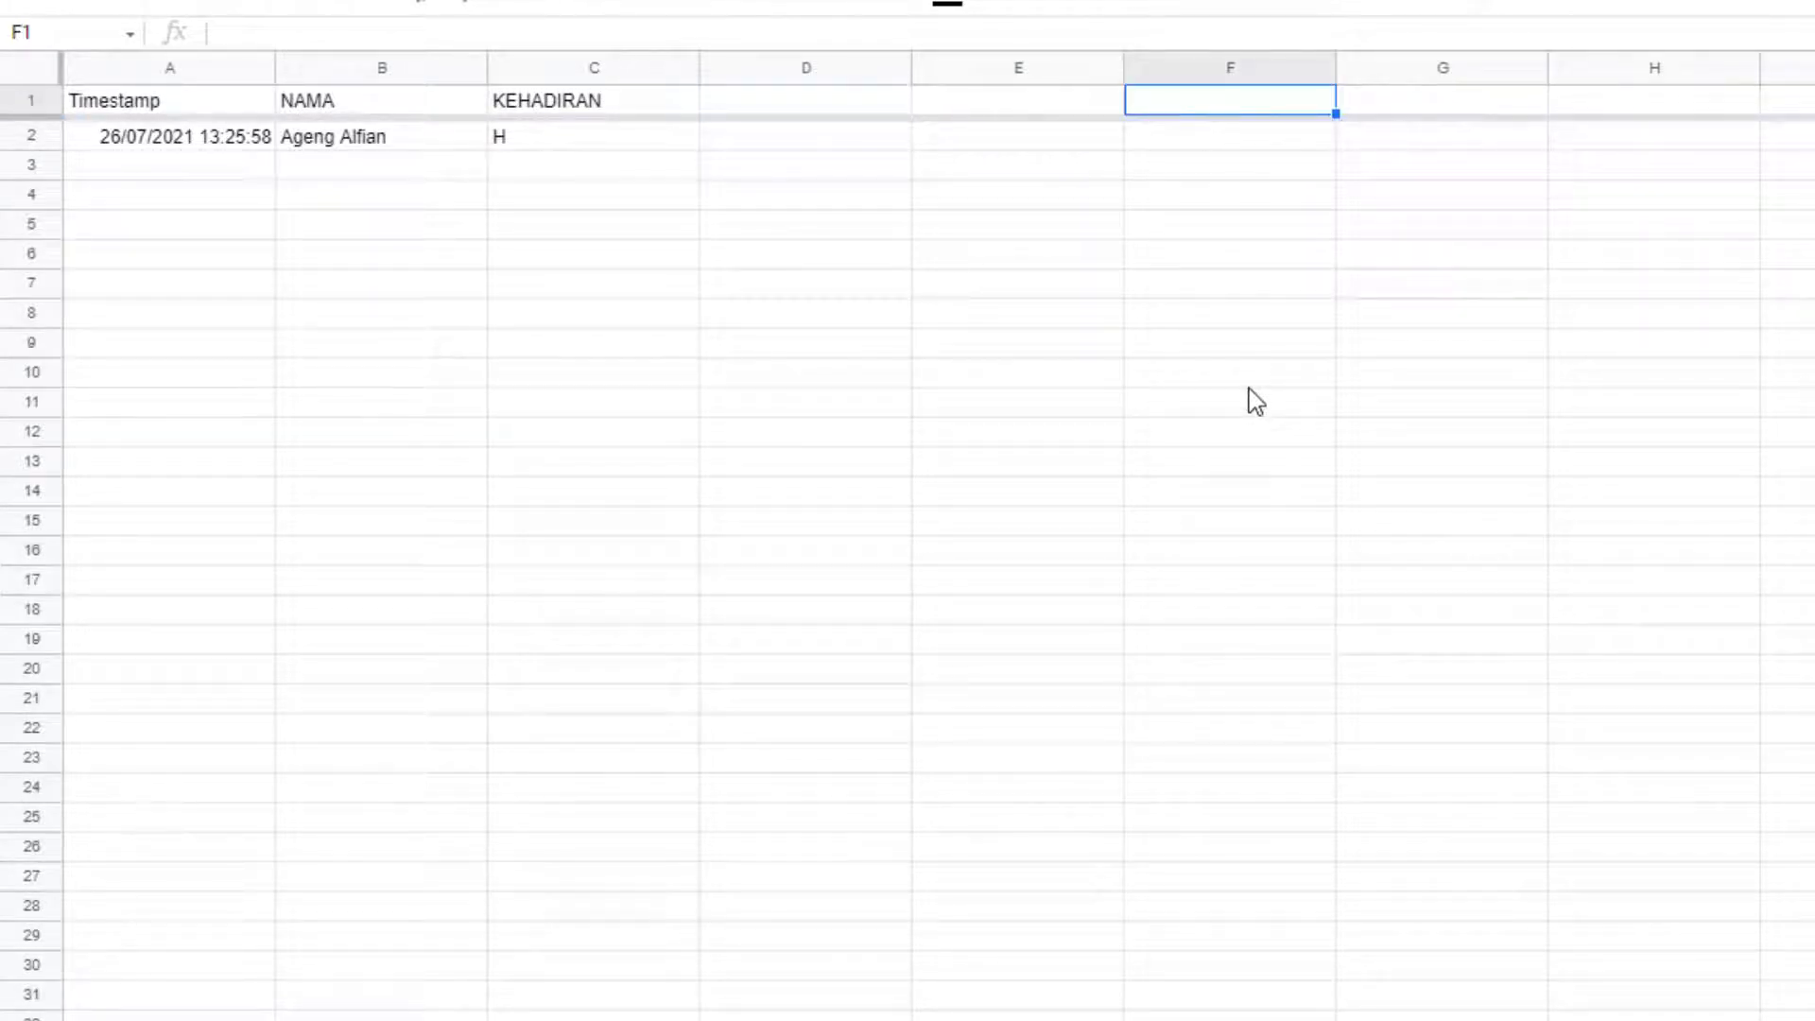
{"action": "left_click", "coordinate": [820, 99]}
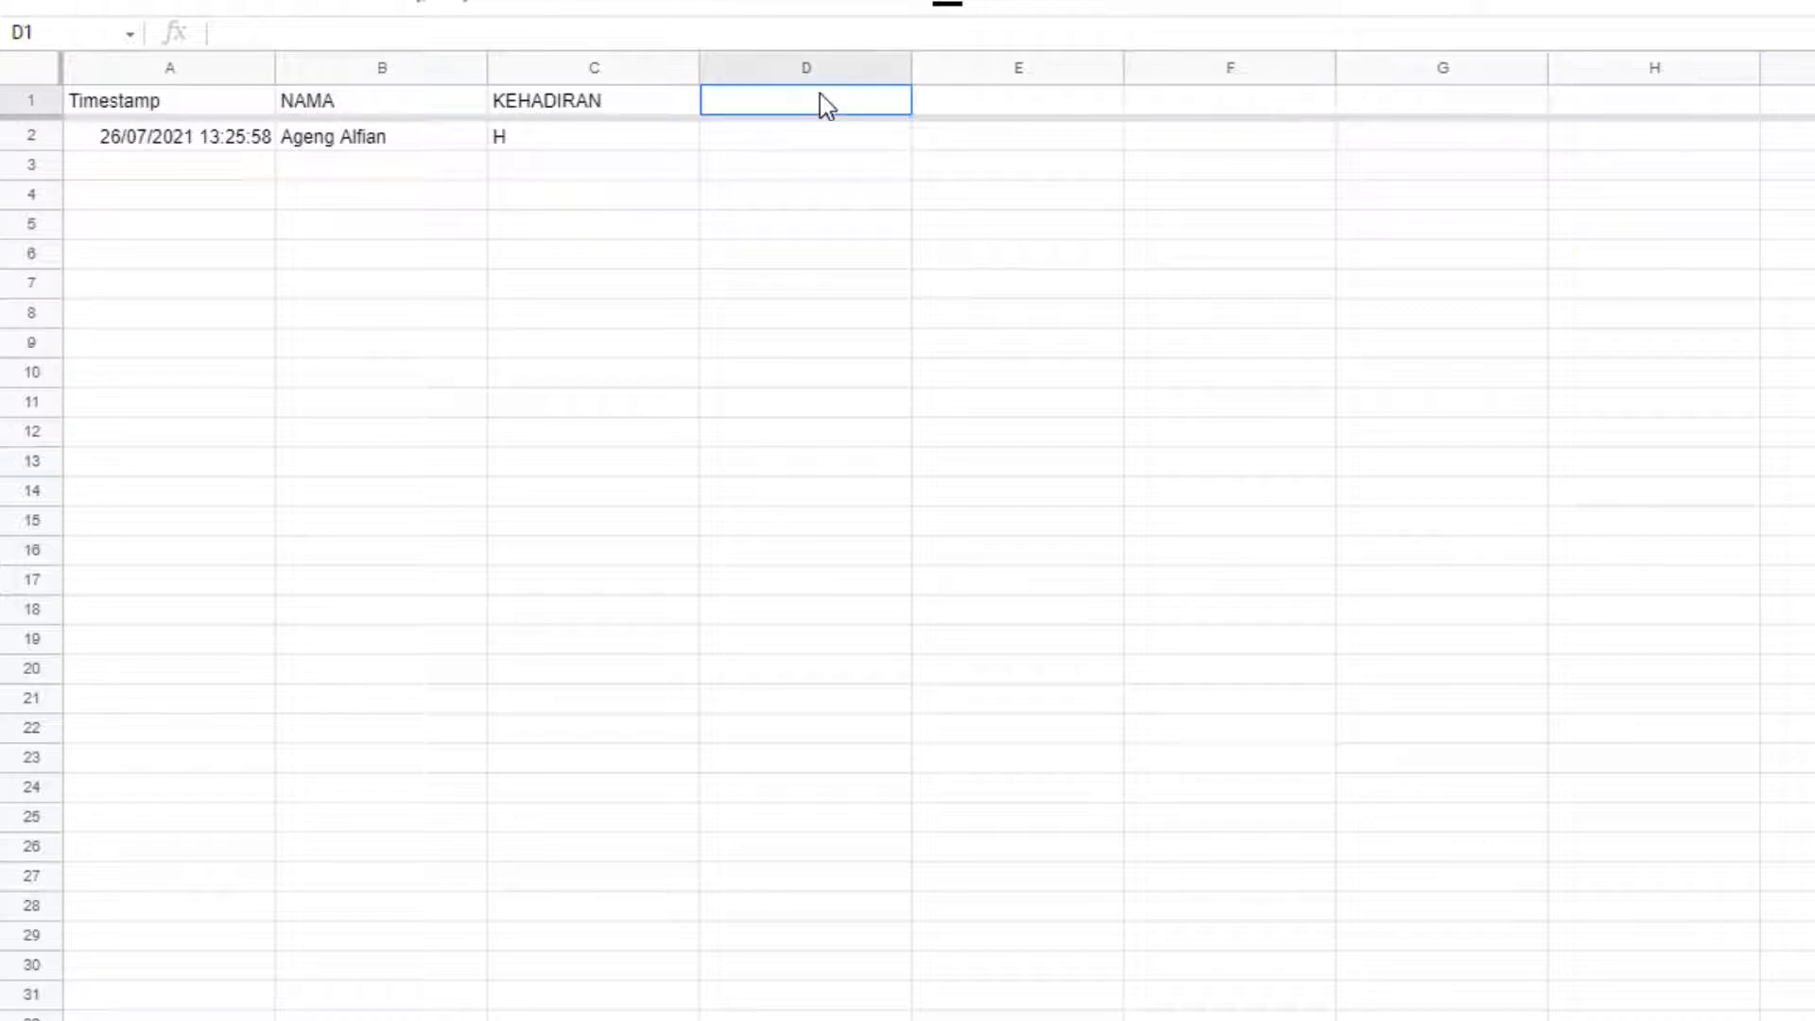
{"action": "left_click", "coordinate": [1006, 101]}
{"action": "left_click", "coordinate": [1172, 111]}
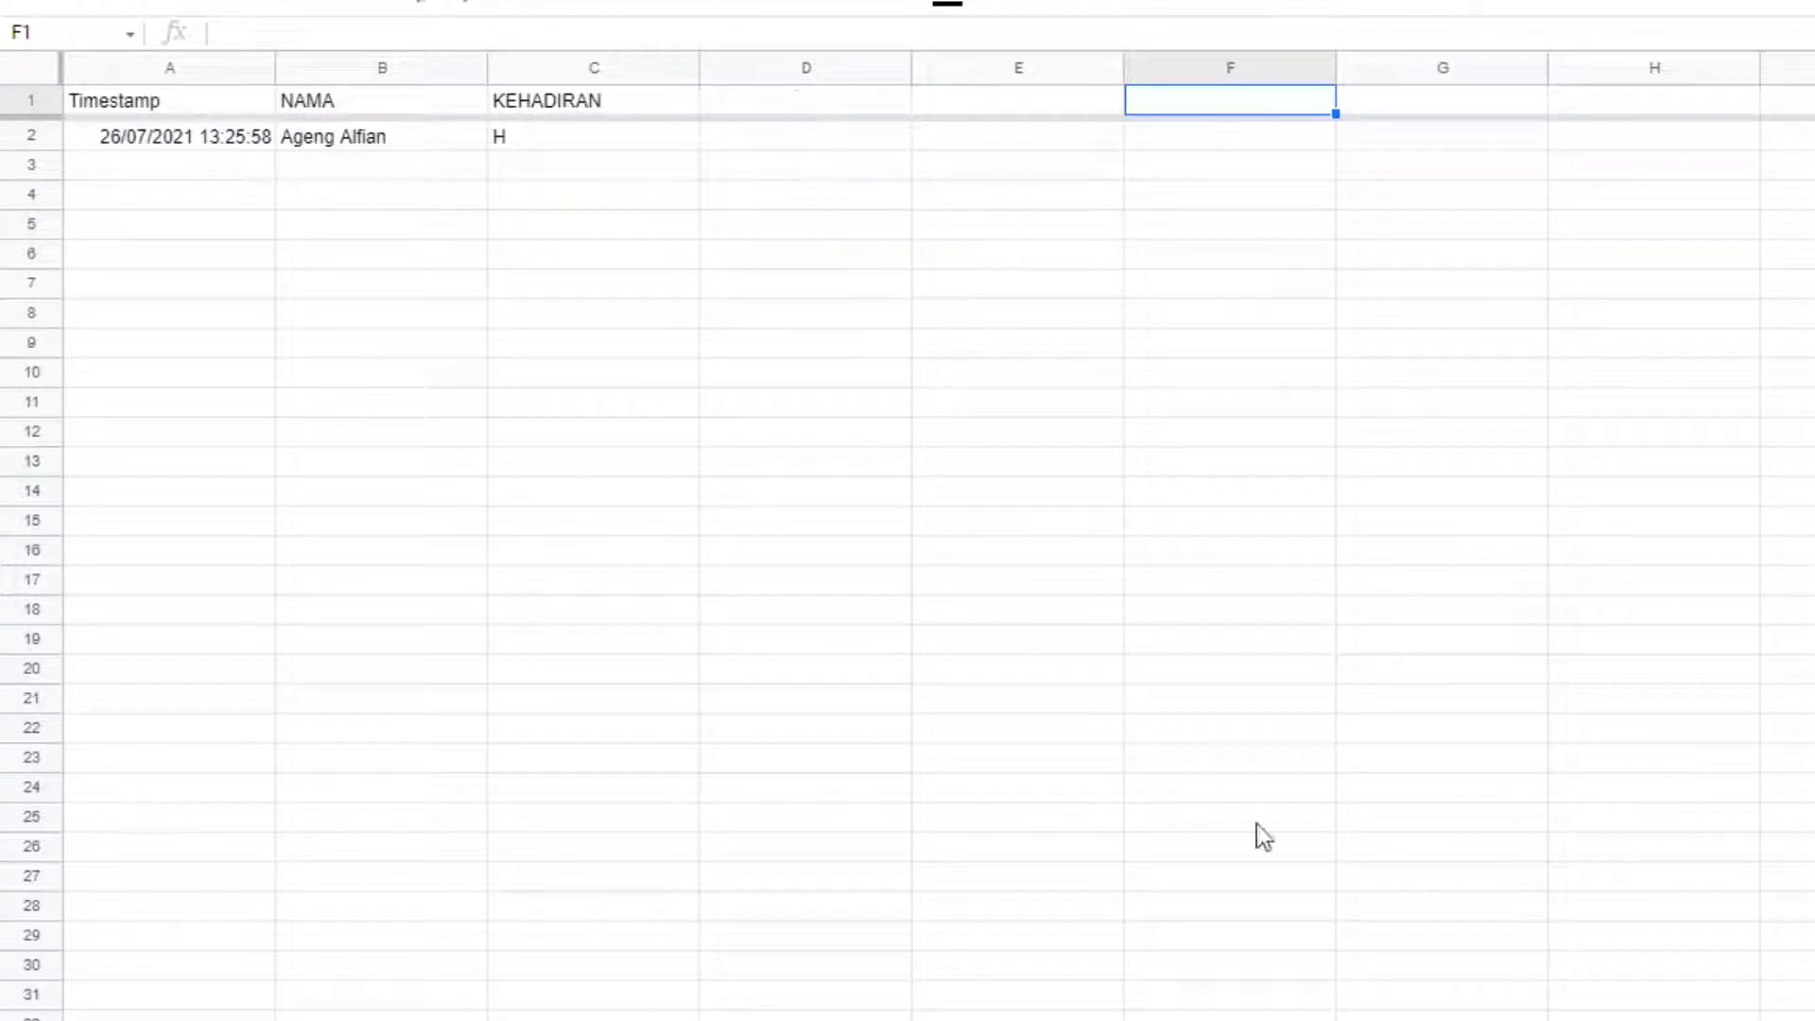
{"action": "left_click", "coordinate": [806, 106]}
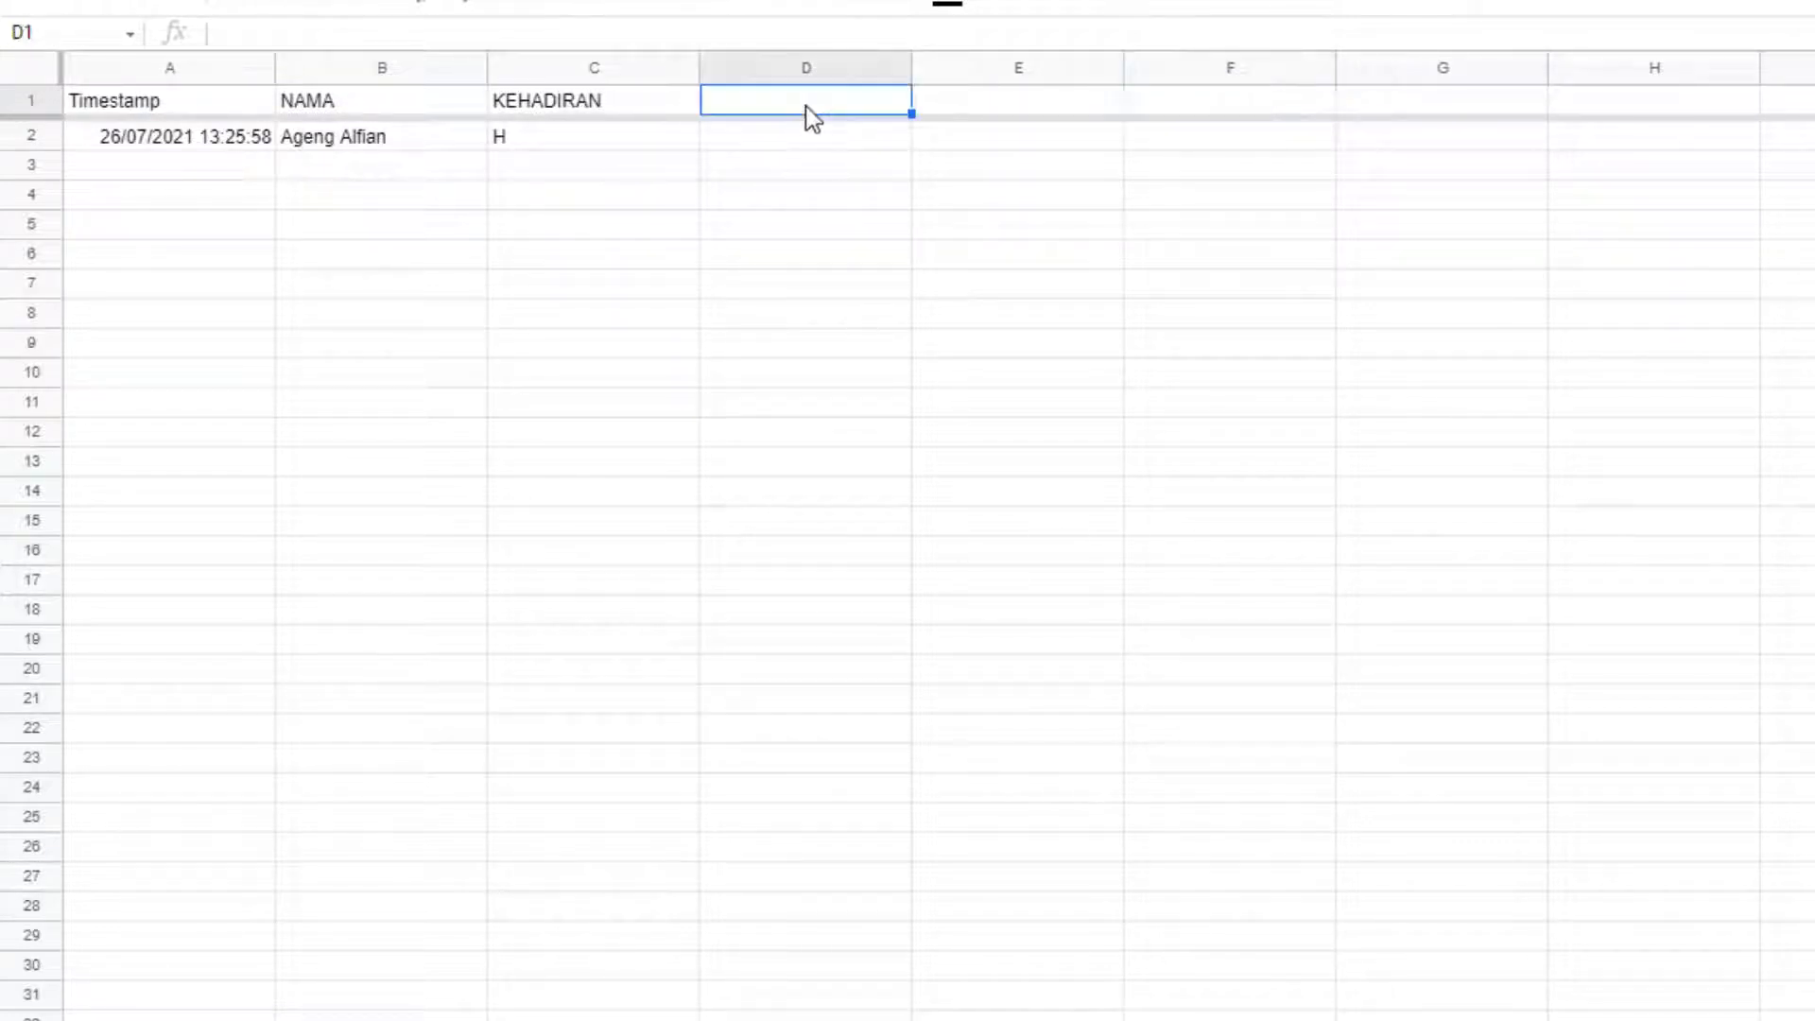
{"action": "left_click", "coordinate": [1016, 106]}
{"action": "left_click", "coordinate": [1183, 93]}
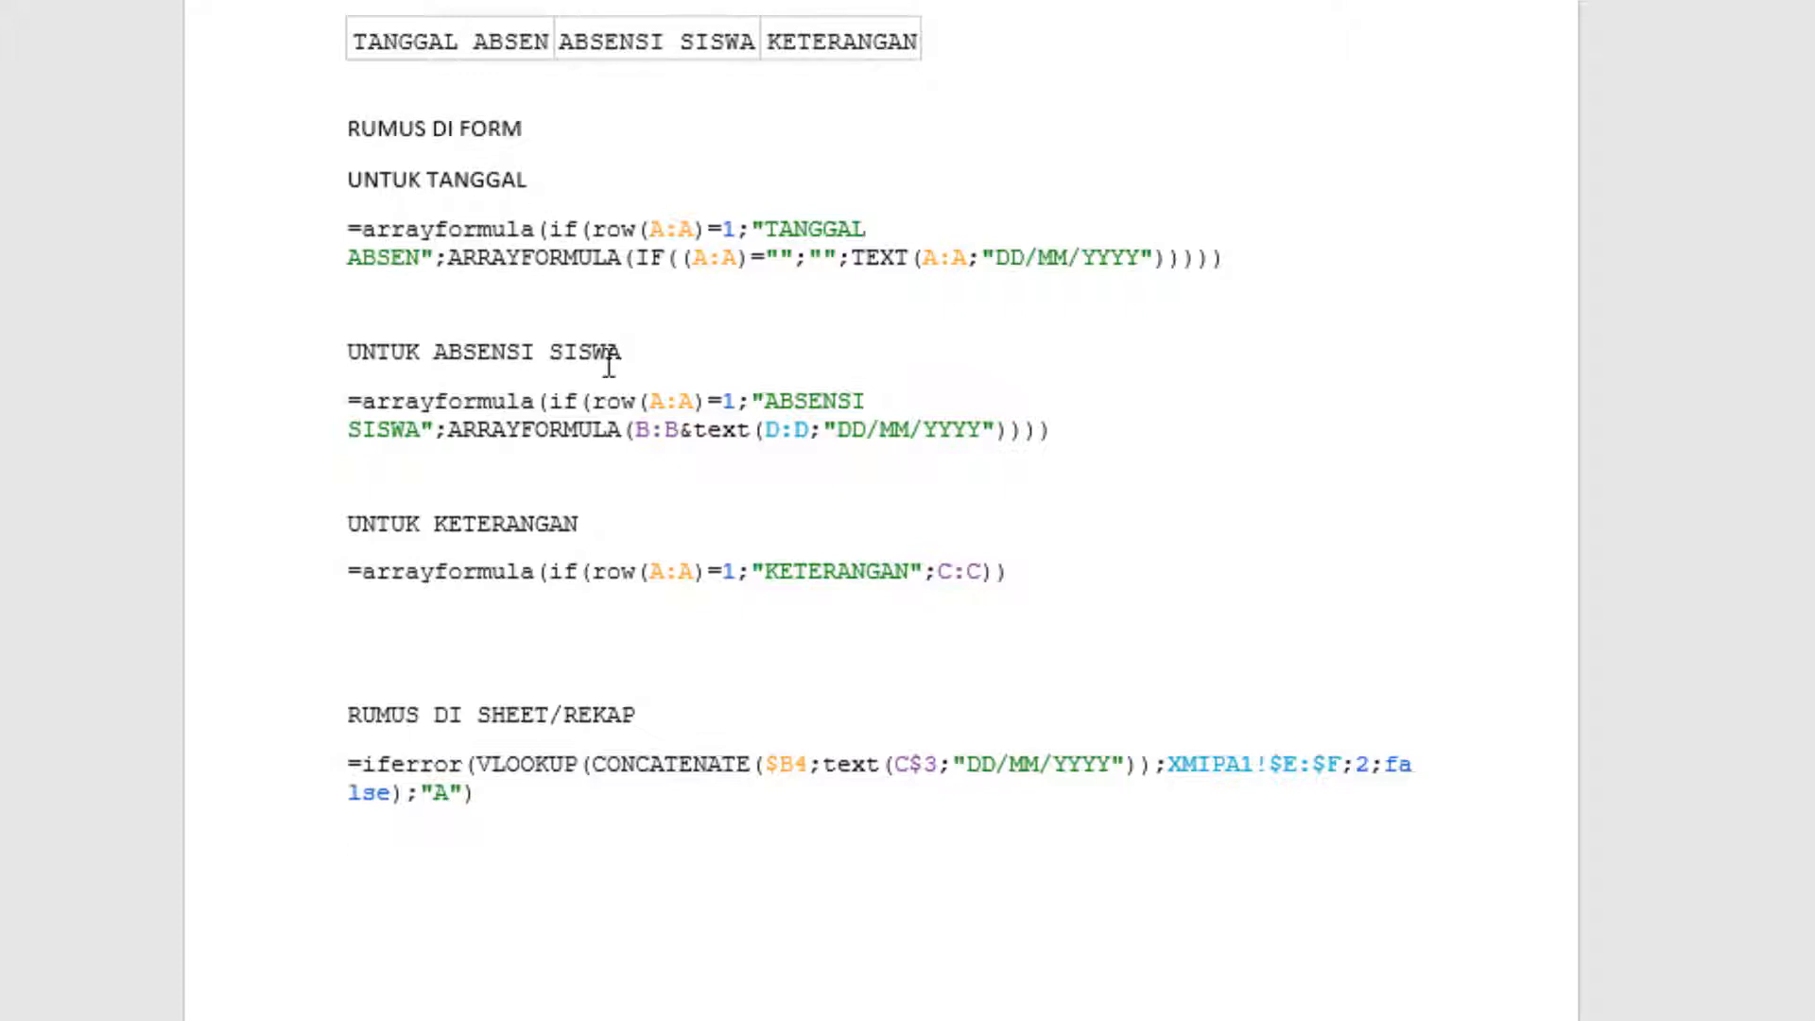
- Copy the UNTUK TANGGAL array formula, which produces the TANGGAL ABSEN column, from the Word document into cell D1 of the XMIPA1 sheet
{"action": "scroll", "coordinate": [591, 402], "scroll_direction": "up", "scroll_amount": 6}
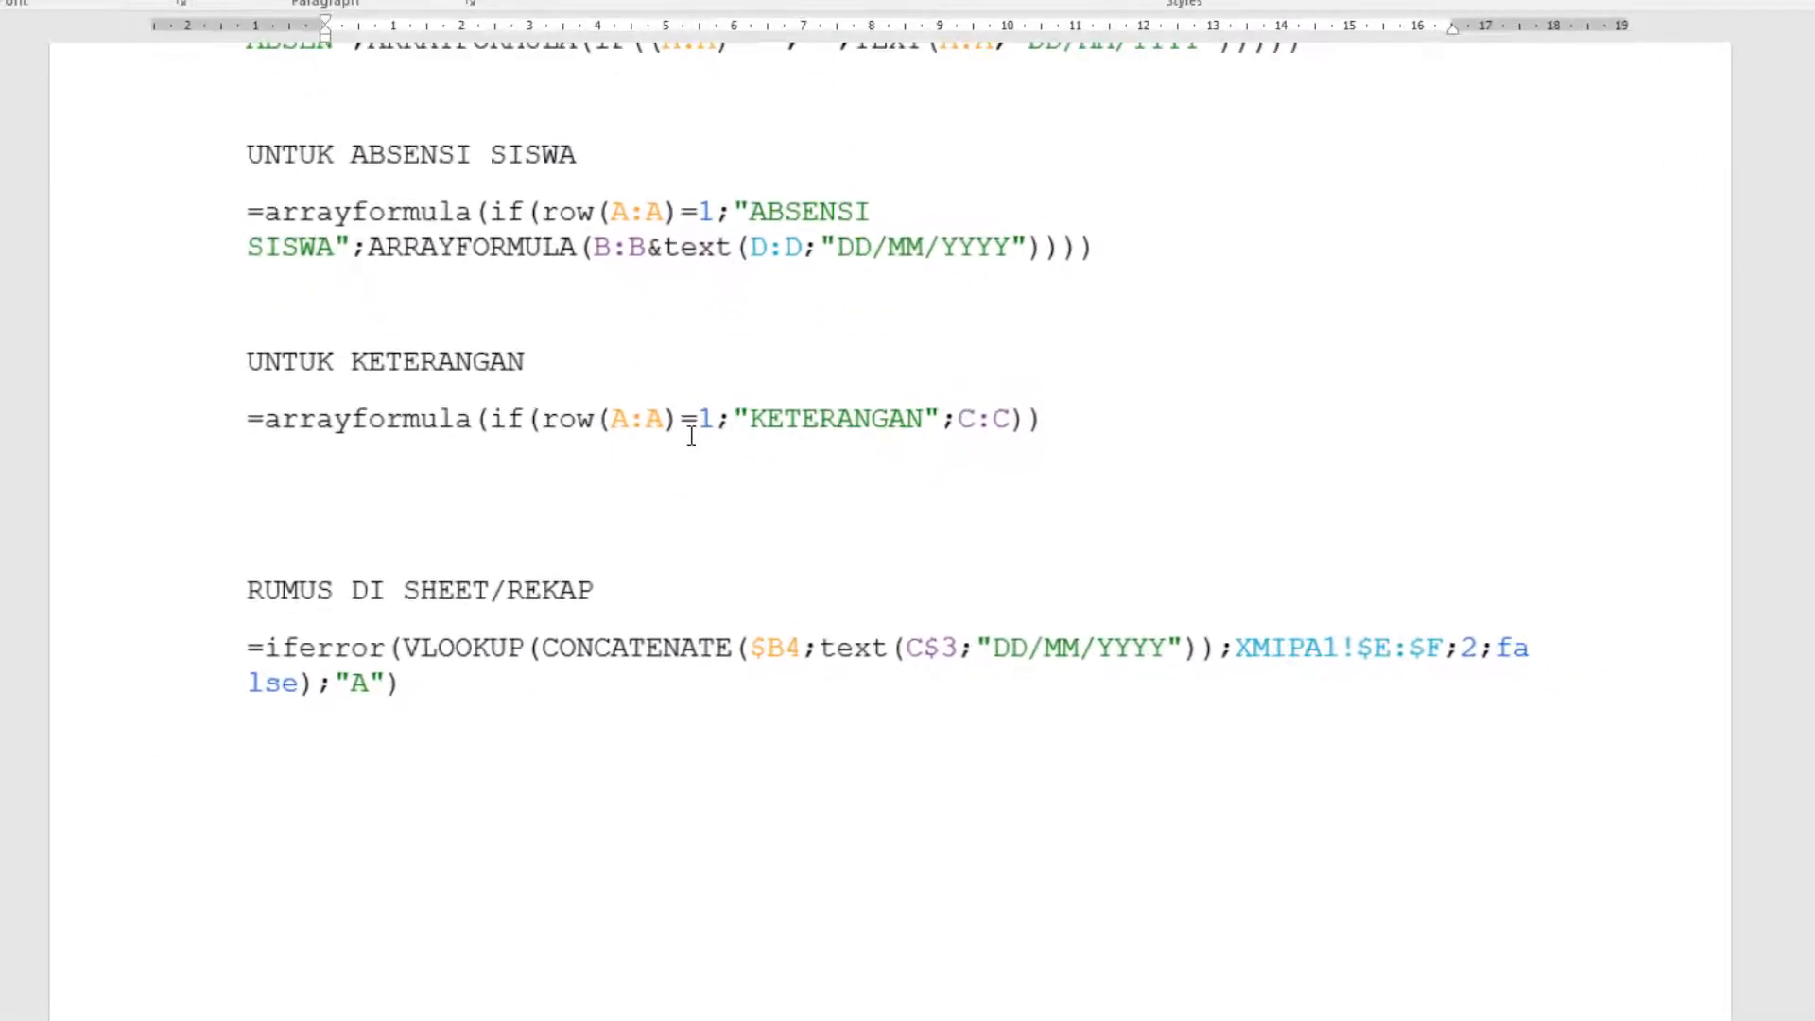
{"action": "scroll", "coordinate": [690, 436], "scroll_direction": "up", "scroll_amount": 5}
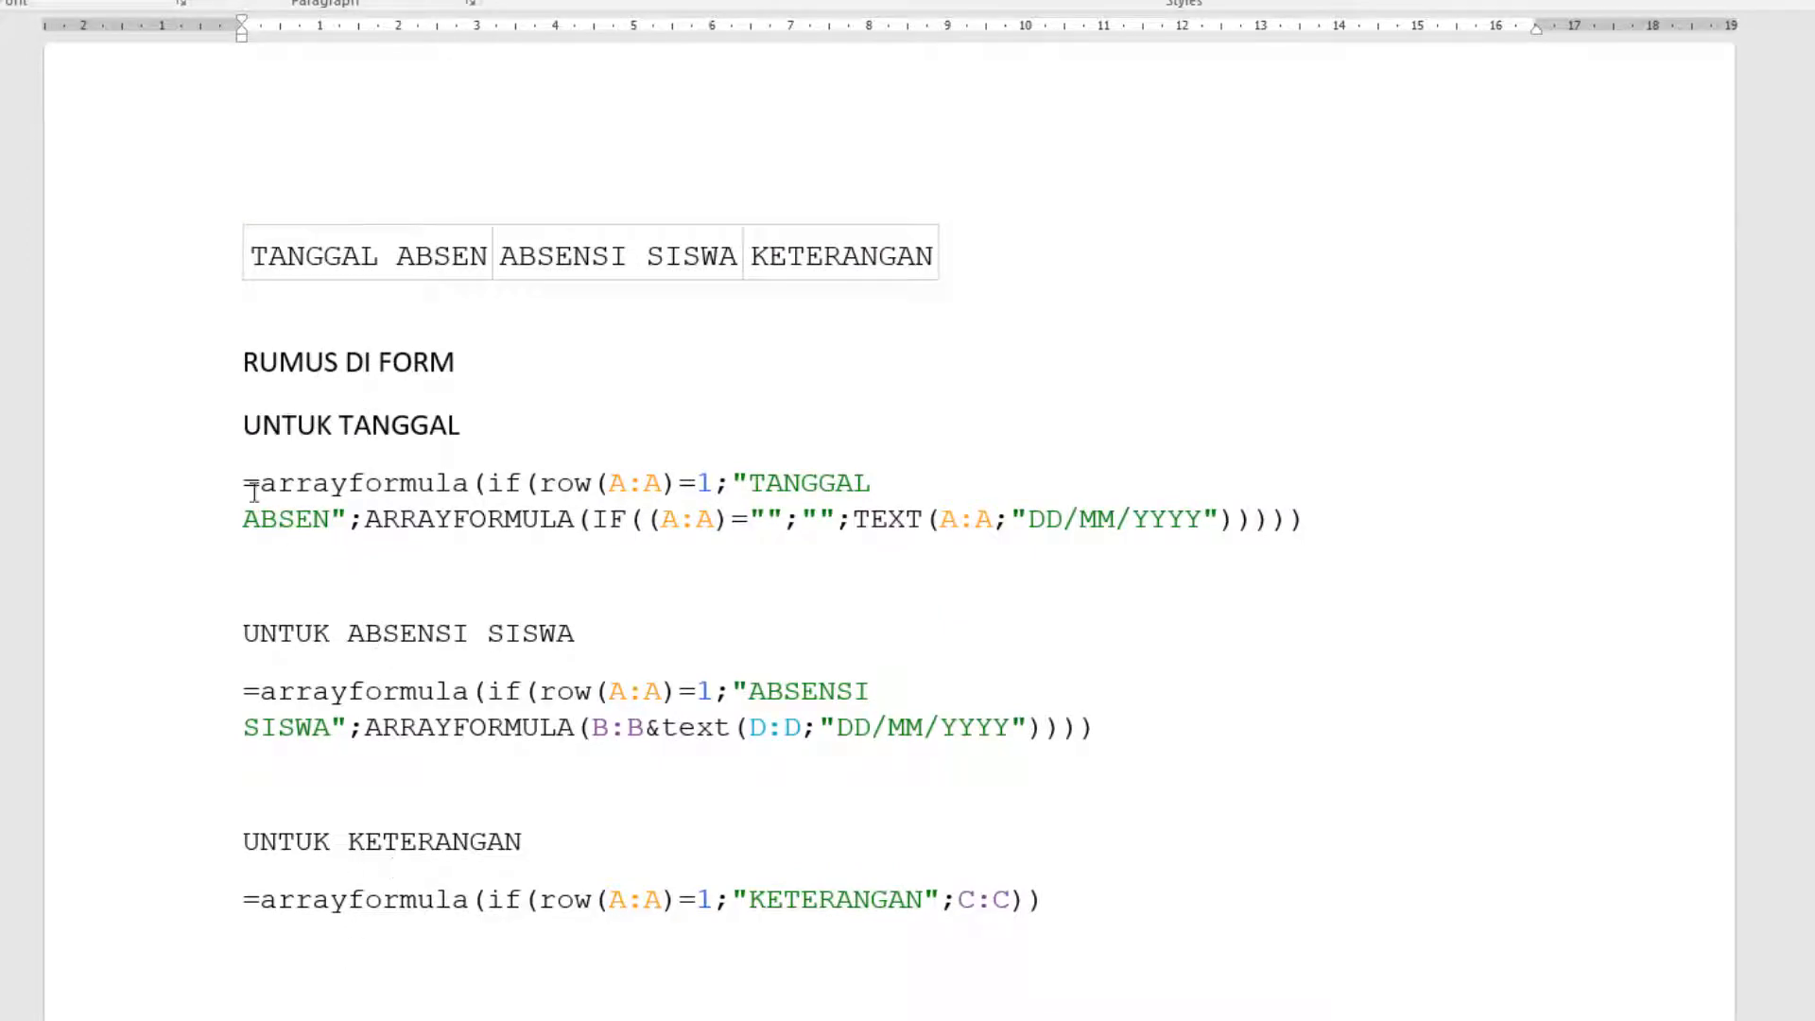
{"action": "triple_click", "coordinate": [464, 535]}
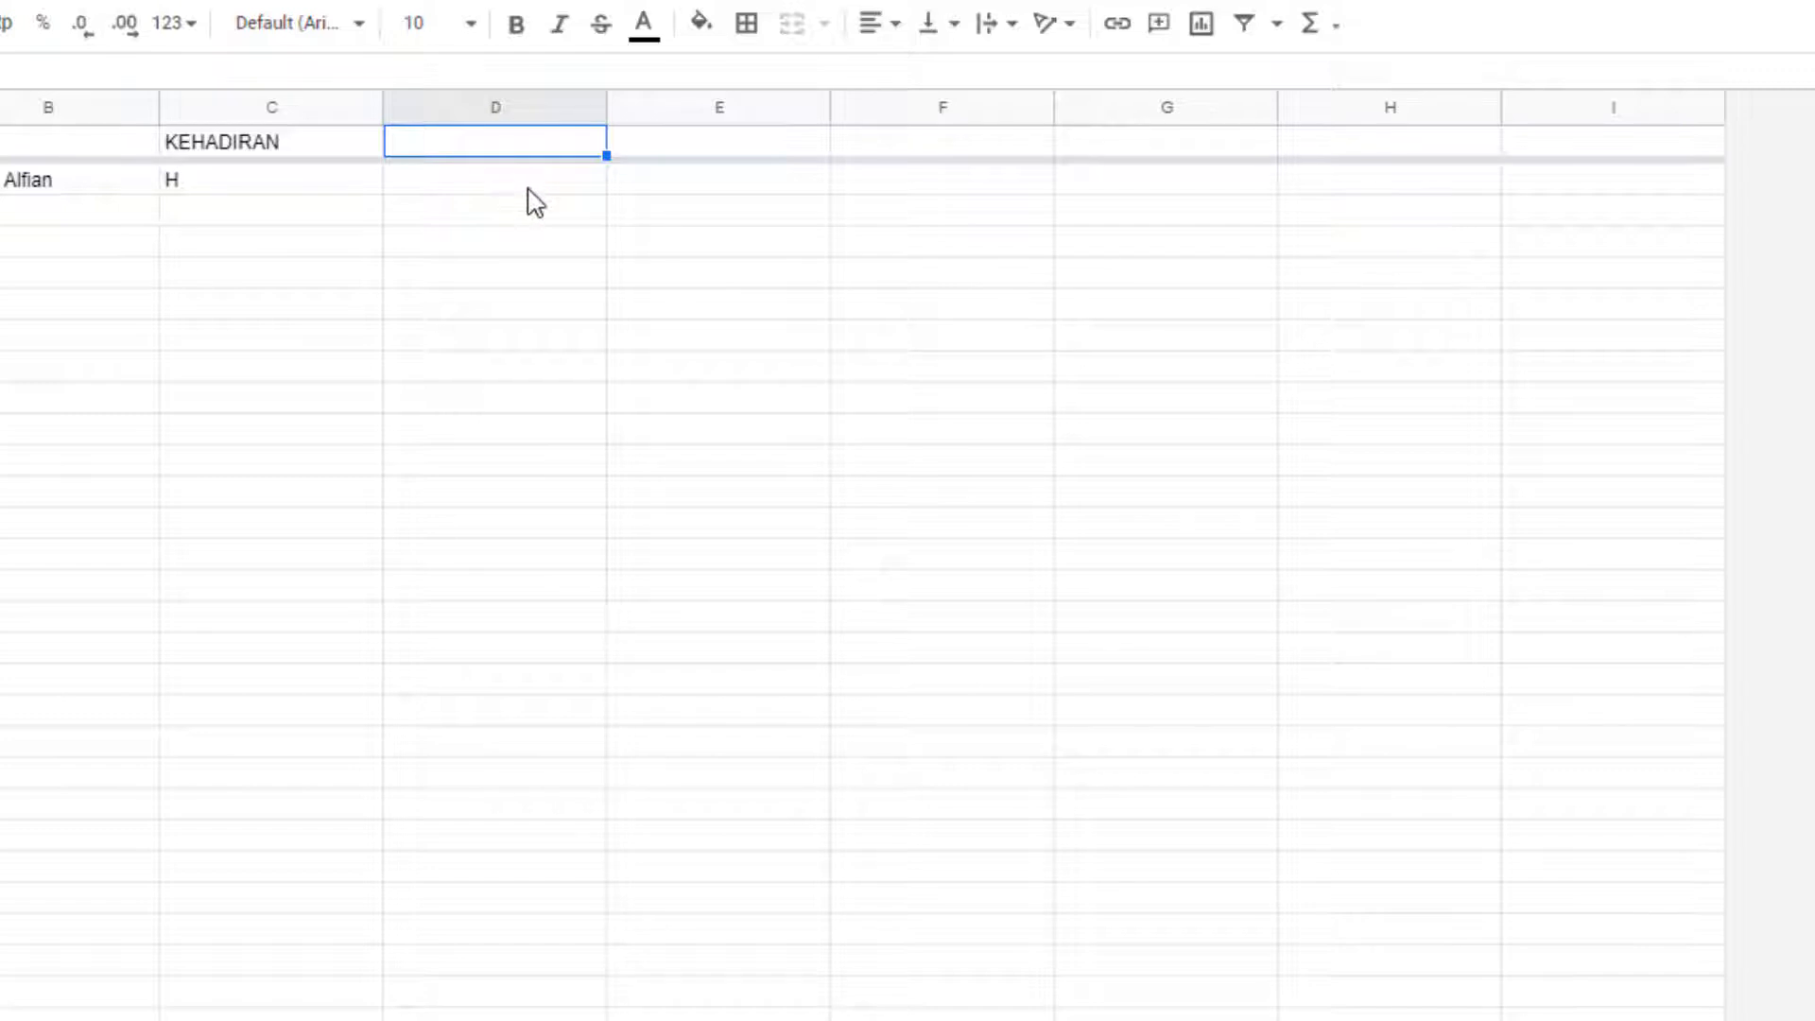
{"action": "type", "text": "=arrayformula(if(row(A:A)=1;\"TANGGAL ABSEN\";ARRAYFORMULA(IF((A:A)=\"\";\"\";TEXT(A:A;\"DD/MM/YYYY\")))))"}
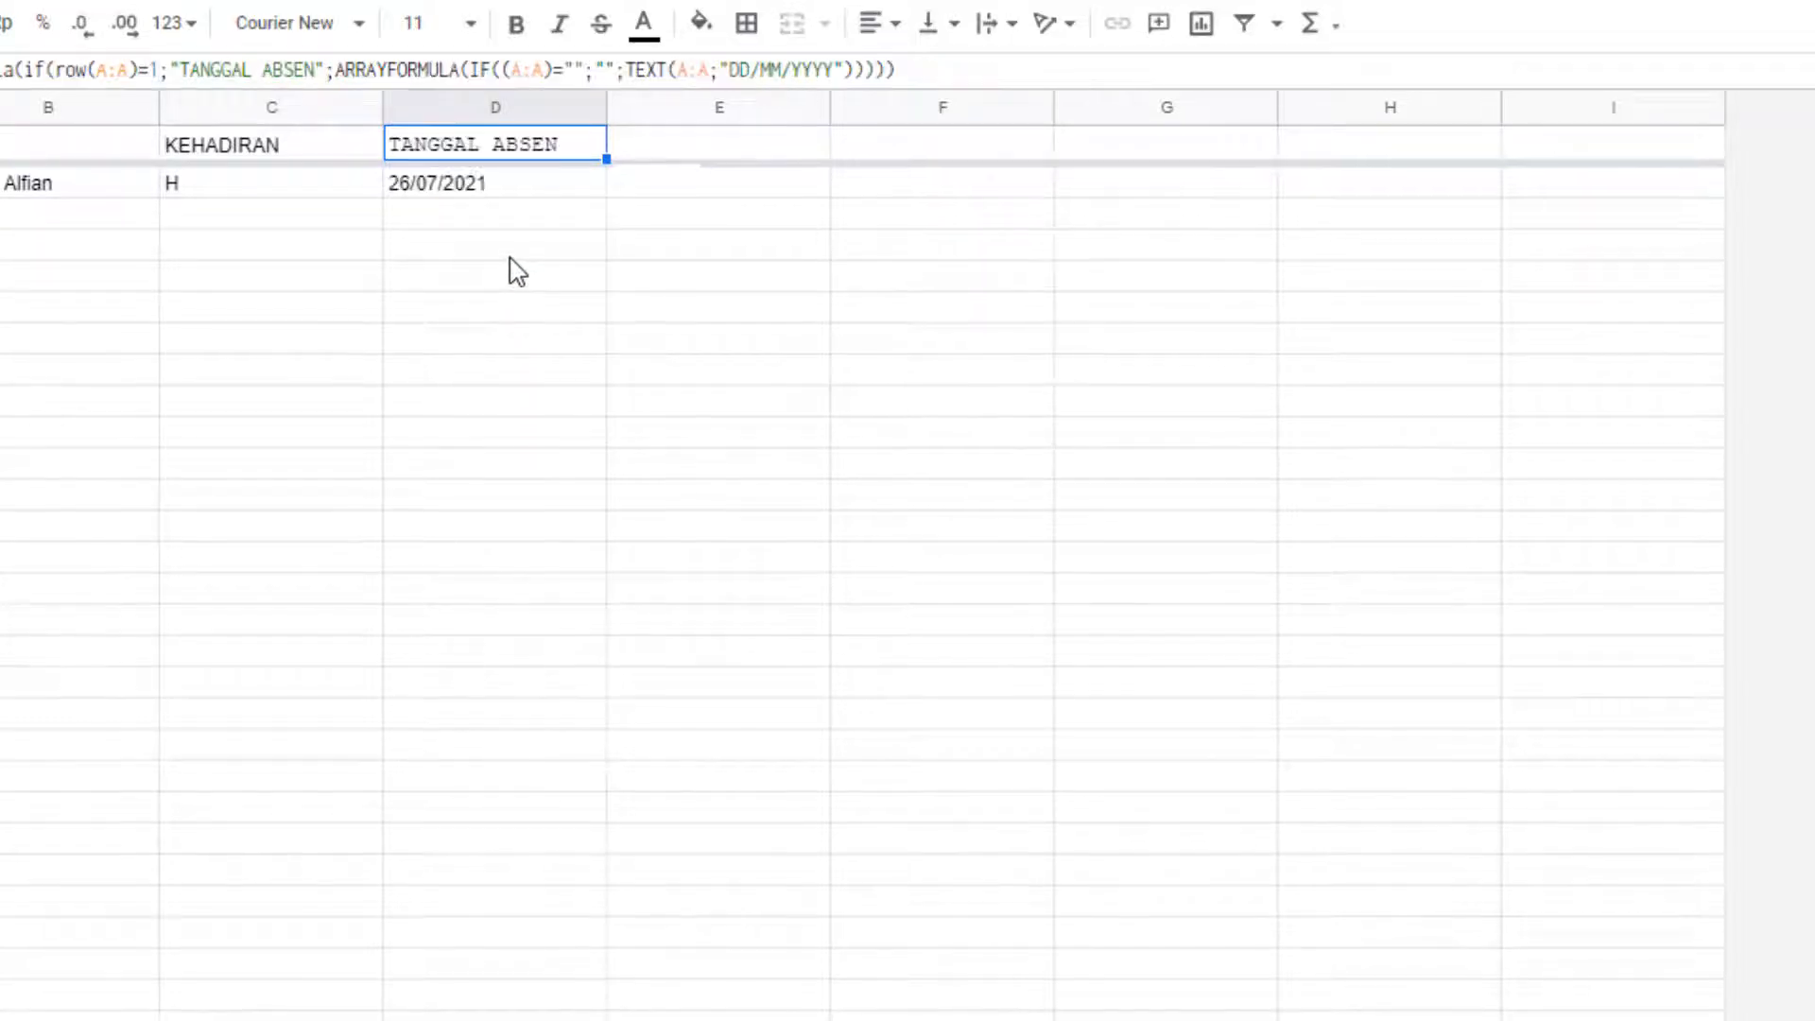
{"action": "key", "text": "Return"}
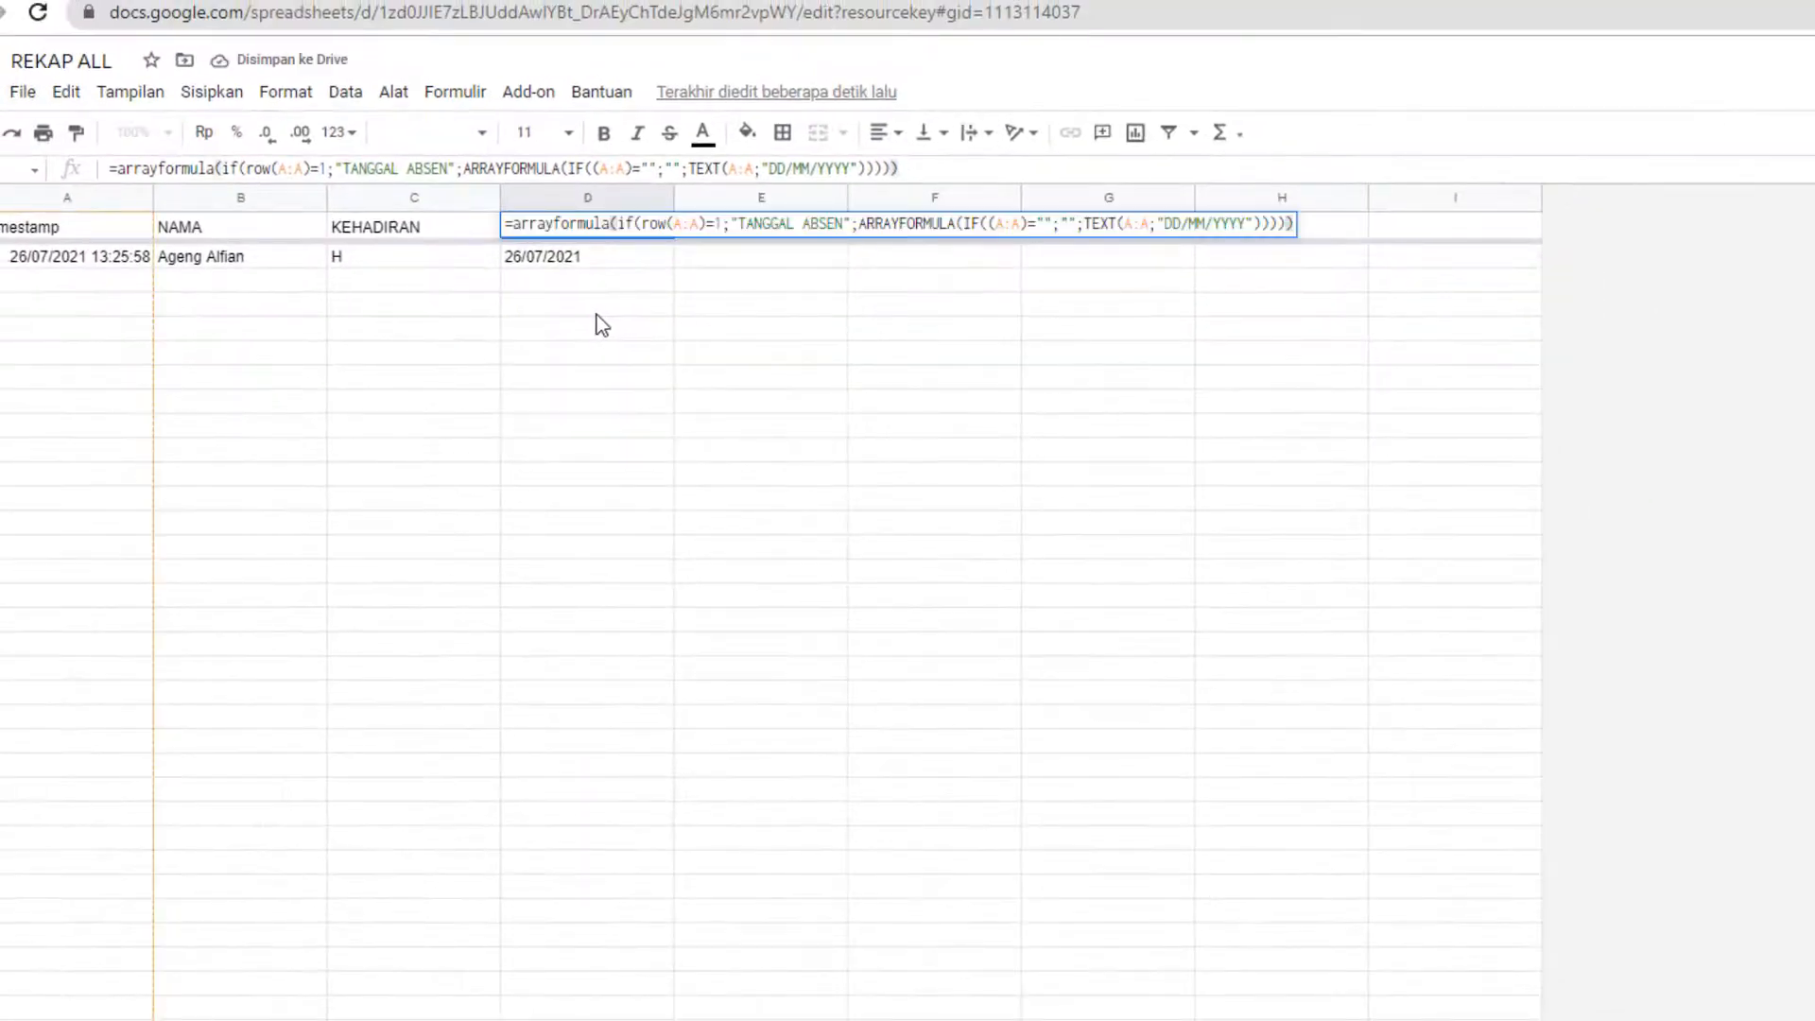
- Copy the UNTUK ABSENSI SISWA array formula from the Word document into cell E1 of the XMIPA1 sheet
{"action": "key", "text": "Return"}
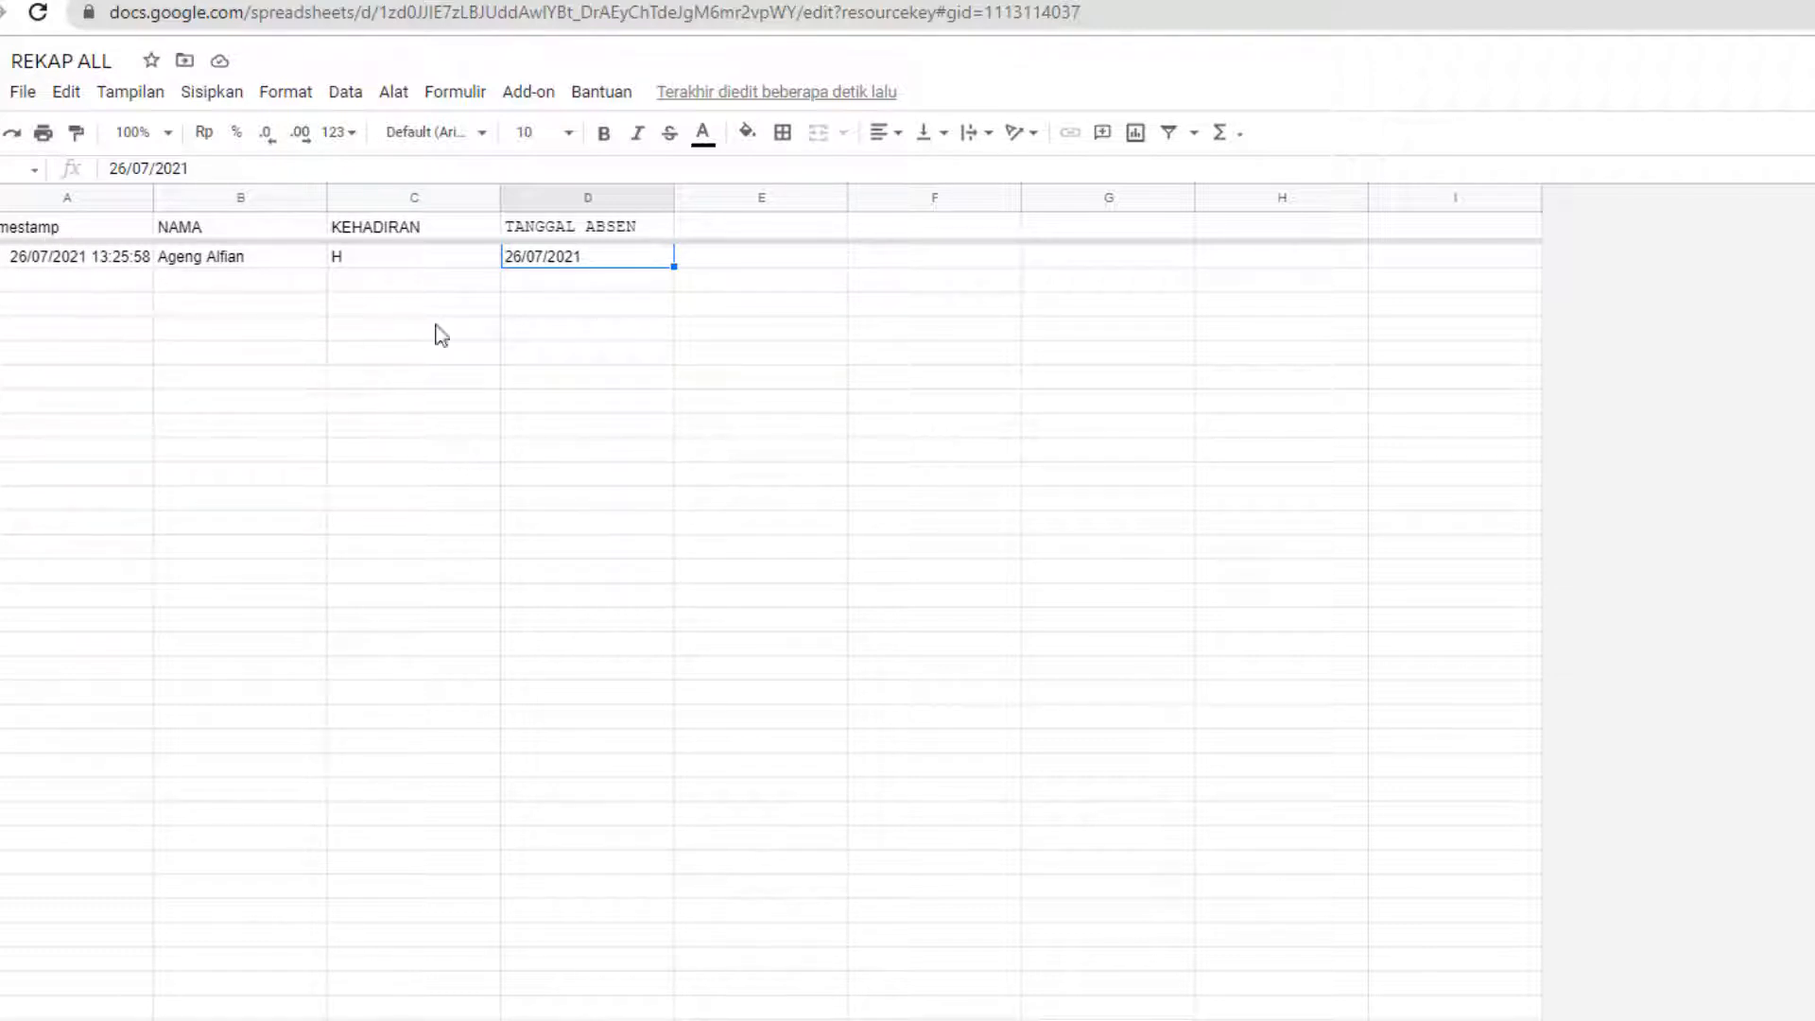
{"action": "left_click", "coordinate": [718, 238]}
{"action": "key", "text": "alt+Tab"}
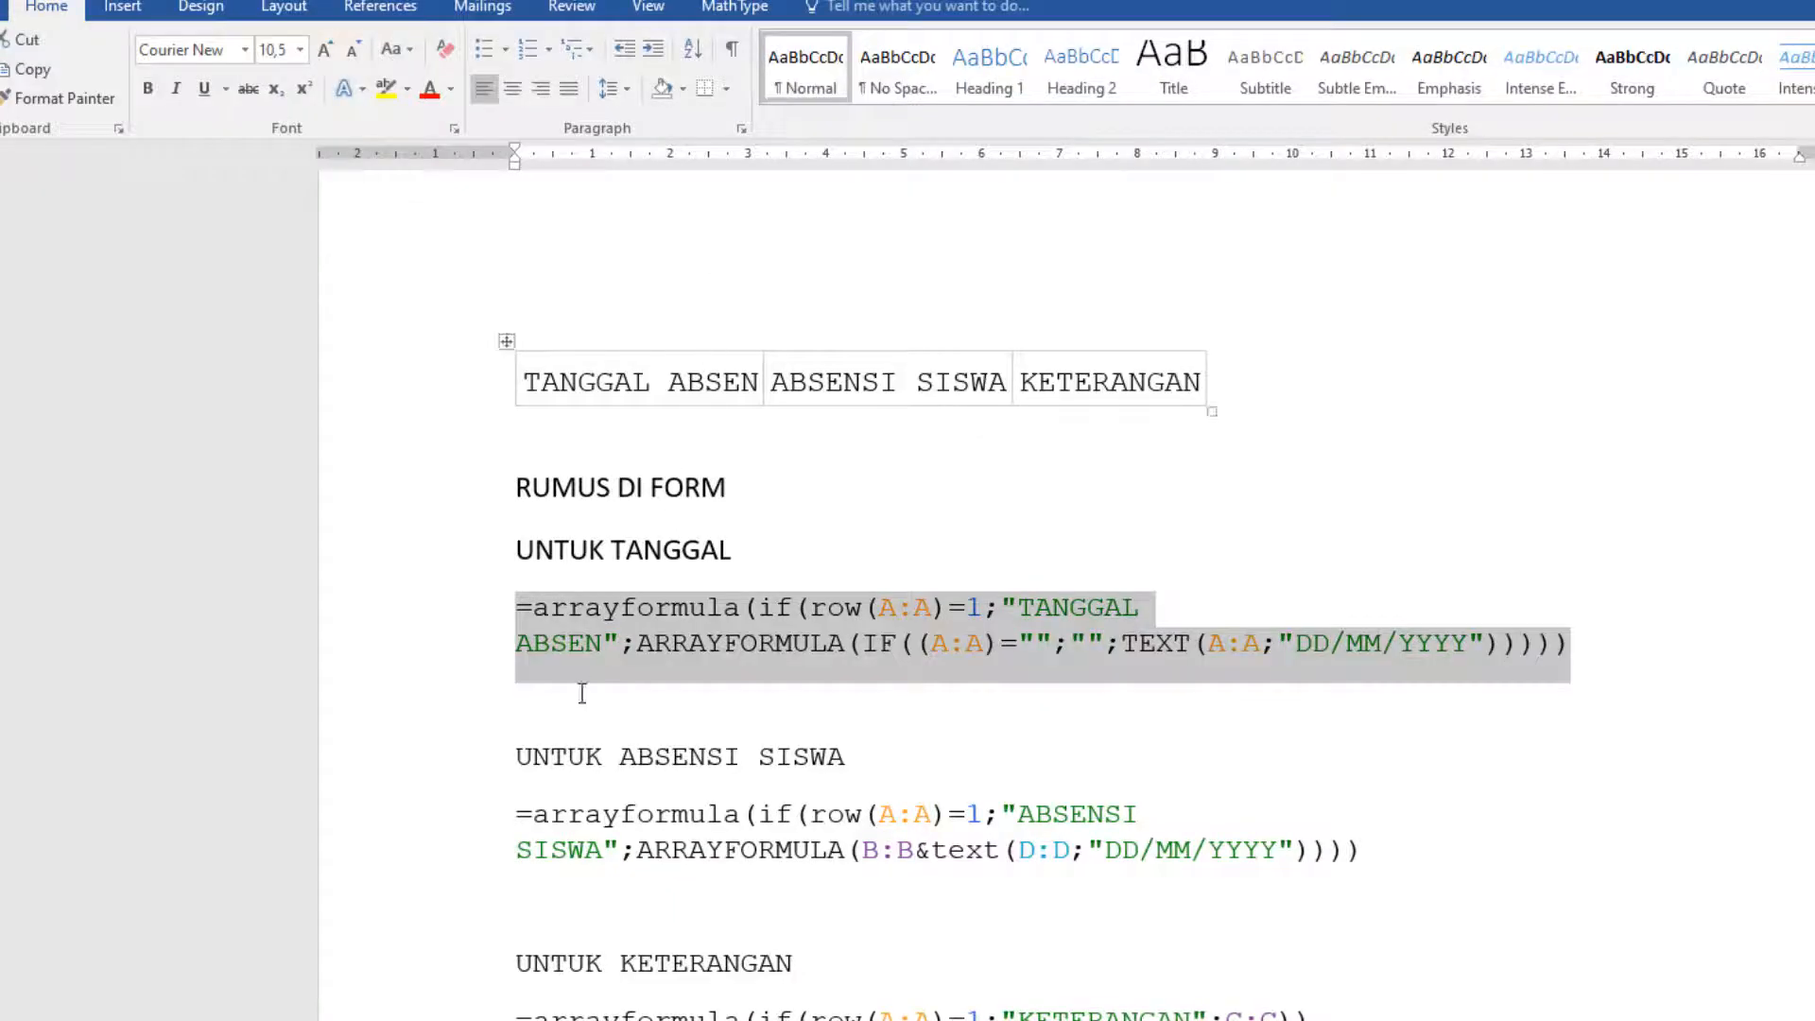
{"action": "left_click", "coordinate": [513, 818]}
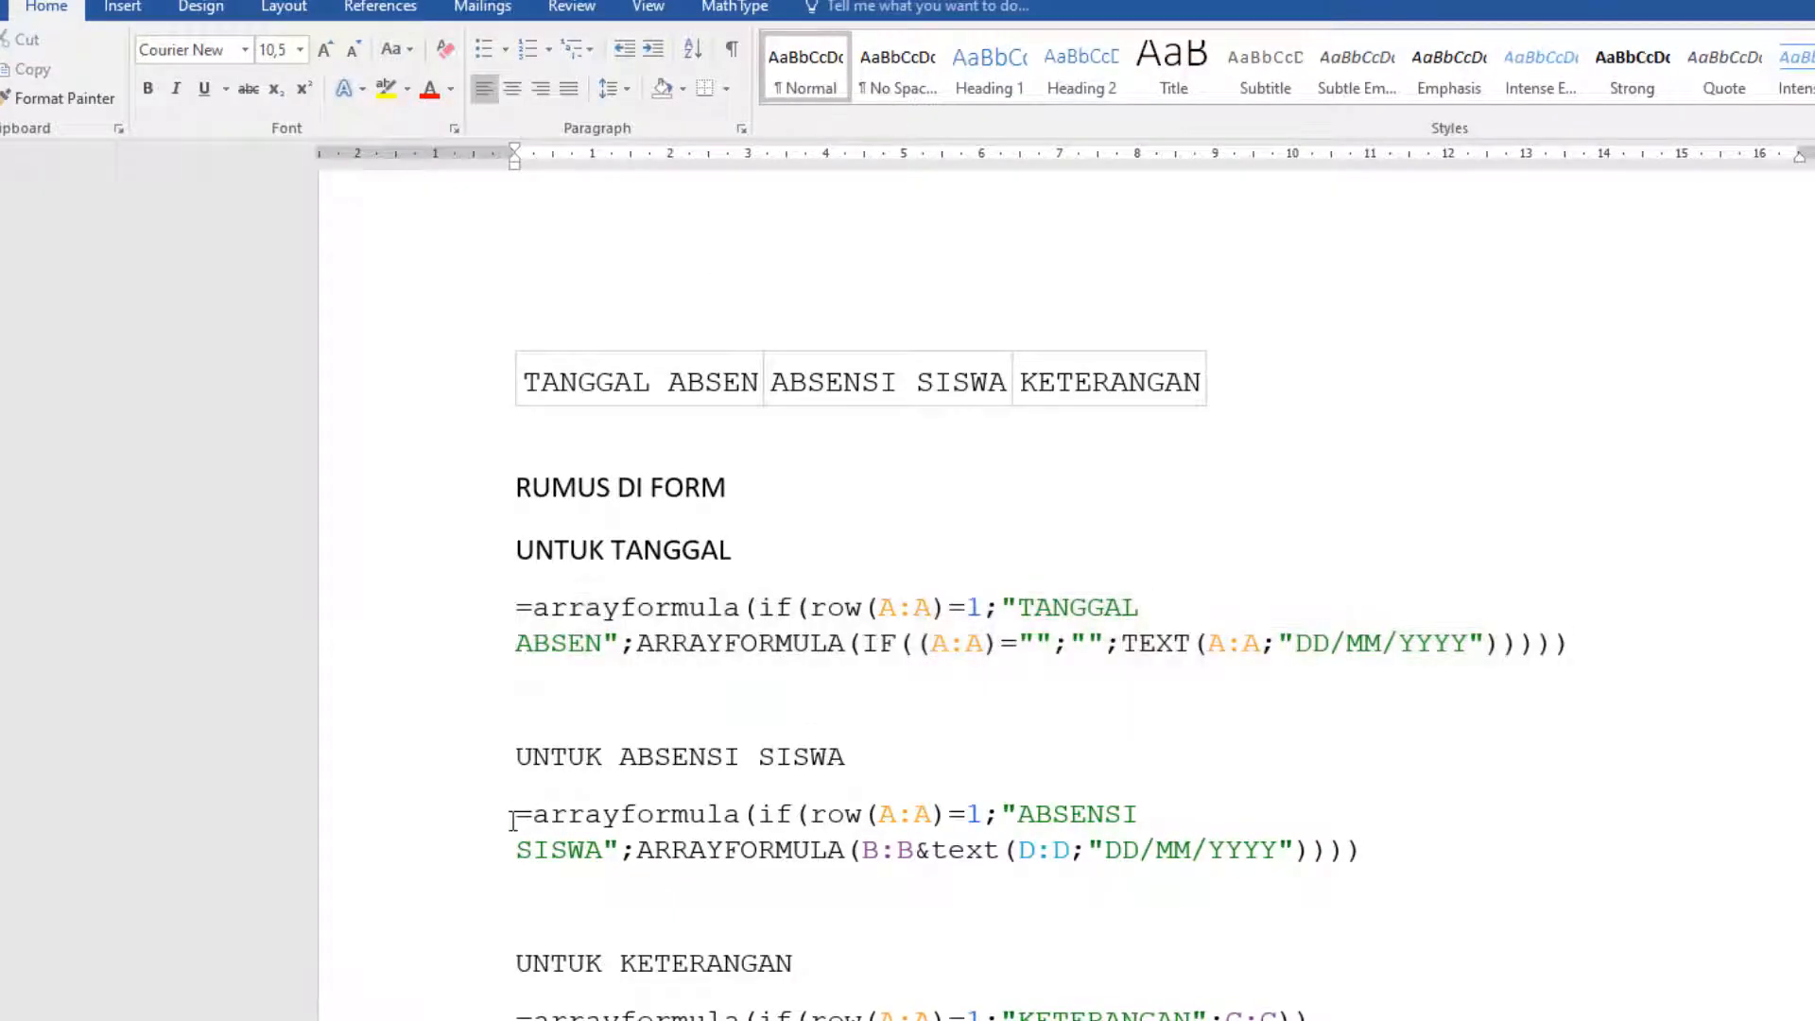
{"action": "triple_click", "coordinate": [513, 819]}
{"action": "key", "text": "ctrl+c"}
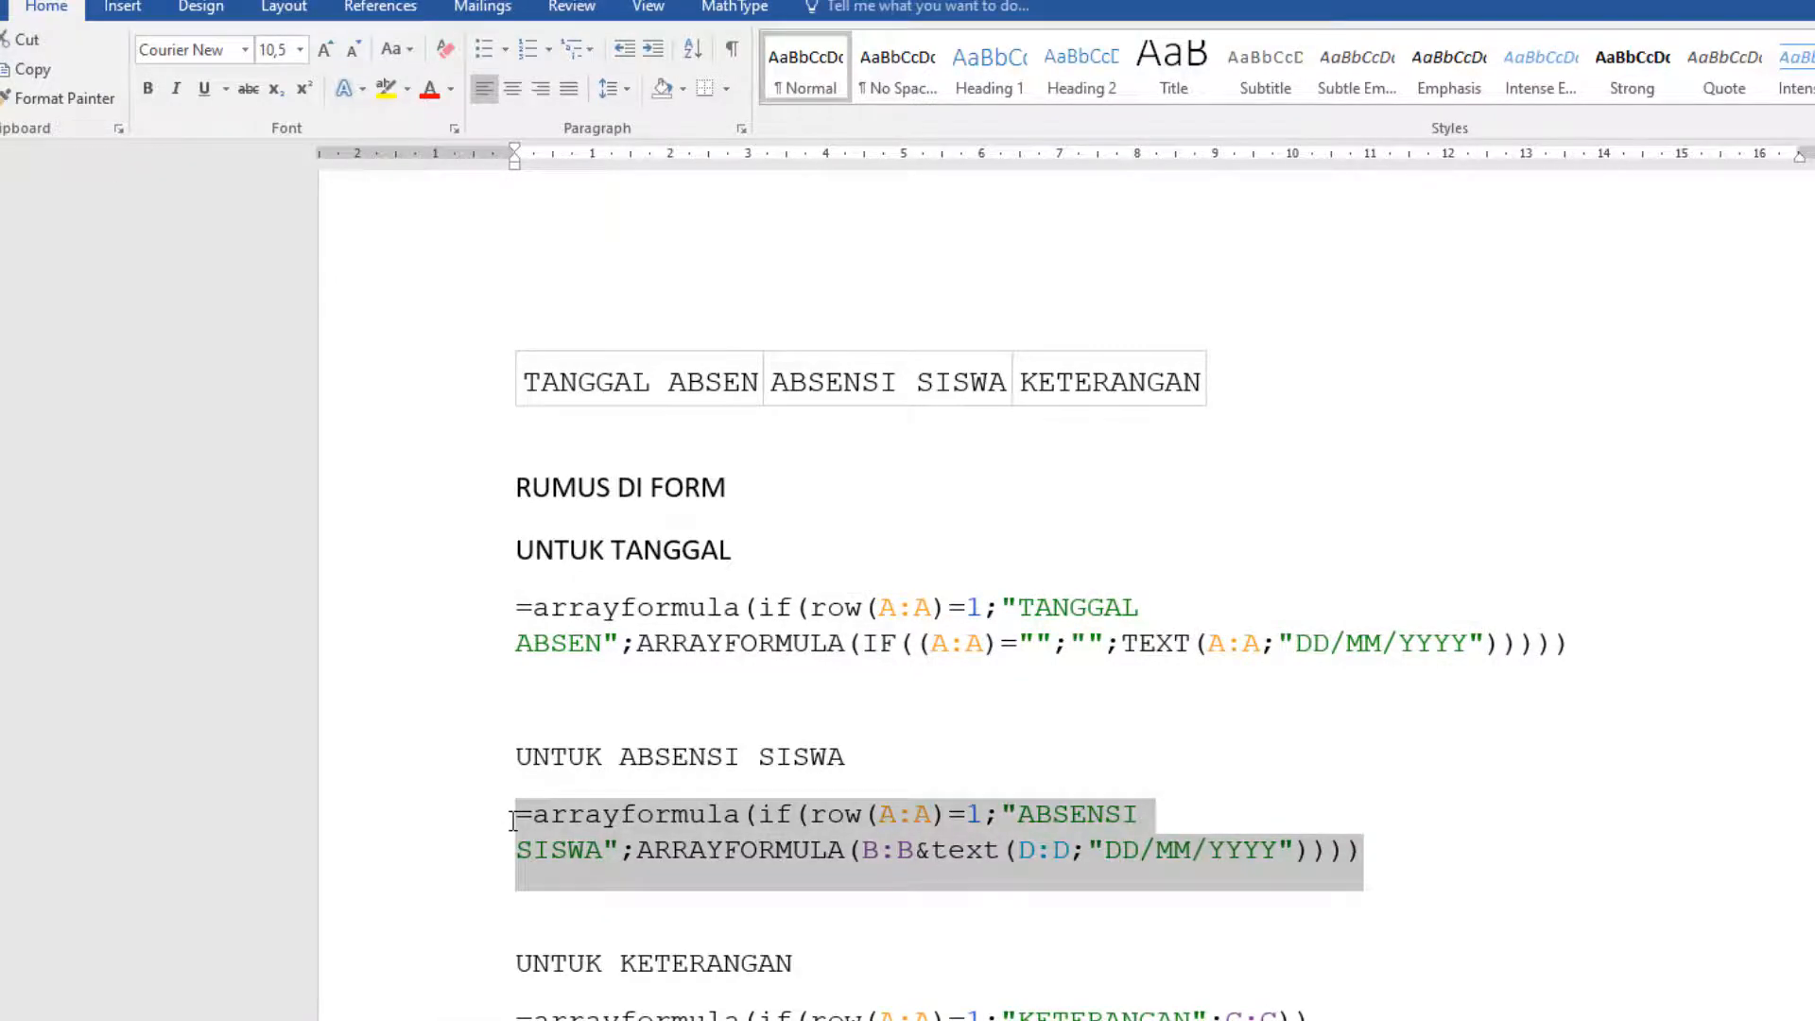
{"action": "key", "text": "alt+Tab"}
{"action": "key", "text": "ctrl+v"}
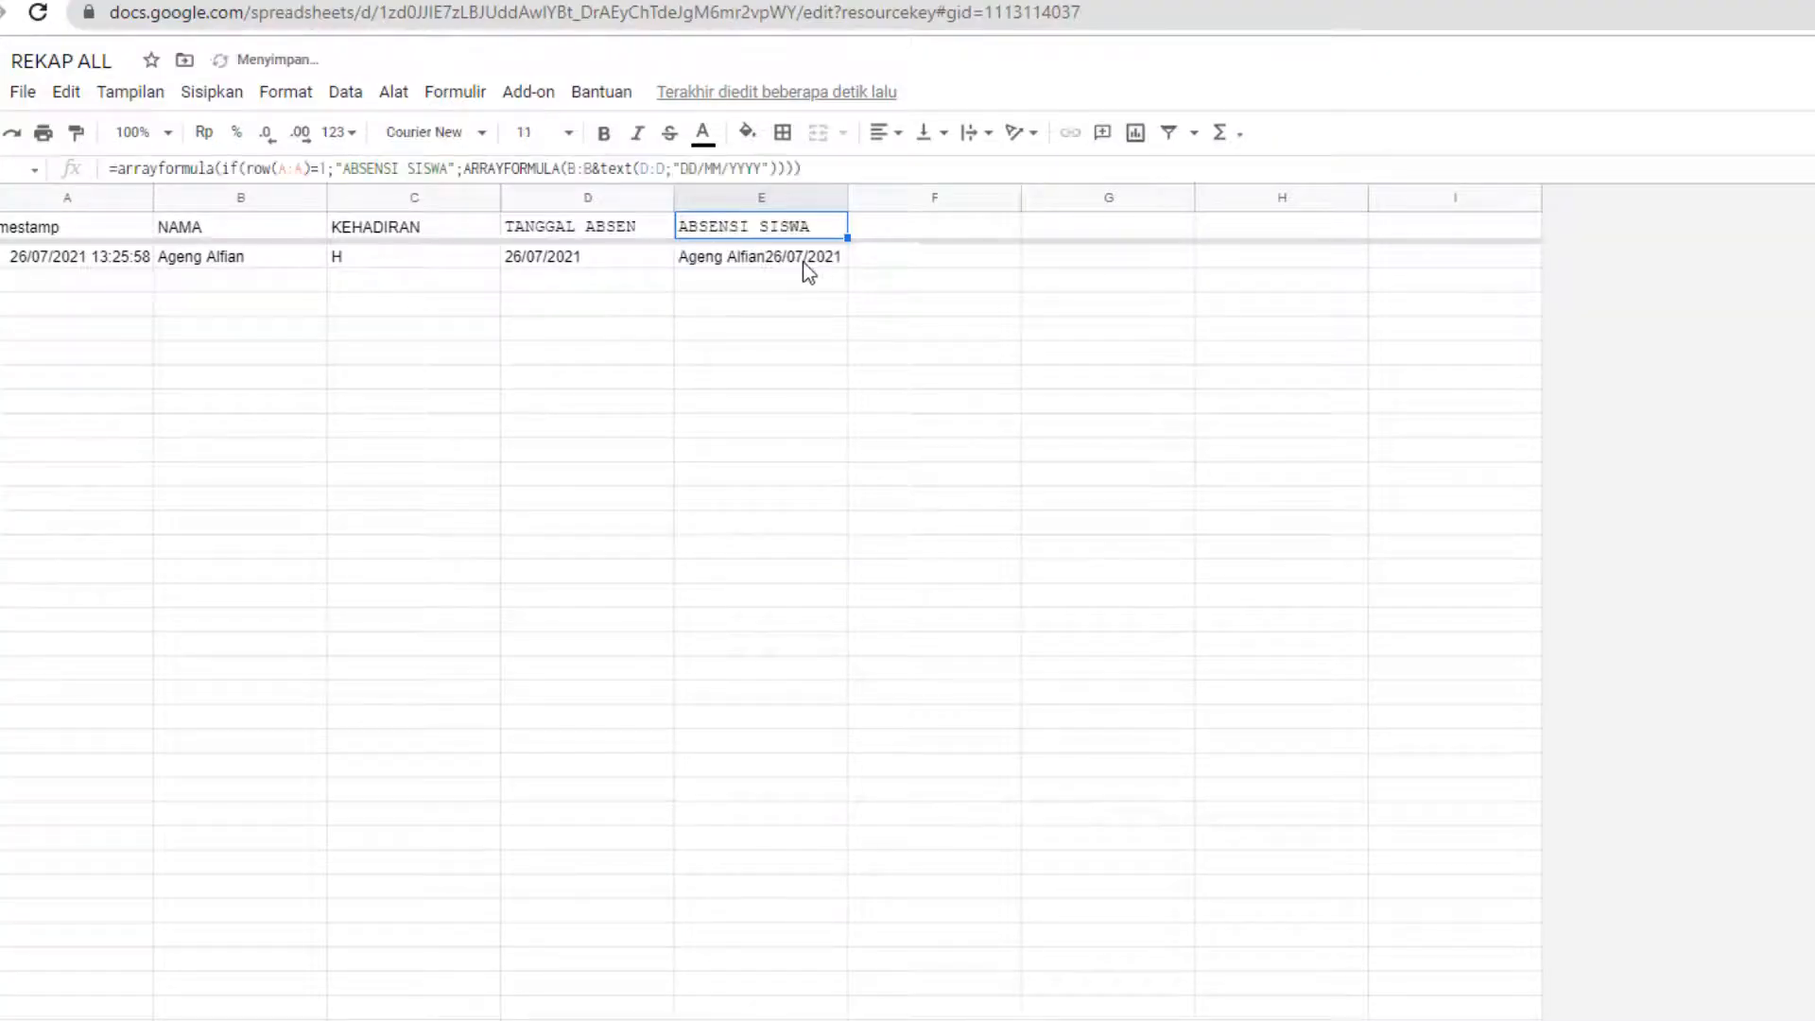
{"action": "key", "text": "F2"}
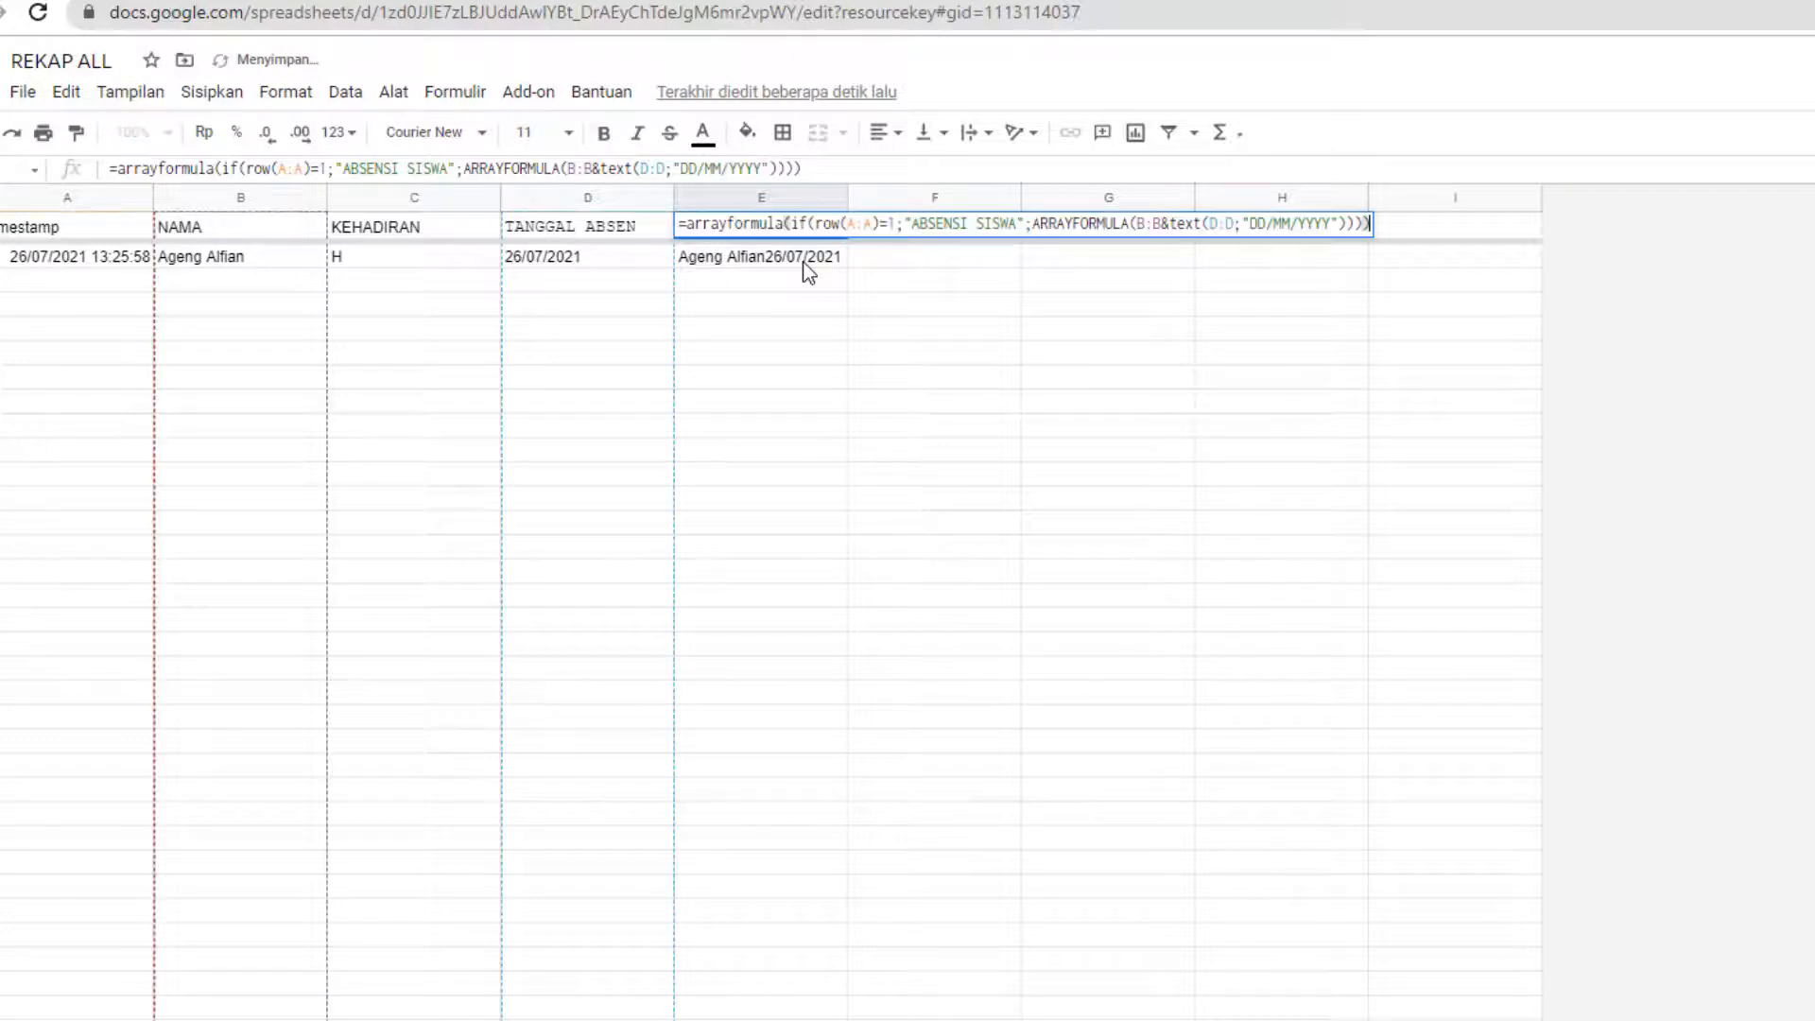
{"action": "key", "text": "Return"}
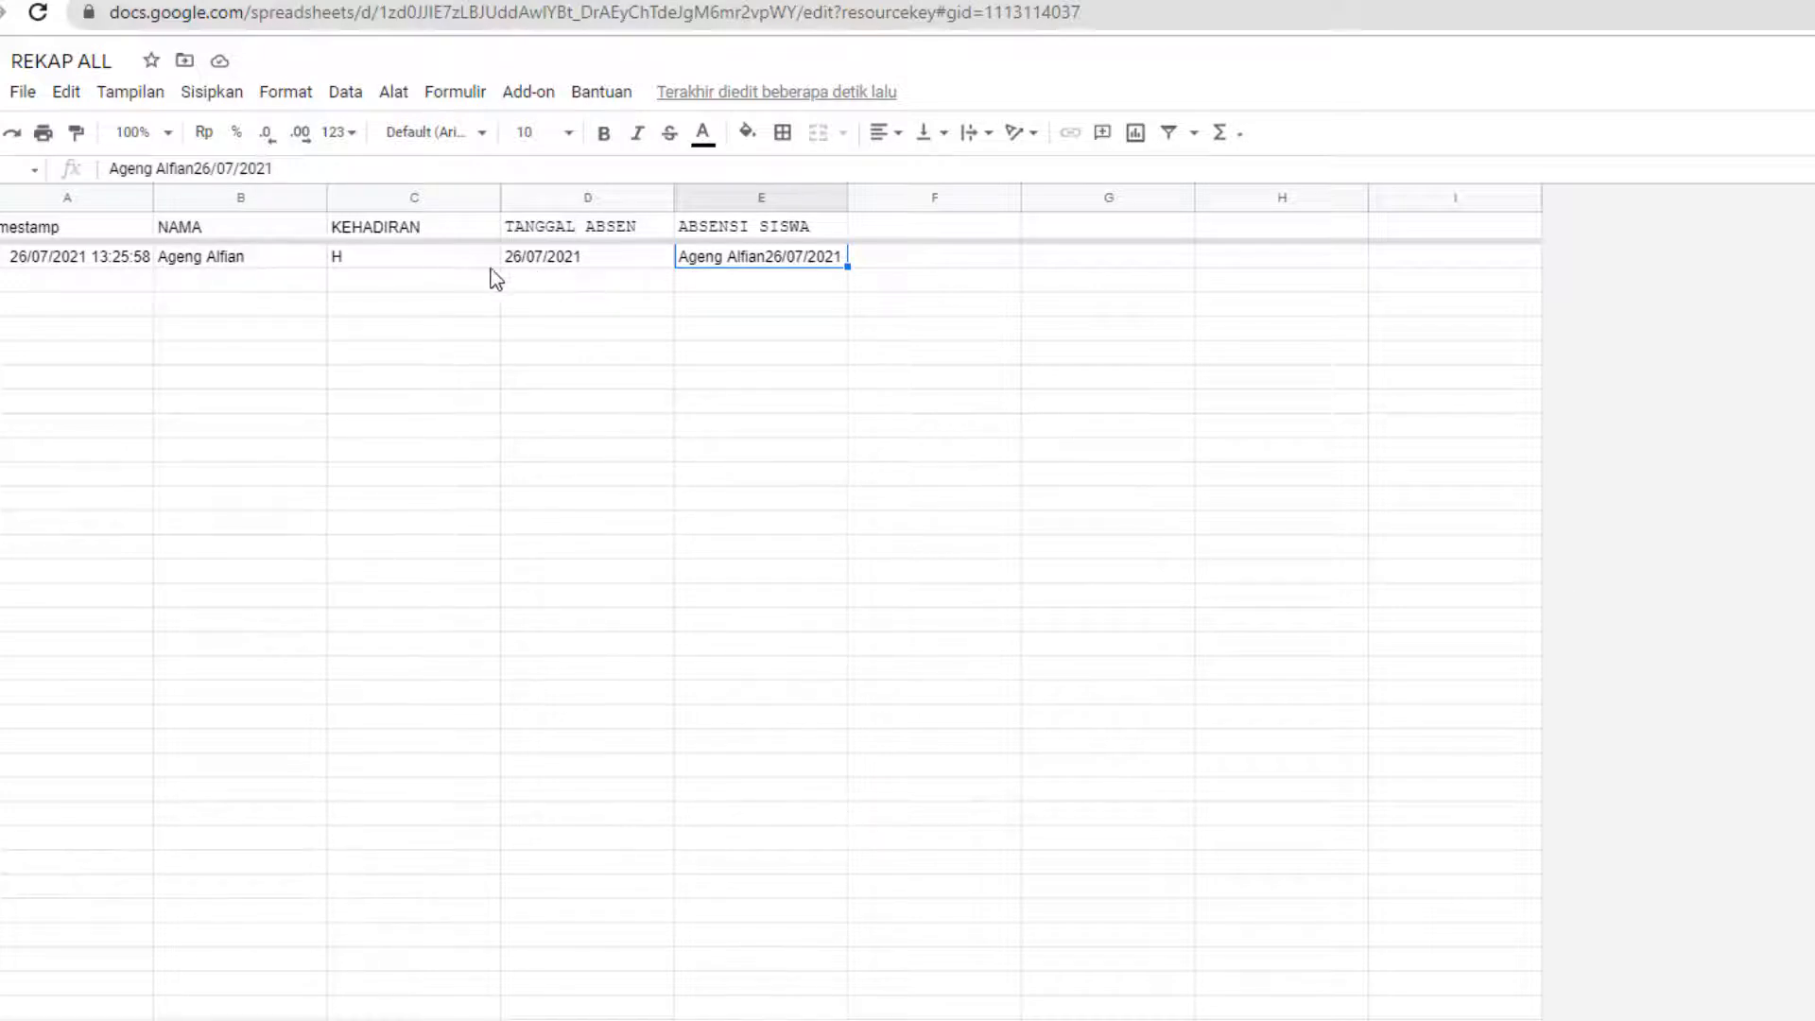
- Copy the UNTUK KETERANGAN formula =arrayformula(if(row(A:A)=1;"KETERANGAN";C:C)) from the Word document into cell F1 and compare its output with the KEHADIRAN column
{"action": "left_click", "coordinate": [895, 233]}
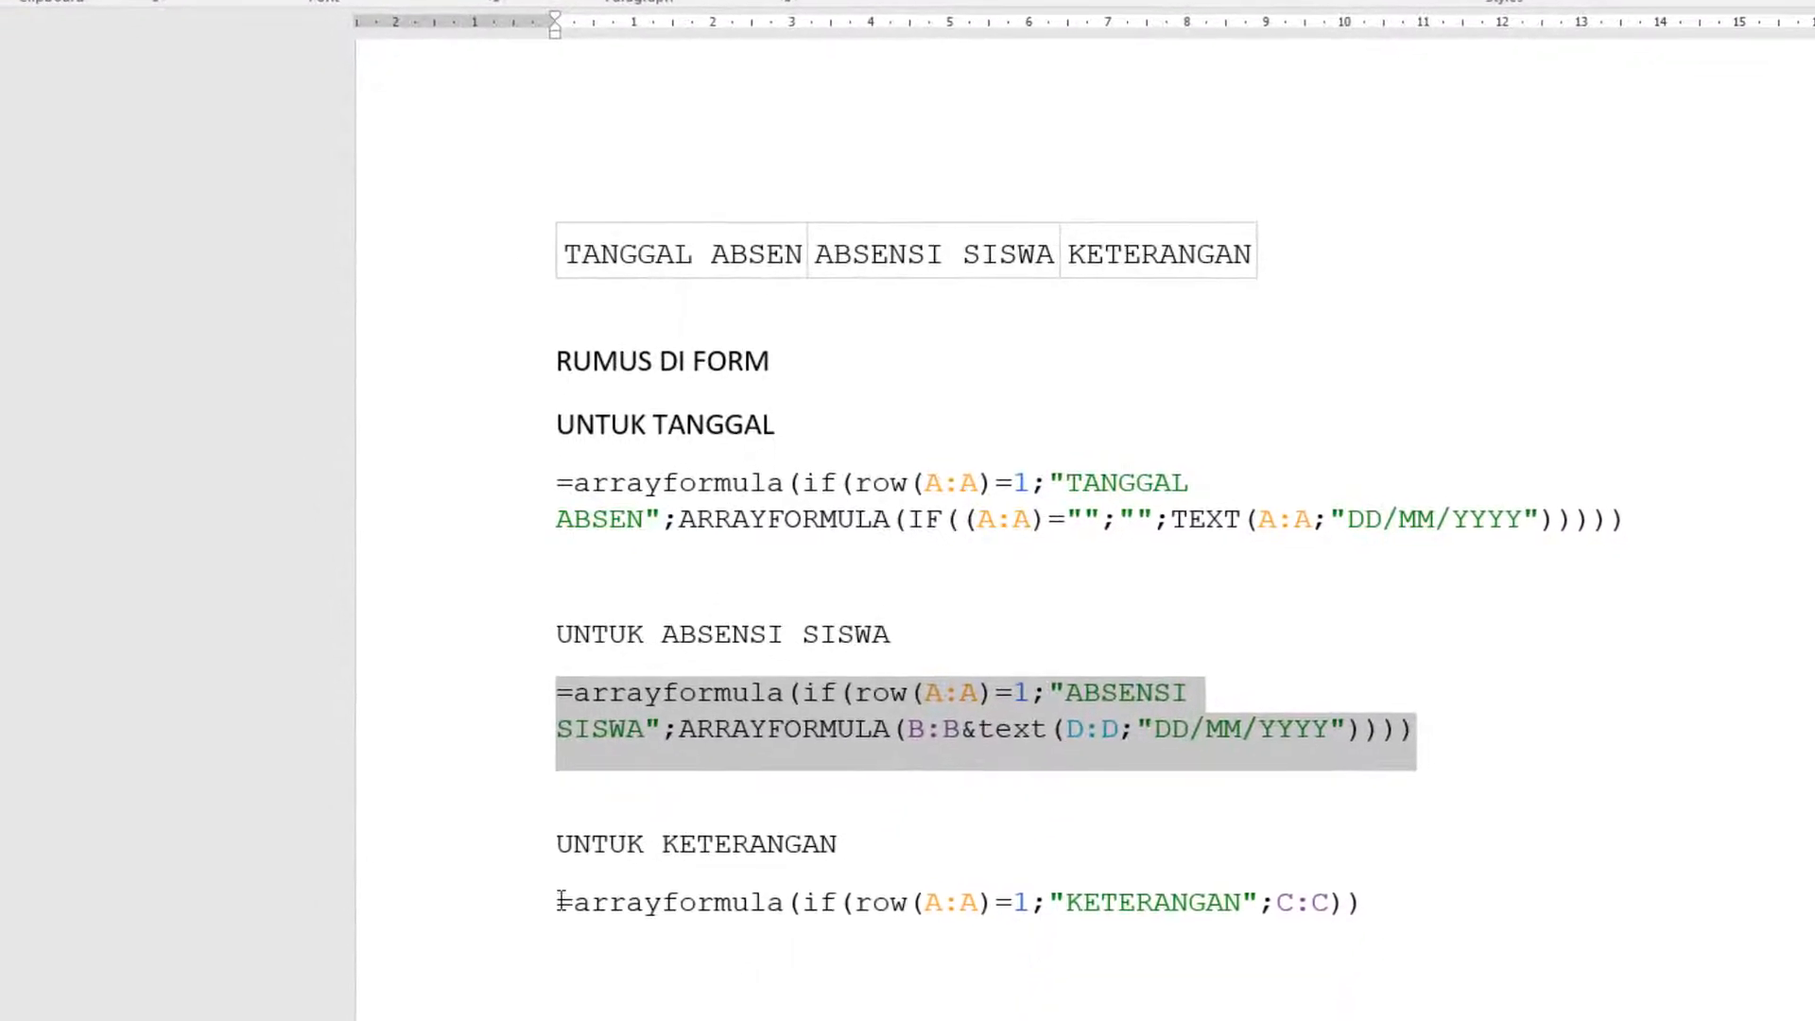
{"action": "left_click", "coordinate": [561, 902]}
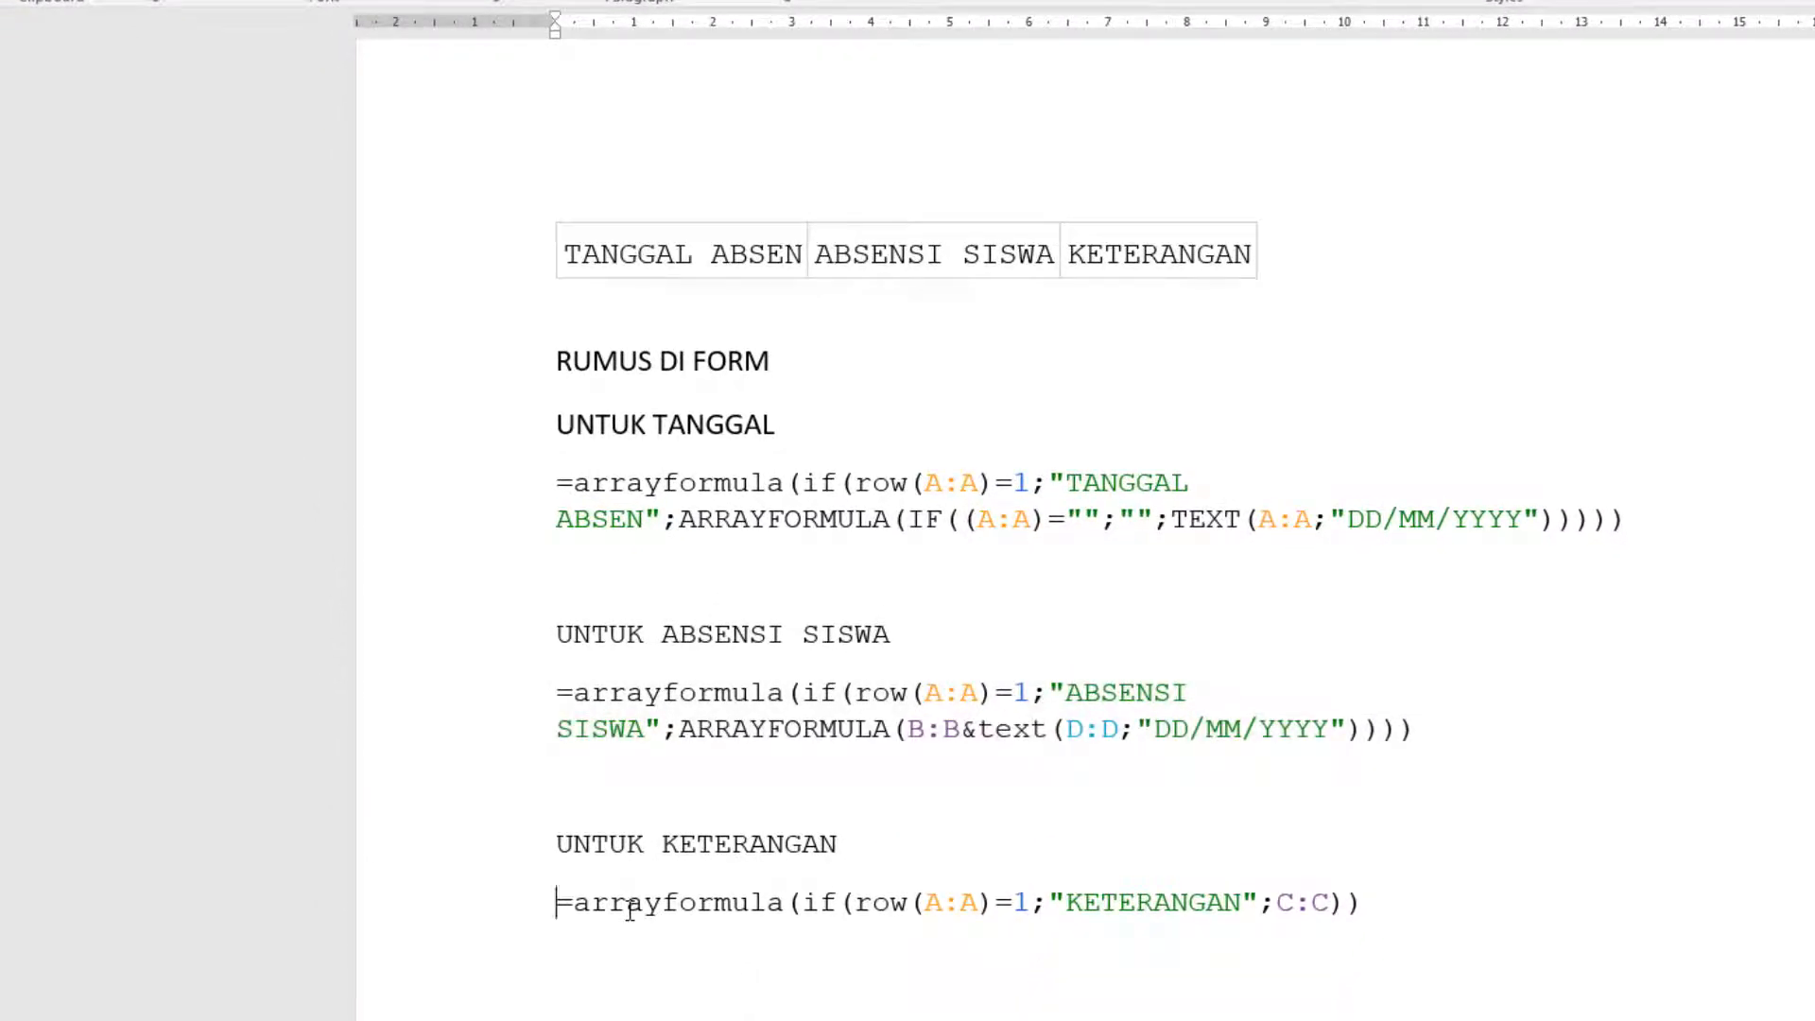
{"action": "triple_click", "coordinate": [629, 910]}
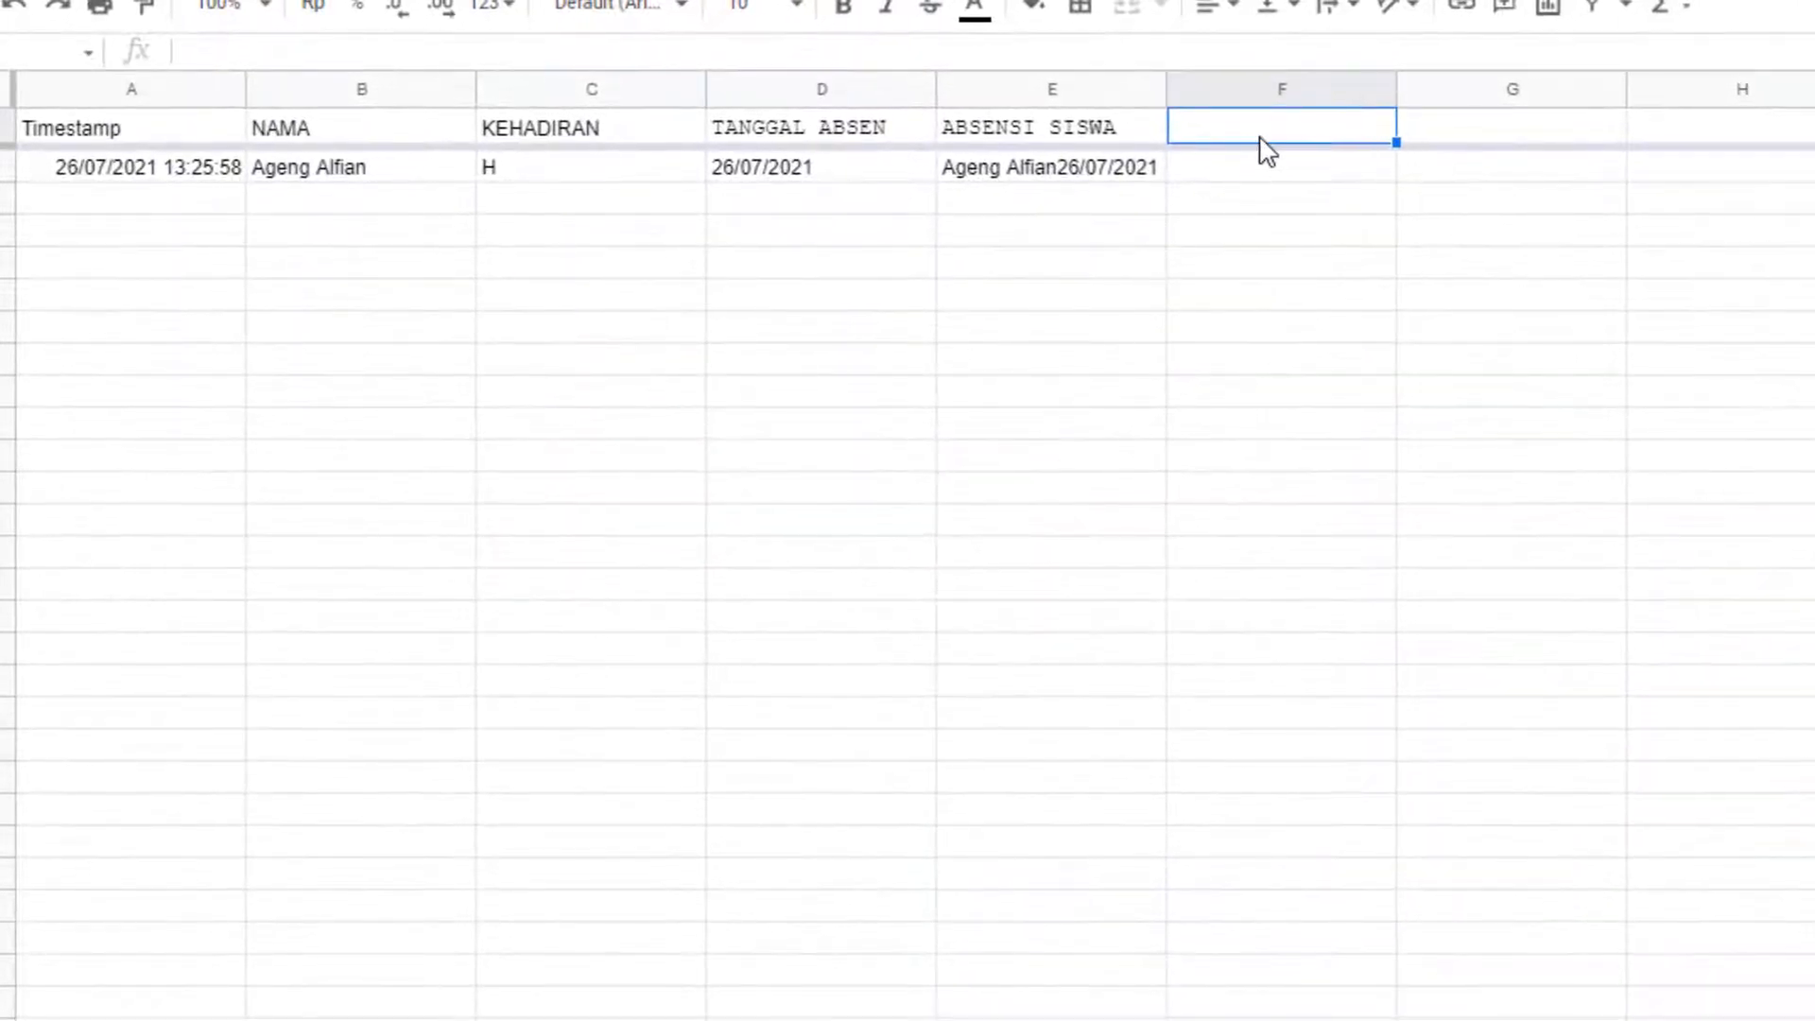
{"action": "type", "text": "=arrayformula(if(row(A:A)=1;\"KETERANGAN\";C:C))"}
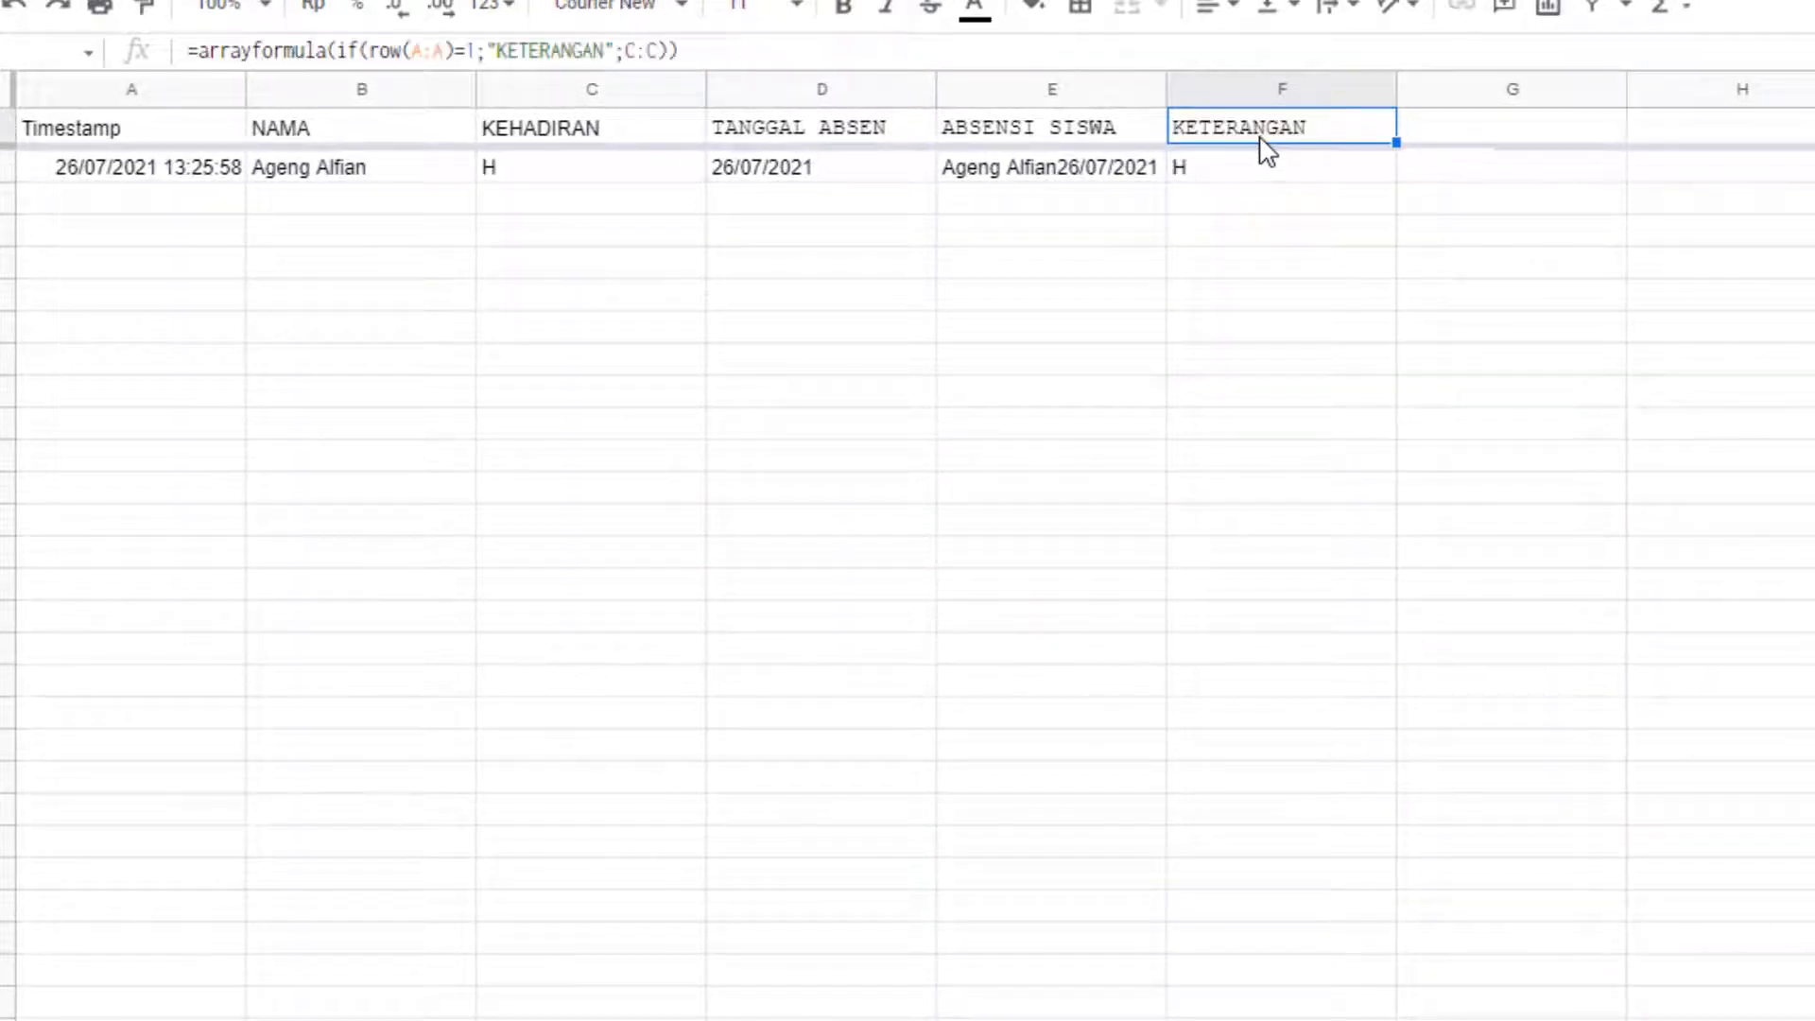
{"action": "left_click", "coordinate": [1284, 232]}
{"action": "left_click", "coordinate": [1240, 162]}
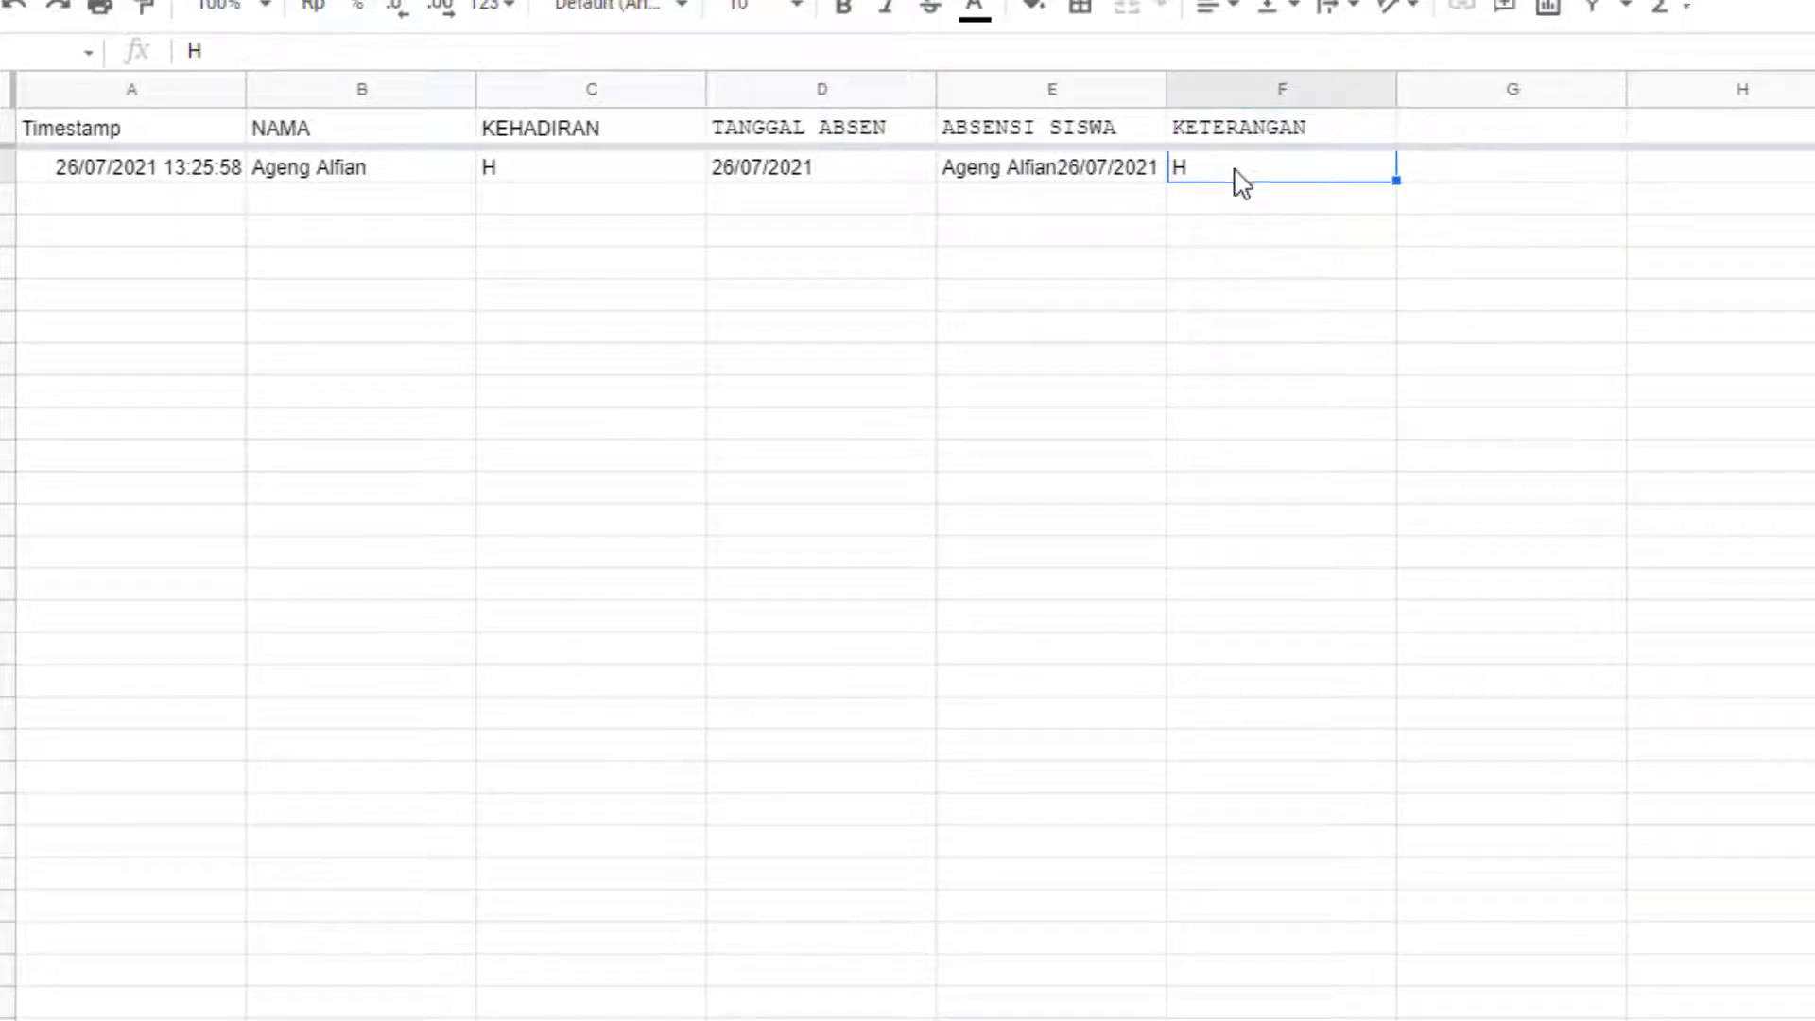
{"action": "left_click", "coordinate": [509, 175]}
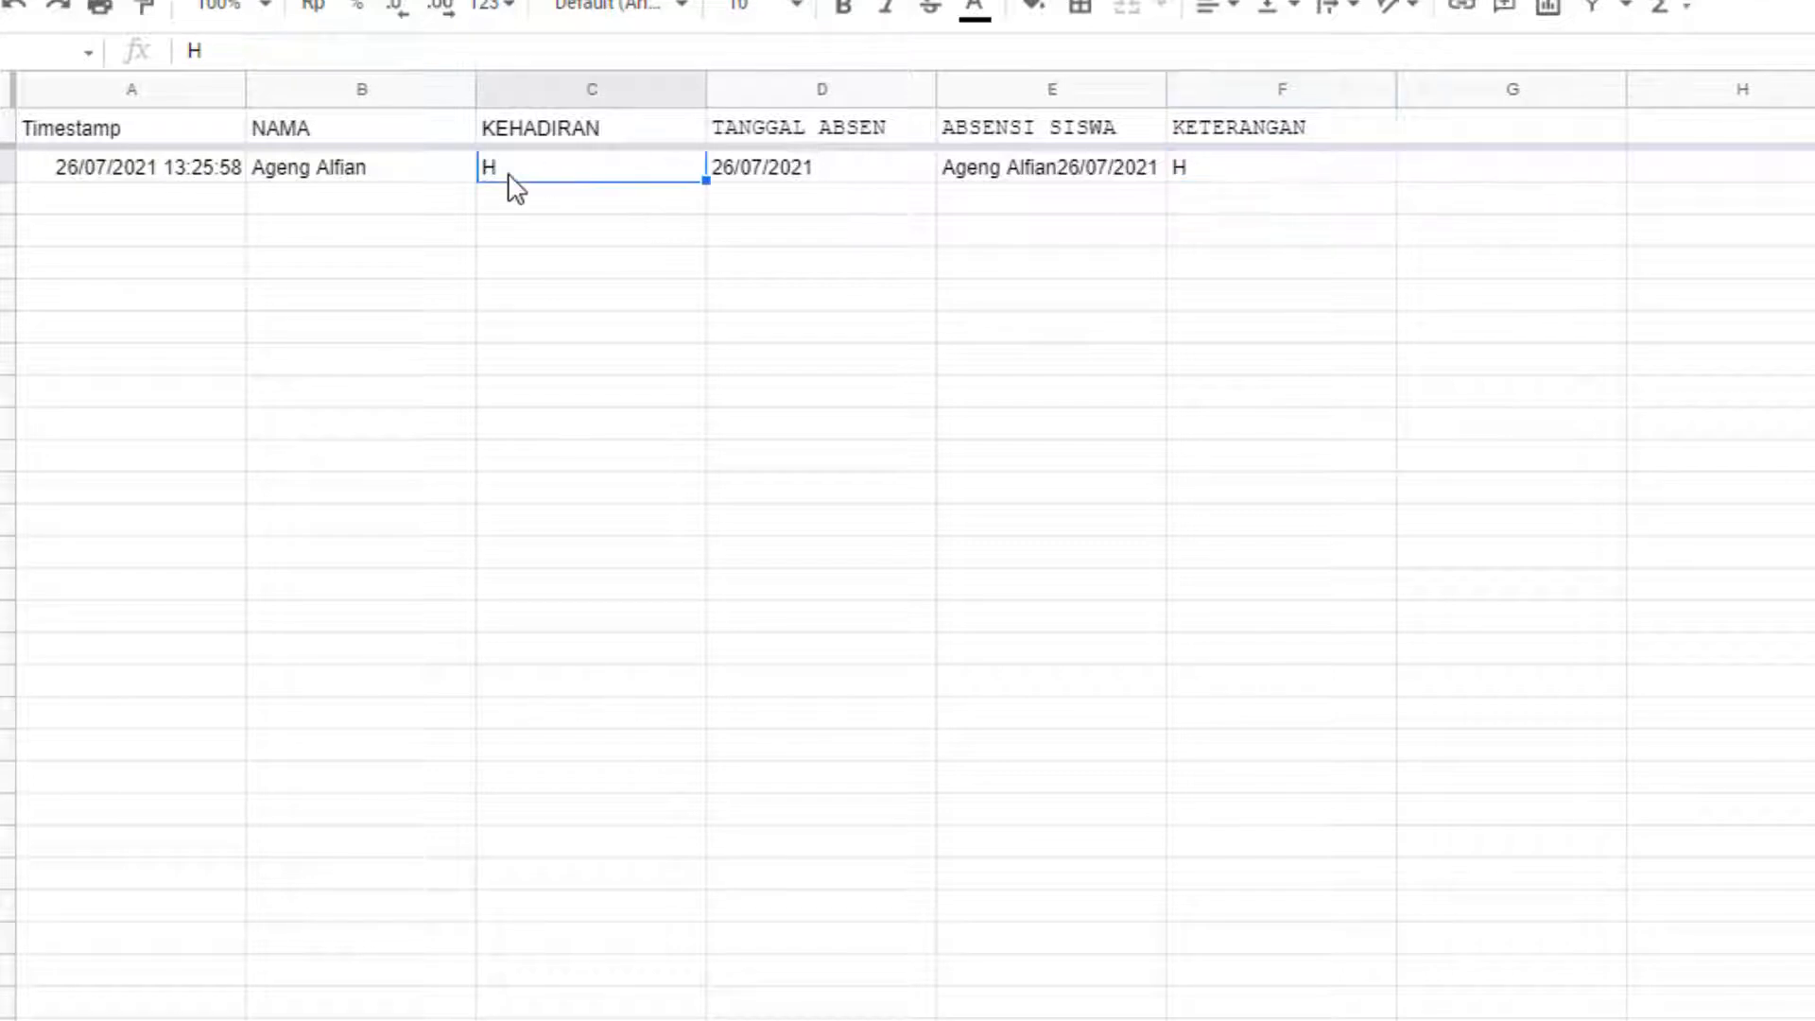
{"action": "left_click", "coordinate": [1271, 176]}
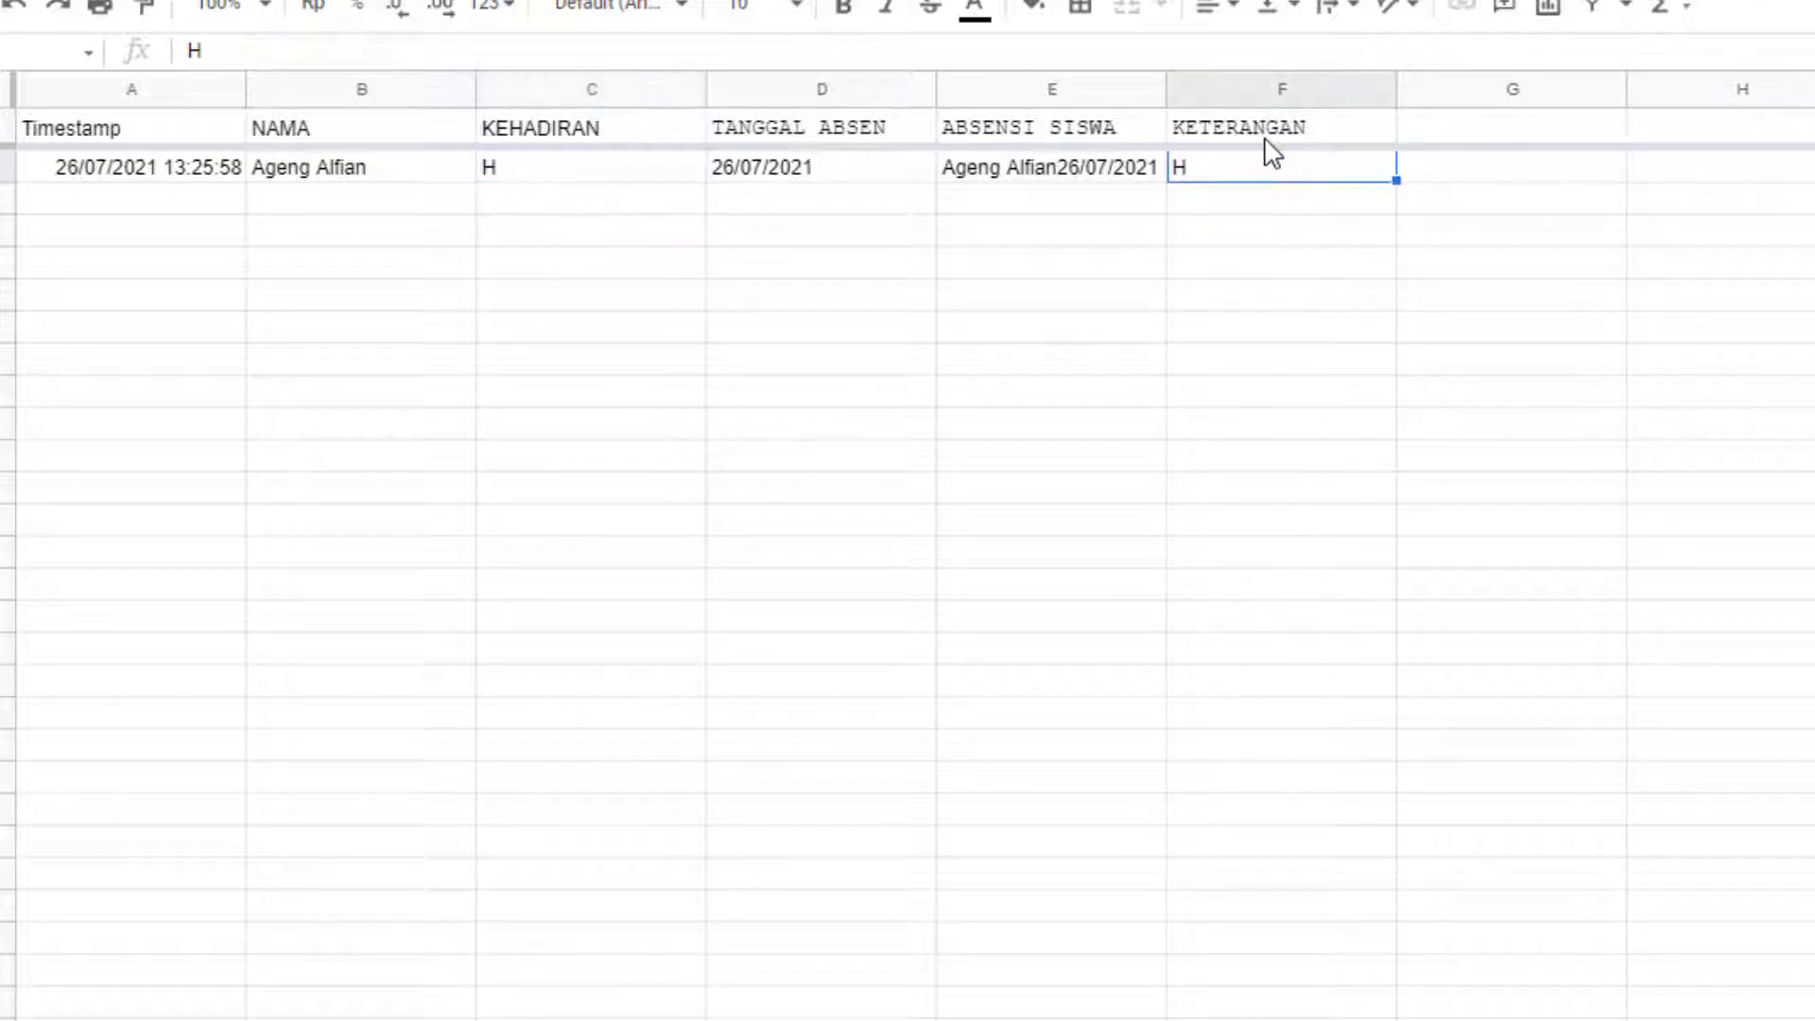
{"action": "left_click", "coordinate": [1267, 136]}
{"action": "left_click", "coordinate": [1258, 176]}
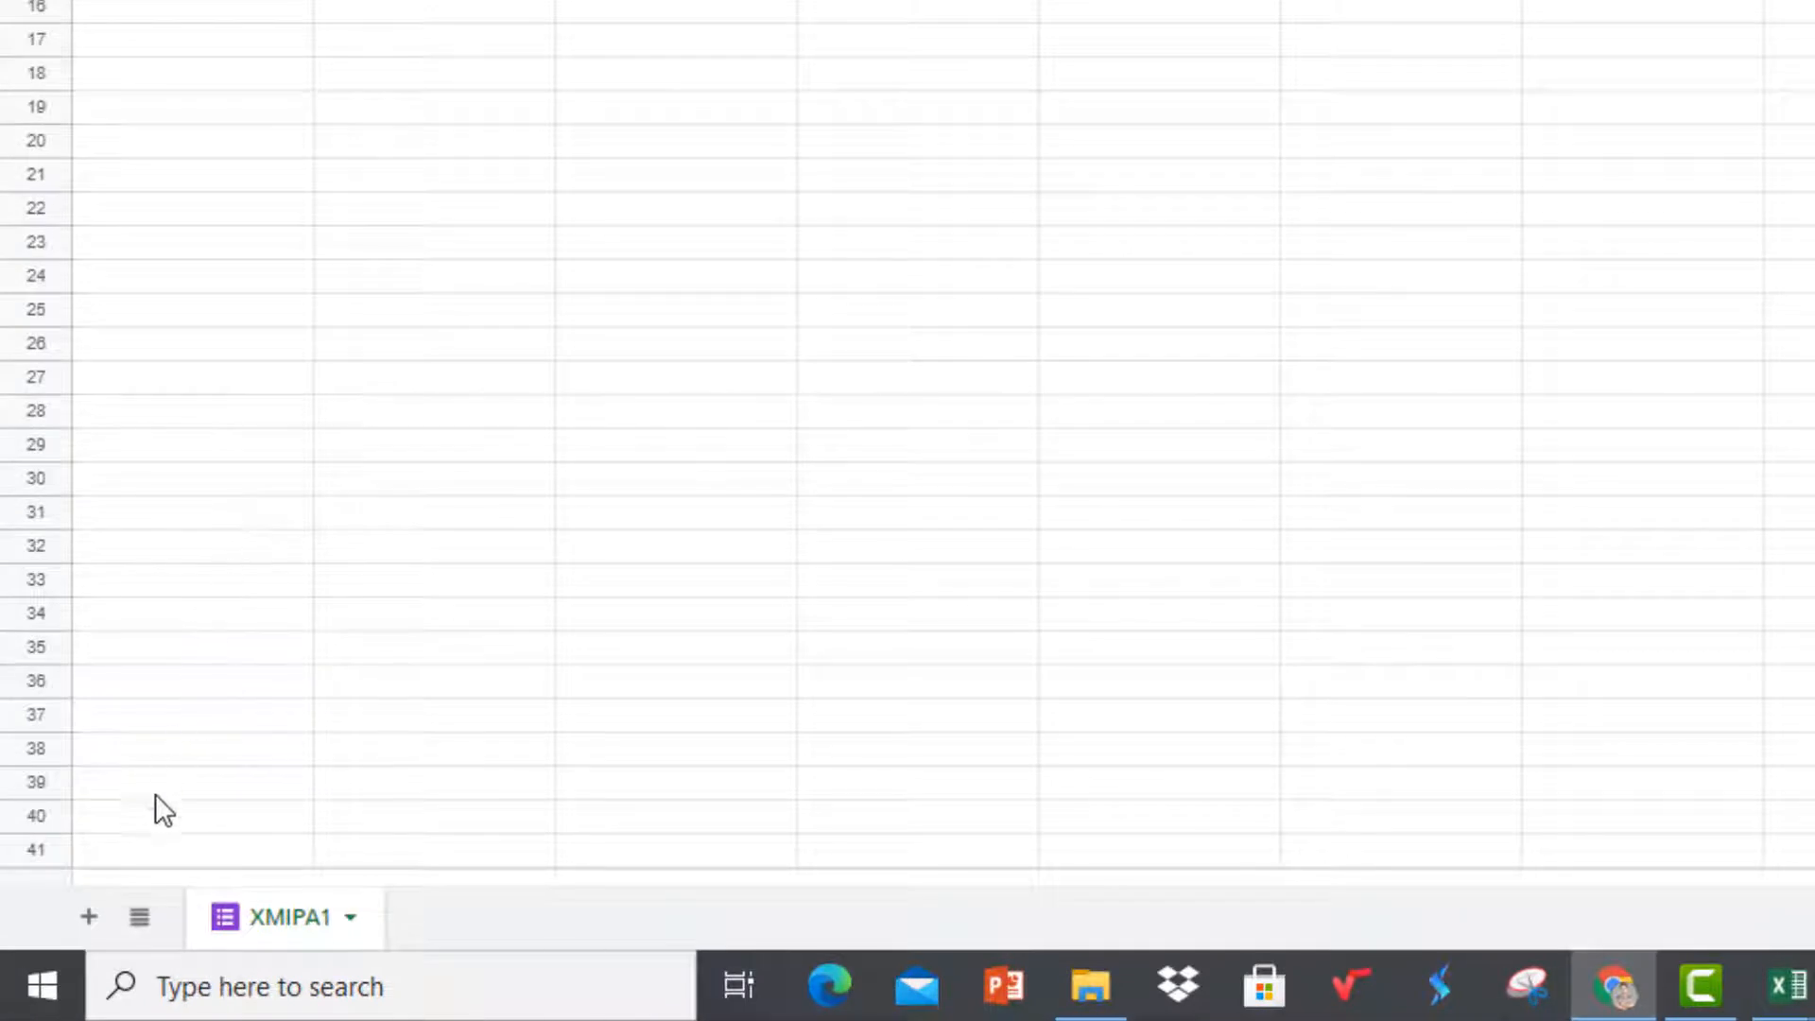
- Add a new sheet to the spreadsheet and name it REKAP X MIPA 1
{"action": "left_click", "coordinate": [88, 917]}
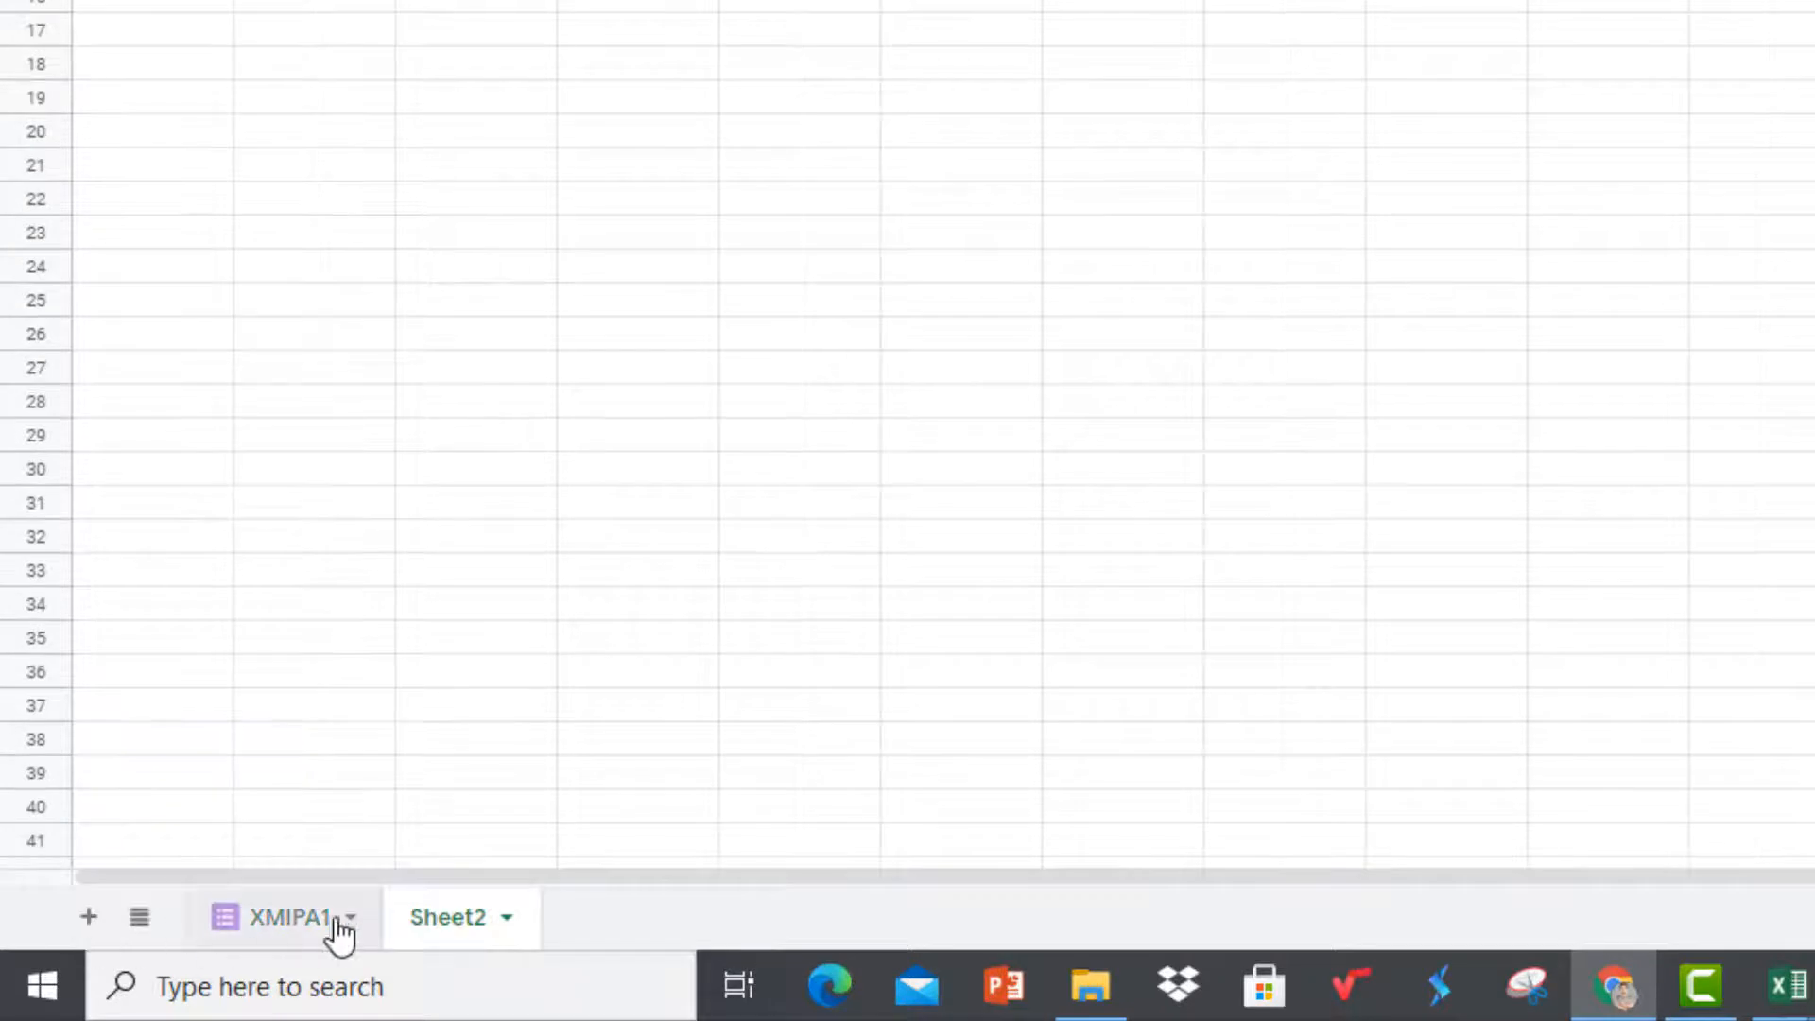
{"action": "double_click", "coordinate": [452, 920]}
{"action": "type", "text": "RE"}
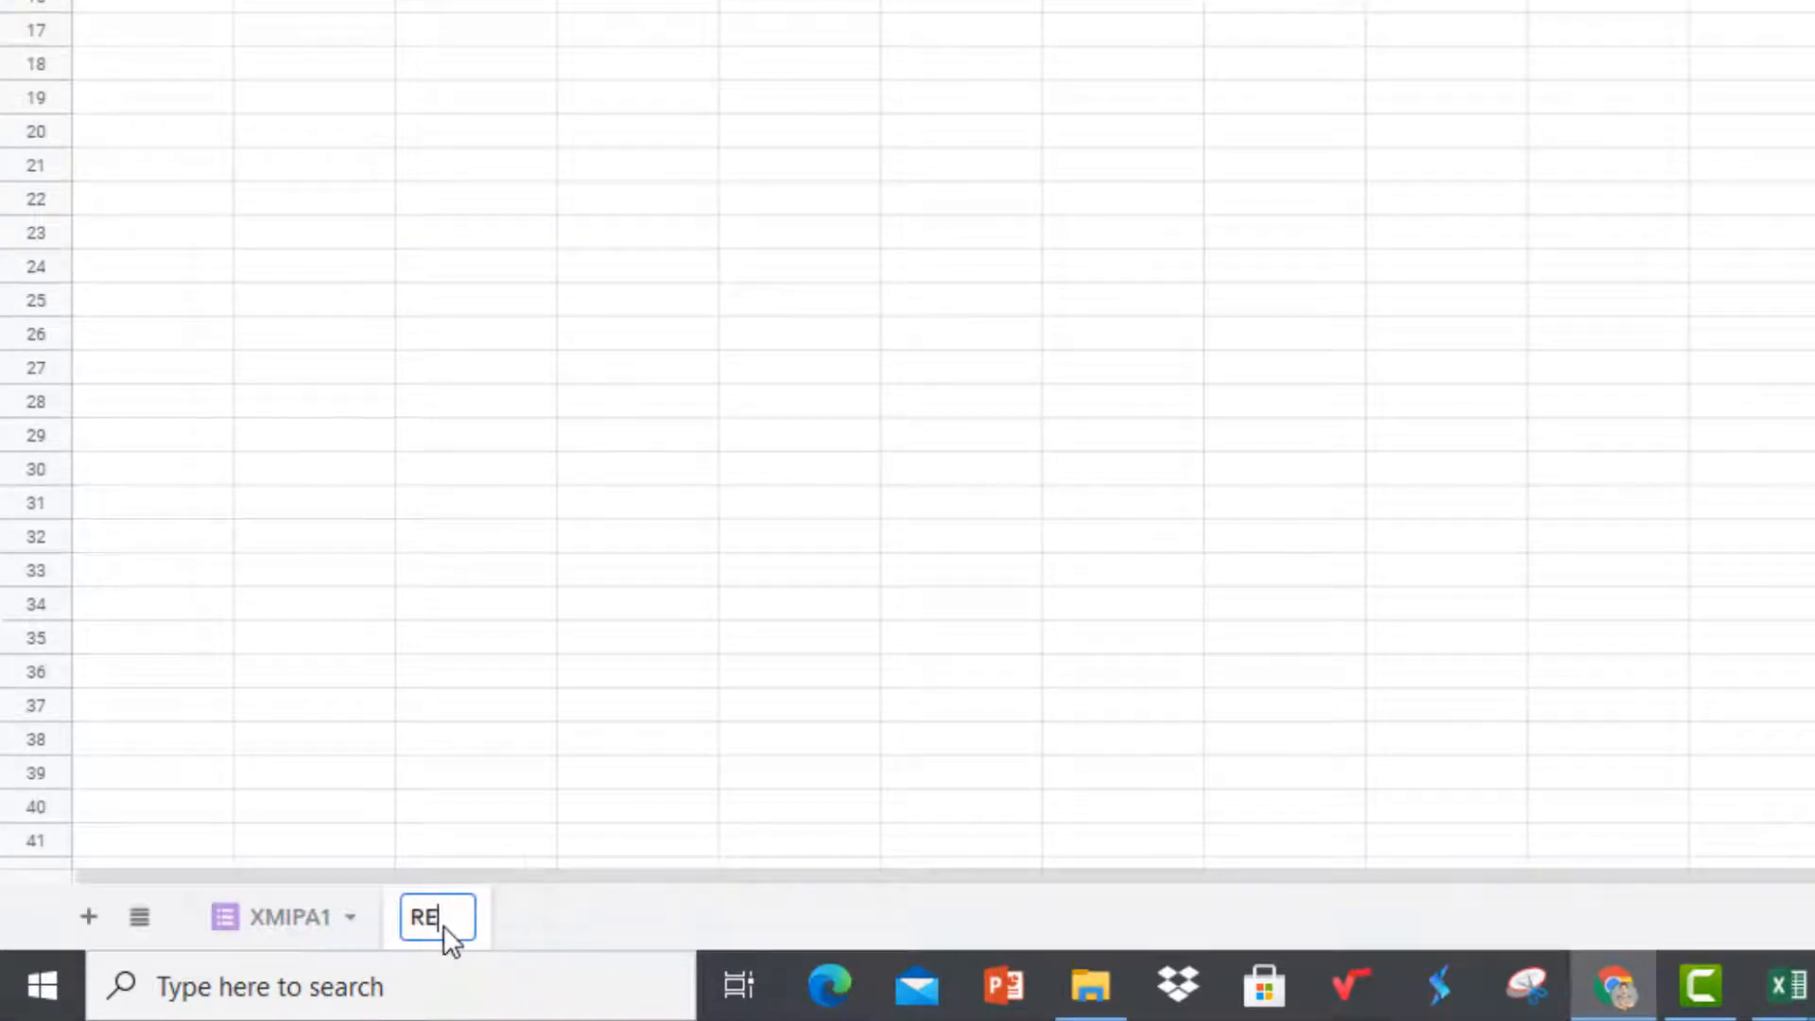
{"action": "type", "text": "KAP X MI"}
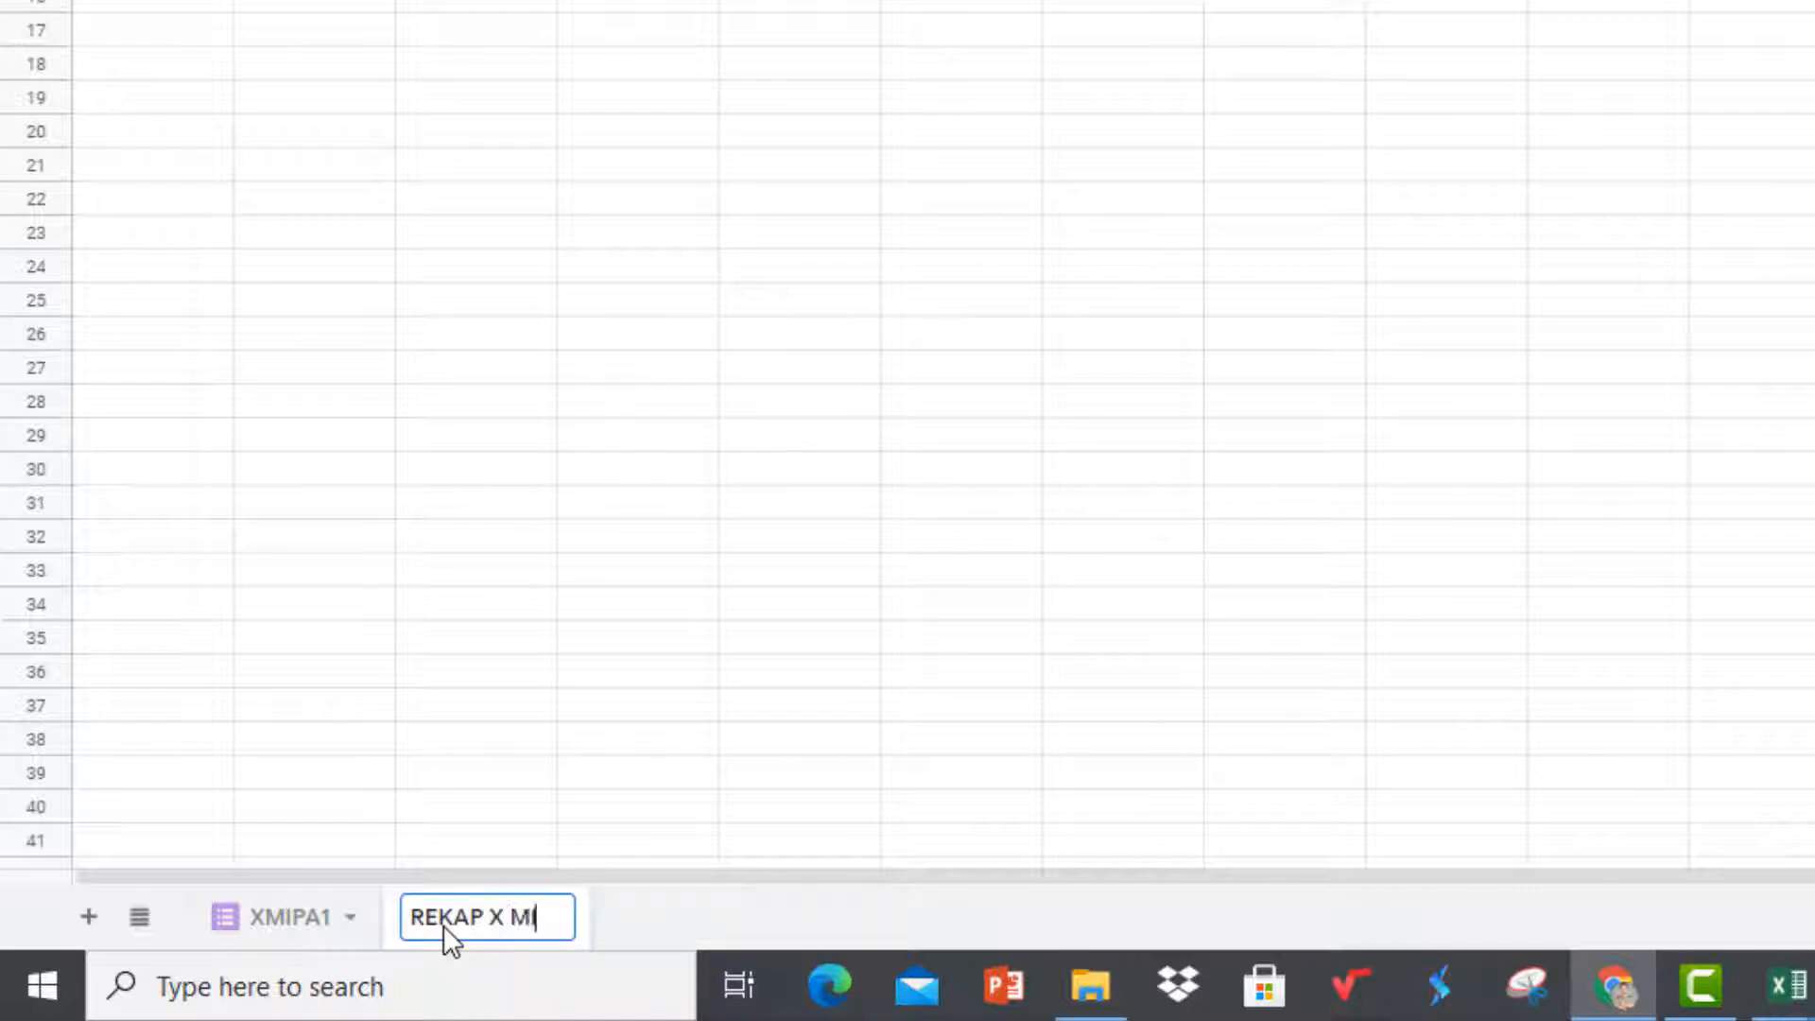
{"action": "type", "text": "PA 1"}
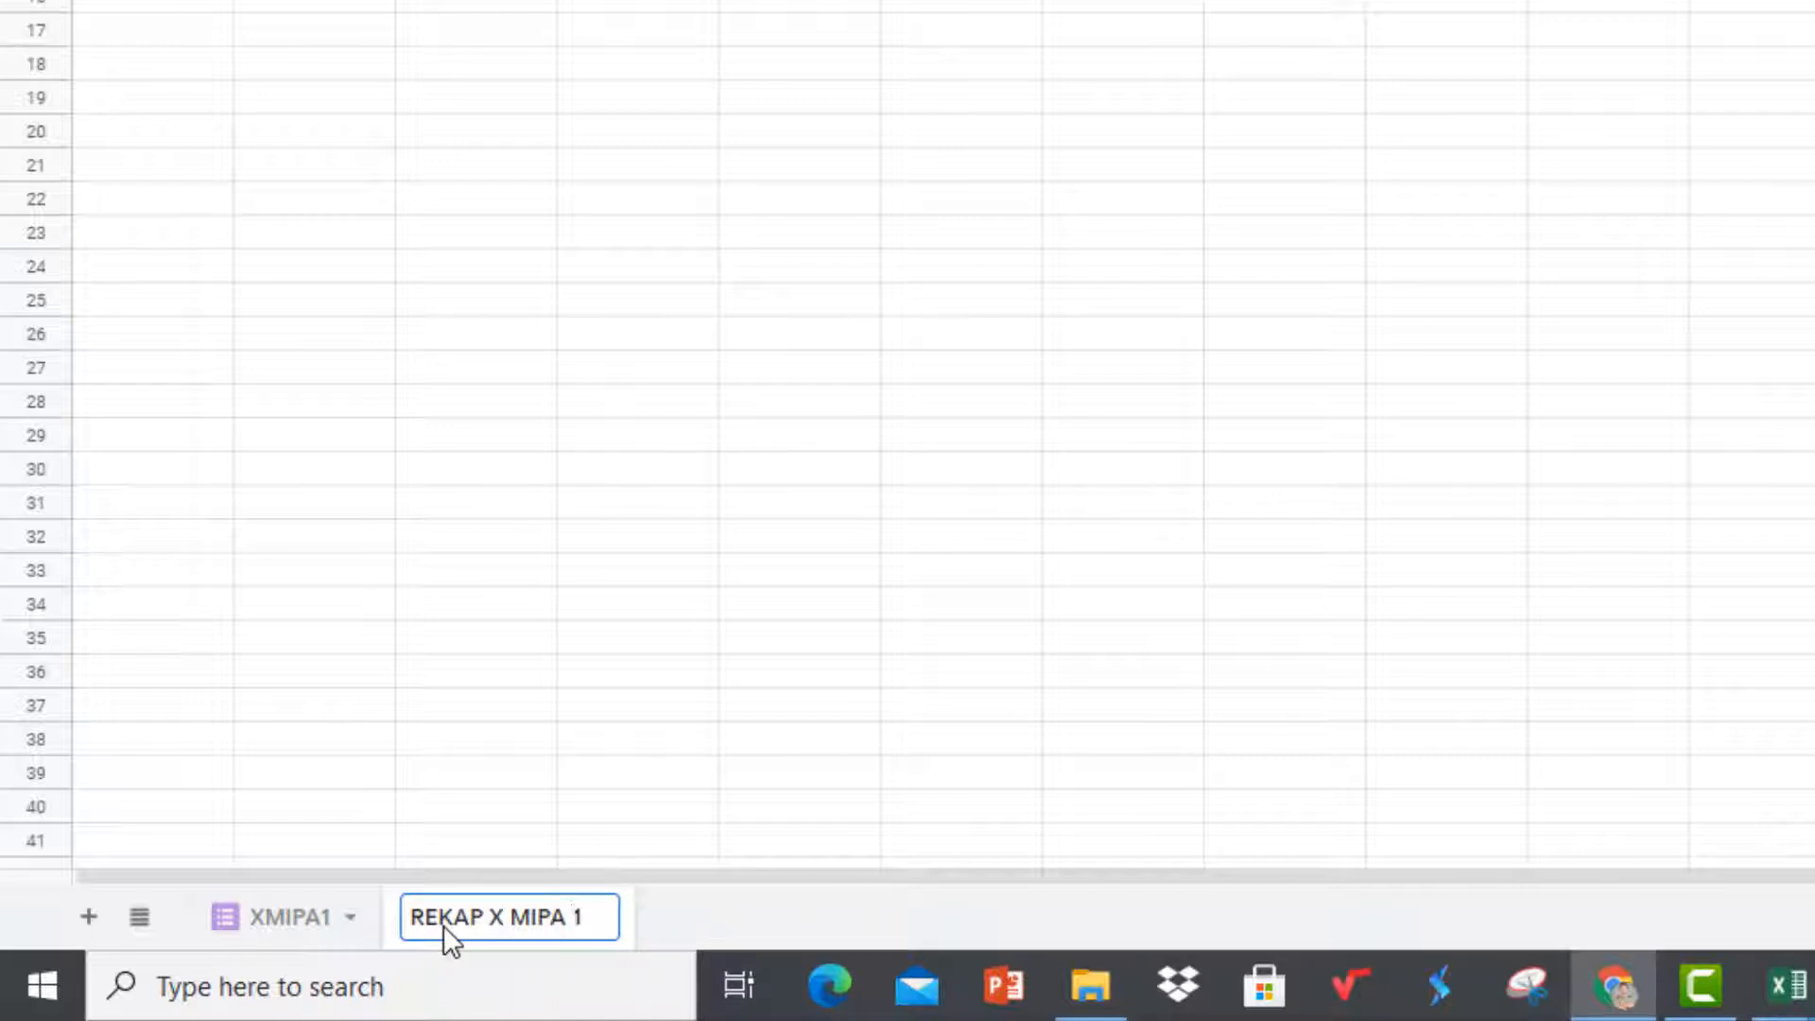
{"action": "left_click", "coordinate": [284, 98]}
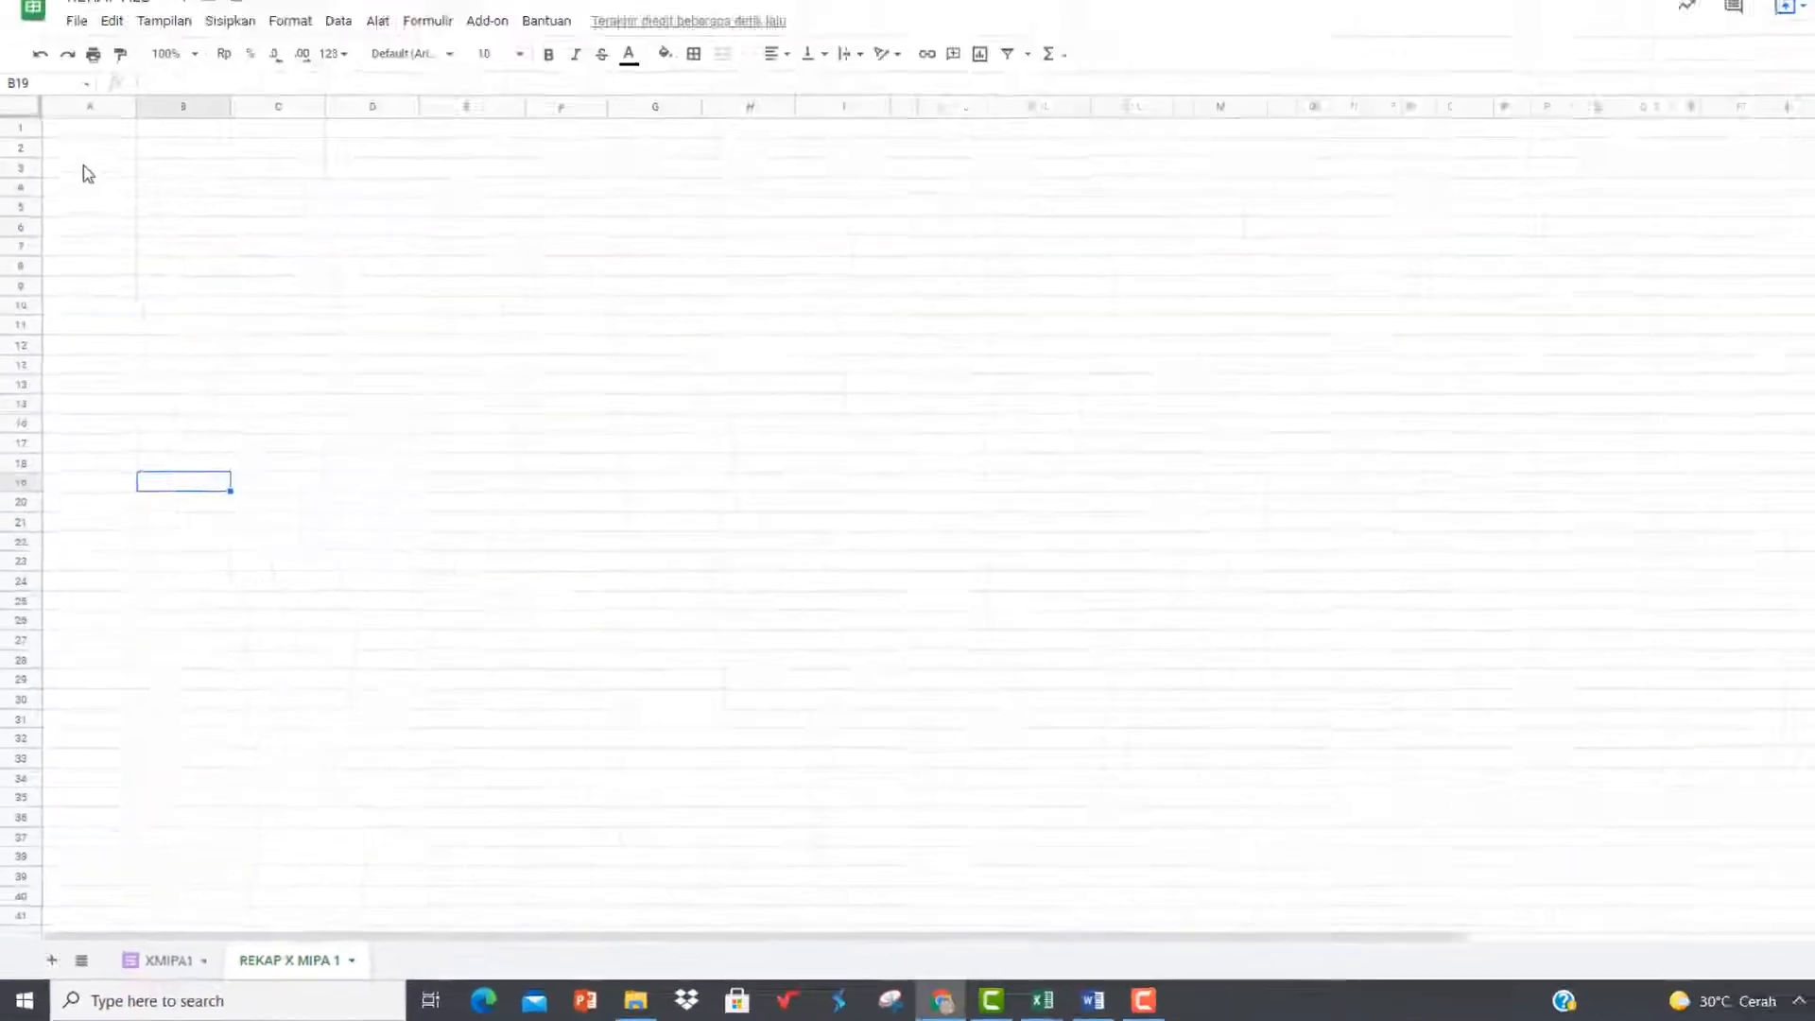
- Enter the column headers NO in cell A2 and NAMA in cell B2 of the REKAP X MIPA 1 sheet
{"action": "left_click", "coordinate": [90, 147]}
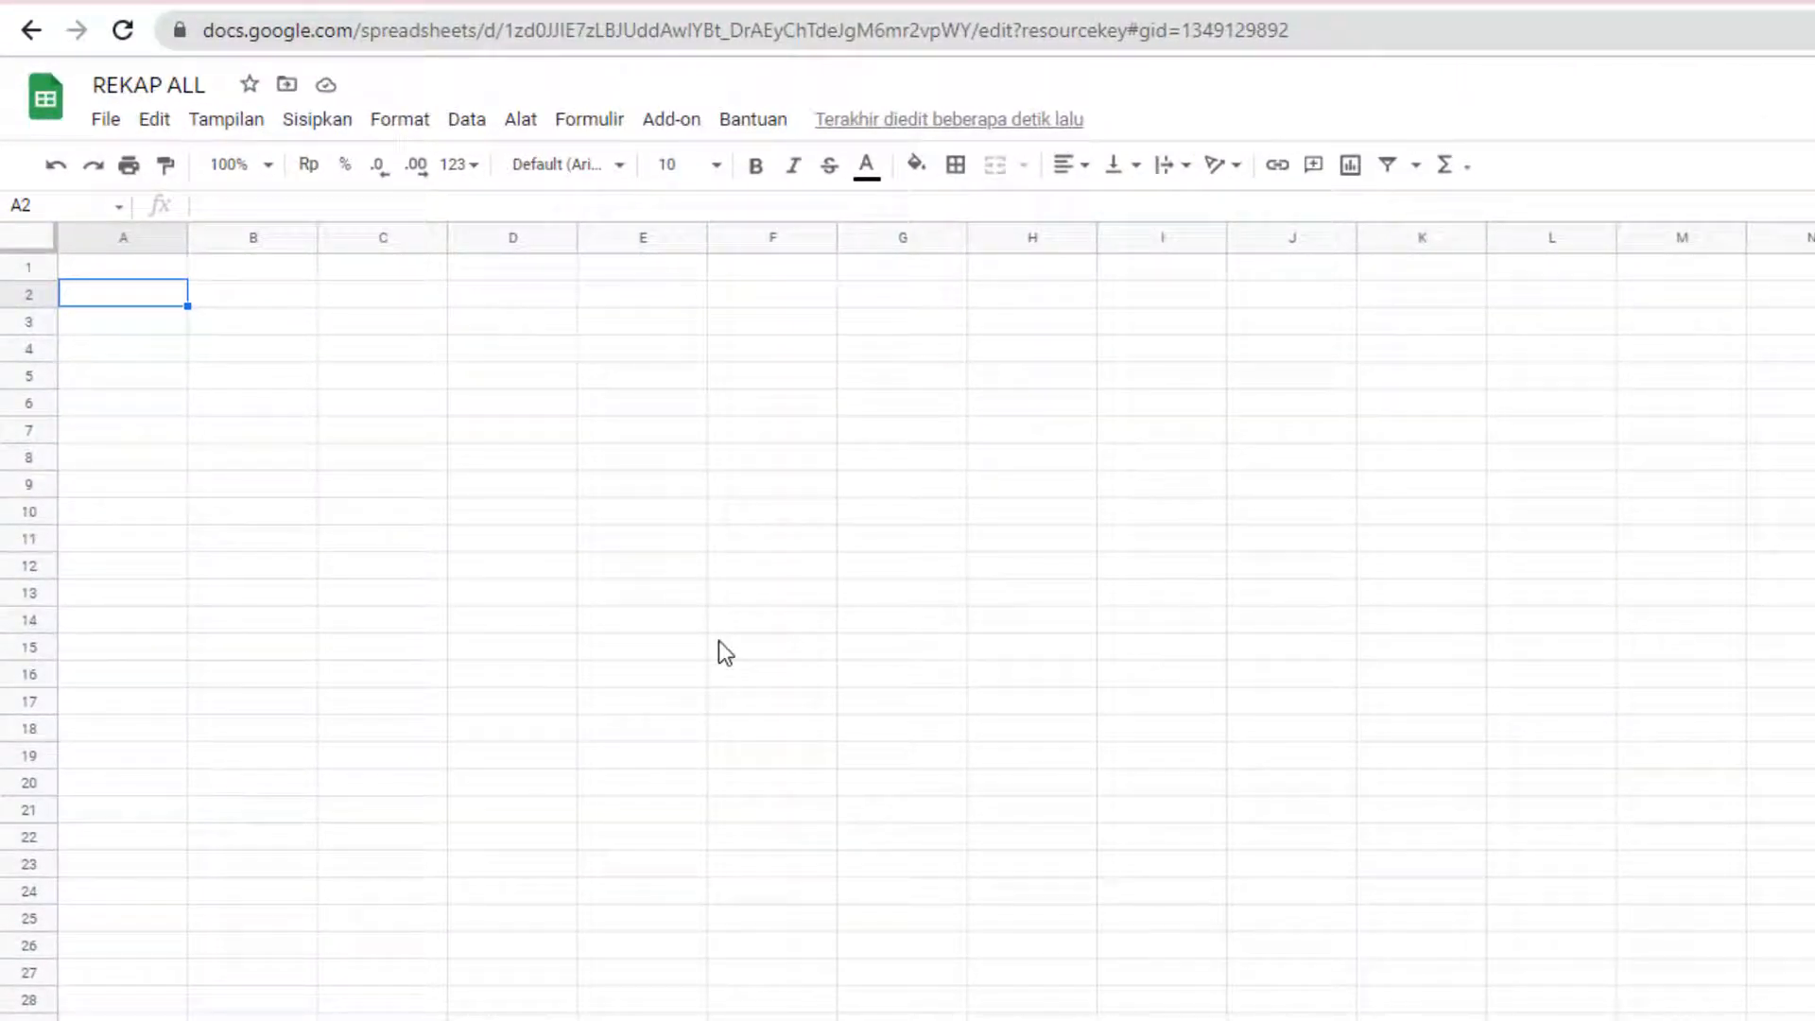
{"action": "type", "text": "NO"}
{"action": "key", "text": "Tab"}
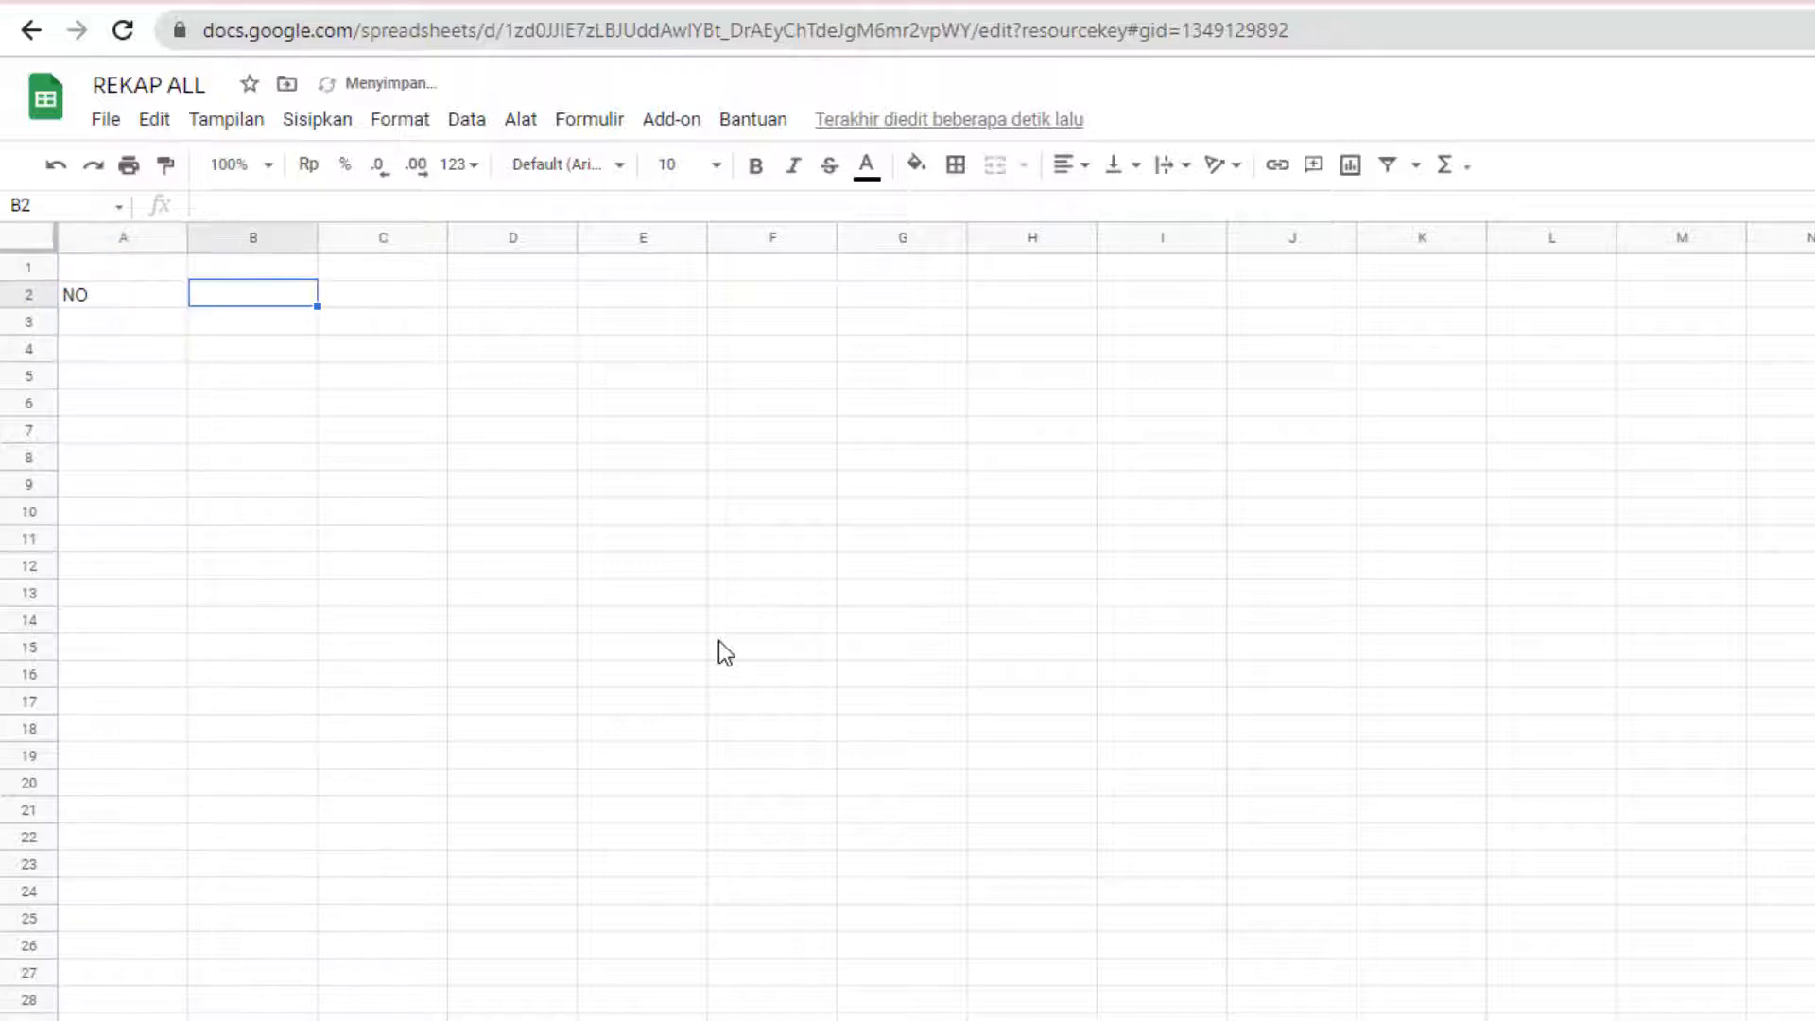
{"action": "type", "text": "NAMA"}
{"action": "key", "text": "Tab"}
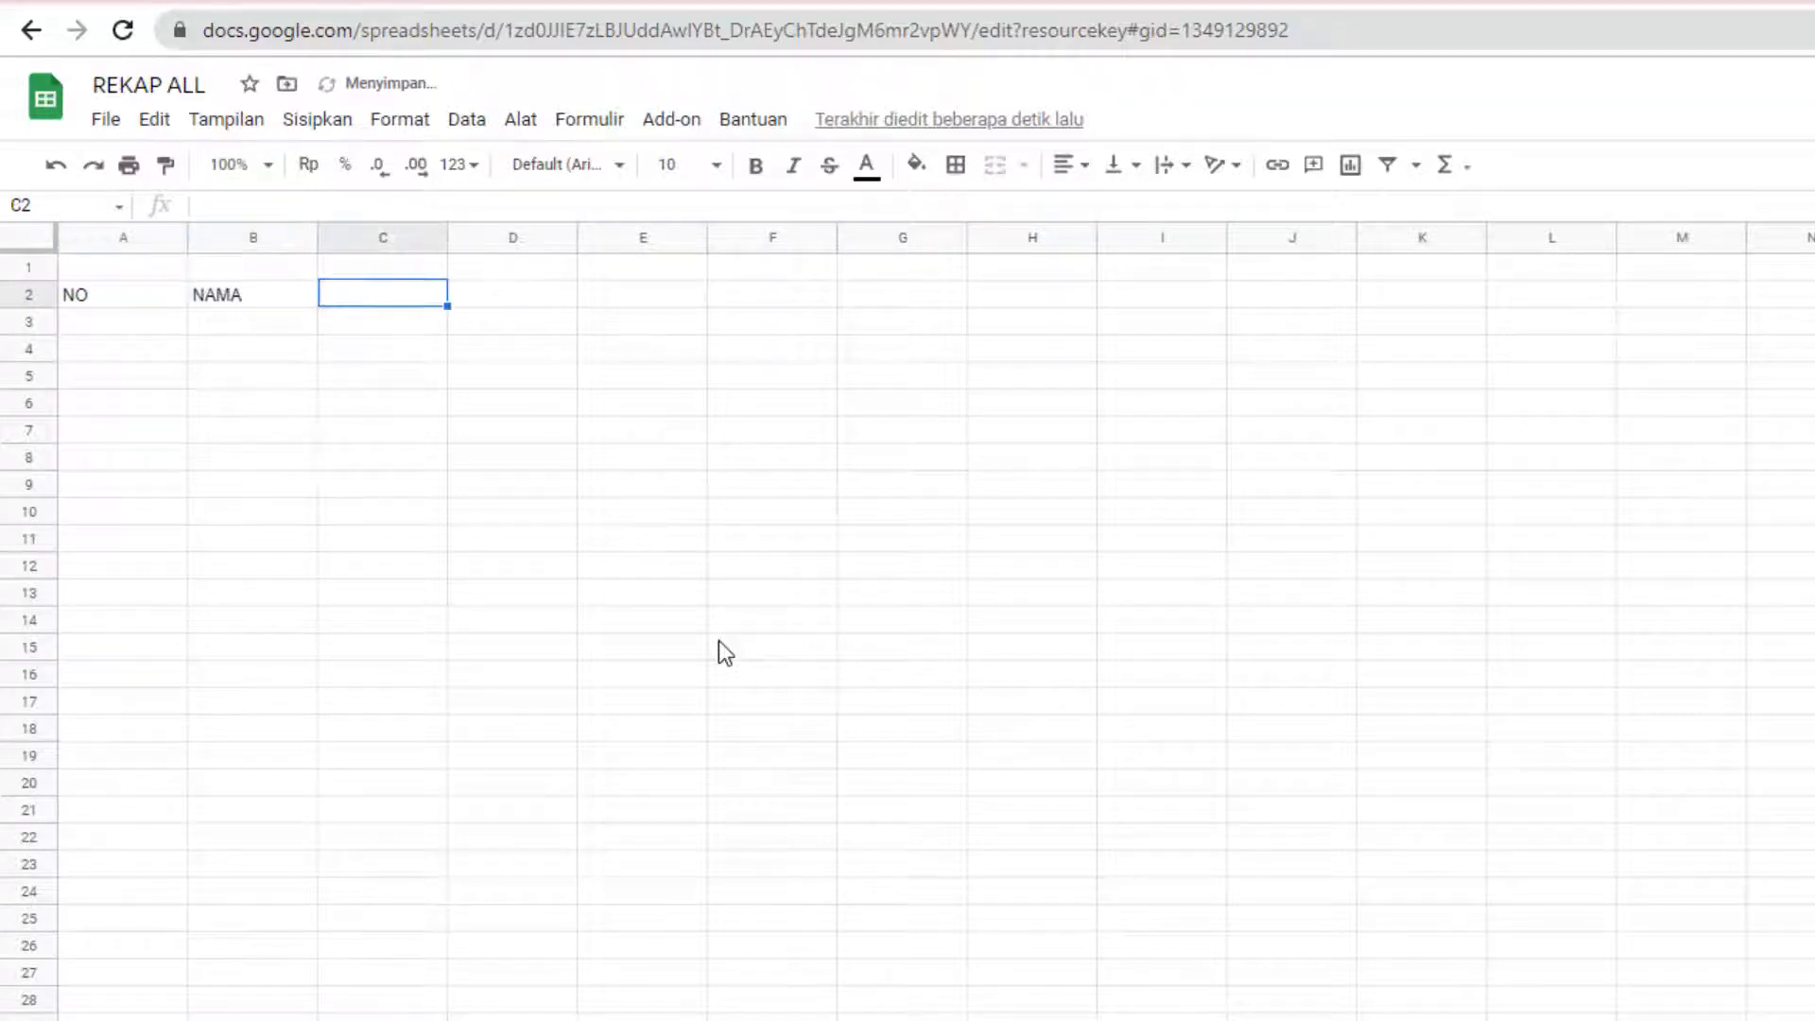
- Merge cells A2:A3 for the NO header and cells B2:B3 for the NAMA header
{"action": "key", "text": "Left"}
{"action": "key", "text": "Left"}
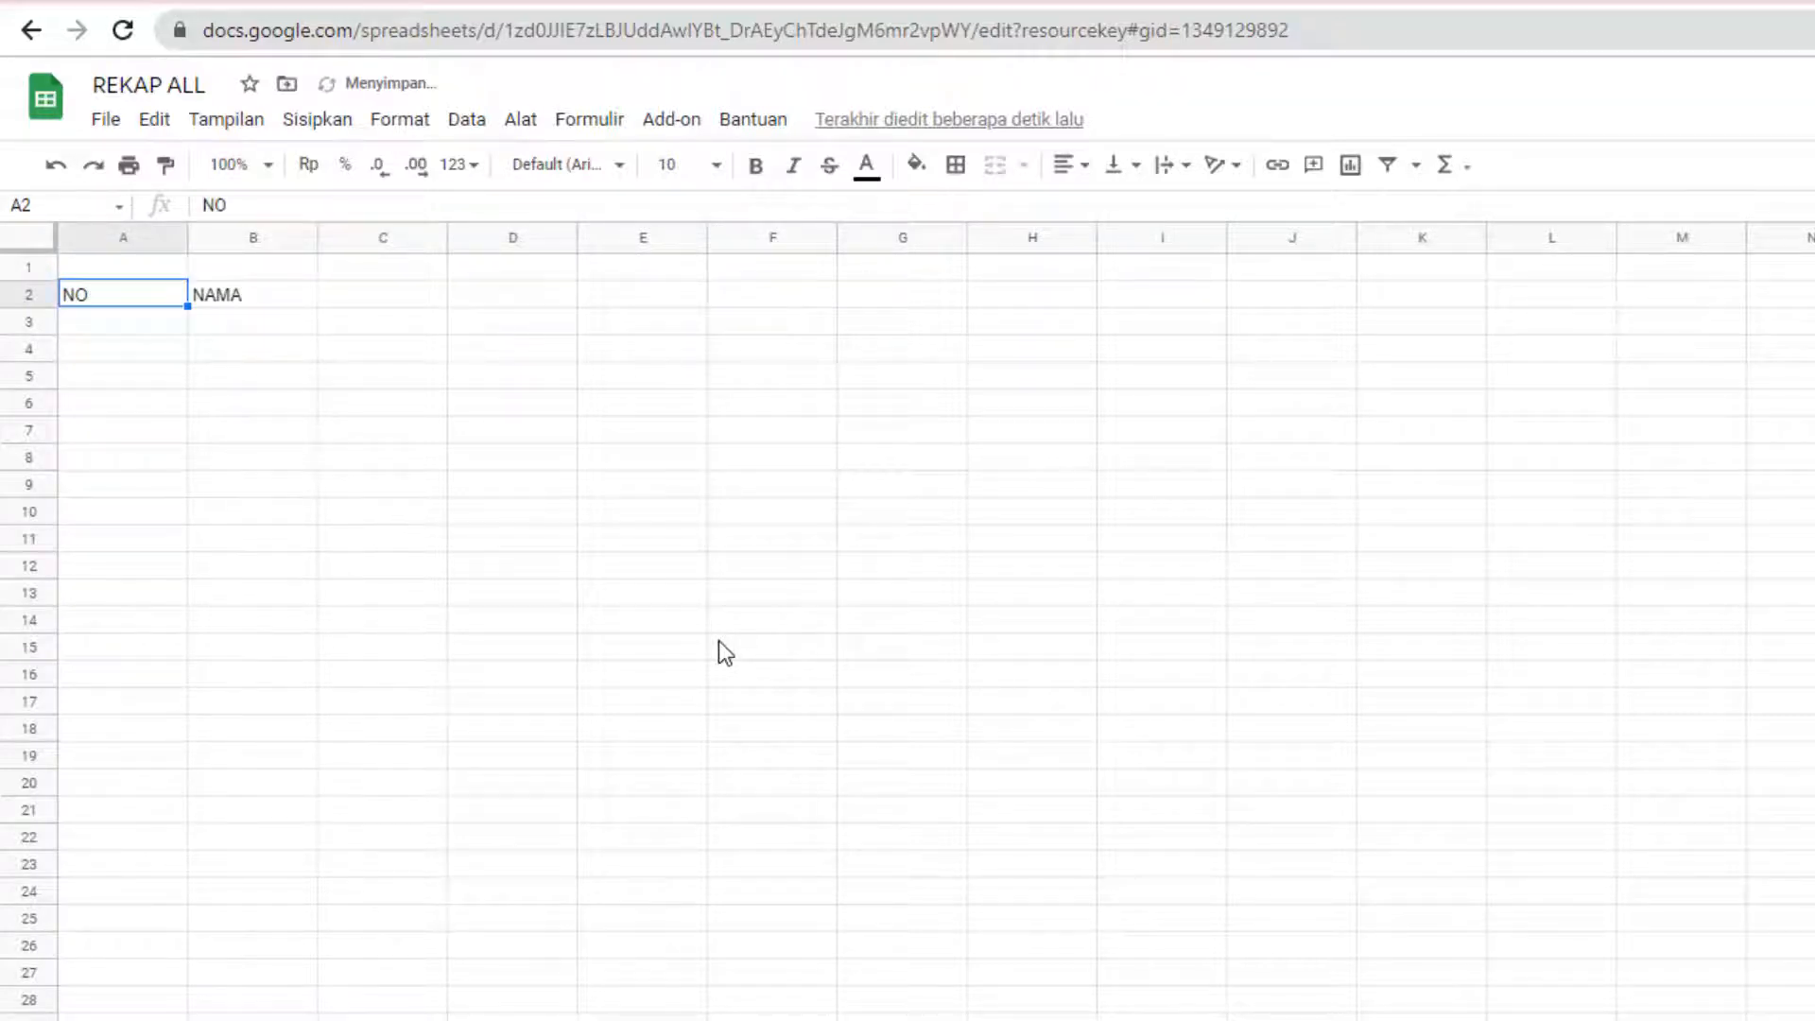
{"action": "key", "text": "shift+Down"}
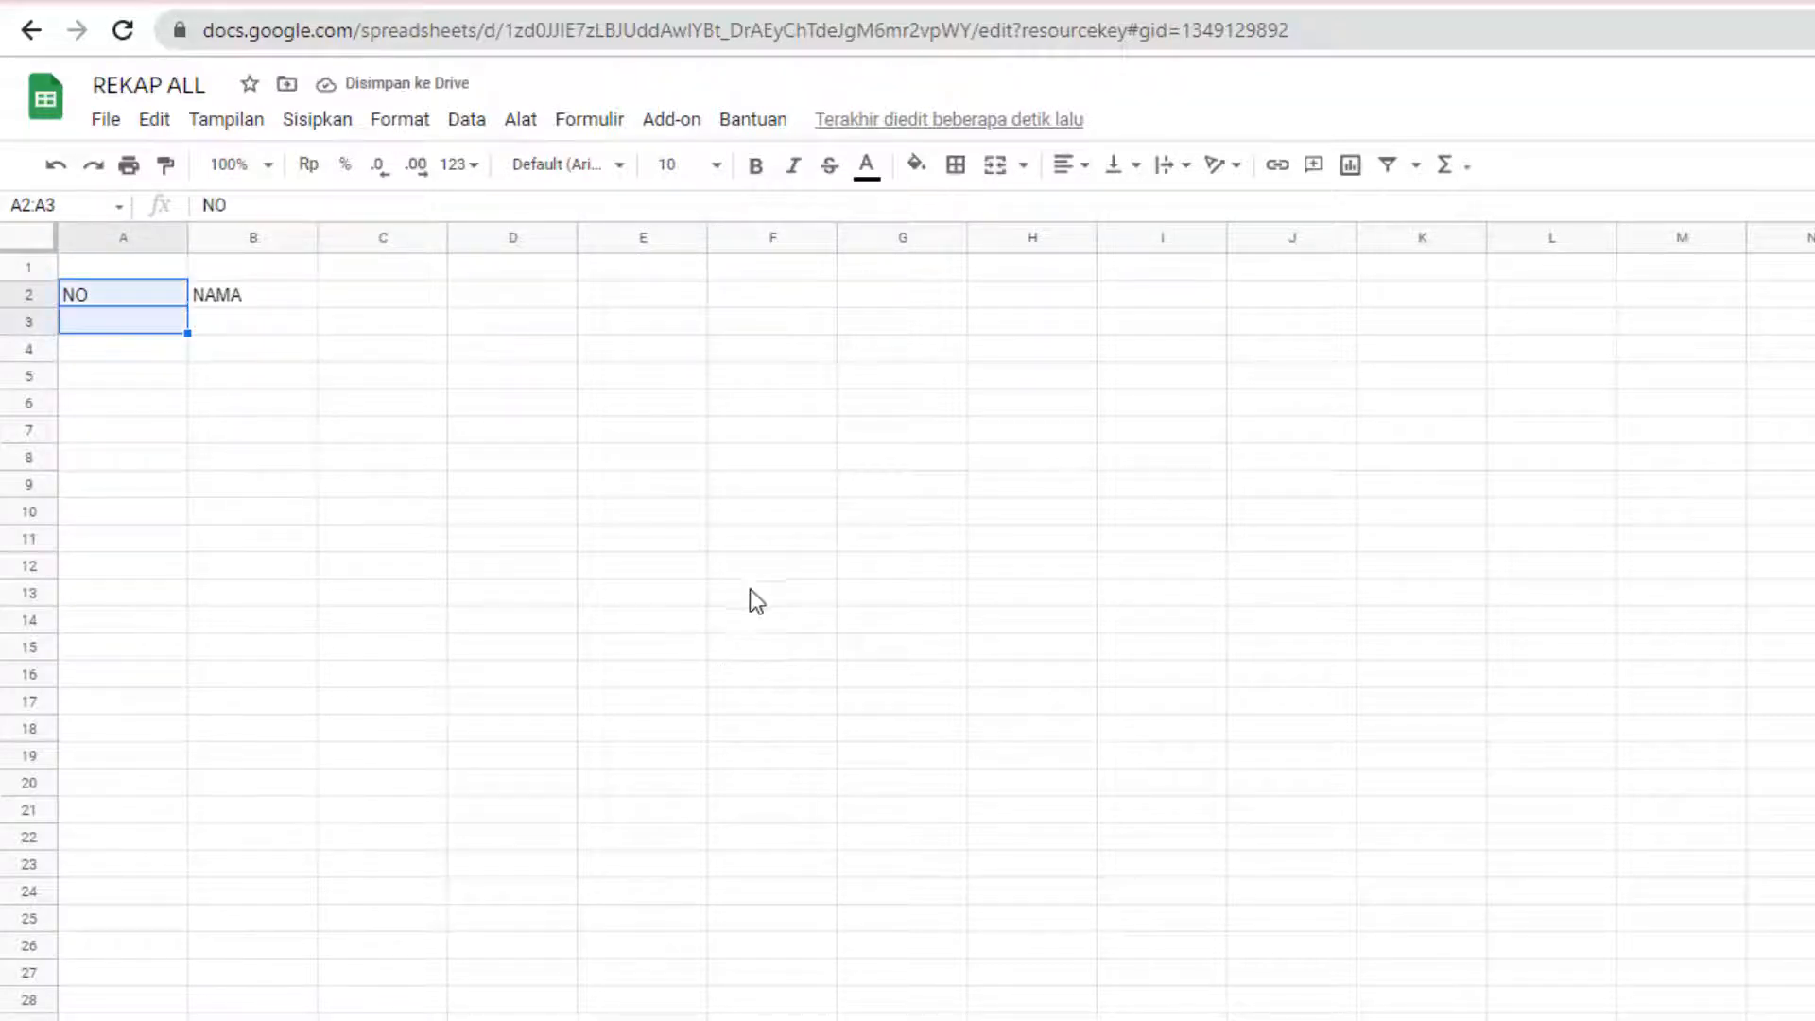
{"action": "left_click", "coordinate": [991, 170]}
{"action": "key", "text": "Right"}
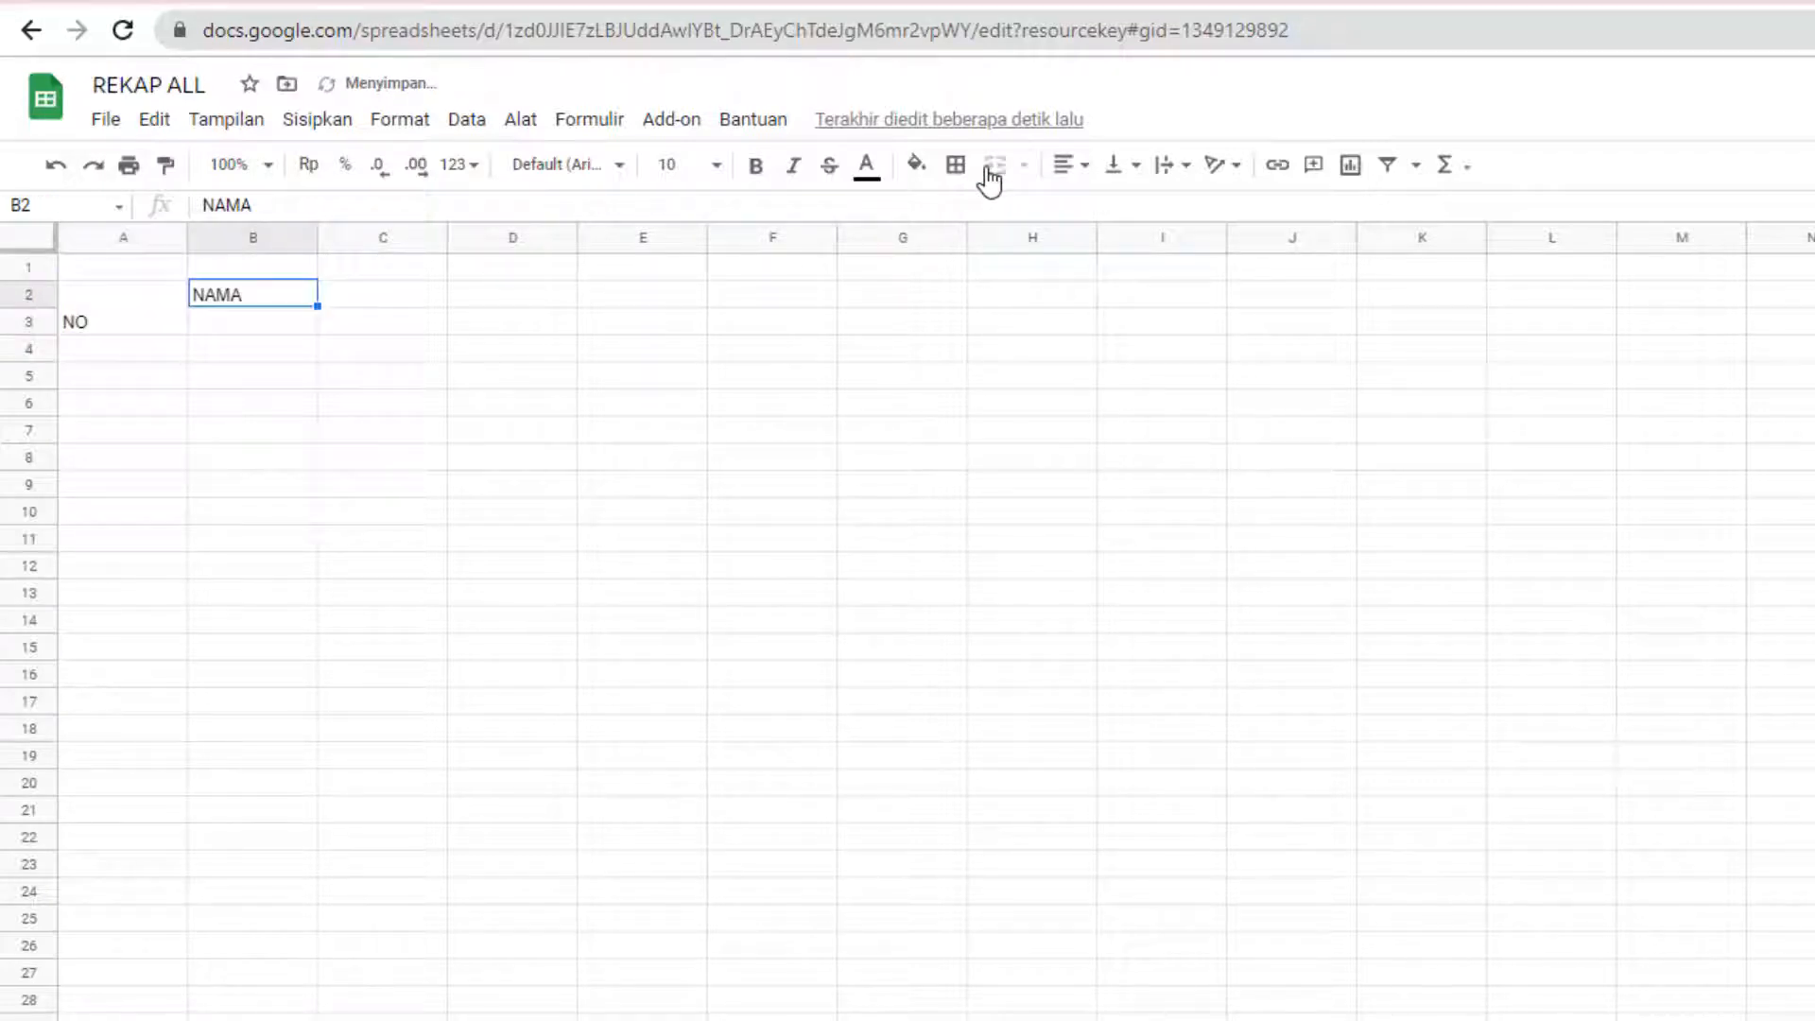
{"action": "key", "text": "shift+Down"}
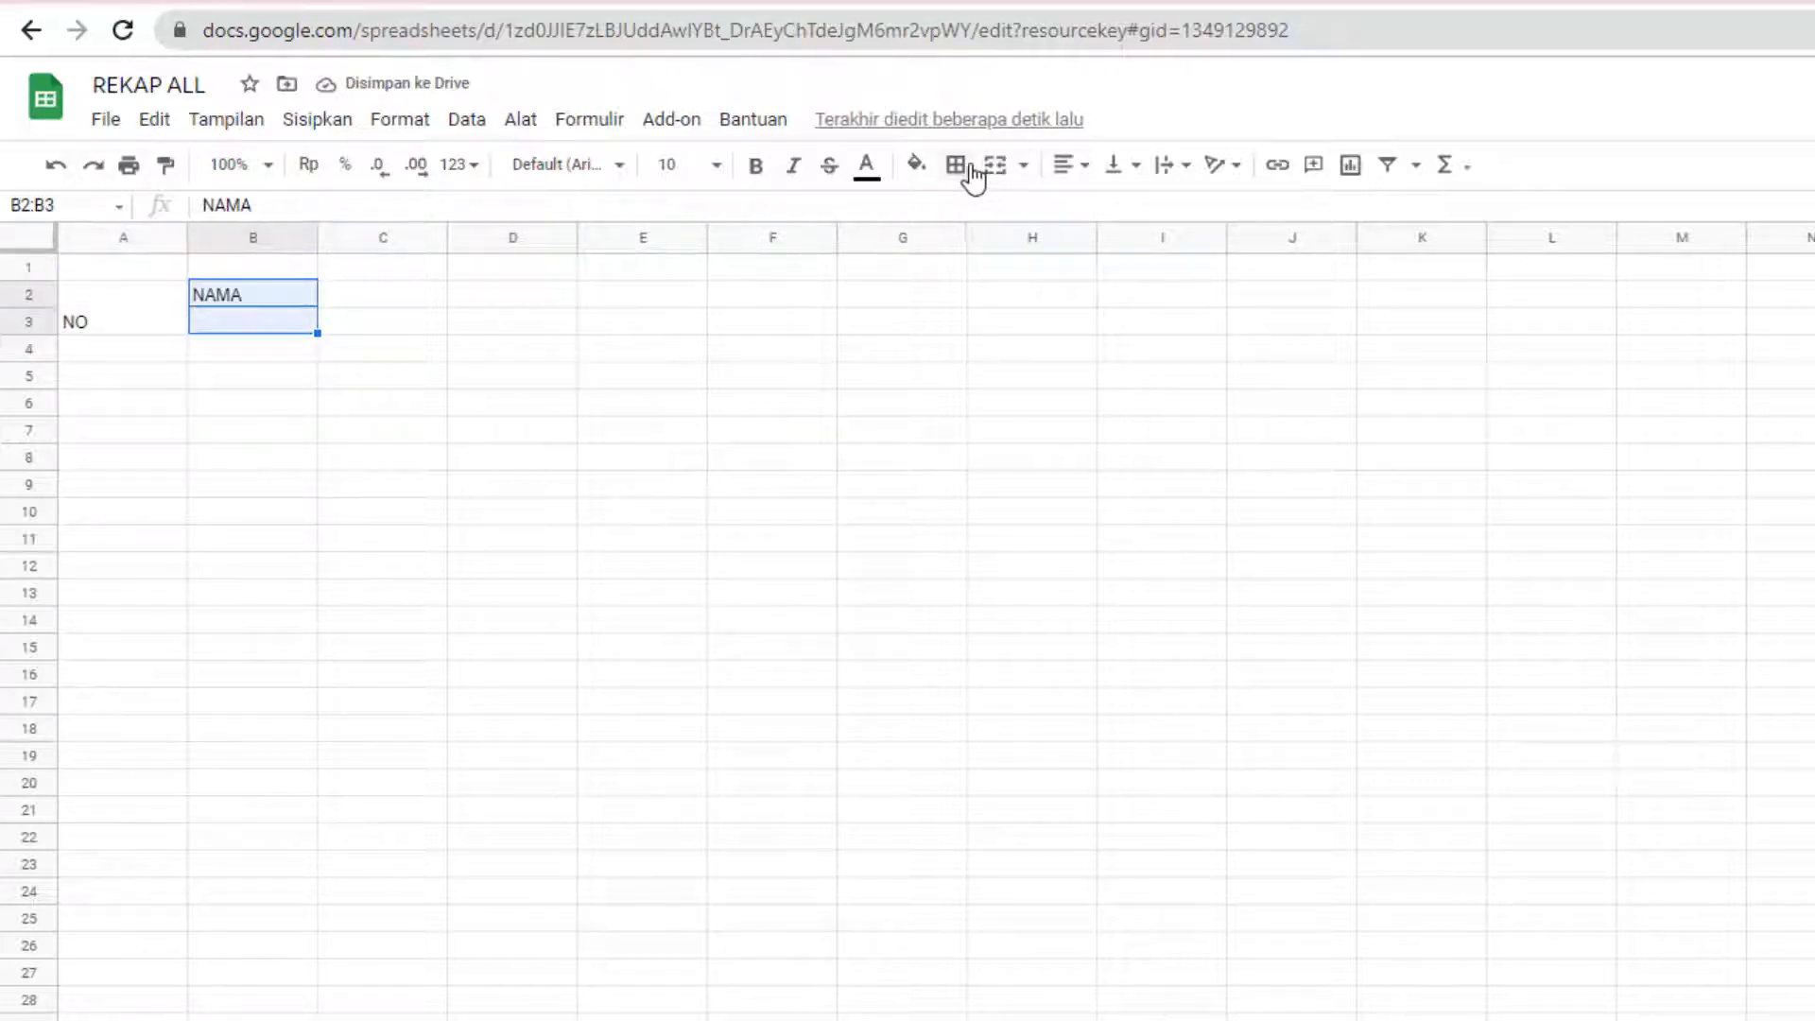
{"action": "left_click", "coordinate": [993, 170]}
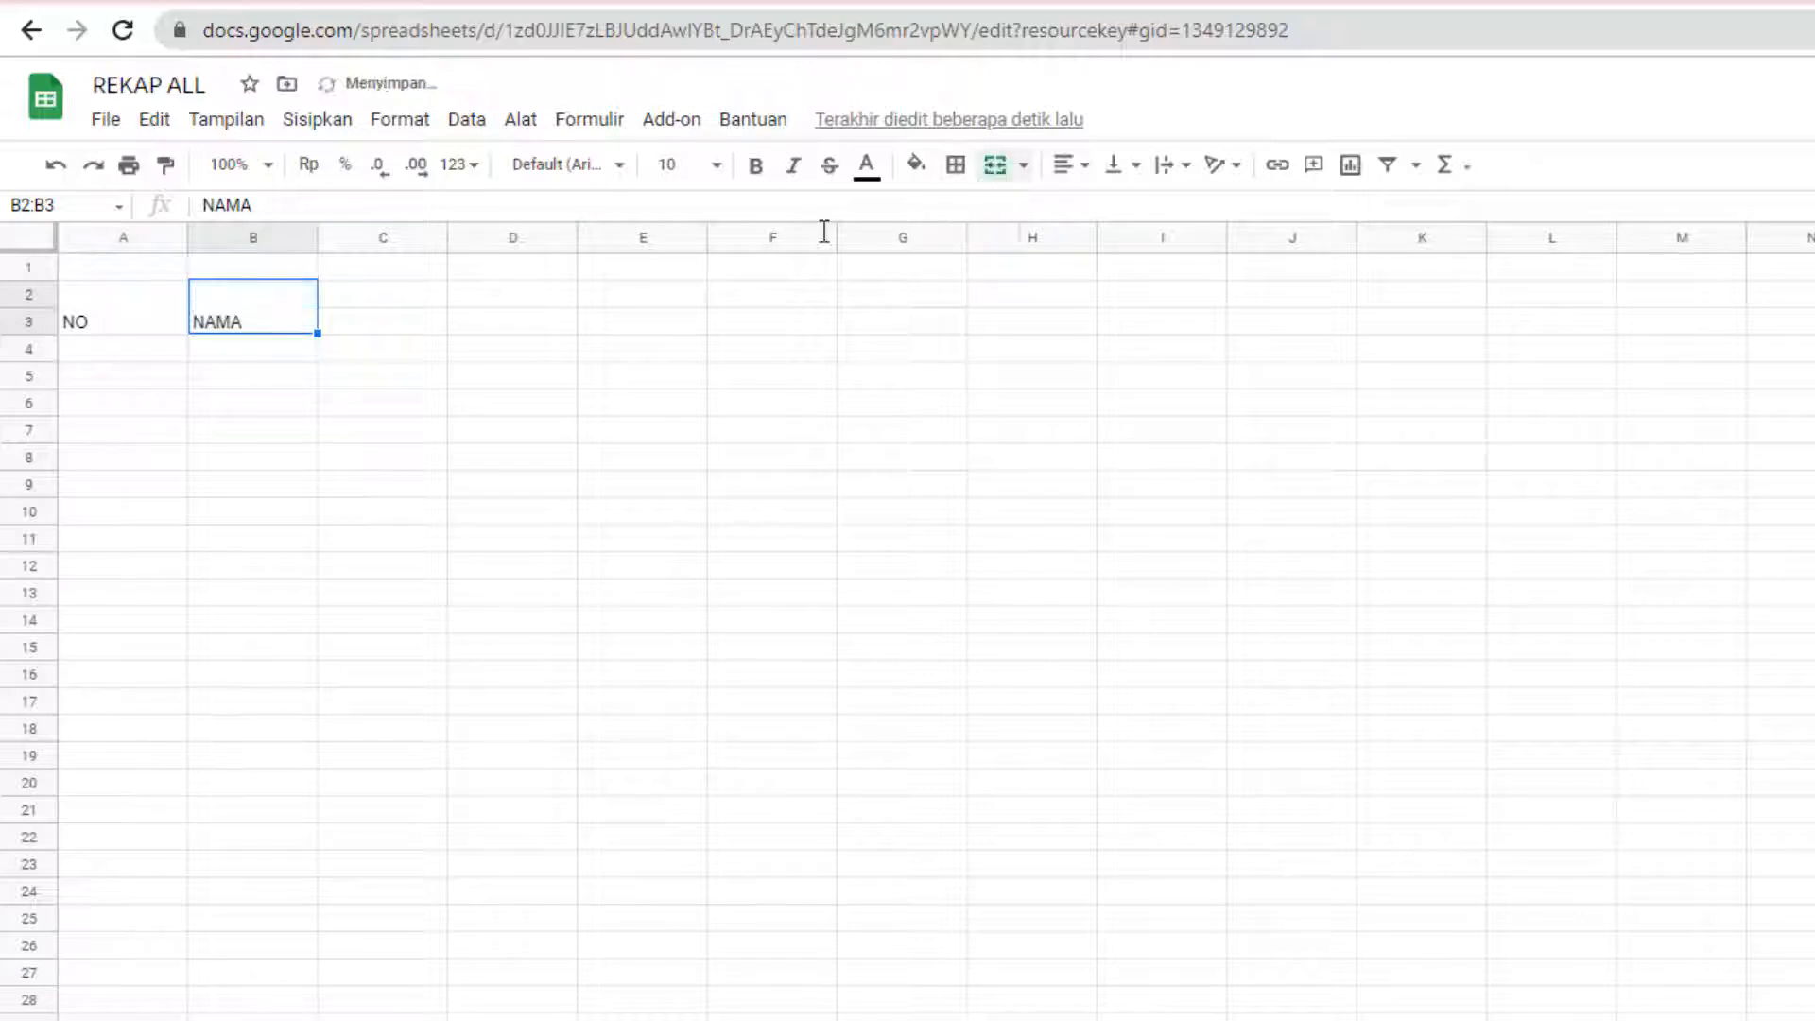
- Enter the first attendance date, 26/7/2021, in cell C3 beside the NAMA header
{"action": "left_click", "coordinate": [368, 327]}
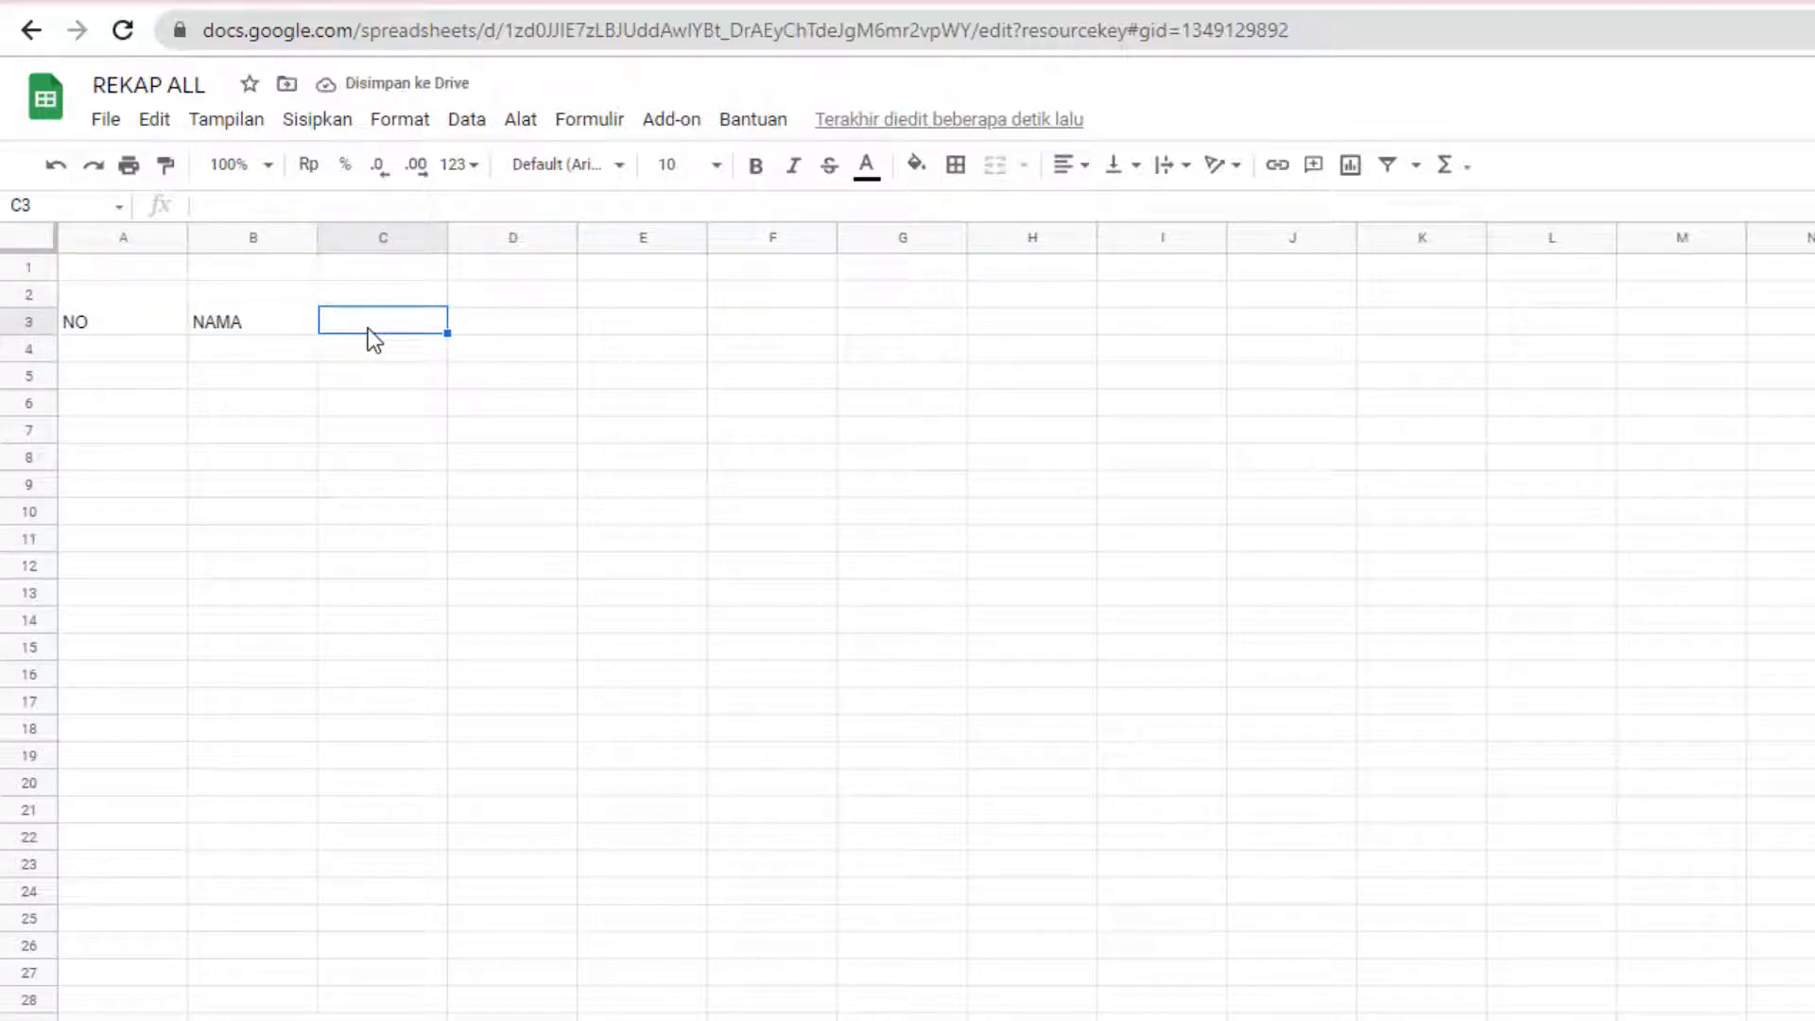
{"action": "type", "text": "26/7/"}
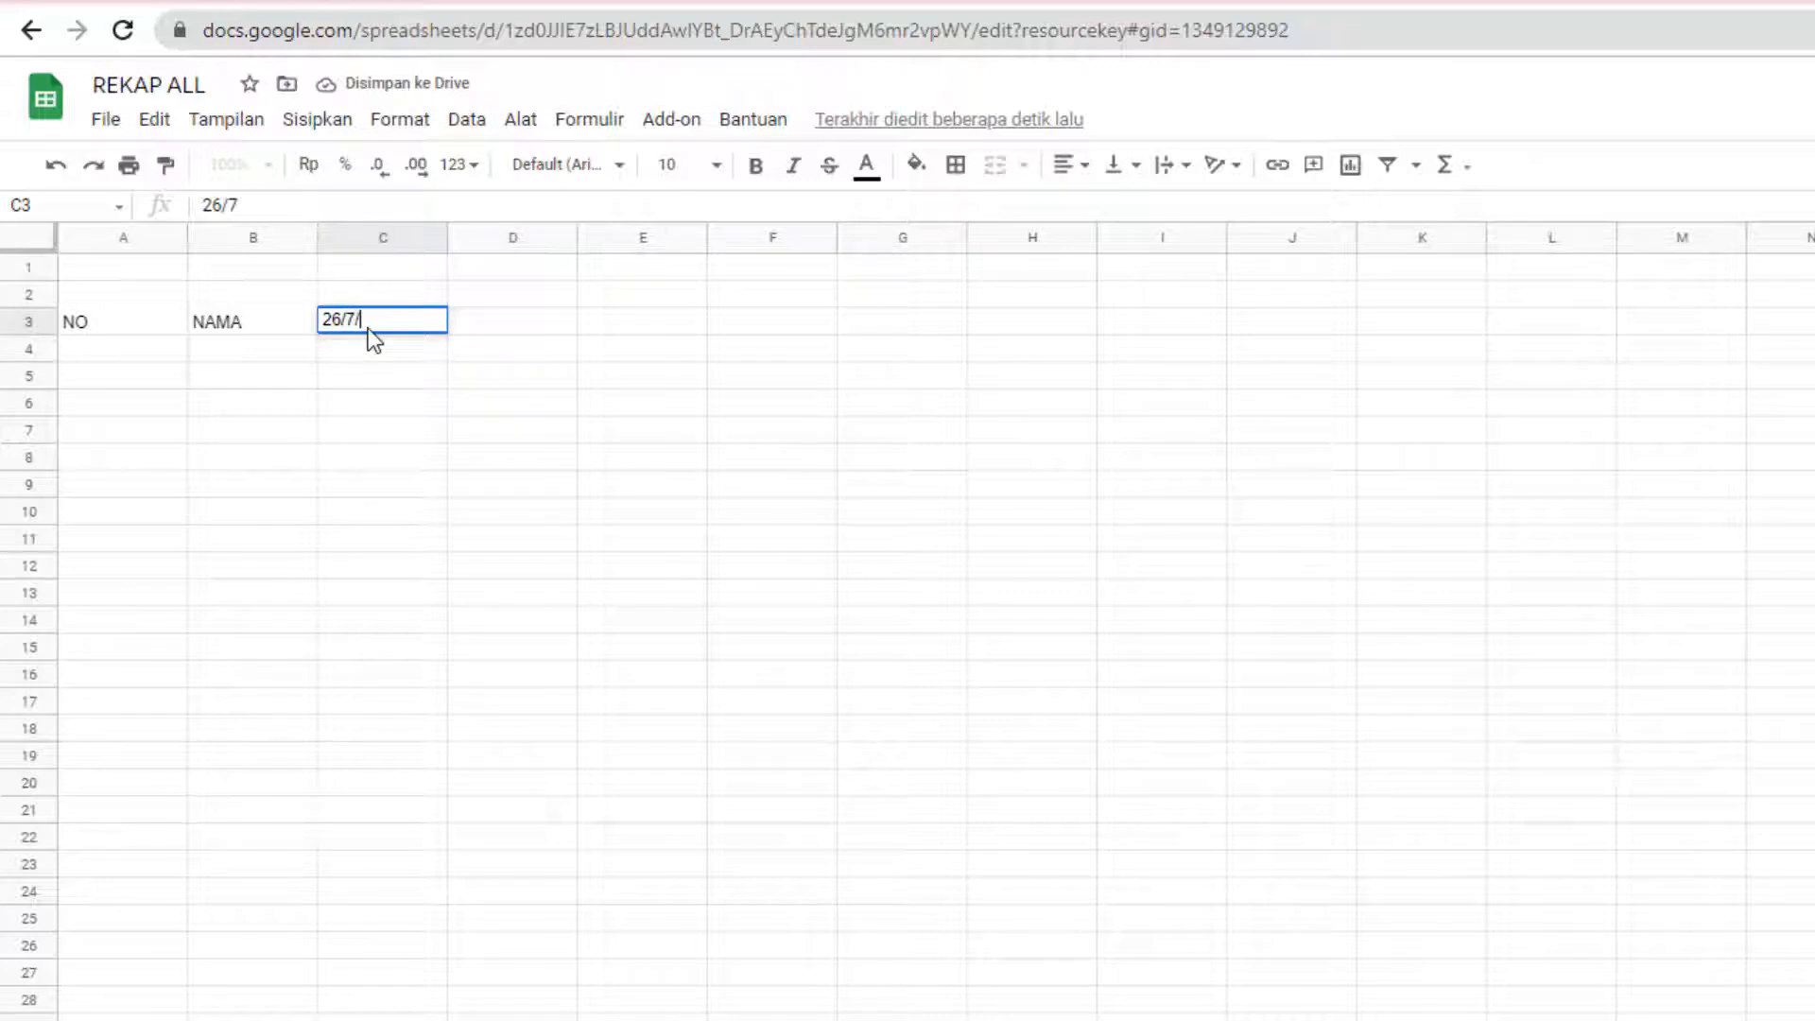
{"action": "type", "text": "2021"}
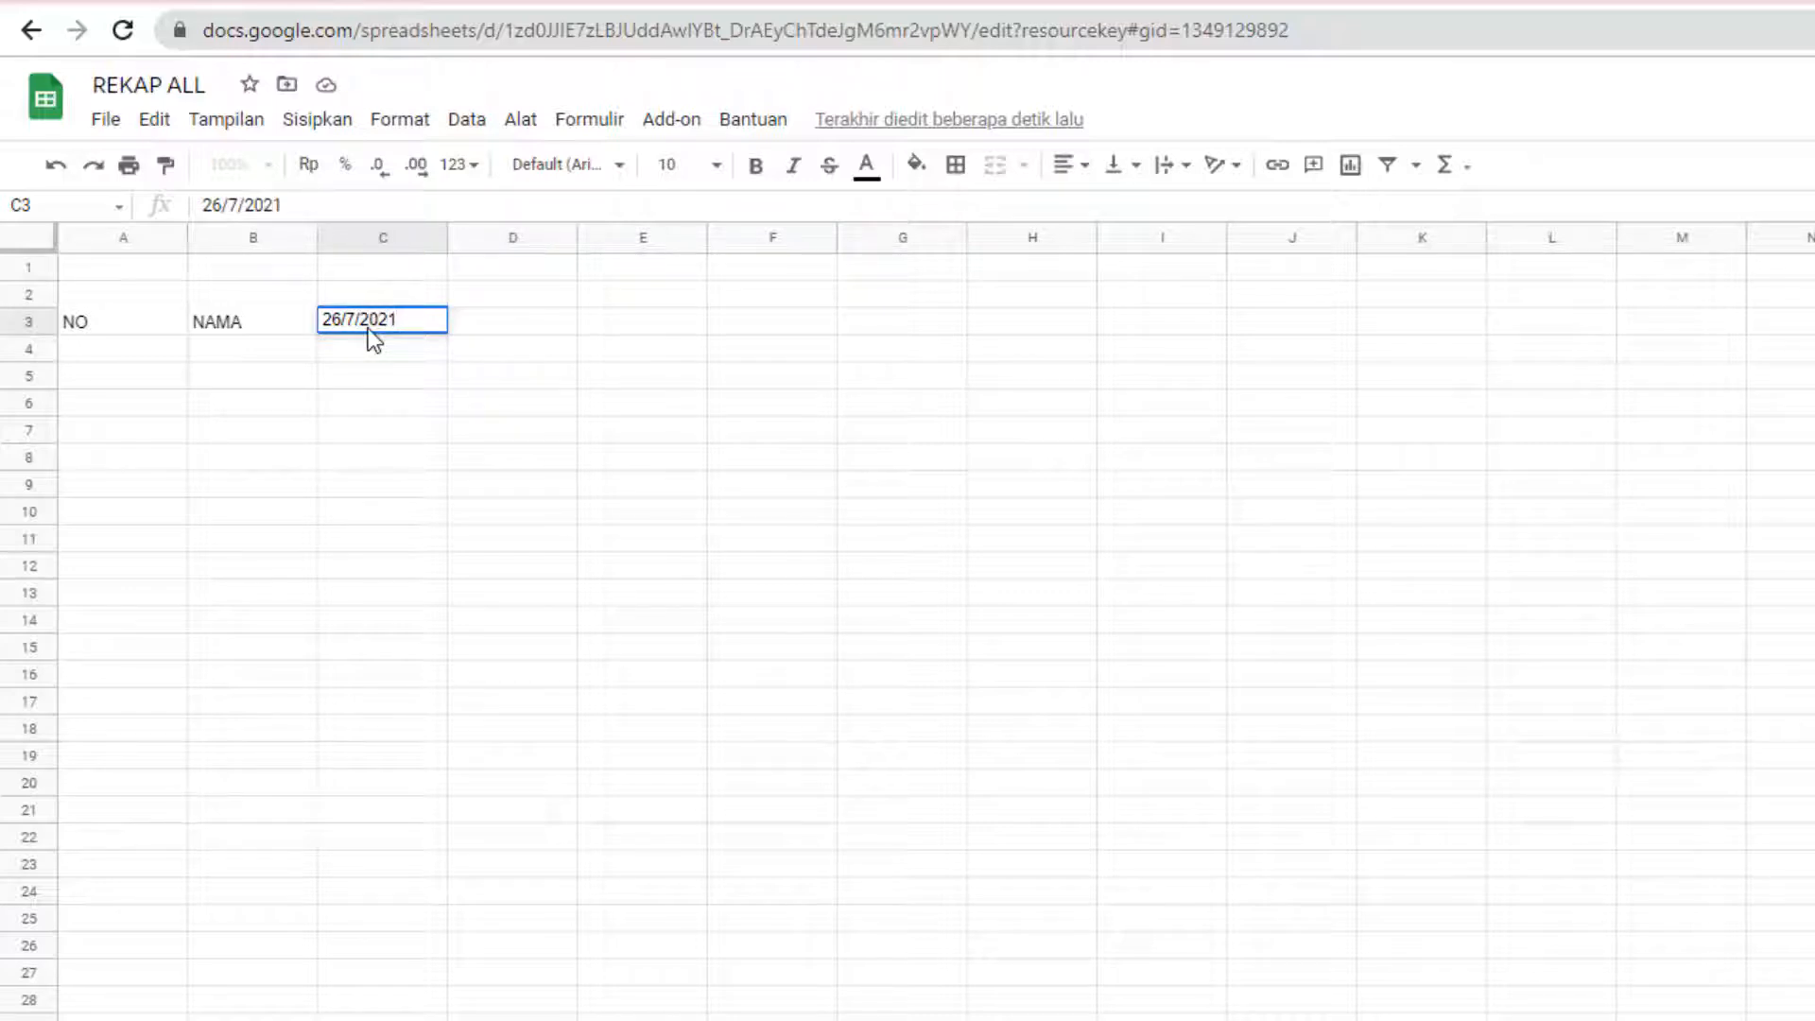
{"action": "key", "text": "Return"}
- Calculate the following week's attendance date in cell D3 with the formula =C3+7
{"action": "key", "text": "Up"}
{"action": "key", "text": "Right"}
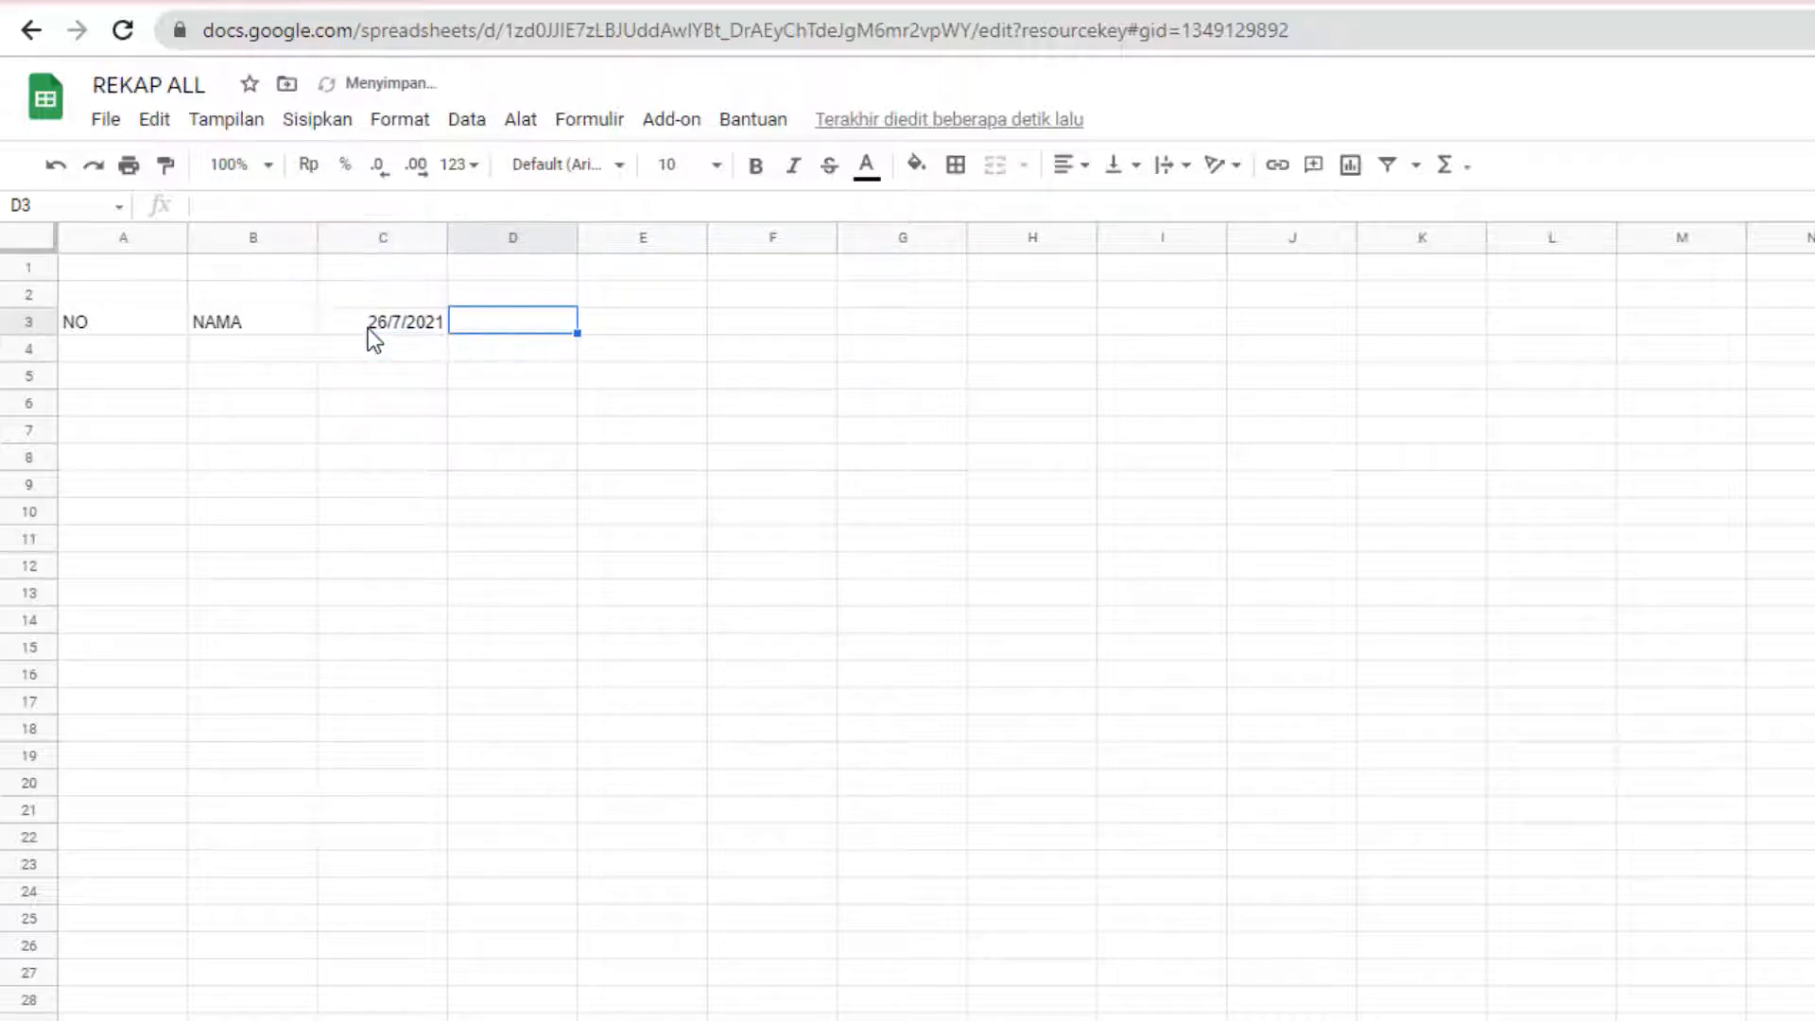
{"action": "type", "text": "="}
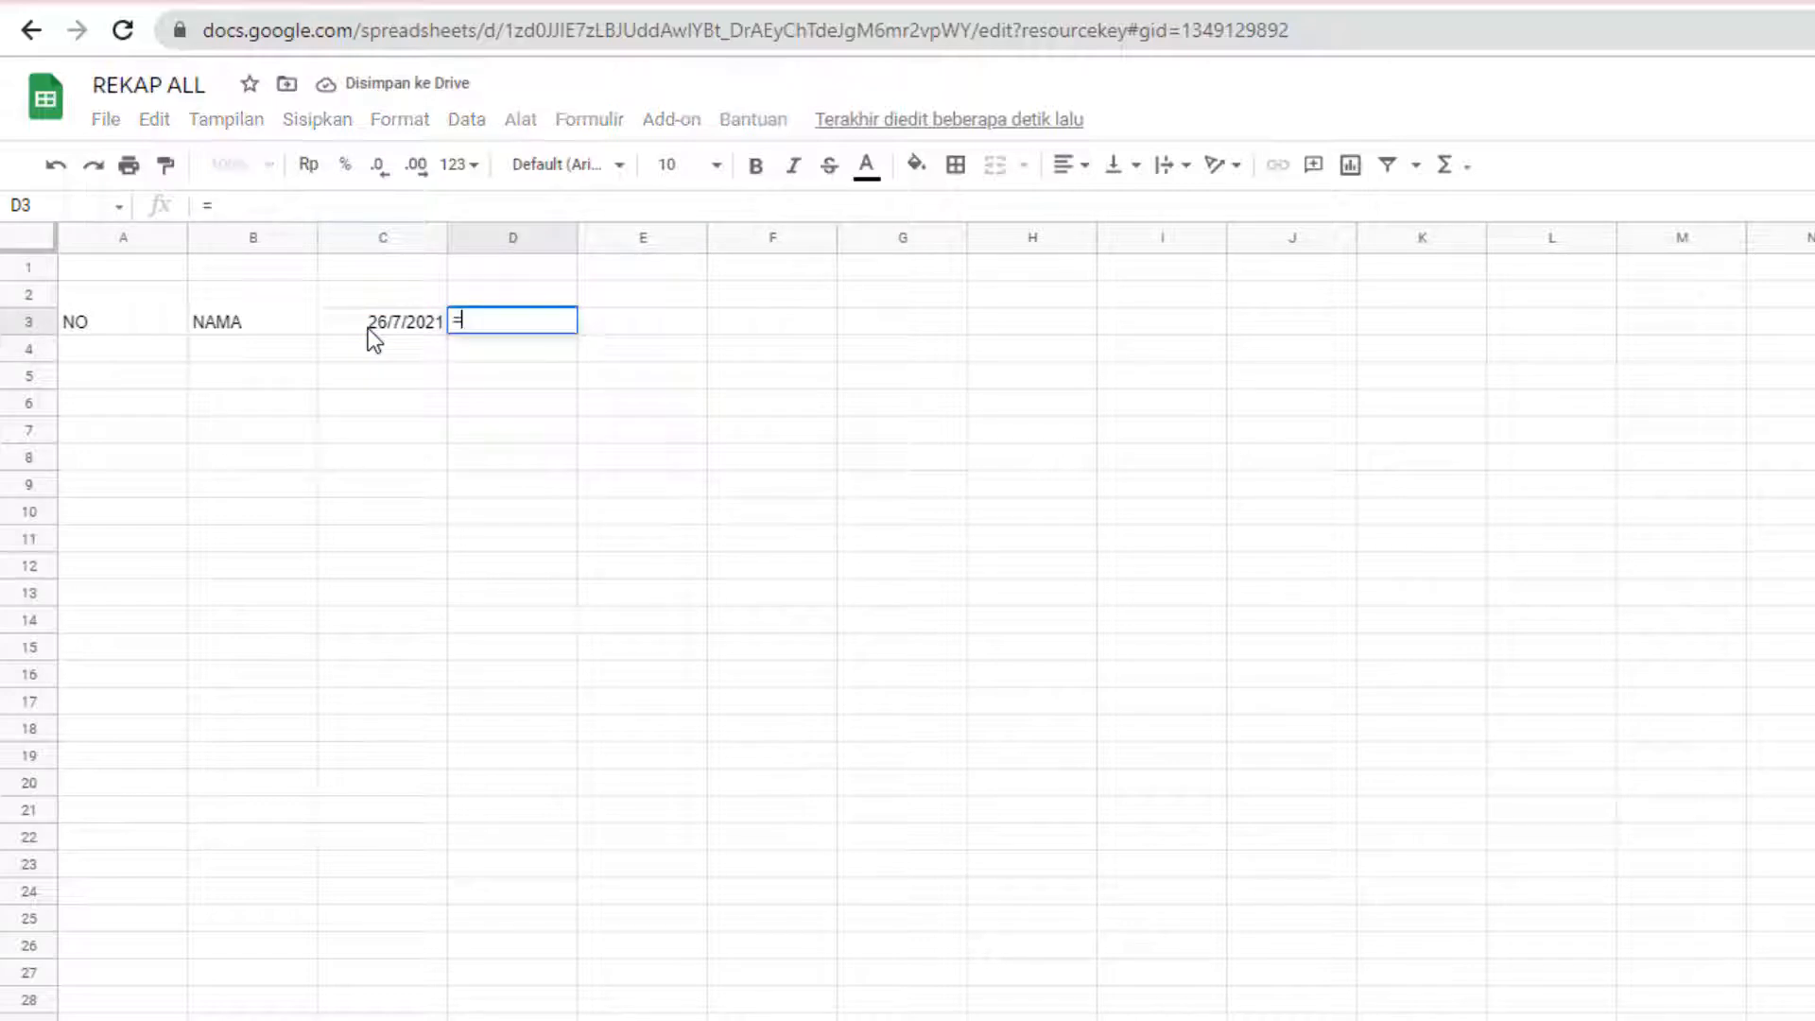
{"action": "left_click", "coordinate": [366, 327]}
{"action": "type", "text": "+7"}
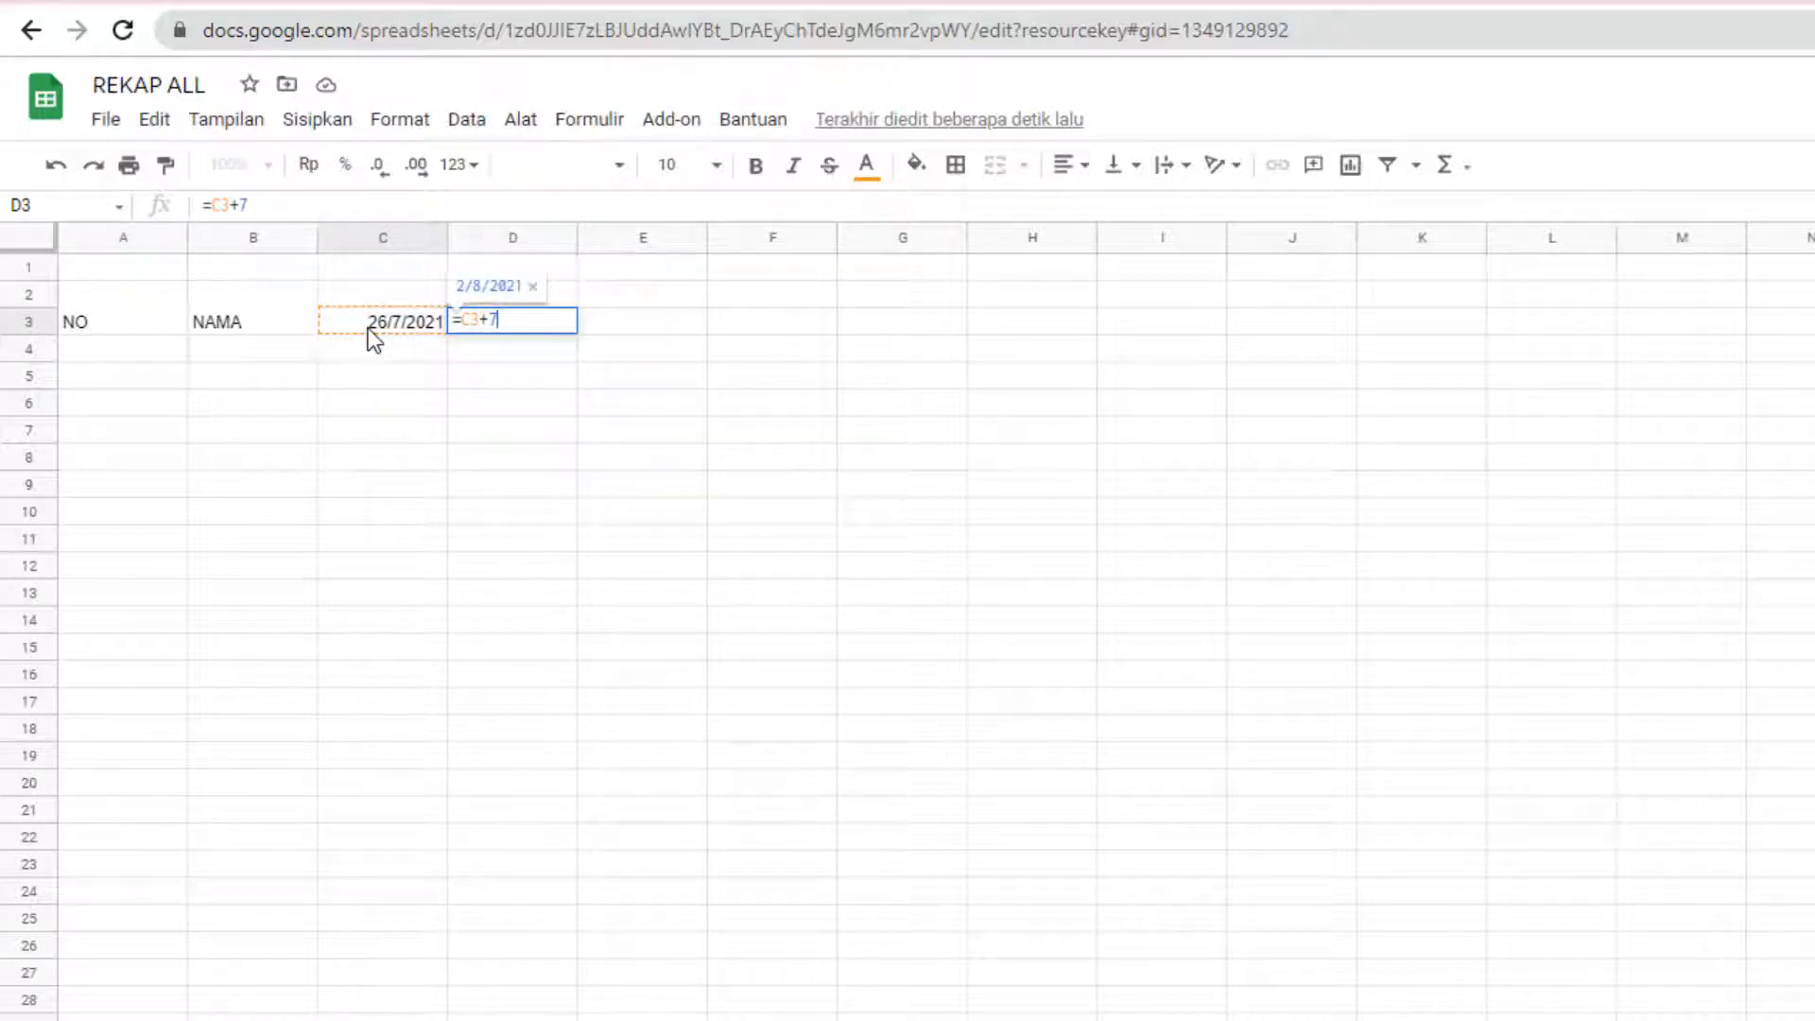
{"action": "key", "text": "Return"}
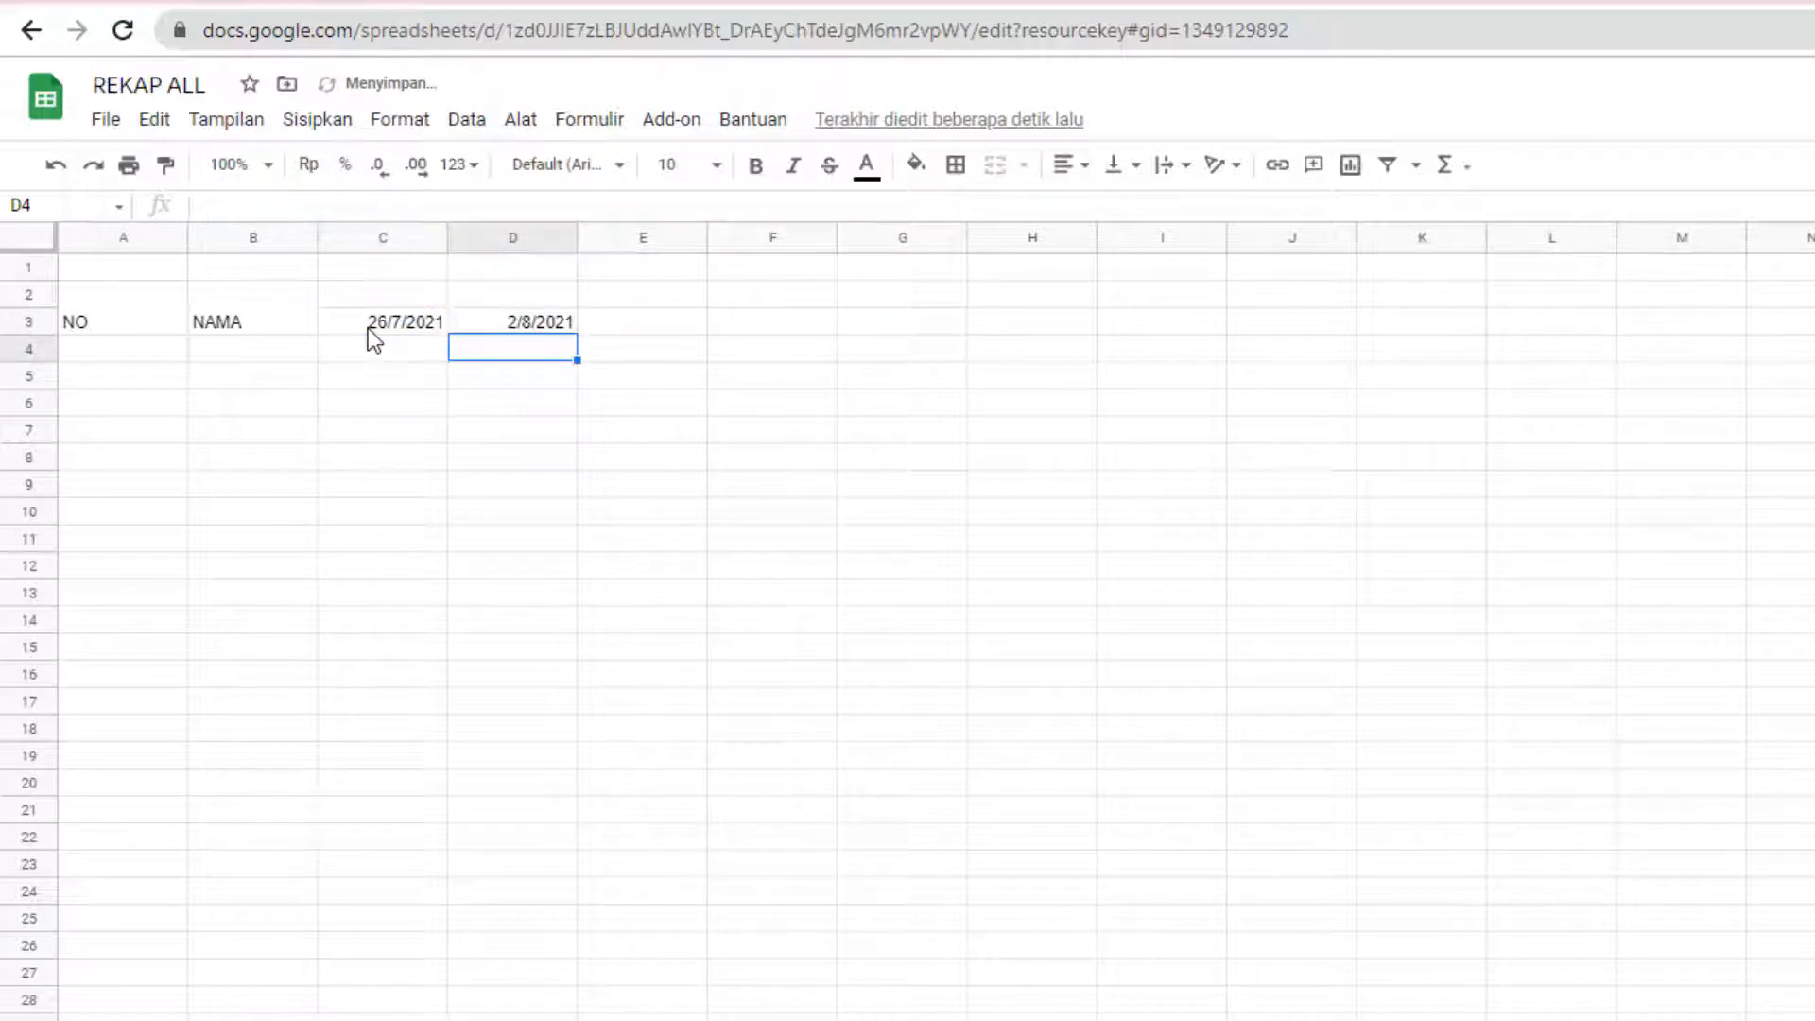
- Fill the weekly date formula in D3 rightward along row 3 through cell M3
{"action": "key", "text": "Up"}
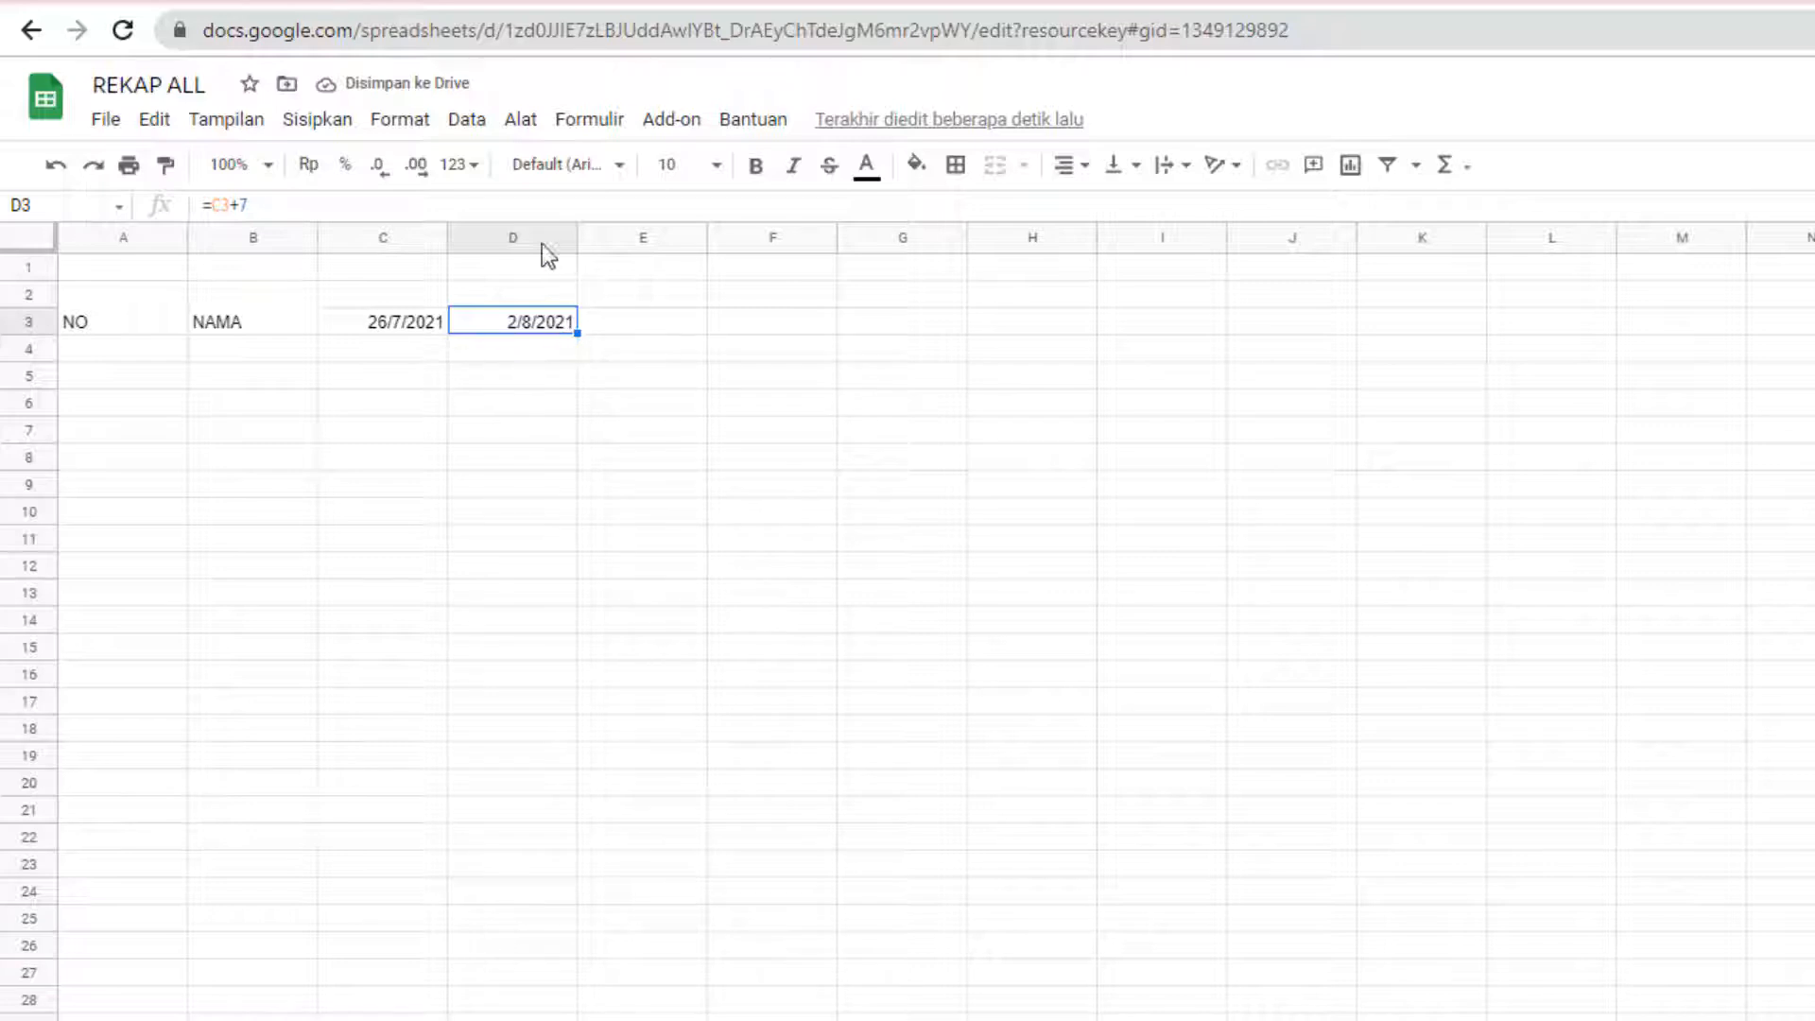
{"action": "left_click", "coordinate": [392, 326]}
{"action": "left_click", "coordinate": [503, 323]}
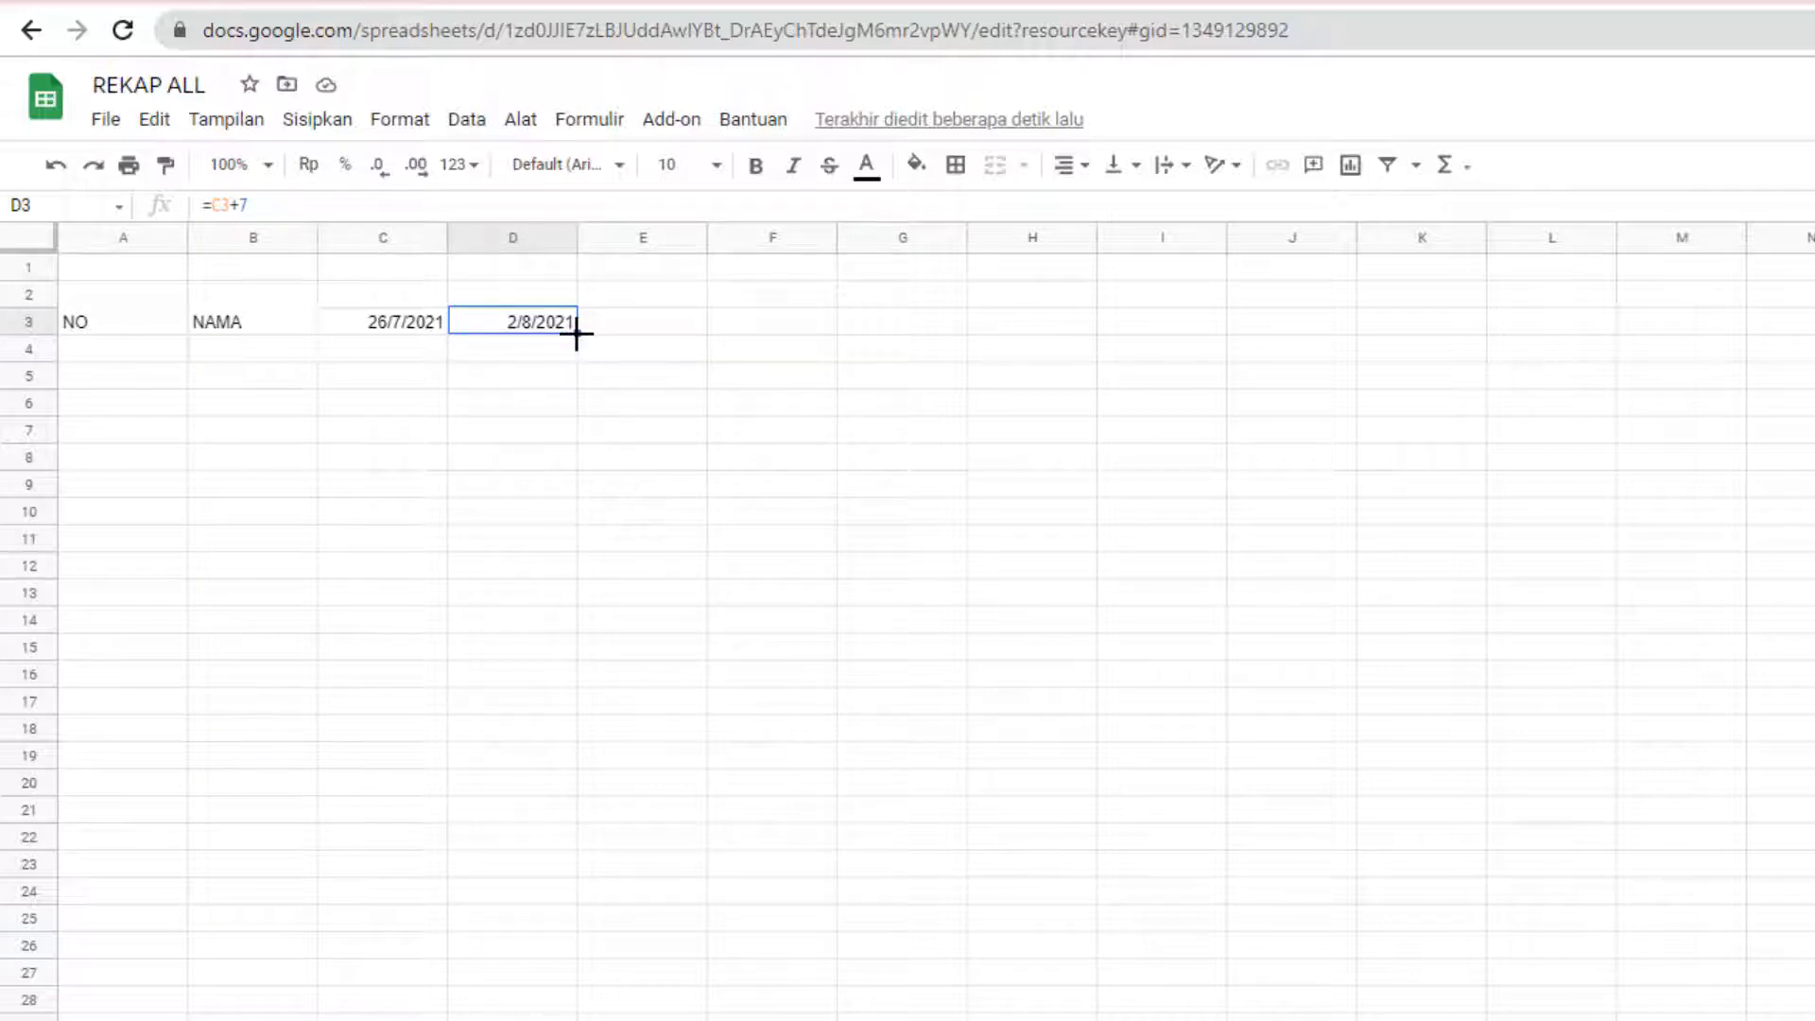
{"action": "left_click_drag", "start_coordinate": [576, 334], "coordinate": [1673, 324]}
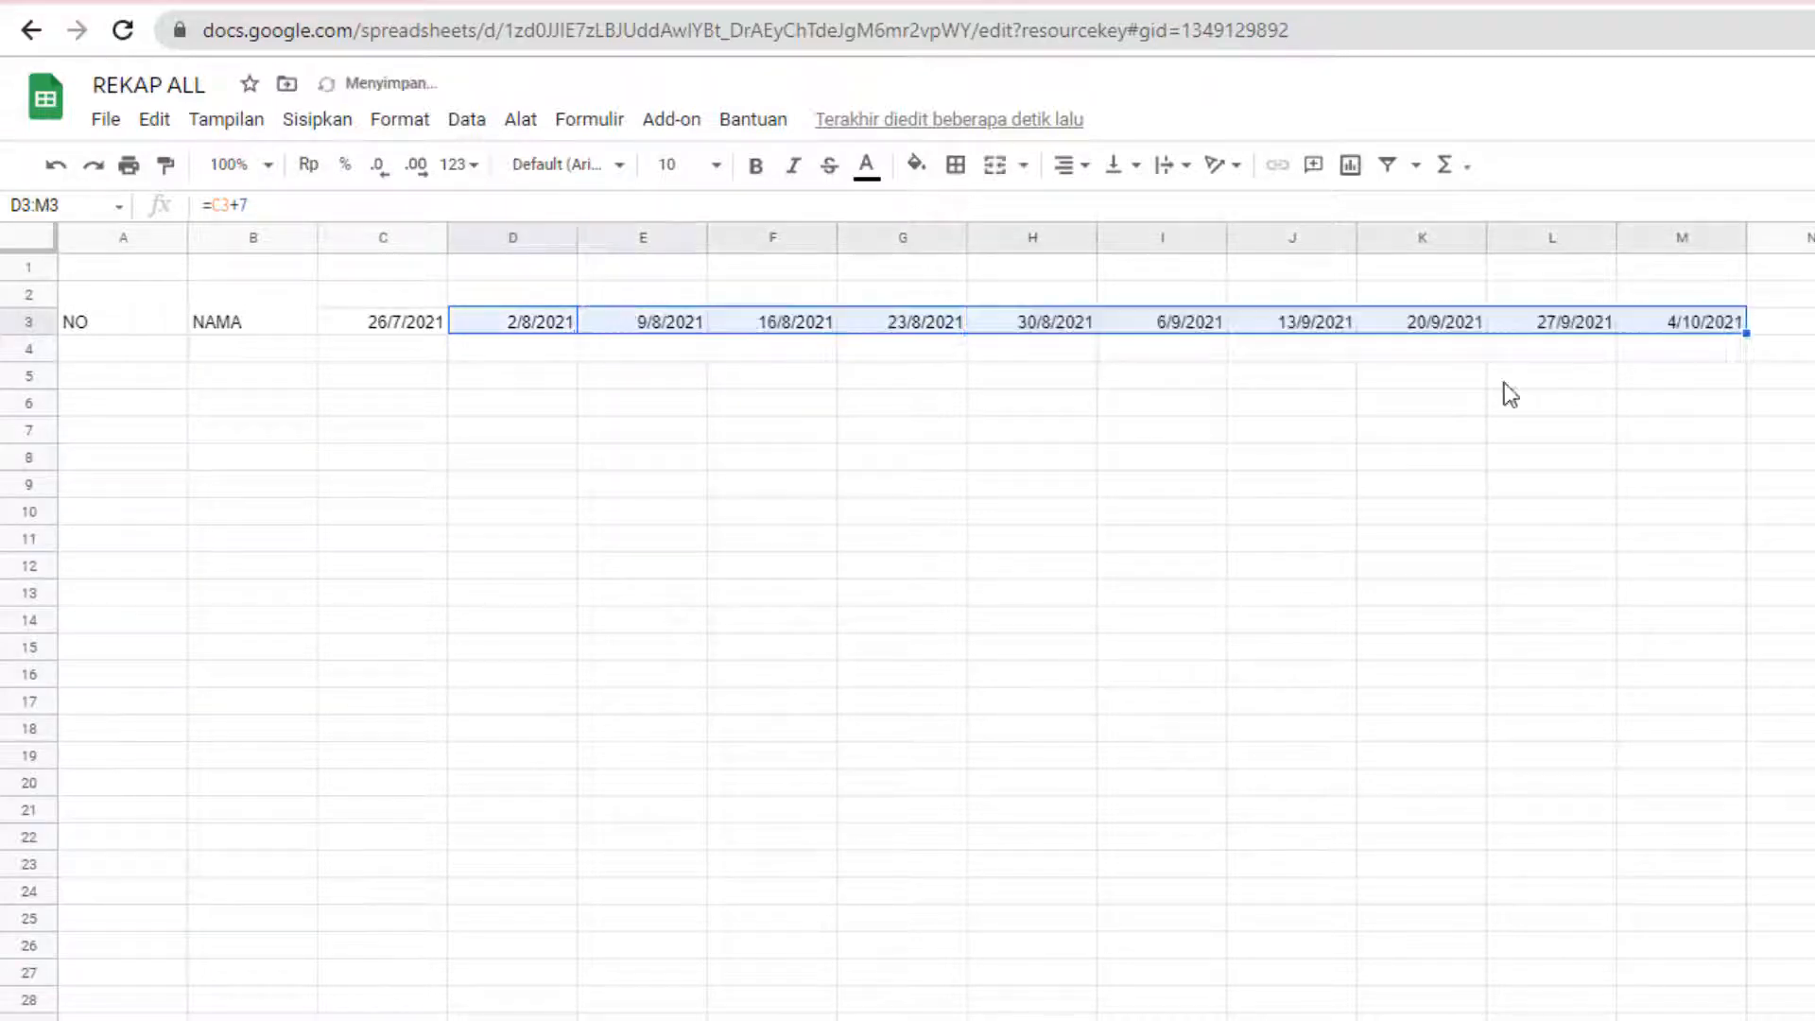
{"action": "left_click", "coordinate": [819, 437]}
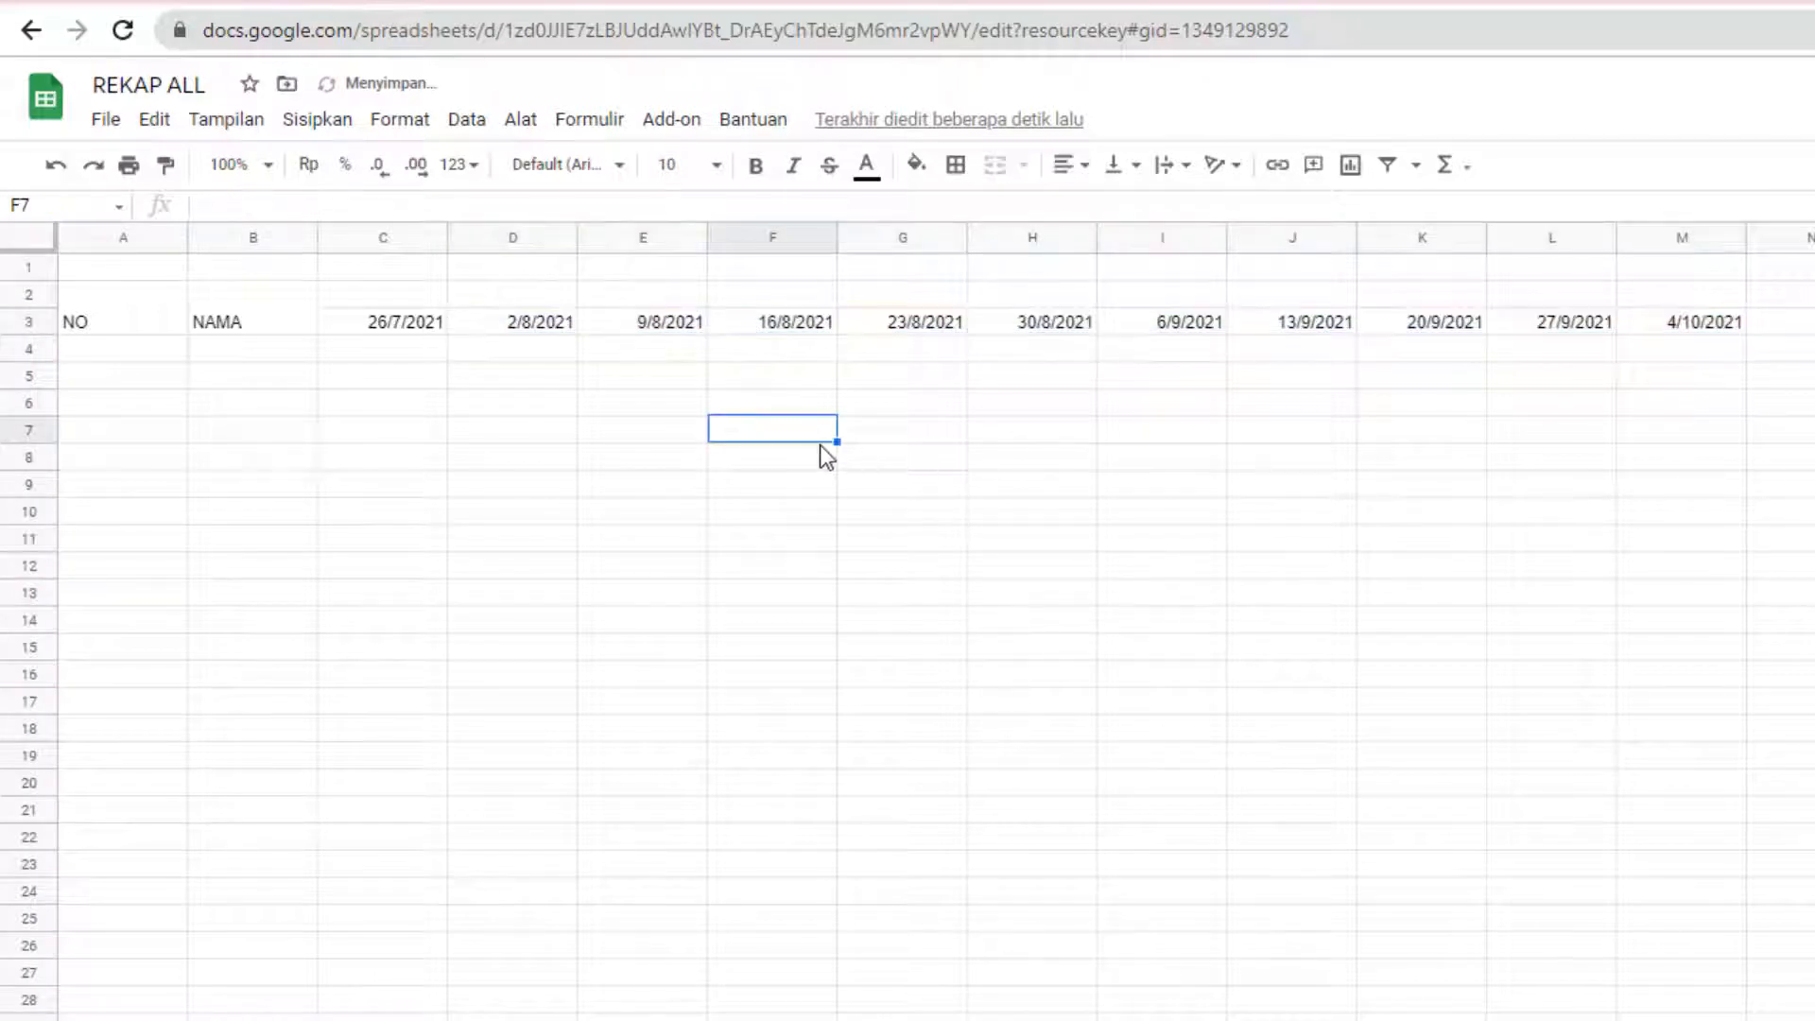
- Number the date columns in row 2, starting with 1 in C2 and 2 in D2 and filling the series through Y2
{"action": "left_click", "coordinate": [403, 297]}
{"action": "type", "text": "1"}
{"action": "key", "text": "Tab"}
{"action": "type", "text": "2"}
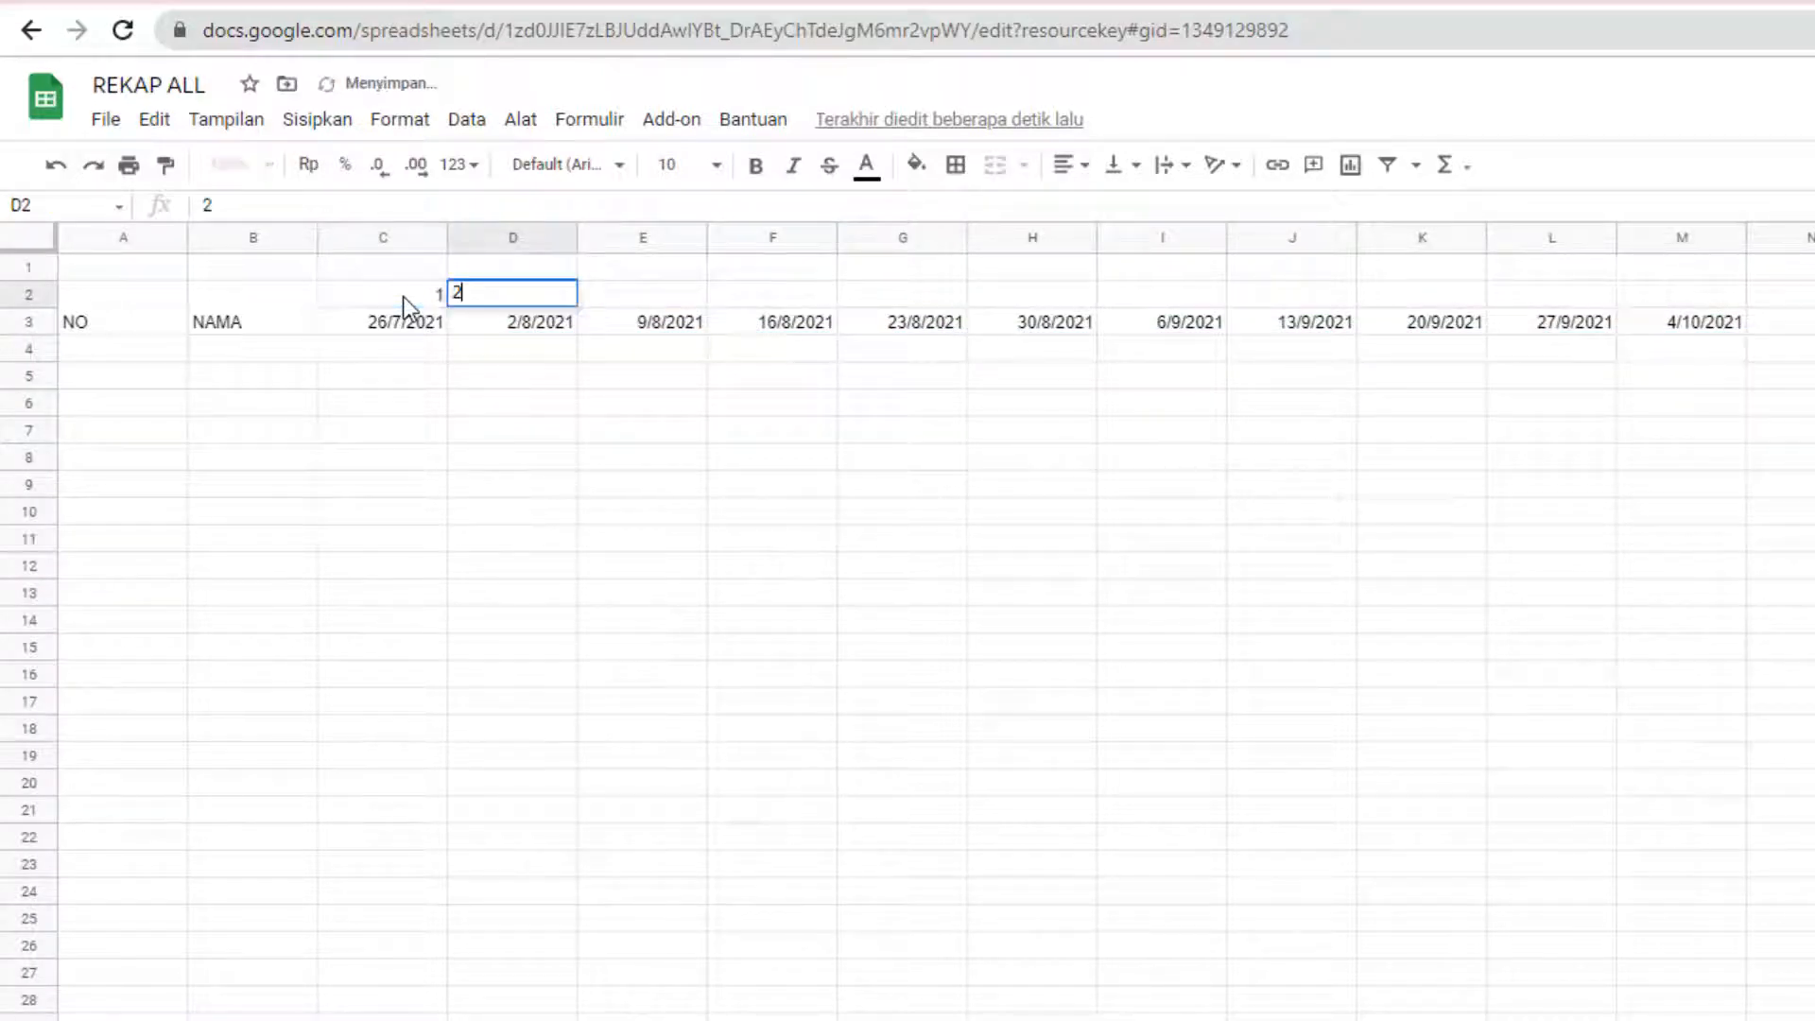
{"action": "left_click", "coordinate": [403, 297]}
{"action": "key", "text": "shift+Right"}
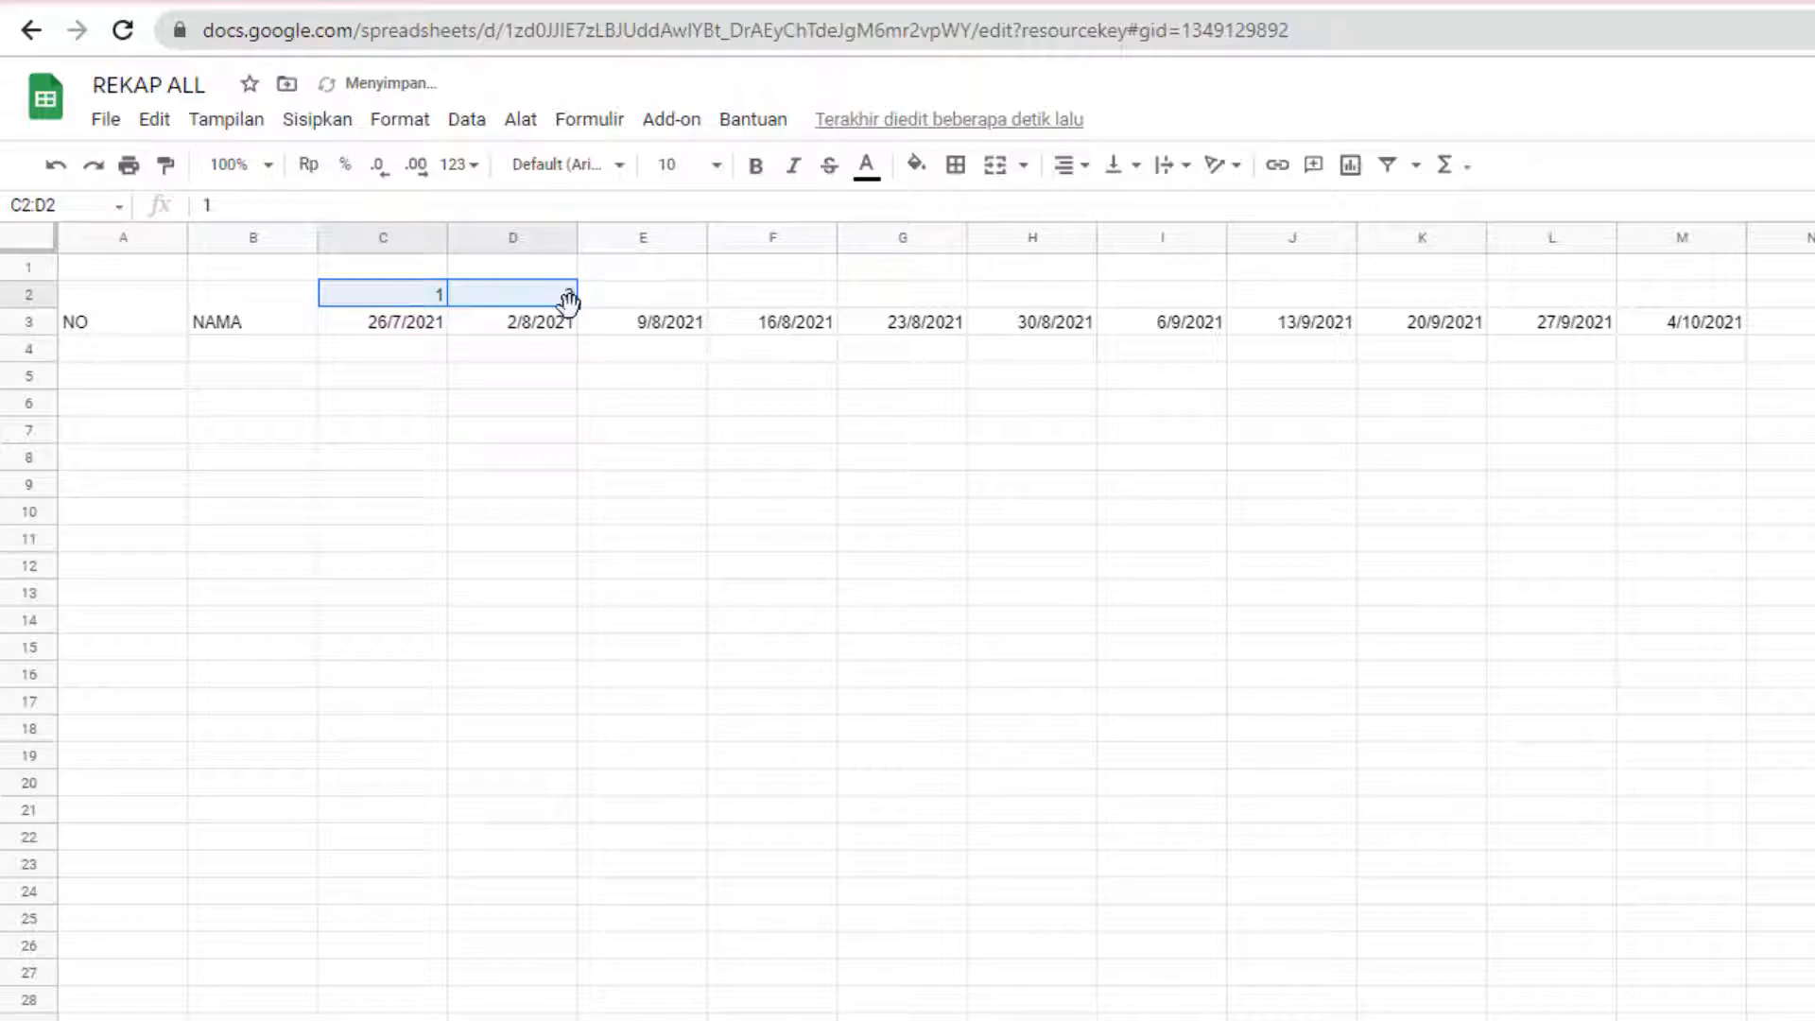
{"action": "left_click_drag", "start_coordinate": [570, 302], "coordinate": [1814, 312]}
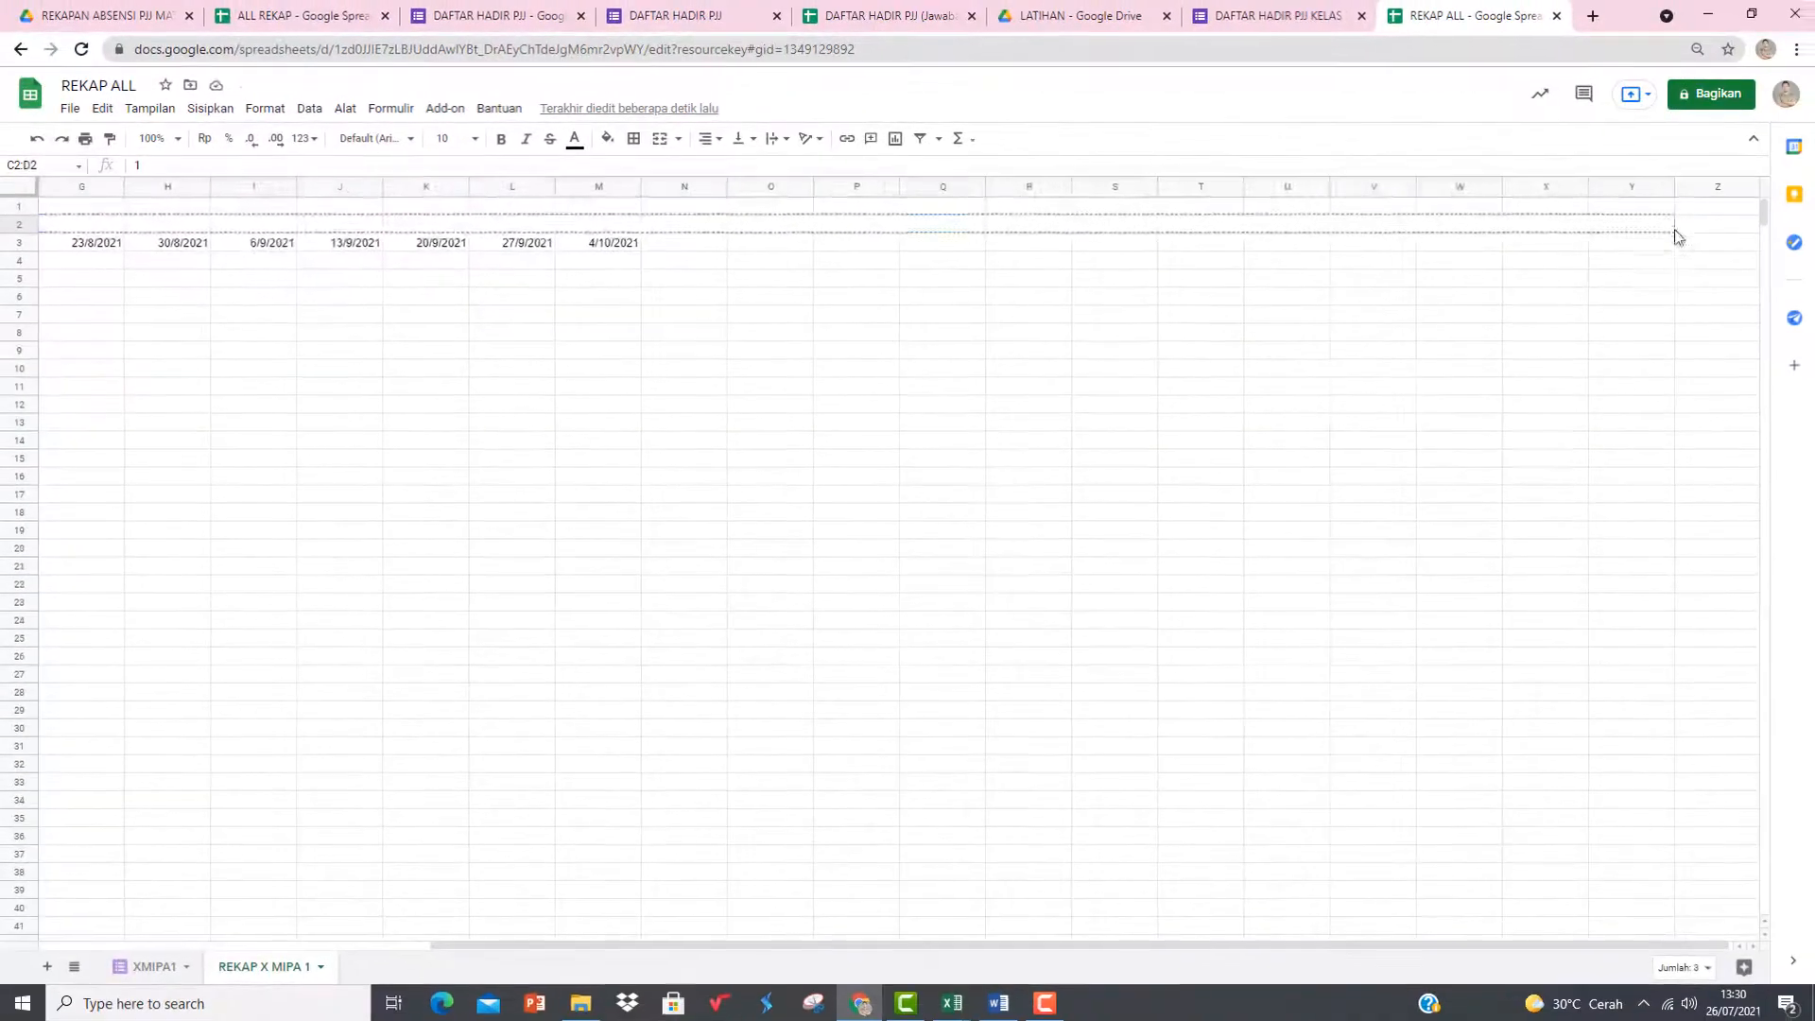
{"action": "left_click_drag", "start_coordinate": [1677, 236], "coordinate": [1679, 242]}
- Clear the surplus numbers 21 to 23 from cells W2:Y2
{"action": "left_click", "coordinate": [1463, 235]}
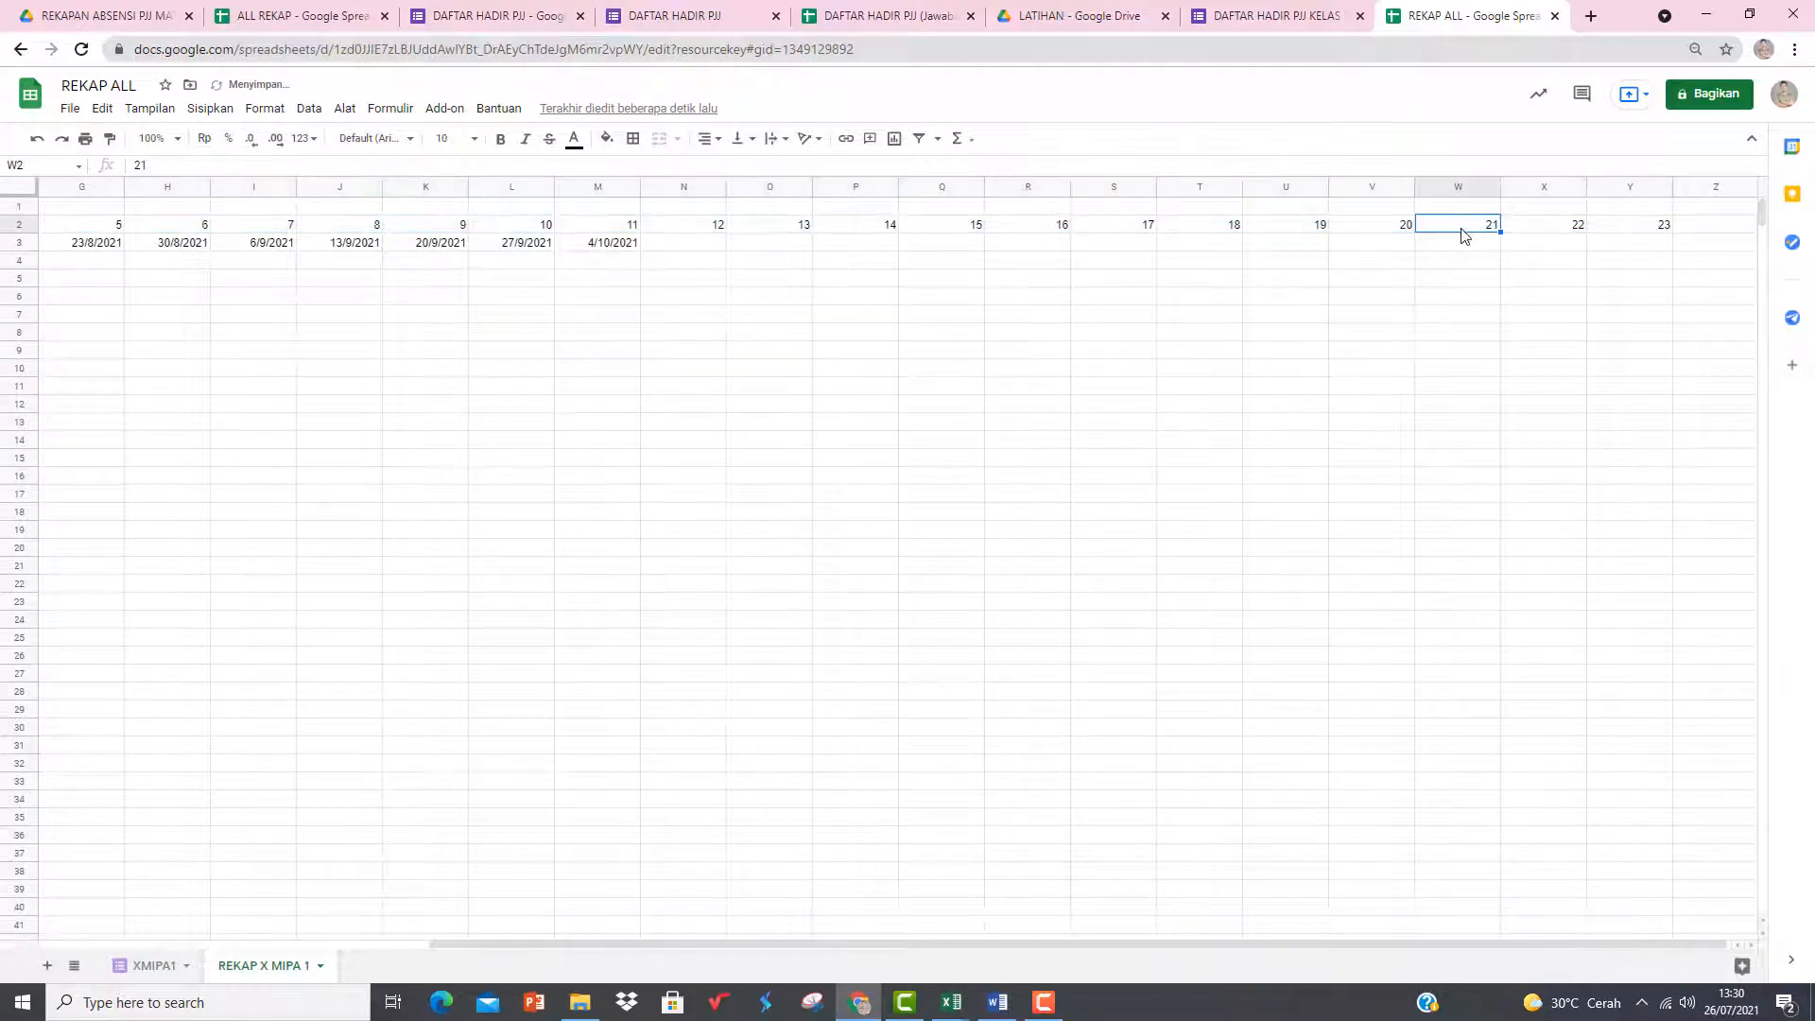
{"action": "key", "text": "shift+Right"}
{"action": "key", "text": "shift+Right"}
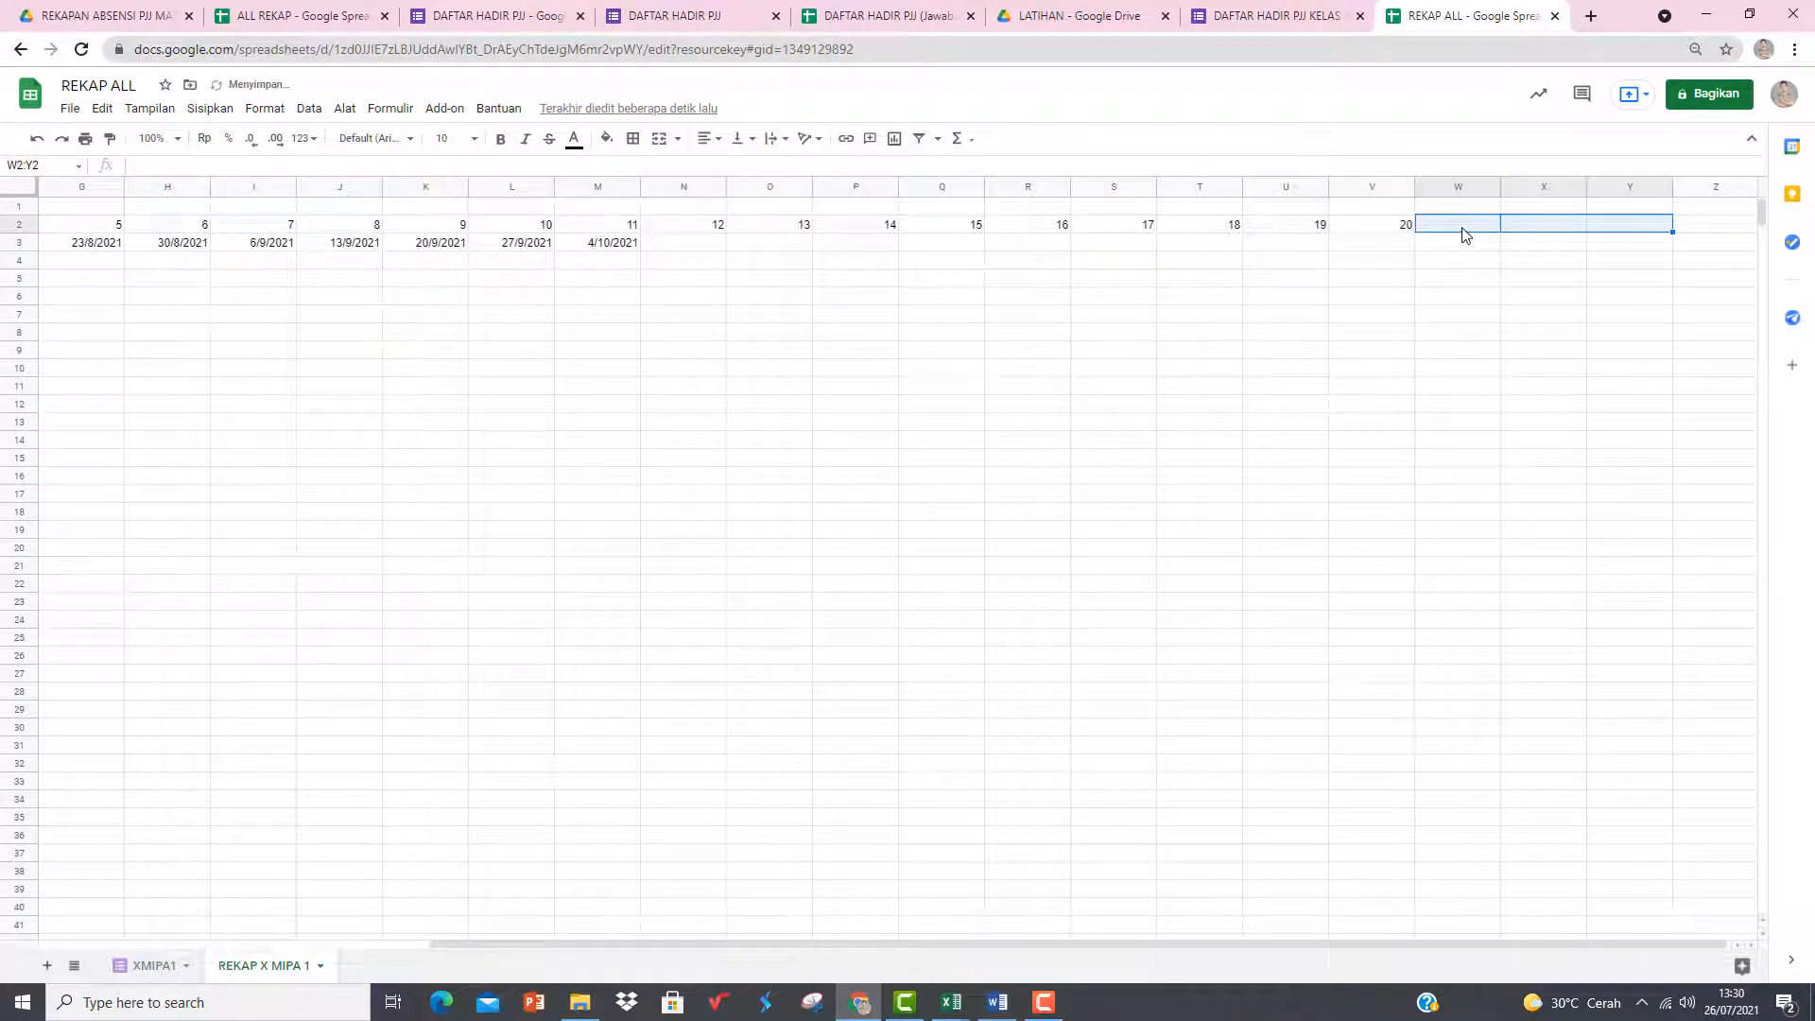
{"action": "key", "text": "Delete"}
- Extend the weekly dates in row 3 from column M through V3, beneath number 20
{"action": "left_click", "coordinate": [510, 243]}
{"action": "key", "text": "shift+Right"}
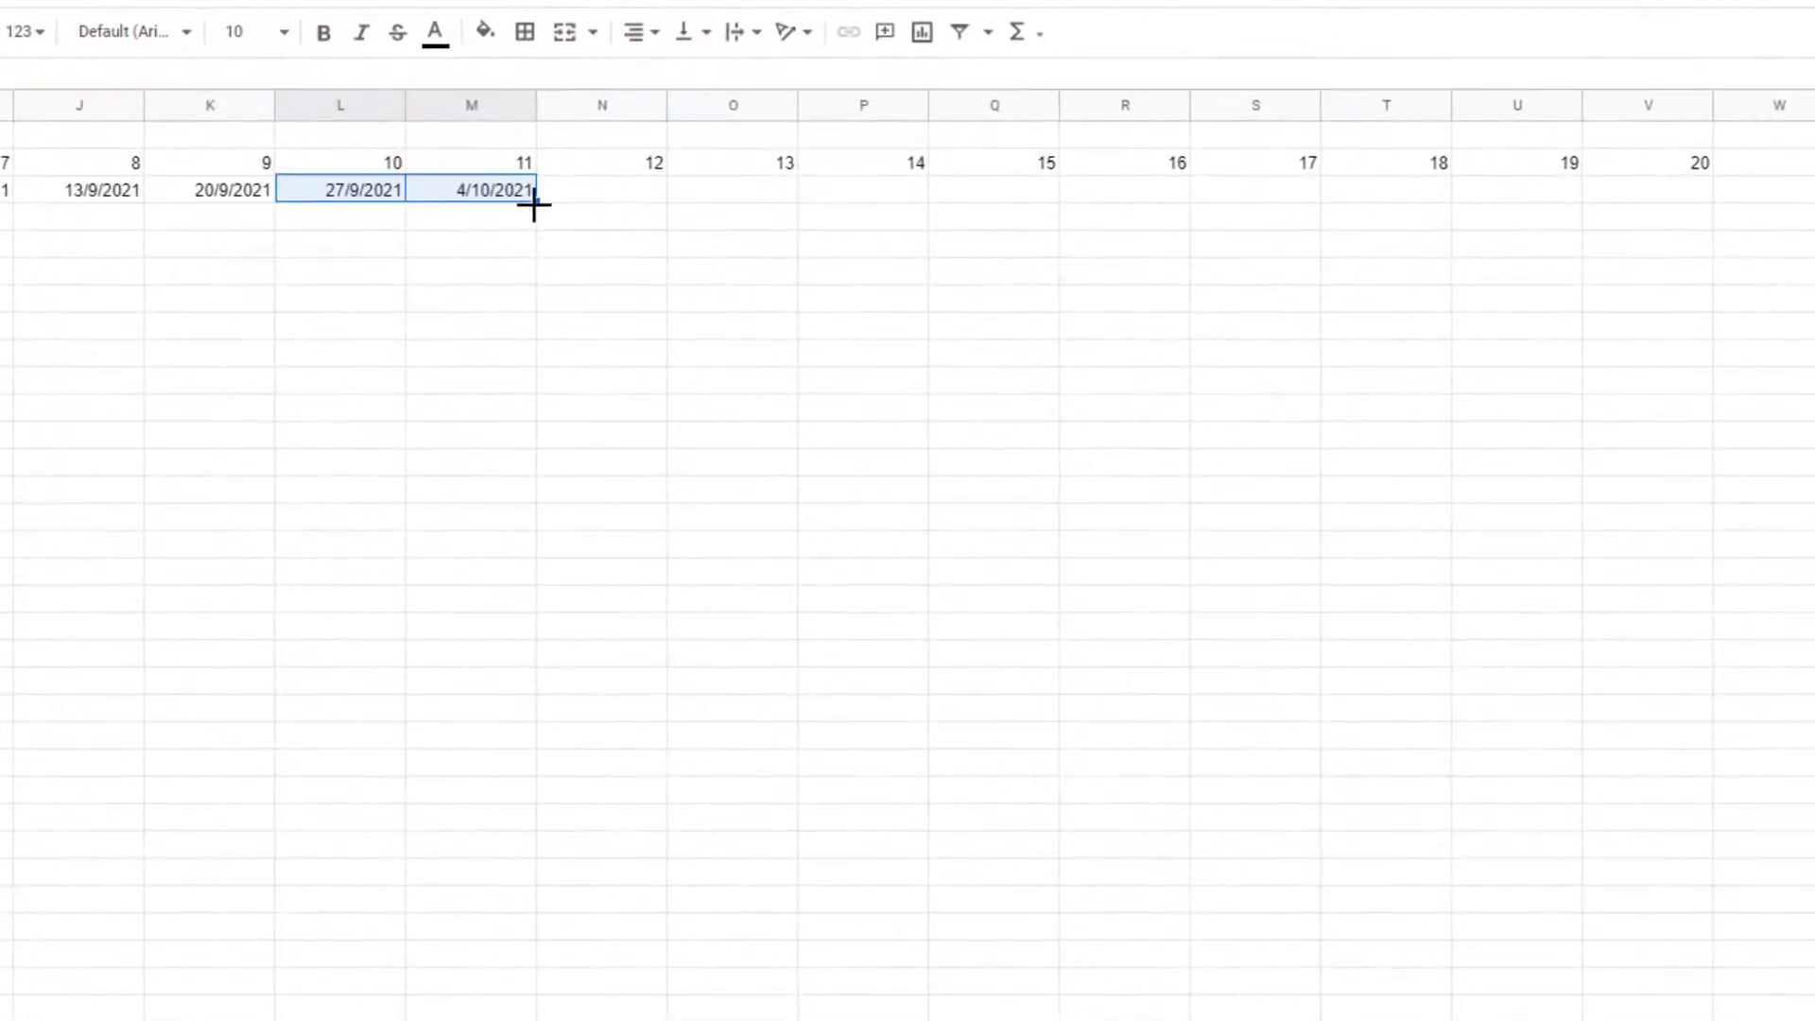
{"action": "left_click_drag", "start_coordinate": [534, 204], "coordinate": [1709, 206]}
{"action": "left_click", "coordinate": [271, 355]}
{"action": "left_click", "coordinate": [25, 210]}
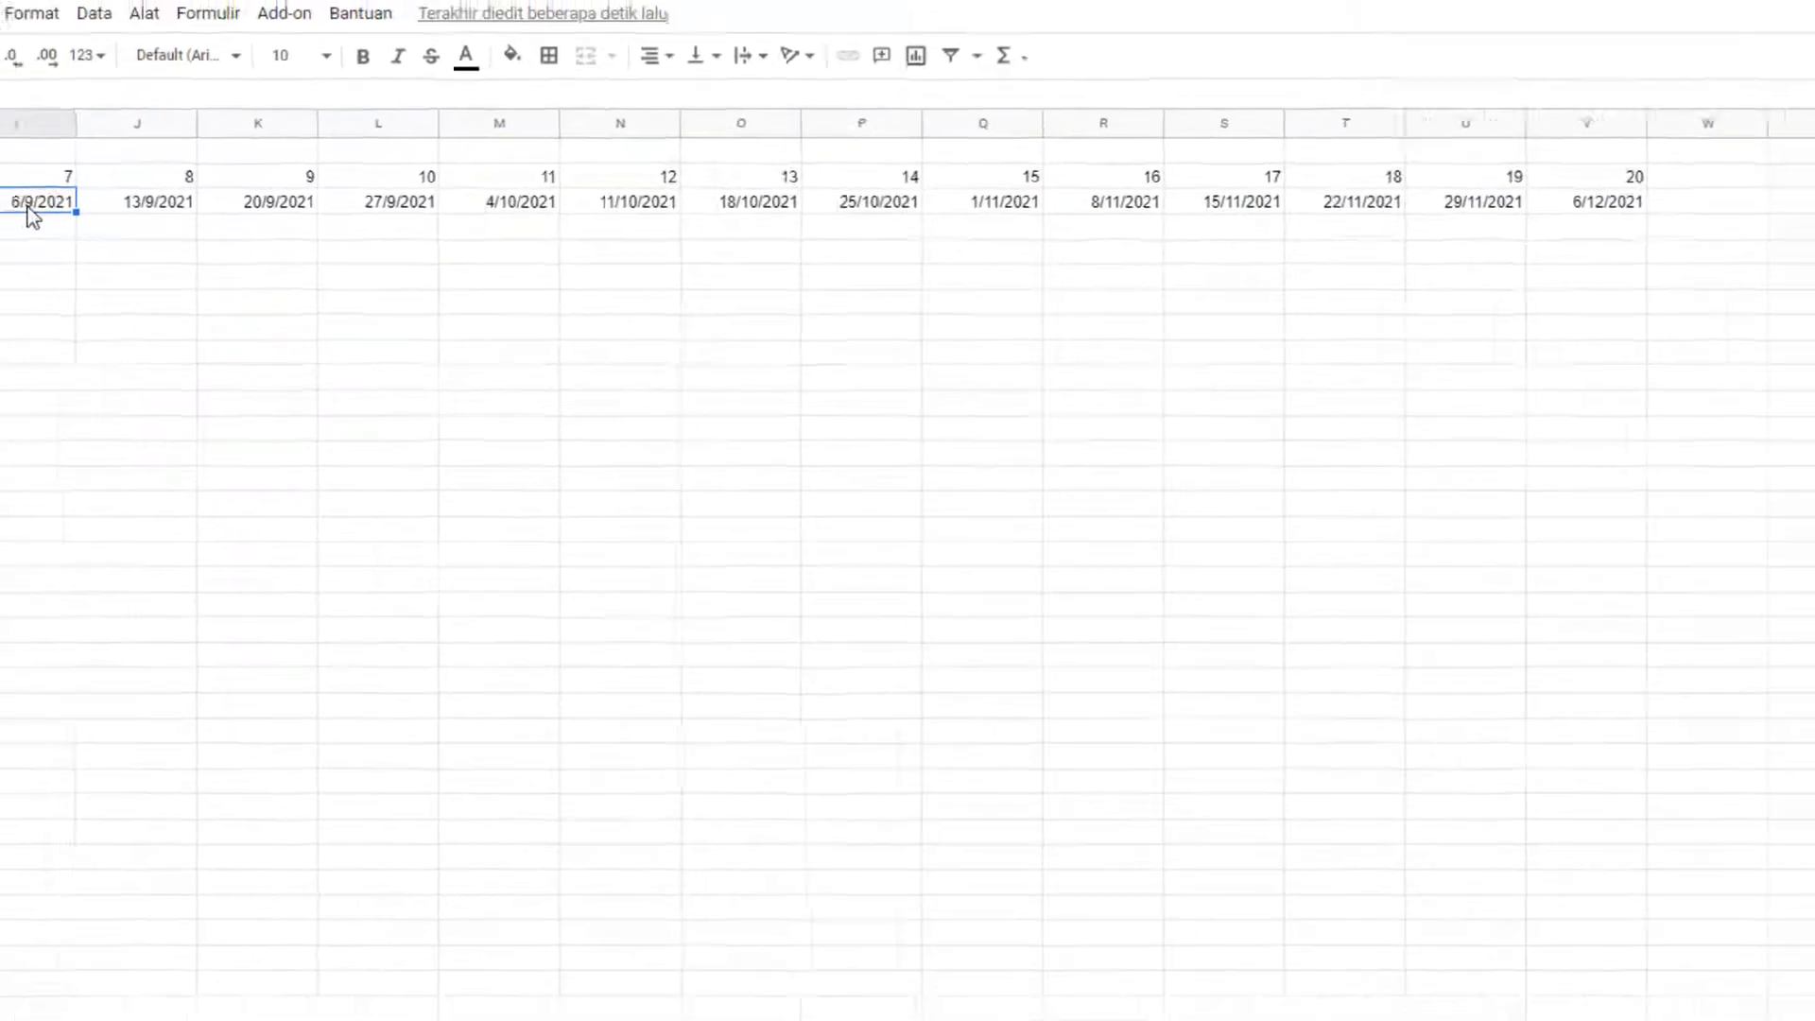
{"action": "key", "text": "Left"}
{"action": "key", "text": "Left"}
{"action": "key", "text": "Left"}
{"action": "key", "text": "Left"}
{"action": "key", "text": "Left"}
{"action": "key", "text": "Left"}
{"action": "key", "text": "Left"}
{"action": "key", "text": "Left"}
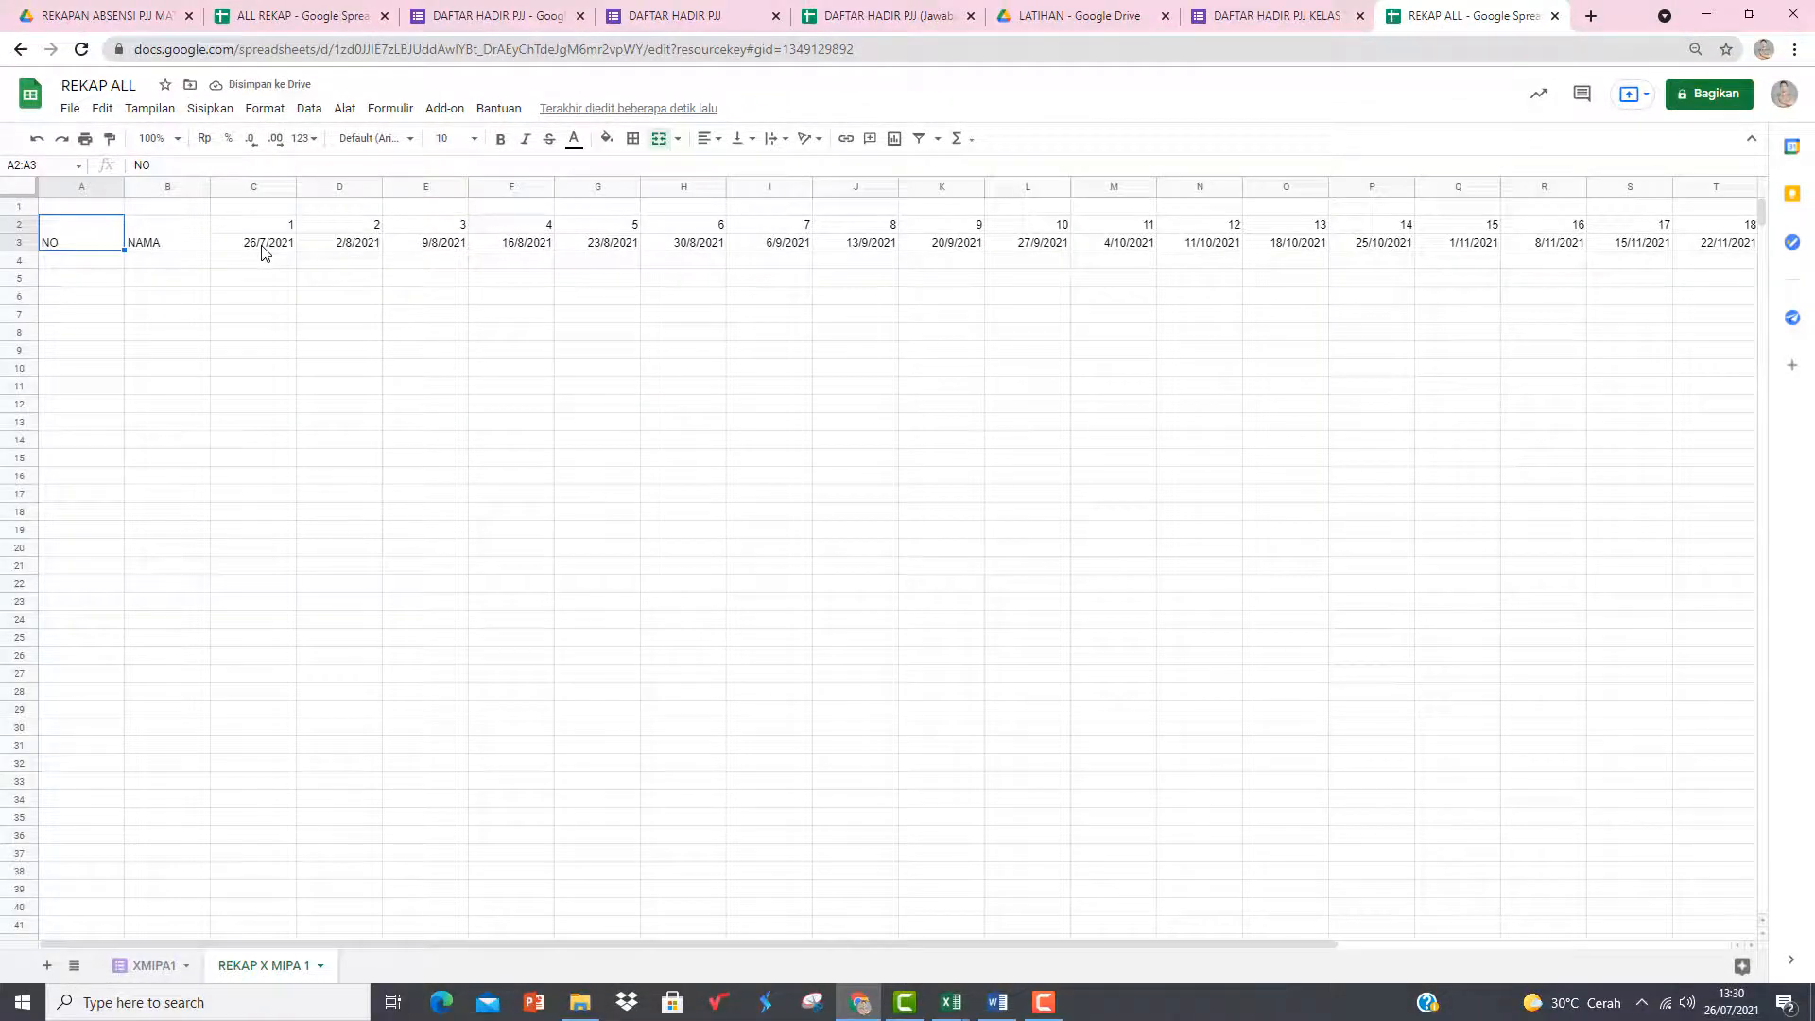
- Narrow column C and all the columns after it slightly in a single resize
{"action": "left_click", "coordinate": [257, 196]}
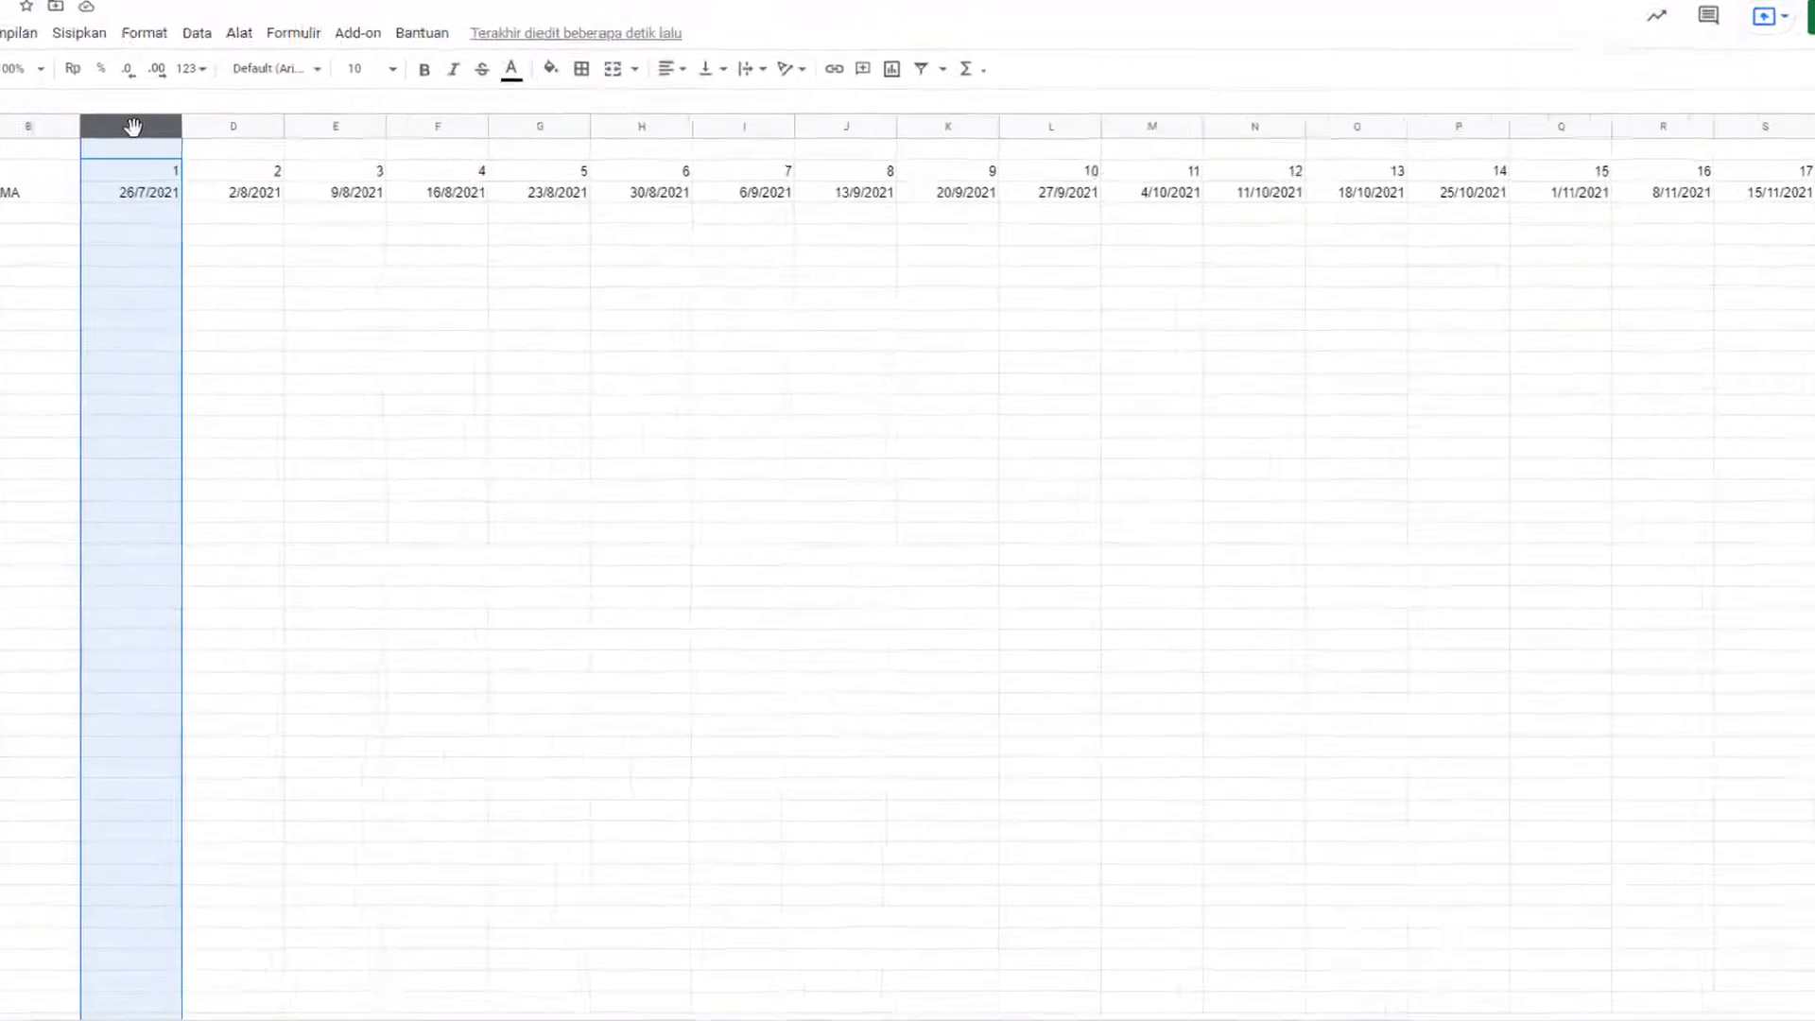
{"action": "left_click", "coordinate": [199, 276]}
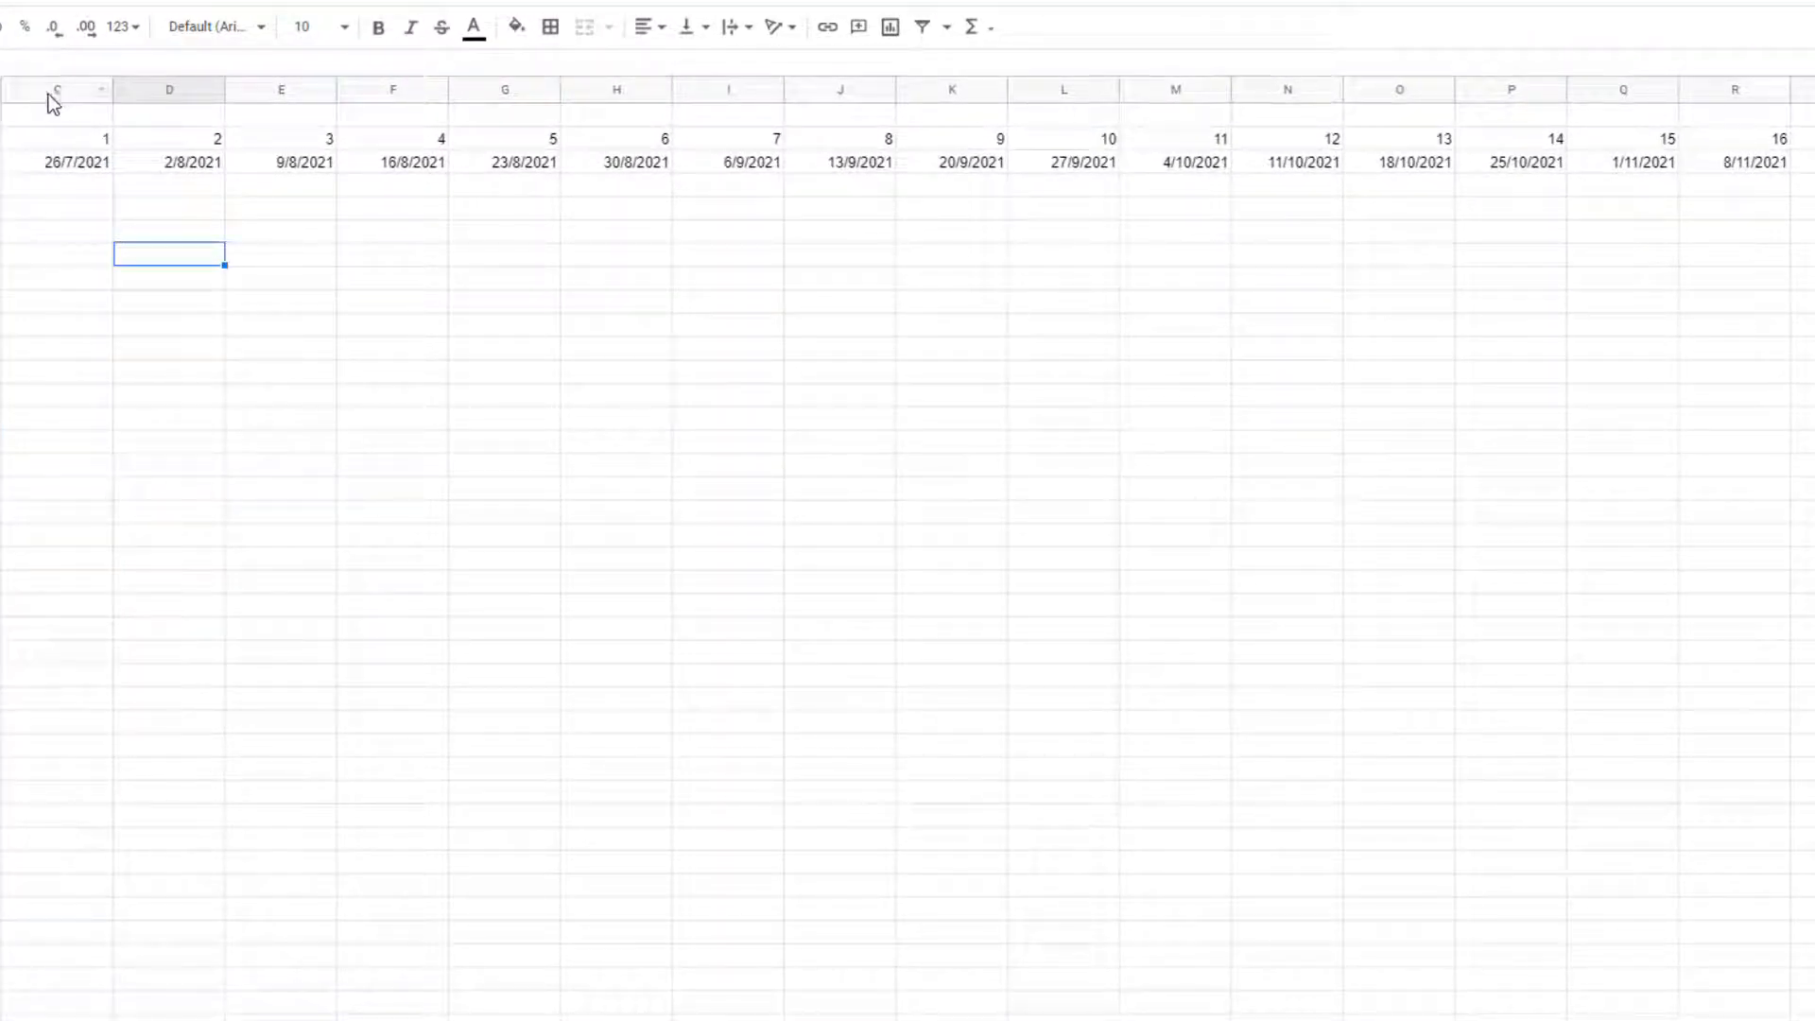
{"action": "left_click", "coordinate": [47, 91]}
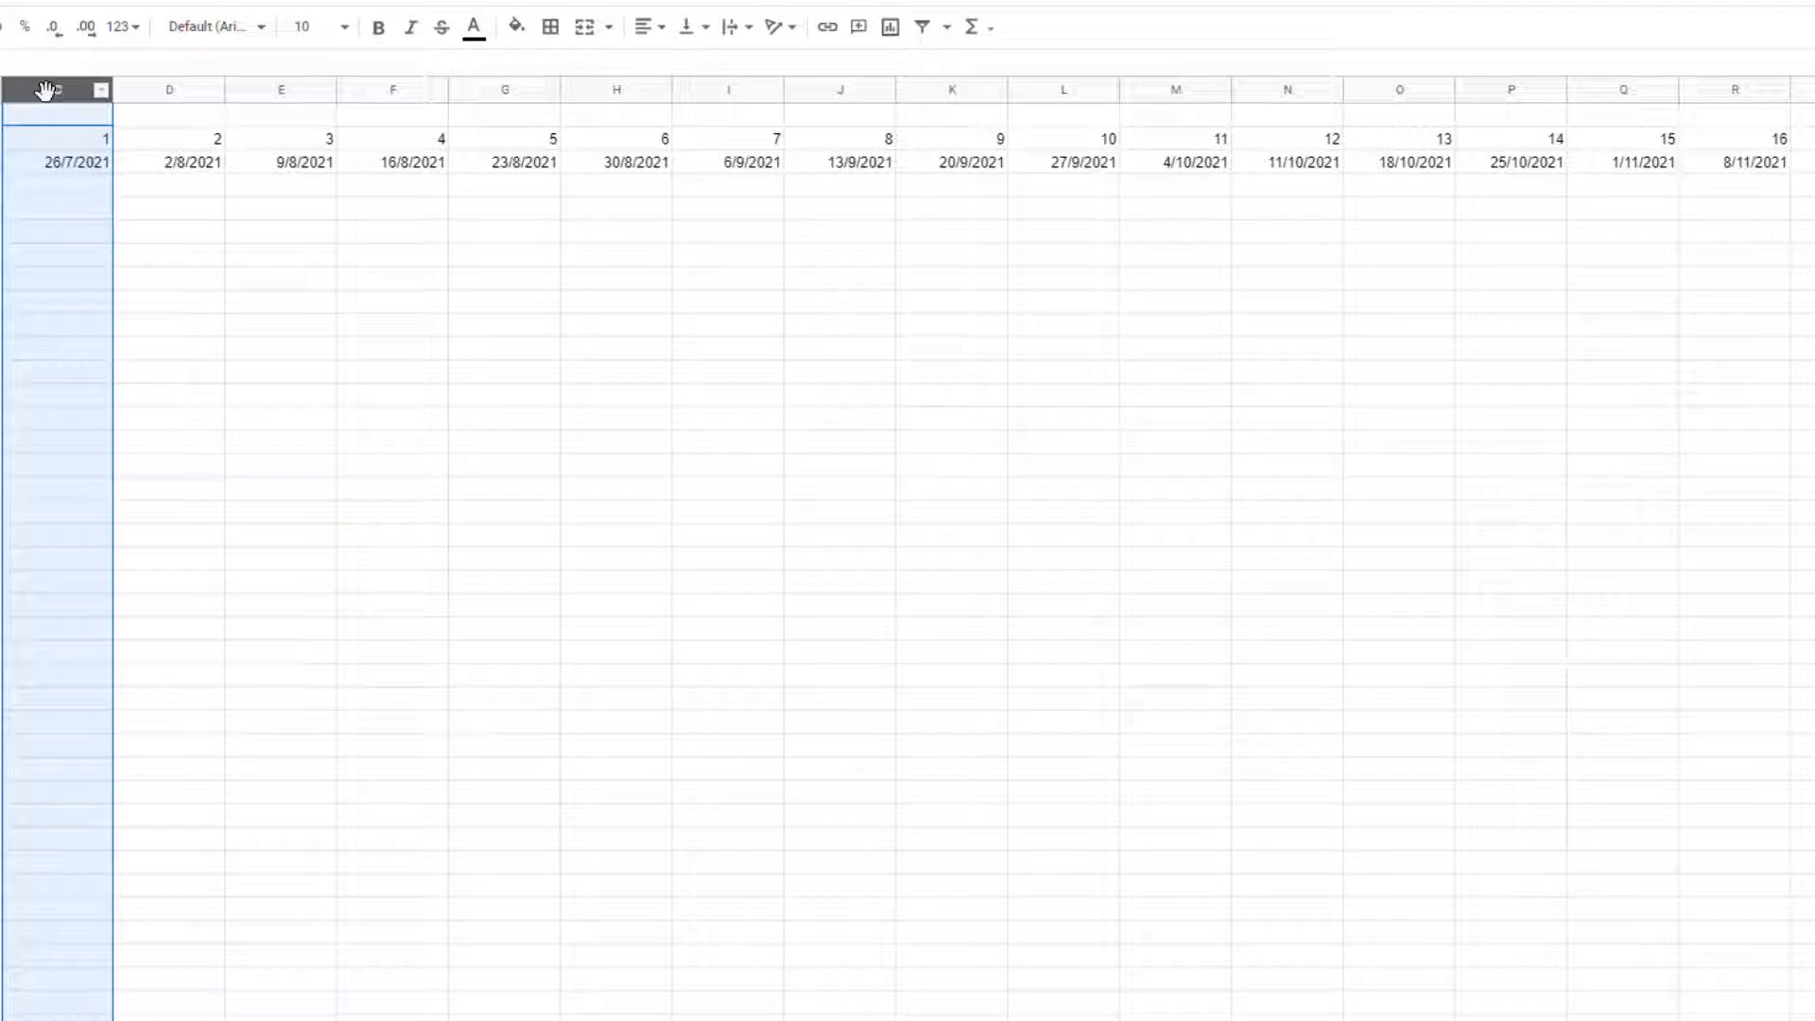
{"action": "key", "text": "ctrl+shift+Right"}
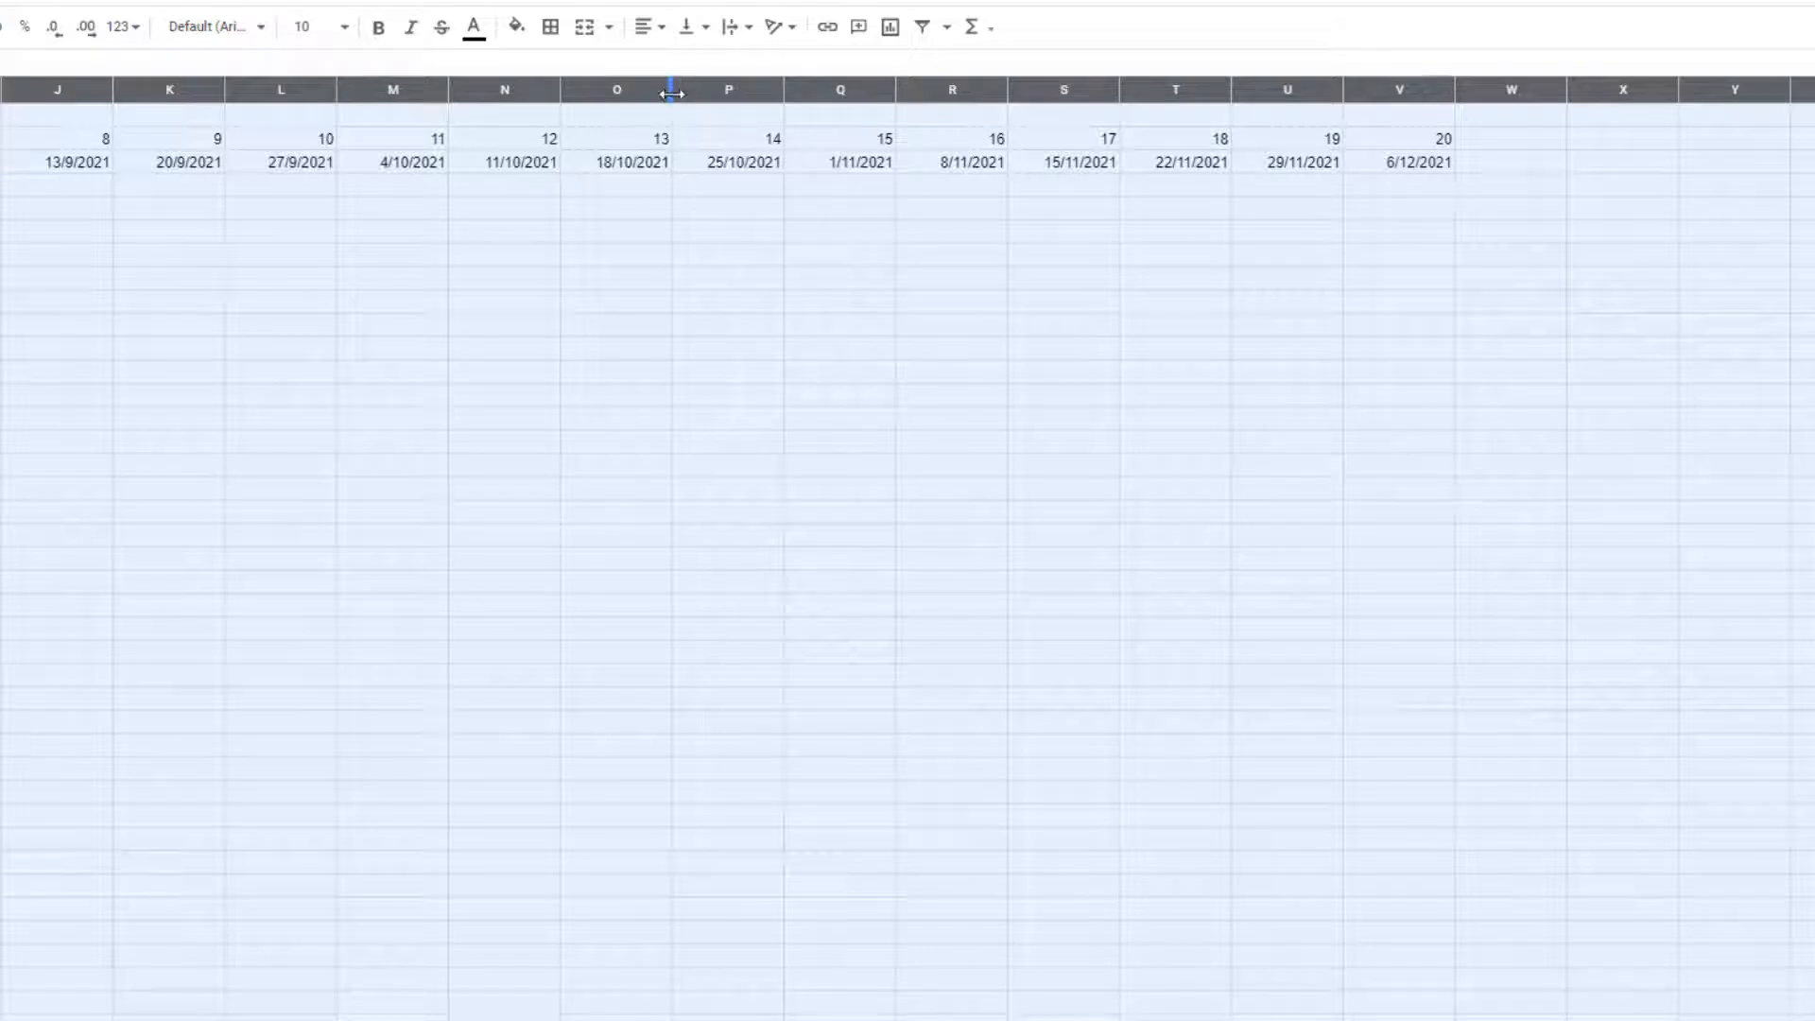
{"action": "left_click_drag", "start_coordinate": [671, 89], "coordinate": [663, 90]}
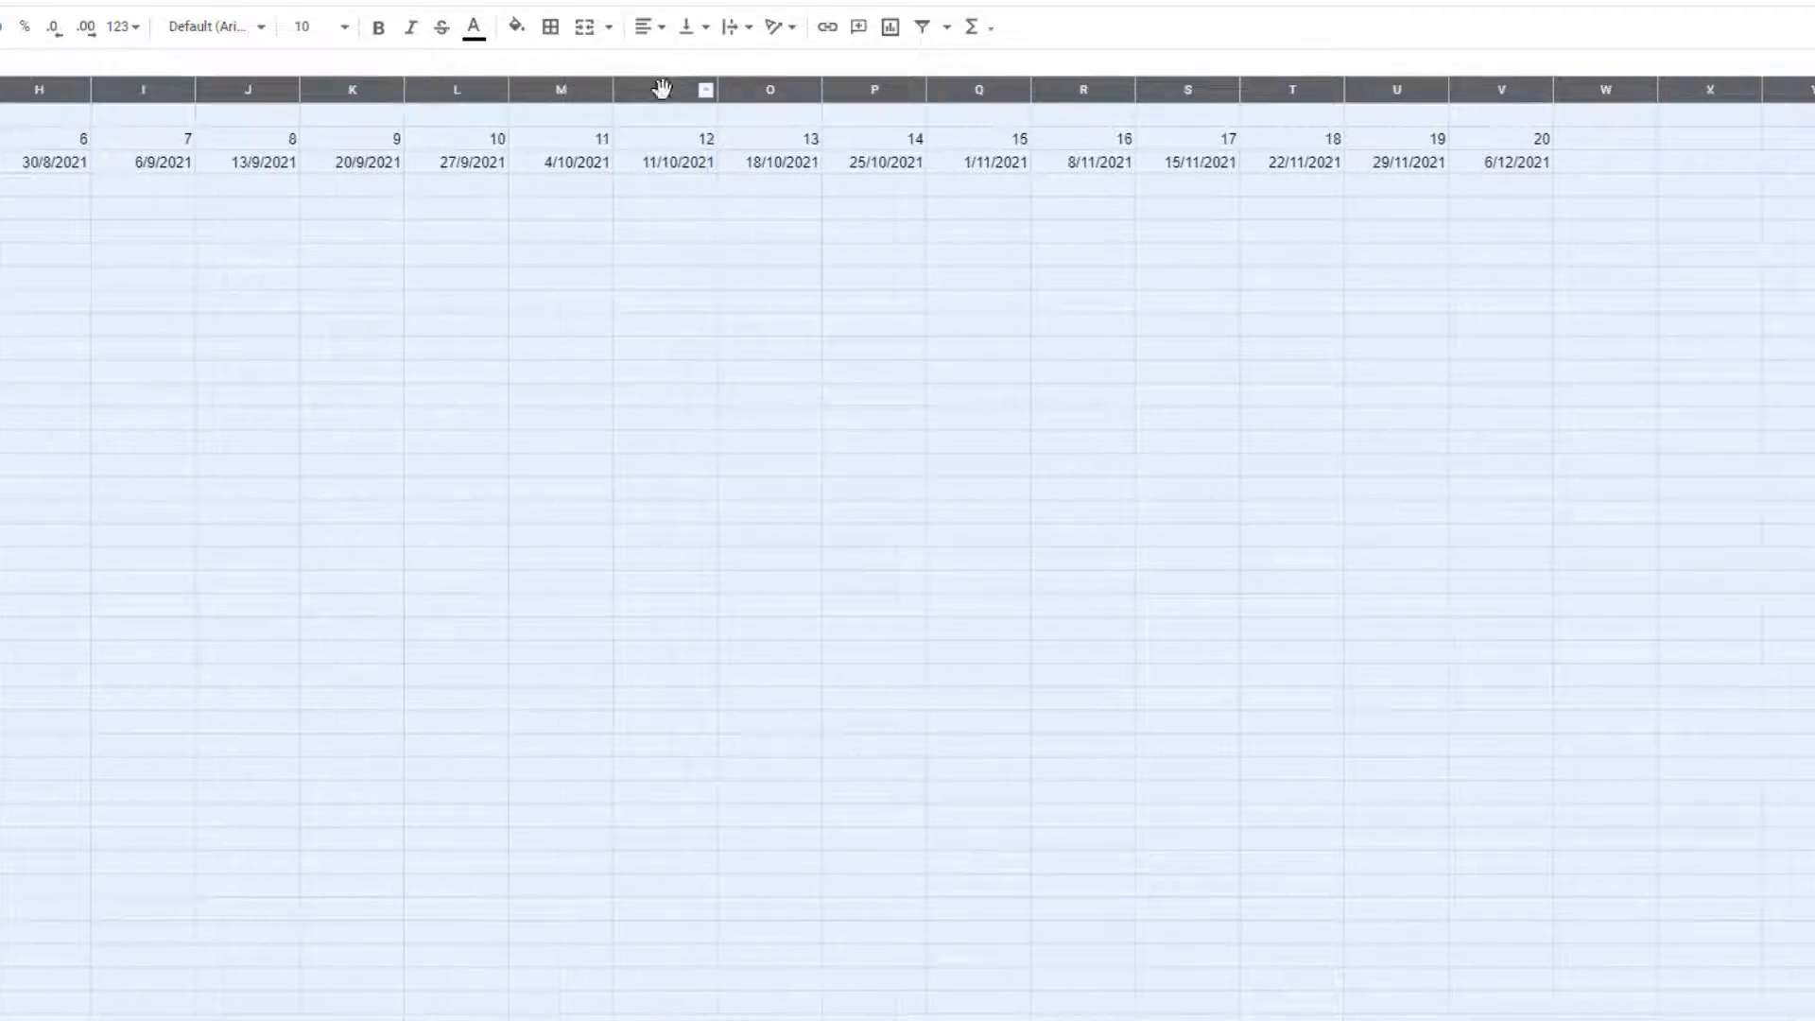
- Center the contents of column C and all following columns both horizontally and vertically
{"action": "left_click", "coordinate": [654, 27]}
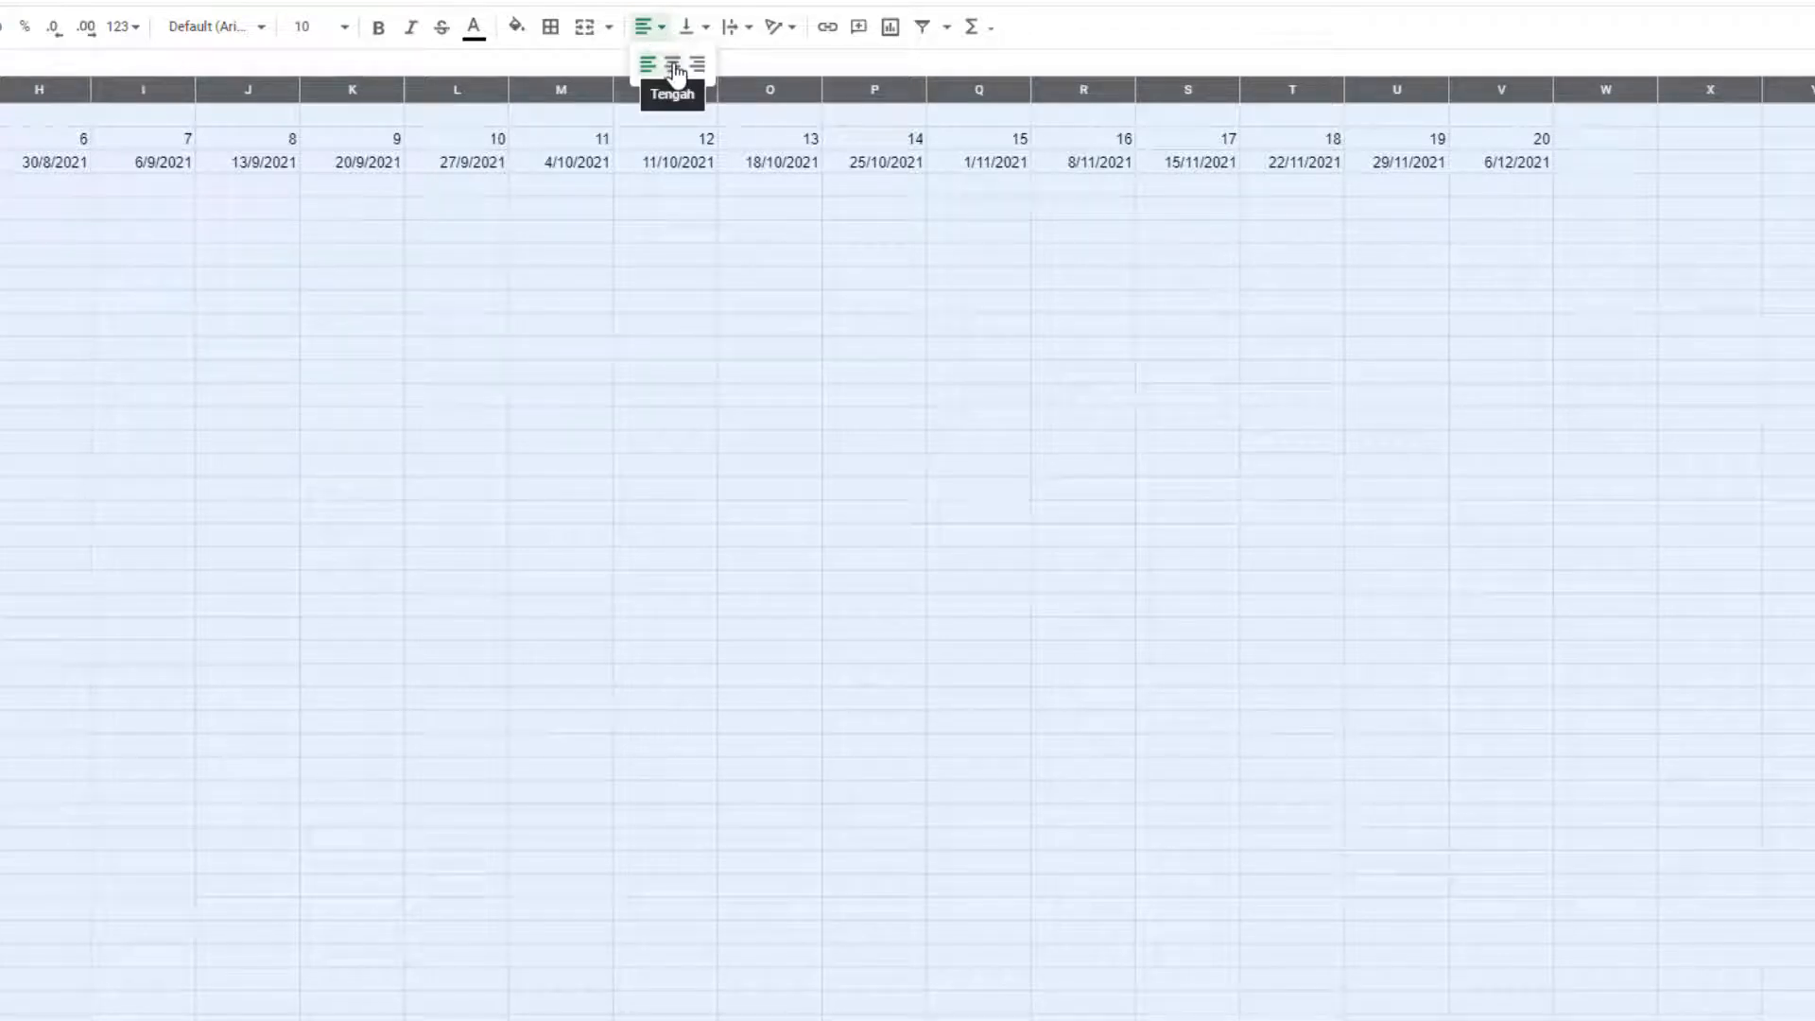
{"action": "left_click", "coordinate": [673, 65]}
{"action": "left_click", "coordinate": [690, 28]}
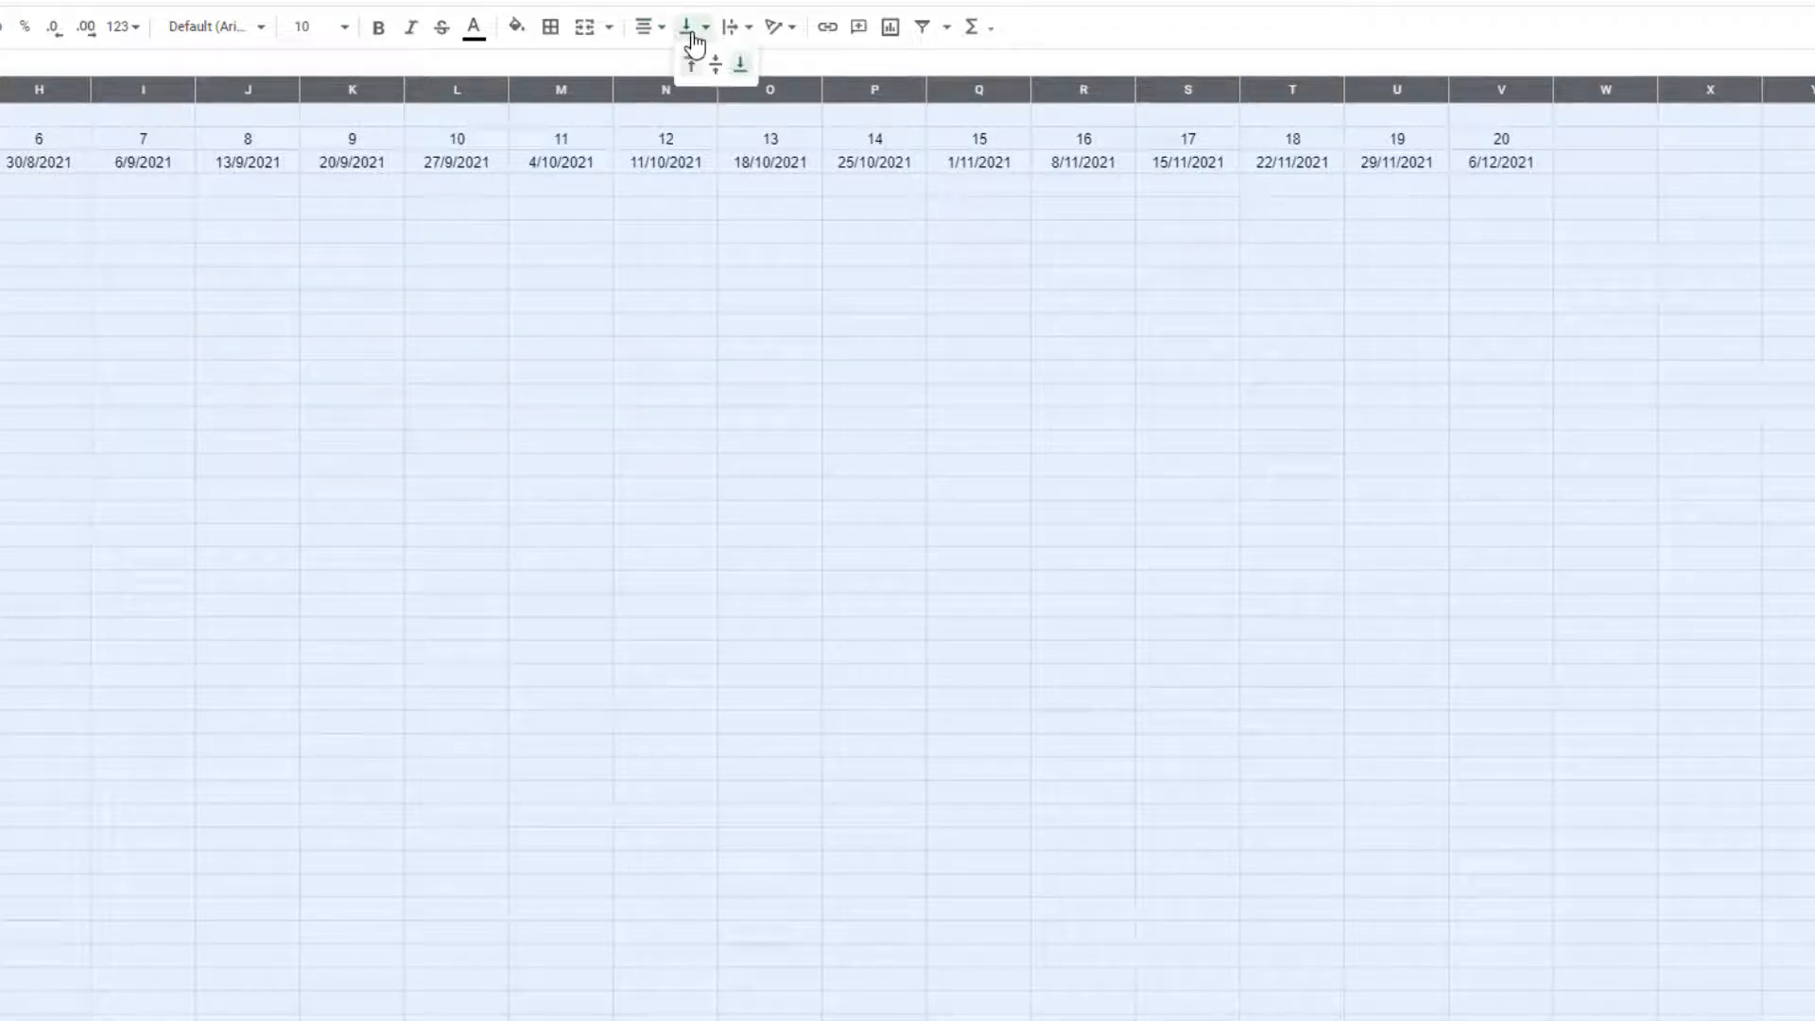
{"action": "left_click", "coordinate": [716, 65]}
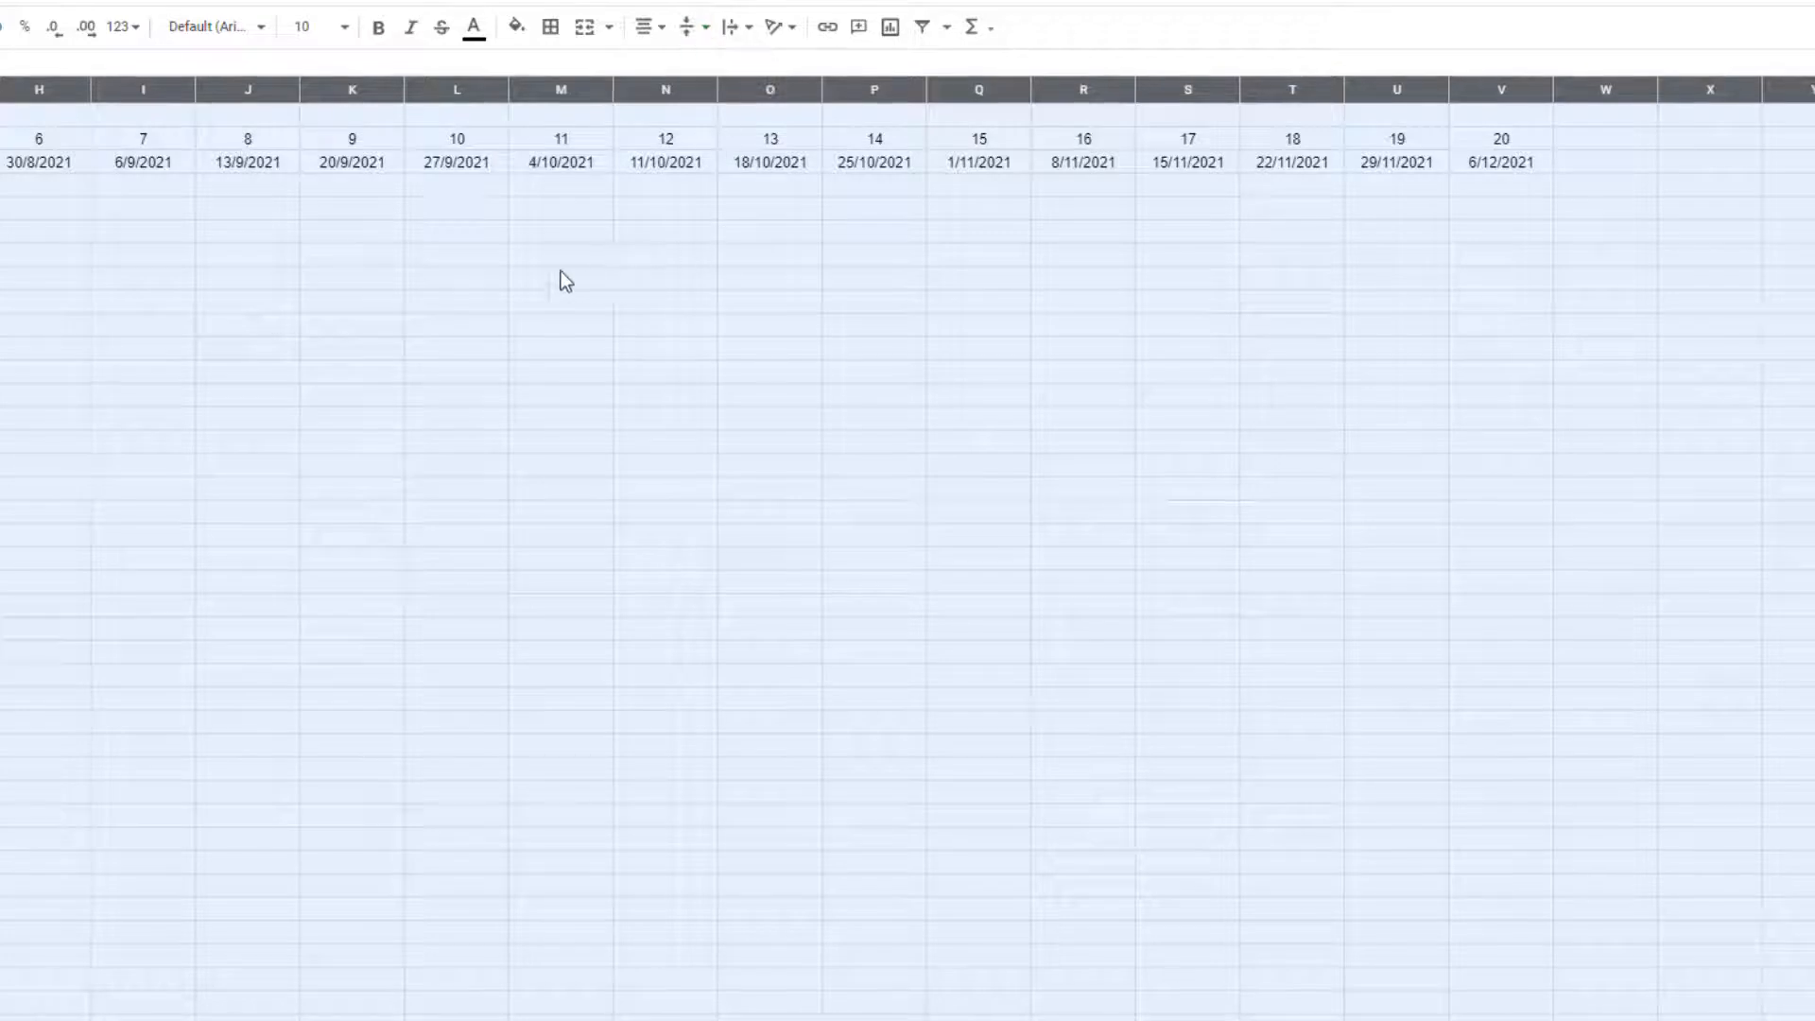
{"action": "left_click", "coordinate": [520, 252]}
- Clear the column numbers 1 to 20 above the dates in cells C2:V2
{"action": "left_click", "coordinate": [265, 146]}
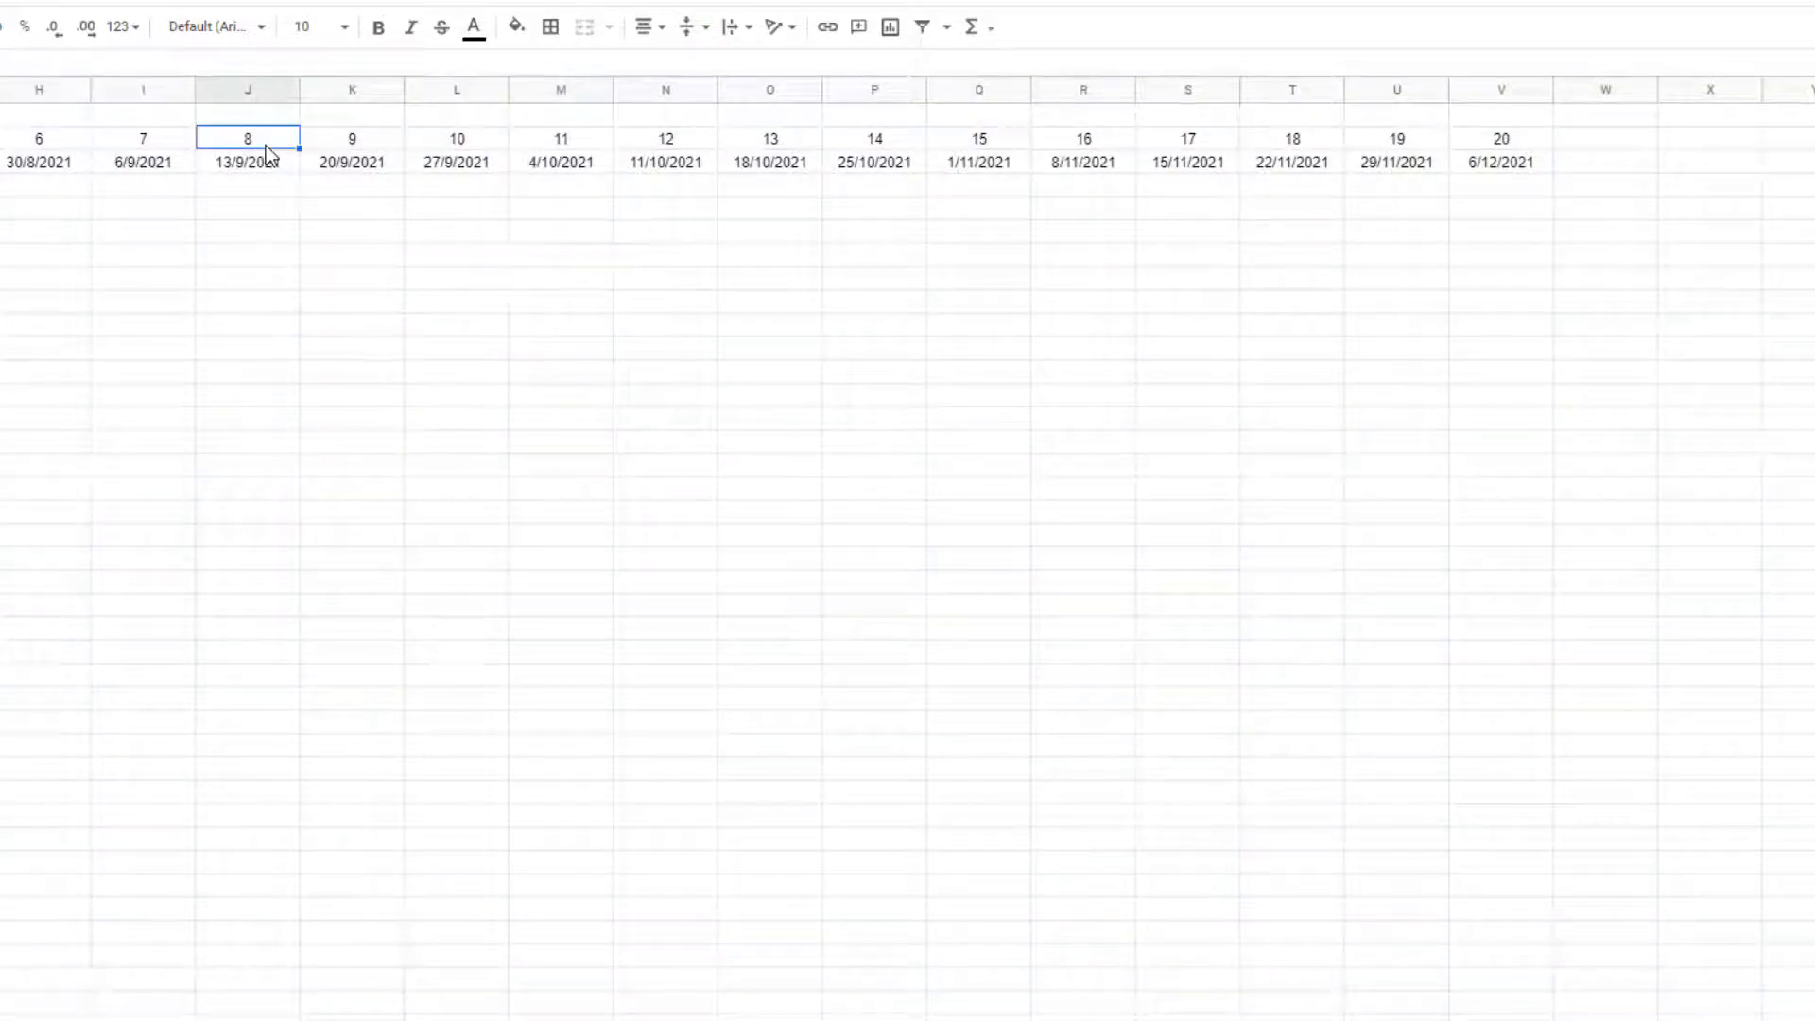
{"action": "key", "text": "ctrl+Left"}
{"action": "key", "text": "Right"}
{"action": "key", "text": "shift+space"}
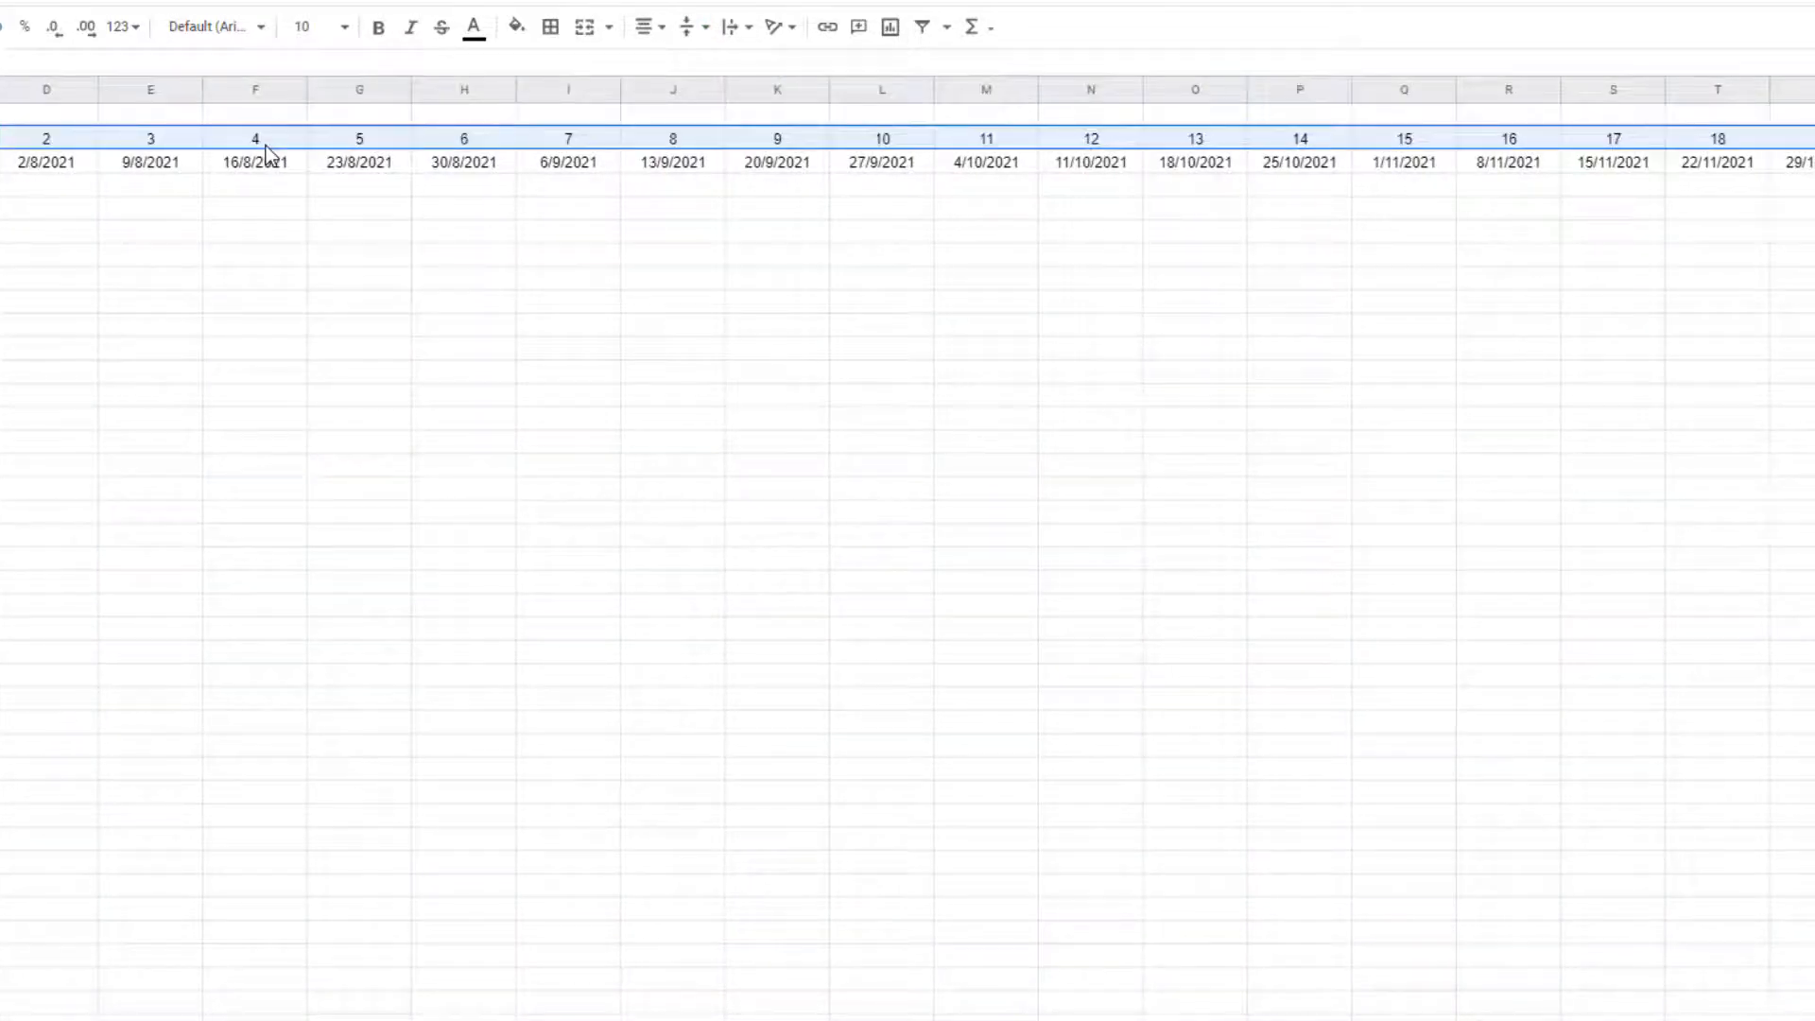
{"action": "key", "text": "Delete"}
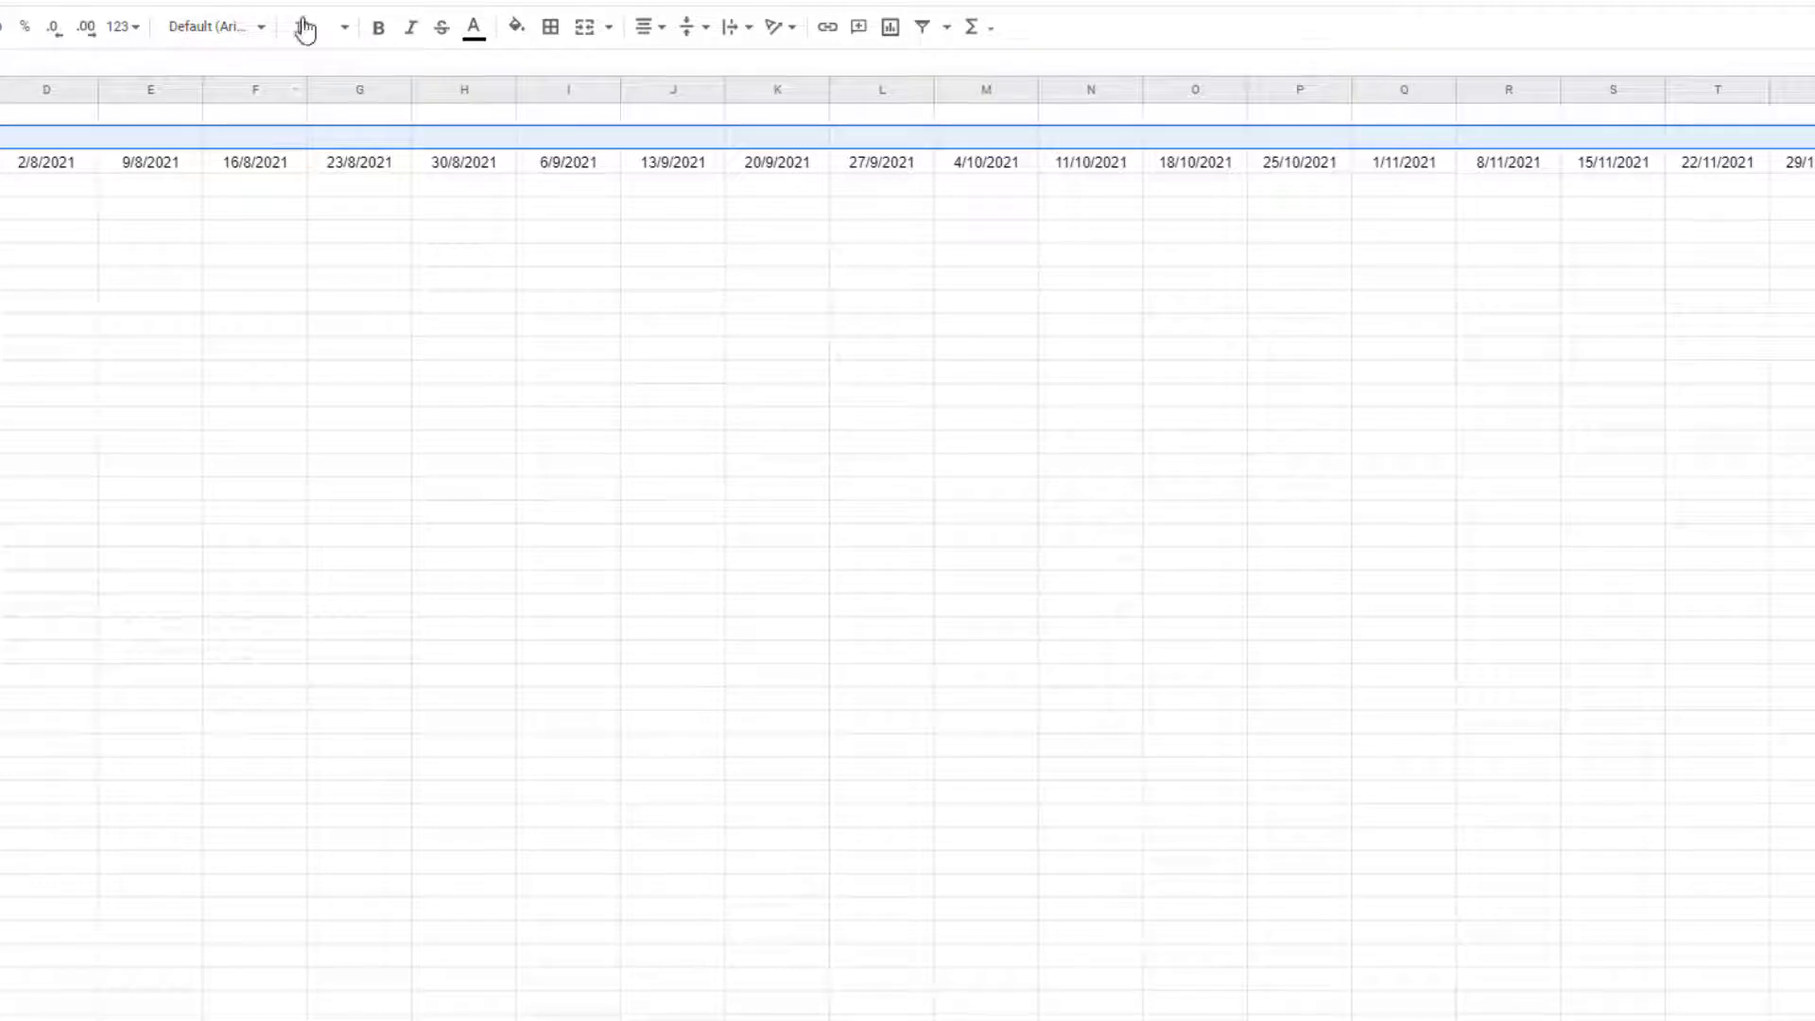
- Merge cells C2:V2 above the dates and enter the heading PRESENSI (SENIN)
{"action": "left_click", "coordinate": [588, 32]}
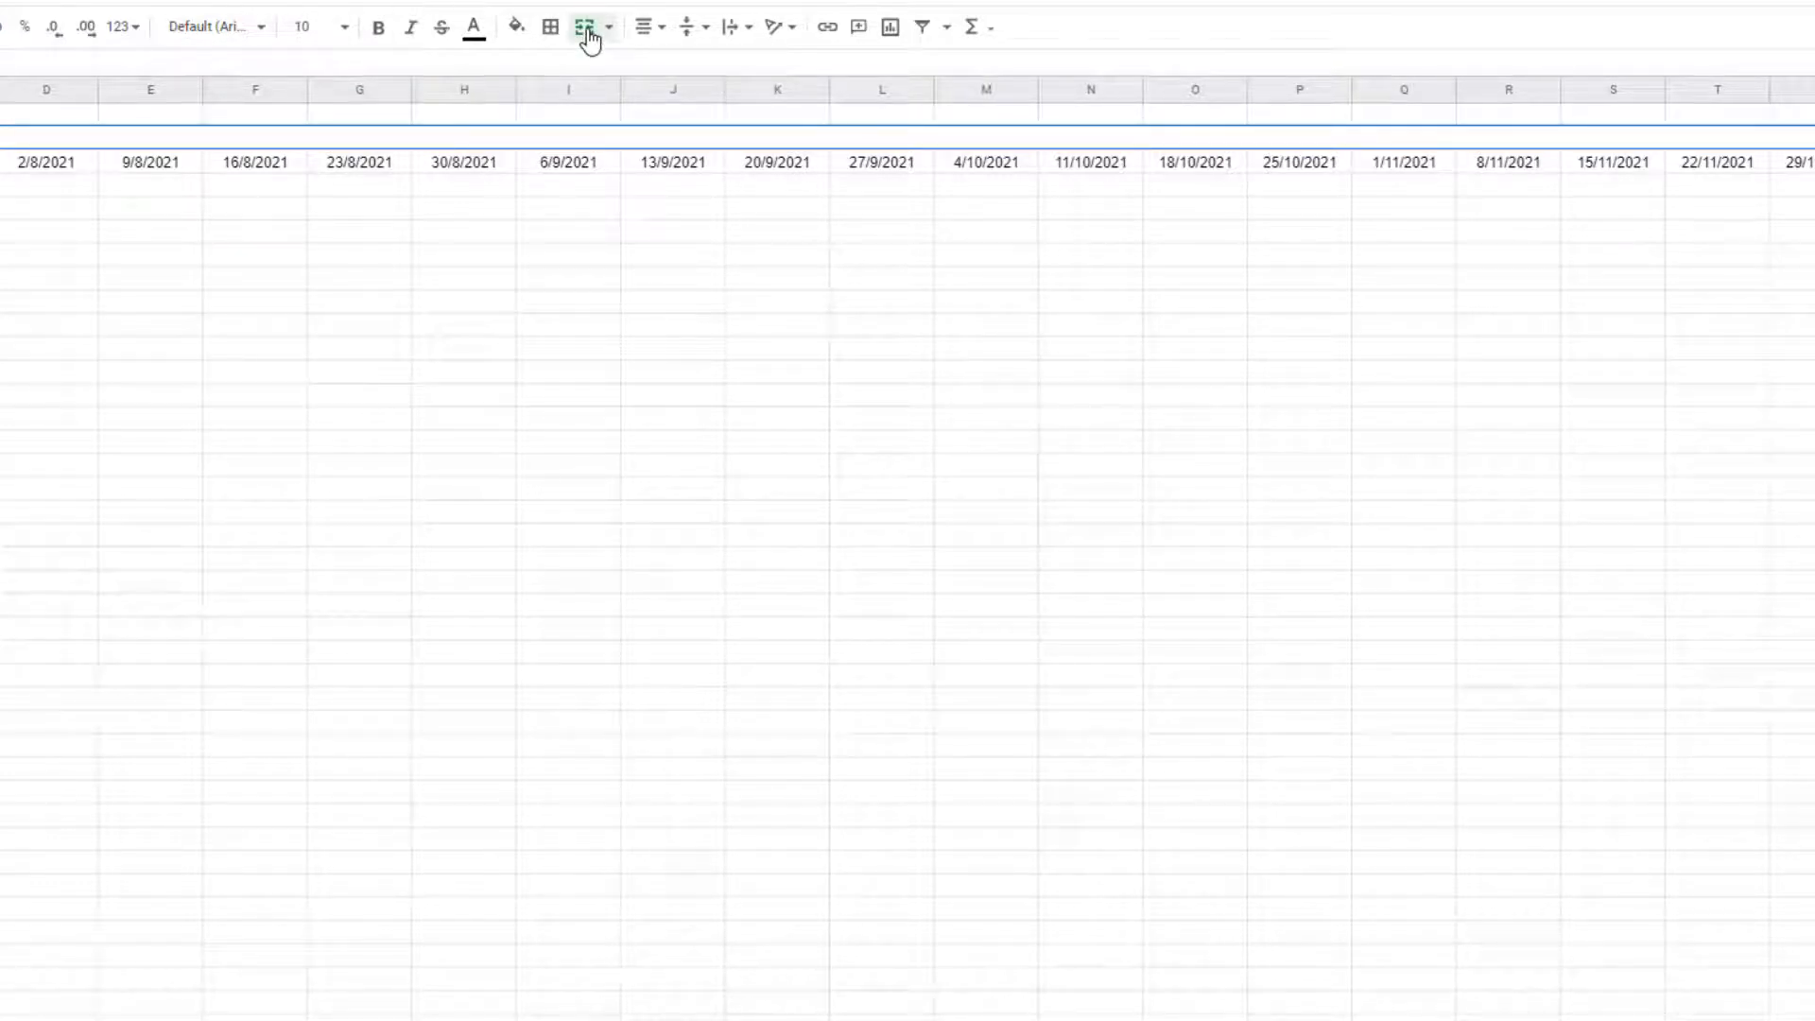
{"action": "type", "text": "P"}
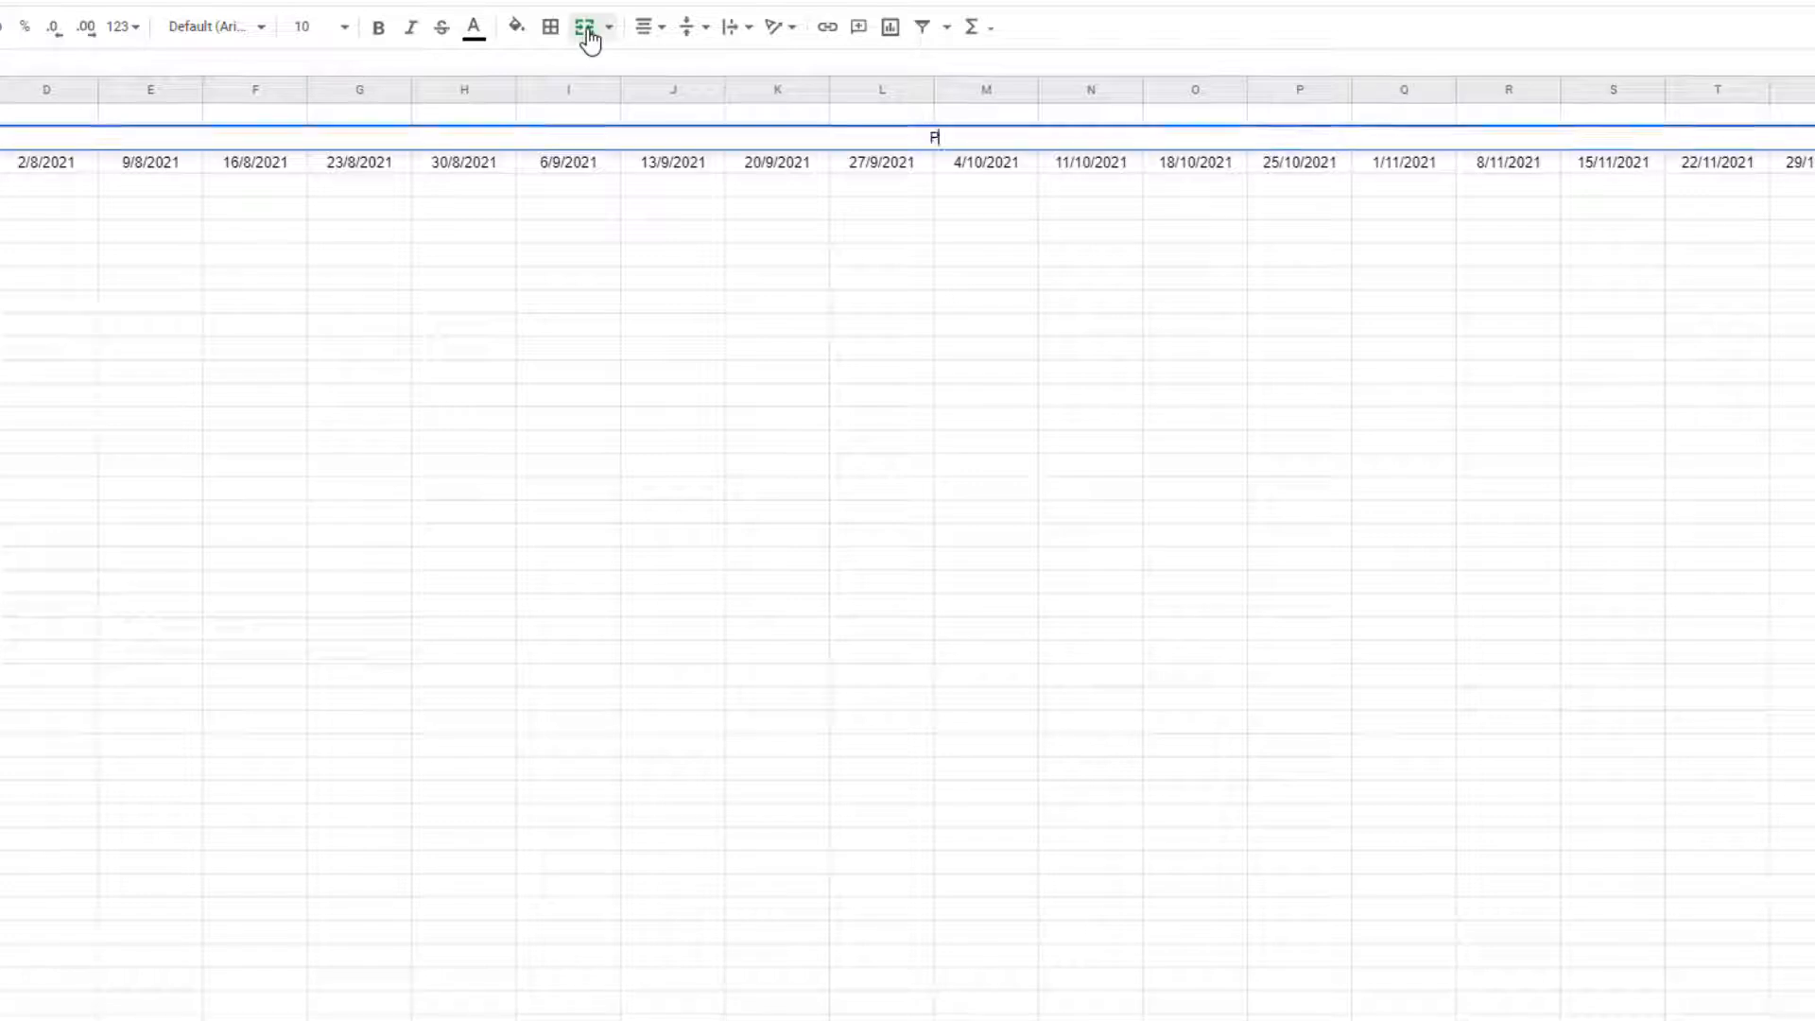
{"action": "type", "text": "RESENSI (SE"}
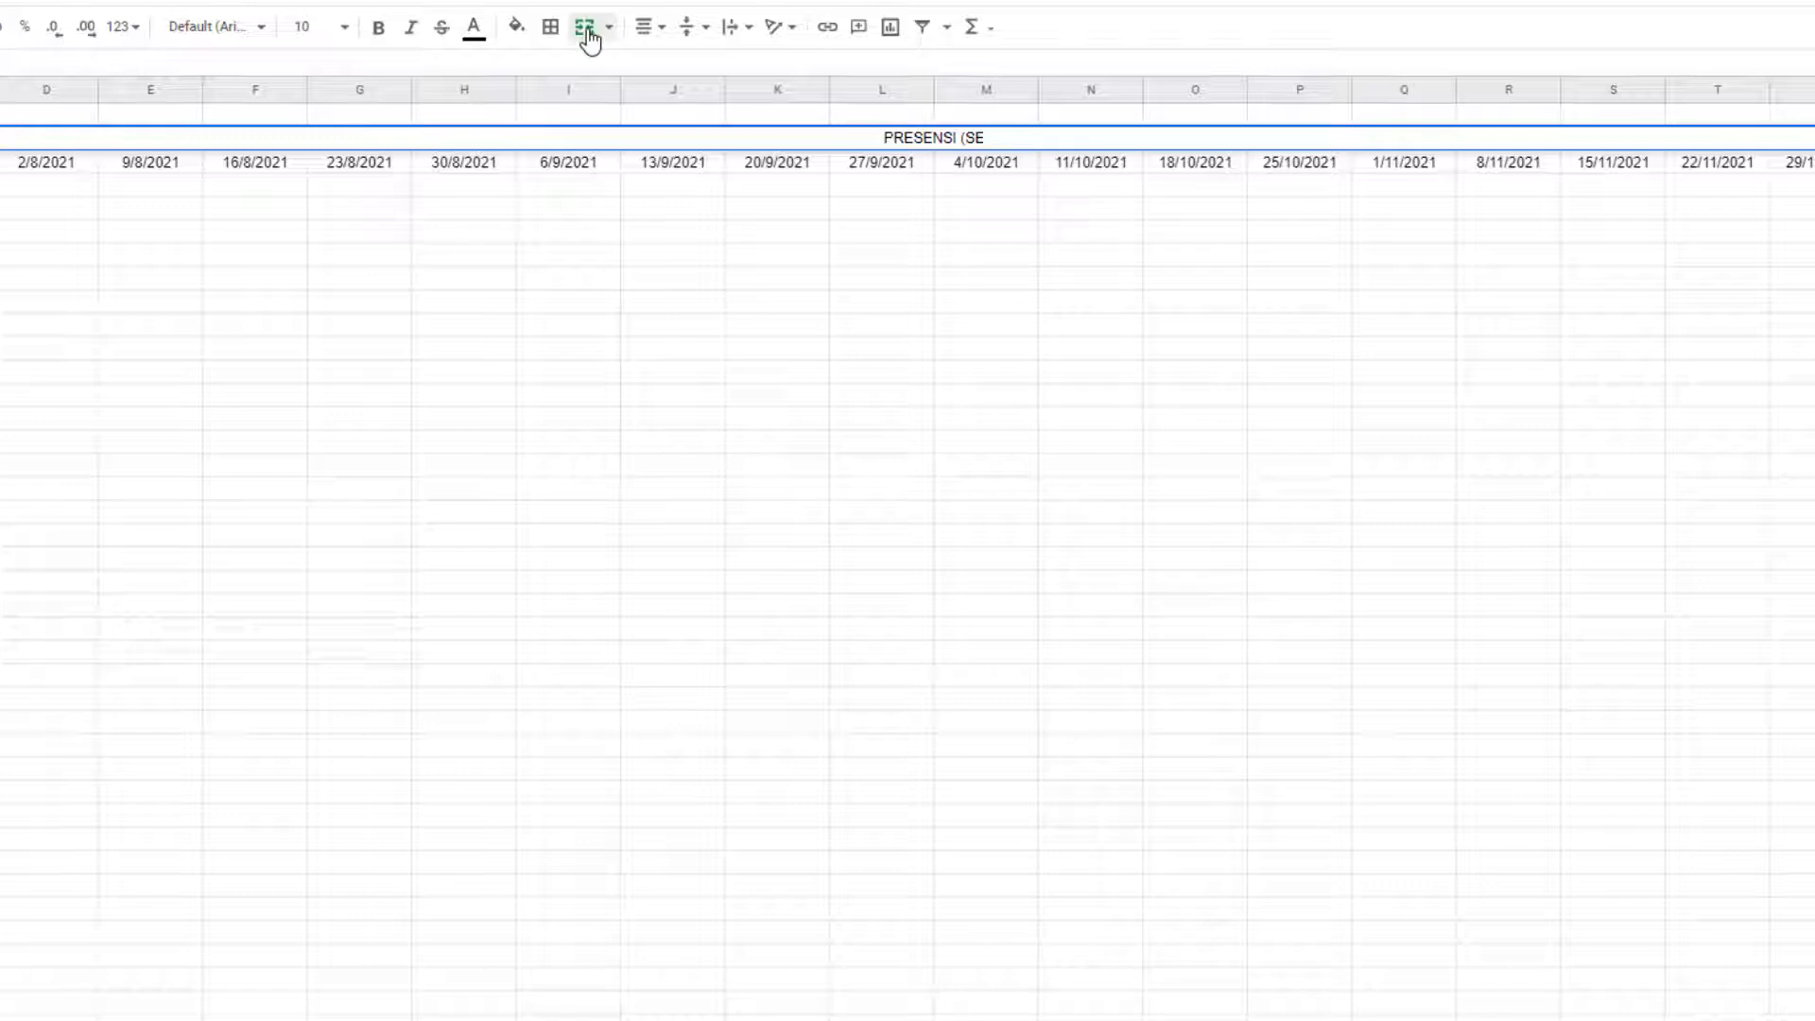
{"action": "type", "text": "NIN)"}
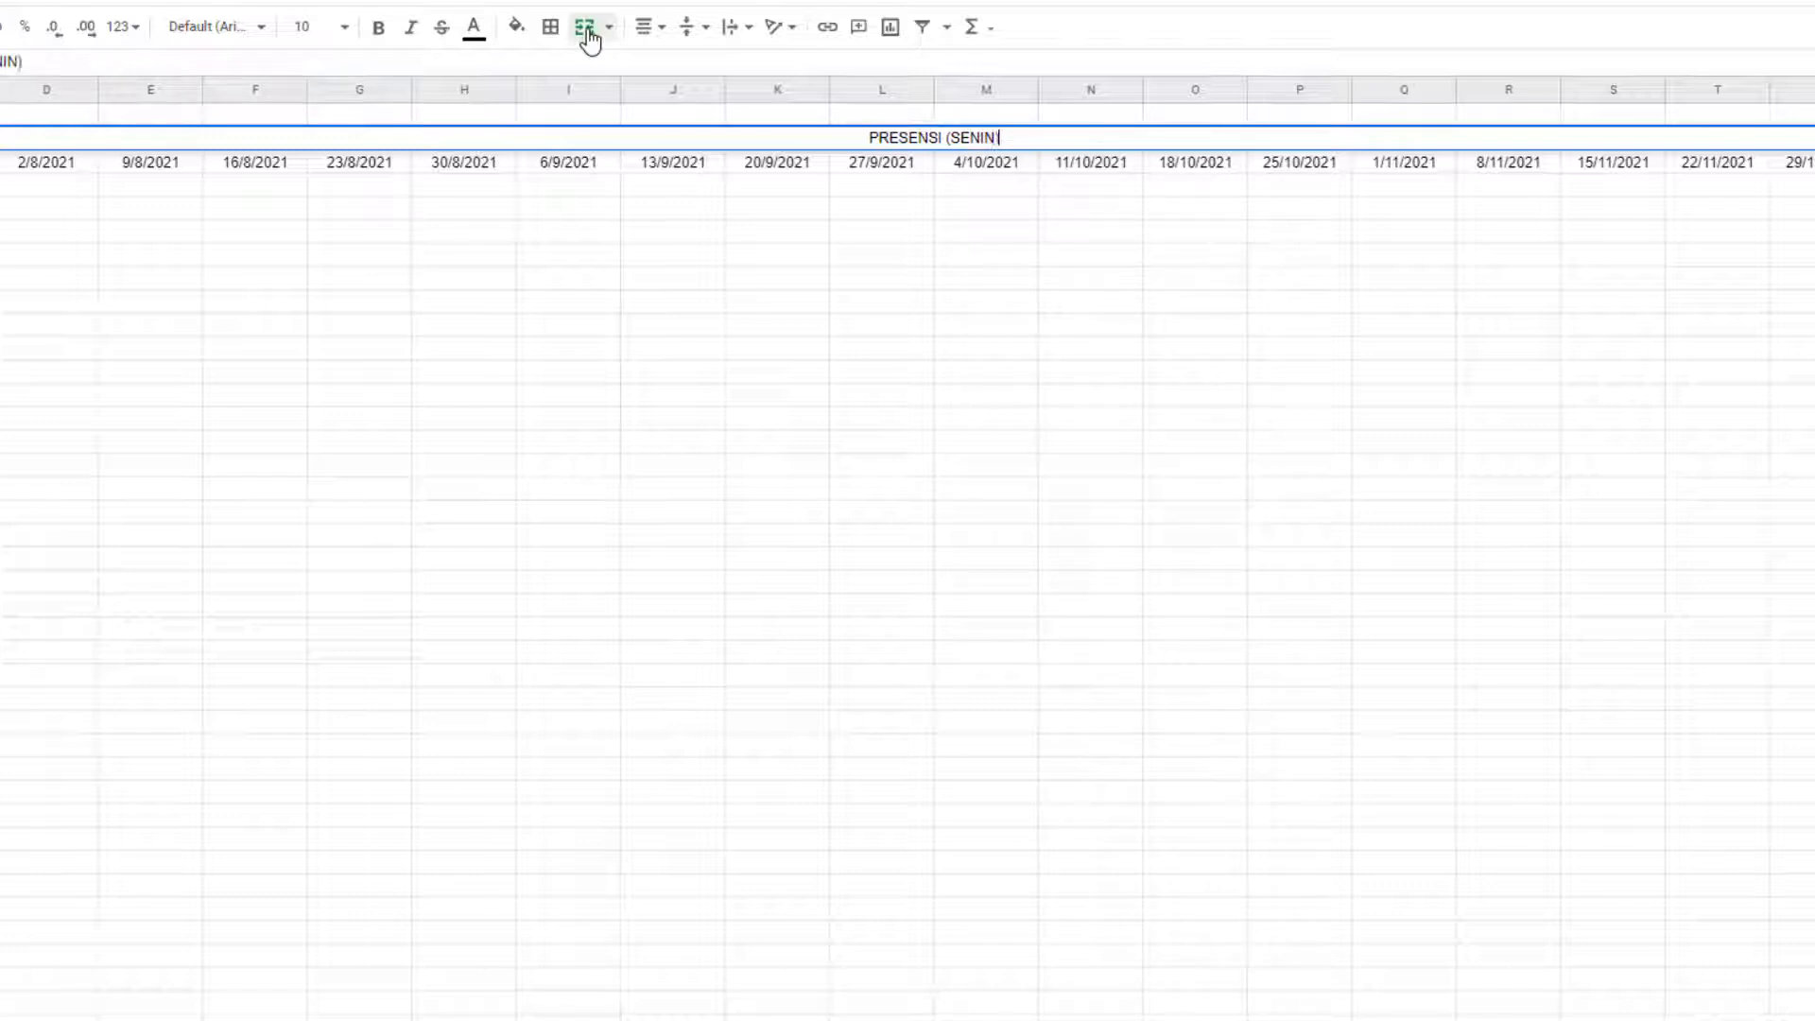
{"action": "key", "text": "Return"}
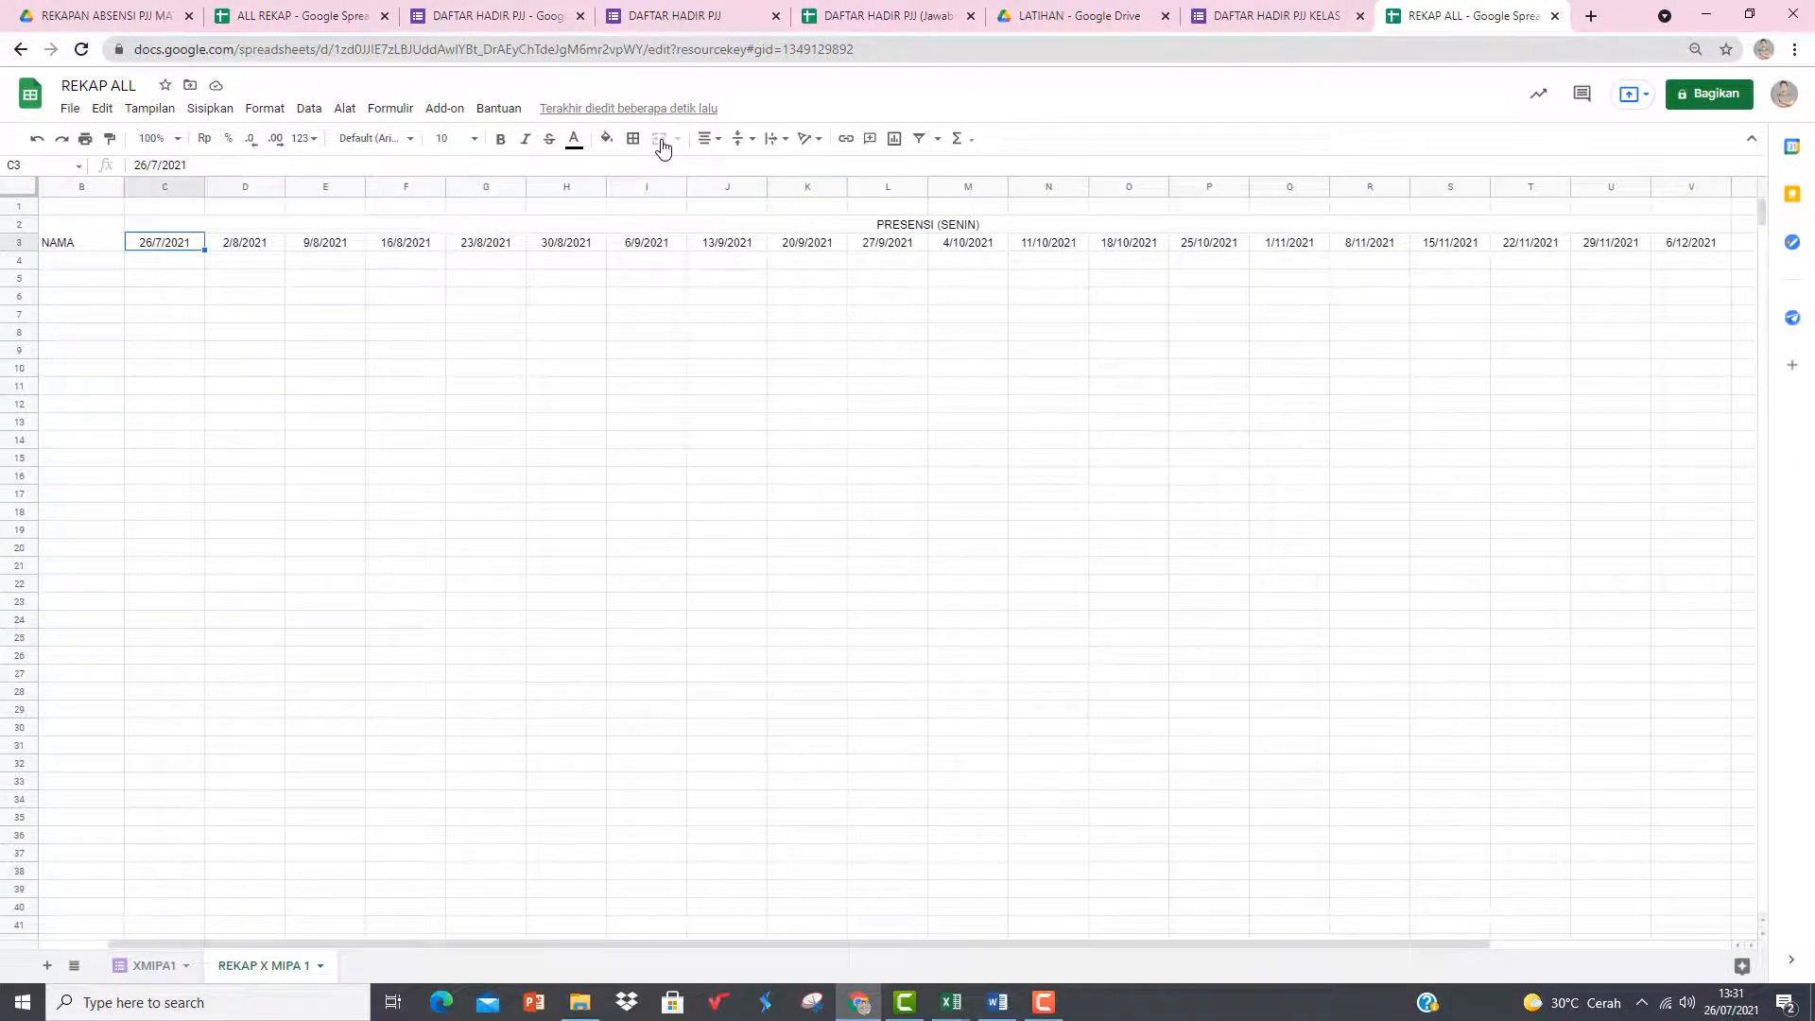
- Clear the weekly dates from cells D3:V3, keeping the first date in C3
{"action": "key", "text": "Right"}
{"action": "key", "text": "Left"}
{"action": "key", "text": "Right"}
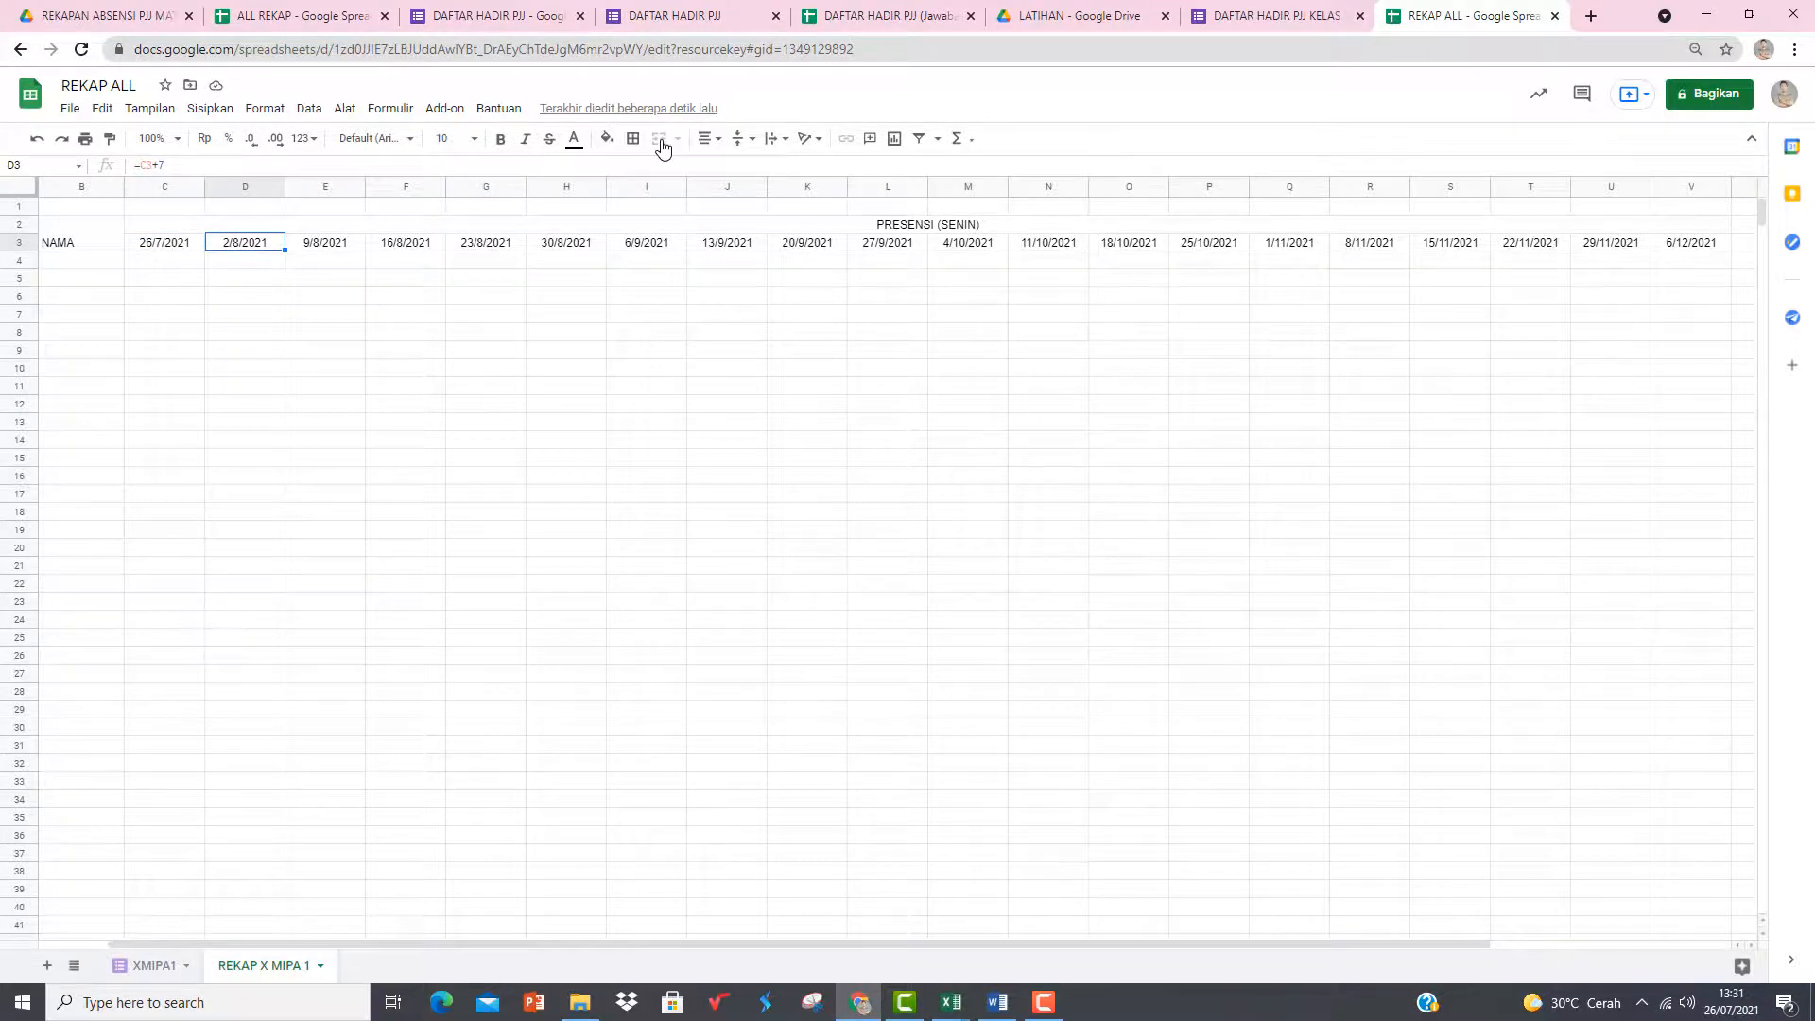
{"action": "key", "text": "ctrl+shift+Right"}
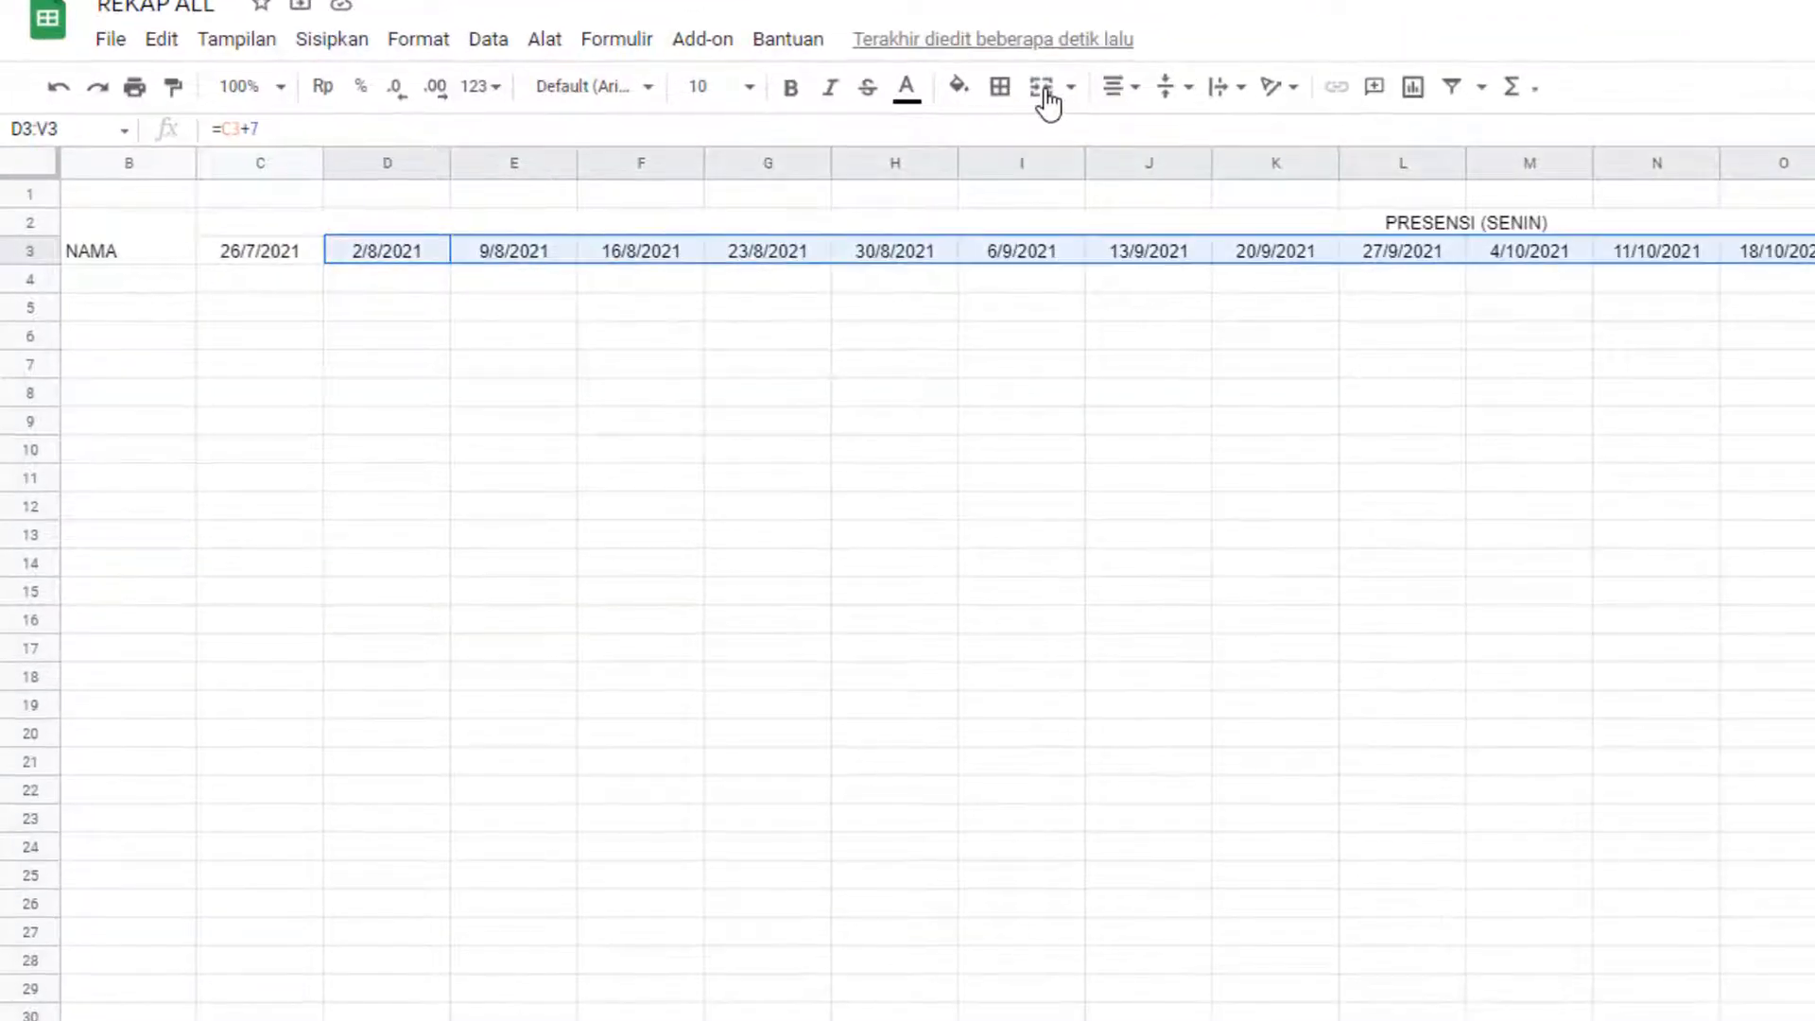
{"action": "key", "text": "Delete"}
{"action": "key", "text": "Left"}
{"action": "key", "text": "Right"}
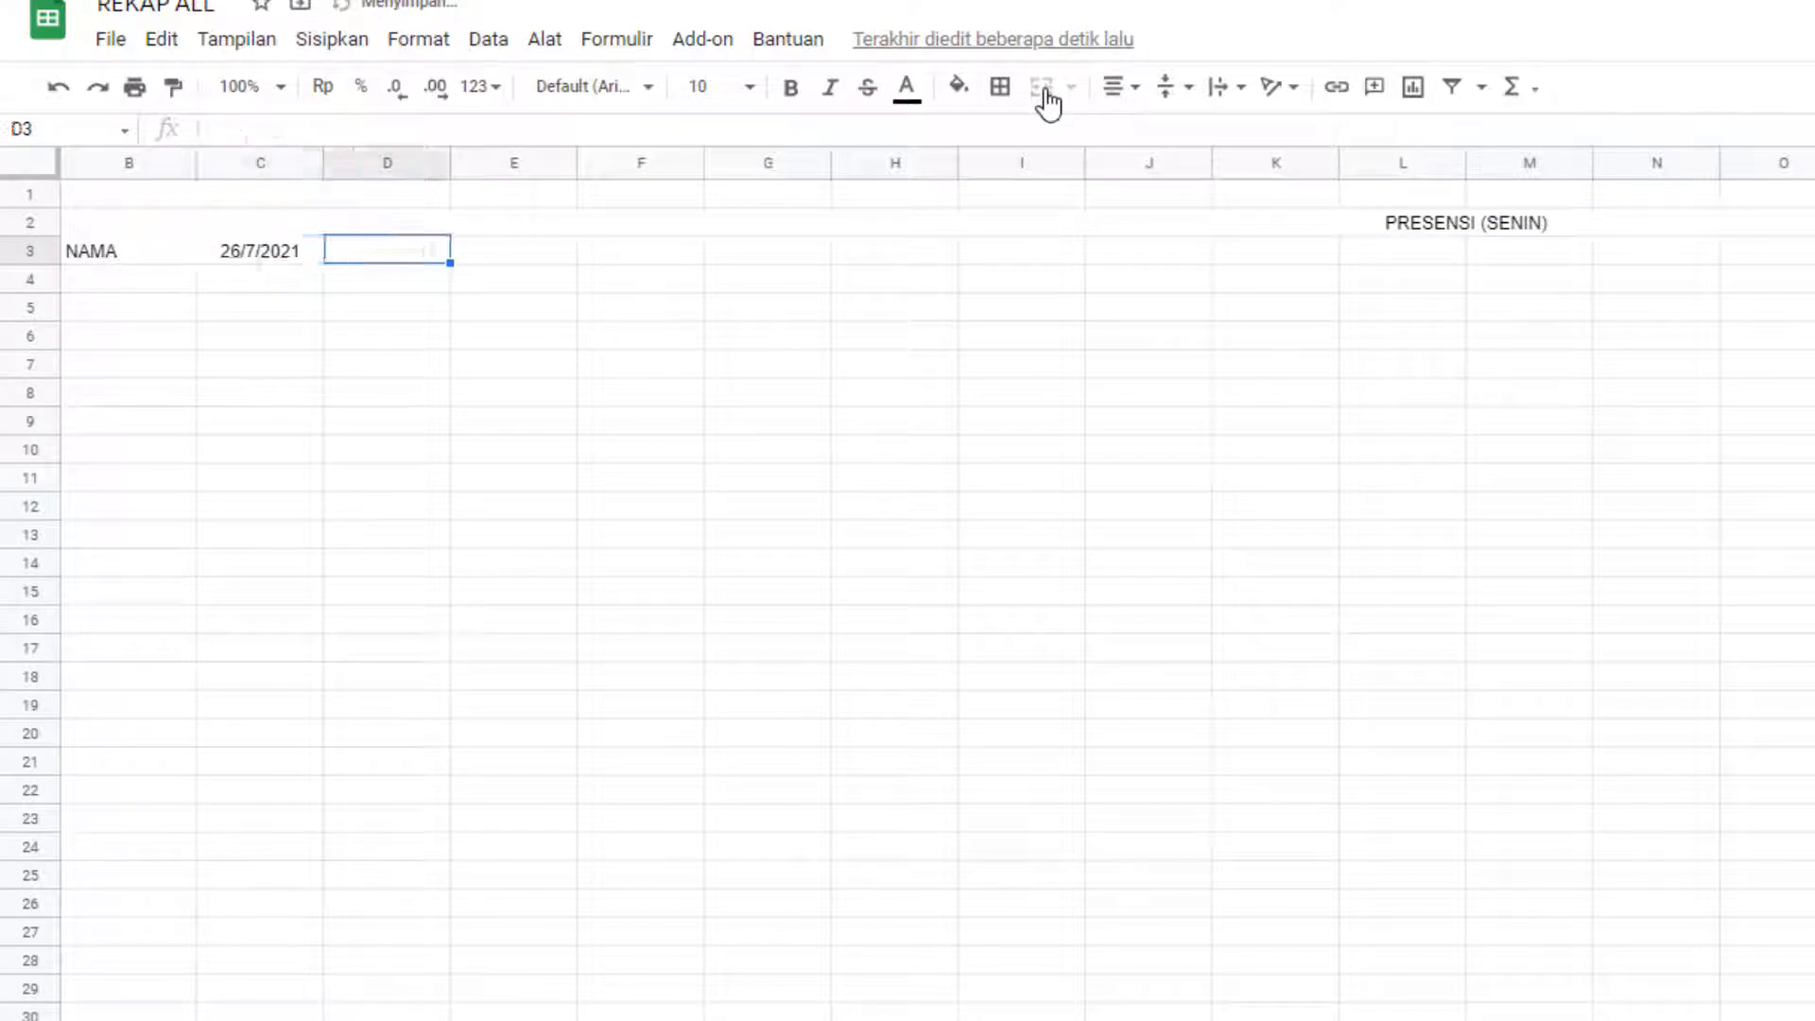
- Calculate the following day's date in cell D3 with the formula =C3+1
{"action": "type", "text": "="}
{"action": "key", "text": "Left"}
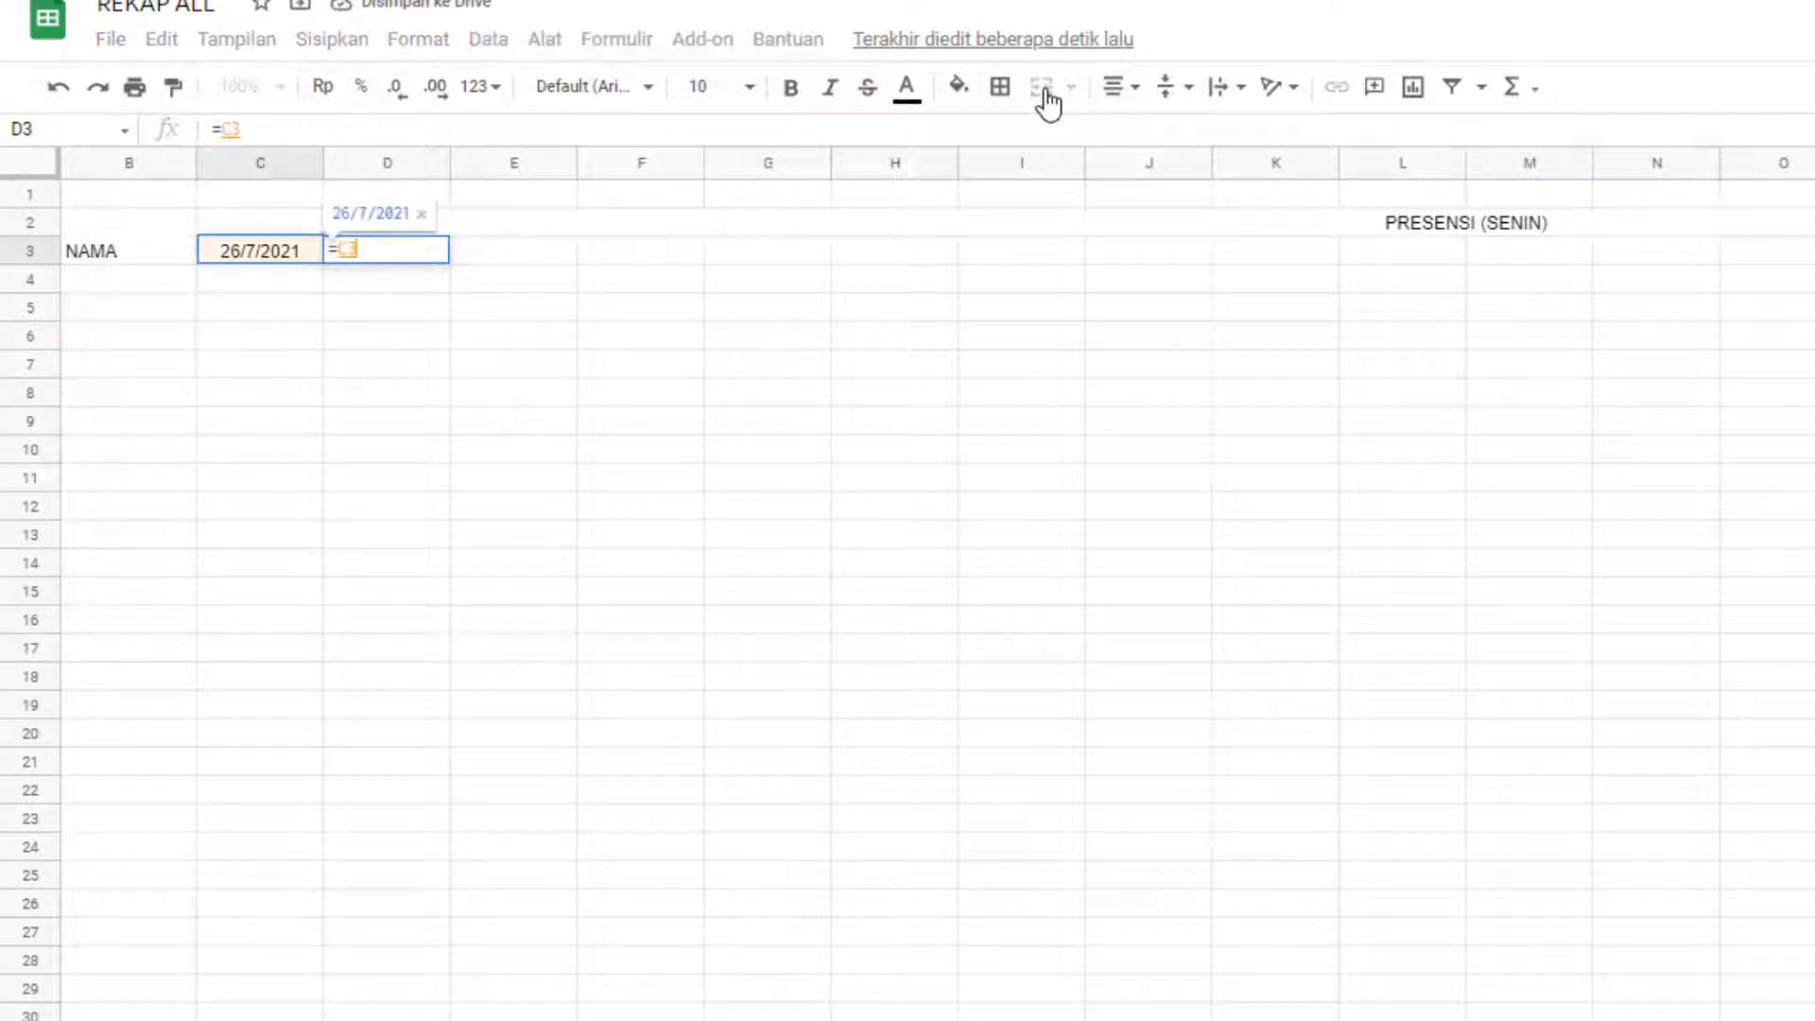
{"action": "type", "text": "+1"}
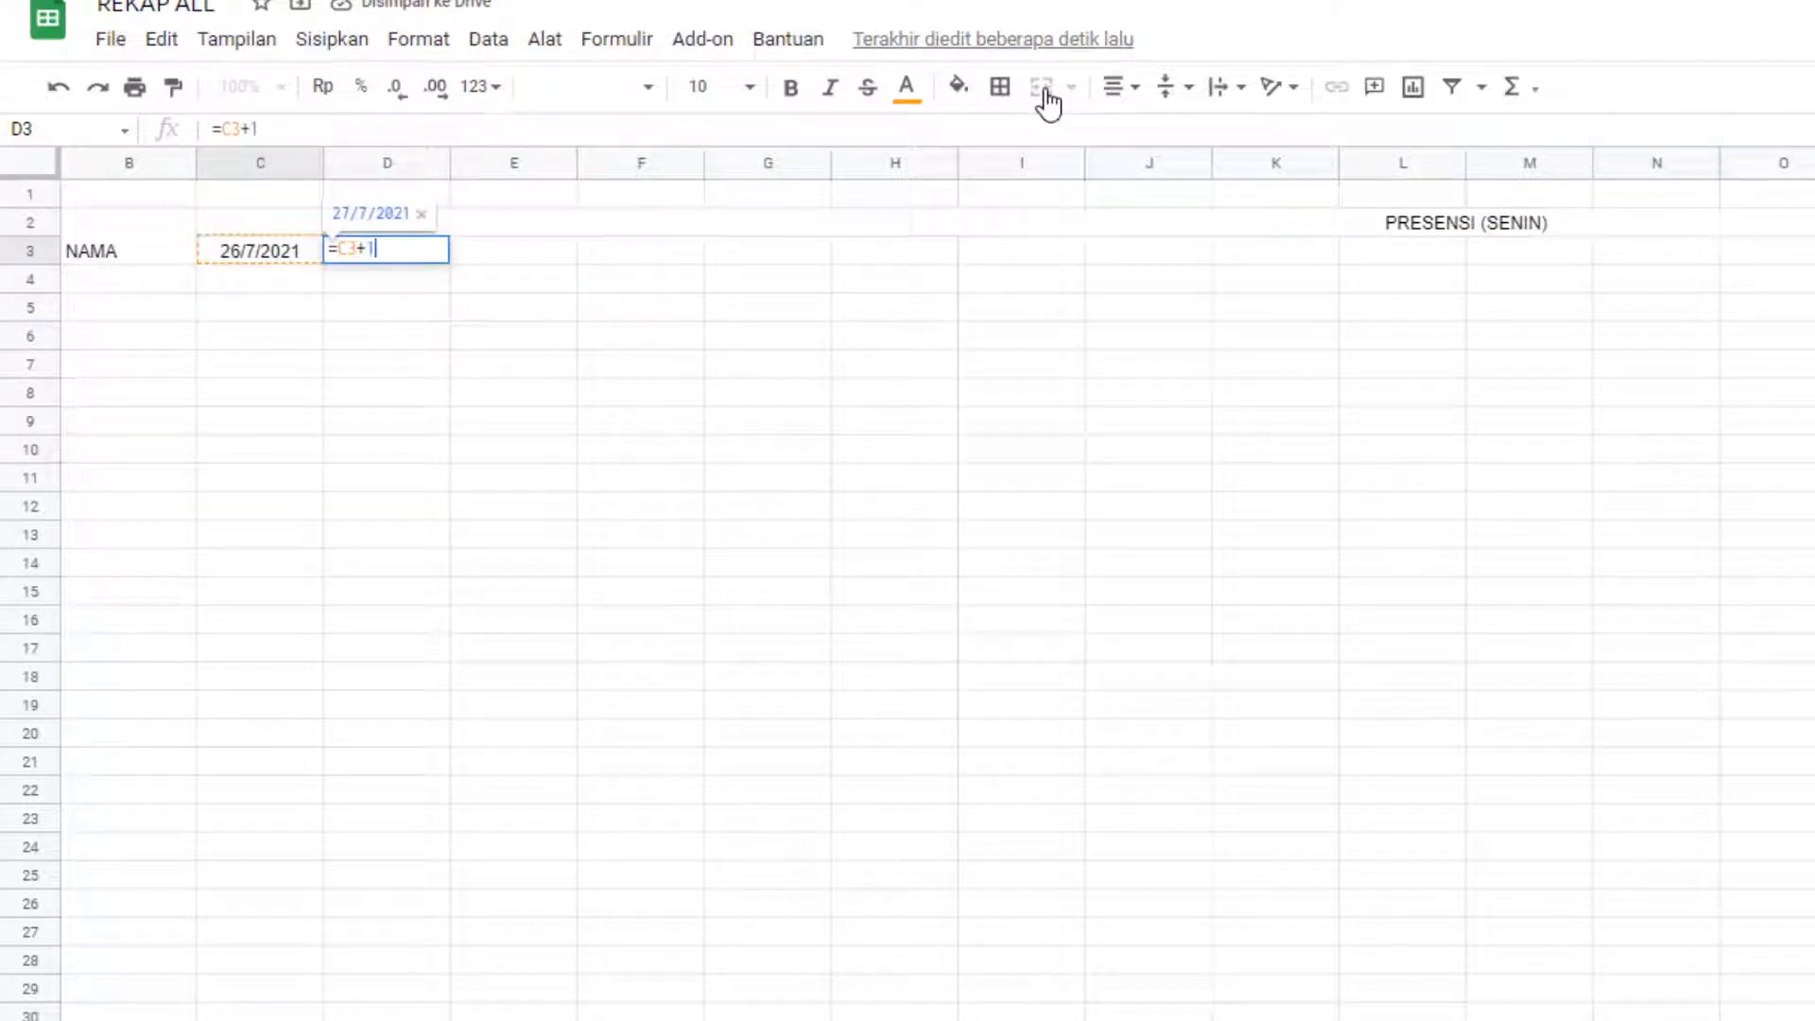
{"action": "key", "text": "Return"}
{"action": "key", "text": "Up"}
{"action": "key", "text": "Left"}
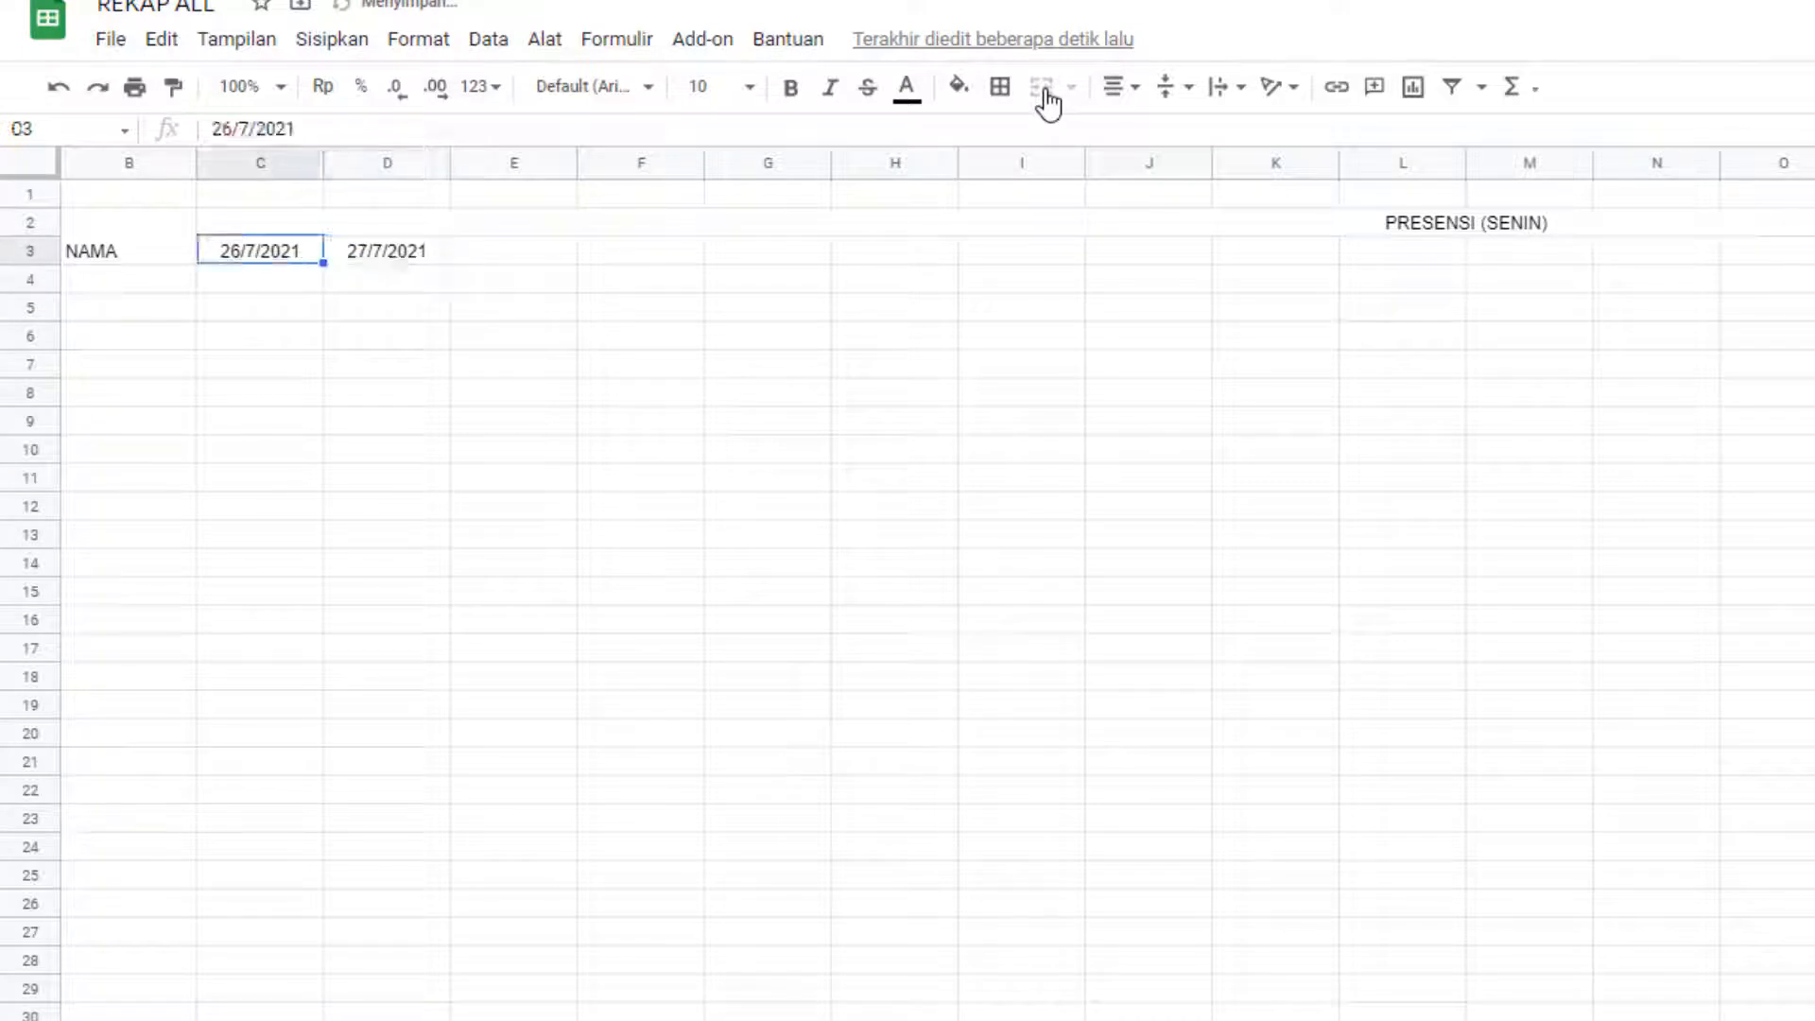
{"action": "key", "text": "Right"}
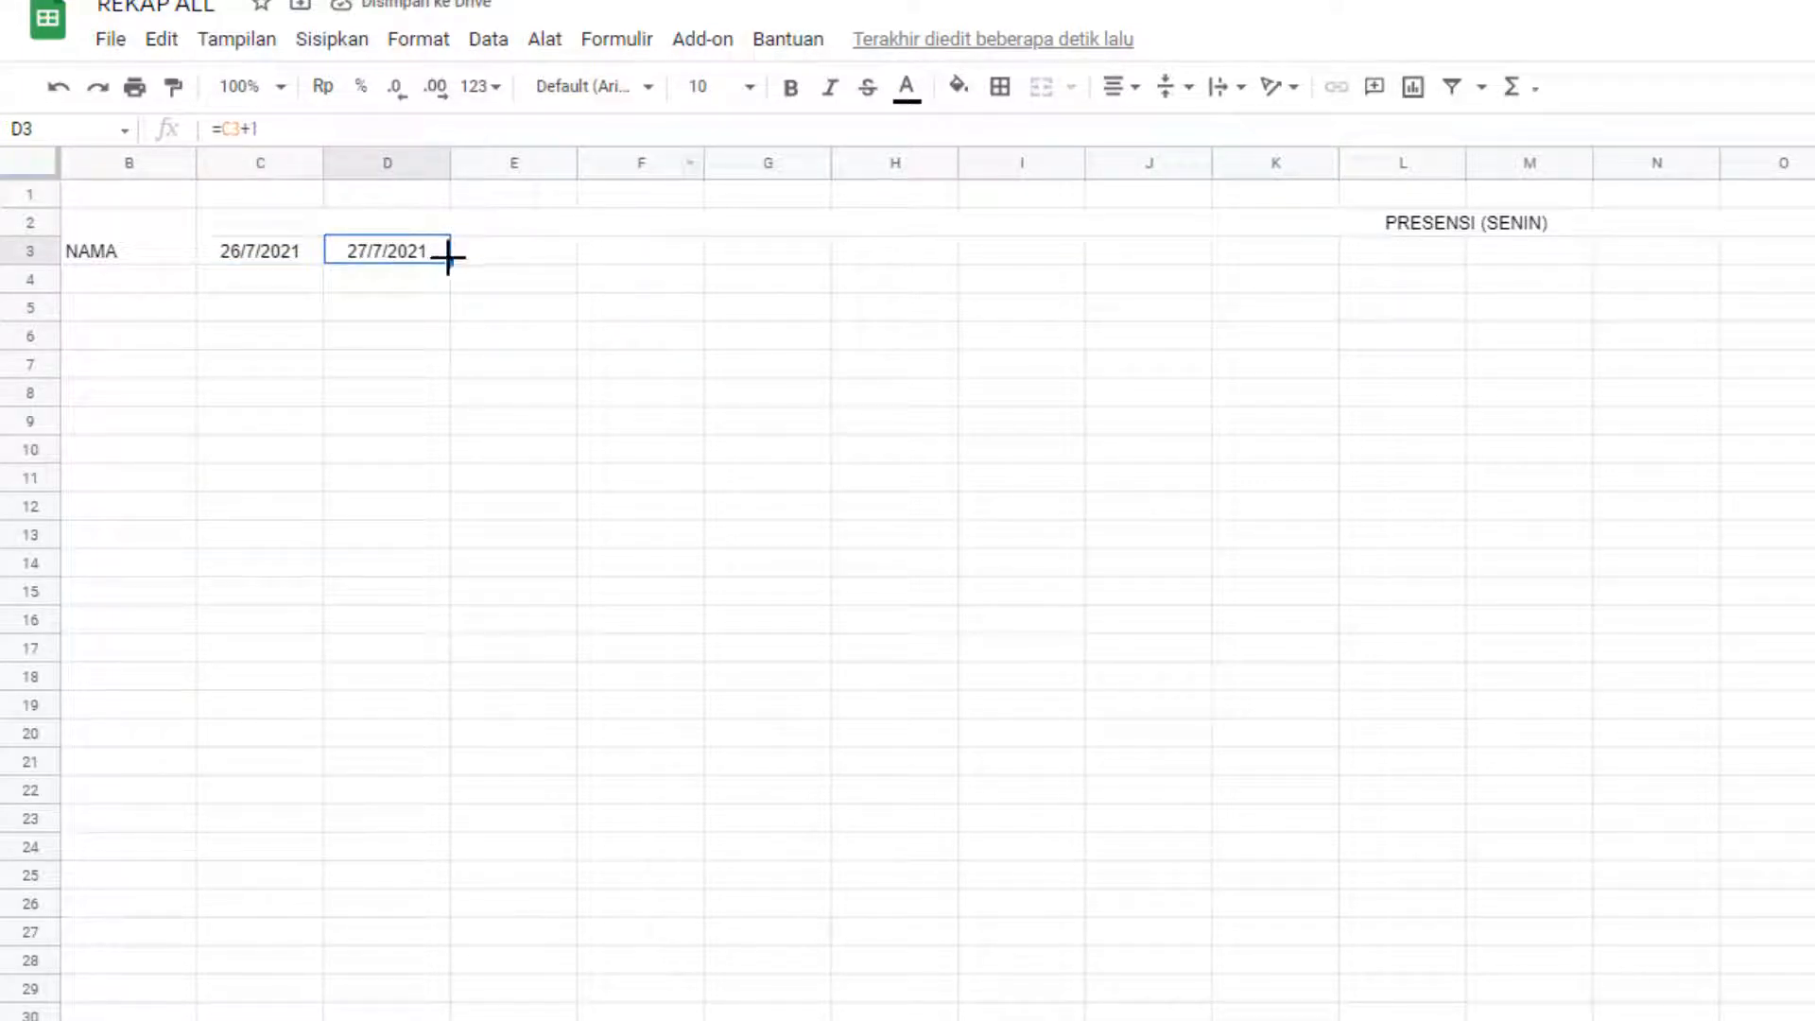
- Fill the next-day formula from cell D3 across to G3 to complete the first week's dates
{"action": "left_click_drag", "start_coordinate": [450, 259], "coordinate": [785, 279]}
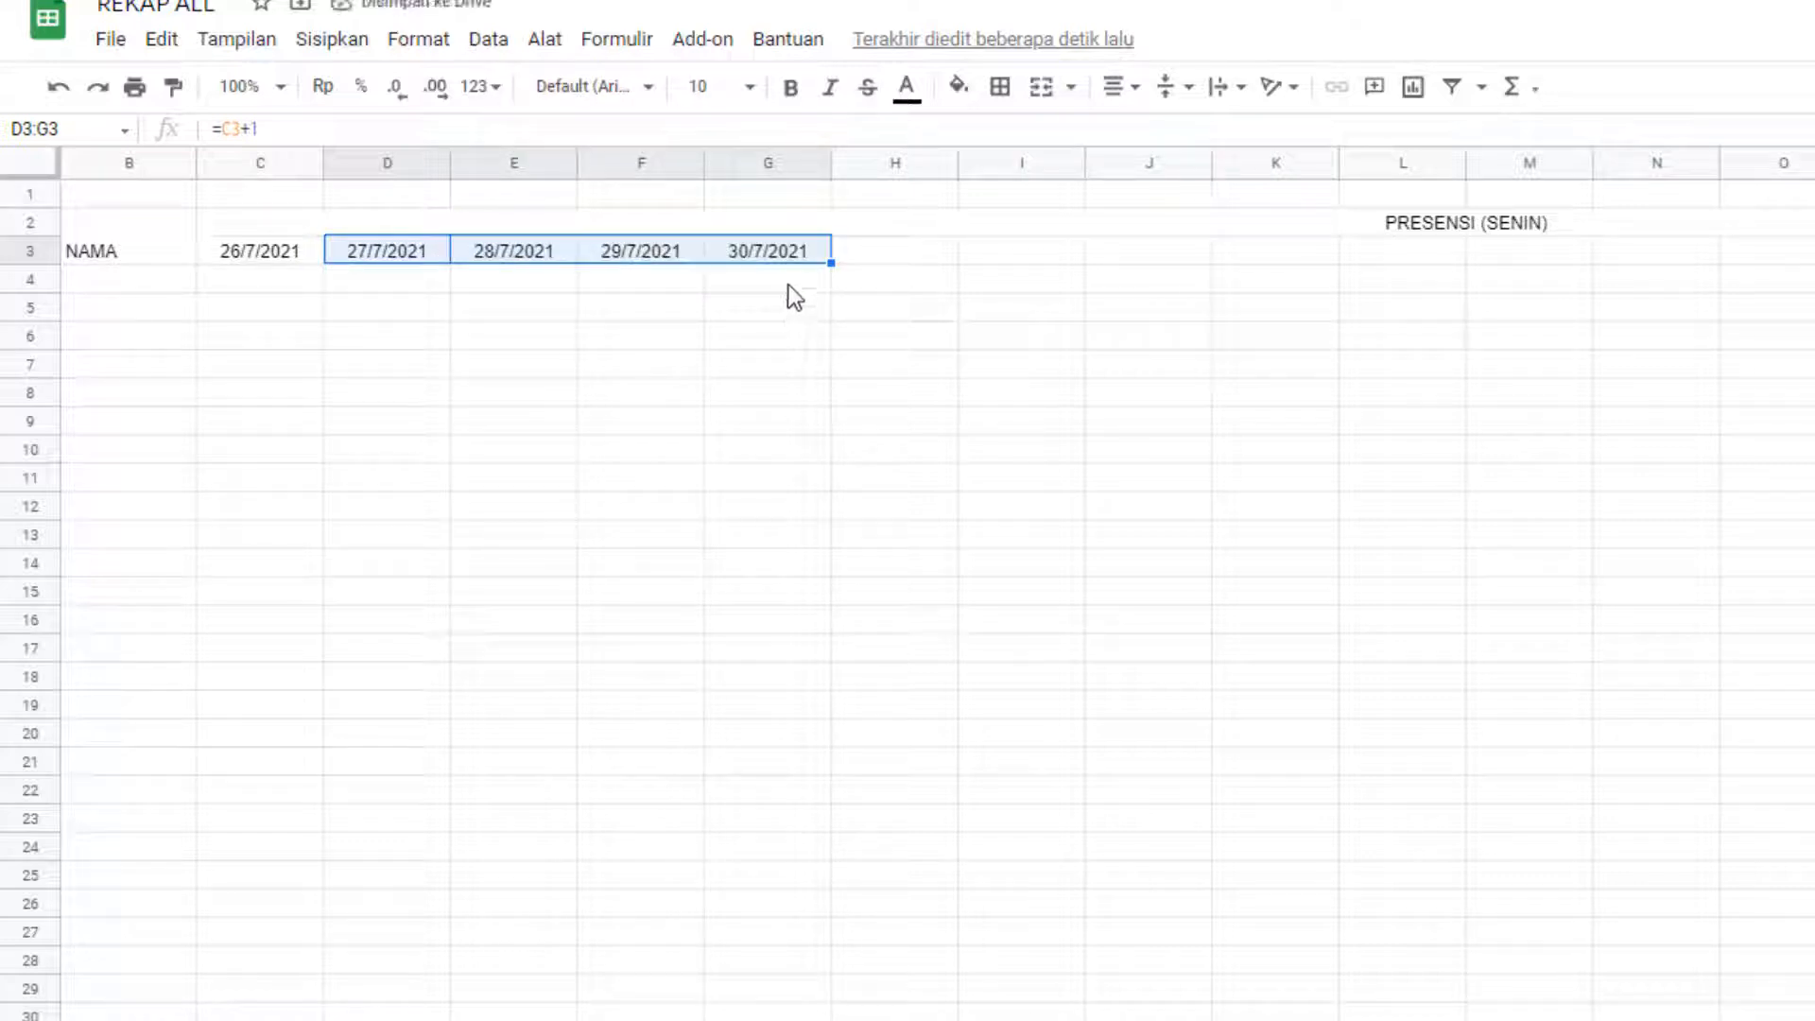
{"action": "left_click", "coordinate": [786, 283]}
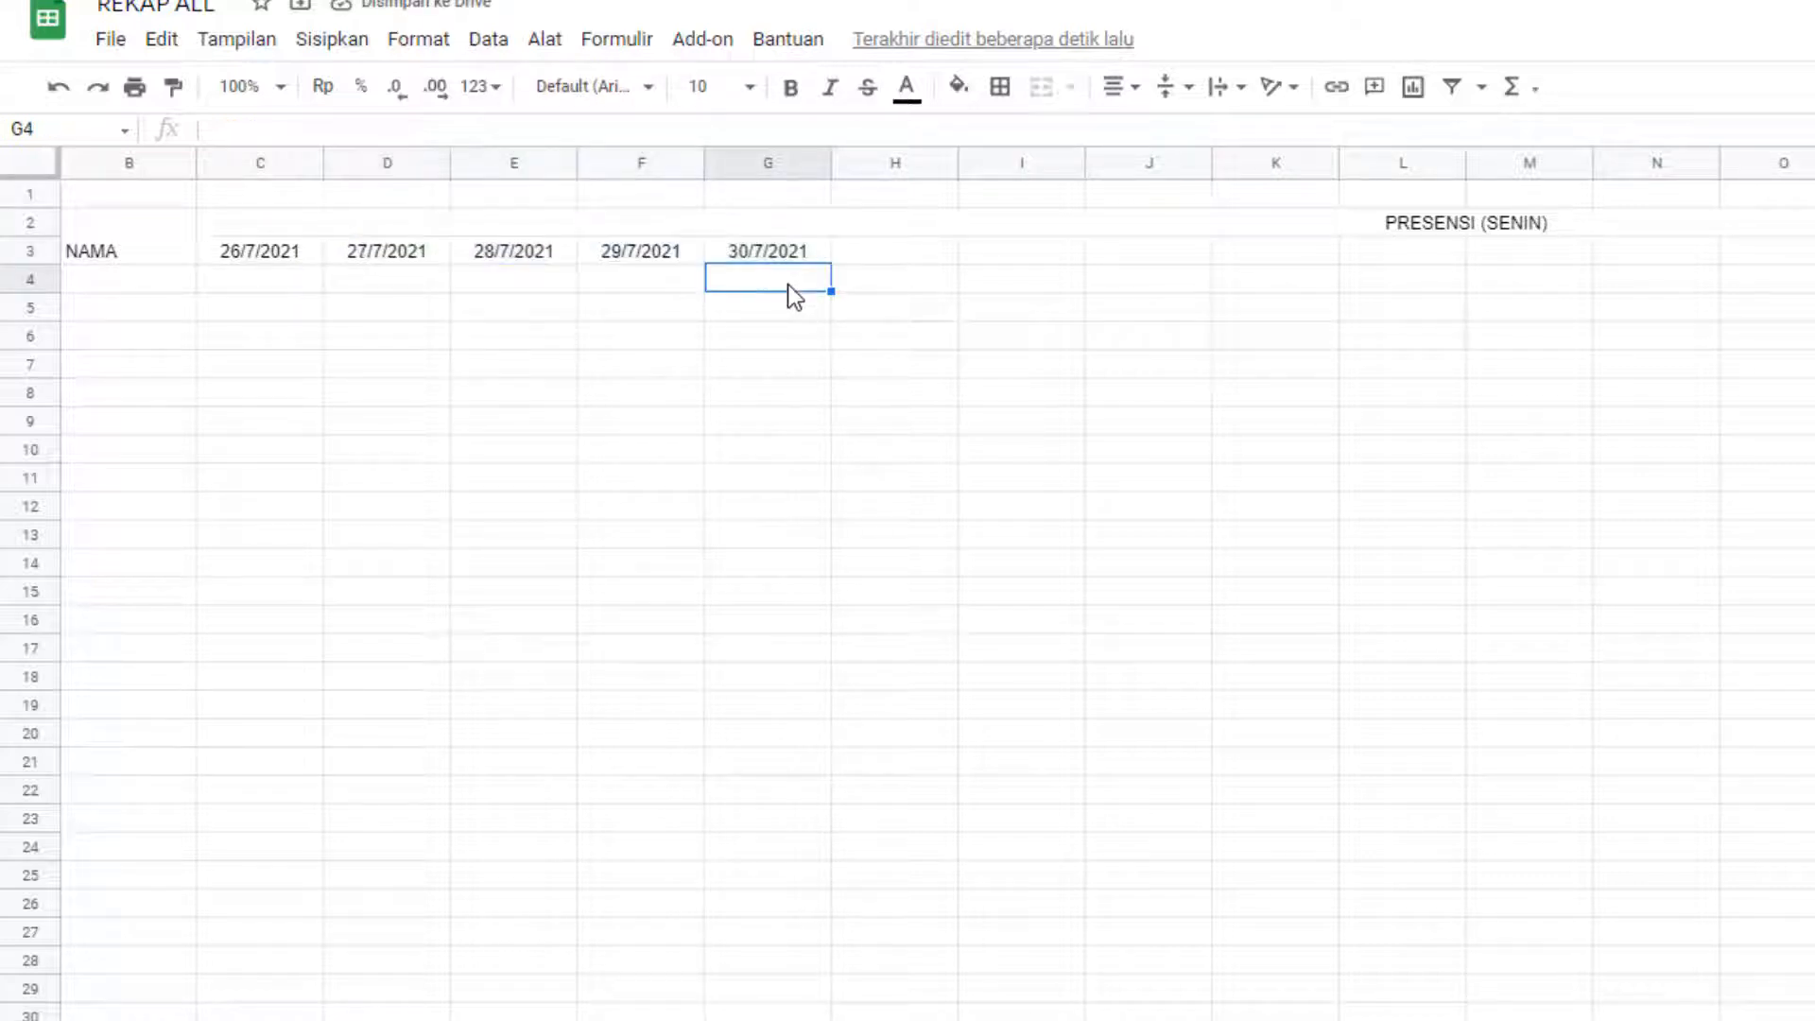
- Calculate the second week's first date in H3 with =C3+7 and fill the formula across to L3
{"action": "left_click", "coordinate": [876, 260]}
{"action": "type", "text": "="}
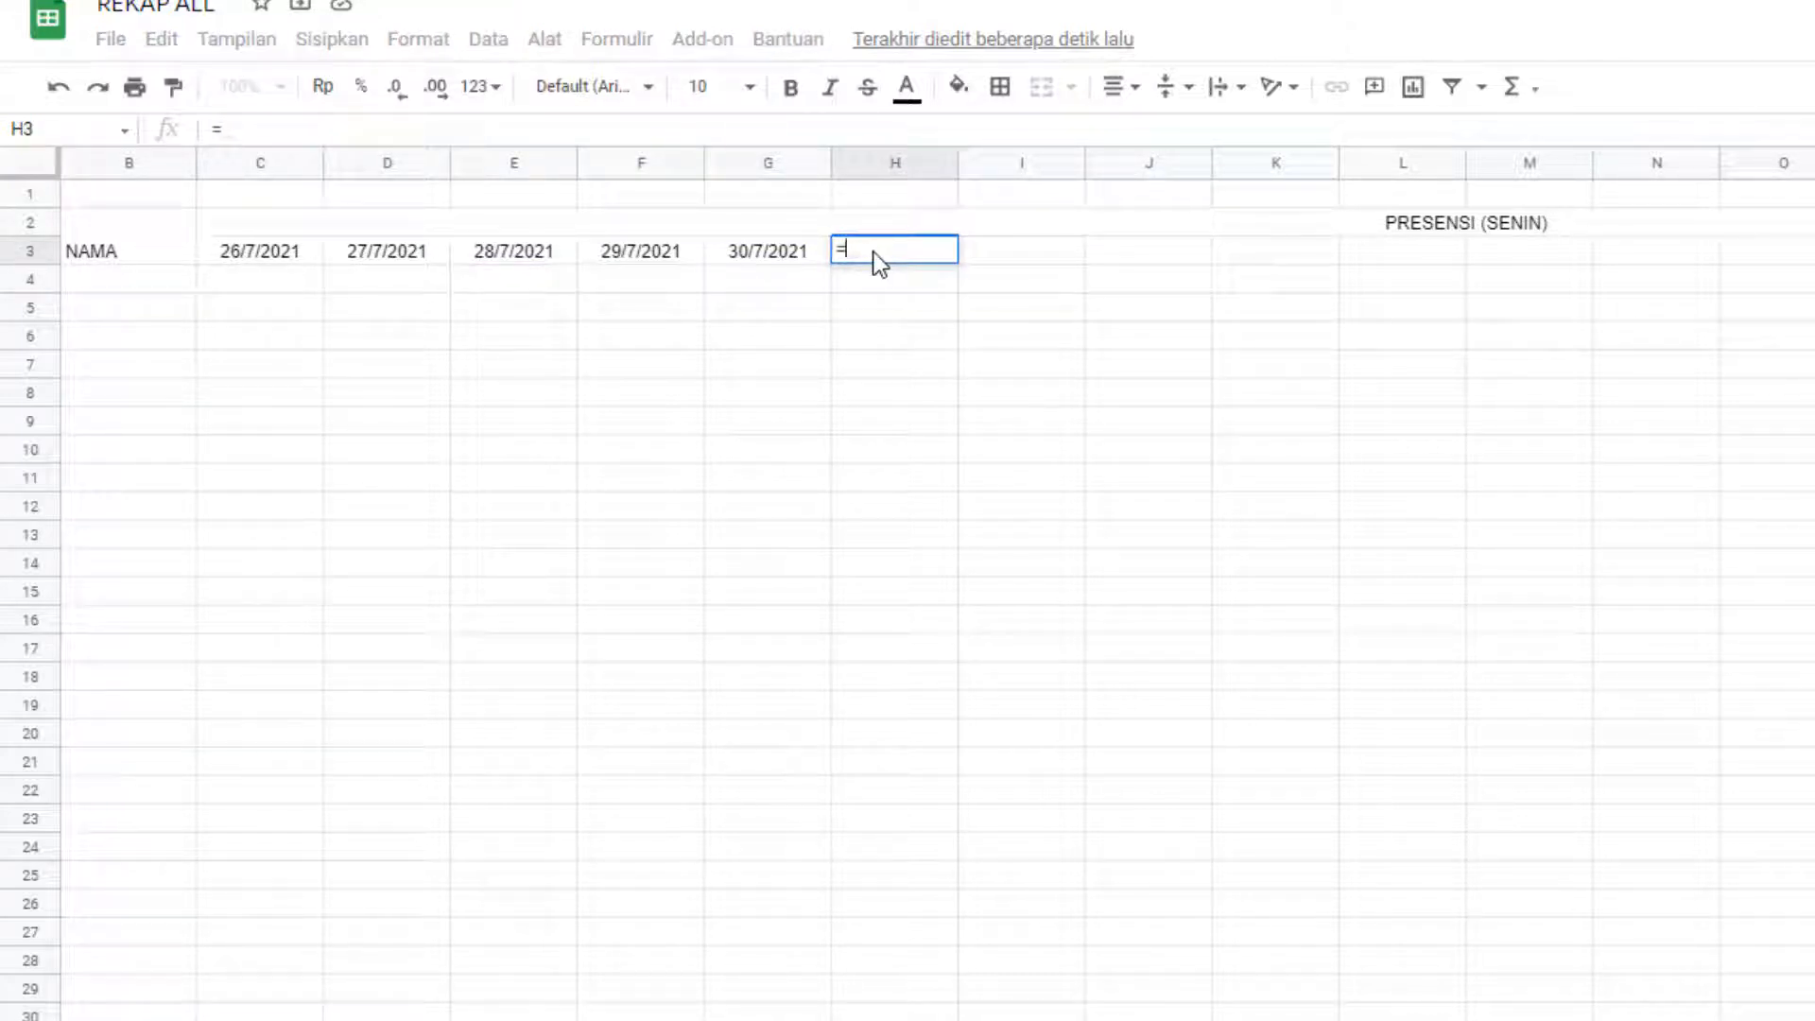
{"action": "left_click", "coordinate": [253, 252]}
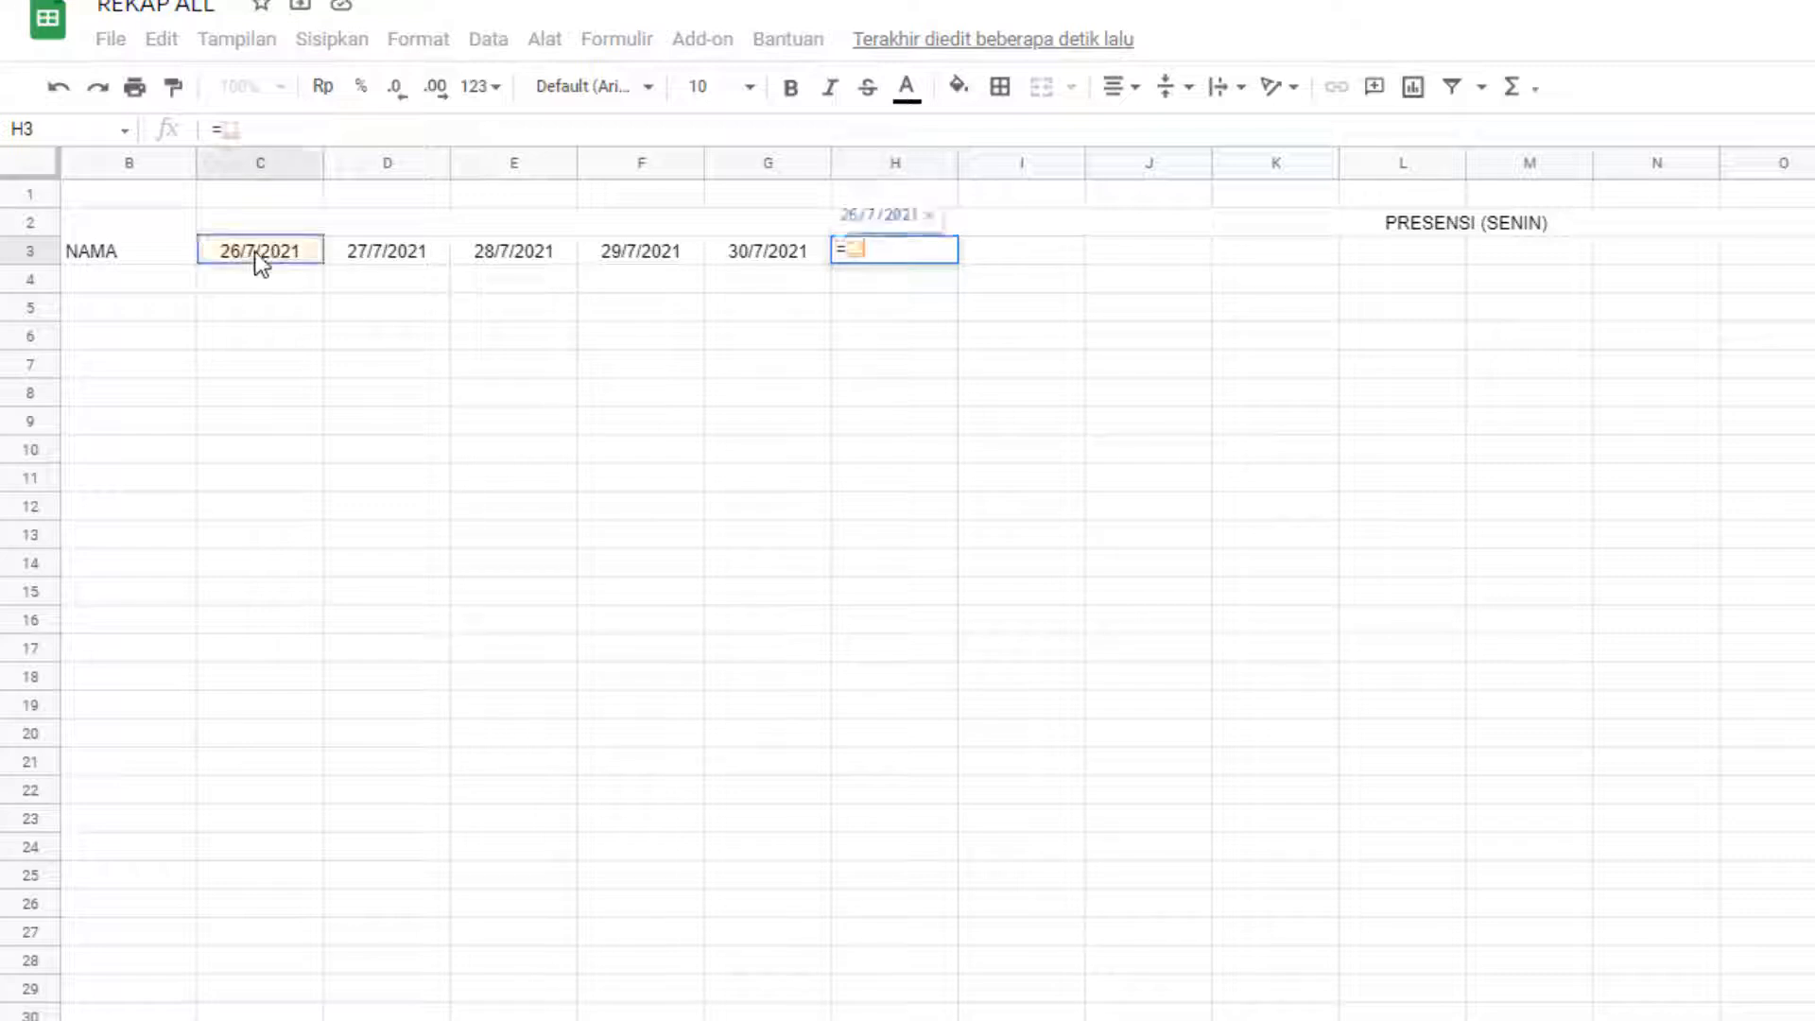
{"action": "type", "text": "+7"}
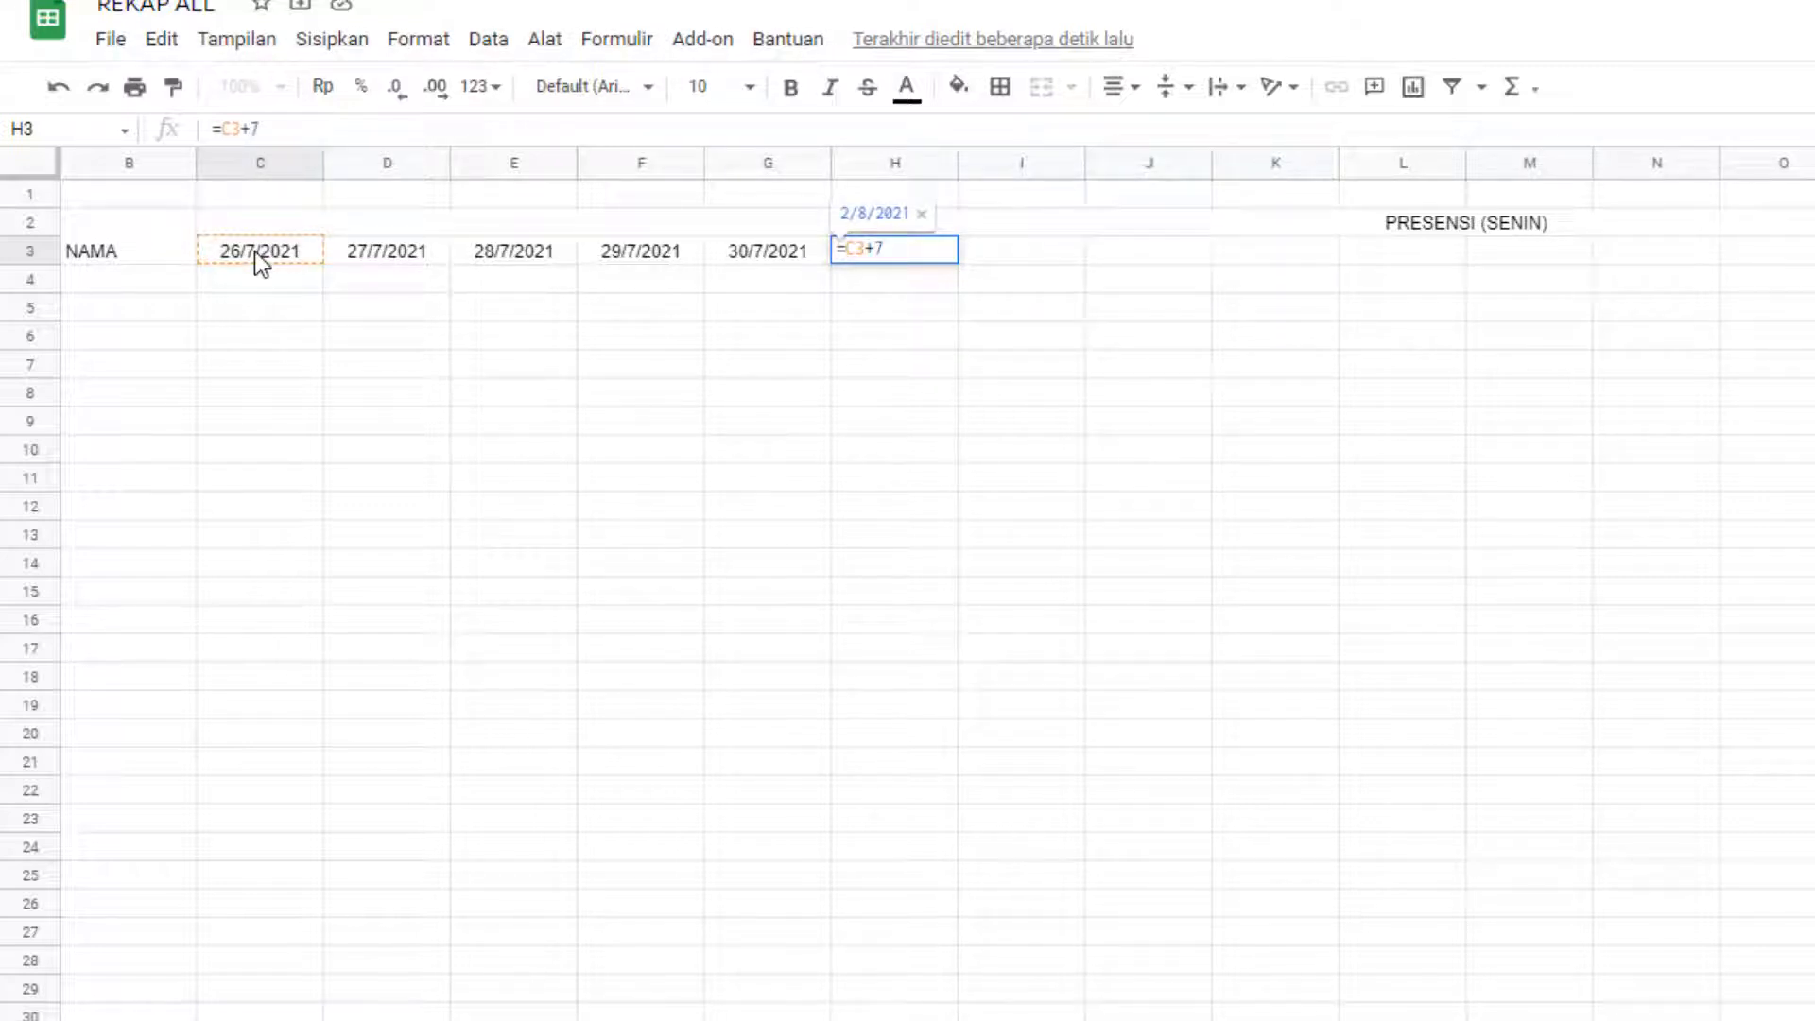
{"action": "key", "text": "Return"}
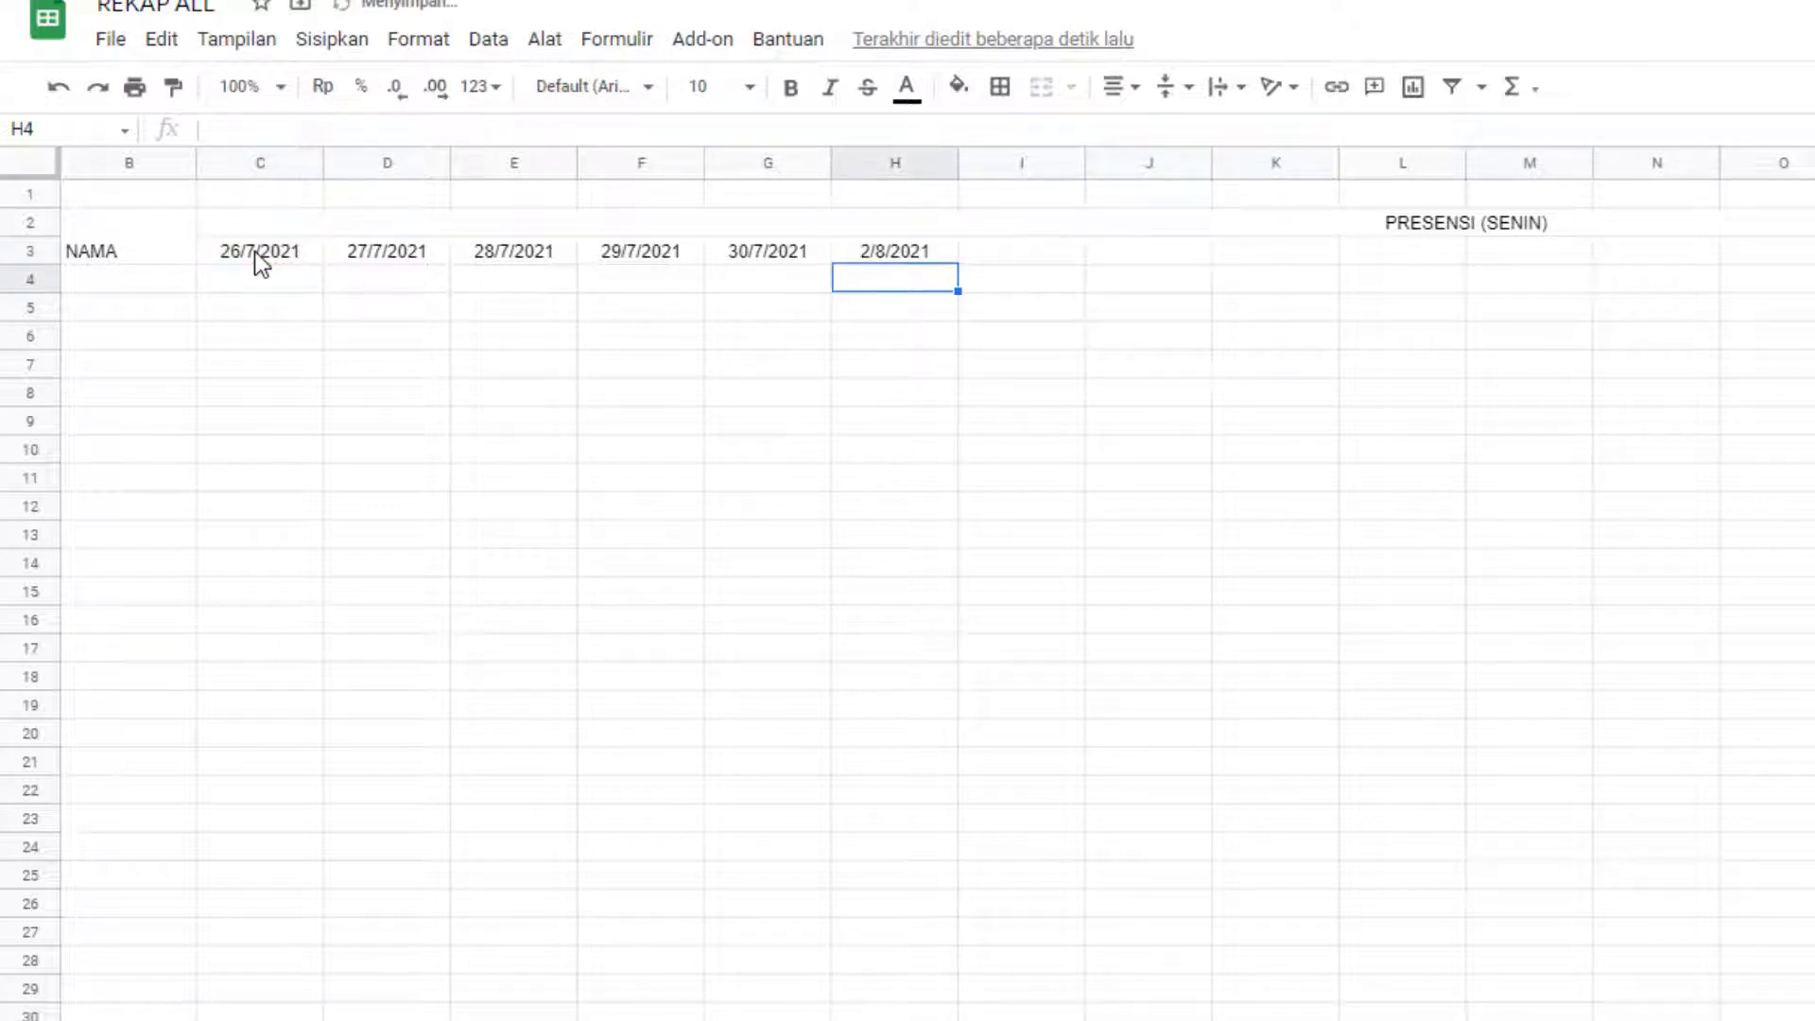
{"action": "key", "text": "Up"}
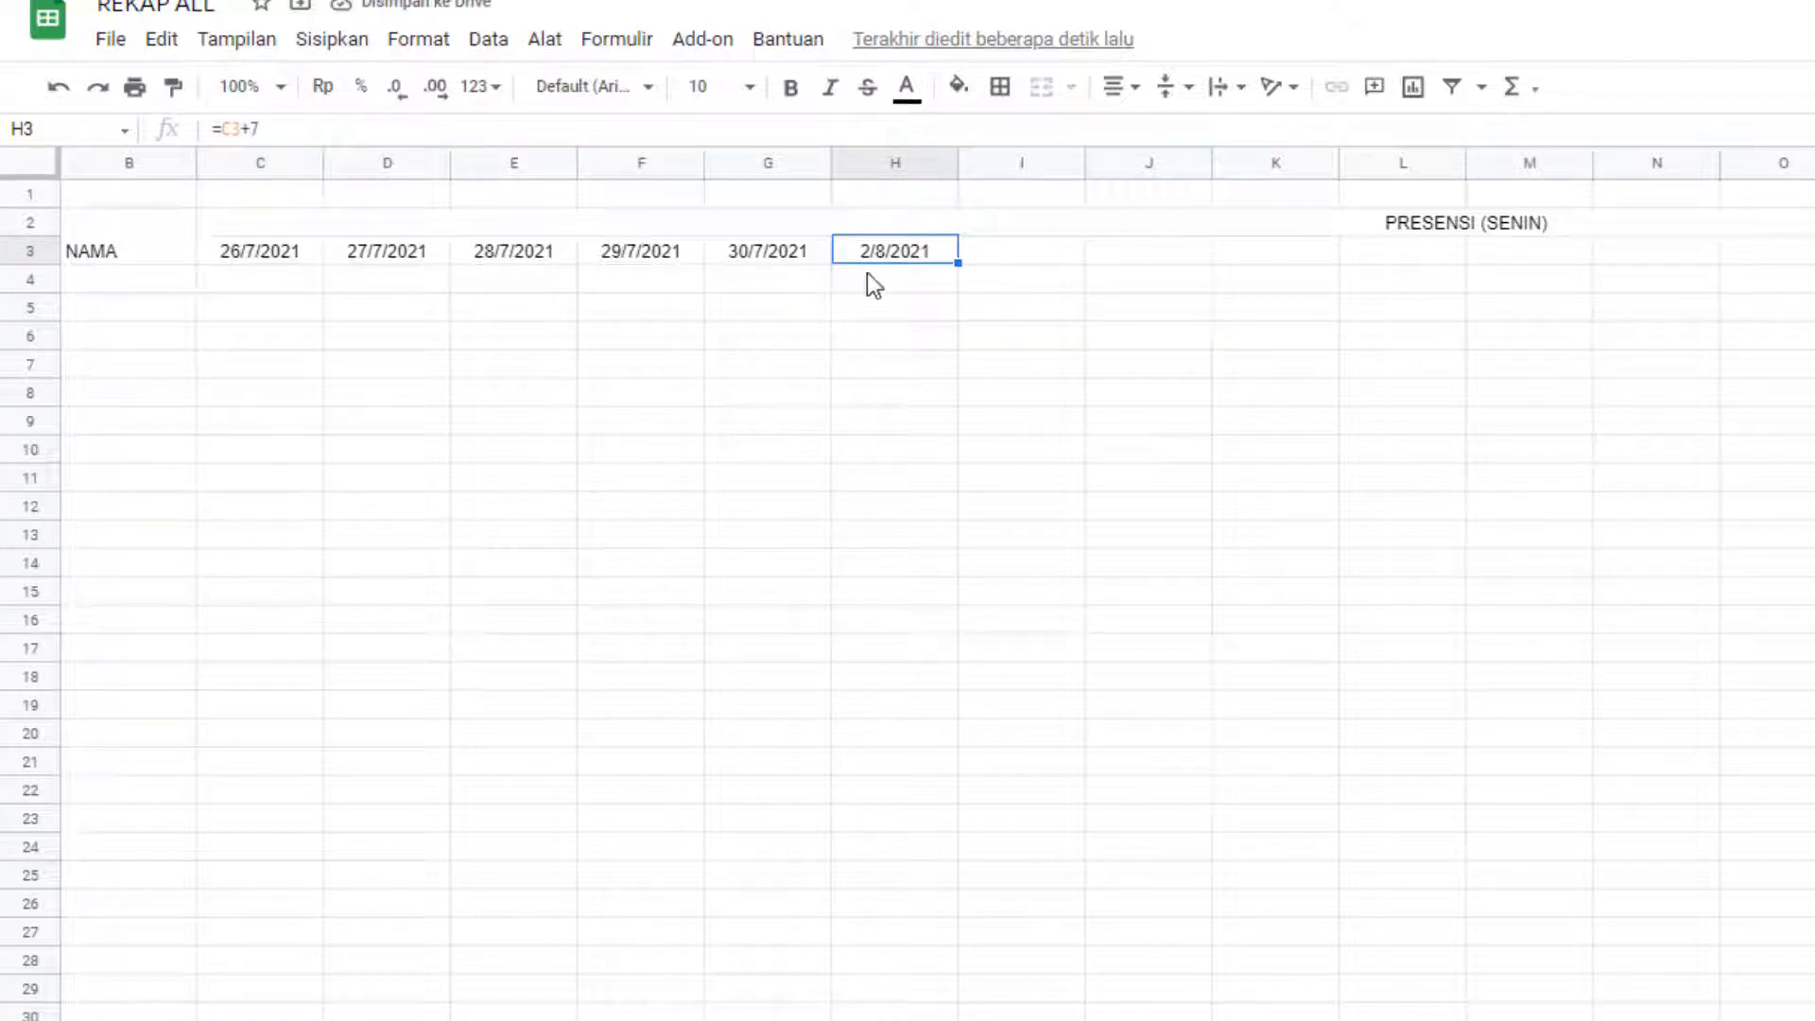
{"action": "left_click_drag", "start_coordinate": [960, 263], "coordinate": [1406, 283]}
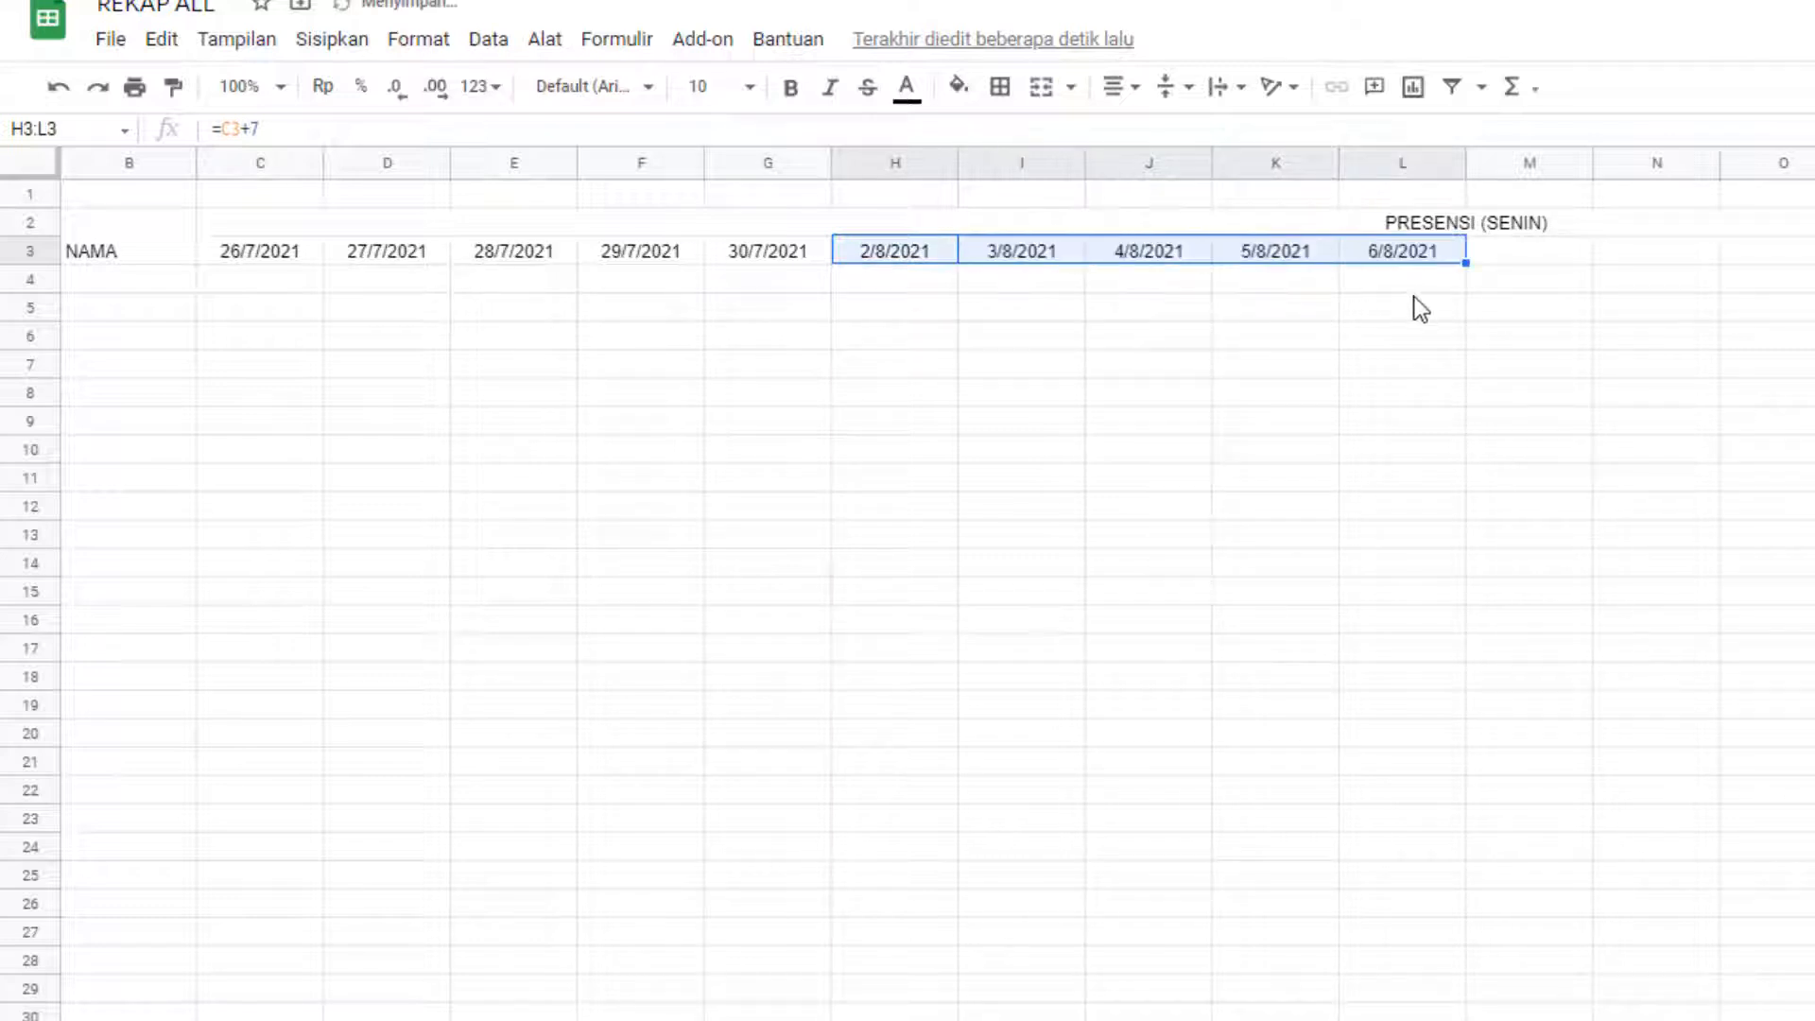
- Calculate the third week's first date in M3 with =H3+7 and fill the formula across to Q3
{"action": "left_click", "coordinate": [1510, 255]}
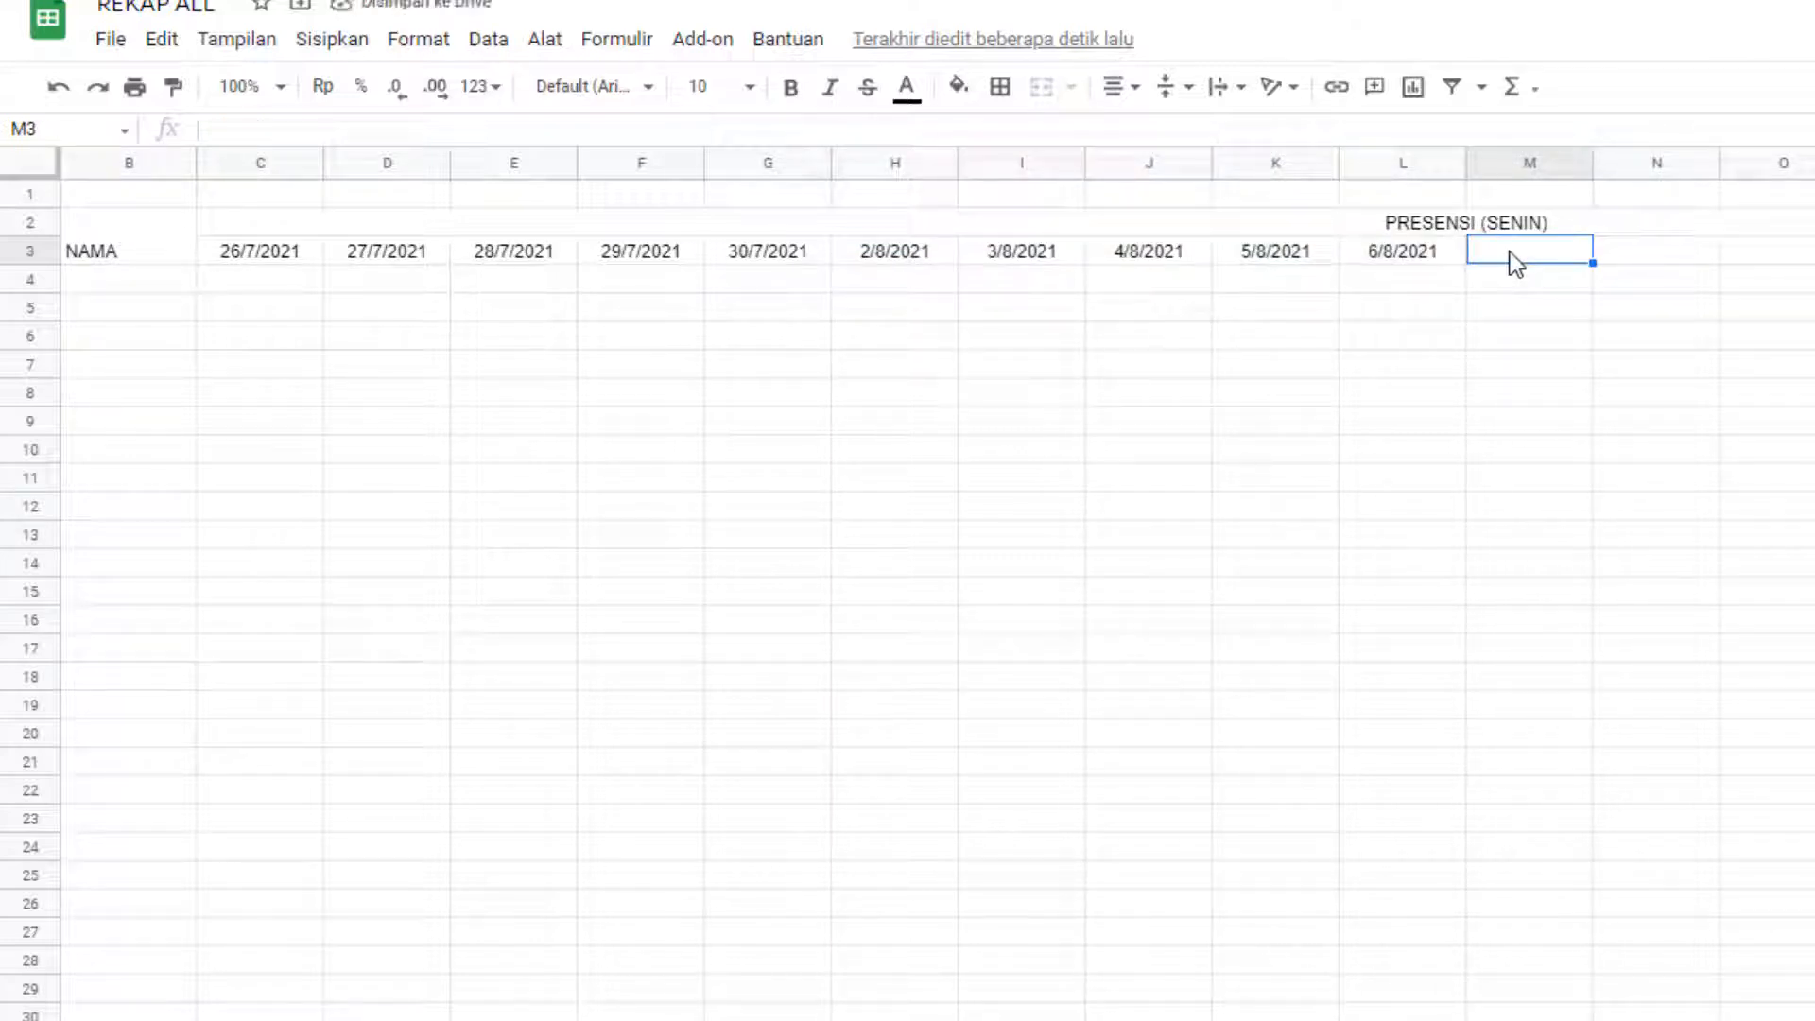
{"action": "type", "text": "="}
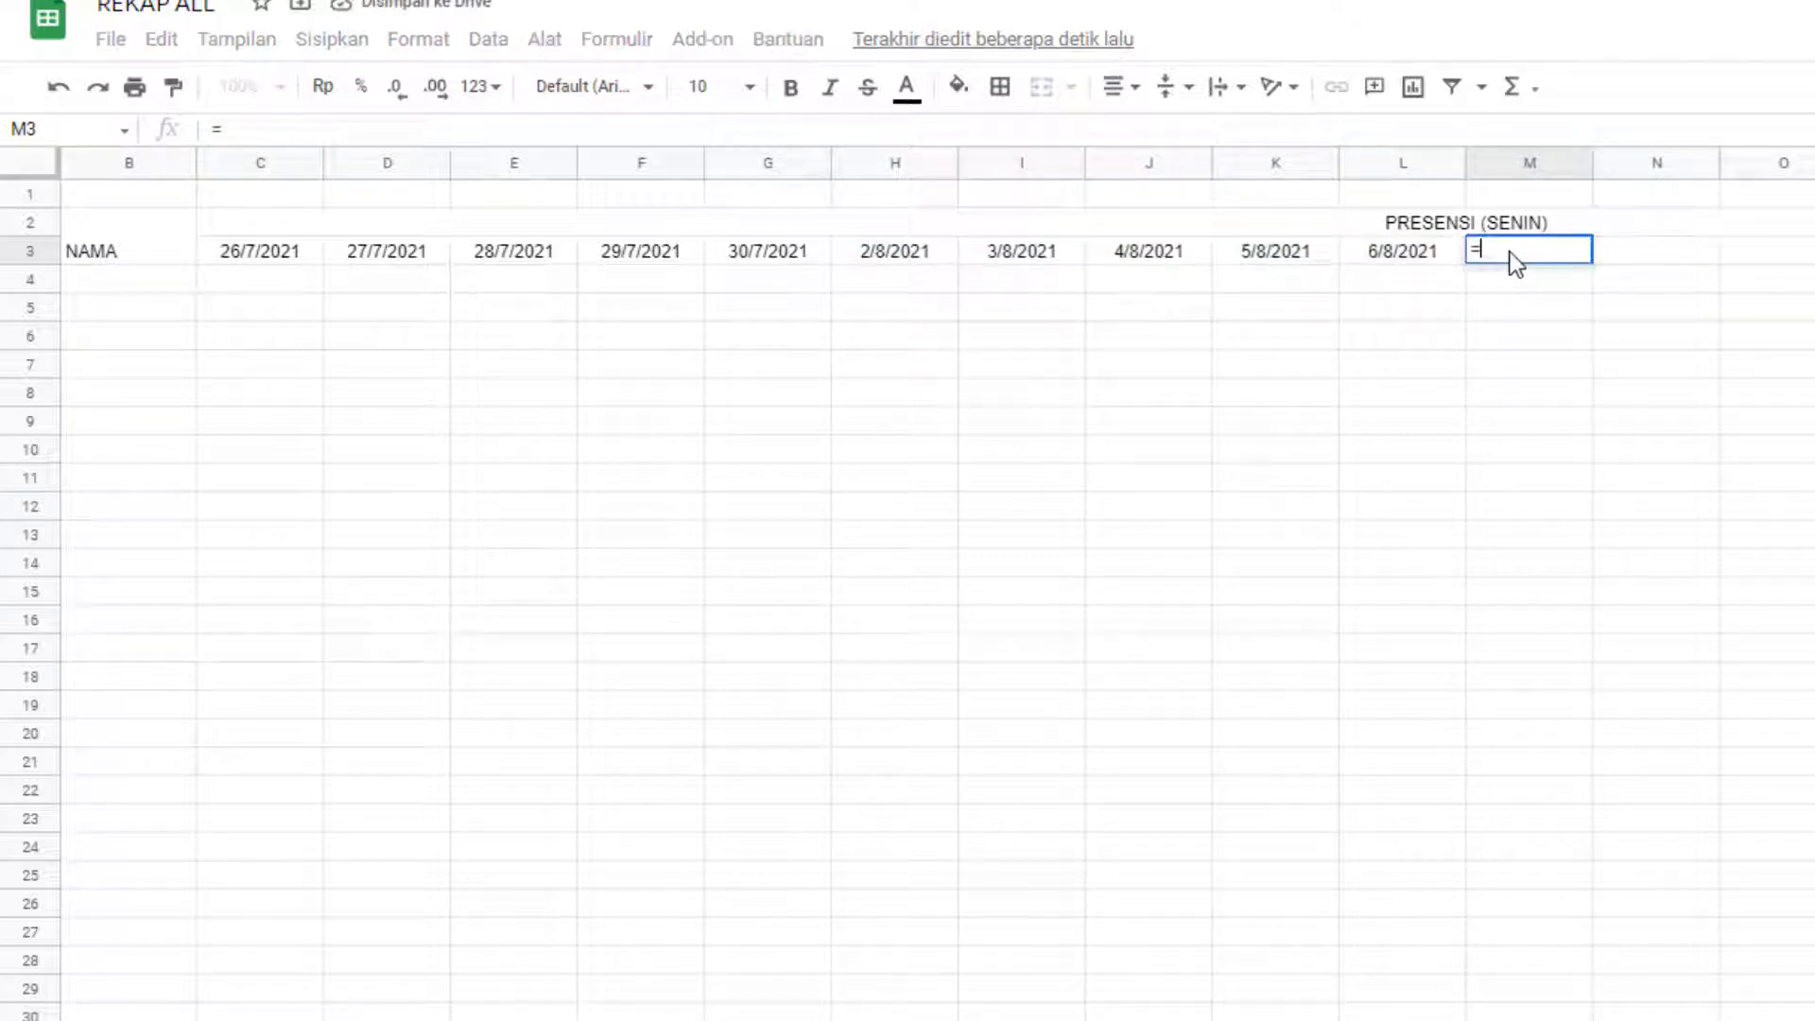
{"action": "left_click", "coordinate": [889, 259]}
{"action": "type", "text": "+7"}
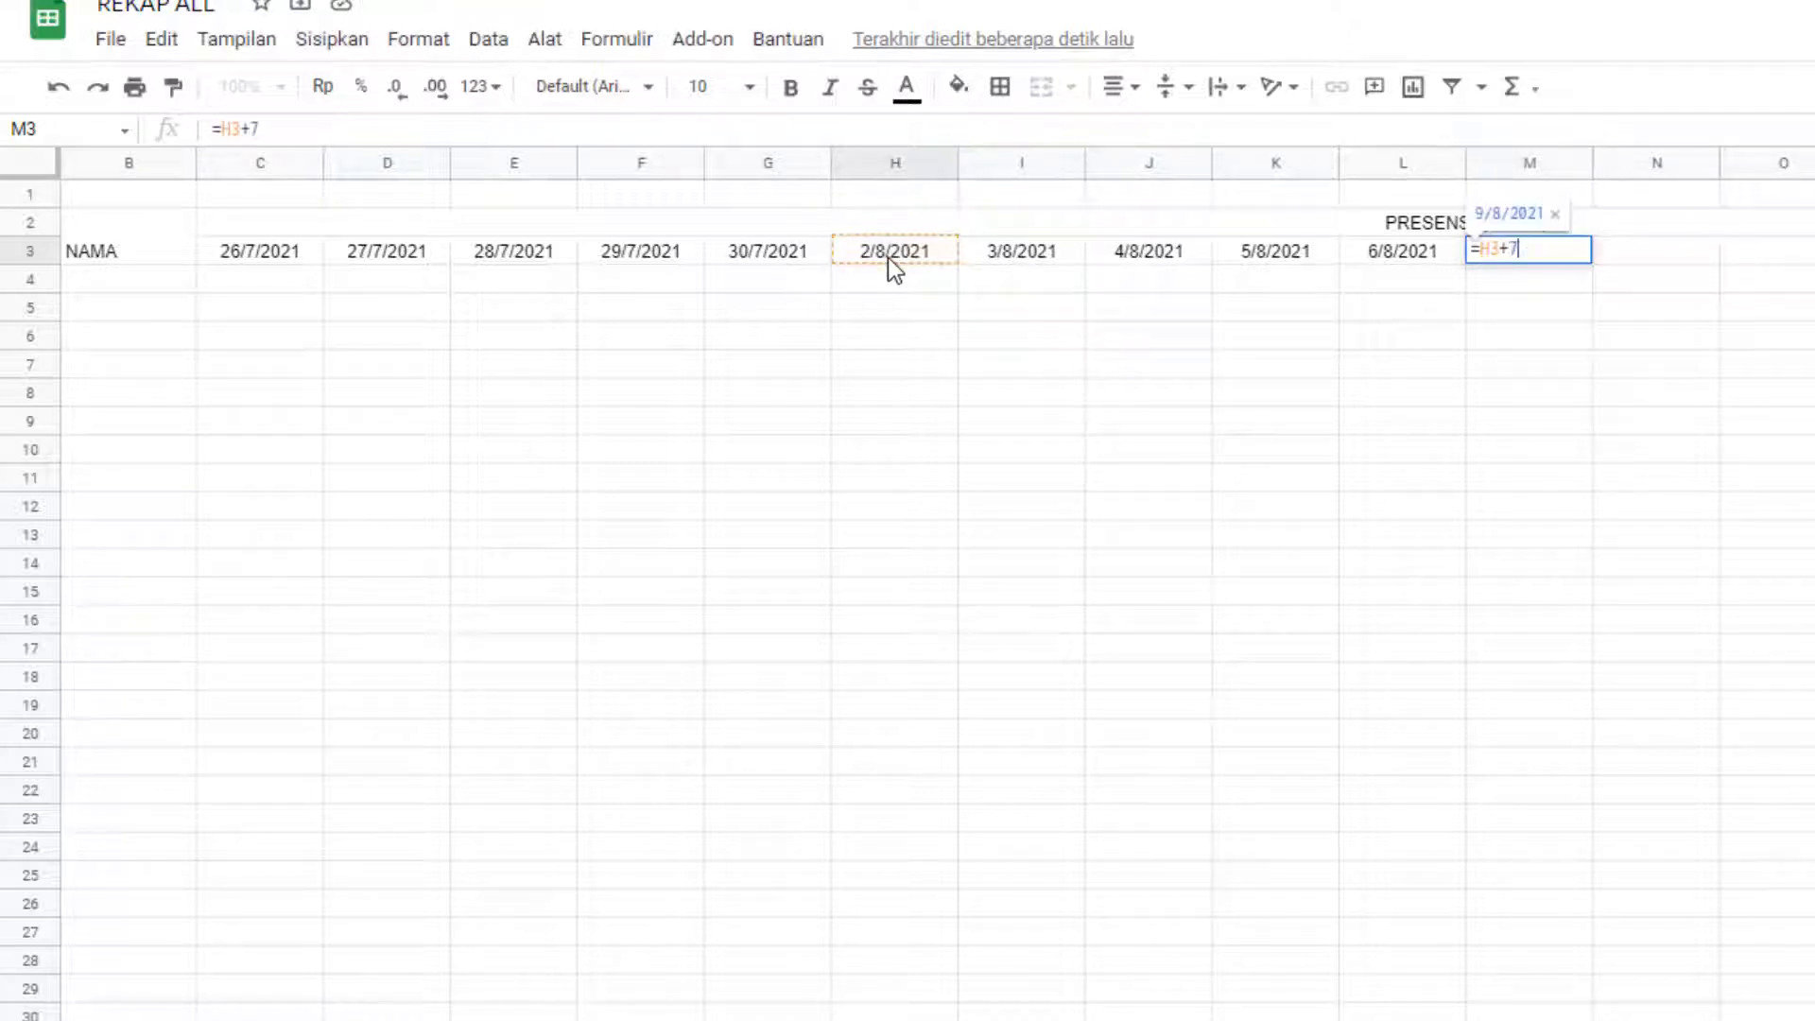
{"action": "key", "text": "Return"}
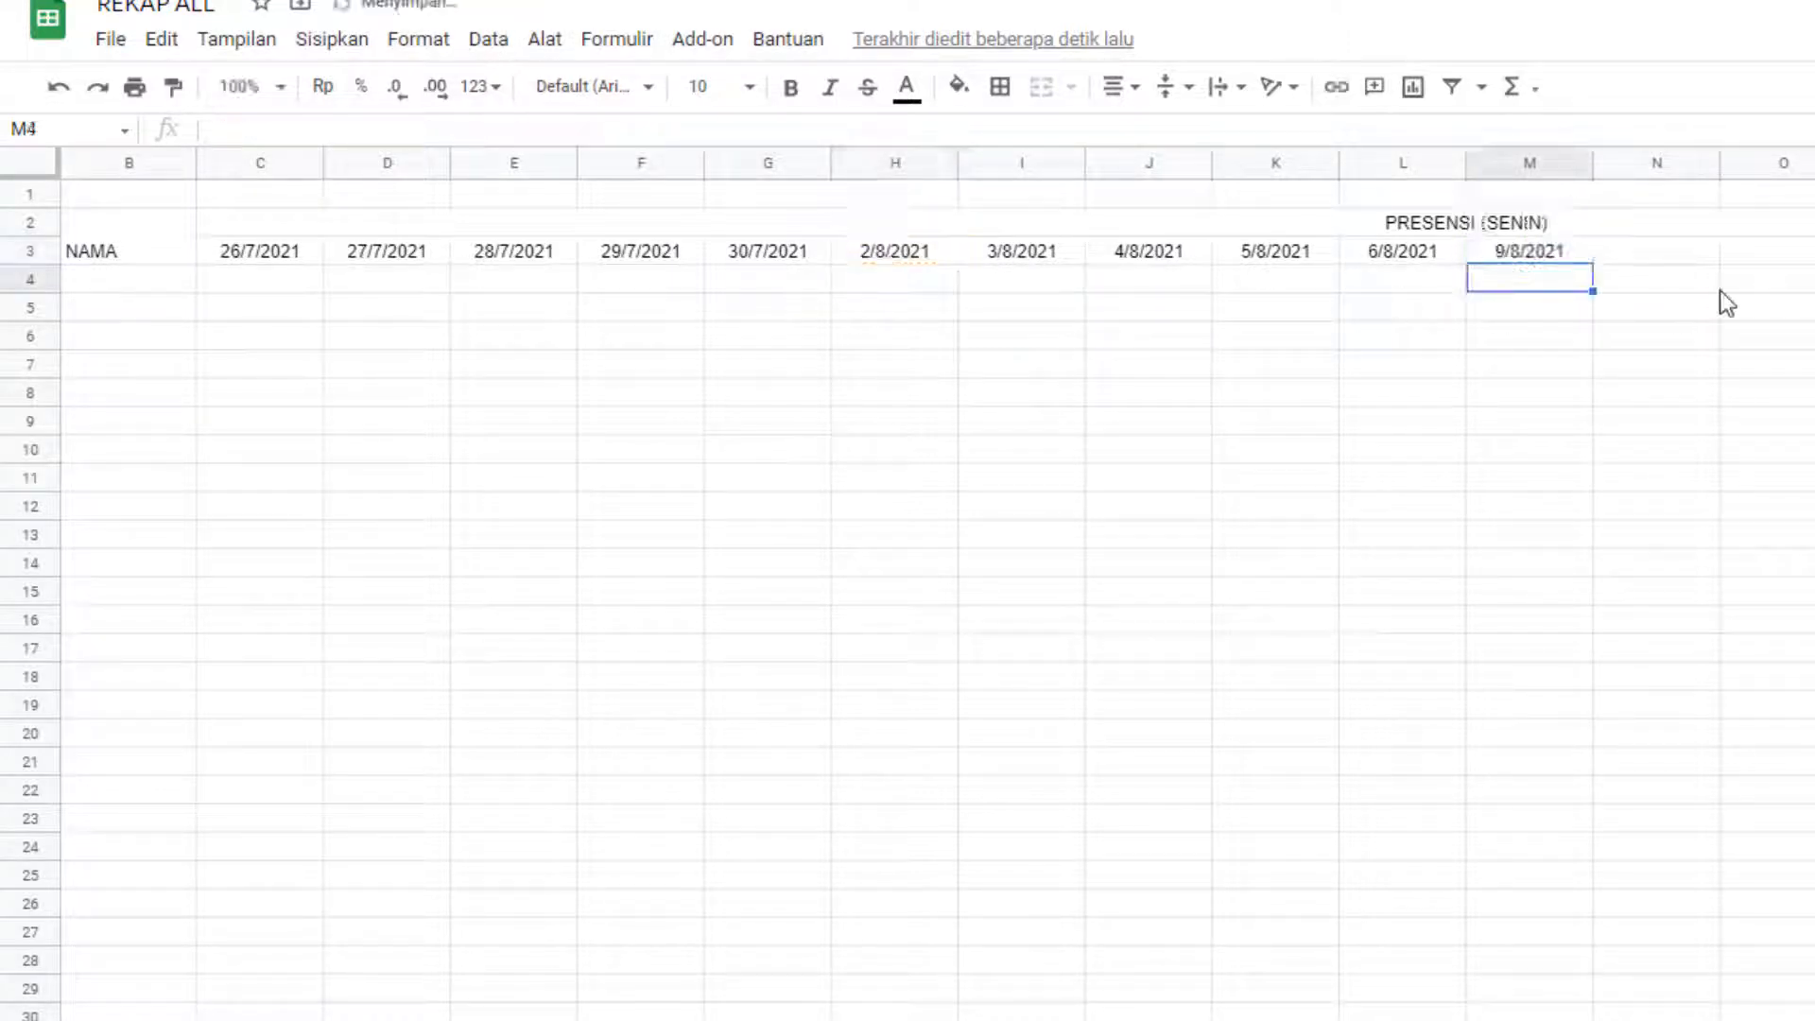
{"action": "left_click", "coordinate": [1564, 257]}
{"action": "left_click_drag", "start_coordinate": [961, 295], "coordinate": [1361, 318]}
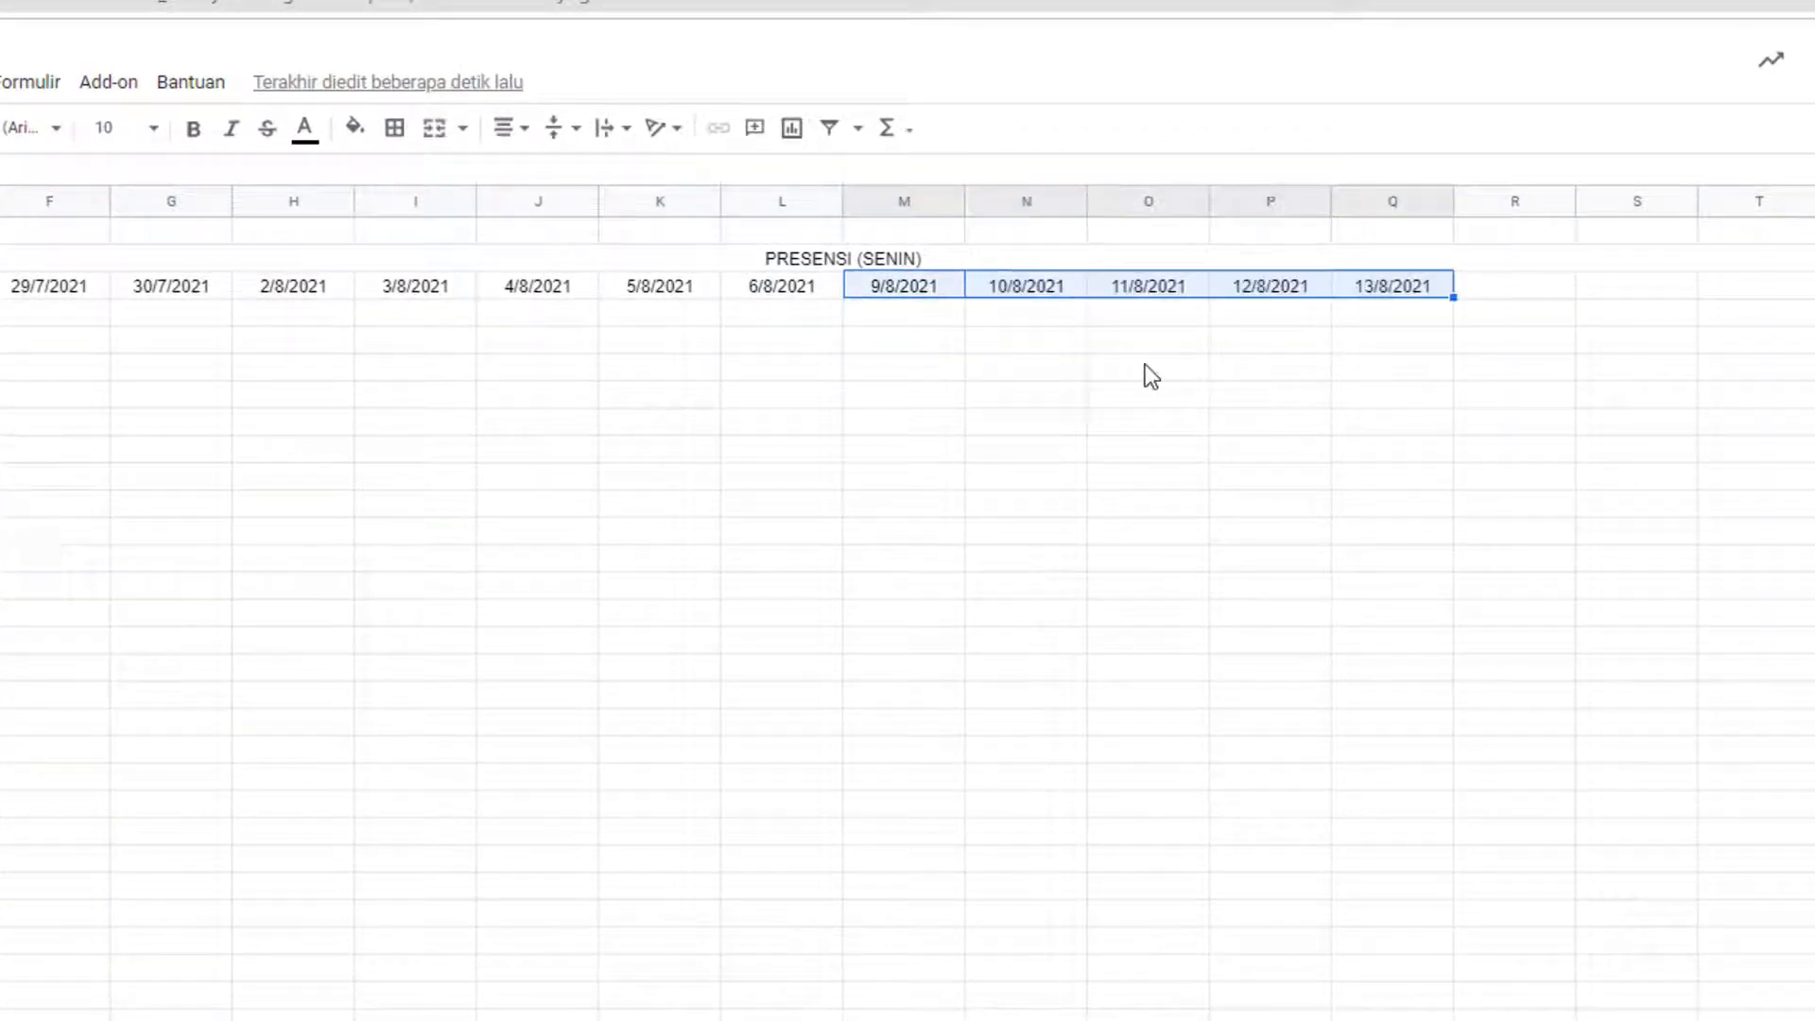
{"action": "left_click", "coordinate": [1143, 365]}
{"action": "left_click", "coordinate": [1503, 295]}
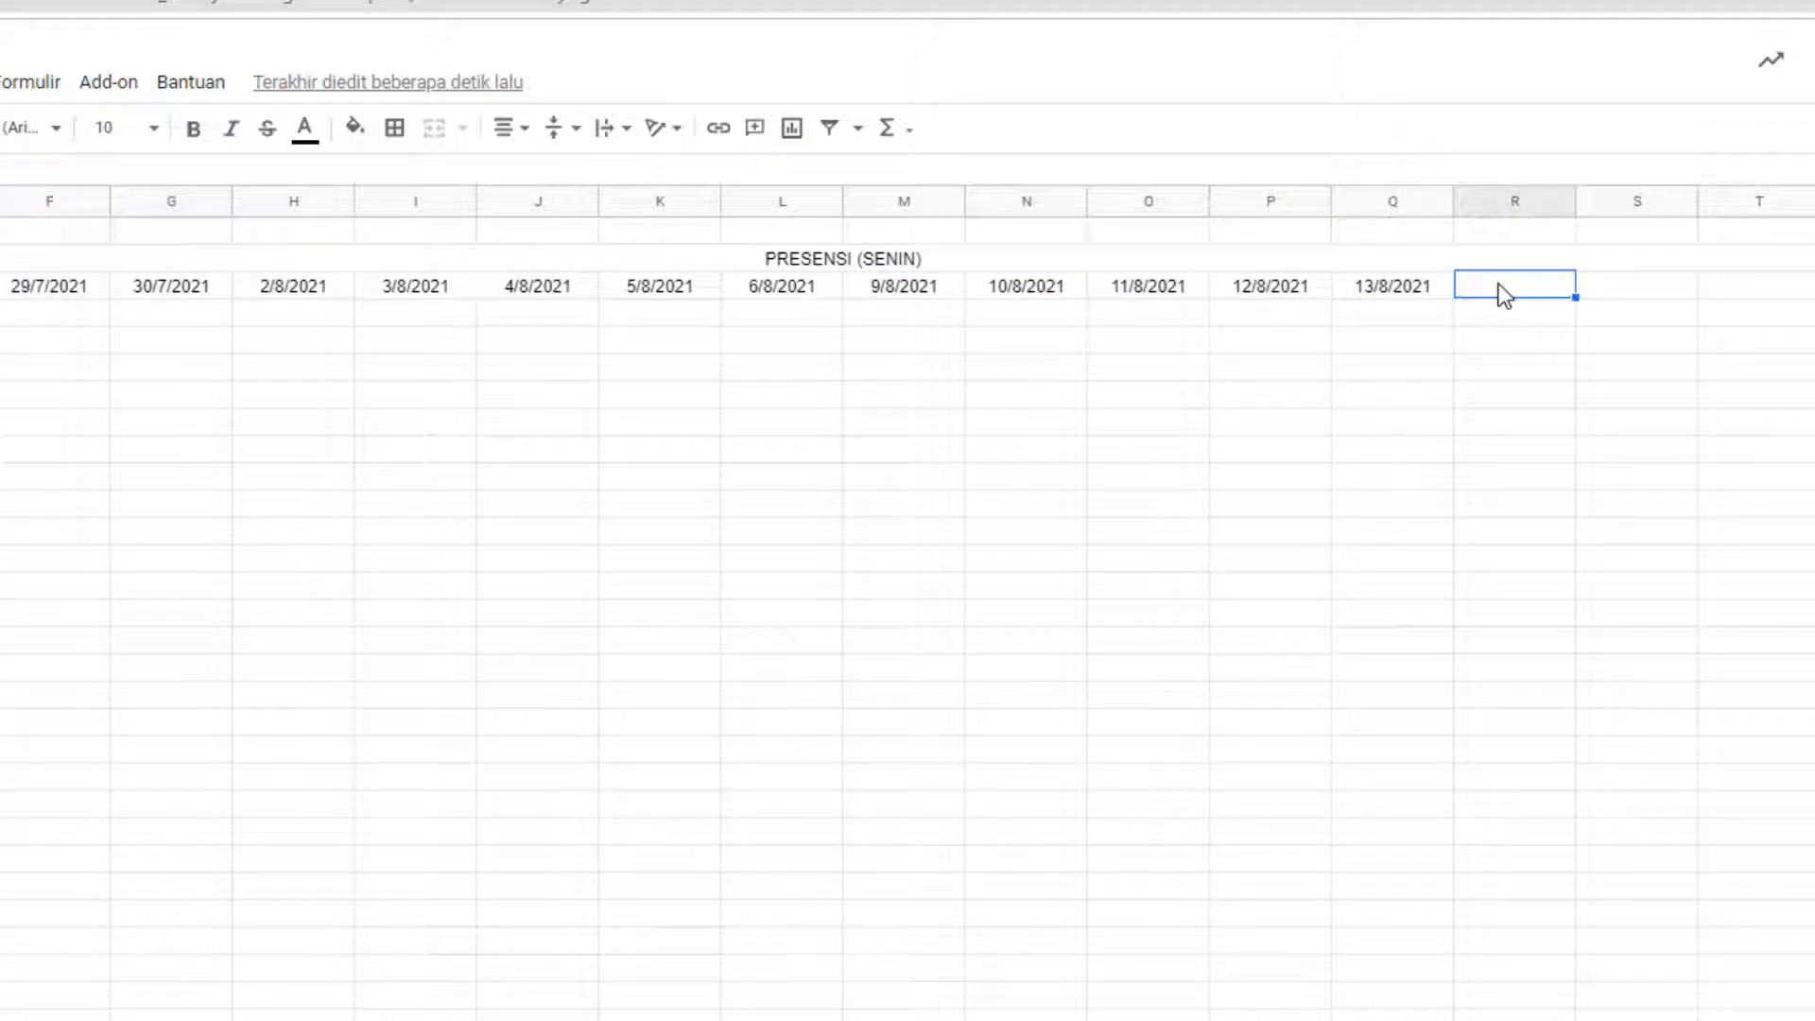
{"action": "key", "text": "Right"}
{"action": "key", "text": "Right"}
{"action": "key", "text": "Right"}
{"action": "key", "text": "Right"}
{"action": "key", "text": "Right"}
{"action": "key", "text": "Right"}
{"action": "key", "text": "Right"}
{"action": "key", "text": "Right"}
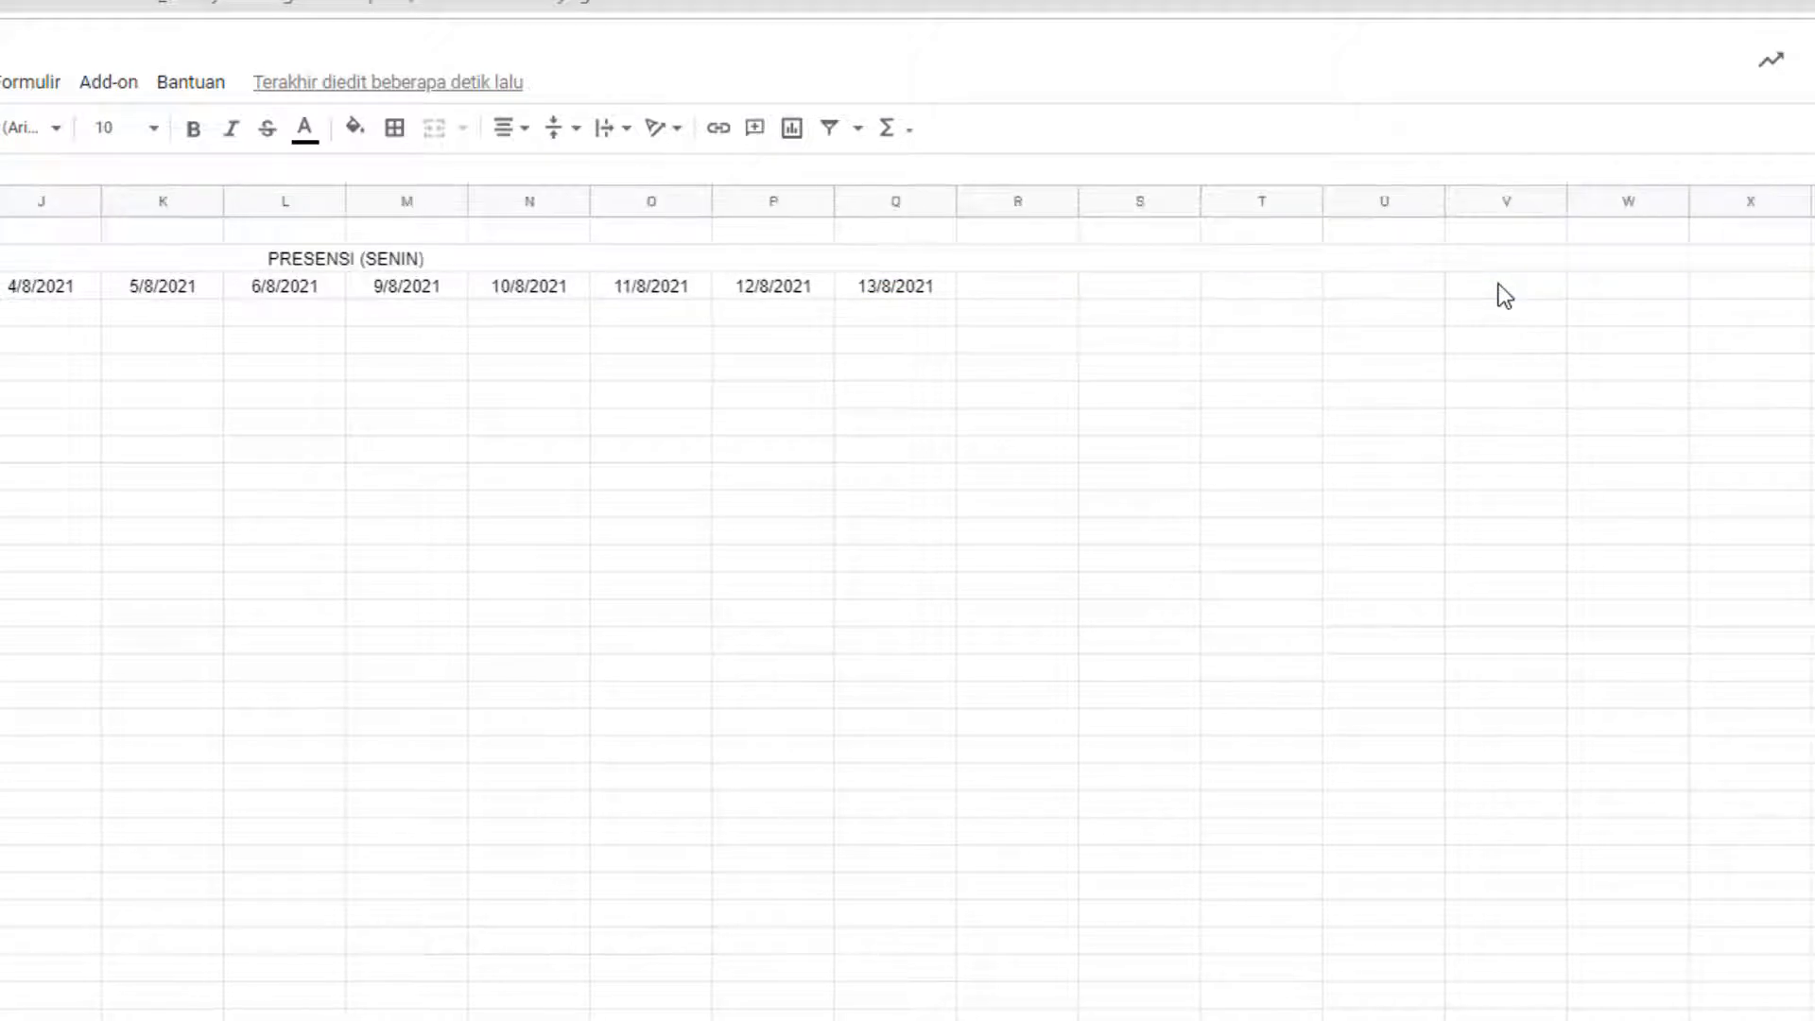
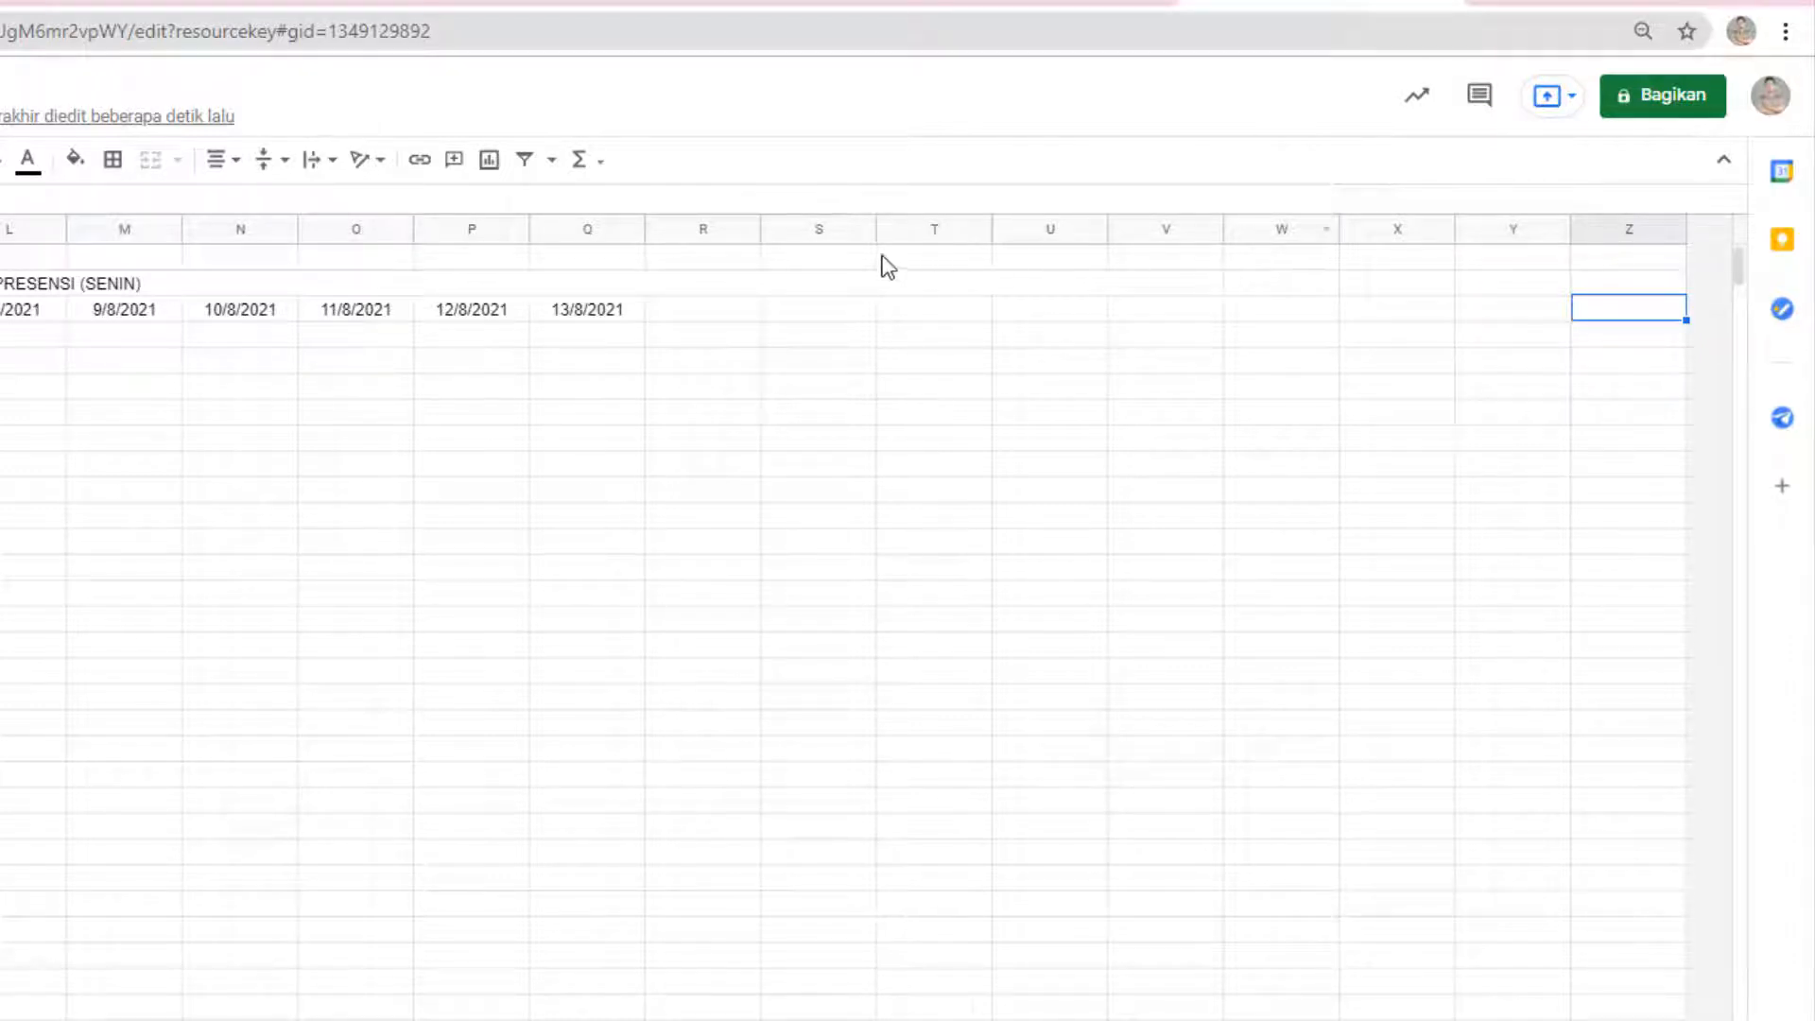
{"action": "left_click", "coordinate": [935, 230]}
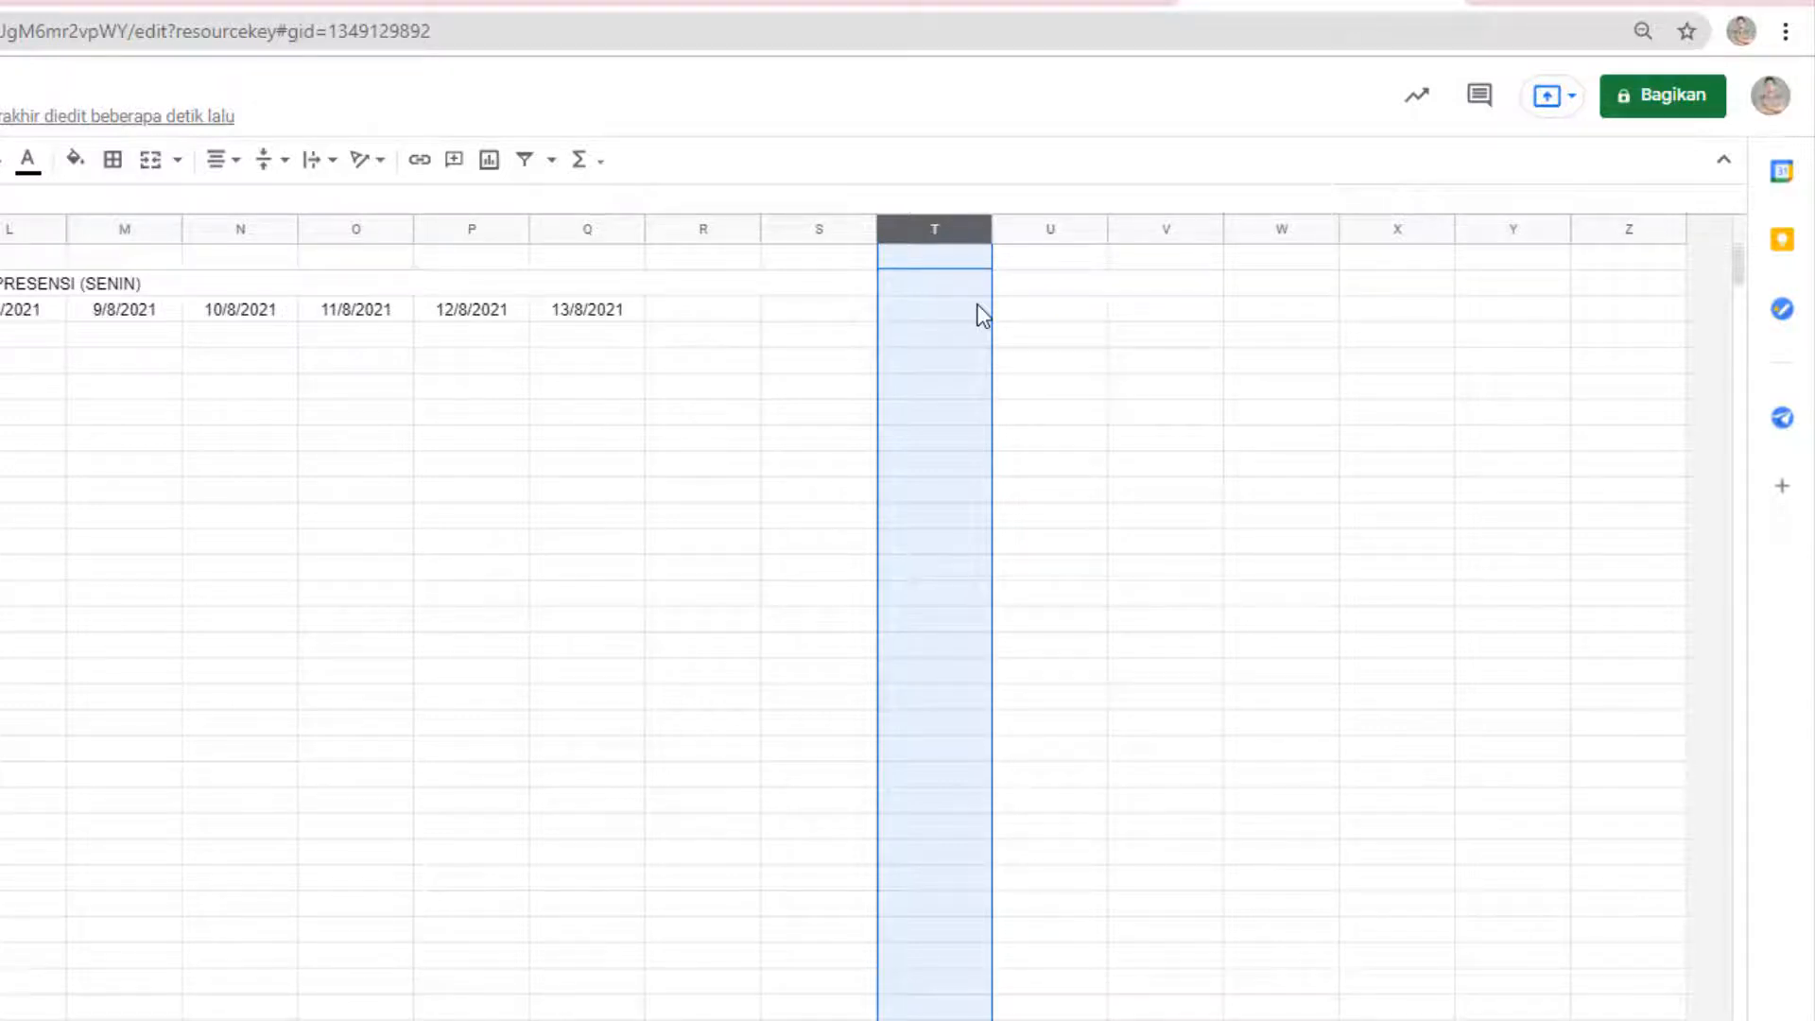
{"action": "key", "text": "ctrl+shift+Right"}
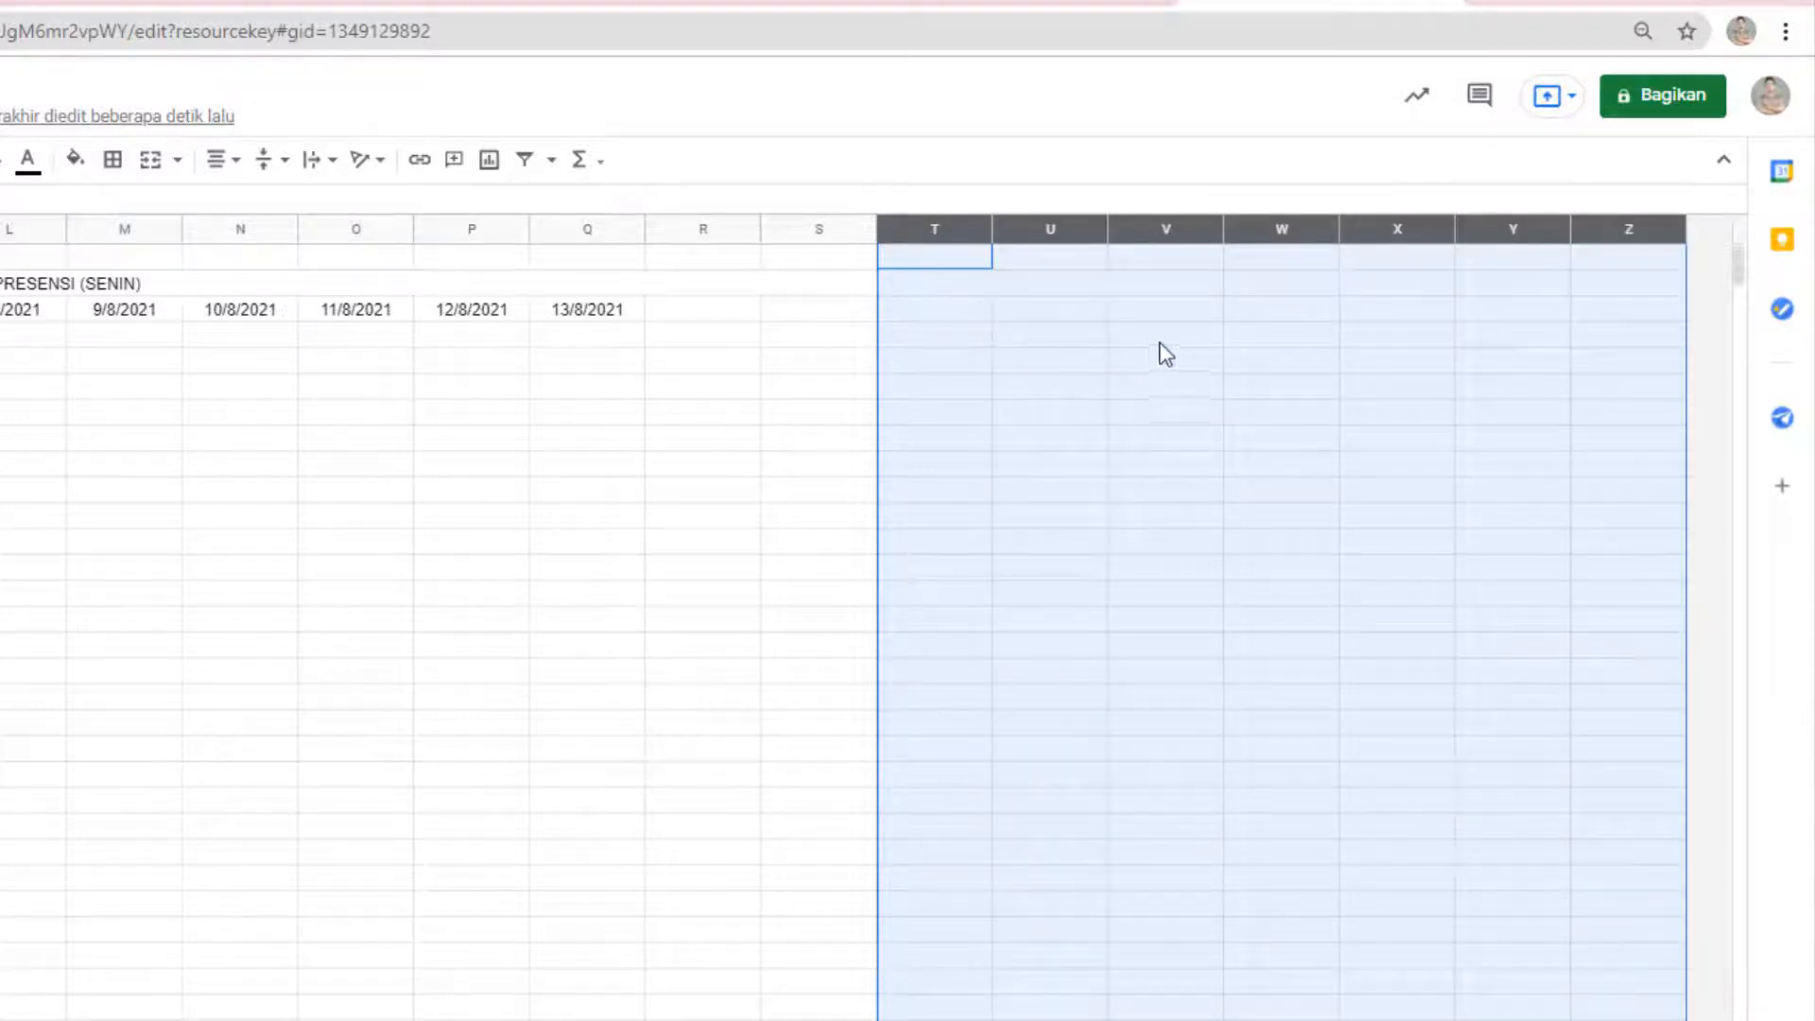
{"action": "left_click", "coordinate": [1199, 298]}
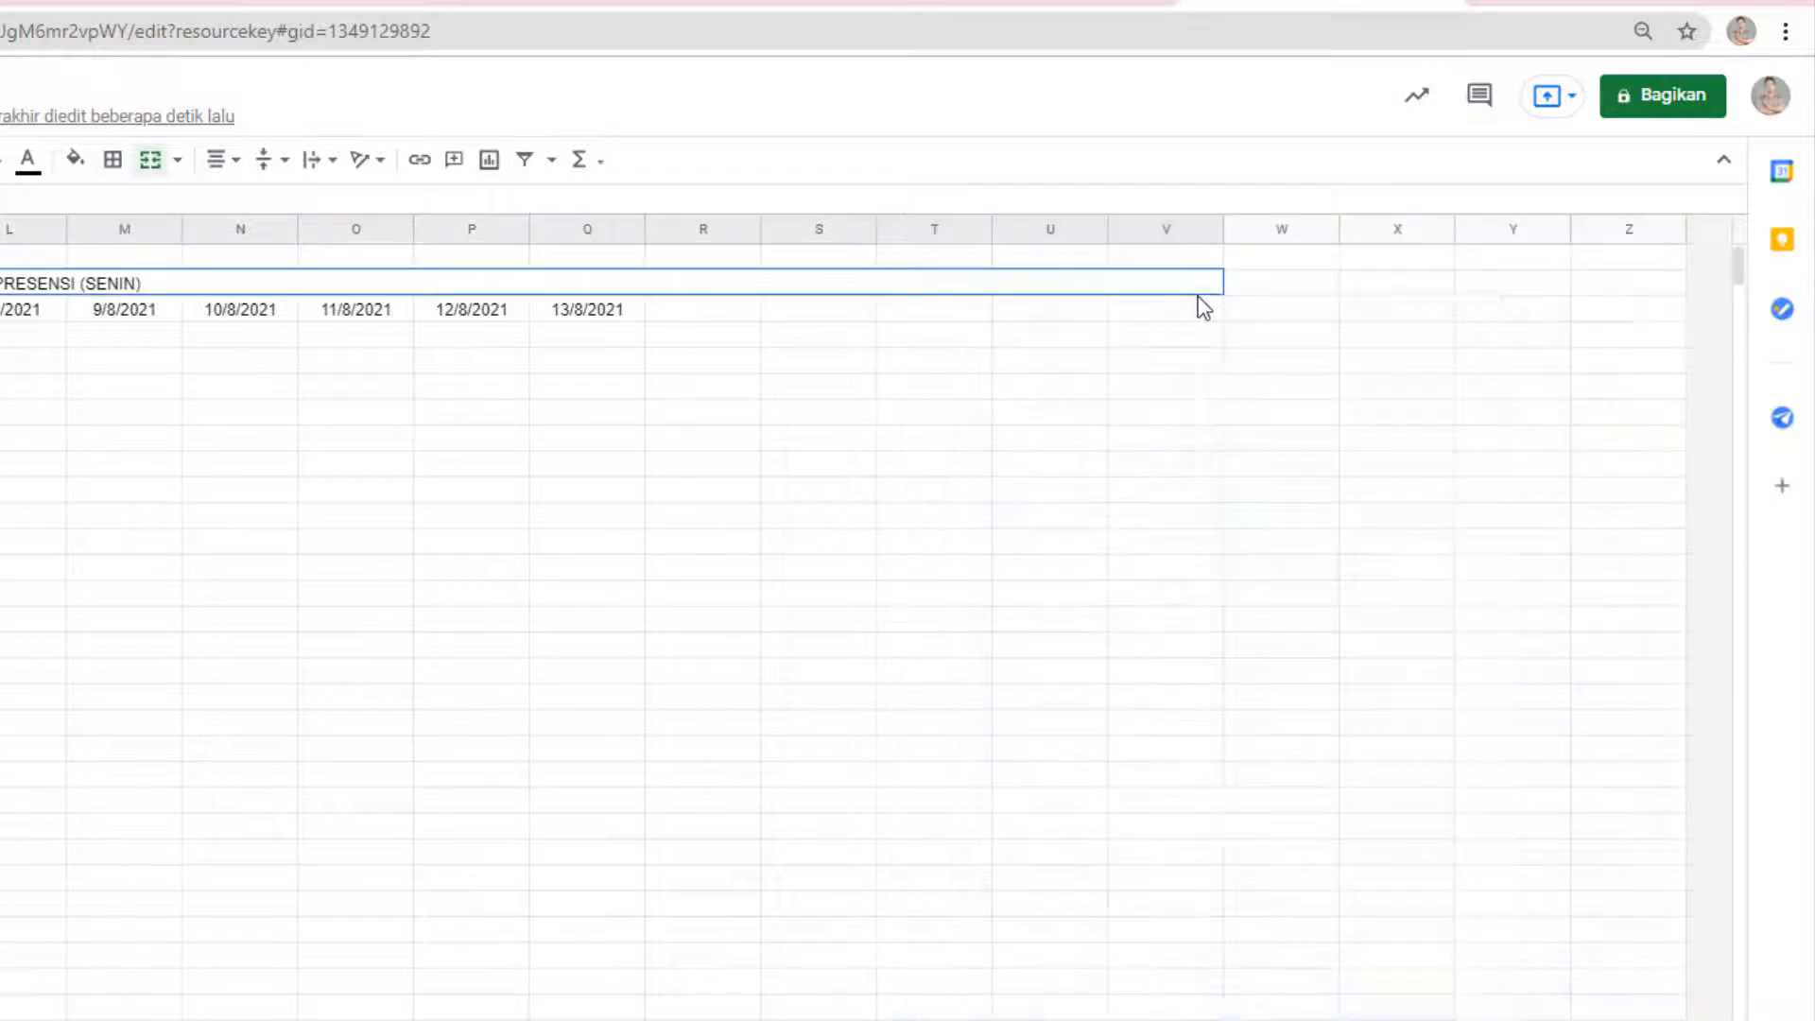
{"action": "right_click", "coordinate": [1198, 299]}
{"action": "left_click", "coordinate": [1074, 364]}
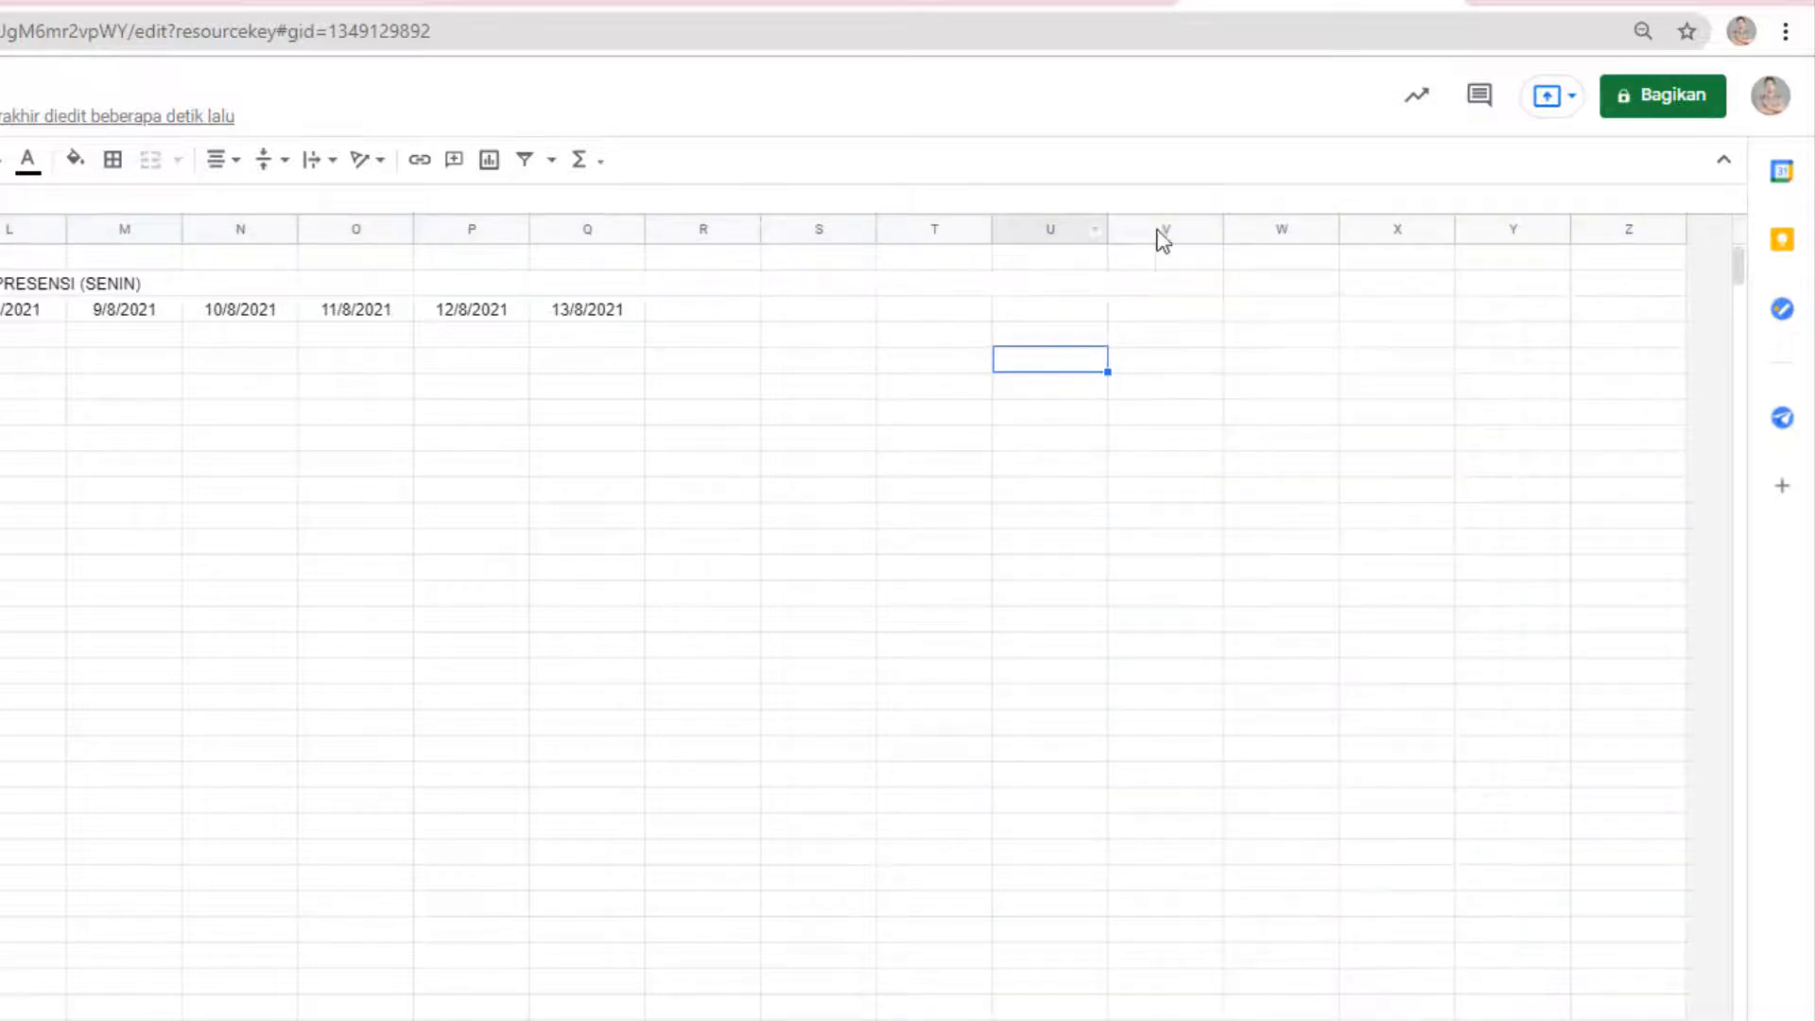
{"action": "left_click", "coordinate": [1165, 289]}
{"action": "left_click", "coordinate": [1241, 290]}
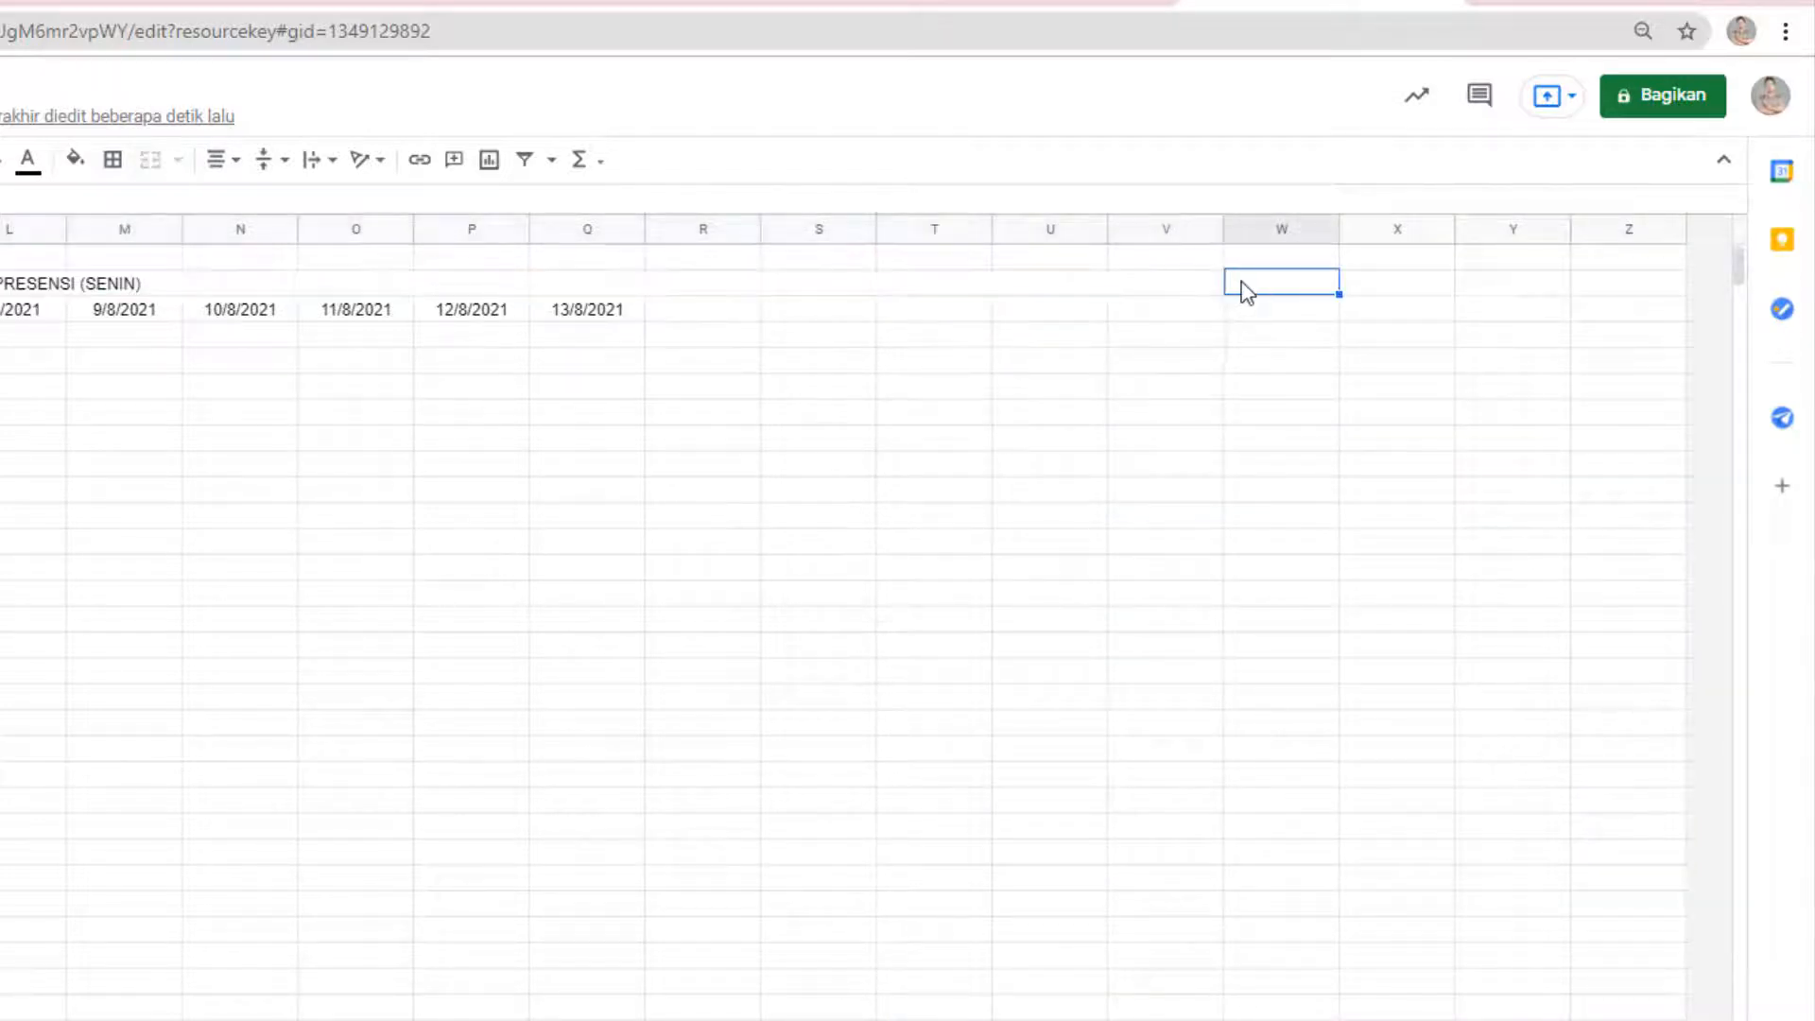
- Insert four columns to the right of columns W to Z
{"action": "left_click", "coordinate": [1274, 228]}
{"action": "key", "text": "ctrl+shift+Right"}
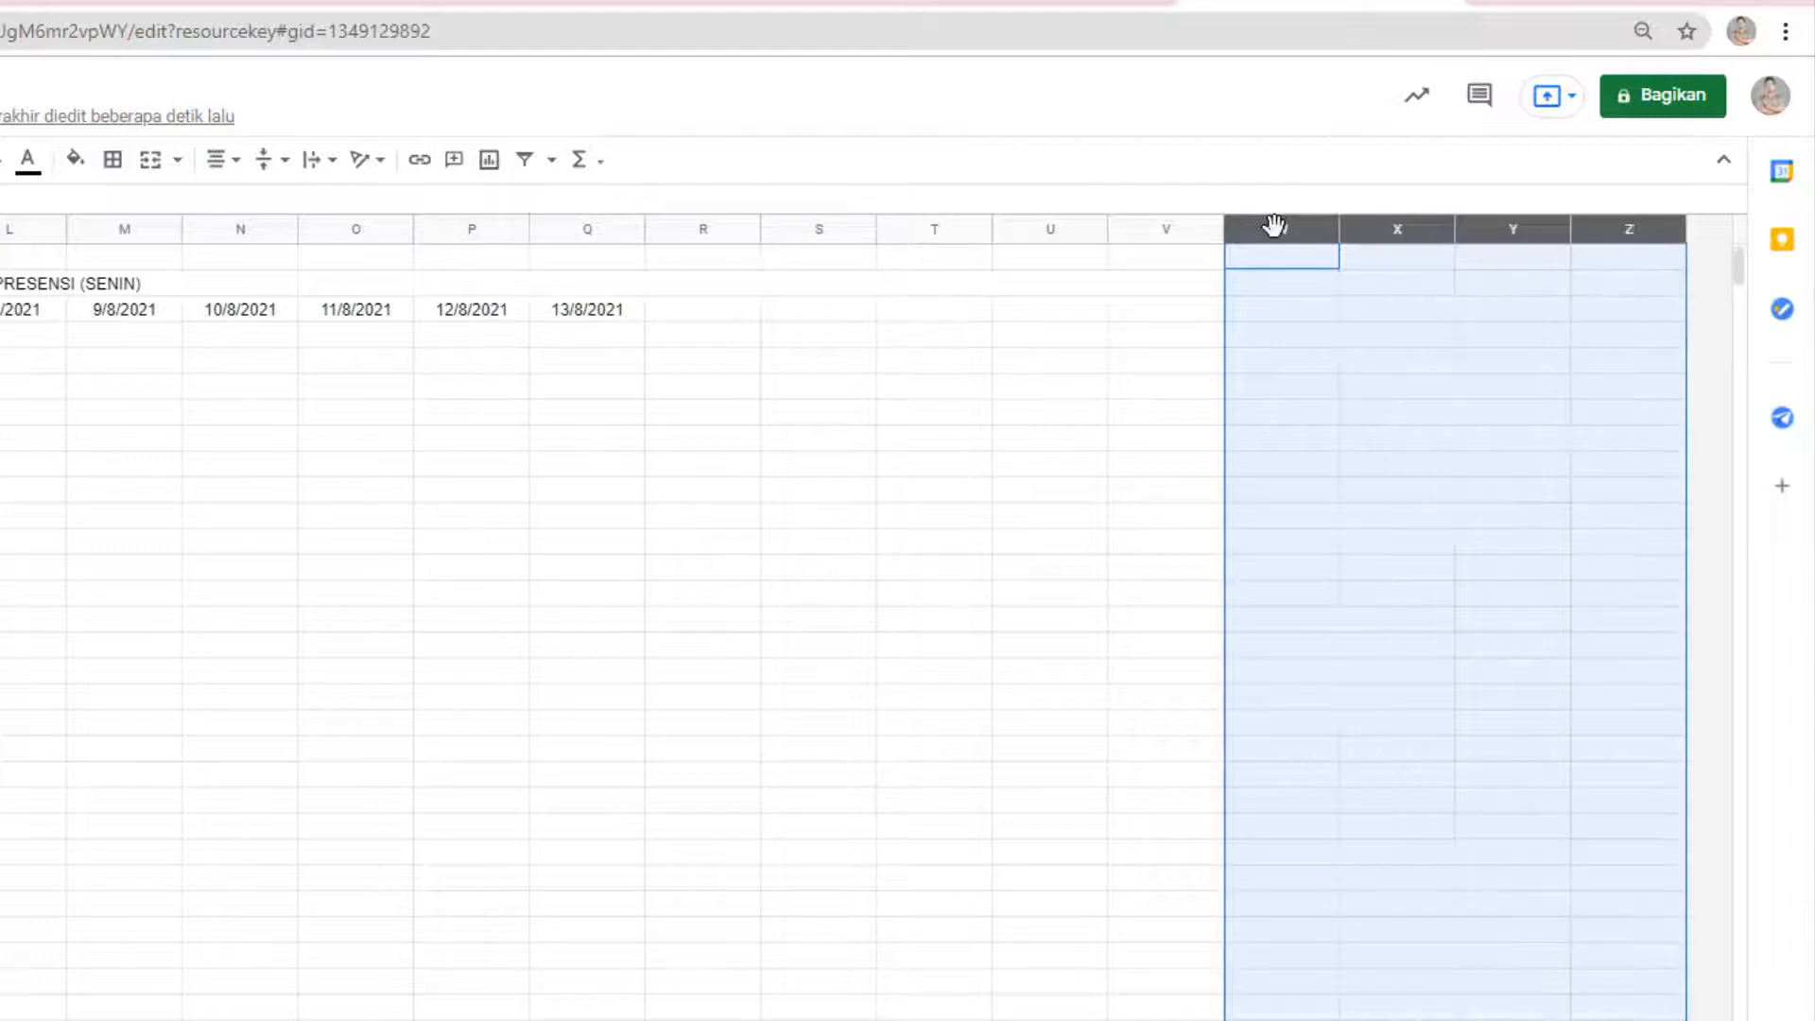
{"action": "right_click", "coordinate": [1433, 280]}
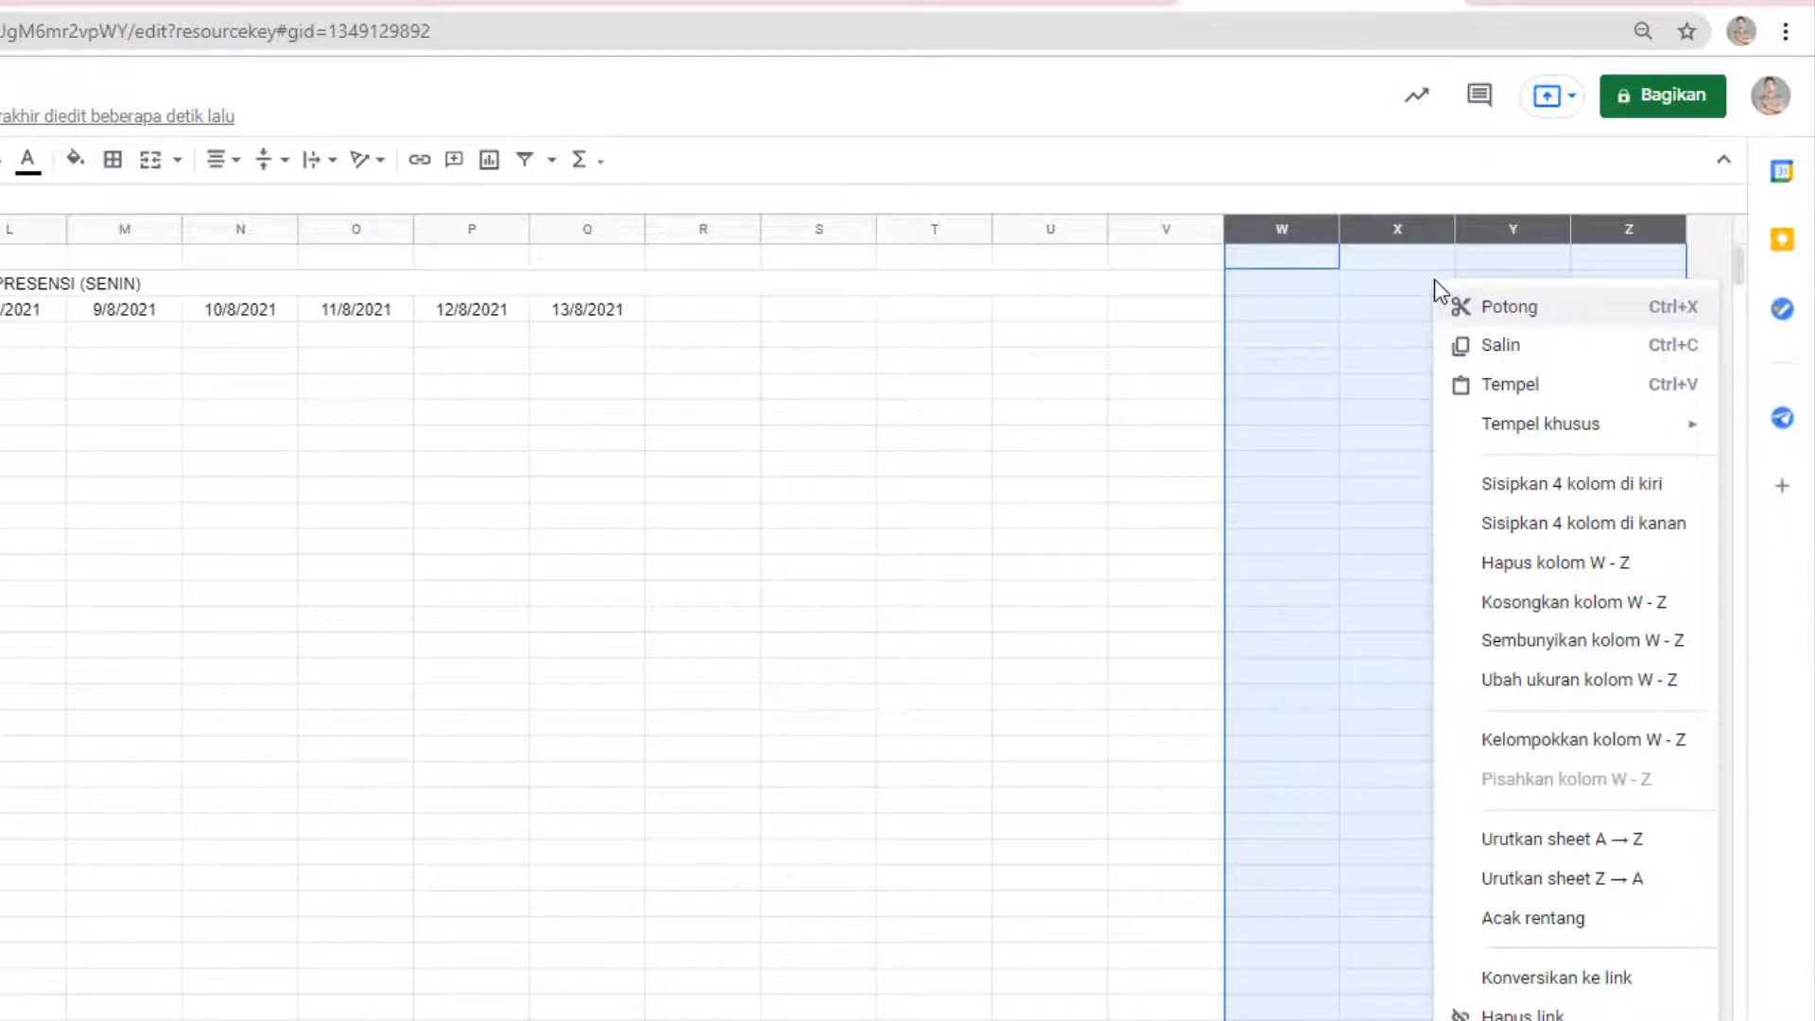
{"action": "left_click", "coordinate": [1604, 529]}
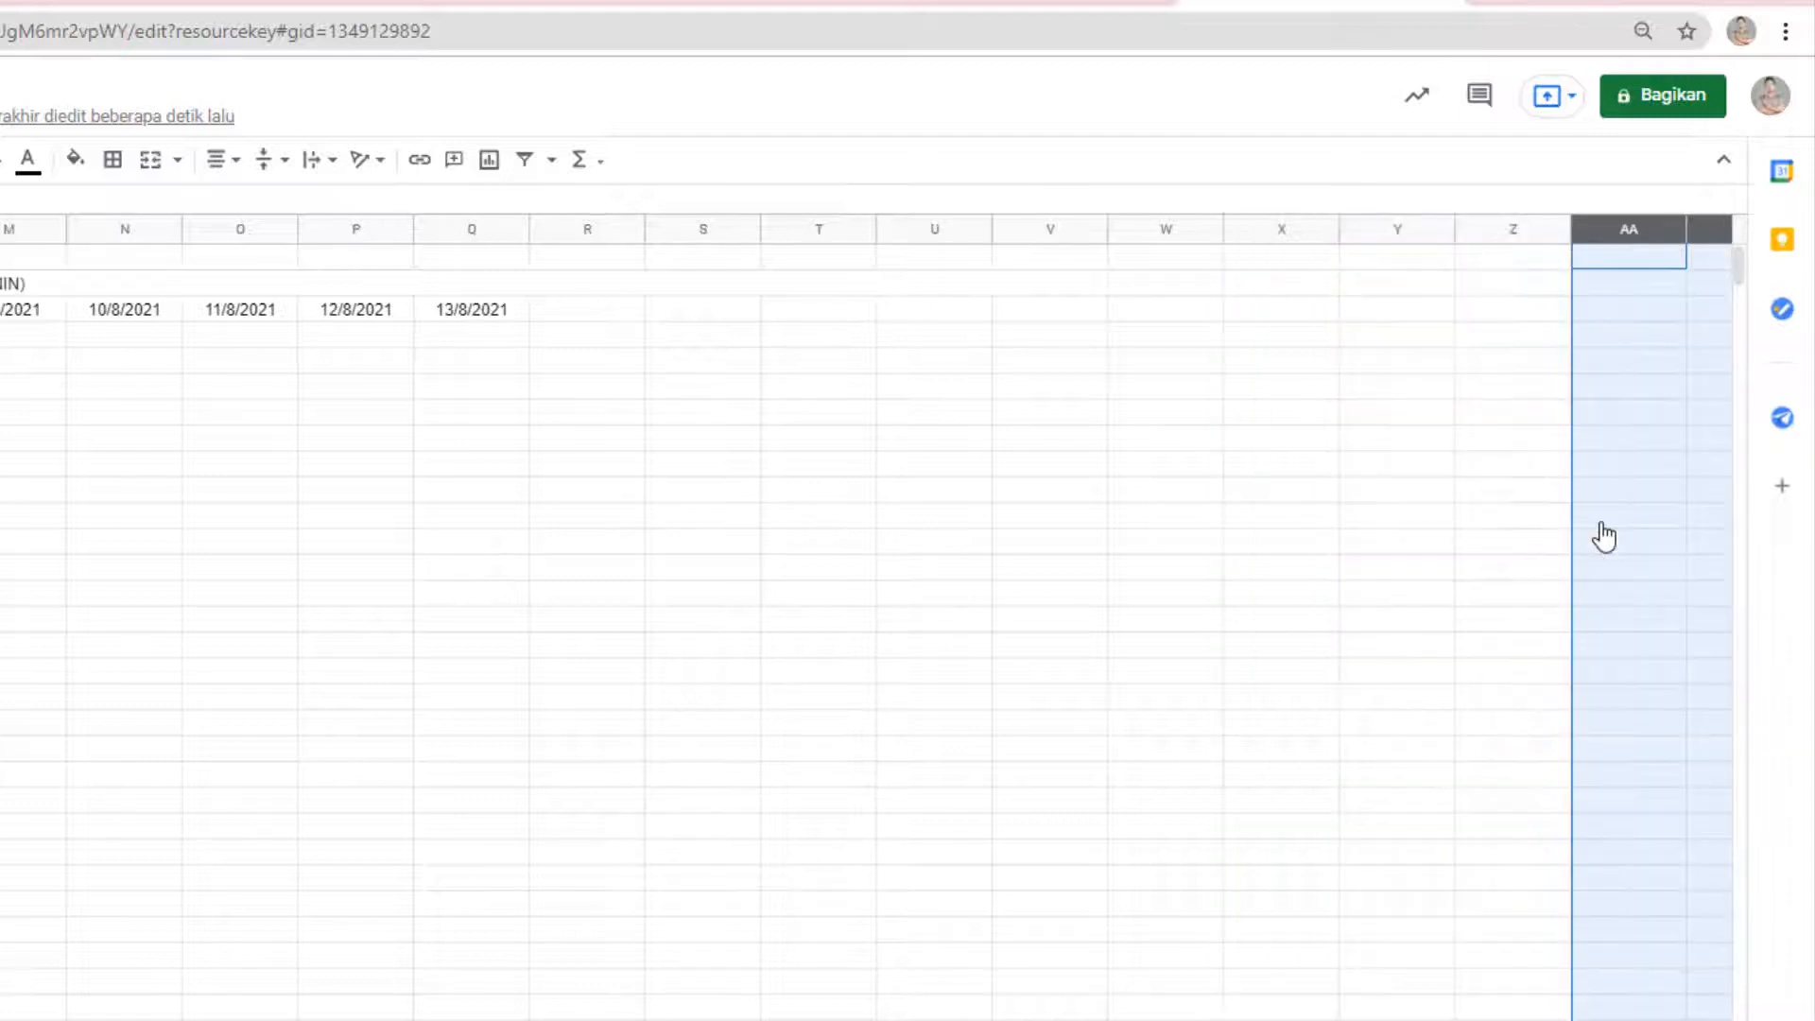
- Insert five columns to the right of columns Z to AD
{"action": "key", "text": "Right"}
{"action": "key", "text": "Right"}
{"action": "key", "text": "Right"}
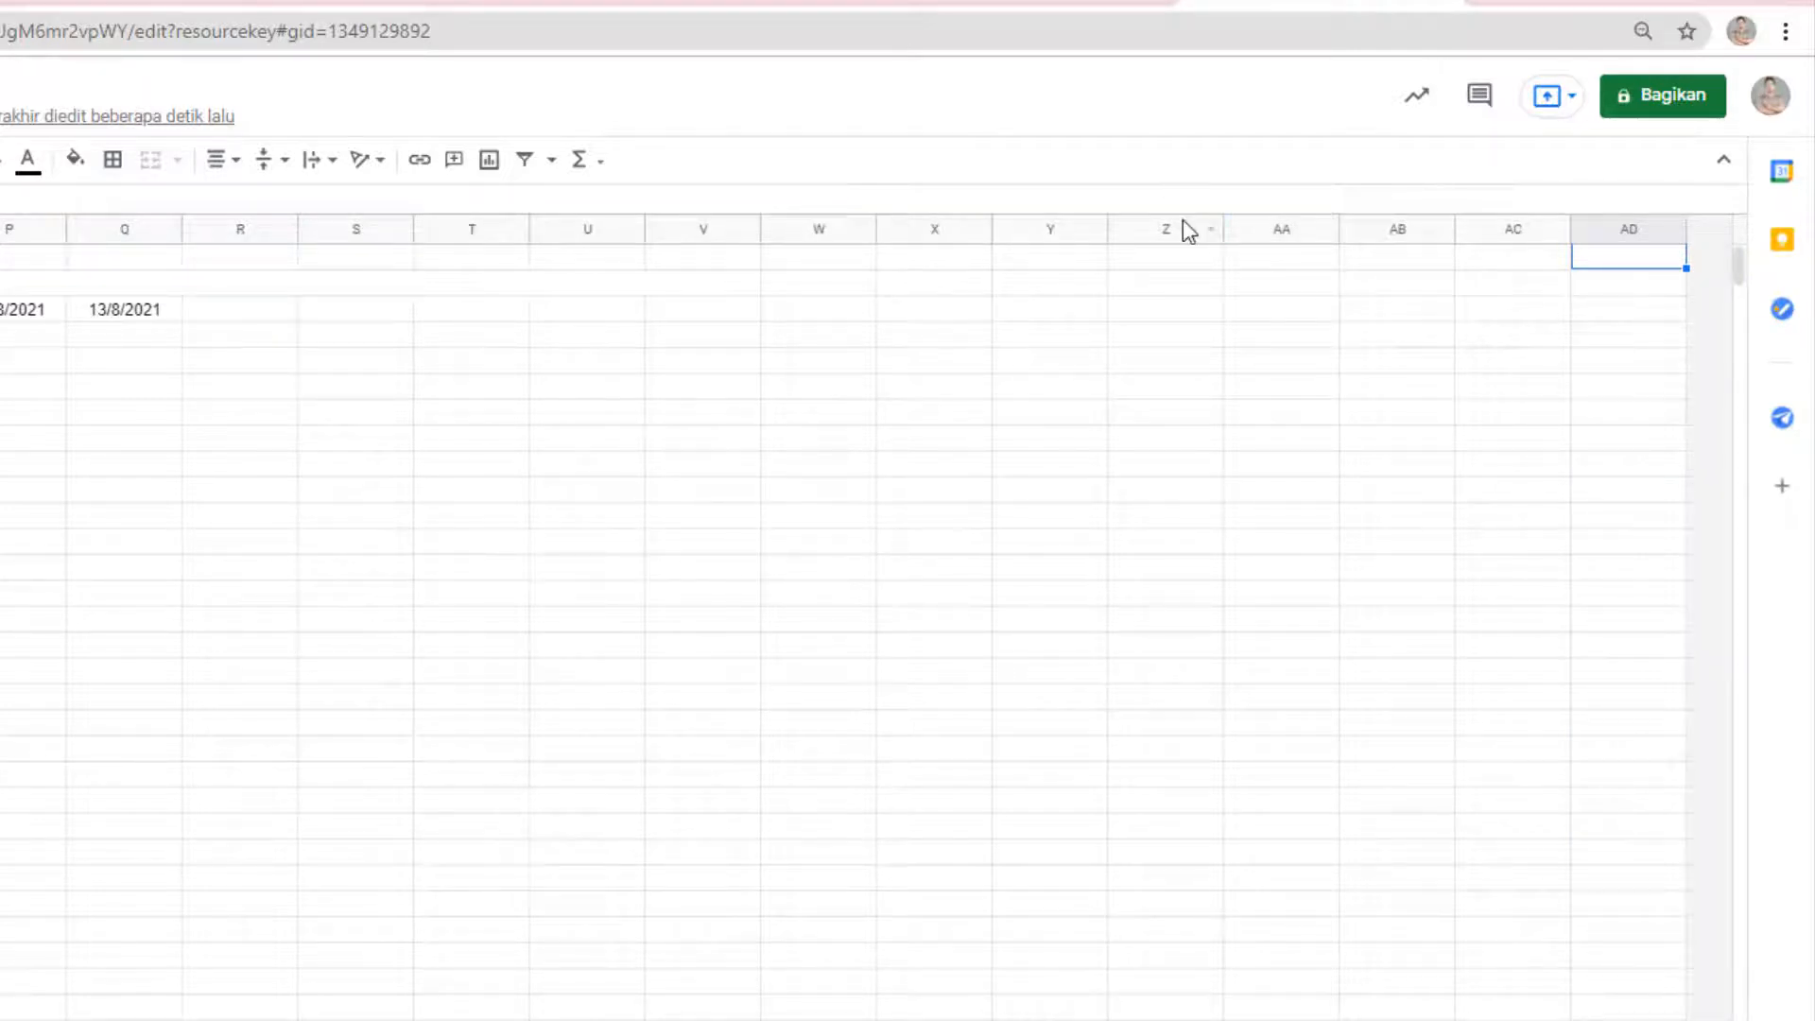
{"action": "left_click", "coordinate": [1165, 236]}
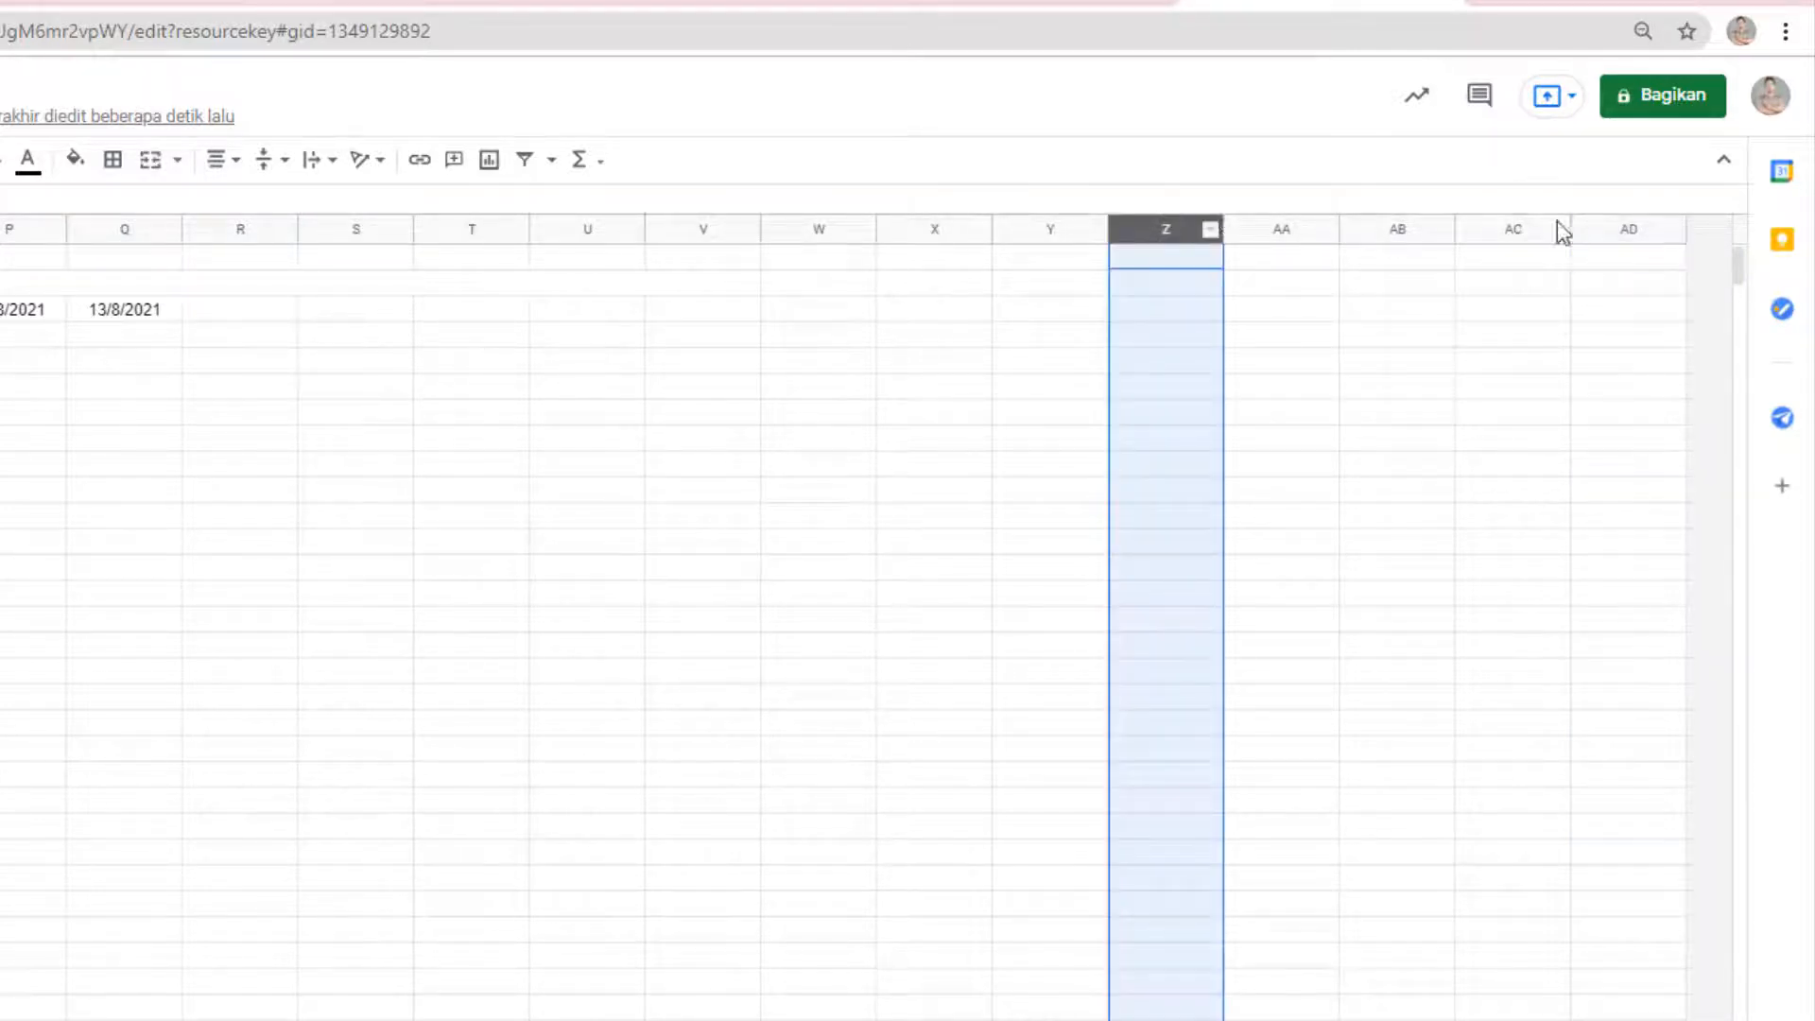
{"action": "left_click", "coordinate": [1638, 231], "text": "shift"}
{"action": "right_click", "coordinate": [1358, 293]}
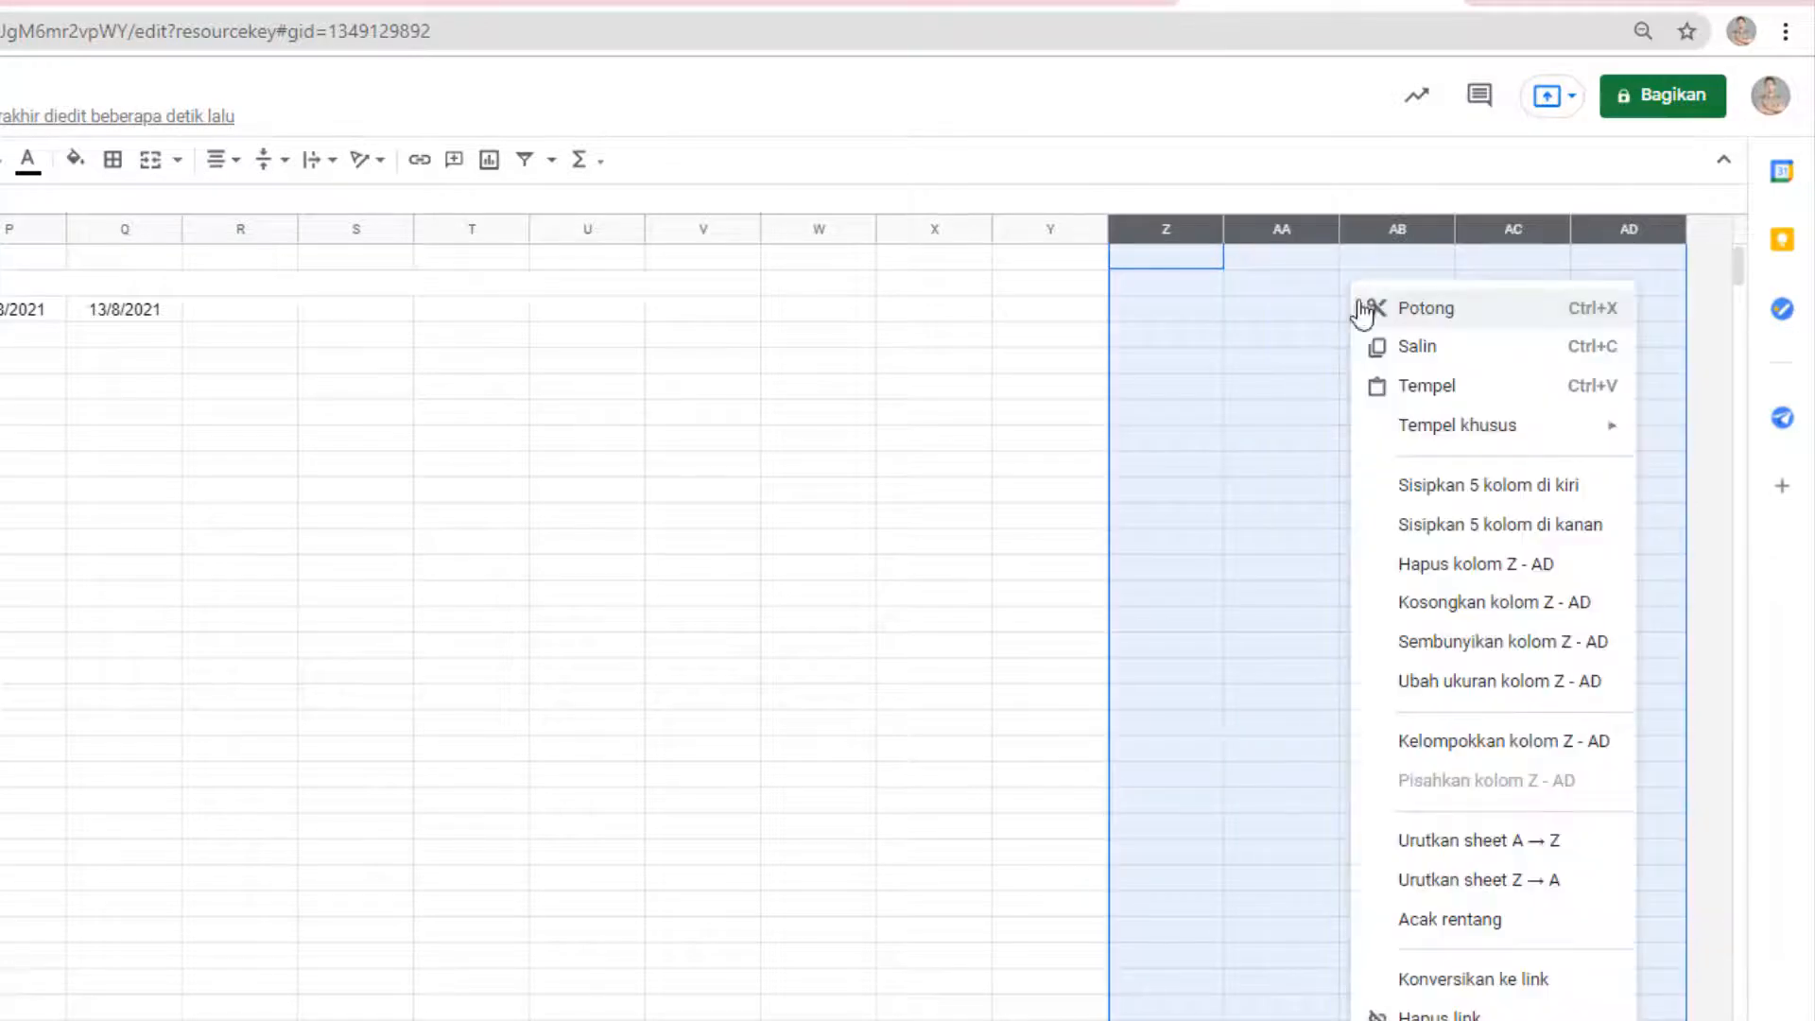
{"action": "left_click", "coordinate": [1501, 525]}
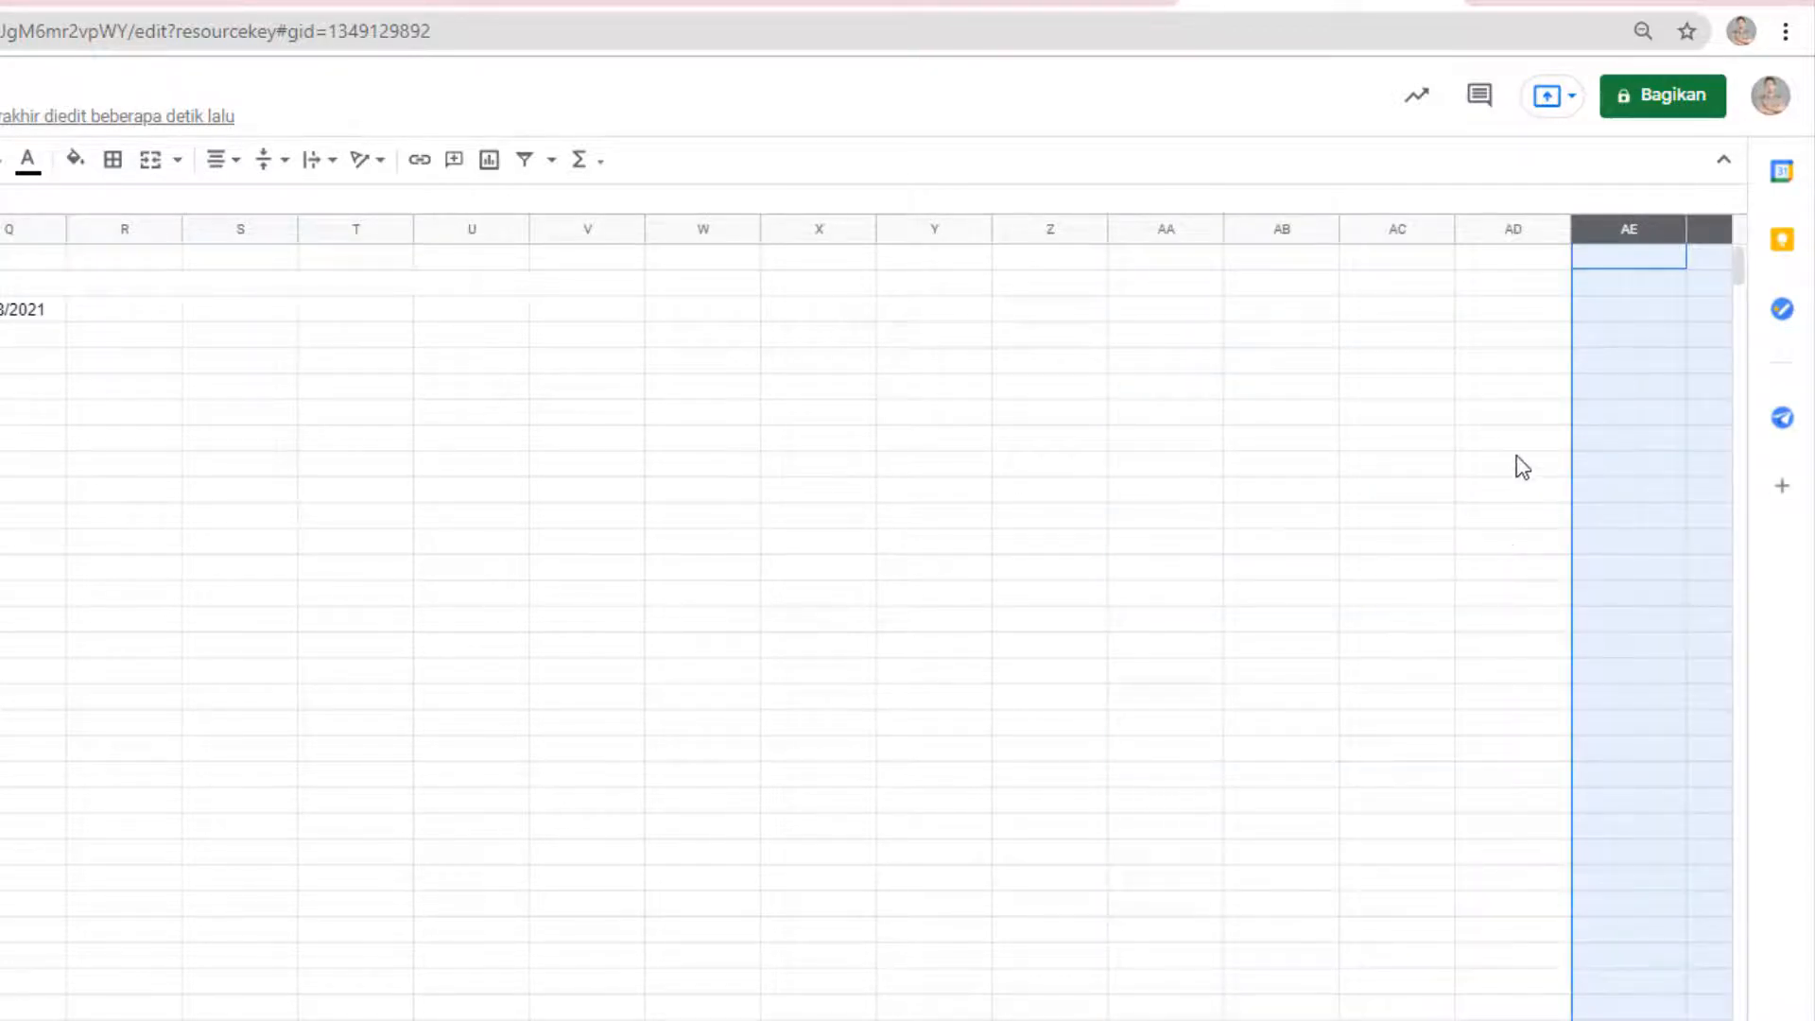
- Insert two more sets of five columns at the far end of the sheet, beyond column AD
{"action": "right_click", "coordinate": [1653, 312]}
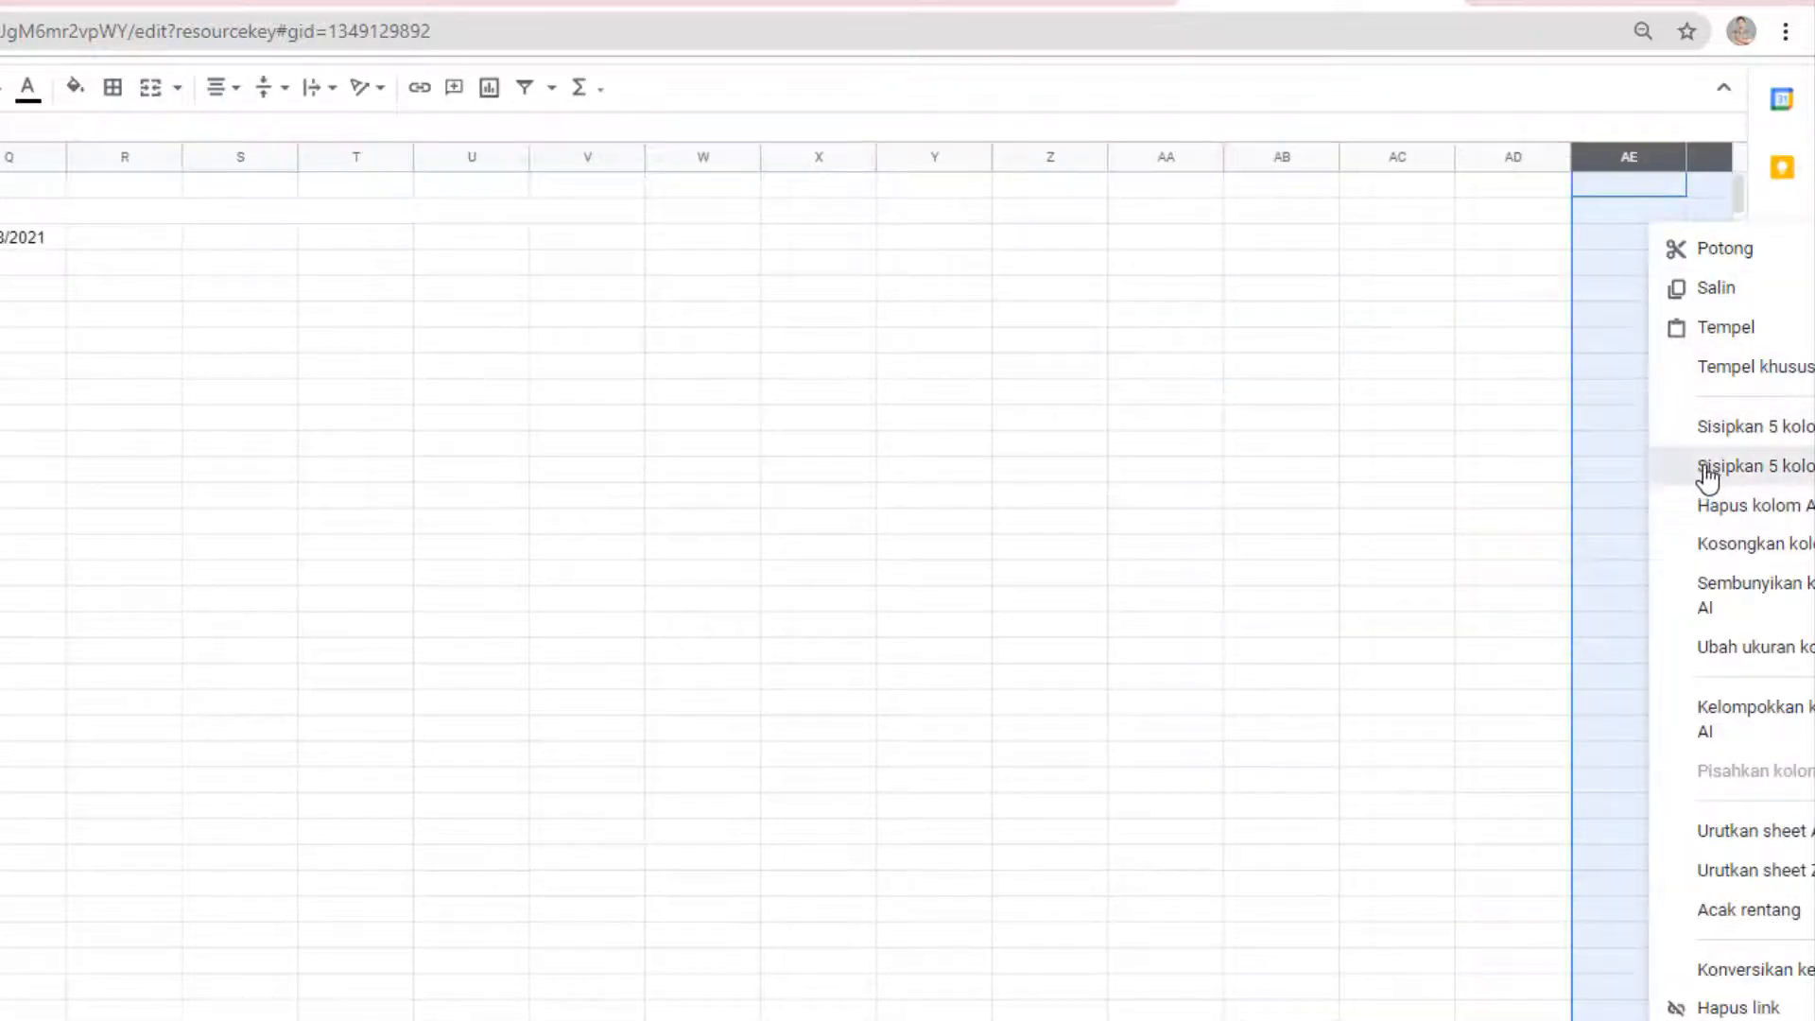
{"action": "left_click", "coordinate": [1699, 465]}
{"action": "right_click", "coordinate": [1671, 367]}
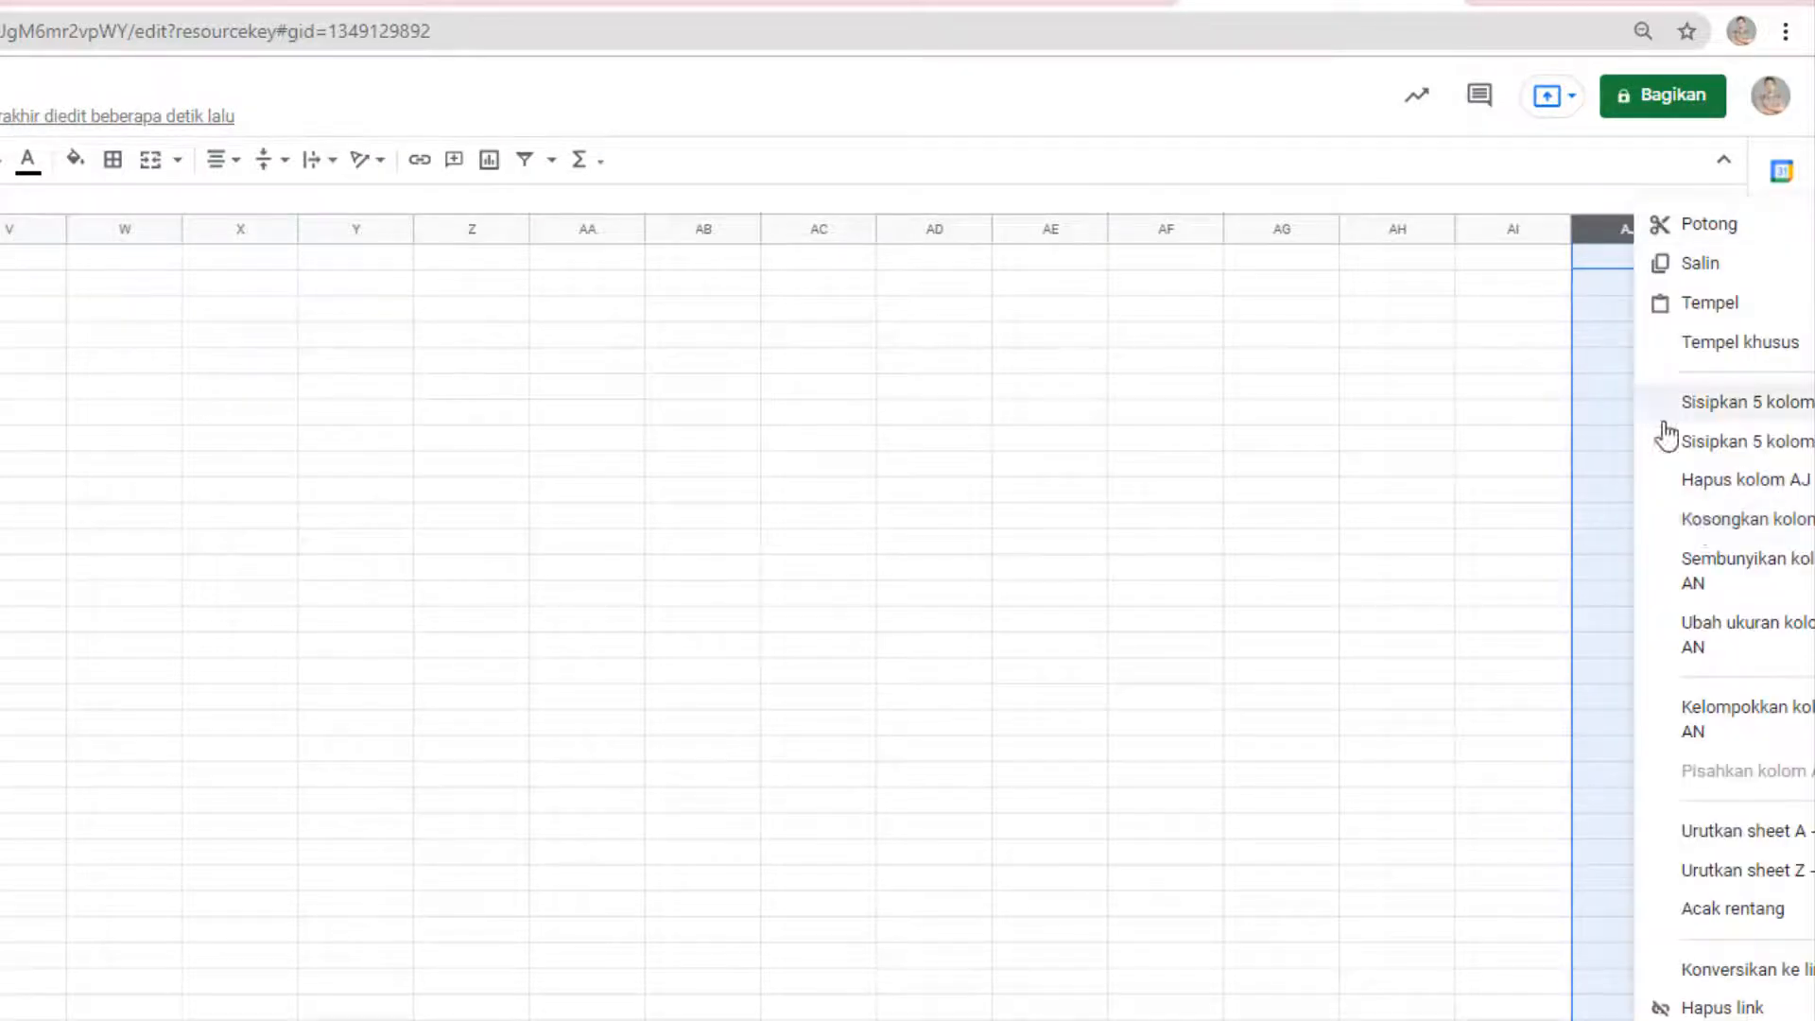
{"action": "left_click", "coordinate": [1693, 400]}
{"action": "left_click", "coordinate": [1126, 369]}
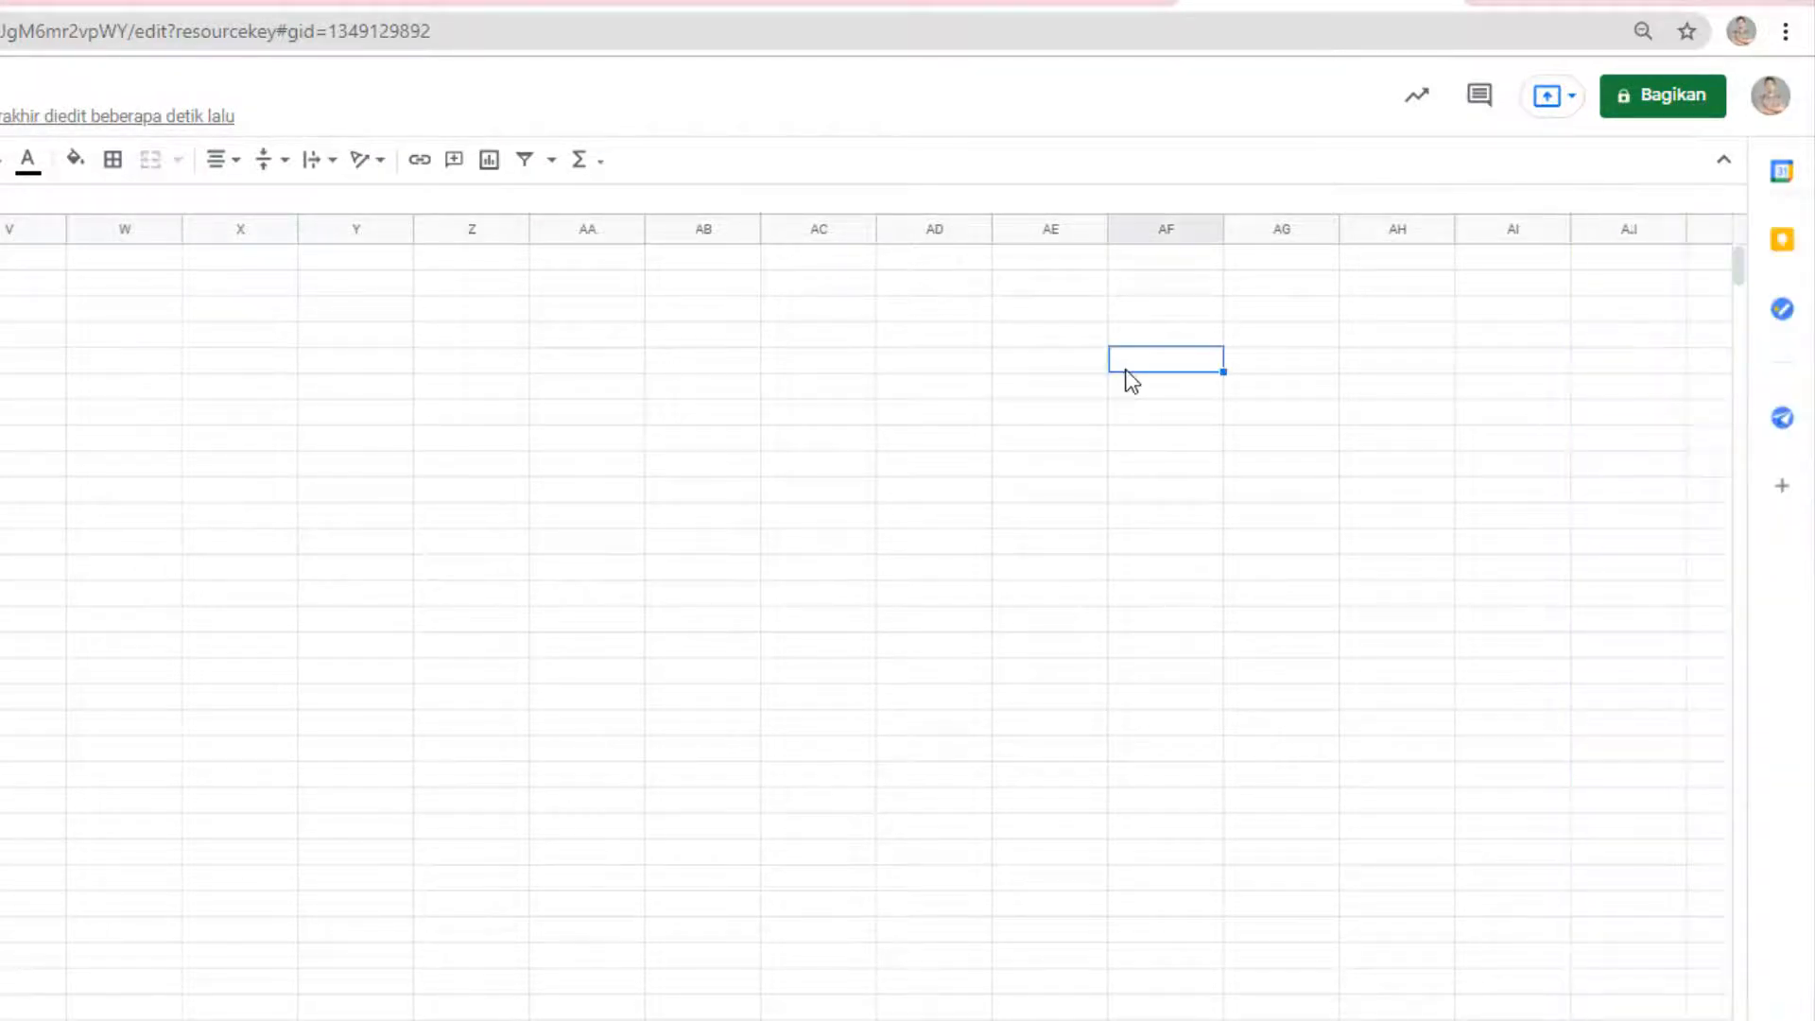
- Clear the formula dates in D3:Q3, keeping only the first date in C3
{"action": "key", "text": "ctrl+Right"}
{"action": "key", "text": "ctrl+Left"}
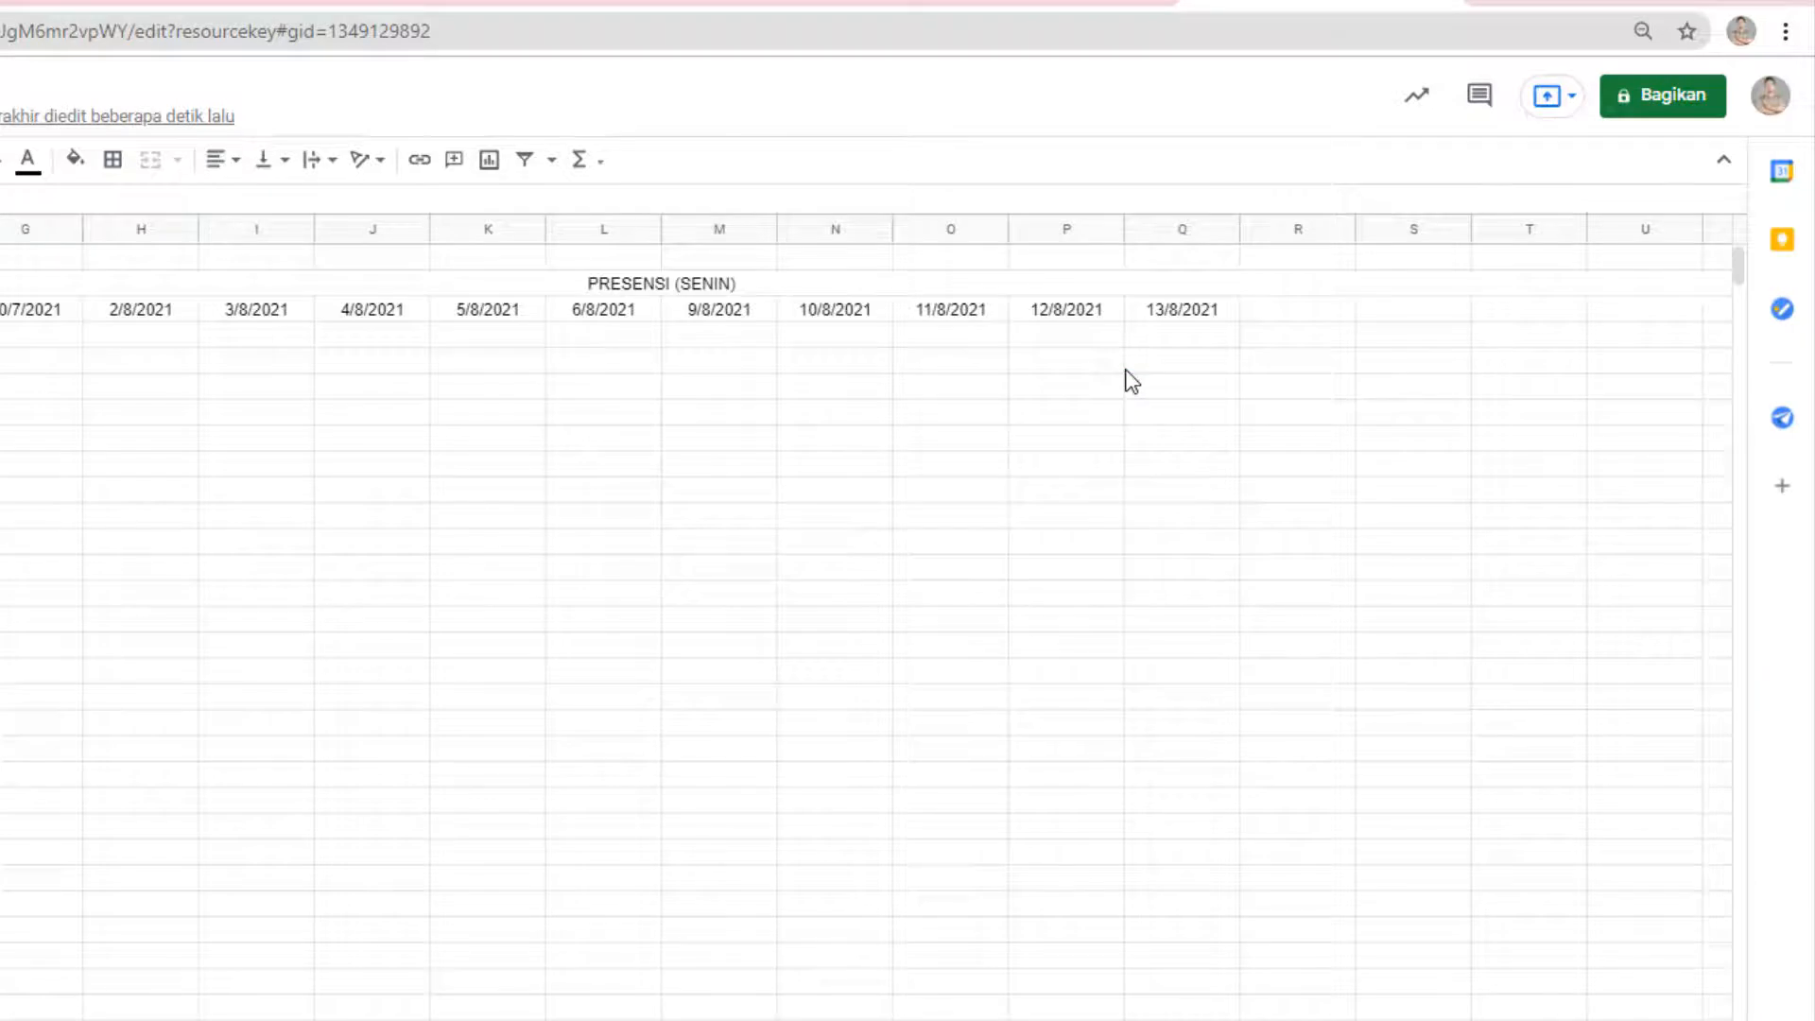
{"action": "key", "text": "ctrl+Up"}
{"action": "key", "text": "ctrl+Right"}
{"action": "key", "text": "ctrl+Down"}
{"action": "key", "text": "ctrl+Right"}
{"action": "key", "text": "ctrl+Left"}
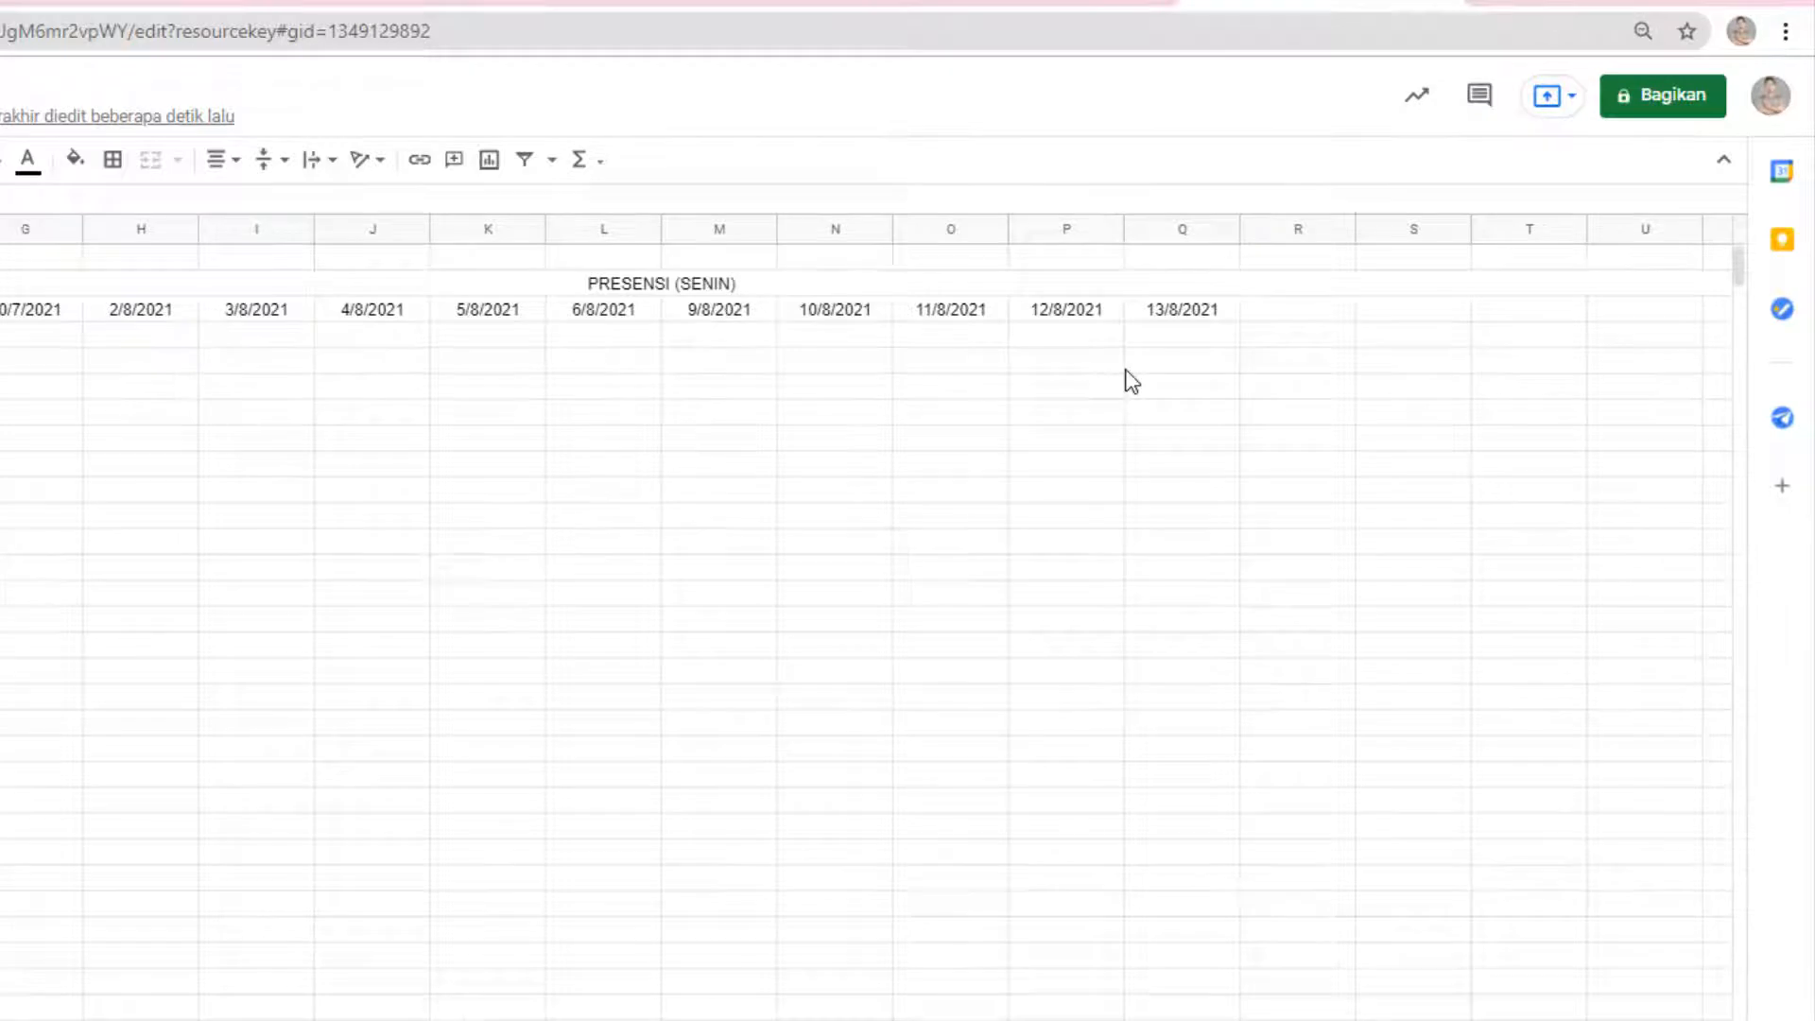
{"action": "key", "text": "Right"}
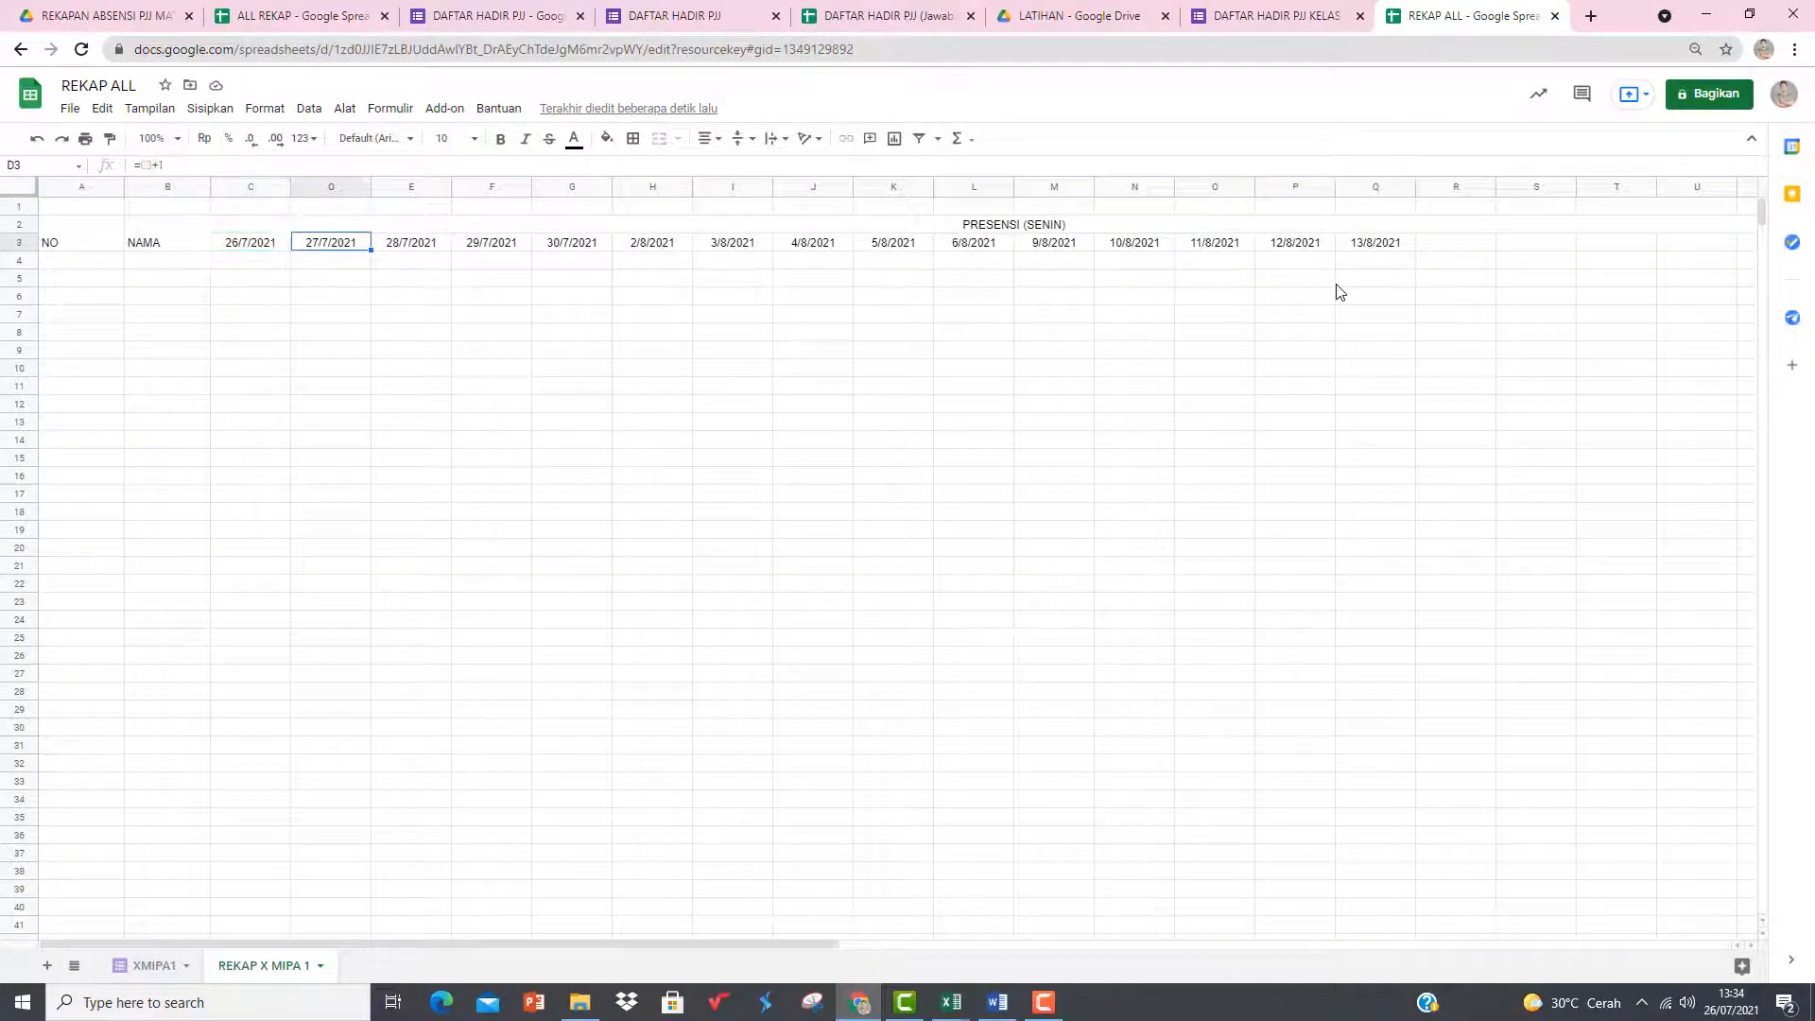
{"action": "key", "text": "ctrl+shift+Right"}
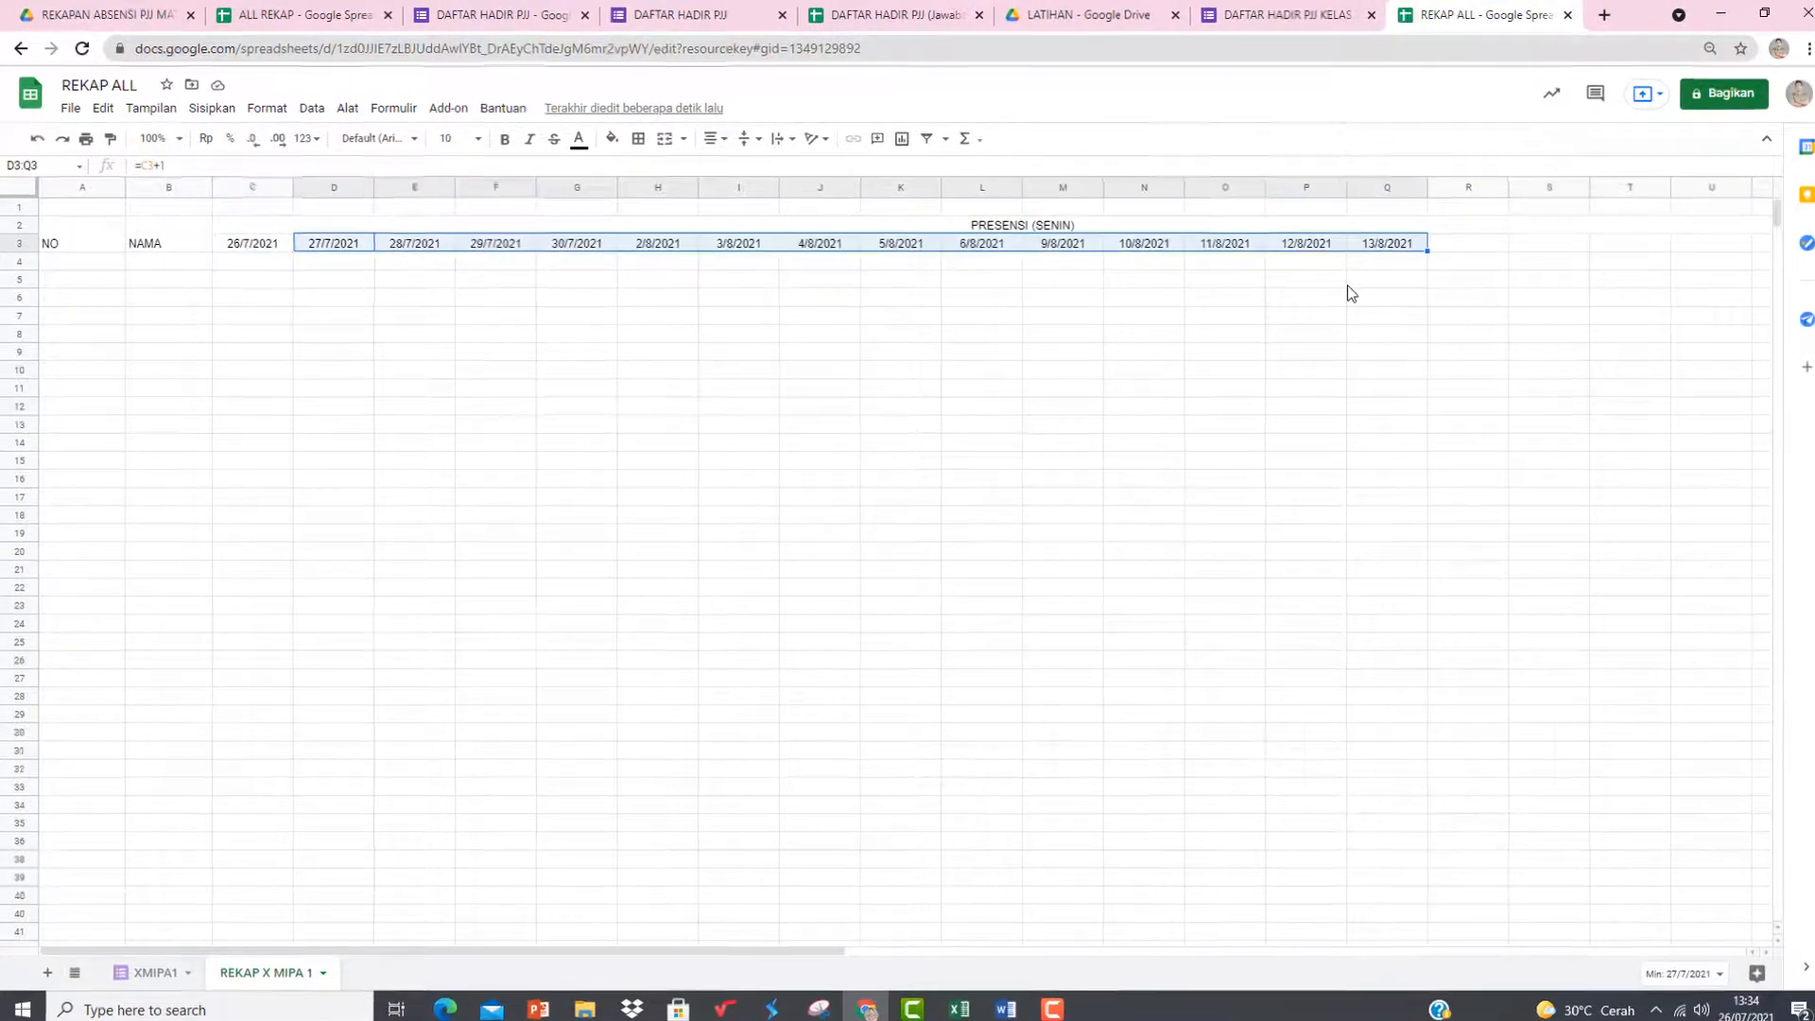
{"action": "key", "text": "Delete"}
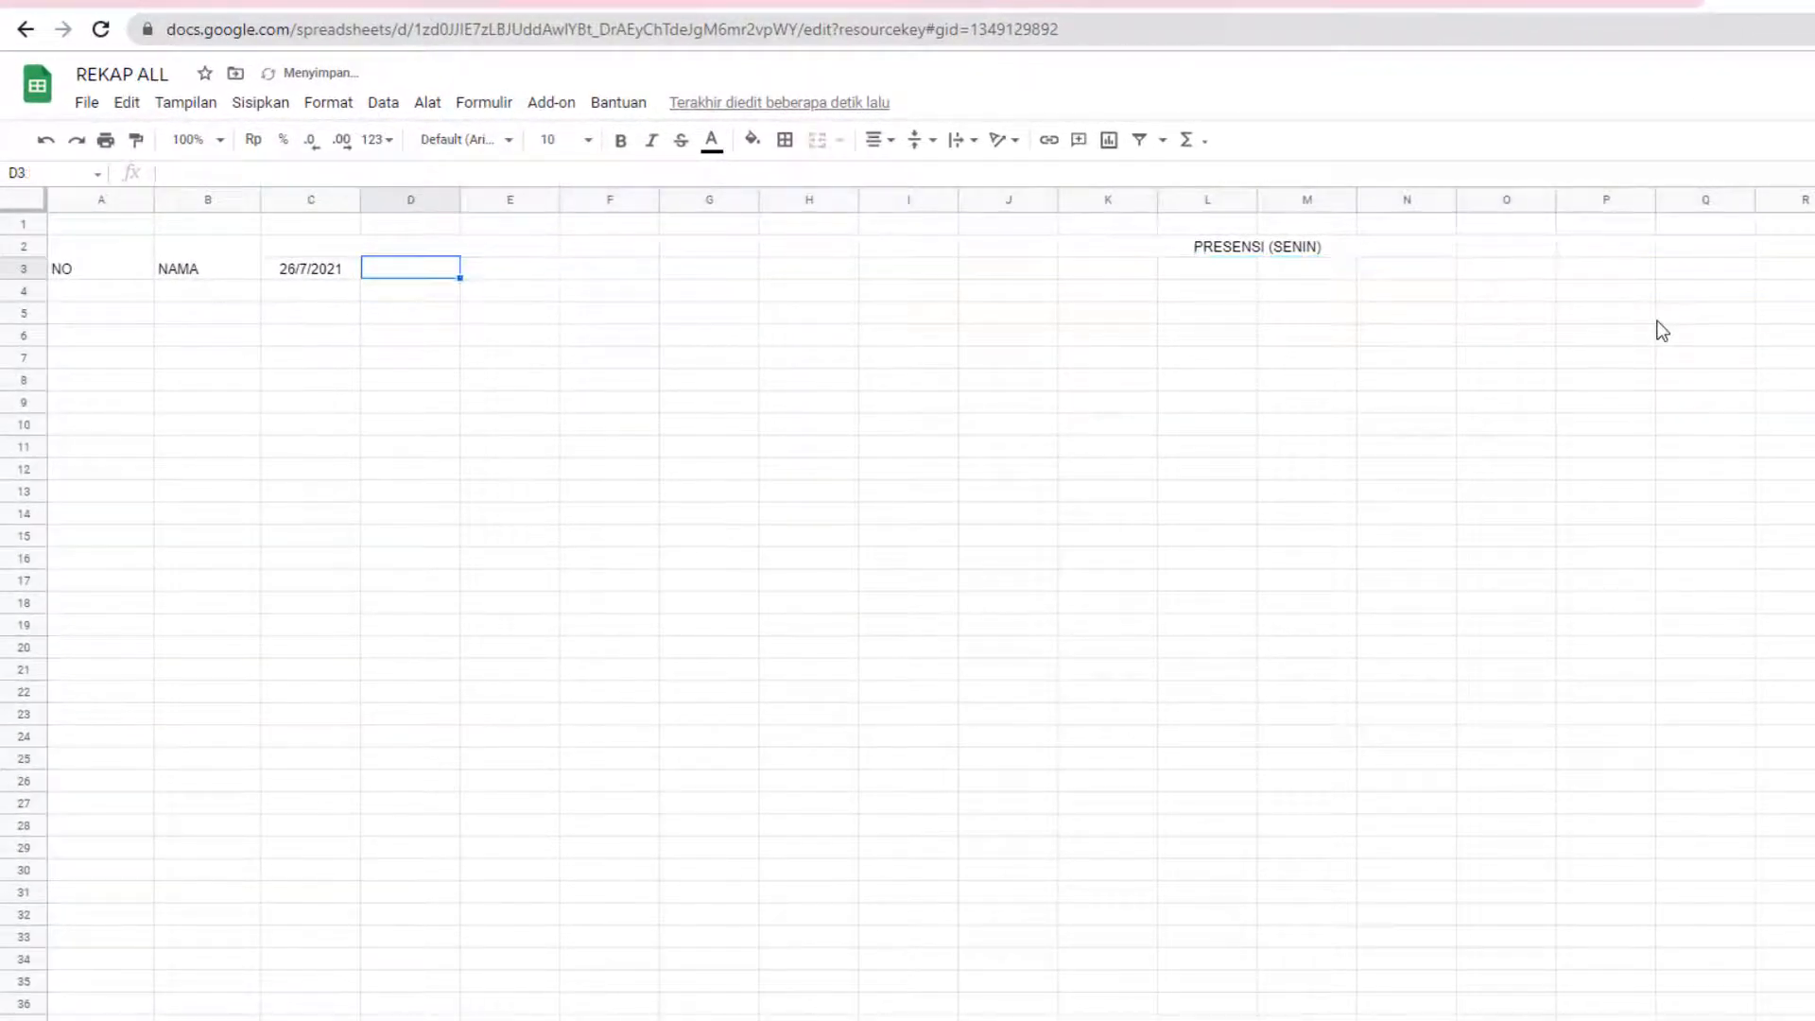
- Calculate the next Monday date in D3 with =C3+7 and fill the formula across to U3
{"action": "type", "text": "="}
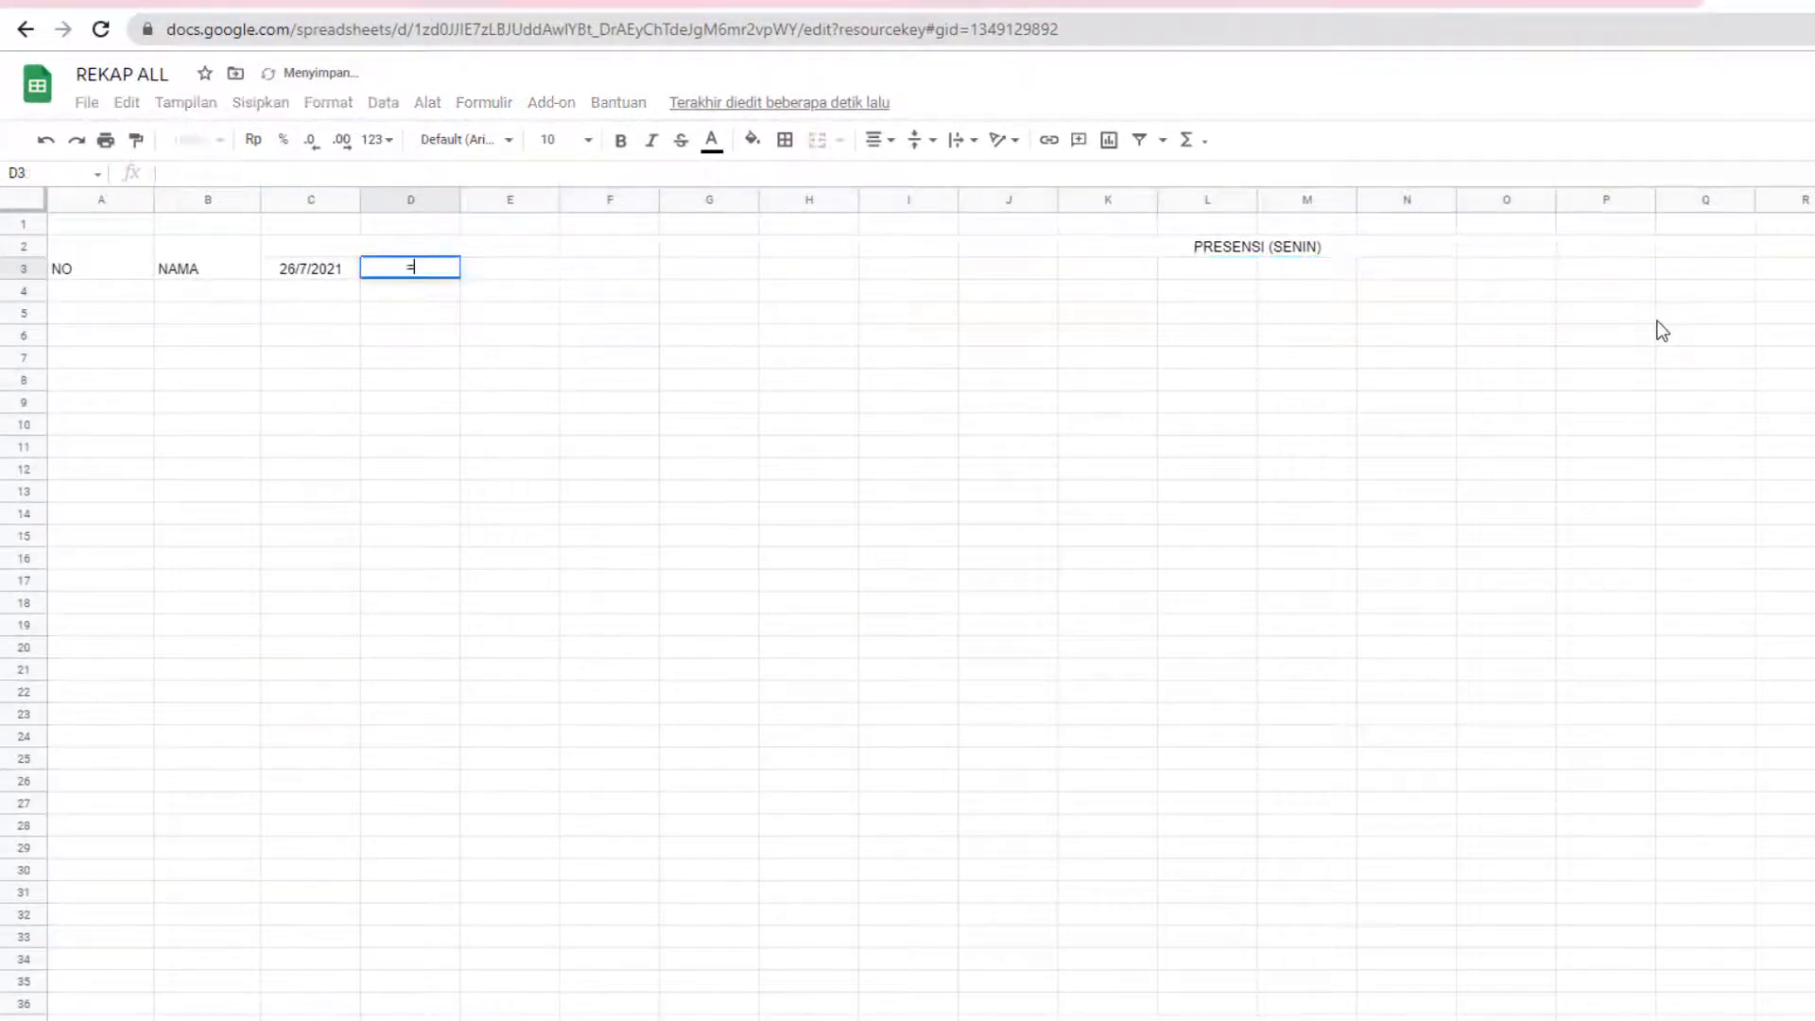
{"action": "key", "text": "Left"}
{"action": "type", "text": "+7"}
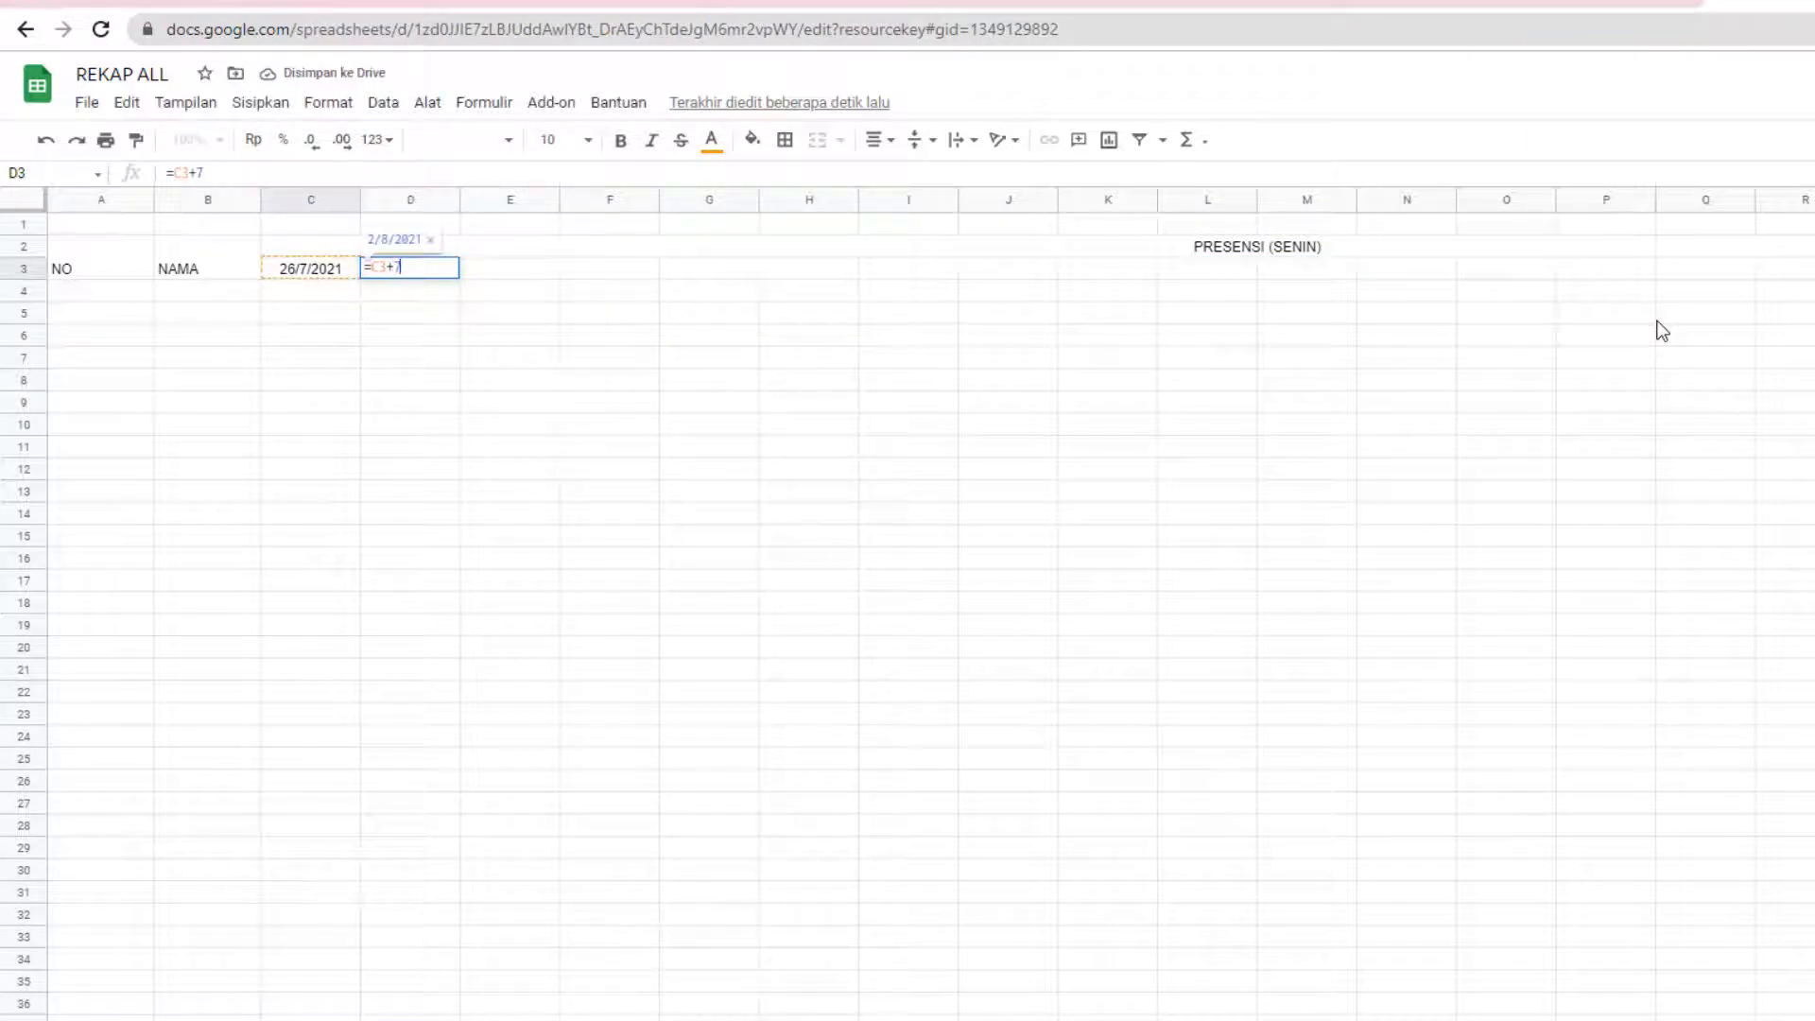
{"action": "key", "text": "Return"}
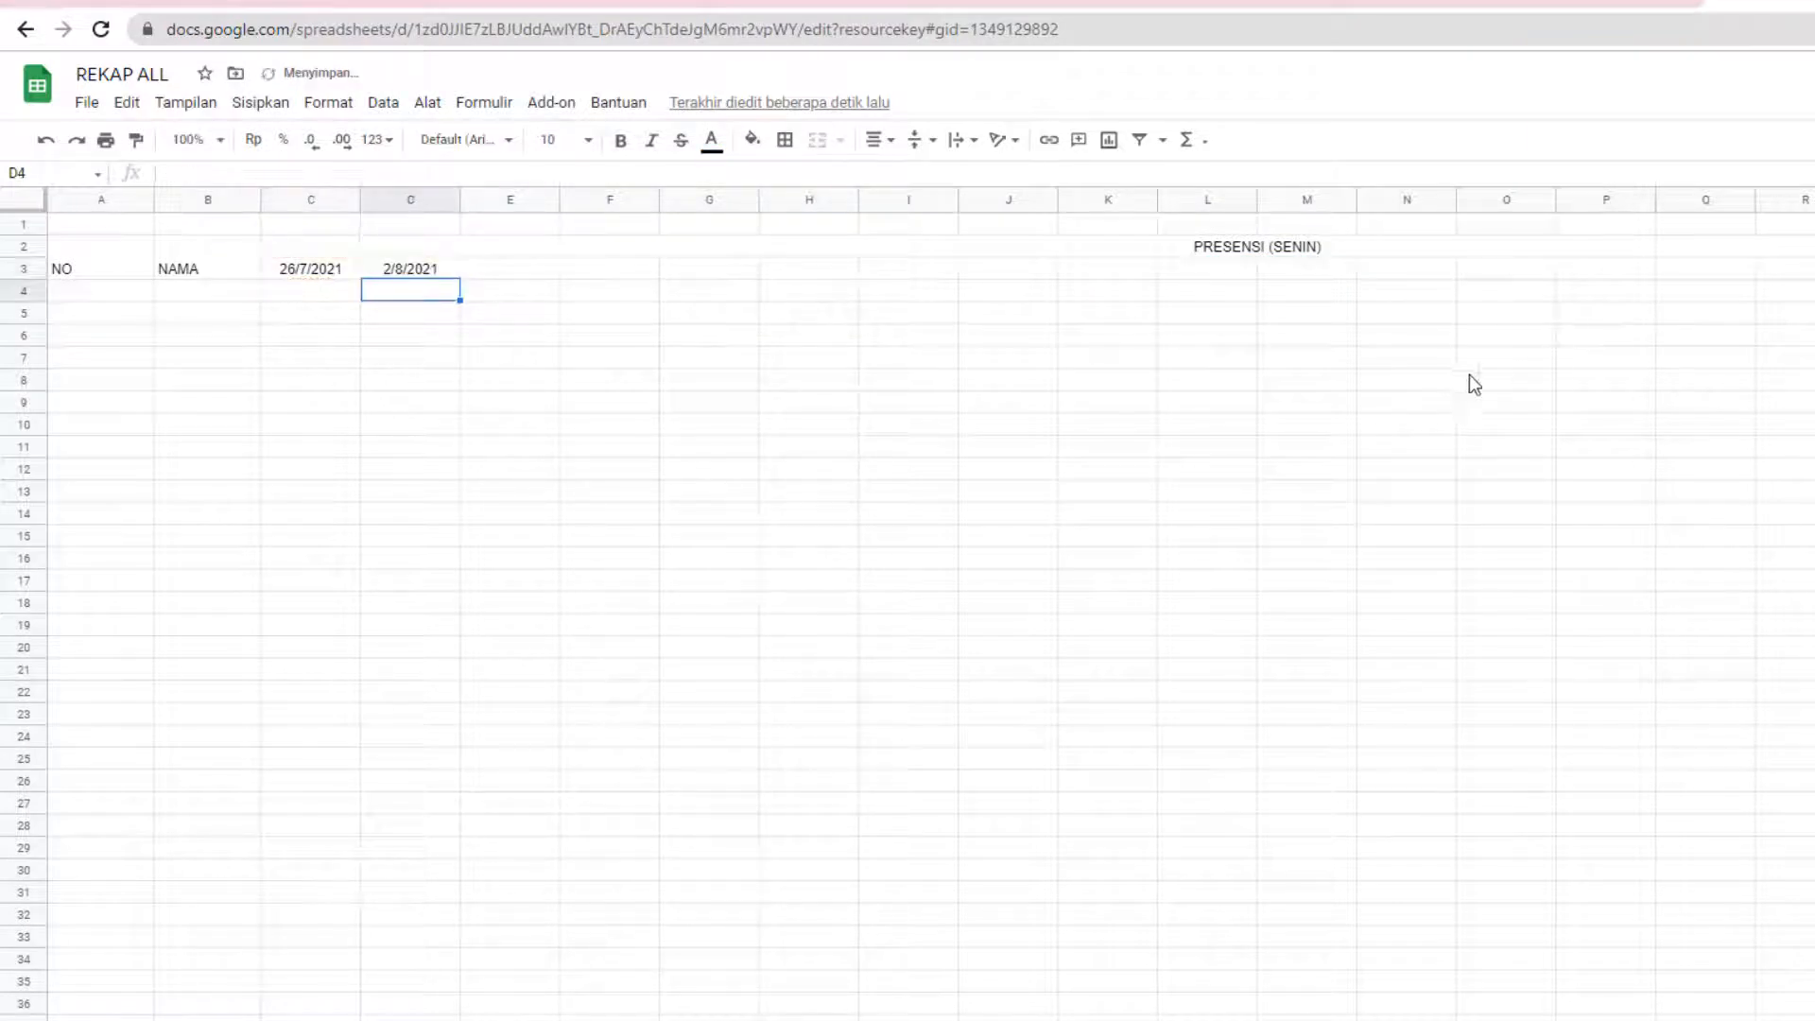
{"action": "left_click", "coordinate": [430, 267]}
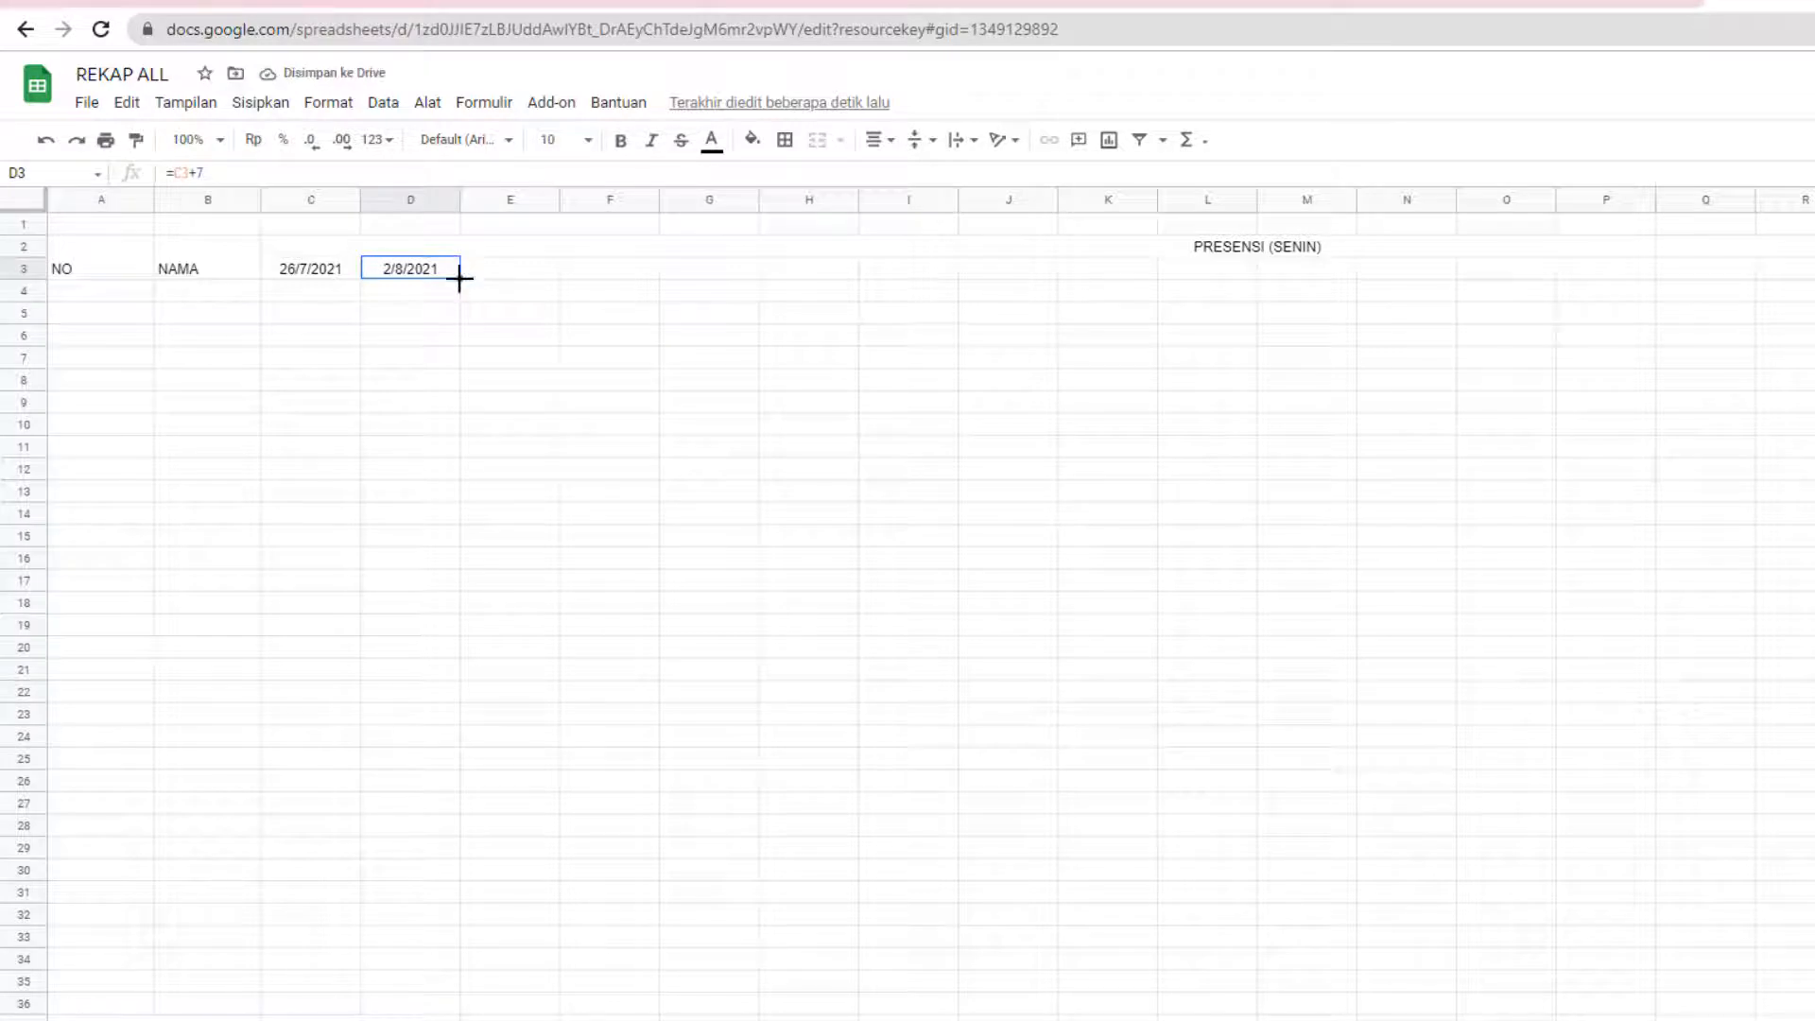
{"action": "left_click_drag", "start_coordinate": [459, 278], "coordinate": [1810, 279]}
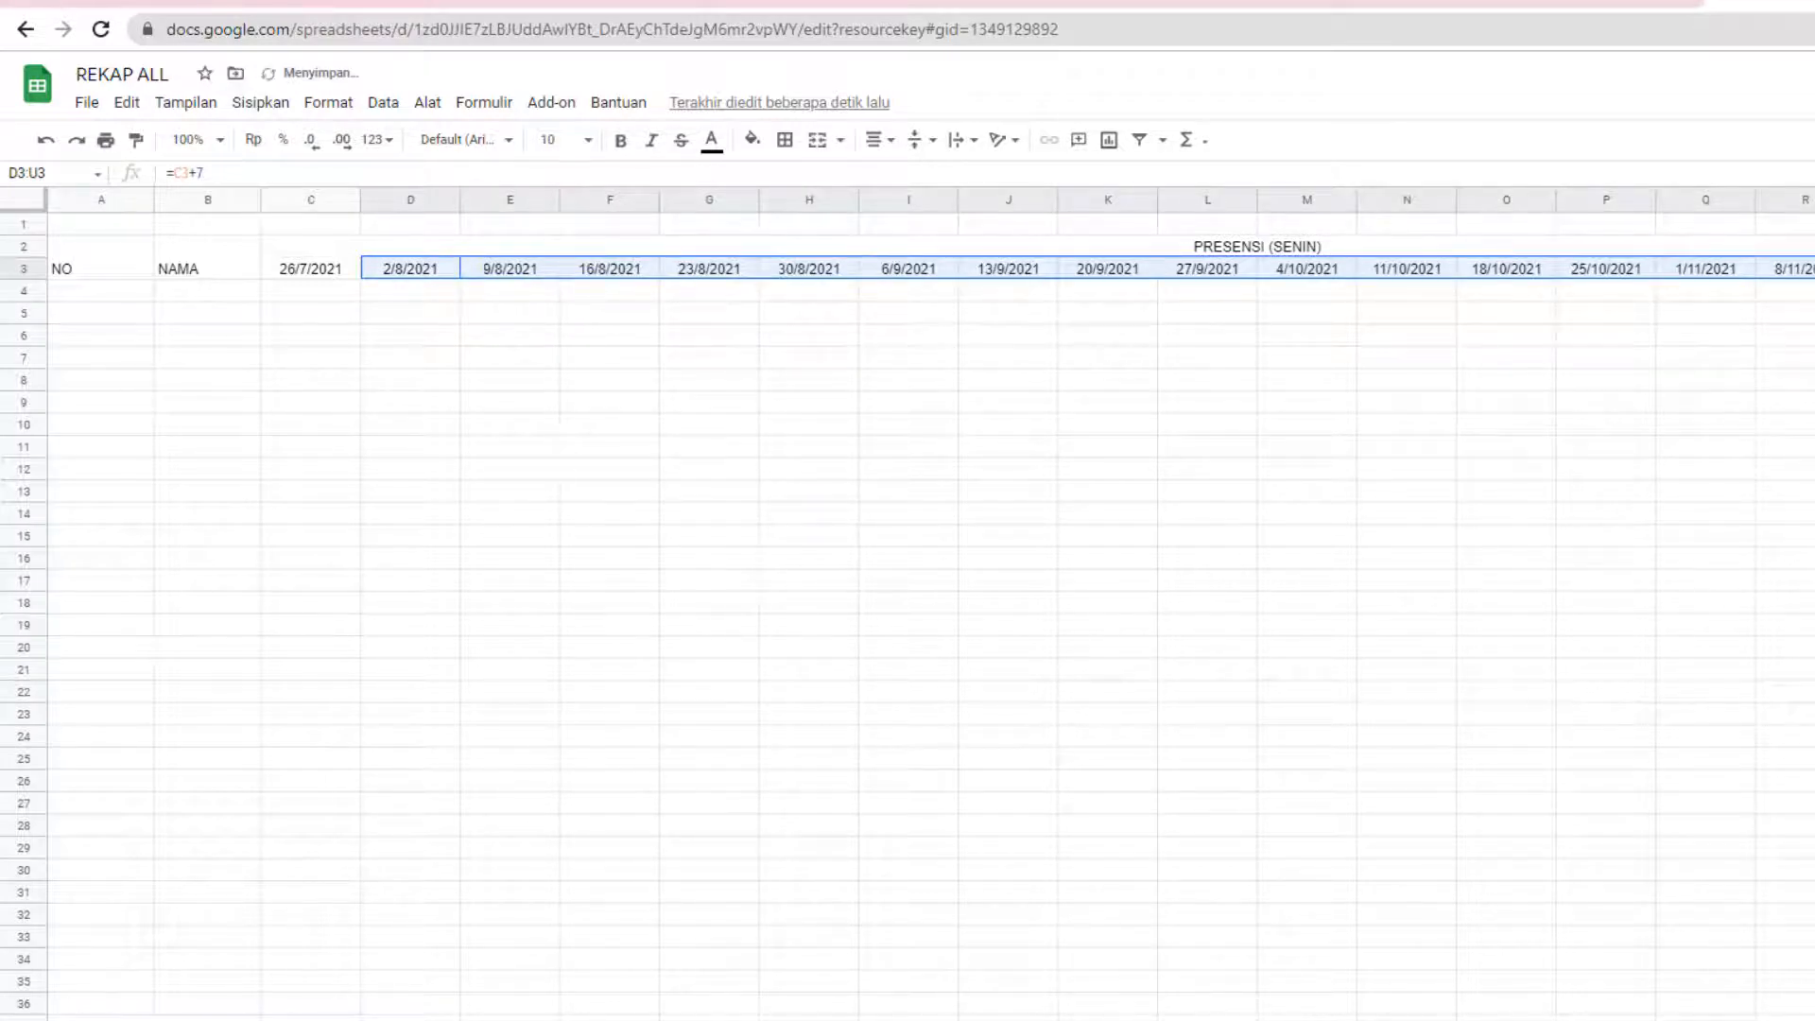
- Extend the weekly date formula from U3 to V3 so the dates span the PRESENSI (SENIN) header
{"action": "left_click", "coordinate": [1803, 247]}
{"action": "key", "text": "Down"}
{"action": "key", "text": "Right"}
{"action": "key", "text": "Right"}
{"action": "key", "text": "ctrl+Right"}
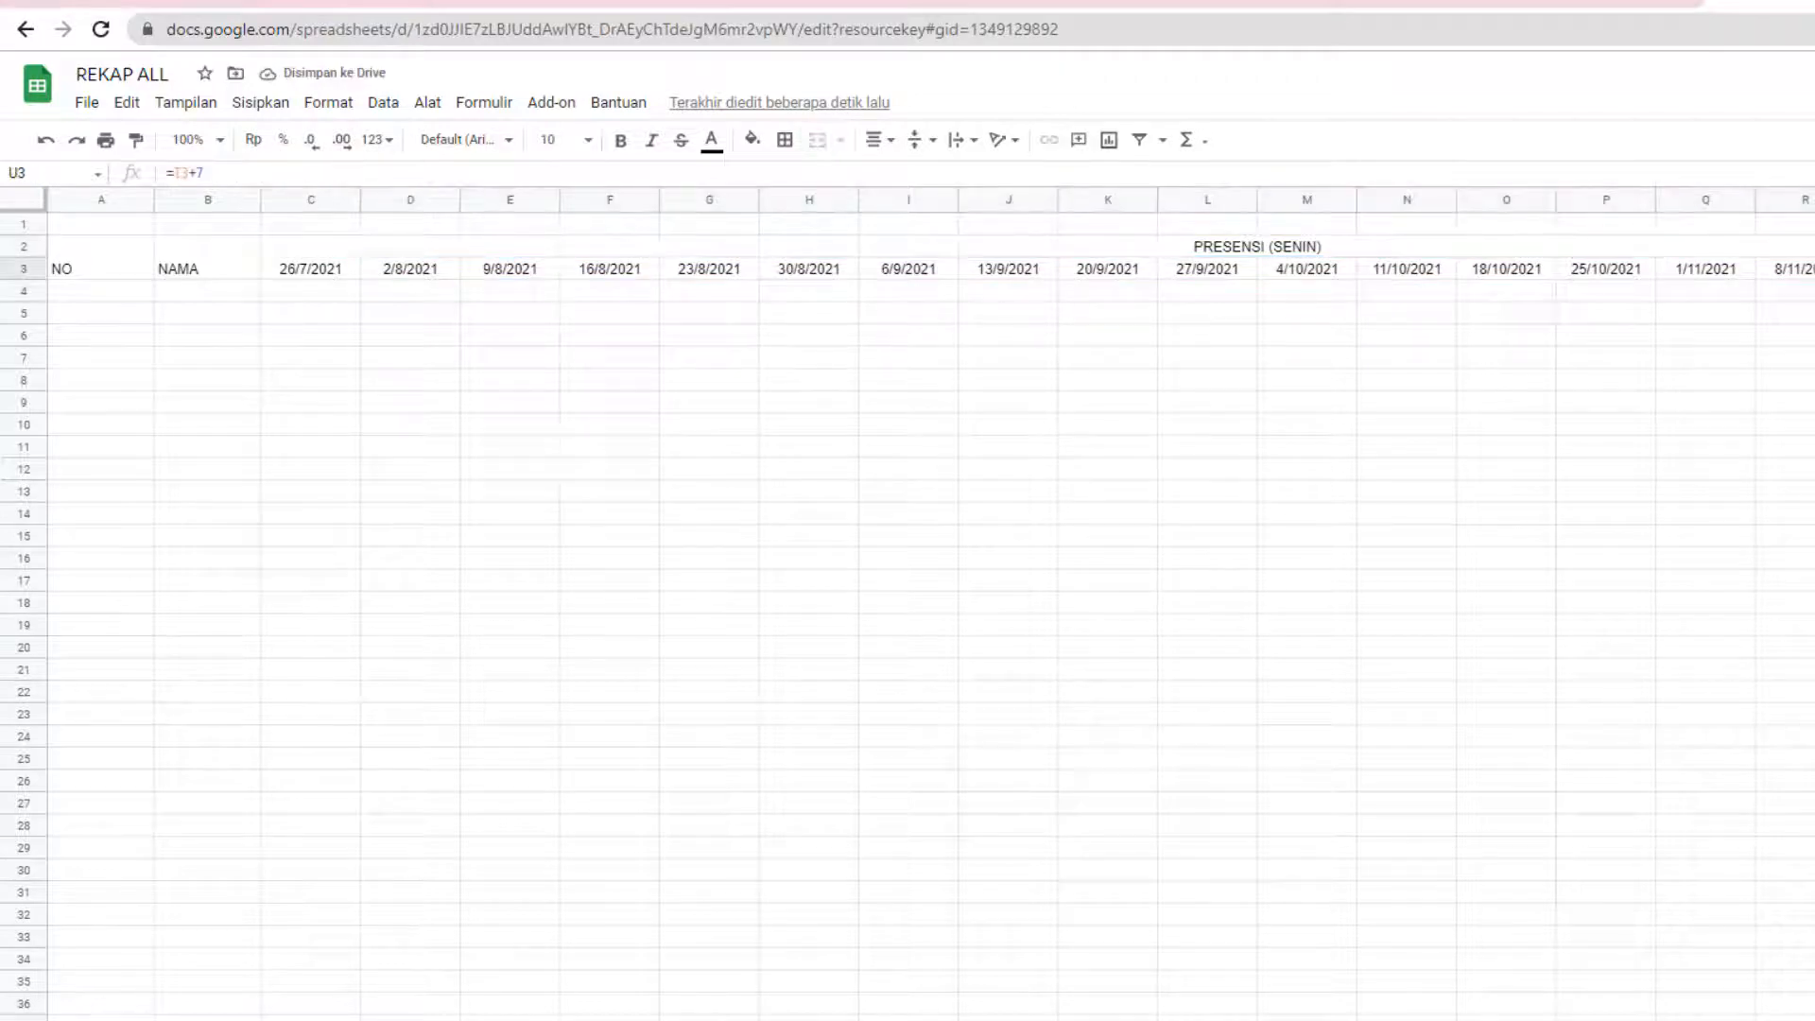
{"action": "key", "text": "Right"}
{"action": "key", "text": "Up"}
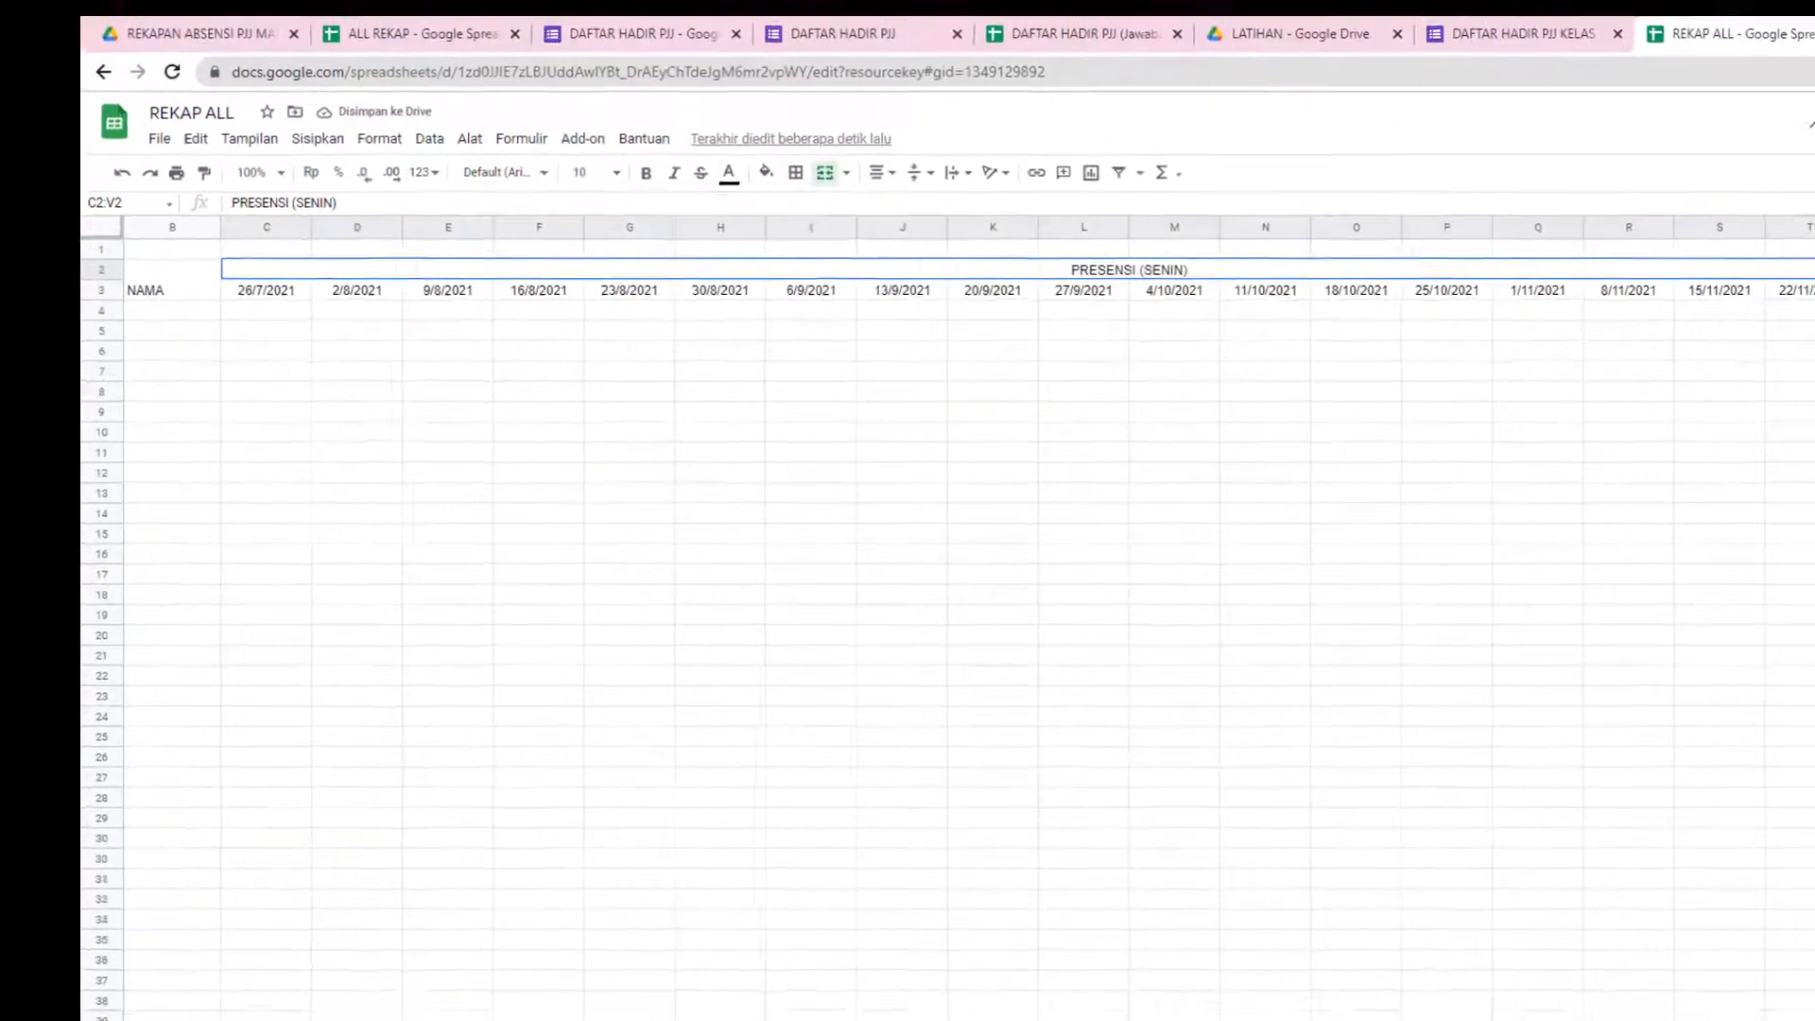
{"action": "left_click", "coordinate": [1668, 262]}
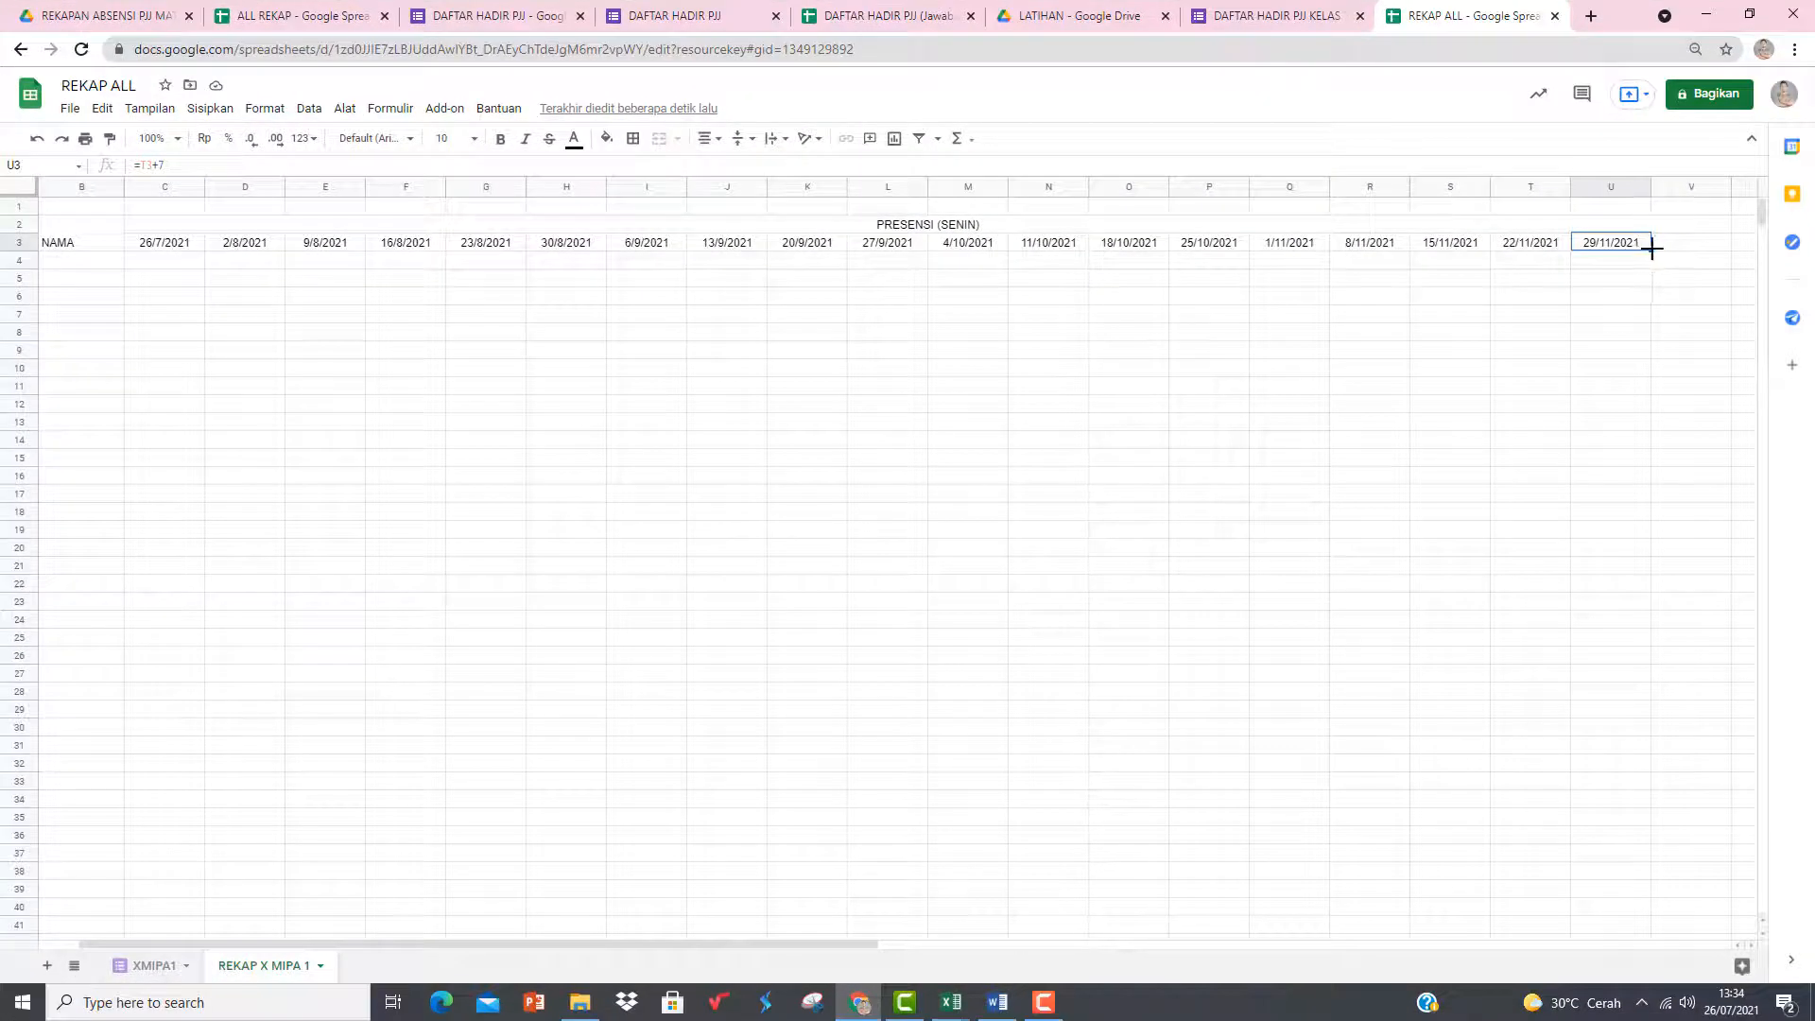
{"action": "left_click_drag", "start_coordinate": [1652, 247], "coordinate": [1687, 246]}
- Apply all borders to the header block A2:V3
{"action": "left_click", "coordinate": [1540, 268]}
{"action": "key", "text": "Up"}
{"action": "key", "text": "Up"}
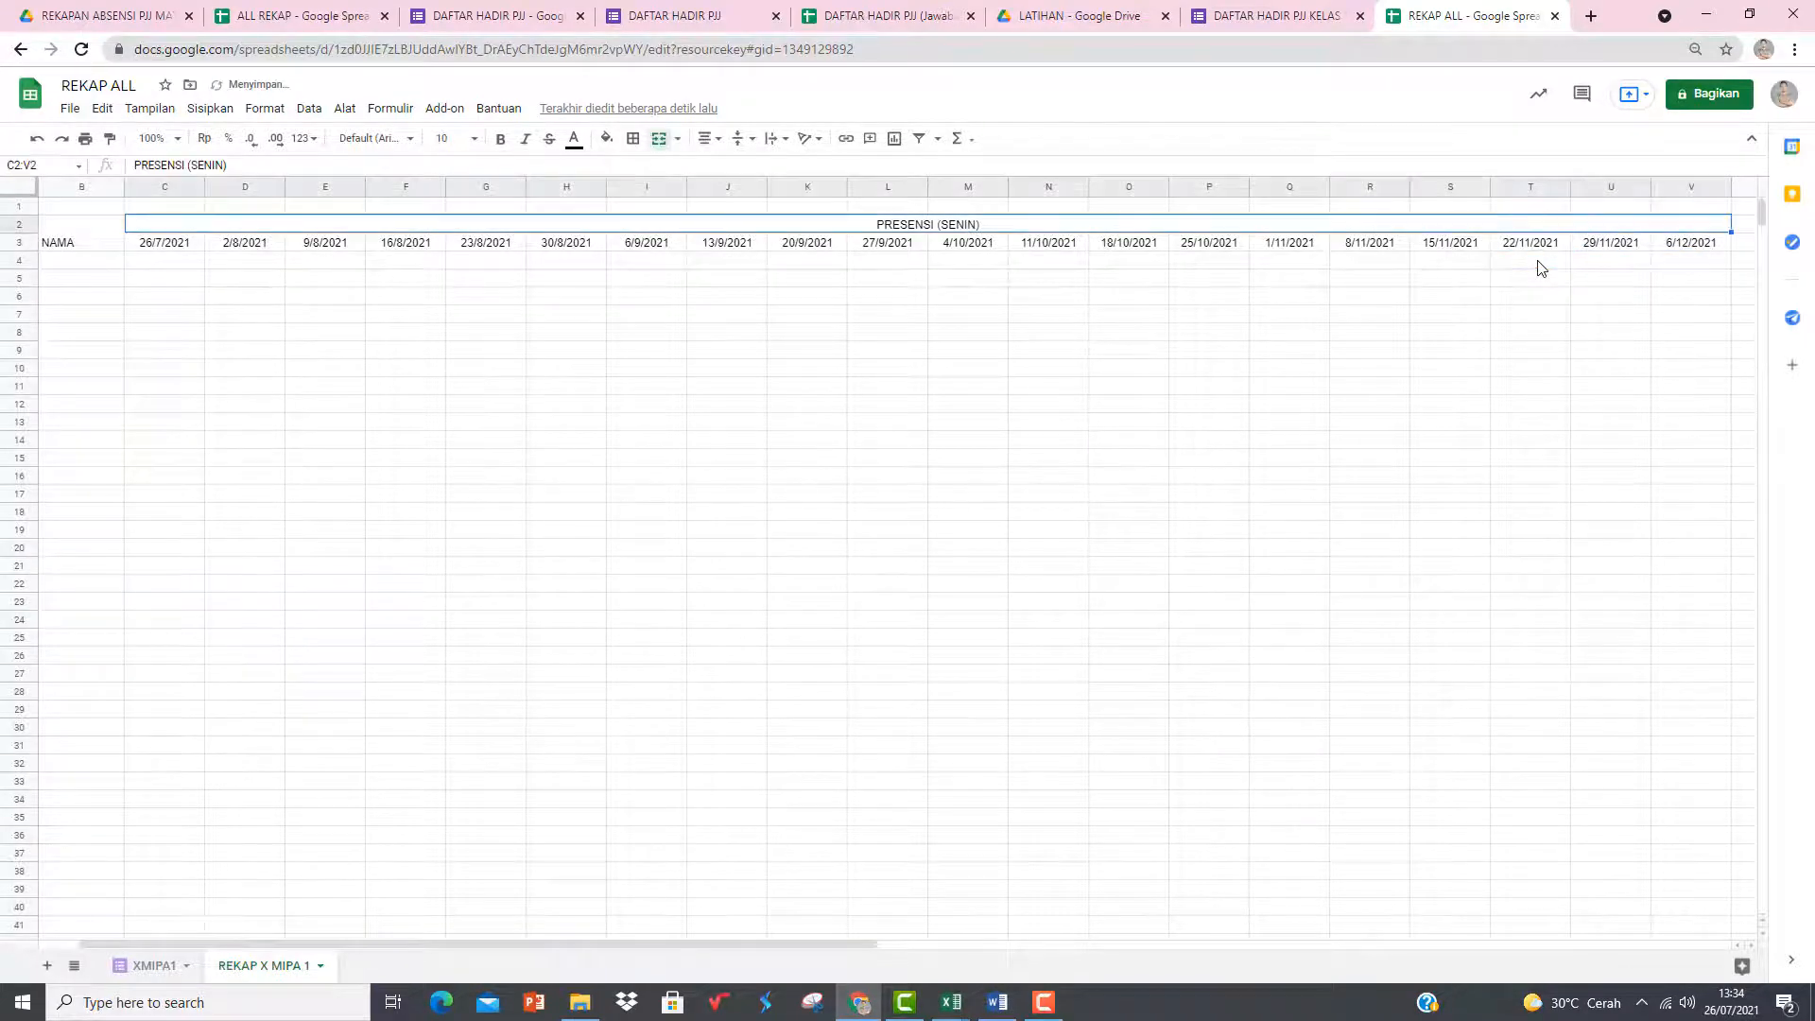
{"action": "key", "text": "Left"}
{"action": "key", "text": "Left"}
{"action": "key", "text": "ctrl+shift+Right"}
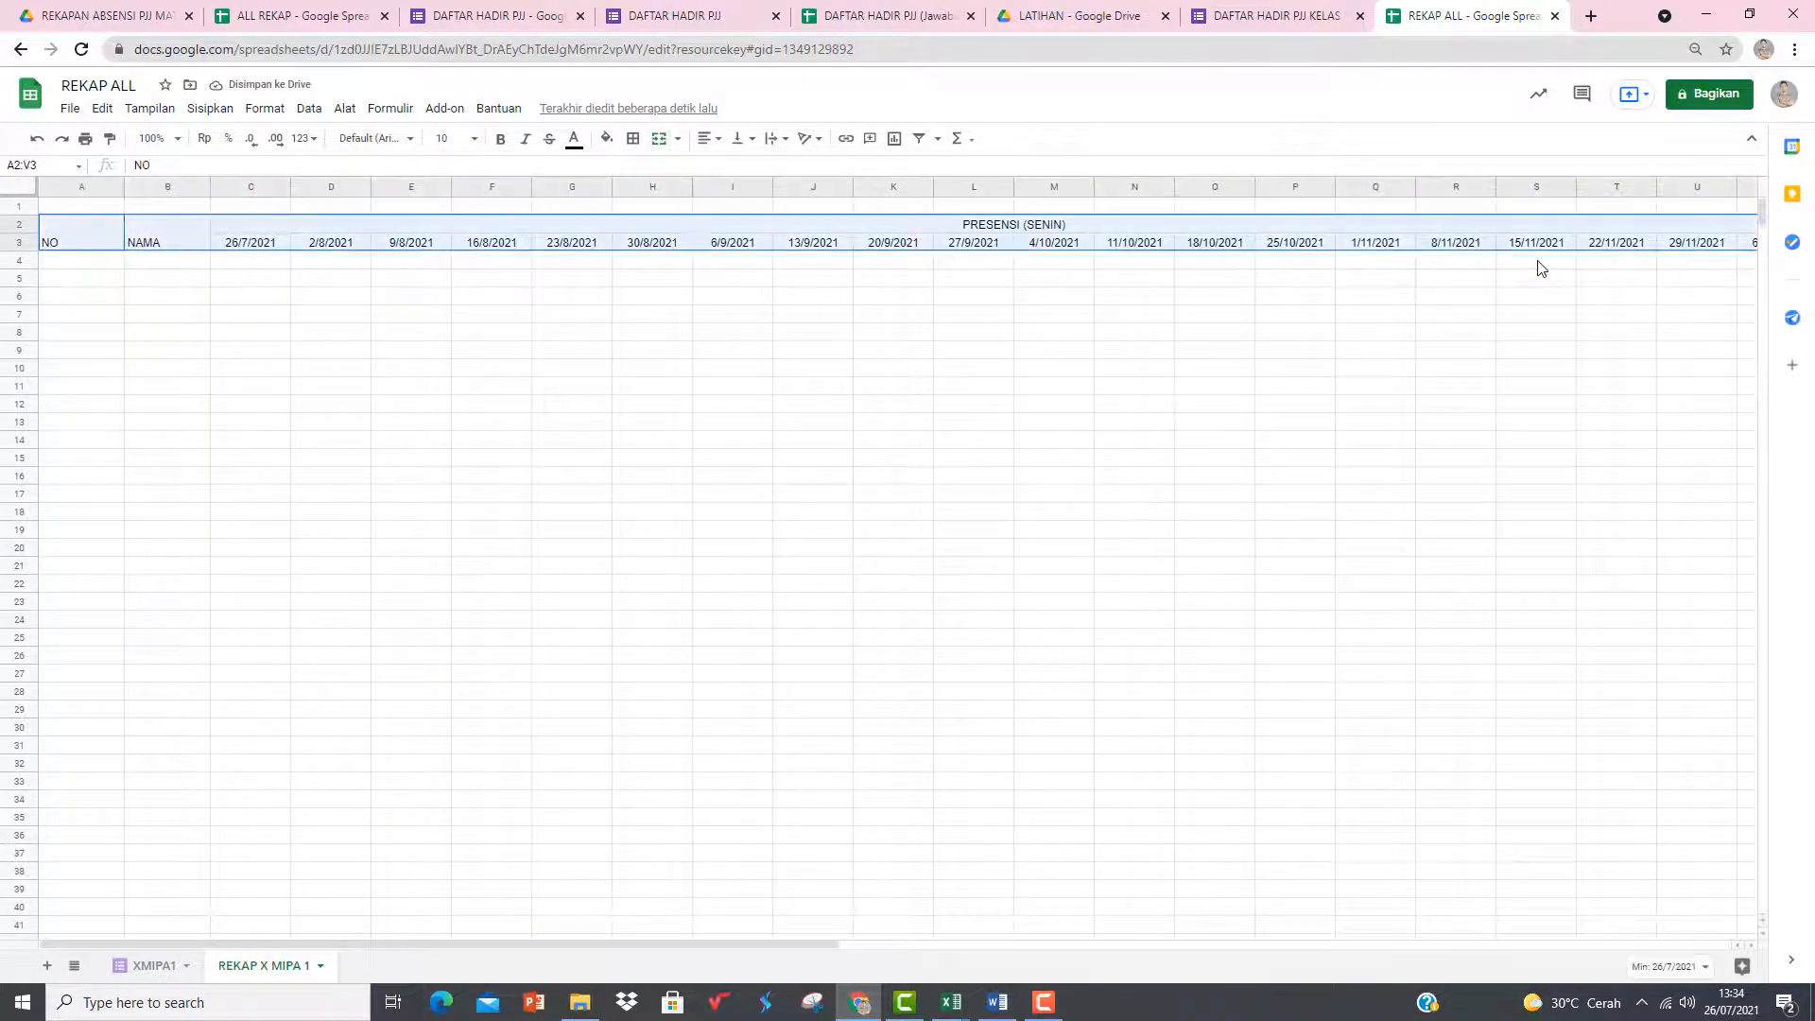
{"action": "left_click", "coordinate": [632, 138]}
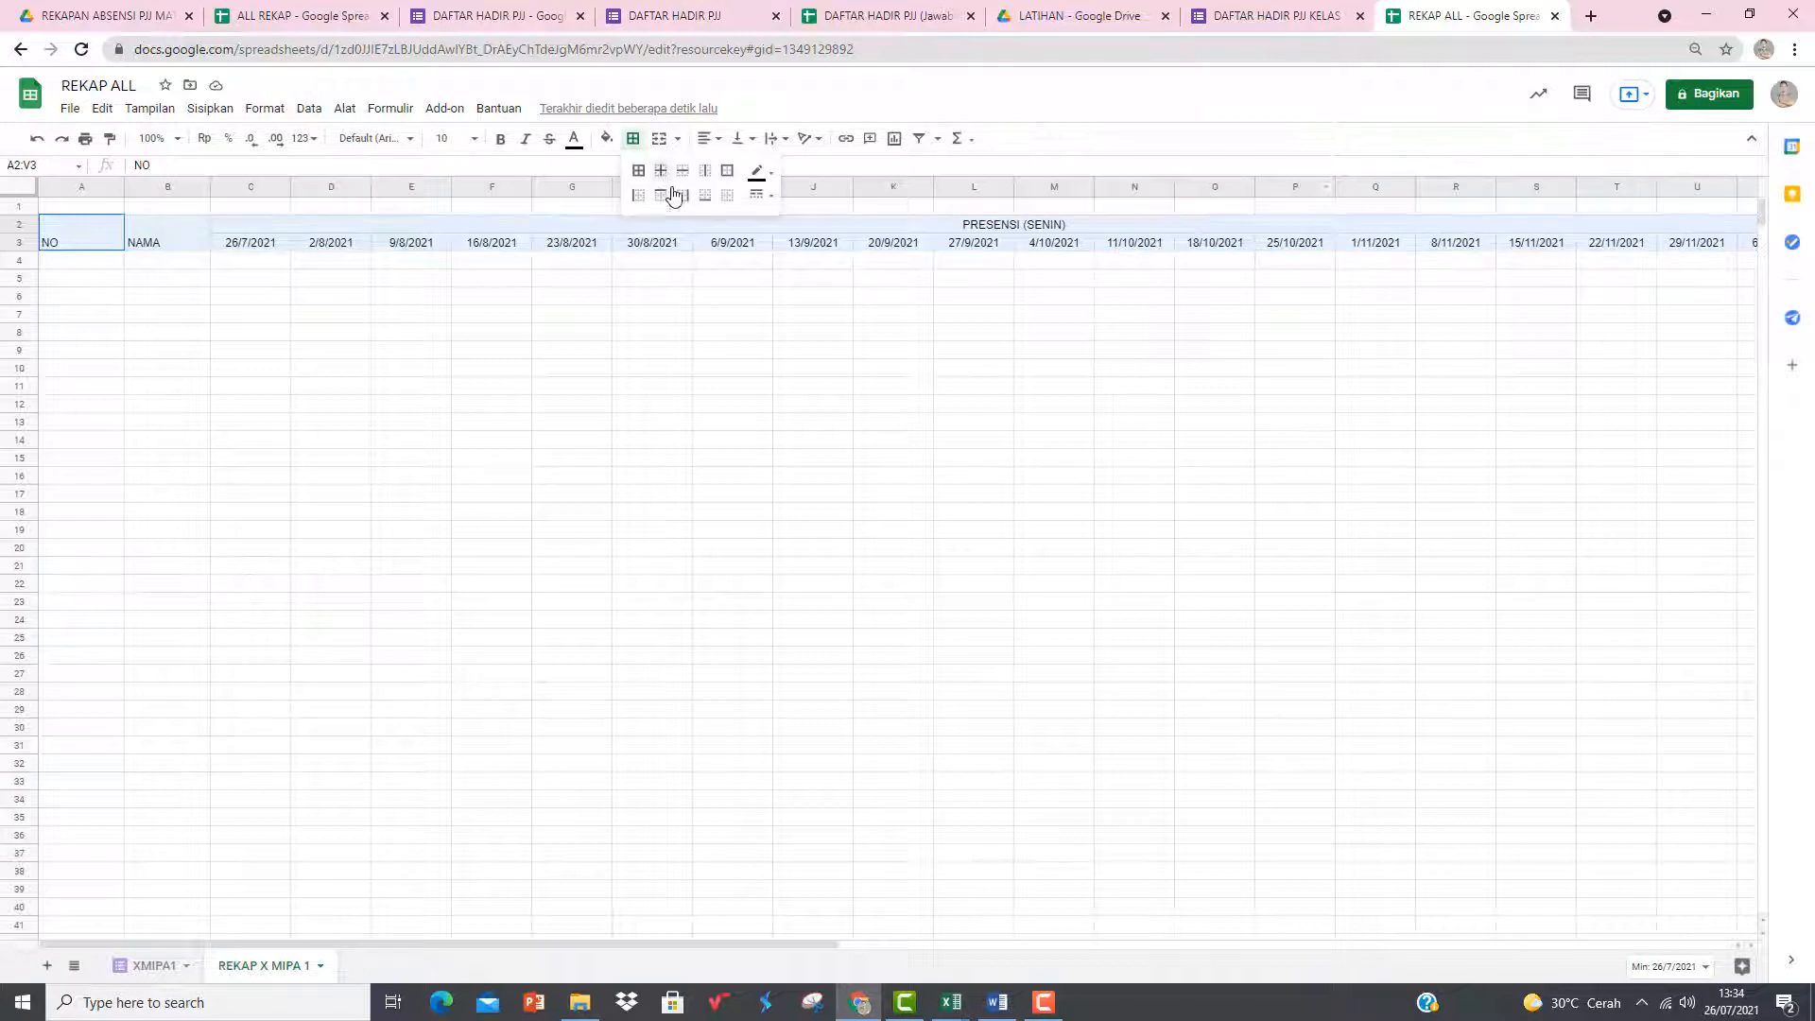
{"action": "left_click", "coordinate": [638, 172]}
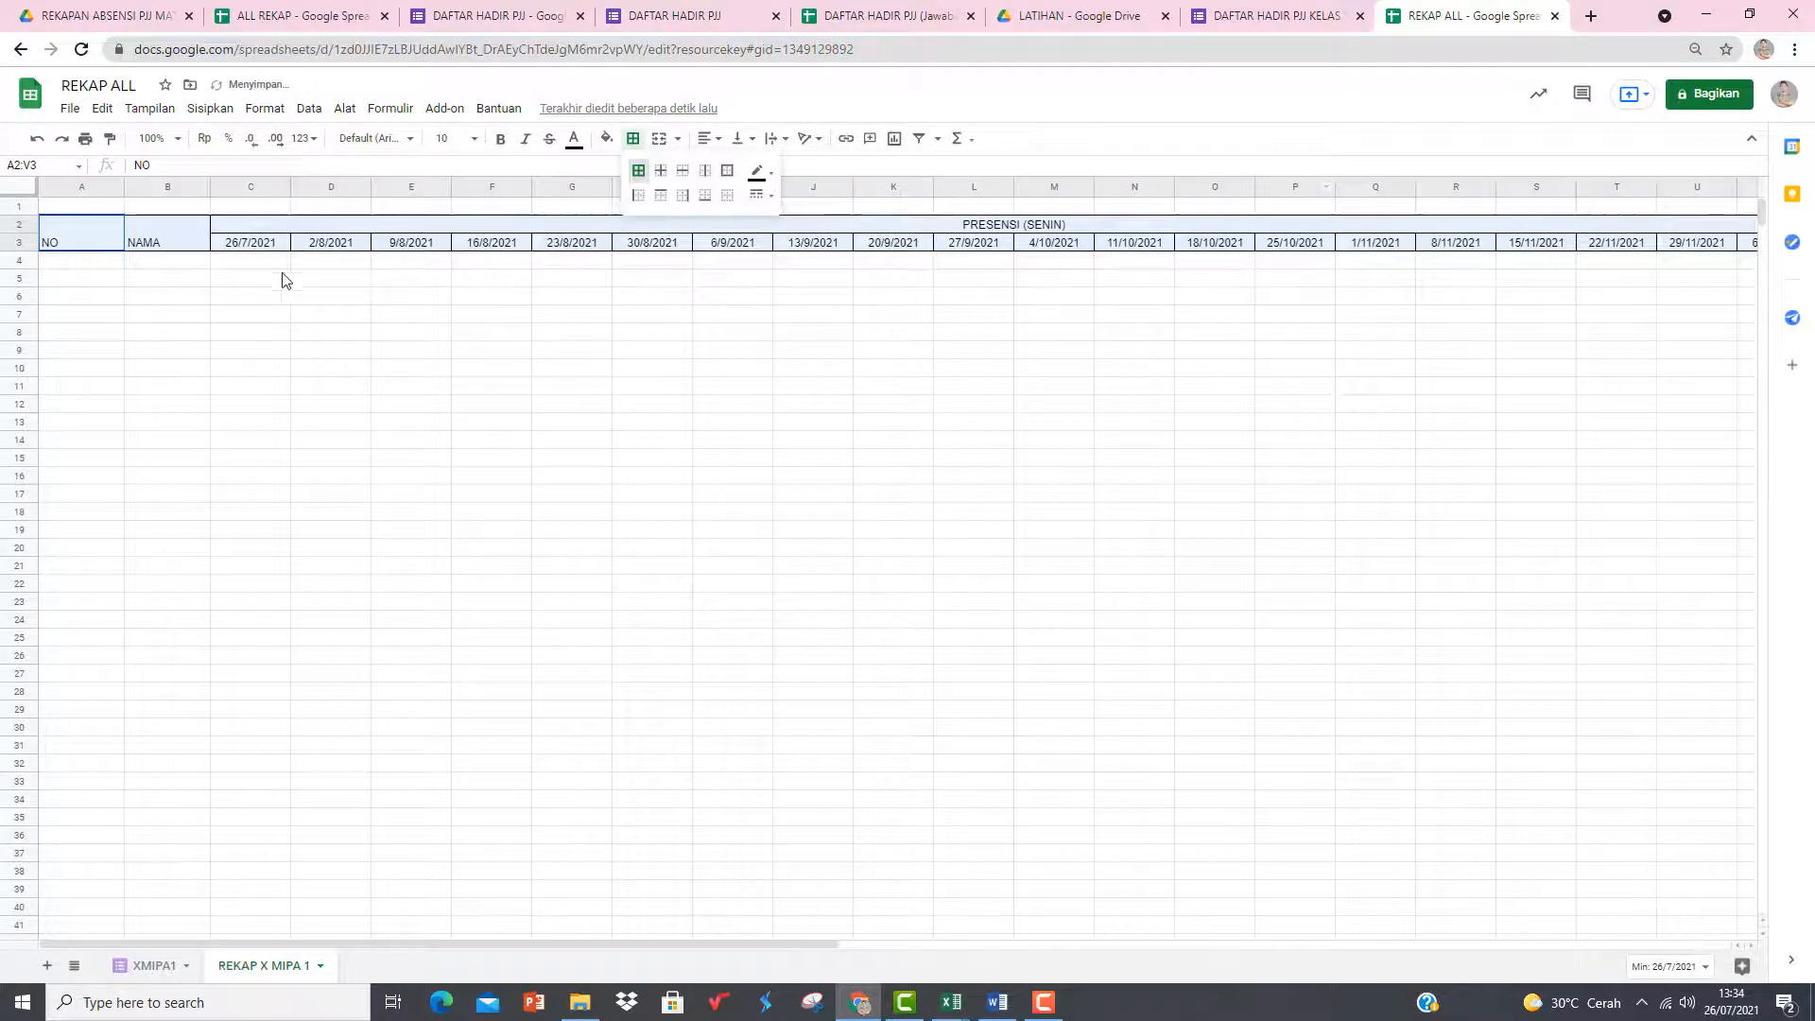
{"action": "left_click", "coordinate": [247, 299]}
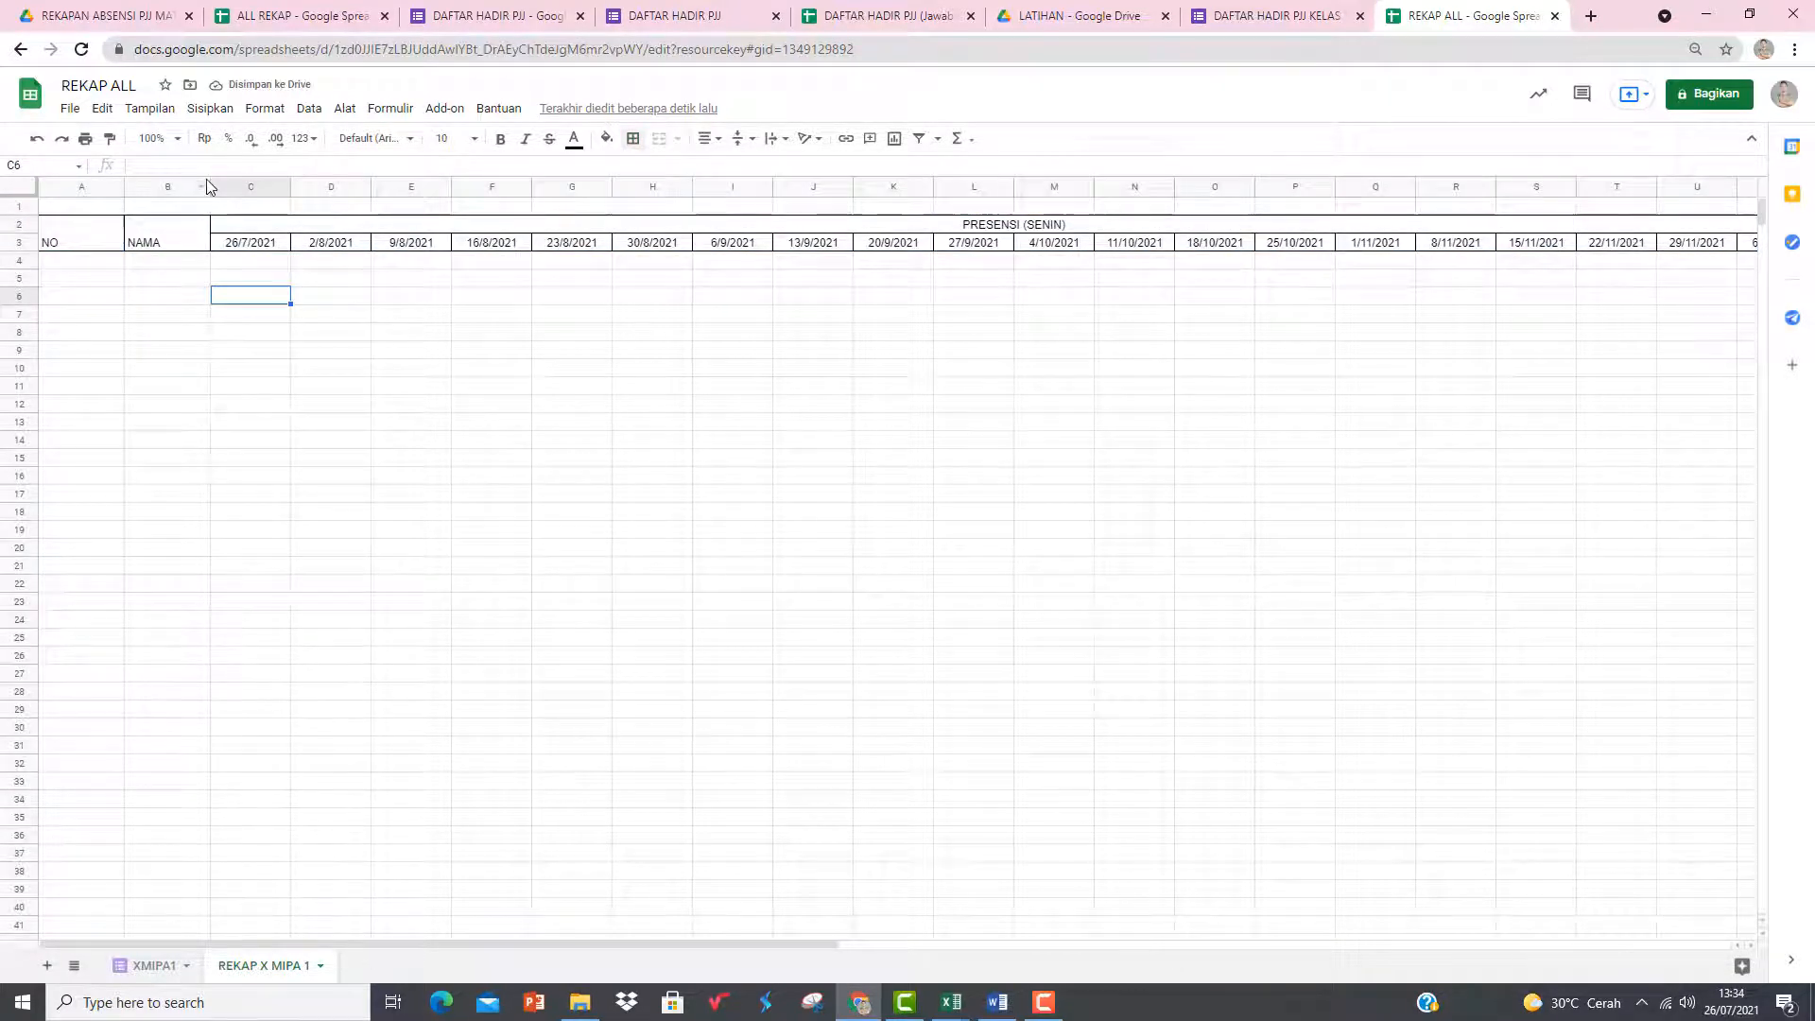
- Widen the NAMA column and paste the student names copied from the Excel class list, starting at B4
{"action": "left_click_drag", "start_coordinate": [210, 180], "coordinate": [313, 180]}
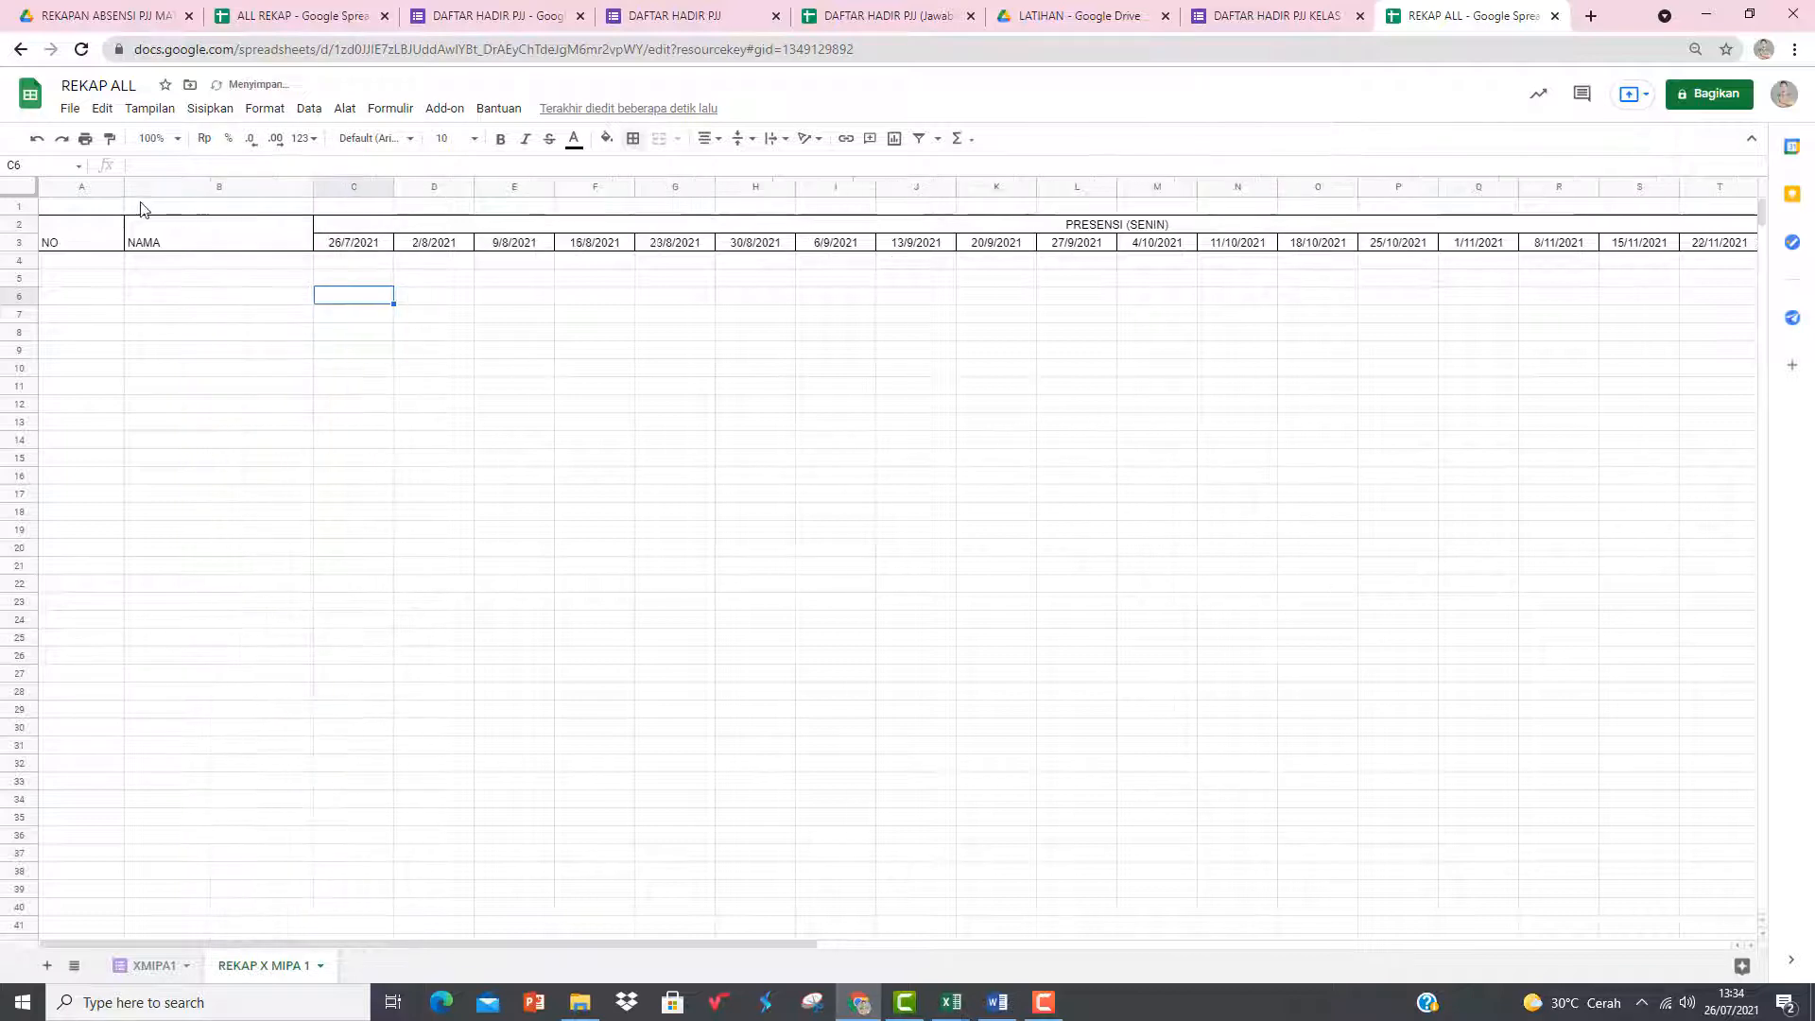
{"action": "left_click", "coordinate": [169, 267]}
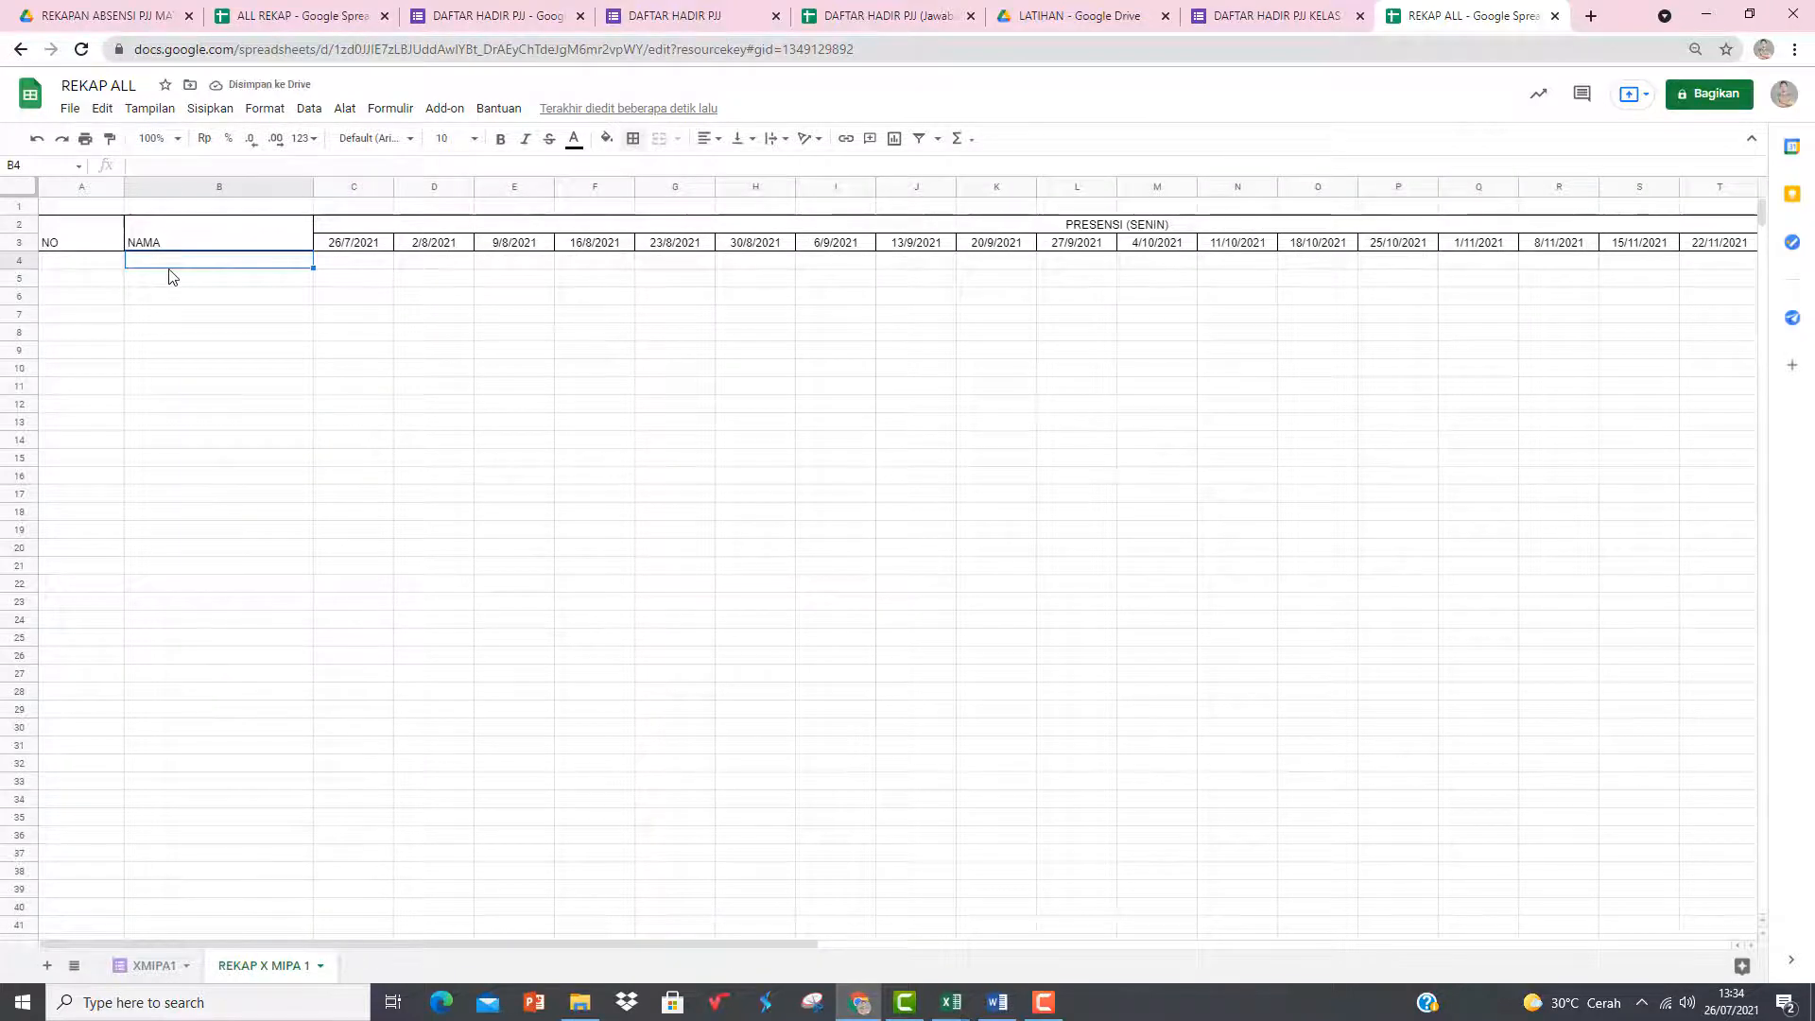
{"action": "key", "text": "alt+Tab"}
{"action": "key", "text": "alt+Tab"}
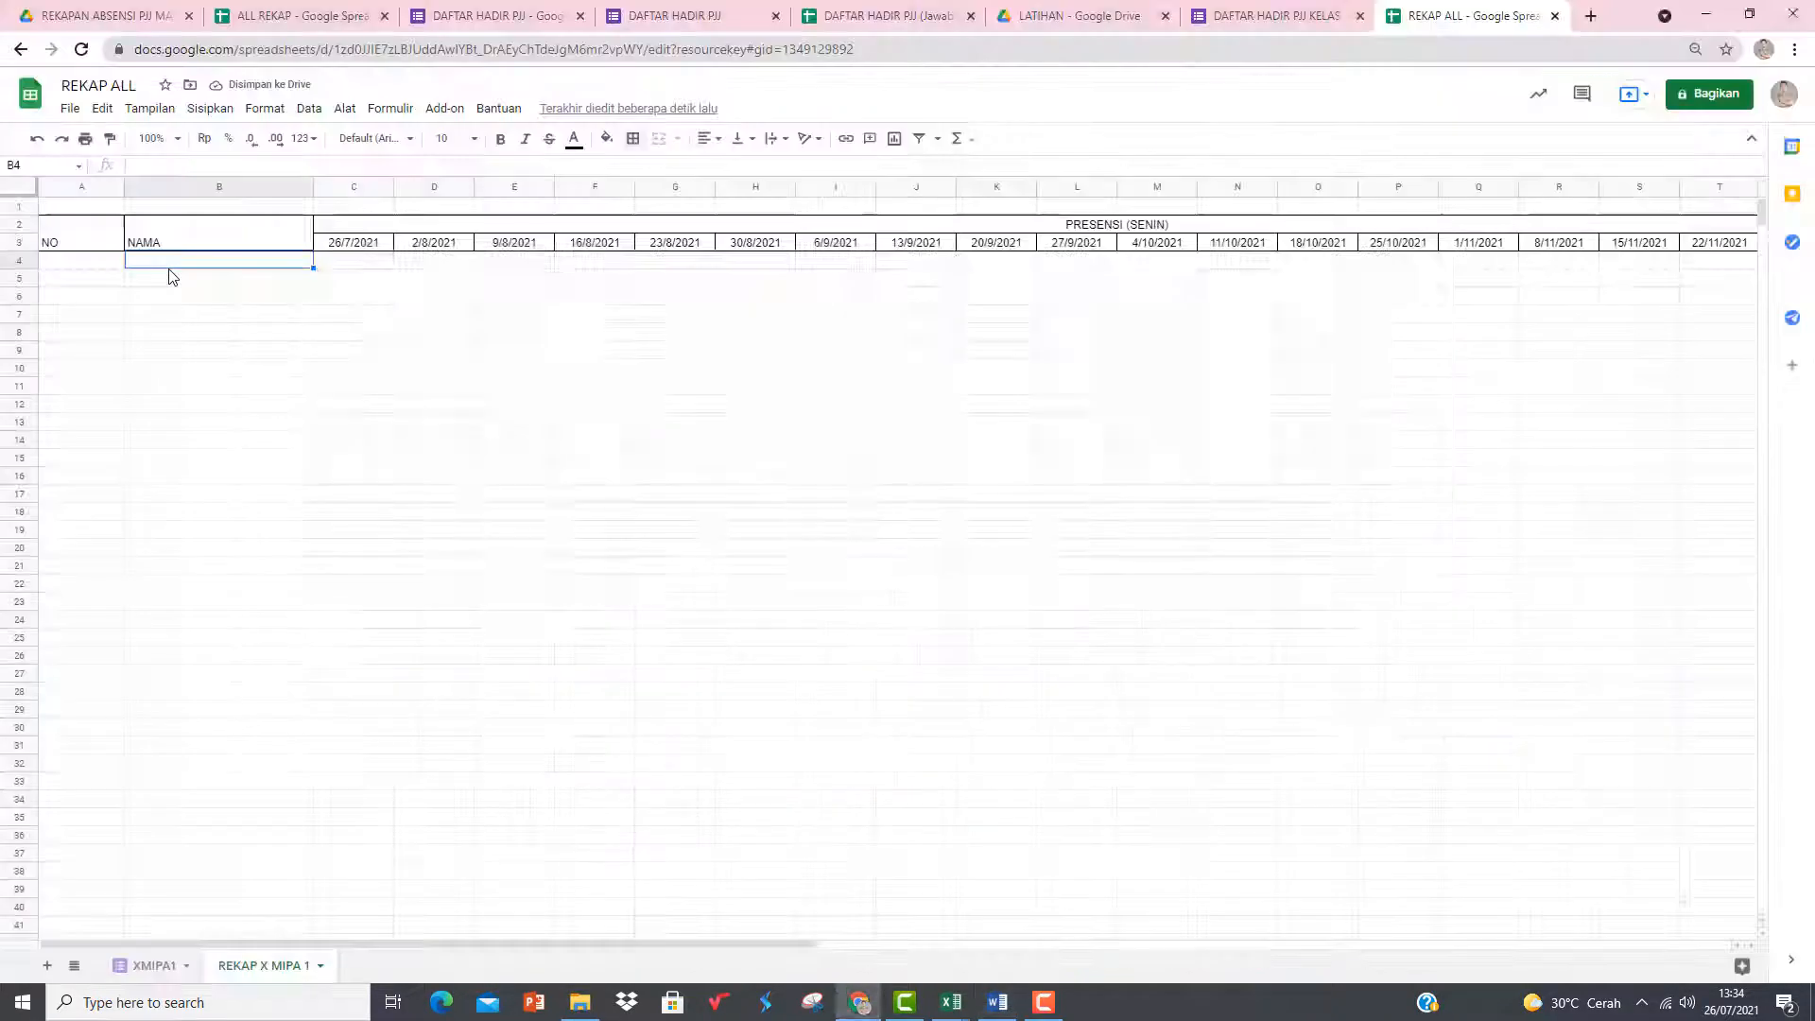
{"action": "key", "text": "alt+Tab"}
{"action": "key", "text": "alt+Tab"}
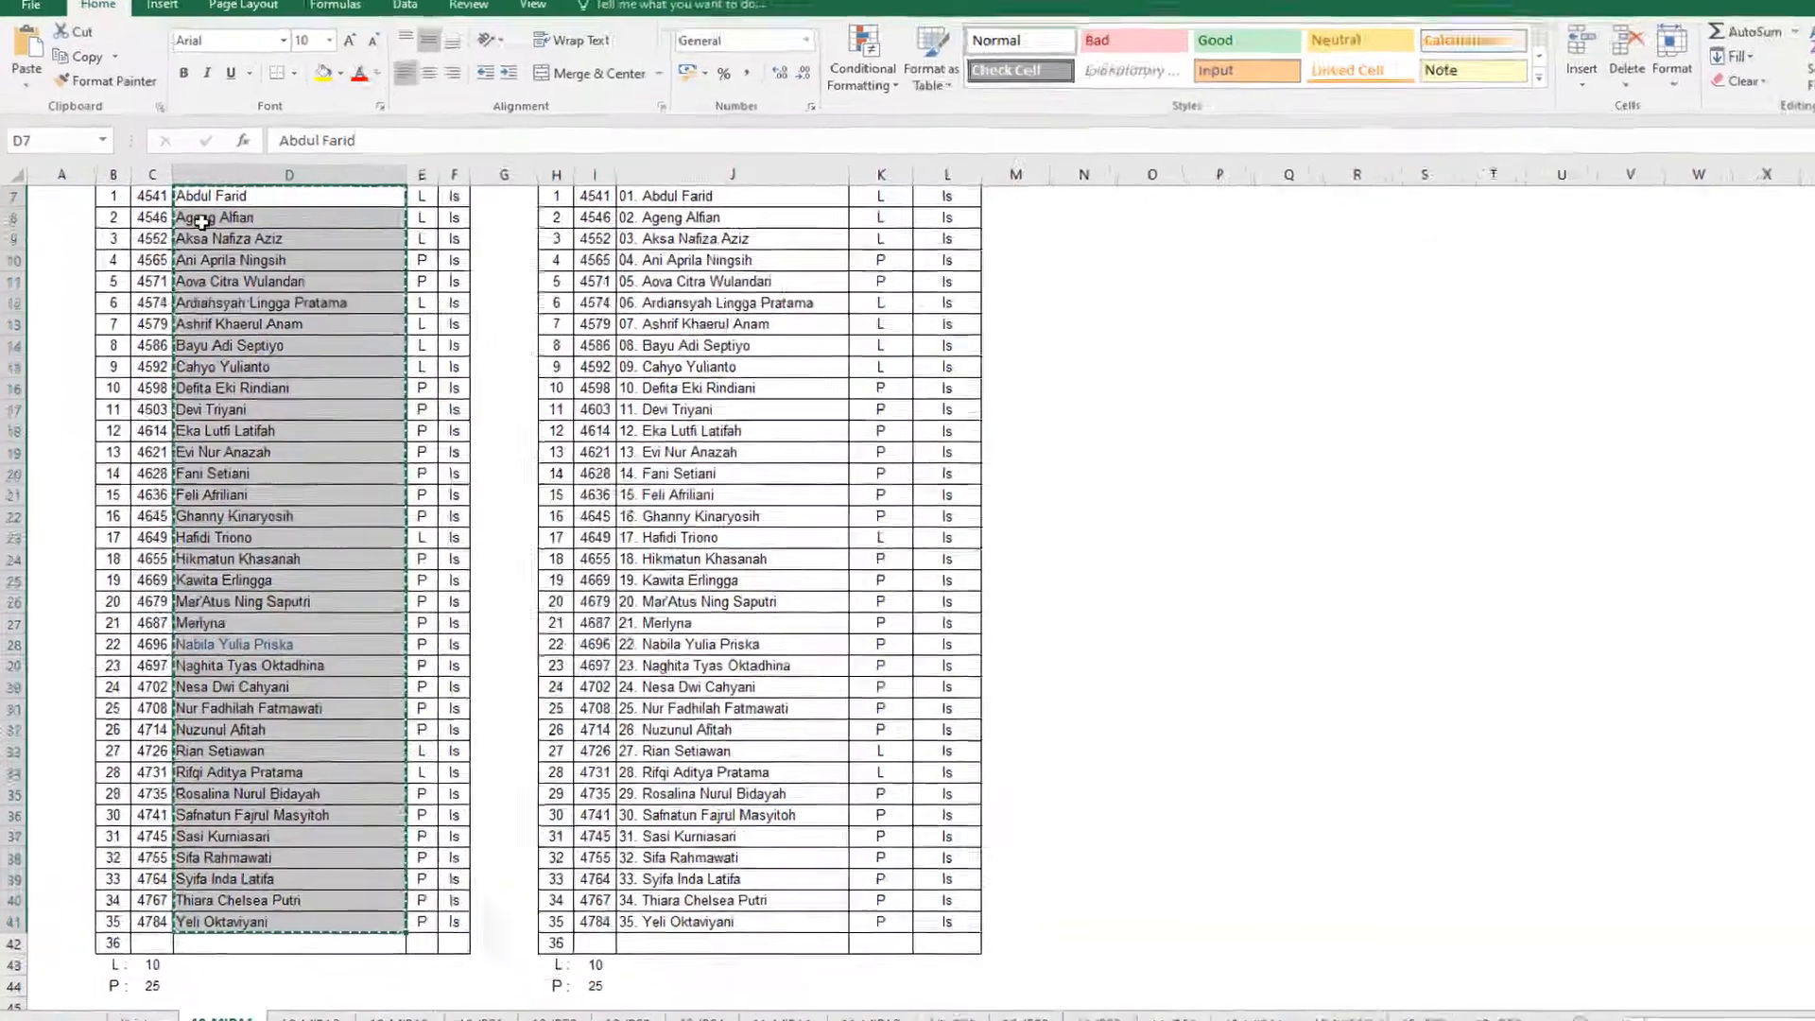
{"action": "key", "text": "alt+Tab"}
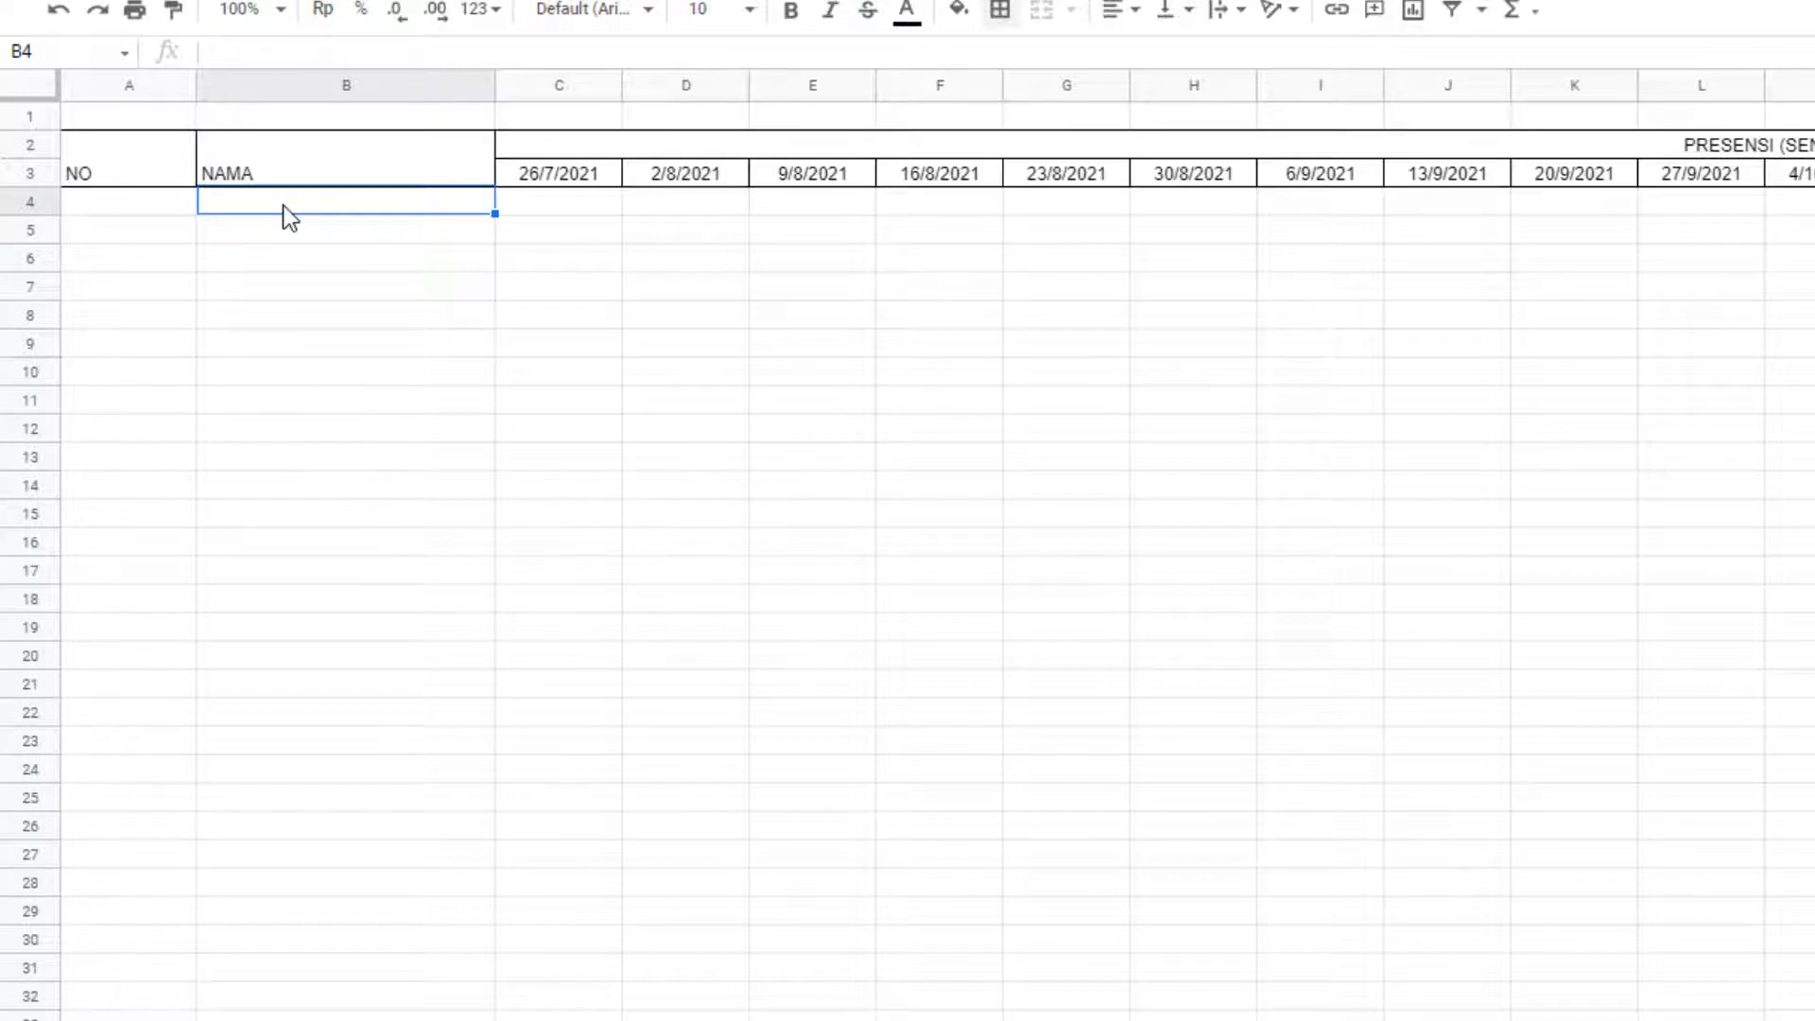
{"action": "key", "text": "ctrl+v"}
- Number the students in the NO column by entering 1 in A4 and 2 in A5, and filling the series down the list
{"action": "left_click", "coordinate": [111, 206]}
{"action": "type", "text": "1"}
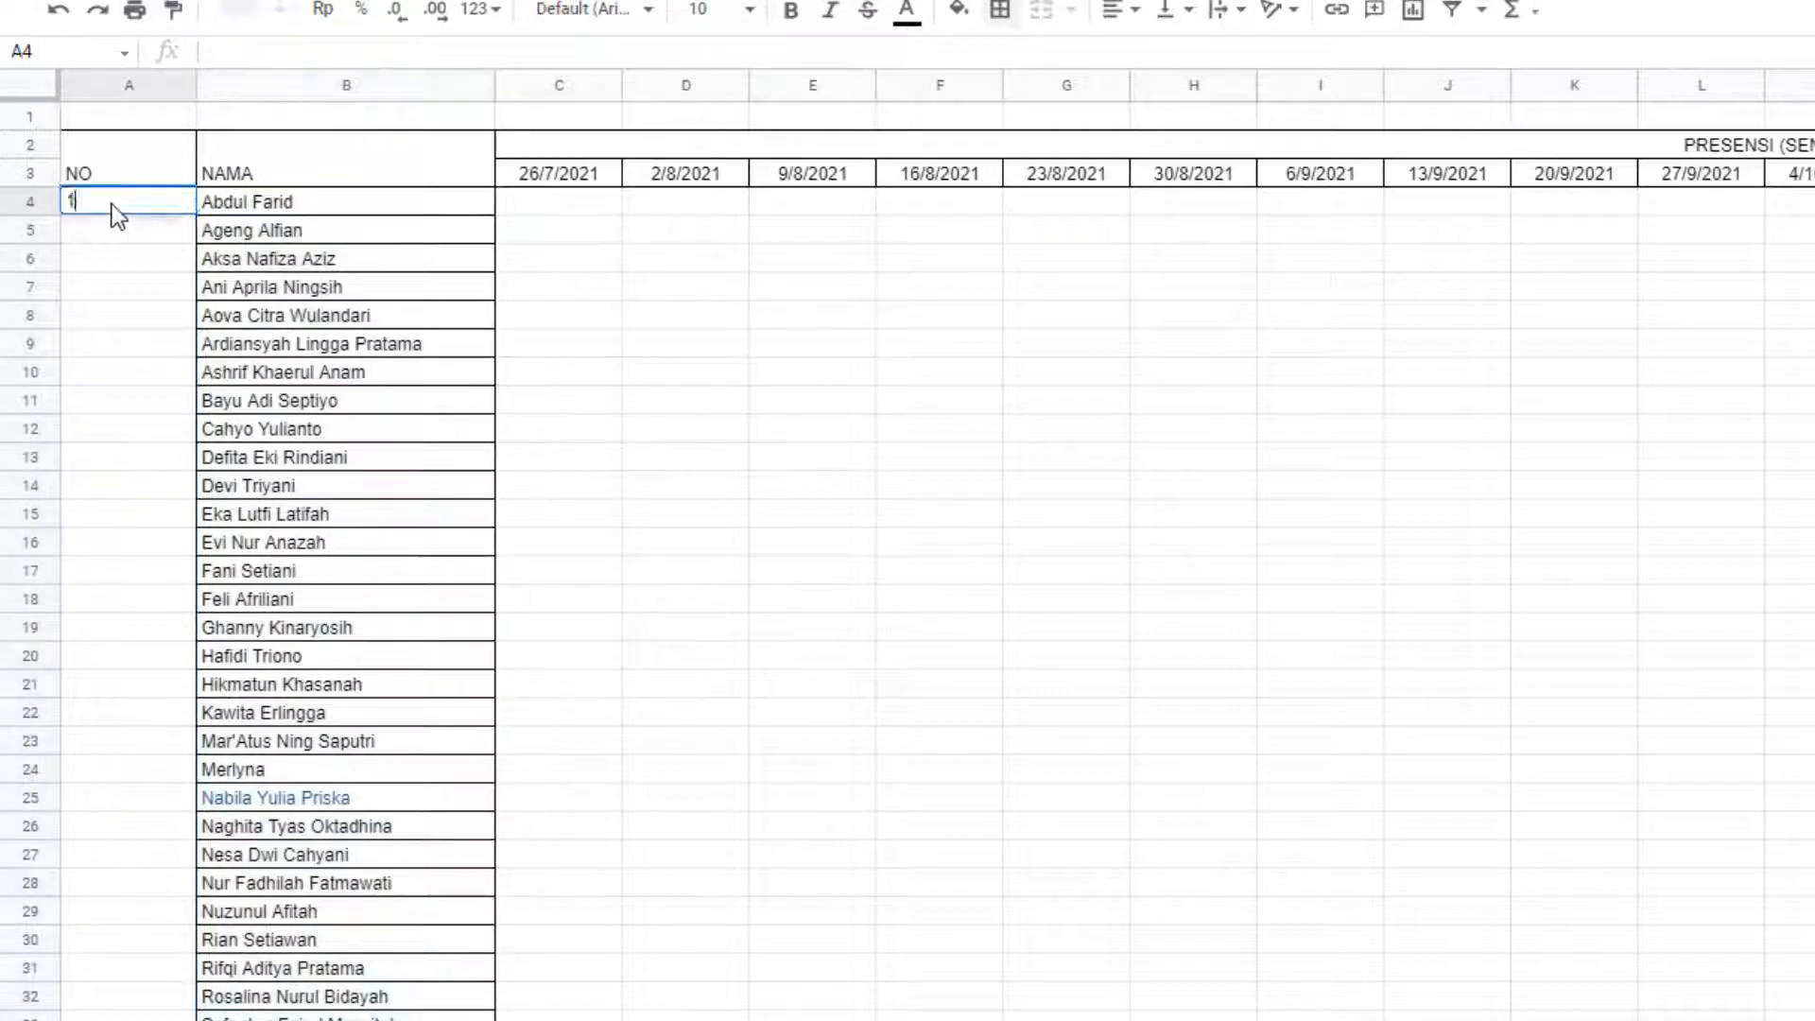
{"action": "key", "text": "Return"}
{"action": "type", "text": "2"}
{"action": "left_click", "coordinate": [111, 204]}
{"action": "key", "text": "shift+Down"}
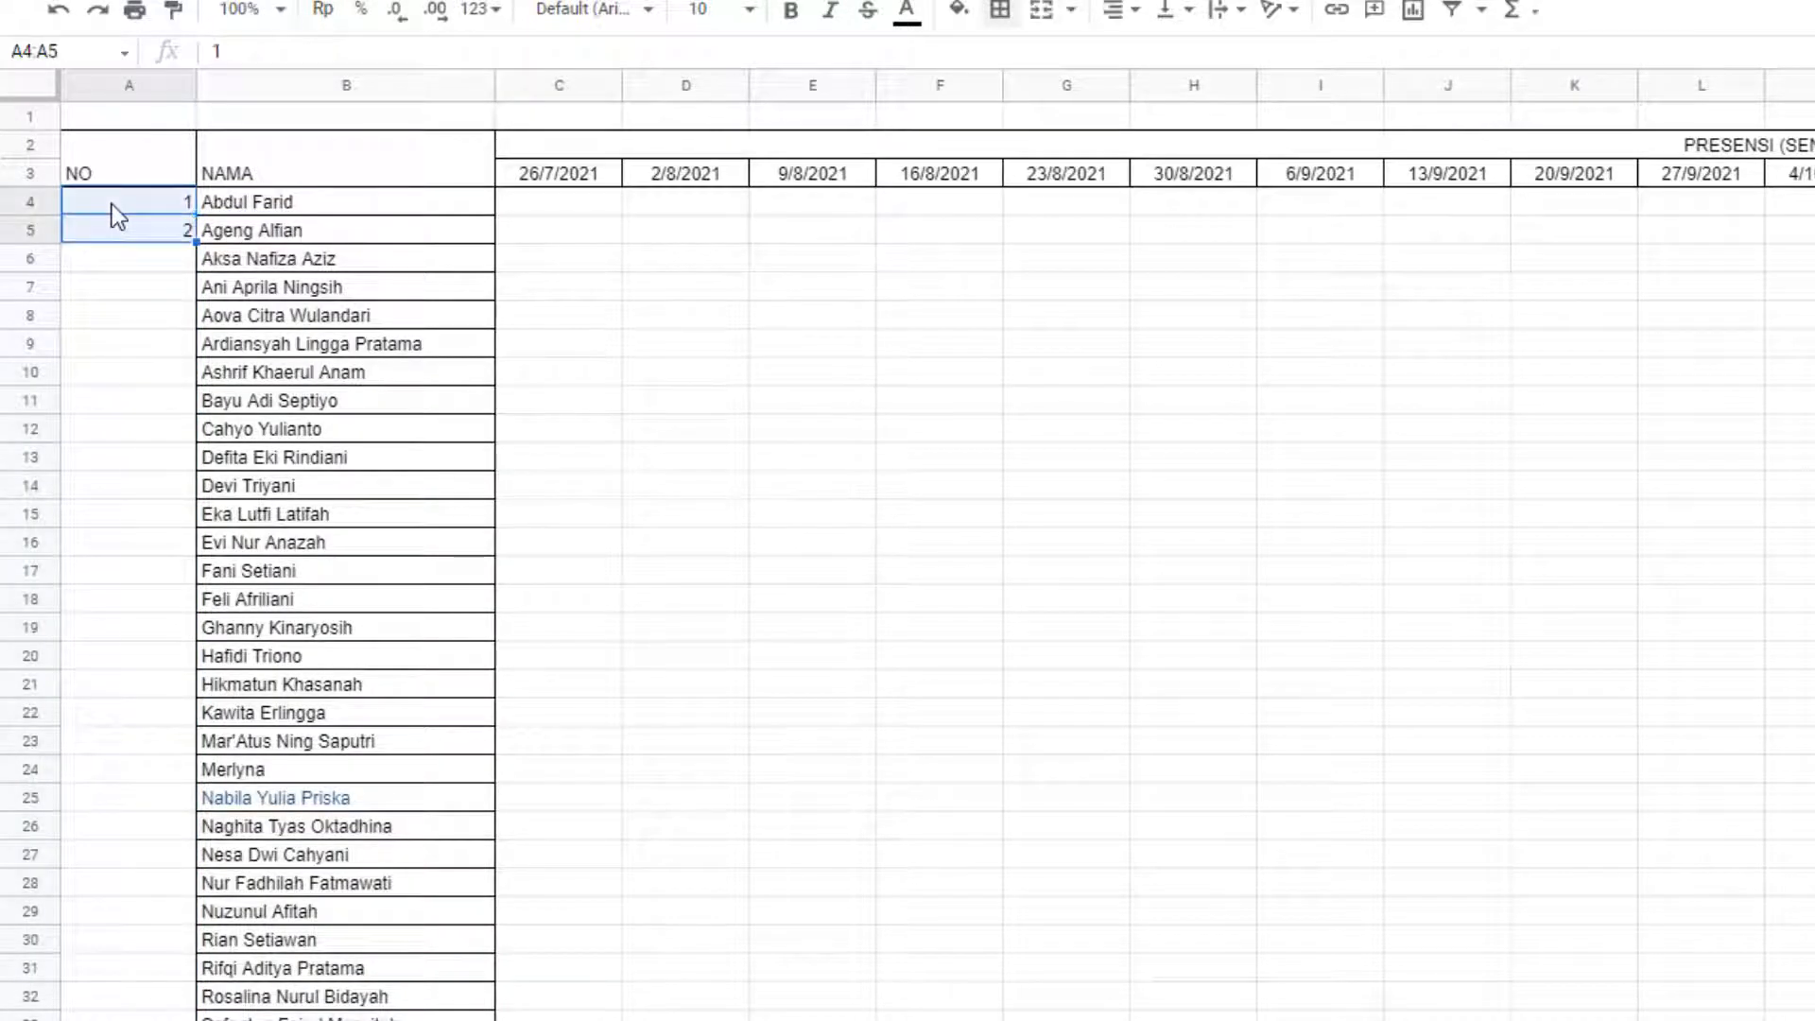
{"action": "double_click", "coordinate": [192, 243]}
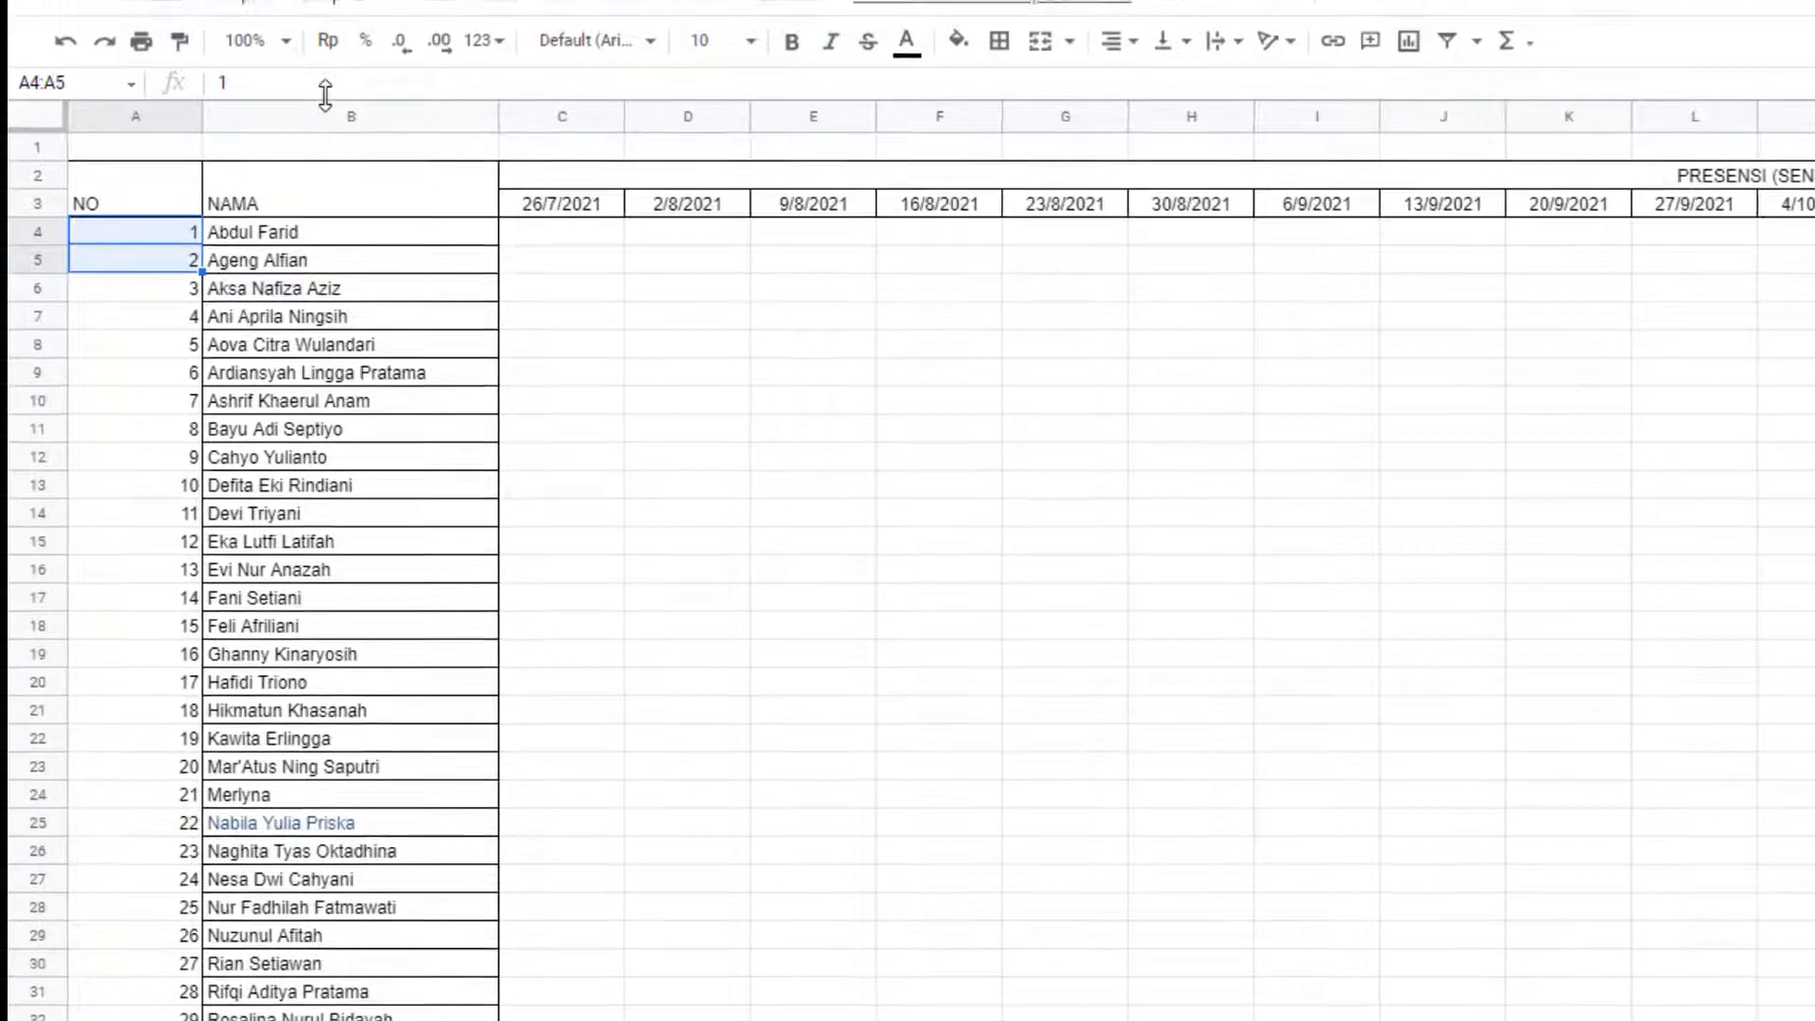
- Centre the contents of column A horizontally
{"action": "left_click", "coordinate": [154, 206]}
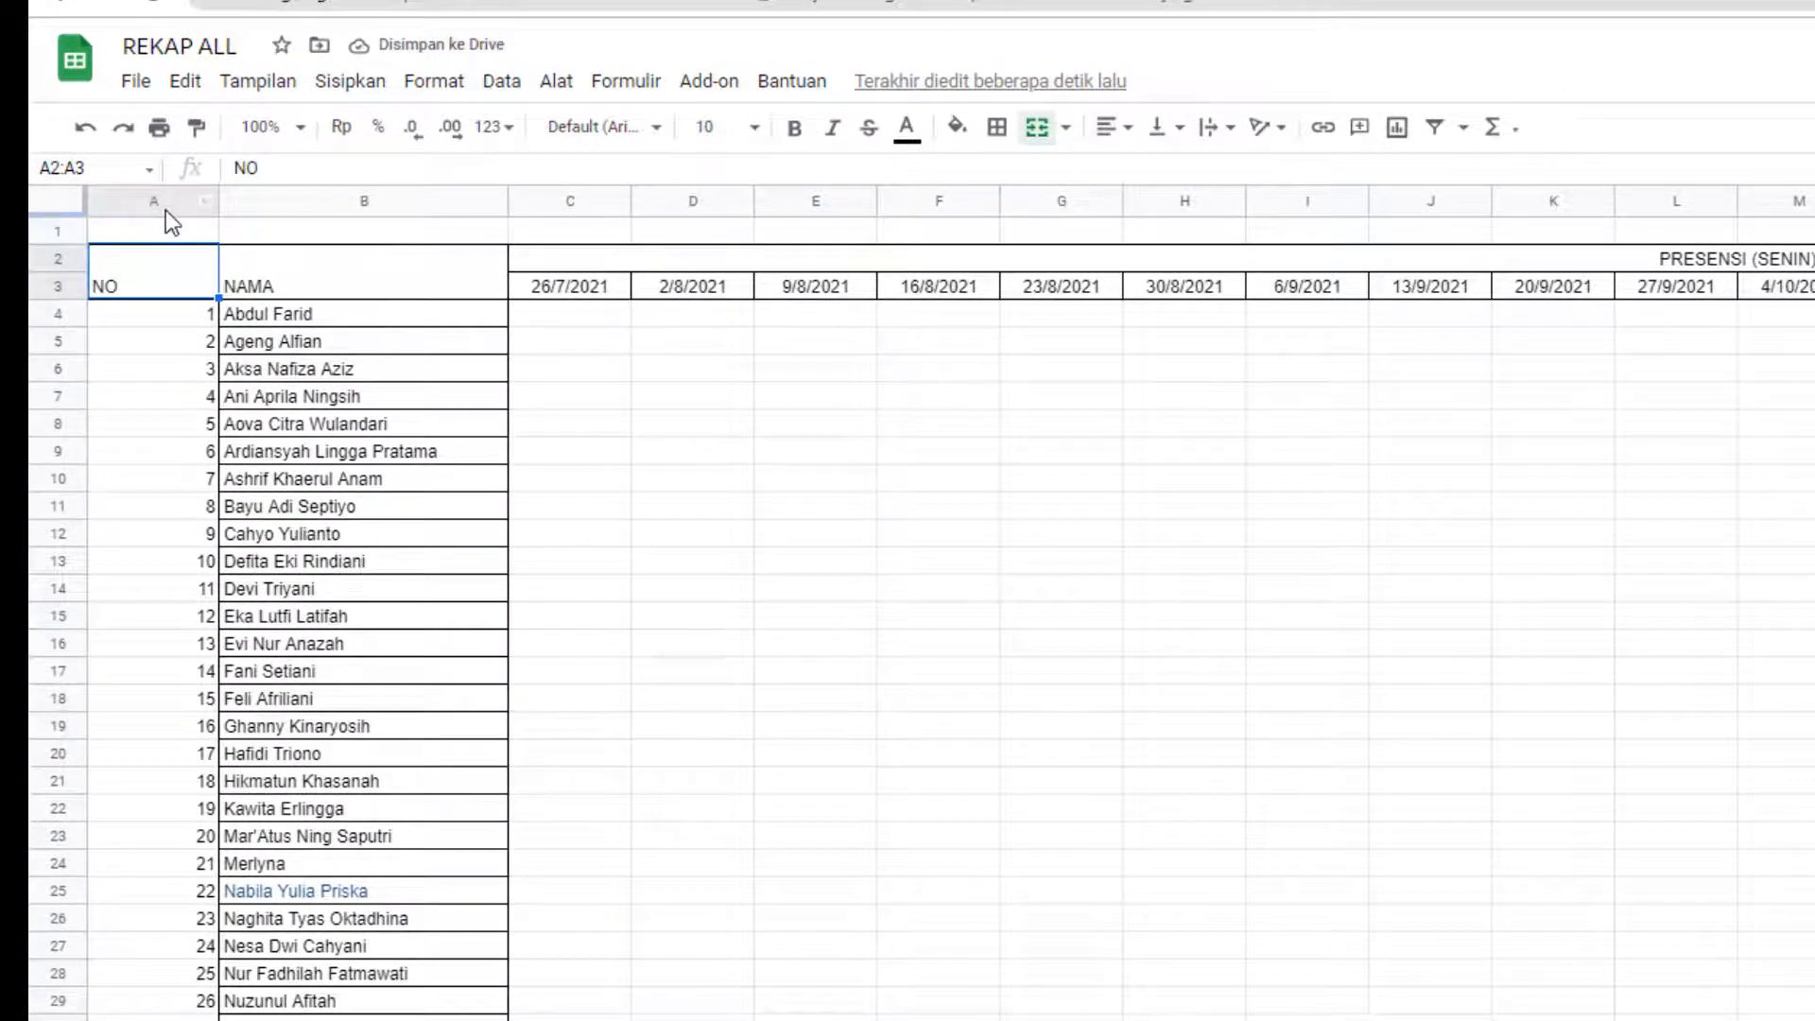
{"action": "left_click", "coordinate": [154, 204]}
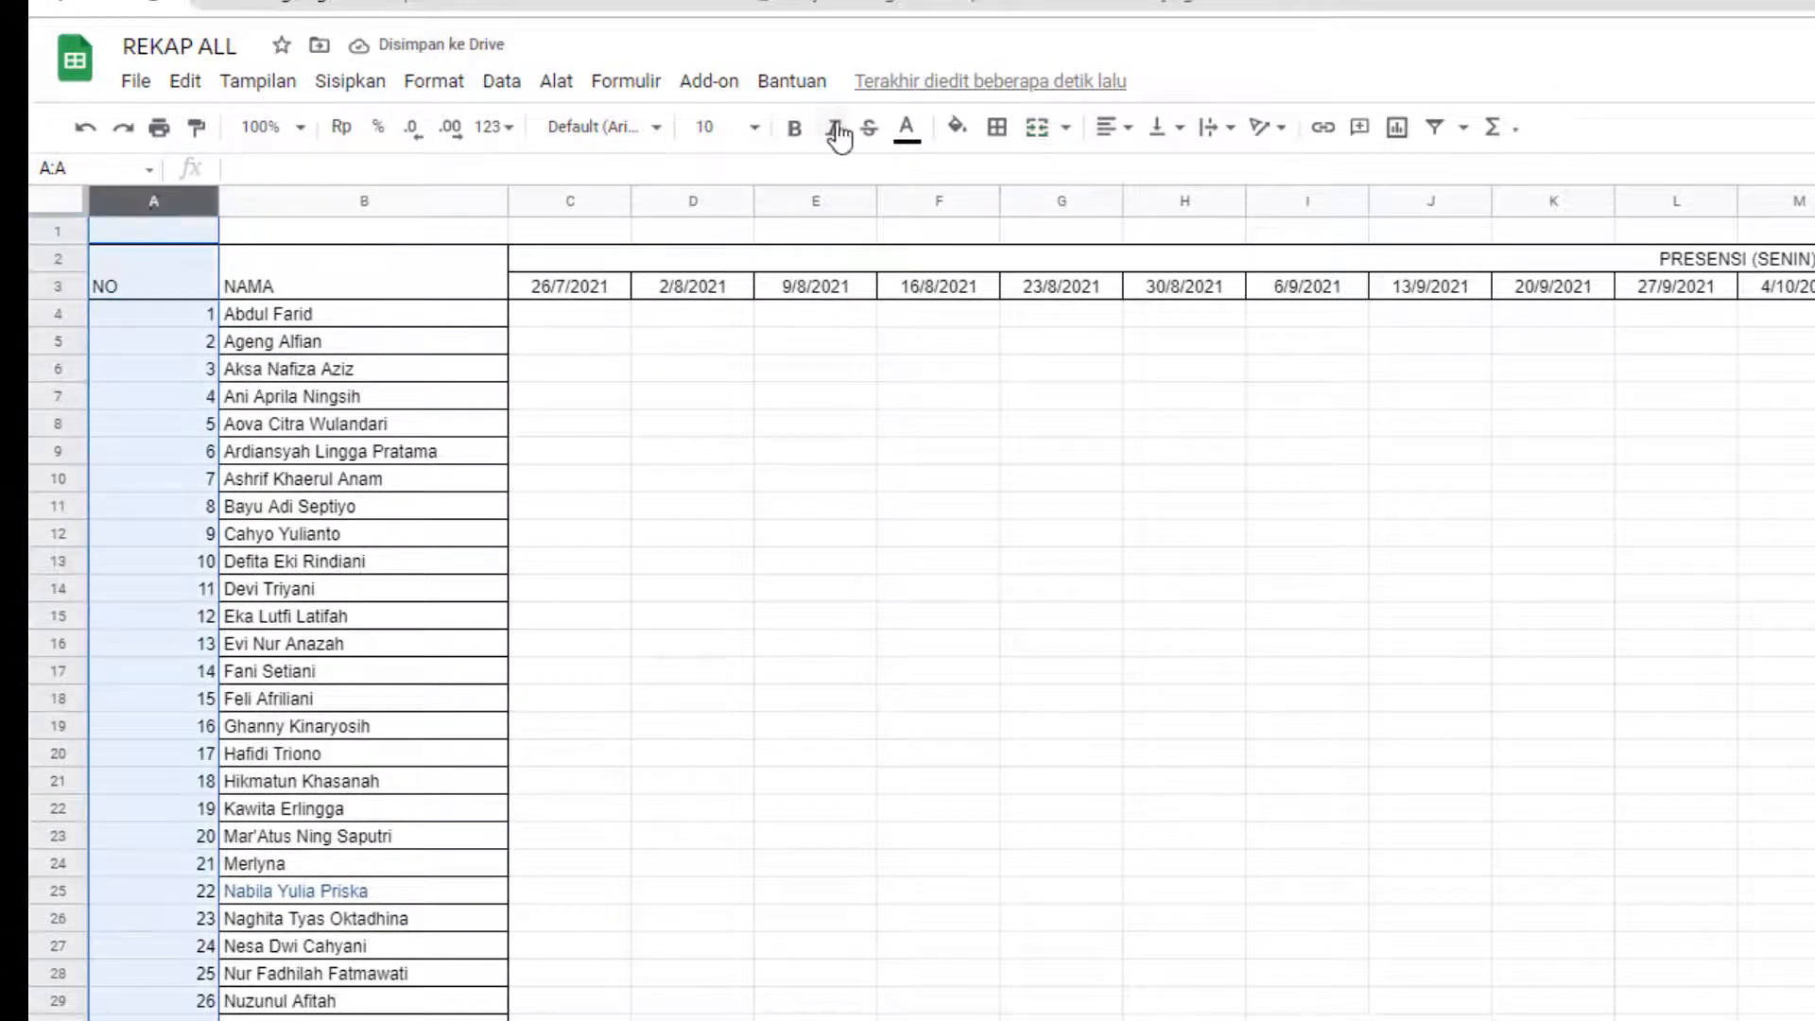
{"action": "left_click", "coordinate": [1107, 128]}
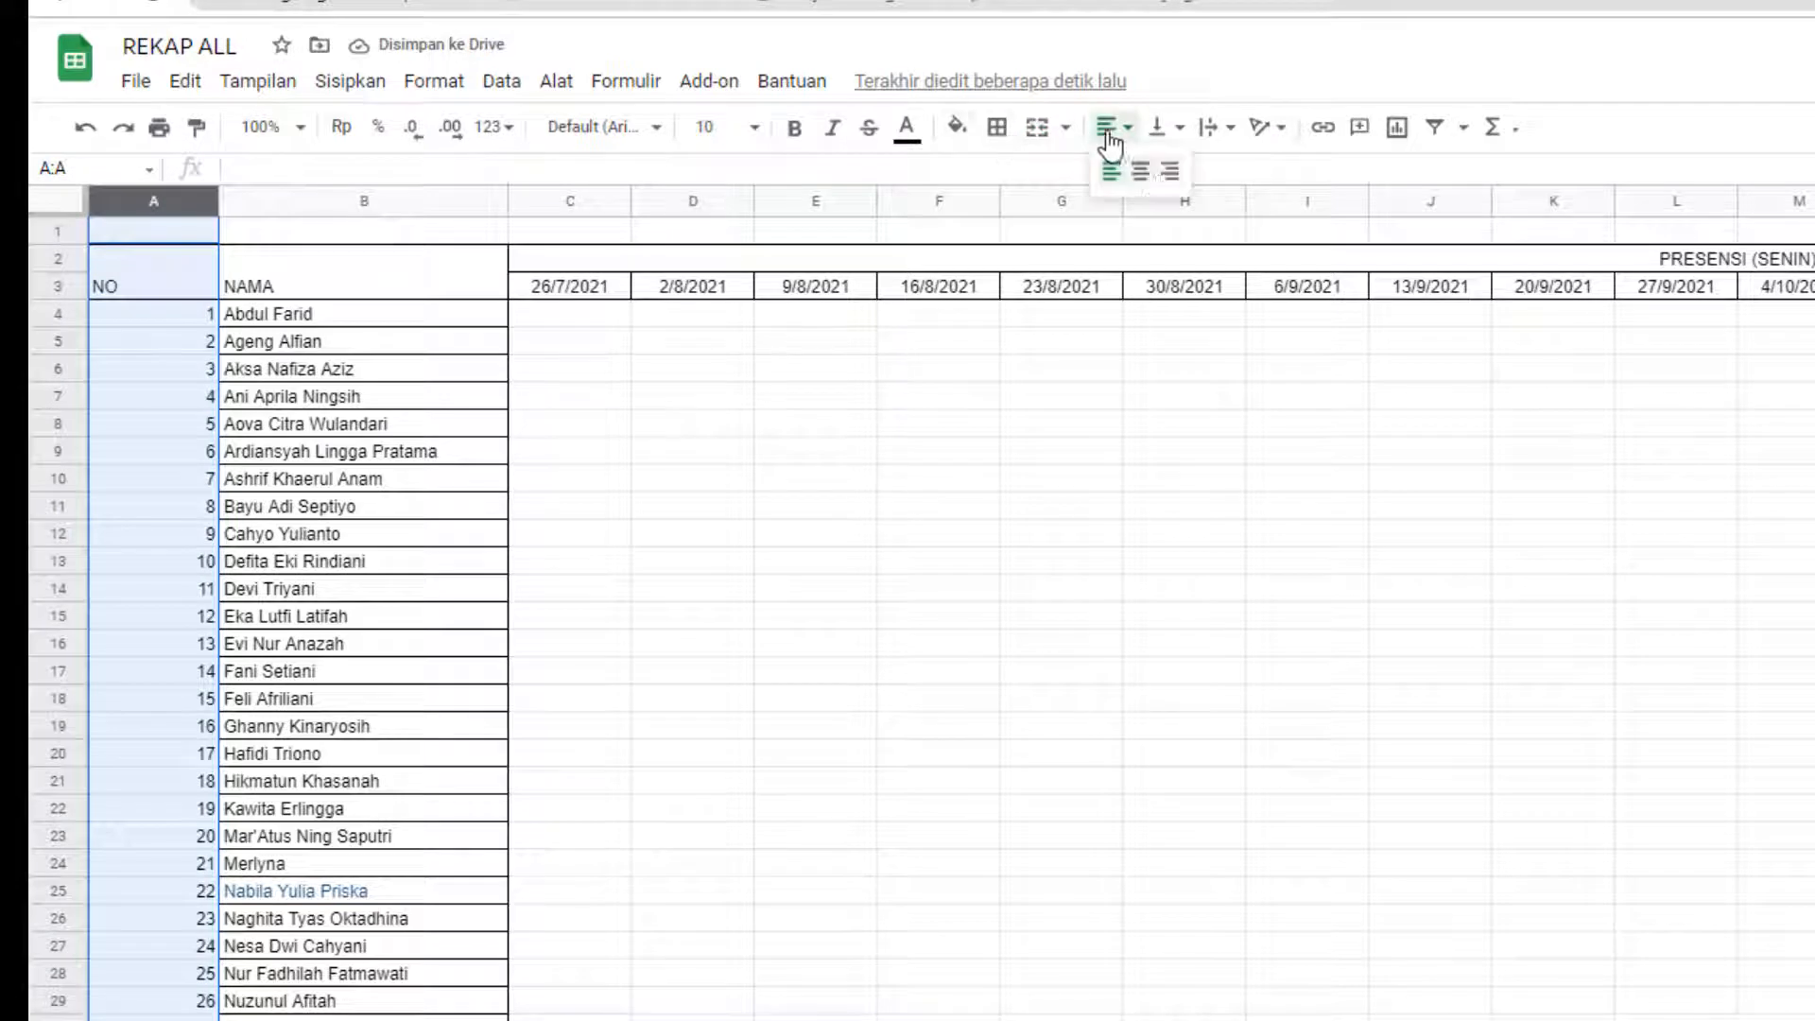
{"action": "left_click", "coordinate": [1141, 171]}
{"action": "left_click", "coordinate": [289, 393]}
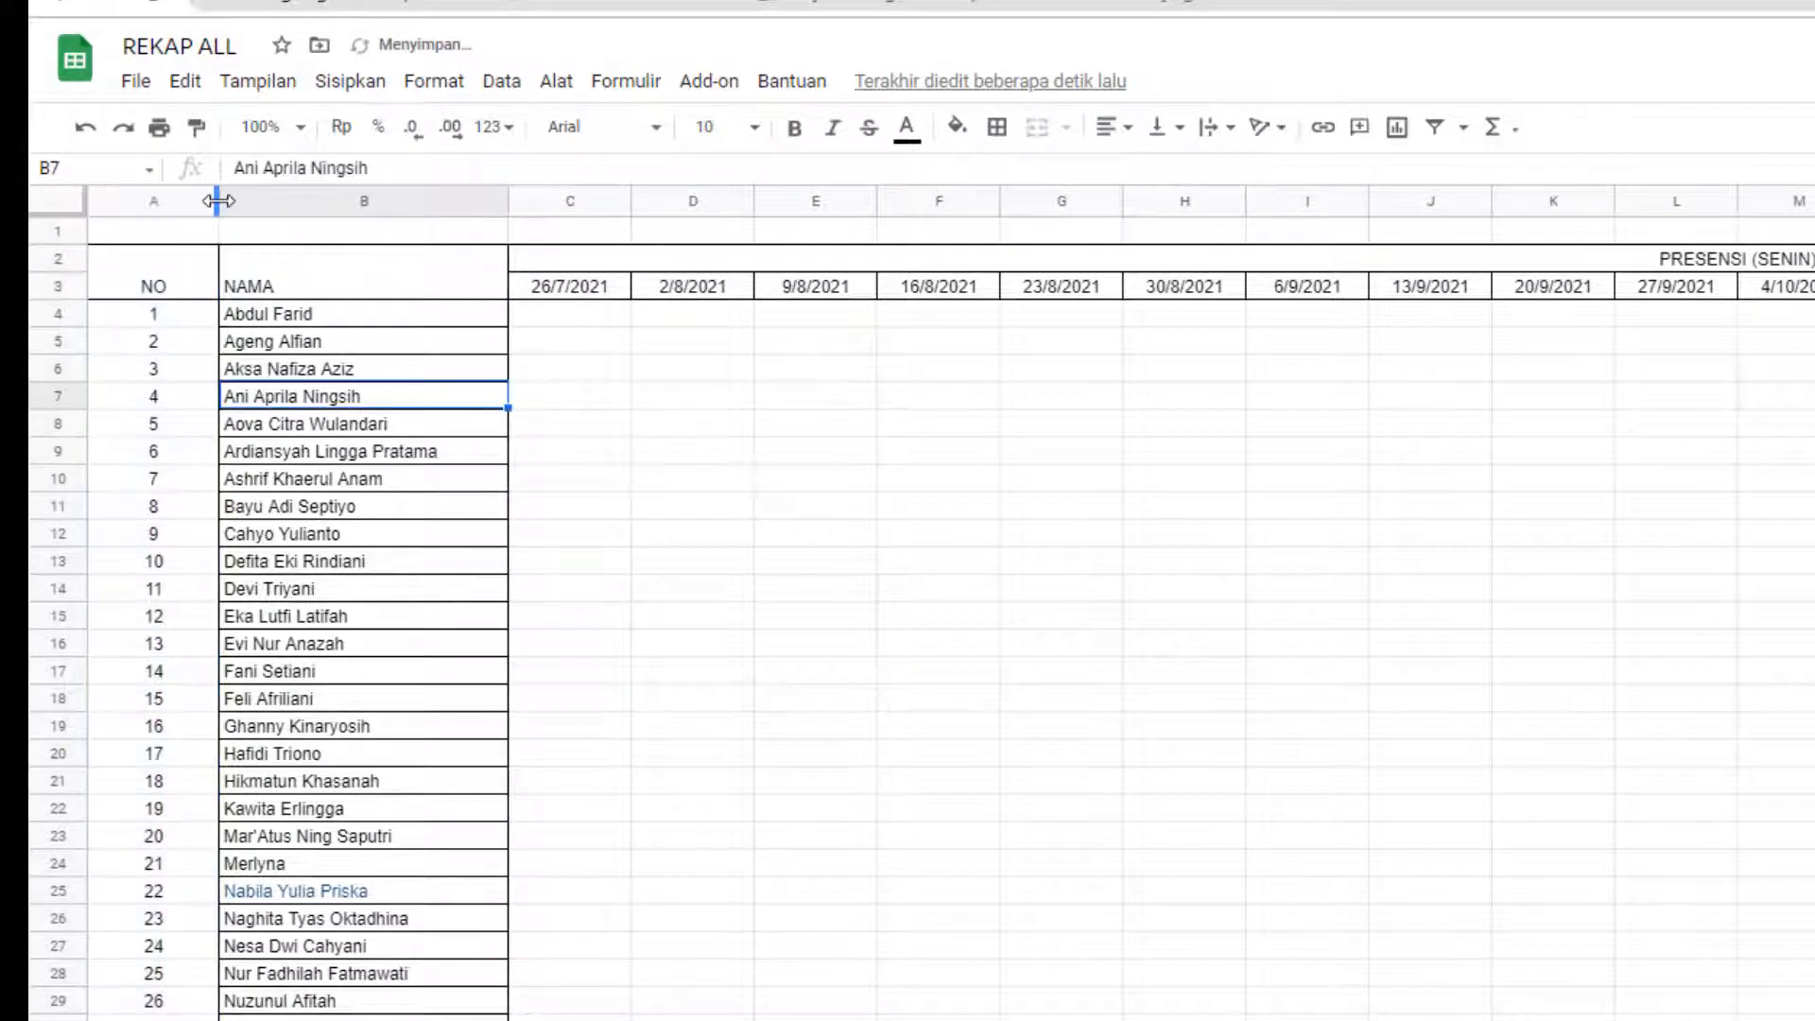
- Narrow the NO column to suit its numbers and fit the NAMA column to the longest name with a little extra width
{"action": "left_click_drag", "start_coordinate": [217, 200], "coordinate": [123, 200]}
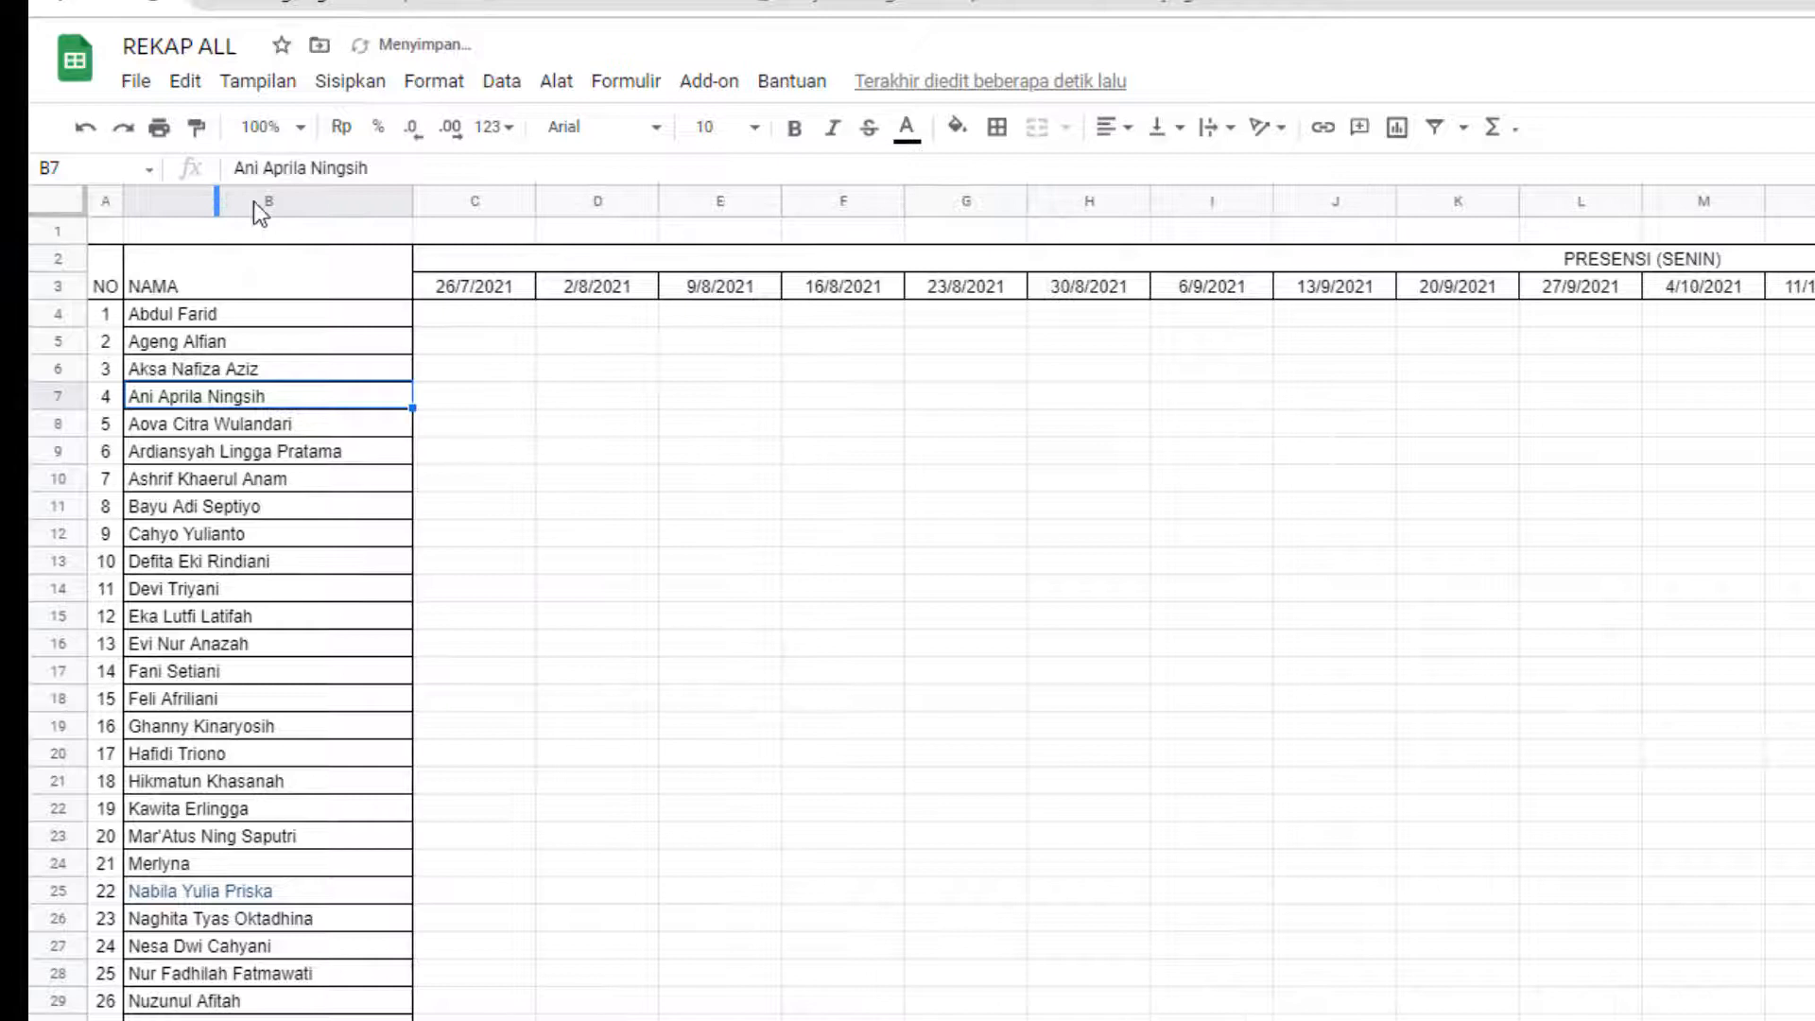
{"action": "double_click", "coordinate": [410, 199]}
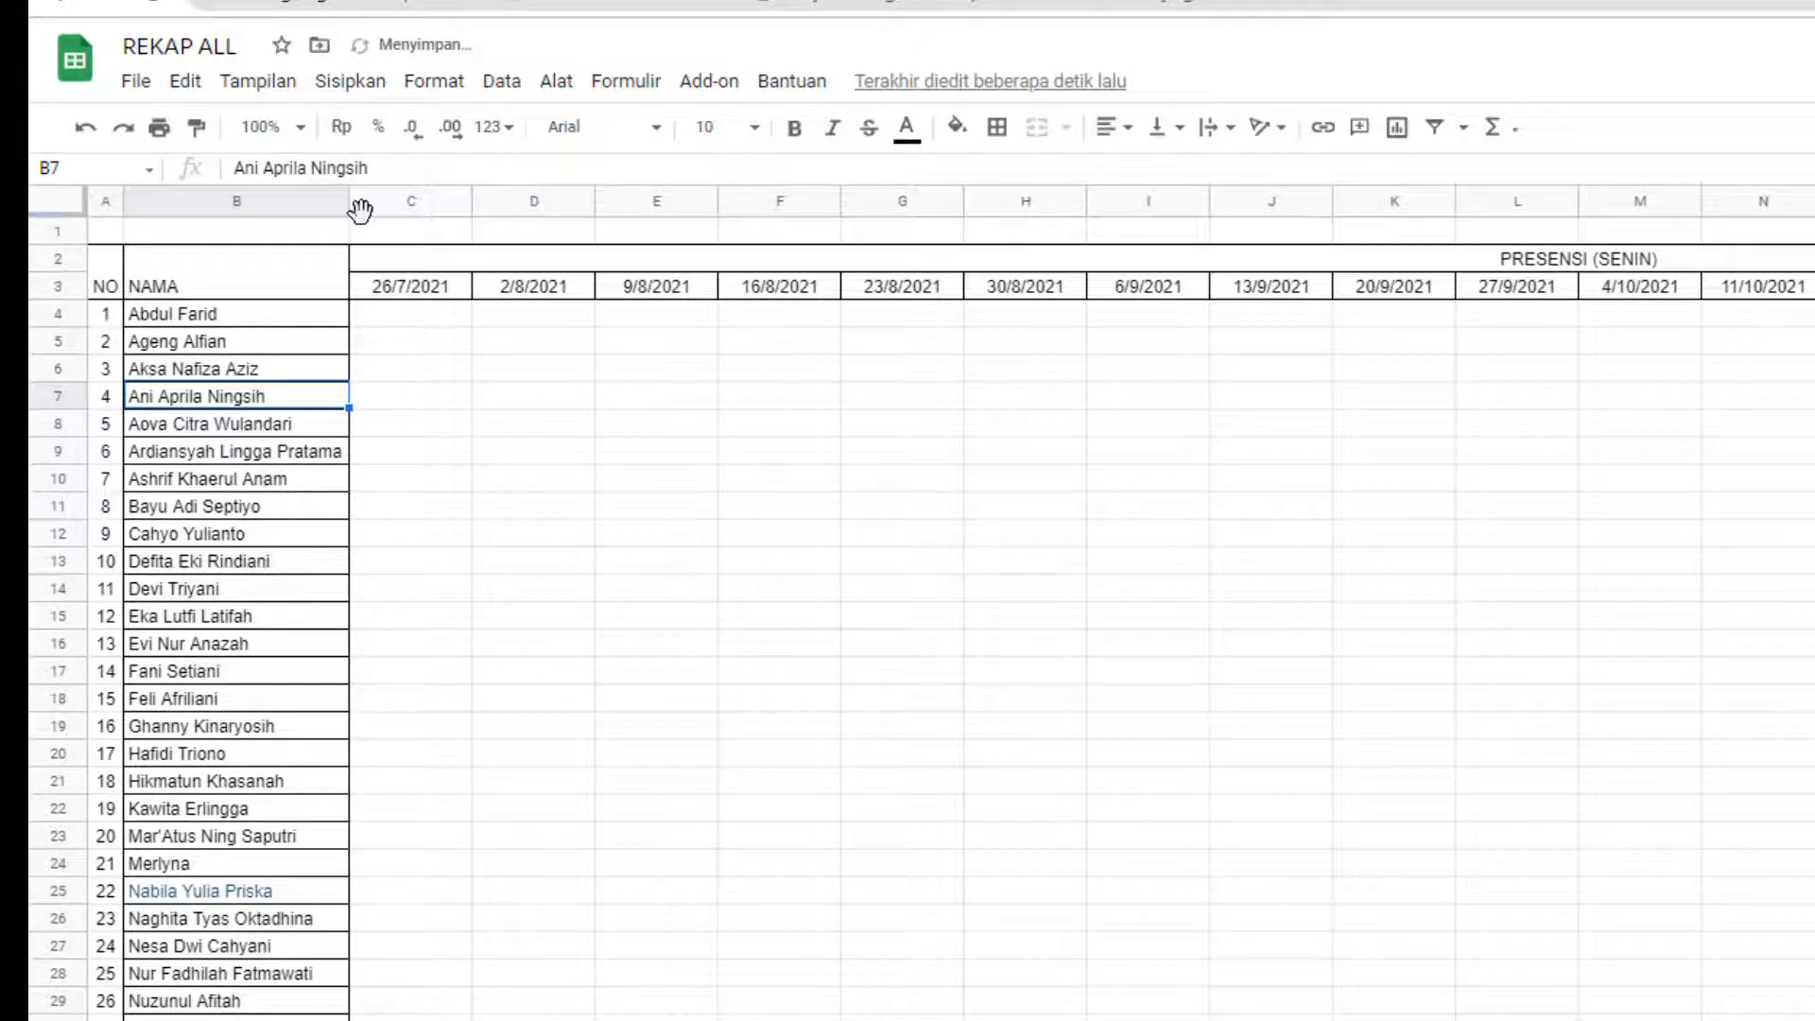
{"action": "left_click_drag", "start_coordinate": [348, 202], "coordinate": [359, 199]}
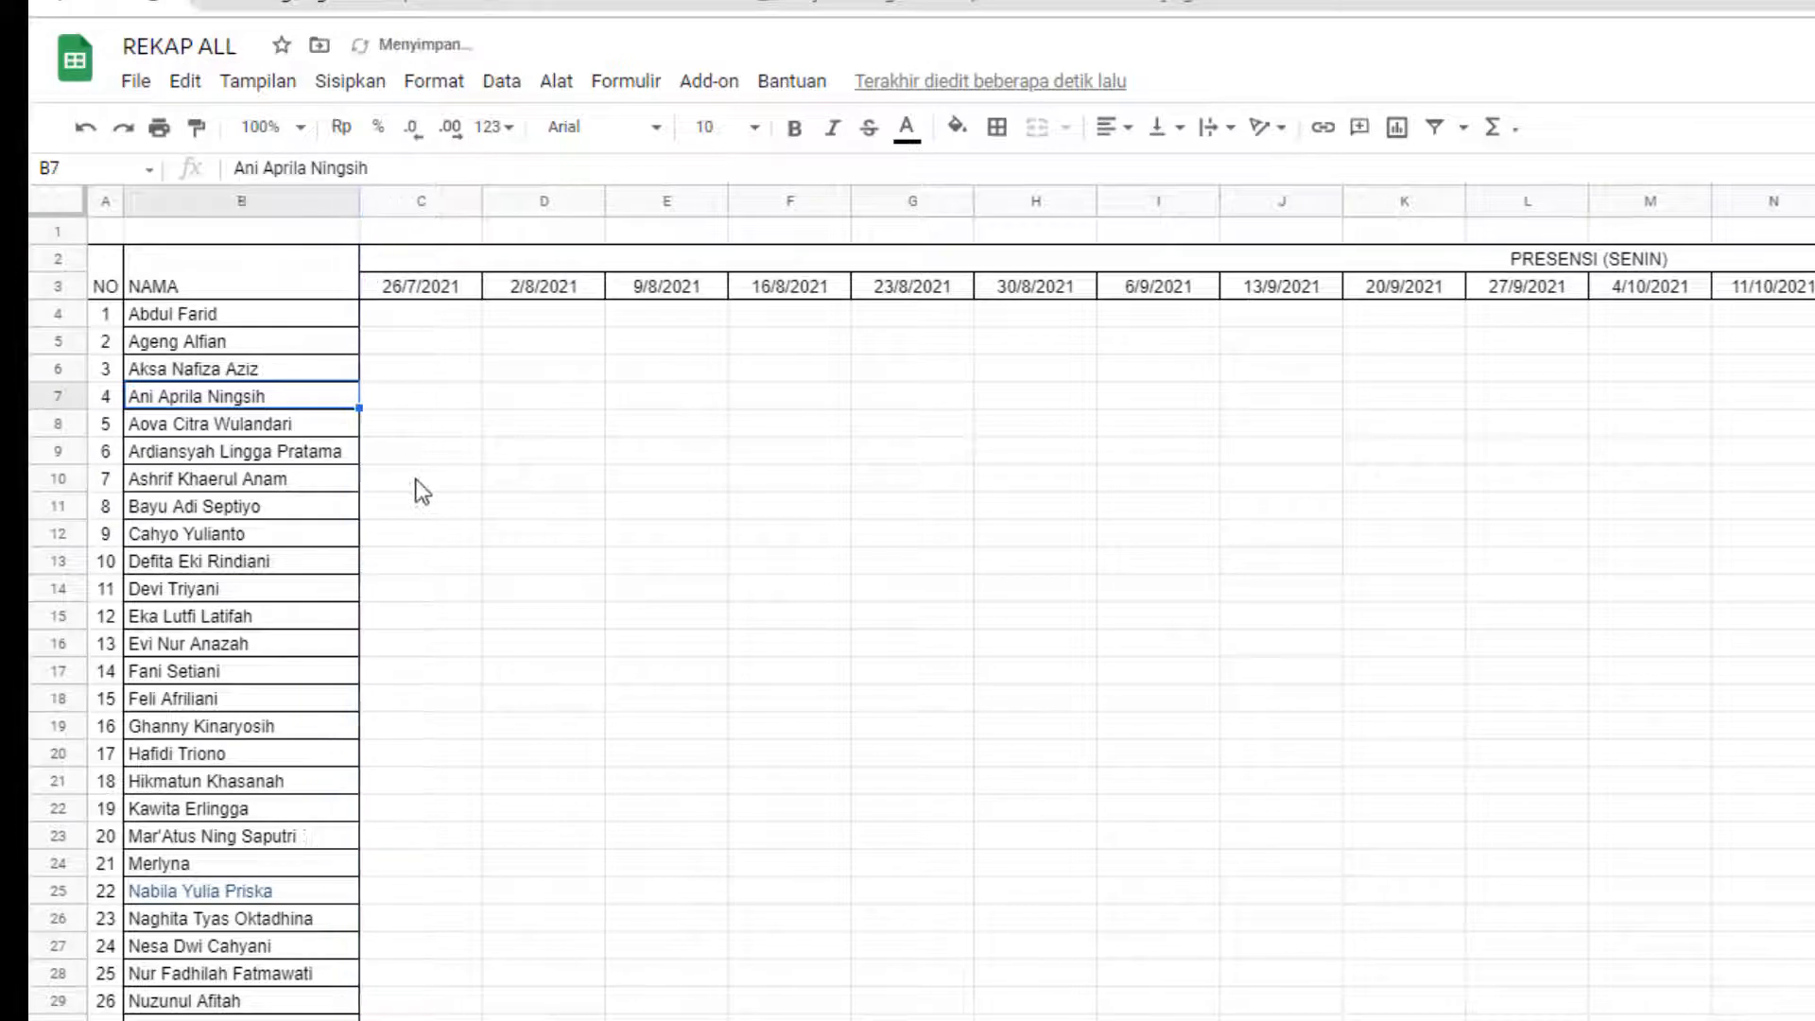
{"action": "left_click", "coordinate": [416, 475]}
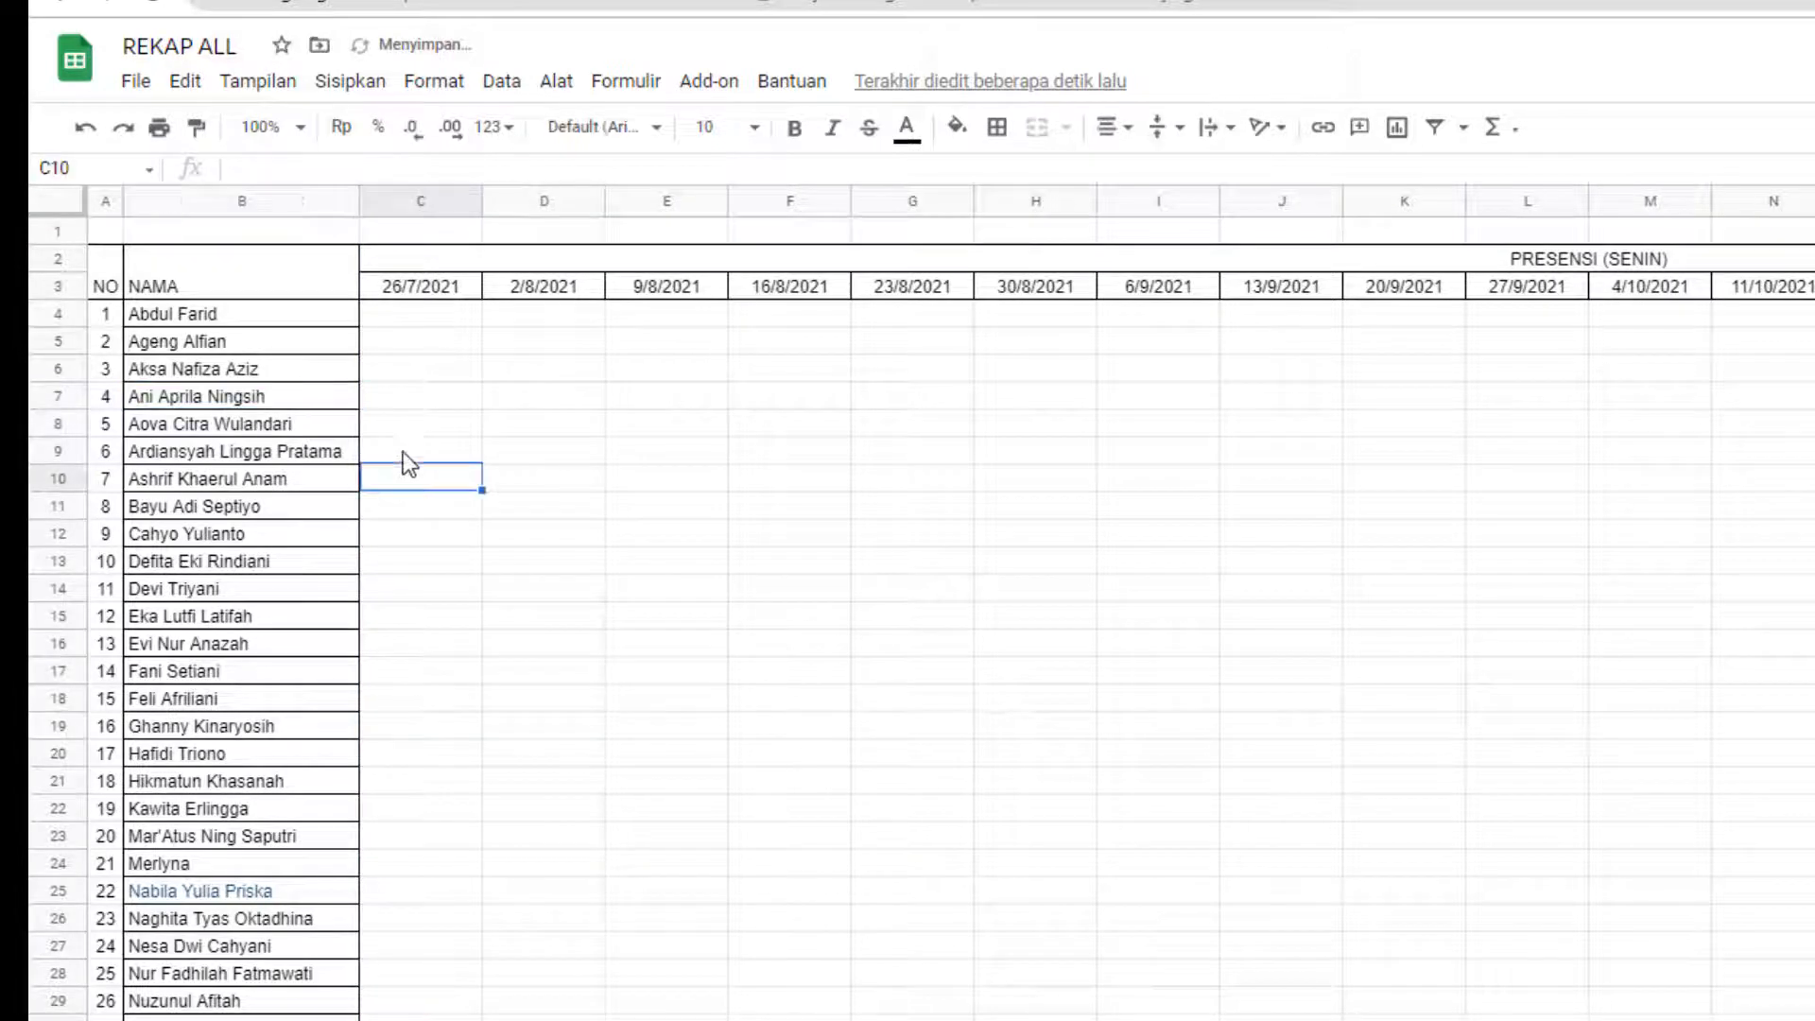
{"action": "left_click", "coordinate": [403, 285]}
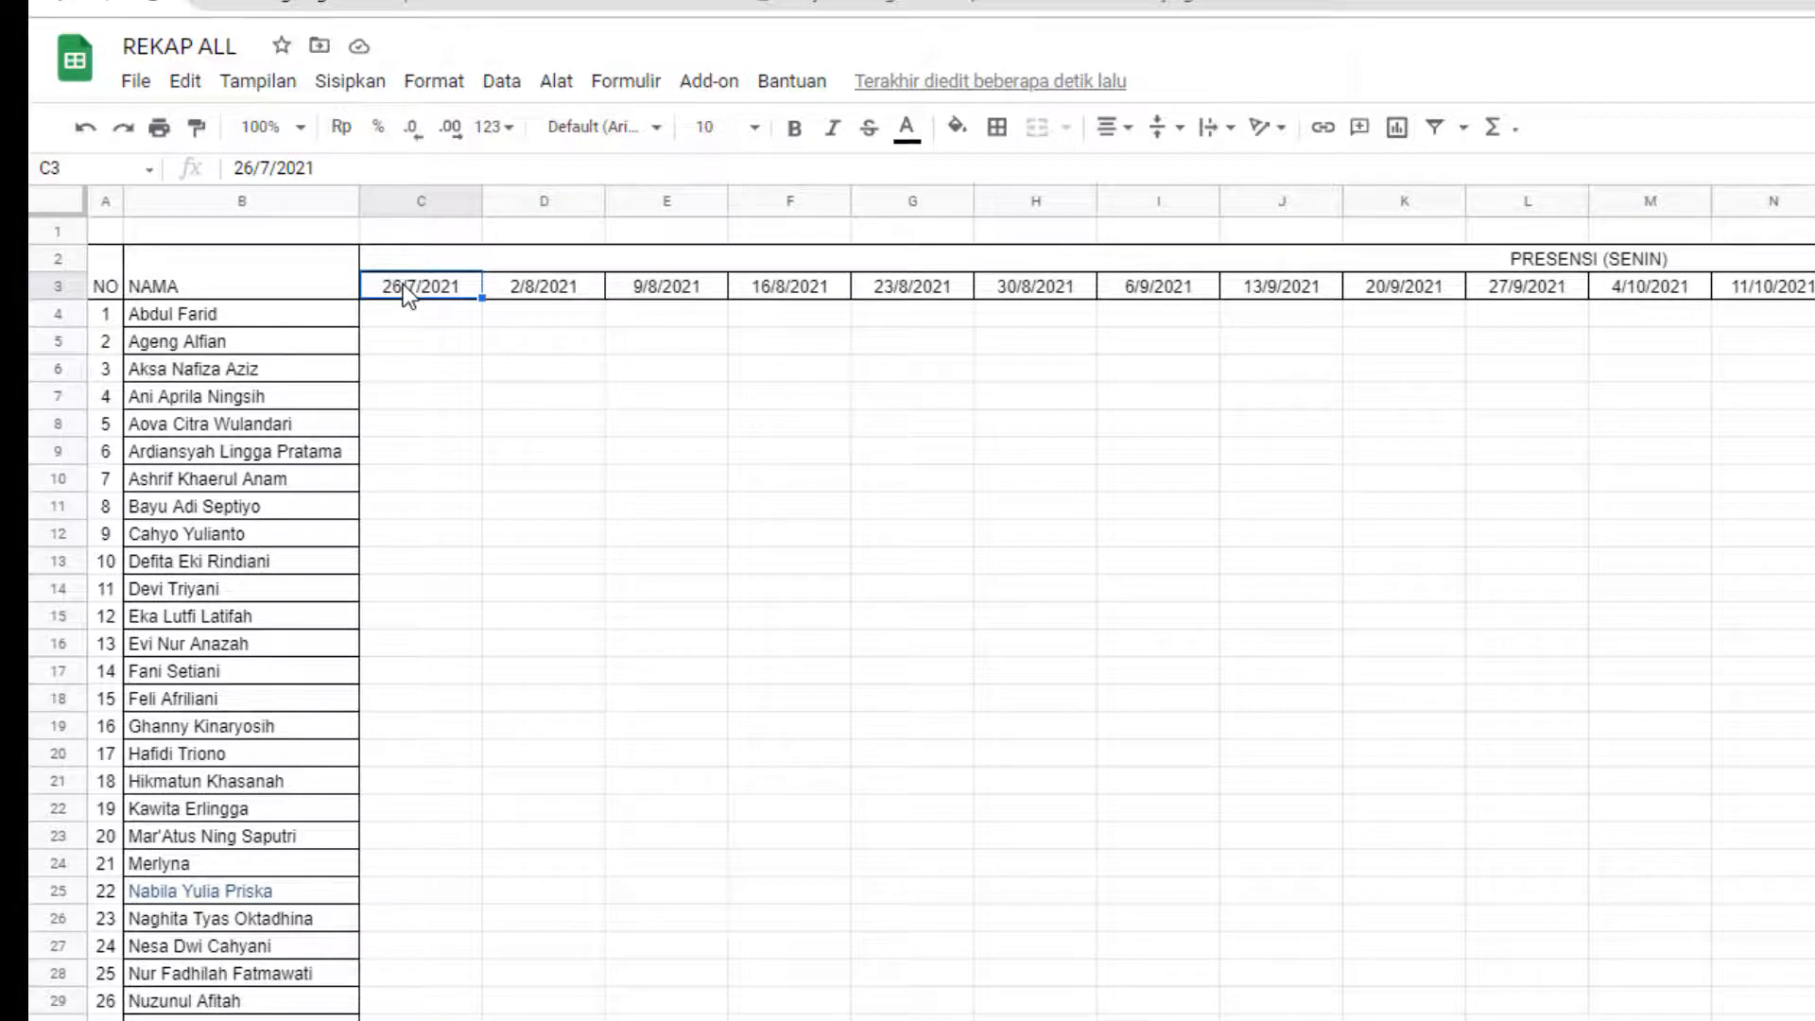
- Rotate all the dates in row 3 upward so they read vertically, and make them bold
{"action": "key", "text": "ctrl+shift+Right"}
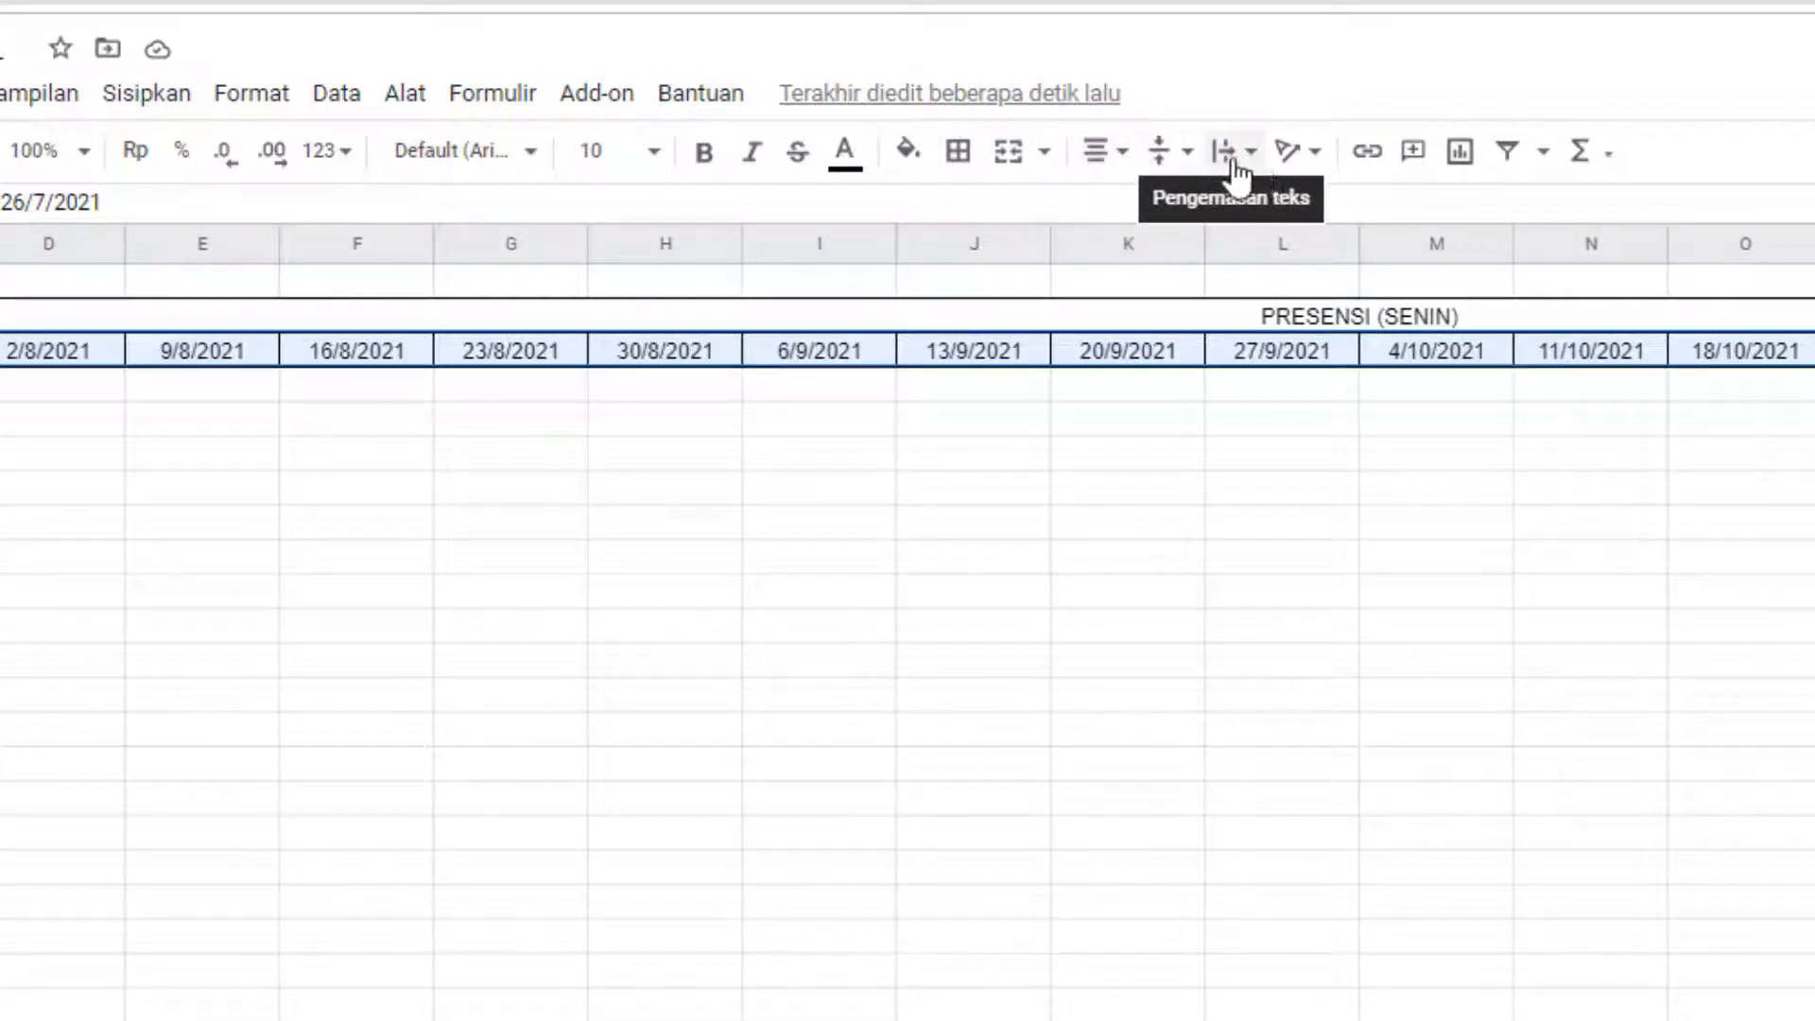
{"action": "left_click", "coordinate": [1291, 153]}
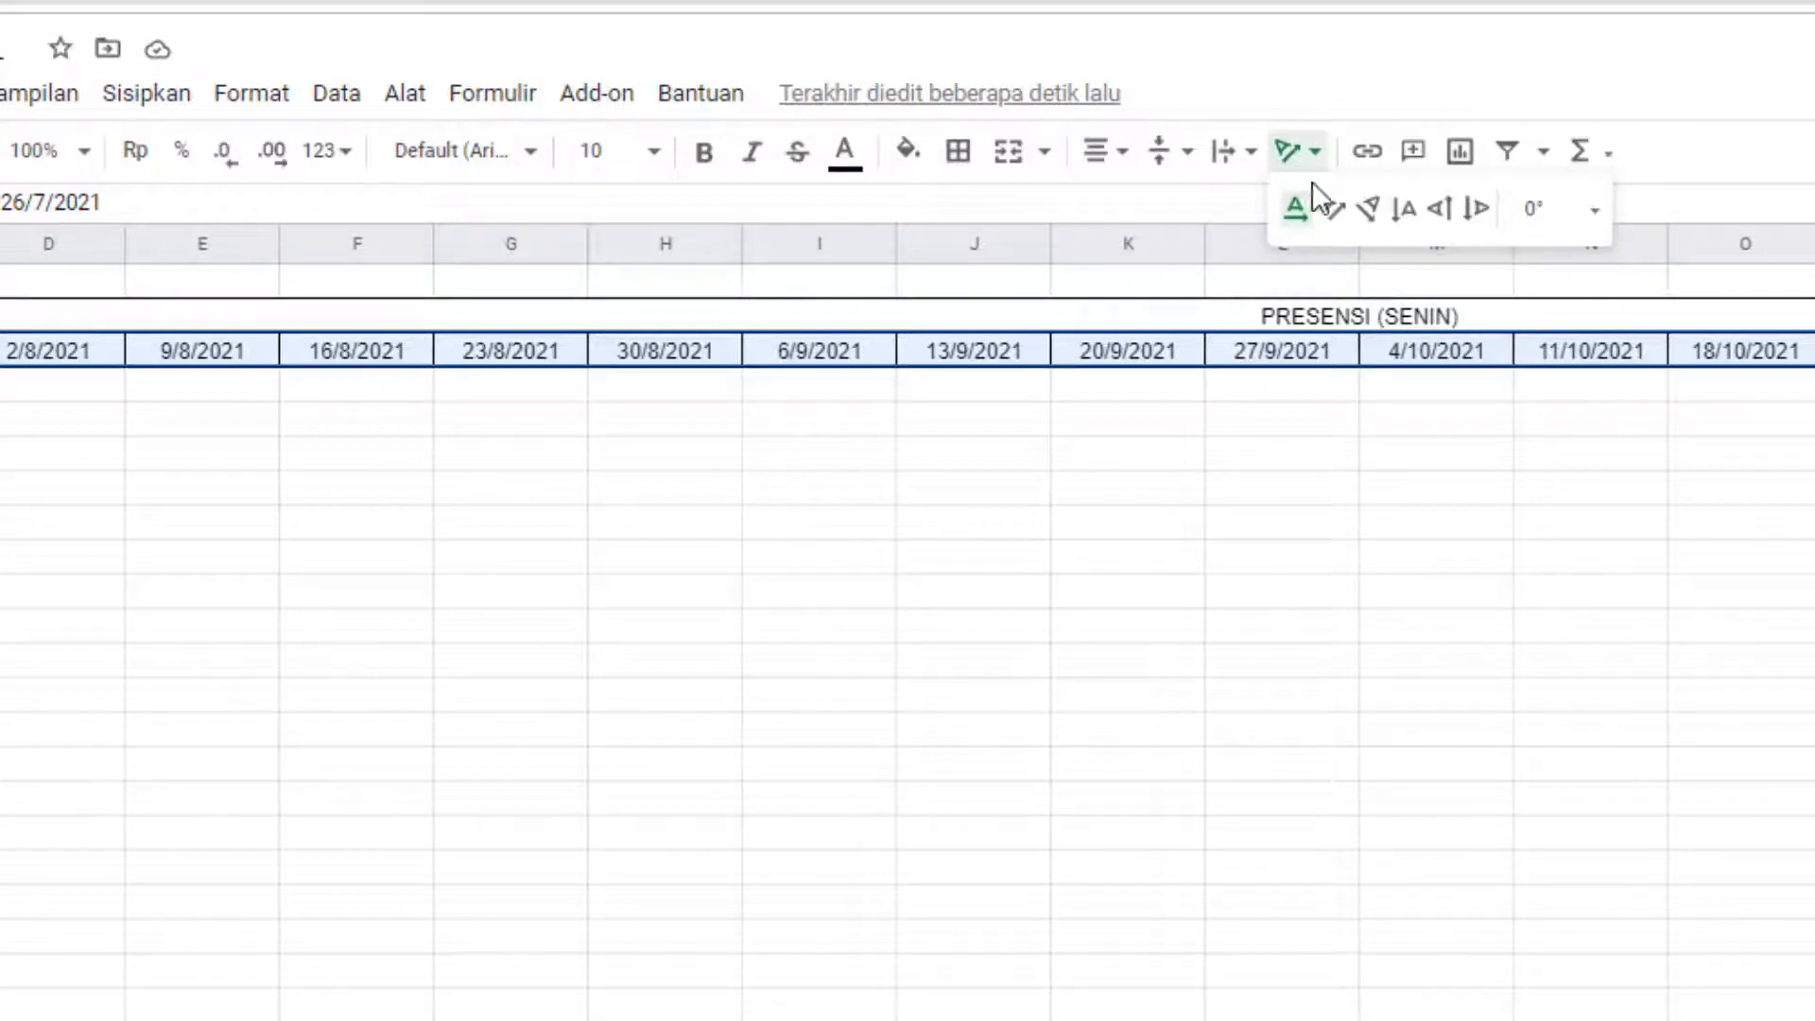
{"action": "left_click", "coordinate": [1447, 215]}
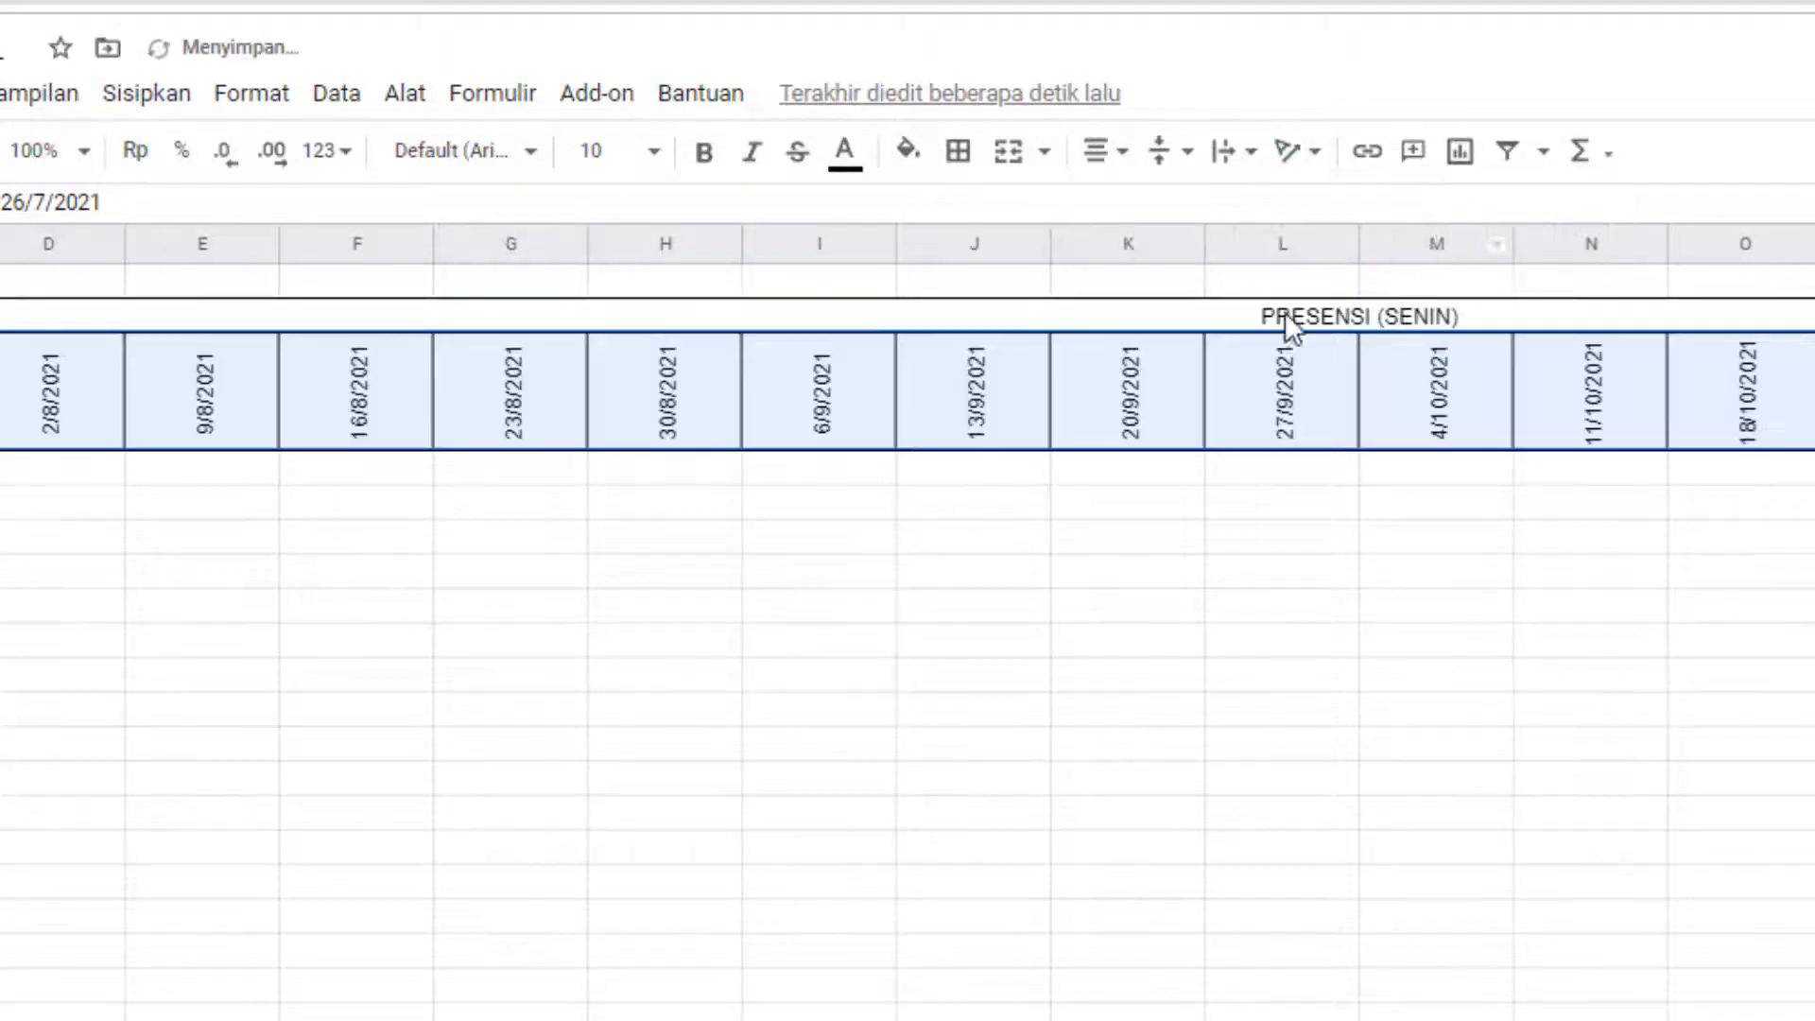
{"action": "key", "text": "ctrl+b"}
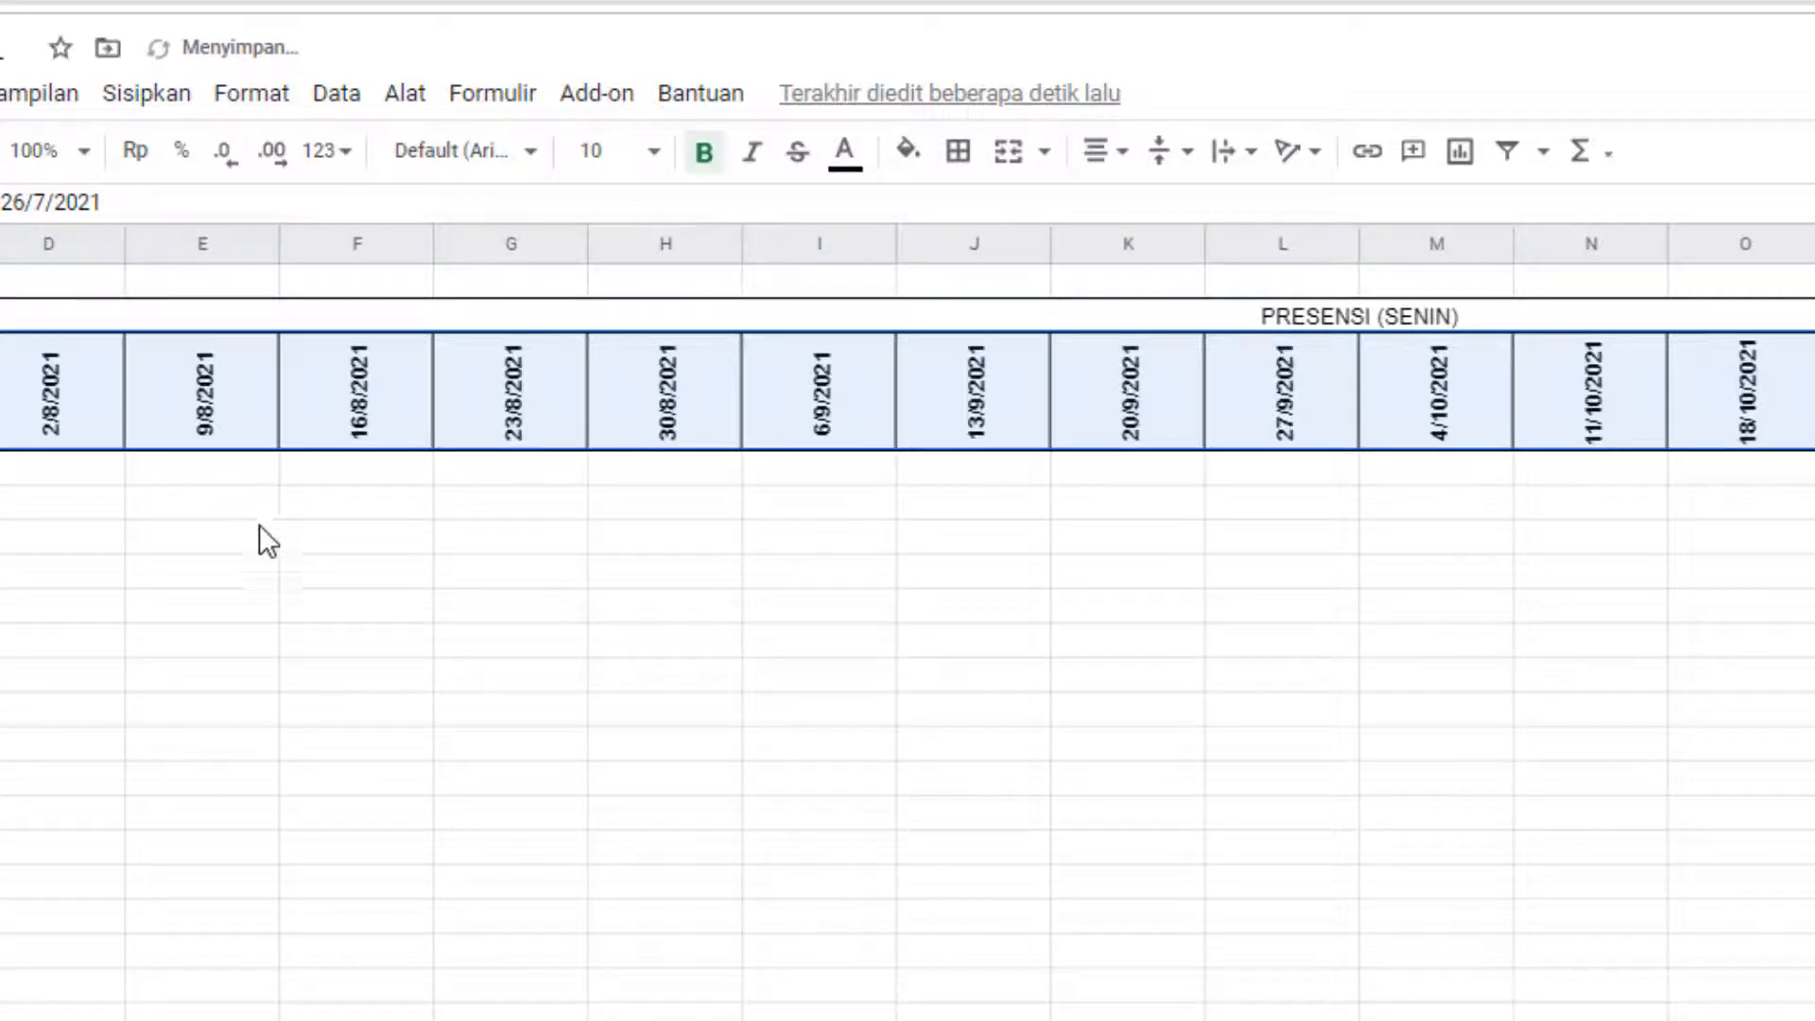
- Apply all borders to the merged NAMA header cell B2:B3
{"action": "left_click", "coordinate": [259, 528]}
{"action": "left_click", "coordinate": [269, 384]}
{"action": "key", "text": "Left"}
{"action": "key", "text": "Left"}
{"action": "key", "text": "Left"}
{"action": "key", "text": "Left"}
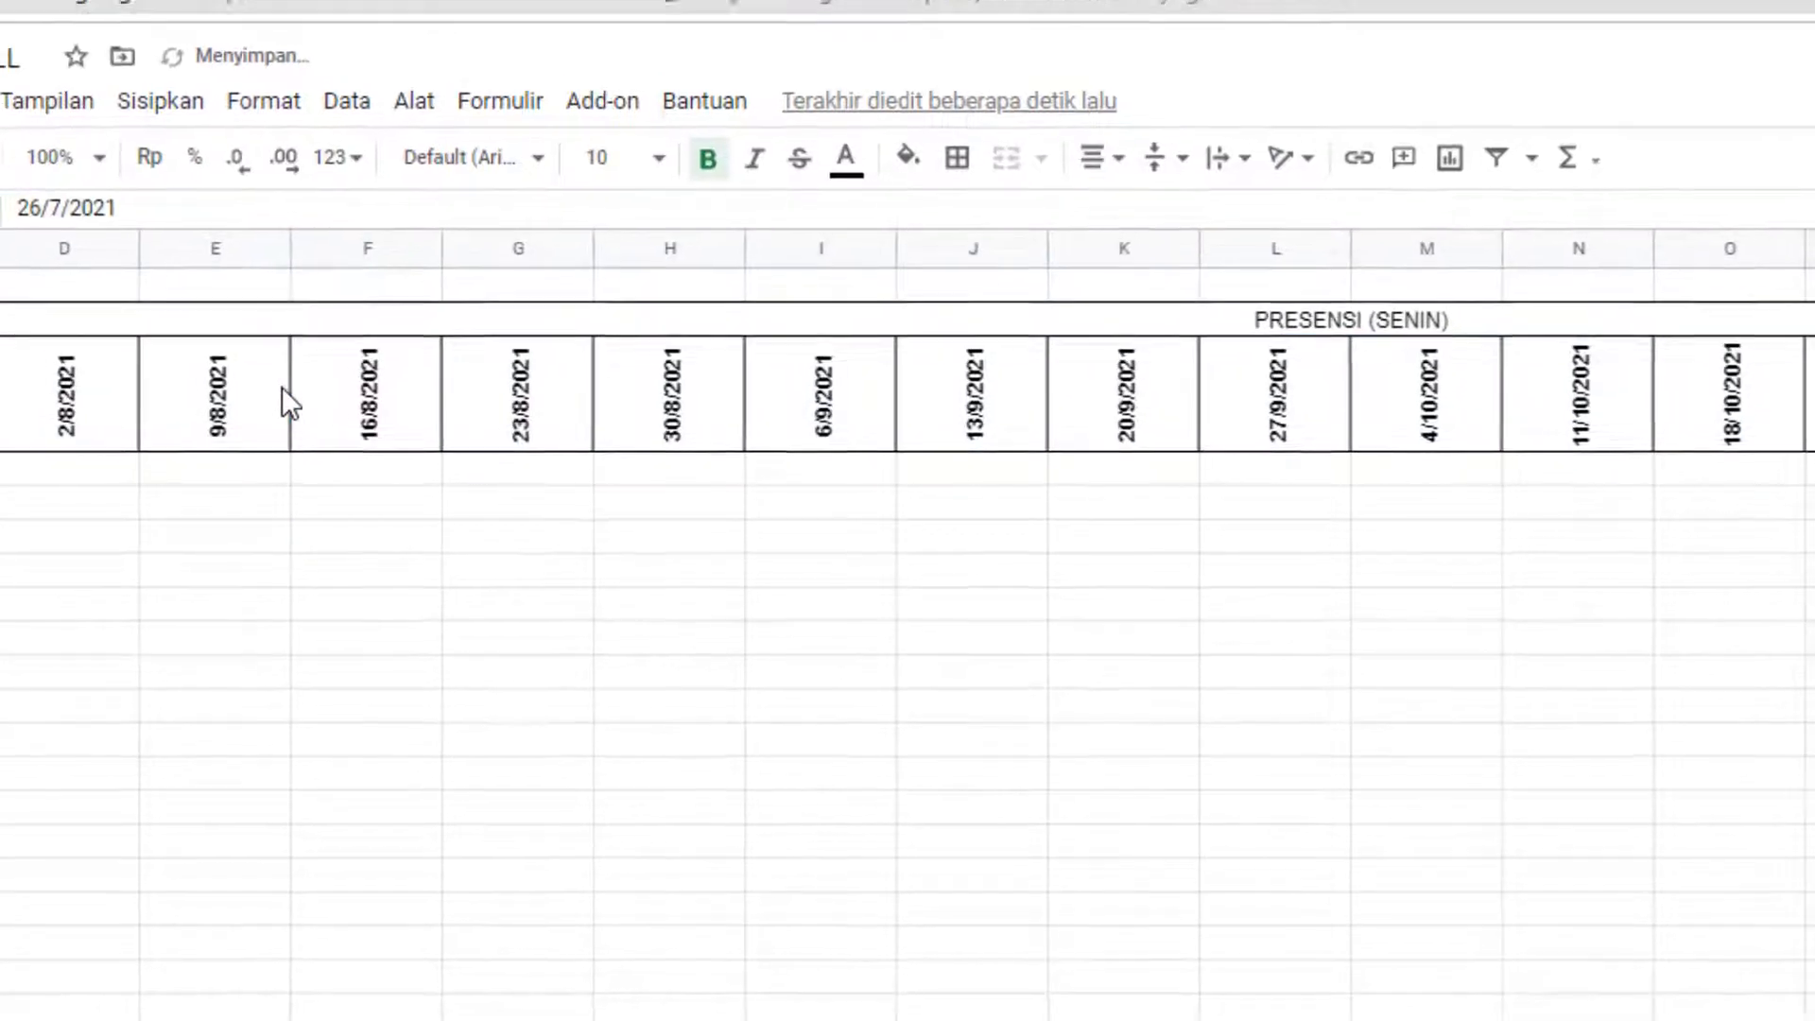
{"action": "key", "text": "Right"}
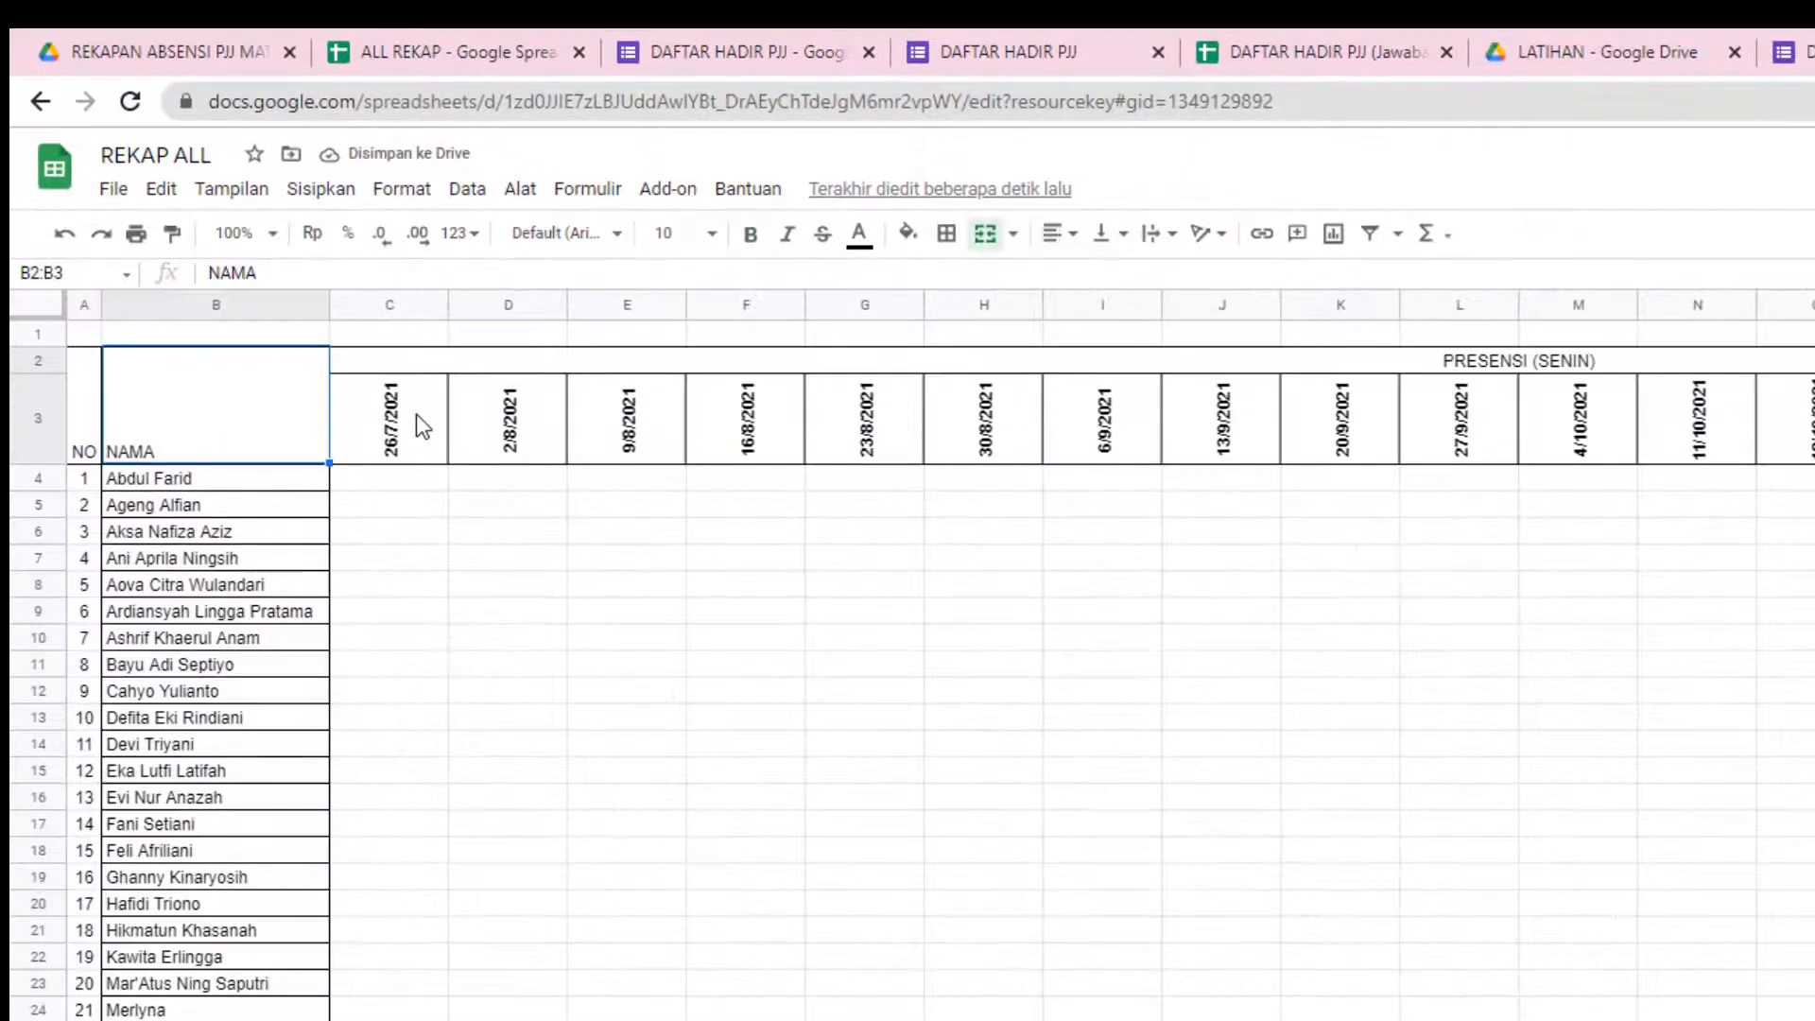
{"action": "left_click", "coordinate": [416, 414]}
{"action": "key", "text": "Left"}
{"action": "left_click", "coordinate": [945, 234]}
{"action": "left_click", "coordinate": [954, 283]}
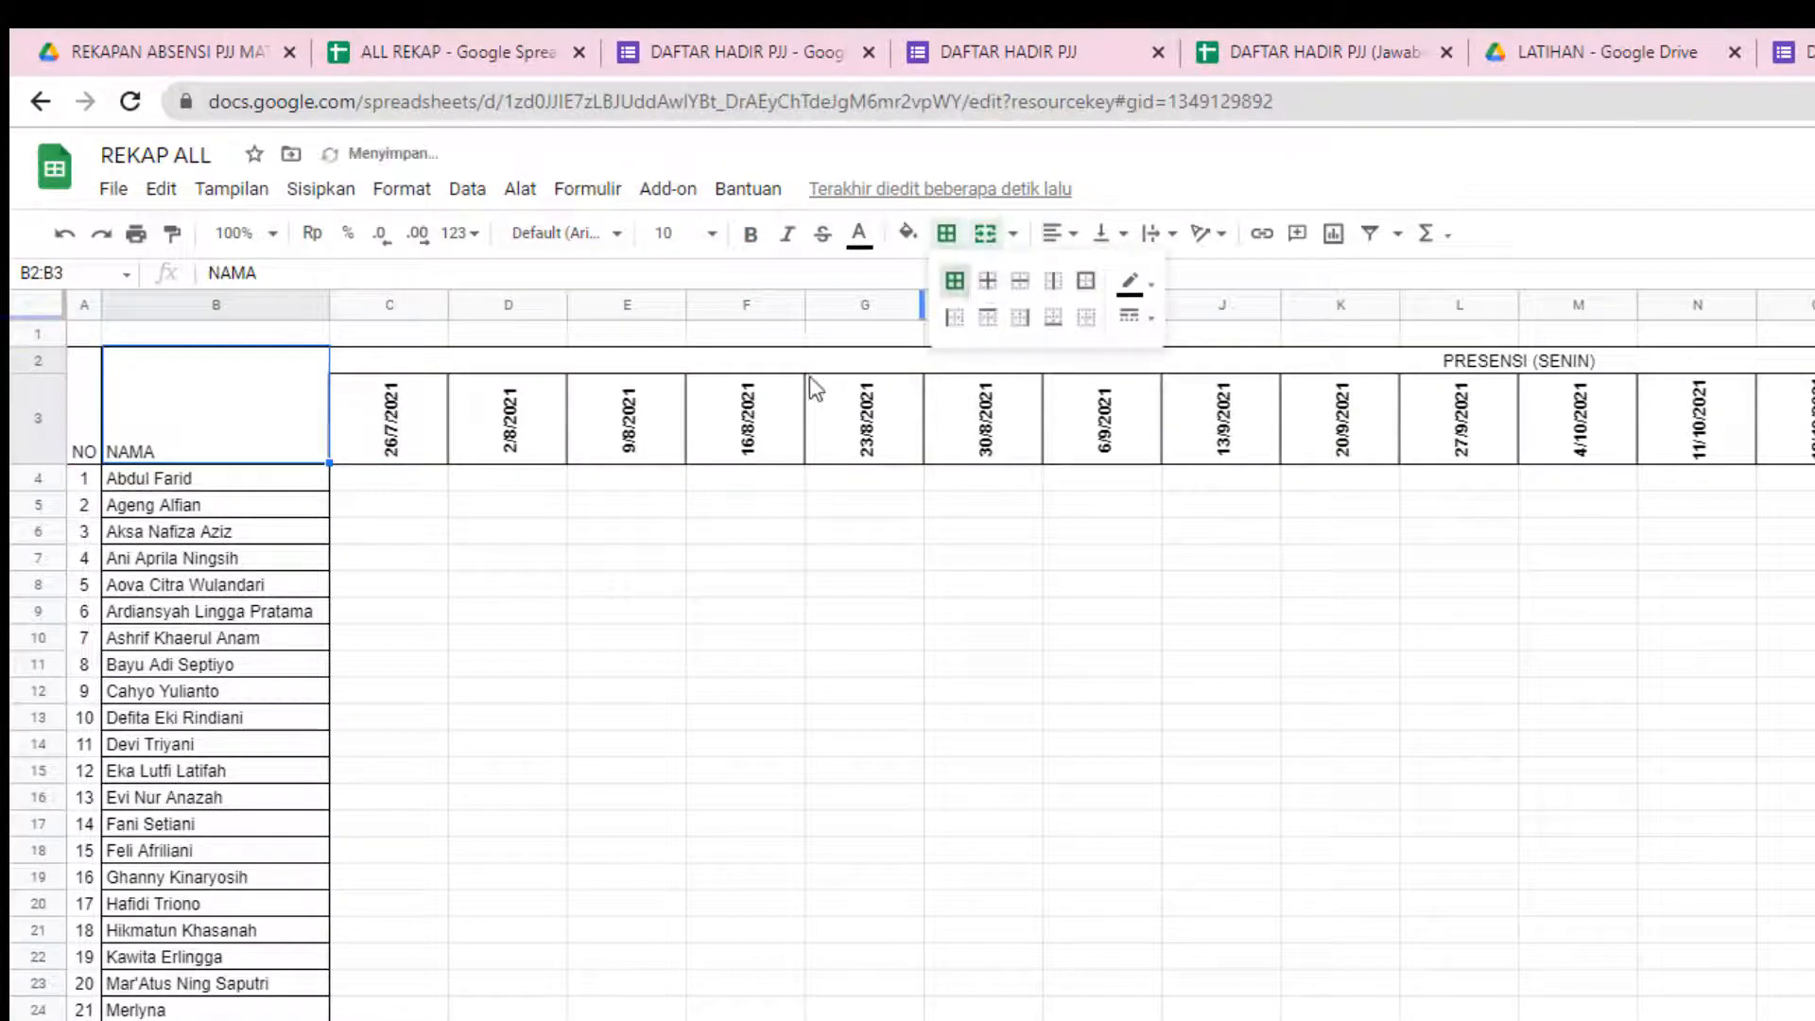
- Select the first student's row from A4 across the date columns
{"action": "left_click", "coordinate": [365, 479]}
{"action": "key", "text": "Left"}
{"action": "key", "text": "Left"}
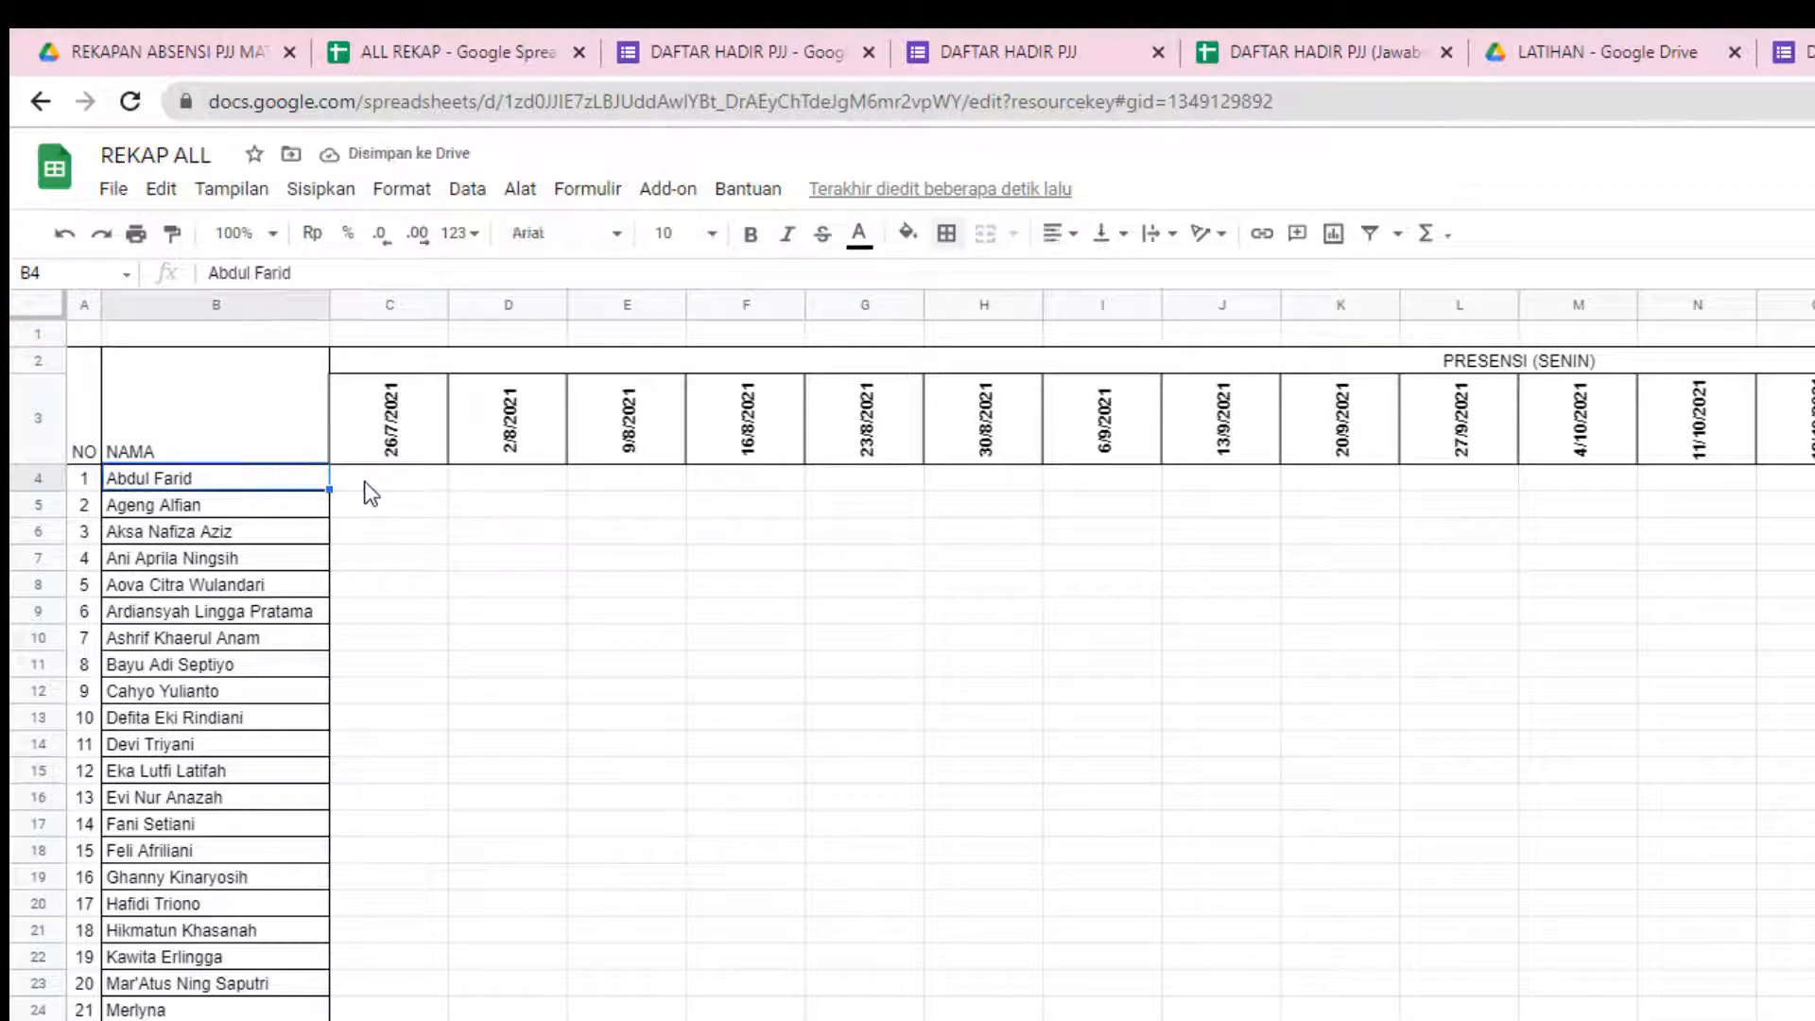
{"action": "key", "text": "shift+Right"}
{"action": "key", "text": "shift+Right"}
{"action": "key", "text": "shift+Right"}
{"action": "key", "text": "shift+Right"}
{"action": "key", "text": "shift+Right"}
{"action": "key", "text": "shift+Right"}
{"action": "key", "text": "shift+Right"}
{"action": "key", "text": "shift+Right"}
{"action": "key", "text": "shift+Right"}
{"action": "key", "text": "shift+Right"}
{"action": "key", "text": "shift+Right"}
{"action": "key", "text": "shift+Right"}
{"action": "key", "text": "shift+Right"}
{"action": "key", "text": "shift+Right"}
{"action": "key", "text": "shift+Right"}
{"action": "key", "text": "shift+Right"}
{"action": "key", "text": "shift+Right"}
{"action": "key", "text": "shift+Right"}
{"action": "key", "text": "shift+Right"}
{"action": "key", "text": "shift+Right"}
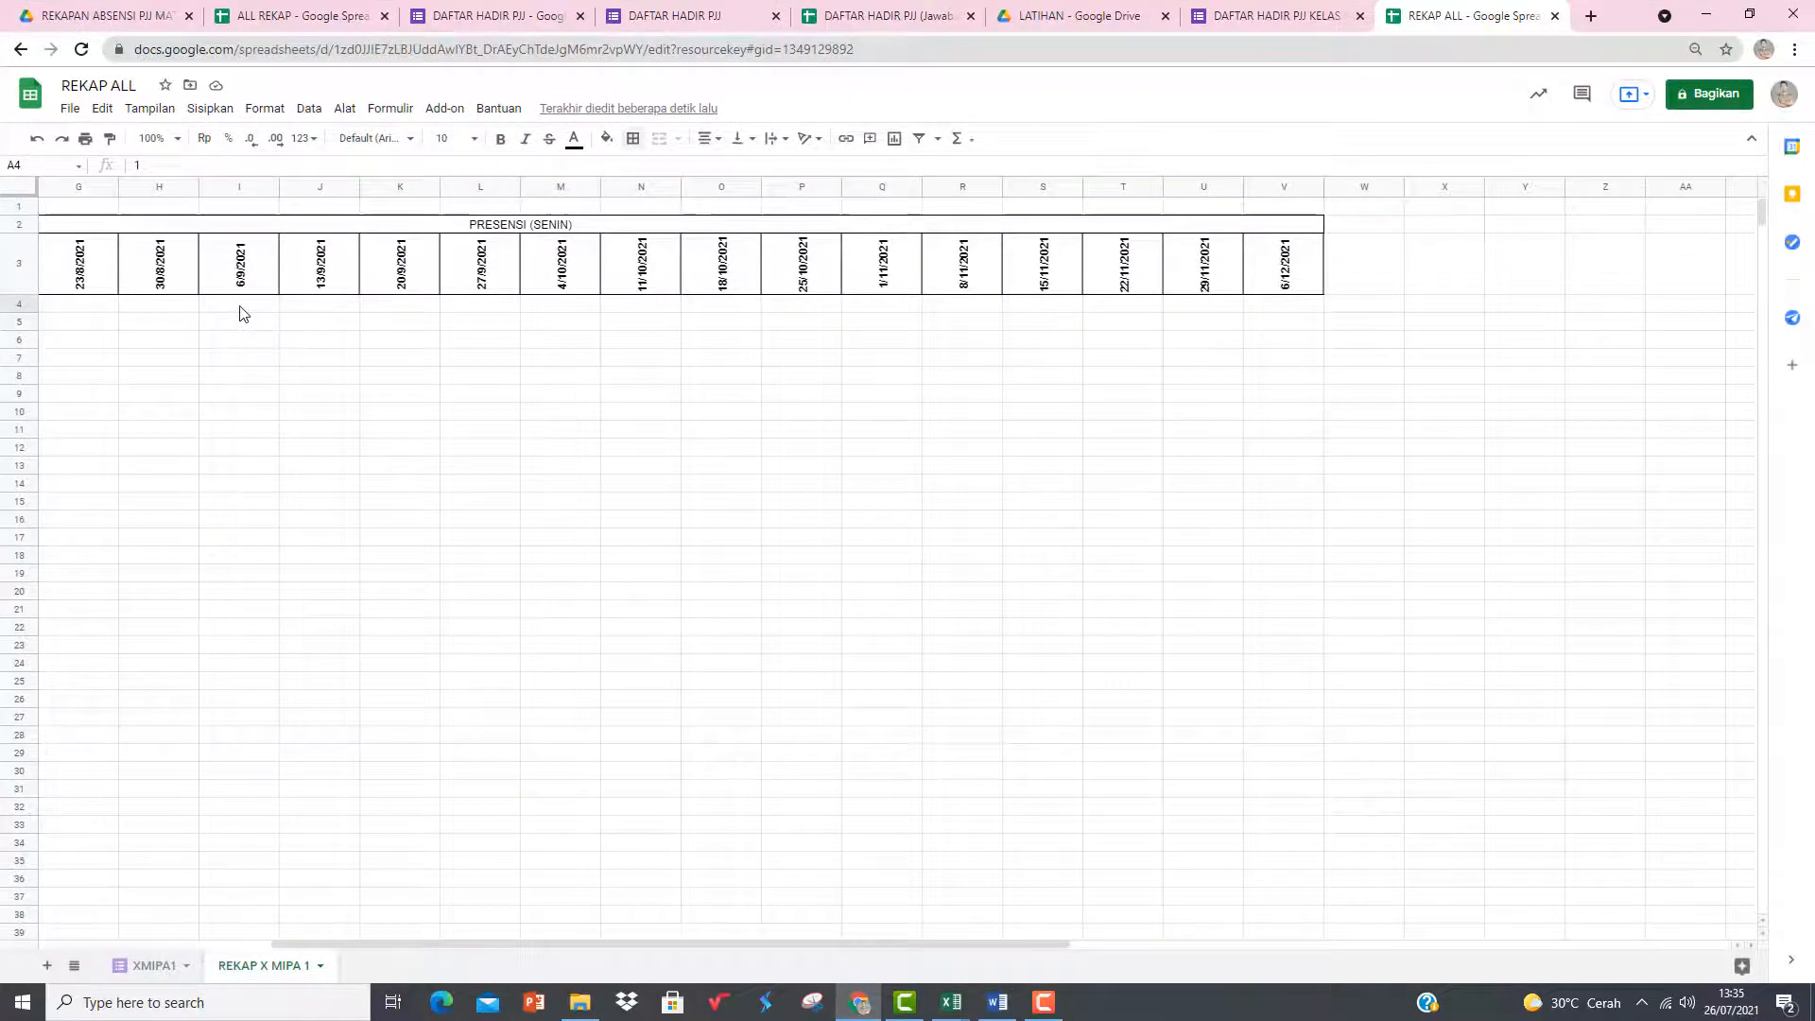
- Apply all borders to the attendance table range A4:V38 on the REKAP X MIPA 1 sheet
{"action": "key", "text": "Right"}
{"action": "key", "text": "Right"}
{"action": "key", "text": "Left"}
{"action": "key", "text": "Left"}
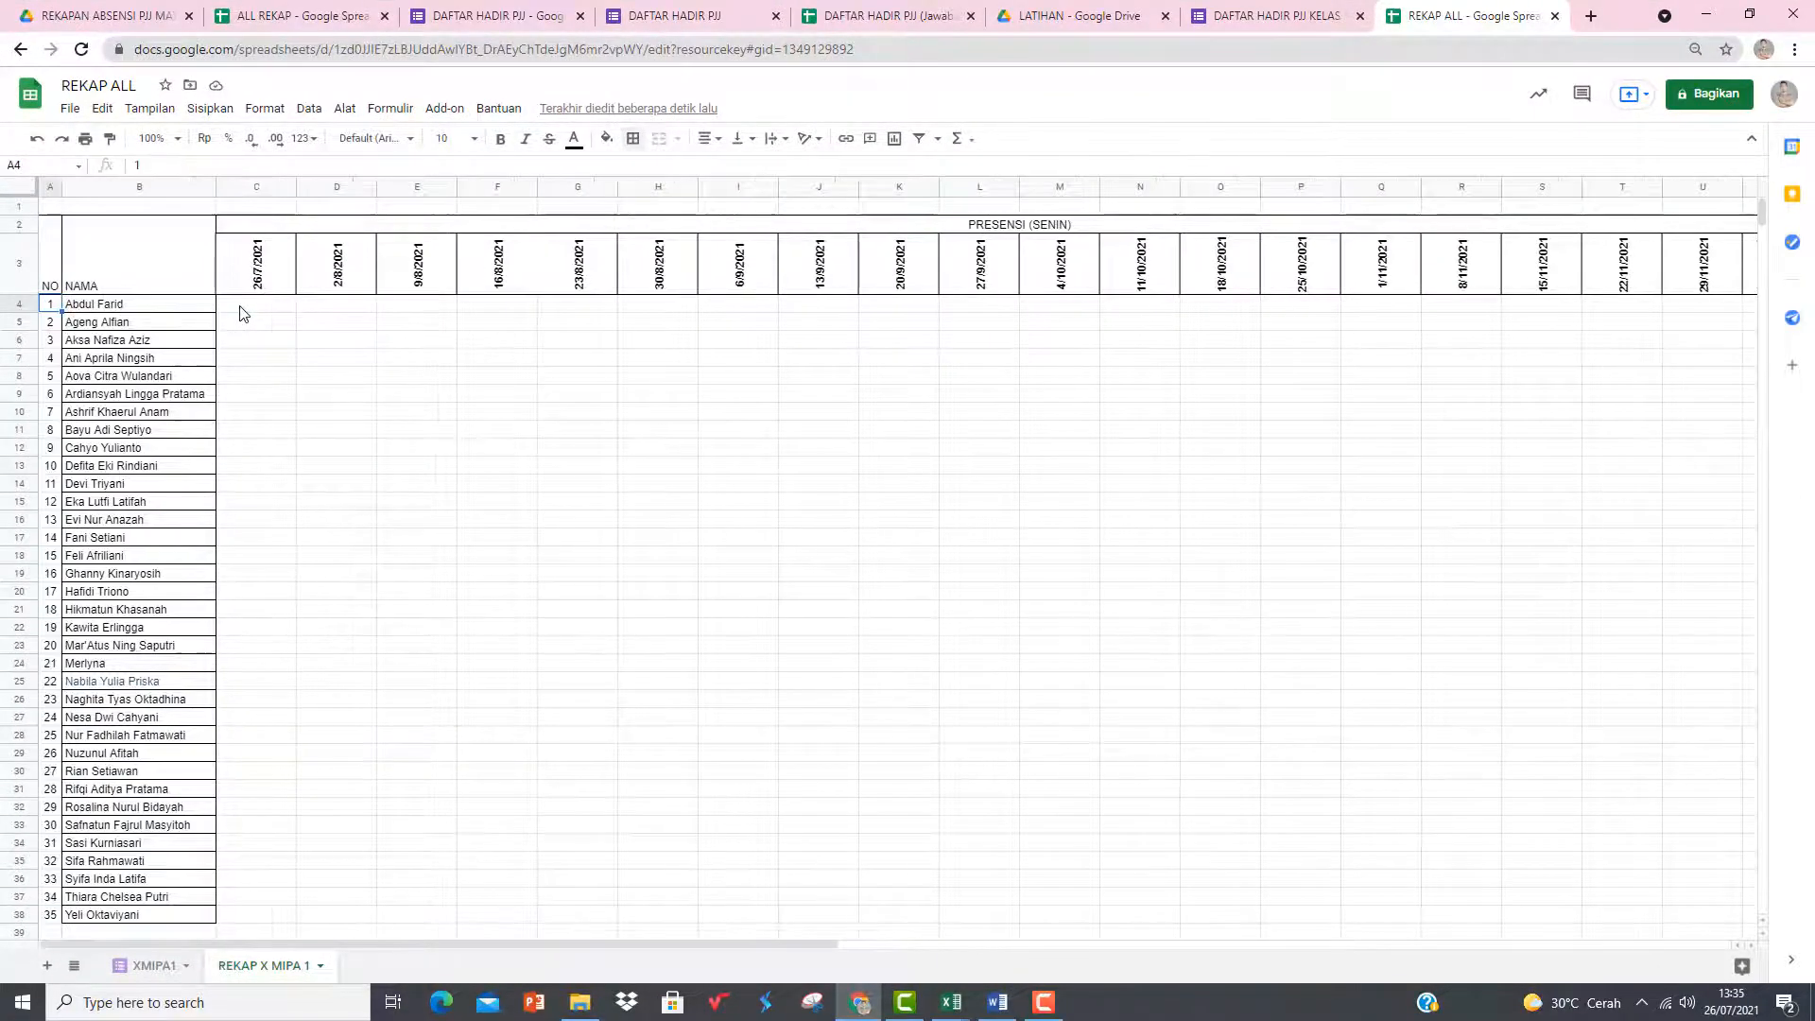
{"action": "key", "text": "shift+Down"}
{"action": "key", "text": "shift+Down"}
{"action": "key", "text": "shift+Down"}
{"action": "key", "text": "shift+Down"}
{"action": "key", "text": "shift+Down"}
{"action": "key", "text": "shift+Down"}
{"action": "key", "text": "shift+Down"}
{"action": "key", "text": "shift+Down"}
{"action": "key", "text": "shift+Down"}
{"action": "key", "text": "shift+Down"}
{"action": "key", "text": "shift+Down"}
{"action": "key", "text": "shift+Down"}
{"action": "key", "text": "shift+Down"}
{"action": "key", "text": "shift+Down"}
{"action": "key", "text": "shift+Down"}
{"action": "key", "text": "shift+Down"}
{"action": "key", "text": "shift+Down"}
{"action": "key", "text": "shift+Down"}
{"action": "key", "text": "shift+Down"}
{"action": "key", "text": "shift+Down"}
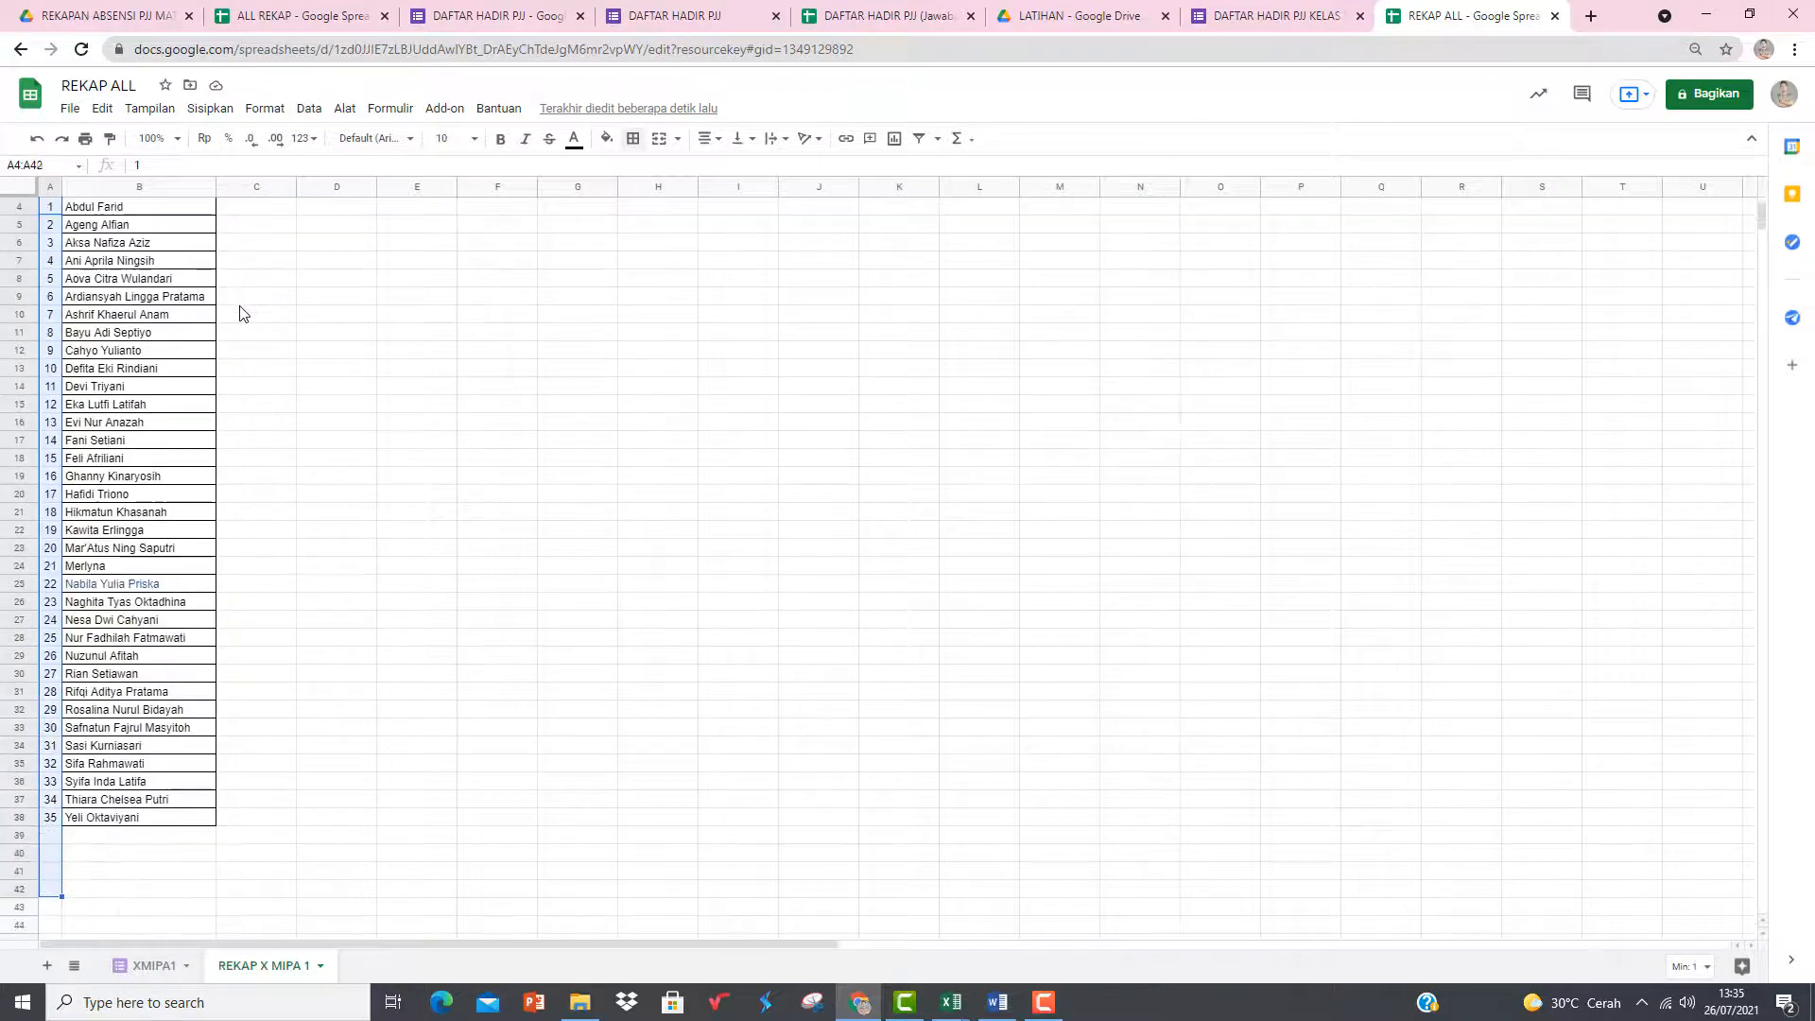
{"action": "key", "text": "shift+Up"}
{"action": "key", "text": "shift+Up"}
{"action": "key", "text": "shift+Up"}
{"action": "key", "text": "shift+Up"}
{"action": "key", "text": "shift+Right"}
{"action": "key", "text": "shift+Right"}
{"action": "key", "text": "shift+Right"}
{"action": "key", "text": "shift+Right"}
{"action": "key", "text": "shift+Right"}
{"action": "key", "text": "shift+Right"}
{"action": "key", "text": "shift+Right"}
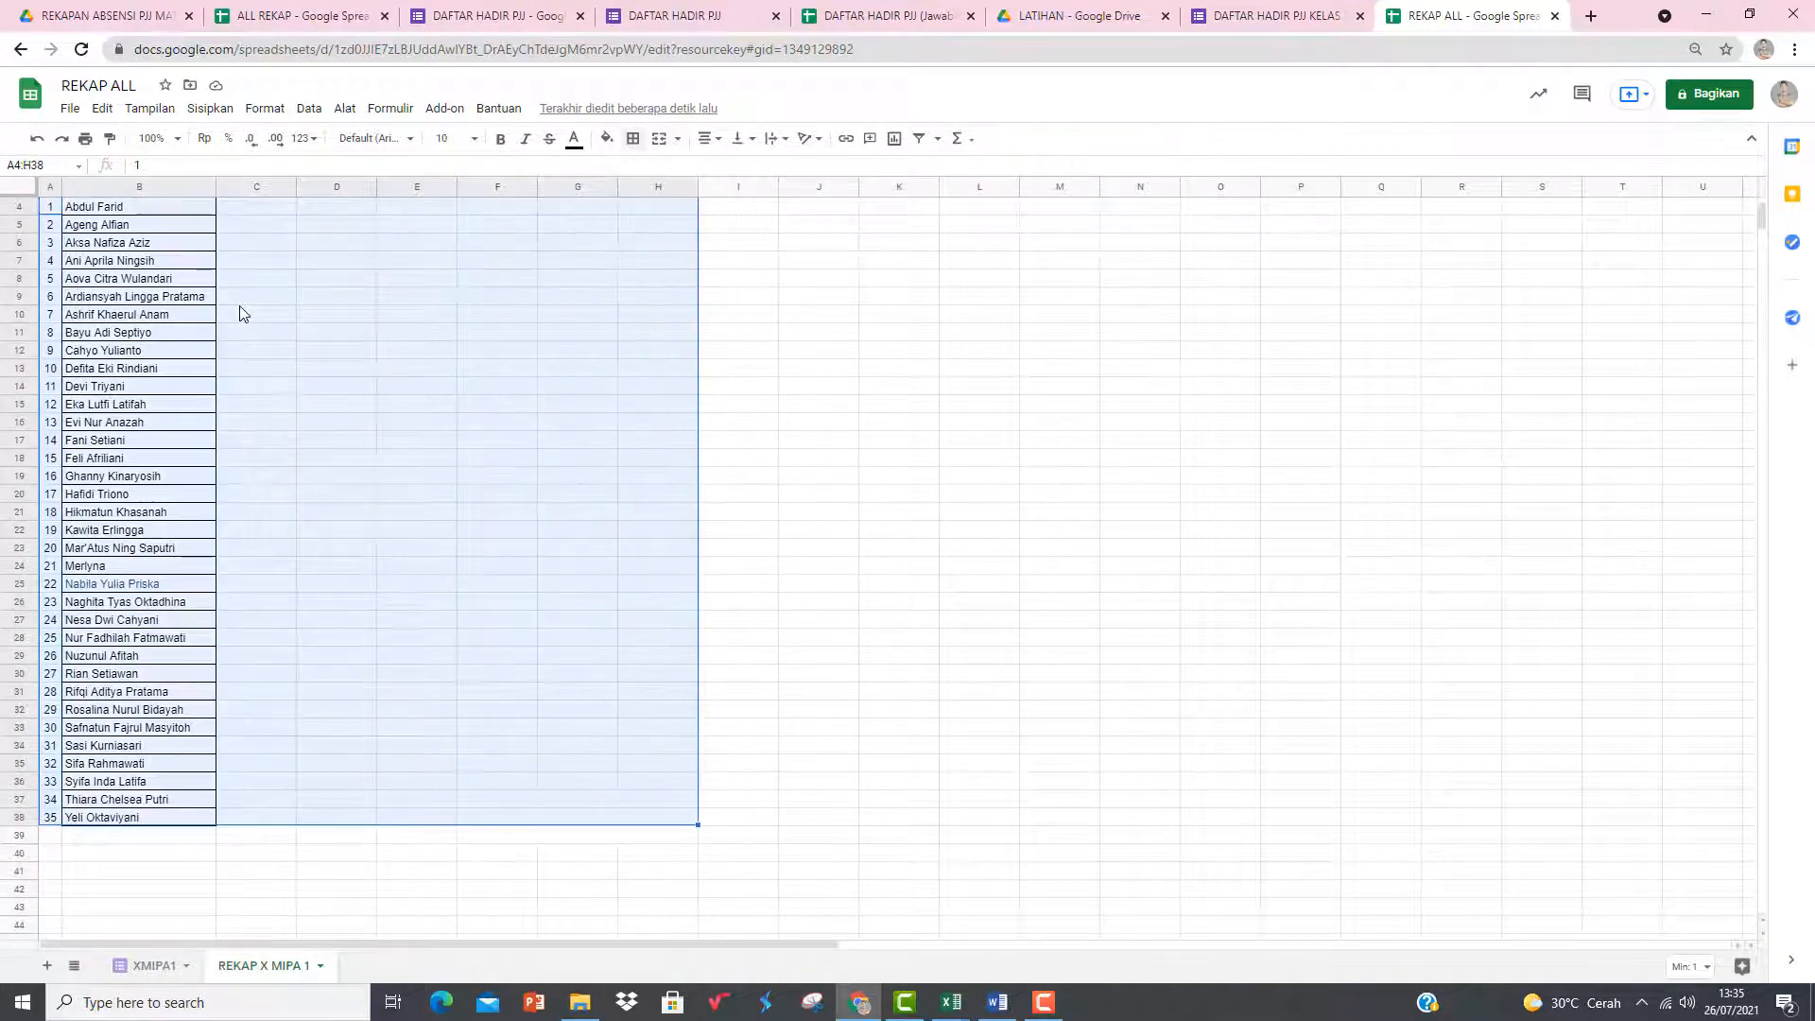
{"action": "key", "text": "shift+Right"}
{"action": "key", "text": "shift+Right"}
{"action": "key", "text": "shift+Right"}
{"action": "key", "text": "shift+Right"}
{"action": "key", "text": "shift+Right"}
{"action": "key", "text": "shift+Right"}
{"action": "key", "text": "shift+Right"}
{"action": "key", "text": "shift+Right"}
{"action": "key", "text": "shift+Right"}
{"action": "key", "text": "shift+Right"}
{"action": "key", "text": "shift+Right"}
{"action": "key", "text": "shift+Right"}
{"action": "key", "text": "shift+Right"}
{"action": "key", "text": "shift+Right"}
{"action": "key", "text": "shift+Right"}
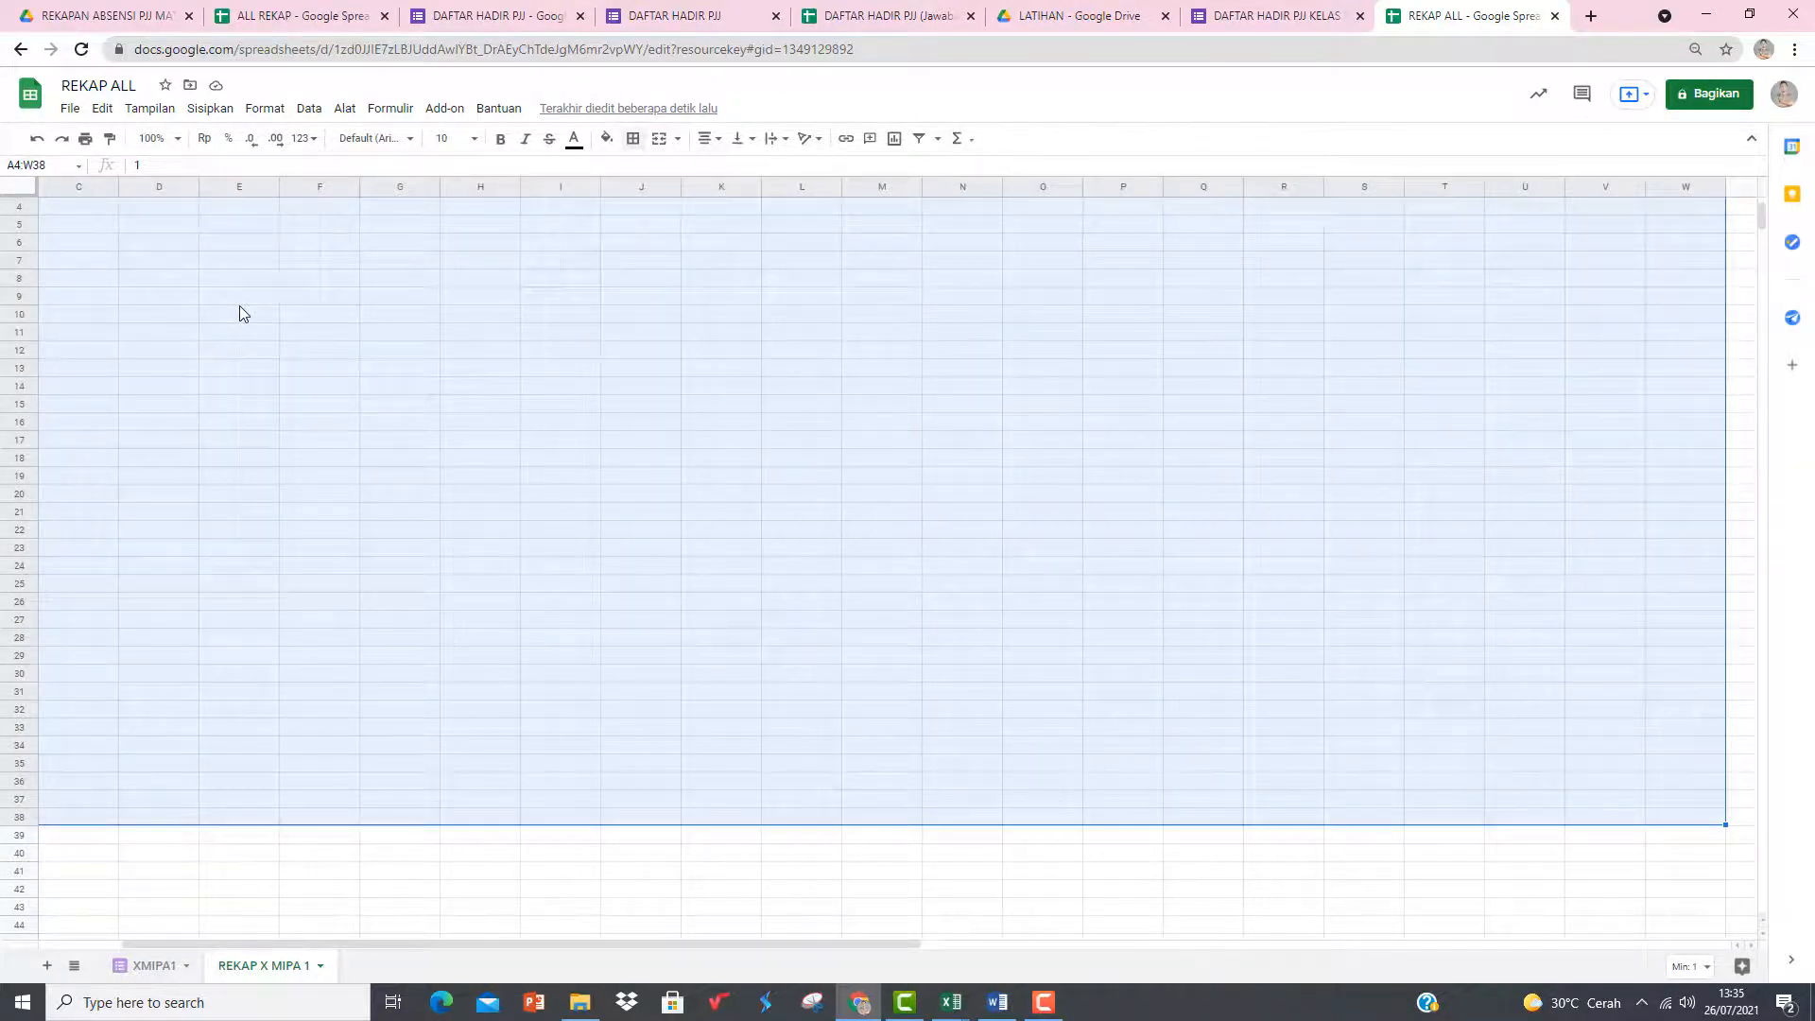
{"action": "scroll", "coordinate": [719, 236], "scroll_direction": "up", "scroll_amount": 1}
{"action": "key", "text": "shift+Left"}
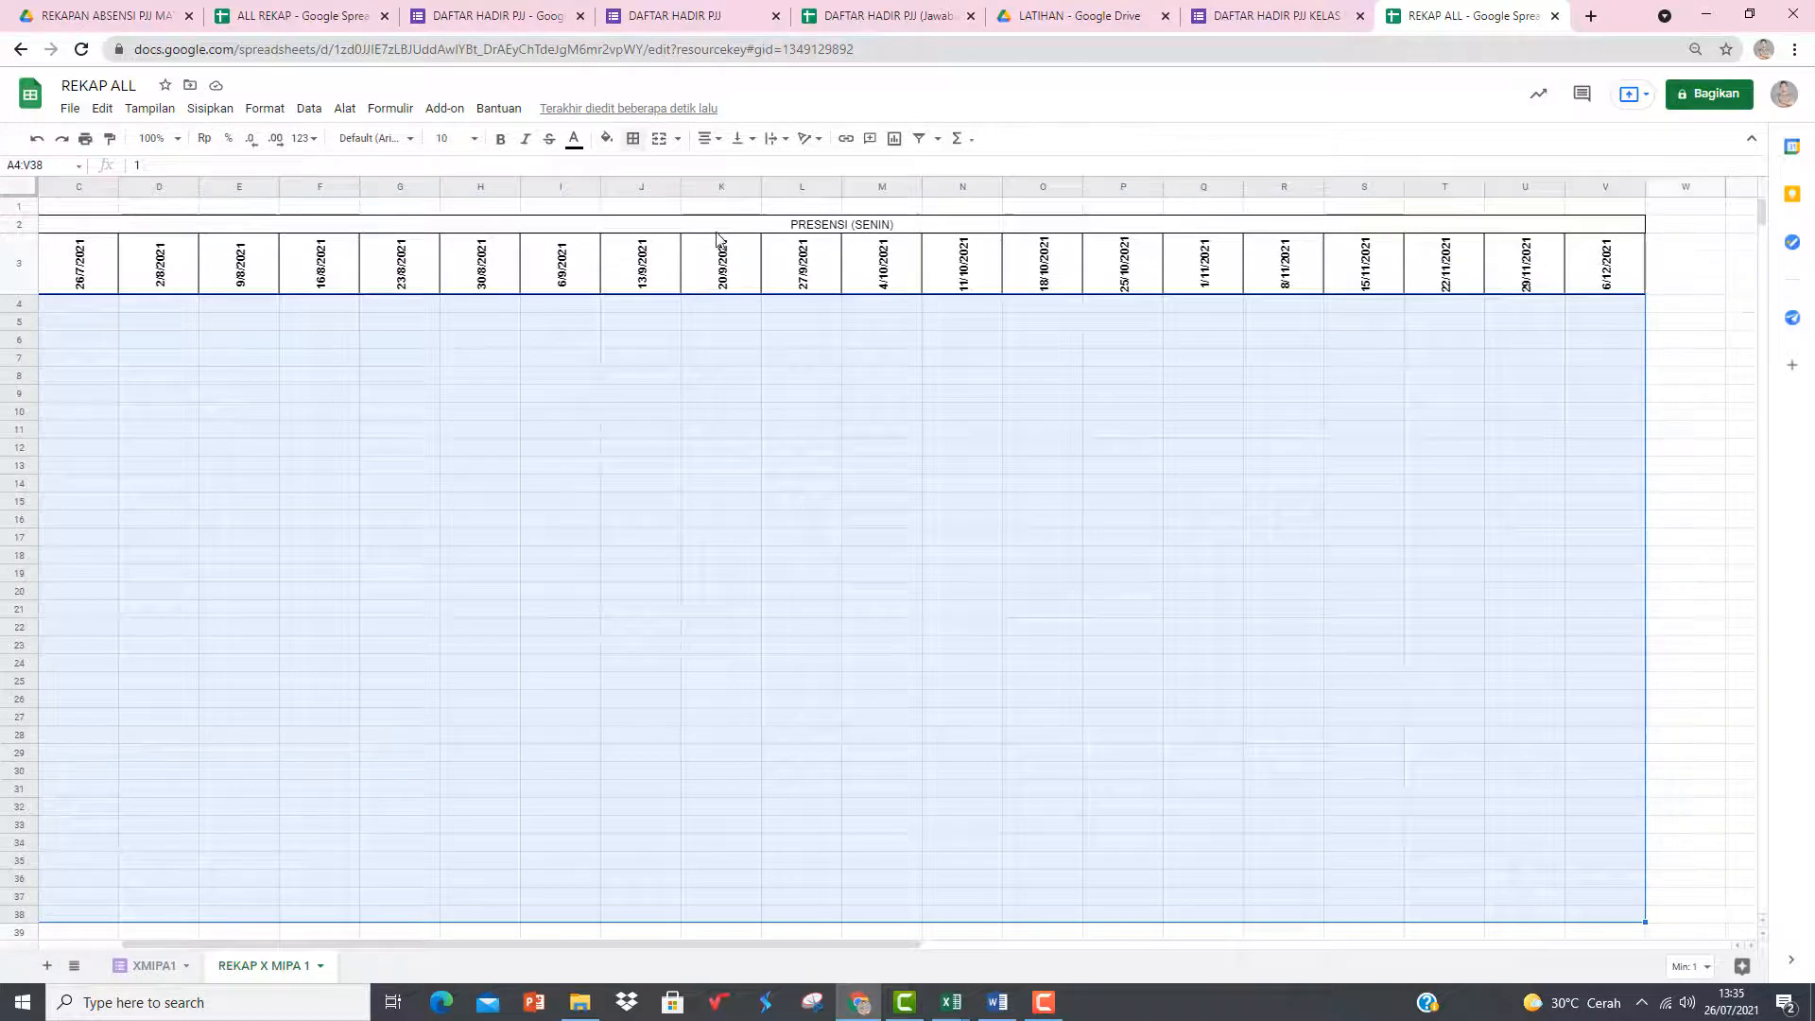
{"action": "left_click", "coordinate": [633, 138]}
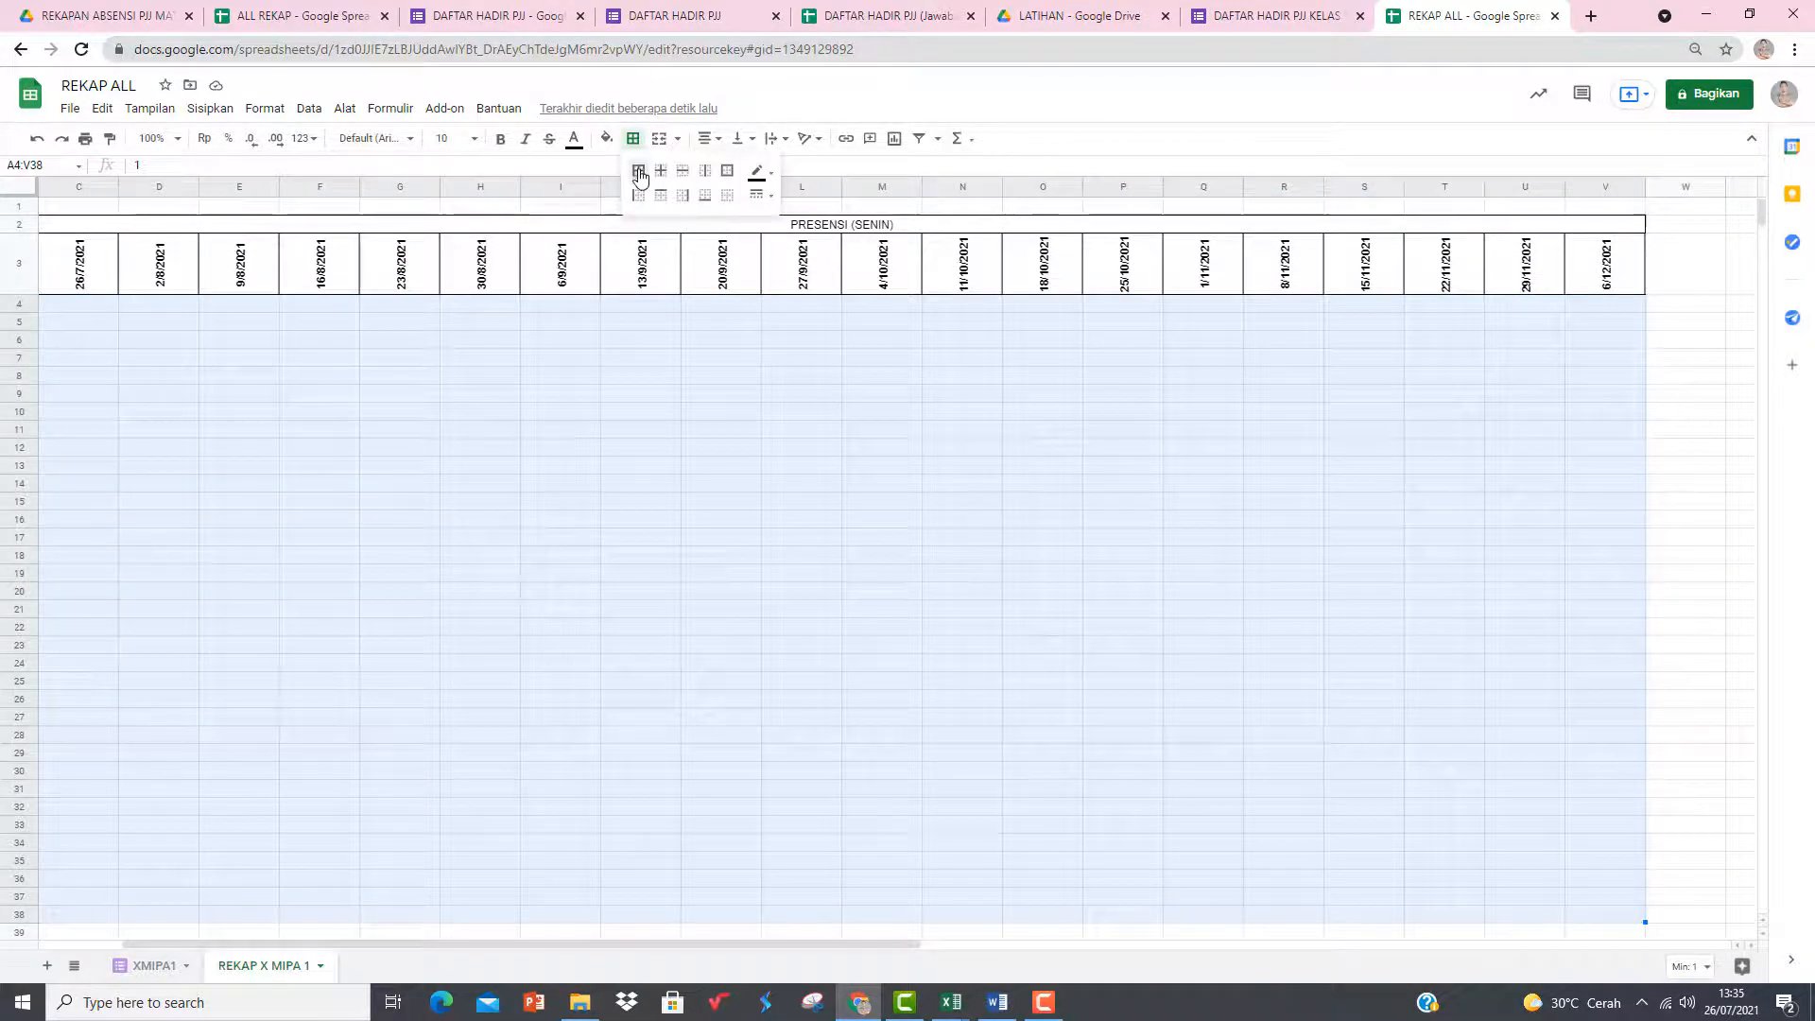
{"action": "left_click", "coordinate": [639, 171]}
{"action": "left_click", "coordinate": [379, 306]}
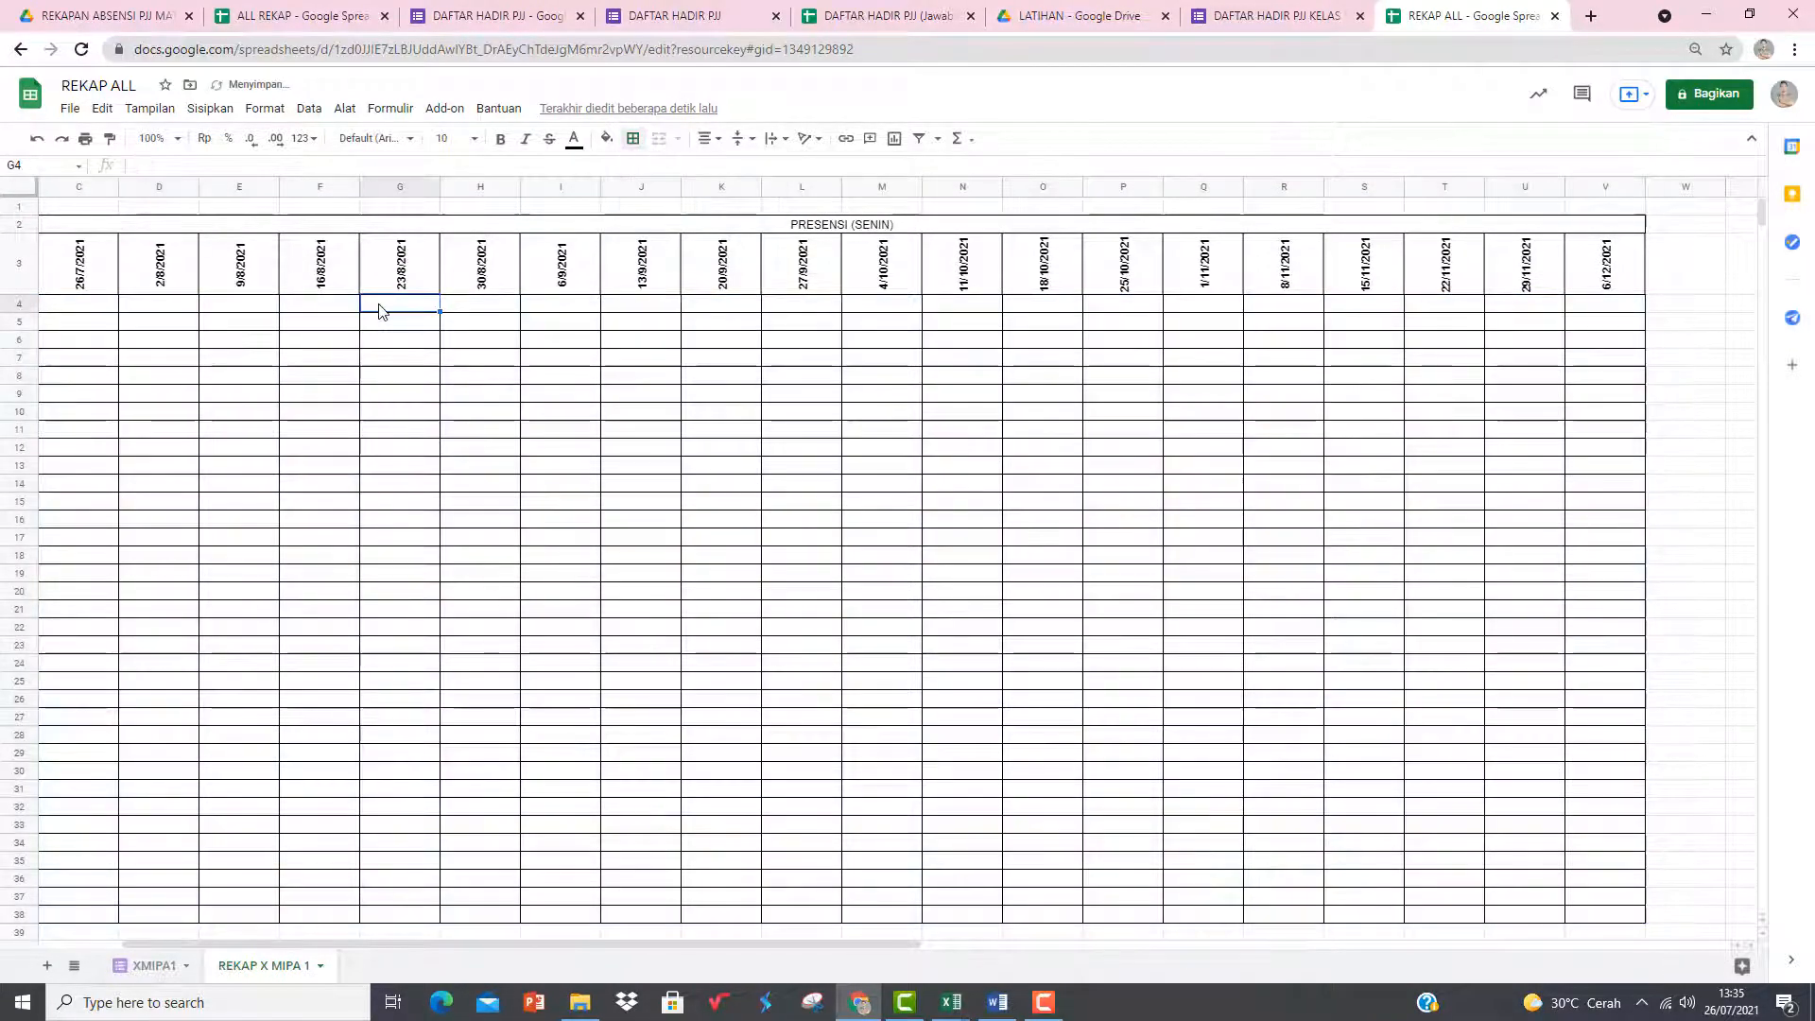
- Apply all borders to the 26/7/2021 date header in cell C3
{"action": "key", "text": "ctrl+Left"}
{"action": "key", "text": "Up"}
{"action": "key", "text": "Right"}
{"action": "key", "text": "Down"}
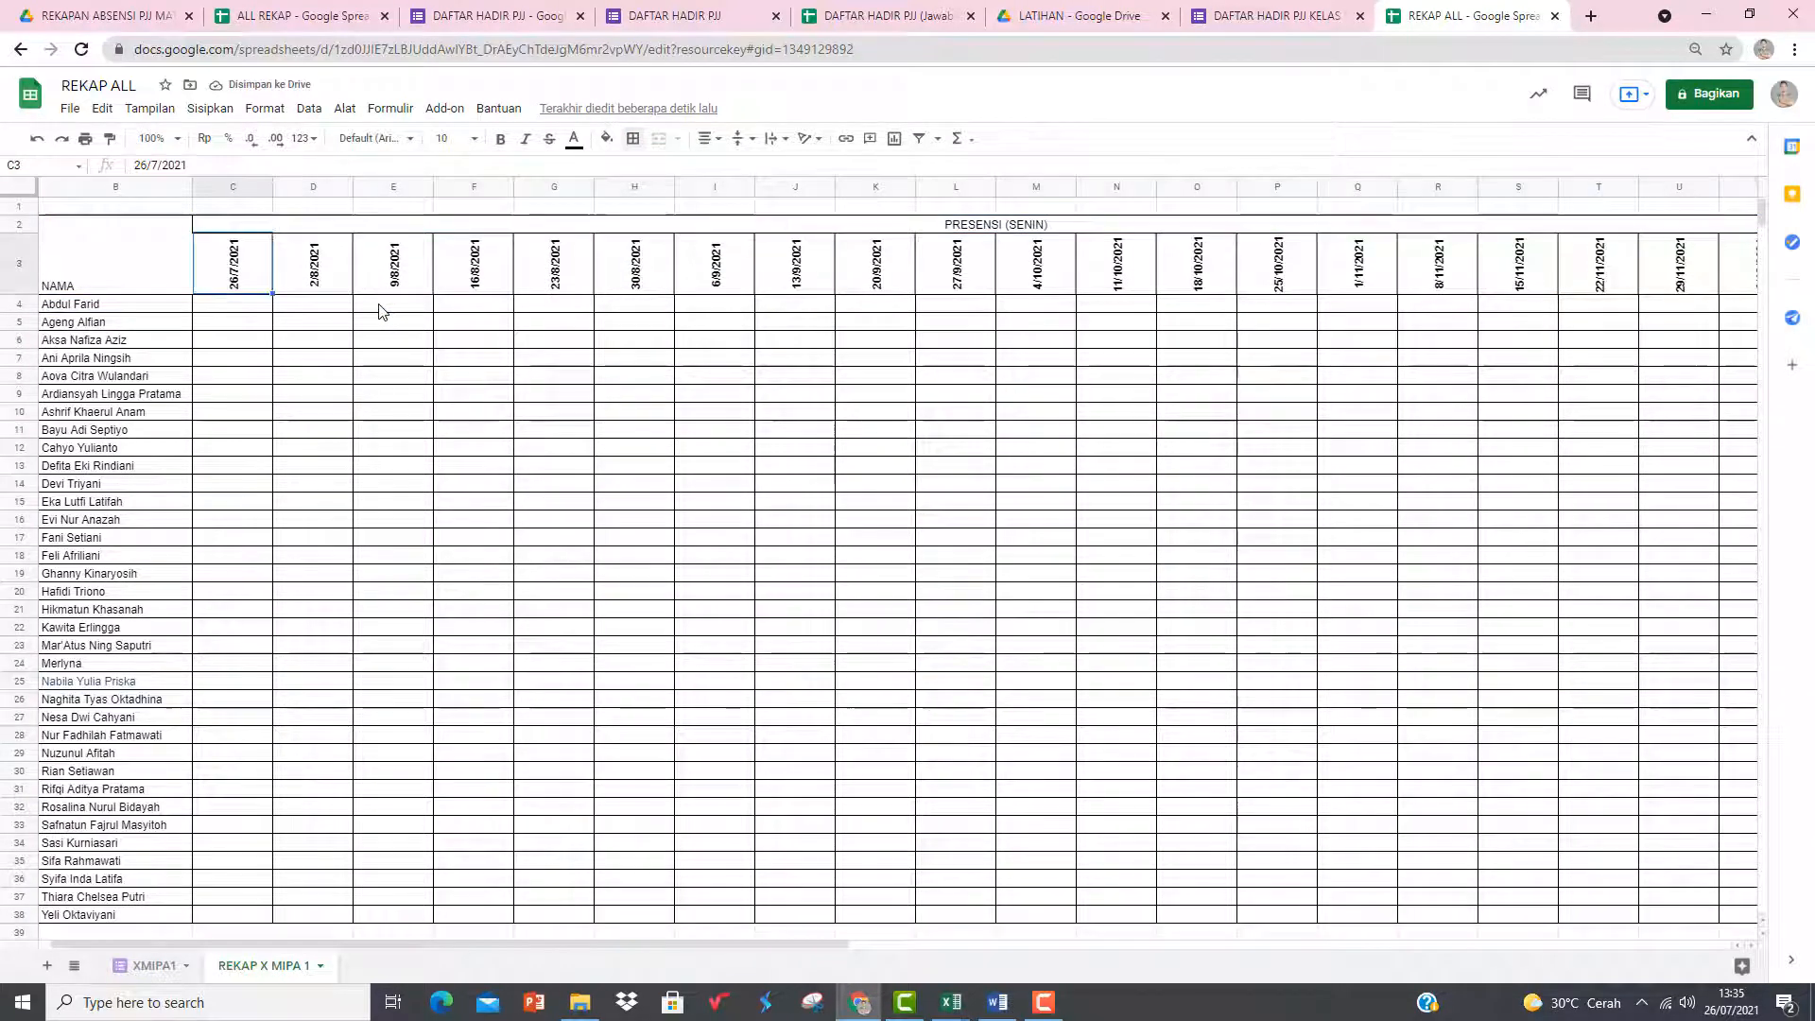
{"action": "left_click", "coordinate": [633, 139]}
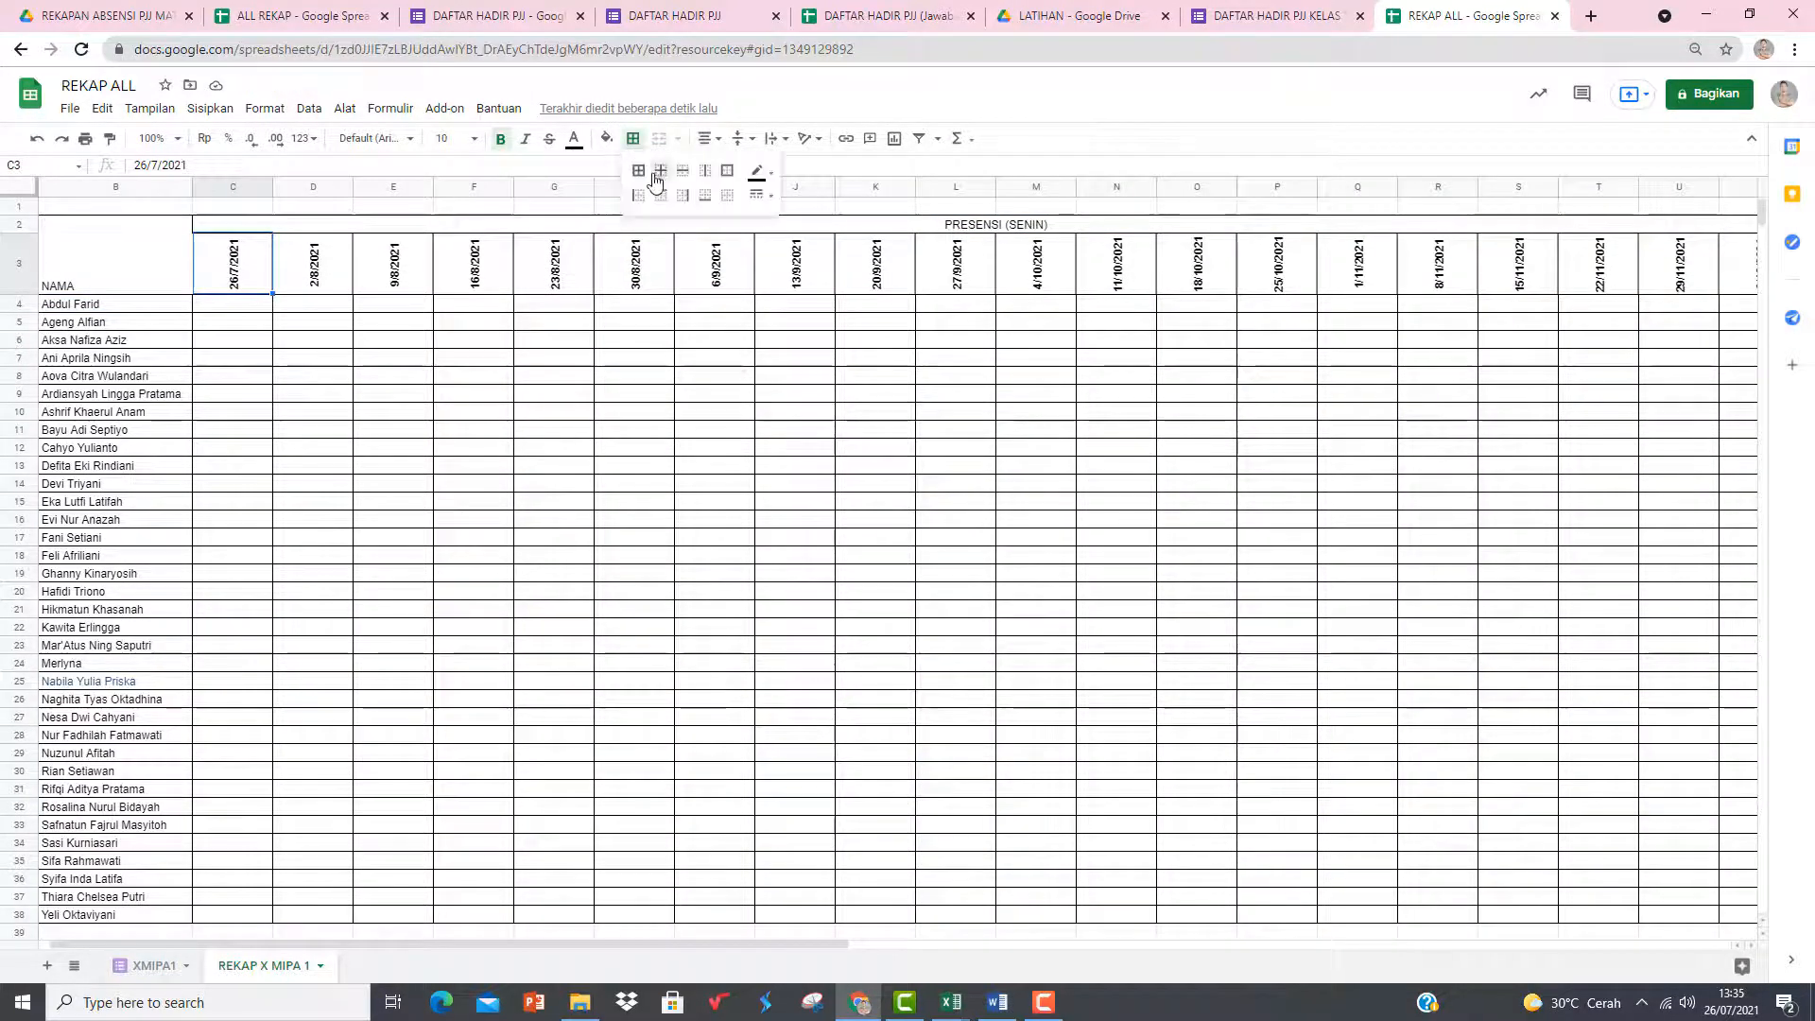
{"action": "left_click", "coordinate": [639, 170]}
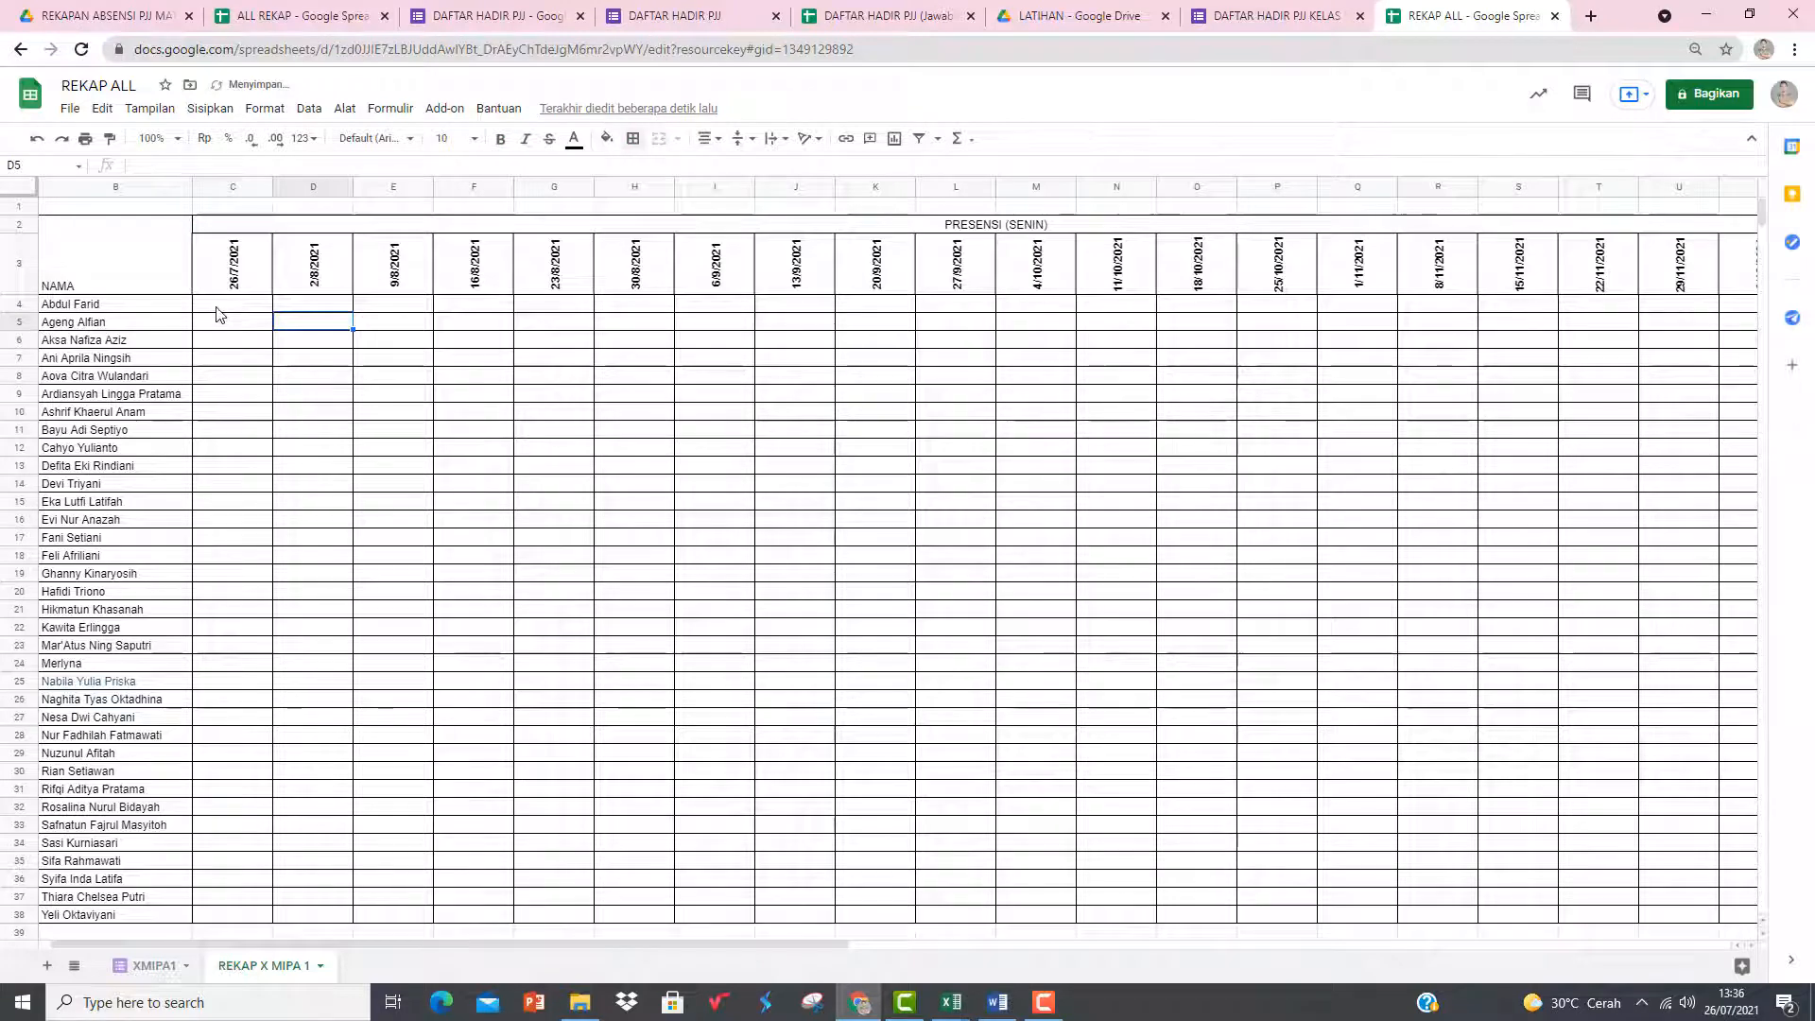
- Copy the formula under RUMUS DI SHEET/REKAP from the Word document and paste it into cell C4 of the REKAP ALL spreadsheet
{"action": "left_click", "coordinate": [106, 306]}
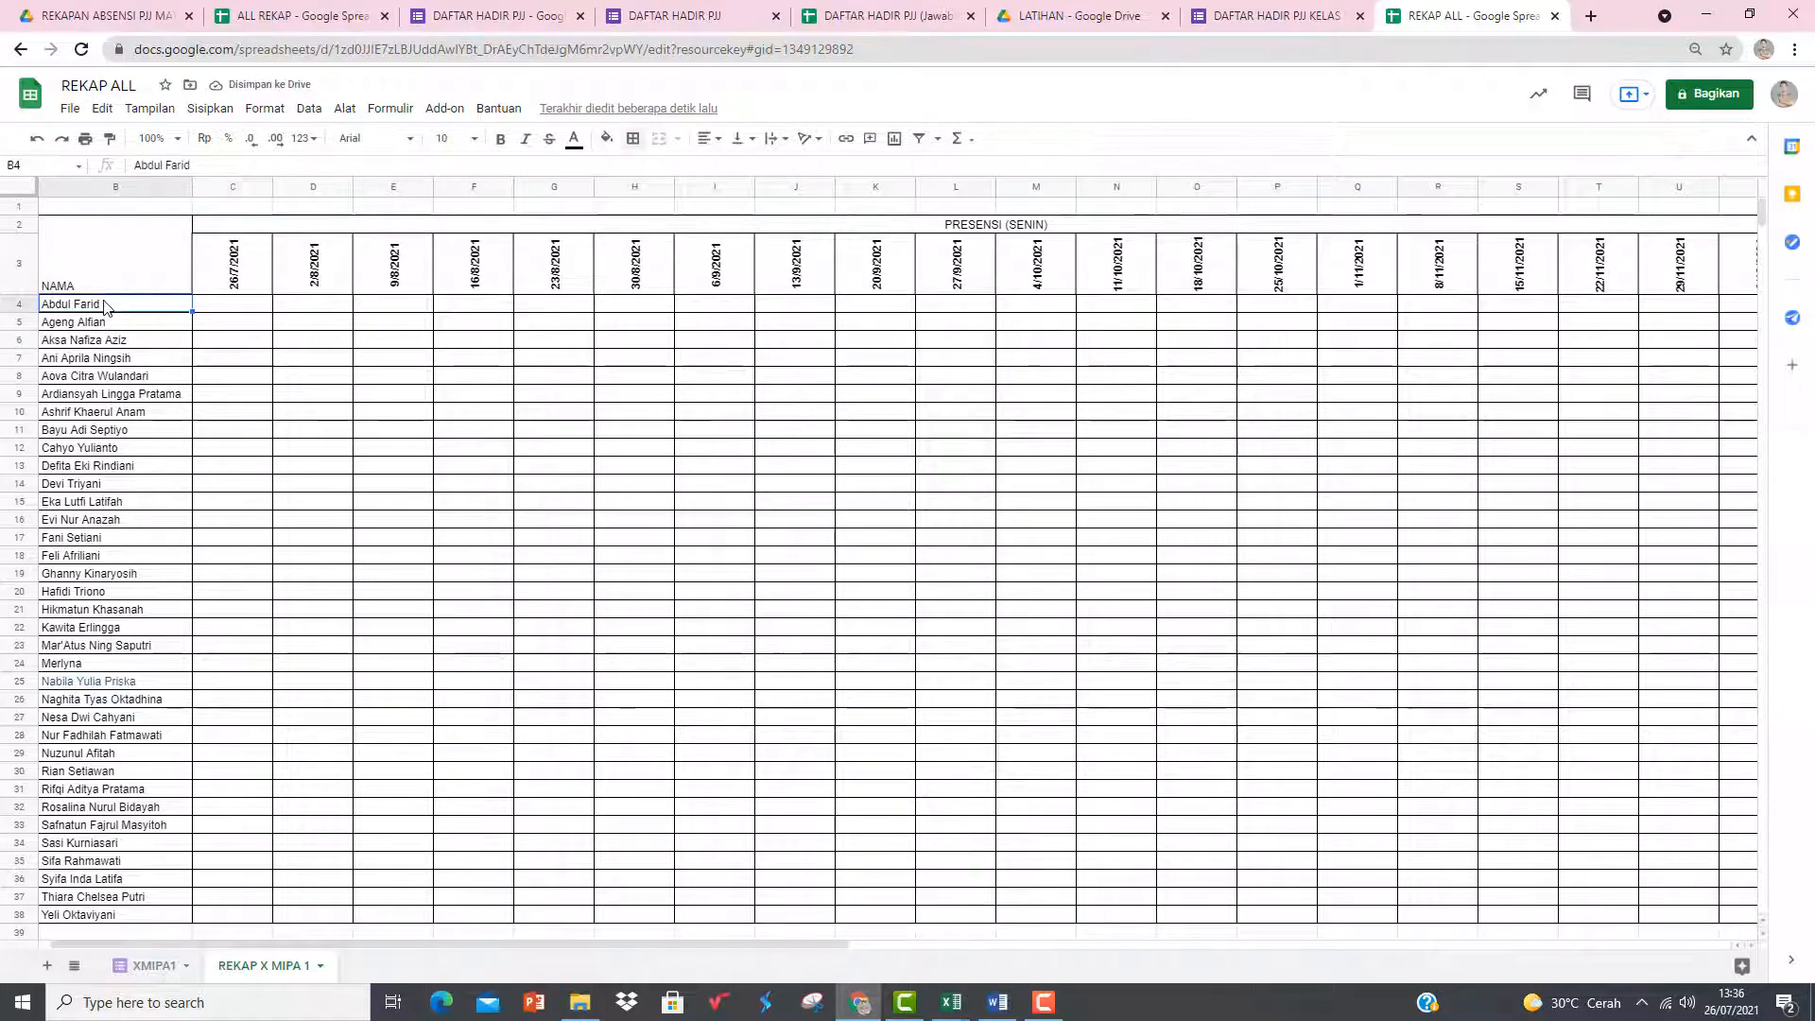
{"action": "key", "text": "Up"}
{"action": "key", "text": "Right"}
{"action": "key", "text": "Down"}
{"action": "key", "text": "Down"}
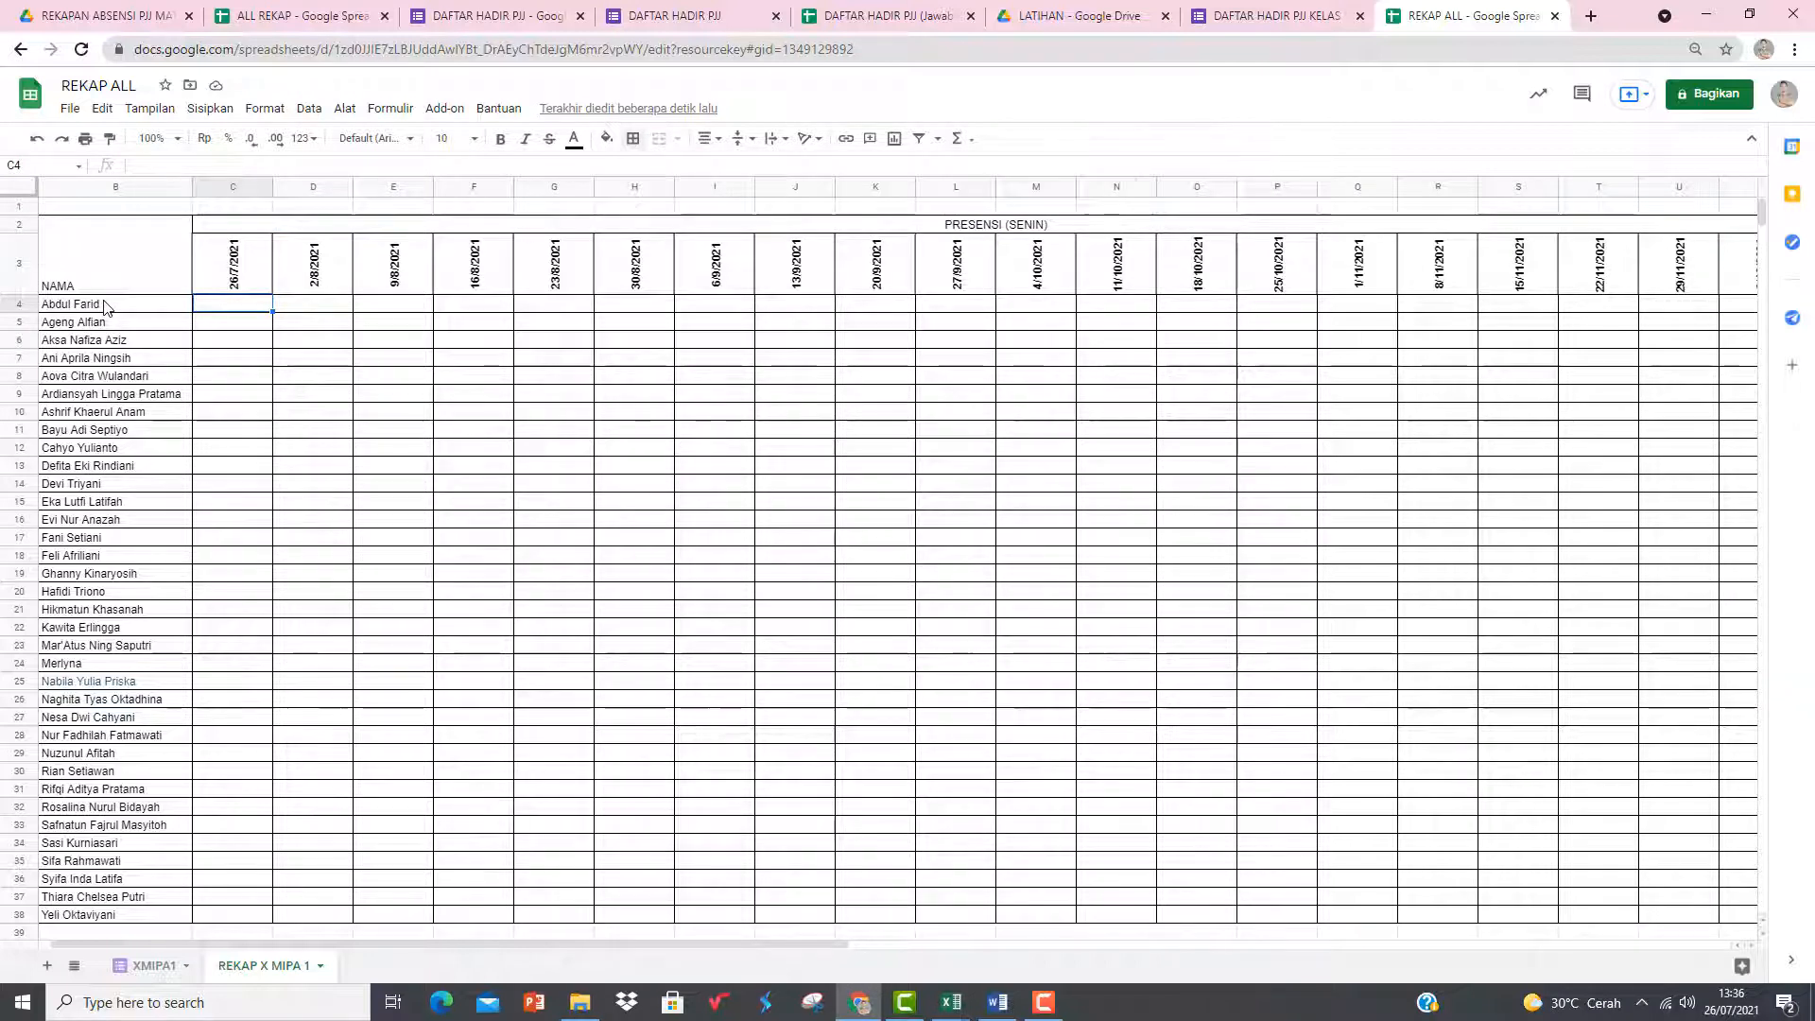
{"action": "key", "text": "alt+Tab"}
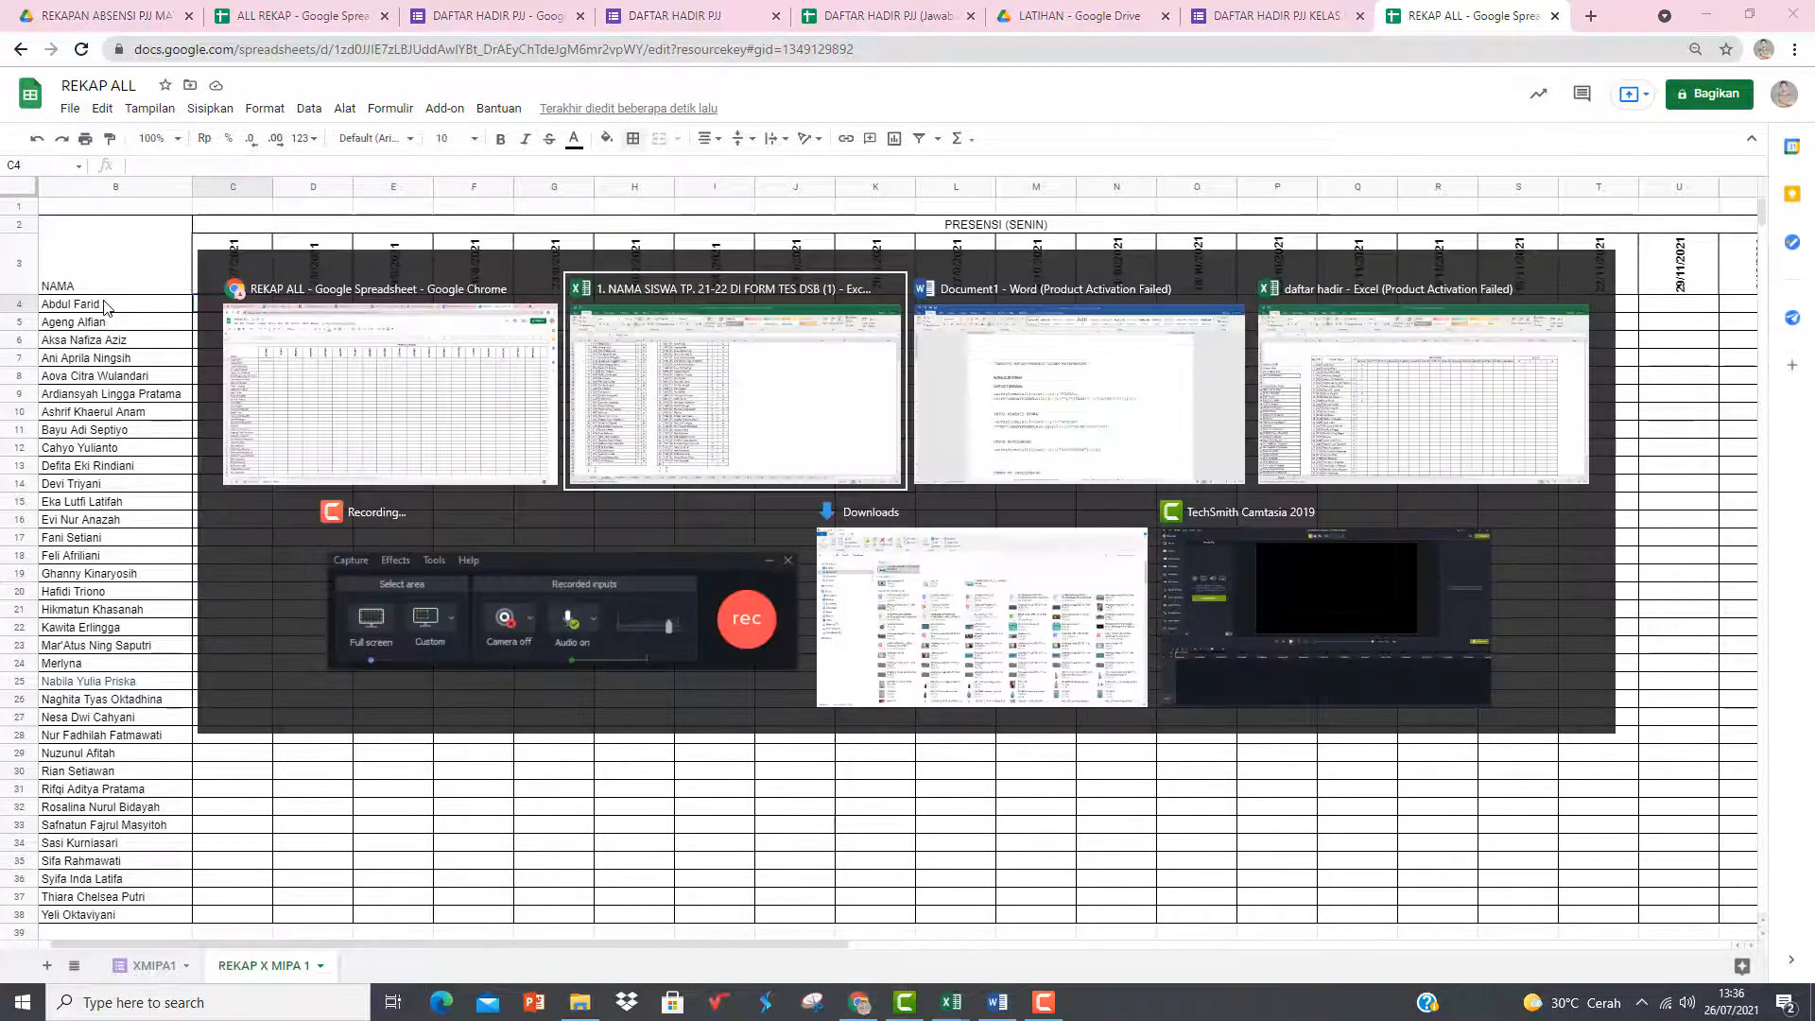
{"action": "key", "text": "Tab"}
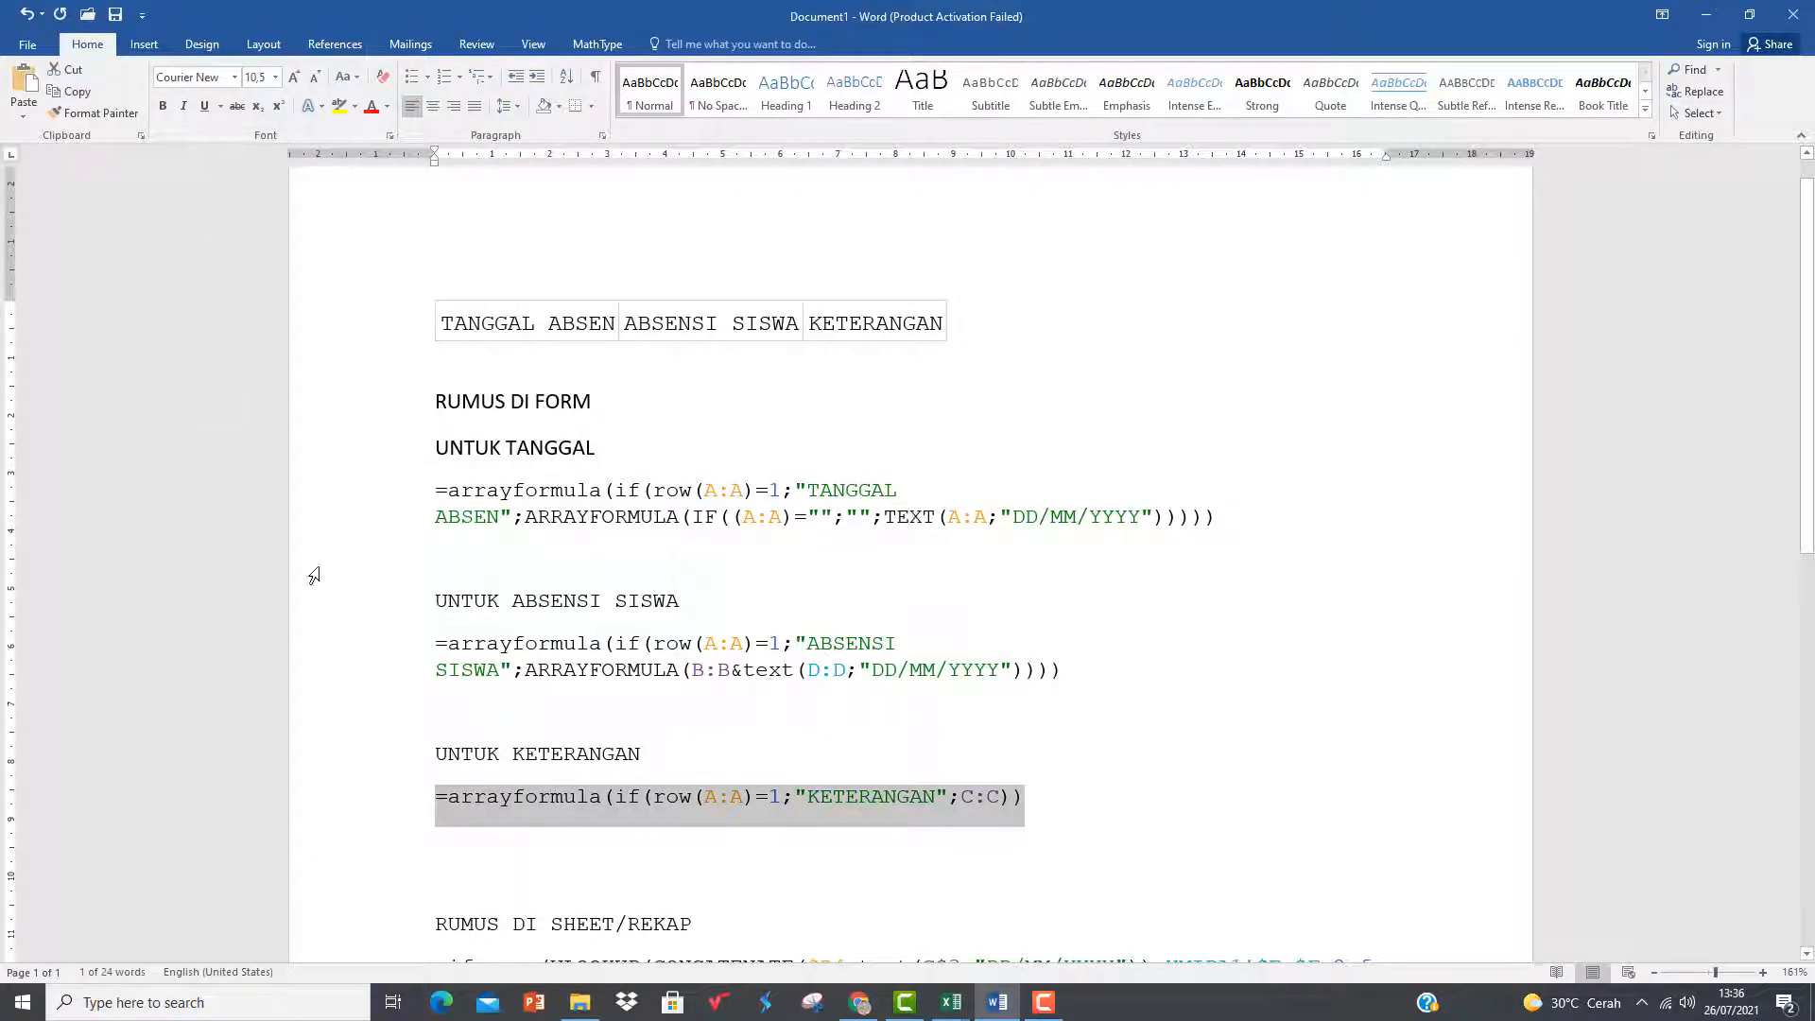
{"action": "scroll", "coordinate": [383, 648], "scroll_direction": "down", "scroll_amount": 5}
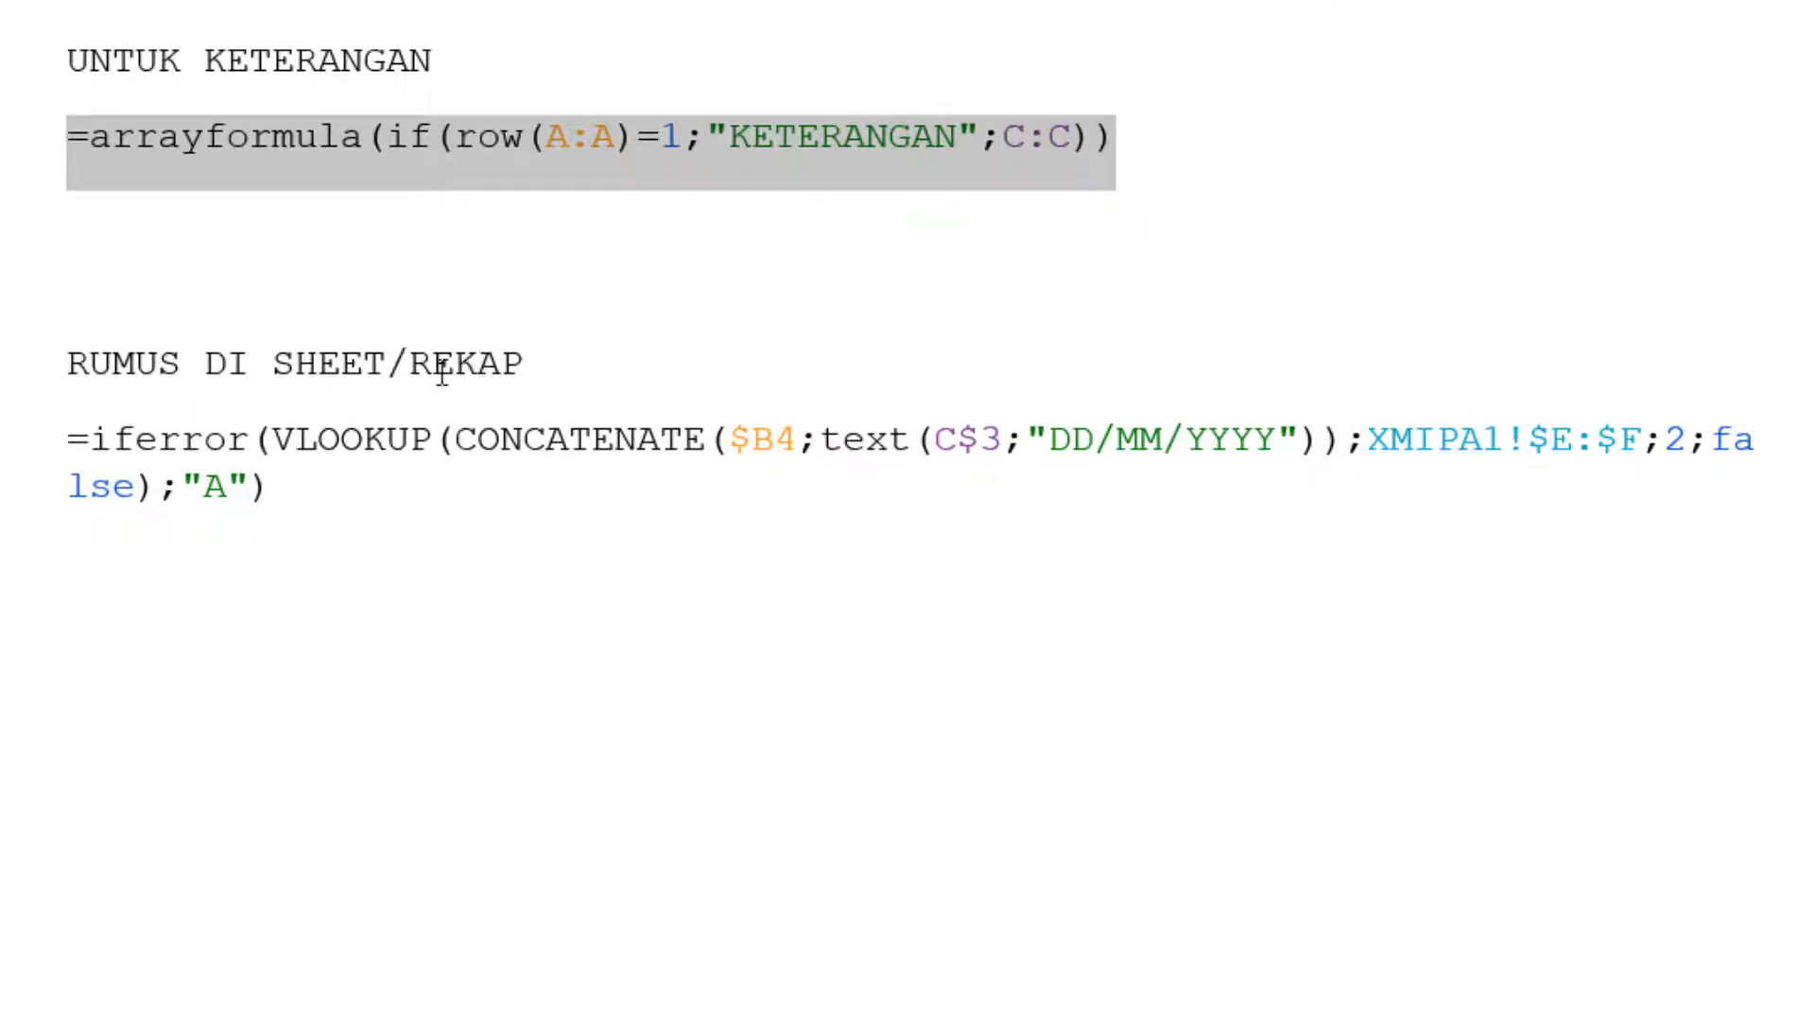
{"action": "left_click", "coordinate": [72, 443]}
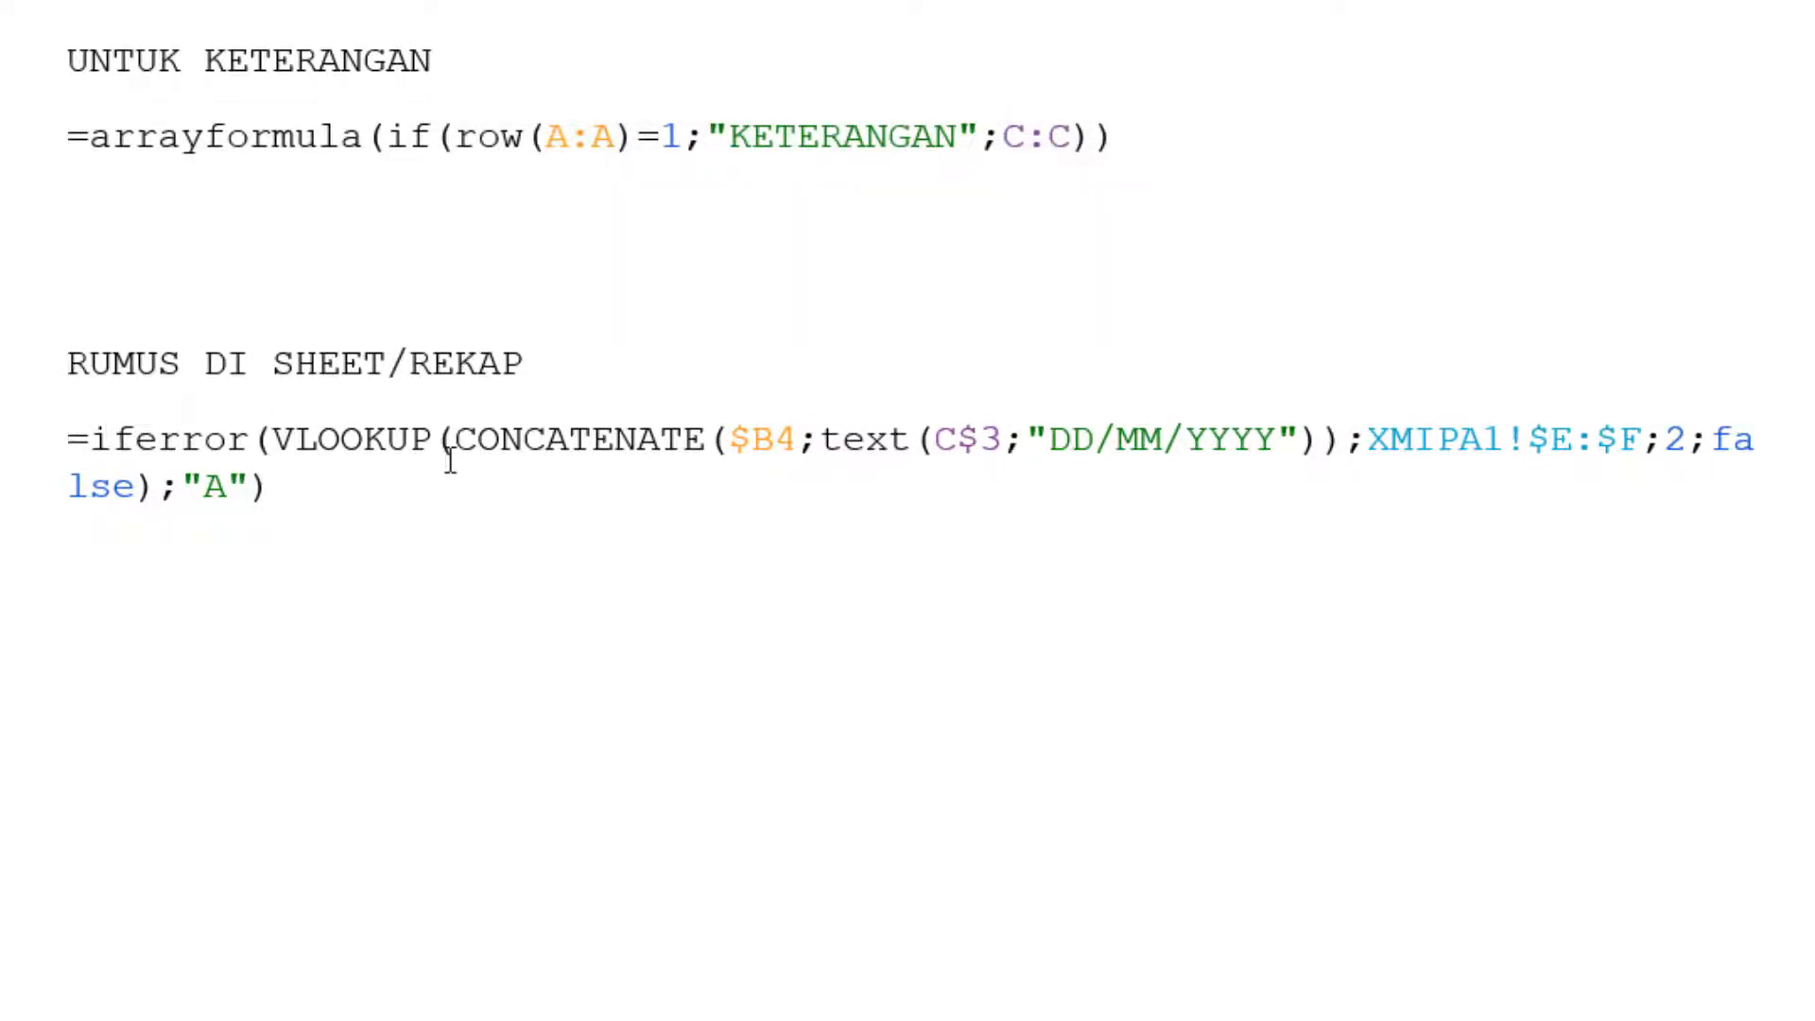
{"action": "triple_click", "coordinate": [451, 461]}
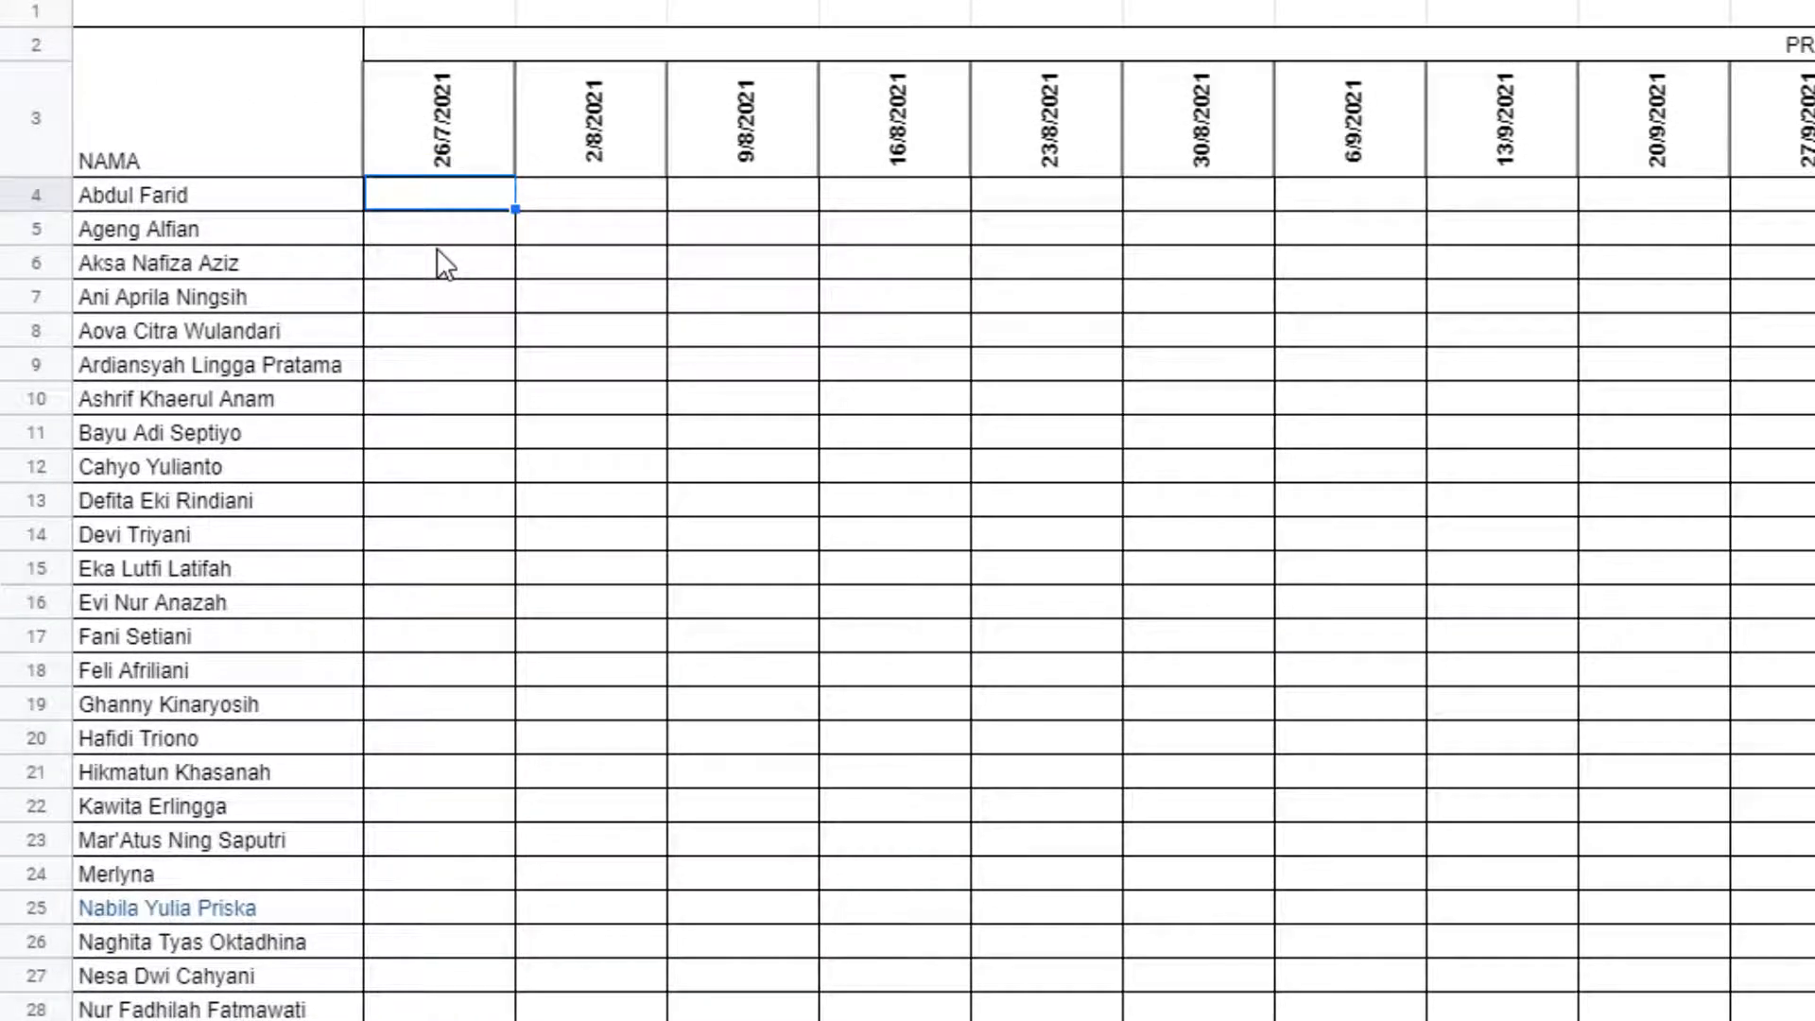
{"action": "type", "text": "A"}
{"action": "left_click", "coordinate": [445, 304]}
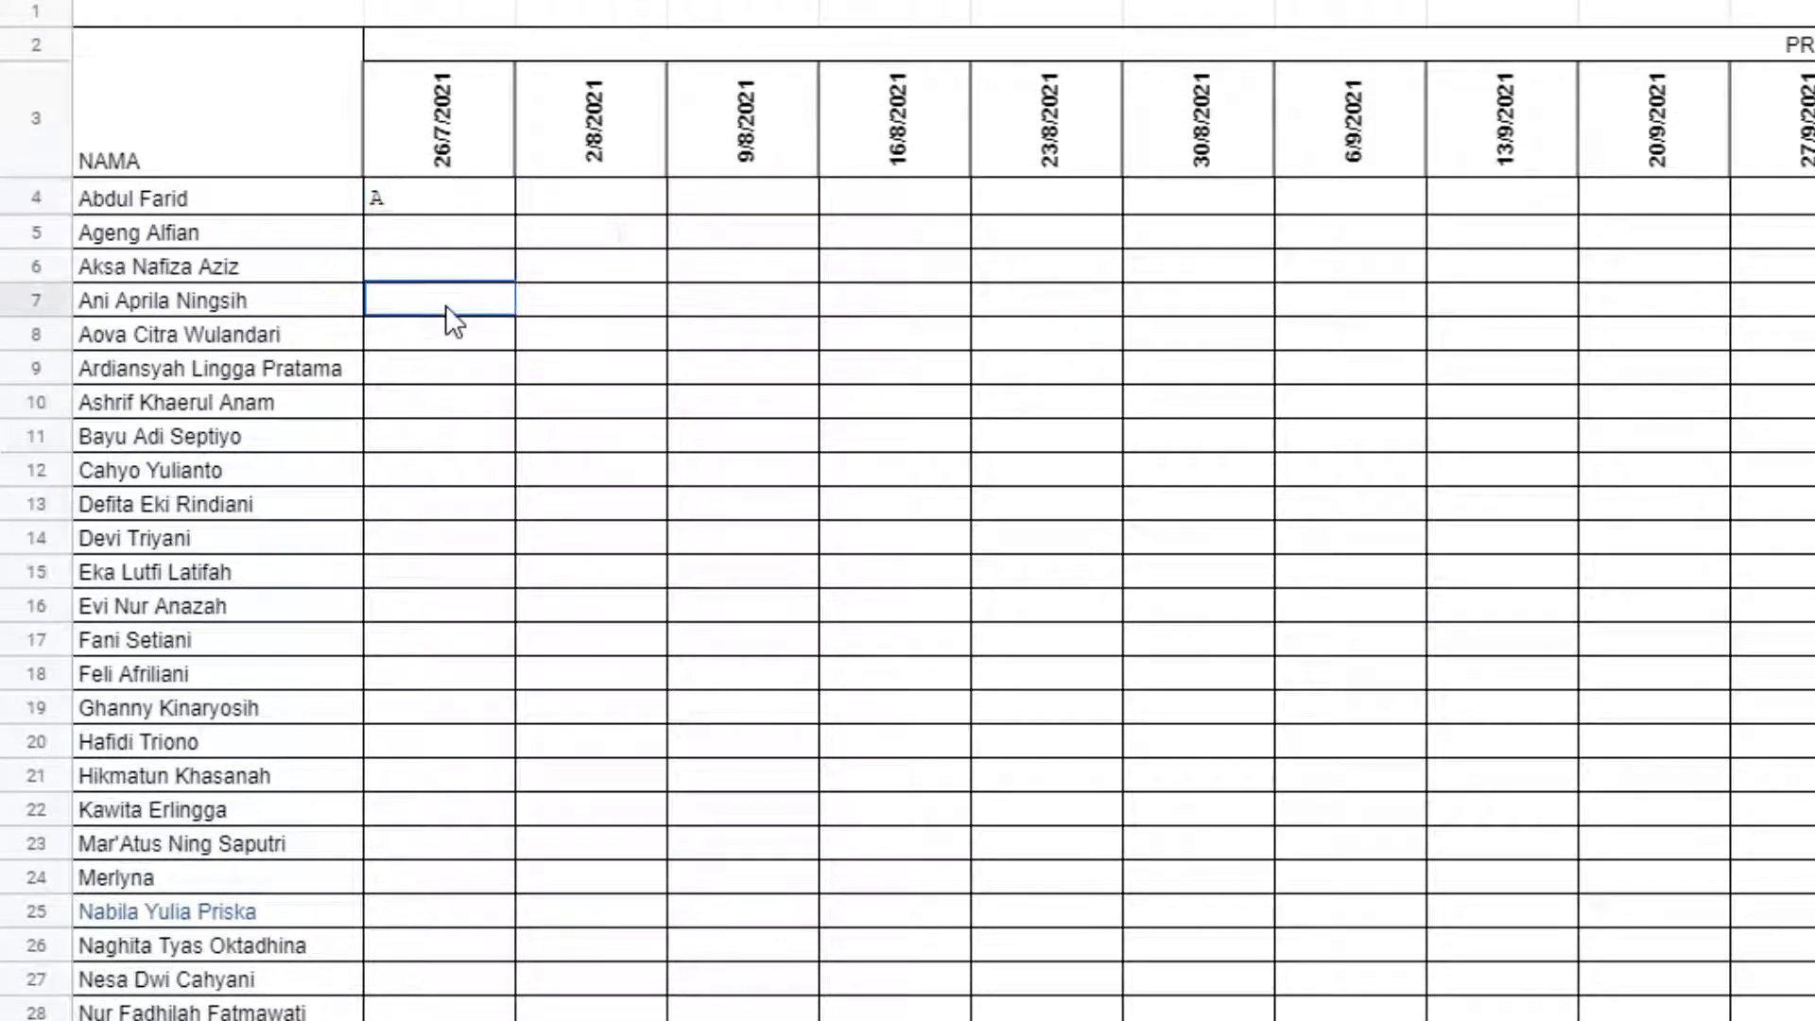
{"action": "left_click", "coordinate": [445, 201]}
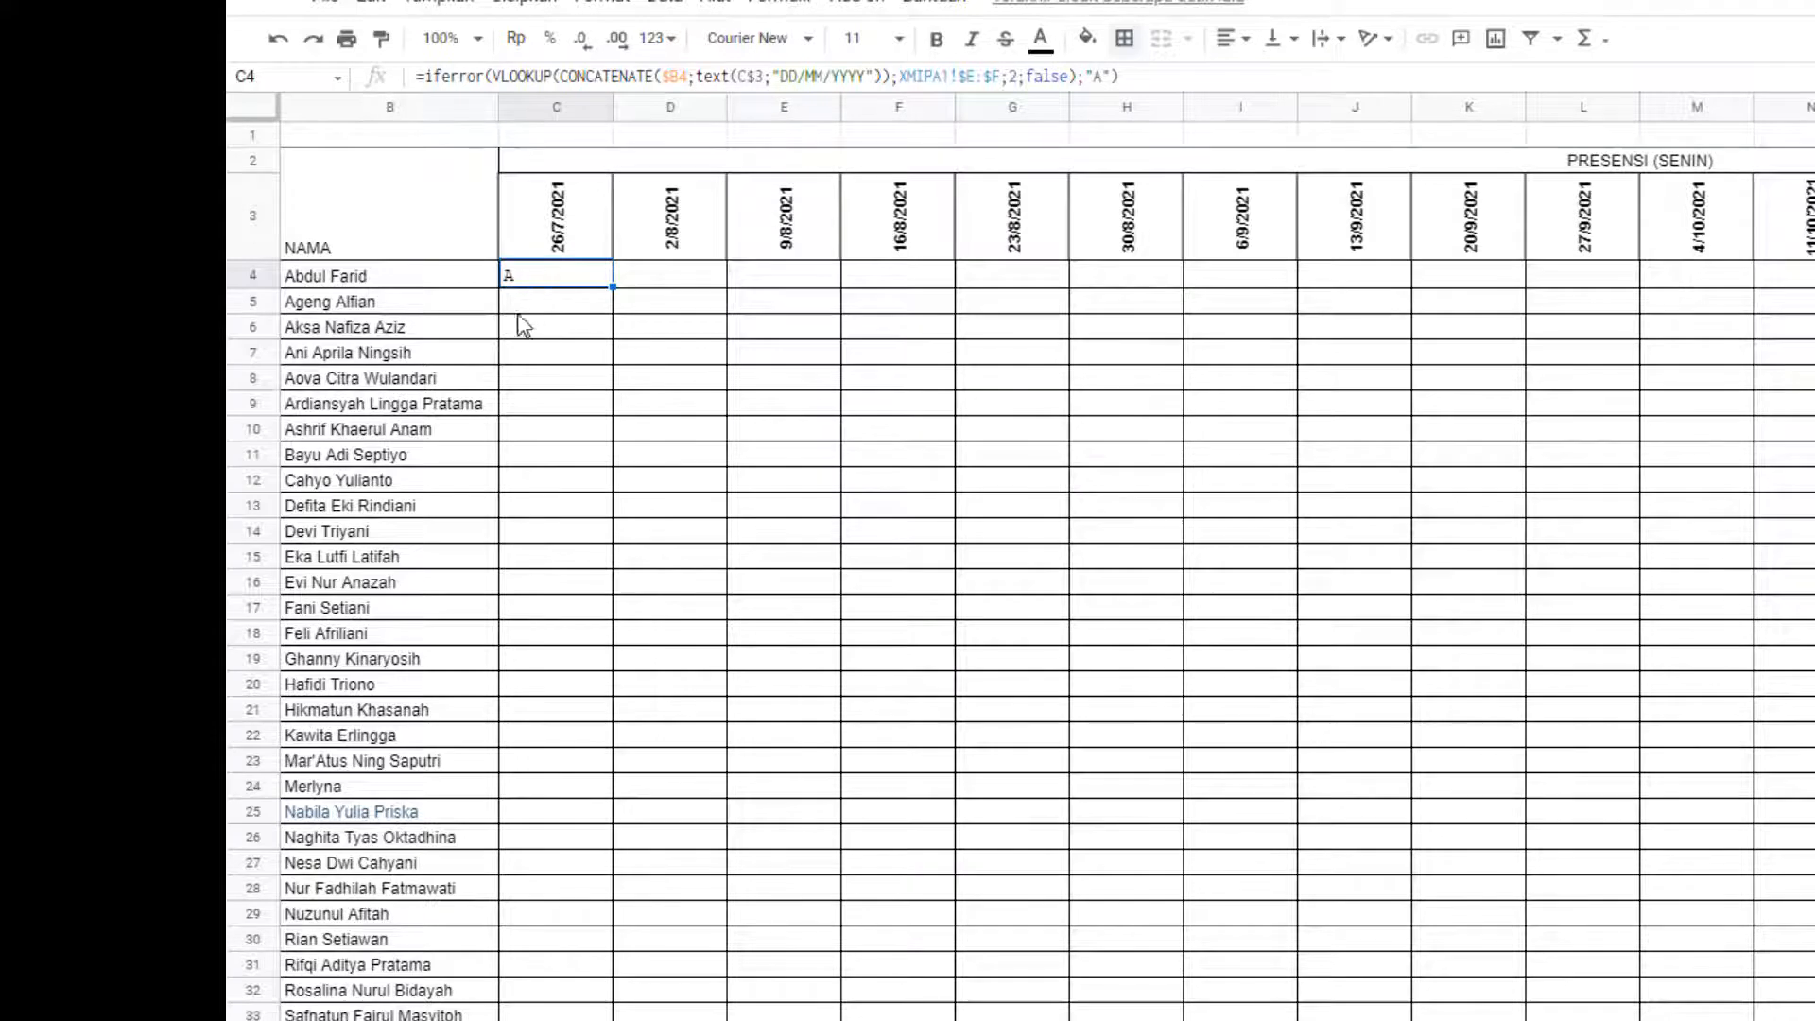
- Try to remove the sheet name XMIPA1 from the lookup range in C4's formula
{"action": "left_click", "coordinate": [899, 77]}
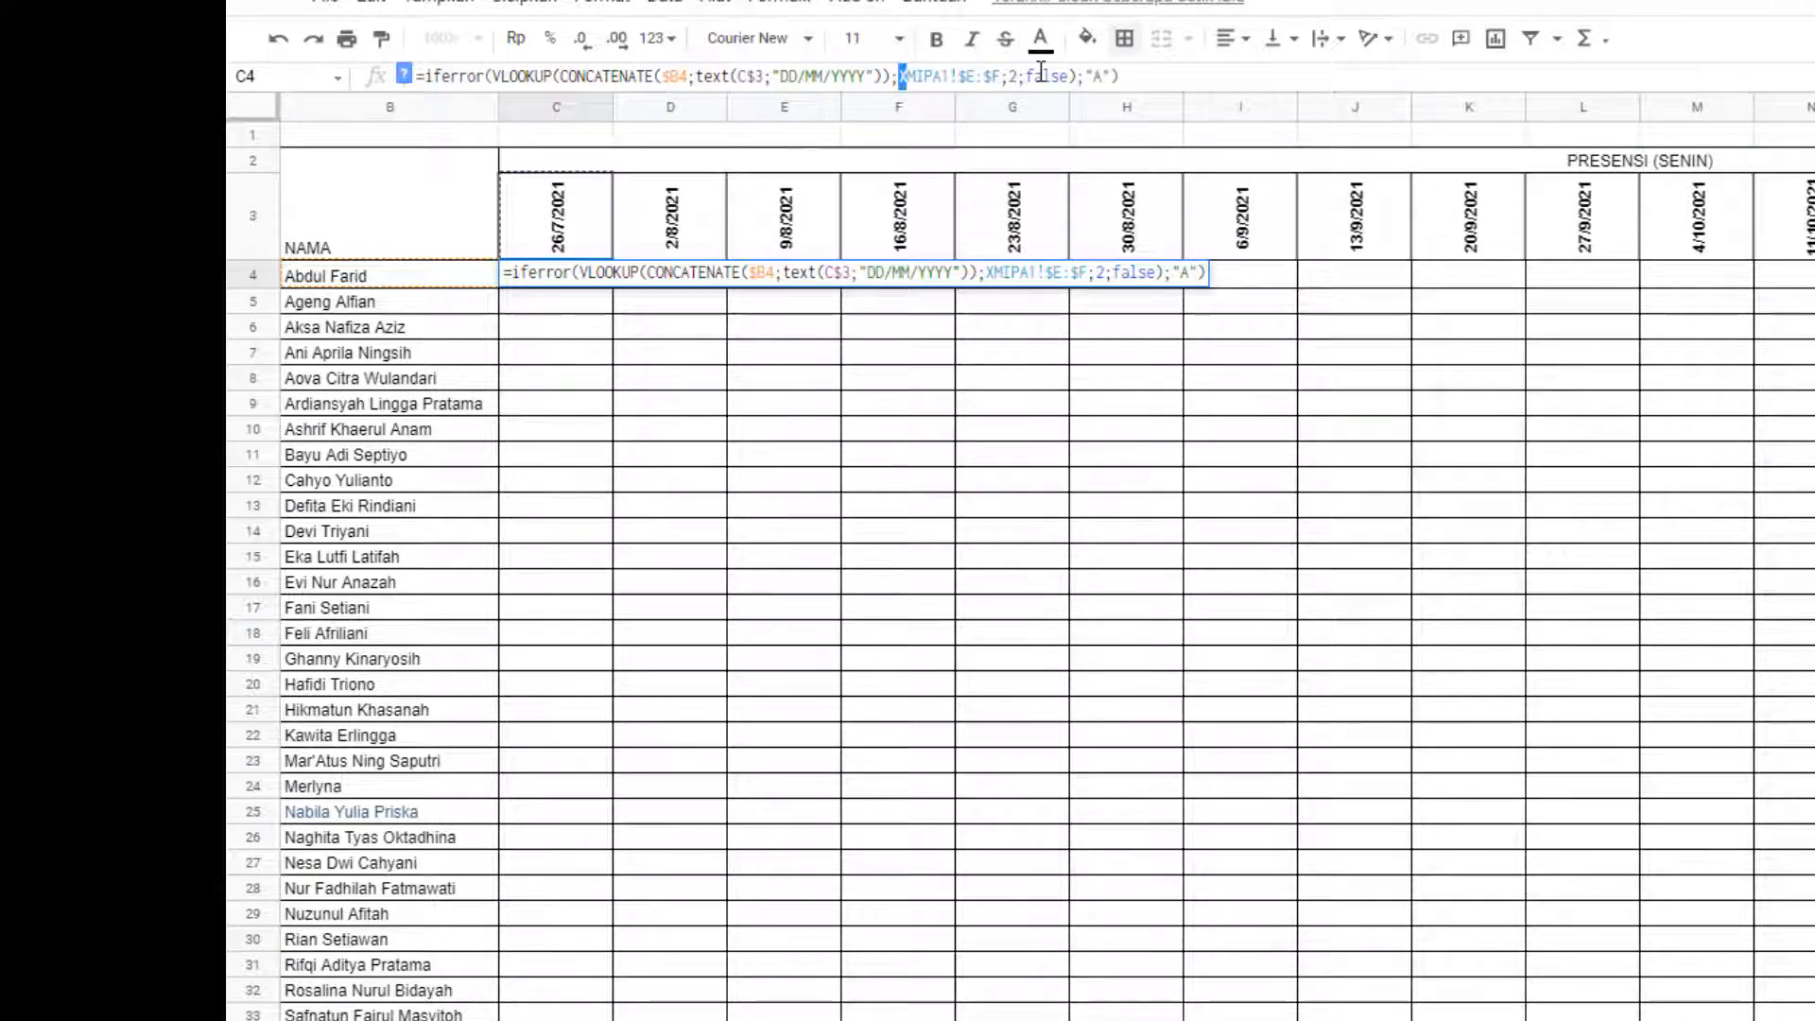
{"action": "key", "text": "shift+Right"}
{"action": "key", "text": "shift+Right"}
{"action": "key", "text": "shift+Right"}
{"action": "key", "text": "shift+Right"}
{"action": "key", "text": "shift+Right"}
{"action": "key", "text": "shift+Right"}
{"action": "key", "text": "BackSpace"}
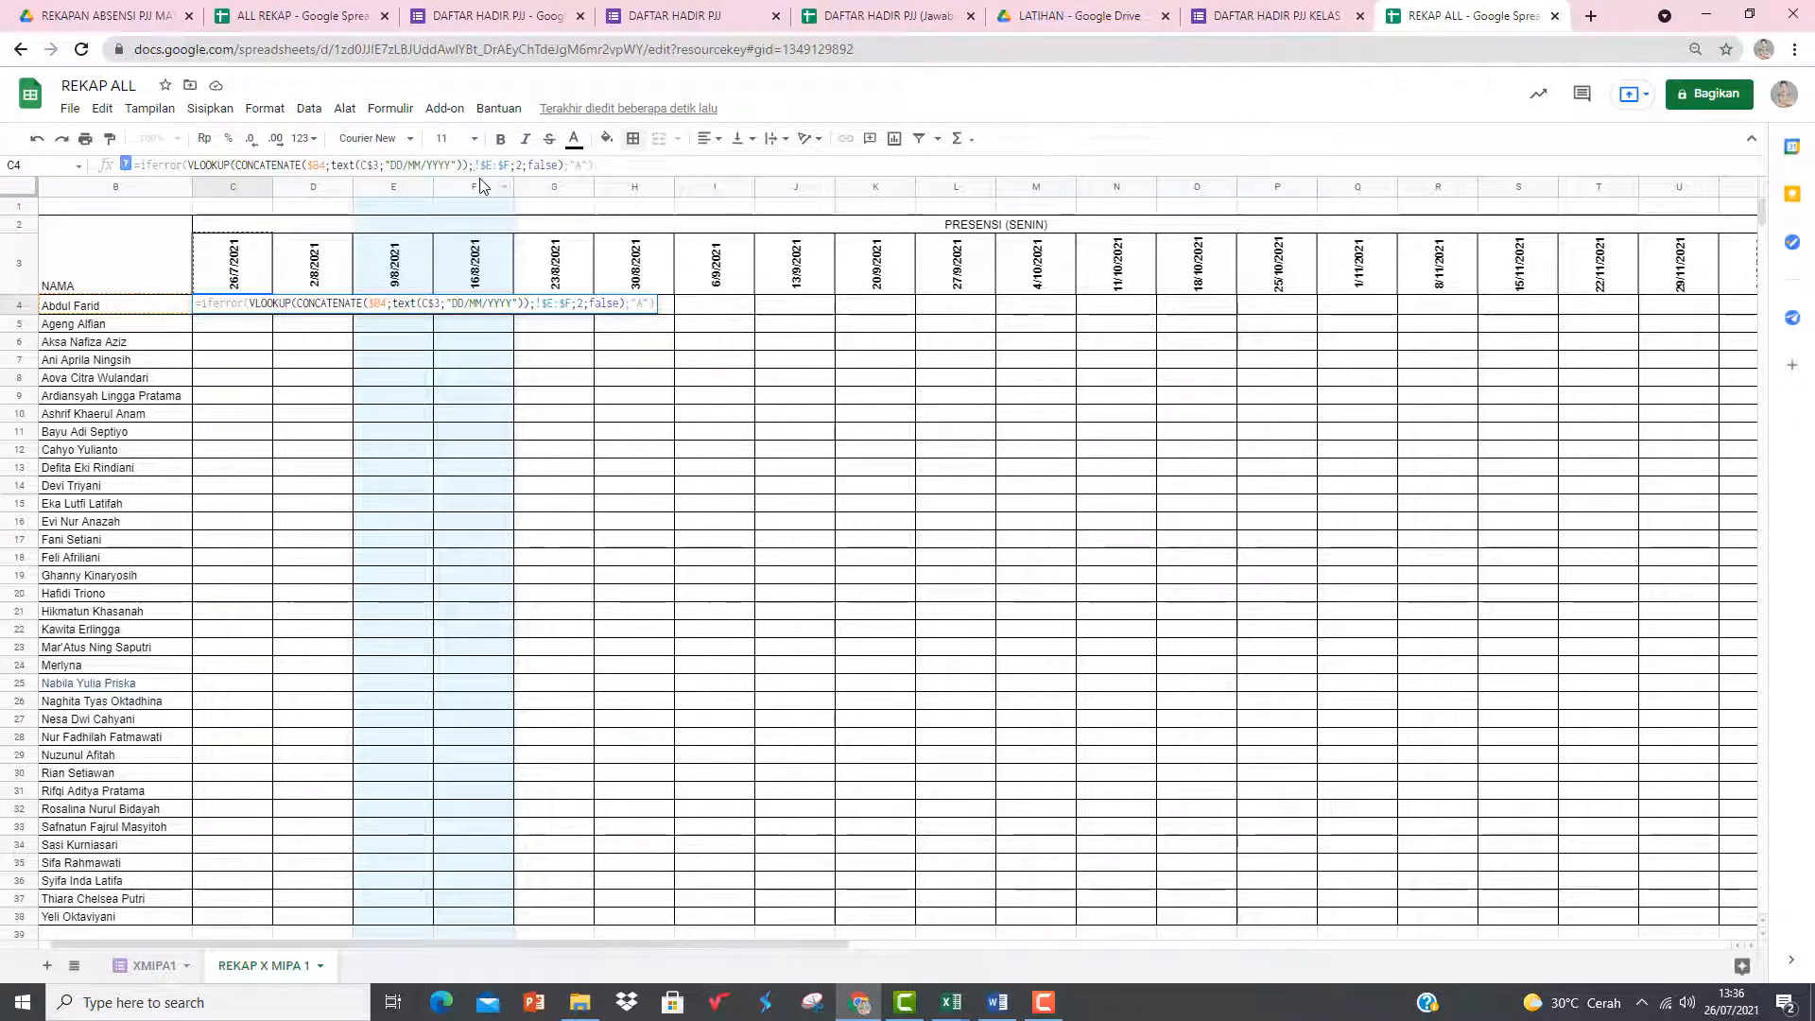
{"action": "key", "text": "ctrl+Return"}
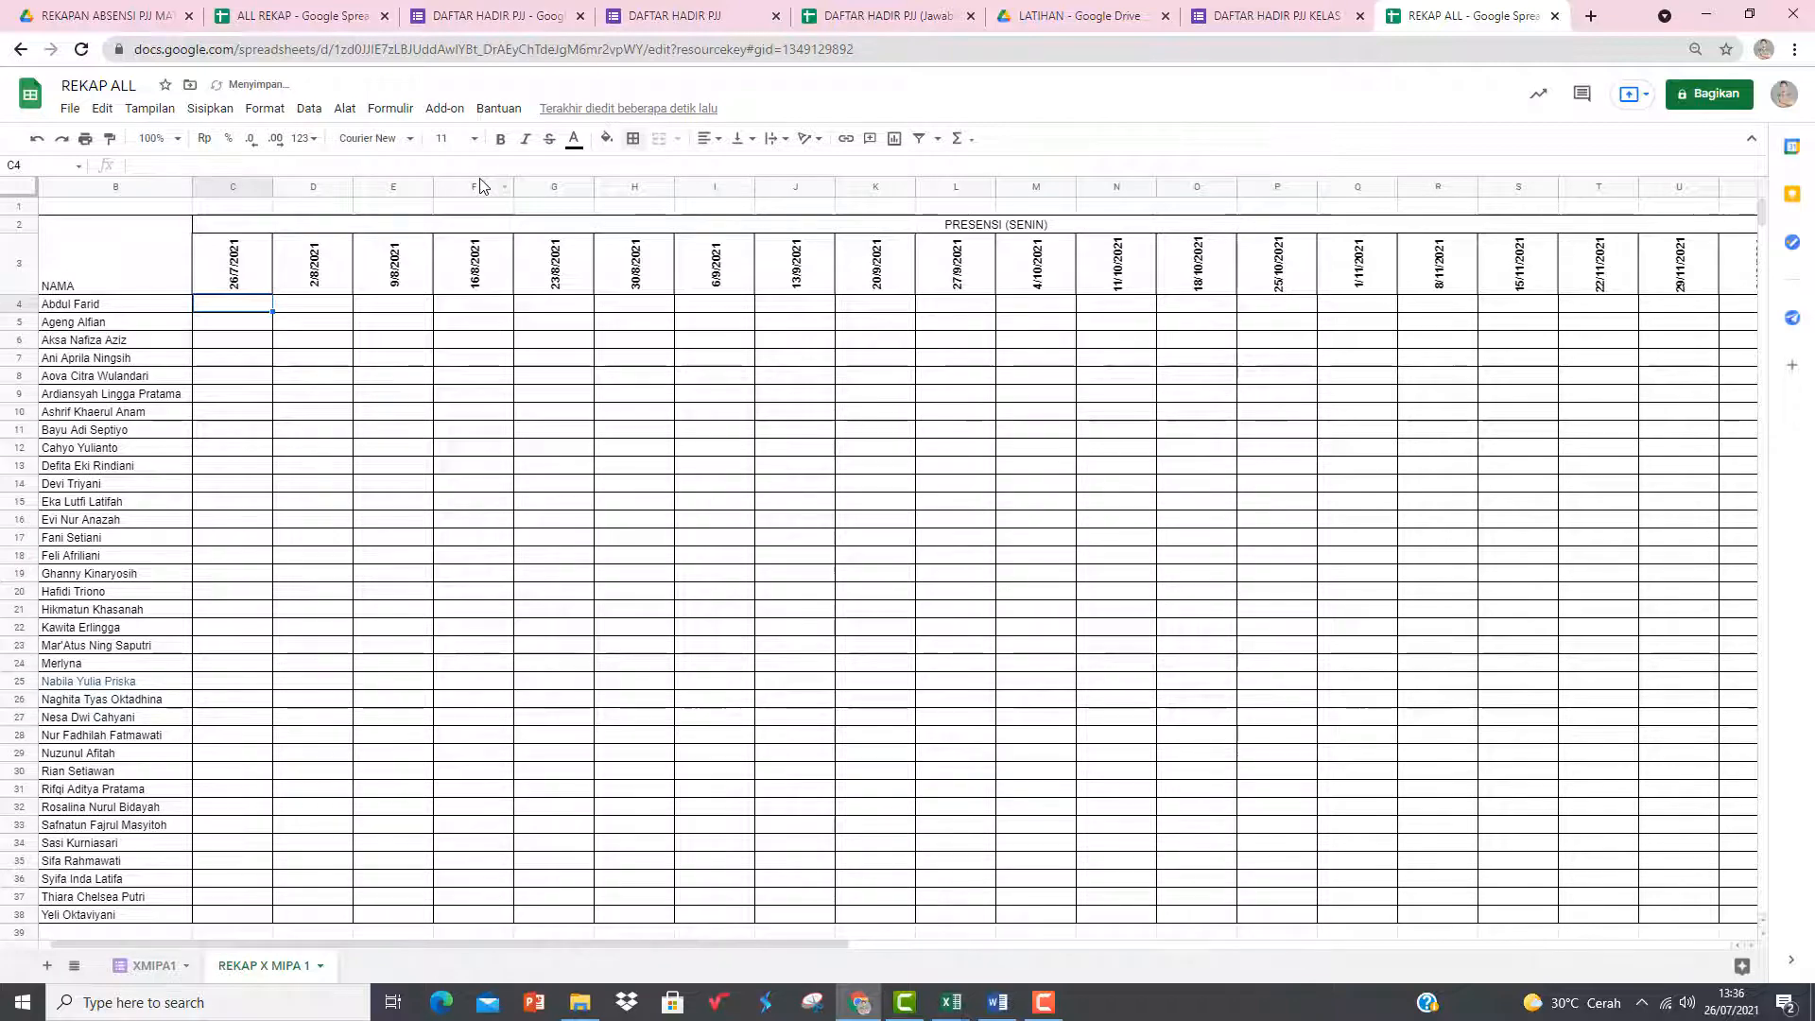
- Enter =iferror(VLOOKUP(CONCATENATE($B4;text(C$3;"DD/MM/YYYY"));XMIPA1!$E:$F;2;false);"A") again in cell C4
{"action": "key", "text": "alt+Tab"}
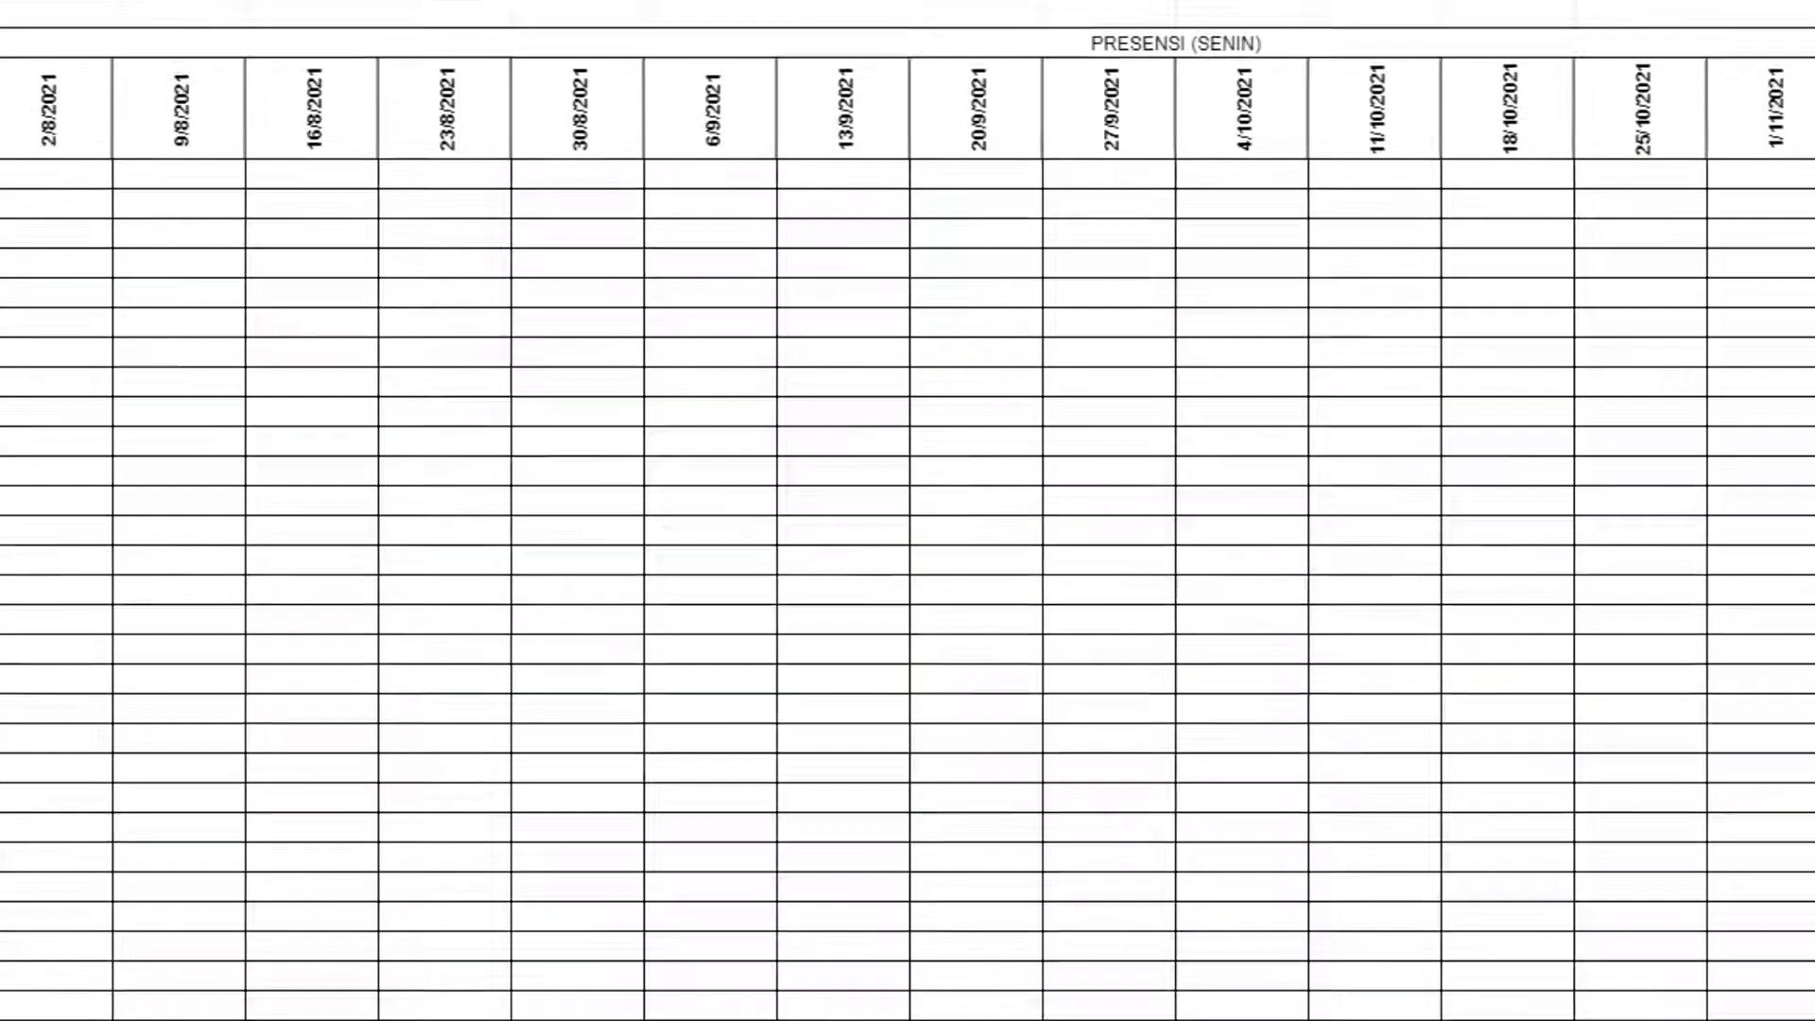
{"action": "left_click", "coordinate": [348, 219]}
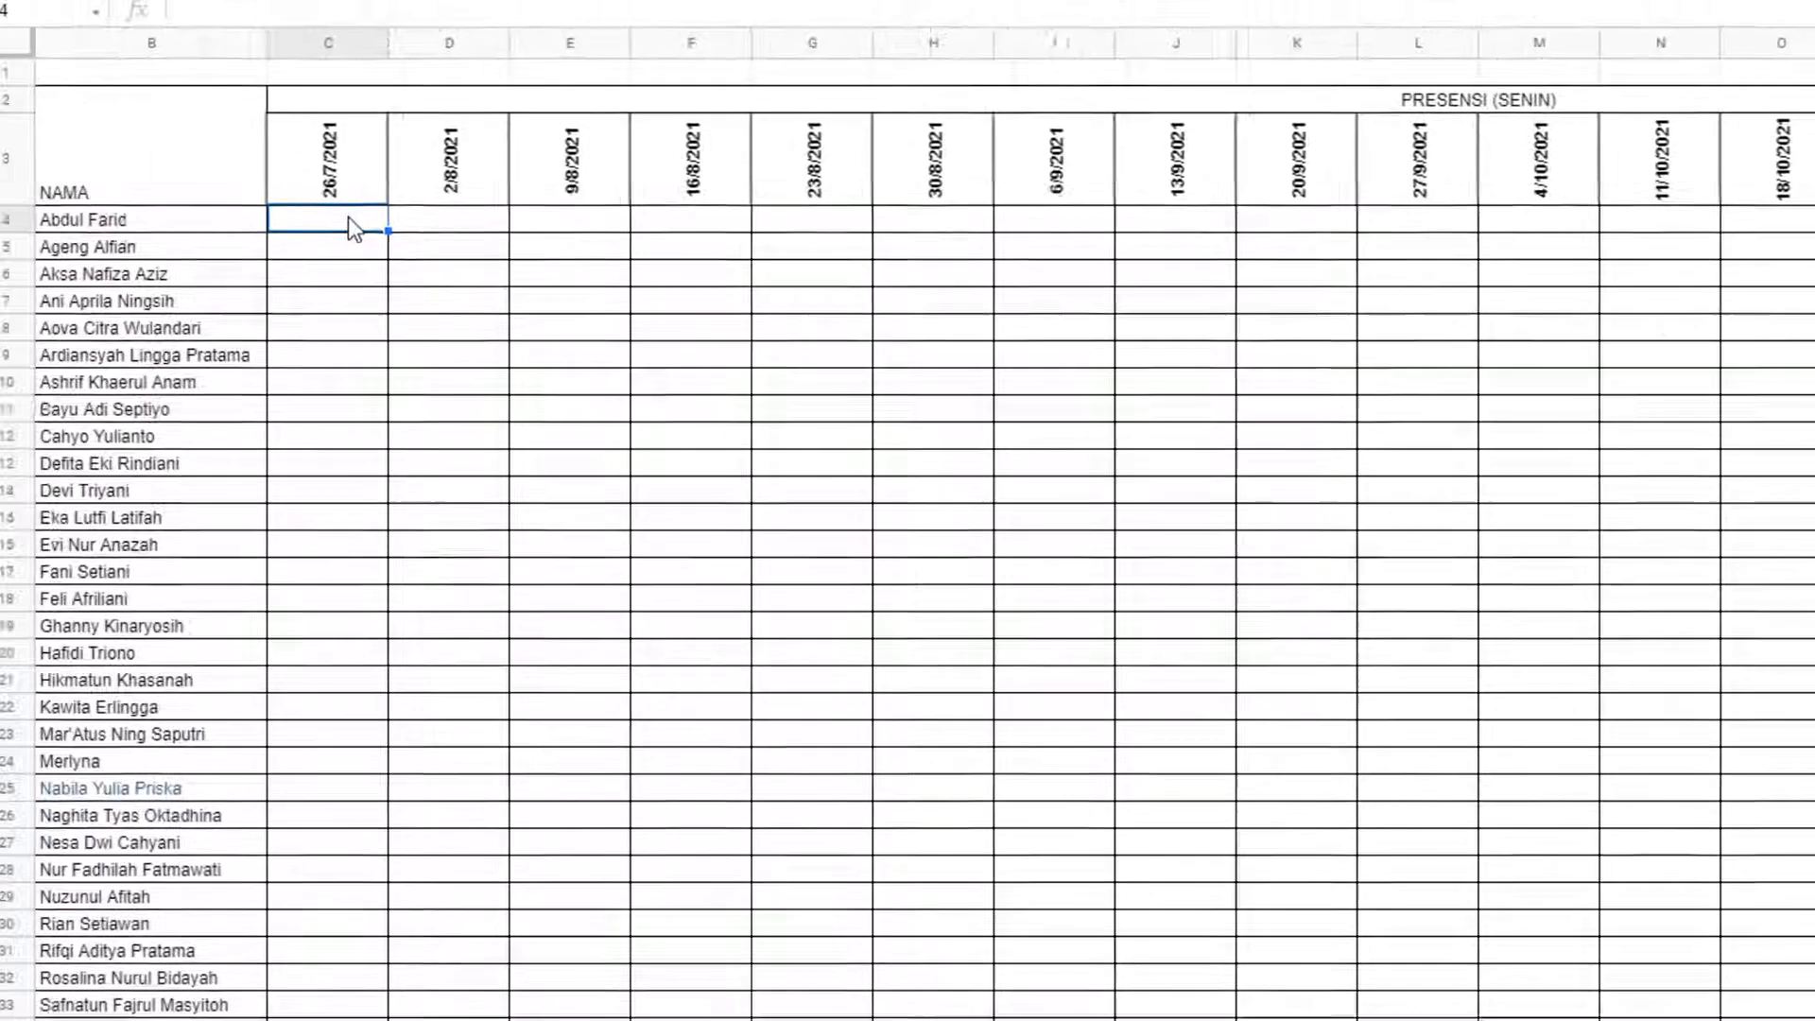
{"action": "type", "text": "=iferror(VLOOKUP(CONCATENATE($B4;text(C$3;\"DD/MM/YYYY\"));XMIPA1!$E:$F;2;false);\"A\")"}
{"action": "left_click", "coordinate": [356, 280]}
{"action": "left_click", "coordinate": [352, 228]}
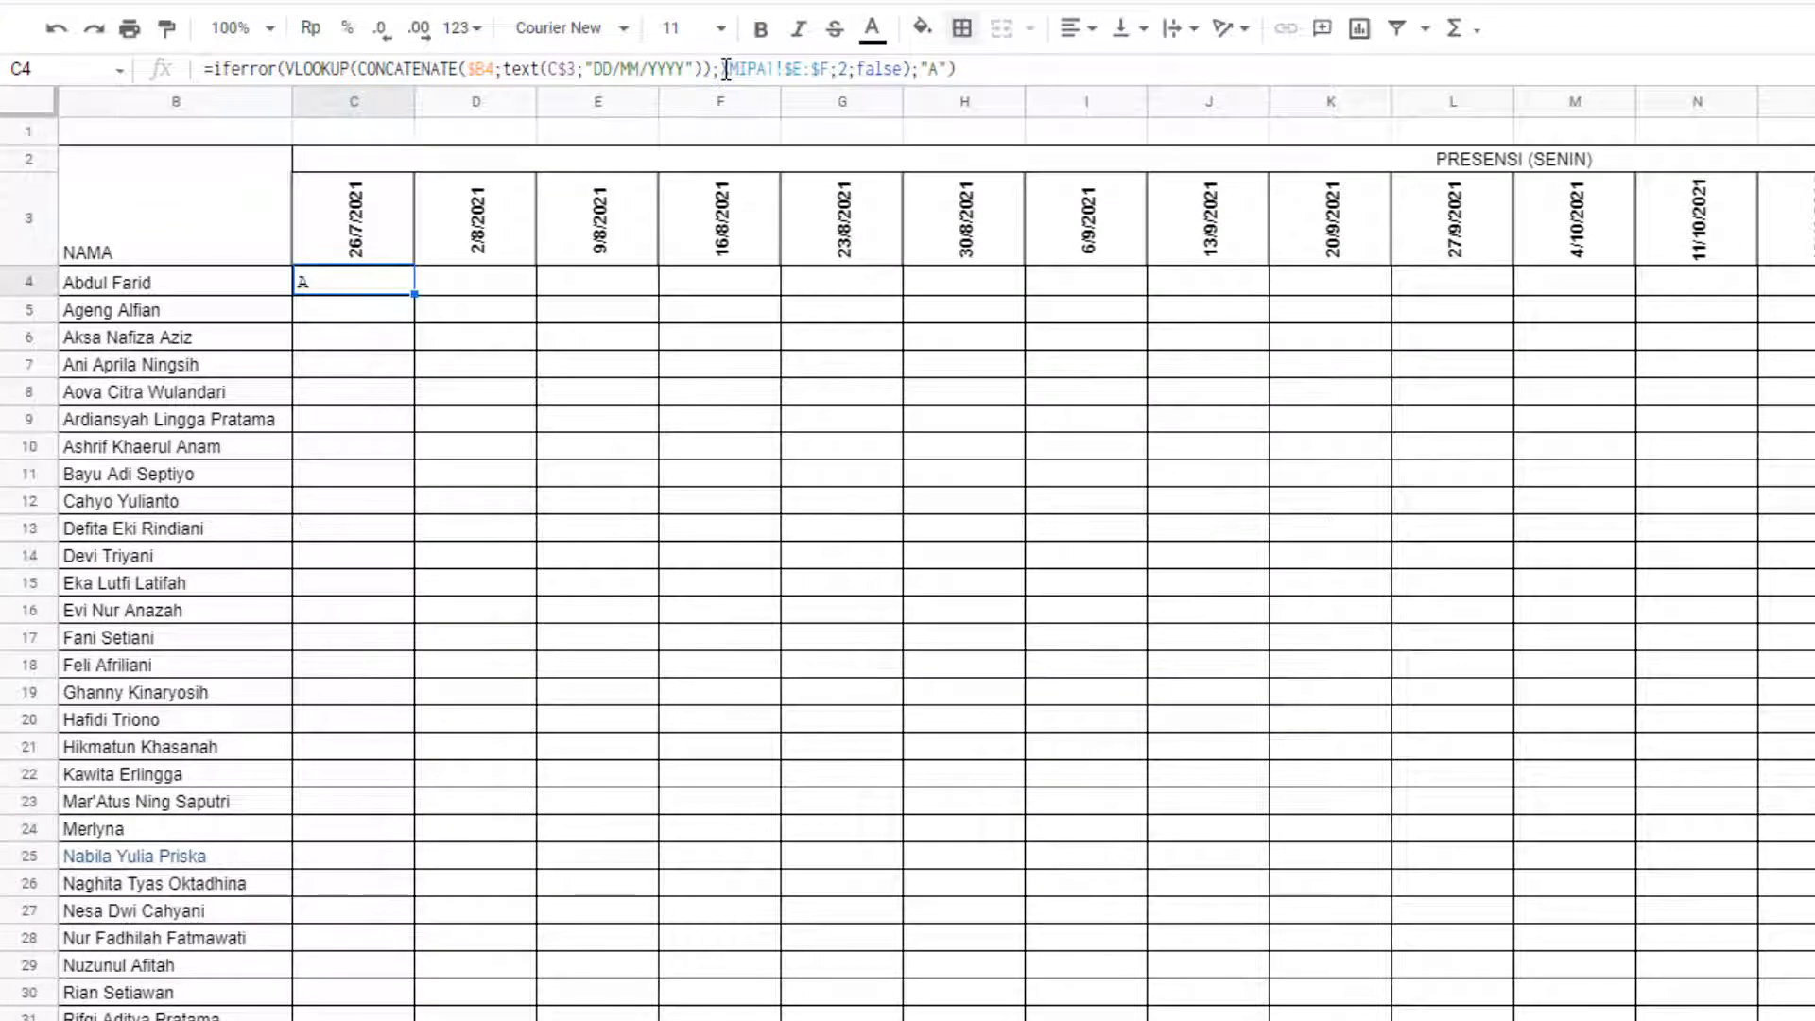
- Re-enter the sheet name XMIPA1 before !$E:$F in C4's lookup formula and commit the cell
{"action": "type", "text": "X"}
{"action": "left_click", "coordinate": [755, 59]}
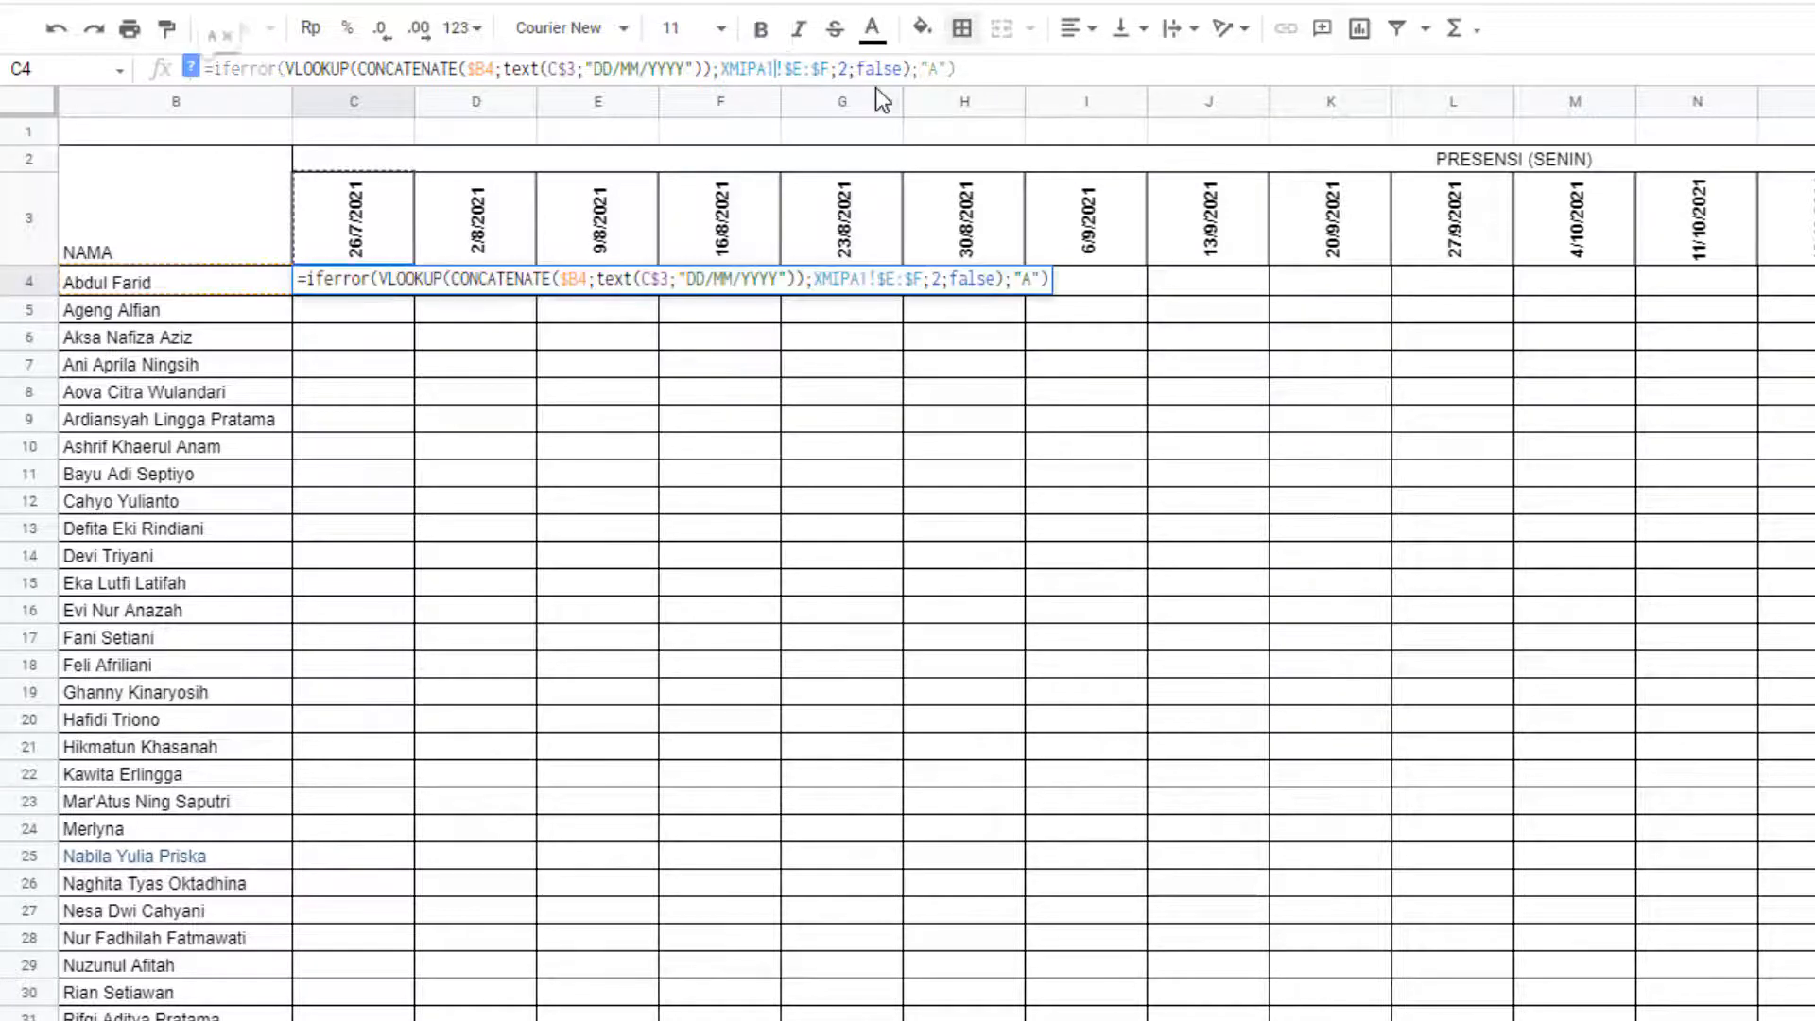
{"action": "key", "text": "BackSpace"}
{"action": "key", "text": "BackSpace"}
{"action": "key", "text": "BackSpace"}
{"action": "key", "text": "BackSpace"}
{"action": "key", "text": "BackSpace"}
{"action": "key", "text": "BackSpace"}
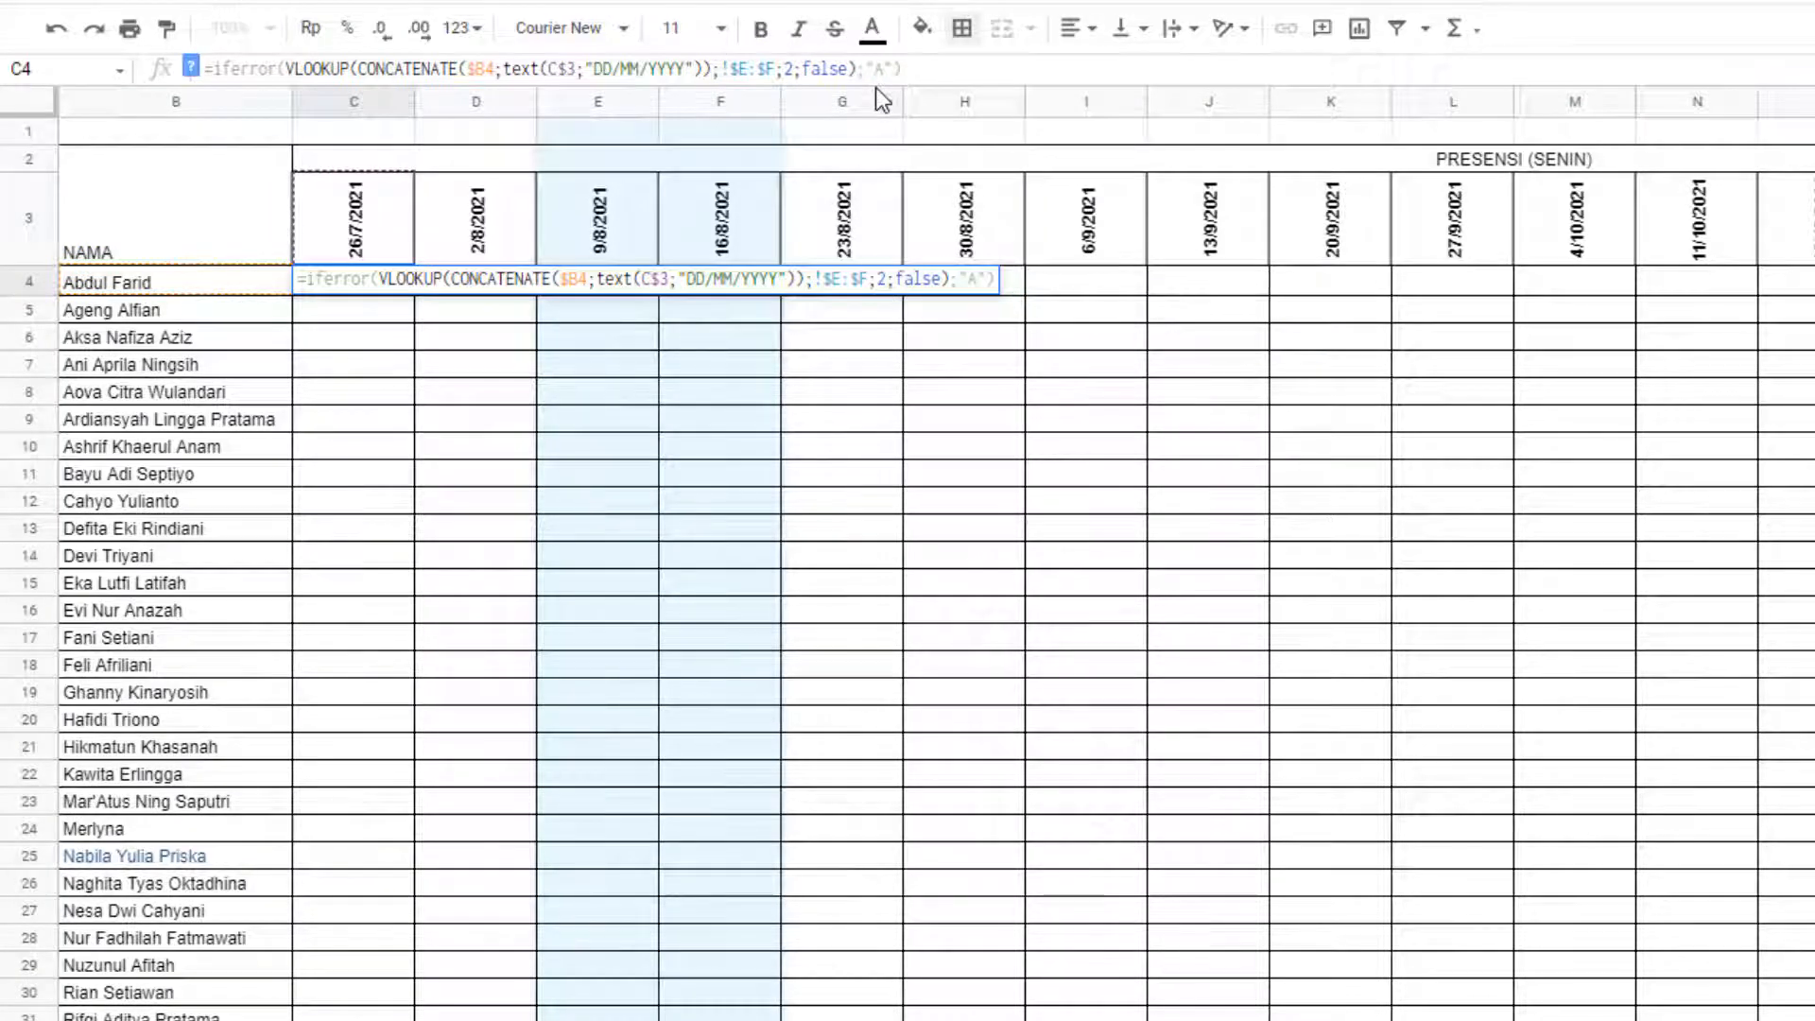
{"action": "type", "text": "XMIPA1"}
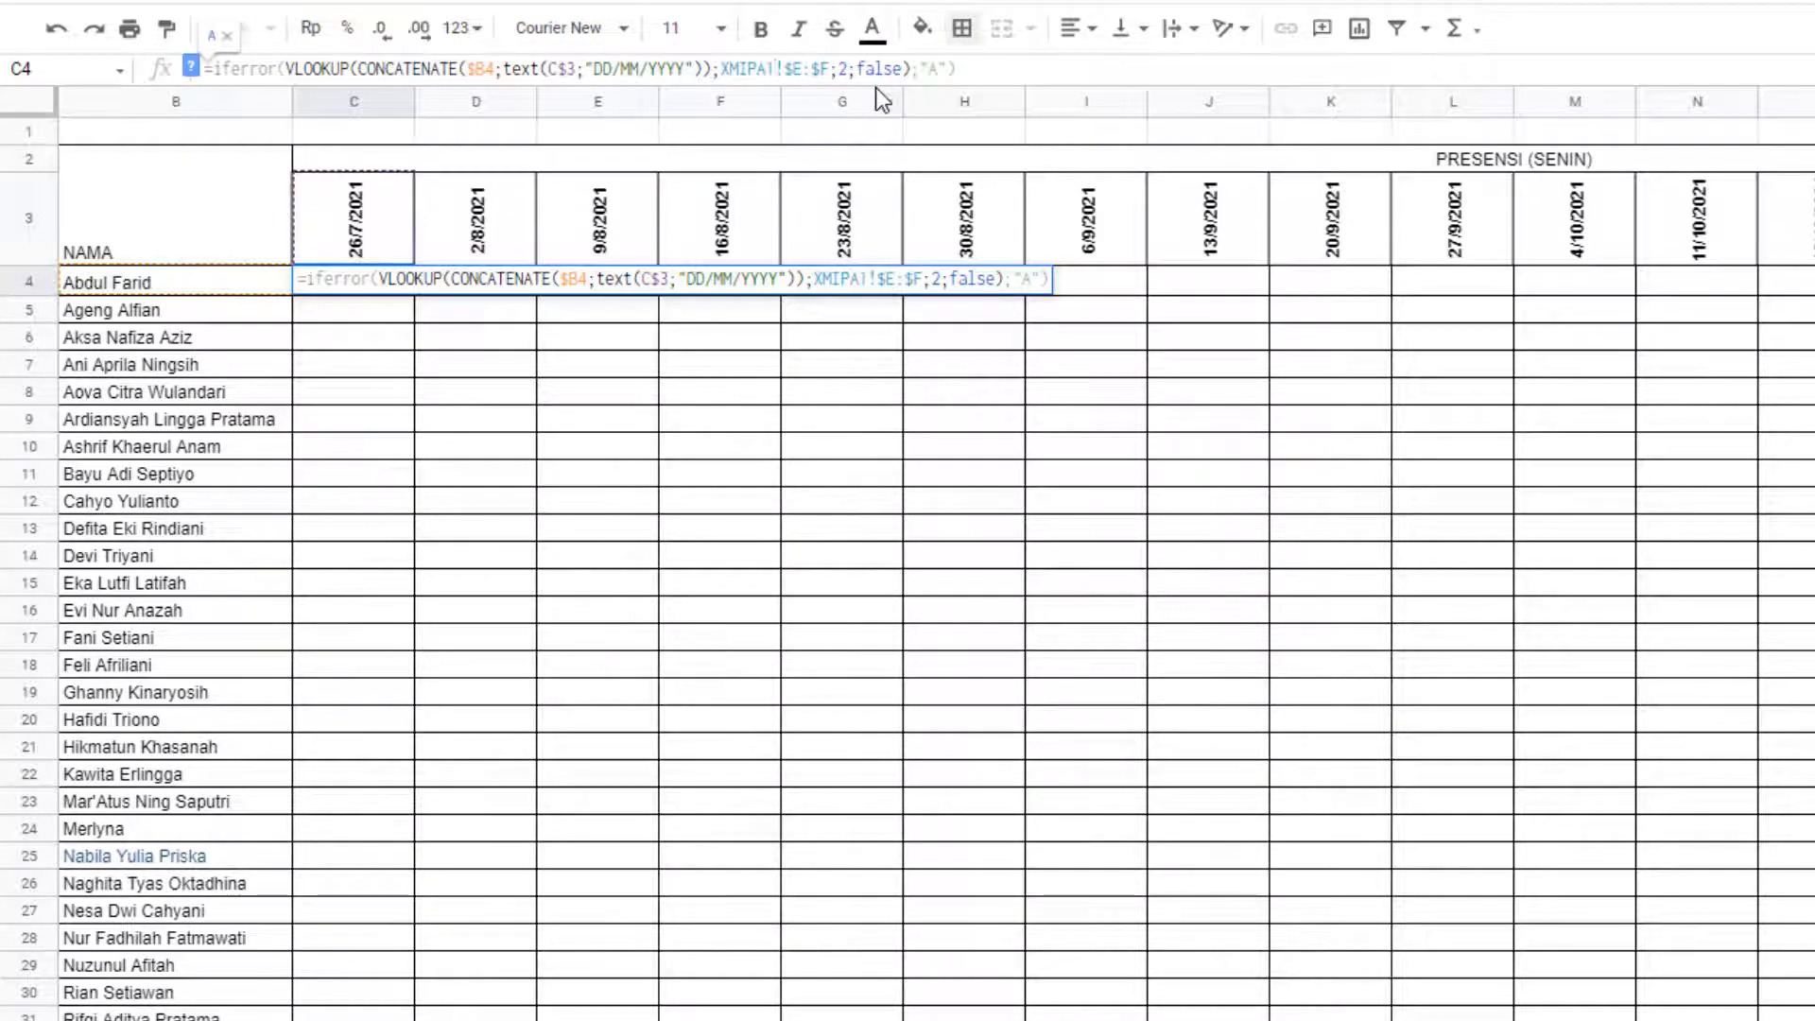
{"action": "key", "text": "Return"}
{"action": "key", "text": "Up"}
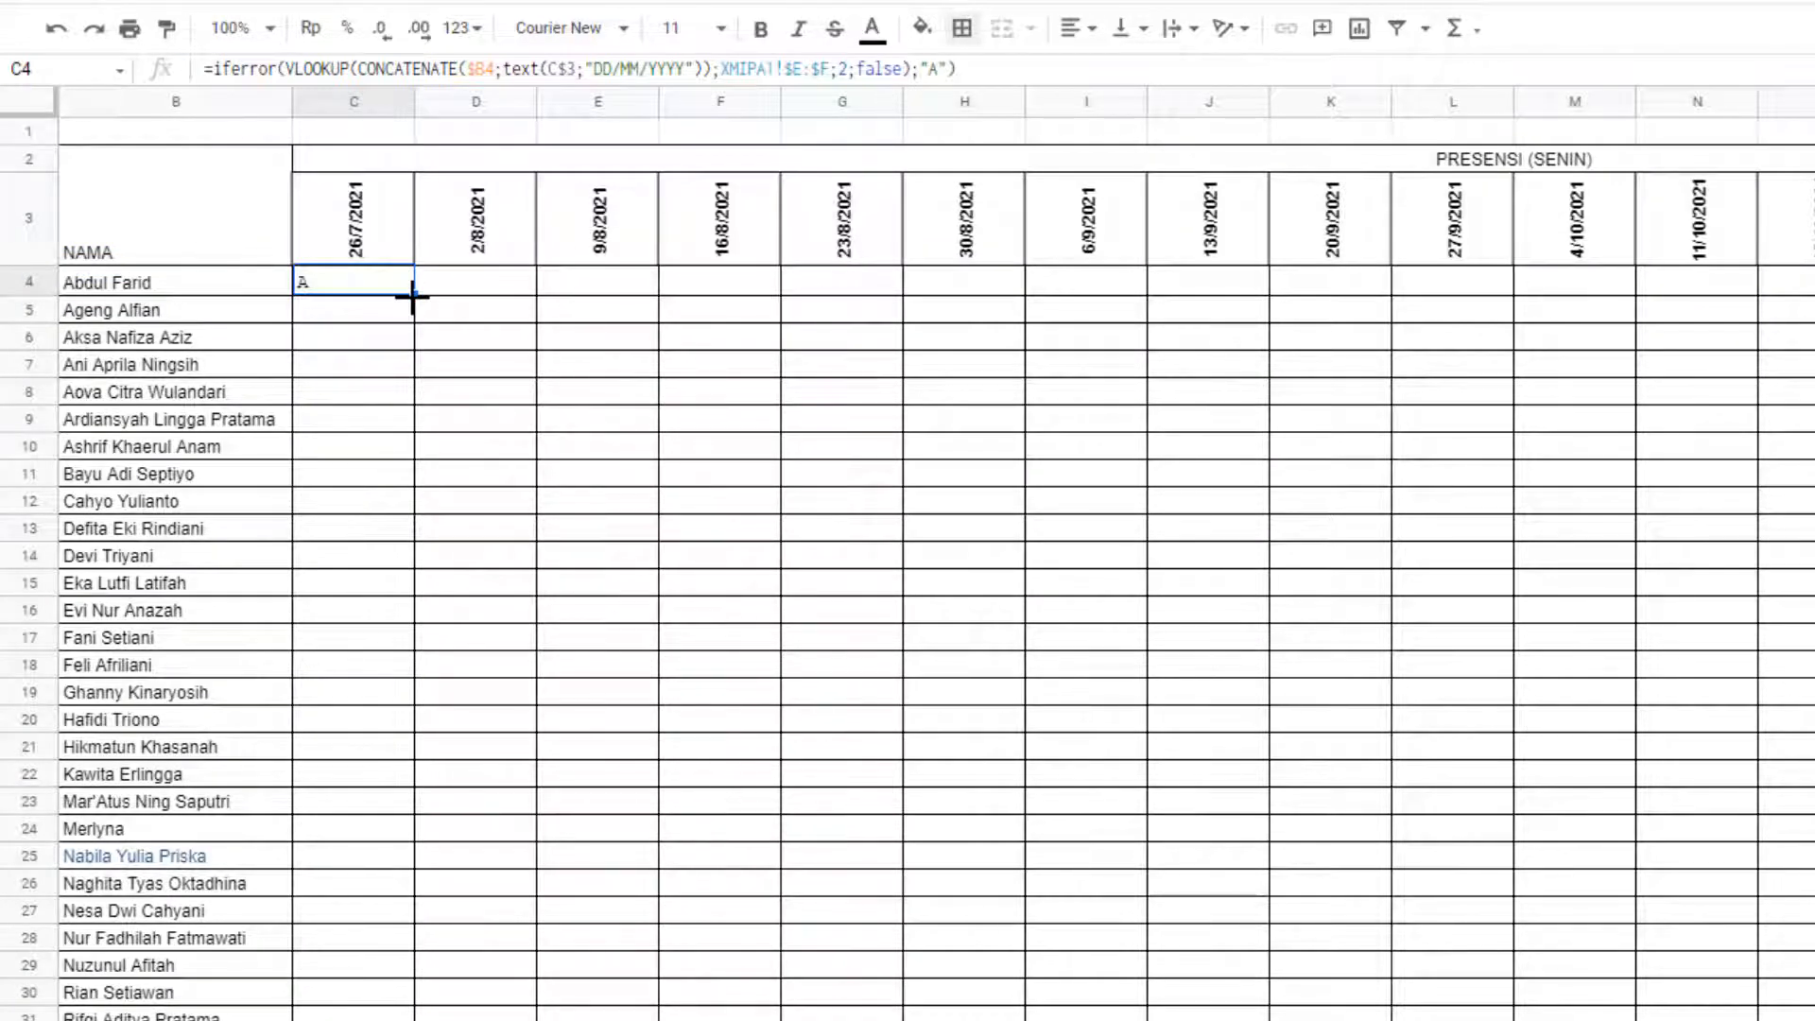
- Fill the C4 formula across to column V and down through row 38
{"action": "left_click_drag", "start_coordinate": [412, 297], "coordinate": [1476, 323]}
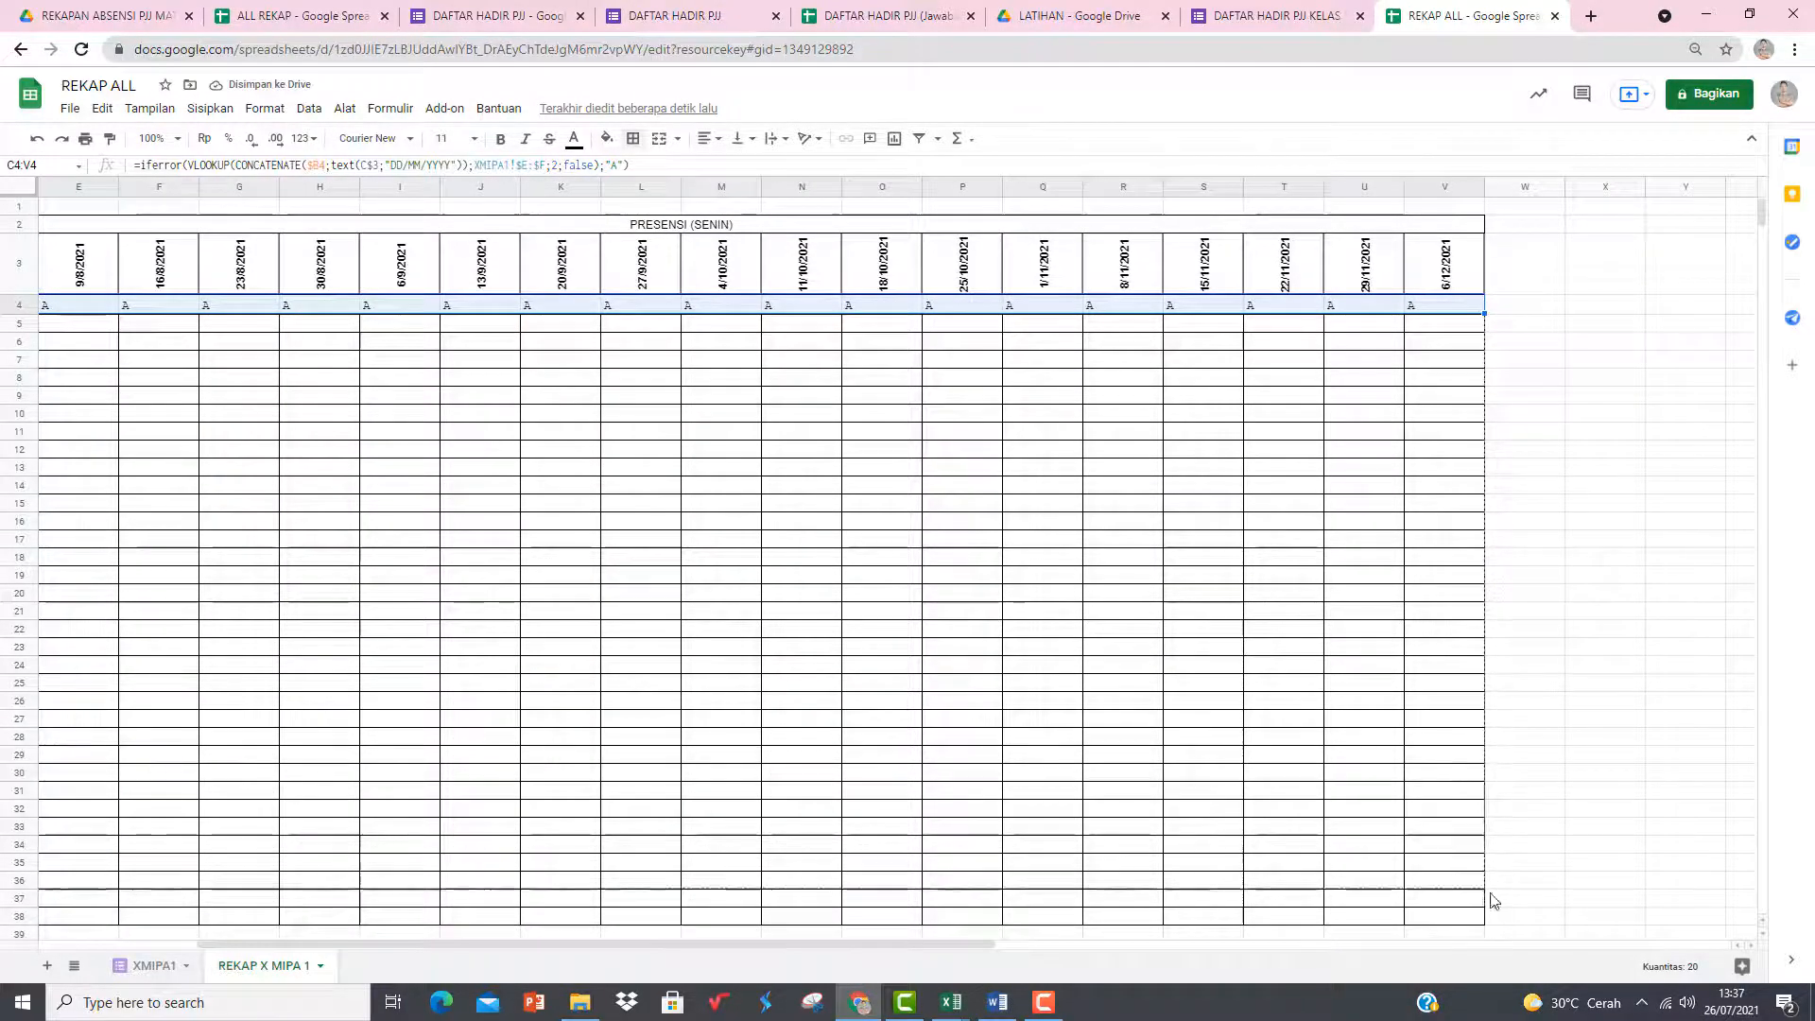
{"action": "left_click_drag", "start_coordinate": [1493, 900], "coordinate": [1470, 734]}
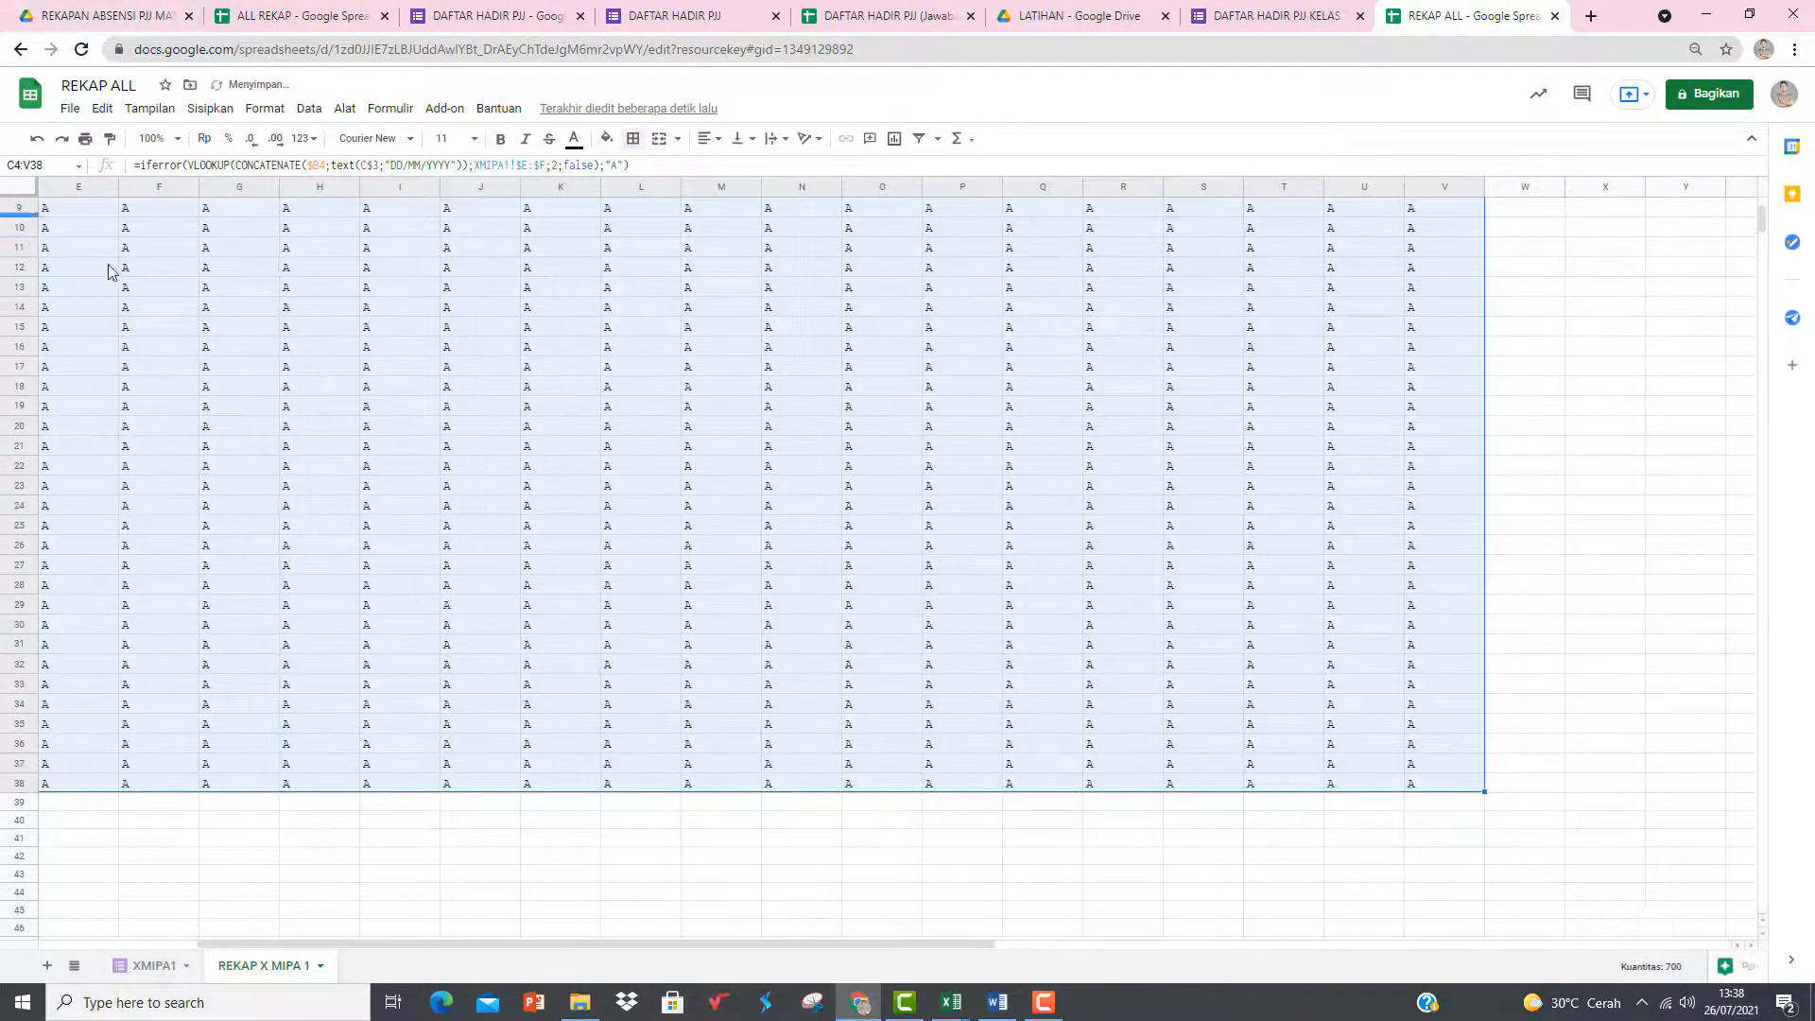
- Apply all borders to the filled range C4:V38 and center its contents horizontally
{"action": "left_click", "coordinate": [633, 138]}
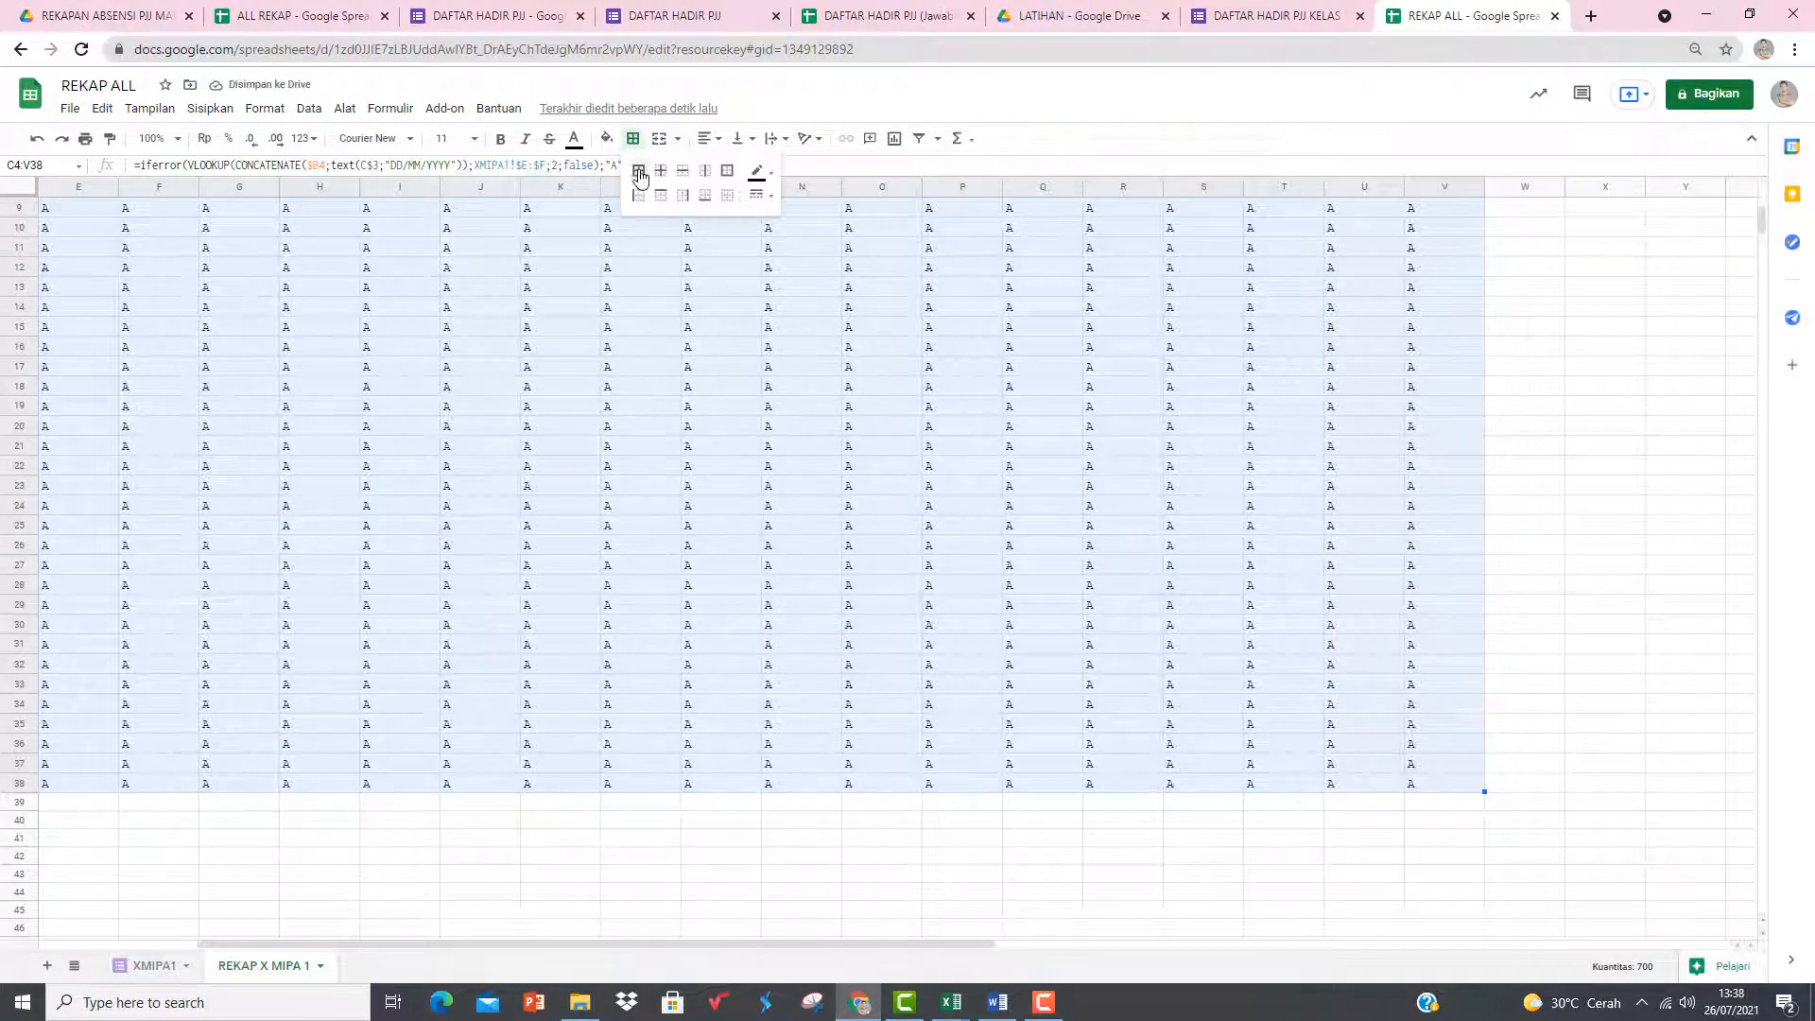
{"action": "left_click", "coordinate": [639, 172]}
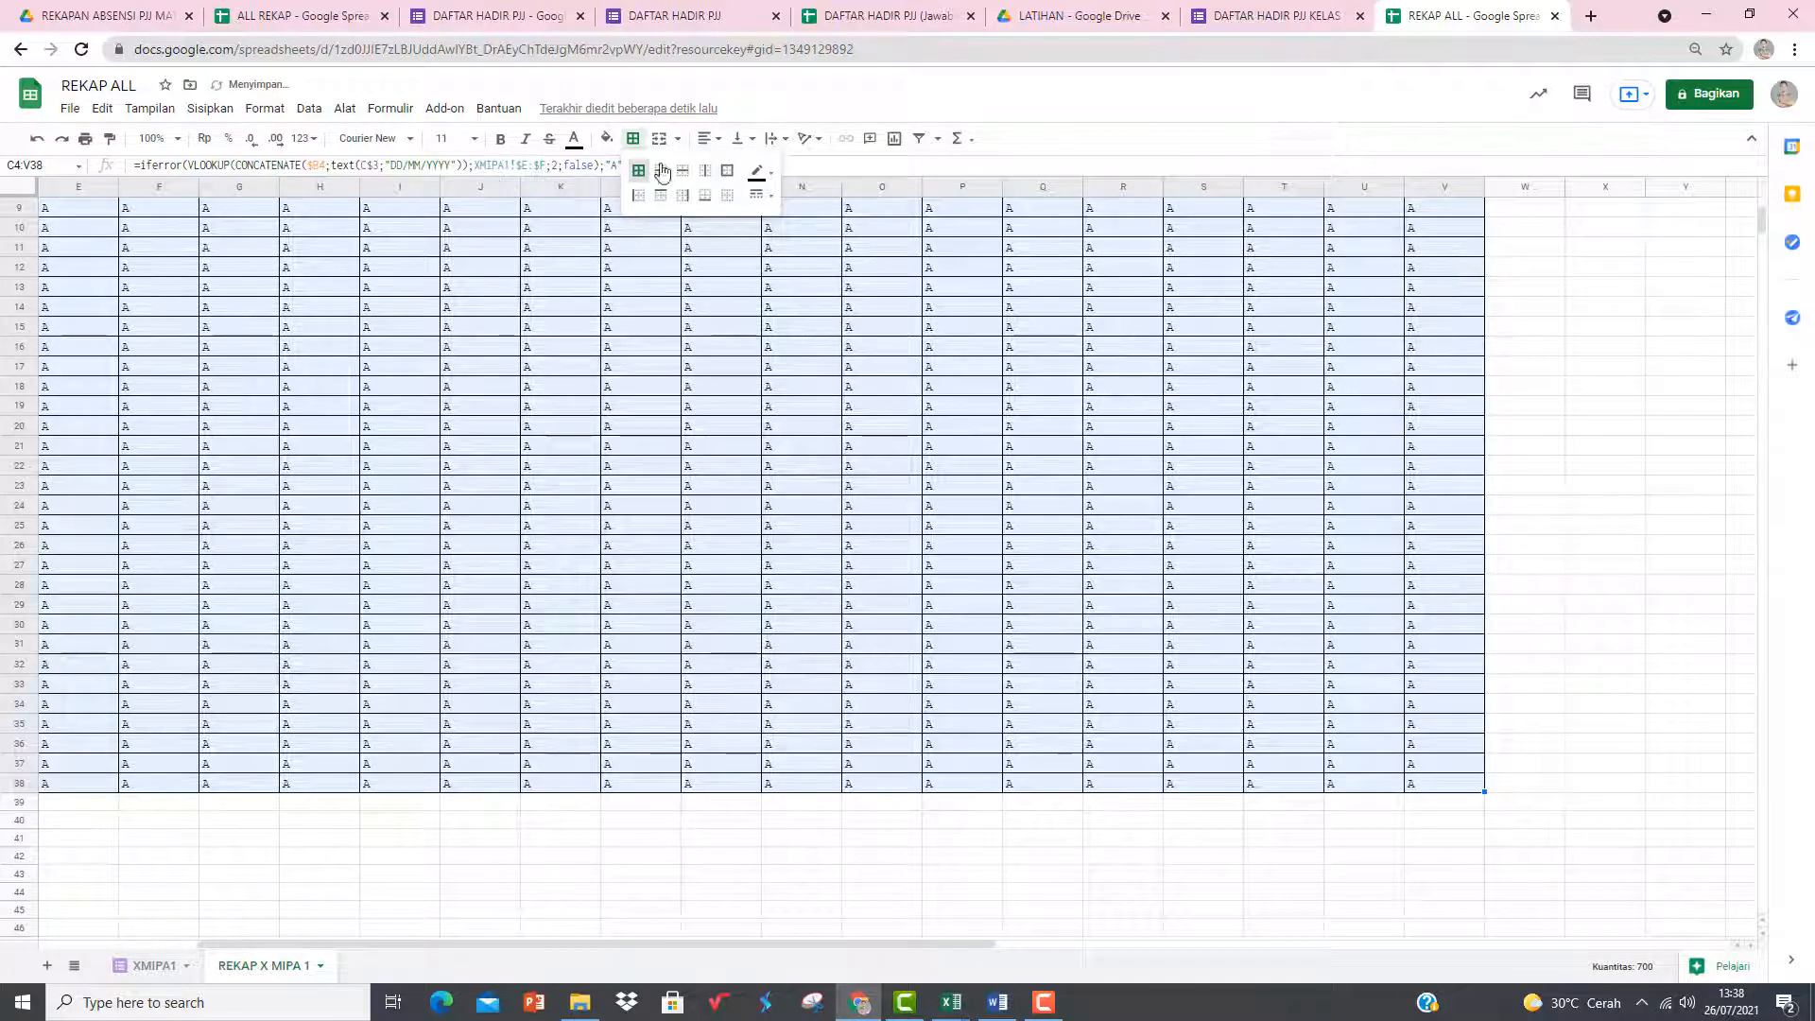
{"action": "left_click", "coordinate": [710, 138]}
{"action": "left_click", "coordinate": [727, 168]}
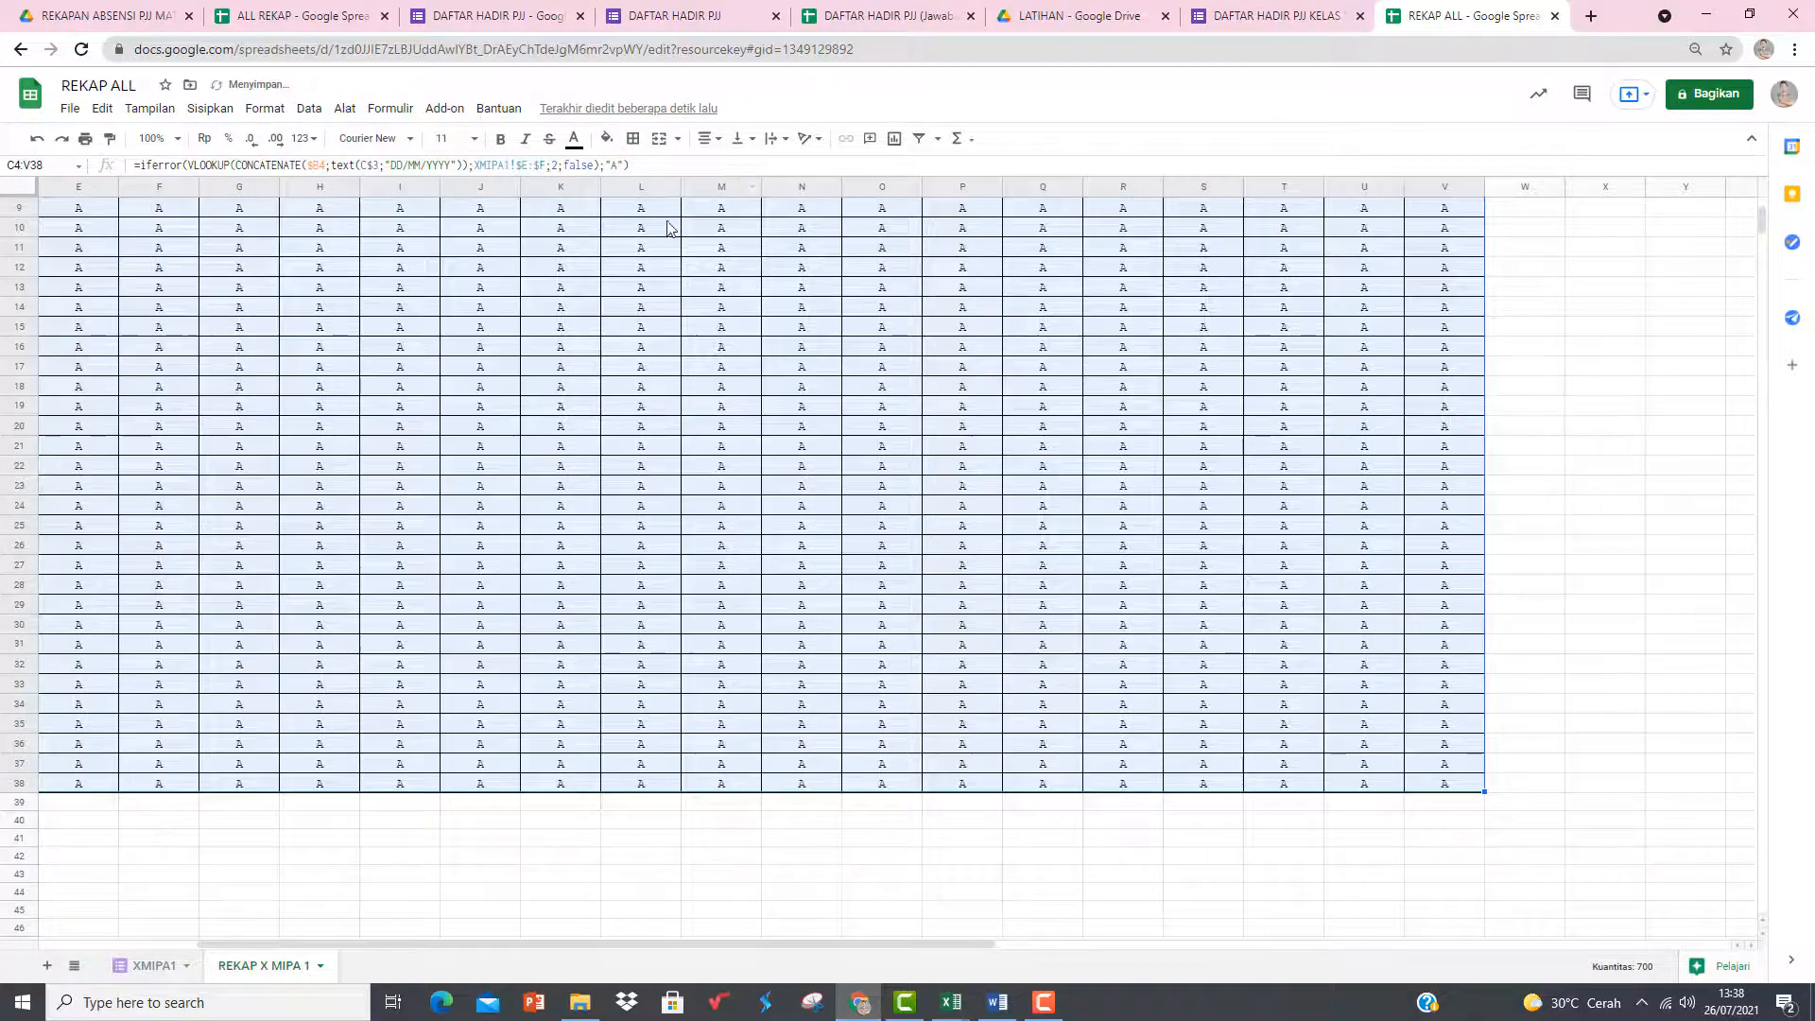
{"action": "left_click", "coordinate": [314, 285]}
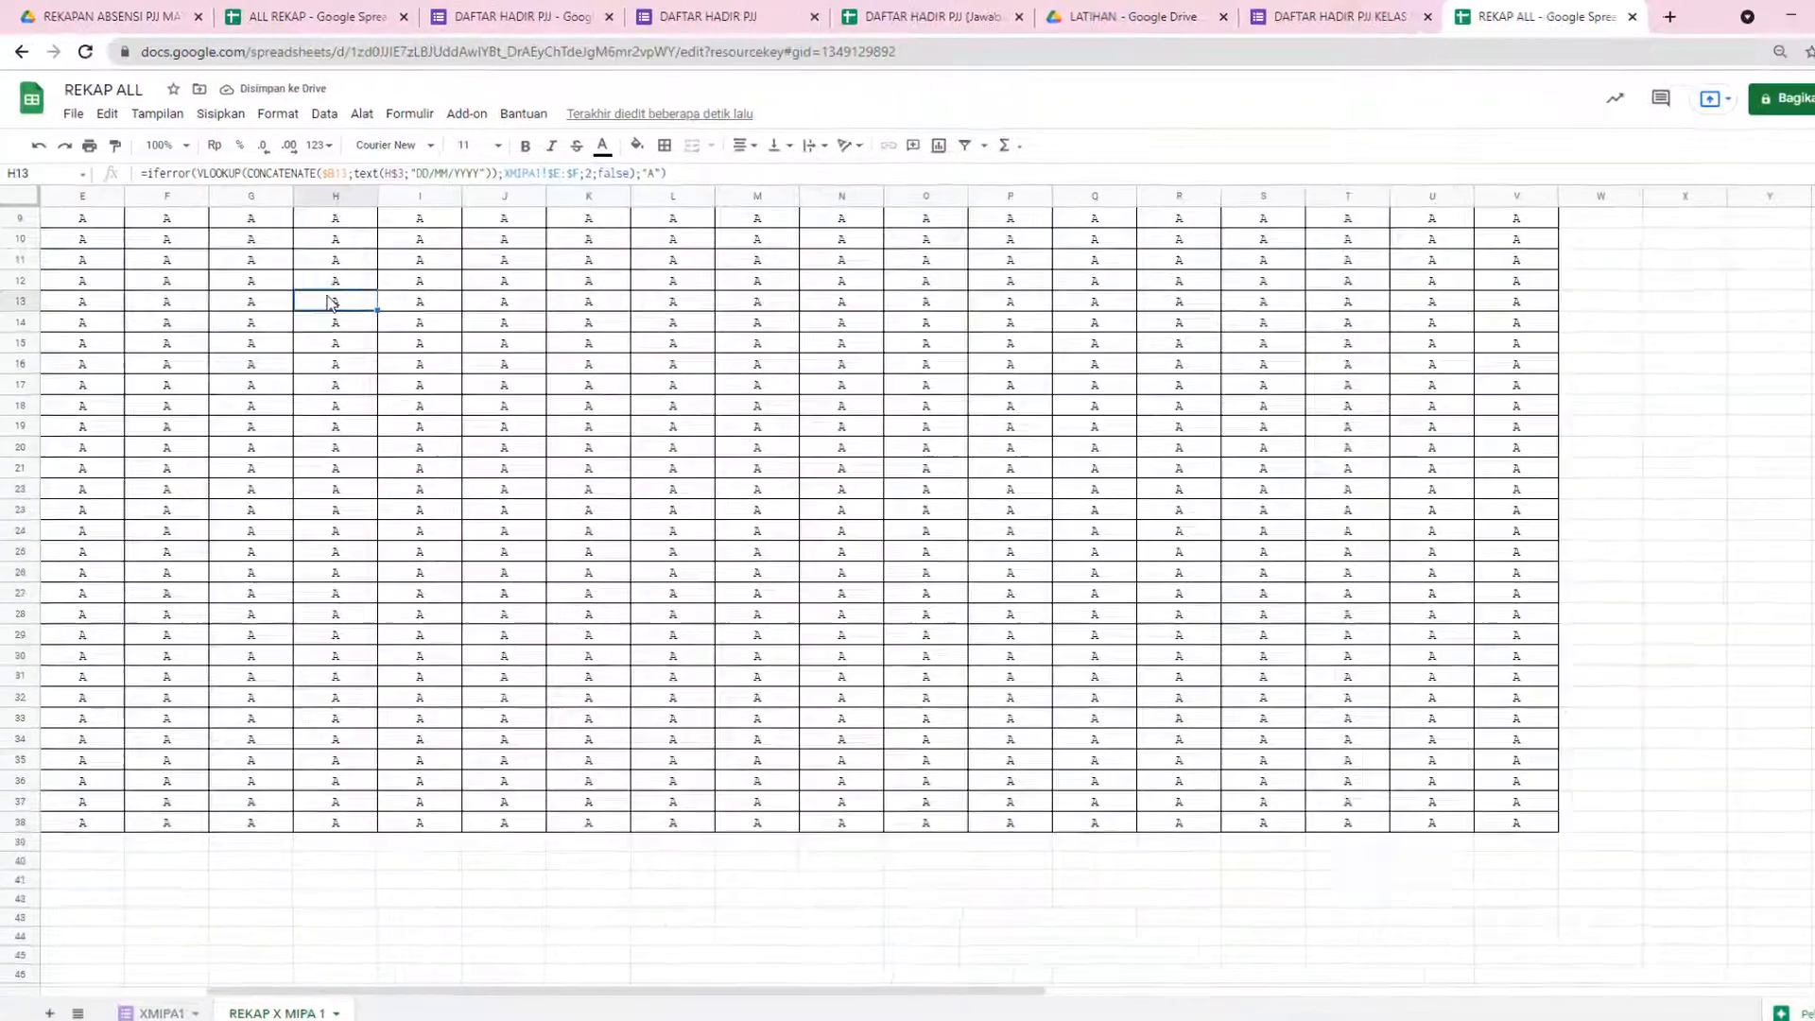
- Check the lookup results in column C of the recap sheet against the response row in the XMIPA1 sheet
{"action": "key", "text": "Home"}
{"action": "key", "text": "Right"}
{"action": "key", "text": "Right"}
{"action": "key", "text": "ctrl+Up"}
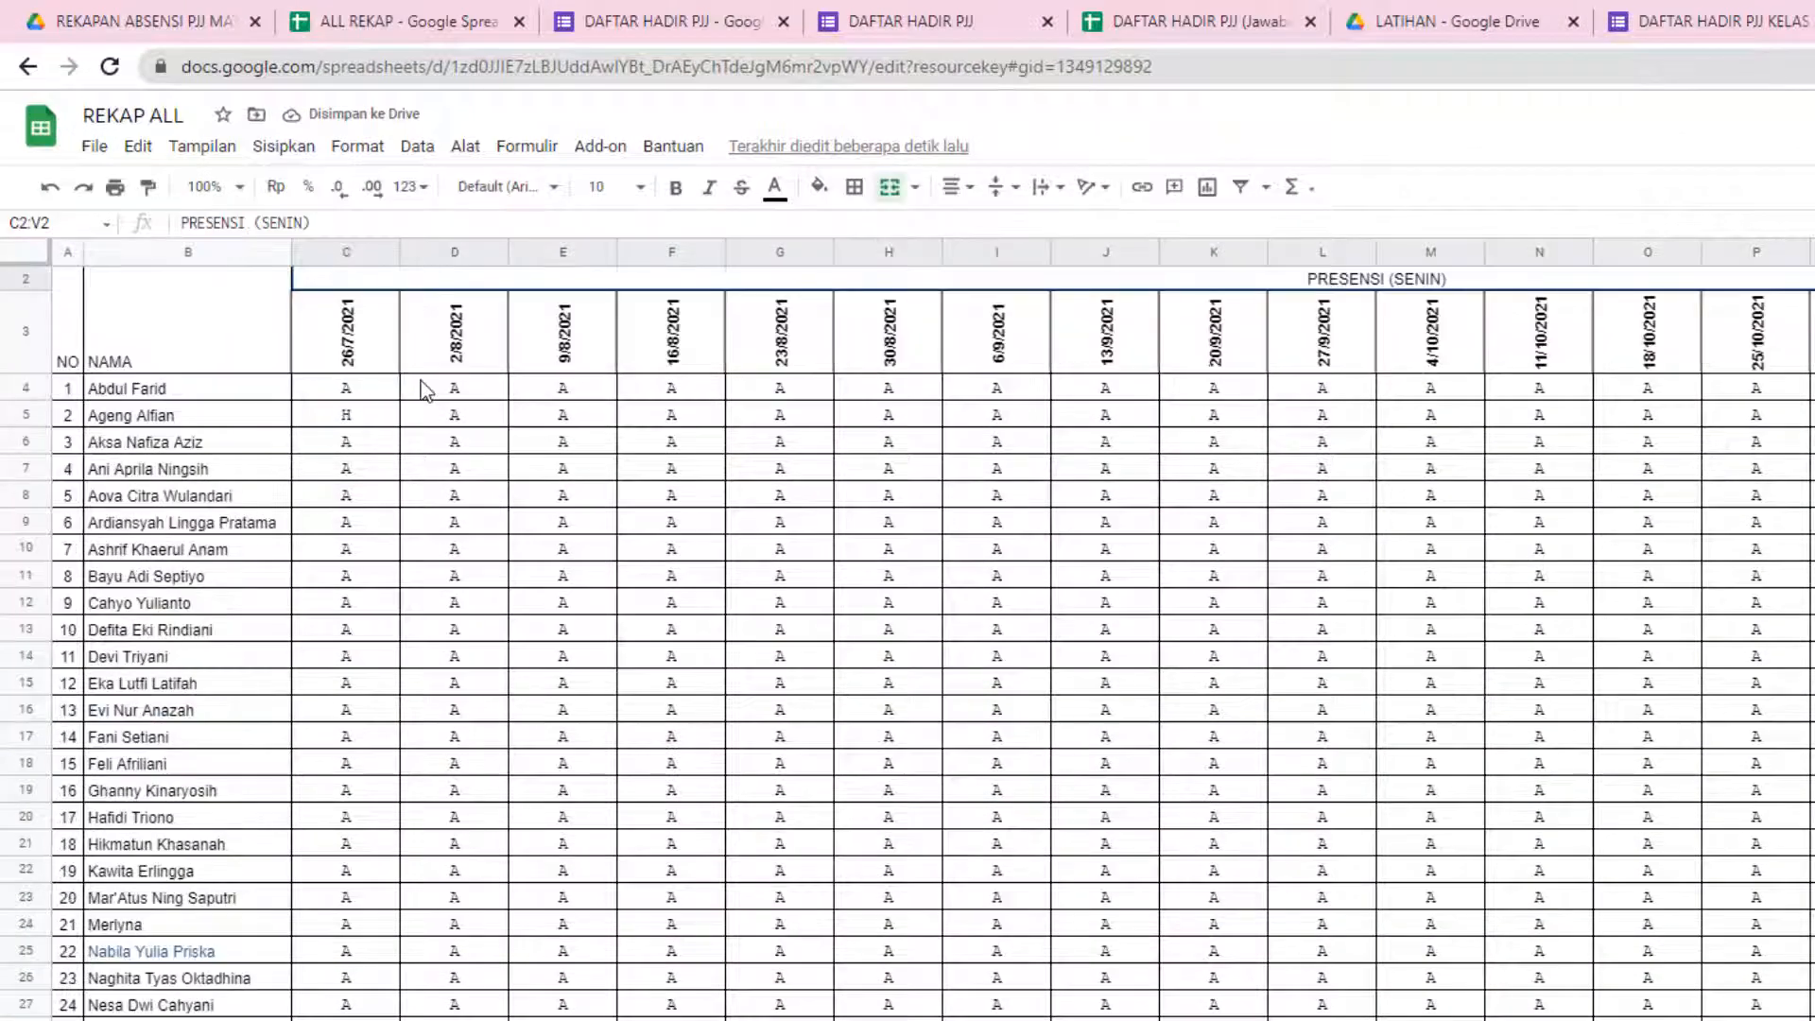
{"action": "key", "text": "Down"}
{"action": "key", "text": "Down"}
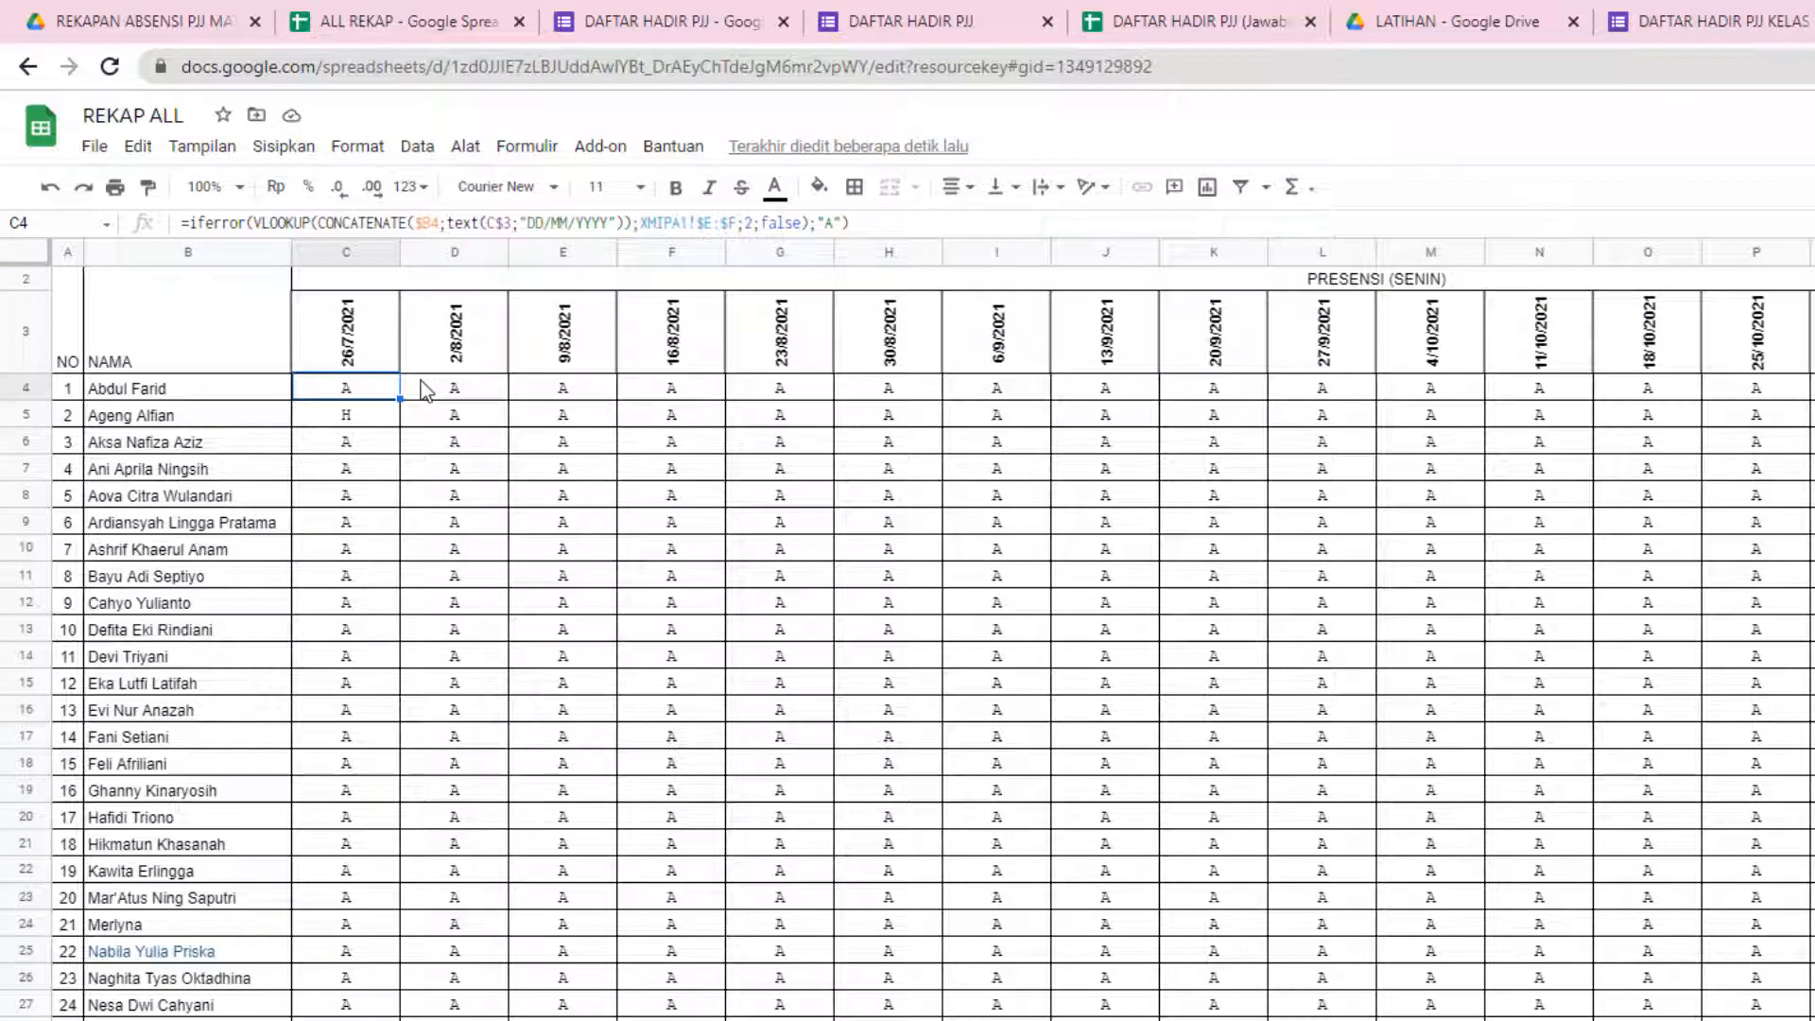
{"action": "left_click", "coordinate": [357, 421]}
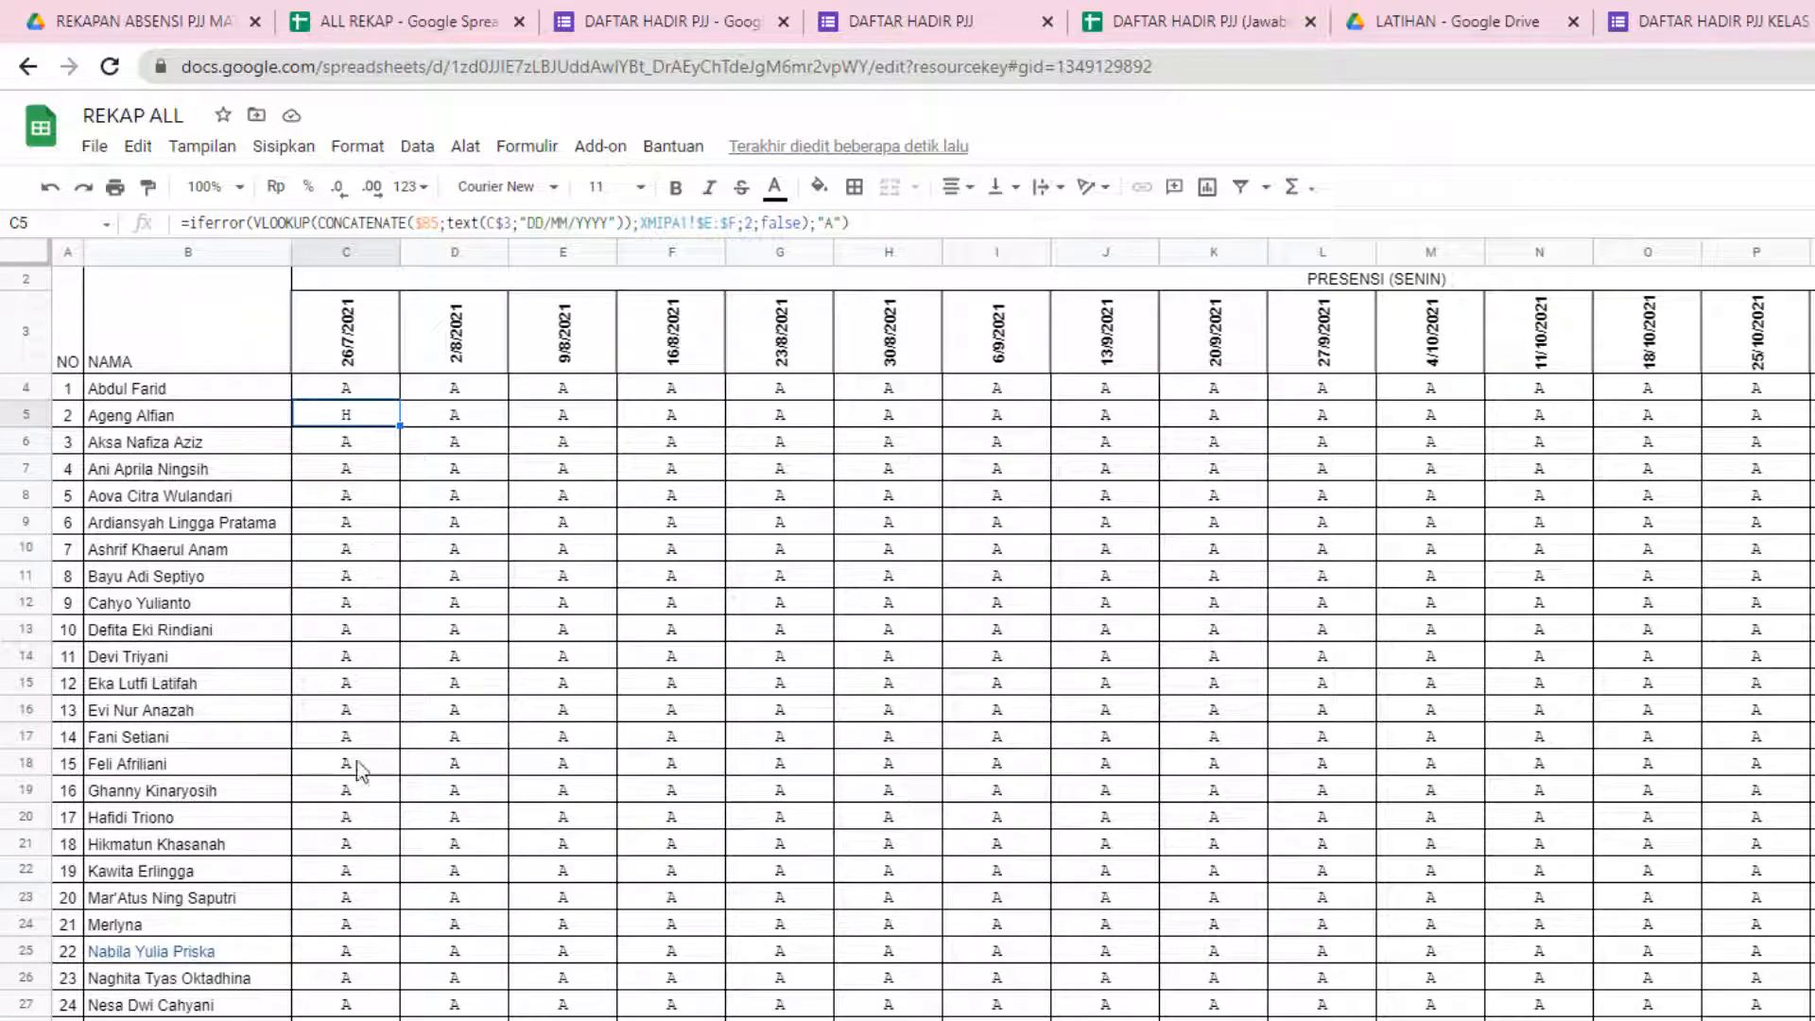
{"action": "scroll", "coordinate": [908, 643], "scroll_direction": "down", "scroll_amount": 1}
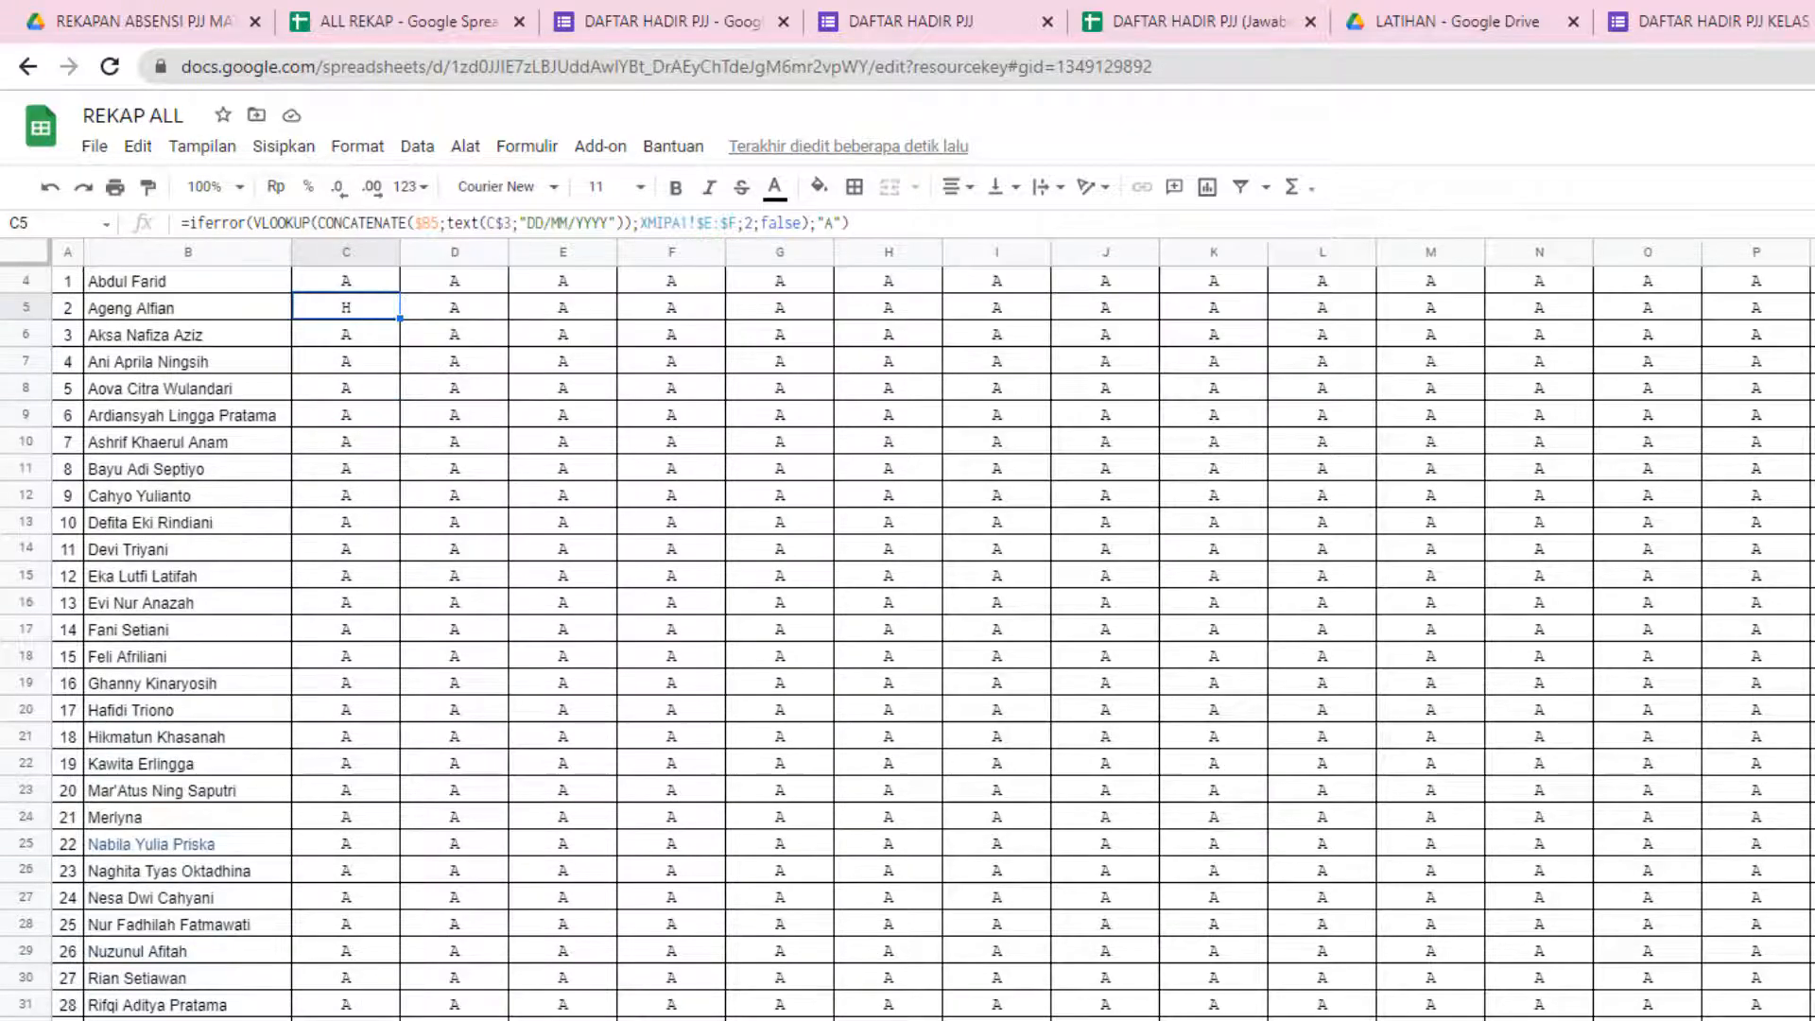
{"action": "scroll", "coordinate": [345, 1009], "scroll_direction": "up", "scroll_amount": 1}
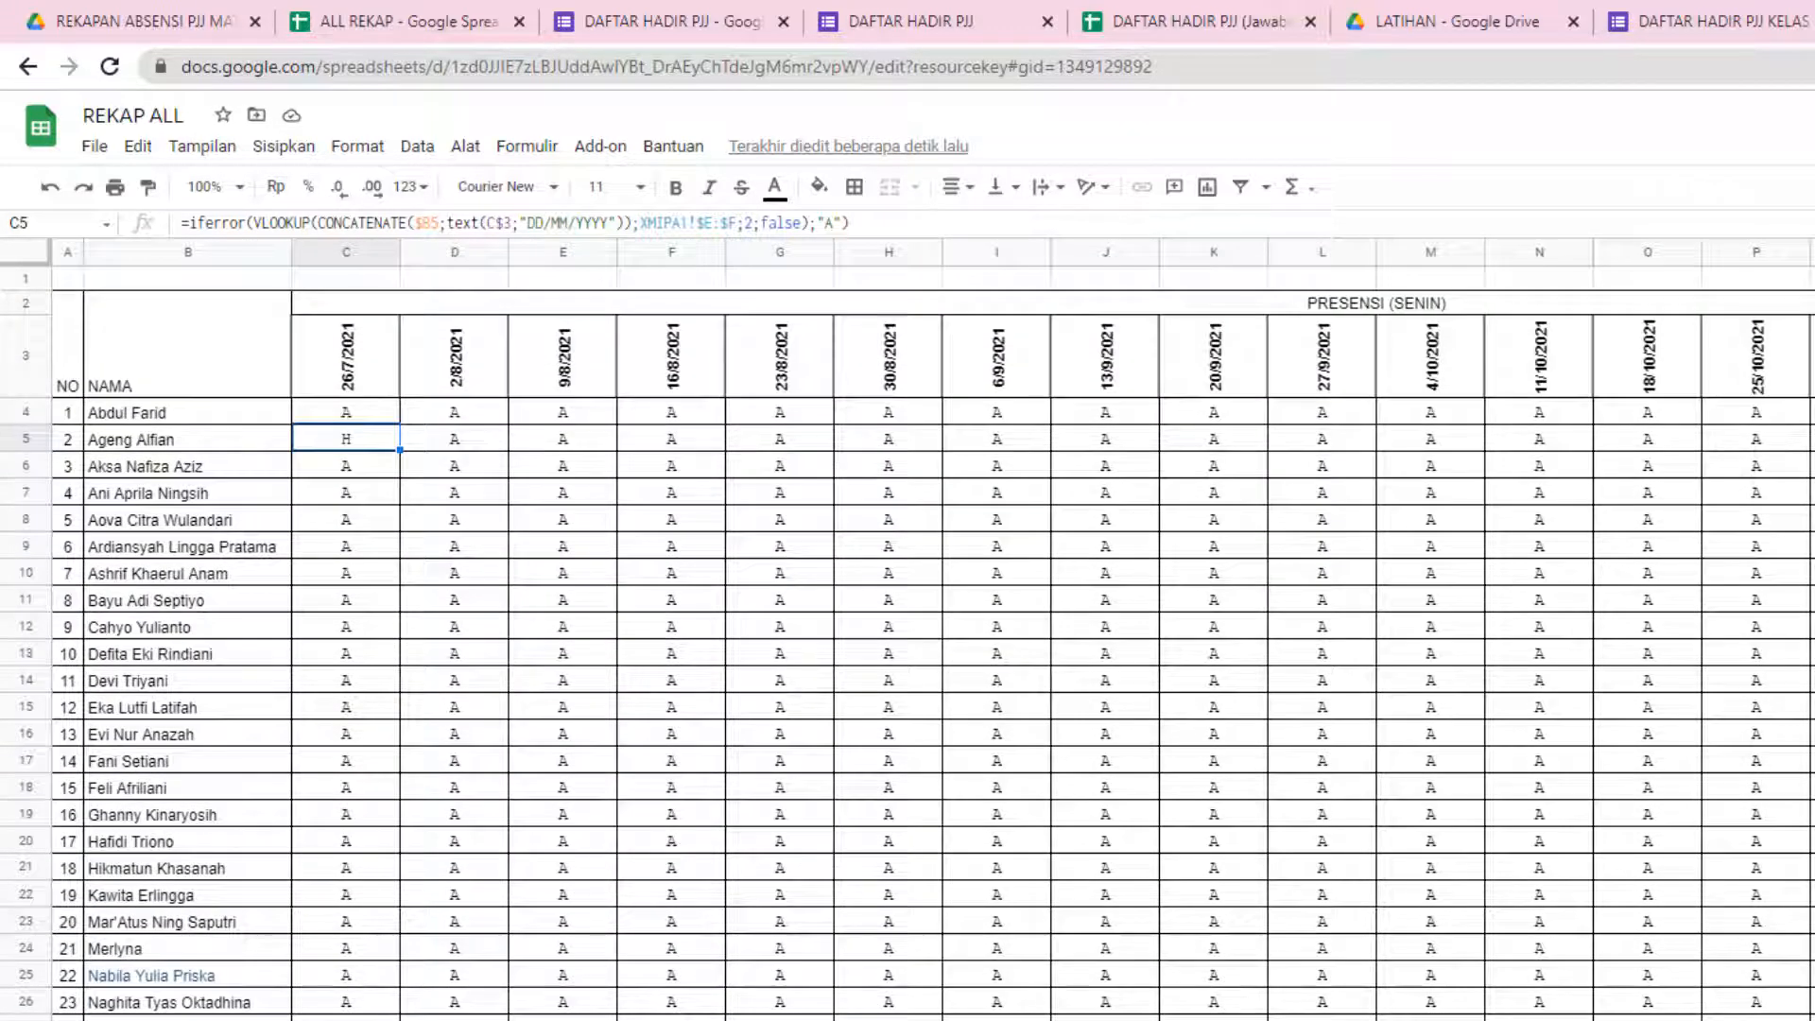
{"action": "left_click", "coordinate": [444, 1018]}
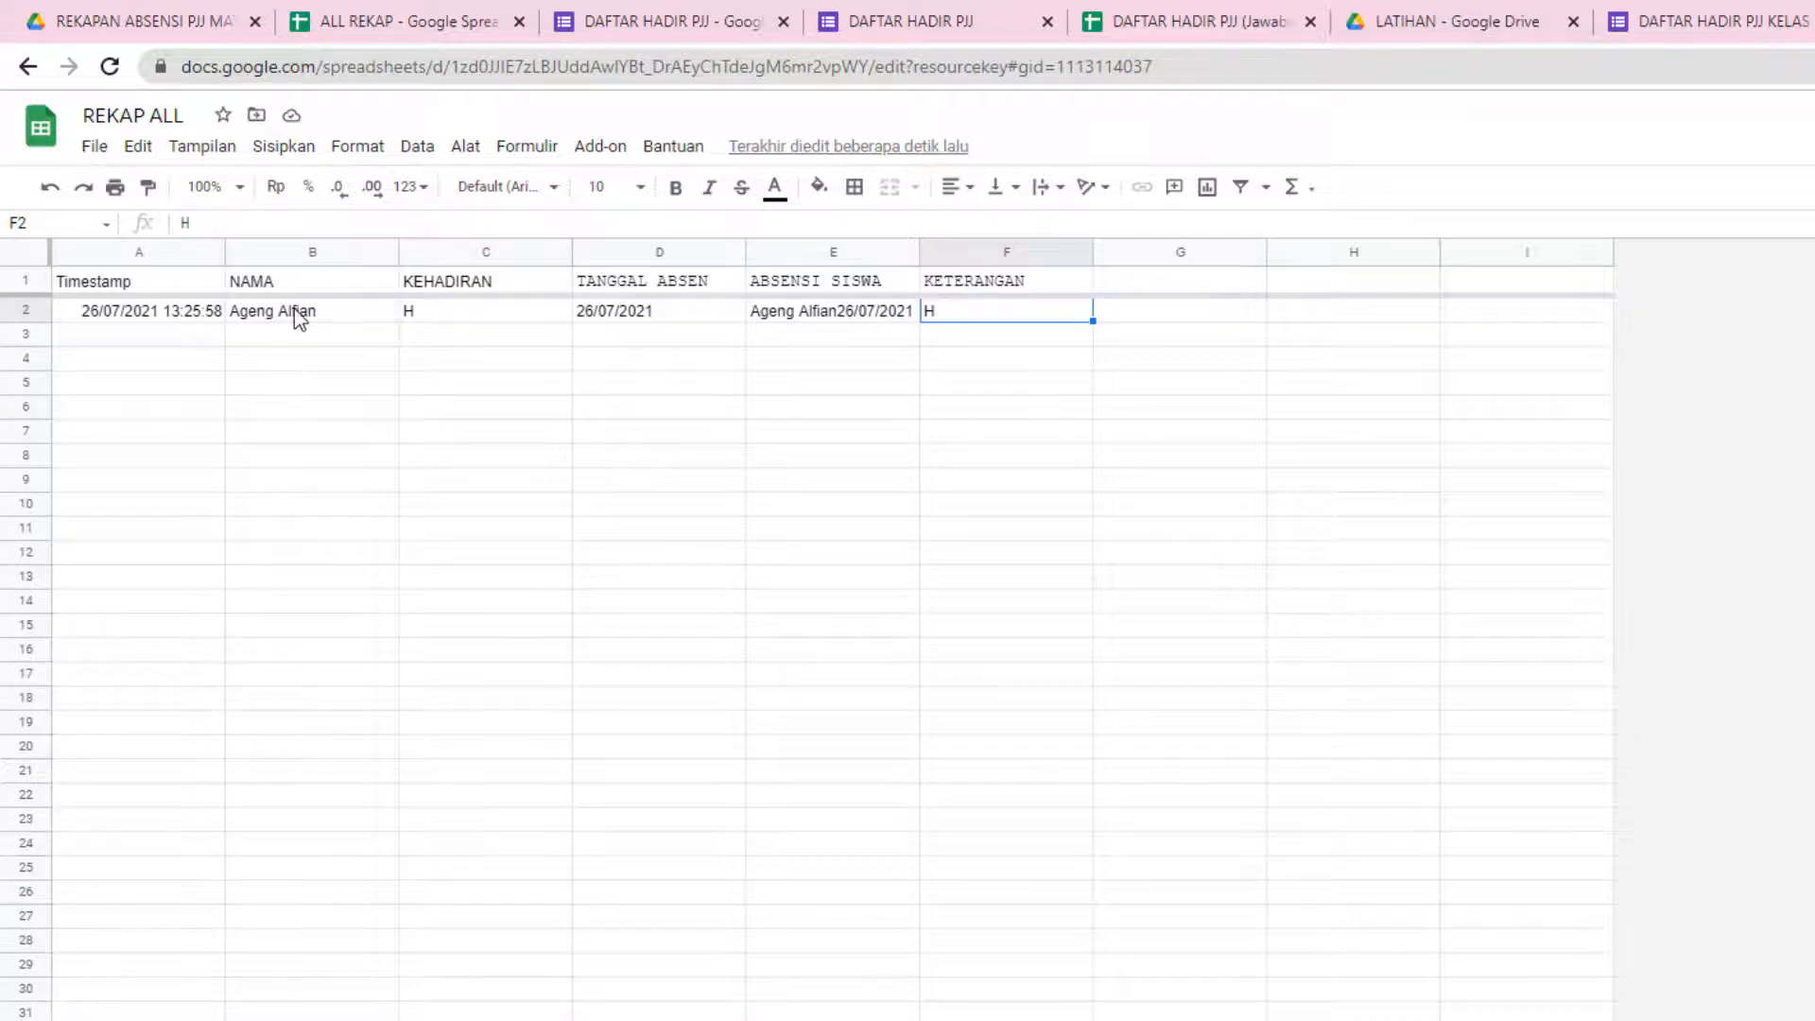
{"action": "left_click", "coordinate": [567, 1018]}
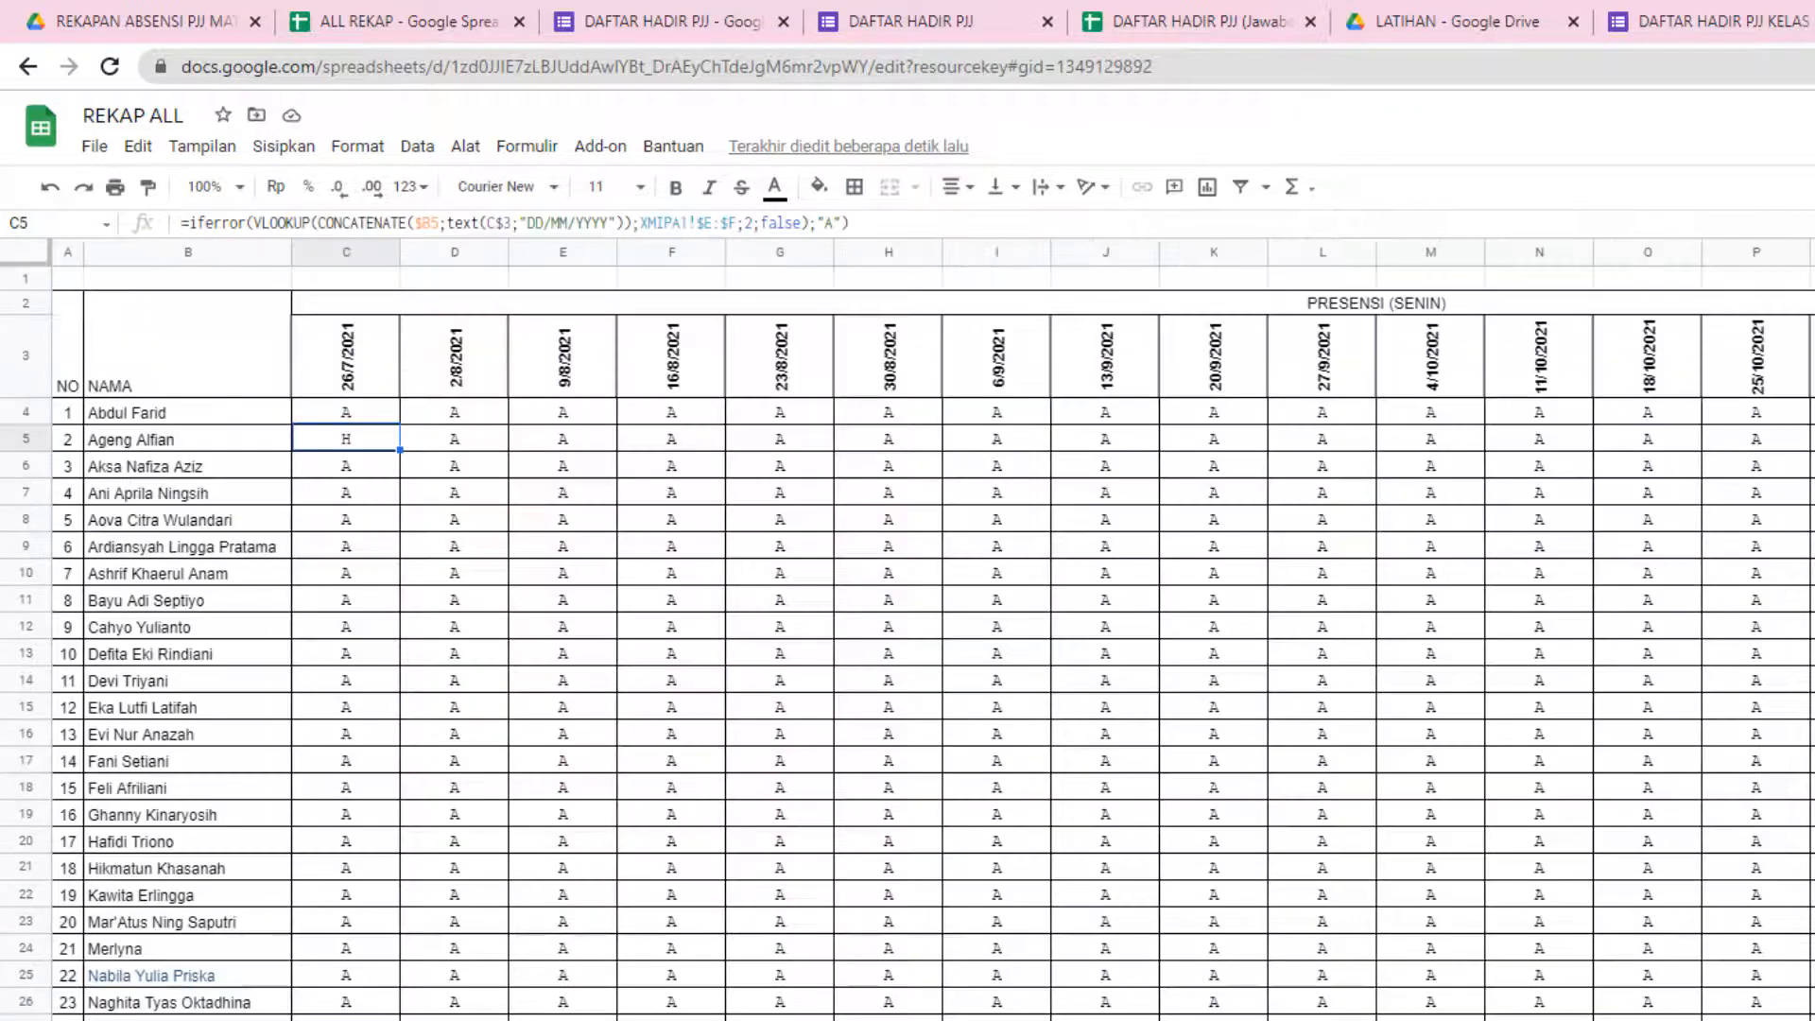
- Add a conditional formatting rule to C4:V38 that fills cells whose text contains H with green
{"action": "left_click", "coordinate": [346, 416]}
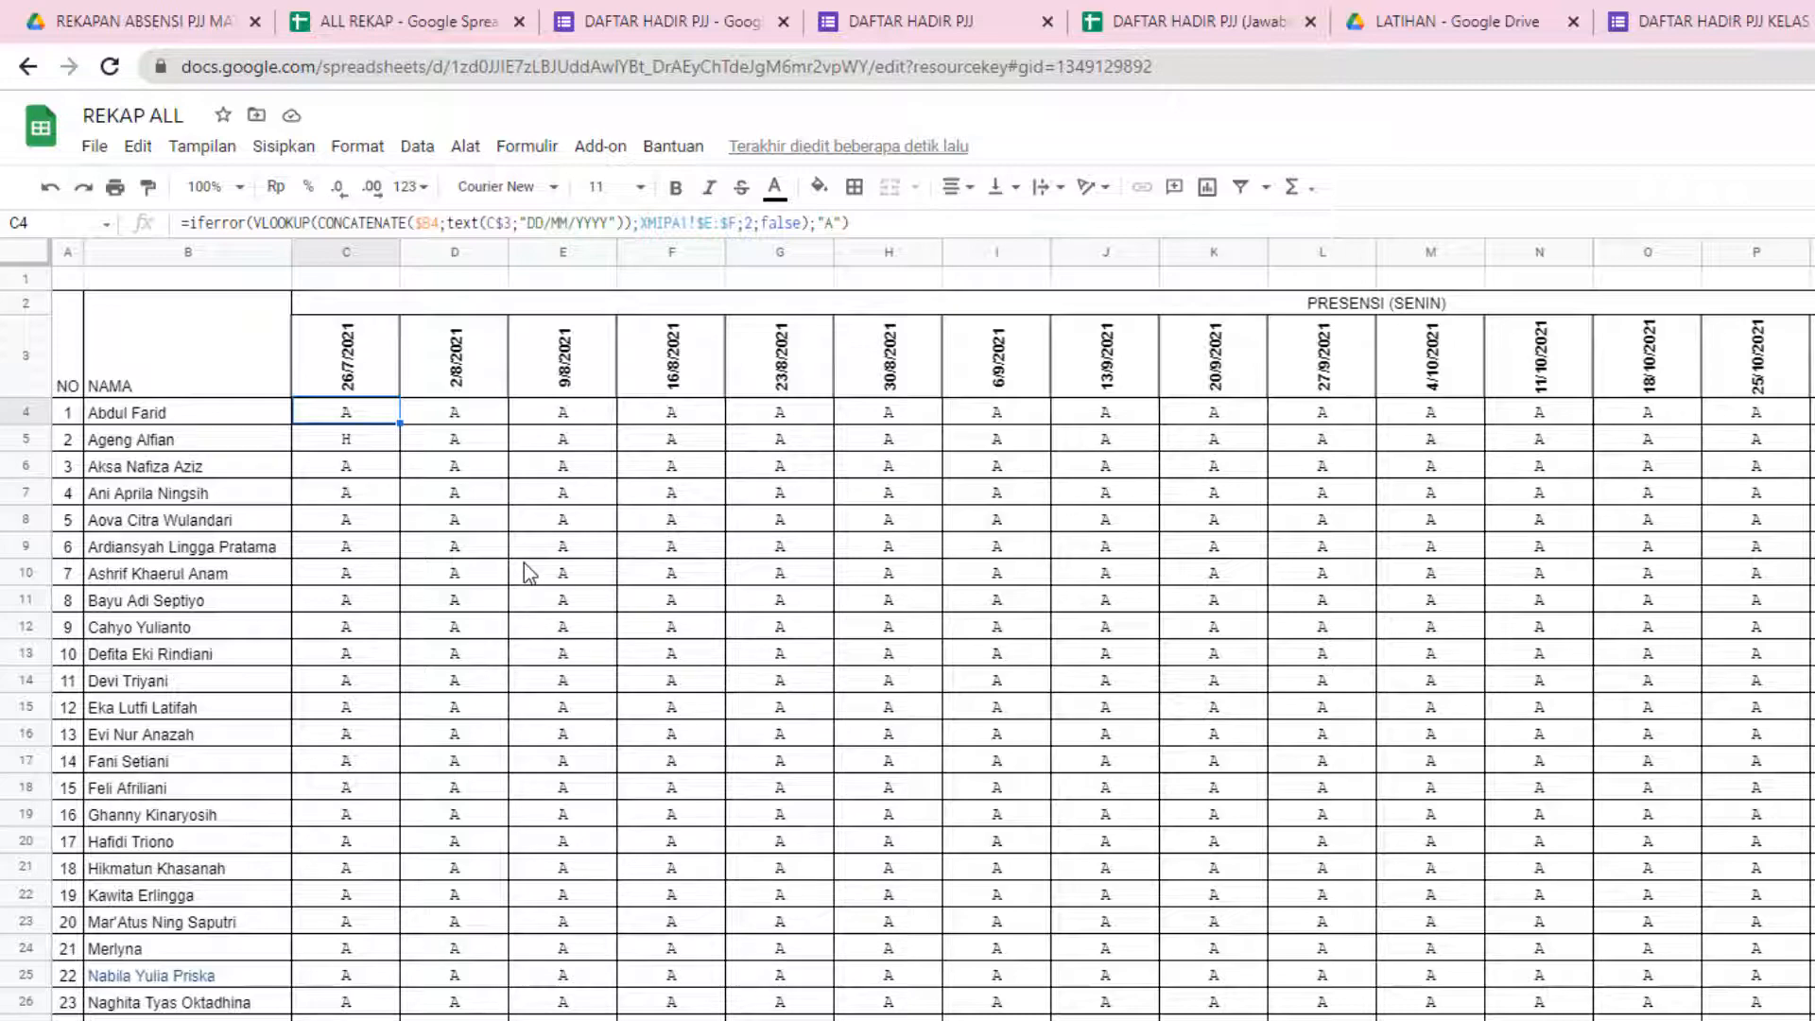
{"action": "key", "text": "ctrl+shift+Right"}
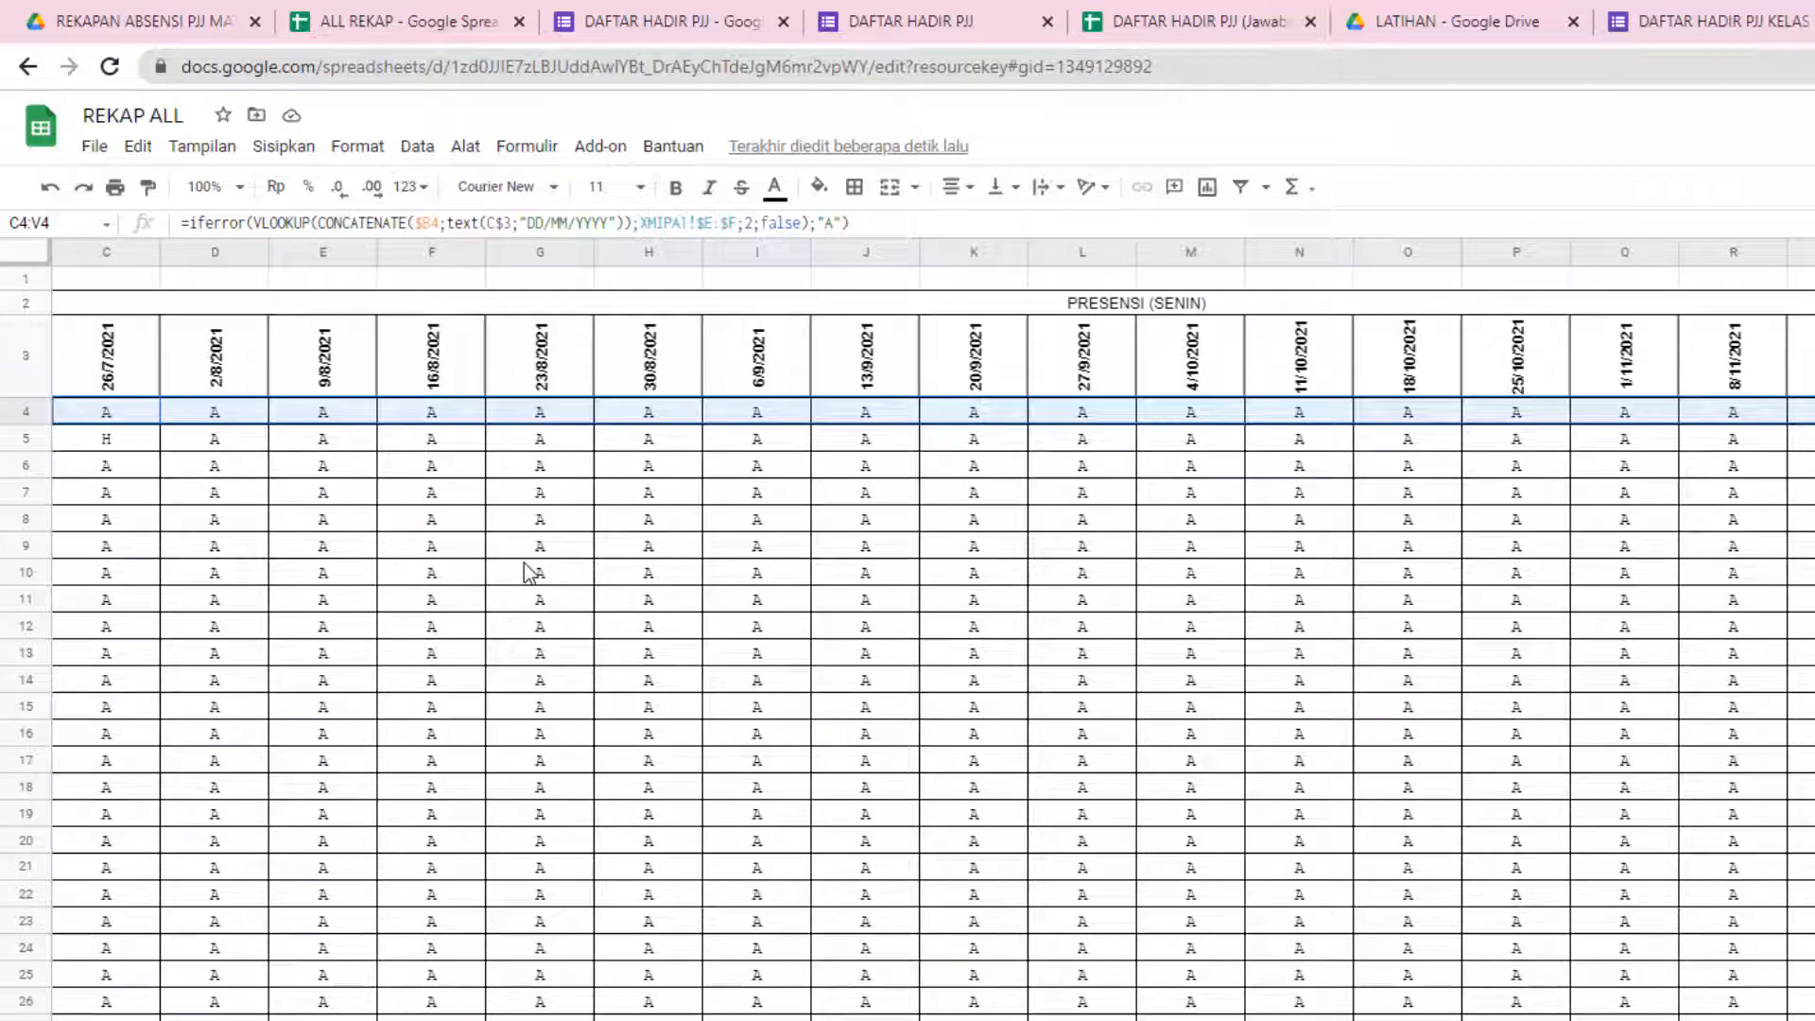
{"action": "key", "text": "ctrl+shift+Down"}
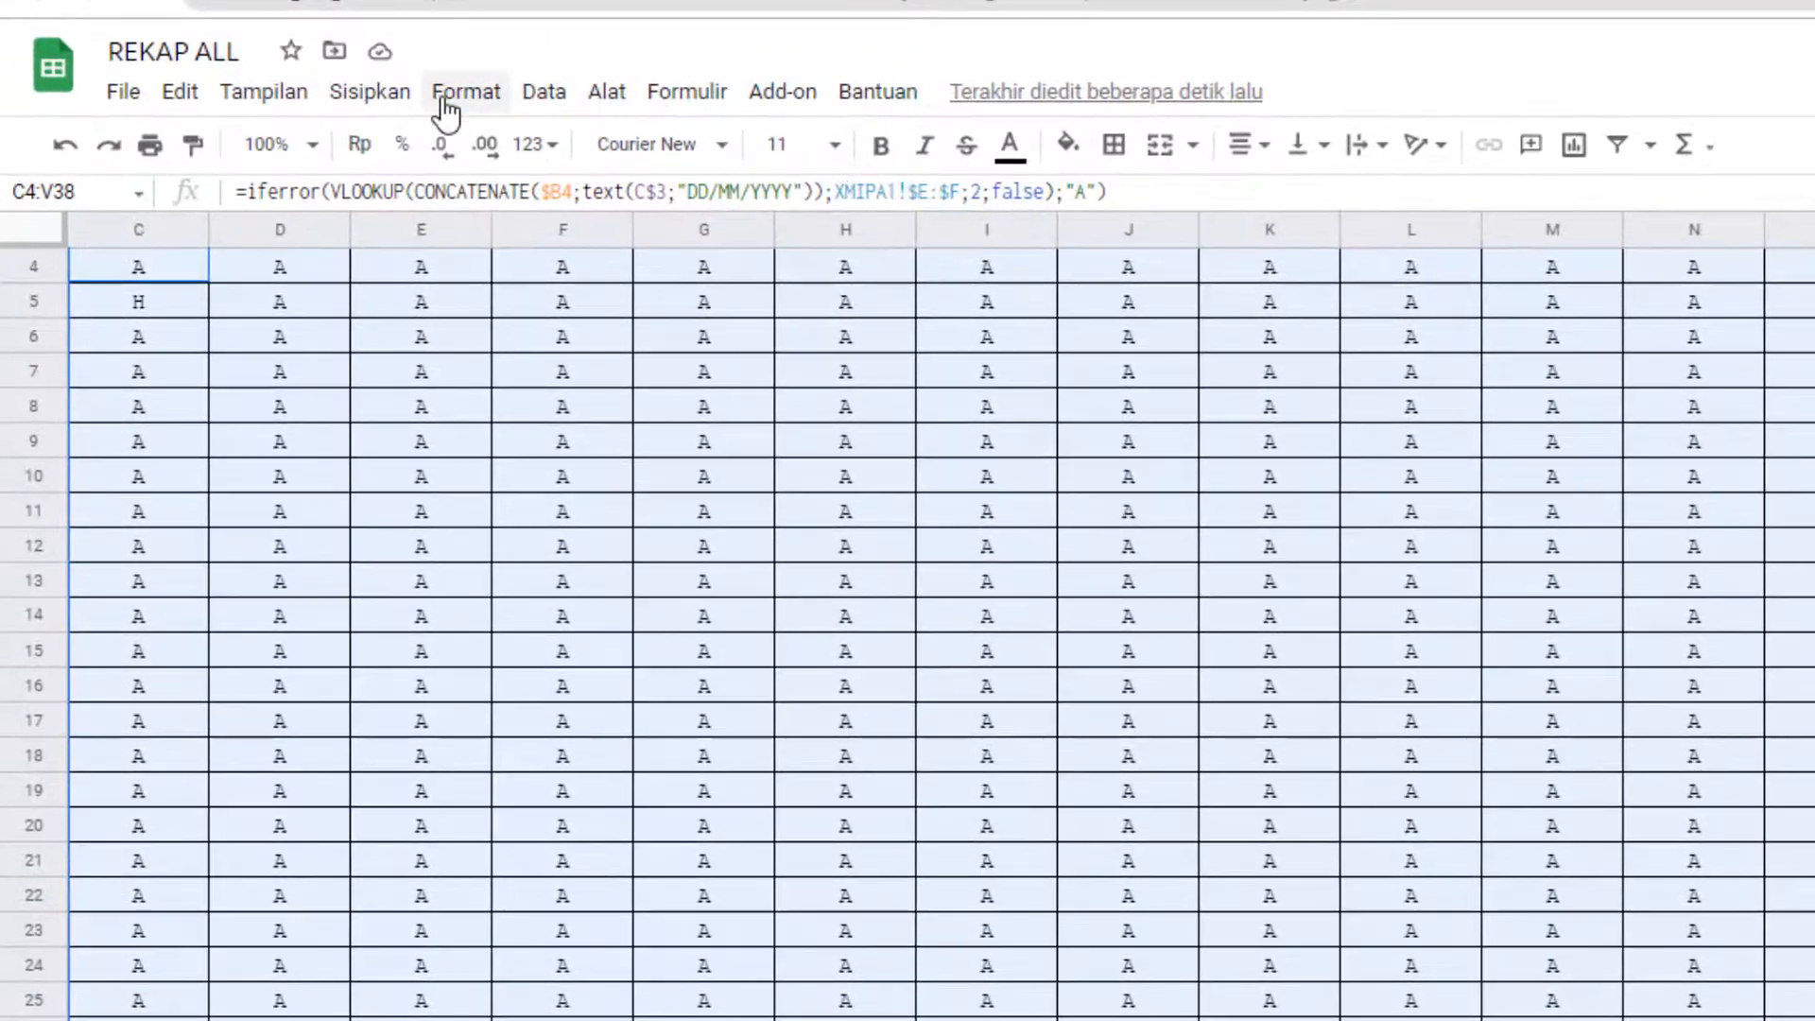
{"action": "left_click", "coordinate": [444, 99]}
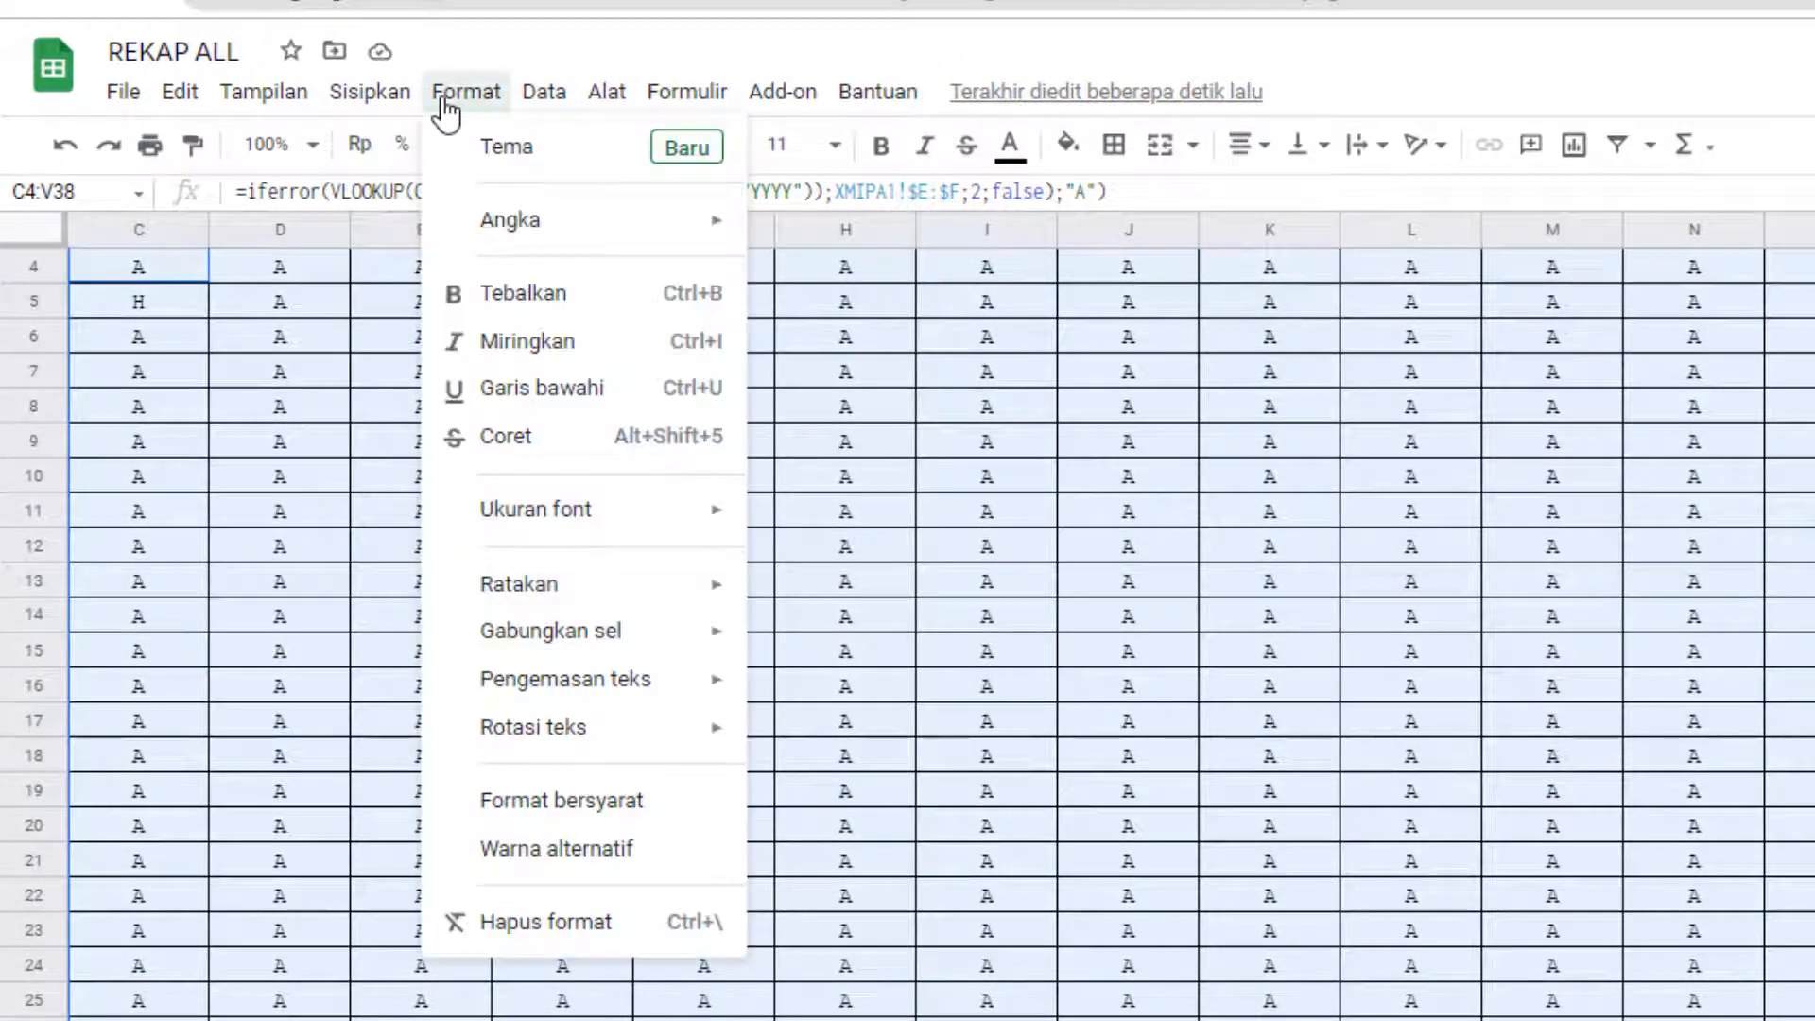
{"action": "left_click", "coordinate": [607, 801]}
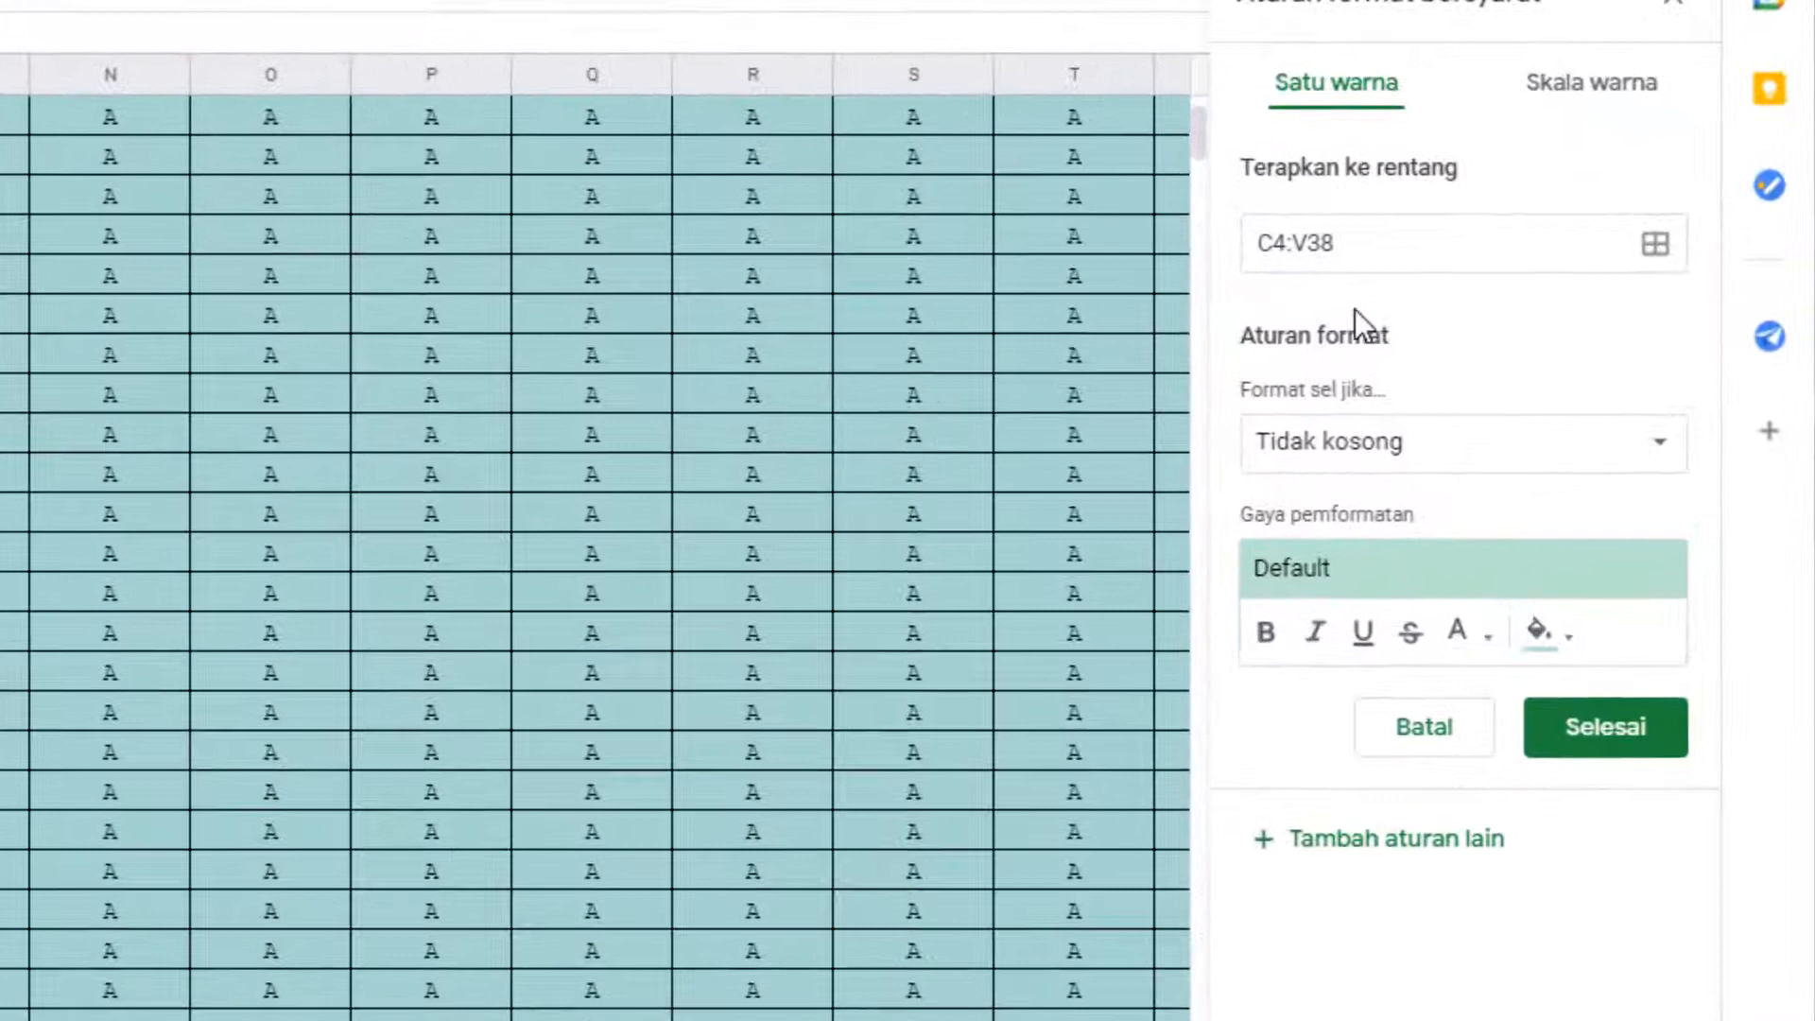
{"action": "left_click", "coordinate": [1387, 456]}
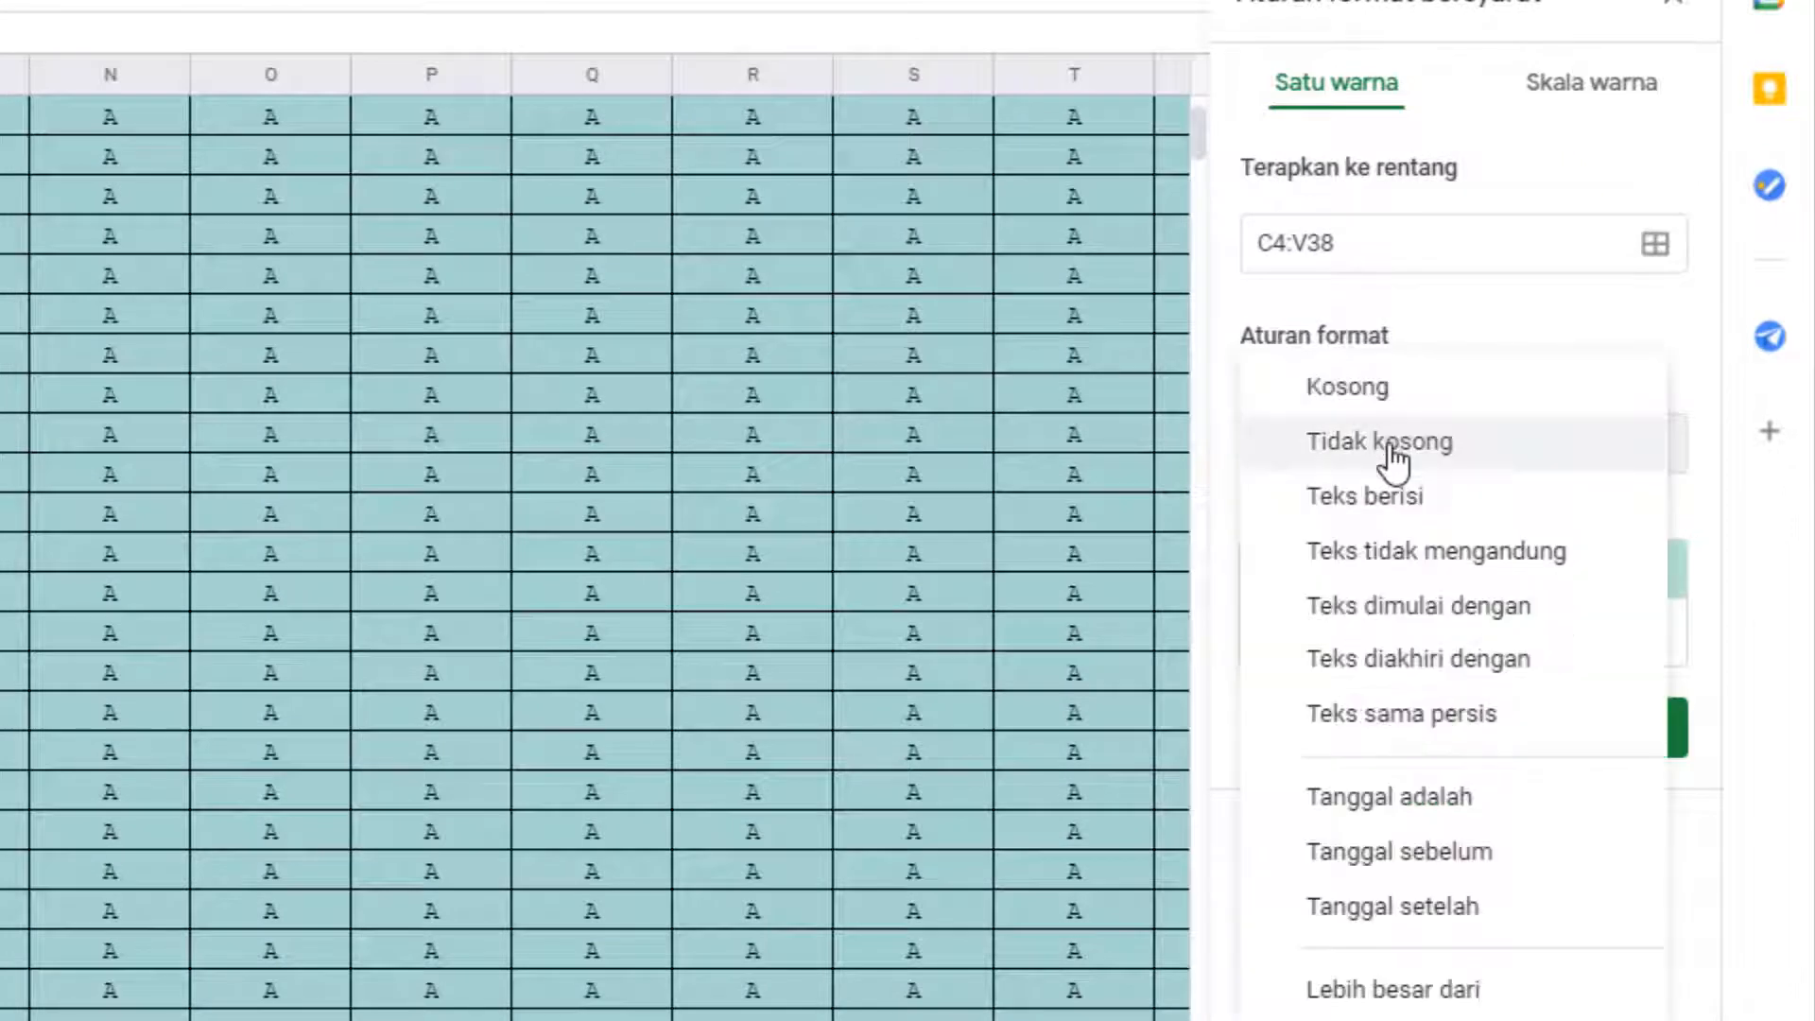
{"action": "left_click", "coordinate": [1415, 520]}
{"action": "left_click", "coordinate": [1410, 515]}
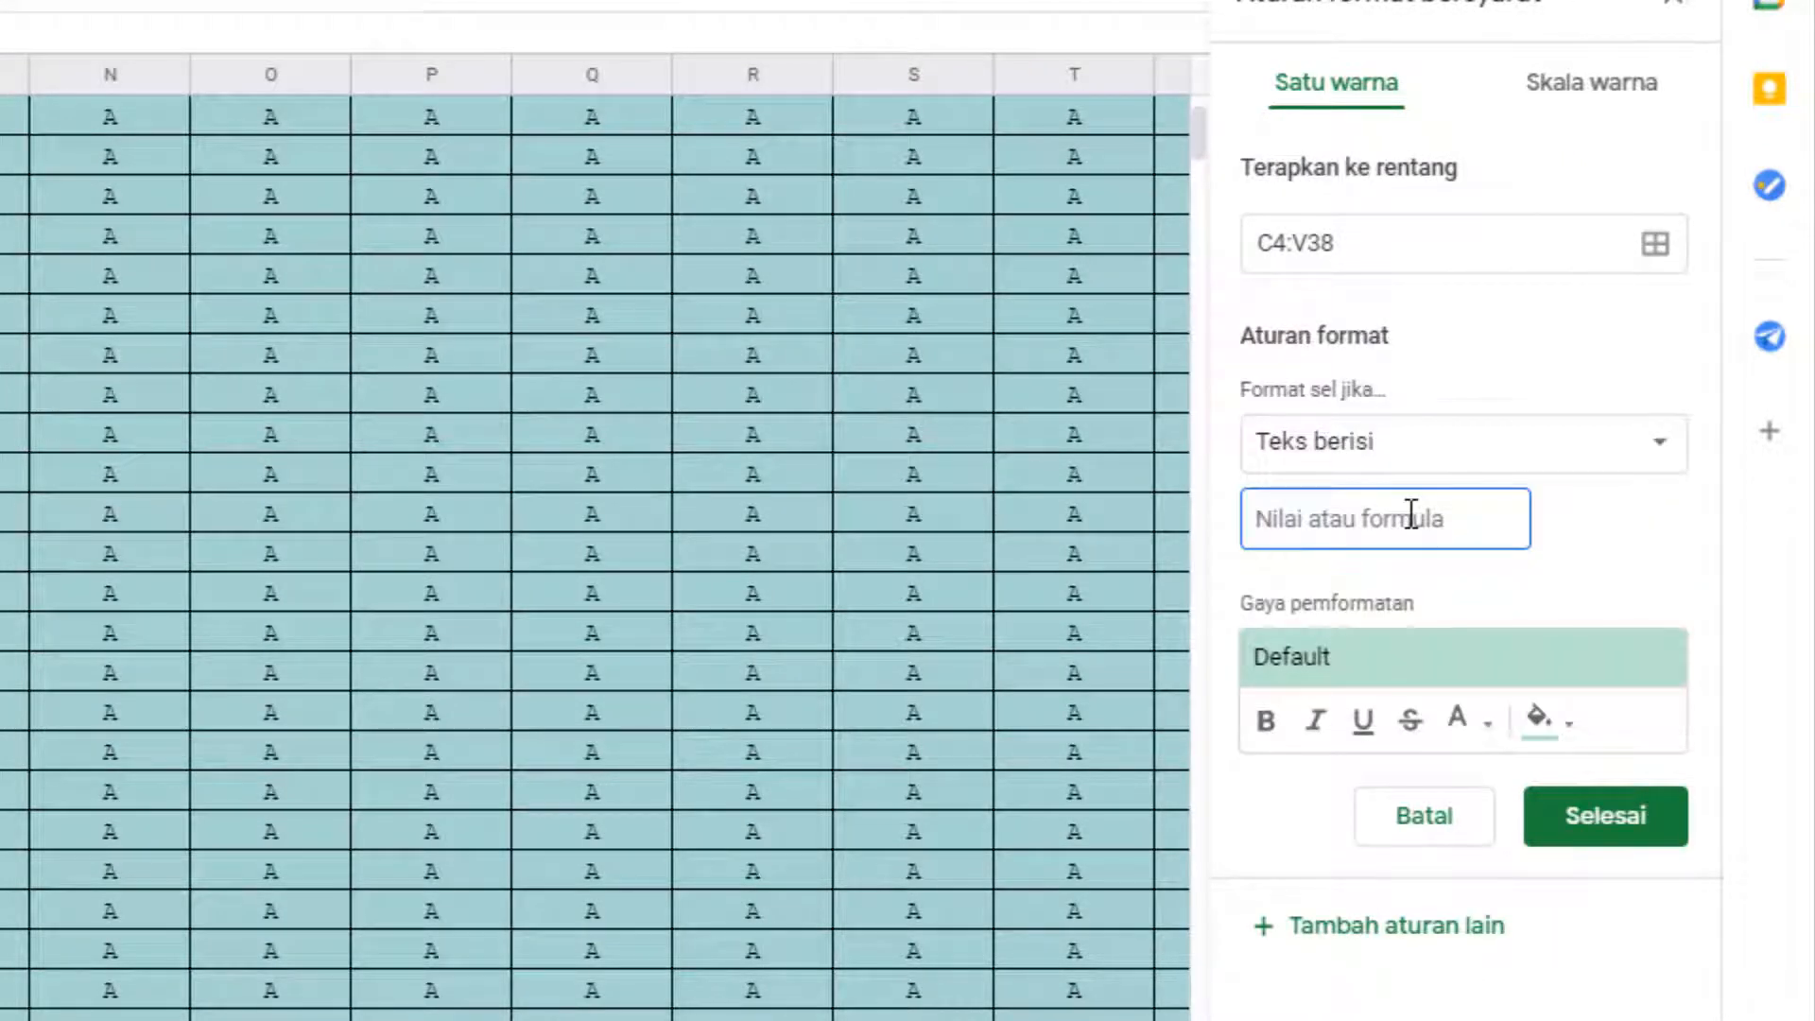
{"action": "type", "text": "H"}
{"action": "left_click", "coordinate": [1542, 724]}
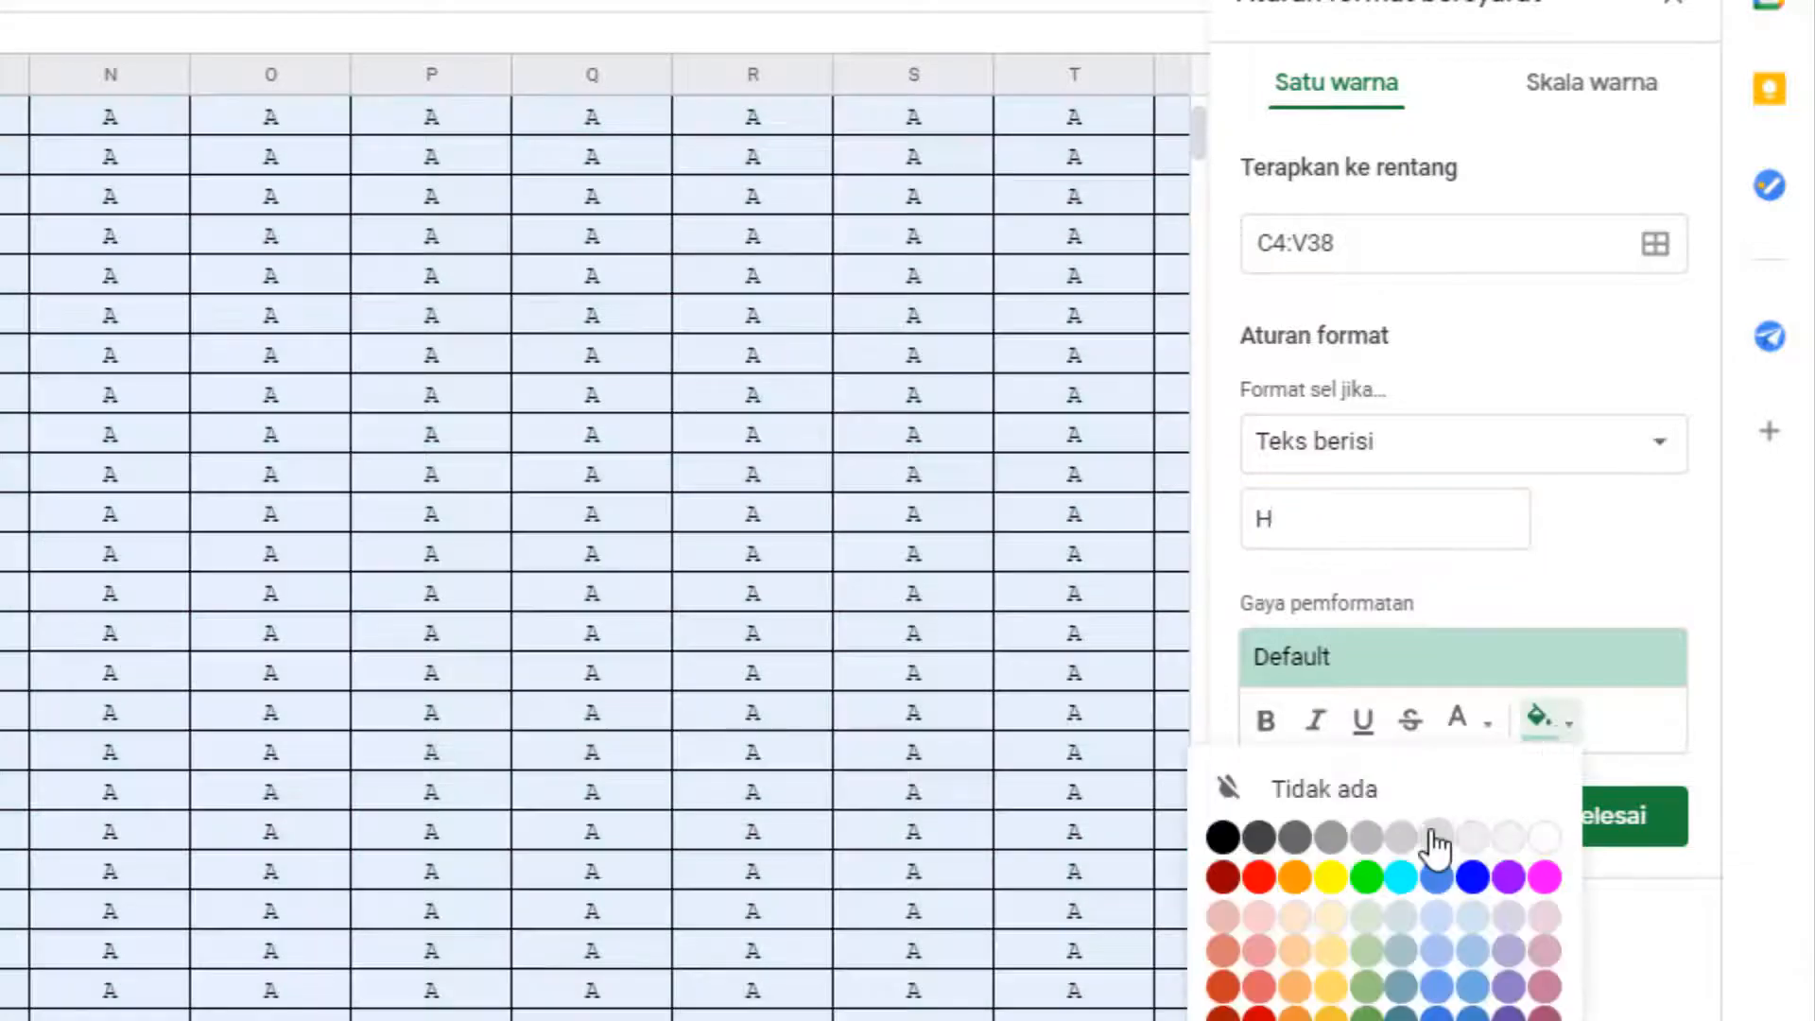
{"action": "left_click", "coordinate": [1370, 877]}
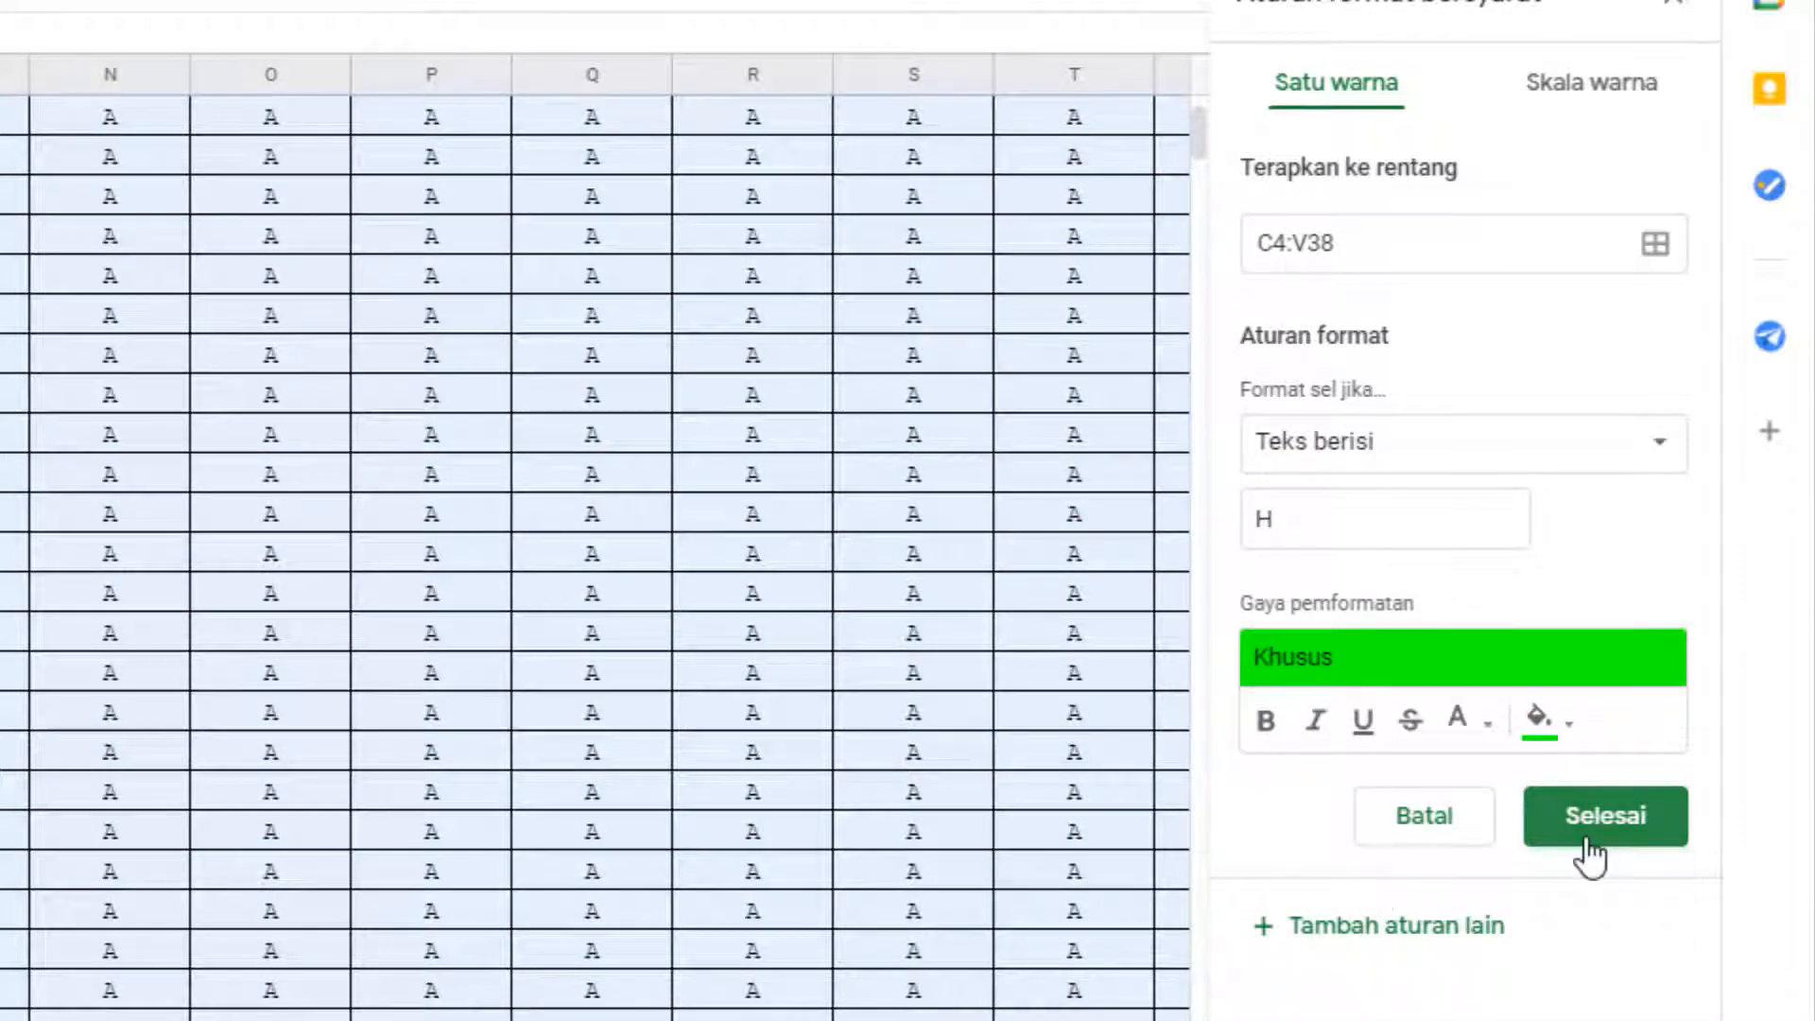
{"action": "left_click", "coordinate": [1591, 856]}
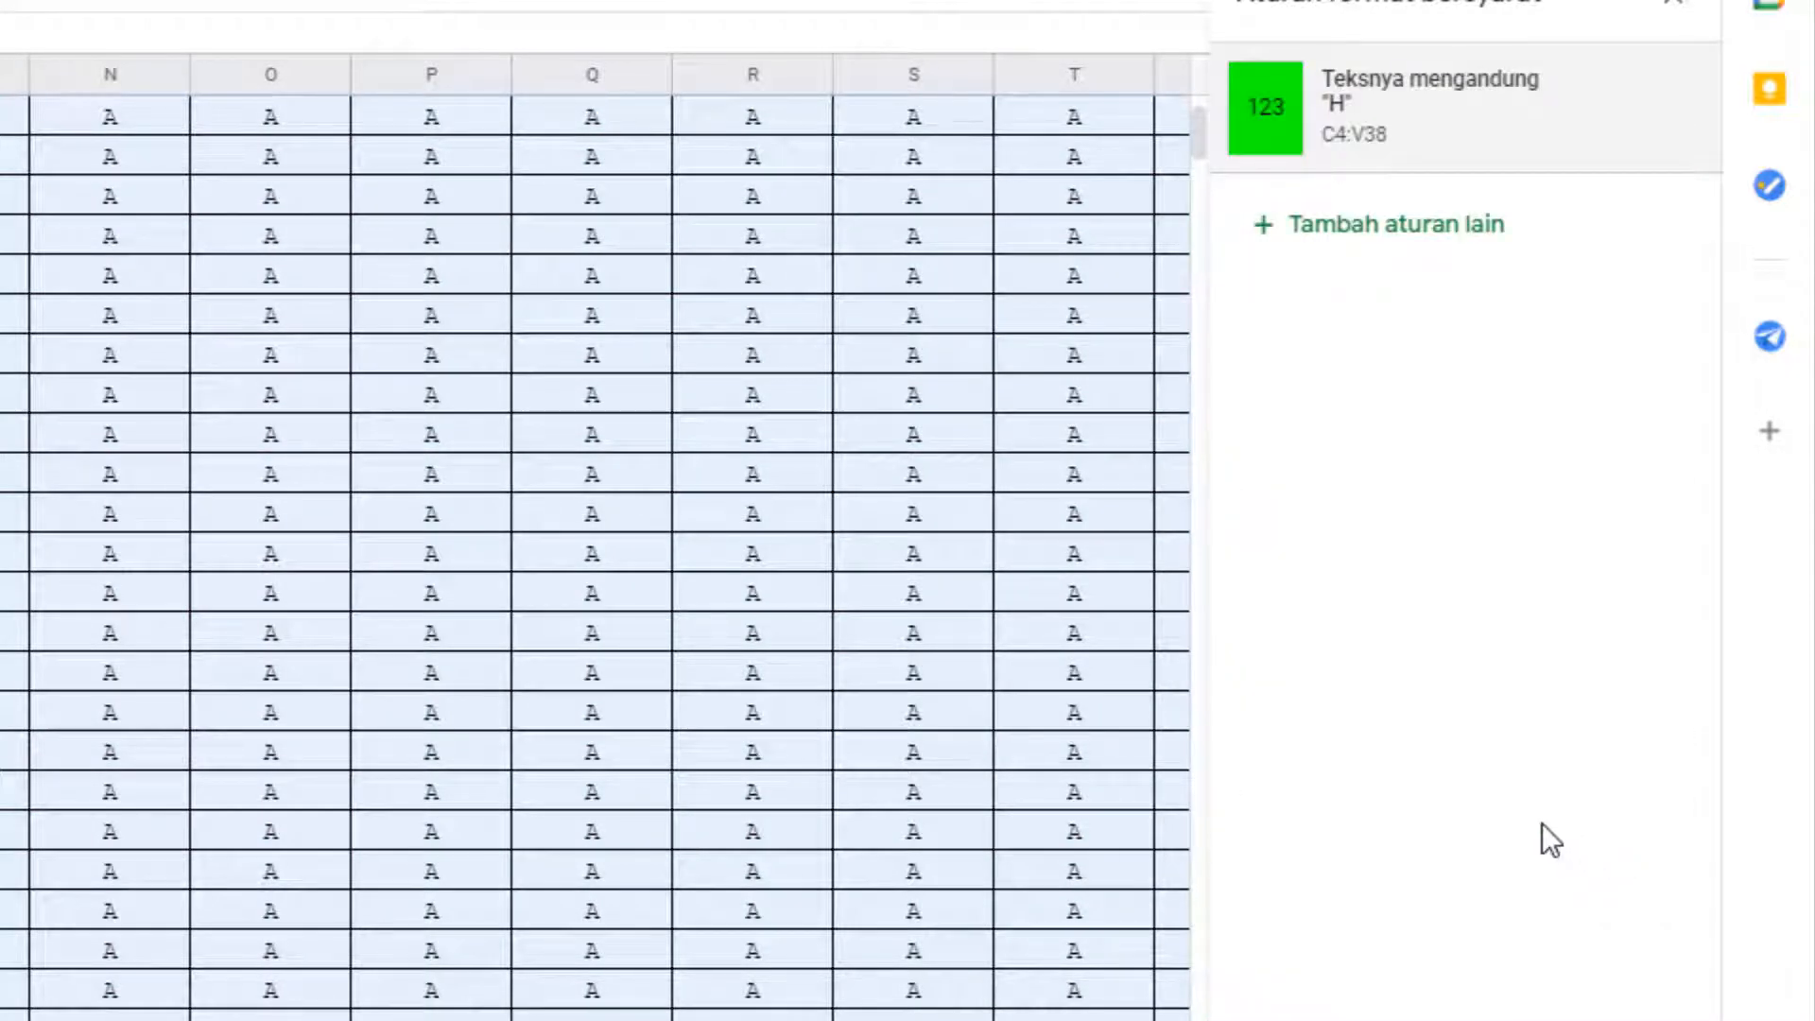
- Add another conditional formatting rule for C4:V38 that fills cells whose text contains S with yellow
{"action": "left_click", "coordinate": [1406, 231]}
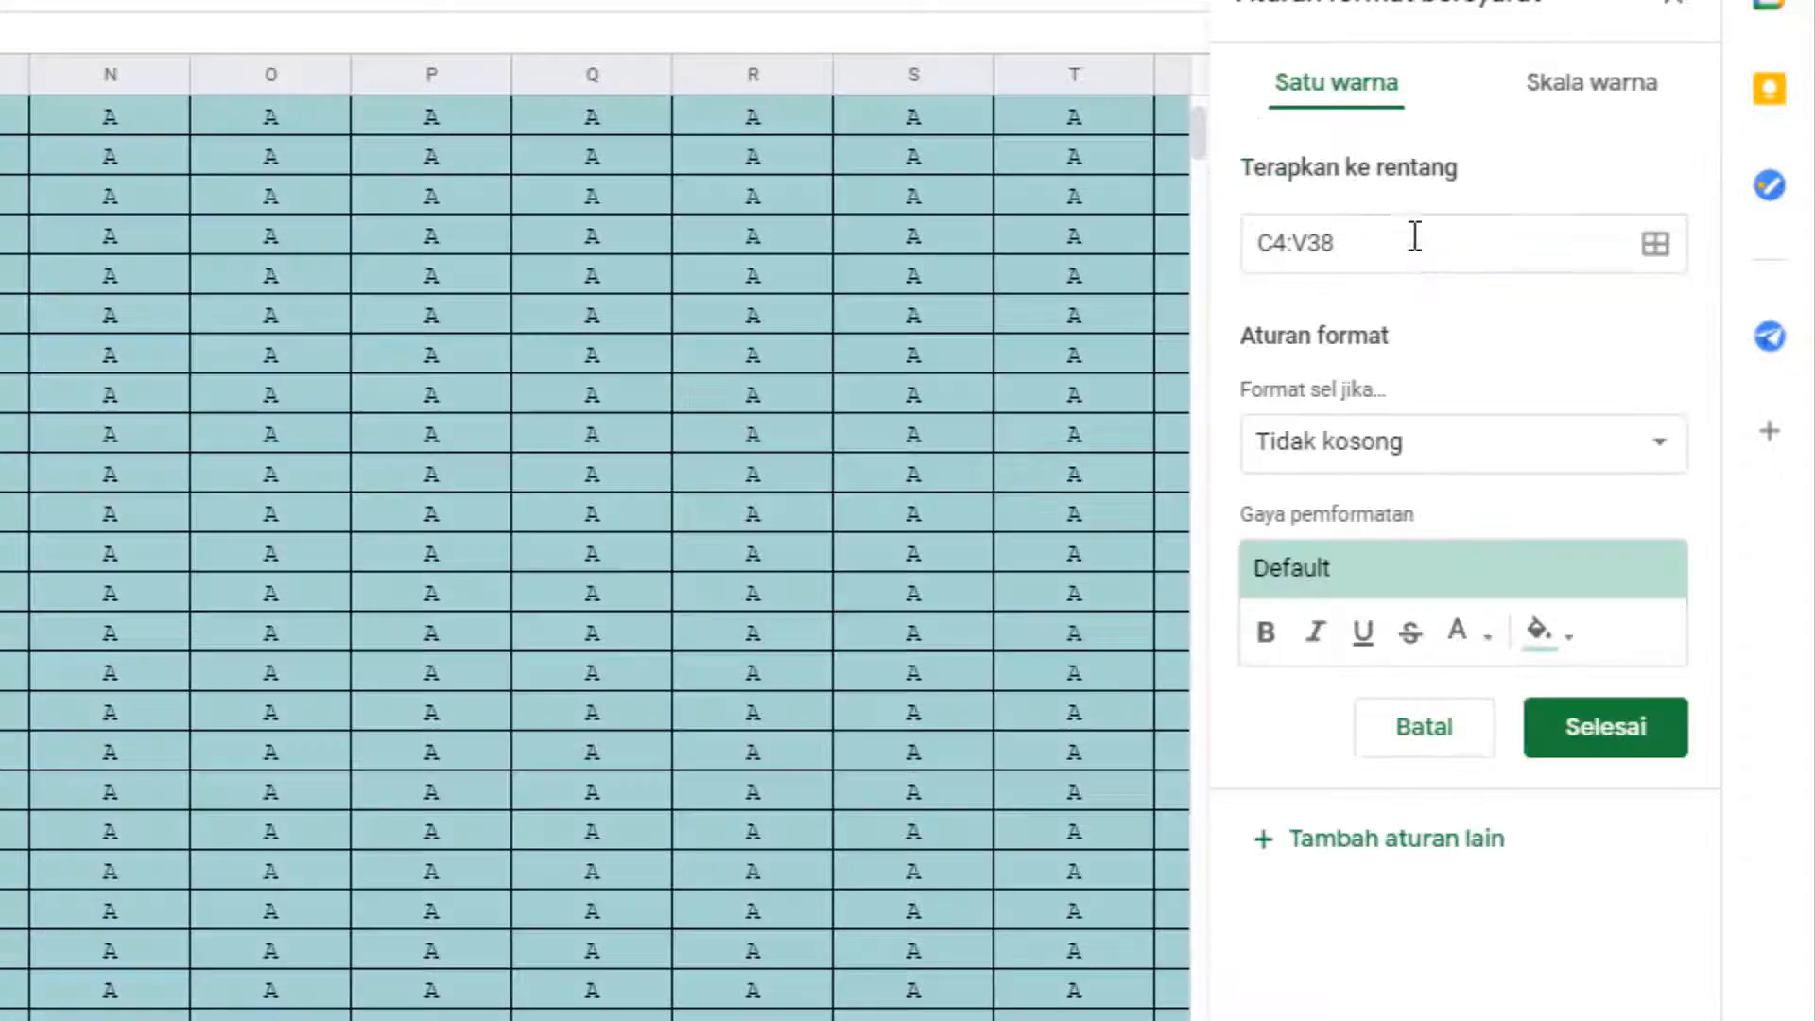
{"action": "left_click", "coordinate": [1451, 441]}
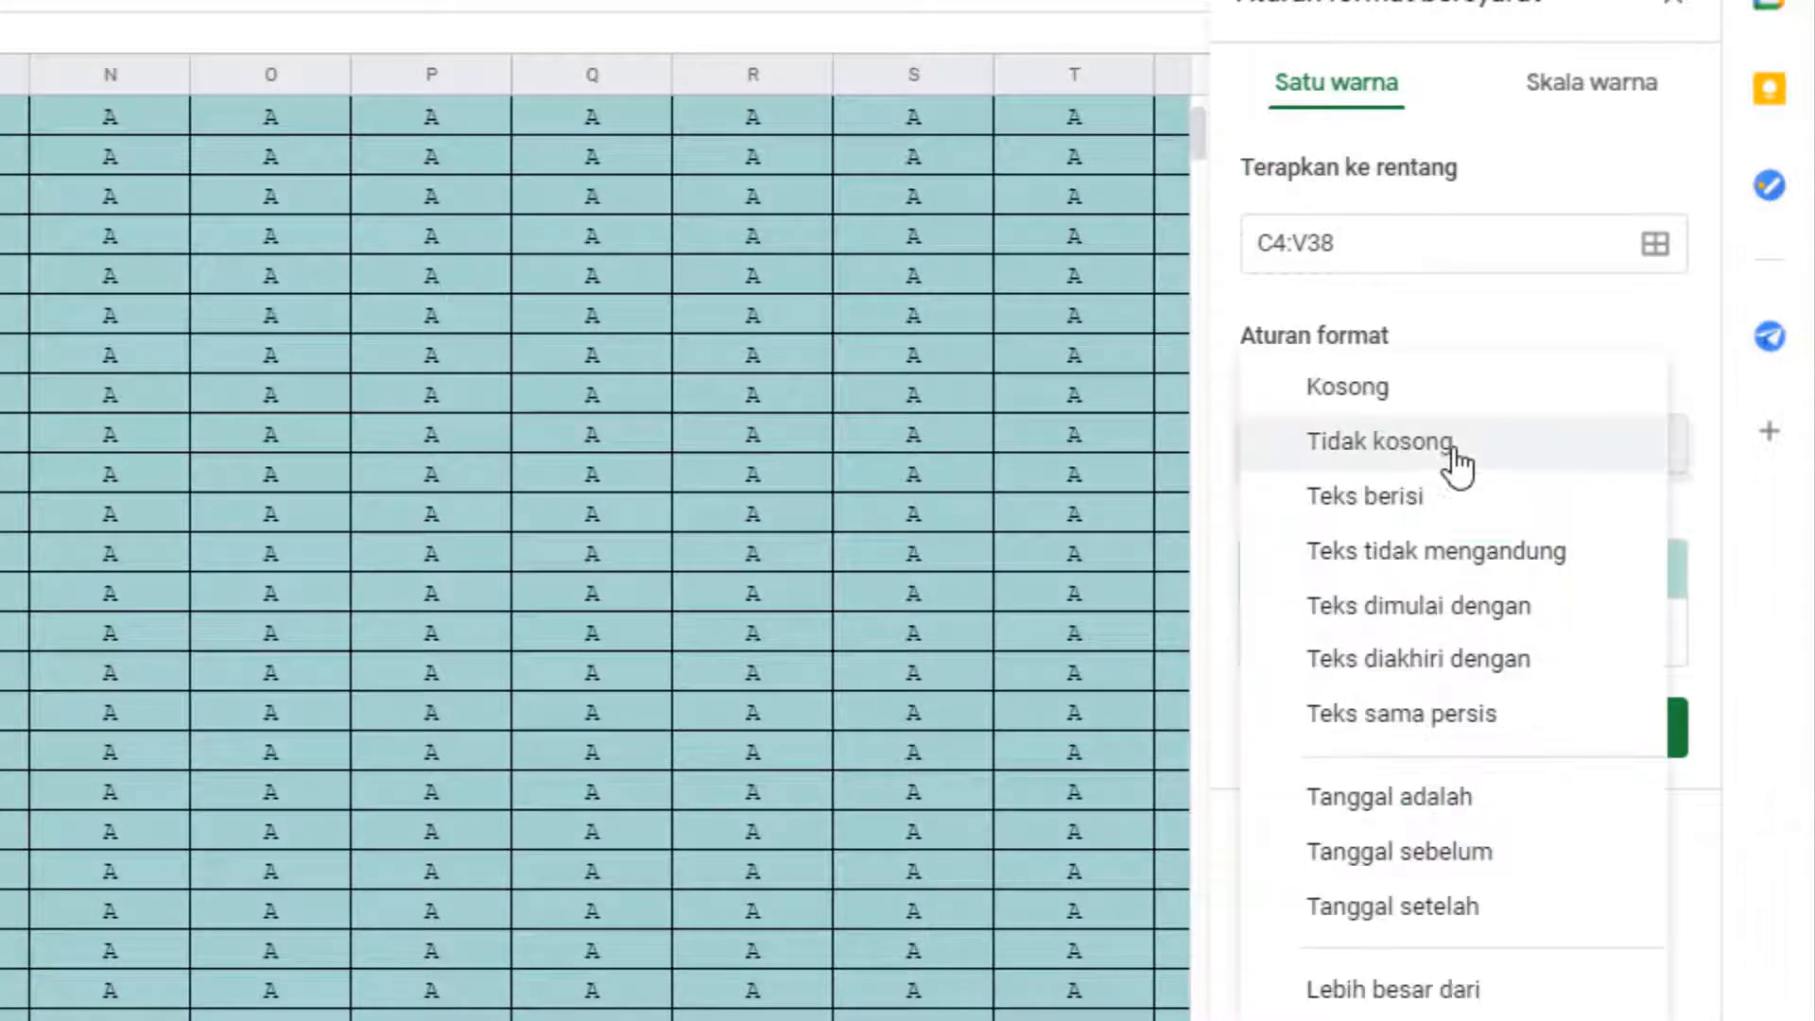
{"action": "left_click", "coordinate": [1420, 521]}
{"action": "left_click", "coordinate": [1407, 525]}
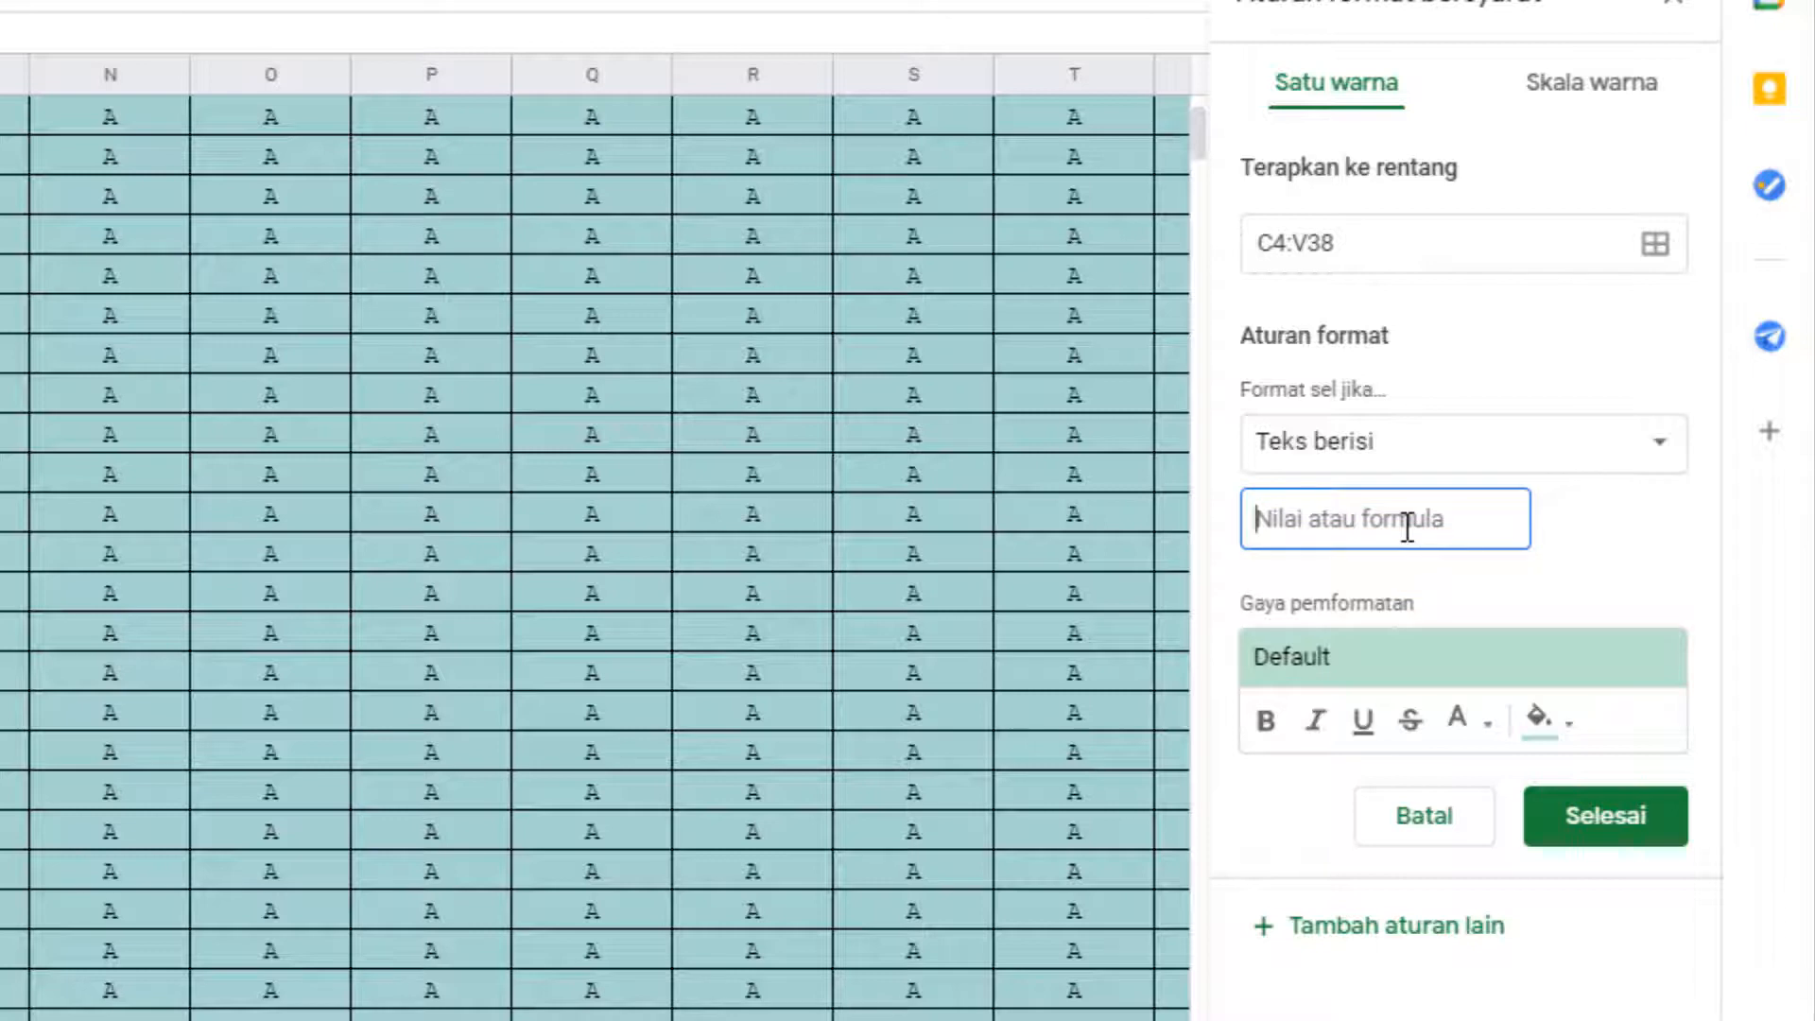
{"action": "type", "text": "S"}
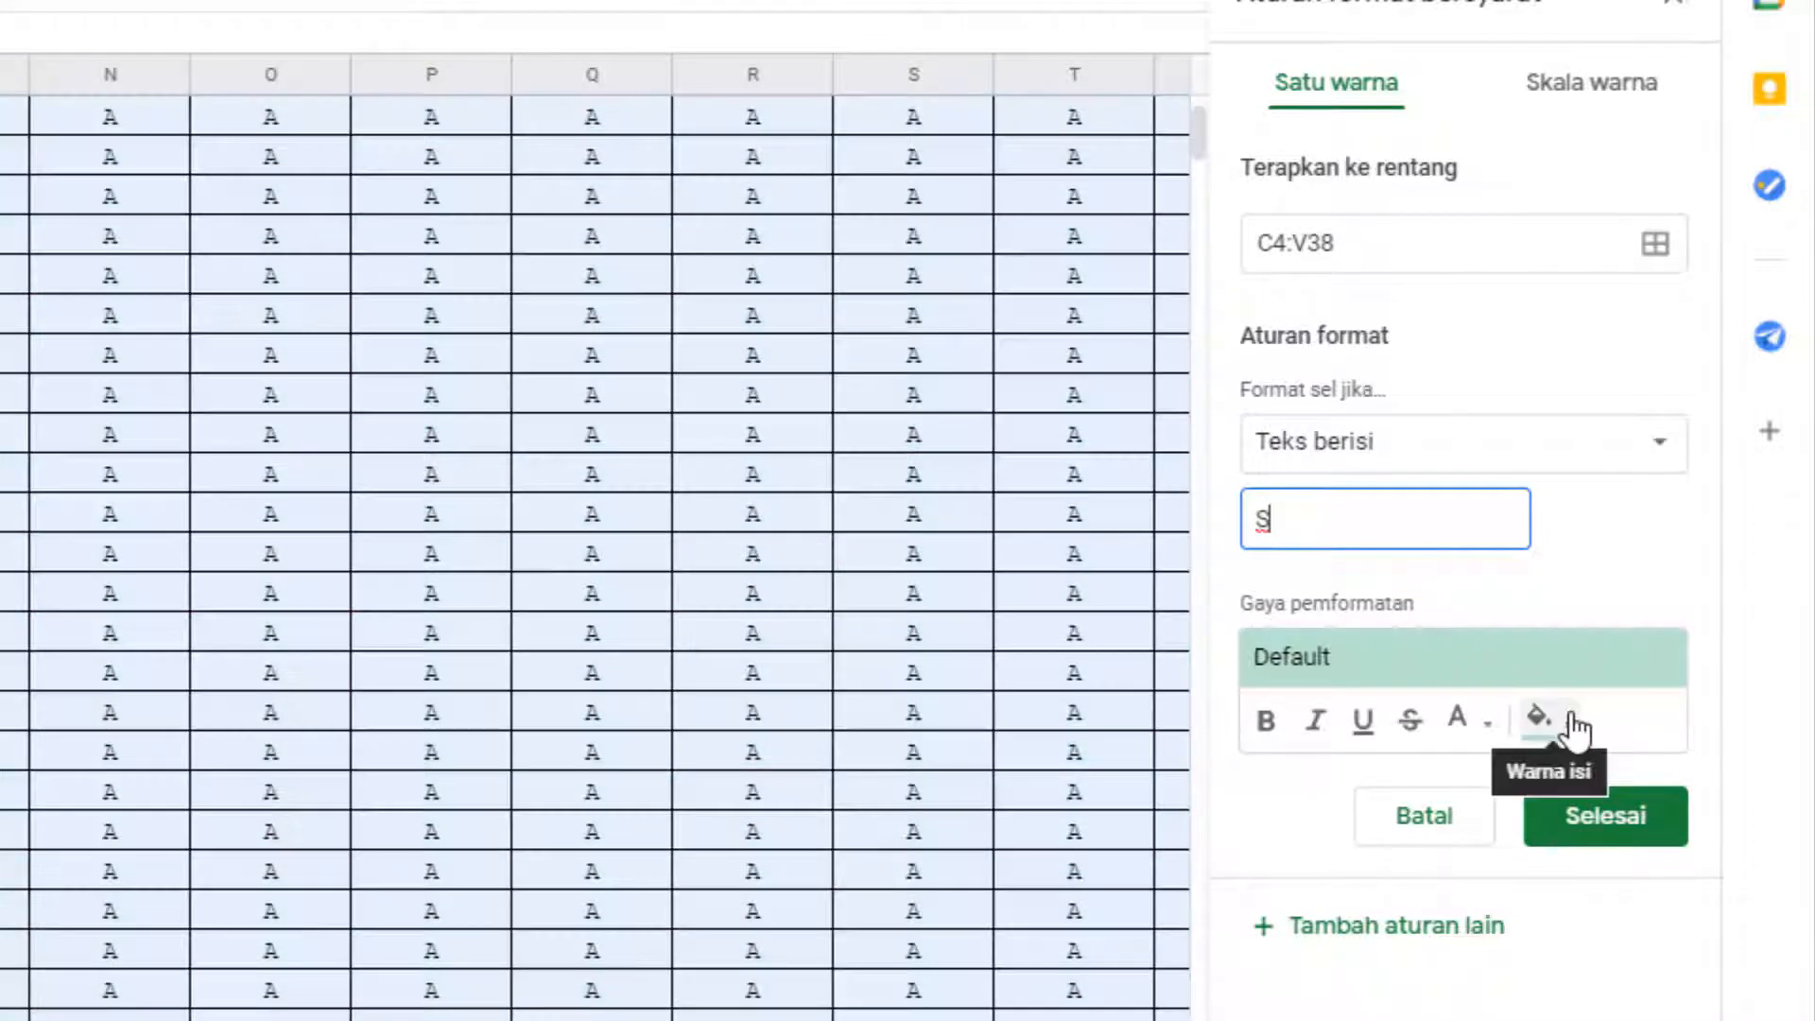
{"action": "left_click", "coordinate": [1565, 723]}
{"action": "left_click", "coordinate": [1330, 876]}
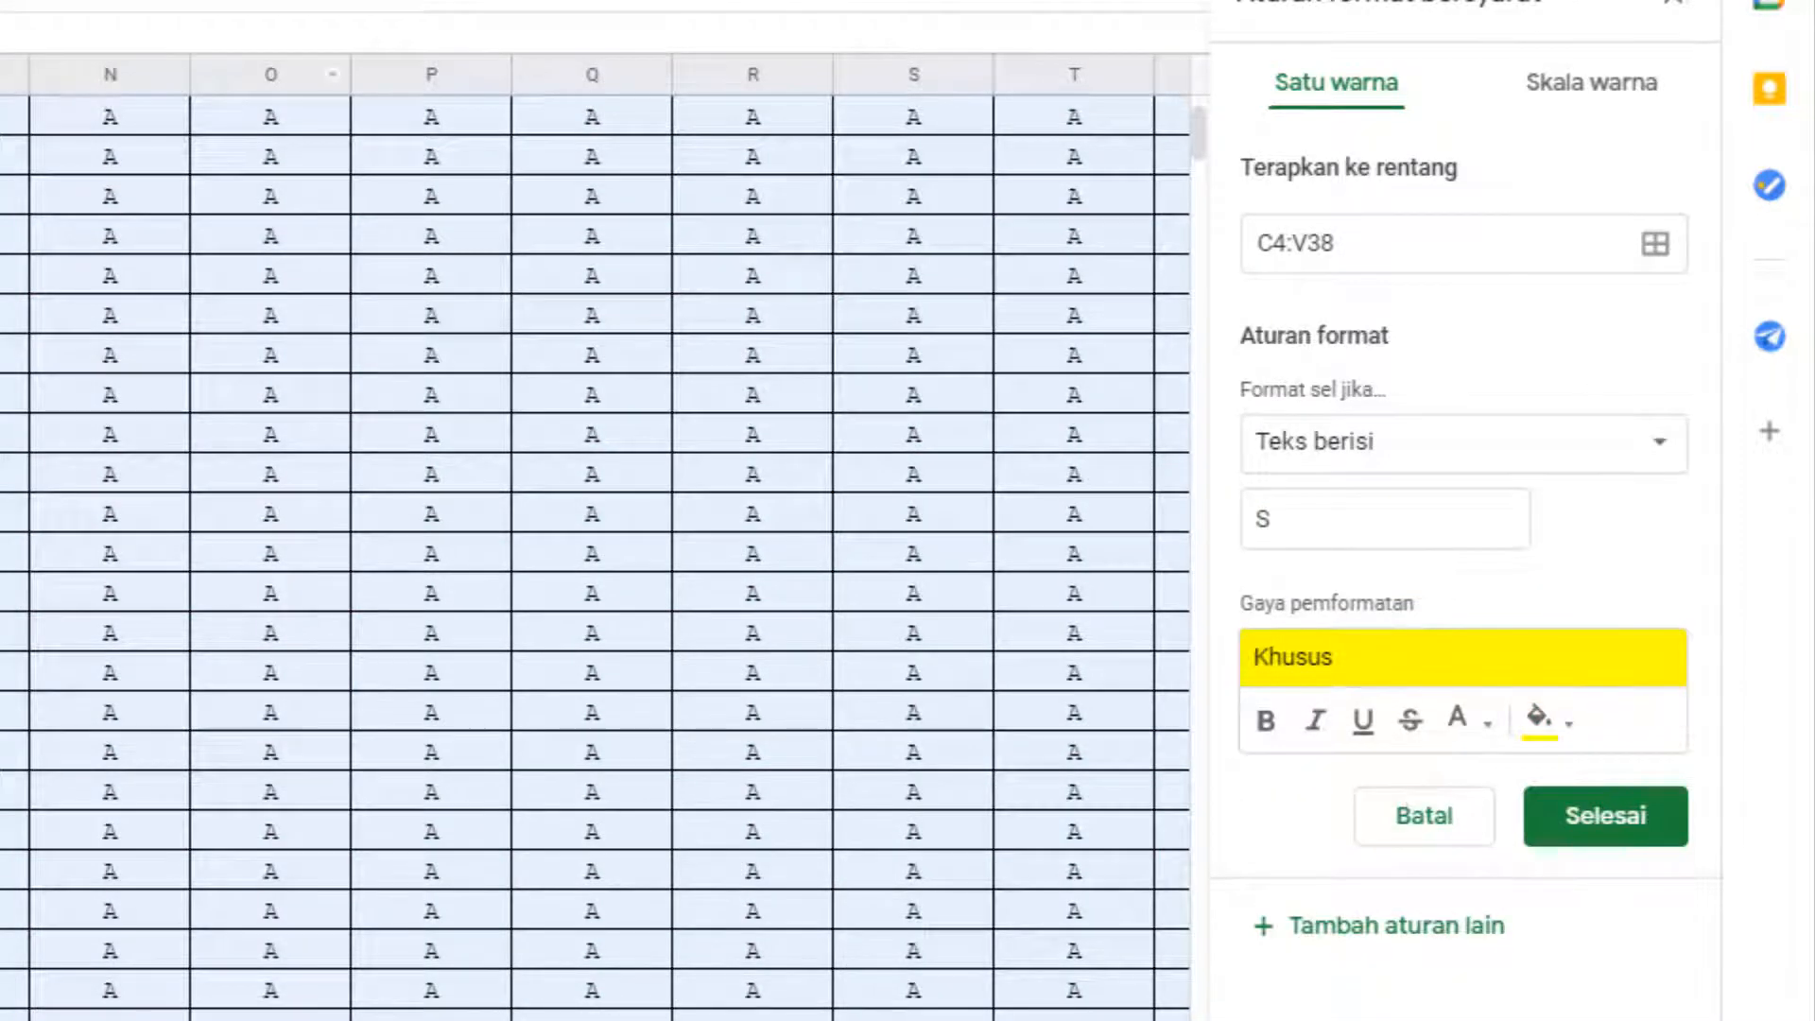
{"action": "left_click", "coordinate": [1574, 818]}
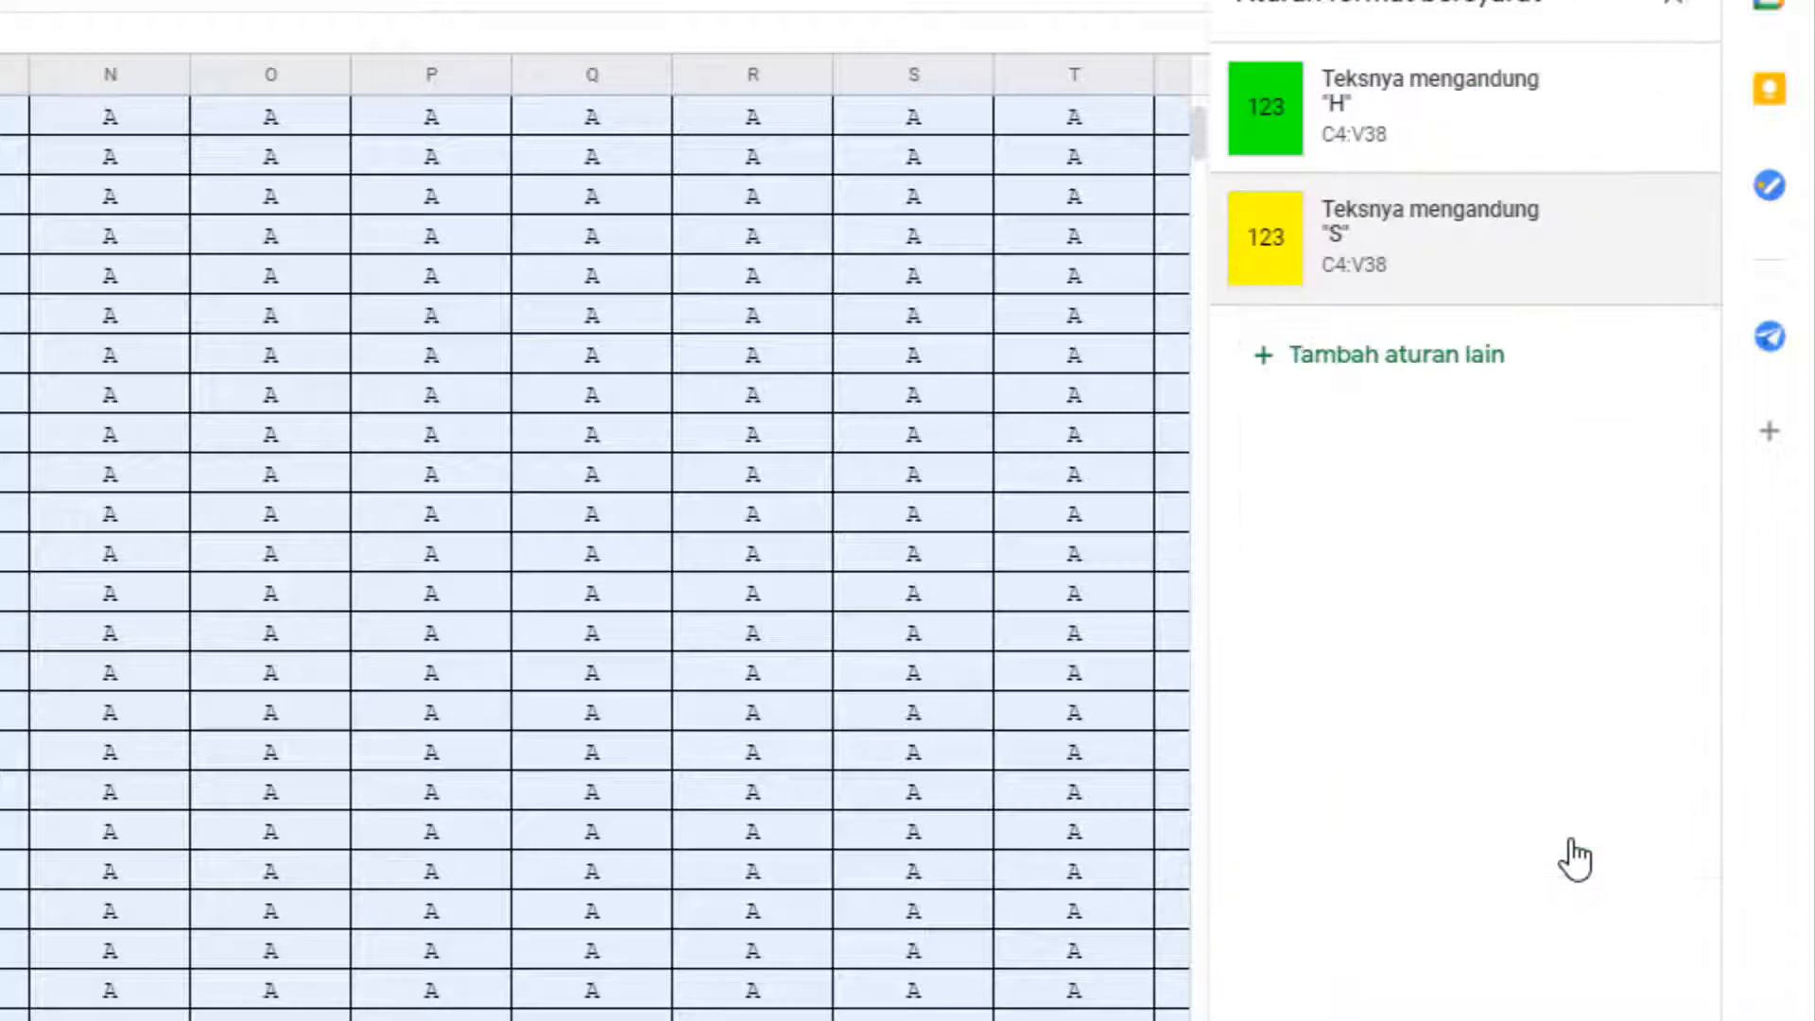
- Add a third conditional formatting rule for C4:V38 that fills cells whose text contains I with blue
{"action": "left_click", "coordinate": [1415, 358]}
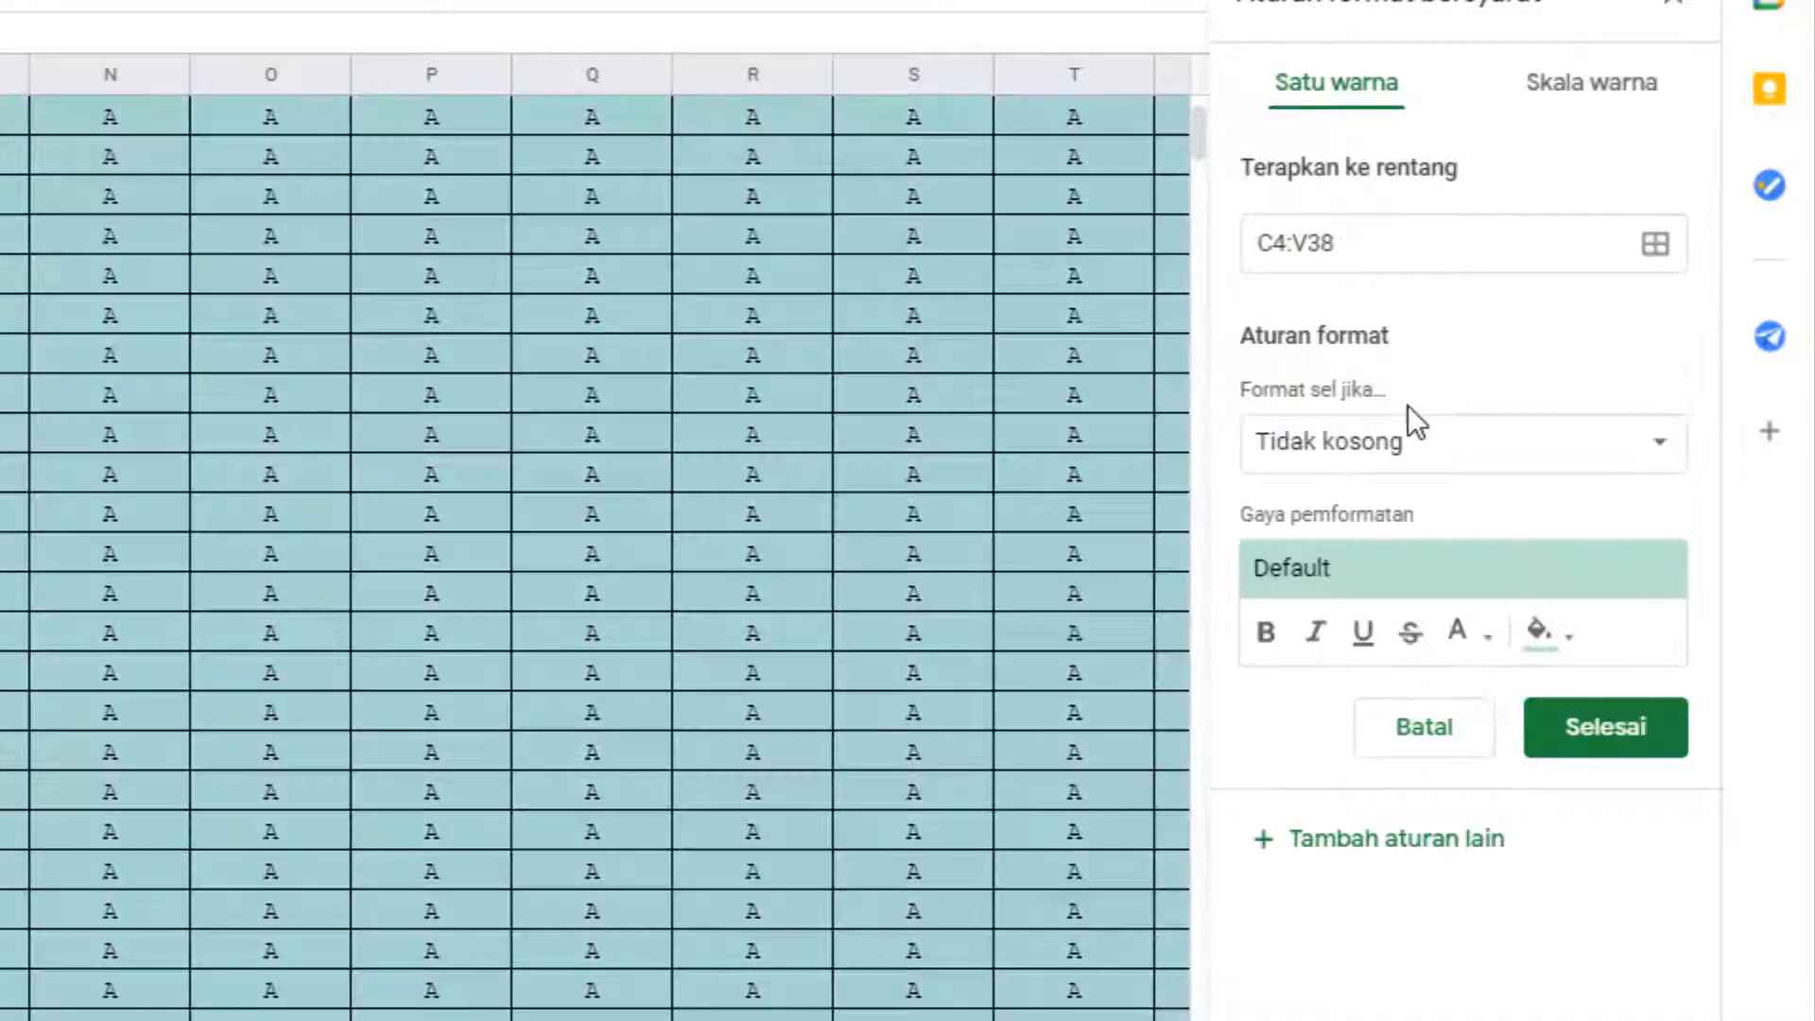
{"action": "left_click", "coordinate": [1406, 463]}
{"action": "left_click", "coordinate": [1393, 502]}
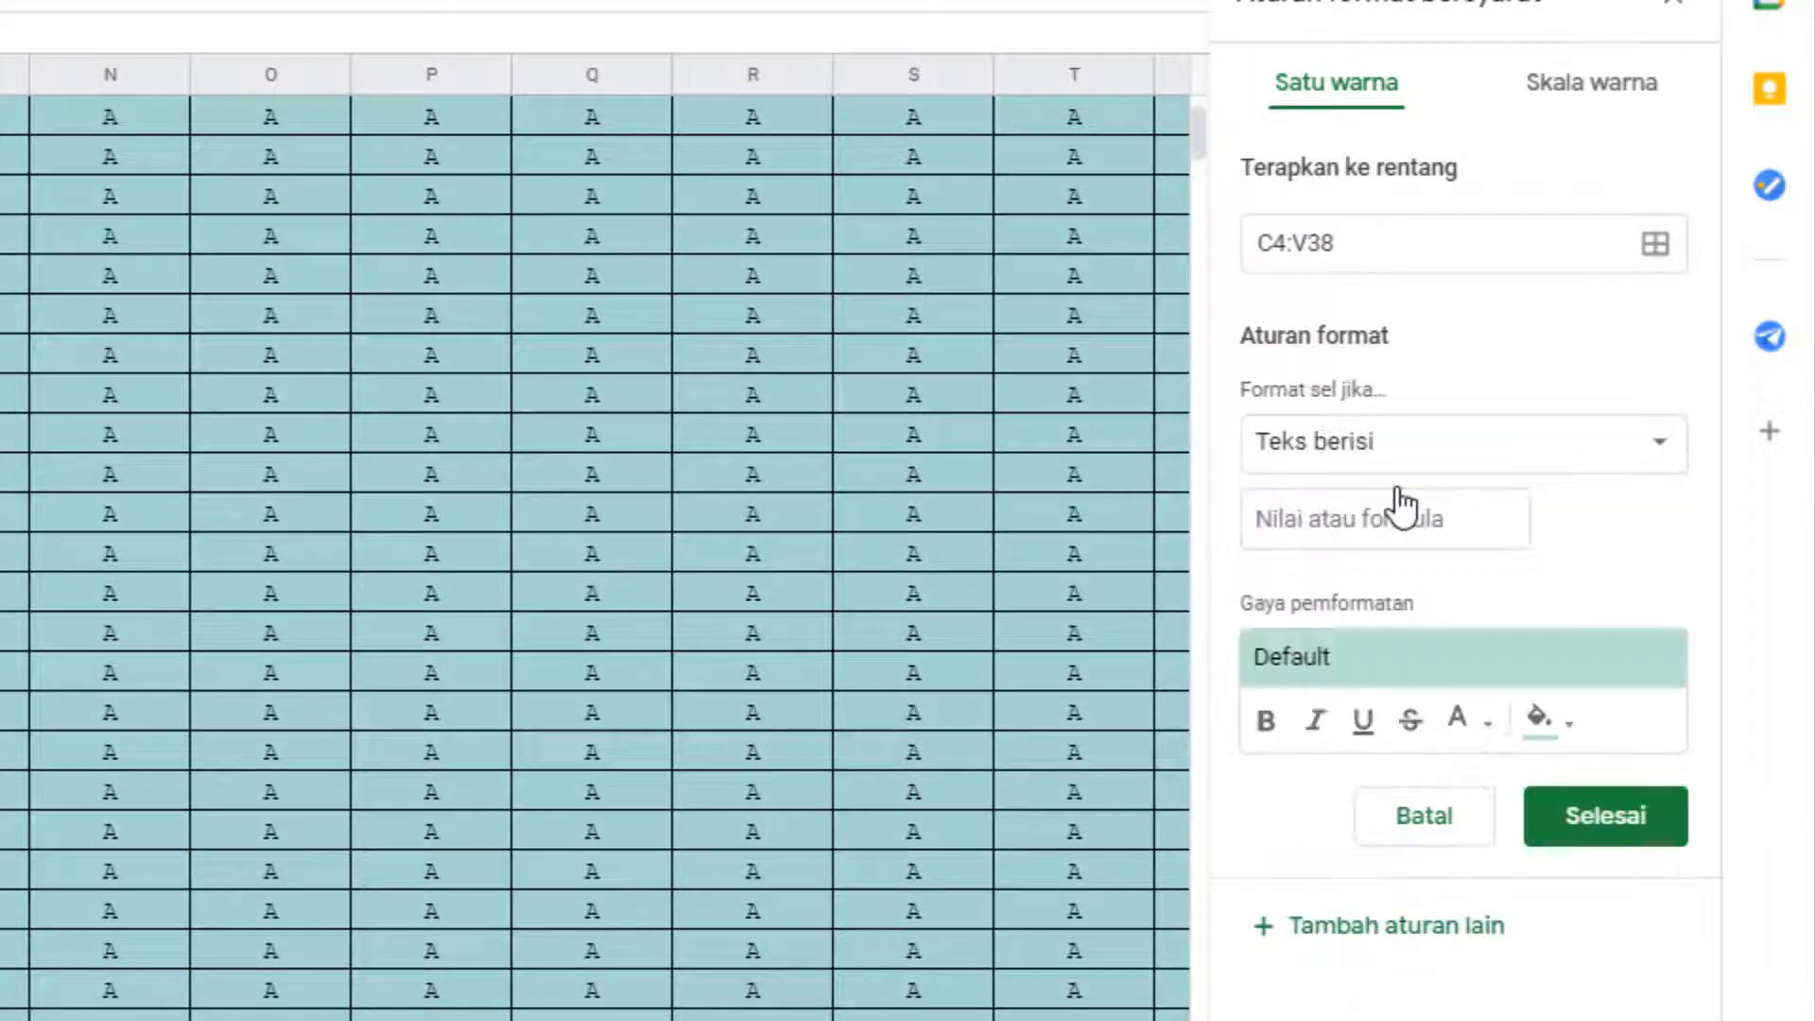
{"action": "left_click", "coordinate": [1371, 526]}
{"action": "type", "text": "I"}
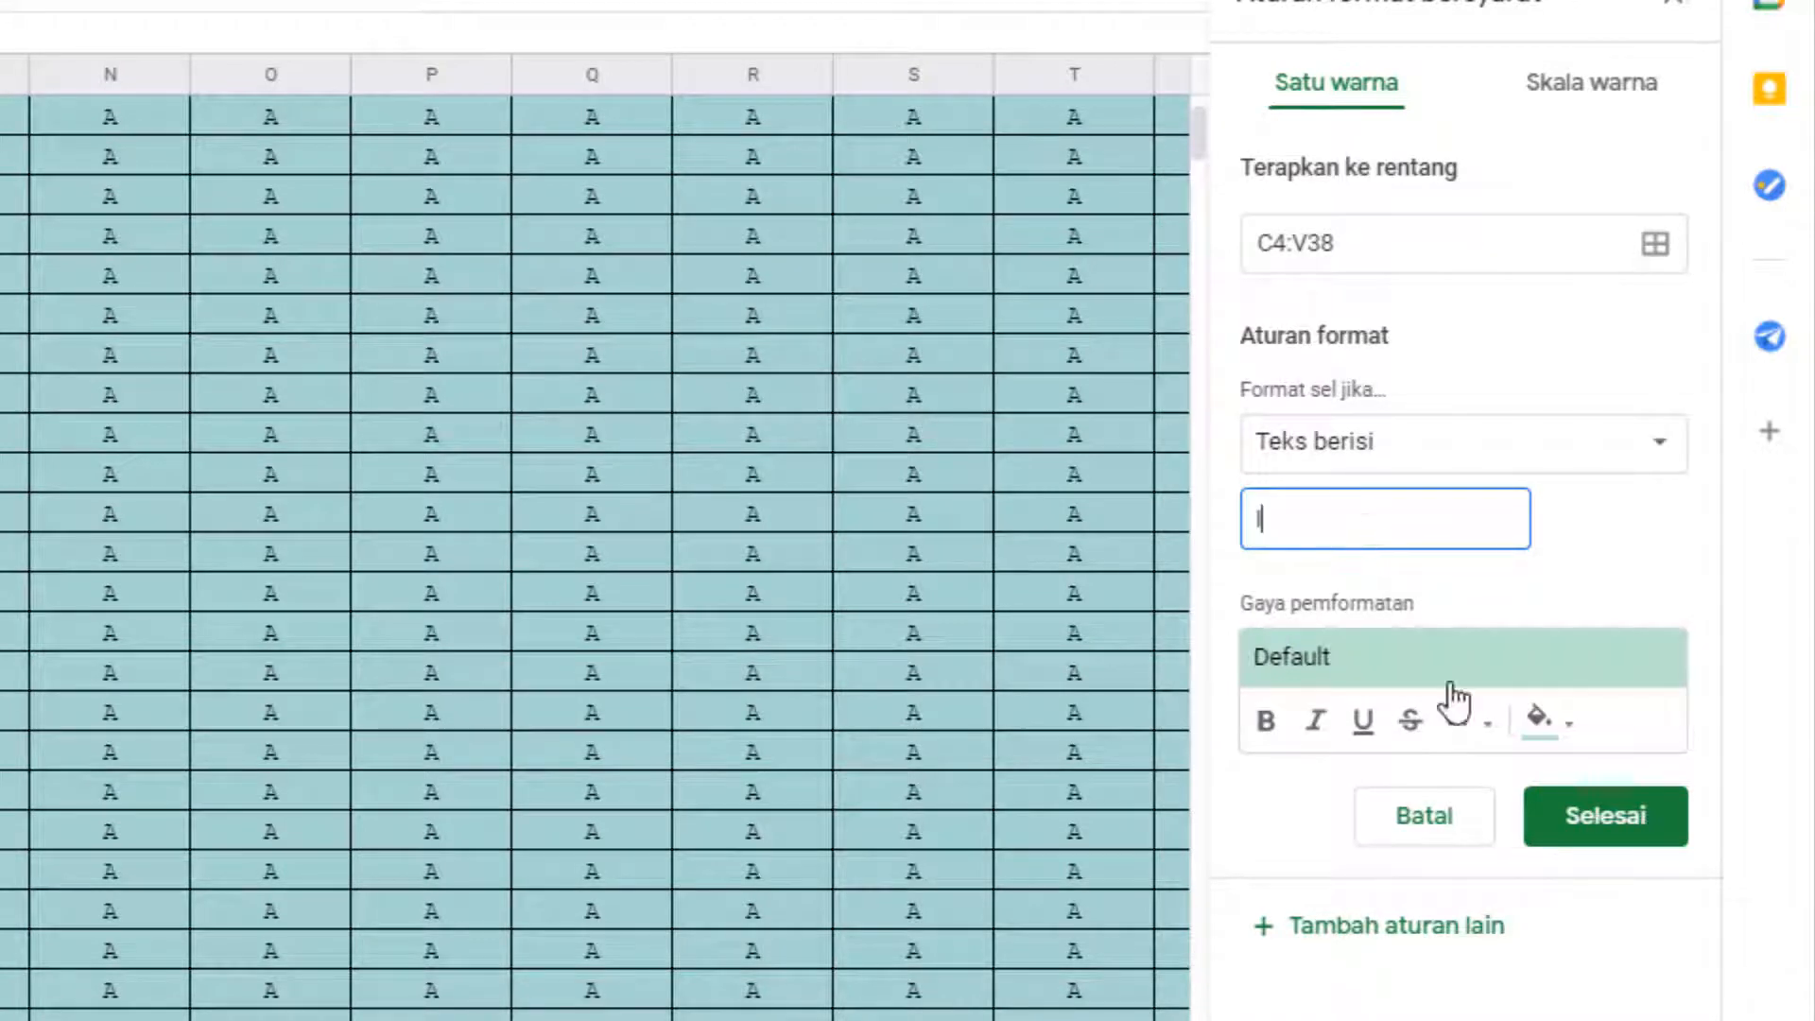
{"action": "left_click", "coordinate": [1538, 726]}
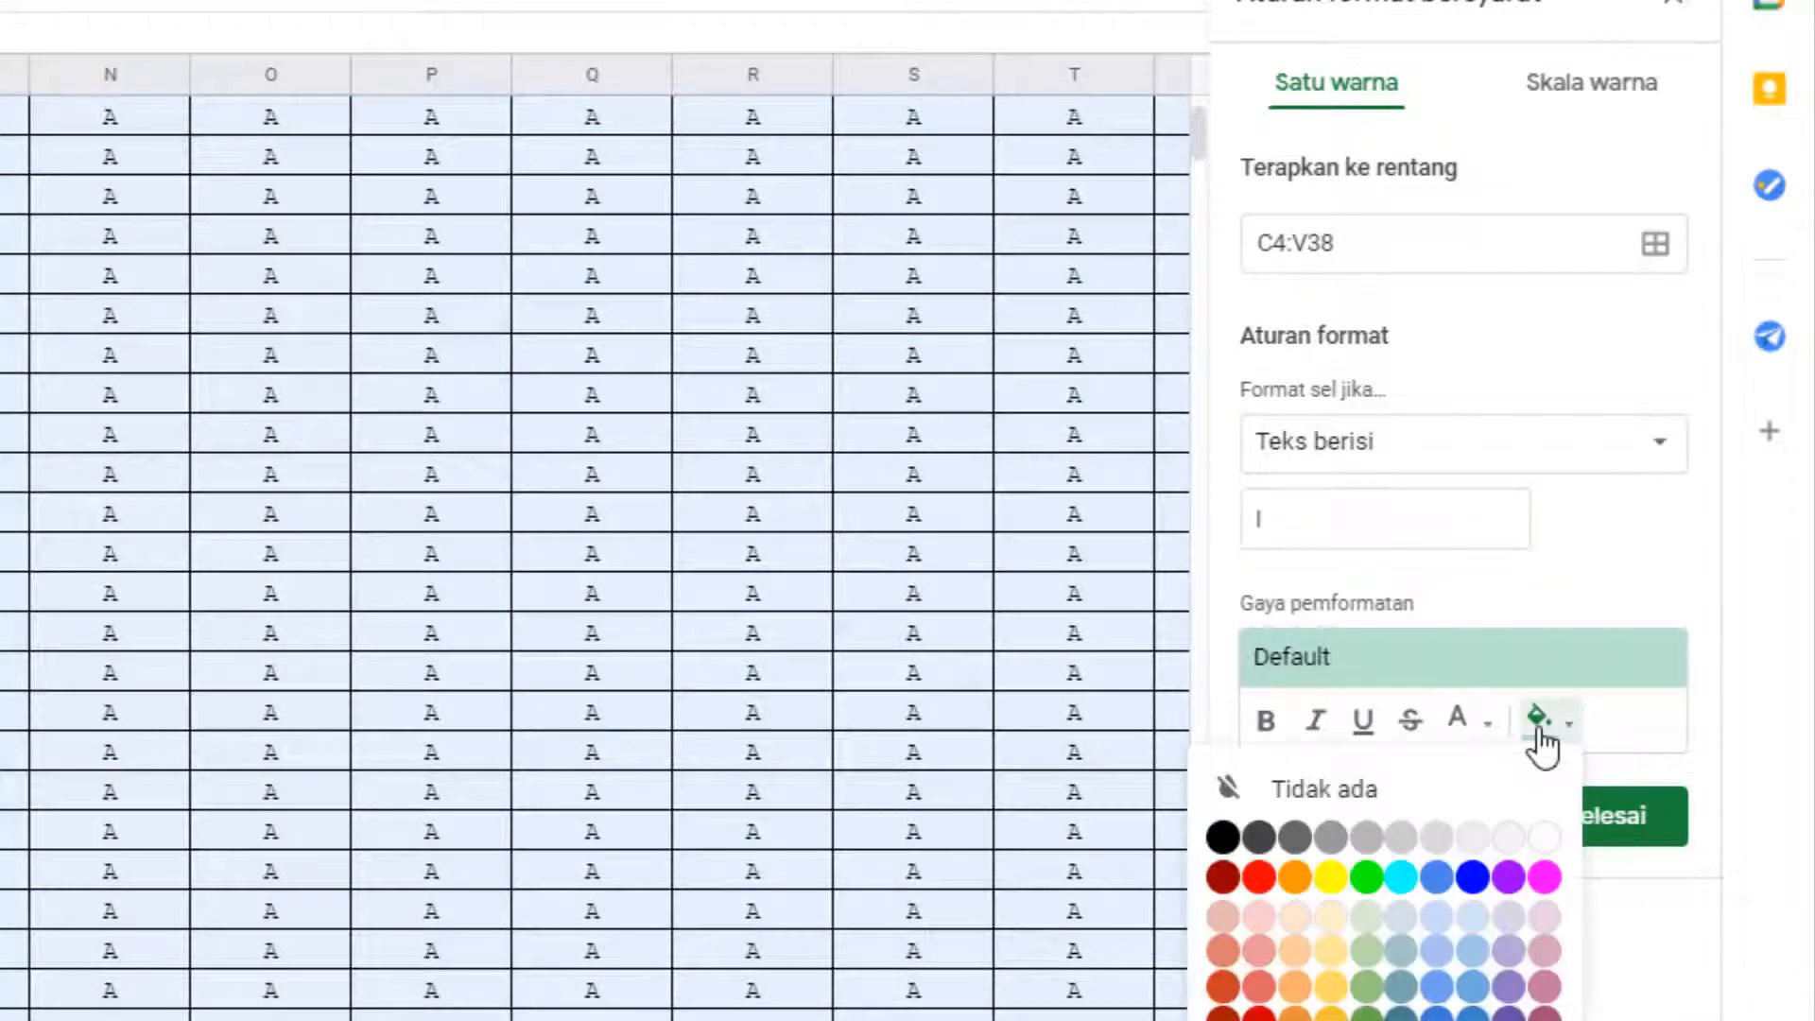
{"action": "left_click", "coordinate": [1469, 879]}
{"action": "left_click", "coordinate": [1545, 836]}
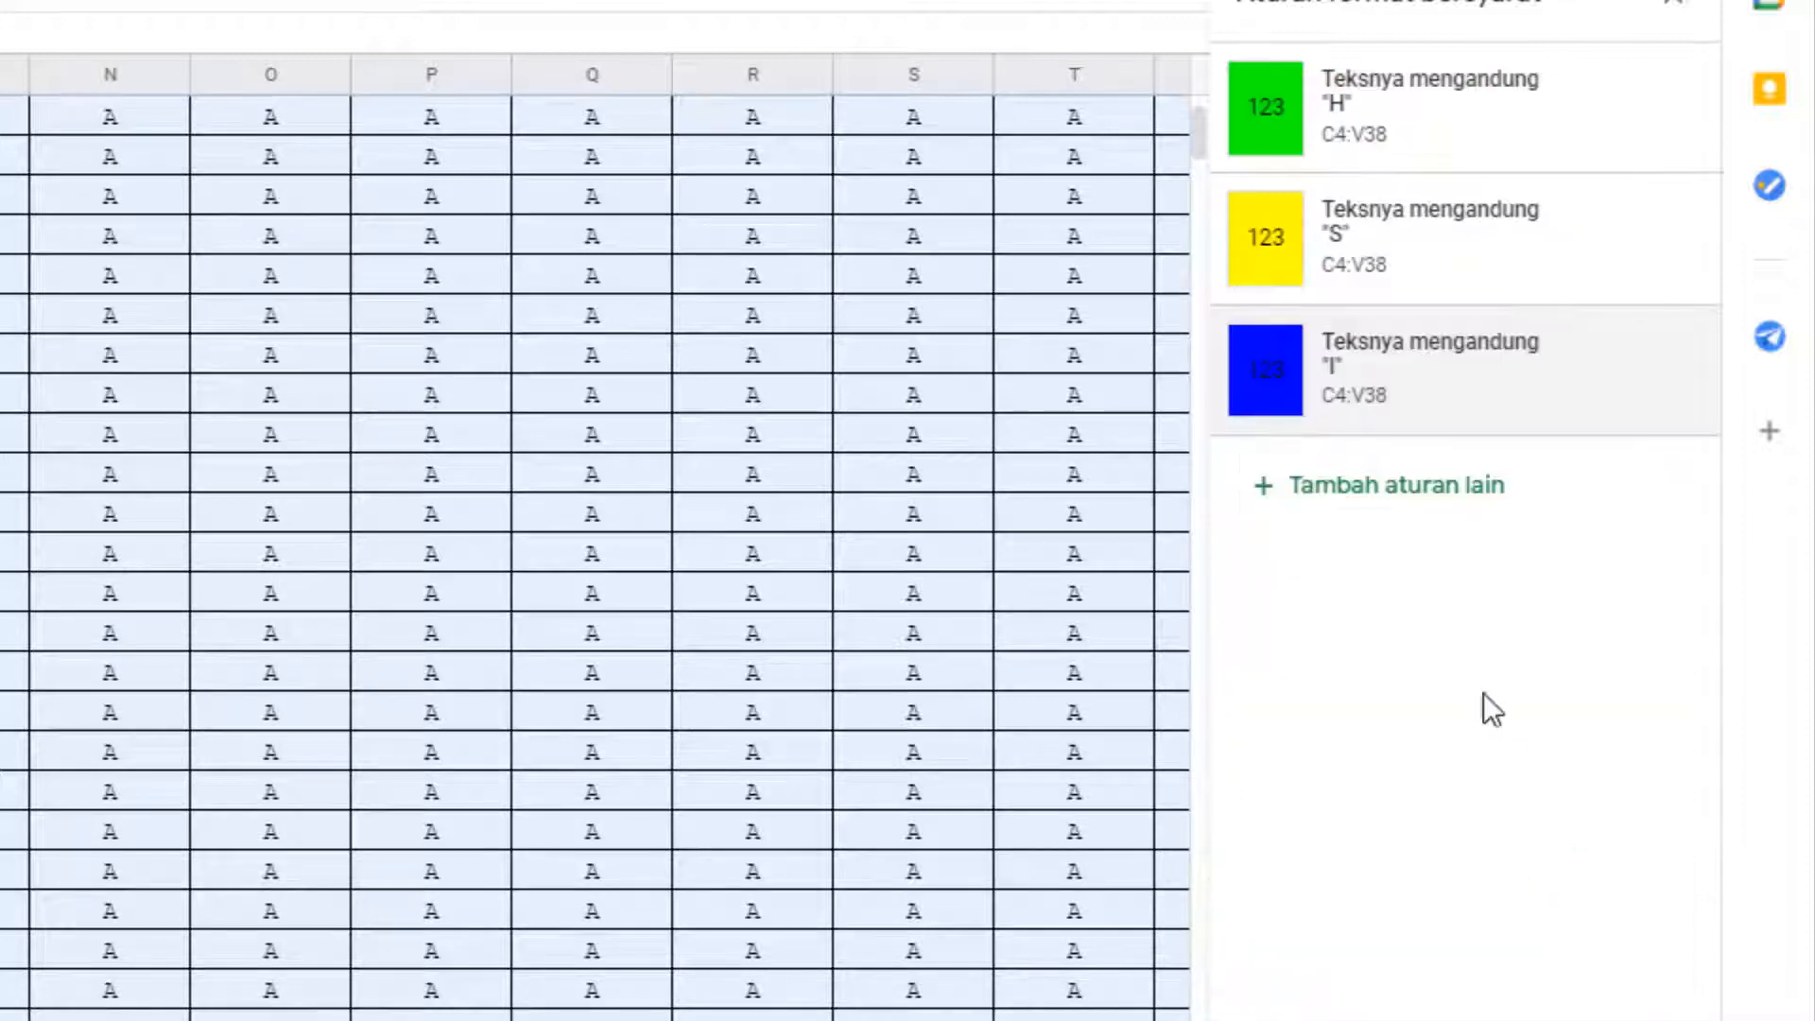
- Add a fourth conditional formatting rule for C4:V38 that fills cells whose text contains A with red
{"action": "left_click", "coordinate": [1400, 489]}
{"action": "left_click", "coordinate": [1385, 470]}
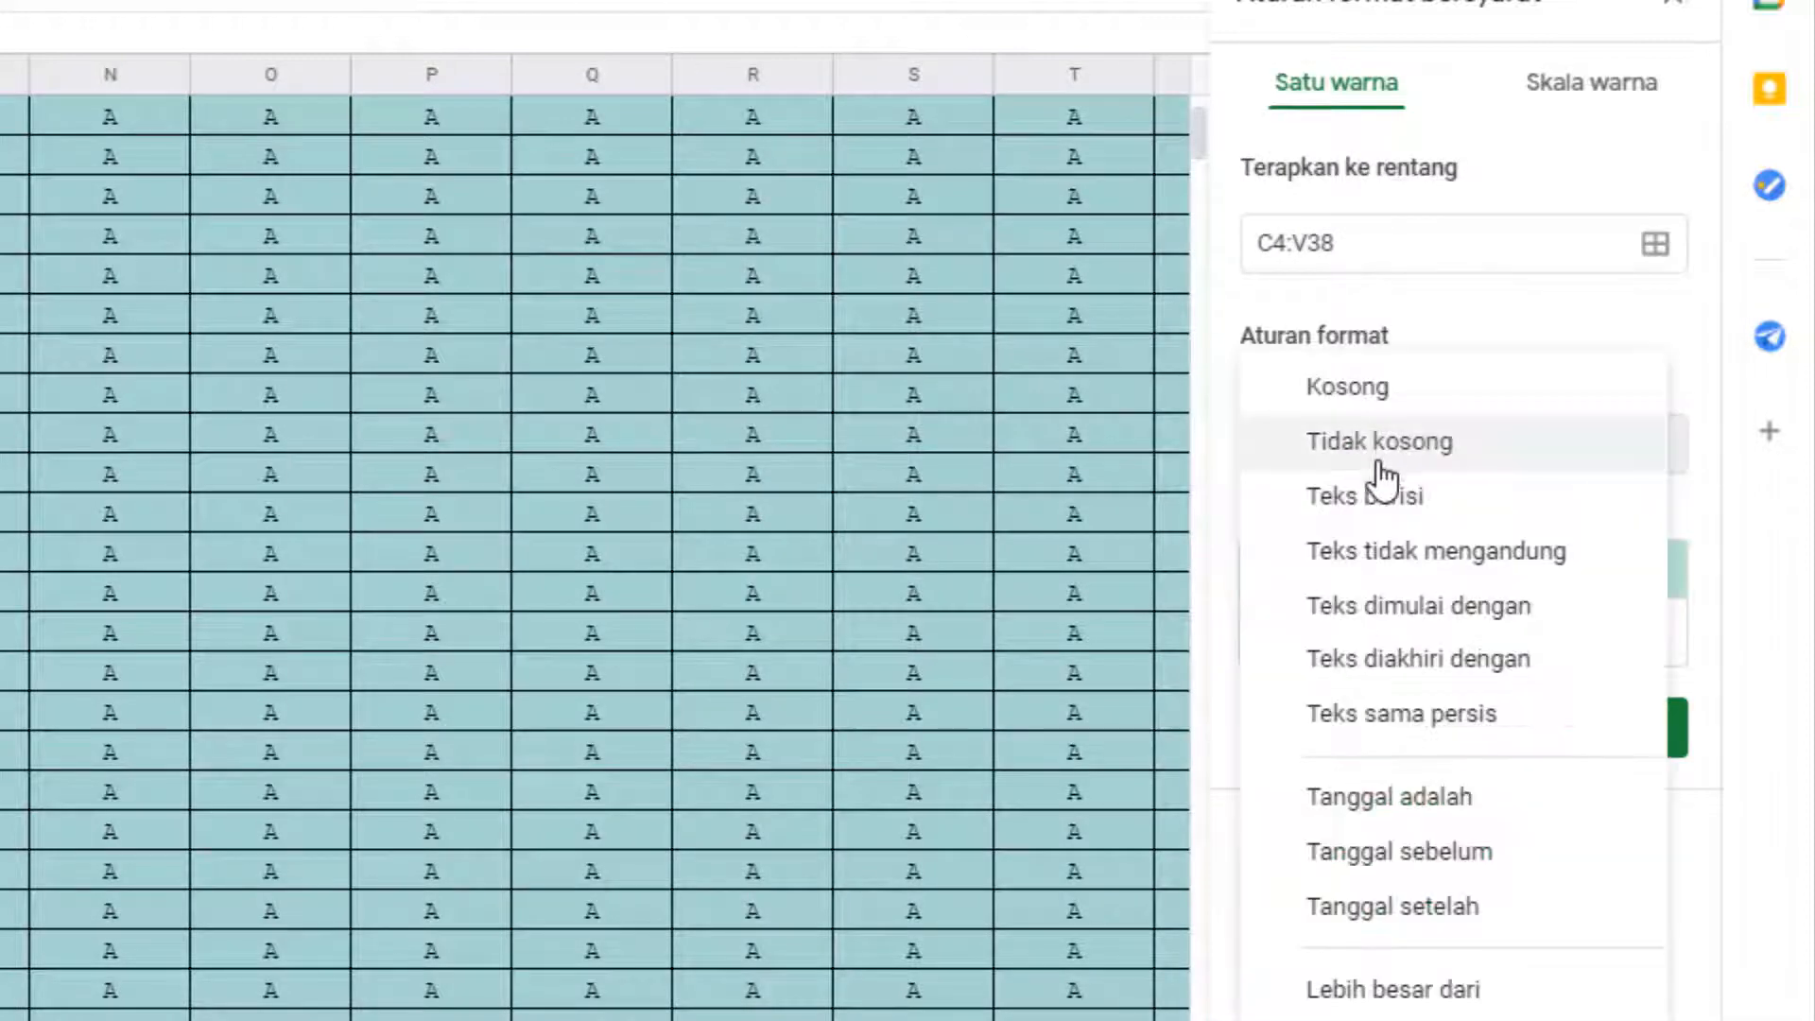
{"action": "left_click", "coordinate": [1381, 510]}
{"action": "left_click", "coordinate": [1368, 519]}
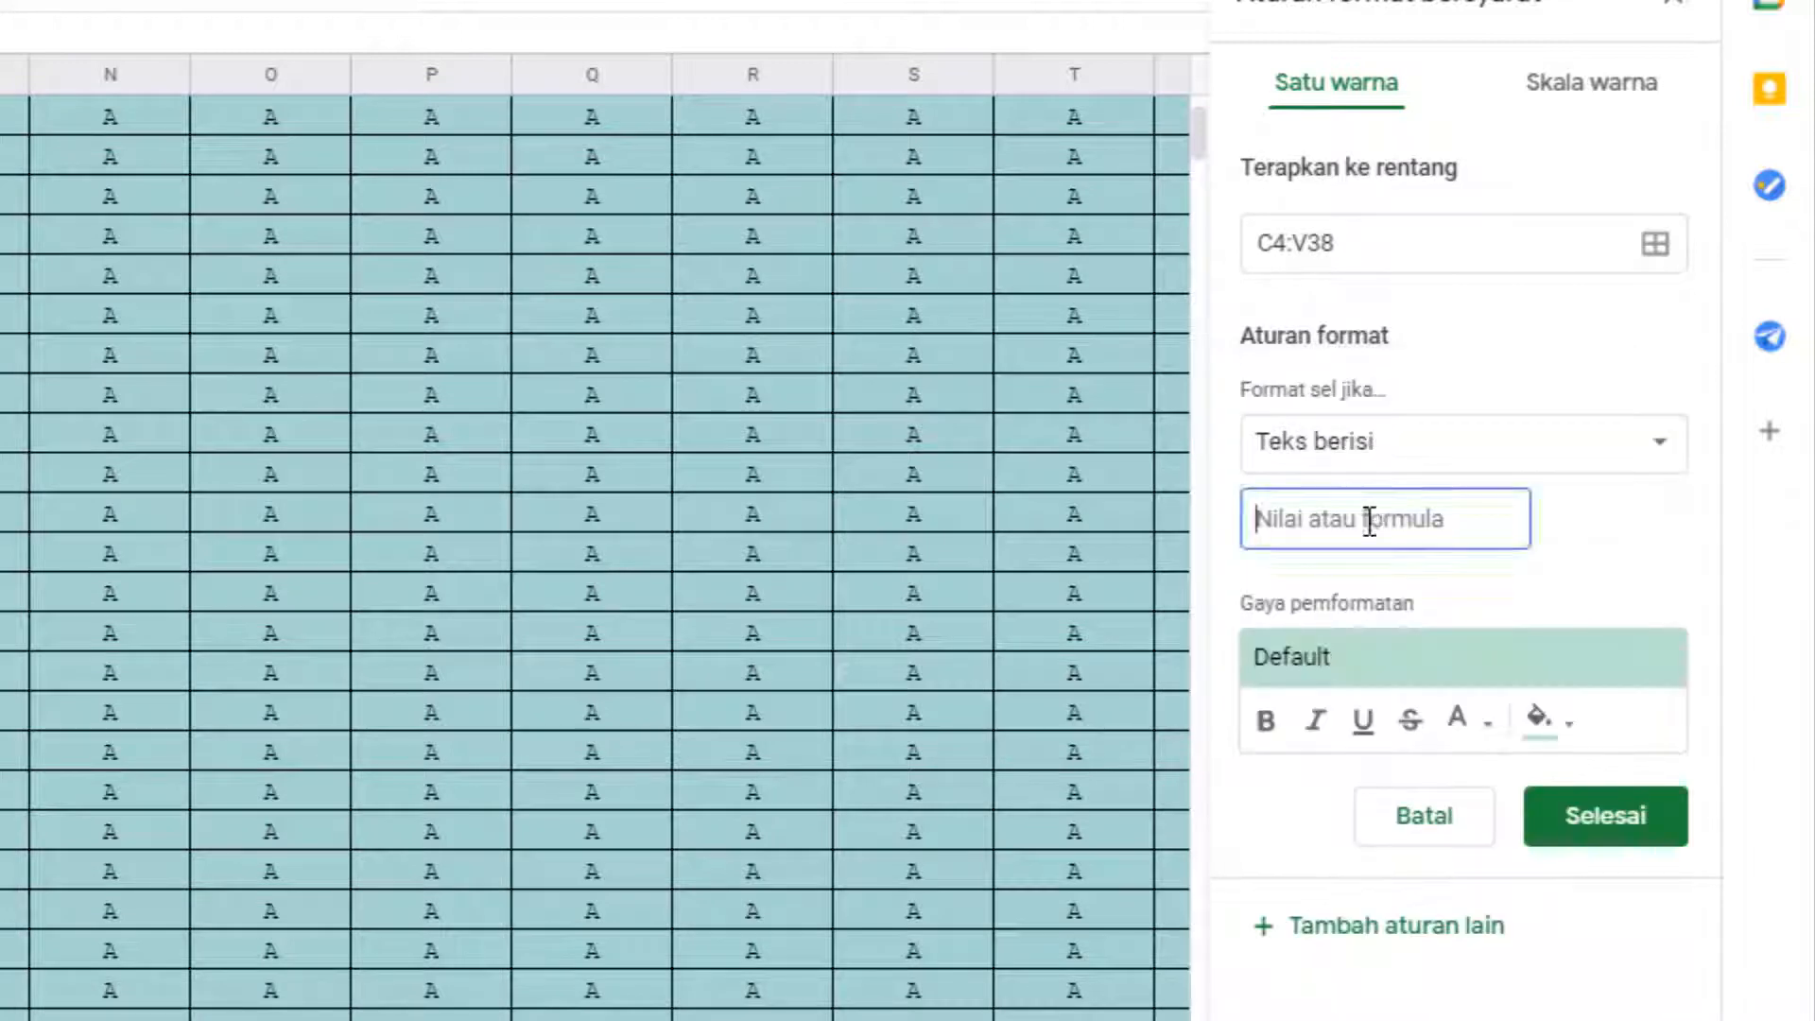
{"action": "type", "text": "A"}
{"action": "left_click", "coordinate": [1541, 710]}
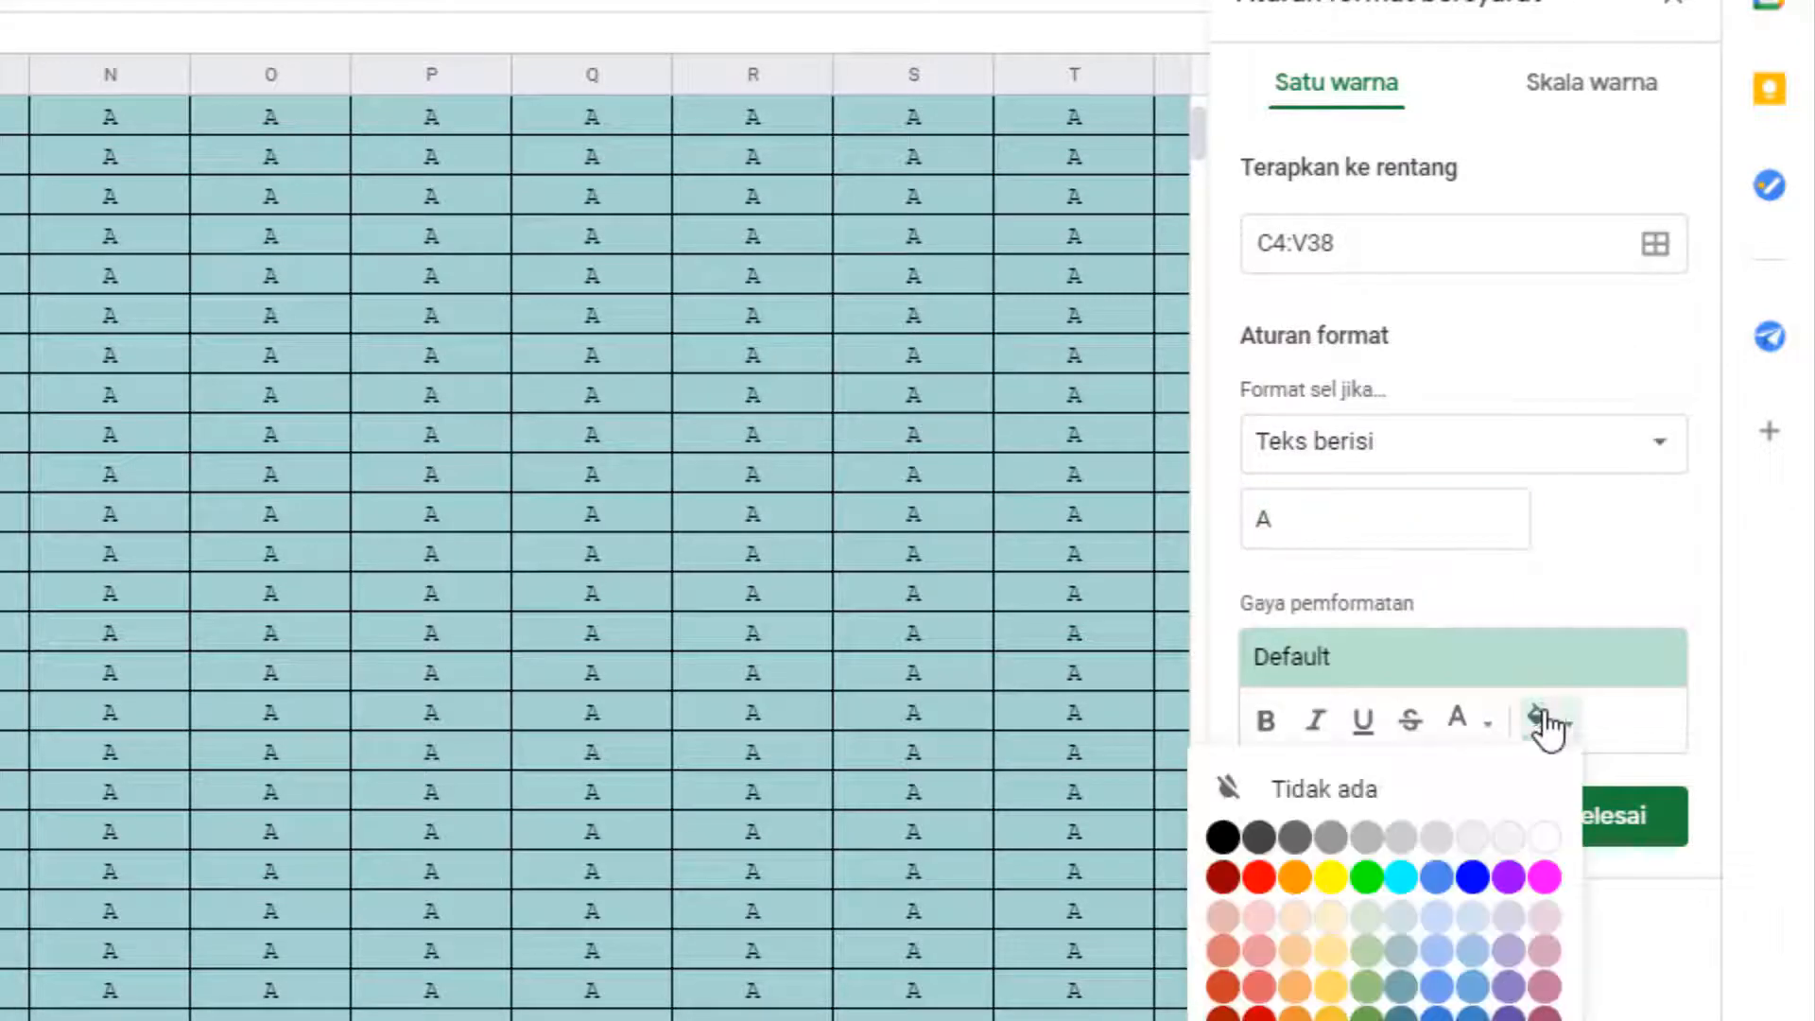
{"action": "left_click", "coordinate": [1263, 877]}
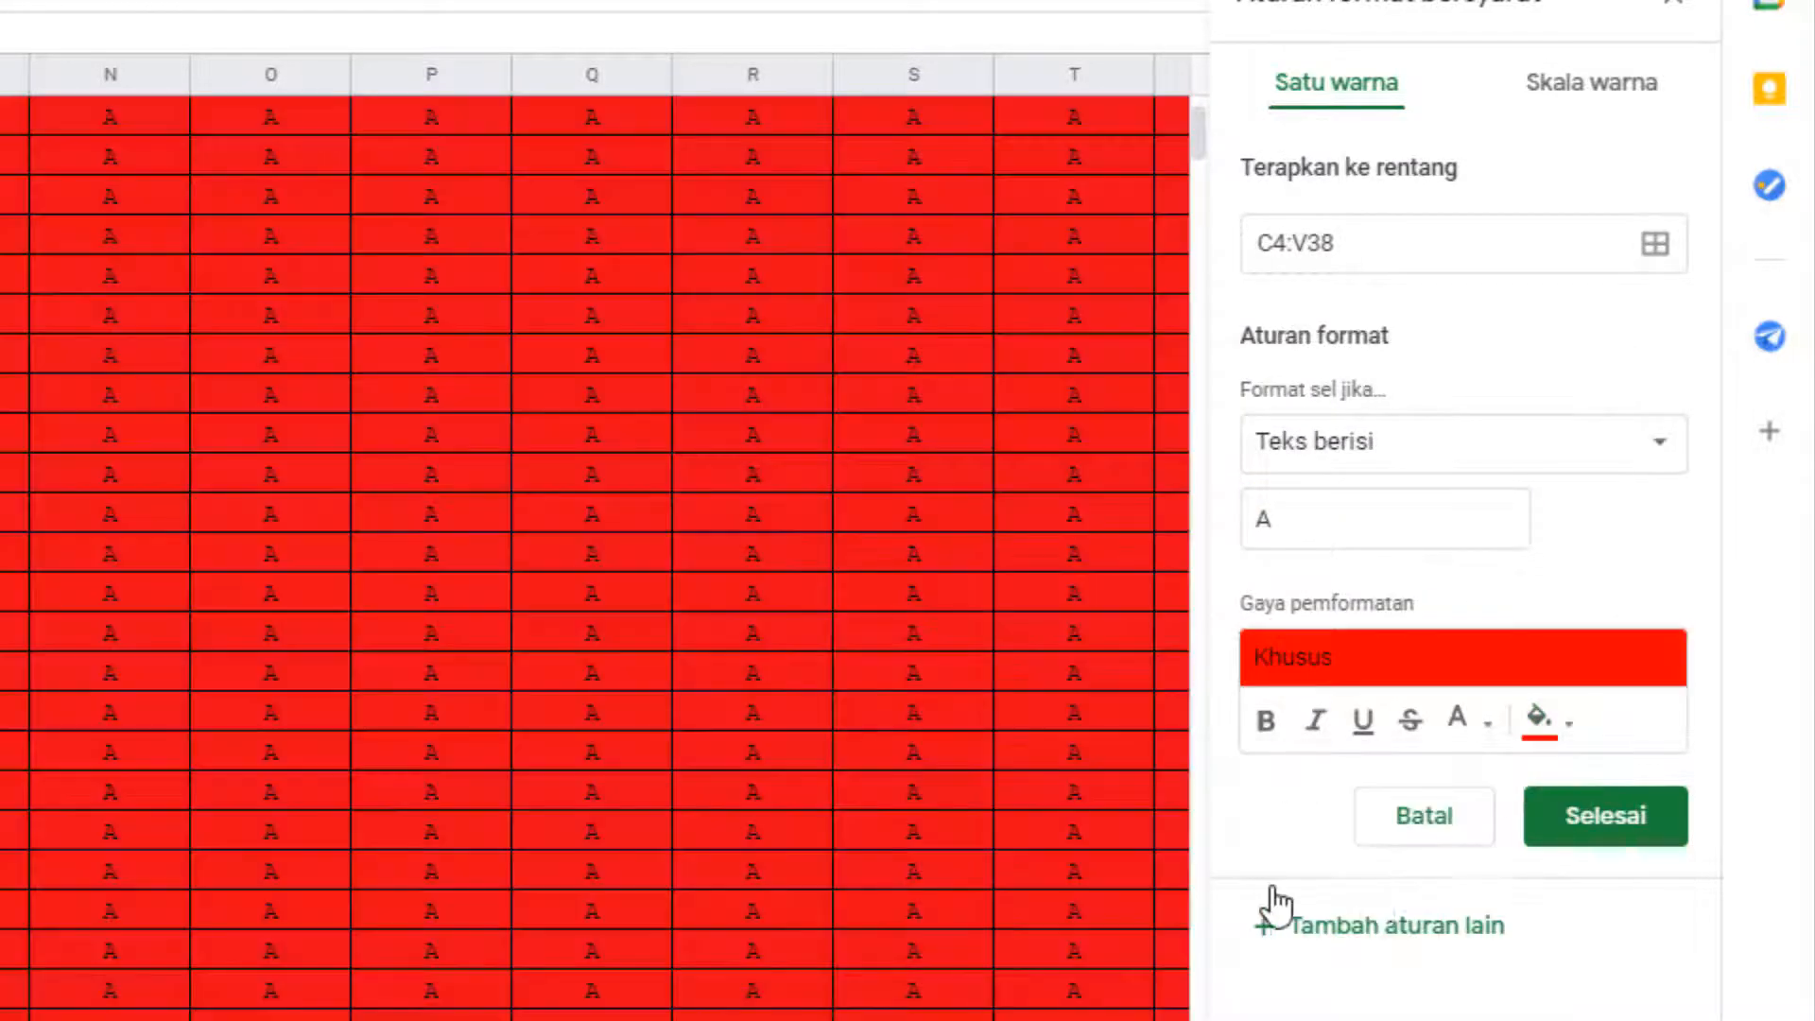
{"action": "left_click", "coordinate": [1572, 837]}
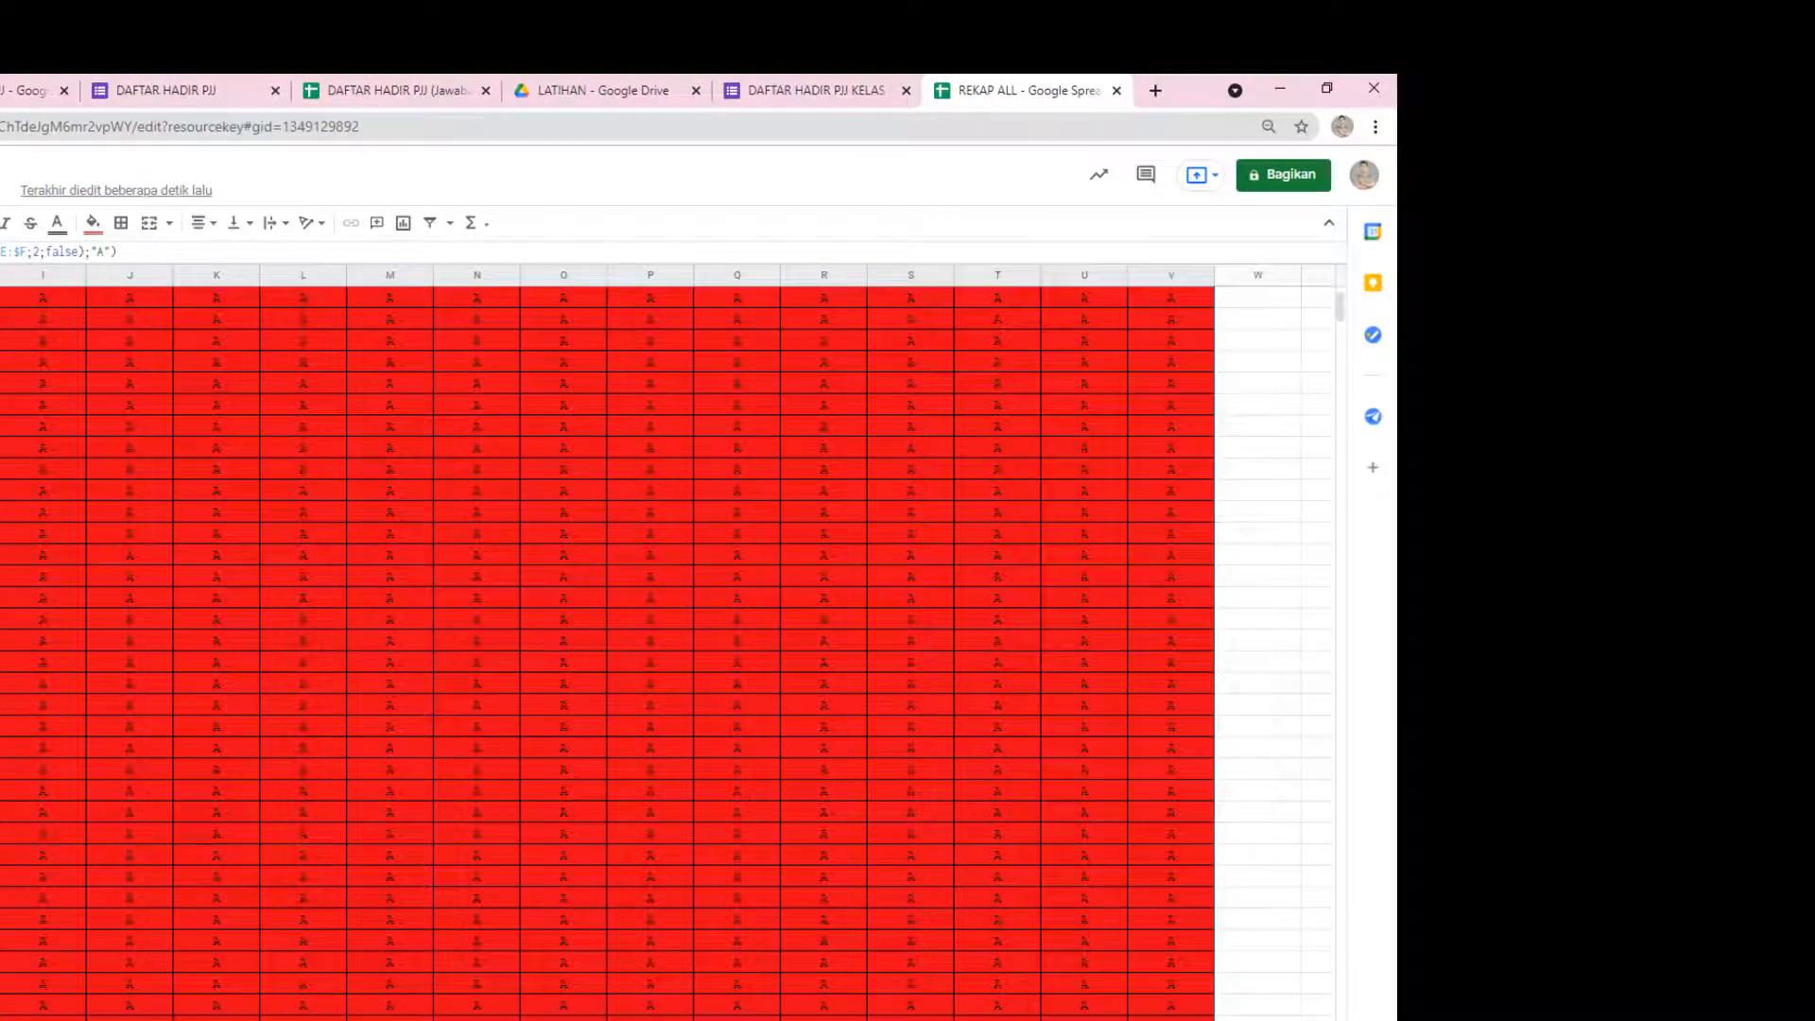
- Apply all borders to the merged NAMA header cell B2:B3
{"action": "scroll", "coordinate": [114, 284], "scroll_direction": "up", "scroll_amount": 2}
{"action": "left_click", "coordinate": [62, 291]}
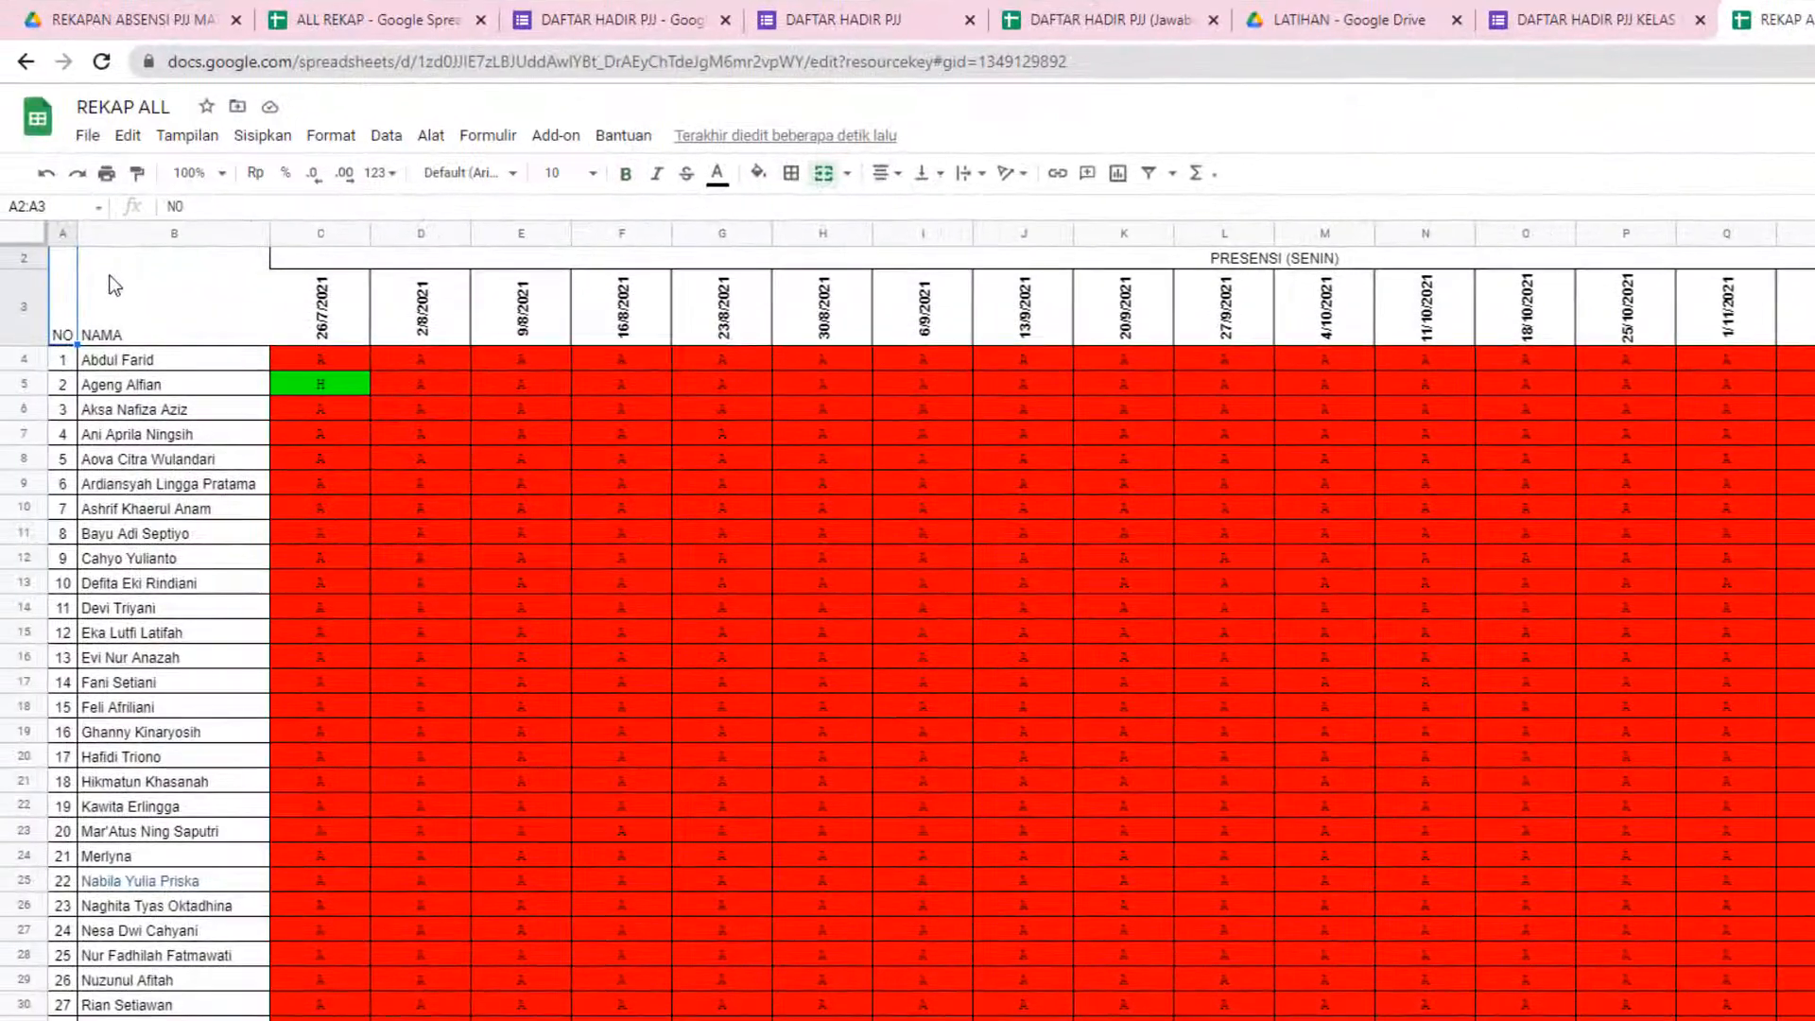
{"action": "left_click", "coordinate": [114, 284]}
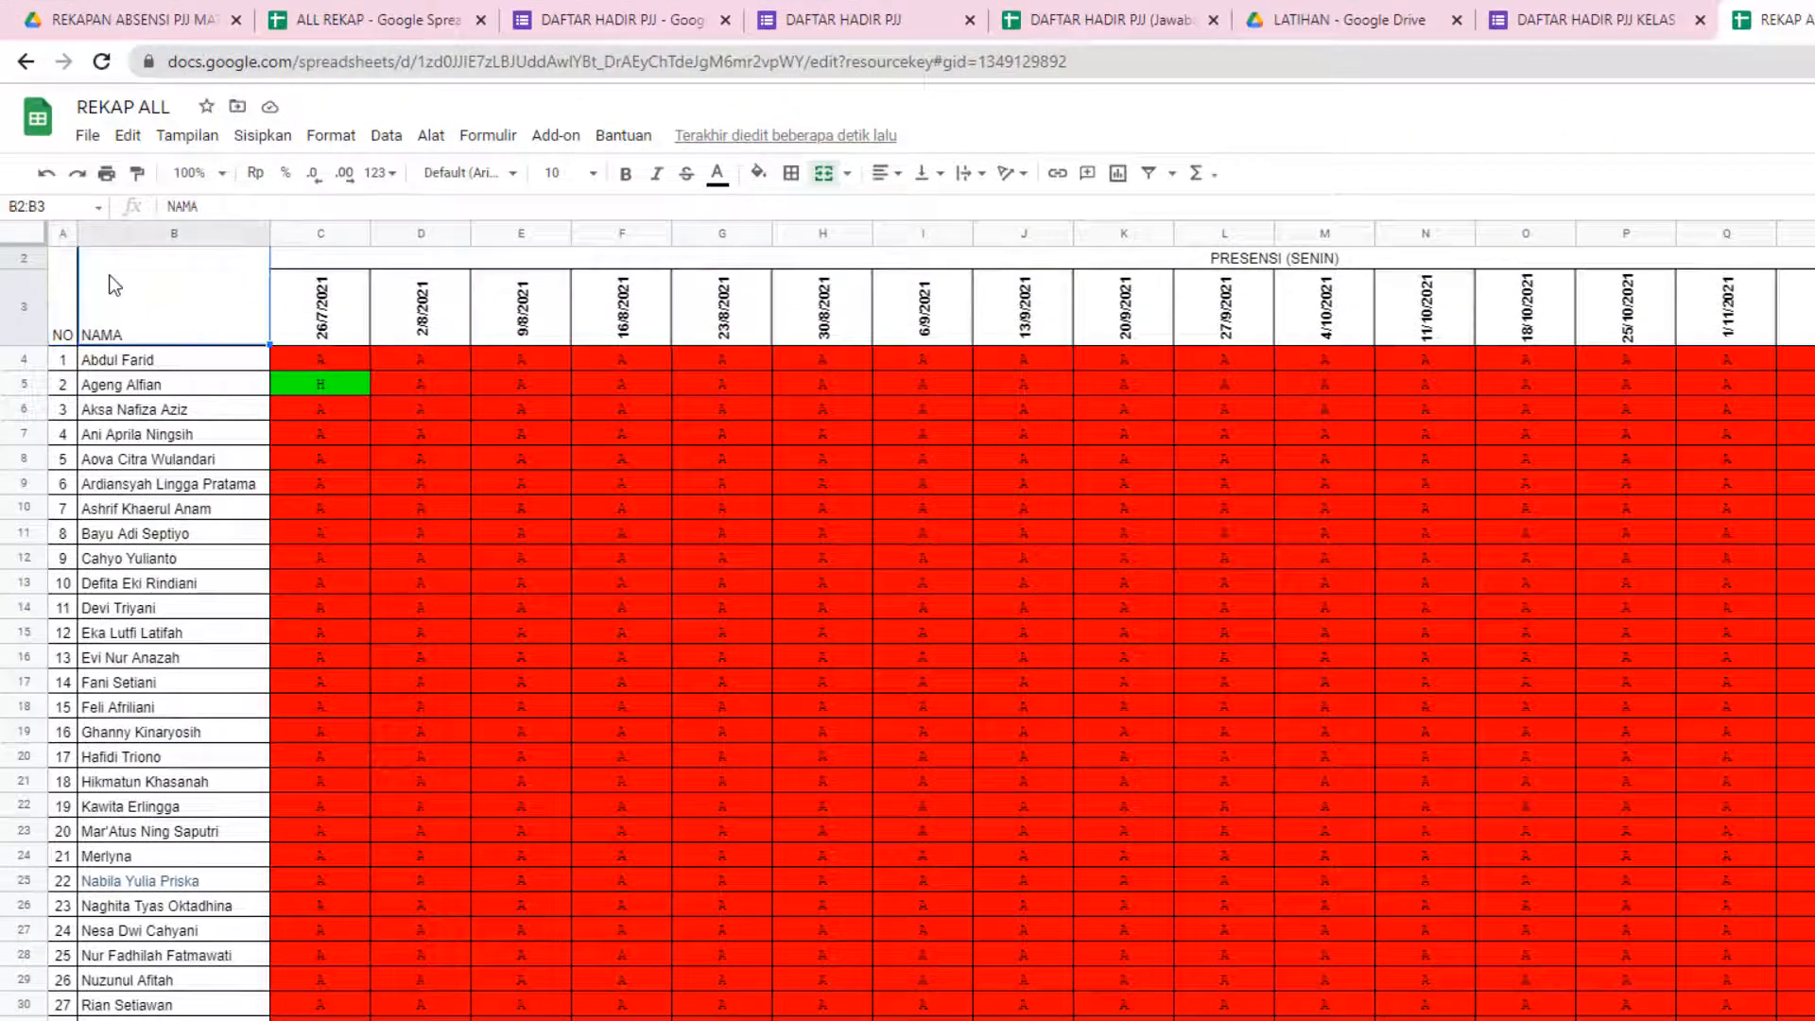
{"action": "left_click", "coordinate": [796, 181]}
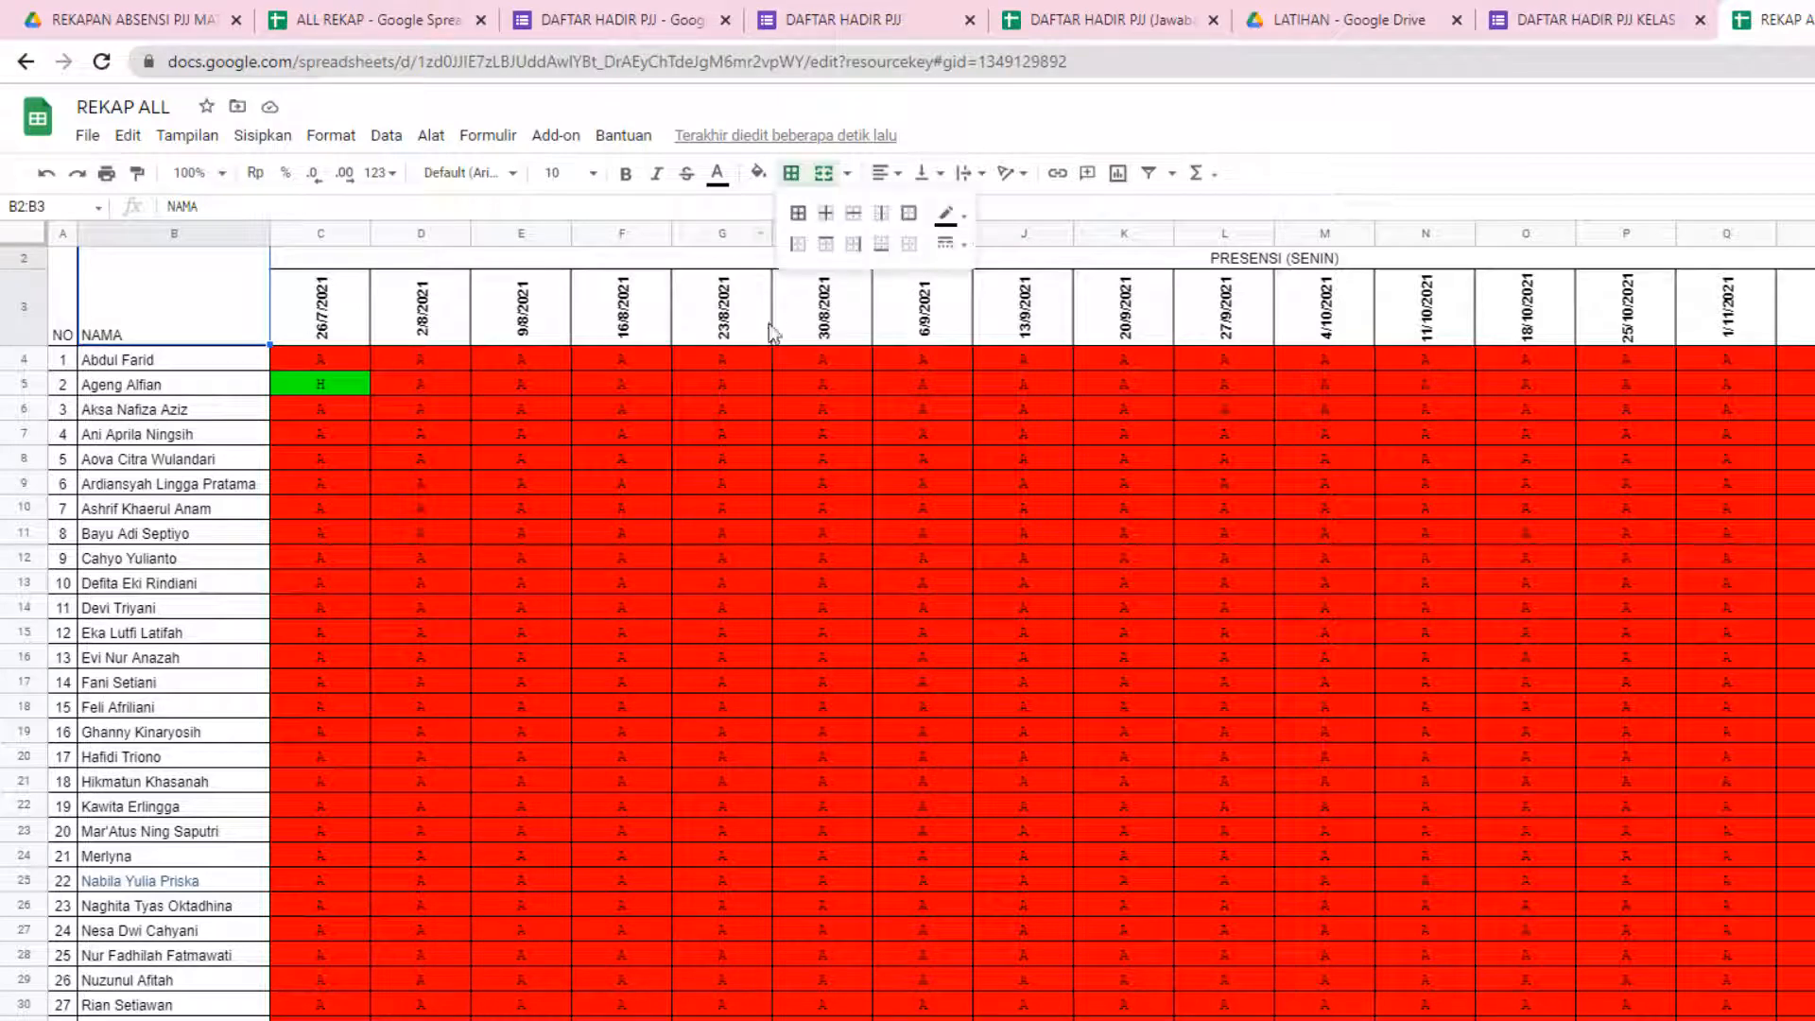
{"action": "left_click", "coordinate": [798, 213]}
{"action": "left_click", "coordinate": [284, 342]}
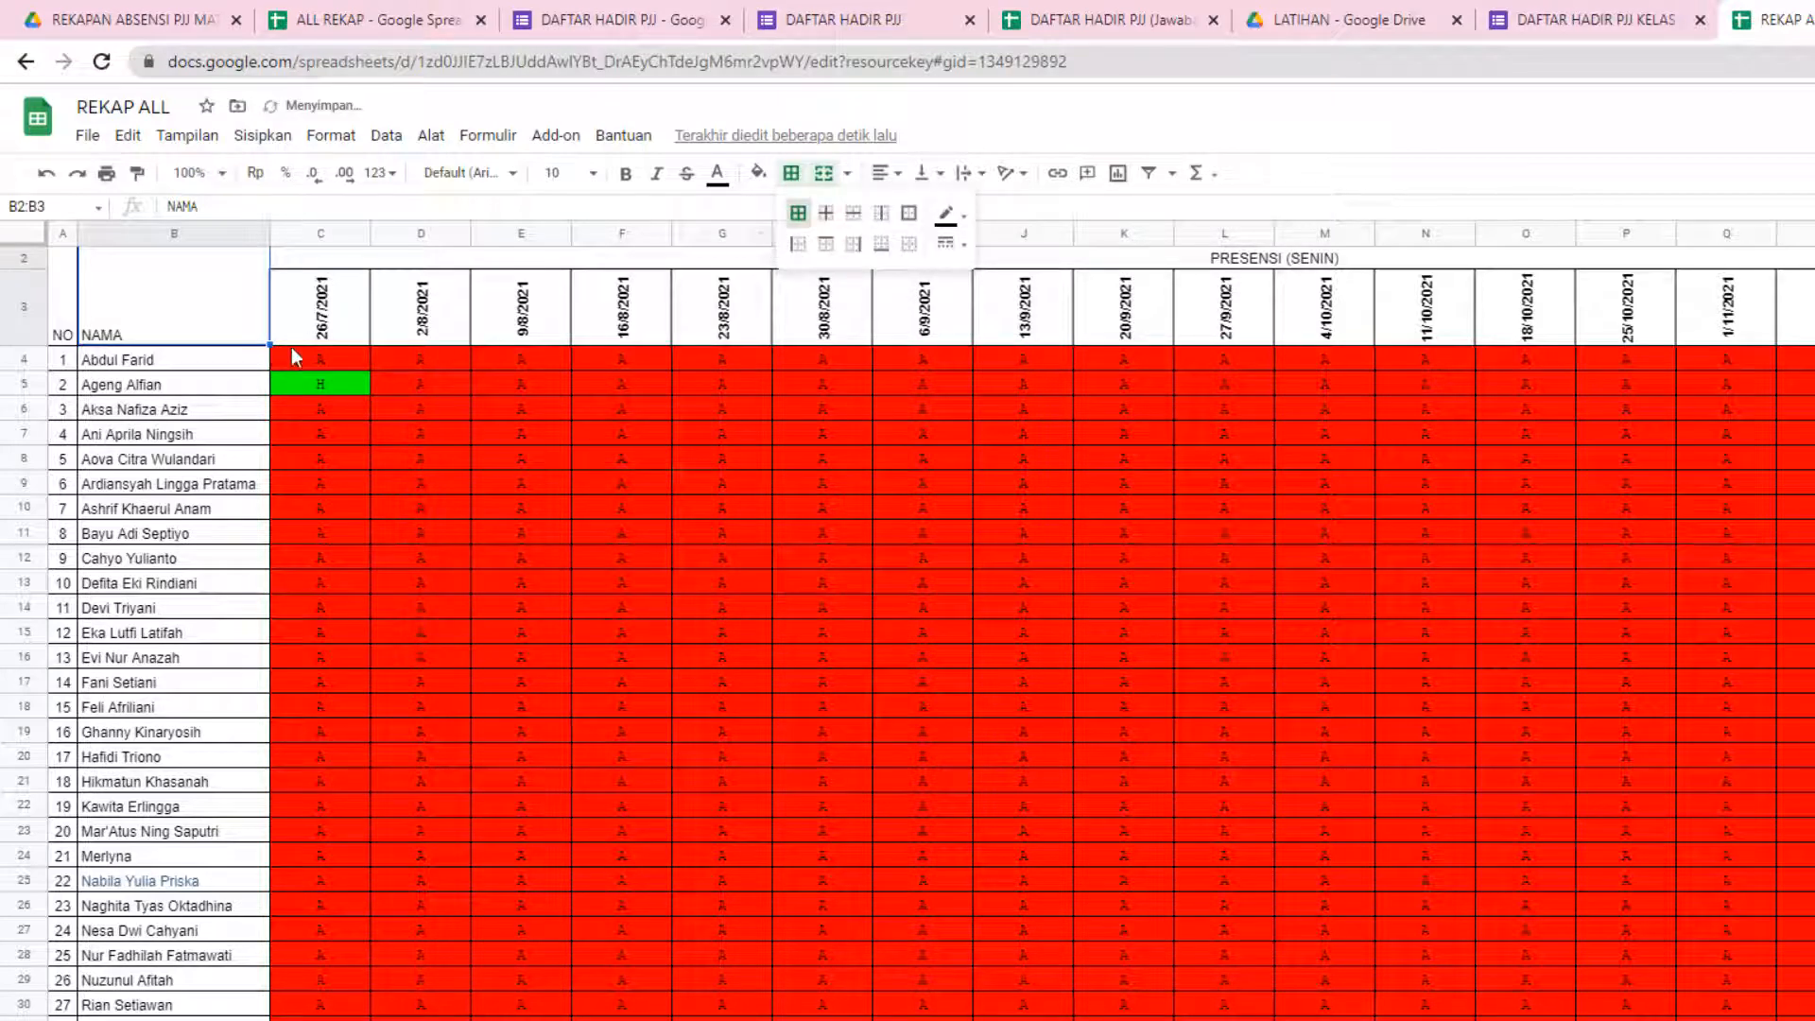
{"action": "key", "text": "Right"}
{"action": "key", "text": "Right"}
{"action": "key", "text": "Right"}
{"action": "key", "text": "ctrl+Right"}
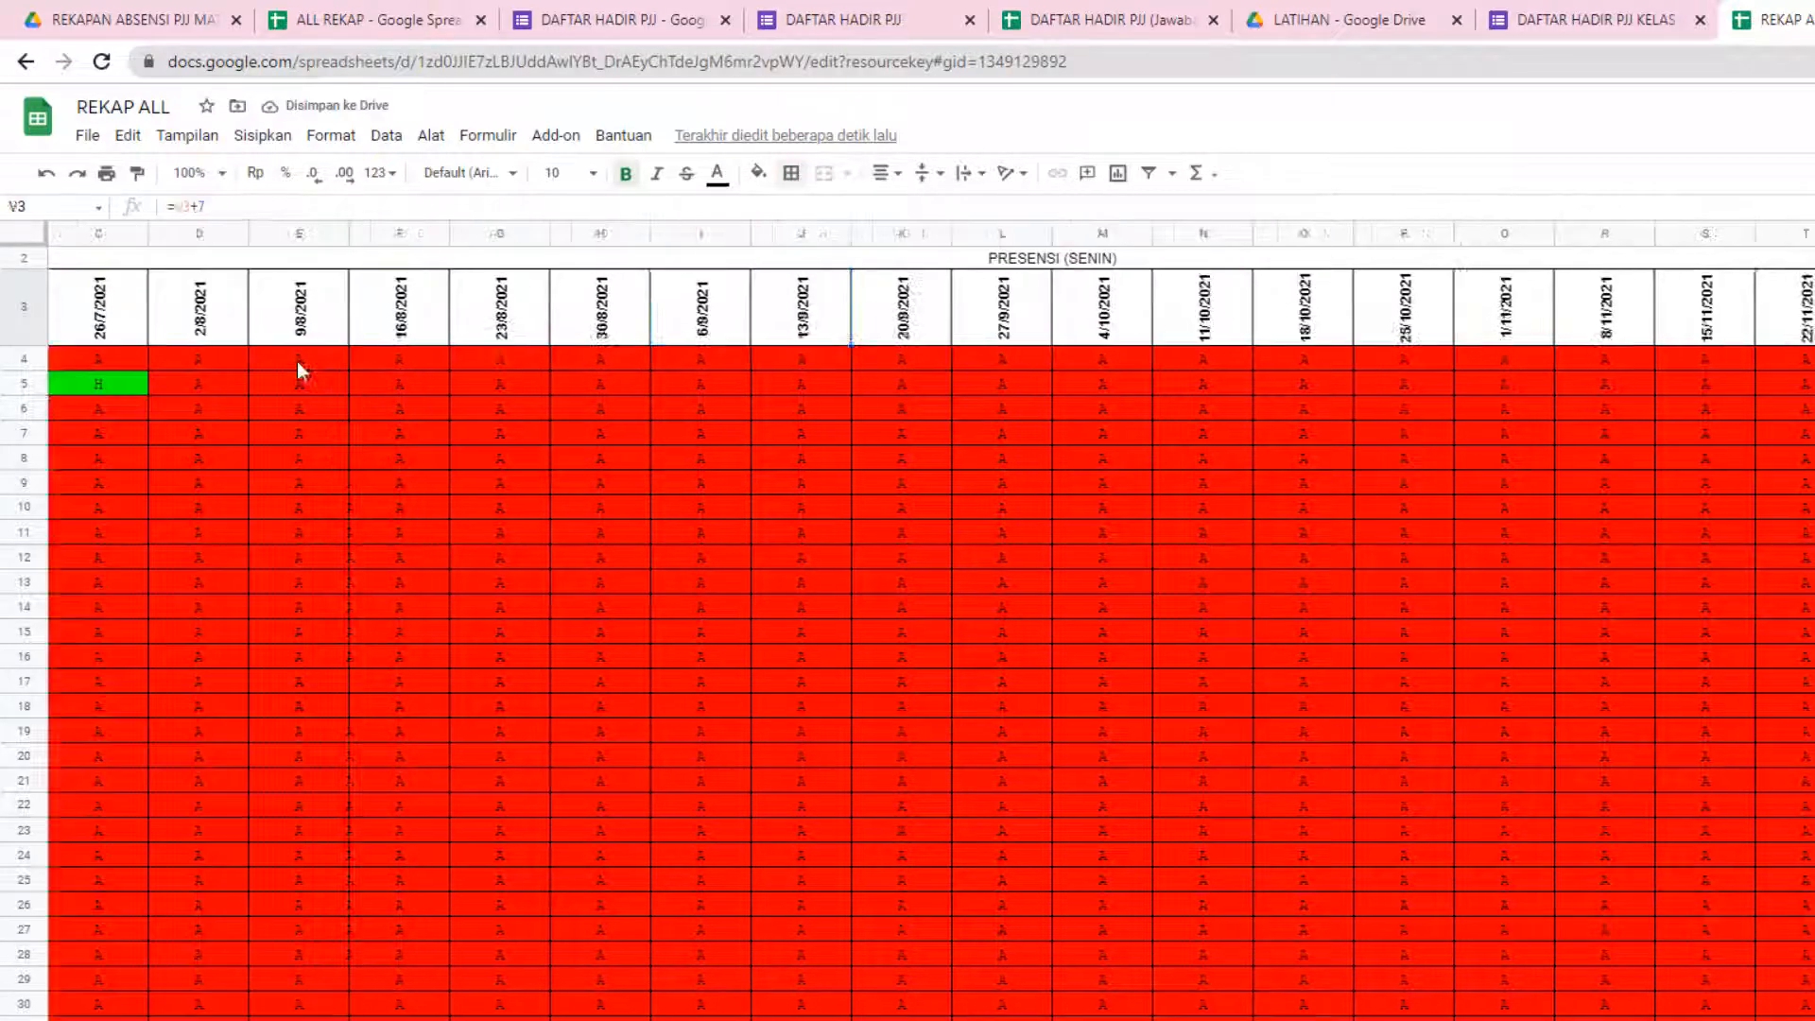
{"action": "key", "text": "ctrl+Right"}
{"action": "key", "text": "ctrl+Left"}
{"action": "key", "text": "ctrl+Left"}
{"action": "key", "text": "ctrl+Left"}
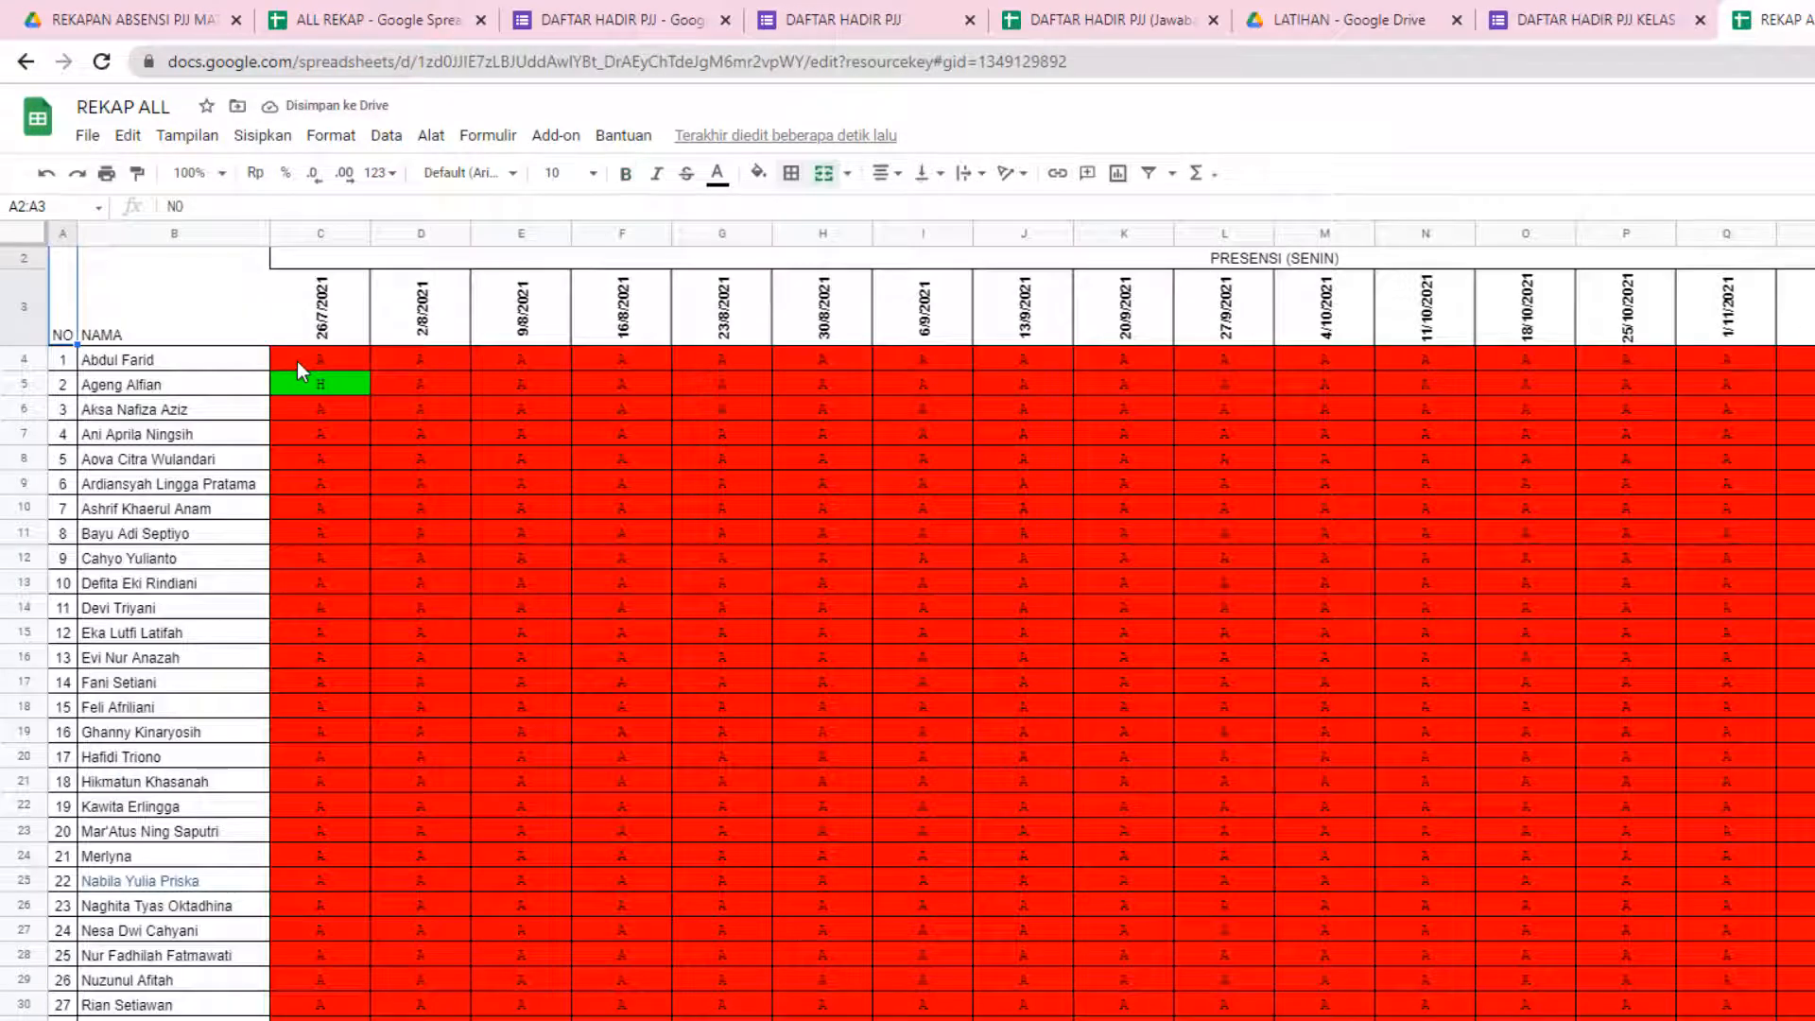
- Narrow the date columns C through V together to roughly half their width
{"action": "left_click", "coordinate": [326, 233]}
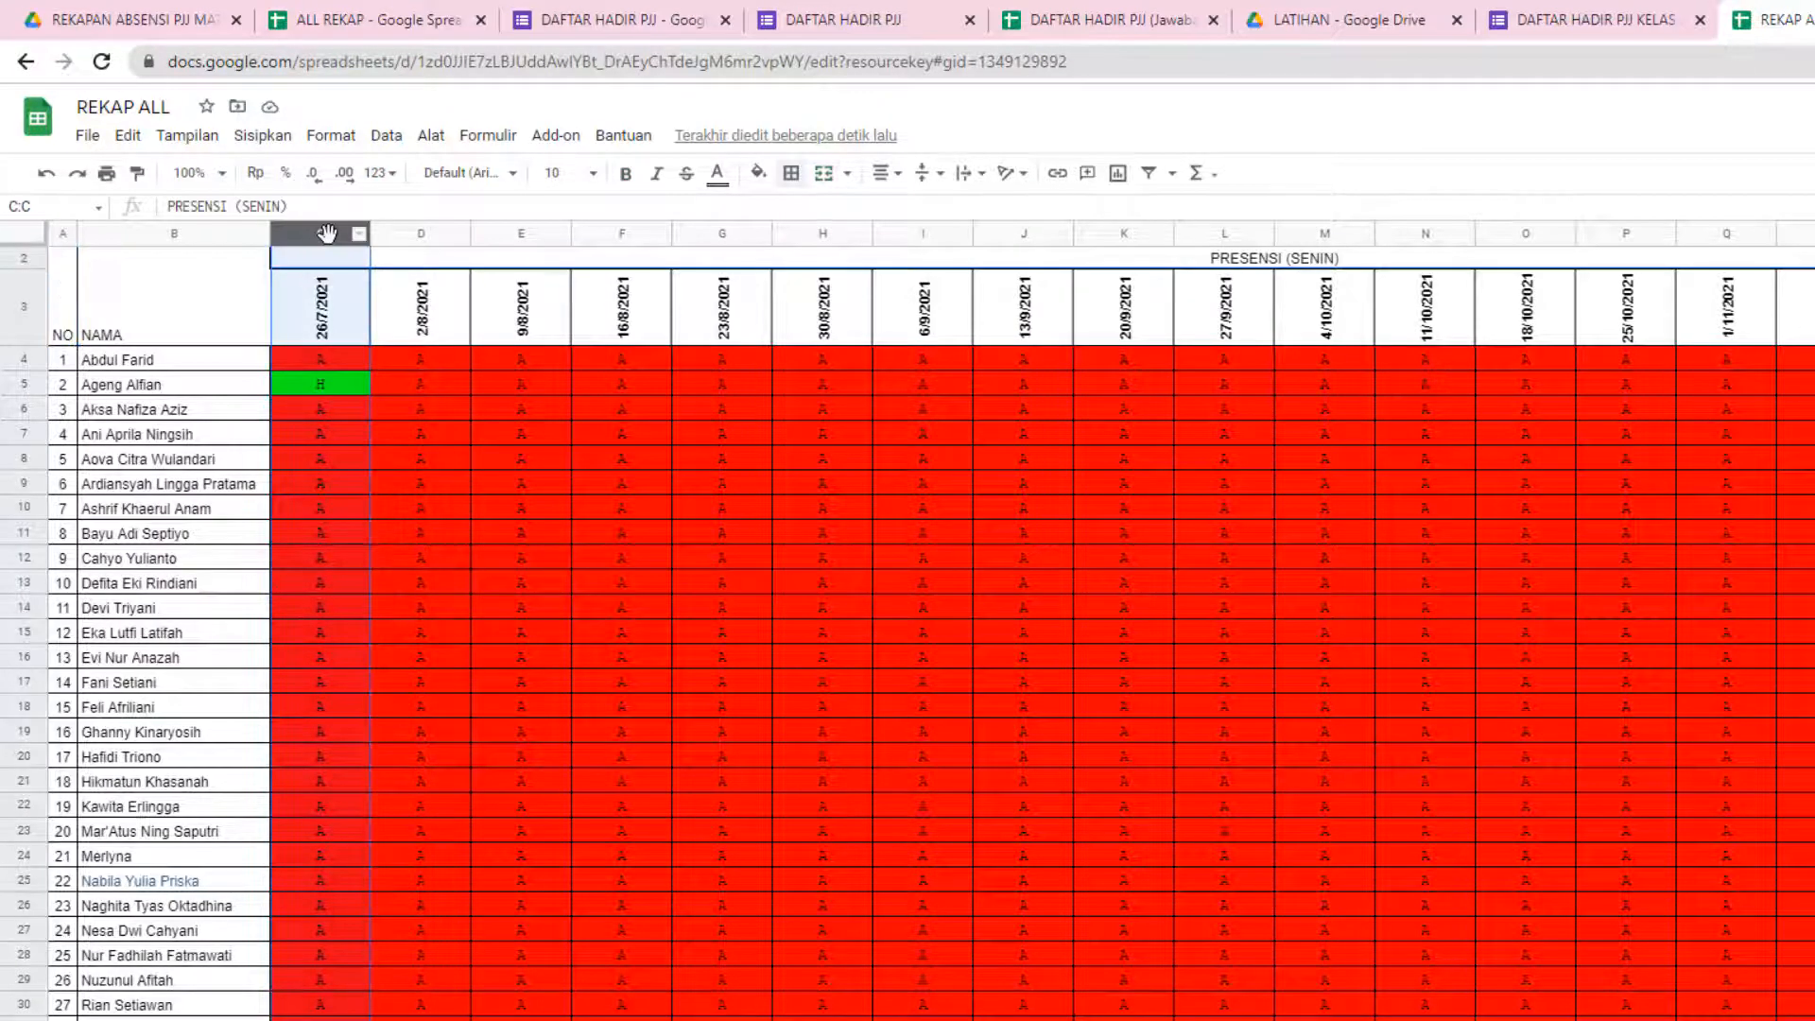
{"action": "key", "text": "ctrl+shift+Right"}
{"action": "key", "text": "ctrl+shift+Left"}
{"action": "key", "text": "shift+Right"}
{"action": "key", "text": "shift+Right"}
{"action": "key", "text": "shift+Right"}
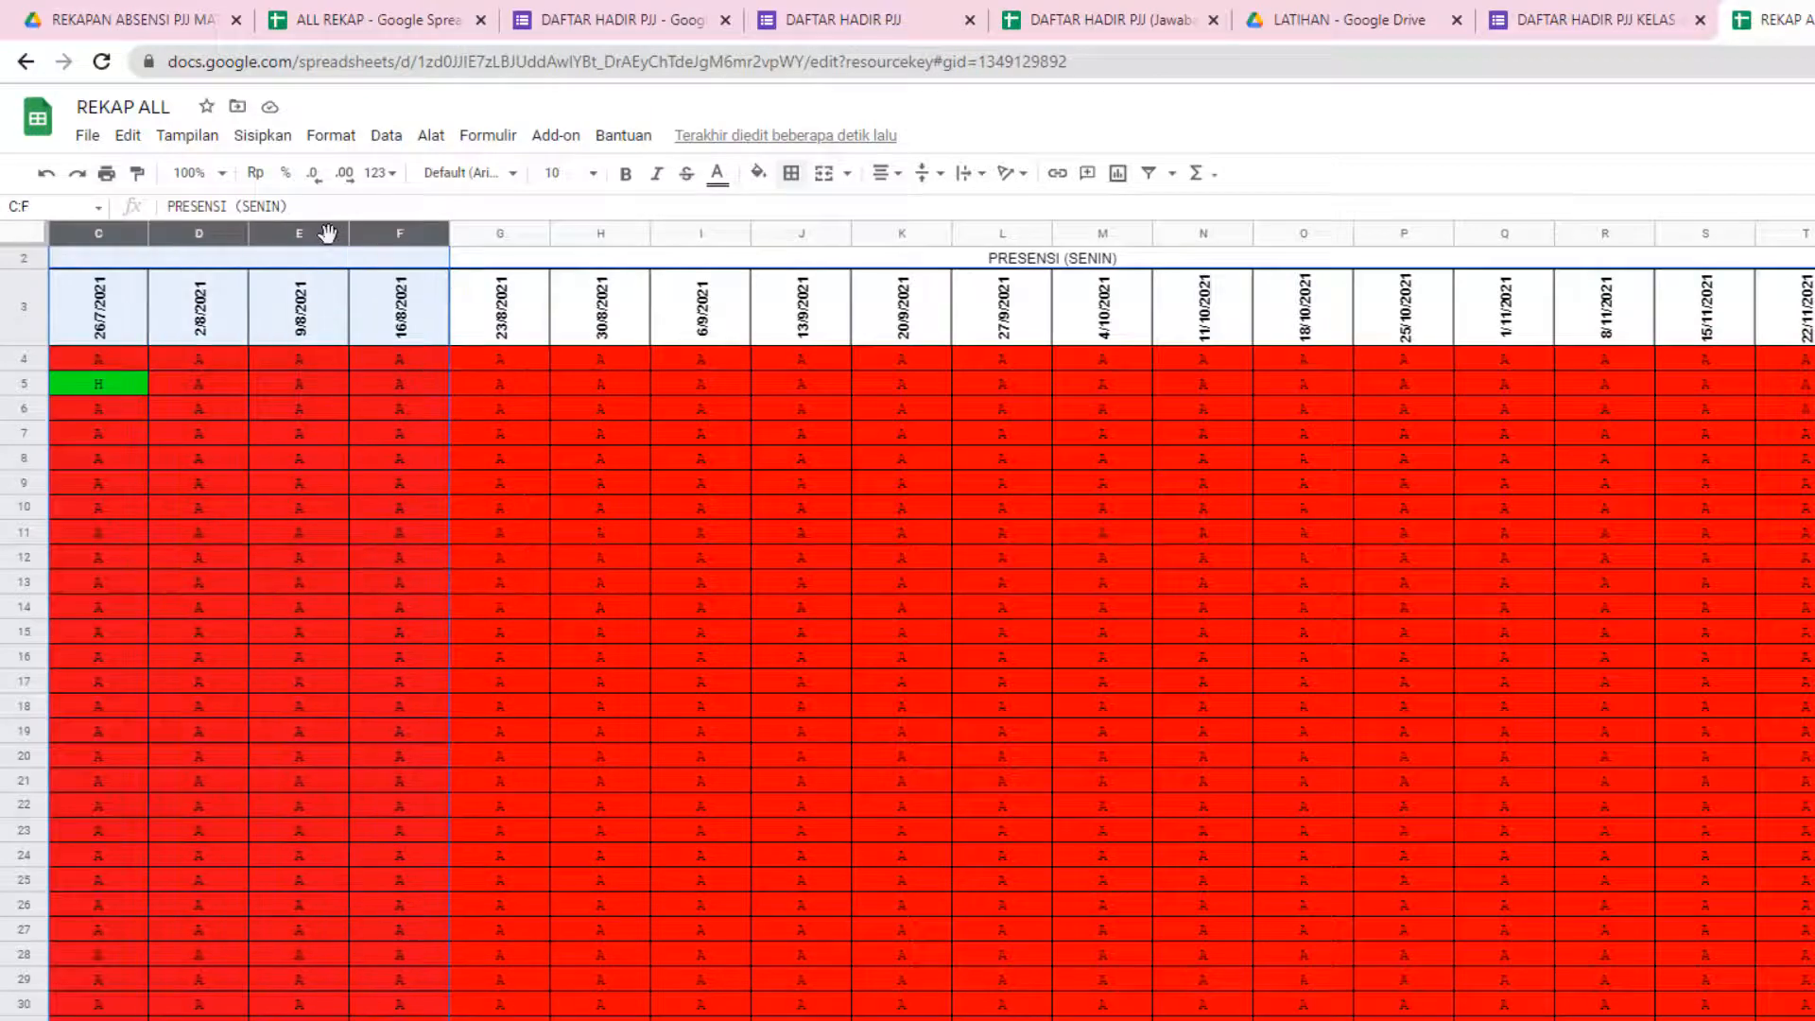
{"action": "key", "text": "shift+Right"}
{"action": "key", "text": "shift+Right"}
{"action": "key", "text": "shift+Right"}
{"action": "key", "text": "shift+Right"}
{"action": "key", "text": "shift+Right"}
{"action": "key", "text": "shift+Right"}
{"action": "key", "text": "shift+Right"}
{"action": "key", "text": "shift+Right"}
{"action": "key", "text": "shift+Right"}
{"action": "key", "text": "shift+Right"}
{"action": "key", "text": "shift+Right"}
{"action": "key", "text": "shift+Right"}
{"action": "key", "text": "shift+Right"}
{"action": "key", "text": "shift+Right"}
{"action": "key", "text": "shift+Right"}
{"action": "key", "text": "shift+Right"}
{"action": "key", "text": "shift+Right"}
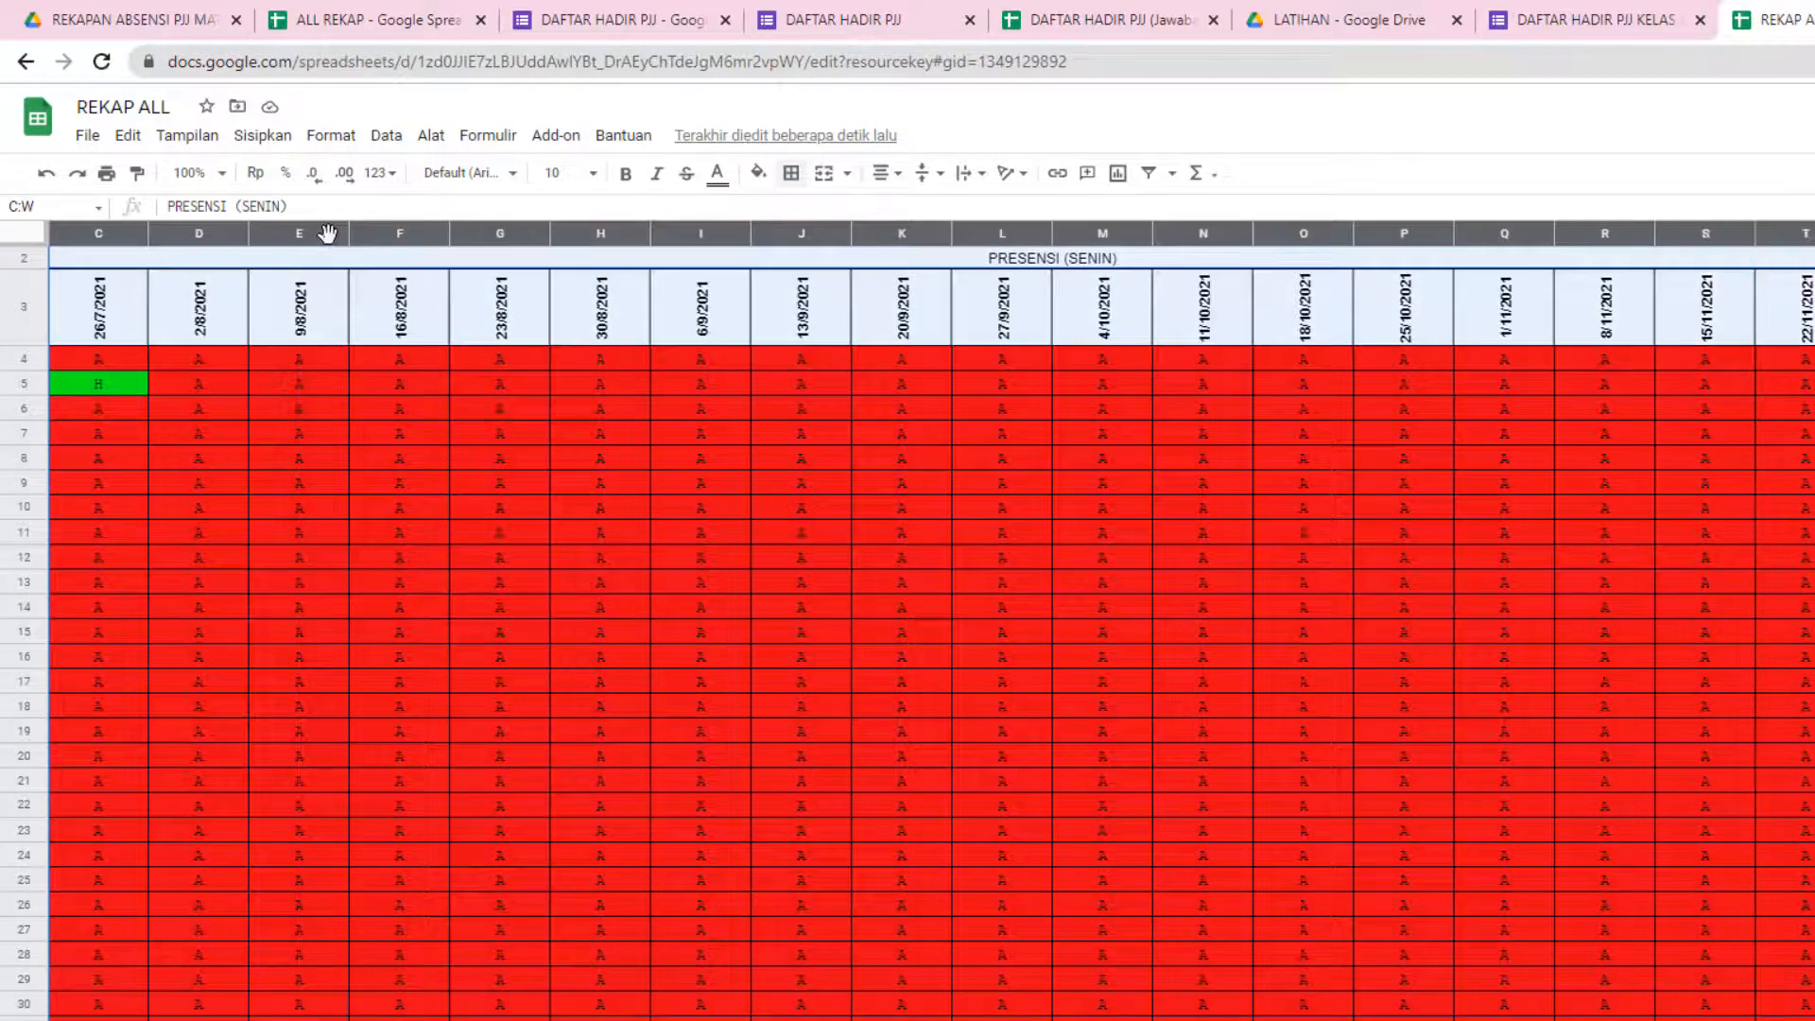
{"action": "key", "text": "shift+Left"}
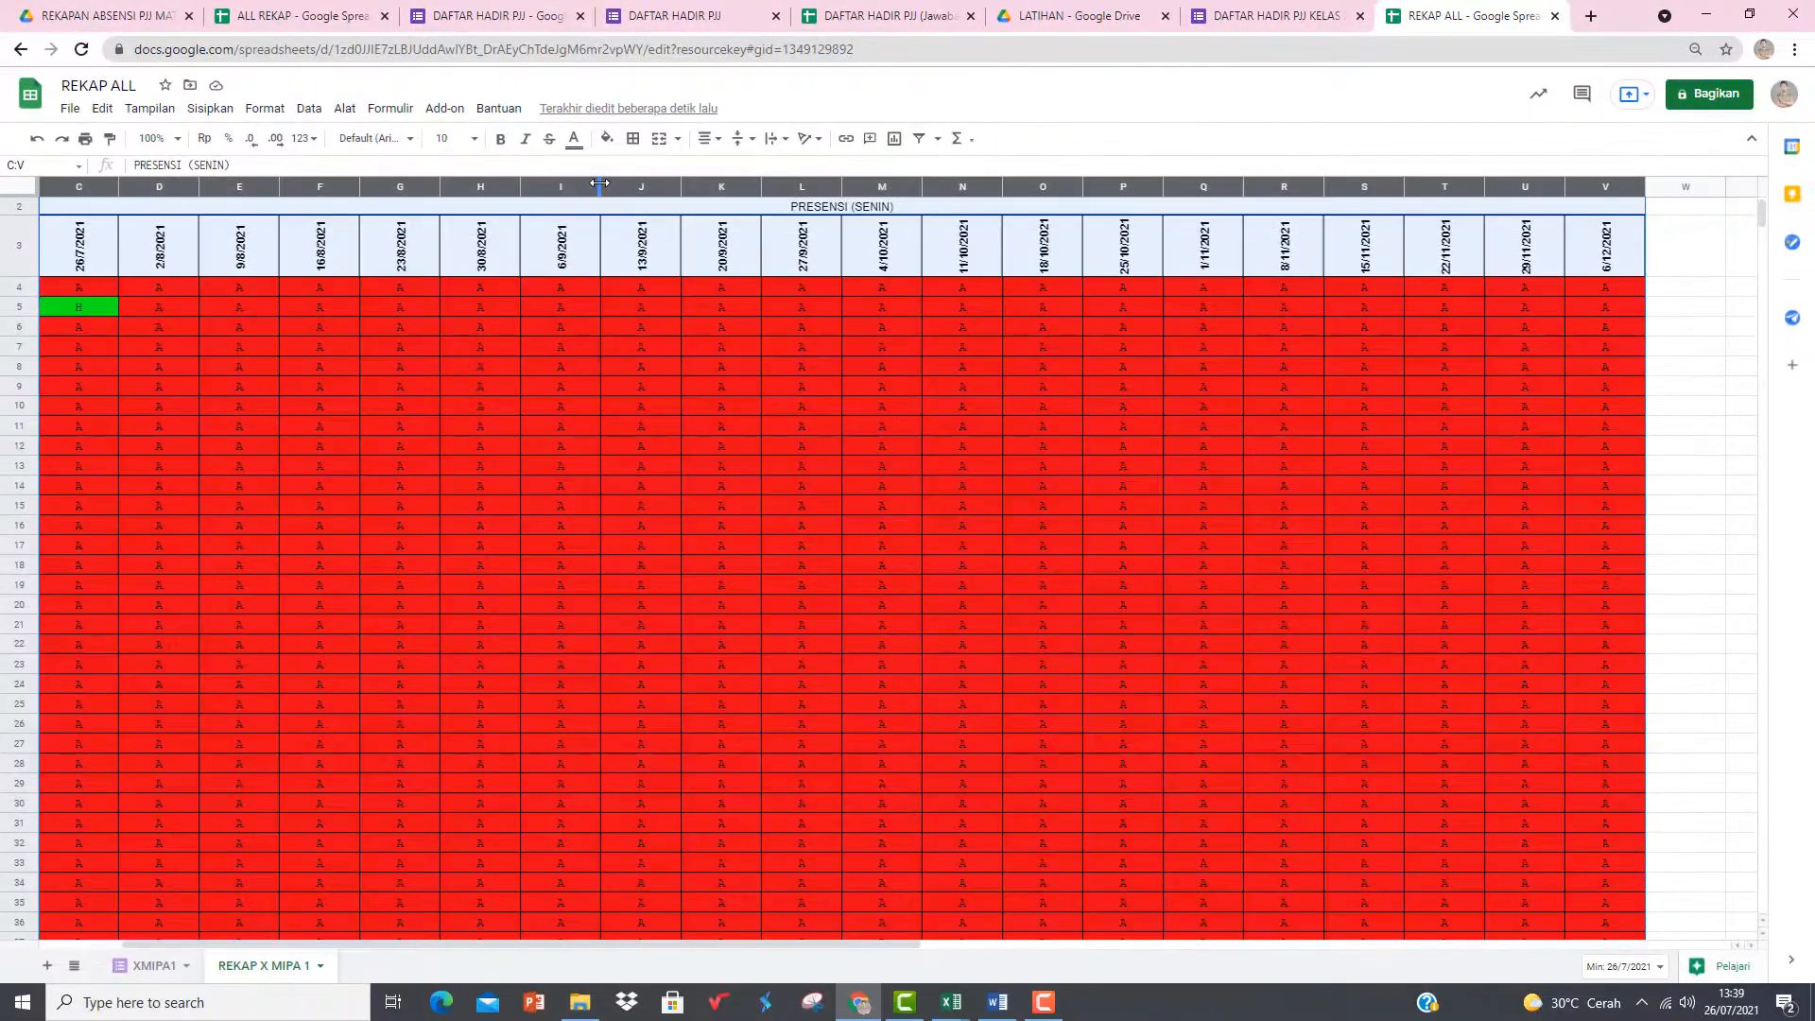
{"action": "left_click_drag", "start_coordinate": [599, 182], "coordinate": [540, 189]}
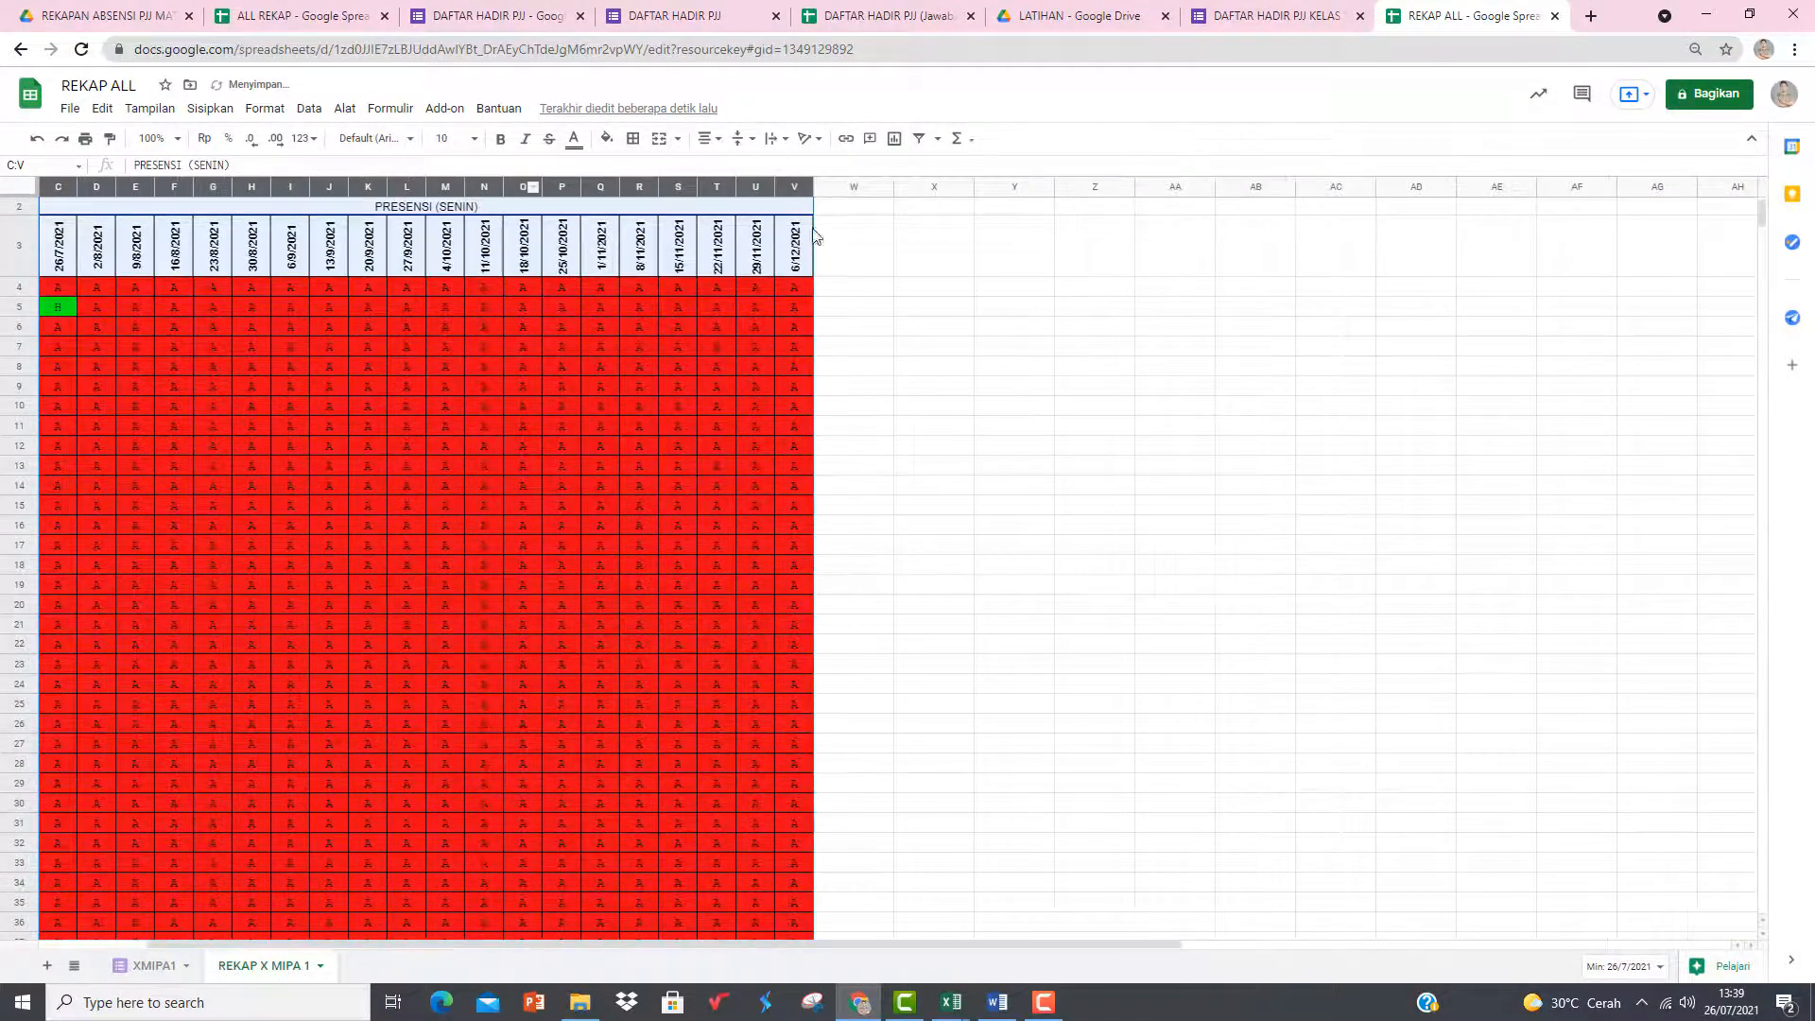
- Enter the headings H, S, I and A in cells W3 to Z3, beside the last date column
{"action": "left_click", "coordinate": [871, 244]}
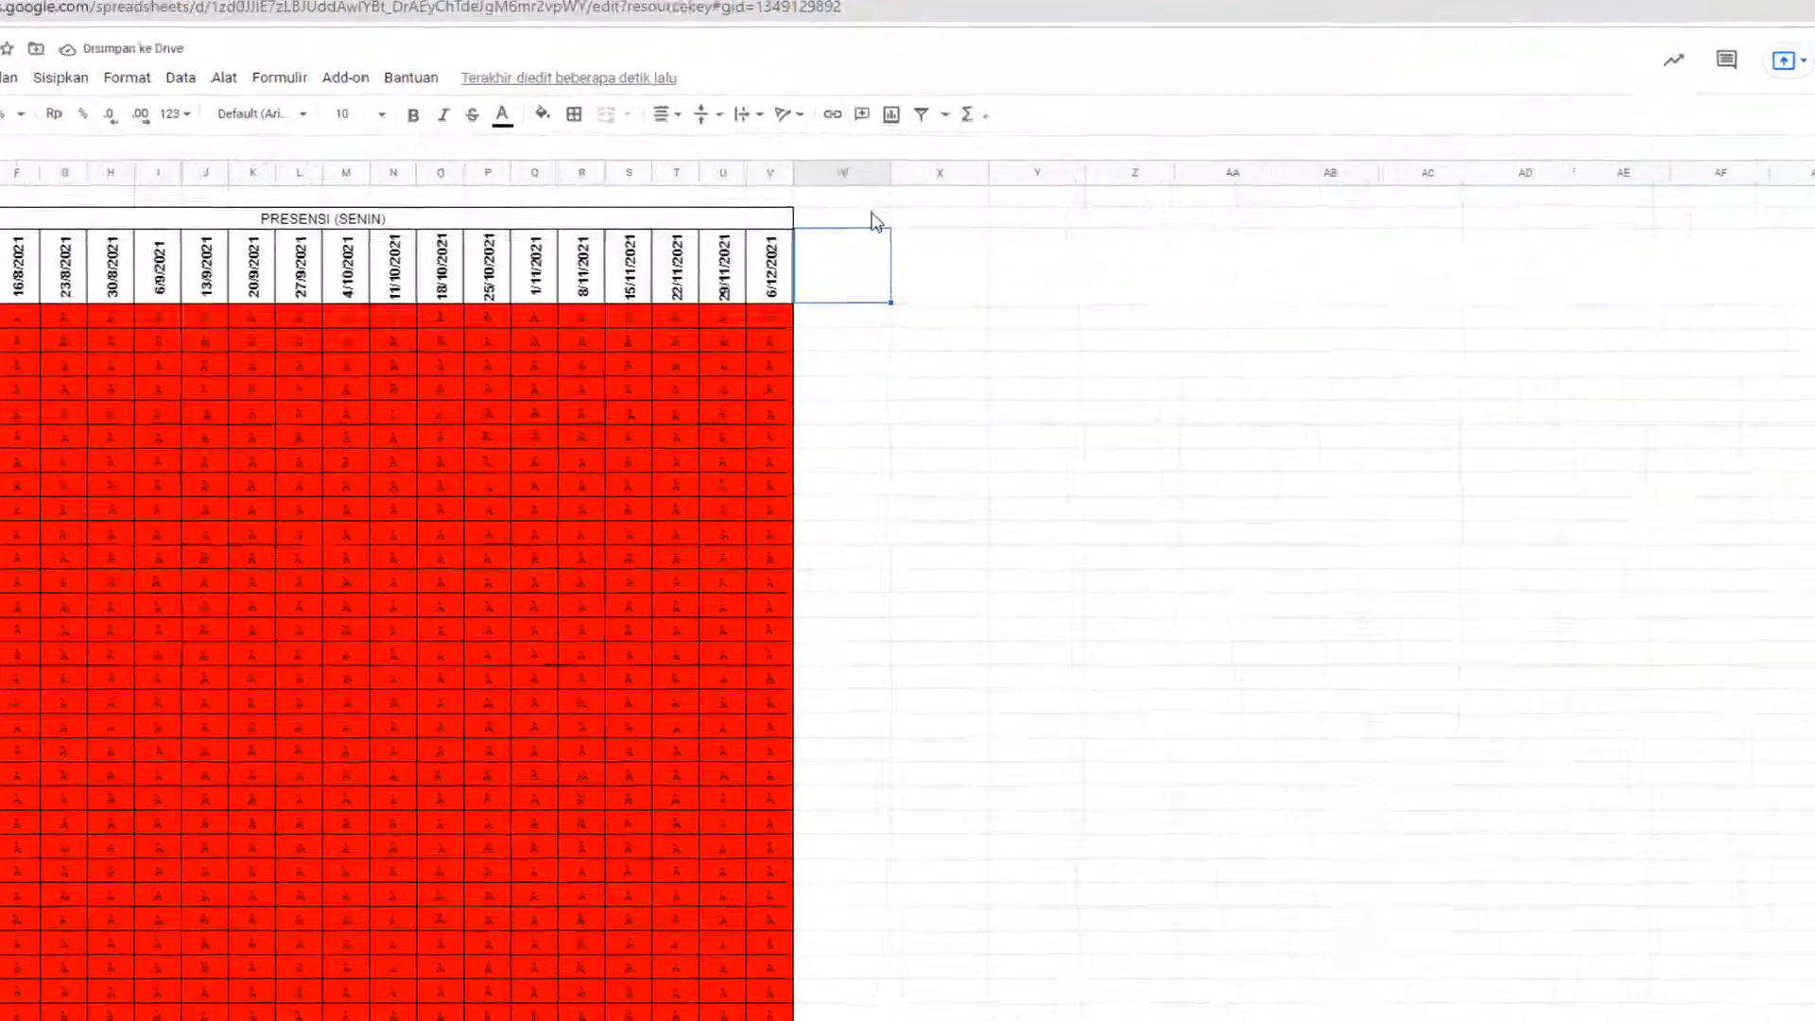
{"action": "left_click", "coordinate": [871, 214]}
{"action": "key", "text": "shift+Right"}
{"action": "key", "text": "shift+Right"}
{"action": "key", "text": "Down"}
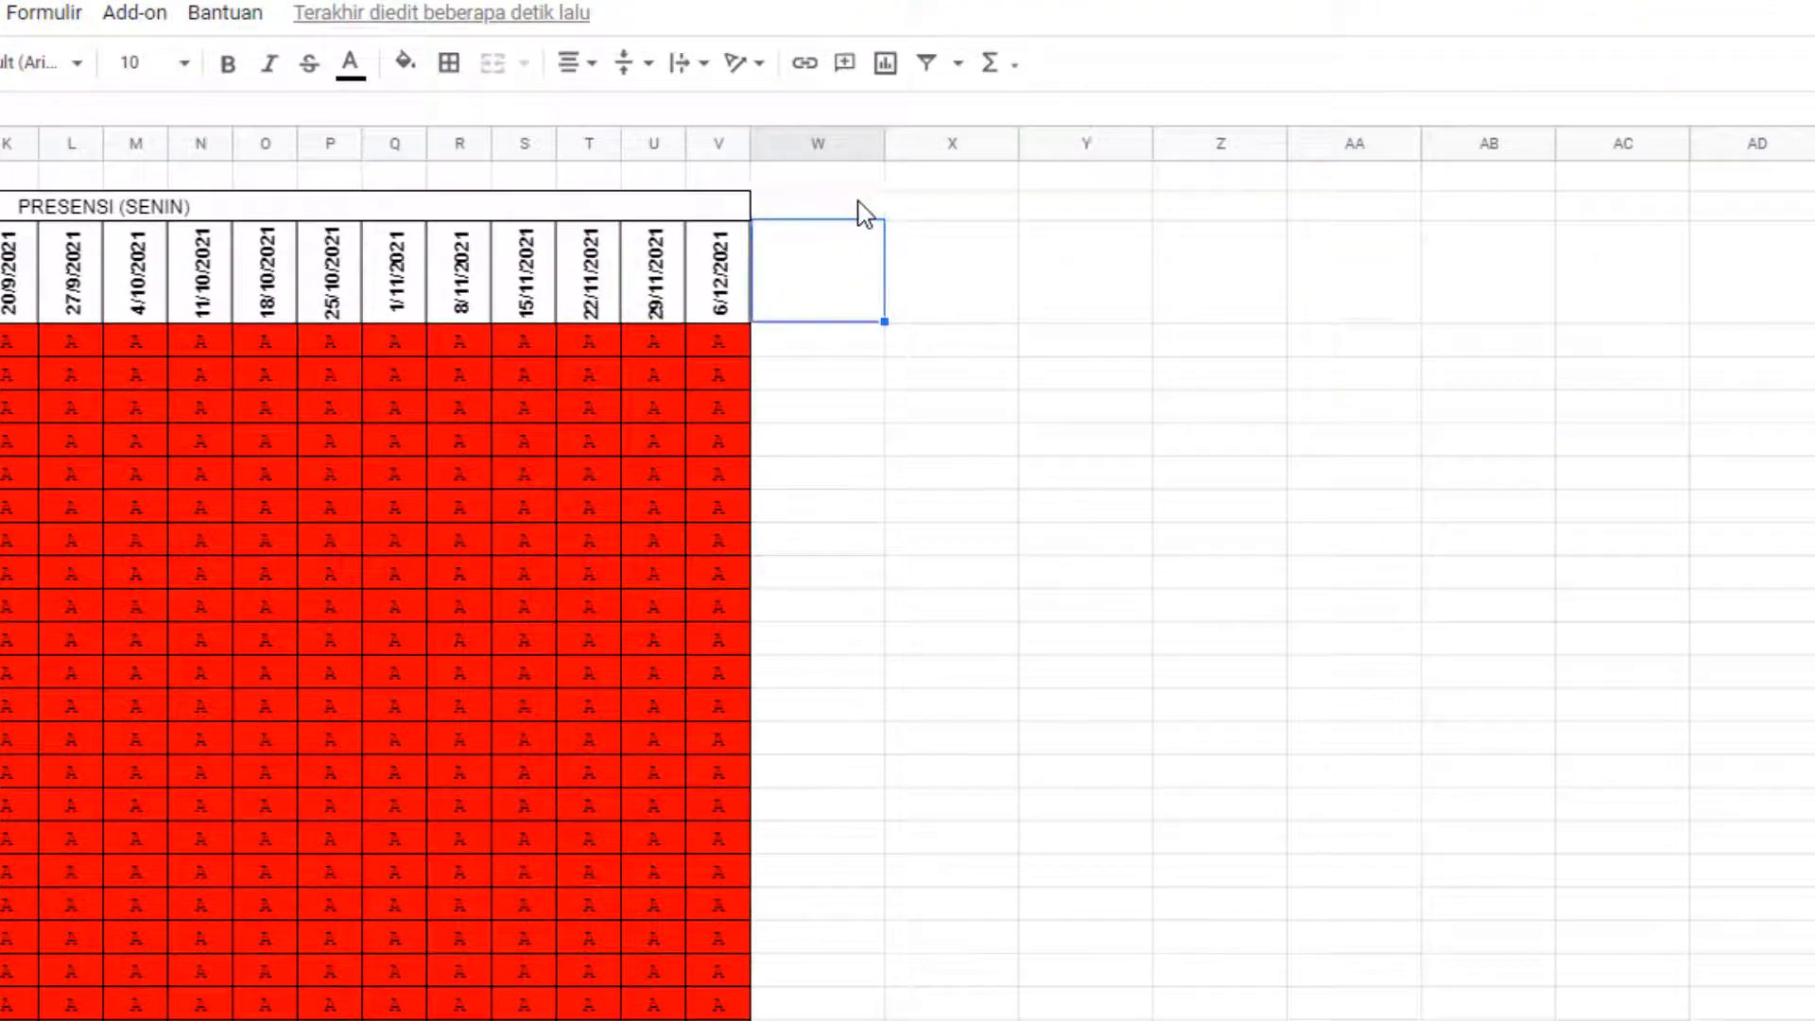
{"action": "type", "text": "H"}
{"action": "key", "text": "Tab"}
{"action": "type", "text": "S"}
{"action": "key", "text": "Tab"}
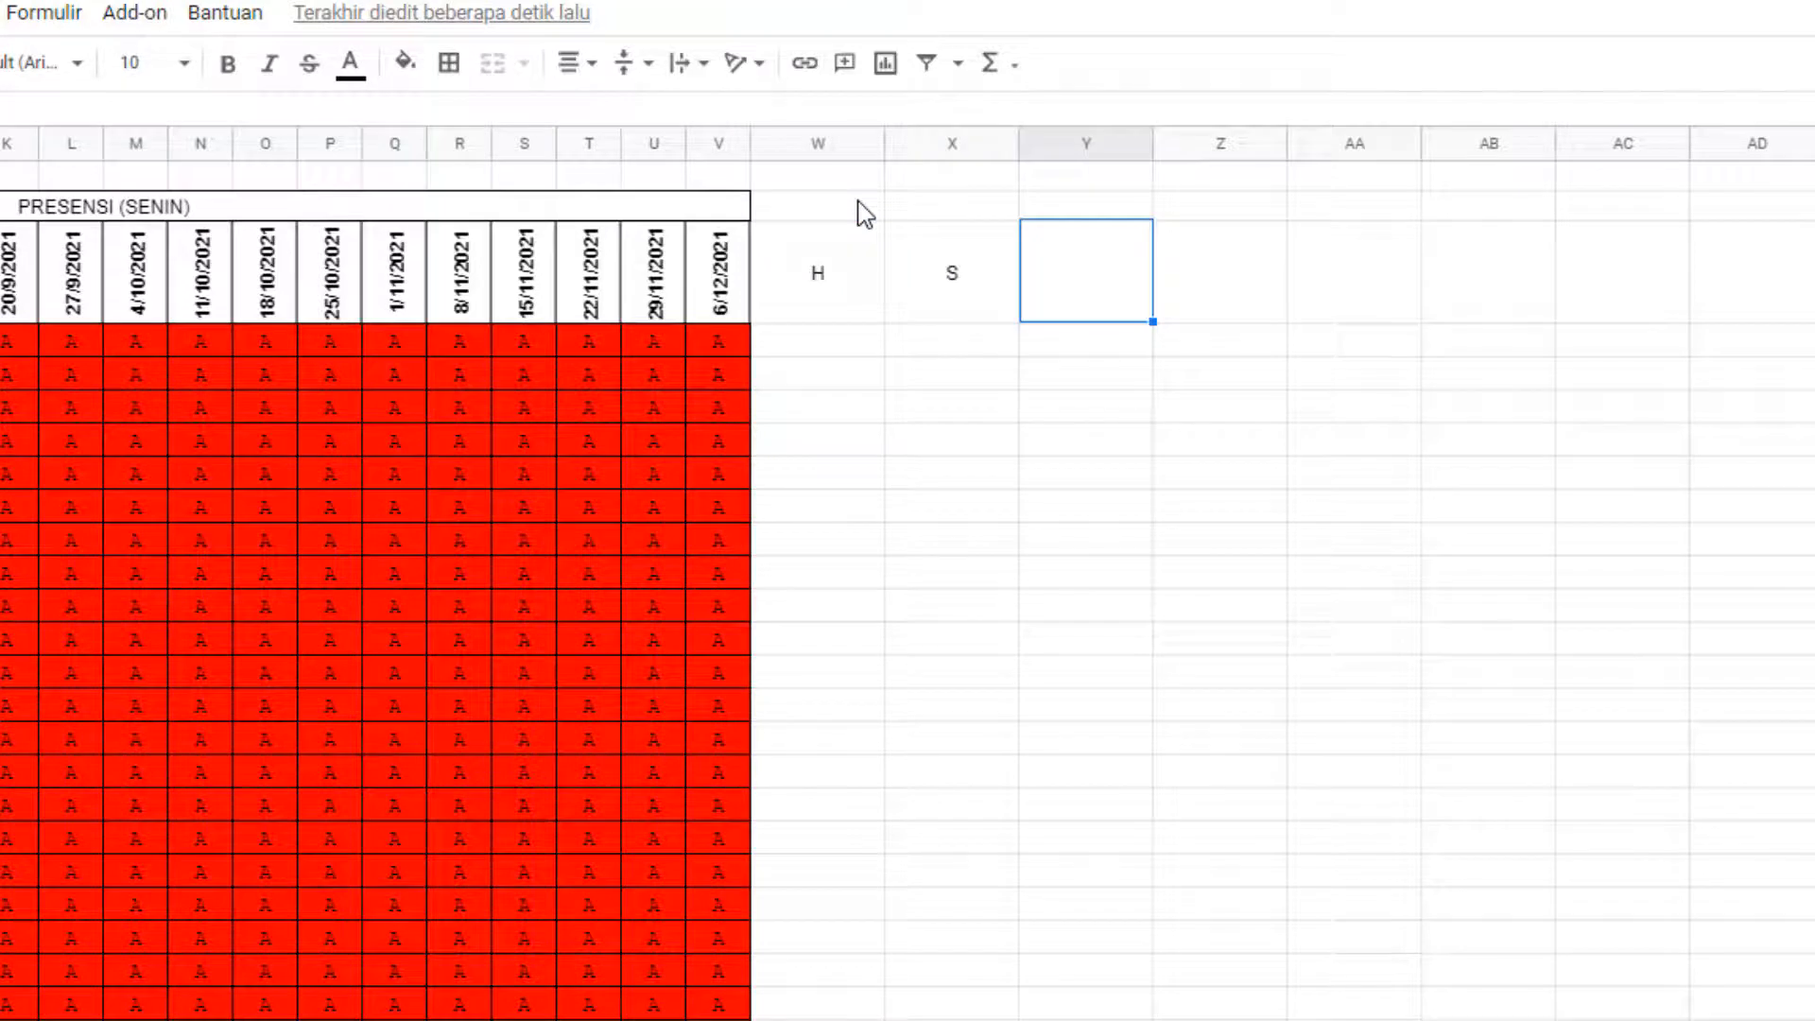
{"action": "type", "text": "I"}
{"action": "key", "text": "Tab"}
{"action": "type", "text": "A"}
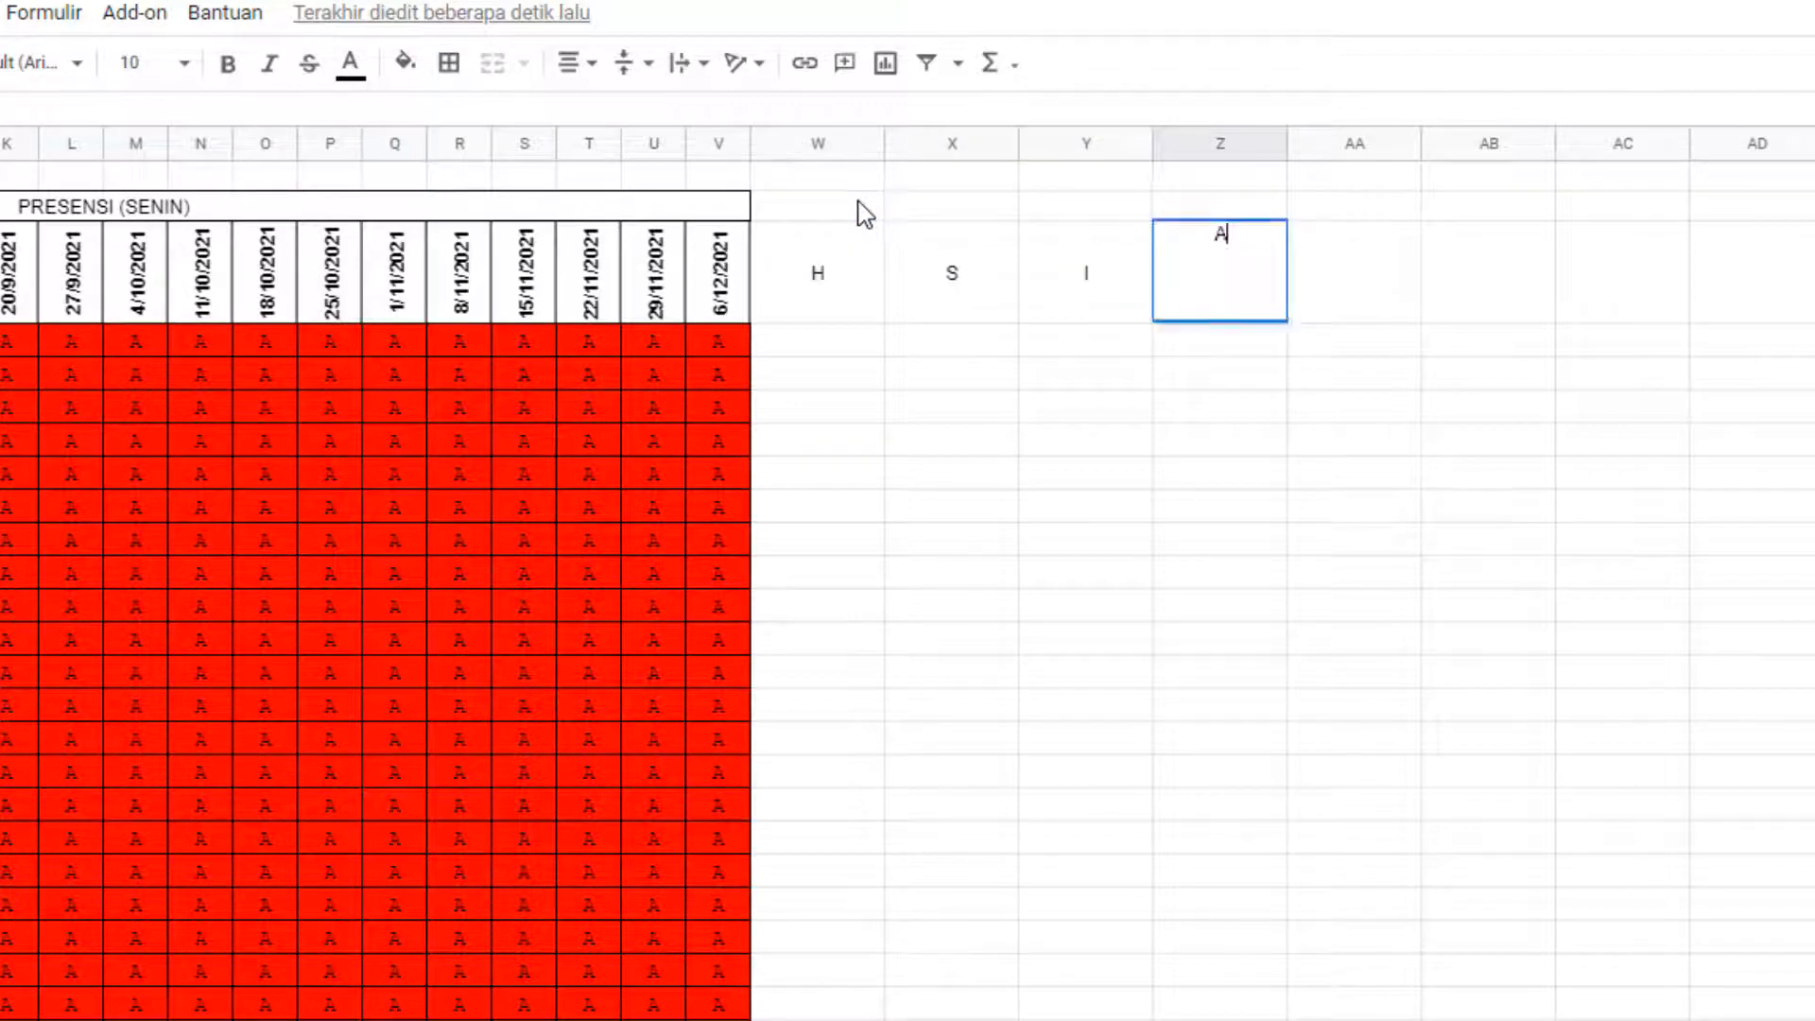
- Merge cells W2:Z2 above the H, S, I, A headings and enter the title KETERANGAN
{"action": "key", "text": "Up"}
{"action": "key", "text": "Left"}
{"action": "key", "text": "Left"}
{"action": "key", "text": "shift+Right"}
{"action": "key", "text": "shift+Right"}
{"action": "key", "text": "shift+Right"}
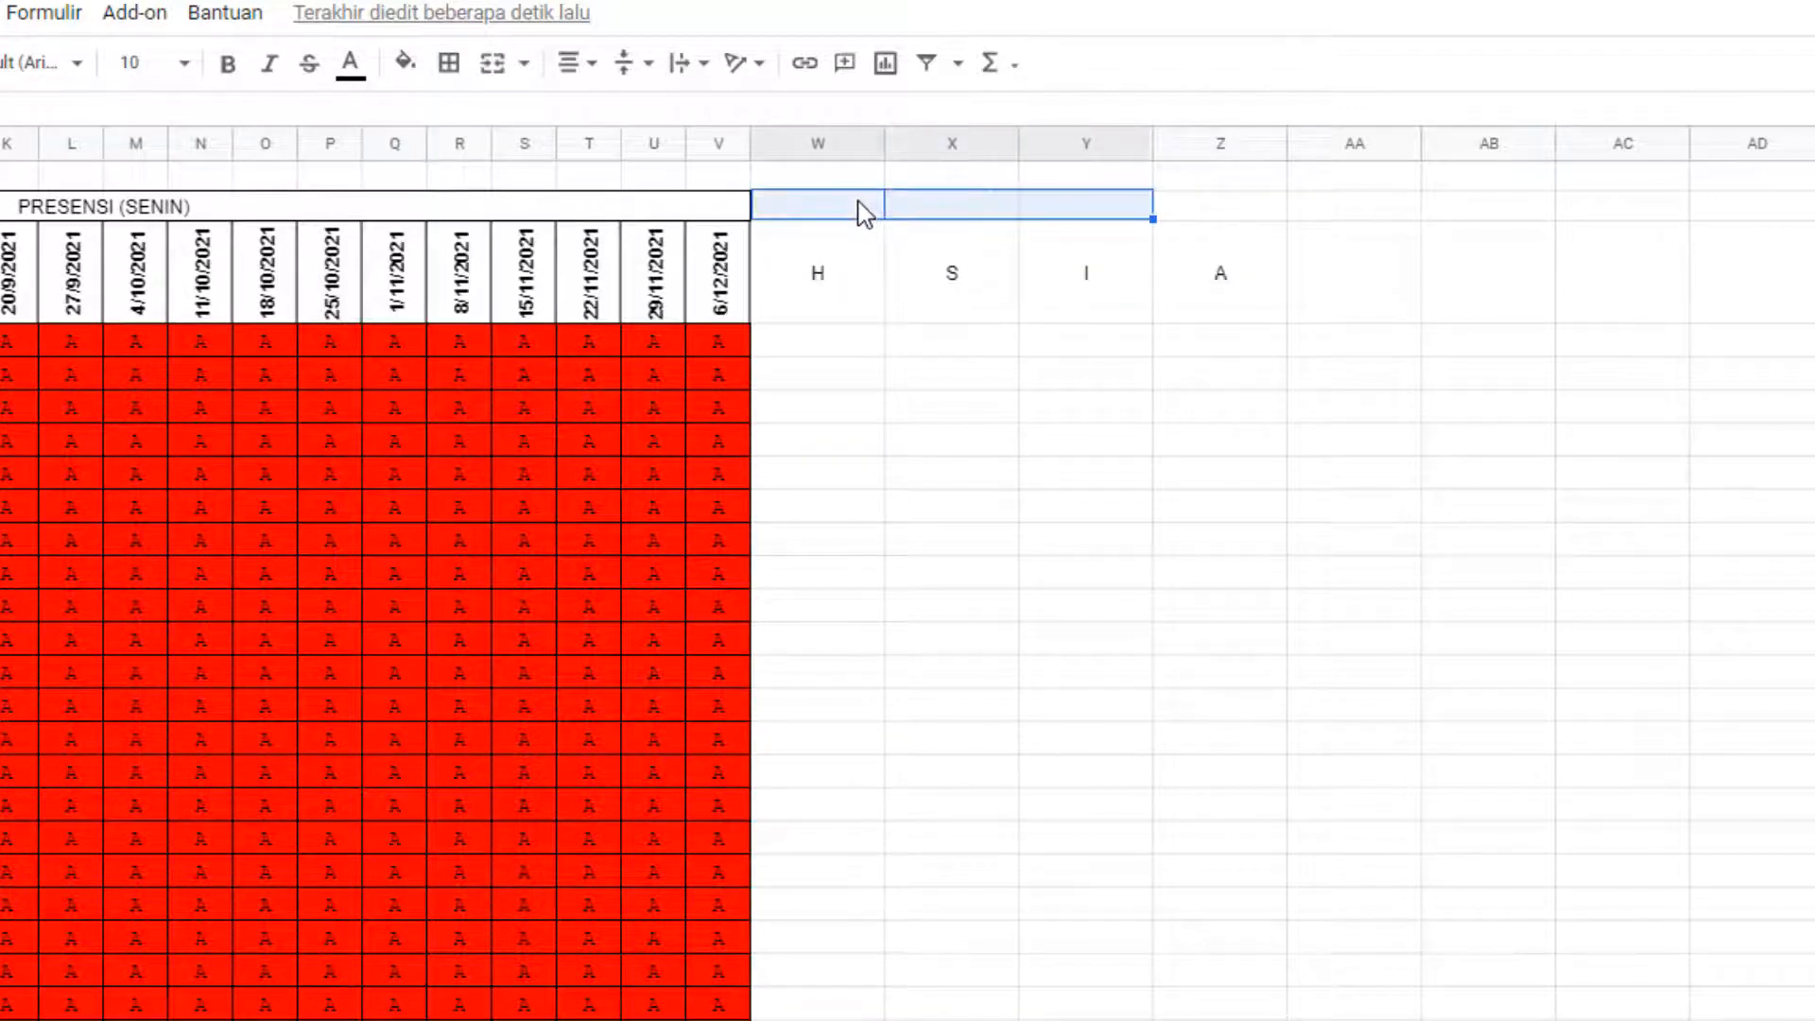
{"action": "left_click", "coordinate": [491, 66]}
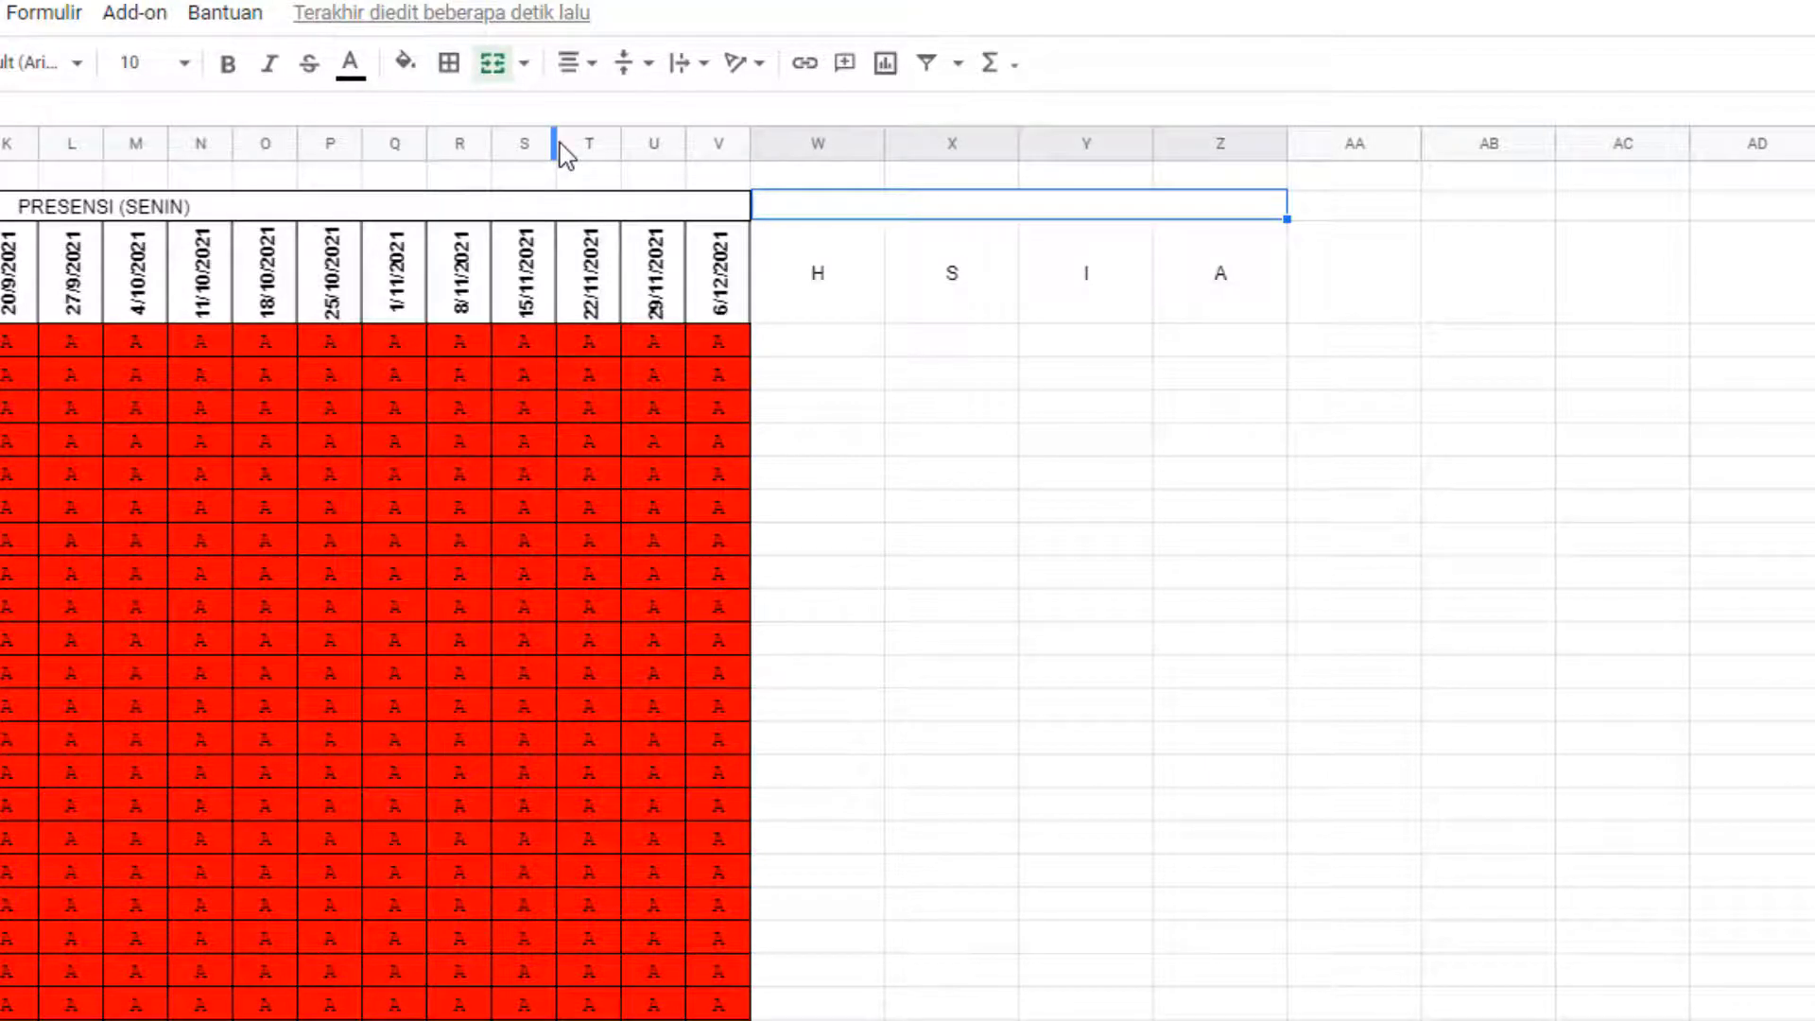
{"action": "type", "text": "KETERANGAN"}
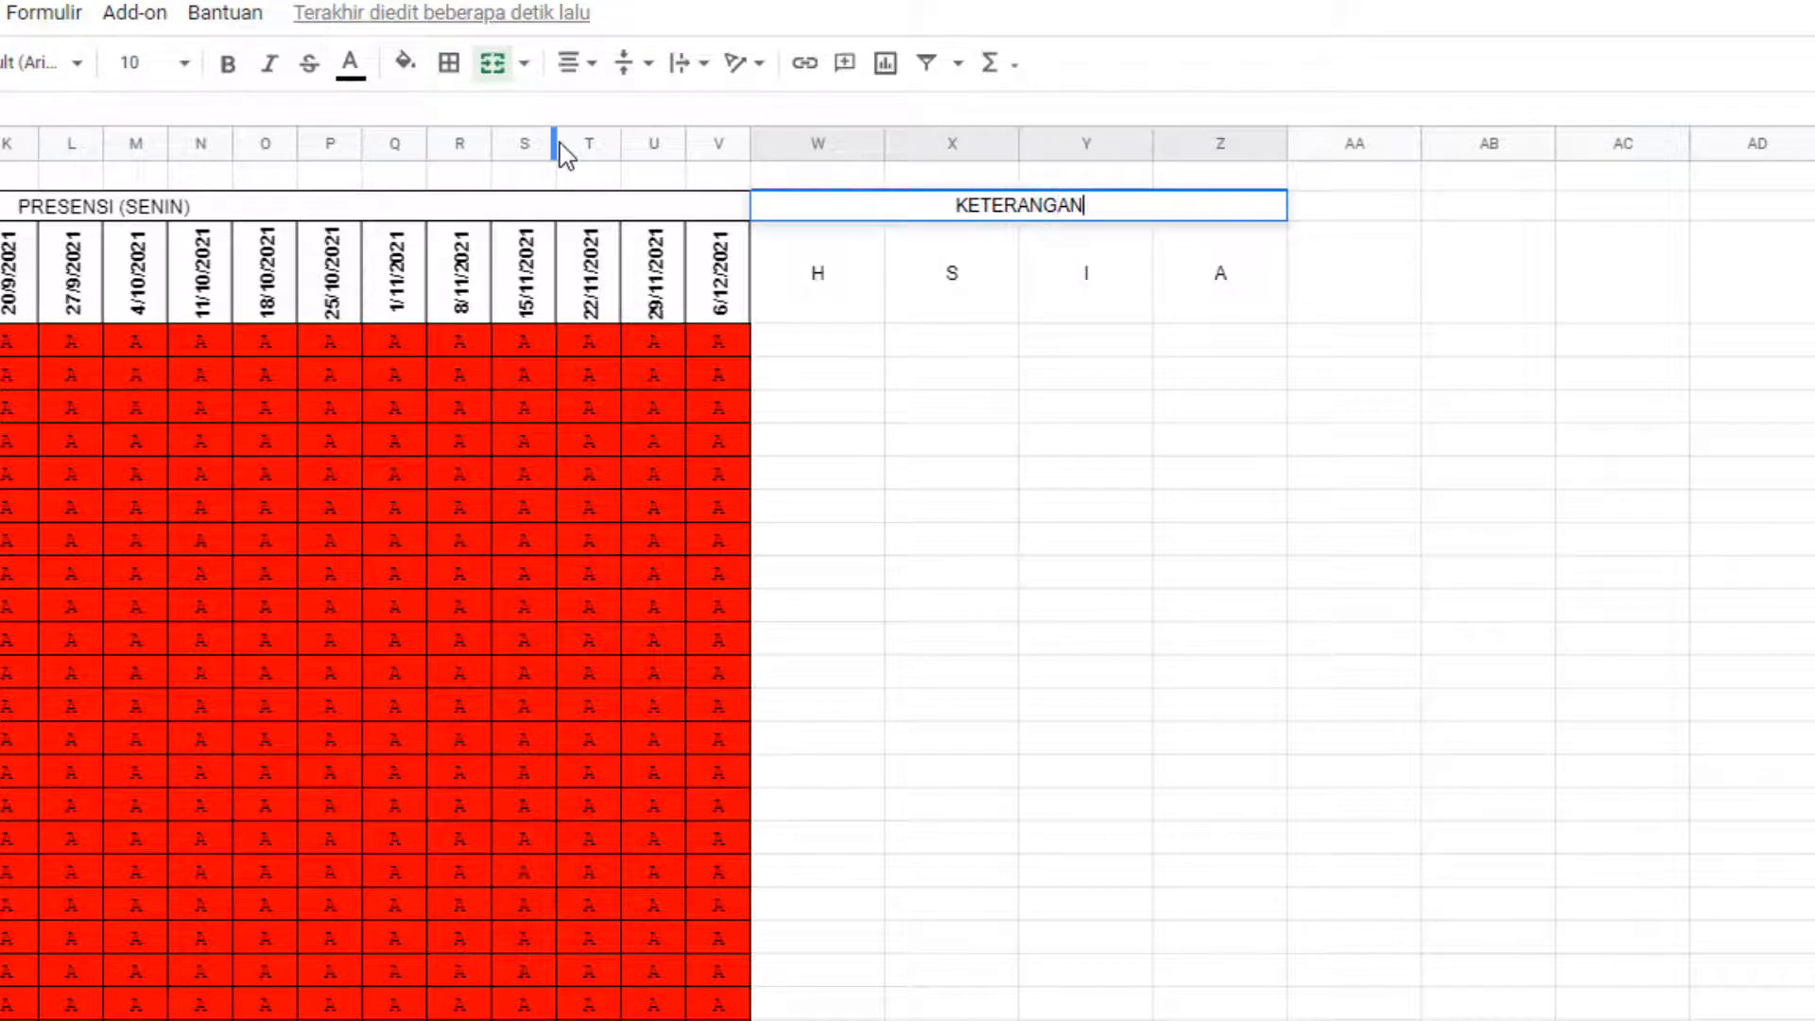
{"action": "key", "text": "Return"}
{"action": "key", "text": "Return"}
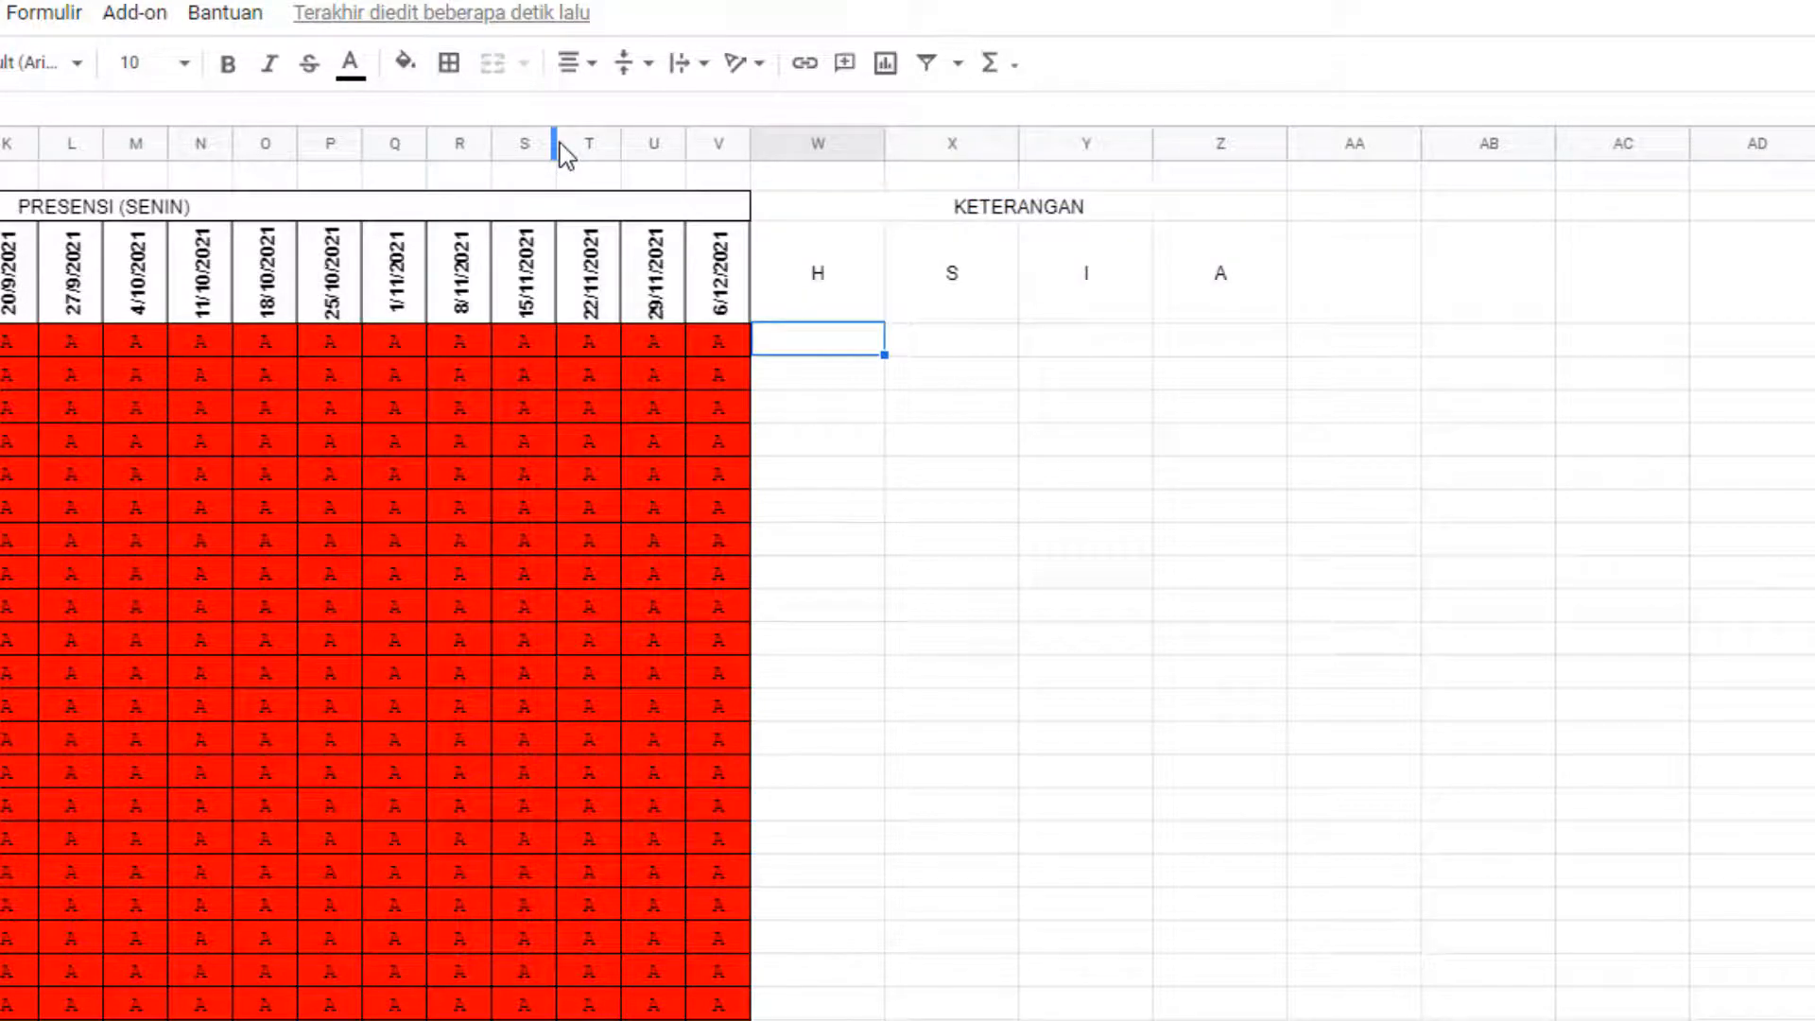
- Review the first student's attendance entries in row 4 across the date columns
{"action": "key", "text": "Left"}
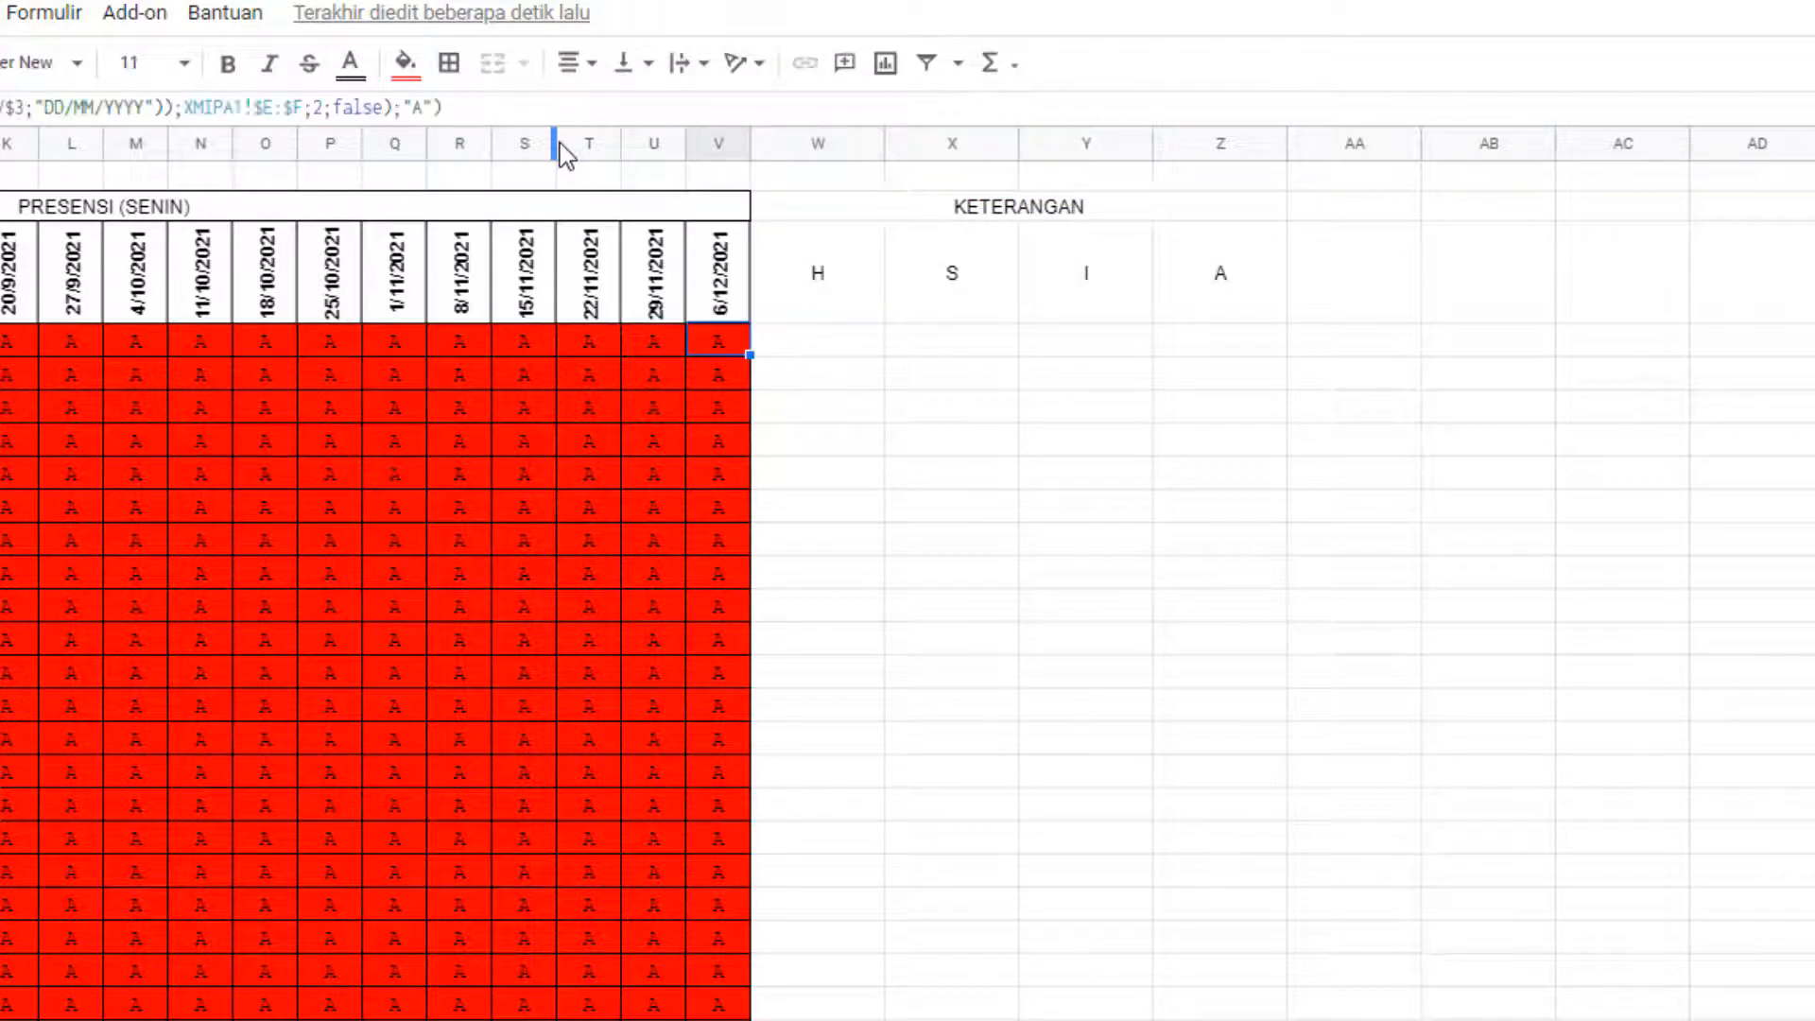
{"action": "scroll", "coordinate": [565, 154], "scroll_direction": "left", "scroll_amount": 3}
{"action": "key", "text": "Right"}
{"action": "key", "text": "Right"}
{"action": "key", "text": "Right"}
{"action": "key", "text": "Right"}
{"action": "key", "text": "Right"}
{"action": "key", "text": "Right"}
{"action": "key", "text": "Right"}
{"action": "key", "text": "Right"}
{"action": "key", "text": "Right"}
{"action": "key", "text": "Right"}
{"action": "key", "text": "Right"}
{"action": "key", "text": "Right"}
{"action": "key", "text": "Right"}
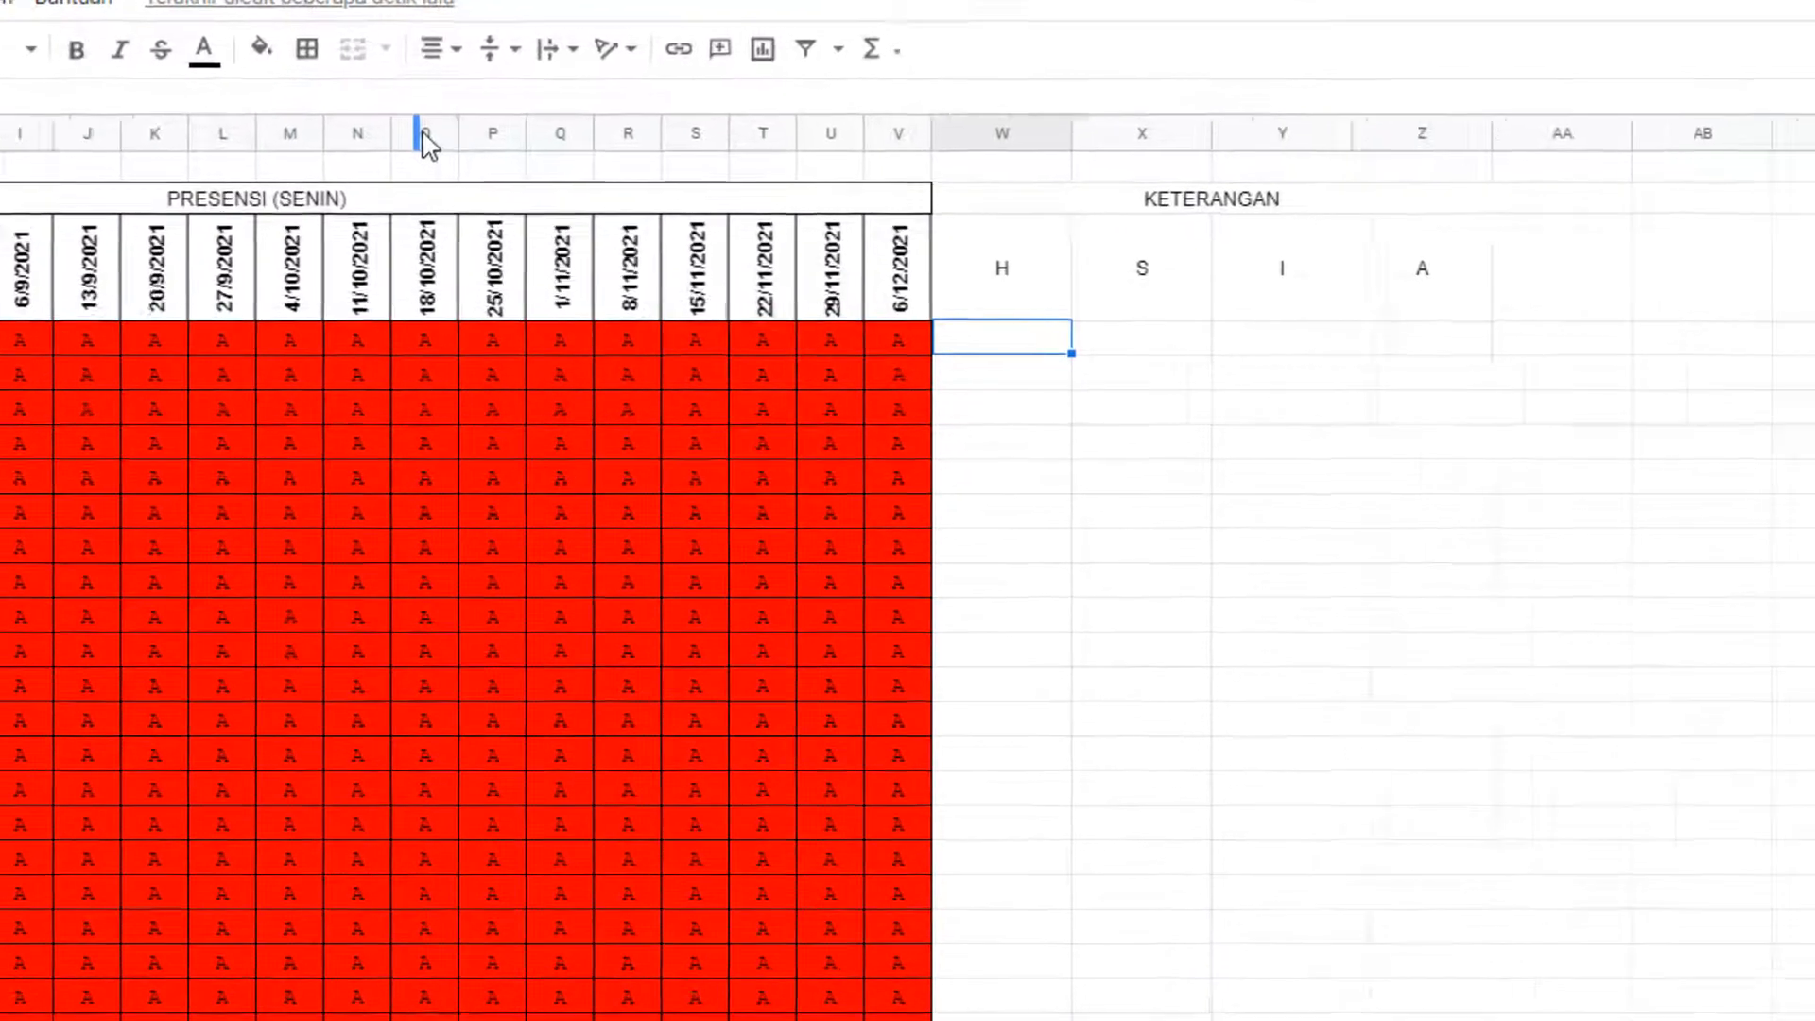
- Enter the formula =COUNTIFS(C4:V4;"H") in W4 to count the first student's H entries
{"action": "type", "text": "="}
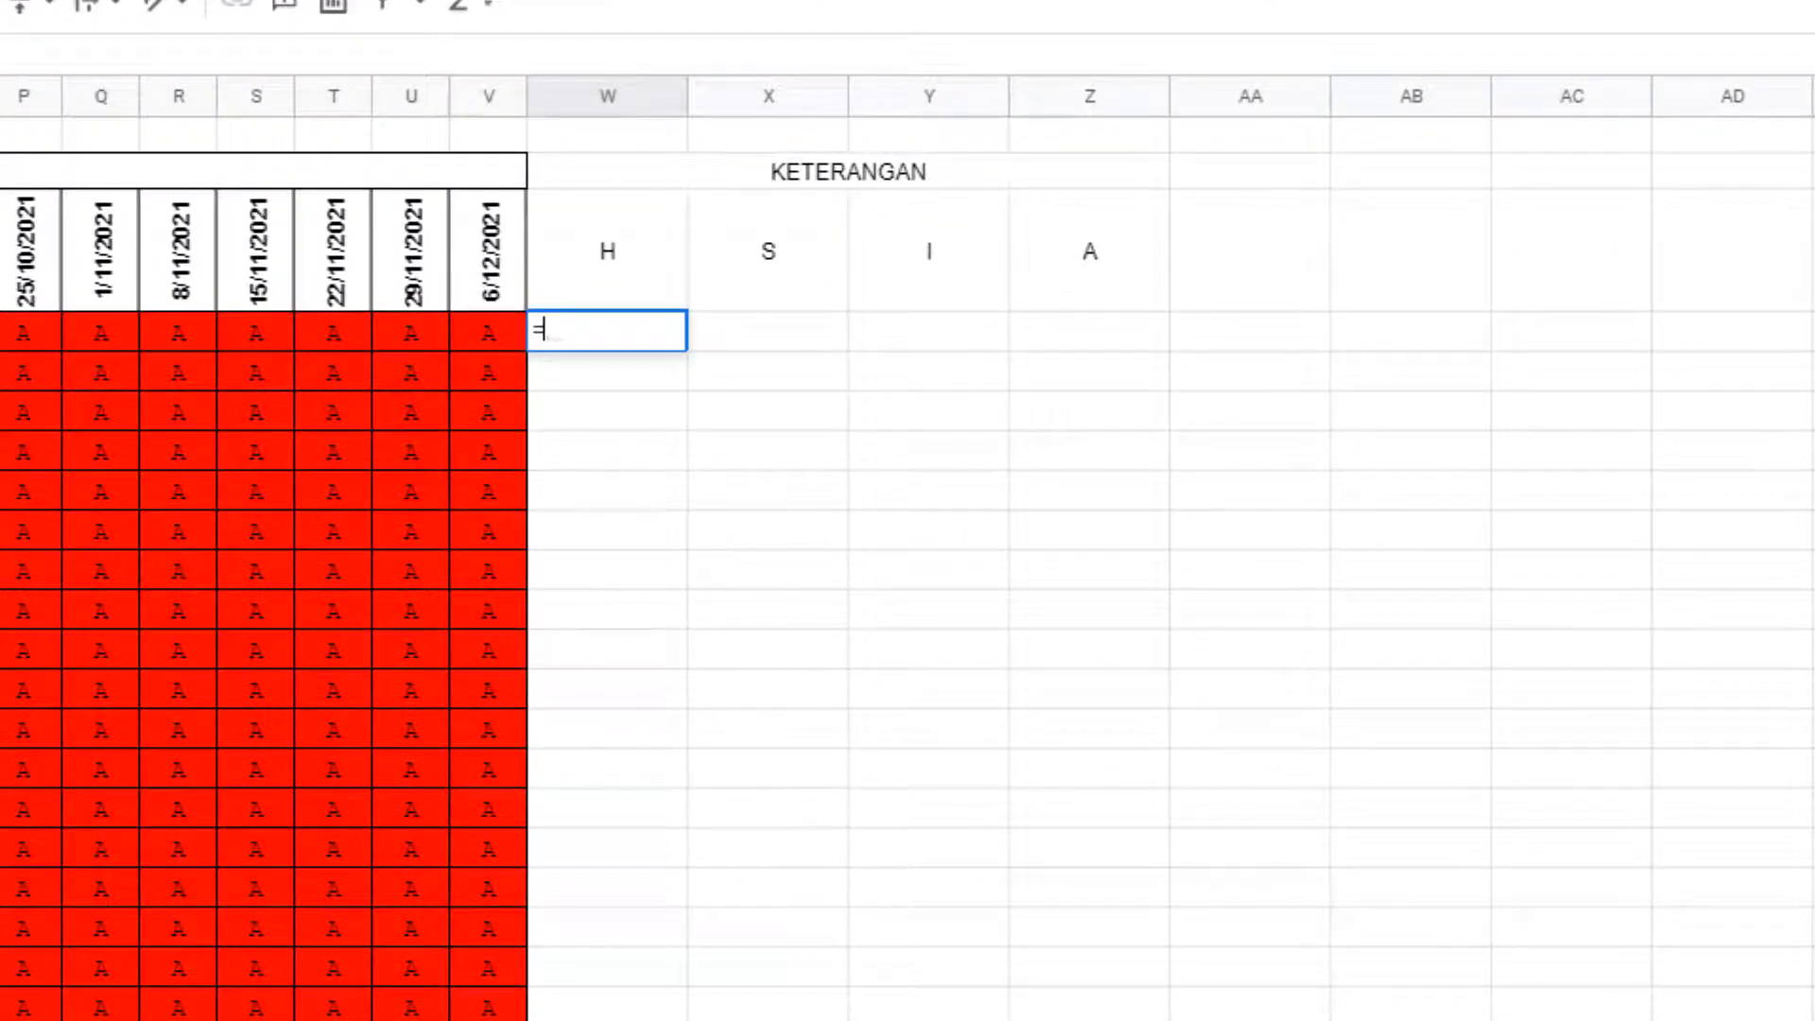
{"action": "type", "text": "CO"}
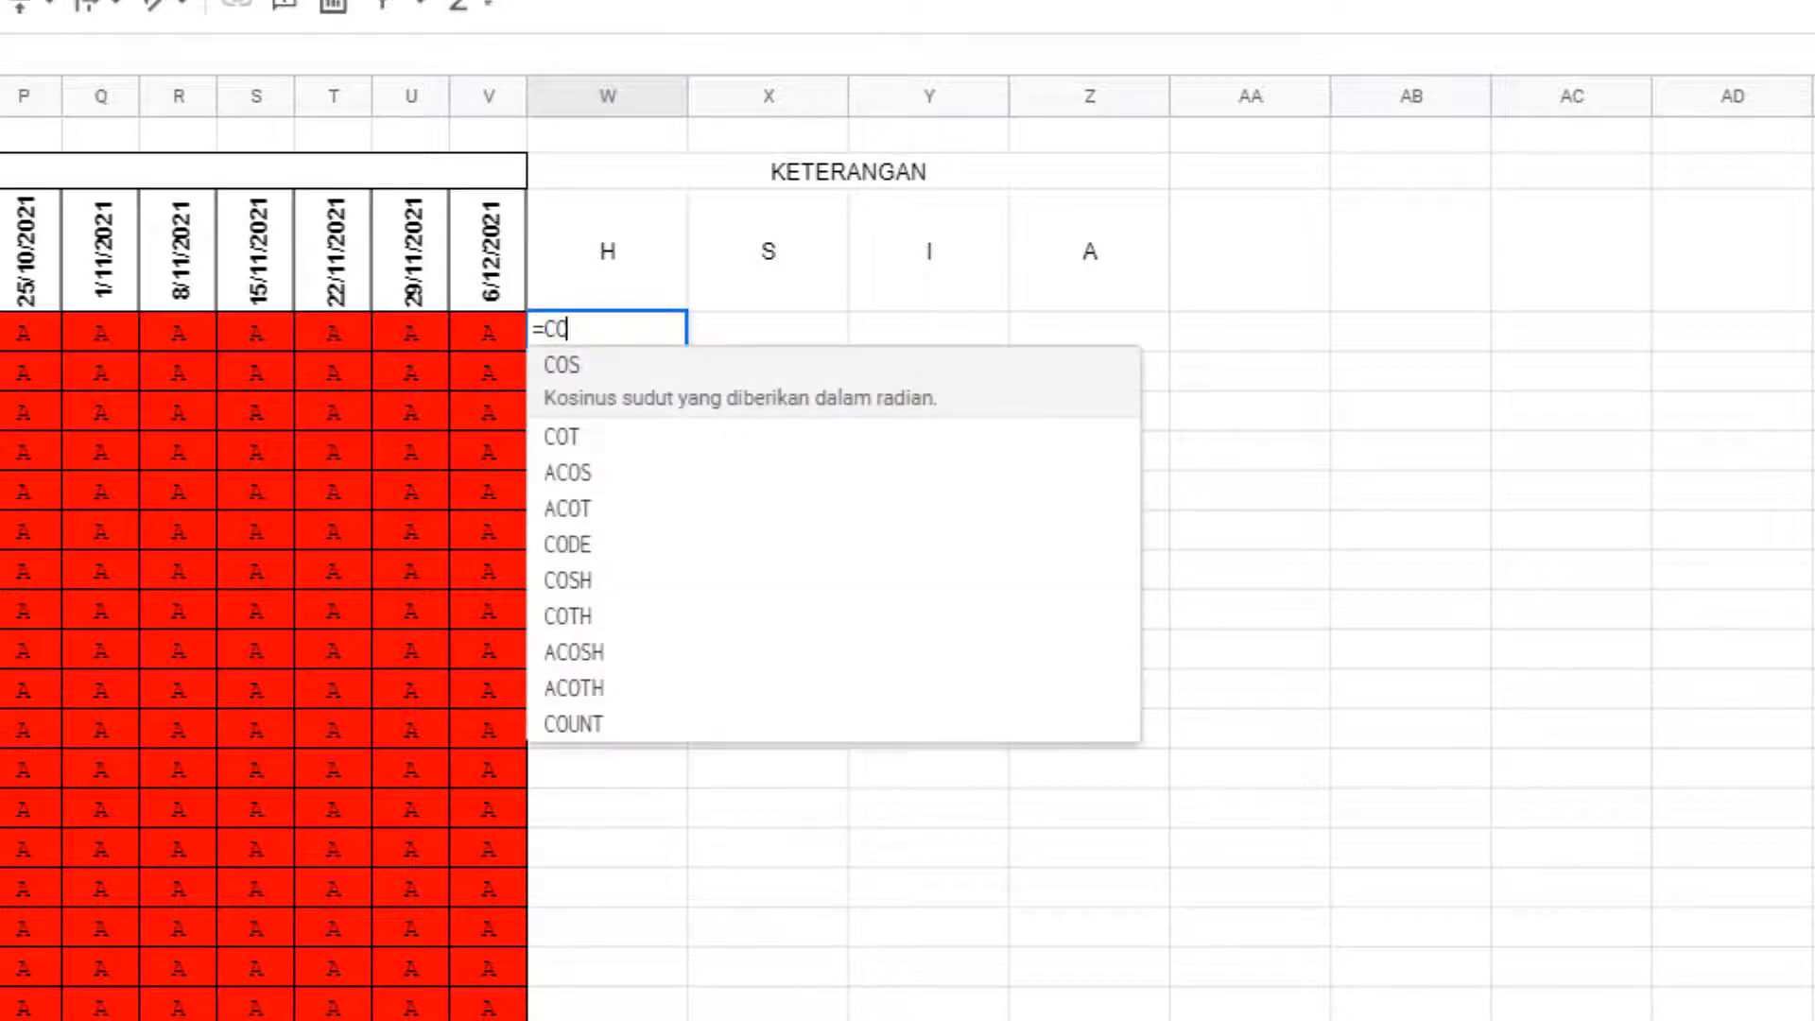
{"action": "type", "text": "UNTIF"}
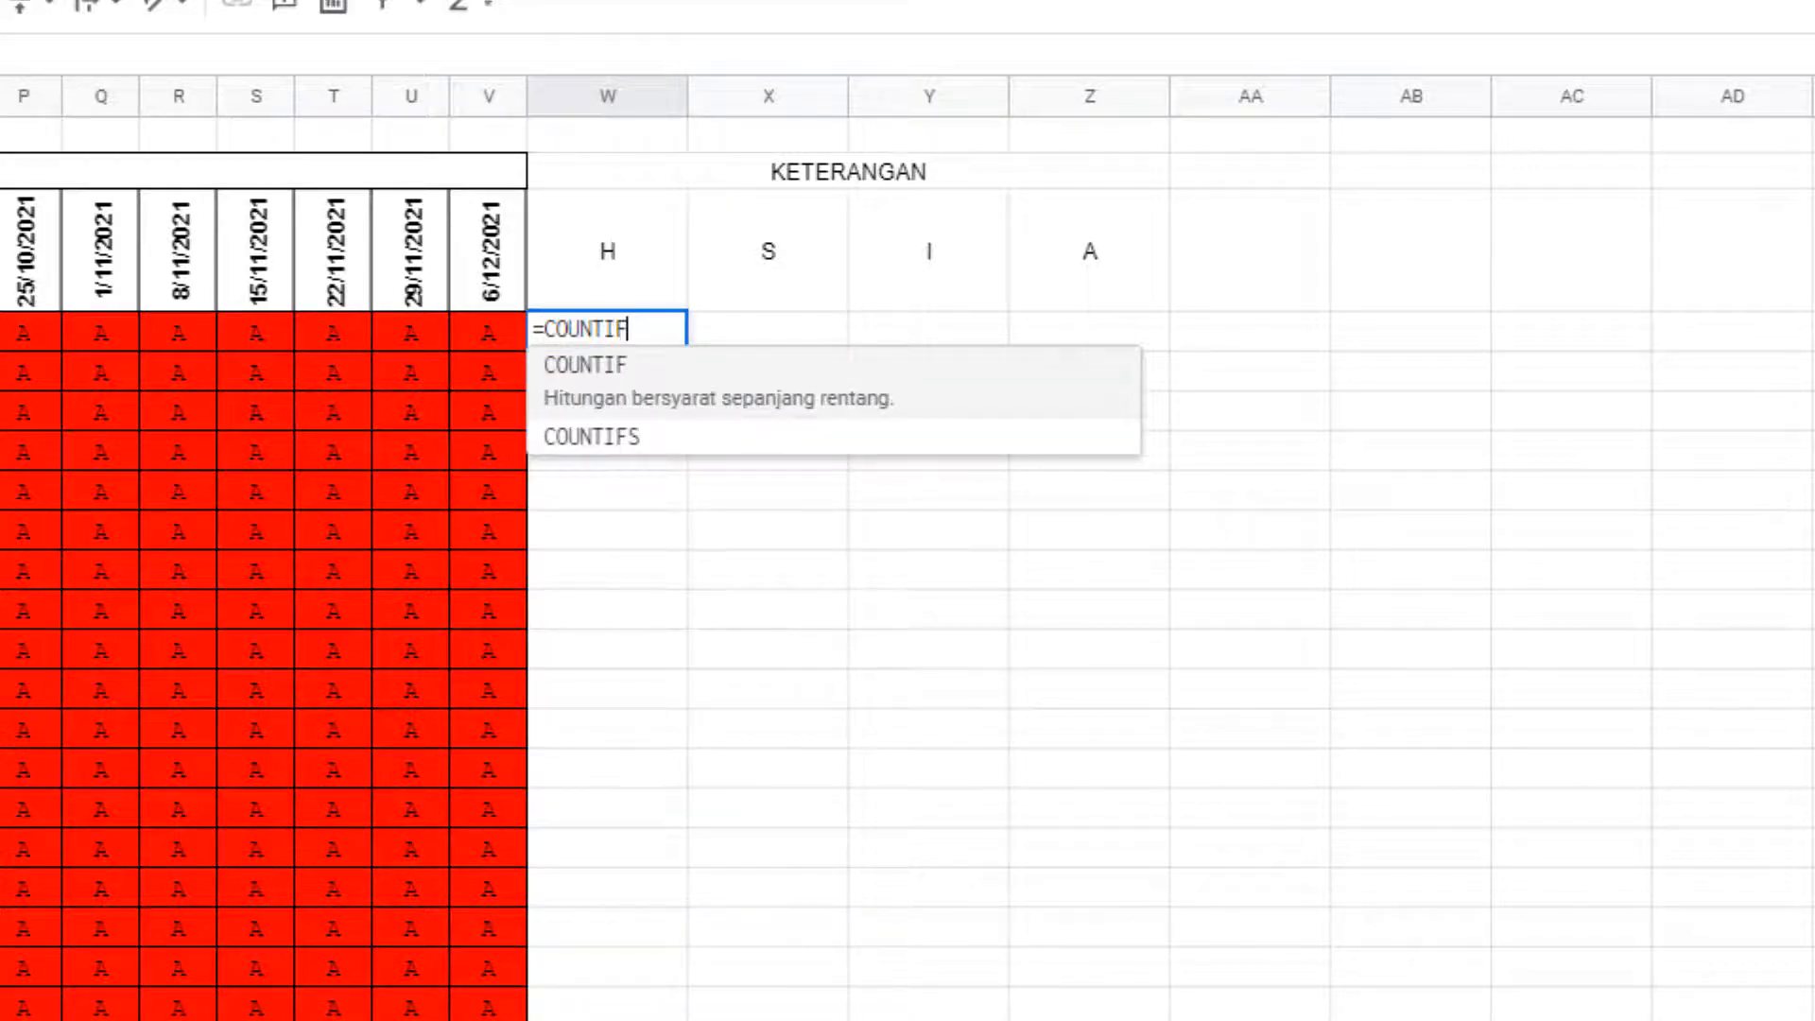
{"action": "type", "text": "S"}
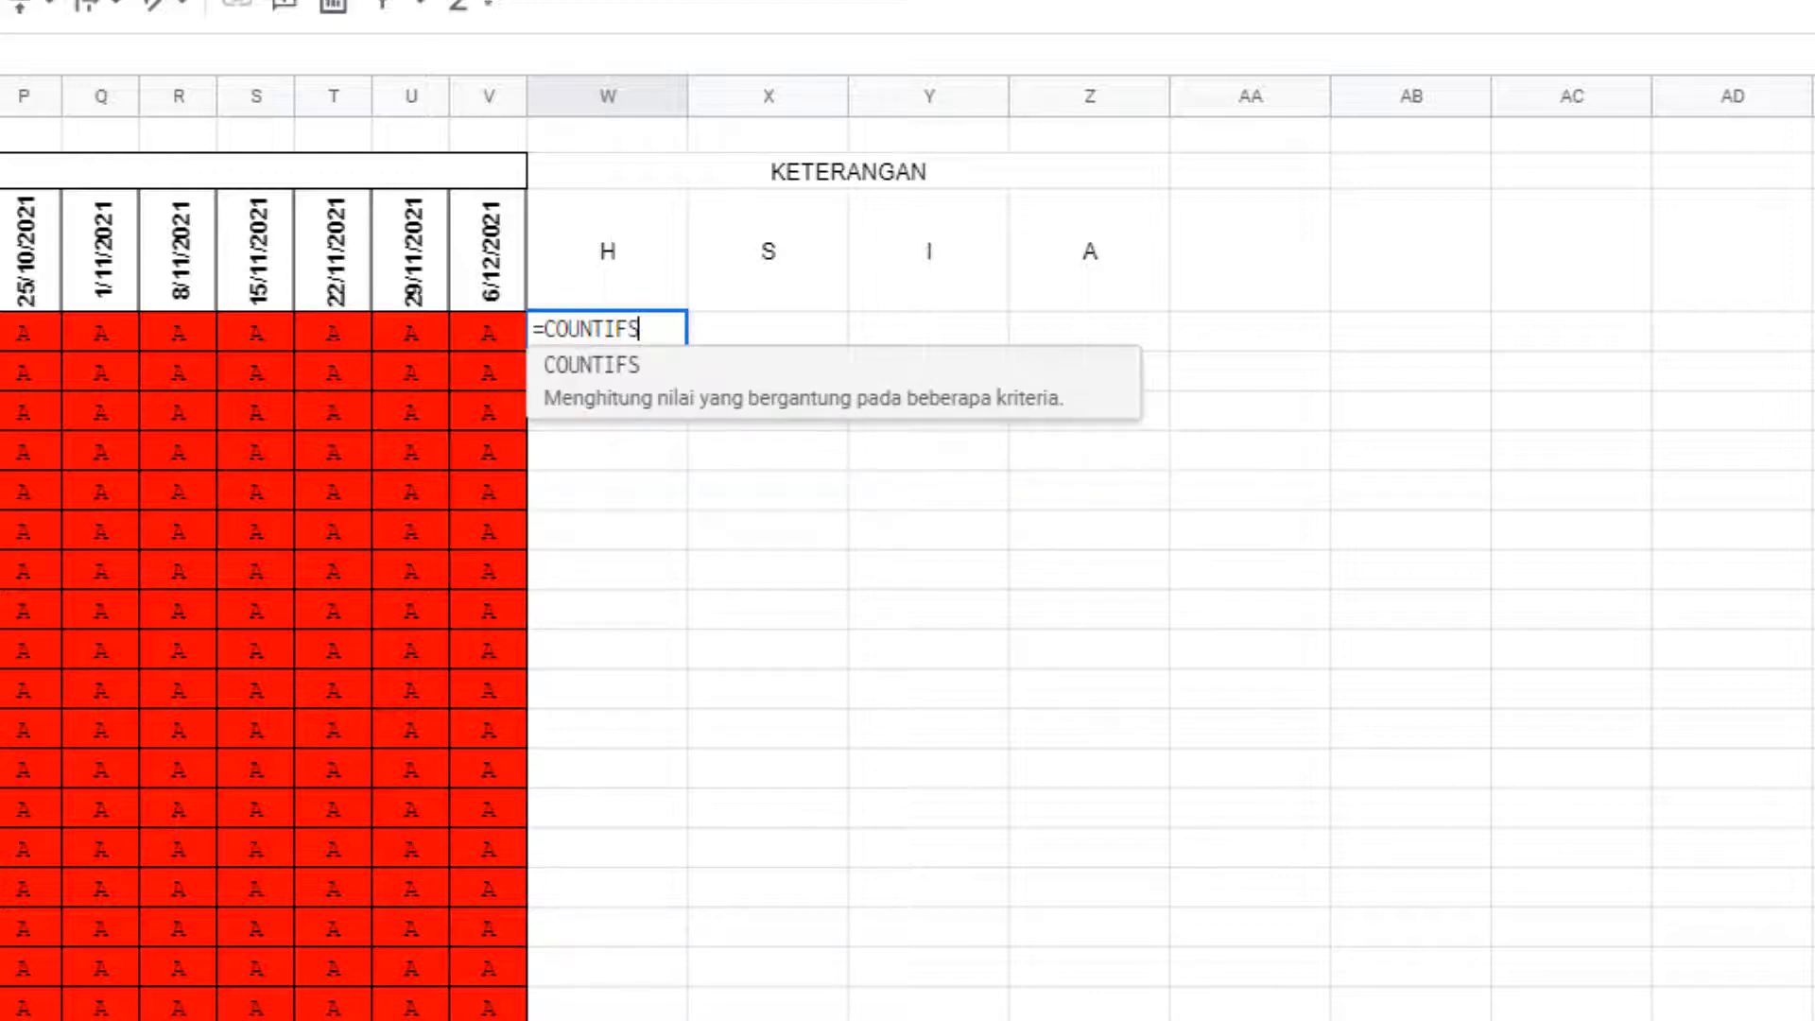
{"action": "type", "text": "("}
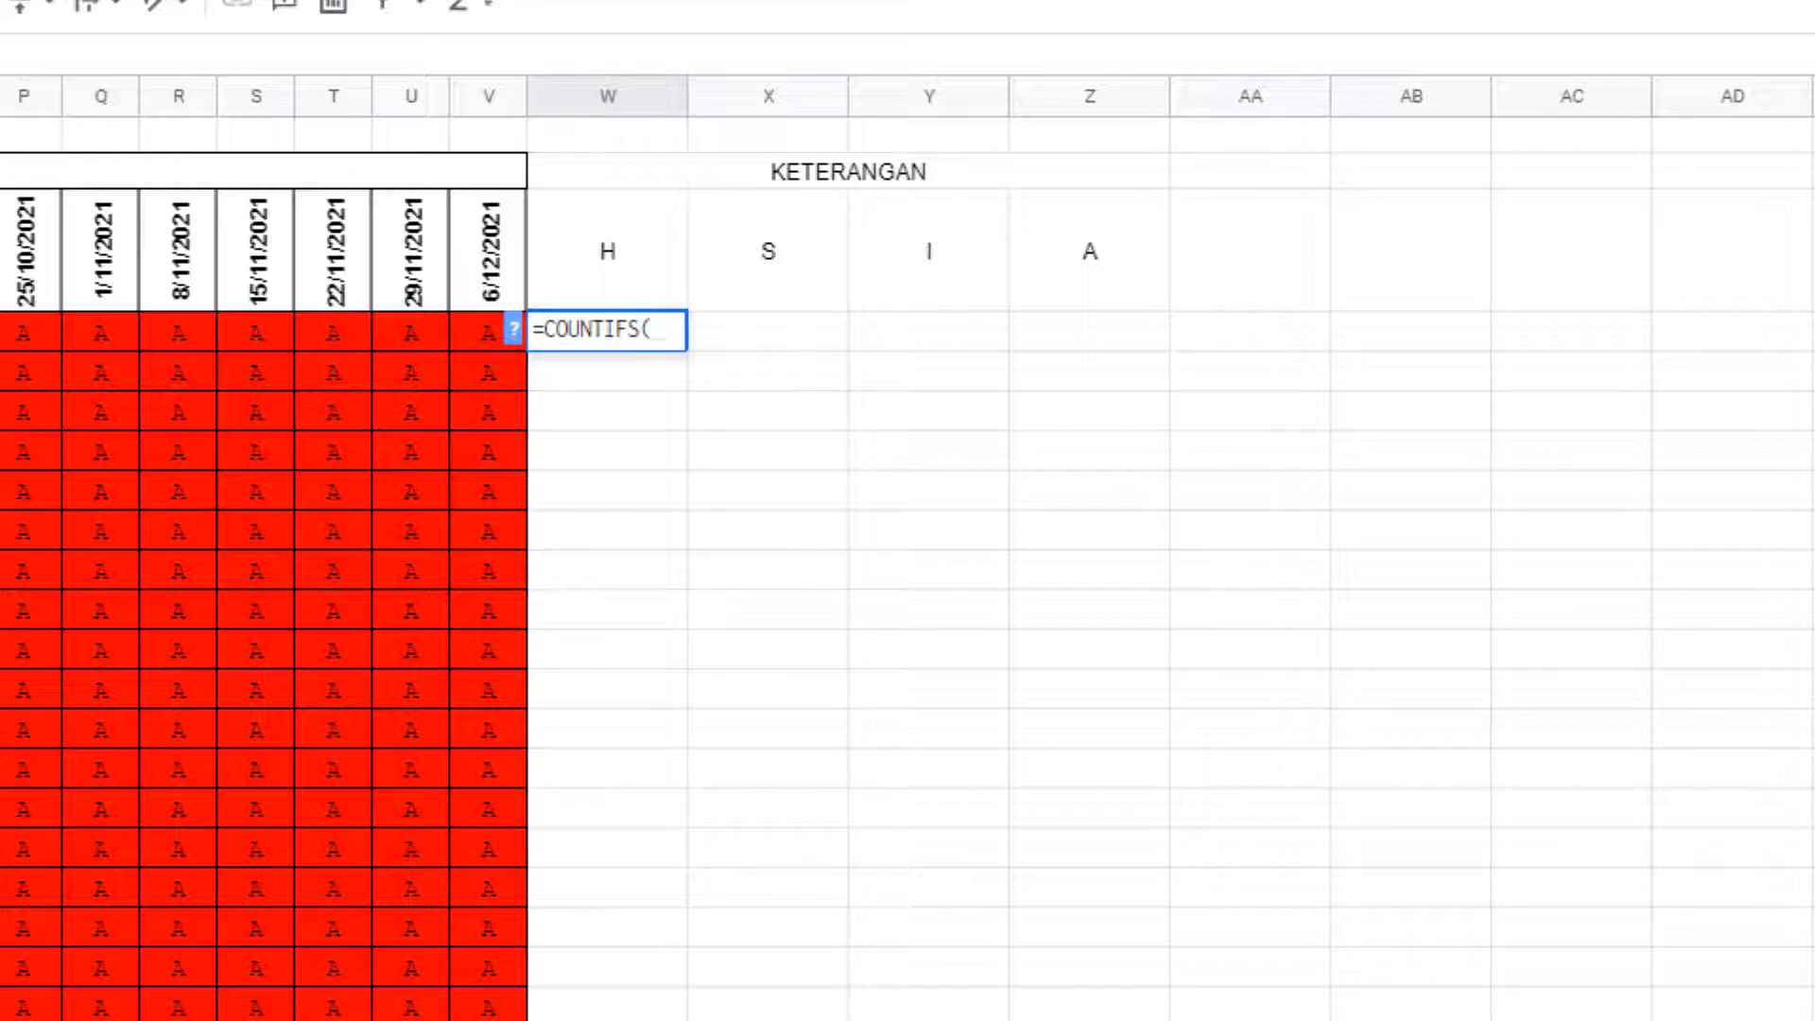
{"action": "type", "text": "C4"}
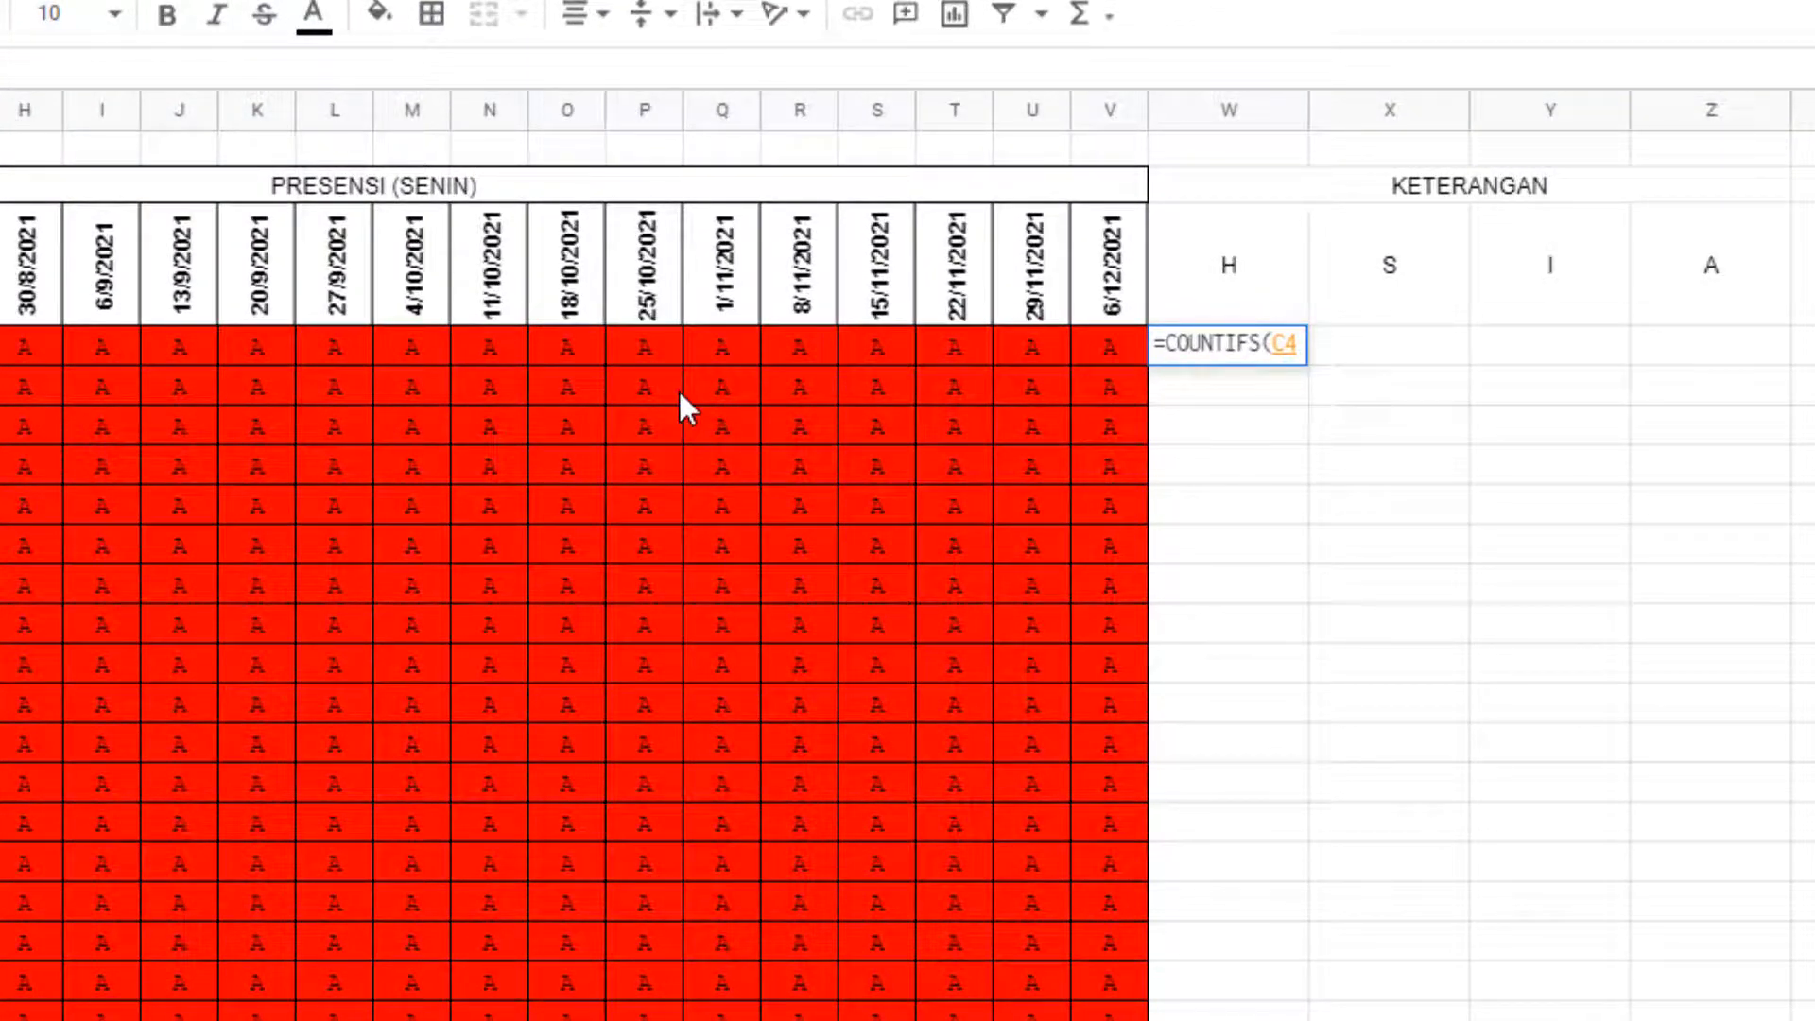
{"action": "key", "text": "ctrl+shift+Right"}
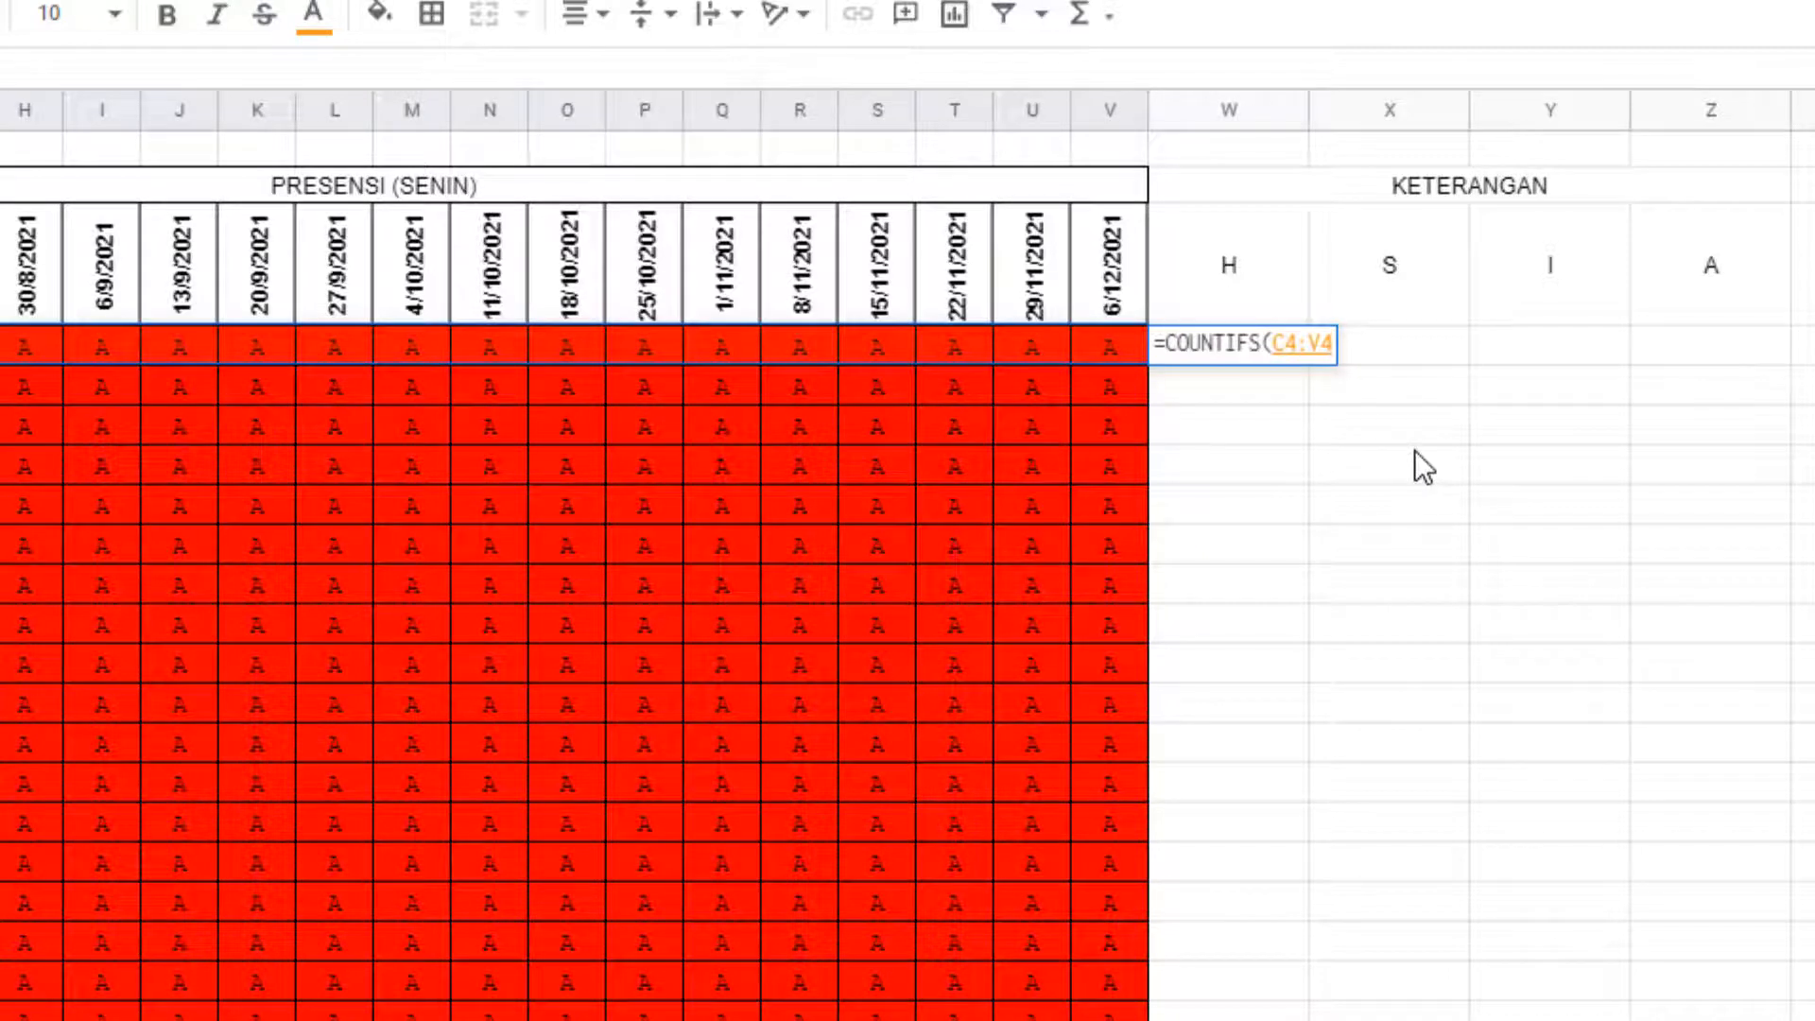
{"action": "type", "text": ";"}
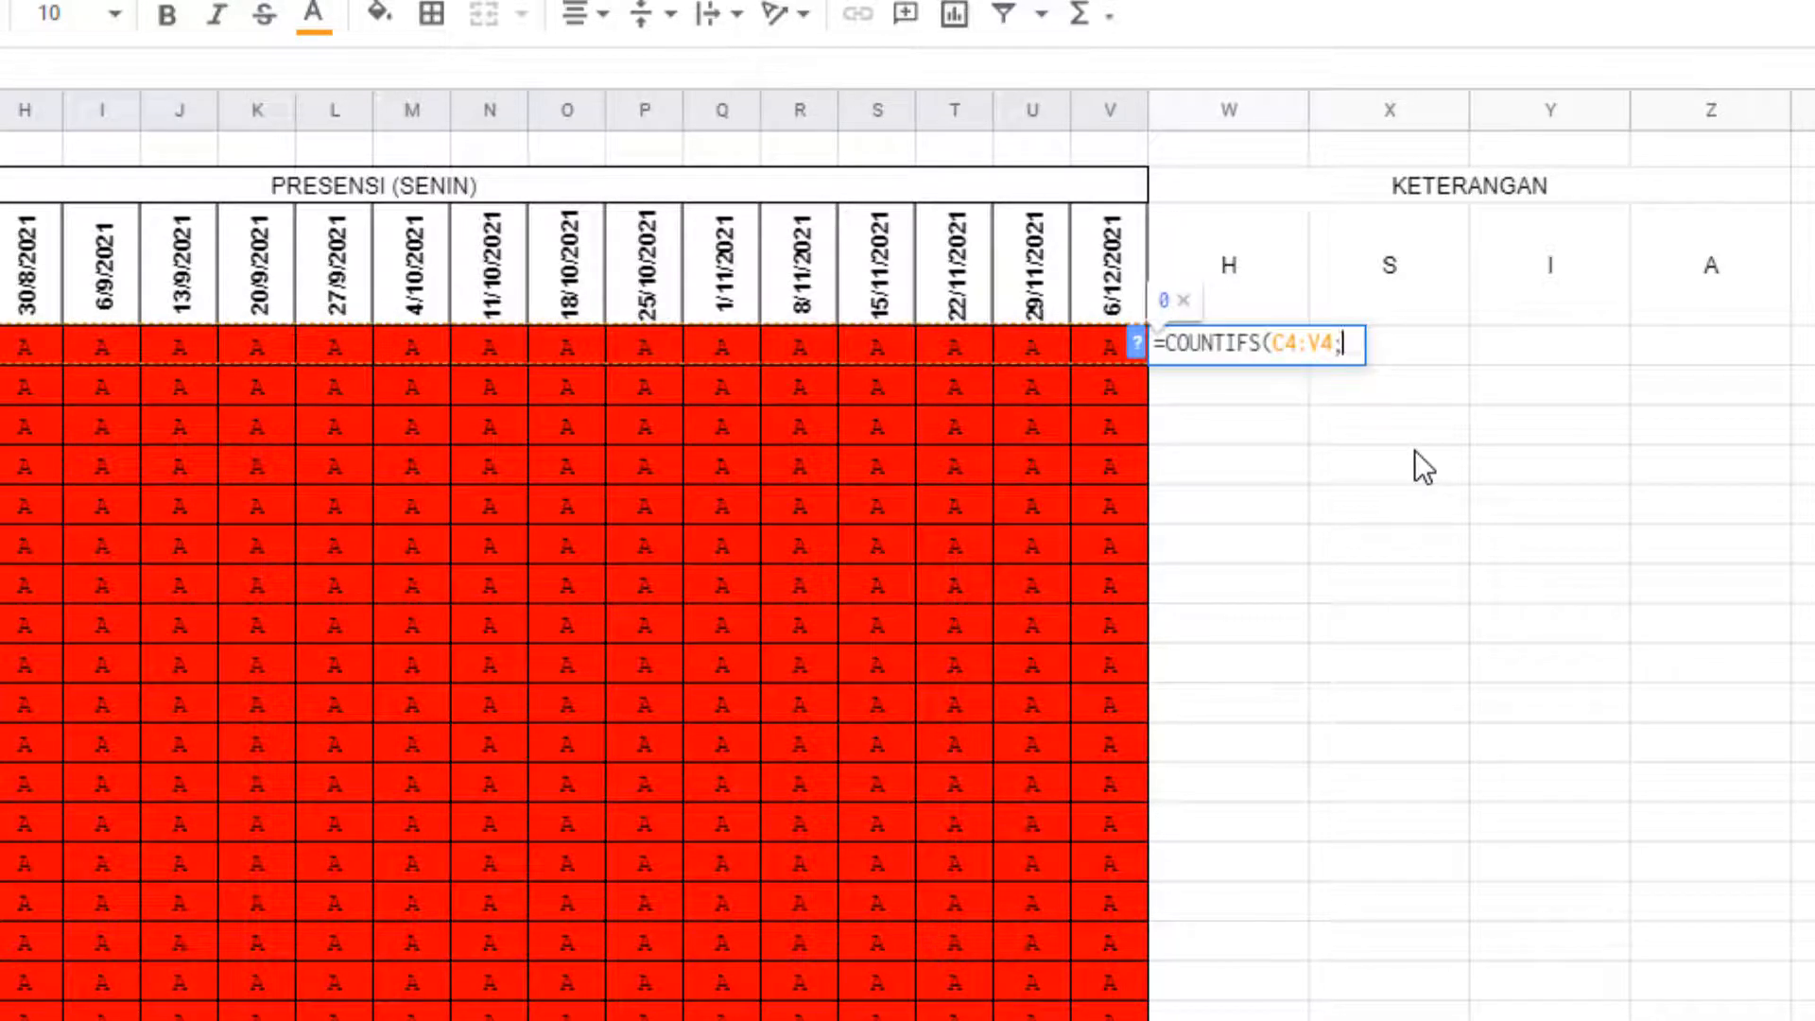
{"action": "type", "text": "\"H\")"}
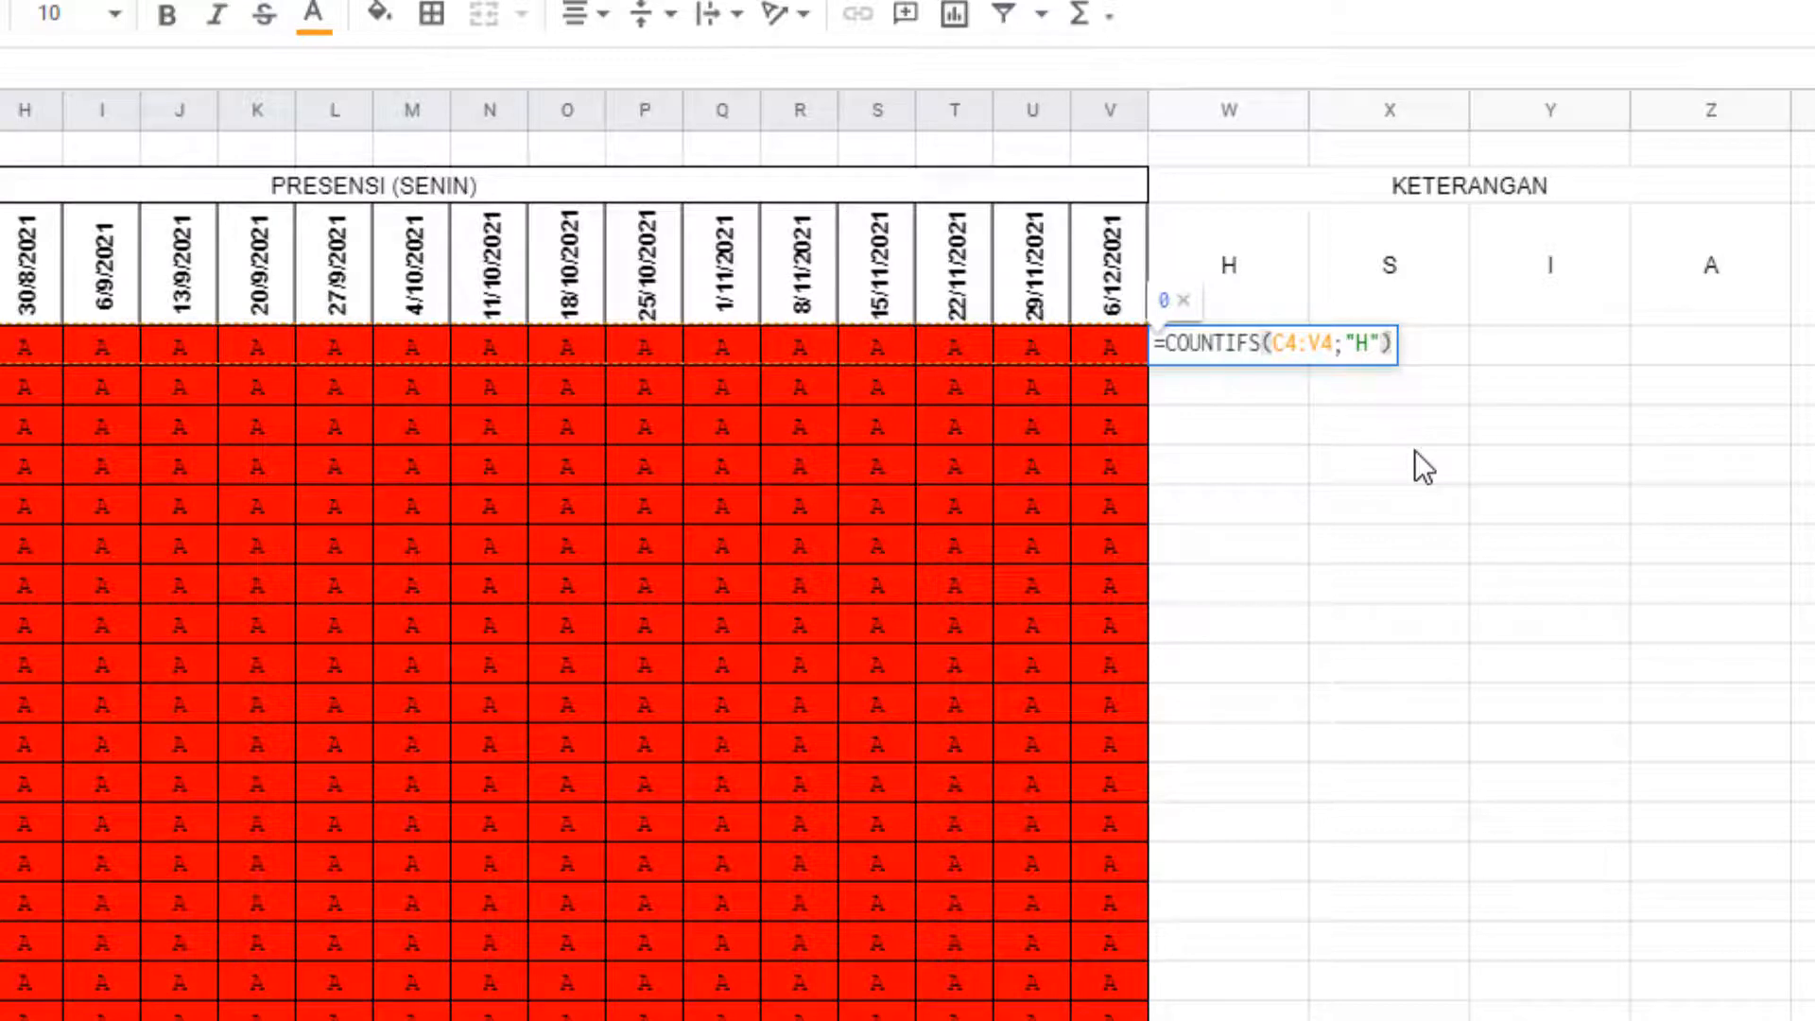
{"action": "key", "text": "Return"}
{"action": "key", "text": "Up"}
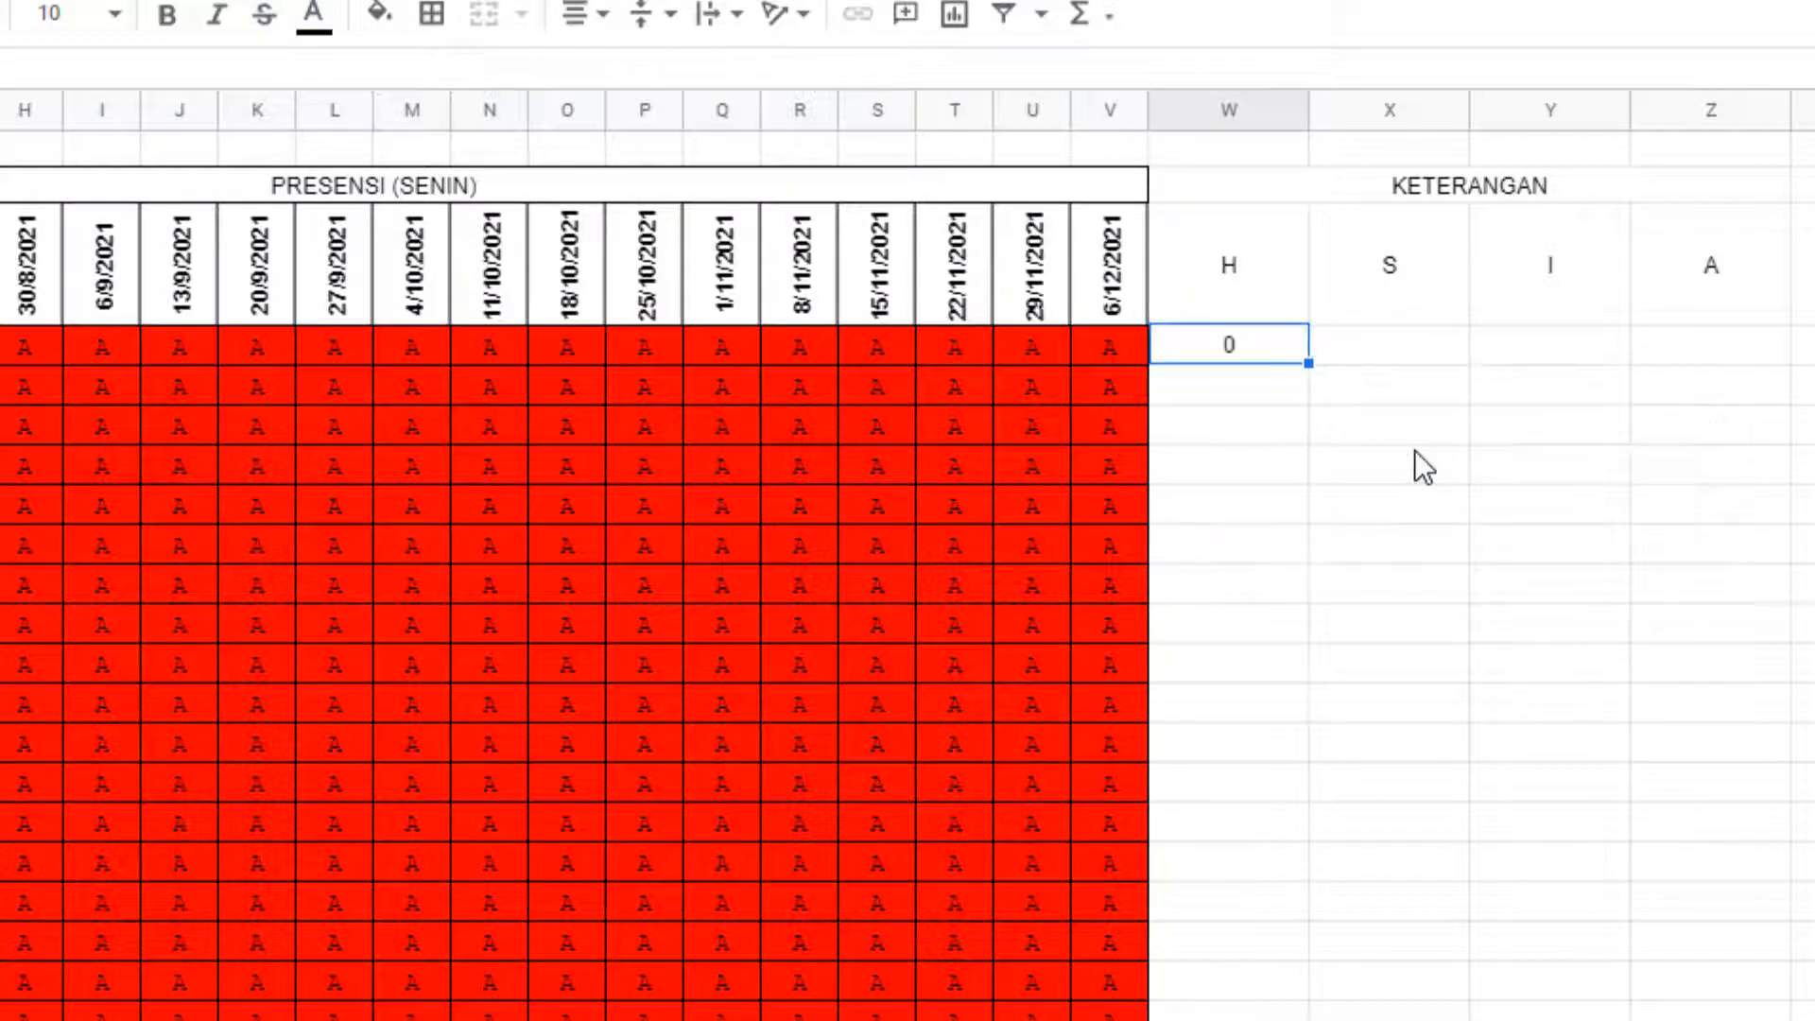
- Fill the W4 count formula down the H column for the remaining students
{"action": "key", "text": "Down"}
{"action": "key", "text": "Up"}
{"action": "double_click", "coordinate": [1303, 362]}
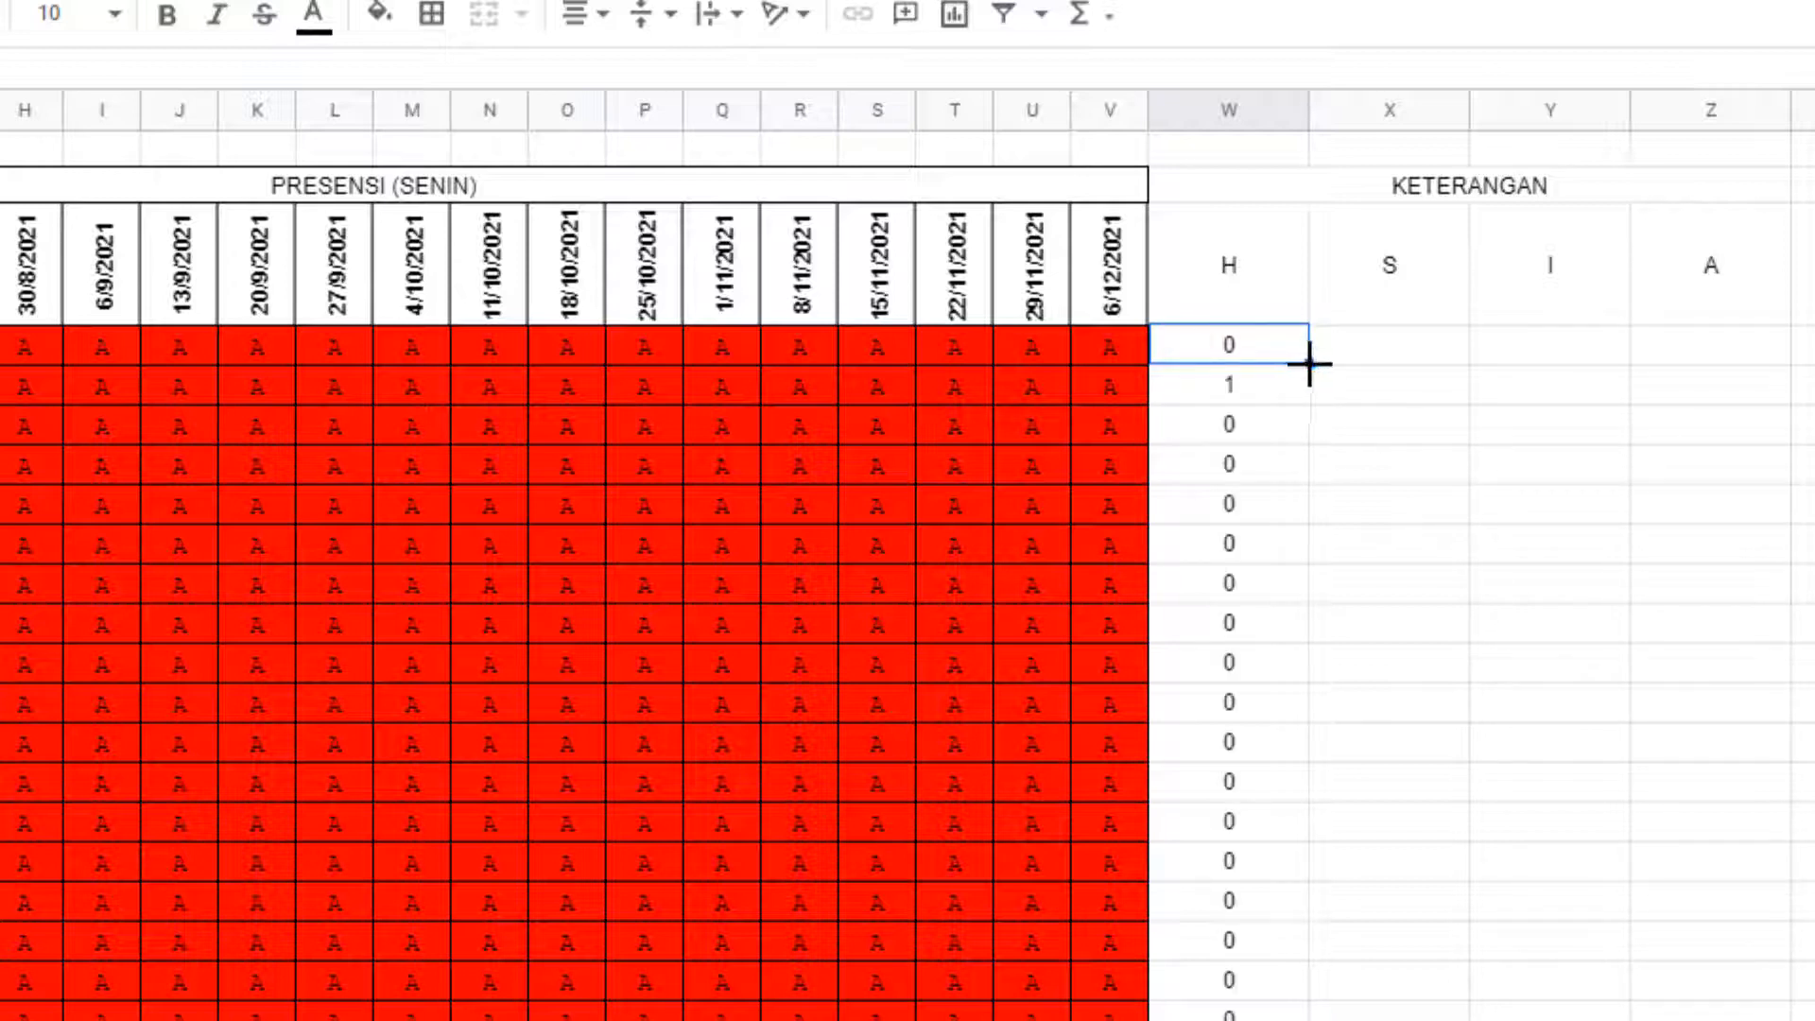
{"action": "left_click", "coordinate": [1227, 393]}
- Enter the formula =COUNTIFS(C4:V4;"S") in X4 to count the first student's S entries
{"action": "left_click", "coordinate": [1386, 350]}
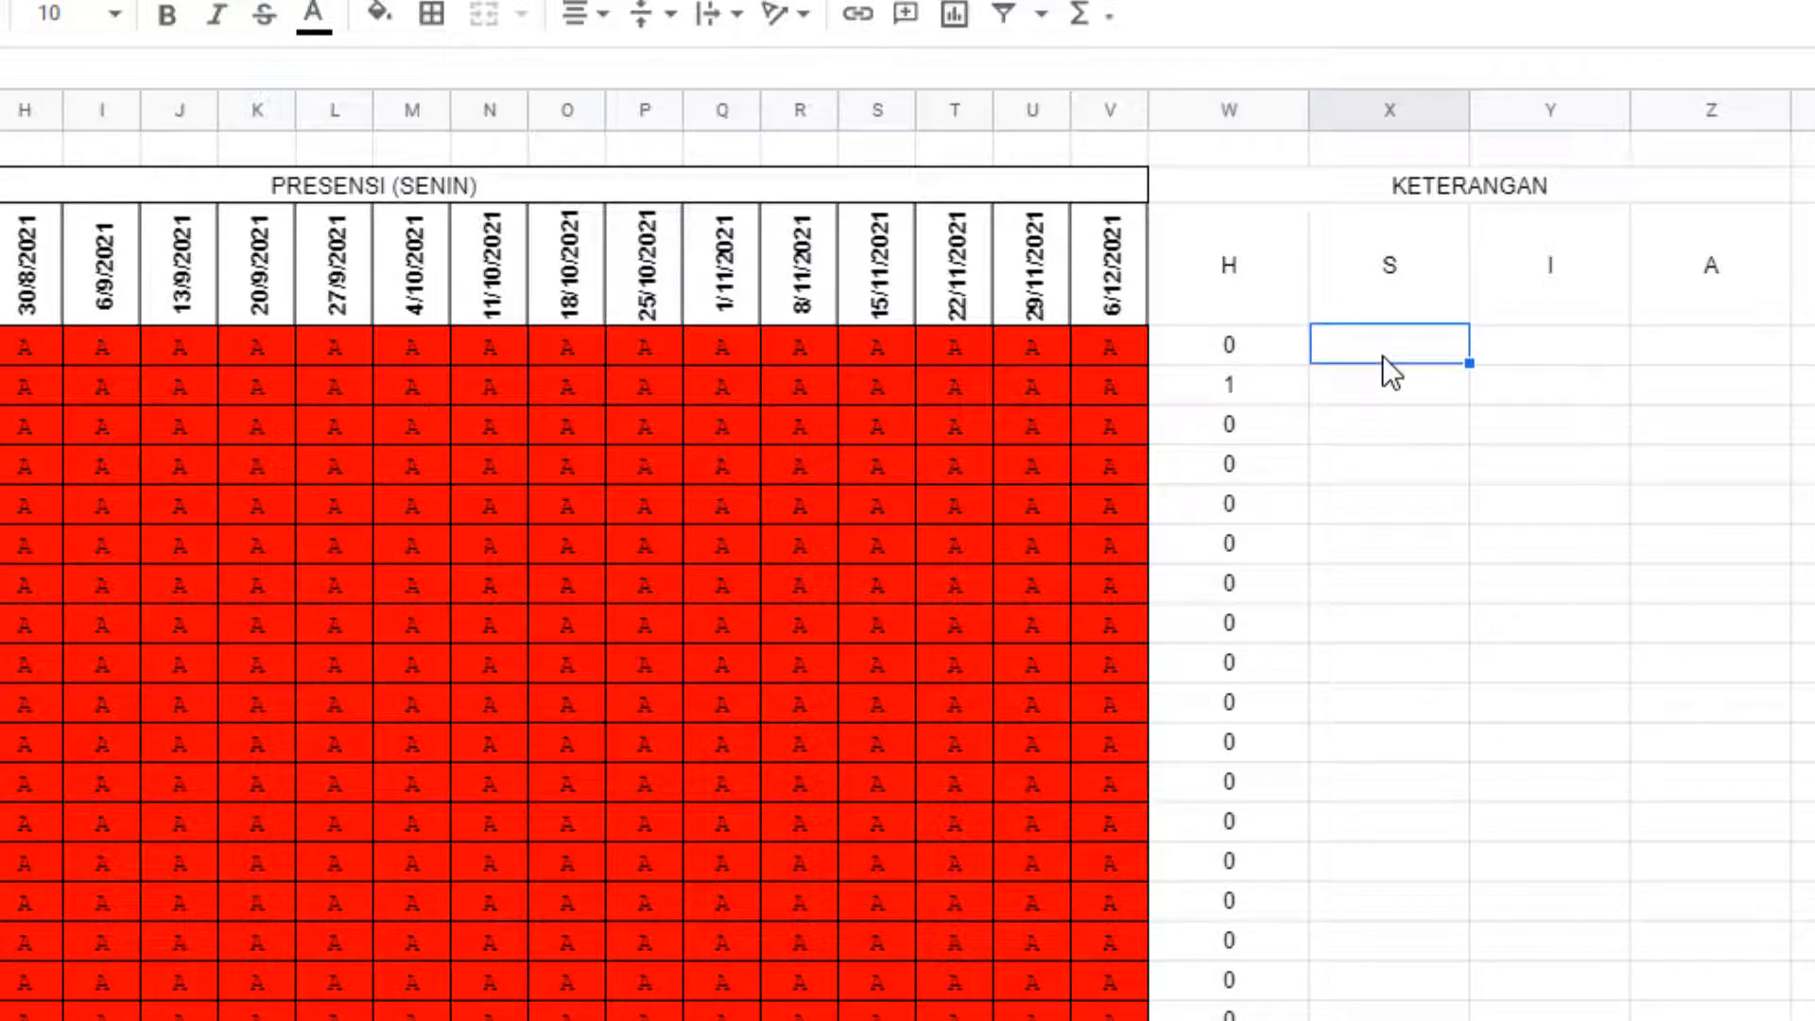
{"action": "type", "text": "="}
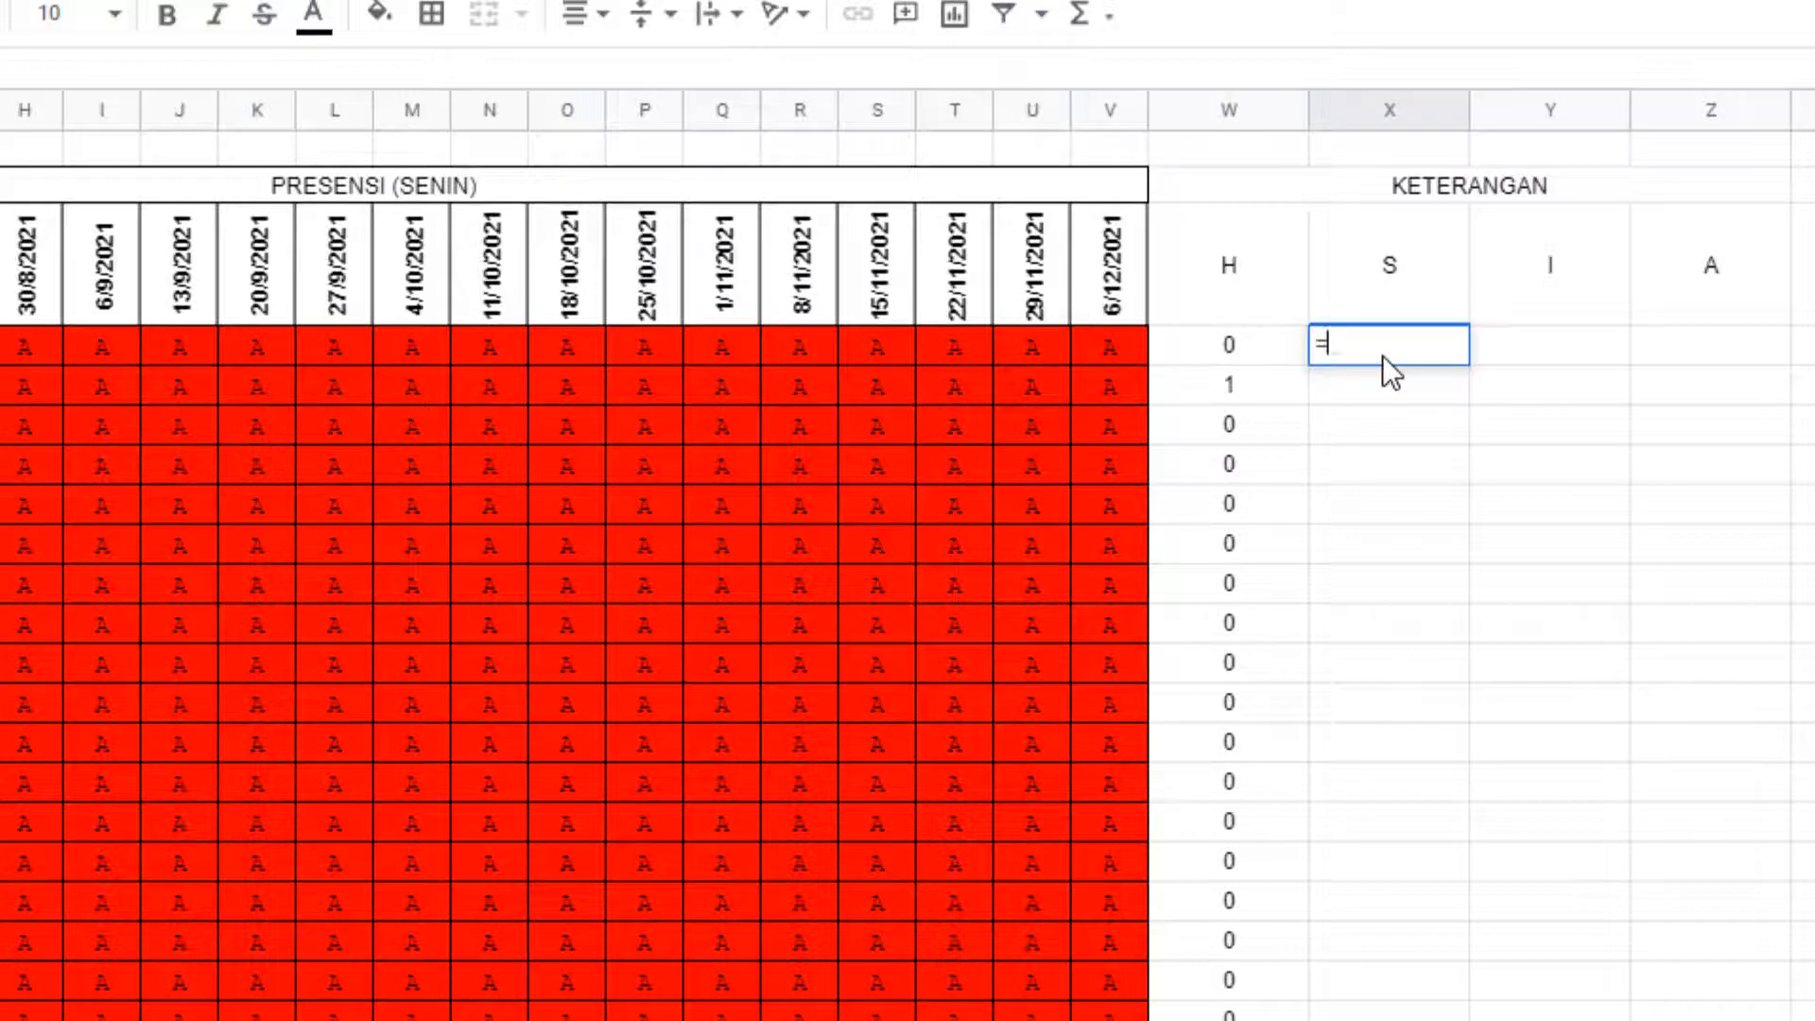
{"action": "type", "text": "COUNT"}
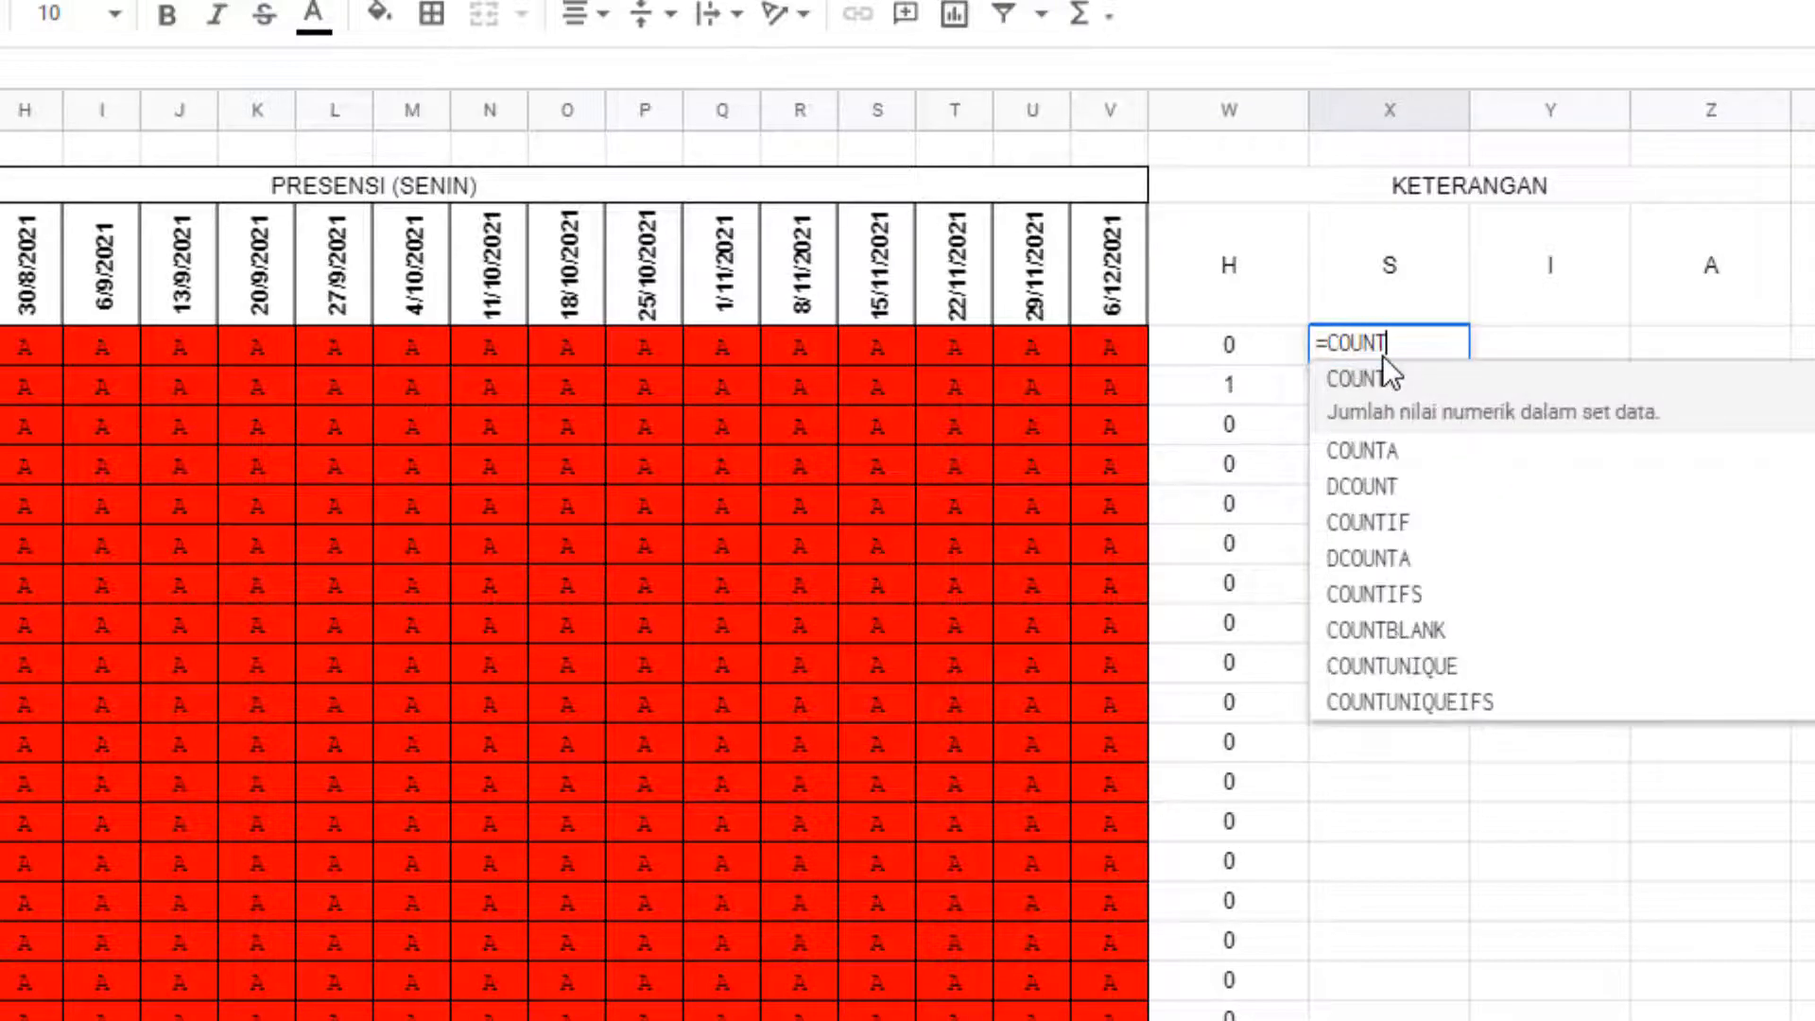
{"action": "type", "text": "IFS("}
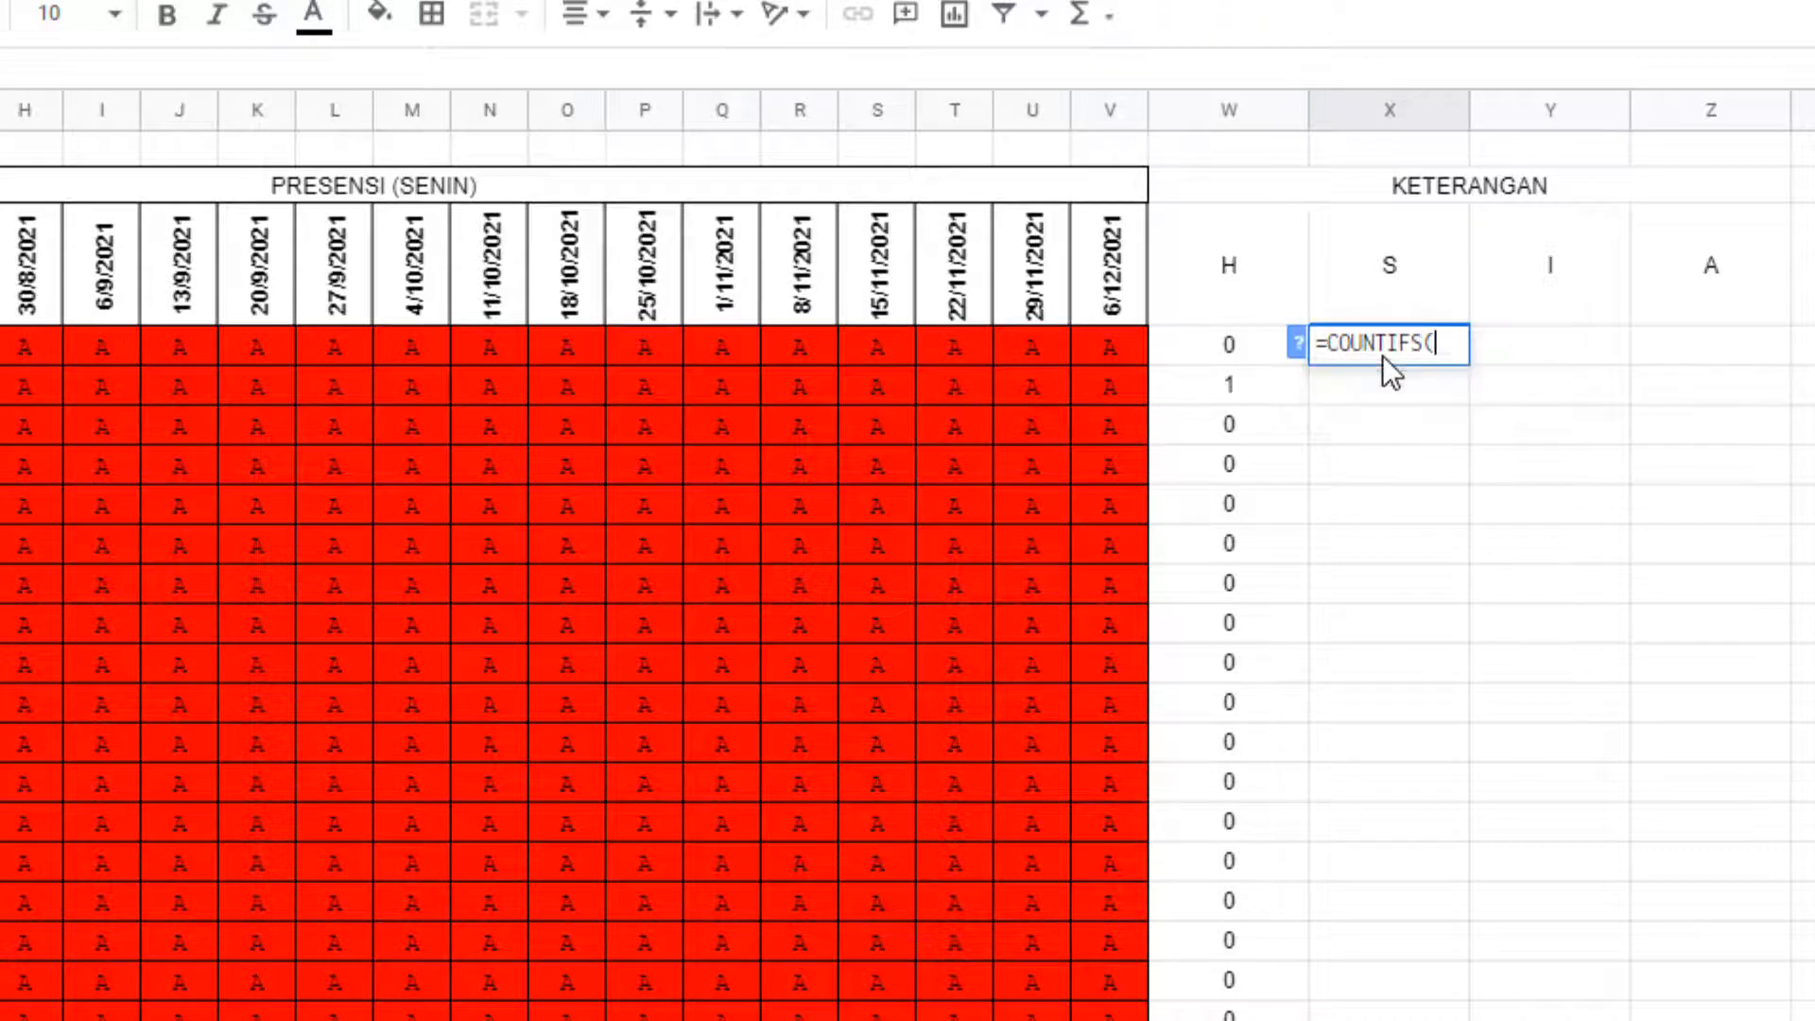
{"action": "type", "text": "C4"}
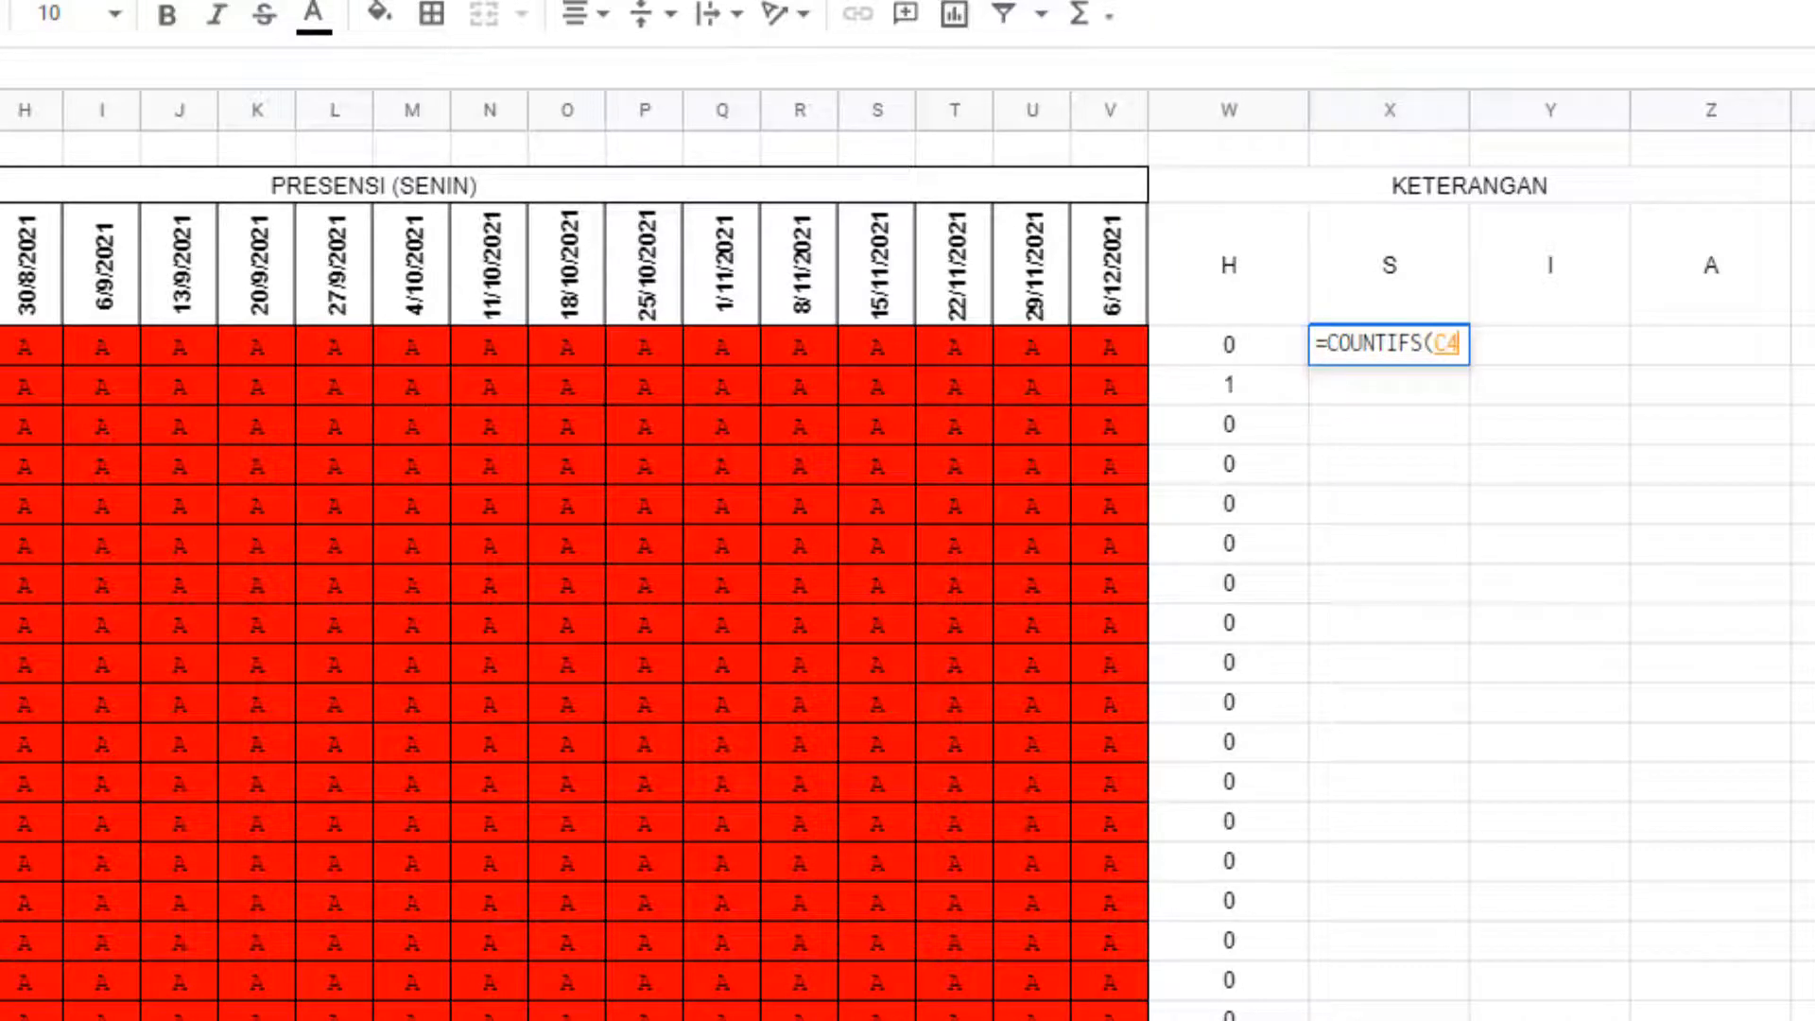
{"action": "type", "text": ":W4"}
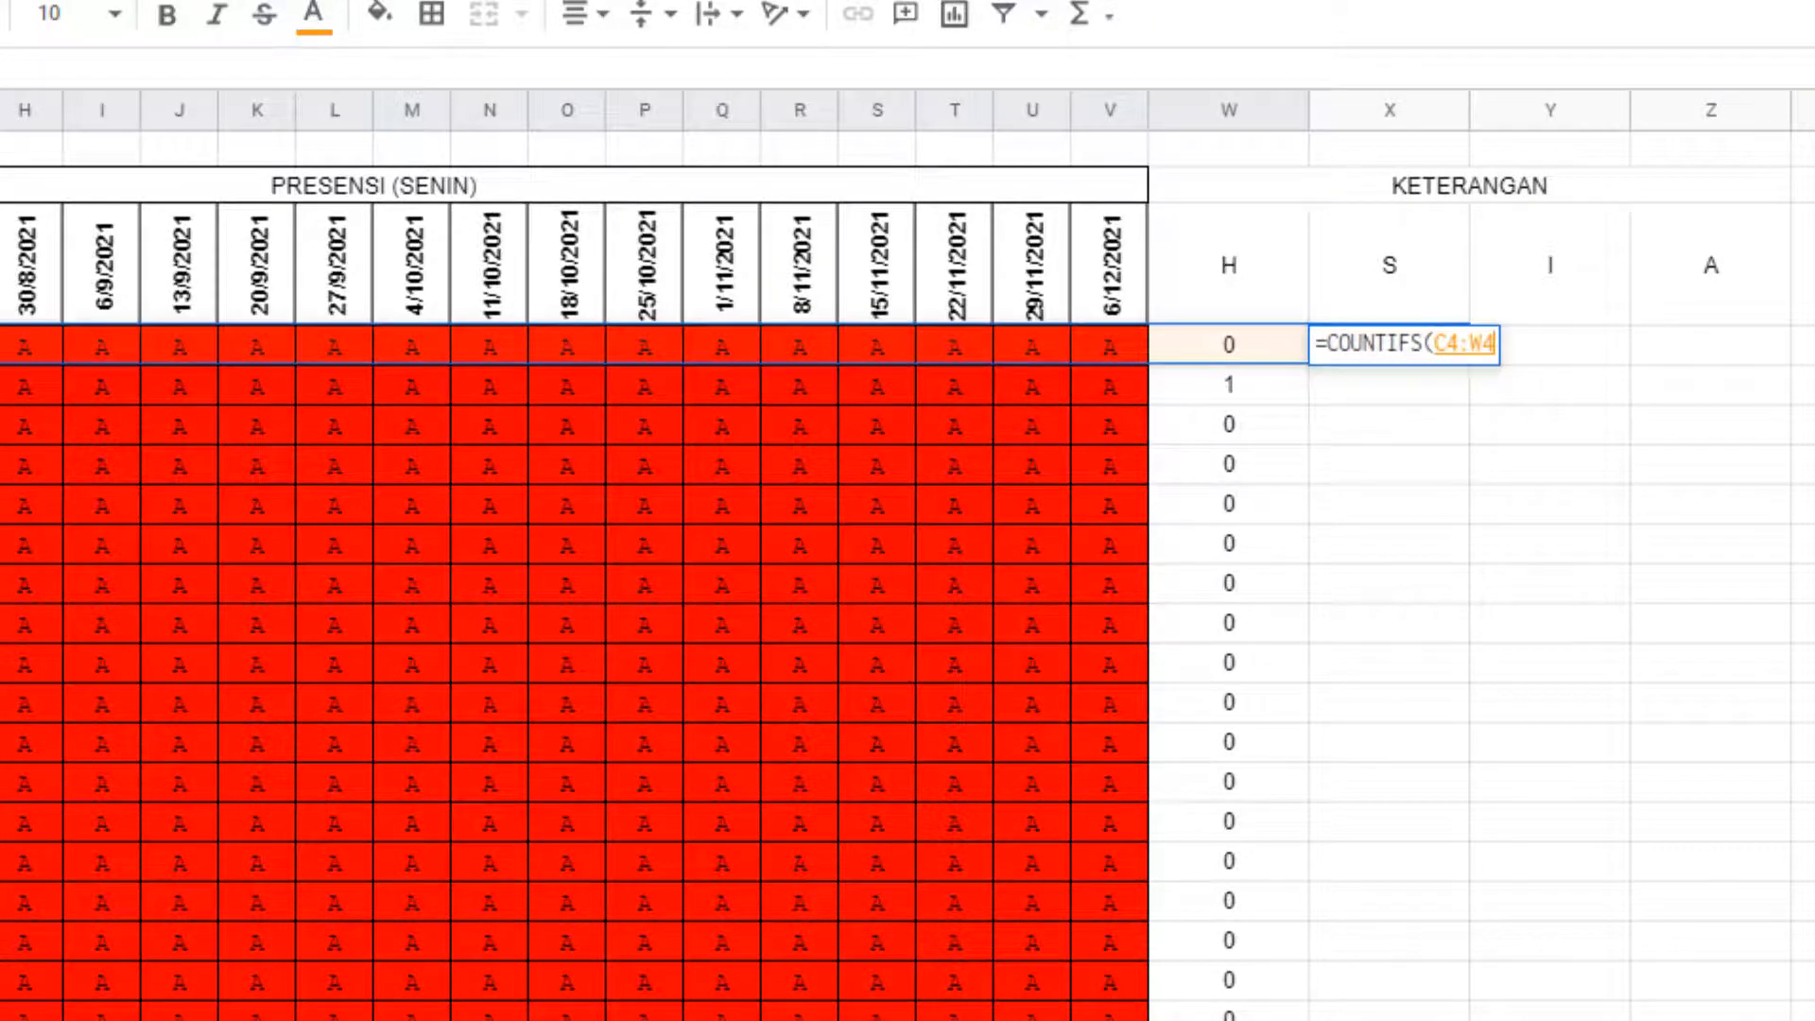
{"action": "key", "text": "BackSpace"}
{"action": "key", "text": "BackSpace"}
{"action": "type", "text": "V4"}
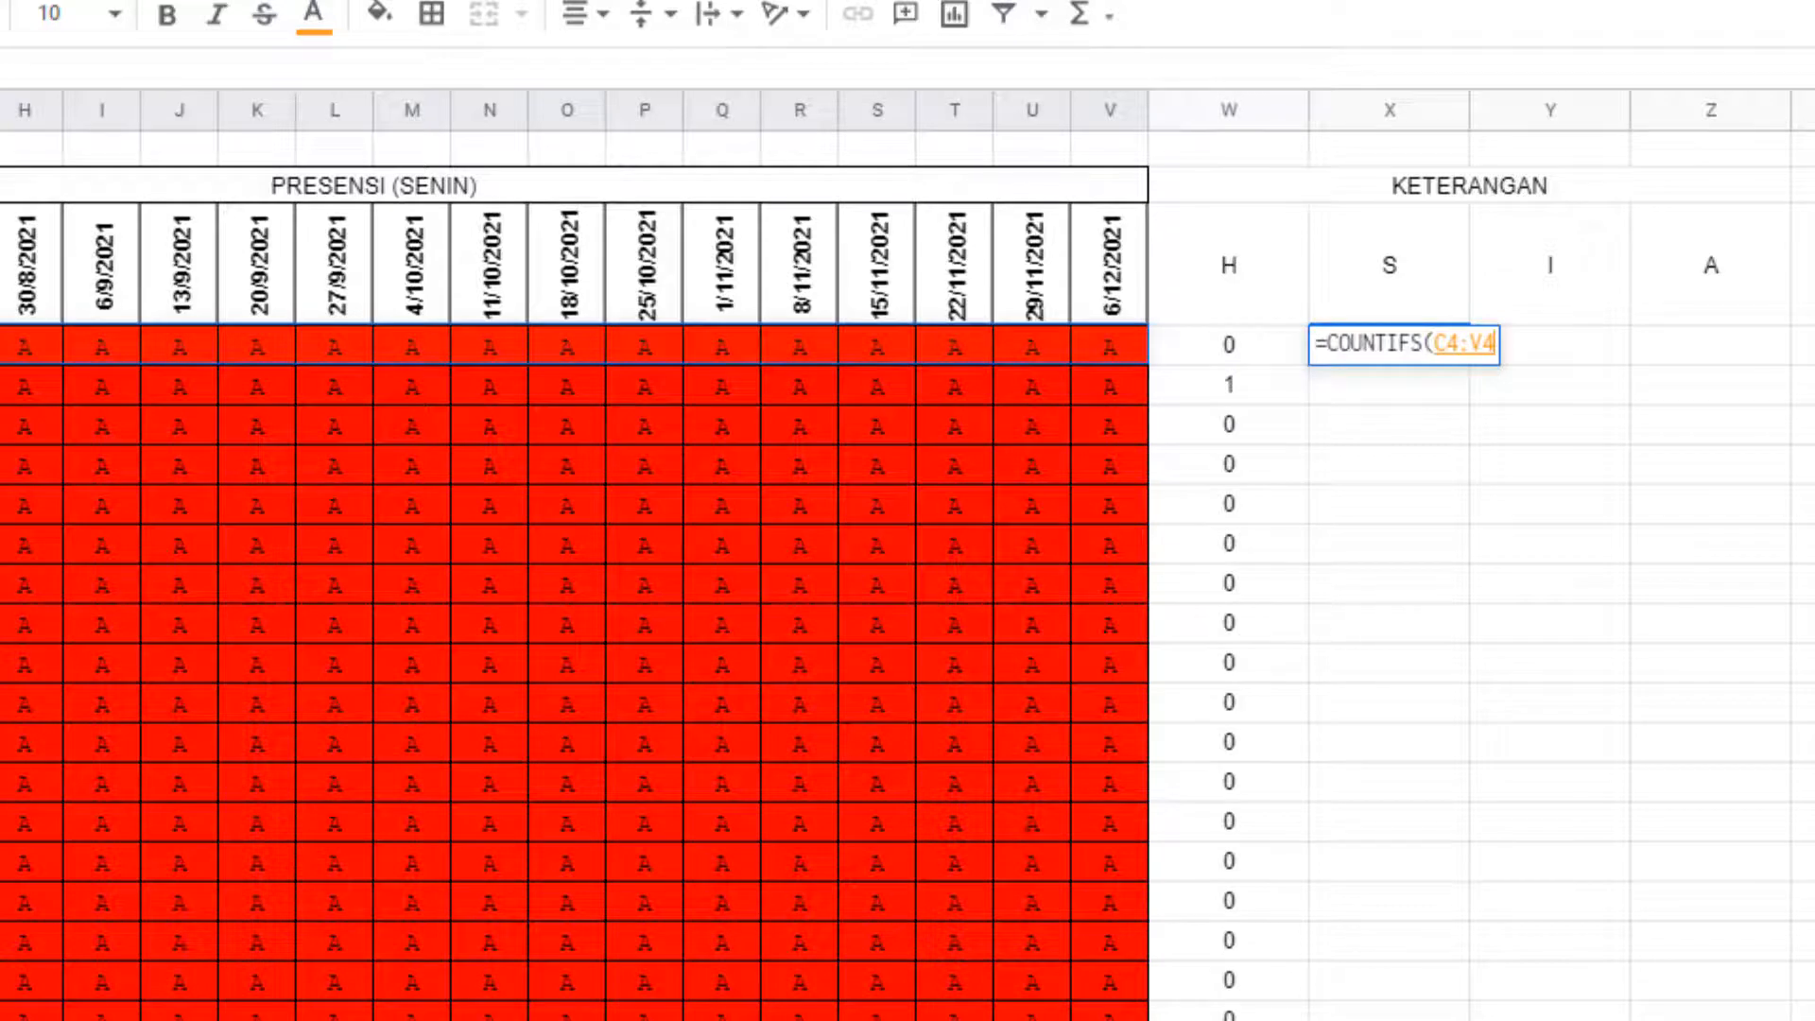
{"action": "type", "text": ";"}
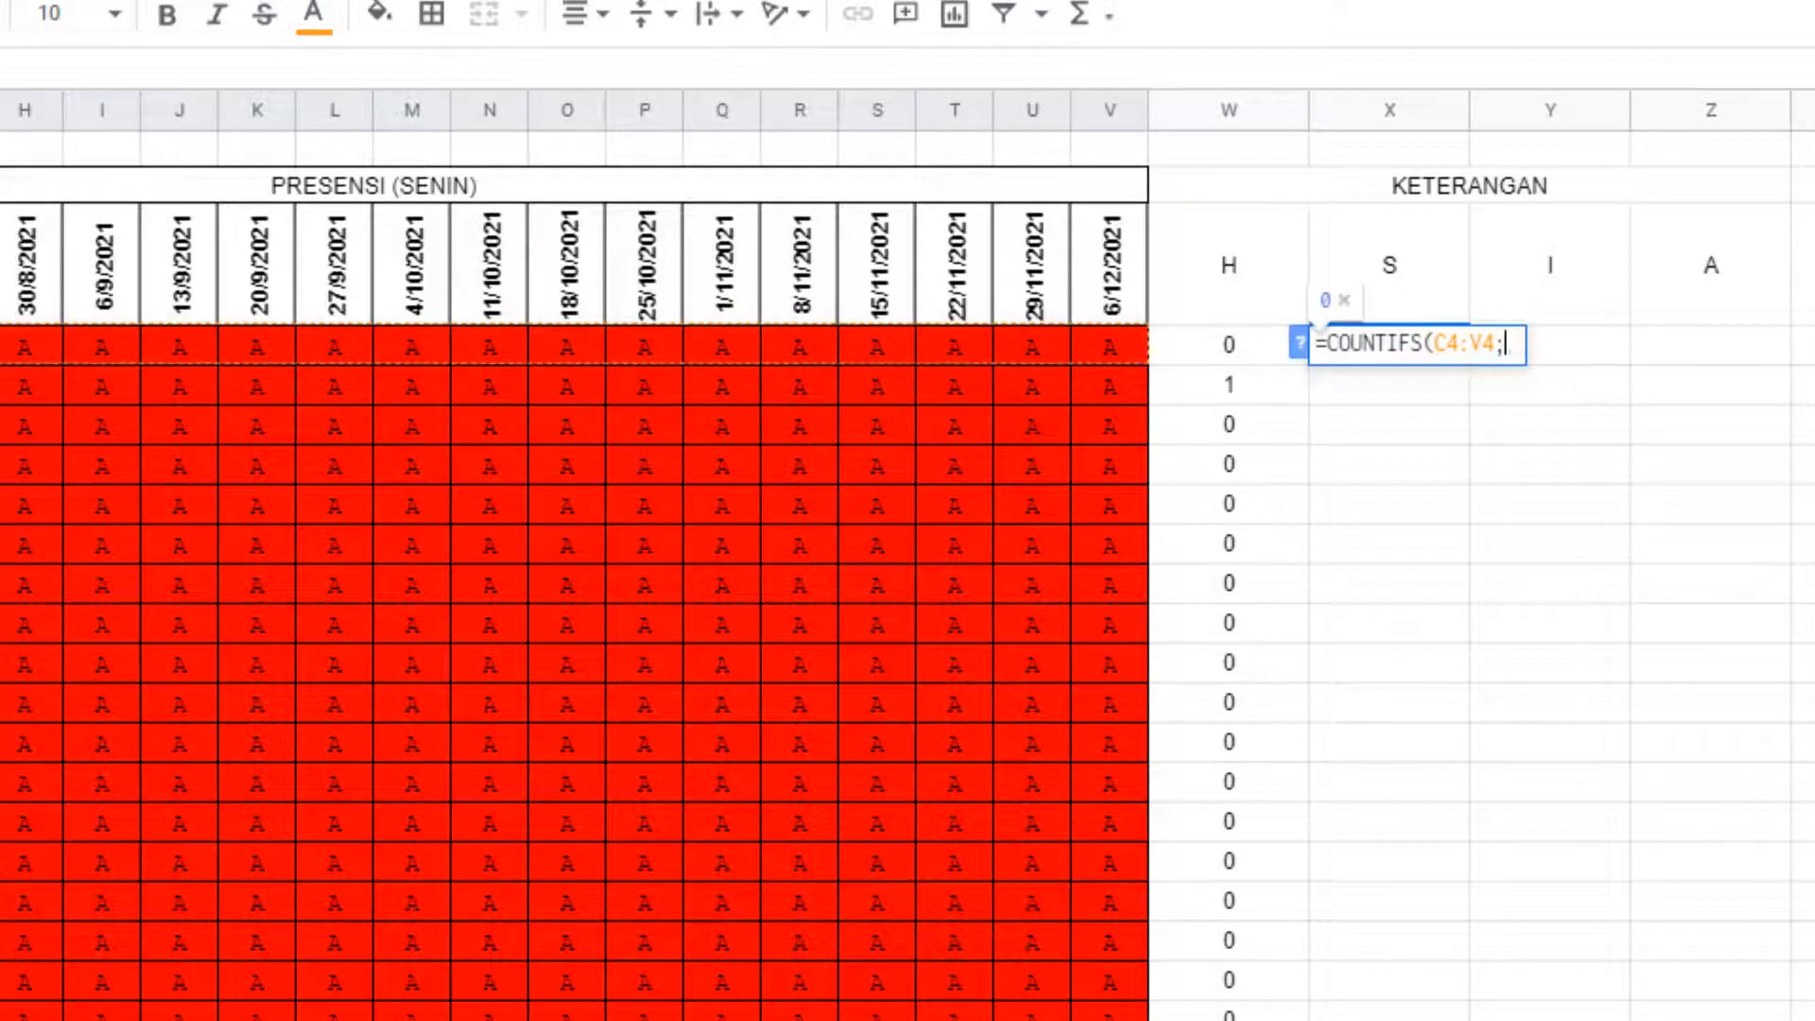
{"action": "type", "text": "\"S\")"}
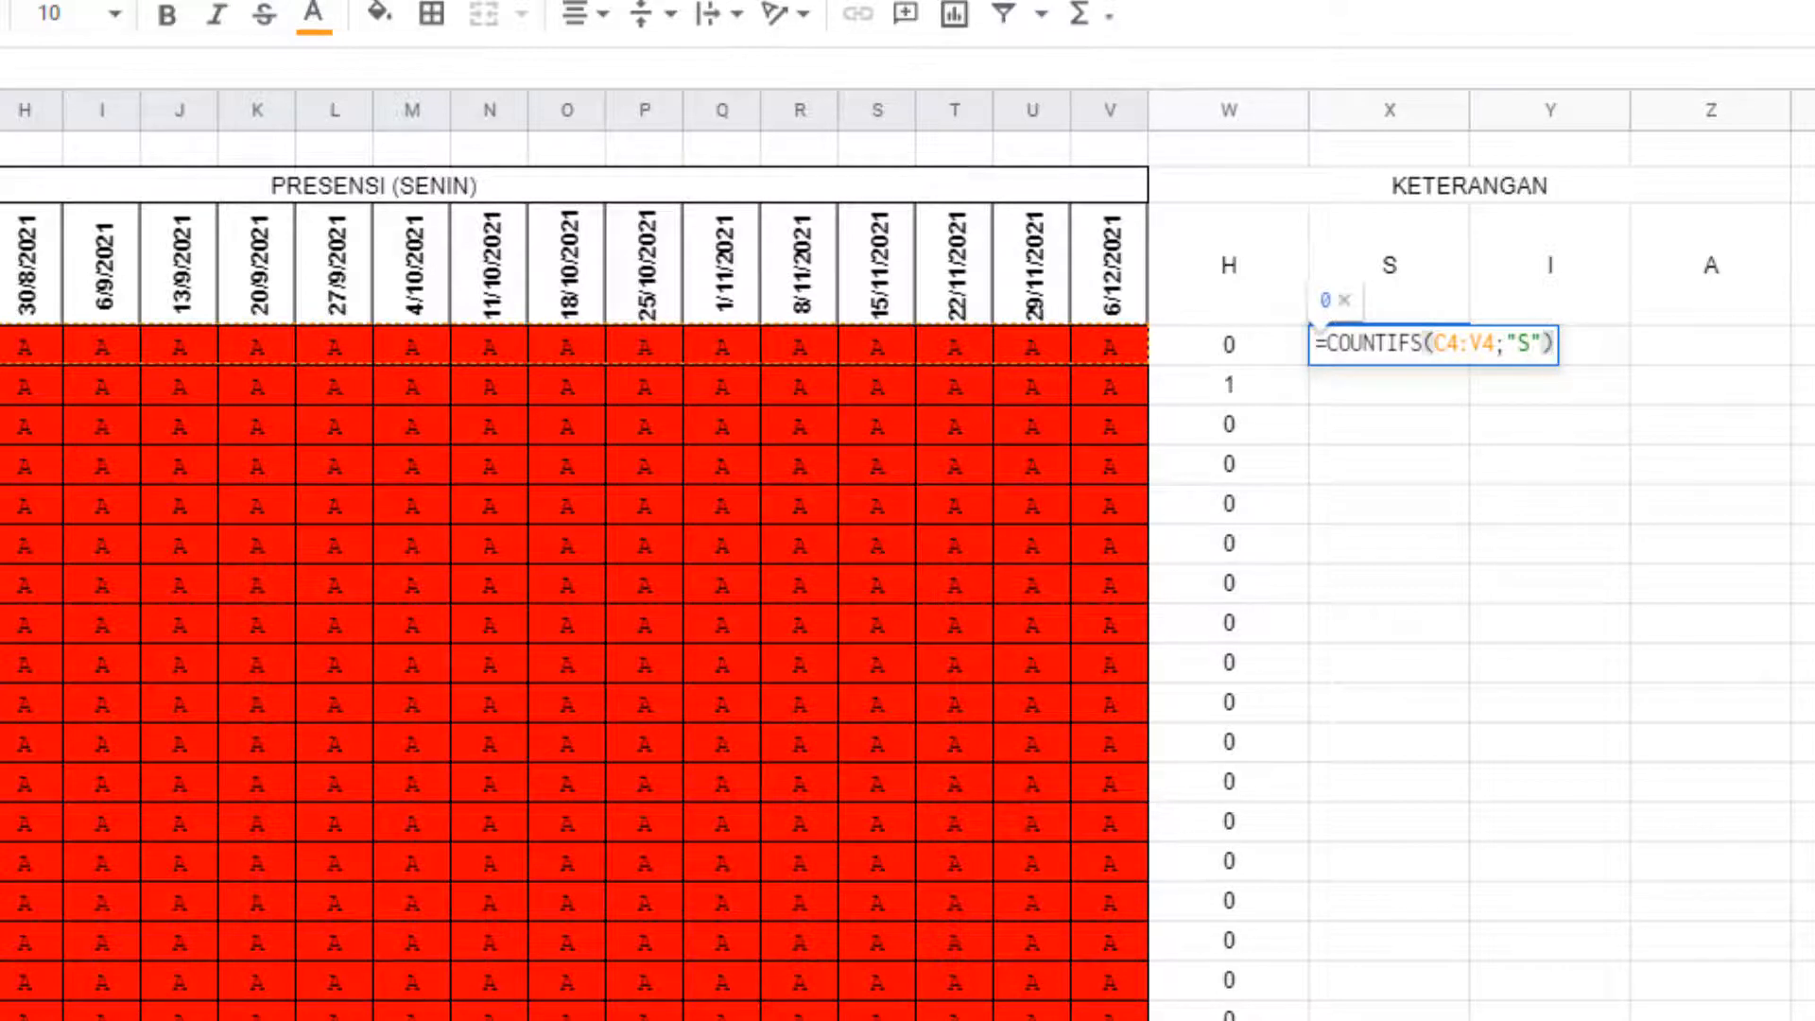
{"action": "key", "text": "Return"}
- Enter the formula =COUNTIFS(C4:V4;"I") in Y4 to count the first student's I entries
{"action": "key", "text": "Up"}
{"action": "key", "text": "Right"}
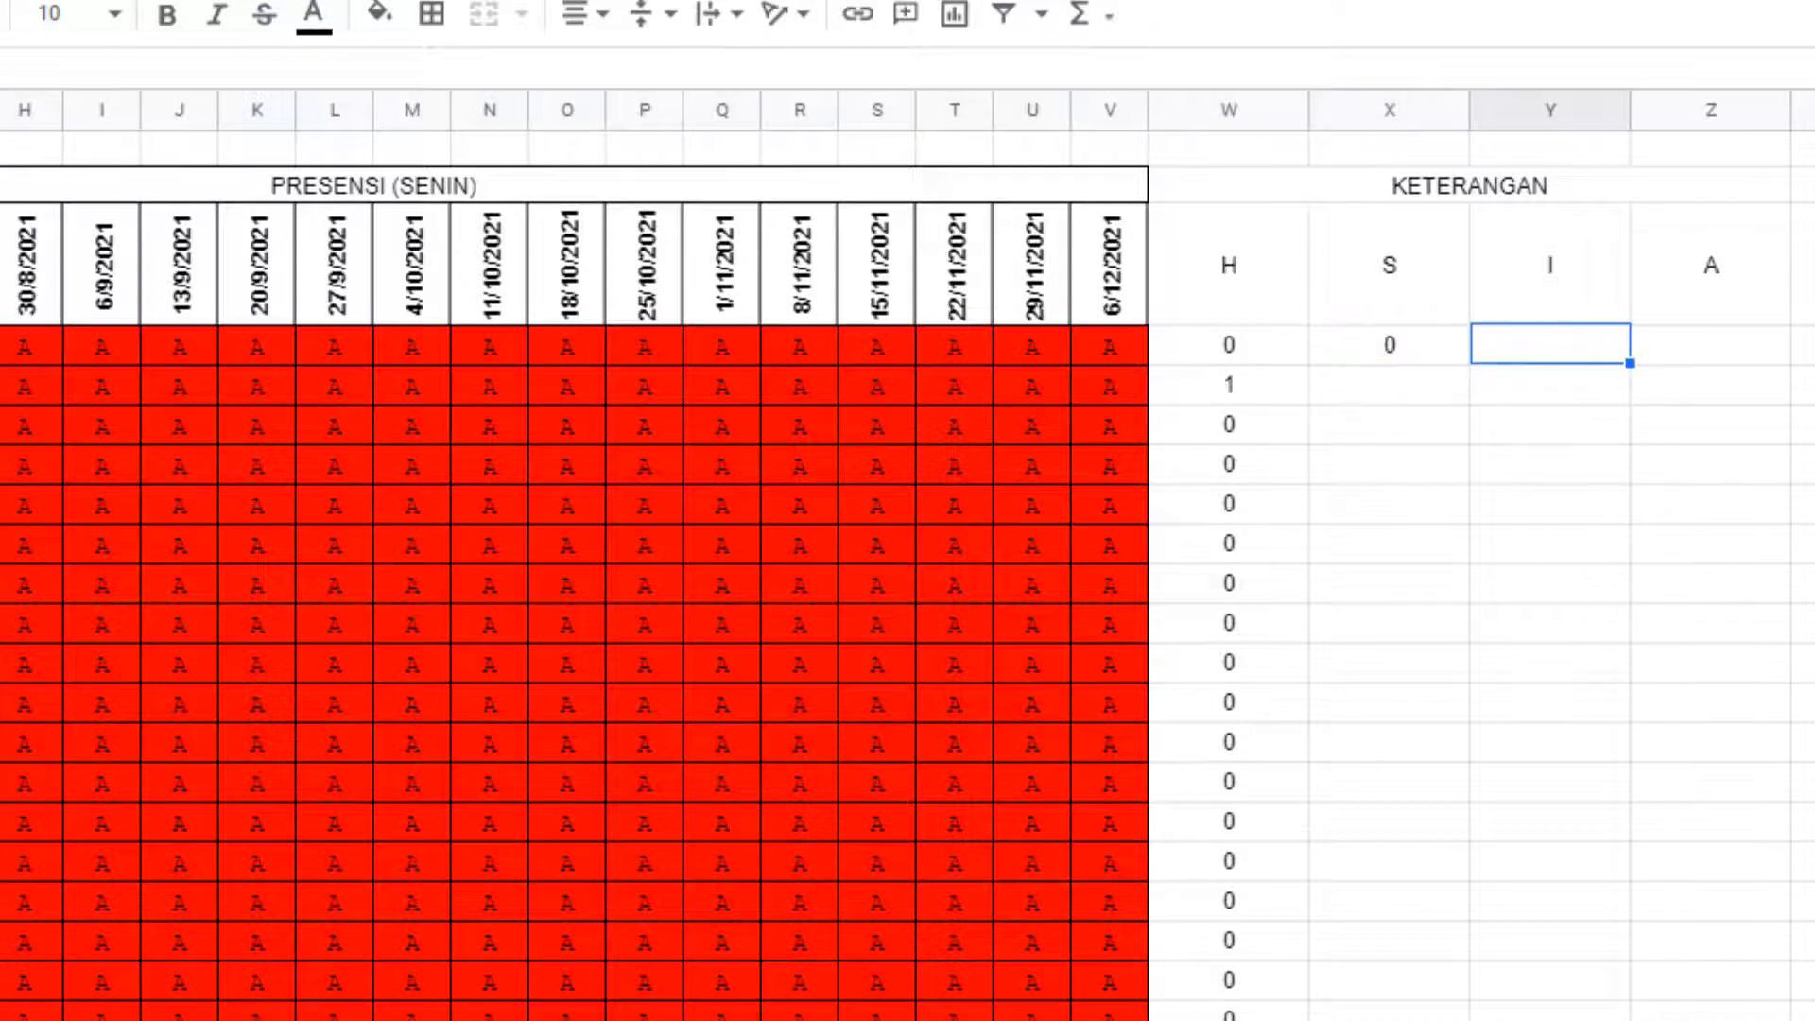
{"action": "type", "text": "=COUNTIF"}
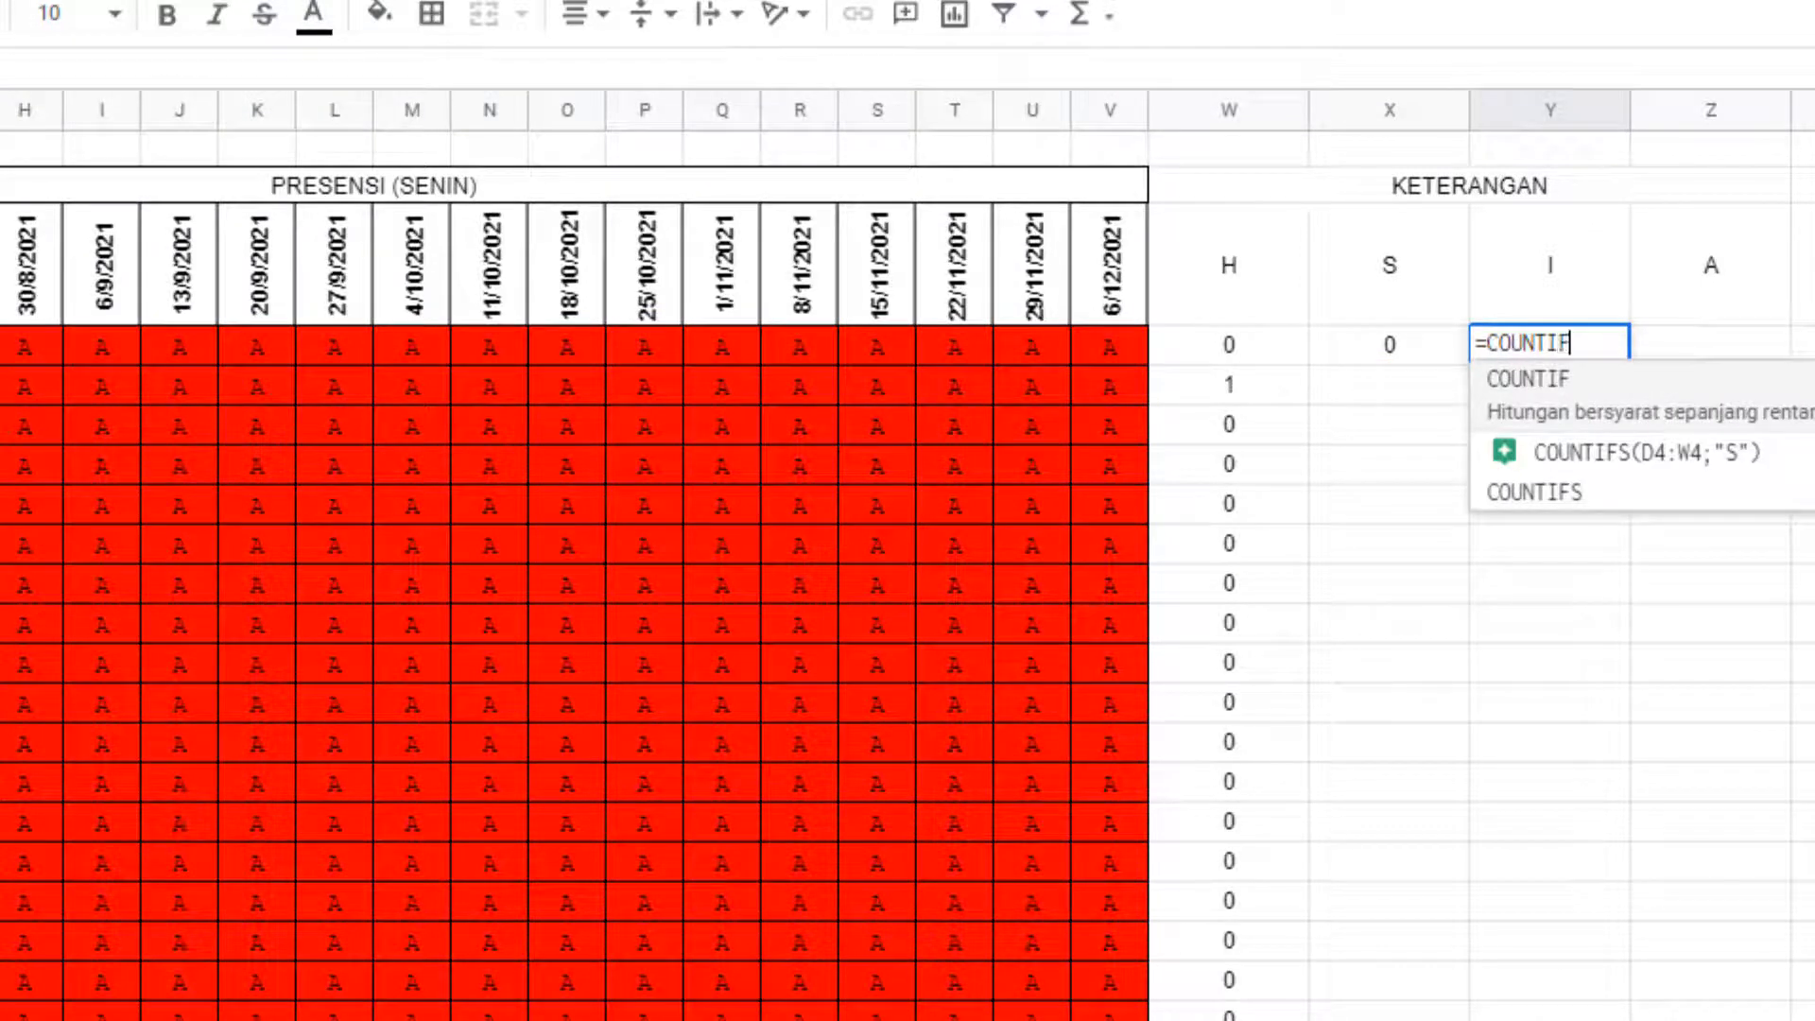
{"action": "type", "text": "S("}
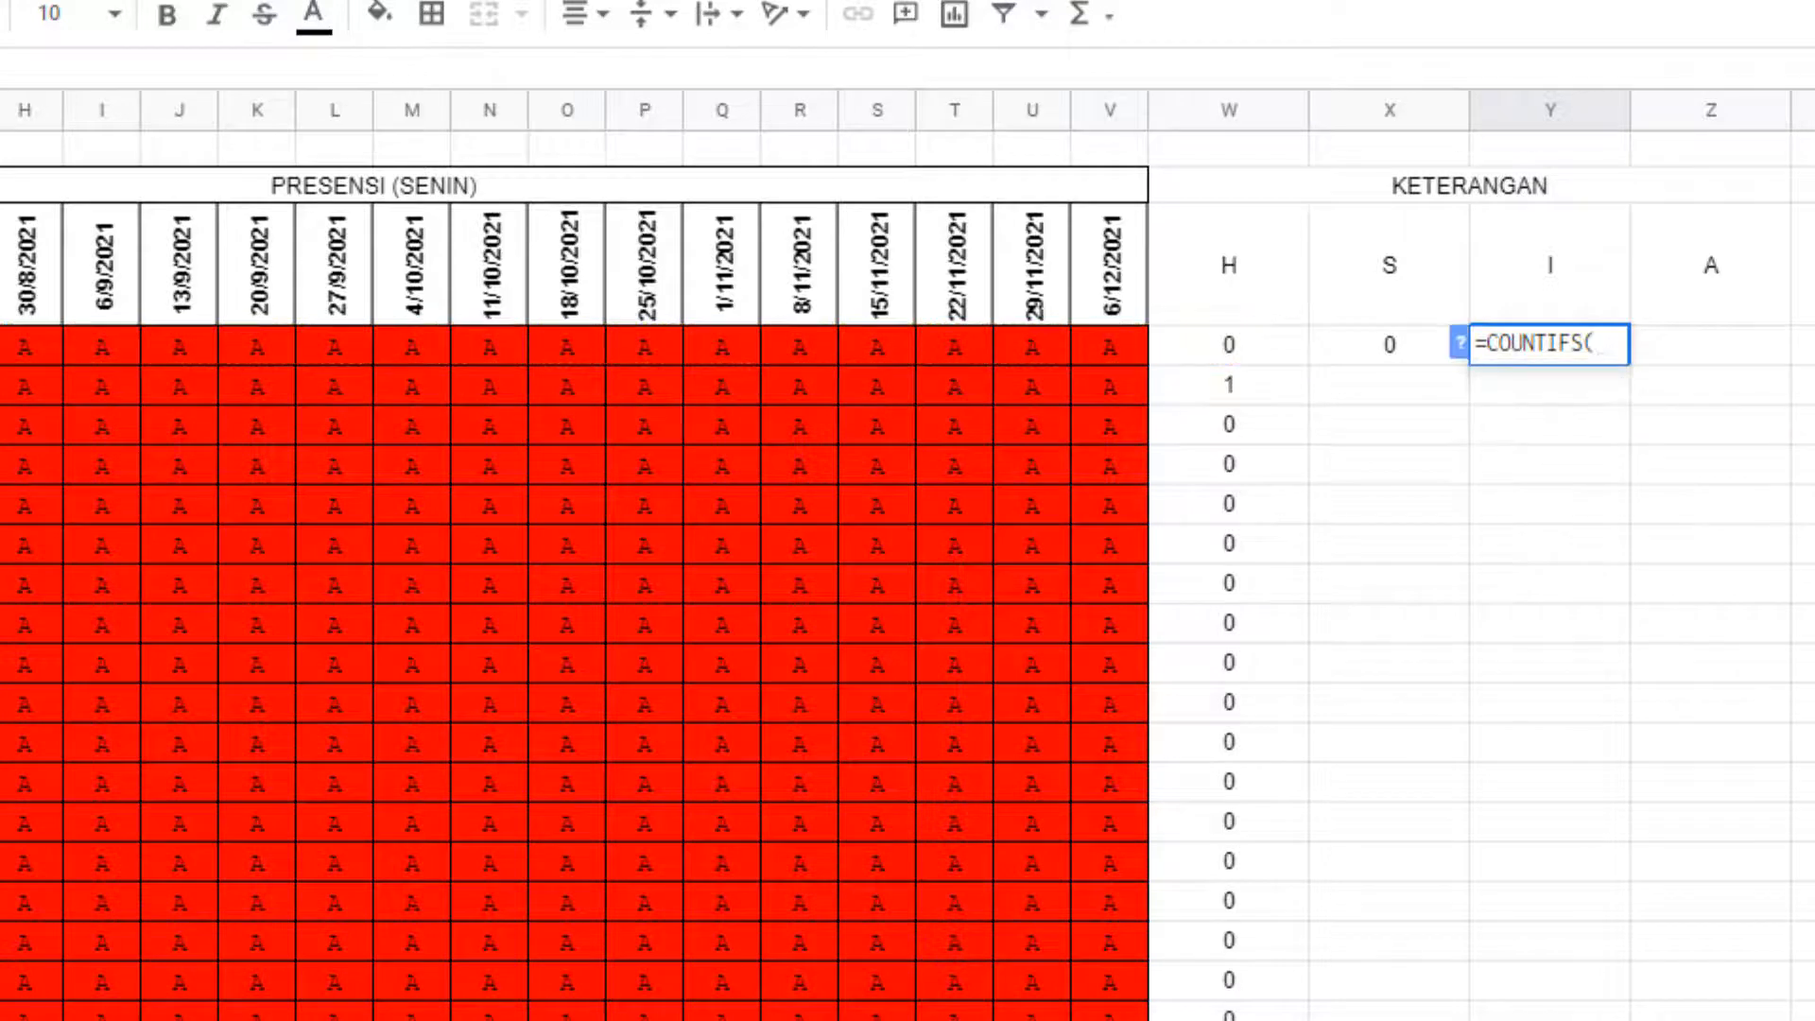
{"action": "type", "text": "C4"}
{"action": "key", "text": "ctrl+shift+Right"}
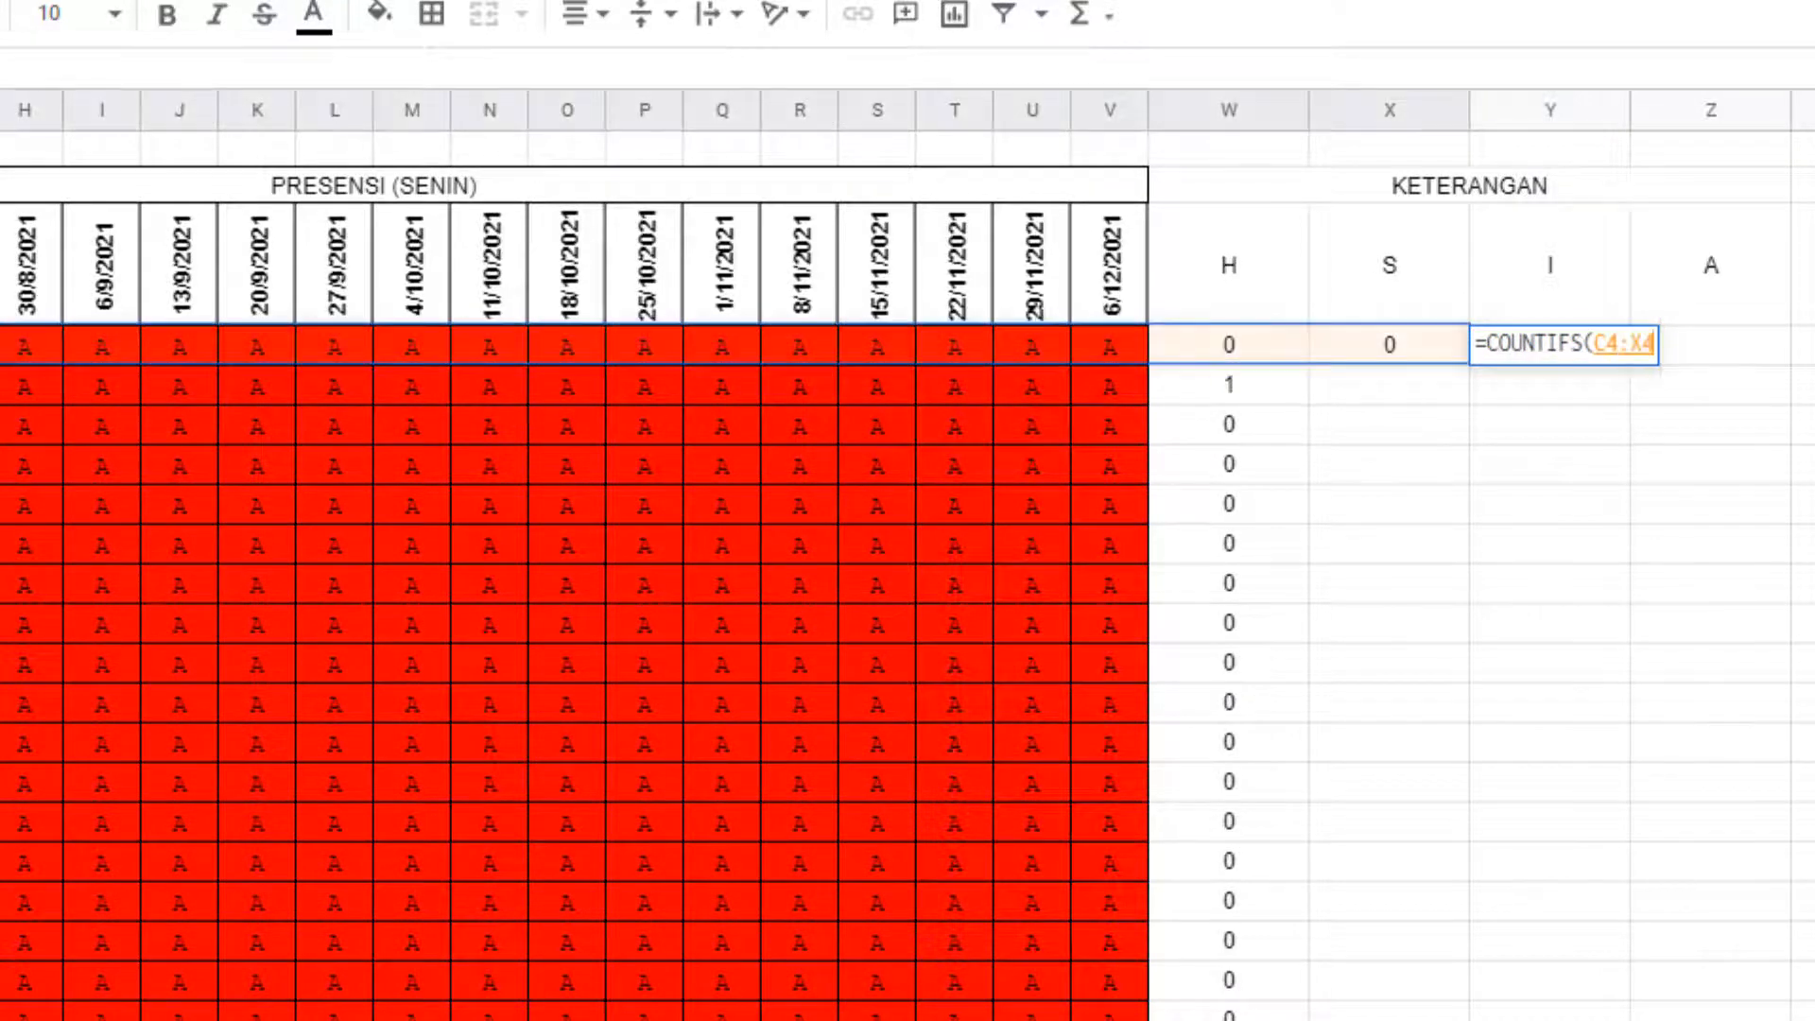
{"action": "key", "text": "shift+Left"}
{"action": "key", "text": "shift+Left"}
{"action": "key", "text": "shift+Left"}
{"action": "key", "text": "shift+Right"}
{"action": "type", "text": ")"}
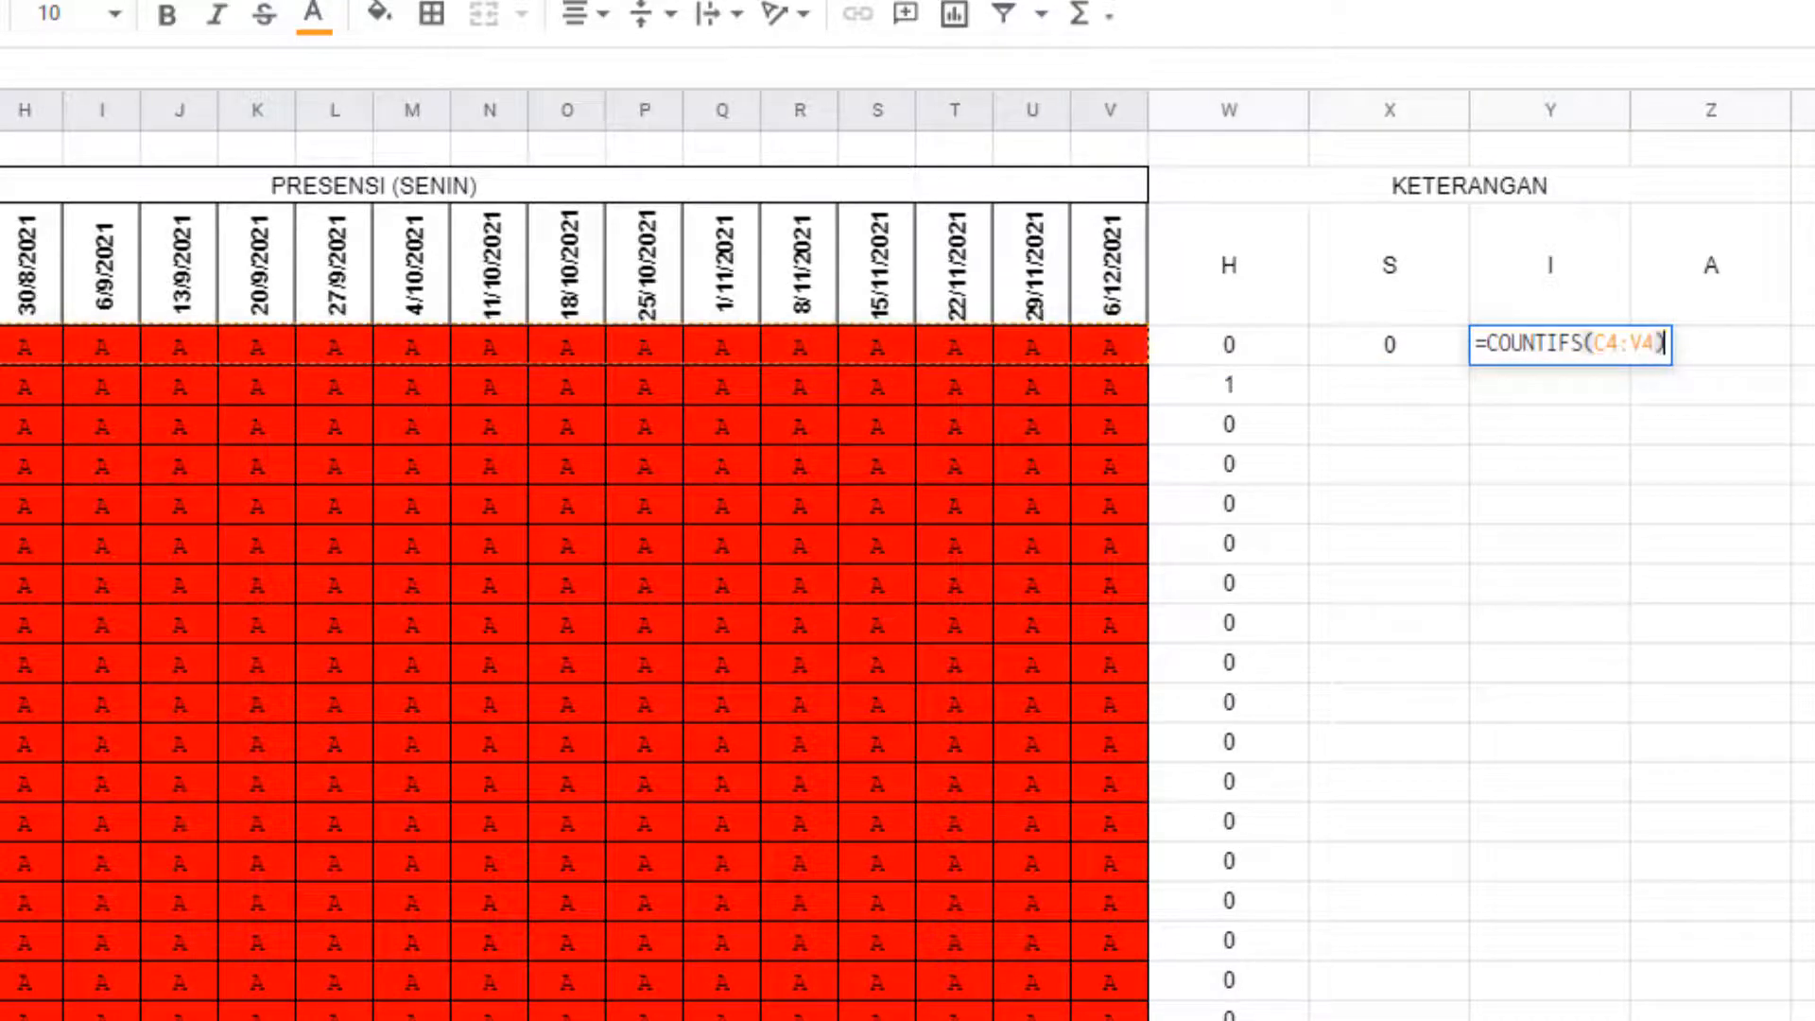
{"action": "key", "text": "BackSpace"}
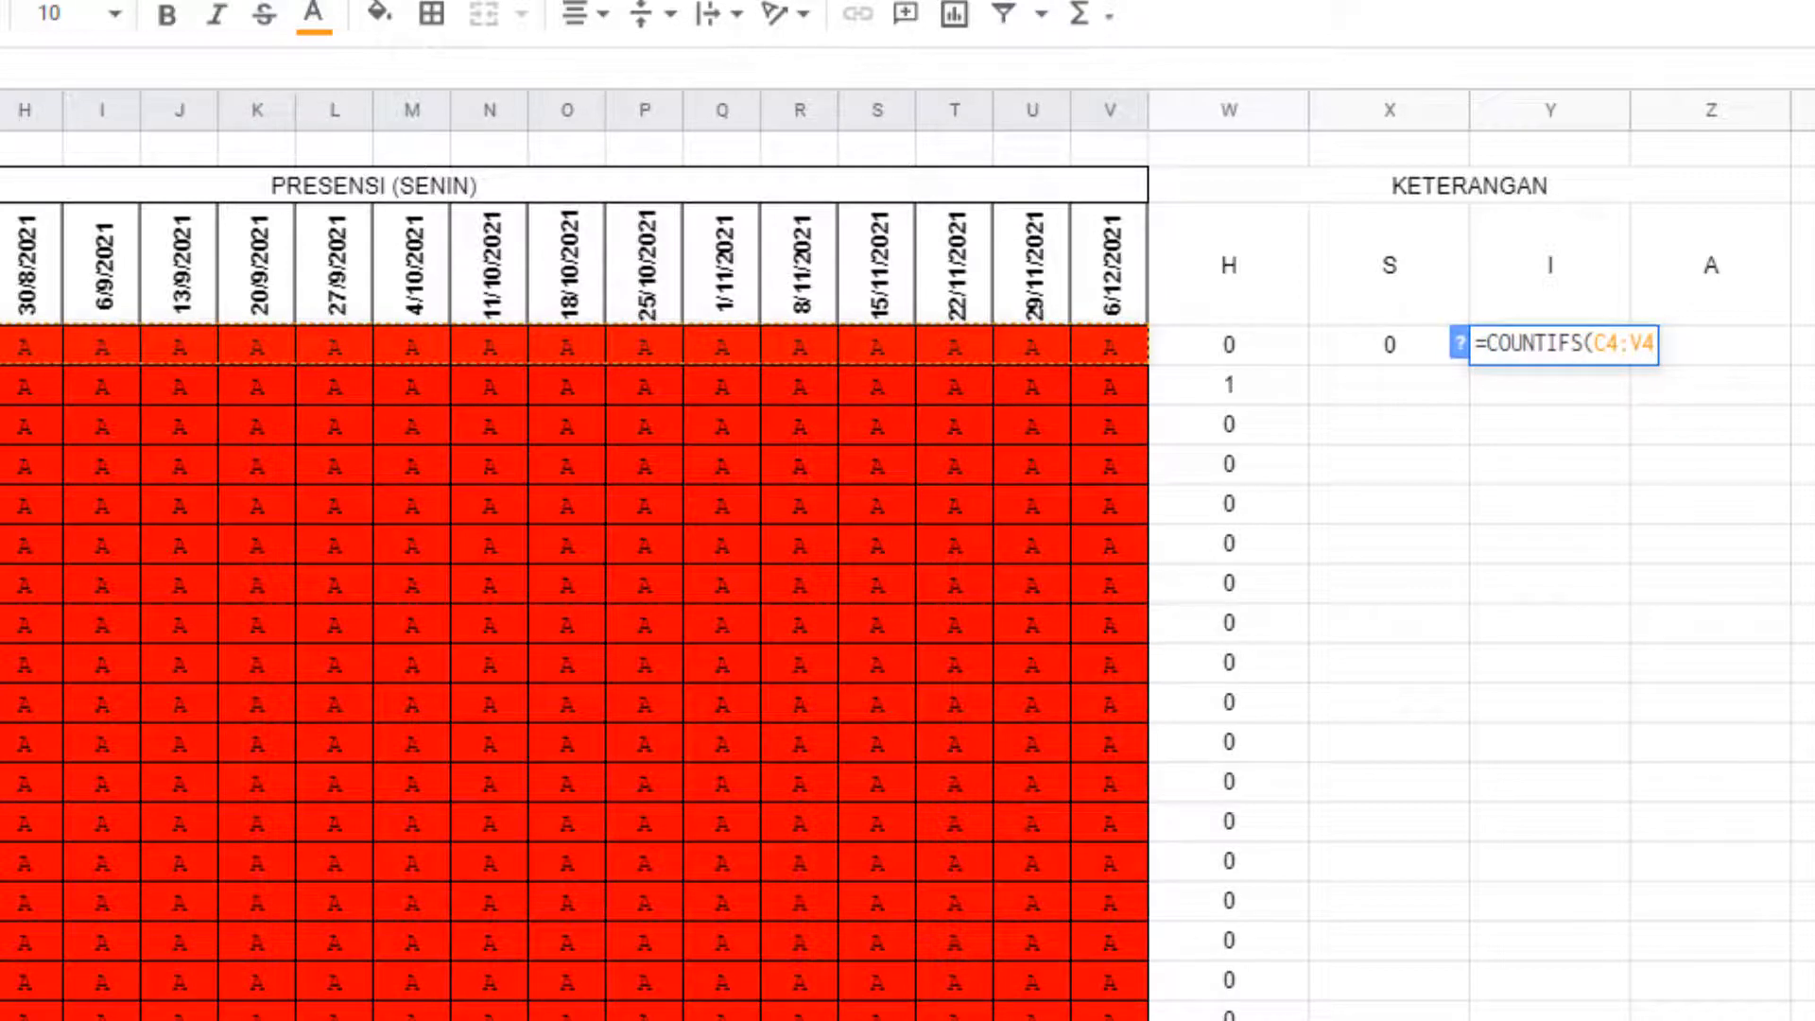
{"action": "type", "text": ";"}
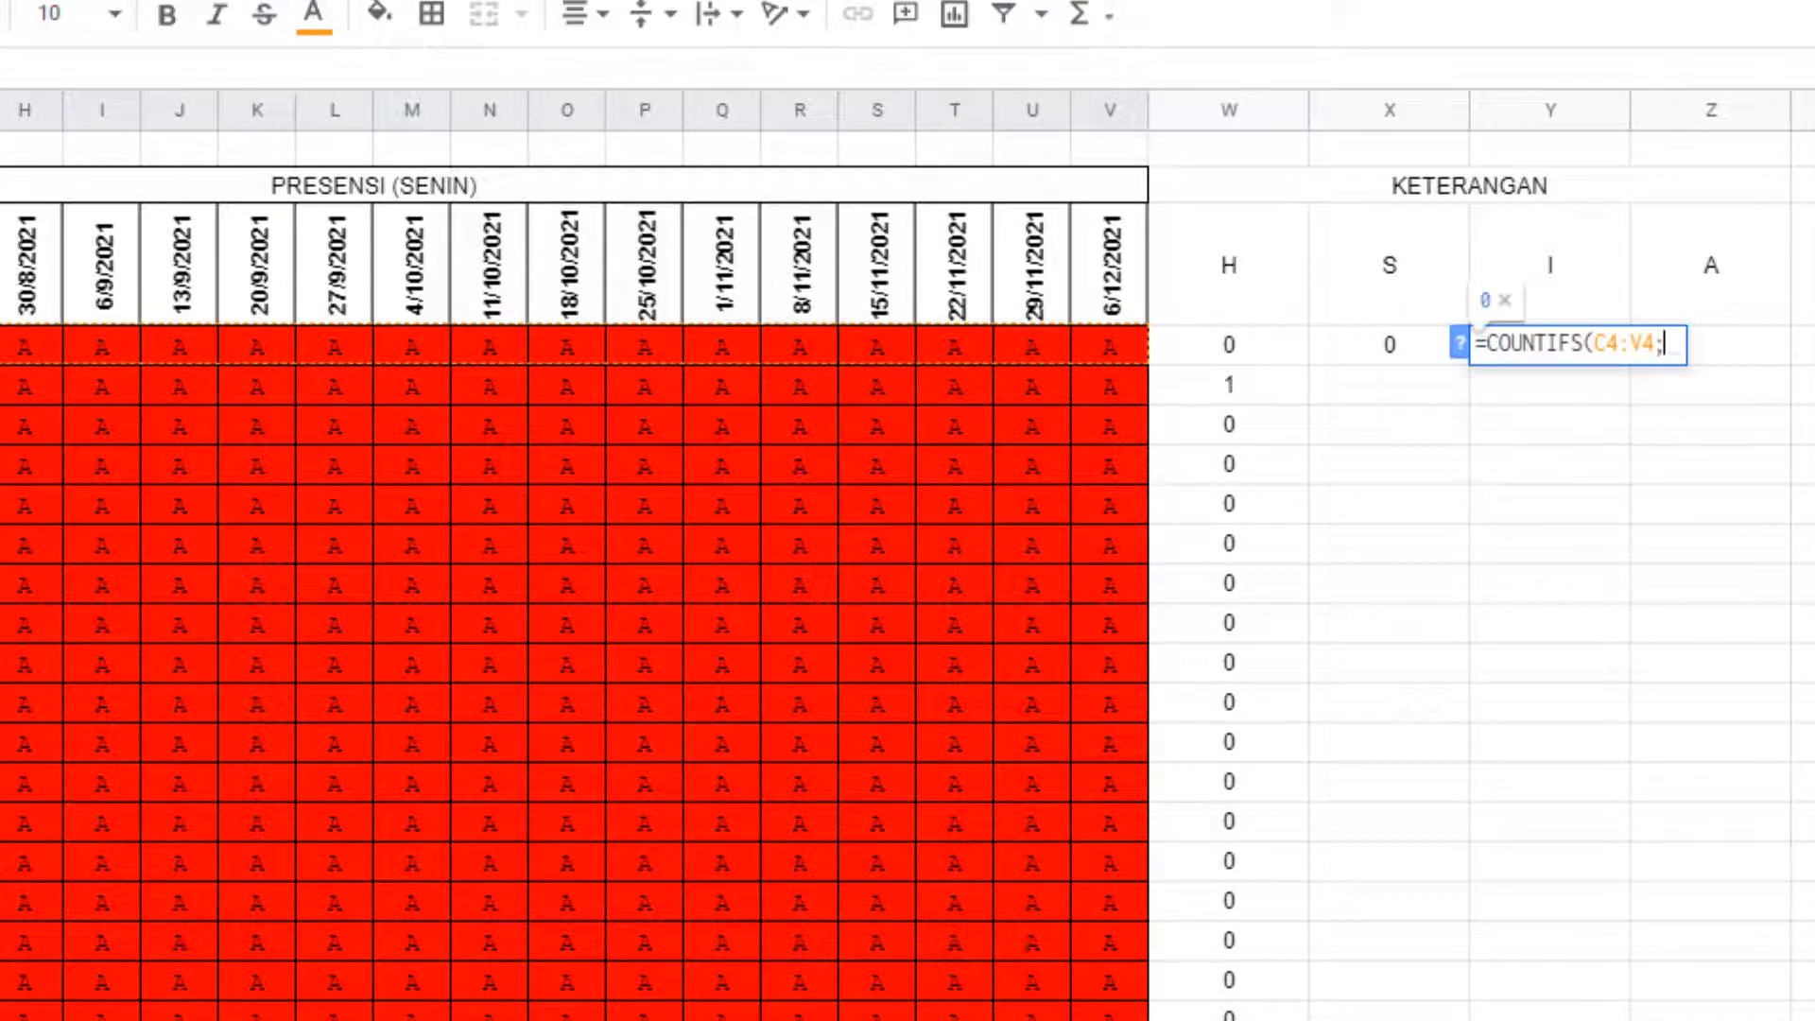
{"action": "type", "text": "\"I\")"}
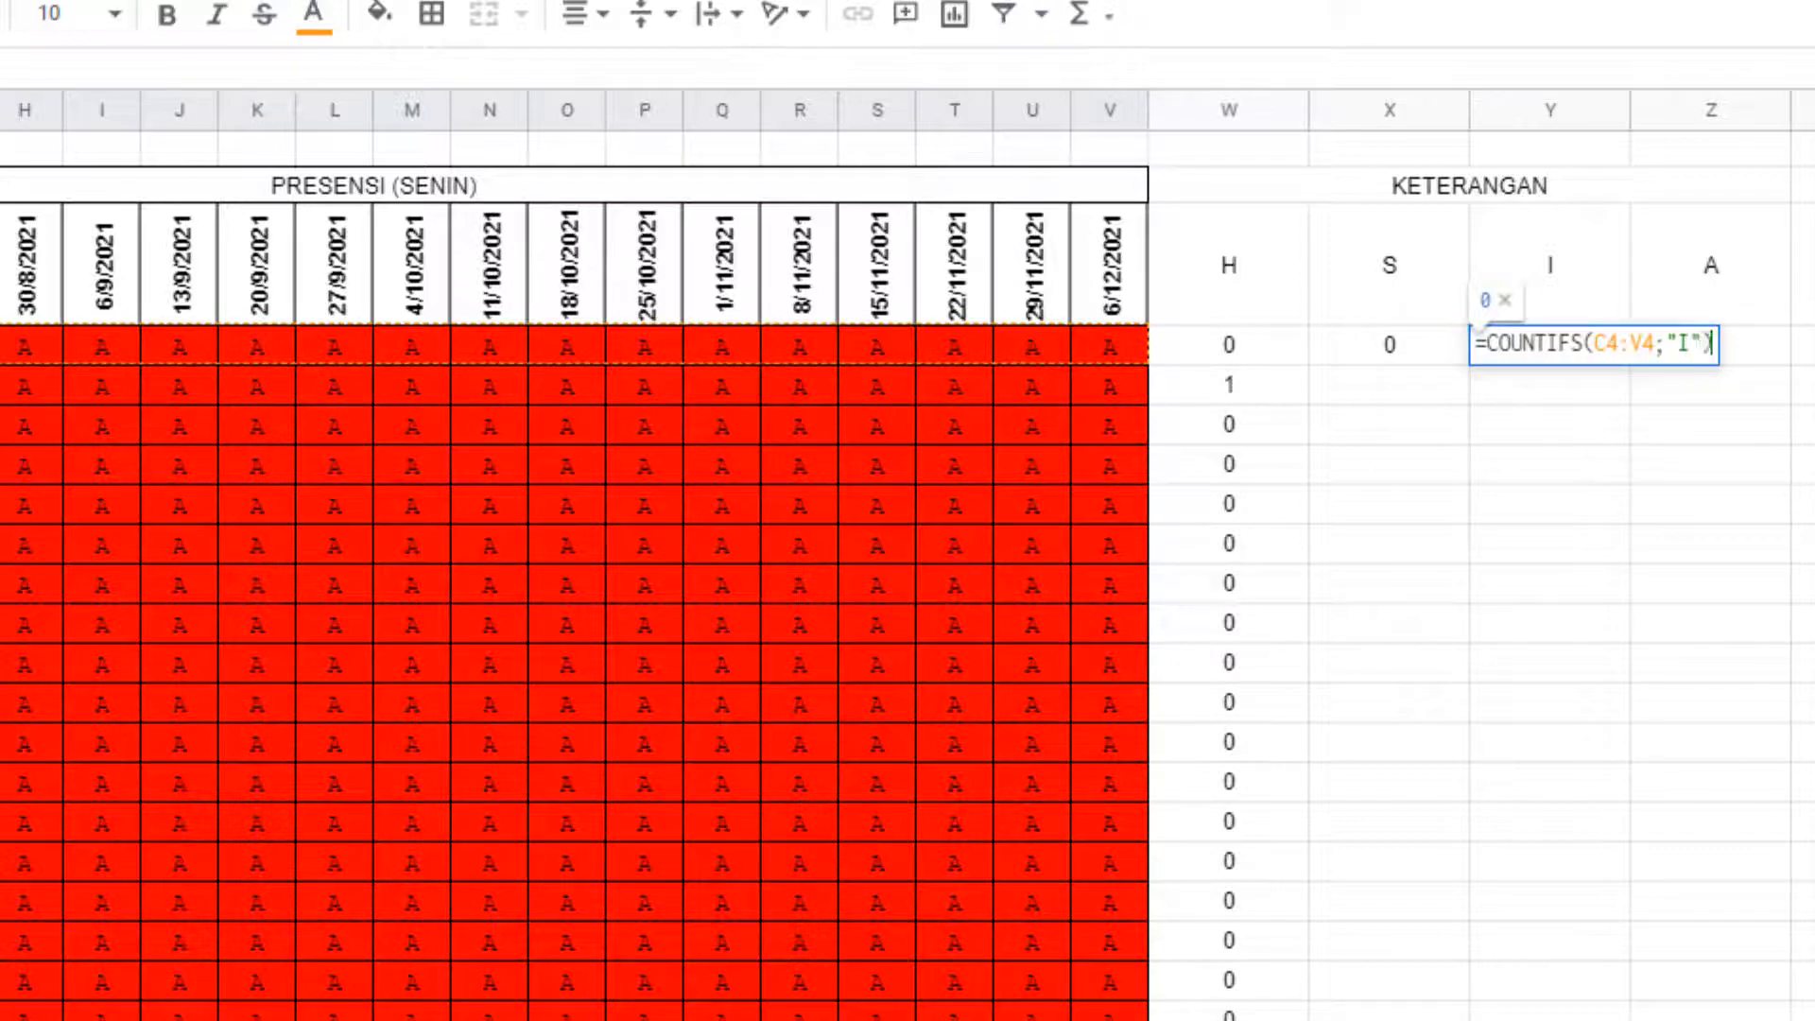
{"action": "key", "text": "Return"}
- Enter the formula =COUNTIFS(C4:V4;"A") in Z4 to count the first student's A entries
{"action": "key", "text": "Up"}
{"action": "key", "text": "Right"}
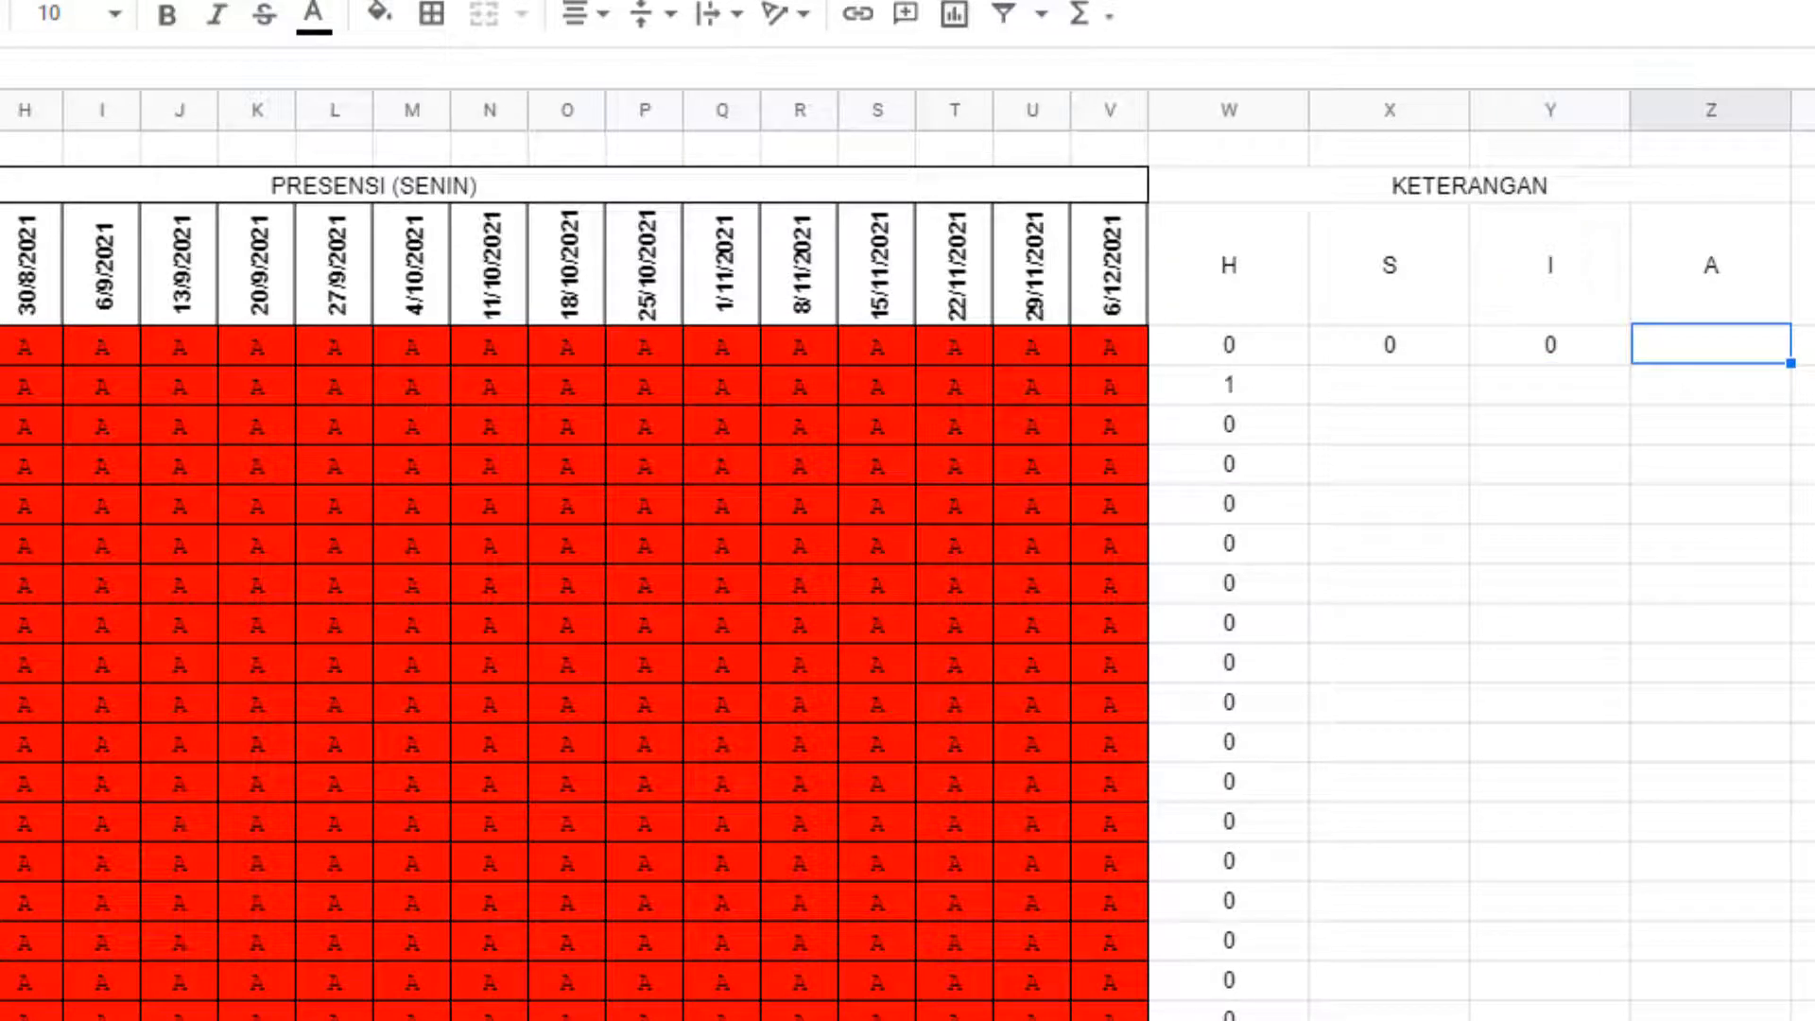
{"action": "type", "text": "=COUNTI"}
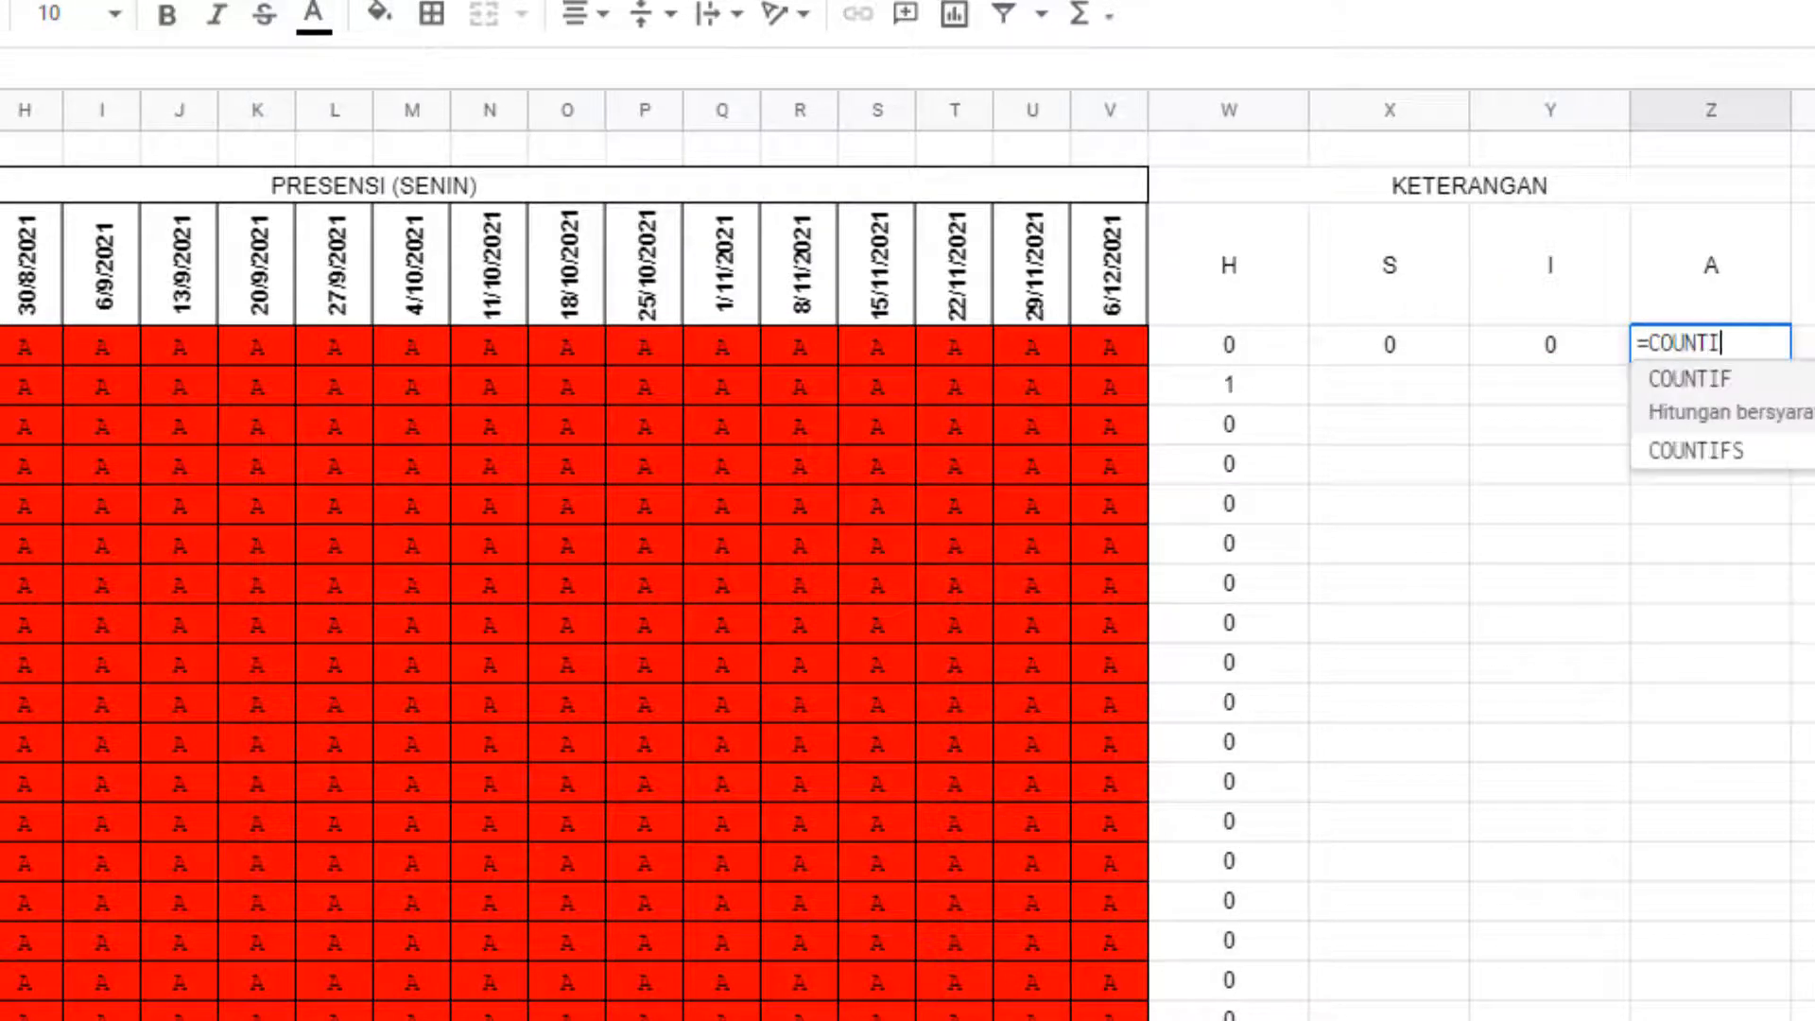
{"action": "type", "text": "FS("}
{"action": "key", "text": "Left"}
{"action": "key", "text": "Left"}
{"action": "key", "text": "Left"}
{"action": "key", "text": "Left"}
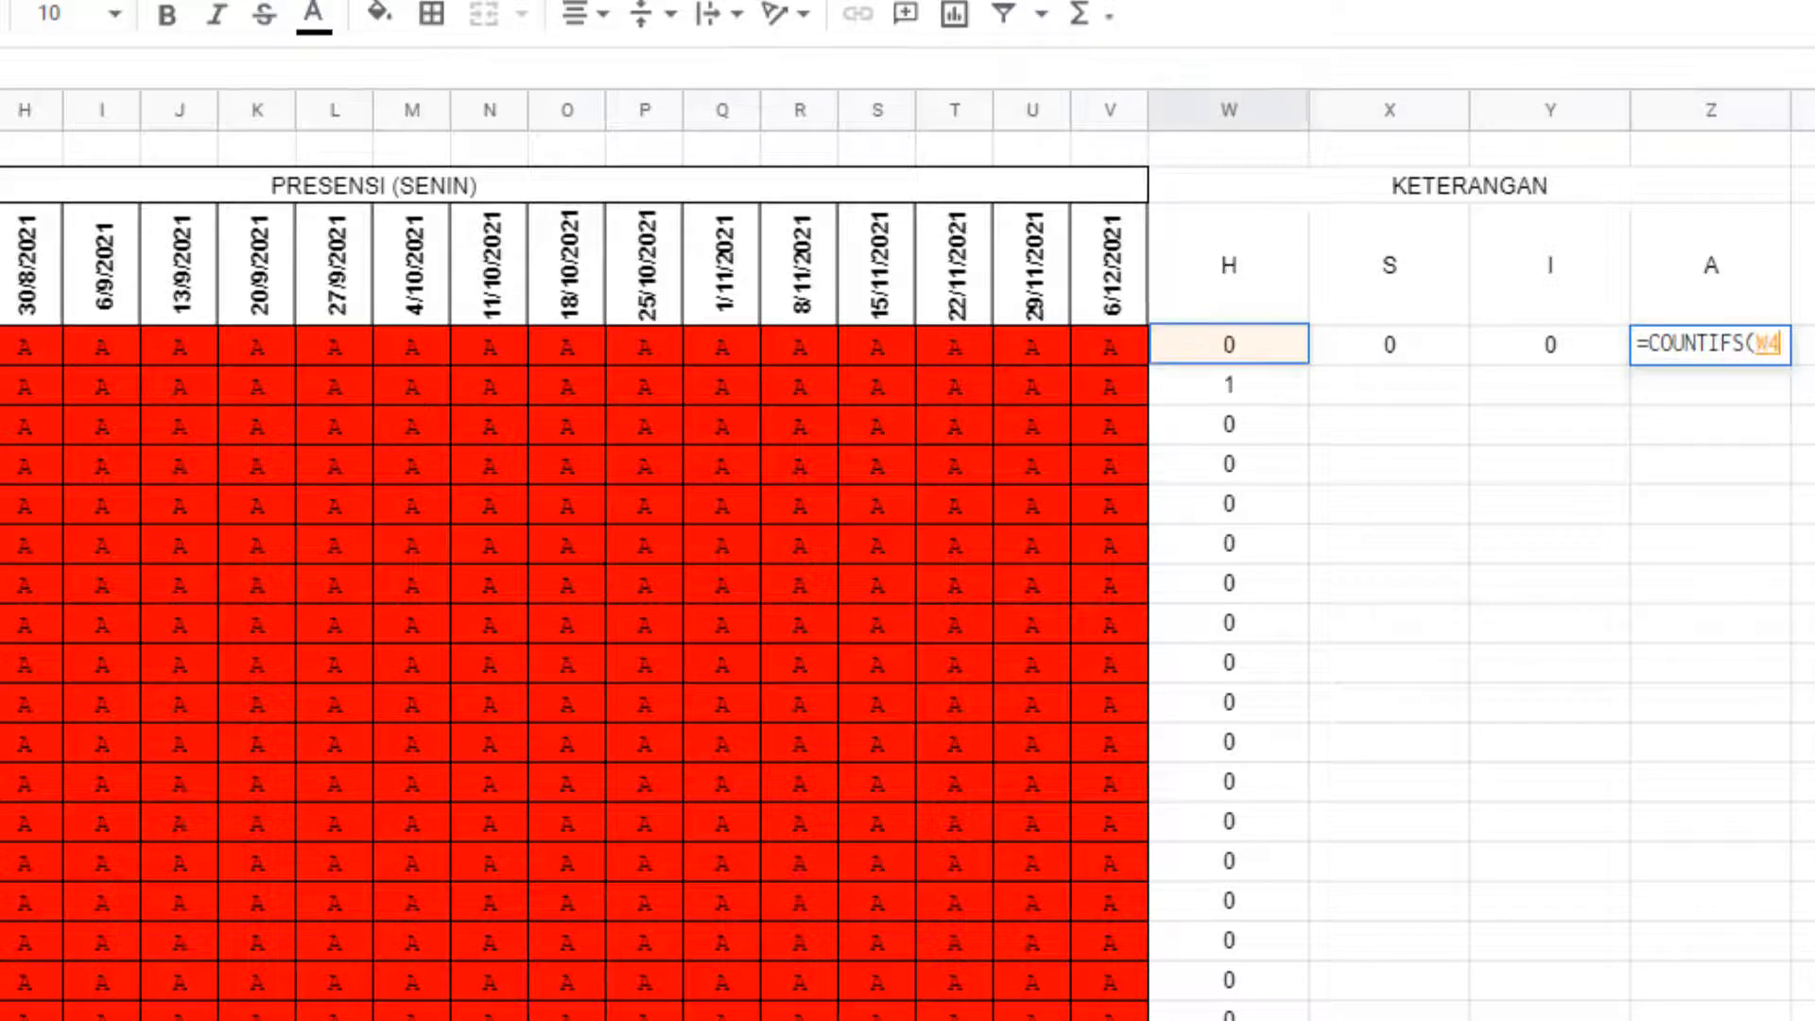
{"action": "key", "text": "ctrl+Left"}
{"action": "key", "text": "Right"}
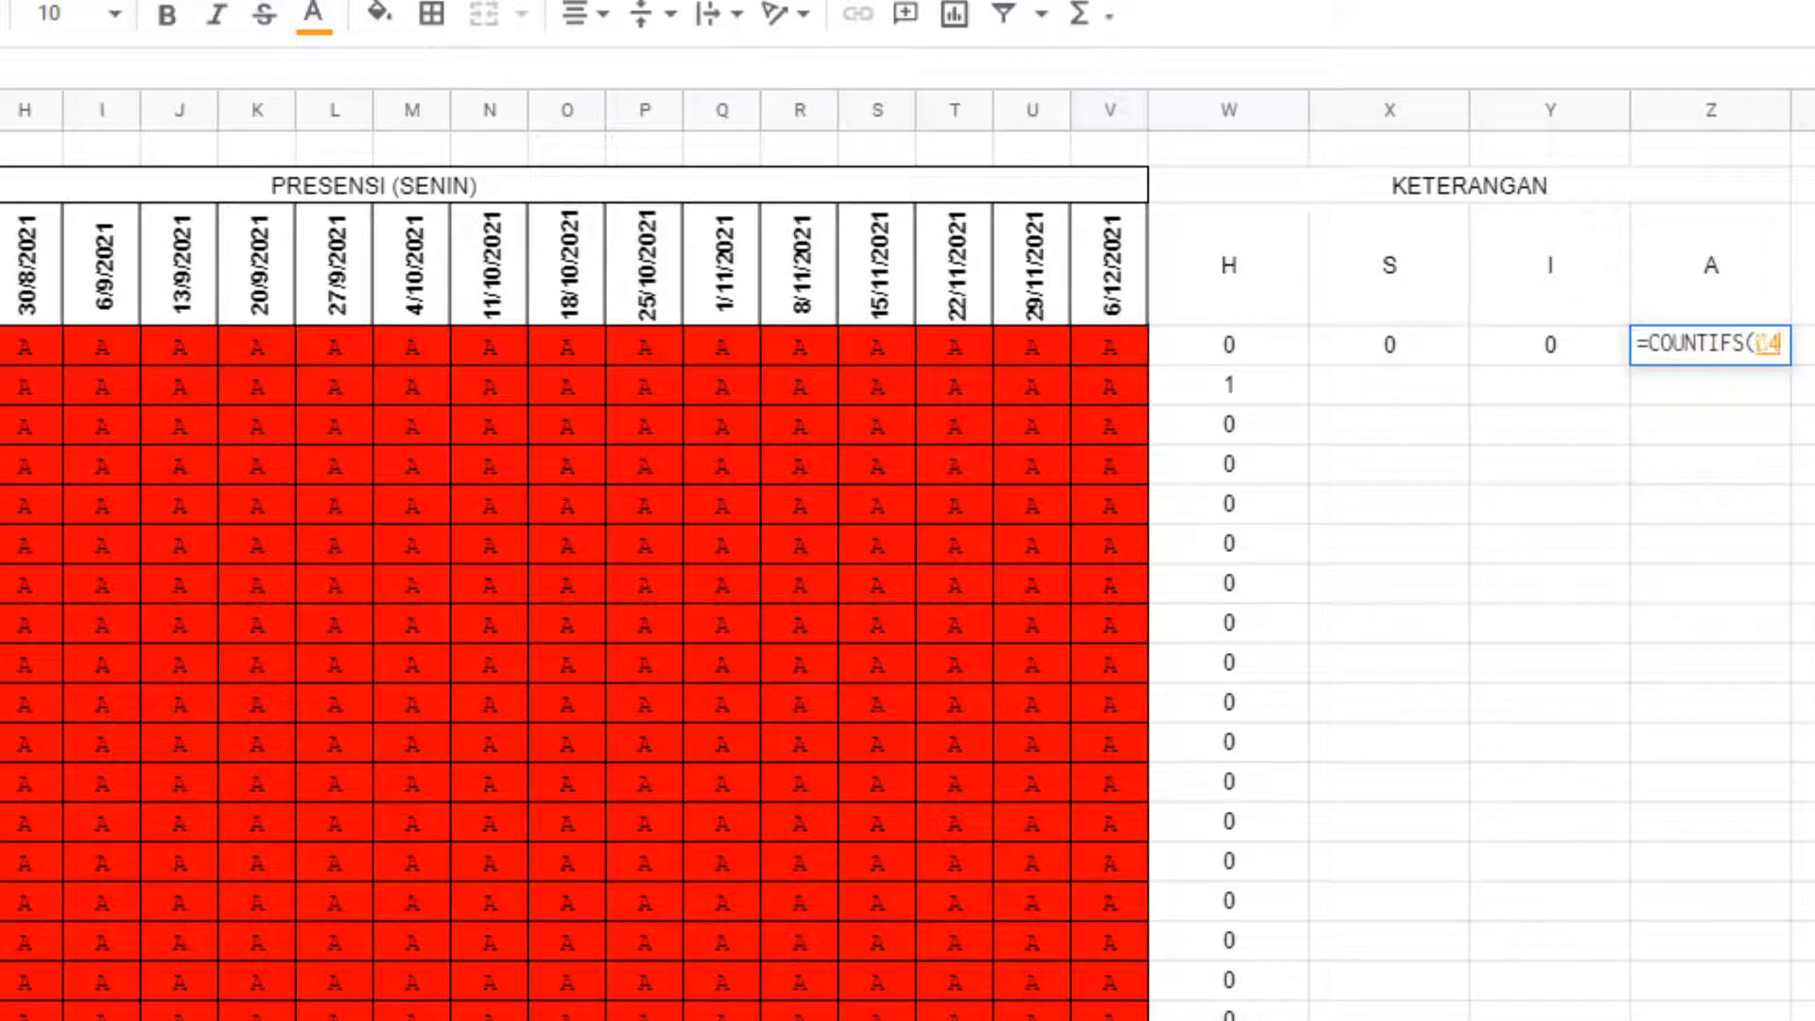
{"action": "key", "text": "shift+Right"}
{"action": "key", "text": "shift+Right"}
{"action": "key", "text": "shift+Right"}
{"action": "key", "text": "shift+Right"}
{"action": "key", "text": "shift+Right"}
{"action": "key", "text": "shift+Right"}
{"action": "key", "text": "shift+Right"}
{"action": "key", "text": "shift+Right"}
{"action": "key", "text": "shift+Right"}
{"action": "key", "text": "shift+Right"}
{"action": "key", "text": "shift+Right"}
{"action": "key", "text": "shift+Right"}
{"action": "key", "text": "shift+Right"}
{"action": "key", "text": "shift+Right"}
{"action": "key", "text": "shift+Right"}
{"action": "key", "text": "shift+Right"}
{"action": "key", "text": "shift+Right"}
{"action": "key", "text": "shift+Right"}
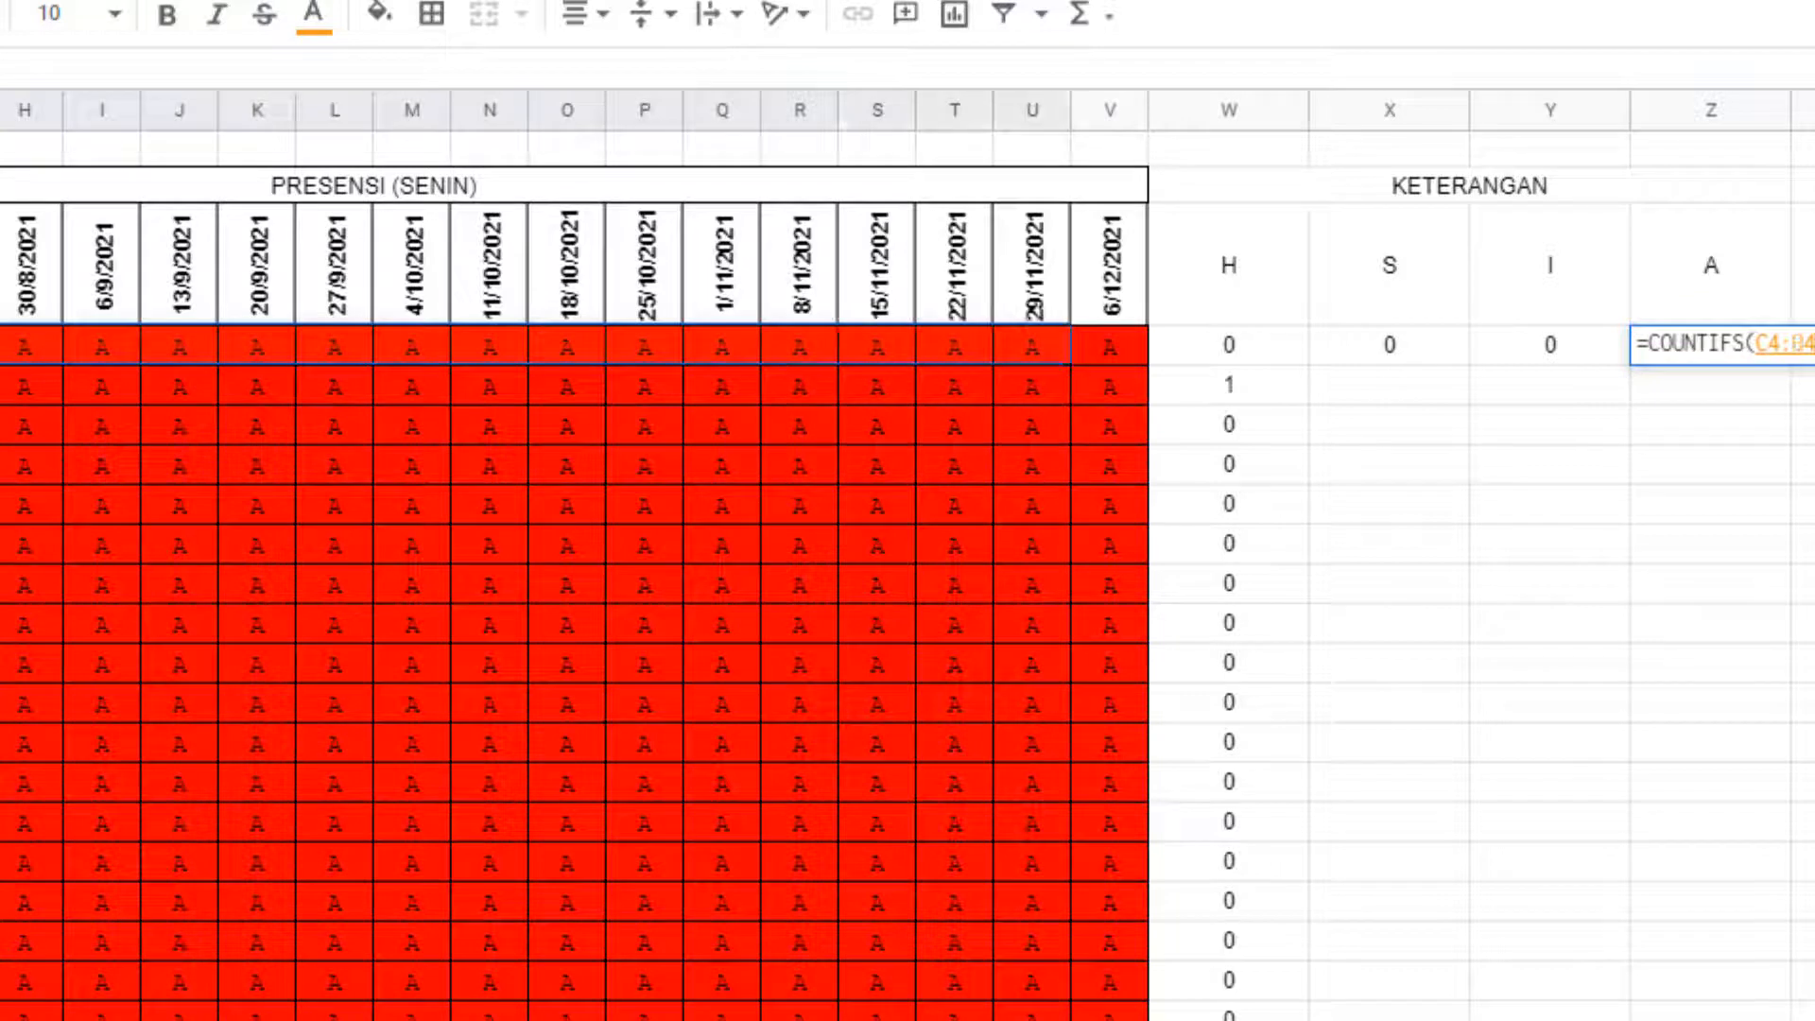
{"action": "key", "text": "shift+Right"}
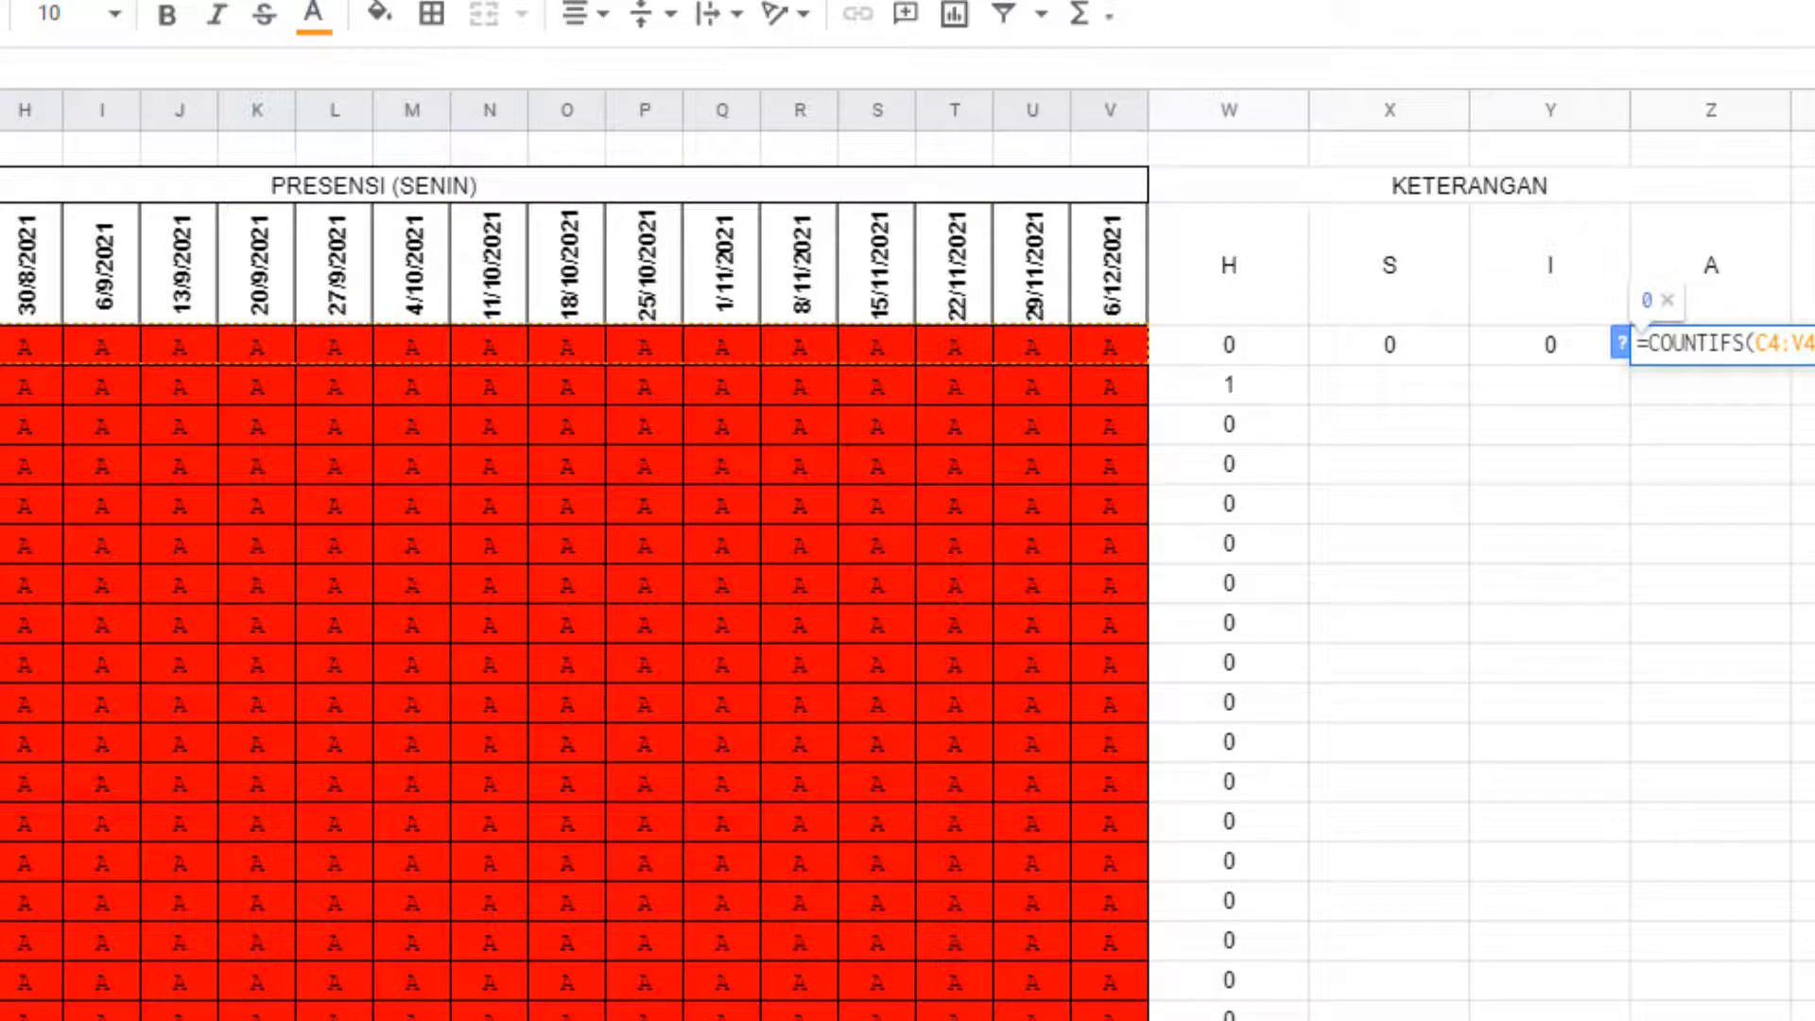
{"action": "type", "text": "A"}
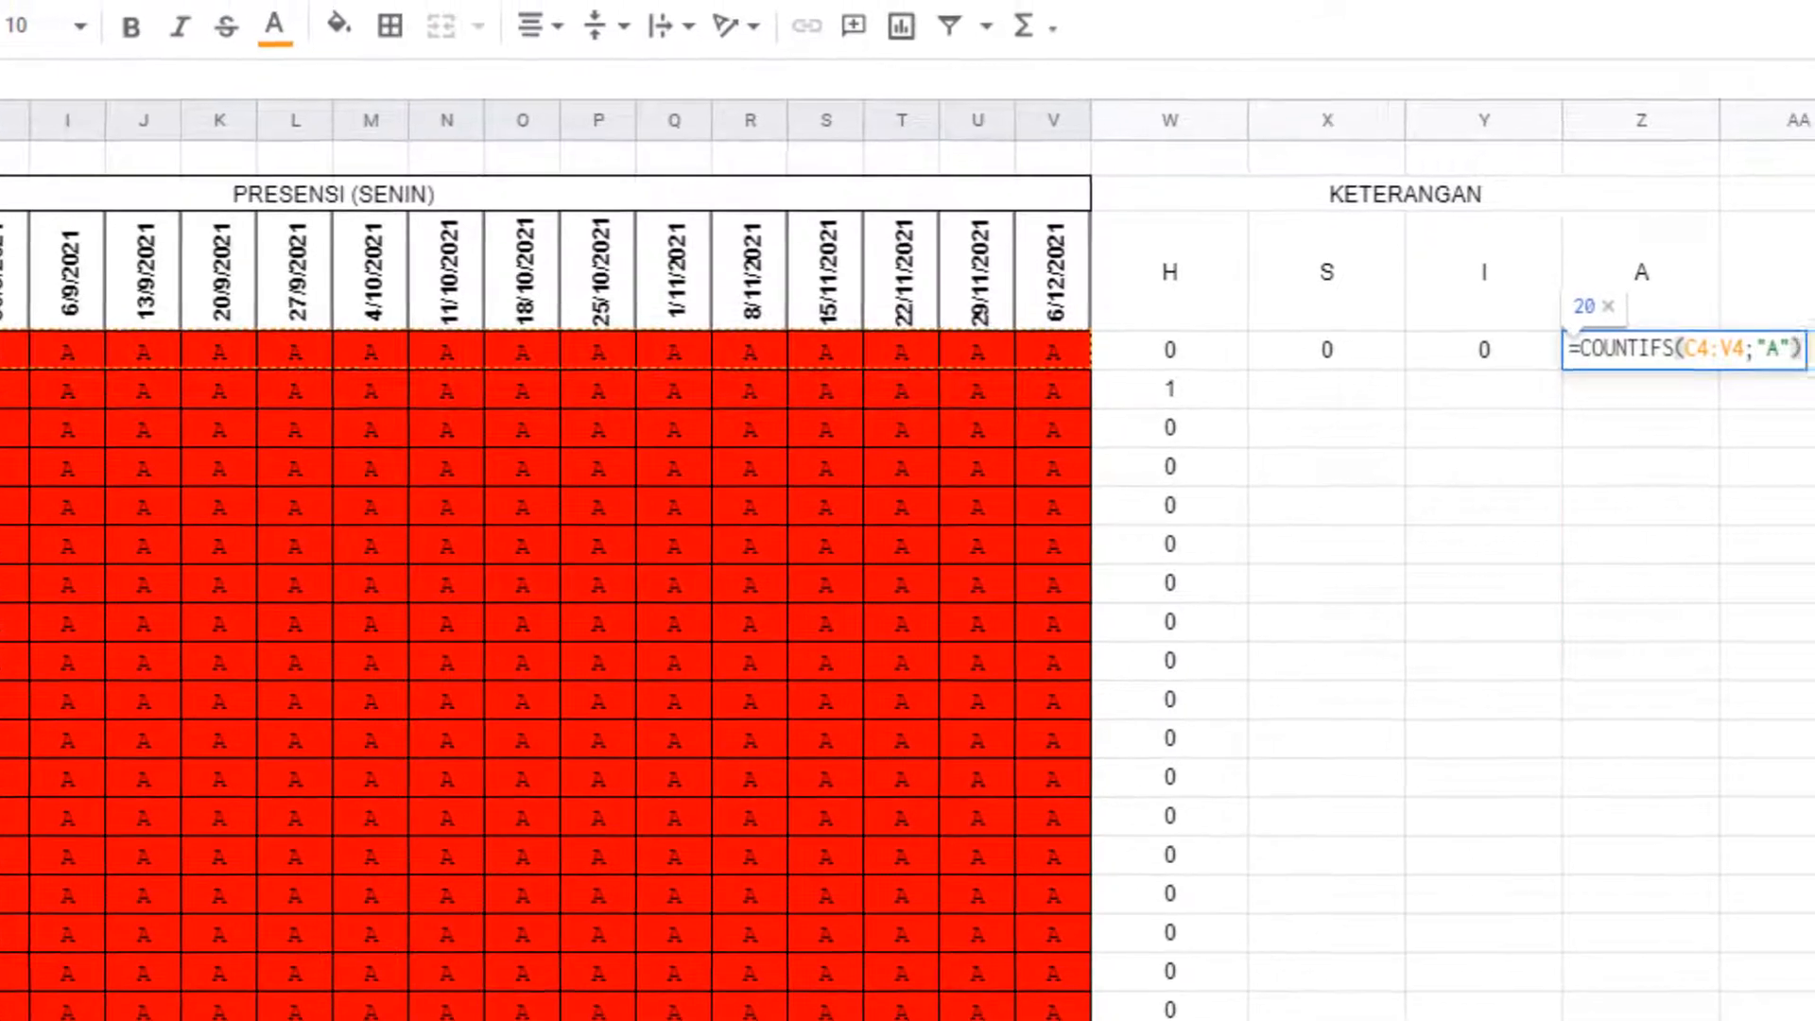
{"action": "key", "text": "Return"}
{"action": "left_click", "coordinate": [1711, 344]}
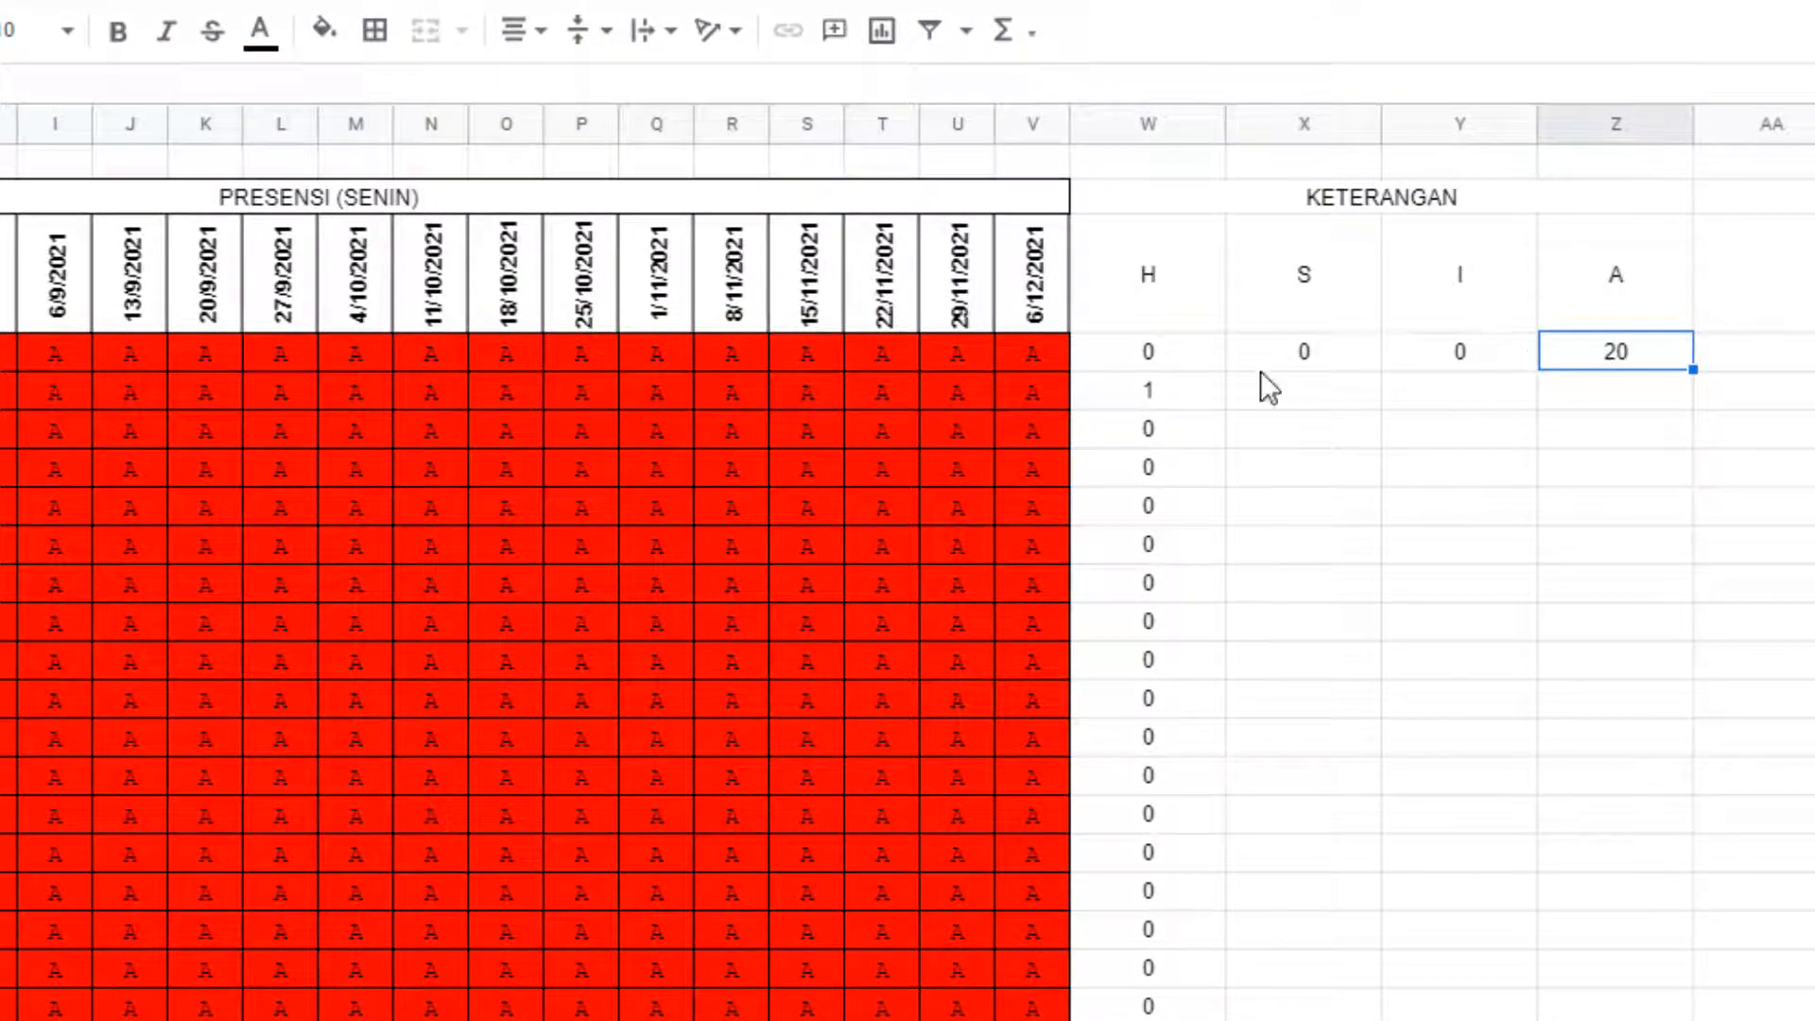
- Fill the X4, Y4 and Z4 count formulas down the S, I and A columns for the remaining students
{"action": "left_click", "coordinate": [1305, 355]}
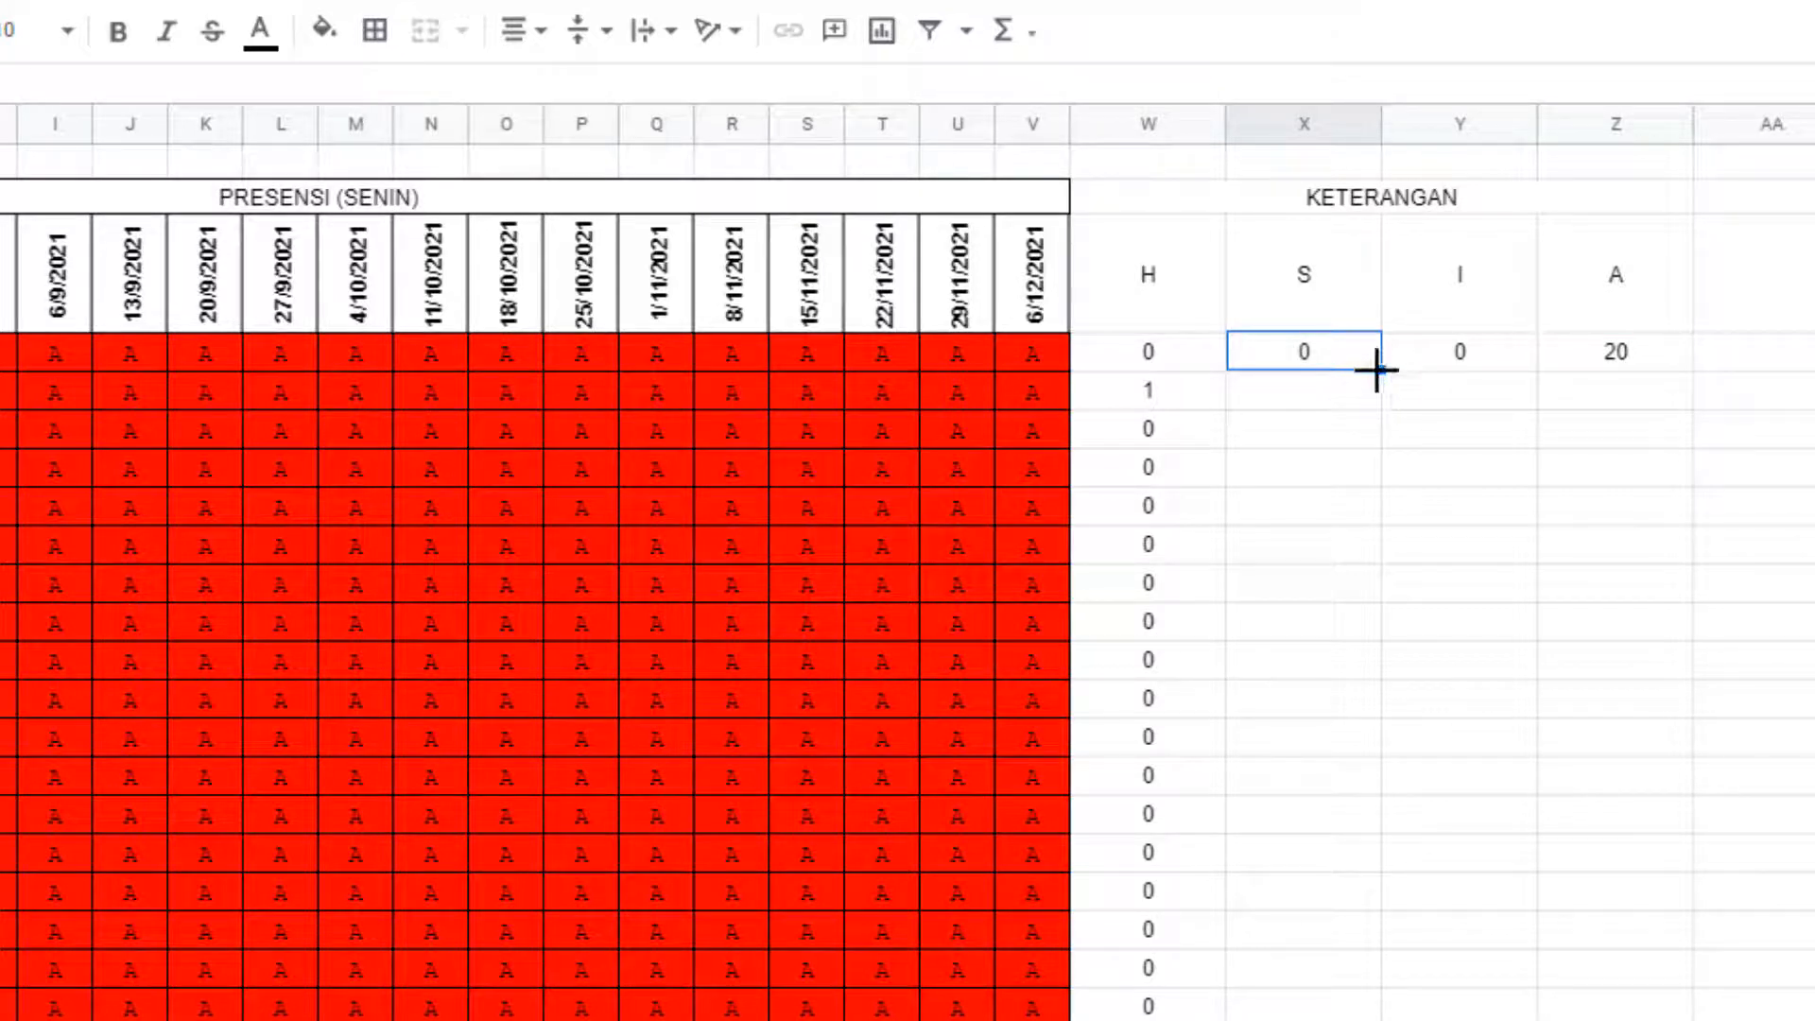
{"action": "double_click", "coordinate": [1376, 369]}
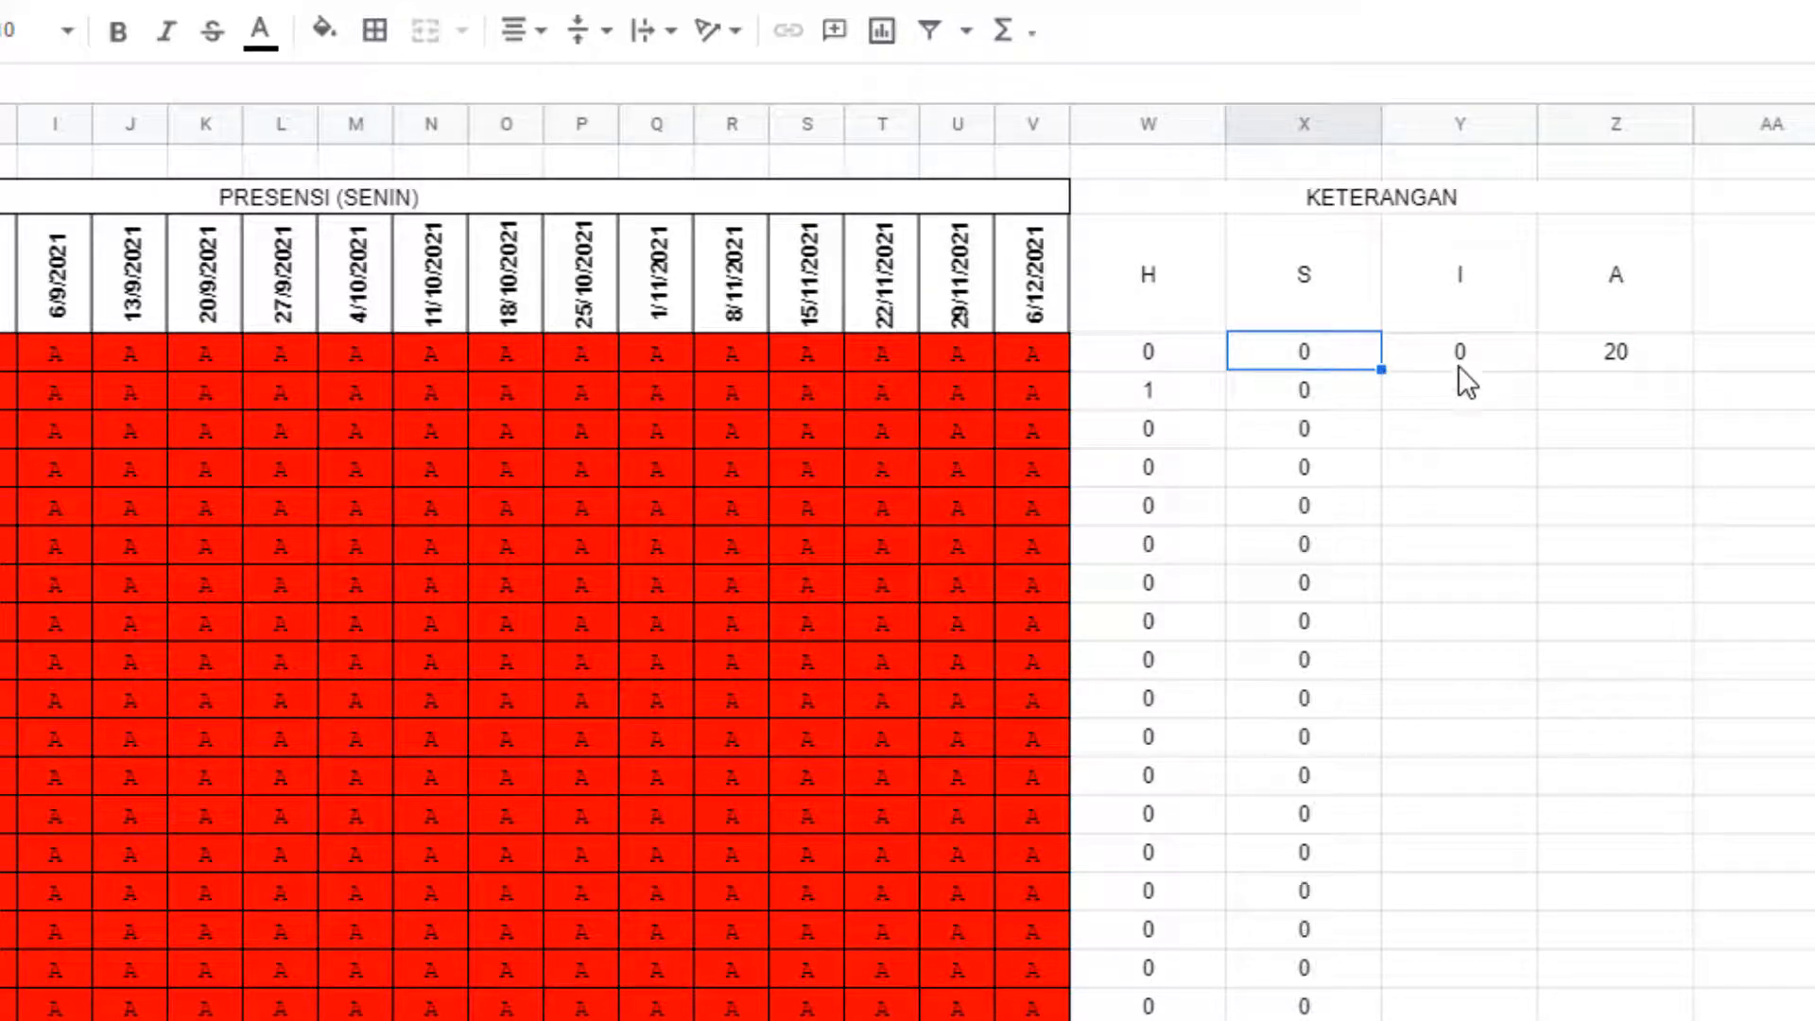
{"action": "left_click", "coordinate": [1486, 350]}
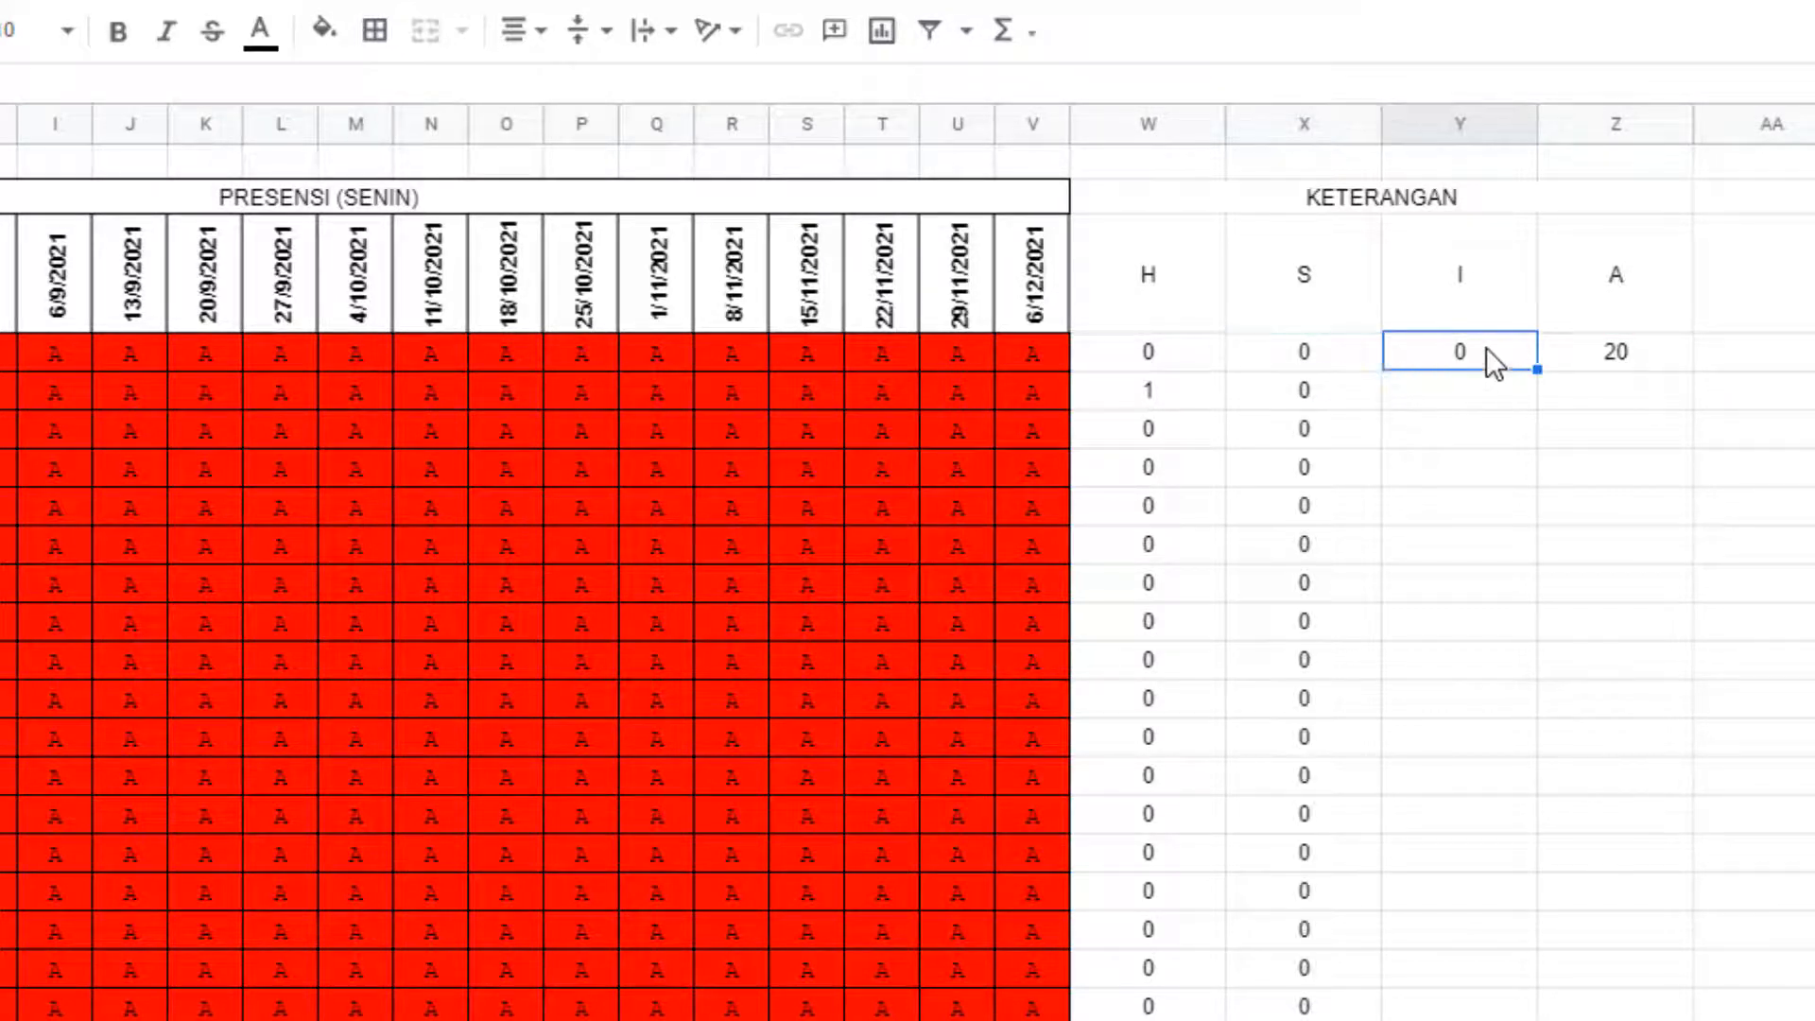
{"action": "double_click", "coordinate": [1537, 368]}
{"action": "left_click", "coordinate": [1618, 365]}
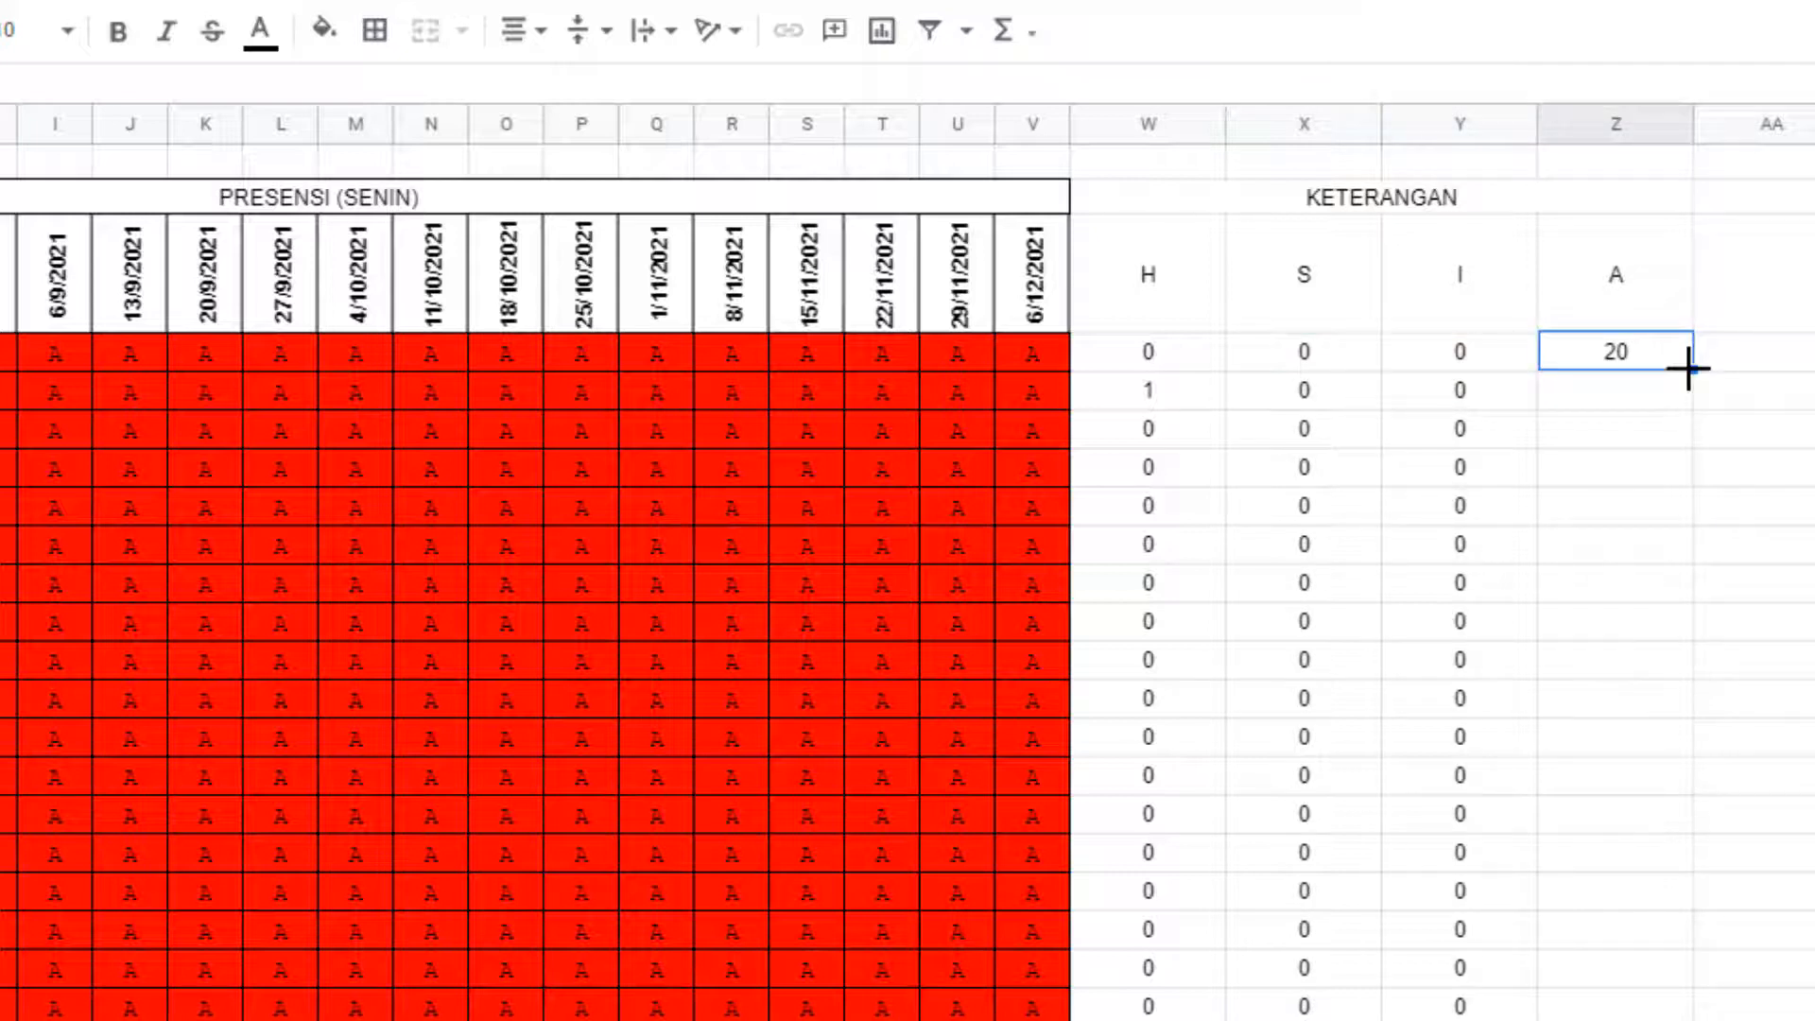
{"action": "double_click", "coordinate": [1693, 369]}
- Fill the H column's heading and counts, from W3 down, with green
{"action": "left_click", "coordinate": [1173, 289]}
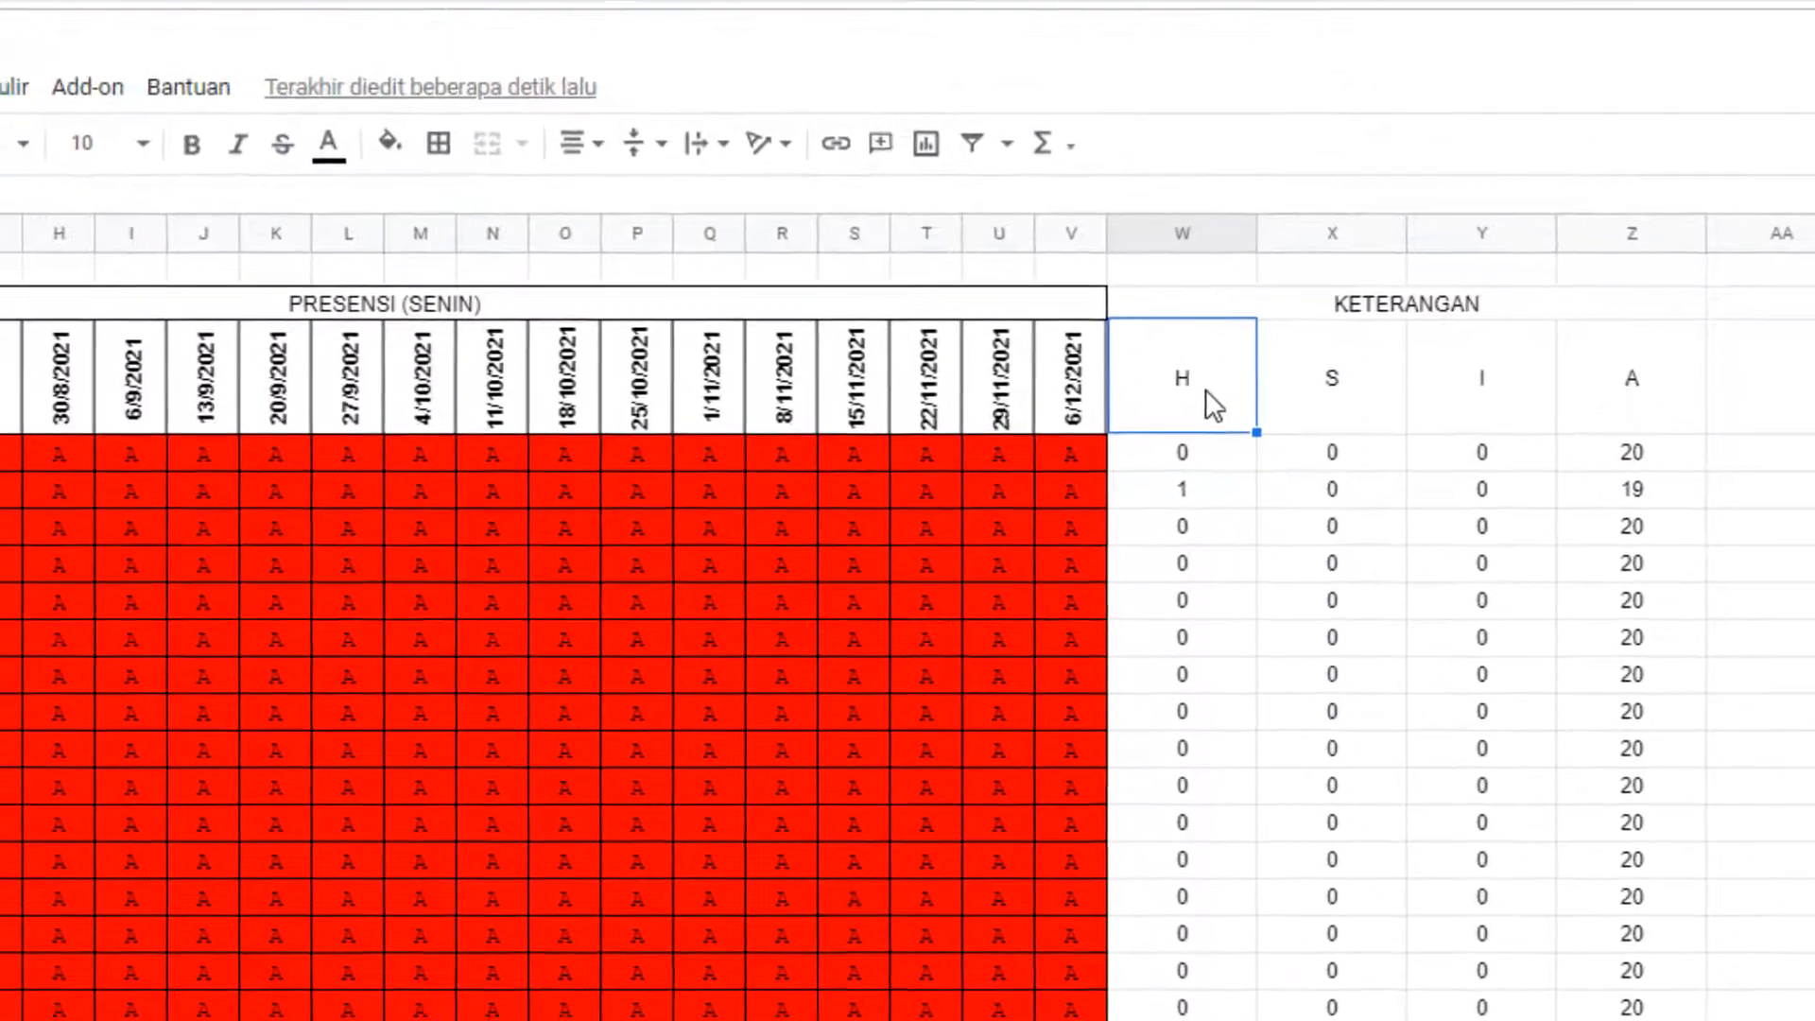
{"action": "key", "text": "ctrl+shift+Down"}
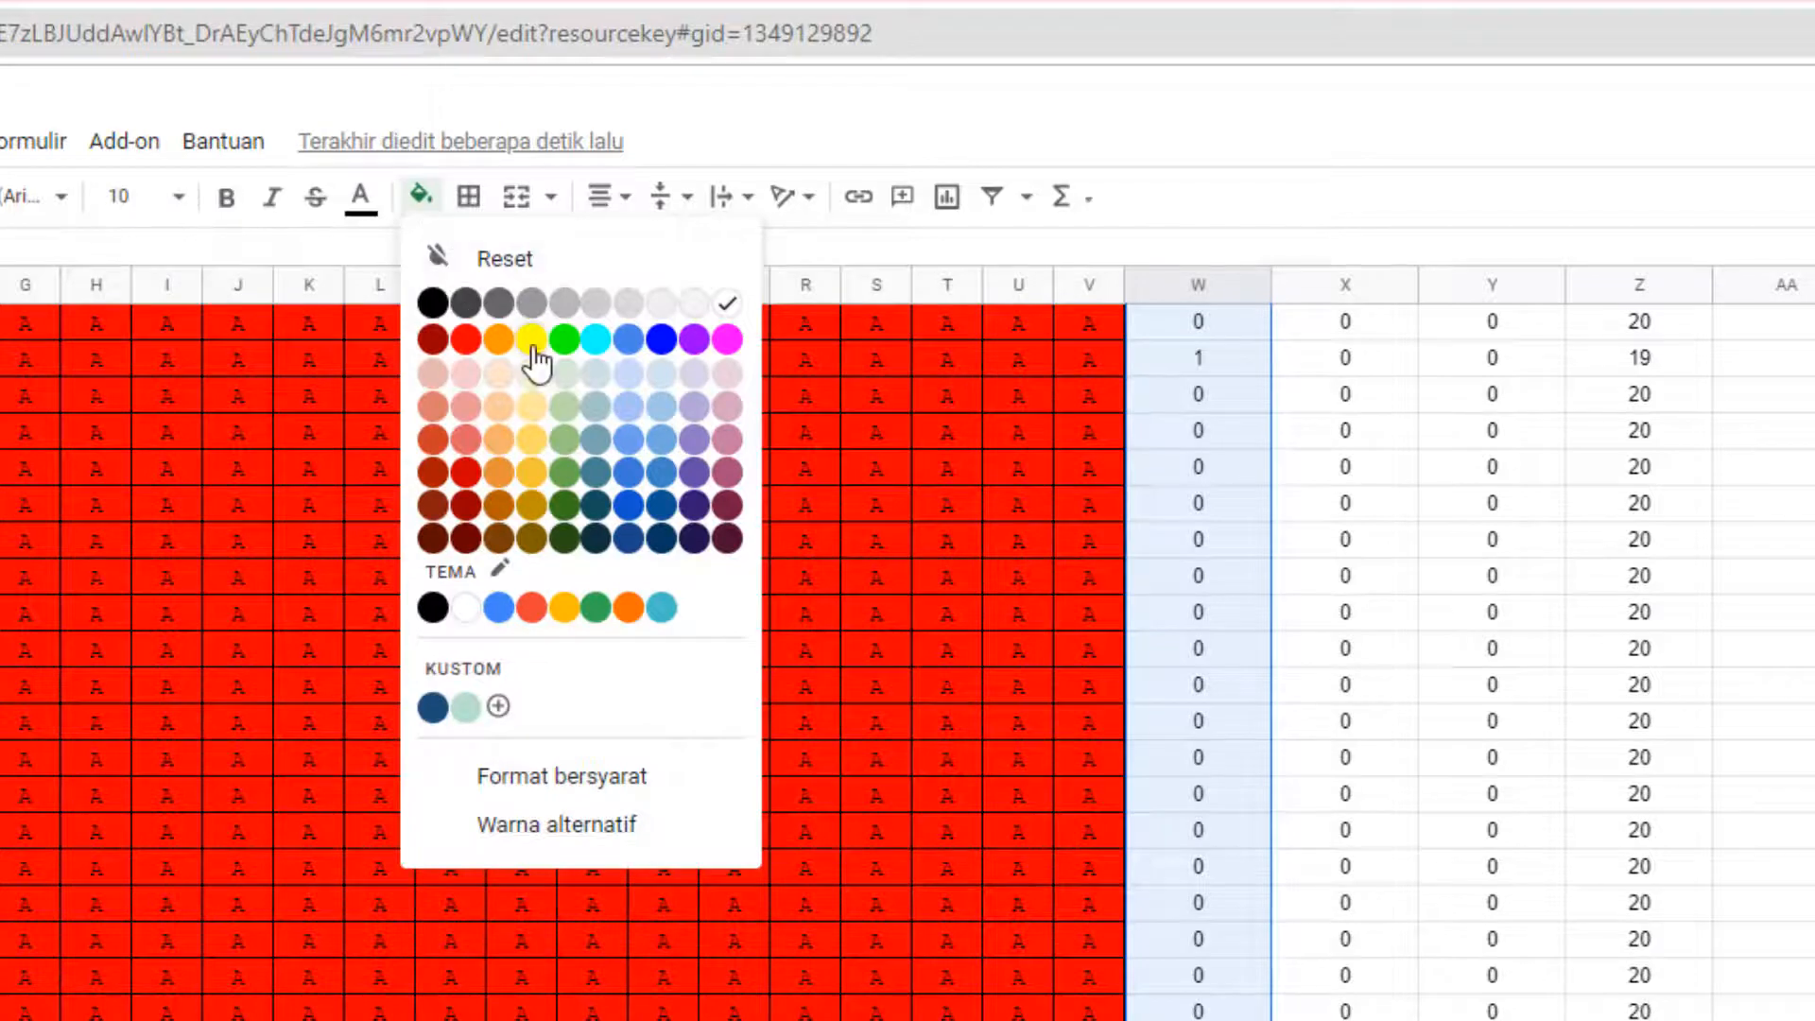
{"action": "left_click", "coordinate": [564, 338]}
- Fill the S column's heading and counts, from X3 down, with yellow
{"action": "scroll", "coordinate": [1138, 567], "scroll_direction": "up", "scroll_amount": 1}
{"action": "scroll", "coordinate": [1138, 568], "scroll_direction": "up", "scroll_amount": 1}
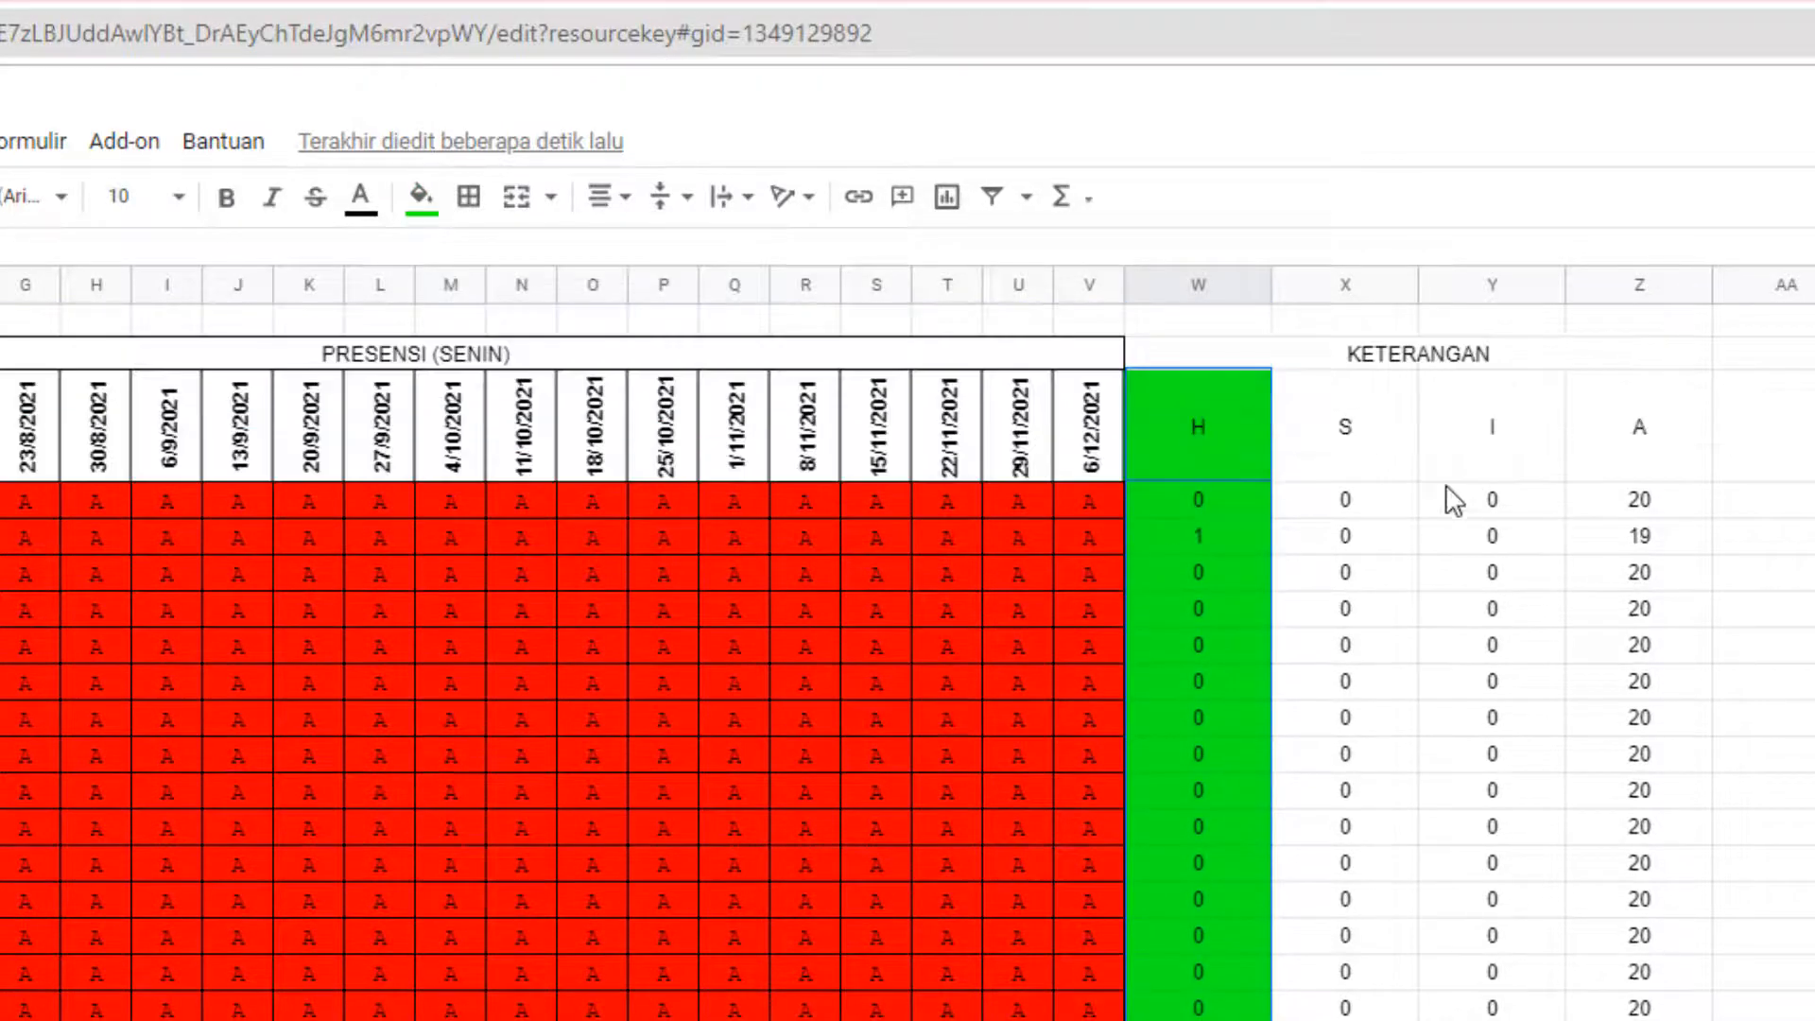
{"action": "left_click", "coordinate": [1351, 440]}
{"action": "key", "text": "ctrl+shift+Down"}
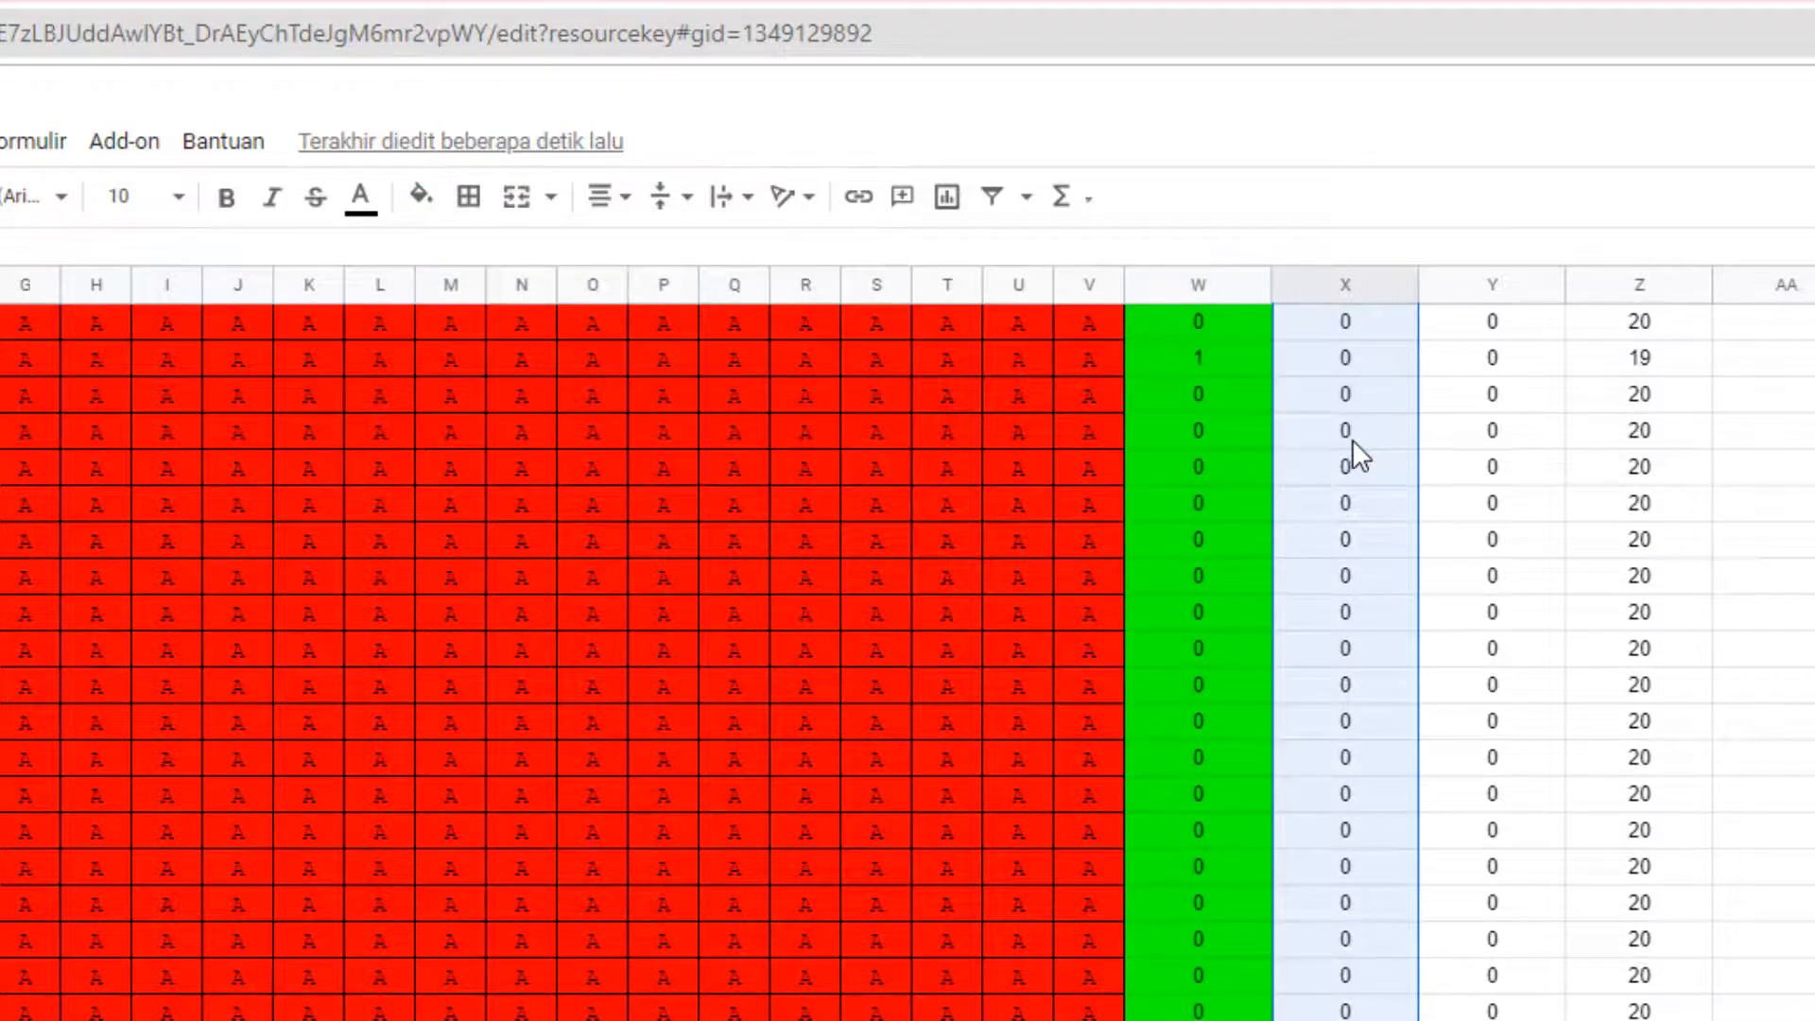
{"action": "left_click", "coordinate": [421, 197]}
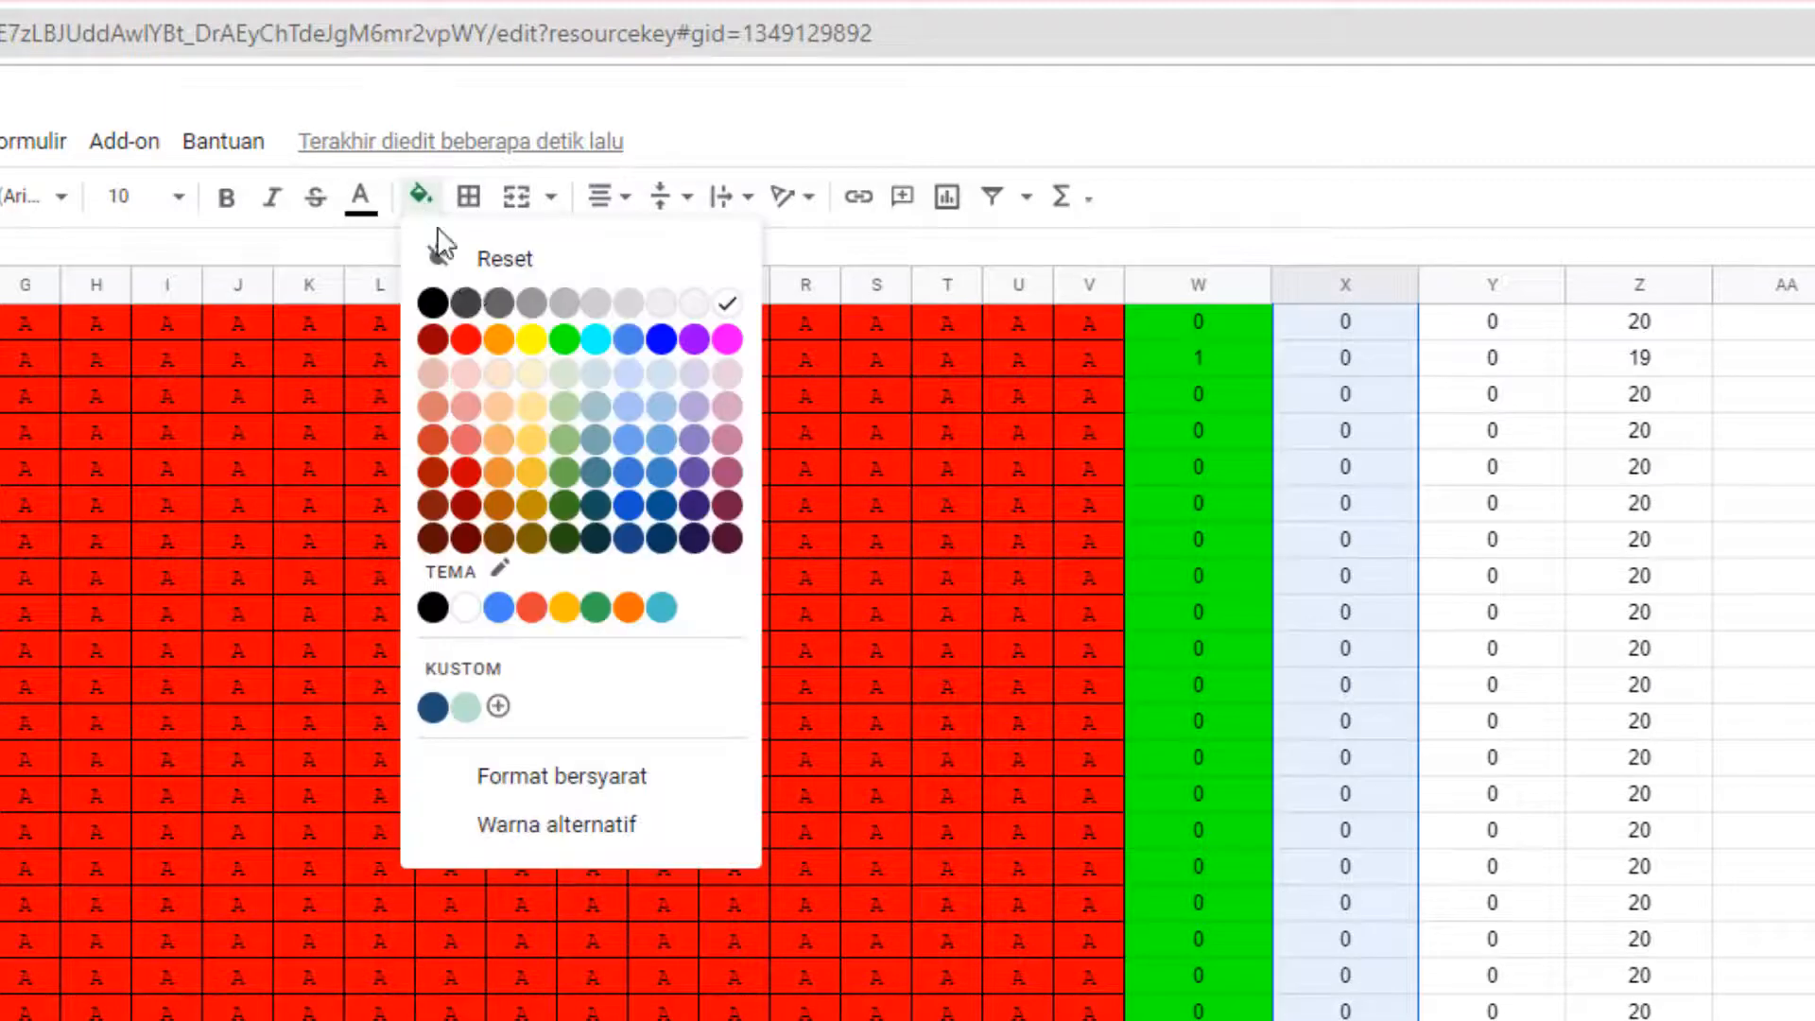
{"action": "left_click", "coordinate": [531, 338]}
- Fill the I column's heading and counts, from Y3 down, with blue
{"action": "key", "text": "Right"}
{"action": "key", "text": "ctrl+shift+Down"}
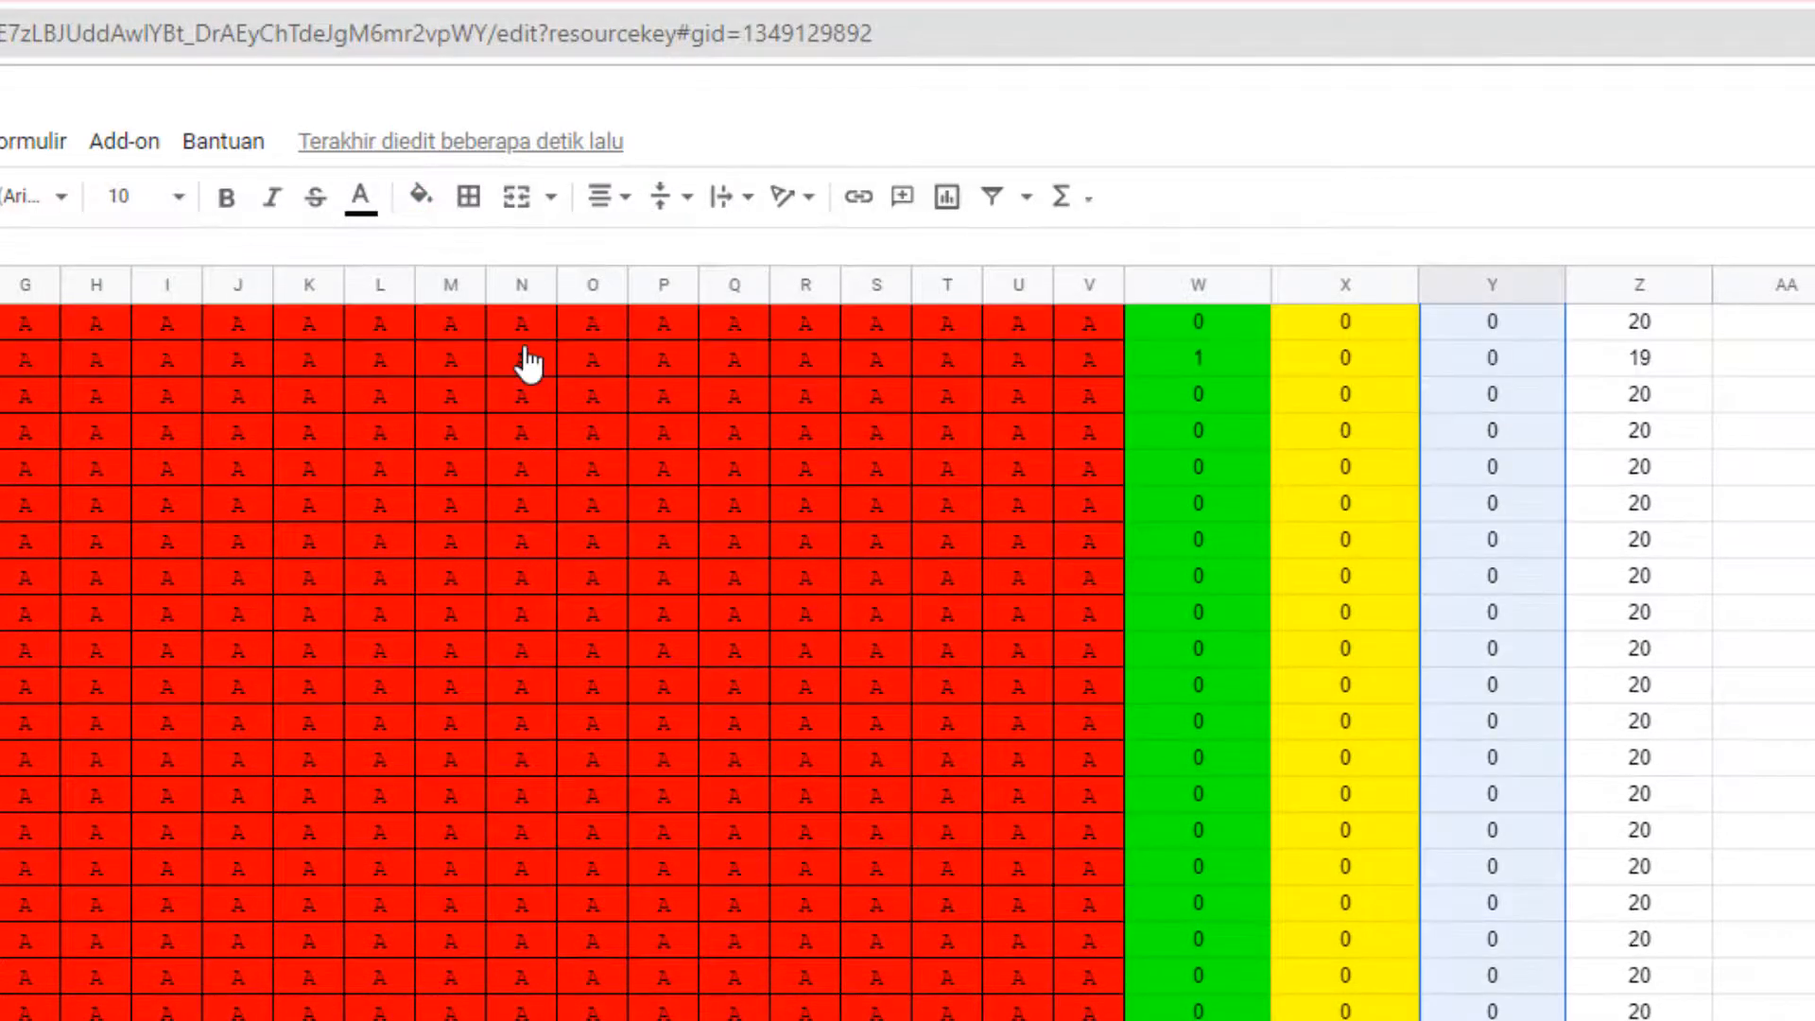
{"action": "left_click", "coordinate": [417, 198]}
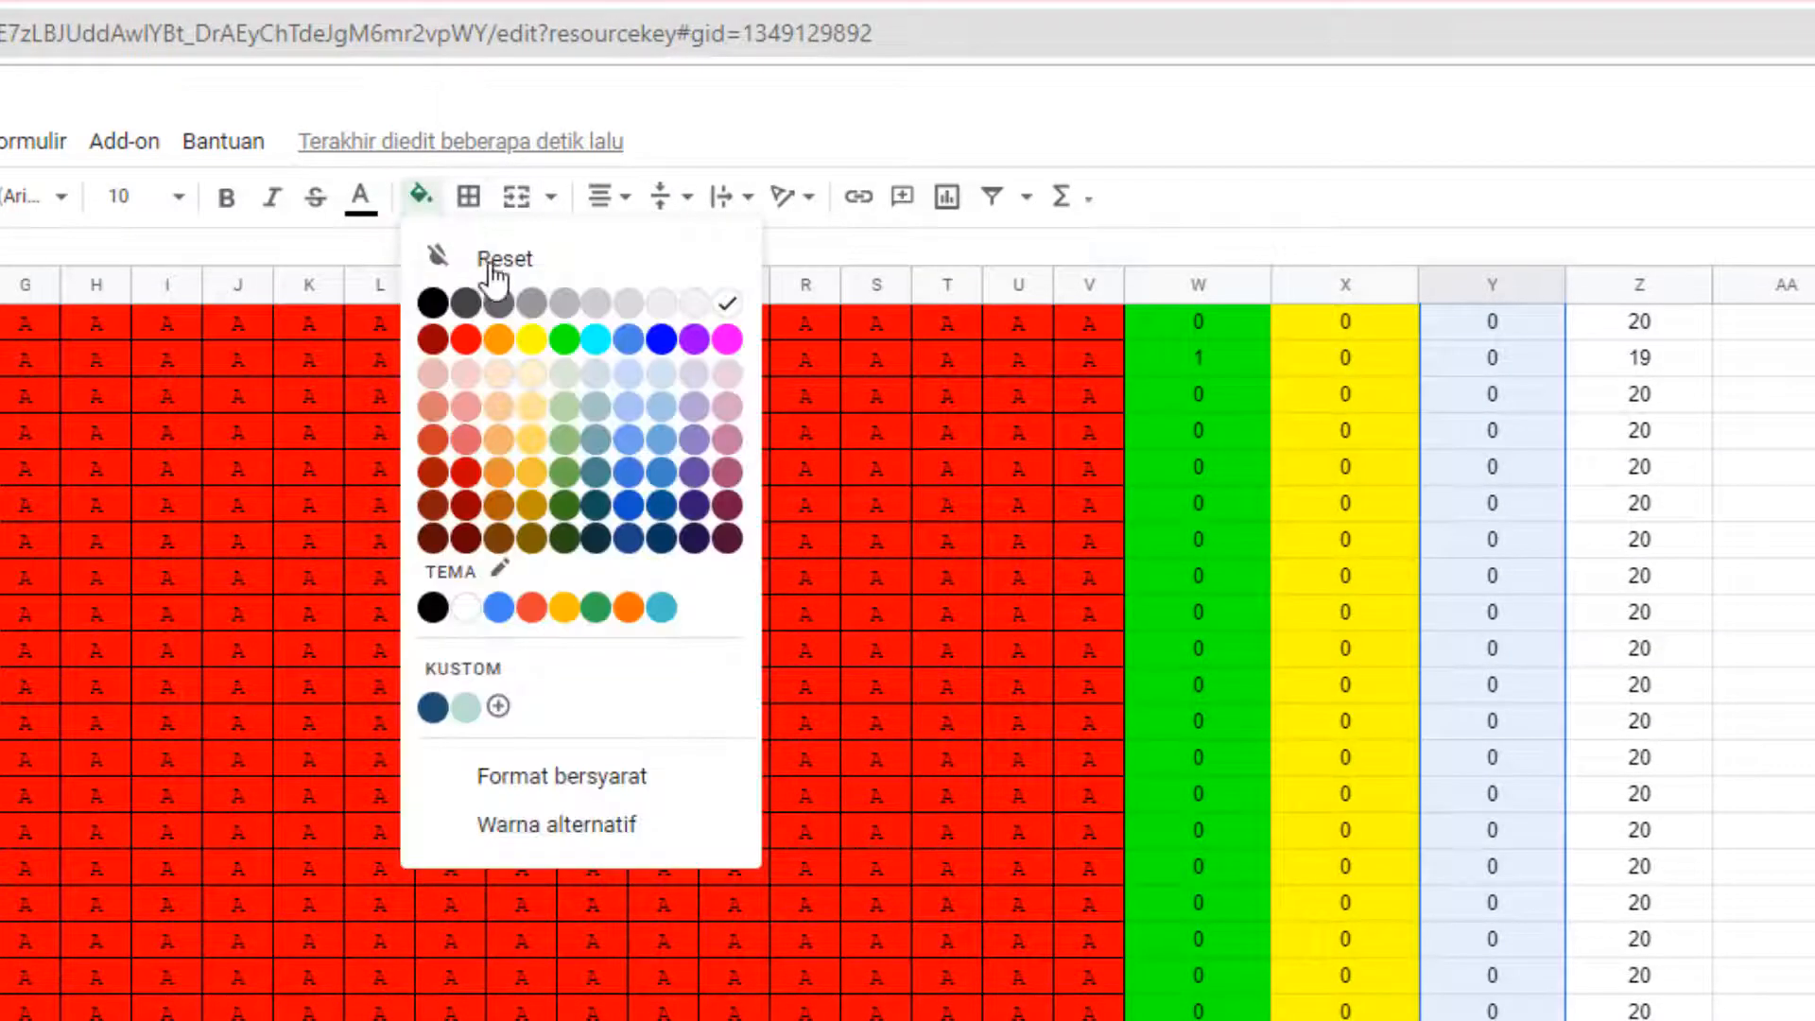
{"action": "left_click", "coordinate": [662, 338]}
- Fill the A column's heading and counts, from Z3 down, with red
{"action": "key", "text": "ctrl+Up"}
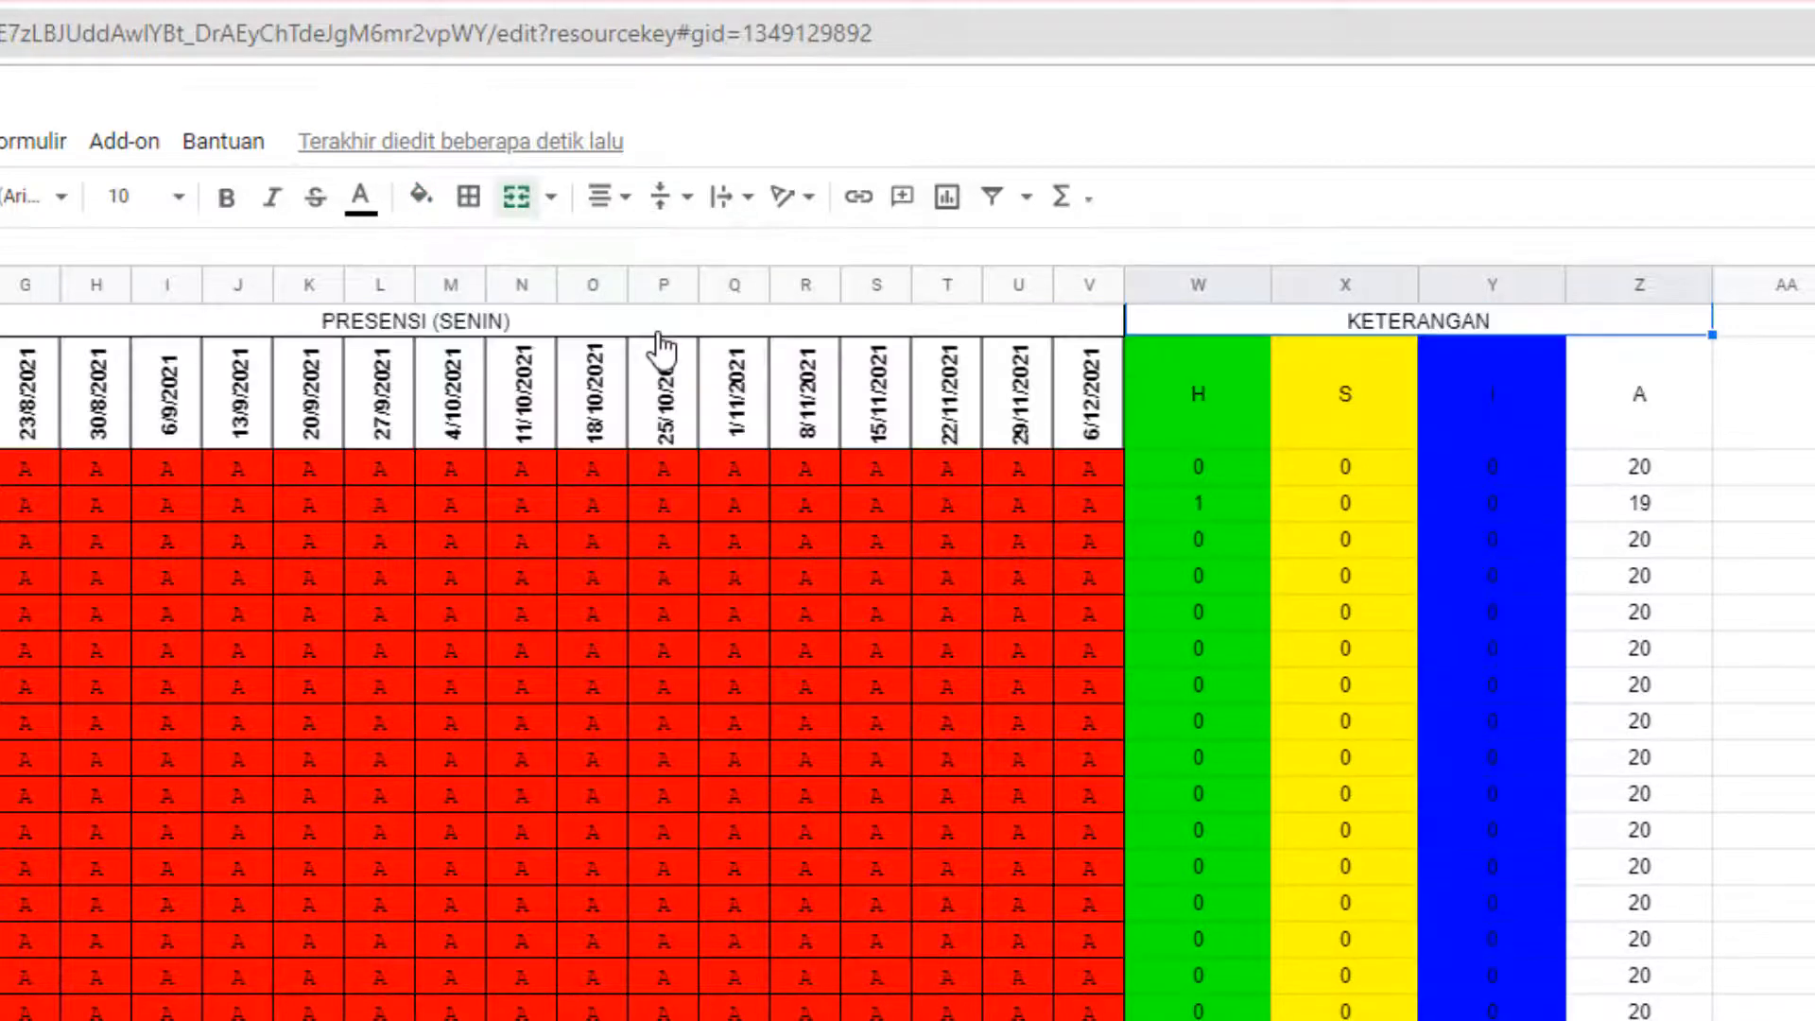
{"action": "key", "text": "Right"}
{"action": "key", "text": "Down"}
{"action": "key", "text": "Left"}
{"action": "key", "text": "ctrl+shift+Down"}
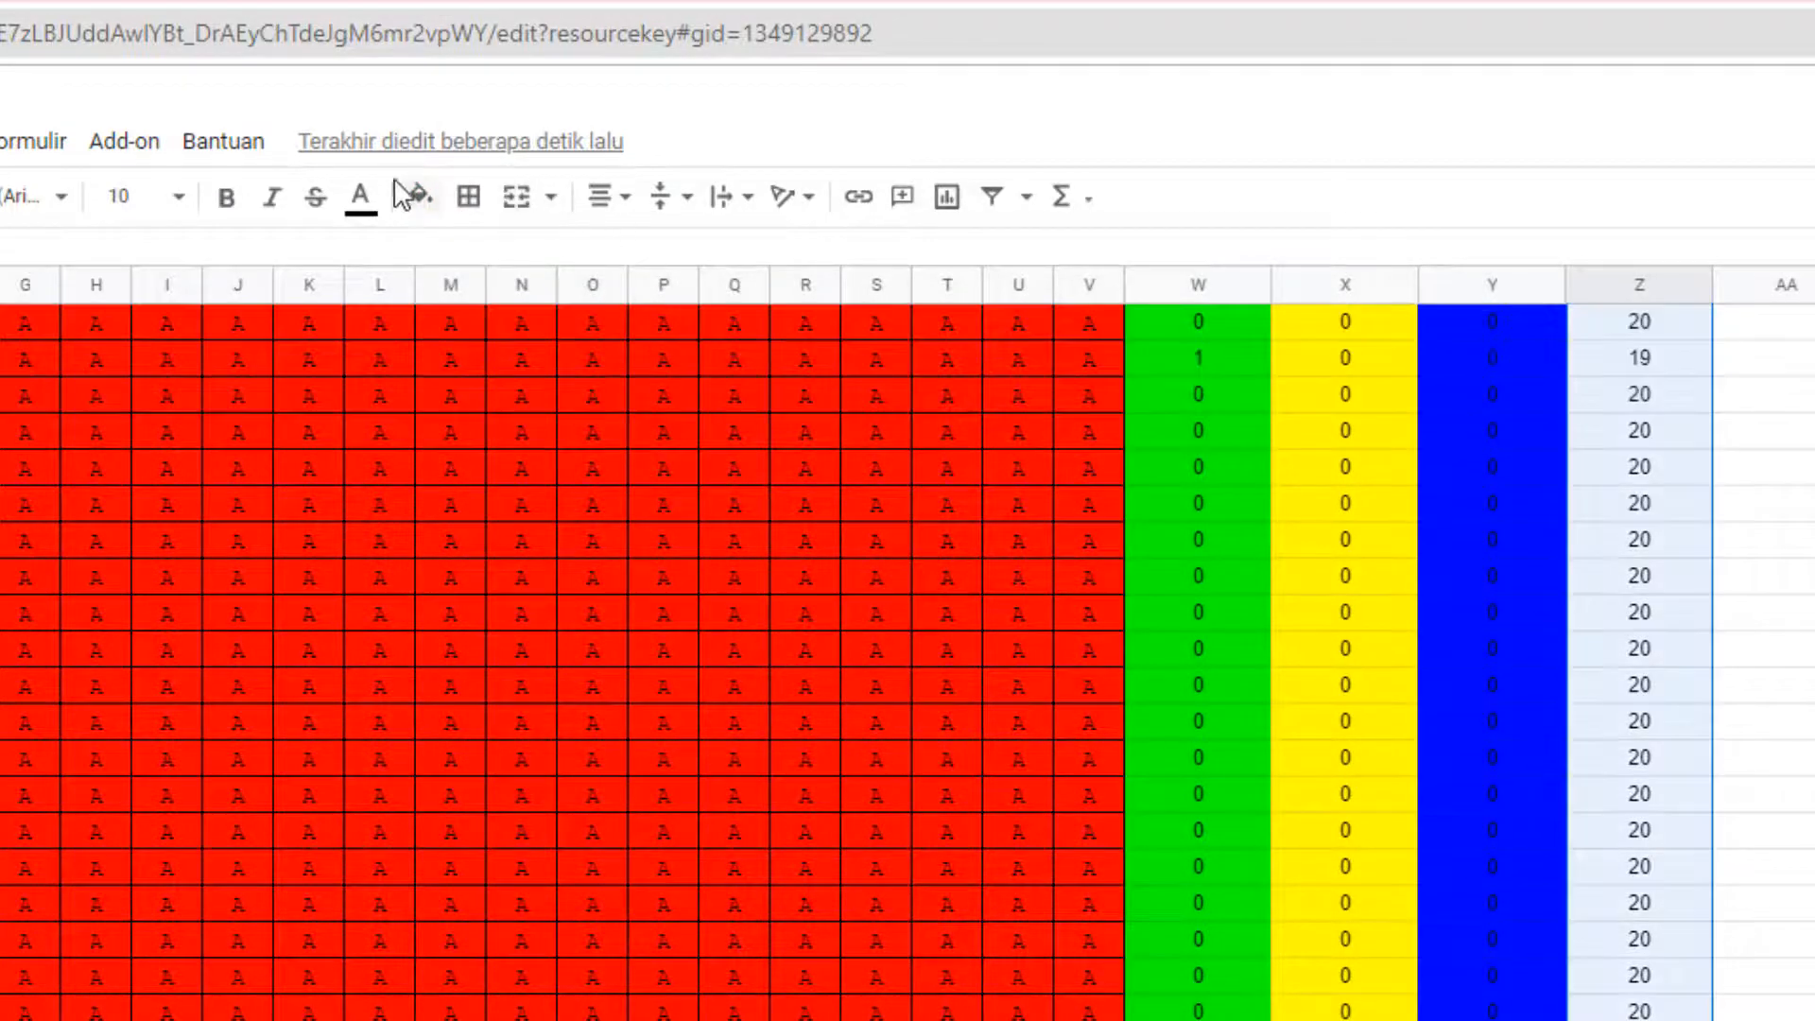
{"action": "left_click", "coordinate": [417, 198]}
{"action": "left_click", "coordinate": [474, 328]}
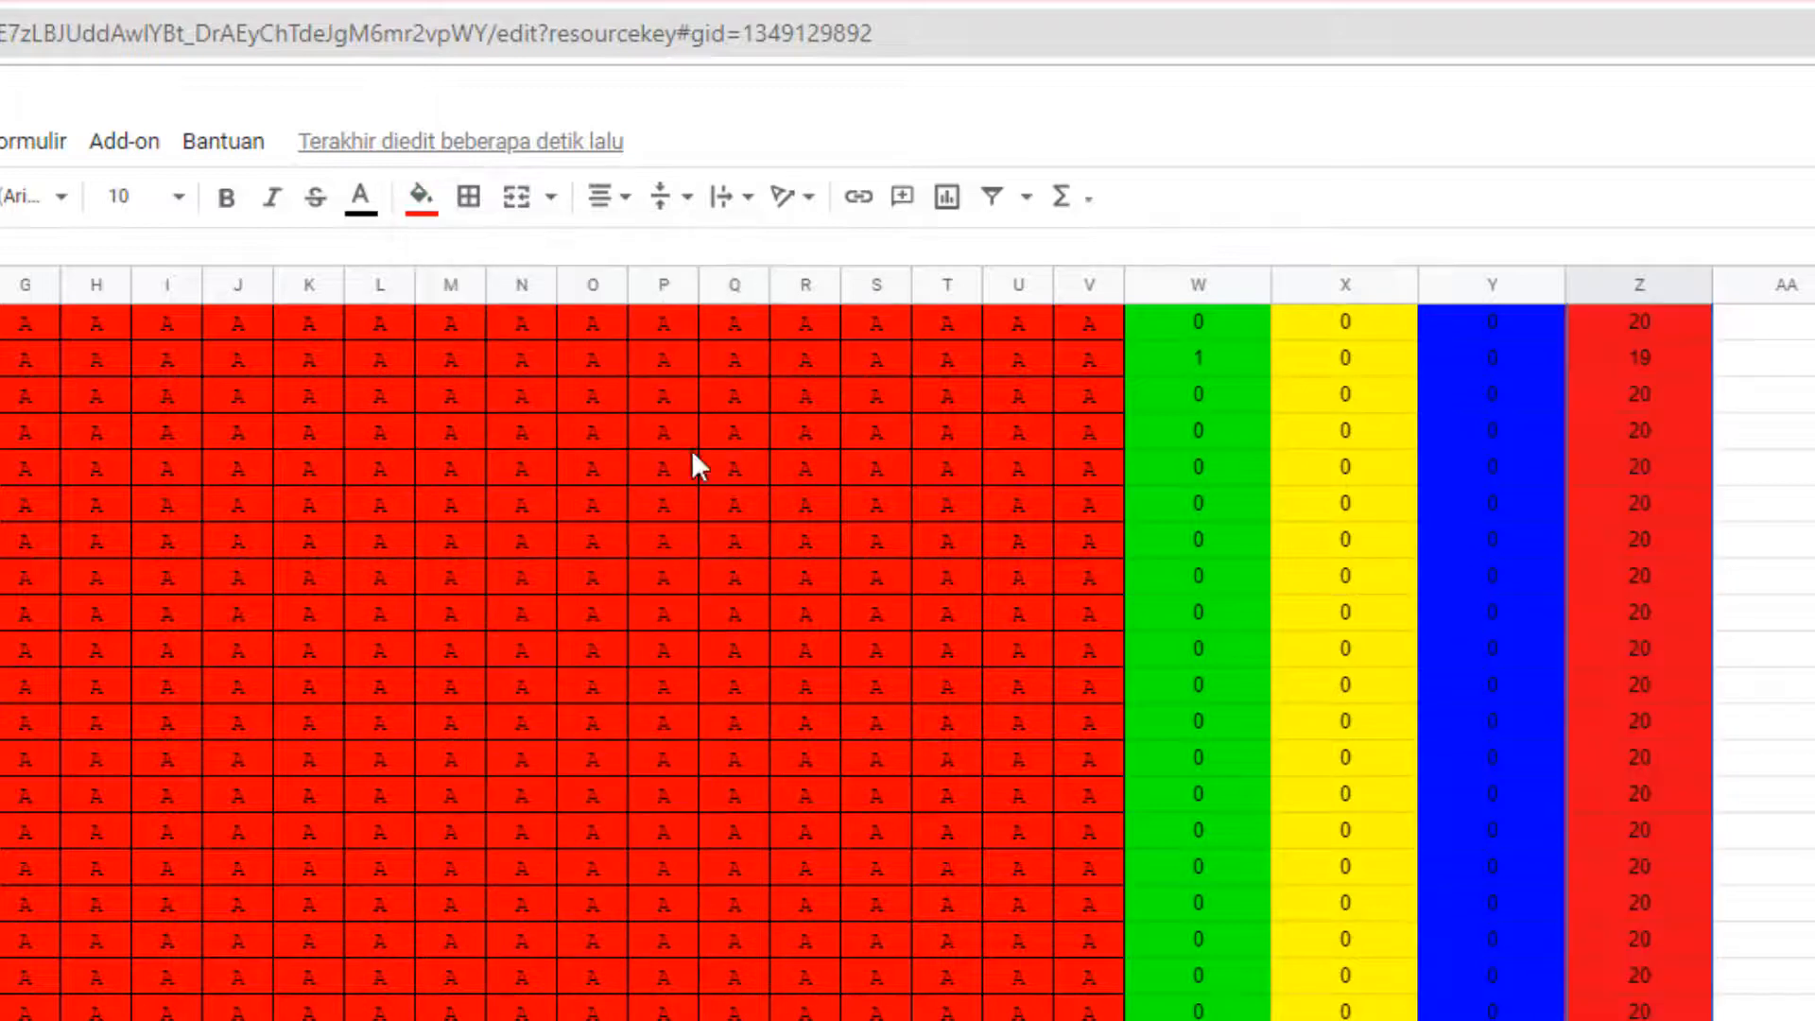
- Apply all borders to the KETERANGAN block, from the merged heading in W2 down through the H, S, I and A columns
{"action": "left_click", "coordinate": [1364, 460]}
{"action": "scroll", "coordinate": [1329, 473], "scroll_direction": "up", "scroll_amount": 2}
{"action": "left_click", "coordinate": [1222, 434]}
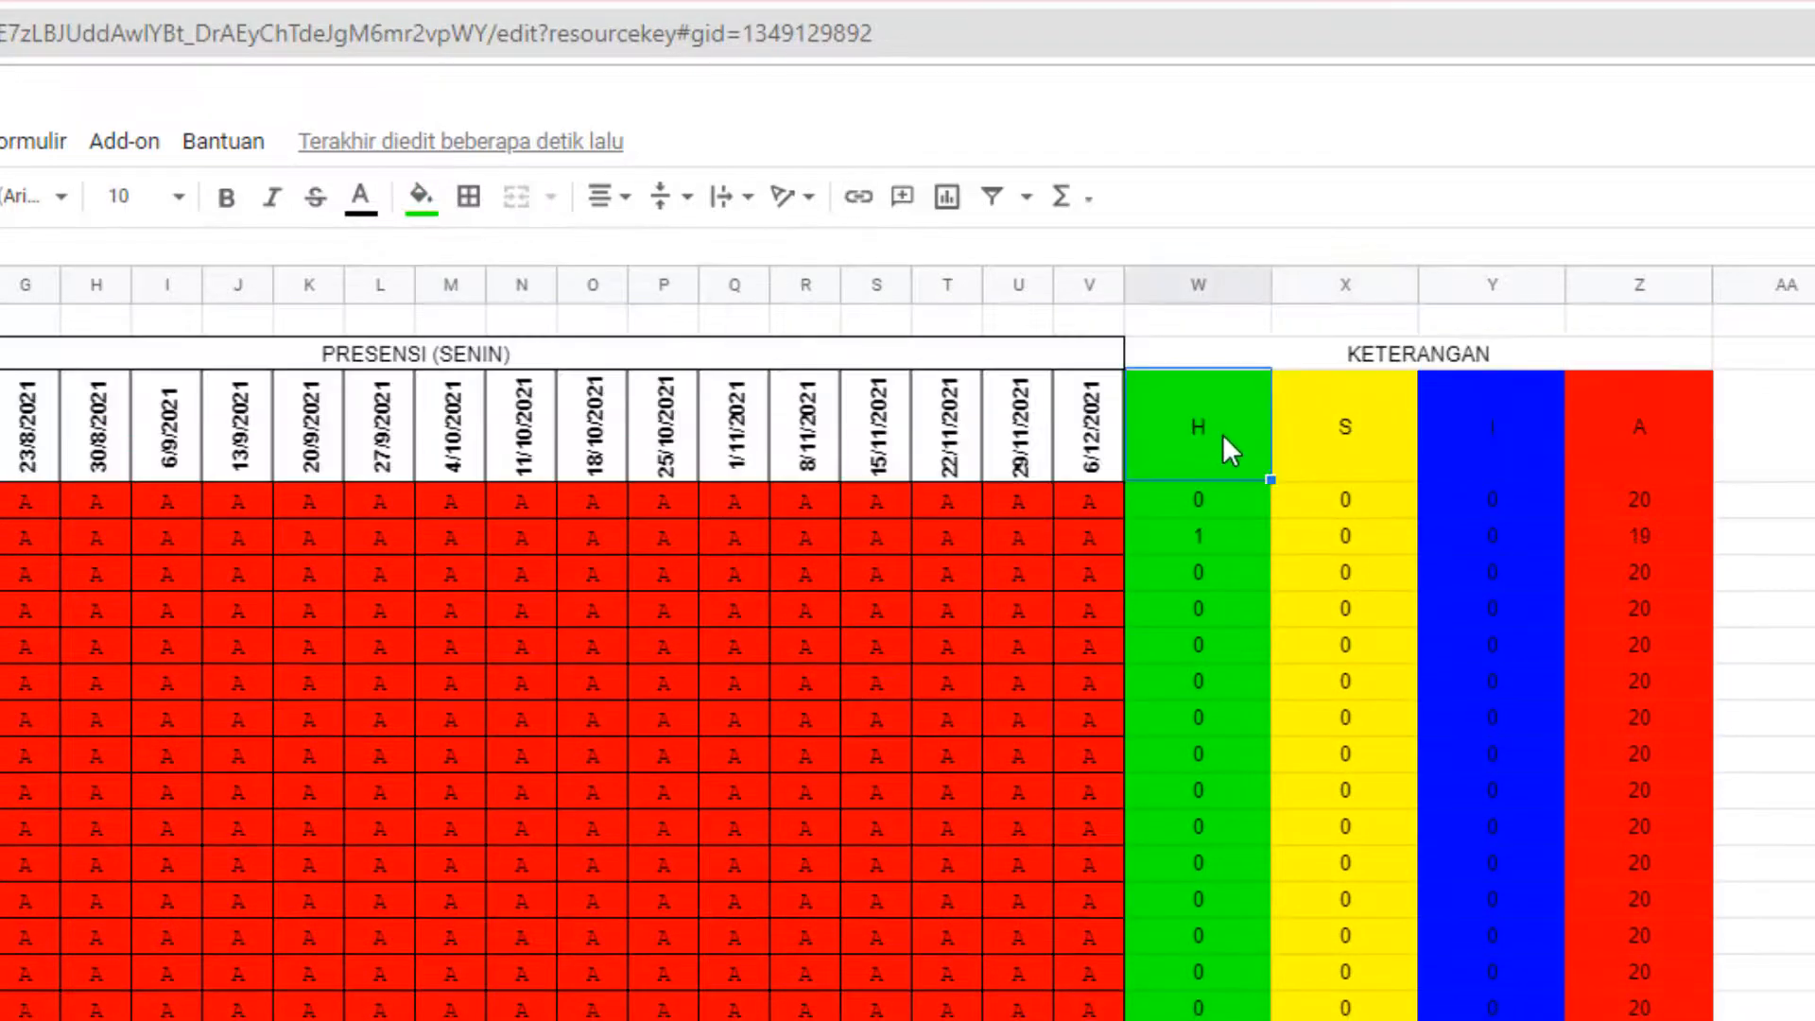
{"action": "key", "text": "Up"}
{"action": "scroll", "coordinate": [1222, 433], "scroll_direction": "down", "scroll_amount": 2}
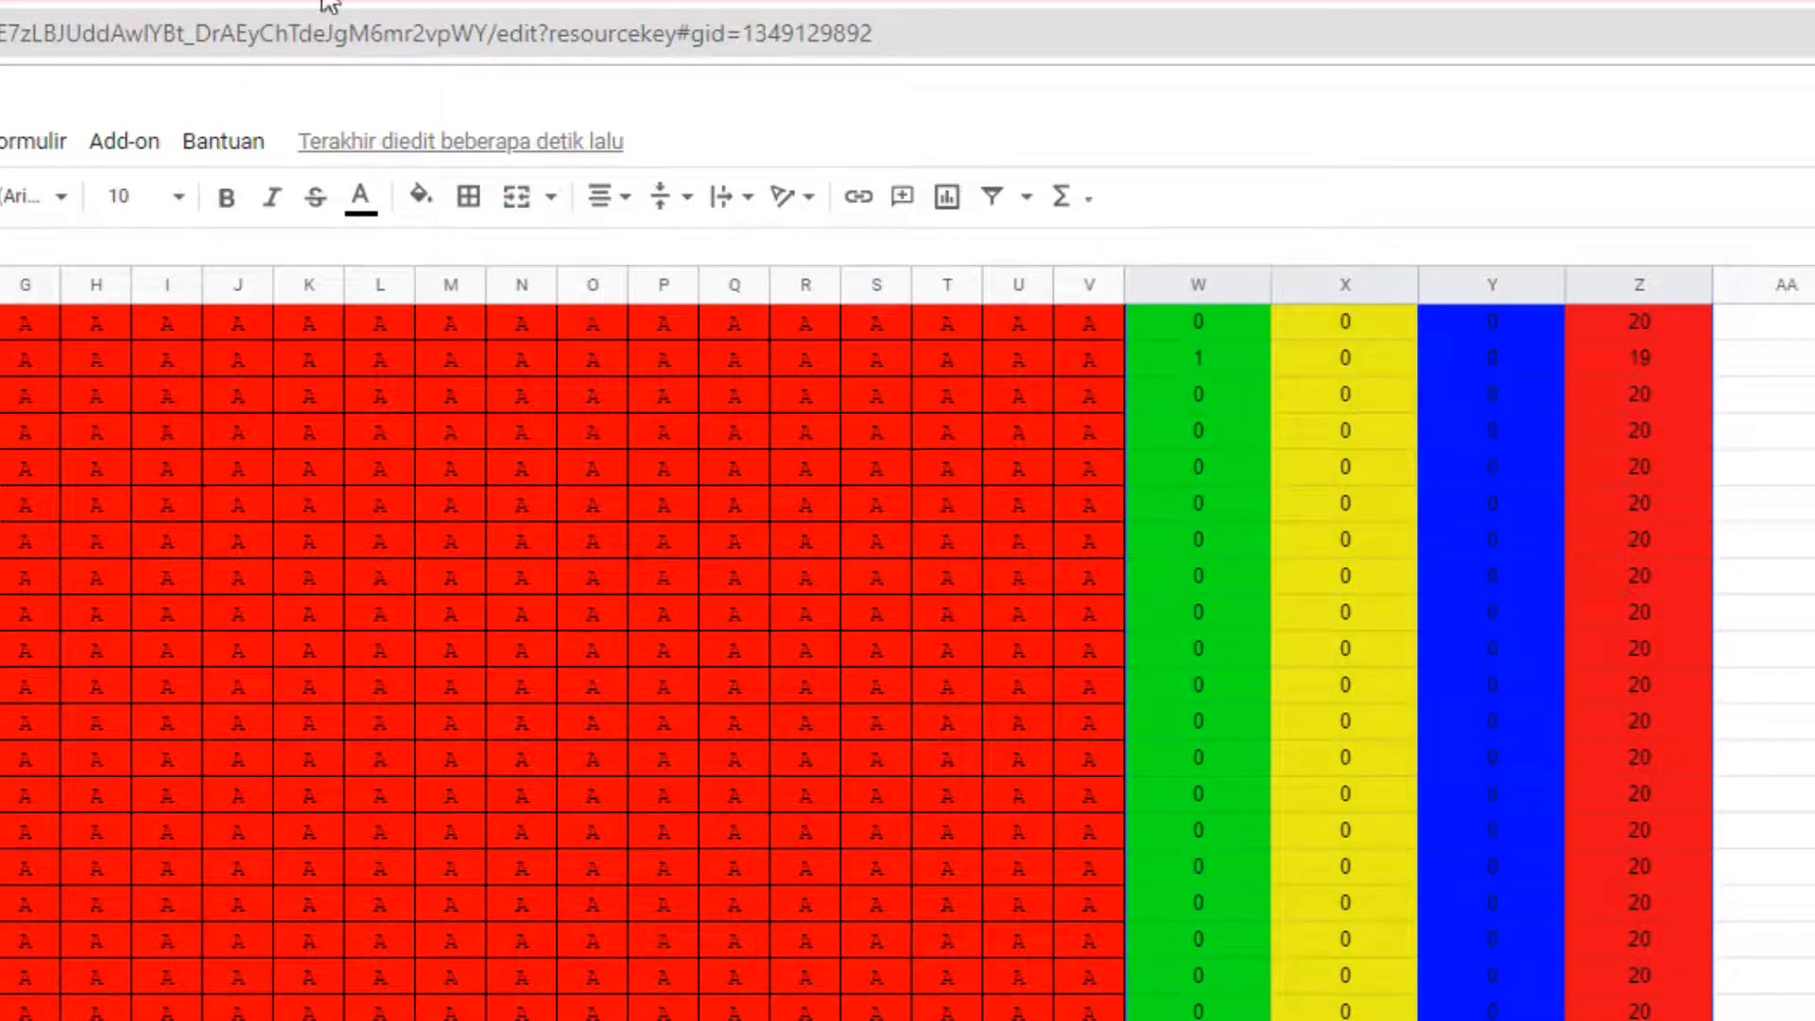
{"action": "left_click", "coordinate": [469, 197]}
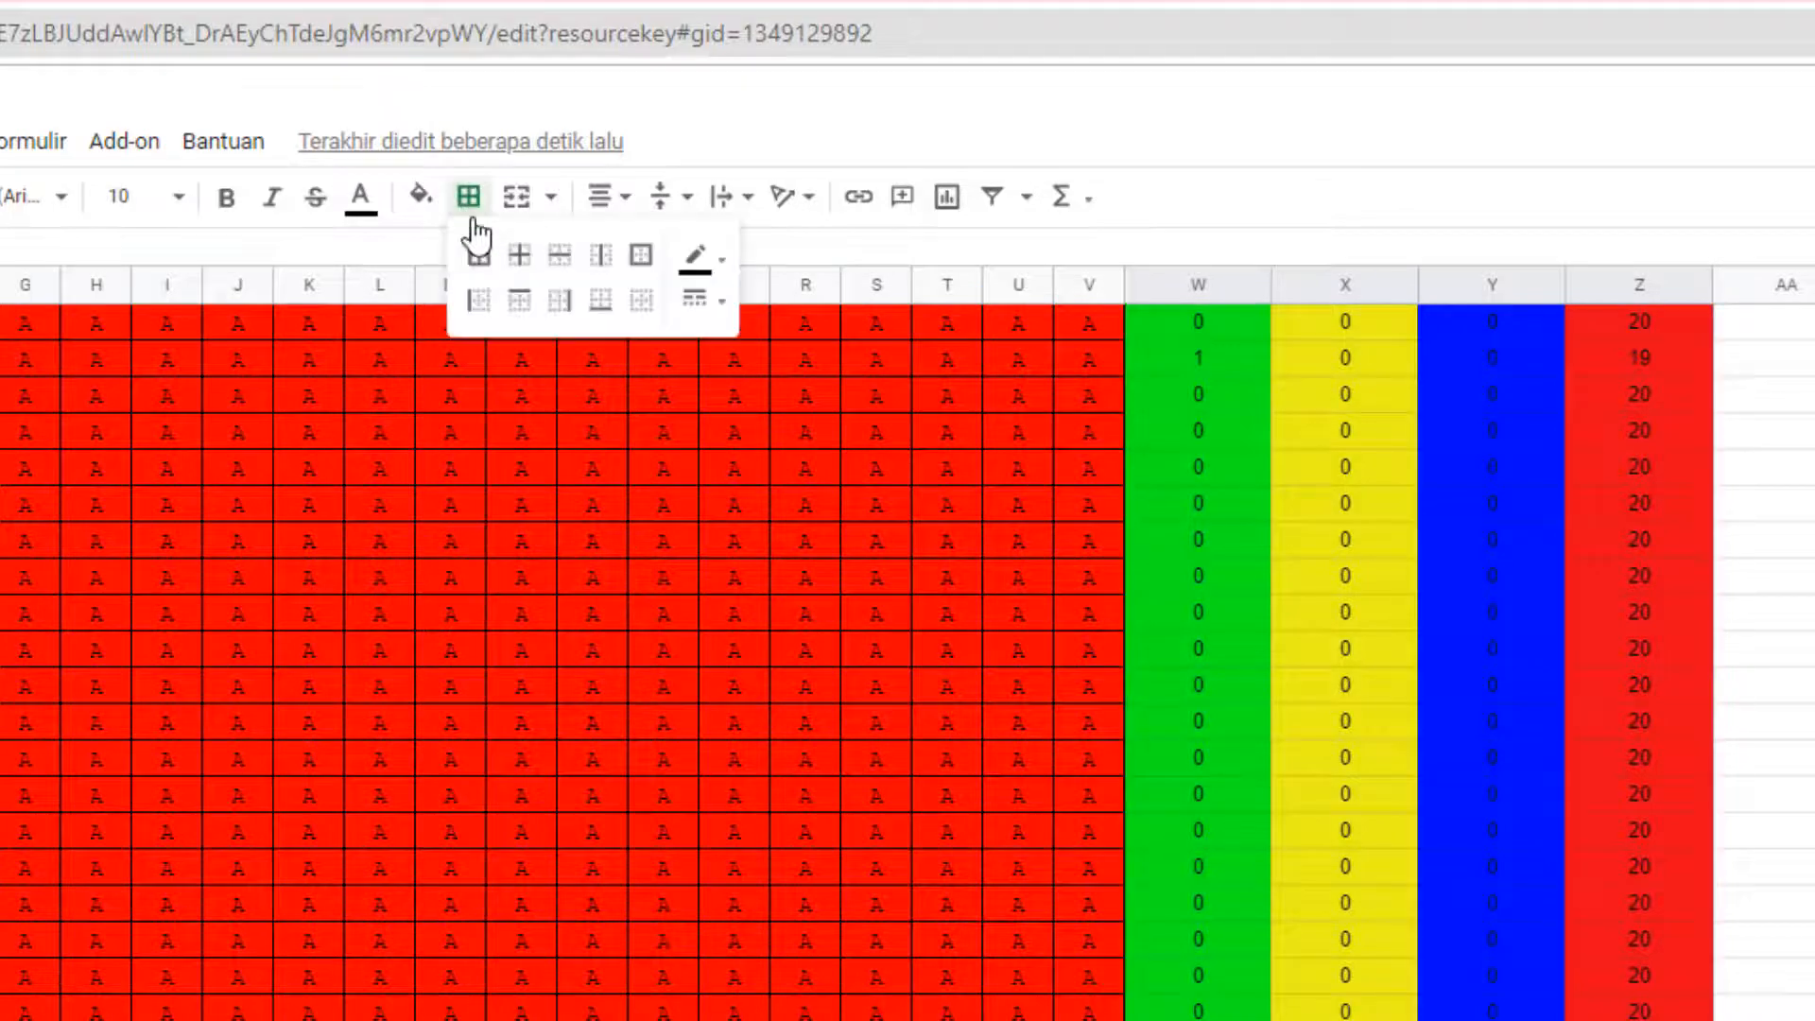
{"action": "left_click", "coordinate": [491, 276]}
{"action": "left_click", "coordinate": [1175, 448]}
{"action": "scroll", "coordinate": [1162, 444], "scroll_direction": "up", "scroll_amount": 2}
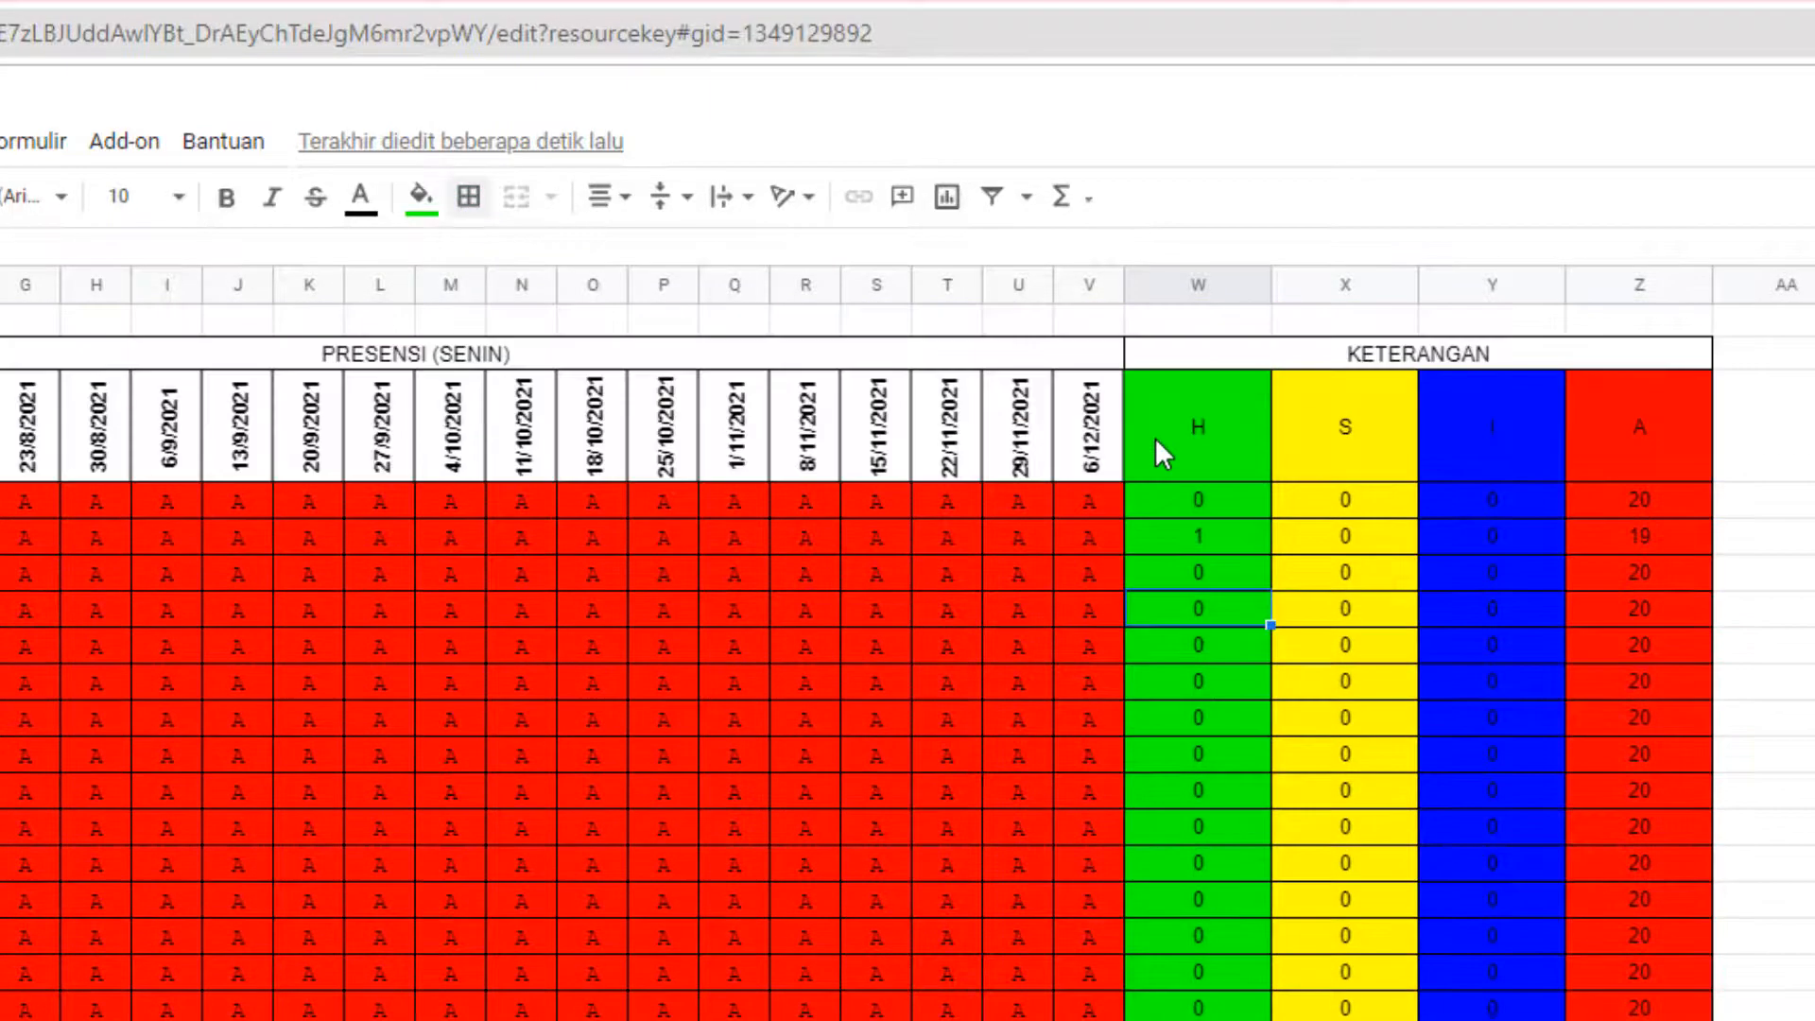
- Narrow columns W to Z together to about half their width
{"action": "left_click", "coordinate": [1222, 287]}
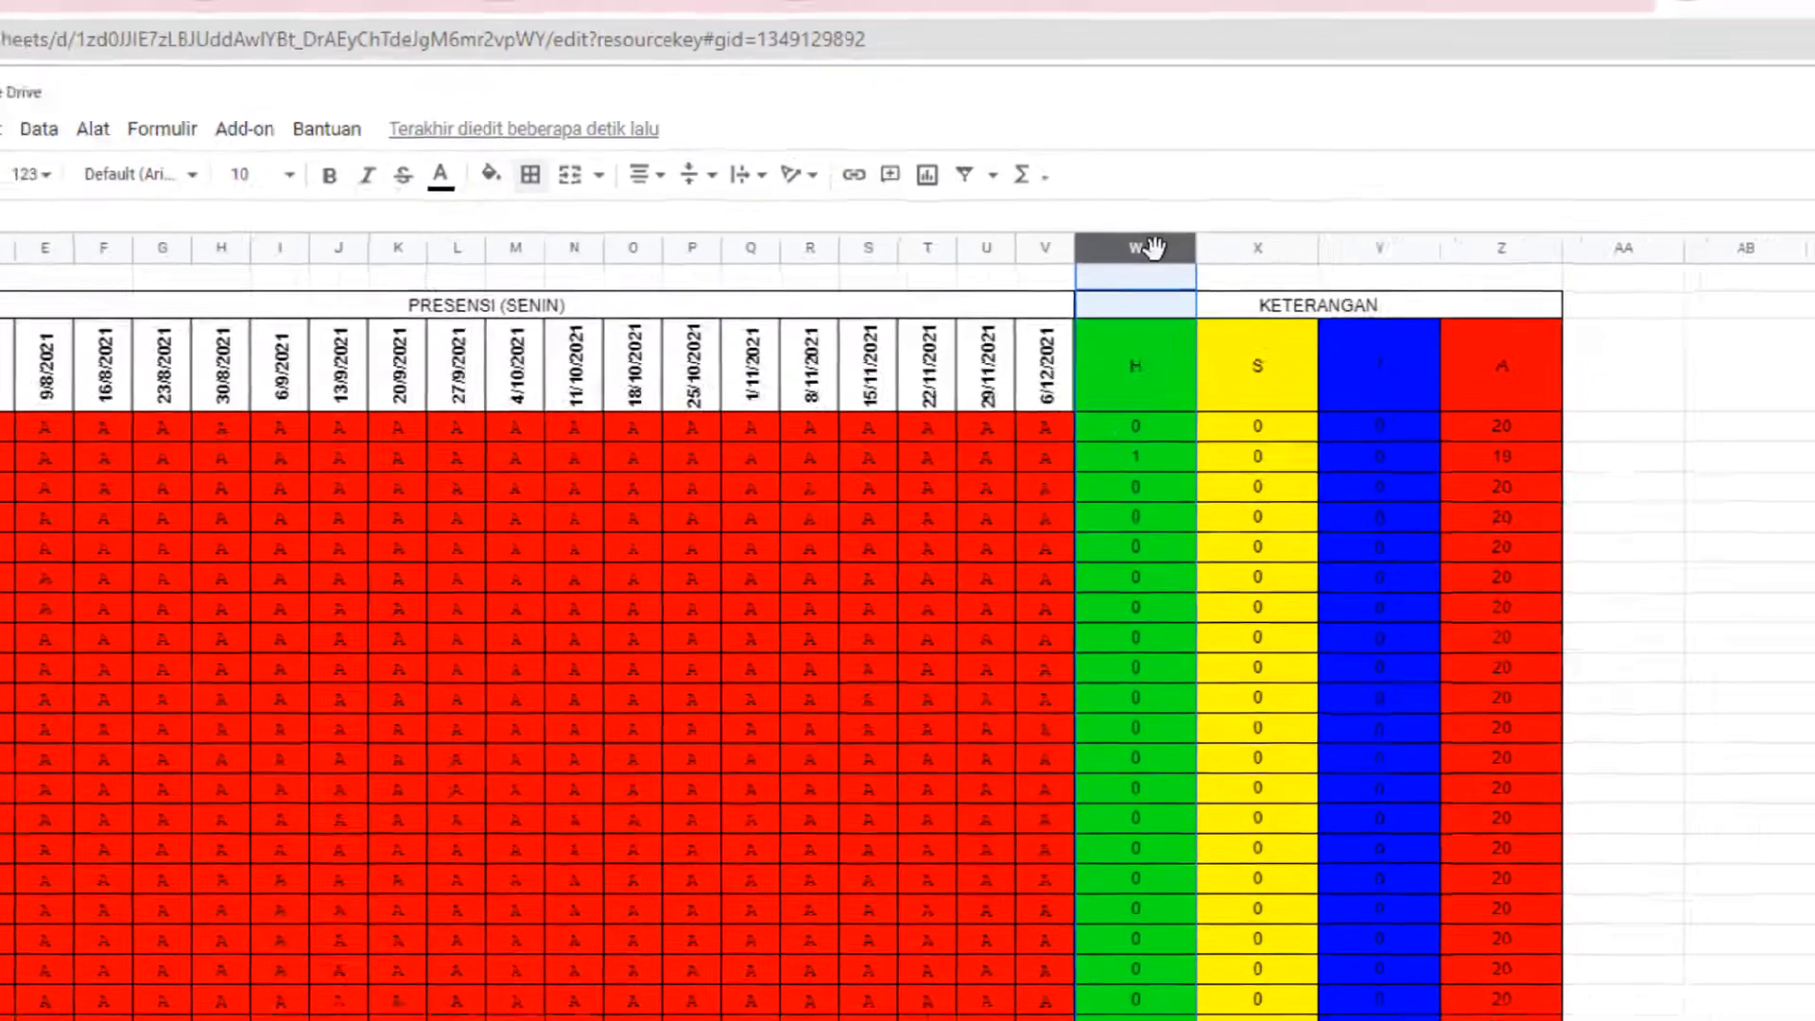
{"action": "key", "text": "ctrl+shift+Right"}
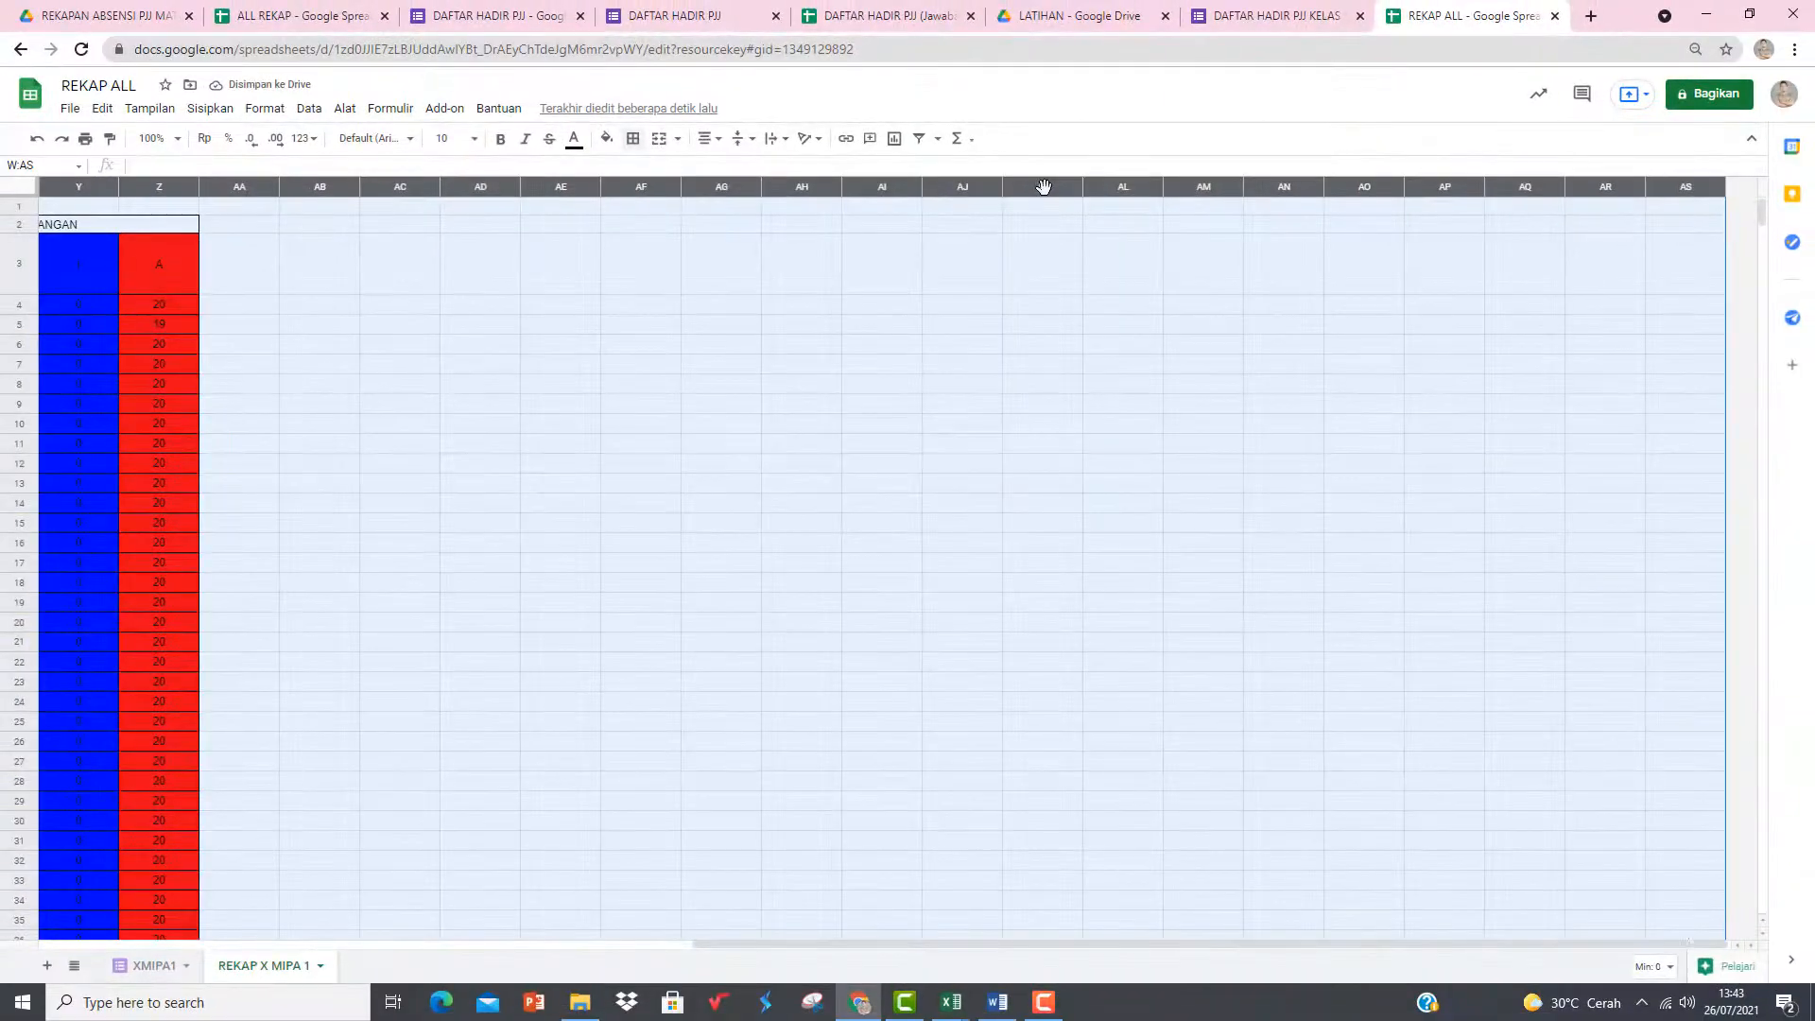
{"action": "key", "text": "Left"}
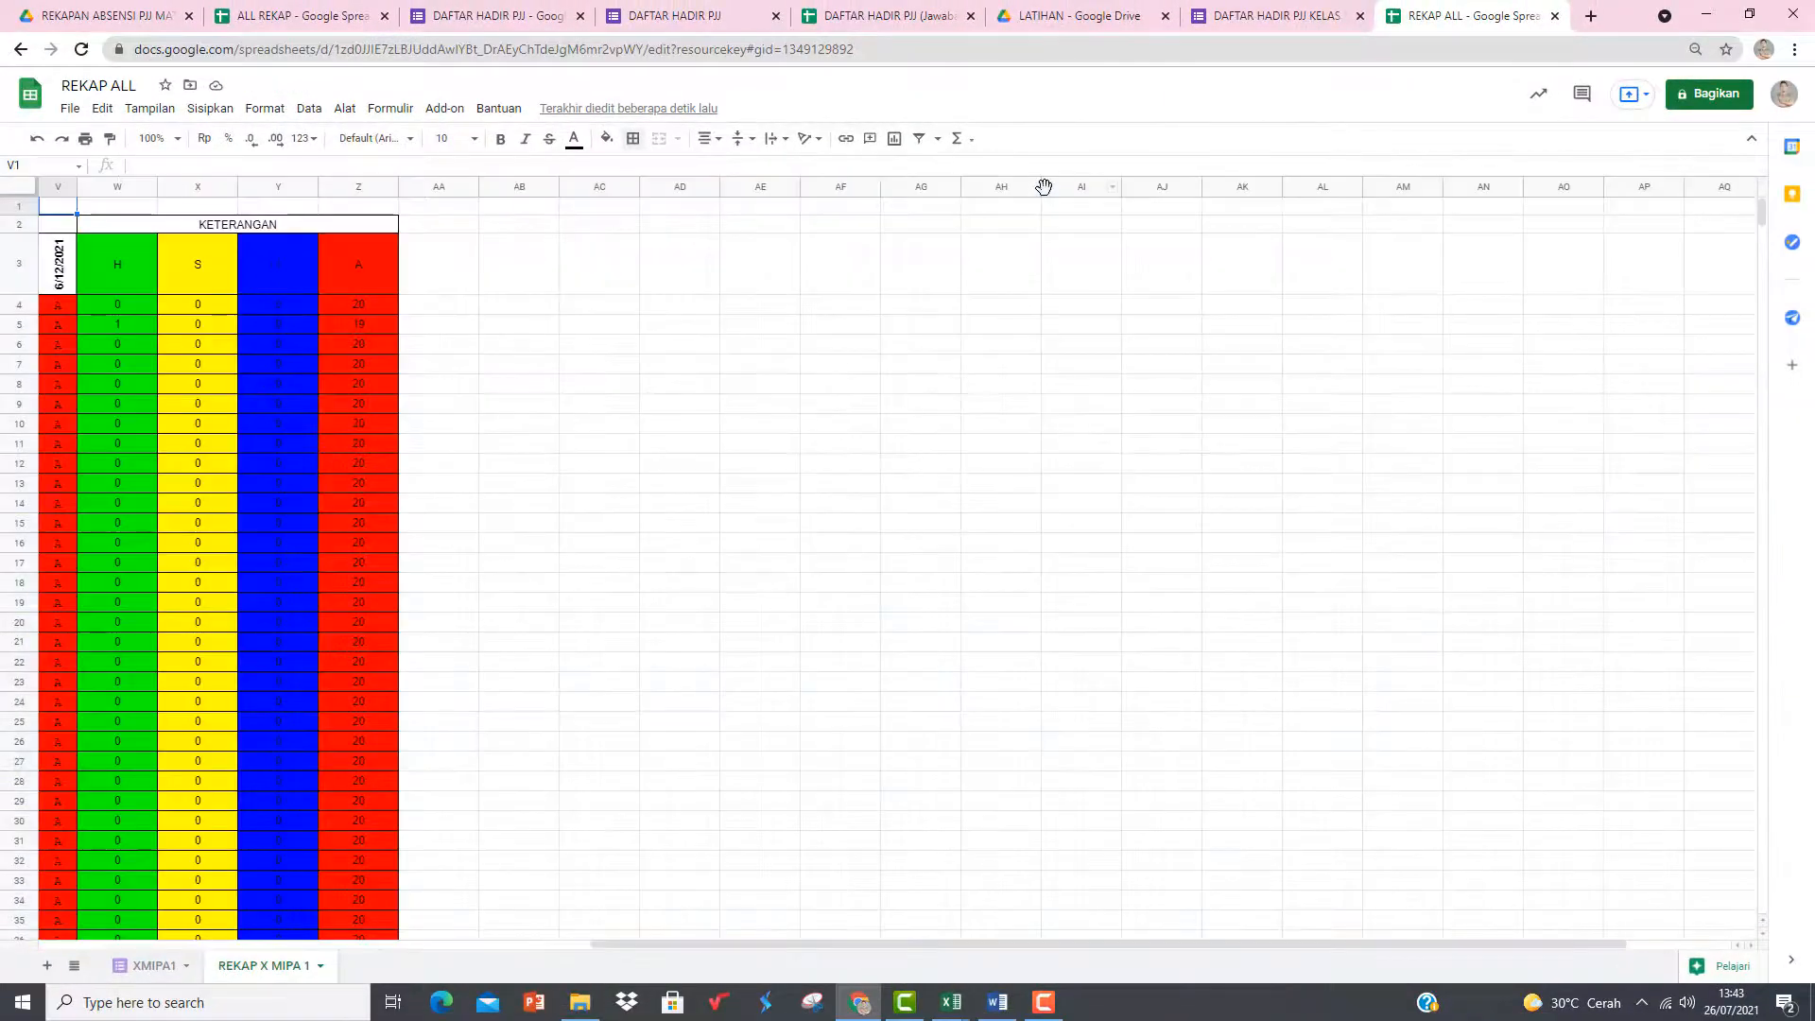
{"action": "left_click", "coordinate": [132, 193]}
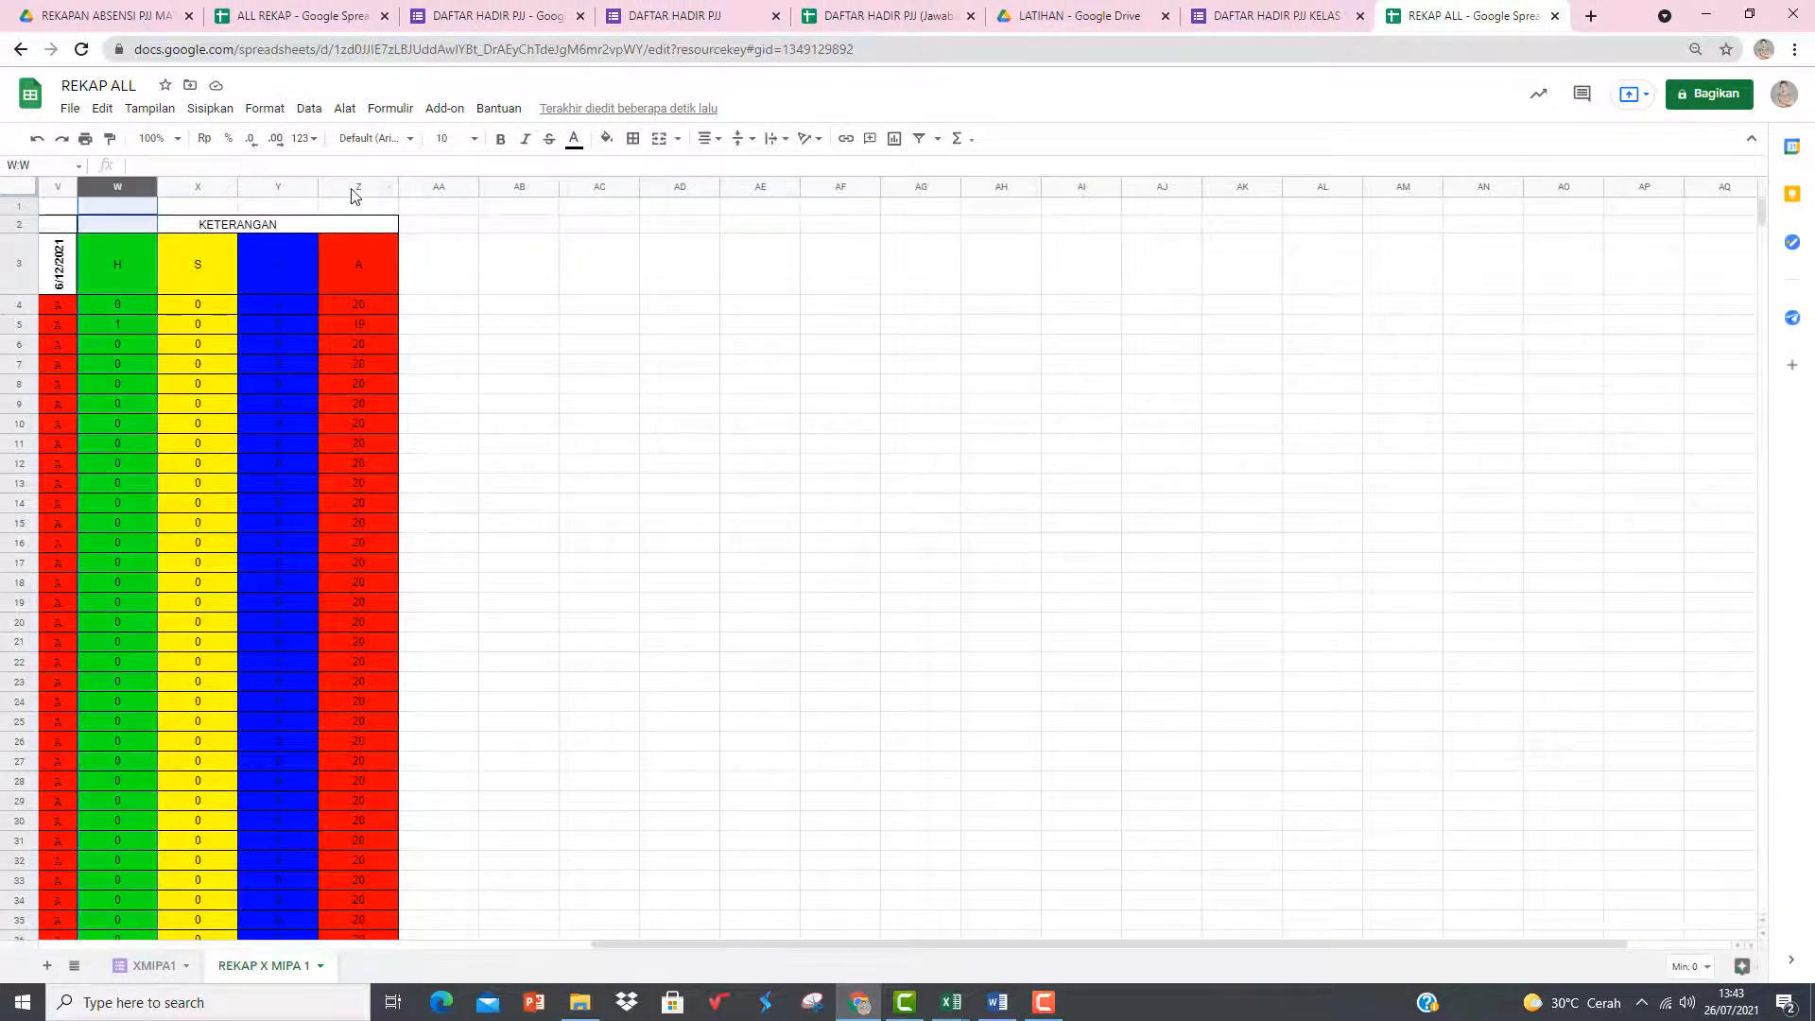
{"action": "left_click", "coordinate": [340, 189], "text": "shift"}
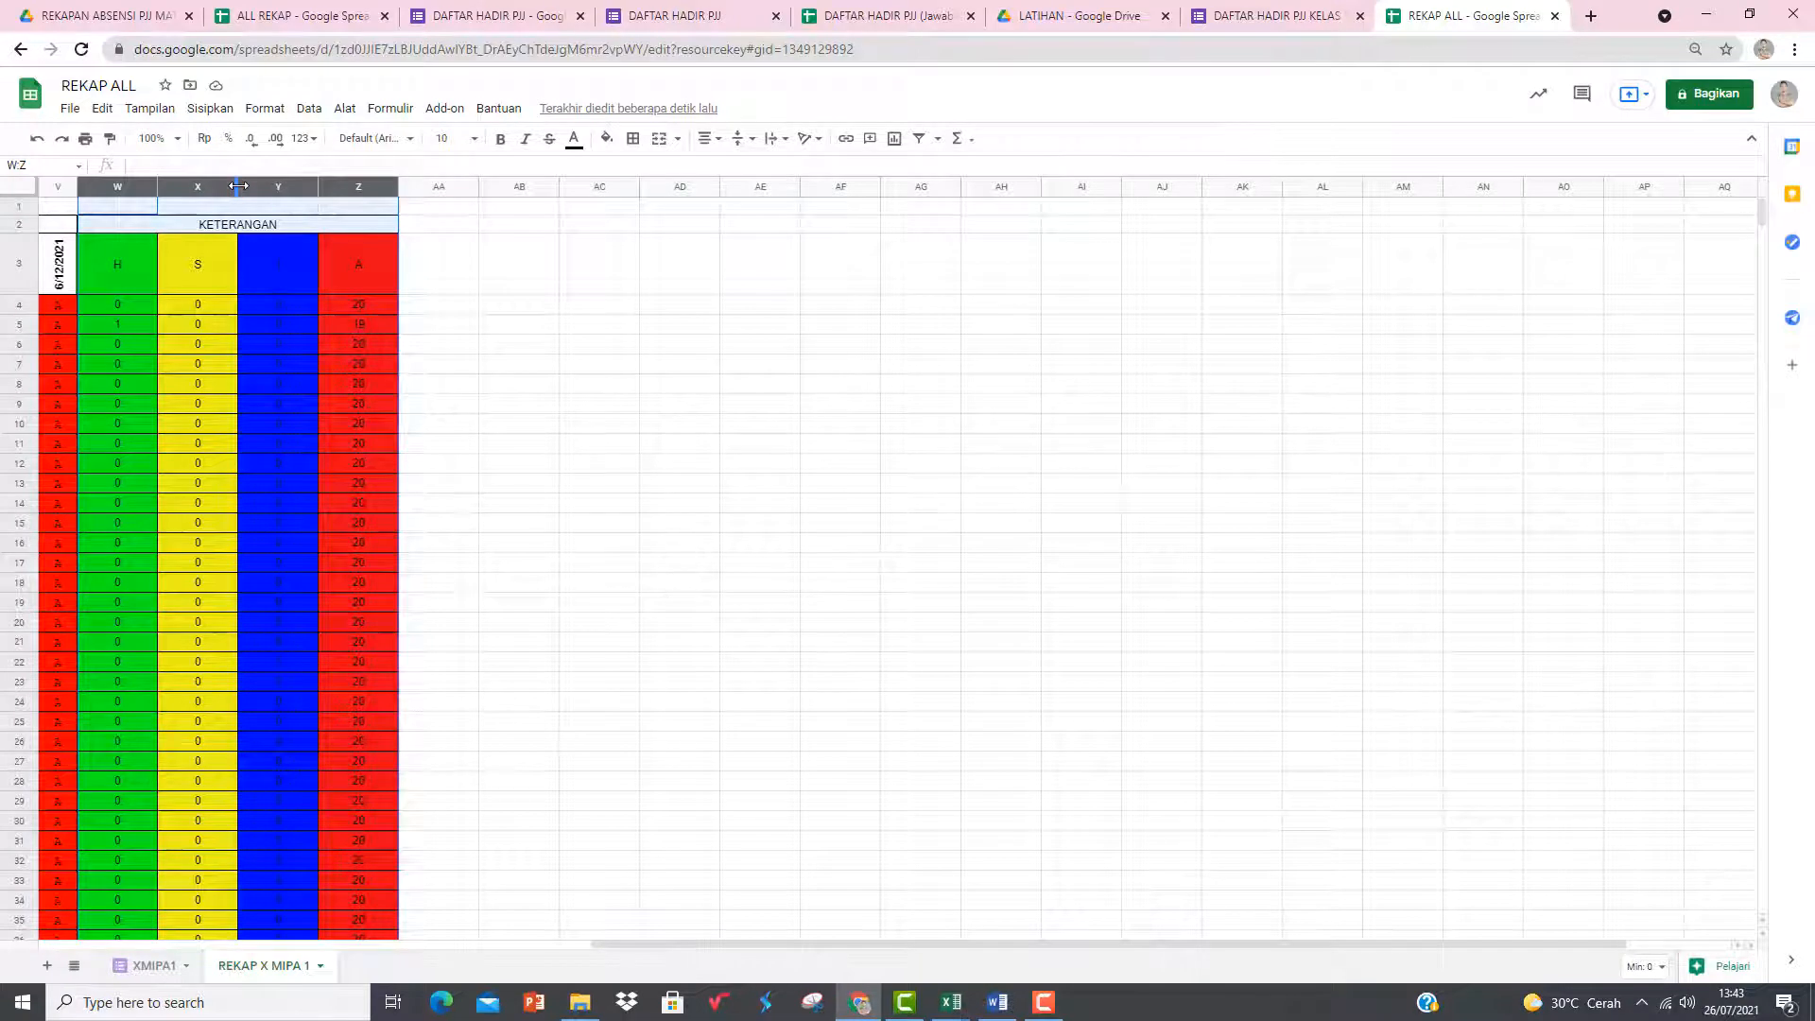
{"action": "left_click_drag", "start_coordinate": [236, 189], "coordinate": [203, 210]}
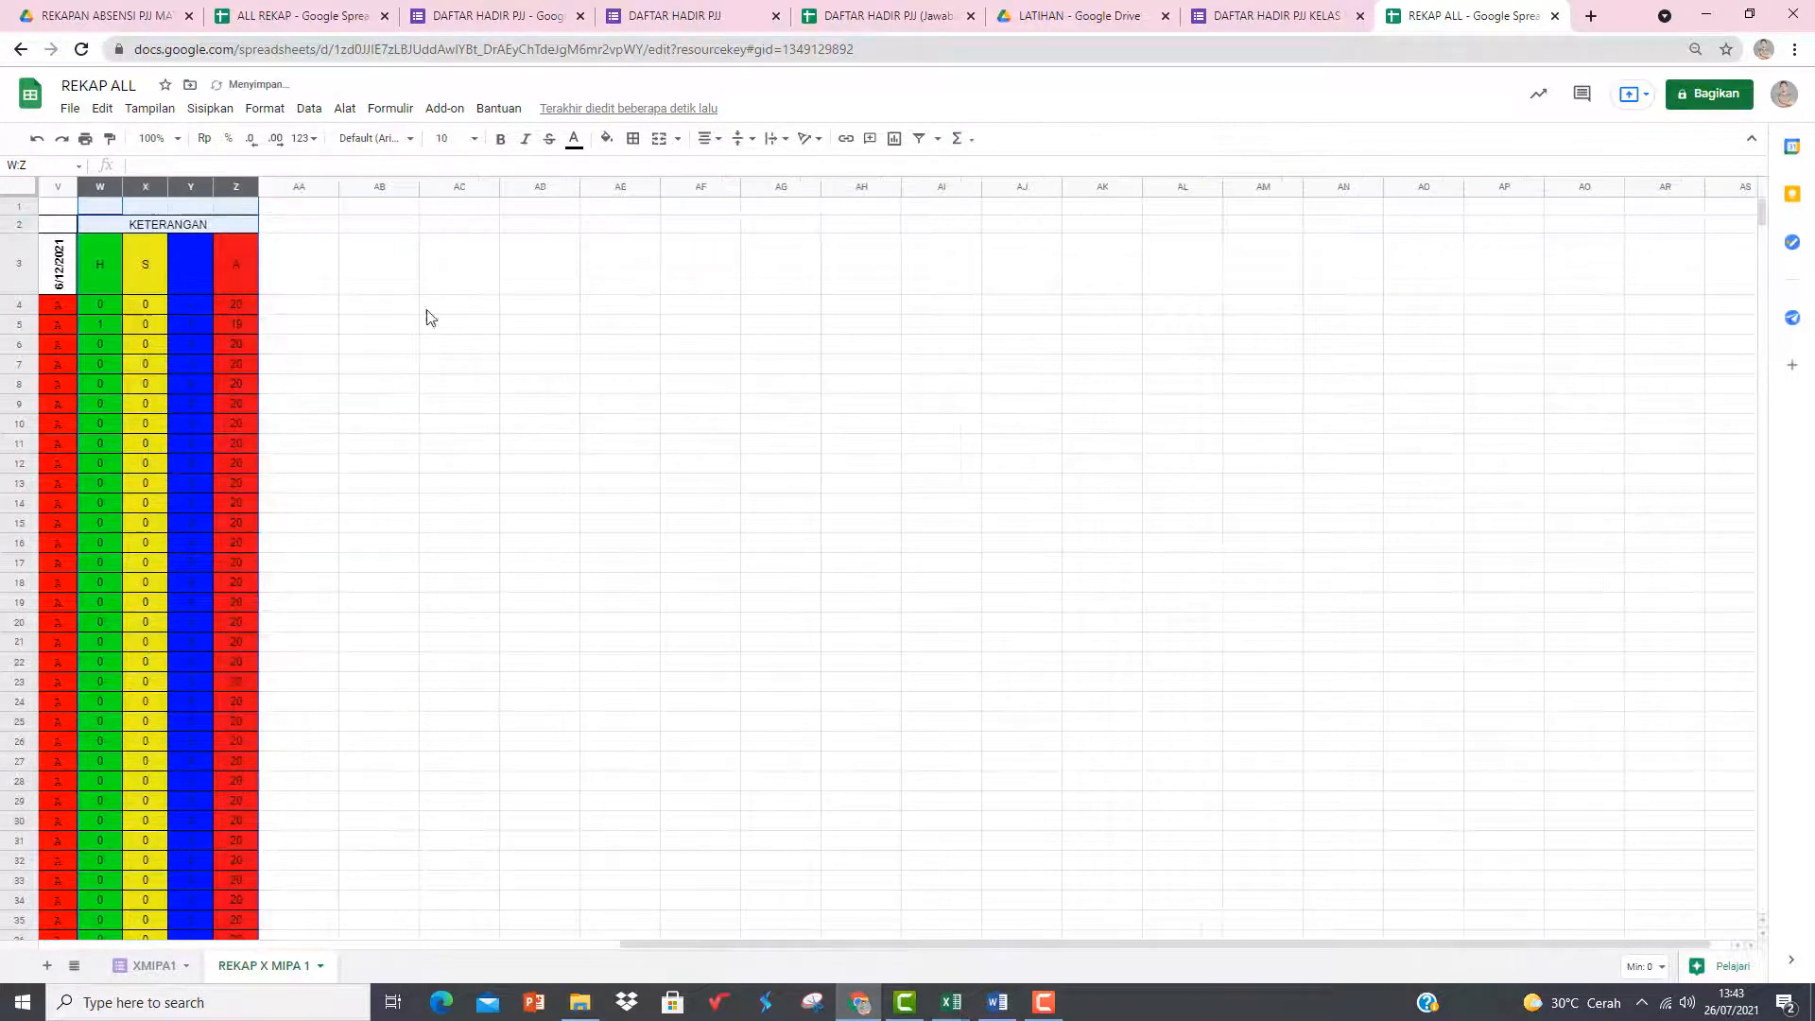
- Make the table's header rows bold across B2:Z3
{"action": "left_click_drag", "start_coordinate": [1060, 943], "coordinate": [541, 931]}
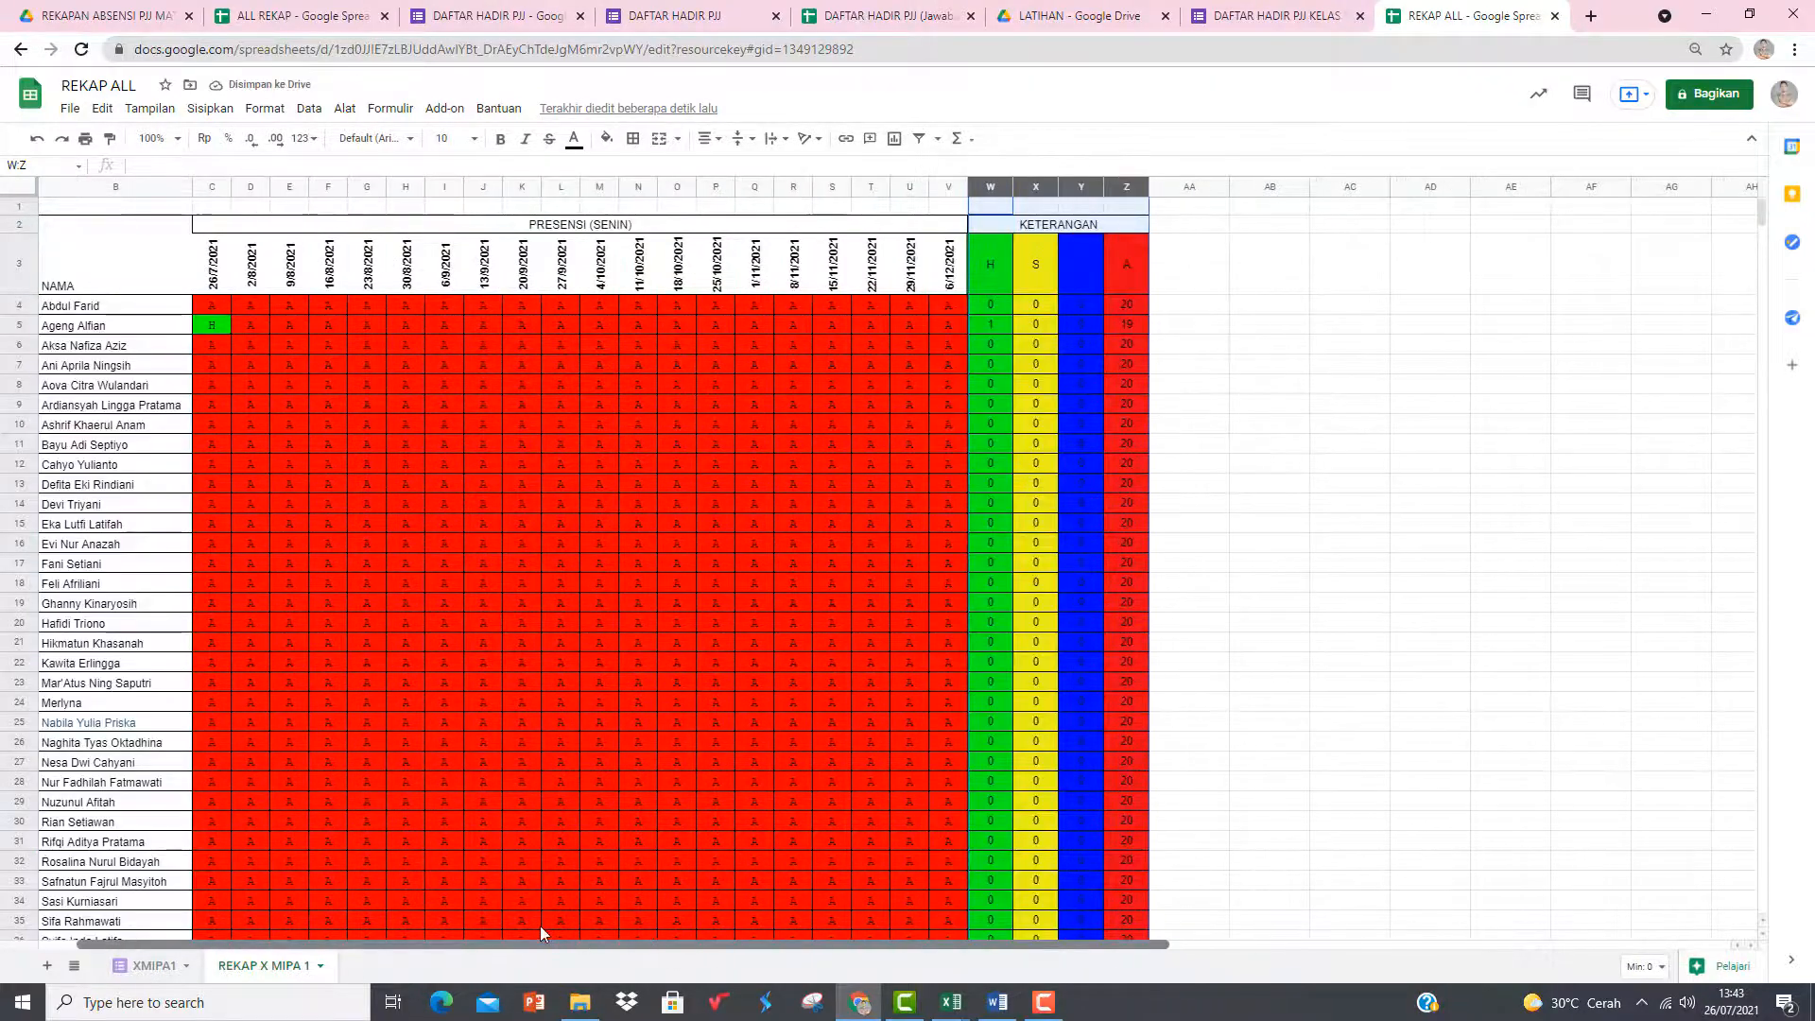
{"action": "left_click", "coordinate": [999, 279]}
{"action": "key", "text": "Up"}
{"action": "key", "text": "Left"}
{"action": "key", "text": "Left"}
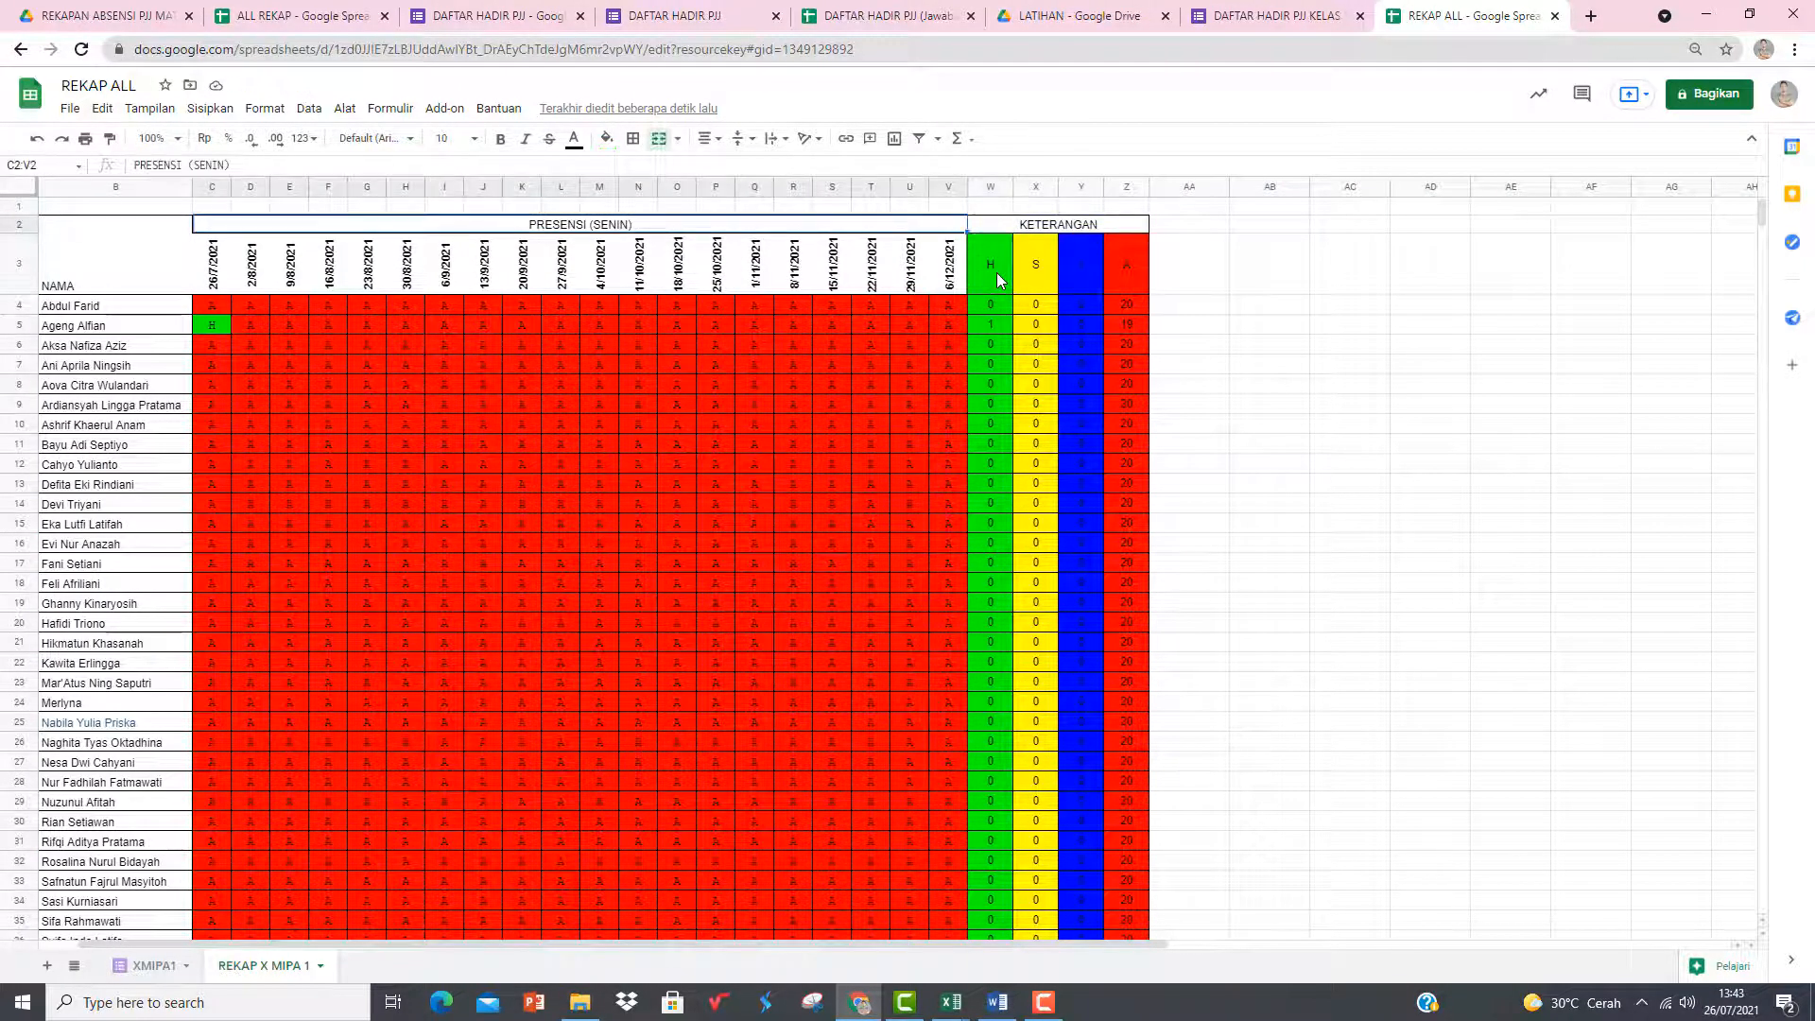
{"action": "key", "text": "shift+Right"}
{"action": "key", "text": "shift+Right"}
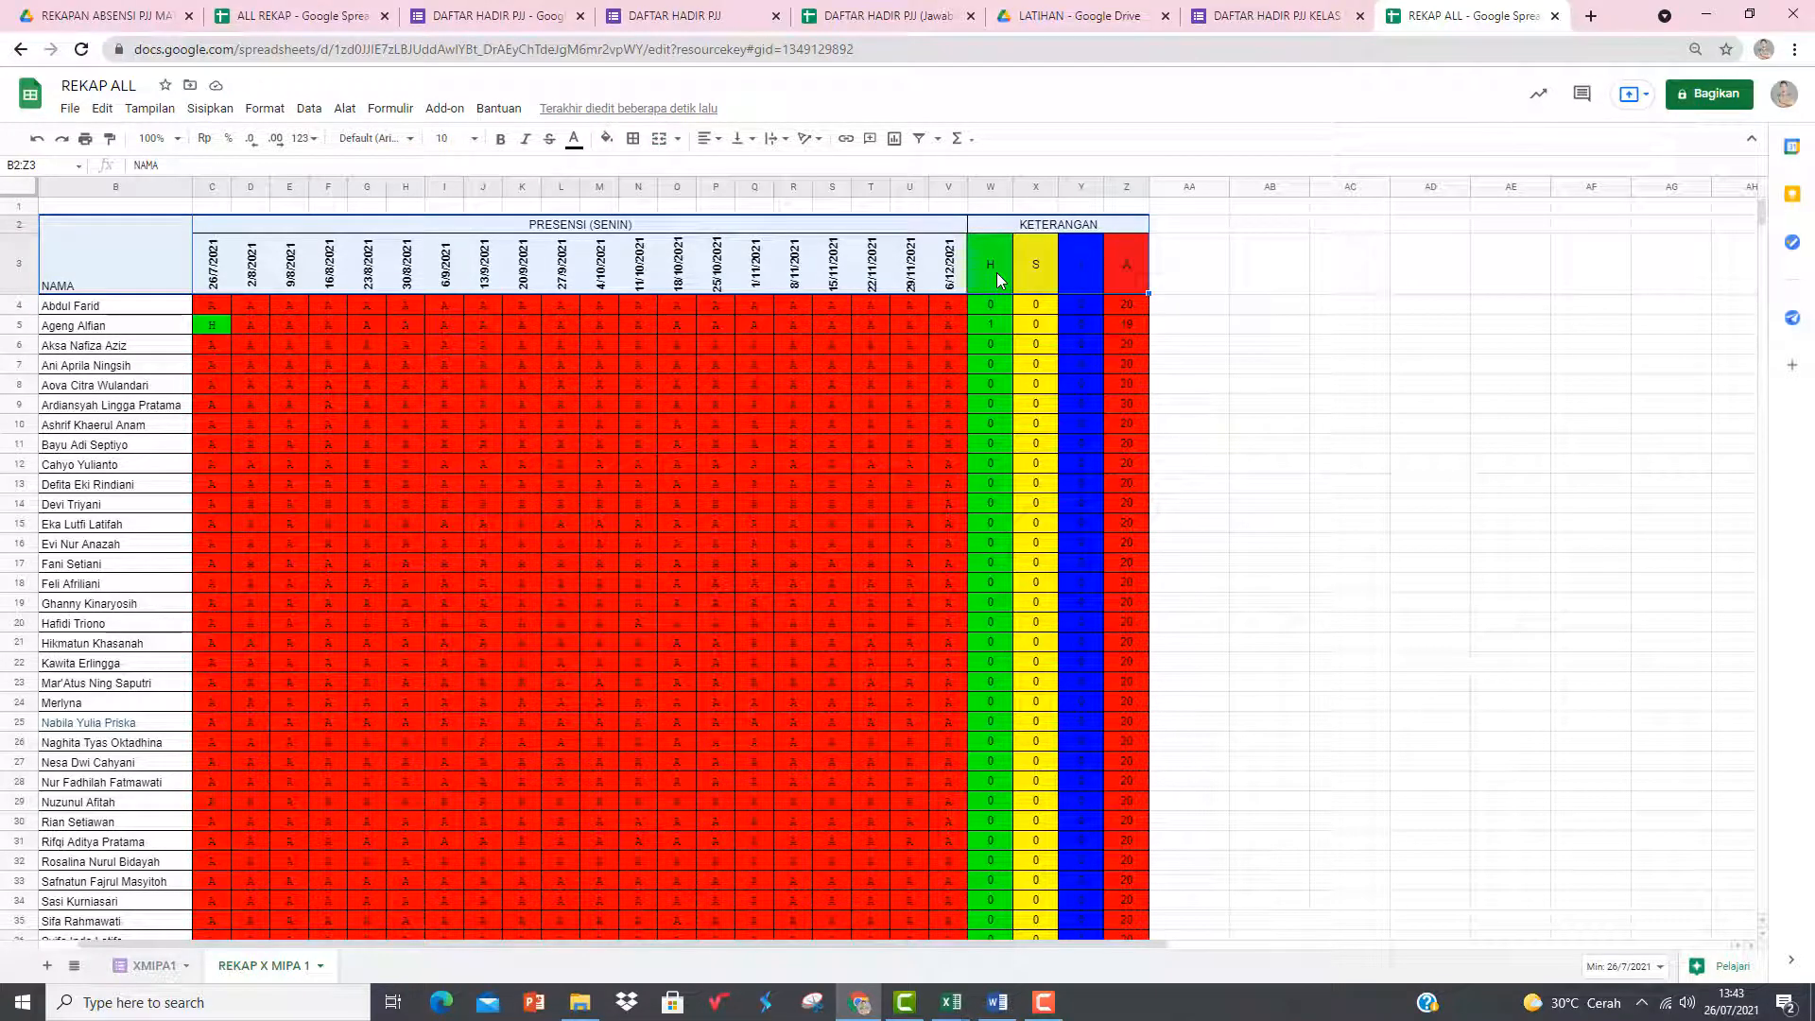
{"action": "key", "text": "ctrl+b"}
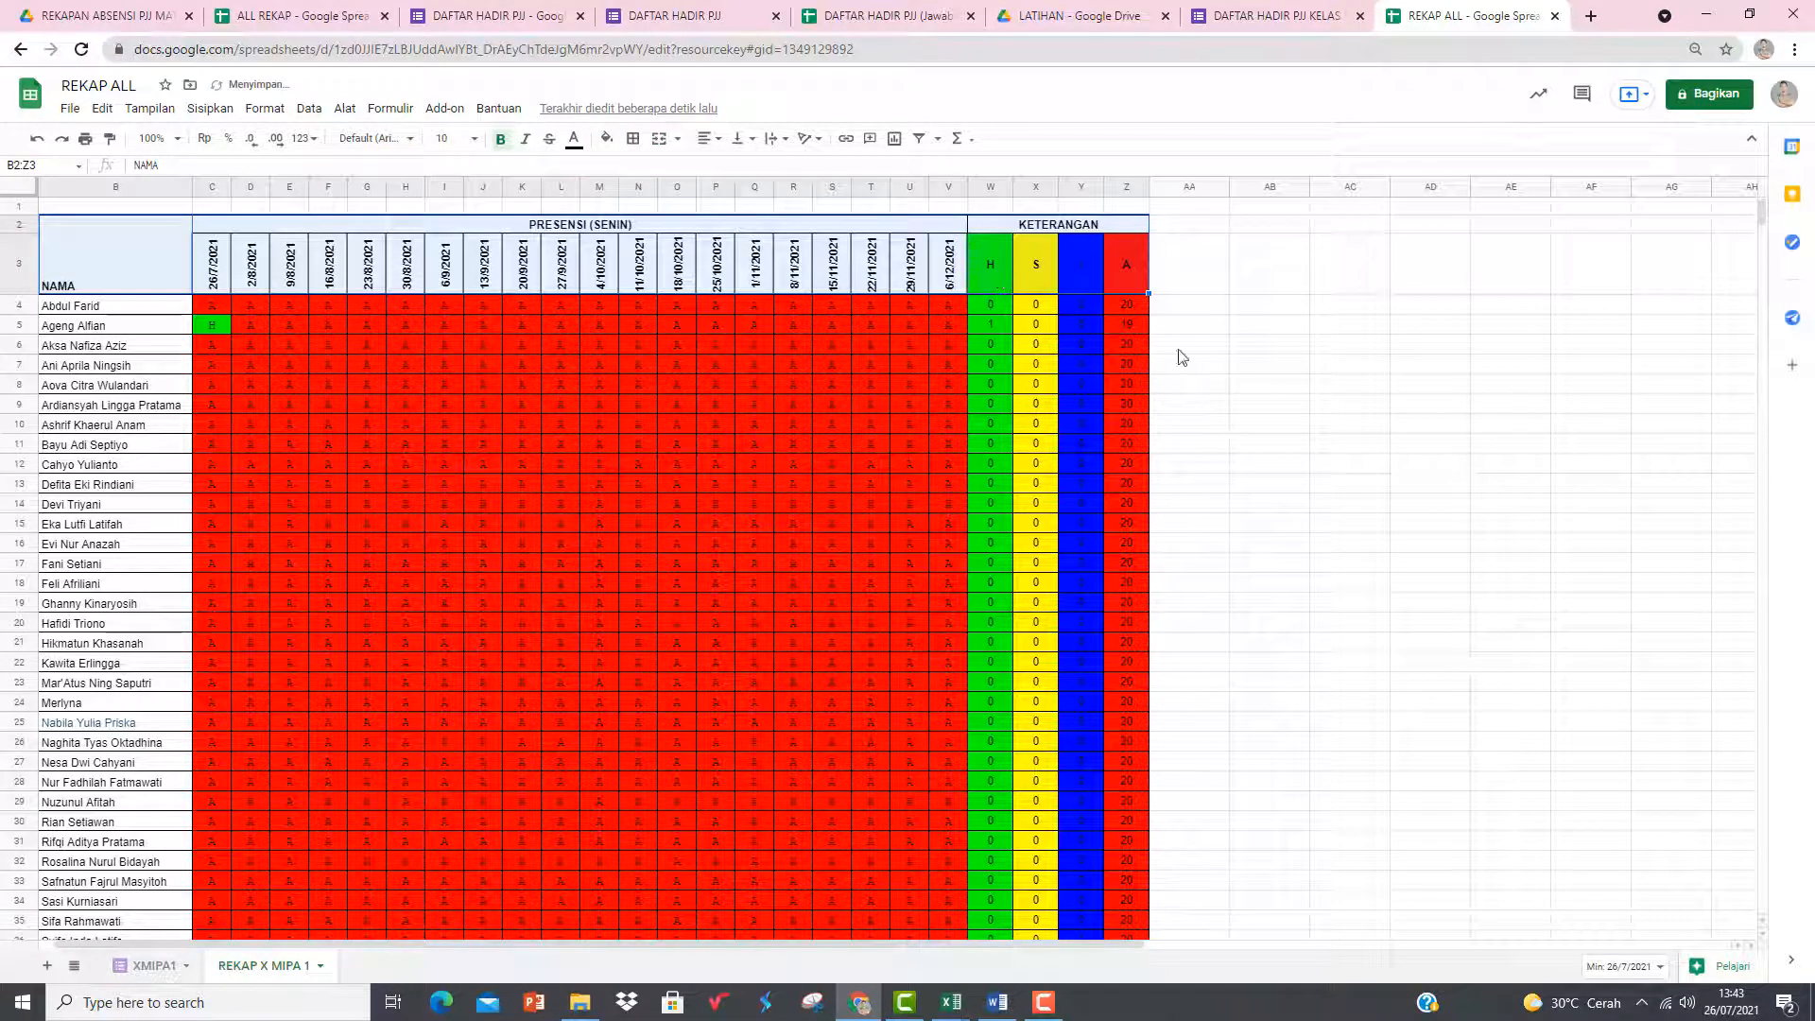
{"action": "left_click", "coordinate": [1217, 347]}
{"action": "left_click", "coordinate": [282, 440]}
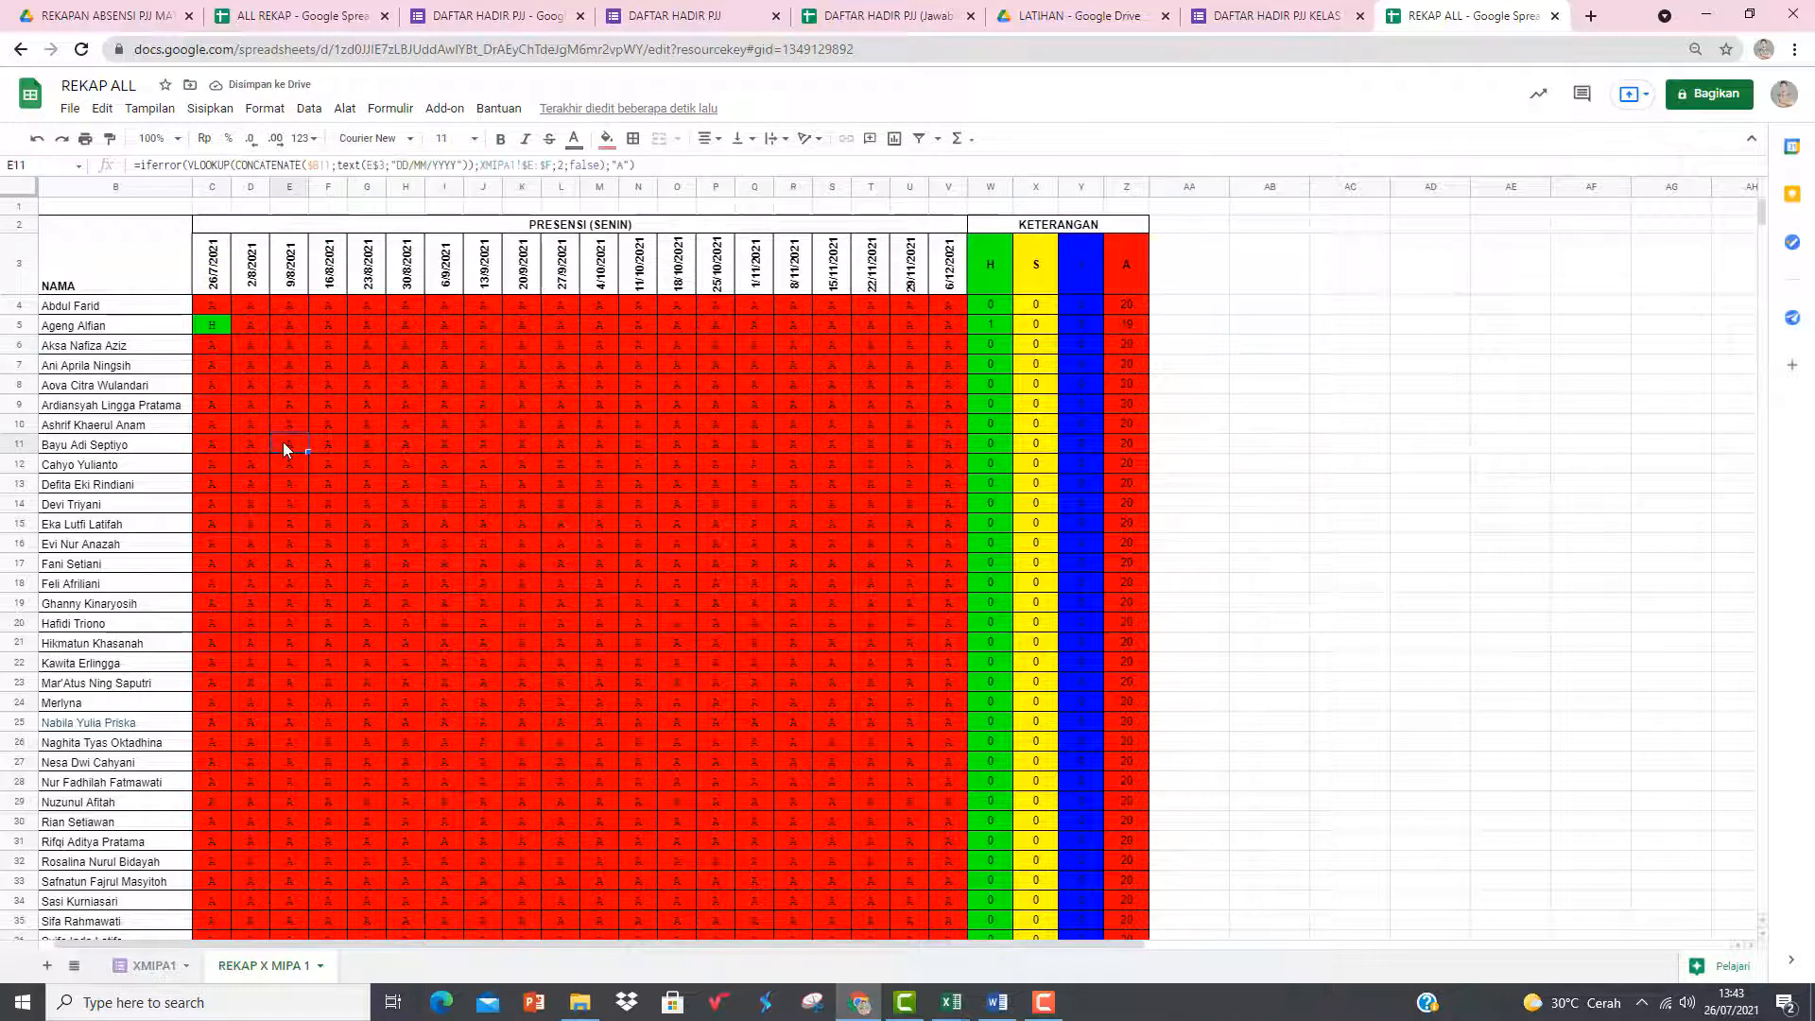
{"action": "left_click", "coordinate": [211, 354]}
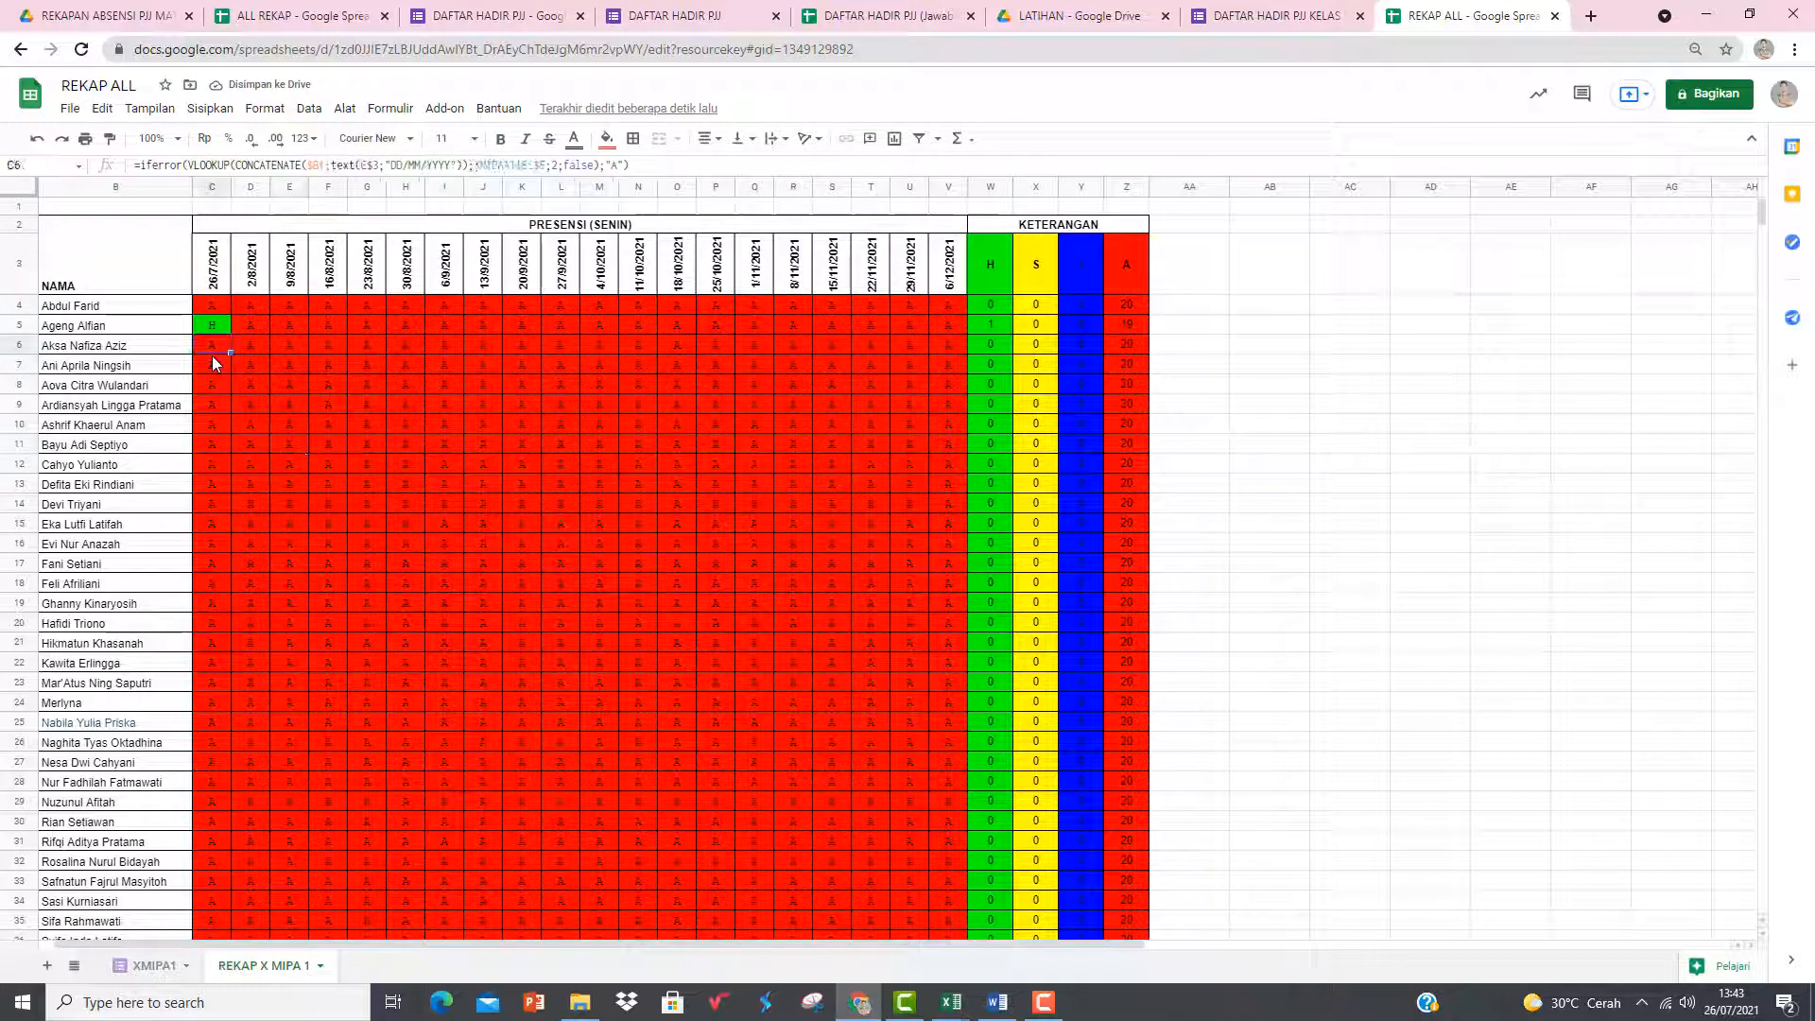
- Copy the timestamp in A2 of the XMIPA1 sheet into A3 and A4
{"action": "left_click", "coordinate": [153, 965]}
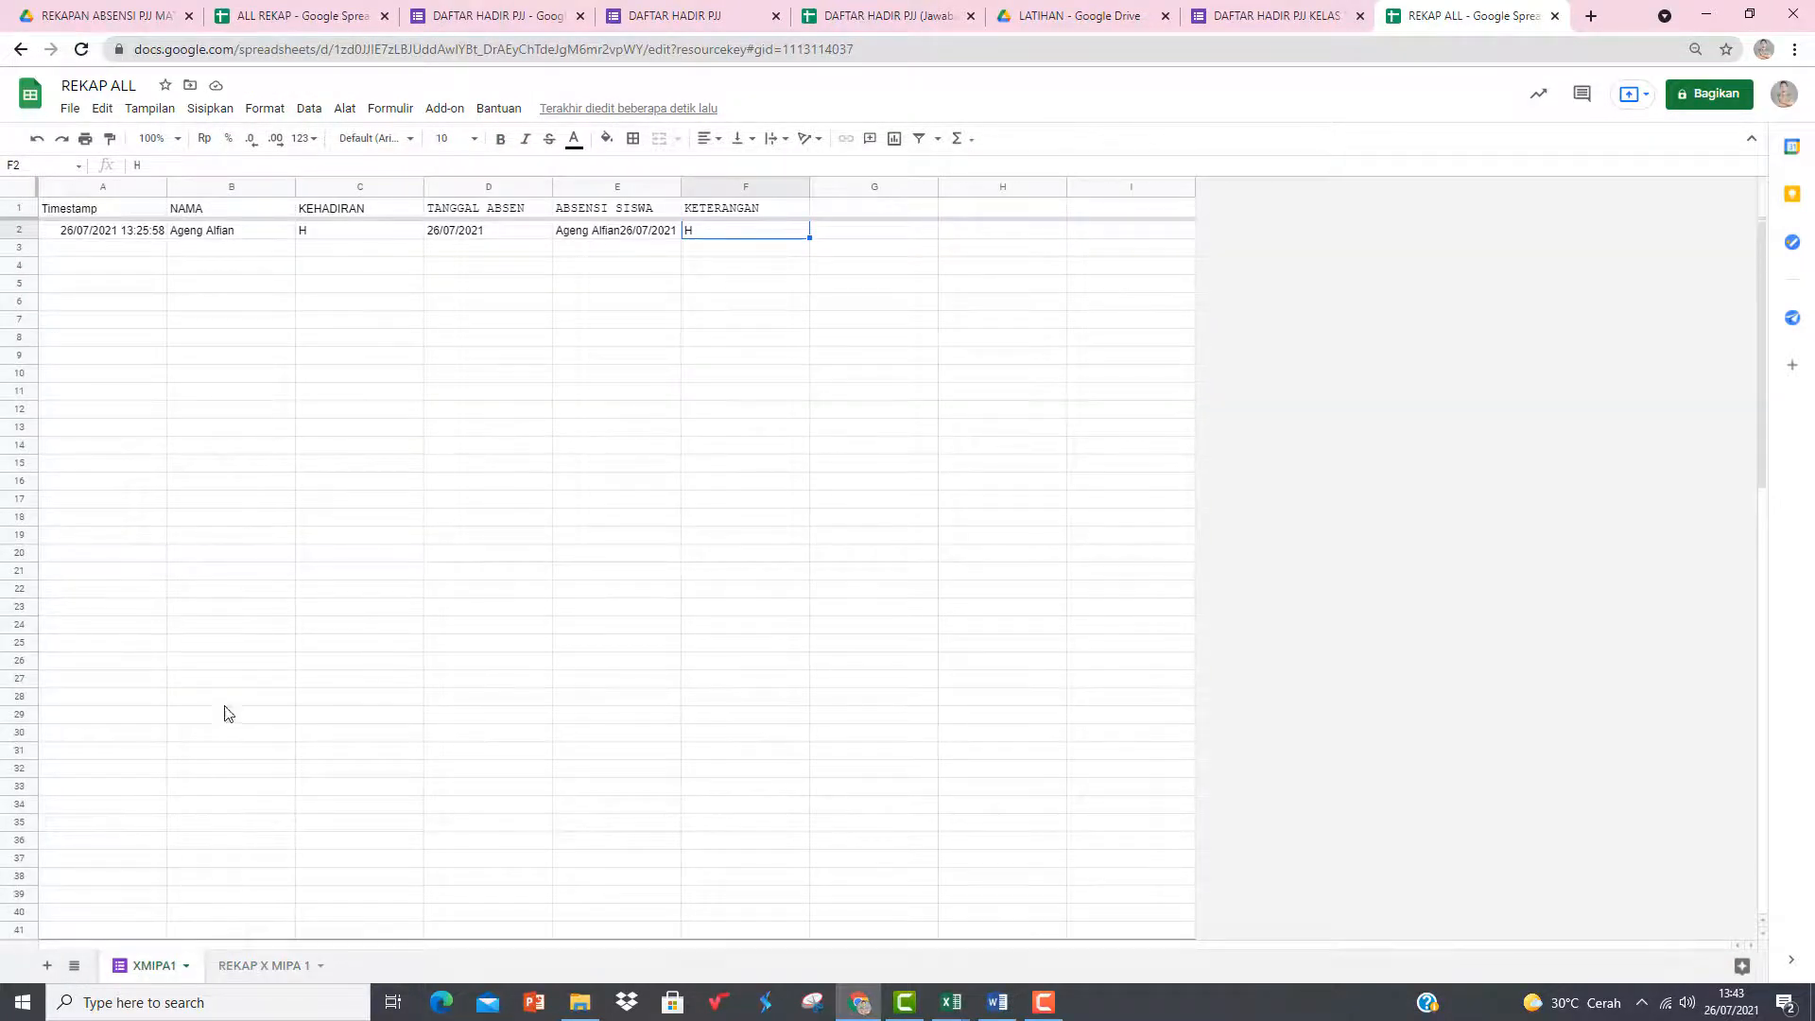
{"action": "left_click", "coordinate": [133, 232]}
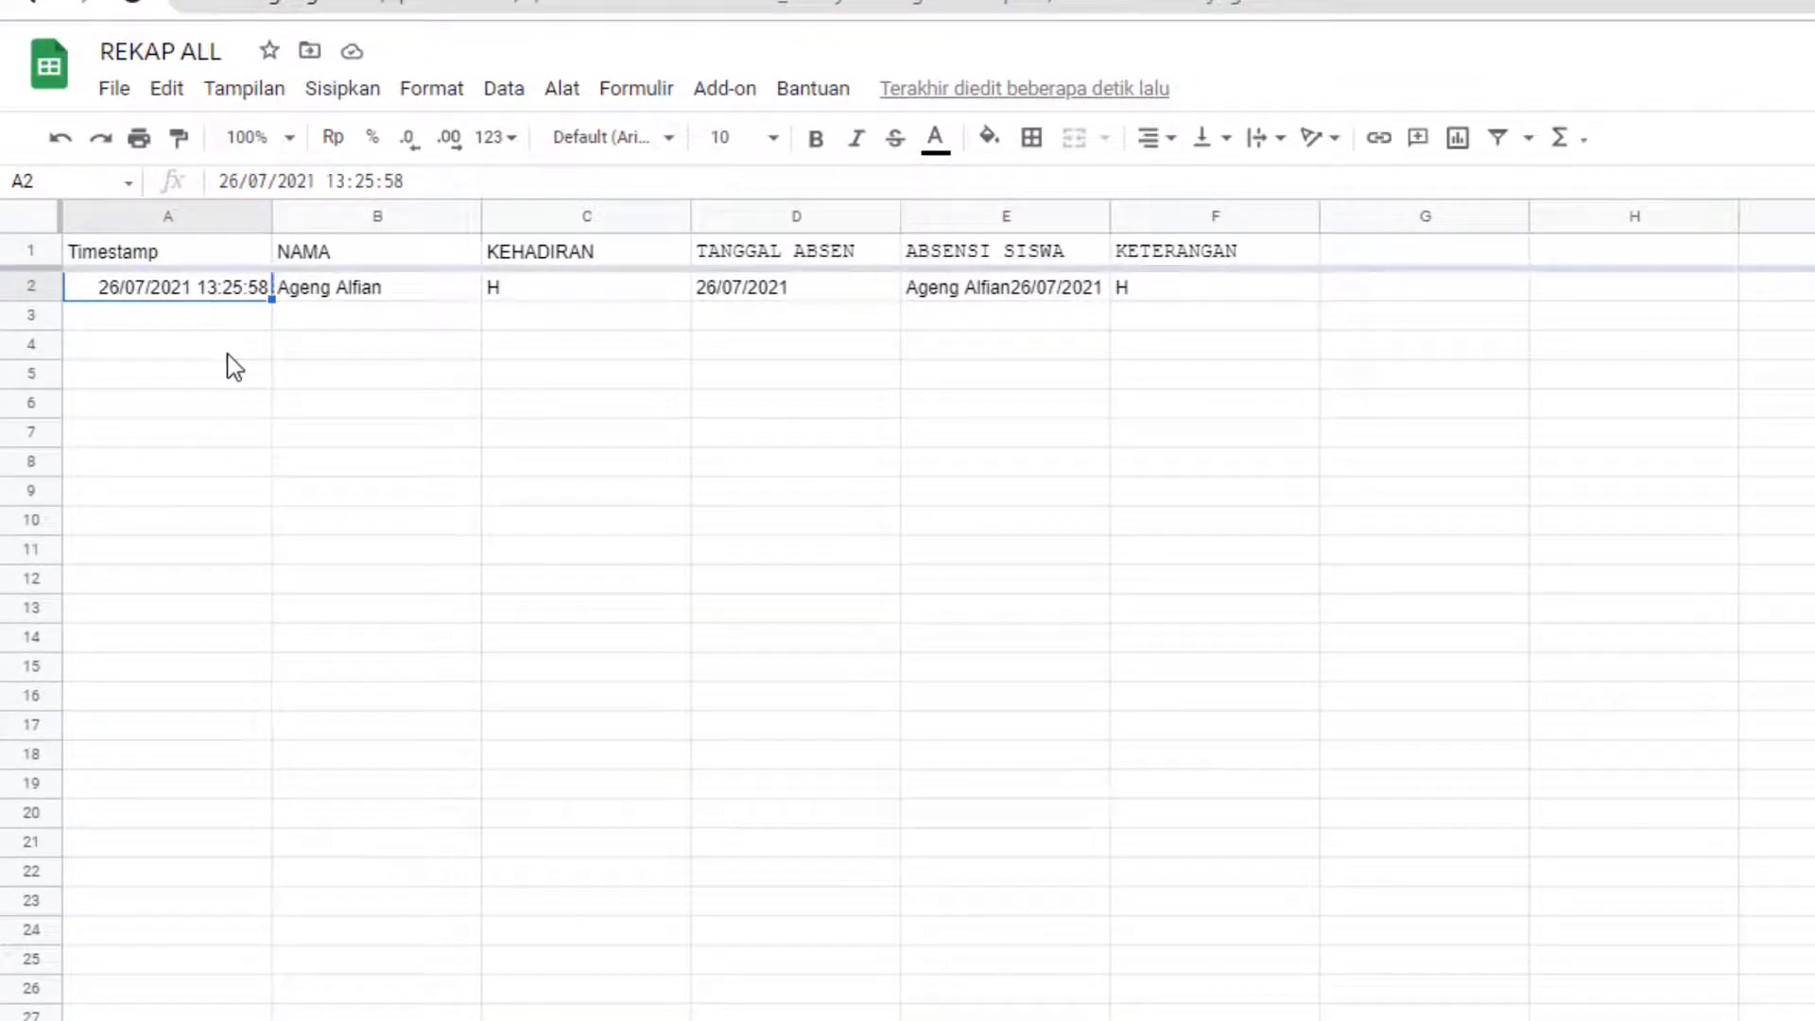
{"action": "key", "text": "ctrl+c"}
{"action": "key", "text": "Down"}
{"action": "key", "text": "ctrl+v"}
{"action": "key", "text": "Down"}
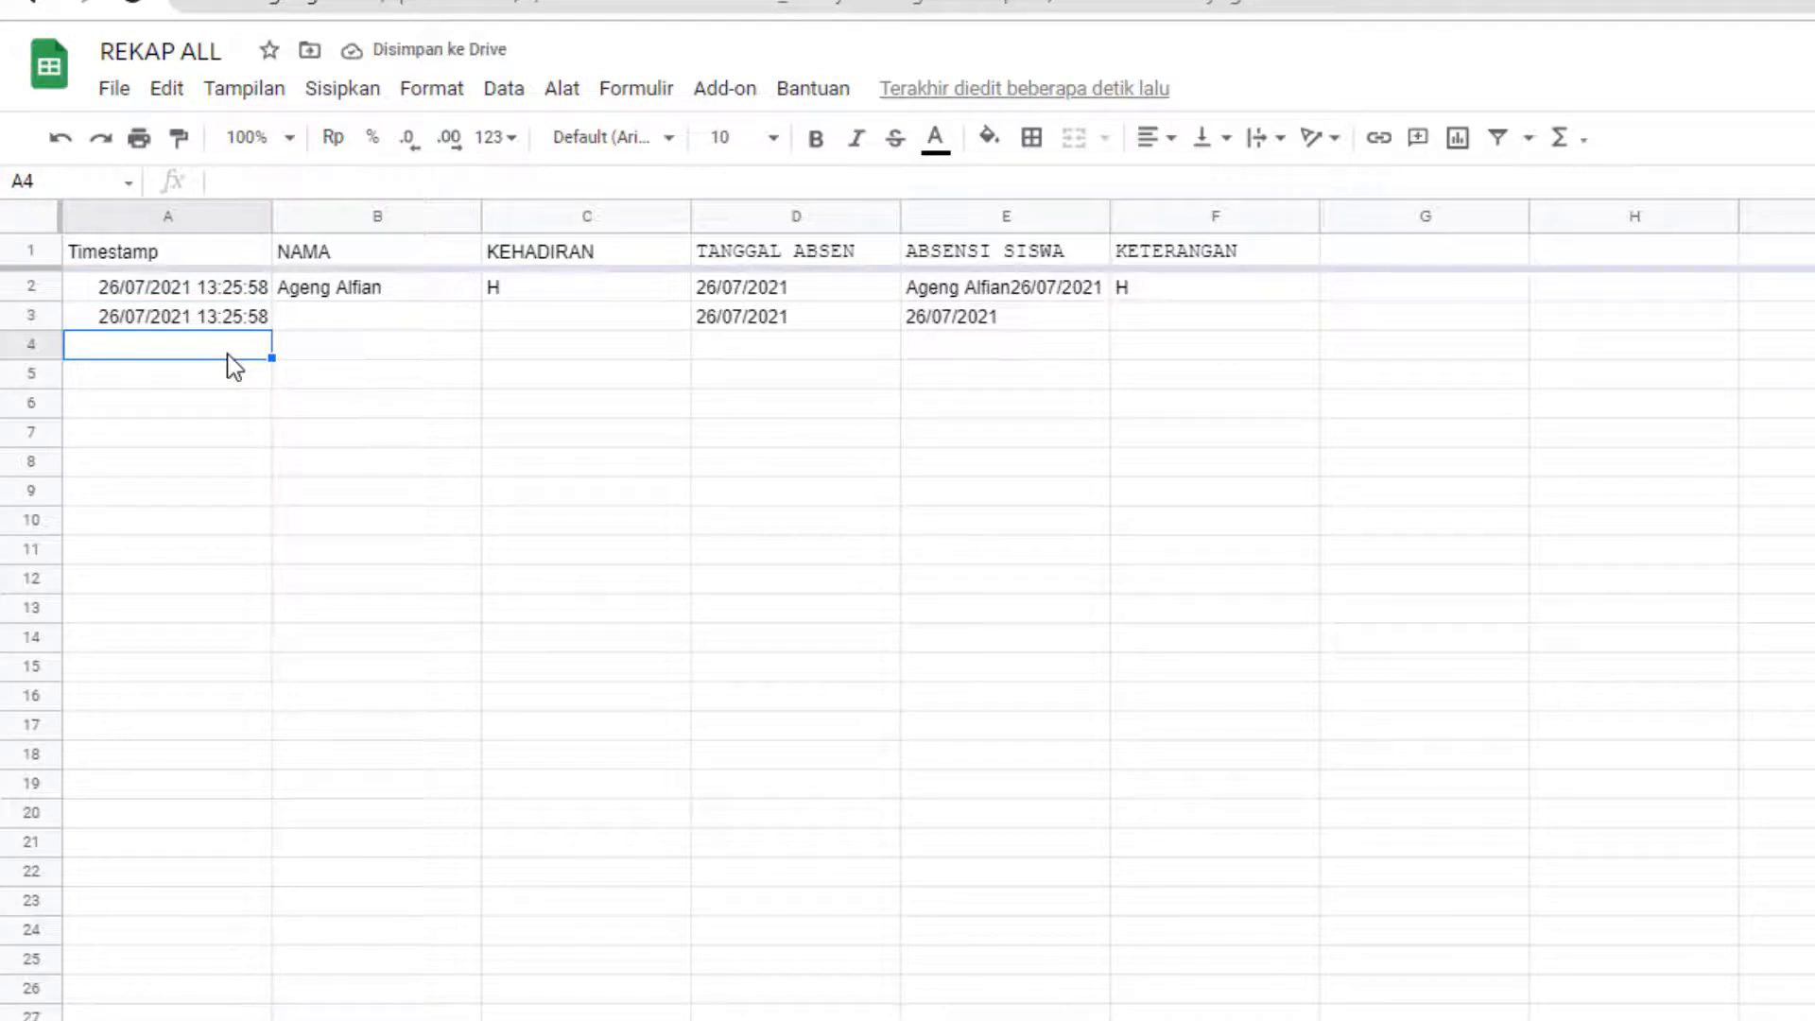
{"action": "key", "text": "ctrl+v"}
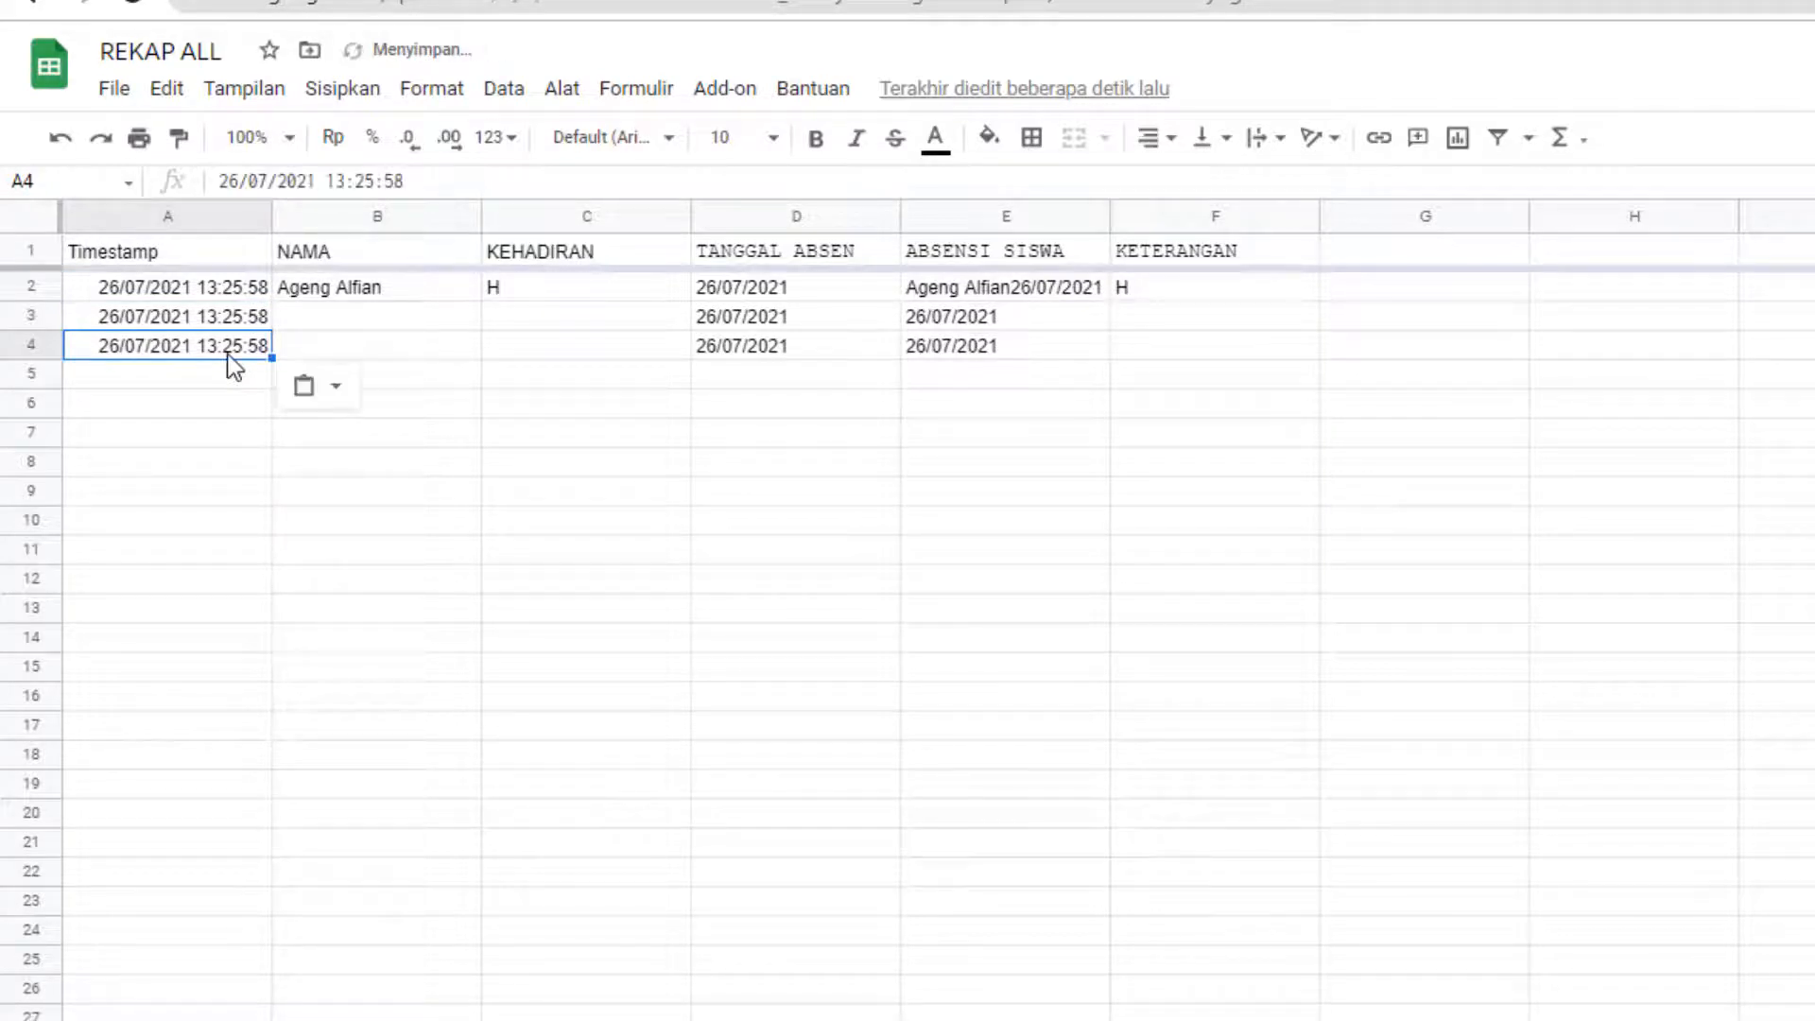
- Copy the six student names in D16:D21 of the Excel name list into the XMIPA1 sheet's NAMA column, starting at B3
{"action": "key", "text": "Up"}
{"action": "key", "text": "Right"}
{"action": "key", "text": "alt+Tab"}
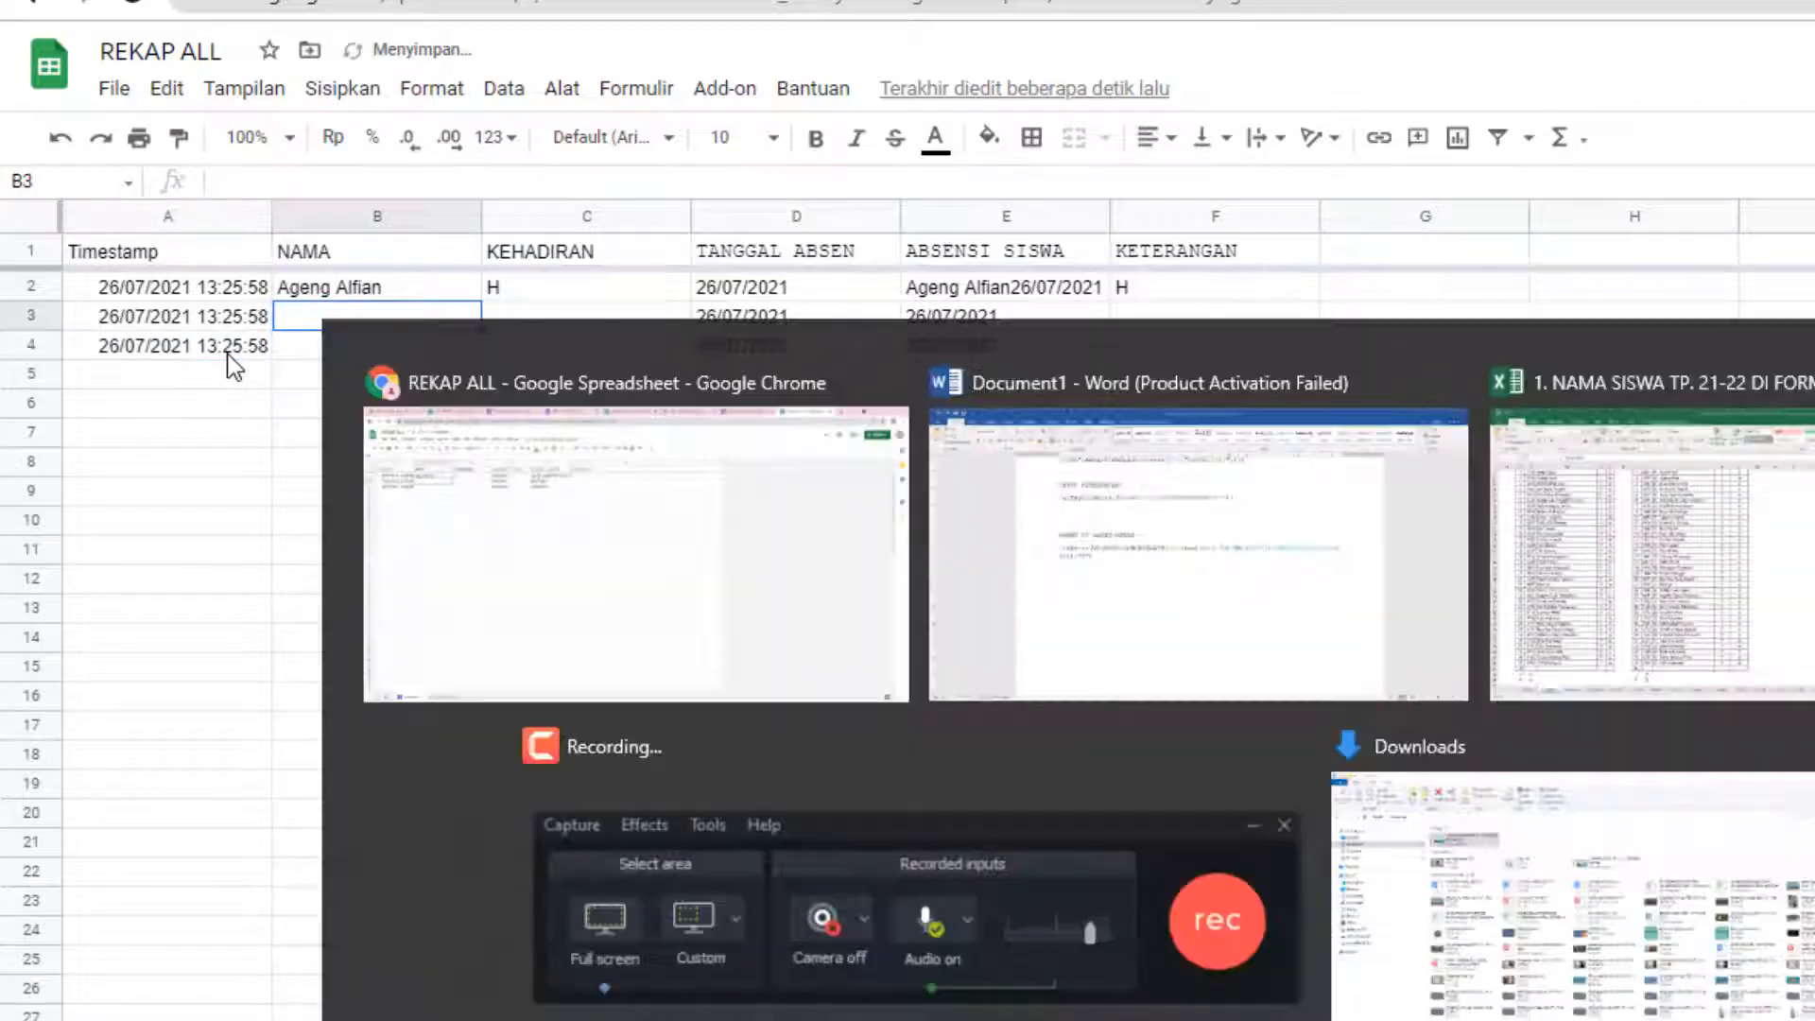
{"action": "key", "text": "alt+Tab"}
{"action": "key", "text": "alt+Tab"}
{"action": "key", "text": "alt+Tab"}
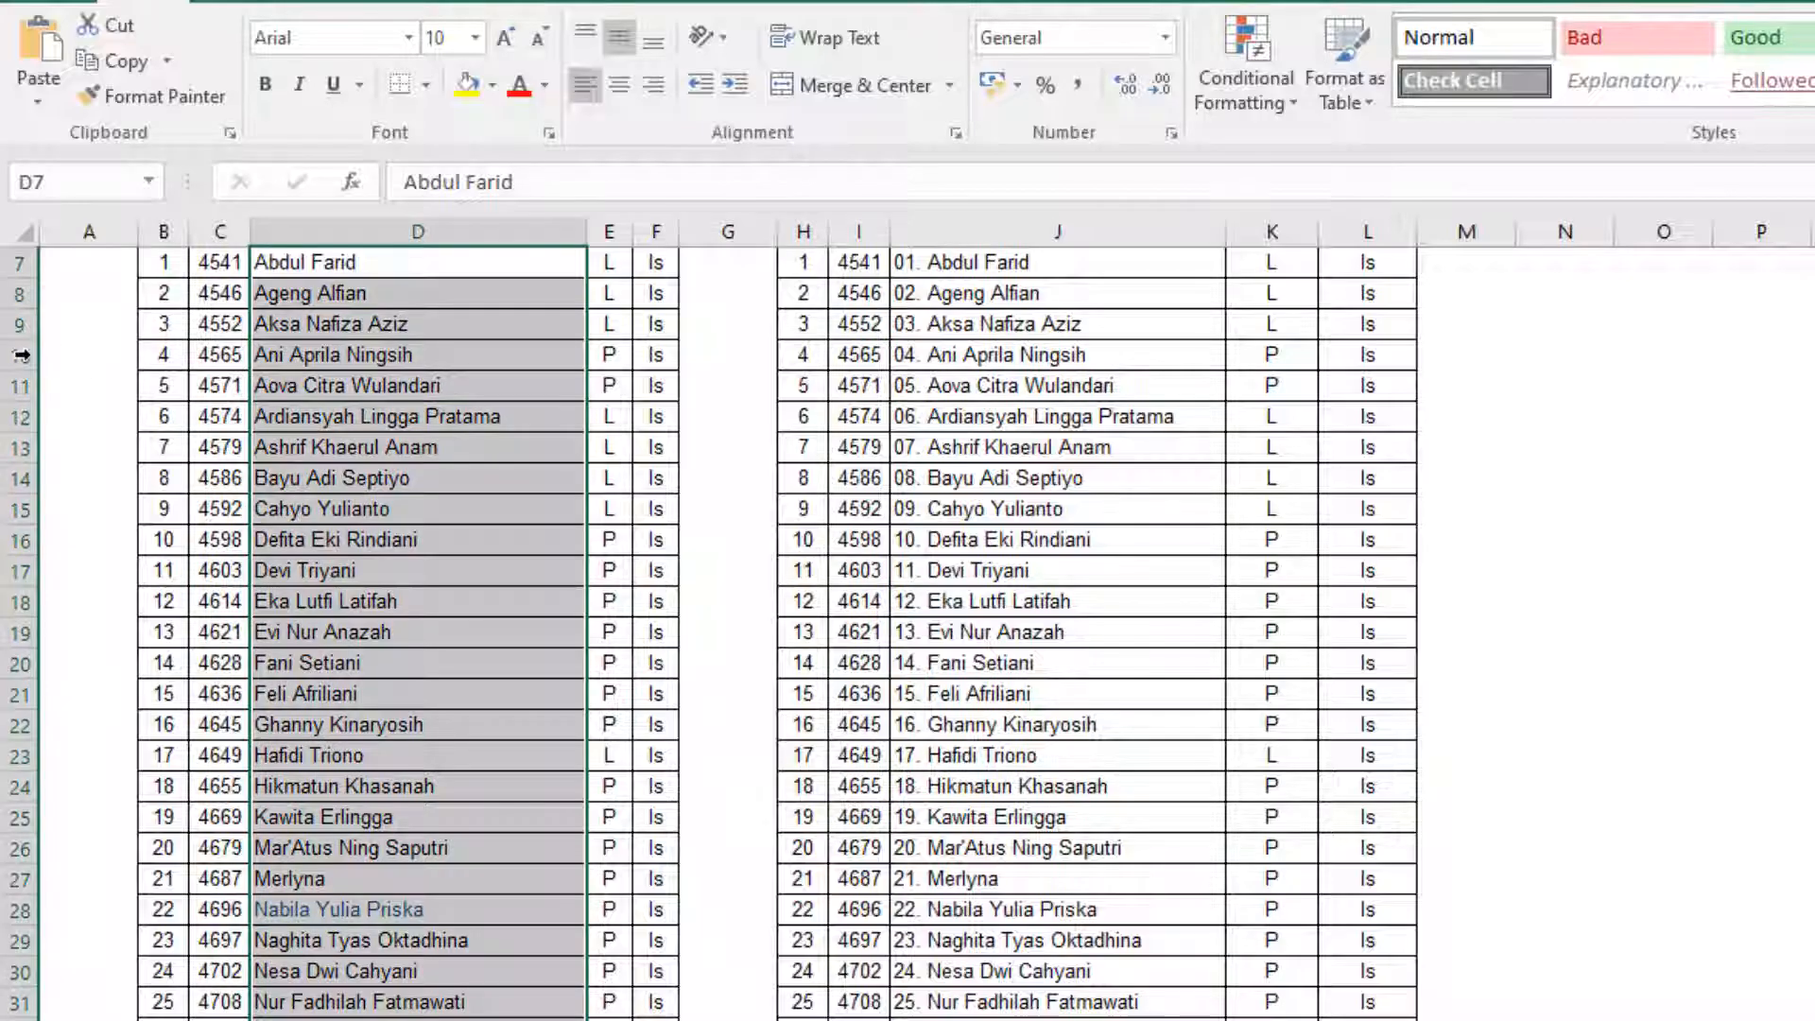
{"action": "left_click", "coordinate": [365, 355]}
{"action": "left_click", "coordinate": [326, 532]}
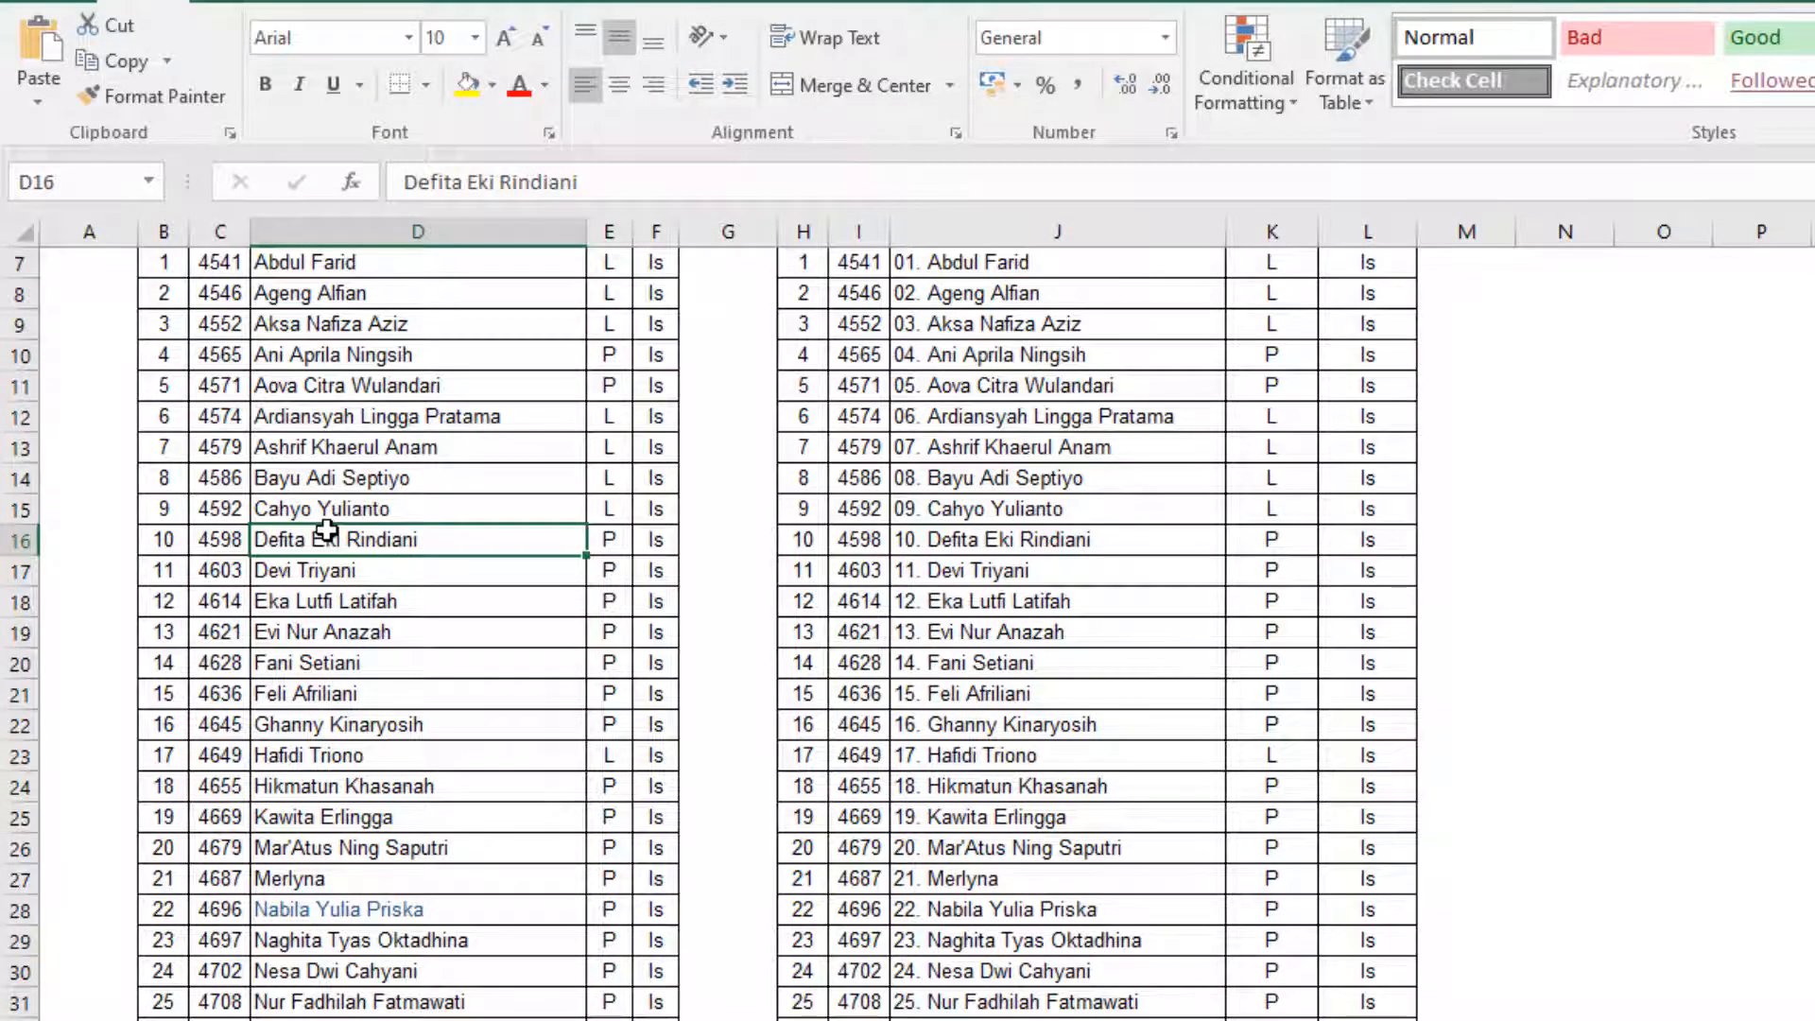
{"action": "key", "text": "shift+Down"}
{"action": "key", "text": "shift+Down"}
{"action": "key", "text": "shift+Down"}
{"action": "key", "text": "shift+Down"}
{"action": "key", "text": "shift+Down"}
{"action": "key", "text": "ctrl+c"}
{"action": "key", "text": "alt+Tab"}
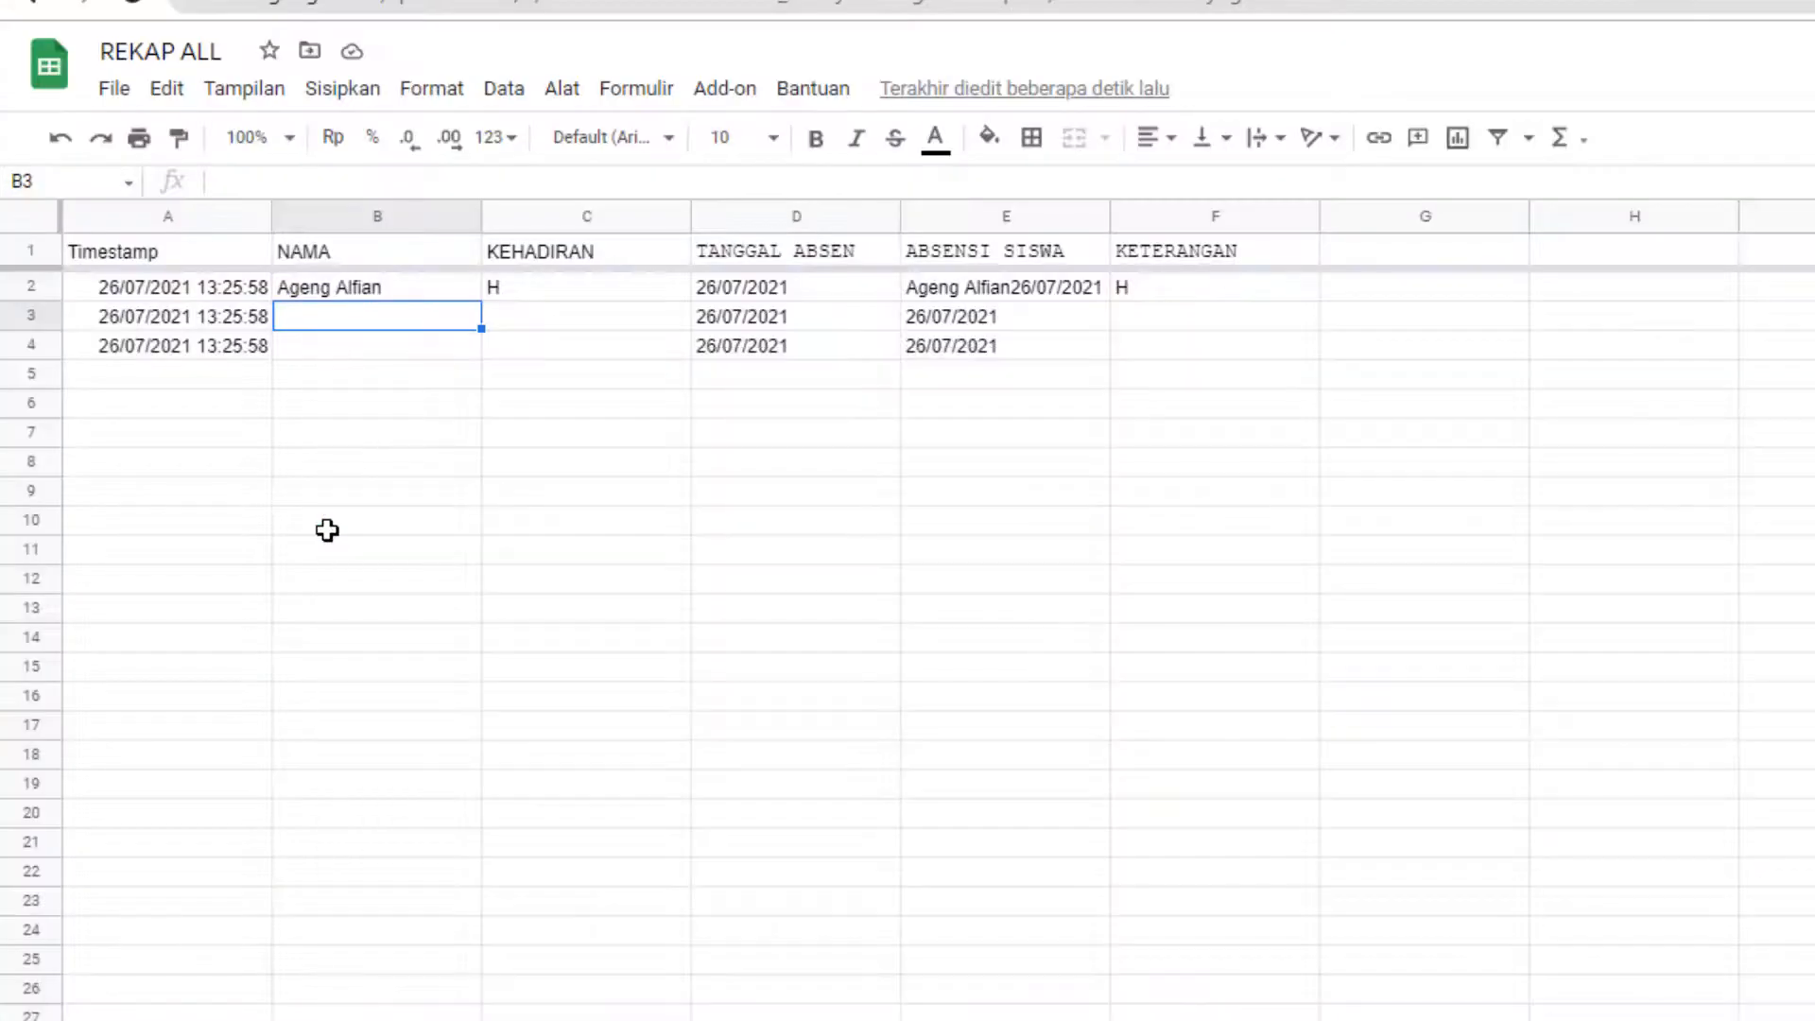
{"action": "key", "text": "ctrl+v"}
- Copy the four student names in D25:D28 of the Excel name list into the XMIPA1 sheet's NAMA column, starting at B9
{"action": "key", "text": "alt+Tab"}
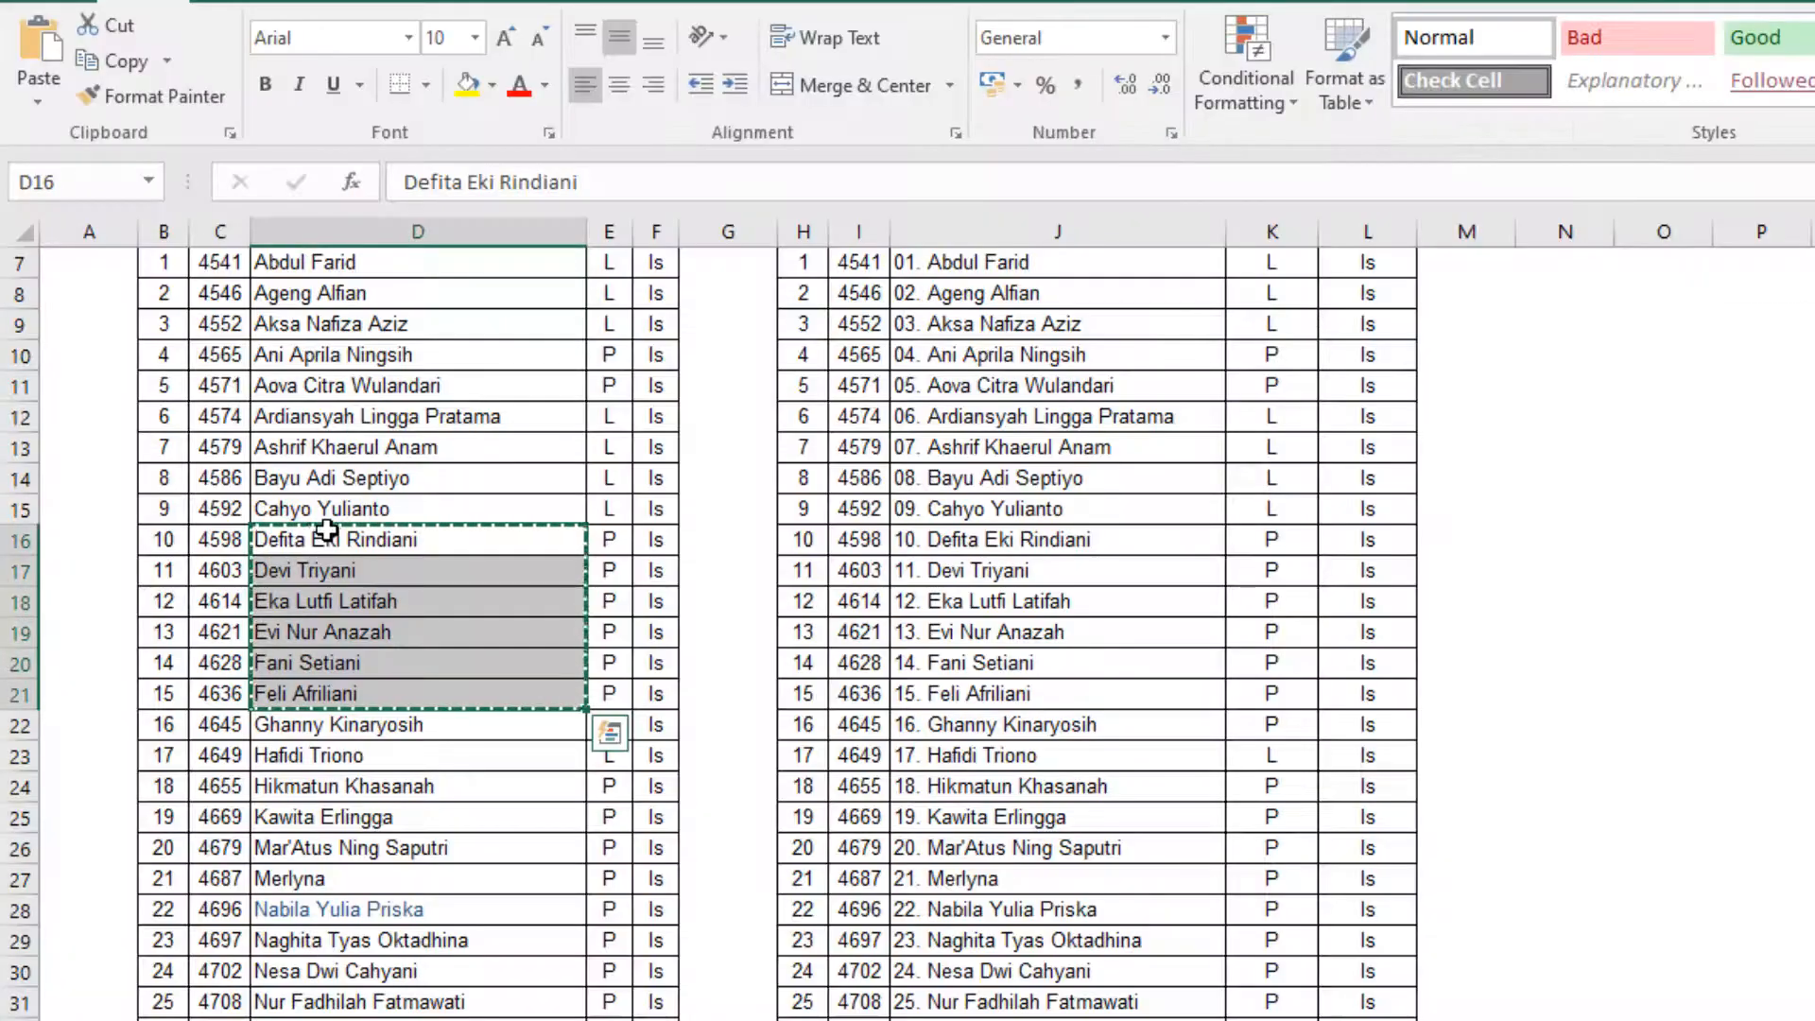
{"action": "key", "text": "Down"}
{"action": "key", "text": "Down"}
{"action": "key", "text": "Down"}
{"action": "key", "text": "Down"}
{"action": "key", "text": "Down"}
{"action": "key", "text": "Down"}
{"action": "key", "text": "Down"}
{"action": "key", "text": "Down"}
{"action": "key", "text": "Down"}
{"action": "key", "text": "shift+Down"}
{"action": "key", "text": "shift+Down"}
{"action": "key", "text": "shift+Down"}
{"action": "key", "text": "shift+Down"}
{"action": "key", "text": "shift+Down"}
{"action": "key", "text": "shift+Down"}
{"action": "key", "text": "shift+Down"}
{"action": "key", "text": "shift+Down"}
{"action": "key", "text": "shift+Down"}
{"action": "key", "text": "shift+Down"}
{"action": "key", "text": "shift+Down"}
{"action": "key", "text": "shift+Down"}
{"action": "key", "text": "shift+Down"}
{"action": "key", "text": "shift+Down"}
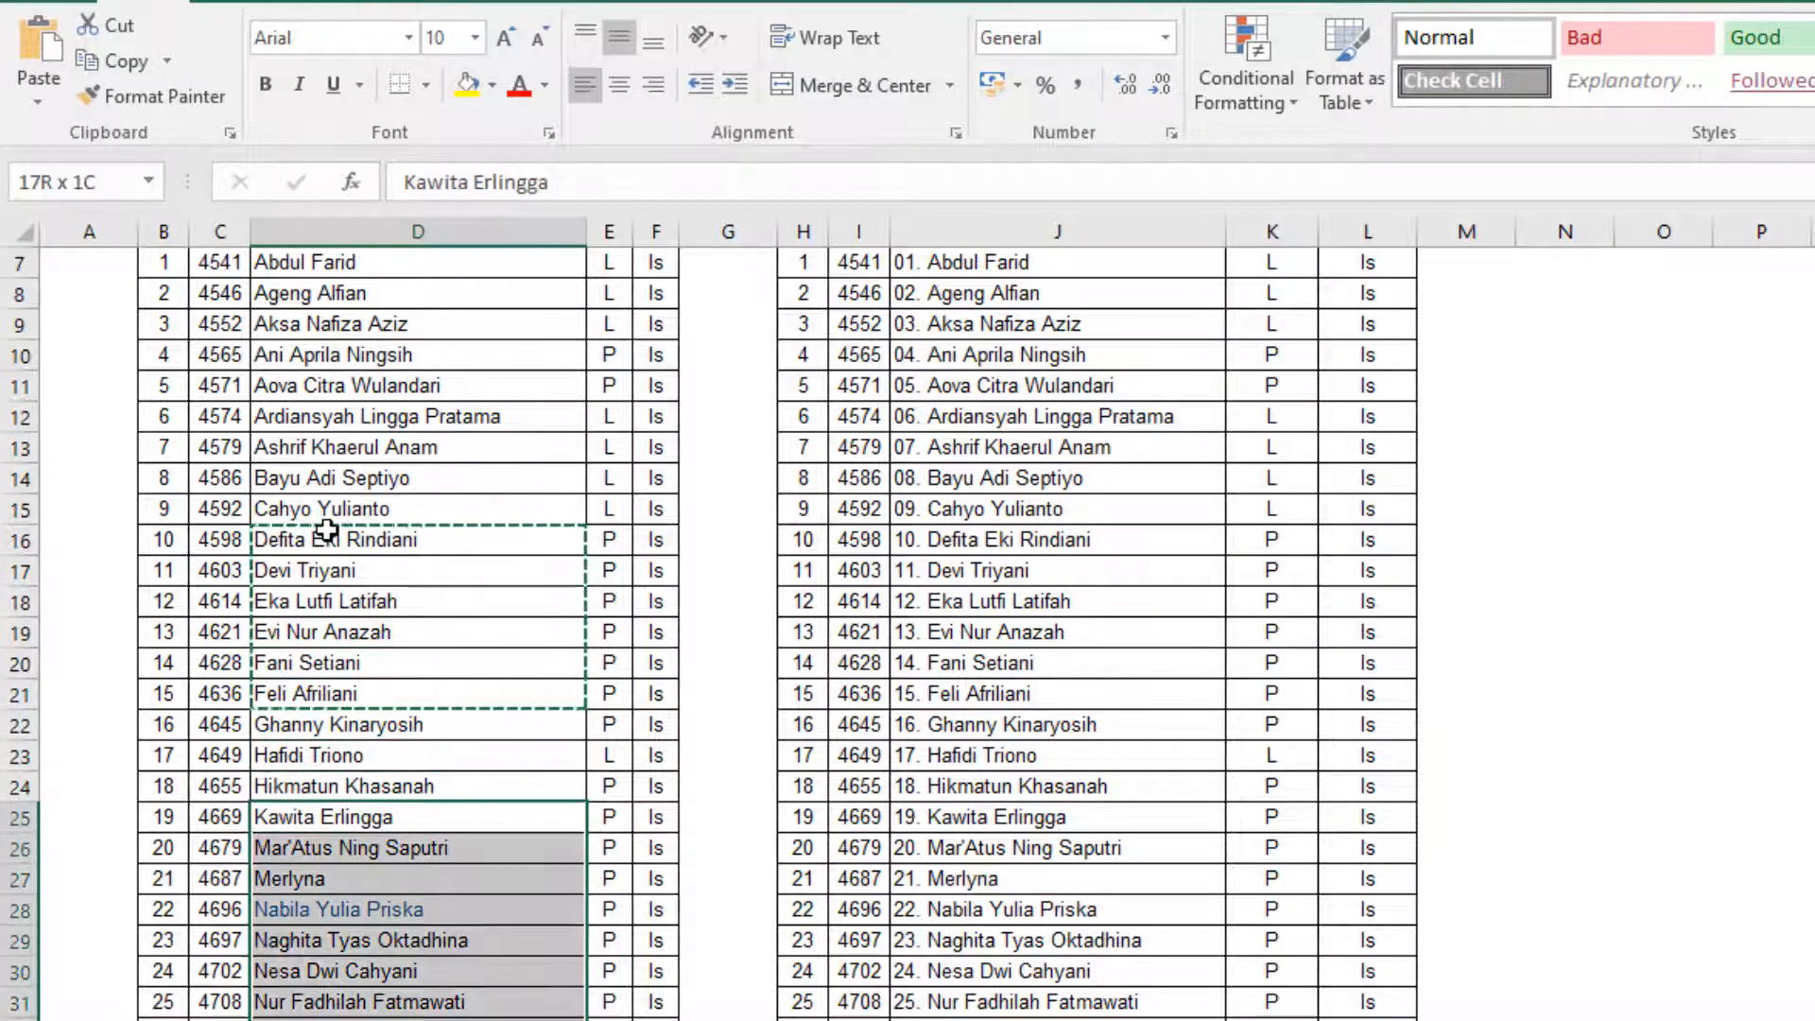
{"action": "key", "text": "shift+Up"}
{"action": "key", "text": "shift+Up"}
{"action": "key", "text": "shift+Up"}
{"action": "key", "text": "shift+Up"}
{"action": "key", "text": "shift+Up"}
{"action": "key", "text": "shift+Up"}
{"action": "key", "text": "shift+Up"}
{"action": "key", "text": "shift+Up"}
{"action": "key", "text": "shift+Up"}
{"action": "key", "text": "shift+Up"}
{"action": "key", "text": "shift+Up"}
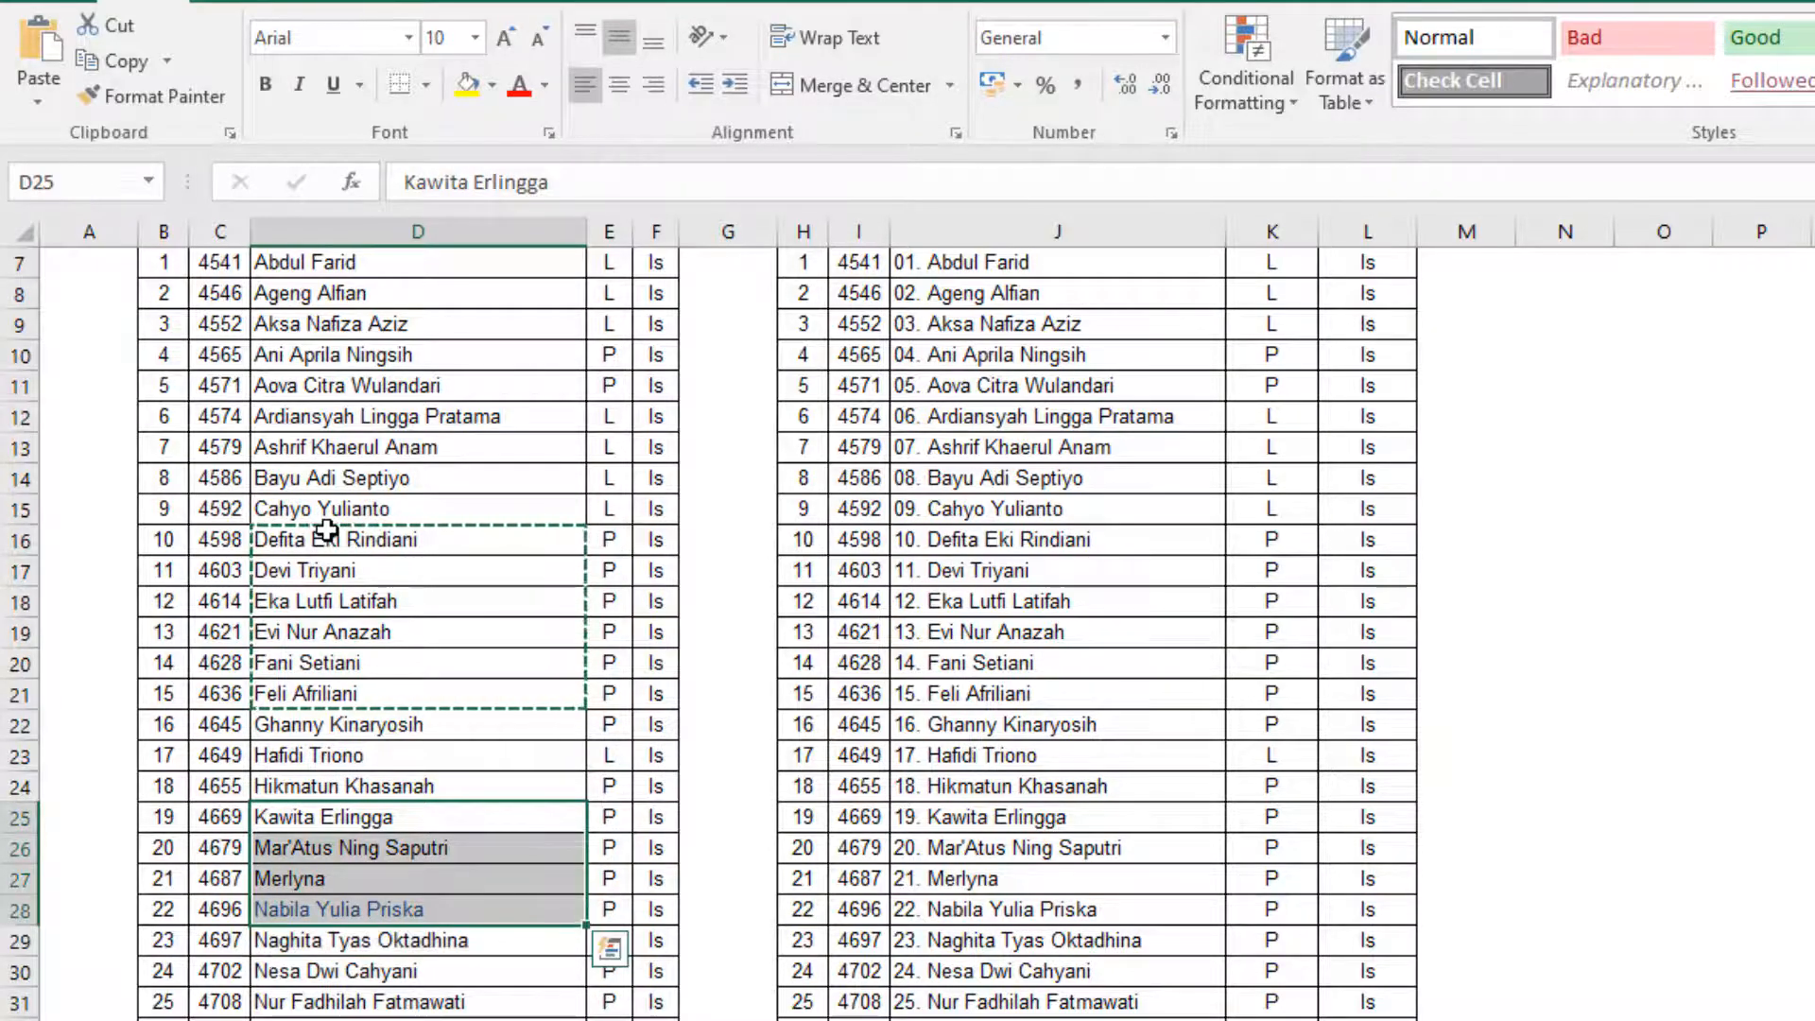
{"action": "key", "text": "ctrl+c"}
{"action": "key", "text": "alt+Tab"}
{"action": "key", "text": "Down"}
{"action": "key", "text": "Down"}
{"action": "key", "text": "Down"}
{"action": "key", "text": "Down"}
{"action": "key", "text": "Down"}
{"action": "key", "text": "Down"}
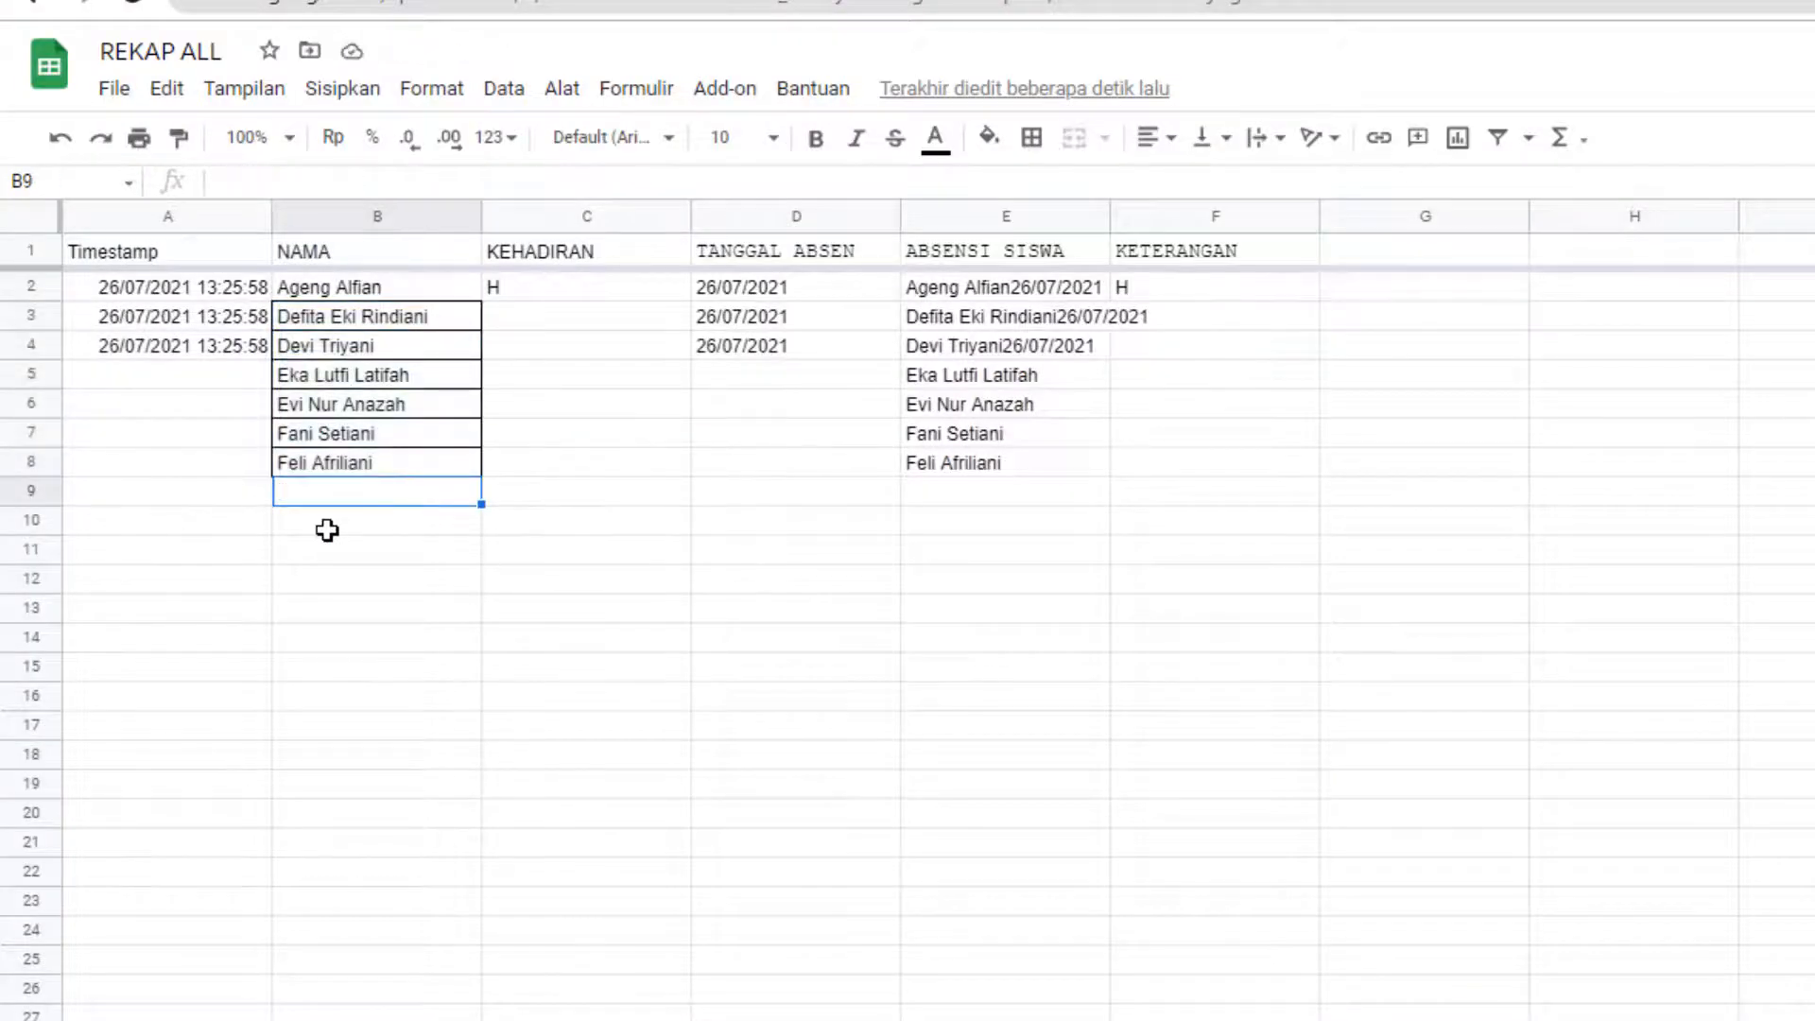
{"action": "key", "text": "ctrl+v"}
- Copy the five student names in D32:D36 of the Excel name list into the XMIPA1 sheet's NAMA column, starting at B13
{"action": "key", "text": "Down"}
{"action": "key", "text": "Down"}
{"action": "key", "text": "Down"}
{"action": "key", "text": "Down"}
{"action": "key", "text": "alt+Tab"}
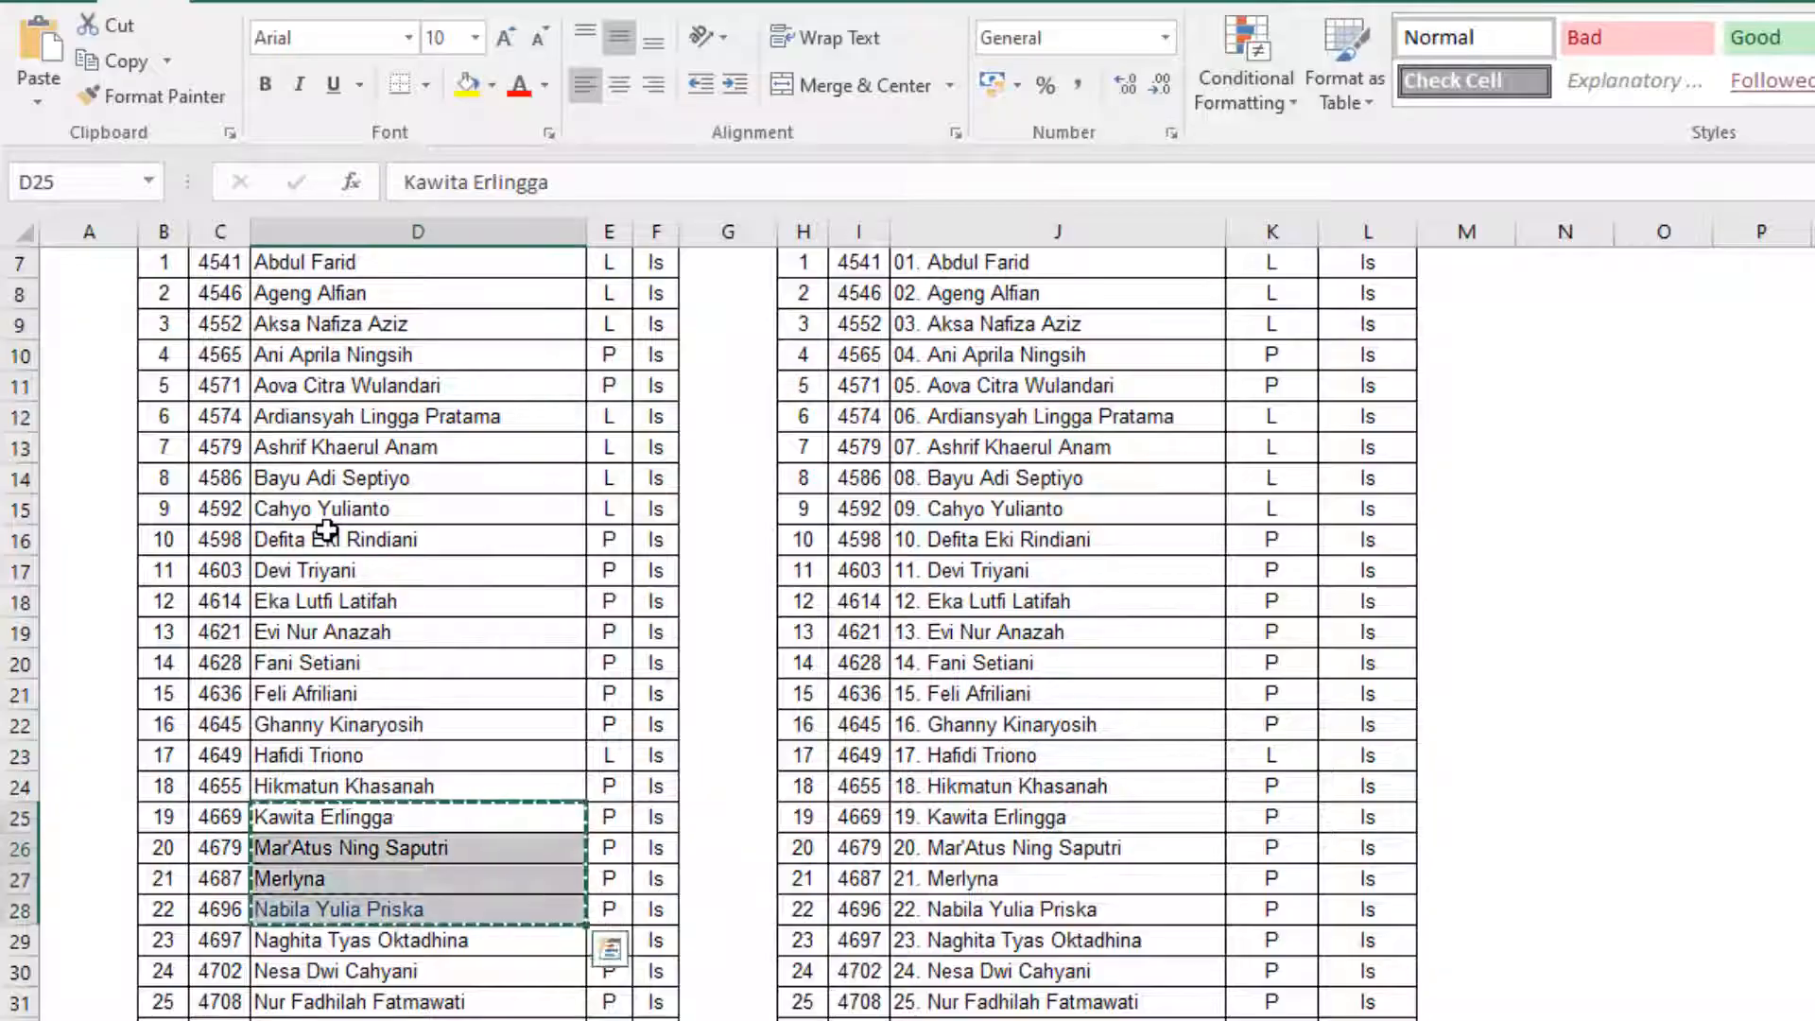
{"action": "key", "text": "Down"}
{"action": "key", "text": "Down"}
{"action": "key", "text": "Down"}
{"action": "key", "text": "Down"}
{"action": "key", "text": "Down"}
{"action": "key", "text": "Down"}
{"action": "key", "text": "Down"}
{"action": "key", "text": "shift+Down"}
{"action": "key", "text": "shift+Down"}
{"action": "key", "text": "shift+Down"}
{"action": "key", "text": "shift+Down"}
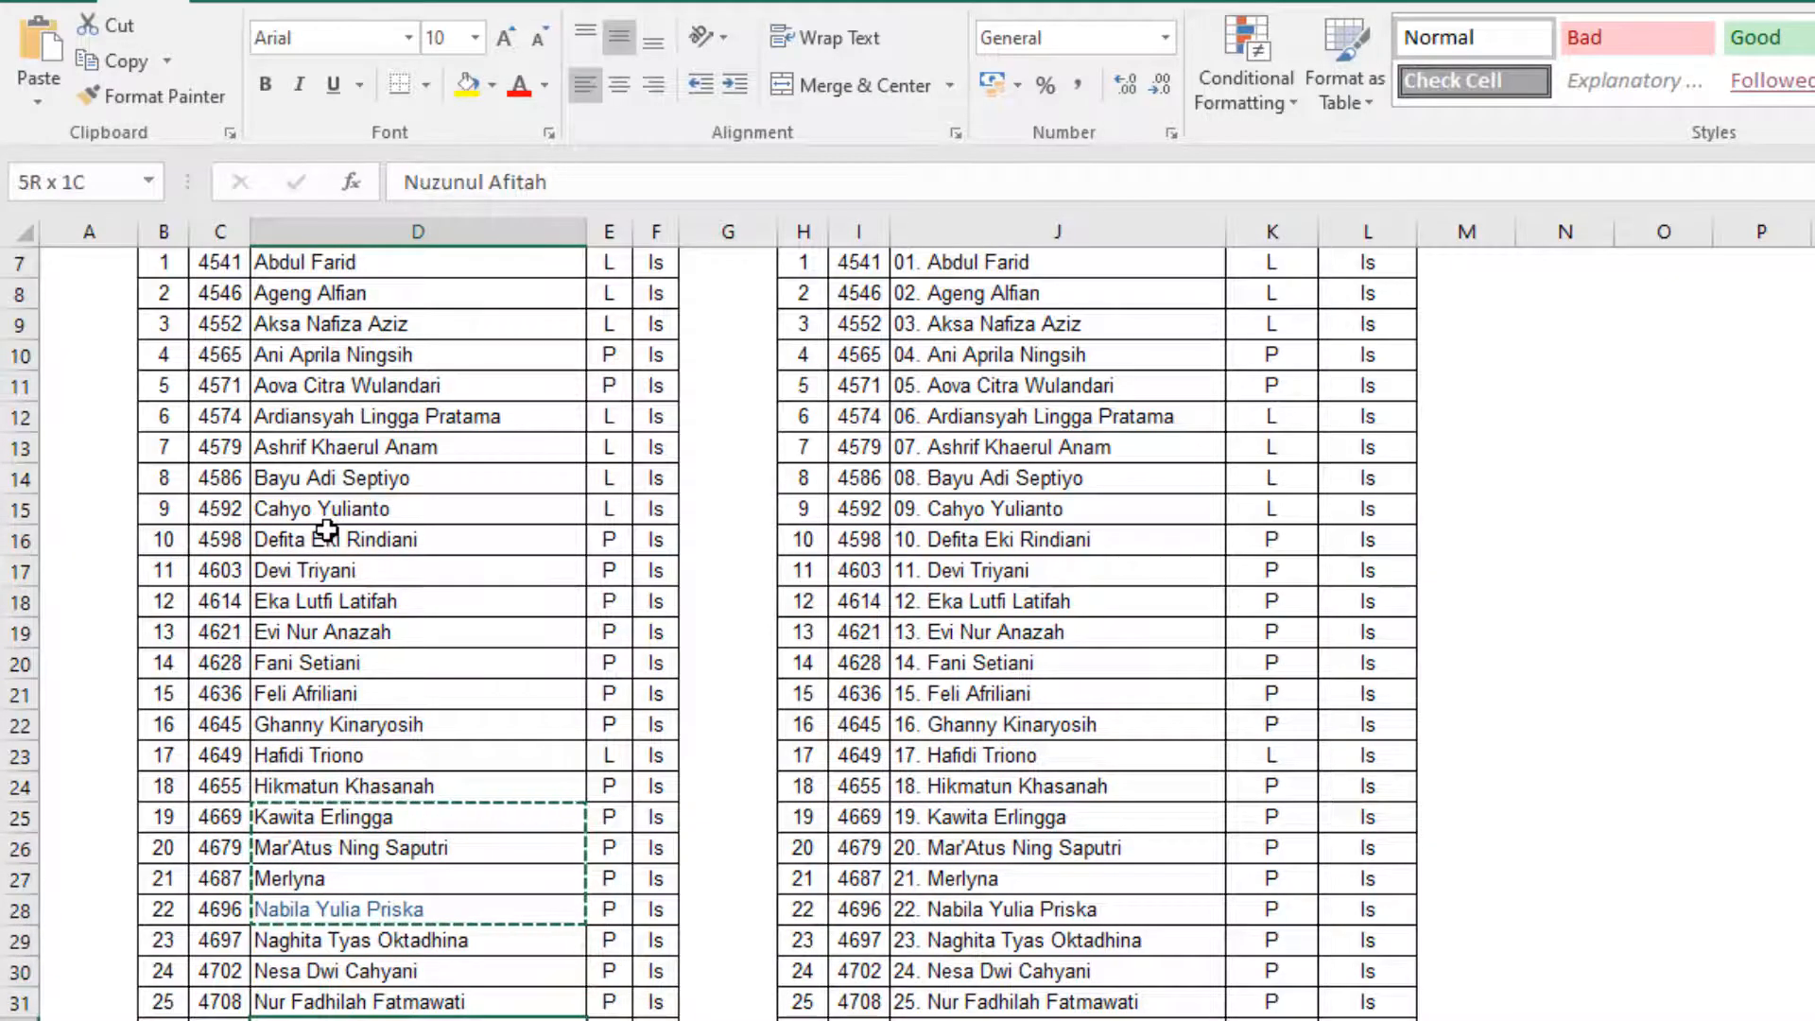
{"action": "key", "text": "ctrl+c"}
{"action": "key", "text": "alt+Tab"}
{"action": "key", "text": "Down"}
{"action": "key", "text": "Up"}
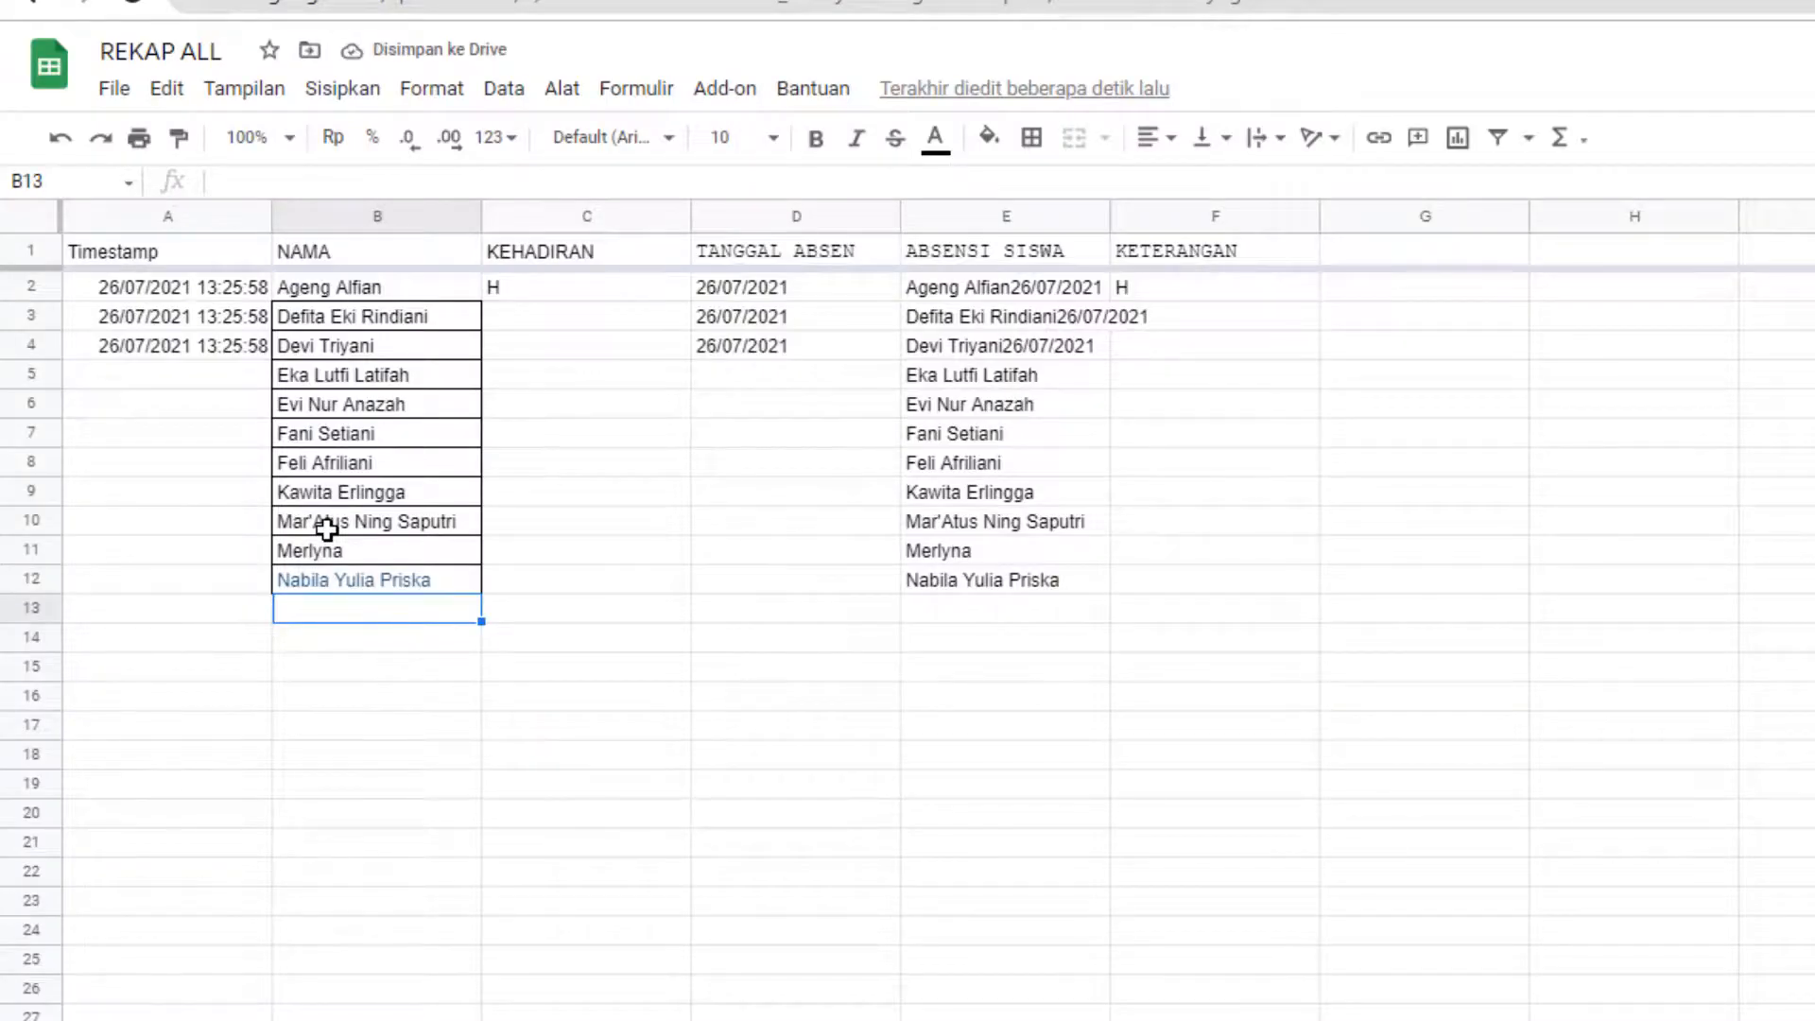
{"action": "key", "text": "ctrl+v"}
- Fill the timestamps in A2:A4 of the XMIPA1 sheet down through A17
{"action": "key", "text": "Left"}
{"action": "key", "text": "ctrl+Up"}
{"action": "key", "text": "Up"}
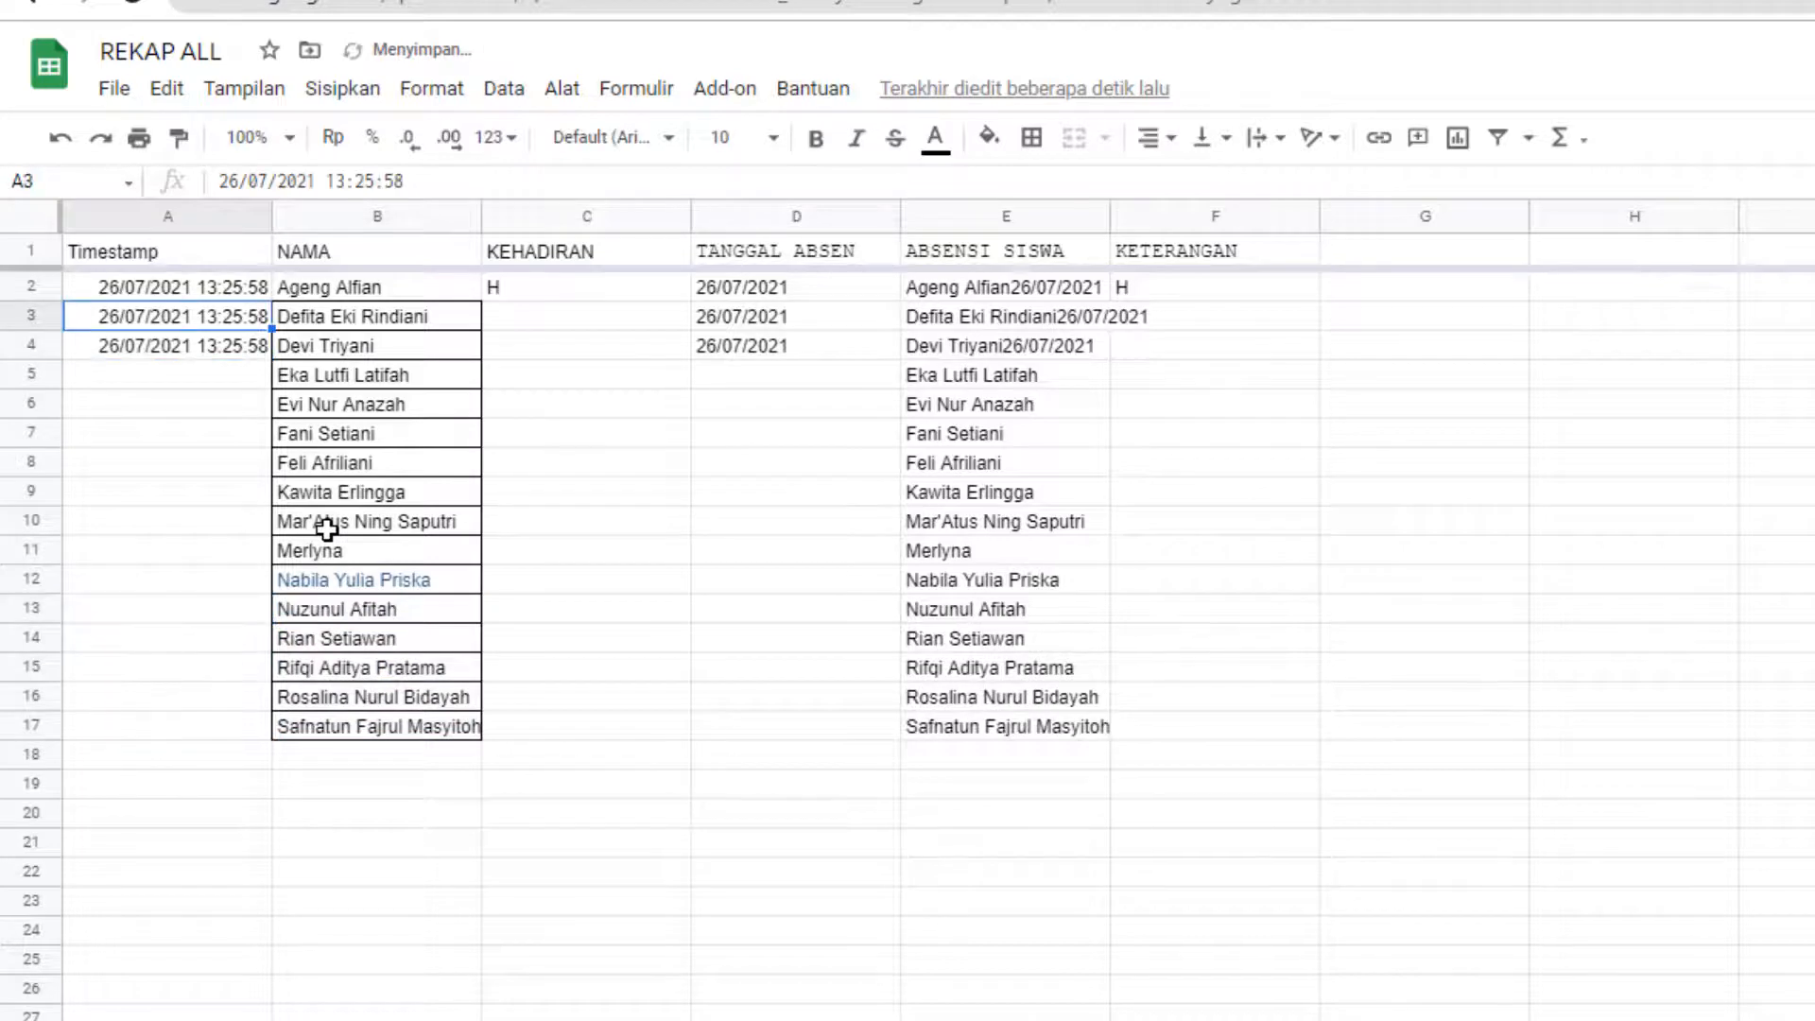
{"action": "key", "text": "Up"}
{"action": "key", "text": "shift+Down"}
{"action": "key", "text": "shift+Down"}
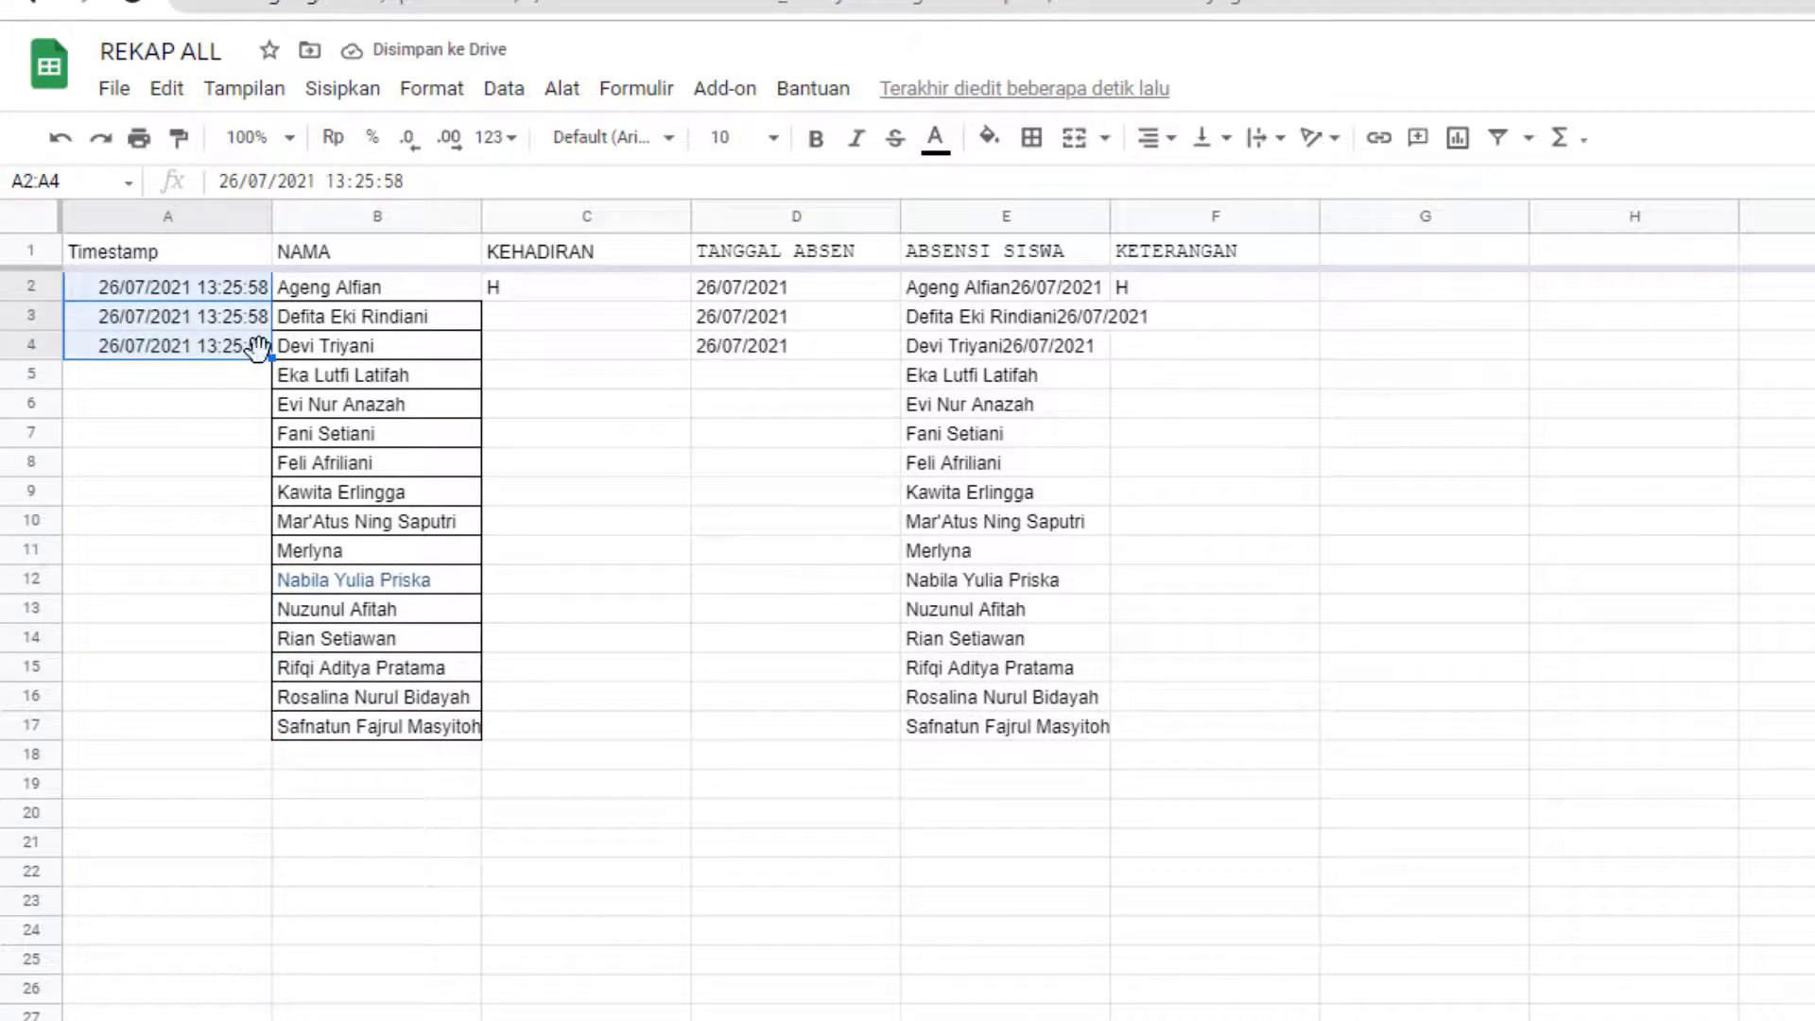
{"action": "left_click_drag", "start_coordinate": [263, 350], "coordinate": [286, 726]}
- Enter the KEHADIRAN values I, S, S and I in C3:C6 of the XMIPA1 sheet
{"action": "left_click", "coordinate": [552, 315]}
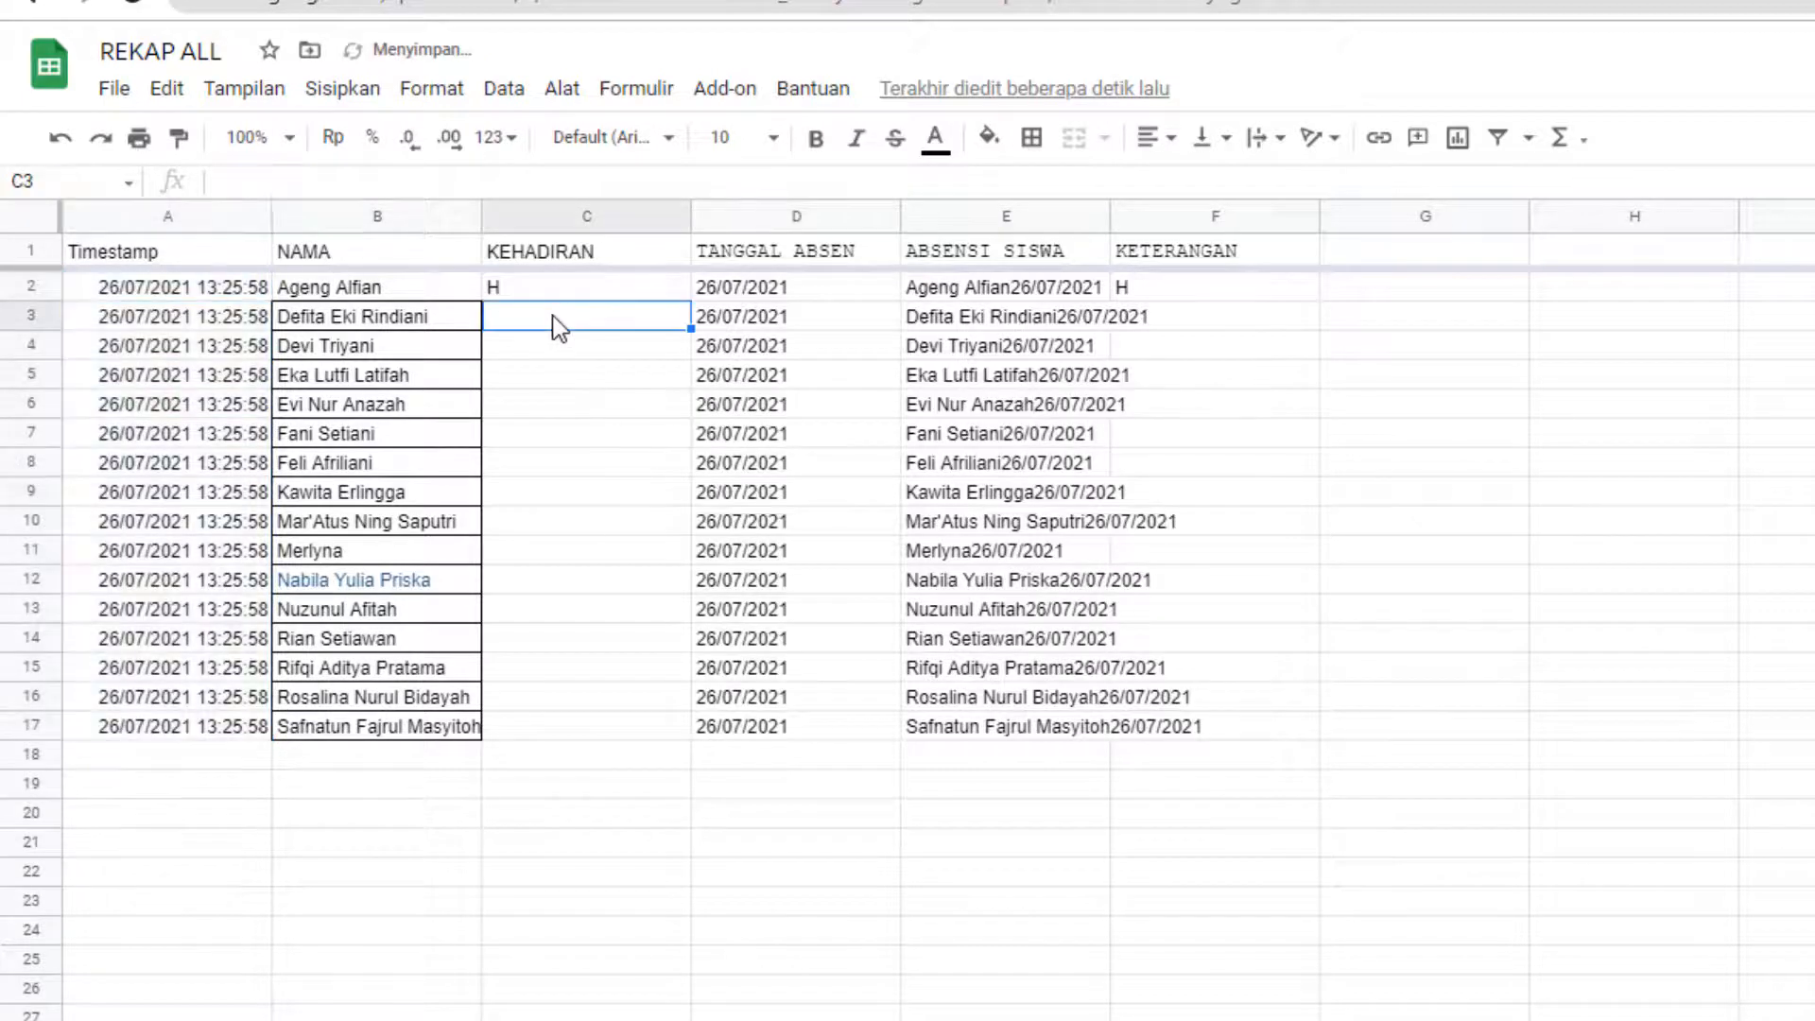
{"action": "type", "text": "I"}
{"action": "key", "text": "Return"}
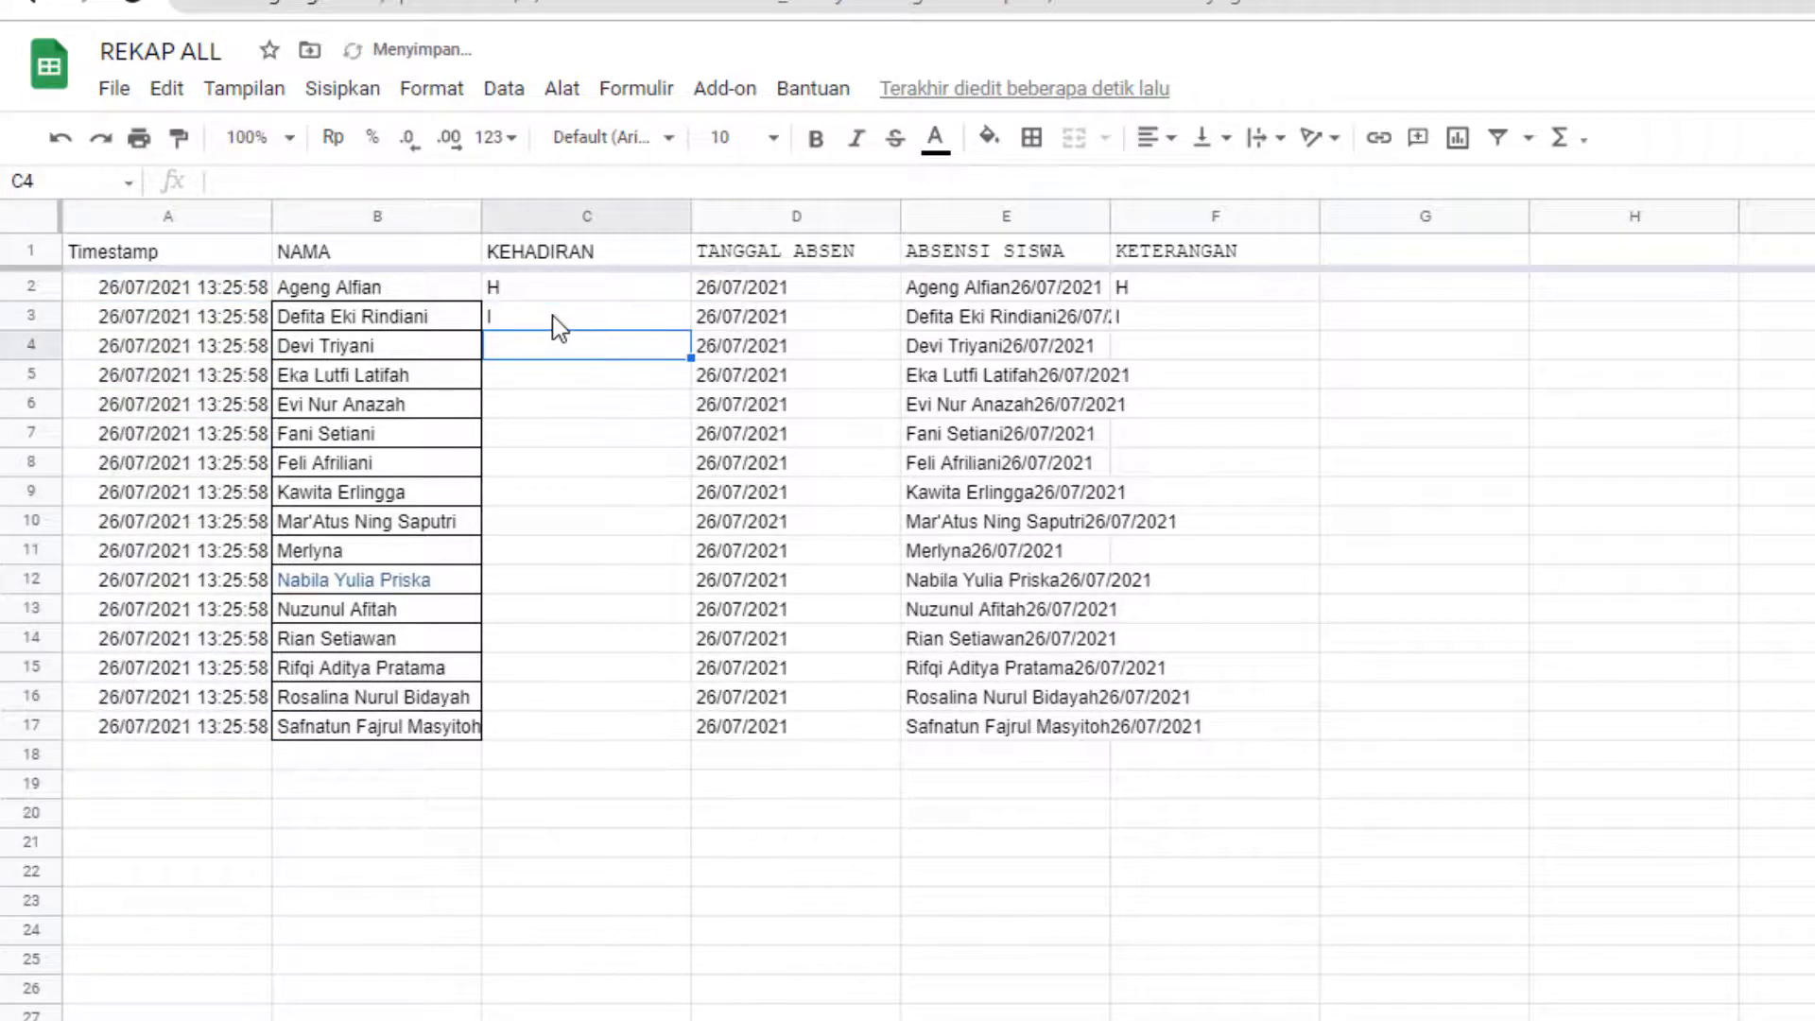
{"action": "type", "text": "SS"}
{"action": "key", "text": "BackSpace"}
{"action": "key", "text": "Return"}
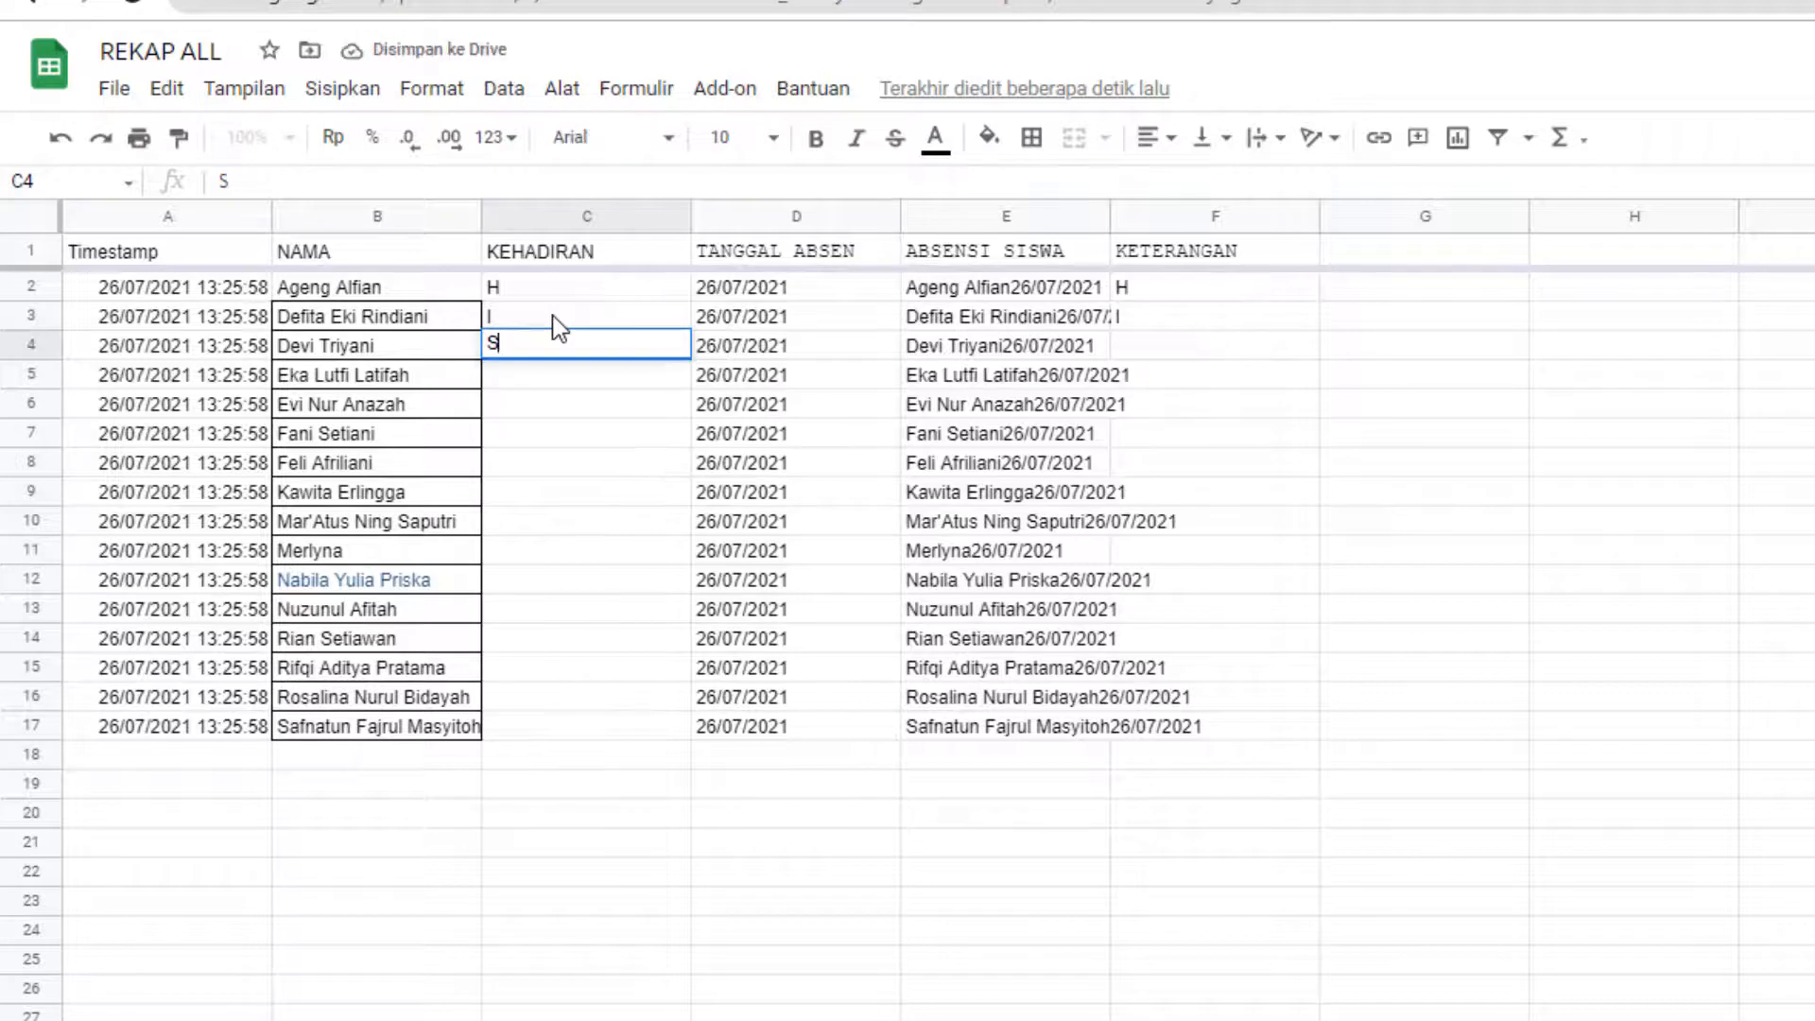
{"action": "type", "text": "S"}
{"action": "key", "text": "Return"}
{"action": "type", "text": "I"}
{"action": "key", "text": "Return"}
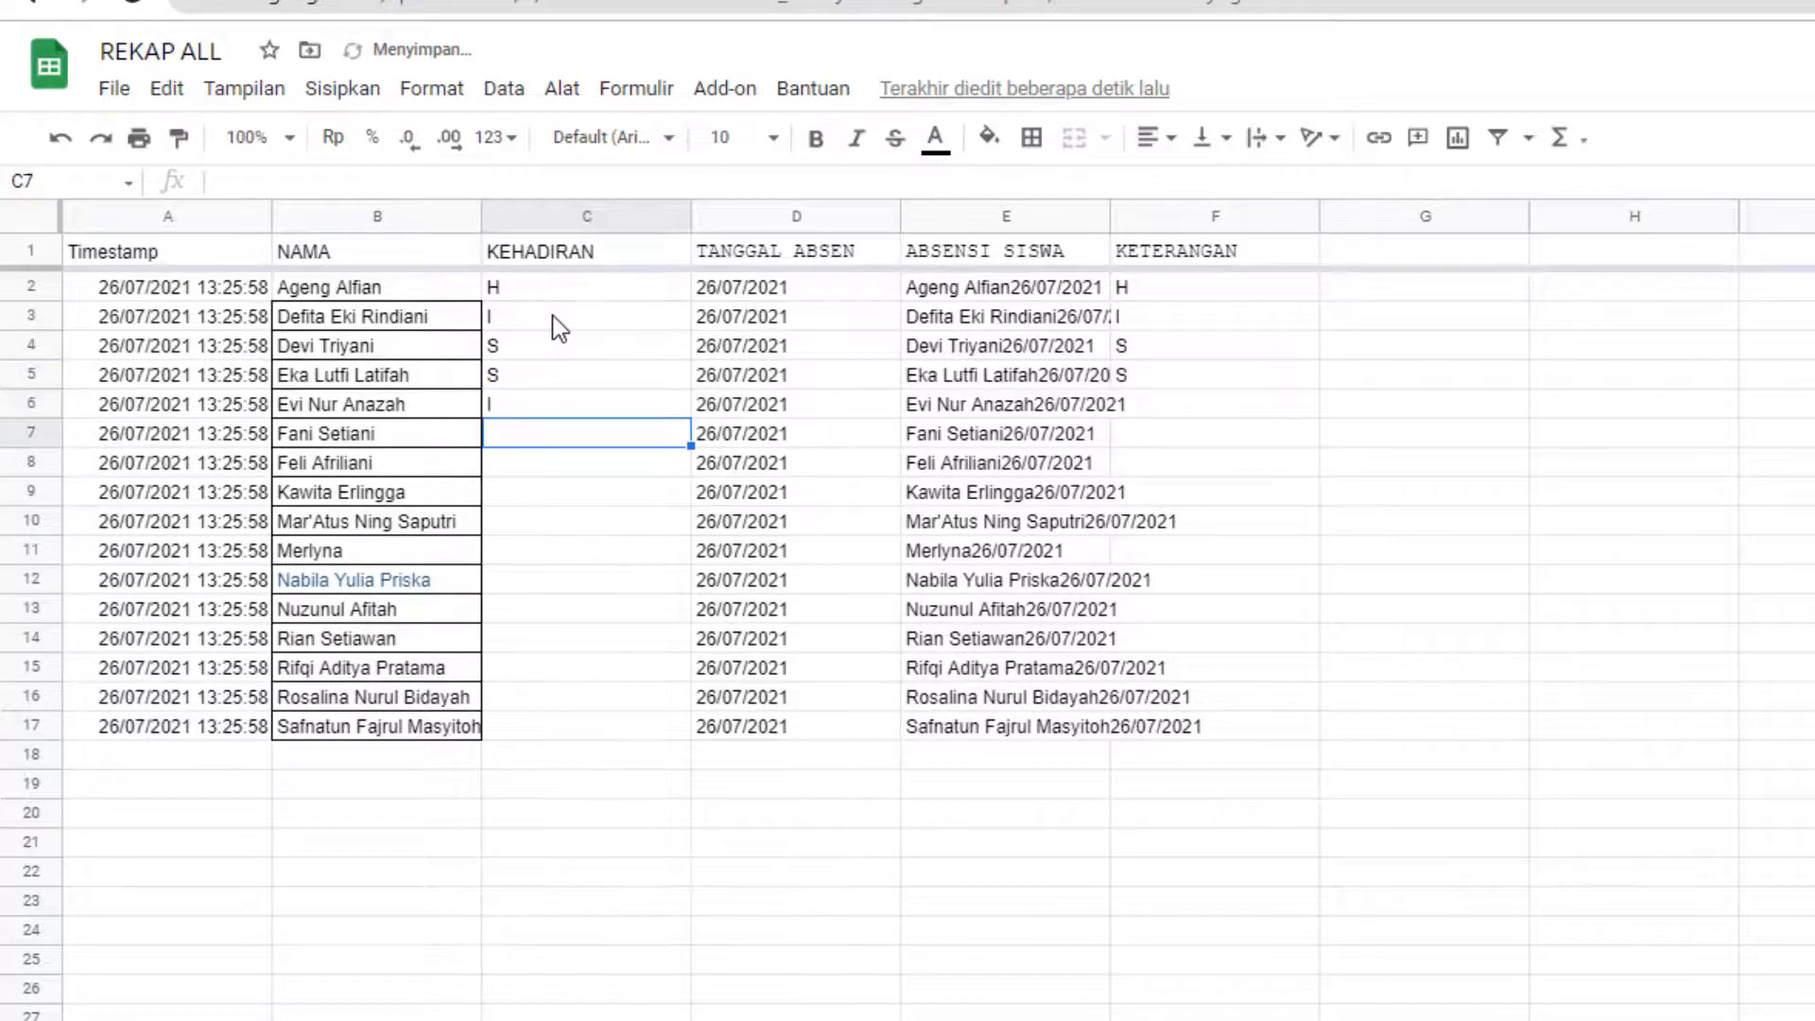
- Mark the four students in rows 7 to 10 as H in the KEHADIRAN column
{"action": "type", "text": "H"}
{"action": "key", "text": "Return"}
{"action": "type", "text": "H"}
{"action": "key", "text": "Return"}
{"action": "type", "text": "H"}
{"action": "key", "text": "Return"}
{"action": "type", "text": "H"}
{"action": "key", "text": "Return"}
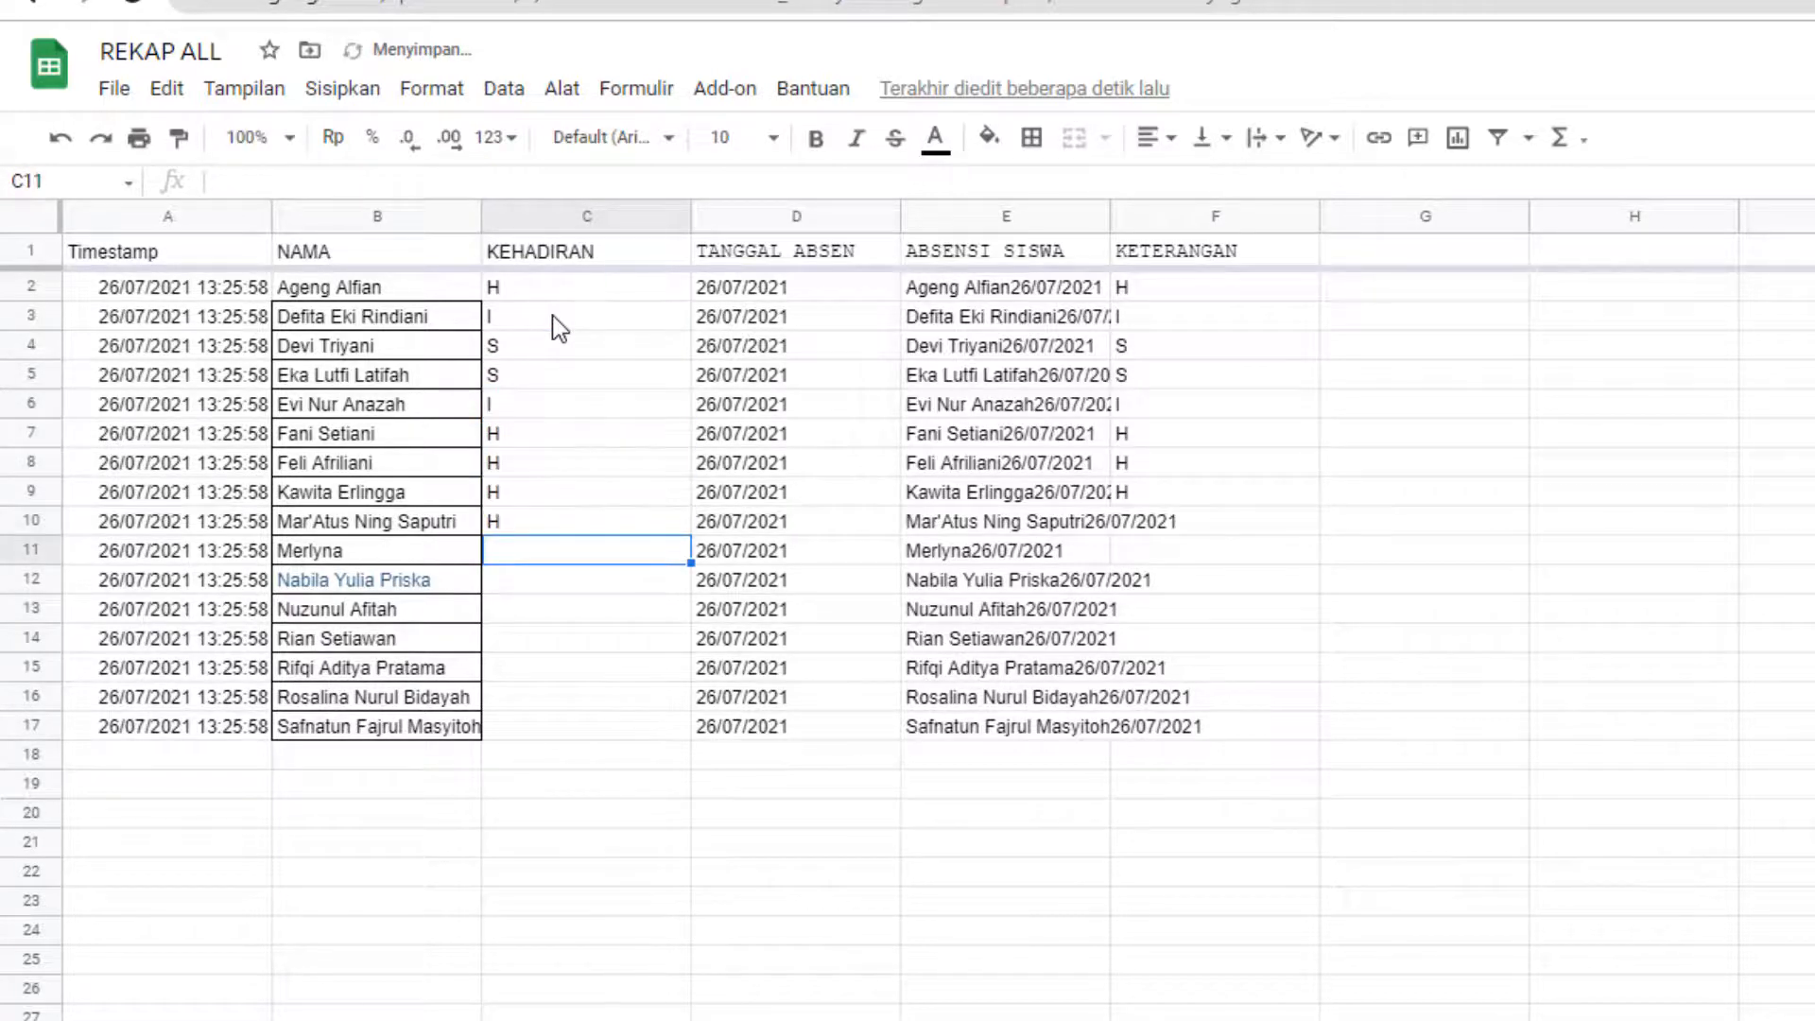
- Enter the KEHADIRAN values S, I, S and S in C11:C14
{"action": "type", "text": "S"}
{"action": "key", "text": "Return"}
{"action": "type", "text": "I"}
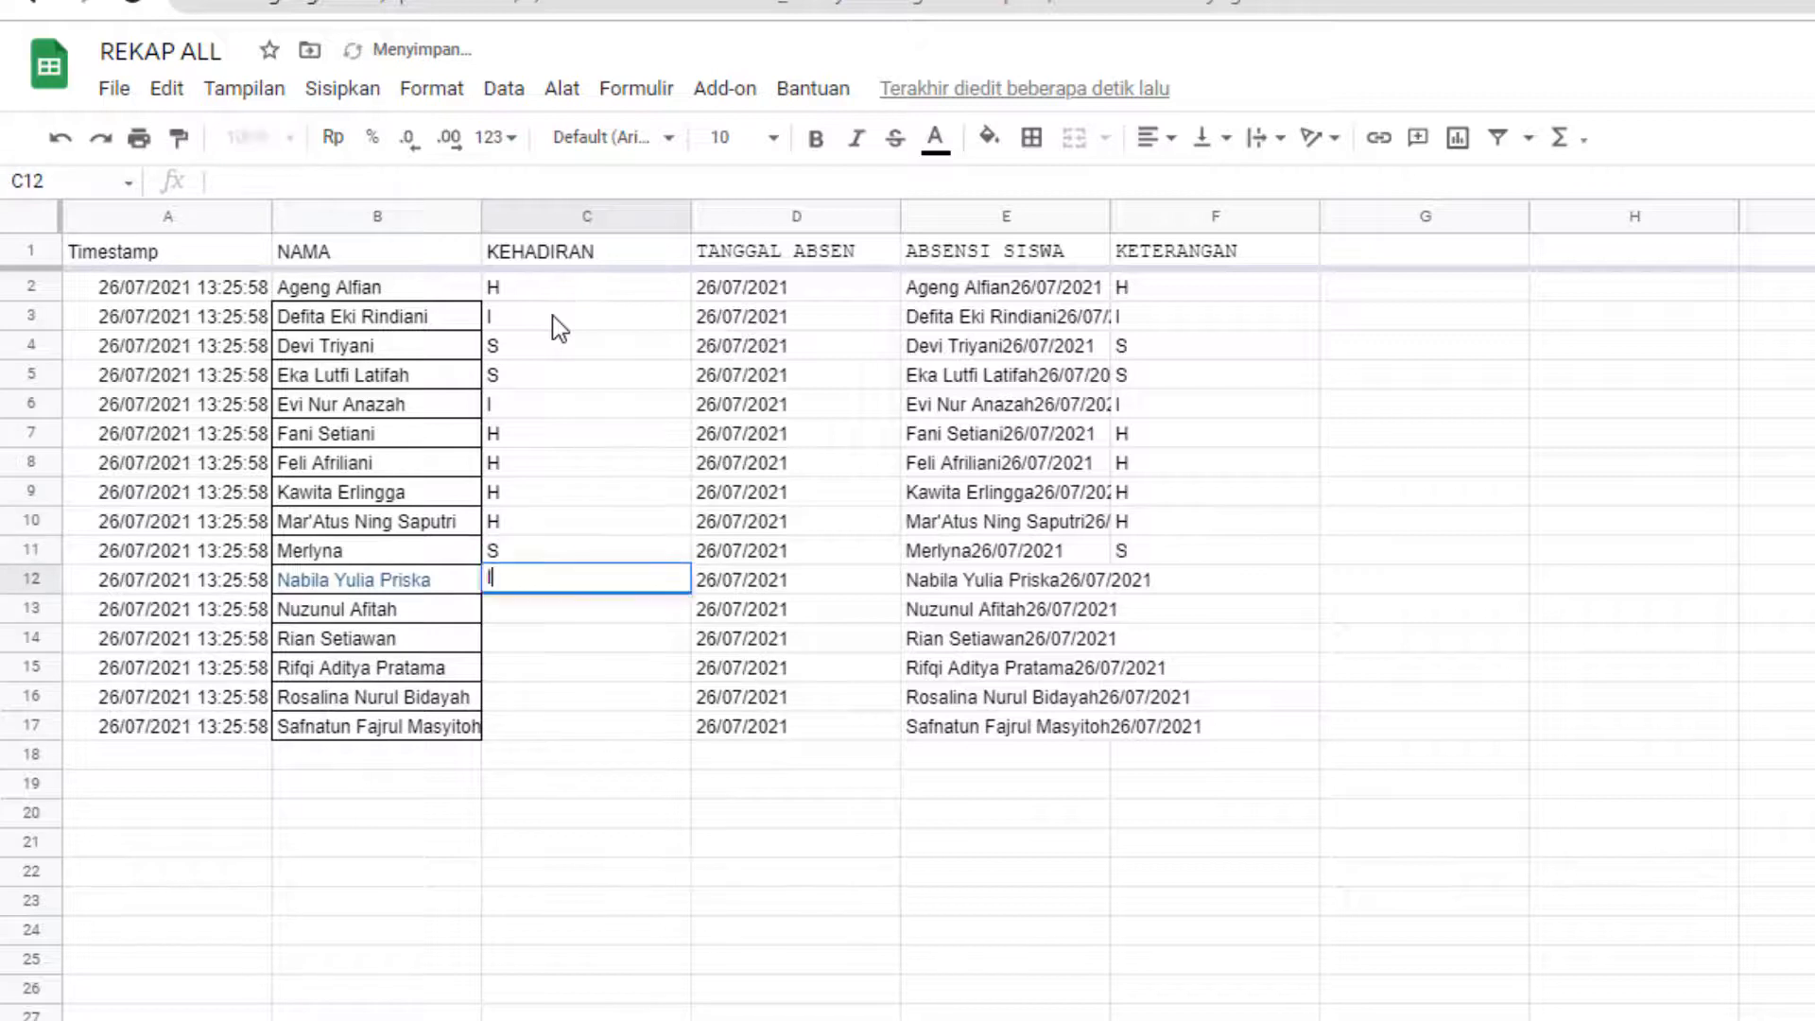
{"action": "key", "text": "Return"}
{"action": "type", "text": "S"}
{"action": "key", "text": "Return"}
{"action": "type", "text": "S"}
{"action": "key", "text": "Return"}
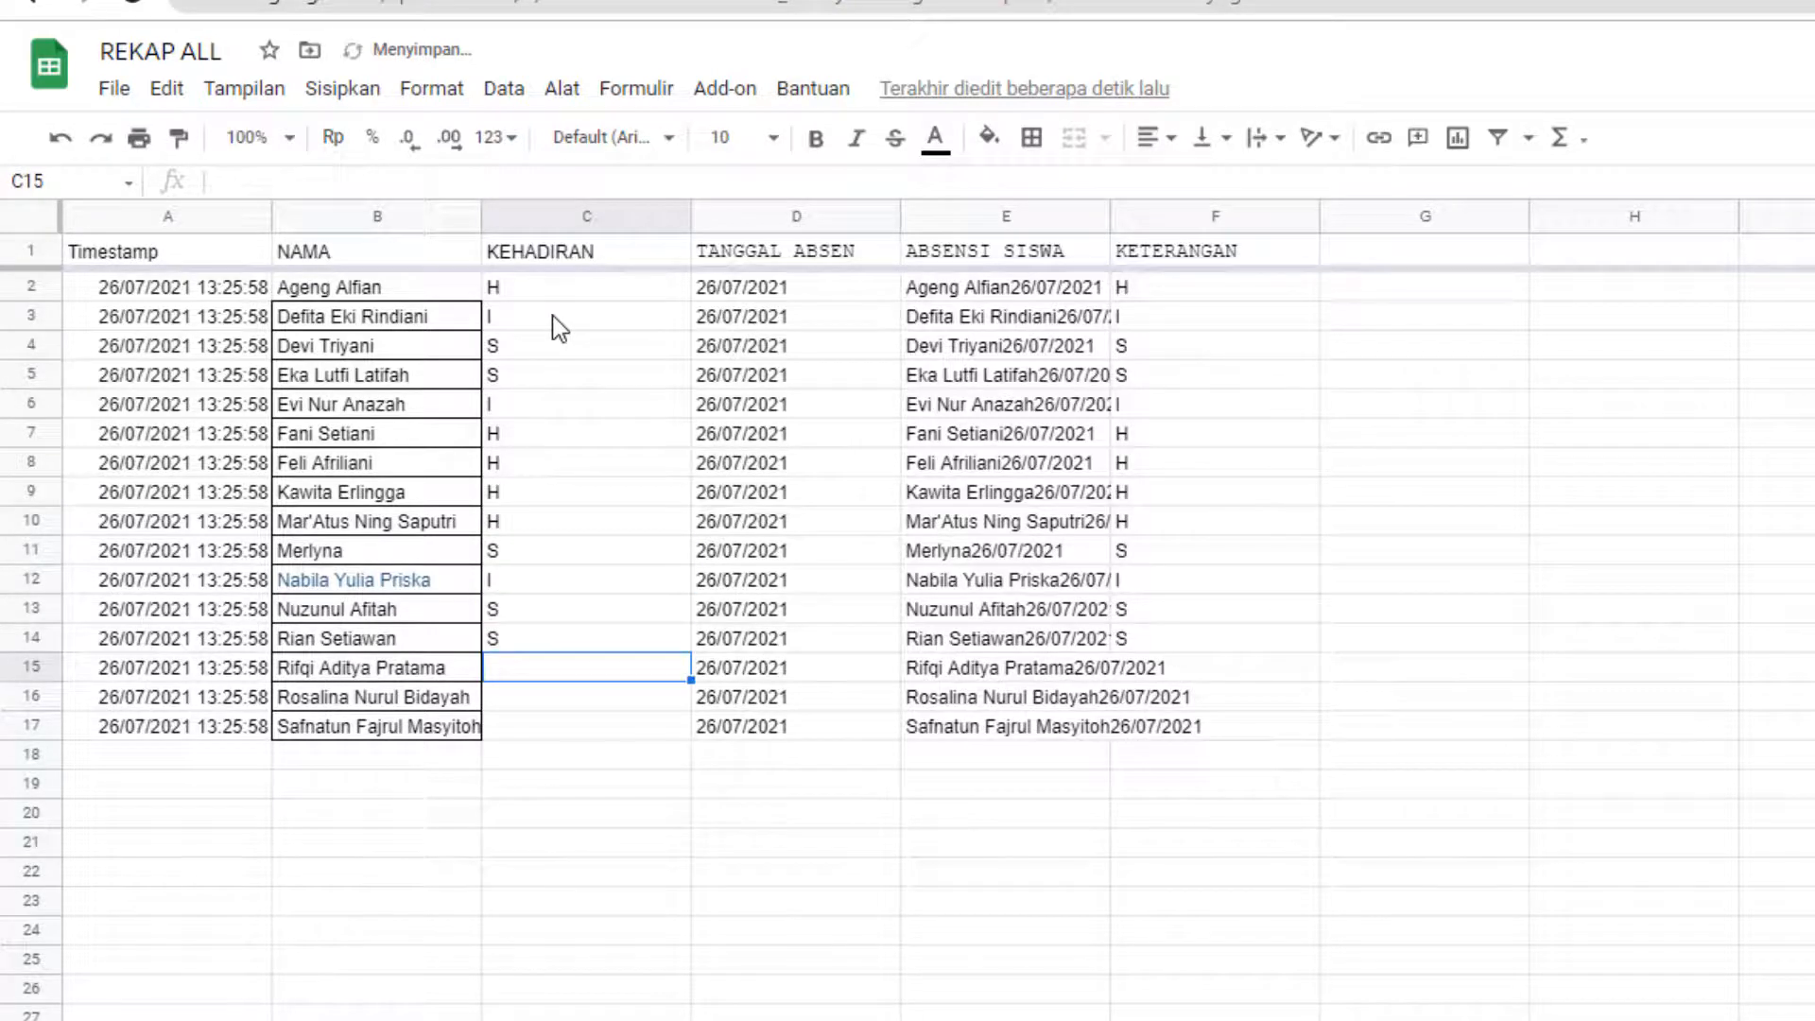
- Complete the KEHADIRAN column with I, H and H in C15:C17
{"action": "type", "text": "I"}
{"action": "key", "text": "Return"}
{"action": "type", "text": "H"}
{"action": "key", "text": "Return"}
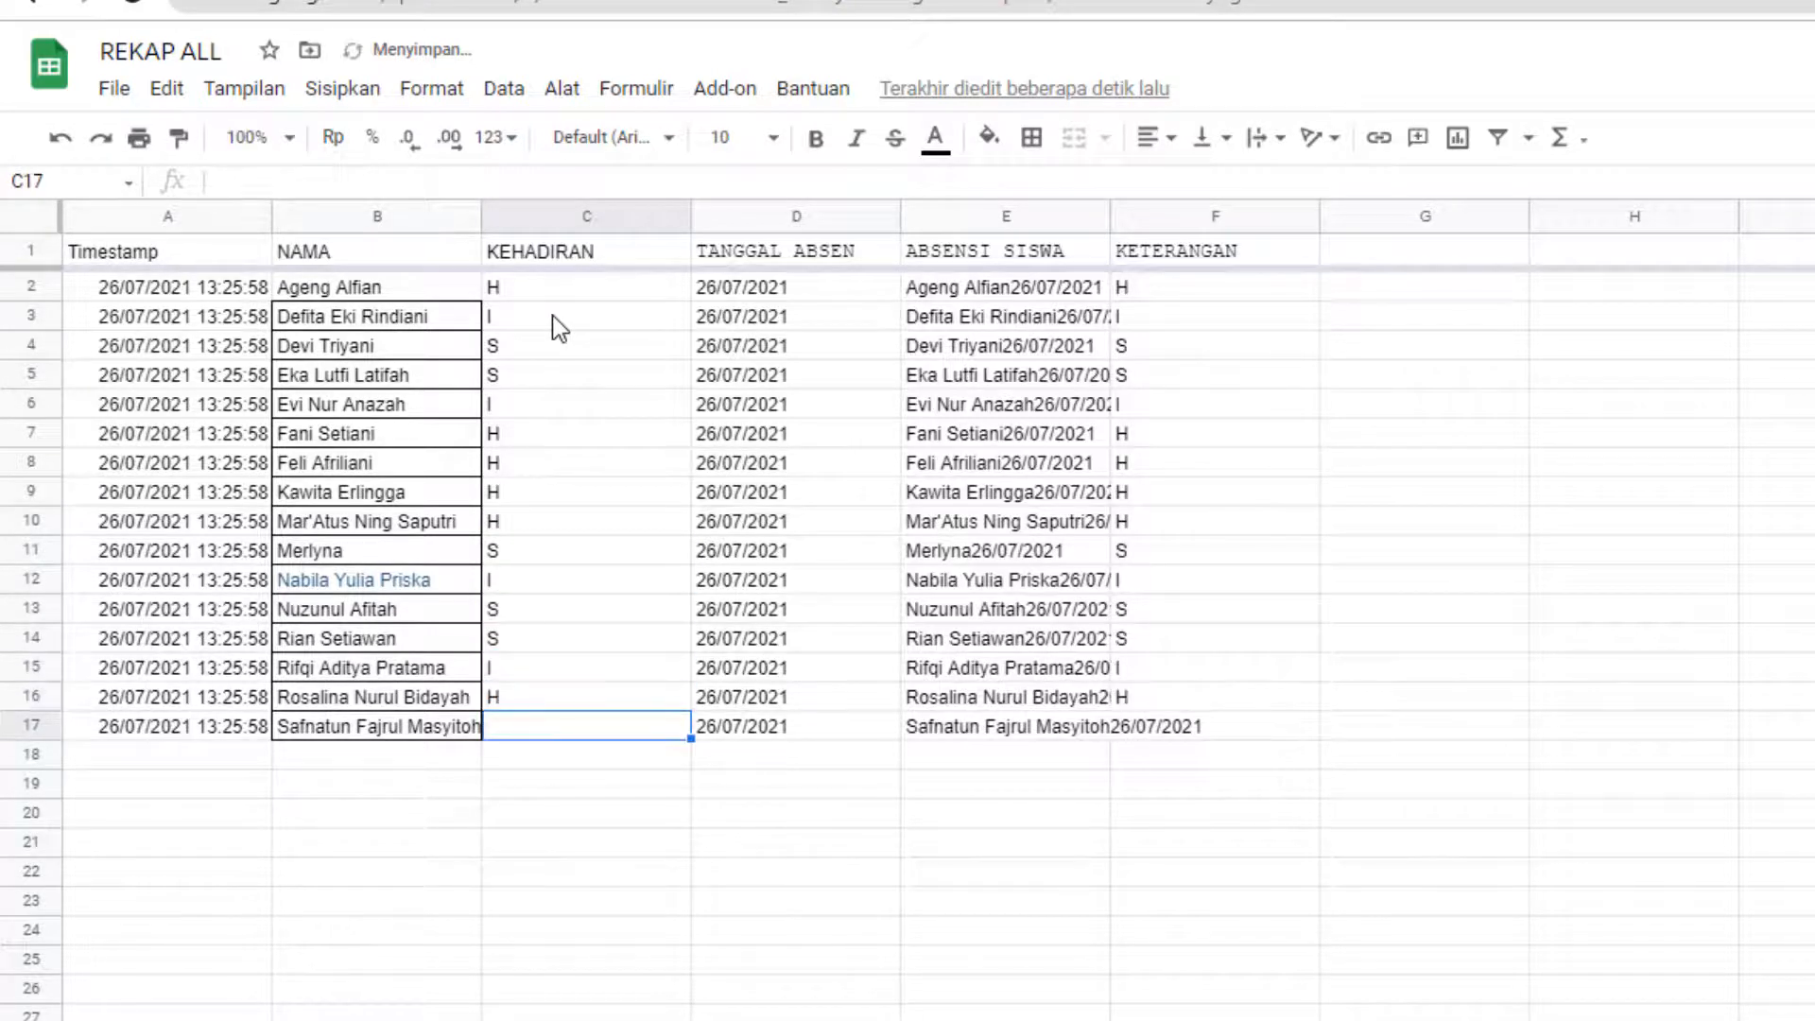
{"action": "type", "text": "H"}
{"action": "key", "text": "Tab"}
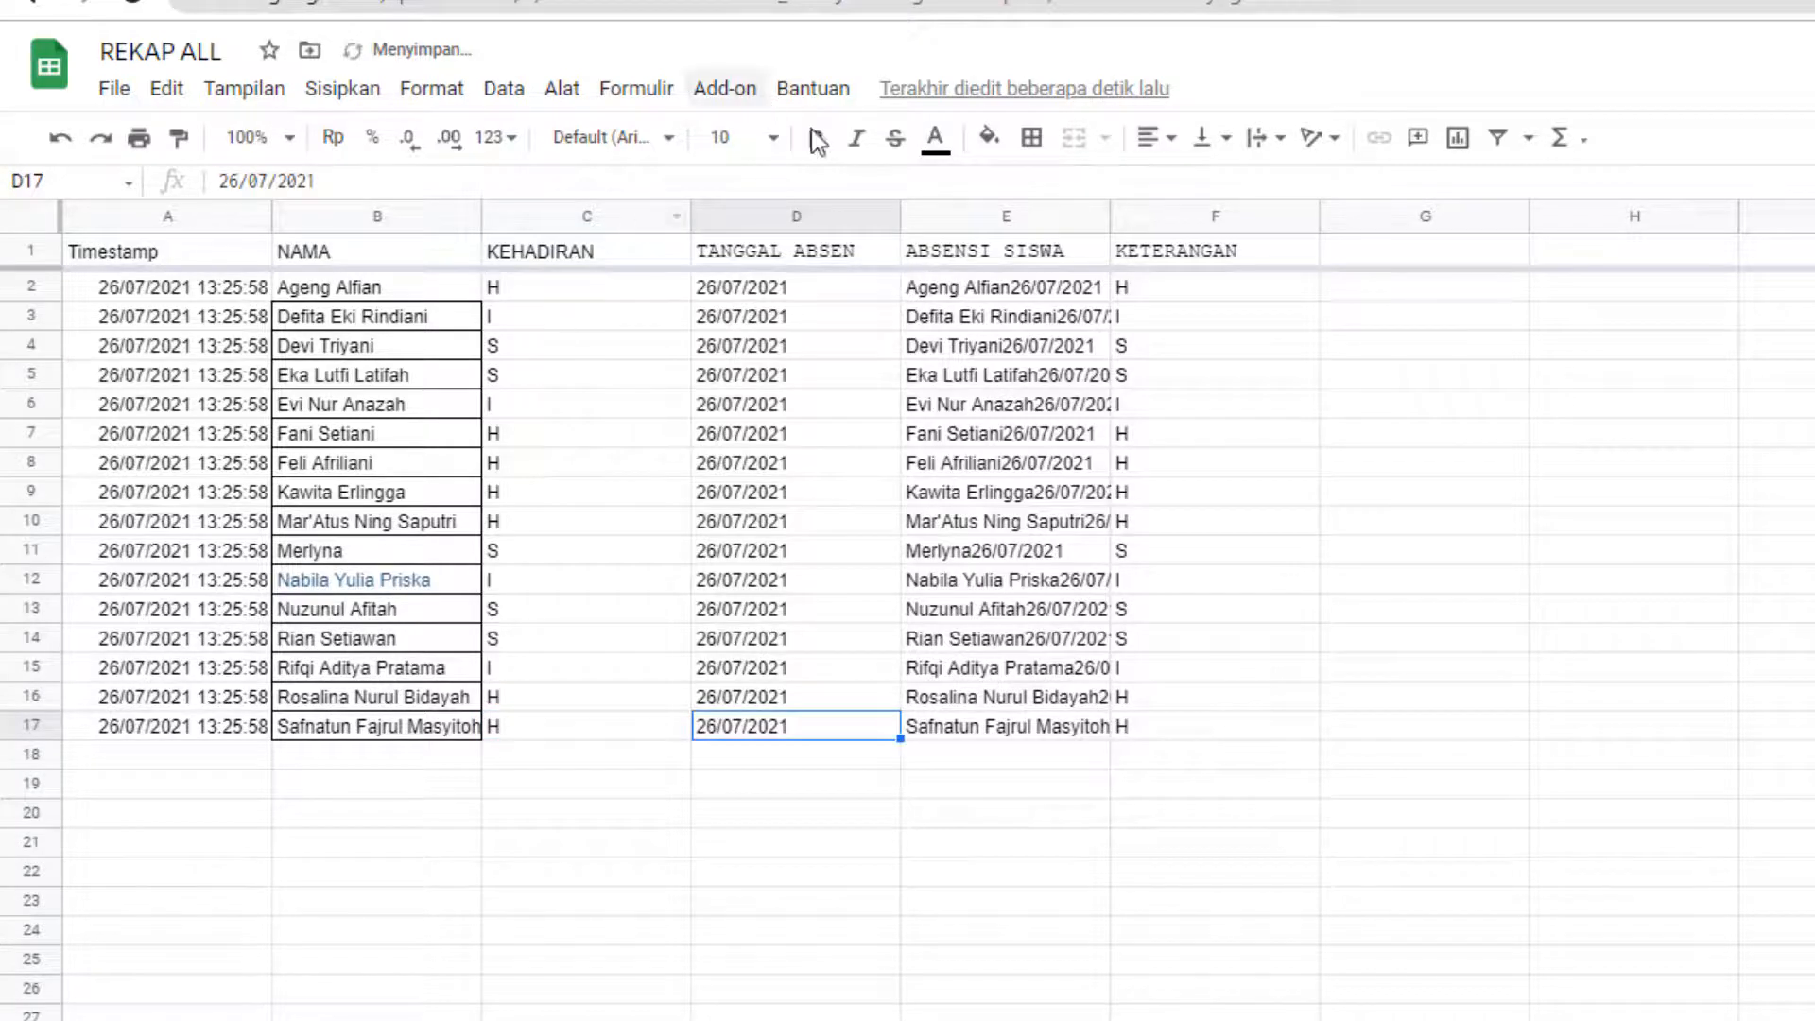
{"action": "left_click", "coordinate": [721, 381]}
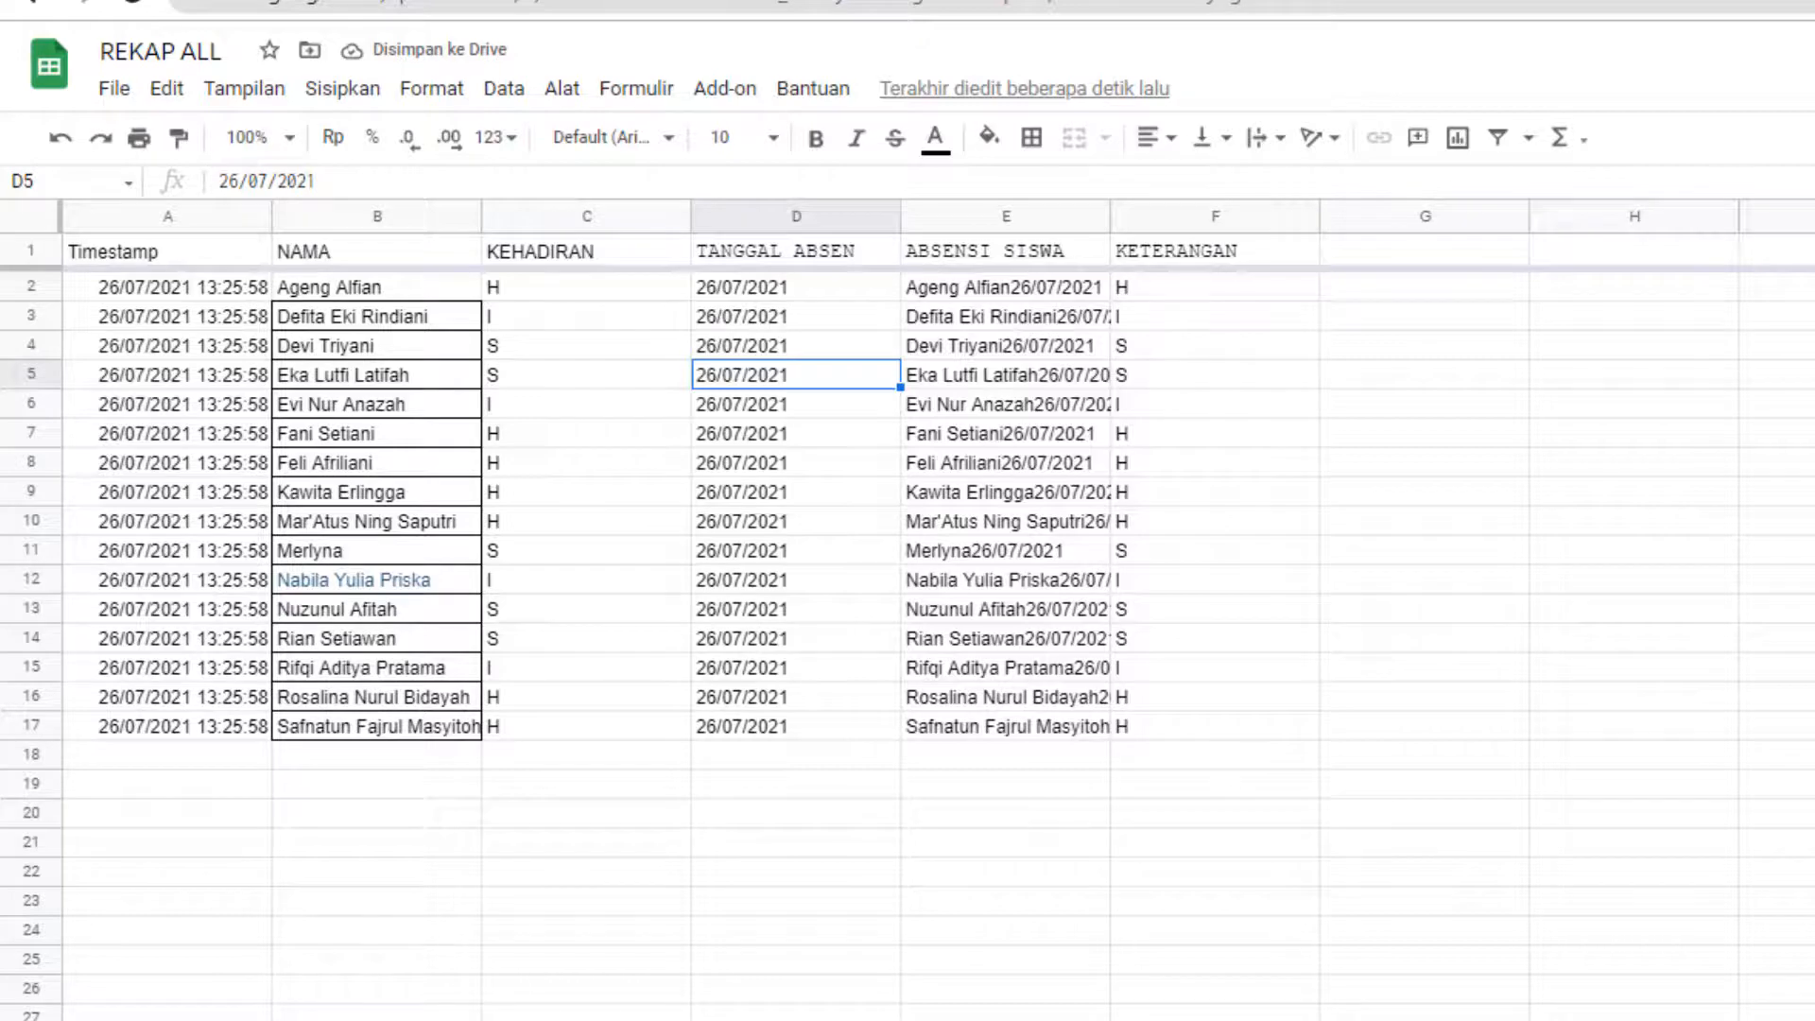
- Compare the 26/7/2021 column of the REKAP X MIPA 1 sheet with the sample responses in the XMIPA1 sheet
{"action": "left_click", "coordinate": [444, 1017]}
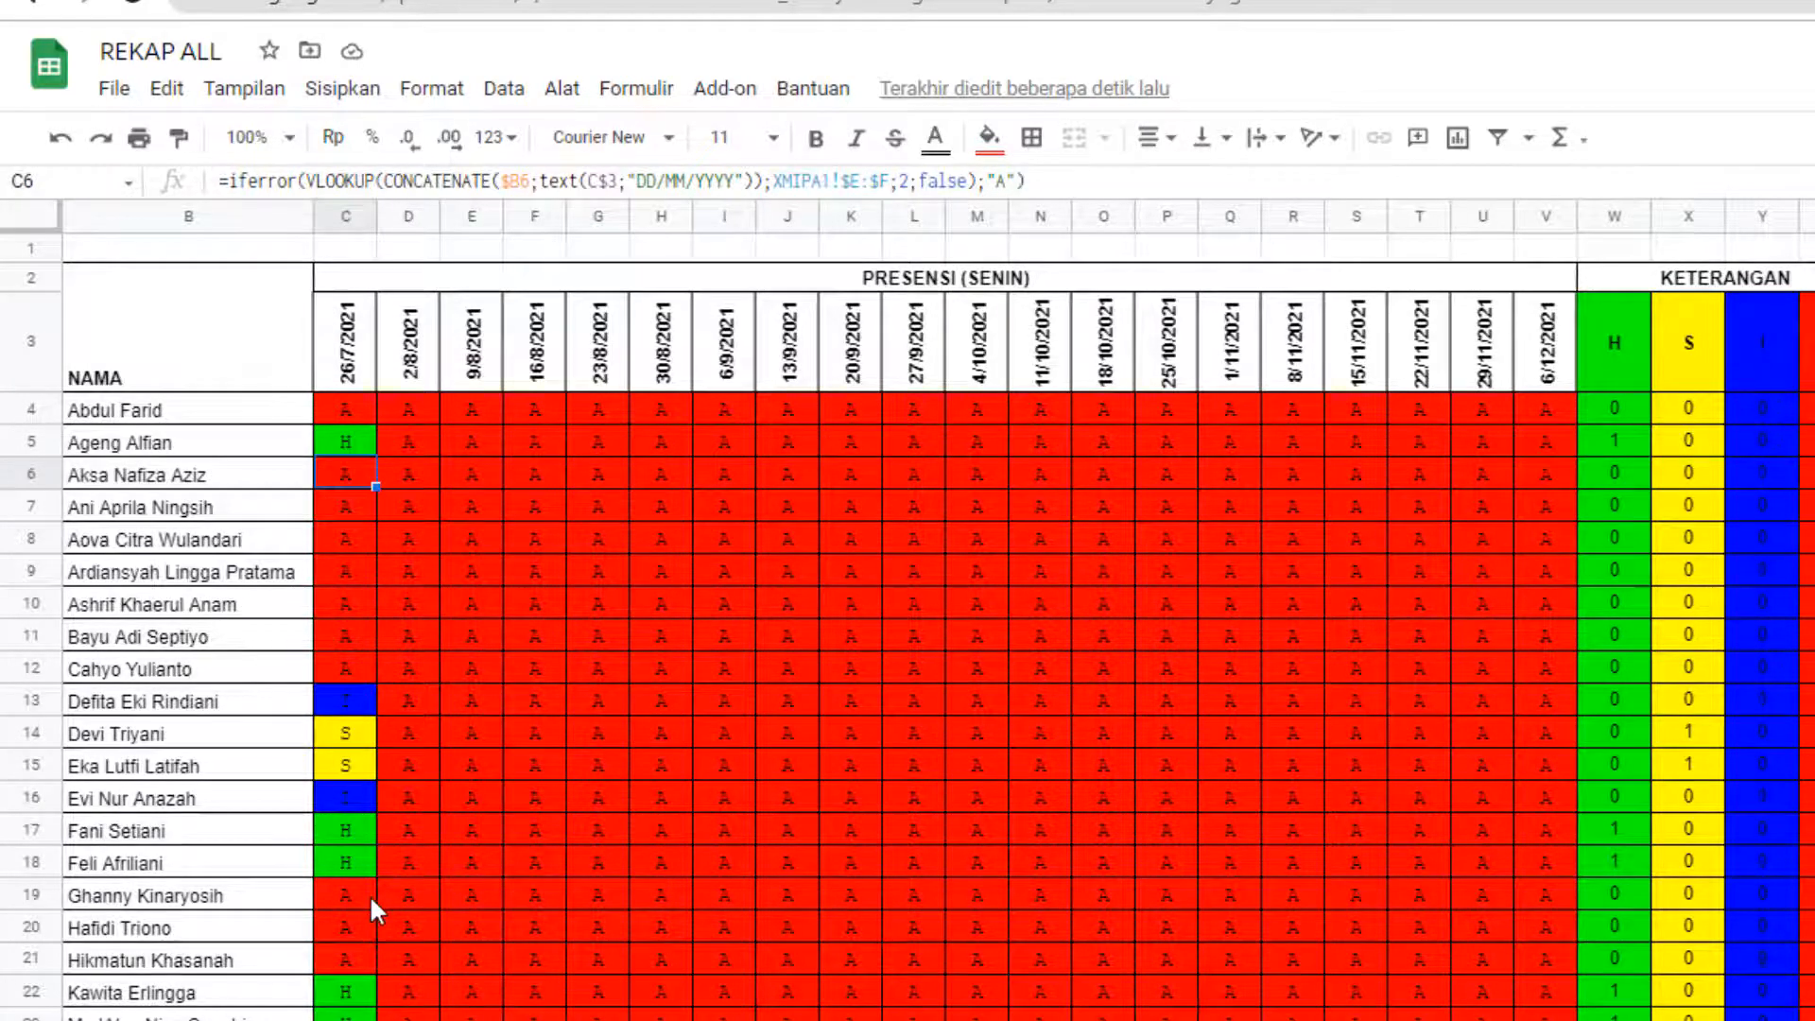
{"action": "scroll", "coordinate": [370, 894], "scroll_direction": "down", "scroll_amount": 1}
{"action": "scroll", "coordinate": [371, 894], "scroll_direction": "down", "scroll_amount": 1}
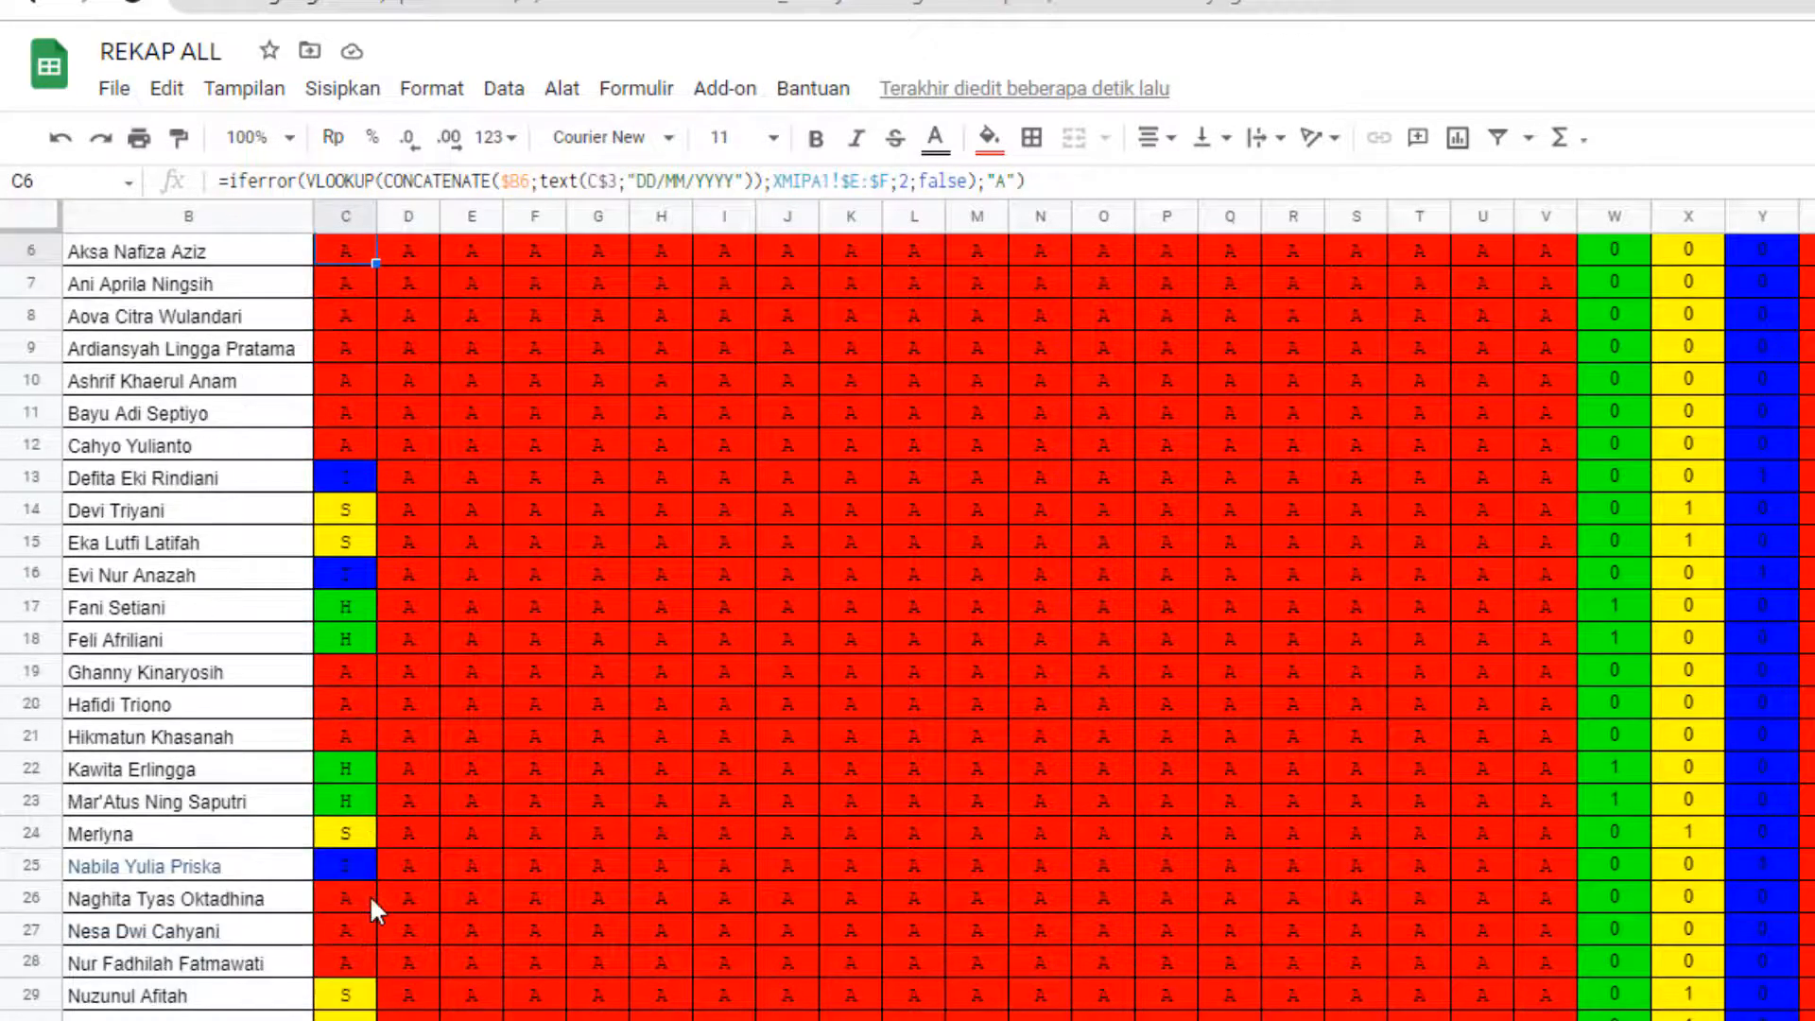
{"action": "scroll", "coordinate": [371, 894], "scroll_direction": "up", "scroll_amount": 3}
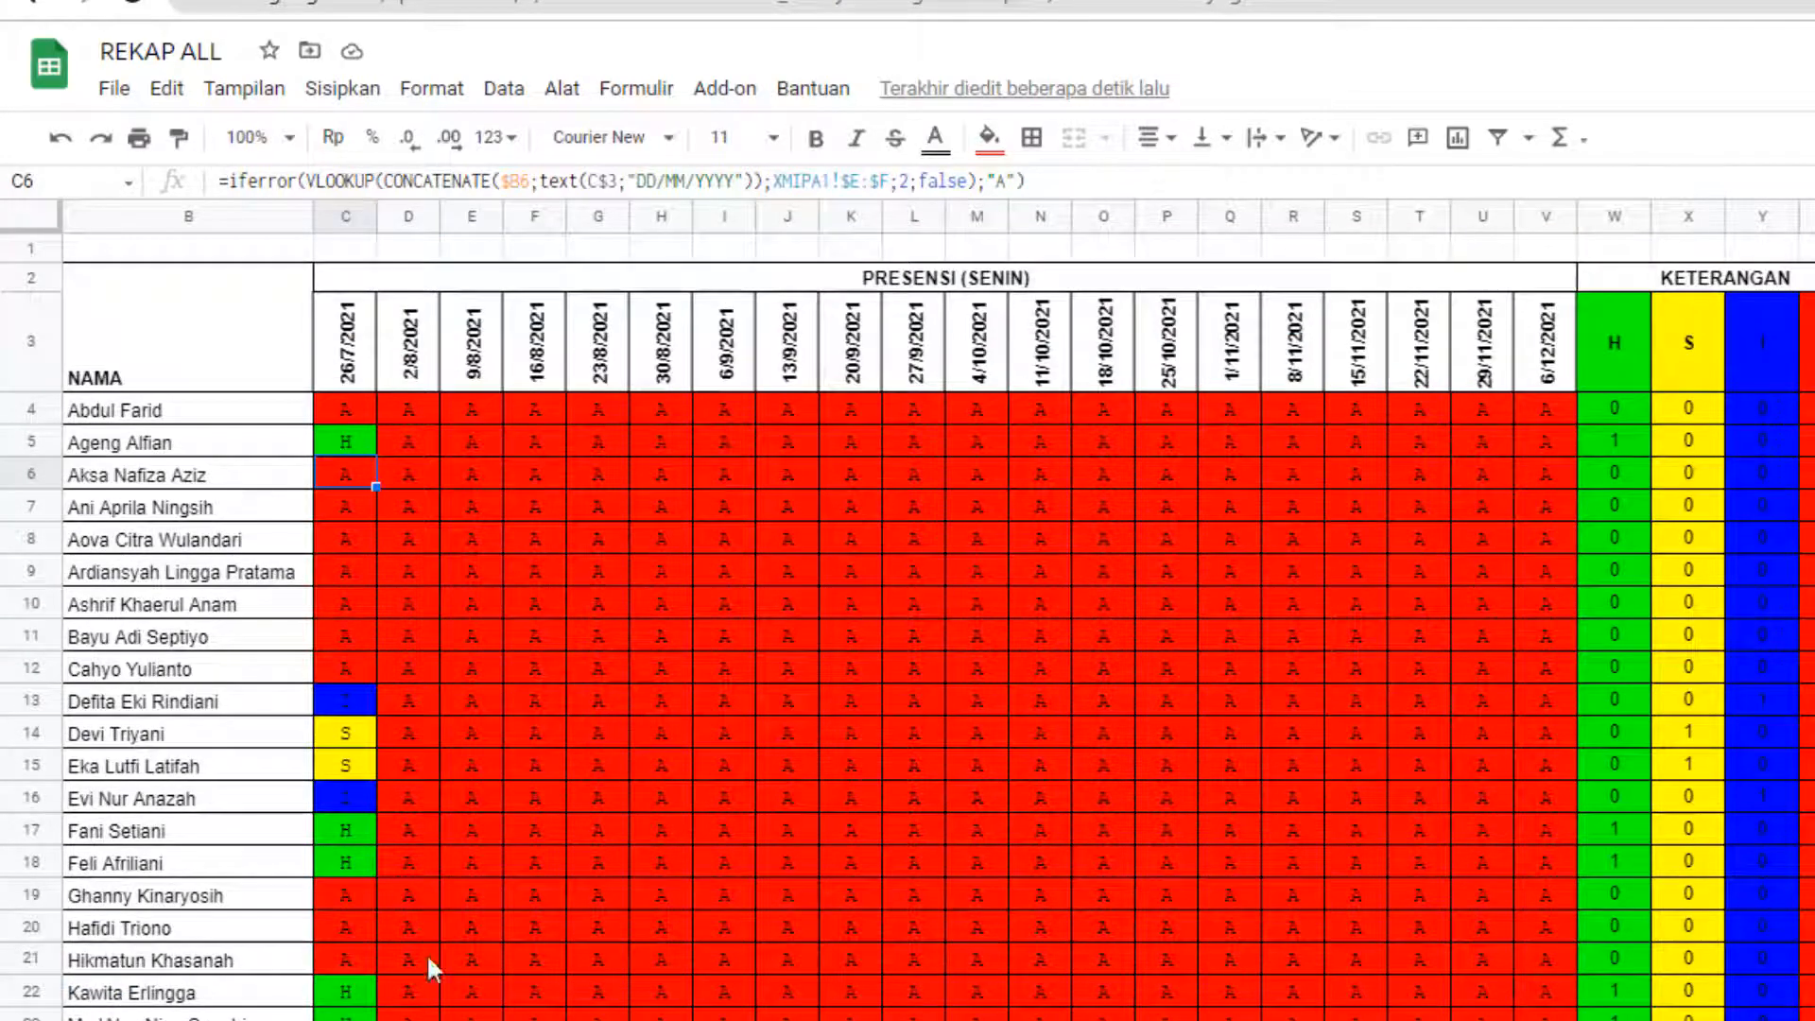
{"action": "left_click", "coordinate": [406, 1019]}
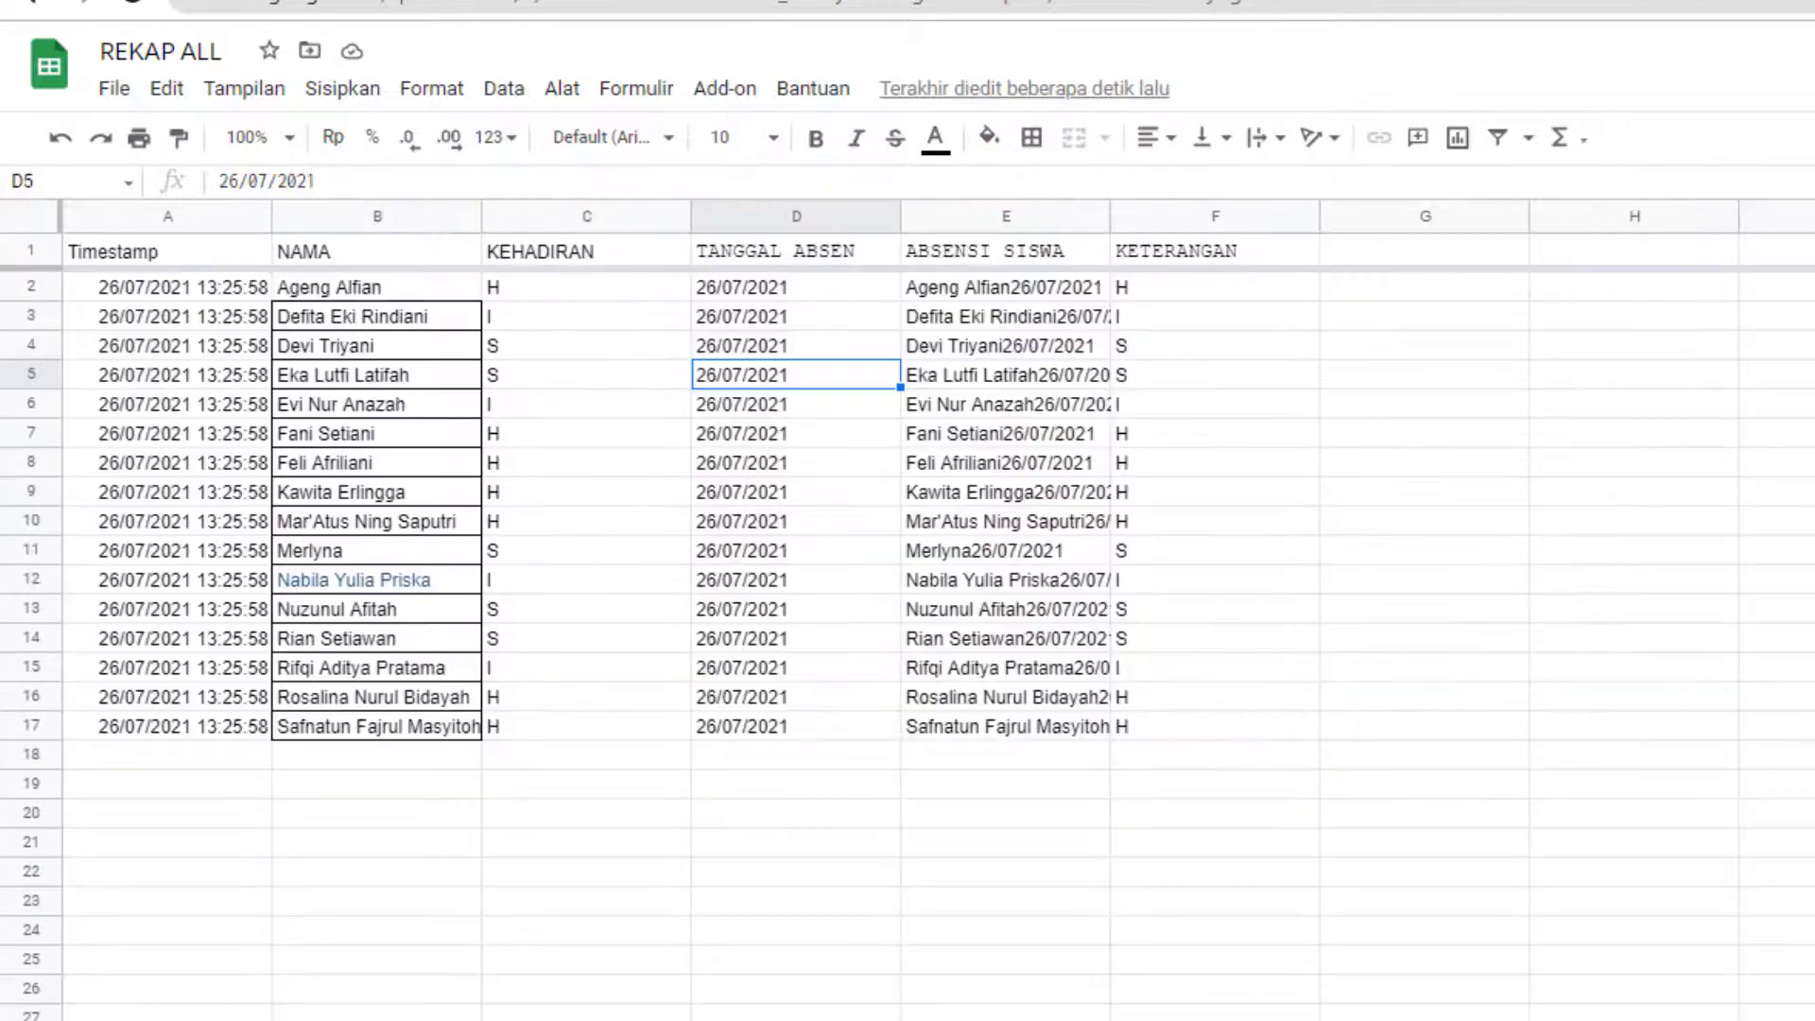
{"action": "left_click", "coordinate": [406, 1019]}
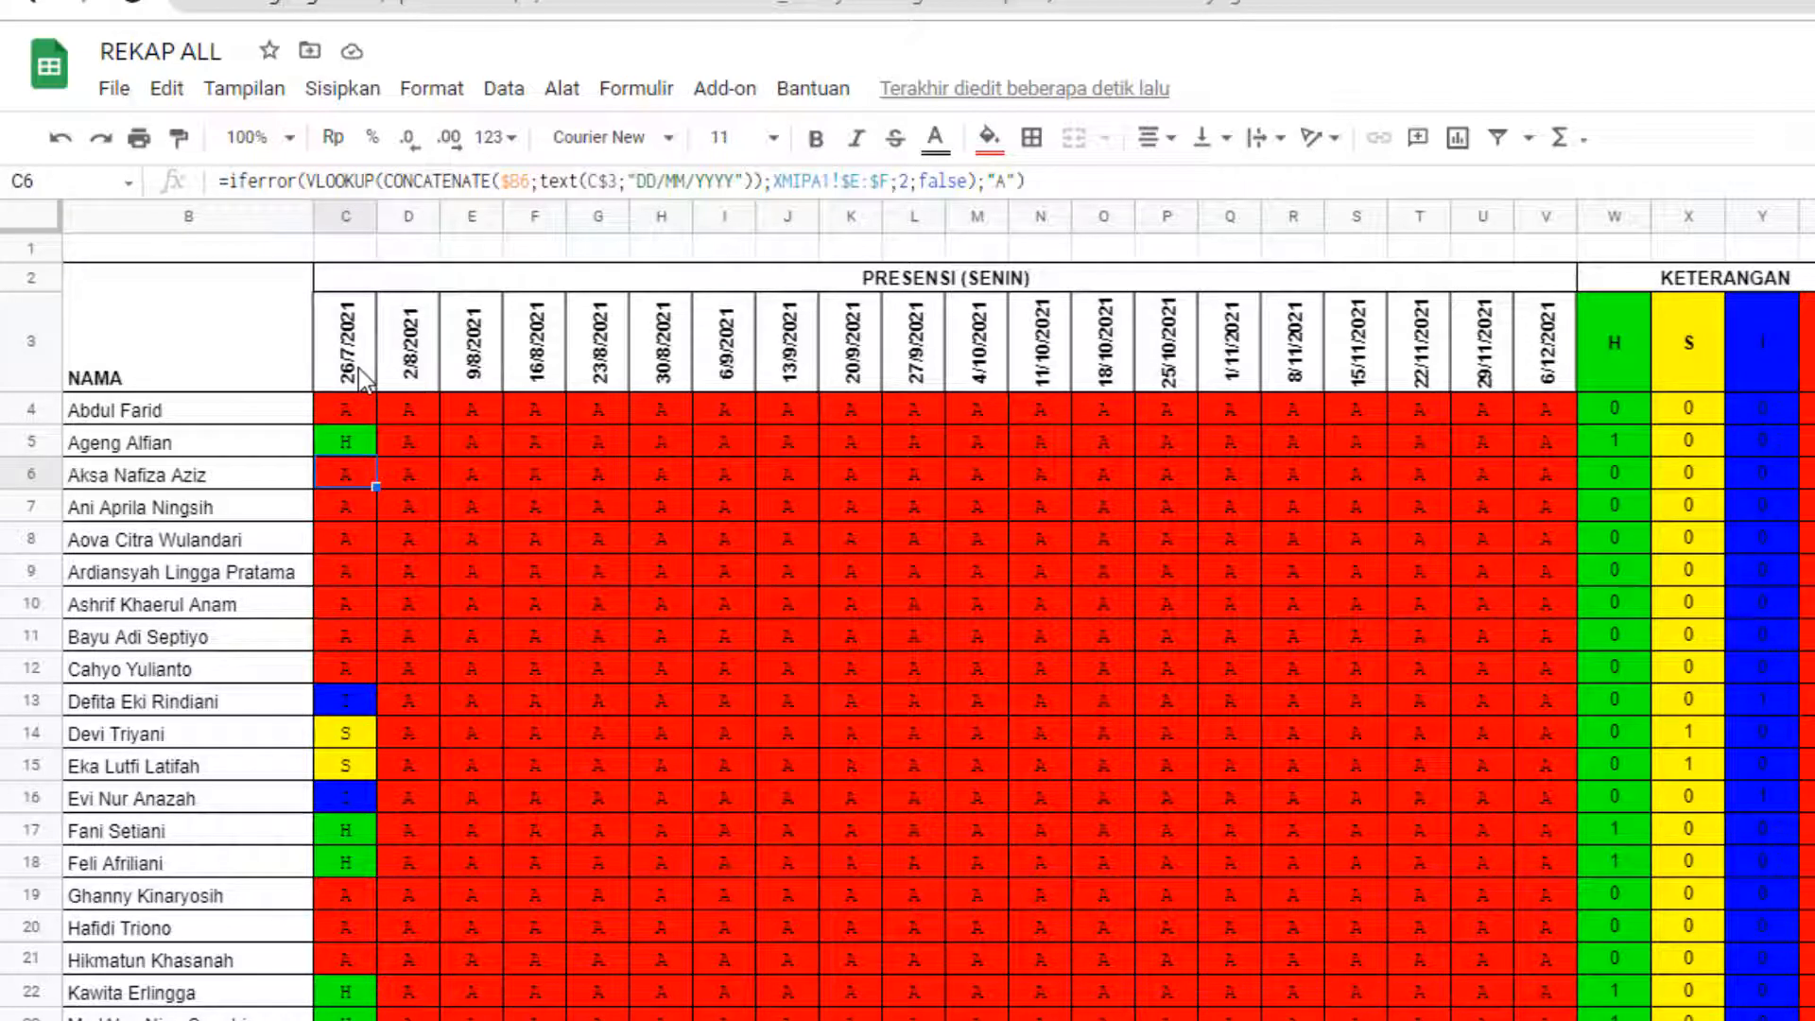
- Insert a column before the 26/7/2021 column in the recap sheet and enter the date 19/7/2021 in C3
{"action": "left_click", "coordinate": [331, 217]}
{"action": "right_click", "coordinate": [329, 218]}
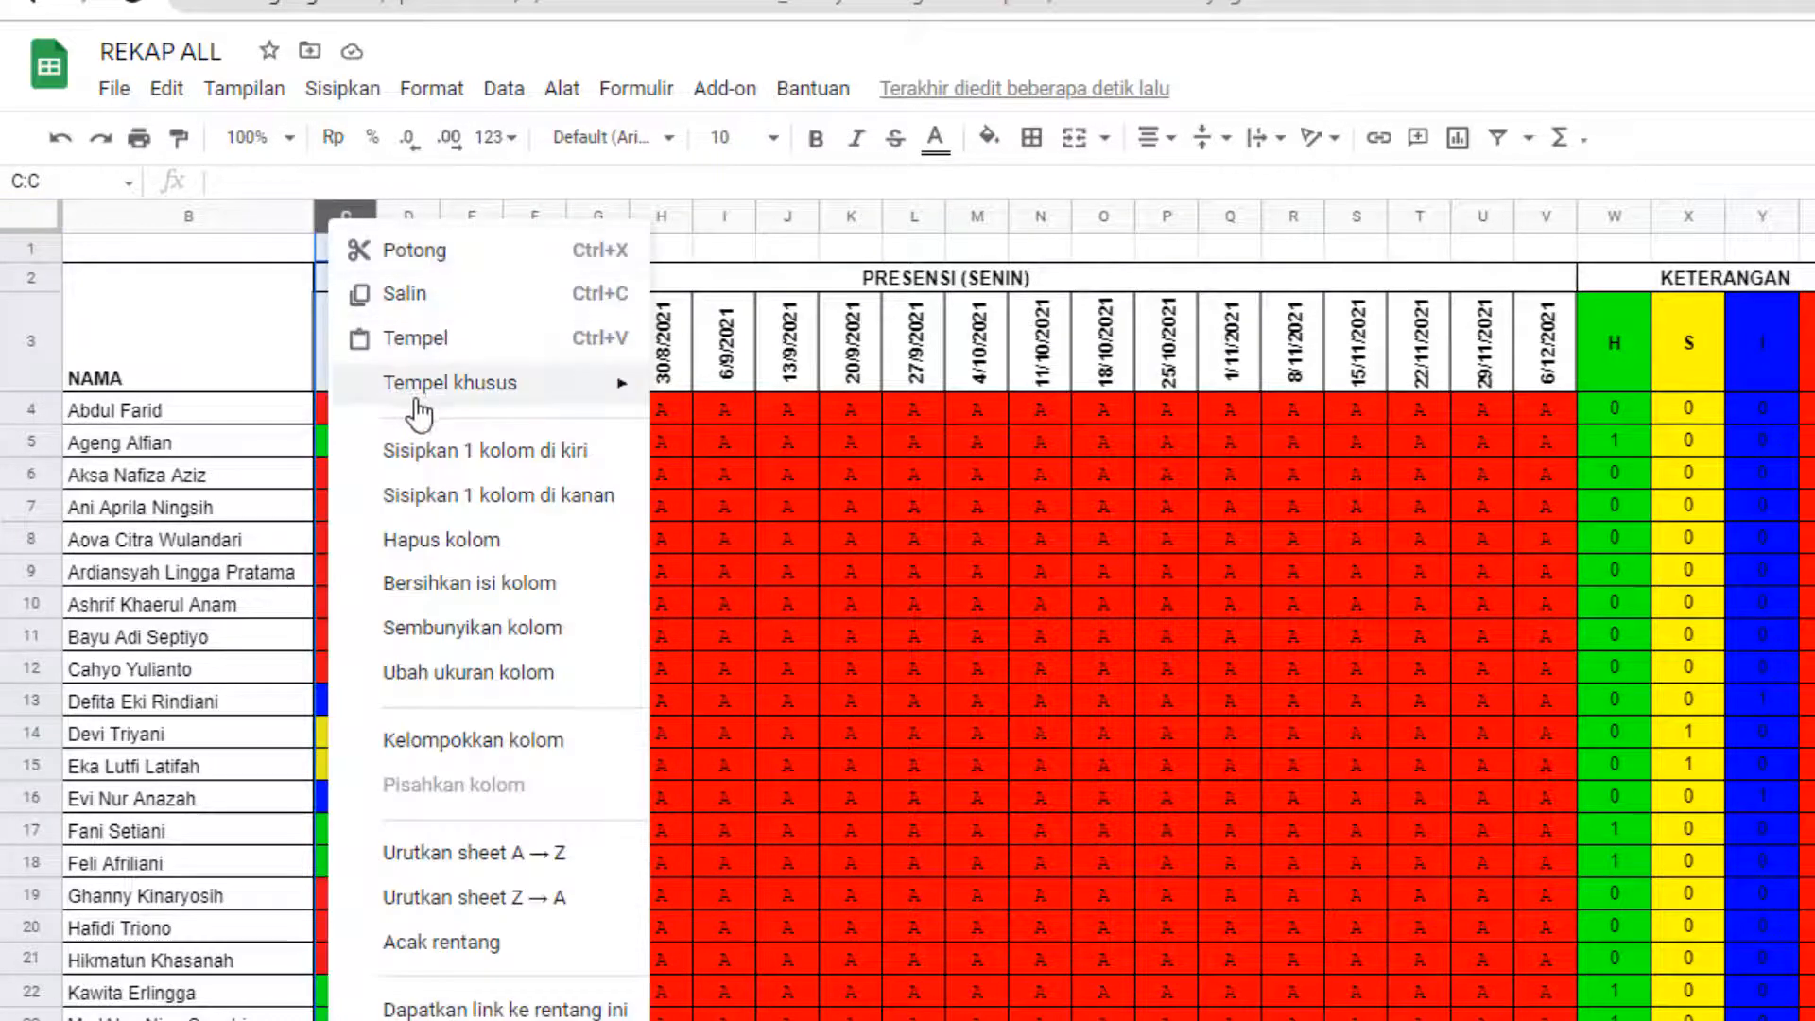
{"action": "left_click", "coordinate": [449, 454]}
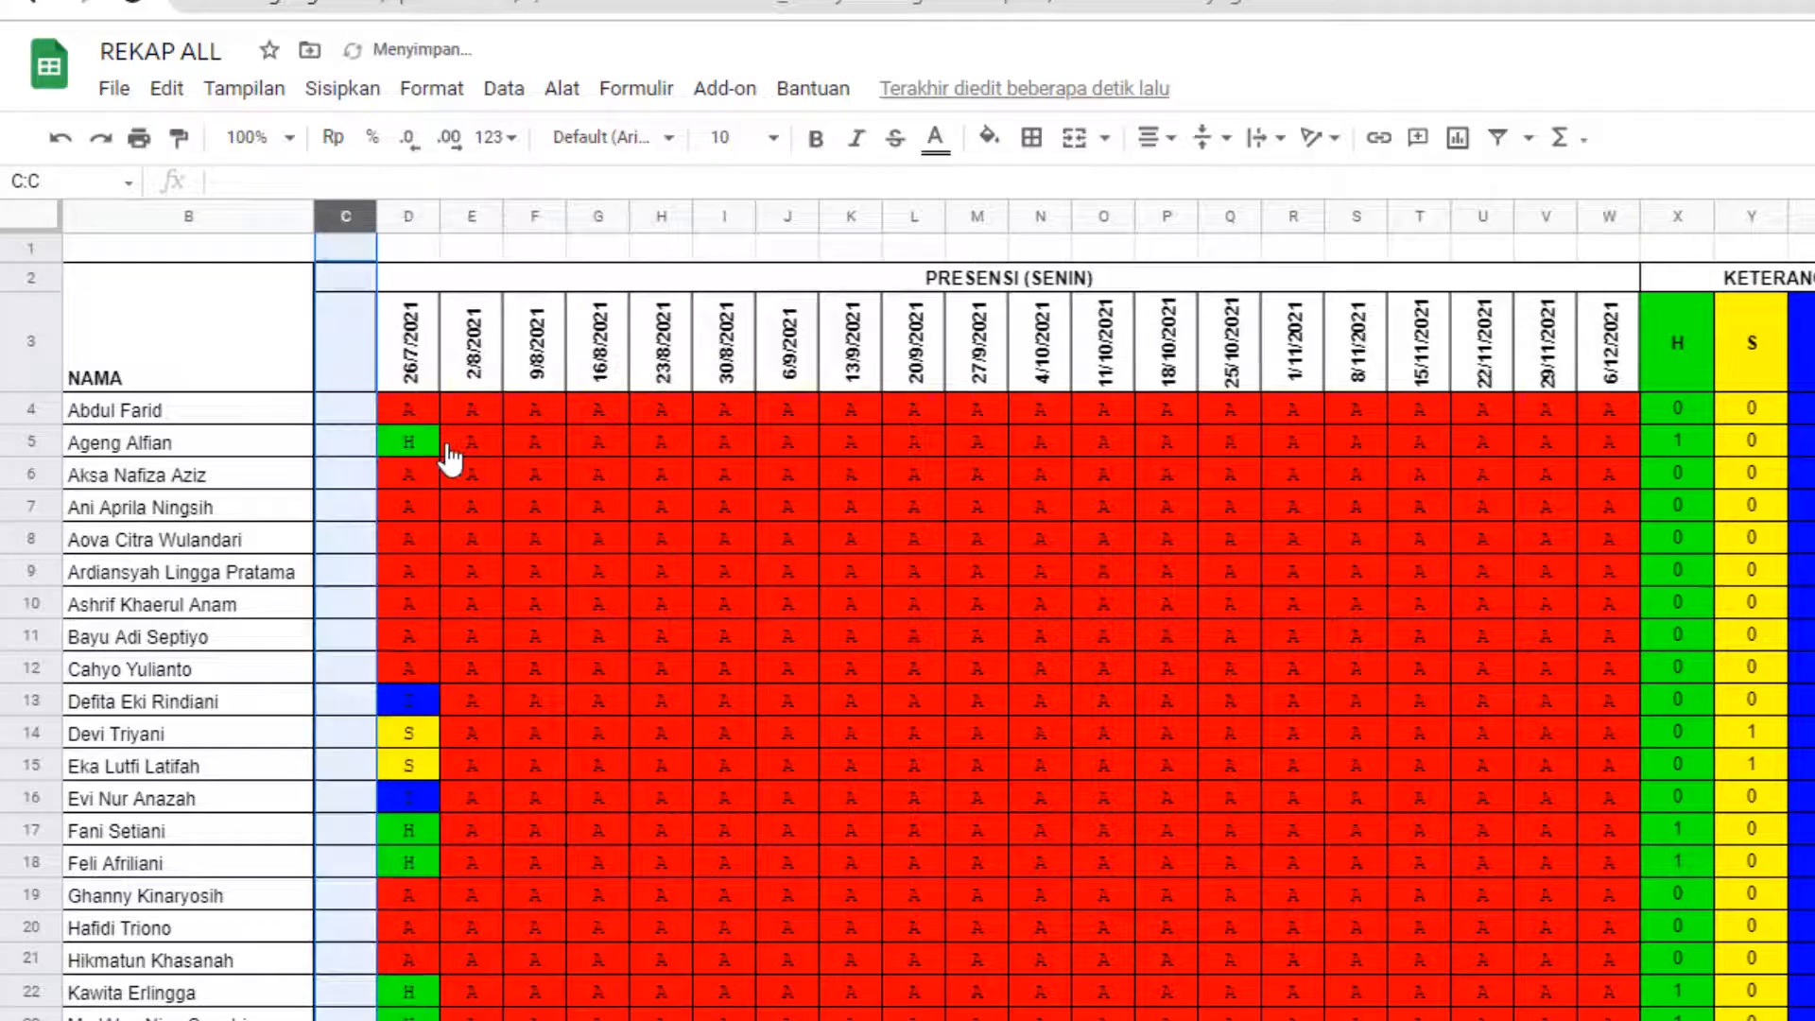
{"action": "left_click", "coordinate": [344, 344]}
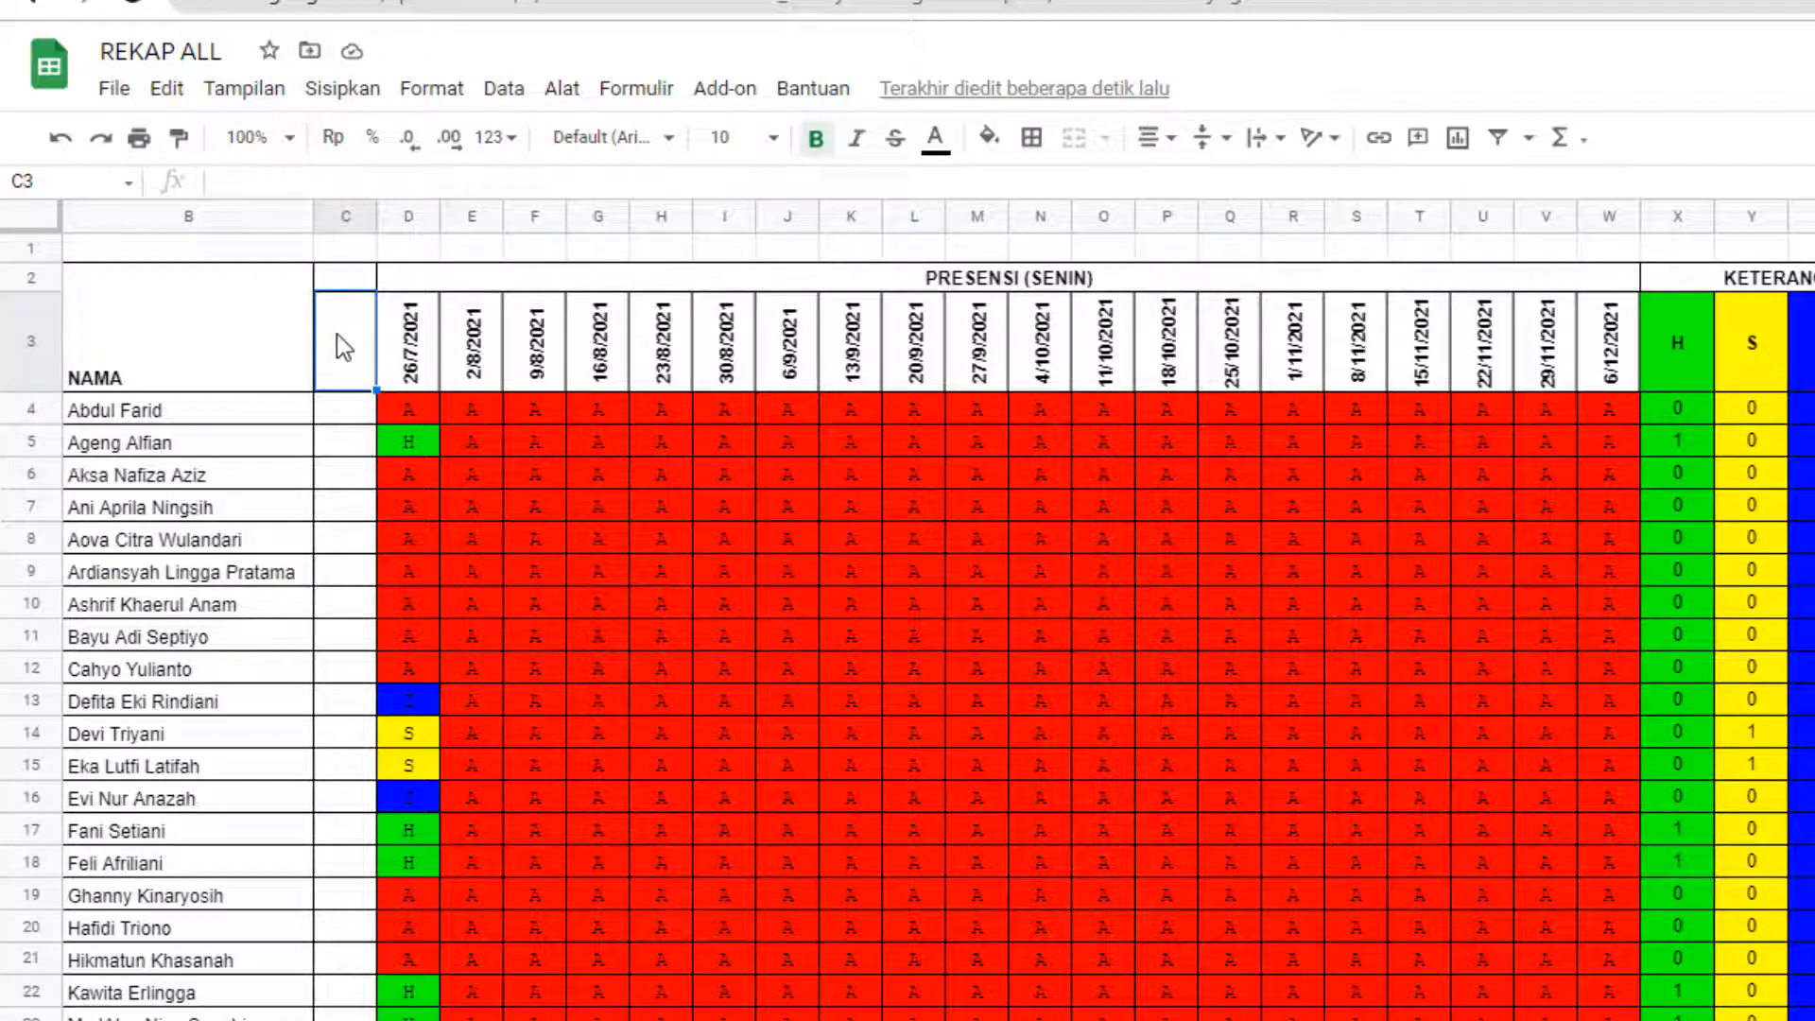
{"action": "type", "text": "19"}
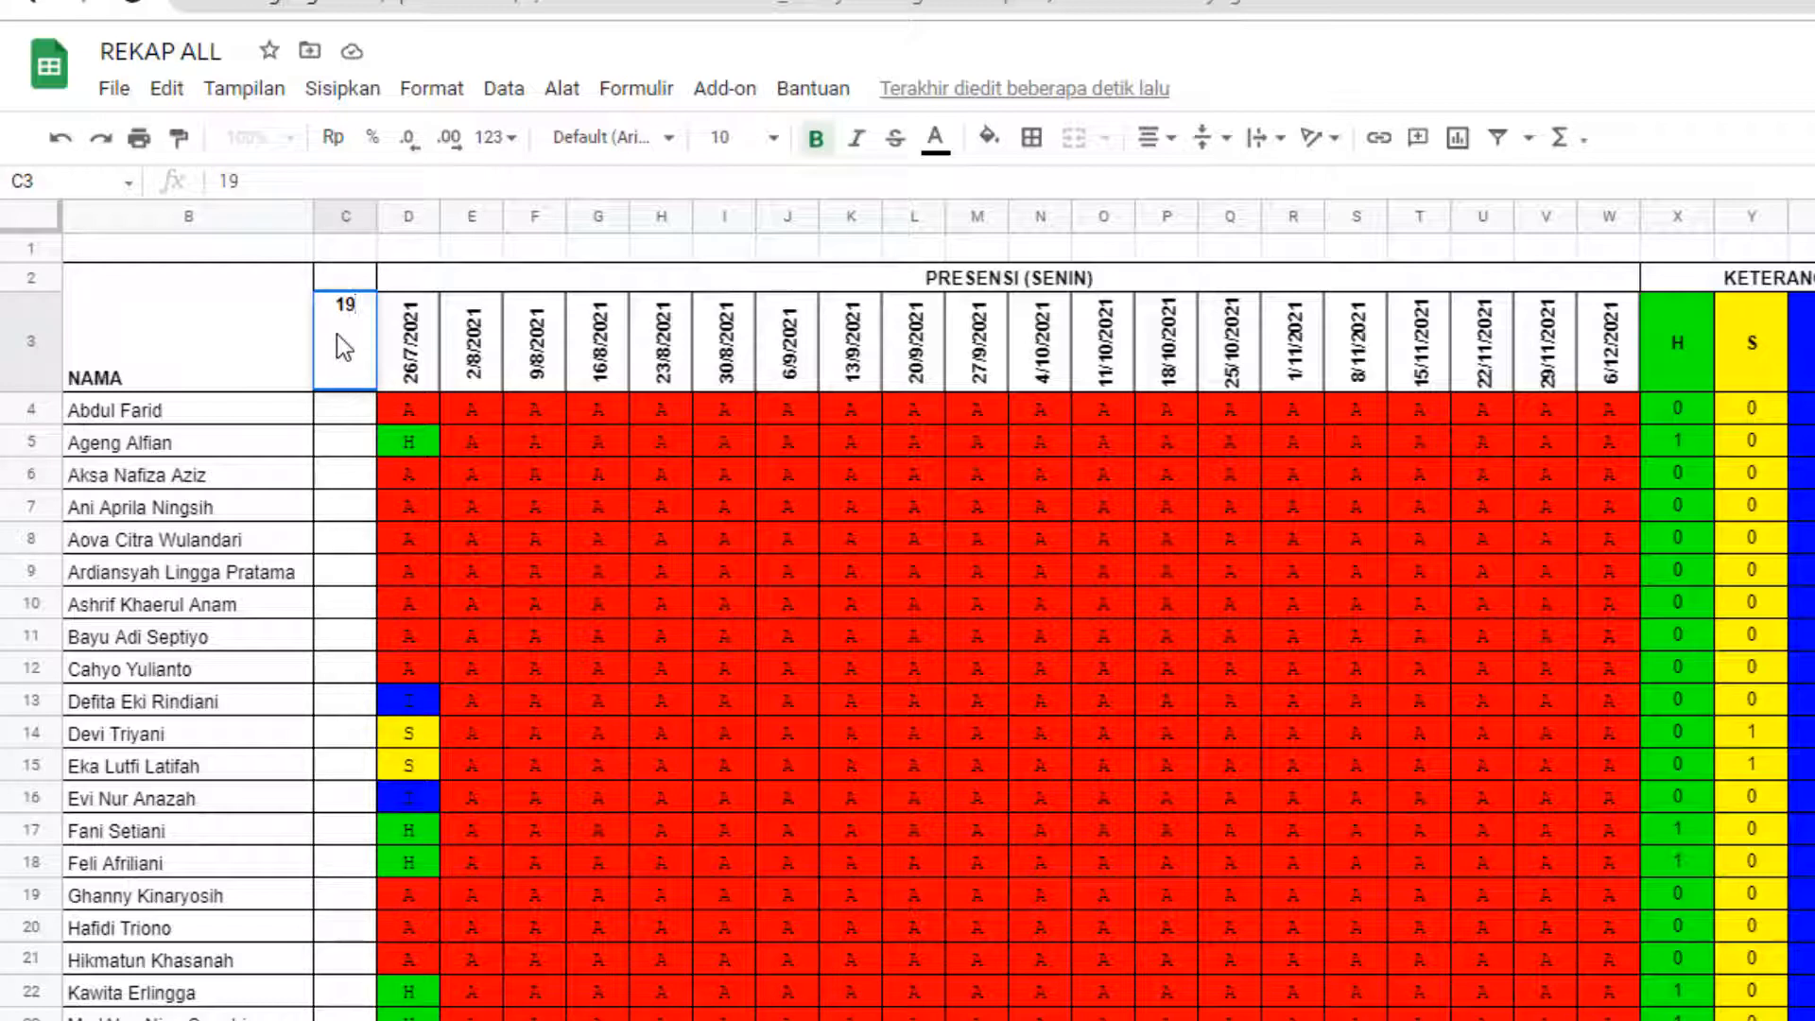
{"action": "type", "text": "/7/2021"}
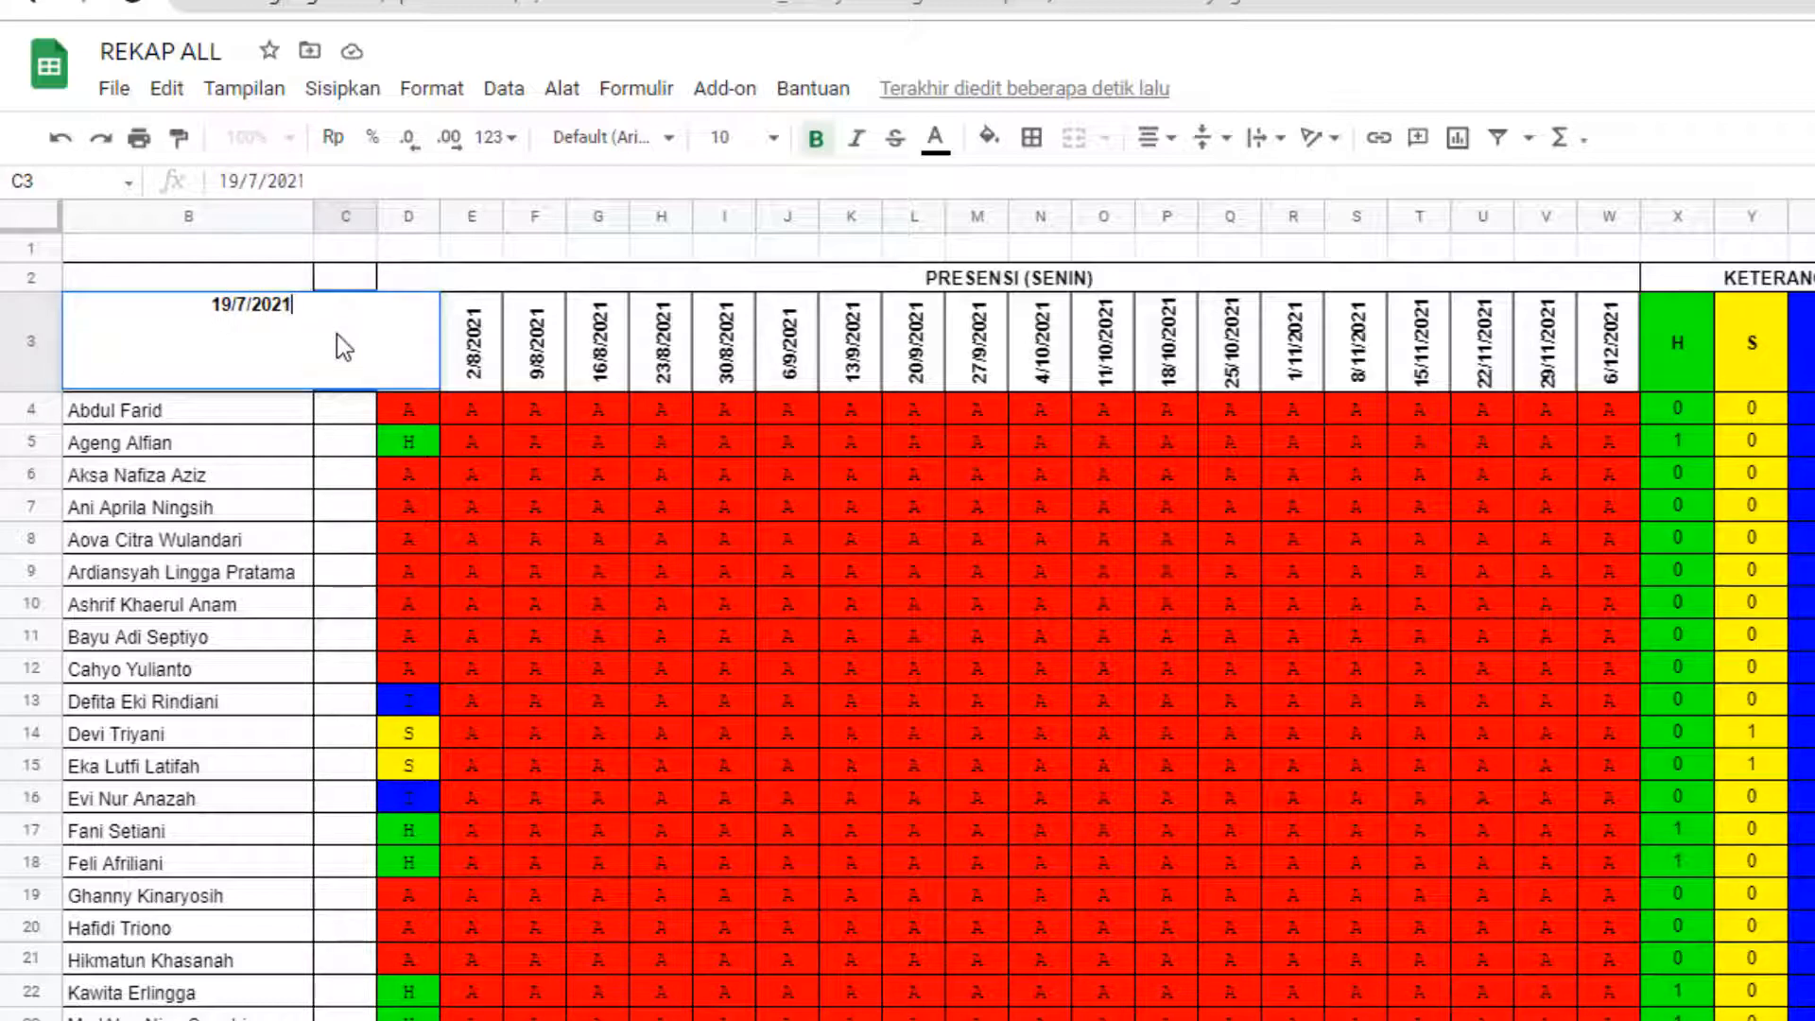
{"action": "key", "text": "Return"}
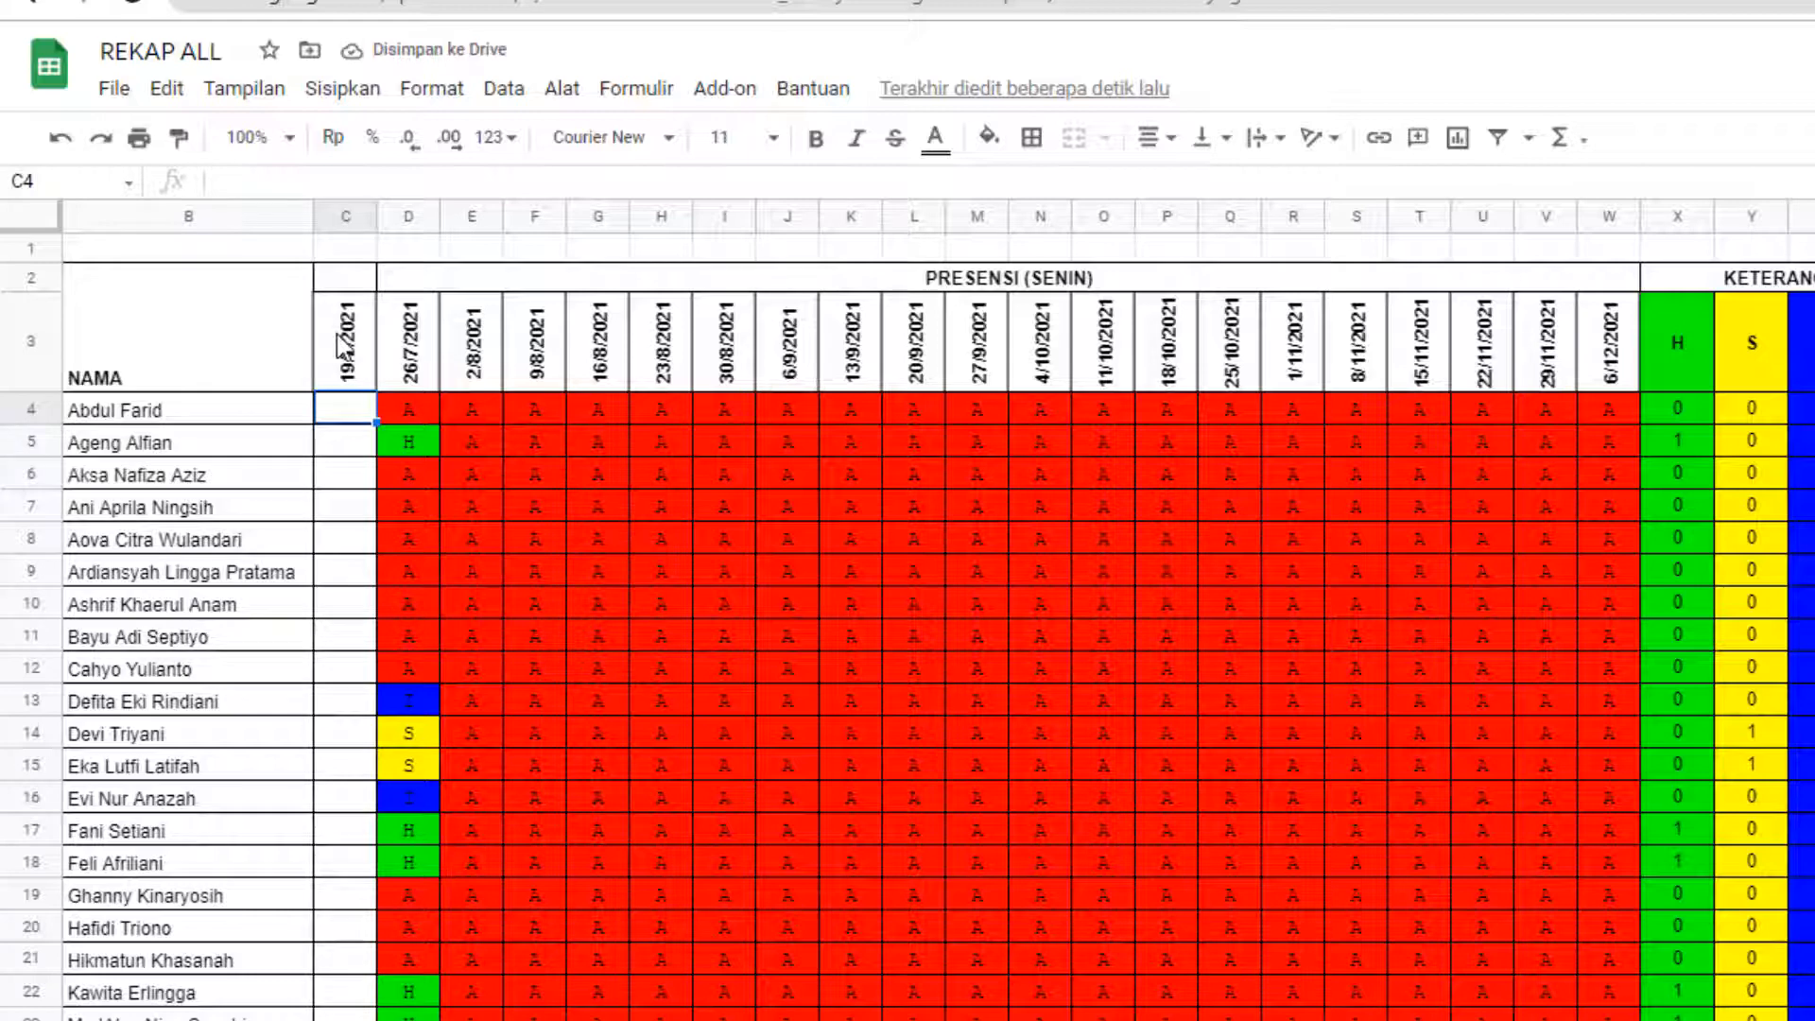
- Enter H by hand for the first seven students in the 19/7/2021 column, C4:C10
{"action": "type", "text": "H"}
{"action": "key", "text": "Return"}
{"action": "type", "text": "H"}
{"action": "key", "text": "Return"}
{"action": "type", "text": "H"}
{"action": "key", "text": "Return"}
{"action": "type", "text": "H"}
{"action": "key", "text": "Return"}
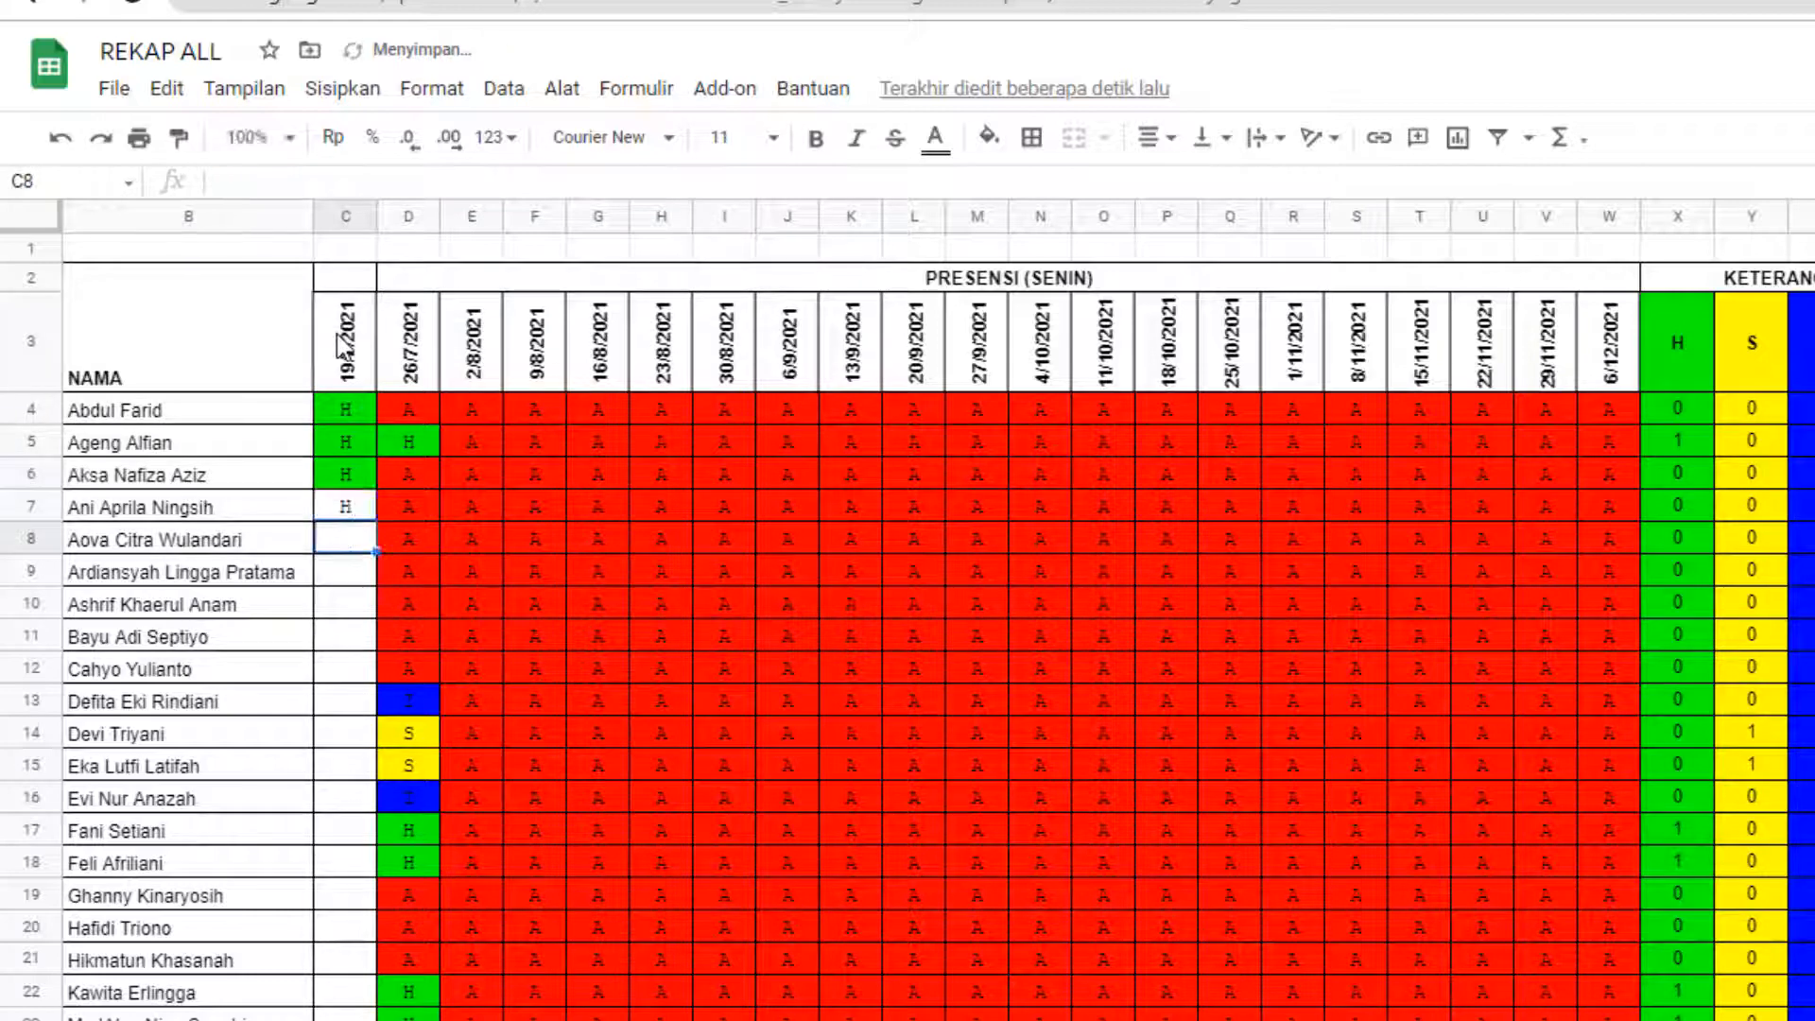
{"action": "type", "text": "H"}
{"action": "key", "text": "Return"}
{"action": "type", "text": "H"}
{"action": "key", "text": "Return"}
{"action": "type", "text": "H"}
{"action": "key", "text": "Return"}
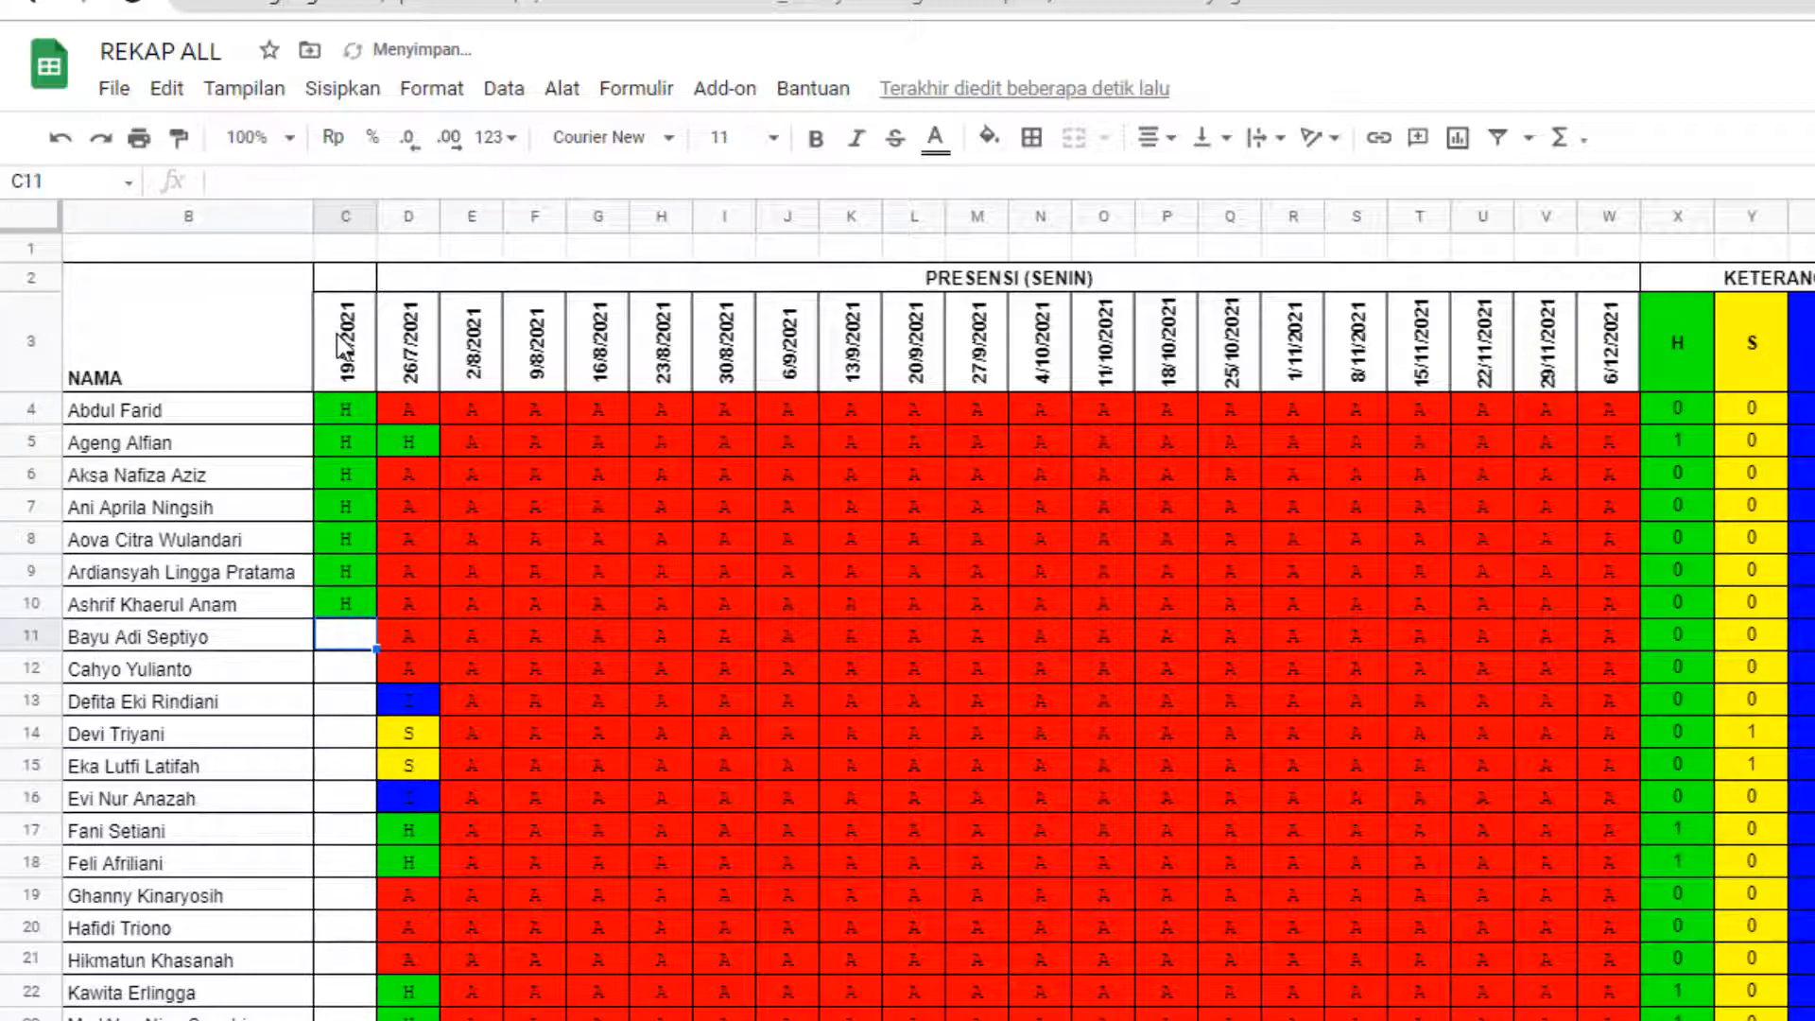
- Enter A in C11 and H in C12:C16 of the 19/7/2021 column
{"action": "type", "text": "A"}
{"action": "key", "text": "Return"}
{"action": "type", "text": "H"}
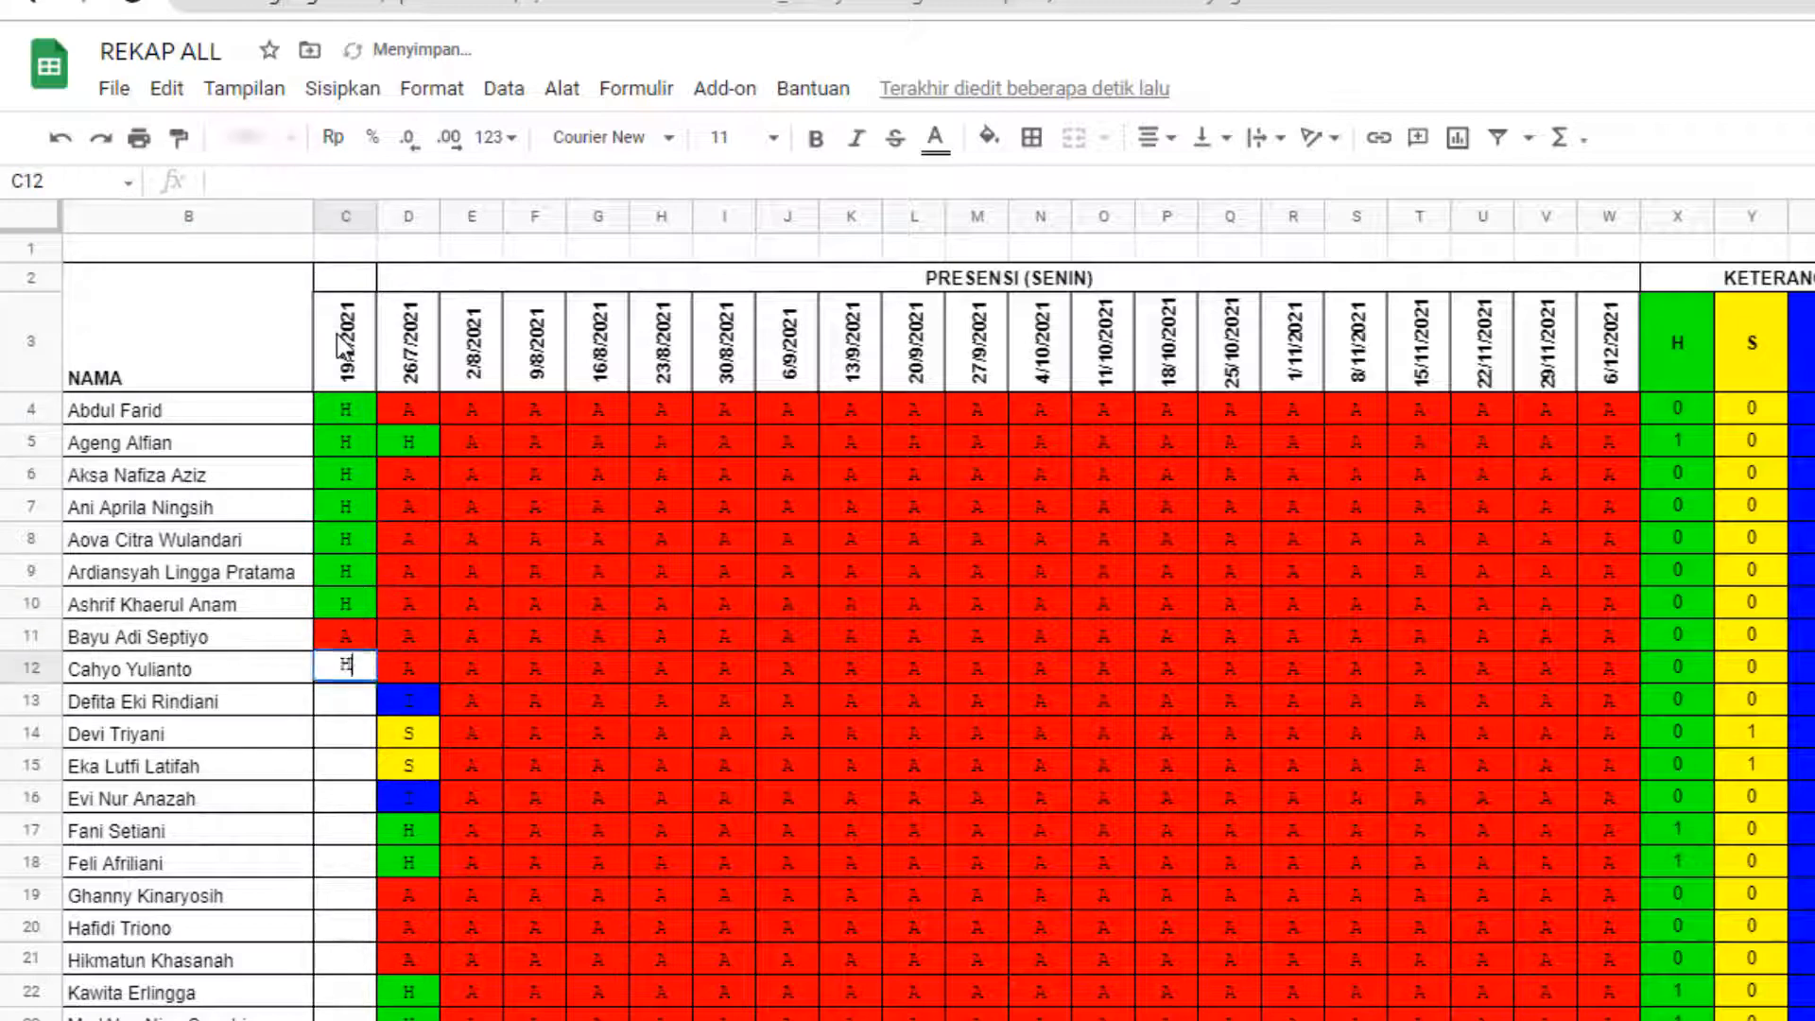
{"action": "key", "text": "Return"}
{"action": "type", "text": "H"}
{"action": "key", "text": "Return"}
{"action": "type", "text": "H"}
{"action": "key", "text": "Return"}
{"action": "type", "text": "H"}
{"action": "key", "text": "Return"}
{"action": "type", "text": "H"}
{"action": "key", "text": "Return"}
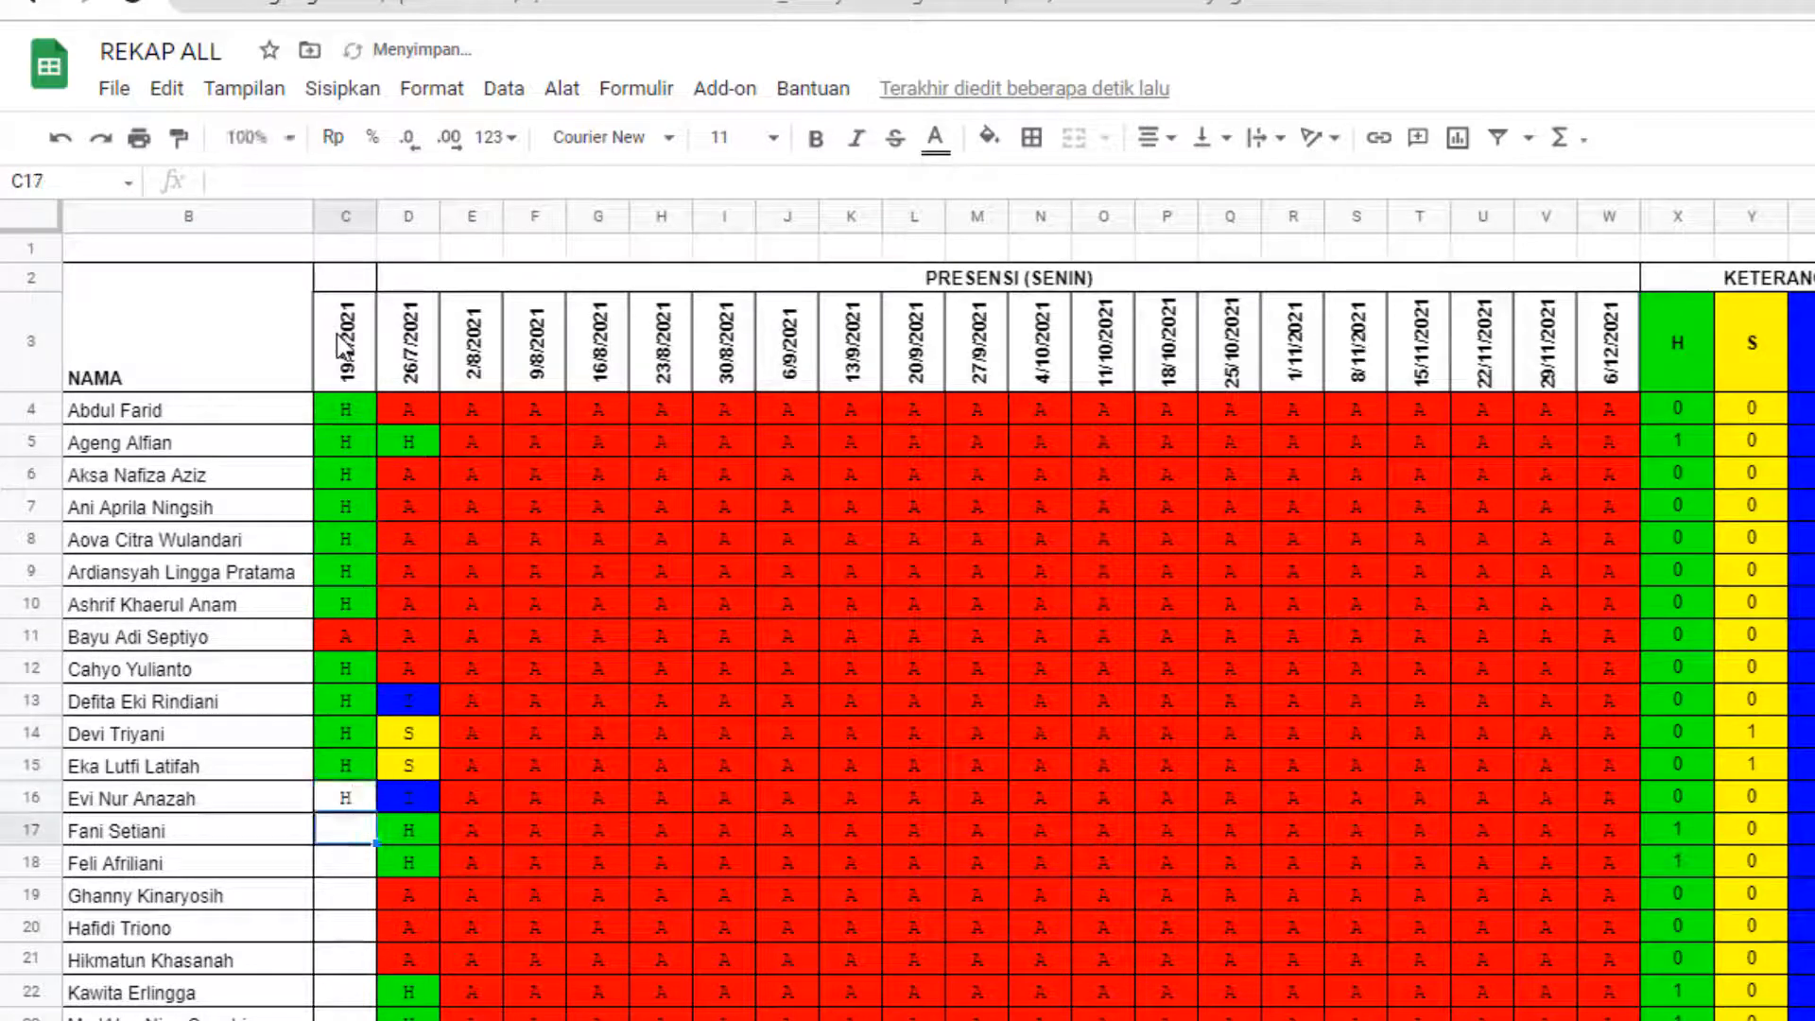
- Mark the seven students in C17:C23 as H in the 19/7/2021 column
{"action": "type", "text": "H"}
{"action": "key", "text": "Return"}
{"action": "type", "text": "H"}
{"action": "key", "text": "Return"}
{"action": "type", "text": "H"}
{"action": "key", "text": "Return"}
{"action": "type", "text": "H"}
{"action": "key", "text": "Return"}
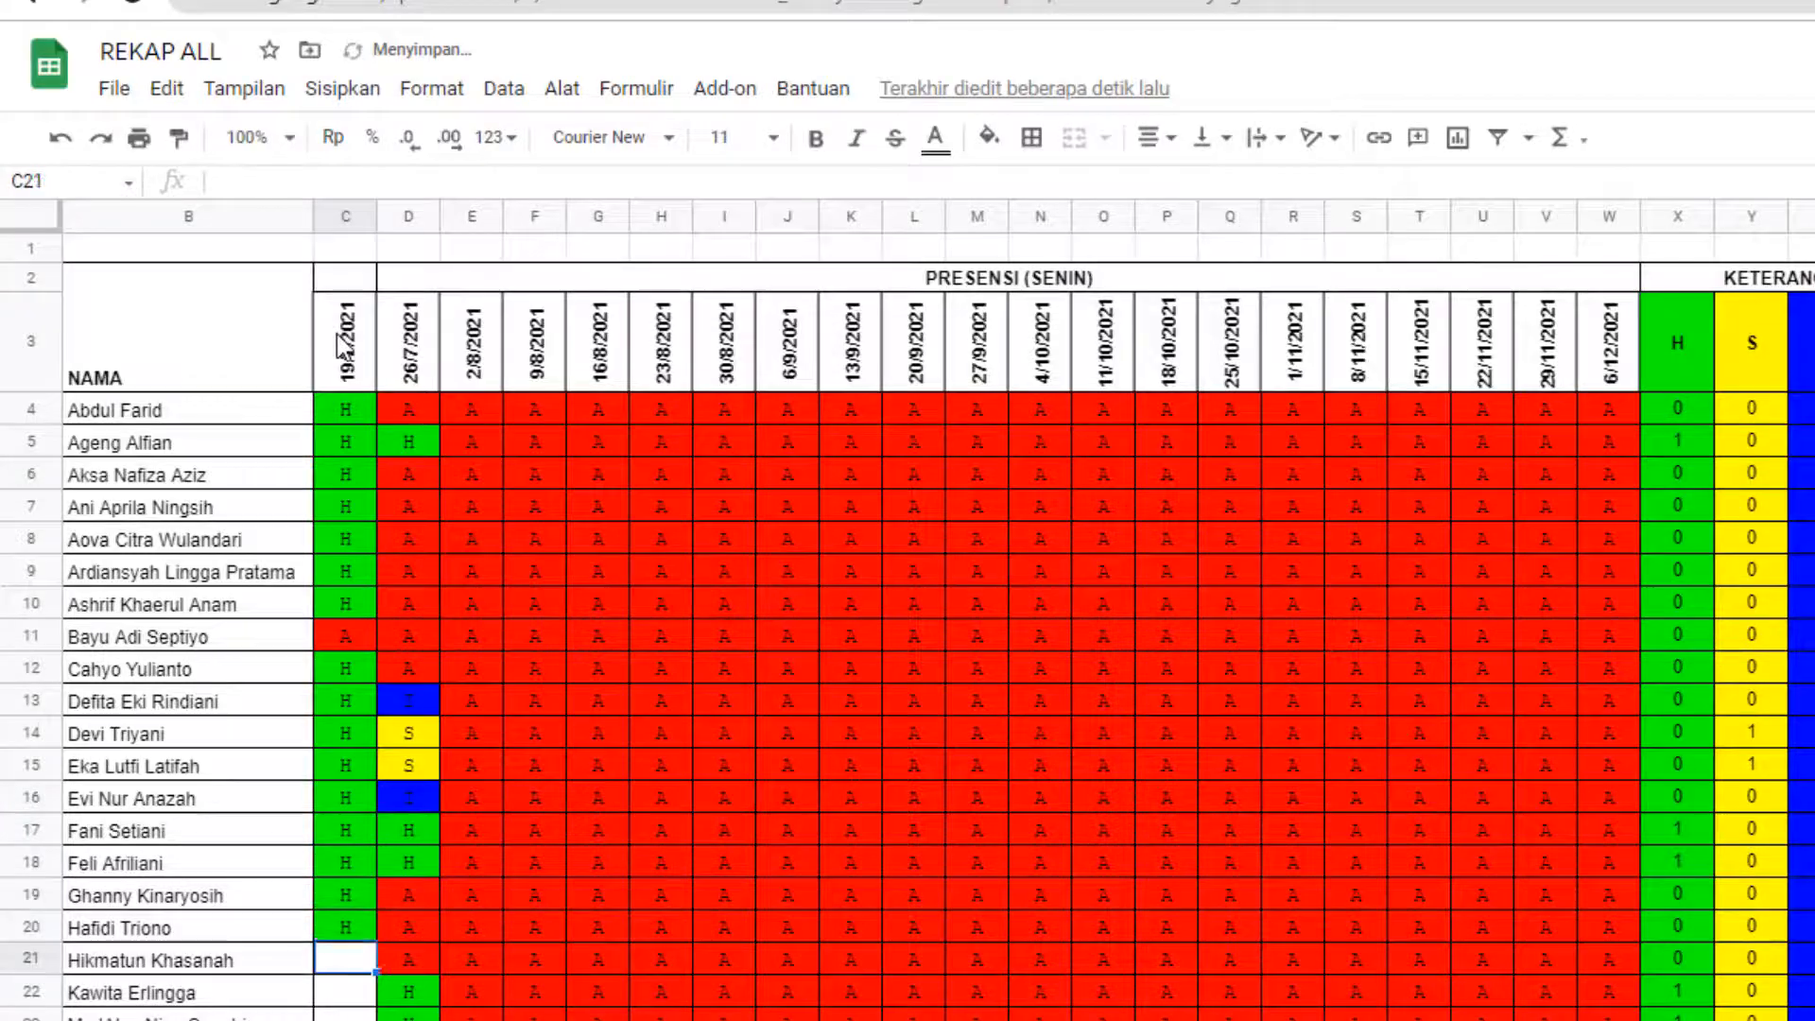
{"action": "type", "text": "H"}
{"action": "key", "text": "Return"}
{"action": "type", "text": "H H "}
- Mark the four students in C24:C27 as A in the 19/7/2021 column
{"action": "type", "text": "A"}
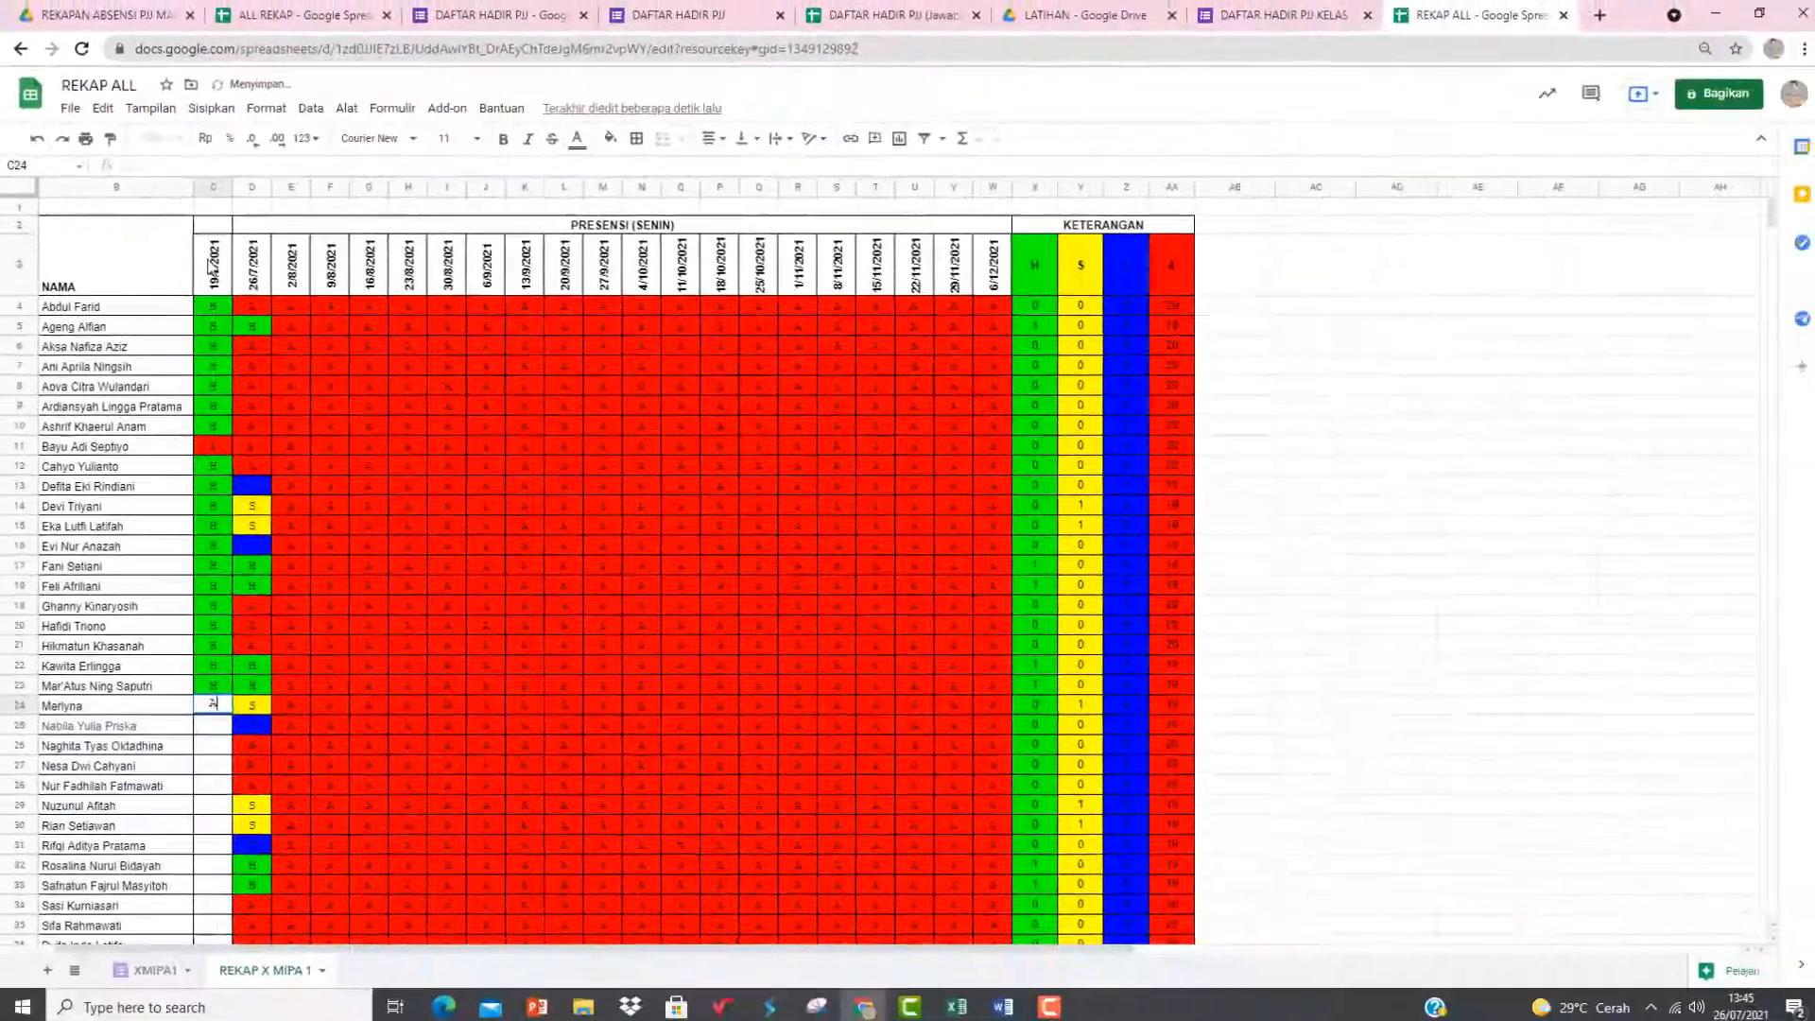
{"action": "key", "text": "Return"}
{"action": "type", "text": "A"}
{"action": "key", "text": "Return"}
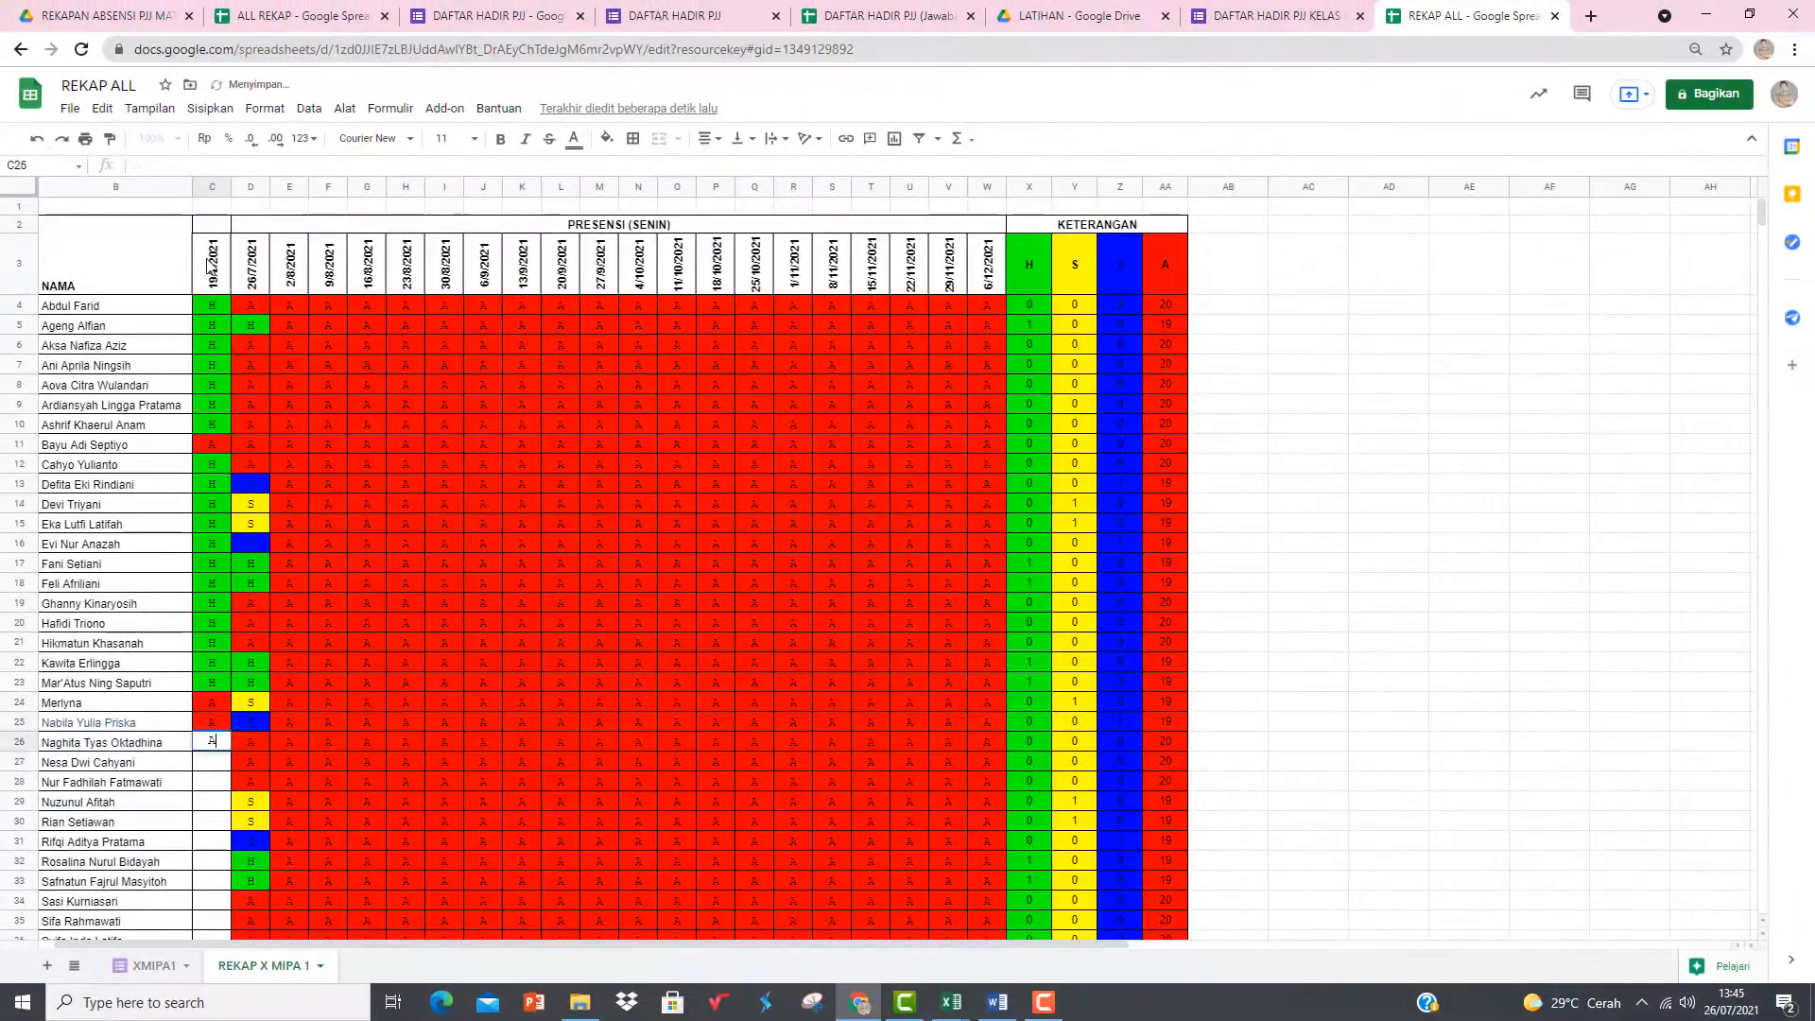
{"action": "type", "text": "A"}
{"action": "key", "text": "Return"}
{"action": "type", "text": "A"}
{"action": "key", "text": "Return"}
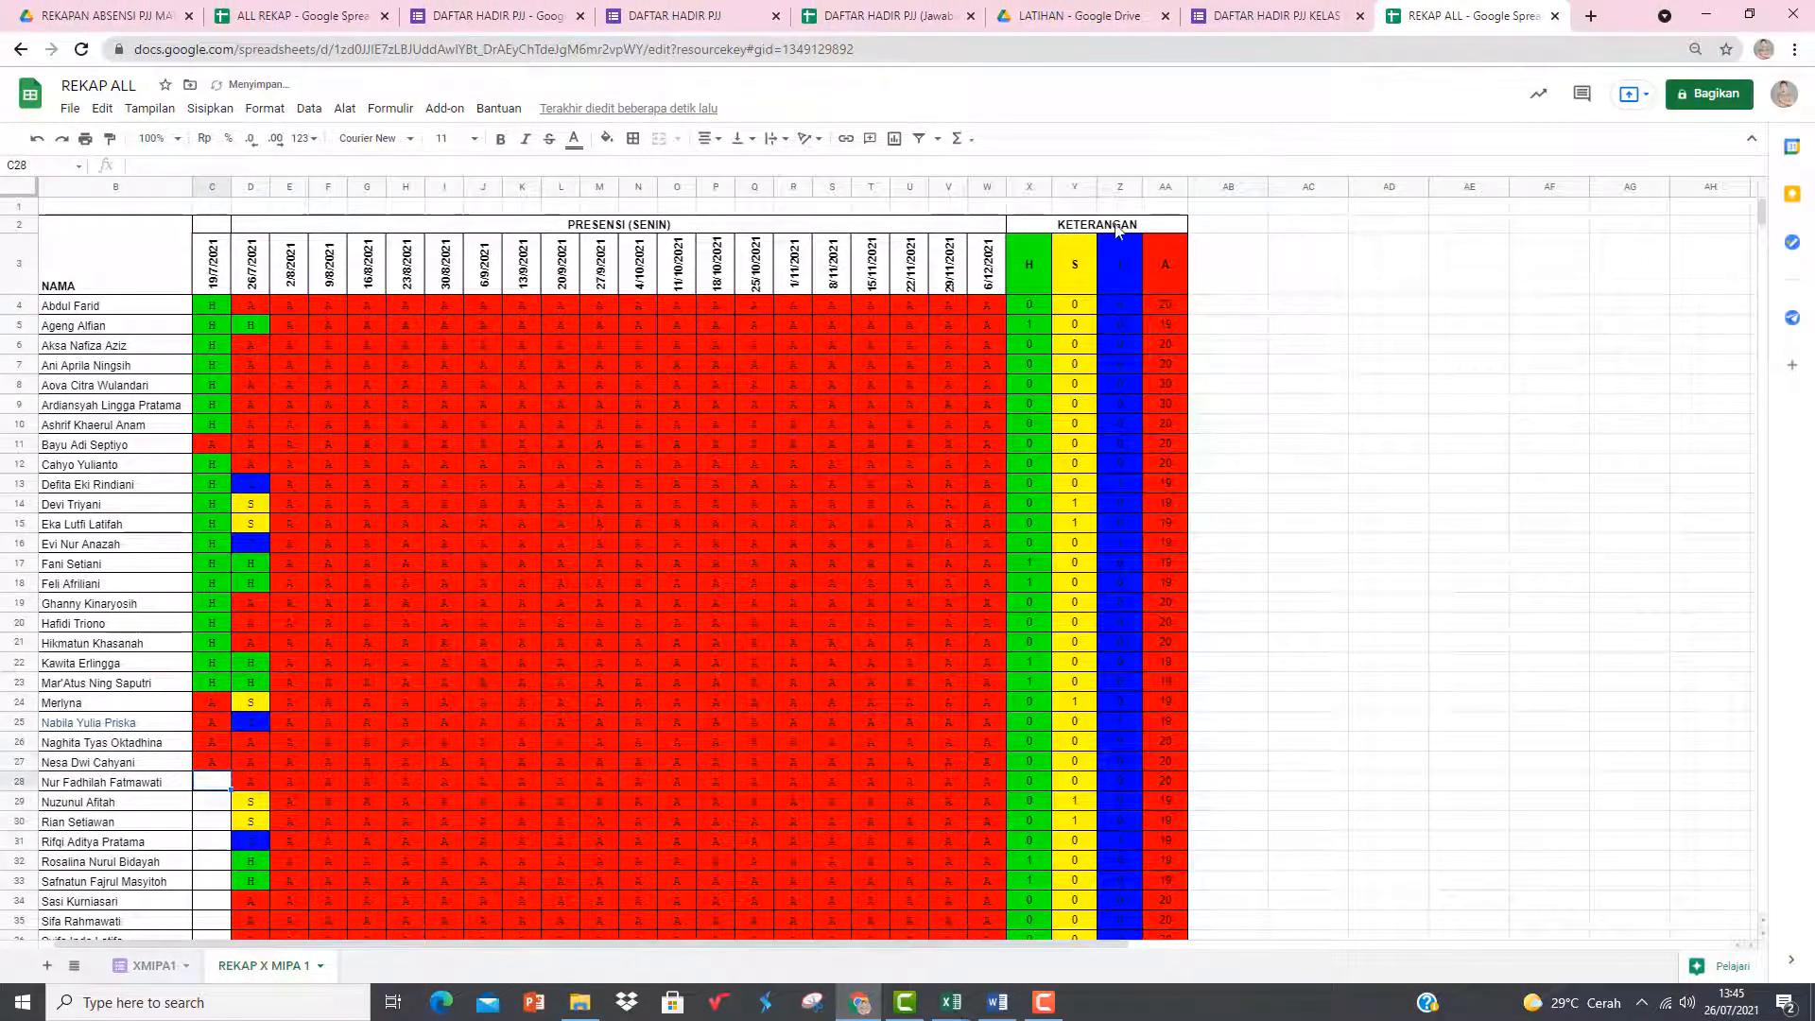
{"action": "left_click", "coordinate": [1353, 348]}
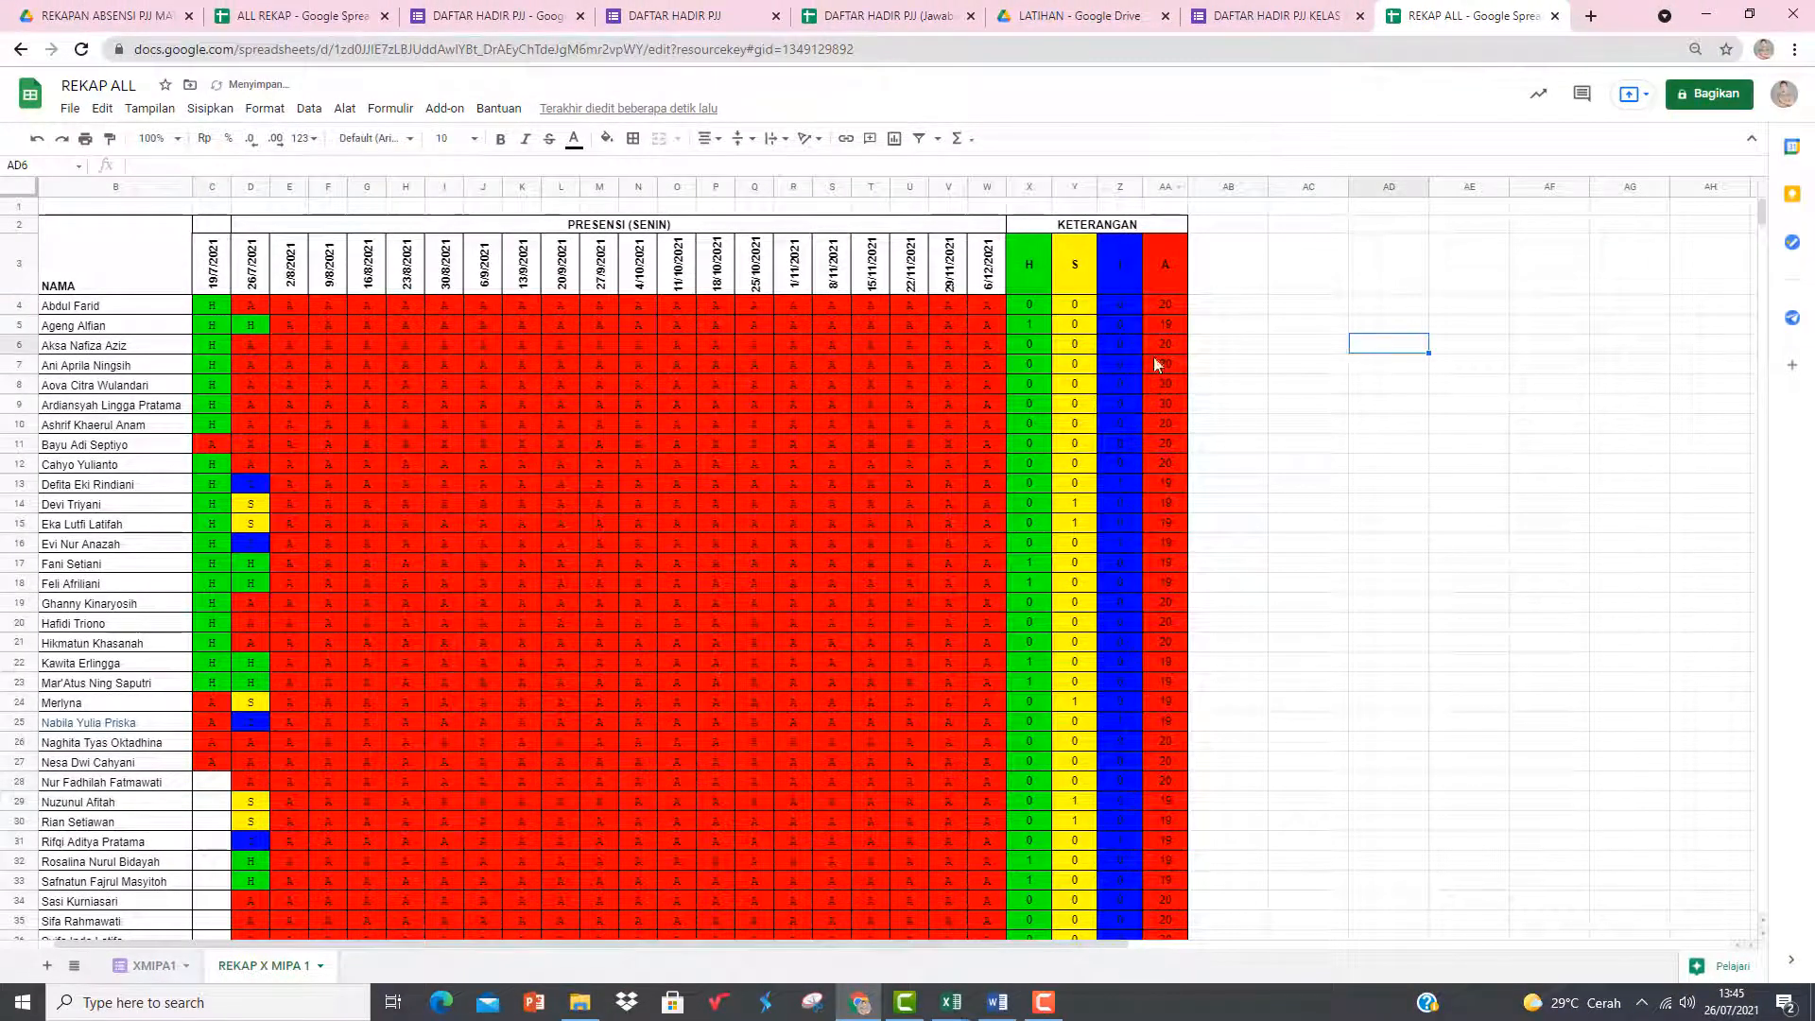
- Clear the hand-entered marks from C4:C27 in the 19/7/2021 column
{"action": "left_click", "coordinate": [210, 311]}
{"action": "key", "text": "ctrl+shift+Down"}
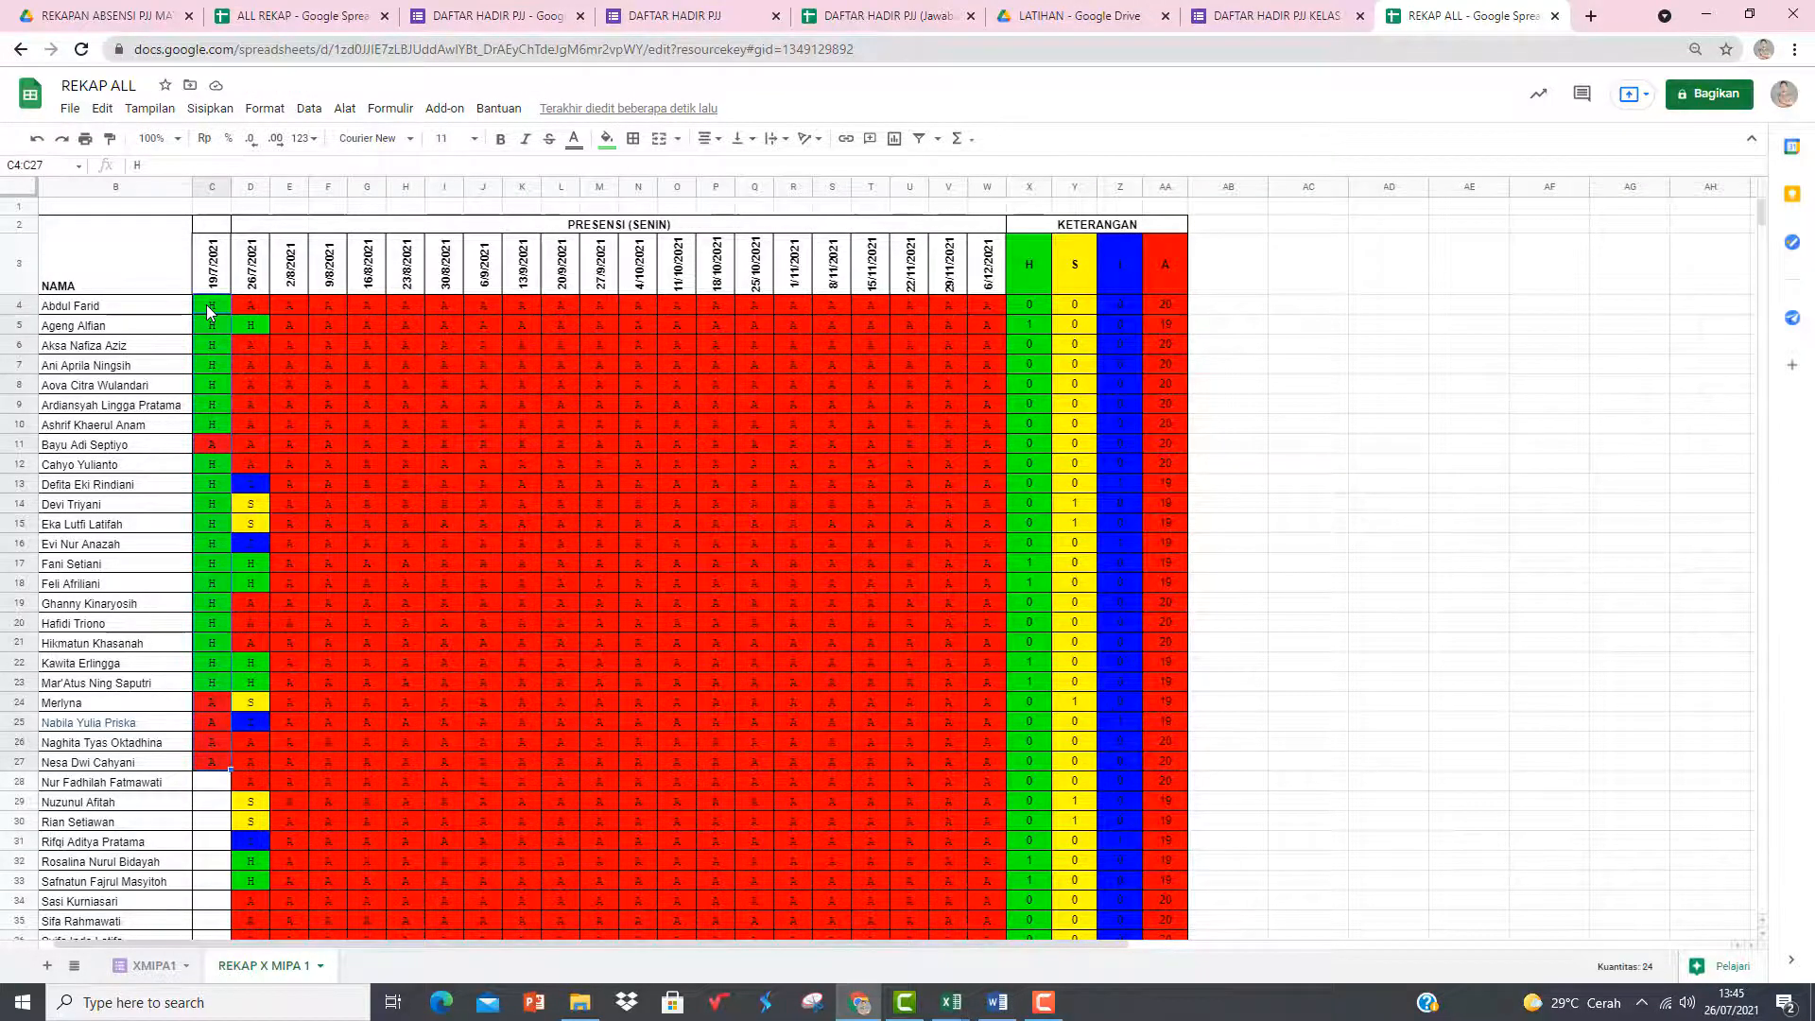
{"action": "key", "text": "Delete"}
{"action": "key", "text": "Right"}
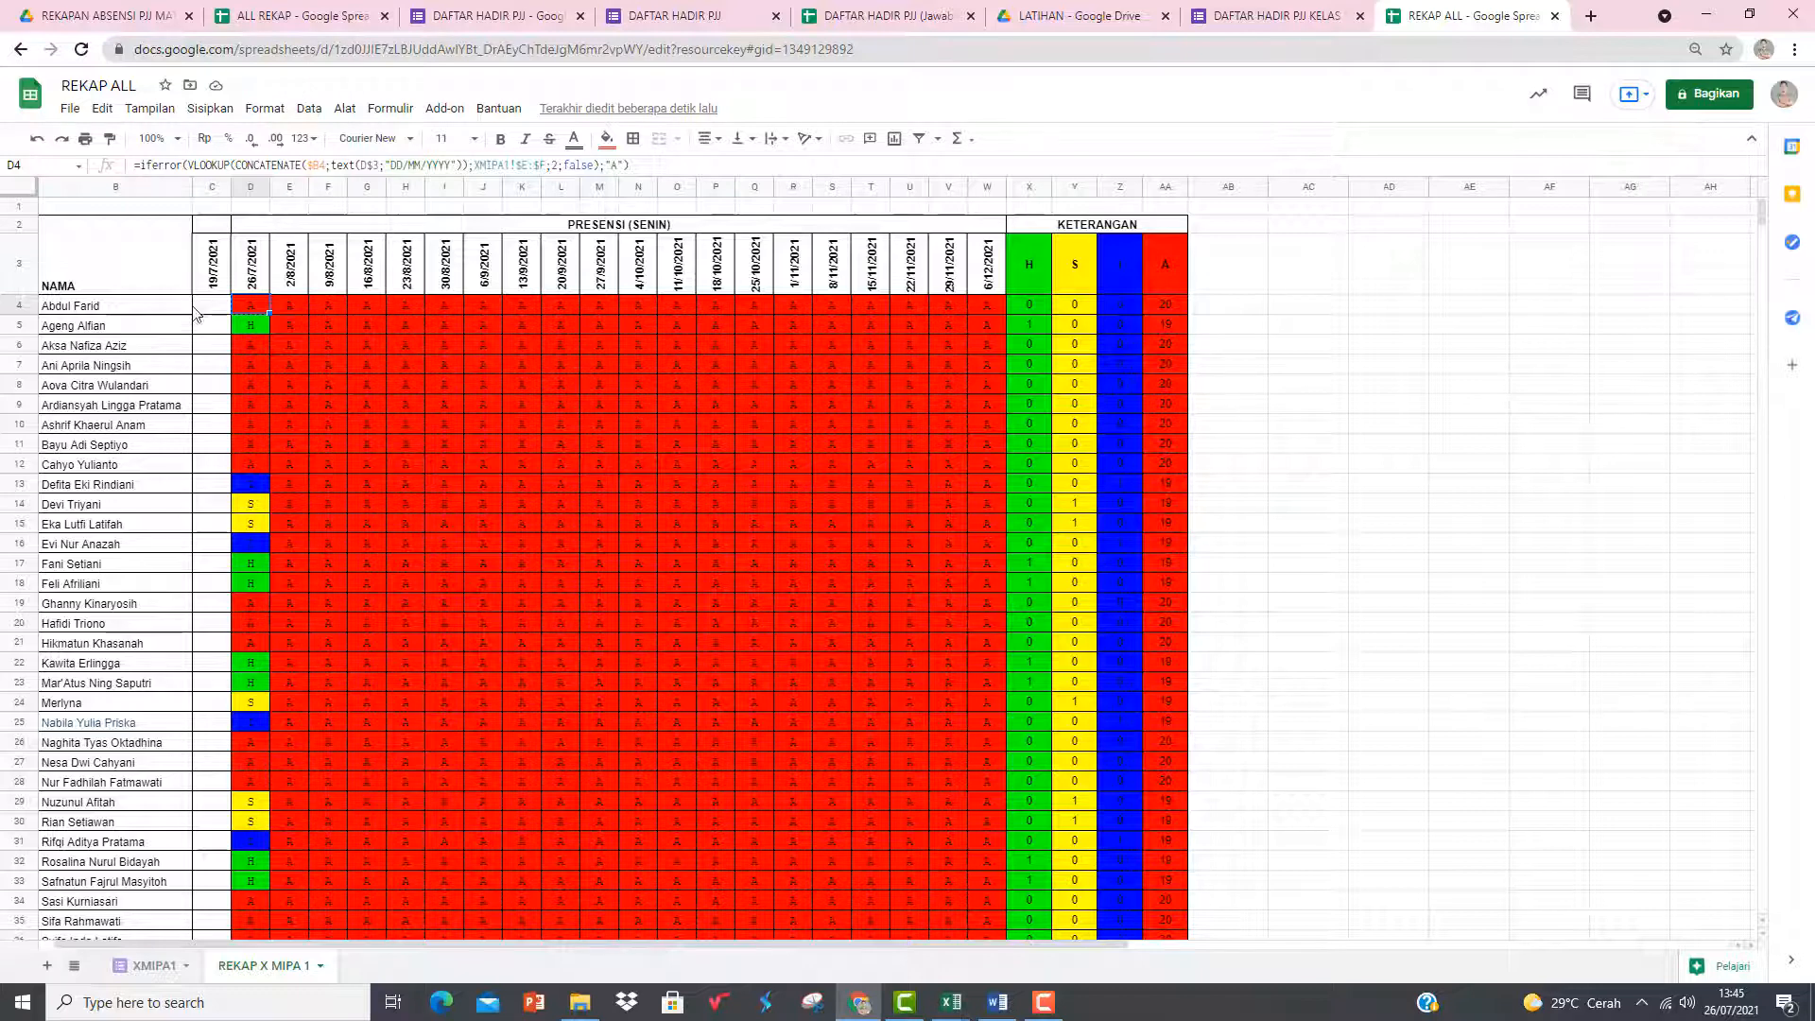
- Paste the attendance lookup formula into C4 and fill it down the 19/7/2021 column
{"action": "left_click", "coordinate": [221, 314]}
{"action": "key", "text": "ctrl+v"}
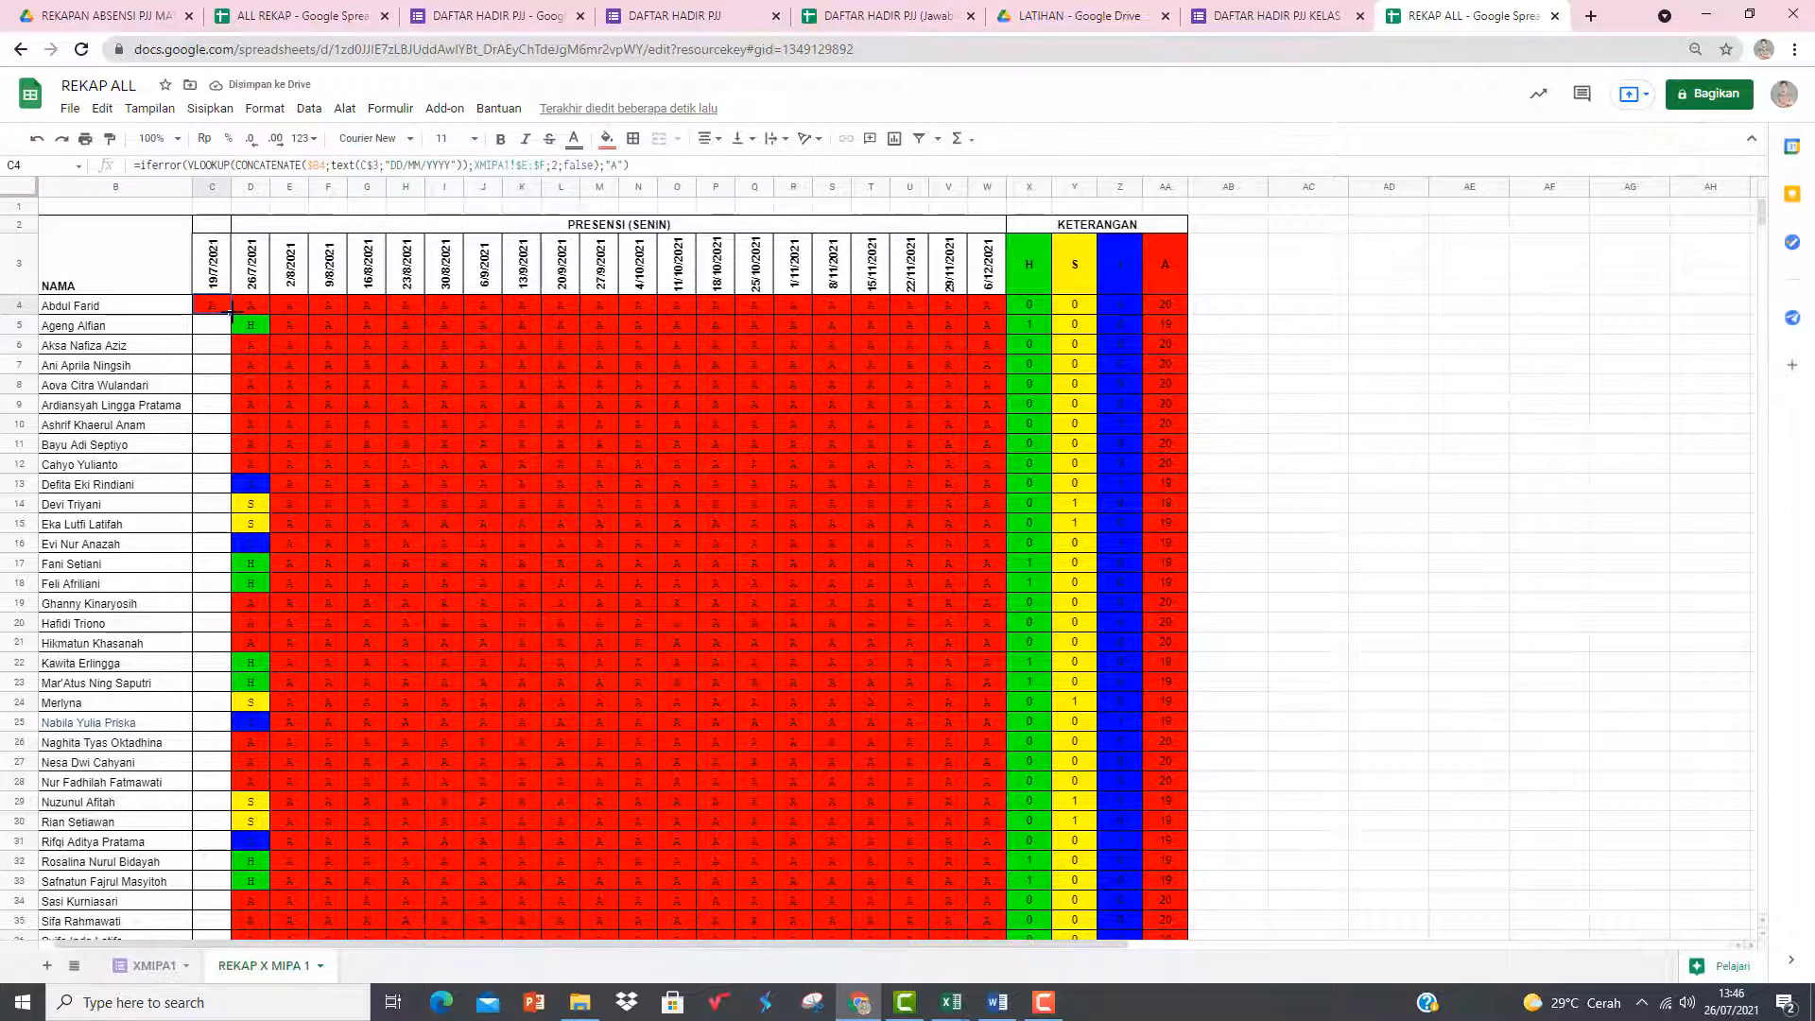
{"action": "double_click", "coordinate": [231, 315]}
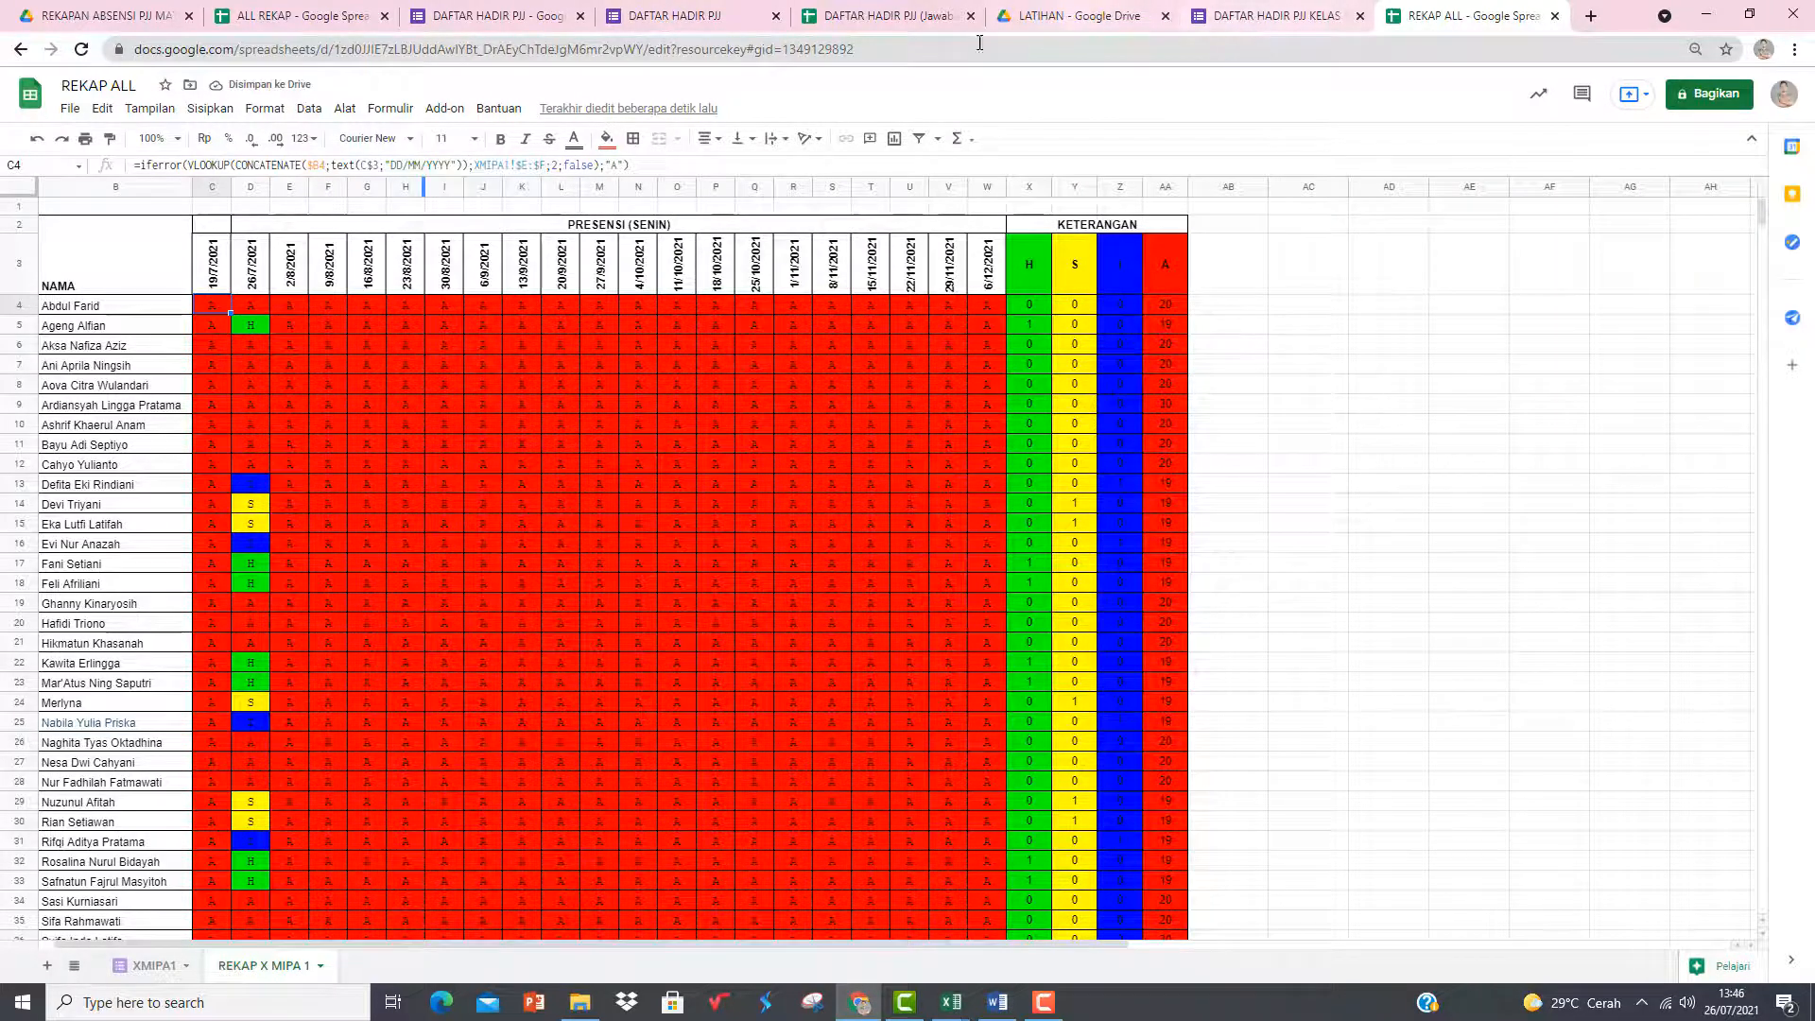
- On the XMIPA1 sheet, copy the last response's timestamp from A17 into A18
{"action": "left_click", "coordinate": [1257, 16]}
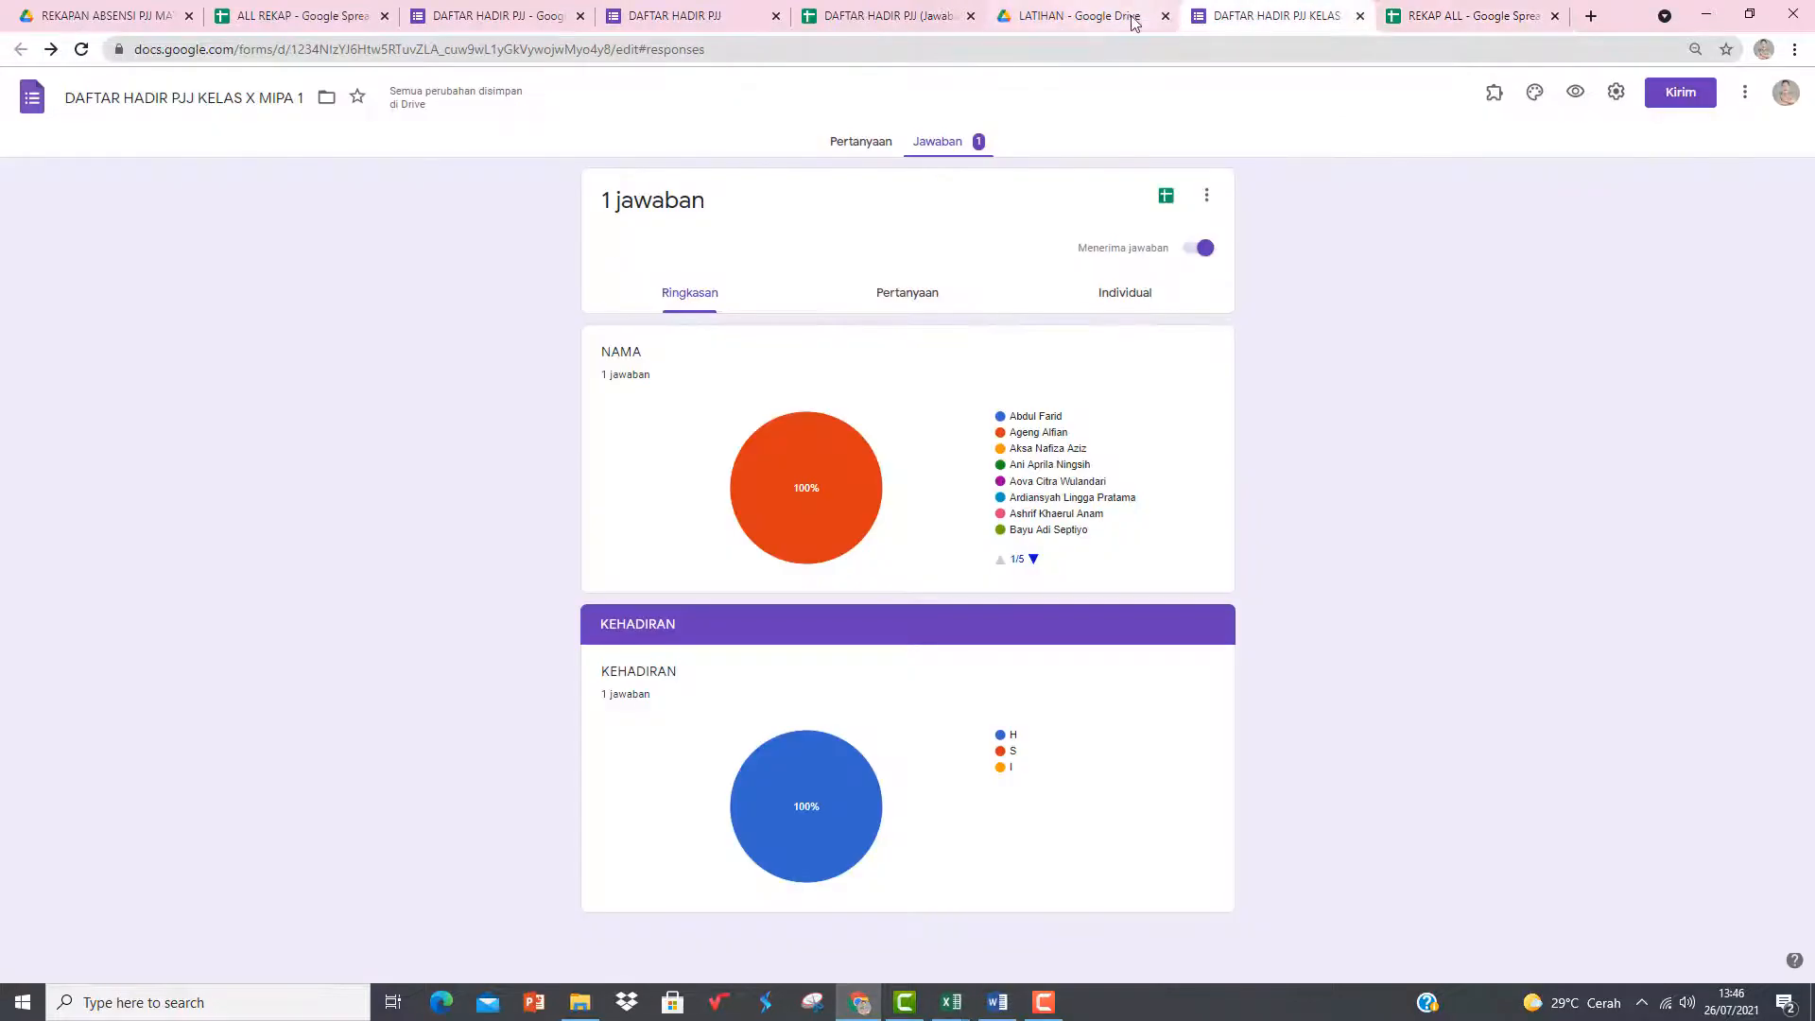
{"action": "left_click", "coordinate": [1446, 19]}
{"action": "left_click", "coordinate": [148, 965]}
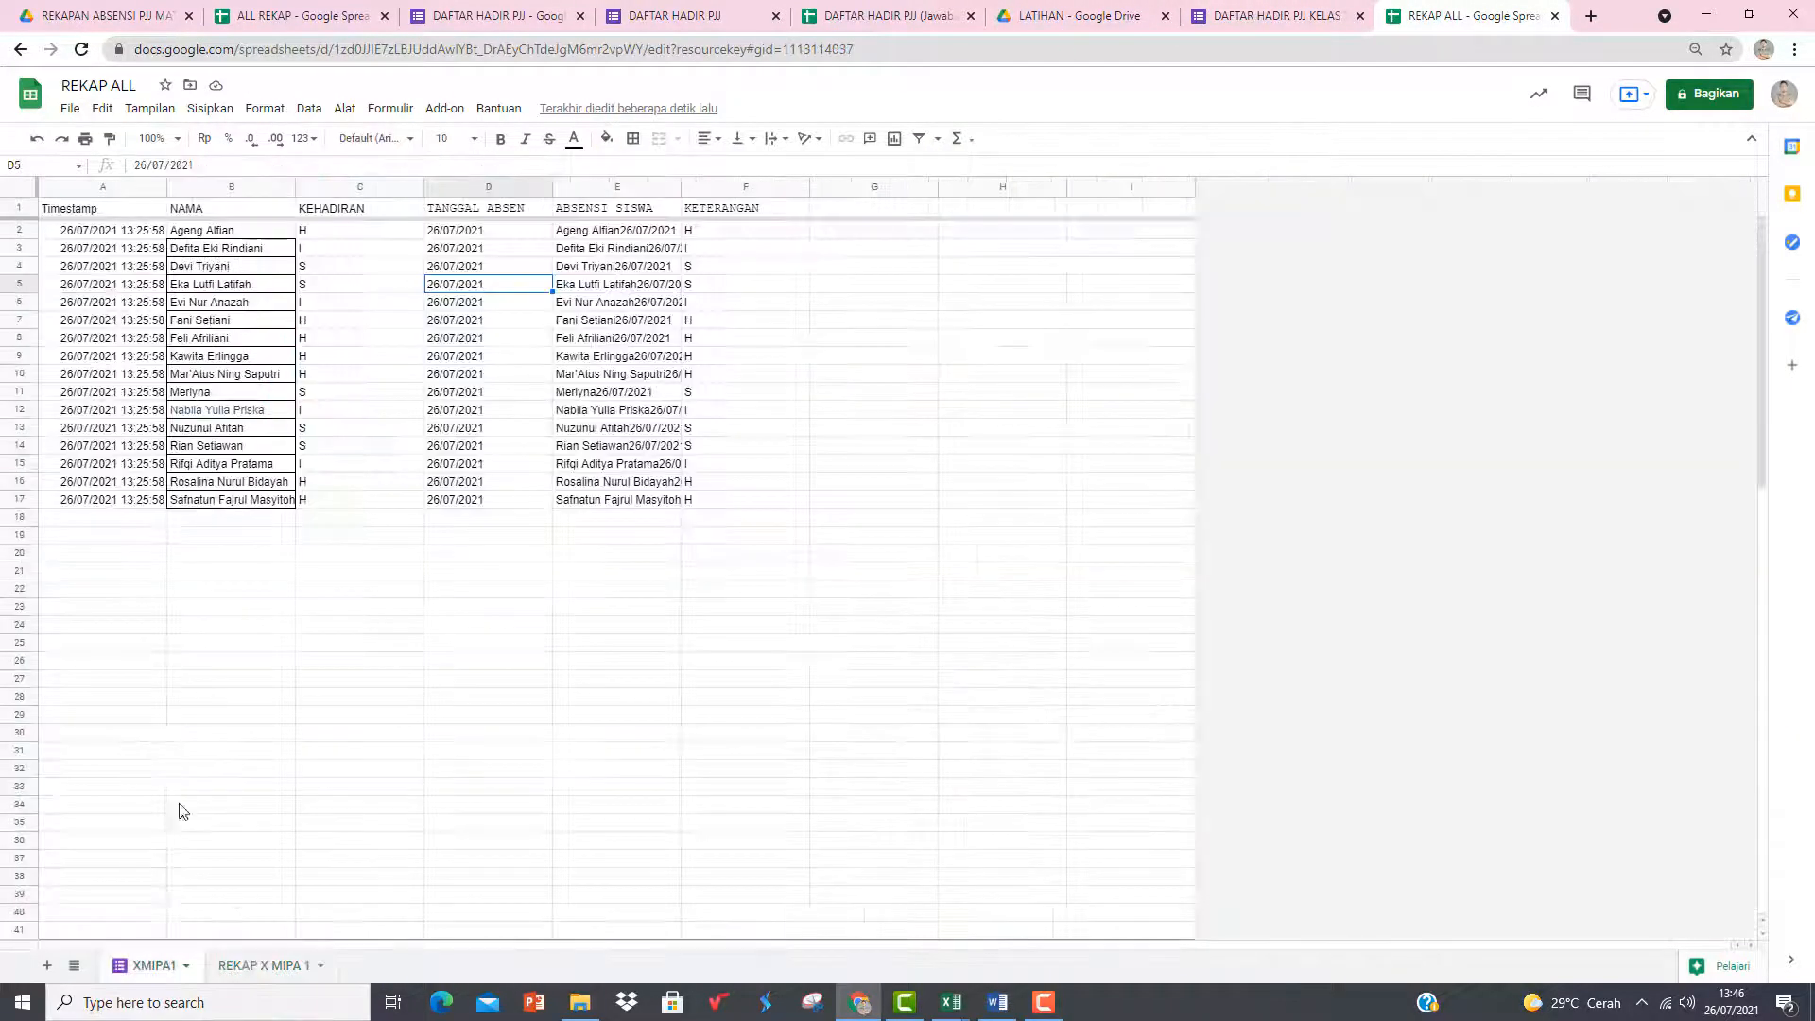
{"action": "left_click", "coordinate": [103, 520]}
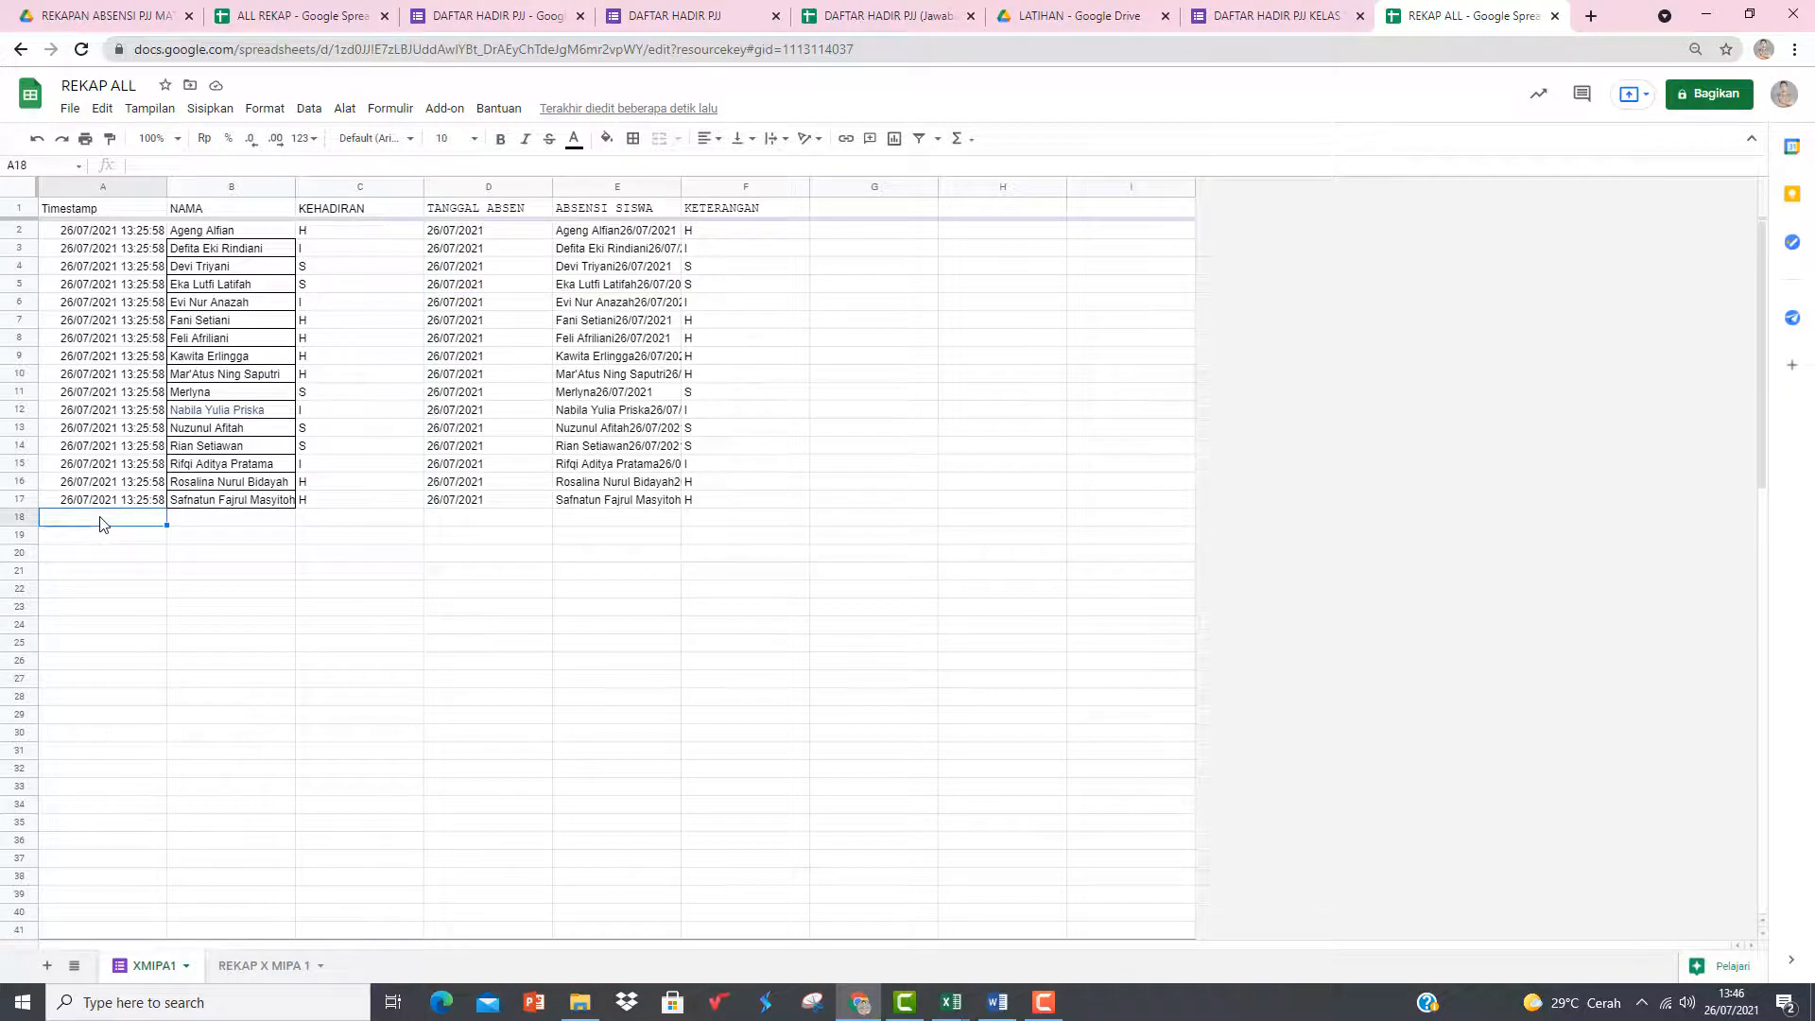
{"action": "type", "text": "19/"}
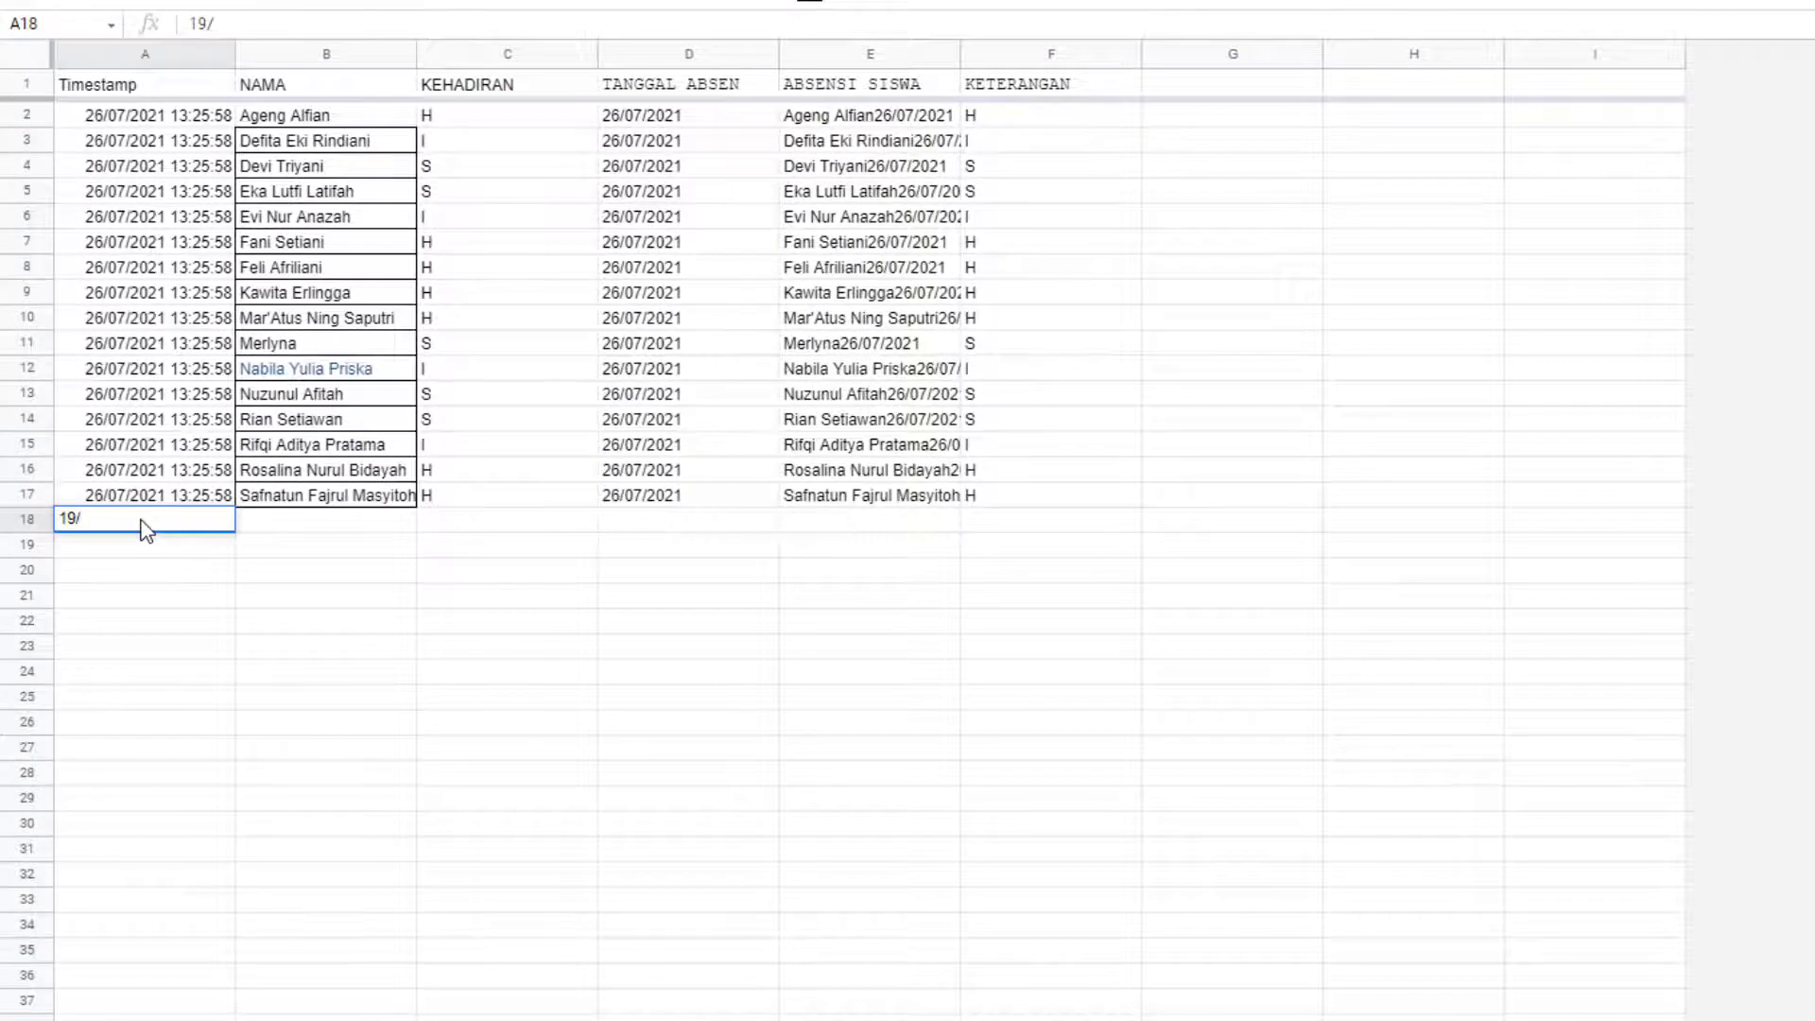
{"action": "key", "text": "BackSpace"}
{"action": "key", "text": "BackSpace"}
{"action": "key", "text": "Up"}
{"action": "key", "text": "ctrl+c"}
{"action": "left_click", "coordinate": [146, 525]}
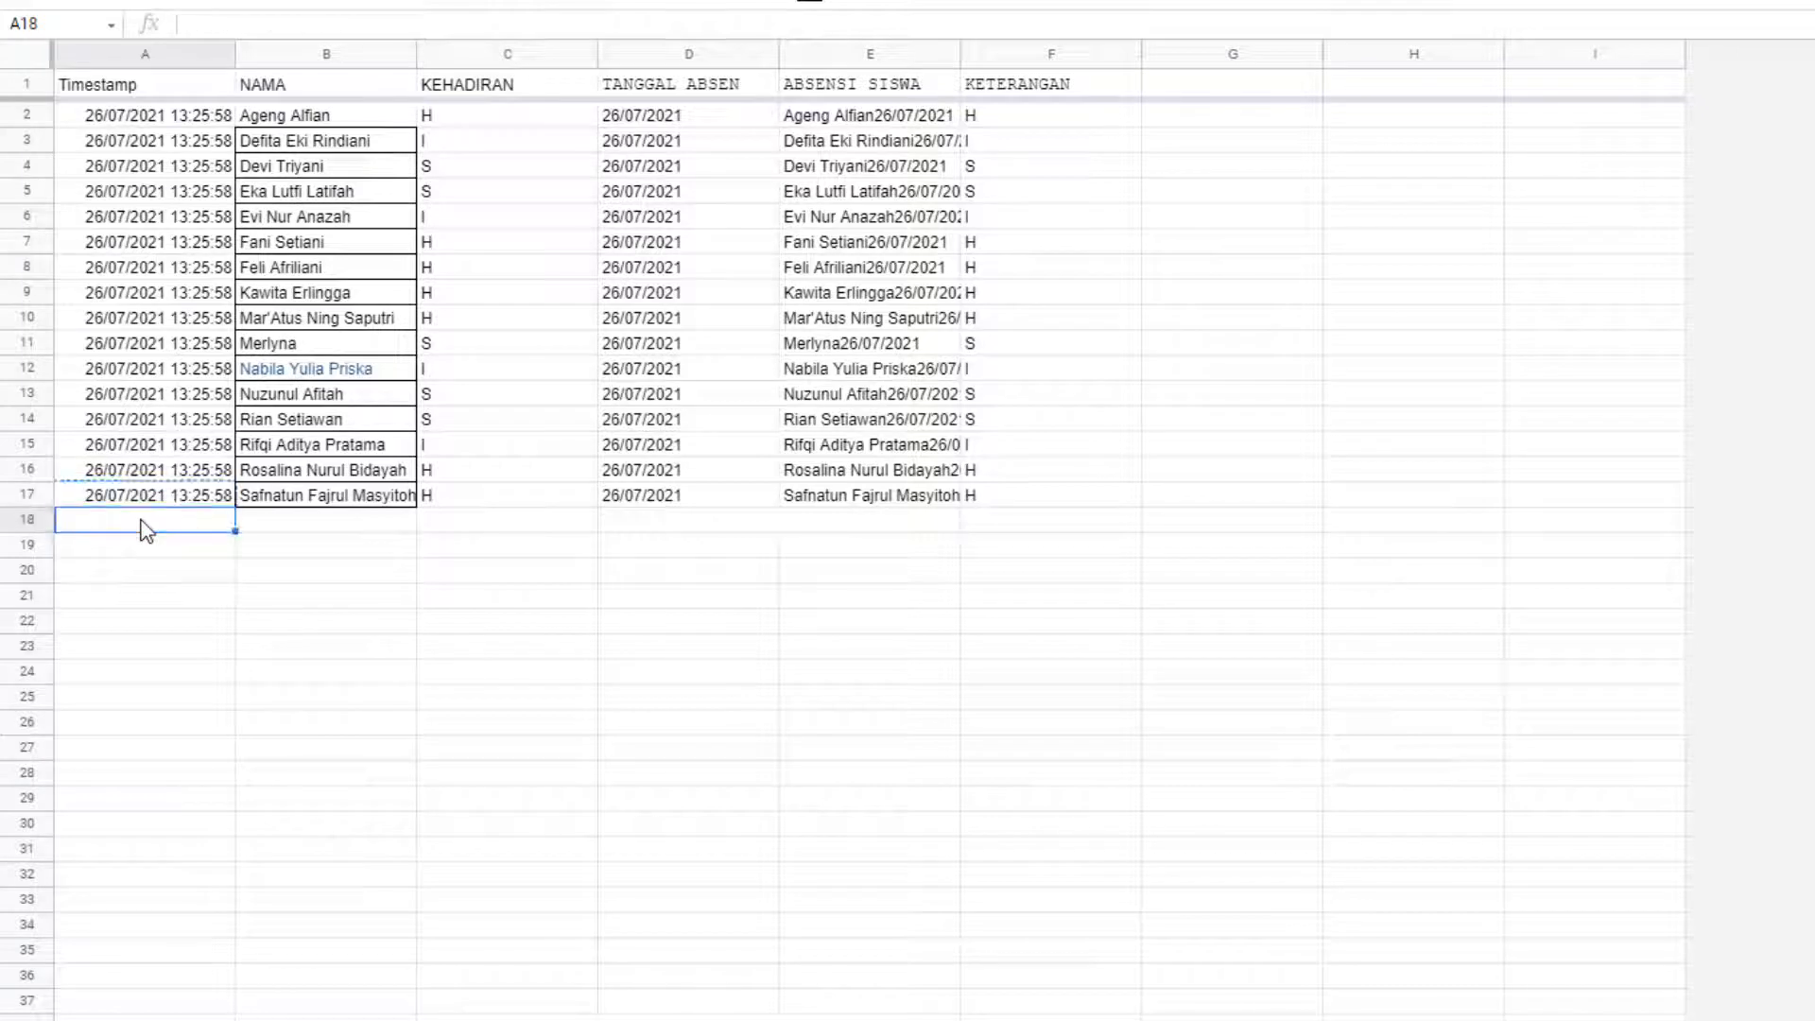
{"action": "key", "text": "ctrl+v"}
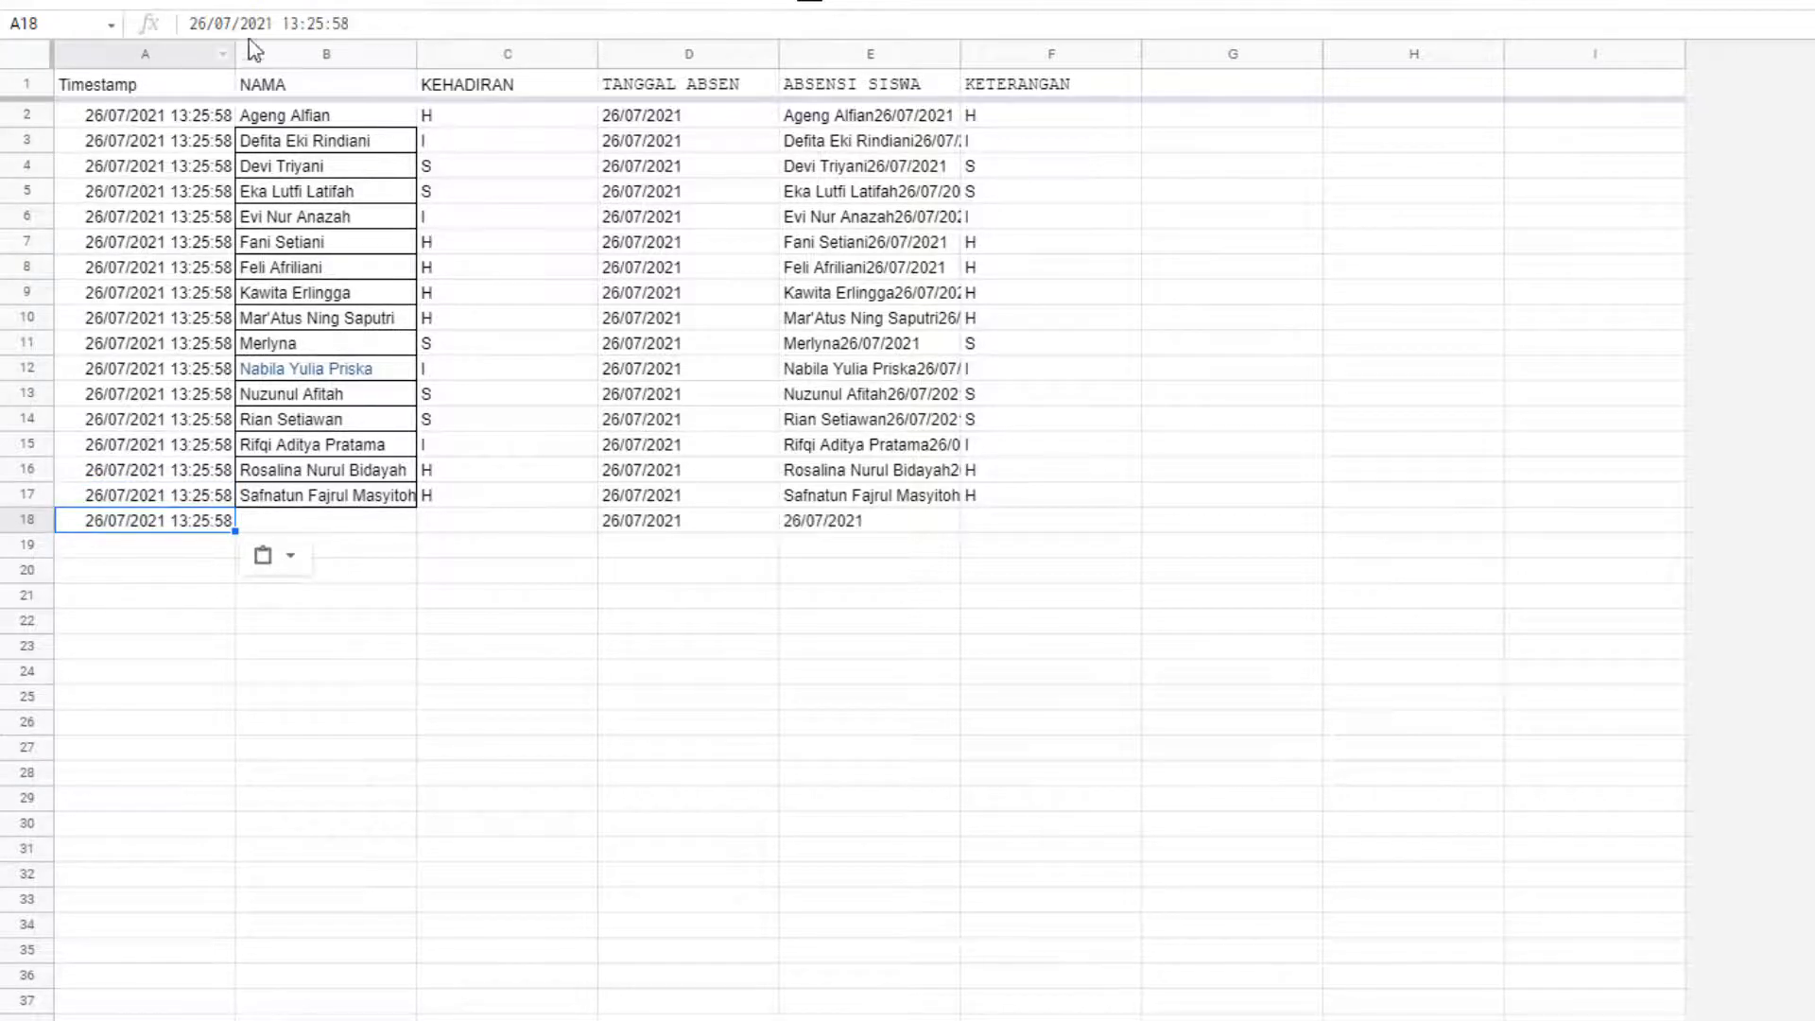
- Change the date in A18's timestamp to 19/07/2021, keeping the time 13:25:58
{"action": "left_click", "coordinate": [209, 26]}
{"action": "key", "text": "BackSpace"}
{"action": "key", "text": "BackSpace"}
{"action": "type", "text": "19"}
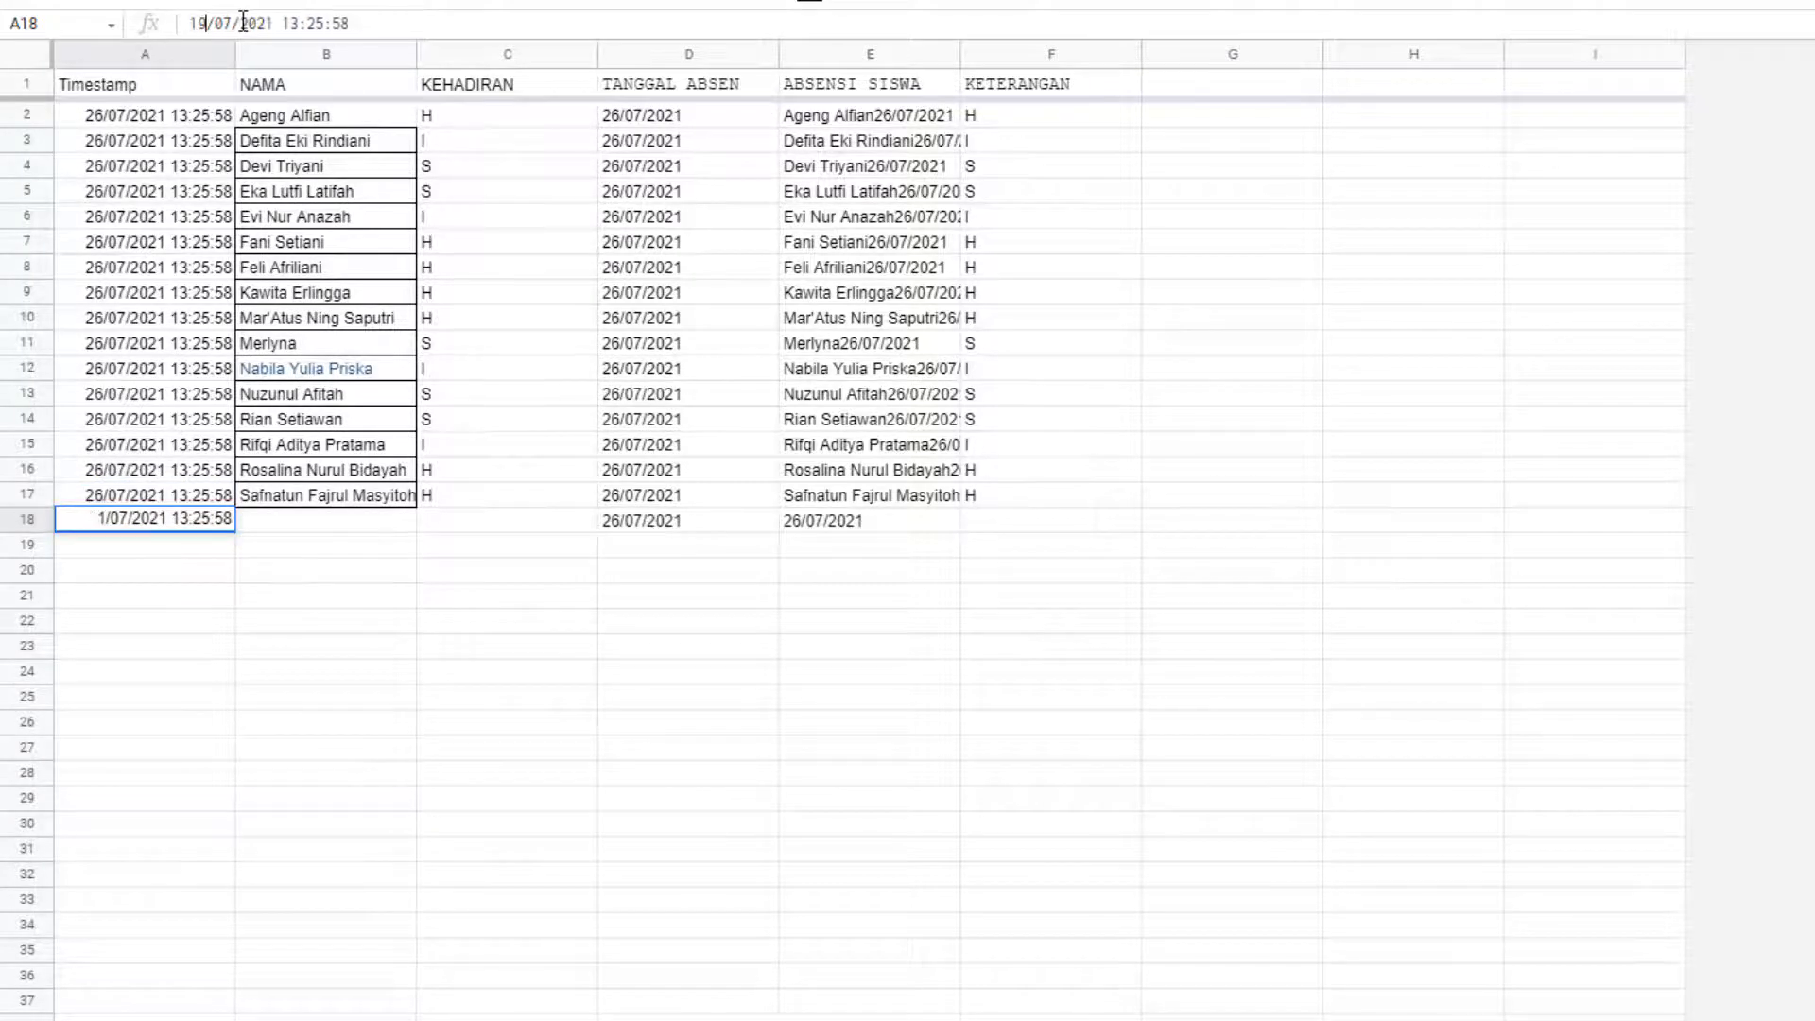
{"action": "key", "text": "Return"}
- Copy the 19/07/2021 timestamp into A19 and fill both cells down to A39
{"action": "key", "text": "Up"}
{"action": "key", "text": "ctrl+c"}
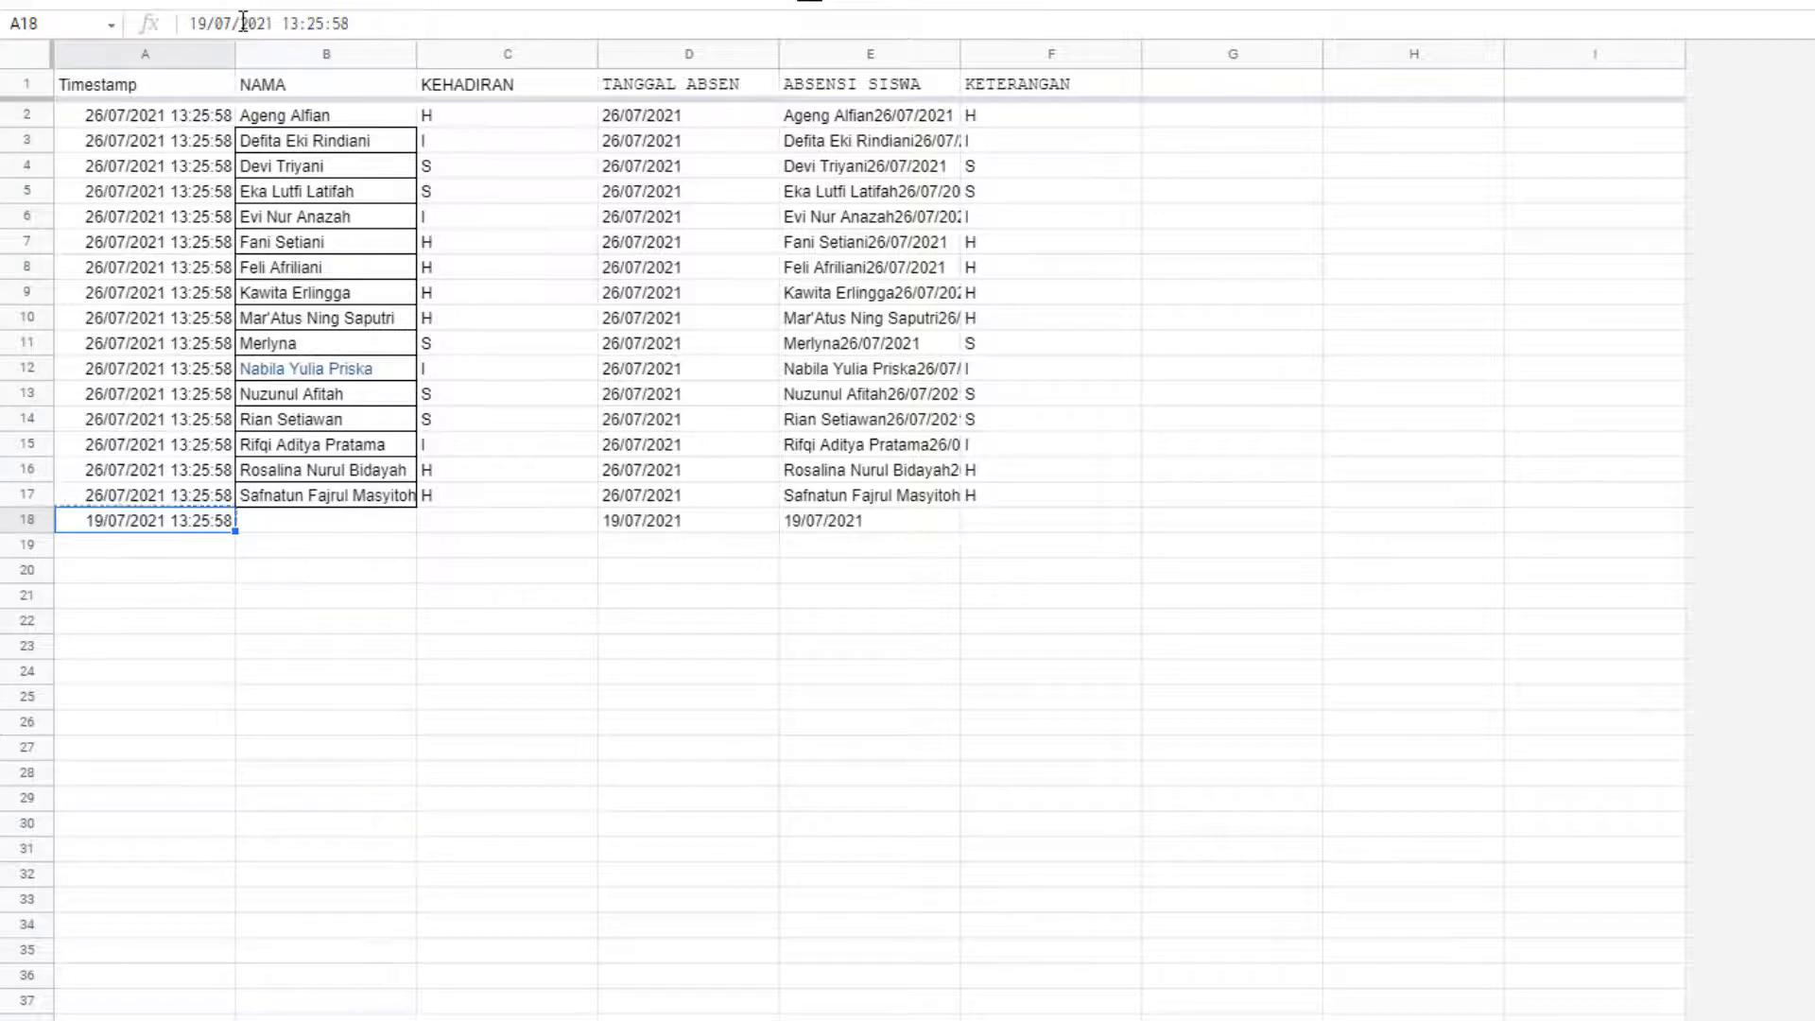
{"action": "key", "text": "Down"}
{"action": "key", "text": "ctrl+v"}
{"action": "key", "text": "shift+Up"}
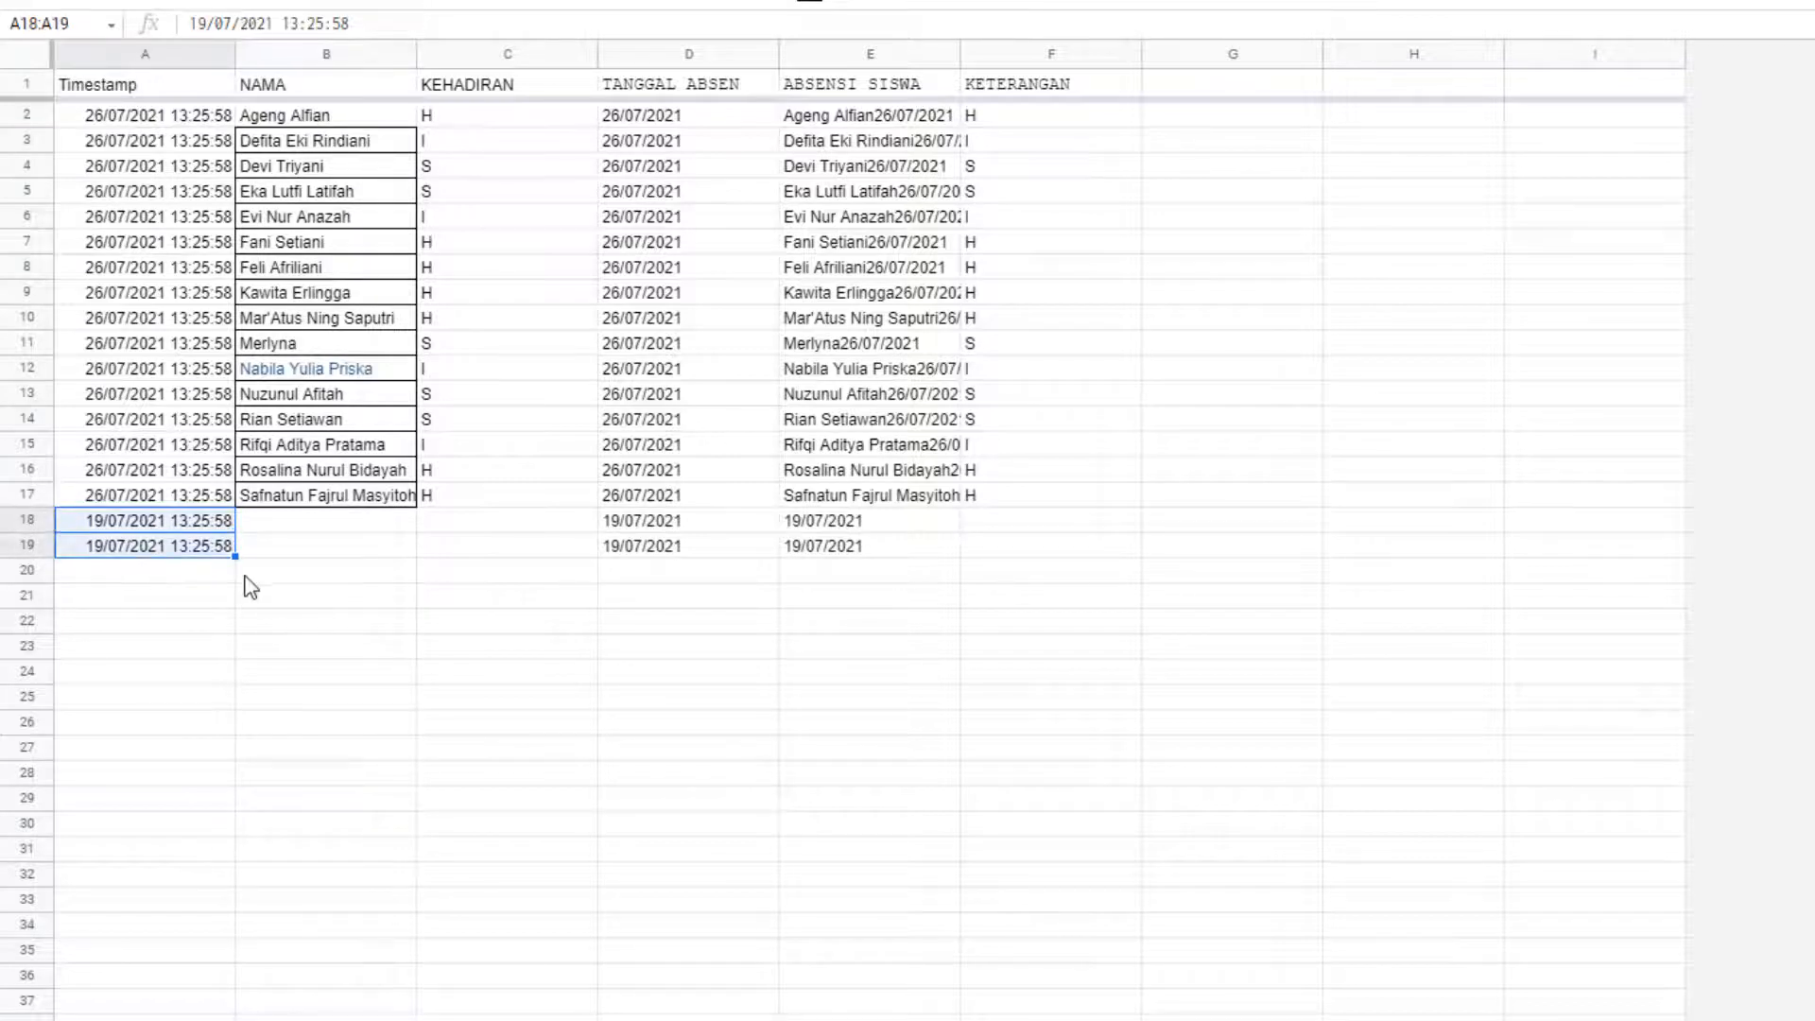
{"action": "left_click_drag", "start_coordinate": [236, 556], "coordinate": [203, 1019]}
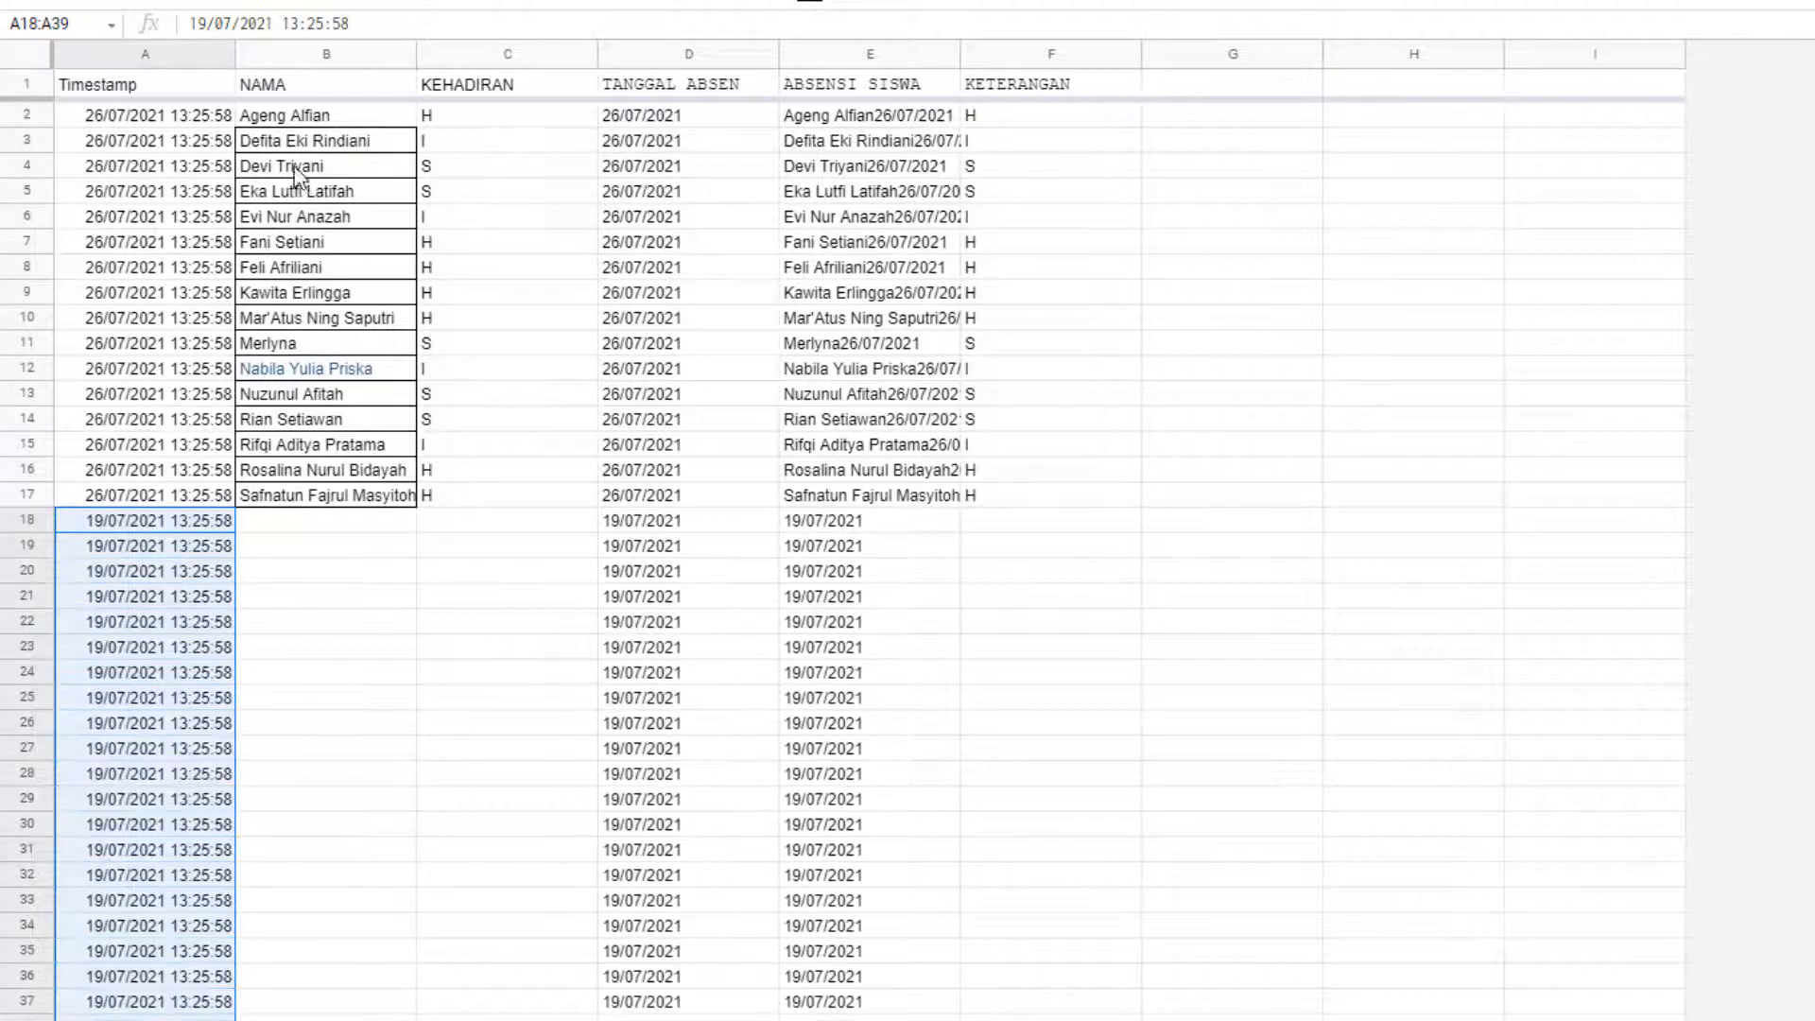
- Copy the ten student names in B8:B17 into the new rows B18:B27
{"action": "left_click", "coordinate": [312, 270]}
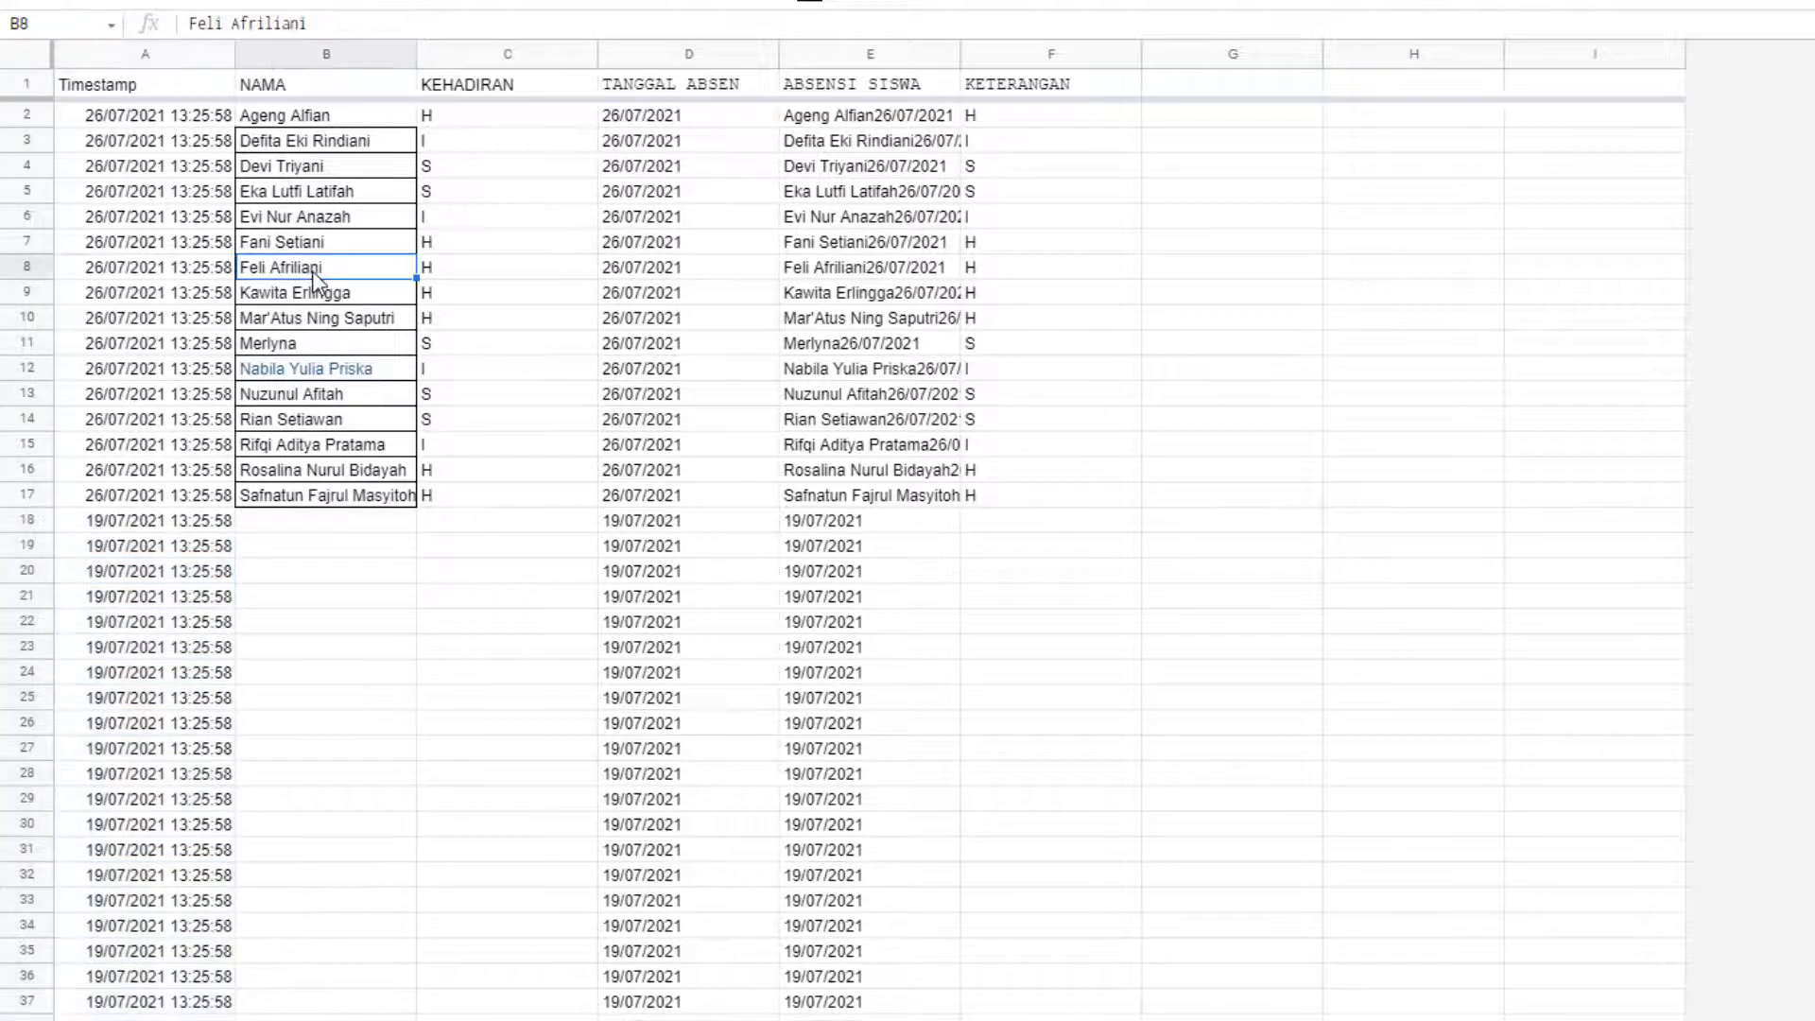
{"action": "key", "text": "shift+Down"}
{"action": "key", "text": "ctrl+shift+Down"}
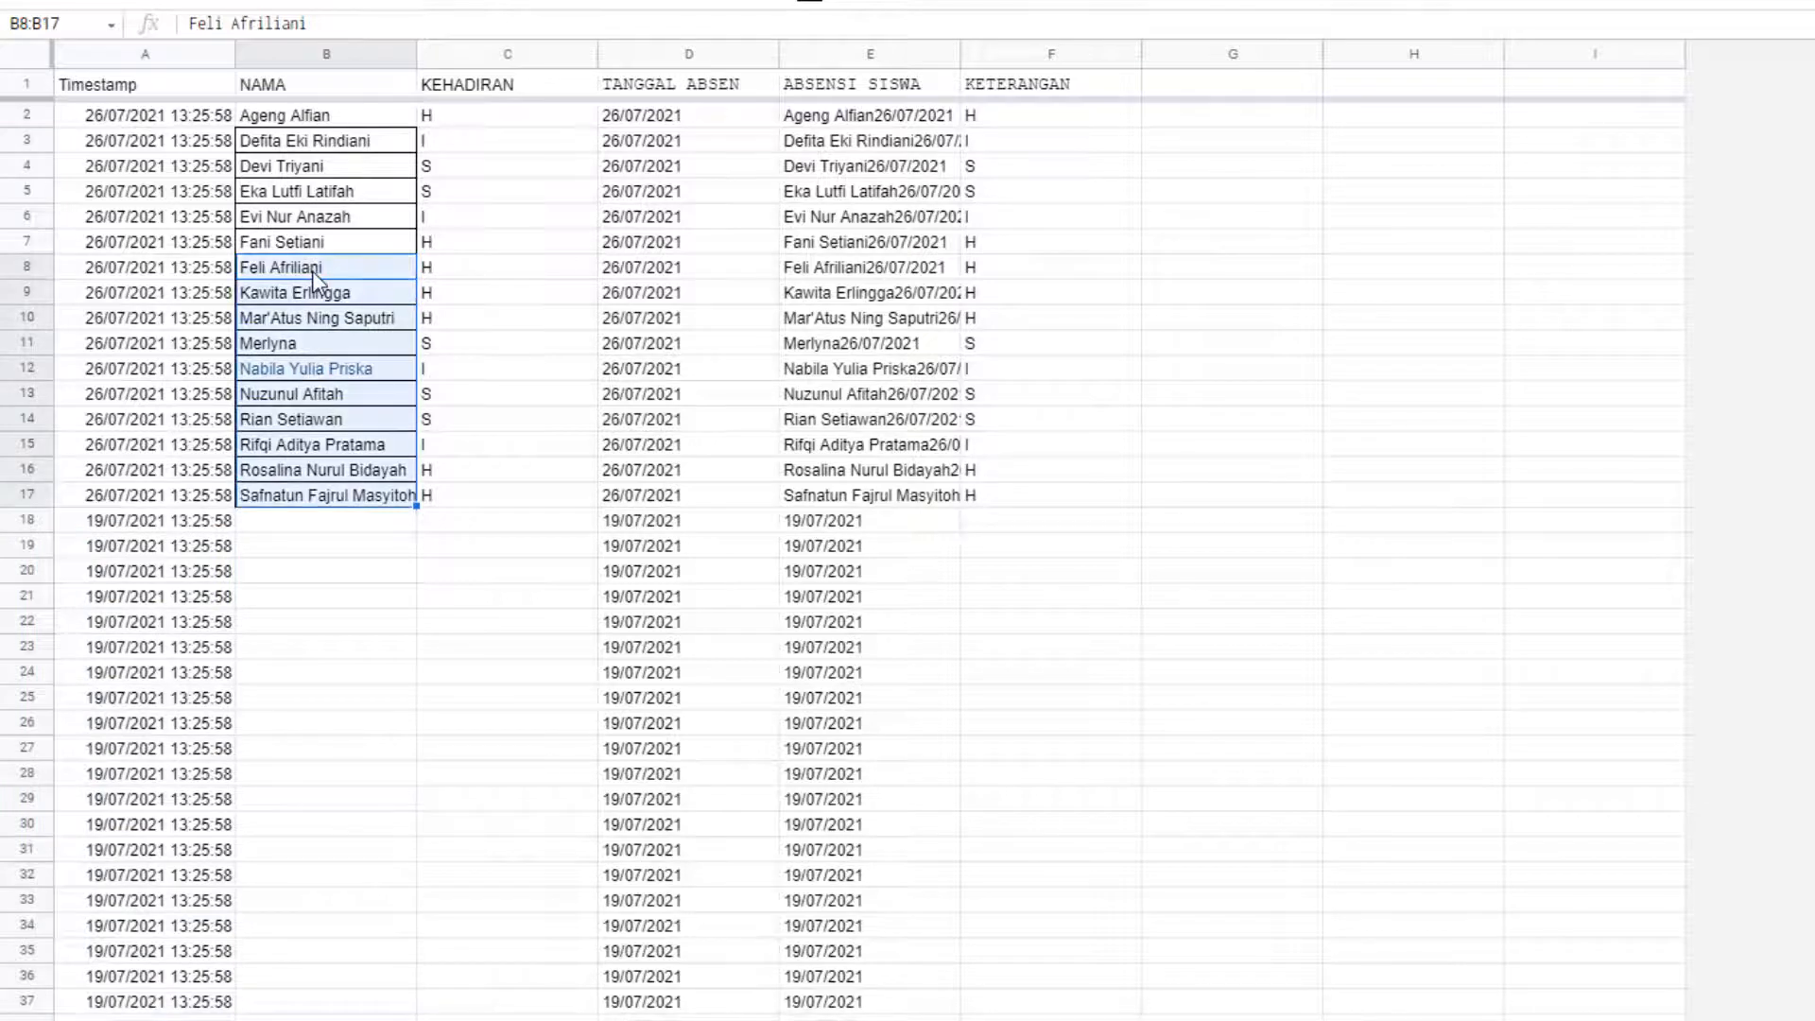
{"action": "key", "text": "ctrl+c"}
{"action": "key", "text": "Down"}
{"action": "key", "text": "Down"}
{"action": "key", "text": "Down"}
{"action": "key", "text": "Down"}
{"action": "key", "text": "Down"}
{"action": "key", "text": "Down"}
{"action": "key", "text": "Down"}
{"action": "key", "text": "Down"}
{"action": "key", "text": "Down"}
{"action": "key", "text": "Down"}
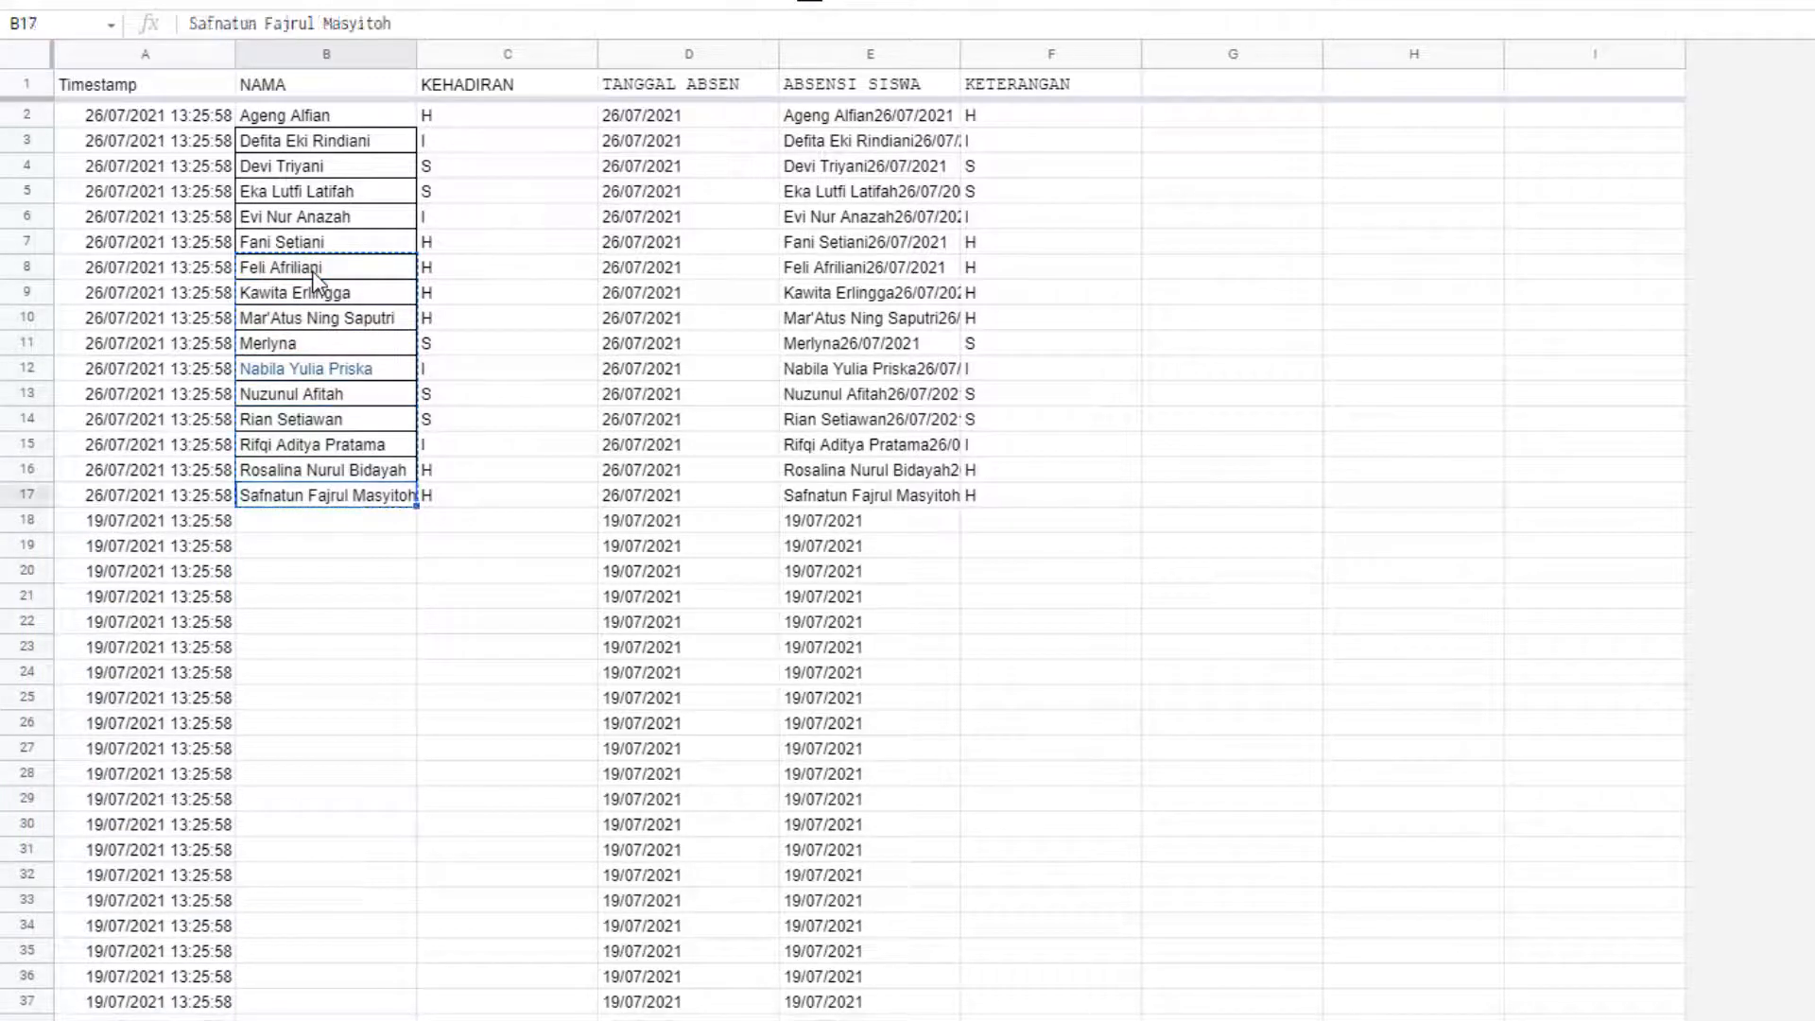
{"action": "key", "text": "ctrl+v"}
- Delete the surplus timestamps in A28:A39, below the last copied name
{"action": "key", "text": "Down"}
{"action": "key", "text": "Down"}
{"action": "key", "text": "Down"}
{"action": "key", "text": "Down"}
{"action": "key", "text": "Down"}
{"action": "key", "text": "Down"}
{"action": "key", "text": "Down"}
{"action": "key", "text": "Down"}
{"action": "key", "text": "Down"}
{"action": "key", "text": "Down"}
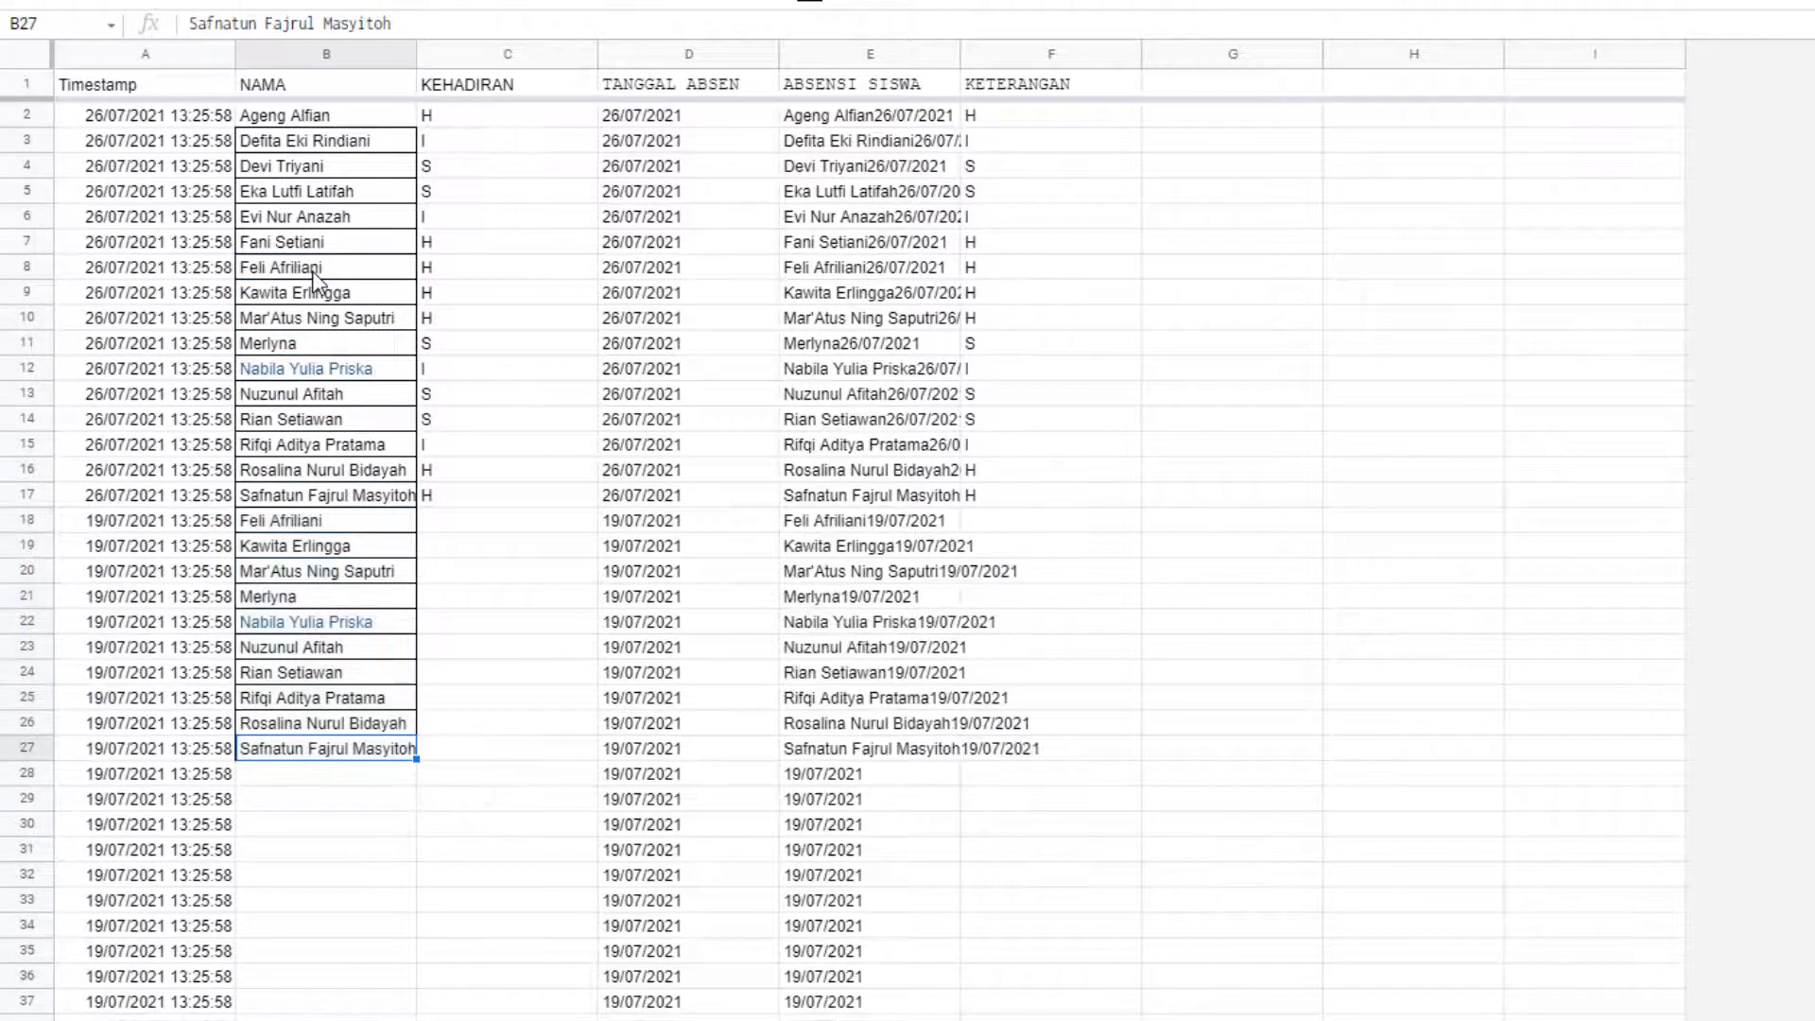
{"action": "key", "text": "Left"}
{"action": "key", "text": "ctrl+shift+Down"}
{"action": "key", "text": "Delete"}
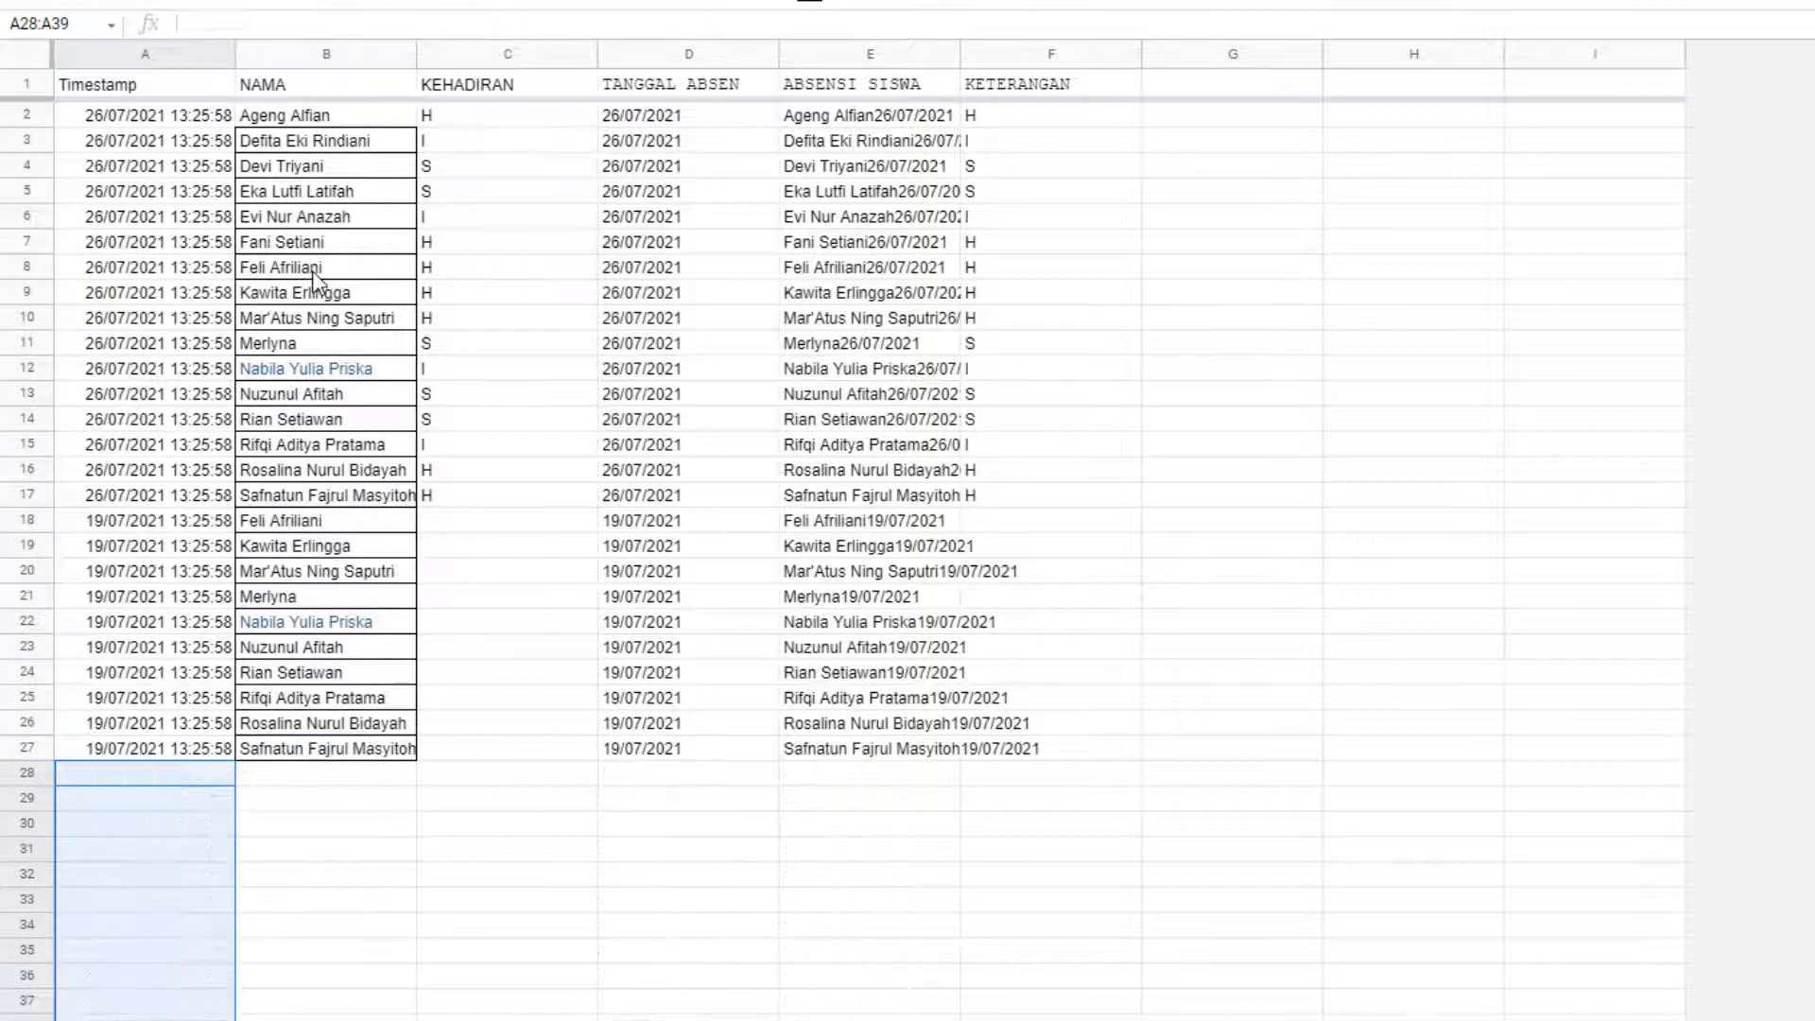
- Enter H as the KEHADIRAN value for all ten 19/07/2021 responses, C18:C27
{"action": "key", "text": "Up"}
{"action": "key", "text": "Right"}
{"action": "key", "text": "Right"}
{"action": "key", "text": "Up"}
{"action": "key", "text": "Up"}
{"action": "key", "text": "Up"}
{"action": "key", "text": "Up"}
{"action": "key", "text": "Up"}
{"action": "key", "text": "Up"}
{"action": "key", "text": "Up"}
{"action": "key", "text": "Up"}
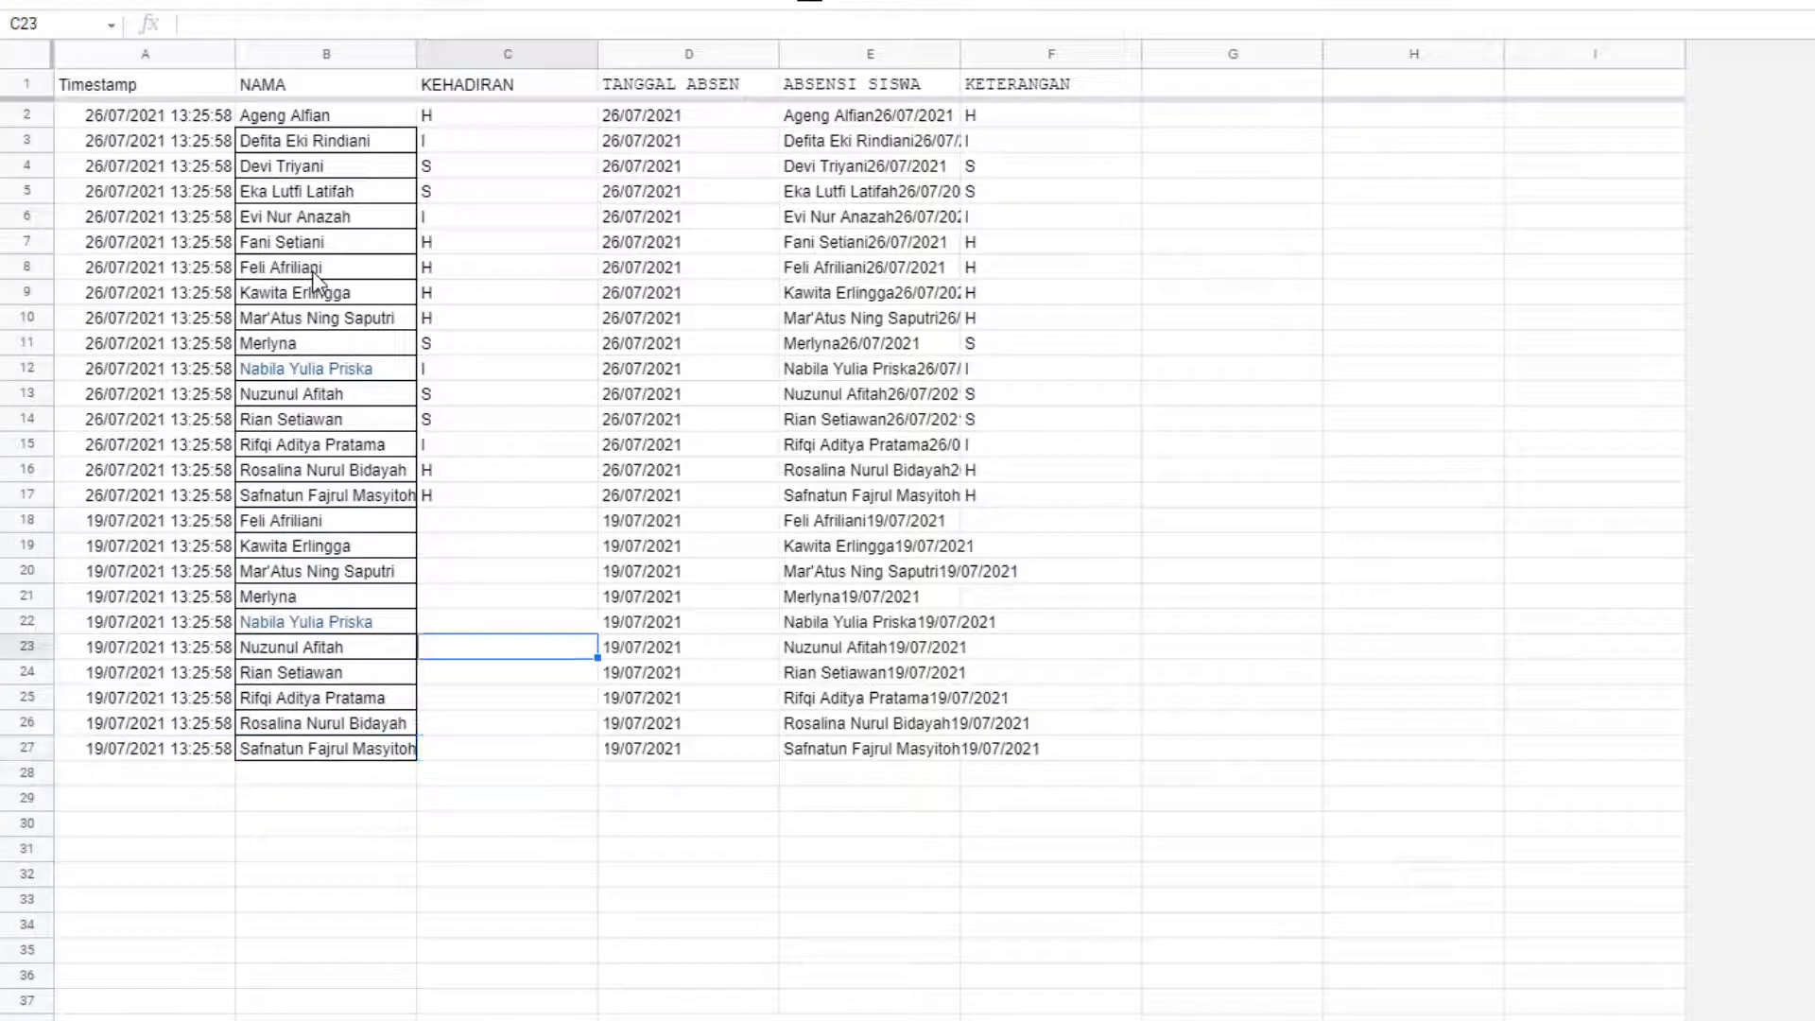
{"action": "key", "text": "Up"}
{"action": "type", "text": "H"}
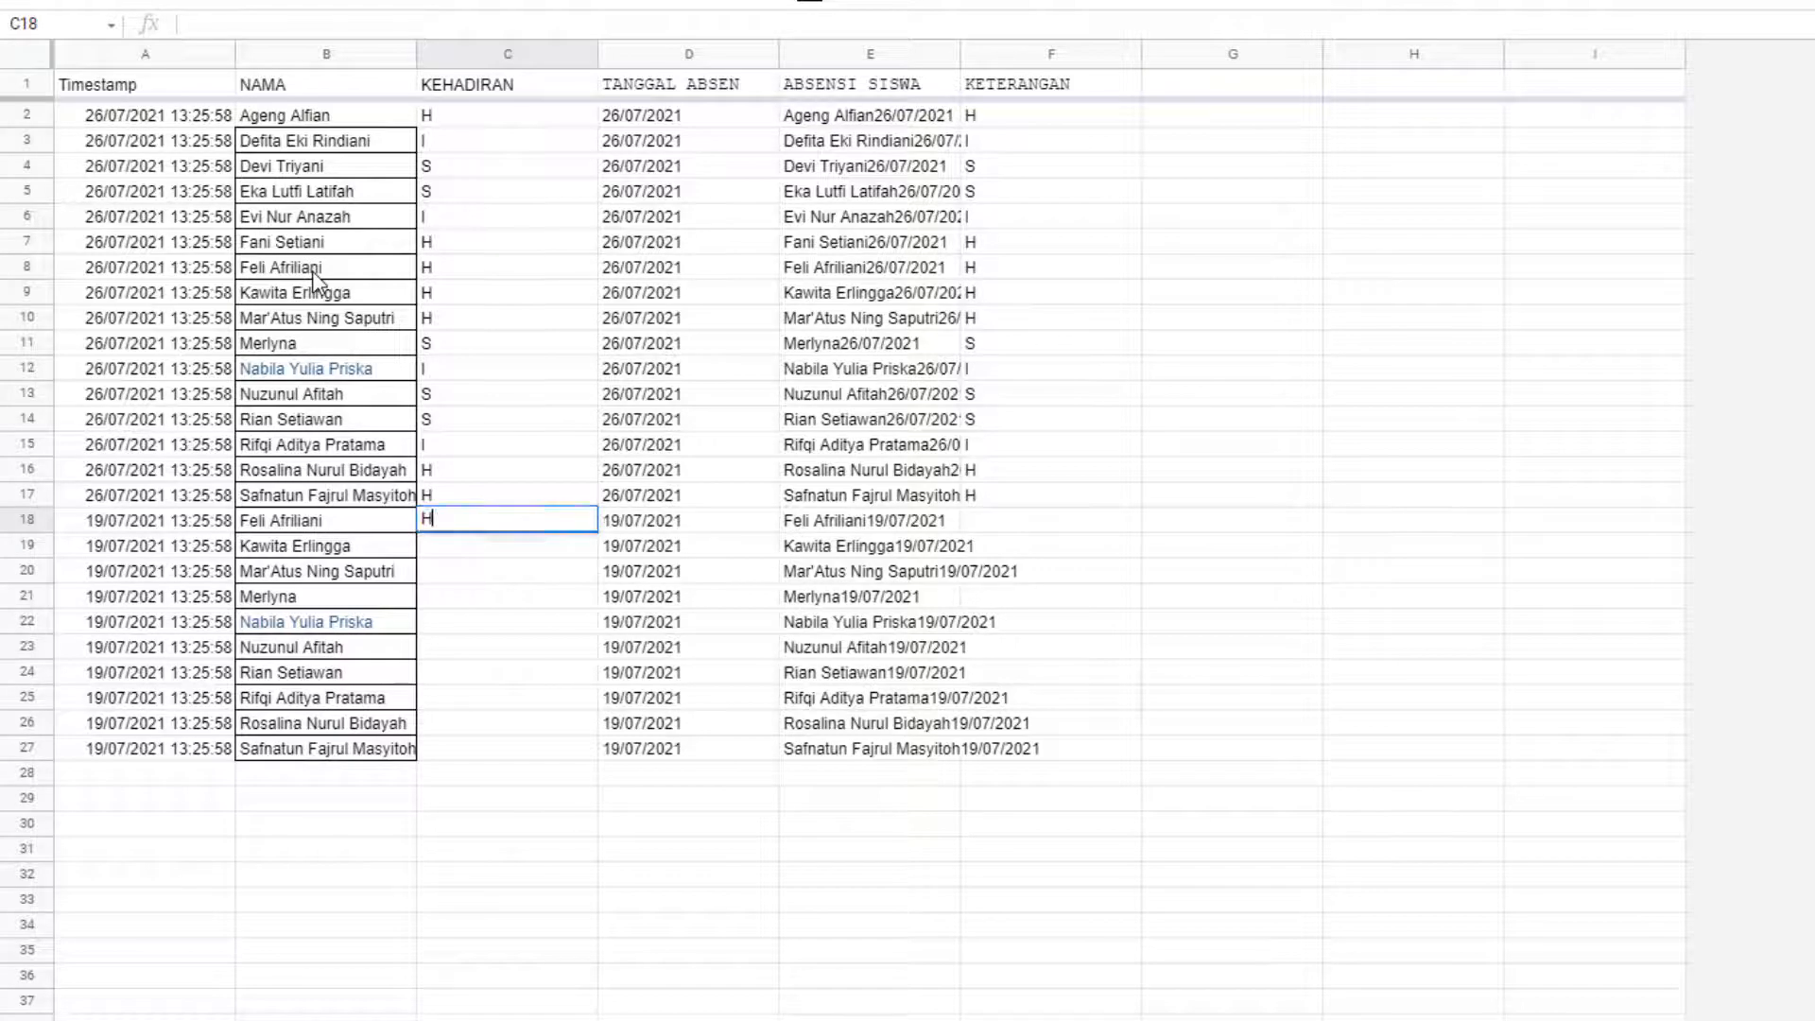
{"action": "key", "text": "Return"}
{"action": "type", "text": "H"}
{"action": "key", "text": "Return"}
{"action": "type", "text": "H H H"}
{"action": "key", "text": "Return"}
{"action": "type", "text": "H"}
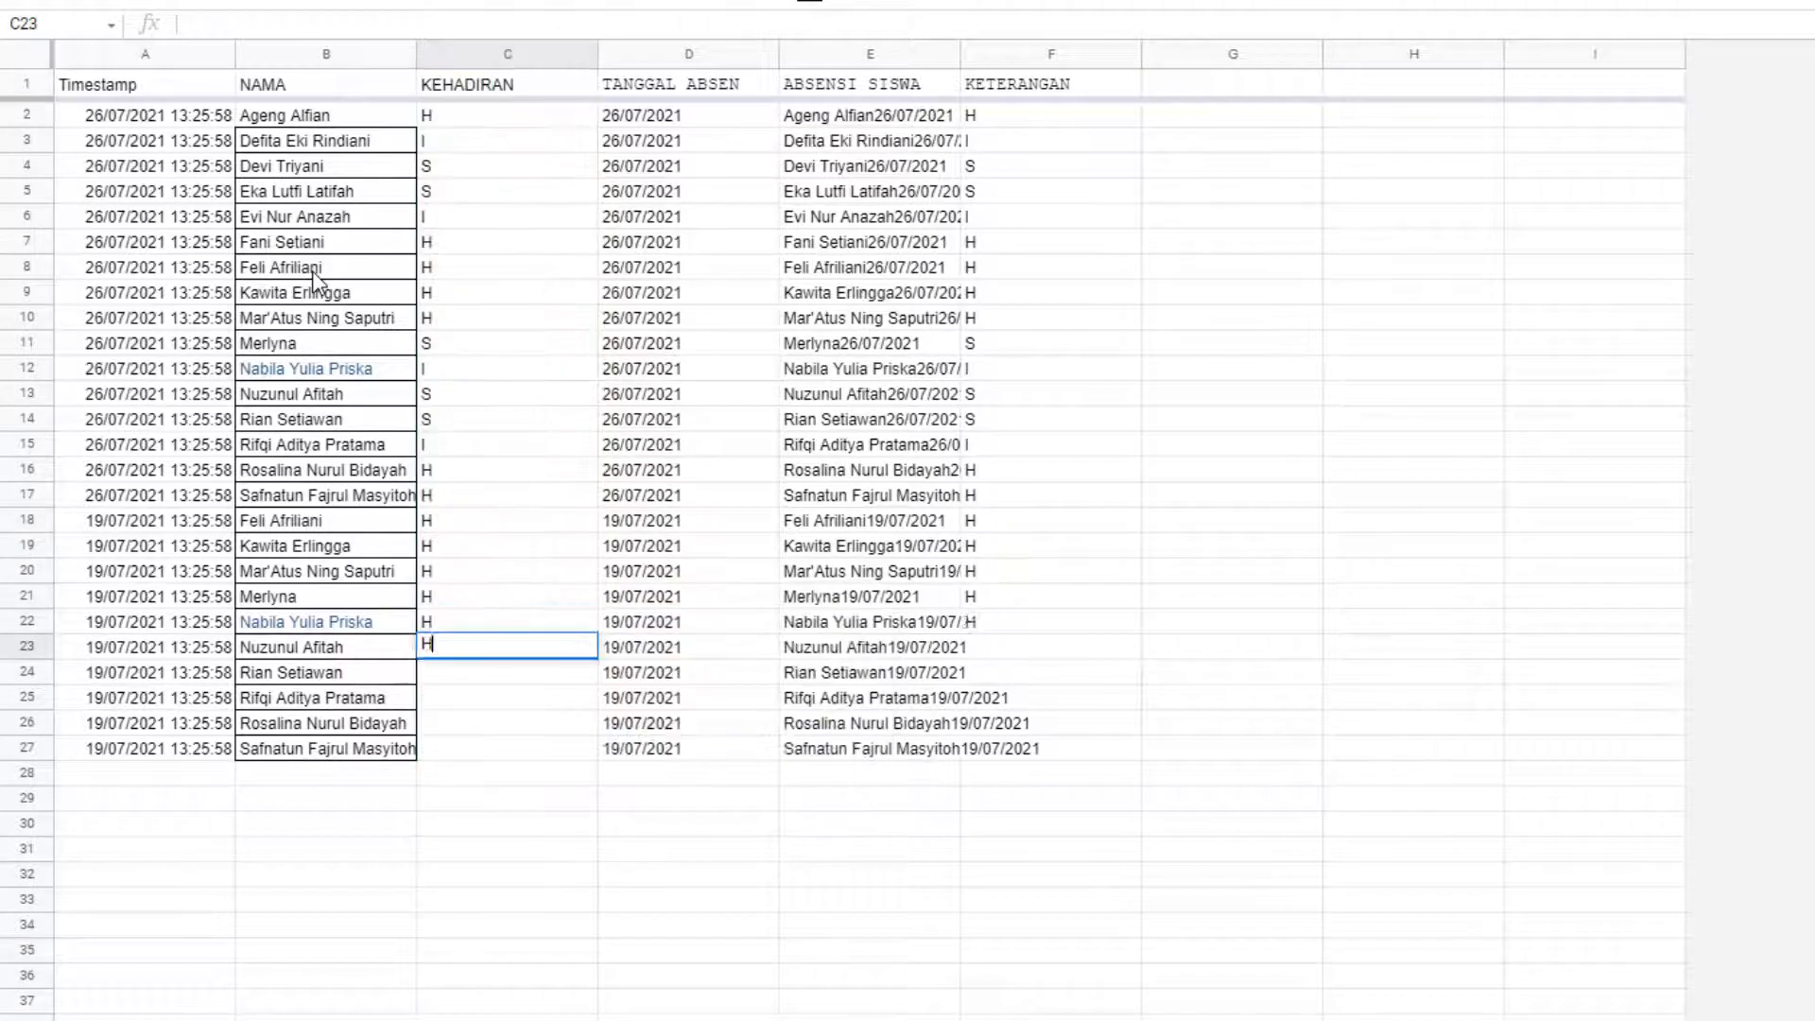
{"action": "key", "text": "Return"}
{"action": "type", "text": "H"}
{"action": "key", "text": "Return"}
{"action": "type", "text": "H"}
{"action": "key", "text": "Return"}
{"action": "type", "text": "H"}
{"action": "key", "text": "Return"}
{"action": "type", "text": "H"}
{"action": "key", "text": "Return"}
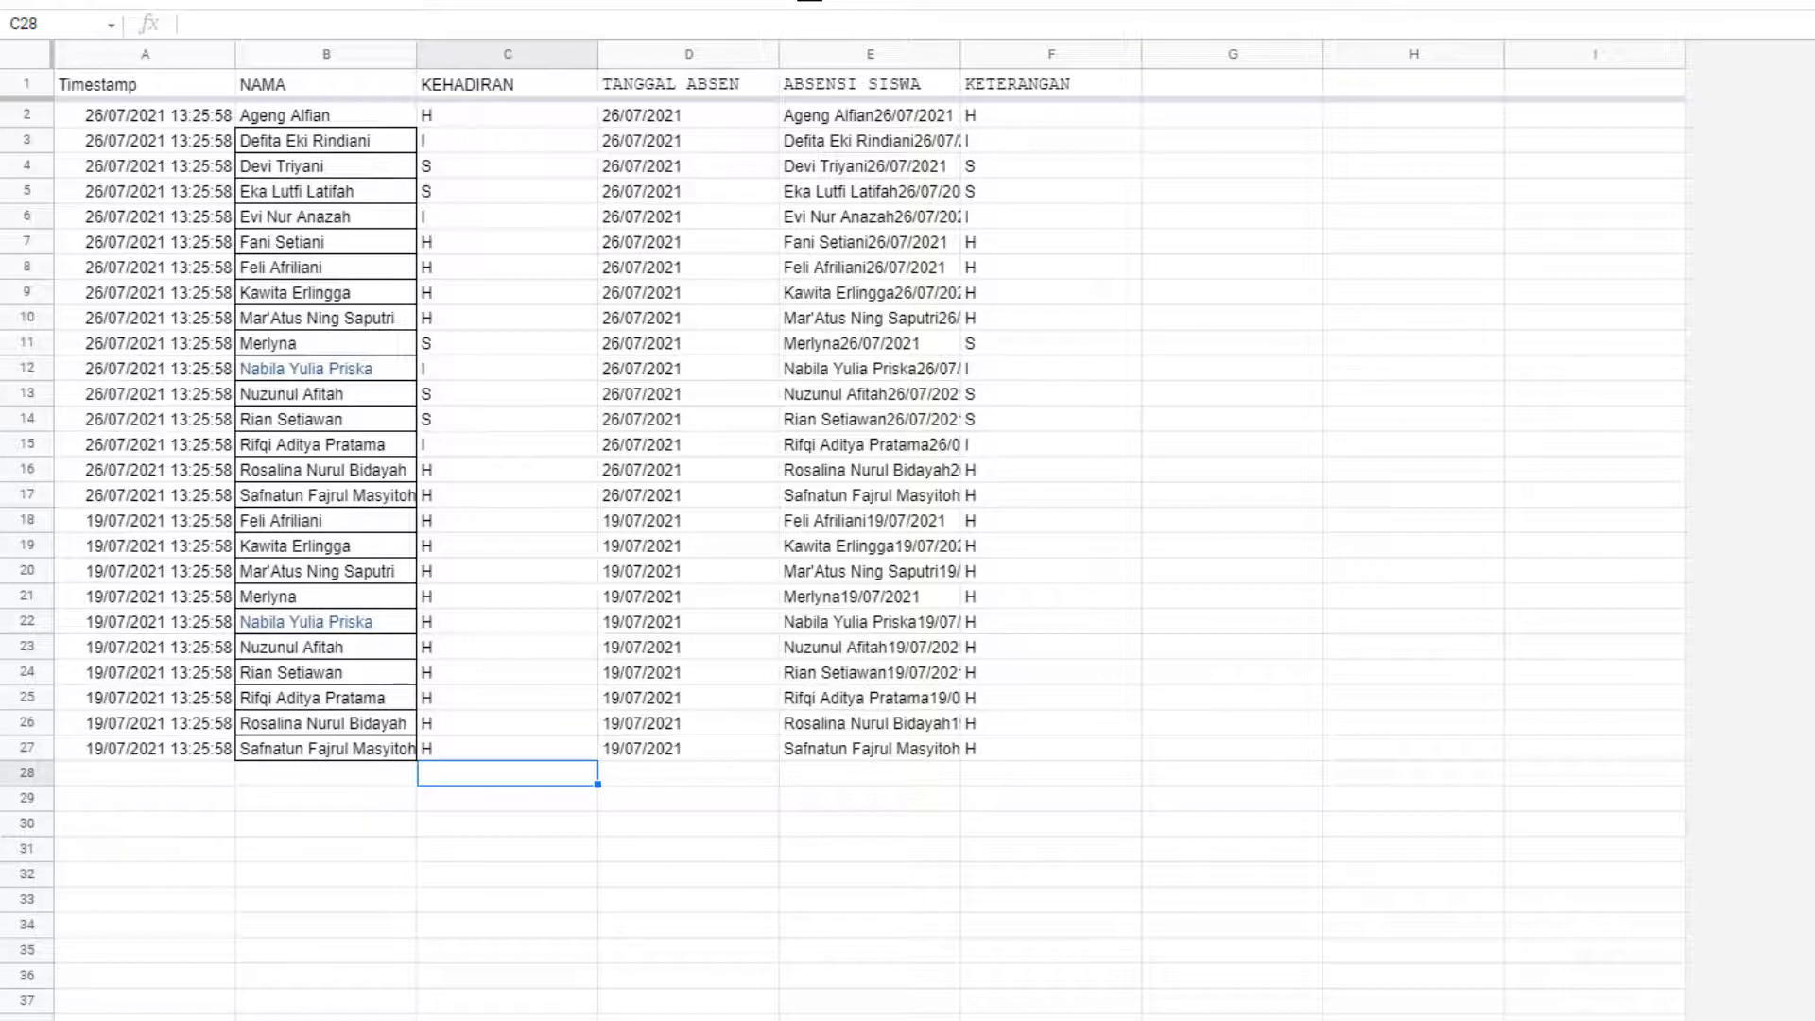
- Examine the 19/7/2021 column of the REKAP X MIPA 1 sheet against the newly added responses
{"action": "left_click", "coordinate": [326, 1020]}
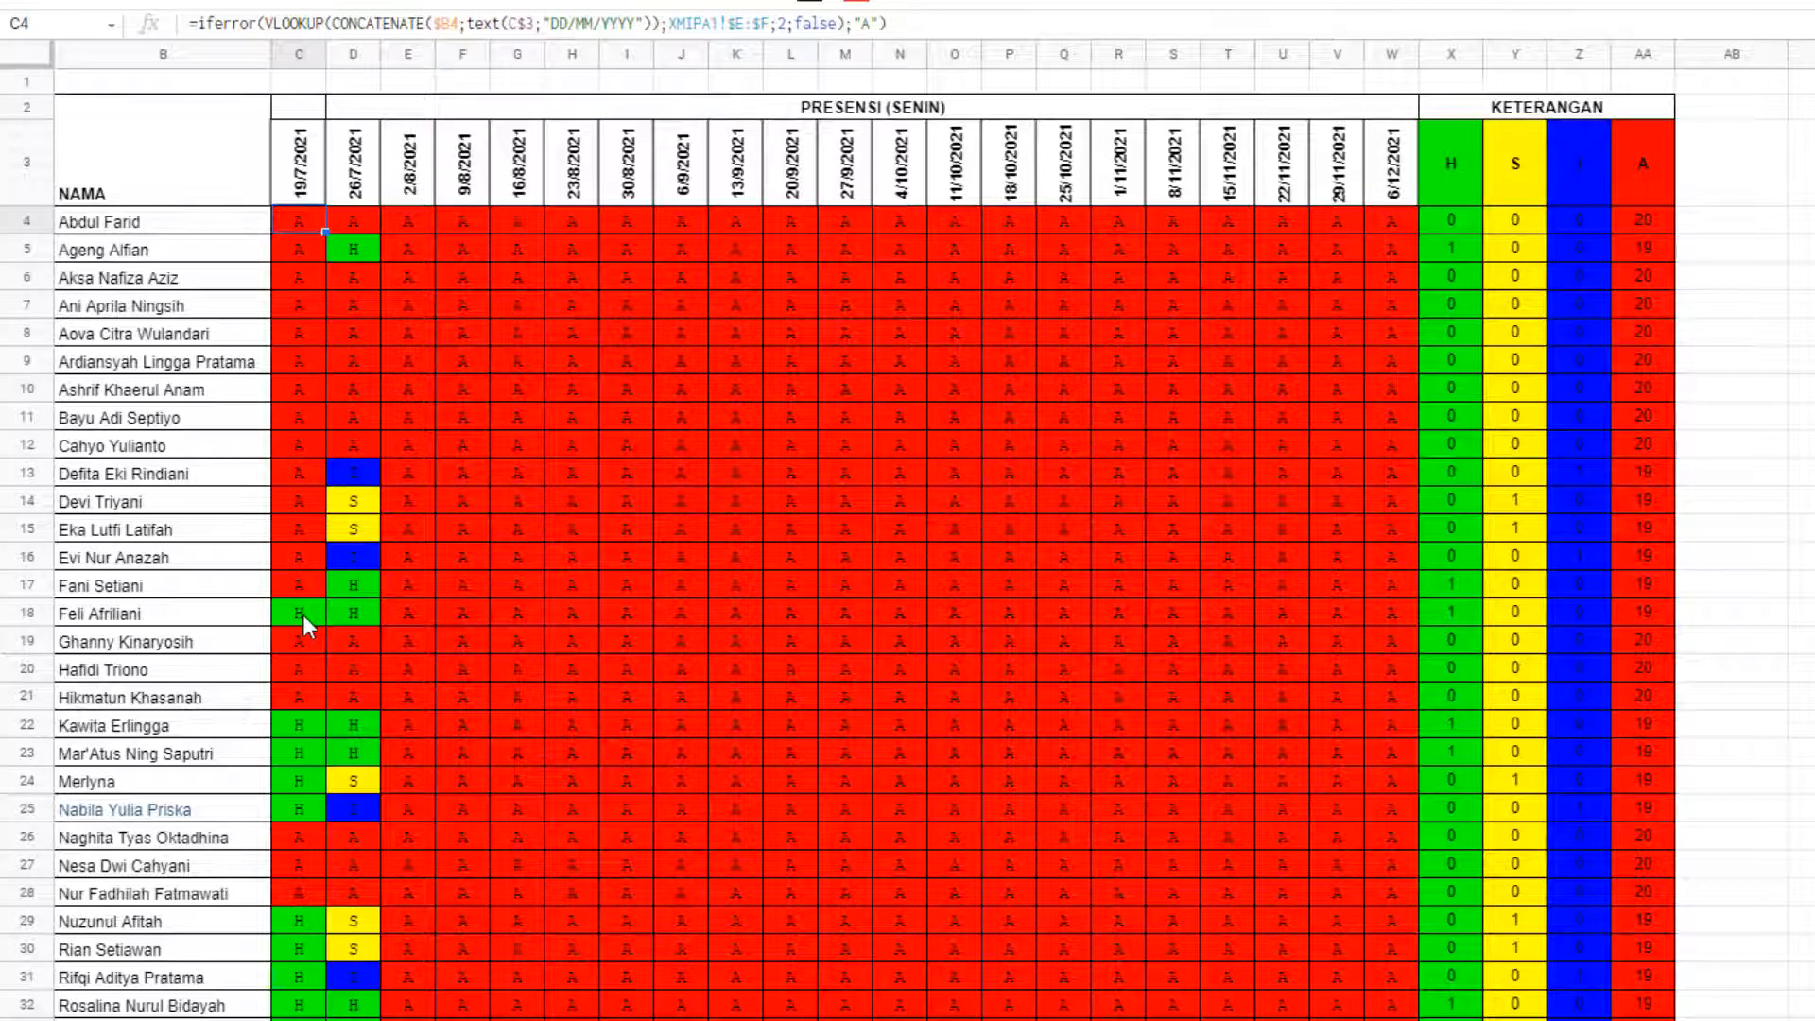
{"action": "left_click", "coordinate": [288, 238]}
{"action": "left_click", "coordinate": [295, 369]}
{"action": "left_click", "coordinate": [298, 530]}
{"action": "left_click", "coordinate": [306, 670]}
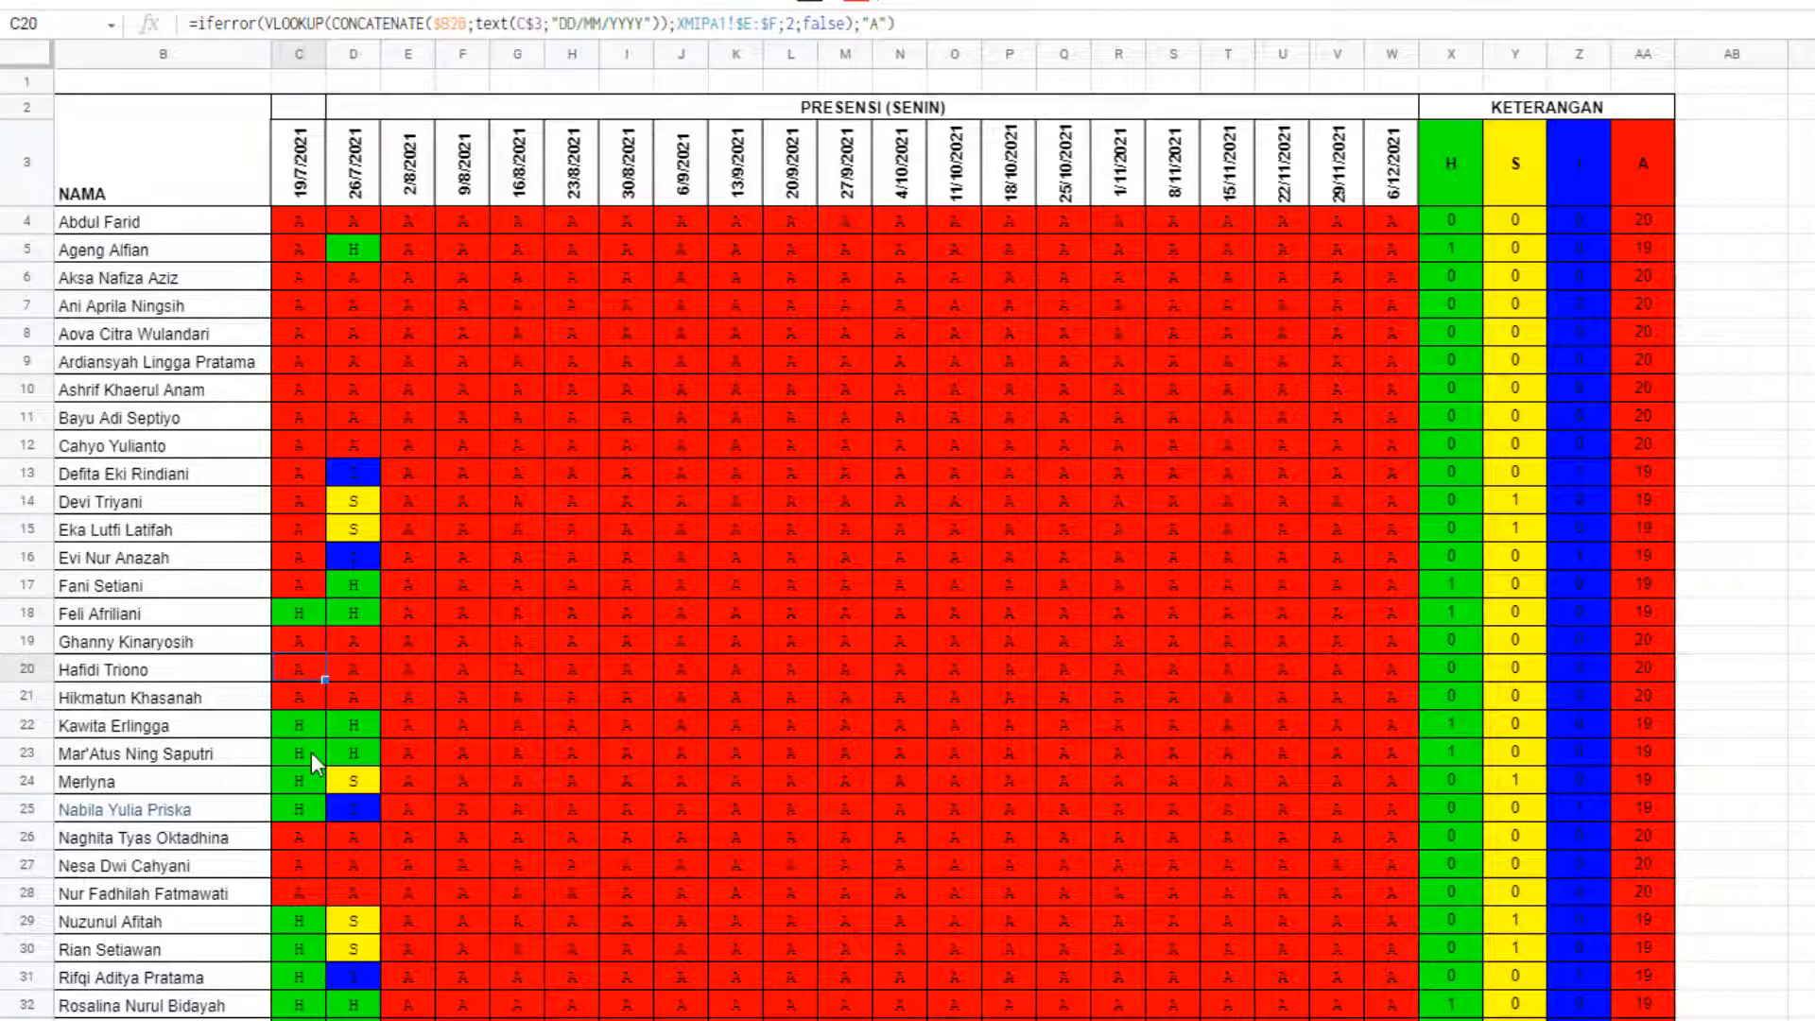
{"action": "left_click", "coordinate": [310, 753]}
{"action": "left_click", "coordinate": [308, 835]}
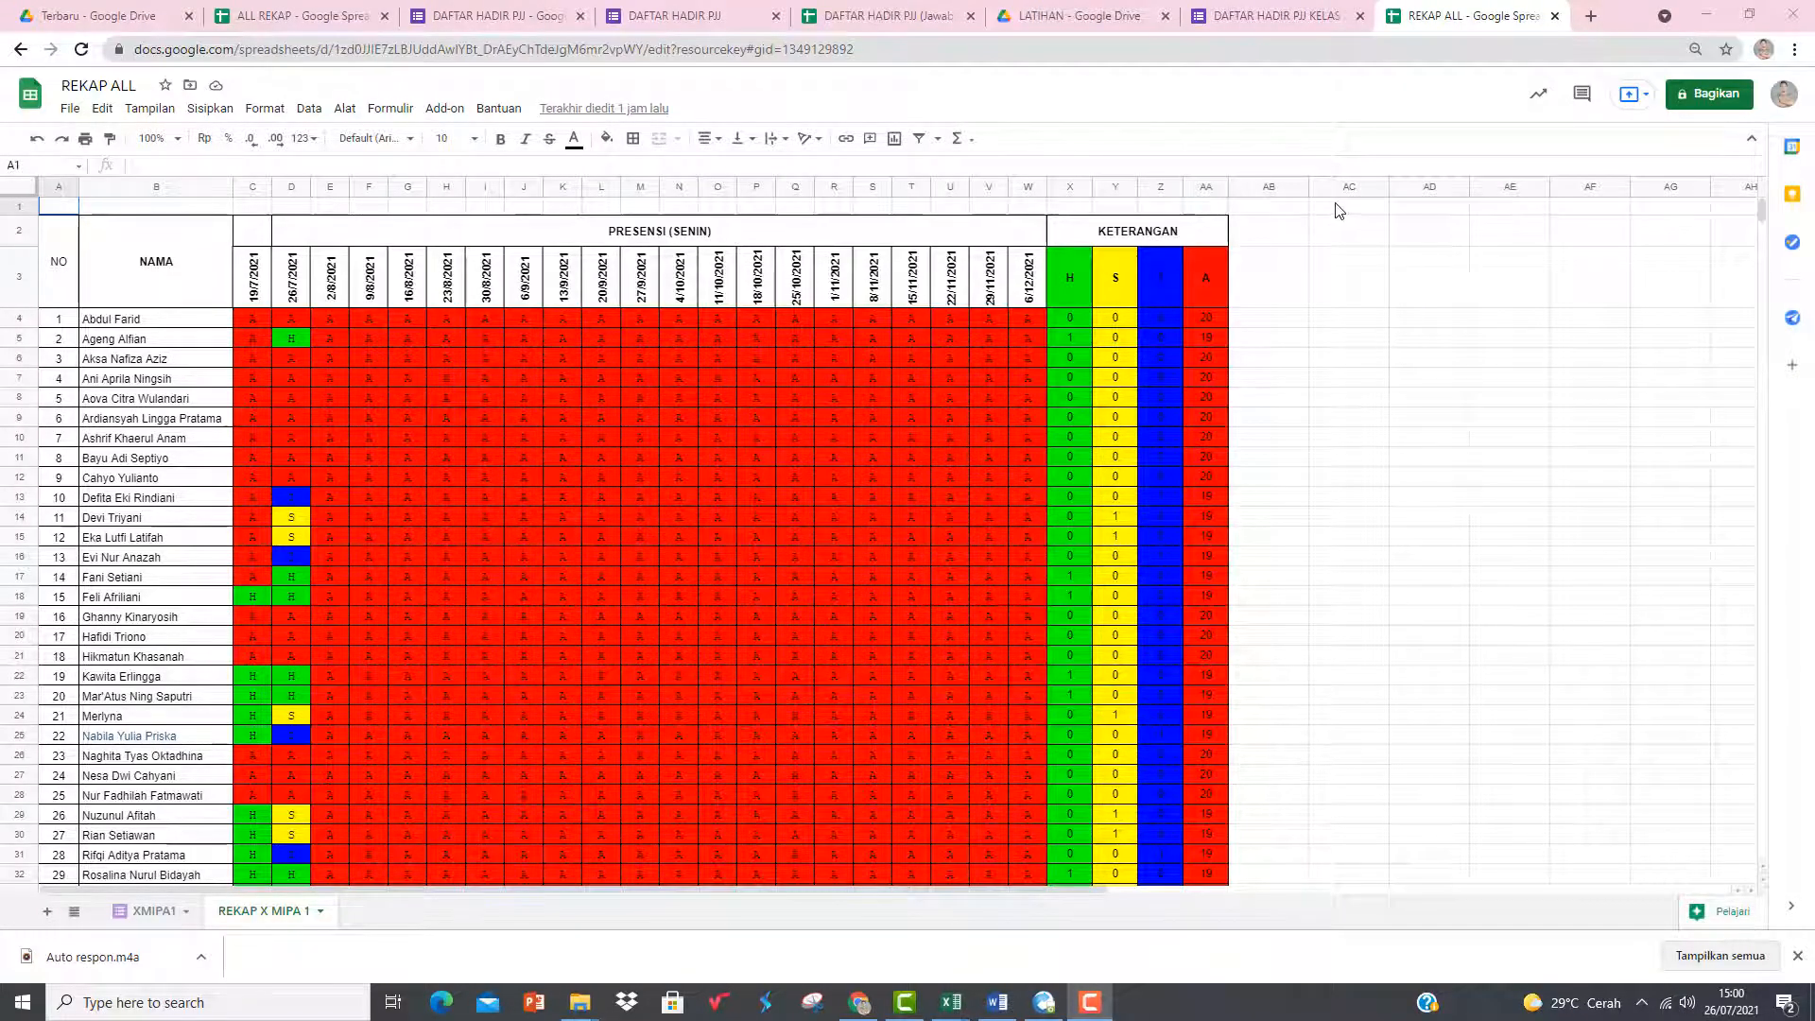
- In the LATIHAN folder on Google Drive, make a copy of the class X MIPA 1 attendance form
{"action": "left_click", "coordinate": [1090, 19]}
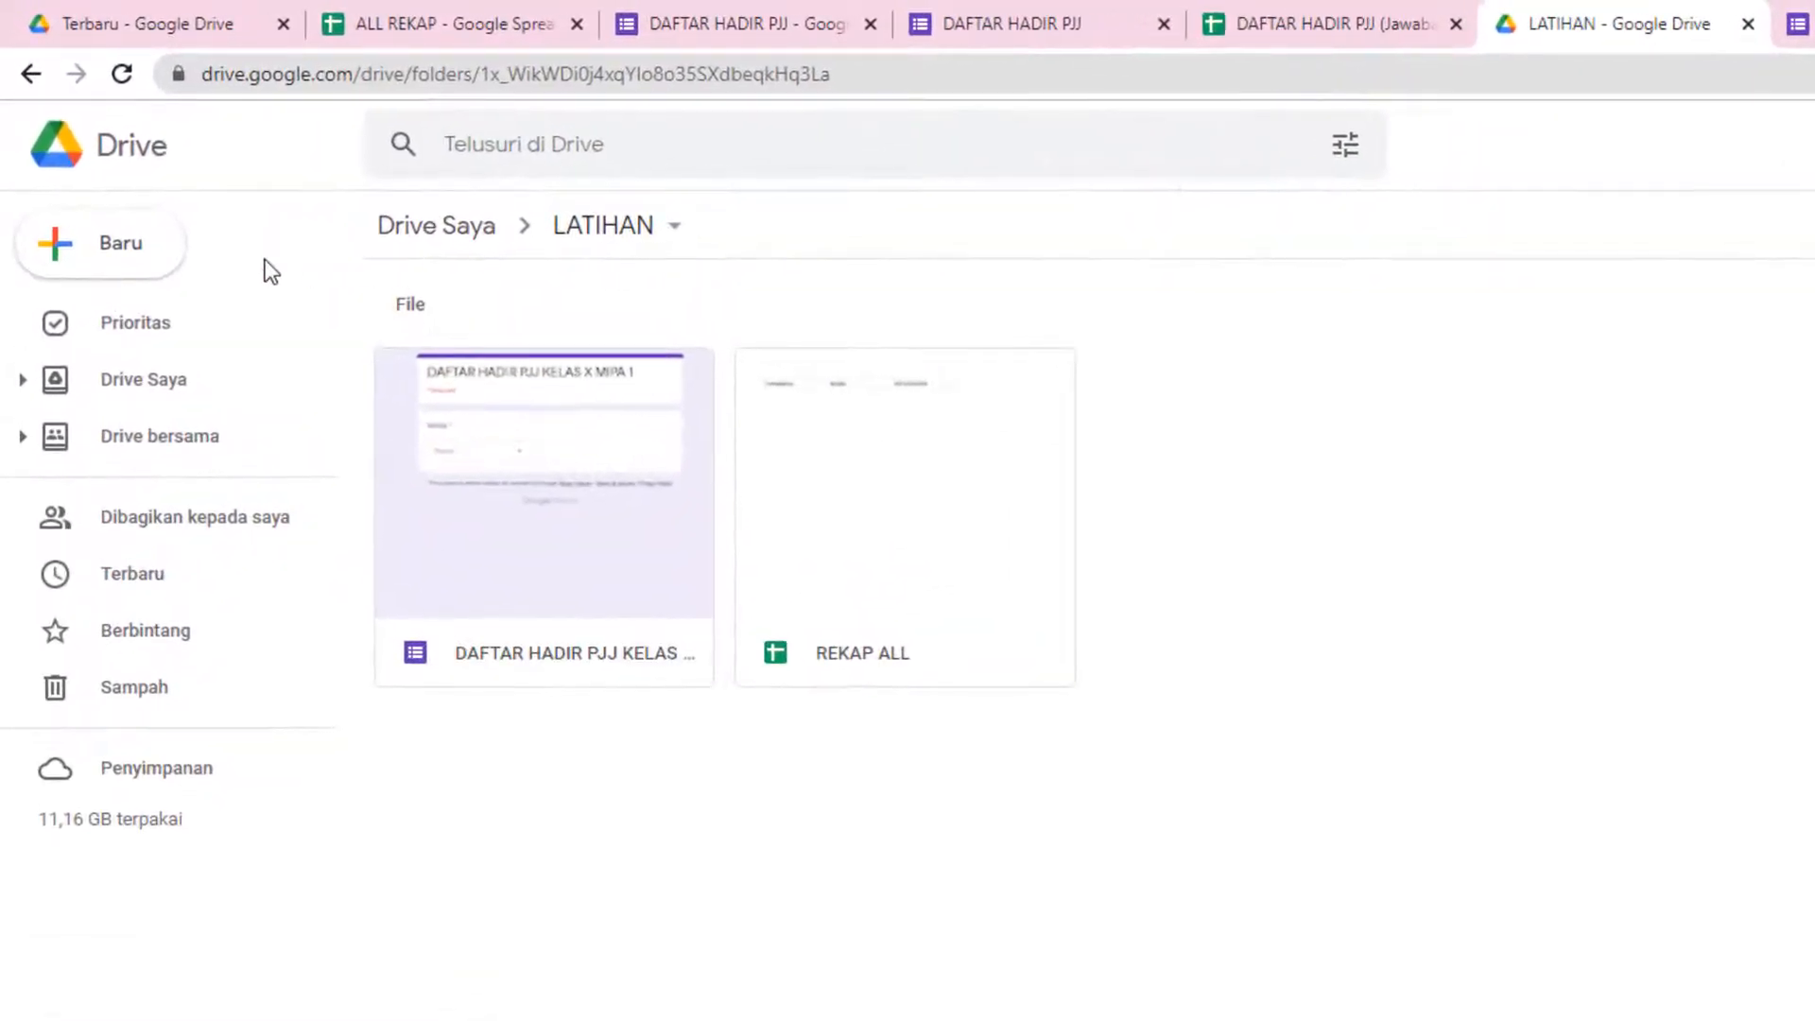
{"action": "left_click", "coordinate": [558, 511]}
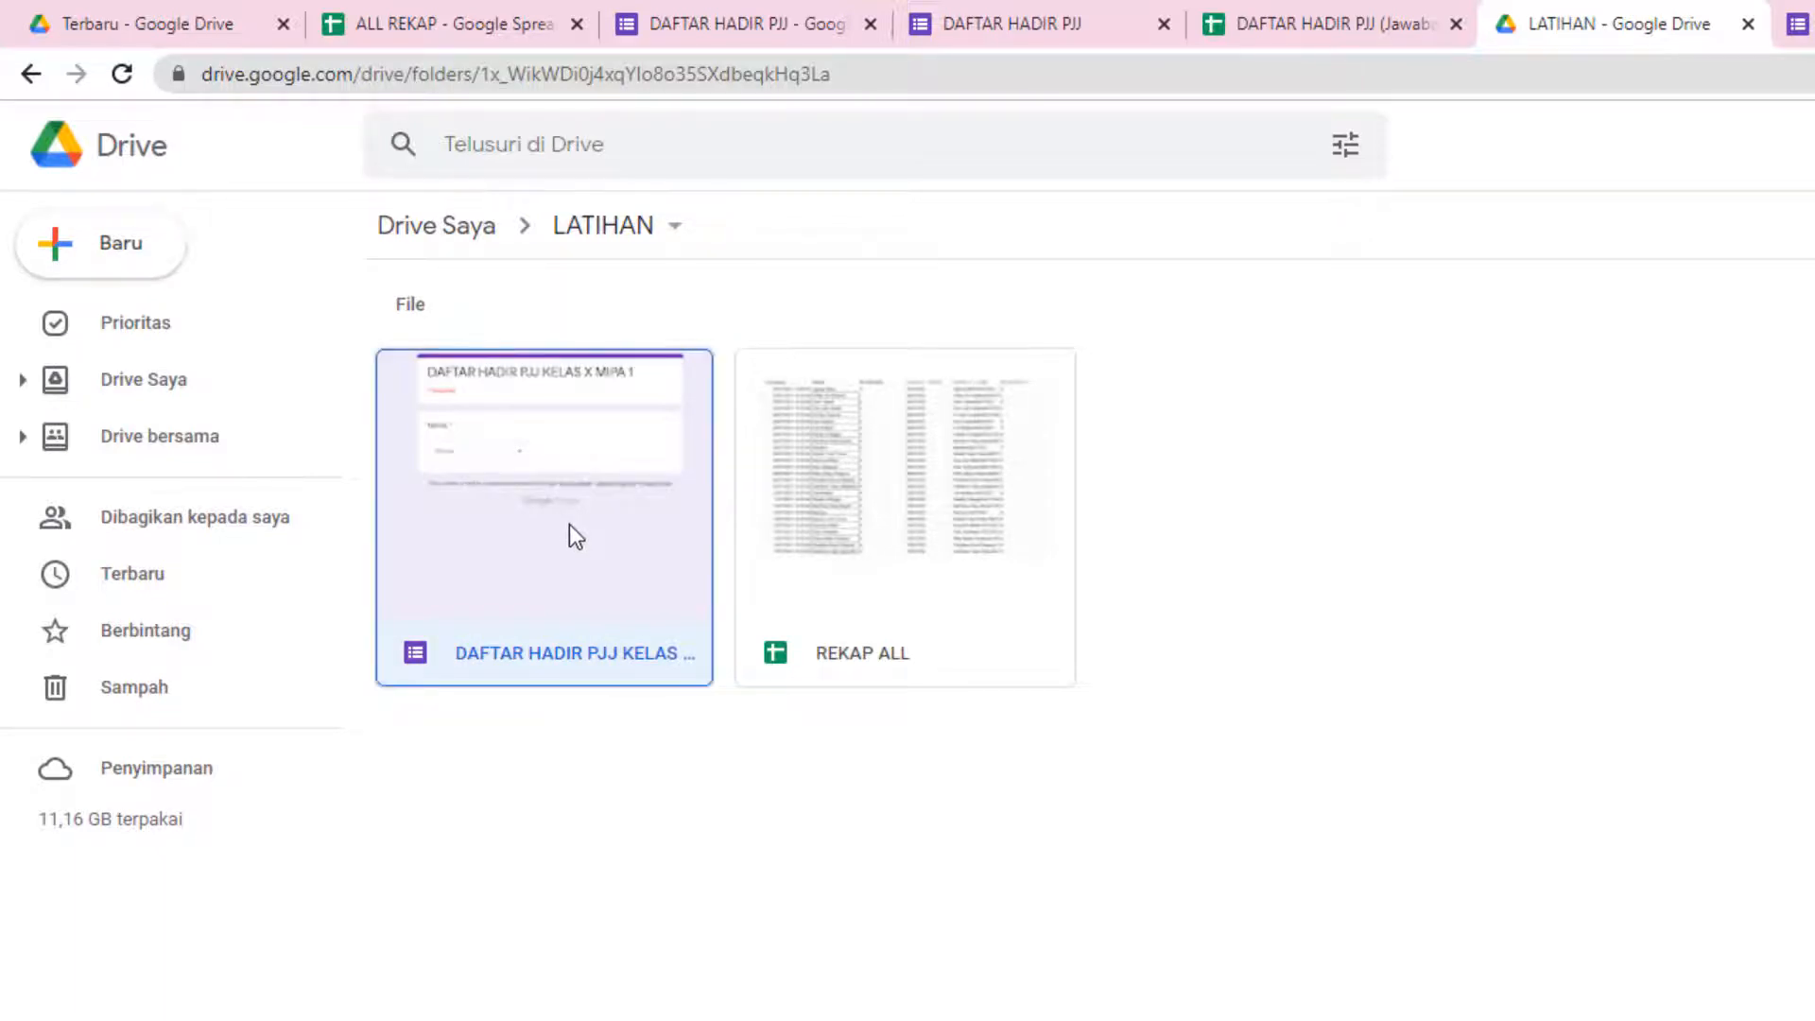
{"action": "right_click", "coordinate": [569, 524]}
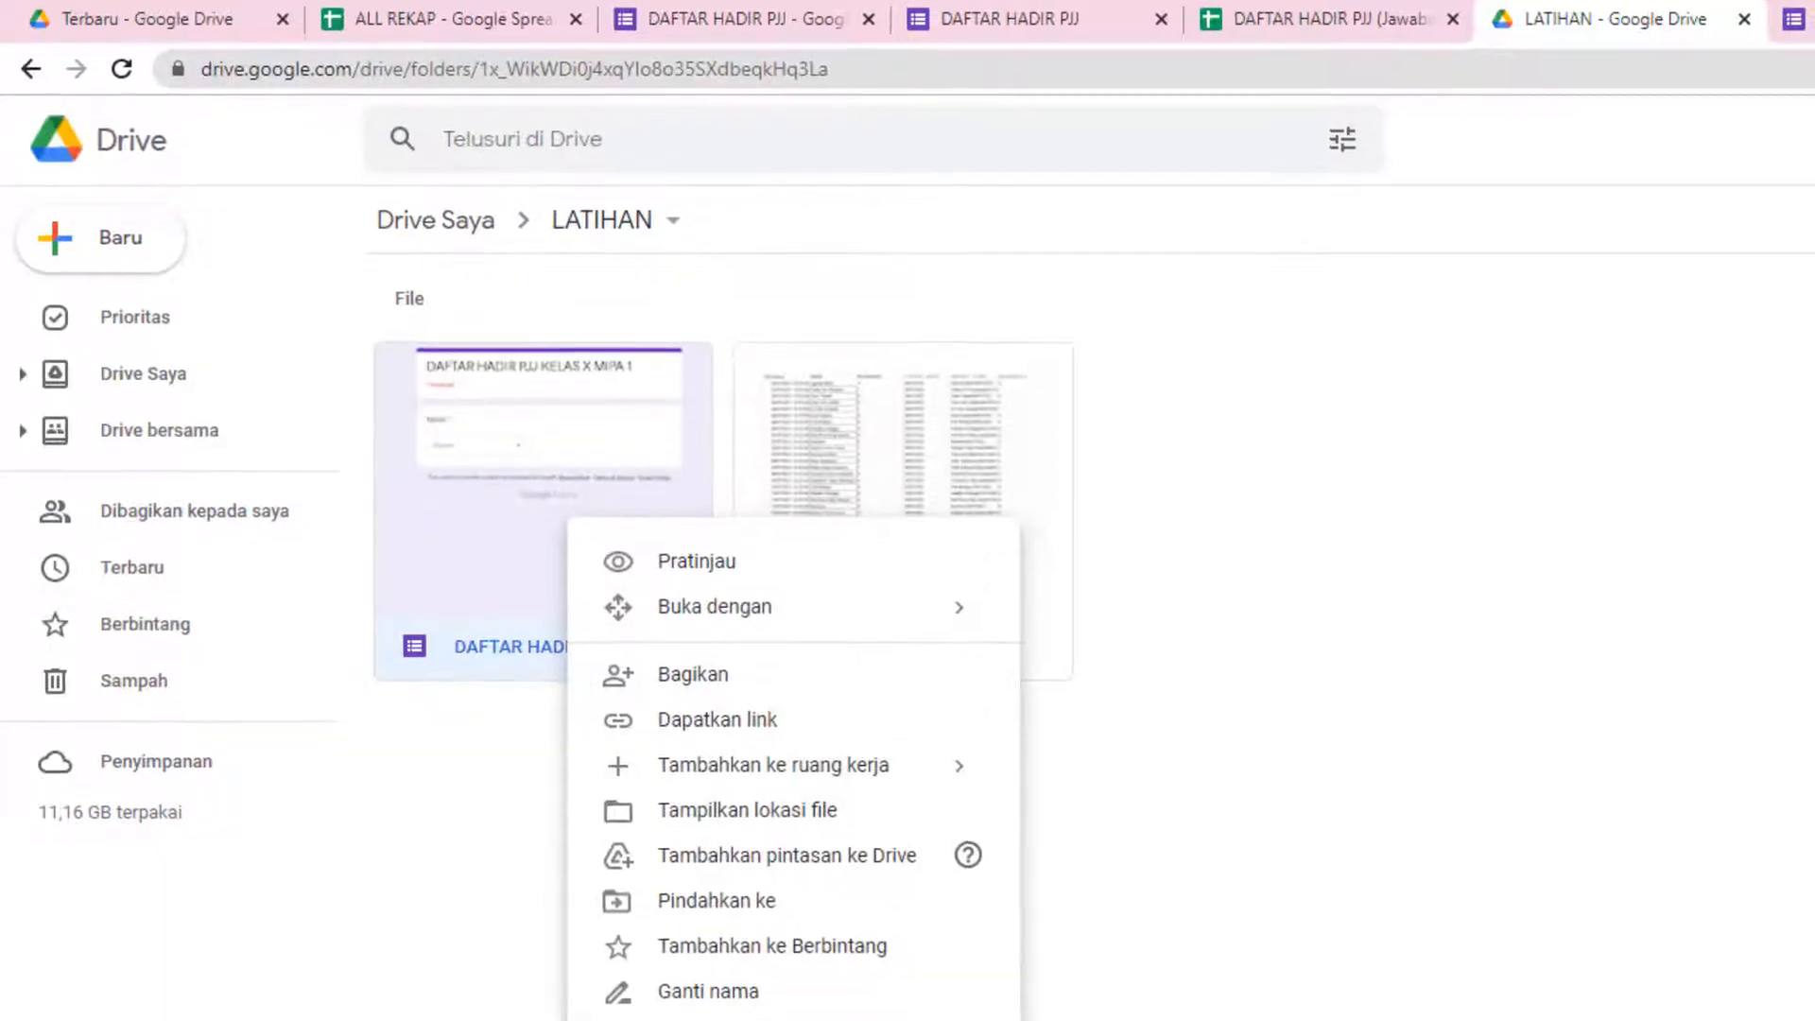
{"action": "left_click", "coordinate": [741, 1007]}
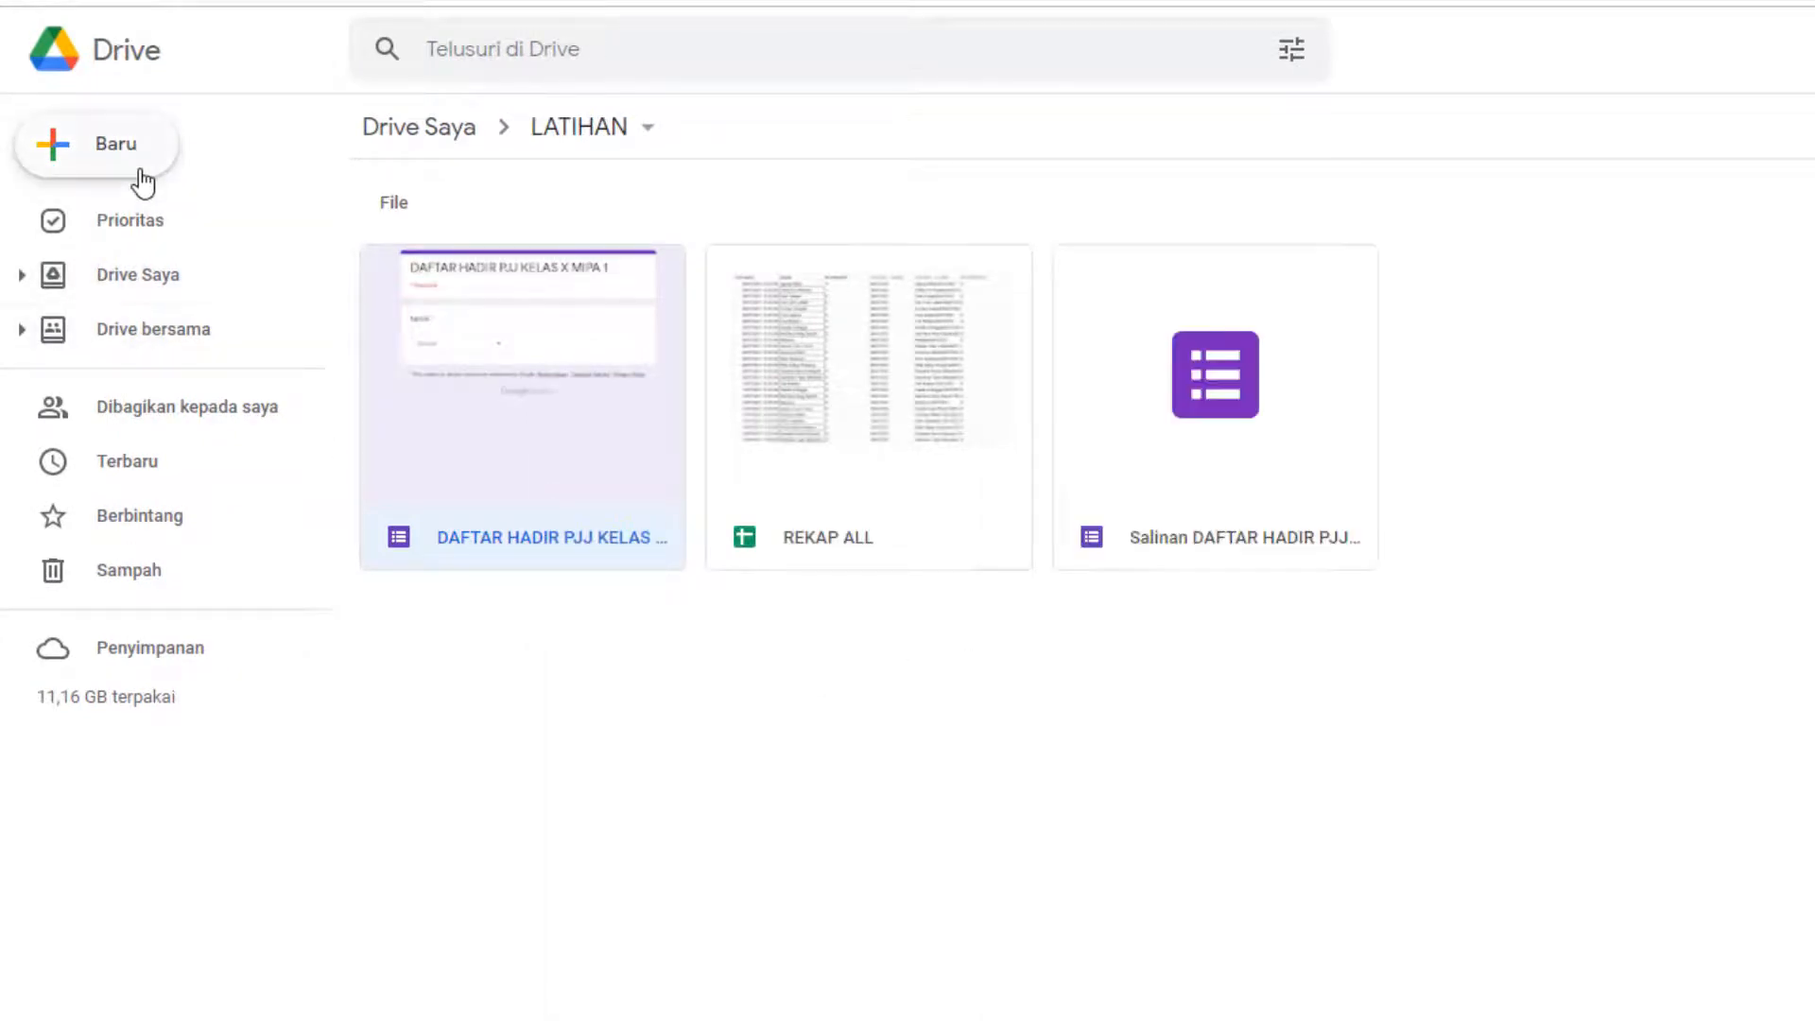
{"action": "left_click", "coordinate": [1535, 679]}
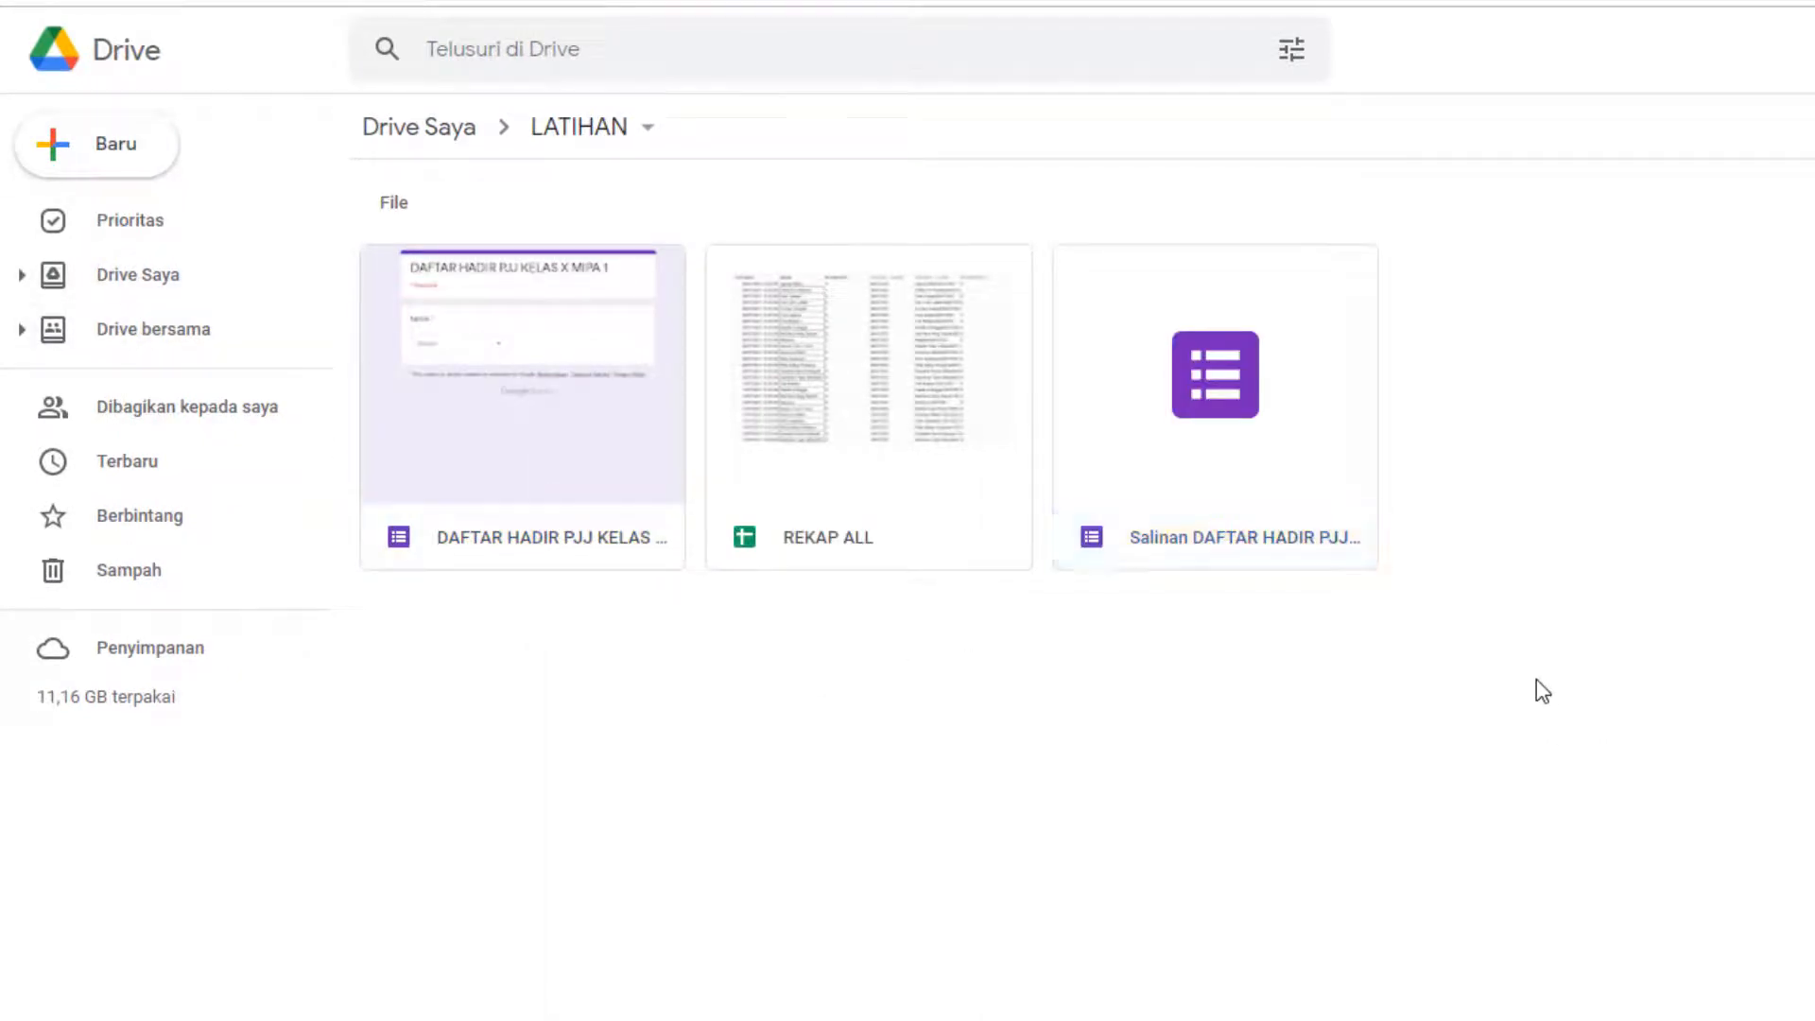
- Open the copied form and change its title to DAFTAR HADIR PJJ KELAS X MIPA 2
{"action": "double_click", "coordinate": [1275, 481]}
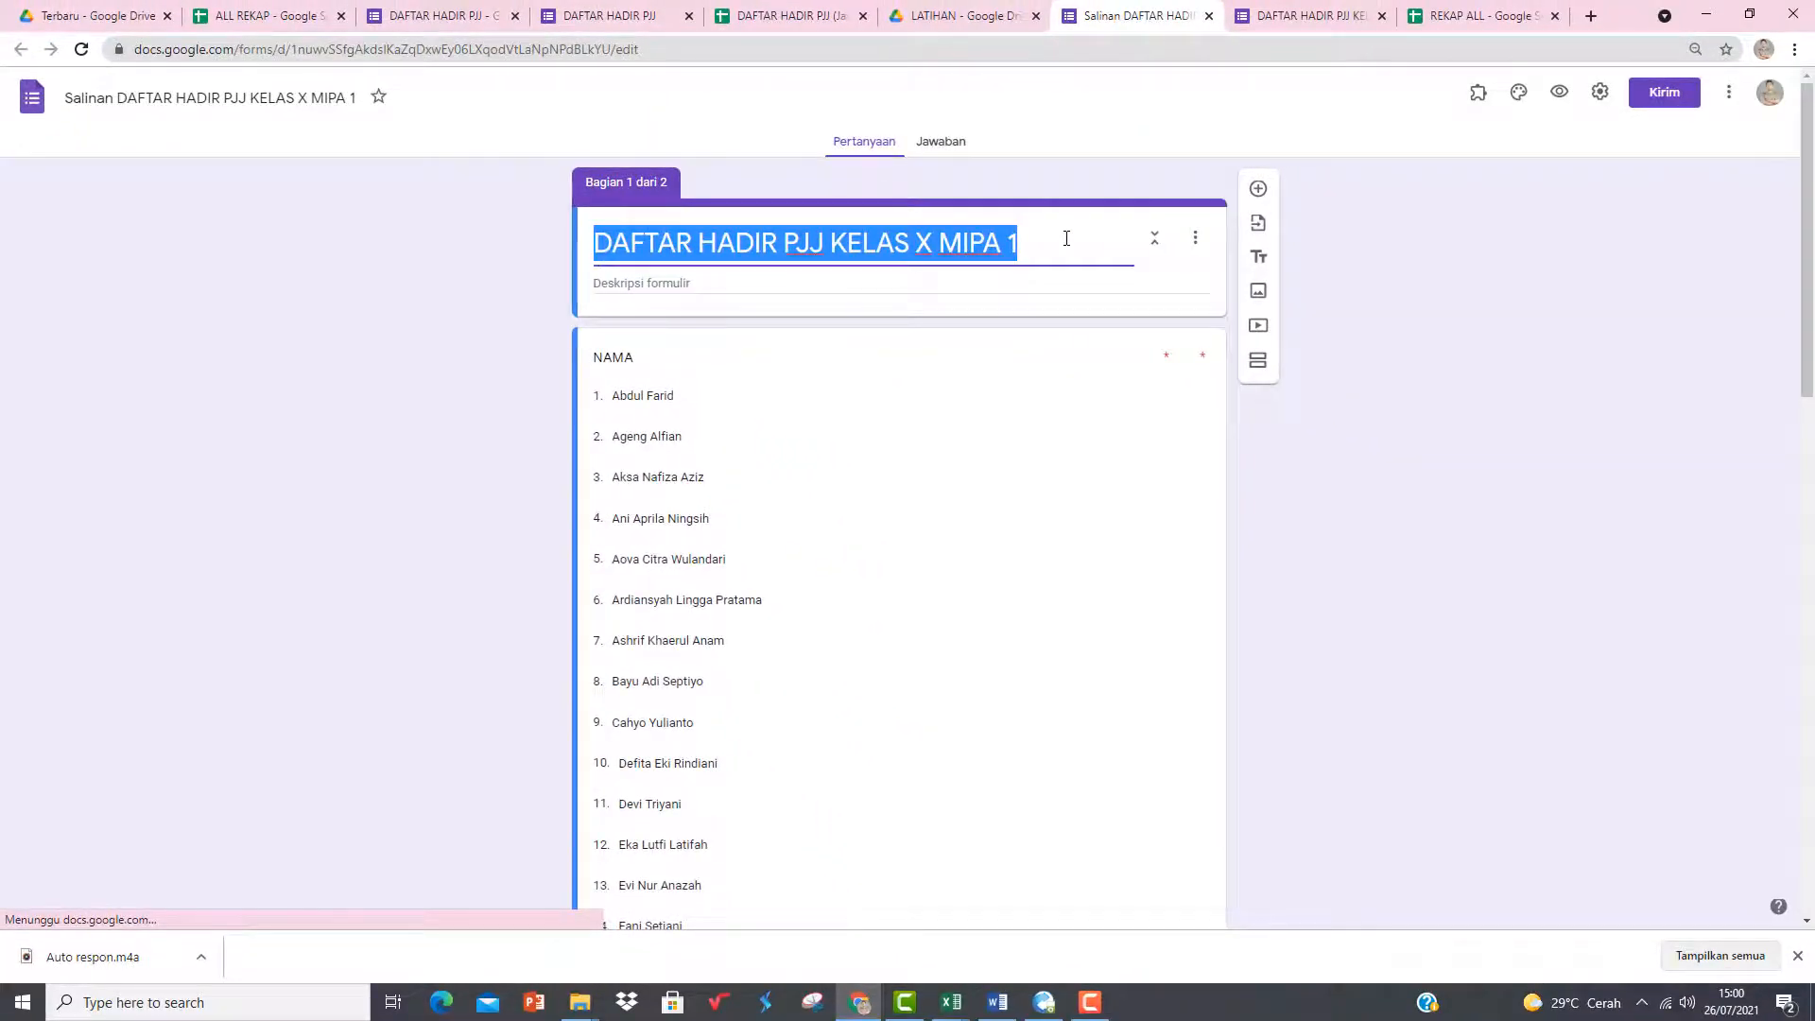
{"action": "left_click", "coordinate": [1066, 239]}
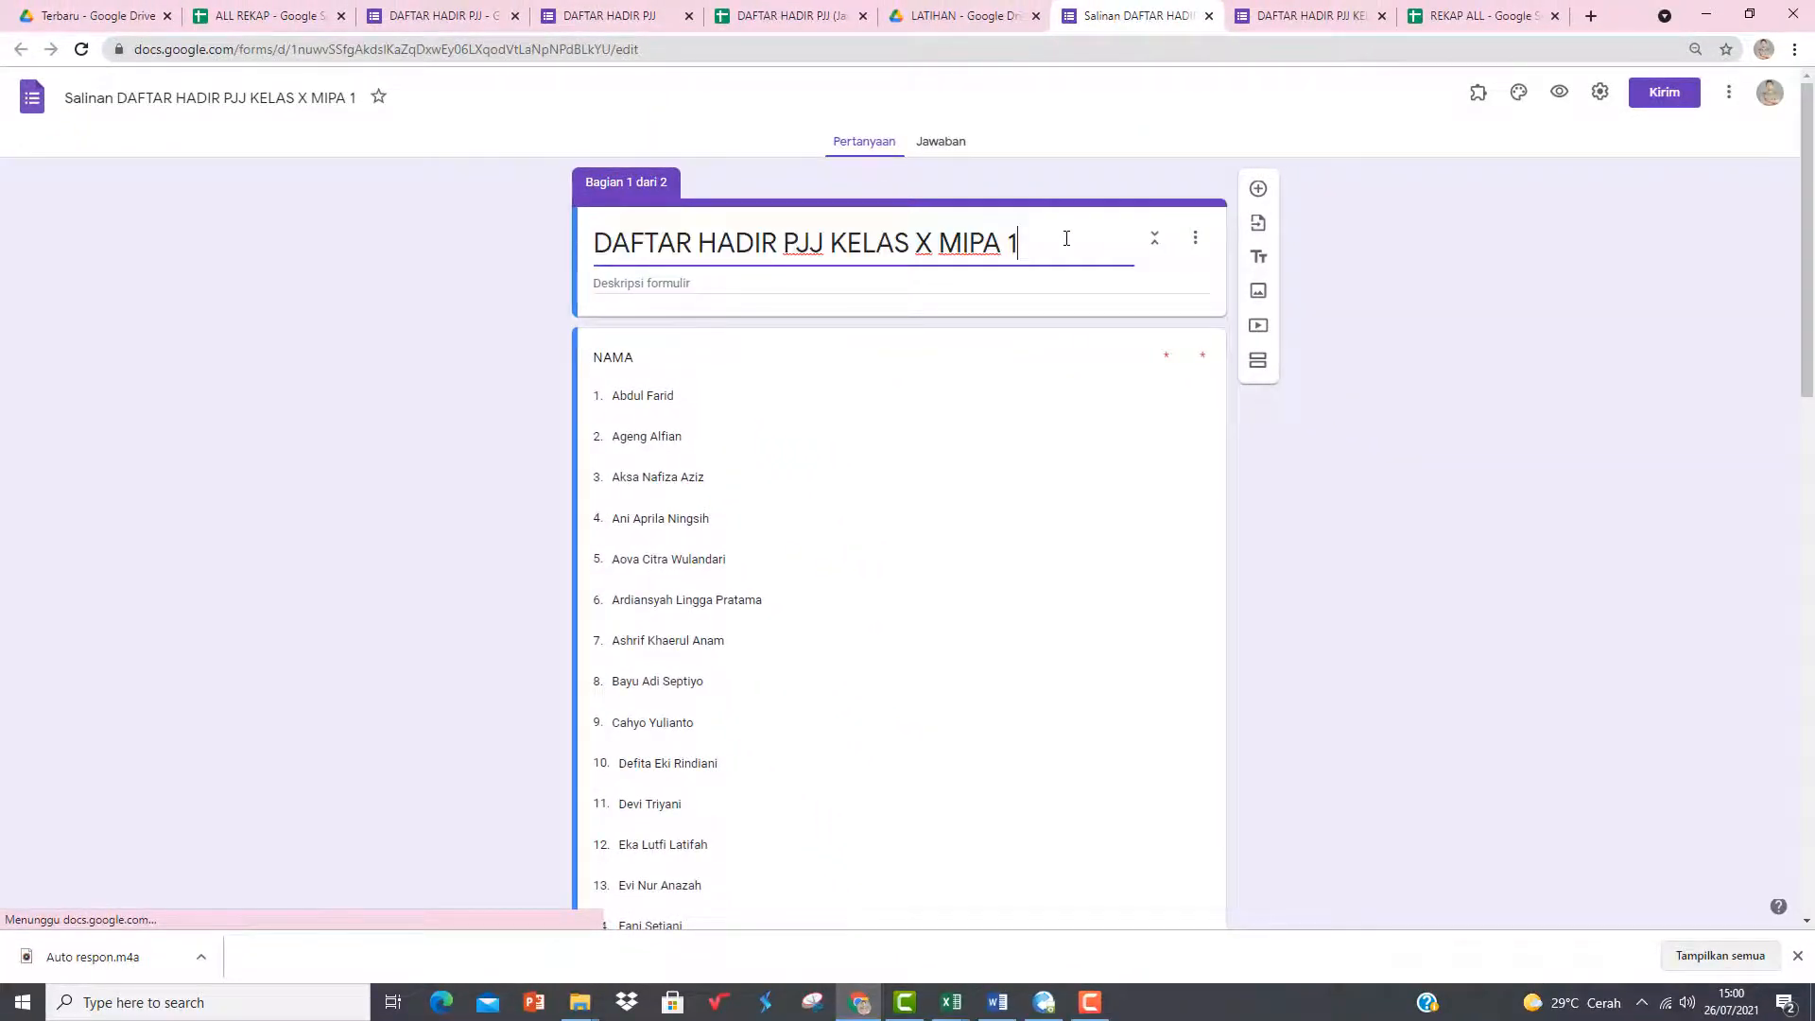
{"action": "key", "text": "BackSpace"}
{"action": "type", "text": "2"}
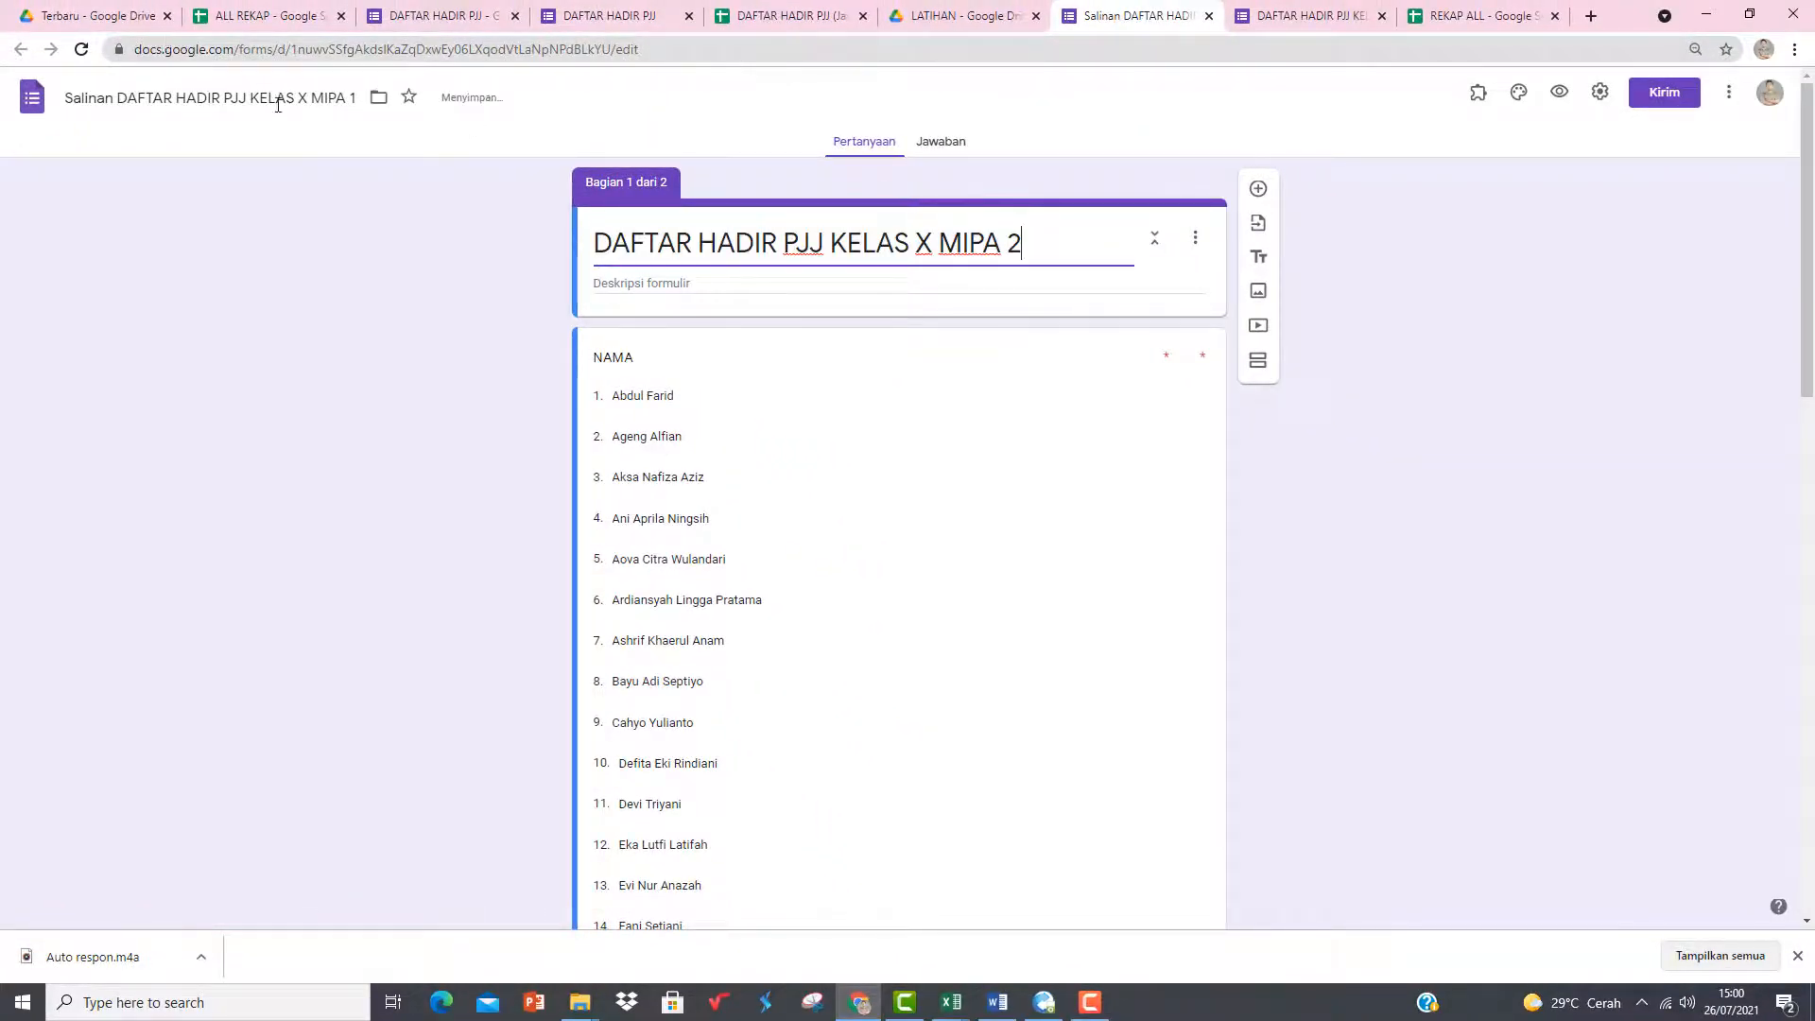
- Rename the copied form file as DAFTAR HADIR PJJ KELAS X MIPA 2, removing the Salinan prefix
{"action": "left_click", "coordinate": [285, 108]}
{"action": "key", "text": "Right"}
{"action": "key", "text": "Right"}
{"action": "key", "text": "Right"}
{"action": "key", "text": "Right"}
{"action": "key", "text": "Right"}
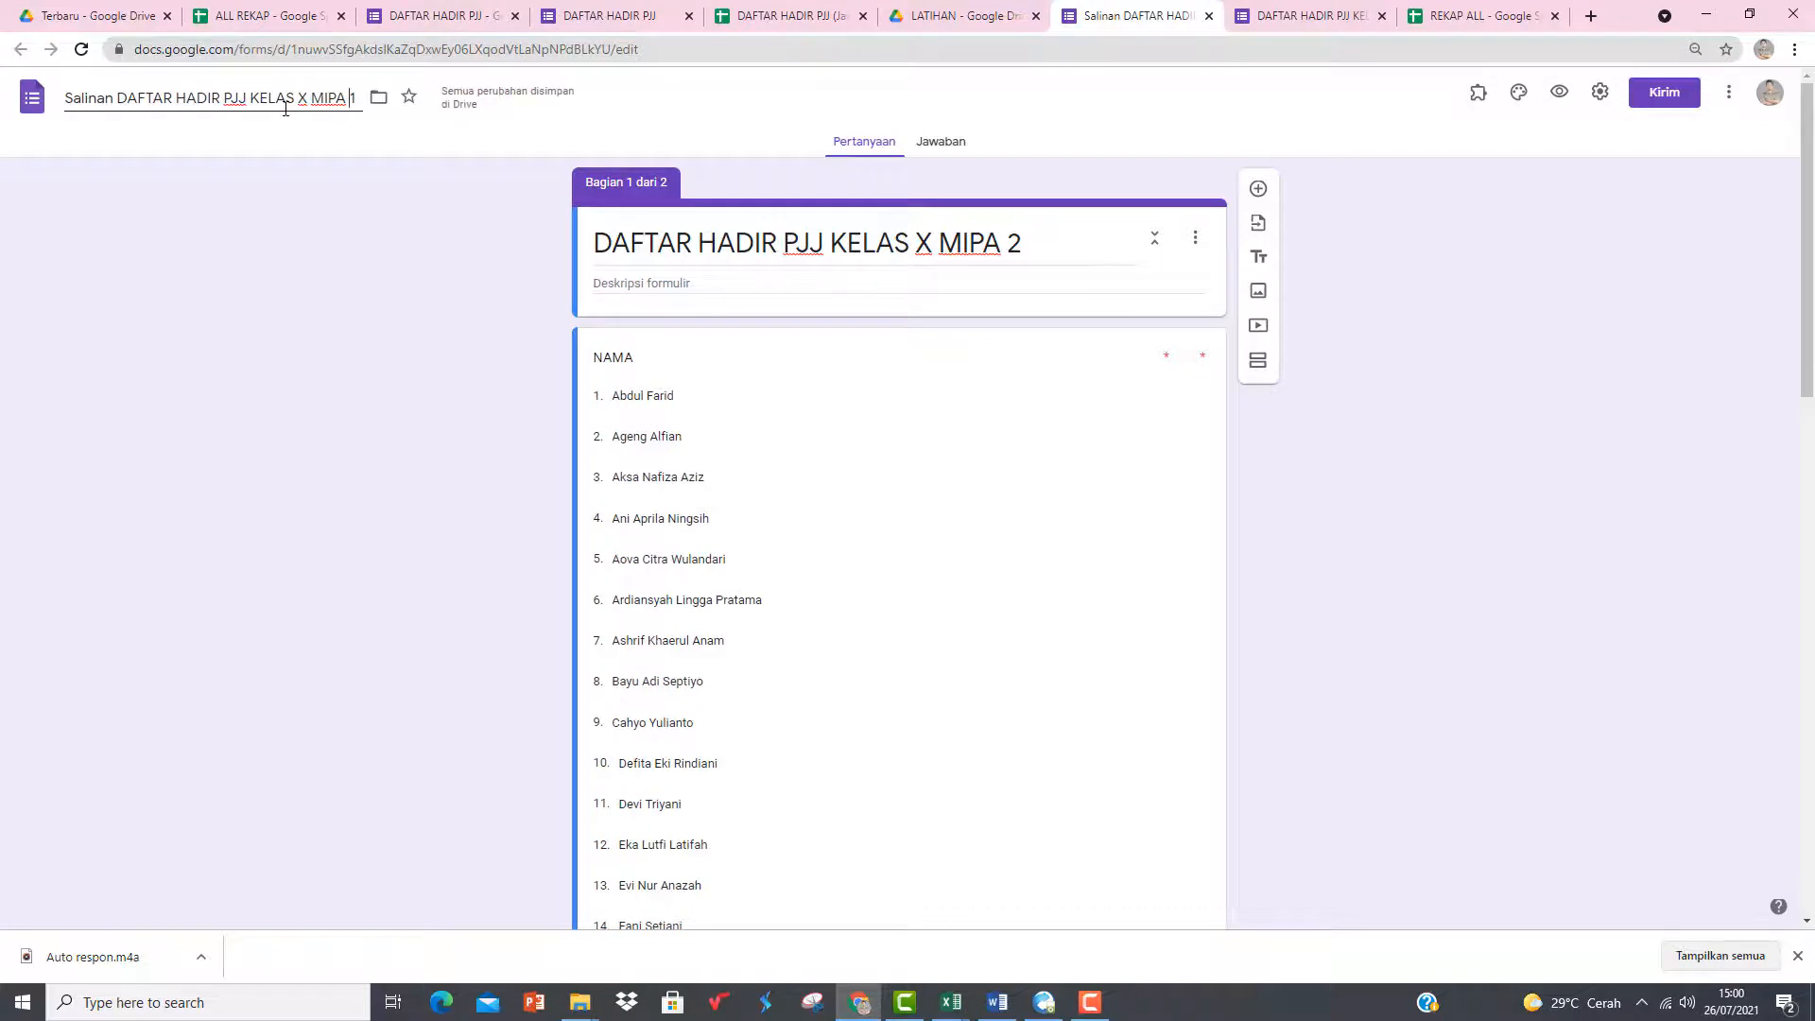
{"action": "key", "text": "BackSpace"}
{"action": "type", "text": "2"}
{"action": "left_click_drag", "start_coordinate": [114, 94], "coordinate": [3, 98]}
{"action": "key", "text": "BackSpace"}
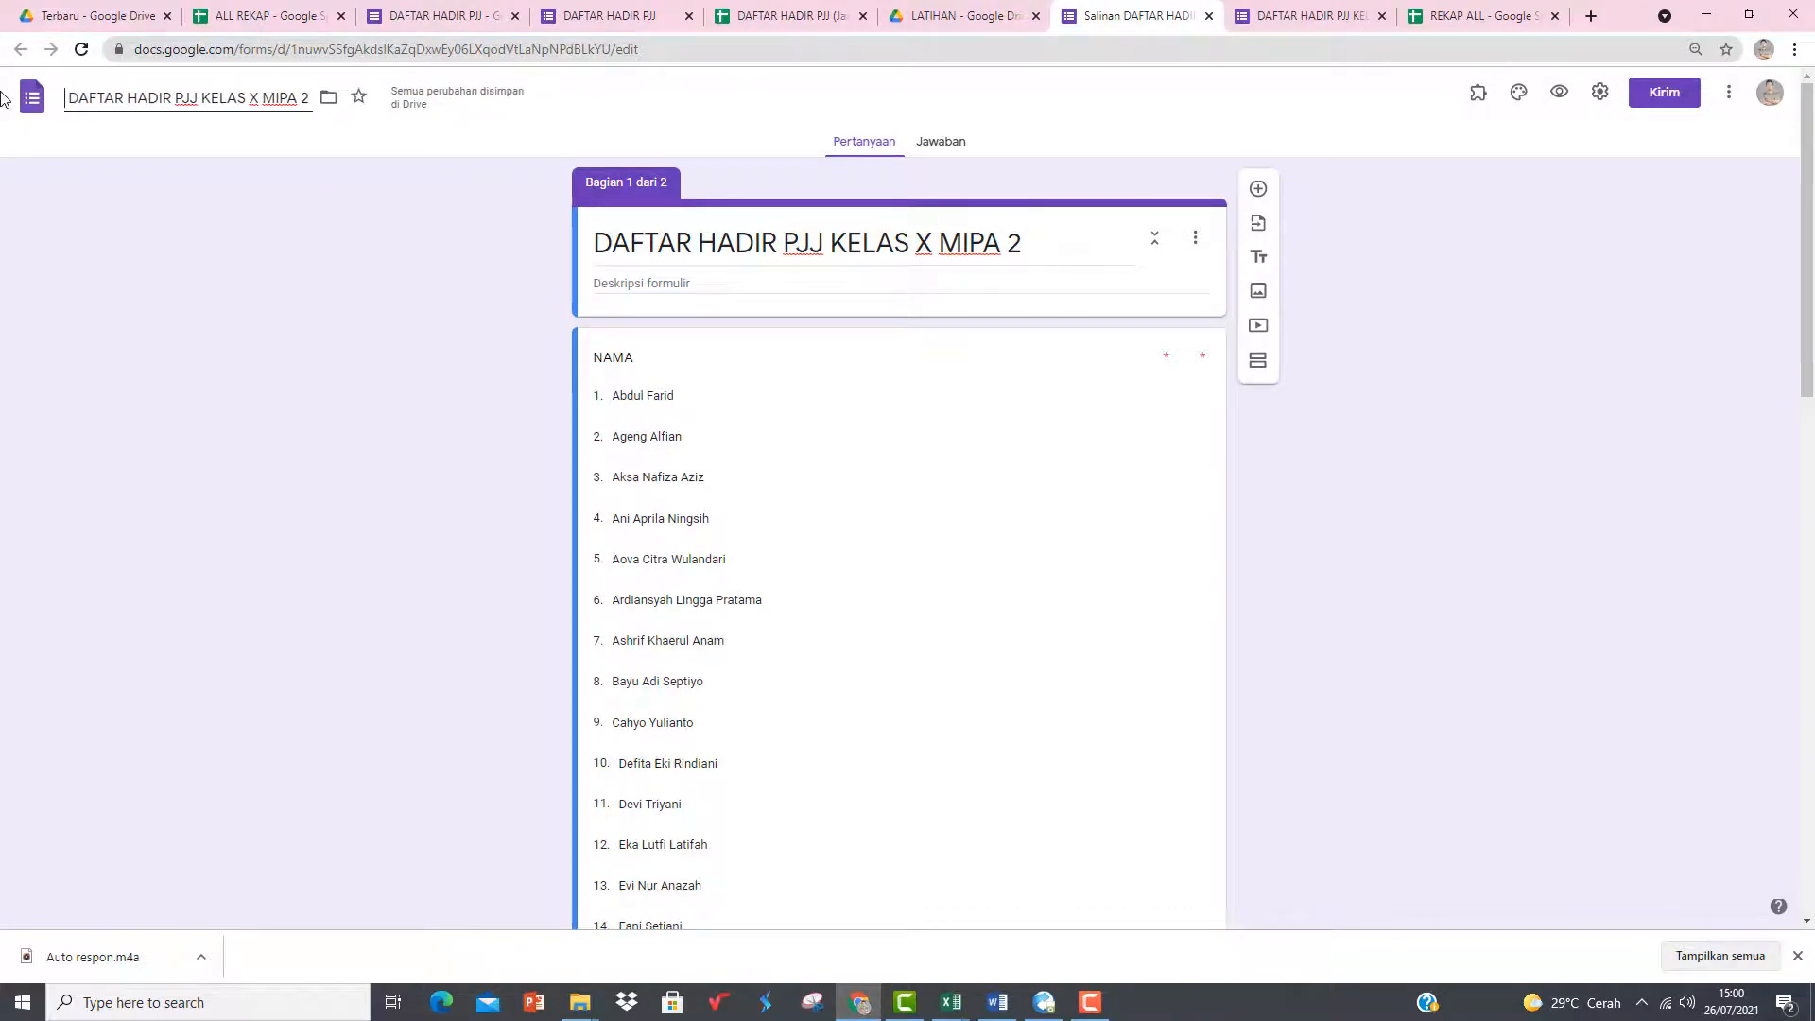
{"action": "key", "text": "Delete"}
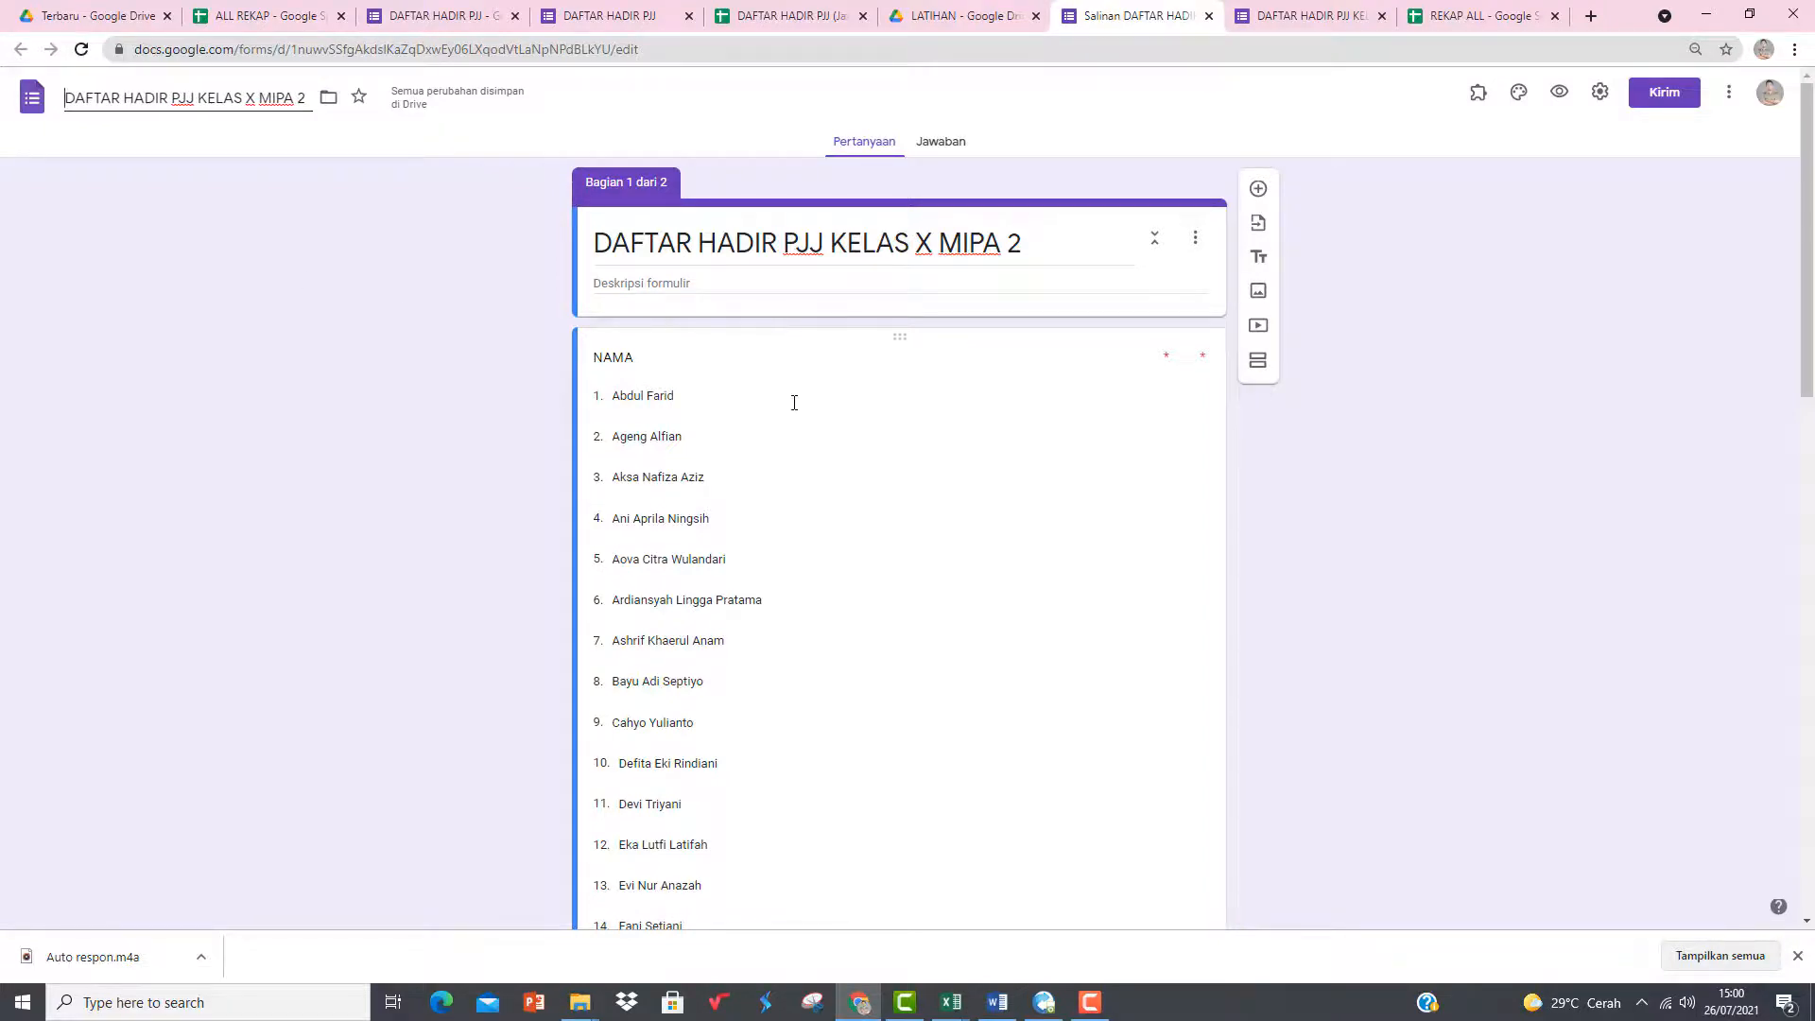
- Clear the old student options of the NAMA question by changing its type to Paragraf and back to Drop-down
{"action": "left_click", "coordinate": [781, 393]}
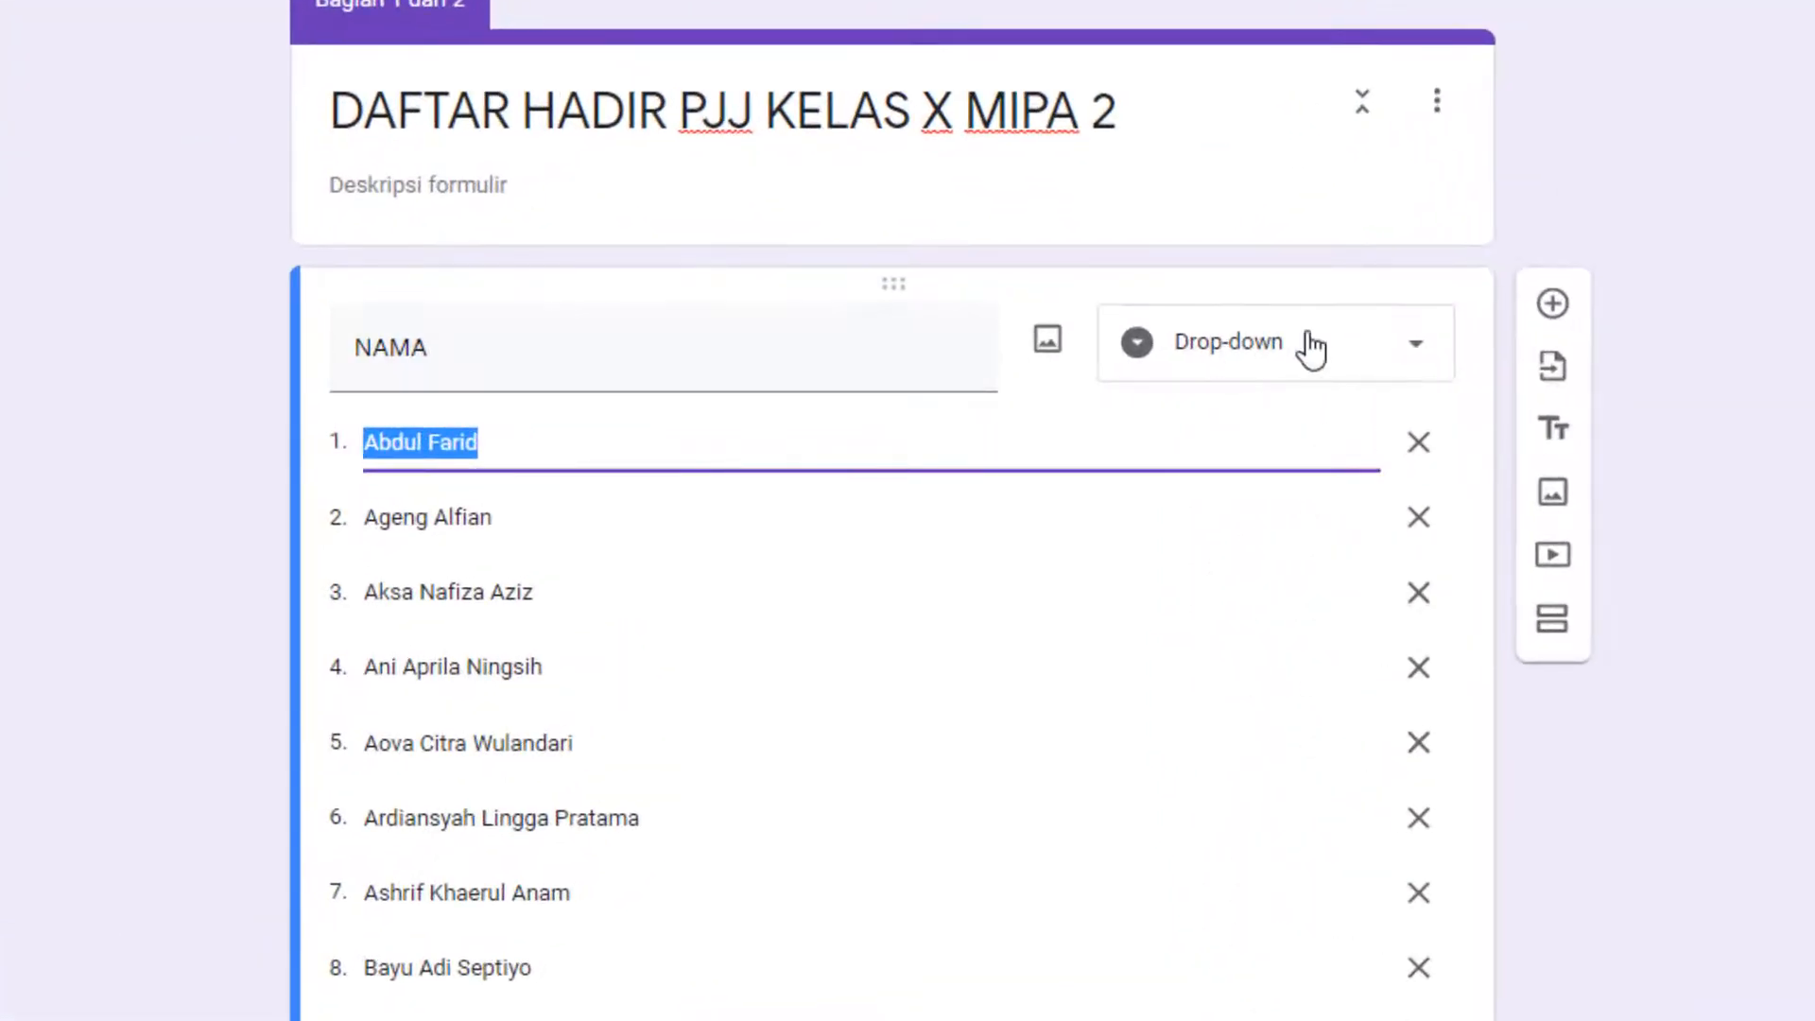
{"action": "left_click", "coordinate": [1310, 350]}
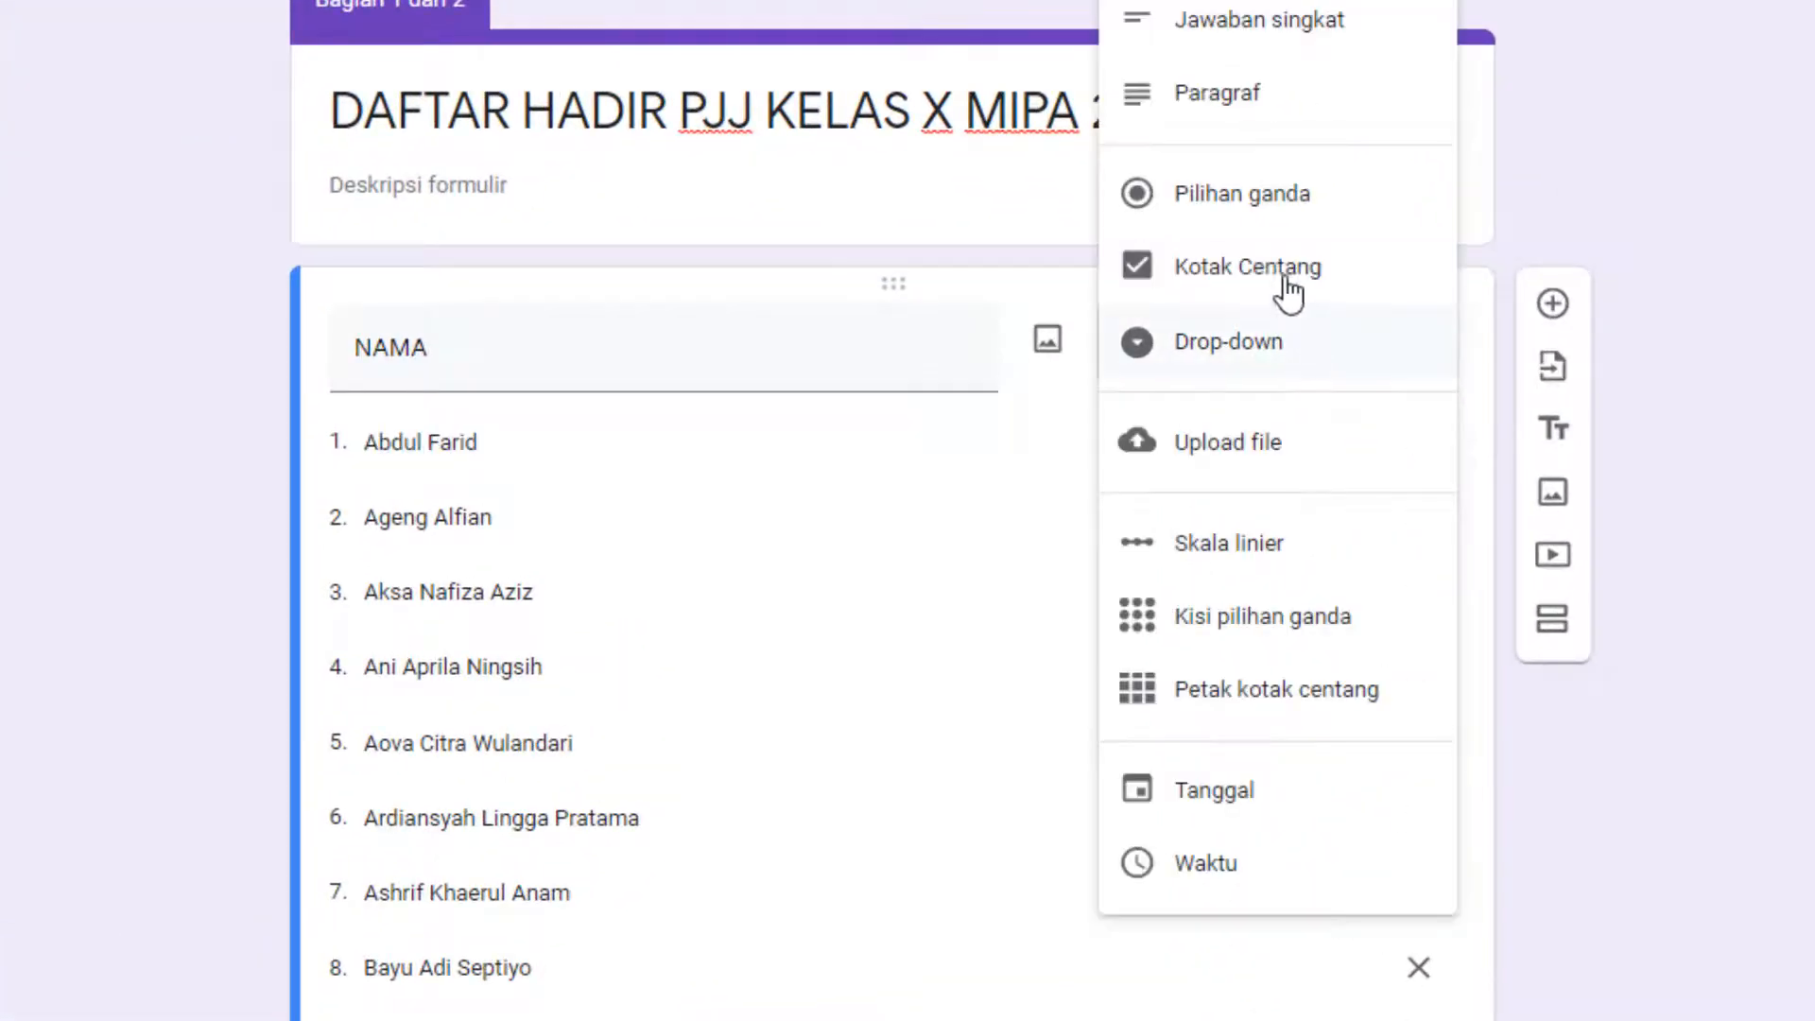
{"action": "left_click", "coordinate": [1278, 108]}
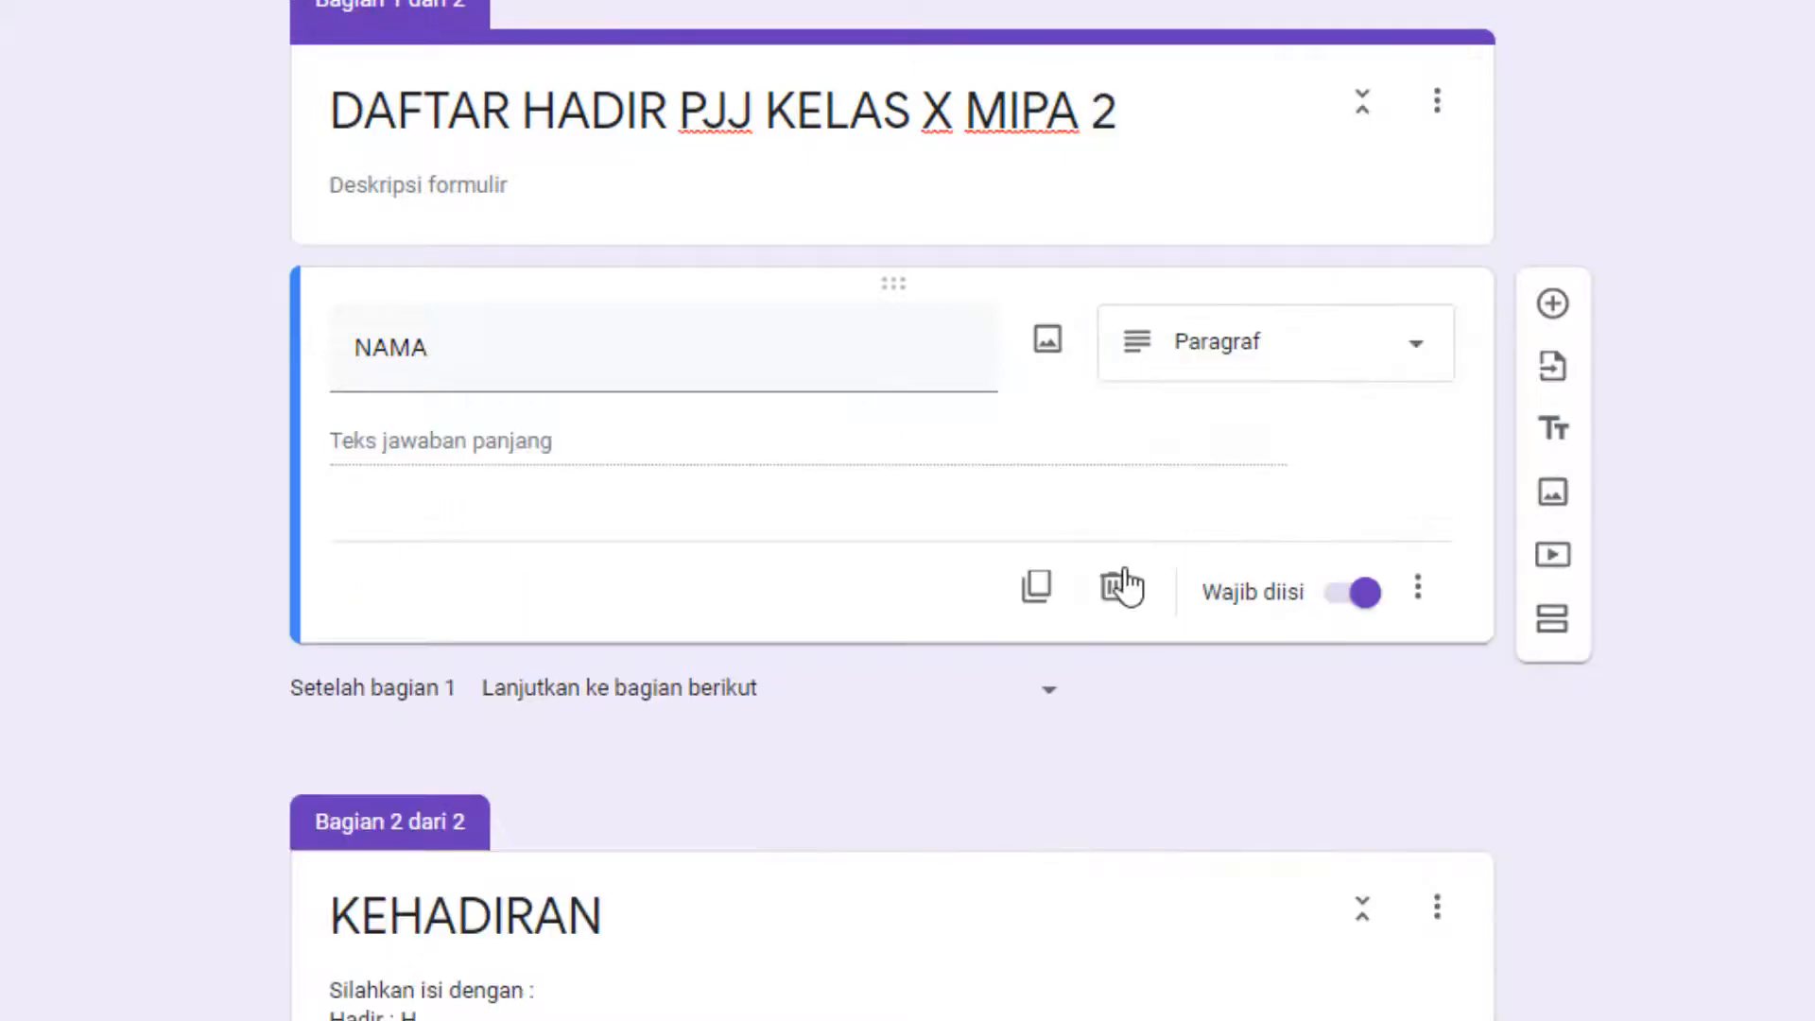
{"action": "left_click", "coordinate": [1255, 350]}
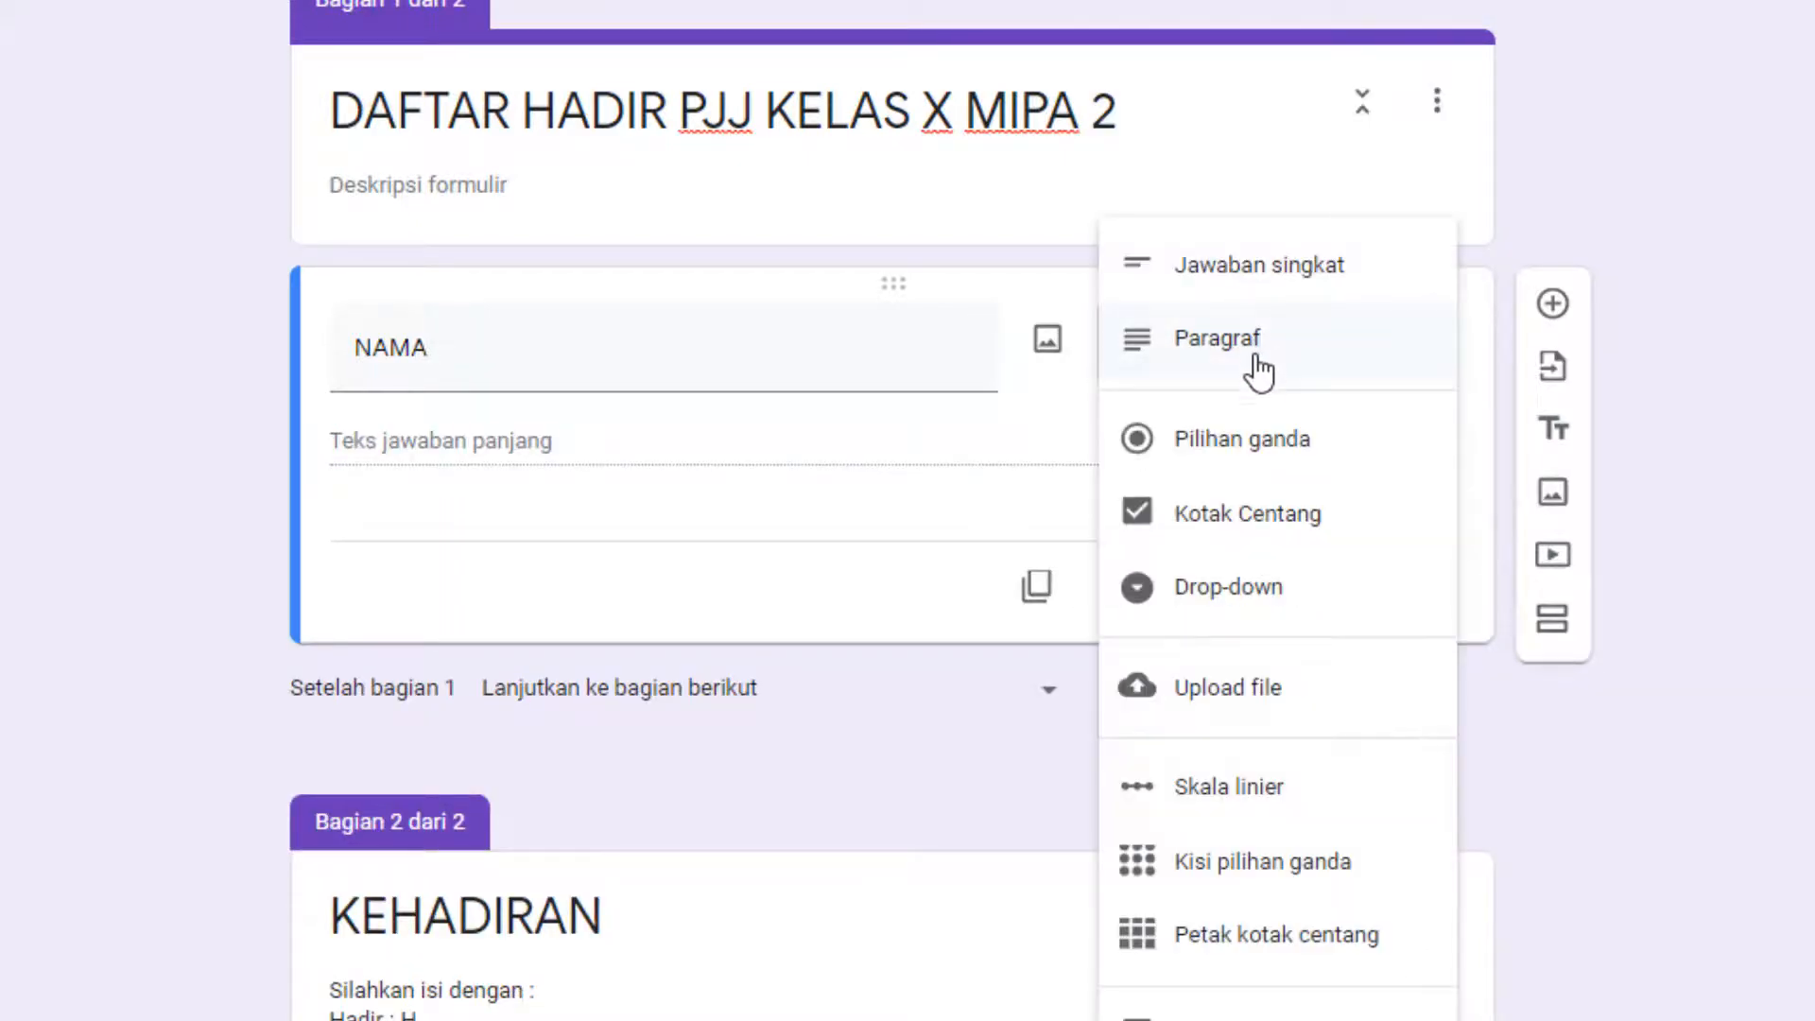
{"action": "left_click", "coordinate": [1235, 593]}
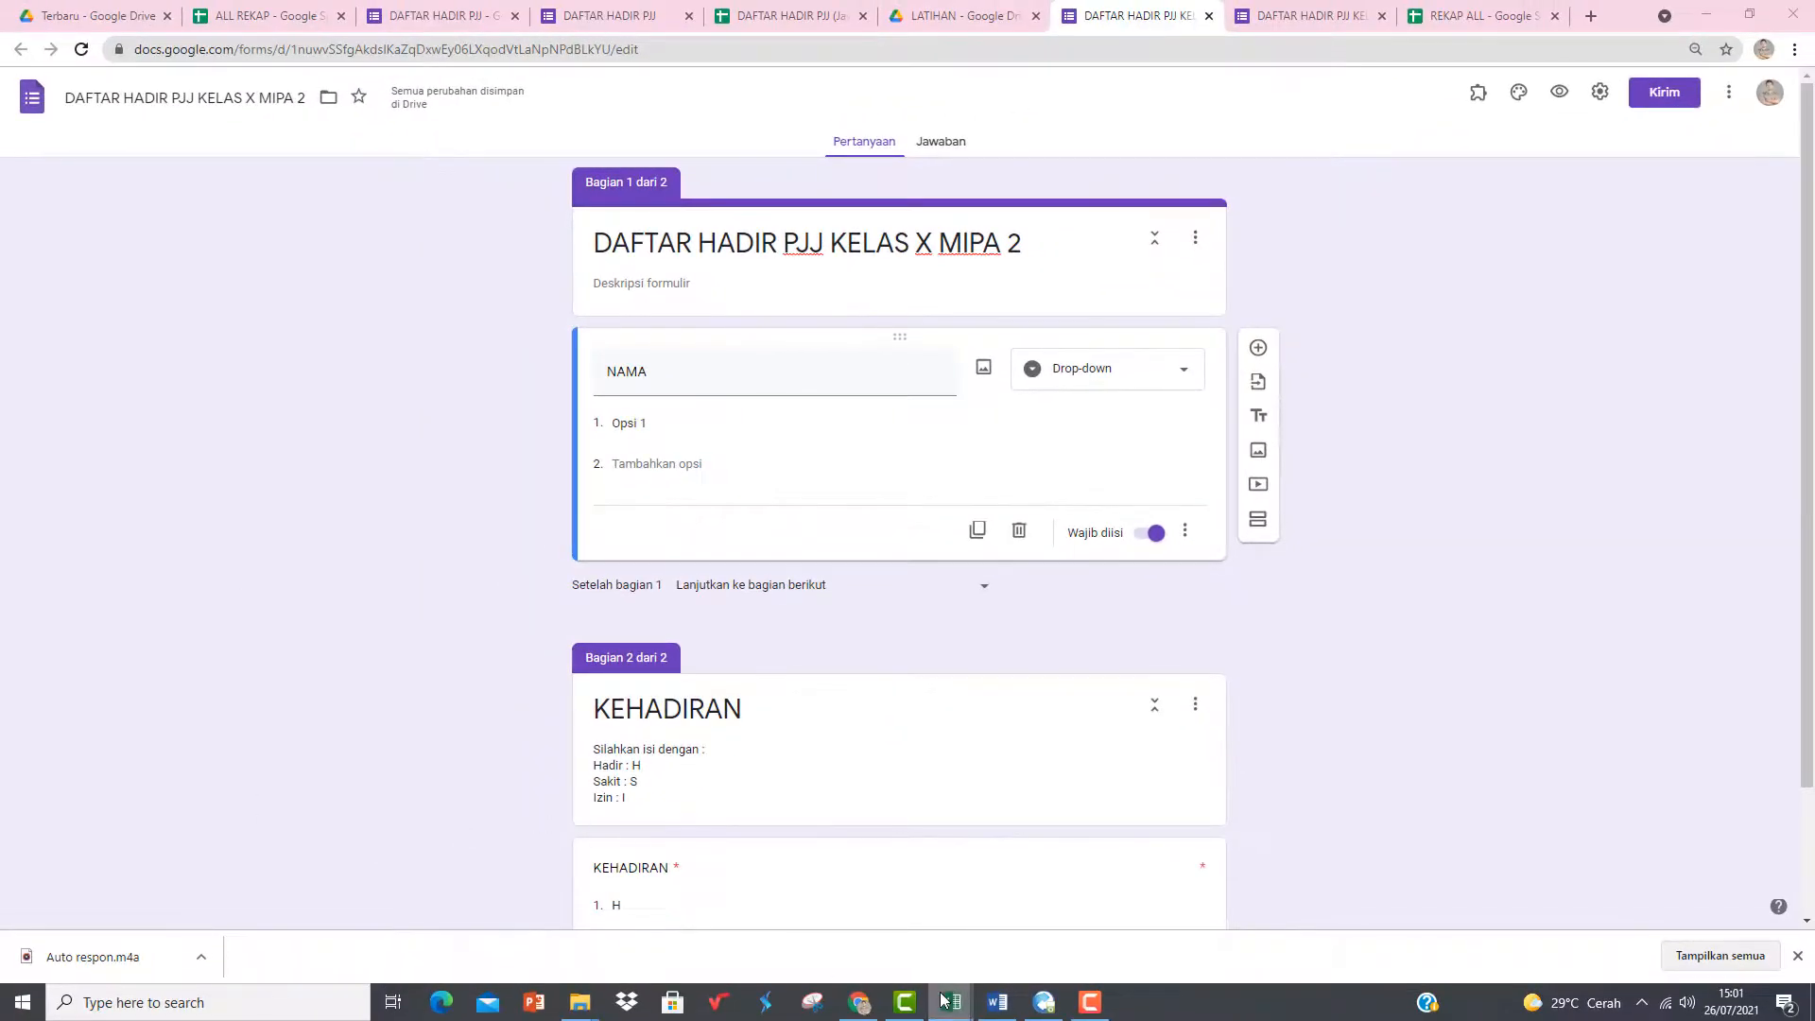
- Switch to the student-name workbook in Excel and copy the Nama Siswa list from D7 down on the 10-MIPA2 sheet
{"action": "mouse_move", "coordinate": [945, 1000]}
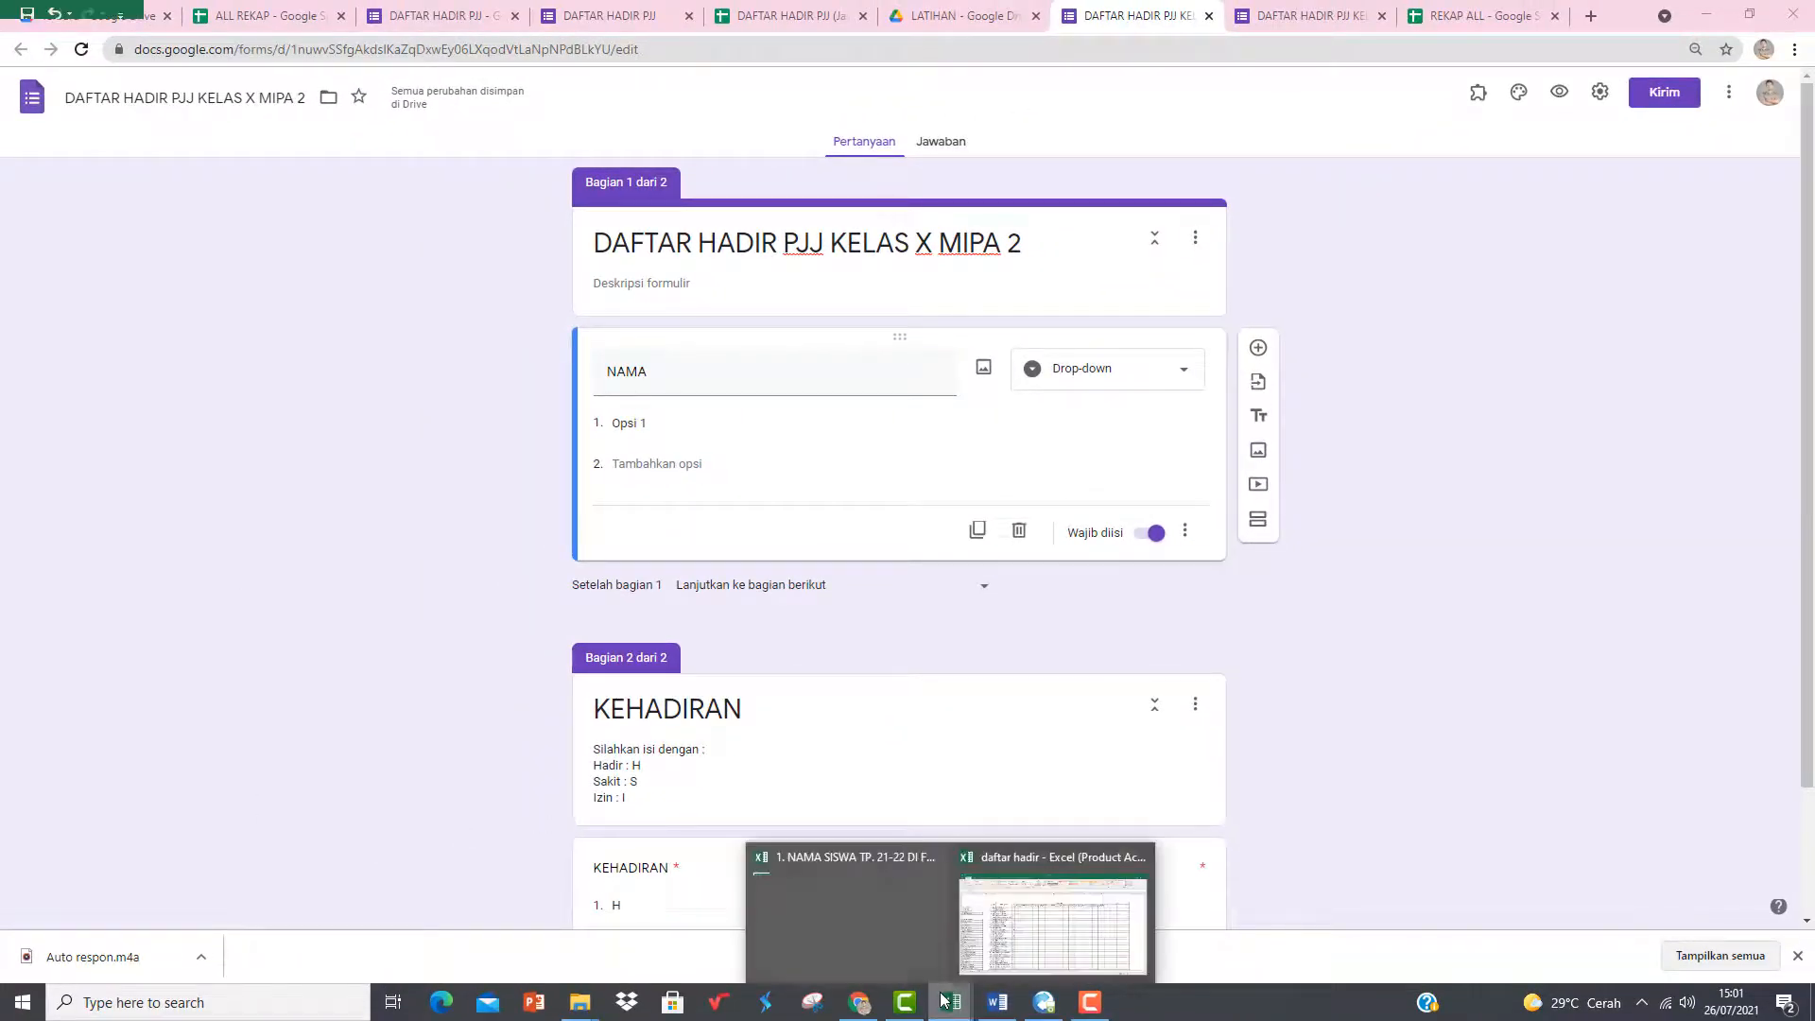
{"action": "mouse_move", "coordinate": [870, 936]}
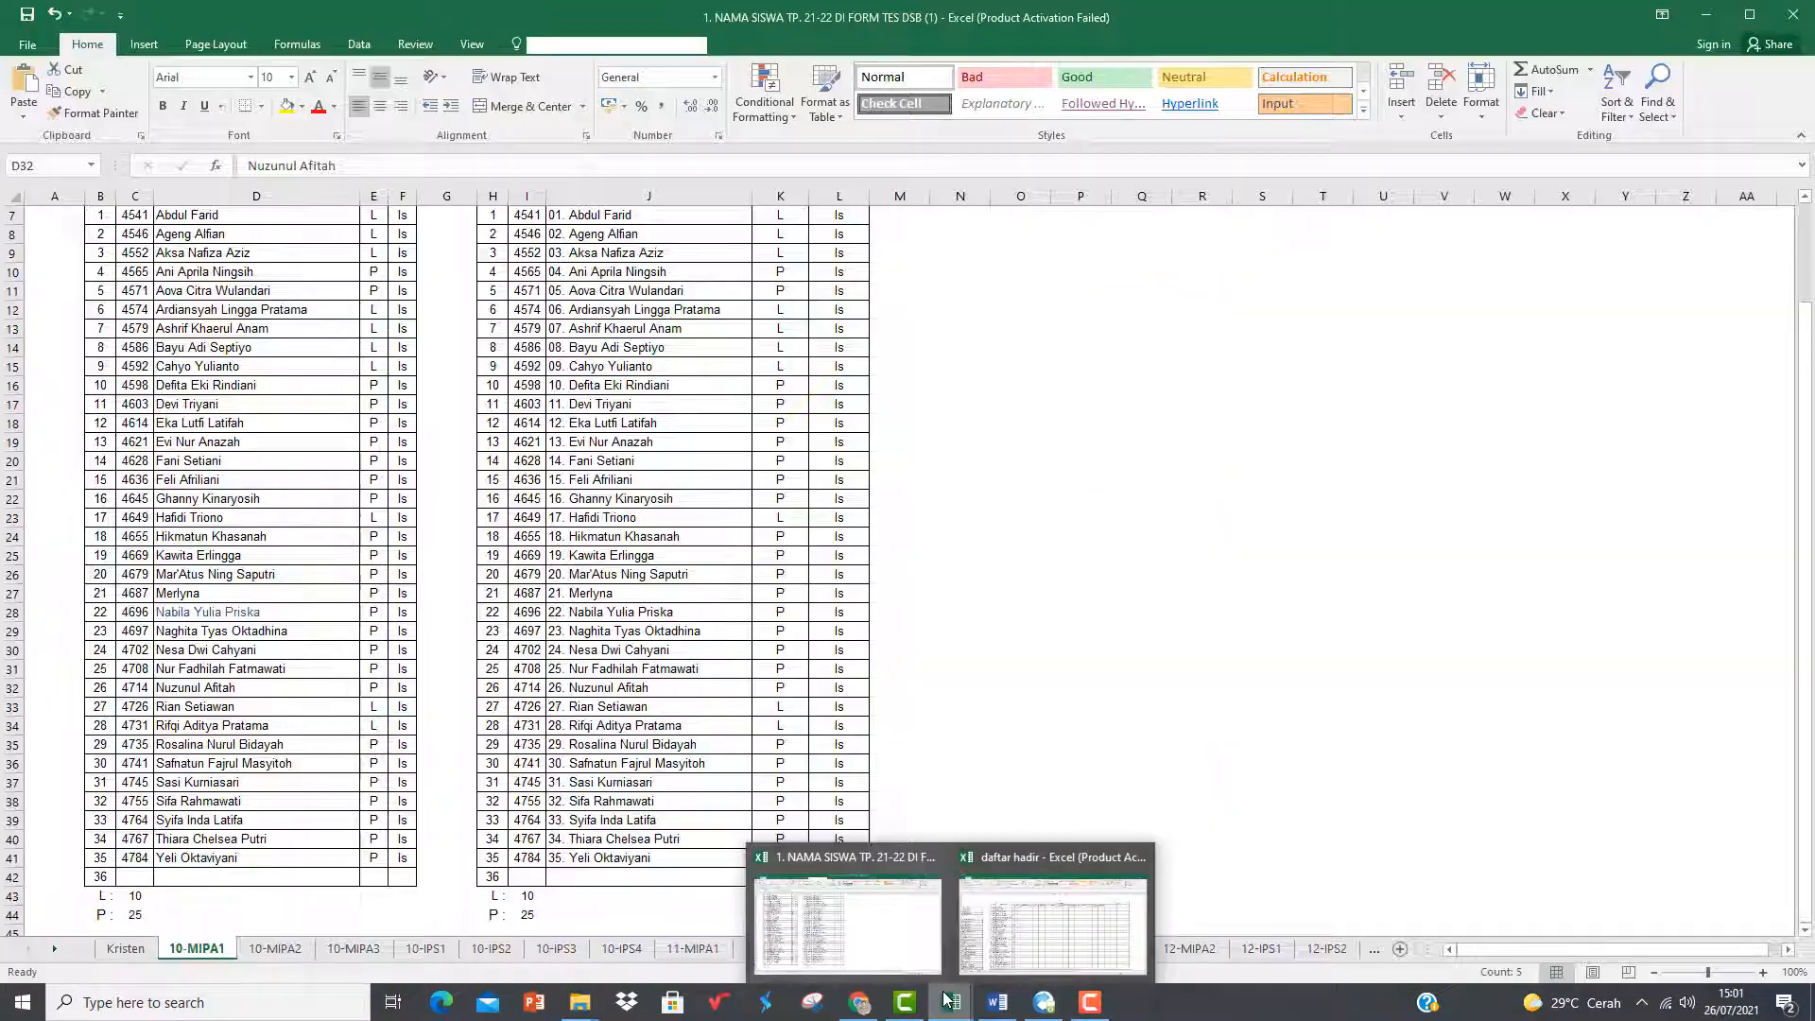
{"action": "left_click", "coordinate": [870, 936]}
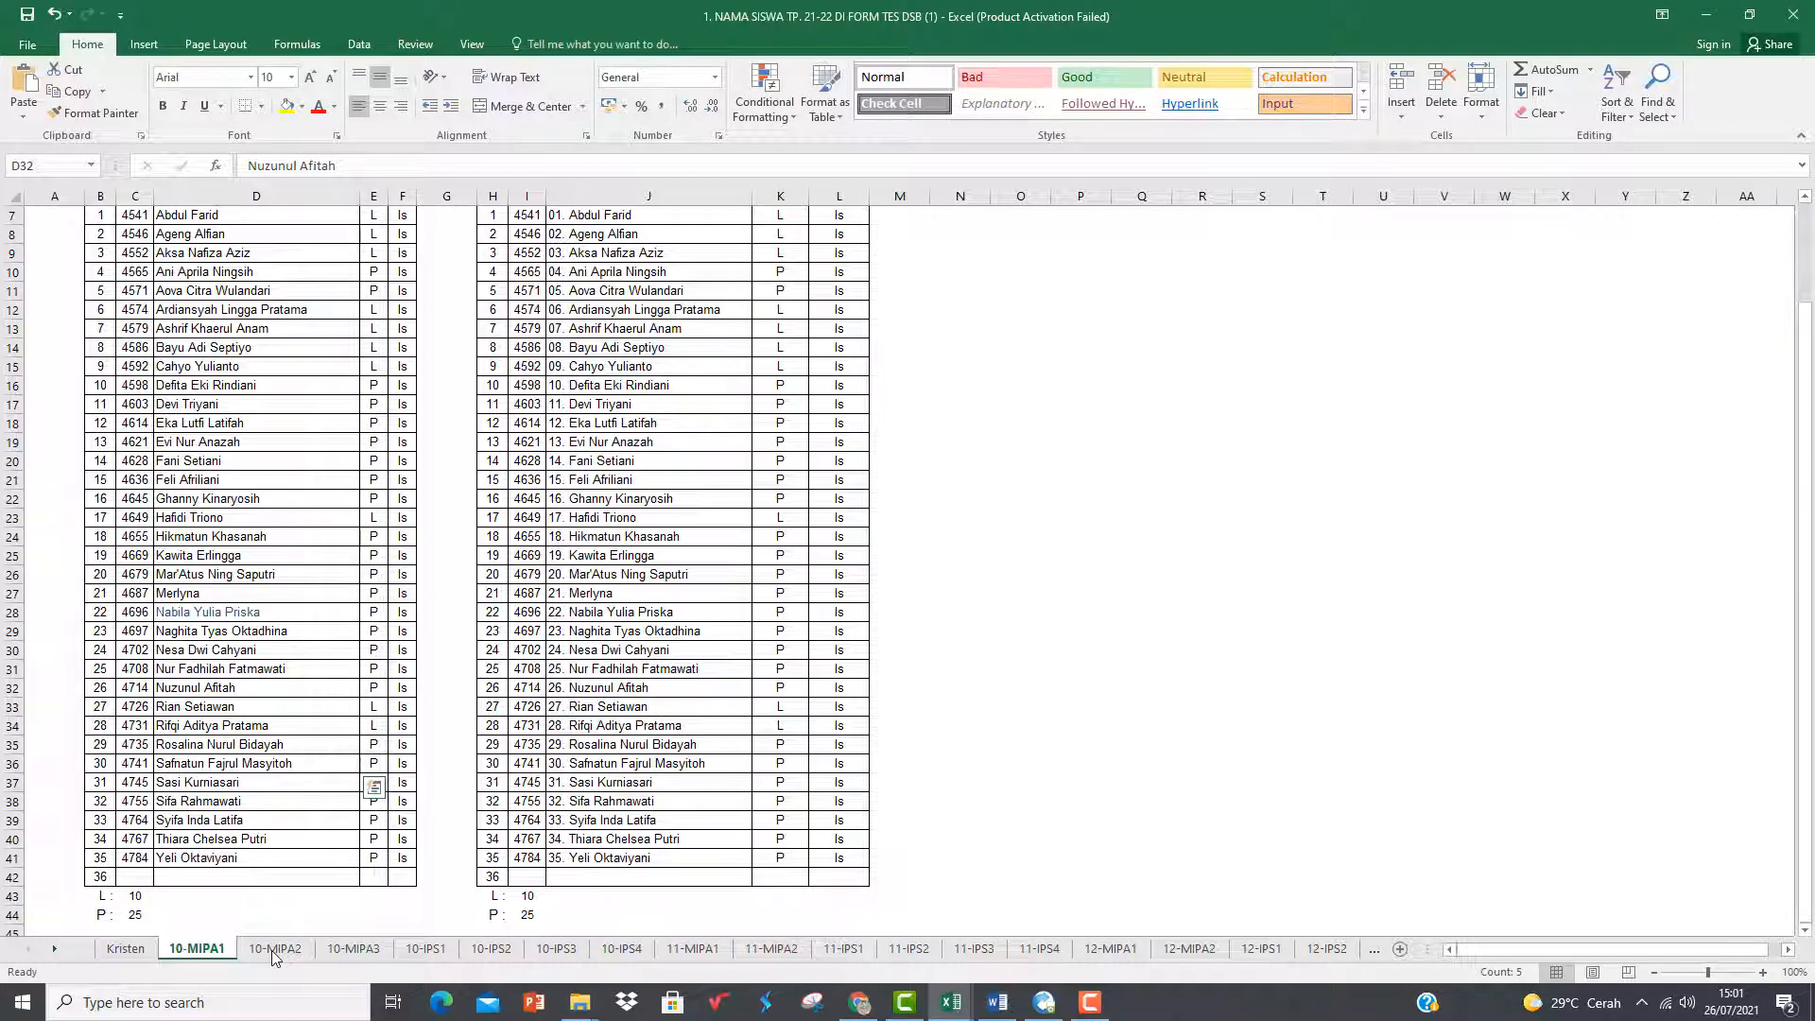
{"action": "left_click", "coordinate": [274, 950]}
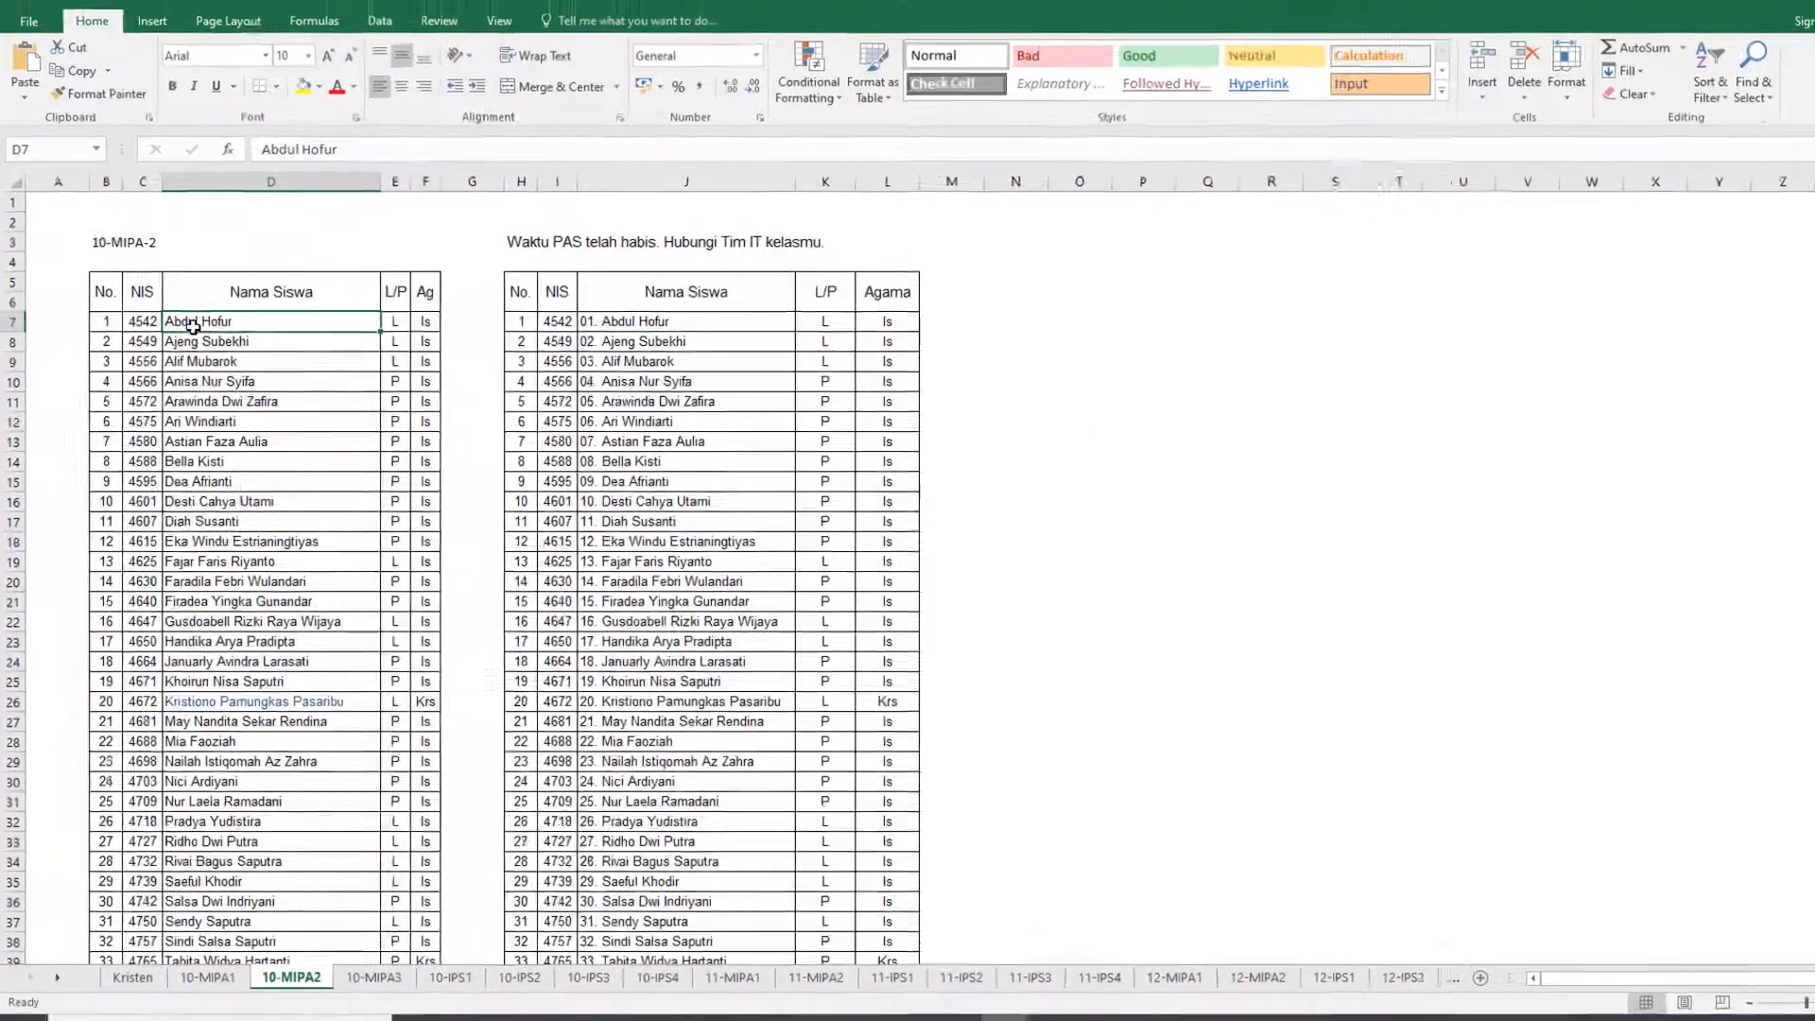
{"action": "key", "text": "ctrl+shift+Down"}
{"action": "key", "text": "ctrl+c"}
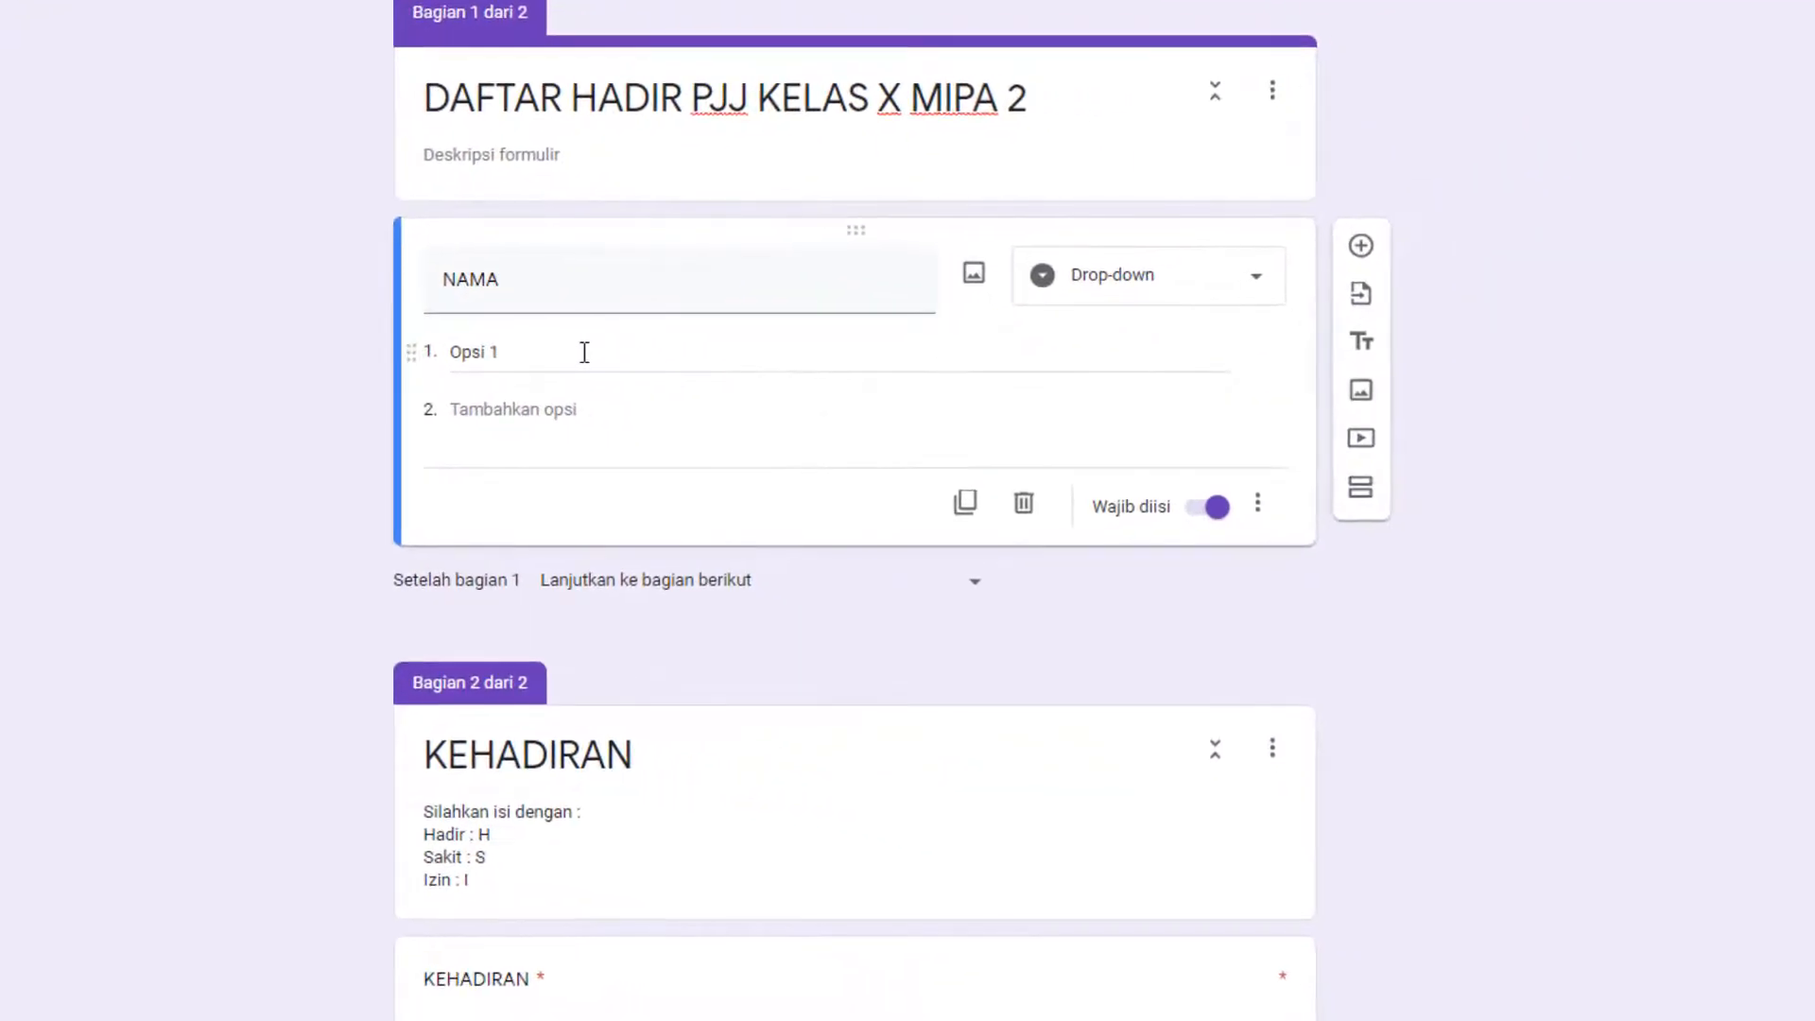
- Back in the Google Forms form, paste the copied class X MIPA 2 names as the NAMA drop-down options, replacing Opsi 1
{"action": "left_click", "coordinate": [1064, 407]}
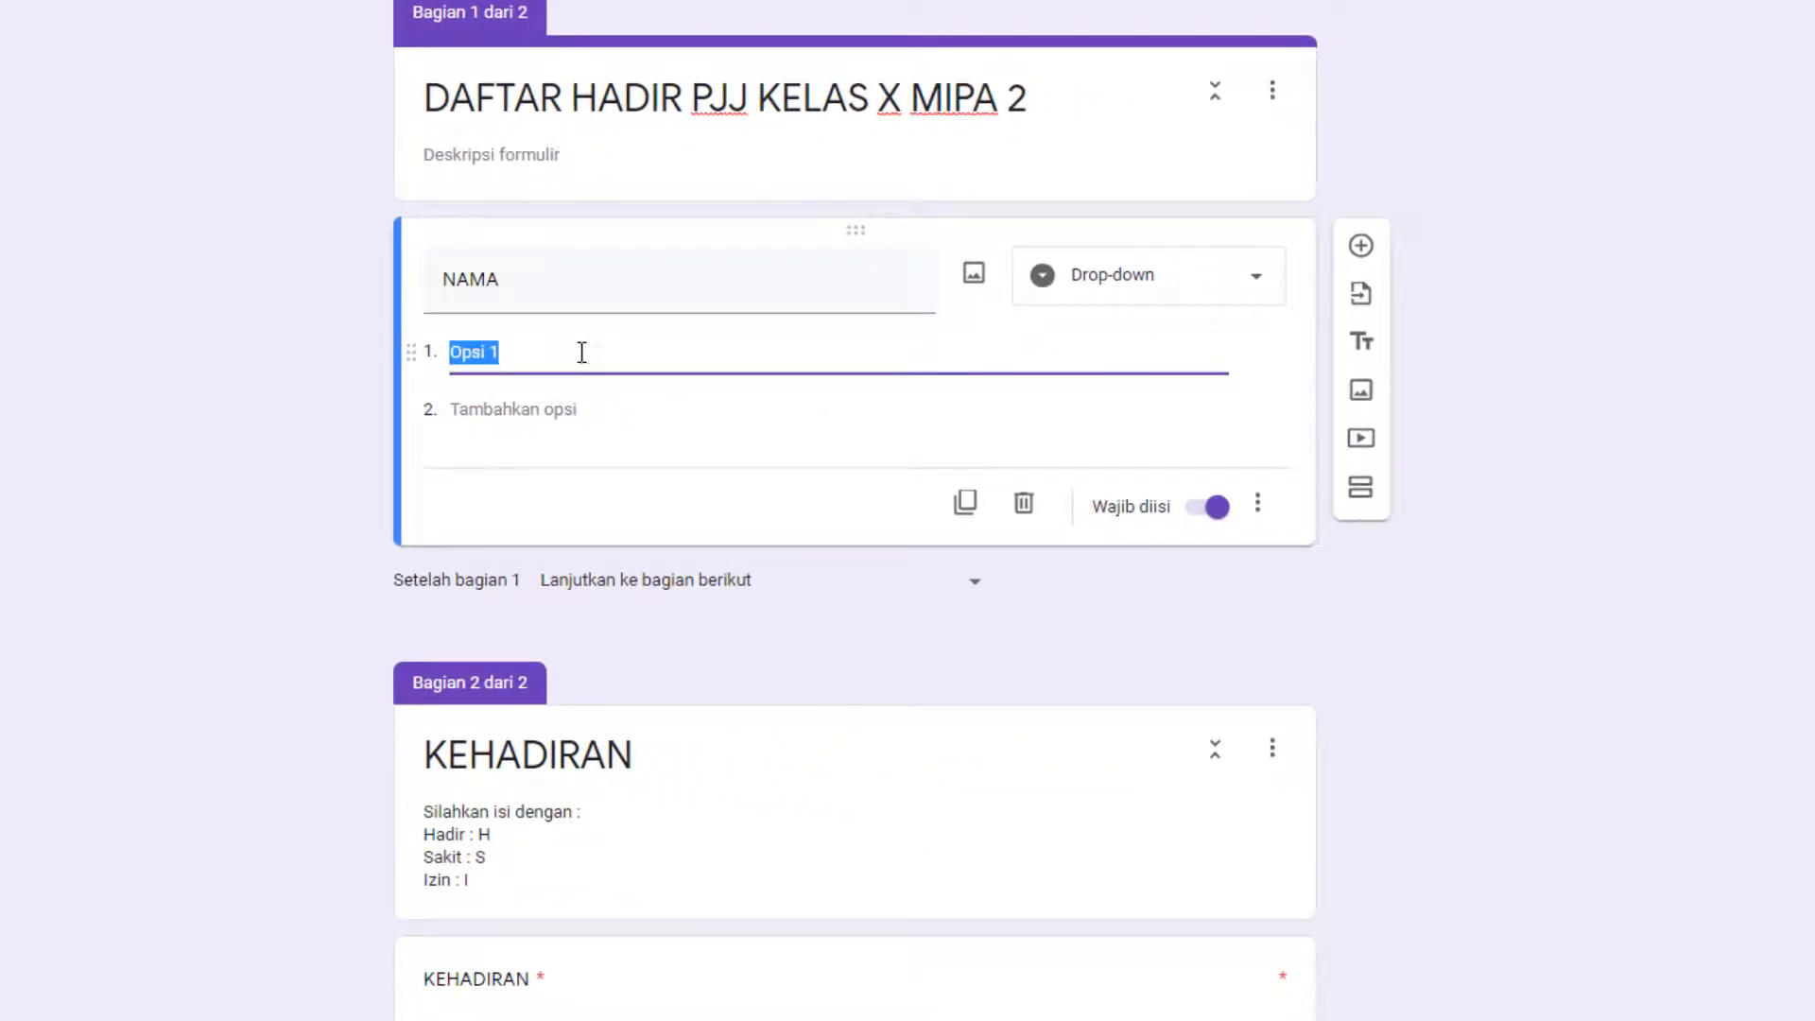
{"action": "key", "text": "ctrl+v"}
{"action": "left_click", "coordinate": [1471, 400]}
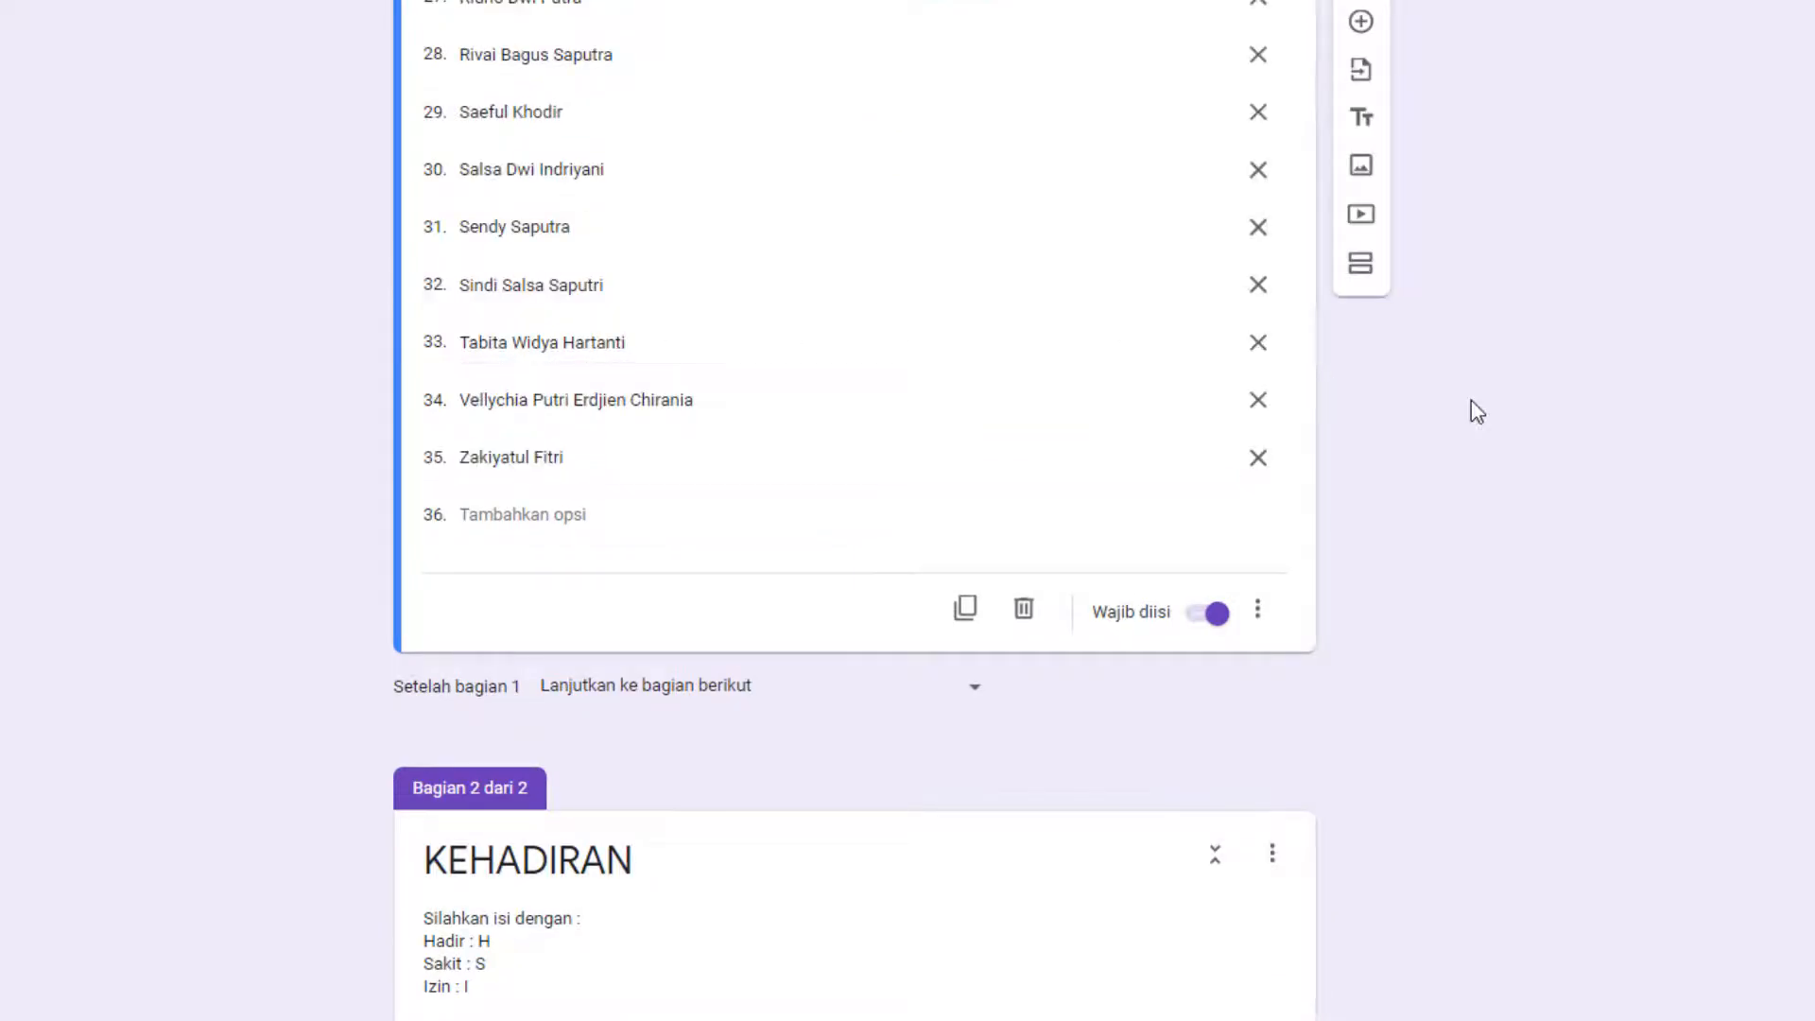
{"action": "scroll", "coordinate": [1471, 400], "scroll_direction": "up", "scroll_amount": 5}
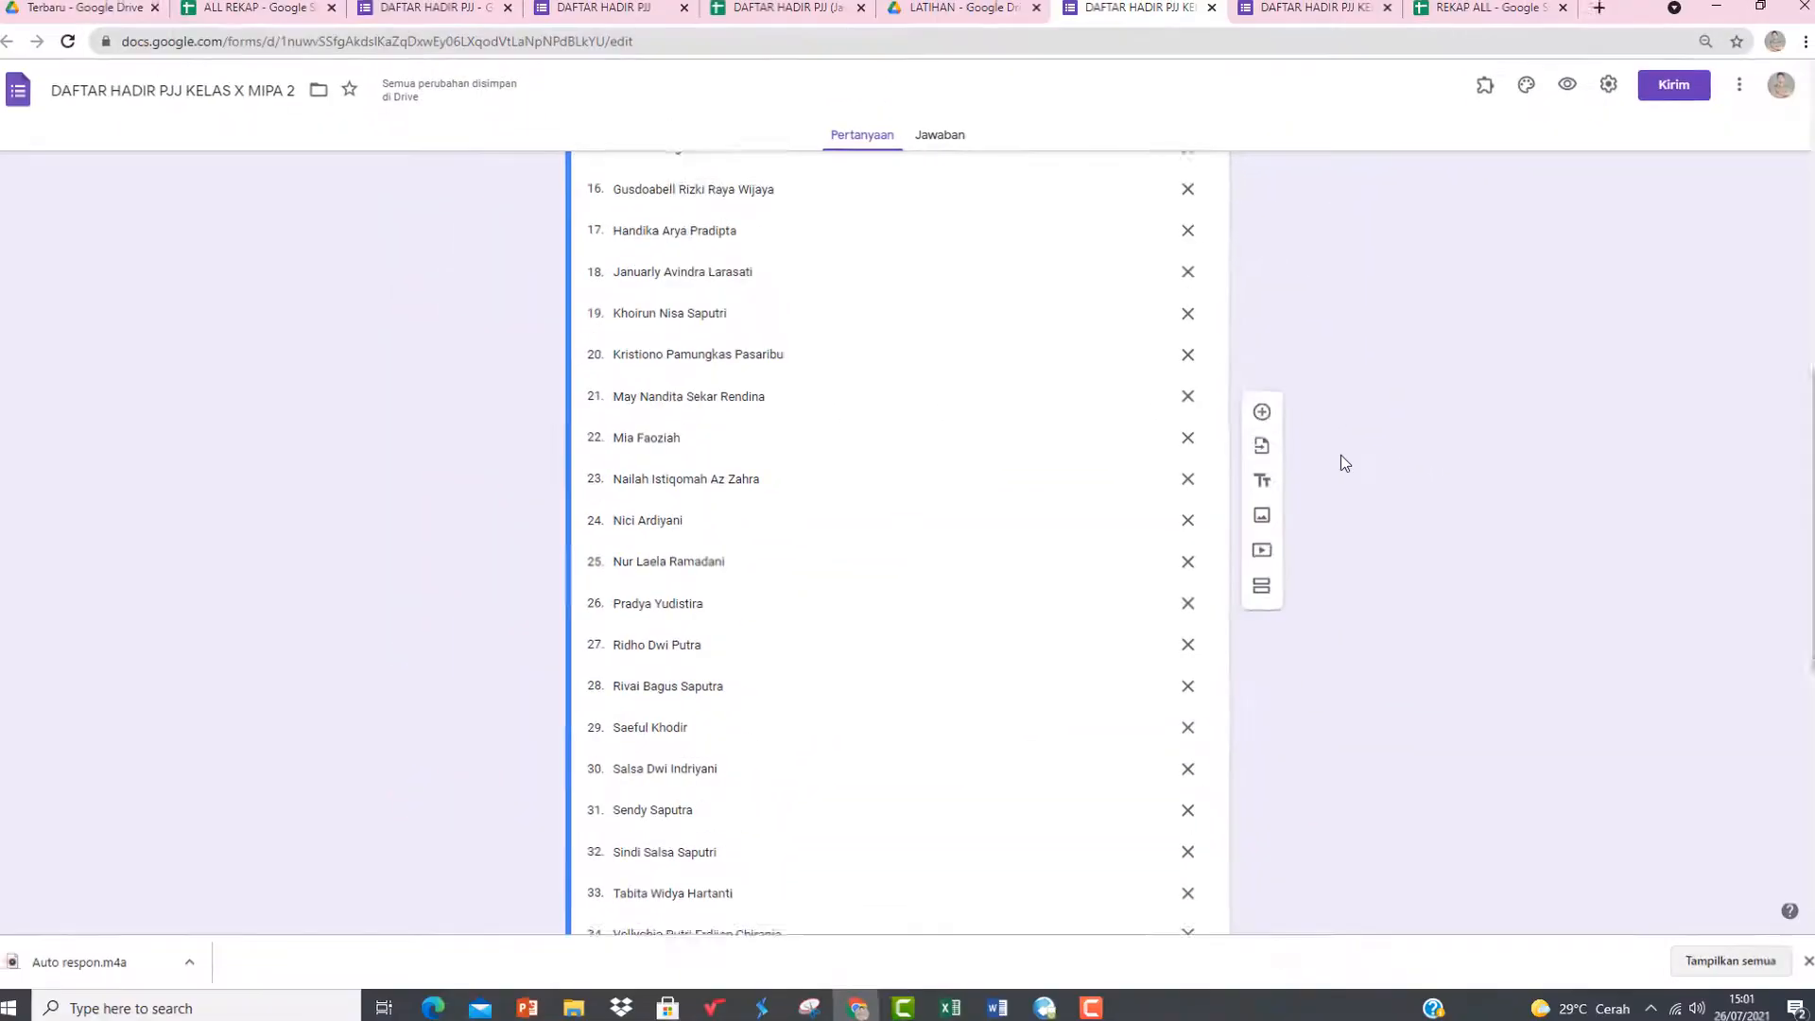
{"action": "scroll", "coordinate": [1340, 455], "scroll_direction": "up", "scroll_amount": 10}
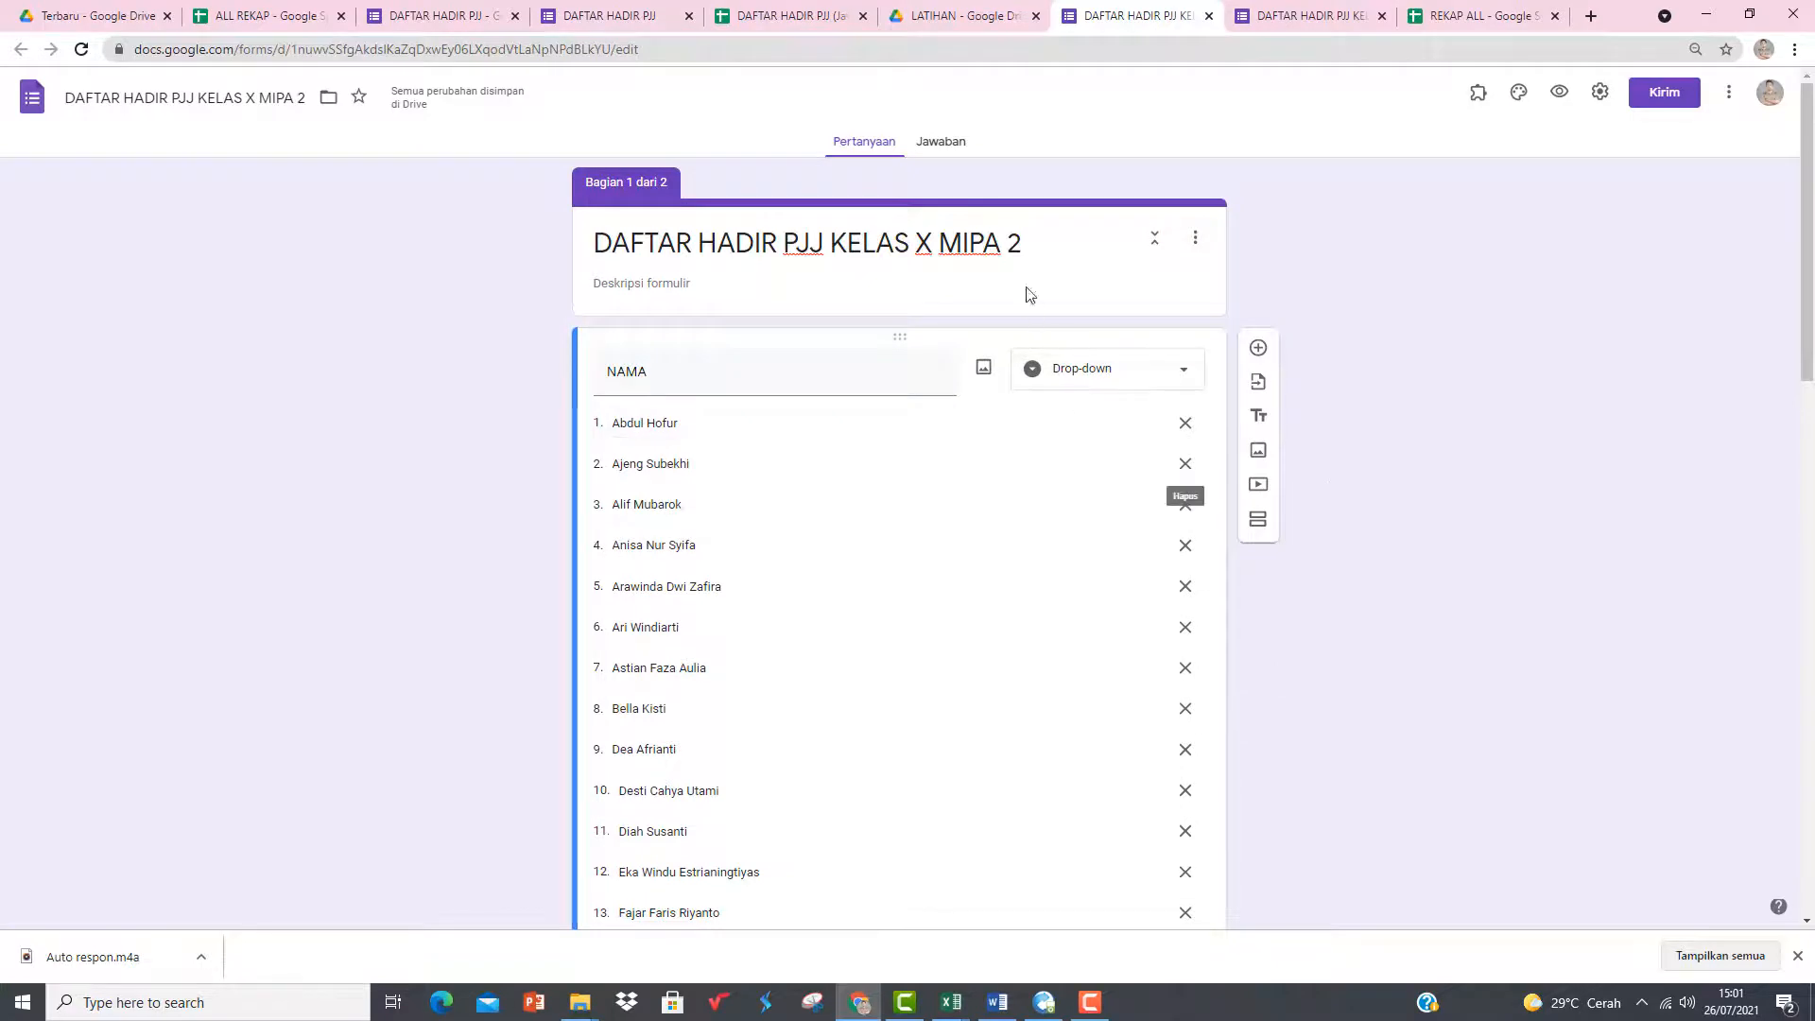
- Link the form's responses to the existing REKAP ALL spreadsheet
{"action": "left_click", "coordinate": [940, 143]}
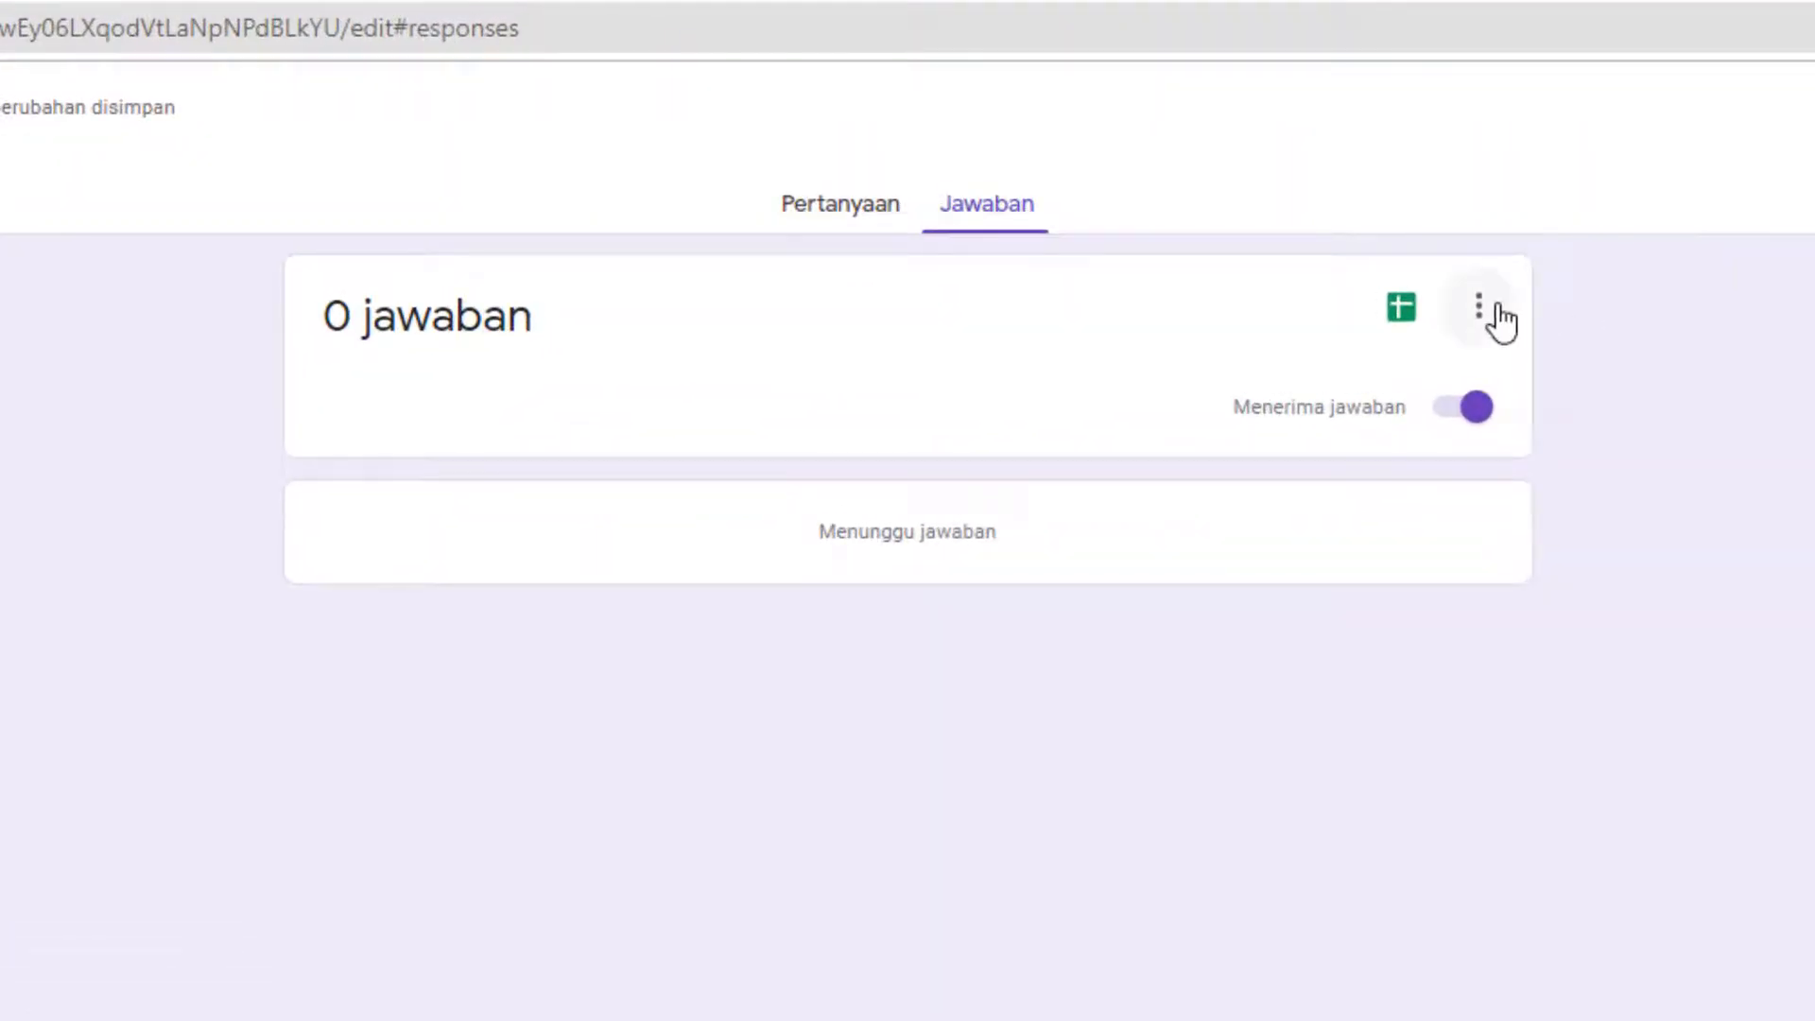
{"action": "left_click", "coordinate": [1497, 312]}
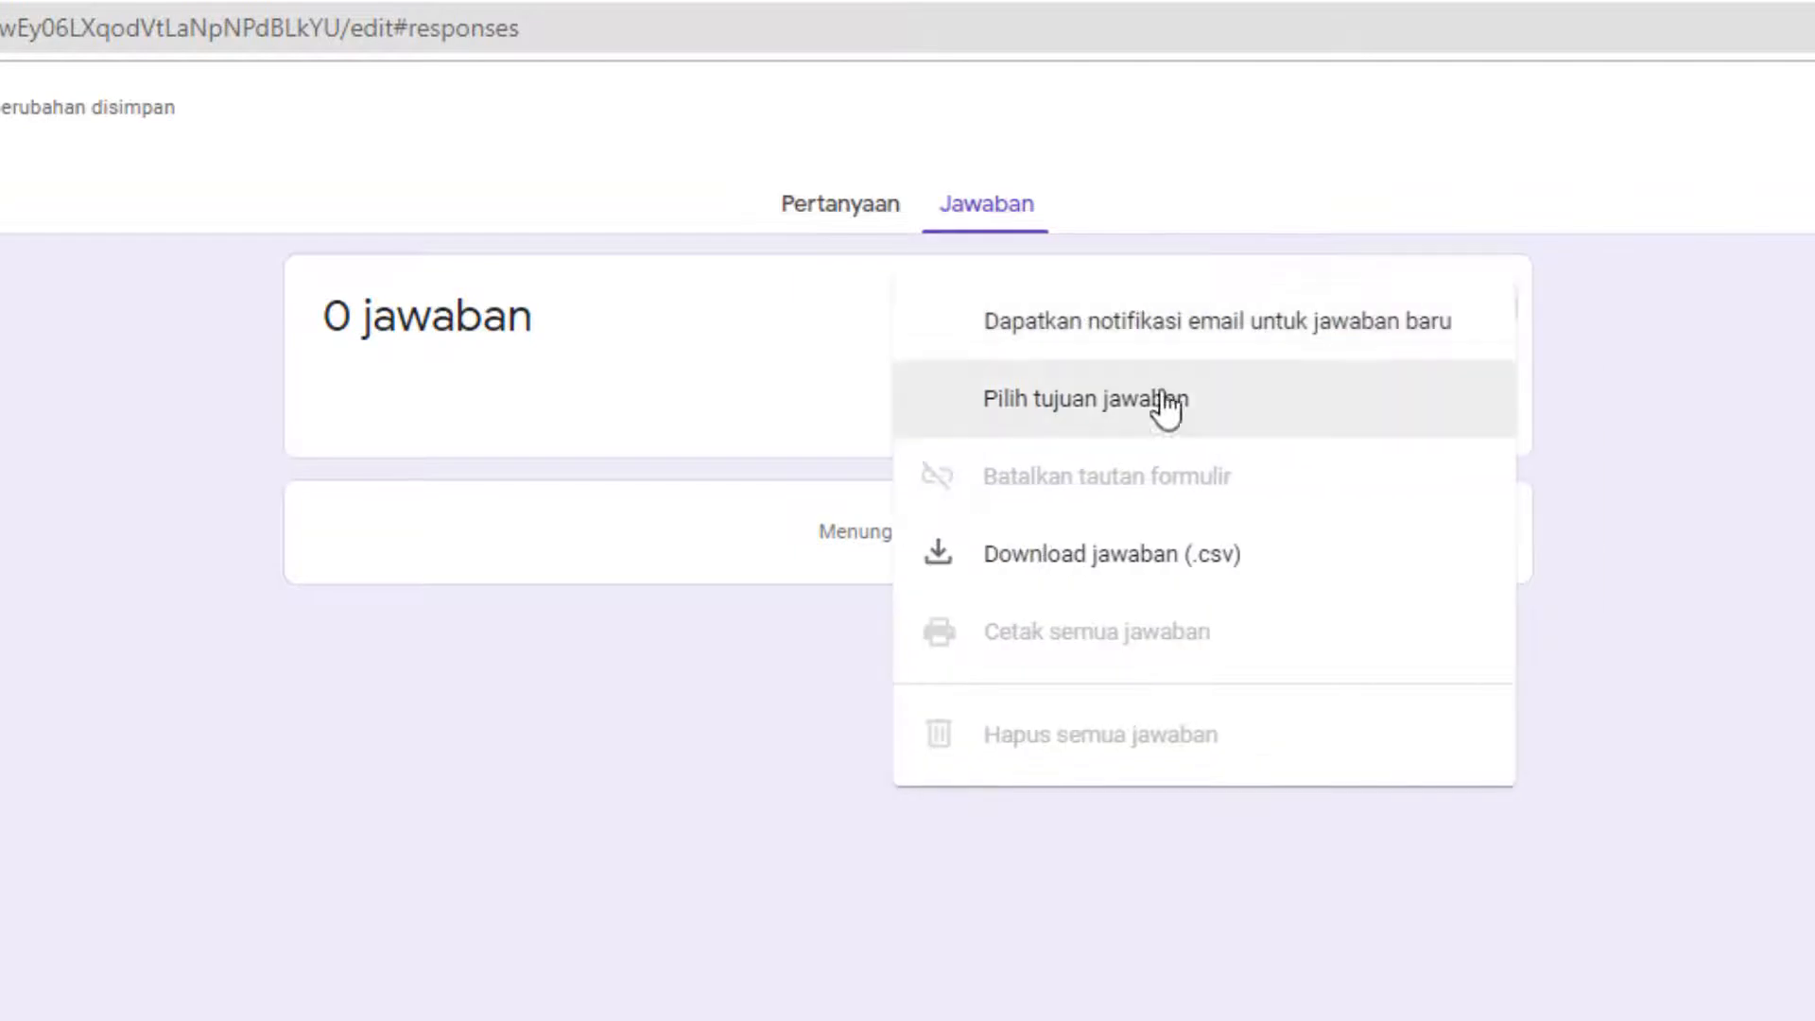
{"action": "left_click", "coordinate": [1078, 424]}
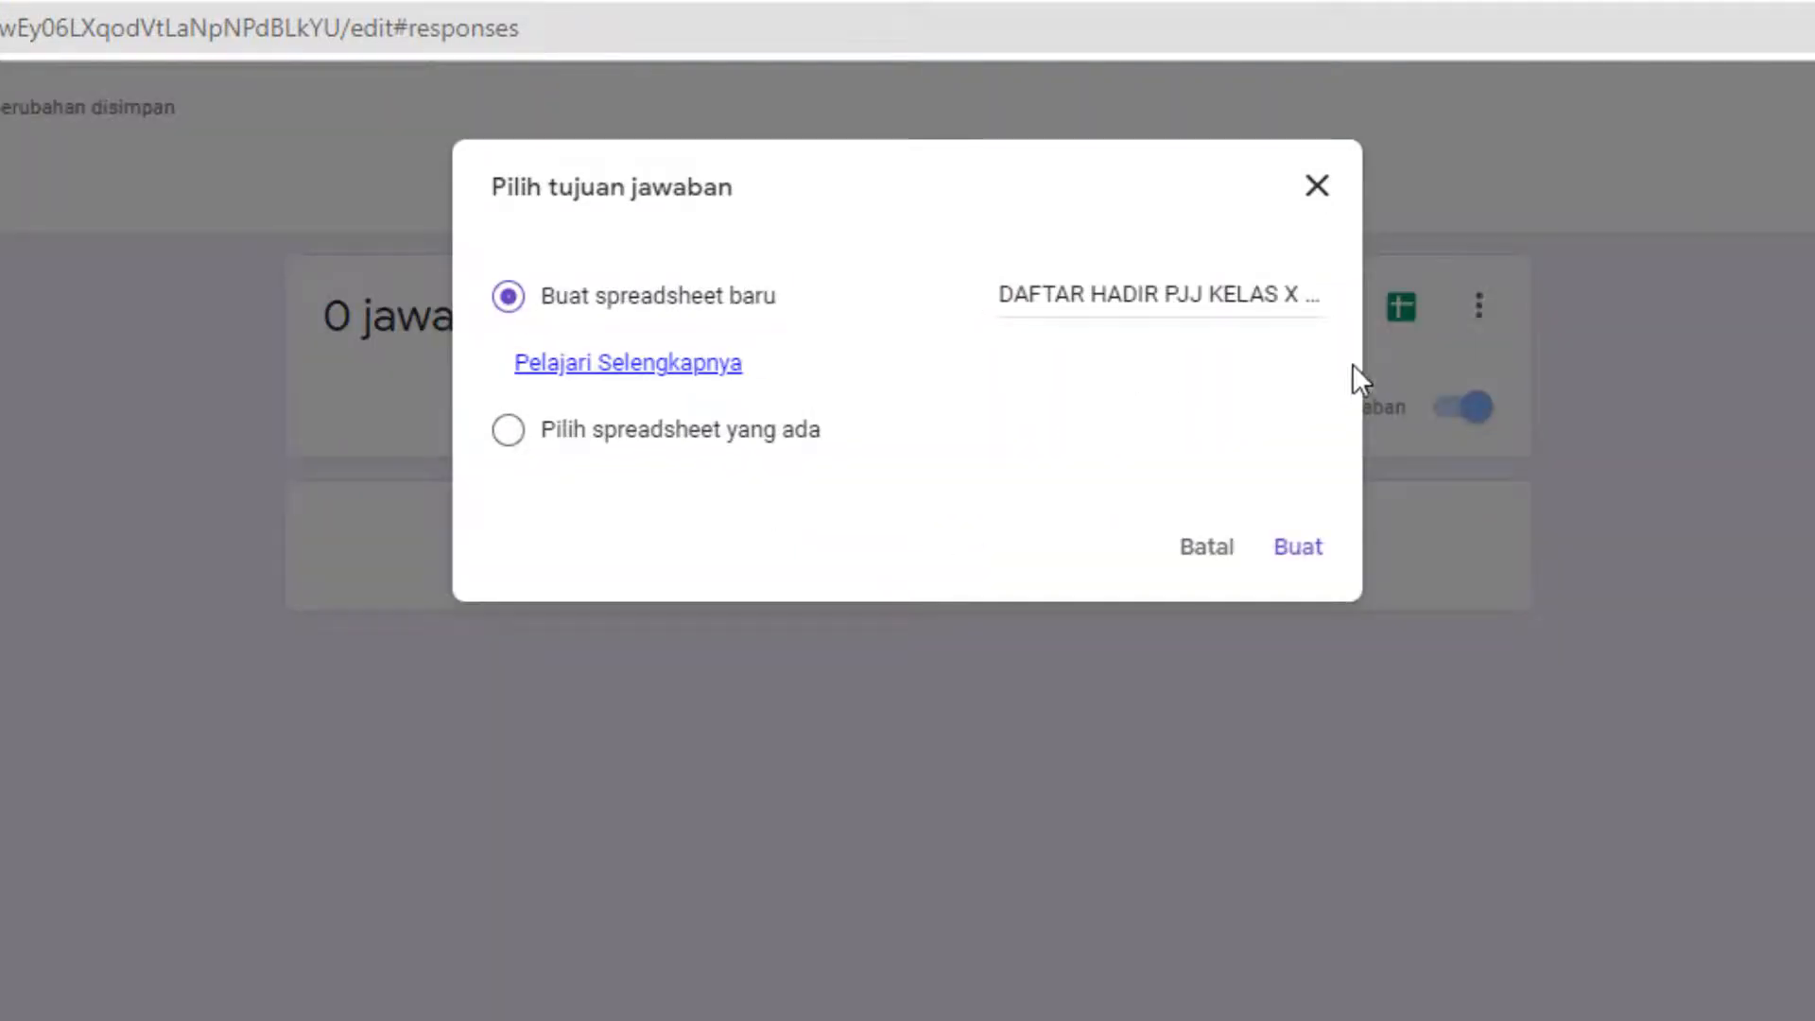
{"action": "left_click", "coordinate": [565, 438]}
{"action": "left_click", "coordinate": [1304, 546]}
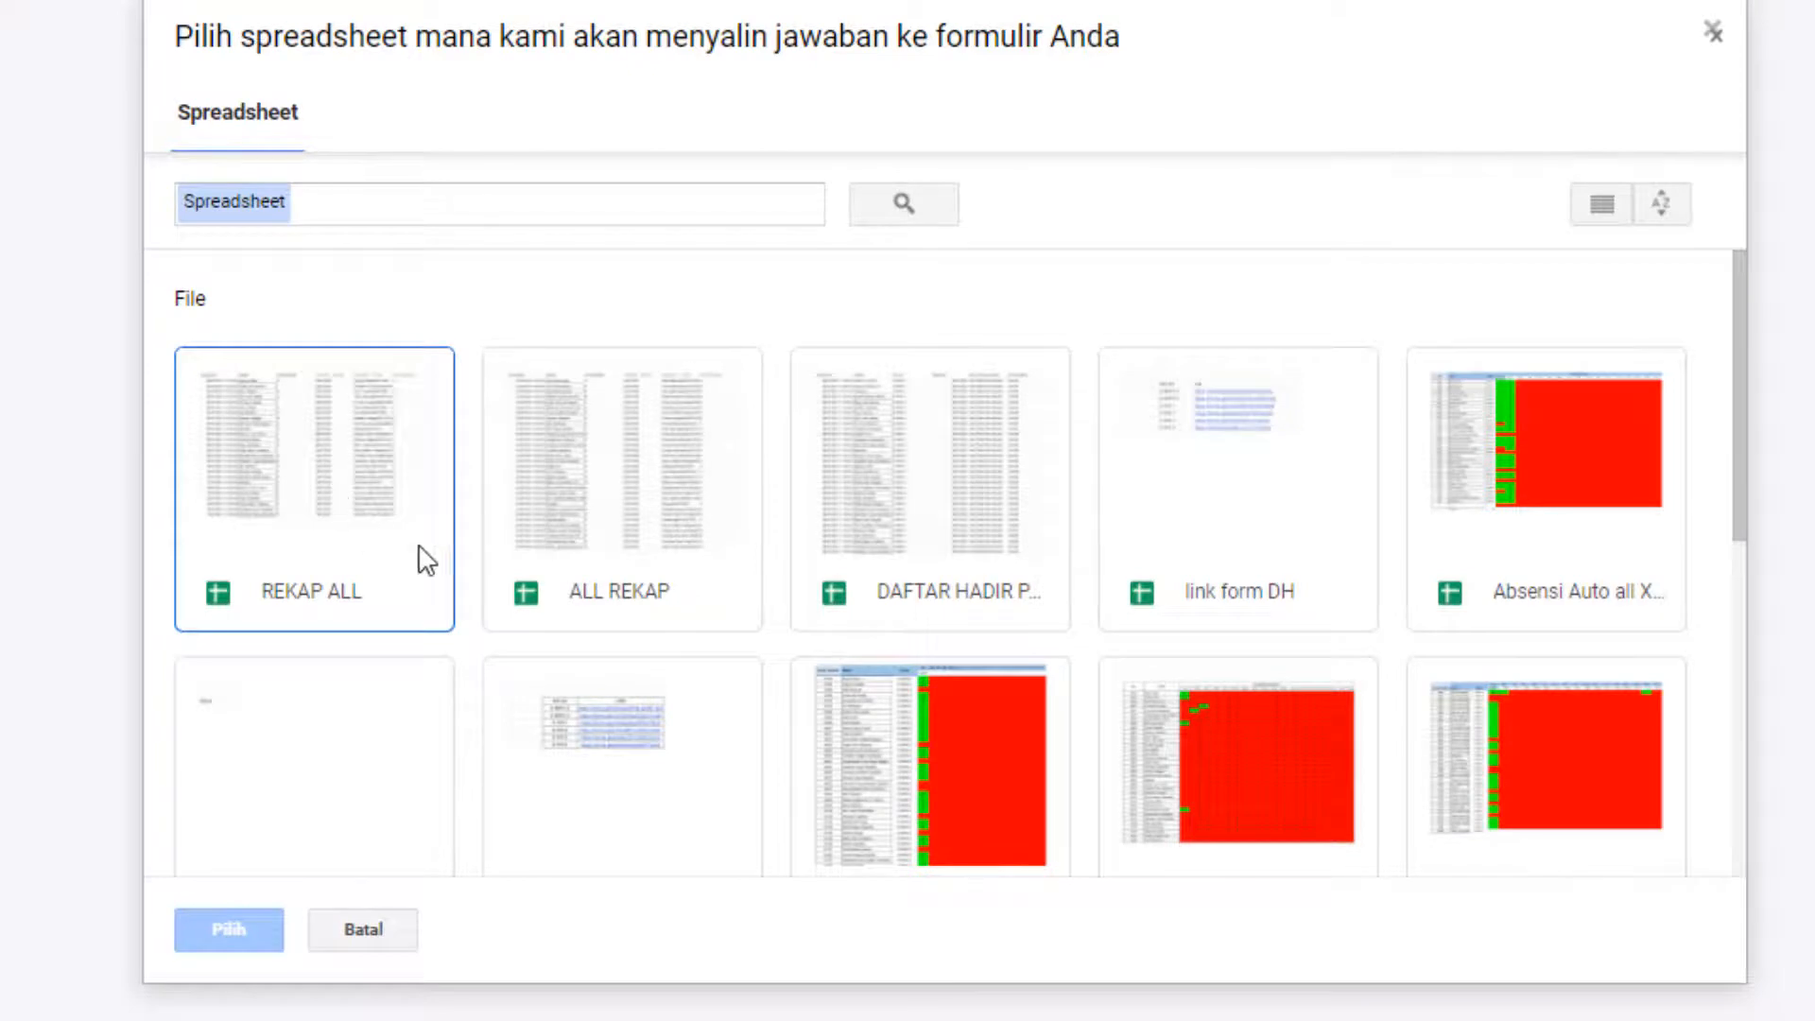
{"action": "left_click", "coordinate": [297, 512]}
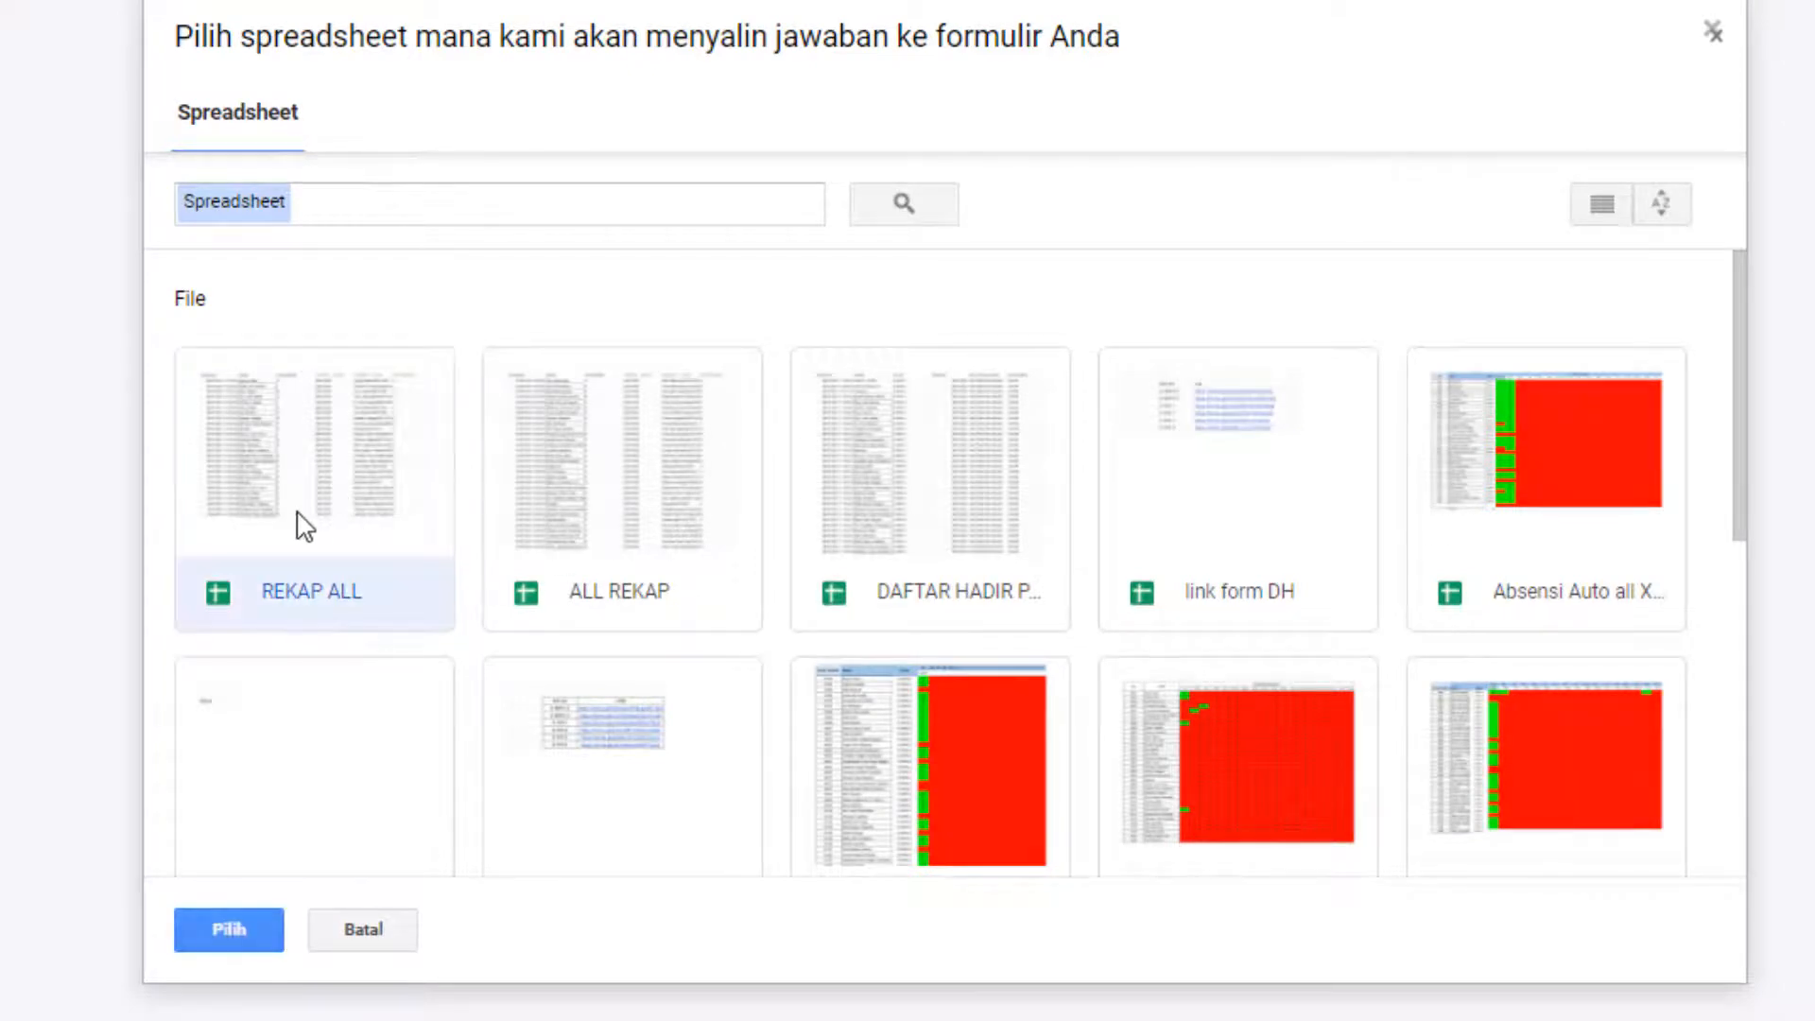
{"action": "left_click", "coordinate": [297, 512]}
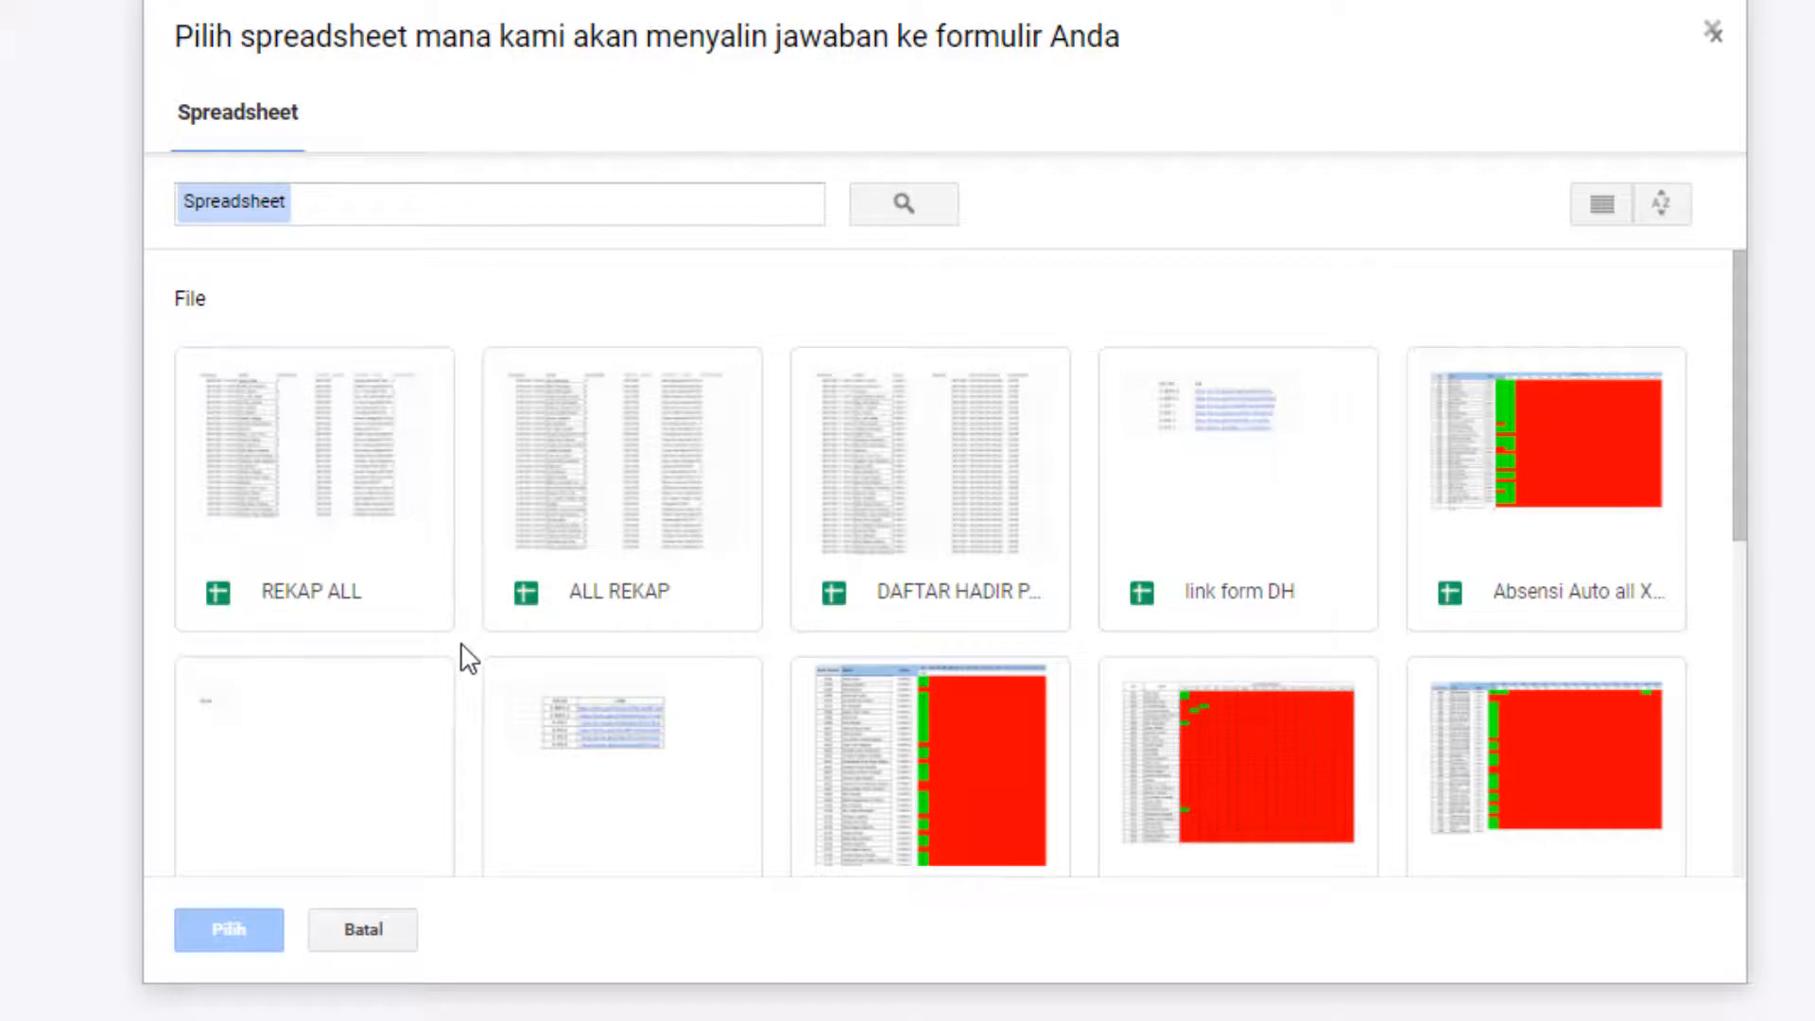
{"action": "left_click", "coordinate": [278, 568]}
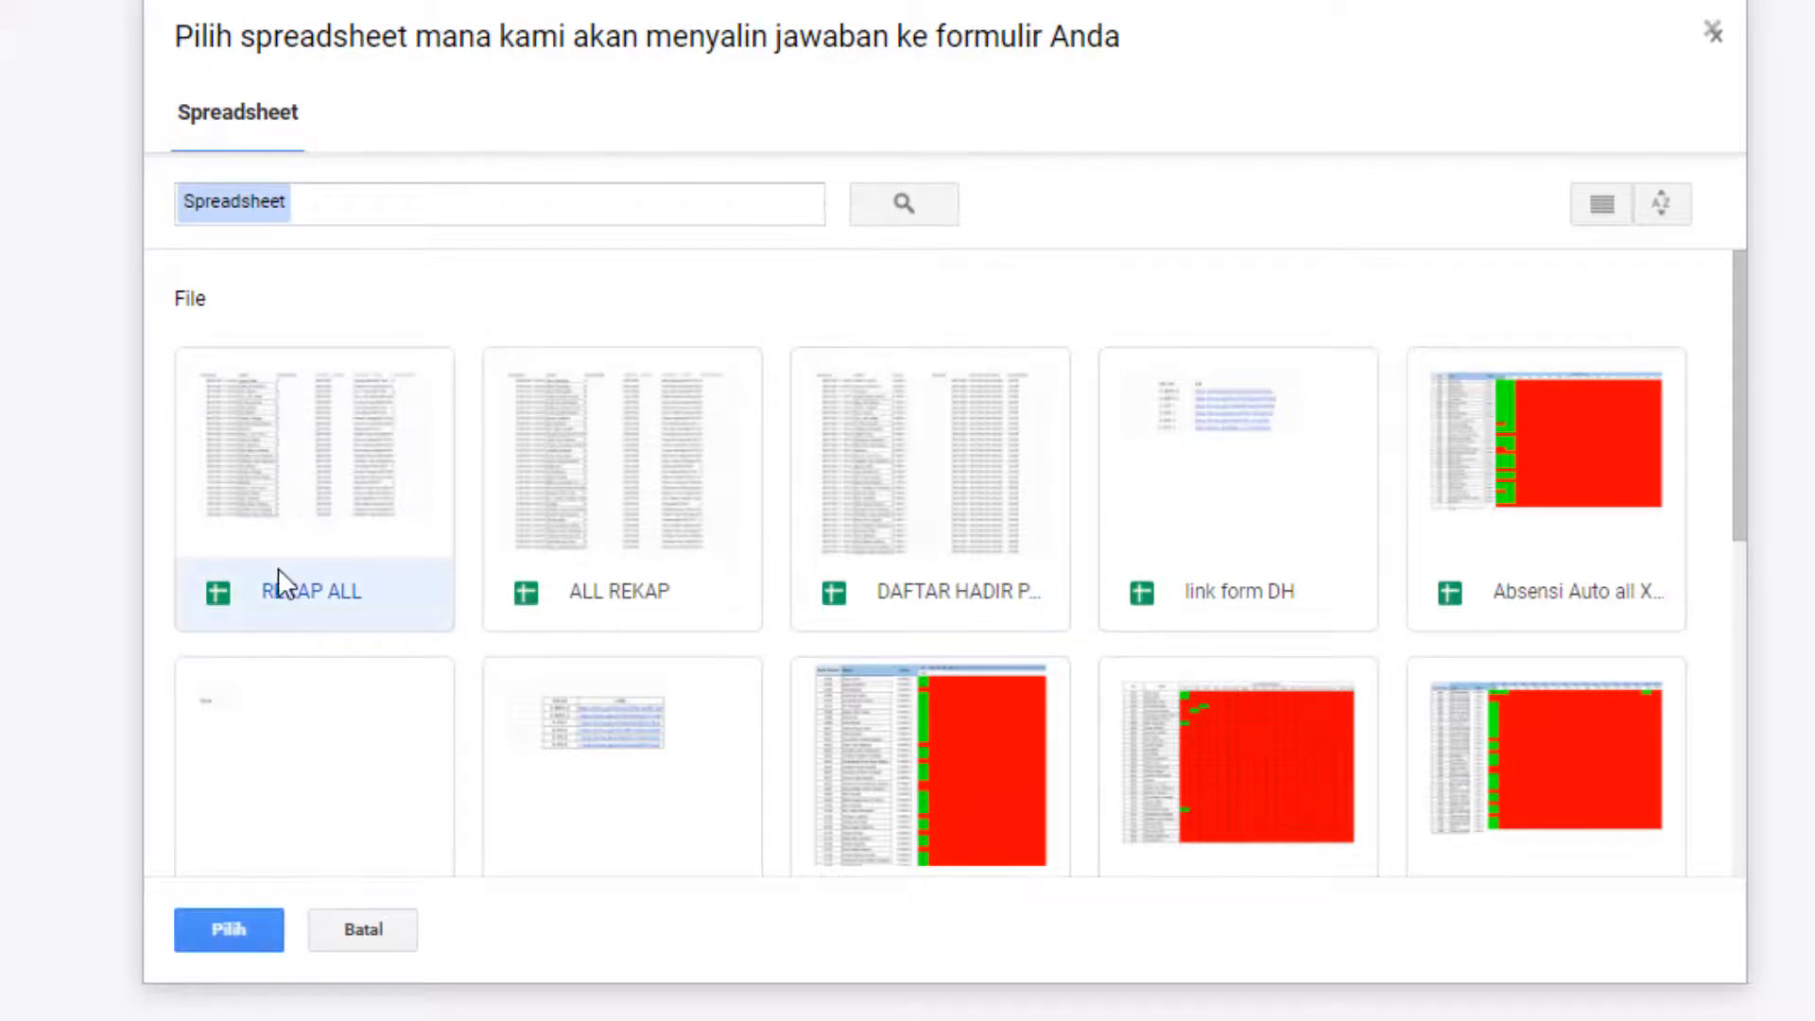
{"action": "left_click", "coordinate": [224, 927]}
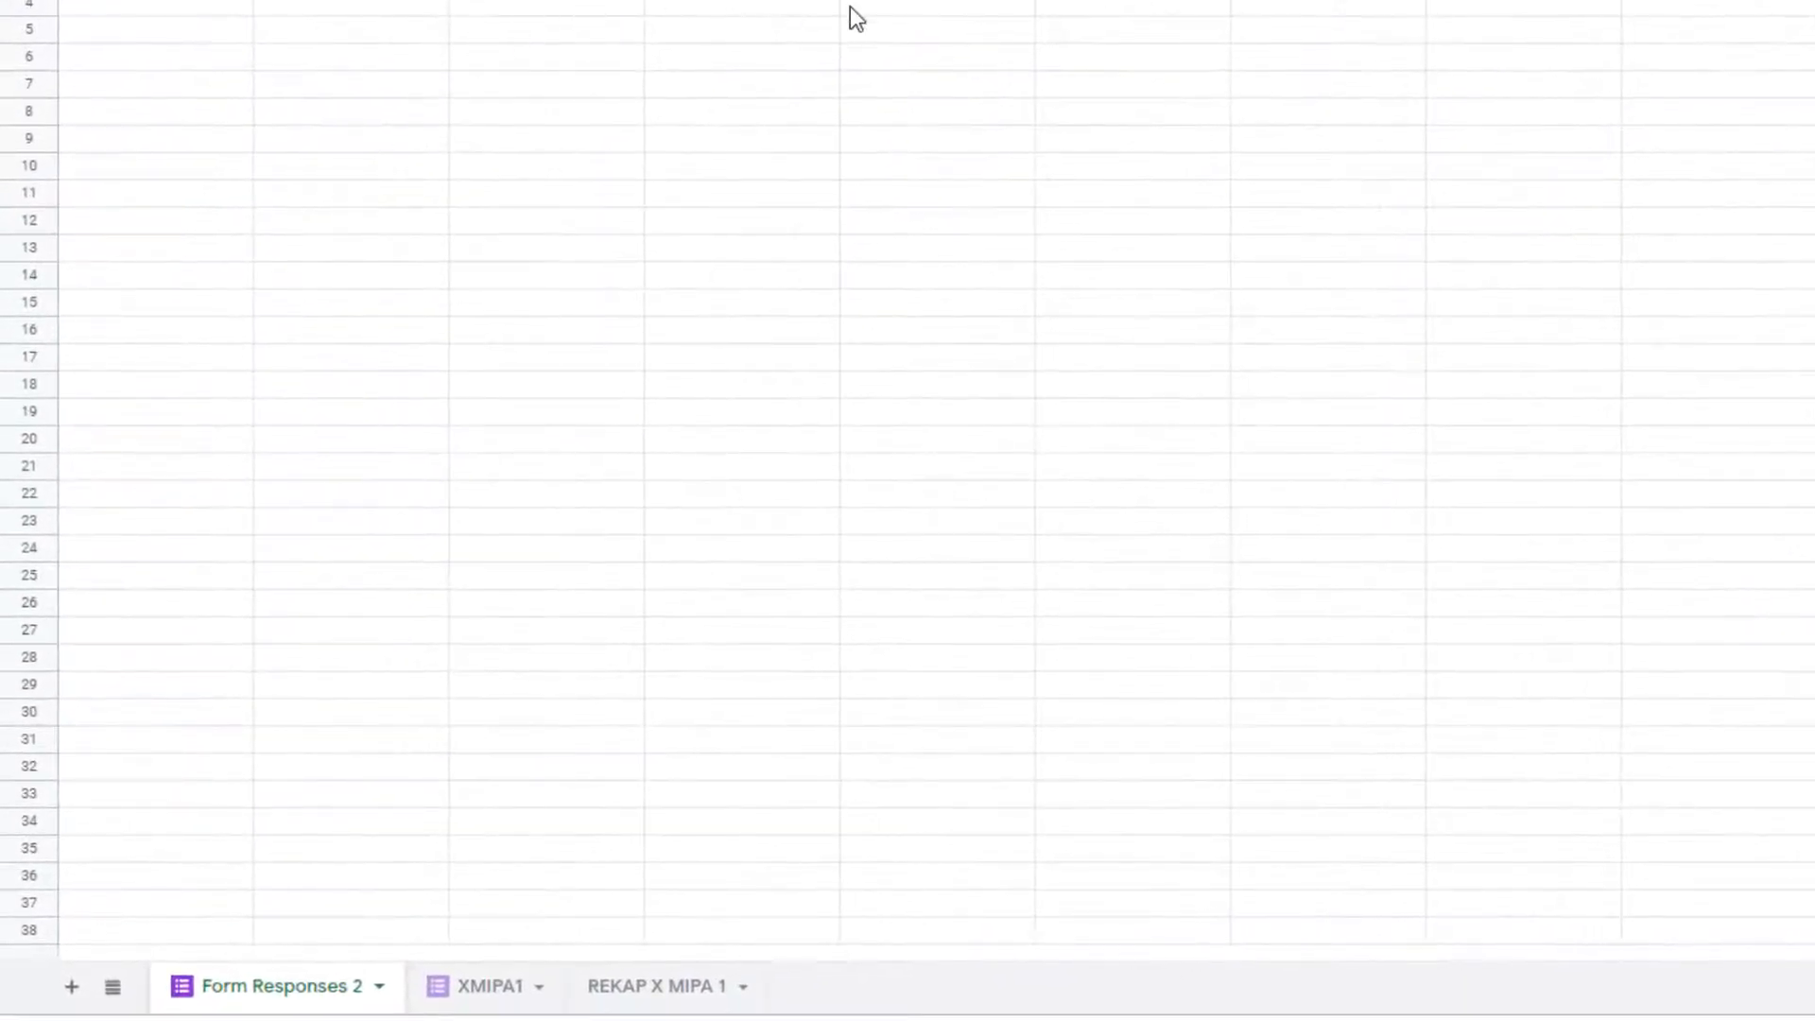
- Rename the Form Responses 2 sheet as XMIPA2
{"action": "double_click", "coordinate": [280, 994]}
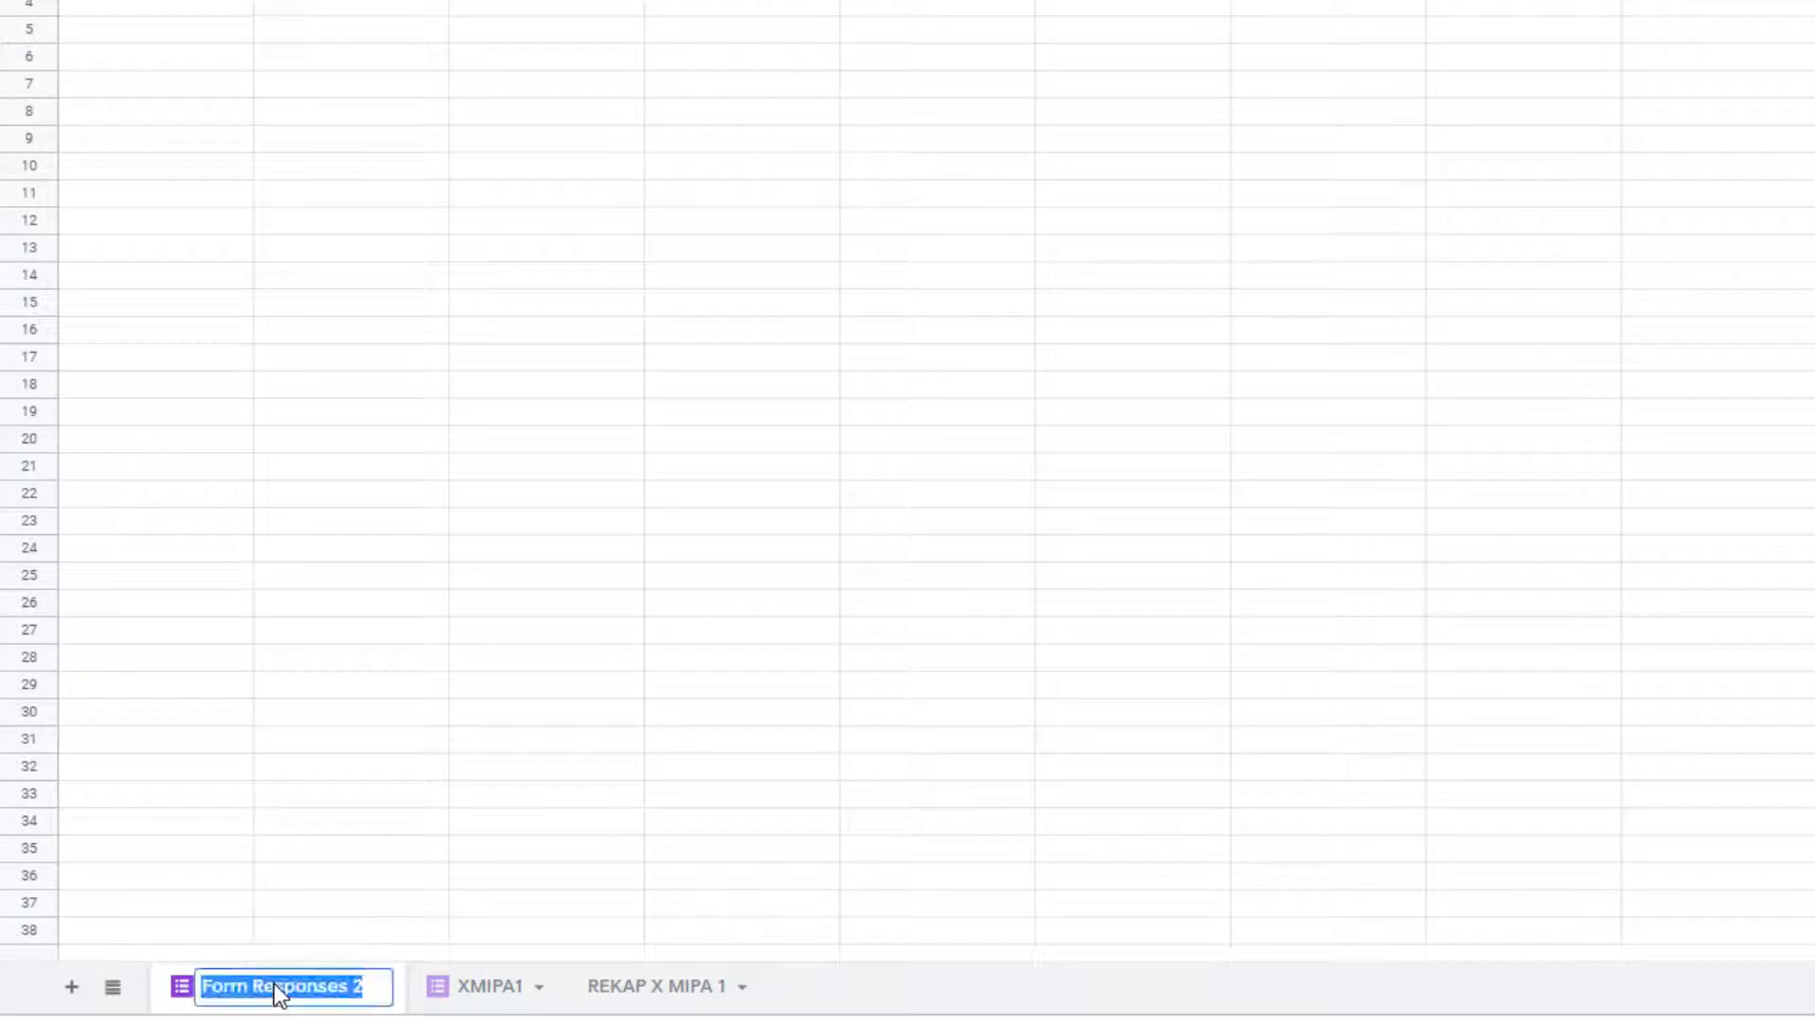
{"action": "type", "text": "xmipa2"}
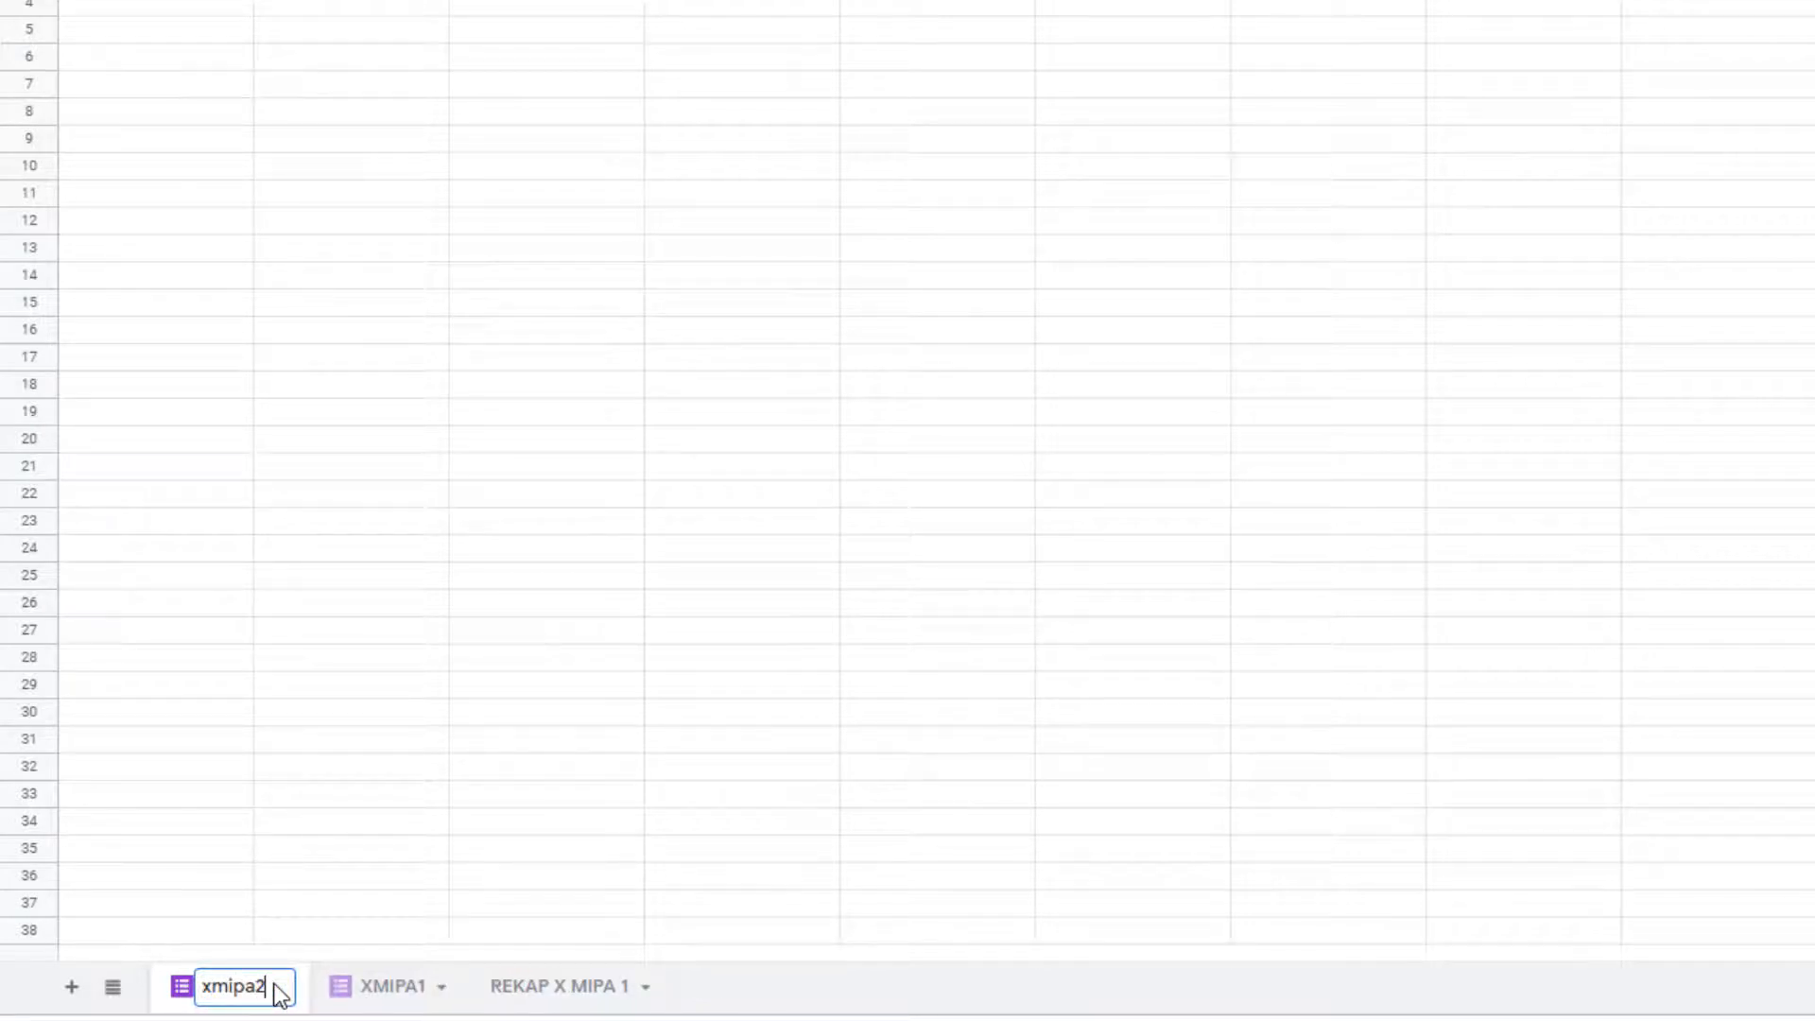
{"action": "key", "text": "BackSpace"}
{"action": "key", "text": "BackSpace"}
{"action": "key", "text": "BackSpace"}
{"action": "key", "text": "BackSpace"}
{"action": "key", "text": "BackSpace"}
{"action": "key", "text": "BackSpace"}
{"action": "type", "text": "XMIPA2"}
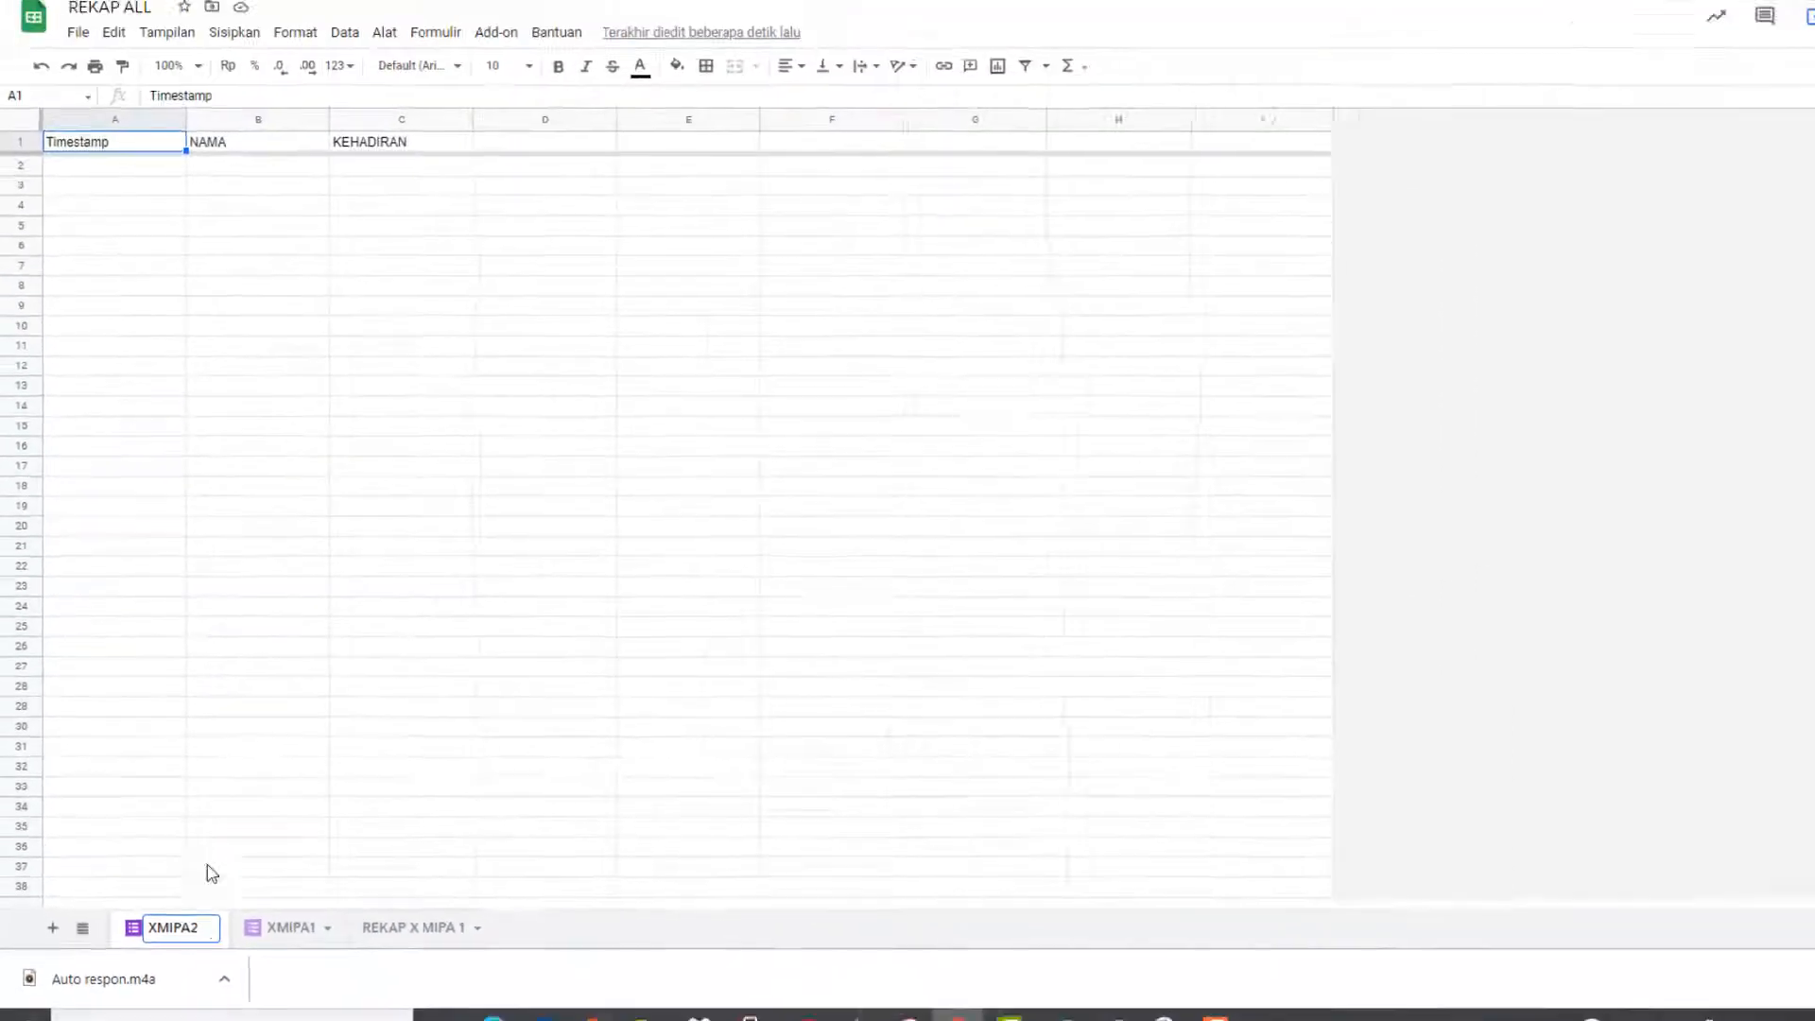
{"action": "left_click", "coordinate": [274, 473]}
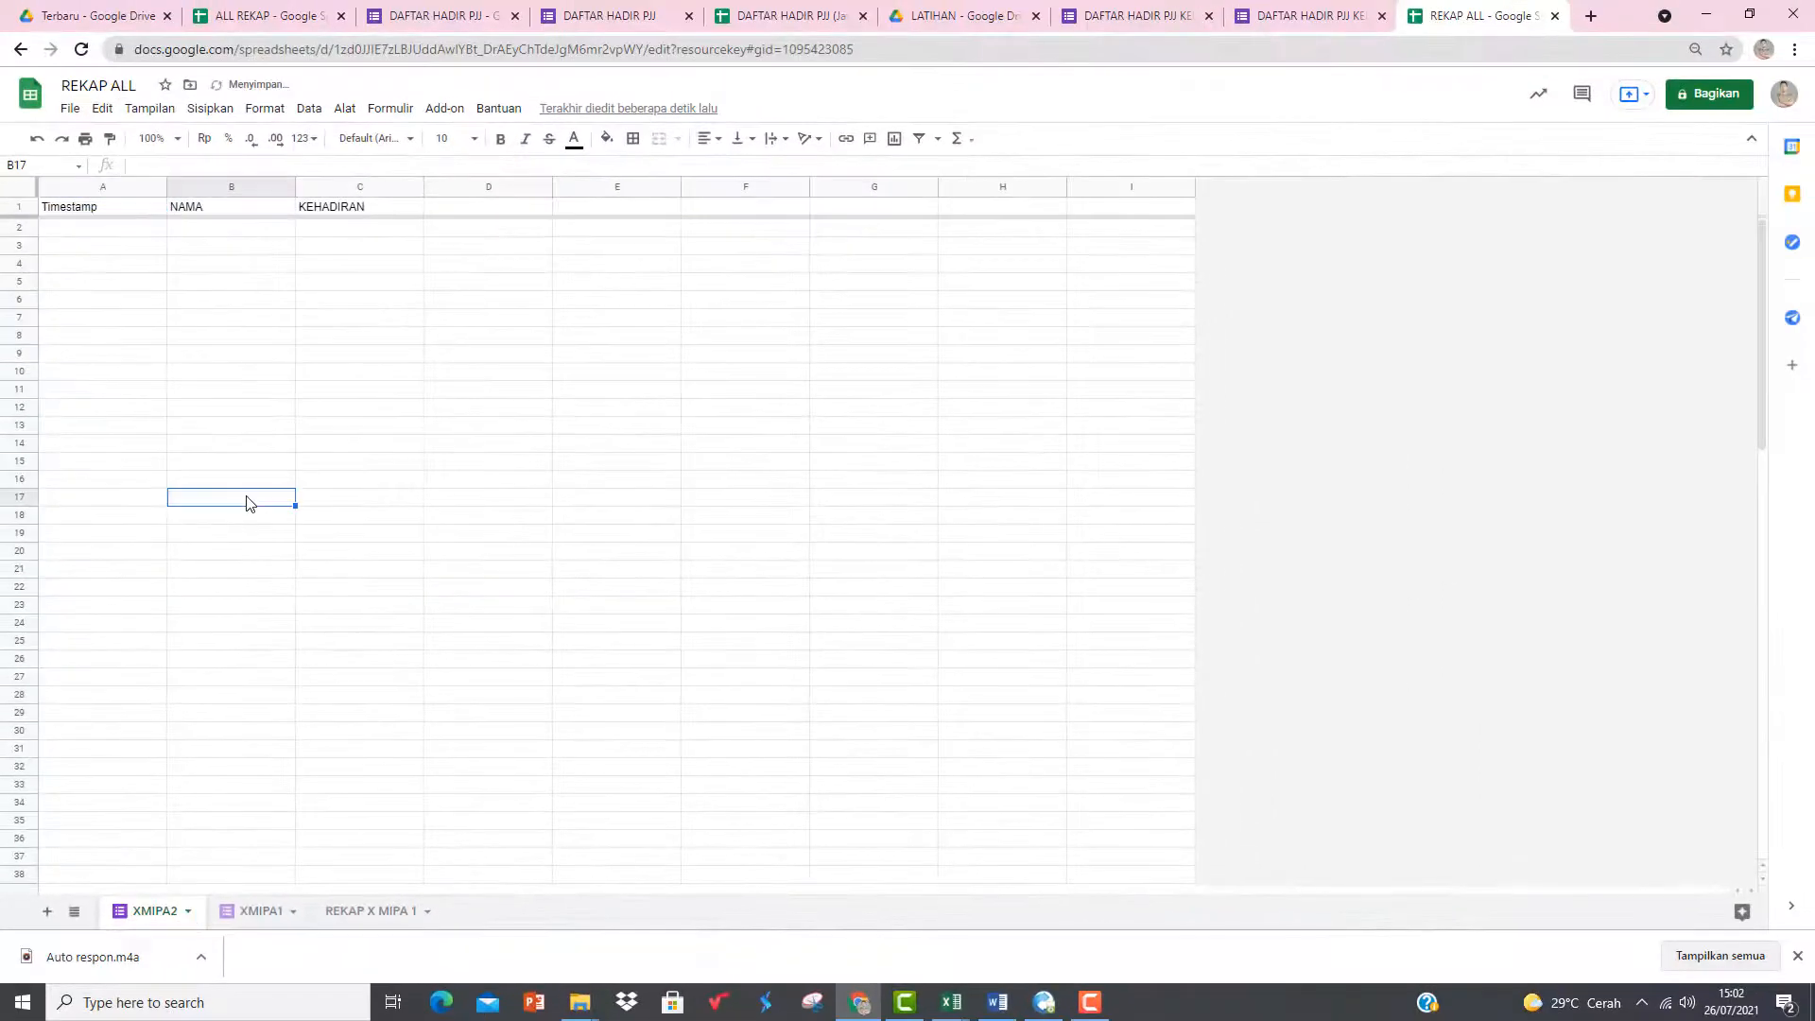
- Copy the TANGGAL ABSEN, ABSENSI SISWA and KETERANGAN formulas in D1:F1 of the XMIPA1 sheet to D1 of XMIPA2
{"action": "left_click", "coordinate": [473, 212]}
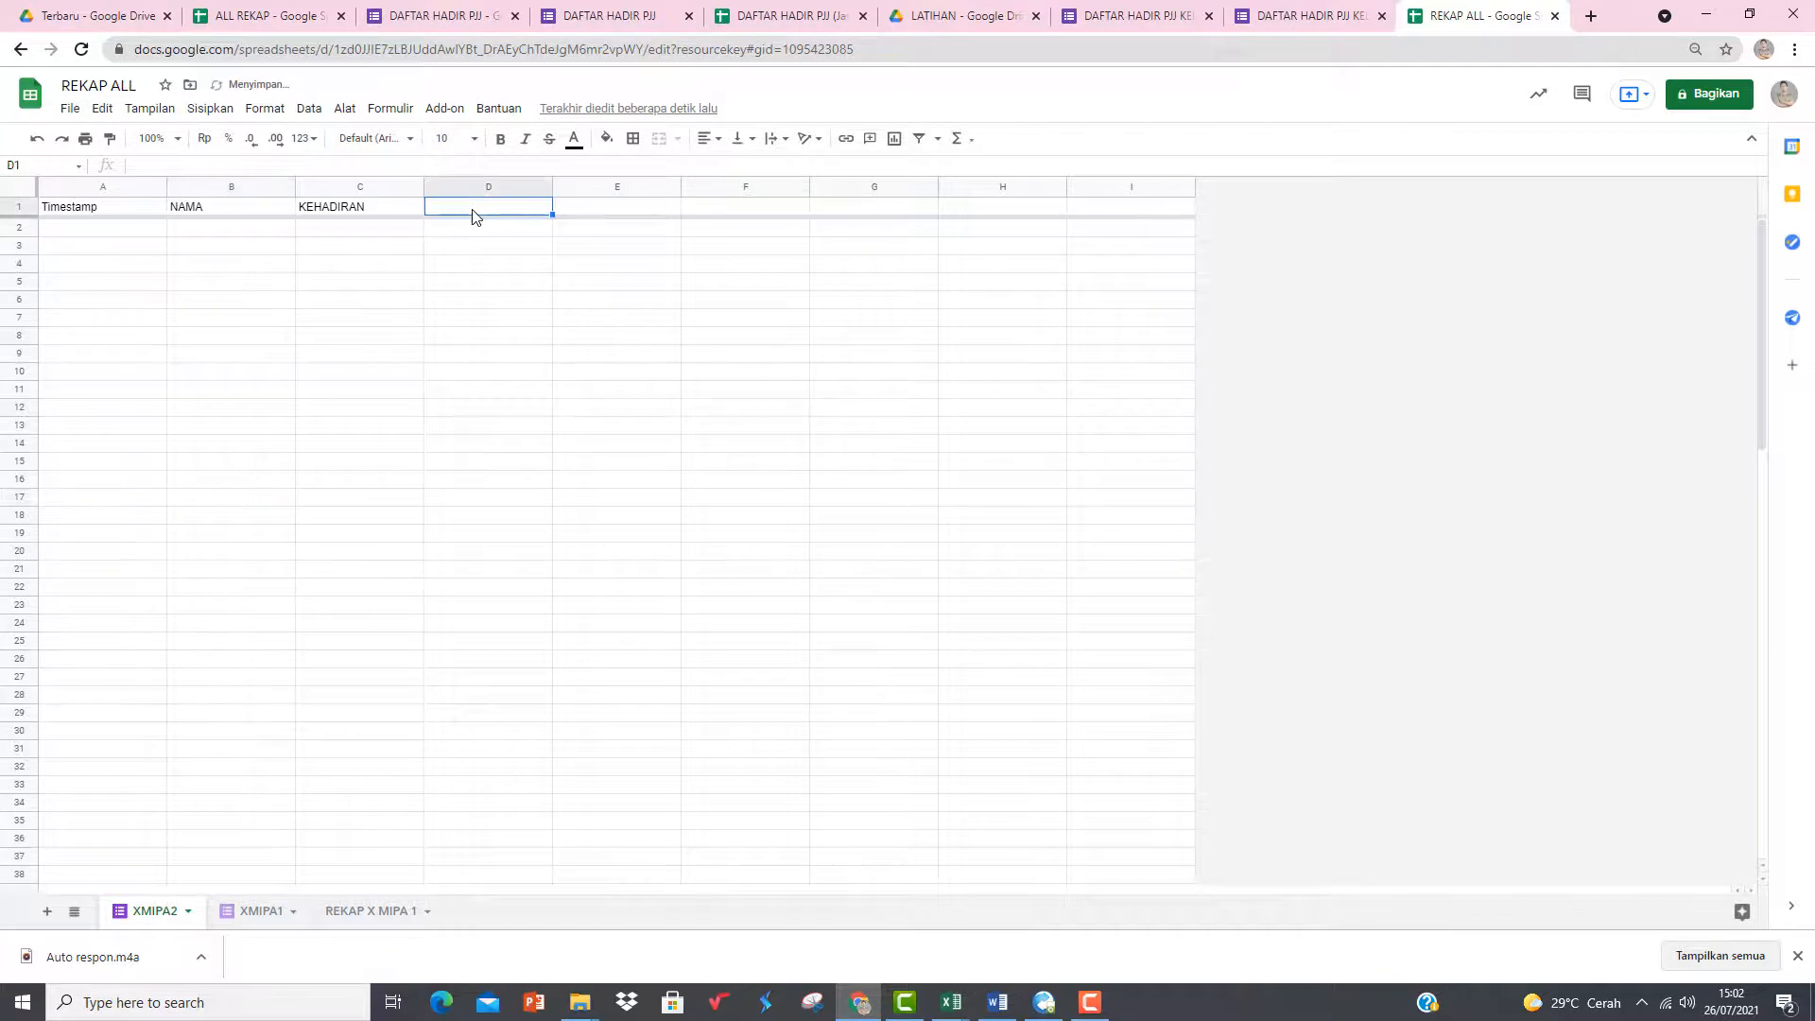
{"action": "left_click", "coordinate": [248, 913]}
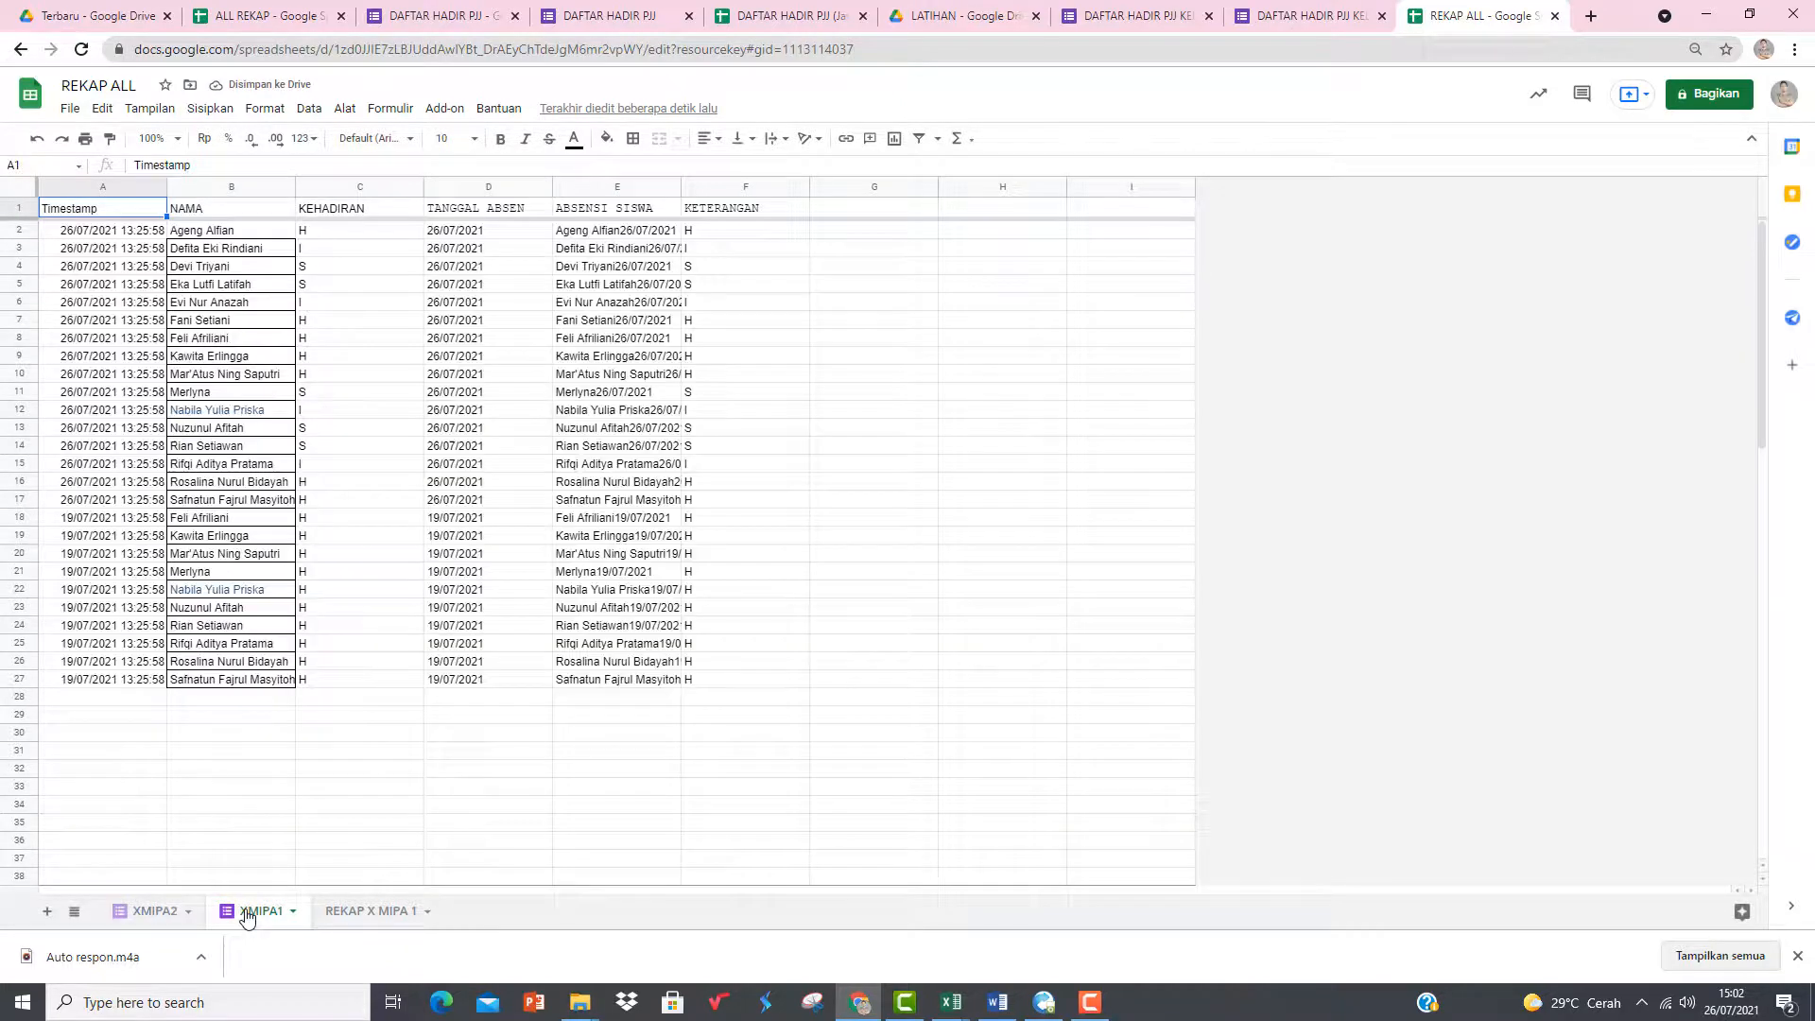
{"action": "left_click", "coordinate": [500, 216]}
{"action": "key", "text": "shift+Right"}
{"action": "key", "text": "shift+Right"}
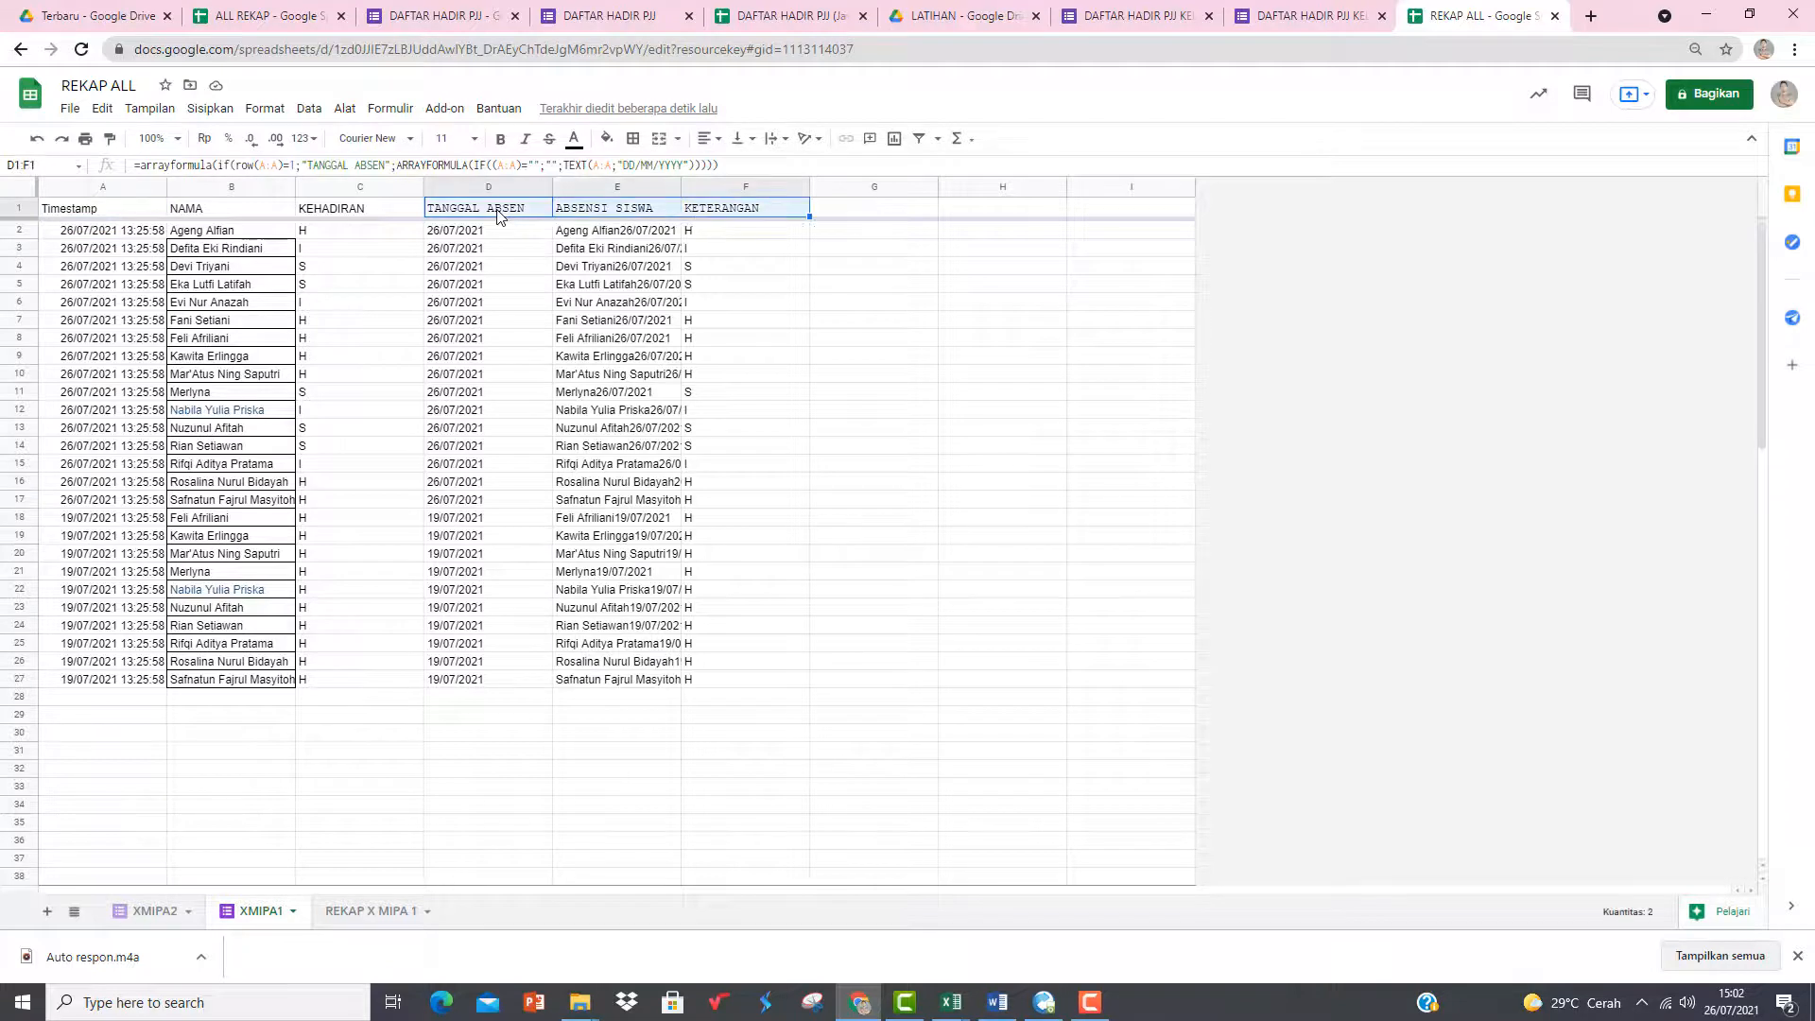
{"action": "key", "text": "ctrl+c"}
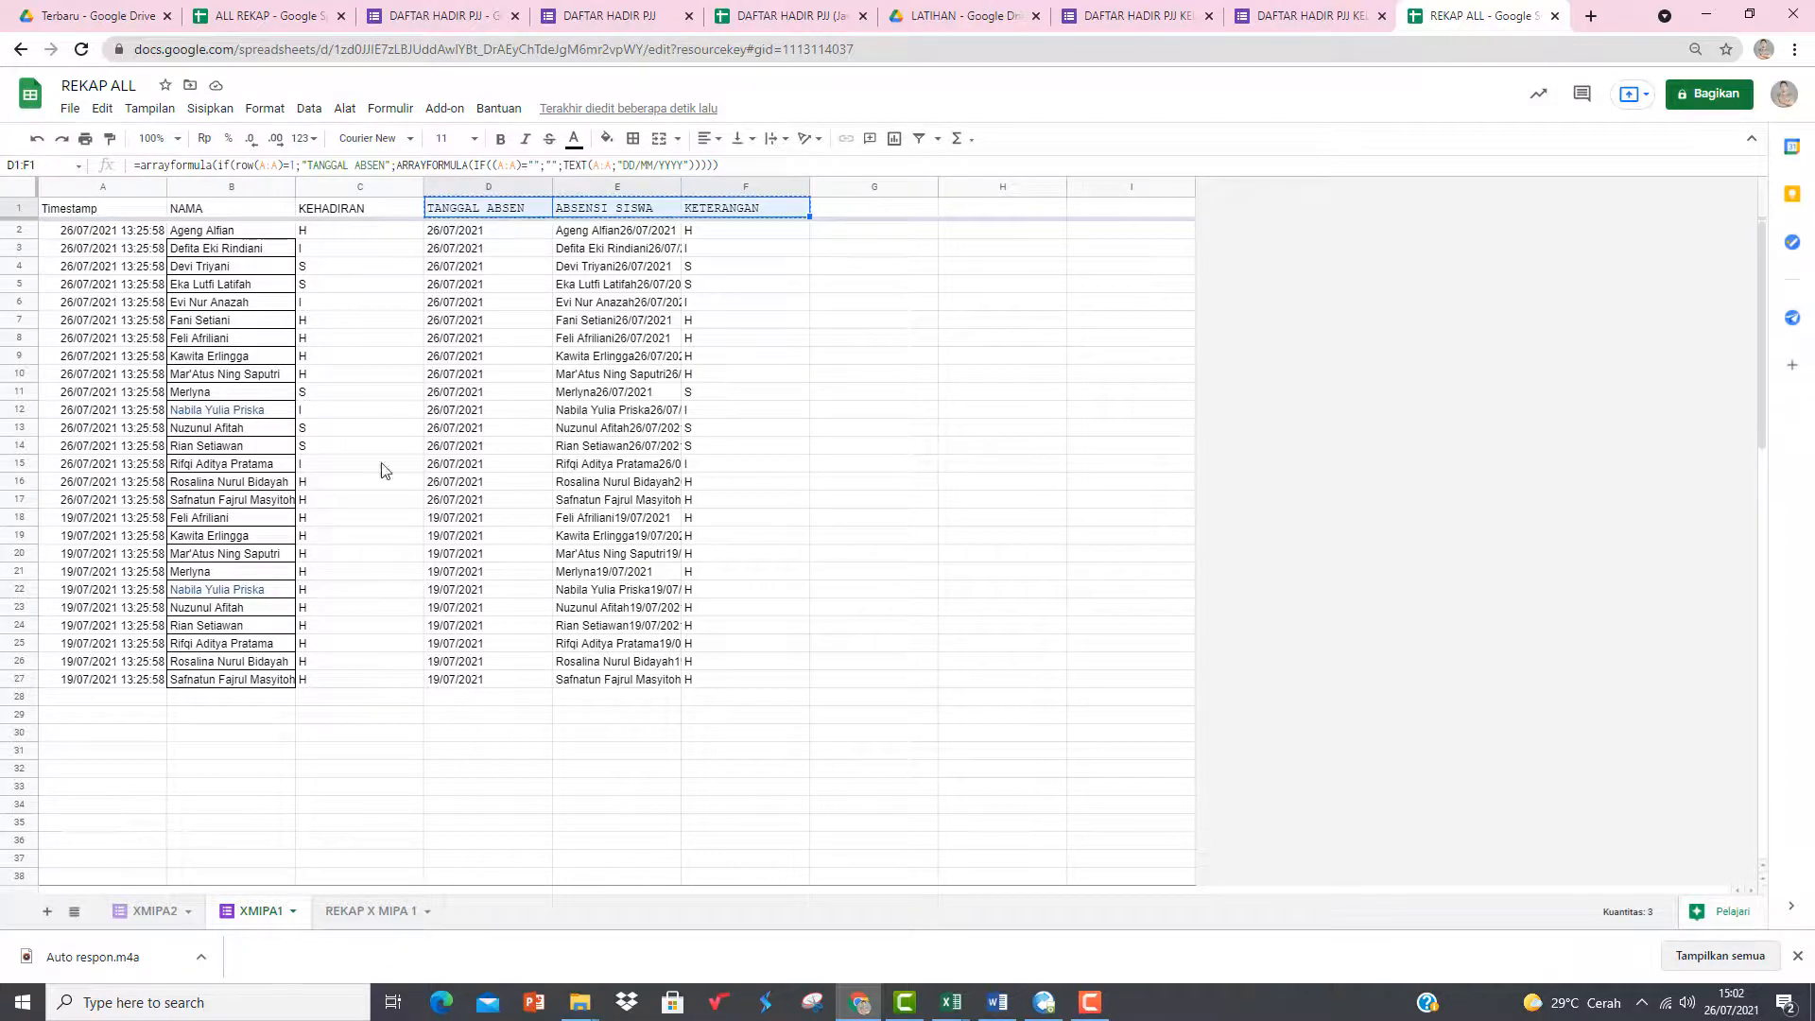
{"action": "left_click", "coordinate": [150, 910]}
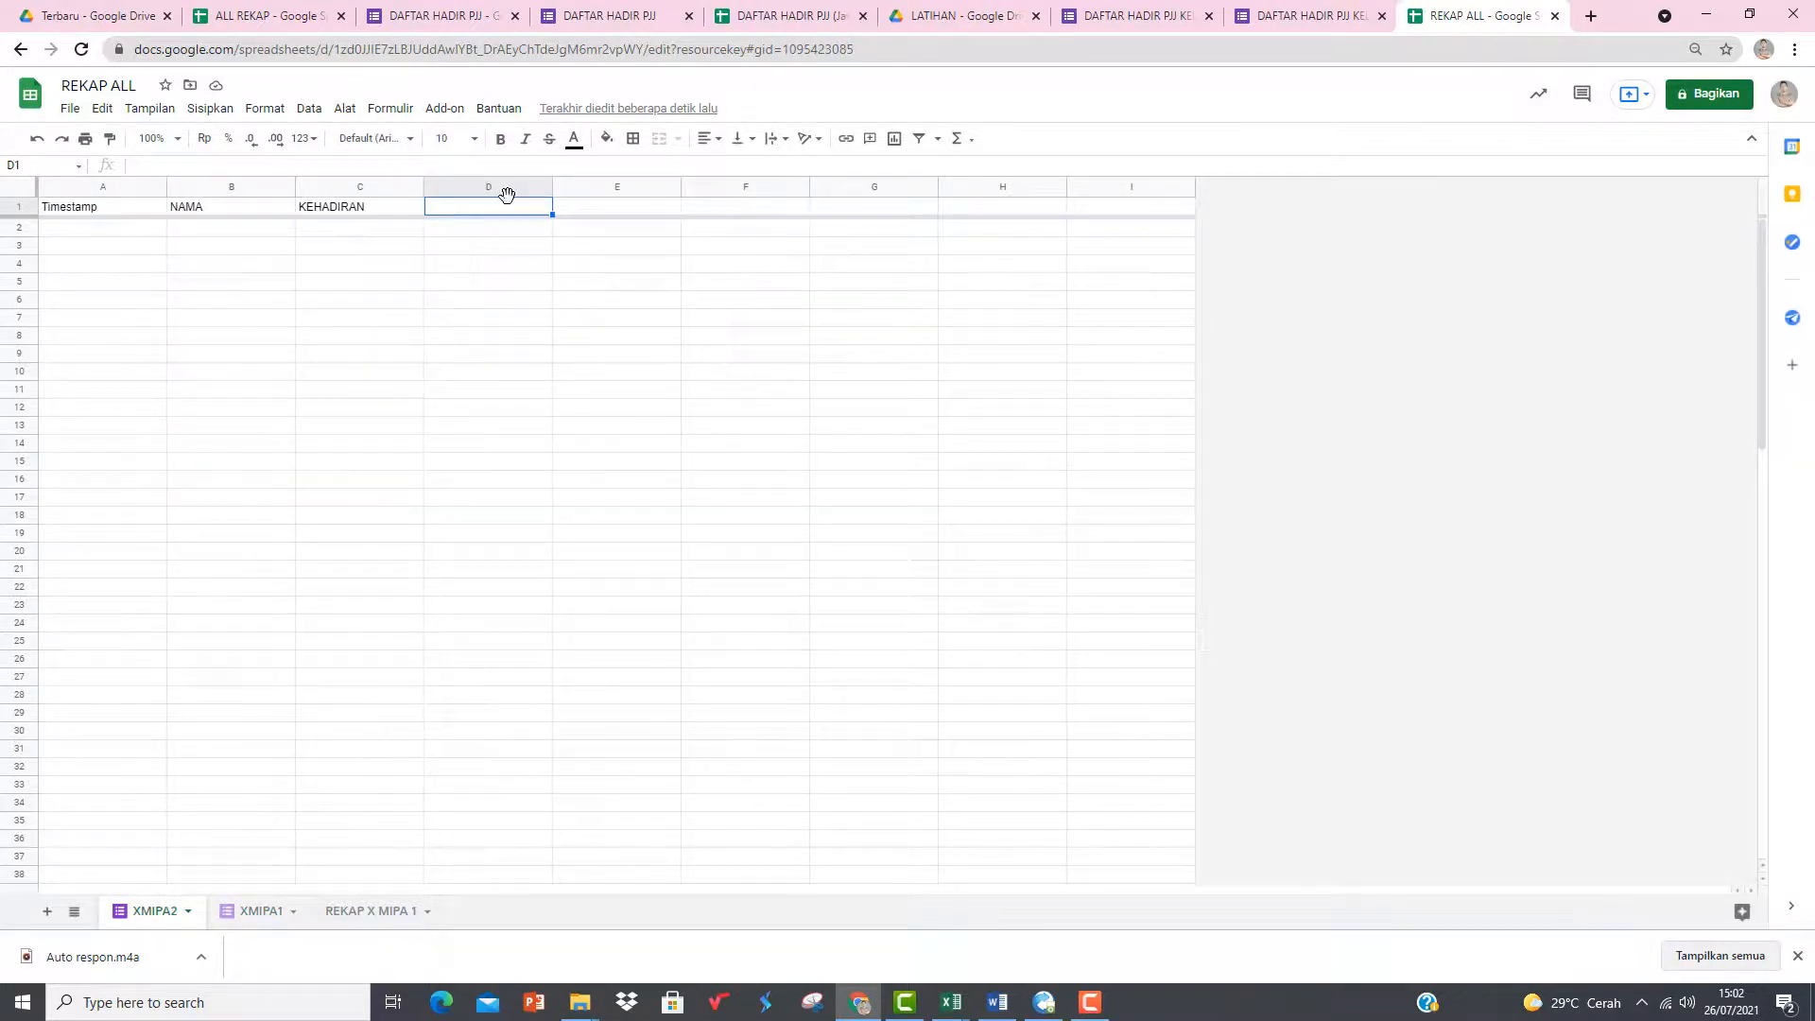
{"action": "key", "text": "ctrl+v"}
{"action": "left_click", "coordinate": [526, 283]}
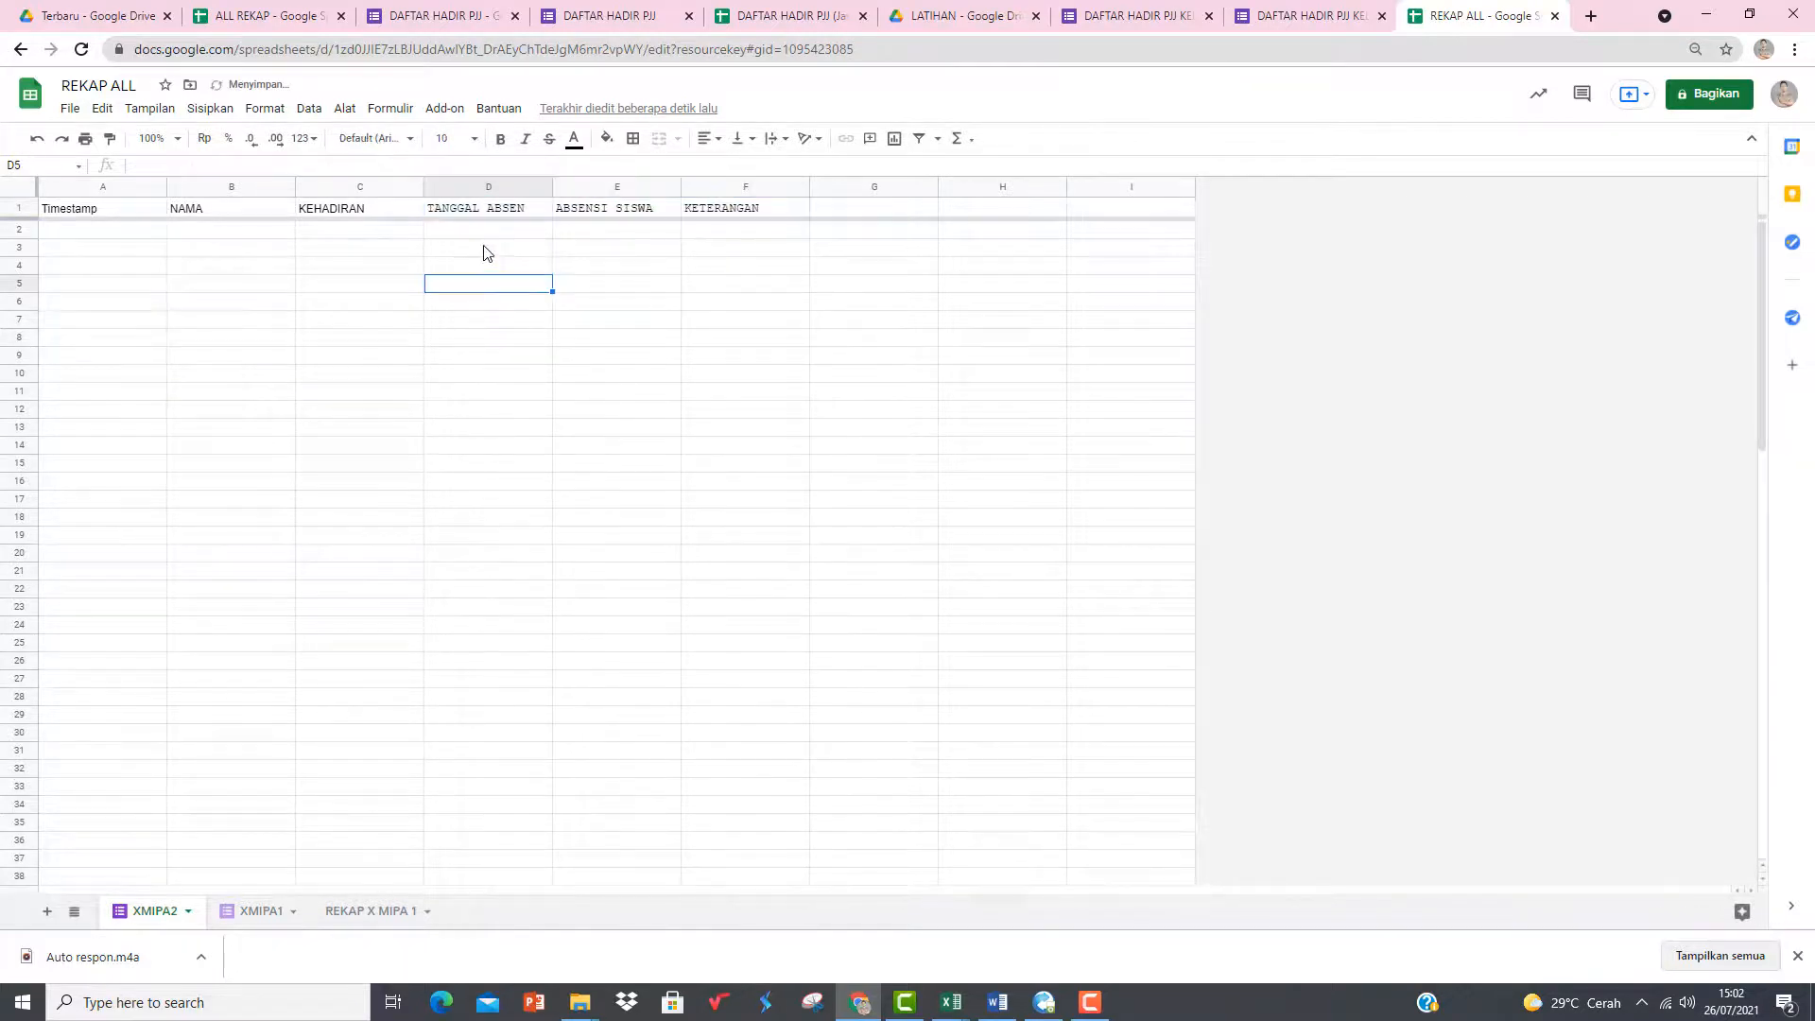
{"action": "left_click", "coordinate": [474, 233]}
{"action": "left_click", "coordinate": [476, 318]}
{"action": "left_click", "coordinate": [619, 232]}
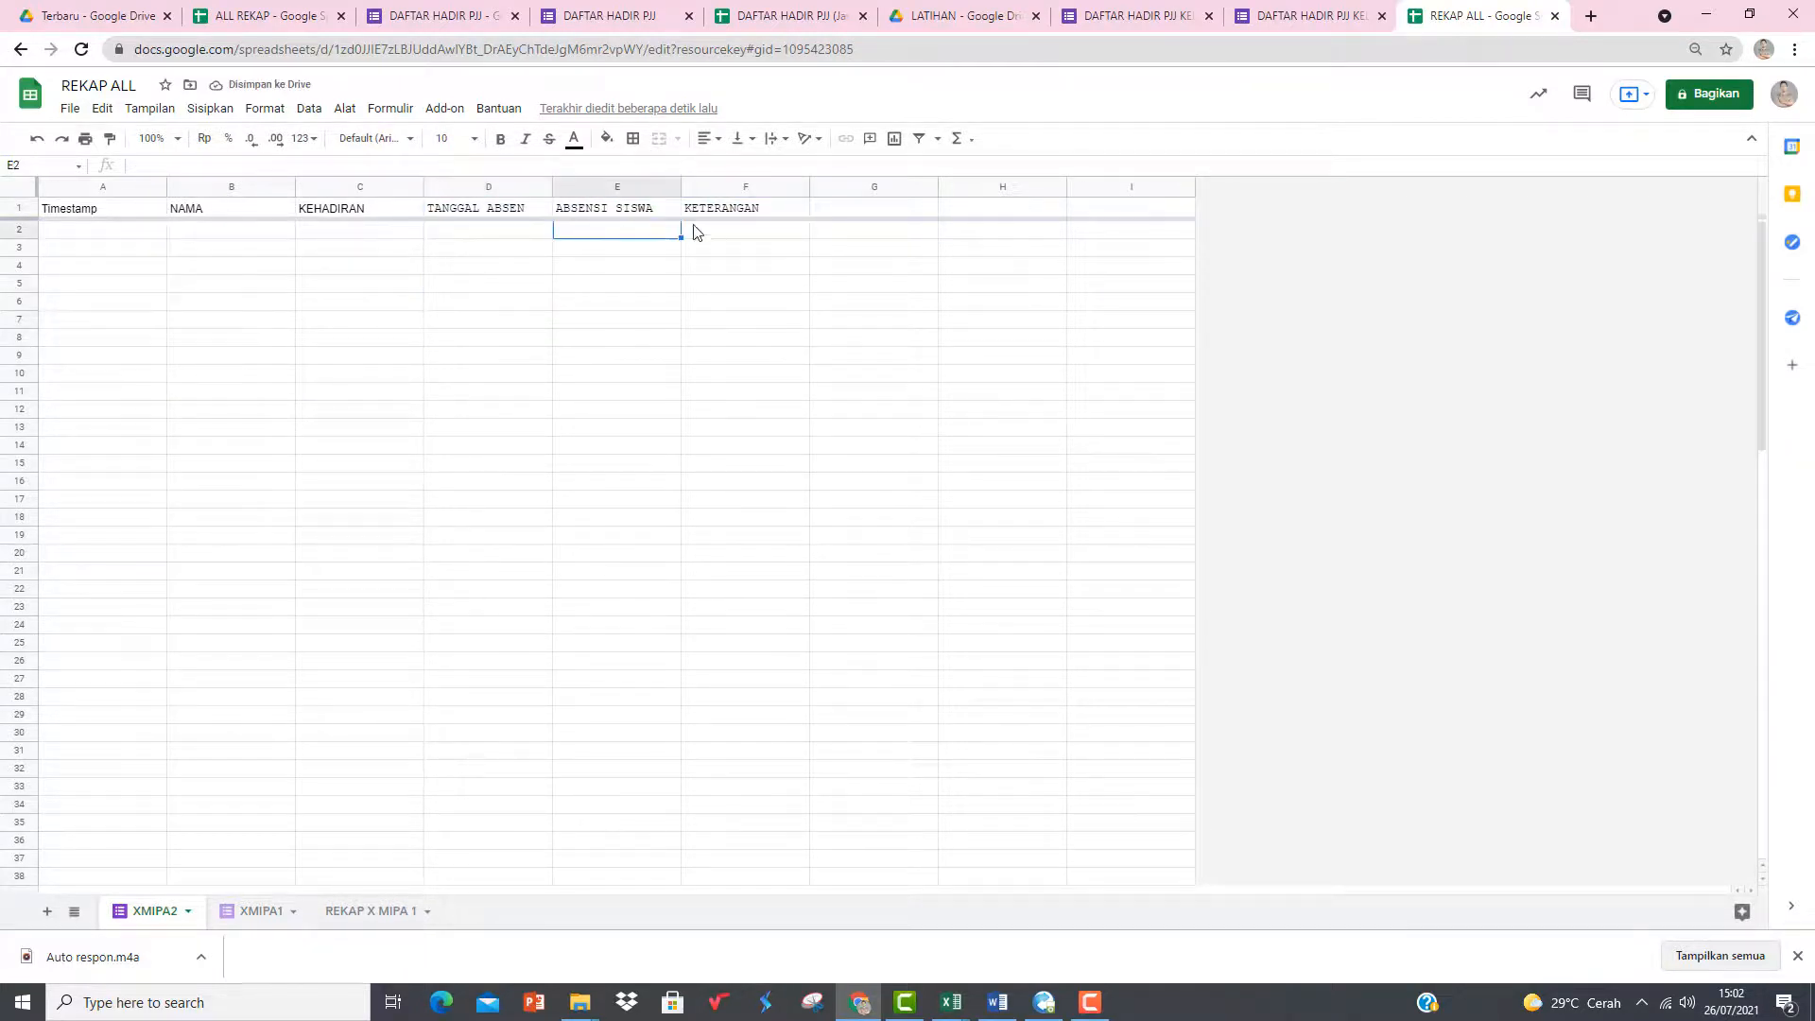
- Duplicate the REKAP X MIPA 1 sheet
{"action": "left_click", "coordinate": [410, 900]}
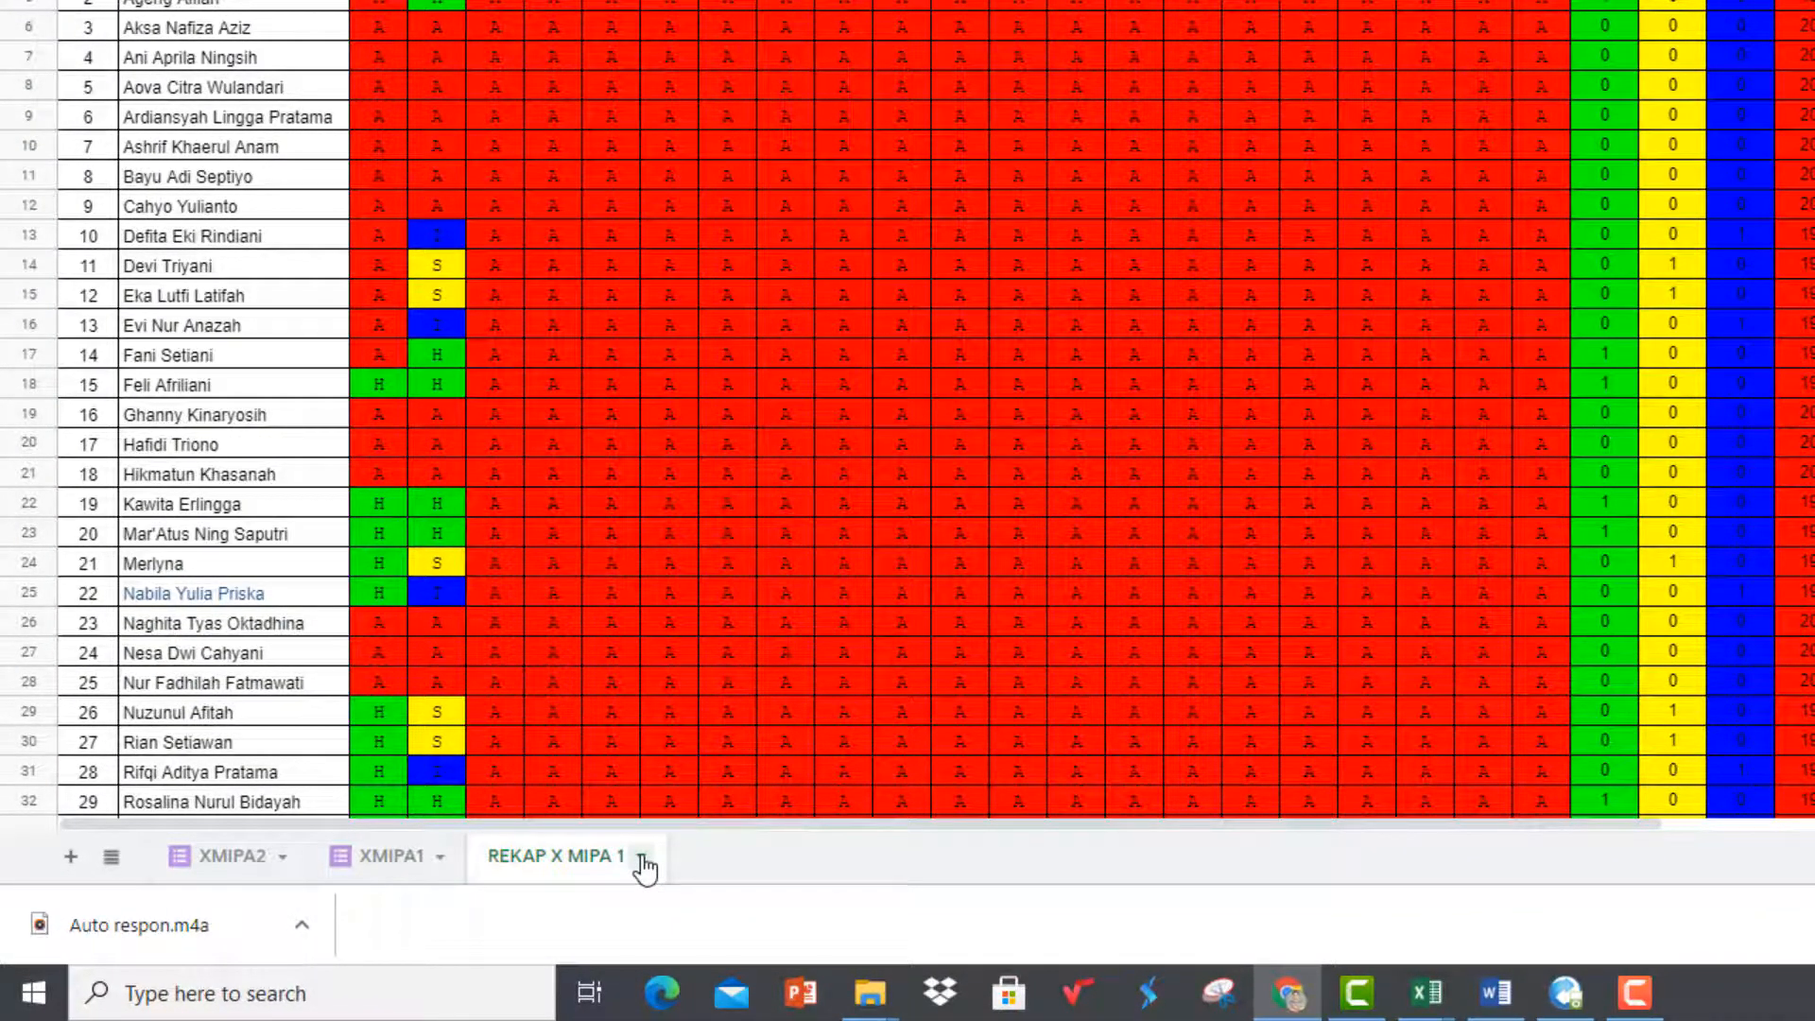
{"action": "left_click", "coordinate": [642, 857]}
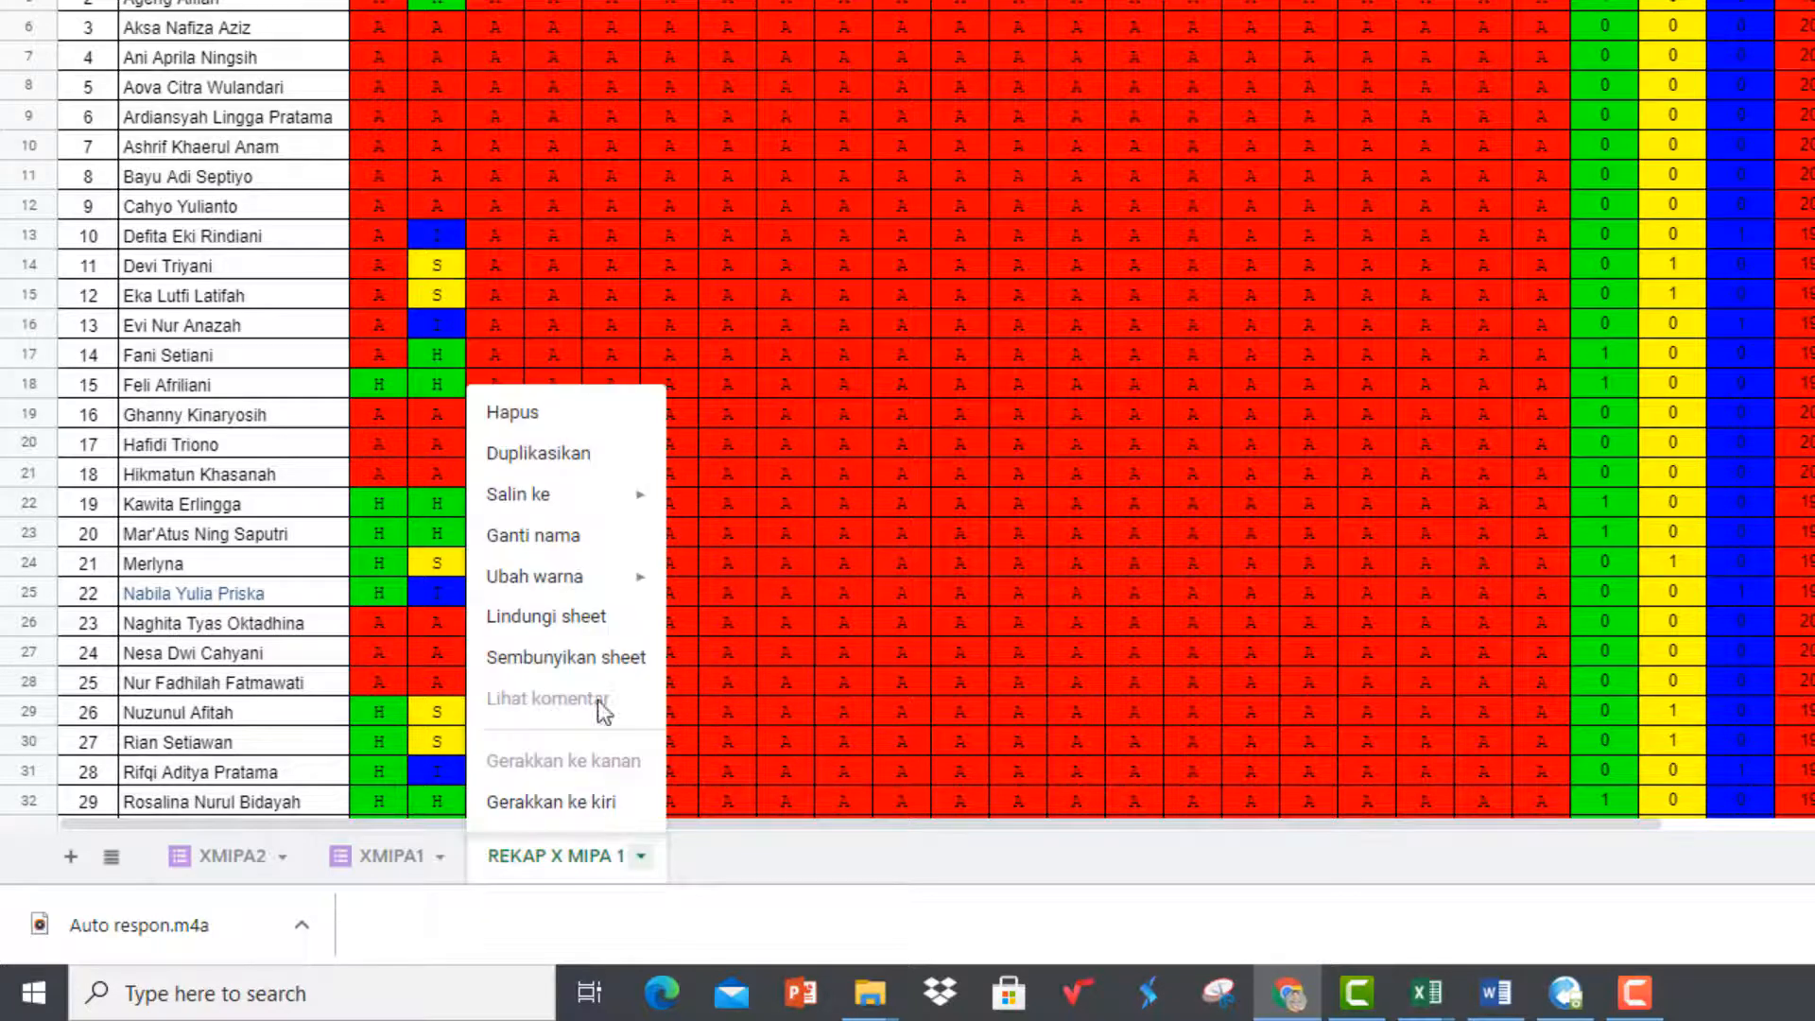
{"action": "left_click", "coordinate": [566, 455]}
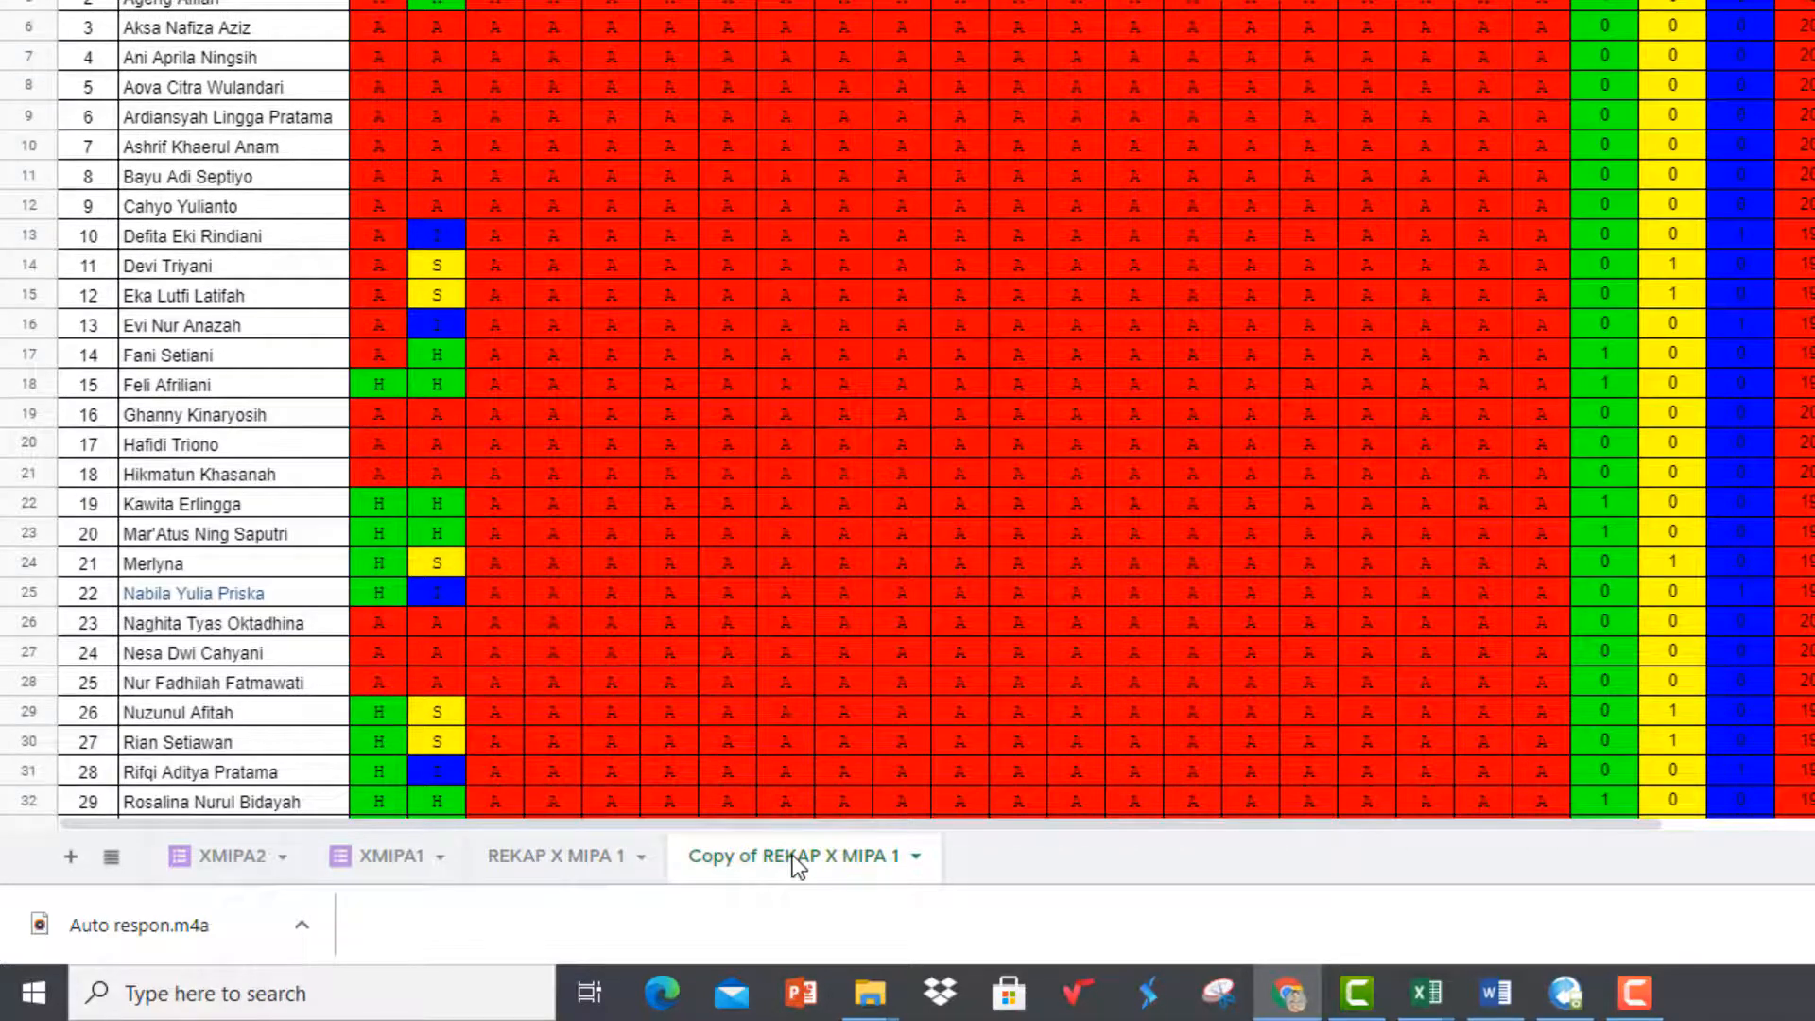
- Rename the duplicated recap sheet as REKAP X MIPA 2
{"action": "double_click", "coordinate": [796, 865]}
{"action": "key", "text": "End"}
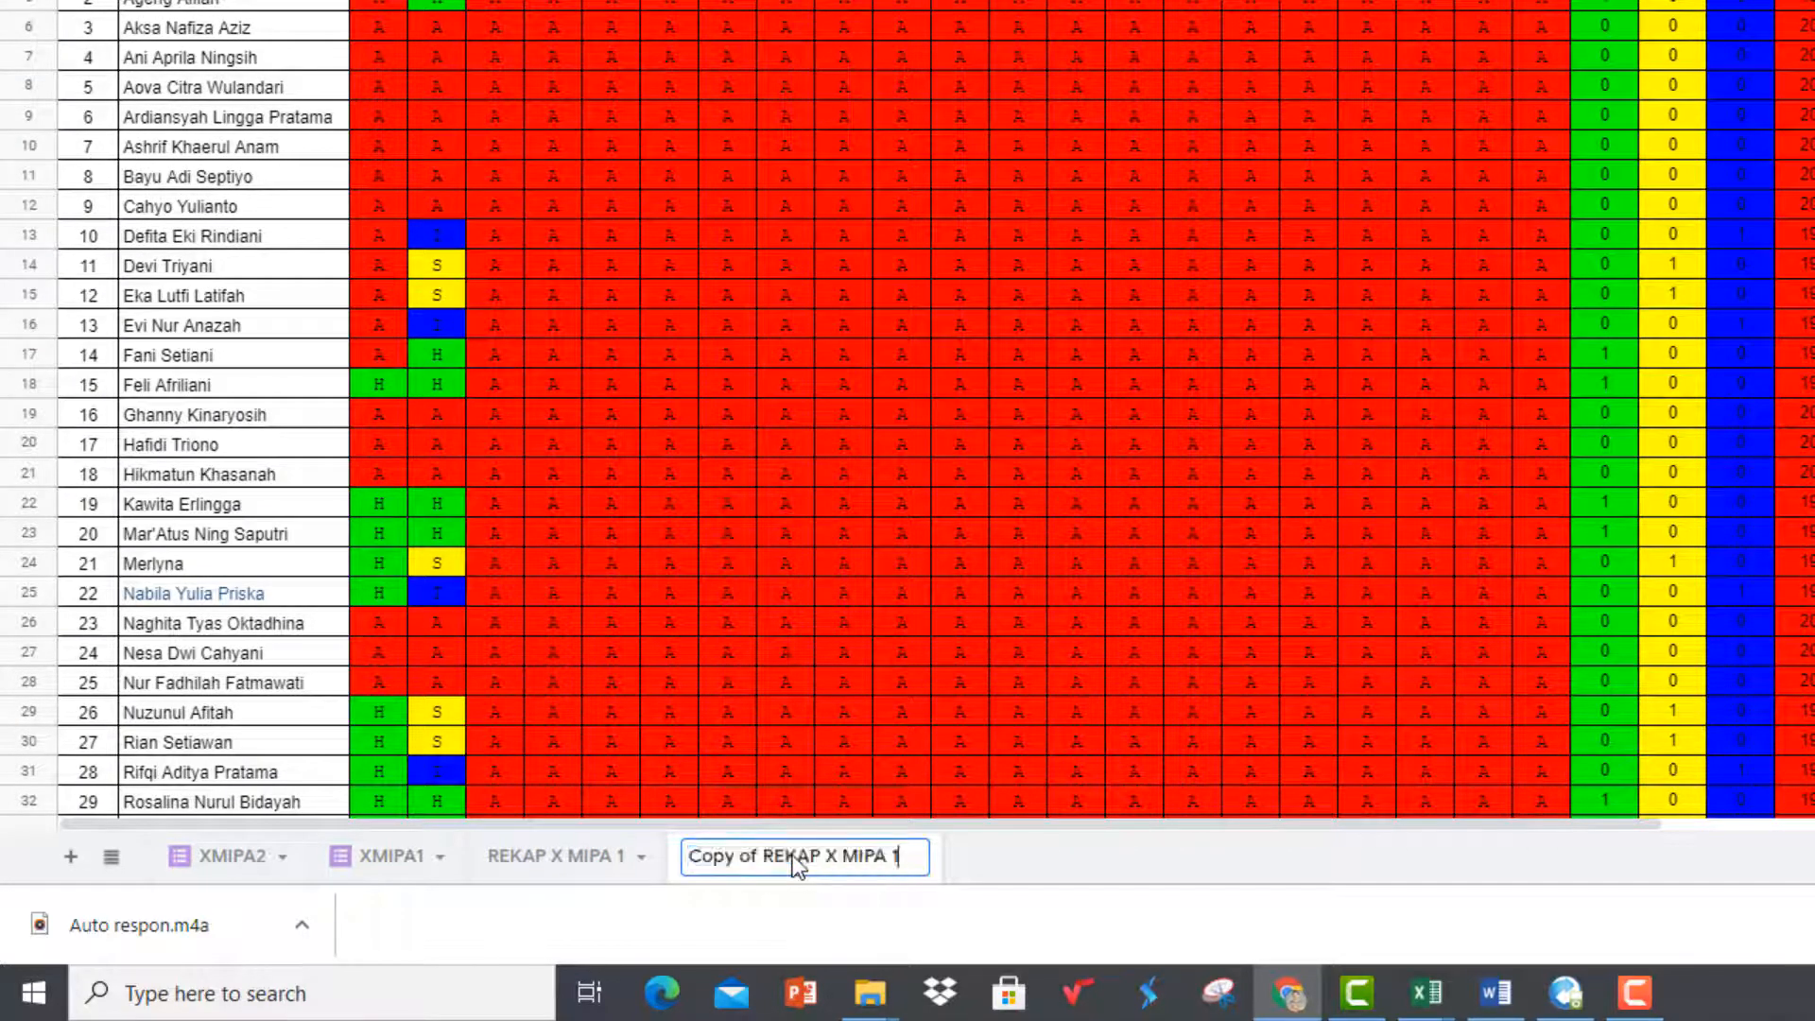
{"action": "key", "text": "BackSpace"}
{"action": "type", "text": "2"}
{"action": "key", "text": "BackSpace"}
{"action": "key", "text": "BackSpace"}
{"action": "key", "text": "BackSpace"}
{"action": "key", "text": "BackSpace"}
{"action": "key", "text": "BackSpace"}
{"action": "key", "text": "BackSpace"}
{"action": "key", "text": "BackSpace"}
{"action": "key", "text": "BackSpace"}
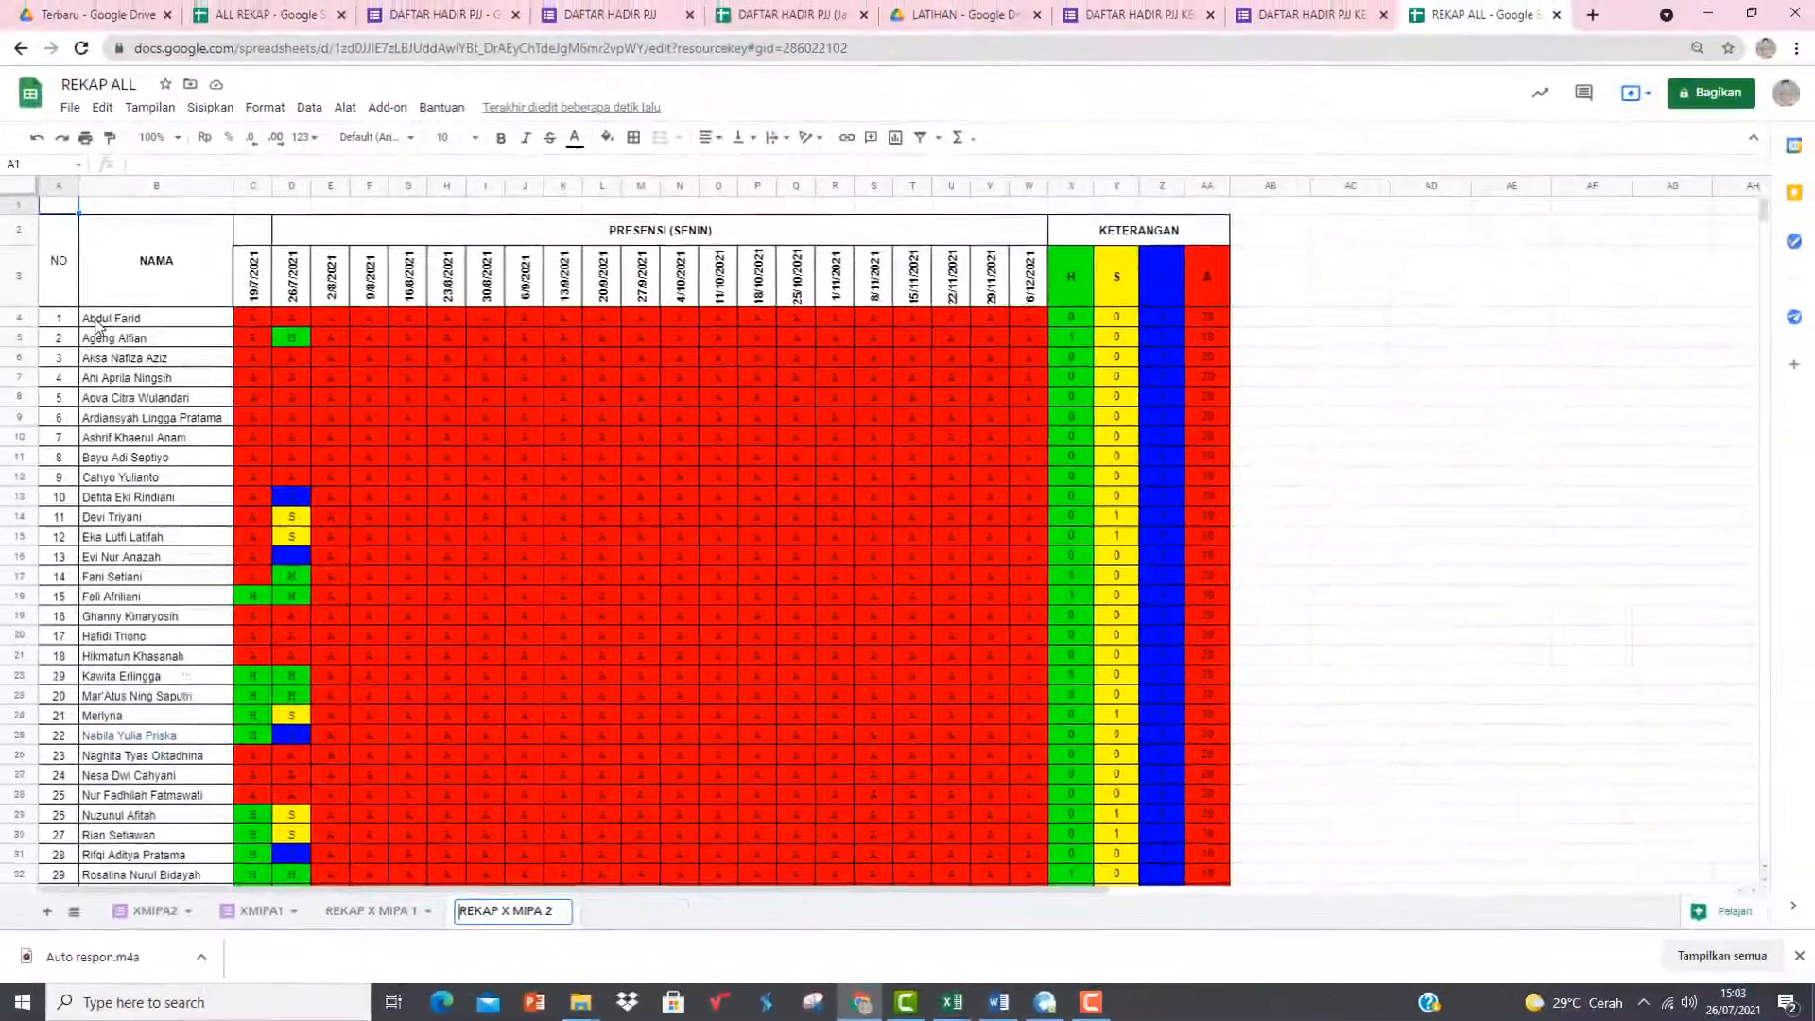
- Clear the old student names in B4:B38 of the REKAP X MIPA 2 sheet
{"action": "left_click", "coordinate": [96, 321]}
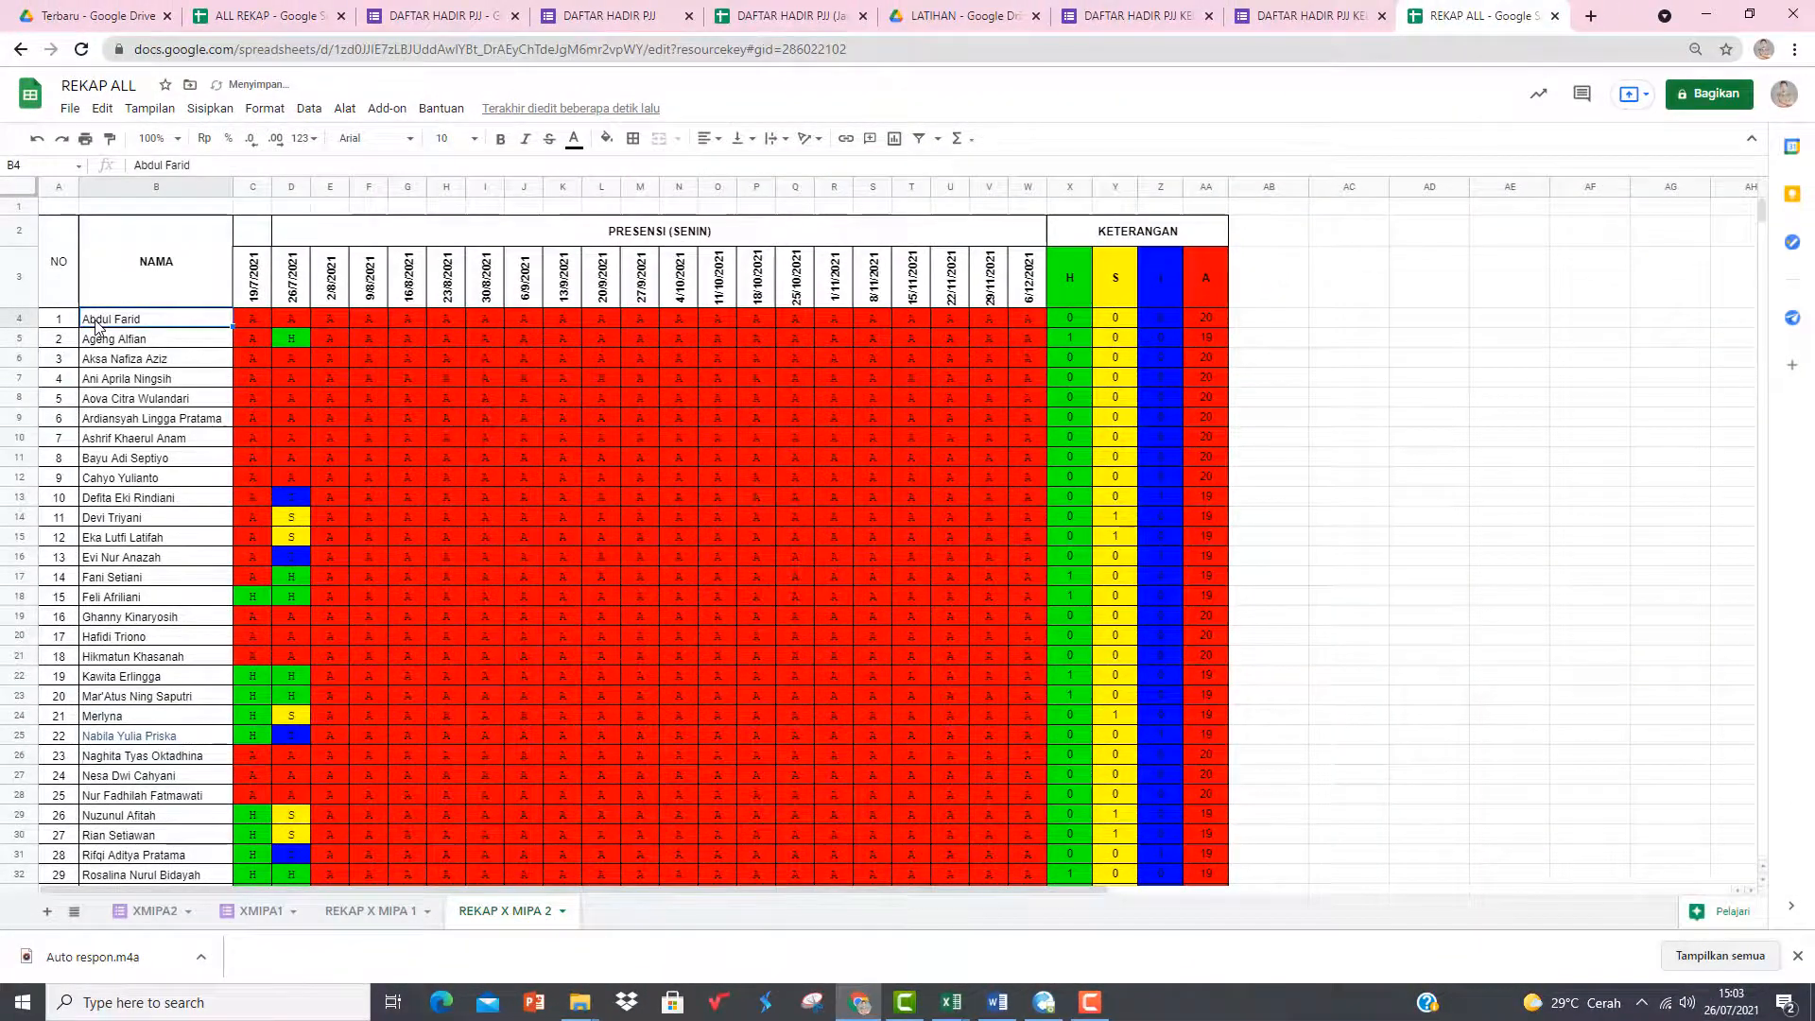
{"action": "key", "text": "ctrl+shift+Down"}
{"action": "key", "text": "Delete"}
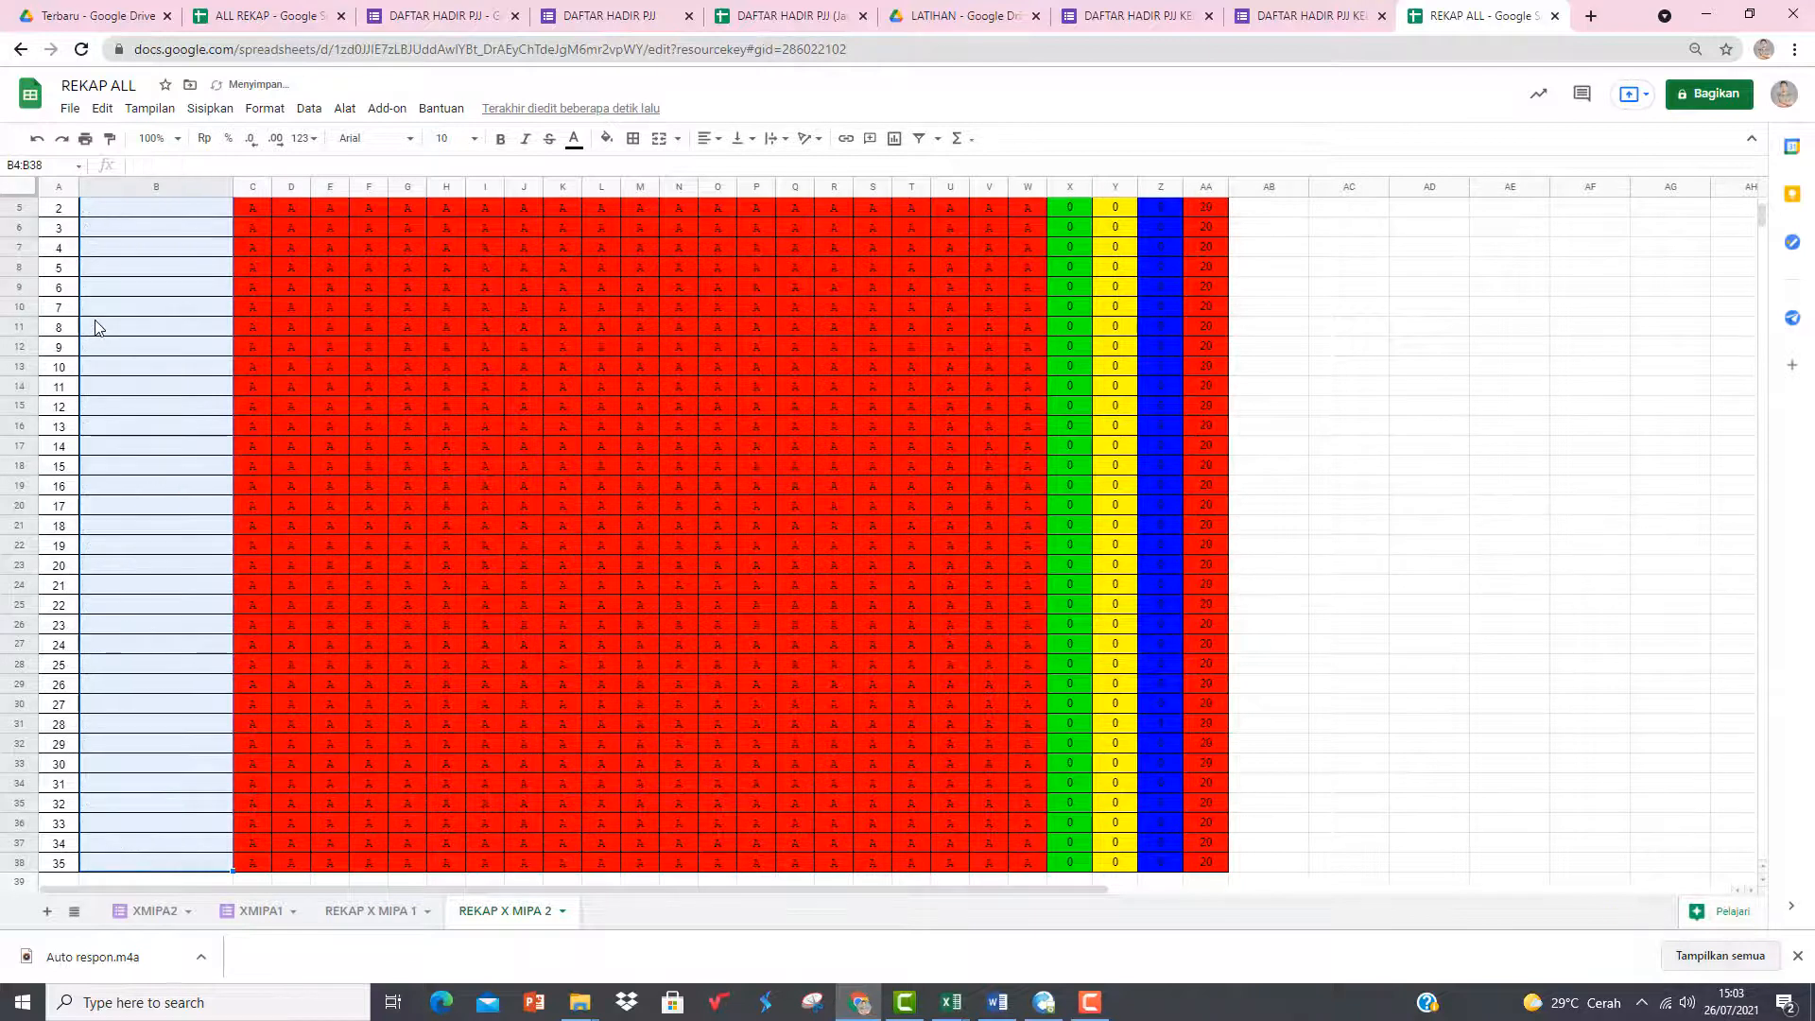
{"action": "key", "text": "ctrl+Up"}
{"action": "key", "text": "Down"}
{"action": "key", "text": "ctrl+v"}
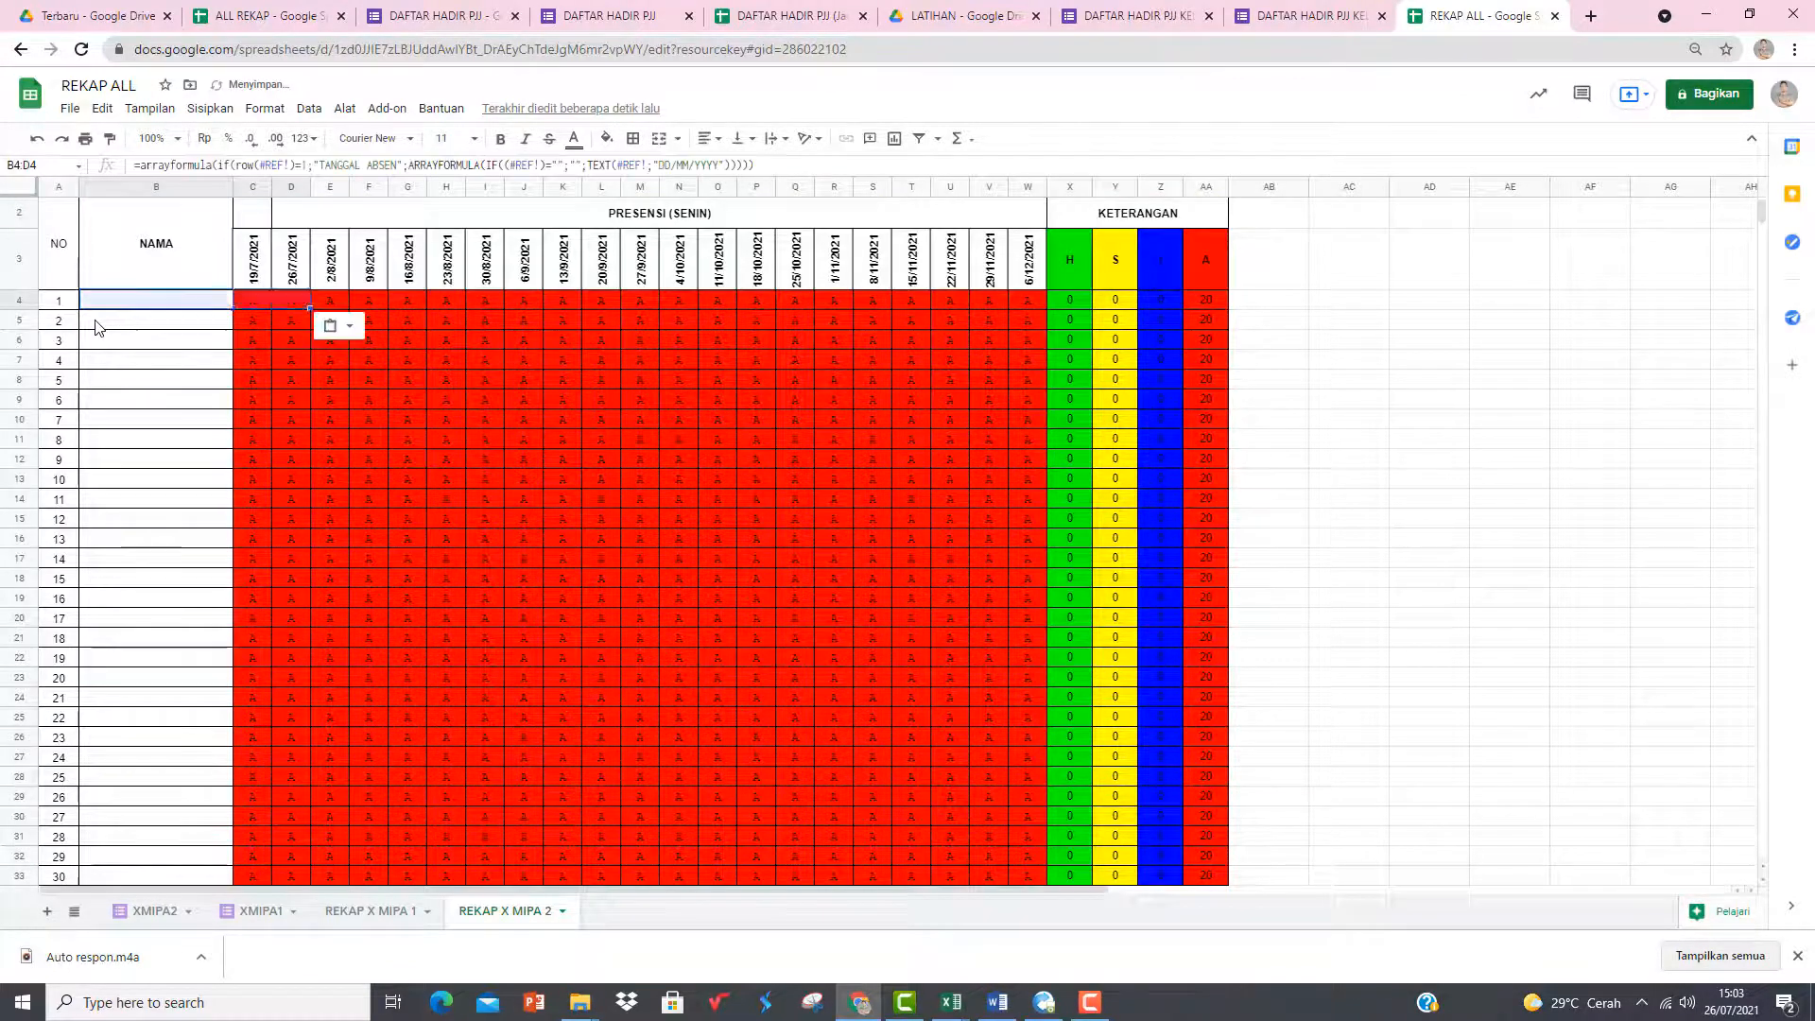
{"action": "key", "text": "ctrl+z"}
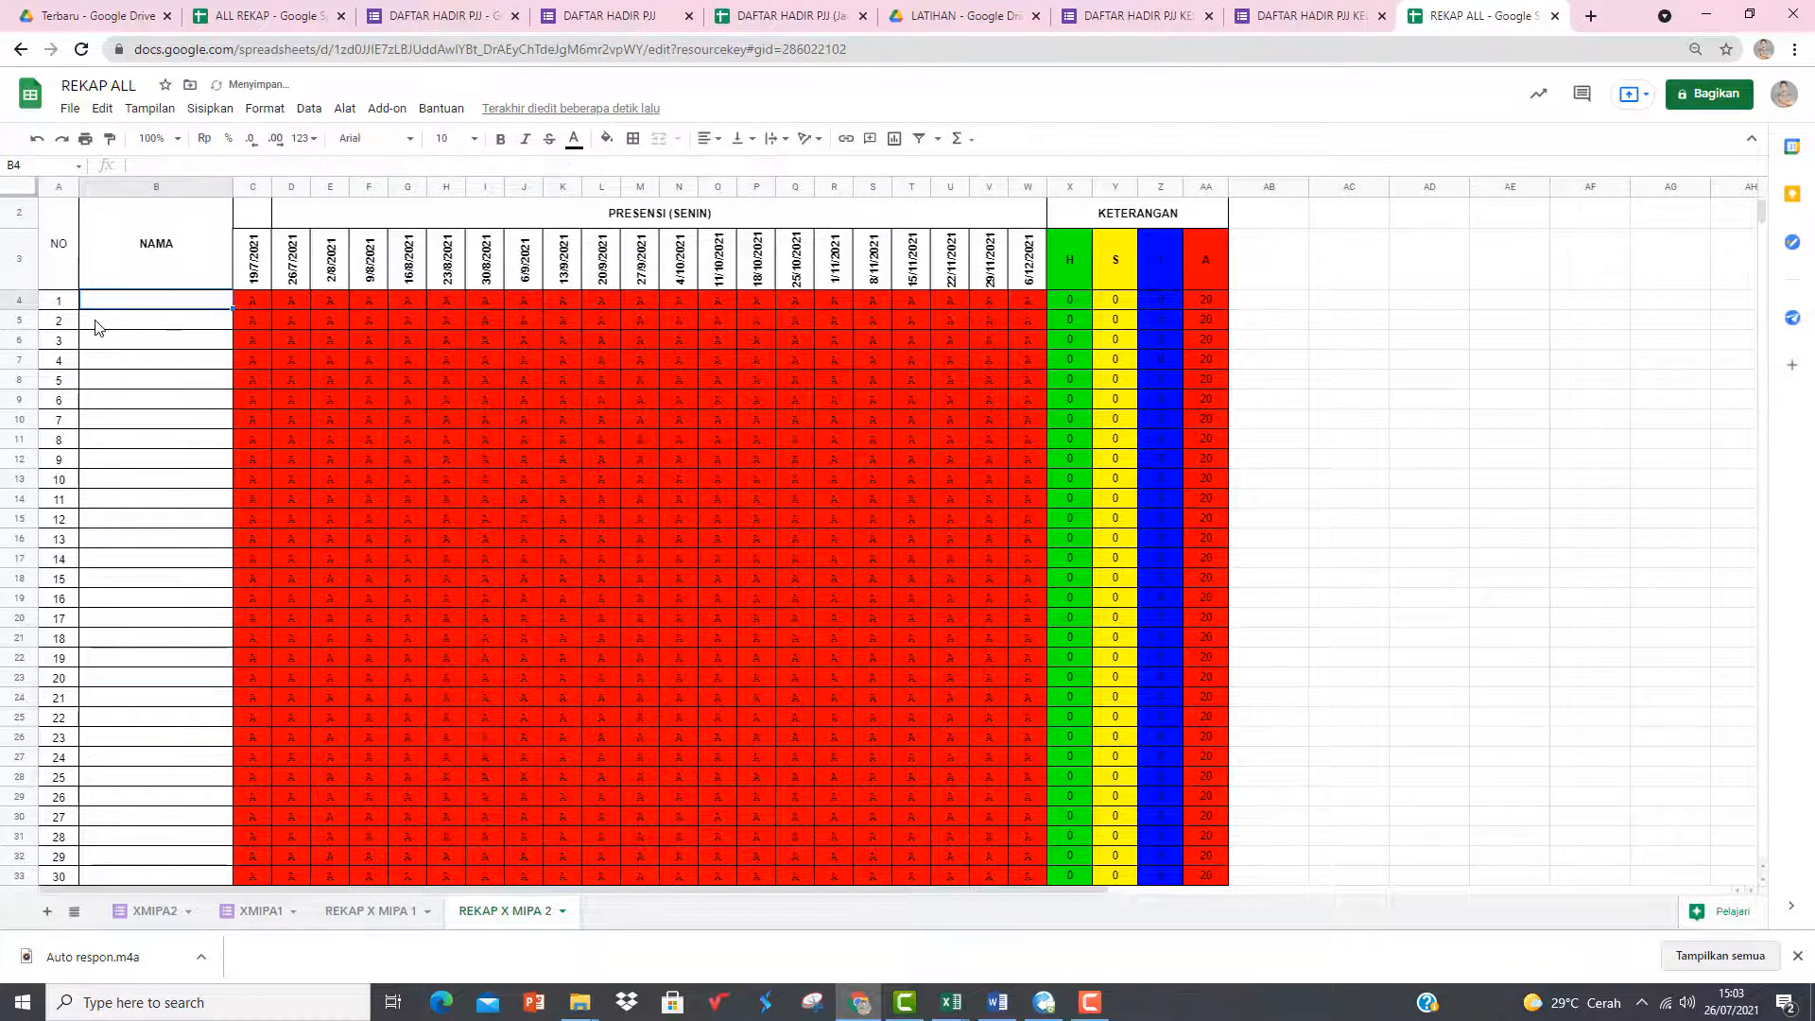
- Copy the student names in D7:D41 of the 10-MIPA2 sheet in Excel and paste them into REKAP X MIPA 2 from B4
{"action": "key", "text": "alt+Tab"}
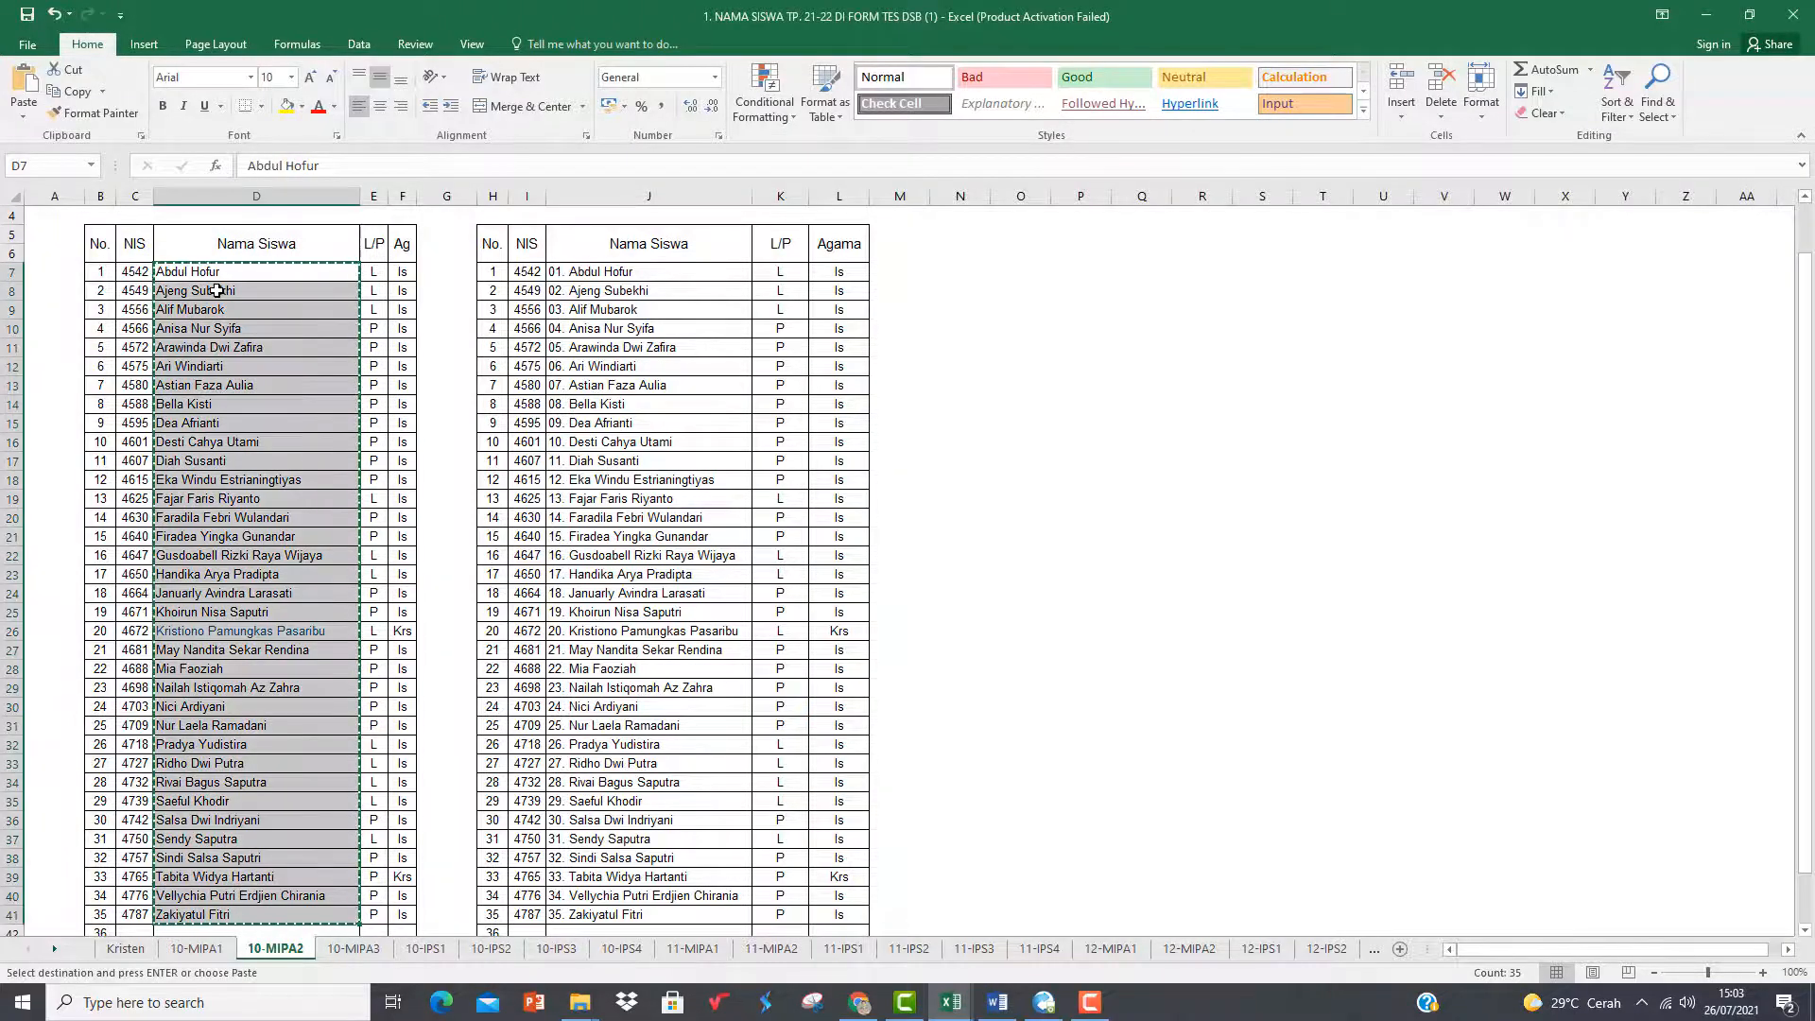
{"action": "key", "text": "alt+Tab"}
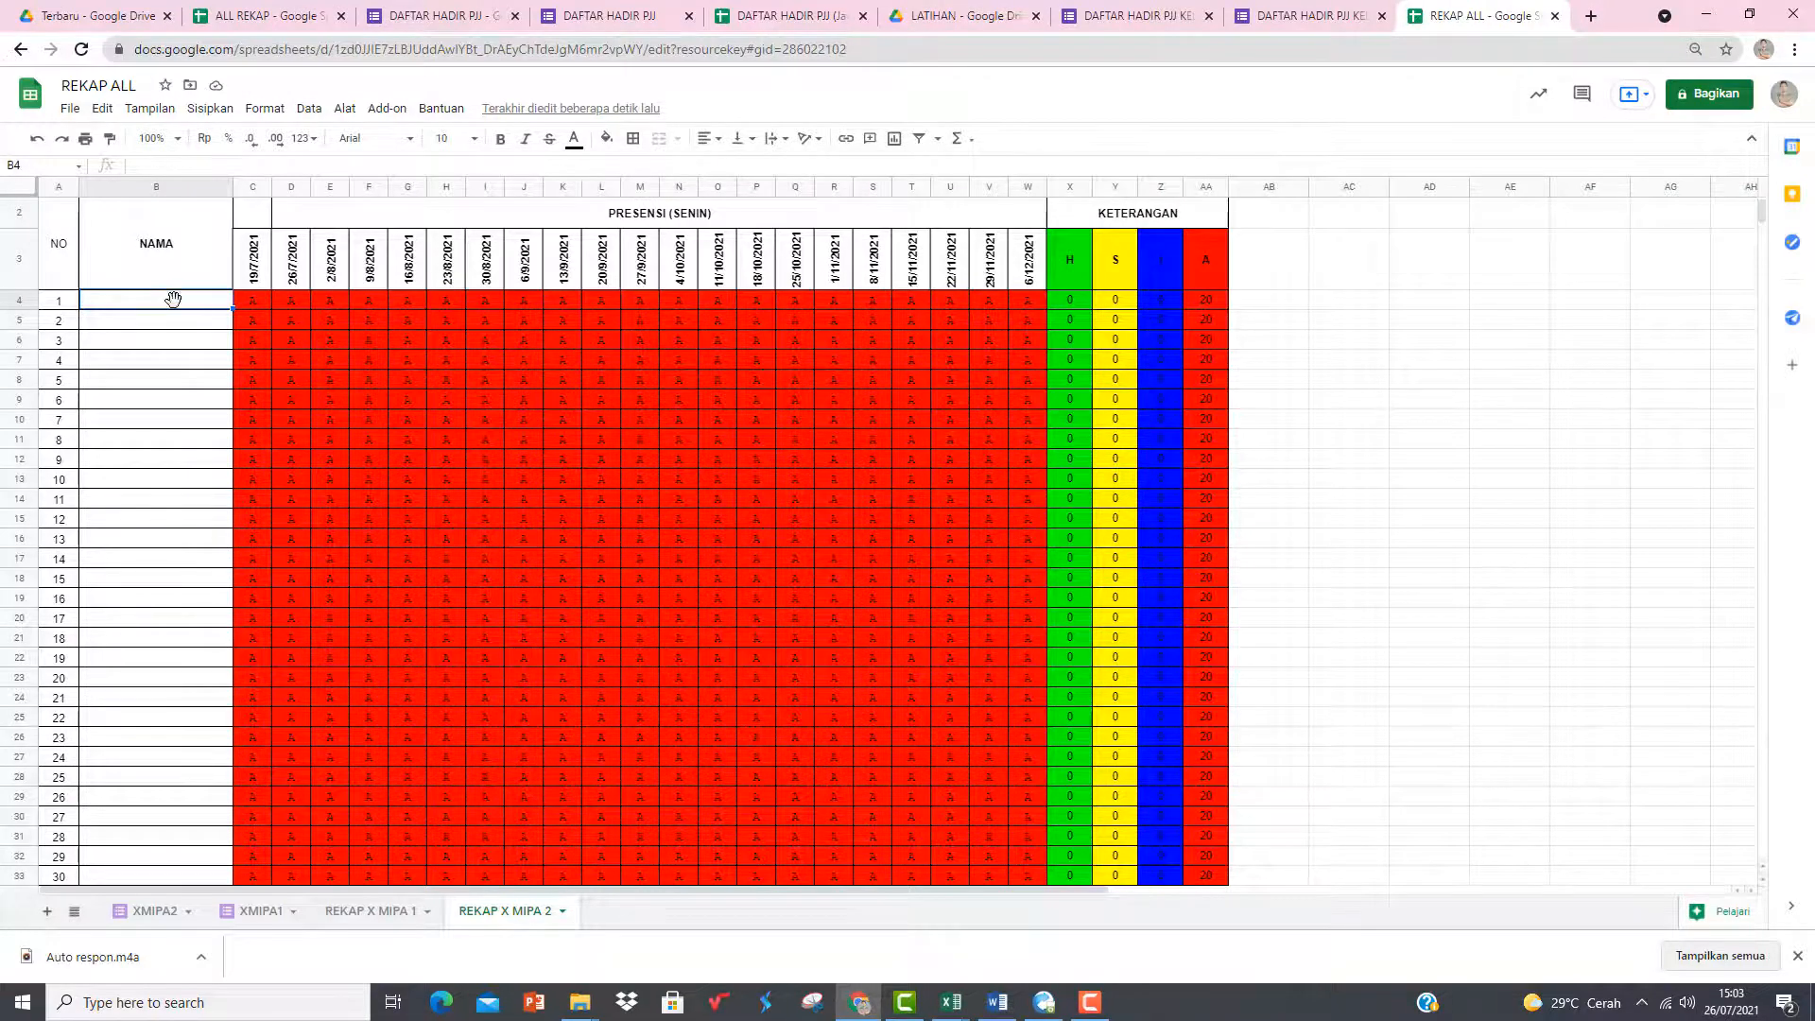
{"action": "key", "text": "ctrl+v"}
- Change the merged attendance header in D2:W2 to PRESENSI (SELASA)
{"action": "left_click", "coordinate": [615, 216]}
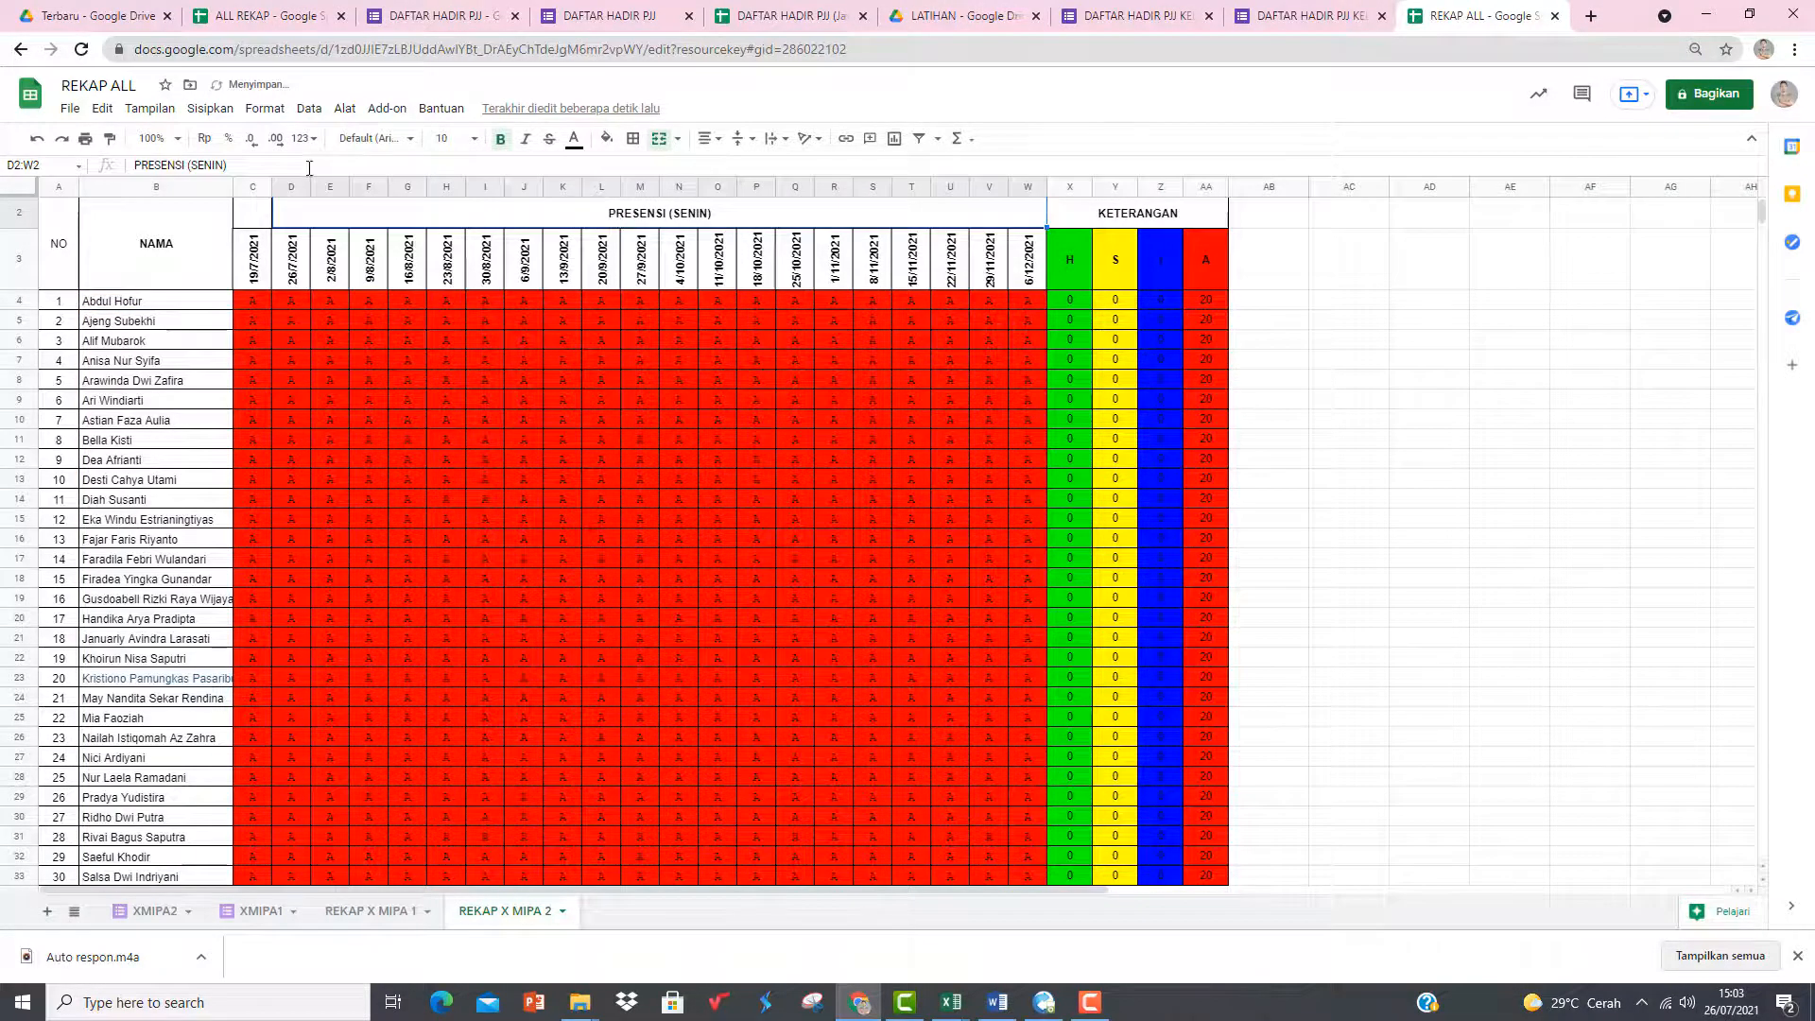
{"action": "left_click", "coordinate": [265, 166]}
{"action": "key", "text": "Left"}
{"action": "key", "text": "Left"}
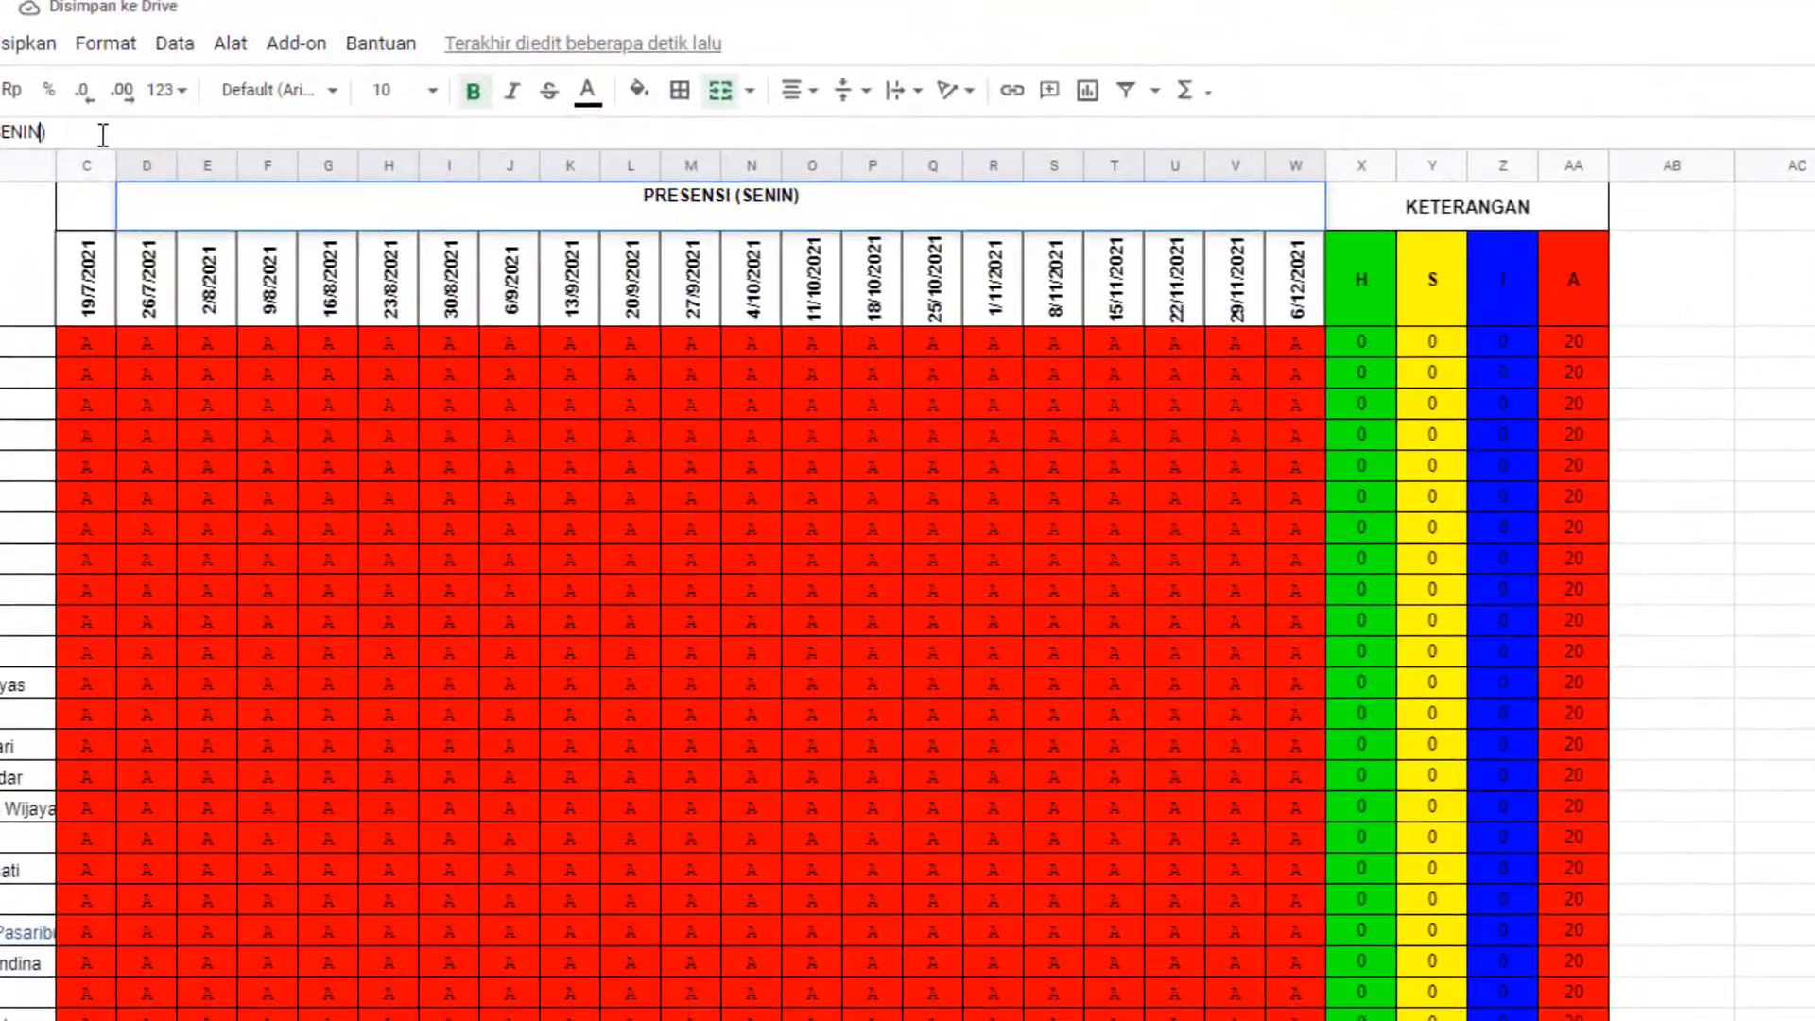
{"action": "key", "text": "BackSpace"}
{"action": "key", "text": "BackSpace"}
{"action": "key", "text": "Delete"}
{"action": "type", "text": "LASA"}
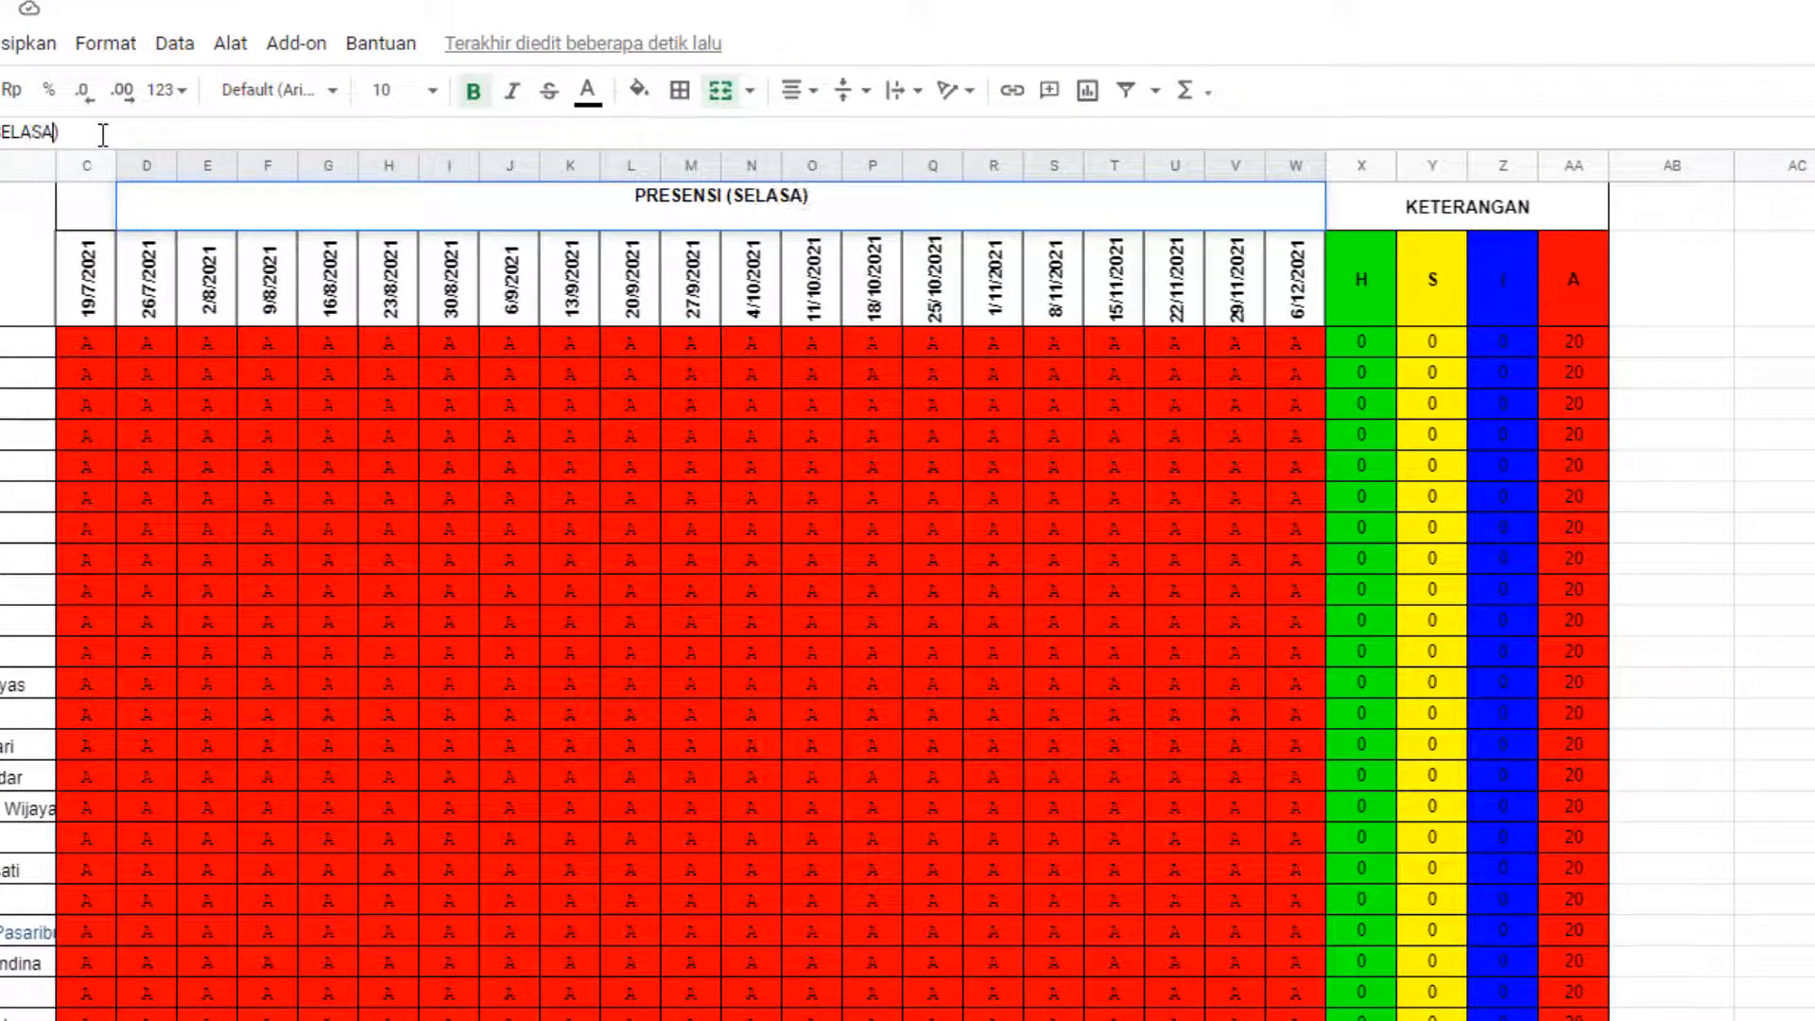
{"action": "key", "text": "Return"}
- Set the first attendance date in C3 to 20/7/2021
{"action": "key", "text": "Left"}
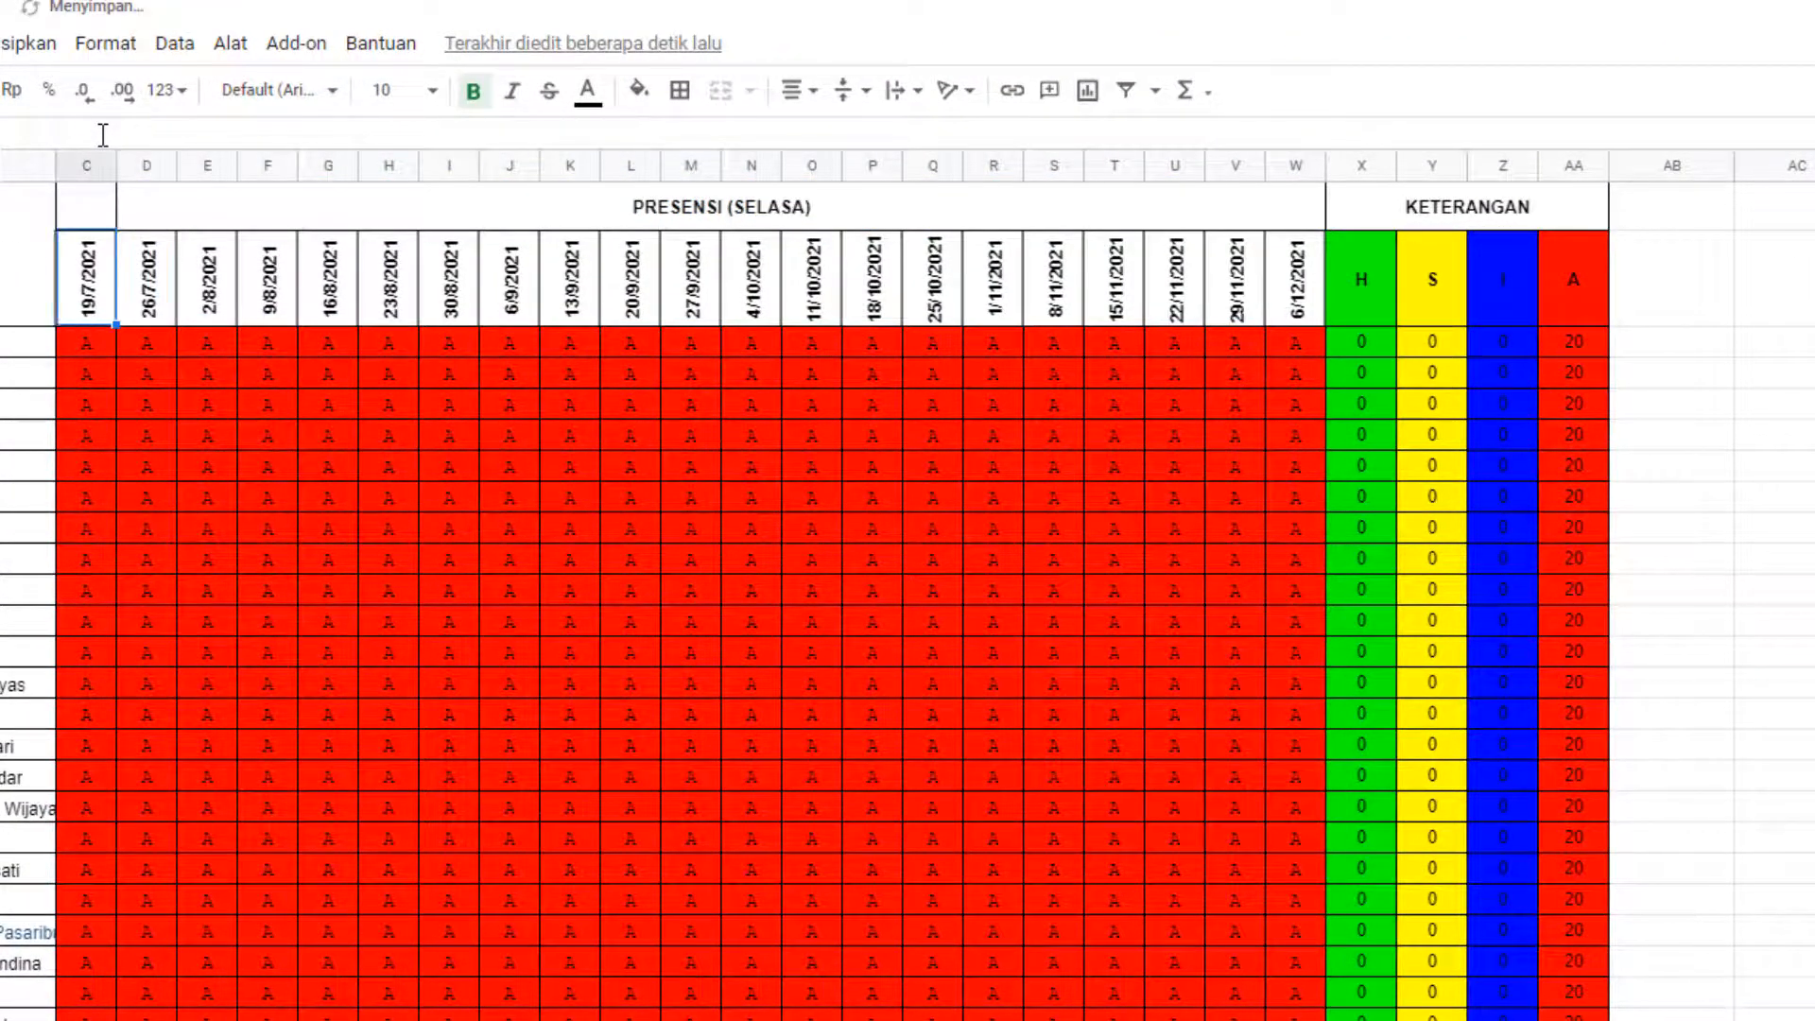
{"action": "left_click", "coordinate": [81, 124]}
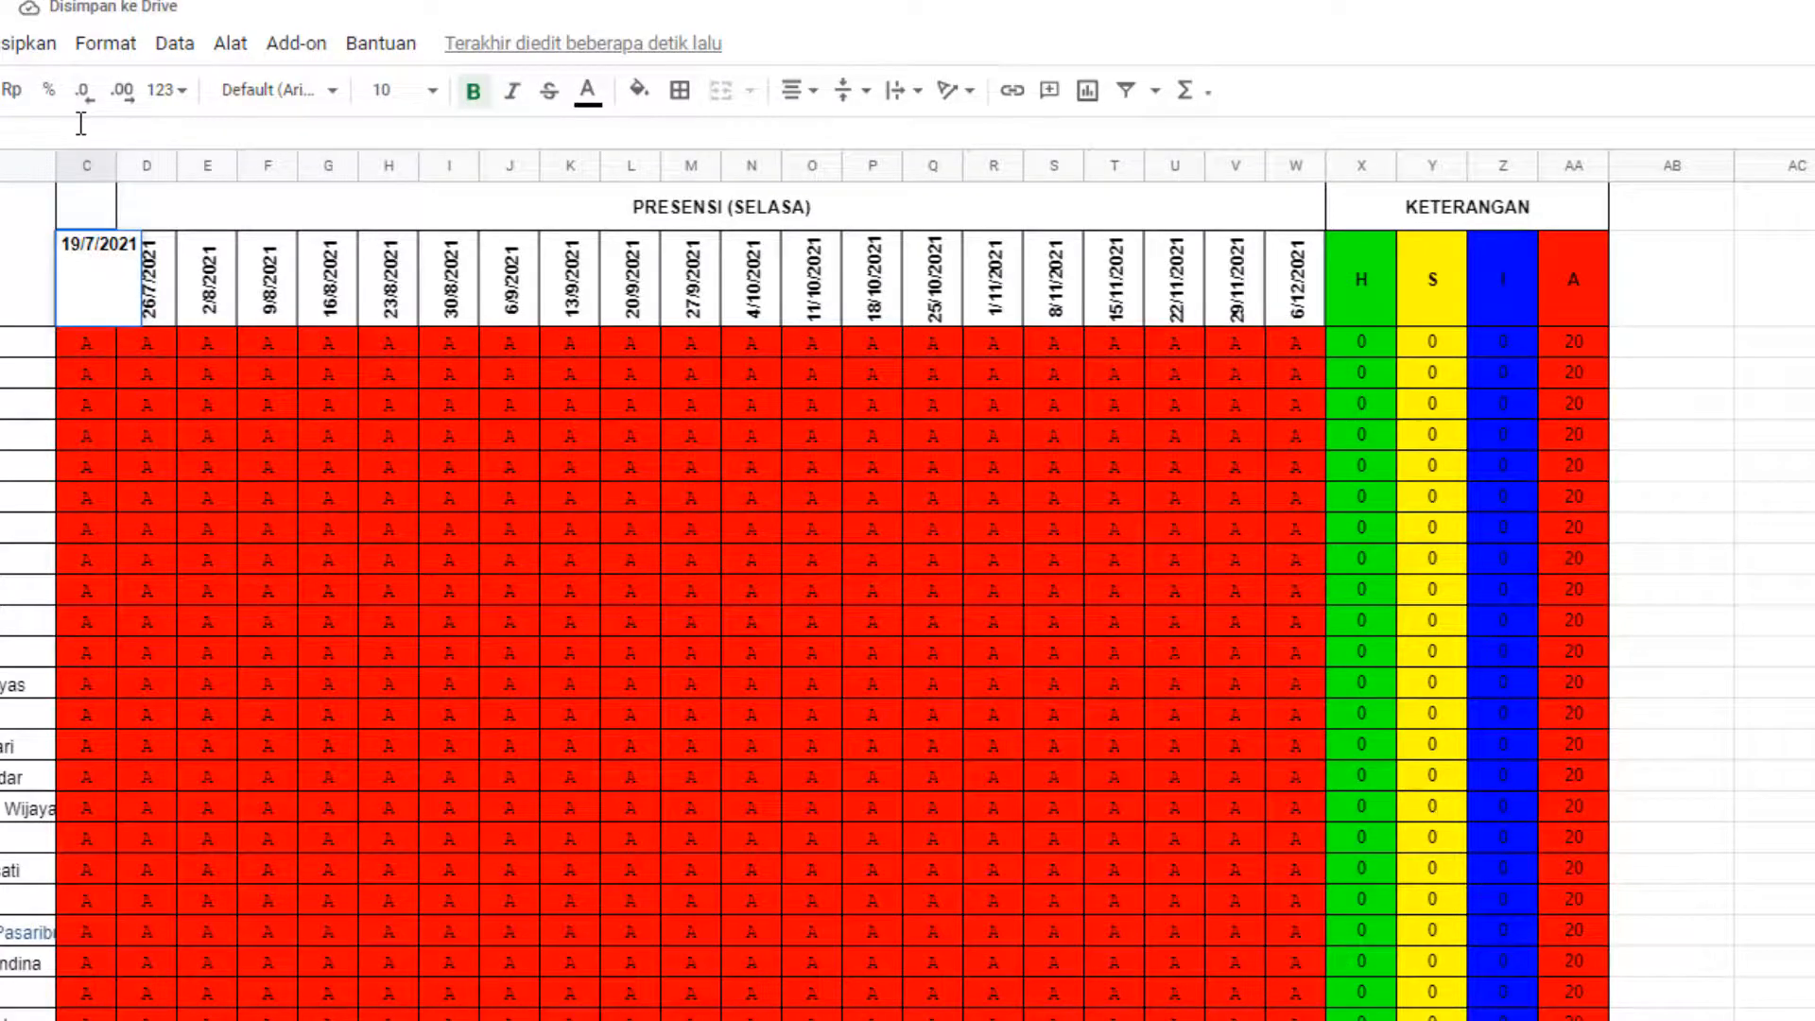
{"action": "key", "text": "BackSpace"}
{"action": "key", "text": "BackSpace"}
{"action": "type", "text": "20"}
{"action": "key", "text": "Tab"}
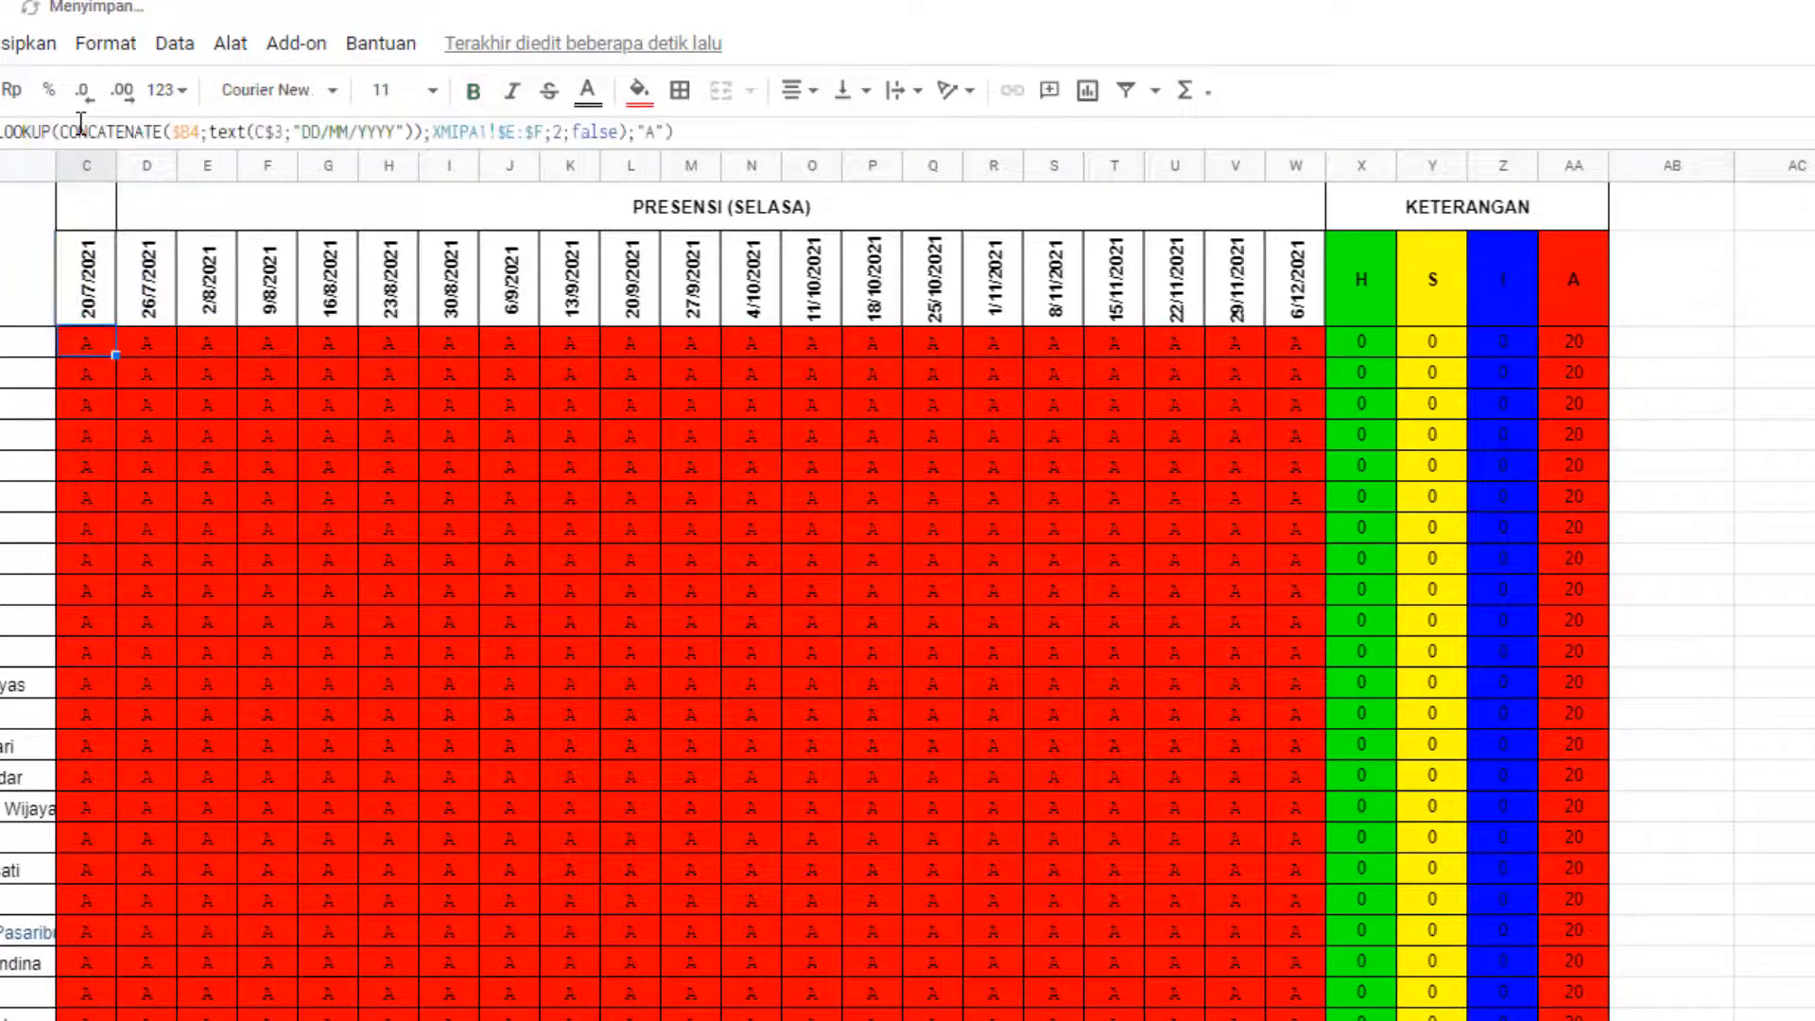
- Enter the formula =C3+7 in D3 as the second attendance date
{"action": "type", "text": "=C3+"}
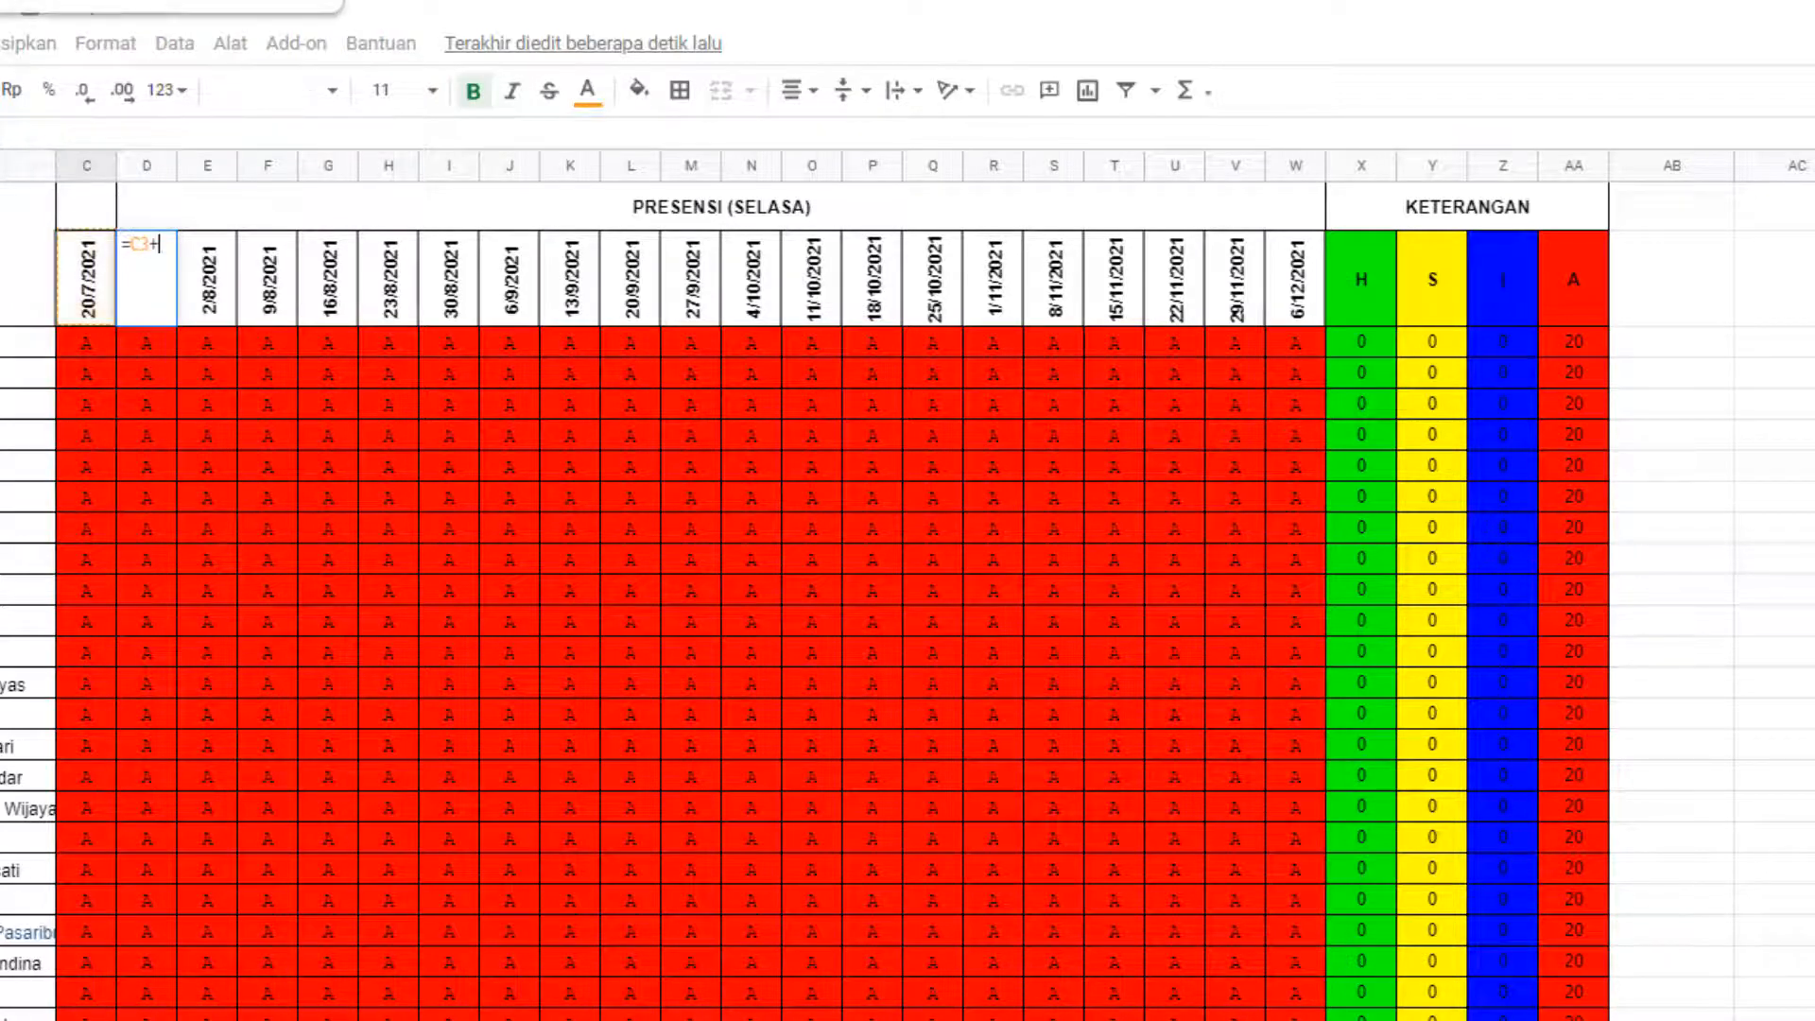
{"action": "type", "text": "7"}
{"action": "key", "text": "Return"}
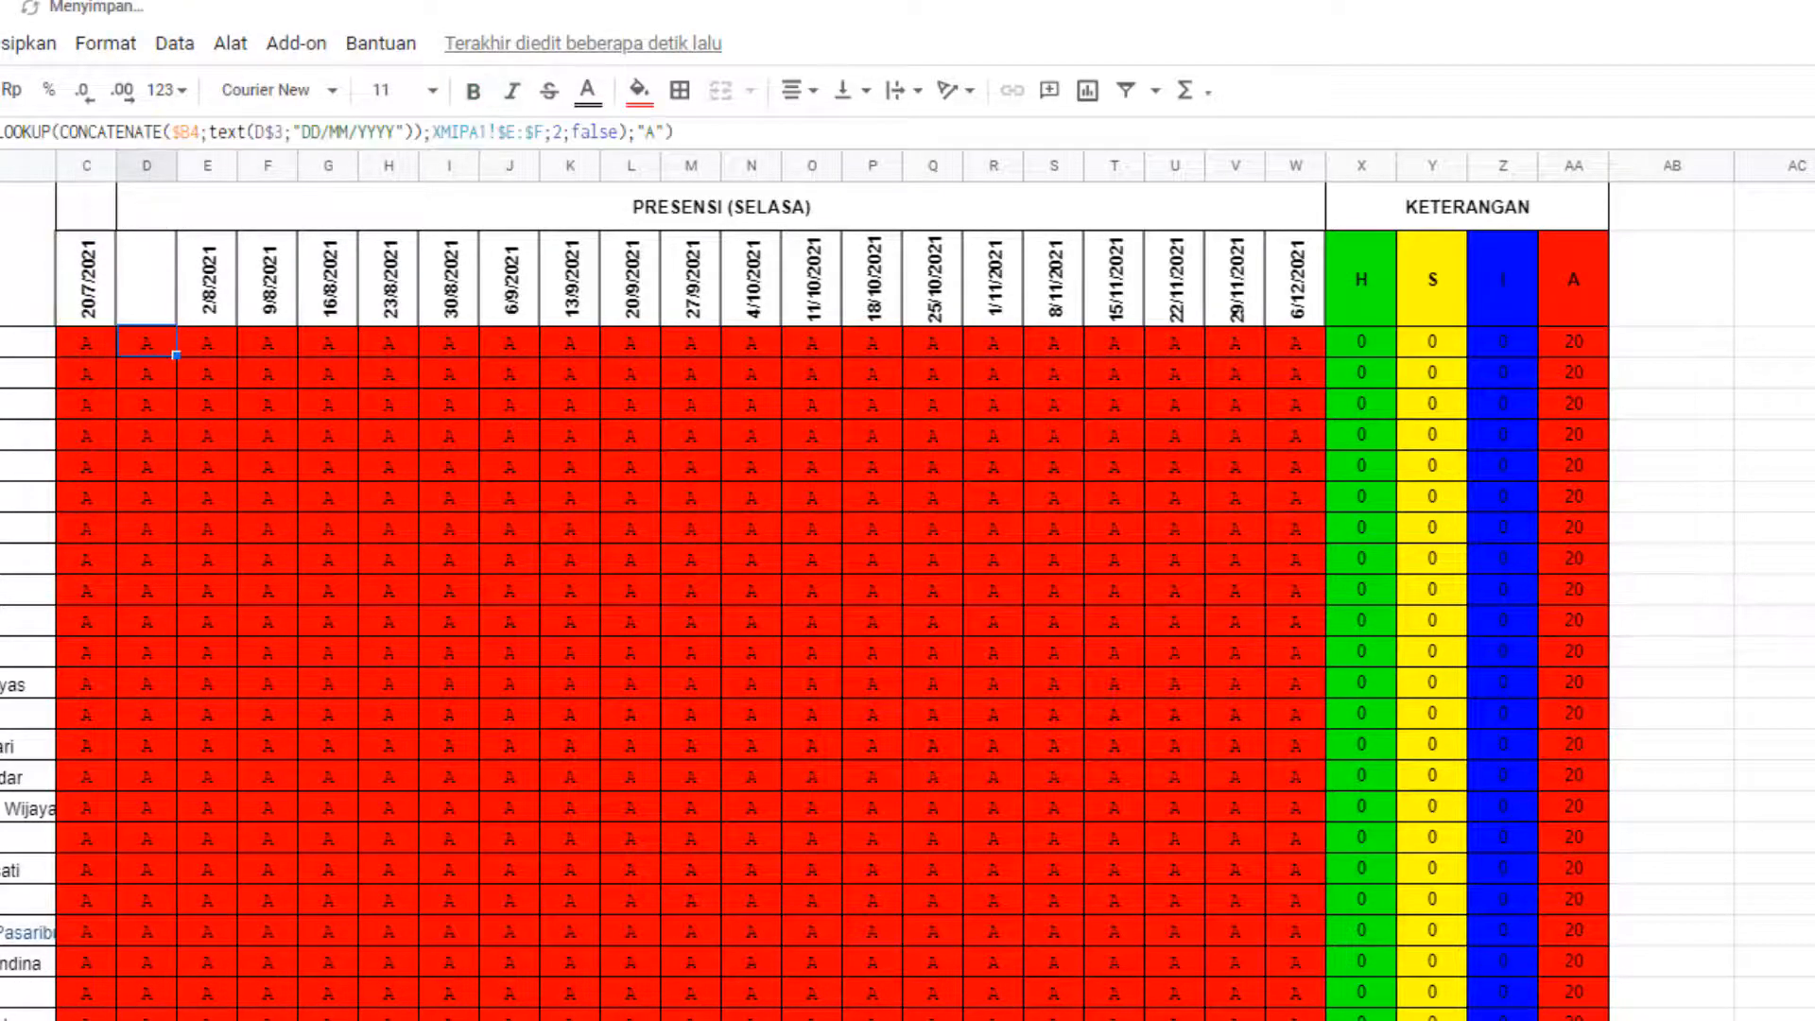
{"action": "key", "text": "Up"}
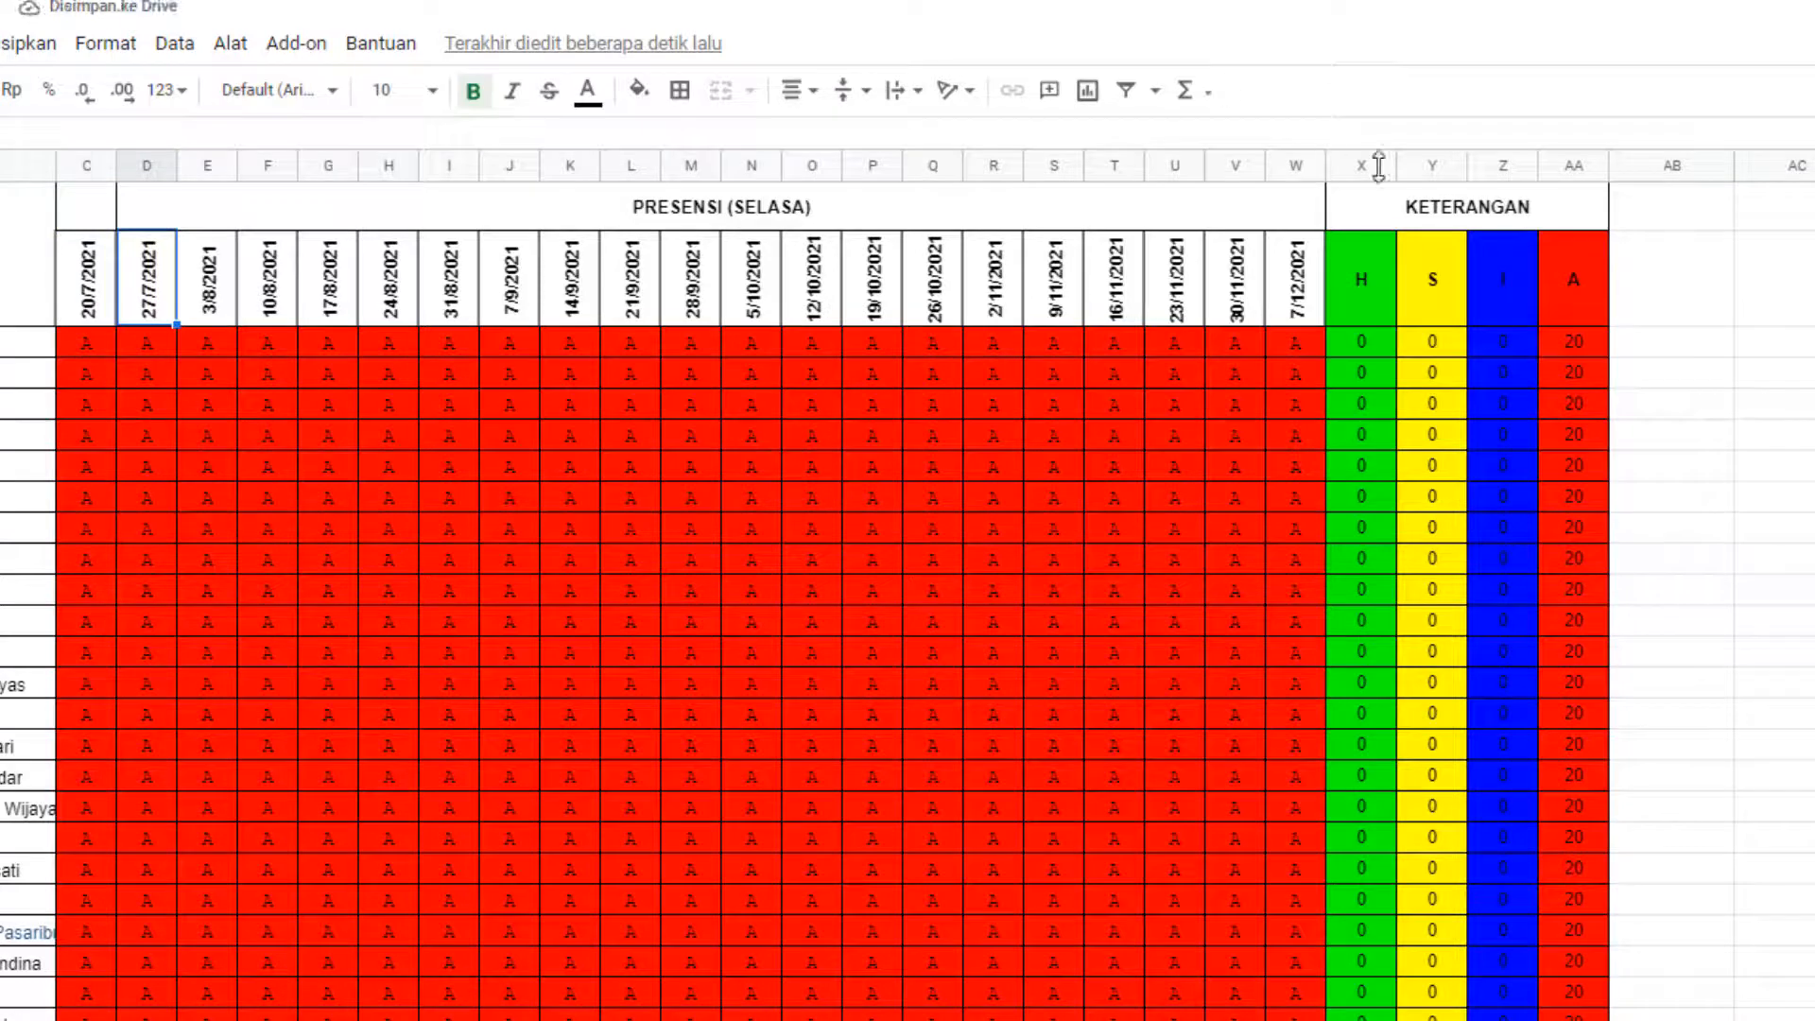
- Clear the attendance formulas in D4:W38
{"action": "left_click", "coordinate": [121, 342]}
{"action": "key", "text": "shift+Right"}
{"action": "key", "text": "shift+Right"}
{"action": "key", "text": "shift+Right"}
{"action": "key", "text": "shift+Right"}
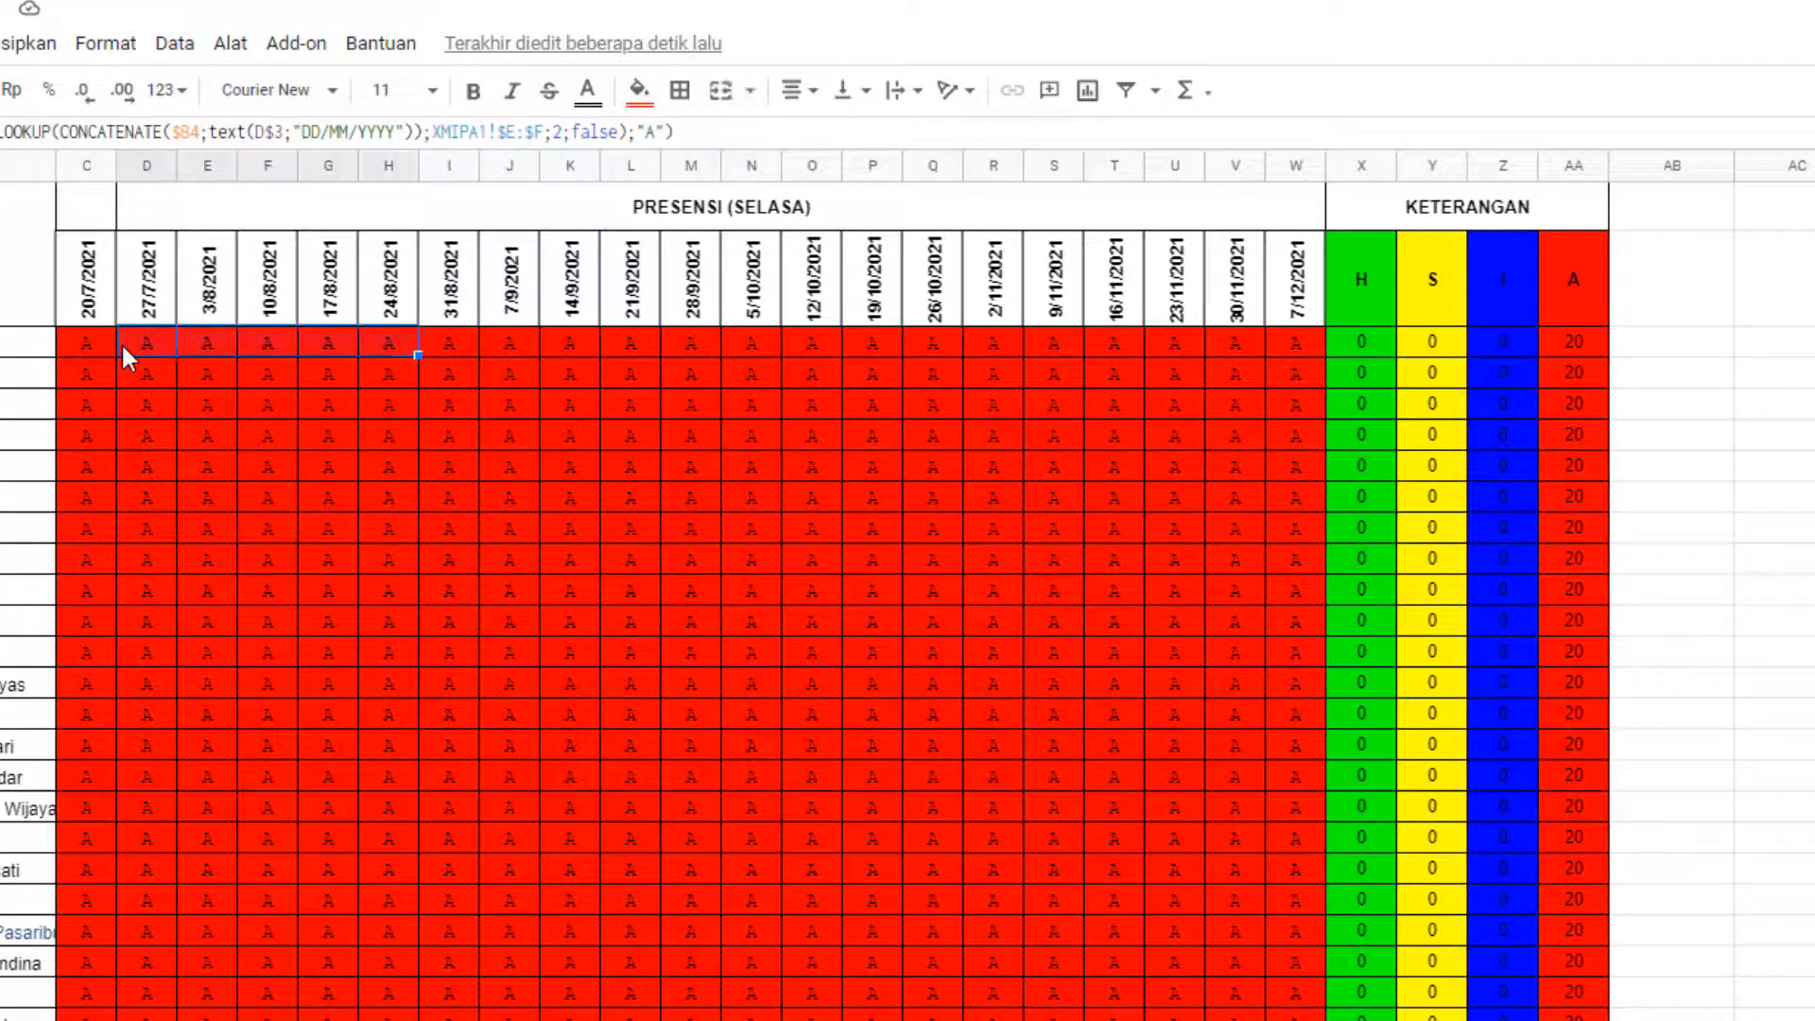
{"action": "key", "text": "shift+Right"}
{"action": "key", "text": "shift+Right"}
{"action": "key", "text": "shift+Right"}
{"action": "key", "text": "shift+Right"}
{"action": "key", "text": "shift+Right"}
{"action": "key", "text": "shift+Right"}
{"action": "key", "text": "shift+Right"}
{"action": "key", "text": "shift+Right"}
{"action": "key", "text": "shift+Right"}
{"action": "key", "text": "shift+Right"}
{"action": "key", "text": "shift+Right"}
{"action": "key", "text": "shift+Right"}
{"action": "key", "text": "shift+Right"}
{"action": "key", "text": "shift+Right"}
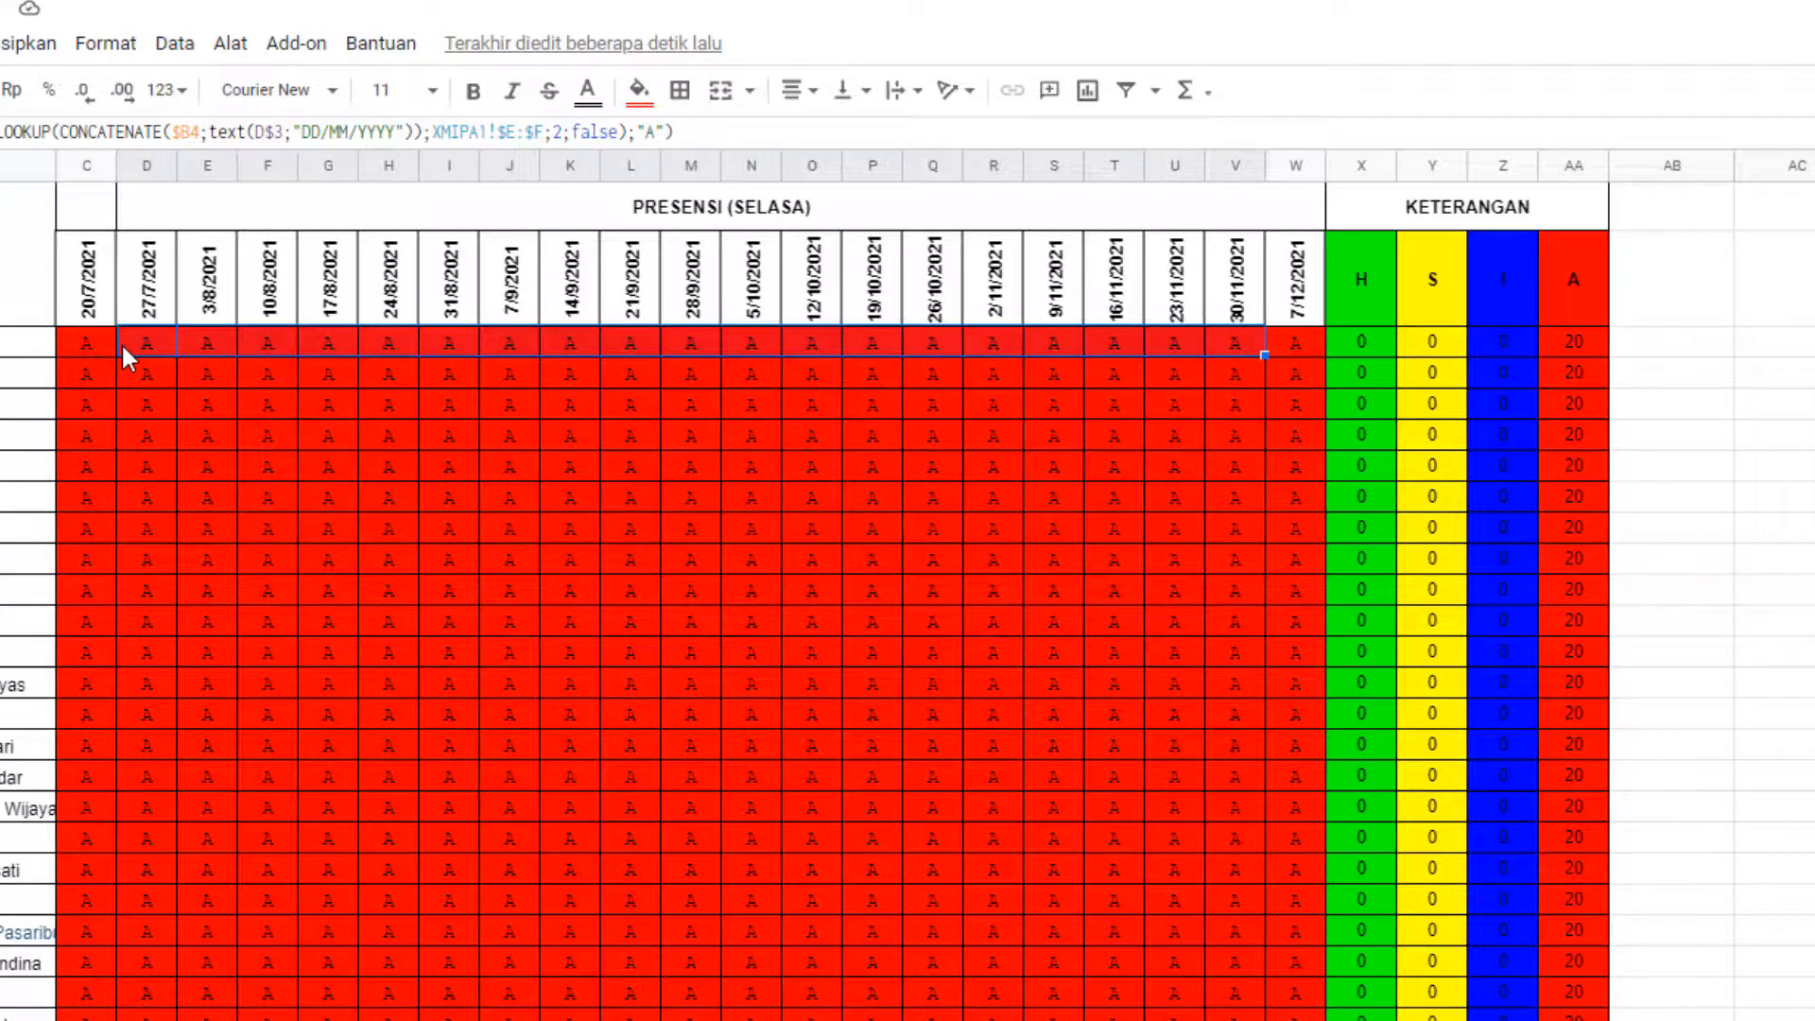
{"action": "key", "text": "shift+Right"}
{"action": "key", "text": "ctrl+shift+Down"}
{"action": "key", "text": "Delete"}
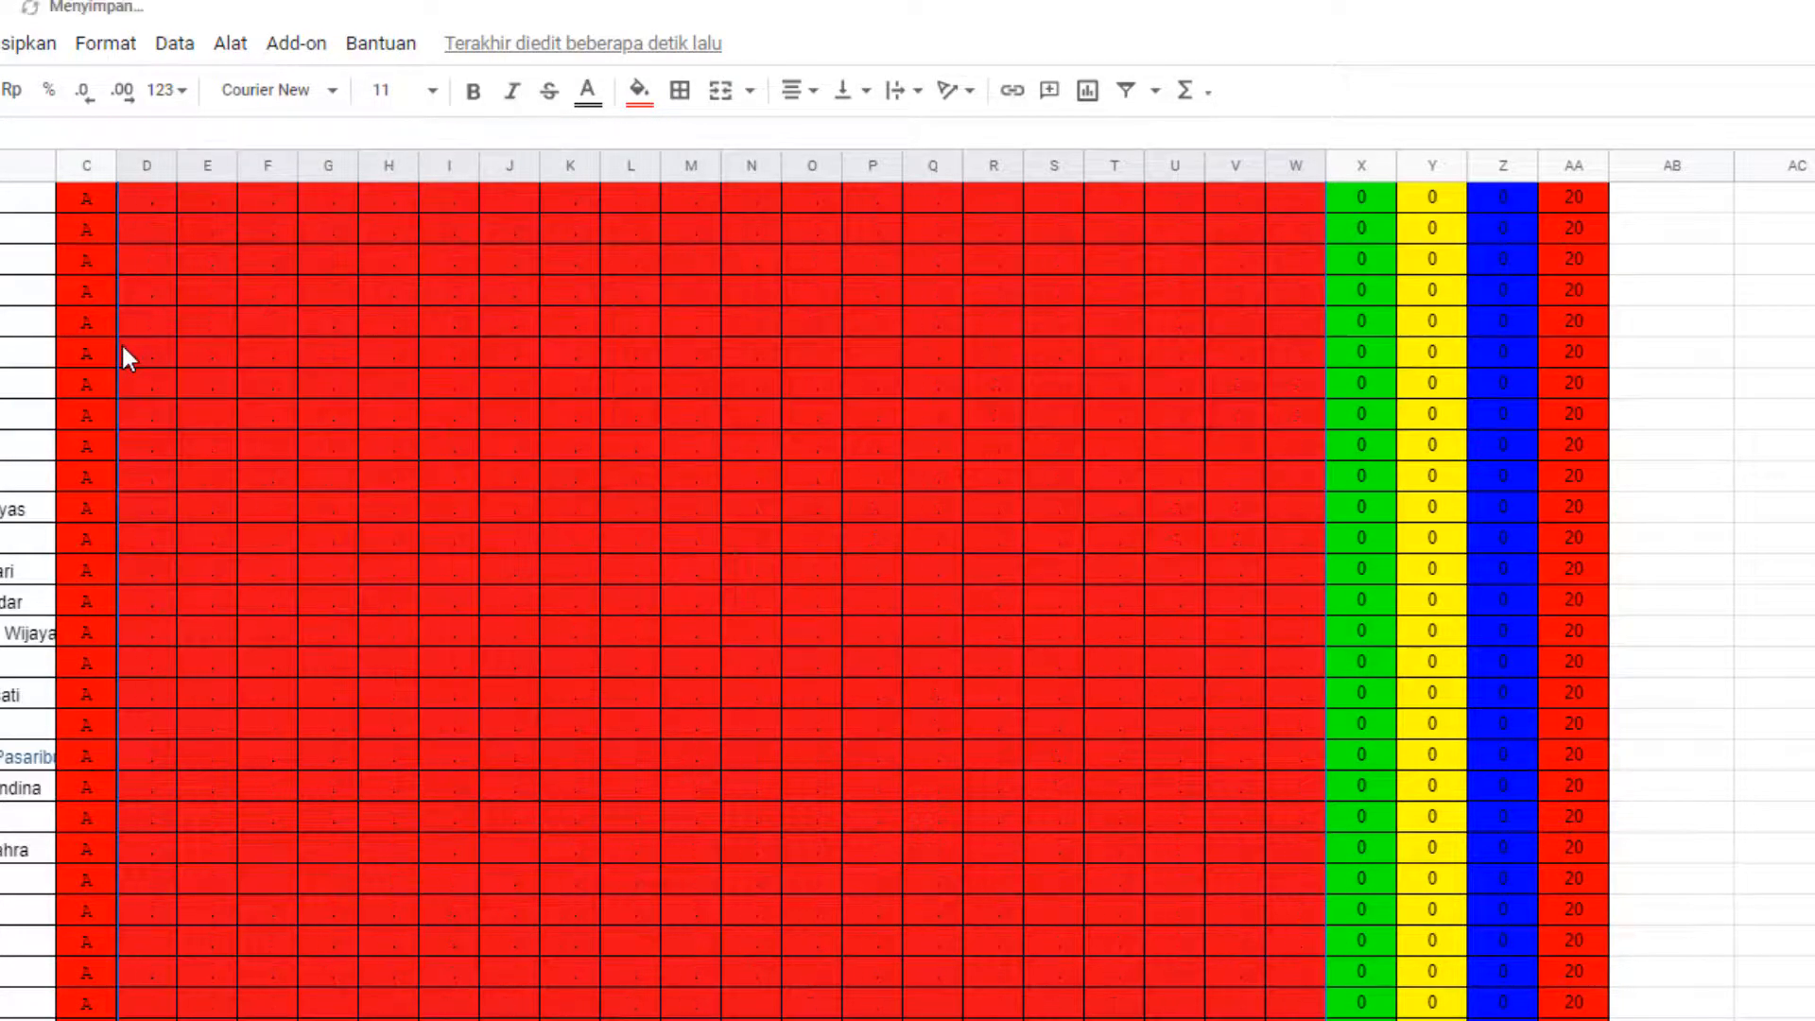
- Clear the attendance formulas in C5:C38, keeping only the one in C4
{"action": "key", "text": "Left"}
{"action": "key", "text": "Up"}
{"action": "key", "text": "Up"}
{"action": "key", "text": "Down"}
{"action": "key", "text": "Down"}
{"action": "key", "text": "Down"}
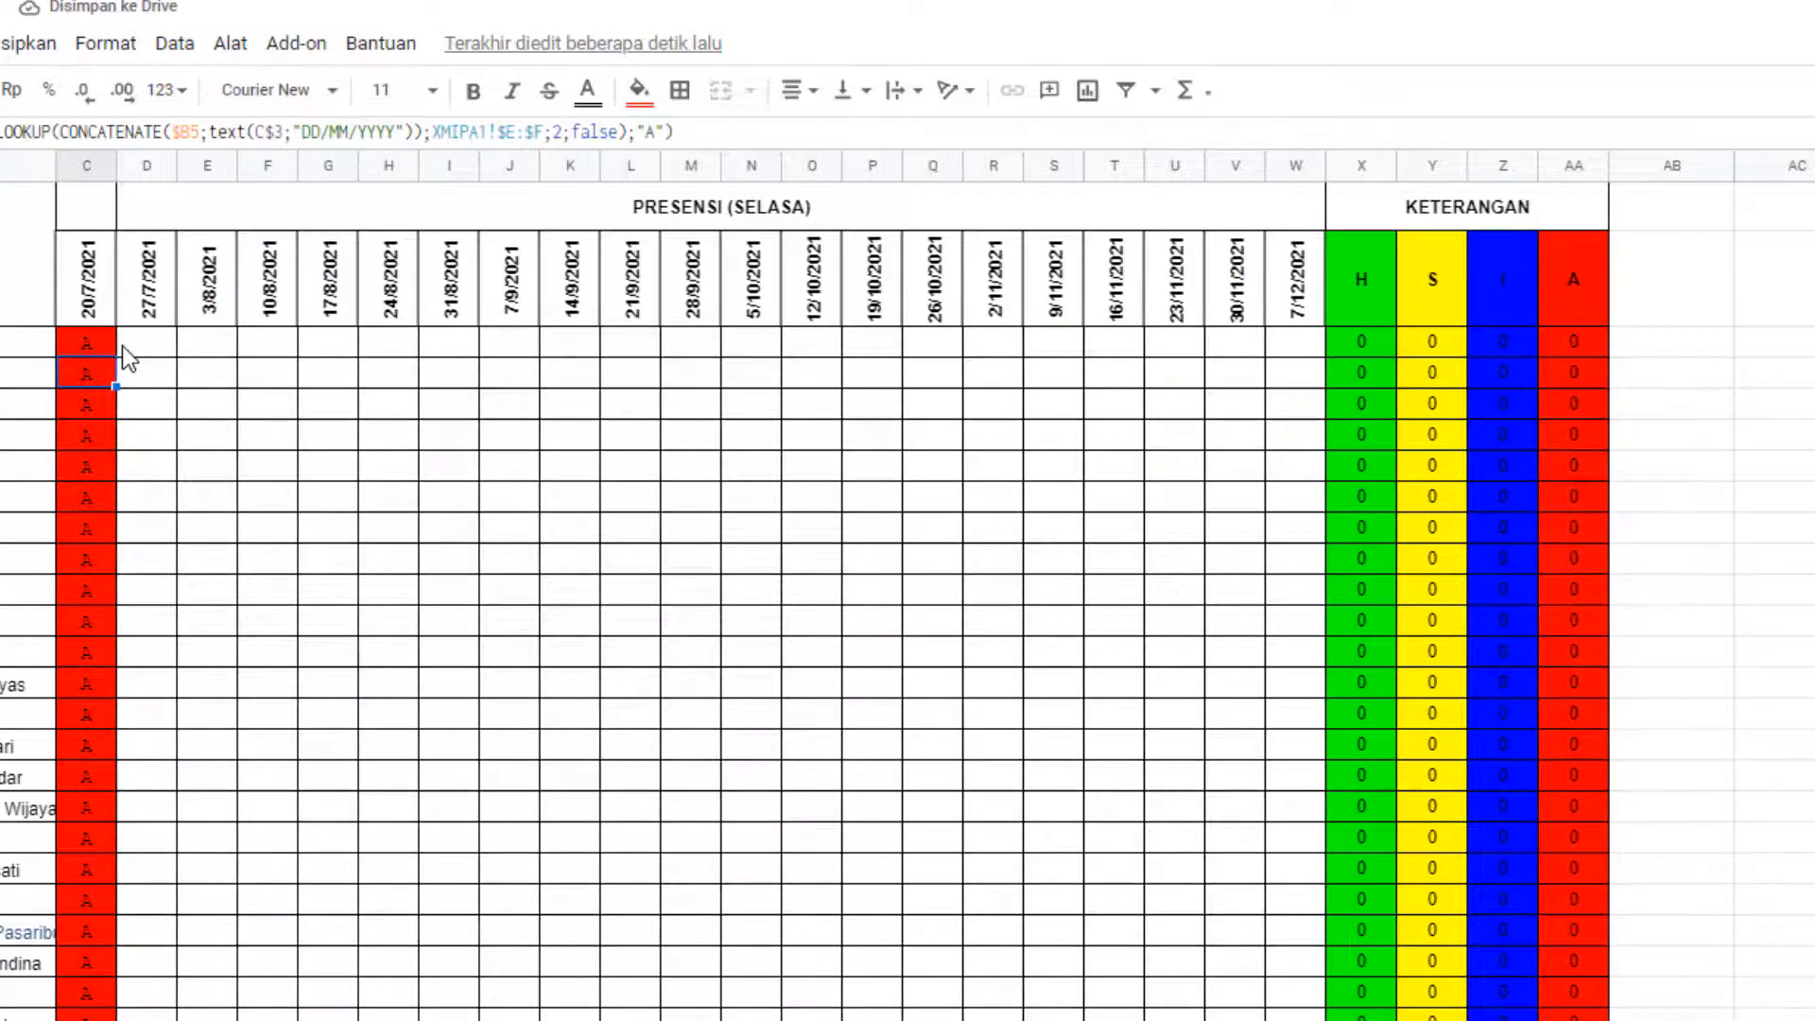
{"action": "key", "text": "ctrl+shift+Down"}
{"action": "key", "text": "Delete"}
{"action": "key", "text": "Up"}
{"action": "key", "text": "Up"}
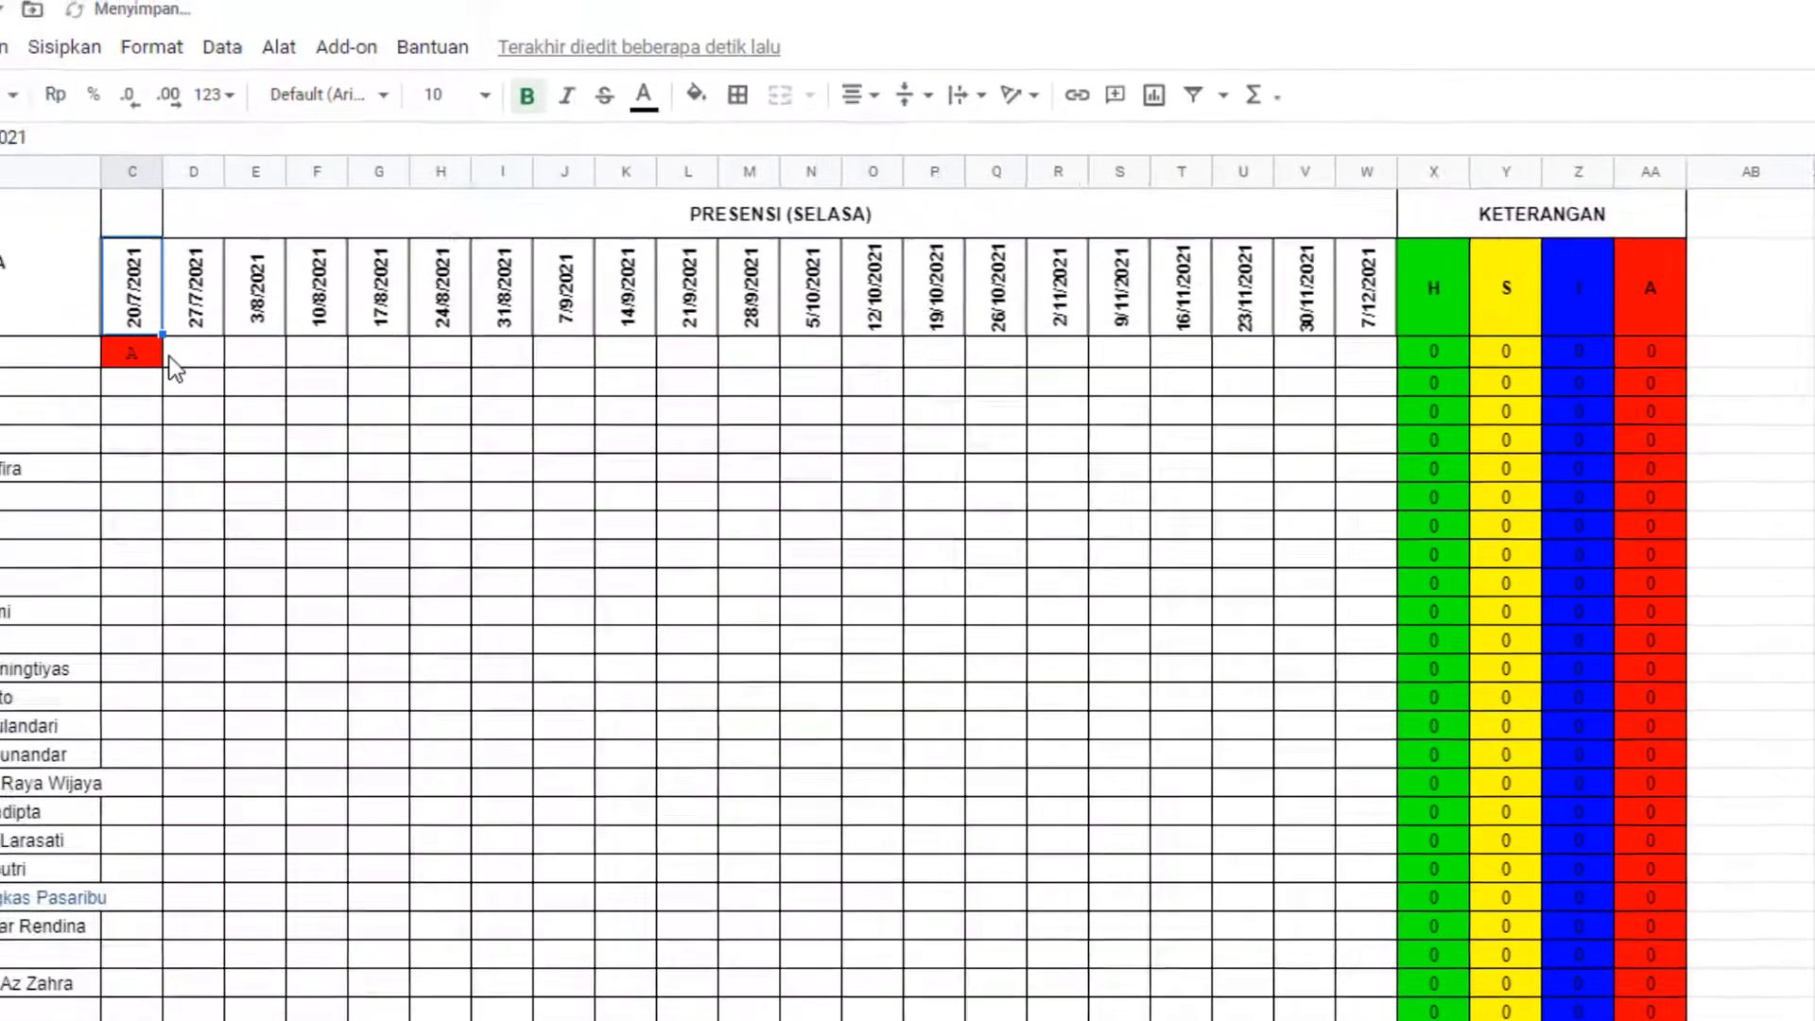
- Edit the VLOOKUP formula in C4 so that its lookup range is XMIPA2!$E:$F
{"action": "key", "text": "Down"}
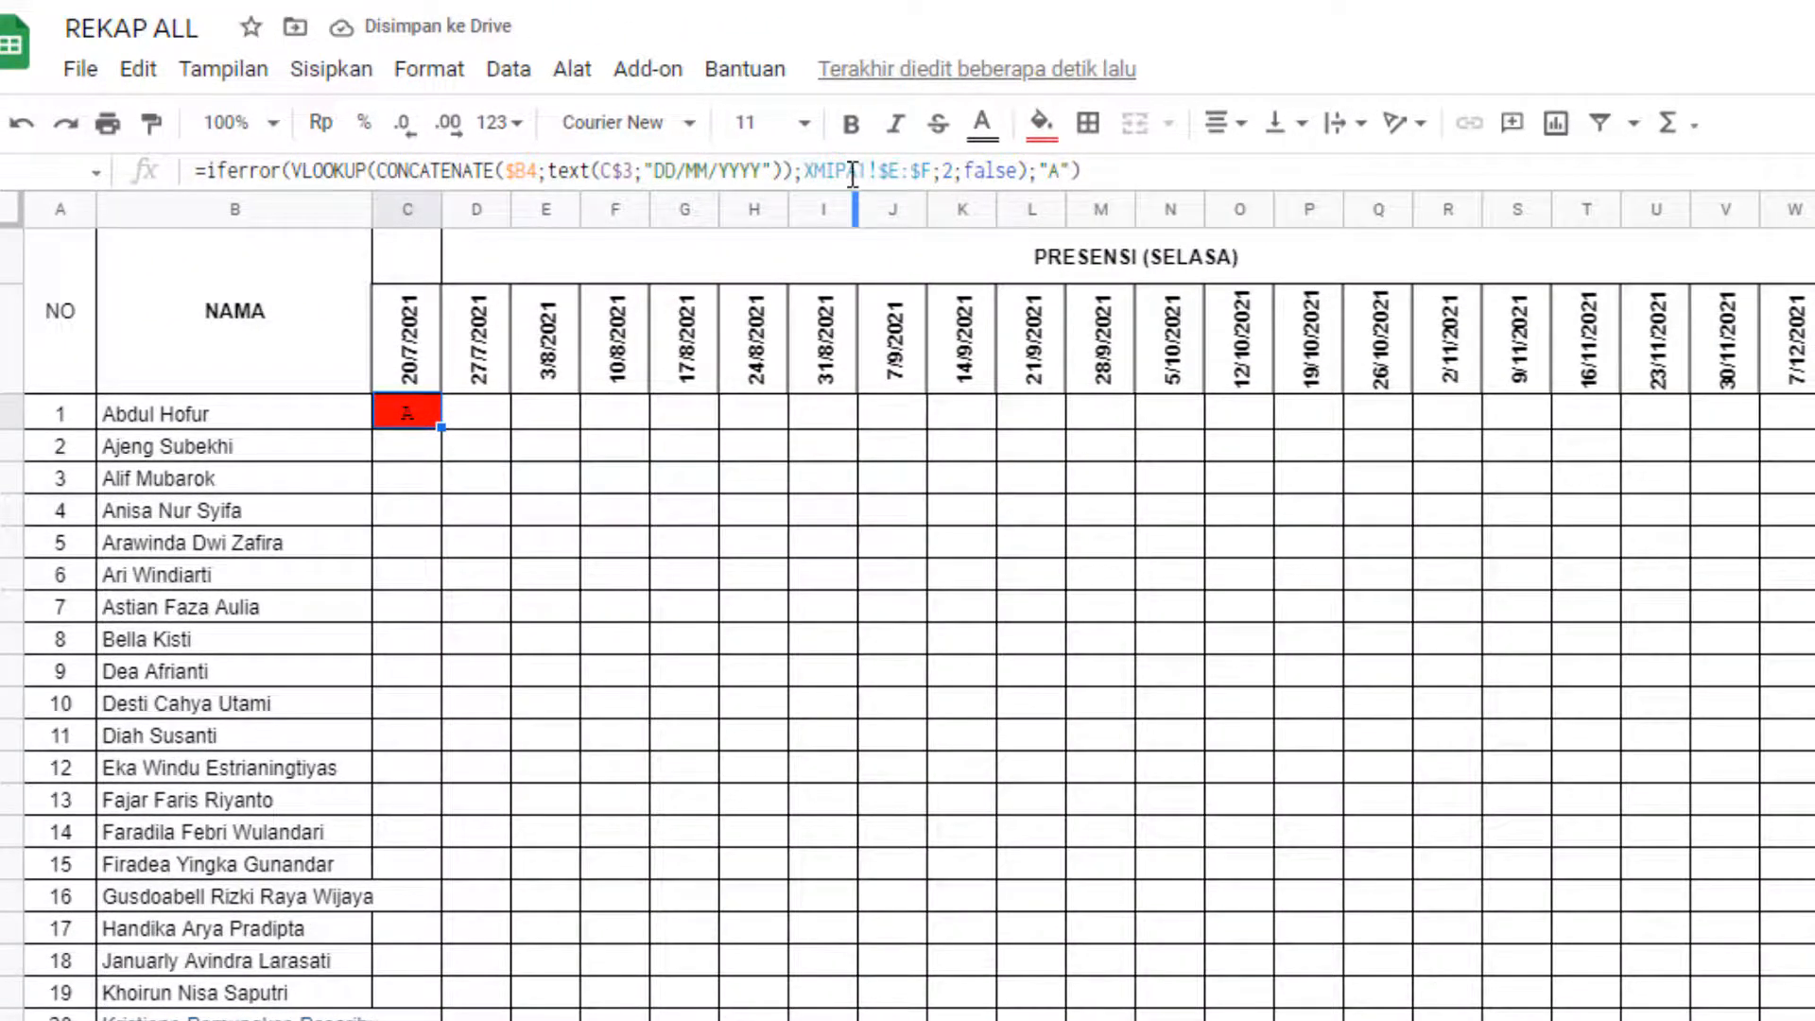
{"action": "left_click", "coordinate": [850, 171]}
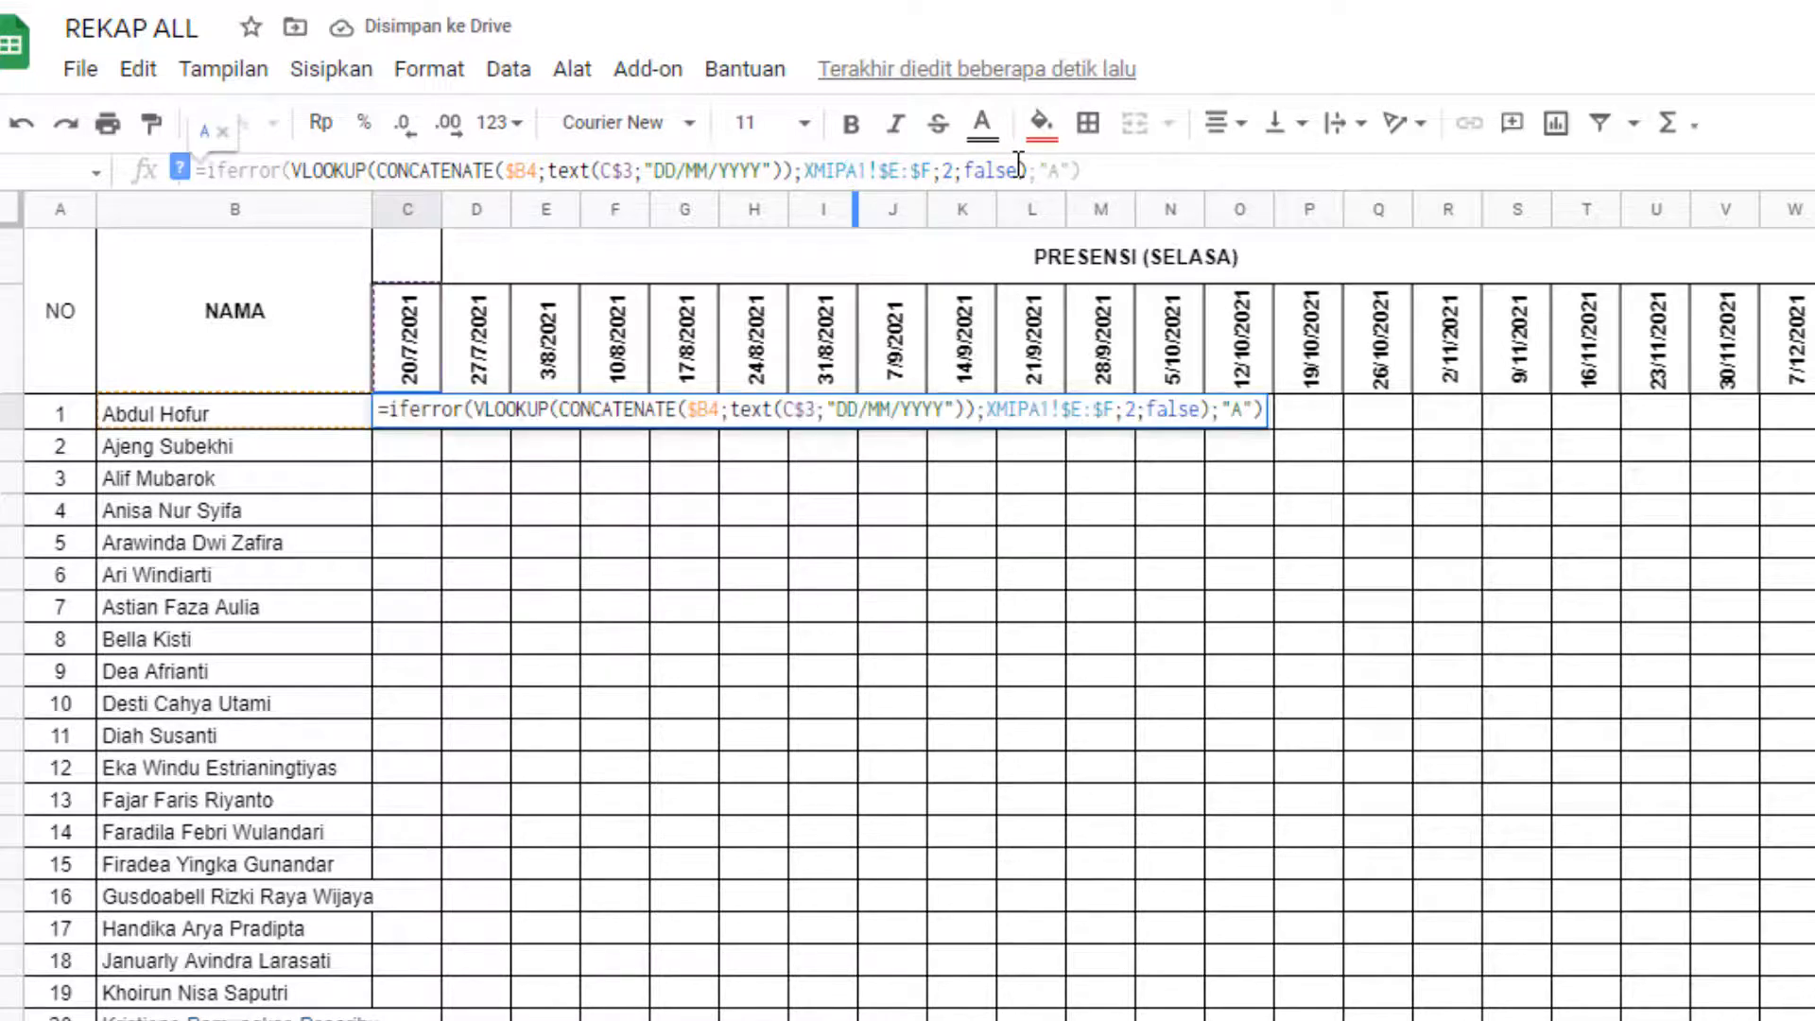
{"action": "key", "text": "Right"}
{"action": "key", "text": "Right"}
{"action": "key", "text": "BackSpace"}
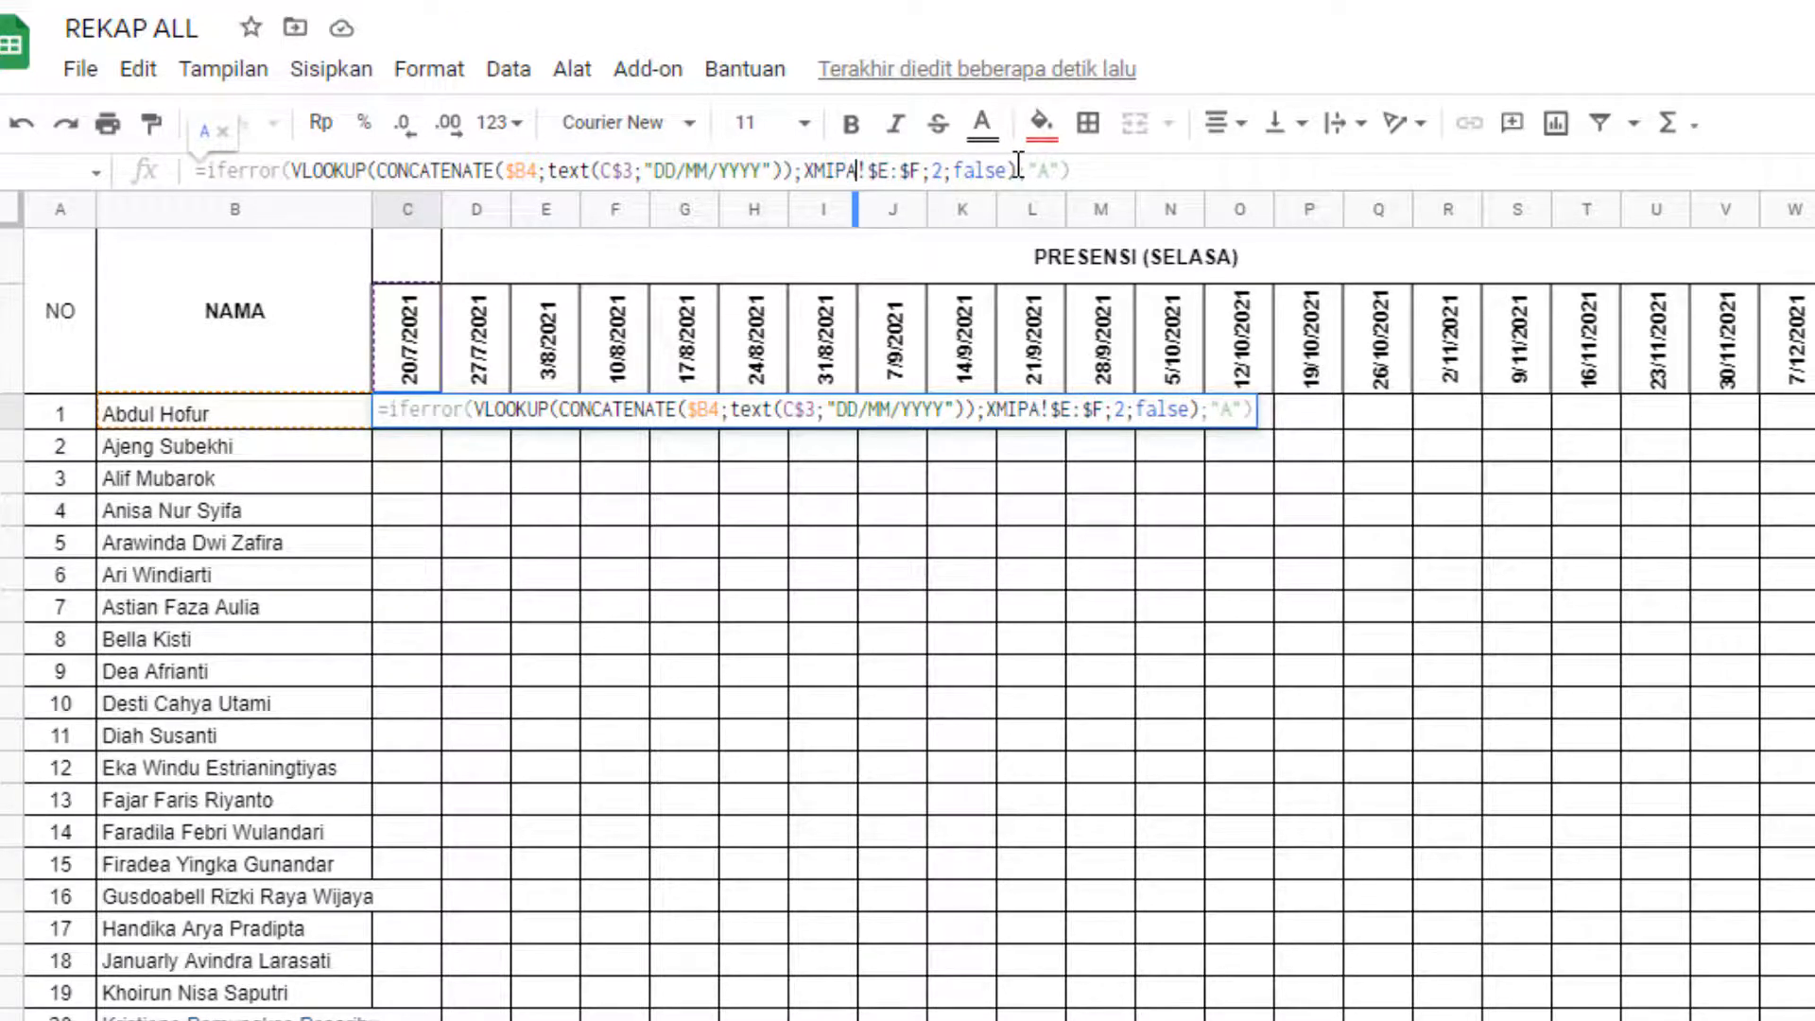
{"action": "type", "text": "2"}
{"action": "key", "text": "Return"}
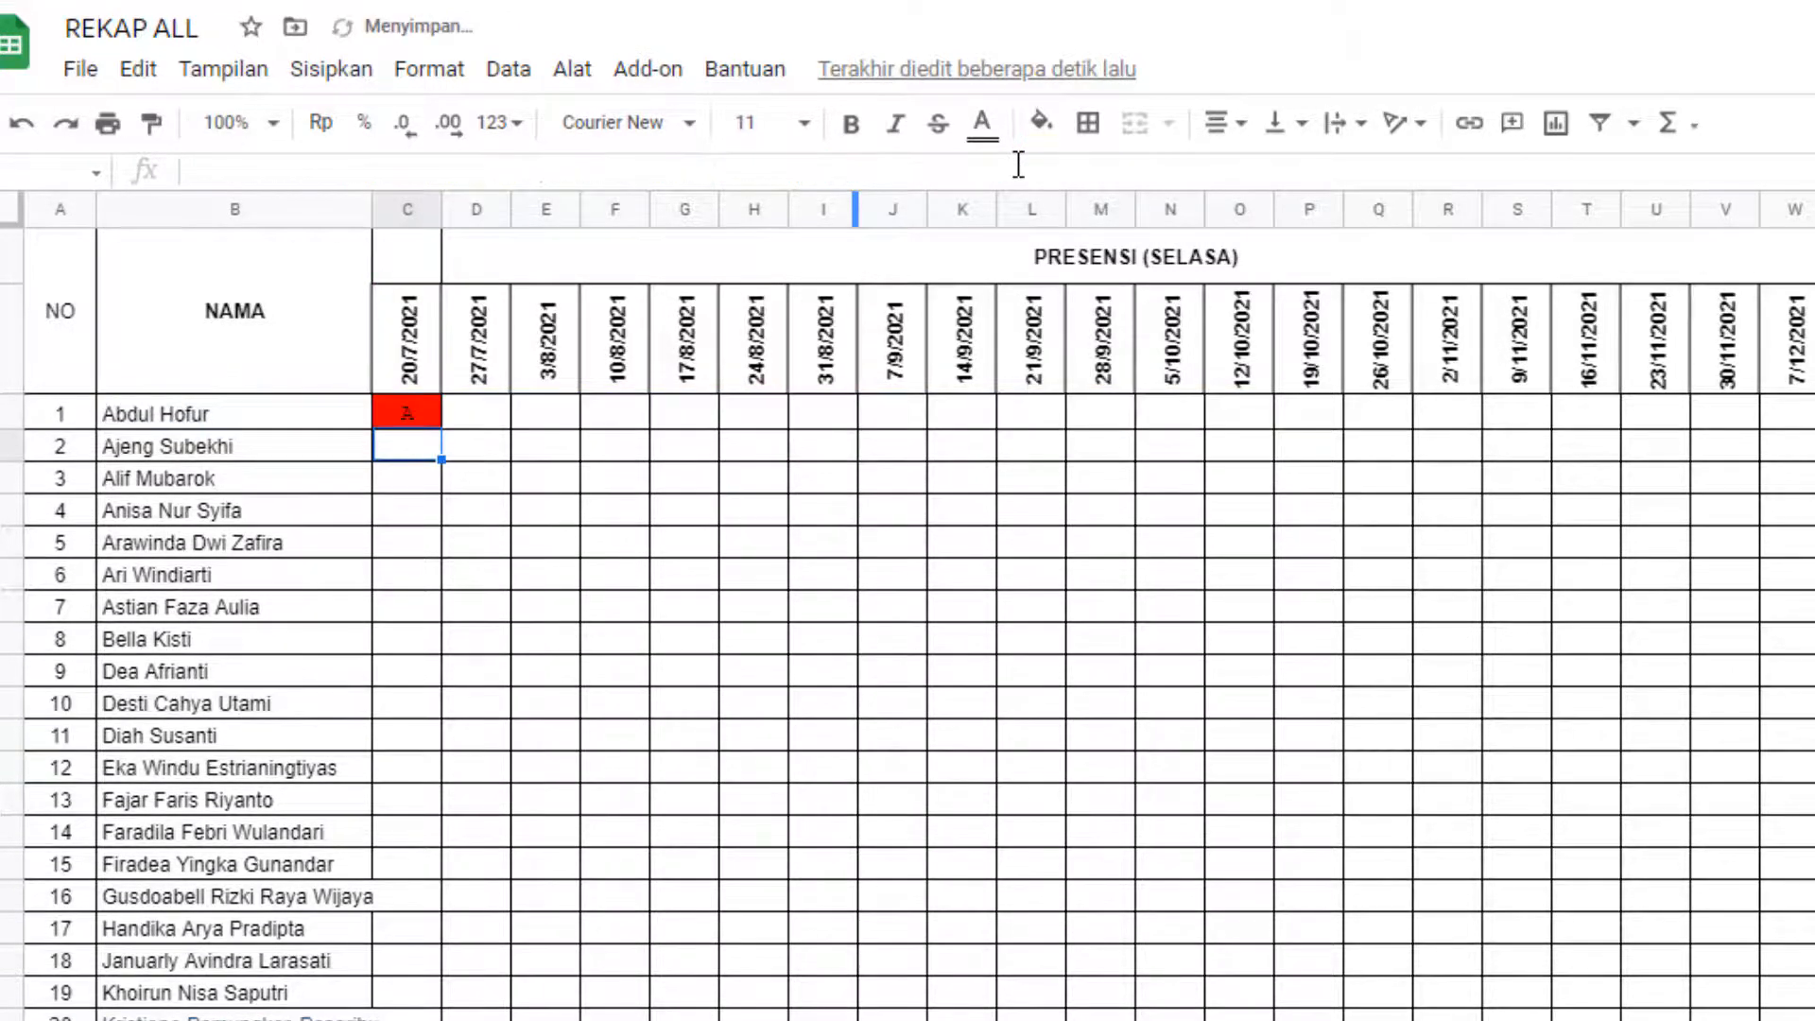
- Fill the C4 formula across to W4 and down through all student rows, and check the formula in C4
{"action": "left_click", "coordinate": [407, 417]}
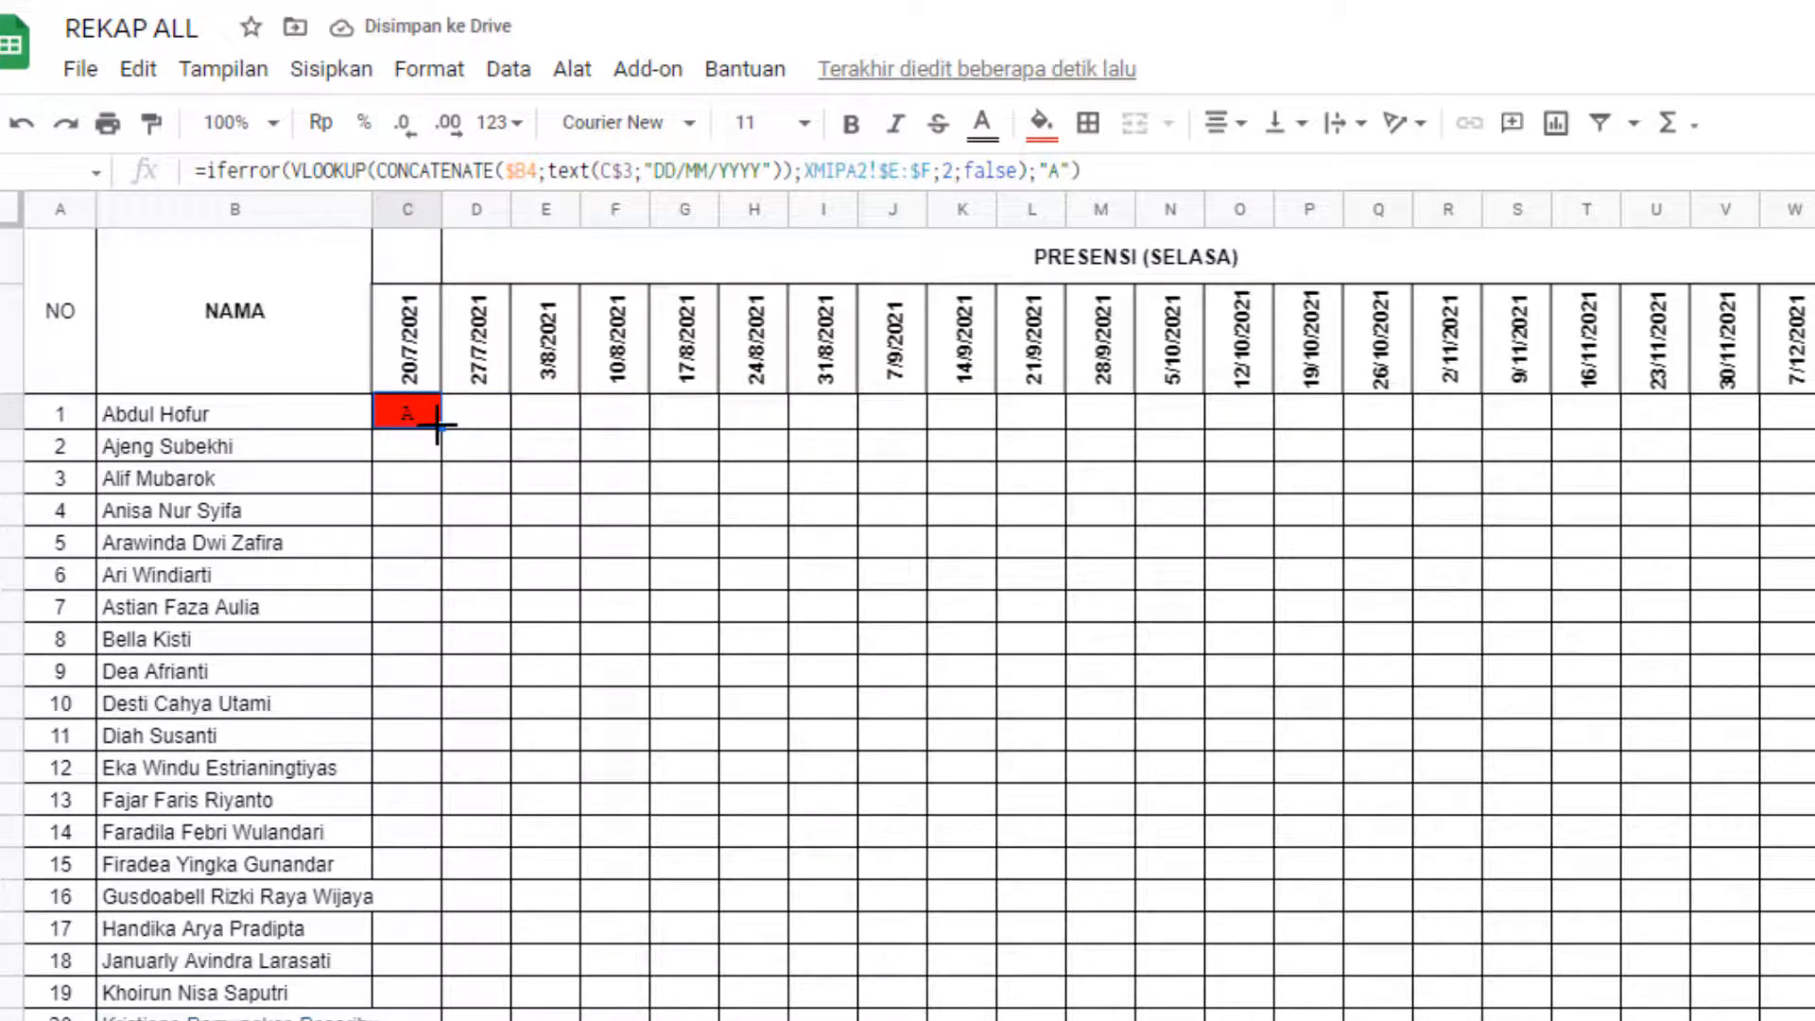
{"action": "left_click_drag", "start_coordinate": [440, 426], "coordinate": [1782, 414]}
{"action": "double_click", "coordinate": [1811, 427]}
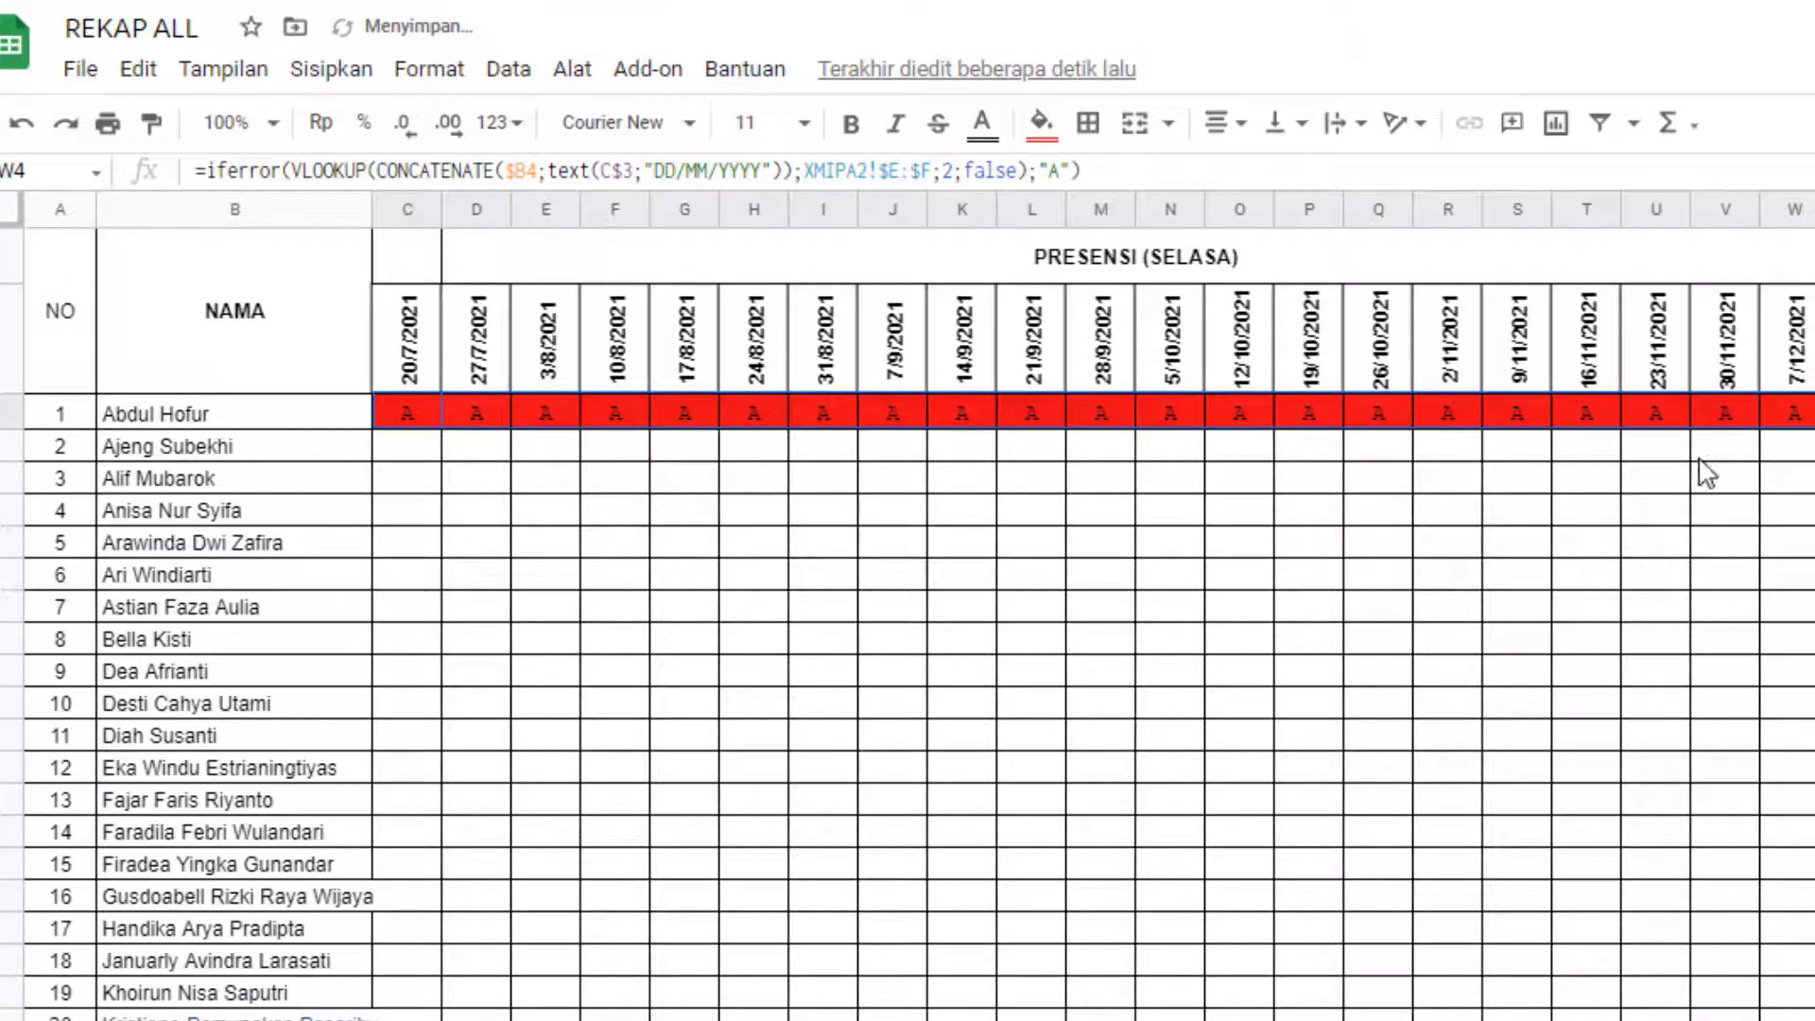
{"action": "scroll", "coordinate": [1018, 615], "scroll_direction": "down", "scroll_amount": 2}
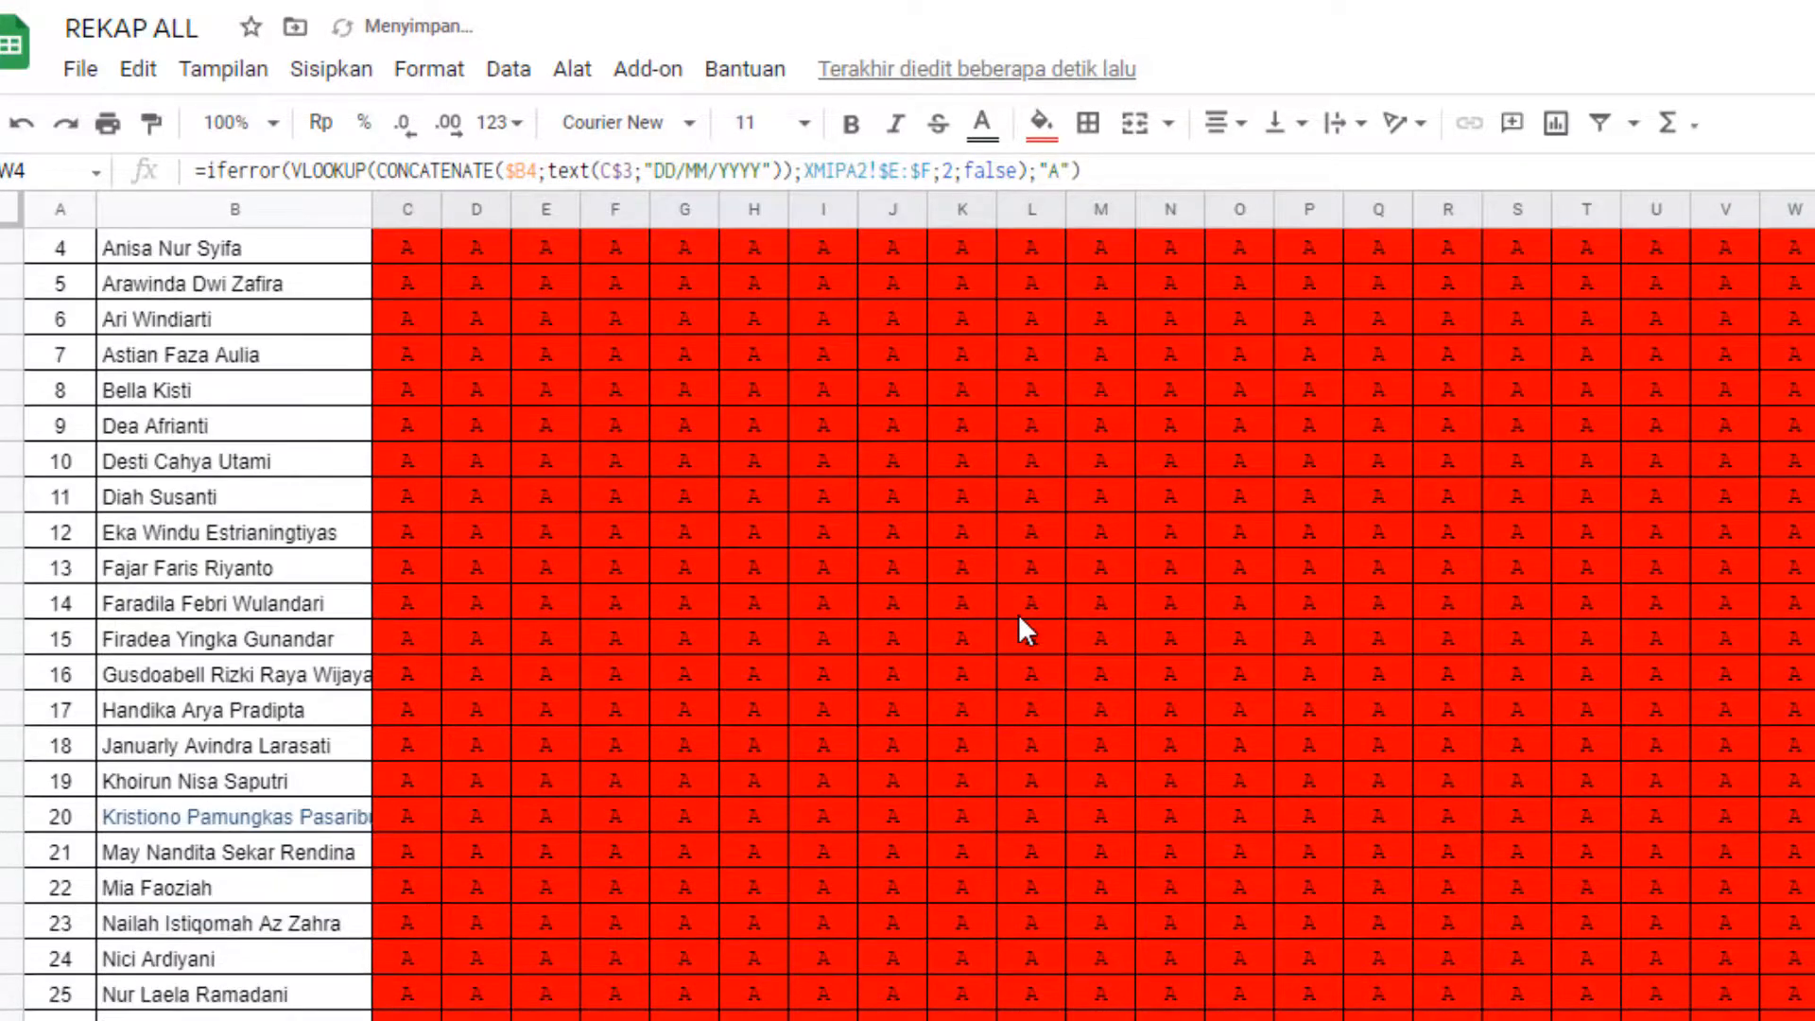
{"action": "scroll", "coordinate": [1017, 614], "scroll_direction": "up", "scroll_amount": 3}
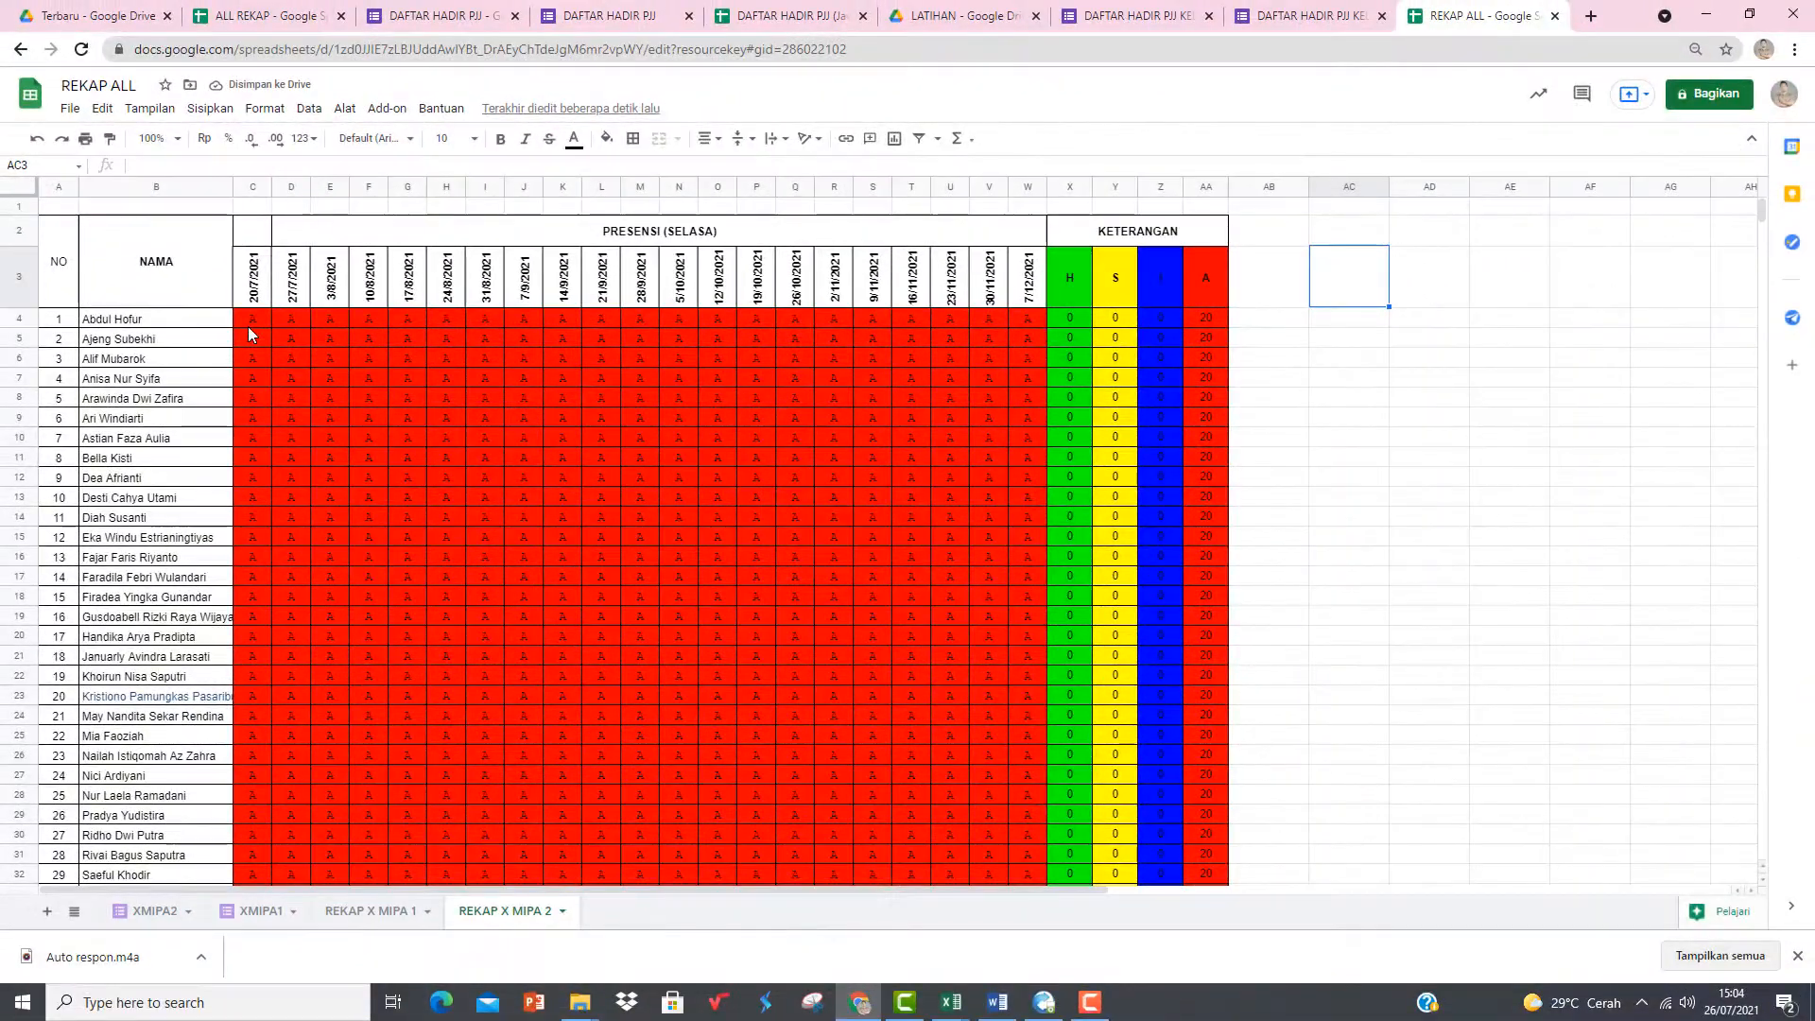
{"action": "left_click", "coordinate": [399, 449]}
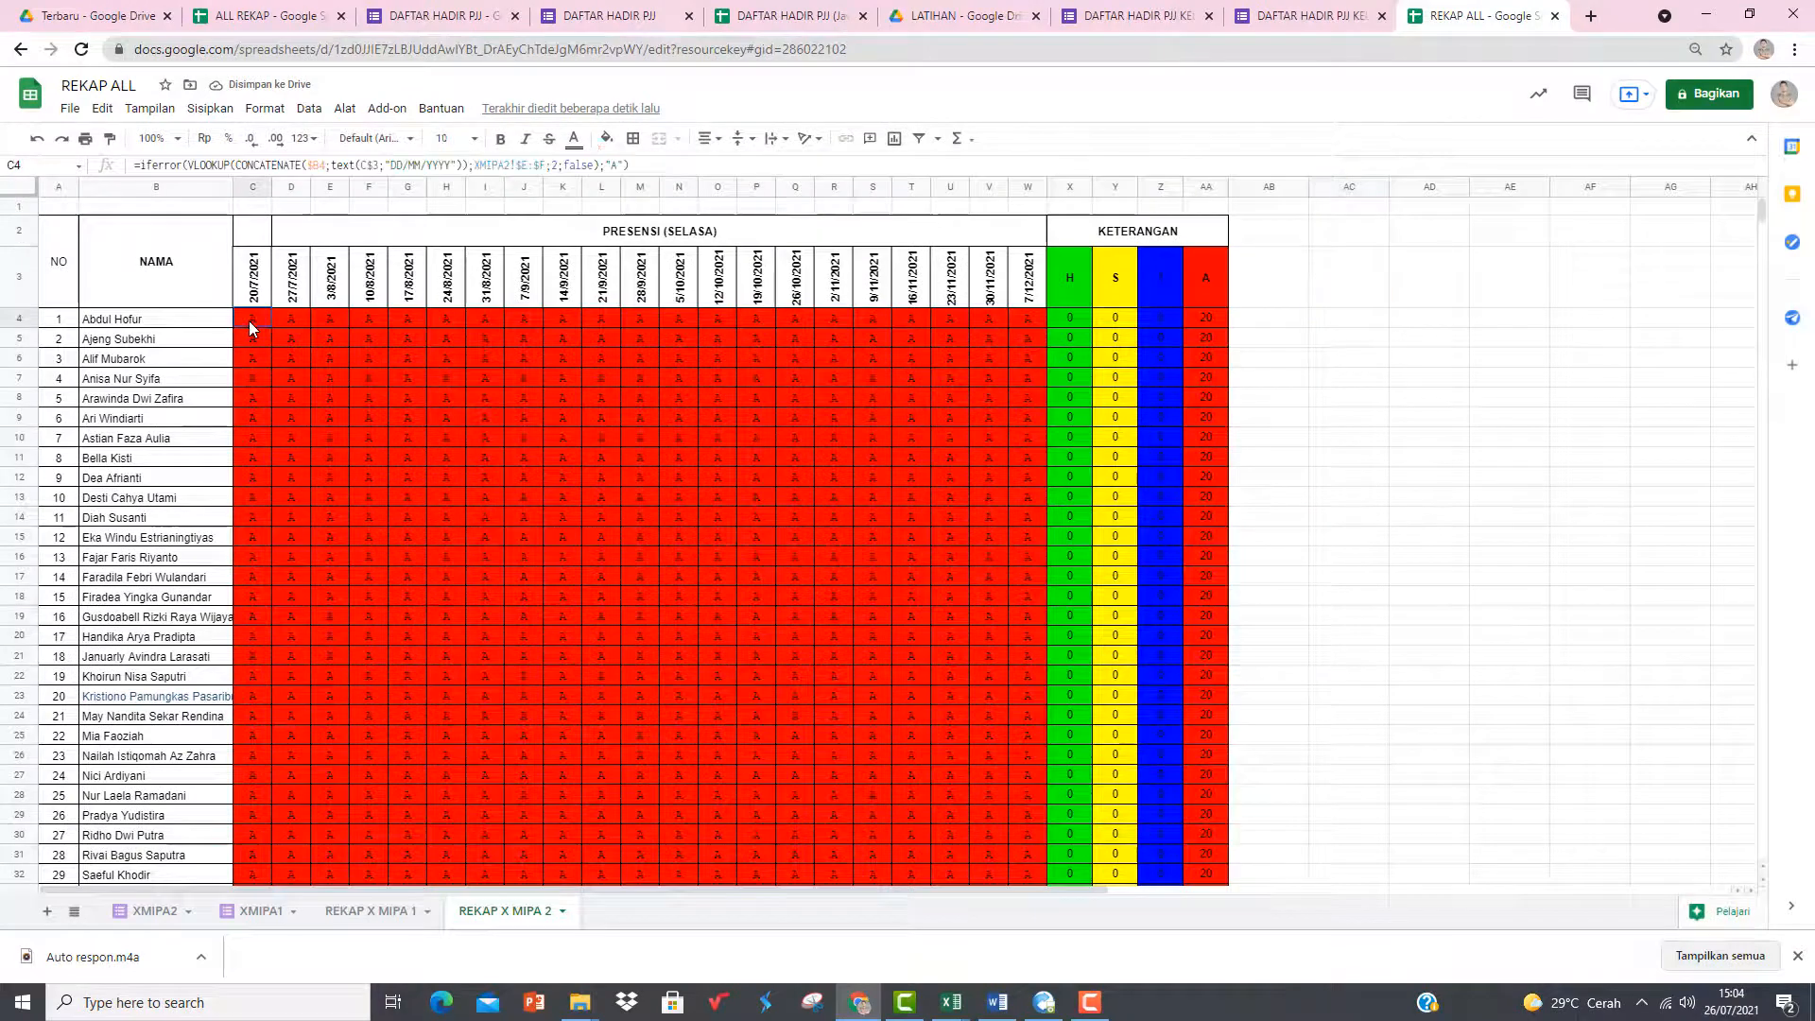
- View the files in the LATIHAN folder on Google Drive, and return to the REKAP ALL spreadsheet
{"action": "left_click", "coordinate": [709, 423]}
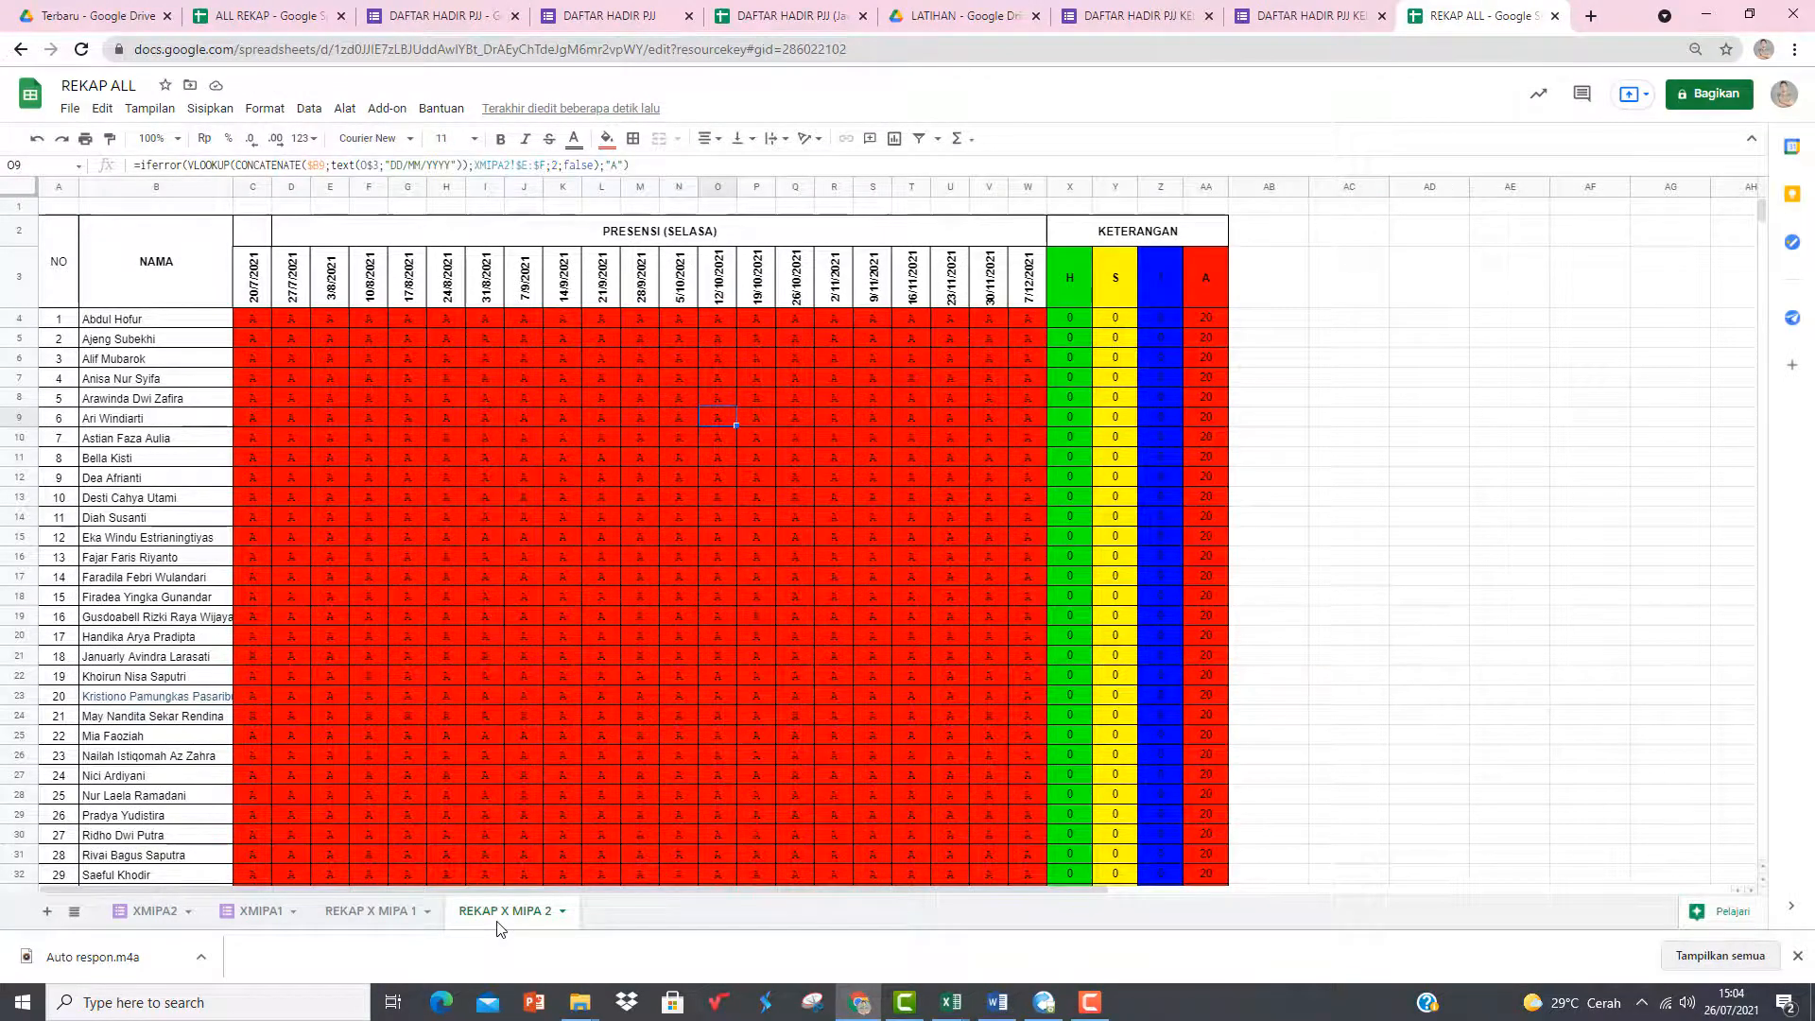
{"action": "left_click", "coordinate": [959, 17]}
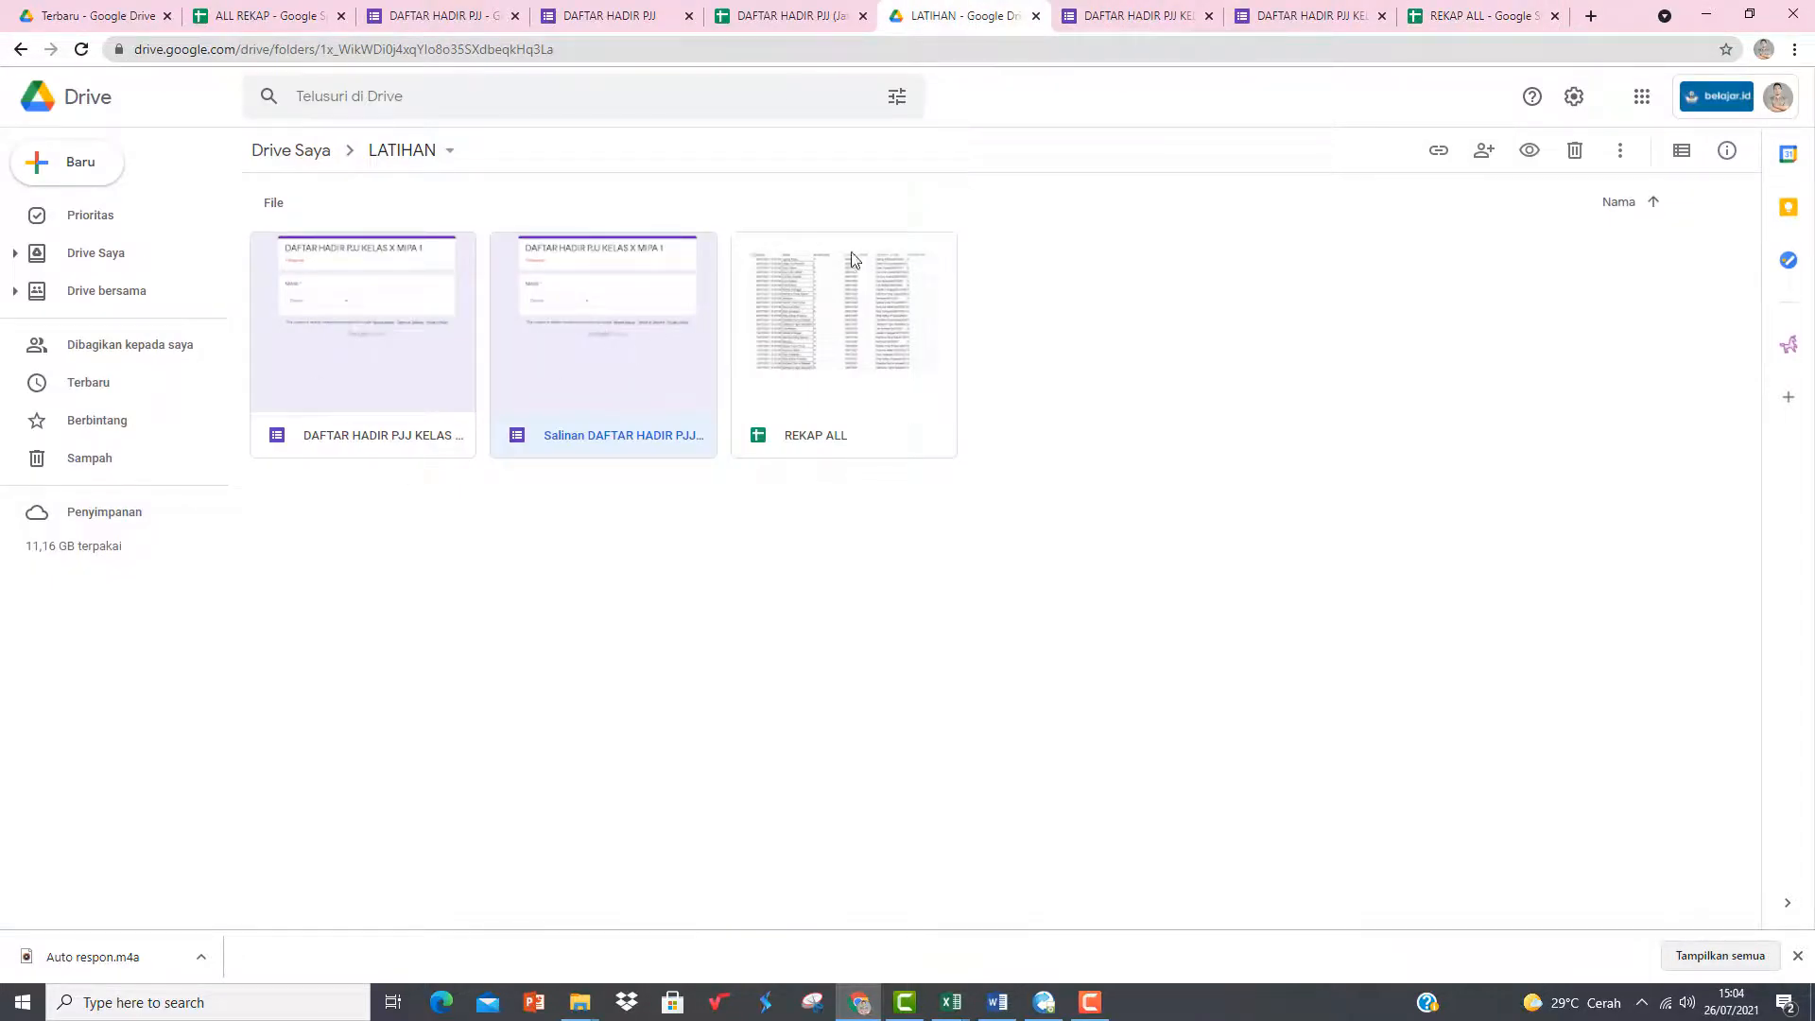
{"action": "left_click", "coordinate": [1446, 16]}
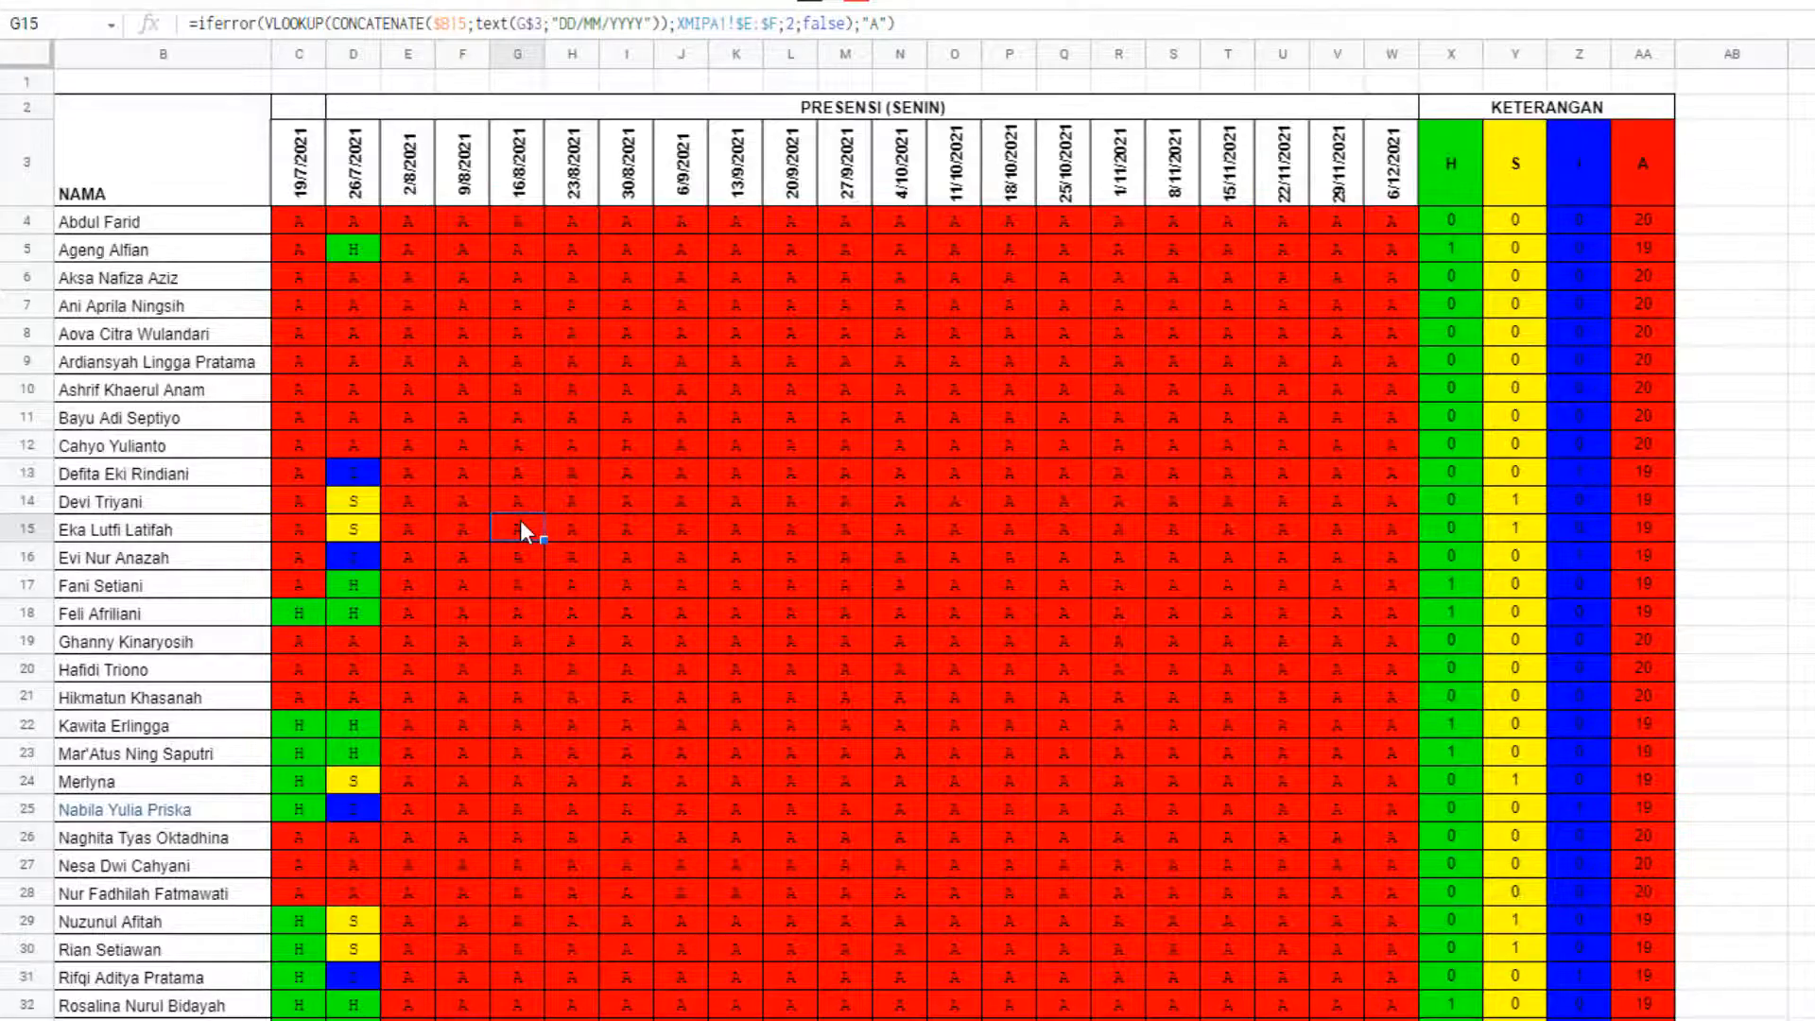
- Centre the NO and NAMA header cells (A2:B3) of the X MIPA 1 recap both horizontally and vertically
{"action": "left_click", "coordinate": [126, 170]}
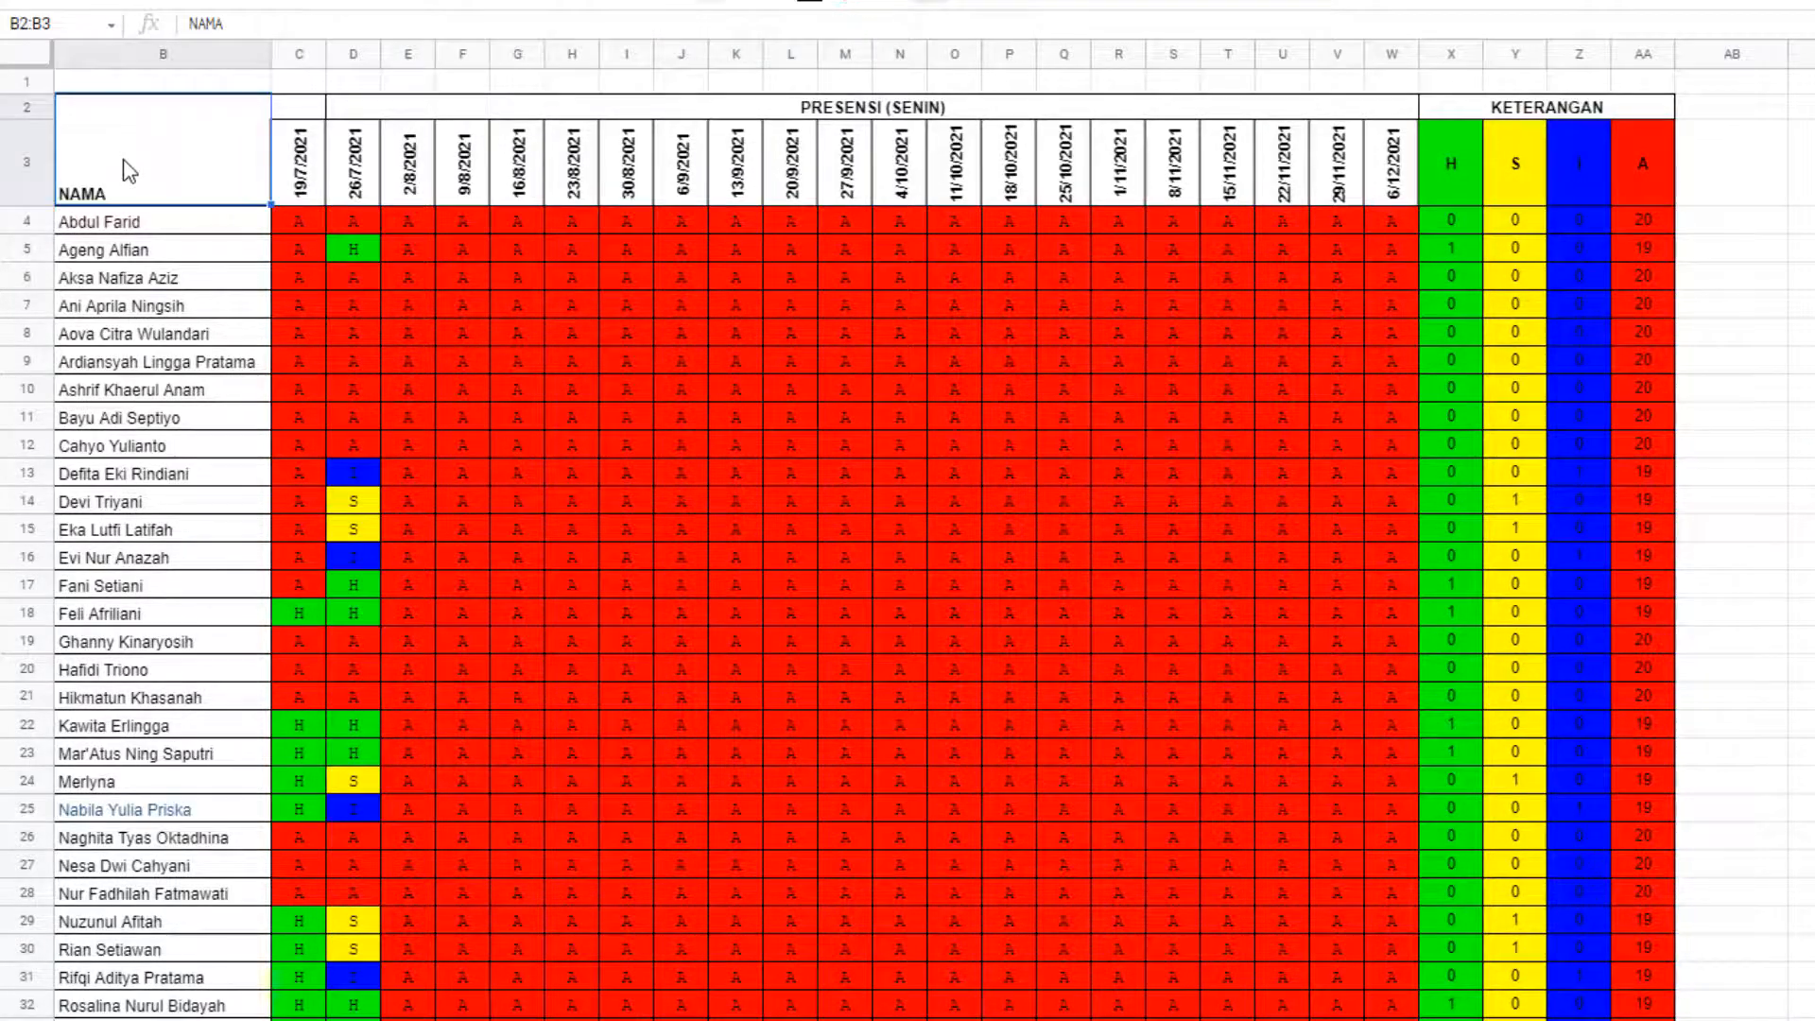
{"action": "key", "text": "Left"}
{"action": "key", "text": "shift+Right"}
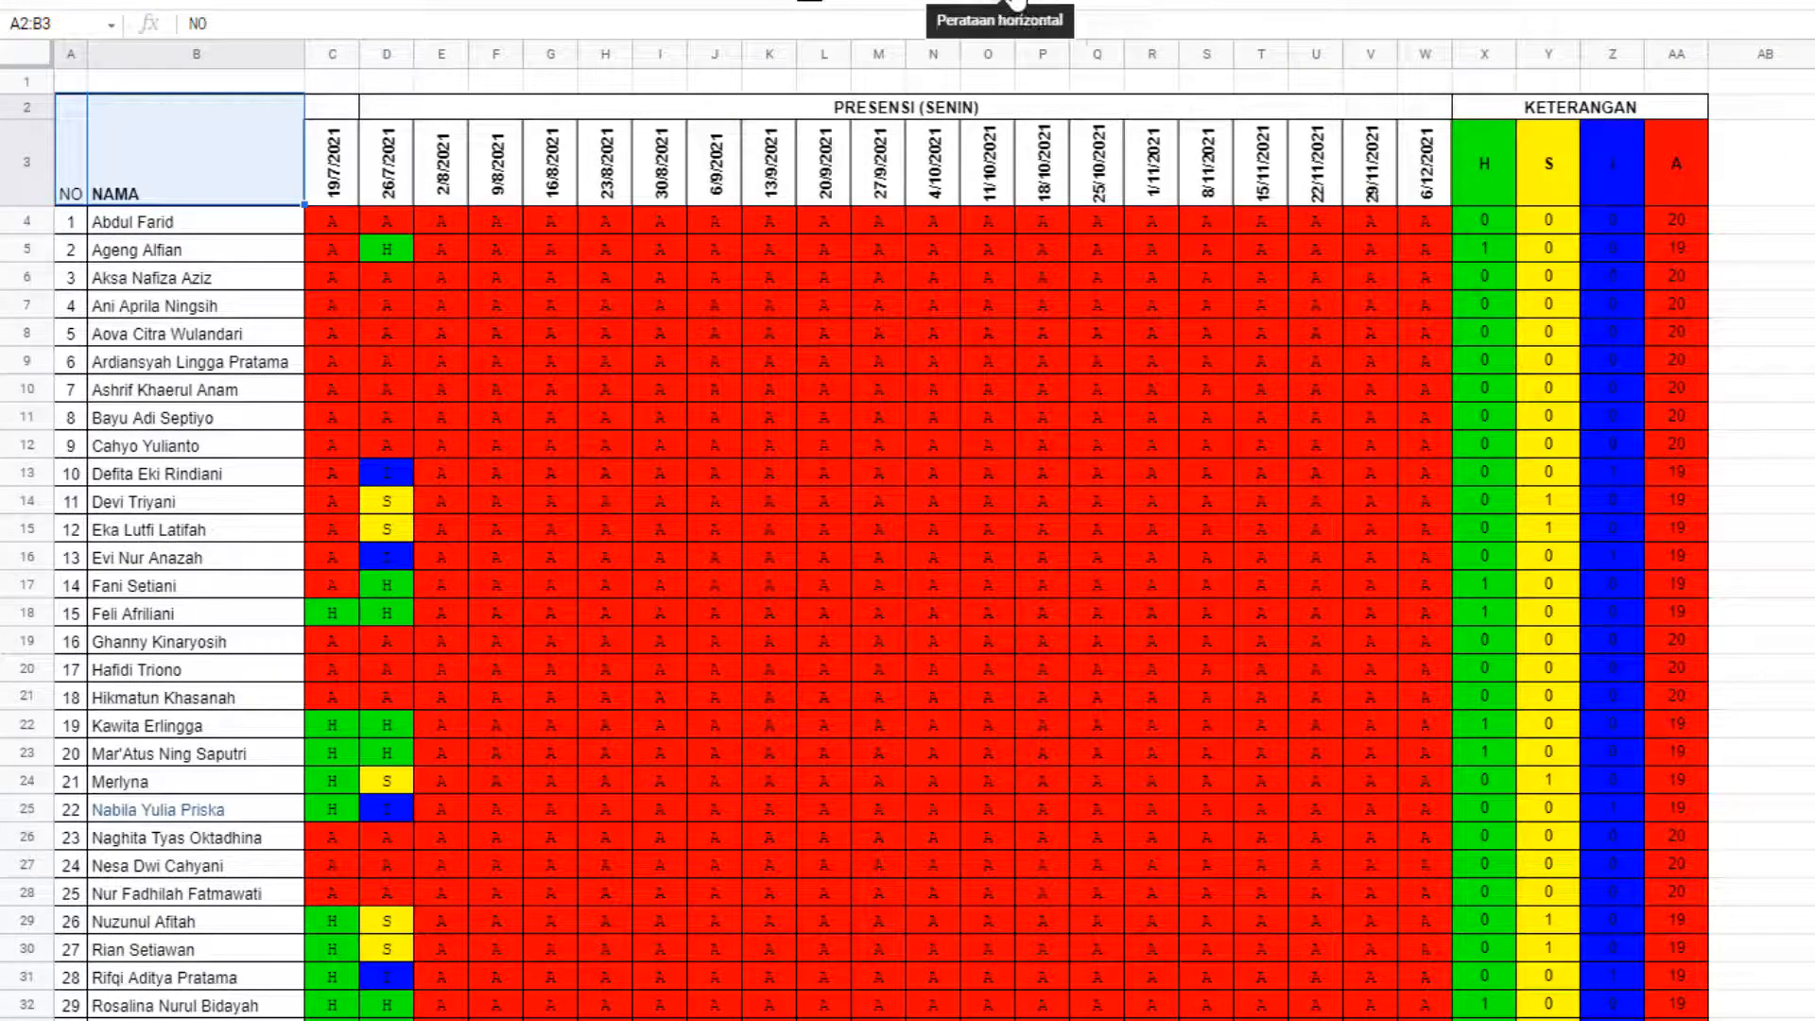
{"action": "left_click", "coordinate": [1055, 3]}
{"action": "left_click", "coordinate": [1024, 36]}
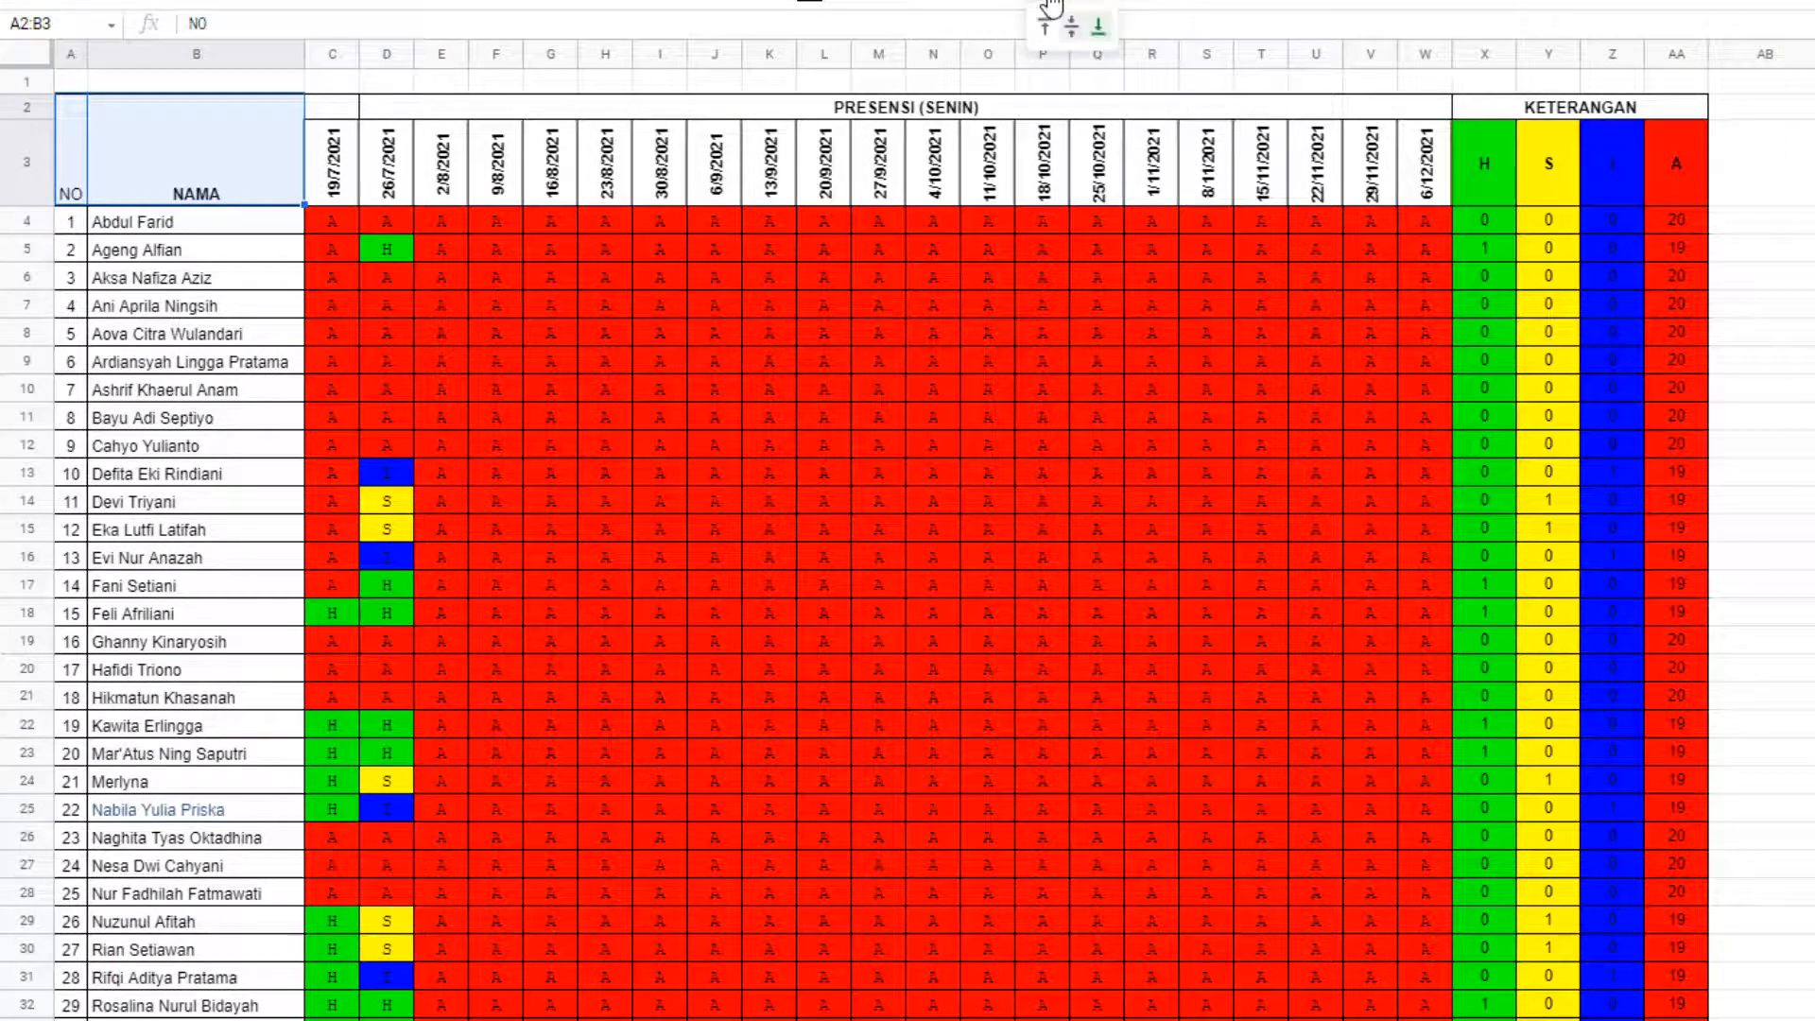
{"action": "left_click", "coordinate": [1083, 4]}
{"action": "left_click", "coordinate": [1073, 38]}
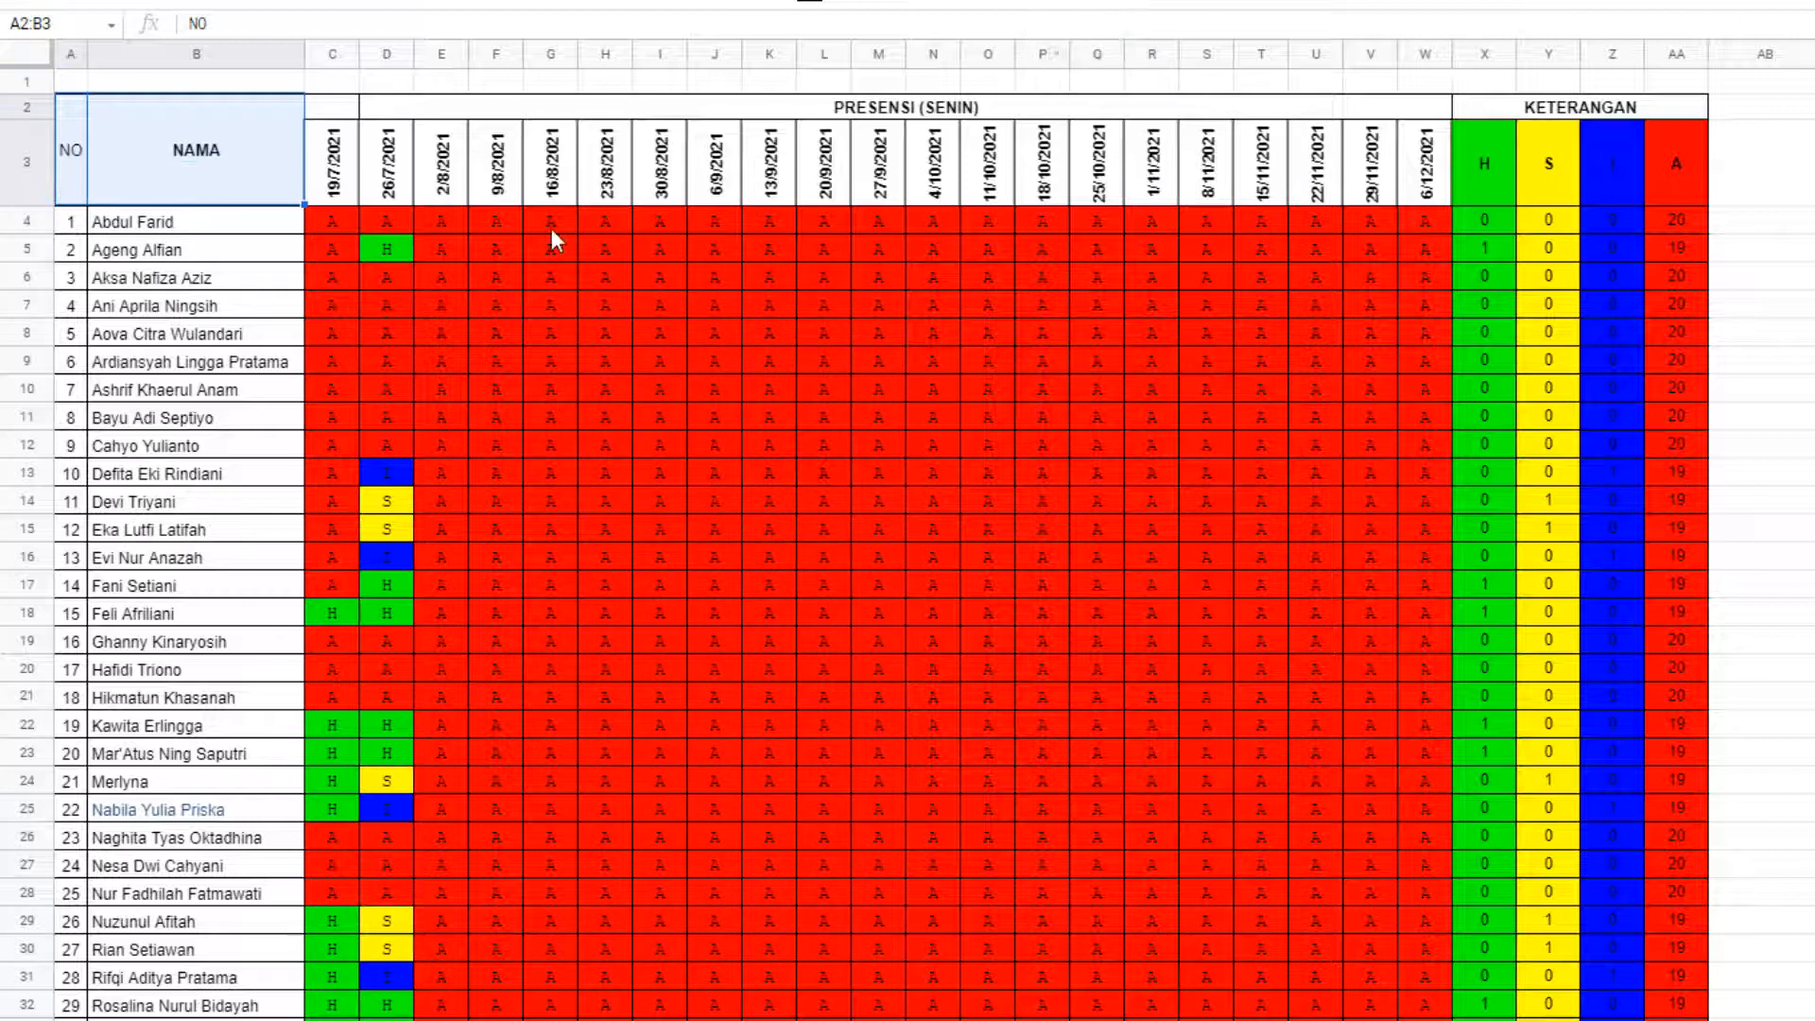
- Widen the NO column slightly and increase the height of row 2 in the X MIPA 1 recap
{"action": "left_click", "coordinate": [123, 156]}
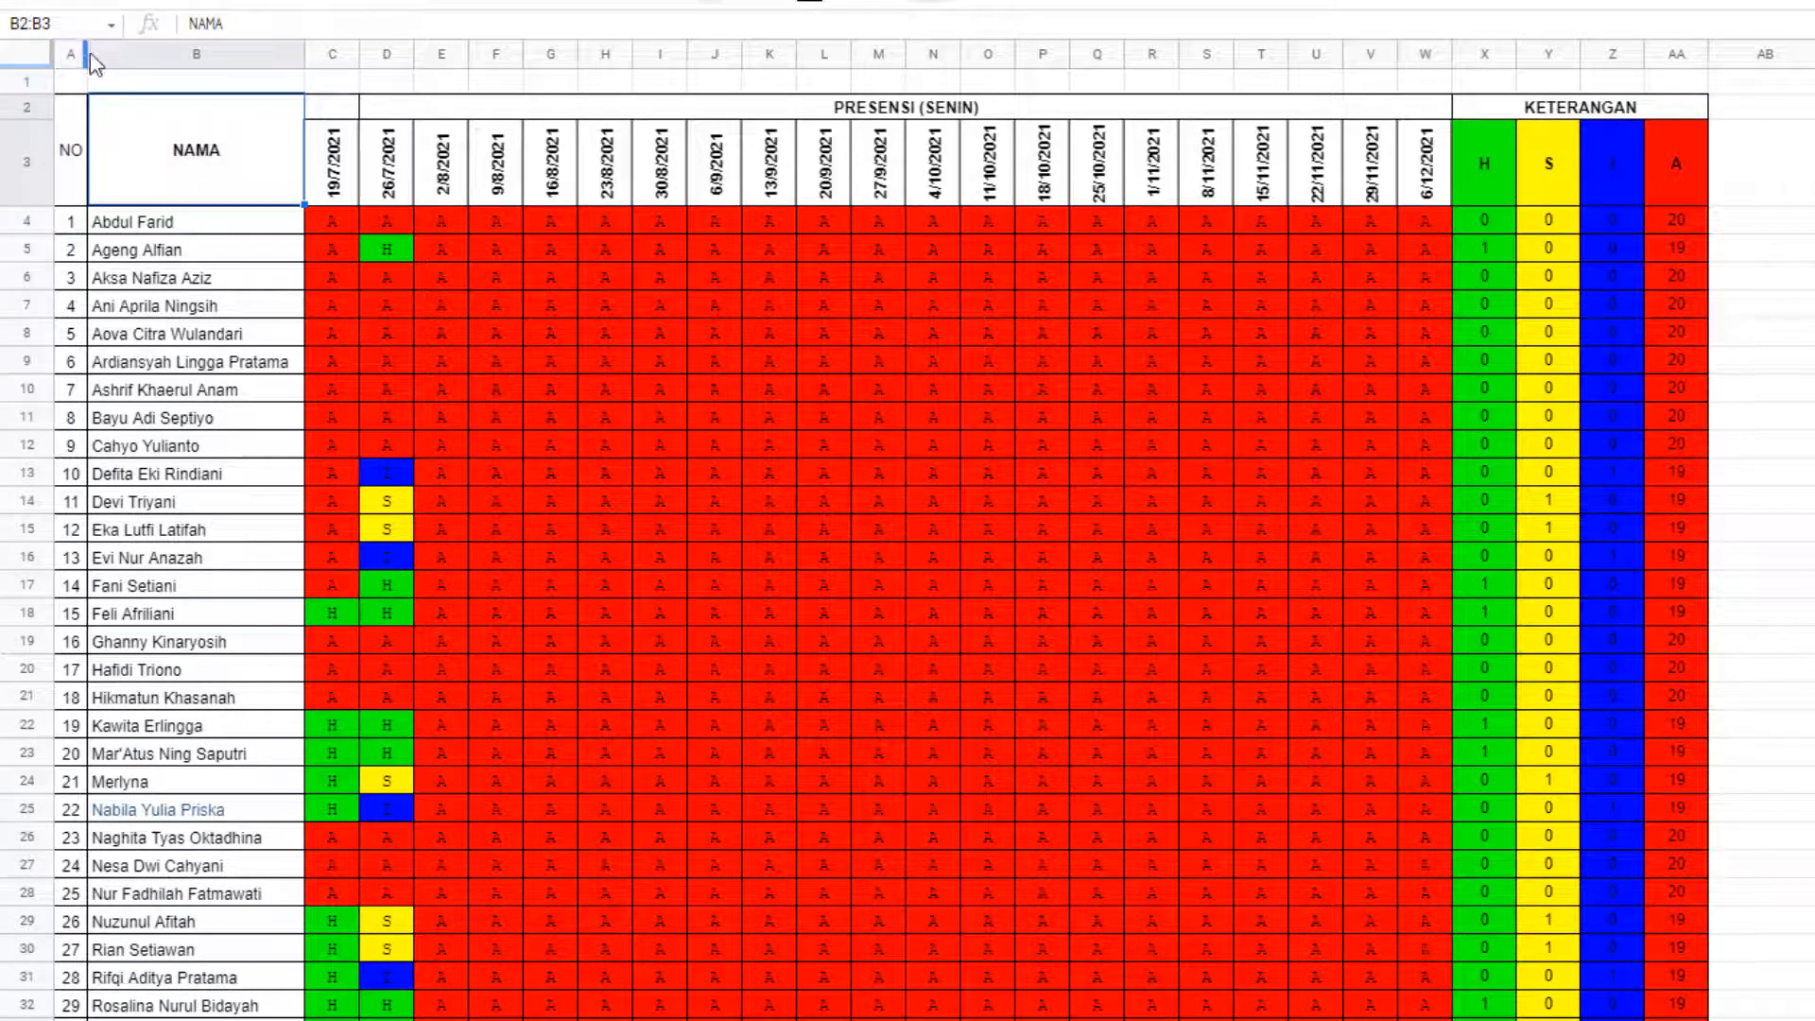
{"action": "left_click_drag", "start_coordinate": [88, 45], "coordinate": [112, 46]}
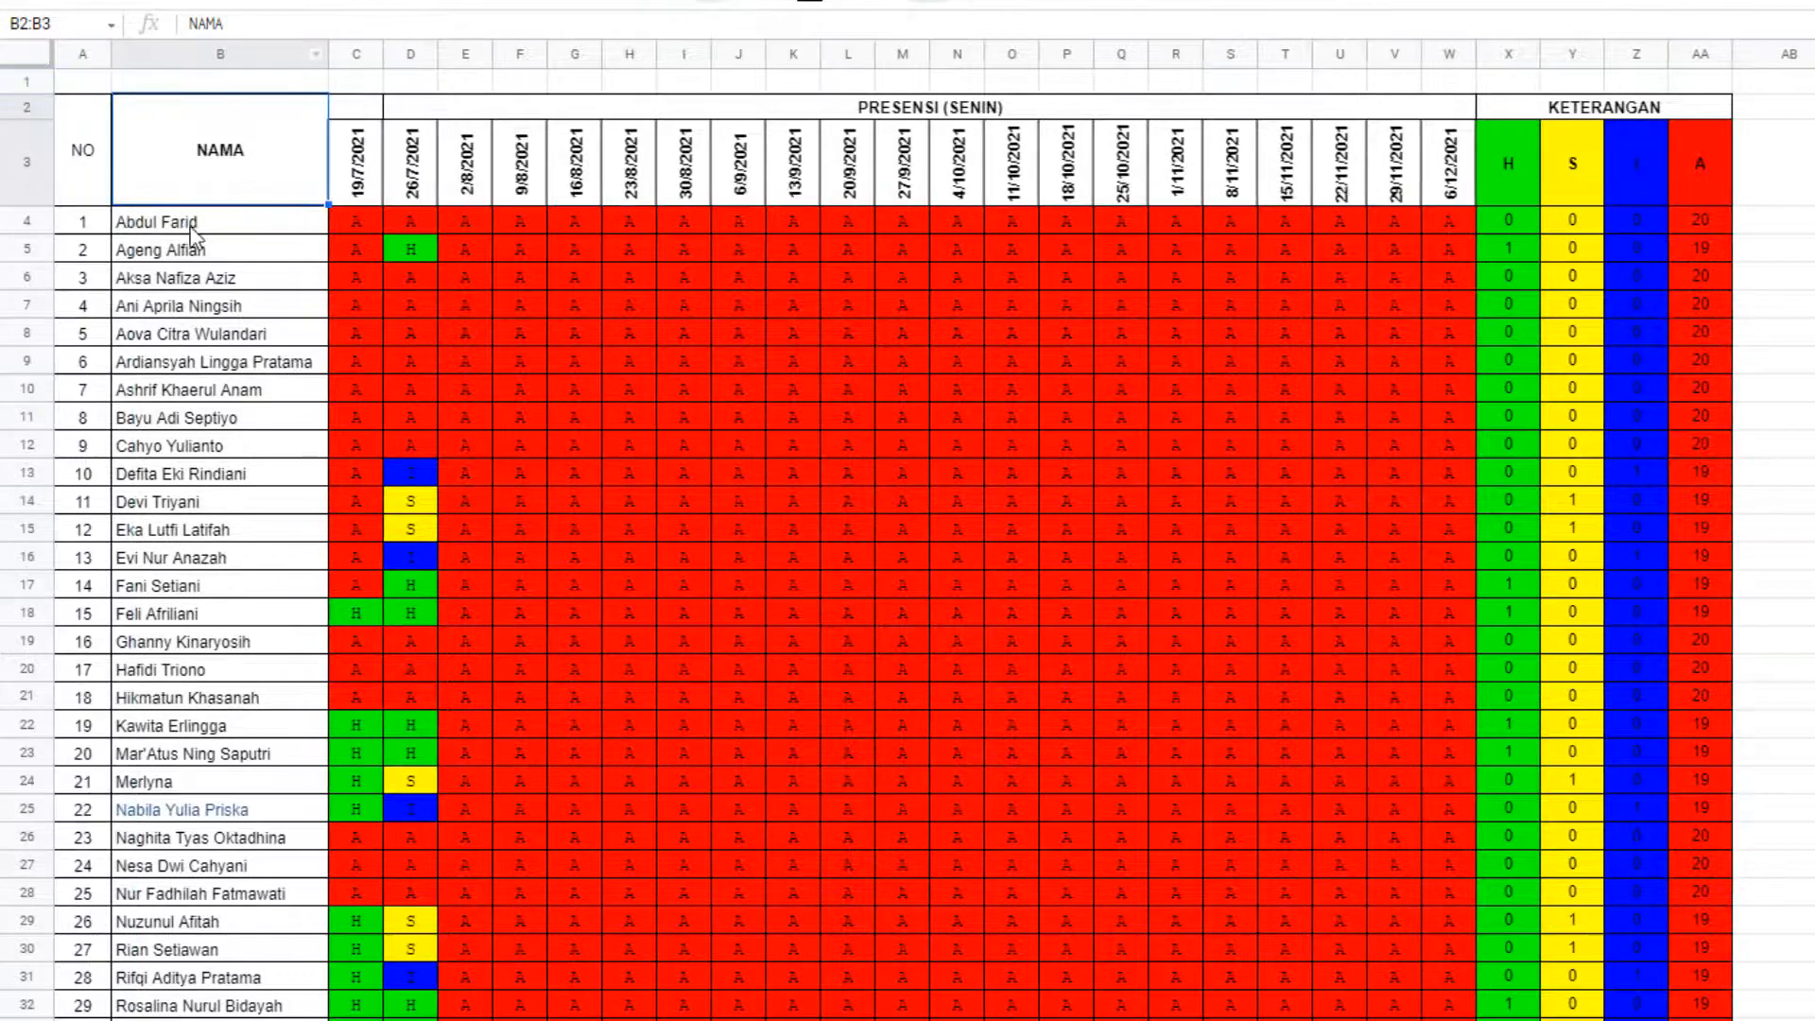
{"action": "left_click", "coordinate": [189, 227]}
{"action": "left_click", "coordinate": [92, 183]}
{"action": "left_click", "coordinate": [200, 148]}
{"action": "left_click", "coordinate": [1489, 223]}
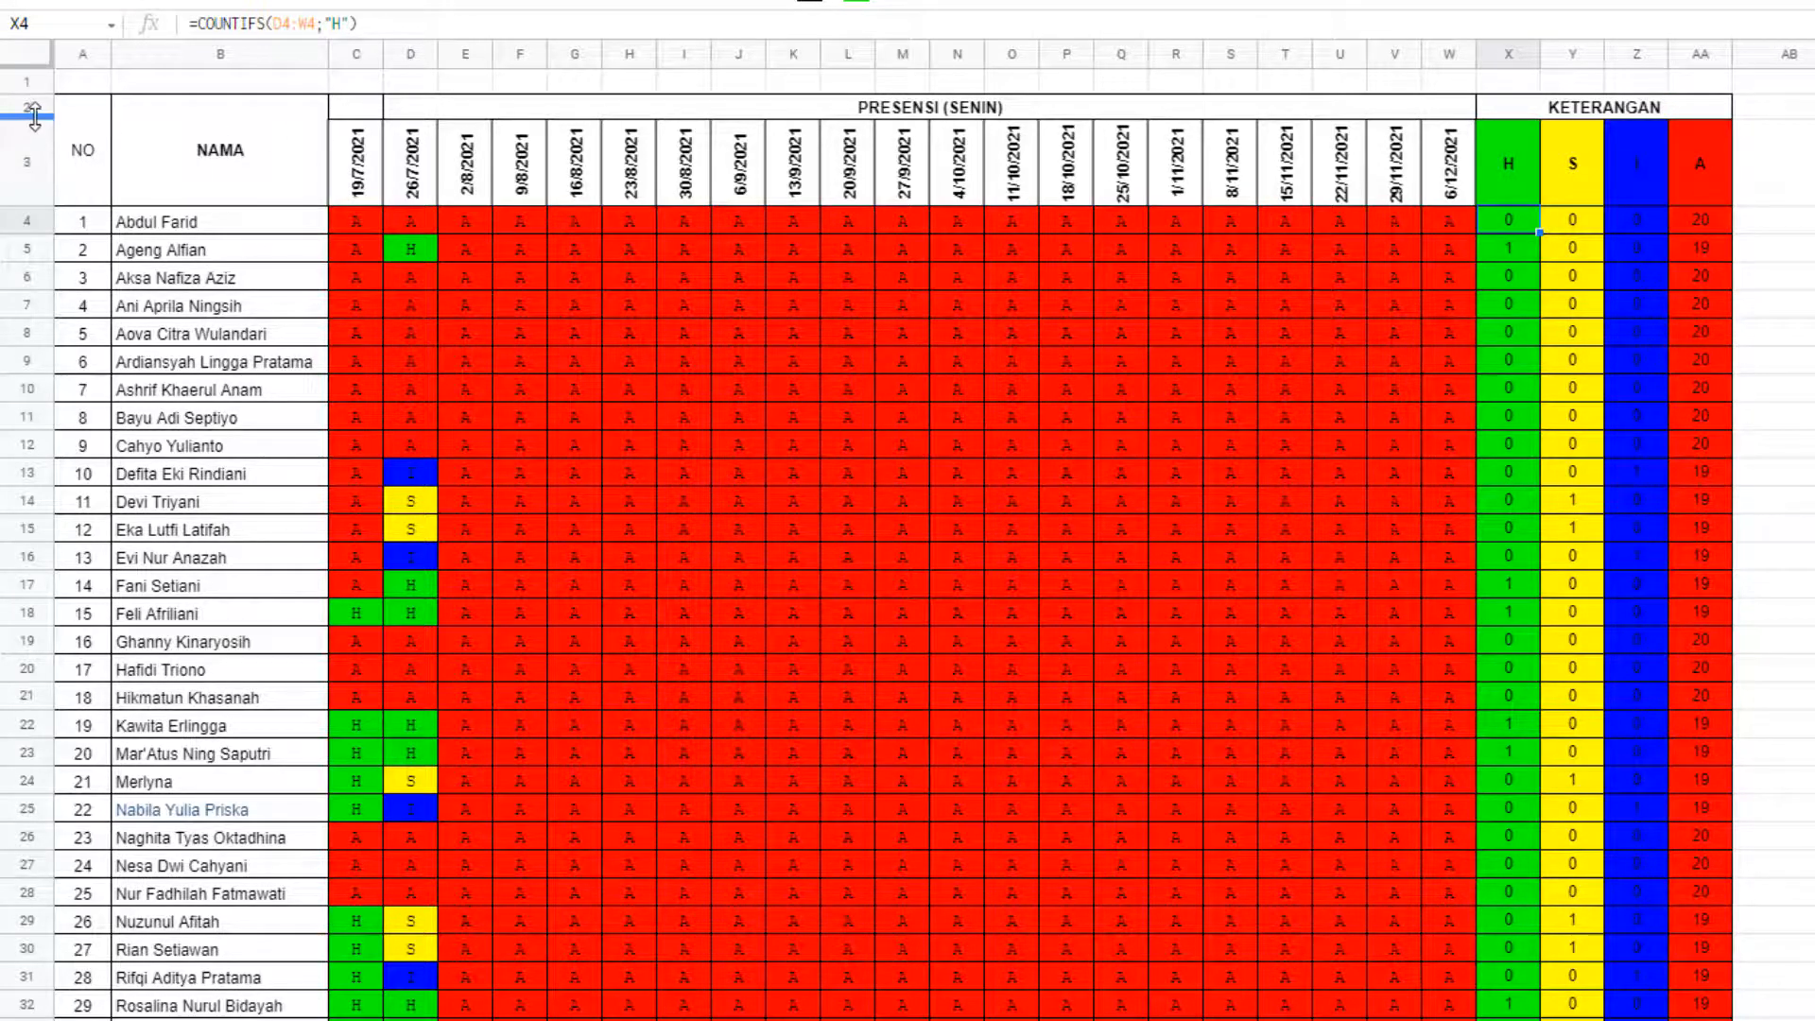
{"action": "left_click_drag", "start_coordinate": [29, 118], "coordinate": [38, 135]}
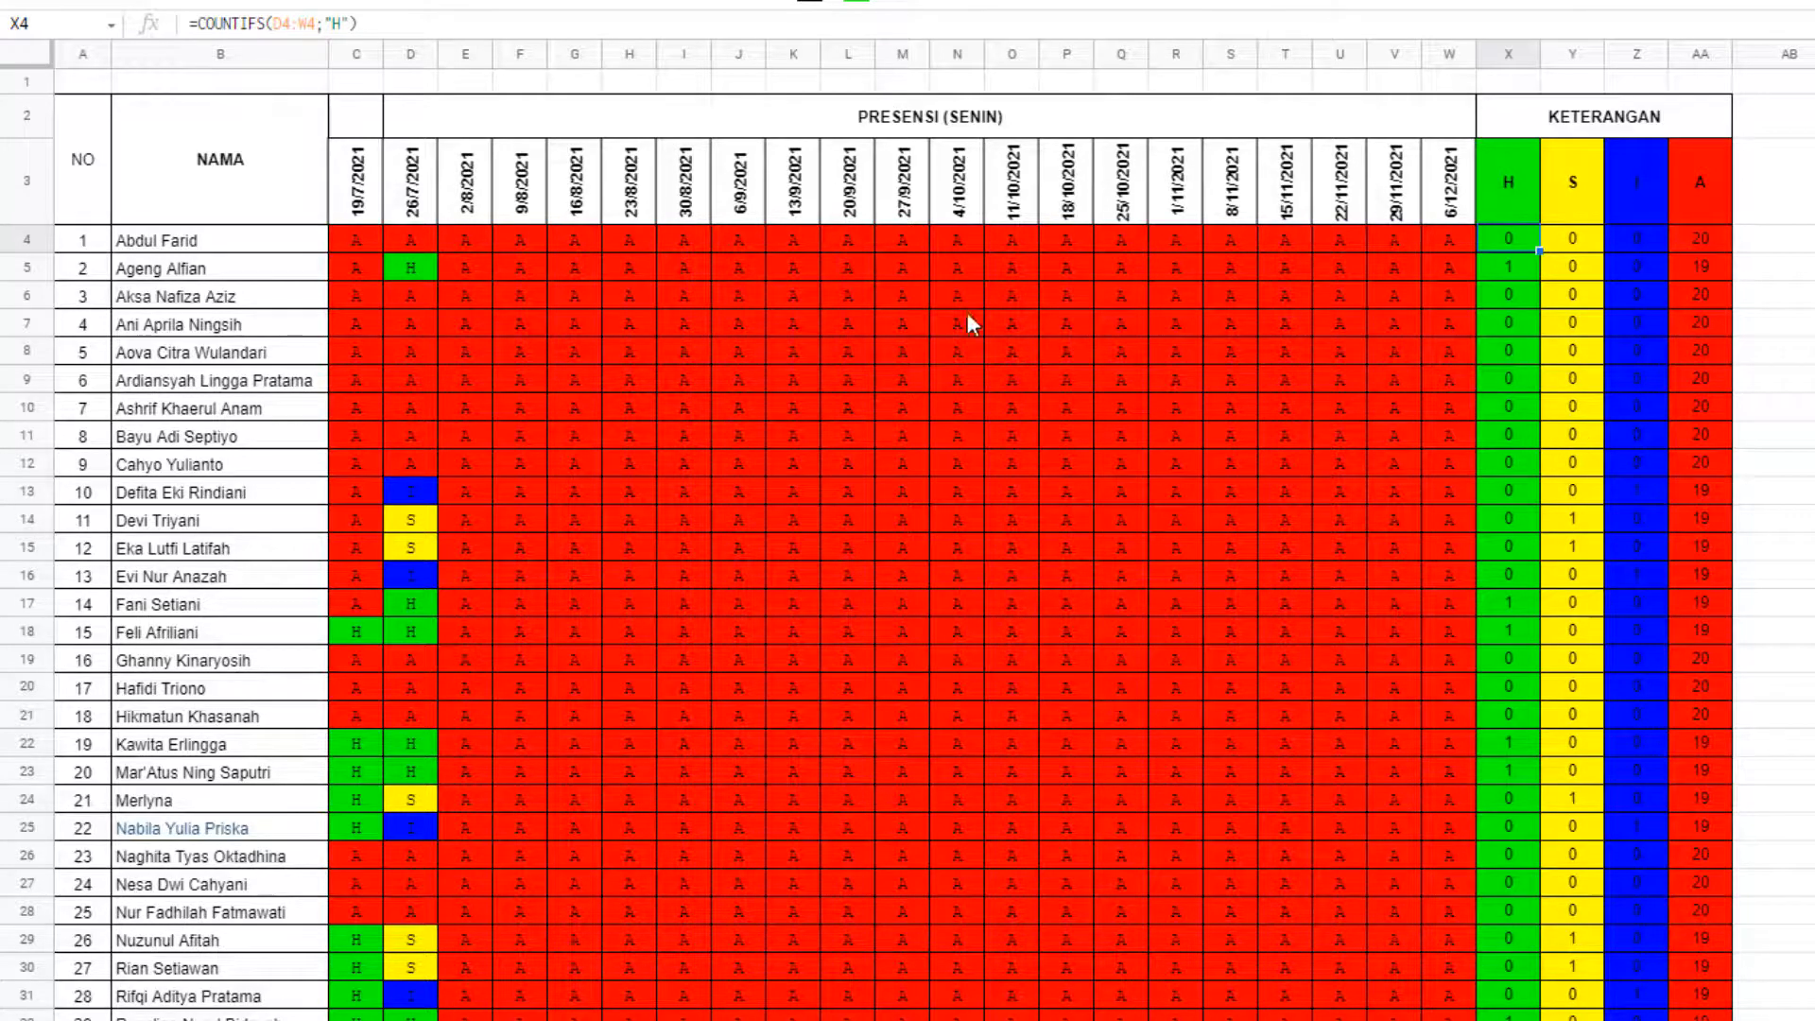
- Inspect the attendance lookup formulas in D5 and D4 under the 26/7/2021 date
{"action": "left_click", "coordinate": [395, 274]}
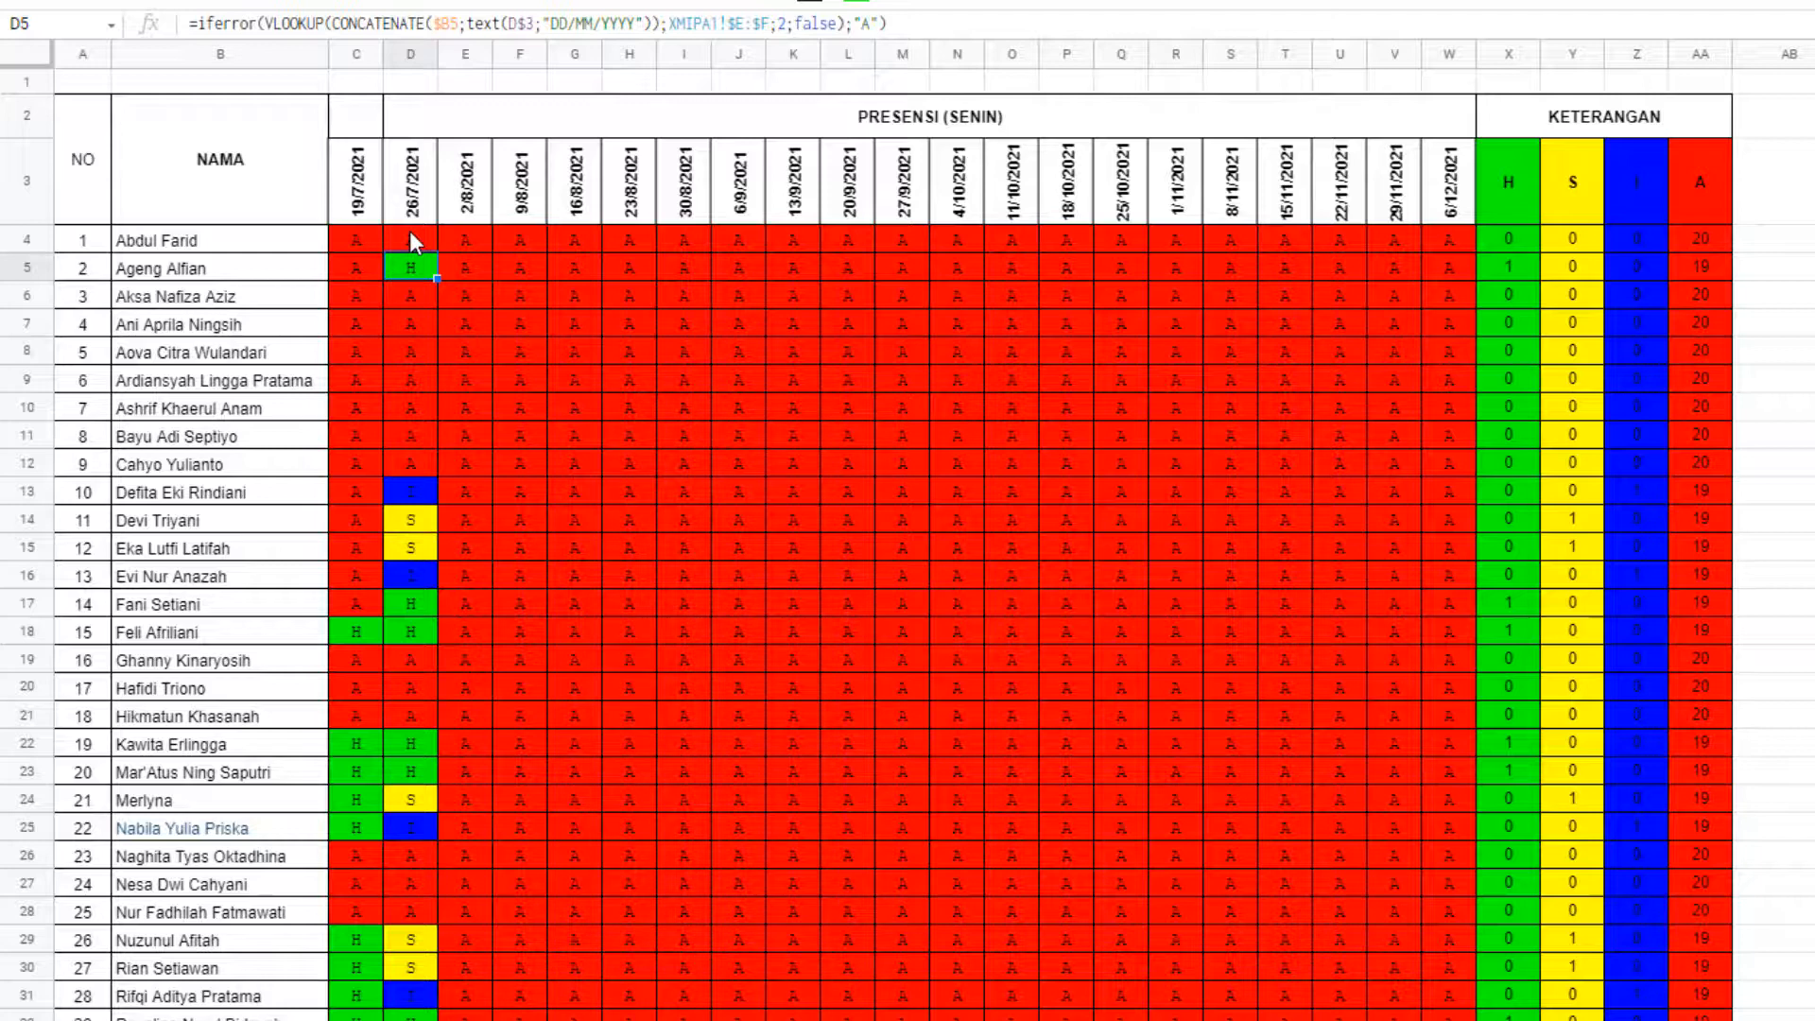
{"action": "left_click", "coordinate": [411, 246]}
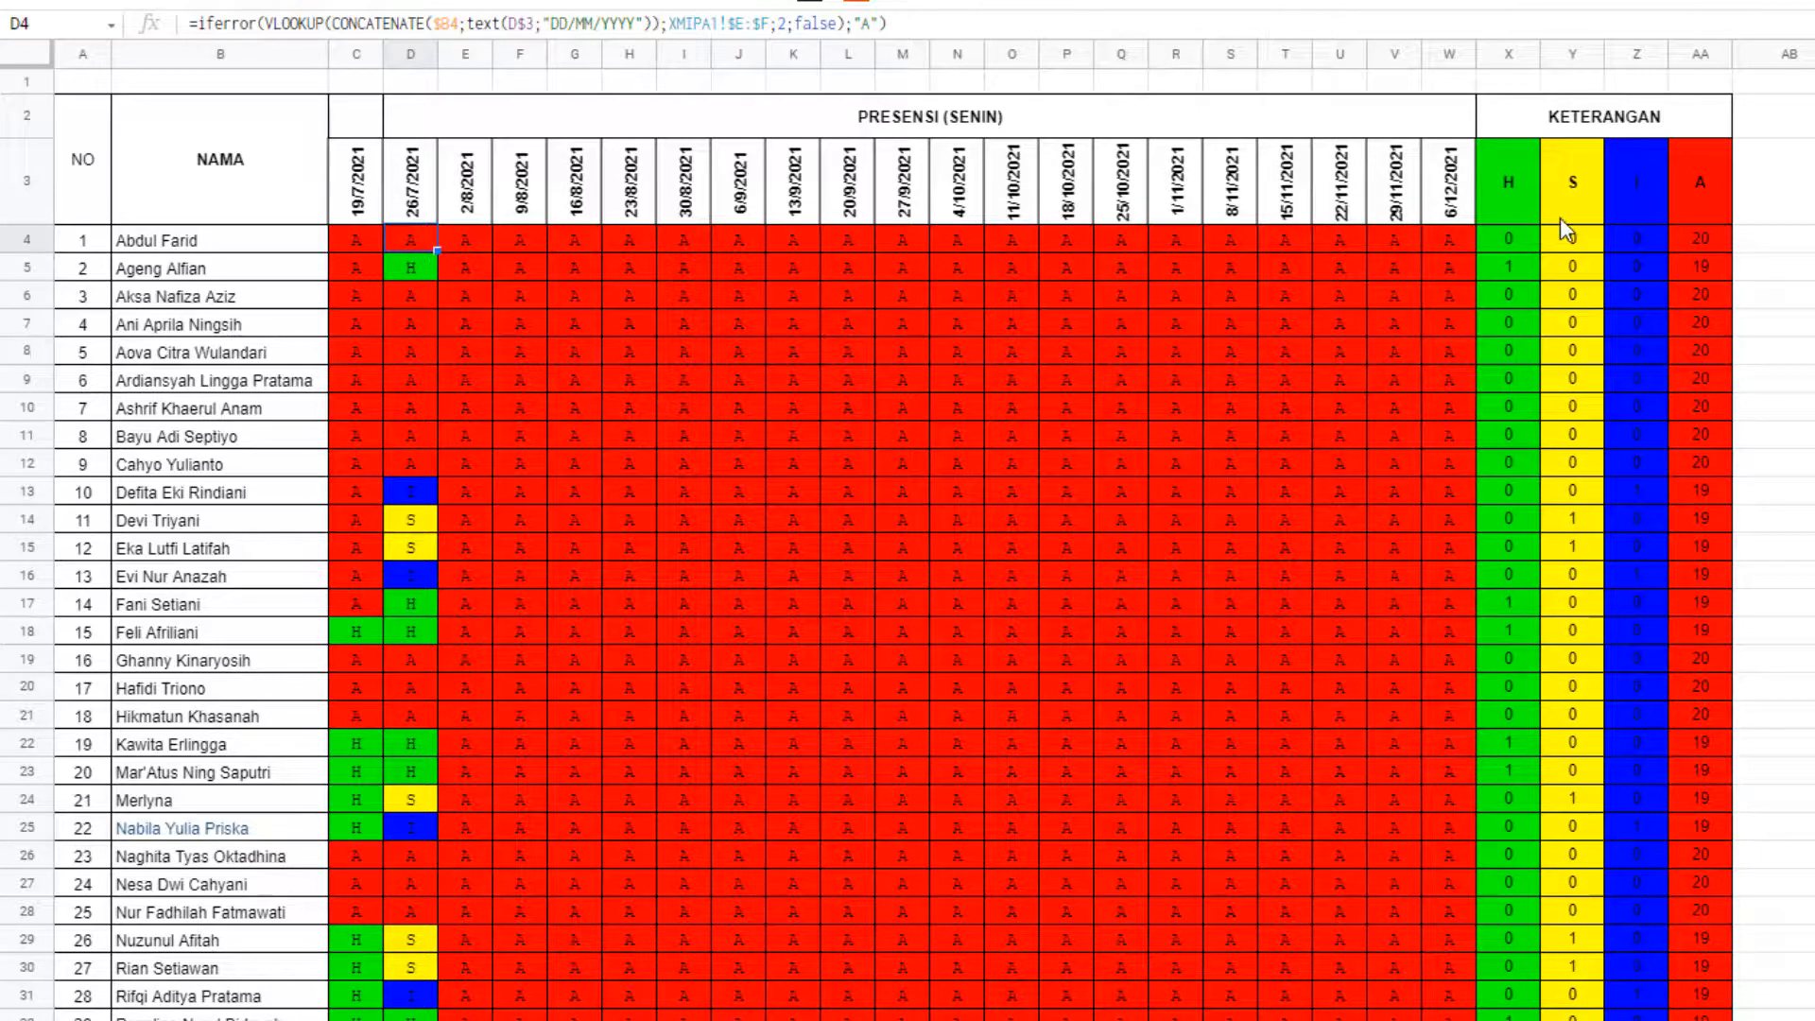